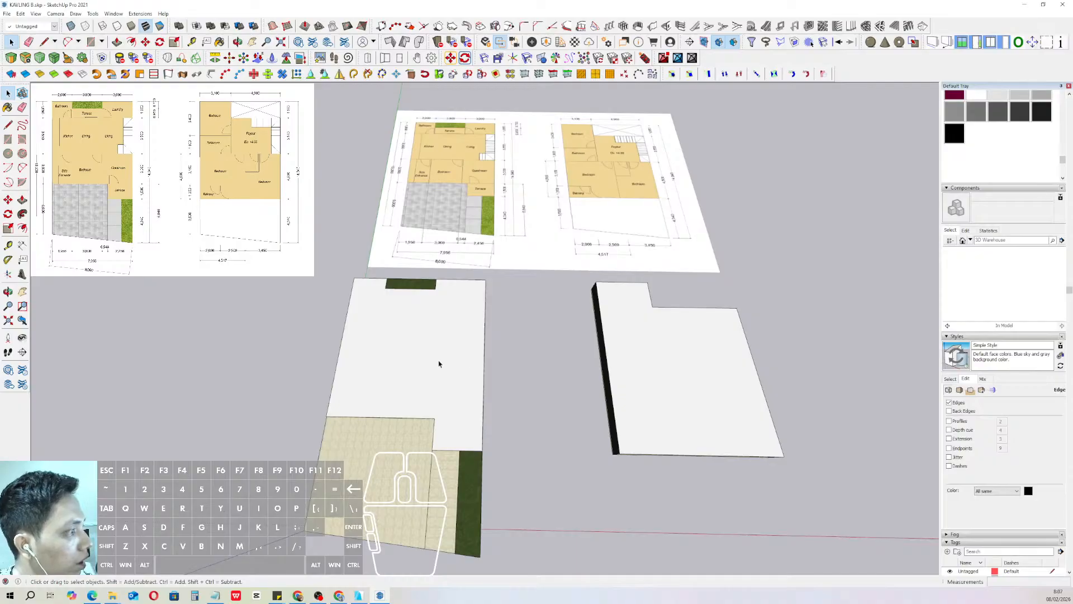
- Examine the ground-floor and upper-floor plan images alongside the two modelled floor slabs
scroll(439, 358, "down", 2)
mouse_move(440, 350)
middle_mouse_down()
mouse_move(388, 374)
mouse_move(434, 359)
mouse_move(440, 371)
middle_mouse_up()
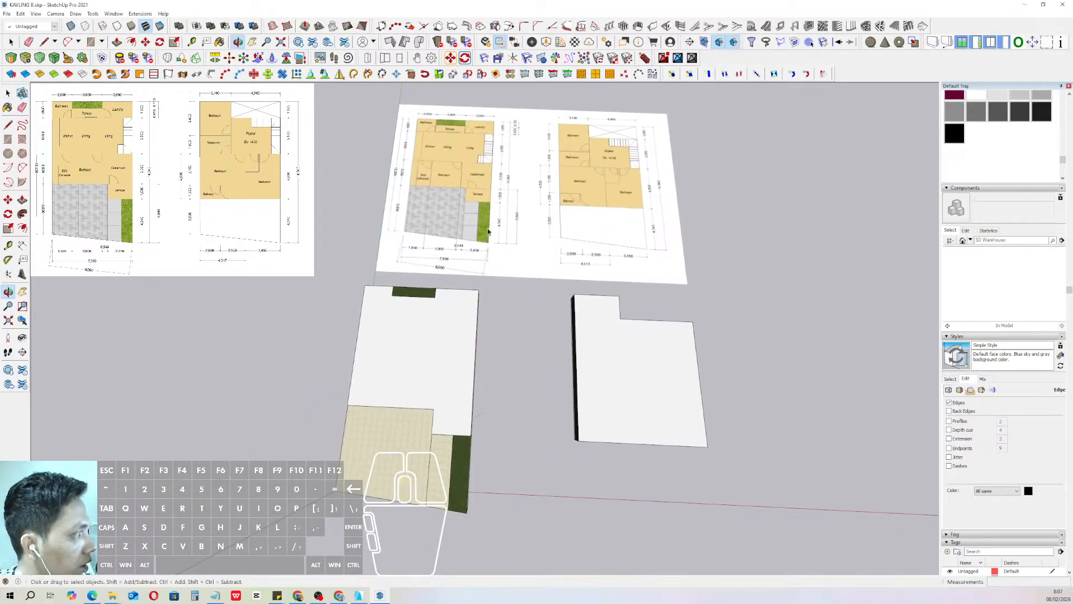
middle_click_drag(488, 232, 436, 330)
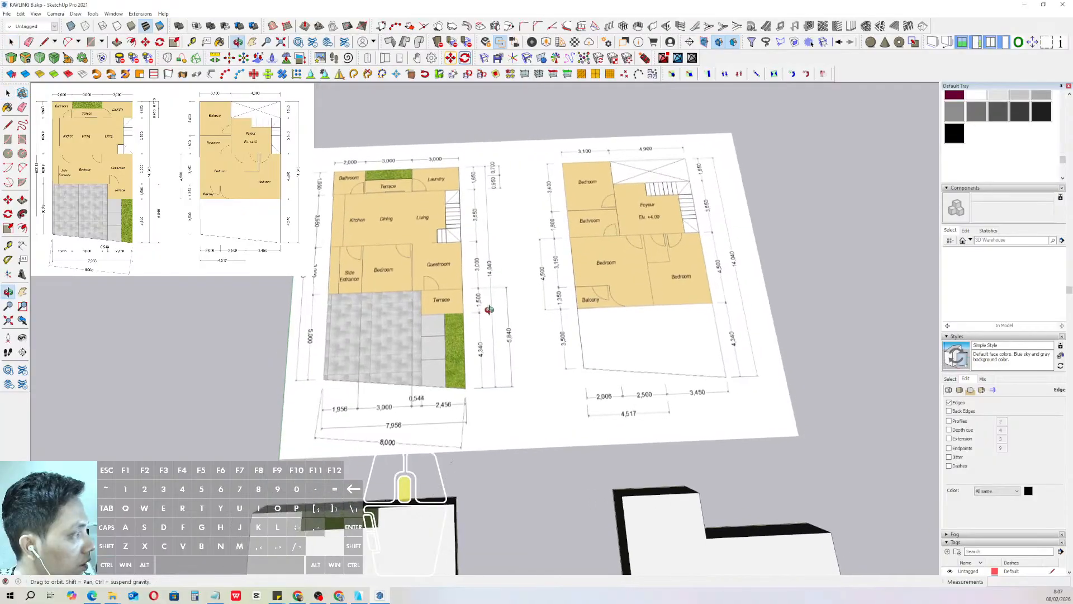
middle_click_drag(499, 297, 433, 319)
scroll(421, 311, "down", 3)
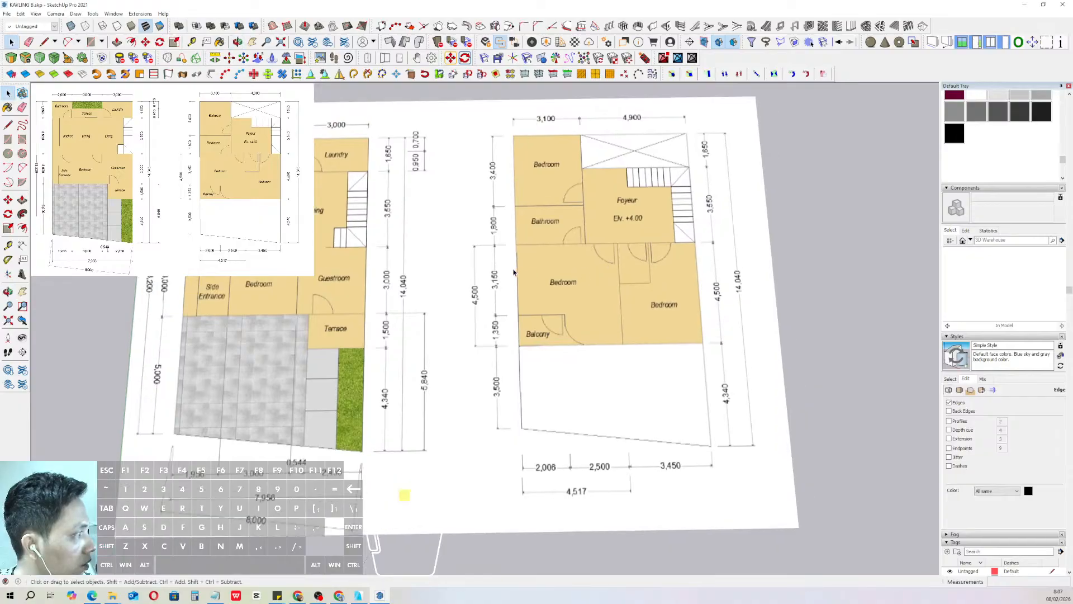
scroll(422, 311, "down", 2)
scroll(390, 376, "up", 1)
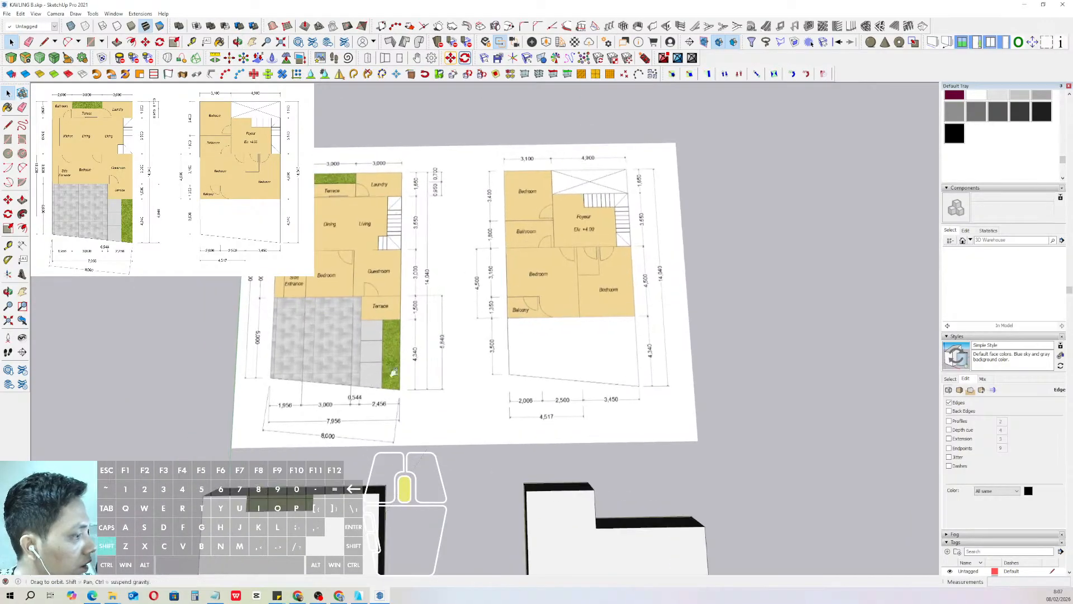
middle_click_drag(394, 374, 371, 271)
scroll(342, 241, "down", 4)
scroll(378, 350, "up", 2)
scroll(378, 350, "up", 1)
- Open the ground-floor and upper-floor slab groups in turn to inspect their geometry, and leave group editing
left_click(403, 318)
middle_click_drag(402, 319, 376, 271)
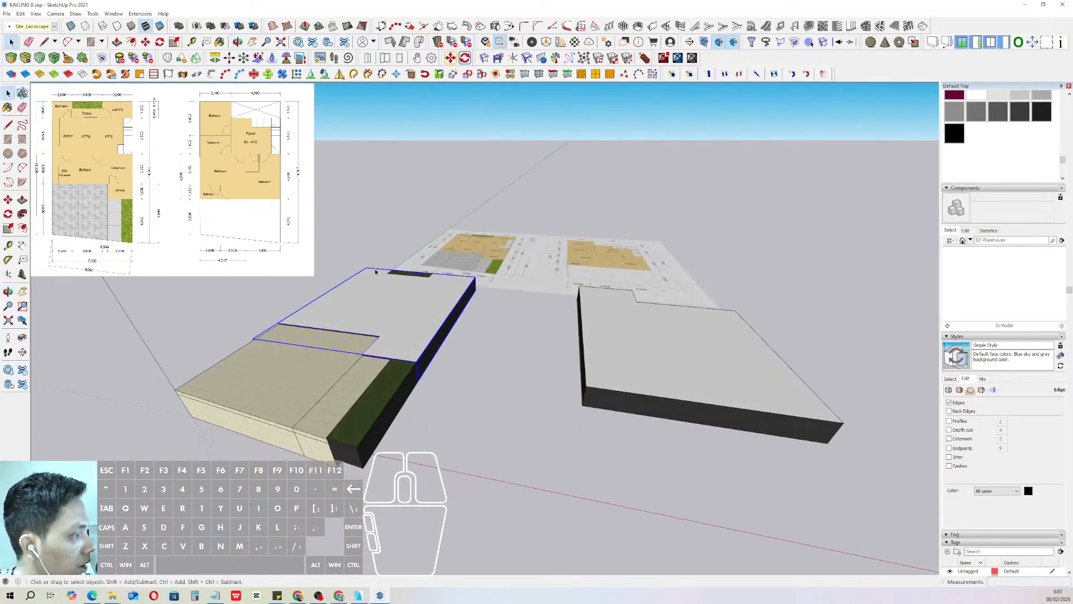
triple_click(406, 317)
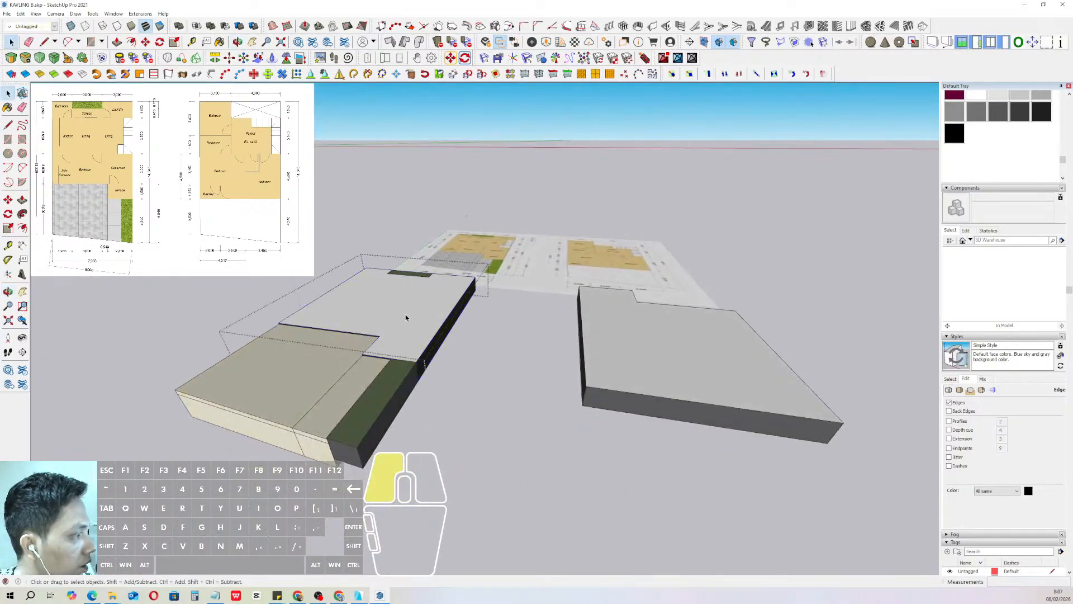
left_click(451, 345)
left_click(623, 347)
double_click(623, 342)
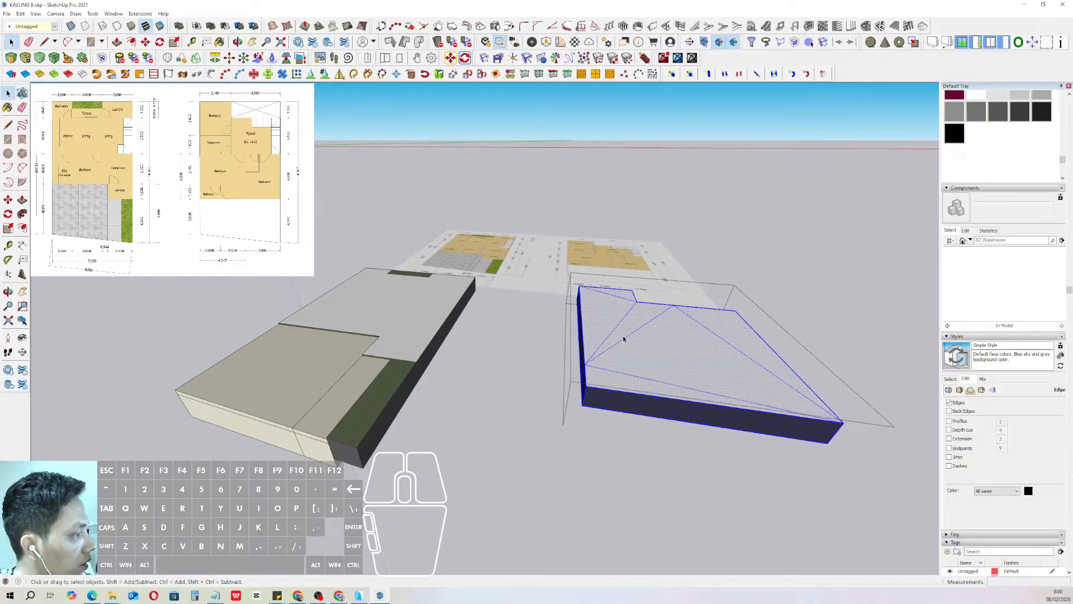
left_click(722, 237)
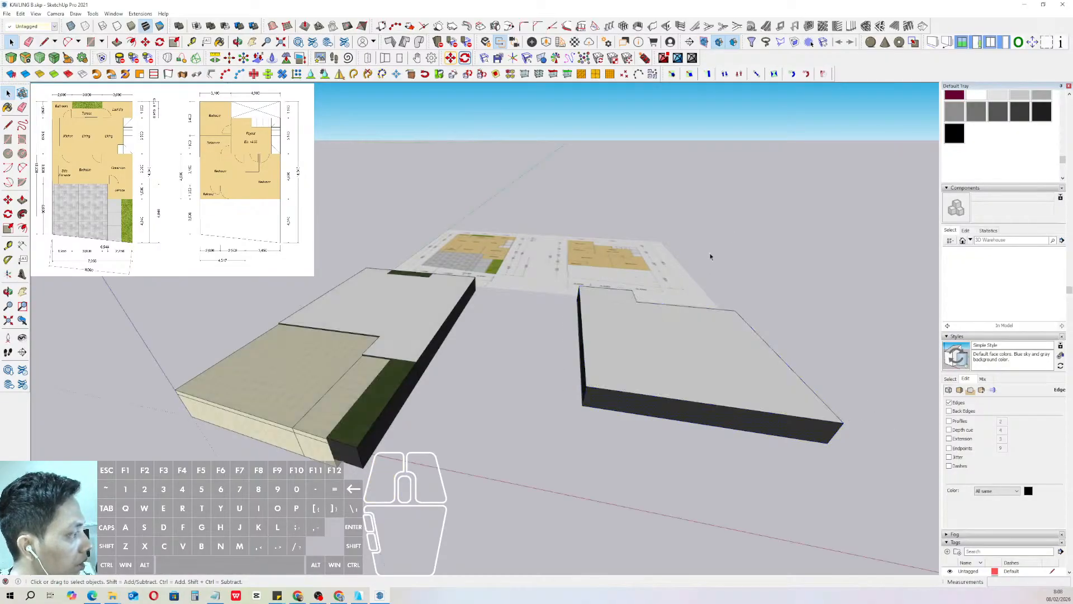
- Place a guide line on the ground-floor slab 1650 mm inward from its rear edge, following the laundry depth on the plan
scroll(621, 342, "up", 2)
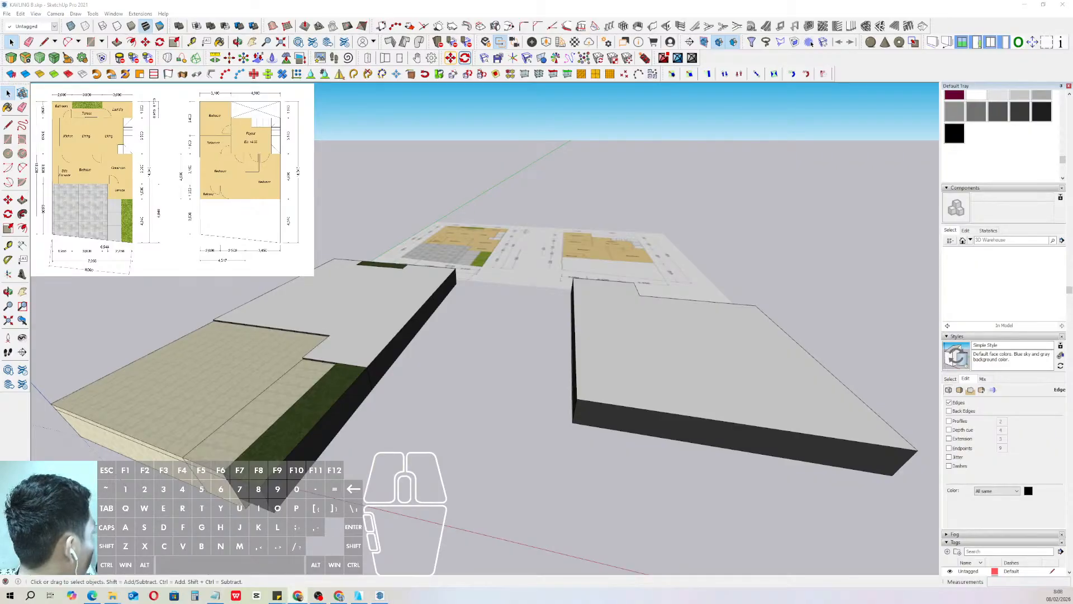
middle_click_drag(414, 254, 439, 323)
scroll(619, 220, "up", 1)
middle_click_drag(618, 221, 501, 269, "shift")
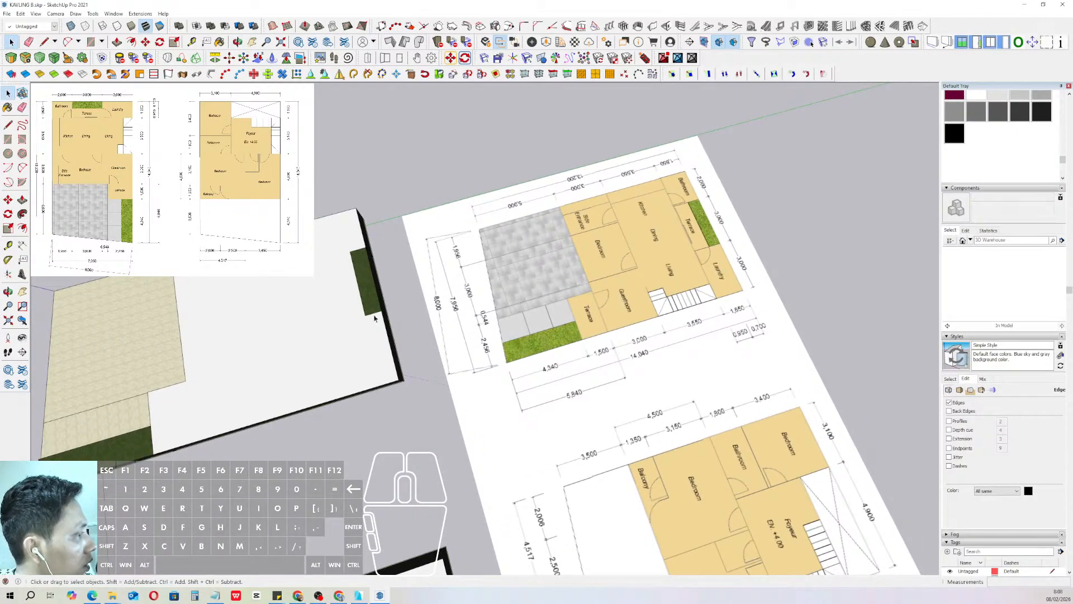
middle_click_drag(360, 326, 331, 330)
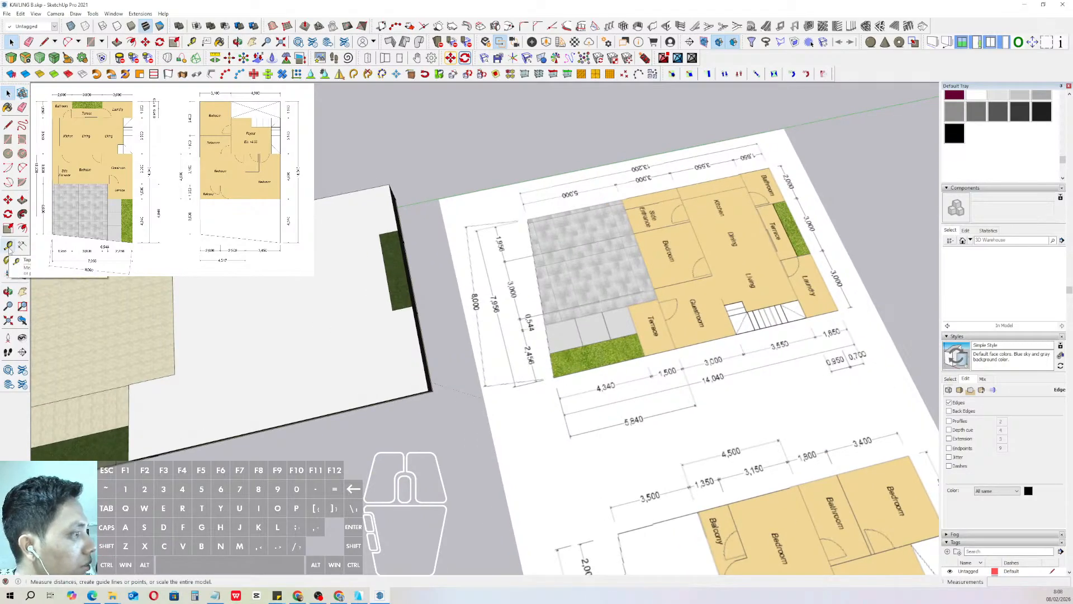
left_click(10, 247)
middle_click_drag(403, 361, 399, 321)
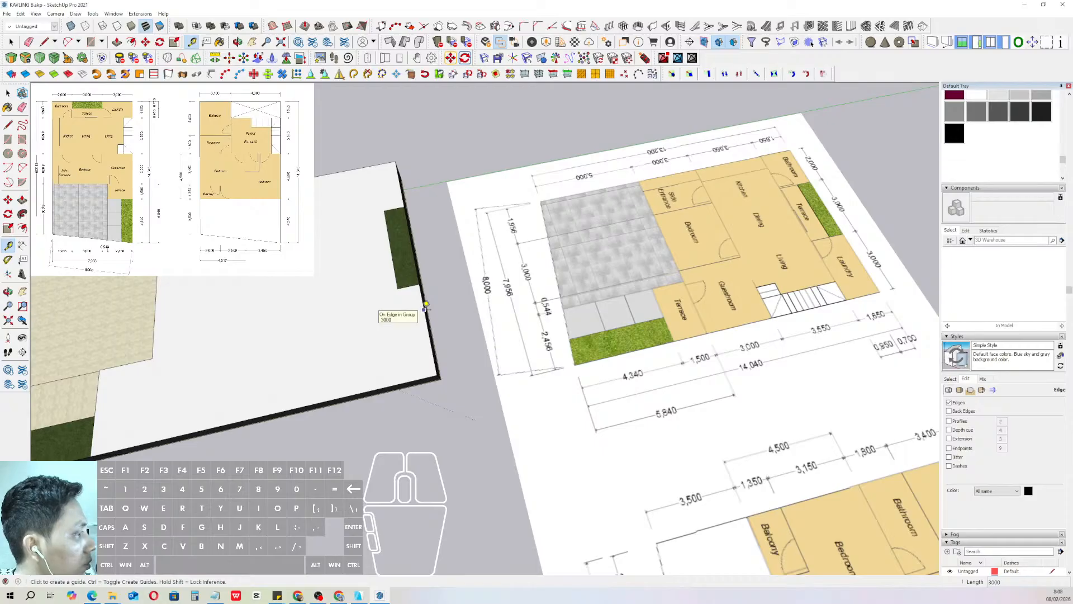
left_click(425, 304)
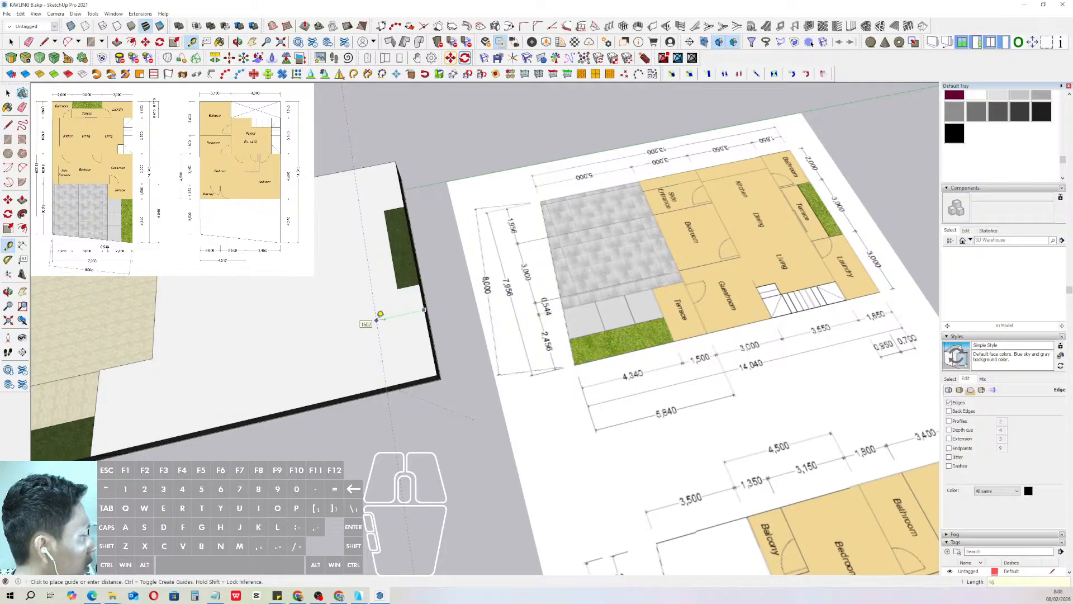
left_click(381, 315)
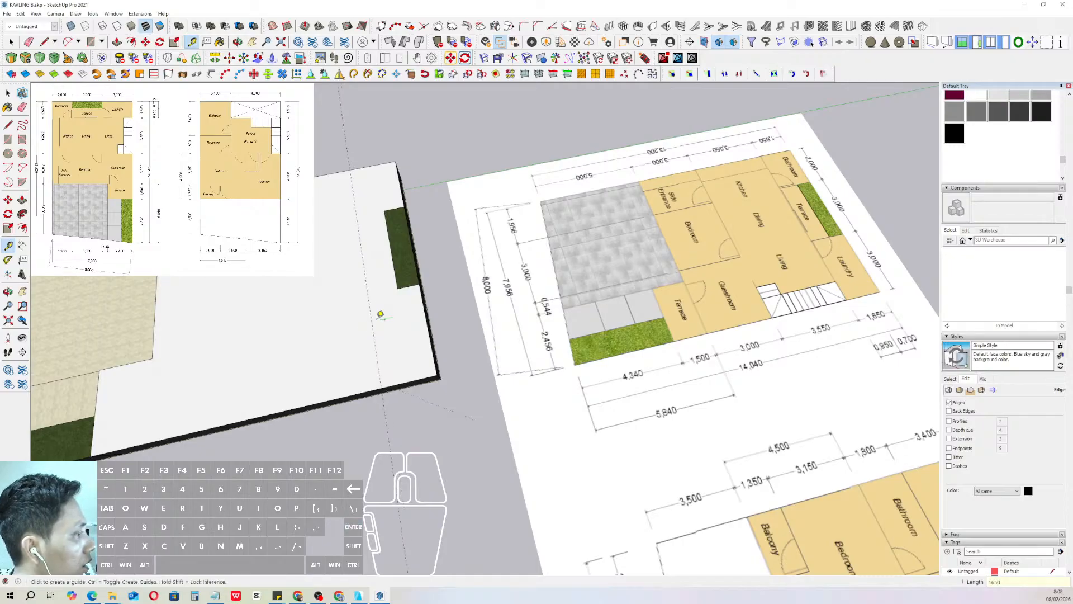
- Place a guide line 3000 mm inward from the ground-floor slab's side edge on the laundry side
middle_click_drag(380, 315, 558, 399)
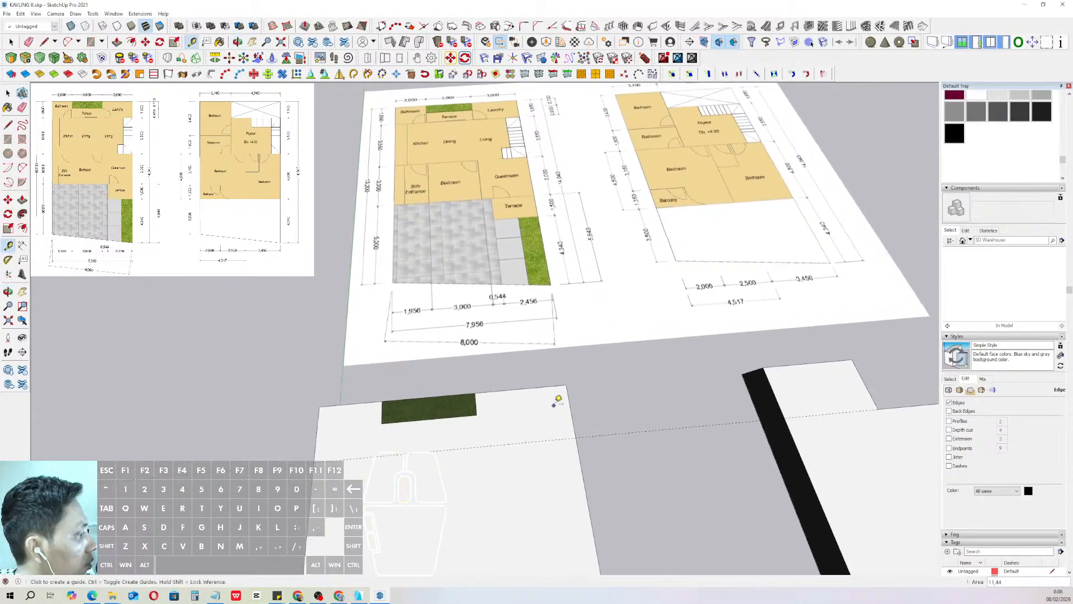
left_click(570, 396)
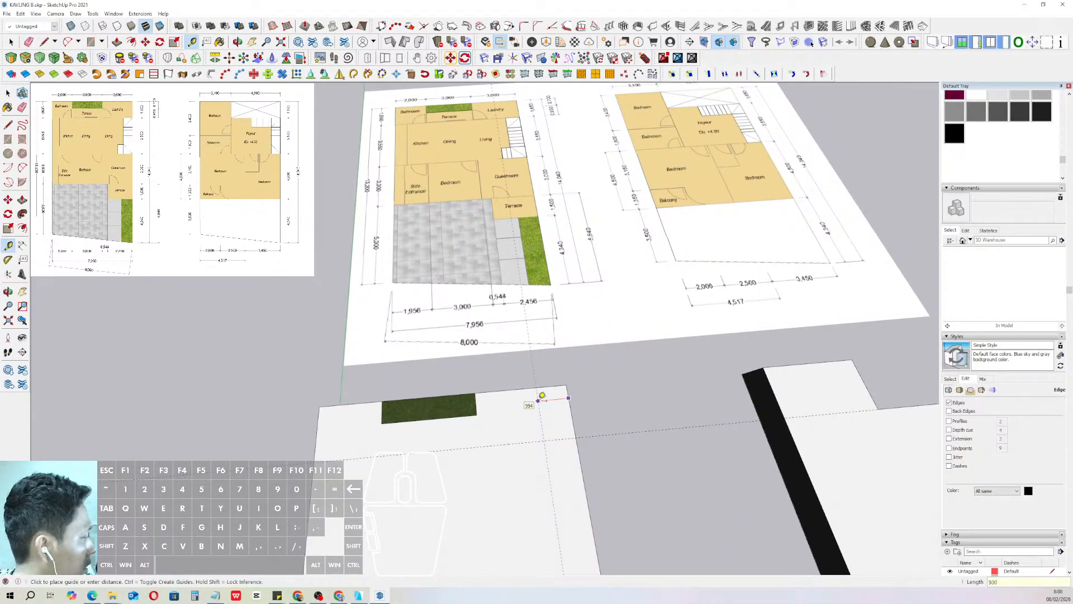
key("Return")
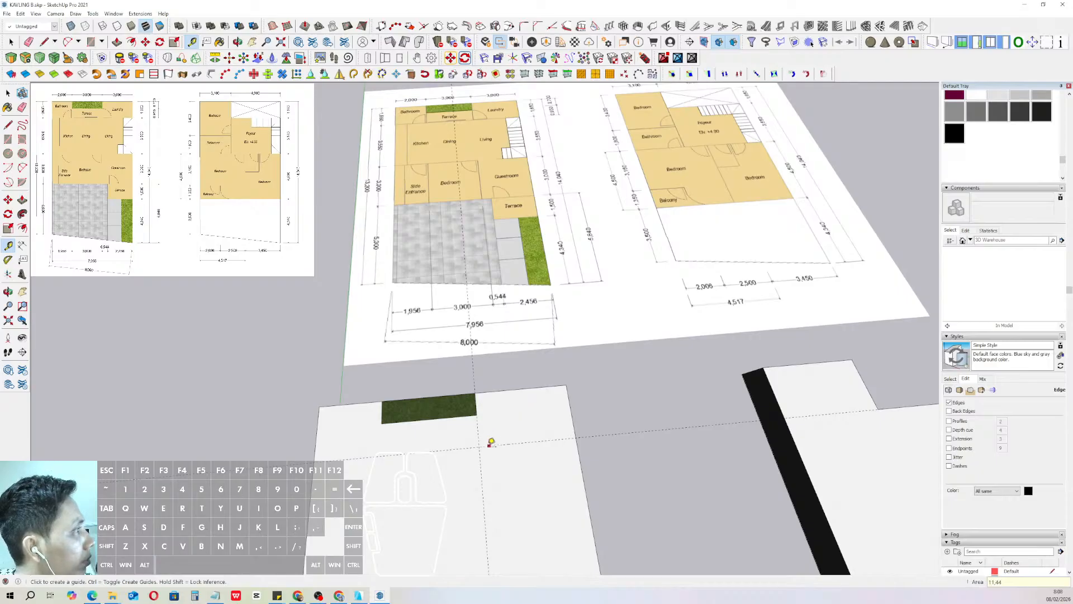
- Offset another guide line 3000 mm from the lengthwise guide, along the rear planter's opposite side towards the bathroom
scroll(490, 446, "up", 1)
middle_click_drag(469, 457, 525, 472, "shift")
scroll(527, 460, "up", 1)
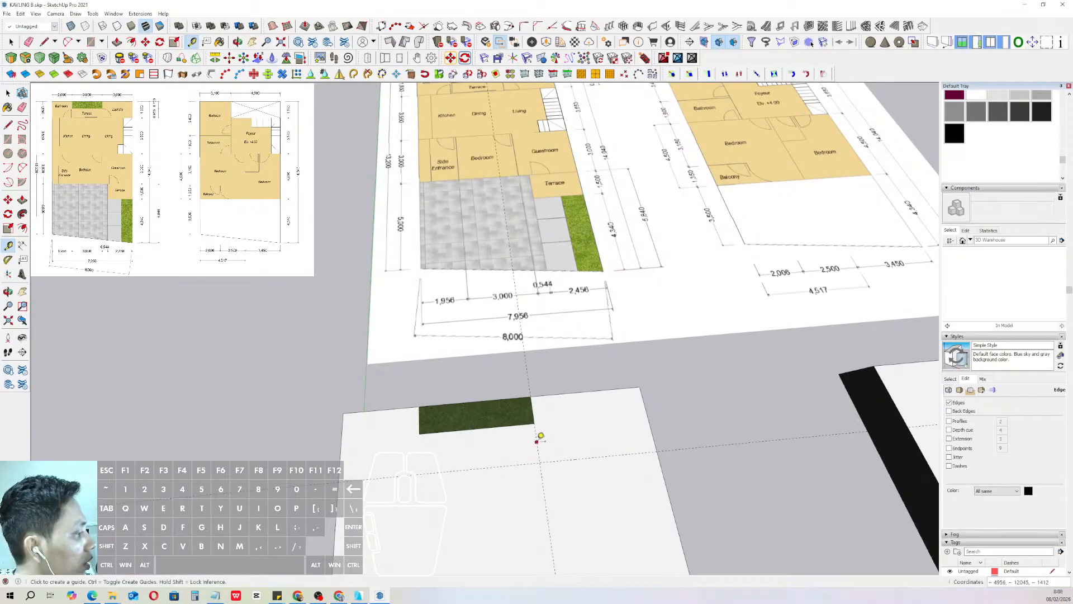
left_click(537, 441)
scroll(481, 445, "down", 1)
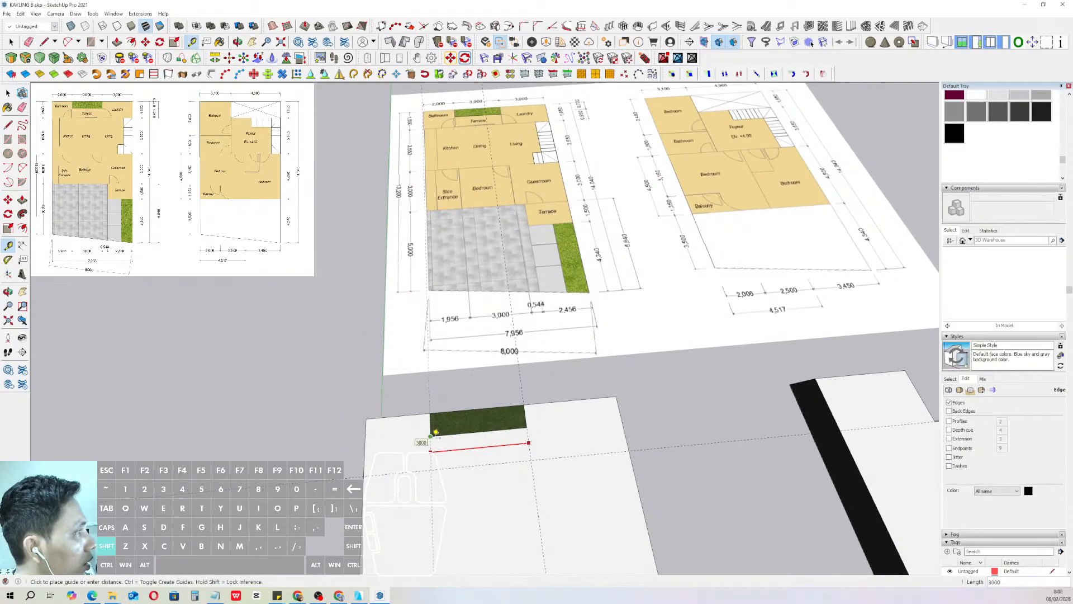
type("3000")
key("Return")
scroll(484, 444, "down", 2)
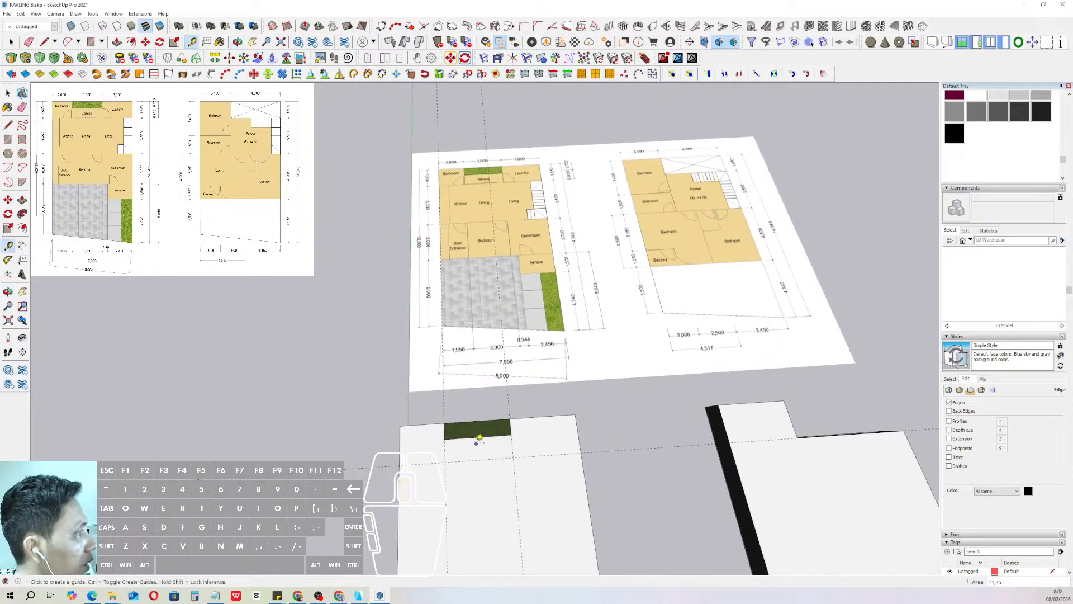
scroll(475, 444, "up", 2)
scroll(473, 446, "down", 1)
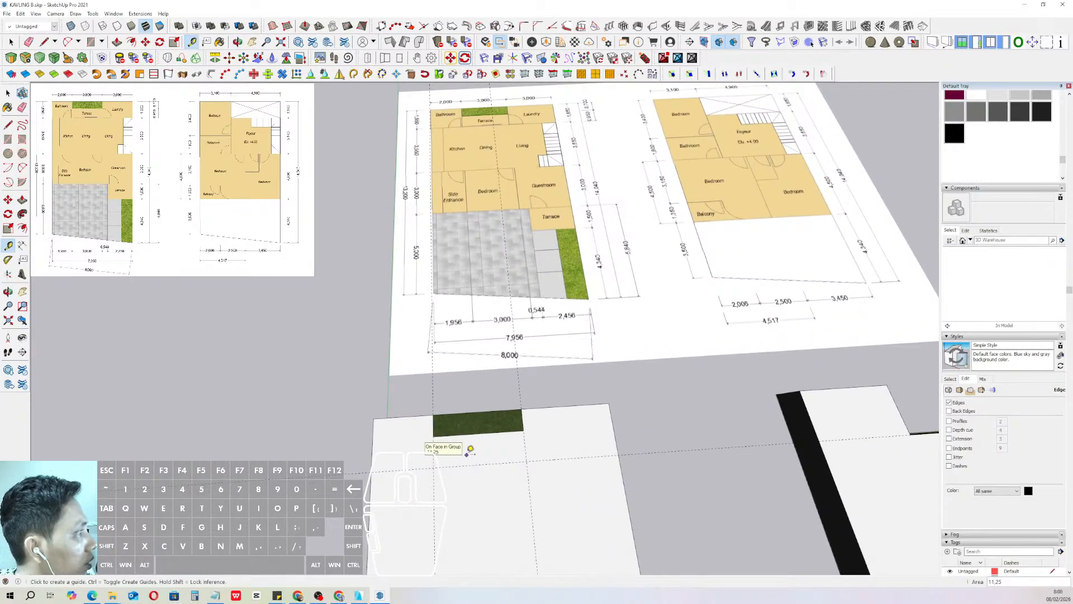
key("space")
scroll(443, 457, "up", 2)
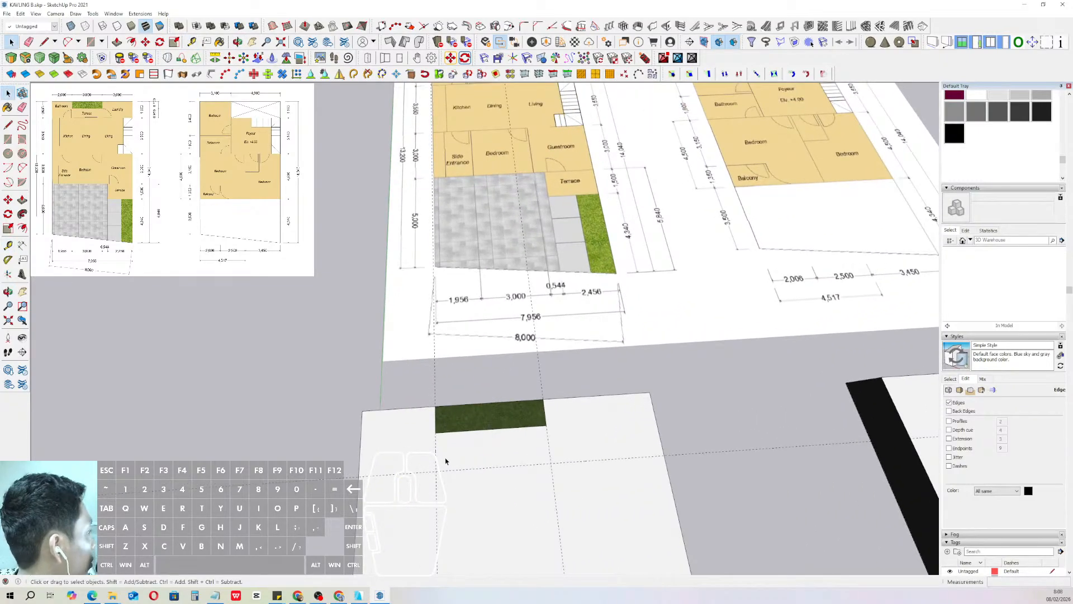
key("d")
key("d")
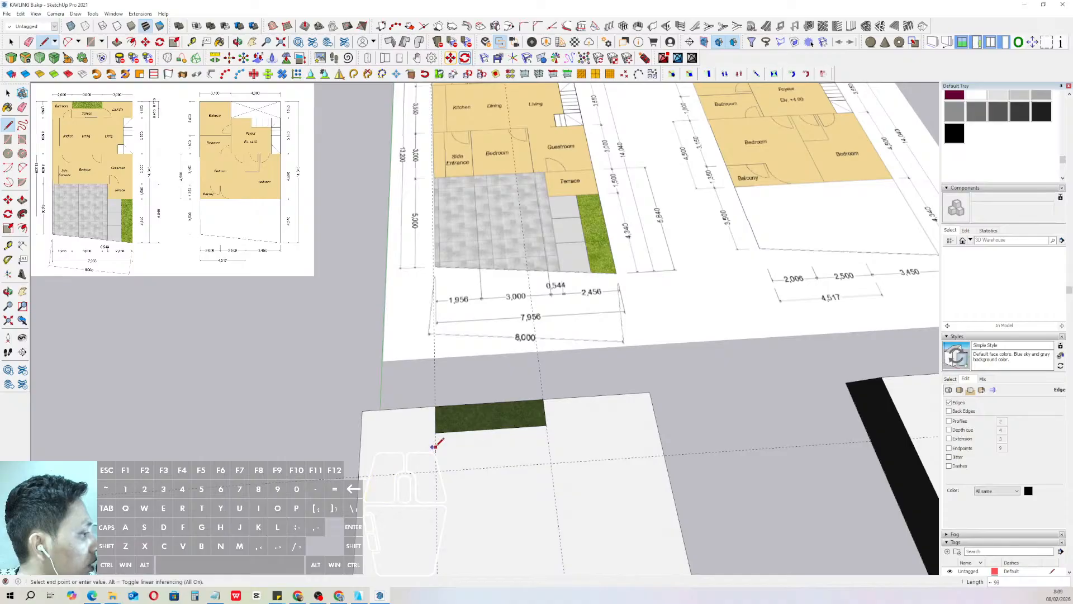
left_click(436, 443)
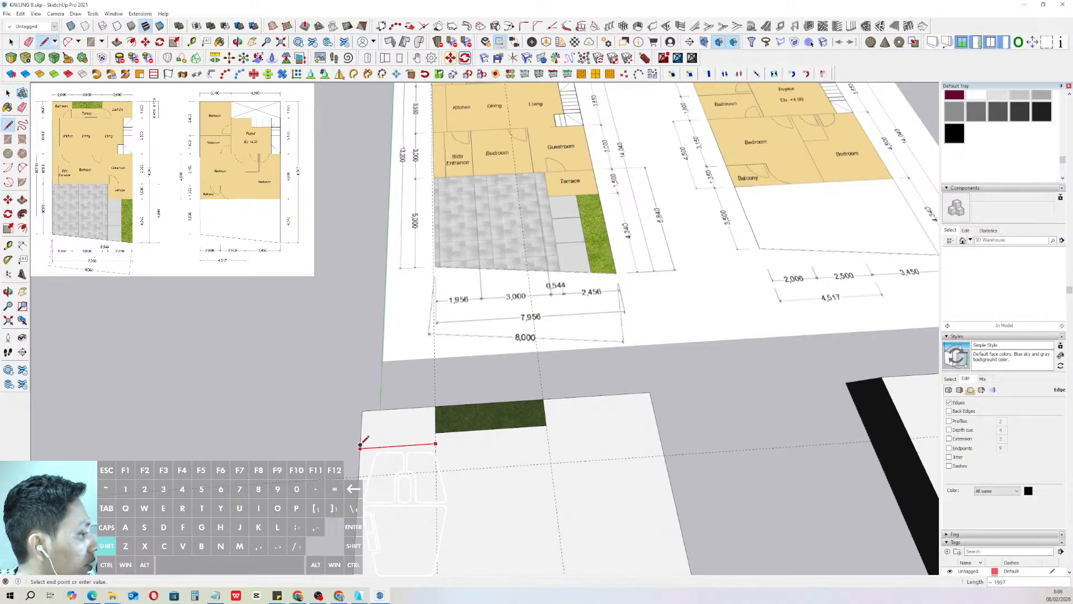
scroll(420, 405, "up", 2)
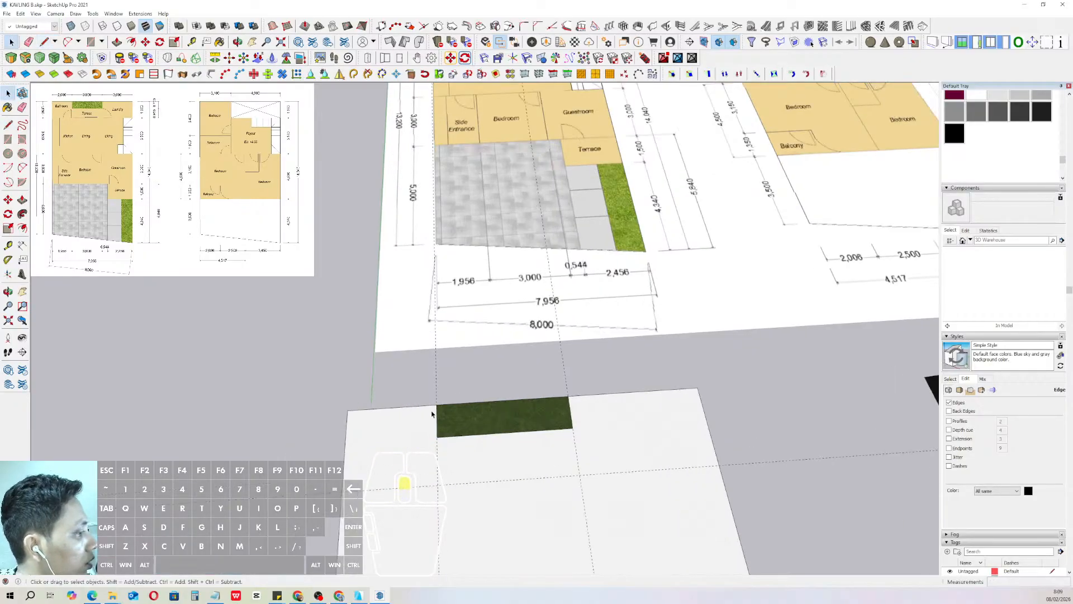
key("space")
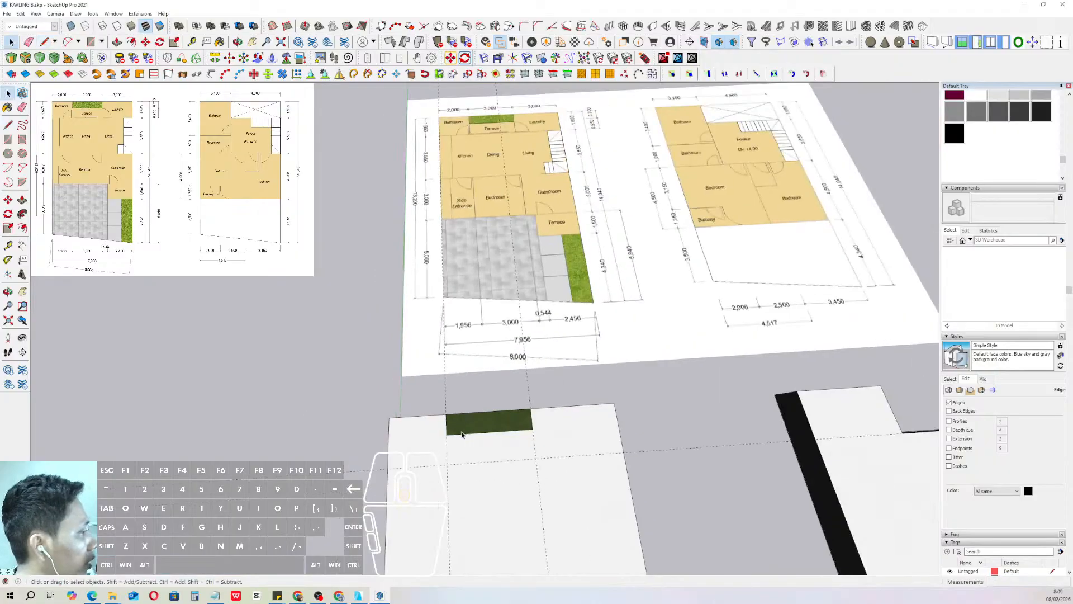
- Examine the guide layout on the ground-floor slab against the room divisions in the plan image
scroll(447, 400, "down", 5)
middle_click_drag(460, 402, 474, 374)
scroll(469, 336, "up", 2)
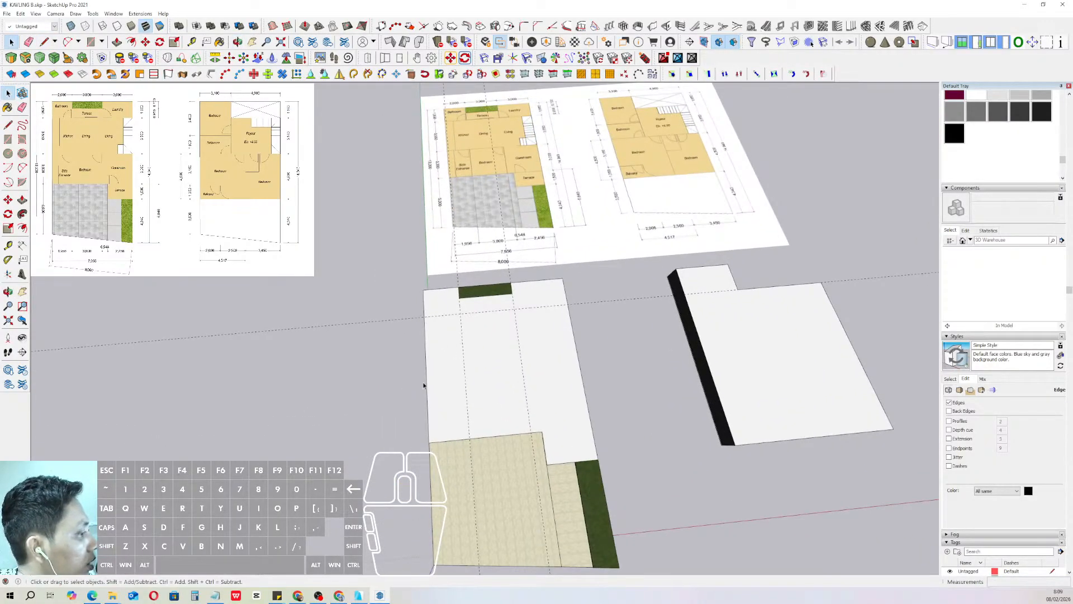
scroll(426, 306, "down", 1)
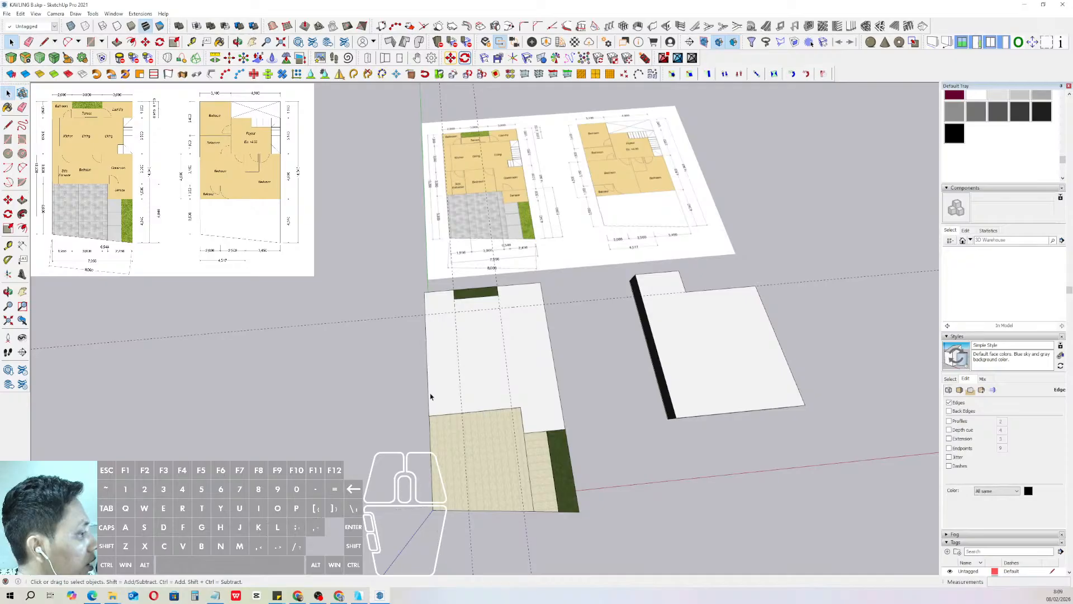
scroll(433, 374, "up", 1)
middle_click_drag(436, 352, 471, 346)
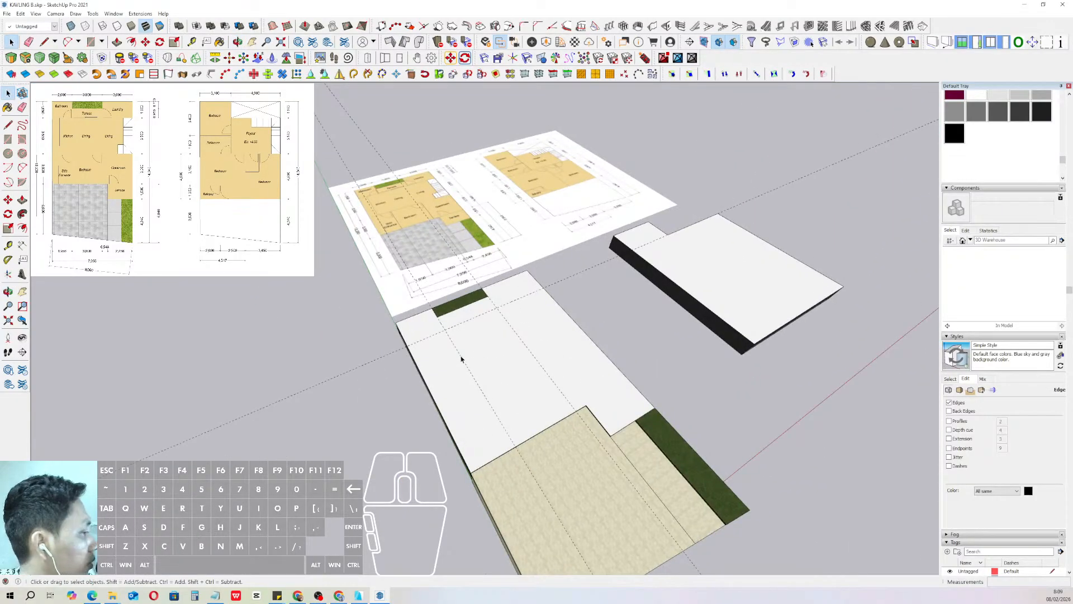
middle_click_drag(434, 332, 427, 432)
middle_click_drag(437, 385, 430, 408)
scroll(430, 407, "up", 2)
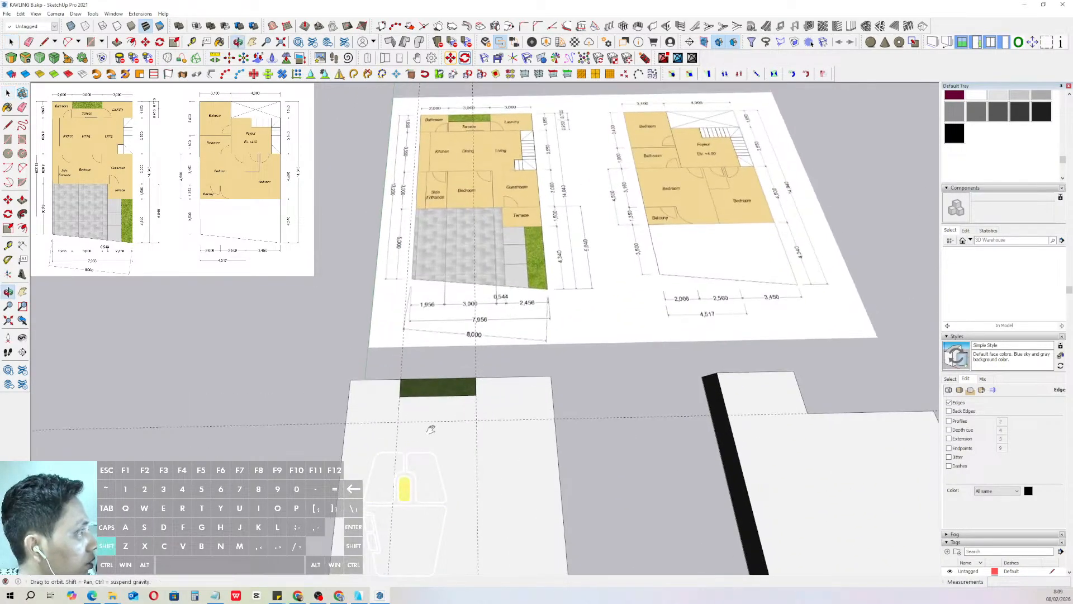
- Offset a crosswise guide line 3550 mm from the laundry-depth guide towards the front of the ground-floor slab
left_click(9, 246)
scroll(417, 450, "up", 2)
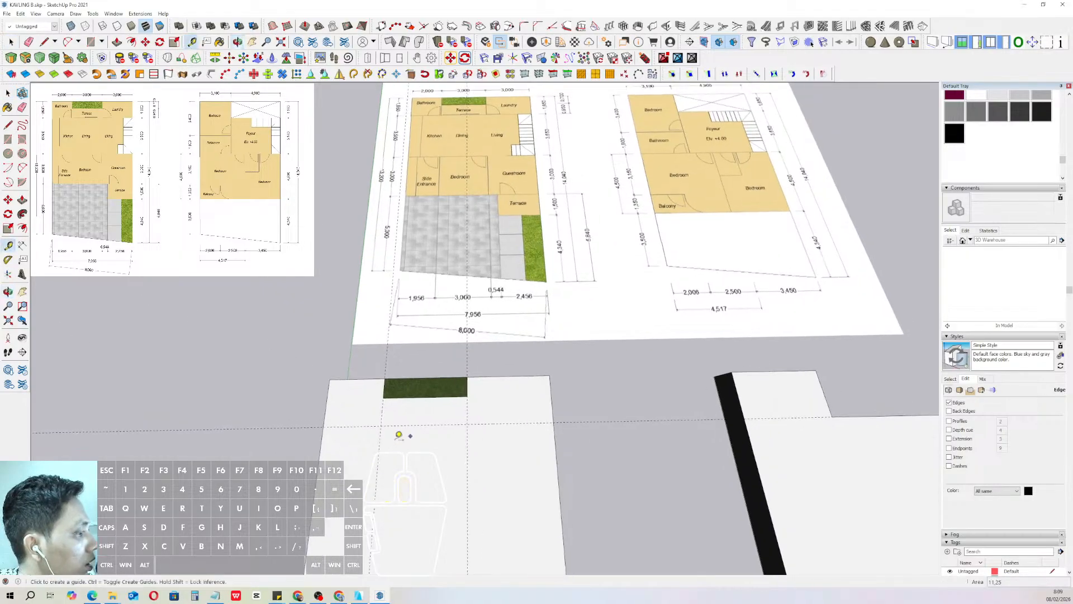
left_click(396, 420)
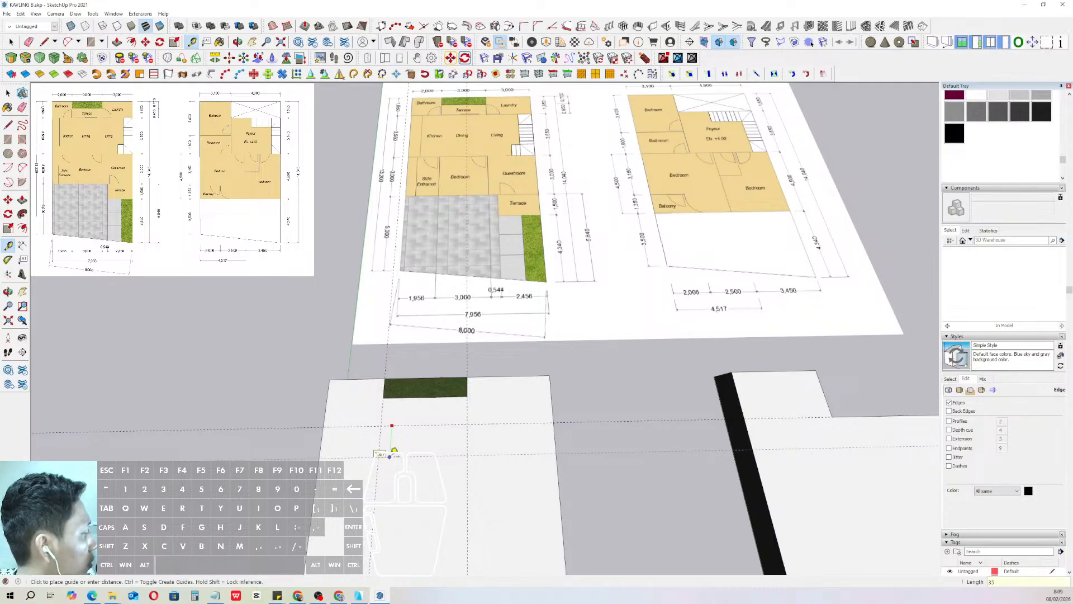
key("Return")
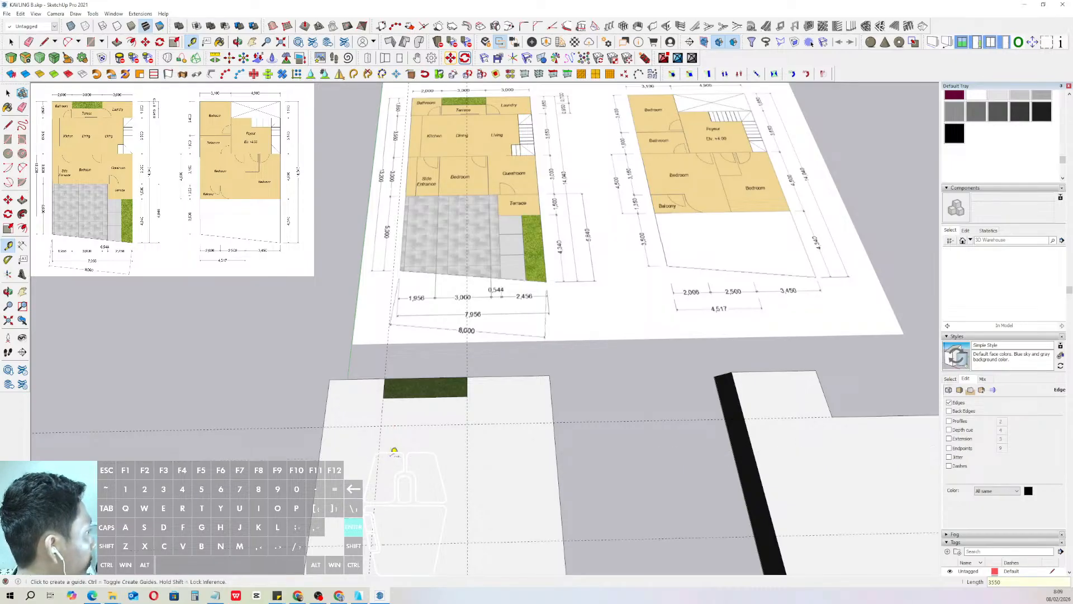
- Offset another crosswise guide line 3000 mm further towards the carport, following the guestroom depth on the plan
middle_click_drag(389, 445, 436, 405)
left_click(433, 409)
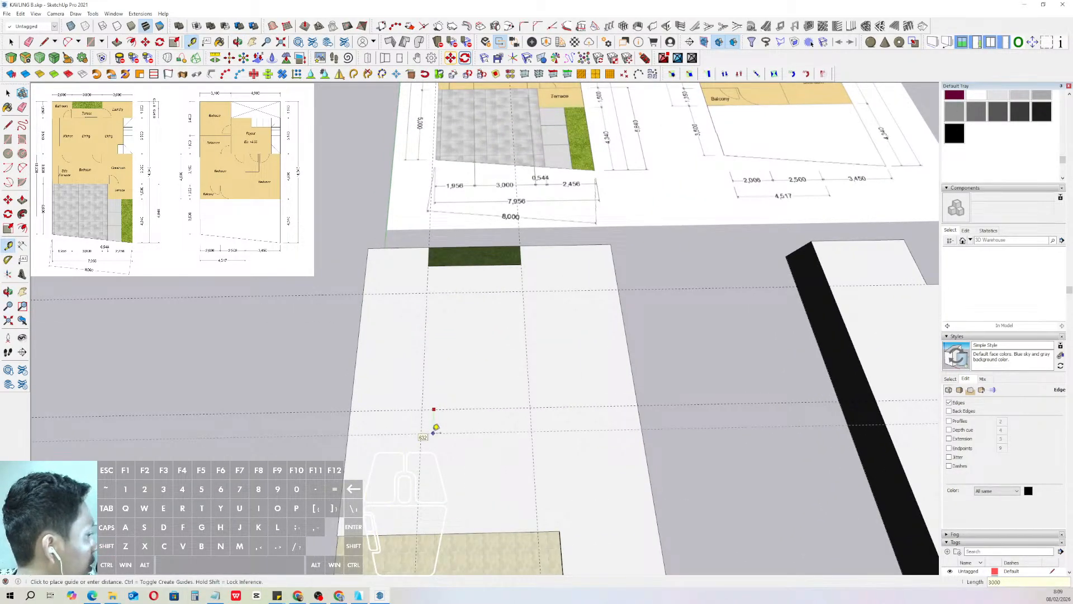
type("3000")
key("Return")
middle_click_drag(436, 428, 461, 371)
key("space")
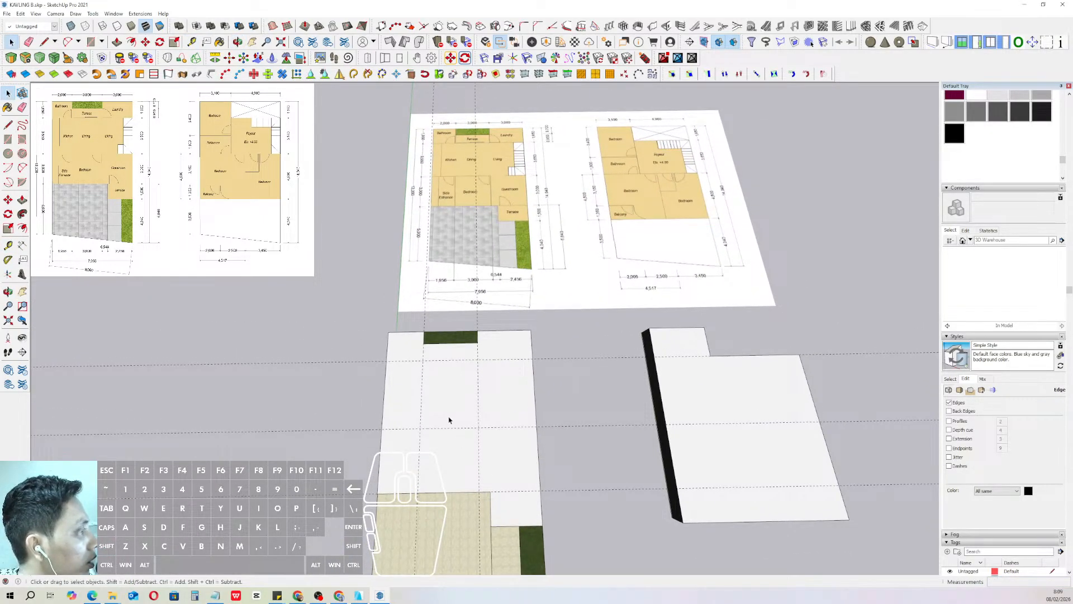
- Examine where the crosswise guide nearest the carport meets the ground-floor slab's long side edge
middle_click_drag(456, 436, 437, 394)
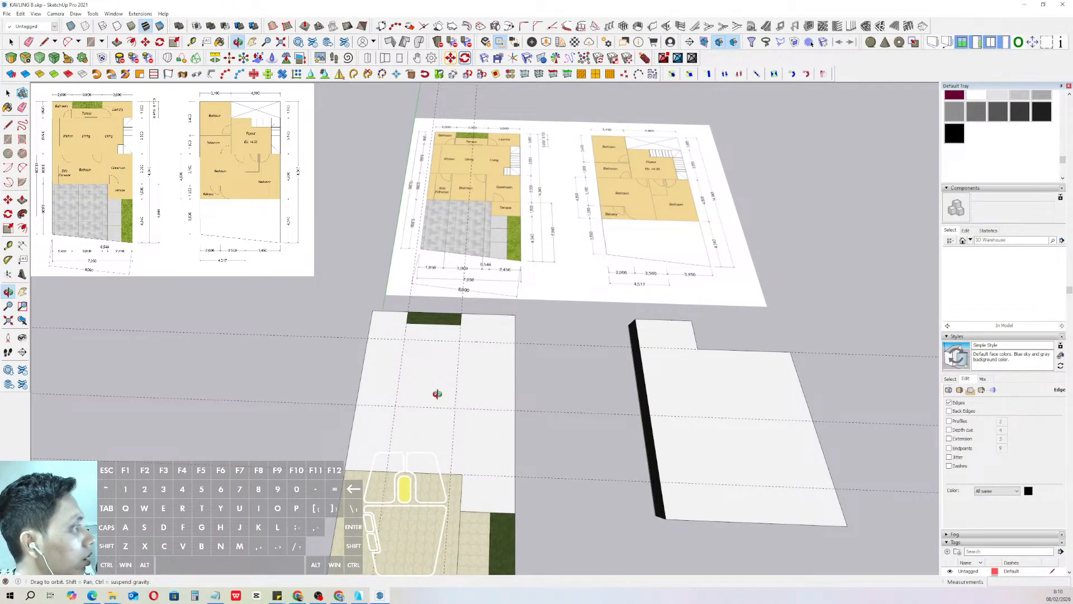
middle_click_drag(437, 393, 411, 375)
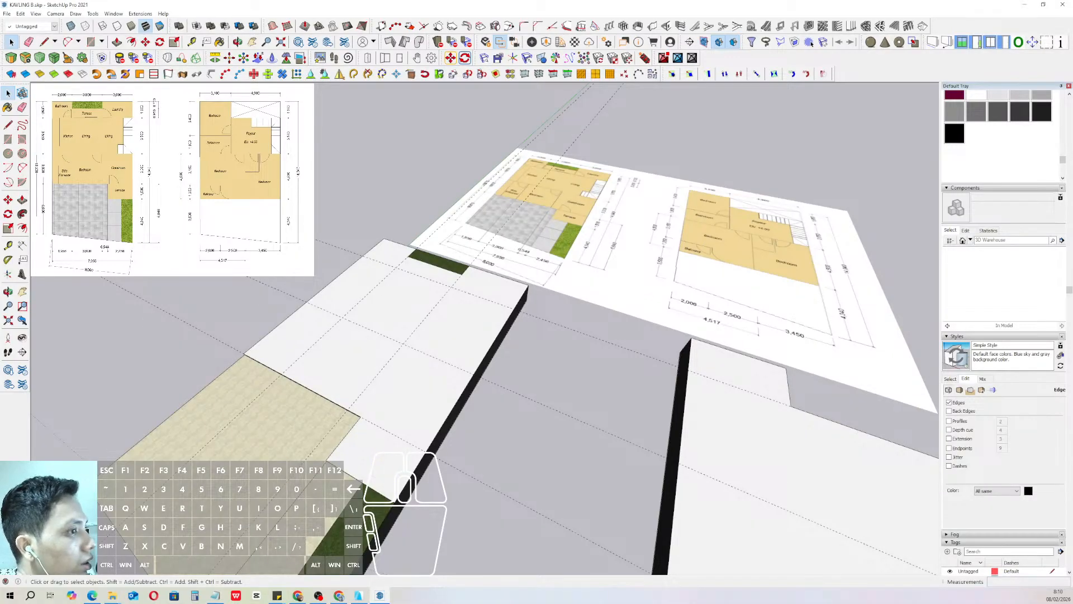
left_click(22, 140)
middle_click_drag(412, 420, 411, 423)
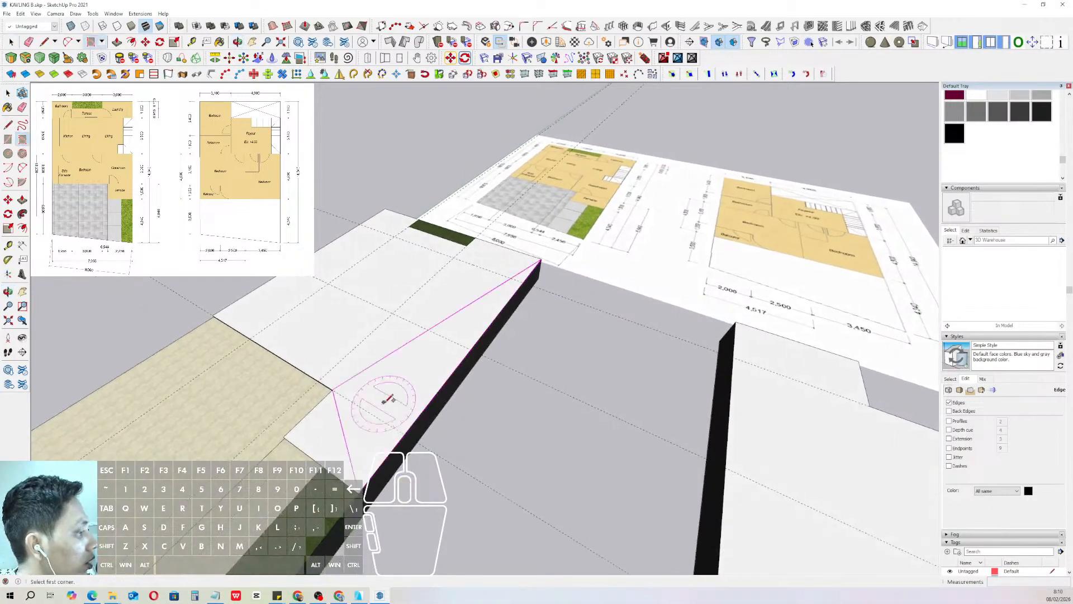
scroll(413, 418, "up", 4)
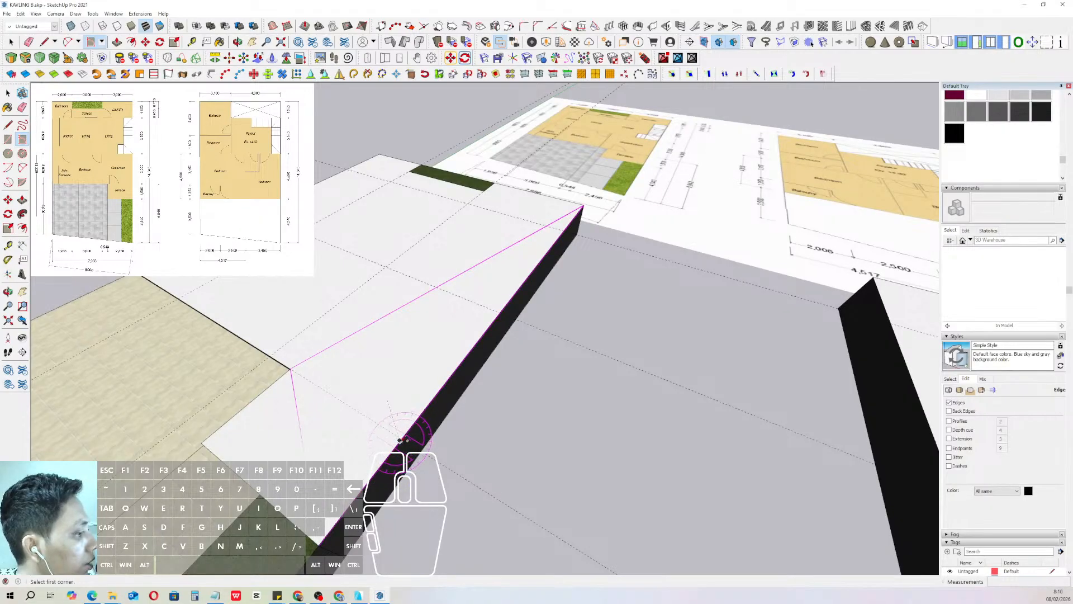
middle_click_drag(402, 438, 397, 308)
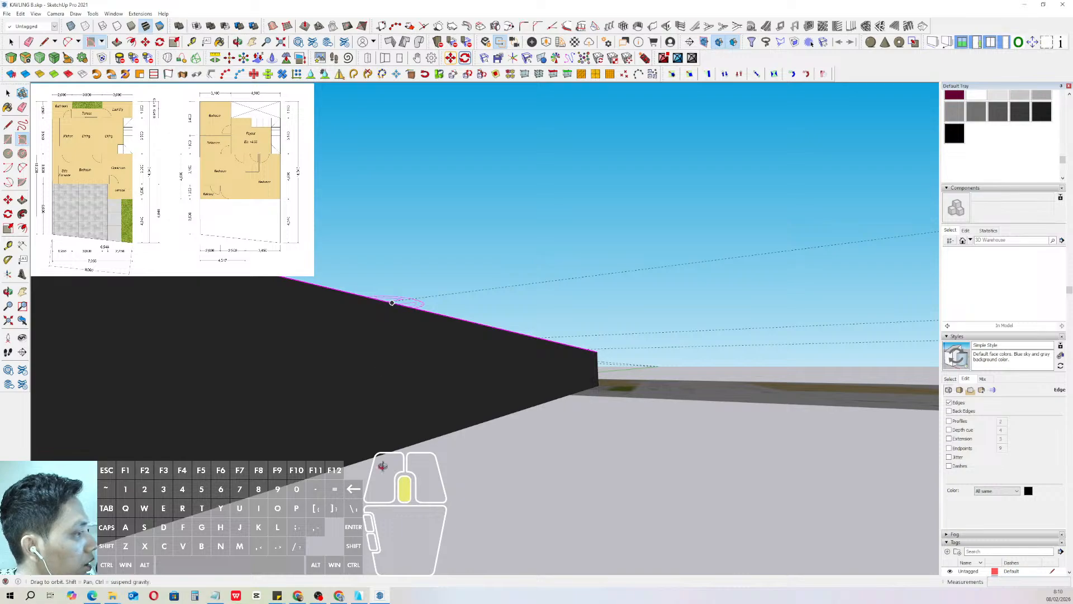
middle_click_drag(383, 466, 385, 459)
scroll(380, 394, "up", 1)
key("space")
scroll(424, 409, "up", 1)
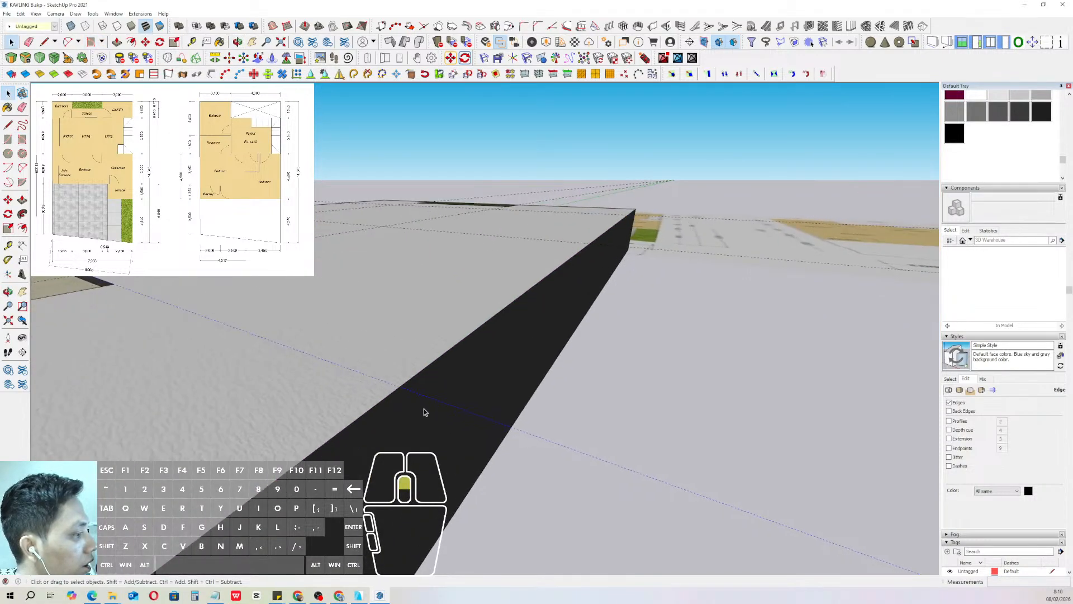
middle_click_drag(424, 412, 707, 359)
scroll(427, 402, "up", 2)
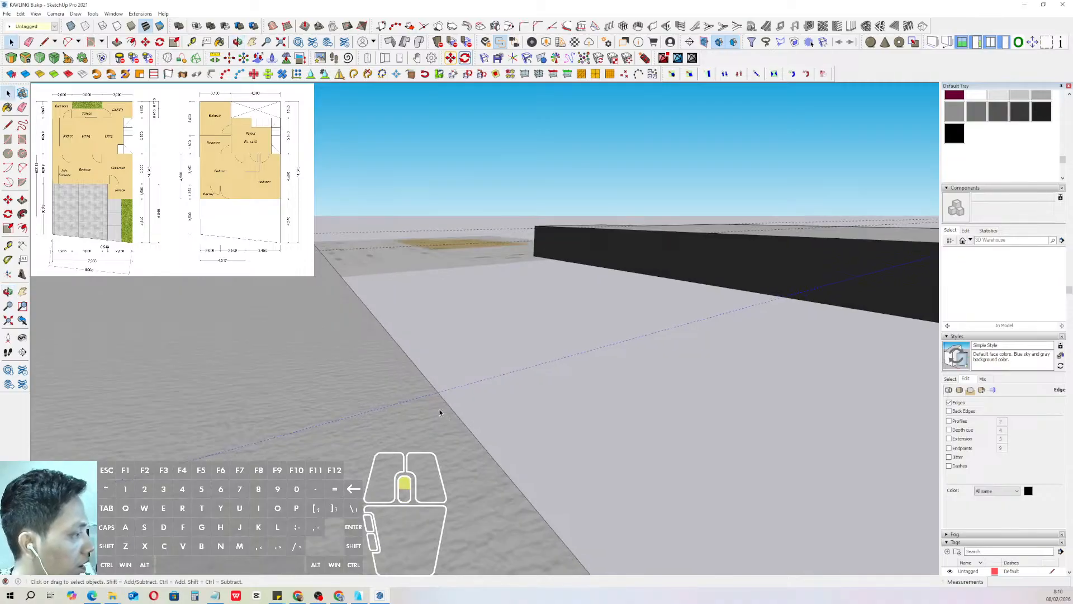
key("m")
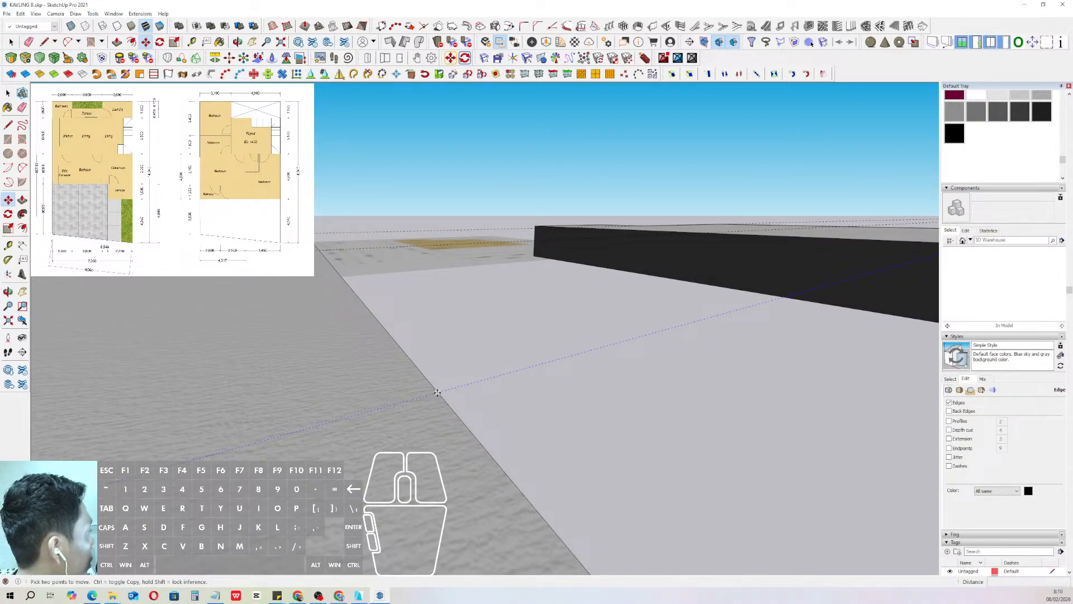
middle_click_drag(438, 393, 442, 420)
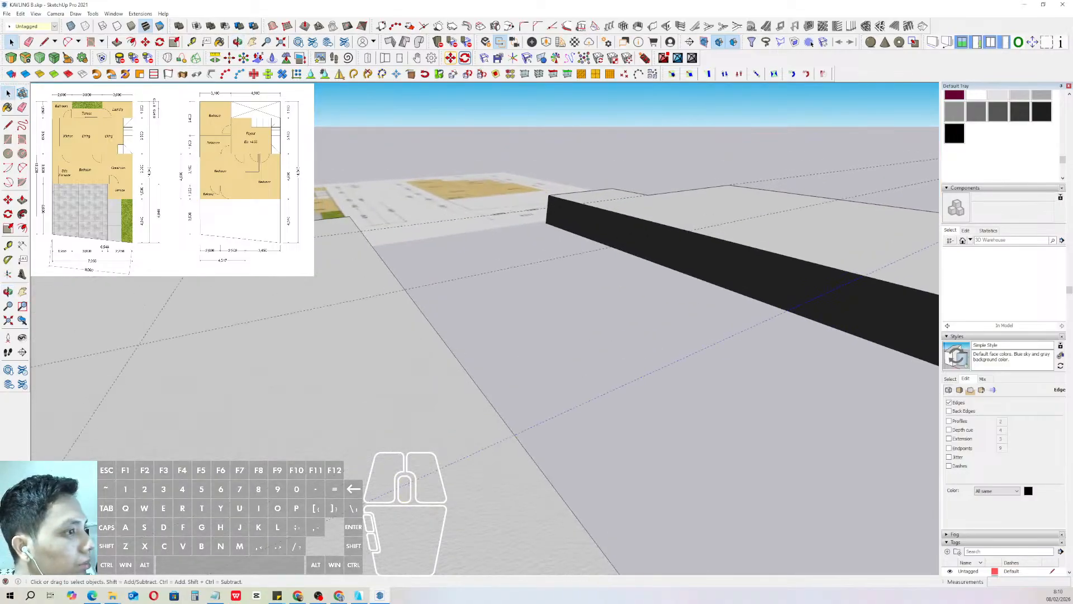
- Draw an 8200 × 150 mm rotated rectangle along the slab's long side edge, from the rear corner to the guide nearest the carport
left_click(22, 139)
middle_click_drag(407, 311, 575, 240)
left_click(659, 268)
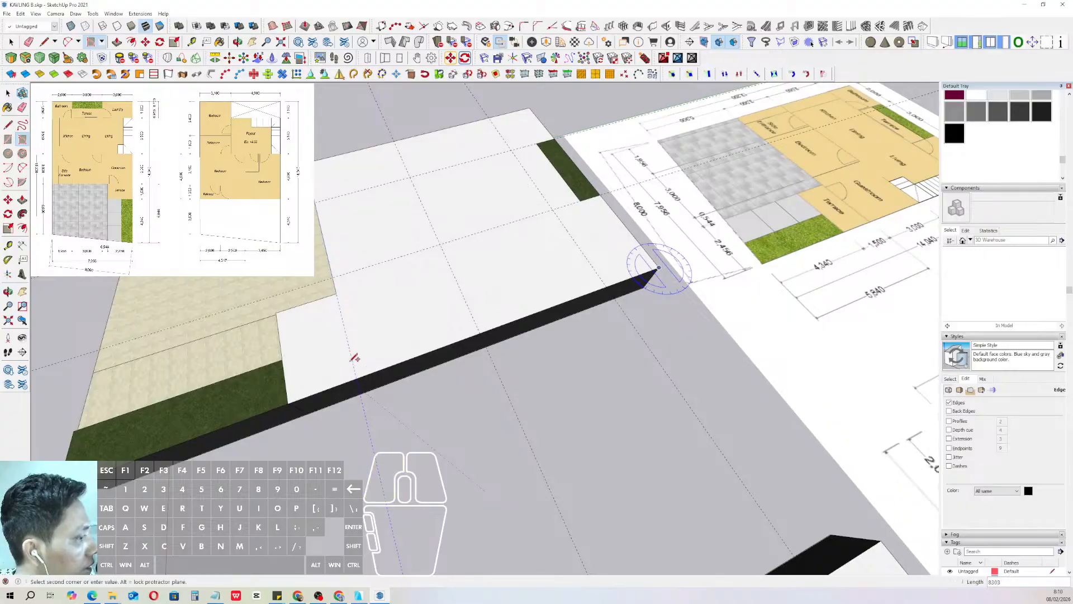
scroll(354, 358, "up", 2)
left_click(357, 382)
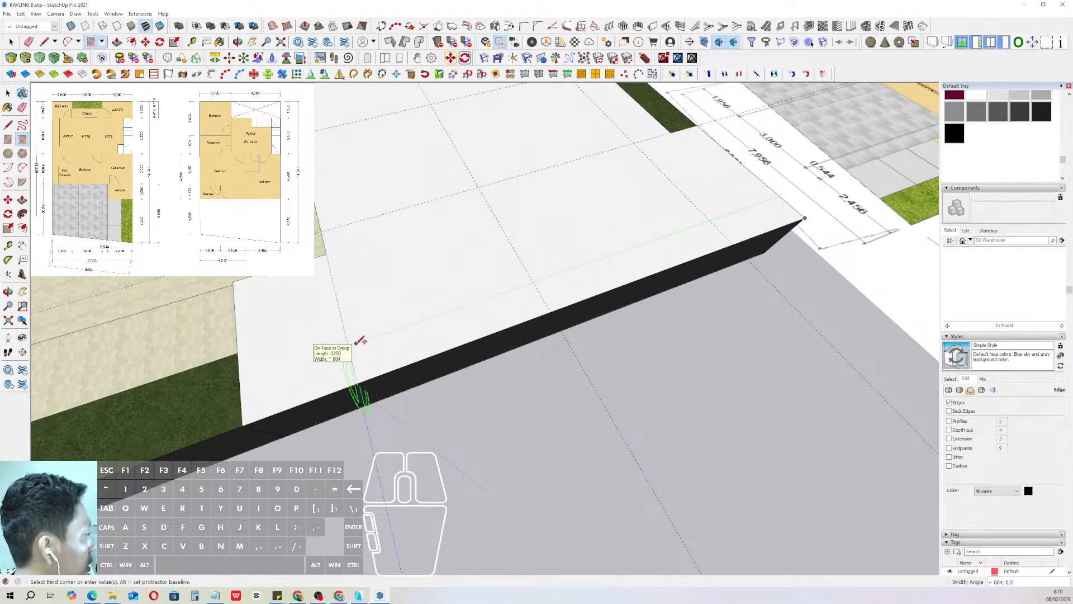
key("Return")
key("space")
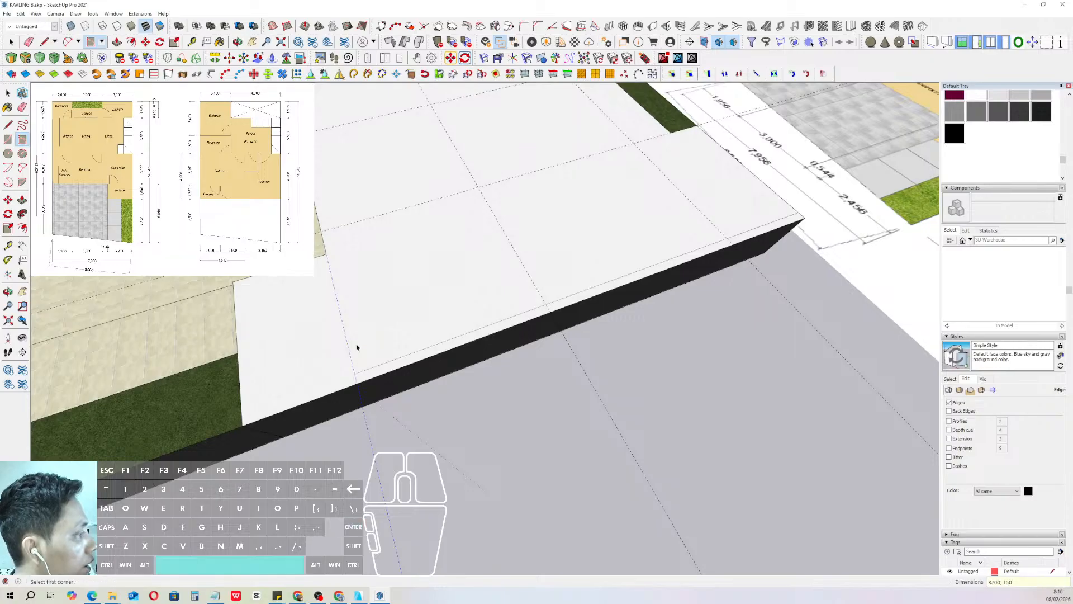
- Push/Pull the narrow strip along the slab's long side up 4000 mm into a wall
scroll(393, 291, "down", 2)
middle_click_drag(412, 285, 418, 283, "shift")
scroll(525, 329, "up", 2)
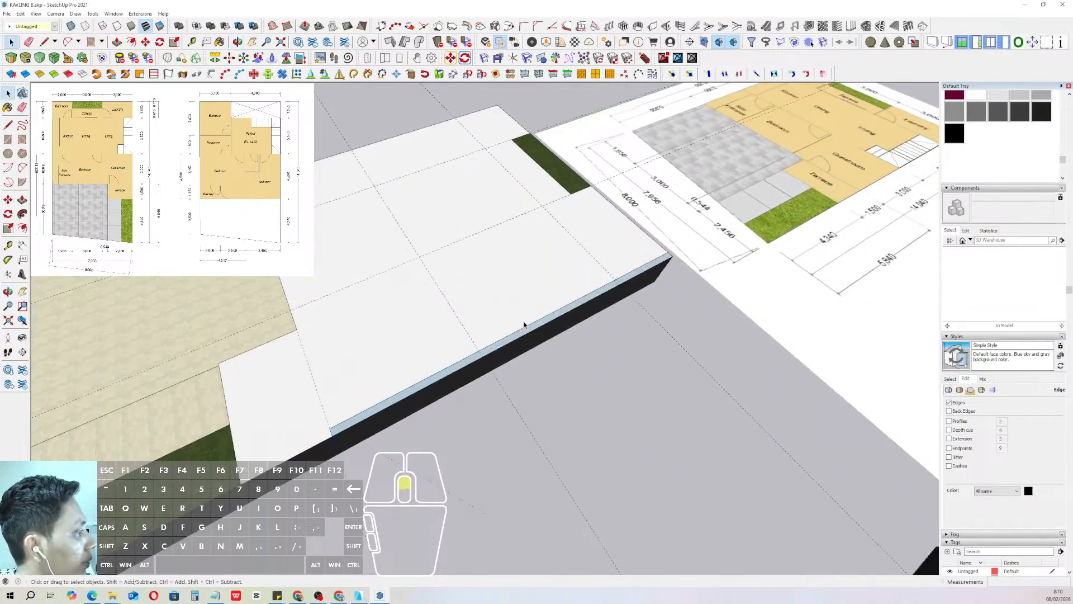
left_click(524, 332)
scroll(570, 285, "down", 2)
scroll(570, 285, "up", 2)
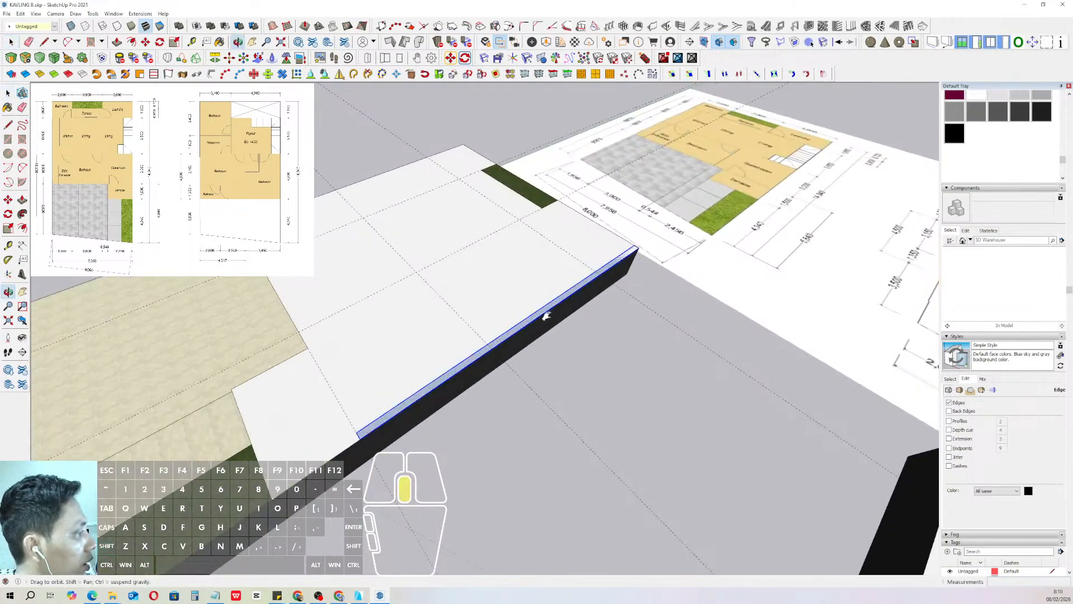
scroll(546, 307, "down", 2)
key("p")
left_click(562, 301)
scroll(577, 237, "down", 2)
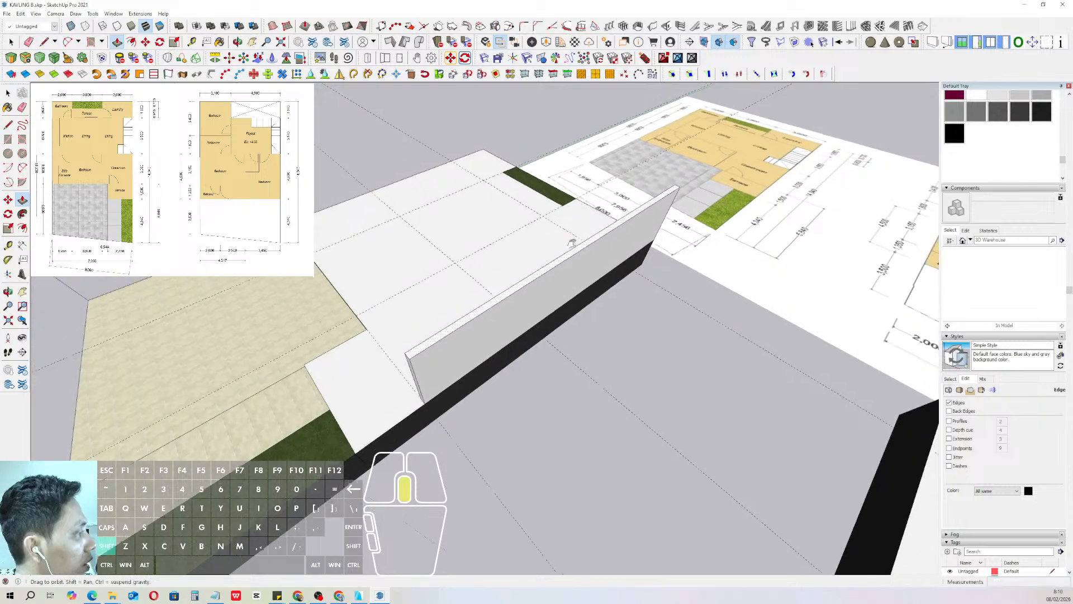
scroll(578, 236, "up", 1)
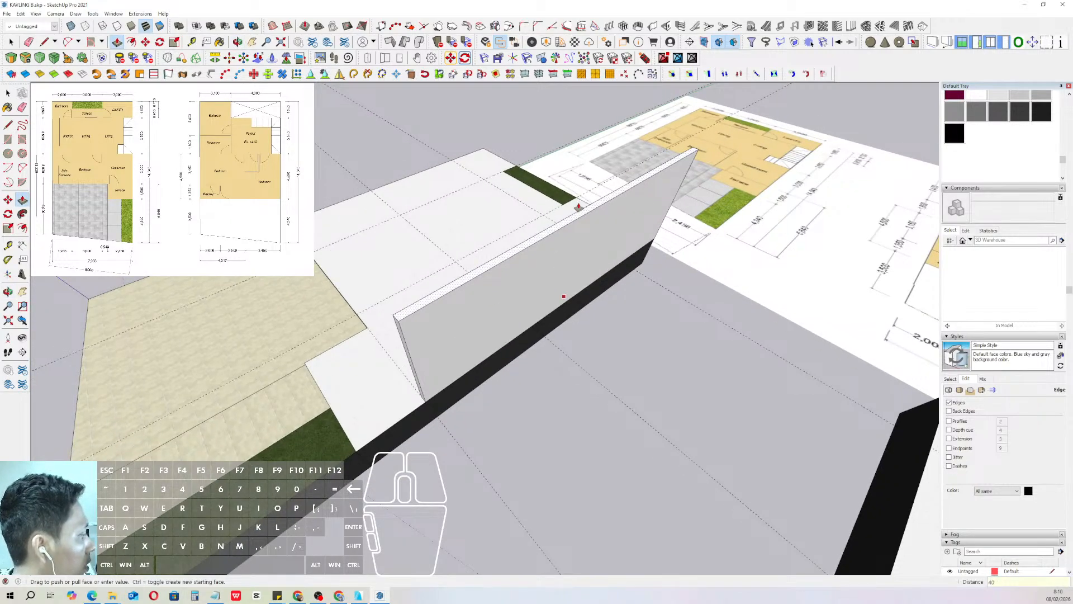
key("Return")
key("space")
- Make the whole long side wall a group
middle_click_drag(542, 209, 525, 247)
left_click(525, 246)
right_click(524, 247)
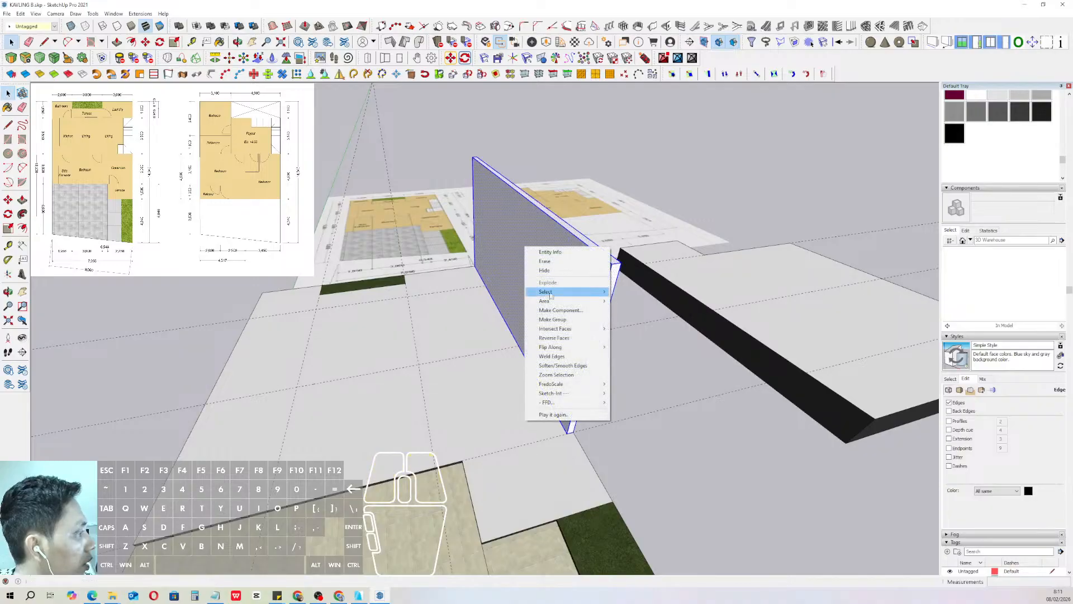
left_click(552, 321)
middle_click_drag(548, 323, 520, 338)
- Paint the long side wall group with the light grey Color M01
scroll(972, 163, "up", 1)
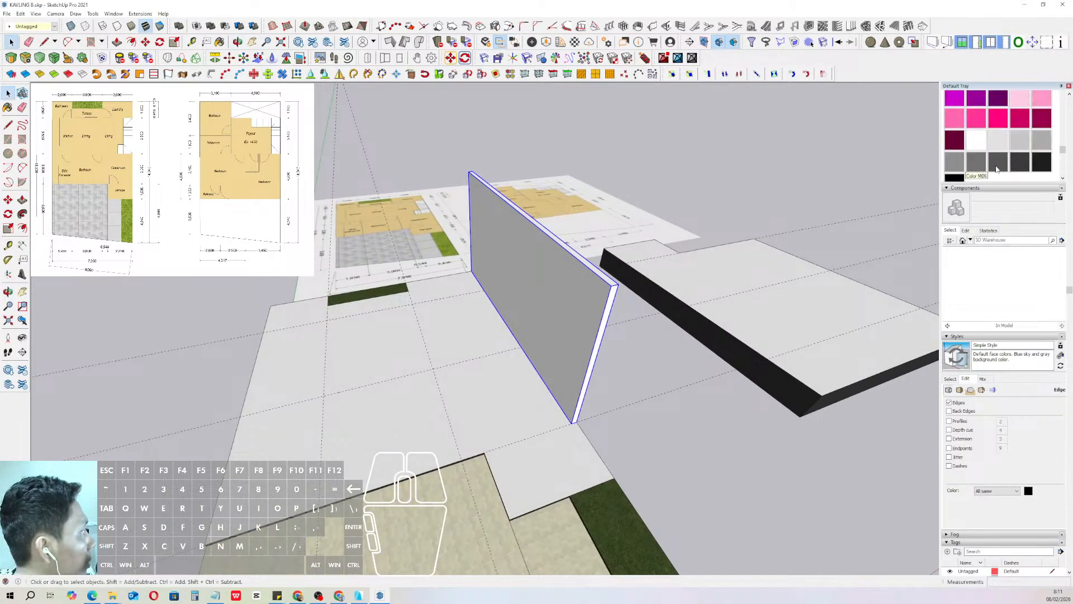
left_click(540, 245)
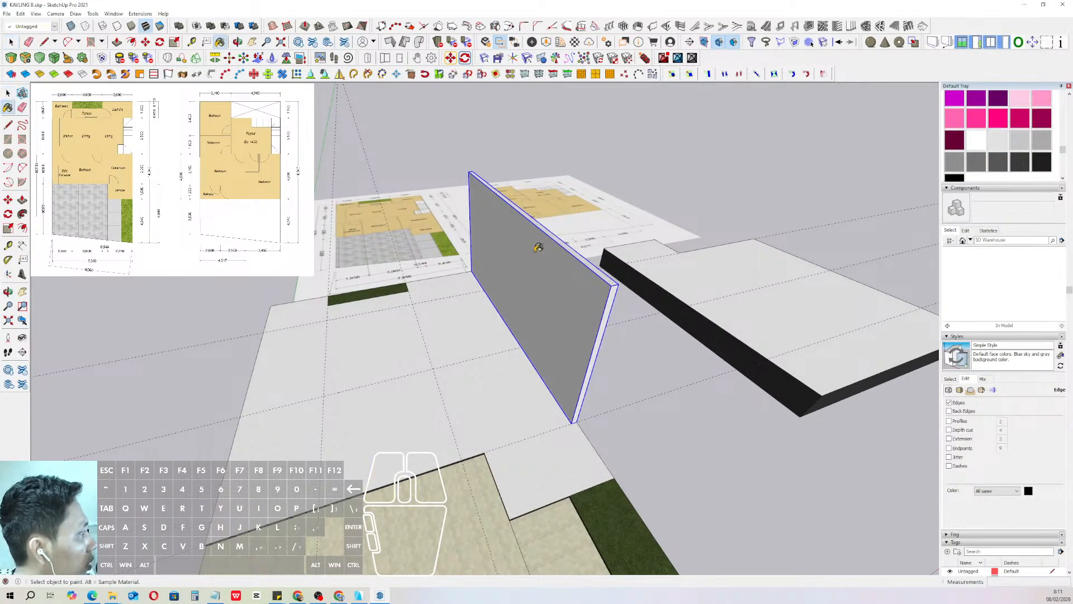
key("space")
scroll(541, 247, "down", 2)
middle_click_drag(550, 263, 562, 302)
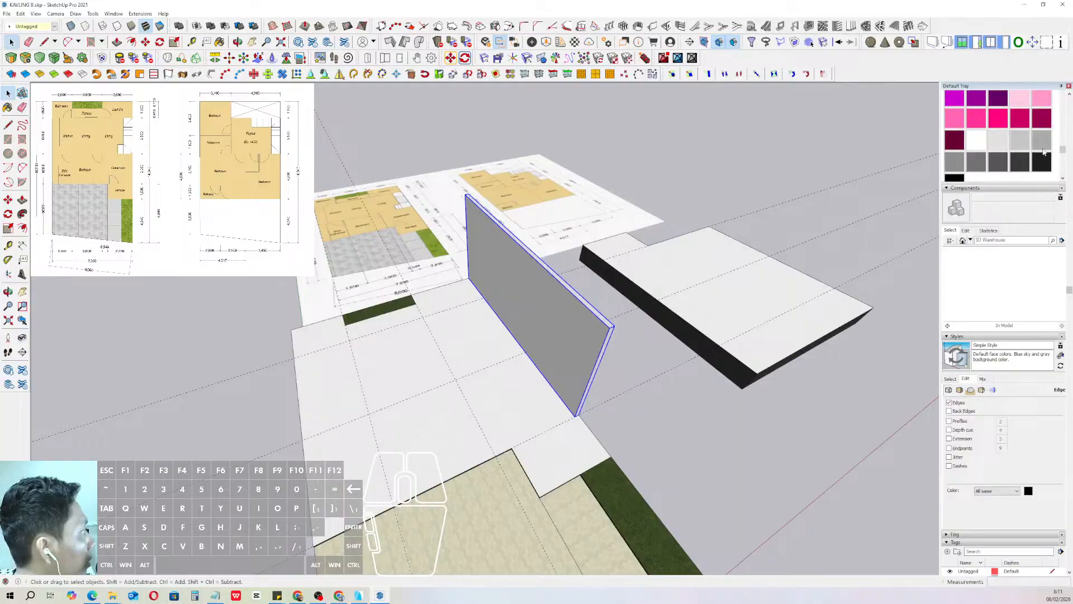
- Create a light grey material named Wallpaint in the model's materials
scroll(1043, 152, "up", 6)
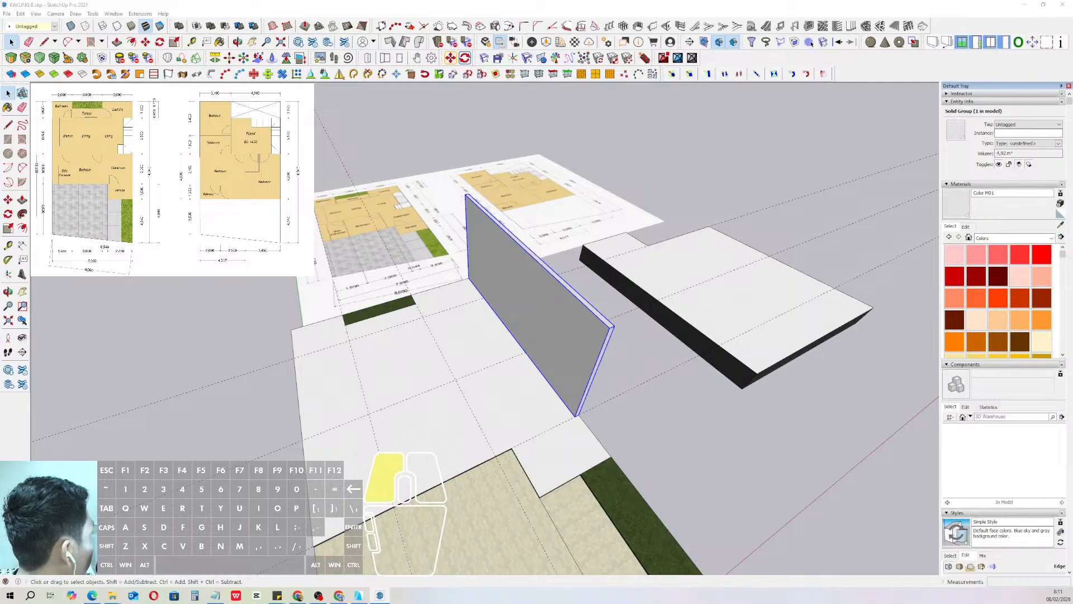
left_click(810, 43)
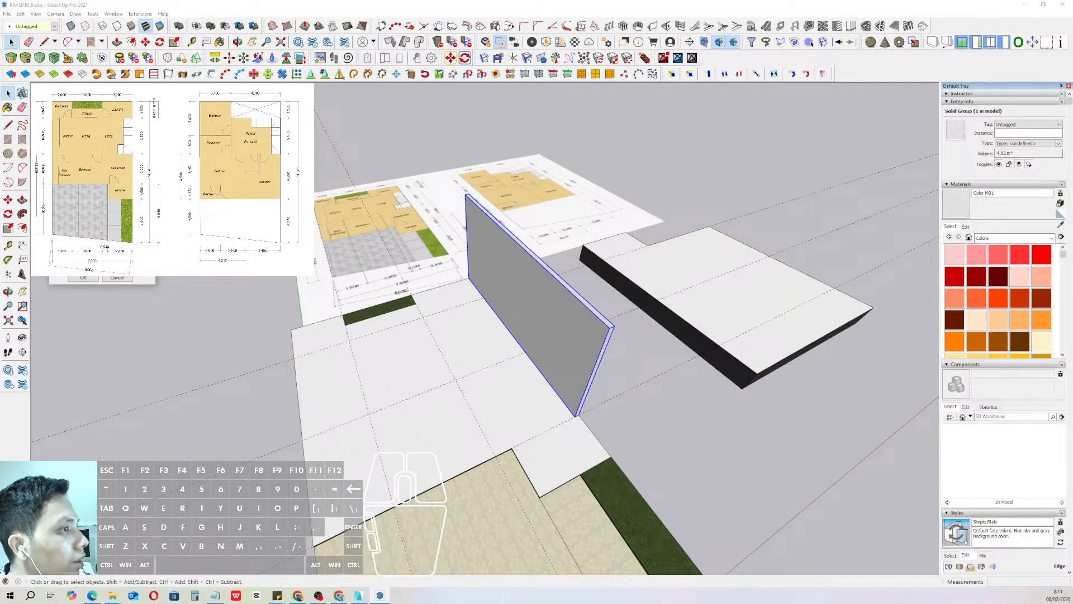
left_click(82, 280)
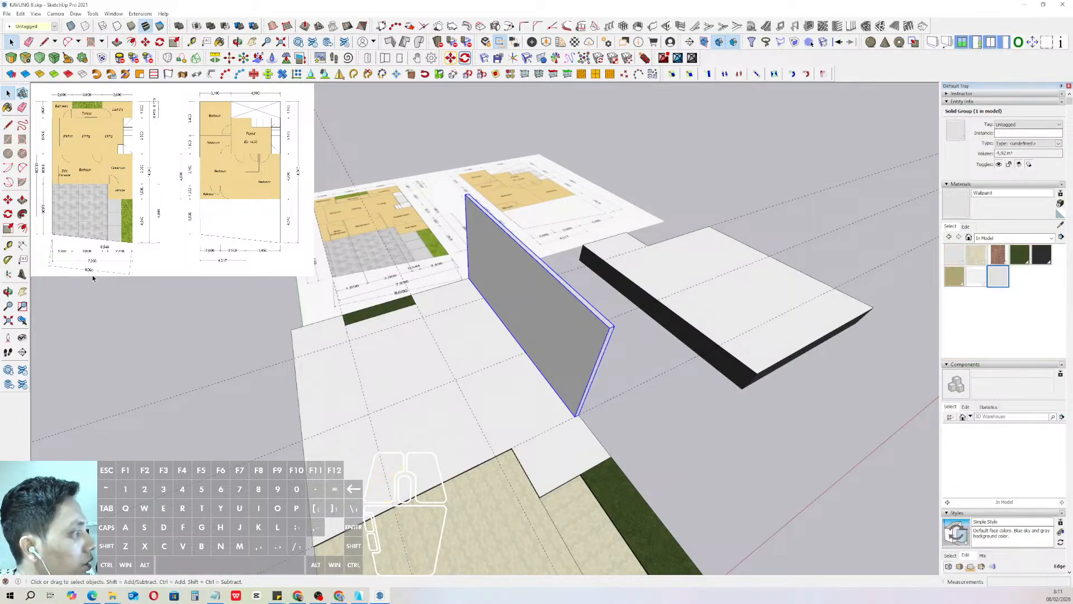
scroll(685, 414, "up", 1)
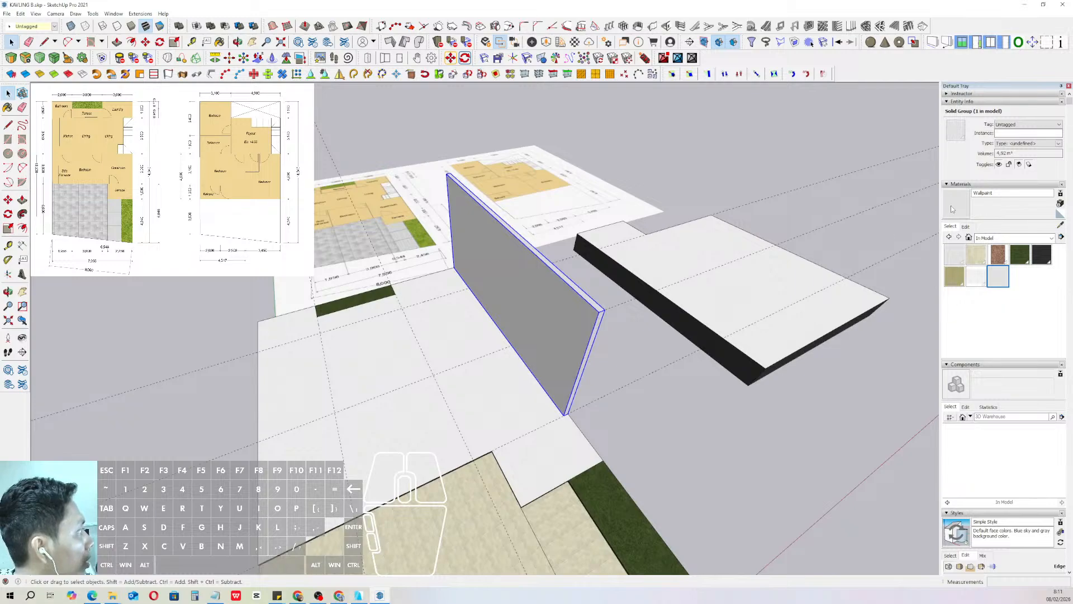
- Draw a 2850 × 150 mm rotated rectangle along the slab's rear edge, from the planter corner to the long side wall
scroll(523, 305, "down", 2)
middle_click_drag(522, 304, 527, 354)
scroll(487, 315, "up", 2)
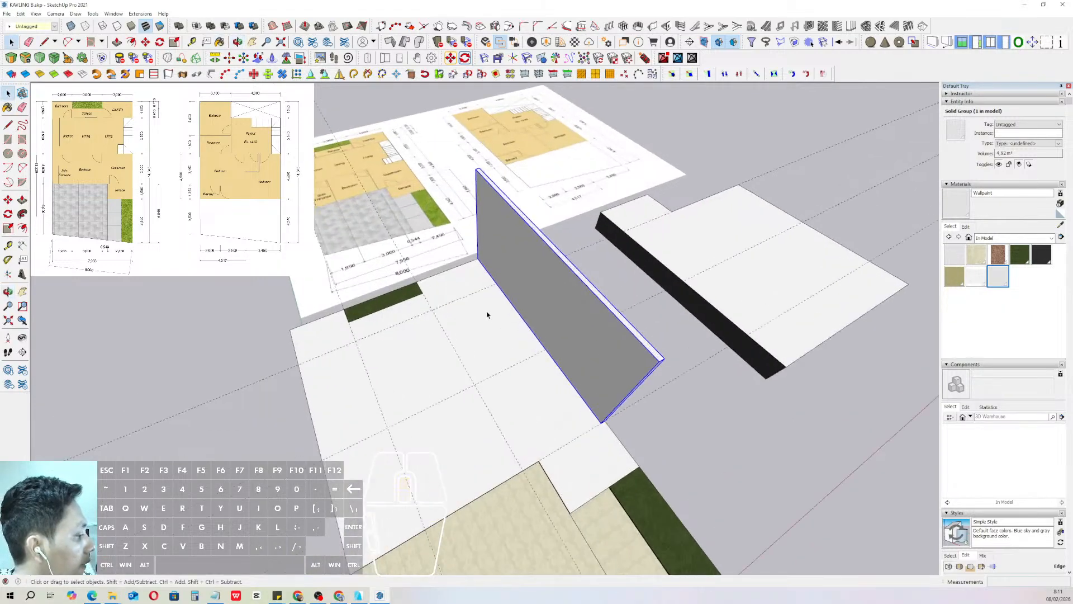
scroll(563, 388, "down", 2)
scroll(572, 400, "up", 3)
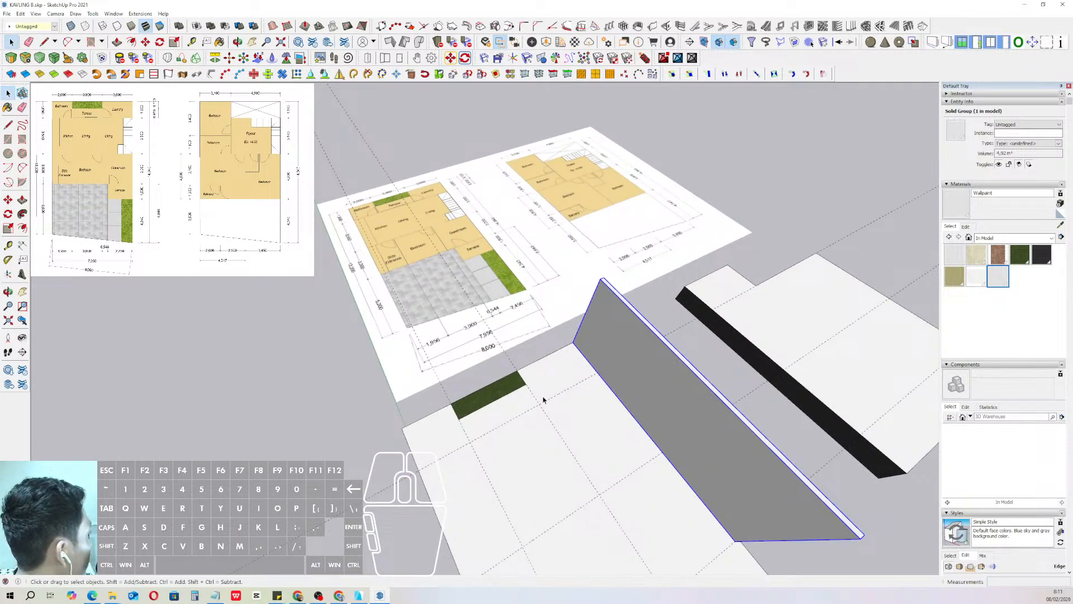
scroll(544, 399, "up", 5)
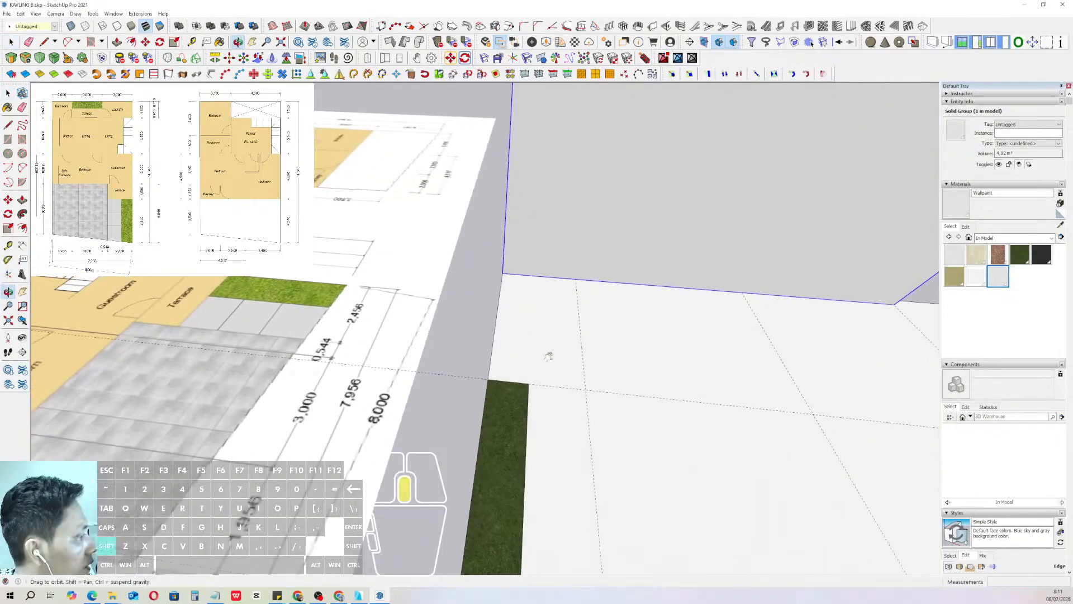
middle_click_drag(548, 356, 426, 341)
left_click(427, 340)
middle_click_drag(503, 337, 467, 363)
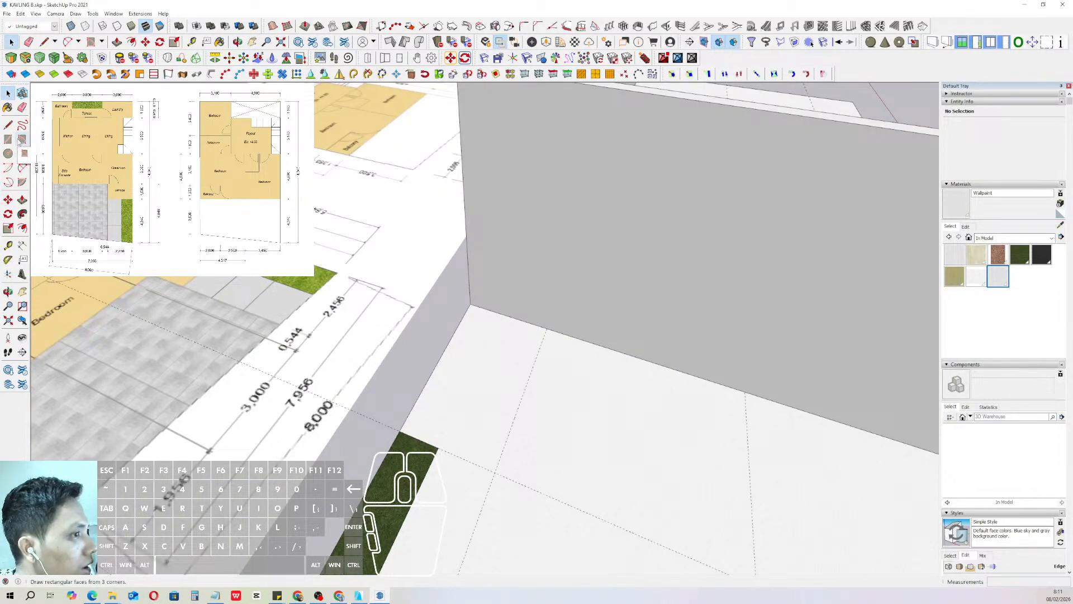
middle_click_drag(456, 429, 449, 315)
left_click(364, 420)
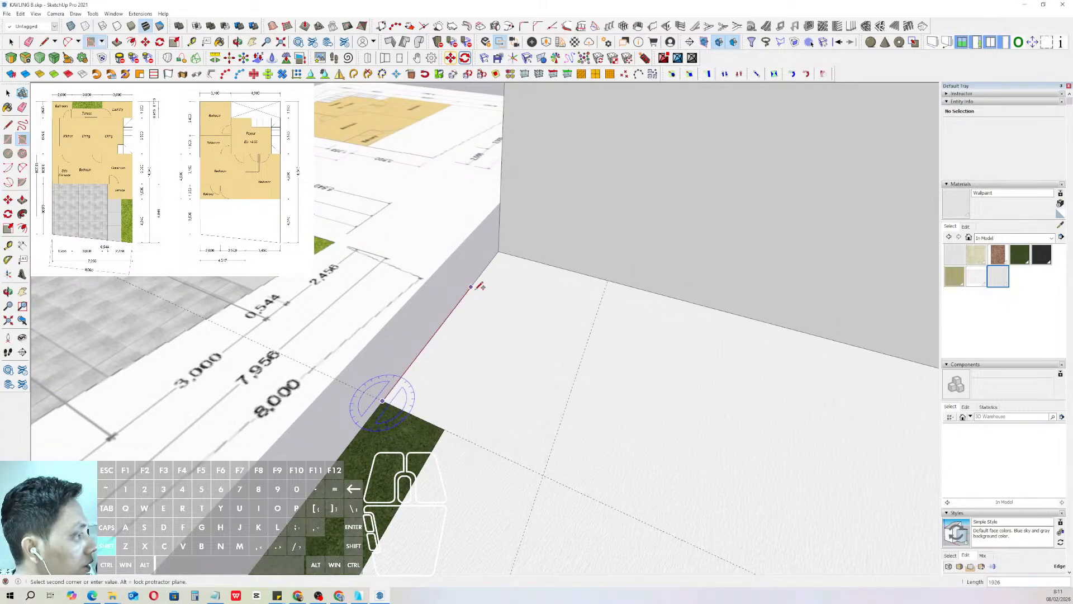
left_click(500, 251)
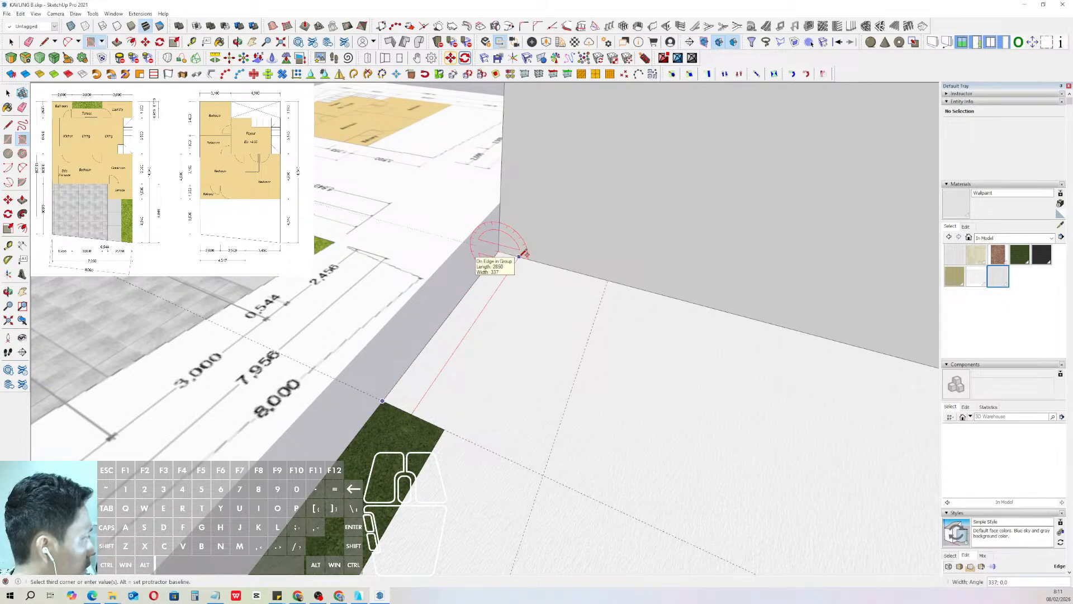
left_click(524, 255)
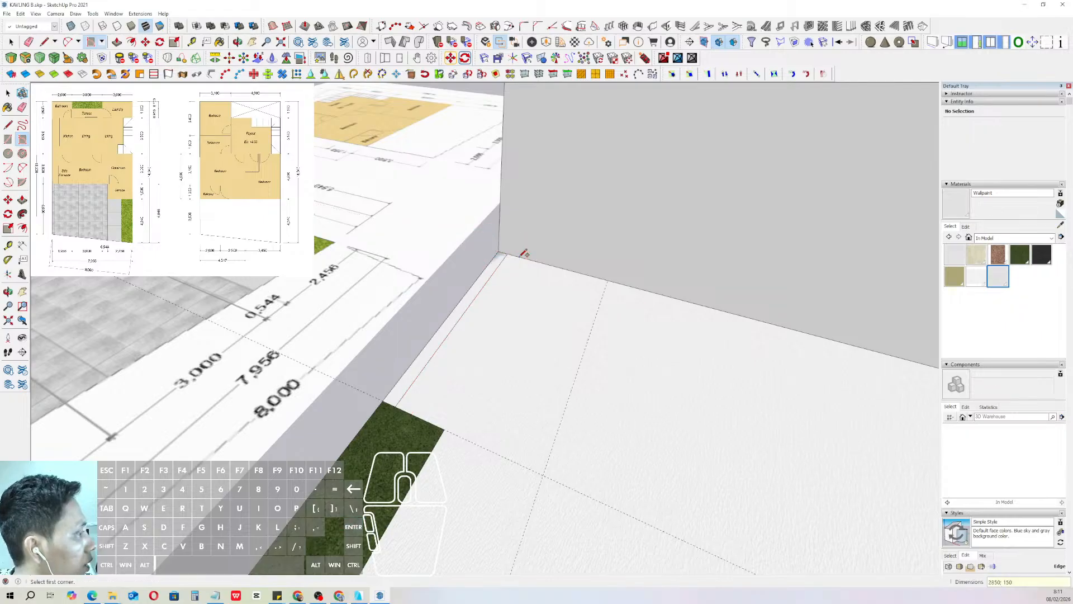
- Push/Pull the rear strip beside the planter up to the top of the long side wall
key("space")
scroll(476, 282, "up", 1)
double_click(481, 284)
key("v")
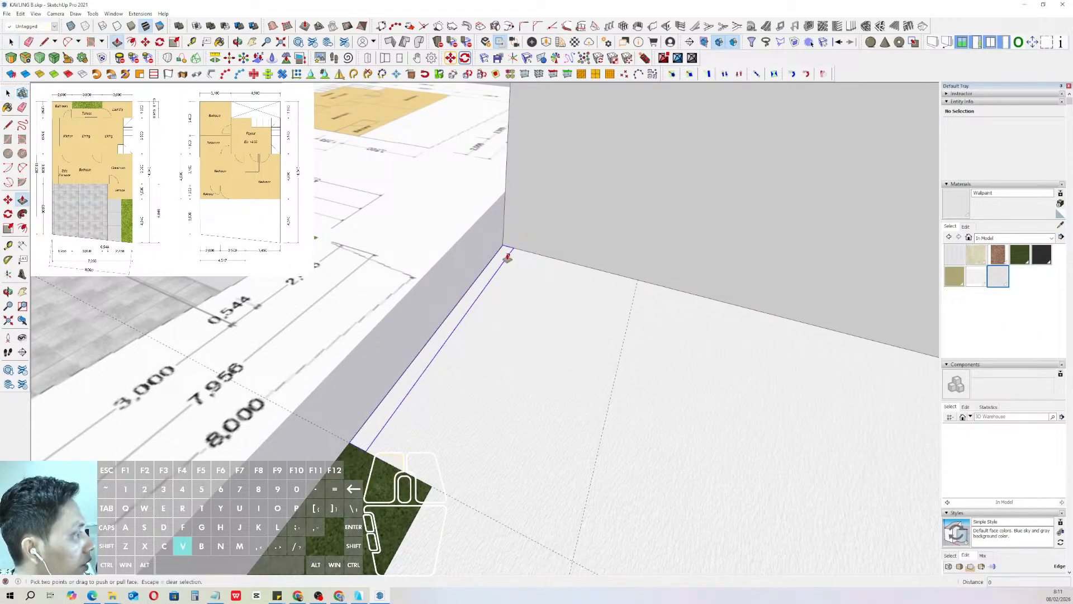
left_click(507, 252)
scroll(529, 222, "down", 5)
middle_click_drag(547, 165, 413, 251)
scroll(448, 246, "up", 1)
left_click(445, 221)
- Make the whole short rear wall beside the planter a group
key("space")
scroll(407, 263, "up", 2)
triple_click(414, 251)
right_click(415, 250)
left_click(447, 323)
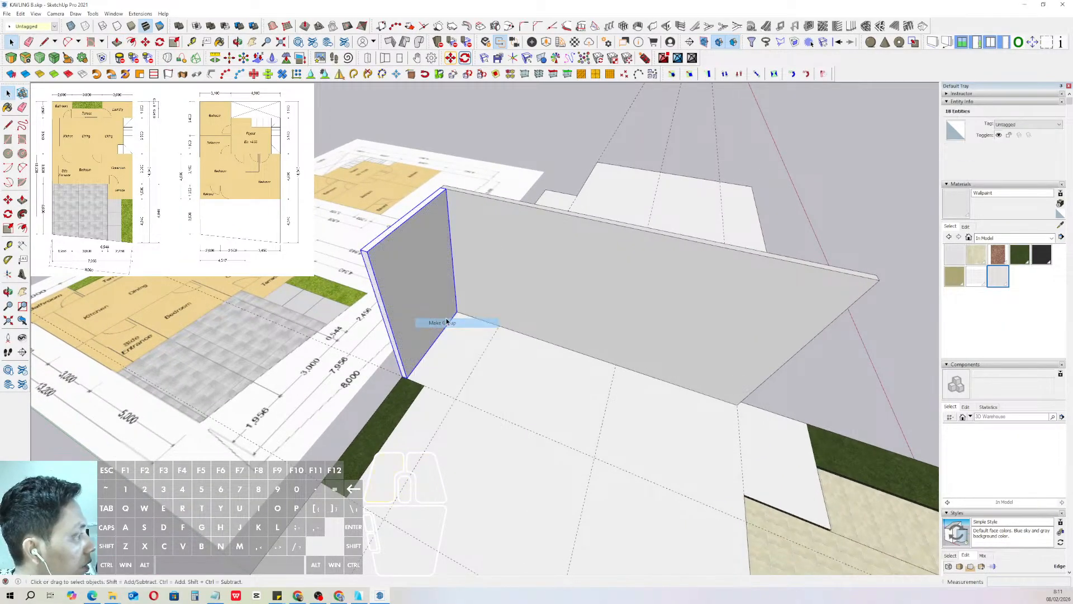
middle_click_drag(479, 244, 460, 356)
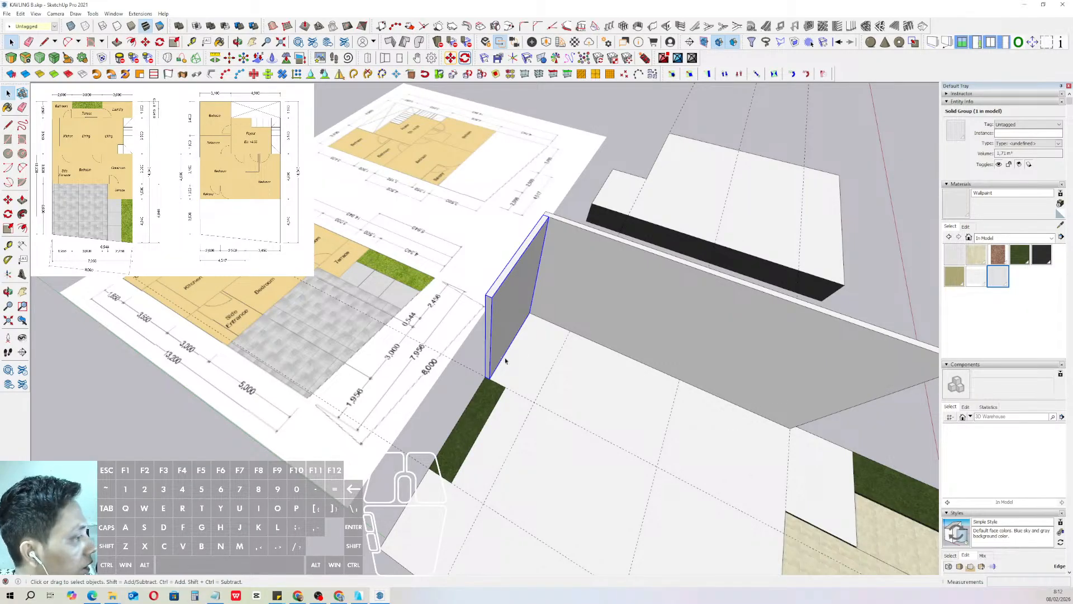
middle_click_drag(506, 362, 479, 315)
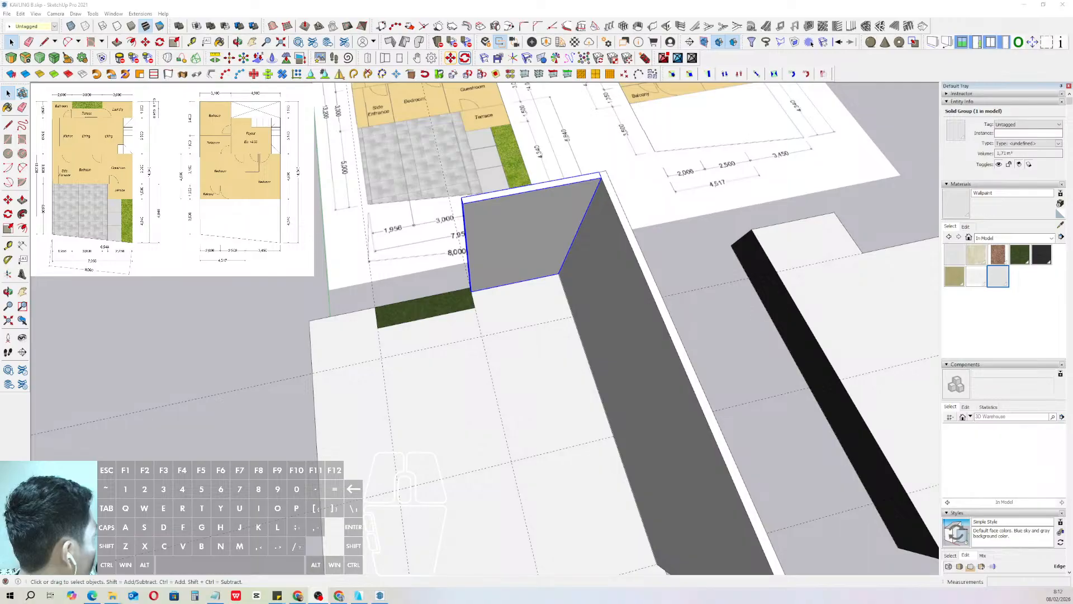
- Shrink the floating floor plan reference image and clear the selection of the short rear wall
left_click_drag(313, 276, 179, 184)
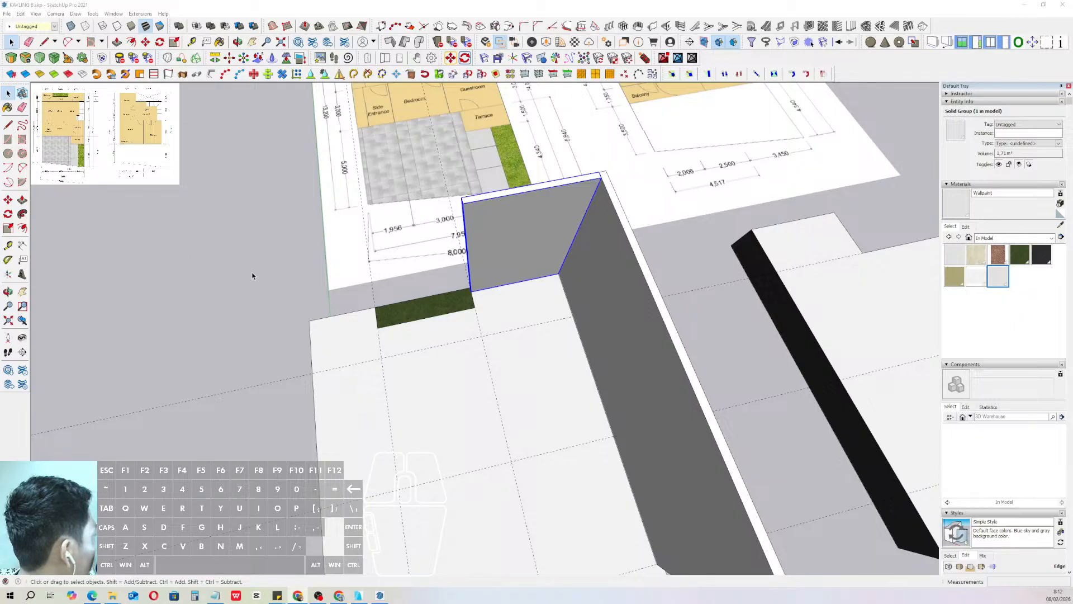
left_click(523, 253, "shift")
middle_click_drag(522, 254, 526, 290)
scroll(512, 330, "down", 2)
middle_click_drag(442, 458, 556, 263, "shift")
scroll(460, 408, "up", 1)
middle_click_drag(460, 408, 347, 447)
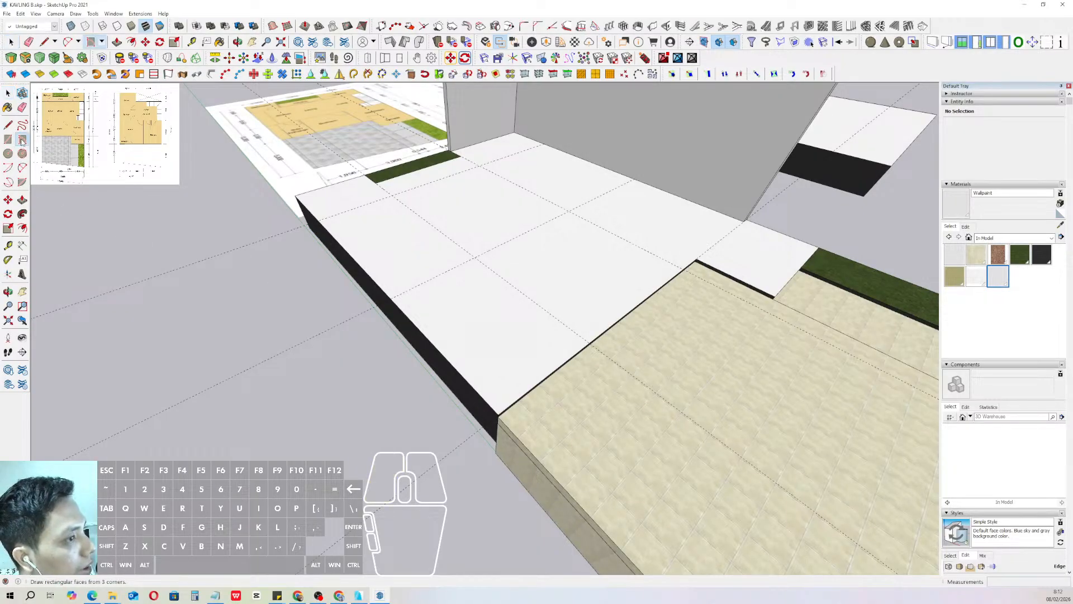
scroll(508, 311, "up", 3)
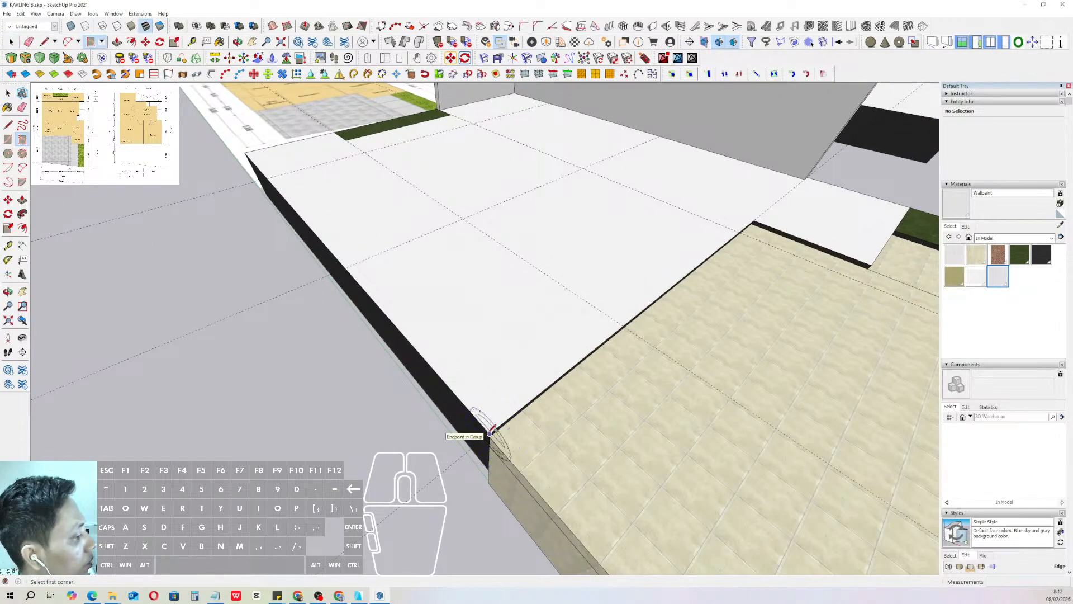
left_click(490, 433)
scroll(490, 431, "down", 2)
scroll(344, 226, "up", 3)
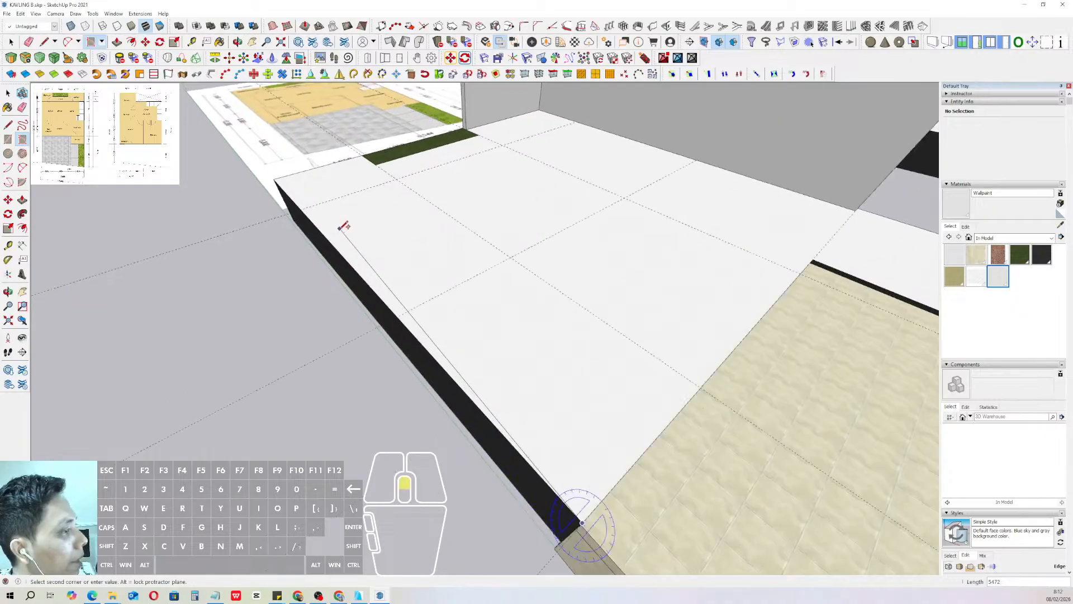
scroll(312, 225, "up", 2)
mouse_move(312, 226)
middle_mouse_down("shift")
mouse_move(403, 271)
mouse_move(463, 343)
middle_mouse_up("shift")
scroll(463, 342, "up", 3)
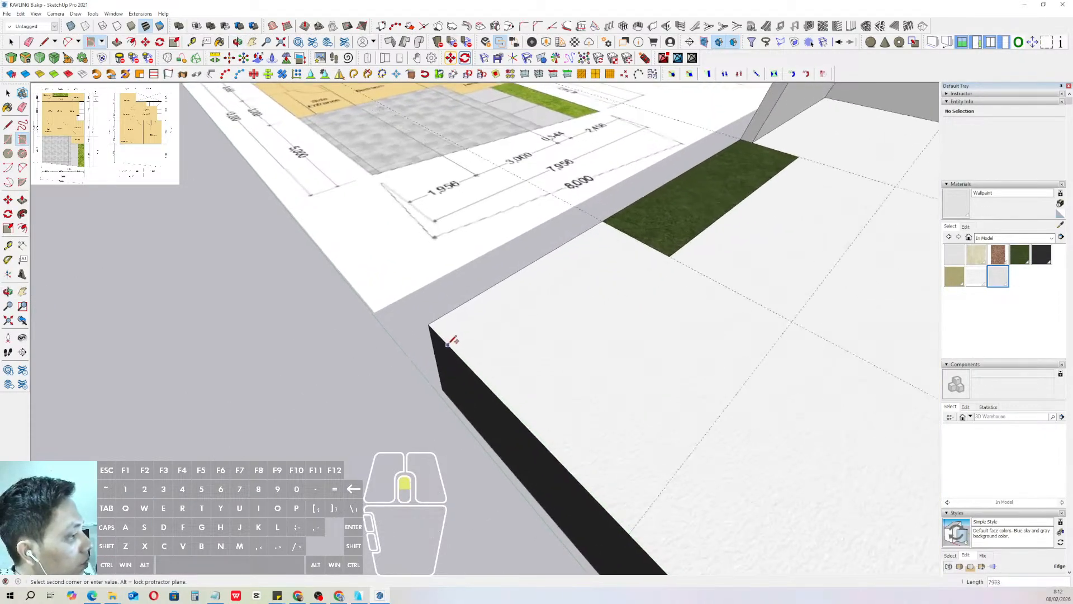
scroll(451, 342, "up", 4)
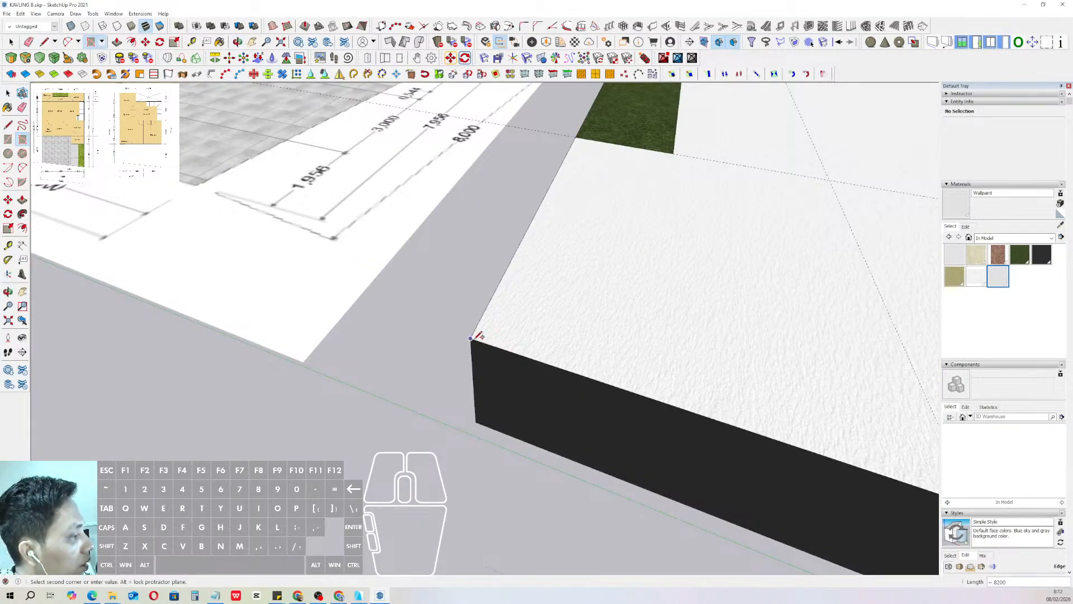
left_click(473, 338)
middle_click_drag(553, 286, 578, 244)
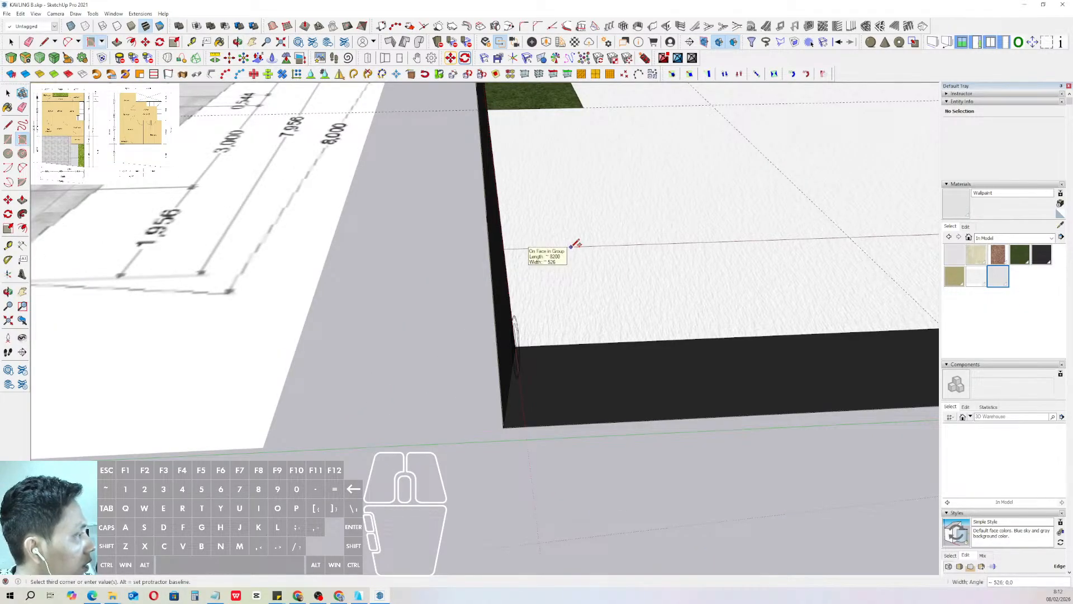
middle_click_drag(556, 217, 440, 354)
key("space")
- Draw a rotated rectangle along the slab's open long side edge, from rear to front corner, about 8200 mm long and 150 mm wide
left_click(23, 139)
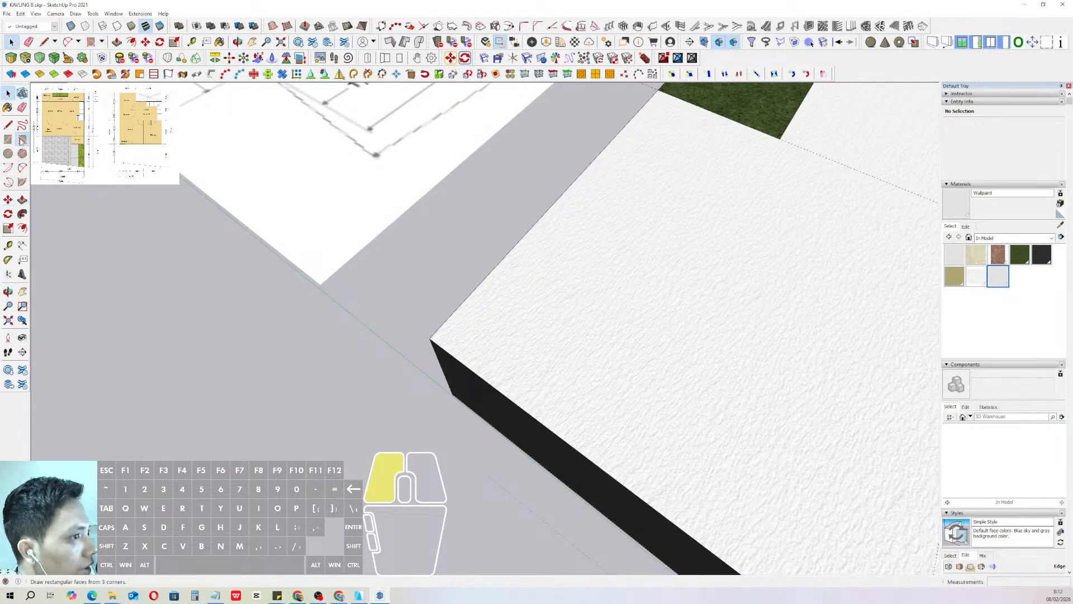
scroll(473, 321, "up", 1)
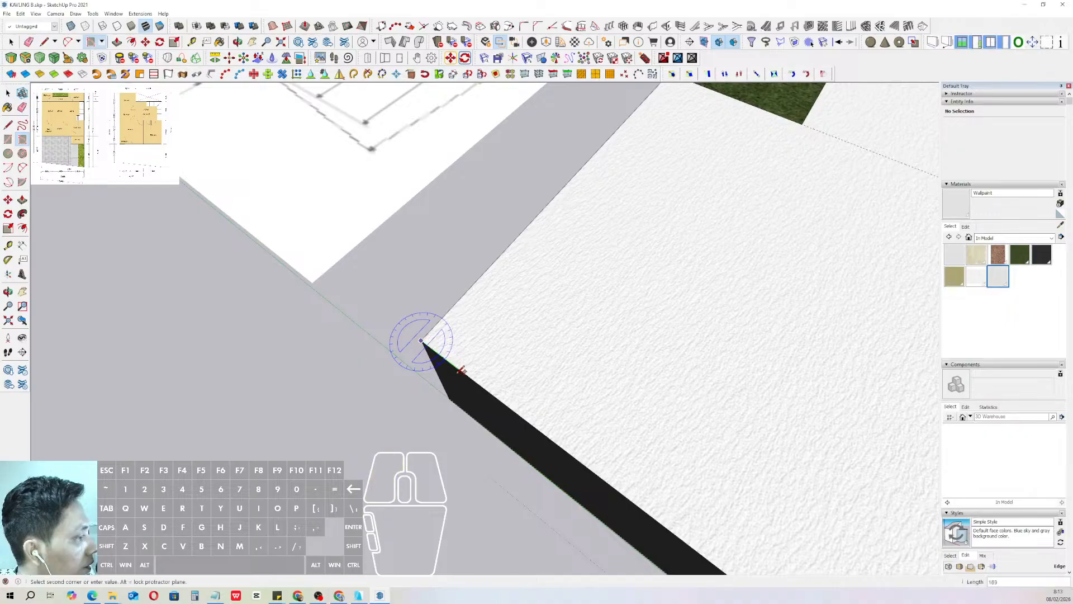
middle_click_drag(512, 408, 513, 341)
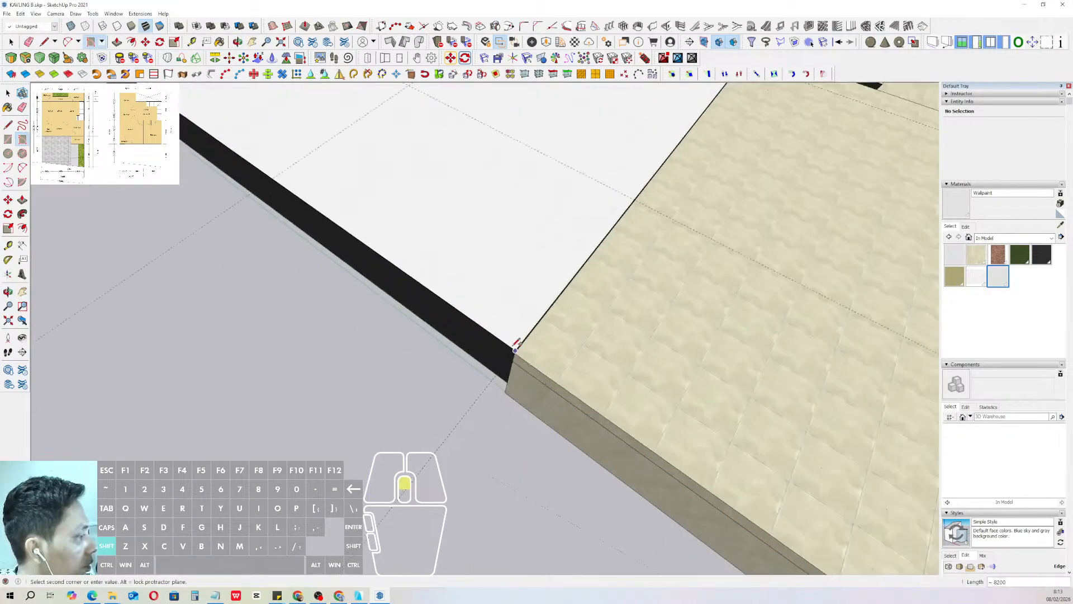
left_click(517, 342)
scroll(552, 301, "down", 3)
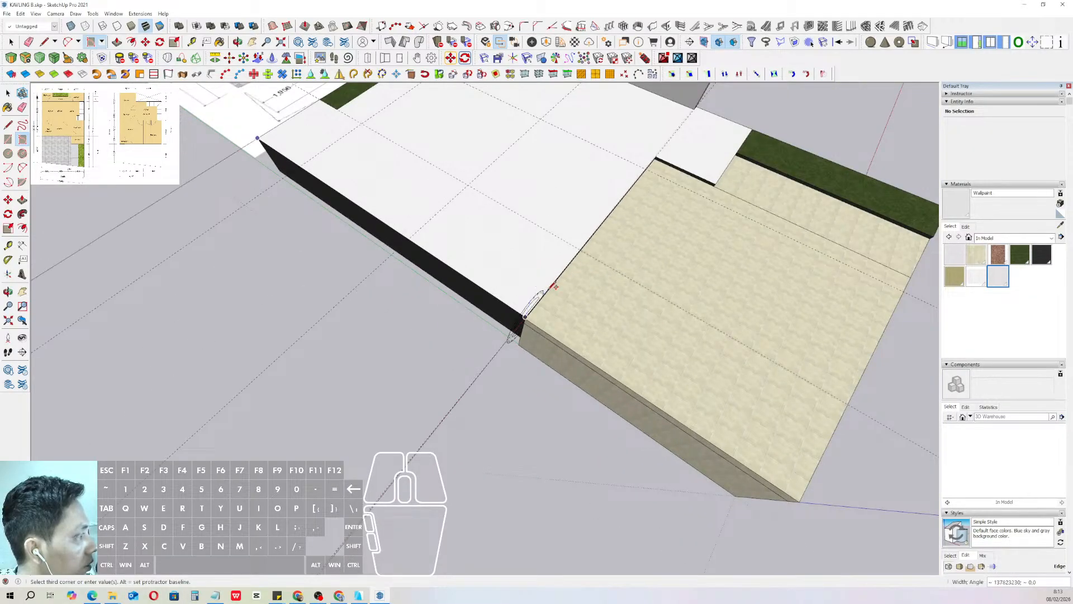
scroll(562, 278, "up", 1)
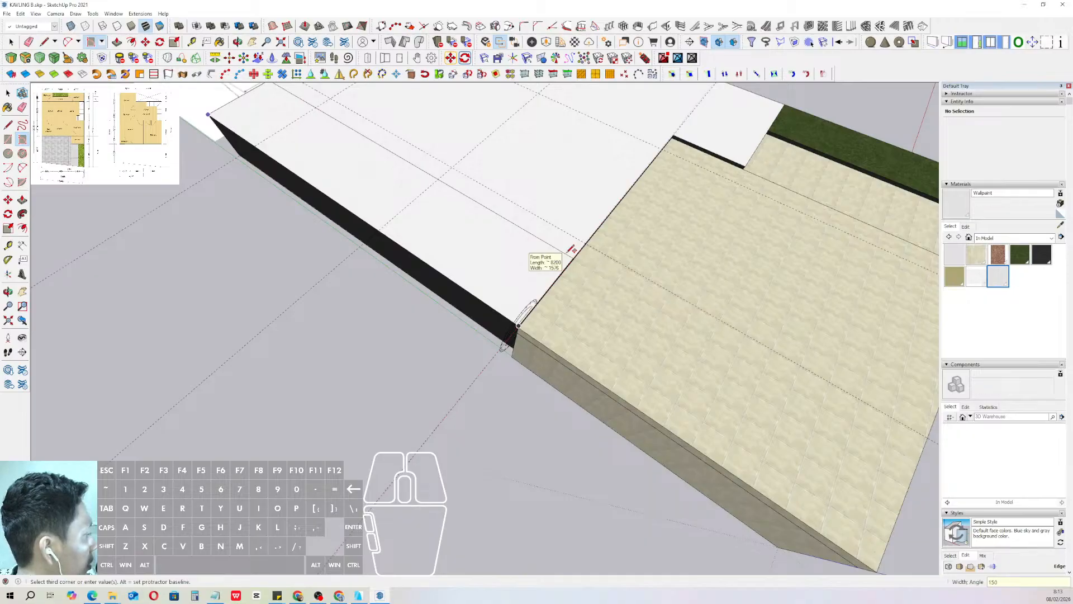
key("Return")
key("space")
- Push/Pull the long side strip up 4000 mm, level with the top of the opposite side wall
middle_click_drag(568, 246, 434, 286)
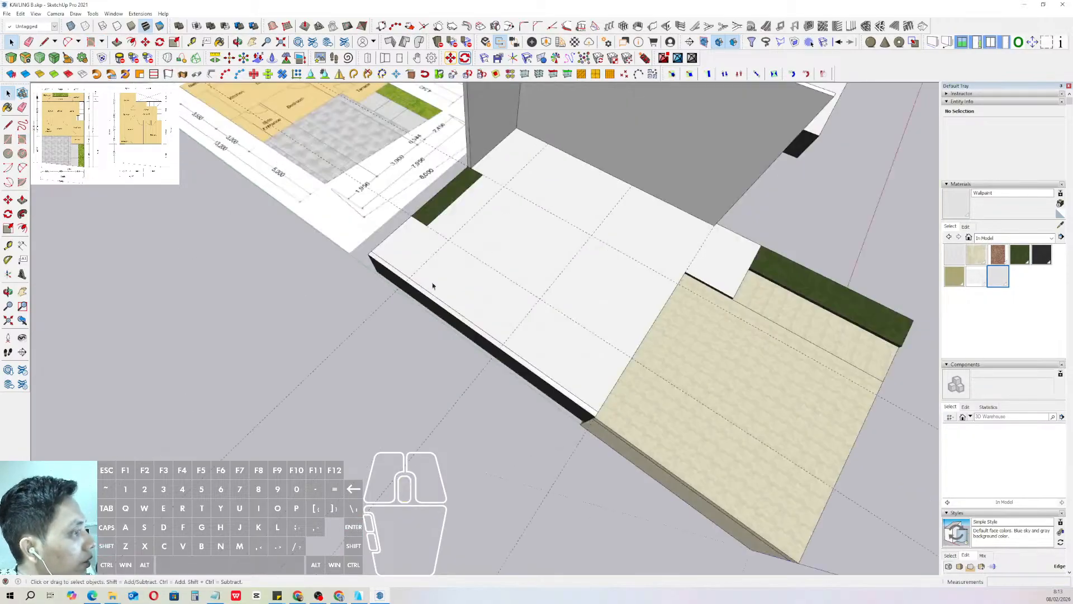
scroll(432, 286, "up", 3)
key("p")
left_click(360, 250)
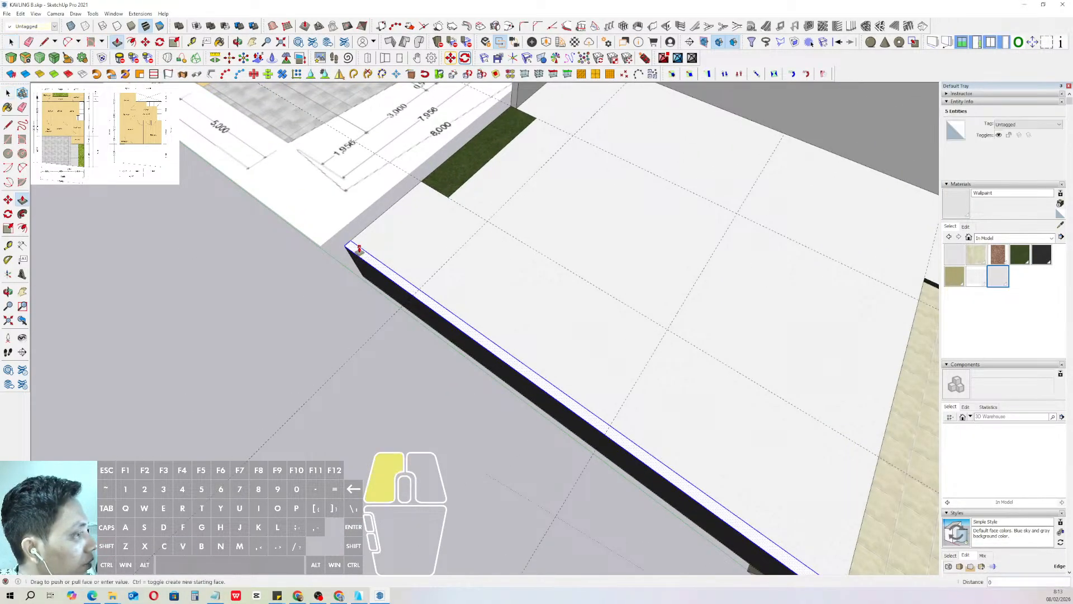
scroll(414, 223, "down", 4)
middle_click_drag(447, 263, 465, 327, "shift")
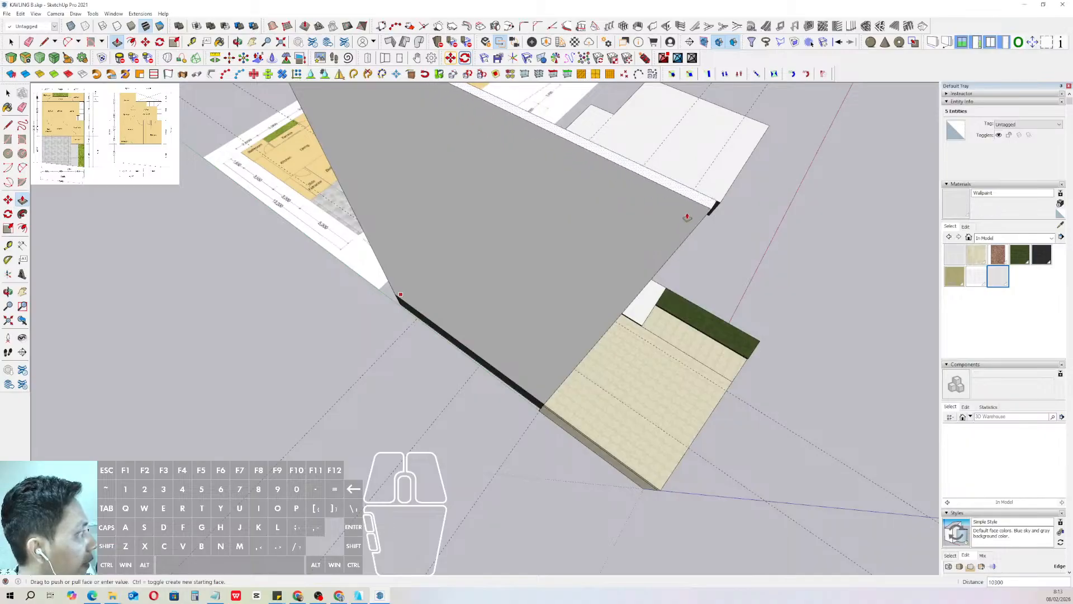
middle_click_drag(511, 236, 429, 225)
left_click(609, 262)
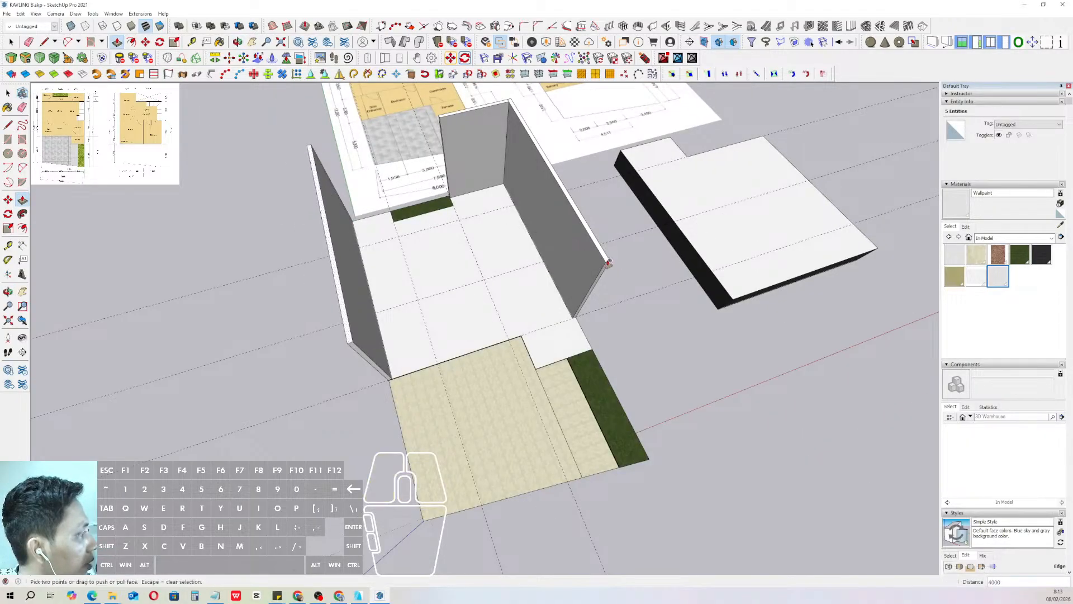
- Make the whole new long side wall a group and paint it with the Wallpaint material
middle_click_drag(608, 262, 330, 240)
scroll(356, 216, "up", 2)
key("space")
triple_click(357, 215)
right_click(357, 216)
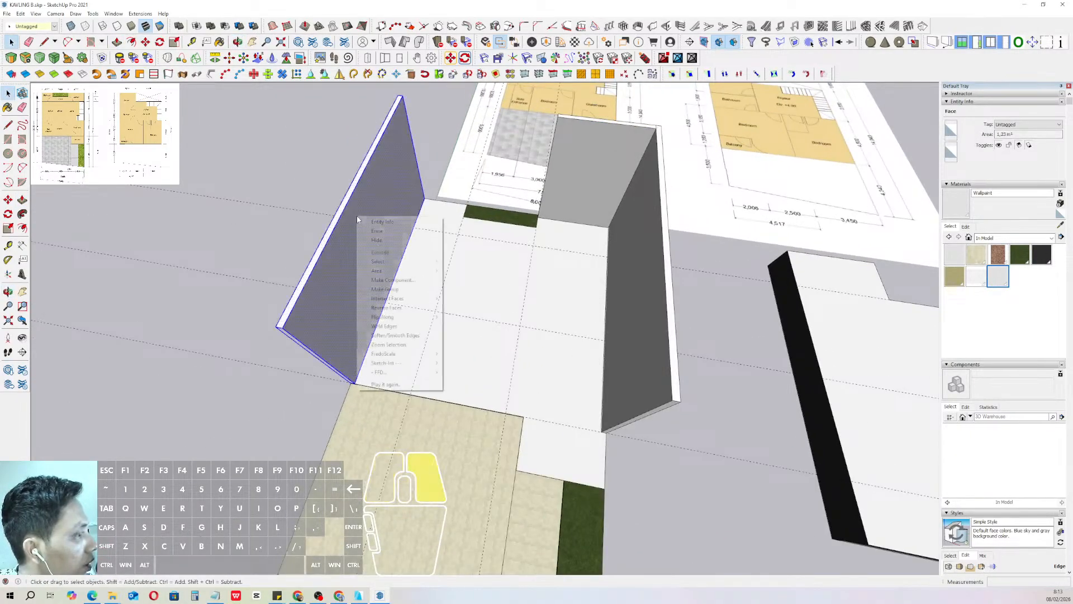
left_click(386, 289)
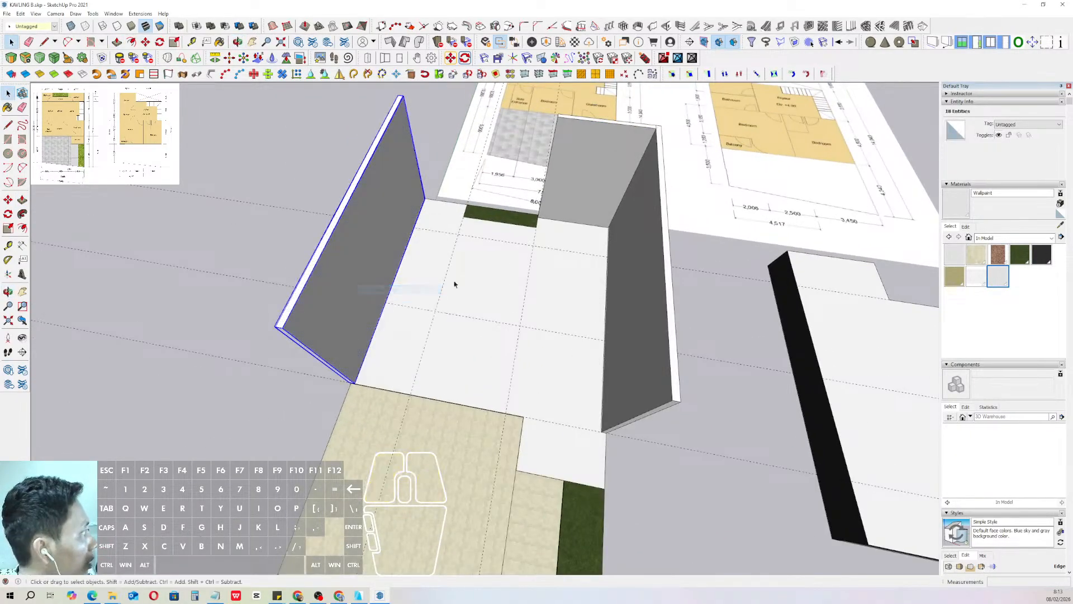
left_click(409, 225)
key("space")
- Draw a rotated rectangle of about 1821 × 150 mm along the rear edge, from the planter corner to the new side wall
mouse_move(415, 227)
middle_mouse_down()
mouse_move(455, 249)
mouse_move(534, 262)
middle_mouse_up()
scroll(365, 264, "up", 4)
middle_click_drag(365, 263, 398, 339, "shift")
scroll(401, 343, "up", 2)
left_click(365, 283)
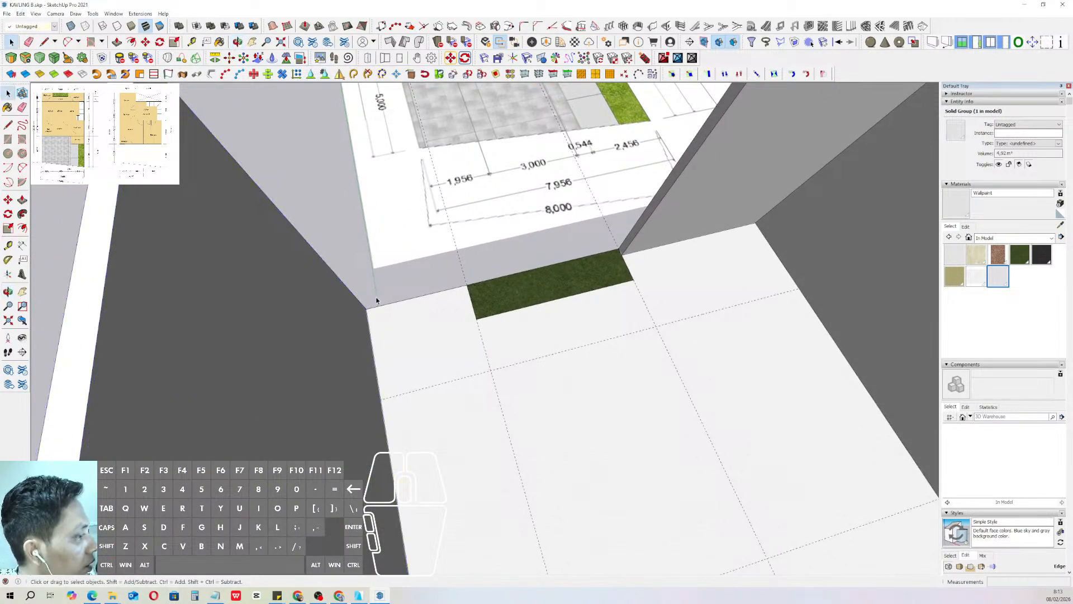
scroll(434, 352, "up", 3)
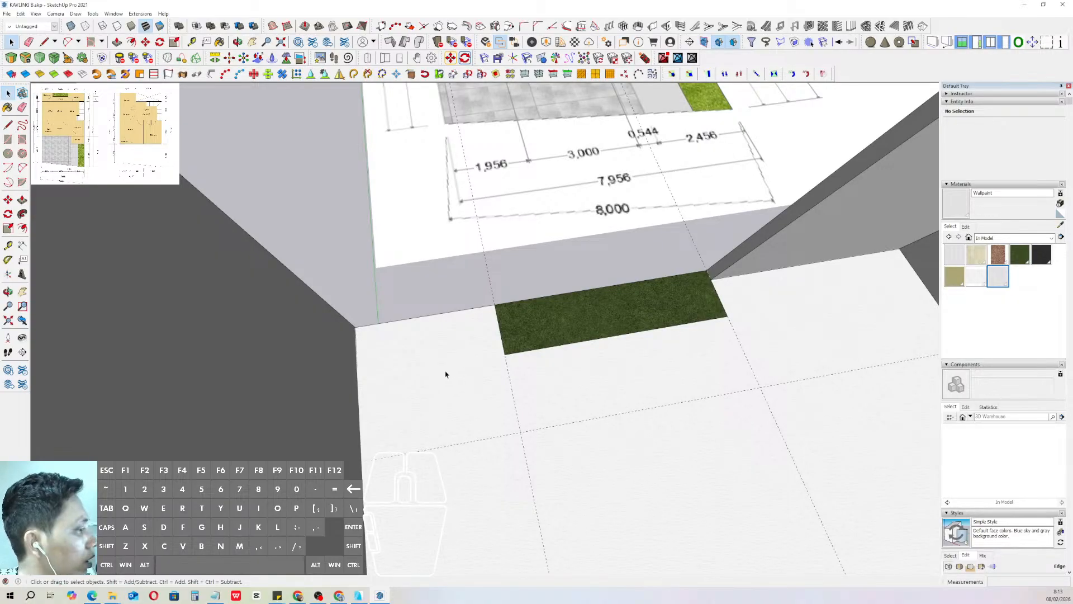
middle_click_drag(445, 374, 224, 242)
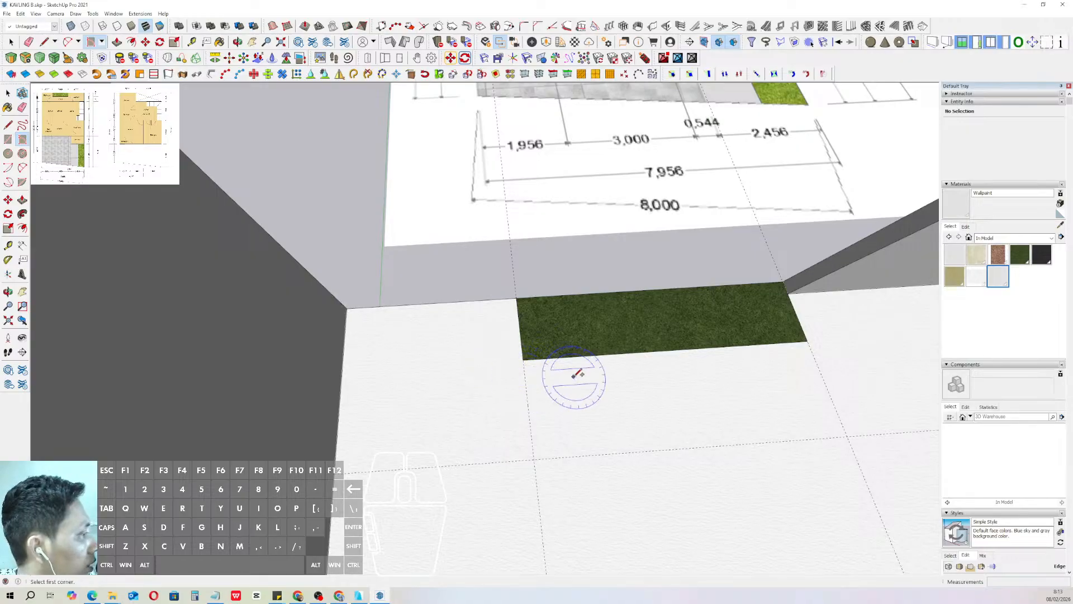
scroll(568, 376, "up", 3)
left_click(526, 282)
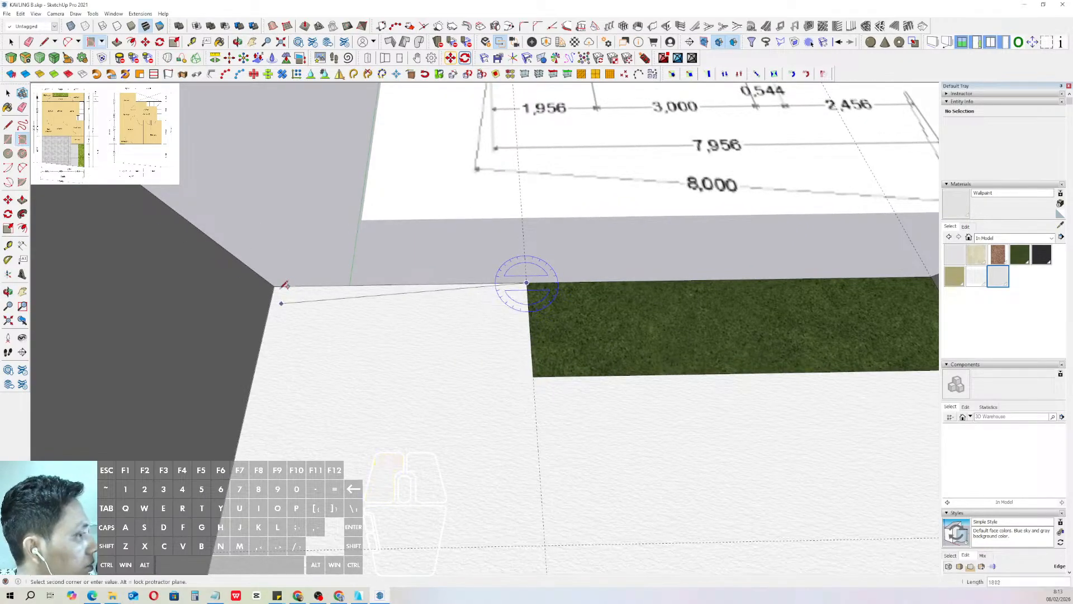
middle_click_drag(279, 284, 348, 311)
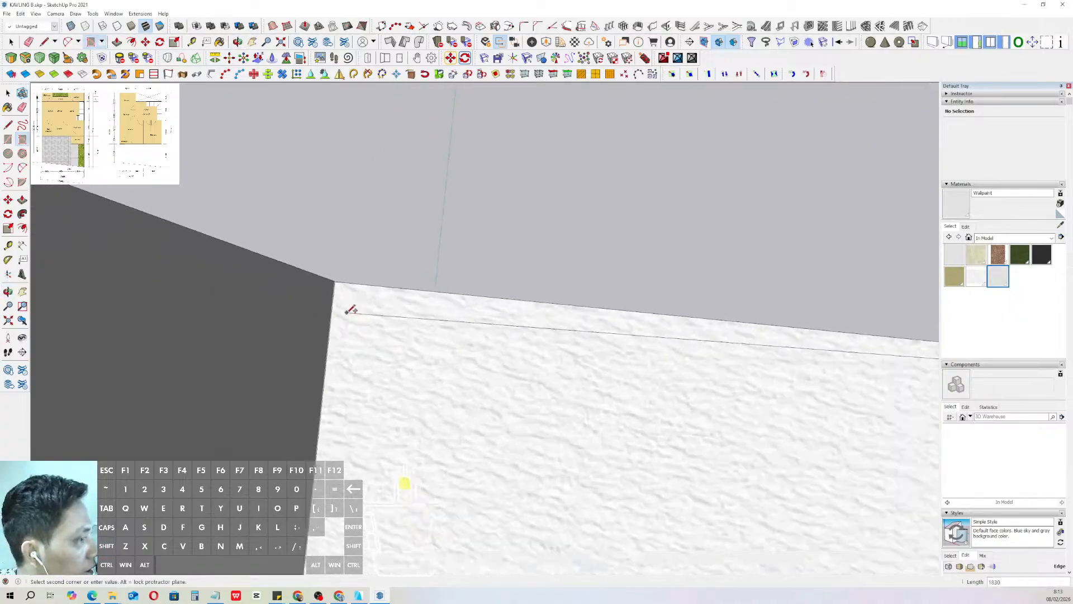
left_click(353, 281)
scroll(365, 364, "down", 1)
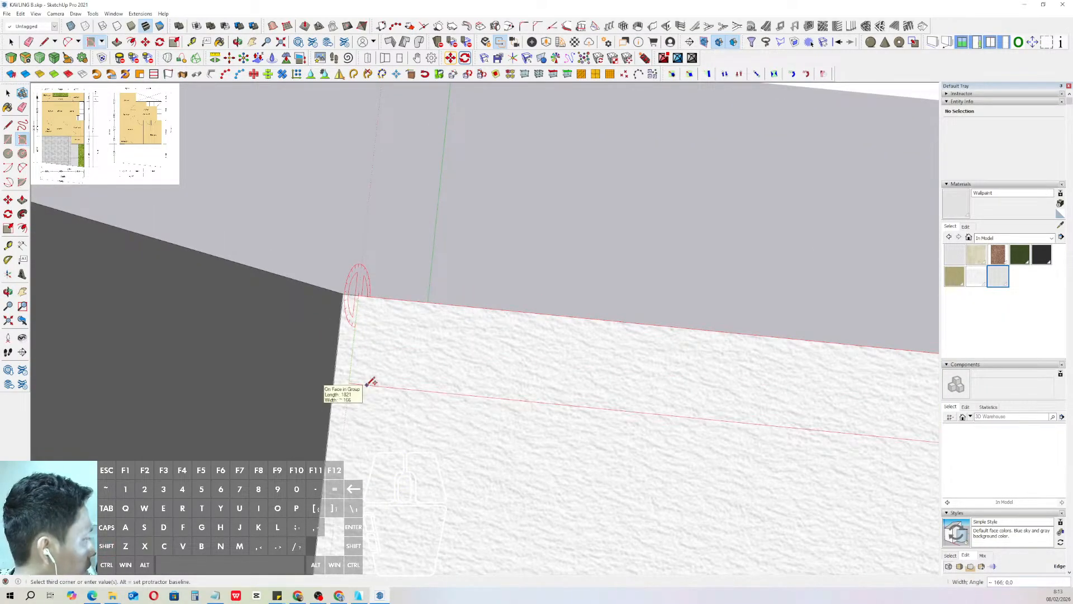
left_click(367, 384)
key("space")
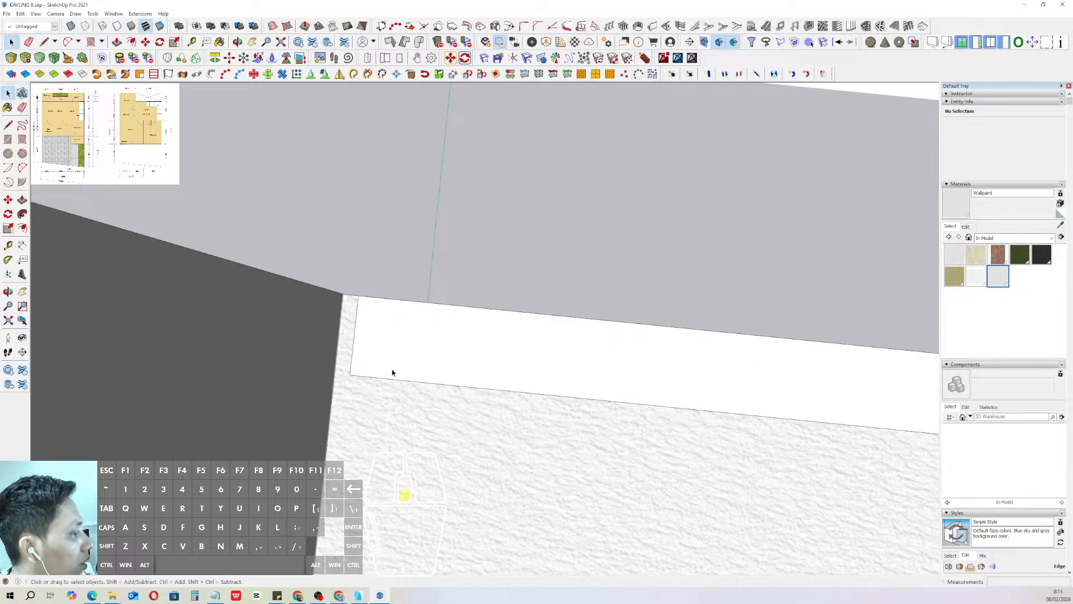
- Push/Pull the new rear strip up, level with the top of the short rear wall across the planter
scroll(391, 372, "down", 4)
scroll(401, 364, "down", 3)
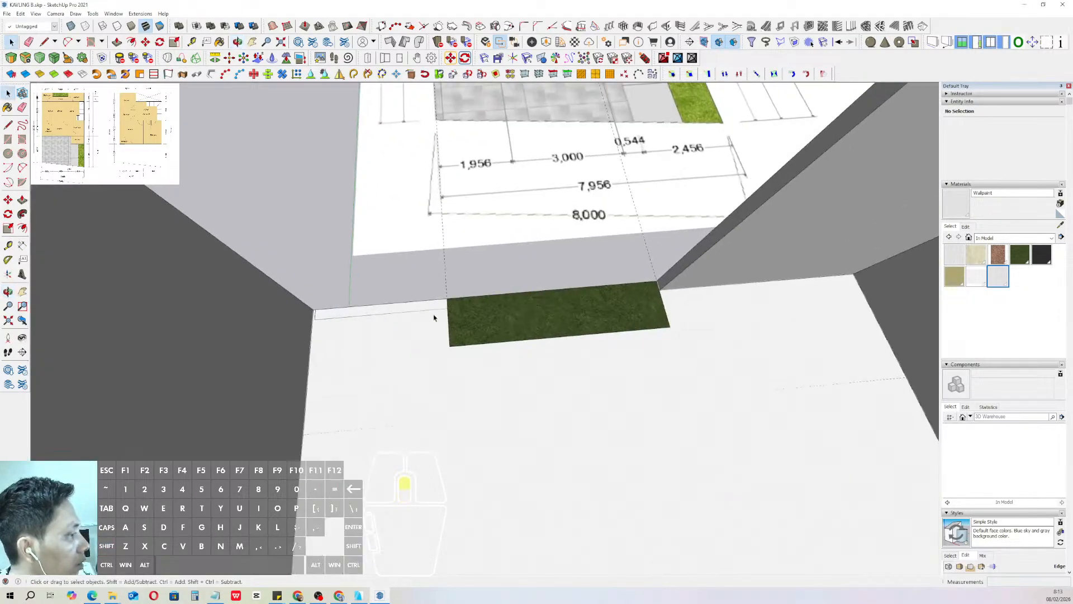
key("v")
left_click(439, 305)
scroll(454, 288, "down", 2)
middle_click_drag(455, 291, 460, 307, "shift")
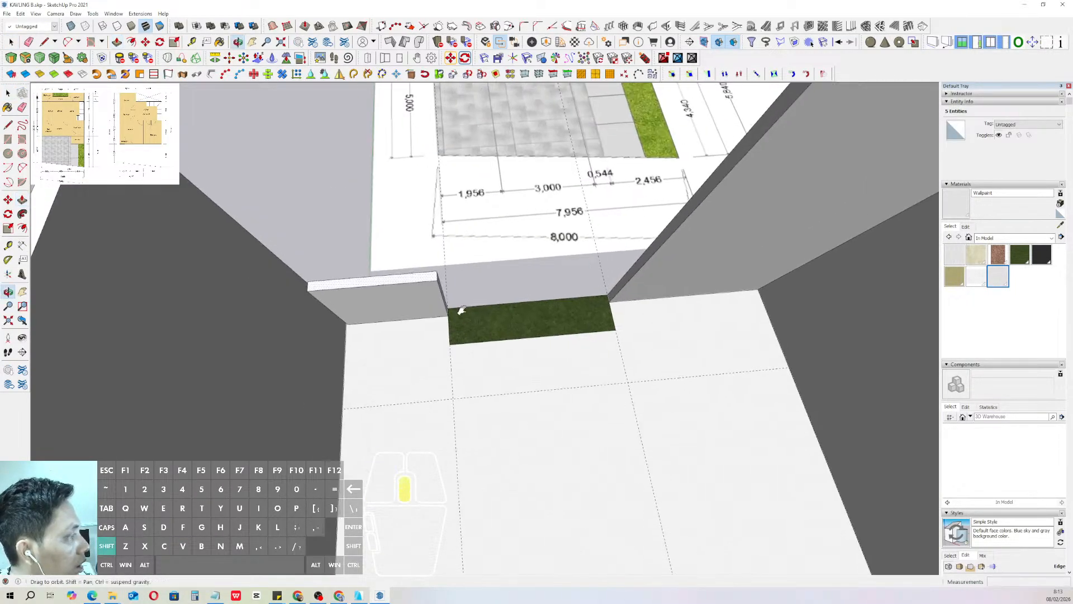
scroll(513, 282, "down", 3)
scroll(513, 282, "down", 1)
left_click(441, 200)
key("space")
scroll(452, 174, "up", 2)
key("v")
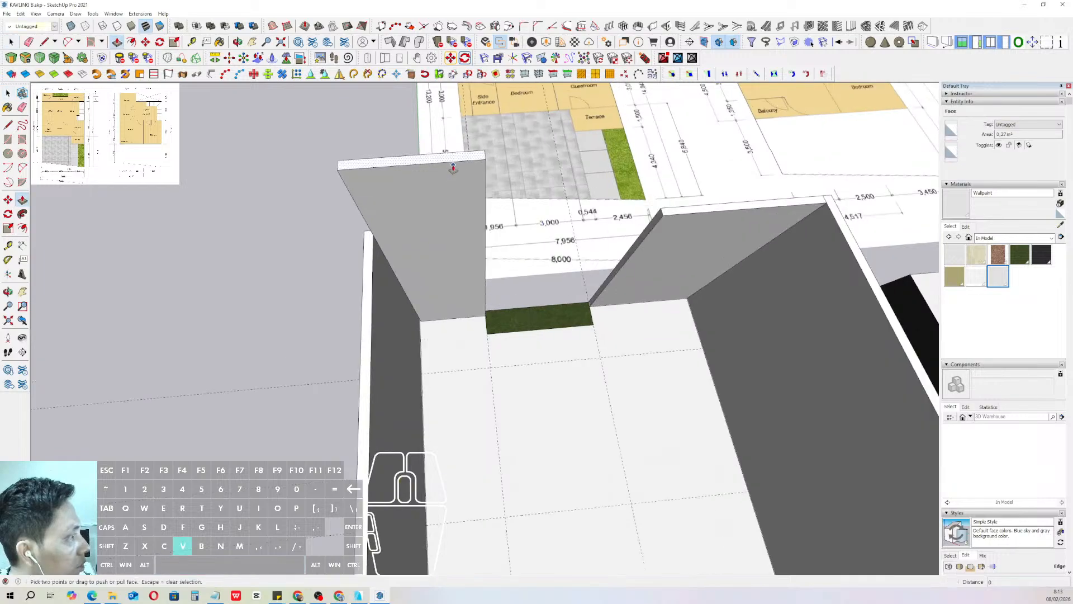
left_click(454, 164)
left_click(661, 215)
key("space")
- Make the whole new short rear wall a group and paint it with the Wallpaint material
scroll(397, 250, "up", 2)
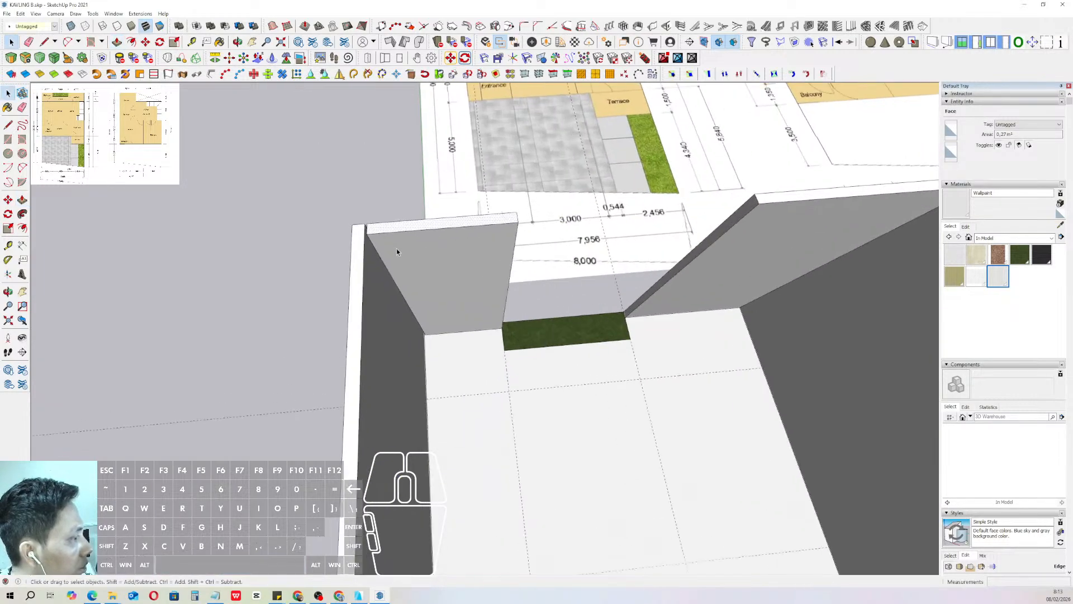
middle_click_drag(397, 249, 421, 252, "shift")
right_click(421, 252)
left_click(448, 312)
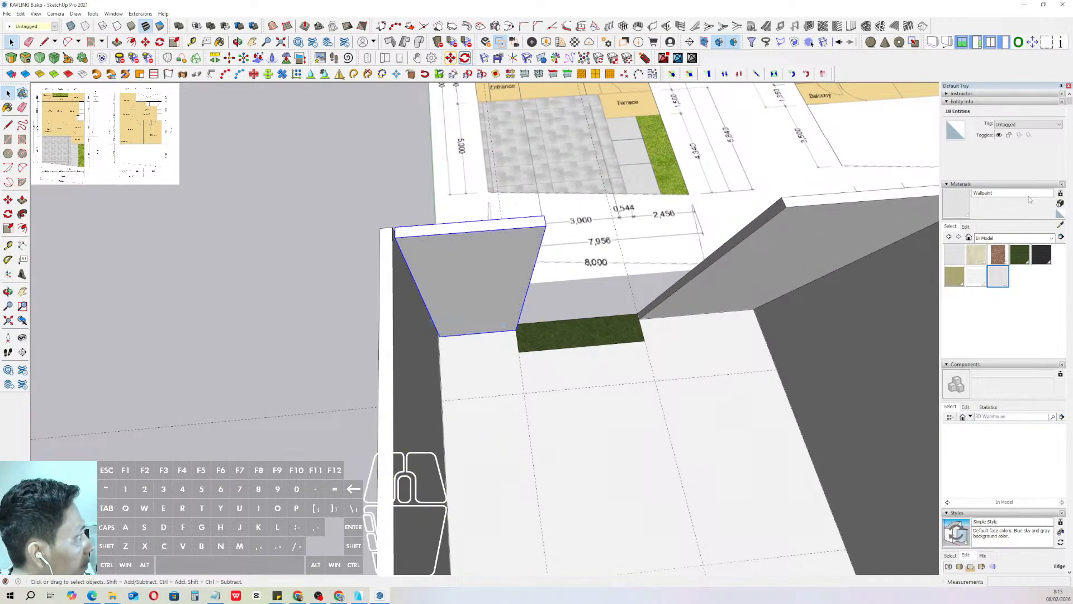
key("b")
left_click(448, 273)
key("space")
- Inside the new rear wall group, Push/Pull its end face to the side wall, closing the small corner gap
middle_click_drag(448, 273, 411, 263)
double_click(403, 256)
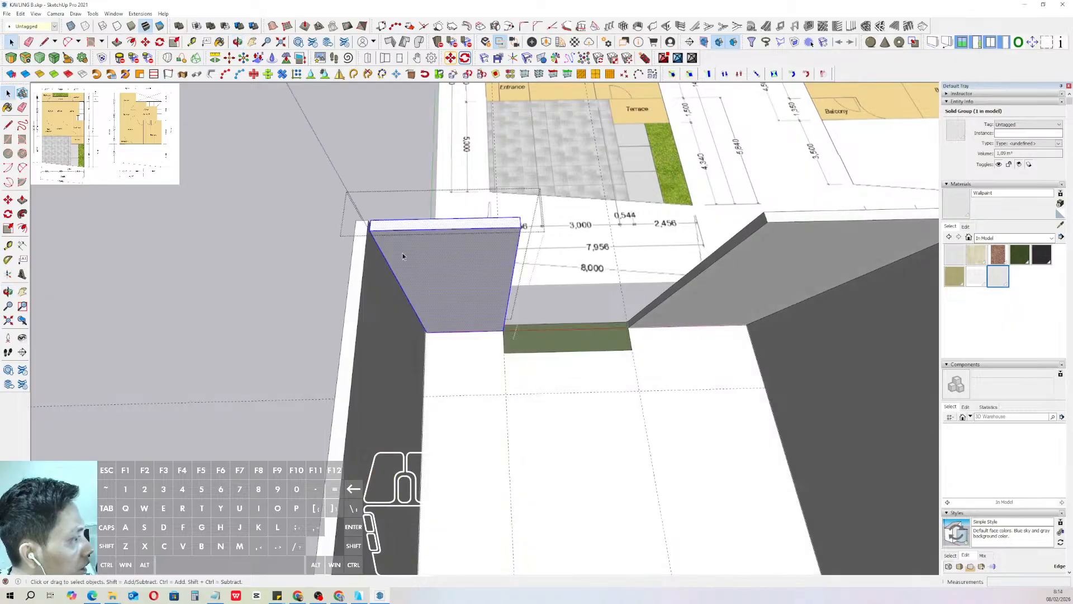
left_click_drag(315, 193, 477, 398)
scroll(379, 246, "up", 5)
key("v")
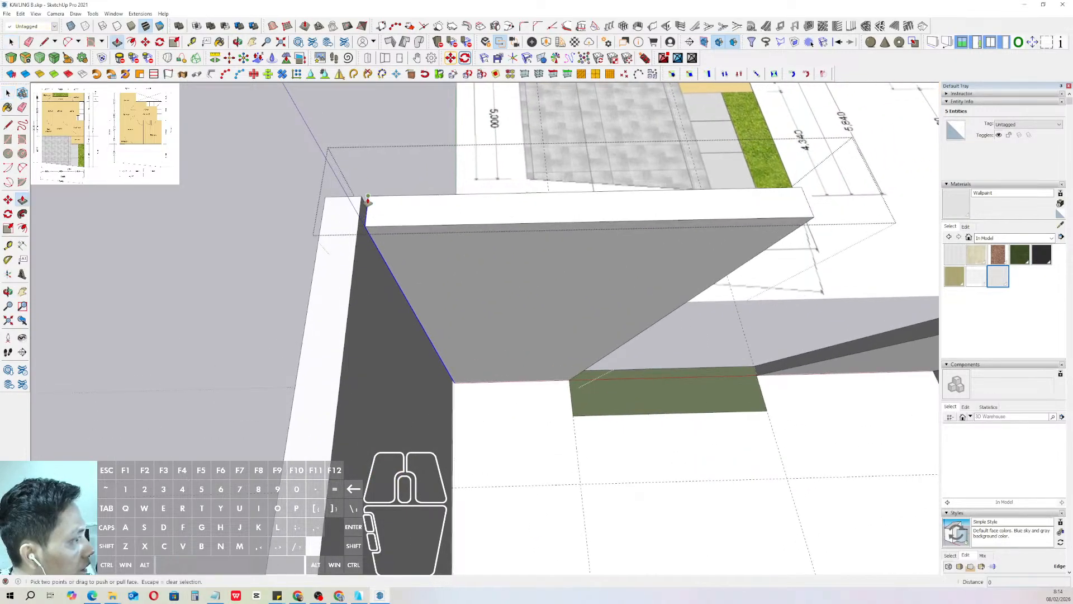
left_click(367, 202)
left_click(360, 200)
key("space")
scroll(360, 205, "down", 3)
left_click(351, 146)
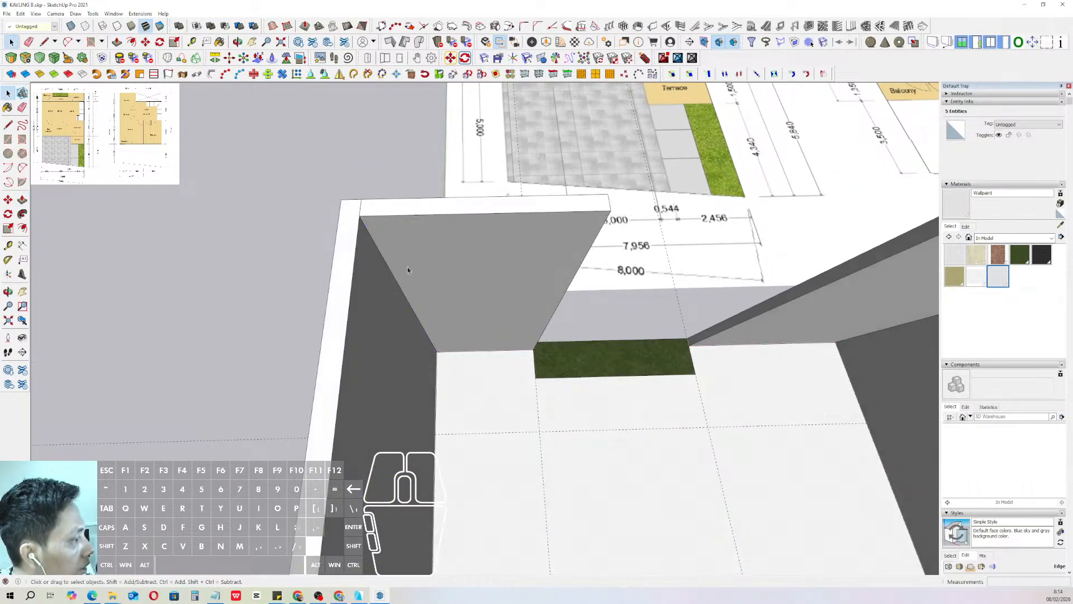
scroll(454, 314, "down", 3)
scroll(454, 311, "down", 1)
middle_click_drag(454, 311, 412, 290, "shift")
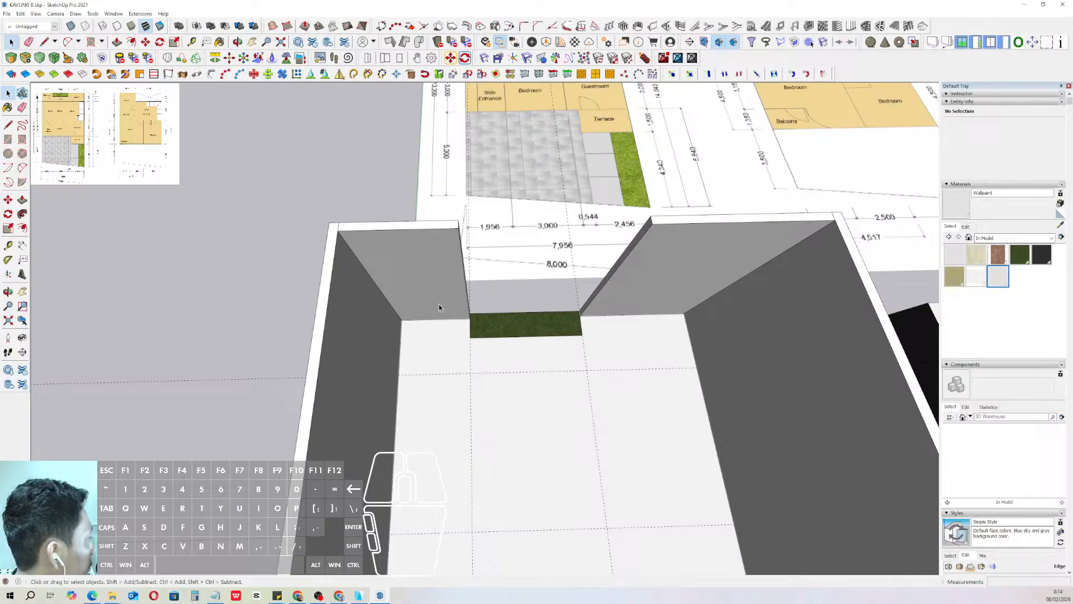
scroll(439, 307, "down", 2)
scroll(439, 307, "down", 3)
middle_click_drag(439, 307, 442, 300)
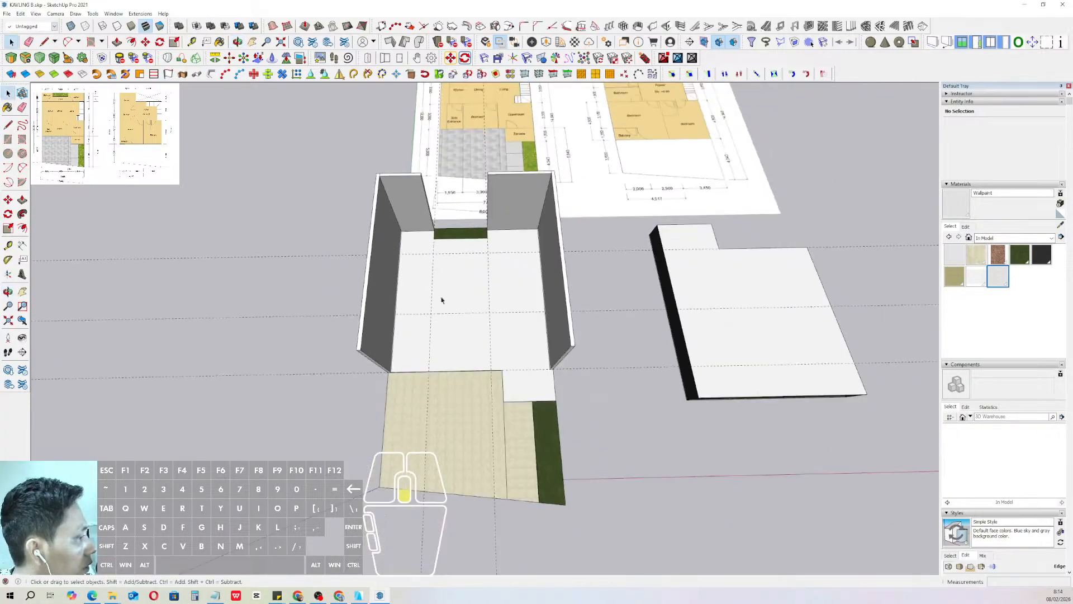
- Copy the short rear wall beside the planter forward onto the guide-line intersection inside the slab
scroll(455, 307, "up", 3)
middle_click_drag(536, 298, 615, 246)
scroll(617, 258, "up", 5)
scroll(532, 264, "up", 2)
left_click(500, 263)
scroll(499, 267, "up", 2)
scroll(523, 293, "up", 4)
scroll(533, 295, "up", 1)
key("m")
key("ctrl")
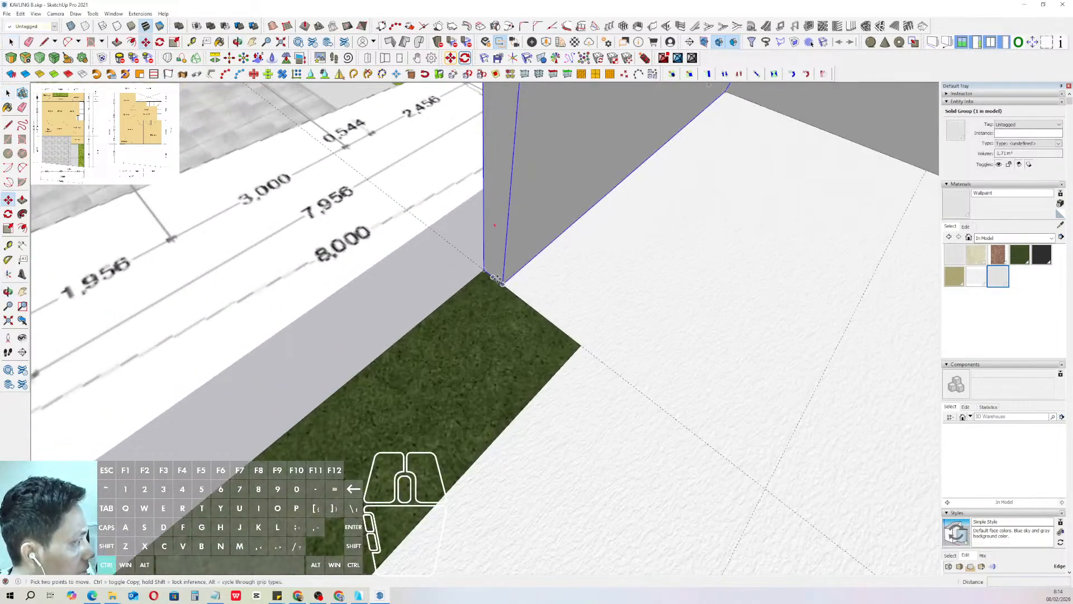
scroll(546, 220, "down", 4)
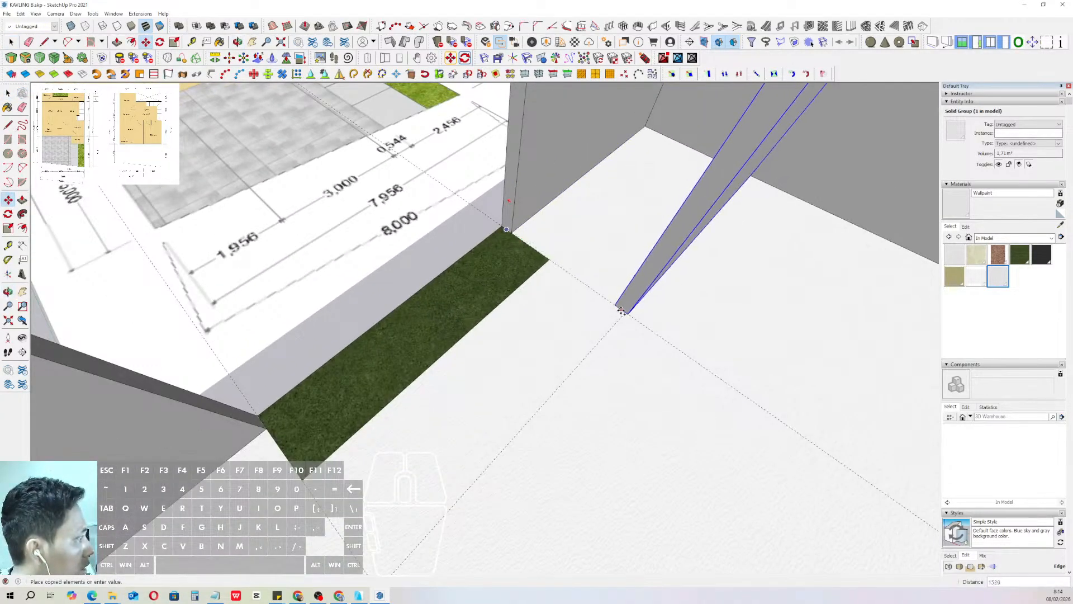
left_click(623, 311)
- Inside the copied wall group, Push/Pull its free end face 3000 mm to the parallel guide line
middle_click_drag(620, 311, 464, 311)
scroll(596, 308, "down", 4)
key("space")
middle_click_drag(595, 309, 536, 276)
triple_click(610, 334)
scroll(610, 333, "down", 4)
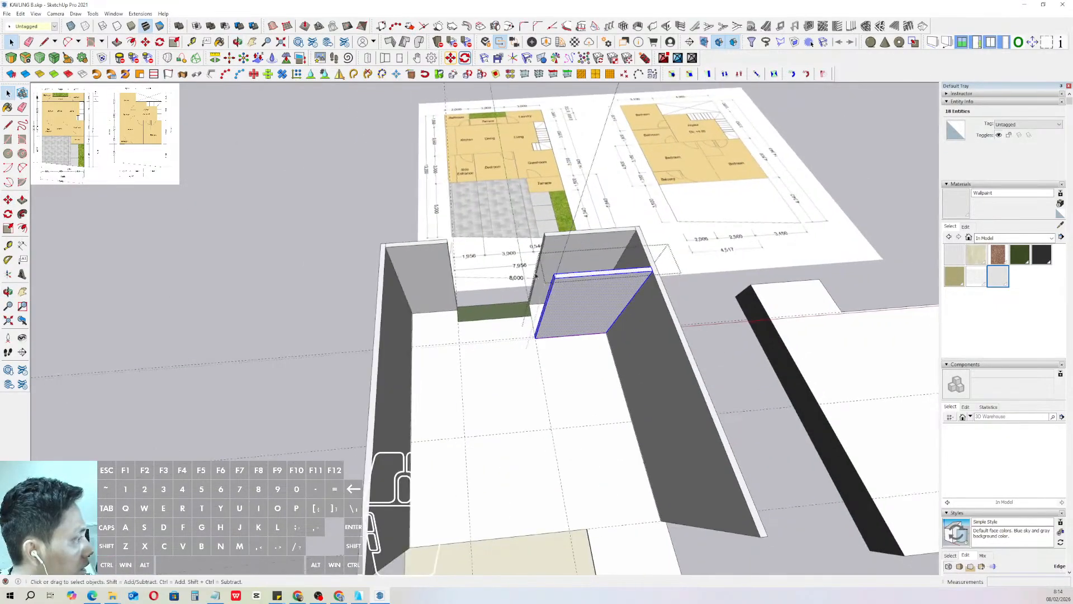
scroll(557, 348, "up", 2)
key("p")
left_click(536, 322)
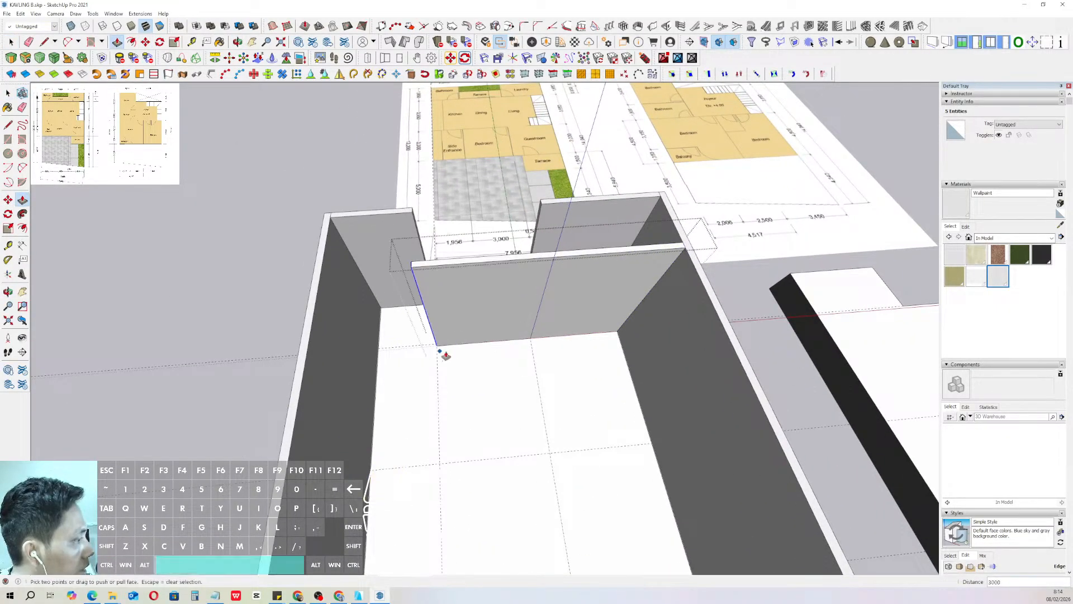
key("space")
- Inside the copied wall group, Push/Pull the end at the side wall back to the guide line
middle_click_drag(442, 353, 411, 344)
double_click(607, 307)
middle_click_drag(618, 310, 594, 297)
key("p")
left_click(596, 293)
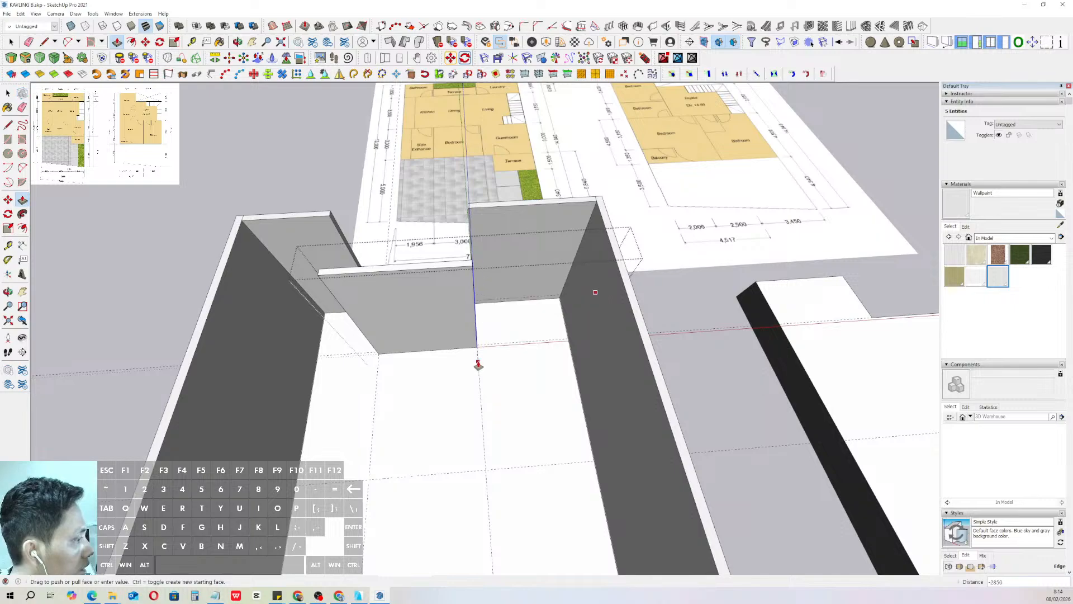
middle_click_drag(473, 356, 474, 384)
scroll(477, 345, "up", 2)
middle_click_drag(477, 345, 497, 408, "shift")
scroll(497, 336, "up", 2)
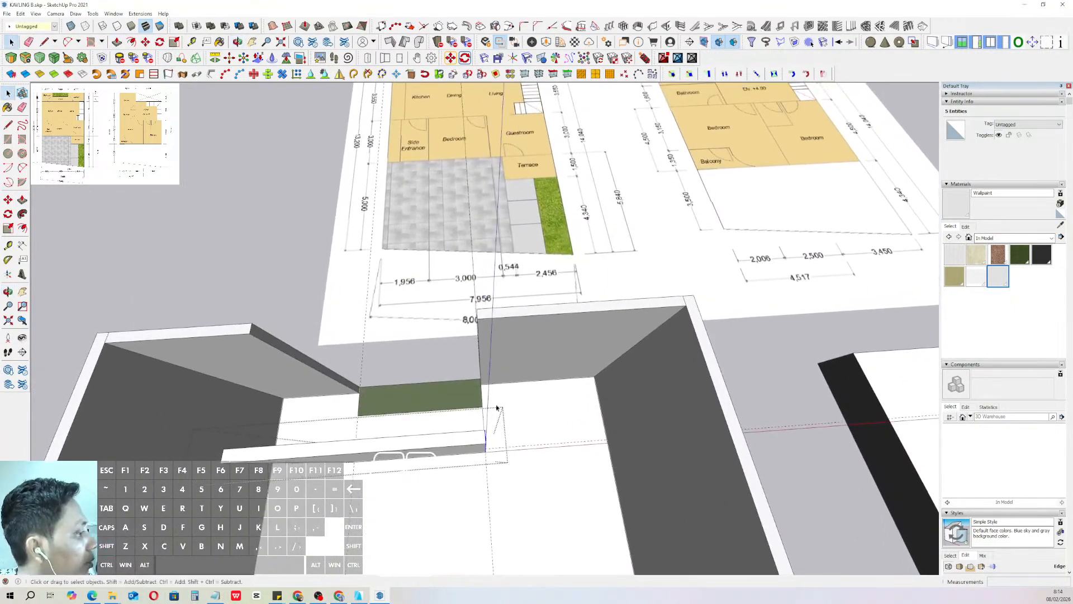
left_click(486, 445)
scroll(535, 439, "down", 2)
middle_click_drag(535, 437, 496, 355, "shift")
key("space")
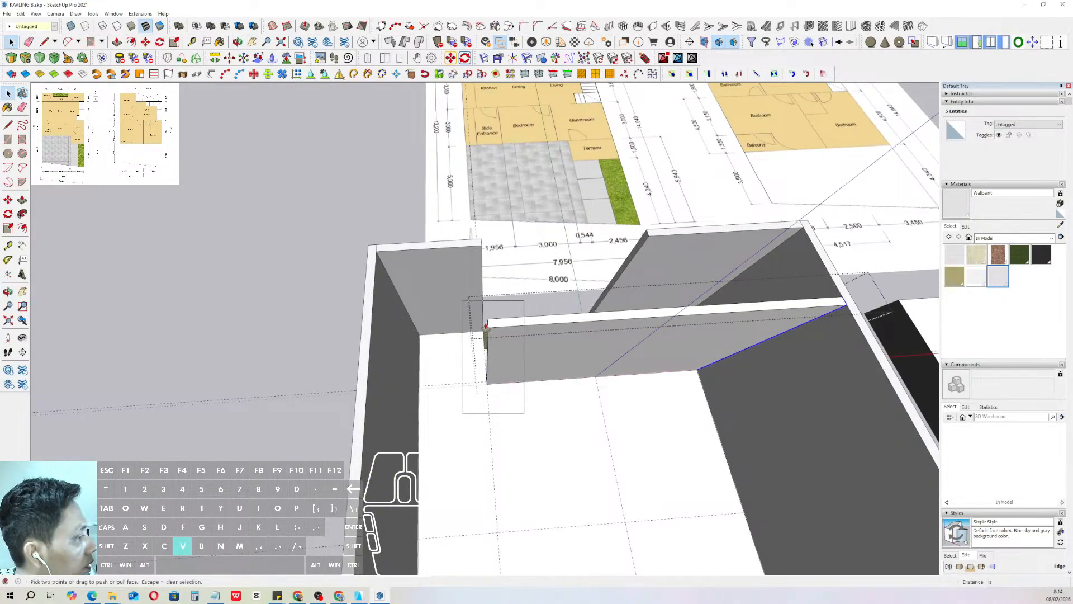
- Push/Pull the cross wall's free end to the opposite side wall and close the group
left_click(488, 331)
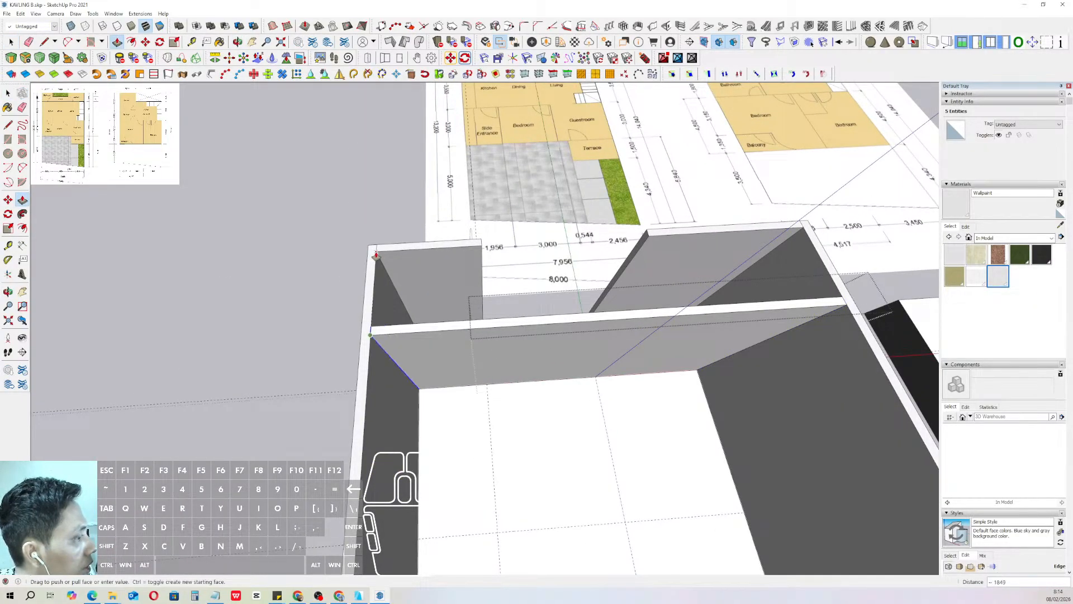
scroll(379, 261, "down", 2)
left_click(343, 210)
- Copy the 1.71 m³ short rear wall along the rear edge so the copy spans the planter
middle_click_drag(520, 428, 452, 438)
scroll(517, 326, "up", 2)
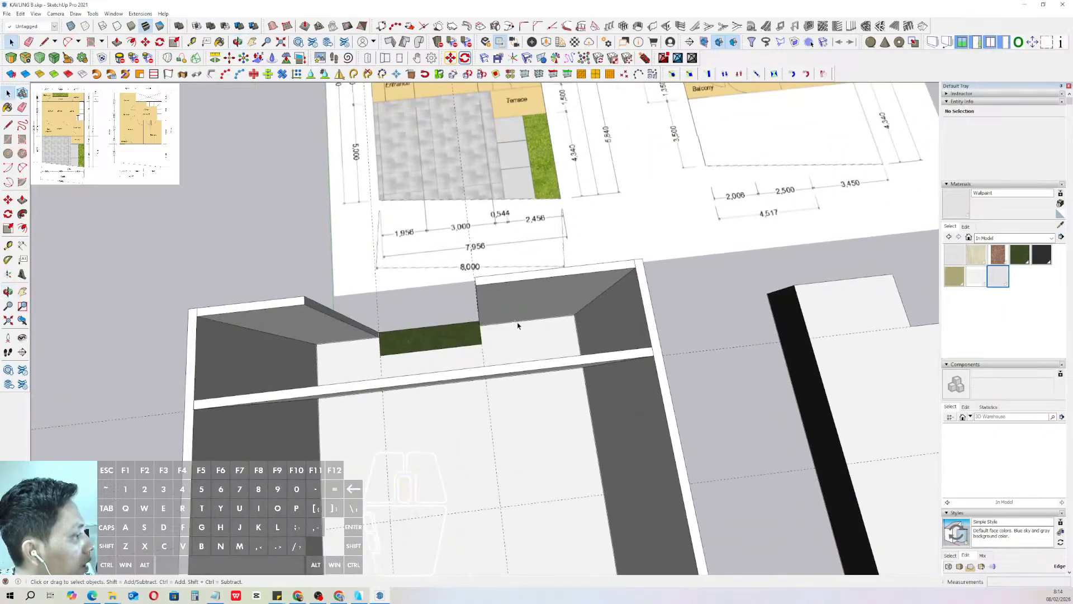
middle_click_drag(535, 311, 539, 285)
left_click(536, 282)
scroll(568, 259, "up", 2)
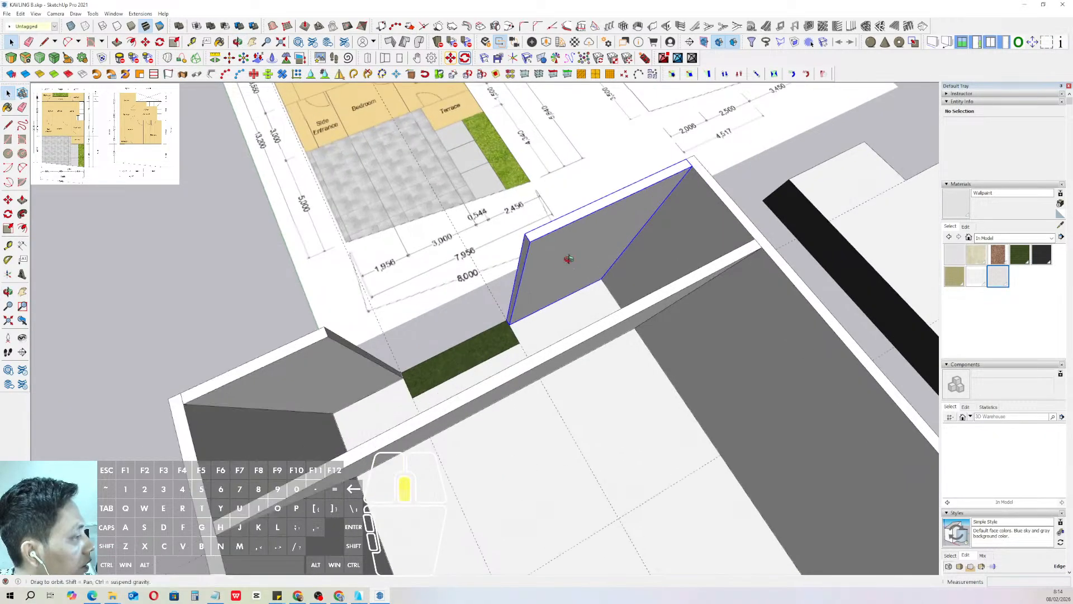
scroll(506, 344, "up", 2)
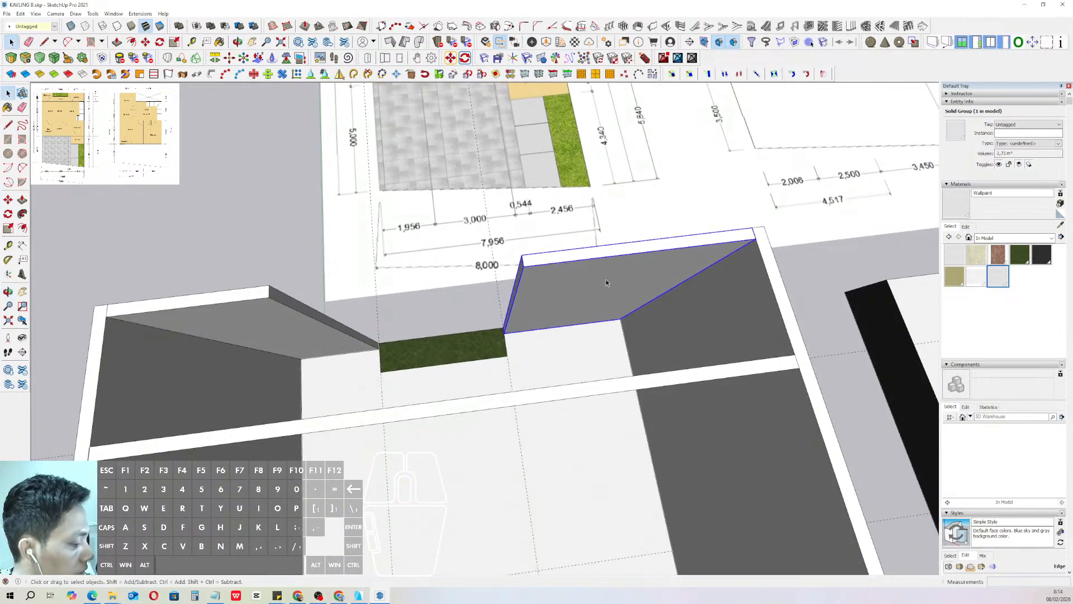
scroll(746, 236, "up", 1)
left_click(776, 234)
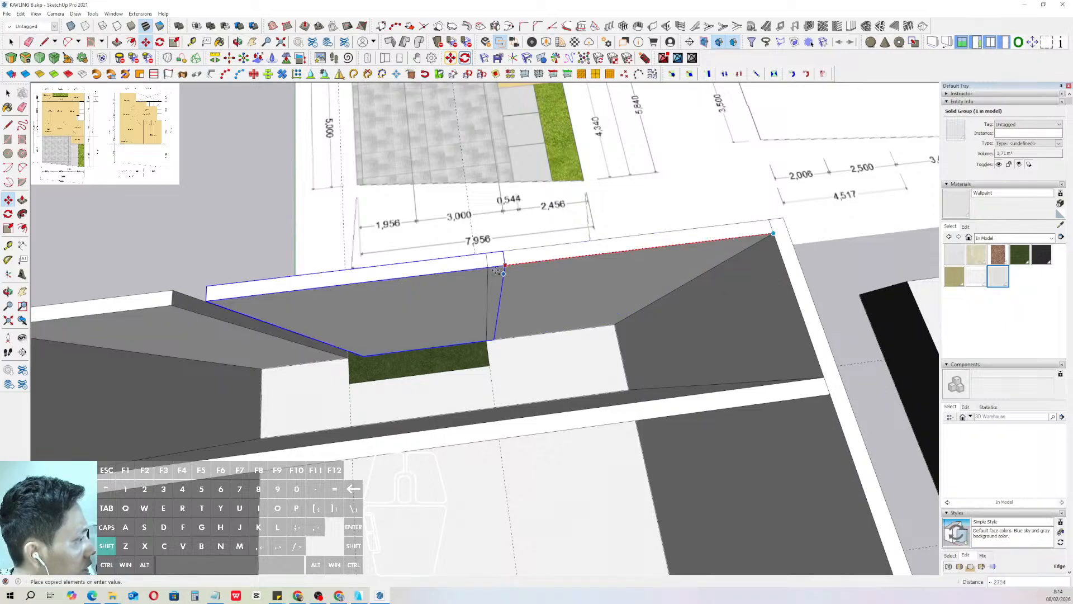
key("space")
- Inside the planter wall group, Push/Pull its end face to close up with the short rear wall opposite
scroll(488, 269, "down", 2)
middle_click_drag(425, 288, 579, 274, "shift")
double_click(499, 274)
left_click_drag(392, 226, 519, 408)
scroll(466, 262, "up", 1)
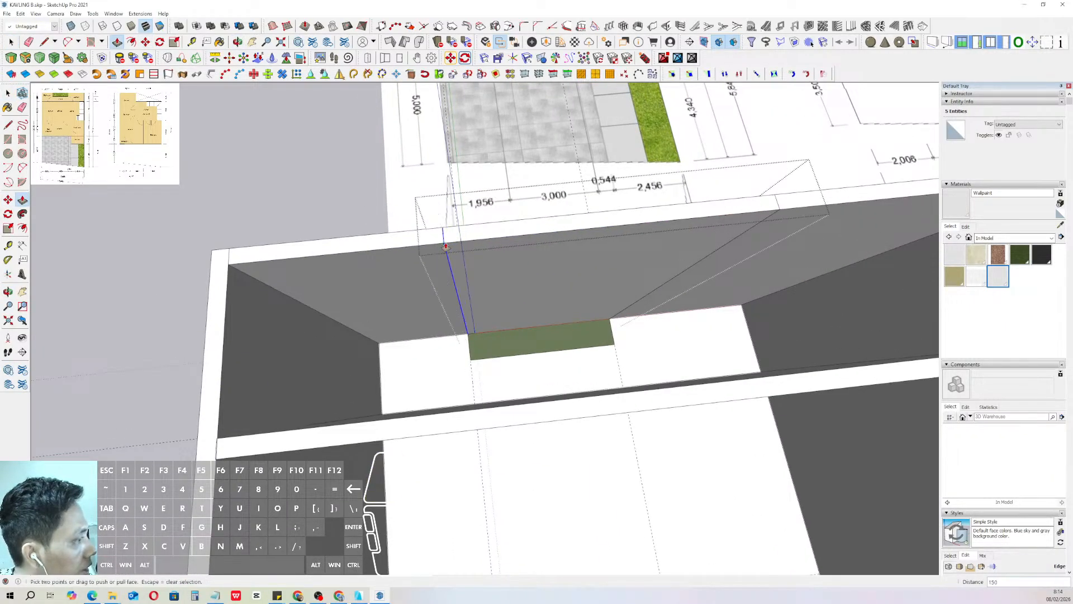
key("space")
scroll(445, 246, "down", 1)
left_click(299, 212)
- Push/Pull the top face of the planter wall down below the neighbouring rear walls and close the group
middle_click_drag(529, 209, 581, 191)
triple_click(566, 217)
scroll(583, 187, "up", 1)
key("p")
left_click(583, 187)
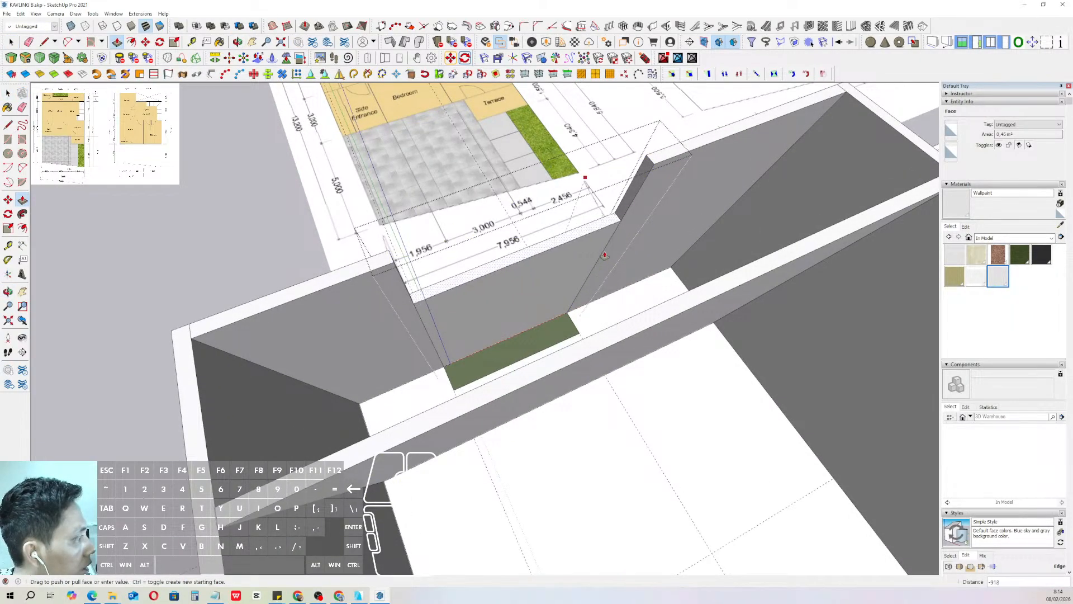
left_click(603, 258)
key("space")
middle_click_drag(603, 258, 582, 225)
left_click(233, 361)
- Check the planter wall's height with a line, and Push/Pull its top face up 1000 mm
scroll(491, 275, "up", 5)
key("d")
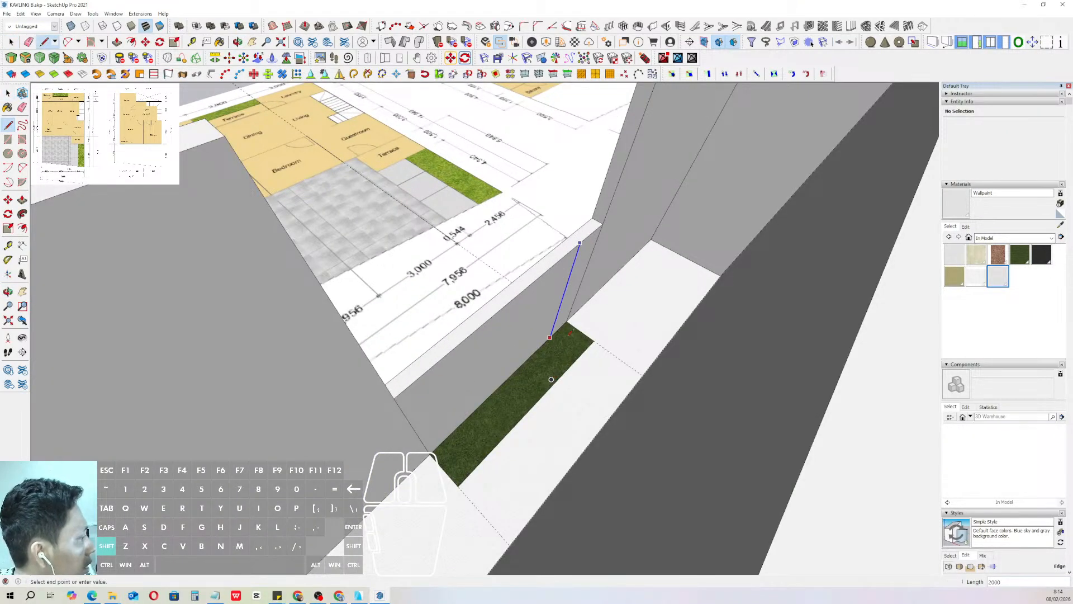
key("space")
double_click(573, 257)
key("p")
left_click(593, 225)
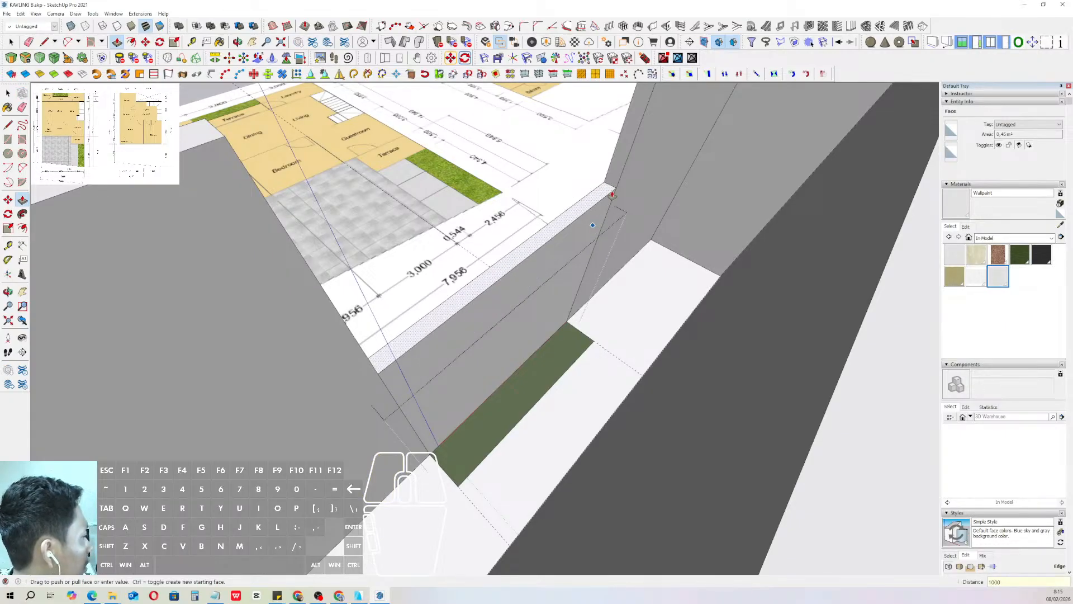
key("Return")
key("space")
scroll(565, 252, "down", 5)
left_click(310, 371)
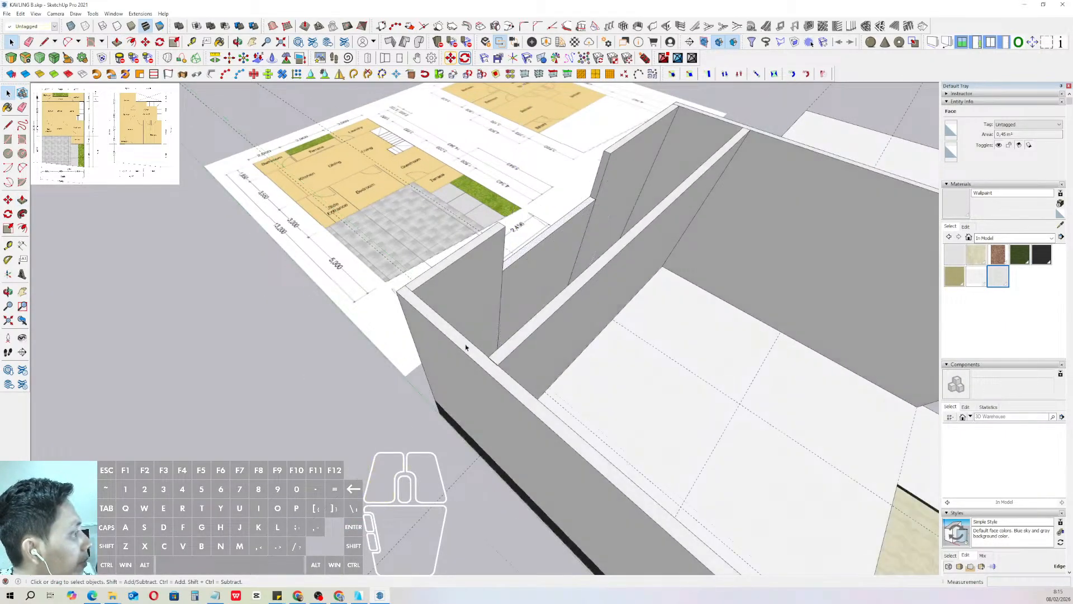
- Copy the 1.71 m³ short rear wall into the strip behind the cross wall and rotate the copy 90 degrees
scroll(612, 246, "down", 1)
scroll(568, 350, "up", 3)
mouse_move(513, 312)
middle_mouse_down()
mouse_move(559, 358)
mouse_move(503, 327)
middle_mouse_up()
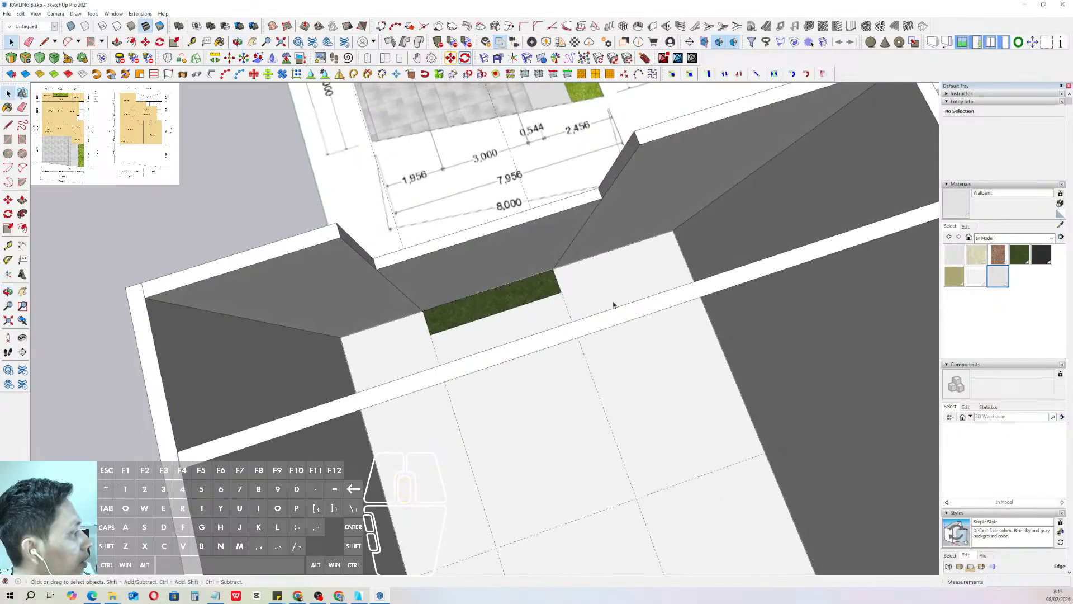
scroll(613, 305, "up", 1)
middle_click_drag(601, 291, 538, 337, "shift")
left_click(518, 270)
scroll(500, 316, "up", 2)
key("space")
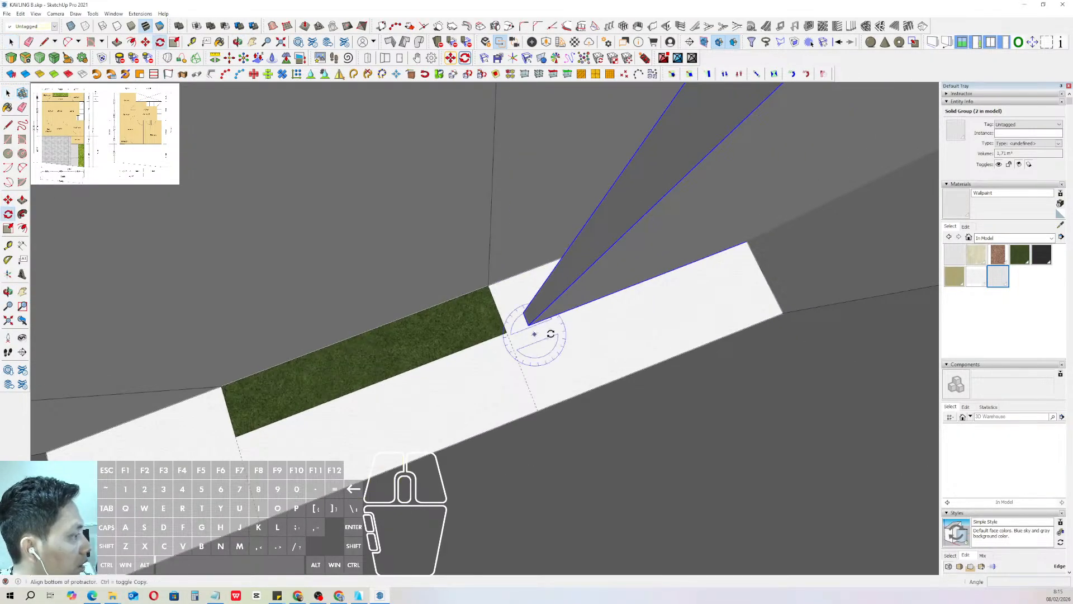
left_click(577, 322)
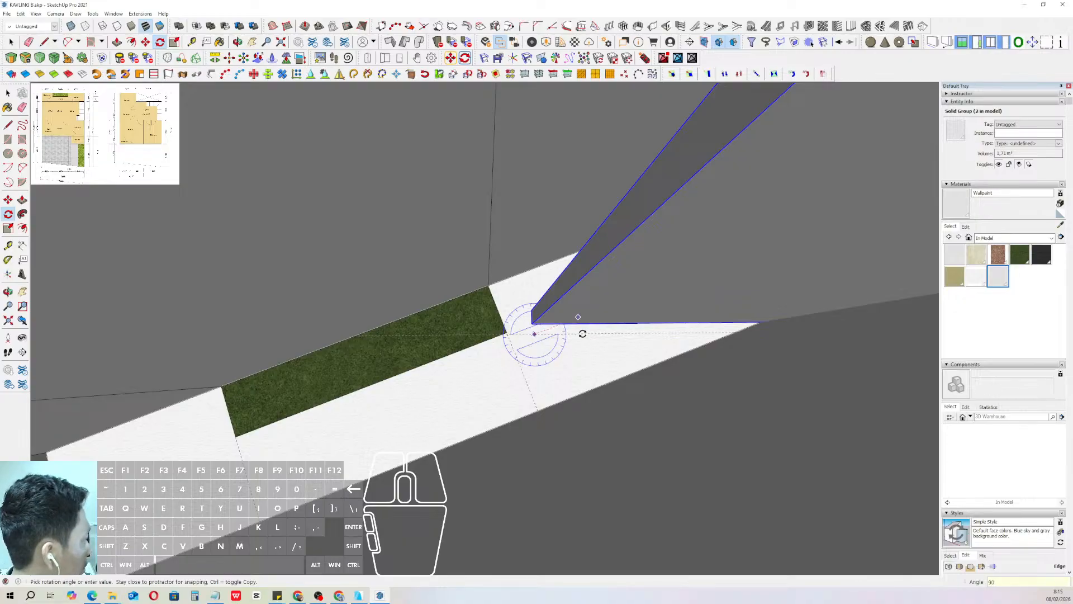
key("Return")
key("space")
- Move the rotated wall onto the guide line at the planter's edge
middle_click_drag(506, 336, 487, 288)
key("m")
middle_click_drag(530, 319, 500, 355)
key("space")
- Inside the rotated wall group, Push/Pull its near end face to meet the rear wall
key("p")
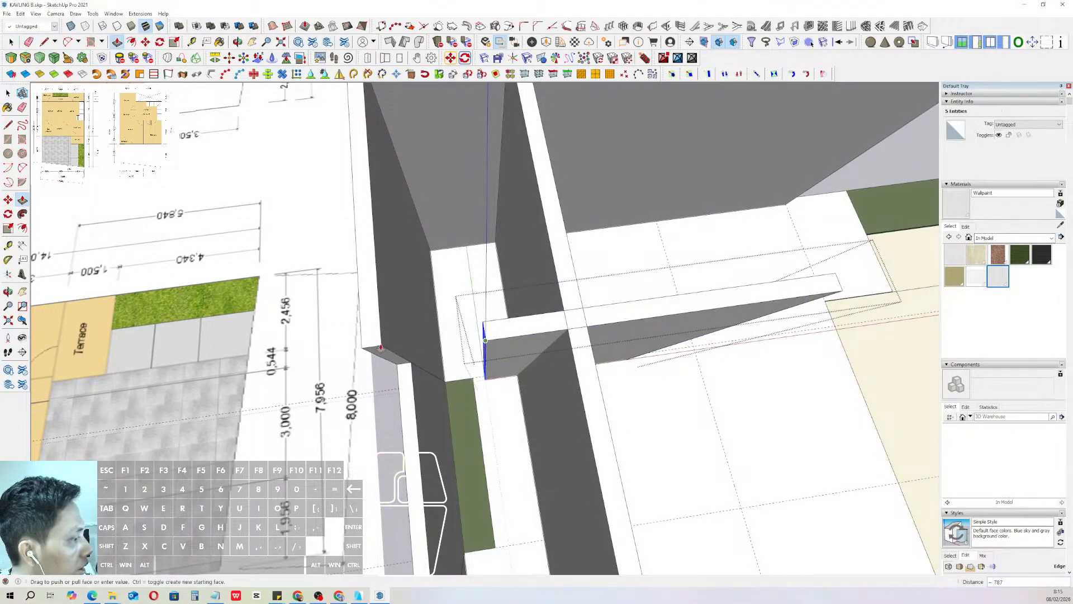
middle_click_drag(381, 348, 429, 328, "shift")
scroll(428, 329, "up", 2)
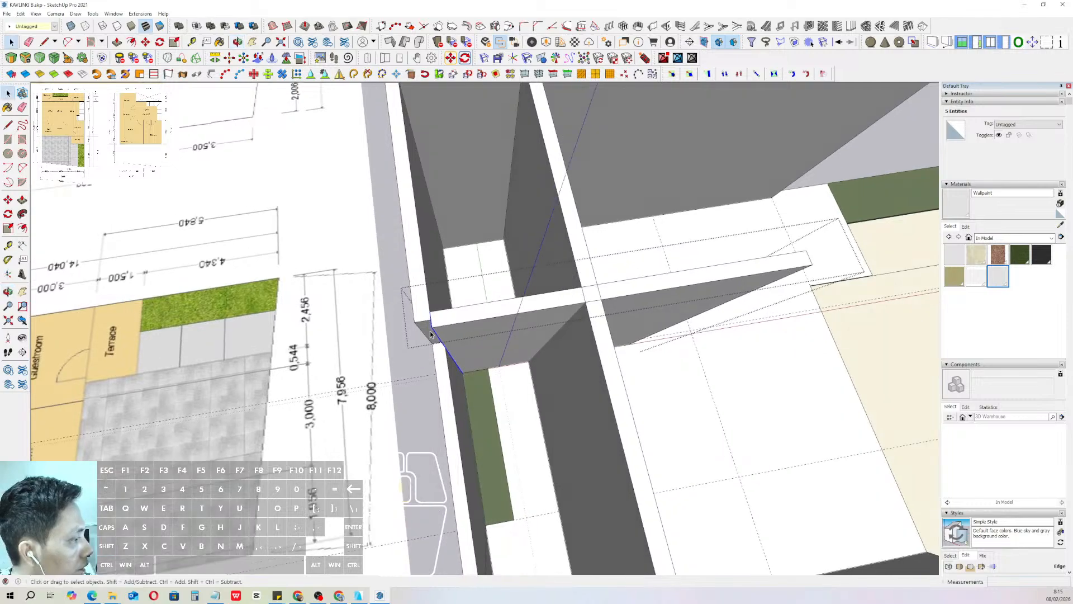
left_click(433, 328)
key("space")
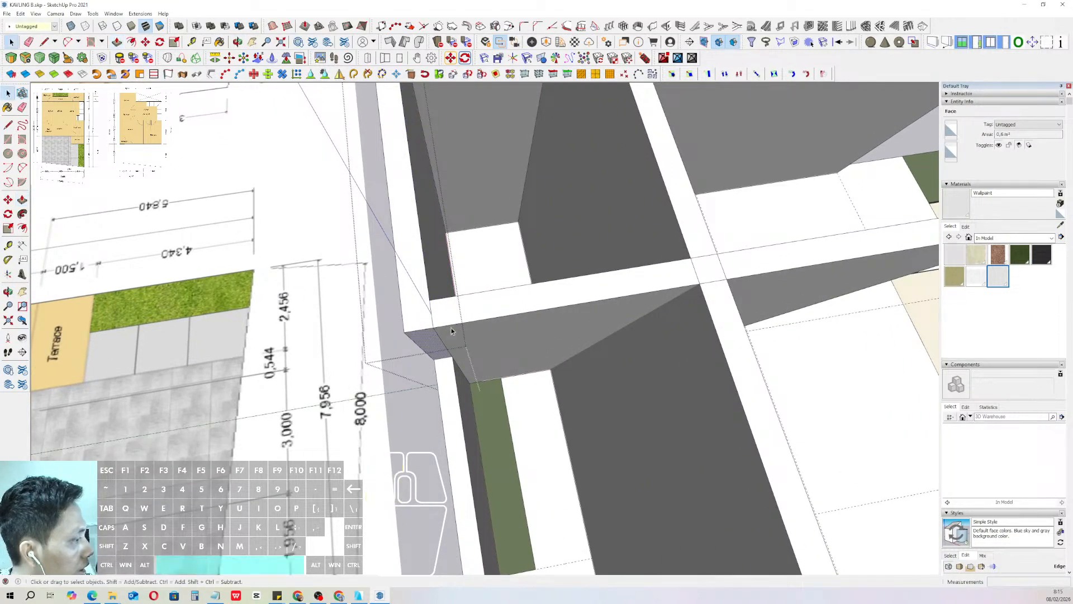
middle_click_drag(551, 356, 458, 351, "shift")
scroll(458, 352, "down", 3)
- Push/Pull the partition's other end face back to the cross wall and close the group
left_click_drag(517, 209, 637, 339)
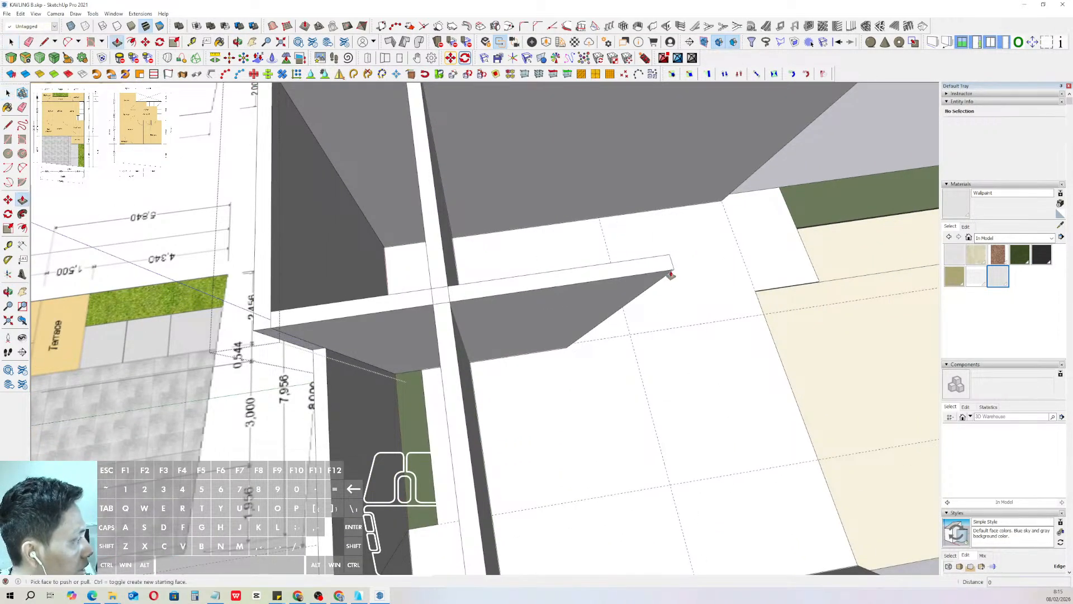
key("space")
left_click(643, 277)
left_click_drag(553, 228, 765, 465)
key("p")
left_click(672, 272)
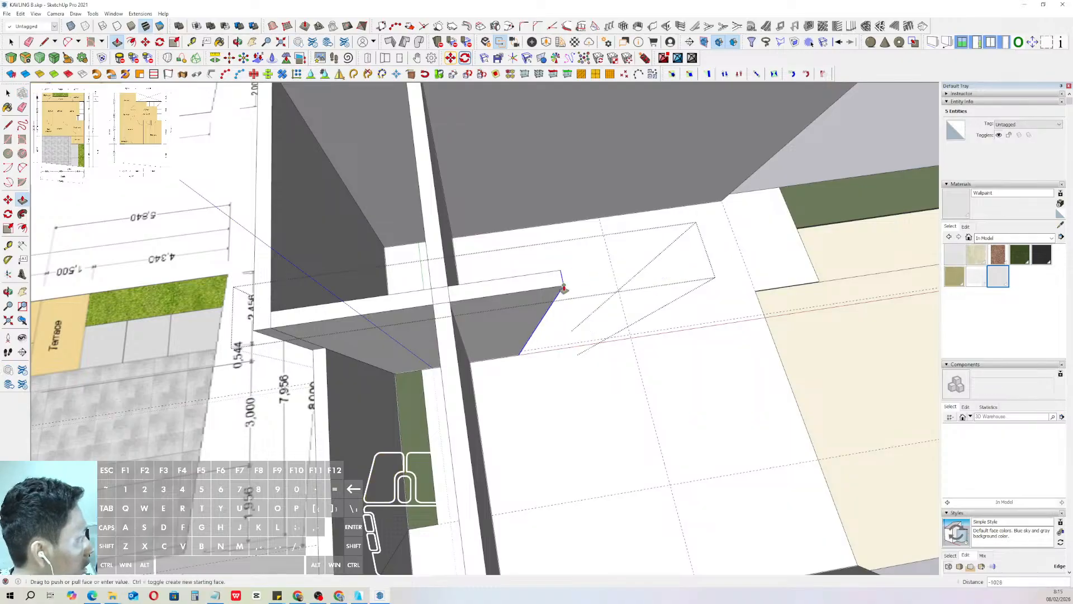
middle_click_drag(504, 319, 389, 311, "shift")
left_click(599, 349)
key("space")
scroll(534, 336, "down", 3)
scroll(503, 344, "up", 4)
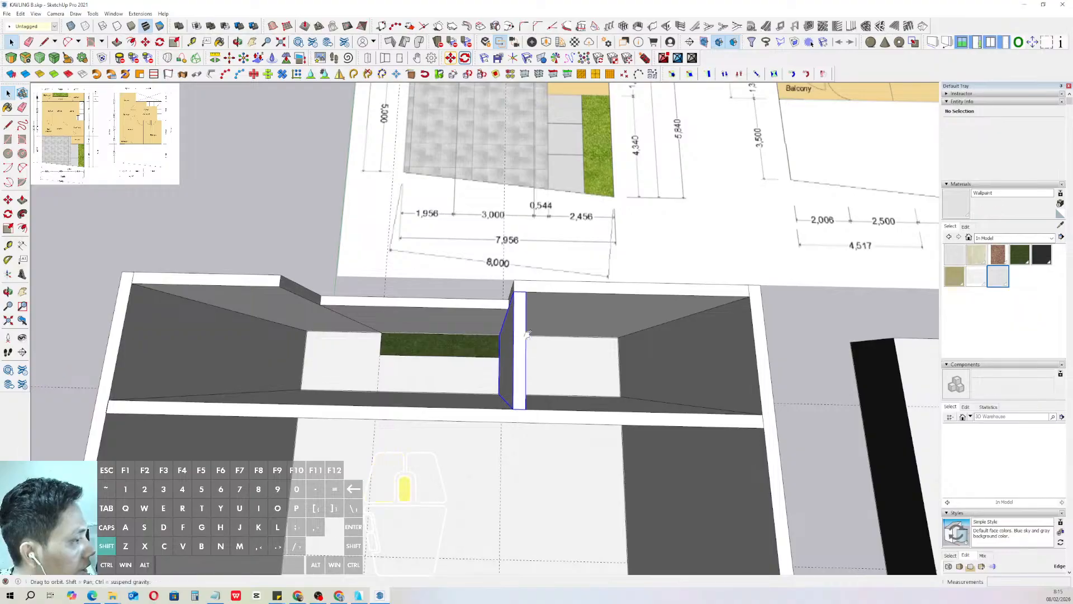
- Copy the short partition 3000 mm across the planter to the end of the other short rear wall
left_click(528, 334)
scroll(527, 335, "up", 3)
key("m")
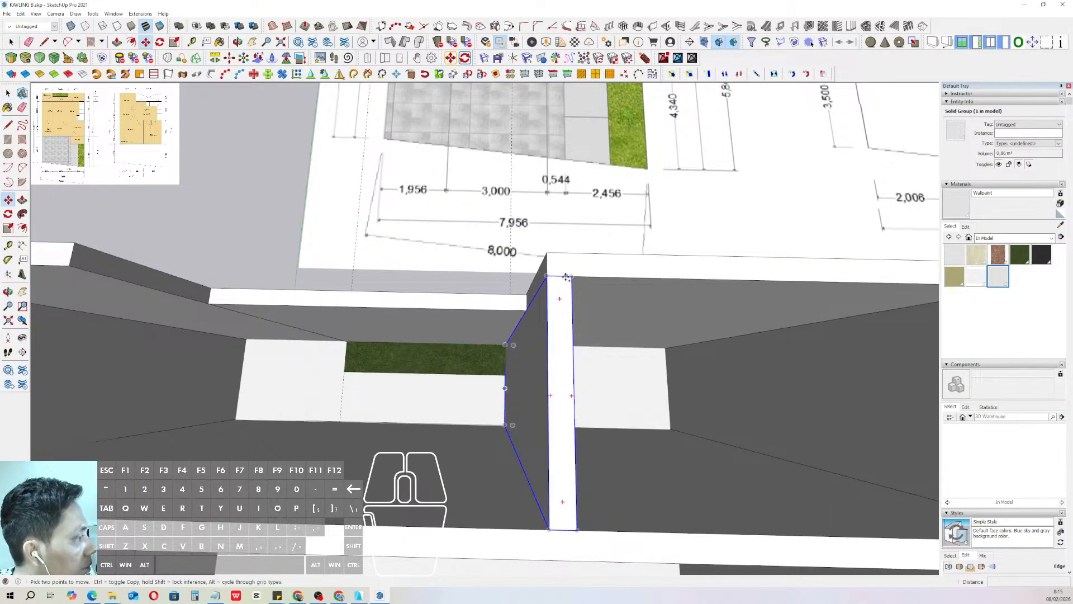
scroll(593, 276, "down", 3)
middle_click_drag(595, 278, 733, 267, "shift")
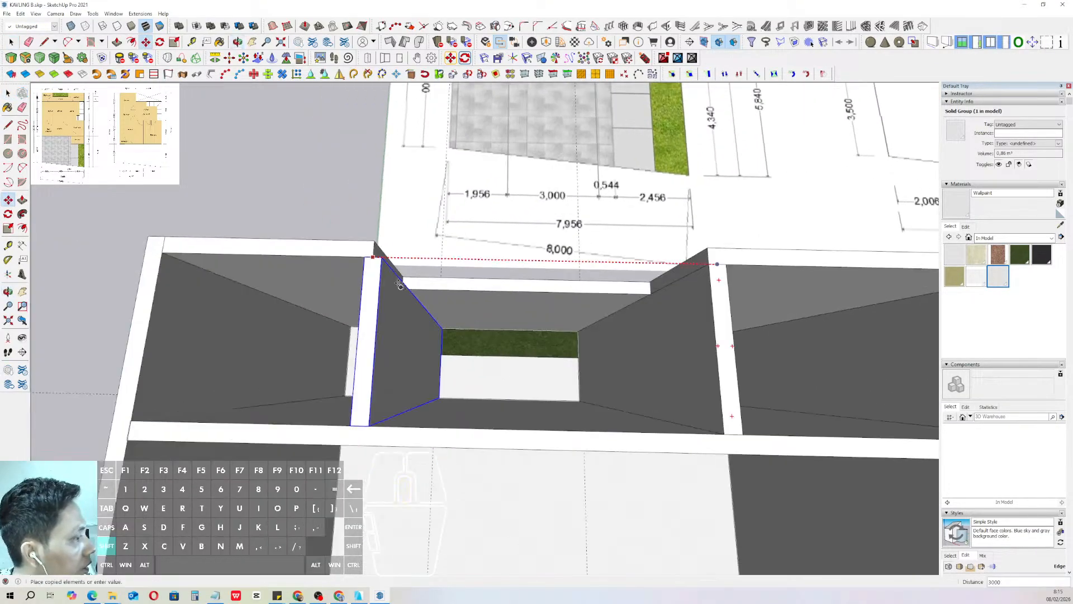
left_click(375, 256)
key("space")
- Inside the short rear wall group beside the copied partition, Push/Pull its end face in line with the partition
scroll(388, 286, "down", 3)
middle_click_drag(388, 288, 330, 280)
scroll(390, 231, "up", 4)
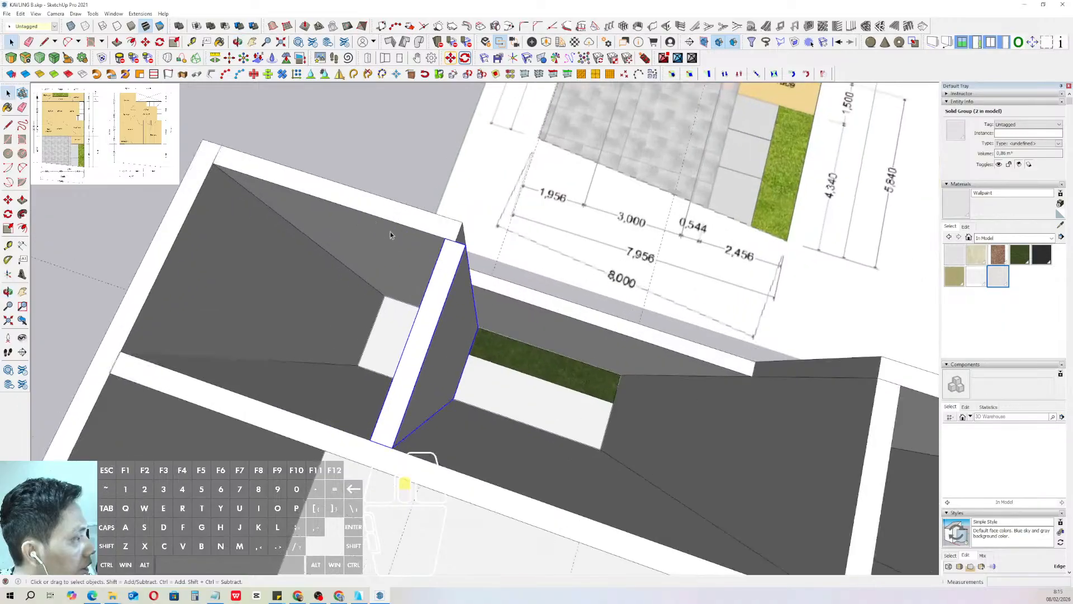
triple_click(390, 232)
middle_click_drag(448, 262, 416, 244)
scroll(416, 244, "up", 1)
left_click(416, 244)
key("p")
left_click(416, 245)
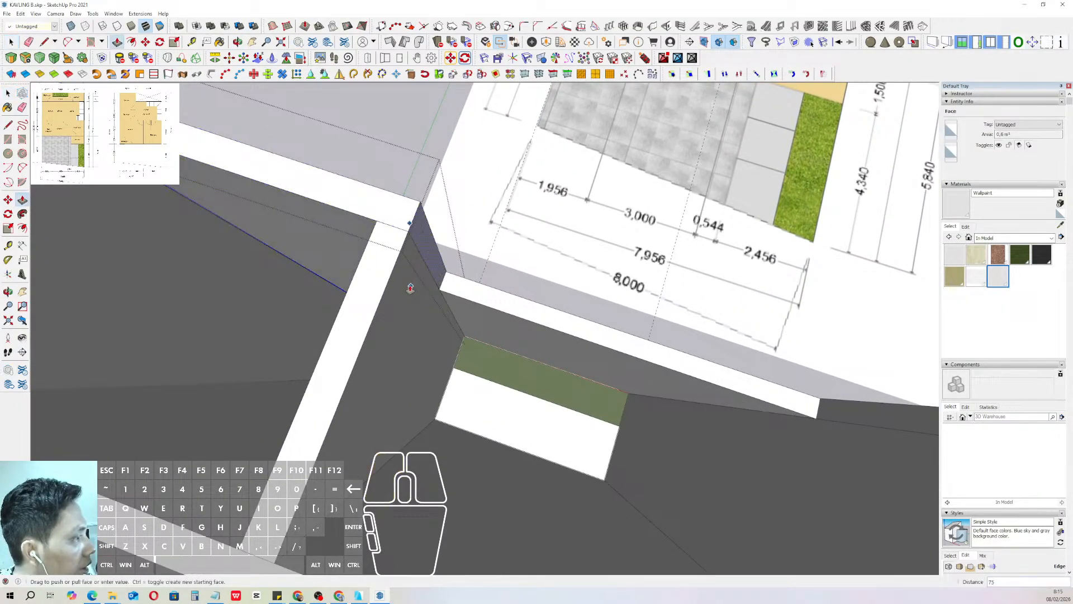
left_click(410, 287)
key("space")
scroll(449, 268, "down", 2)
- With the rest of the model temporarily hidden, Push/Pull the planter wall's end face to the adjusted rear wall, and close the group
scroll(448, 269, "down", 2)
key("comma")
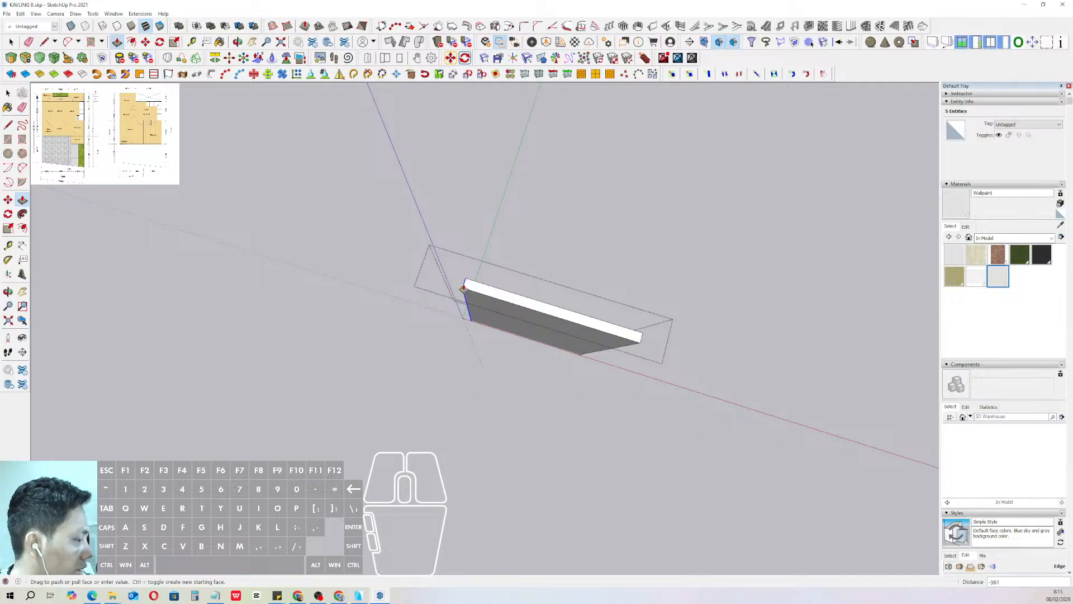
key("comma")
left_click(438, 275)
key("space")
scroll(438, 265, "down", 2)
left_click(376, 216)
- Copy the full-width cross wall forward to the slab's front edge along the driveway
scroll(422, 330, "down", 2)
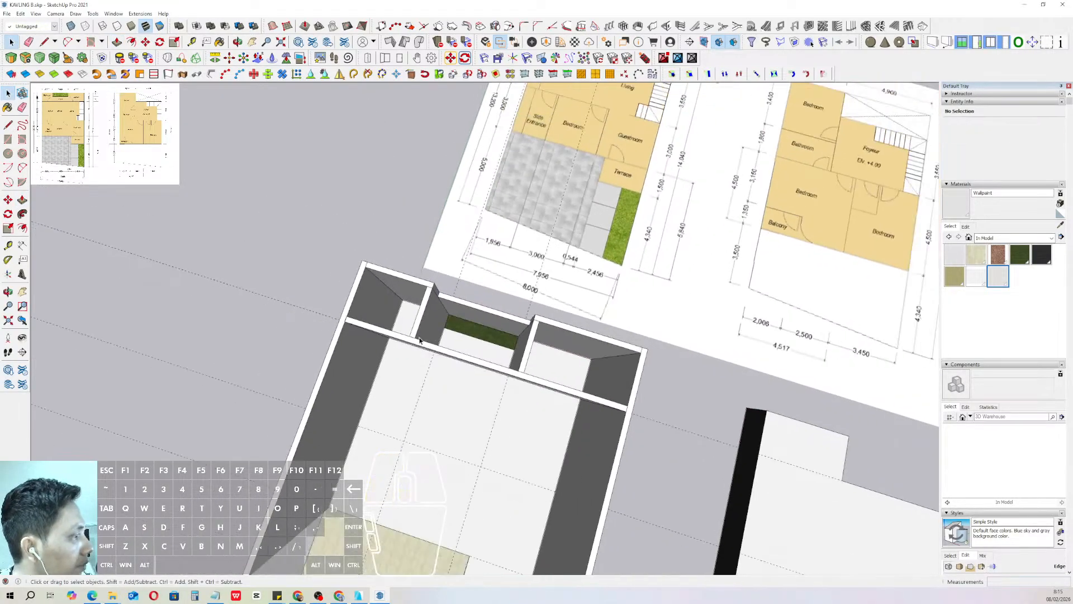
middle_click_drag(419, 339, 439, 298)
left_click(510, 273)
scroll(510, 273, "up", 5)
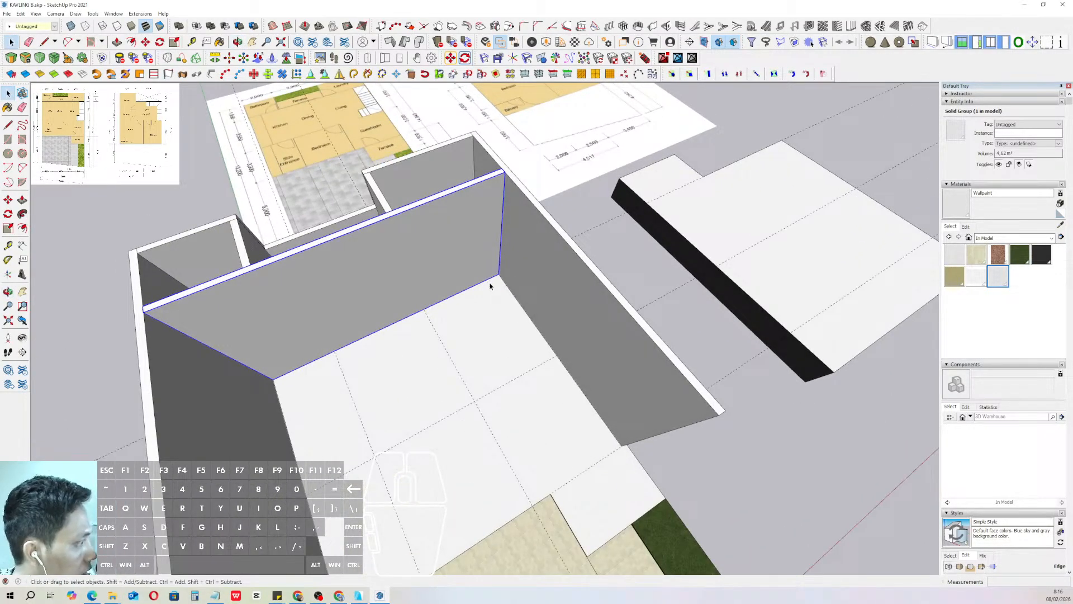
left_click(498, 276)
key("ctrl")
middle_click_drag(523, 311, 402, 307, "shift")
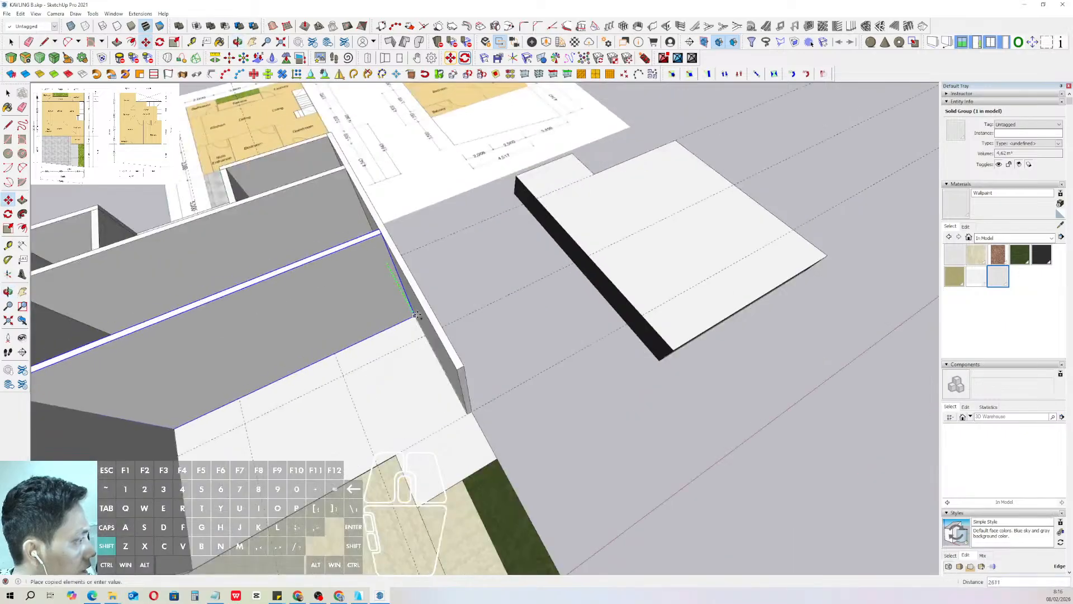
left_click(397, 456, "shift")
middle_click_drag(518, 386, 411, 402)
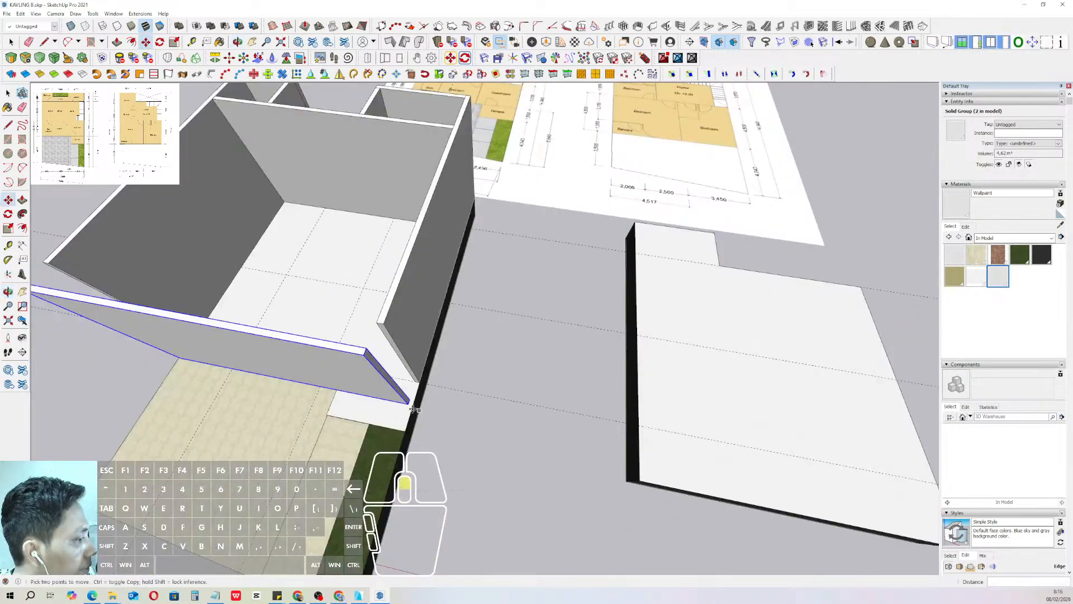
- Move the copied full-width cross wall back from the driveway edge to the guide line crossing the side wall
scroll(410, 404, "up", 4)
scroll(408, 402, "up", 2)
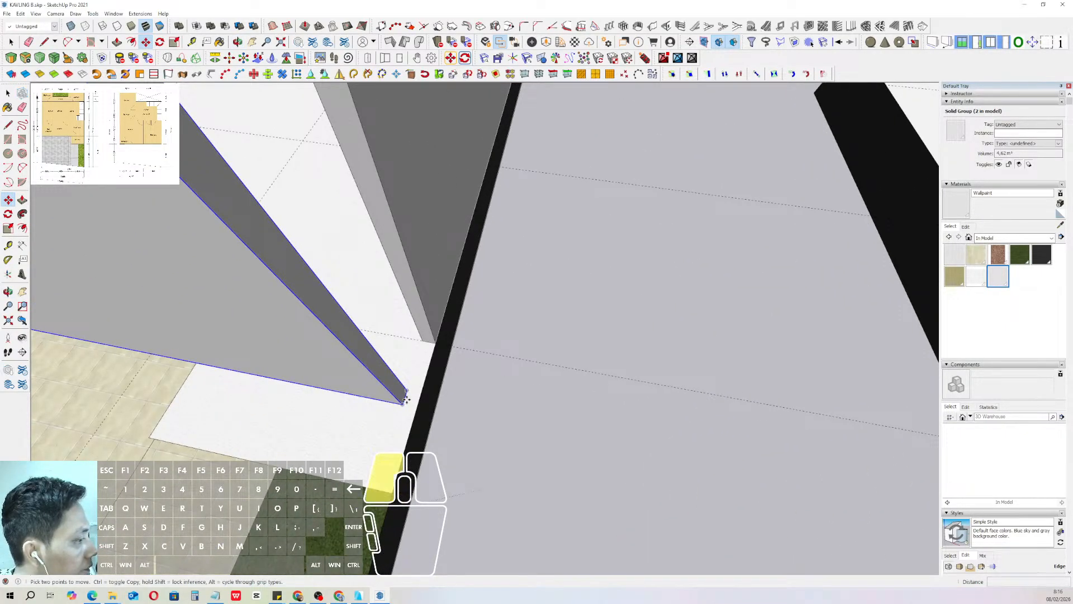
left_click(406, 399)
scroll(412, 374, "down", 2)
middle_click_drag(391, 403, 362, 433, "shift")
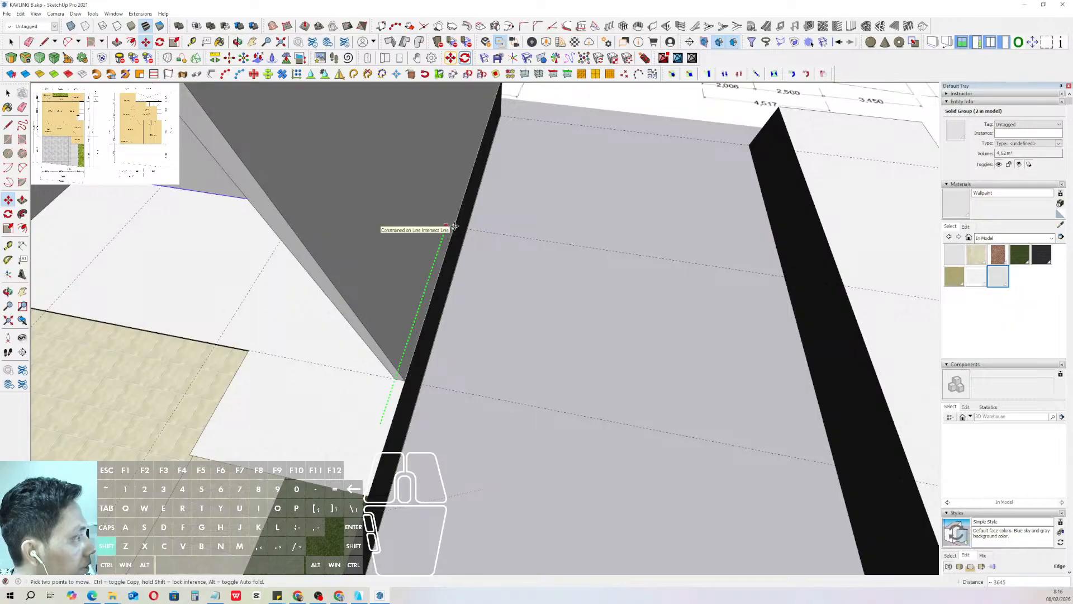
left_click(454, 227, "shift")
key("space")
scroll(460, 250, "down", 3)
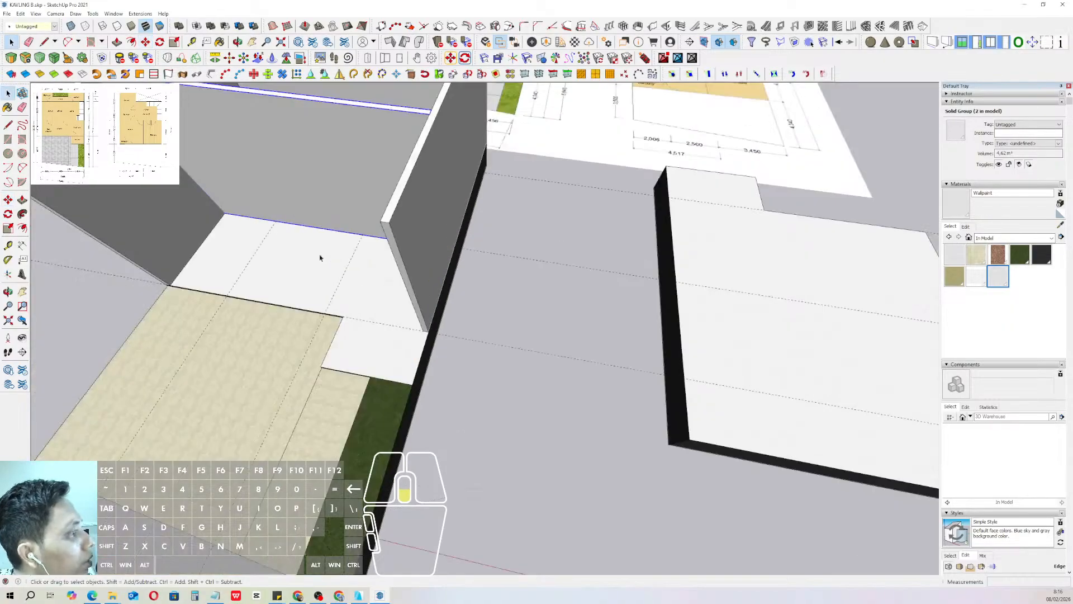
- Copy the short rear partition beside the planter straight forward to the front face of the moved cross wall
scroll(321, 257, "down", 3)
middle_click_drag(313, 250, 474, 354, "shift")
scroll(376, 299, "up", 3)
scroll(489, 305, "down", 6)
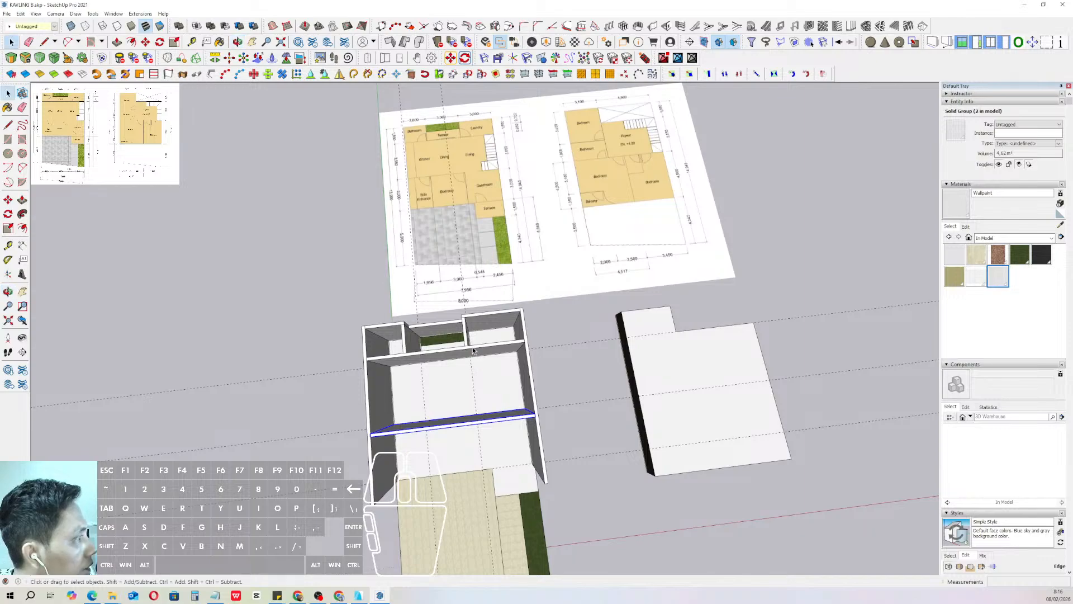
scroll(473, 351, "up", 5)
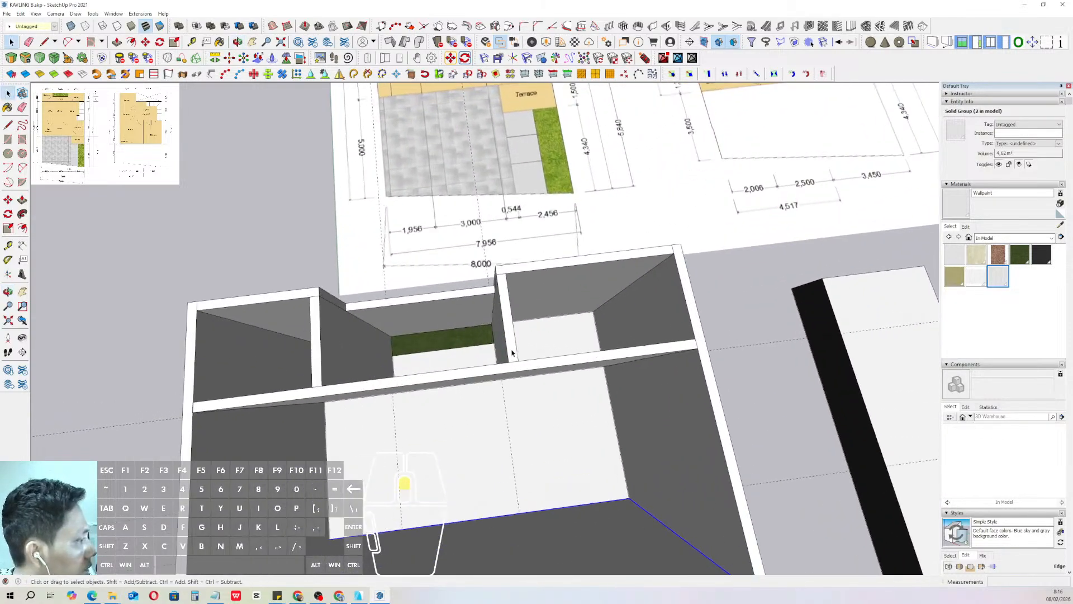
left_click(512, 353)
scroll(512, 336, "up", 3)
key("m")
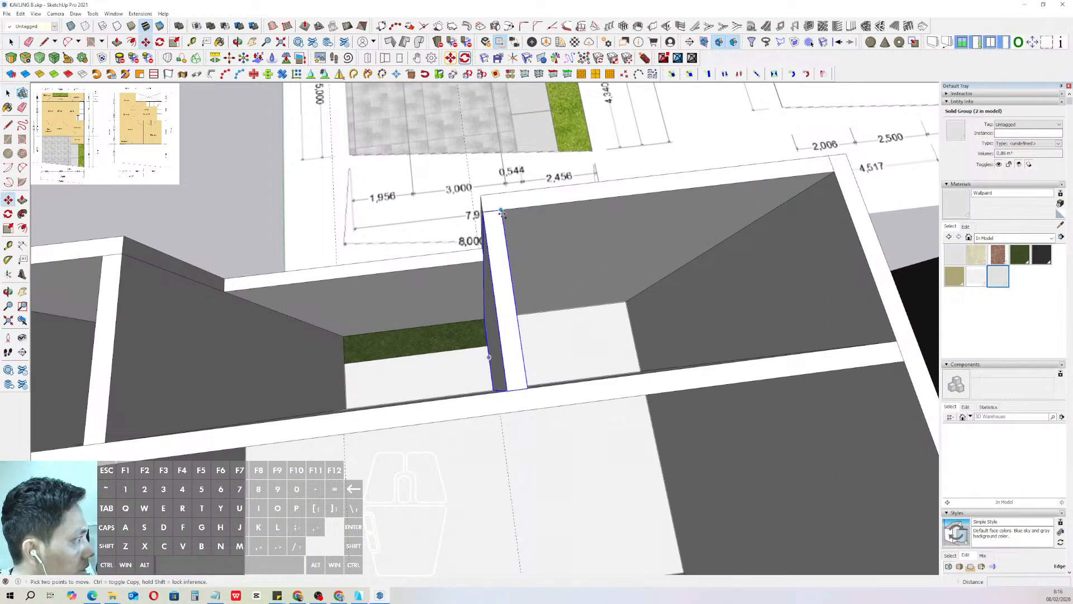
scroll(504, 236, "down", 6)
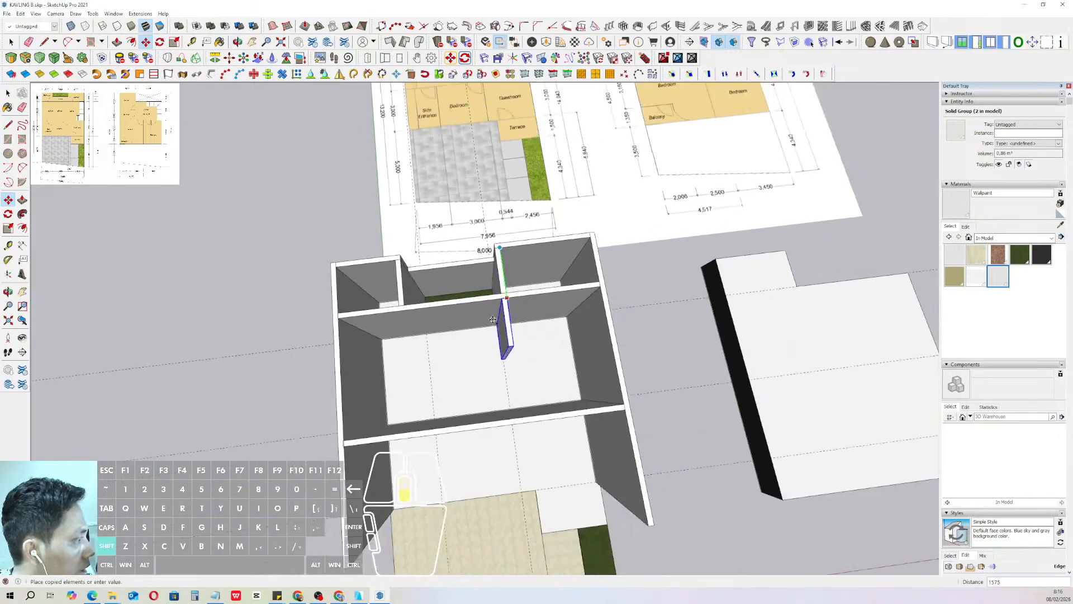
left_click(544, 296)
- Check the offset from the copied partition's lower corner to the guide line with the Line tool
key("l")
scroll(462, 304, "up", 8)
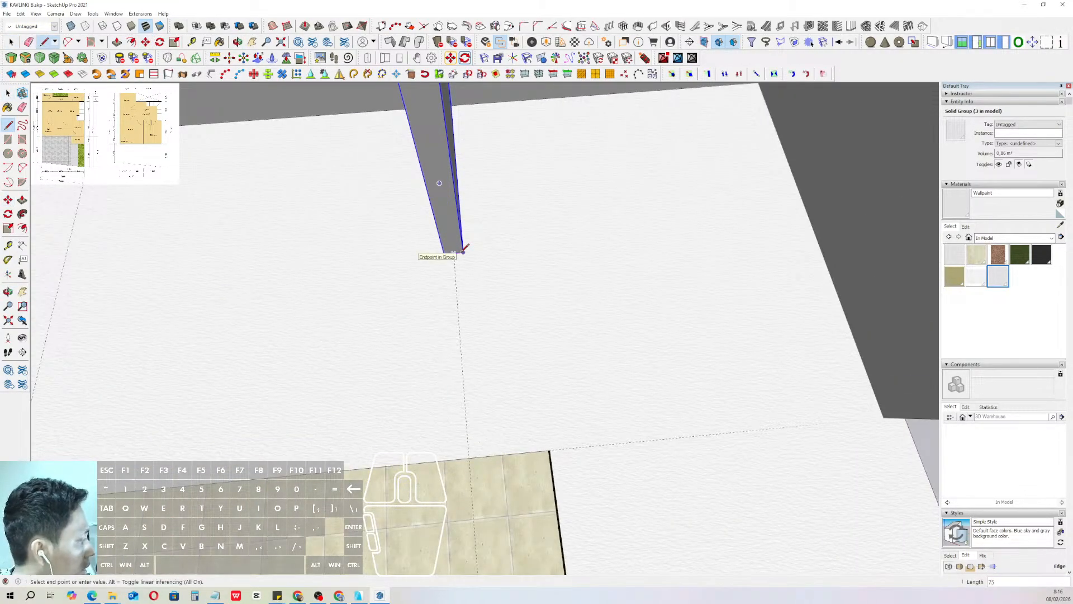
scroll(473, 286, "down", 5)
scroll(458, 257, "up", 2)
- Inside the copied partition group, Push/Pull its front end face 1500 mm to the slab edge at the driveway, and close the group
triple_click(456, 255)
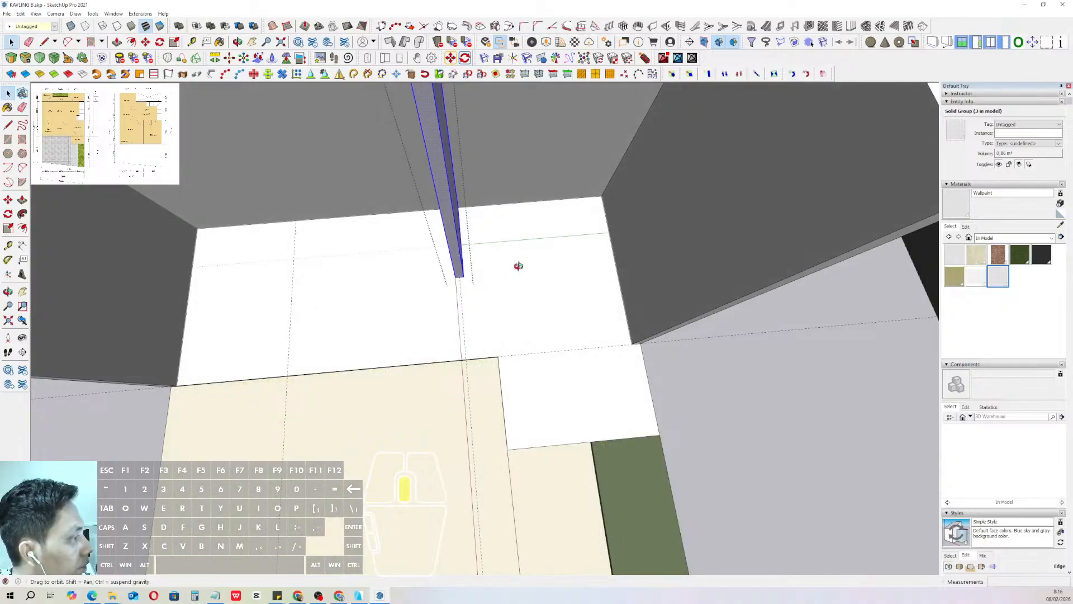
middle_click_drag(517, 266, 456, 283)
scroll(453, 283, "up", 1)
scroll(452, 283, "up", 1)
key("v")
left_click(443, 282)
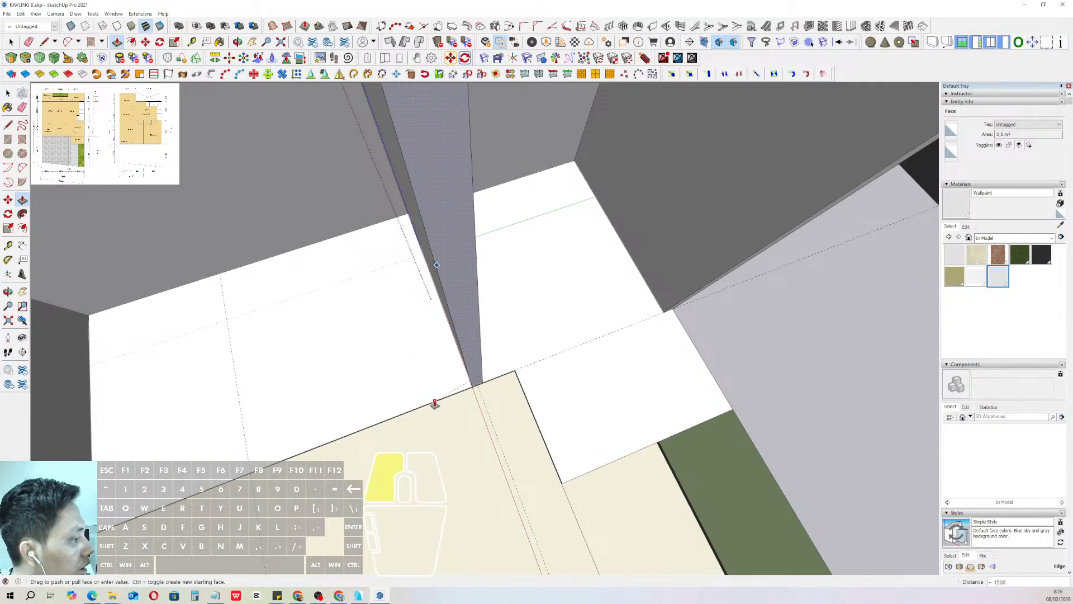
left_click(435, 404)
key("space")
scroll(527, 343, "down", 5)
left_click(622, 352)
- Copy the lengthened front partition 3000 mm along the driveway edge to the other guide line
middle_click_drag(575, 352, 516, 331)
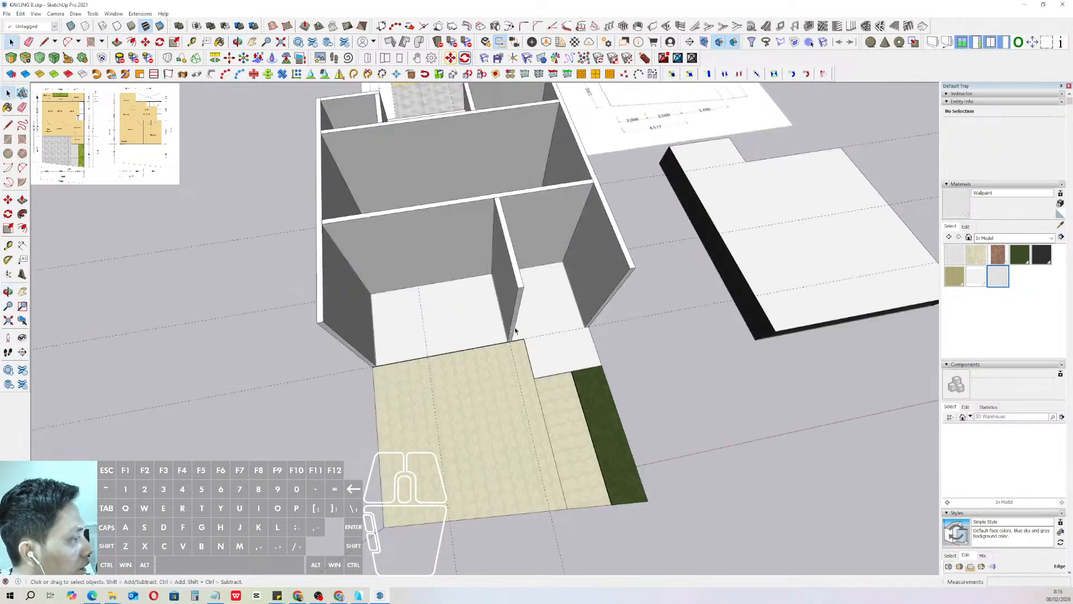
scroll(516, 331, "up", 3)
left_click(509, 336)
scroll(506, 339, "up", 6)
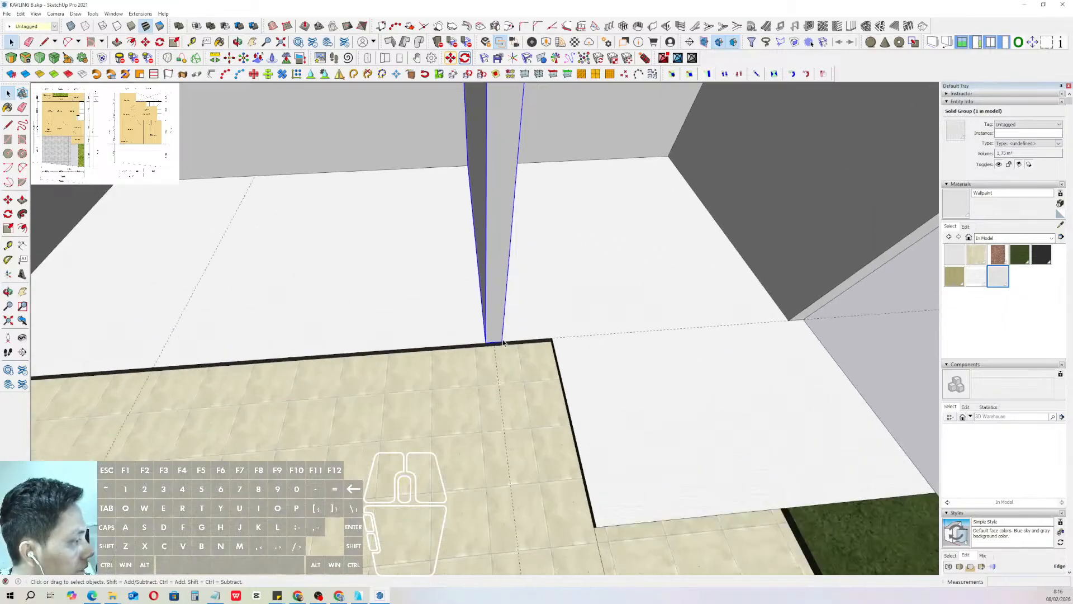
key("m")
scroll(520, 342, "down", 4)
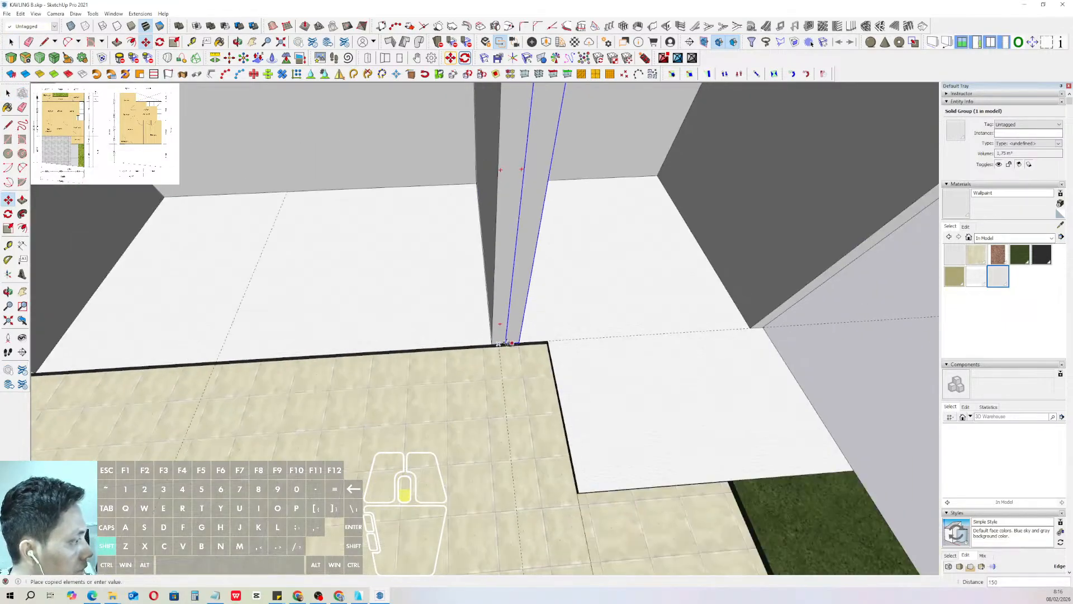
middle_click_drag(354, 351, 529, 307, "shift")
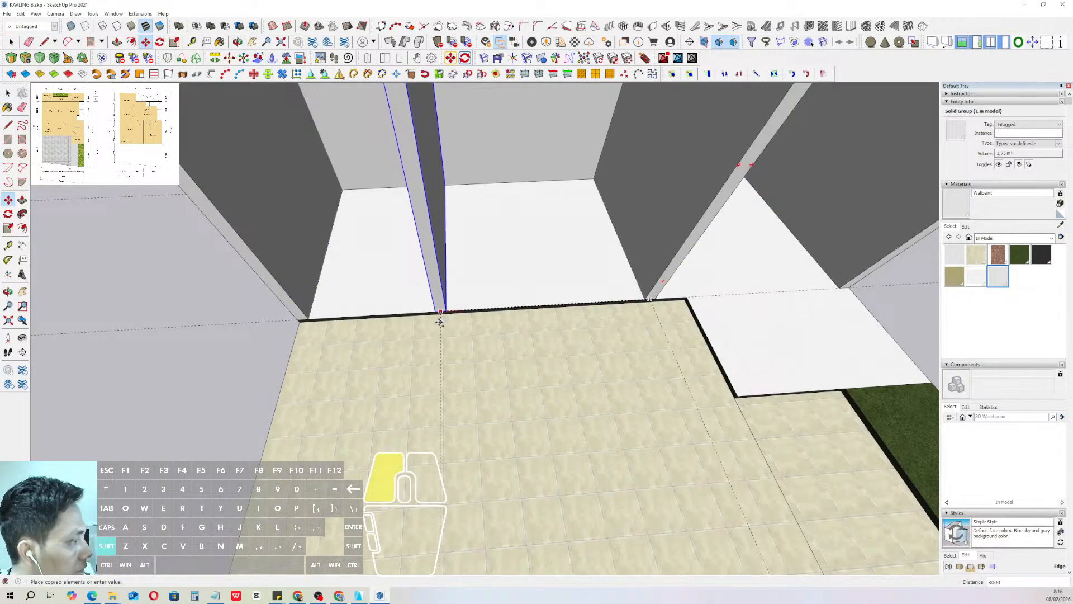
left_click(439, 322)
- Rotate a copy of the original front partition 90 degrees about its front end to close the bedroom along the driveway
scroll(445, 354, "down", 4)
middle_click_drag(446, 354, 533, 338)
scroll(533, 352, "up", 4)
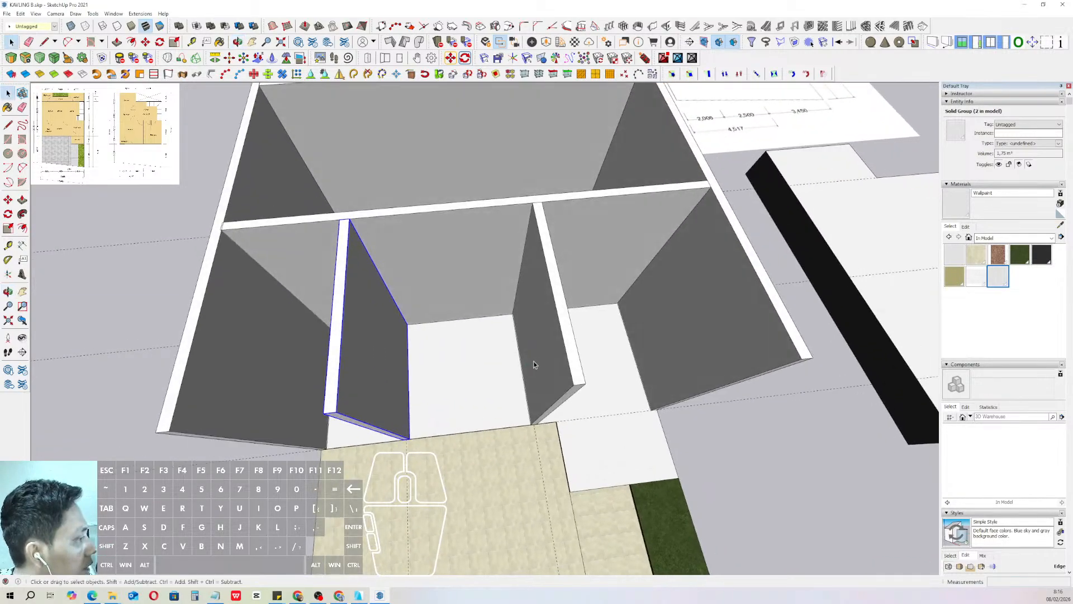
left_click(563, 378)
scroll(563, 378, "up", 5)
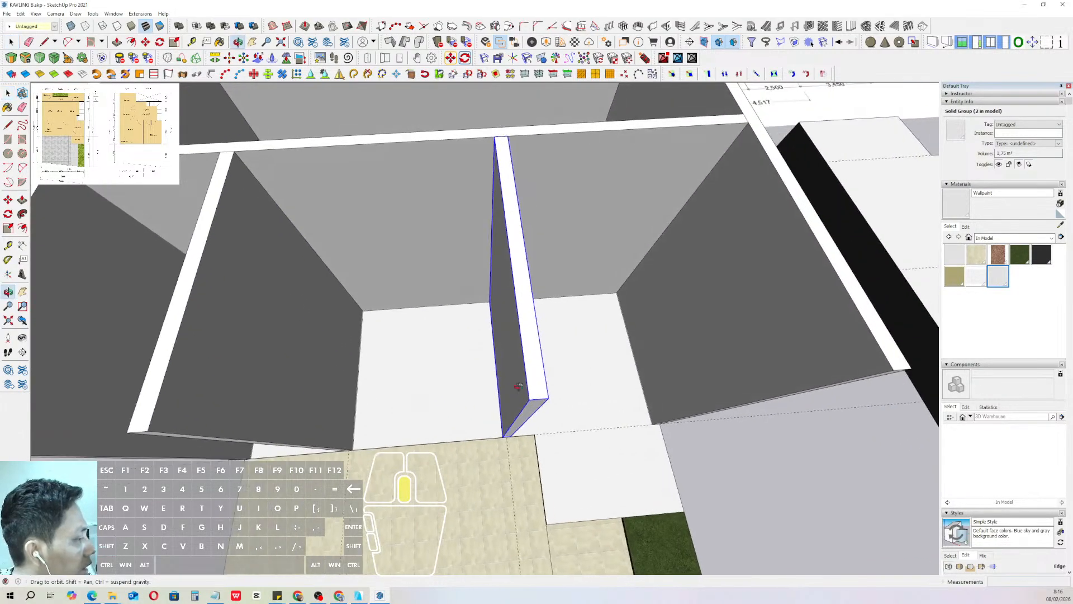
key("q")
left_click(529, 331)
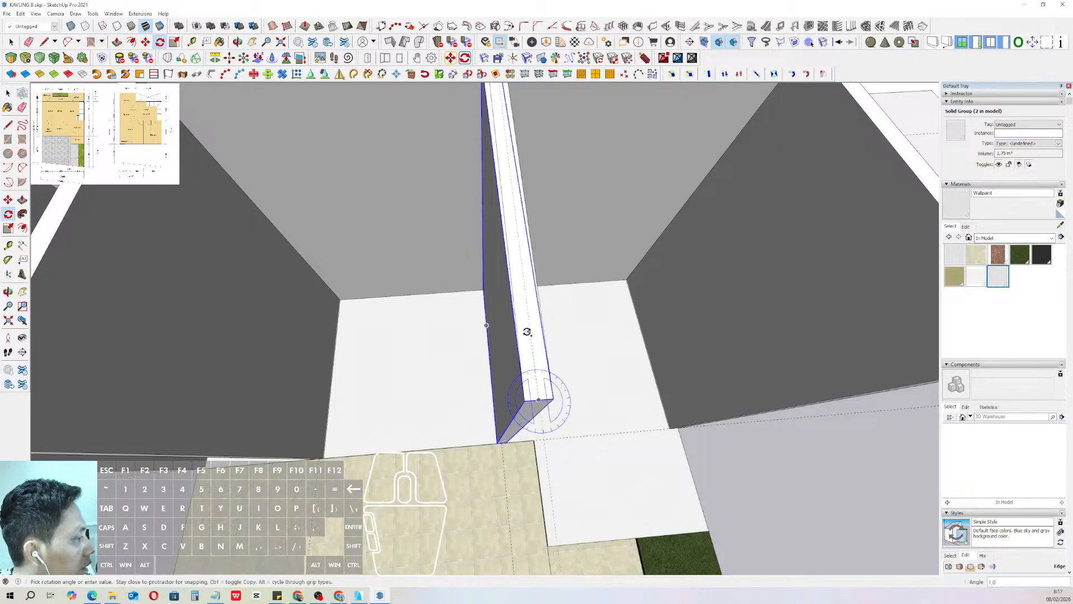
left_click(456, 350)
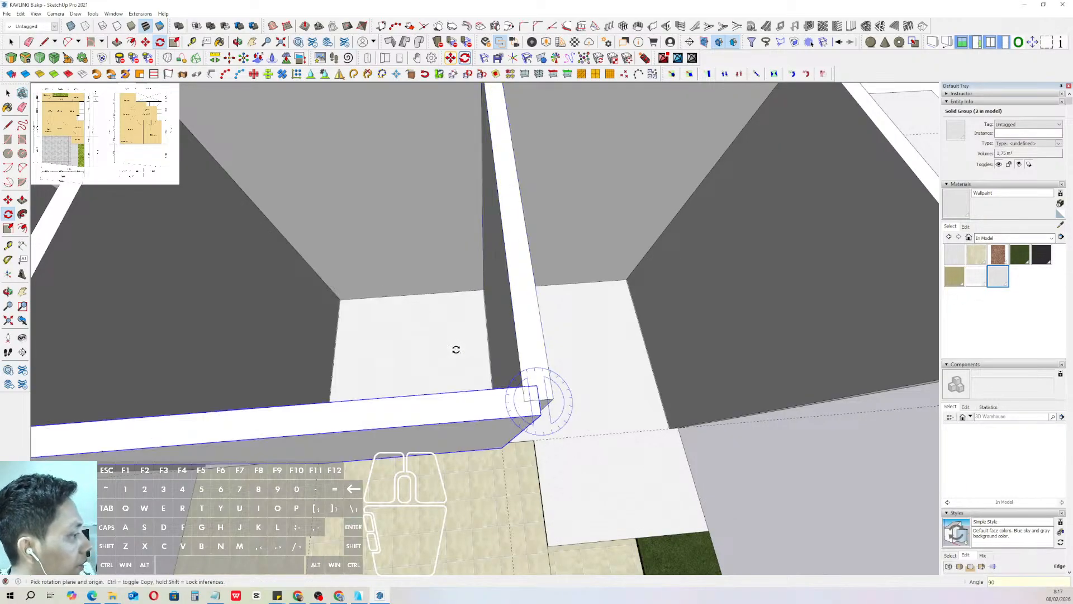
key("space")
scroll(468, 371, "down", 3)
scroll(494, 340, "up", 2)
scroll(451, 356, "up", 2)
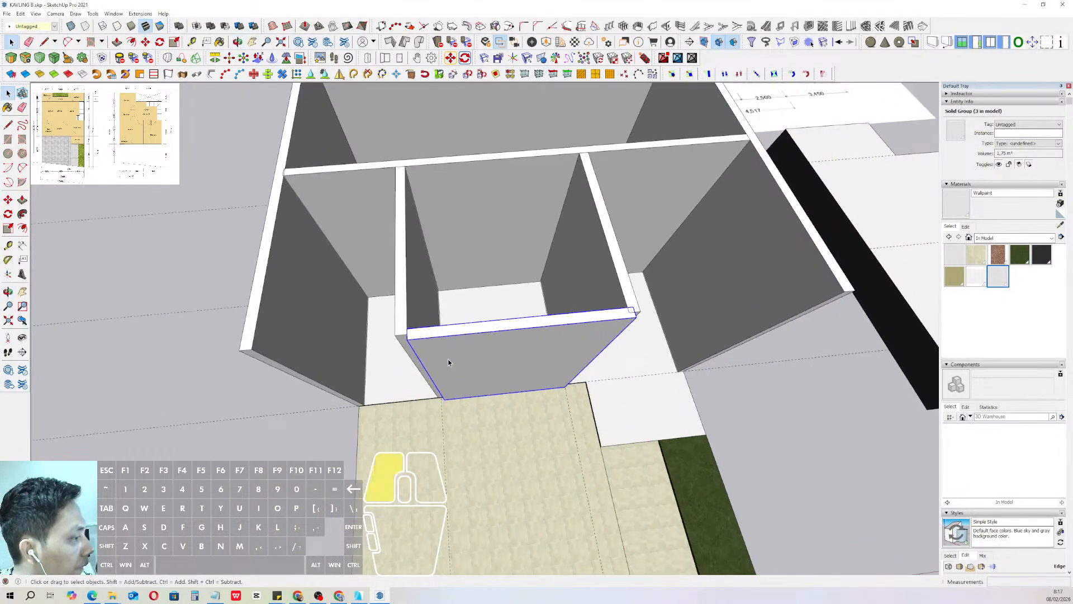
- Inside the rotated front wall group, Push/Pull both end faces flush with the outer faces of the two partitions, and close the group
double_click(448, 361)
middle_click_drag(432, 353, 481, 355)
triple_click(482, 356)
scroll(454, 337, "up", 2)
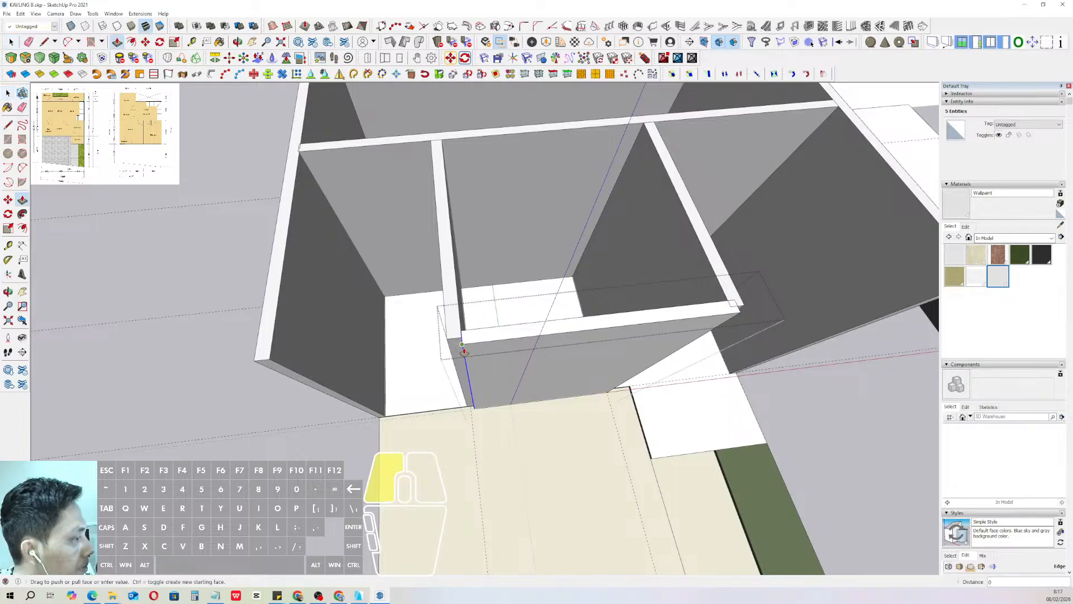
middle_click_drag(446, 323, 486, 338)
key("space")
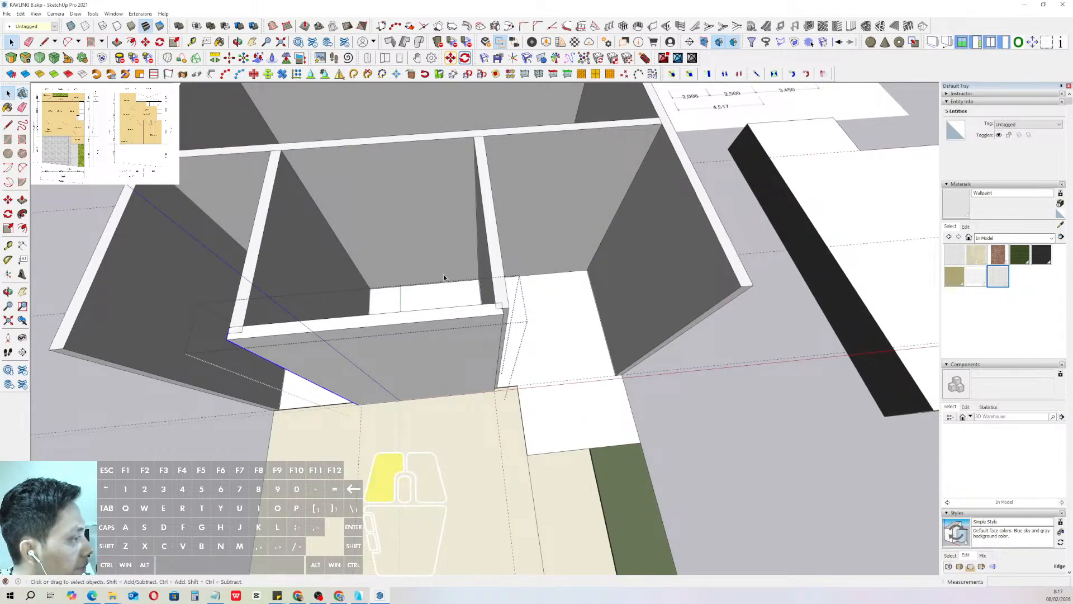
scroll(443, 297, "up", 3)
key("v")
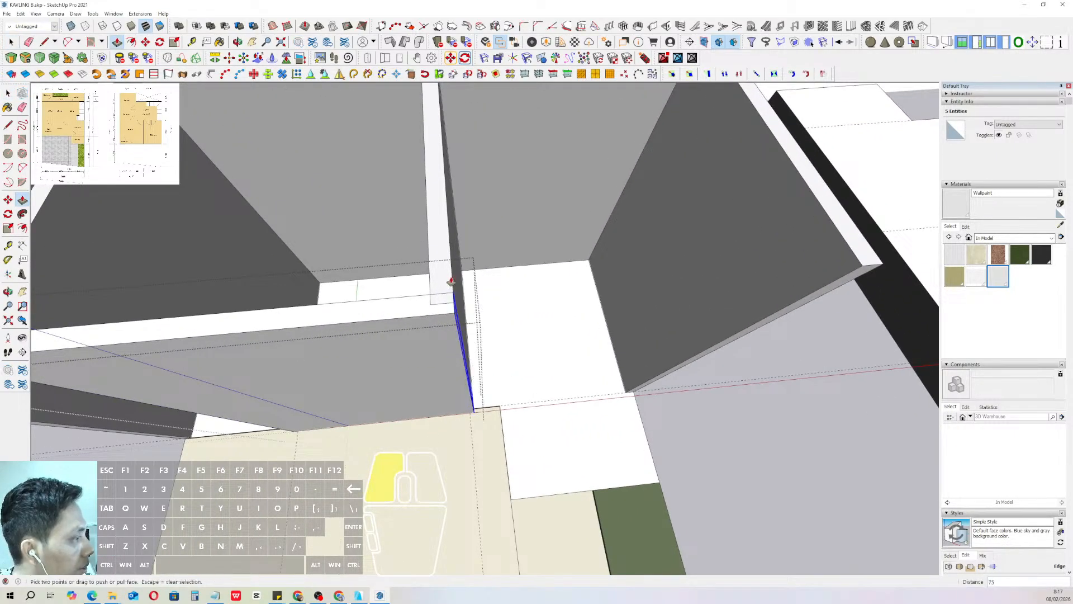
key("space")
scroll(454, 296, "down", 4)
left_click(663, 404)
- Push/Pull the front ends of the two partitions back to the inner face of the front wall to clear the corner overlaps
scroll(467, 299, "up", 2)
middle_click_drag(468, 300, 349, 346)
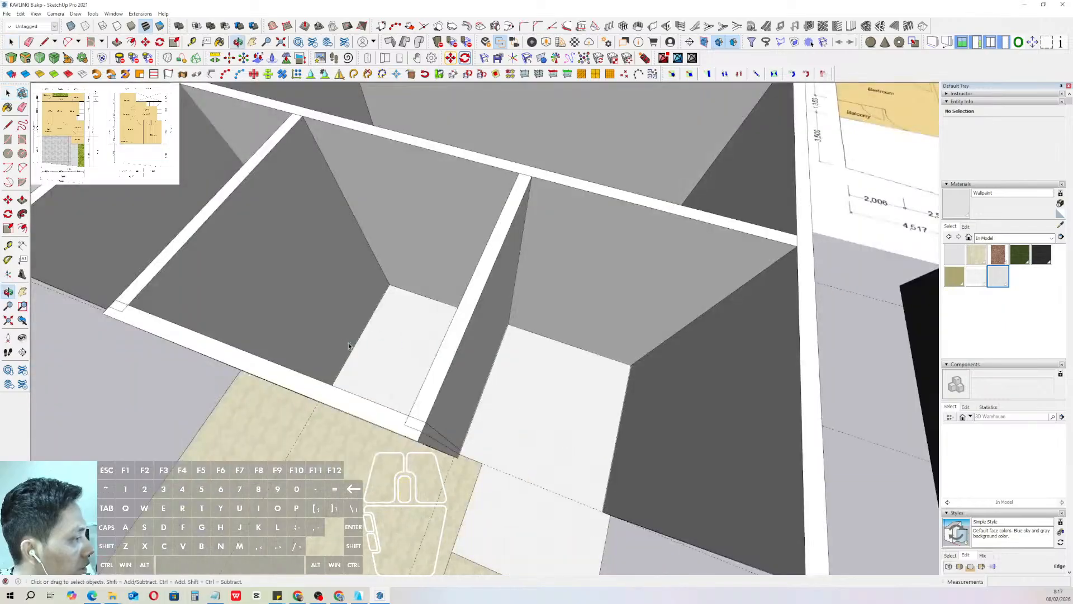
scroll(441, 394, "up", 2)
triple_click(441, 394)
middle_click_drag(441, 393, 427, 356)
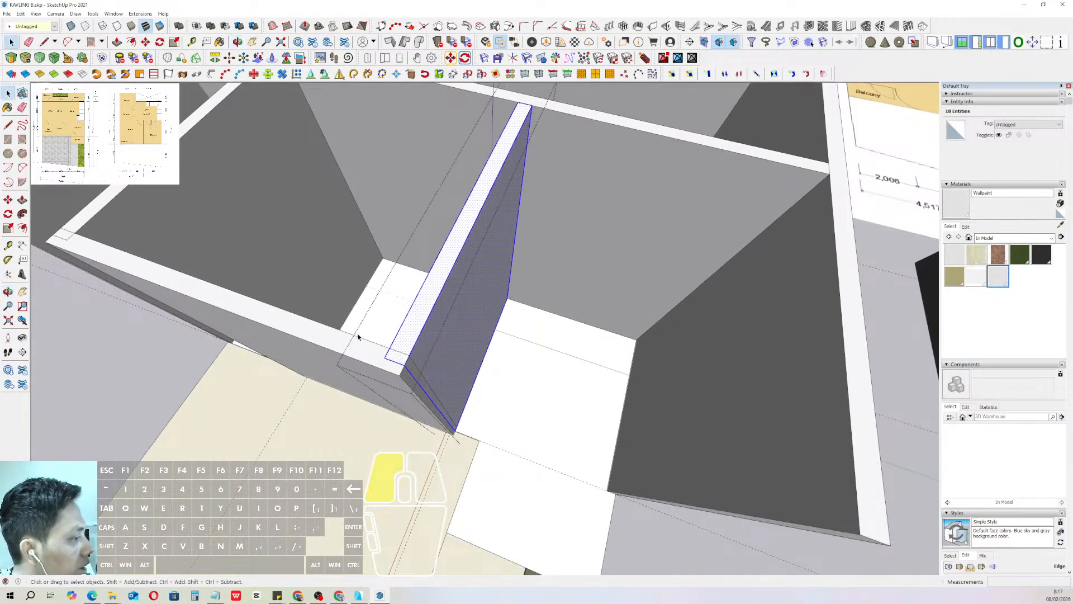
left_click_drag(356, 333, 486, 496)
scroll(436, 394, "up", 1)
key("v")
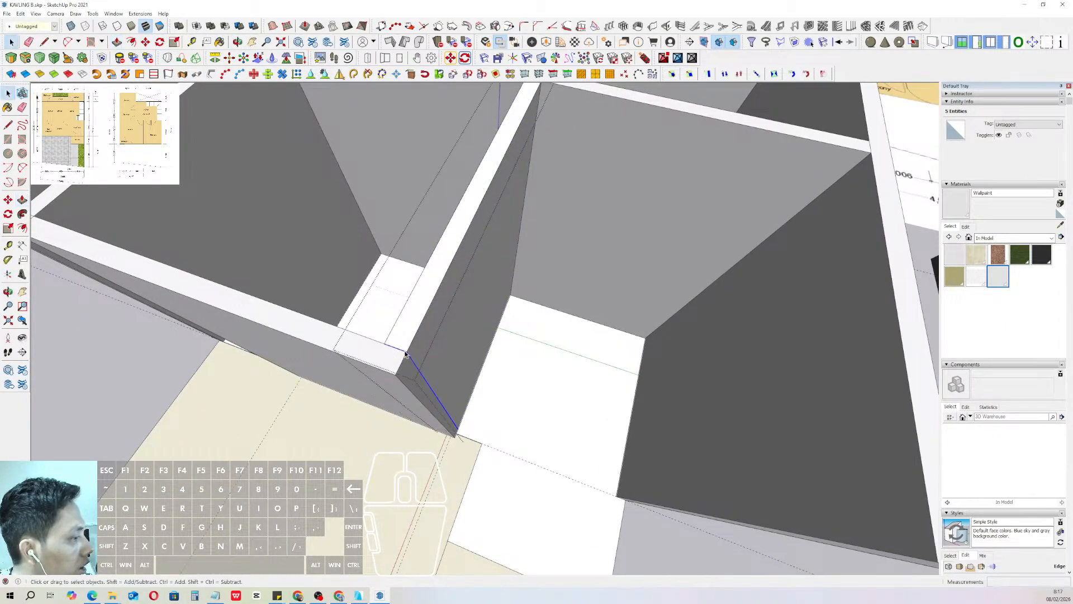
scroll(405, 353, "down", 3)
middle_click_drag(406, 353, 570, 330)
scroll(571, 331, "up", 2)
middle_click_drag(380, 290, 549, 367, "shift")
key("p")
key("space")
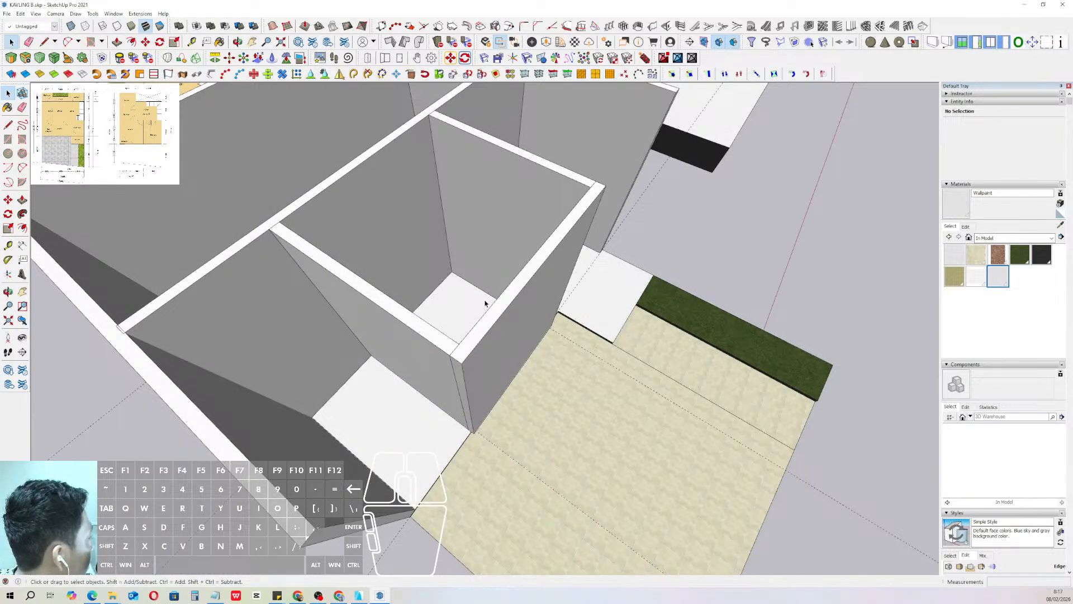
- Draw a rectangle 5000 mm long and 150 mm wide on the driveway along its outer side edge
middle_click_drag(486, 303, 465, 335)
middle_click_drag(443, 337, 389, 347)
scroll(492, 351, "down", 3)
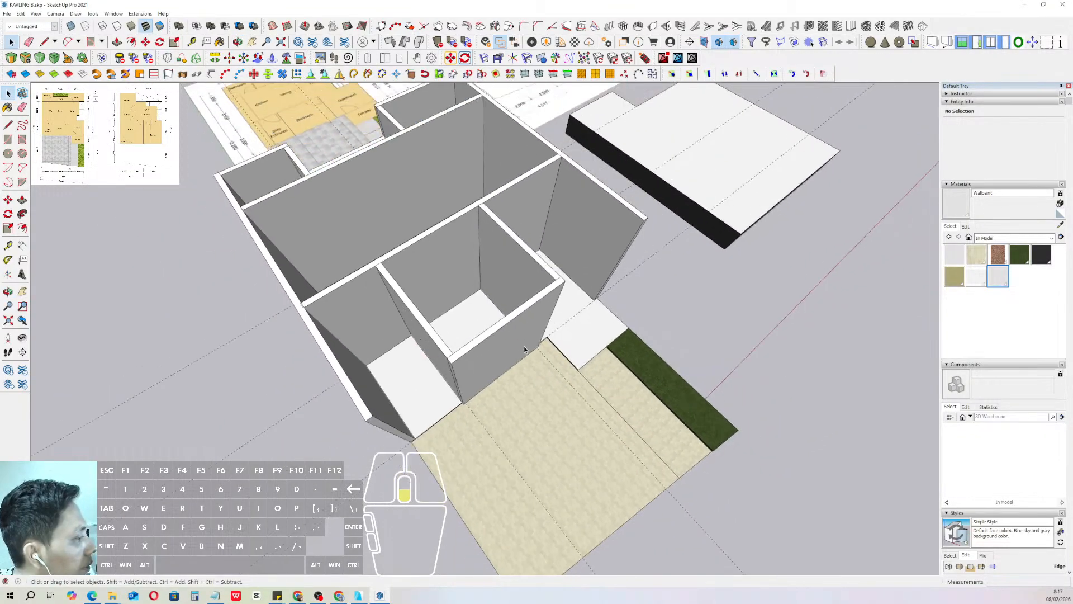
middle_click_drag(525, 350, 355, 359)
scroll(485, 347, "down", 1)
middle_click_drag(487, 347, 470, 361, "shift")
middle_click_drag(470, 361, 564, 315)
scroll(497, 340, "up", 2)
scroll(494, 408, "up", 2)
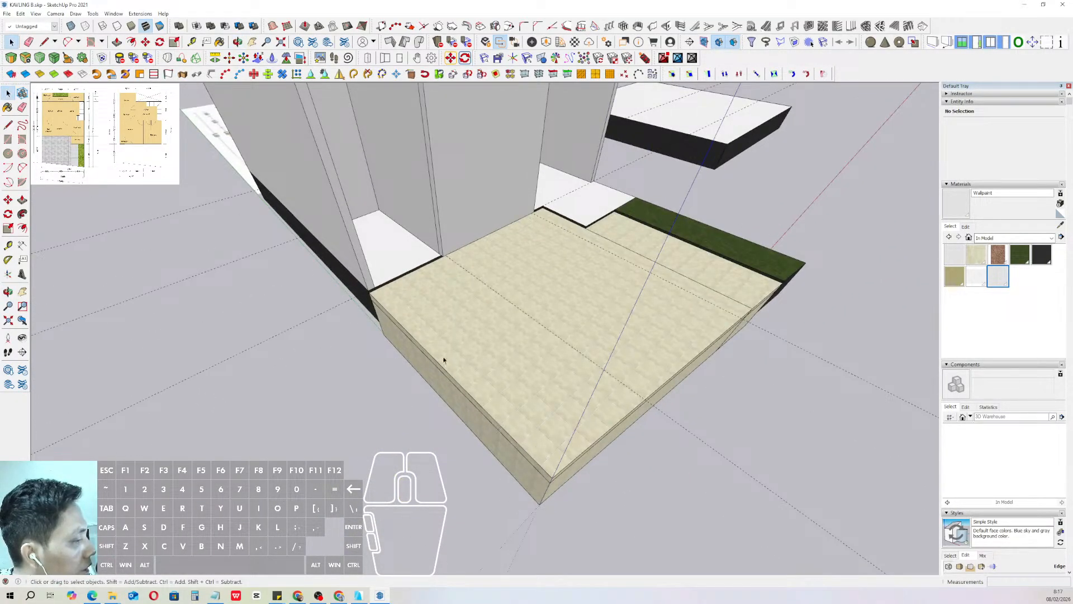
key("r")
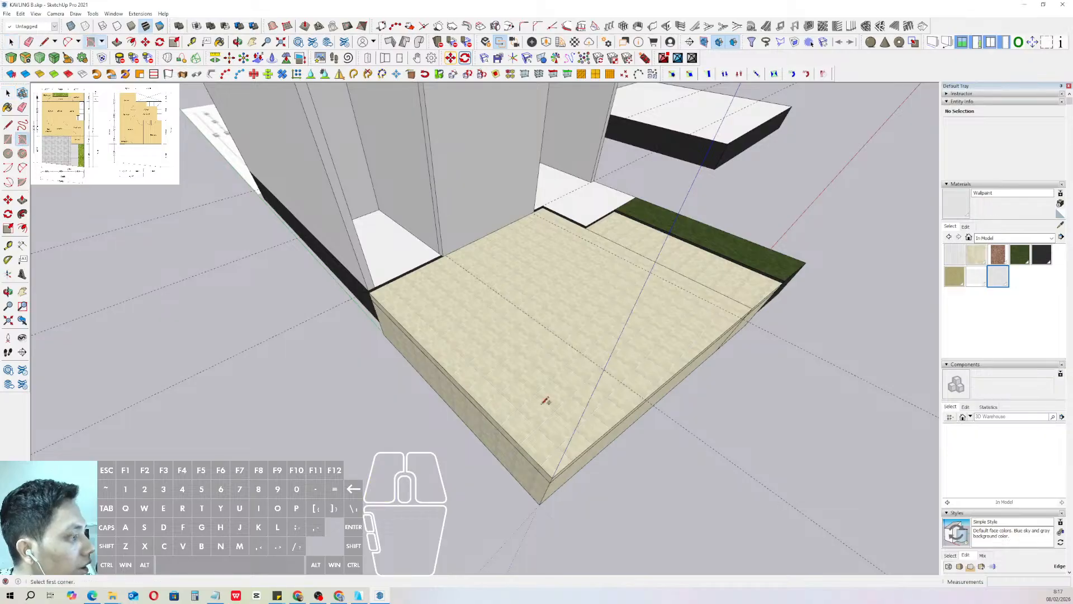
scroll(523, 447, "up", 3)
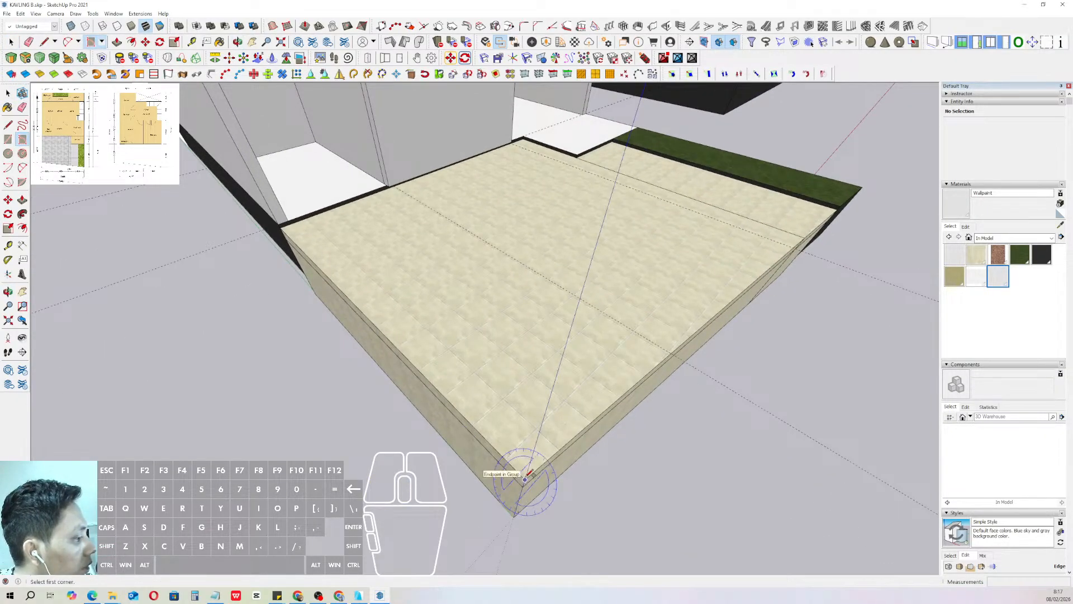
left_click(515, 471)
scroll(353, 269, "up", 3)
scroll(354, 268, "up", 2)
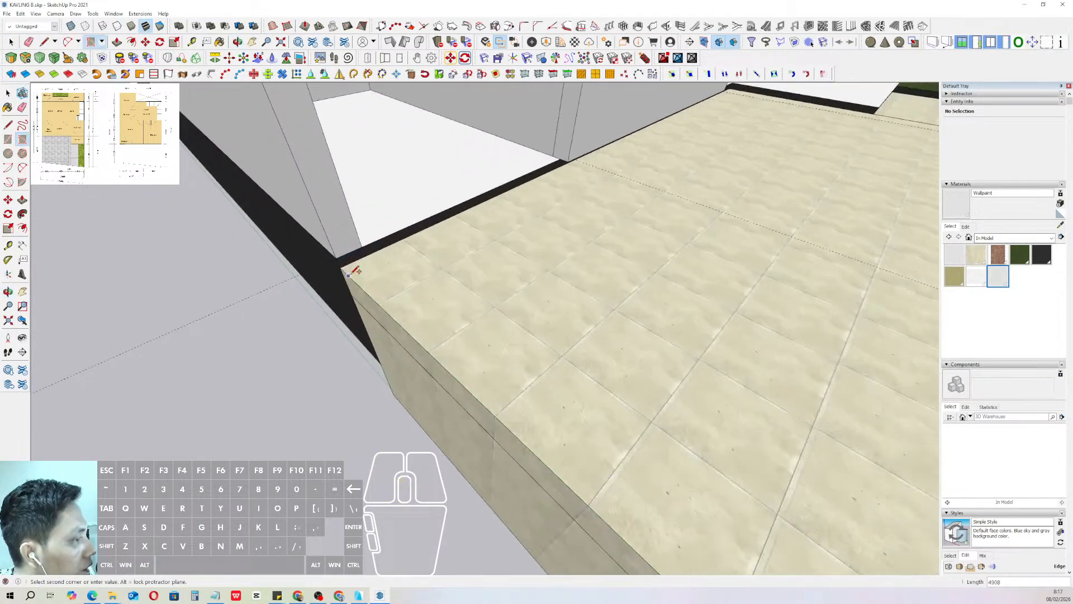
left_click(340, 267)
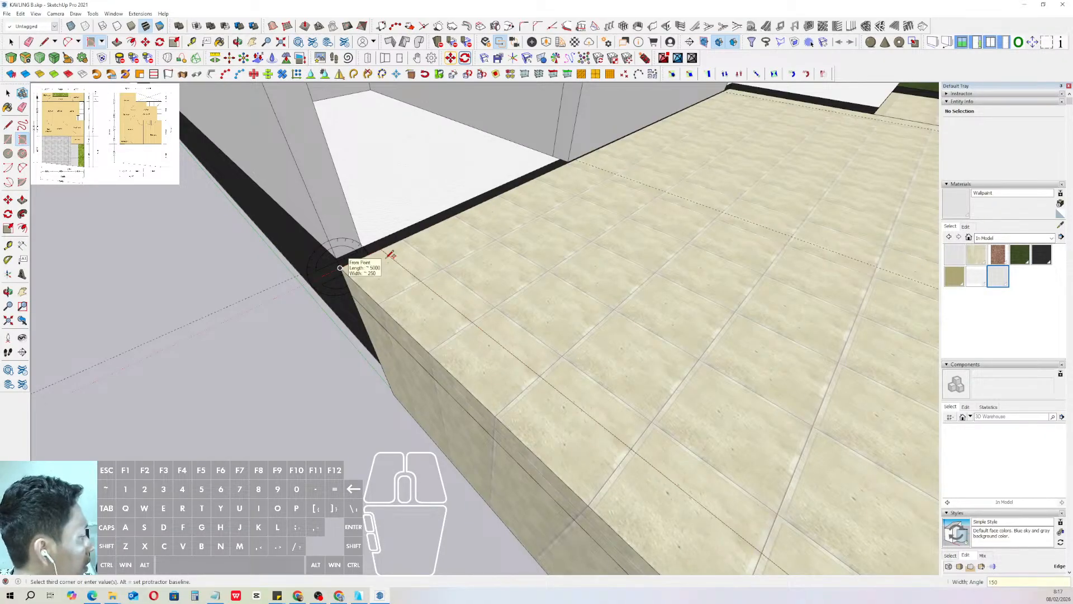
key("Return")
- Push/Pull the narrow driveway rectangle up 1000 mm into a low boundary wall
key("space")
key("p")
left_click(375, 270)
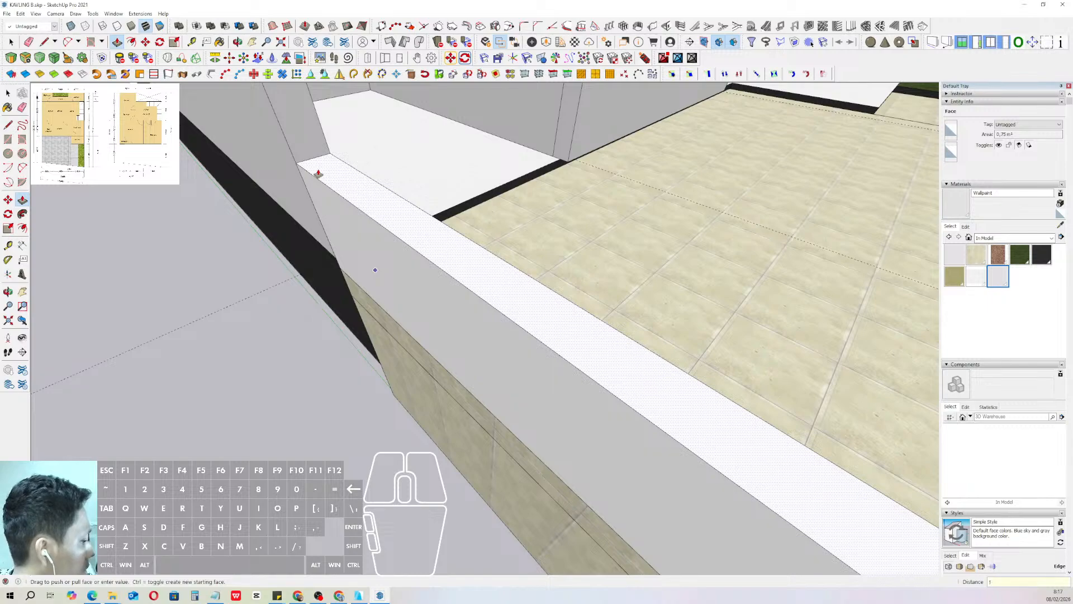
key("Return")
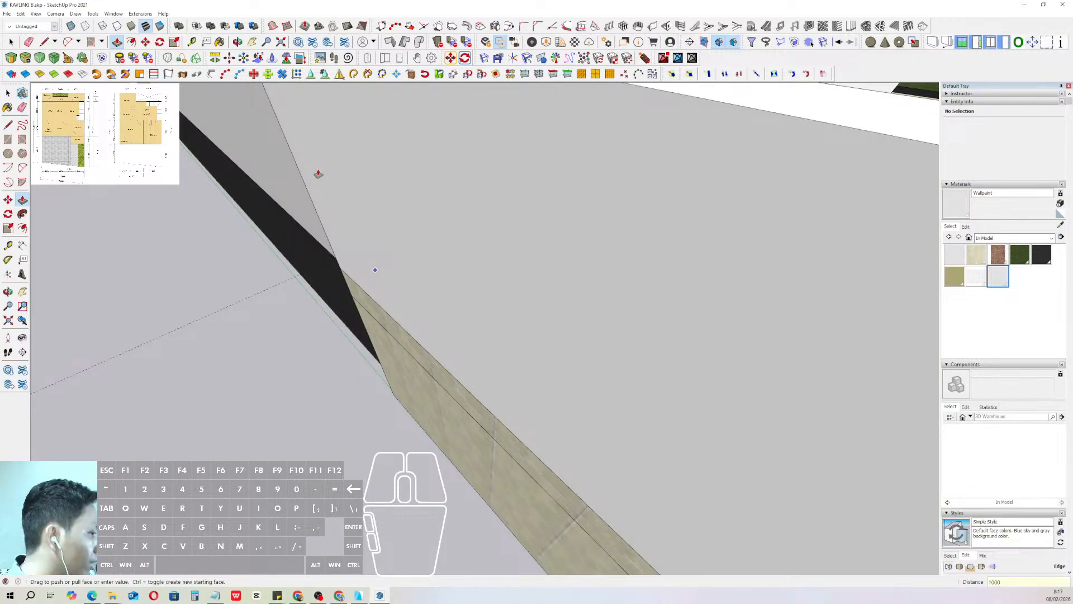
key("space")
- Group the low boundary wall along the driveway and paint it with the Wallpaint material
scroll(375, 270, "down", 3)
left_click(369, 299)
right_click(369, 299)
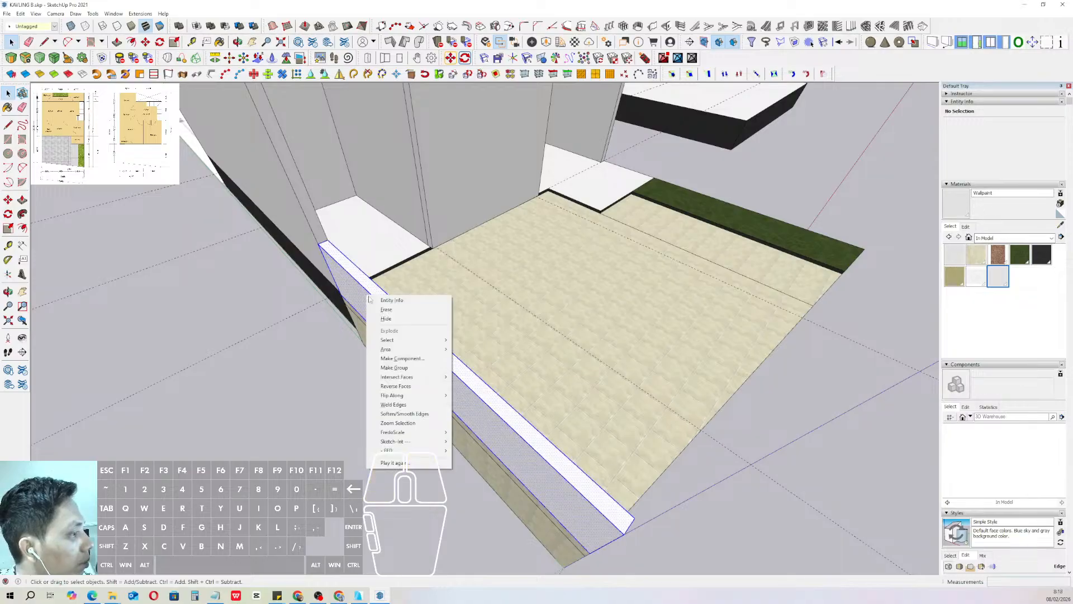
left_click(403, 367)
scroll(455, 300, "down", 2)
middle_click_drag(455, 300, 464, 327, "shift")
key("b")
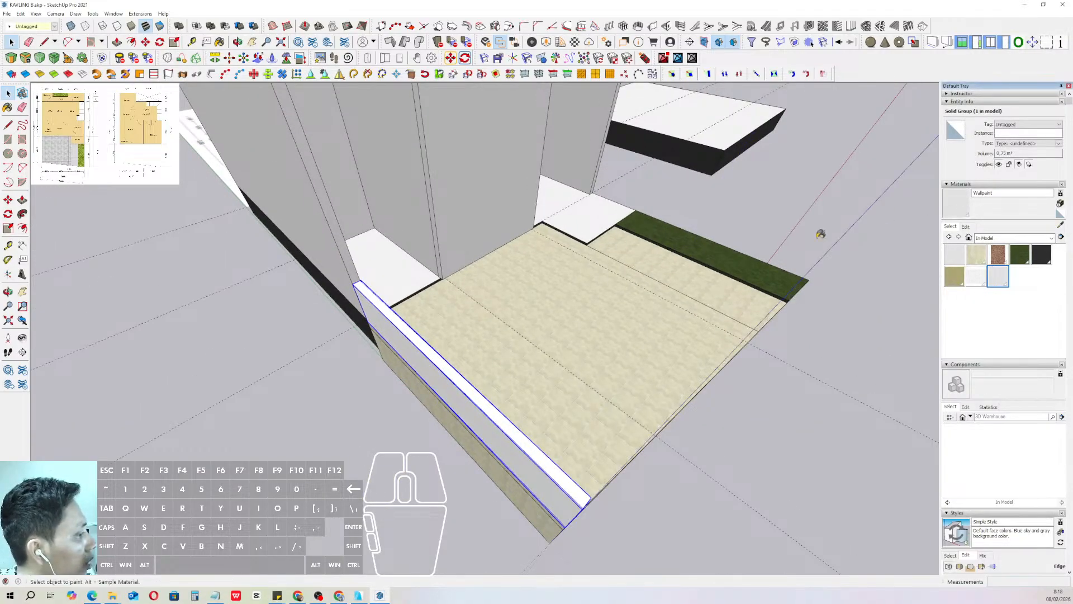
scroll(444, 359, "up", 3)
key("space")
scroll(474, 388, "down", 3)
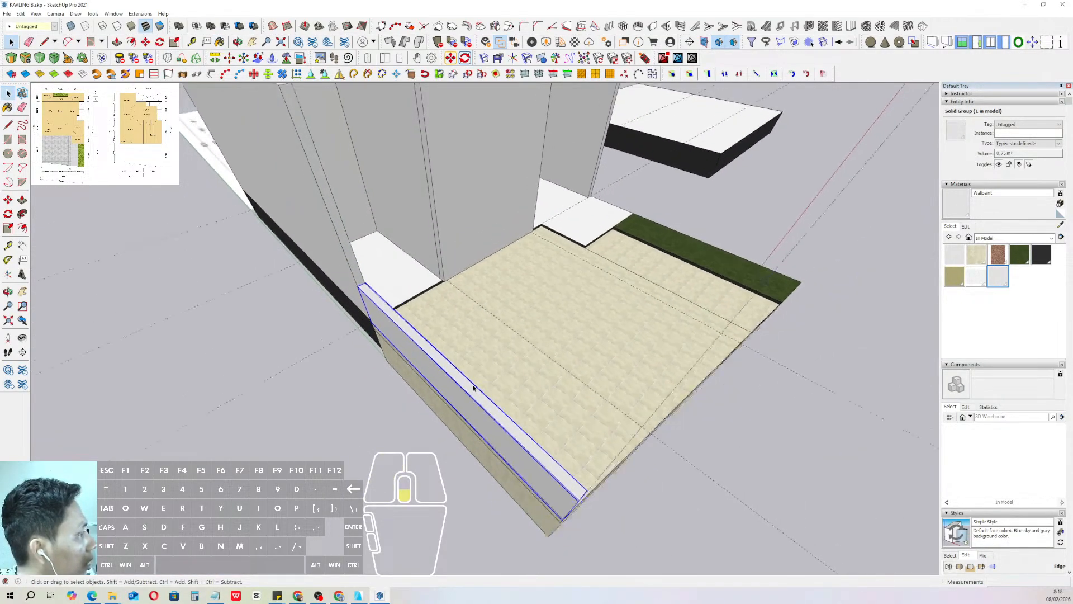
- Inside the front wall group, Push/Pull its open end face about 2775 mm across to the outer face of the side wall
scroll(474, 388, "down", 2)
middle_click_drag(506, 374, 229, 363)
scroll(302, 361, "down", 1)
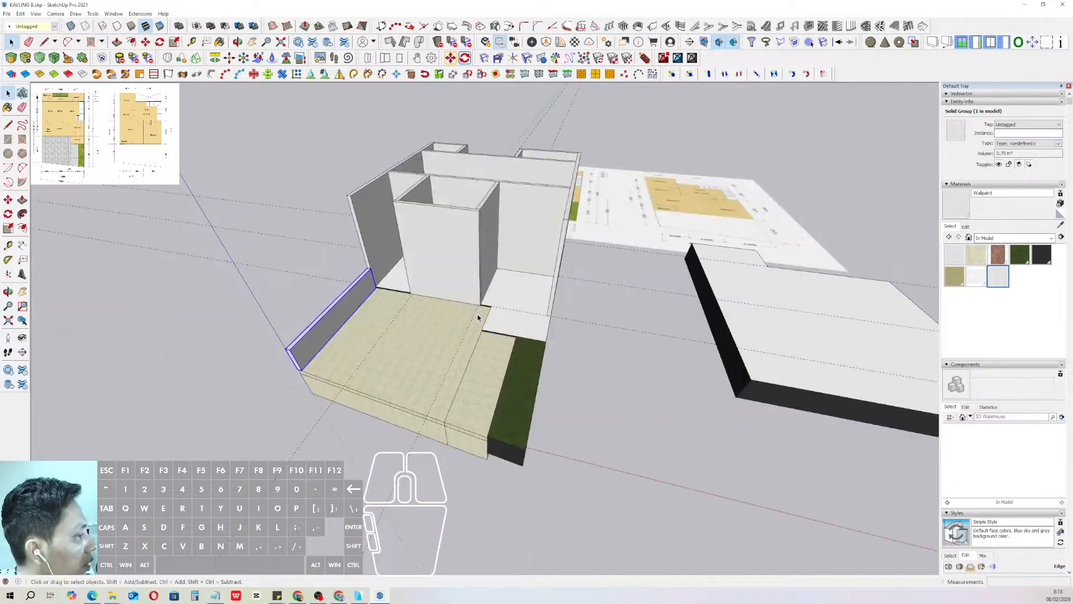
middle_click_drag(565, 295, 514, 329)
scroll(526, 343, "up", 3)
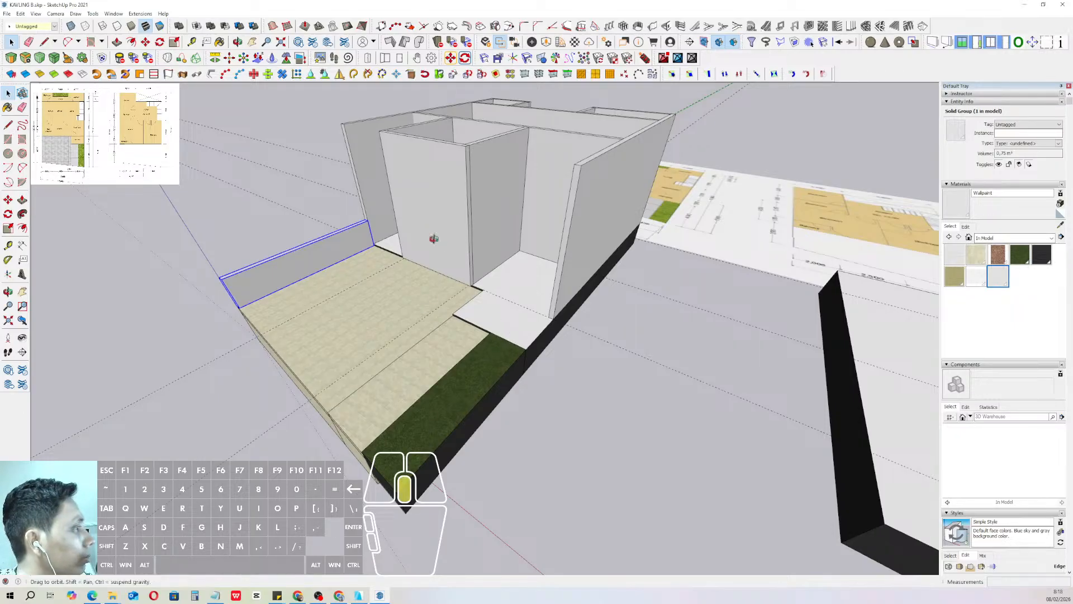
middle_click_drag(434, 238, 506, 257)
scroll(514, 261, "up", 1)
triple_click(455, 231)
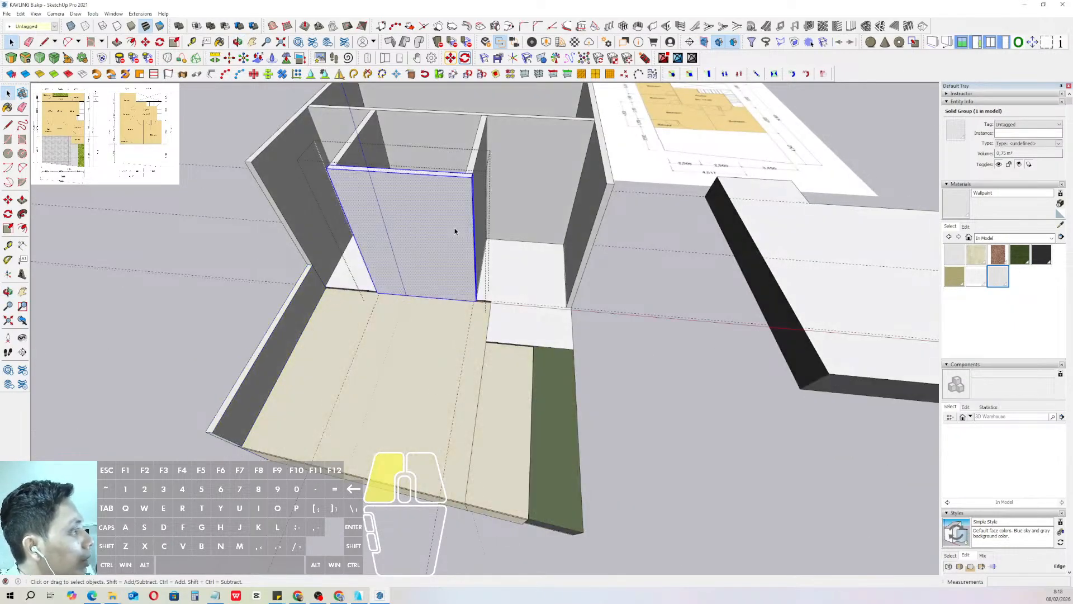
left_click_drag(438, 157, 526, 371)
key("v")
left_click(476, 189)
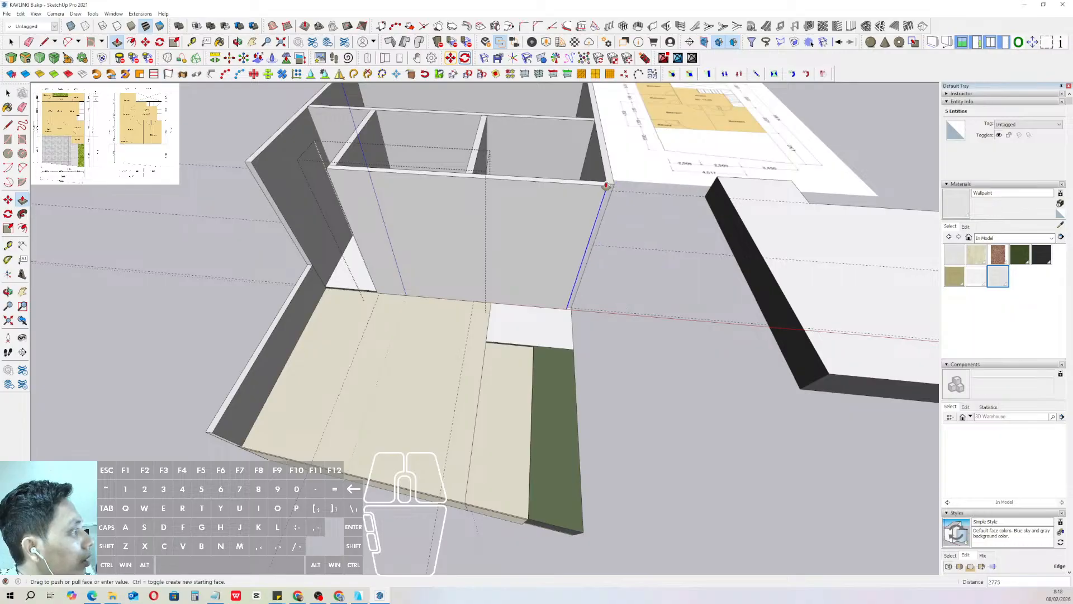
left_click(606, 185)
key("space")
scroll(555, 230, "down", 1)
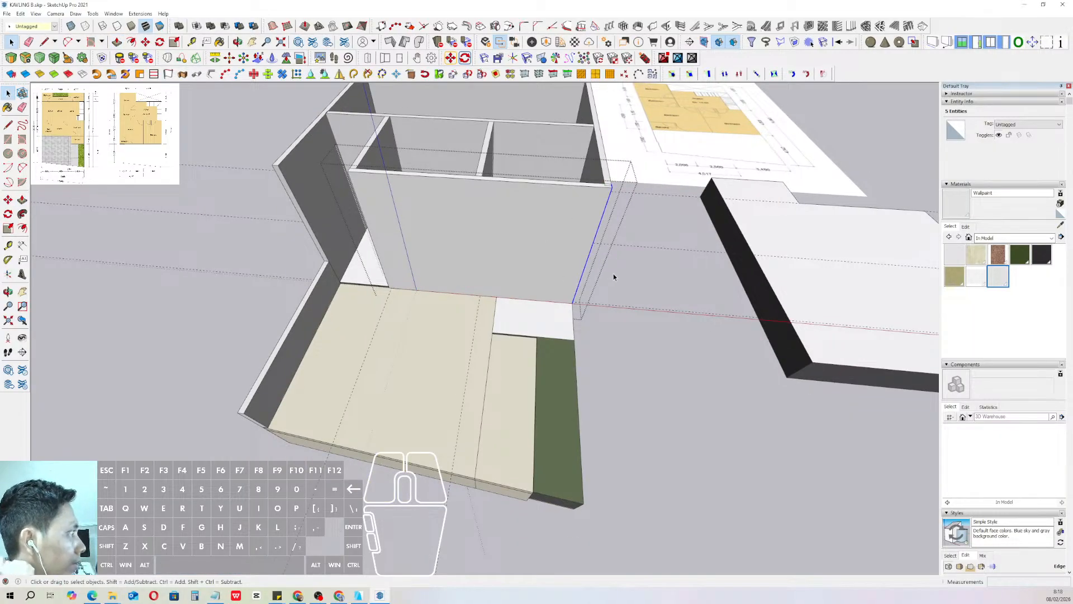
left_click(602, 263)
- Push/Pull the side wall's front end back to the inner face of the front wall to clear the corner overlap
middle_click_drag(603, 262, 467, 331)
scroll(466, 331, "up", 2)
left_click_drag(409, 281, 491, 460)
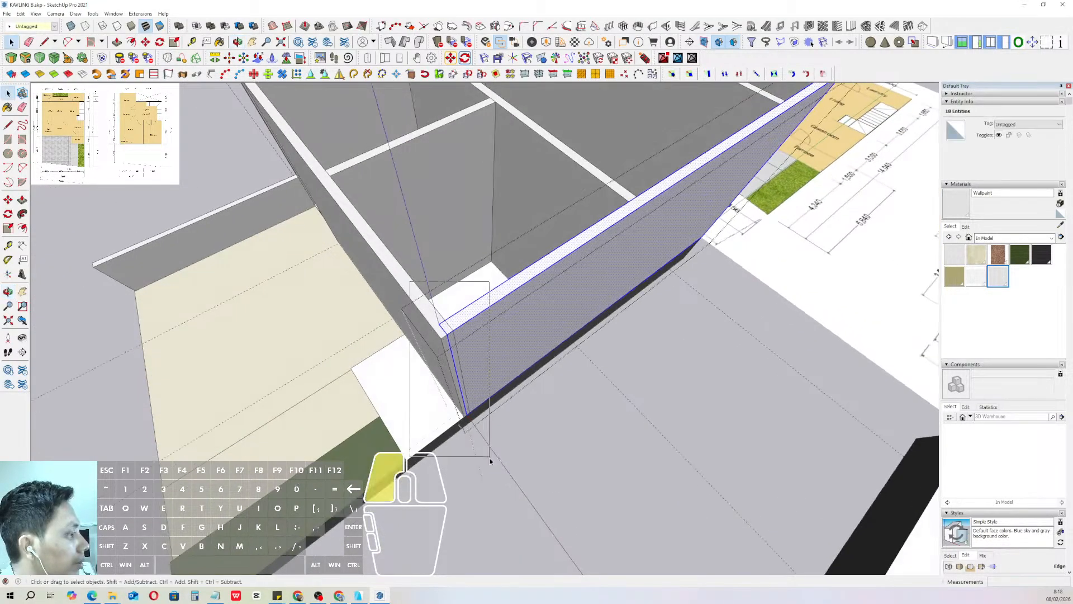
middle_click_drag(490, 460, 438, 333)
key("p")
left_click(447, 322)
key("space")
scroll(522, 355, "down", 1)
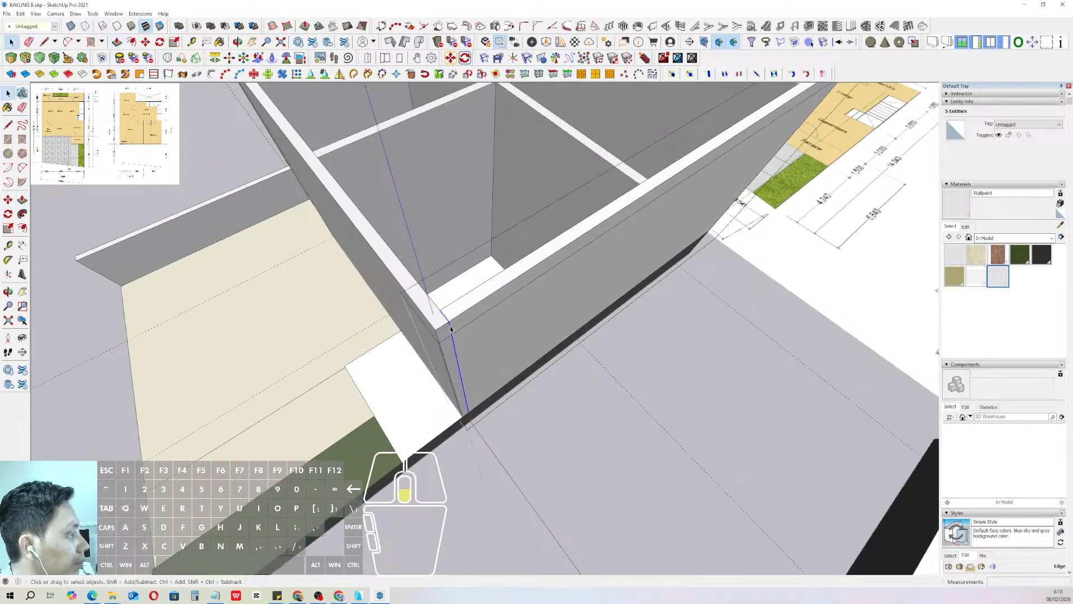
left_click(527, 371)
- Place guide lines on the guestroom's rear wall for a door opening, 1000 mm from the partition and 2400 mm above the floor
middle_click_drag(528, 372, 489, 287)
scroll(463, 273, "up", 2)
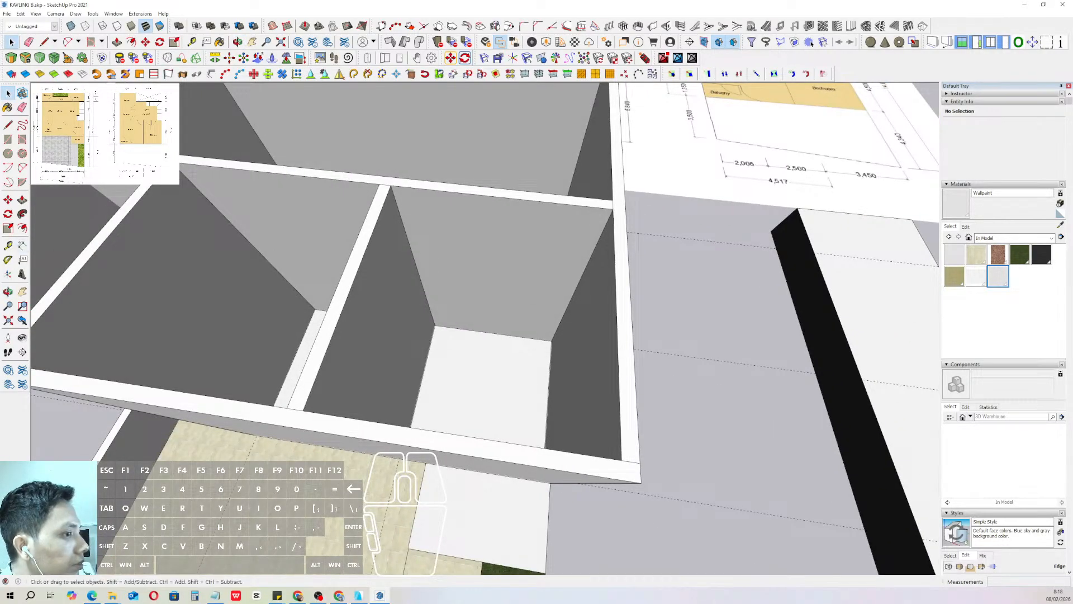
scroll(496, 249, "up", 1)
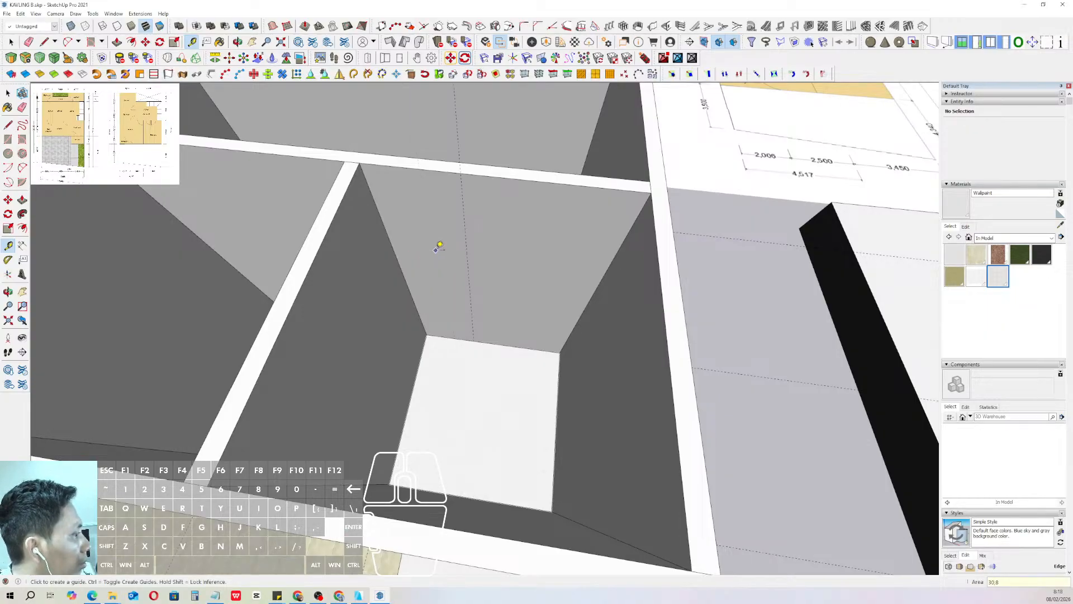
scroll(480, 335, "up", 1)
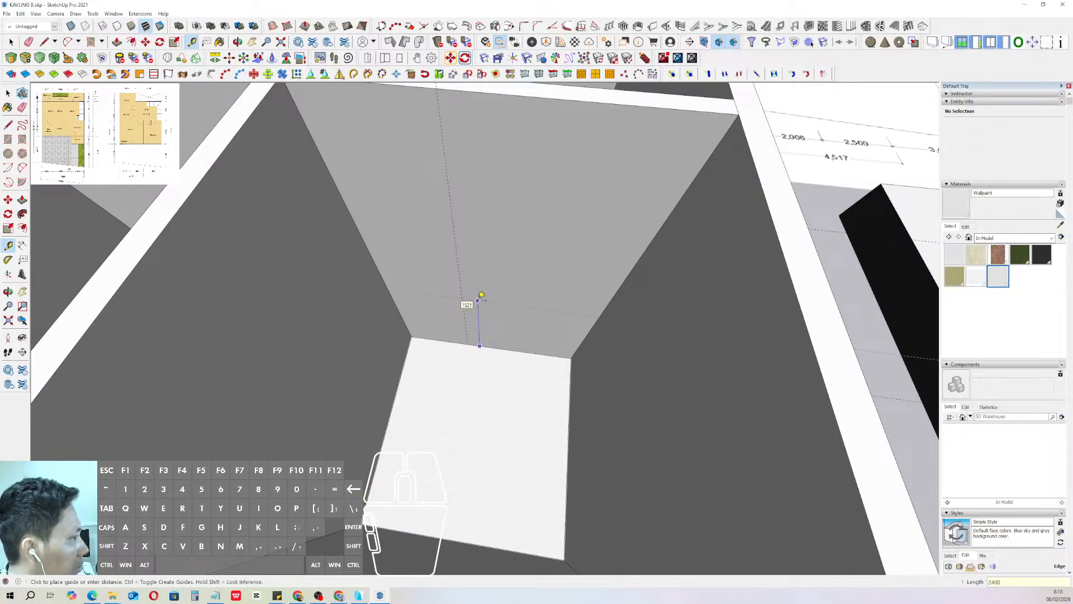
key("space")
scroll(441, 283, "up", 3)
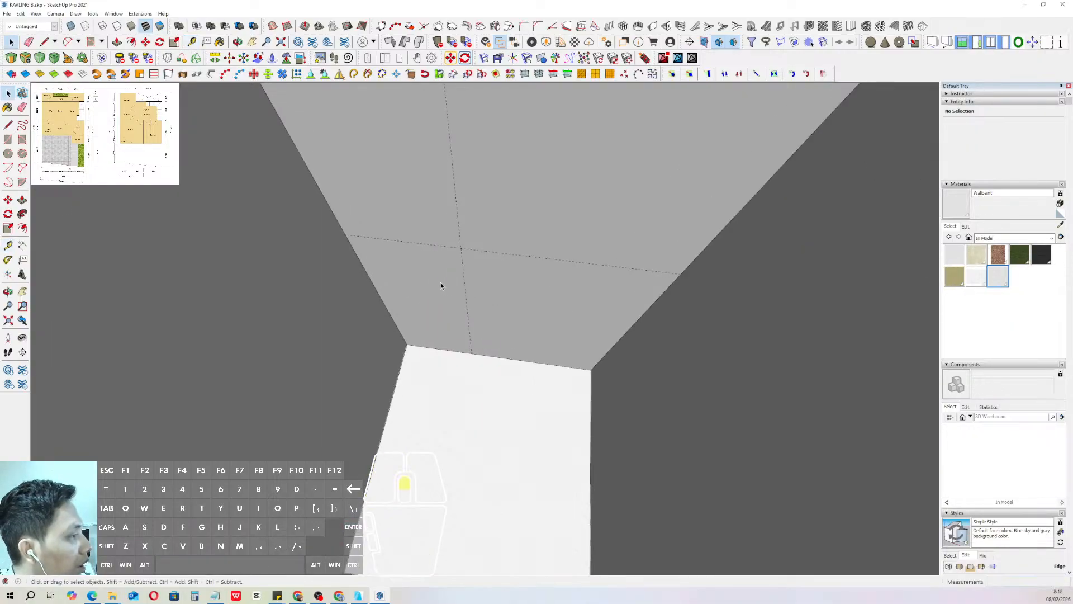
- Inside the rear wall group, draw the door rectangle from the guide intersection to the floor corner and Push/Pull it through the wall
left_click(512, 295)
key("r")
left_click(495, 275)
scroll(386, 299, "up", 1)
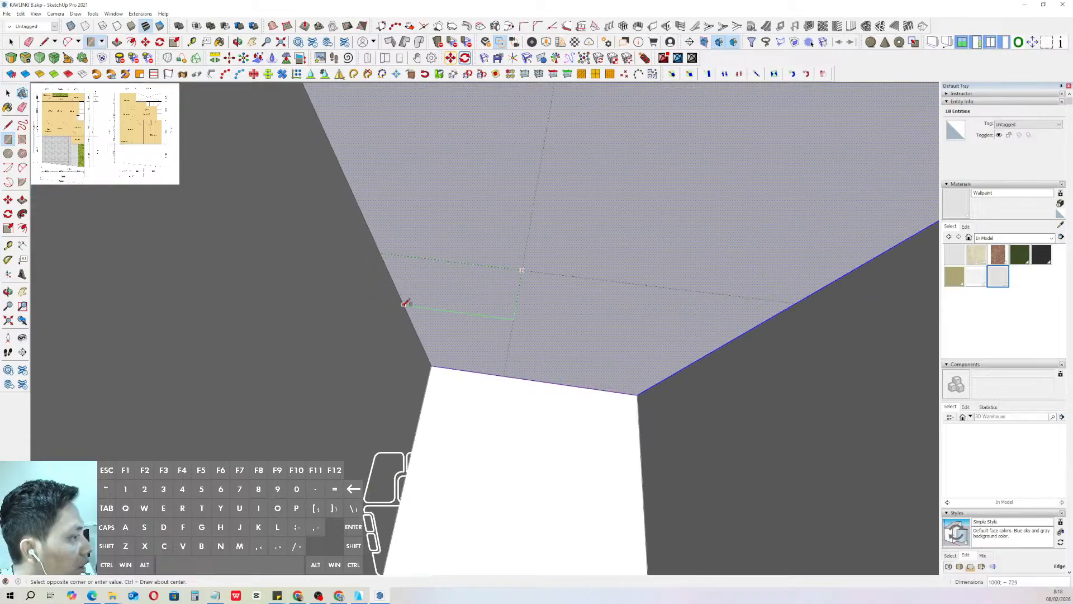
scroll(399, 295, "down", 1)
mouse_move(451, 367)
middle_mouse_down()
mouse_move(496, 328)
mouse_move(525, 330)
mouse_move(462, 378)
middle_mouse_up()
key("space")
key("comma")
scroll(462, 338, "down", 1)
left_click(457, 338)
key("p")
double_click(454, 320)
scroll(462, 378, "down", 3)
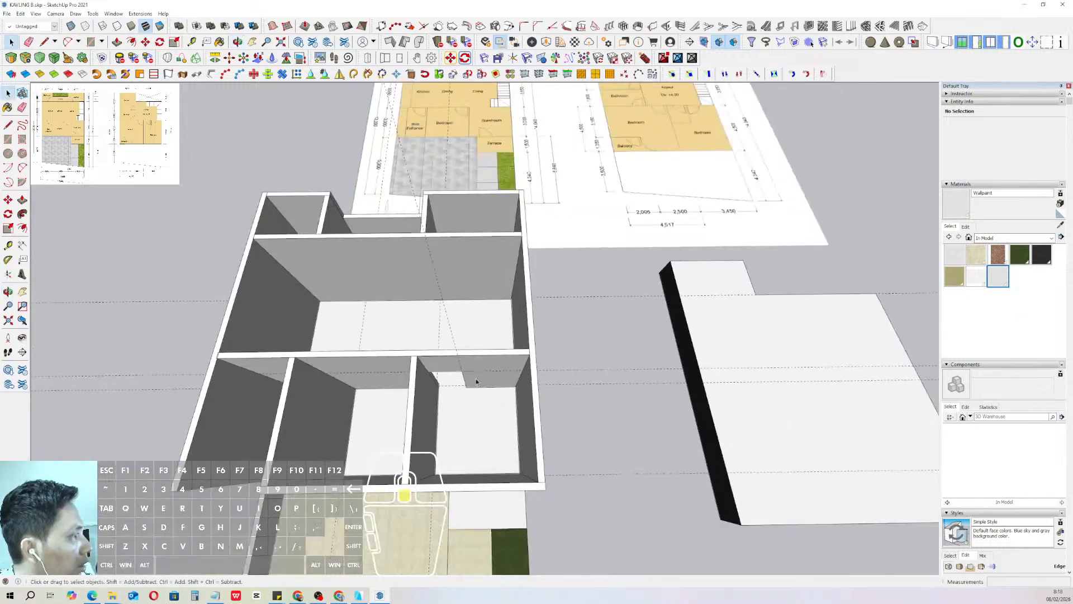
- Check the guestroom layout on the floor plan and delete the two guide lines left around the door opening
scroll(490, 187, "up", 4)
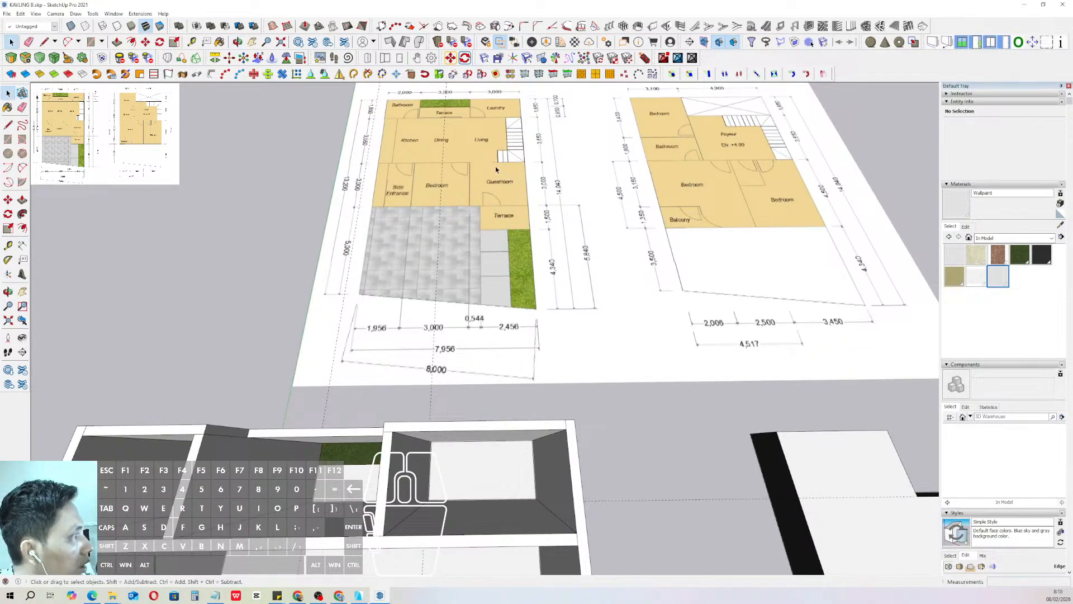
scroll(506, 164, "down", 2)
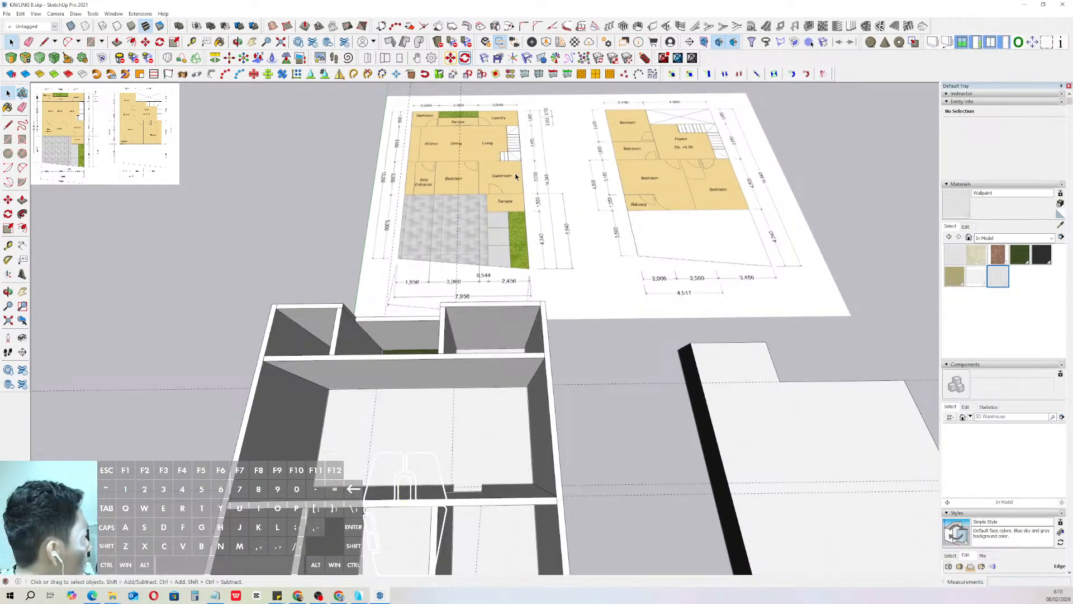
scroll(495, 203, "down", 1)
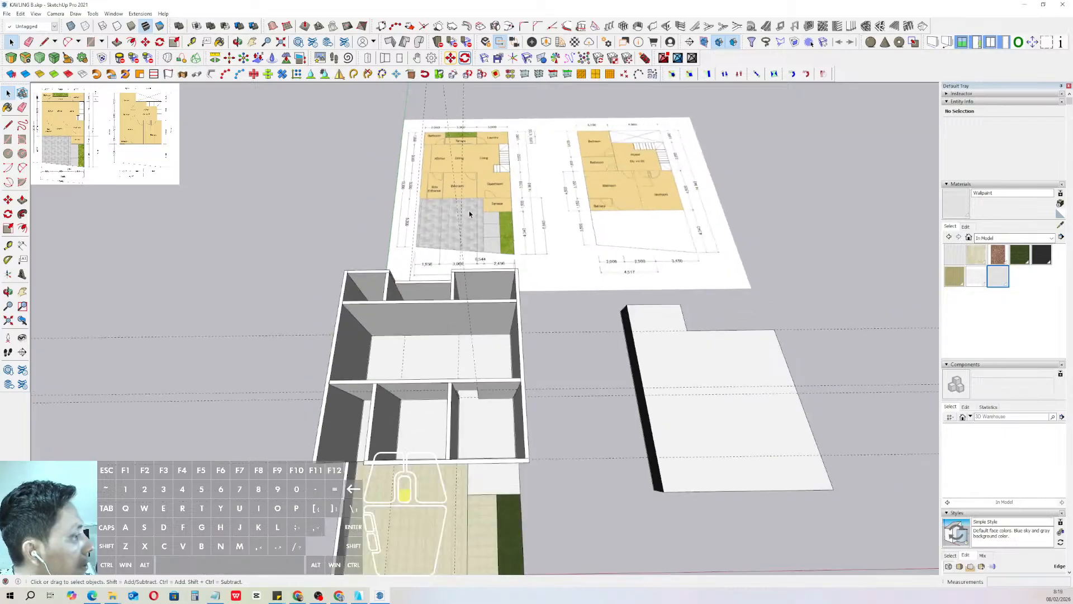
scroll(479, 386, "up", 3)
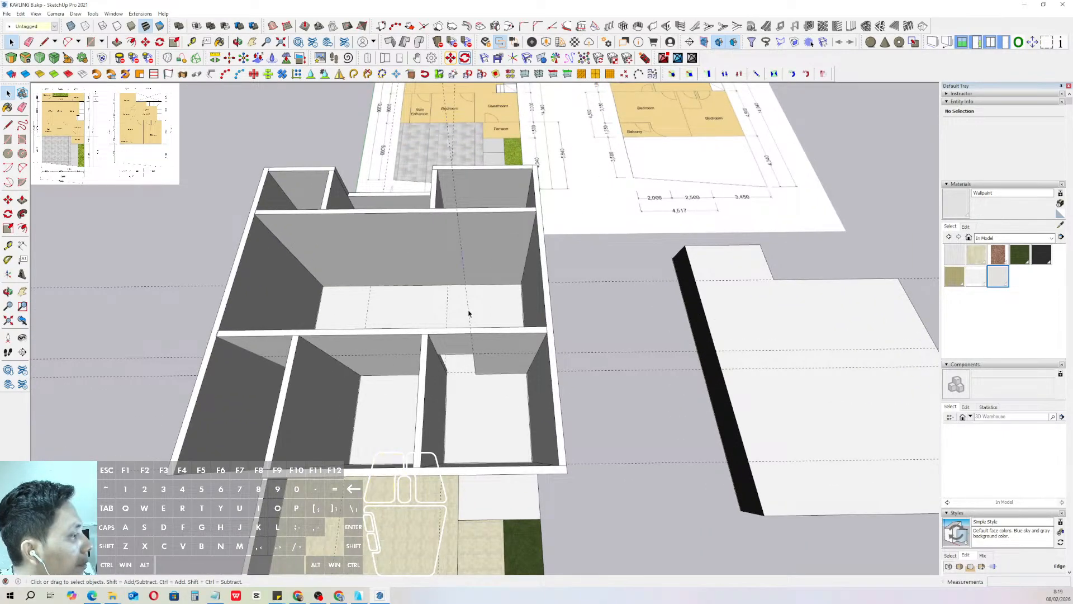
left_click(468, 315, "shift")
scroll(454, 378, "down", 2)
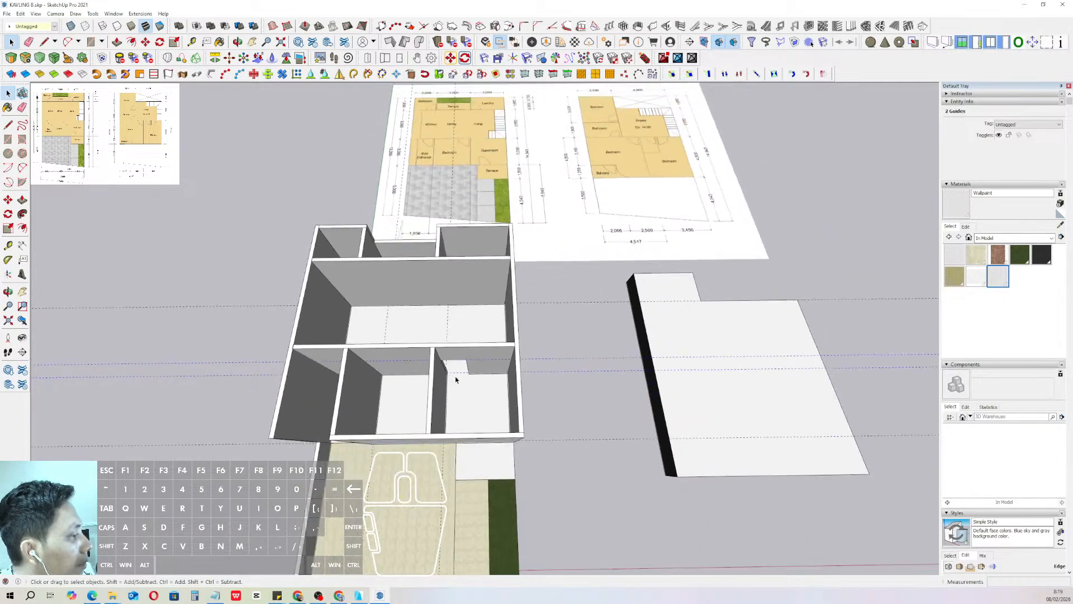
middle_click_drag(455, 378, 500, 276)
left_click(571, 284)
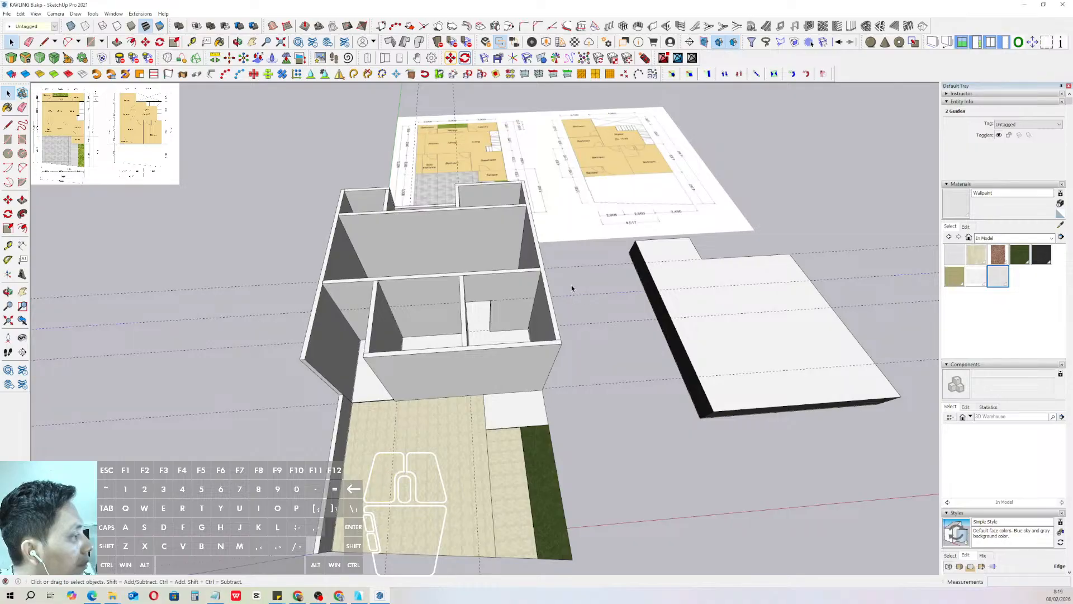
- Copy the long side wall forward along the garden strip so its rear end meets the house's front corner
middle_click_drag(571, 284, 516, 324)
scroll(510, 366, "up", 2)
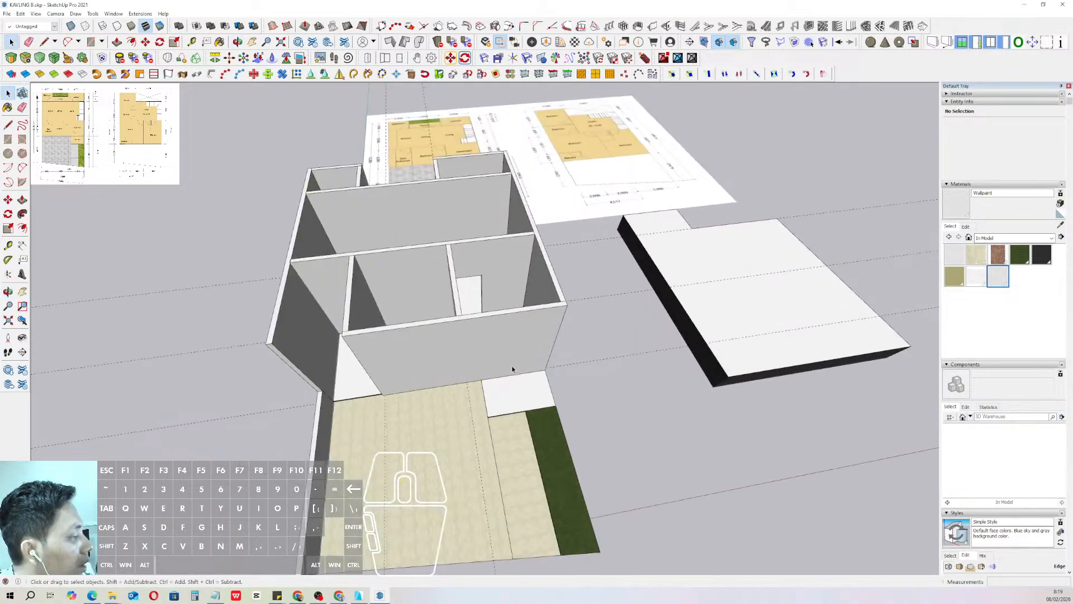
middle_click_drag(510, 367, 525, 369)
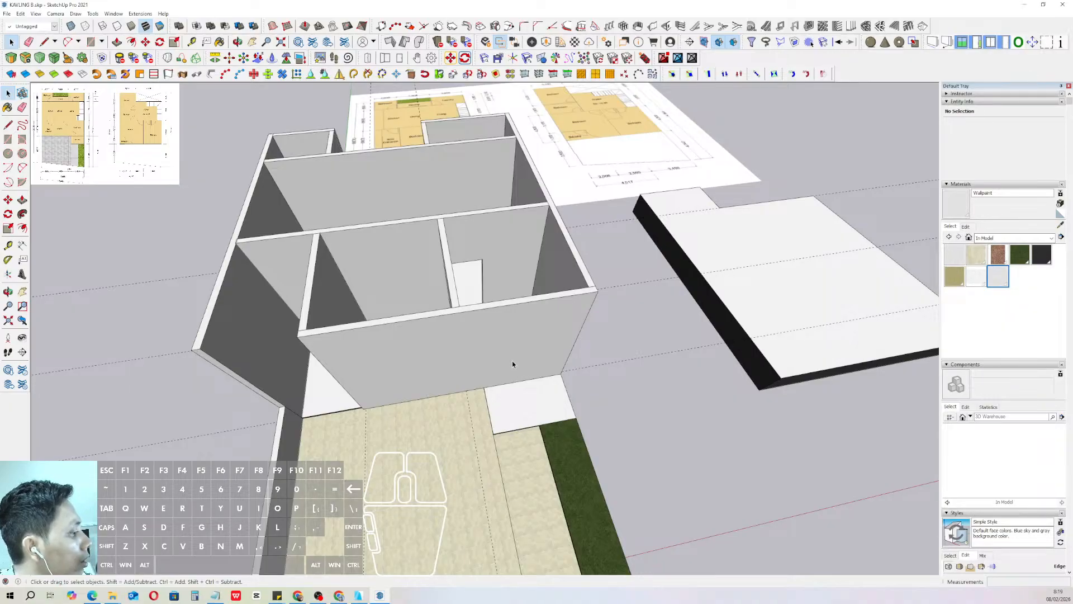
middle_click_drag(510, 364, 667, 279)
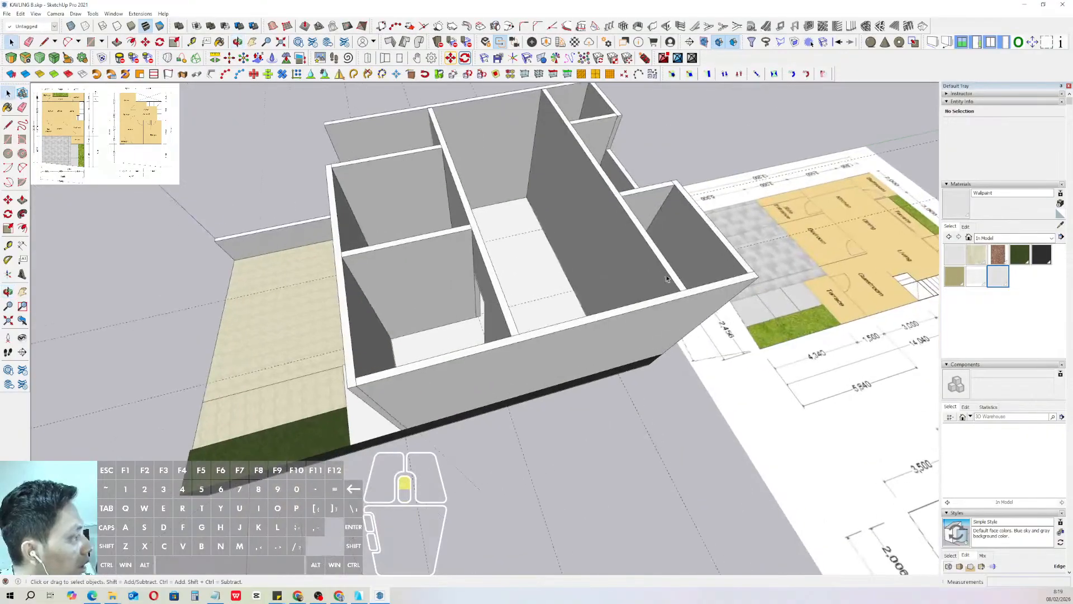
left_click(670, 311)
scroll(665, 313, "up", 2)
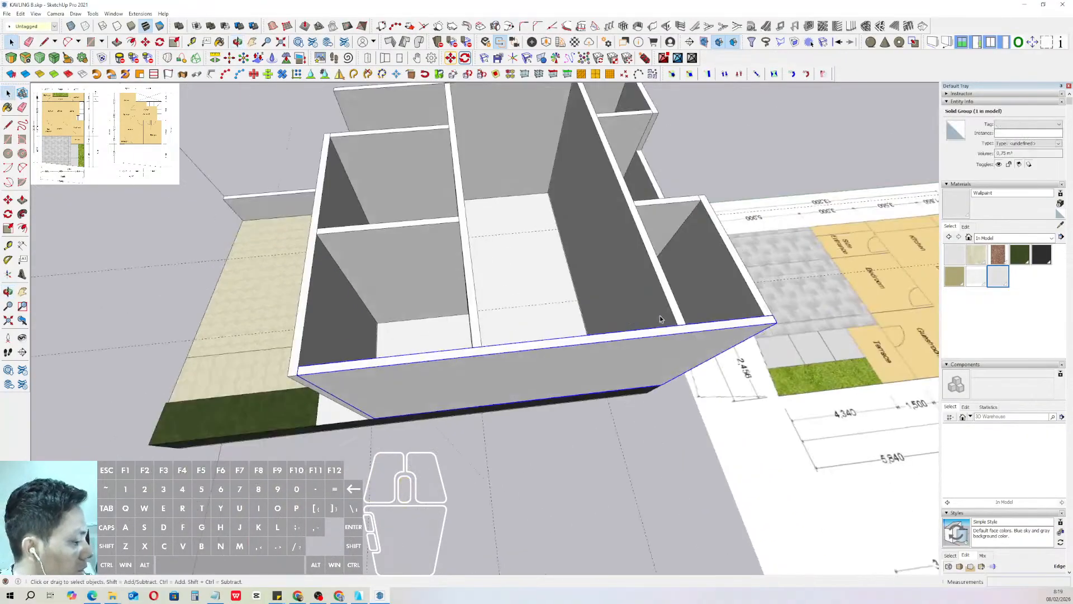
left_click(777, 325)
middle_click_drag(461, 341, 759, 236, "shift")
key("space")
scroll(583, 276, "down", 3)
scroll(621, 304, "down", 2)
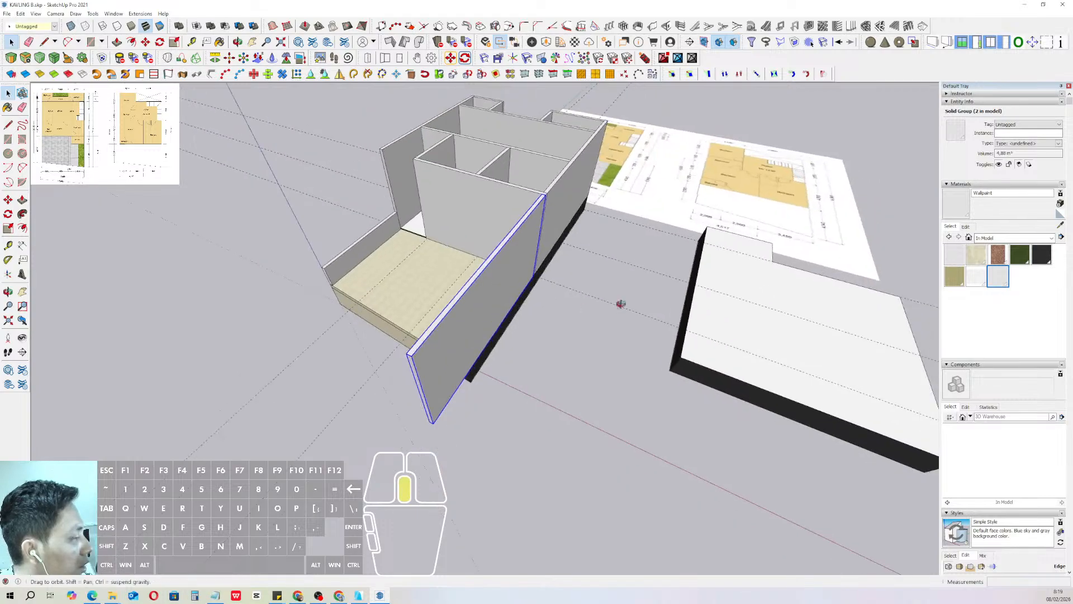
- Inside the copied wall group, Push/Pull the front end face back to the front corner of the garden strip
middle_click_drag(621, 305, 778, 274)
middle_click_drag(534, 338, 570, 286)
triple_click(577, 328)
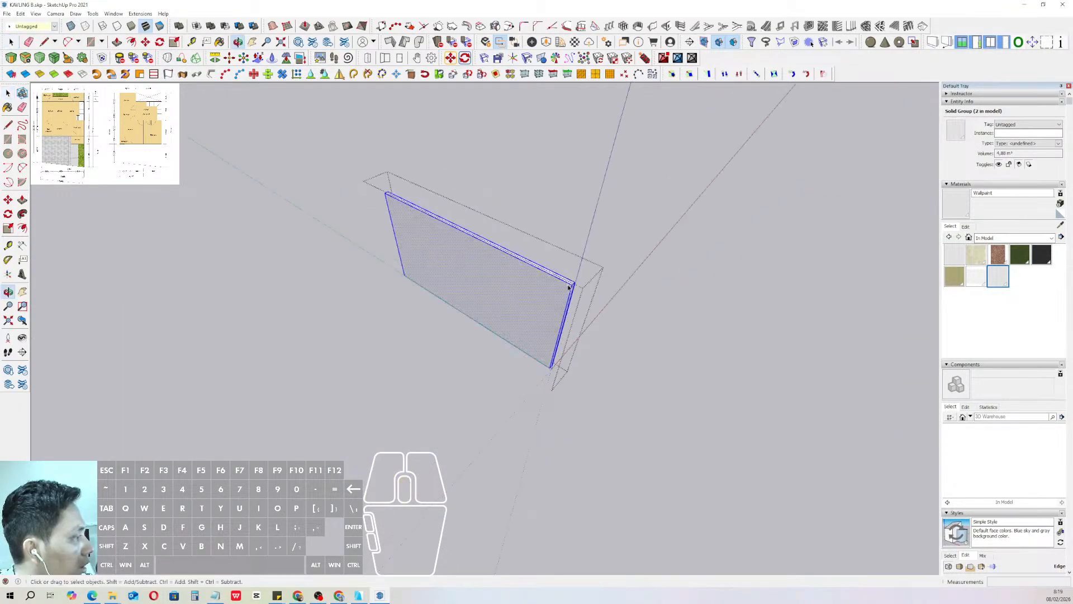
left_click_drag(532, 249, 627, 442)
scroll(541, 323, "up", 2)
key("v")
left_click(563, 342)
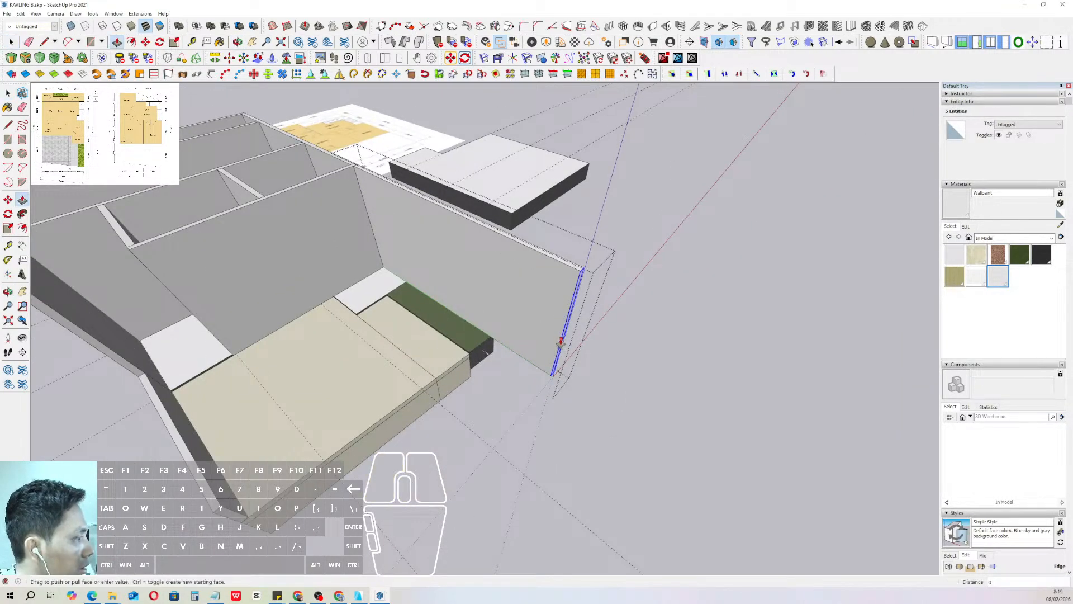
scroll(489, 343, "up", 5)
left_click(489, 345)
key("space")
- Push/Pull the copied wall's front end face about 18 mm more to align it exactly with the garden strip's corner, and close the group
scroll(488, 343, "up", 6)
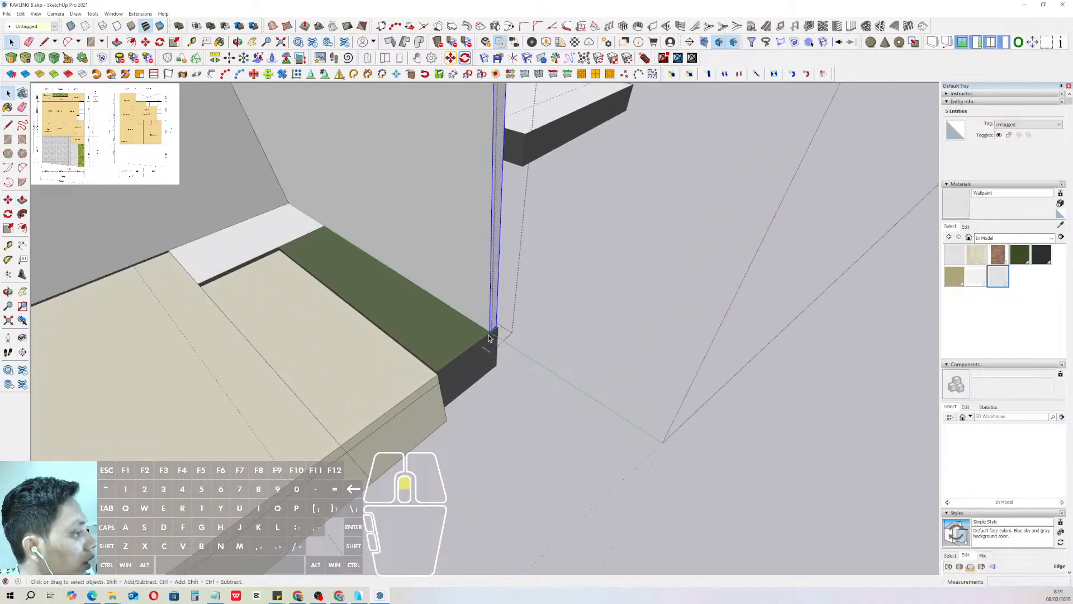
scroll(487, 342, "up", 1)
key("v")
left_click(484, 337)
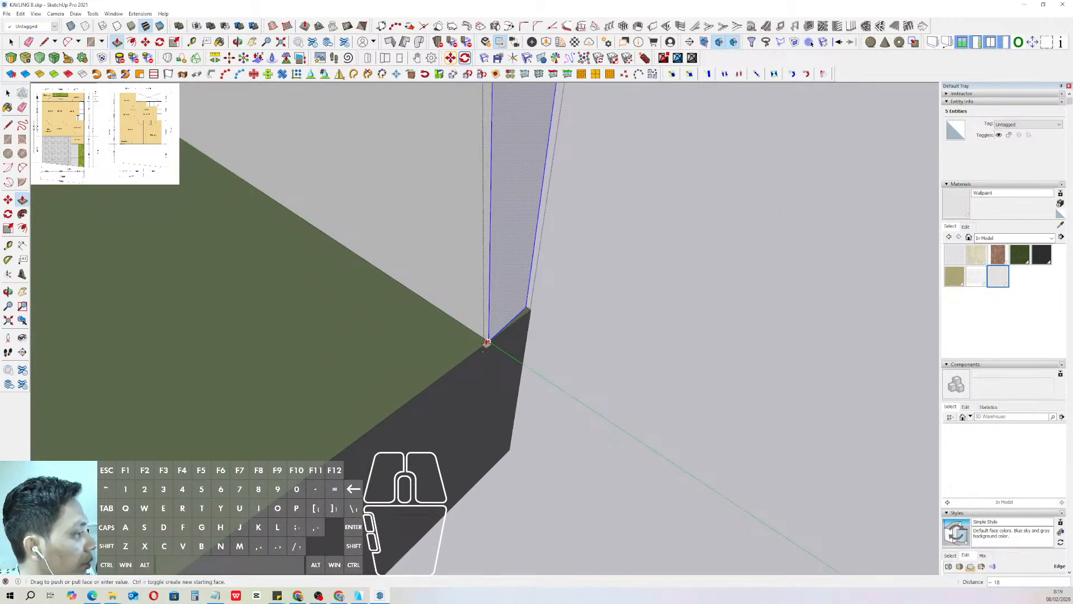
left_click(490, 342)
key("space")
scroll(505, 350, "down", 1)
scroll(505, 351, "down", 8)
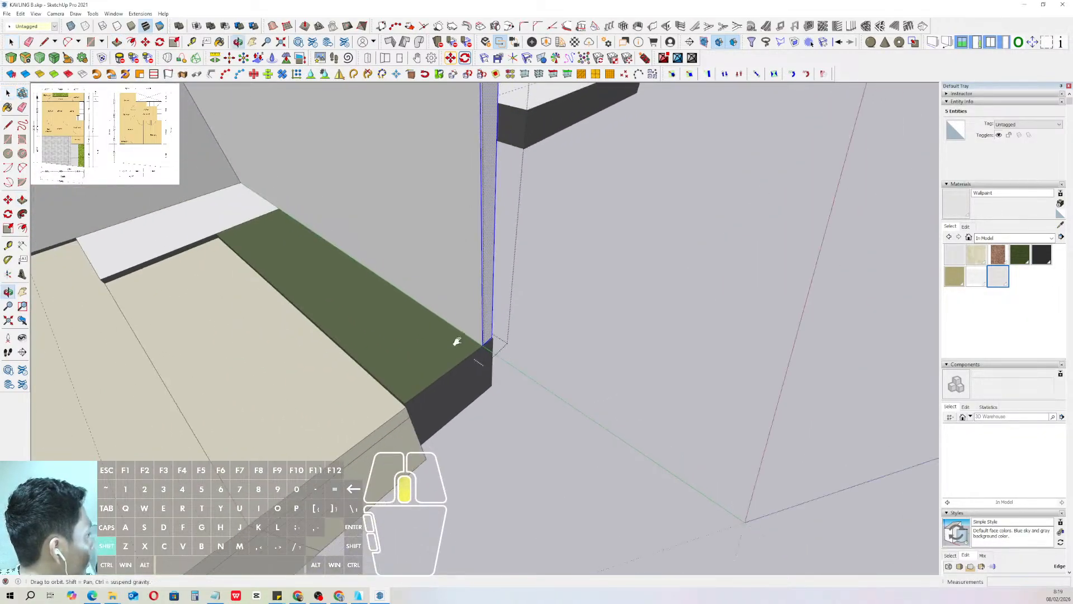
left_click(622, 286)
- Inside the copied garden wall group, draw a 150 mm wide rectangle on the top face from the front end back to the terrace's front edge
middle_click_drag(554, 283, 434, 308)
triple_click(465, 246)
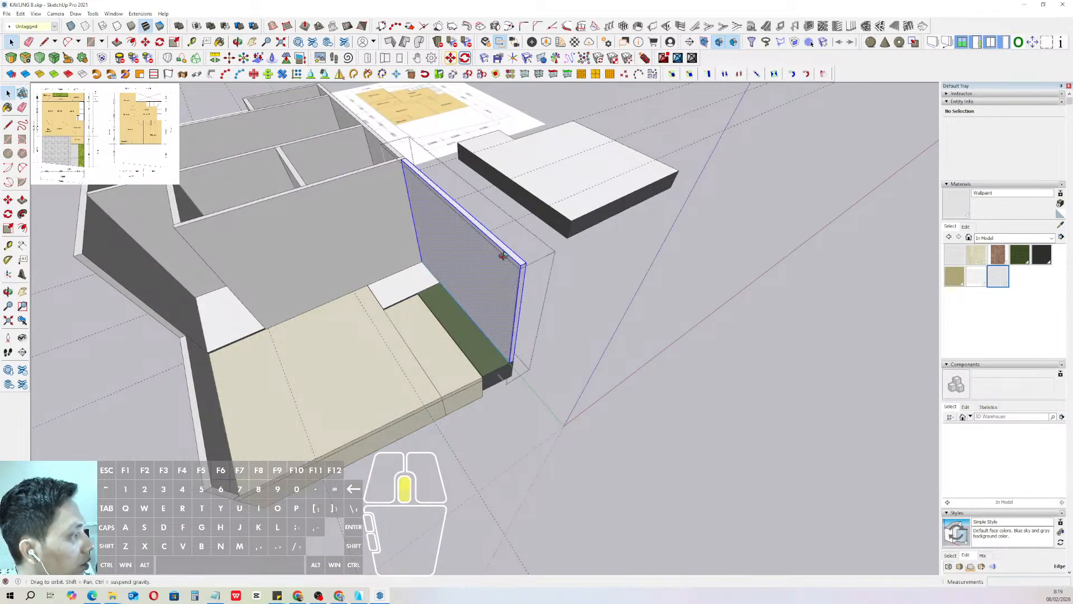
scroll(465, 246, "up", 3)
key("r")
left_click(546, 266)
scroll(551, 261, "up", 1)
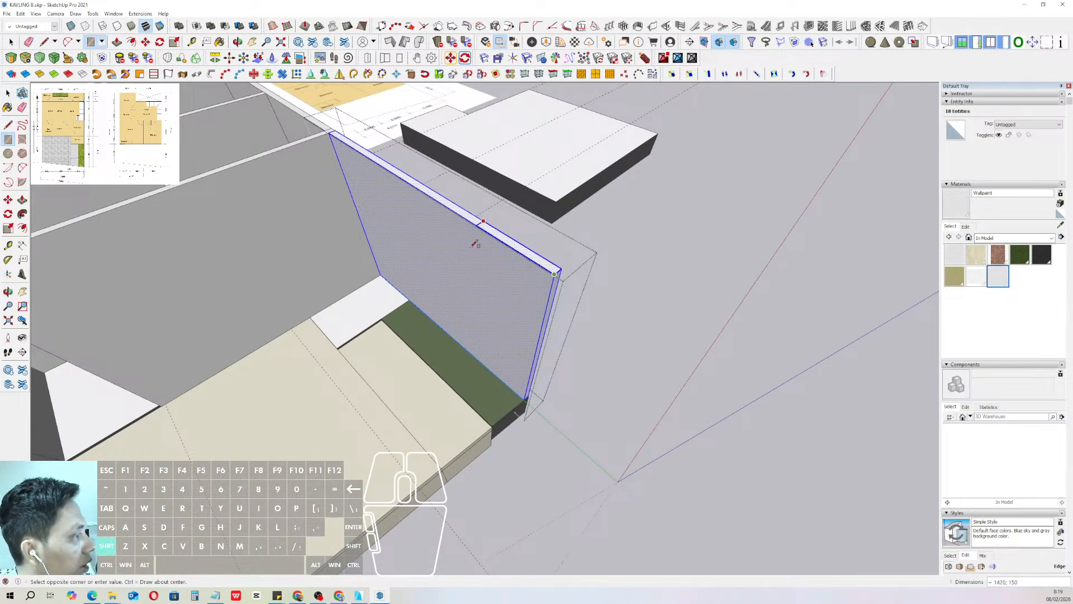
left_click(338, 348, "shift")
key("space")
- Push/Pull the front part of the garden wall's top down to the driveway boundary wall's height and close the group
scroll(407, 185, "up", 1)
key("v")
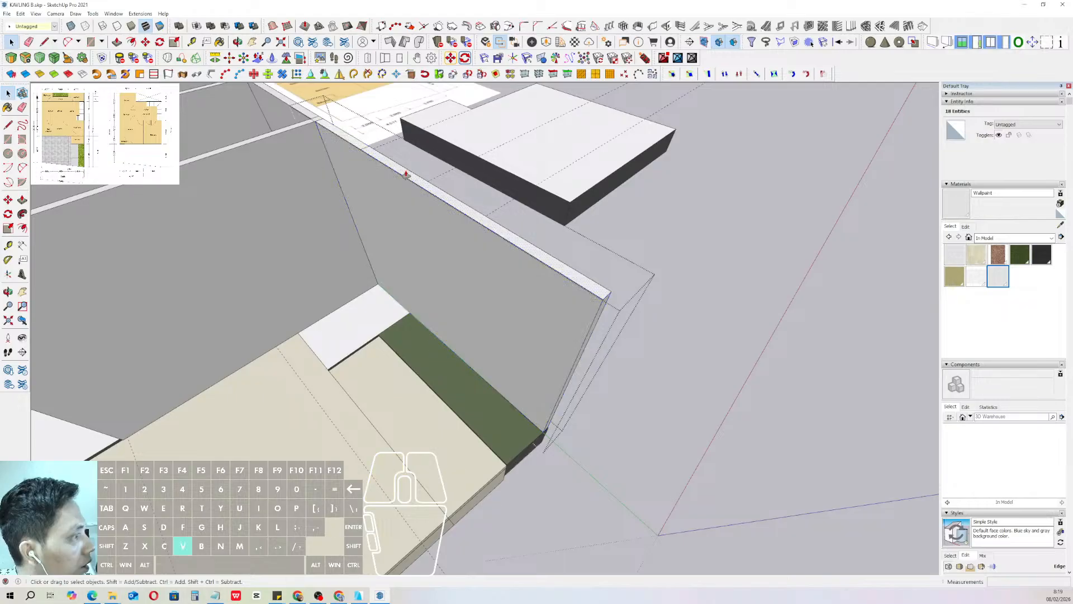
left_click(408, 175)
scroll(531, 263, "down", 3)
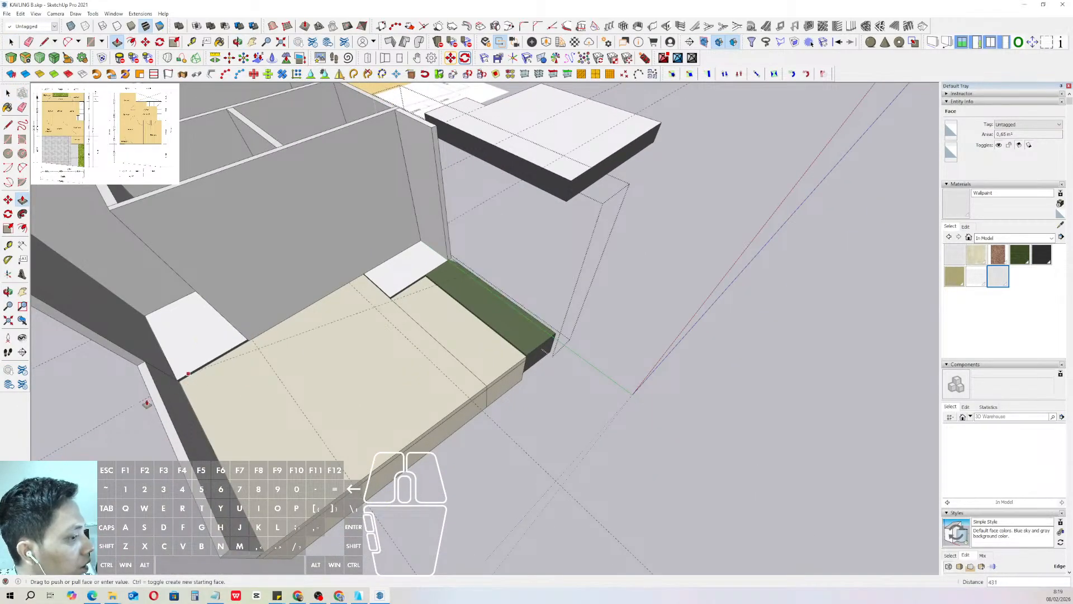
left_click(159, 397)
scroll(443, 335, "down", 2)
key("space")
middle_click_drag(443, 335, 529, 283)
left_click(587, 300)
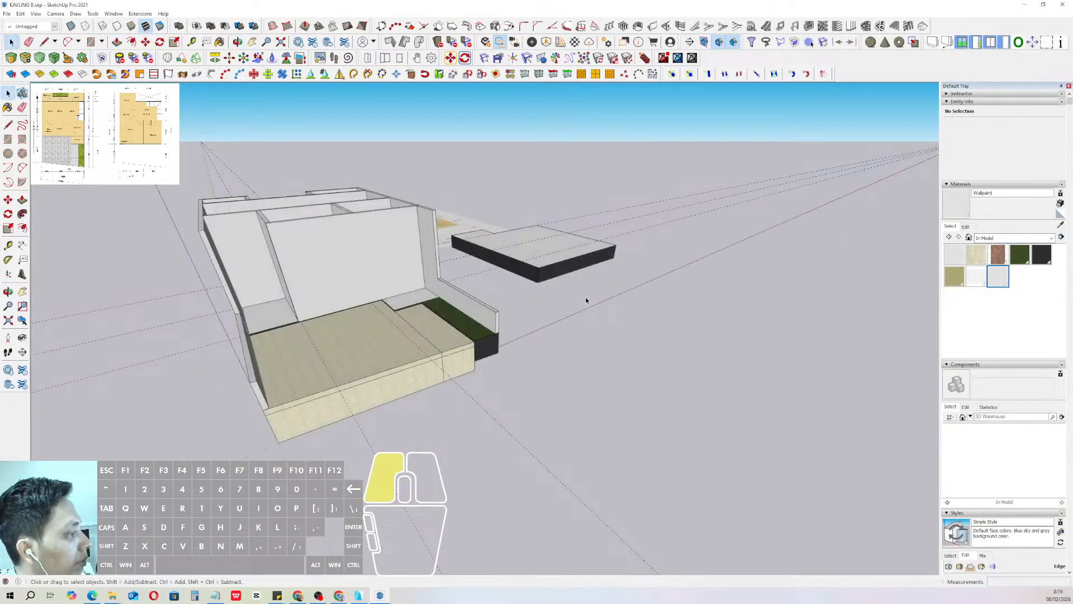
- Select the driveway and walkway paving groups and move them down 400 mm along the blue axis
scroll(383, 302, "up", 2)
middle_click_drag(383, 302, 471, 306)
scroll(383, 265, "up", 2)
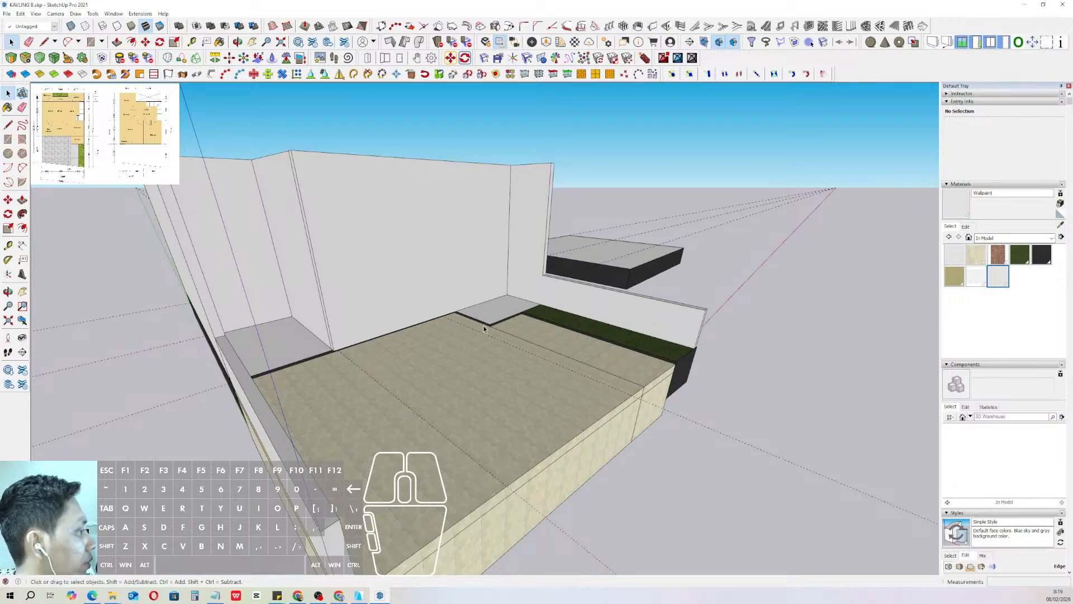
left_click(471, 361)
middle_click_drag(471, 361, 429, 283)
scroll(525, 302, "up", 2)
left_click(545, 310, "shift")
scroll(537, 313, "down", 2)
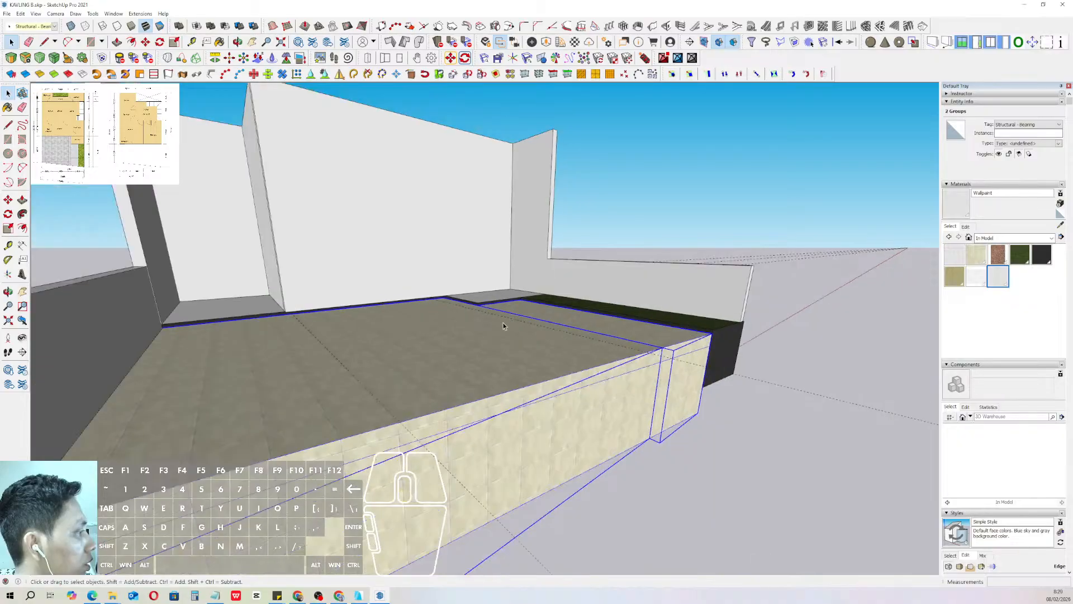
middle_click_drag(503, 324, 417, 292)
key("m")
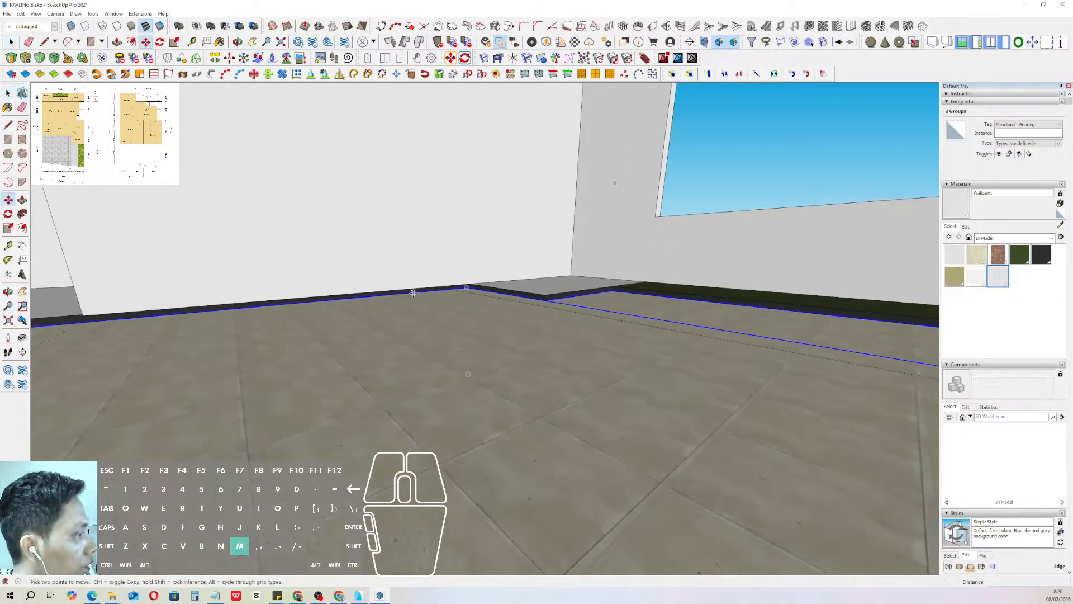
left_click(414, 292)
left_click(415, 299)
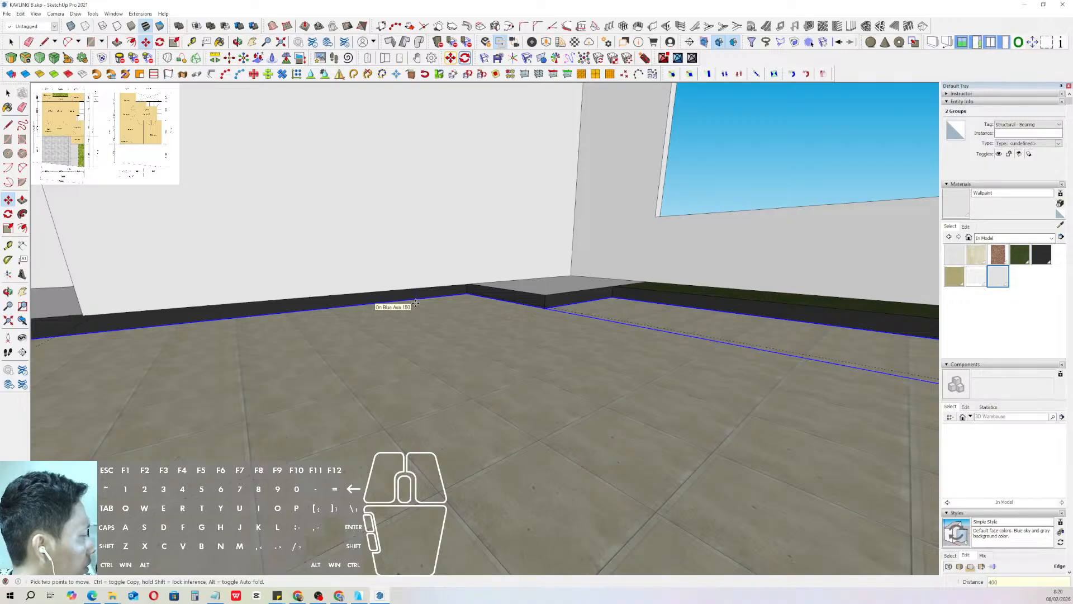
- Lower the selected driveway and walkway groups by another 50 mm along the blue axis
middle_click_drag(460, 337, 426, 302)
scroll(434, 305, "up", 8)
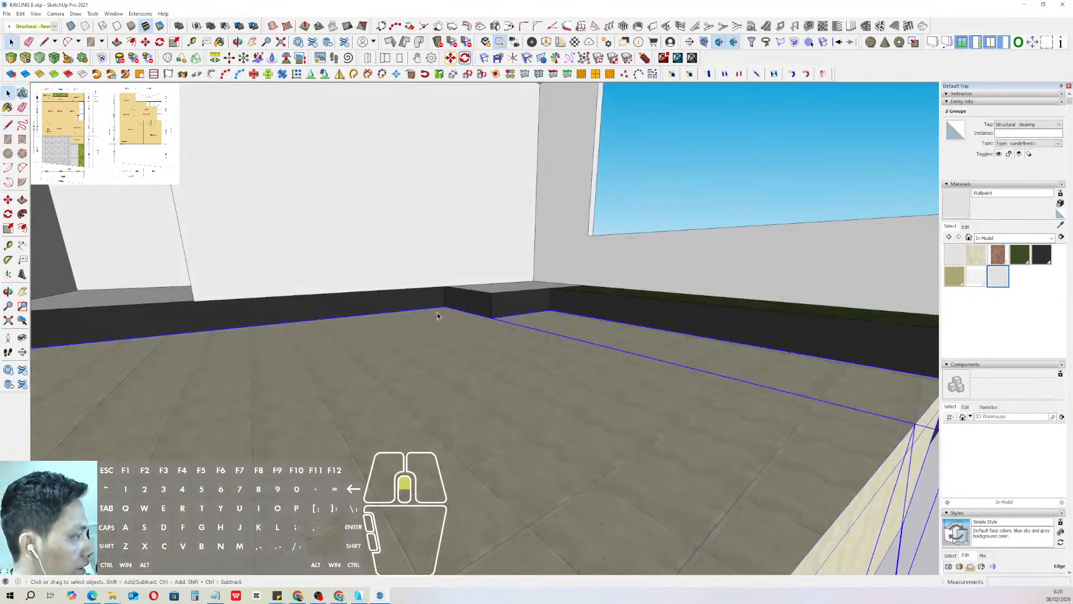
key("m")
left_click(436, 311)
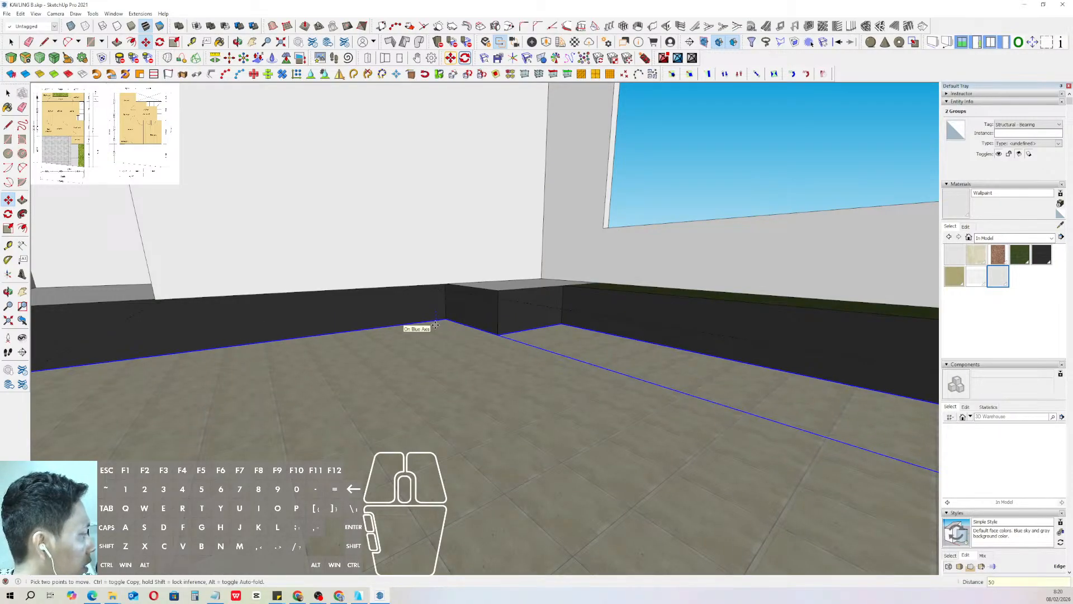
left_click(435, 324)
key("space")
- Open the house slab group with the rest hidden and draw a line from the terrace's inner corner across to the slab's side edge
middle_click_drag(435, 325, 490, 335)
scroll(492, 312, "up", 1)
double_click(490, 306)
triple_click(490, 306)
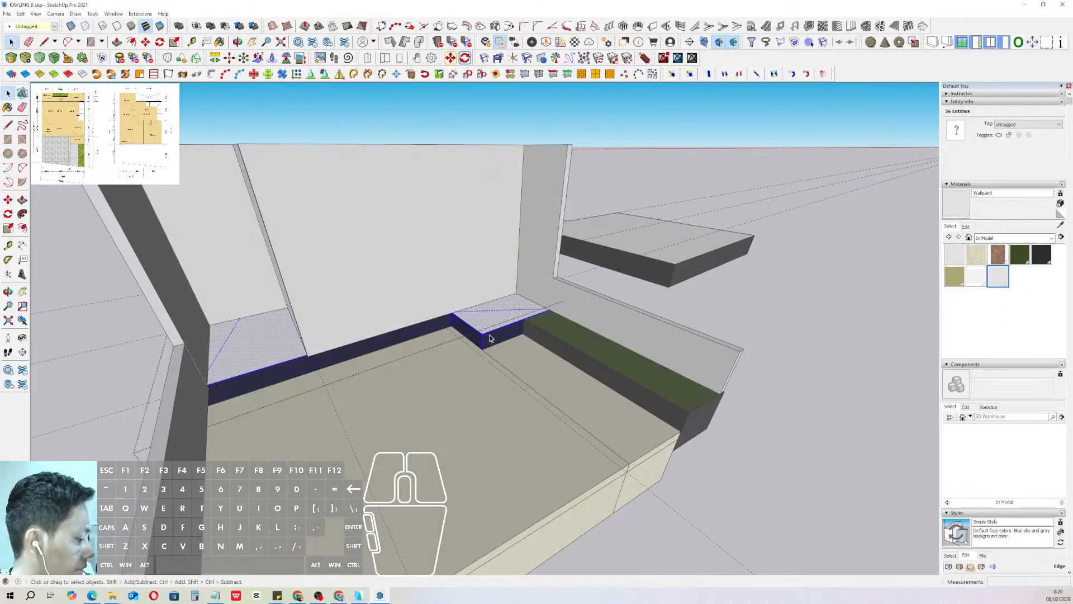
key("comma")
scroll(451, 311, "up", 3)
key("l")
left_click(448, 311)
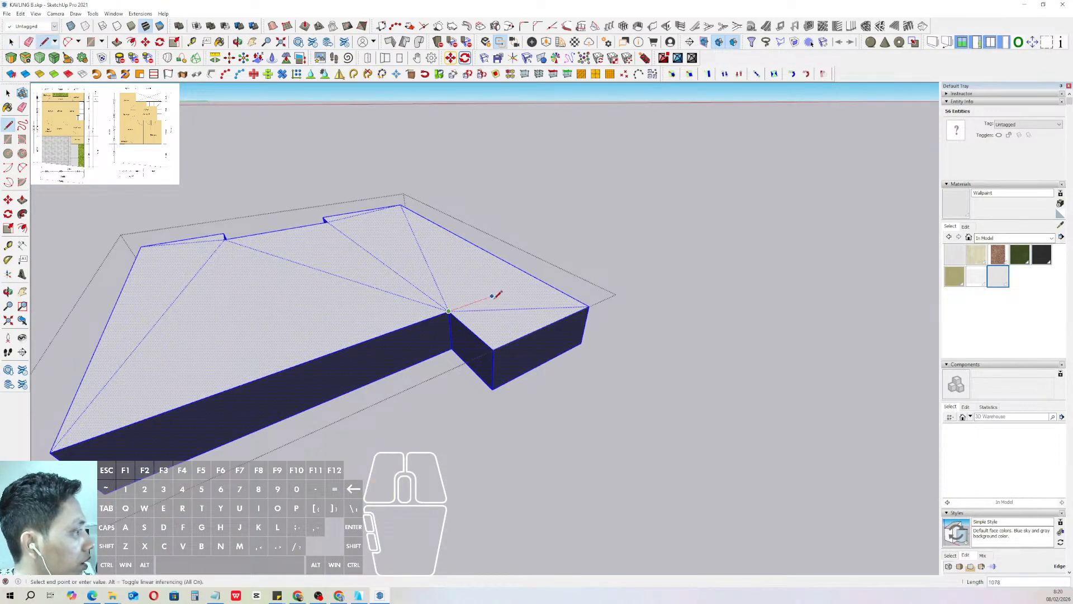
left_click(540, 279)
- Push/Pull the terrace part of the slab's top down 50 mm as one level surface and close the group
key("p")
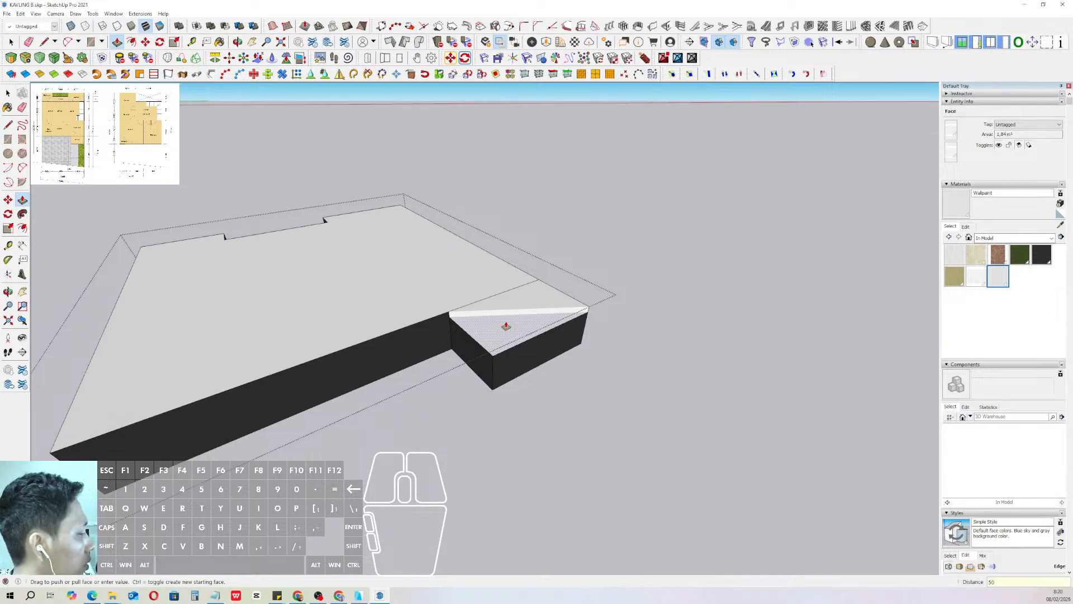
key("Return")
key("space")
scroll(591, 315, "up", 3)
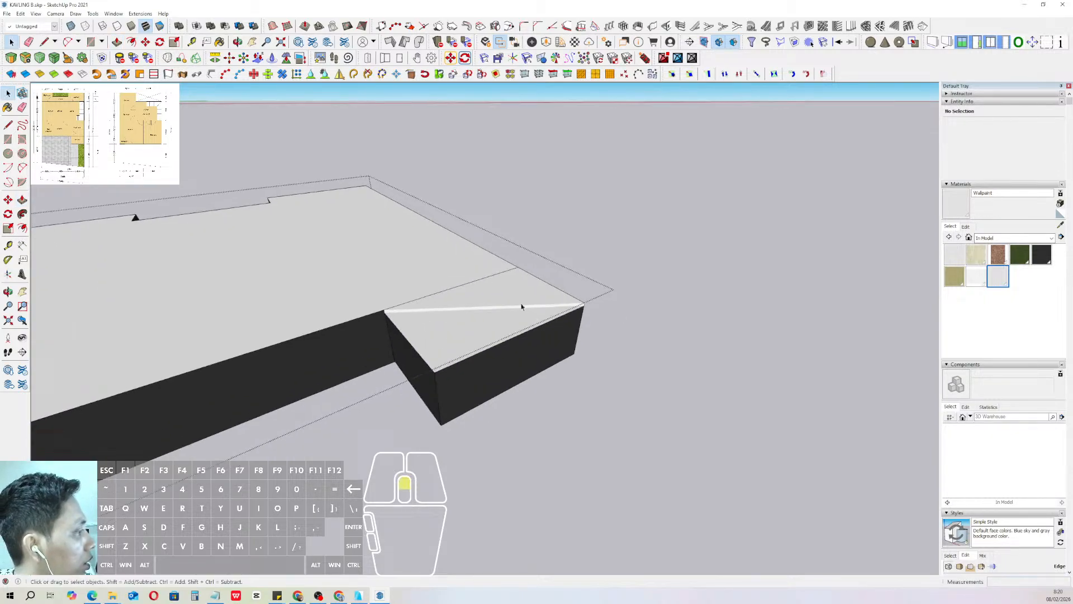
left_click(513, 288)
left_click(472, 331)
scroll(478, 305, "down", 5)
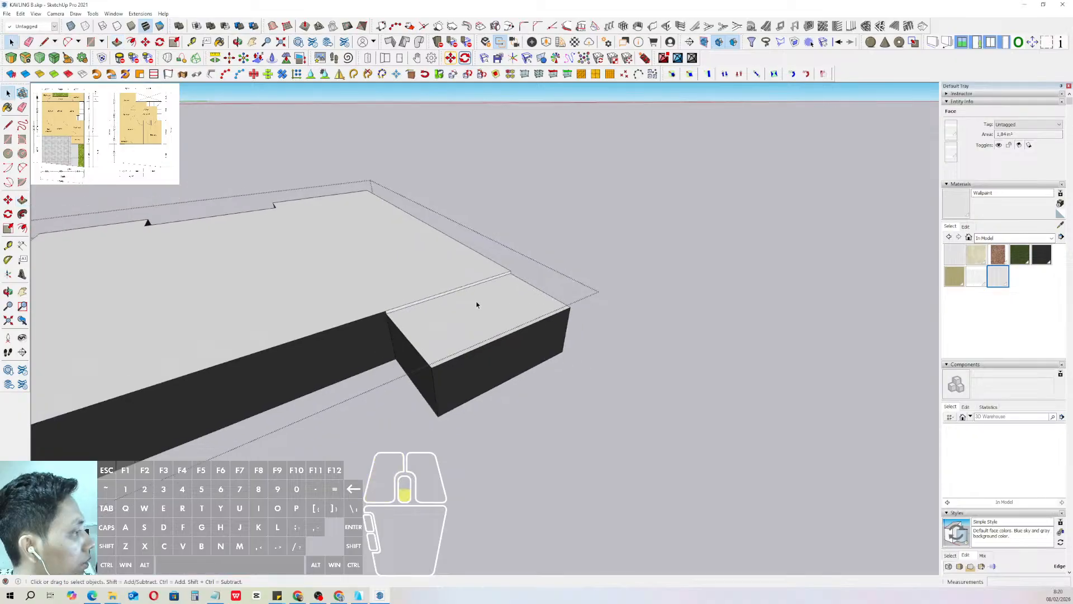
double_click(638, 220)
scroll(542, 246, "down", 3)
left_click(506, 271)
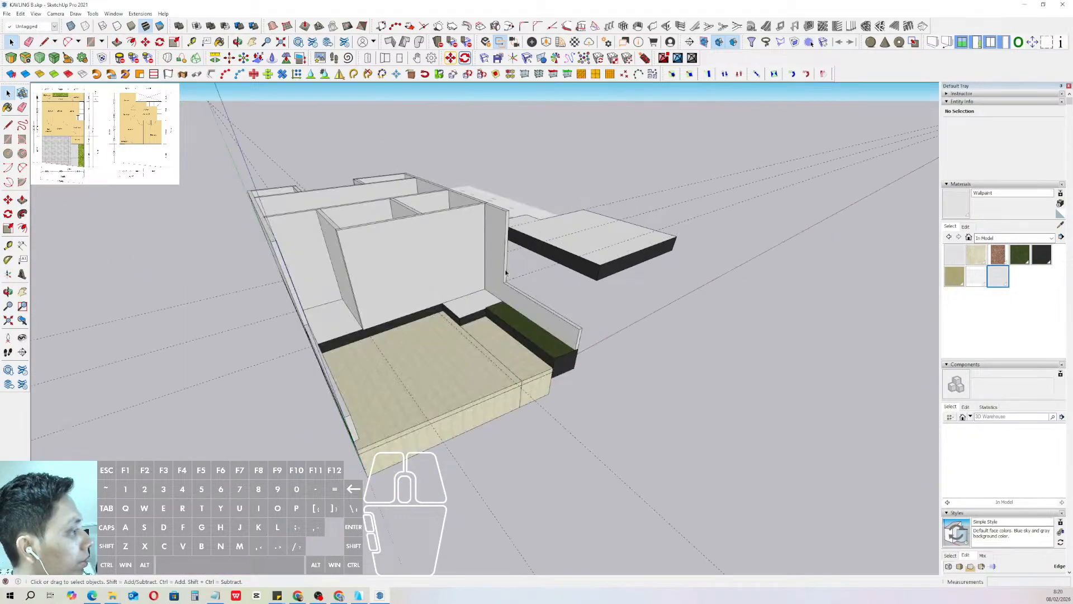
- Inside the tall side wall group by the side entrance, Push/Pull the front end face back about 81 mm, level with the front wall's corner
middle_click_drag(506, 271, 412, 407)
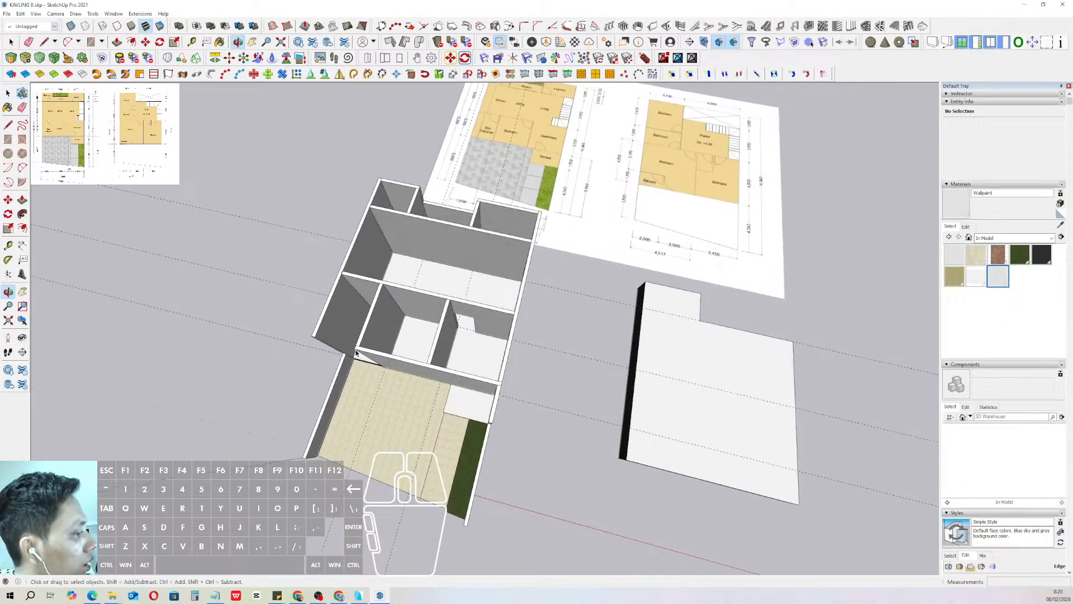
scroll(381, 349, "up", 2)
middle_click_drag(381, 349, 458, 332, "shift")
scroll(442, 330, "up", 5)
triple_click(391, 312)
scroll(391, 314, "up", 1)
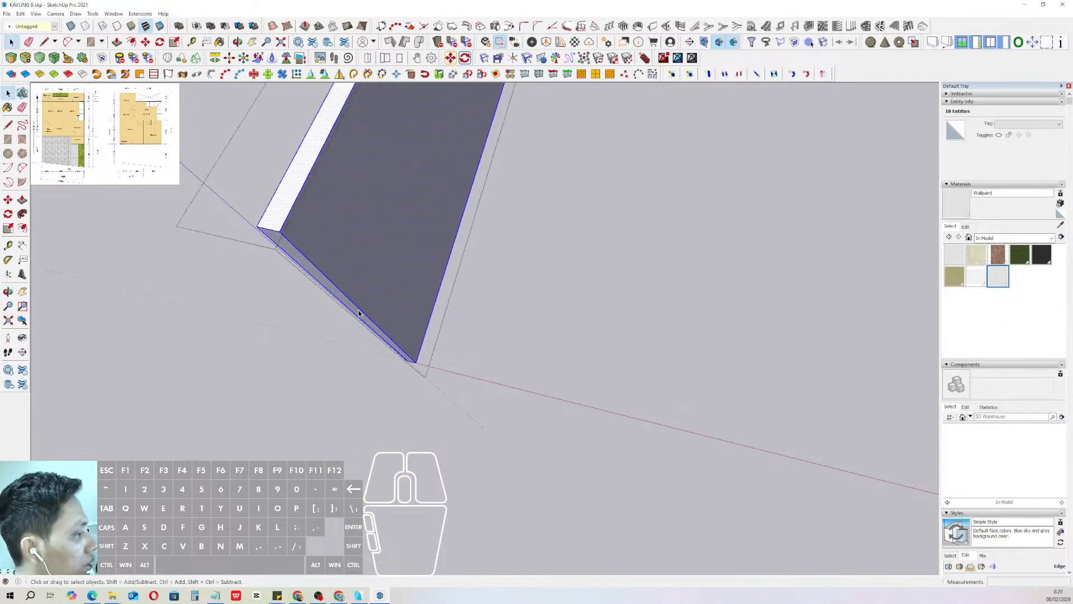
left_click(358, 307)
key("p")
left_click_drag(352, 301, 563, 313)
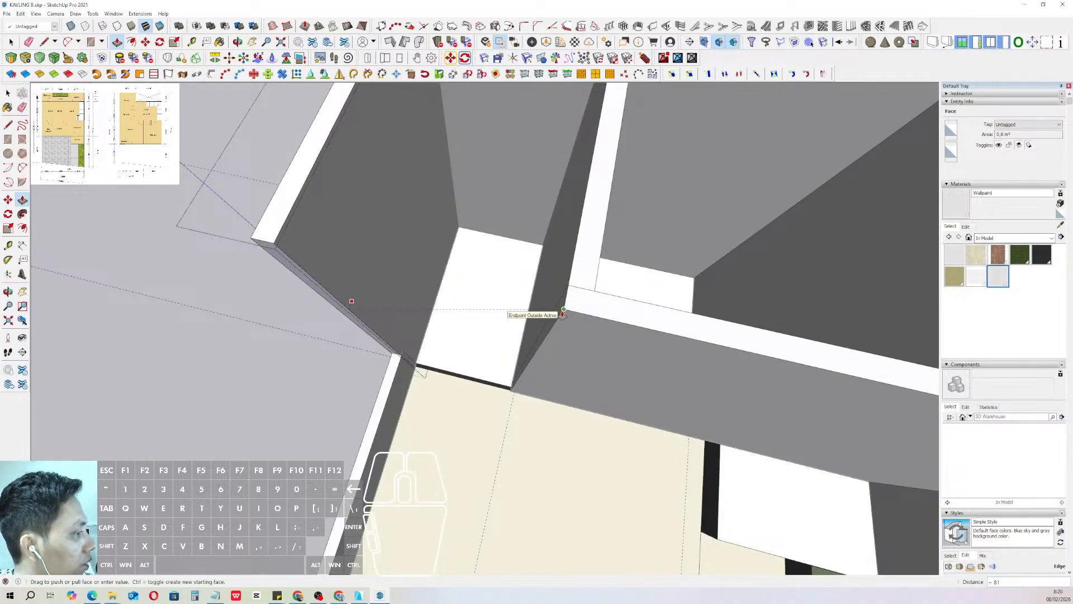
left_click(564, 311)
key("space")
- Push/Pull the driveway boundary wall's rear end face to meet the end of the tall side wall, and close the group
scroll(389, 326, "down", 3)
middle_click_drag(389, 326, 420, 307)
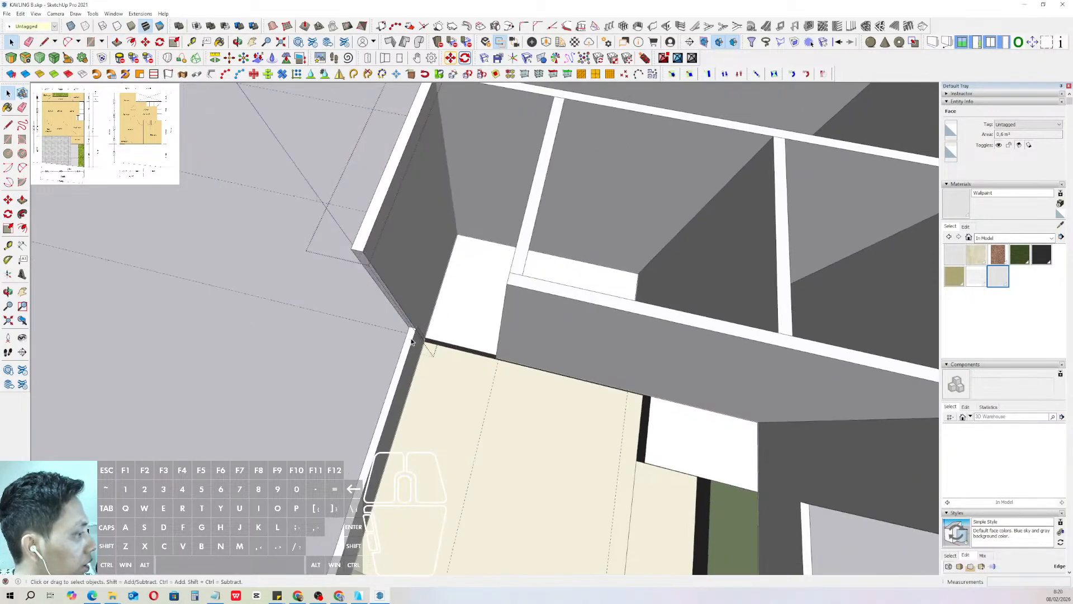
triple_click(410, 340)
scroll(410, 343, "up", 4)
key("p")
left_click(414, 316)
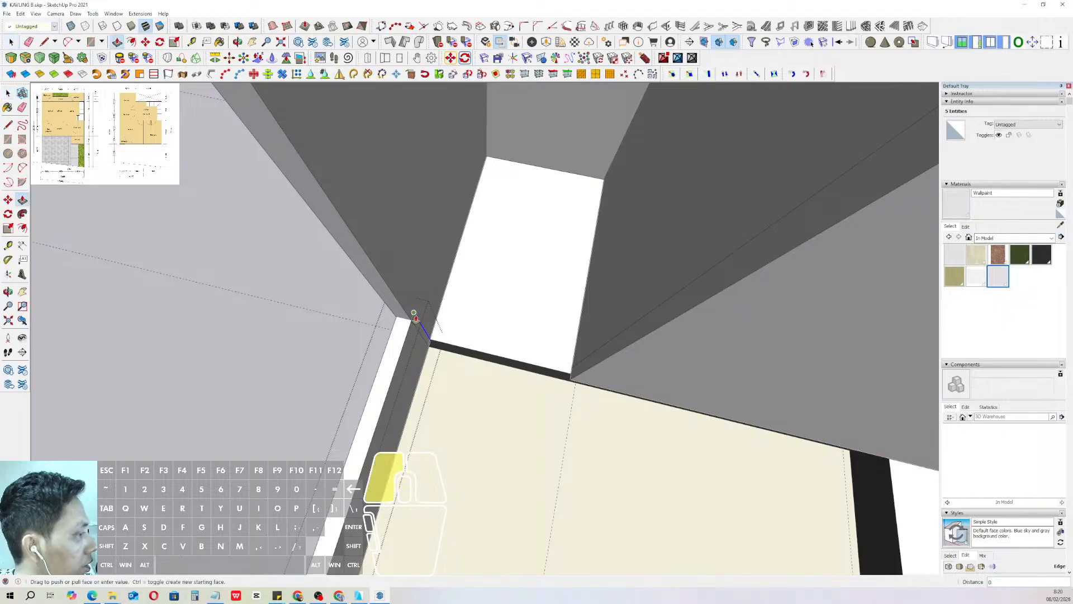
left_click(405, 316)
key("space")
left_click(316, 274)
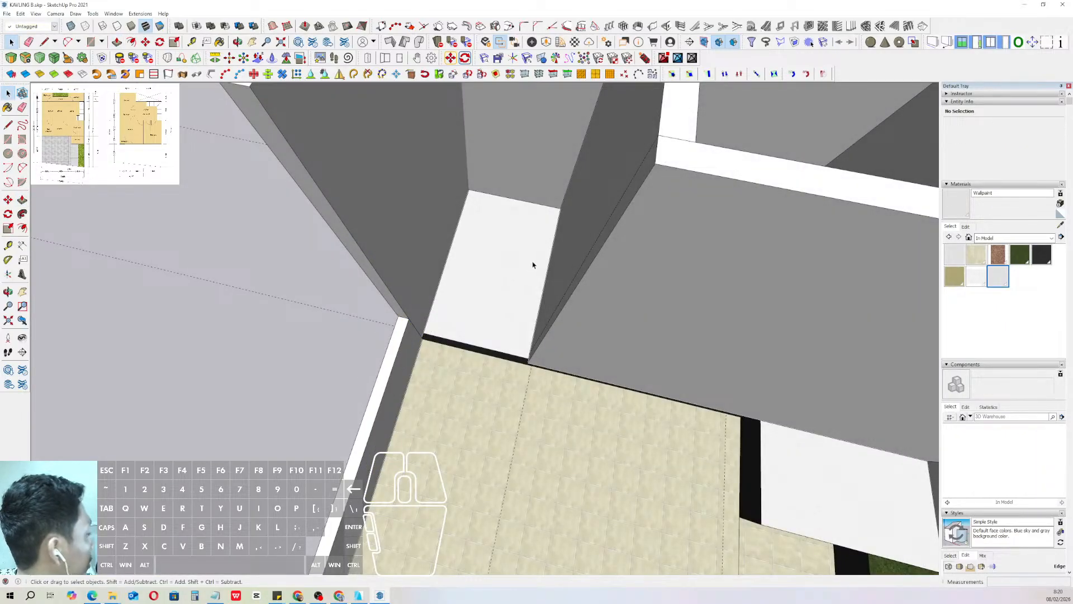
- Examine the guestroom, terrace and entrance door layout on the ground-floor plan and compare it with the modelled walls
scroll(533, 265, "down", 8)
mouse_move(534, 267)
middle_mouse_down()
mouse_move(489, 322)
mouse_move(520, 299)
mouse_move(508, 324)
mouse_move(509, 386)
mouse_move(539, 328)
mouse_move(548, 271)
mouse_move(541, 291)
middle_mouse_up()
scroll(541, 270, "down", 3)
scroll(507, 296, "down", 5)
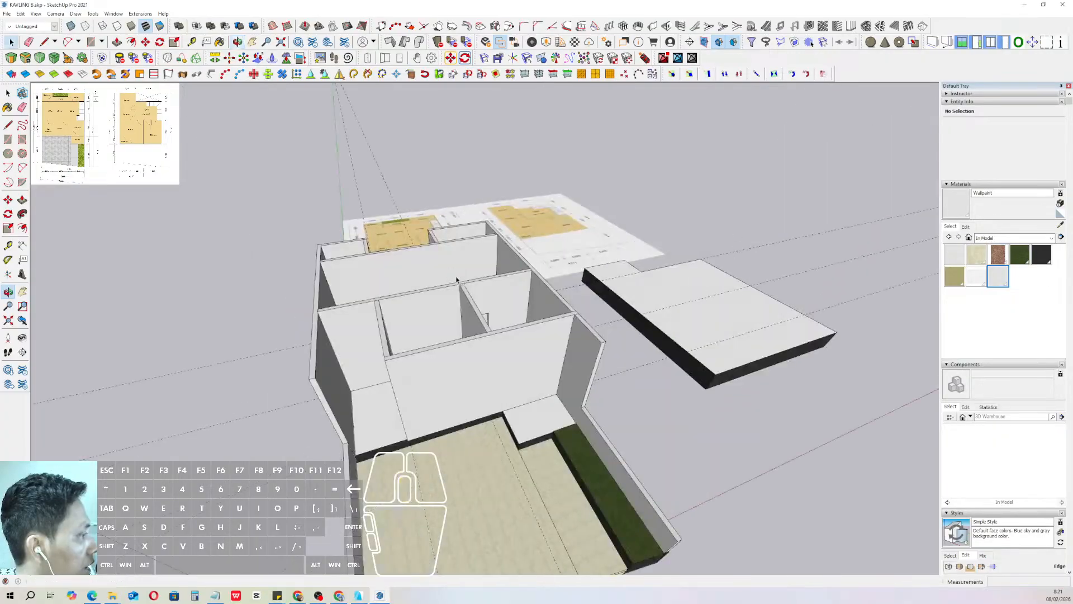
scroll(531, 387, "up", 3)
mouse_move(531, 388)
middle_mouse_down()
mouse_move(511, 382)
mouse_move(472, 455)
middle_mouse_up()
scroll(472, 454, "down", 2)
mouse_move(468, 392)
middle_mouse_down("shift")
mouse_move(465, 379)
mouse_move(462, 445)
middle_mouse_up("shift")
scroll(432, 194, "up", 5)
scroll(432, 195, "up", 2)
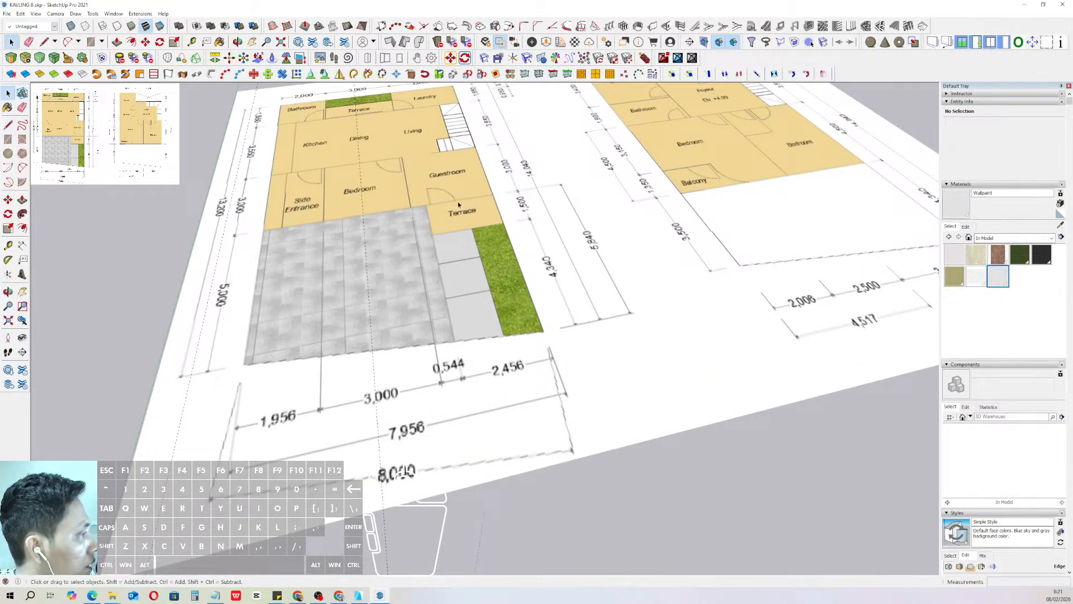
scroll(420, 206, "down", 1)
middle_click_drag(420, 206, 431, 309)
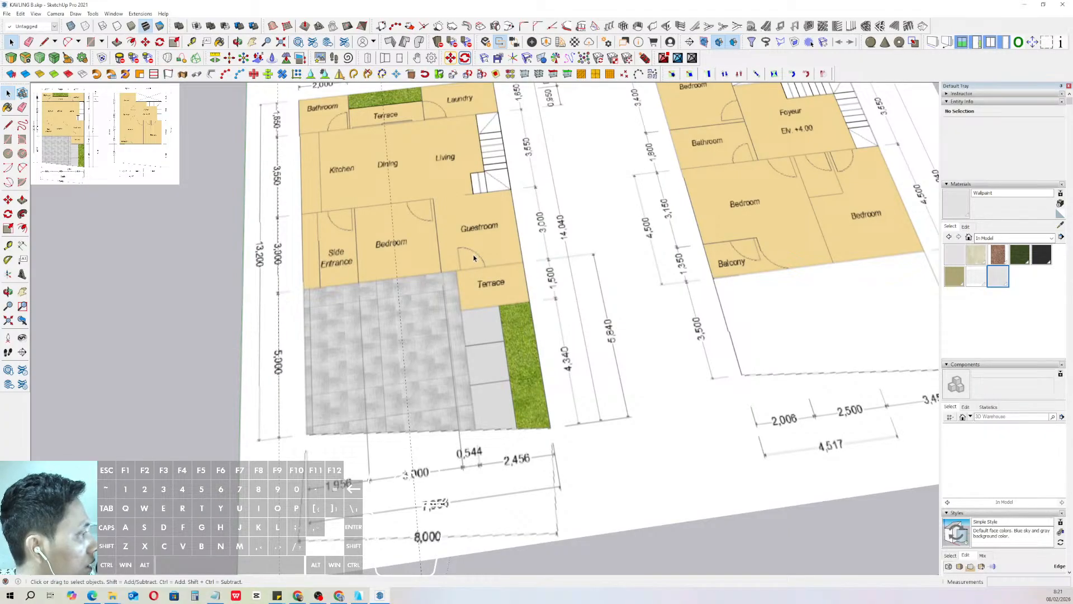
scroll(421, 199, "down", 6)
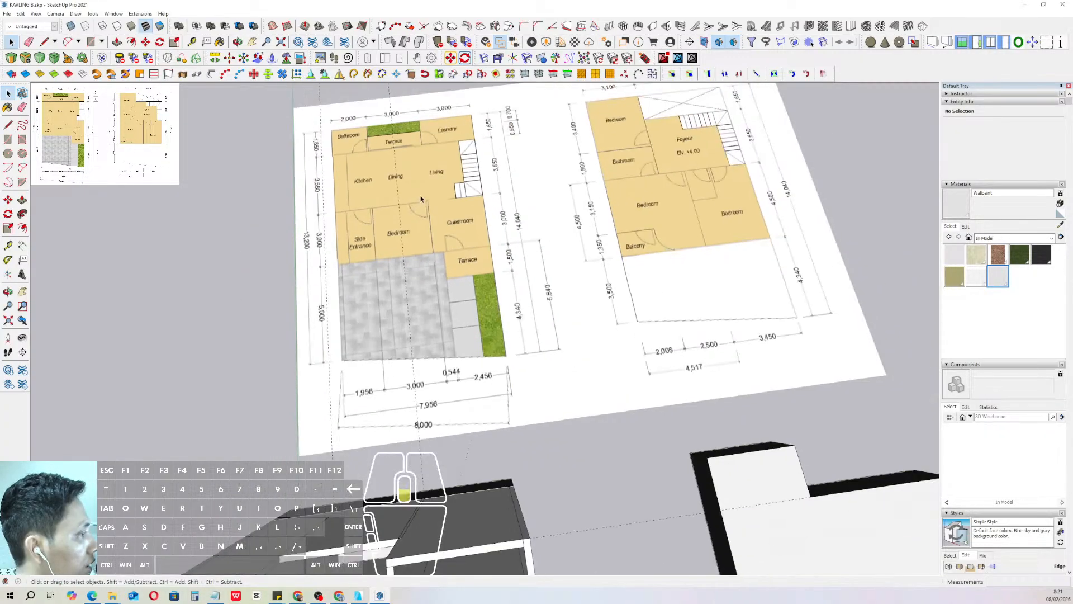
scroll(459, 442, "up", 3)
mouse_move(460, 319)
middle_mouse_down()
mouse_move(461, 306)
mouse_move(522, 370)
middle_mouse_up()
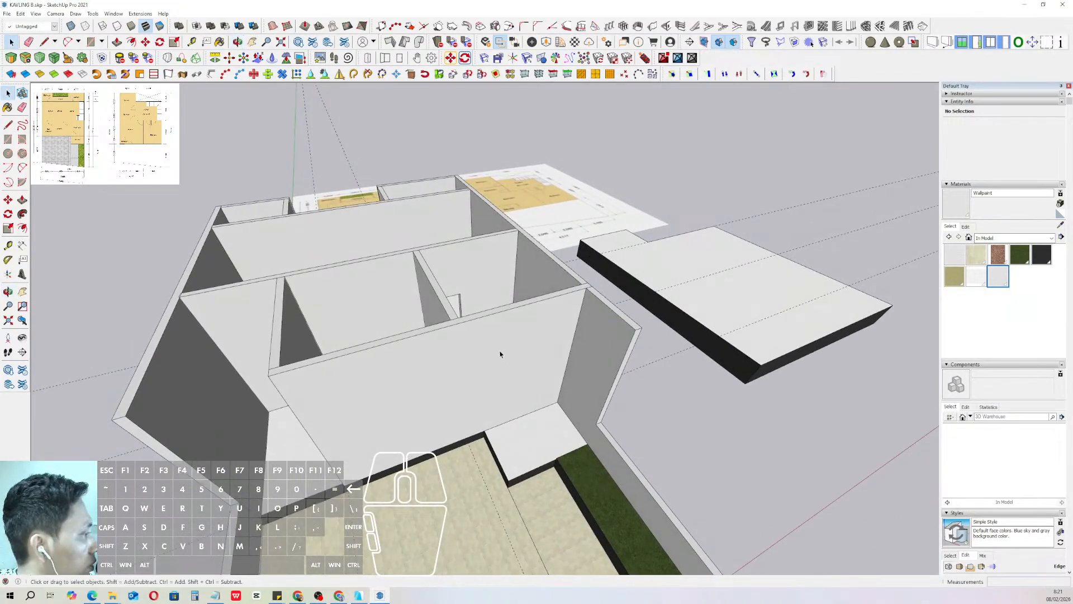
- Place a vertical guide on the house's front wall at the terrace's inner edge and a second one 150 mm further toward the side wall
middle_click_drag(610, 420, 577, 413, "shift")
left_click(577, 413)
scroll(462, 357, "up", 2)
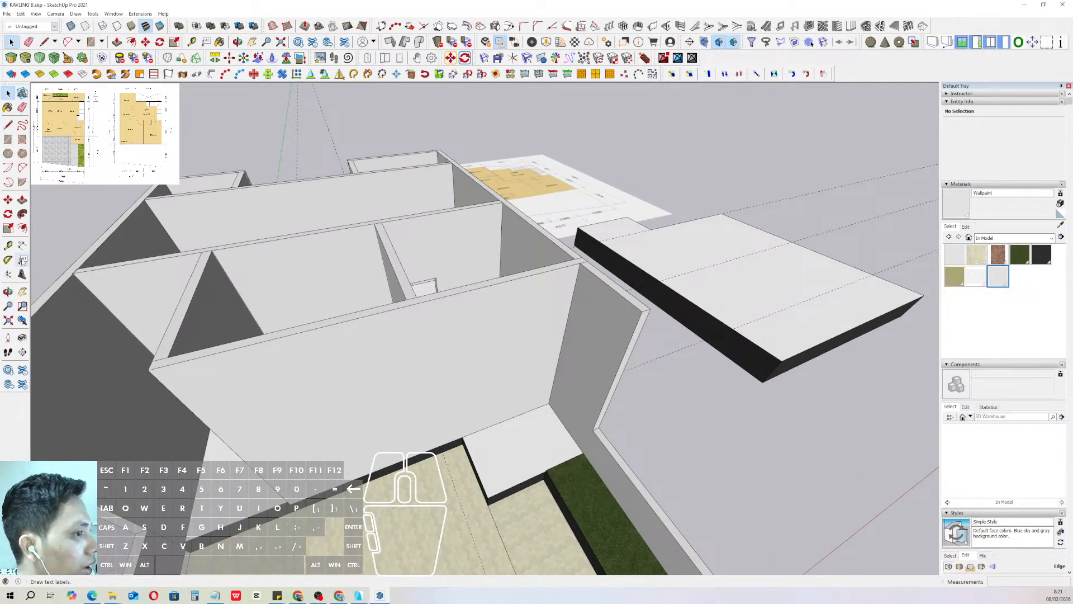
left_click(9, 246)
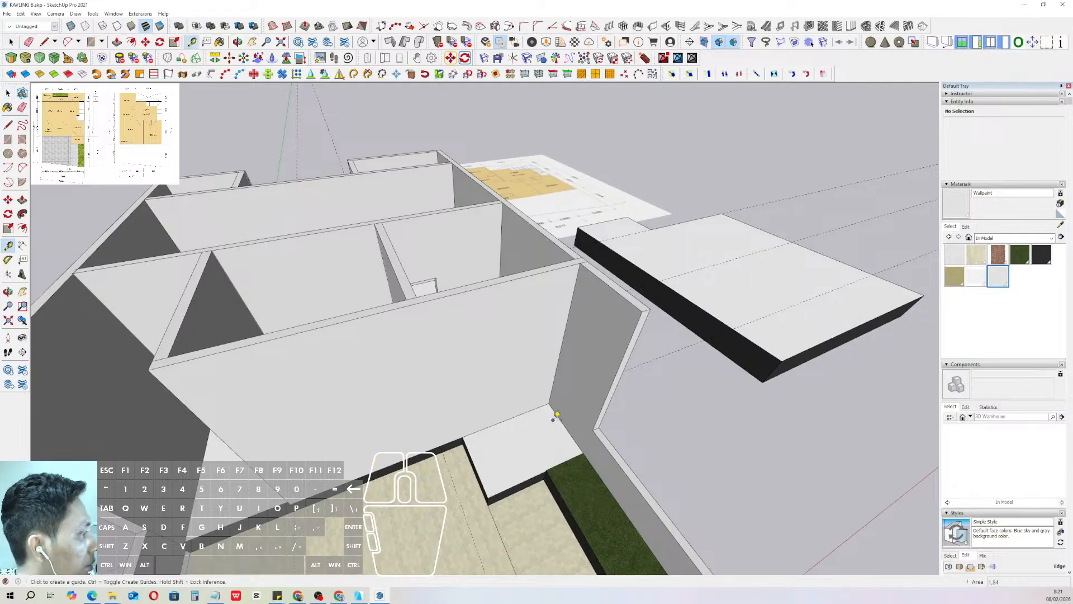
middle_click_drag(496, 343, 592, 309)
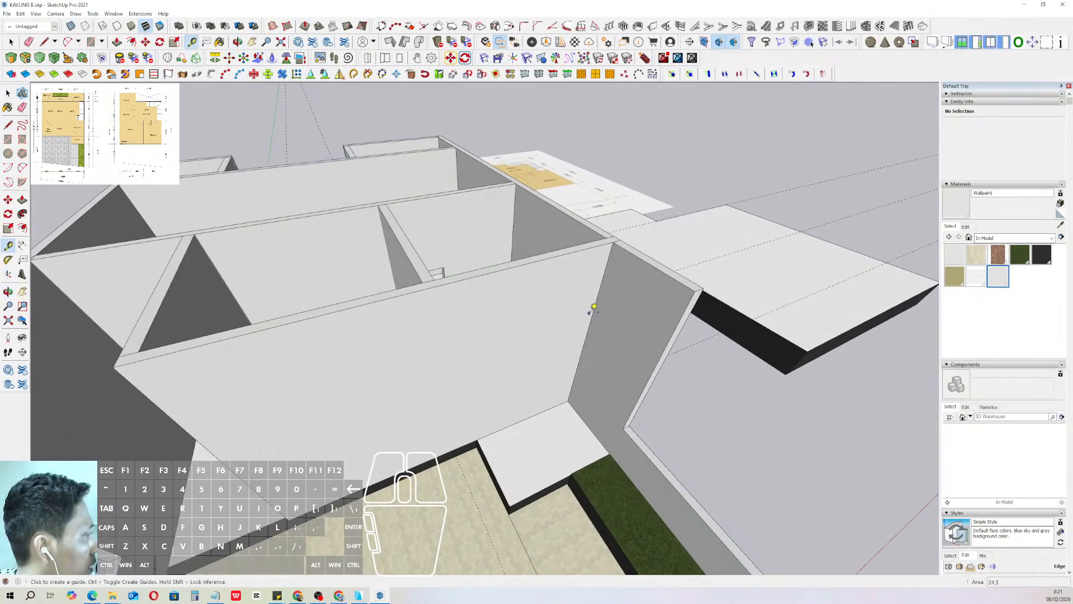
left_click(594, 310)
scroll(490, 436, "up", 2)
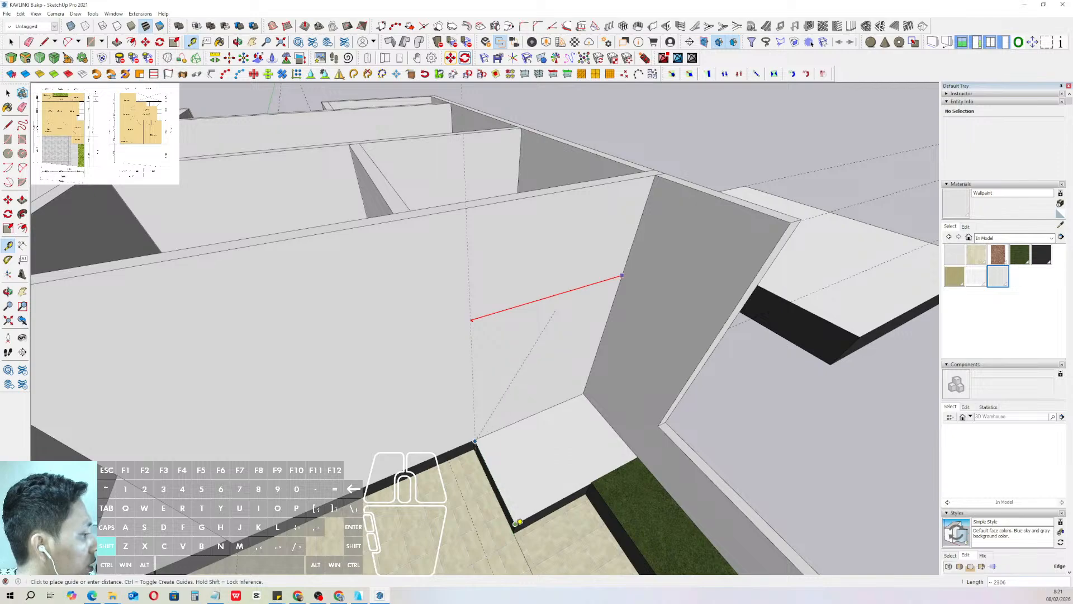
left_click(518, 523)
middle_click_drag(497, 363, 474, 342)
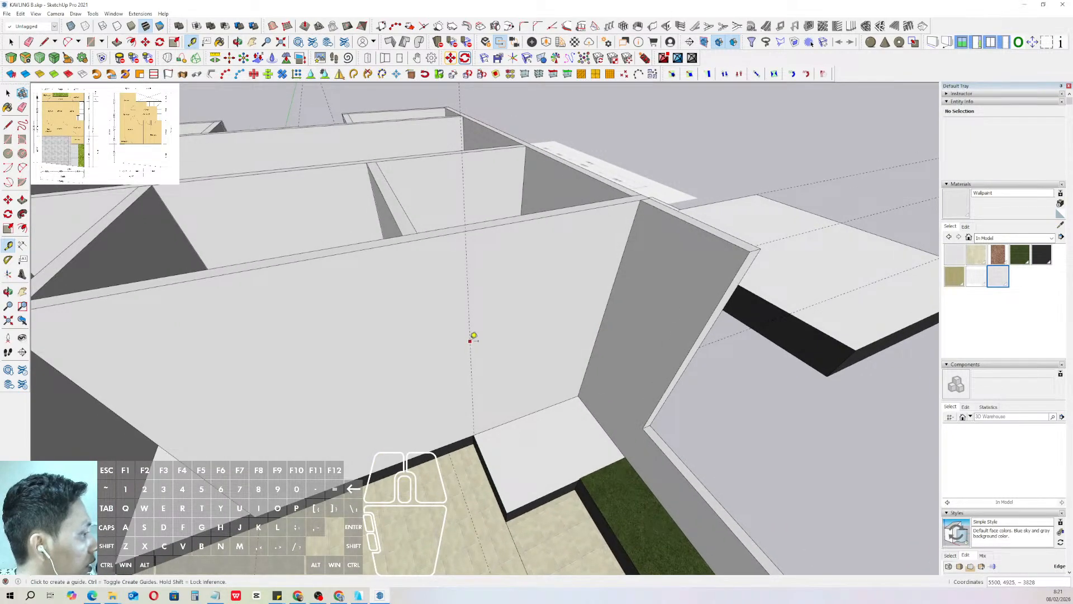
left_click(470, 340)
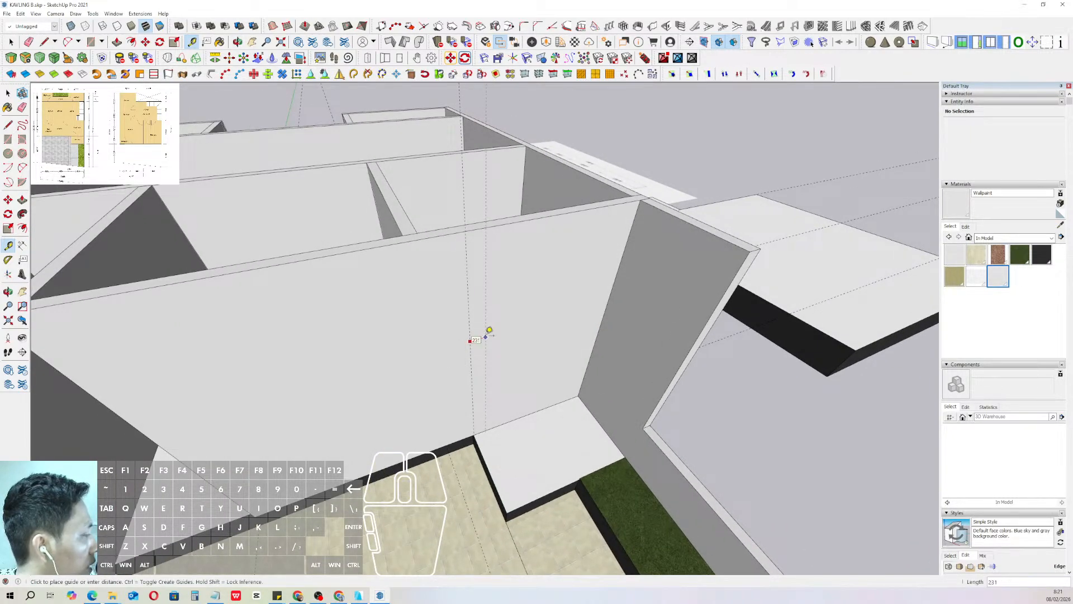
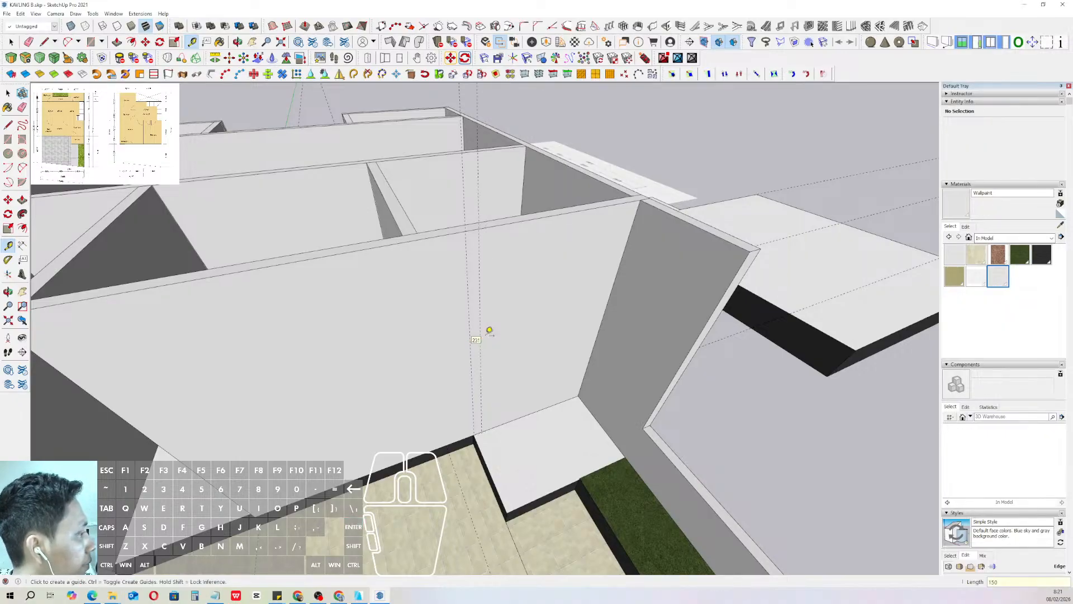
- Place a vertical guide 900 mm beyond the second front-wall guide and a horizontal guide 2400 mm above the terrace
scroll(481, 327, "up", 2)
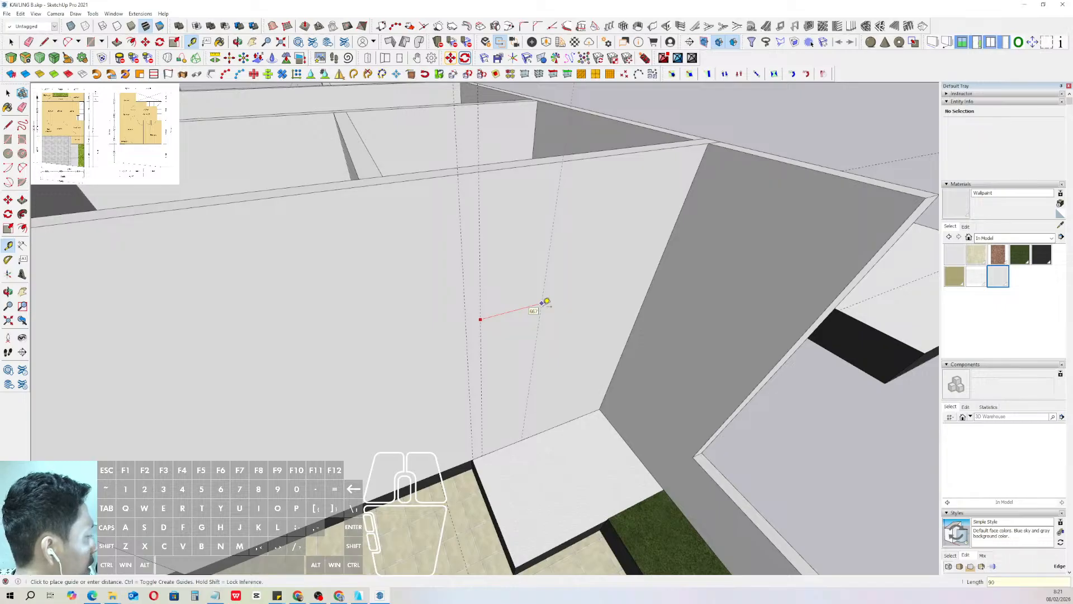
left_click(547, 302)
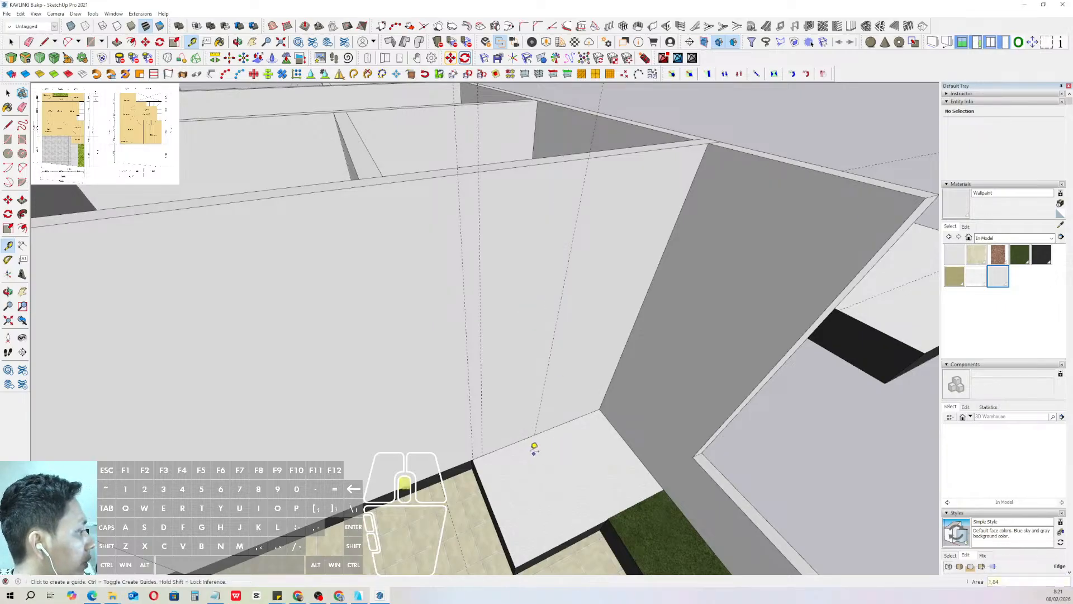
middle_click_drag(534, 447, 558, 323)
left_click(561, 385)
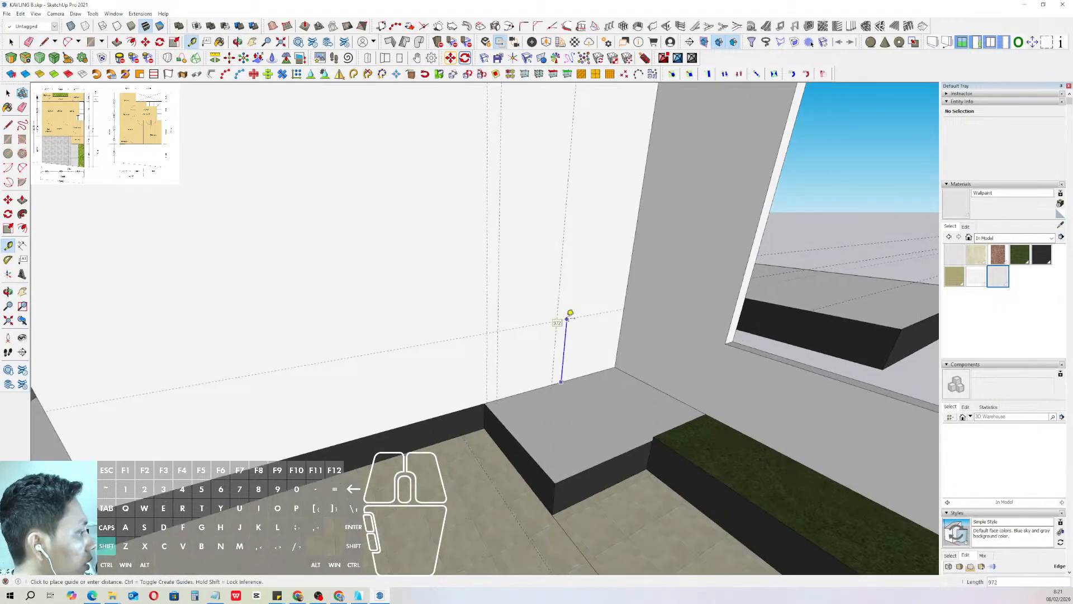
middle_click_drag(560, 342, 573, 319)
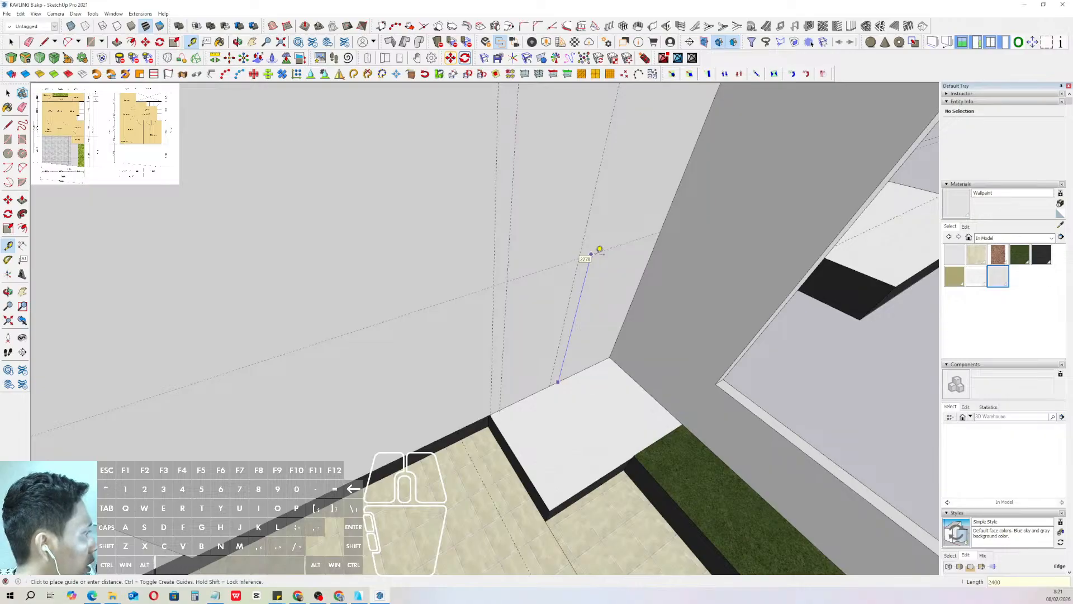
key("Return")
- Open the wall group and draw a 900 by 2400 mm door rectangle between the guides, down to the wall's base
middle_click_drag(596, 256, 465, 314)
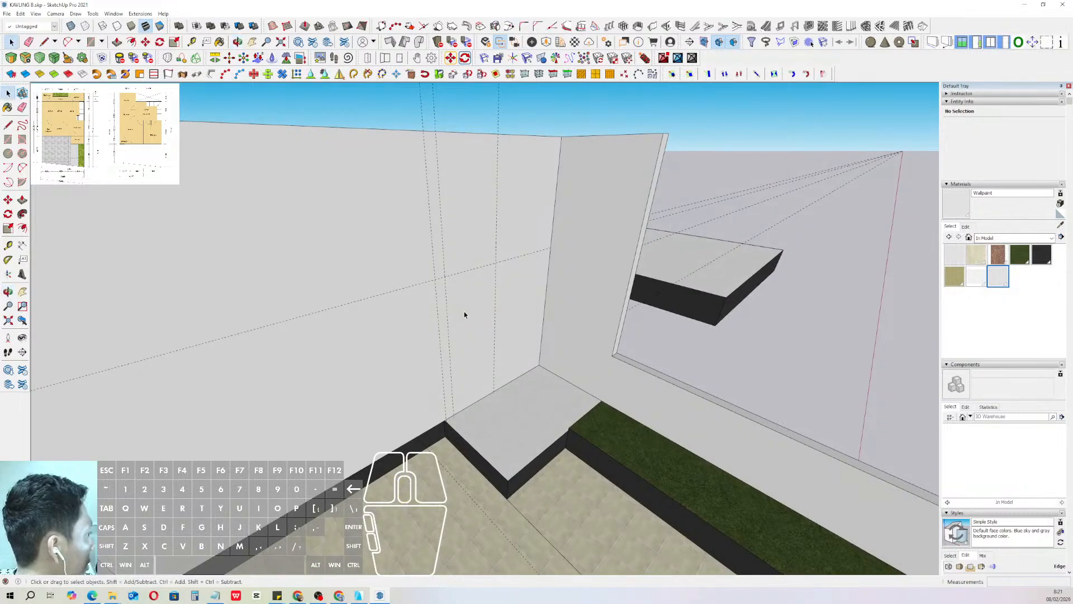
double_click(454, 306)
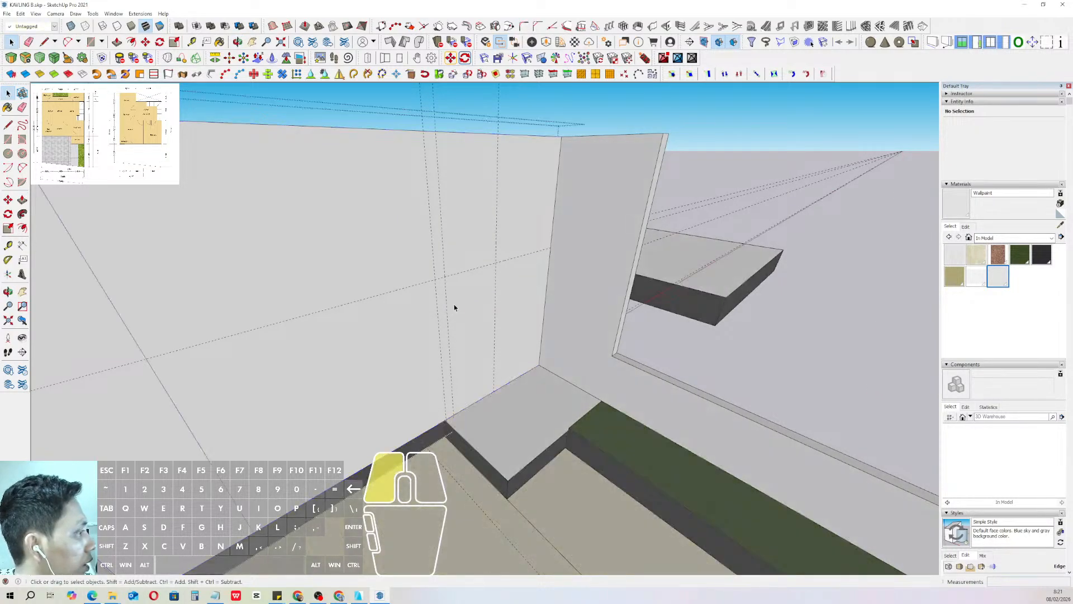
key("r")
left_click(499, 261)
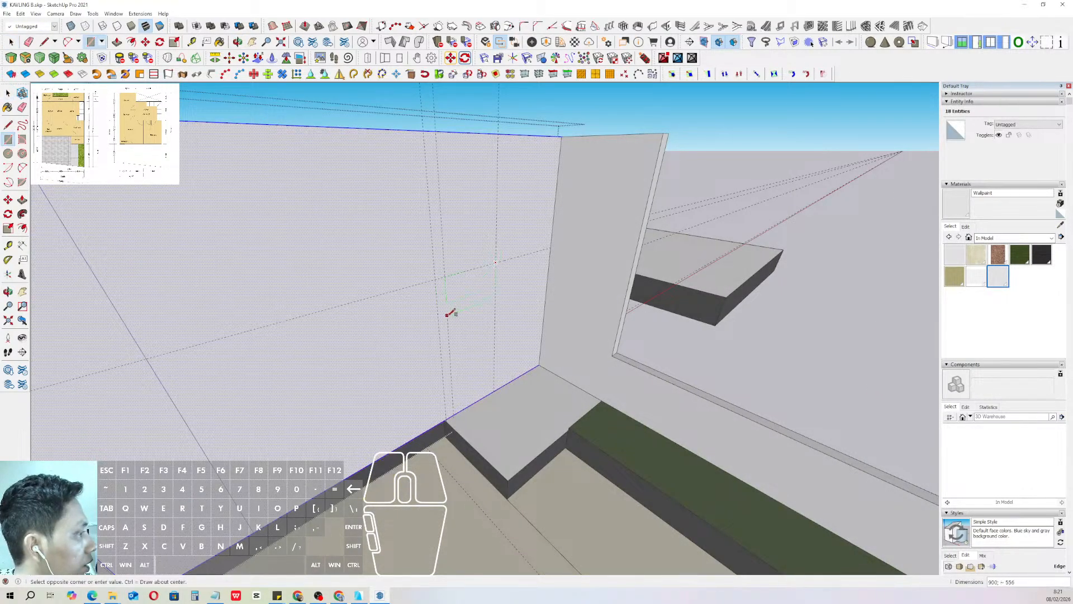
scroll(452, 340, "up", 2)
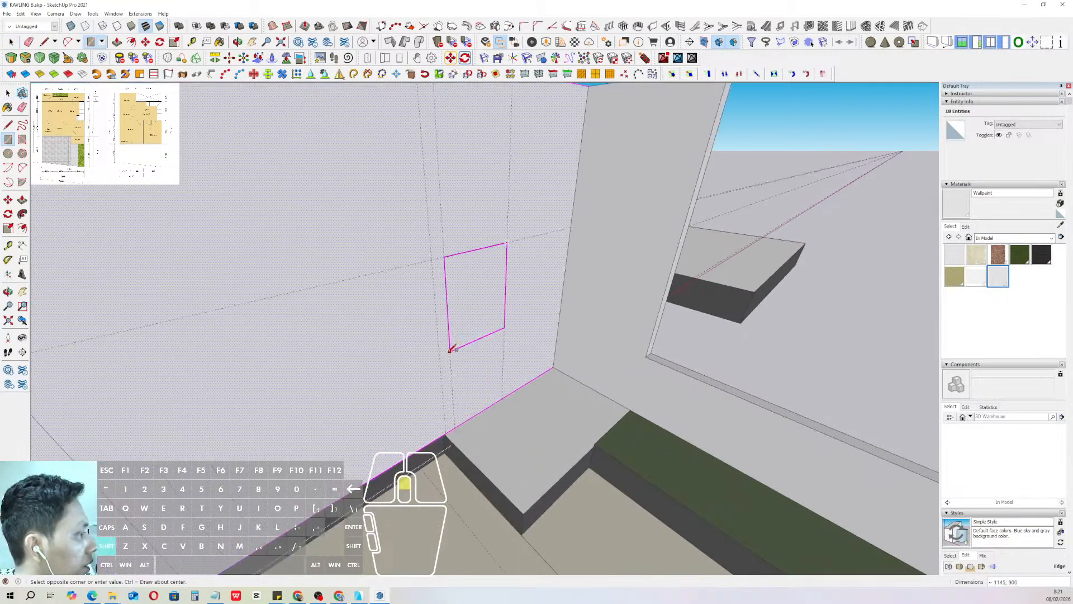
left_click(455, 427, "shift")
key("space")
- Push/Pull the door rectangle through the front wall to cut the terrace entrance opening, and close the wall group
key("comma")
scroll(477, 362, "down", 1)
left_click(479, 362)
key("p")
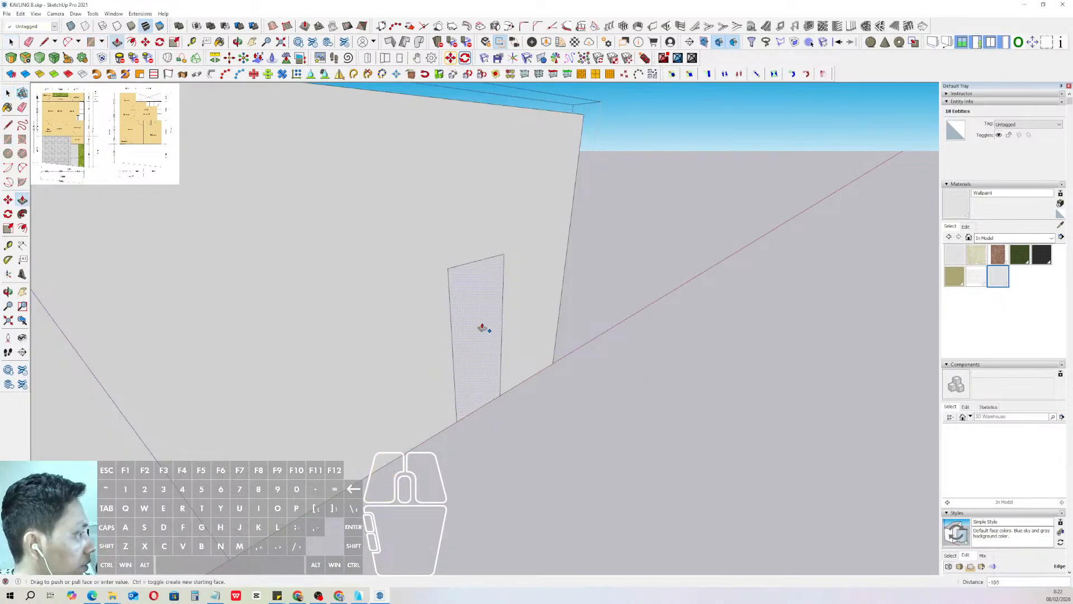
left_click(462, 307)
key("space")
scroll(424, 350, "down", 2)
left_click(667, 189)
scroll(497, 334, "down", 1)
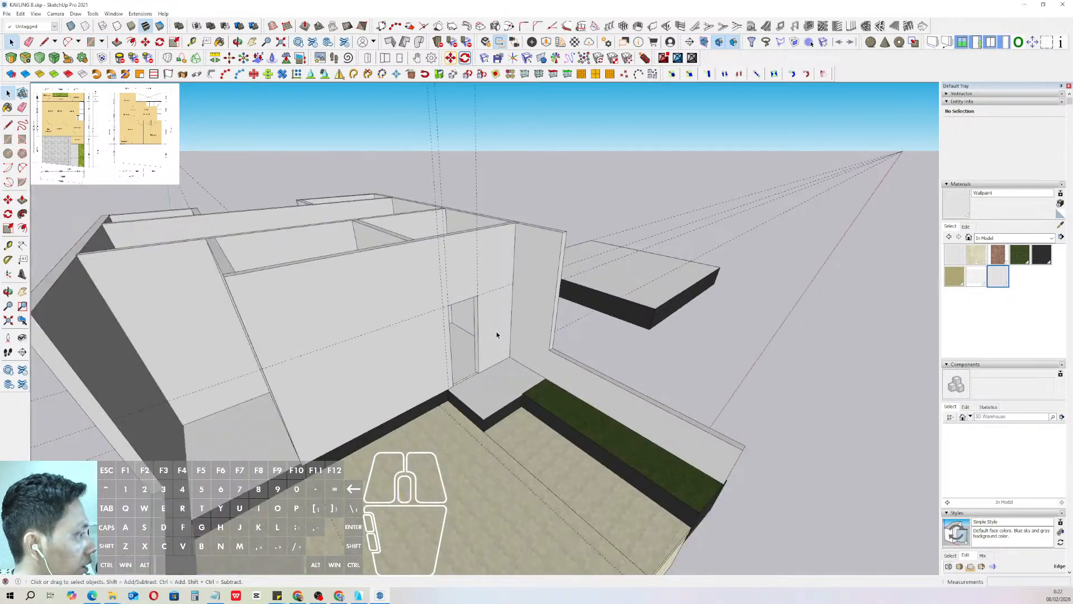
- Draw a vertical line along the door opening's side jamb from the threshold up to the opening's head
scroll(497, 334, "up", 6)
key("d")
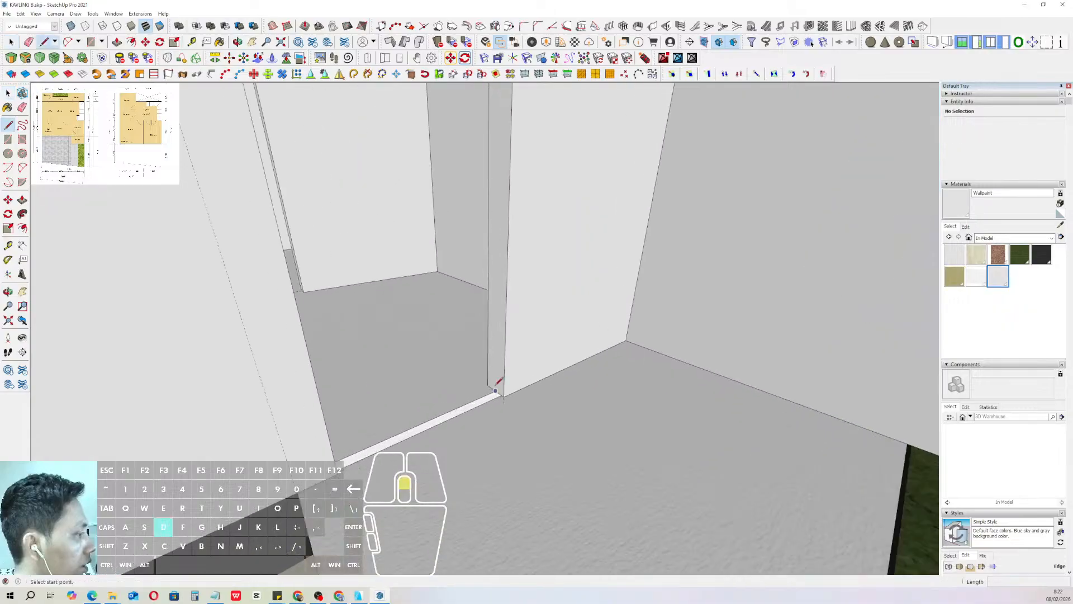
left_click(496, 391)
scroll(503, 235, "down", 2)
middle_click_drag(505, 235, 506, 323, "shift")
scroll(508, 291, "down", 1)
scroll(514, 166, "up", 1)
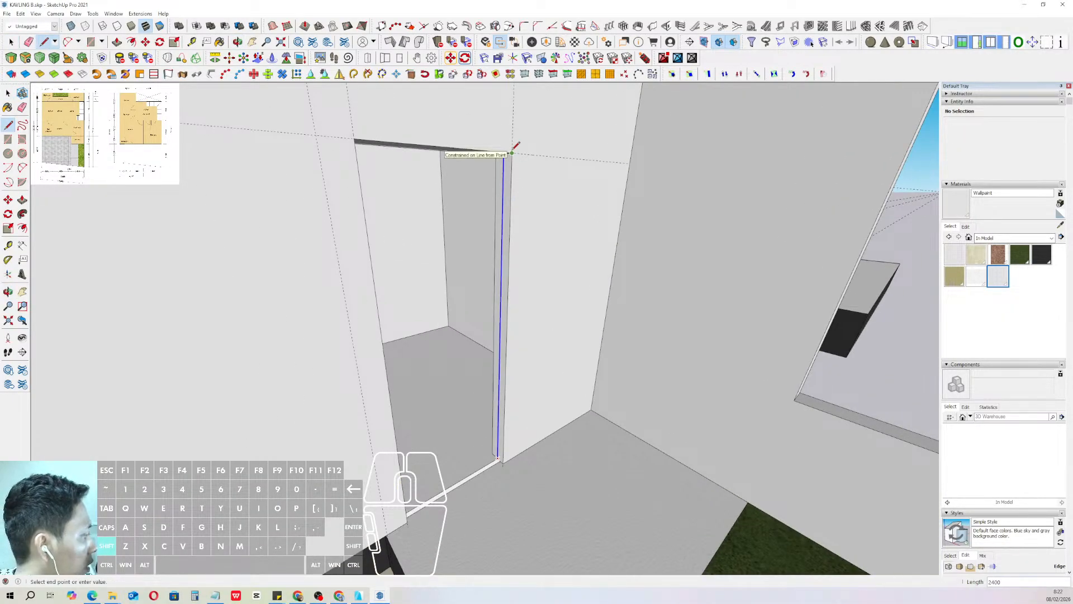
left_click(512, 151)
key("space")
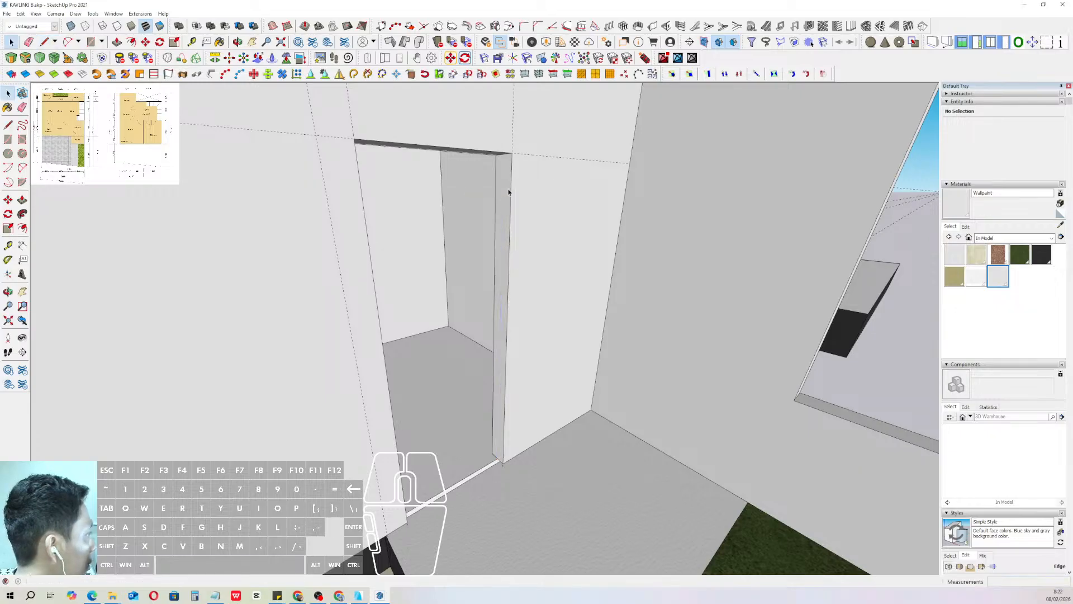
- Open the floor slab group and try to Push/Pull the narrow riser face between the house floor and the terrace
middle_click_drag(533, 236, 455, 325)
scroll(456, 361, "up", 4)
middle_click_drag(467, 372, 496, 307)
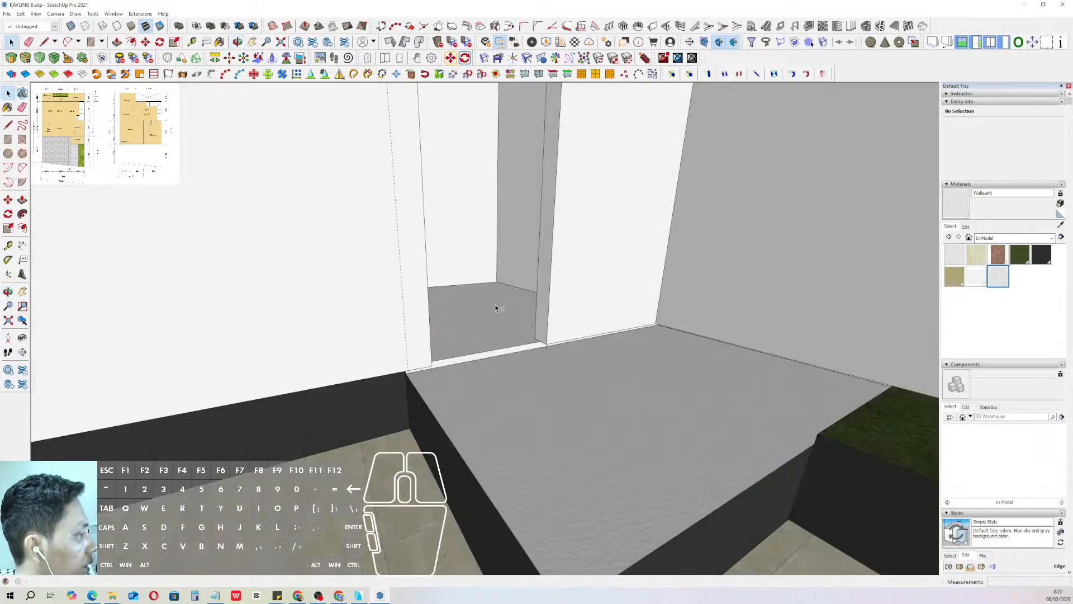
double_click(483, 343)
triple_click(483, 342)
scroll(439, 364, "up", 3)
key("v")
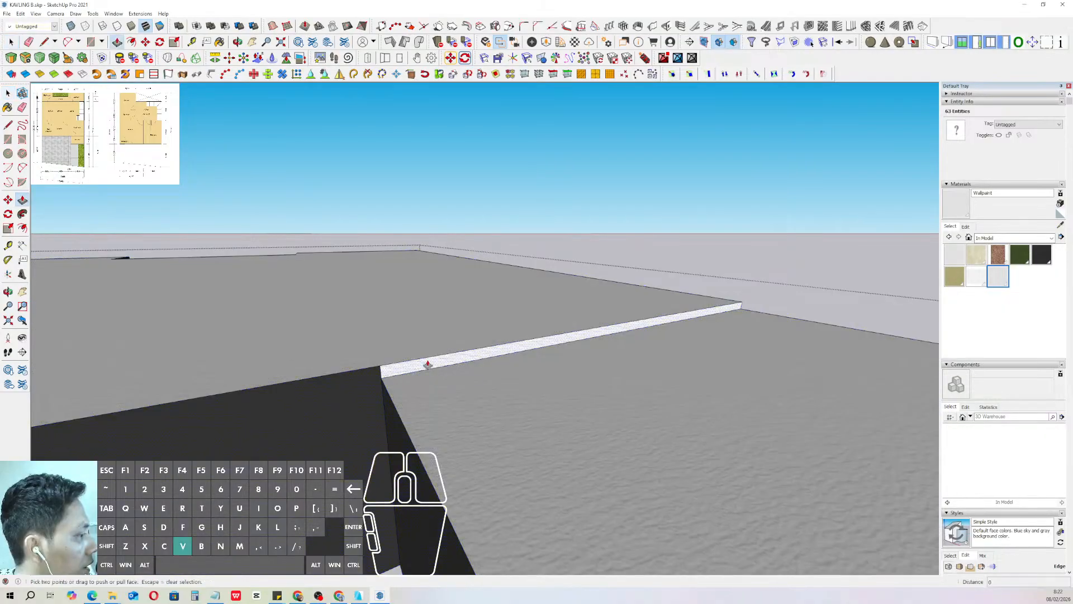
left_click(426, 361)
left_click(441, 365)
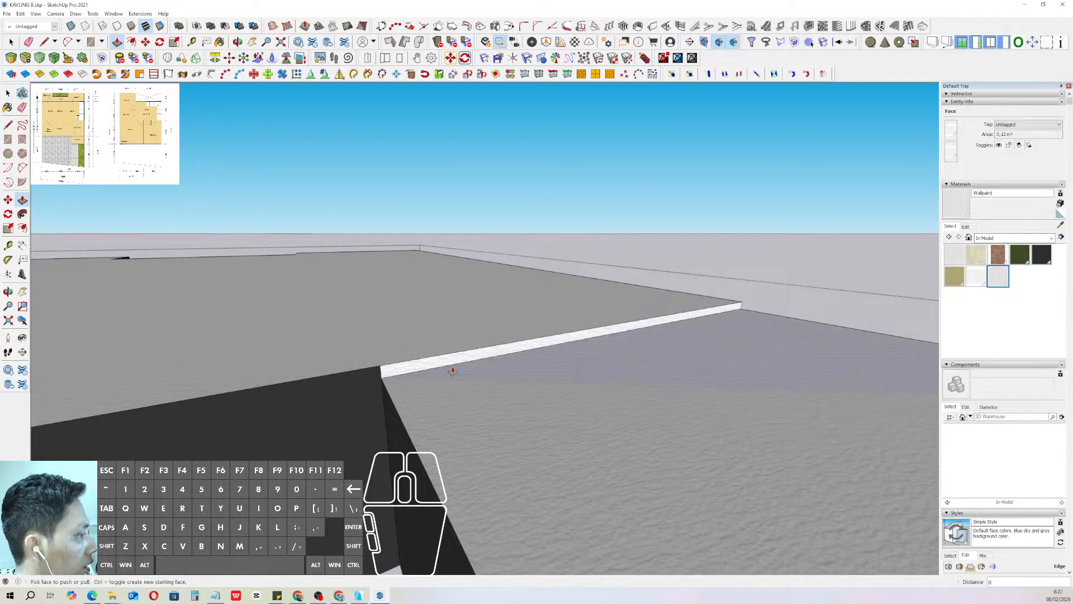
- Copy the riser's bottom edge 50 mm outward onto the terrace surface, in front of the door opening
key("space")
scroll(486, 365, "down", 1)
middle_click_drag(525, 355, 482, 384)
left_click(507, 356)
scroll(503, 357, "up", 1)
key("i")
scroll(544, 359, "up", 1)
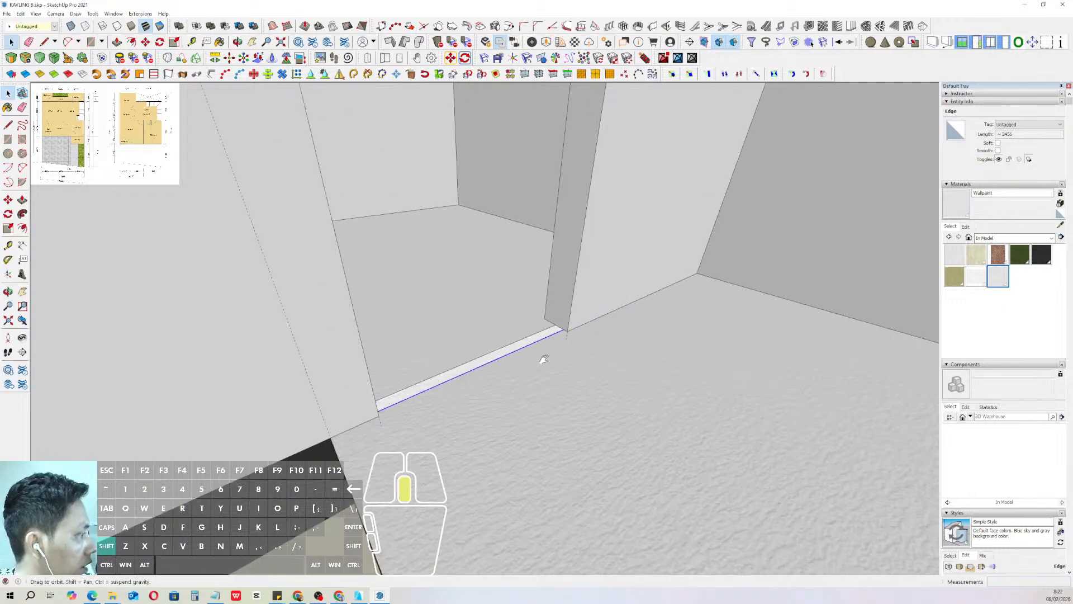
scroll(537, 362, "up", 2)
key("m")
key("ctrl")
left_click(529, 343)
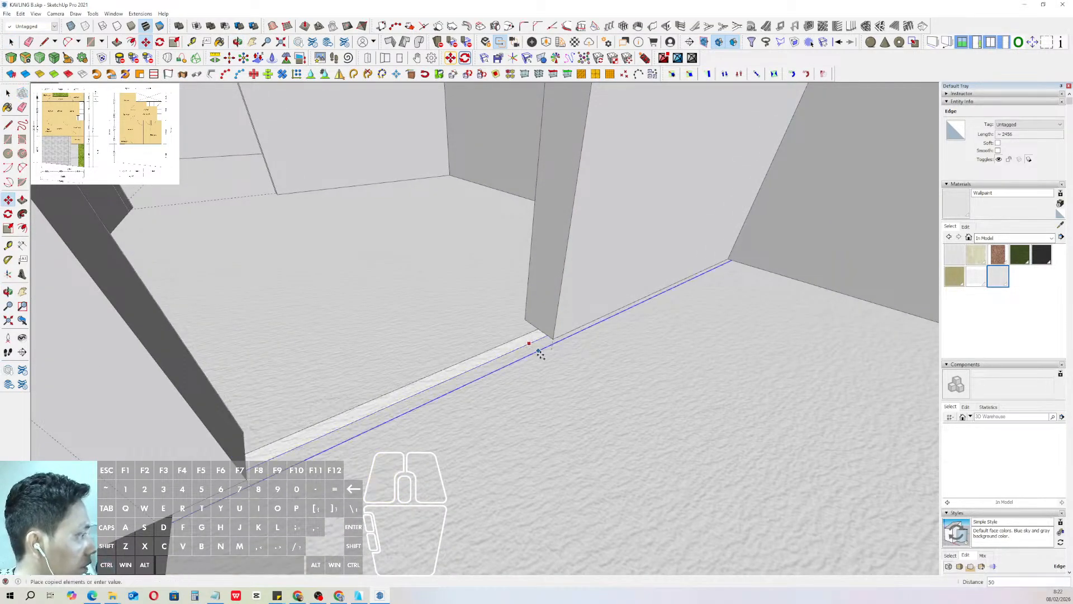
left_click(585, 306)
key("space")
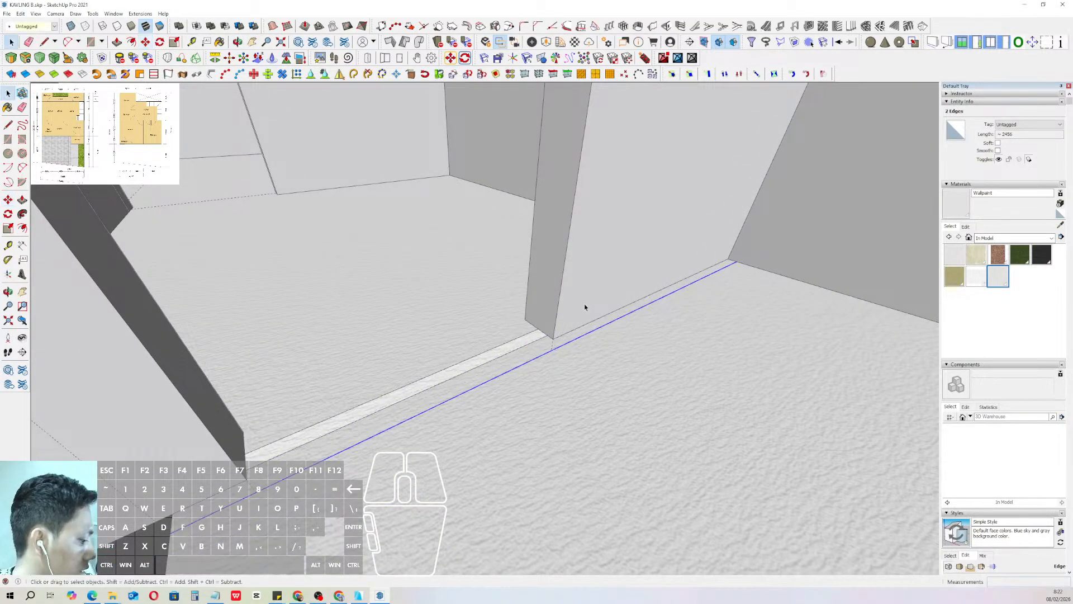
- Push/Pull both parts of the new 50 mm threshold strip up level with the house floor
key("i")
scroll(585, 305, "down", 1)
left_click(500, 367)
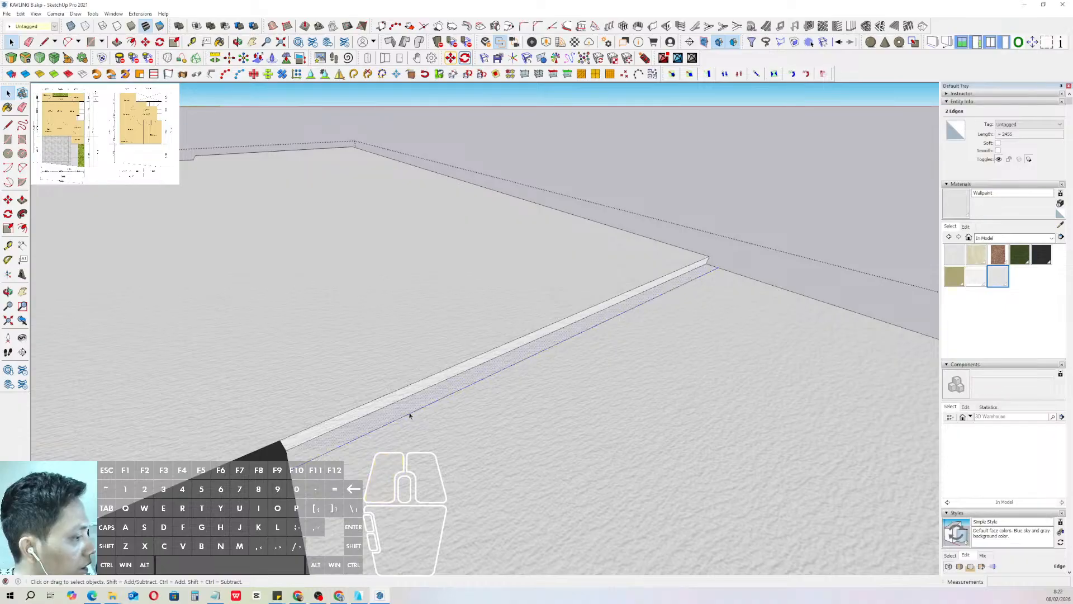
key("v")
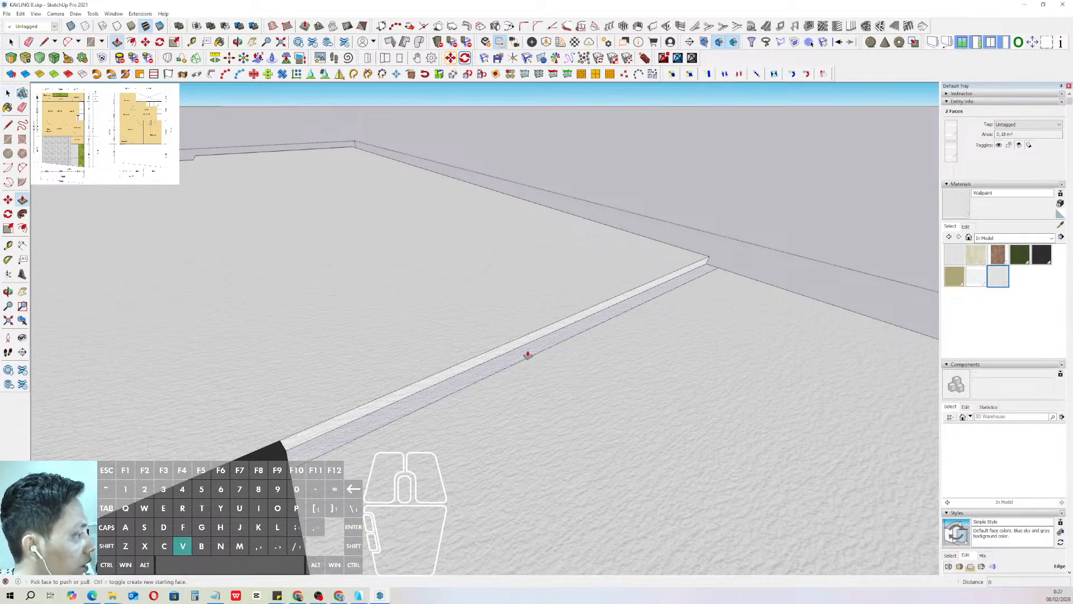
left_click_drag(528, 355, 527, 345)
left_click(502, 340)
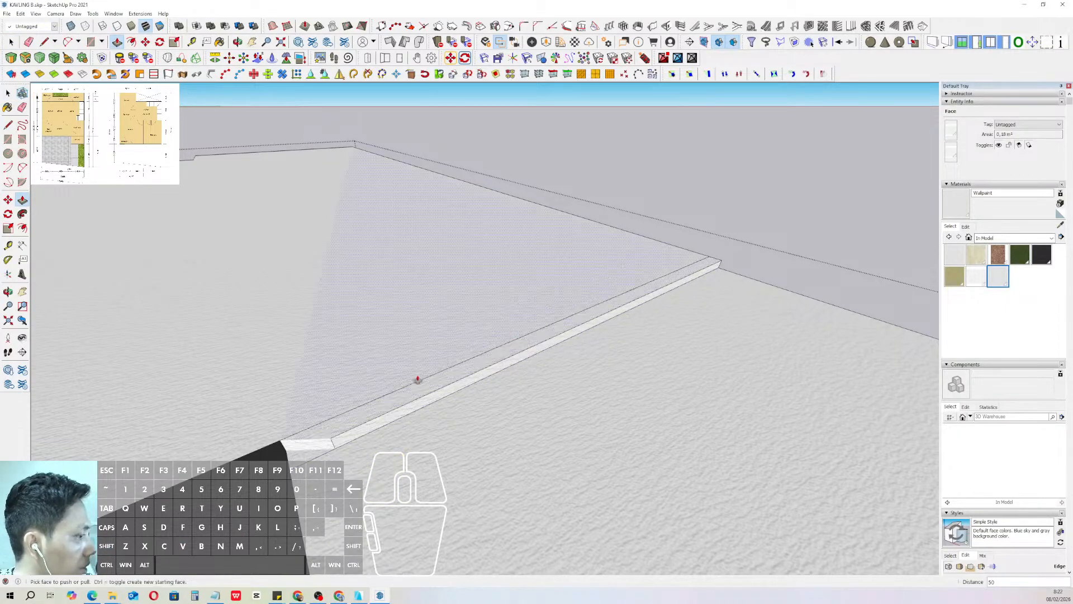
left_click(312, 452)
left_click(326, 433)
- Erase the leftover seam edges on the top and front of the raised threshold strip
key("space")
left_click(445, 378)
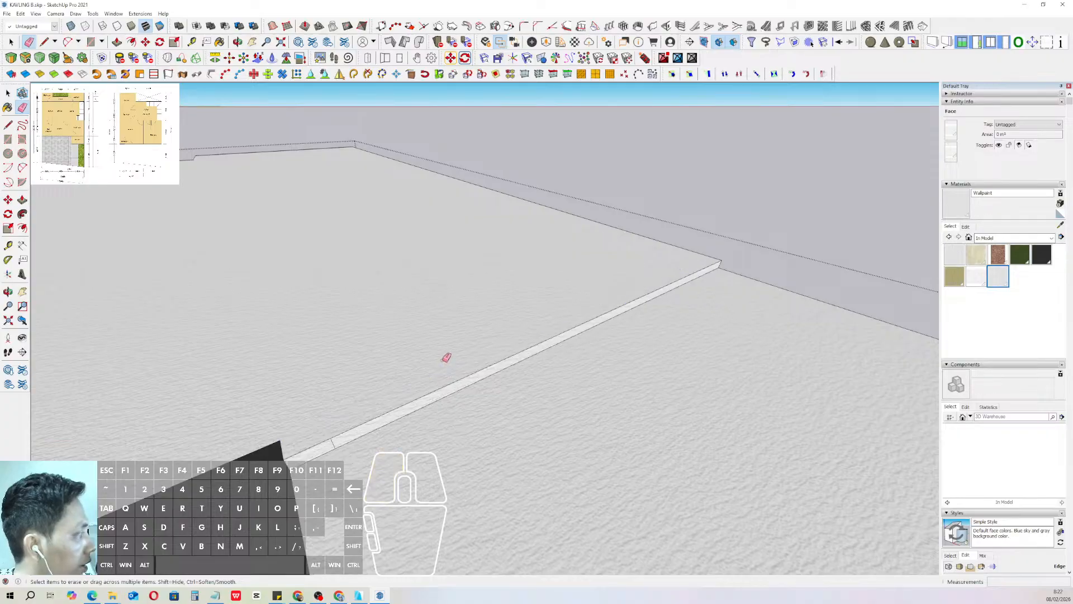
scroll(455, 340, "down", 2)
middle_click_drag(458, 348, 472, 374)
key("space")
scroll(367, 437, "down", 2)
scroll(366, 437, "up", 2)
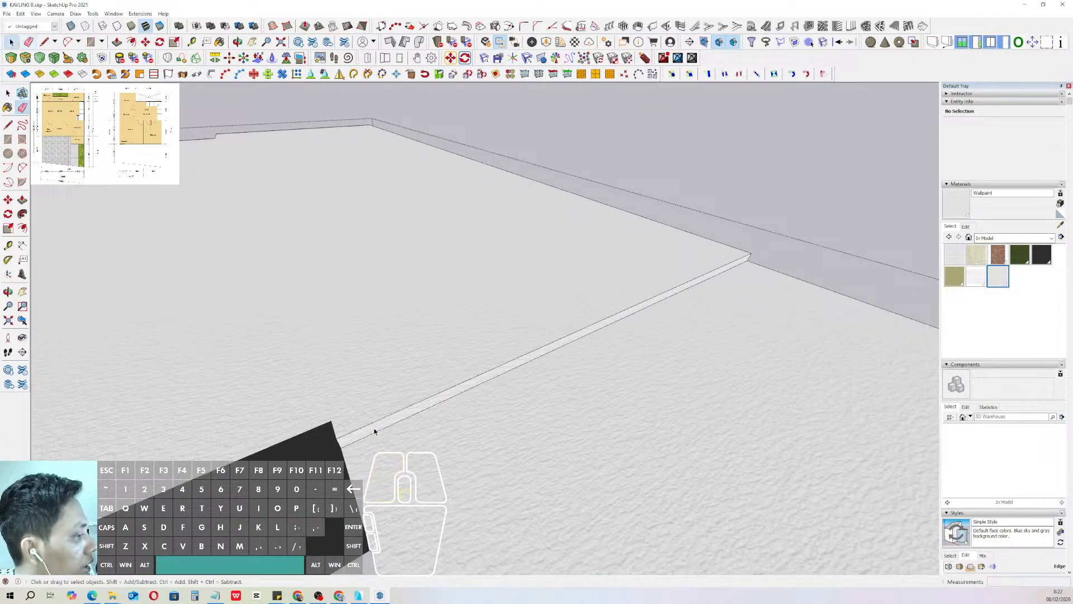
- Close the slab group and delete the three vertical guides and the horizontal guide around the door opening
middle_click_drag(372, 431, 517, 374)
scroll(463, 400, "down", 4)
mouse_move(462, 400)
middle_mouse_down()
mouse_move(409, 415)
mouse_move(492, 386)
mouse_move(522, 432)
mouse_move(595, 186)
middle_mouse_up()
left_click_drag(595, 186, 499, 159)
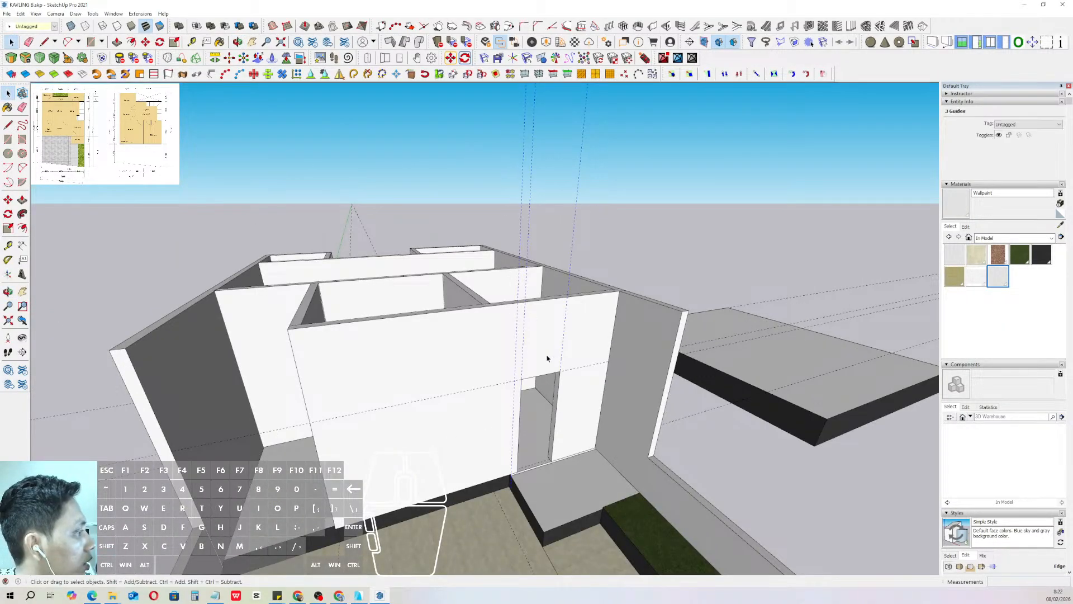
mouse_move(552, 375)
middle_mouse_down()
mouse_move(520, 318)
mouse_move(575, 314)
mouse_move(593, 324)
mouse_move(522, 329)
mouse_move(632, 328)
mouse_move(712, 298)
mouse_move(726, 208)
mouse_move(701, 295)
middle_mouse_up()
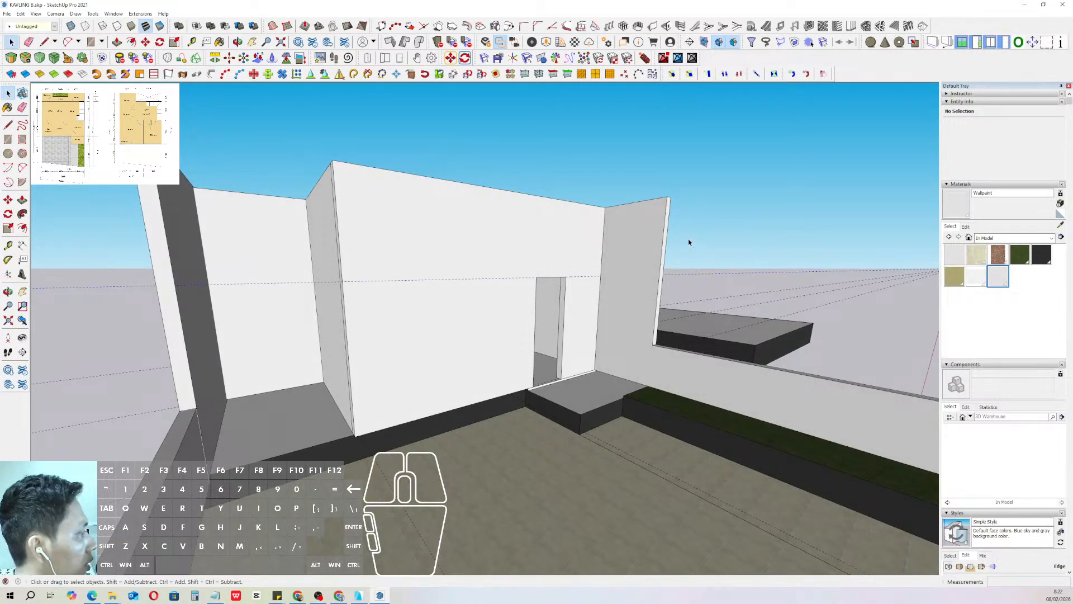
mouse_move(578, 288)
middle_mouse_down()
mouse_move(501, 350)
mouse_move(491, 314)
mouse_move(437, 408)
mouse_move(593, 375)
mouse_move(418, 348)
middle_mouse_up()
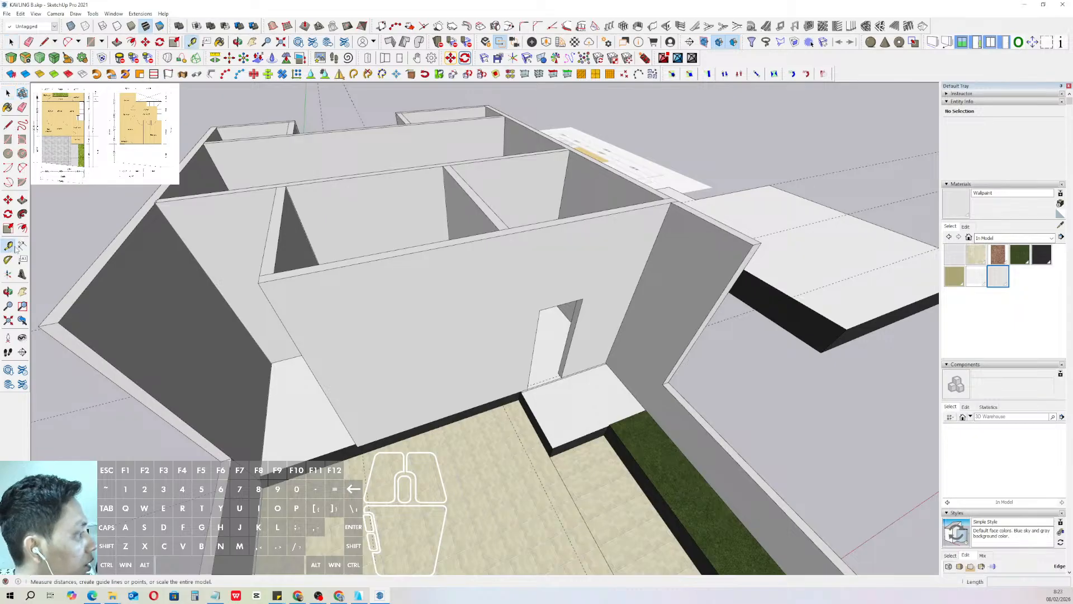
- Place a horizontal guide across the front wall 2400 mm above the terrace, level with the door opening's head
middle_click_drag(455, 320, 489, 318)
scroll(503, 330, "up", 8)
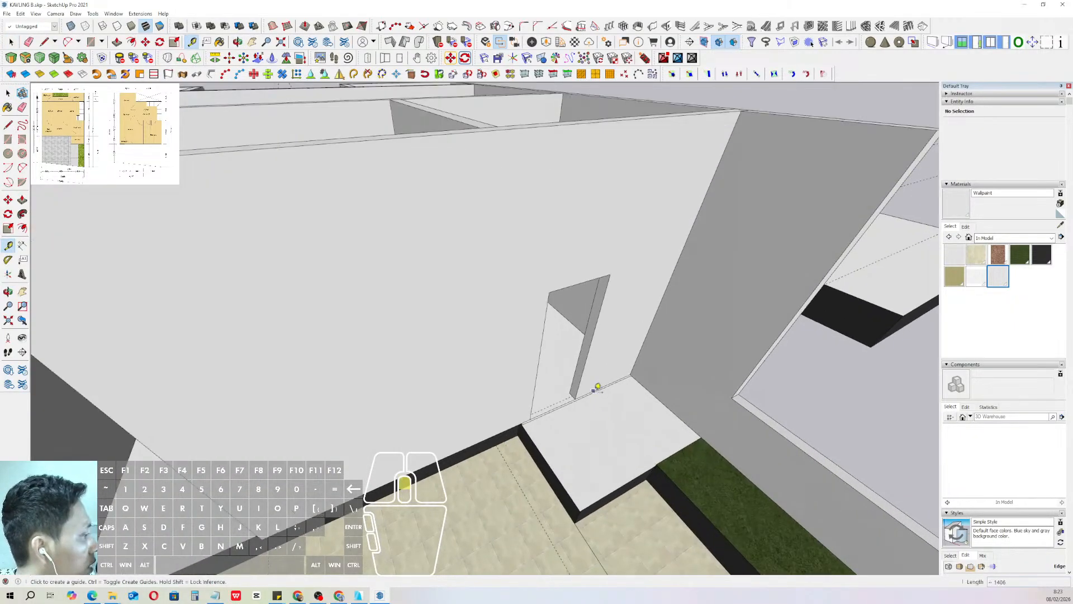
key("t")
left_click(584, 395)
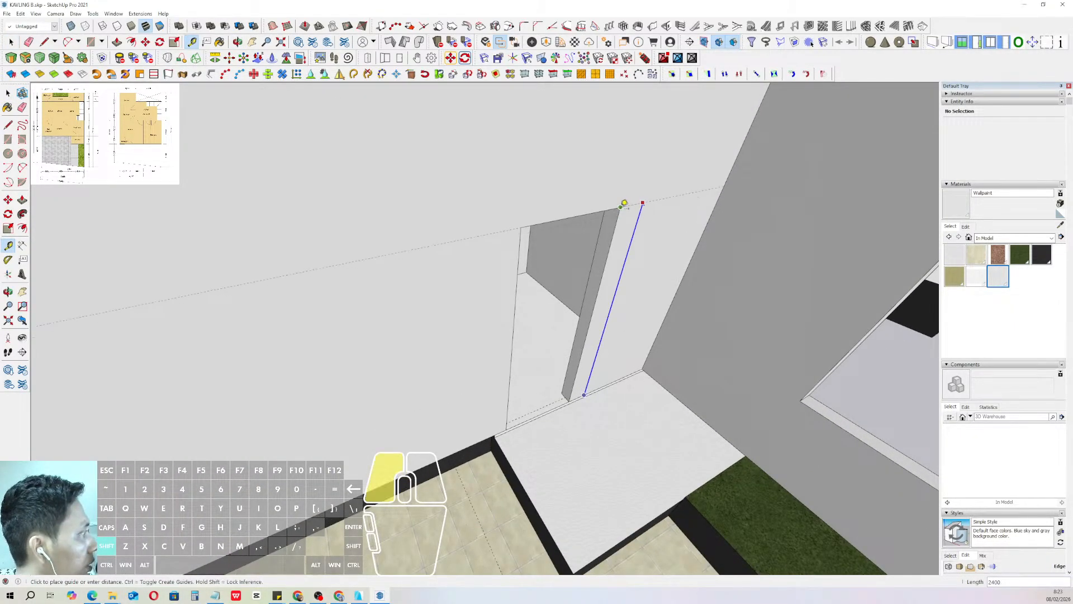
left_click(625, 203)
- Place a vertical guide on the front wall in line with the bedroom-side face of the bedroom and guestroom partition
scroll(479, 271, "down", 10)
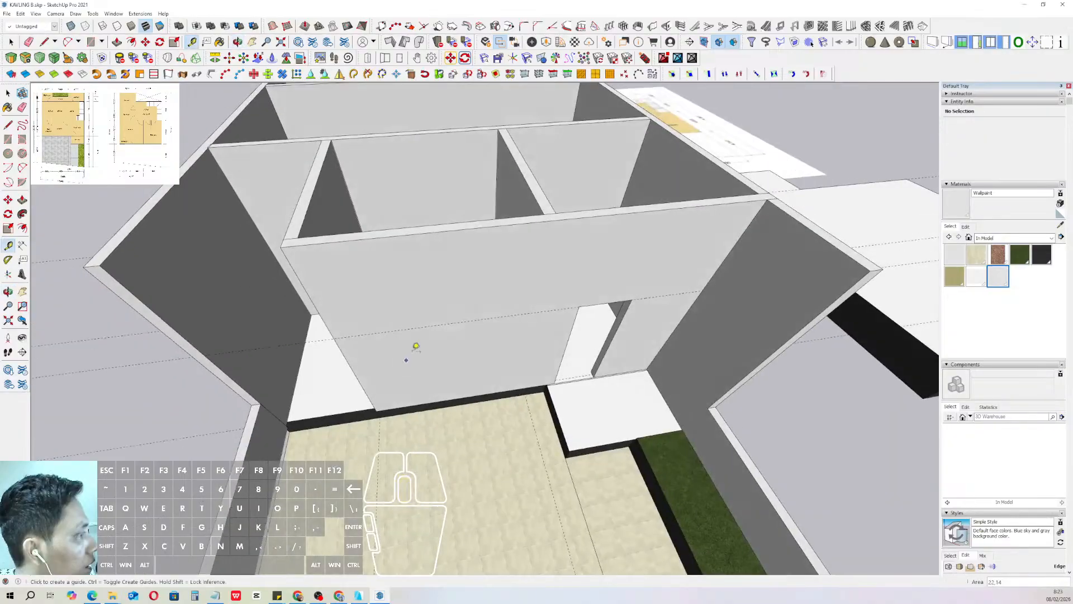
scroll(425, 369, "down", 5)
scroll(459, 313, "down", 5)
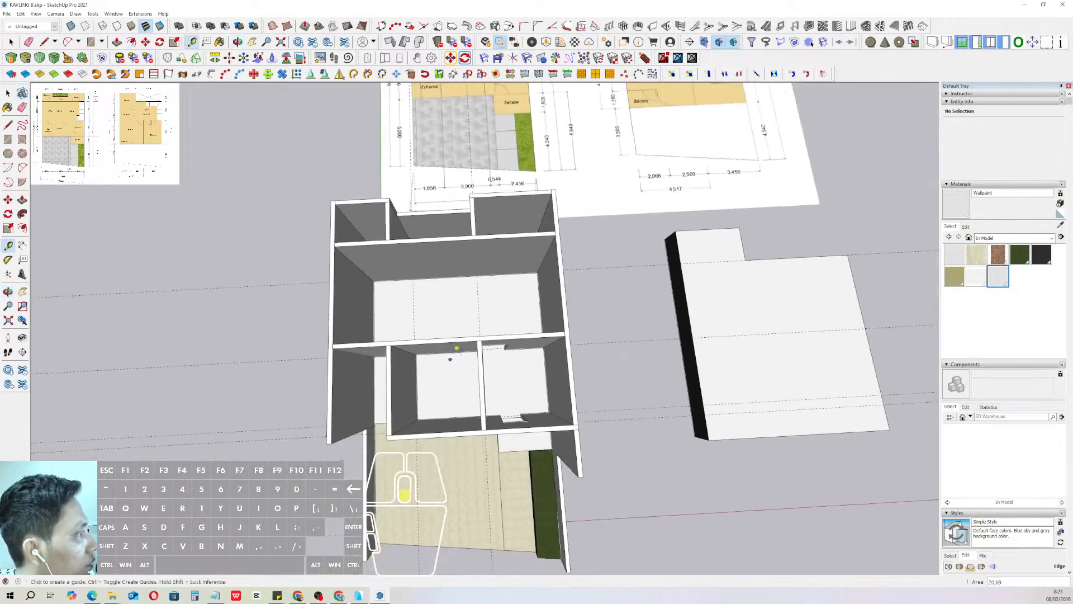
scroll(457, 348, "down", 2)
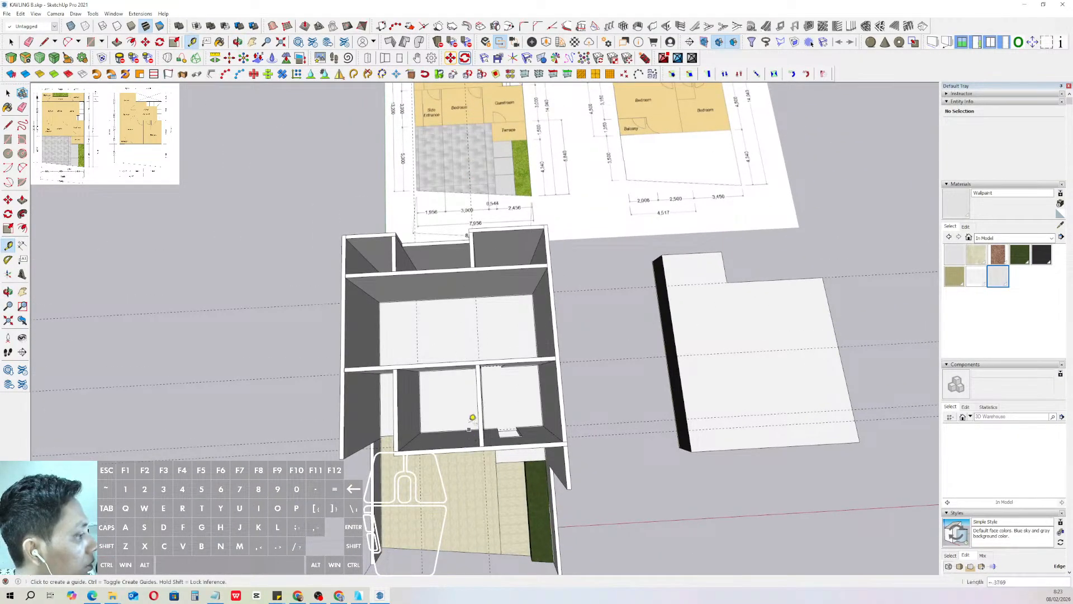
mouse_move(471, 431)
middle_mouse_down()
mouse_move(471, 368)
mouse_move(479, 405)
middle_mouse_up()
key("t")
scroll(479, 406, "up", 4)
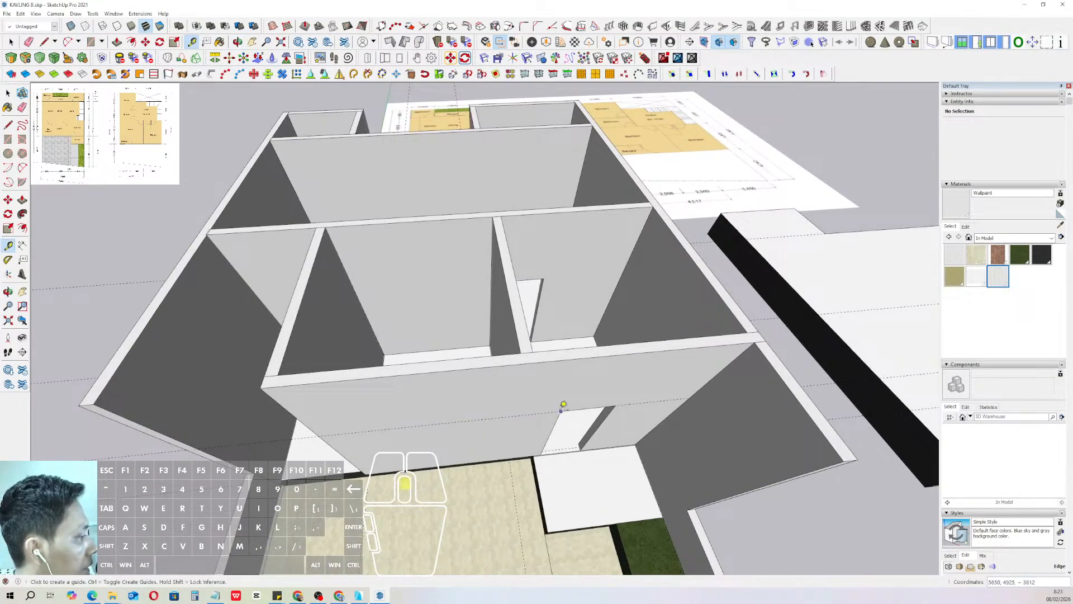
scroll(561, 411, "up", 1)
left_click(554, 419)
middle_click_drag(494, 426, 524, 433, "shift")
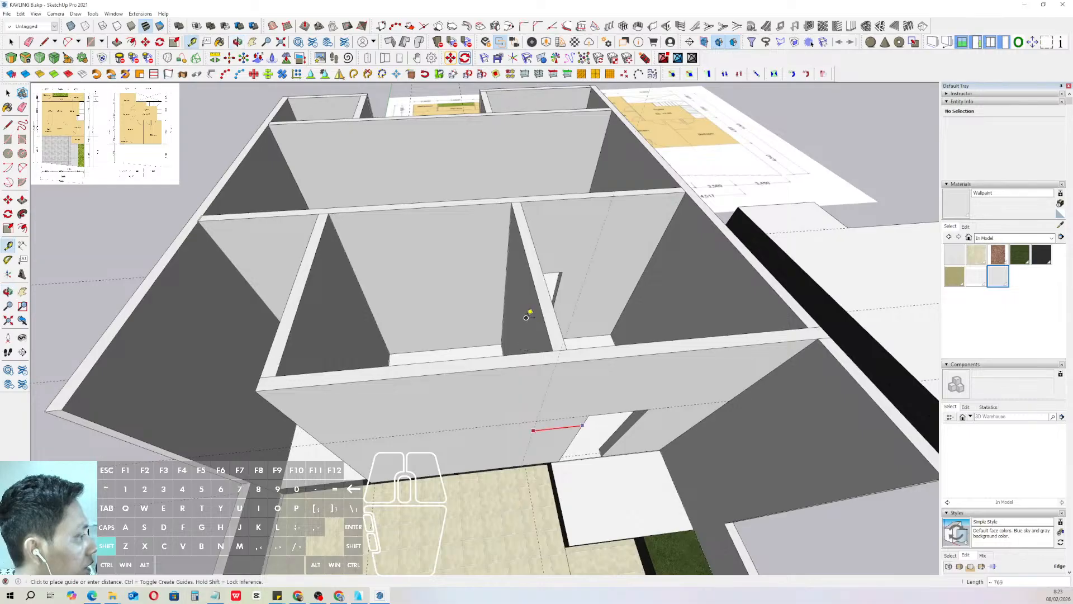
left_click(526, 318, "shift")
- Place a second vertical guide on the bedroom's front wall, 800 mm from the guide in line with the partition
scroll(539, 418, "up", 2)
left_click(543, 405)
scroll(477, 410, "down", 1)
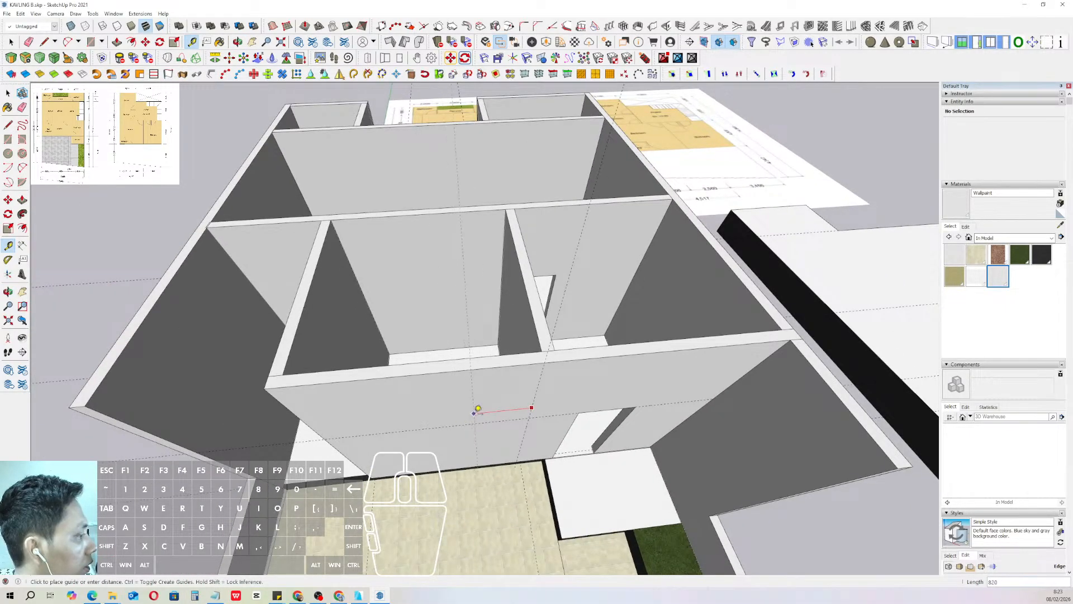
scroll(478, 409, "down", 1)
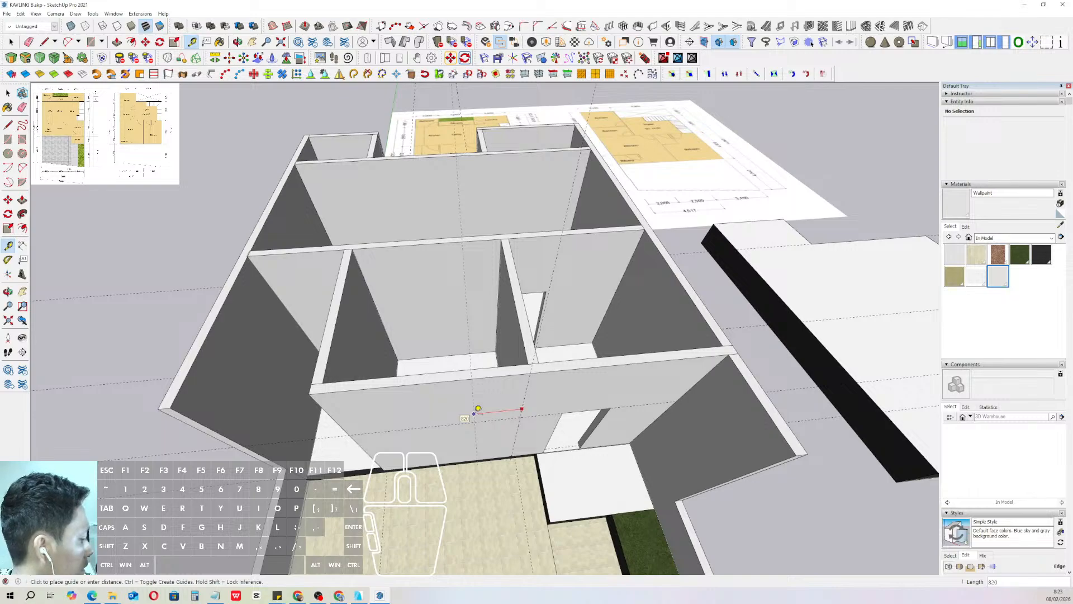
key("Return")
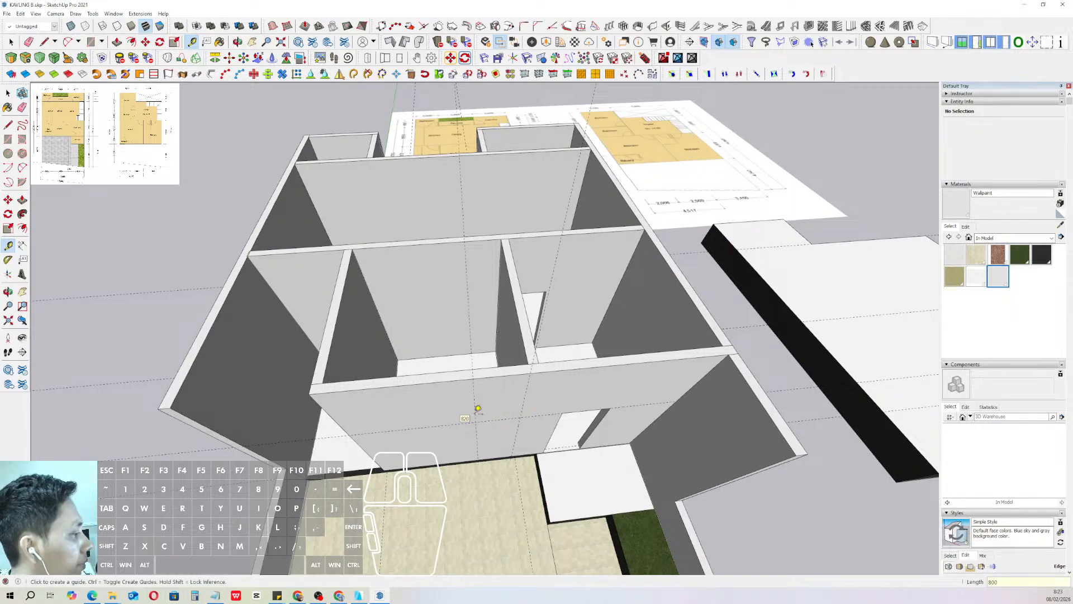
- Open the front wall group and draw a rectangle between the two vertical guides, from the 2400 mm guide down to the wall's base
key("space")
scroll(568, 288, "up", 5)
scroll(463, 300, "up", 3)
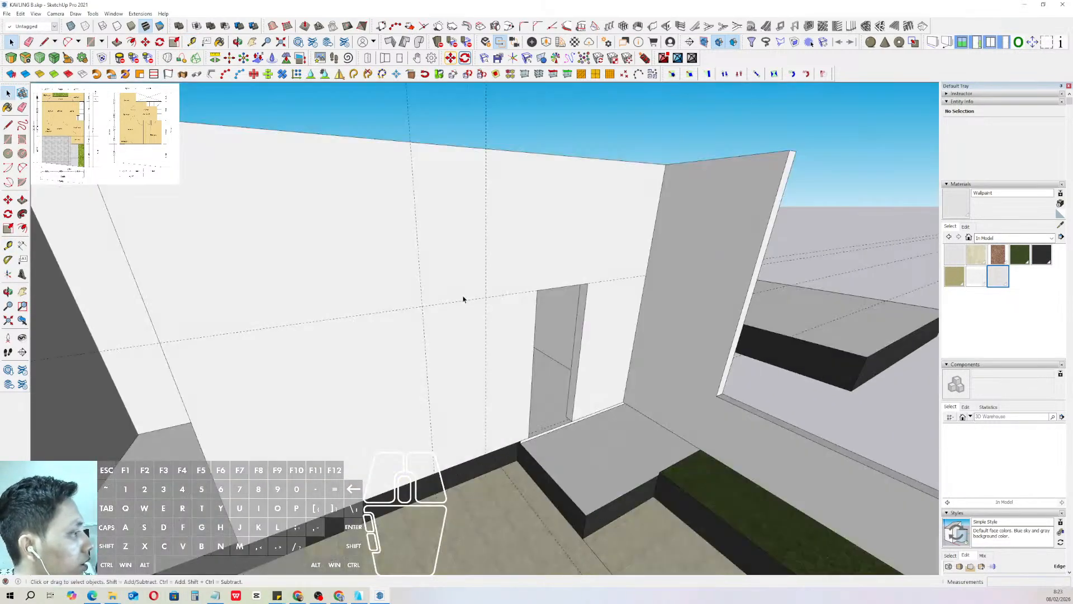
key("t")
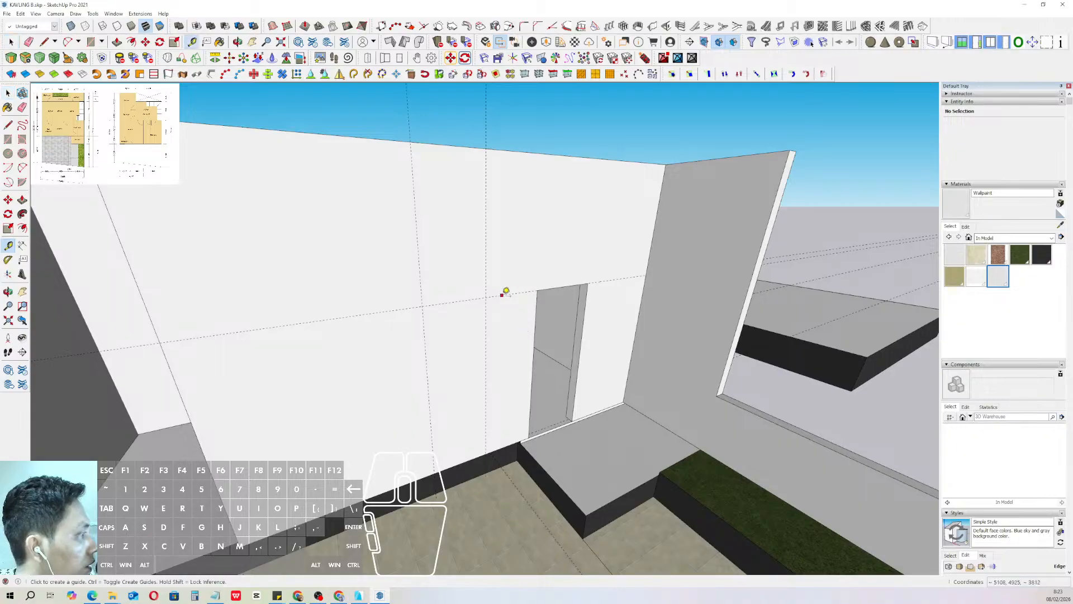
left_click(502, 294)
key("space")
scroll(453, 347, "down", 1)
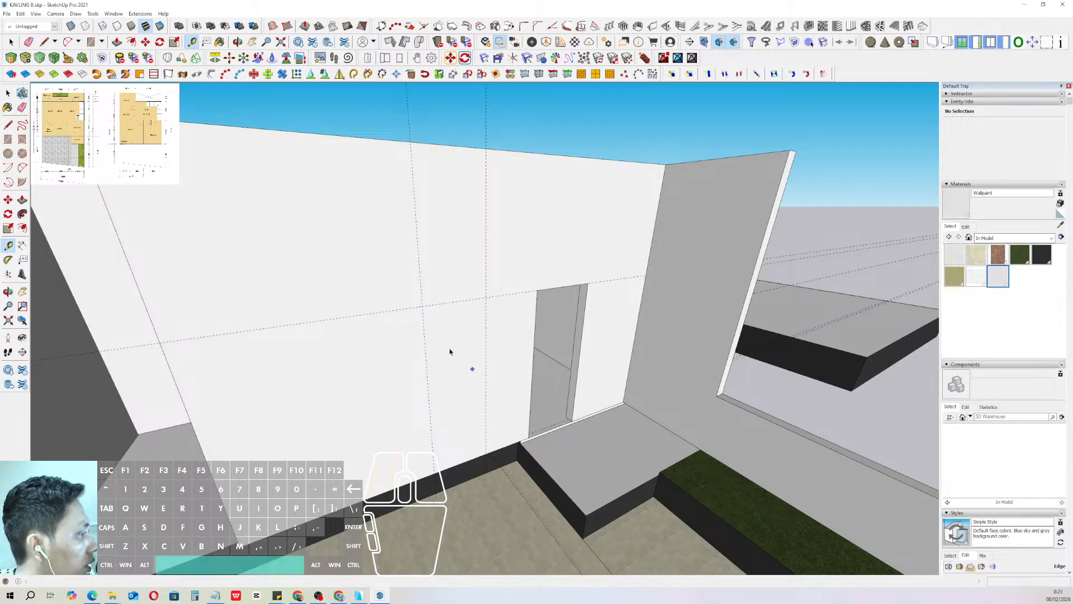
triple_click(451, 352)
scroll(454, 340, "up", 2)
key("r")
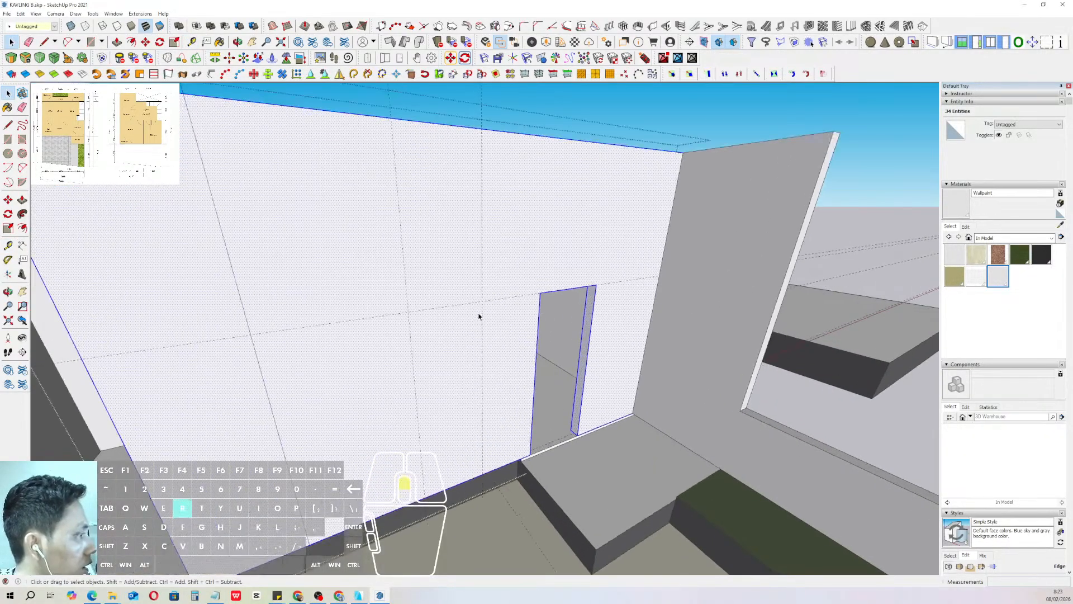
left_click(486, 283)
left_click(425, 494)
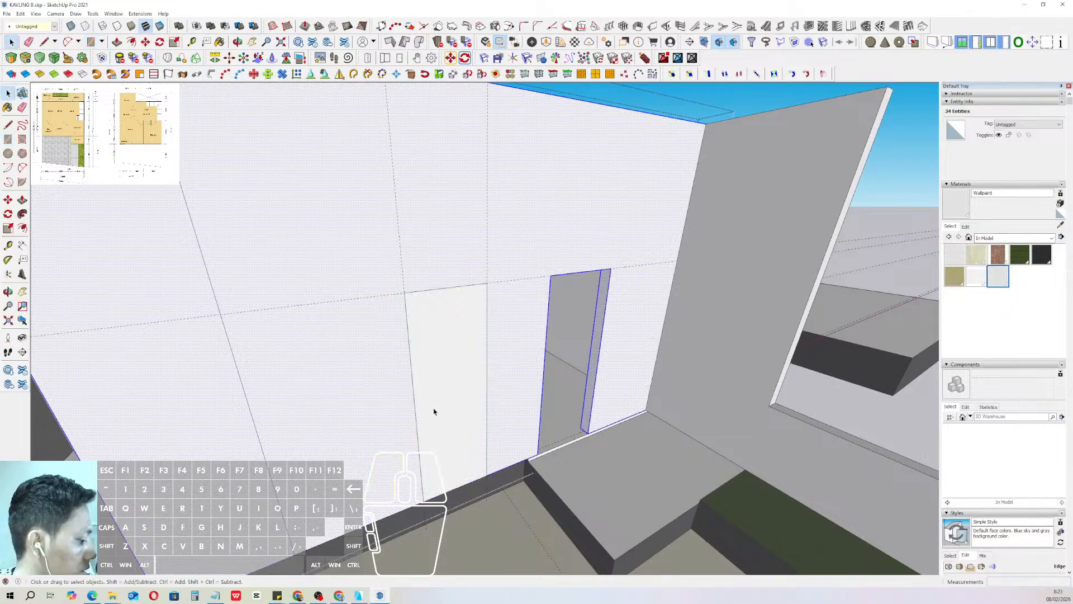
- Push the rectangle through the front wall to cut the bedroom opening, and close the wall group
key("p")
left_click_drag(448, 392, 435, 368)
key("space")
scroll(467, 402, "down", 2)
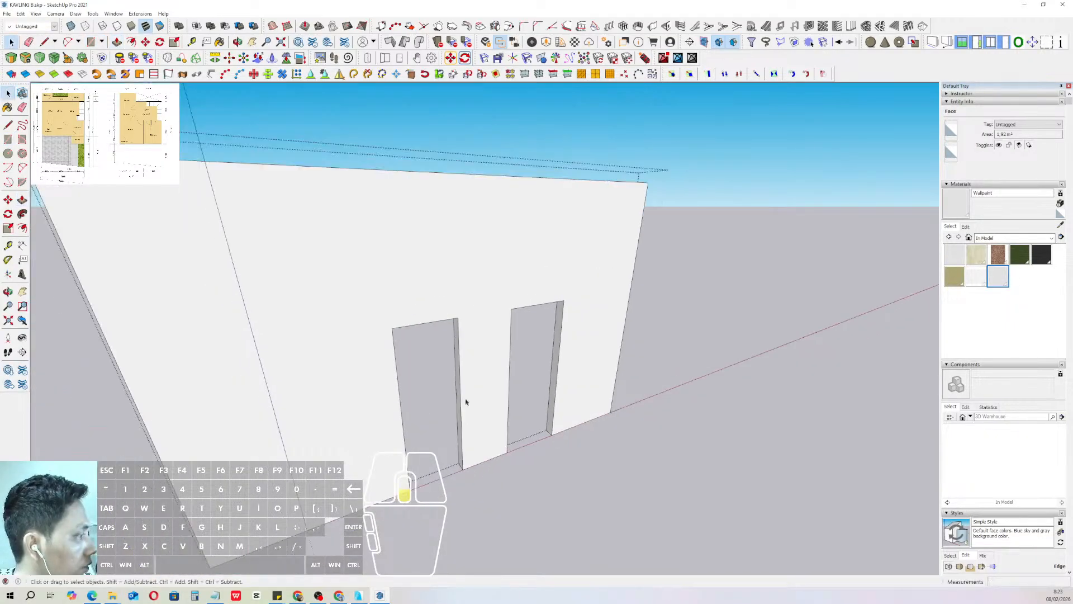
key("Escape")
scroll(508, 409, "down", 4)
left_click_drag(465, 181, 424, 171)
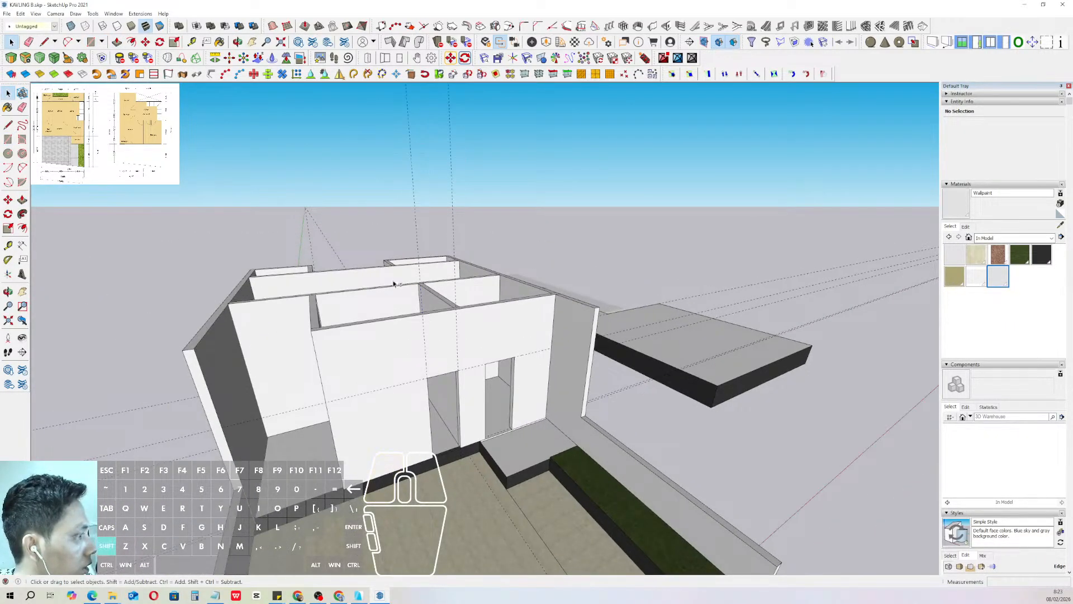
middle_click_drag(460, 366, 419, 388)
scroll(425, 380, "up", 6)
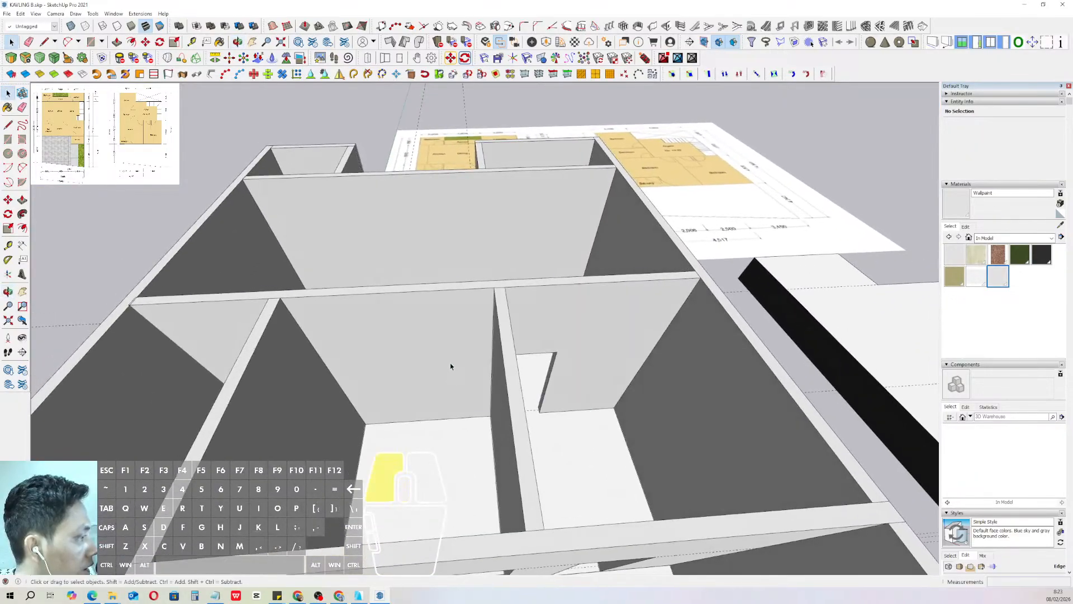
triple_click(451, 367)
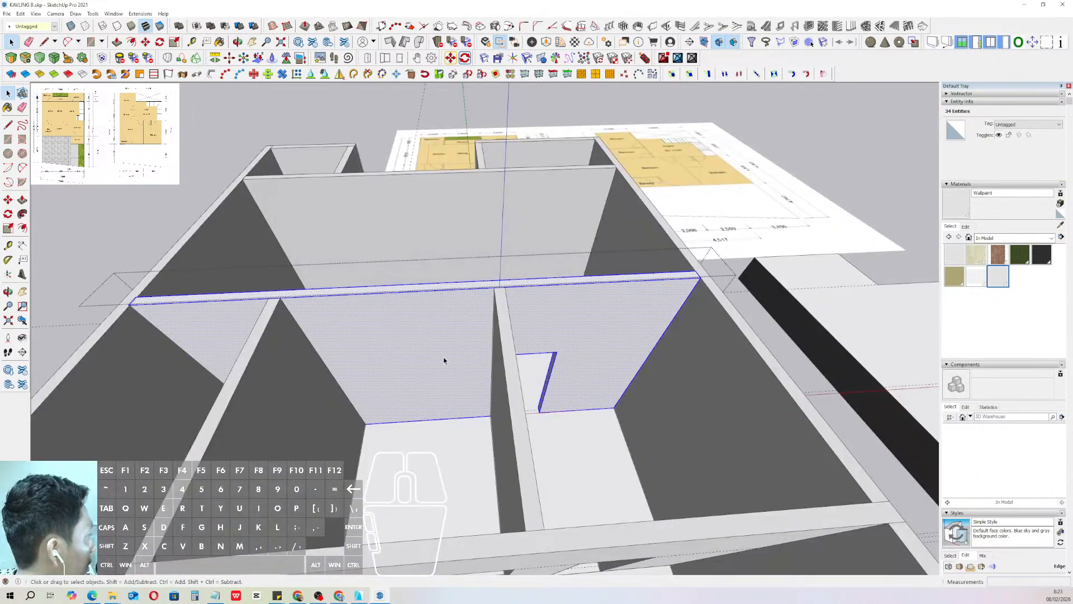
middle_click_drag(445, 361, 476, 372)
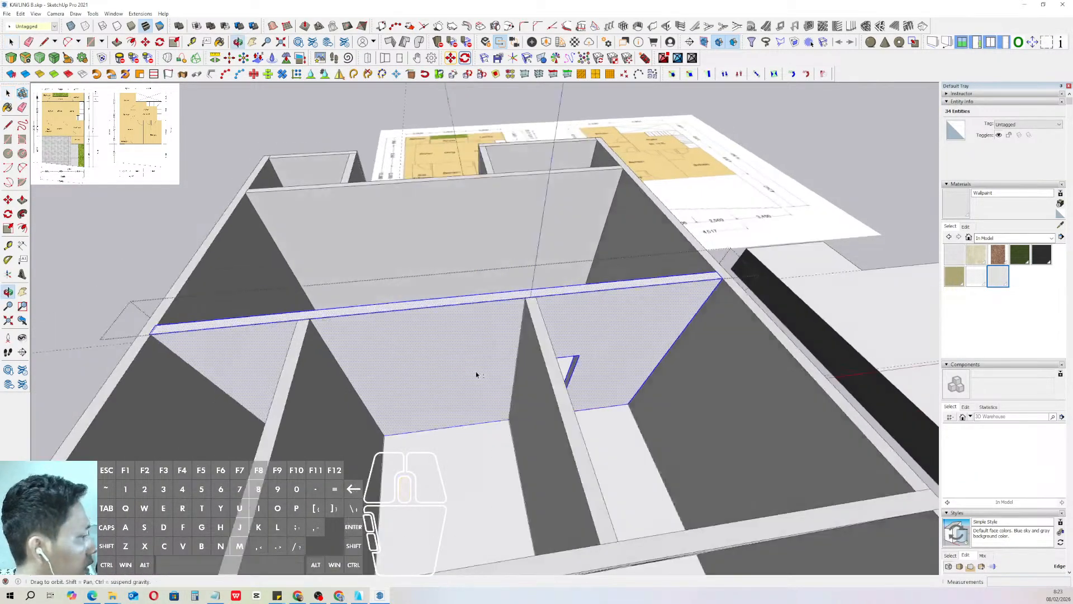
key("r")
scroll(496, 414, "up", 1)
key("space")
scroll(442, 395, "down", 3)
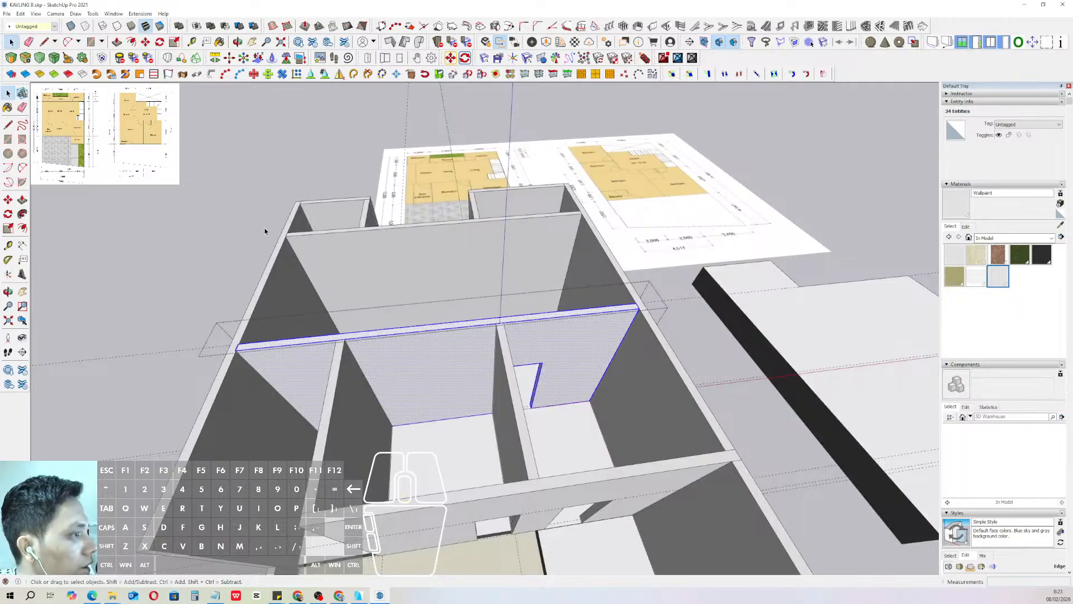
left_click(214, 215)
- Place a vertical guide on the bedroom's rear wall, 900 mm from the corner with the guestroom partition
scroll(408, 479, "up", 4)
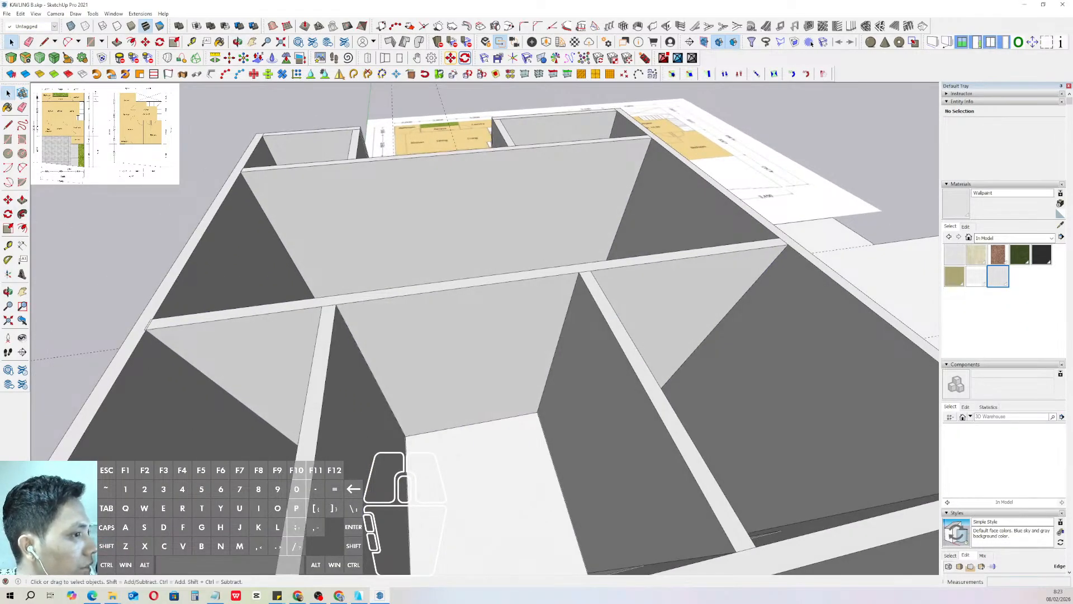
left_click(8, 245)
scroll(565, 357, "up", 3)
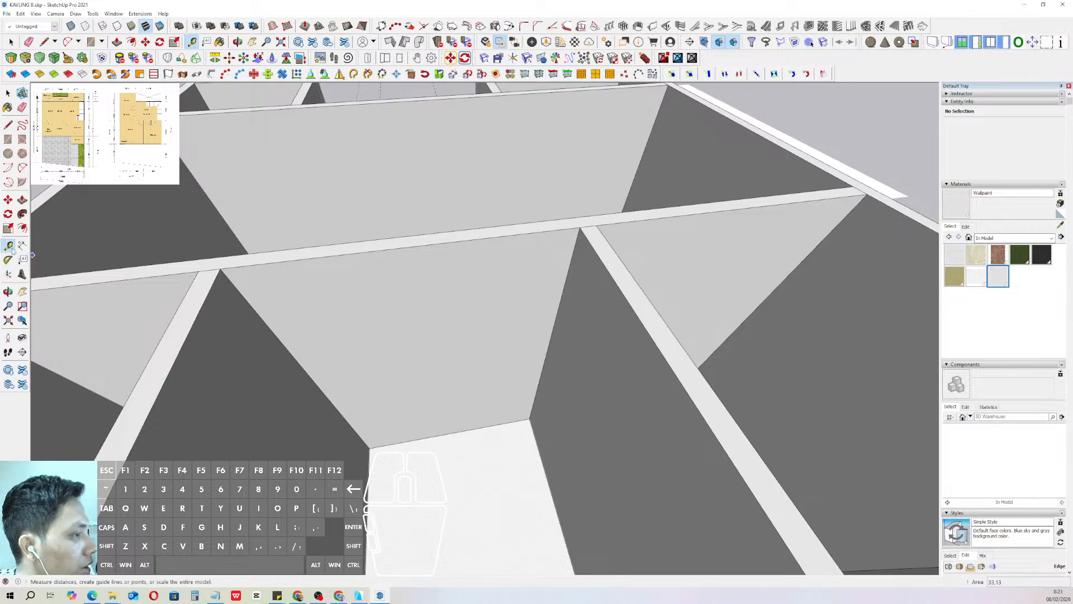
scroll(528, 334, "down", 3)
left_click(548, 356)
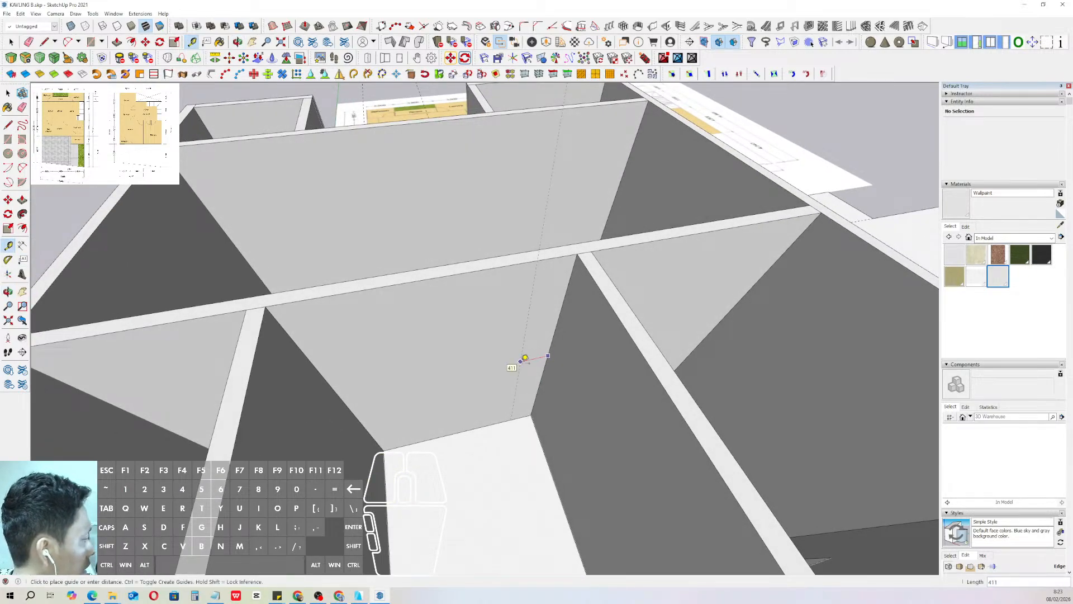
type("900")
key("Return")
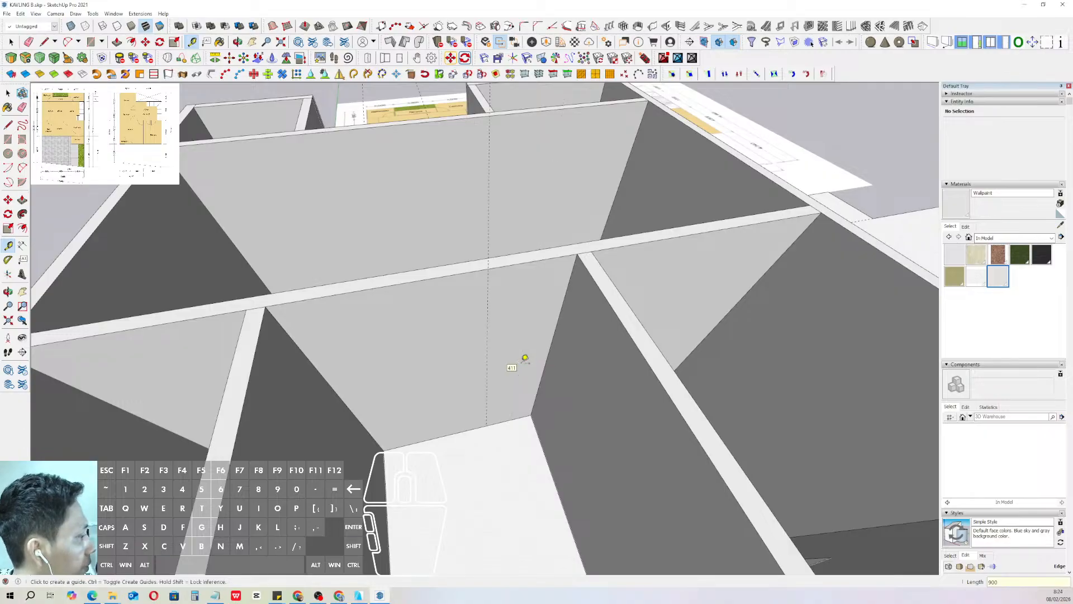
- Place a horizontal guide across the bedroom's rear wall 2400 mm above the floor edge
scroll(540, 375, "up", 5)
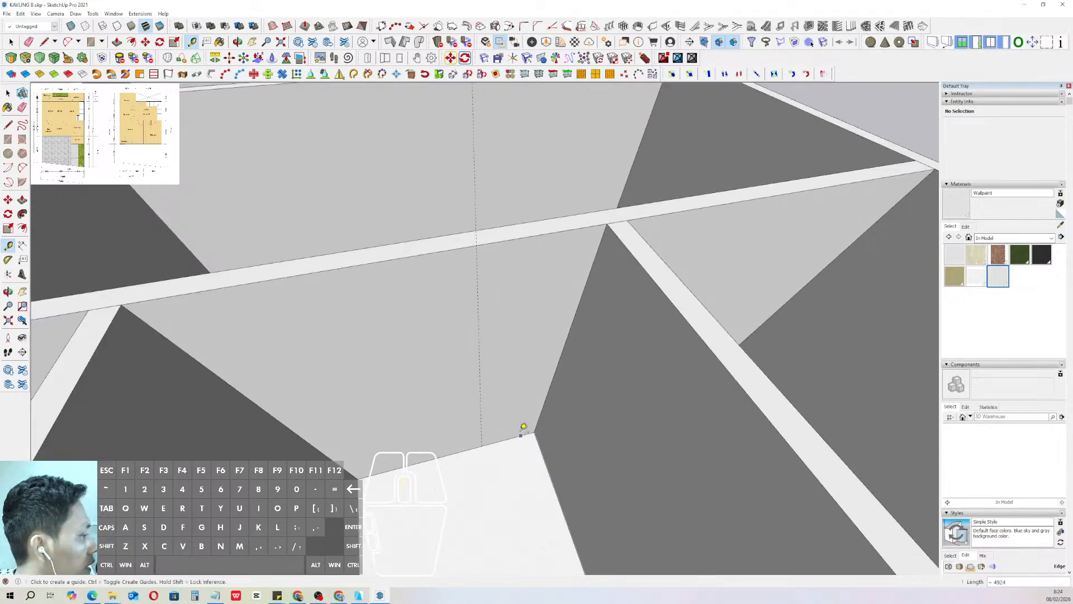
left_click(523, 430)
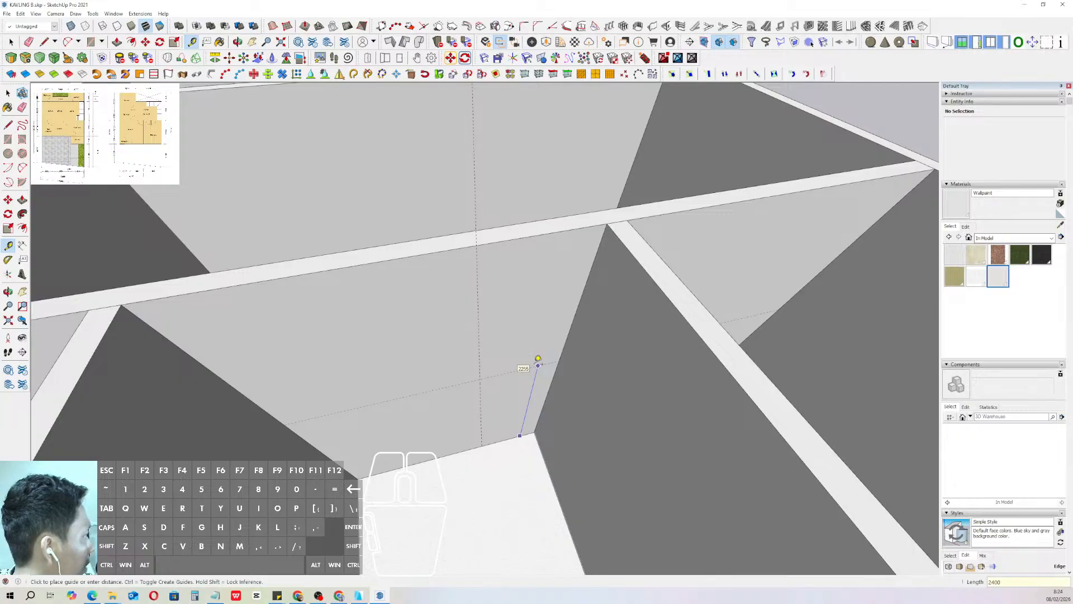
key("Escape")
key("space")
- Open the rear wall group and draw a door rectangle from the guides' intersection to the floor corner at the partition
mouse_move(532, 360)
middle_mouse_down()
mouse_move(446, 335)
mouse_move(468, 345)
mouse_move(464, 328)
middle_mouse_up()
key("r")
left_click(428, 368)
scroll(428, 369, "up", 3)
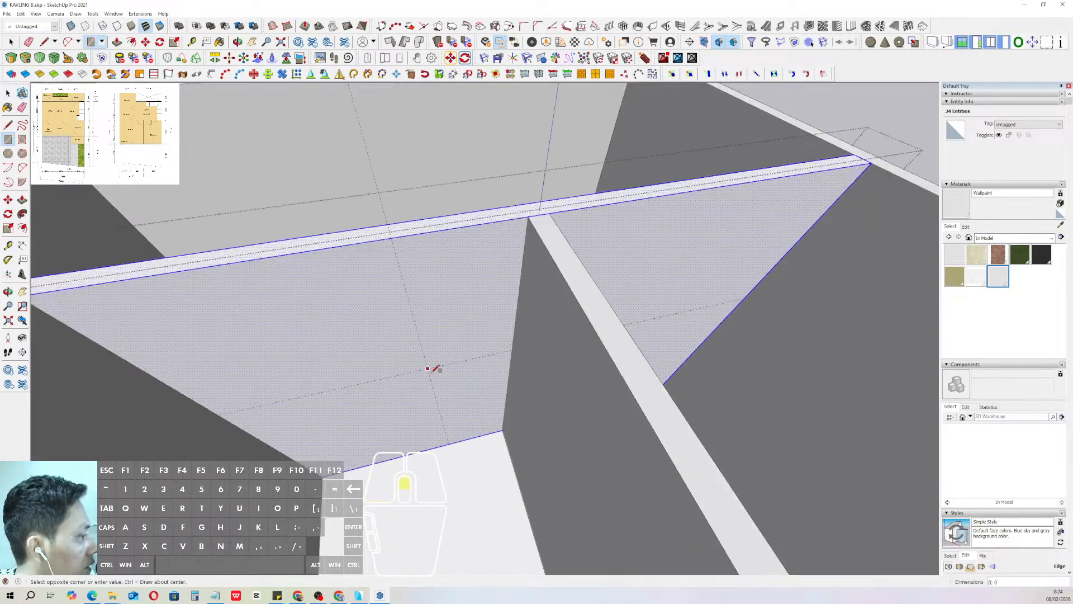
left_click(512, 438)
key("space")
scroll(496, 403, "down", 4)
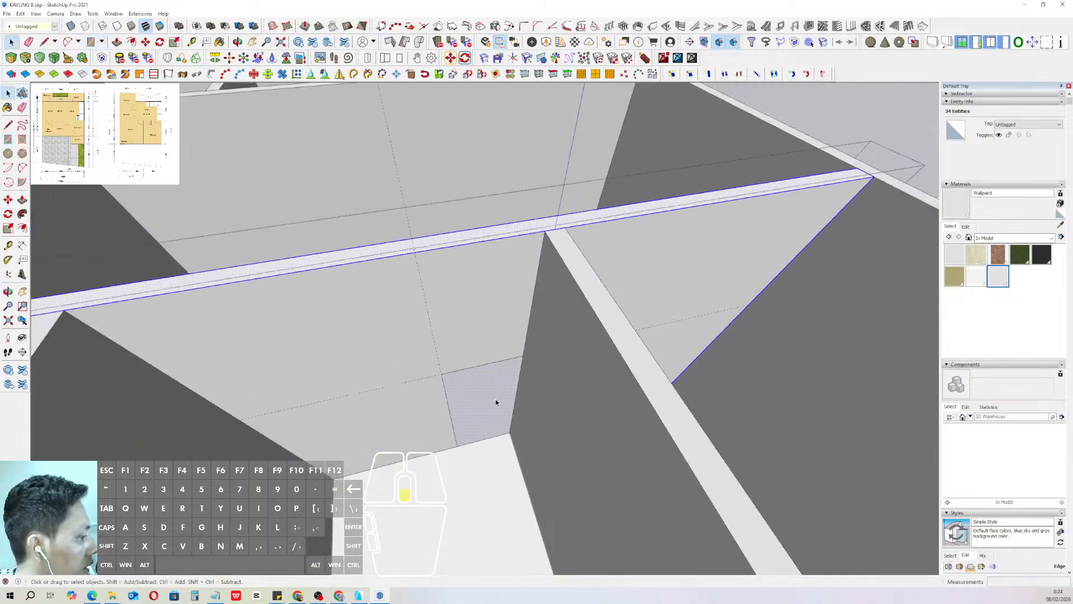
- Isolate the rear wall, push the door rectangle 150 mm through it to cut the opening, and close the group
middle_click_drag(499, 409, 496, 420)
key("comma")
left_click(496, 419)
key("v")
double_click(506, 407)
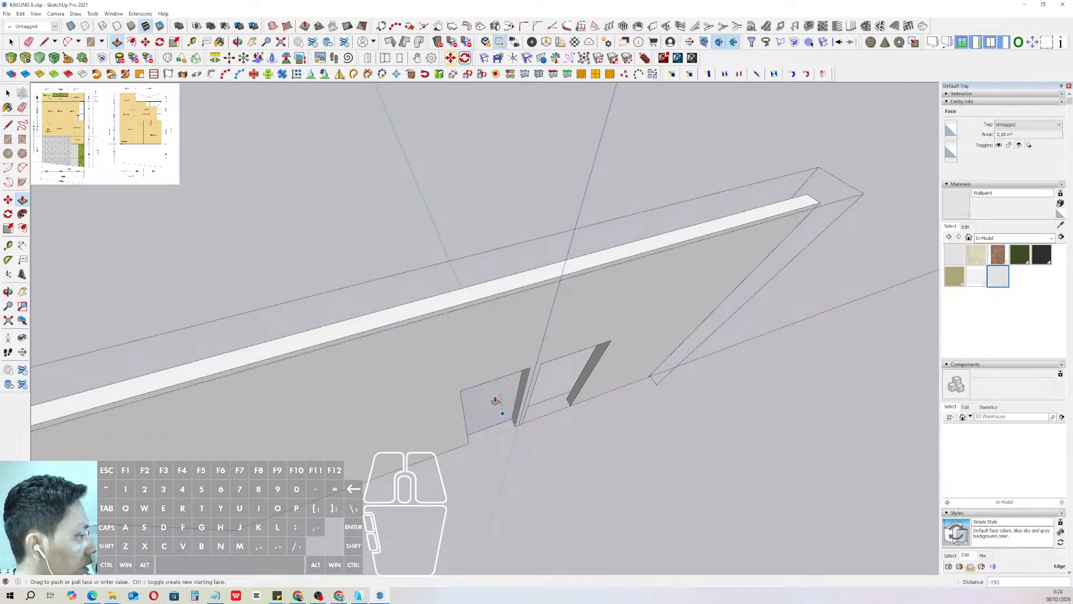
scroll(496, 403, "up", 1)
key("space")
scroll(518, 356, "down", 1)
scroll(519, 356, "down", 3)
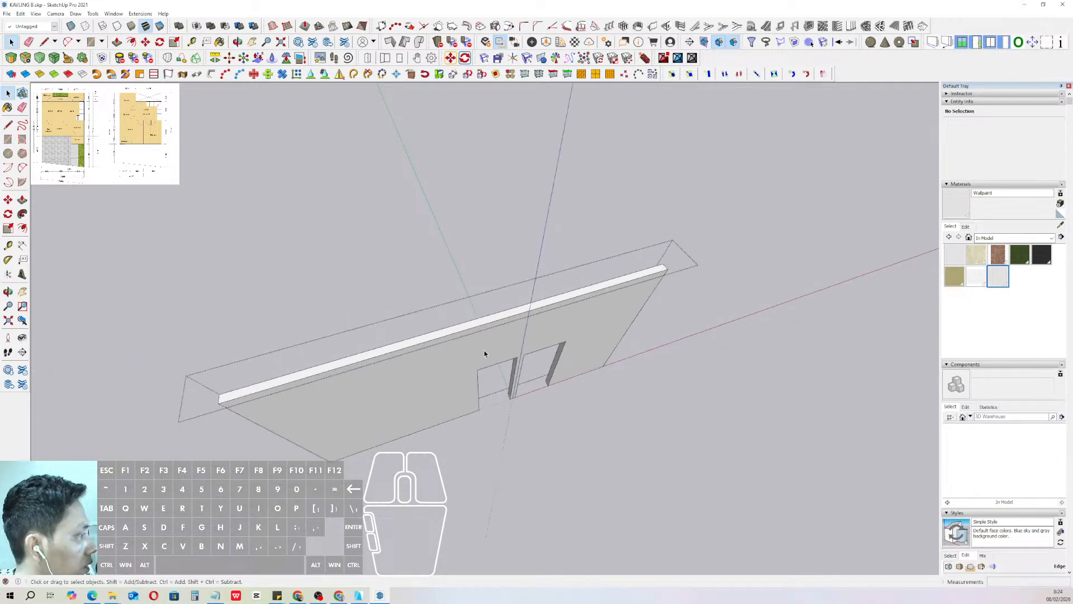
scroll(473, 406, "up", 2)
middle_click_drag(484, 330, 496, 174)
scroll(476, 397, "up", 1)
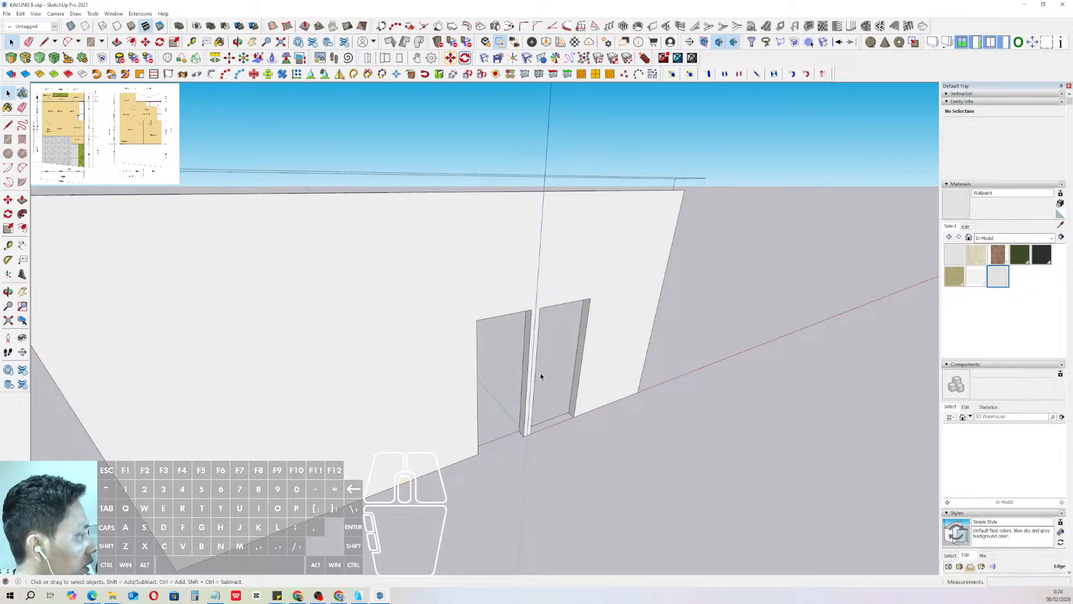
middle_click_drag(469, 388, 472, 385)
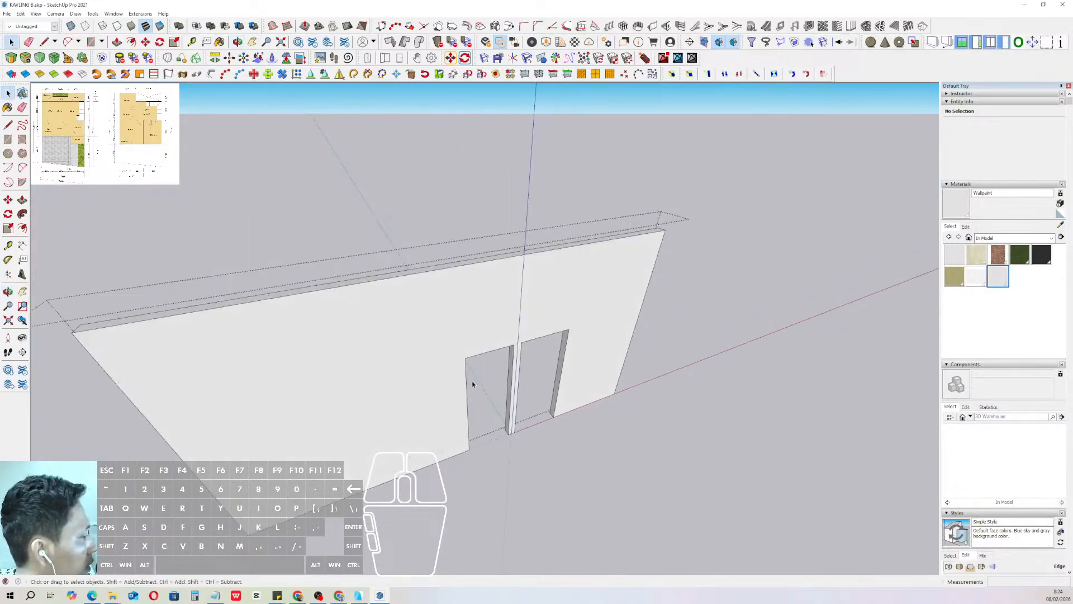
scroll(492, 324, "down", 2)
key("Escape")
- Place a vertical guide on the rear wall inside the narrow room beside the bedroom, 900 mm from the dividing partition
scroll(448, 355, "down", 3)
middle_click_drag(522, 294, 500, 307)
scroll(444, 345, "up", 3)
middle_click_drag(443, 345, 450, 384)
scroll(451, 361, "up", 2)
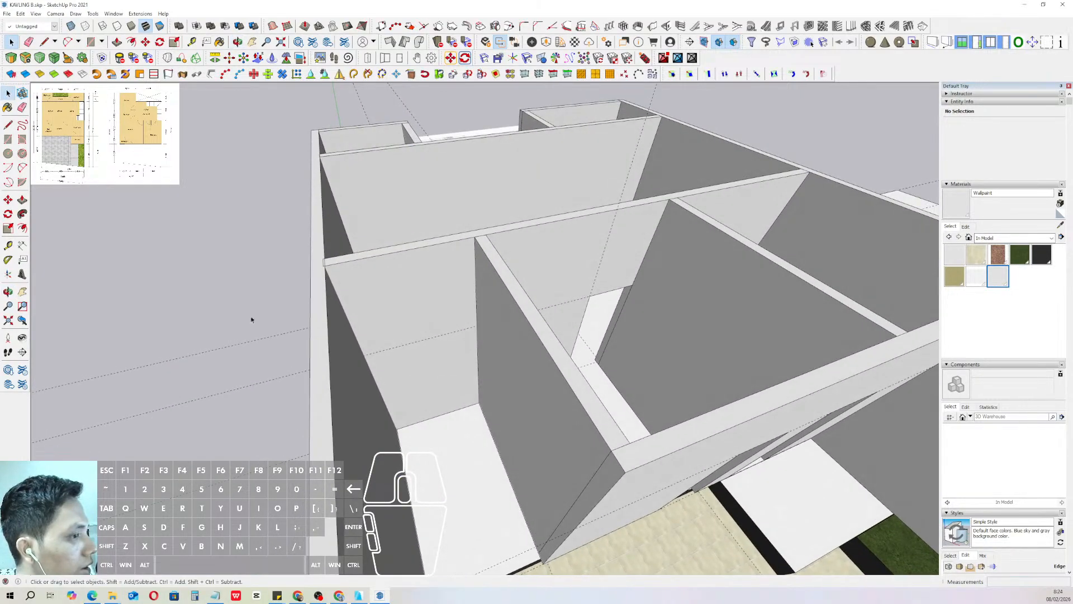
key("t")
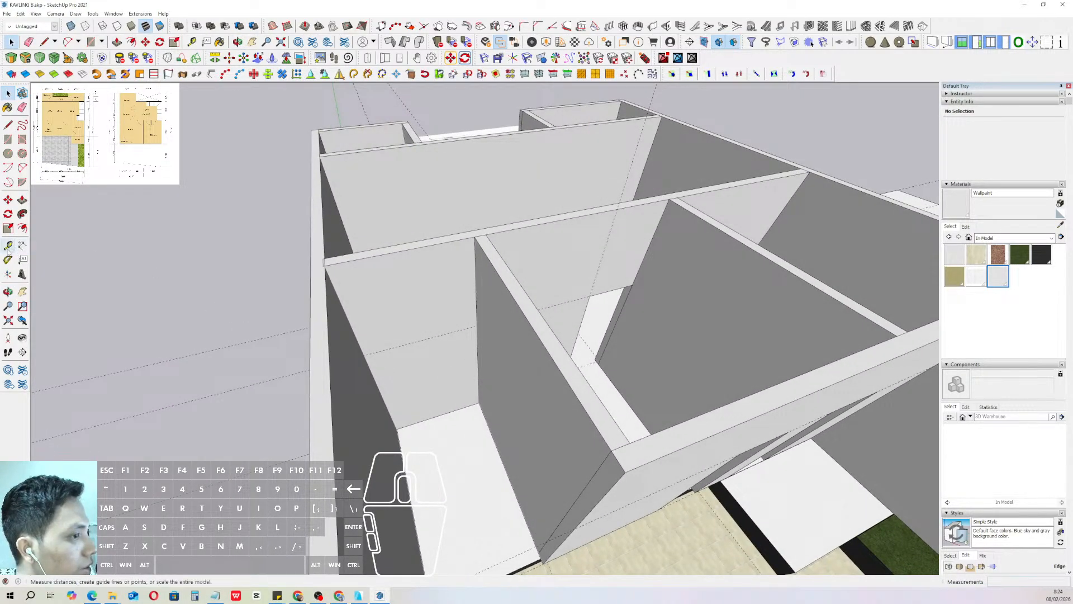
scroll(475, 391, "up", 2)
left_click(474, 331)
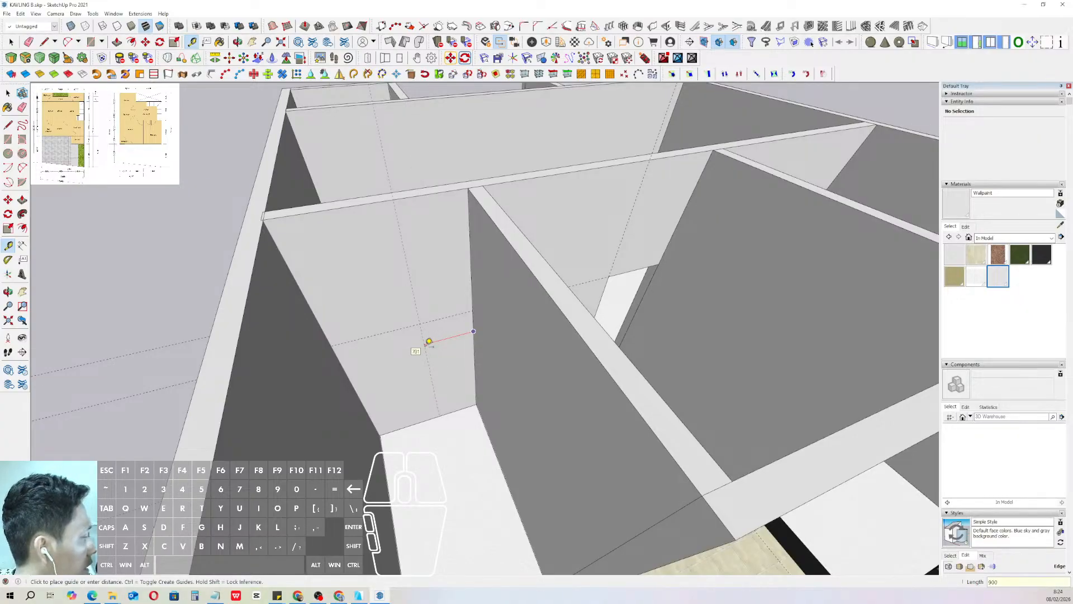
key("Return")
scroll(424, 352, "up", 1)
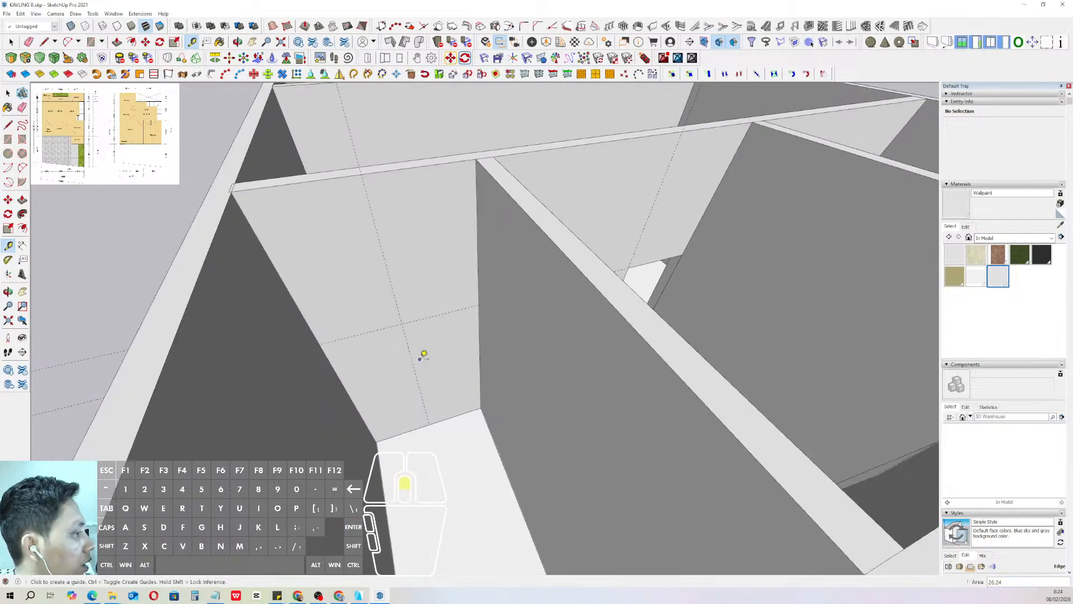
- Open the rear wall group with the other walls shown and draw a 900 mm wide door rectangle in the narrow room, from the horizontal guide to the floor
key("space")
triple_click(425, 359)
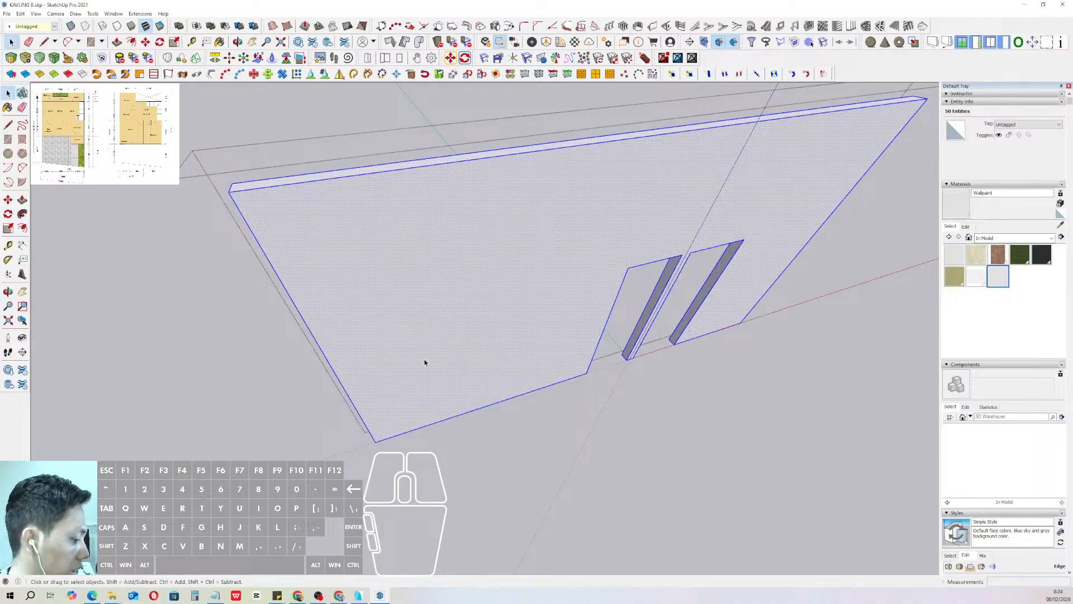
key("comma")
key("r")
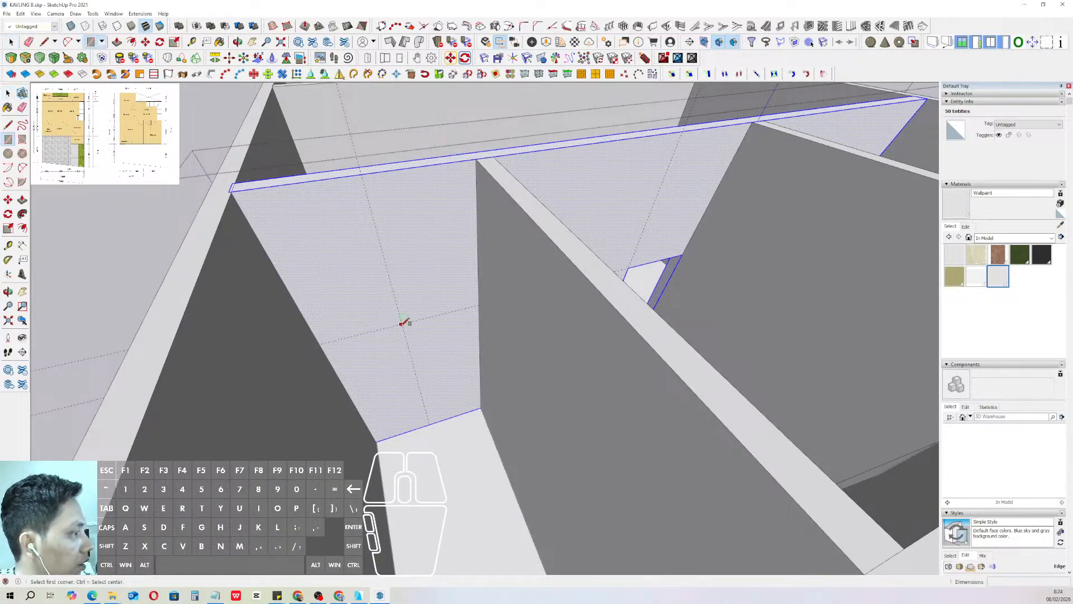
scroll(399, 316, "up", 1)
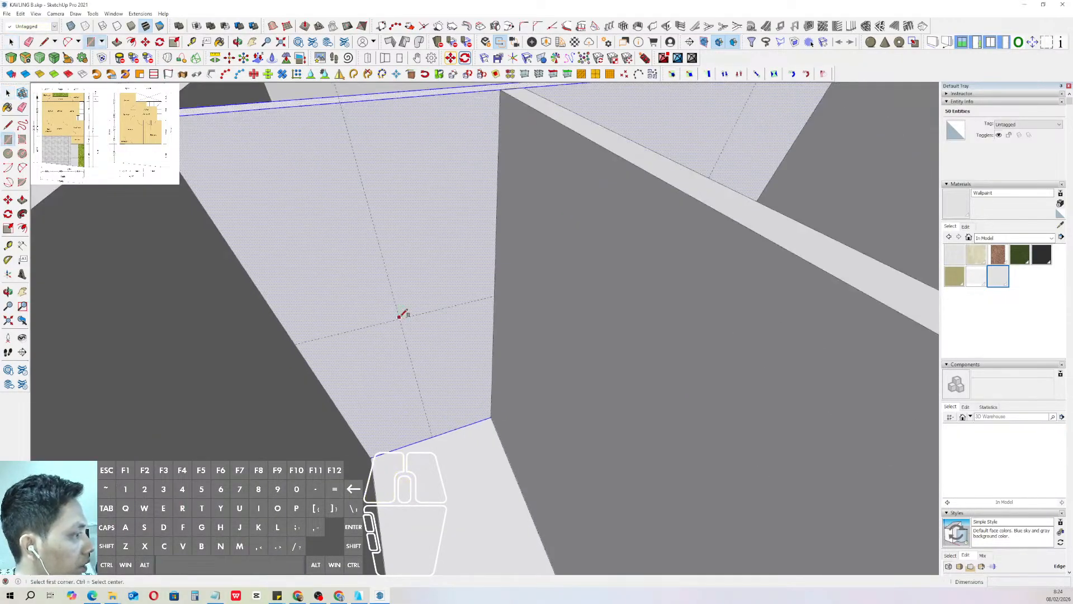
left_click(495, 294)
scroll(421, 391, "up", 1)
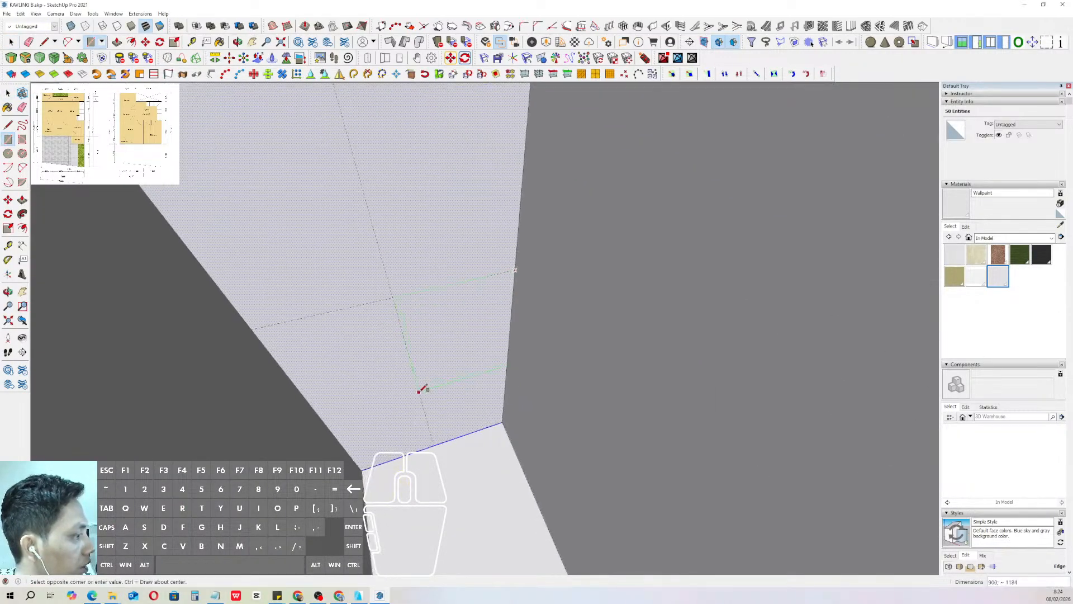
left_click(433, 442)
scroll(448, 369, "down", 2)
key("space")
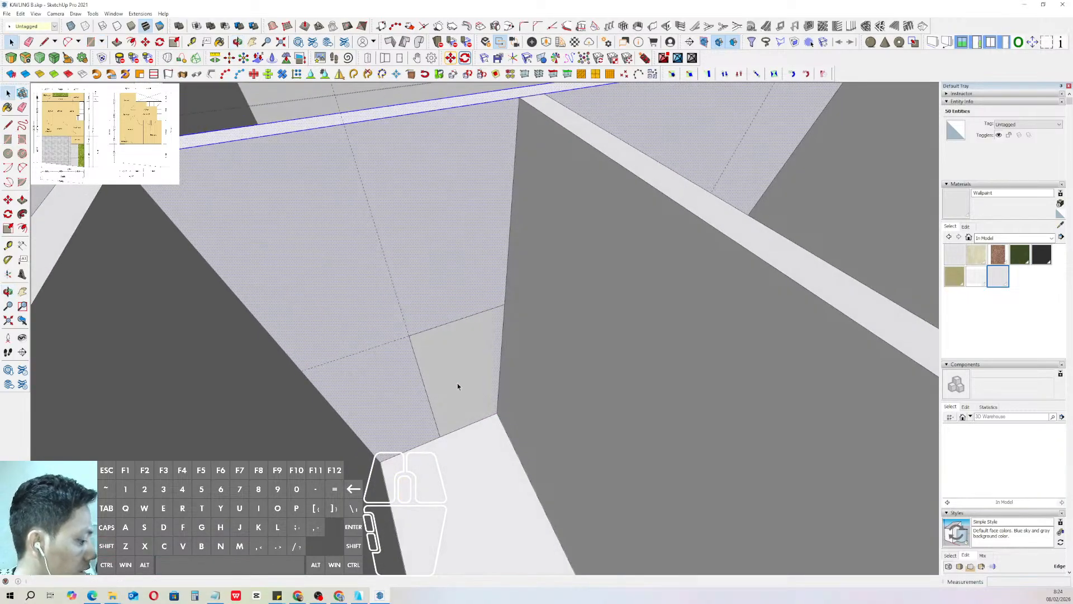
- Undo the door rectangle drawn on the rear wall in the narrow room
scroll(458, 386, "down", 3)
left_click(461, 369)
key("p")
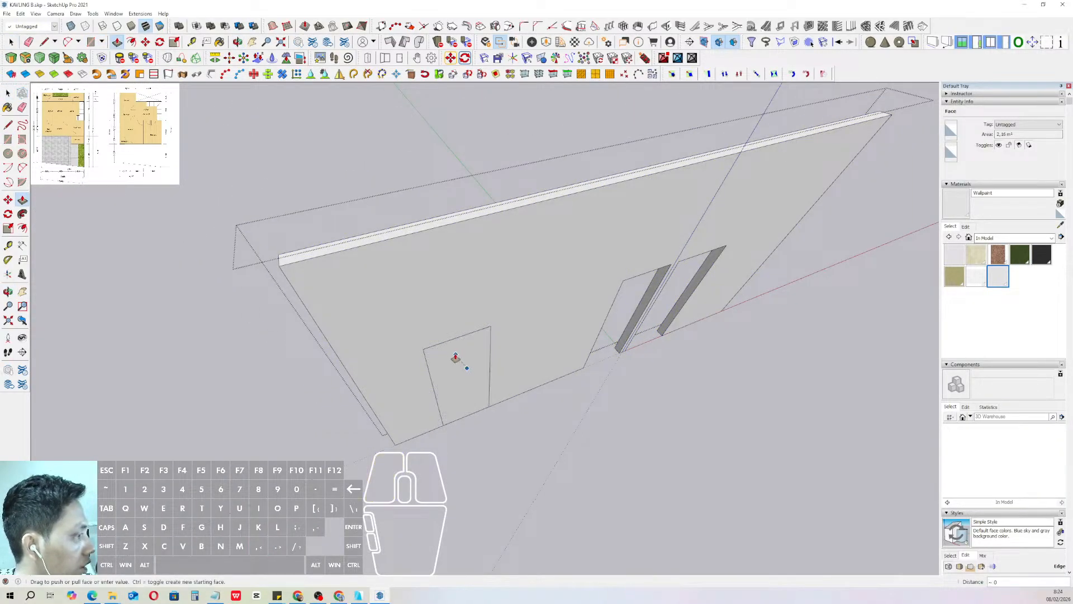
key("space")
key("ctrl+z")
left_click(454, 367)
scroll(455, 367, "down", 1)
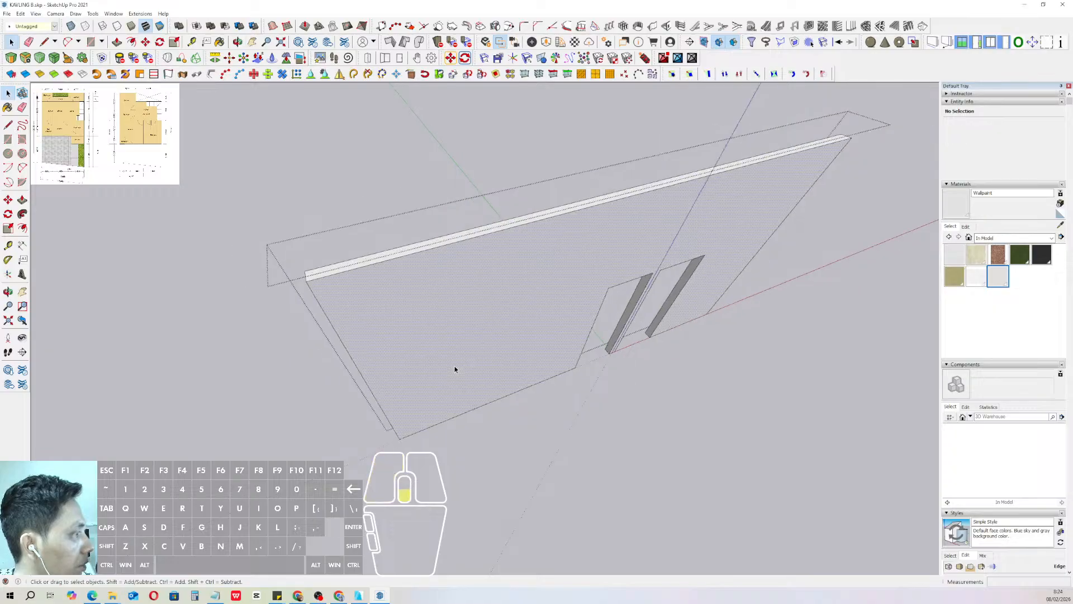
- Copy the three edges of the existing door opening along the rear wall to the partition corner in the narrow room
middle_click_drag(454, 369, 538, 360)
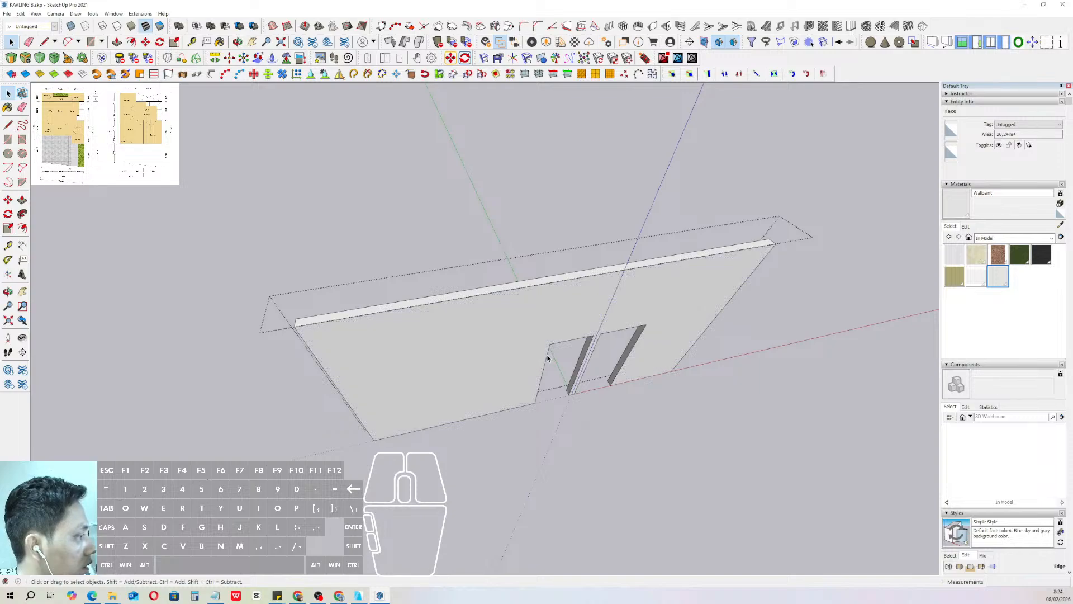
left_click(592, 344, "shift")
scroll(591, 342, "up", 4)
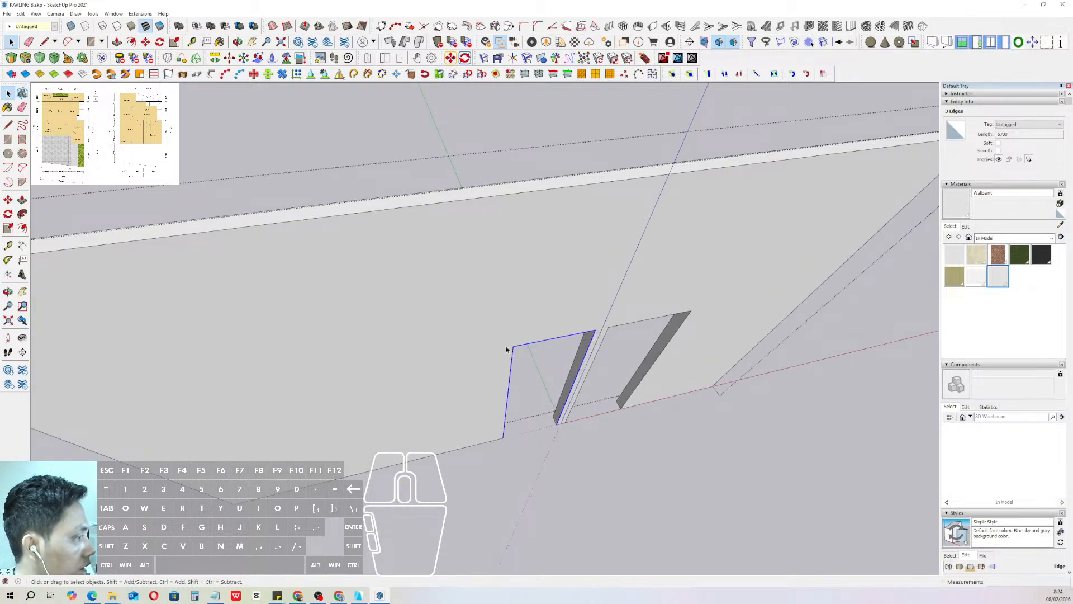
key("m")
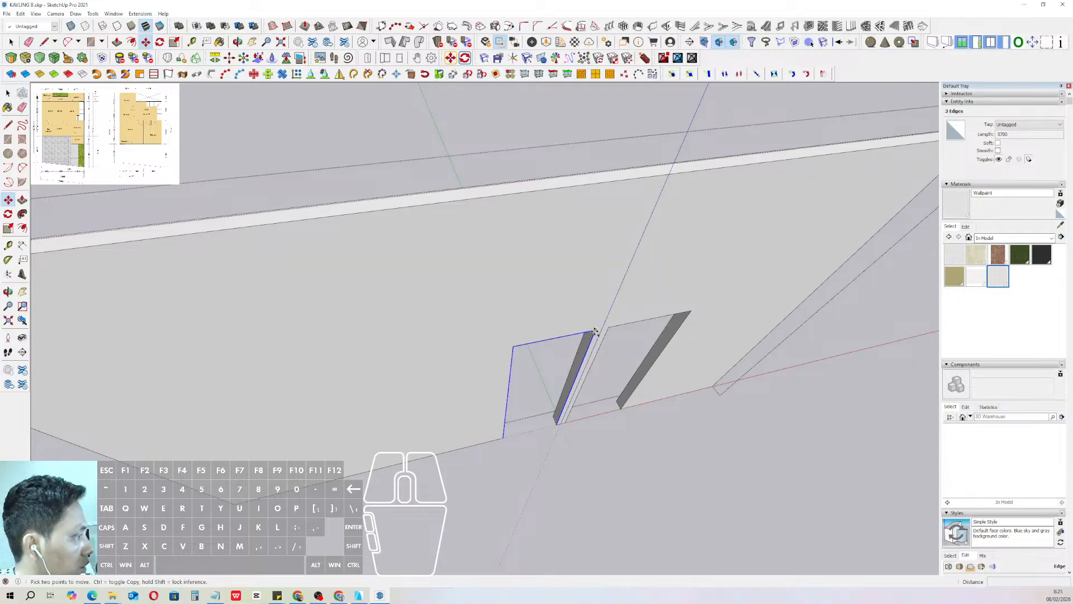
left_click(594, 331)
key("ctrl")
scroll(574, 334, "down", 4)
middle_click_drag(417, 369, 493, 354, "shift")
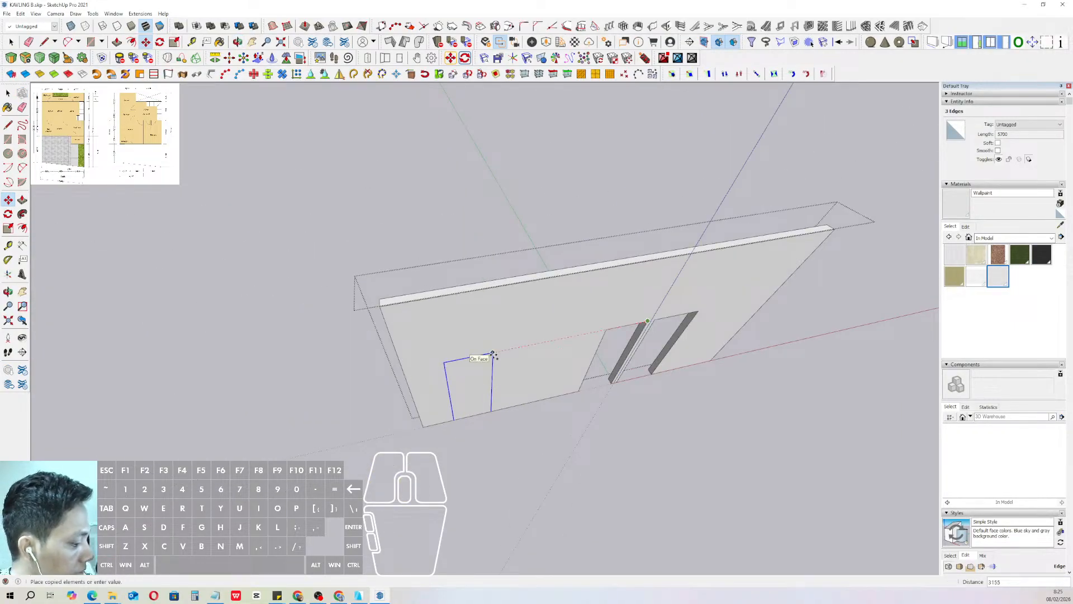
key("i")
scroll(475, 357, "up", 3)
left_click(514, 341, "shift")
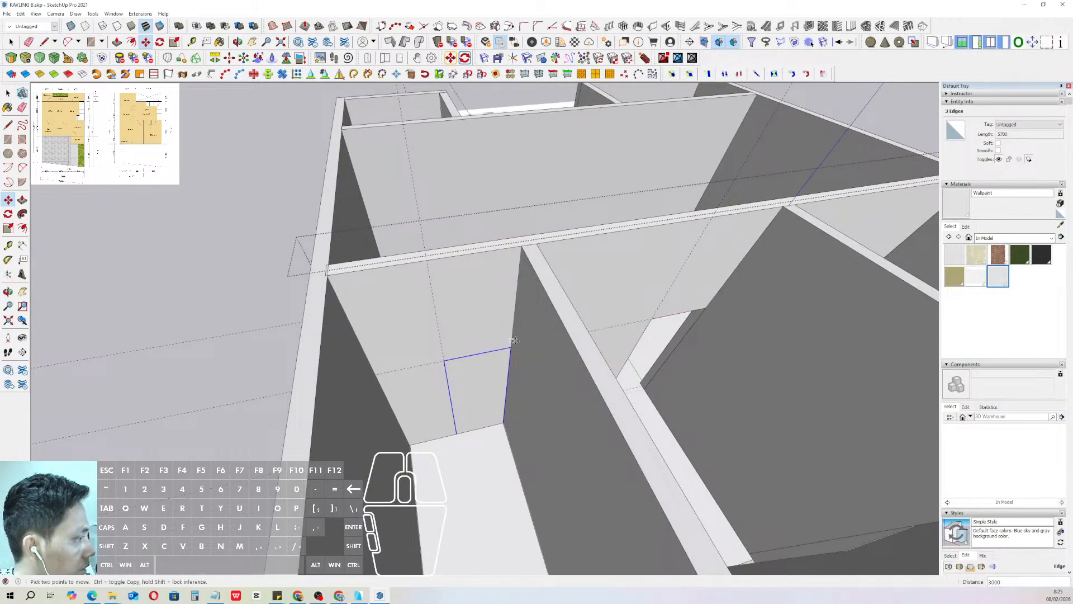
- Isolate the rear wall, push the copied door outline through it to cut the opening, and close the group
key("space")
scroll(469, 366, "up", 2)
left_click(463, 386)
middle_click_drag(463, 385, 499, 383)
key("comma")
key("p")
left_click(512, 389)
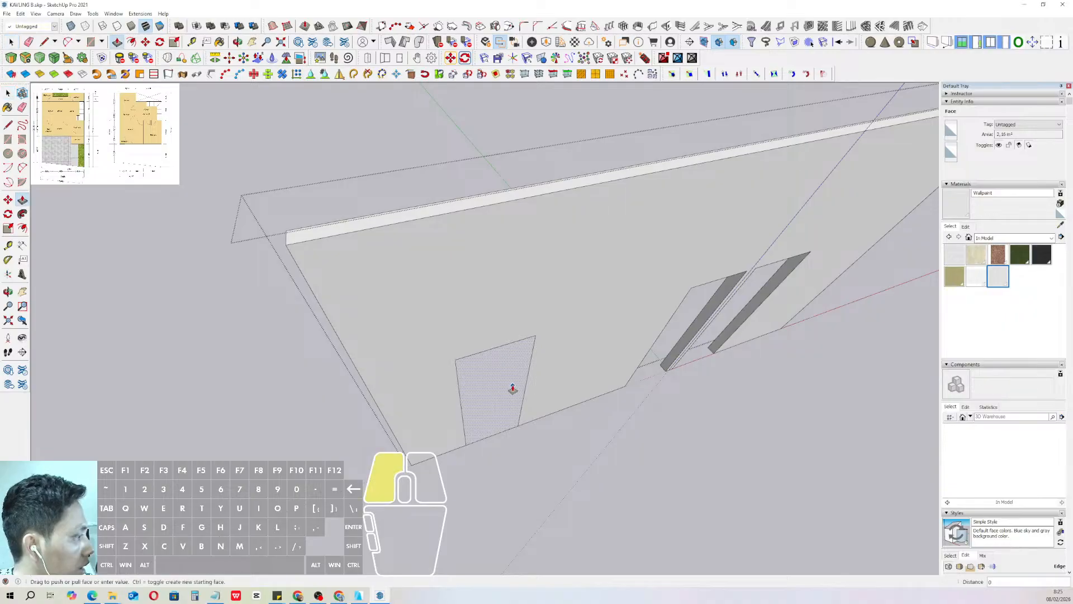
left_click(477, 375)
key("space")
scroll(441, 412, "down", 4)
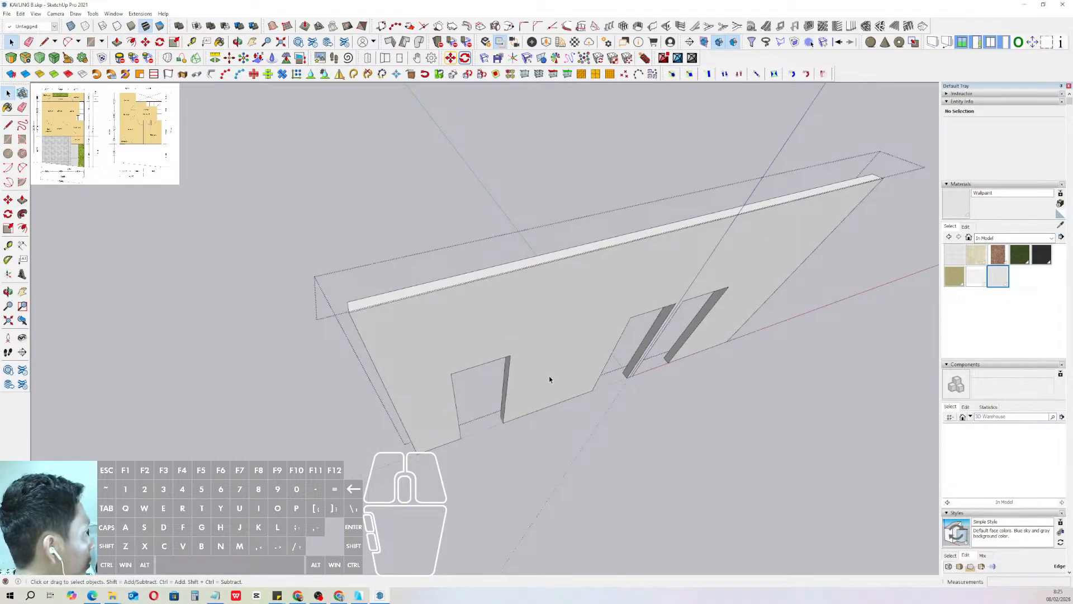
scroll(546, 375, "down", 2)
middle_click_drag(535, 375, 509, 427, "shift")
left_click(352, 391)
- Place two vertical guides on the cross wall before the garden bay, in line with the two partitions behind it
scroll(436, 386, "down", 2)
scroll(429, 330, "down", 1)
scroll(570, 334, "up", 2)
scroll(527, 422, "up", 3)
scroll(508, 424, "up", 1)
scroll(606, 340, "up", 1)
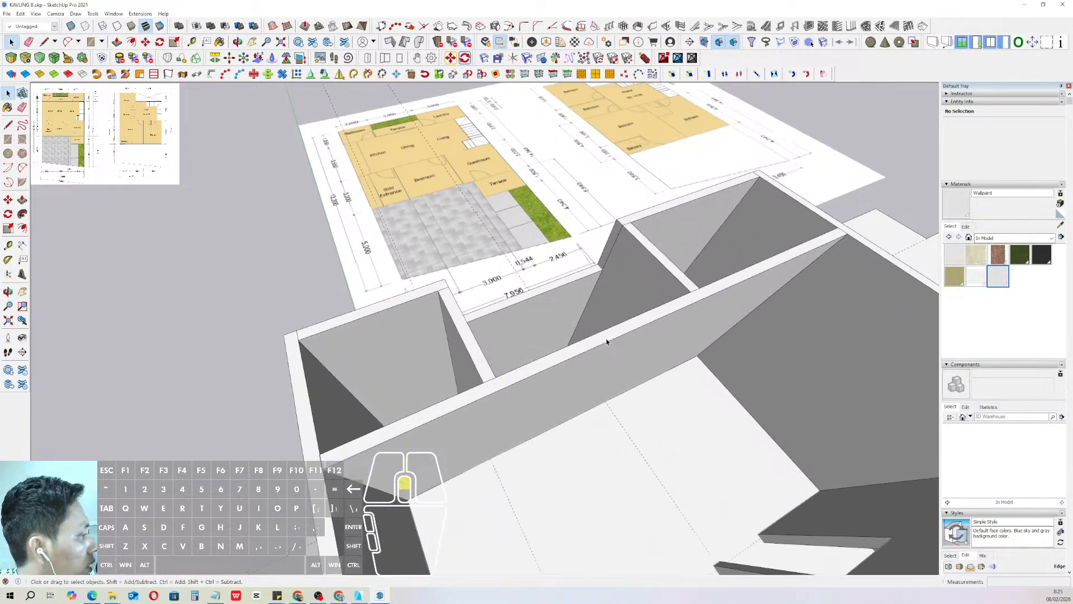
middle_click_drag(606, 340, 521, 426)
middle_click_drag(551, 395, 566, 350)
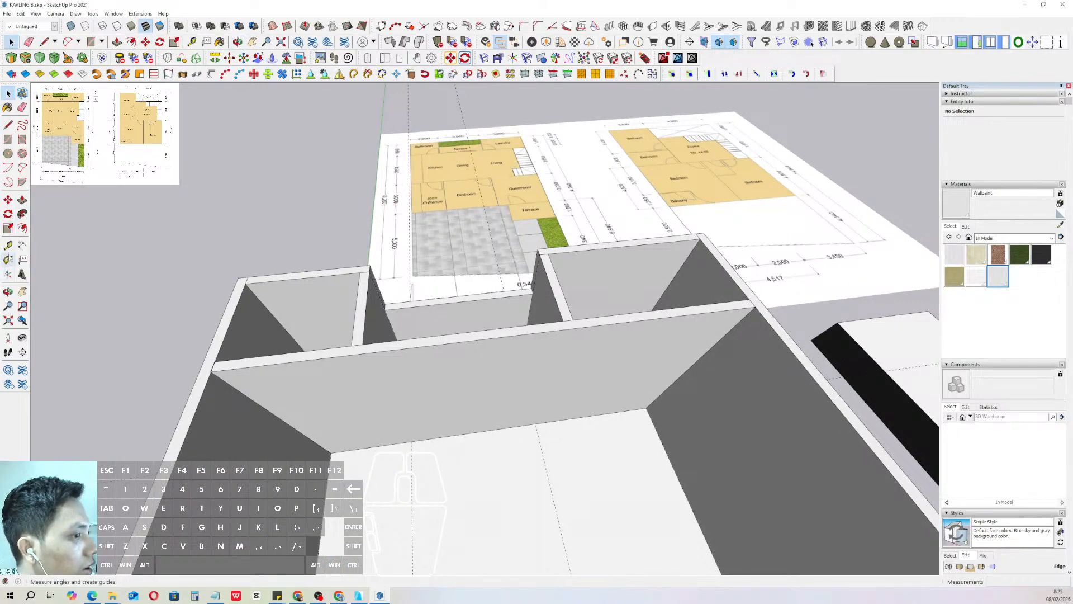
left_click(7, 245)
scroll(706, 352, "up", 1)
left_click(730, 334)
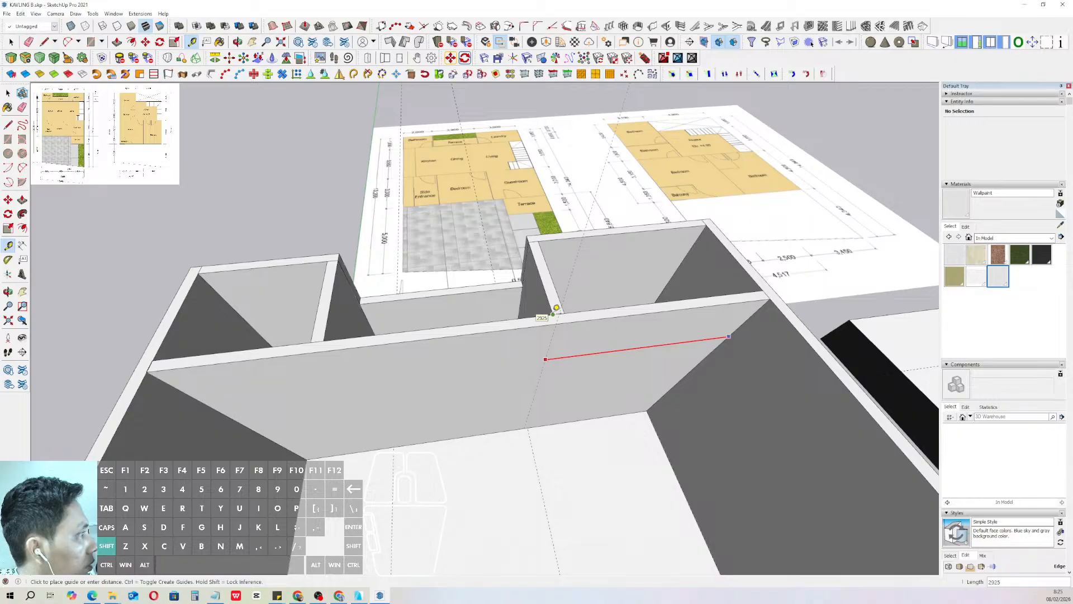
left_click(556, 307)
left_click(547, 355)
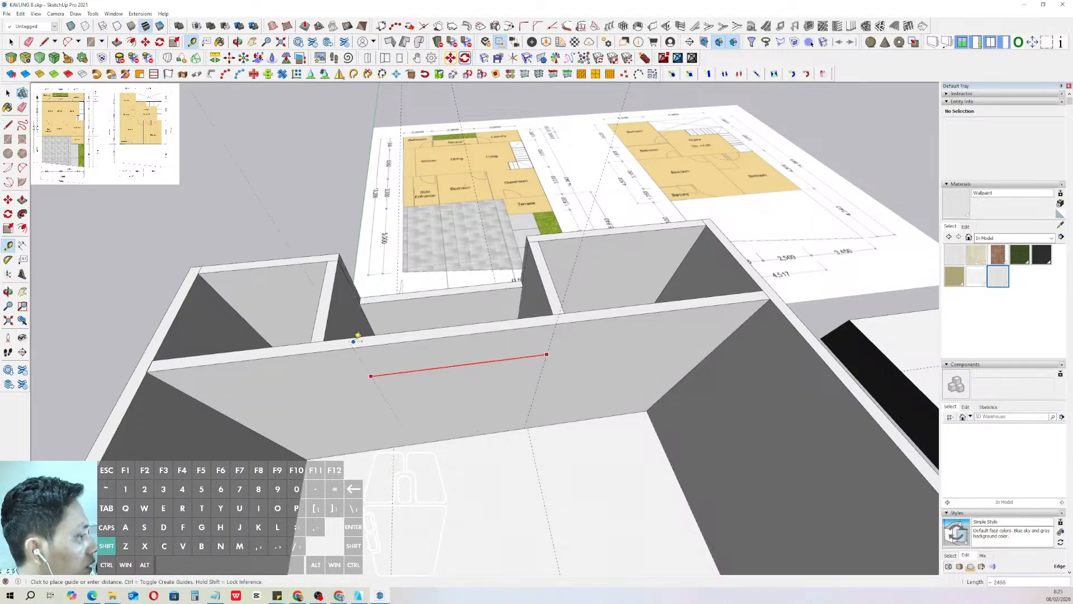
left_click(326, 338)
- Add a vertical guide 150 mm inward from each of the two partition guides on the cross wall
middle_click_drag(492, 354, 569, 358)
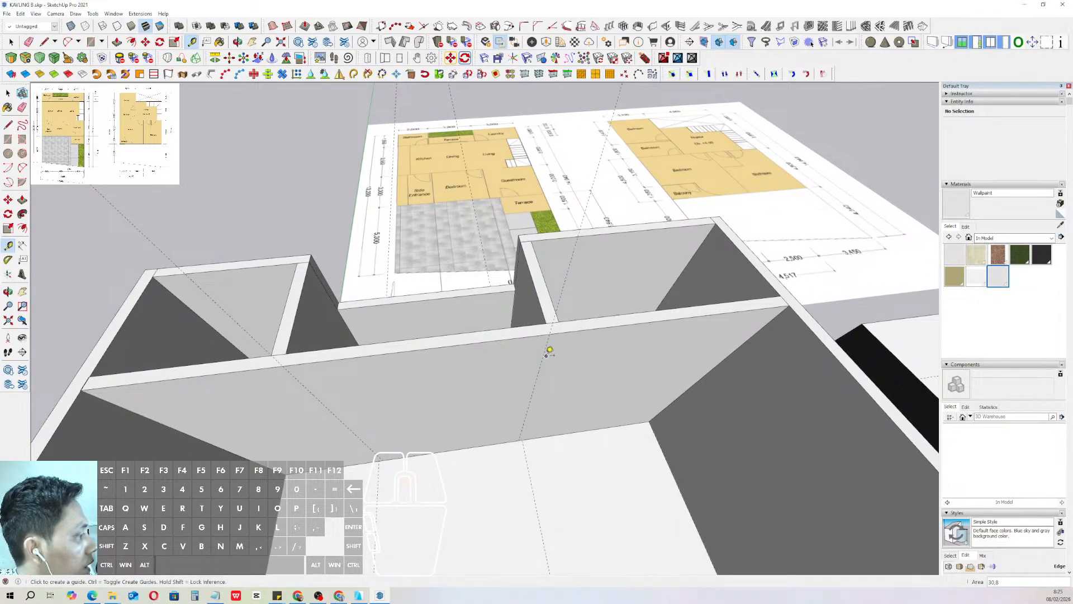
left_click(544, 354)
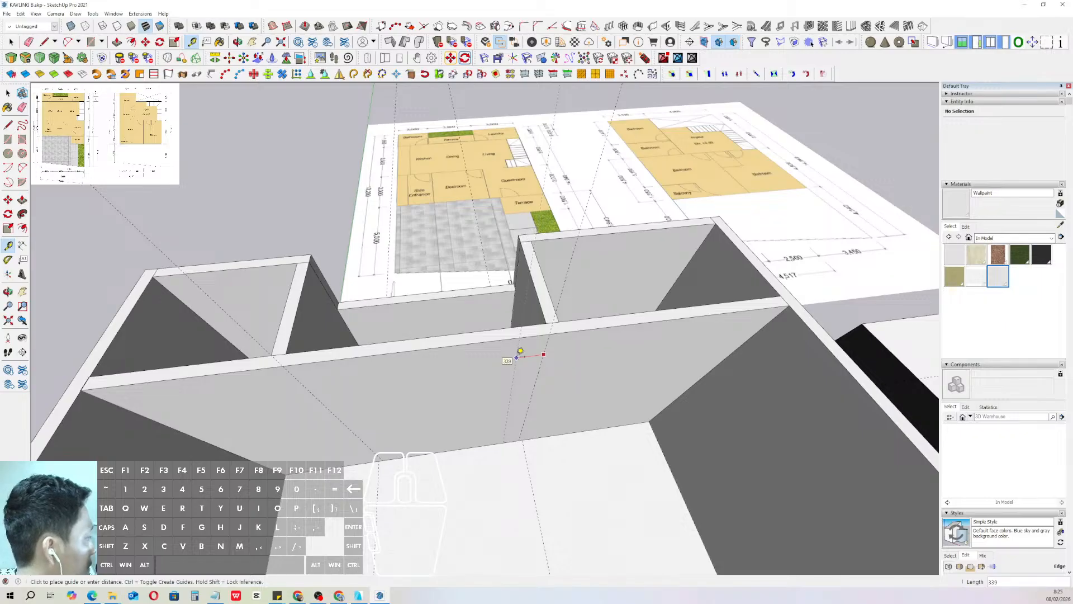
left_click(520, 351)
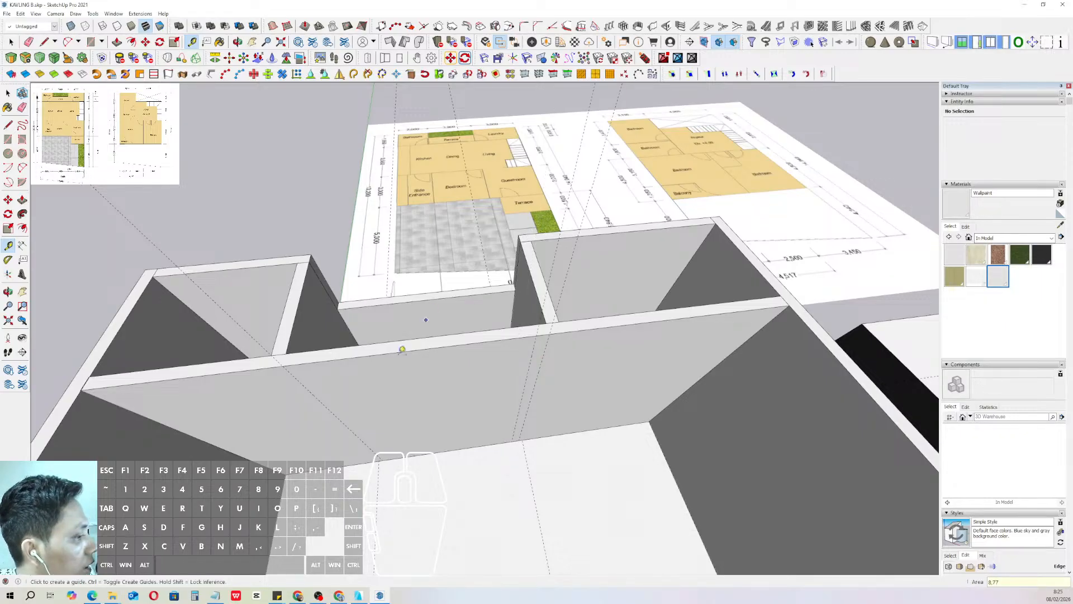
left_click(296, 379)
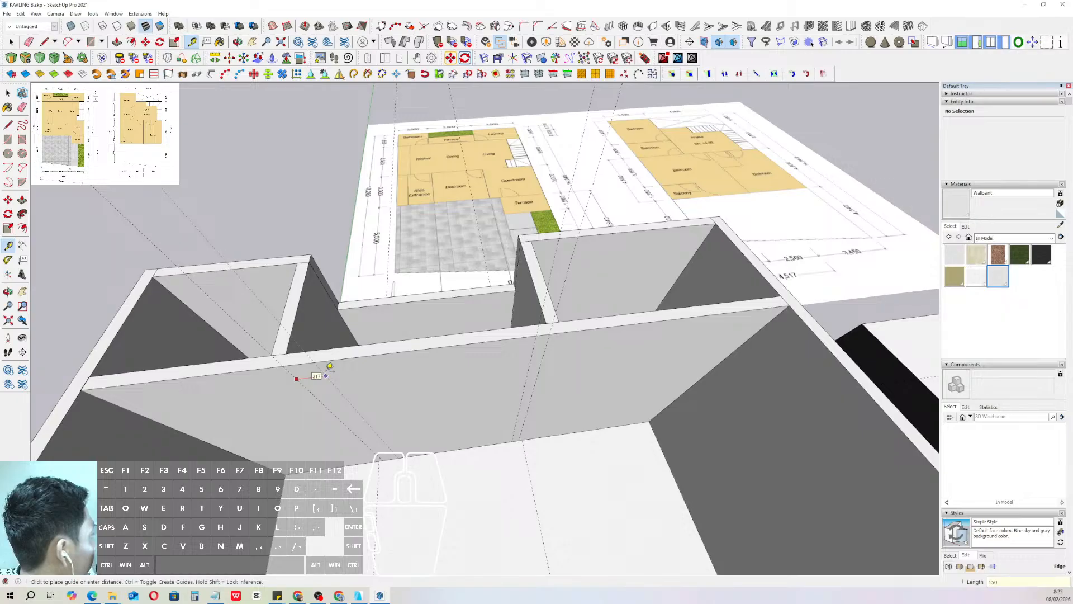
key("space")
- Place a horizontal guide on the cross wall 2400 mm above the floor
middle_click_drag(391, 376, 475, 408)
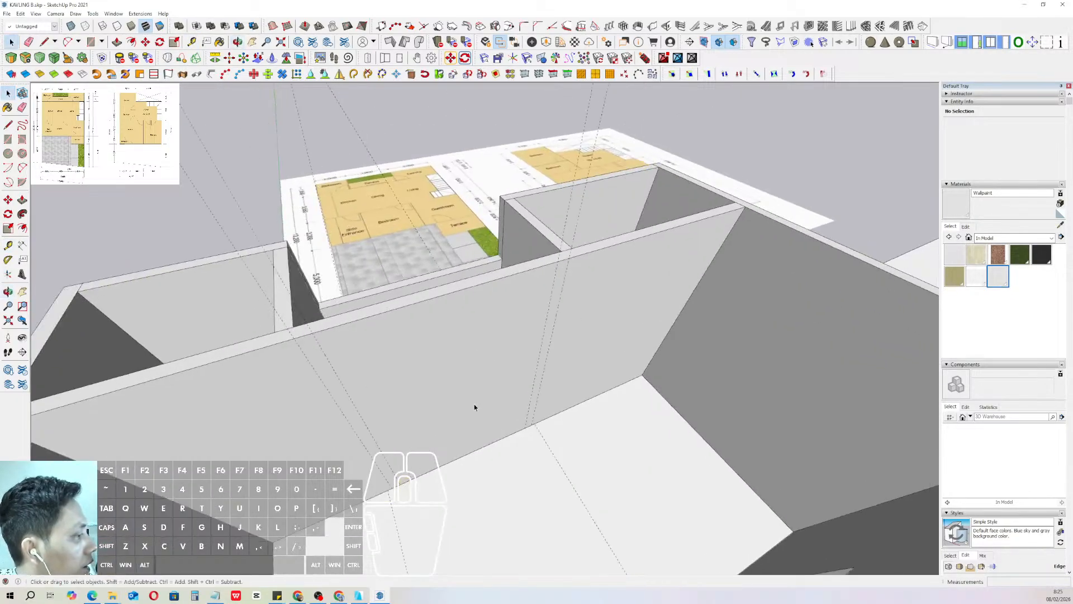
left_click(8, 245)
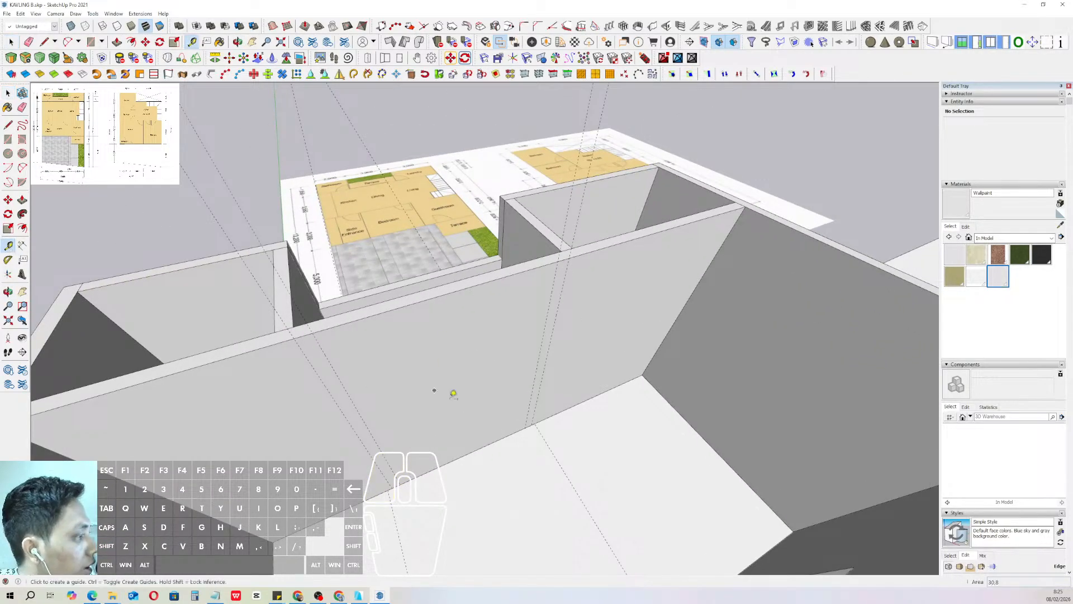
left_click(515, 434)
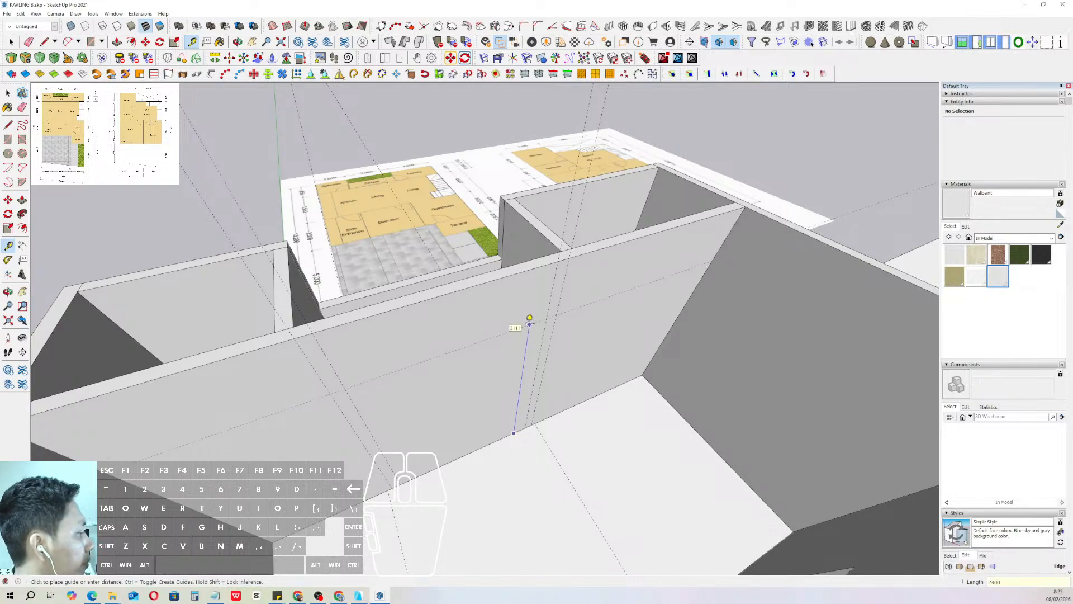
key("Return")
key("space")
- Open the cross wall group and draw a wide opening rectangle between the inner vertical guides, from the horizontal guide to the floor
scroll(492, 358, "up", 5)
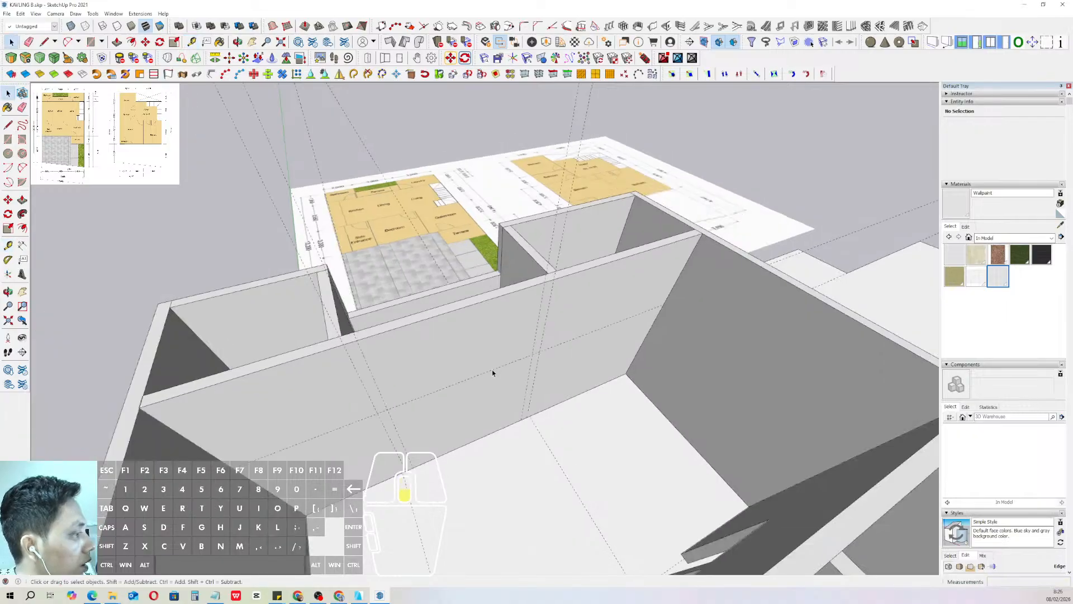
left_click(491, 309)
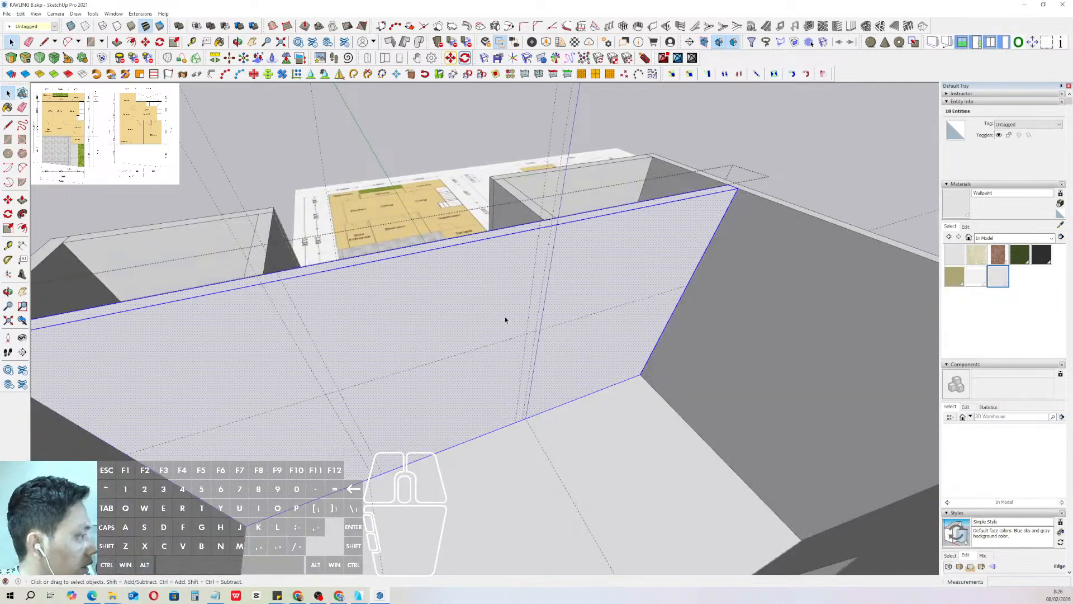
key("r")
left_click(531, 335)
scroll(448, 405, "up", 2)
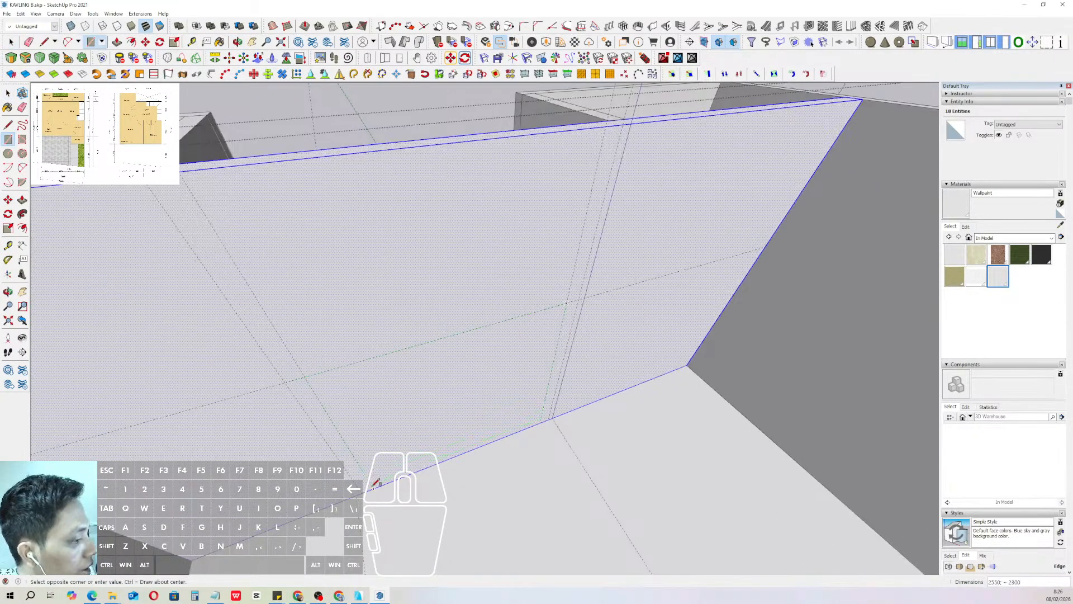
left_click(375, 482)
- Push the wide rectangle through the isolated cross wall to cut the opening to the garden bay, and close the group
scroll(425, 447, "down", 3)
scroll(440, 444, "up", 3)
key("p")
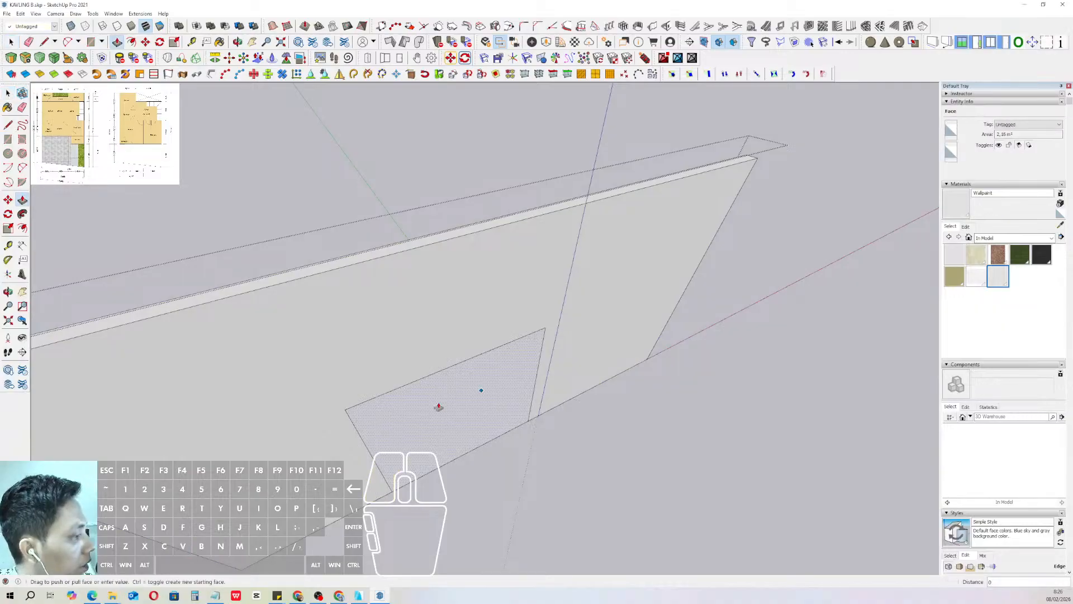
left_click(394, 413)
key("space")
scroll(492, 369, "down", 4)
left_click(600, 307)
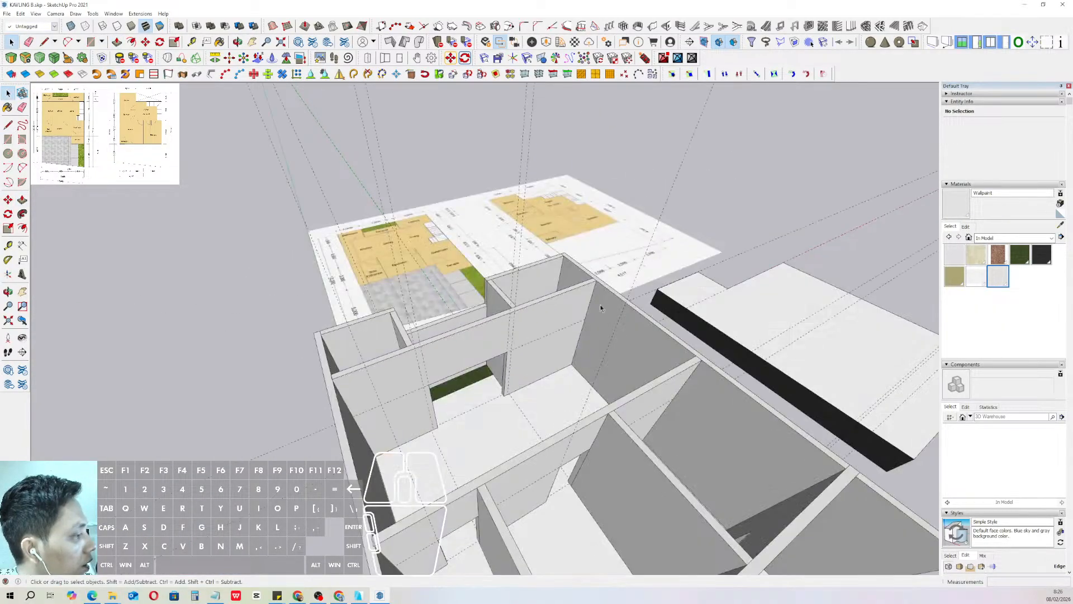
- Place a vertical guide on the cross wall in front of the small corner room, 800 mm from the partition guide
middle_click_drag(600, 307, 482, 384)
left_click(311, 308)
left_click(8, 246)
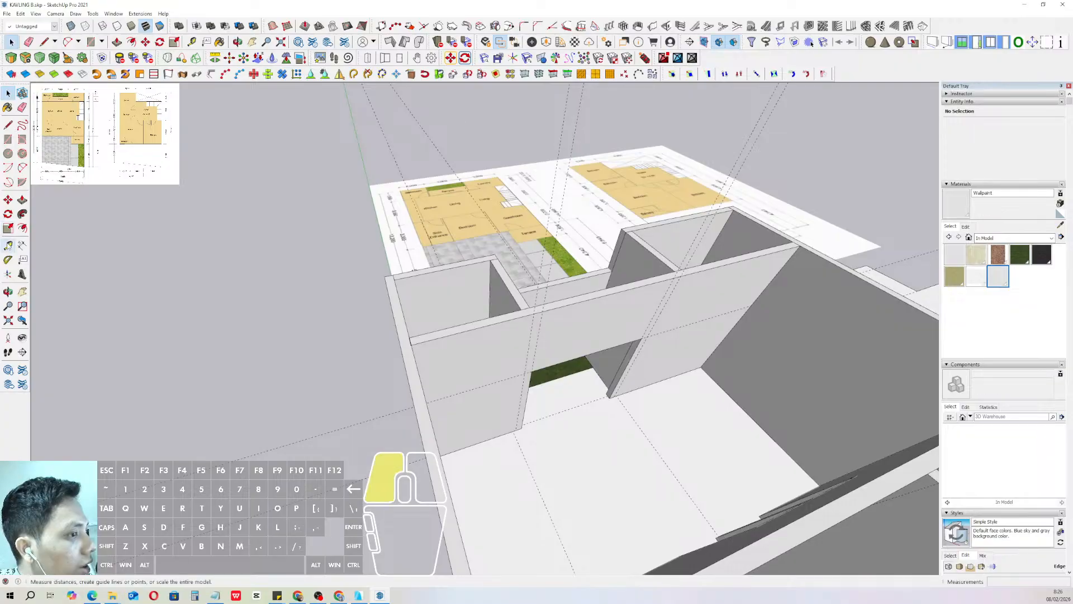
scroll(482, 354, "up", 1)
left_click(539, 354)
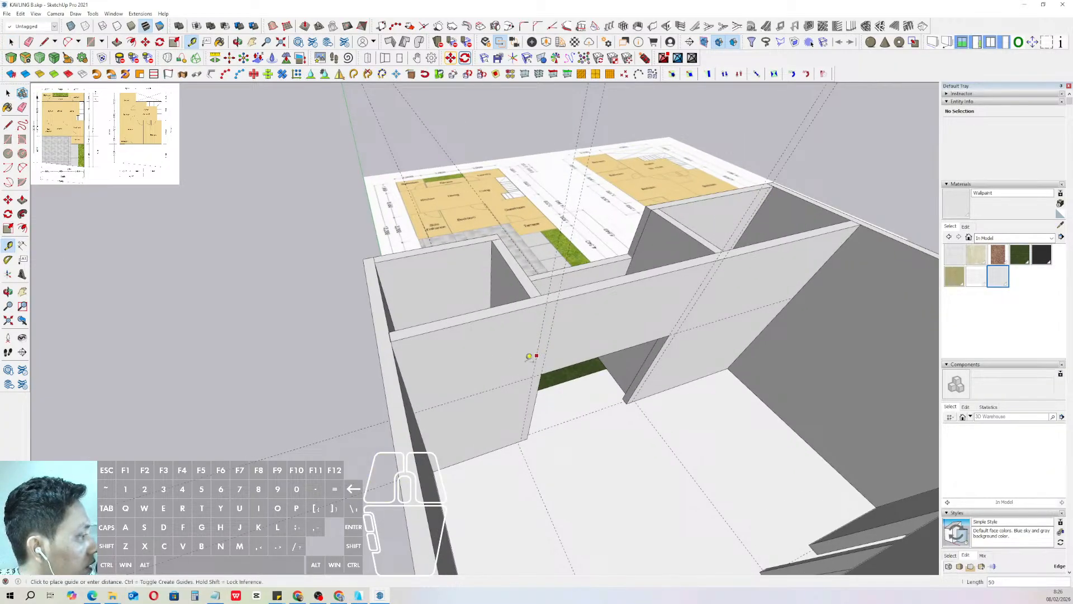
scroll(511, 363, "up", 1)
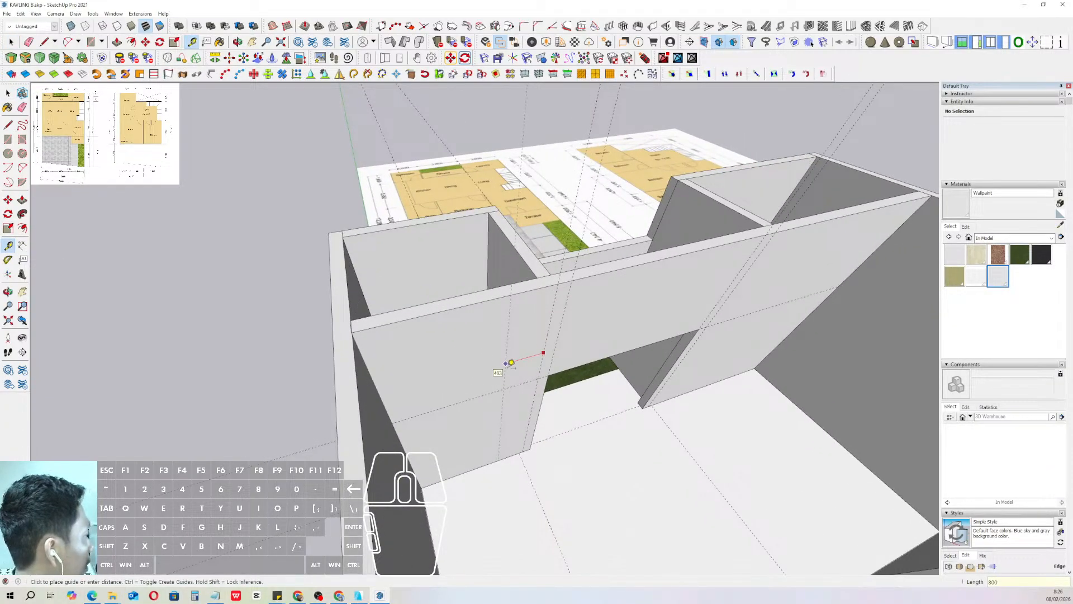
key("Return")
key("space")
- Open the cross wall group with the other walls shown and draw an 800 mm wide door rectangle between the guides down to the floor
triple_click(509, 405)
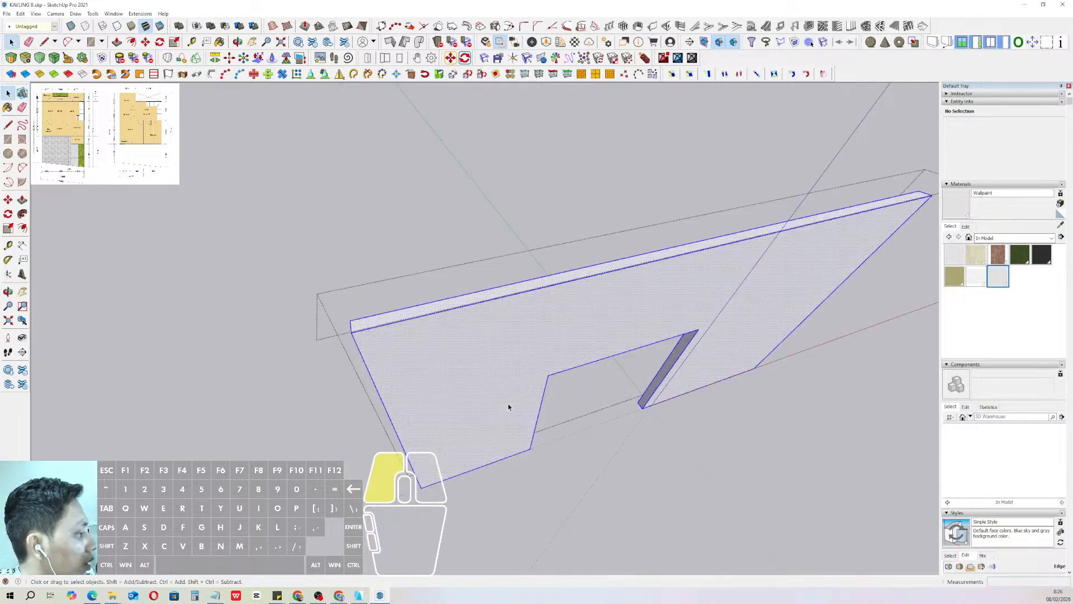
key("comma")
scroll(510, 408, "up", 1)
key("r")
left_click(539, 374)
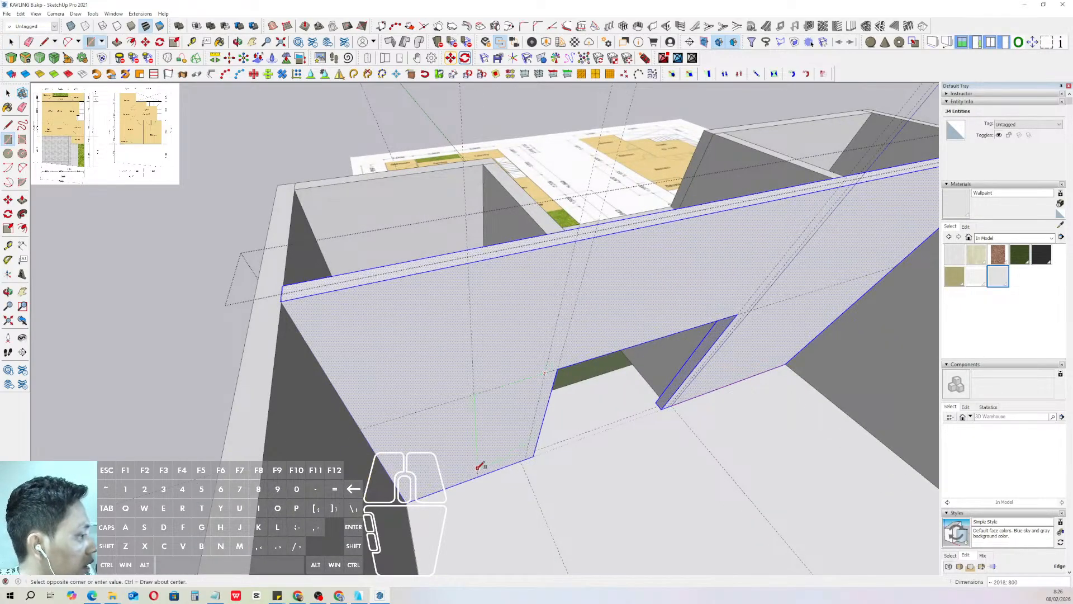
left_click(479, 475)
- Push the 800 mm door rectangle 150 mm through the cross wall to cut the small corner room's doorway
key("space")
left_click(491, 437)
key("v")
left_click(510, 411)
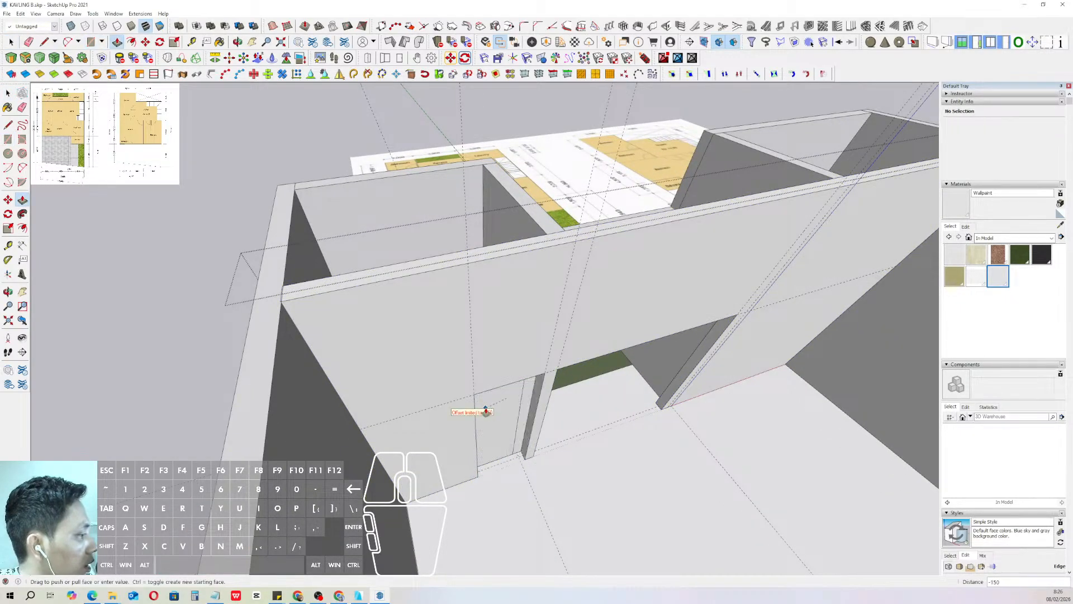
left_click(487, 403)
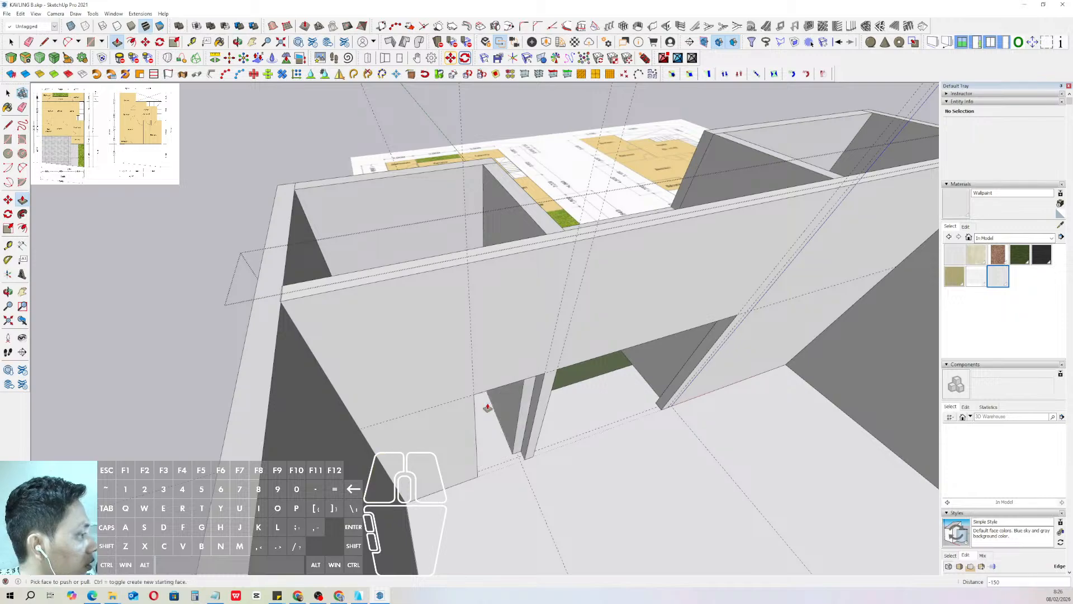
- Shift both side faces of the small room's doorway 150 mm away from the wide opening with Push/Pull
middle_click_drag(487, 402, 425, 487)
middle_click_drag(481, 446, 508, 400)
scroll(499, 413, "up", 2)
scroll(508, 401, "up", 2)
scroll(508, 401, "up", 1)
key("v")
scroll(507, 392, "up", 2)
left_click(506, 384)
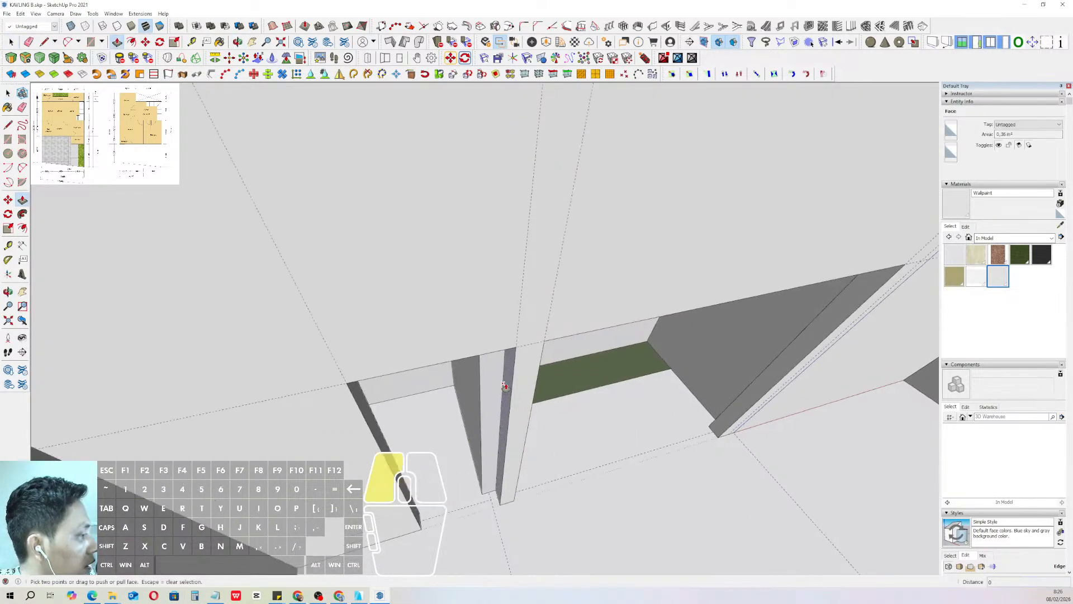
scroll(494, 383, "up", 1)
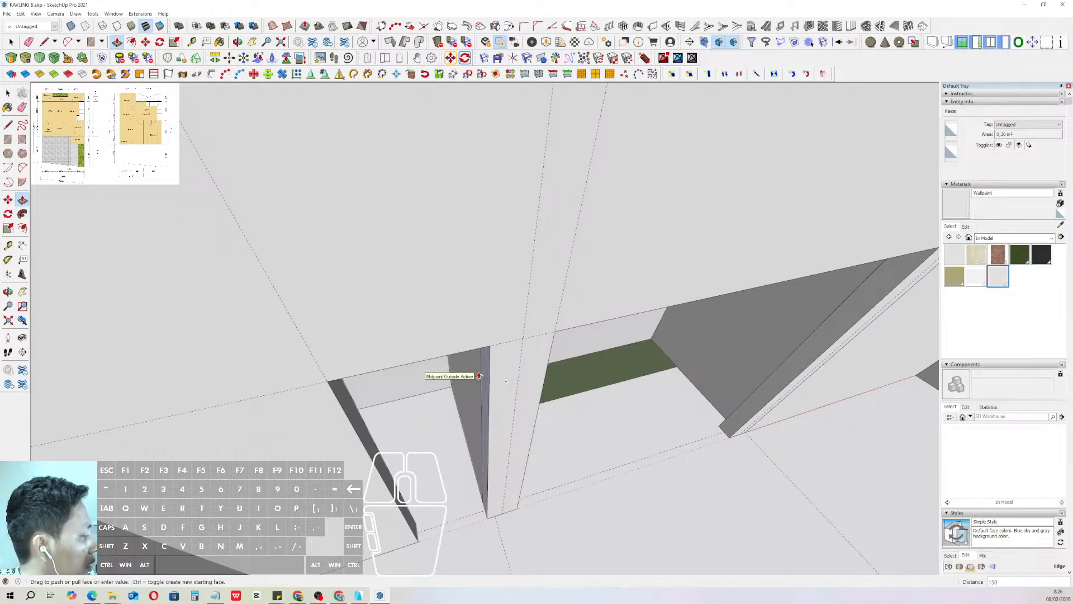
middle_click_drag(336, 448, 293, 432)
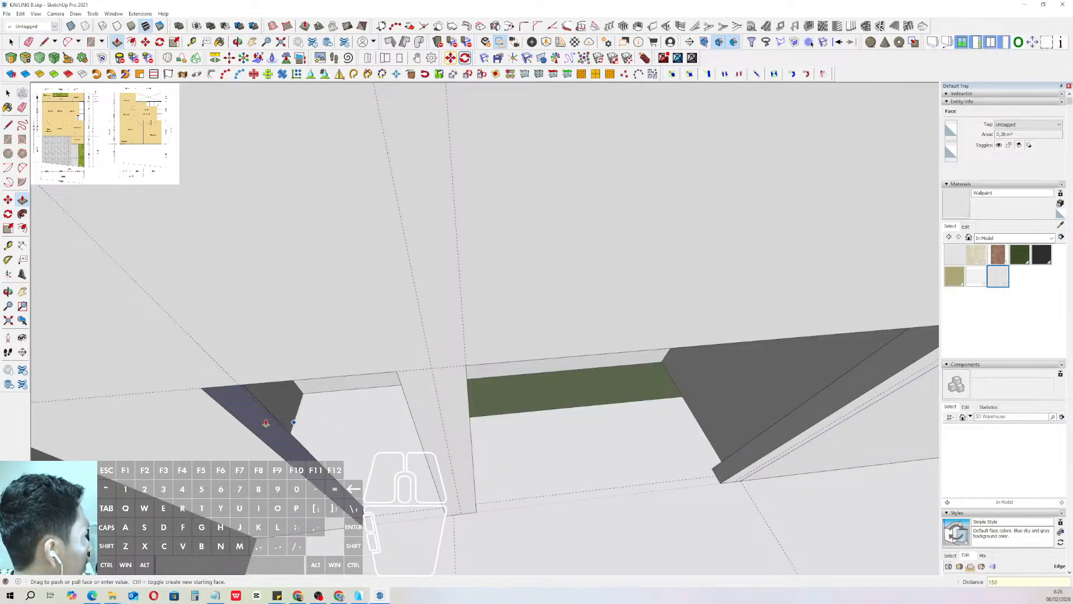
- Erase the two vertical door guides standing at the cross wall
key("space")
middle_click_drag(266, 419, 351, 348)
left_click(195, 229)
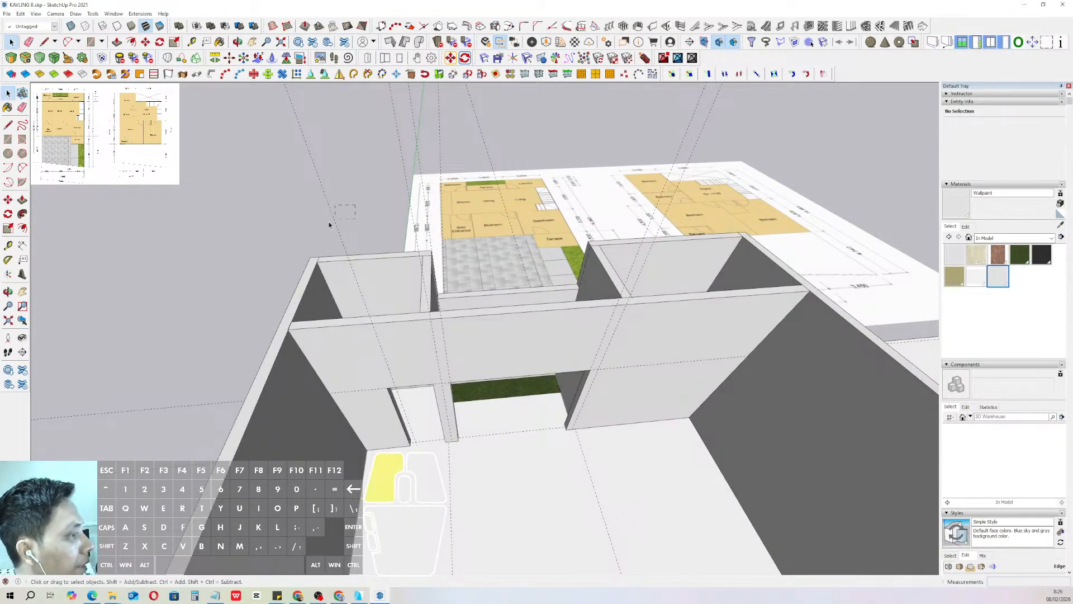
middle_click_drag(333, 234, 552, 273)
key("e")
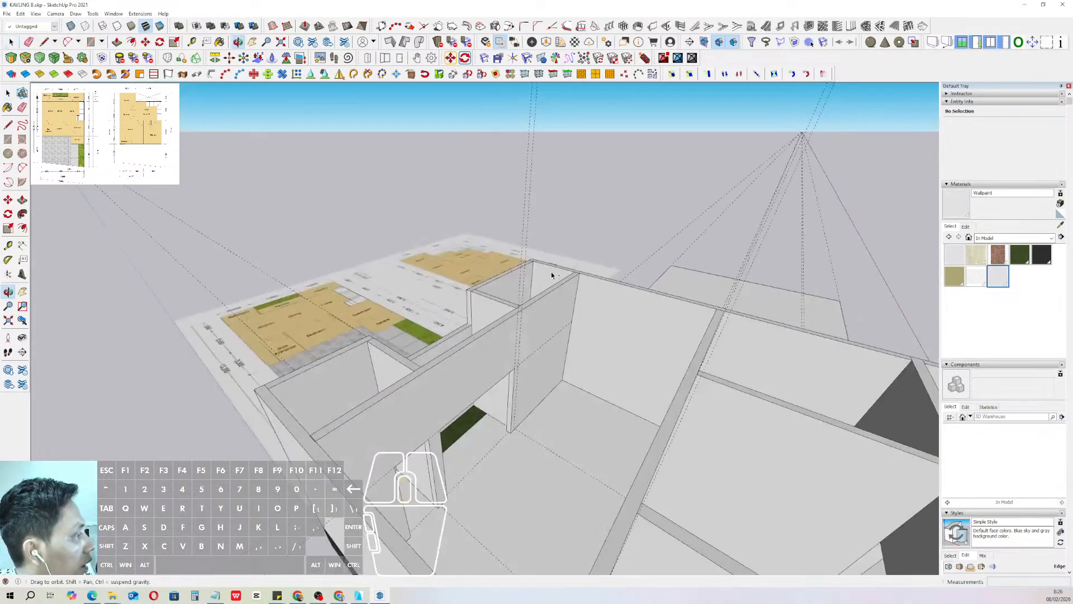
left_click_drag(563, 156, 494, 196)
middle_click_drag(520, 319, 565, 364)
scroll(675, 385, "down", 2)
scroll(460, 358, "up", 3)
middle_click_drag(460, 358, 488, 383)
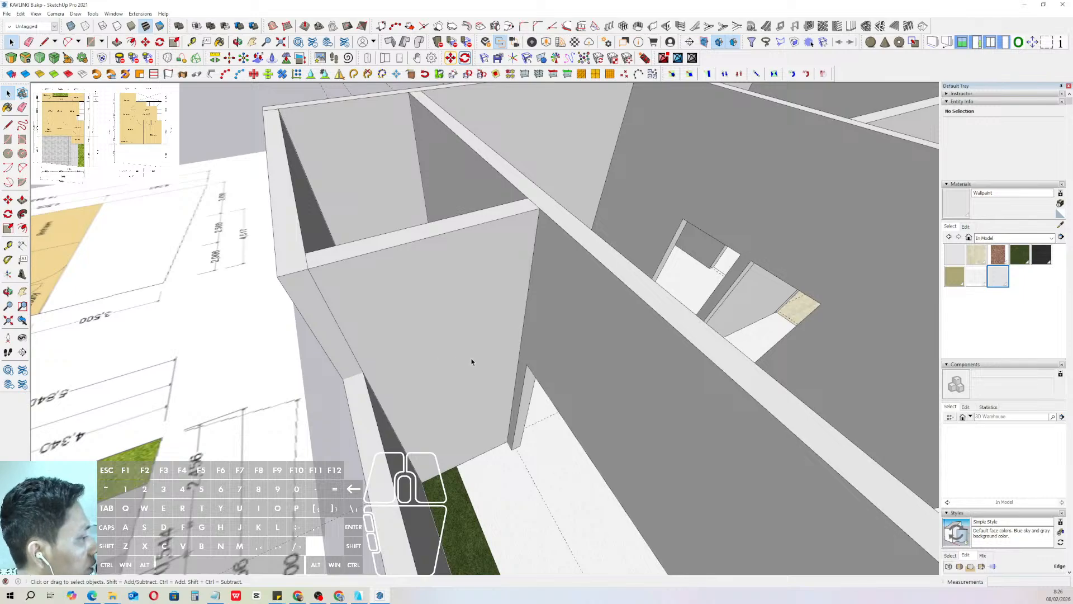
- Place a vertical guide on the laundry room wall facing the garden bay, 900 mm from the cross wall corner
middle_click_drag(468, 372, 486, 403)
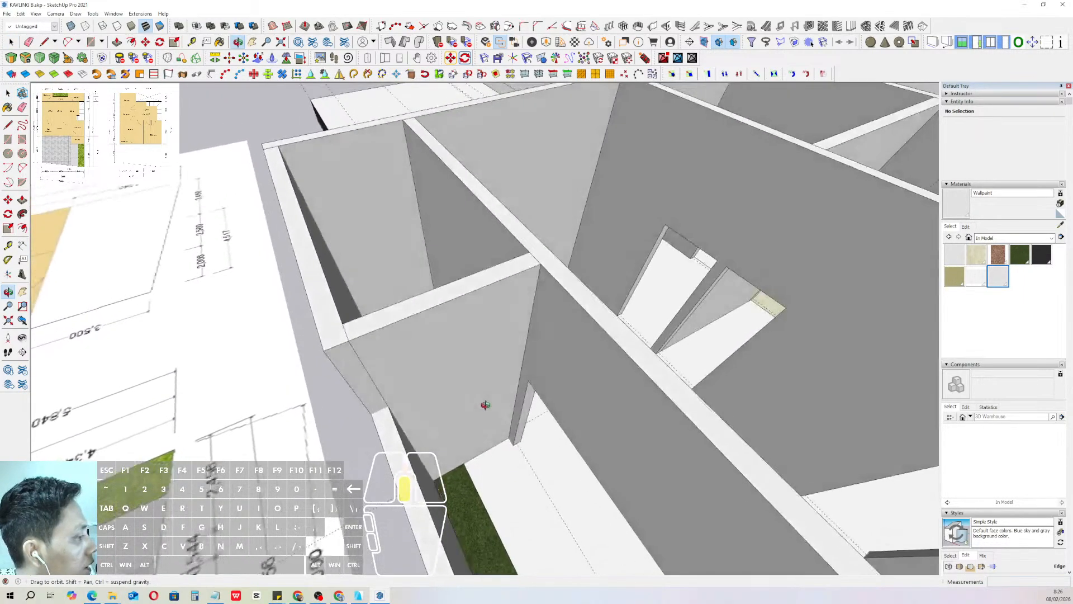
left_click(9, 246)
middle_click_drag(443, 355, 520, 358)
left_click(526, 364)
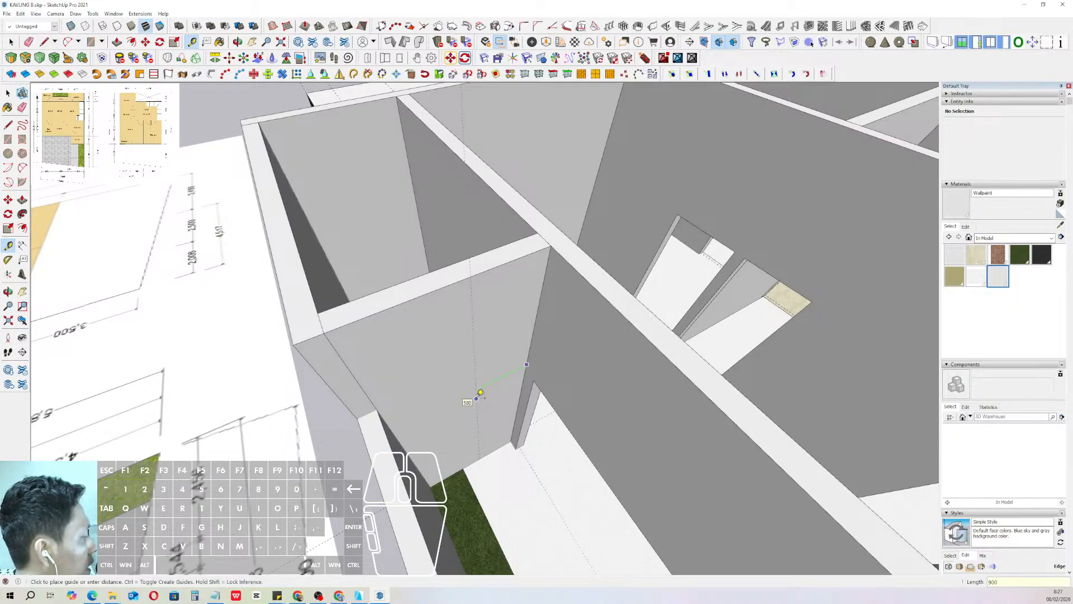
key("Return")
middle_click_drag(481, 392, 485, 438)
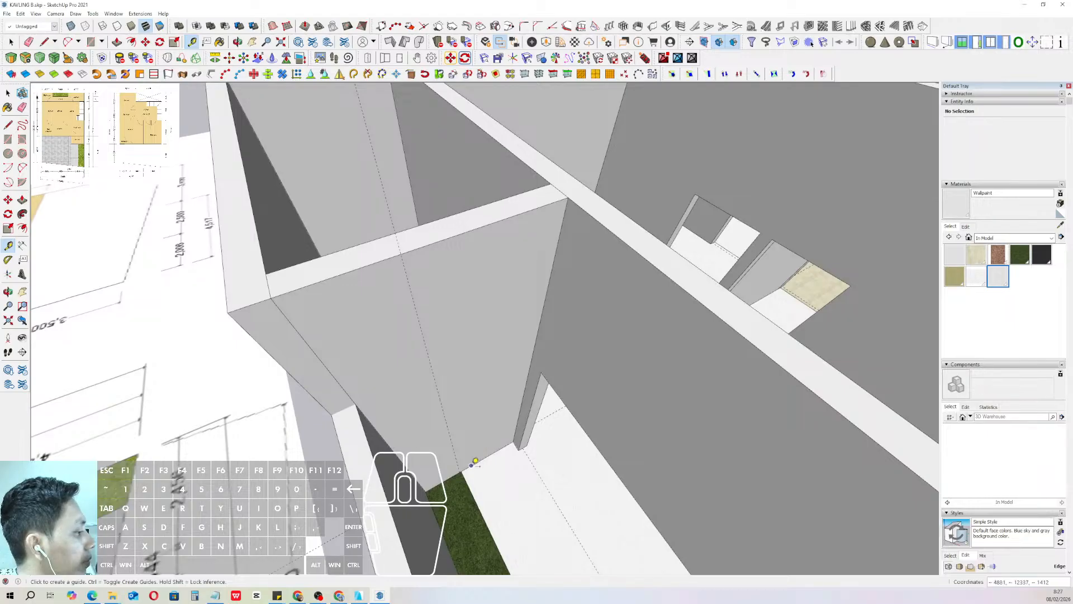
- Add a horizontal guide on the laundry room wall 2400 mm above the floor for the door head
key("space")
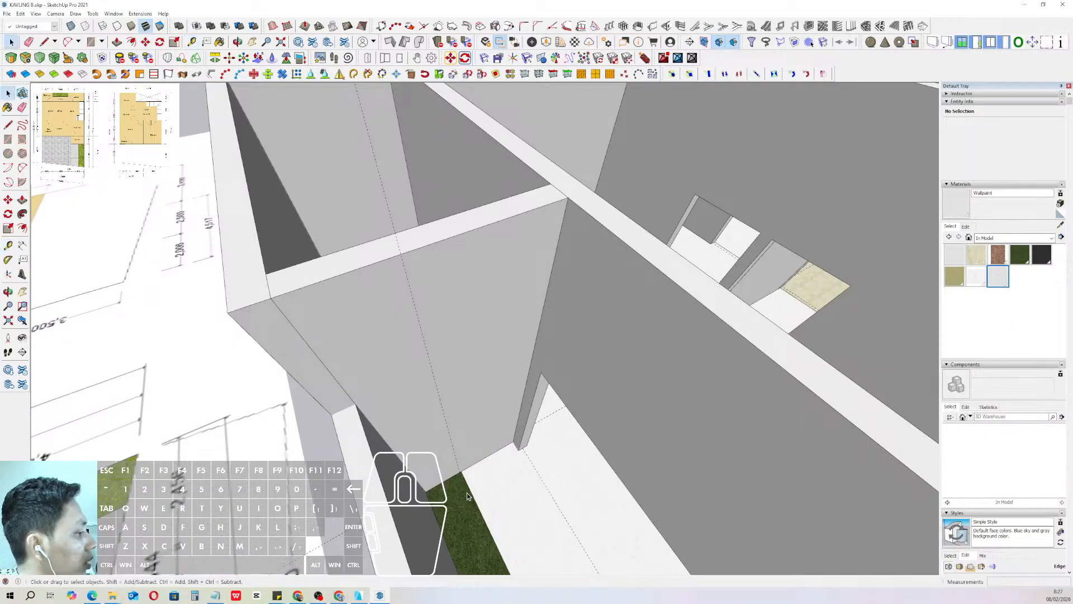
key("t")
scroll(517, 444, "up", 3)
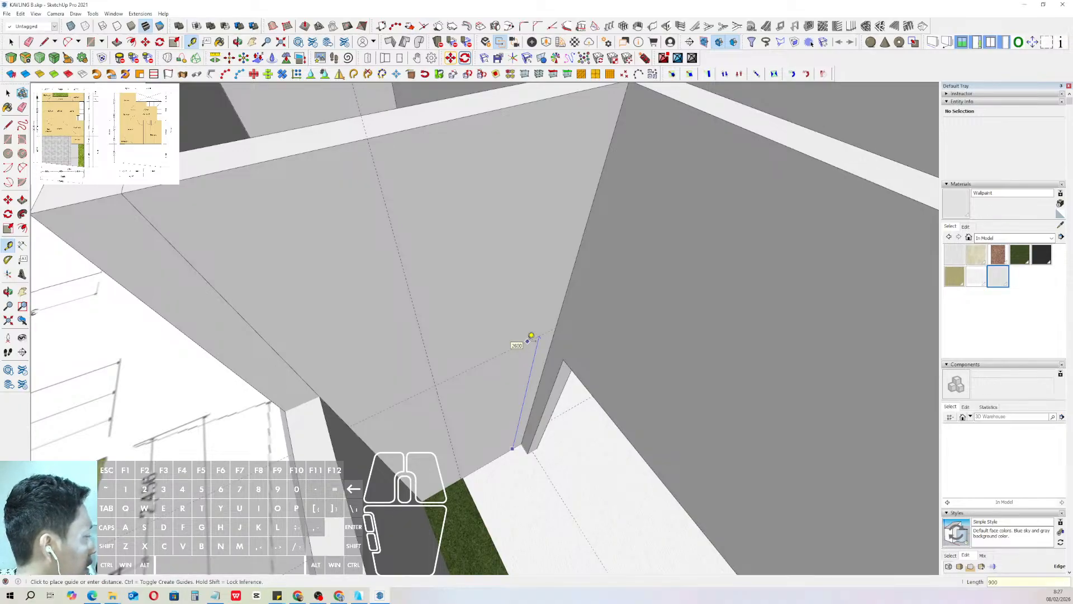
type("24")
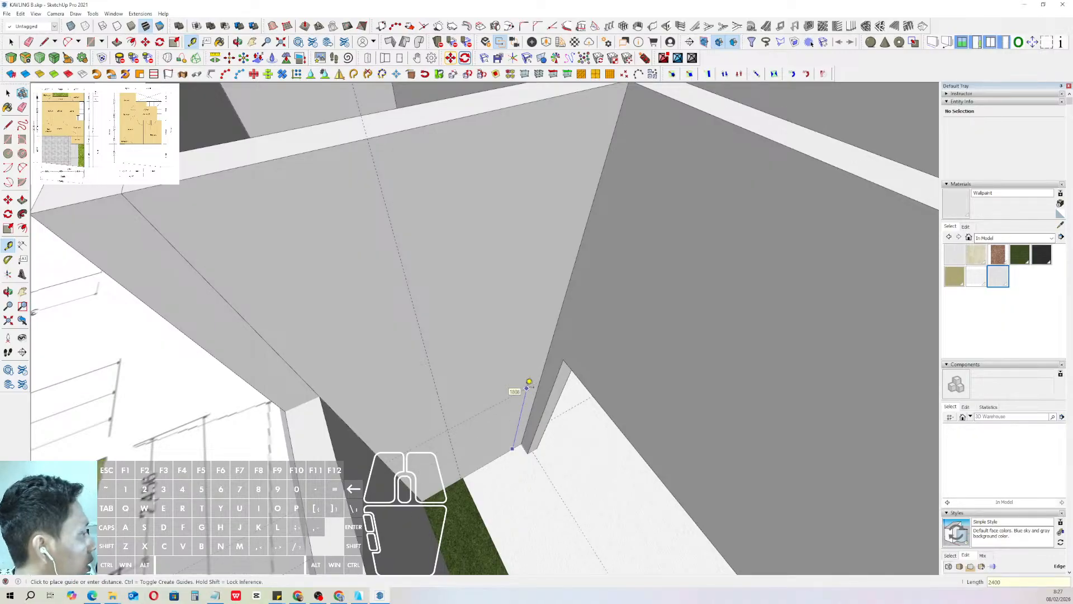
key("Return")
key("space")
middle_click_drag(508, 387, 452, 407)
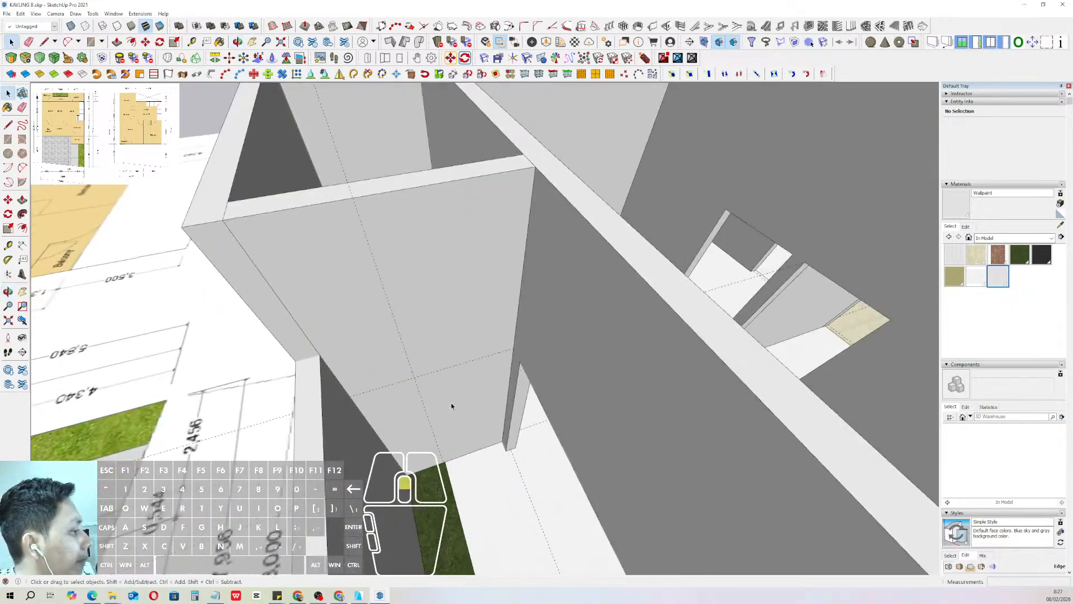
- Open the laundry wall group and draw a 2400 mm high door rectangle from the guide intersection to the cross wall corner at floor level
triple_click(444, 396)
key("r")
left_click(415, 378)
scroll(501, 440, "up", 2)
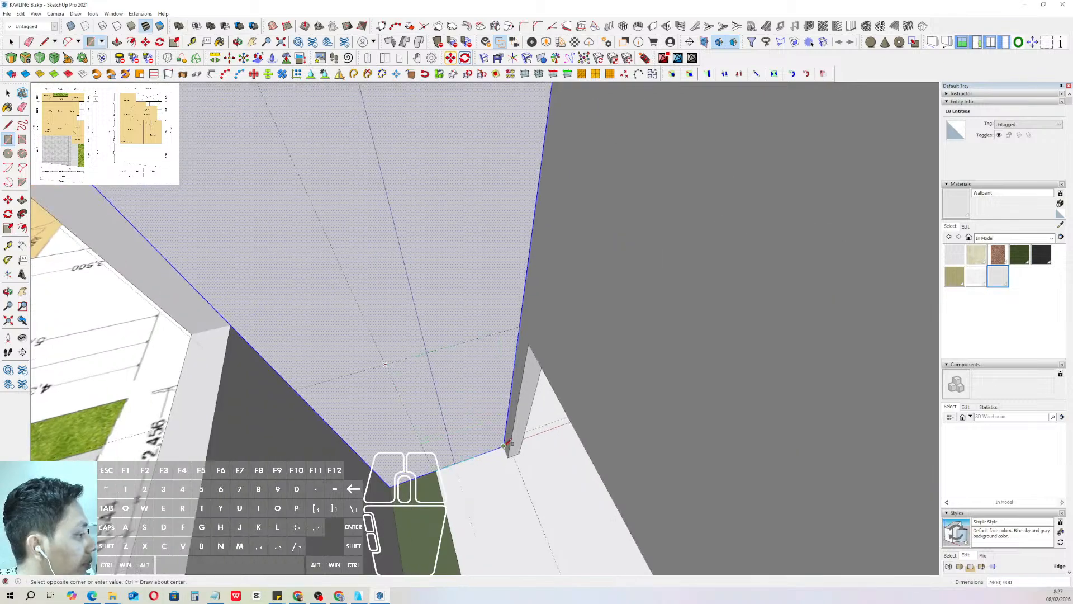
left_click(504, 445)
- Push the door rectangle through the laundry room wall to cut the doorway and close the wall group
key("space")
mouse_move(465, 405)
middle_mouse_down()
mouse_move(455, 412)
mouse_move(466, 420)
middle_mouse_up()
left_click(466, 420)
key("p")
left_click(506, 413)
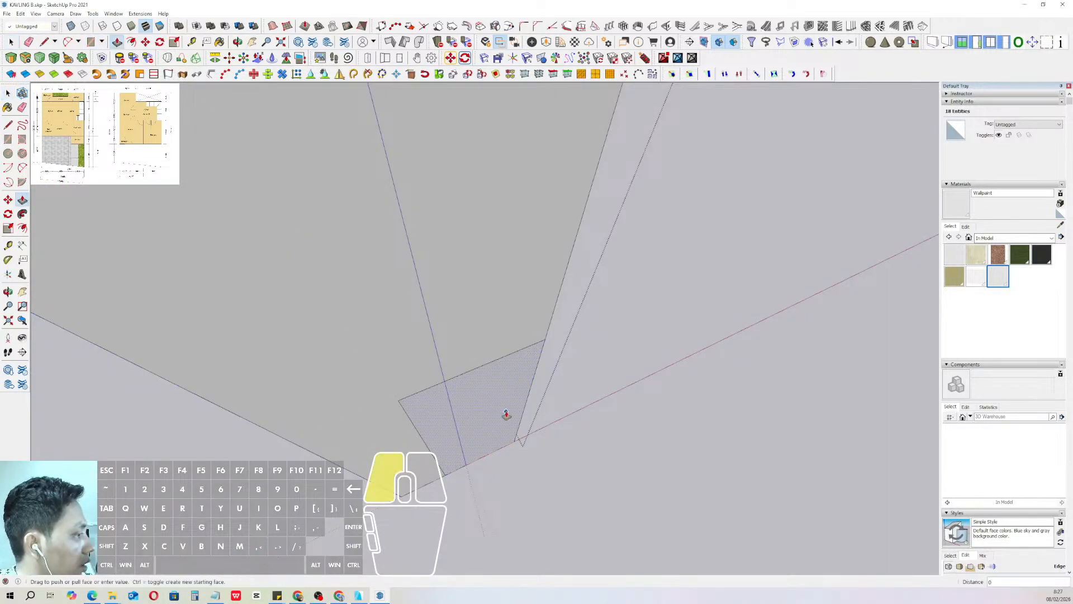
left_click(455, 403)
key("space")
scroll(440, 455, "down", 5)
key("Escape")
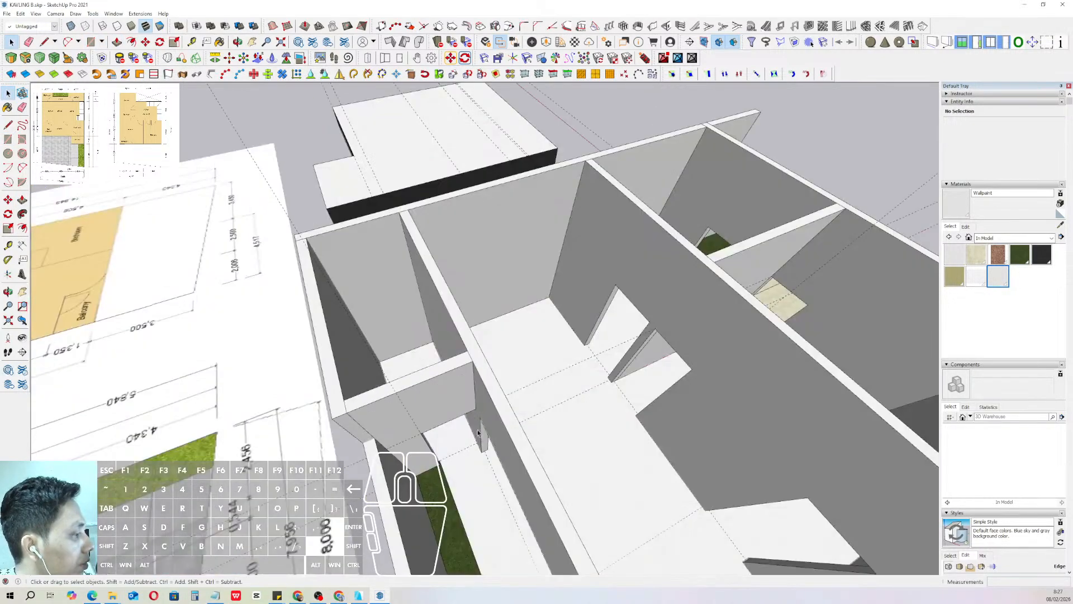
- Open the floor slab group and shift its edge face along the garden bay by 25 mm with Push/Pull
scroll(503, 338, "up", 4)
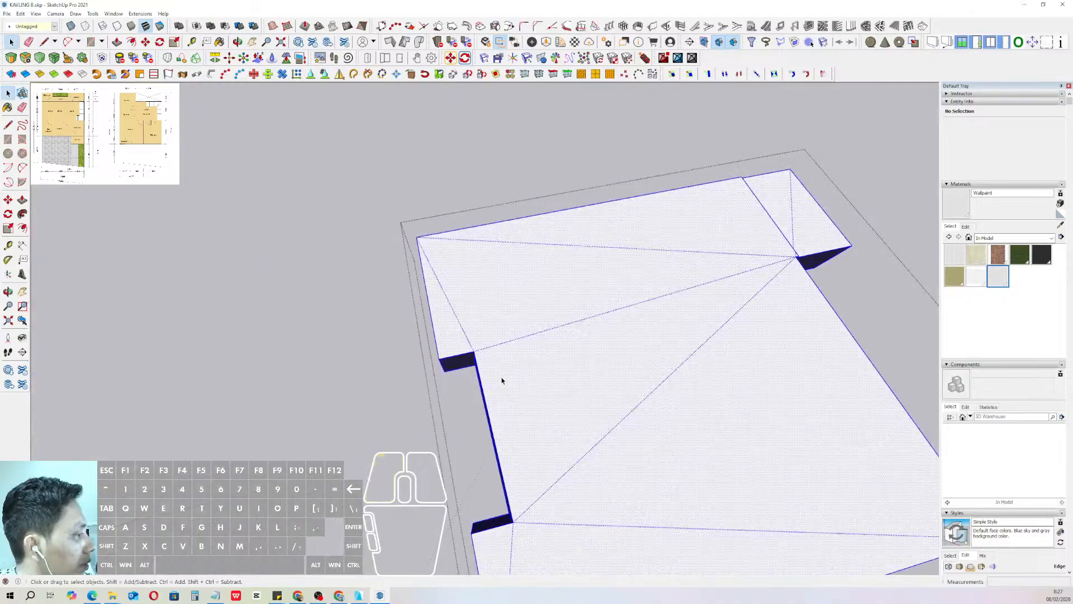
scroll(501, 377, "up", 5)
left_click(518, 270)
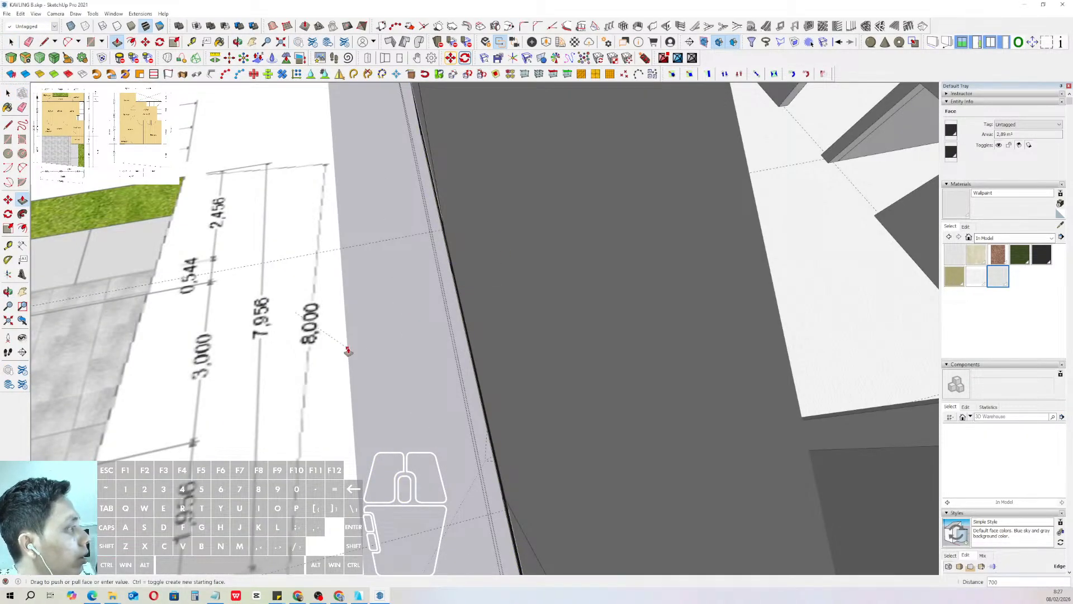
middle_click_drag(517, 296, 469, 246)
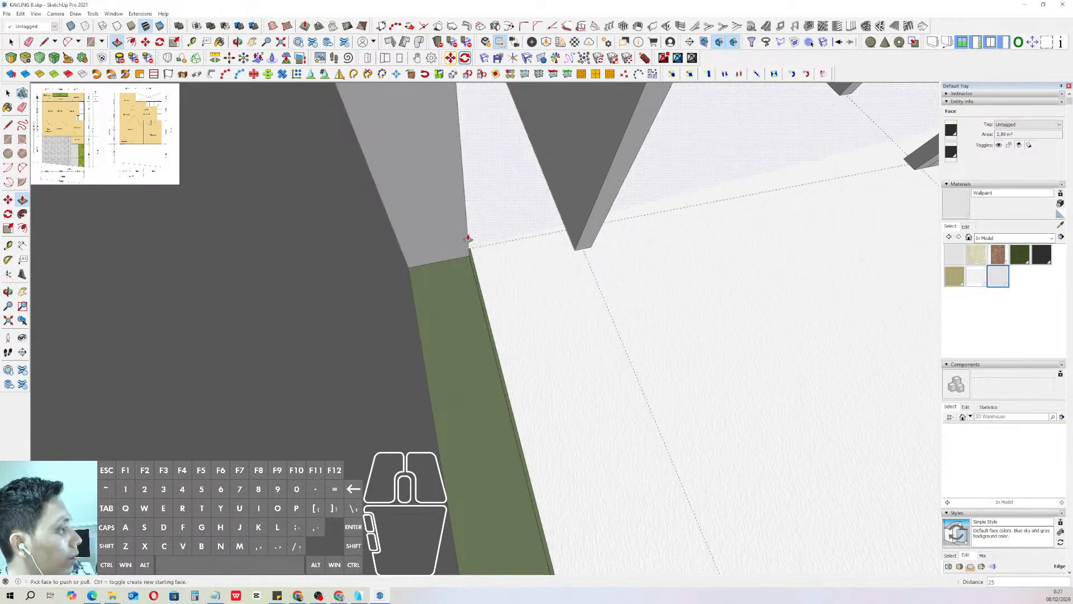
left_click(468, 237)
middle_click_drag(460, 288, 444, 330, "shift")
scroll(490, 255, "up", 4)
middle_click_drag(493, 249, 523, 220)
key("l")
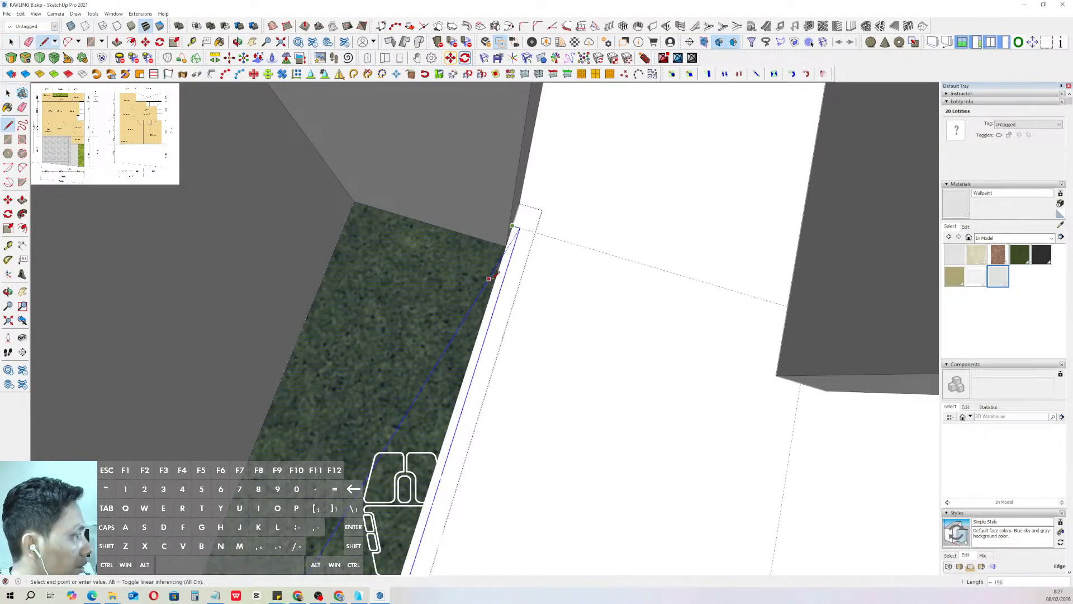
scroll(490, 278, "down", 5)
middle_click_drag(489, 277, 447, 380)
key("space")
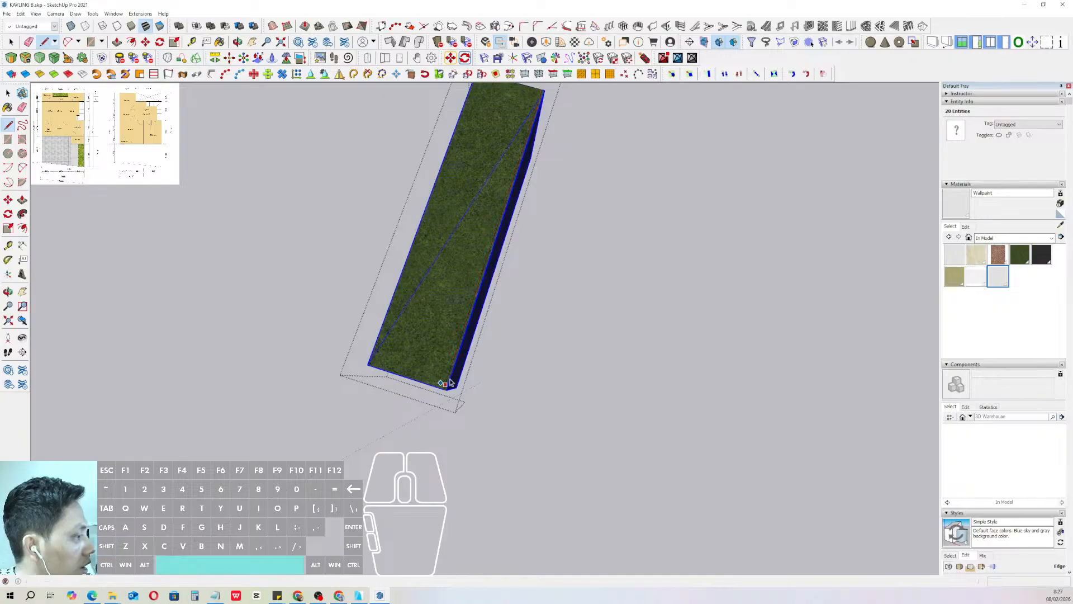
- Inside the grass strip group, push the stepped side face at the near end level with the adjoining side
scroll(448, 379, "up", 3)
key("v")
left_click(454, 381)
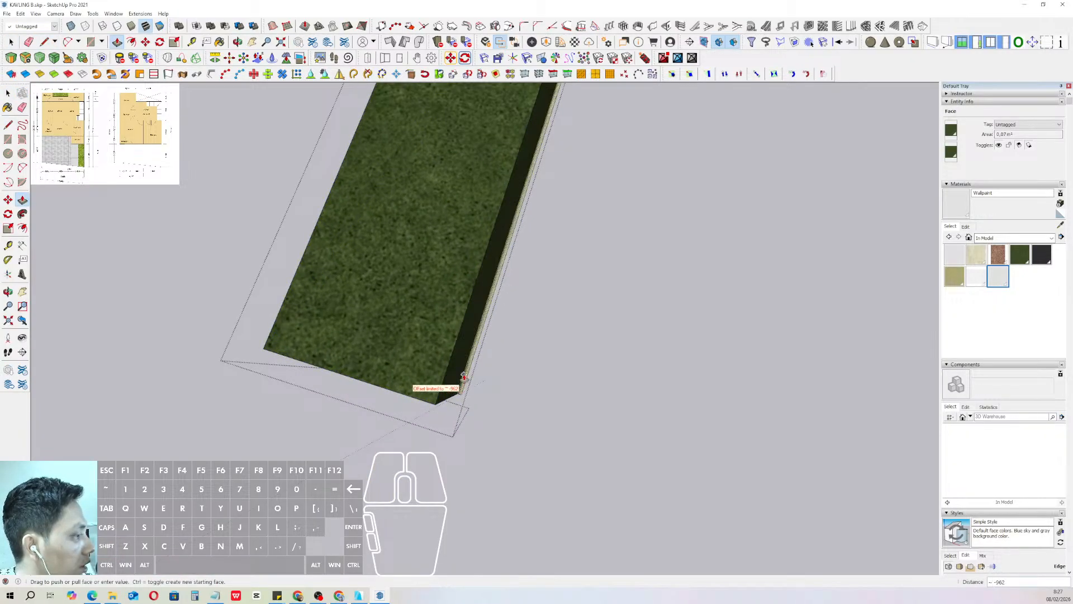
left_click(472, 367)
key("space")
scroll(466, 309, "down", 5)
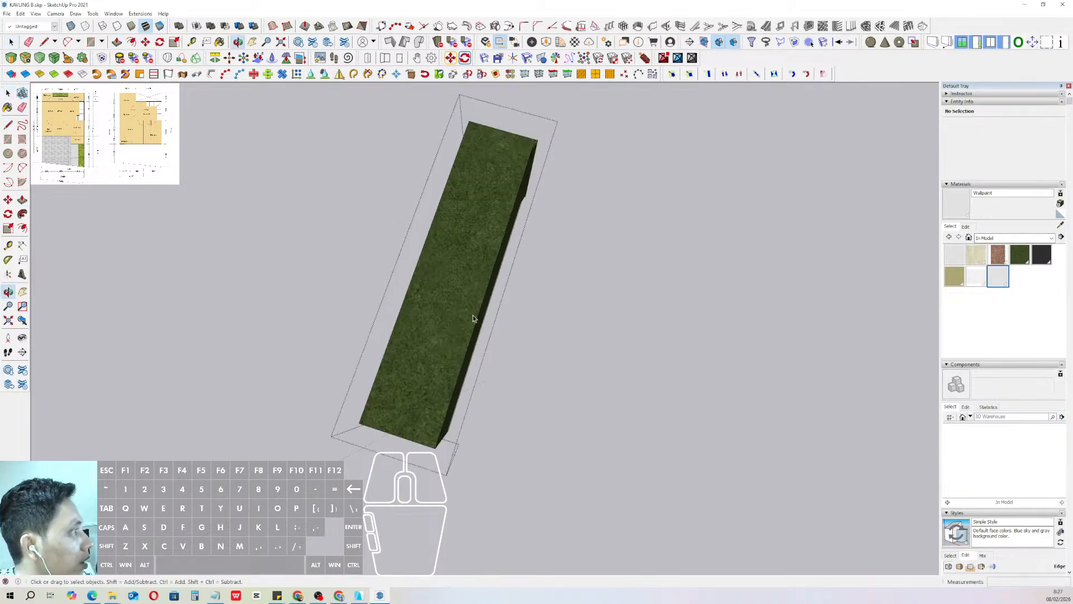
- Push the remaining stepped side face at the grass strip's far end level with the long side and close the group
scroll(527, 186, "up", 3)
scroll(528, 184, "up", 2)
middle_click_drag(528, 184, 508, 231, "shift")
scroll(507, 233, "up", 3)
key("v")
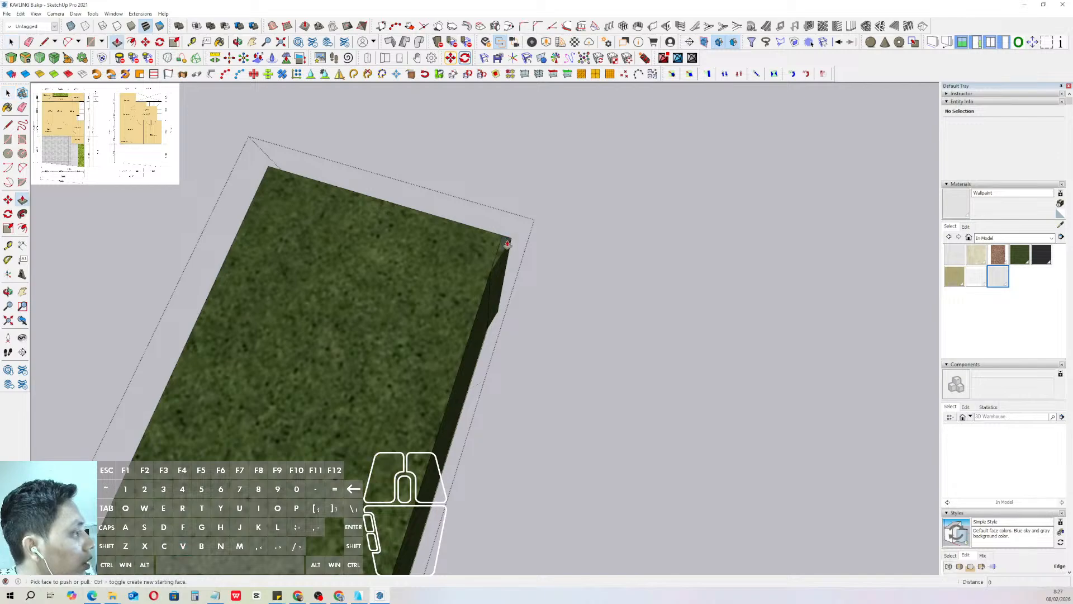
left_click(505, 245)
left_click(488, 296)
key("space")
scroll(485, 296, "down", 3)
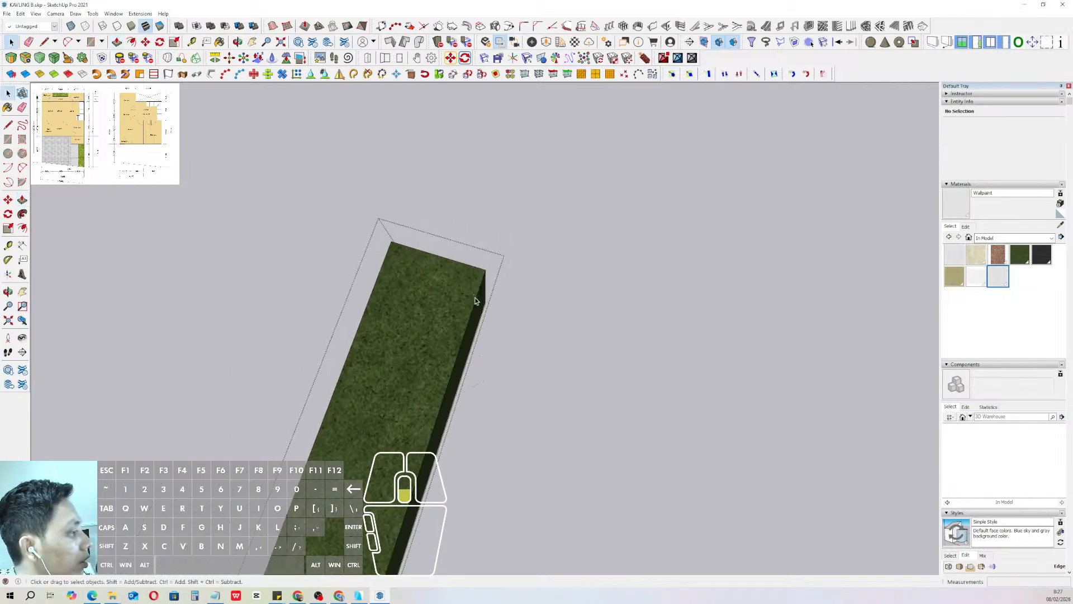
scroll(485, 295, "up", 3)
scroll(474, 299, "down", 5)
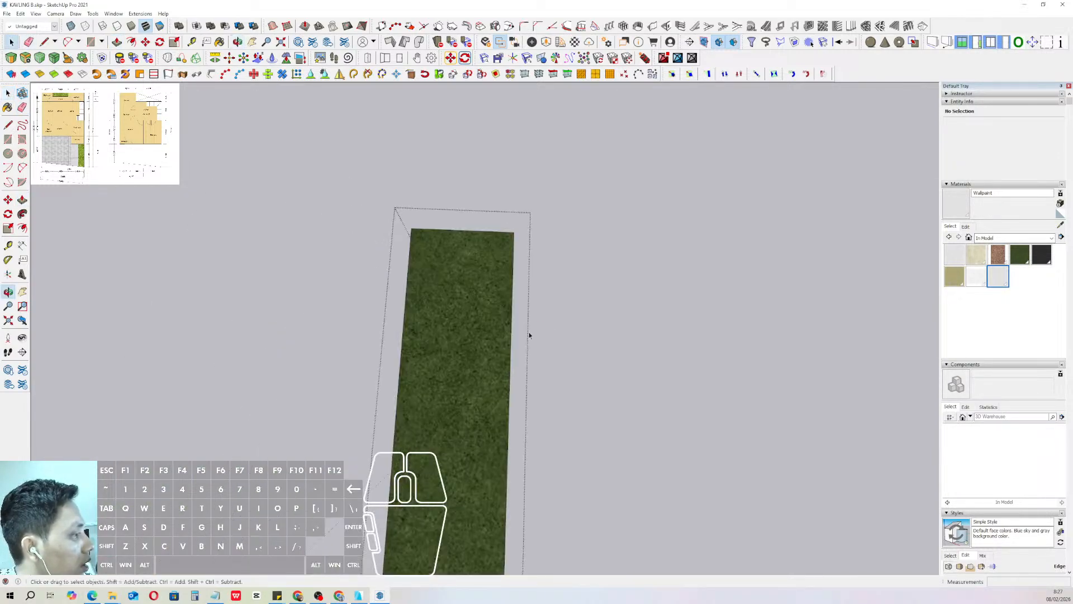
scroll(456, 341, "down", 2)
left_click(546, 248)
- Examine the ground-floor walls, doorways and garden bay from several sides alongside the reference floor plans
scroll(461, 330, "down", 5)
middle_click_drag(462, 330, 300, 331)
scroll(441, 359, "up", 2)
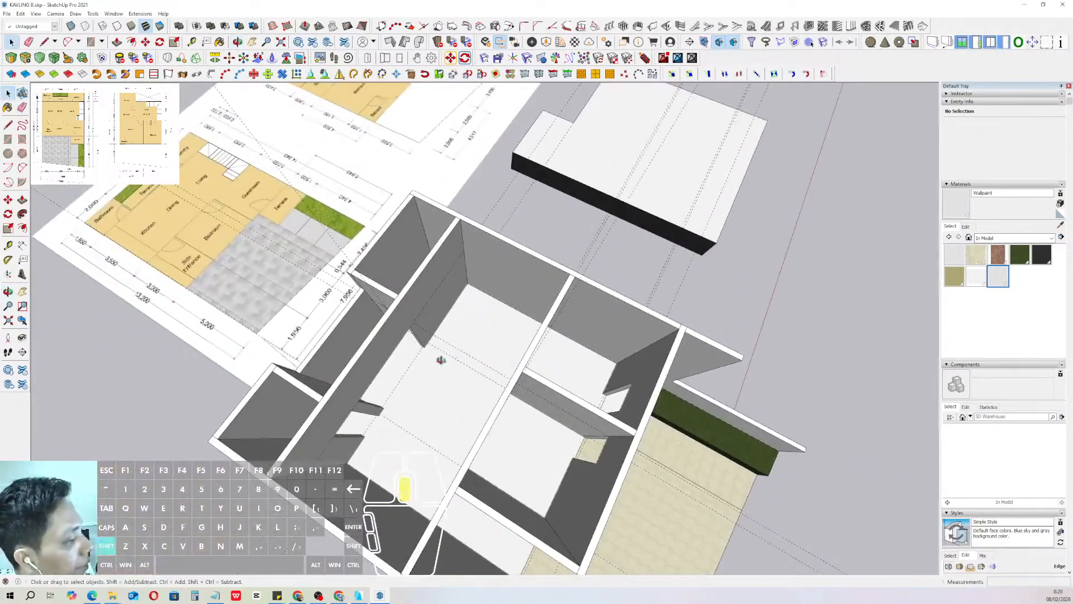
mouse_move(441, 360)
middle_mouse_down()
mouse_move(387, 342)
mouse_move(558, 342)
mouse_move(371, 355)
mouse_move(380, 376)
mouse_move(470, 325)
mouse_move(484, 268)
mouse_move(446, 350)
mouse_move(509, 342)
mouse_move(499, 380)
middle_mouse_up()
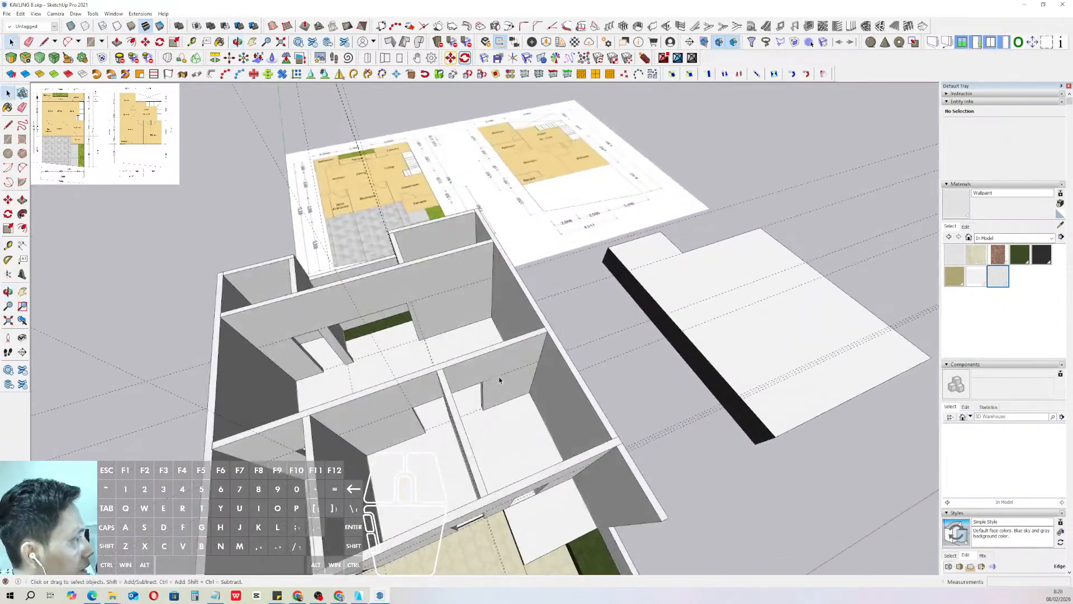
mouse_move(448, 352)
middle_mouse_down()
mouse_move(475, 358)
mouse_move(506, 318)
mouse_move(562, 369)
middle_mouse_up()
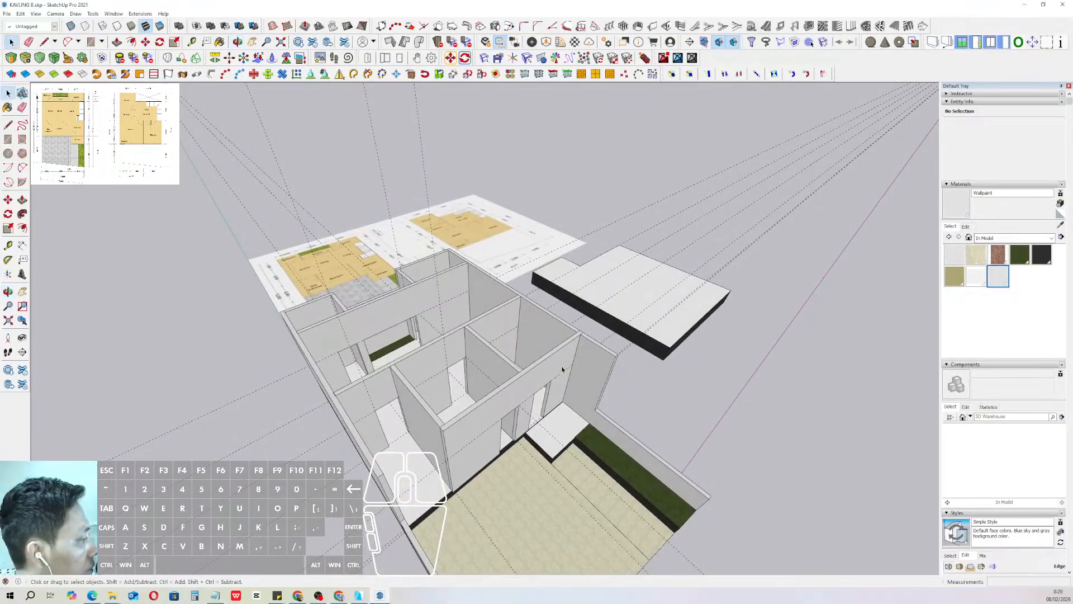
scroll(557, 368, "up", 4)
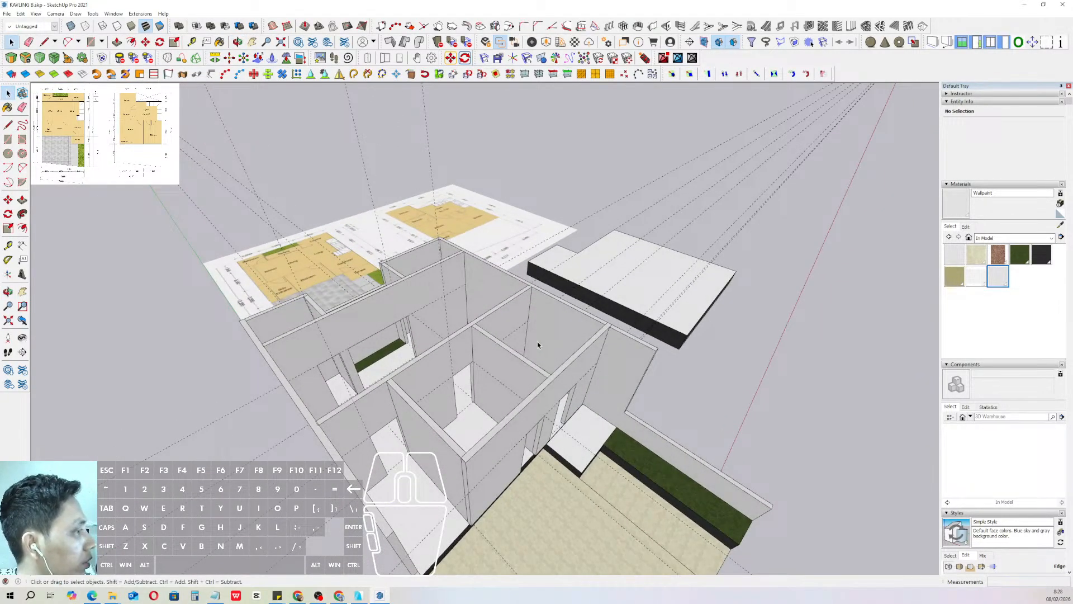
scroll(538, 345, "up", 5)
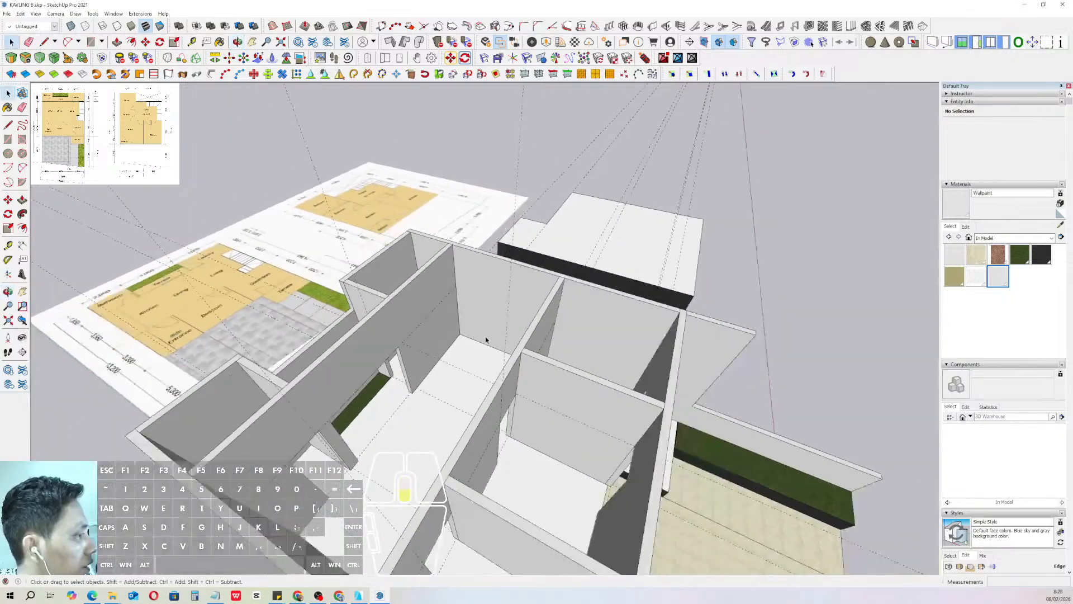
mouse_move(486, 339)
middle_mouse_down()
mouse_move(596, 369)
mouse_move(615, 430)
middle_mouse_up()
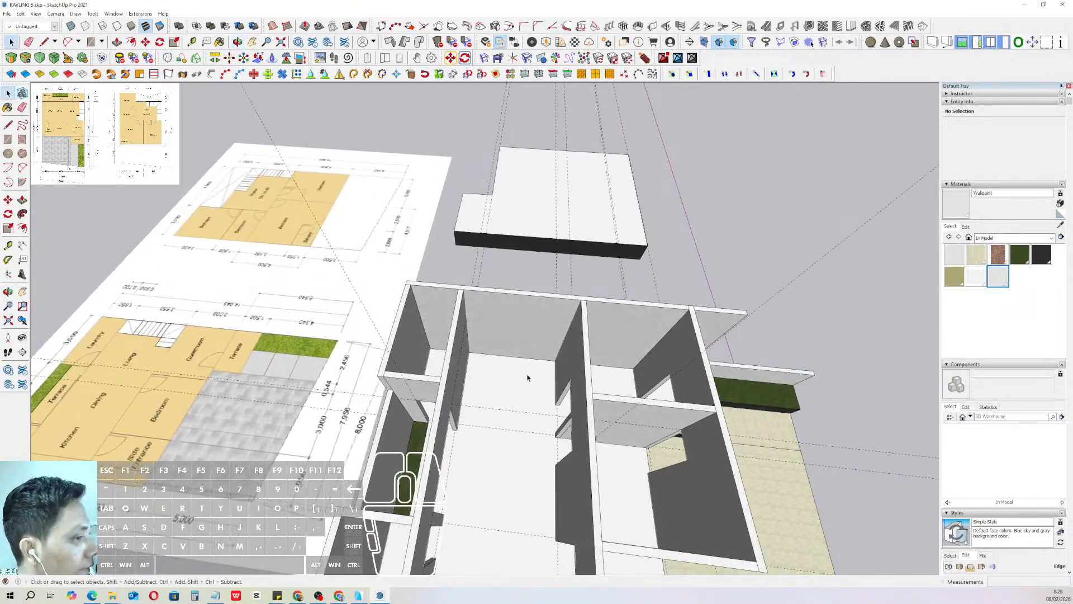
- Draw a 900 by 900 mm rotated rectangle on the floor in the living room corner for the first stair block
scroll(529, 377, "up", 2)
mouse_move(529, 377)
middle_mouse_down()
mouse_move(527, 390)
mouse_move(566, 404)
middle_mouse_up()
scroll(549, 390, "up", 2)
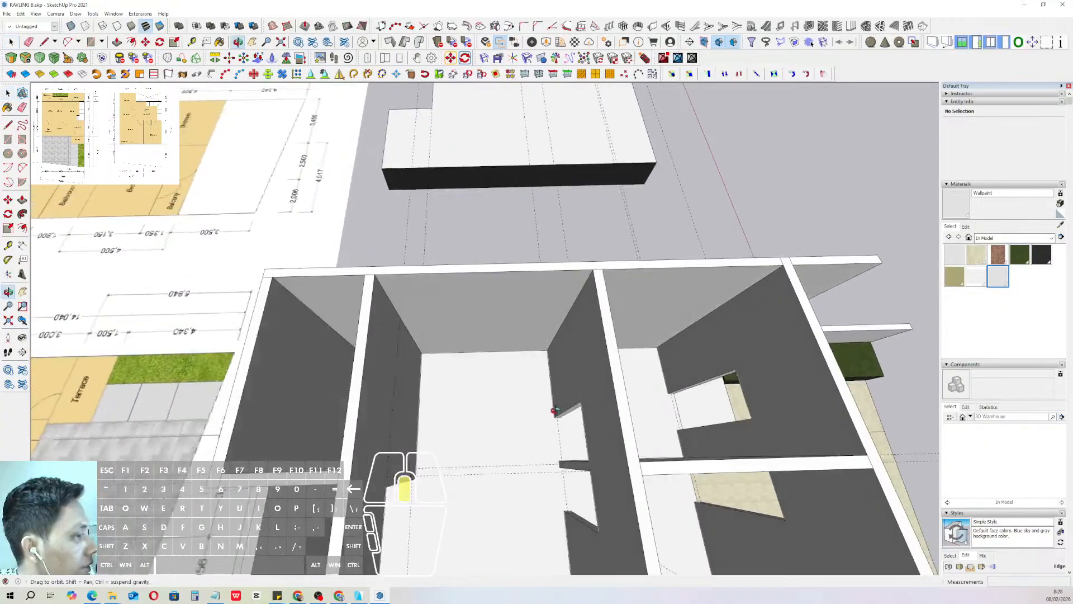
left_click(22, 139)
scroll(549, 350, "up", 4)
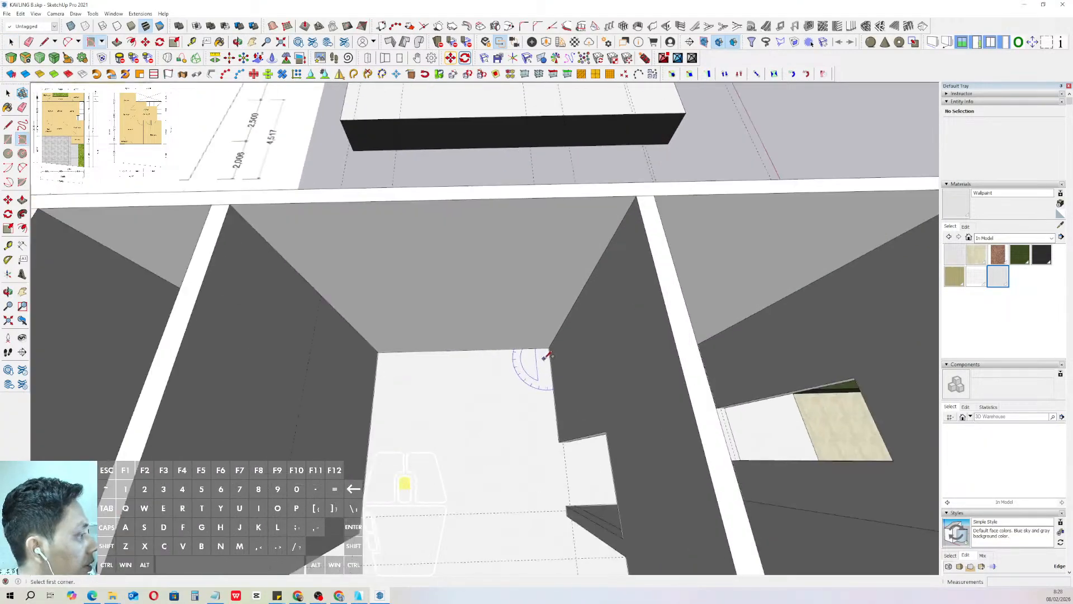
left_click(551, 345)
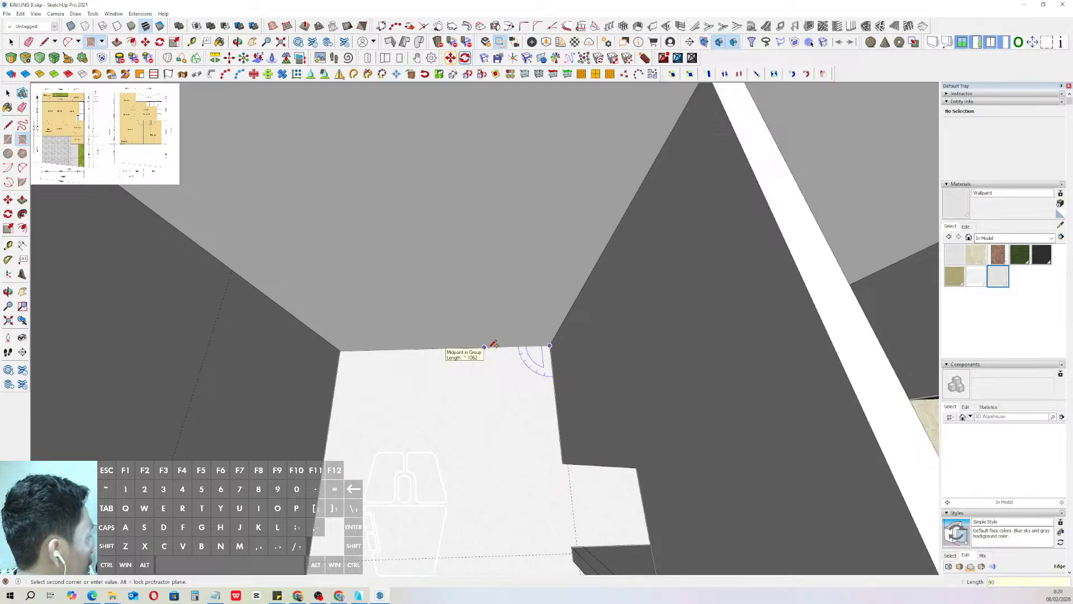
left_click(485, 346)
scroll(496, 390, "up", 1)
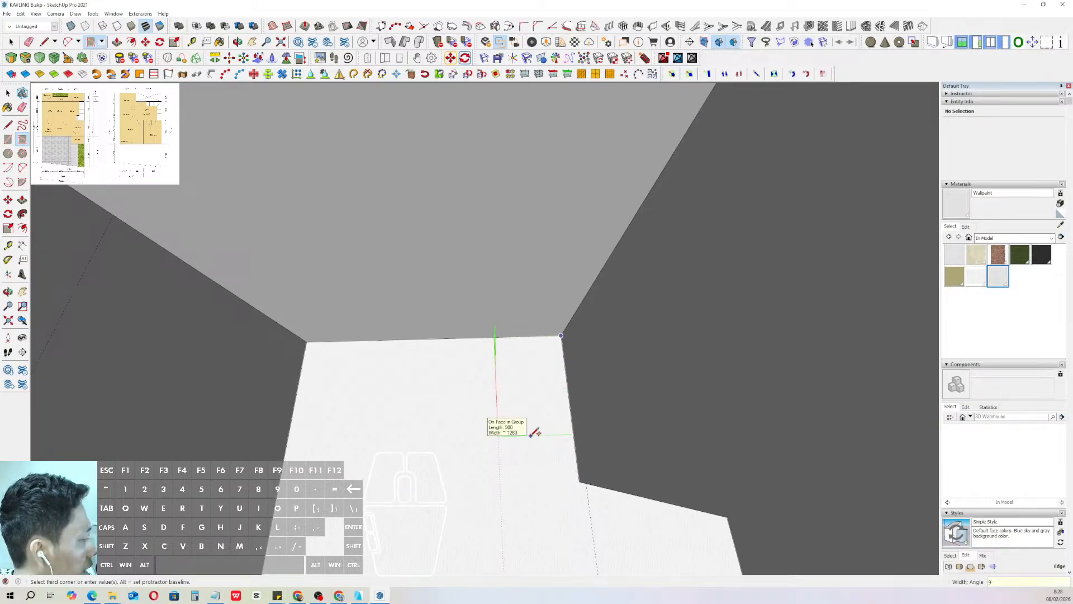
type("900")
key("Return")
key("space")
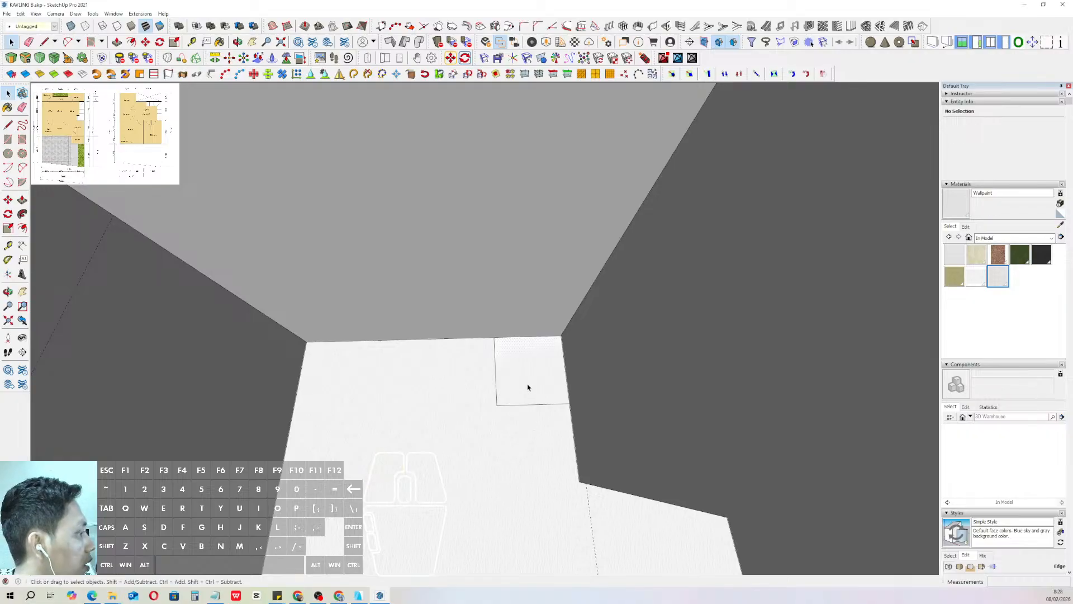
- Select the square in the living room corner and pull it up 200 mm
double_click(528, 386)
scroll(525, 374, "down", 6)
middle_click_drag(520, 361, 544, 374)
scroll(568, 364, "up", 4)
scroll(578, 382, "up", 5)
scroll(565, 363, "down", 3)
scroll(576, 379, "up", 3)
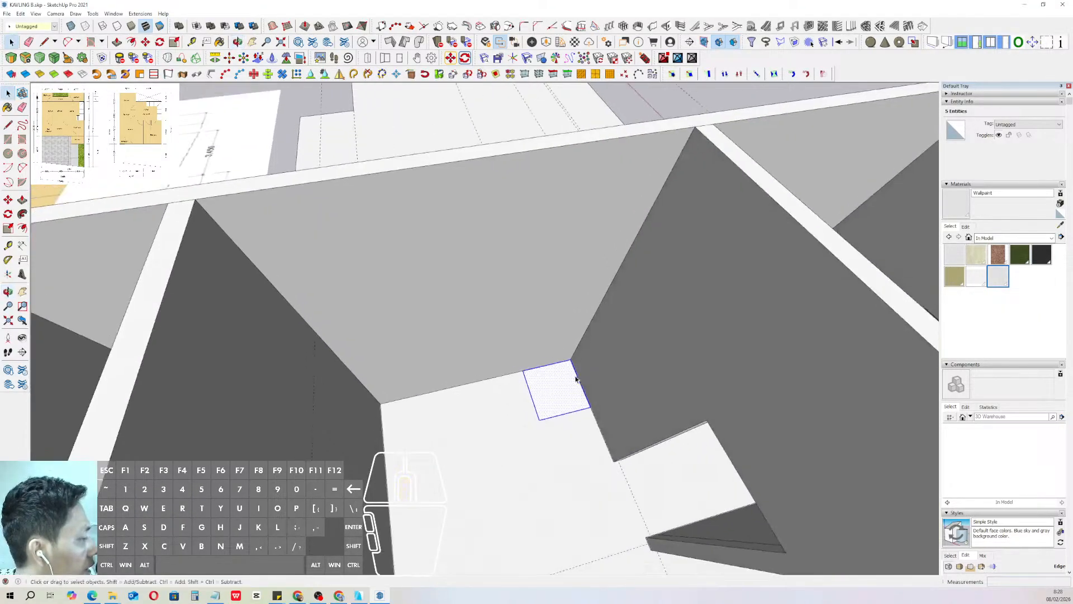
key("p")
left_click_drag(576, 379, 584, 345)
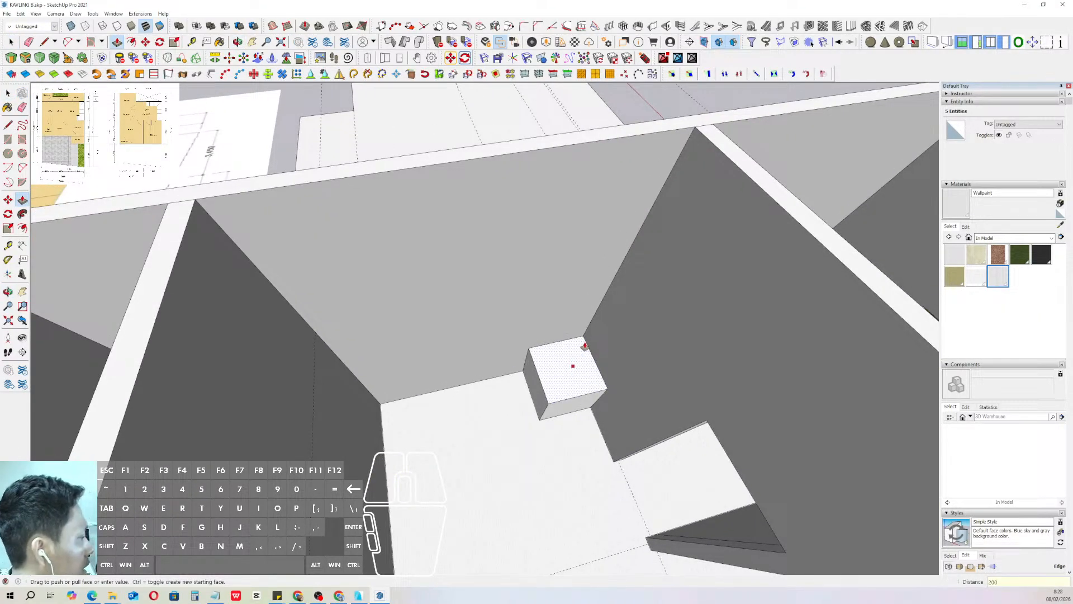
- Make the 200 mm high corner block a group
key("space")
left_click(565, 383)
right_click(566, 383)
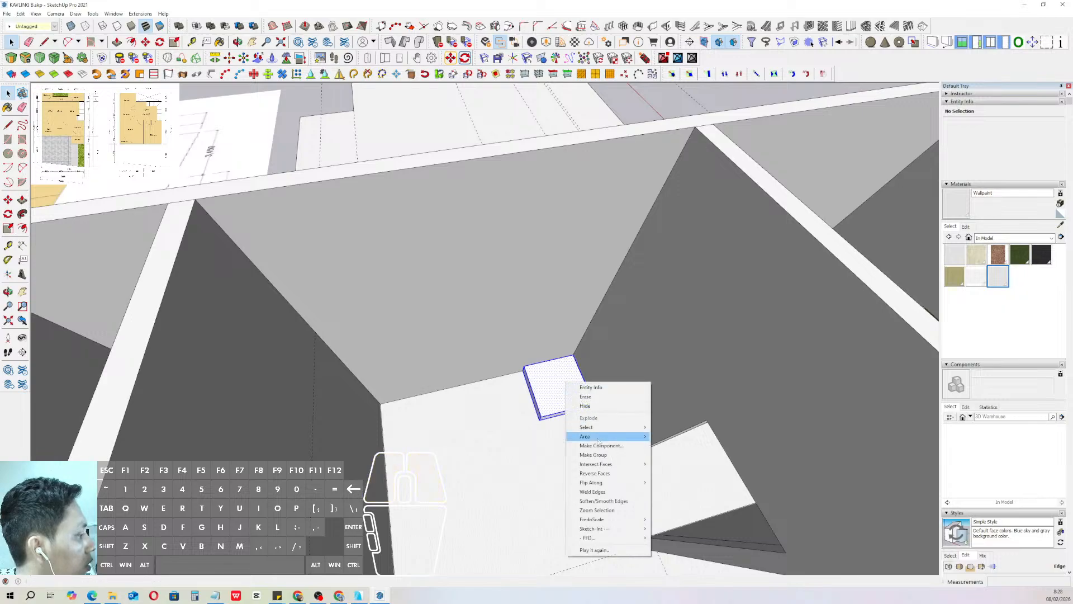
left_click(598, 454)
scroll(550, 394, "down", 4)
middle_click_drag(548, 398, 605, 397)
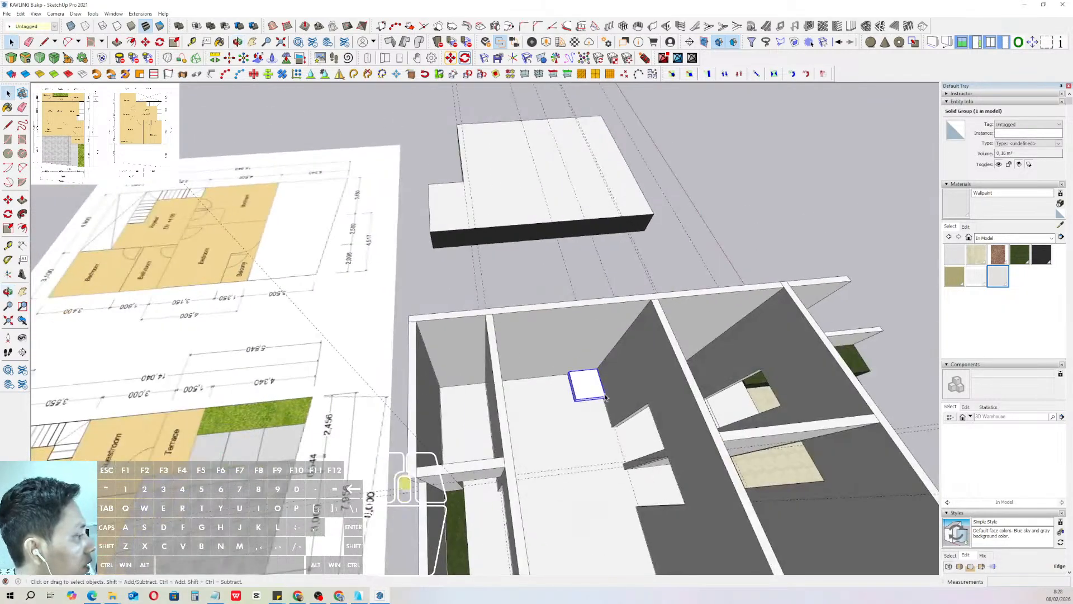
scroll(605, 397, "up", 5)
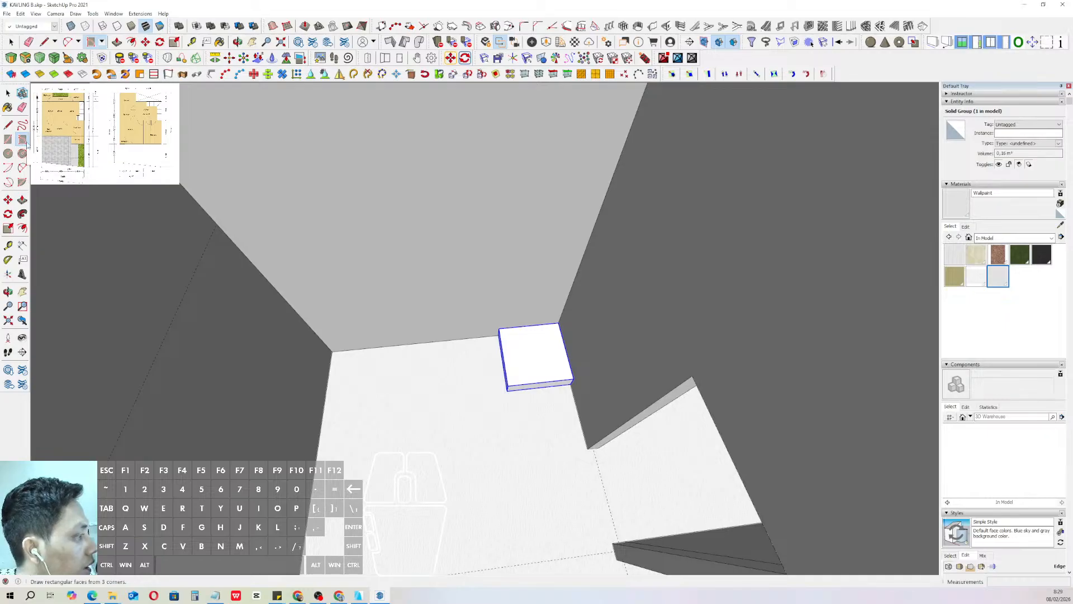
- Draw a 280 mm deep rectangle along the square landing's front edge and extrude it to the landing's height
scroll(530, 394, "up", 3)
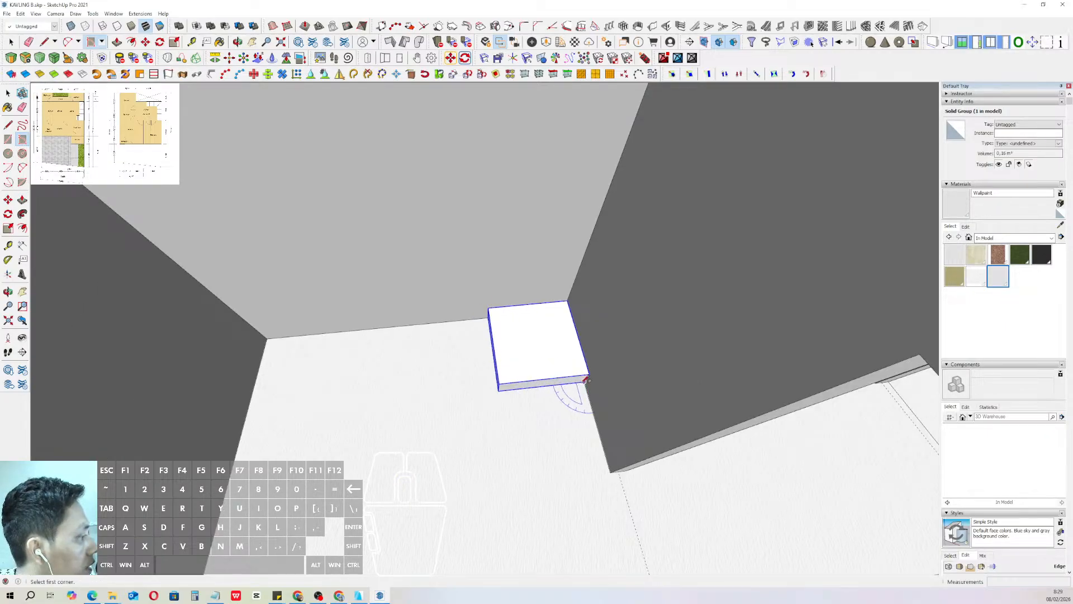
left_click(587, 378)
scroll(587, 380, "up", 1)
left_click(492, 386)
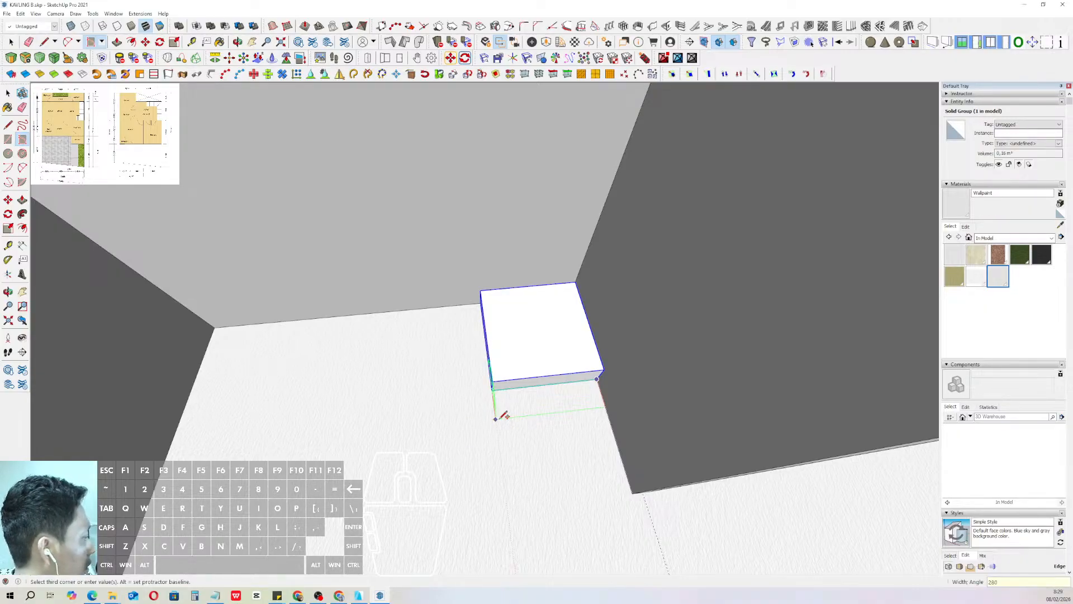
key("space")
scroll(559, 390, "up", 3)
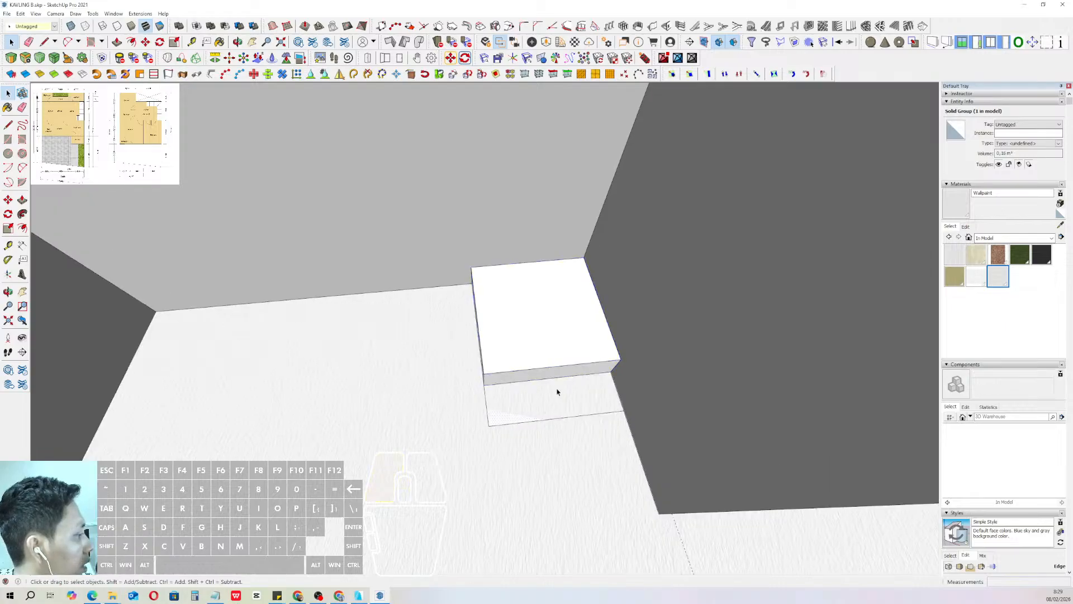
key("p")
double_click(577, 355)
key("space")
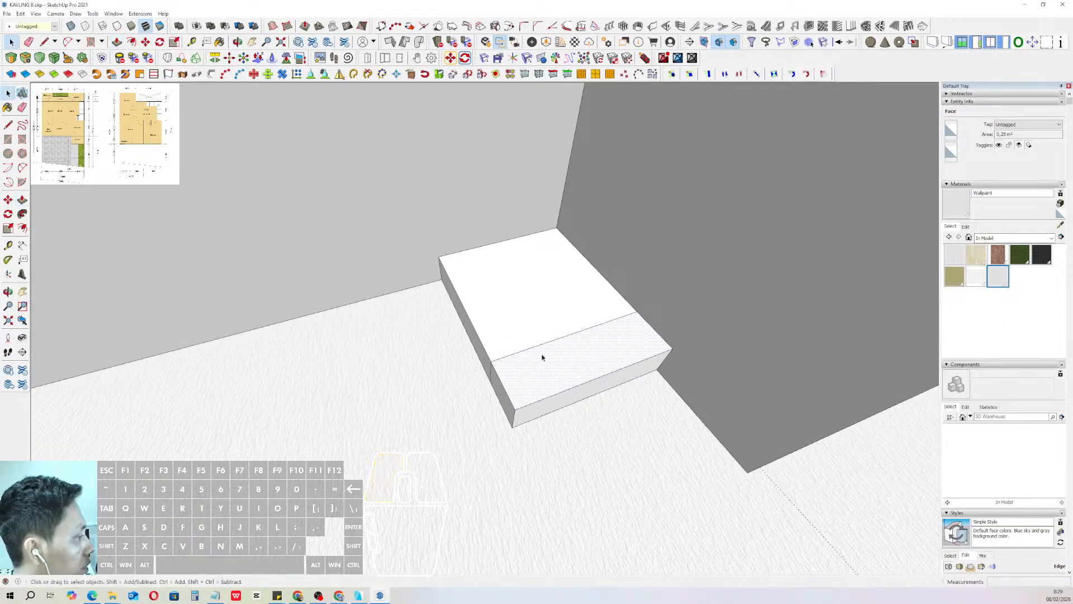
- Group the new tread block with all its connected geometry and convert it into a component
left_click(544, 361)
right_click(543, 360)
left_click(584, 431)
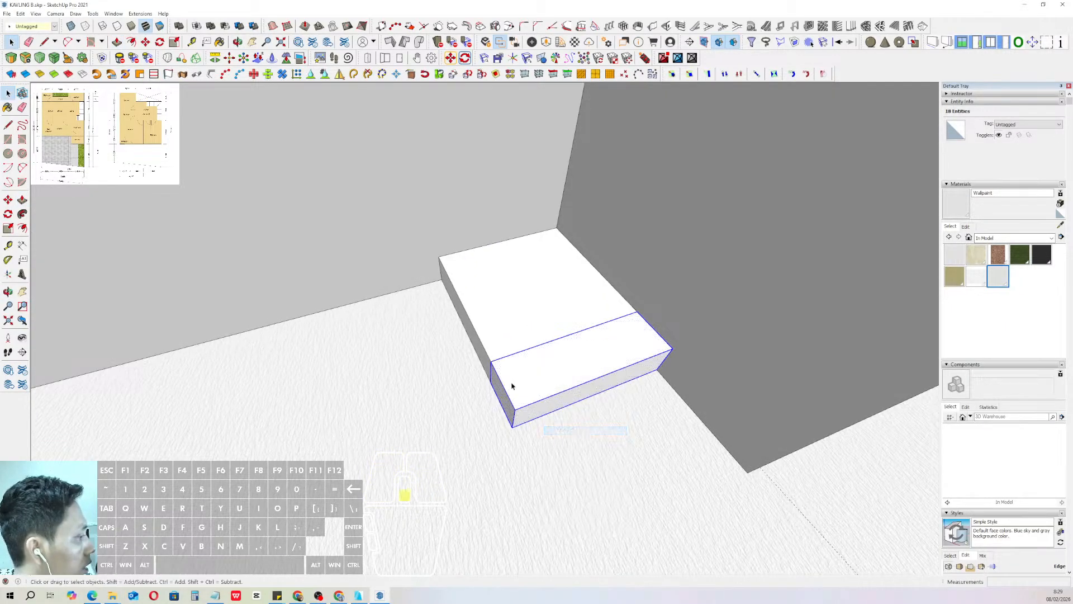
scroll(585, 362, "down", 1)
right_click(585, 362)
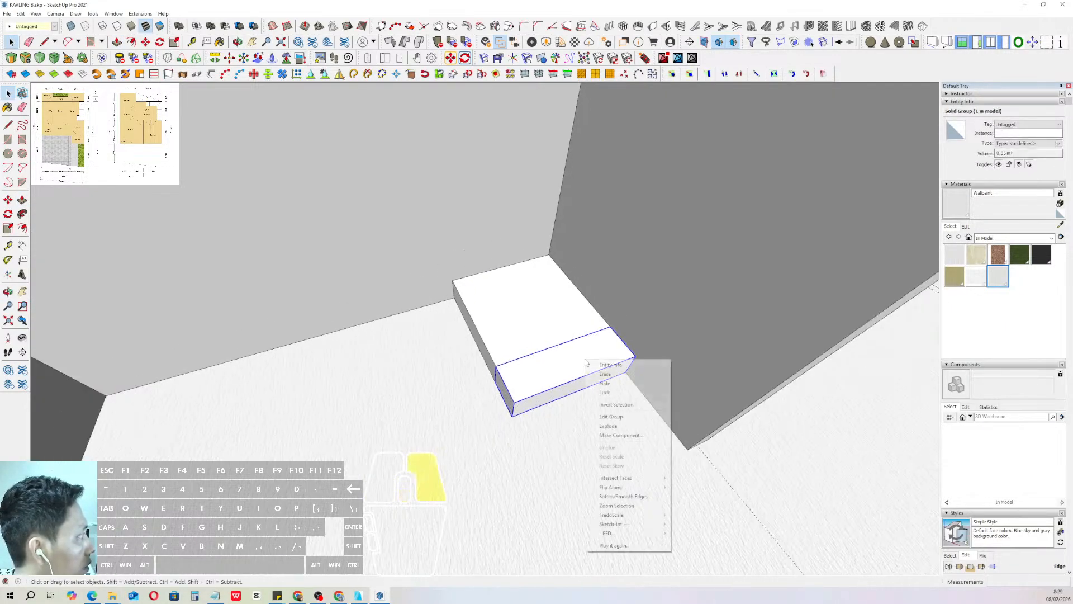
left_click(615, 434)
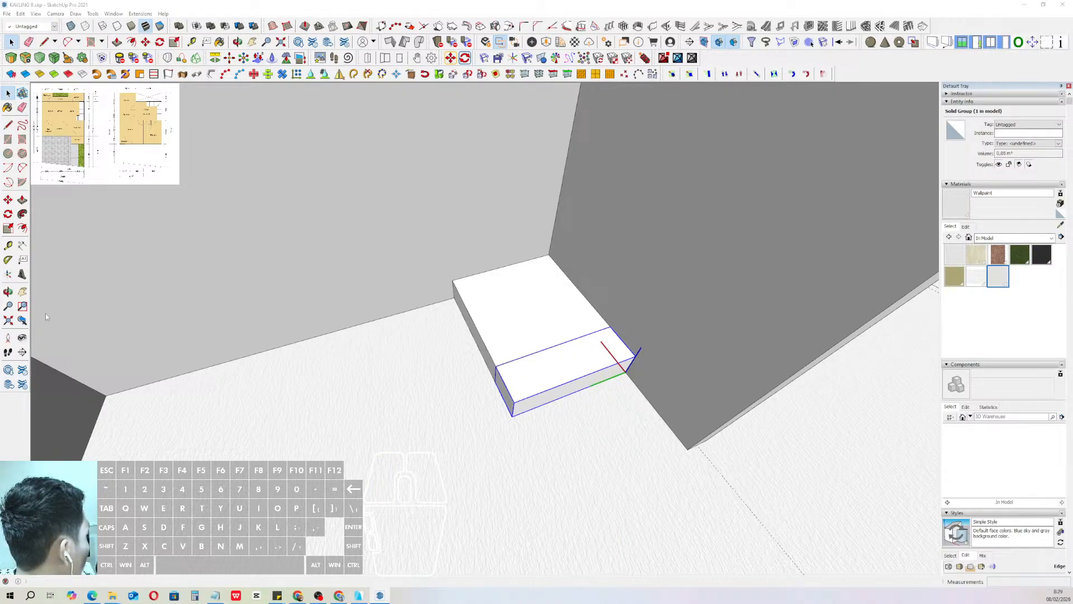
left_click_drag(0, 189, 353, 167)
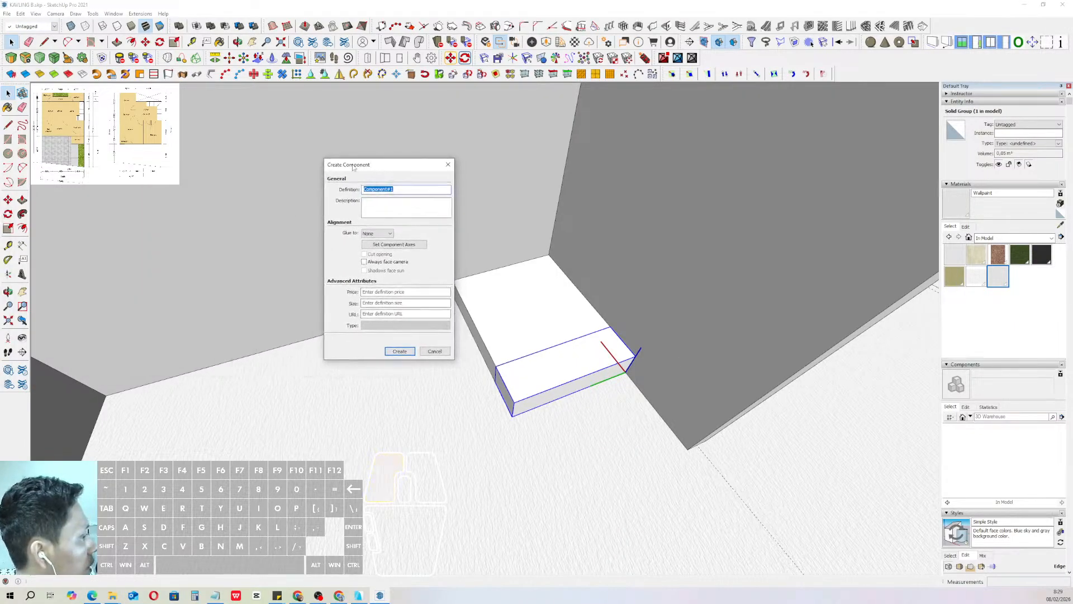
left_click(399, 352)
left_click(565, 371)
- Copy the tread component 280 mm forward so the copy sits edge to edge with the first tread
middle_click_drag(565, 371, 587, 373)
scroll(596, 355, "up", 1)
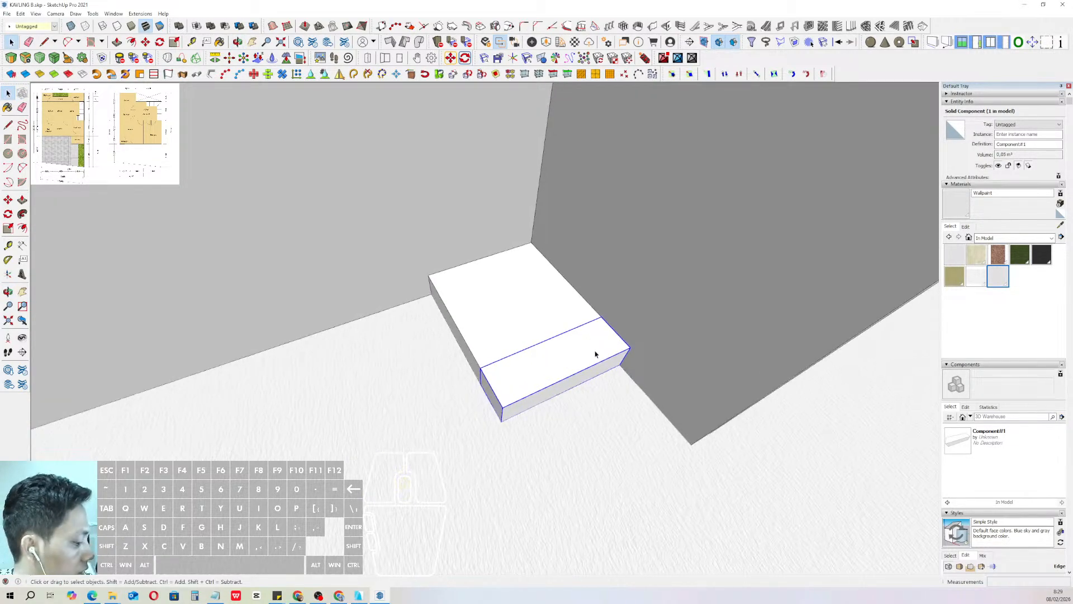
key("m")
key("ctrl")
left_click(602, 317)
left_click(630, 348, "shift")
key("ctrl")
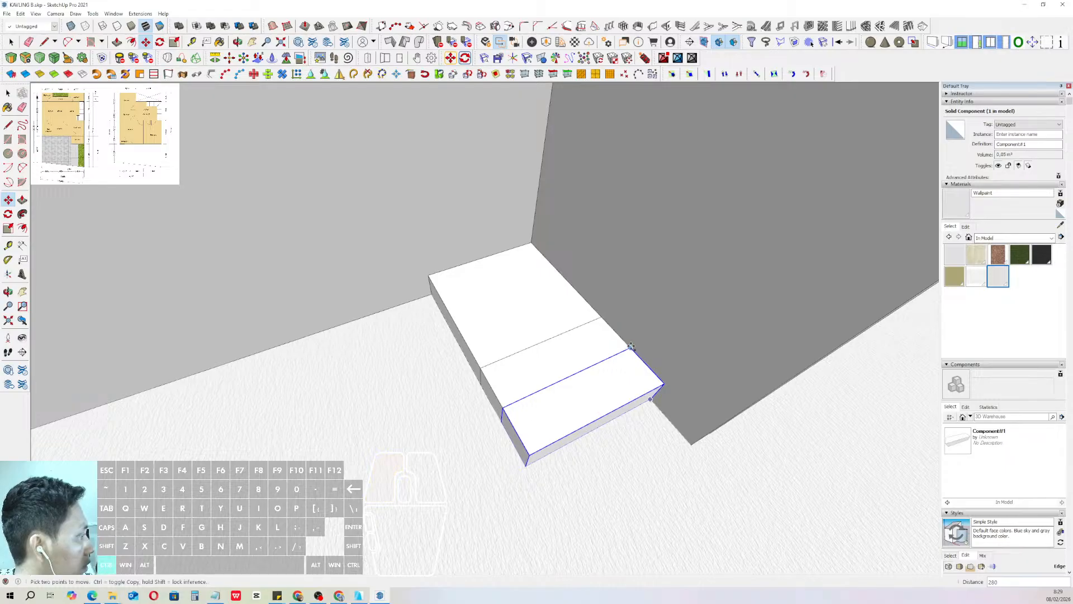
left_click(630, 348)
key("space")
- Examine the staircase layout on the ground-floor plan image
scroll(642, 371, "down", 2)
scroll(522, 434, "down", 8)
middle_click_drag(510, 450, 303, 383)
scroll(337, 241, "up", 2)
scroll(340, 244, "up", 1)
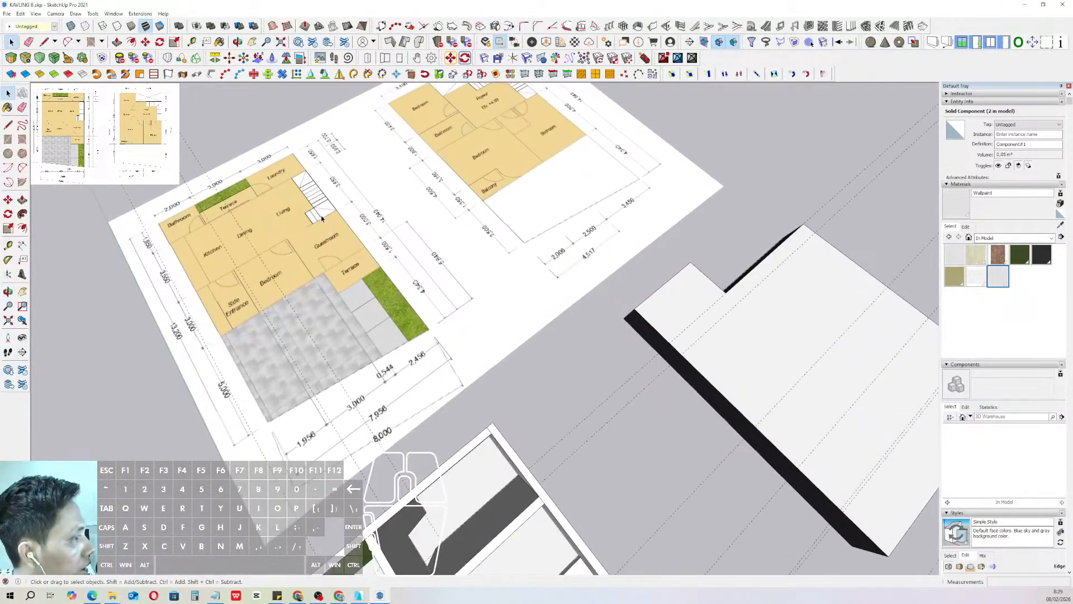
scroll(318, 220, "up", 3)
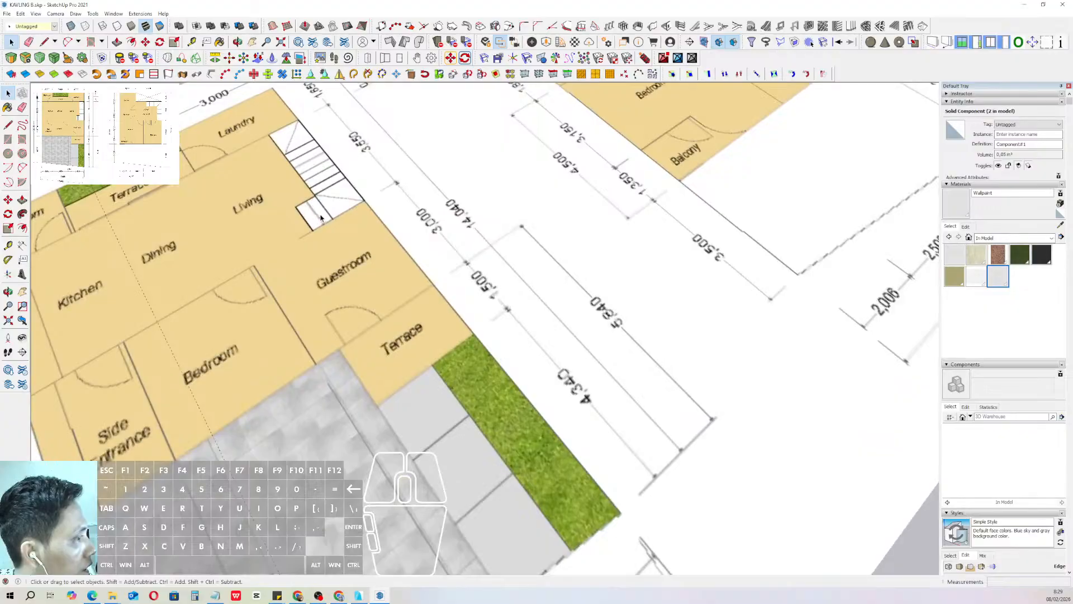
scroll(323, 226, "down", 8)
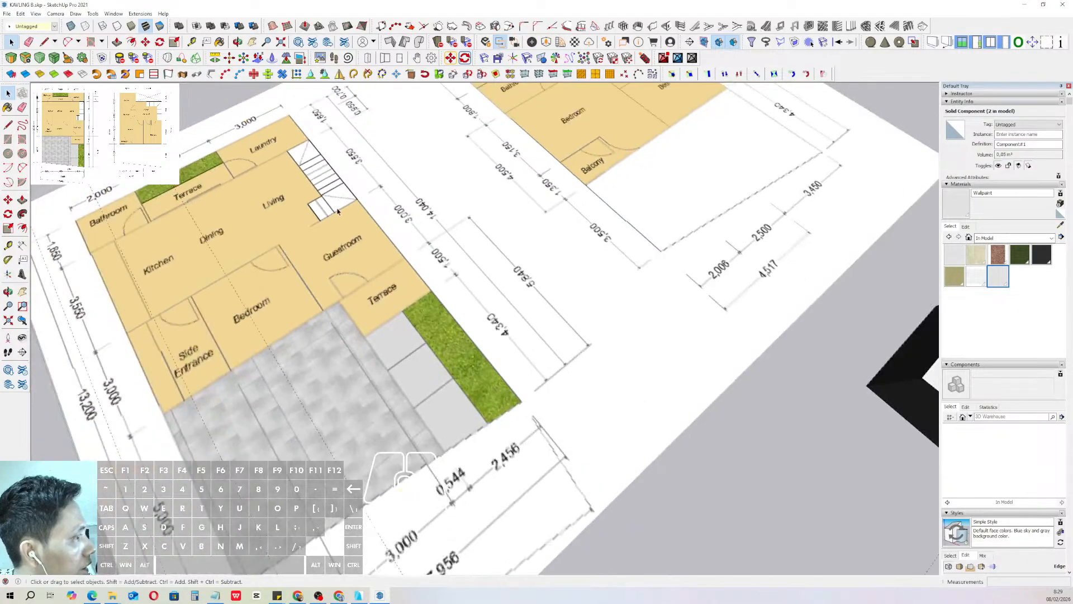
middle_click_drag(324, 227, 479, 345)
- Select both treads and place a copy of the pair on the open floor beside the landing
scroll(480, 346, "up", 6)
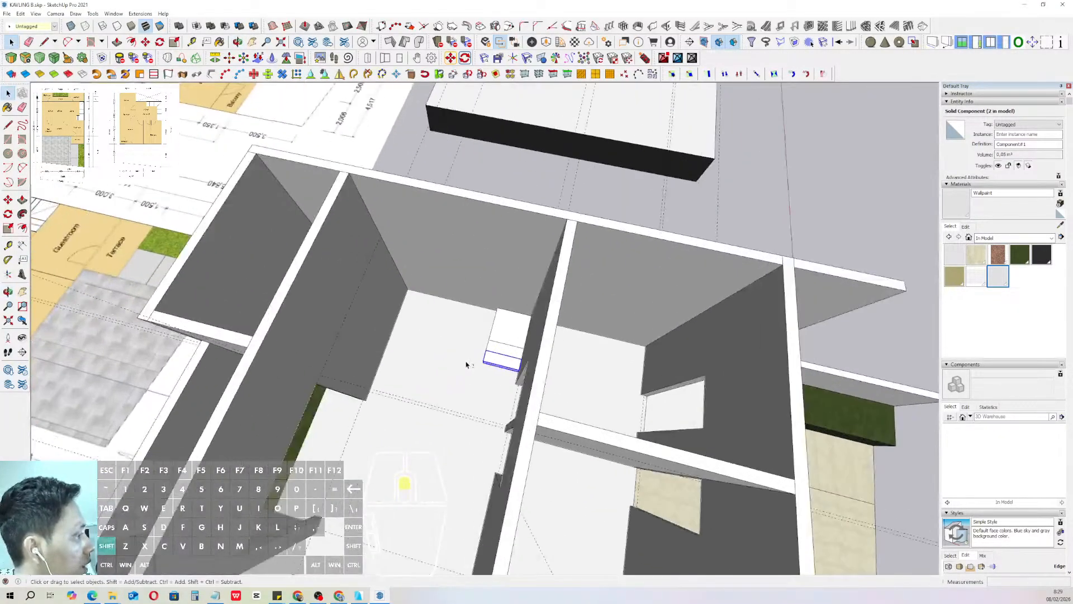
scroll(531, 368, "up", 2)
left_click(523, 354, "shift")
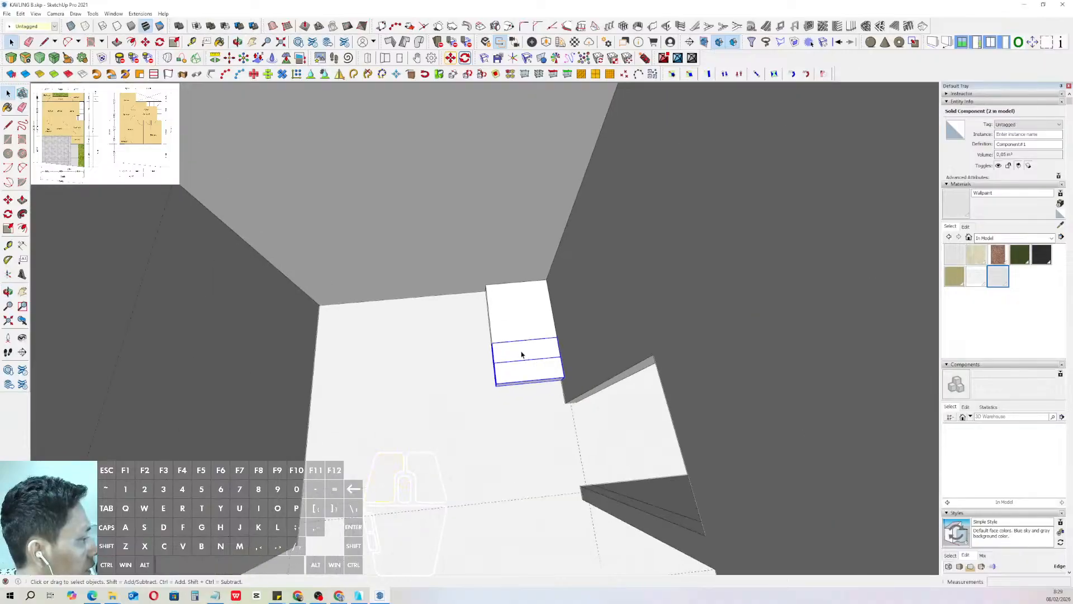
scroll(522, 356, "up", 1)
middle_click_drag(569, 364, 580, 396)
key("m")
key("ctrl")
left_click(601, 398)
left_click(474, 358)
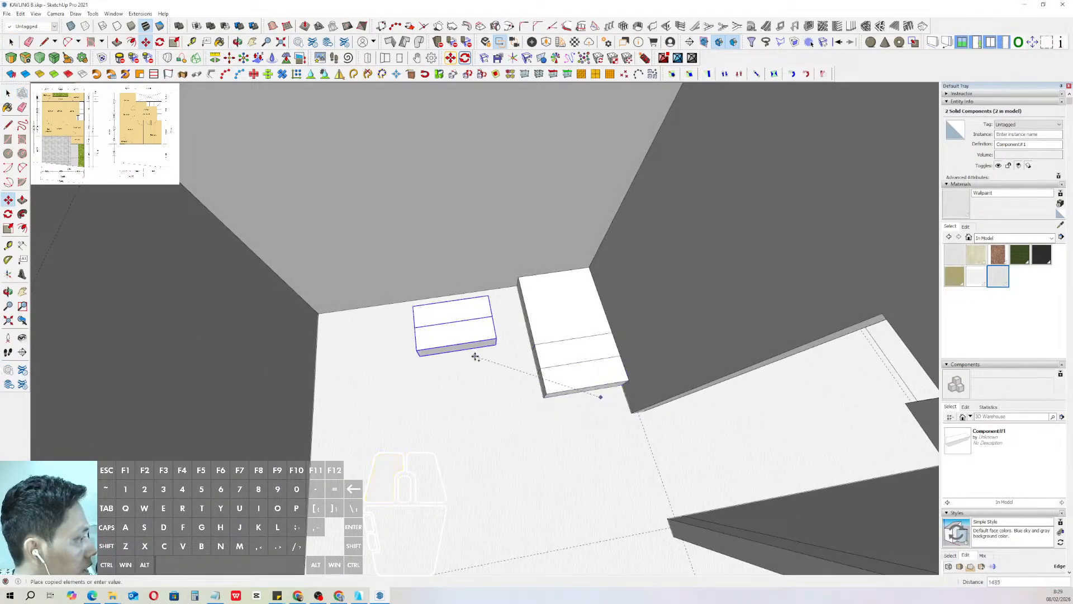
- Rotate the copied pair of treads 90 degrees in plan
scroll(485, 355, "up", 3)
key("q")
left_click(474, 351)
left_click(477, 371)
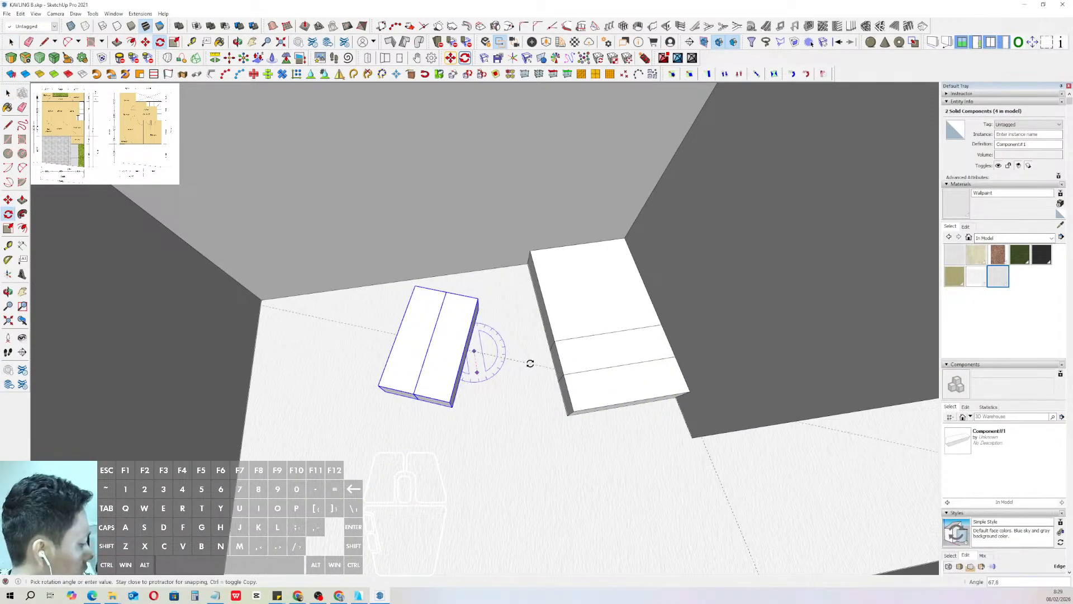
type("90")
key("Return")
key("space")
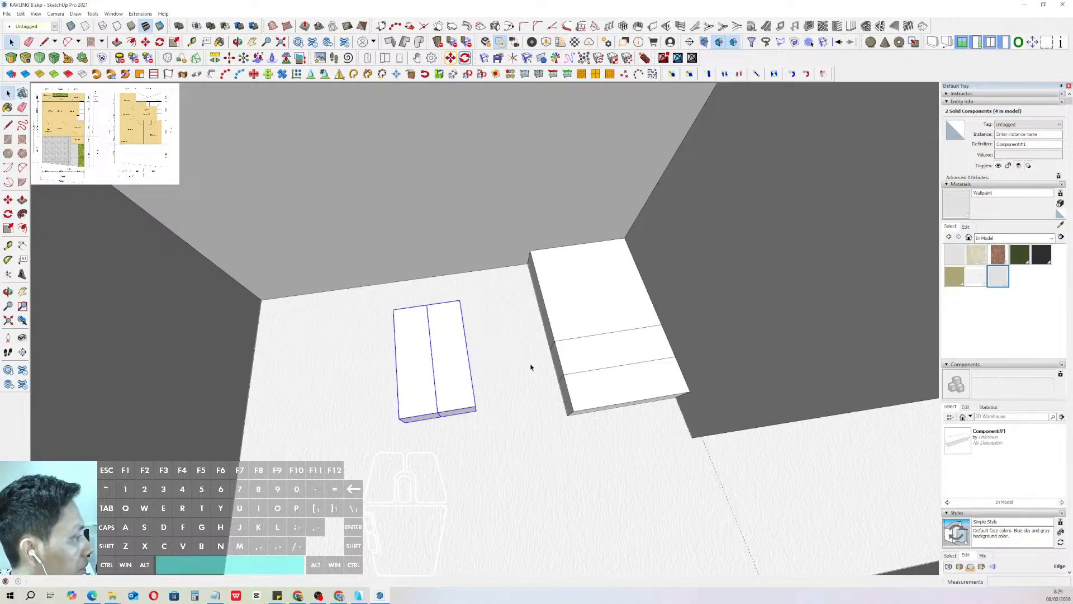
- Move the rotated treads against the side of the landing, flush with the back wall
key("m")
left_click(476, 408)
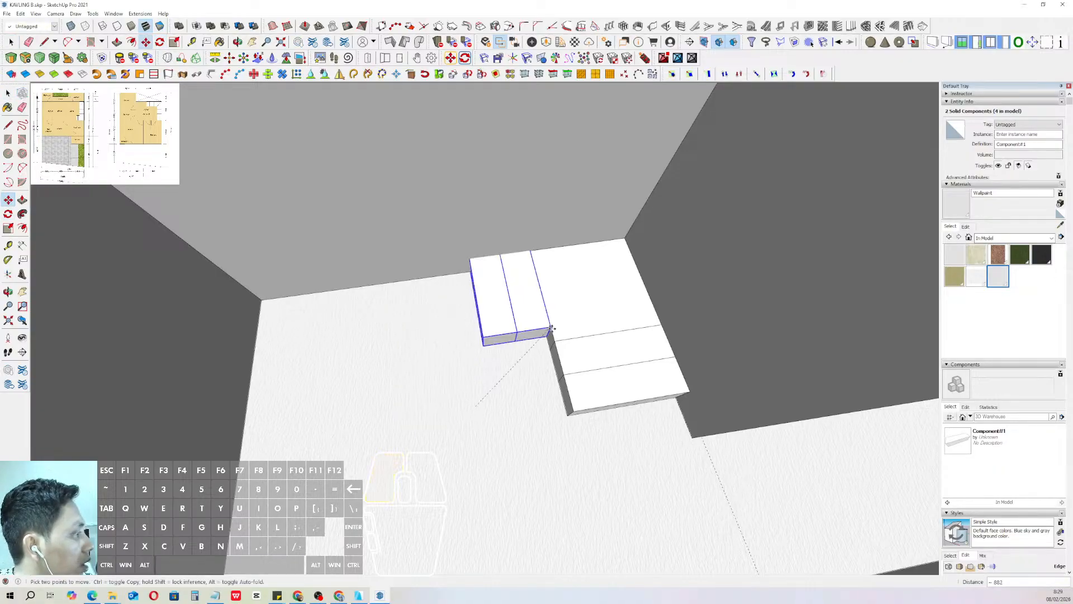
scroll(552, 338, "down", 3)
scroll(540, 346, "up", 3)
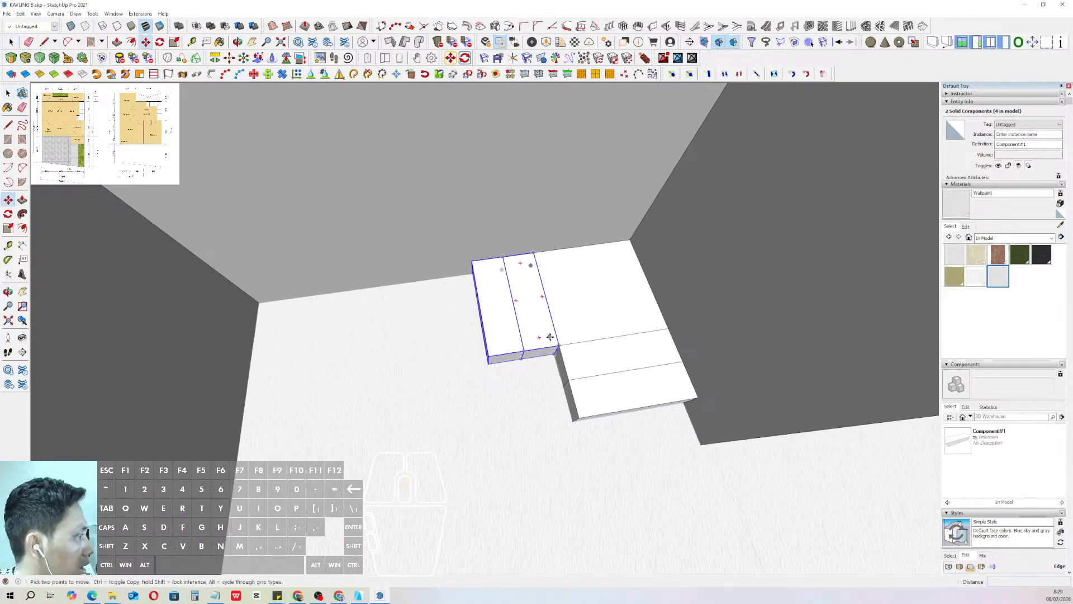
- Copy the pair of treads twice along the back wall, edge to edge, to form a run of six
left_click(488, 357)
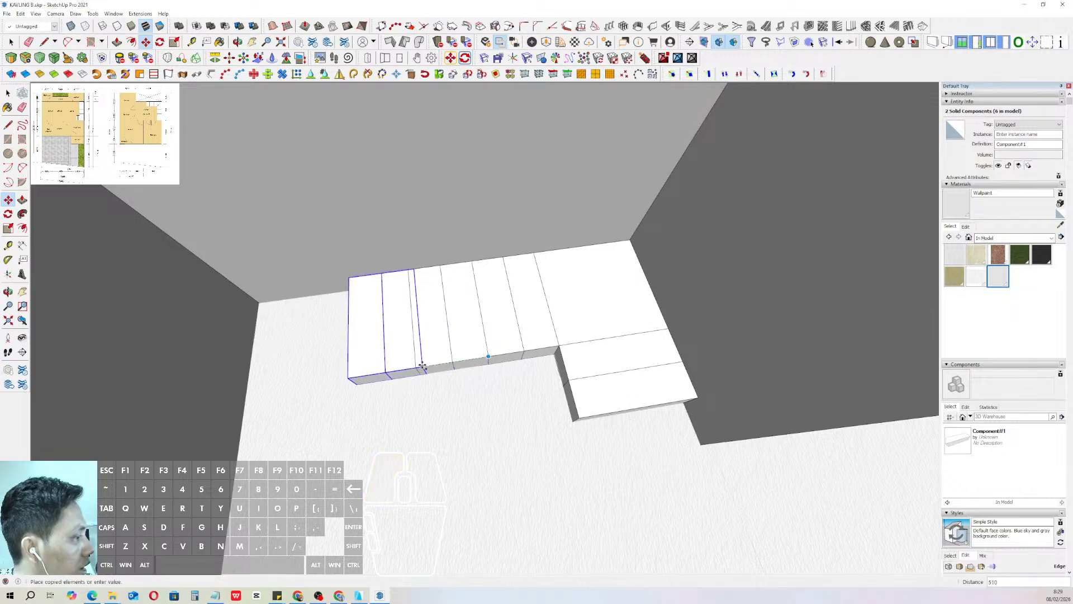
left_click(416, 368)
key("space")
- Copy the square landing along the back wall to the room corner at the far end of the tread run
scroll(477, 345, "down", 2)
left_click(559, 318)
middle_click_drag(558, 318, 541, 318)
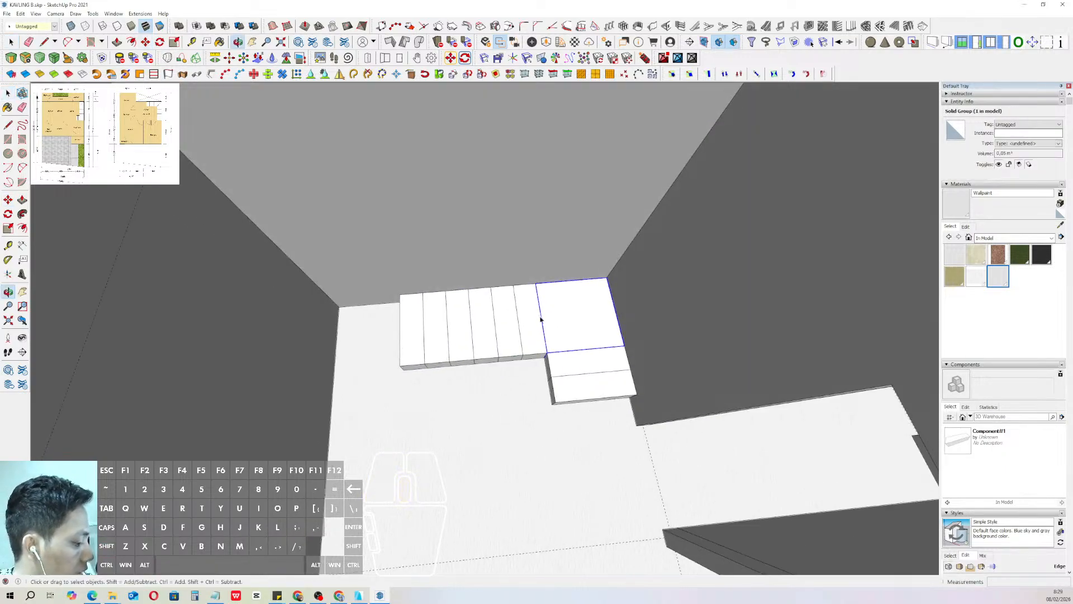
key("m")
scroll(537, 281, "up", 1)
left_click(539, 281)
key("ctrl")
scroll(495, 284, "down", 1)
middle_click_drag(567, 277, 651, 260, "shift")
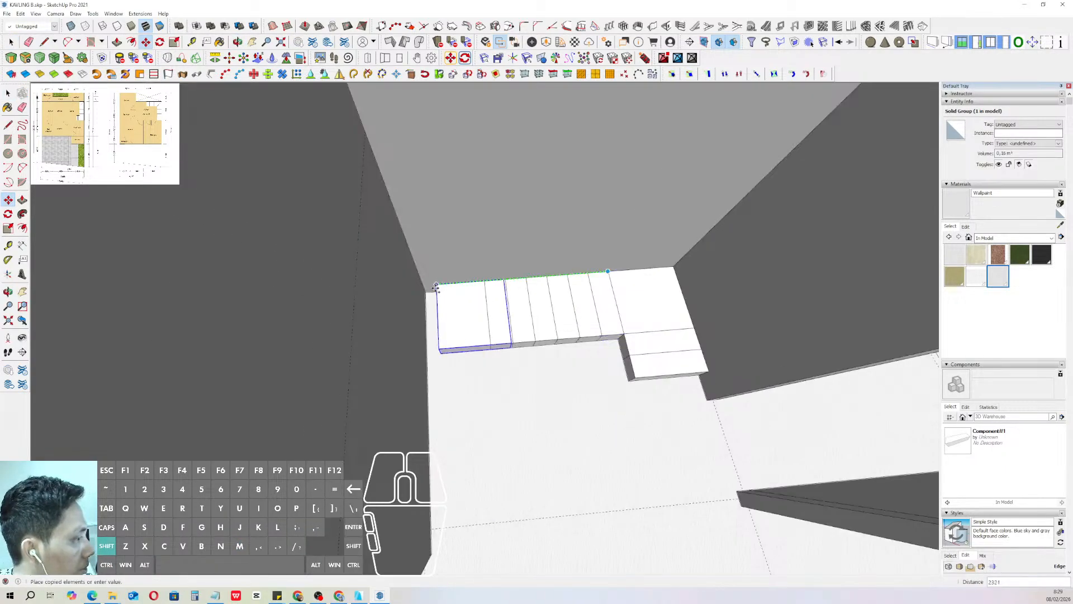
left_click(424, 286, "shift")
key("space")
- Compare the modelled stair layout with the staircase on the floor plan and check the far landing's overlap with the treads
middle_click_drag(559, 317, 587, 359)
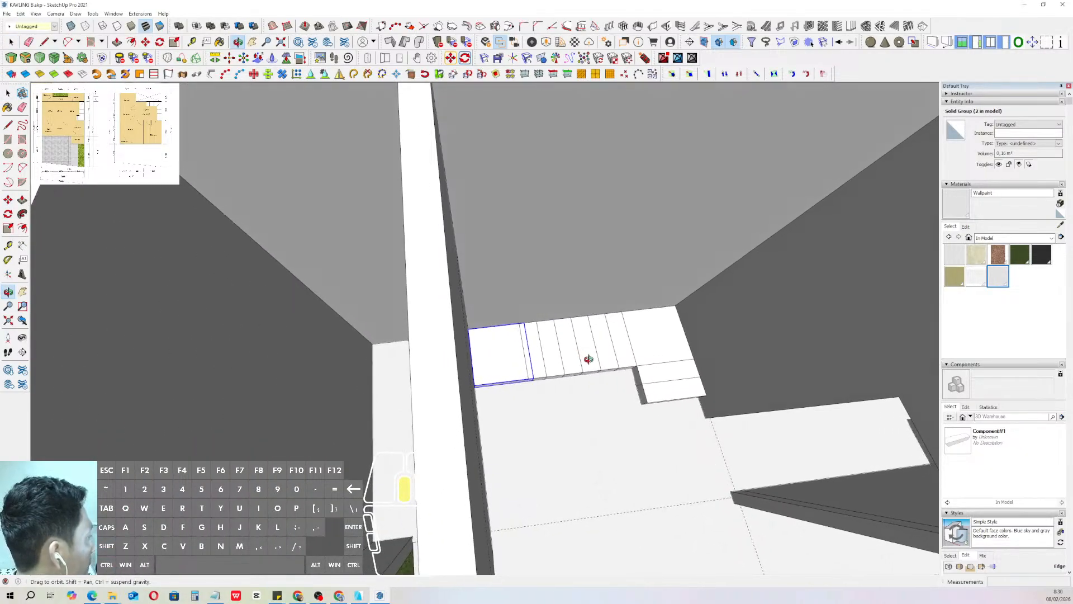
scroll(504, 361, "down", 4)
scroll(503, 362, "down", 4)
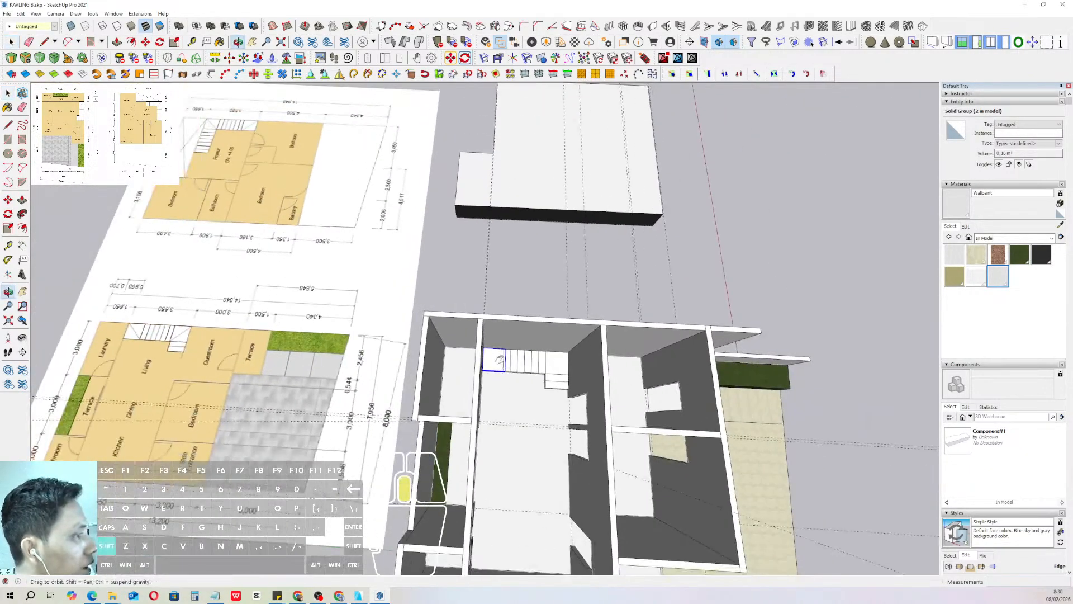
scroll(520, 366, "up", 3)
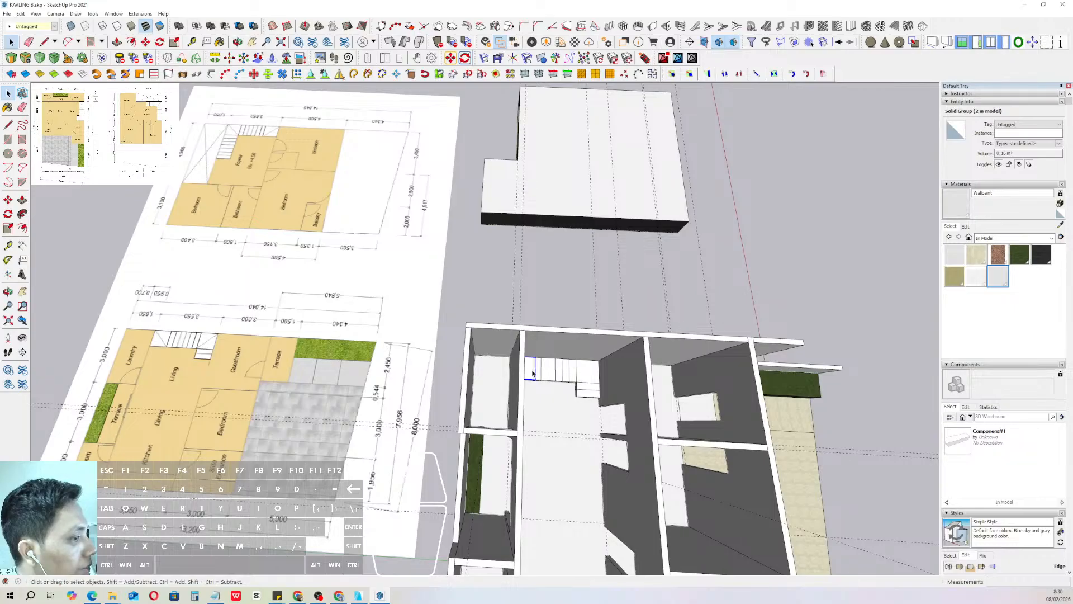
scroll(531, 375, "up", 3)
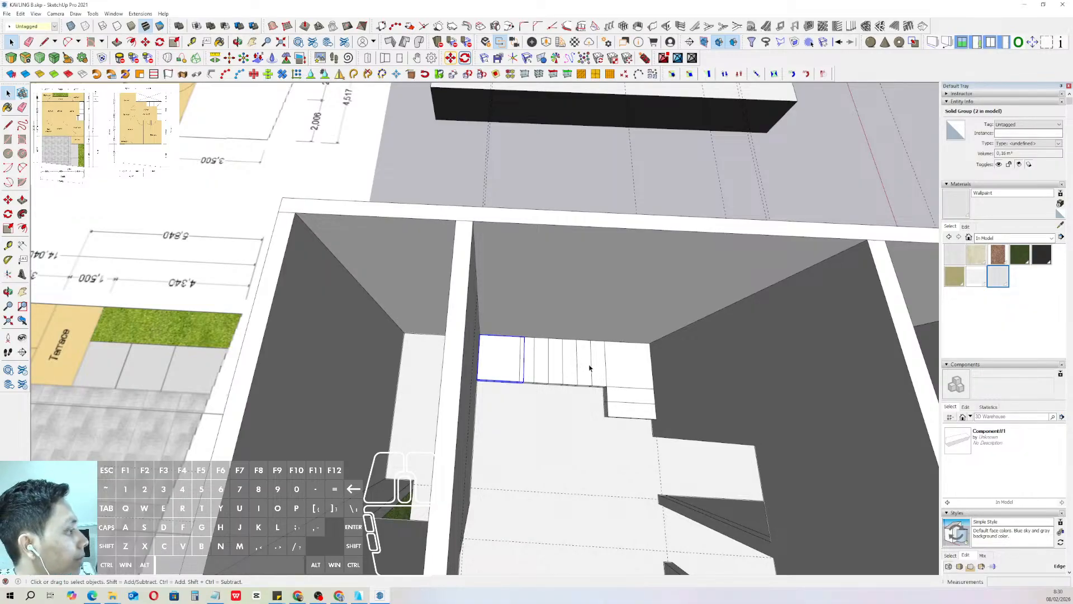
scroll(558, 375, "up", 3)
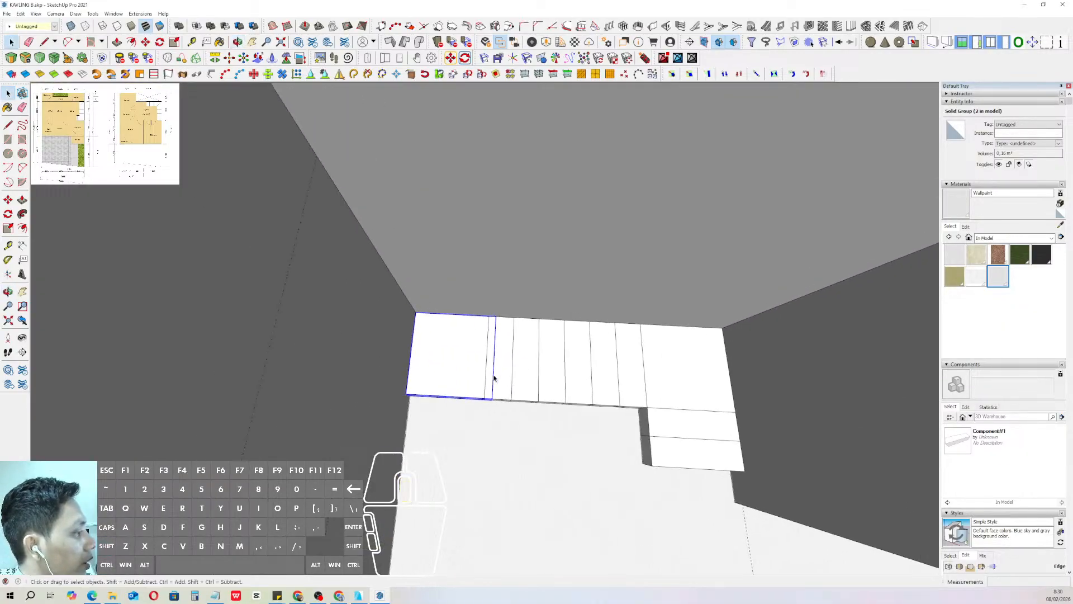
scroll(485, 381, "down", 3)
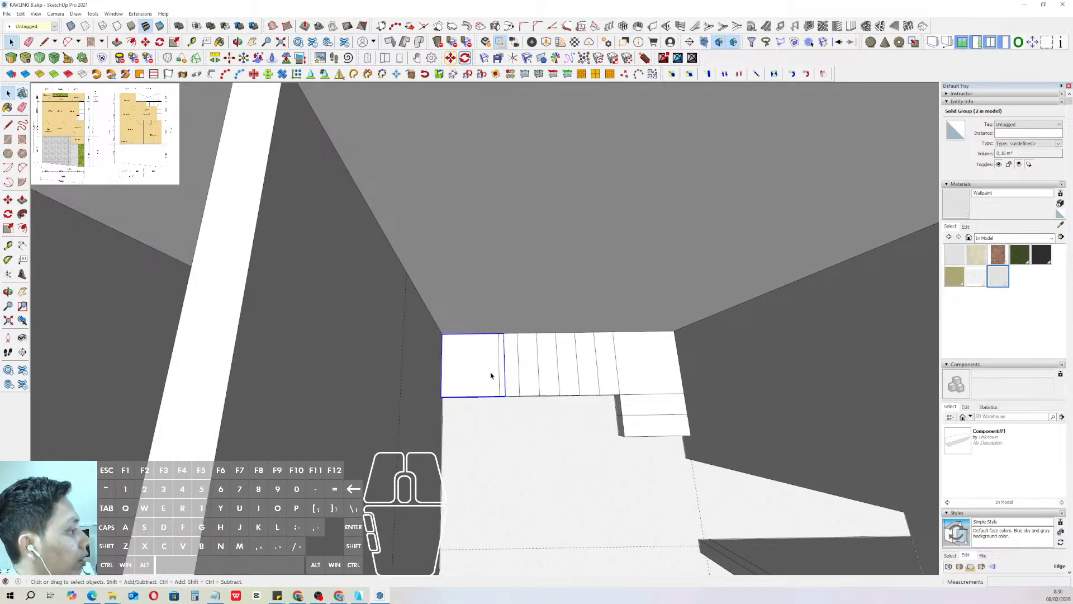
scroll(491, 376, "down", 6)
middle_click_drag(496, 393, 526, 407)
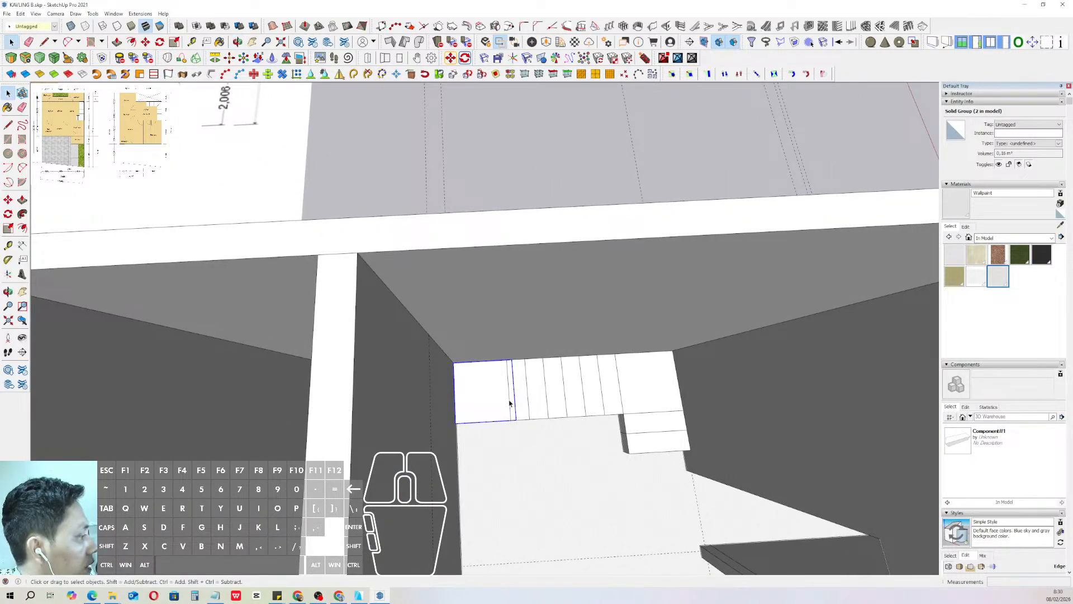
scroll(519, 404, "down", 5)
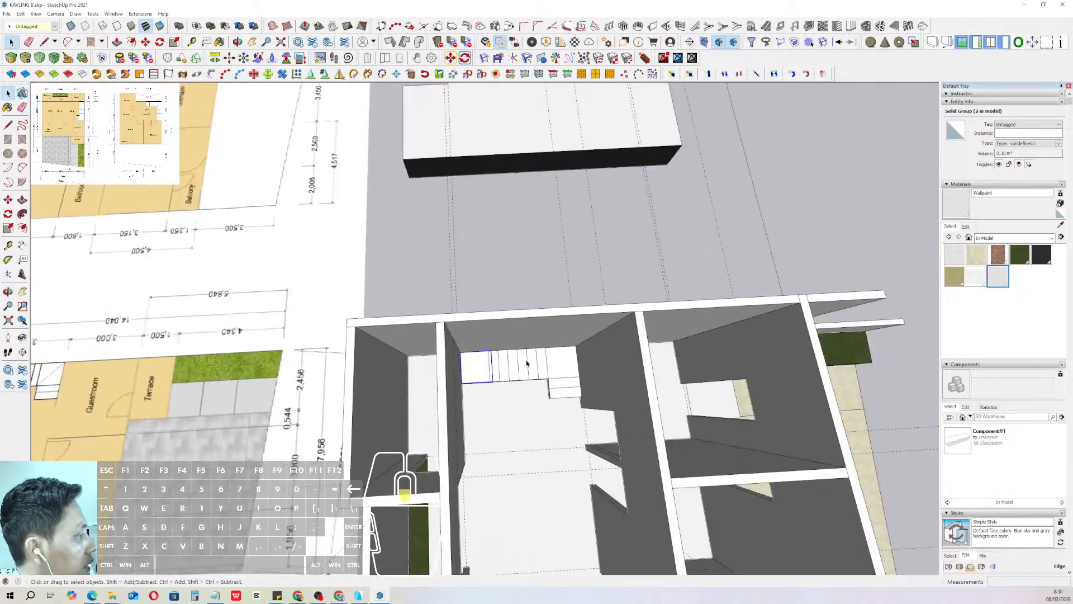
- Measure the span between the stair room's two cross walls along the back wall with the Line tool
key("d")
scroll(646, 302, "up", 1)
left_click(637, 304)
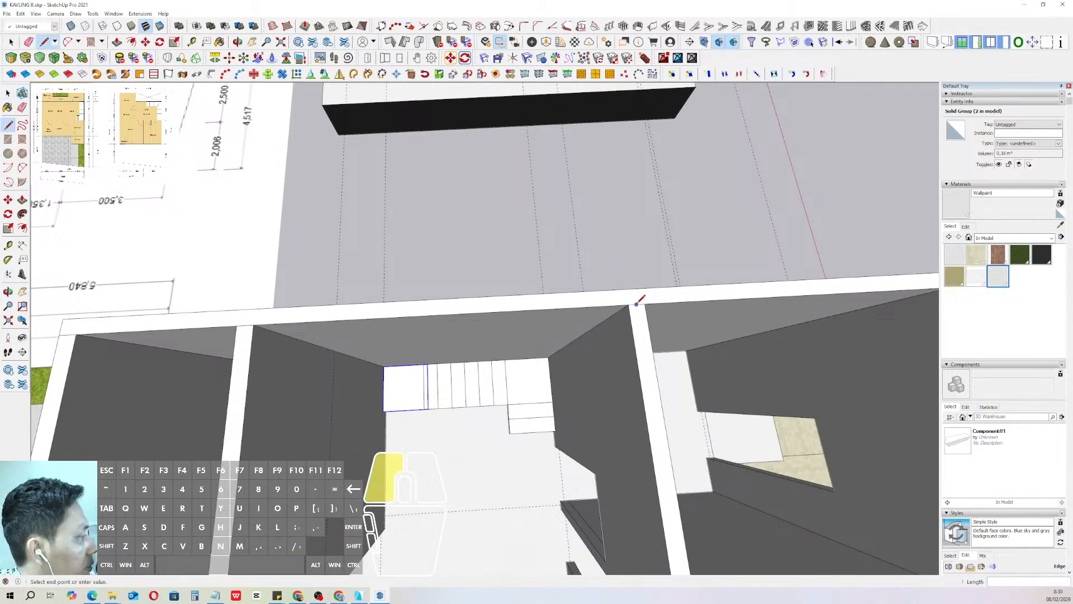
middle_click_drag(450, 313, 531, 296, "shift")
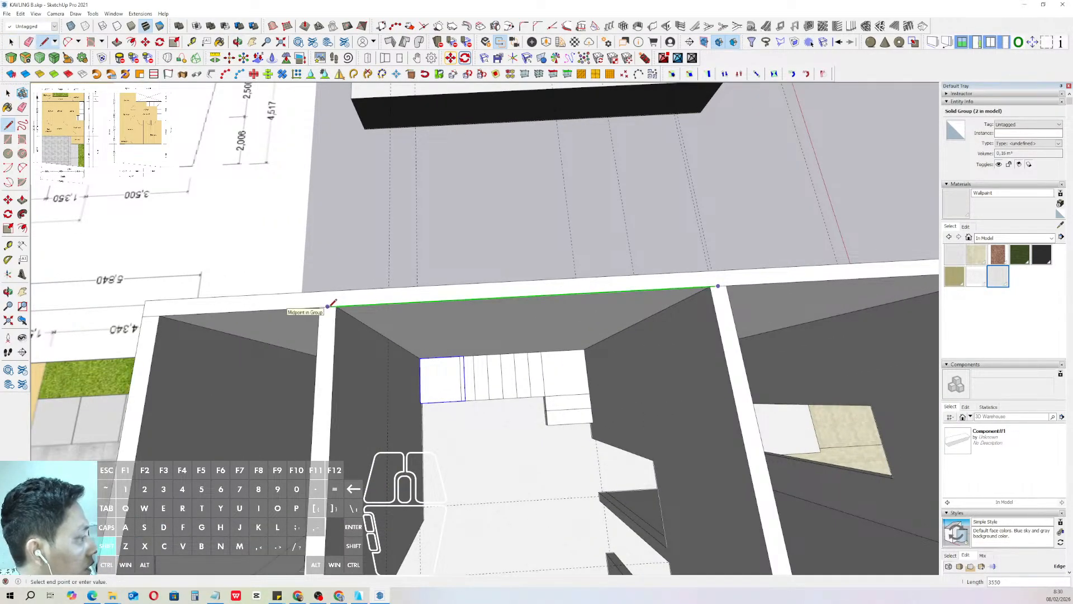
key("space")
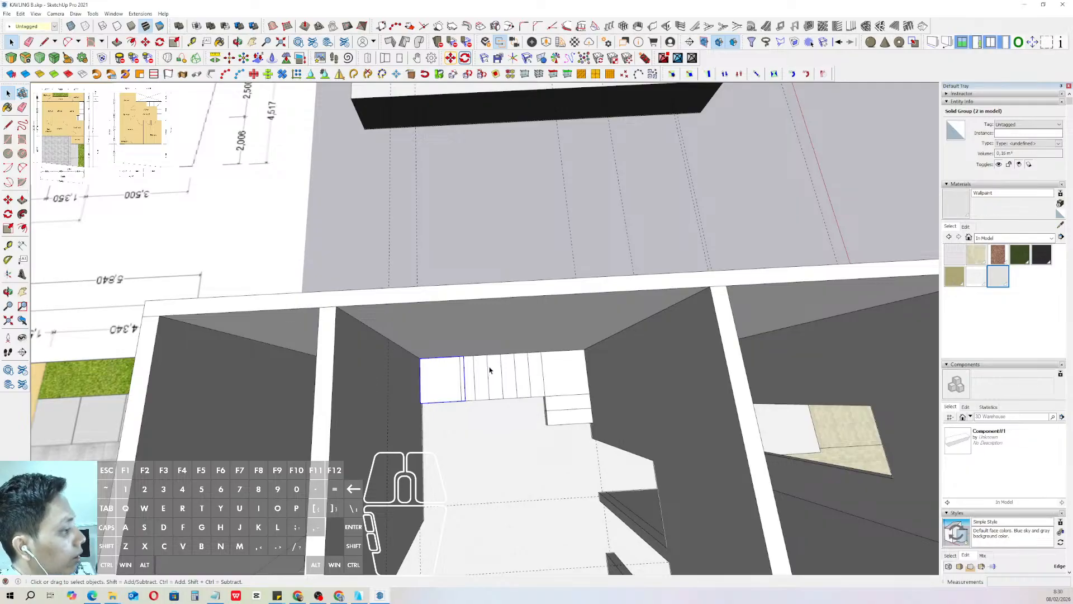
scroll(508, 397, "down", 3)
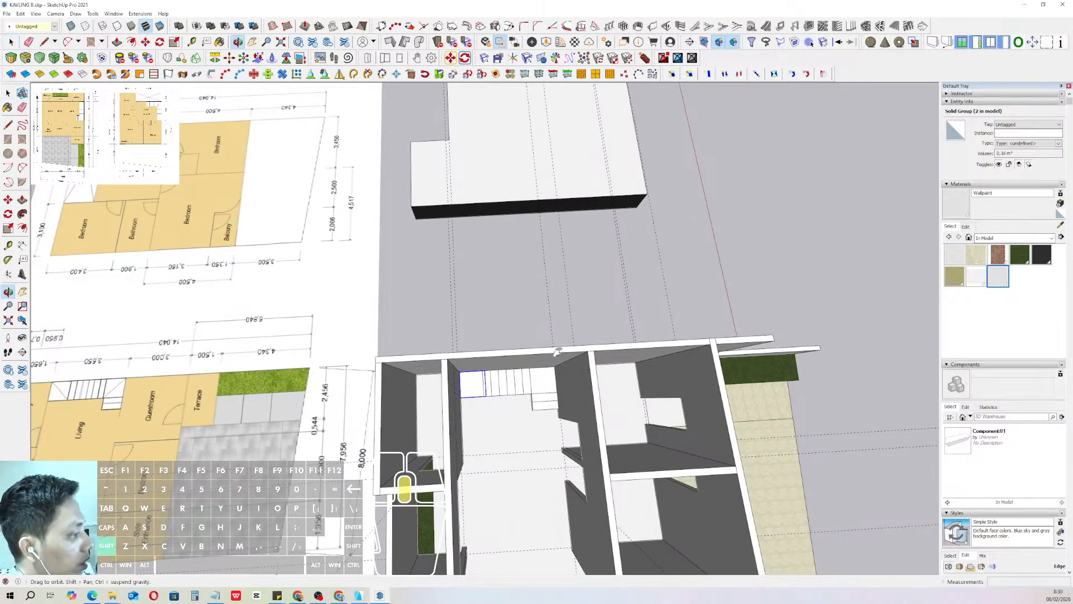
- Examine the treads and corner landings between Laundry and Guestroom on the ground-floor plan against the modelled stairs
scroll(474, 397, "down", 2)
scroll(672, 345, "up", 3)
middle_click_drag(673, 345, 671, 317, "shift")
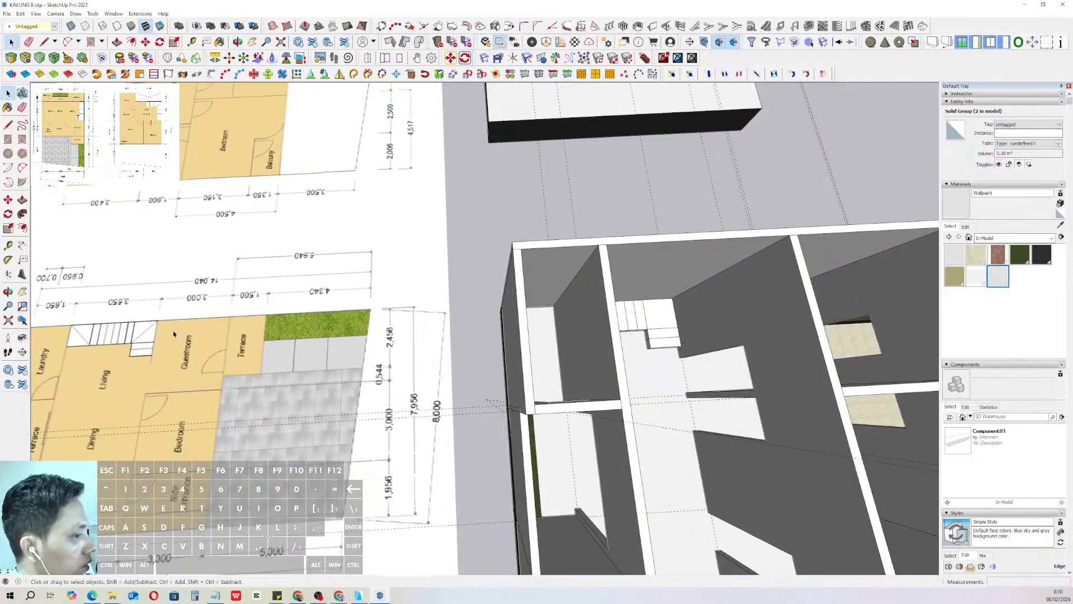
scroll(665, 319, "down", 3)
scroll(371, 315, "up", 4)
scroll(308, 335, "up", 2)
middle_click_drag(269, 320, 365, 312, "shift")
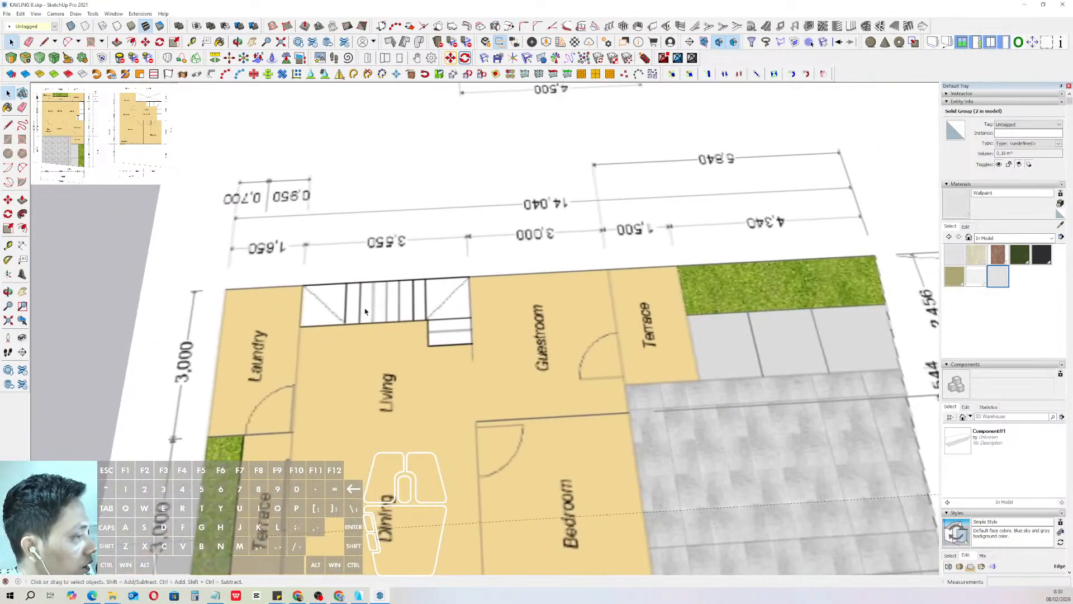
scroll(417, 309, "up", 2)
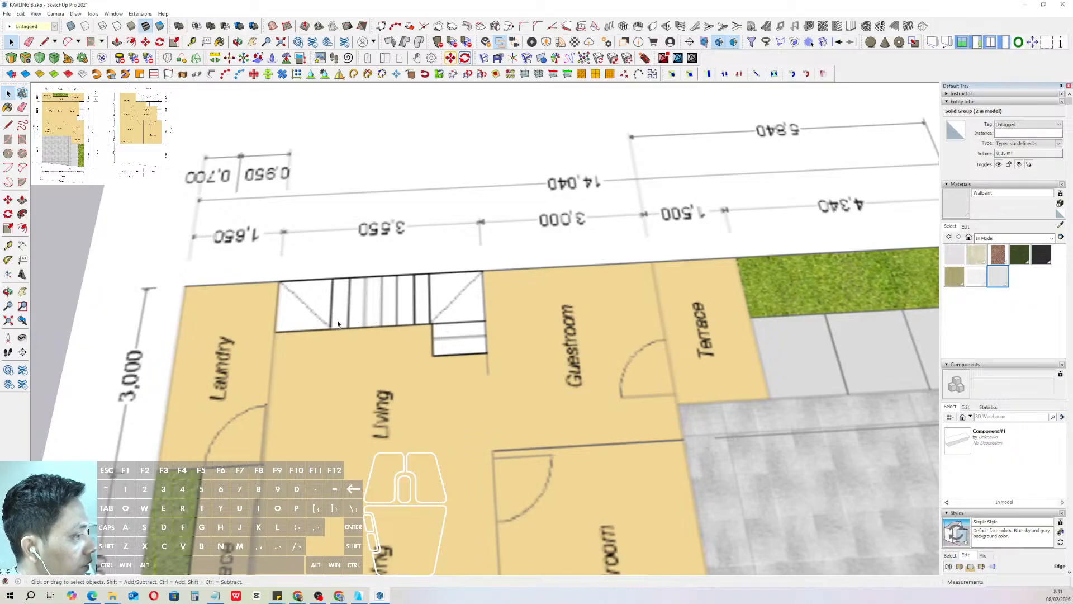
scroll(339, 324, "down", 5)
middle_click_drag(671, 327, 438, 329, "shift")
scroll(439, 329, "up", 3)
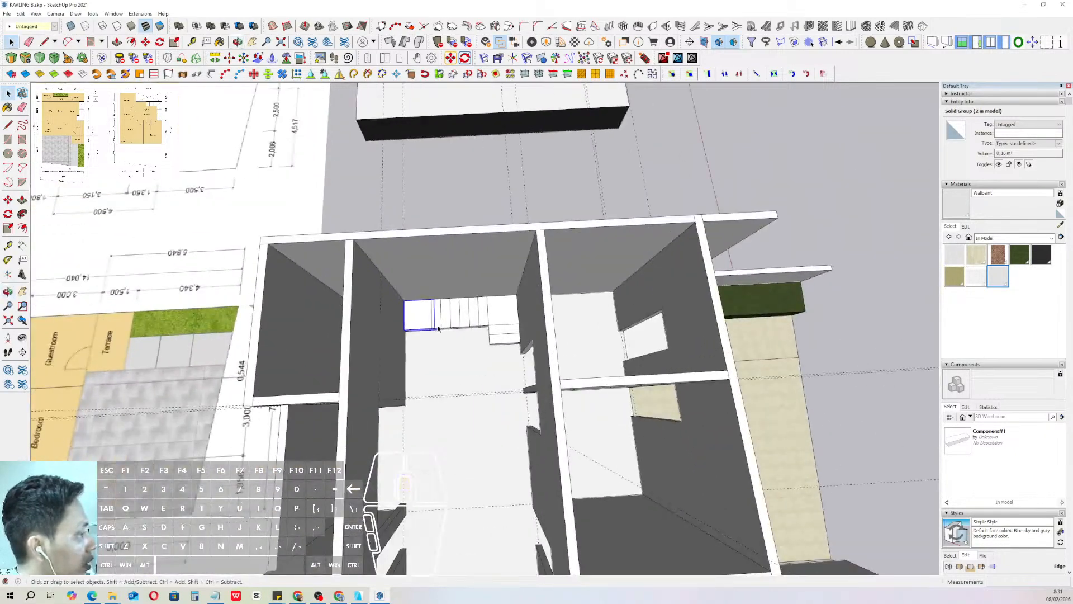
scroll(439, 329, "up", 5)
- Select all six treads of the run between the two corner landings
left_click(517, 332)
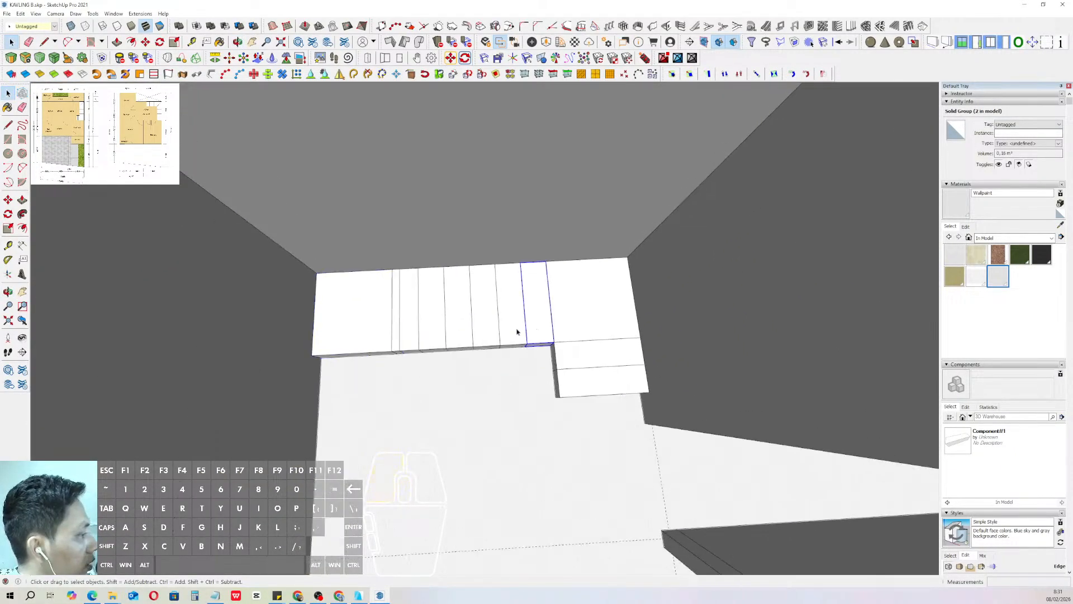
left_click(430, 344)
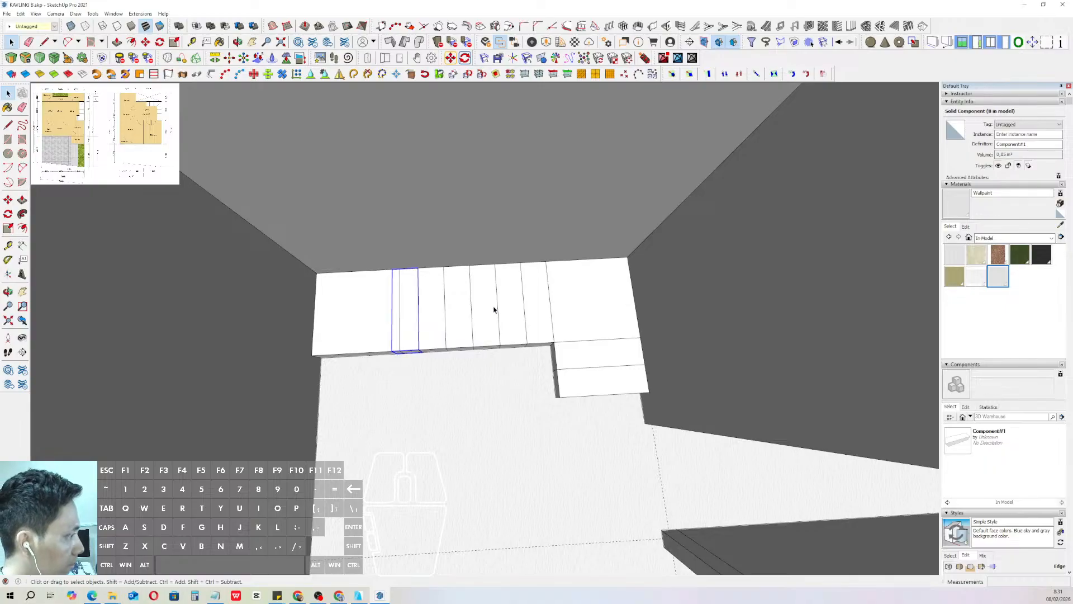
mouse_move(493, 309)
middle_mouse_down()
mouse_move(520, 316)
mouse_move(496, 343)
mouse_move(504, 326)
middle_mouse_up()
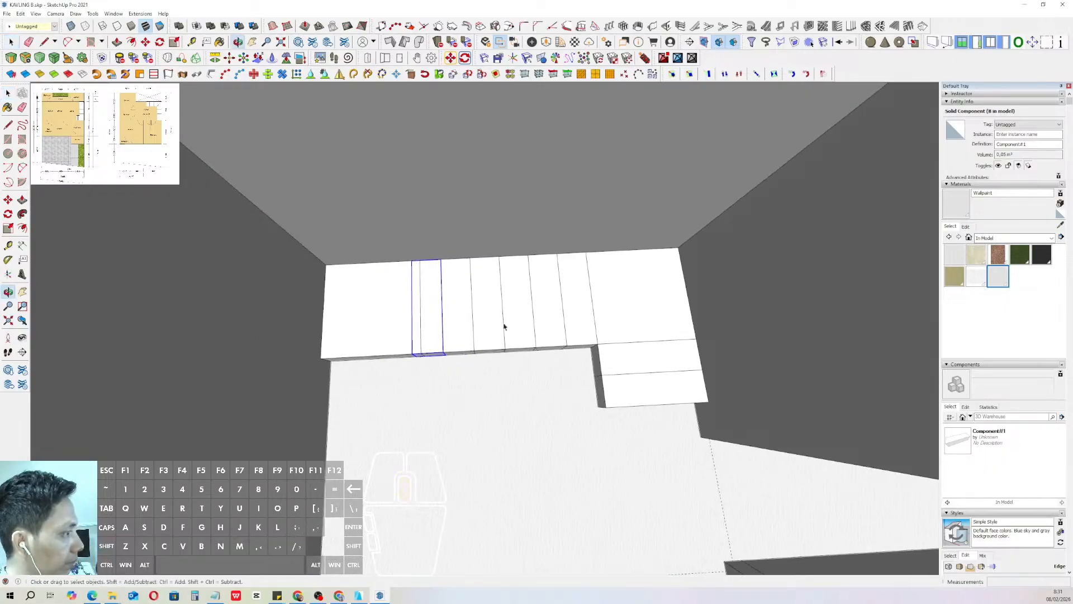
scroll(436, 339, "up", 2)
left_click(381, 331)
scroll(386, 330, "down", 1)
middle_click_drag(401, 326, 433, 316, "shift")
scroll(609, 326, "up", 1)
left_click(425, 328)
left_click(455, 325, "shift")
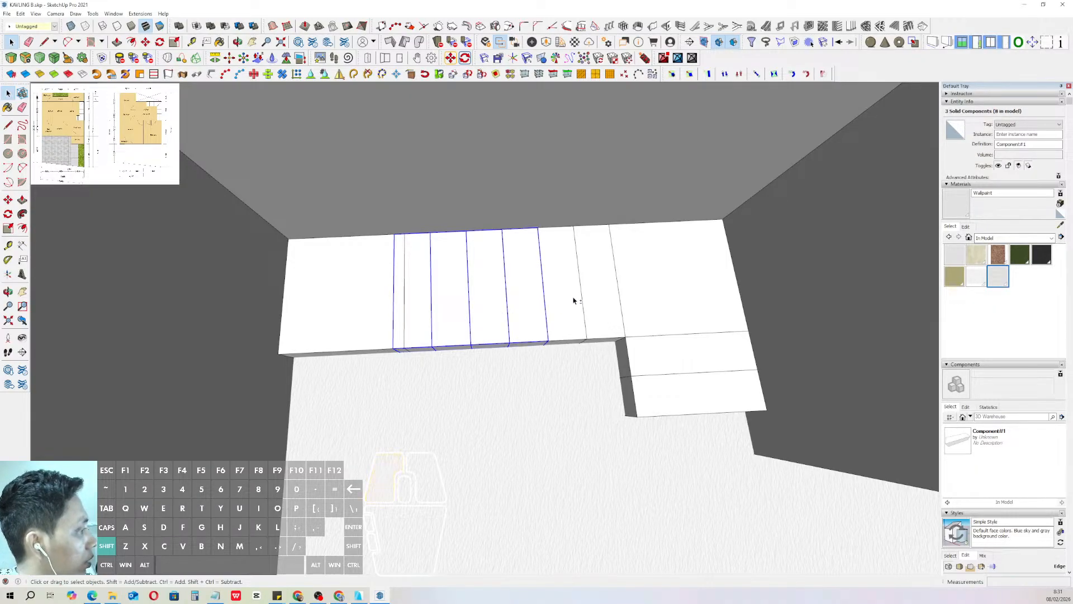
mouse_move(481, 304)
middle_mouse_down()
mouse_move(486, 316)
mouse_move(422, 336)
mouse_move(473, 328)
mouse_move(463, 316)
mouse_move(400, 350)
middle_mouse_up()
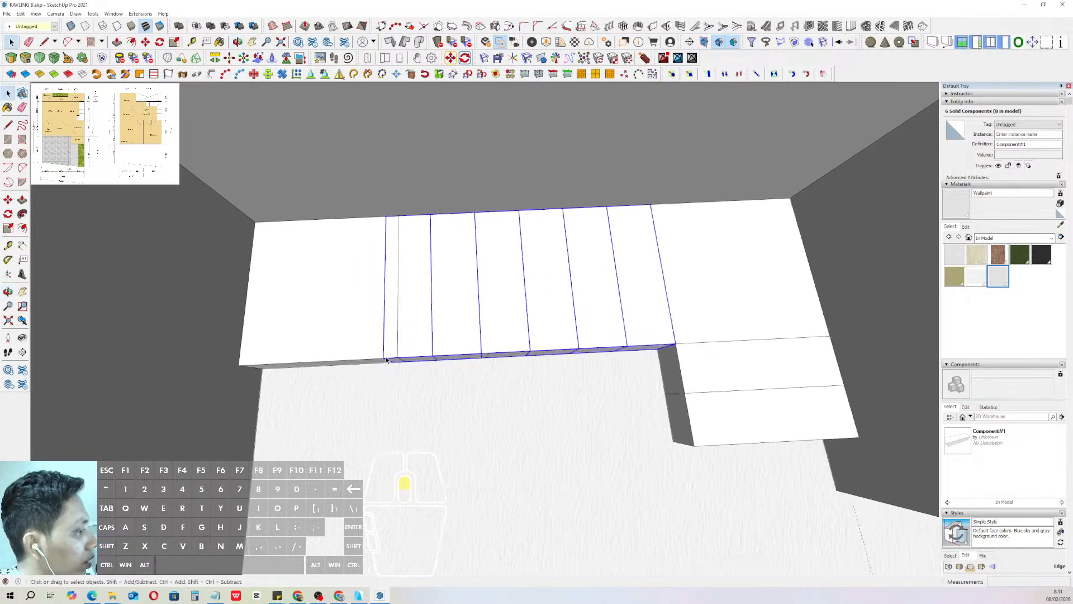
scroll(400, 350, "up", 2)
key("d")
key("space")
scroll(386, 352, "down", 10)
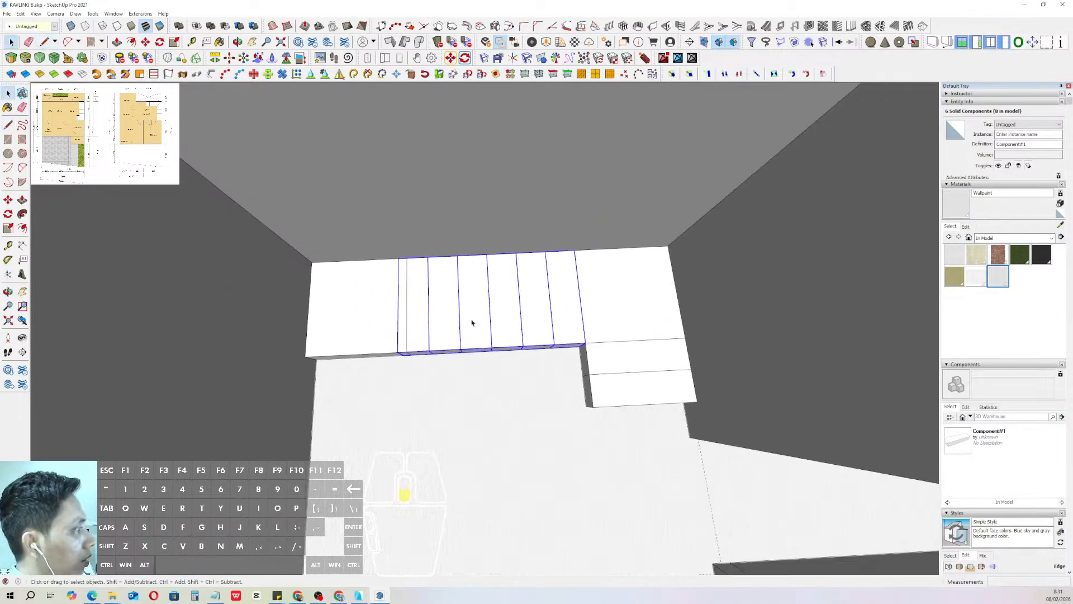
- Draw a horizontal line across the back wall between the cross walls and a vertical line down from its midpoint
key("d")
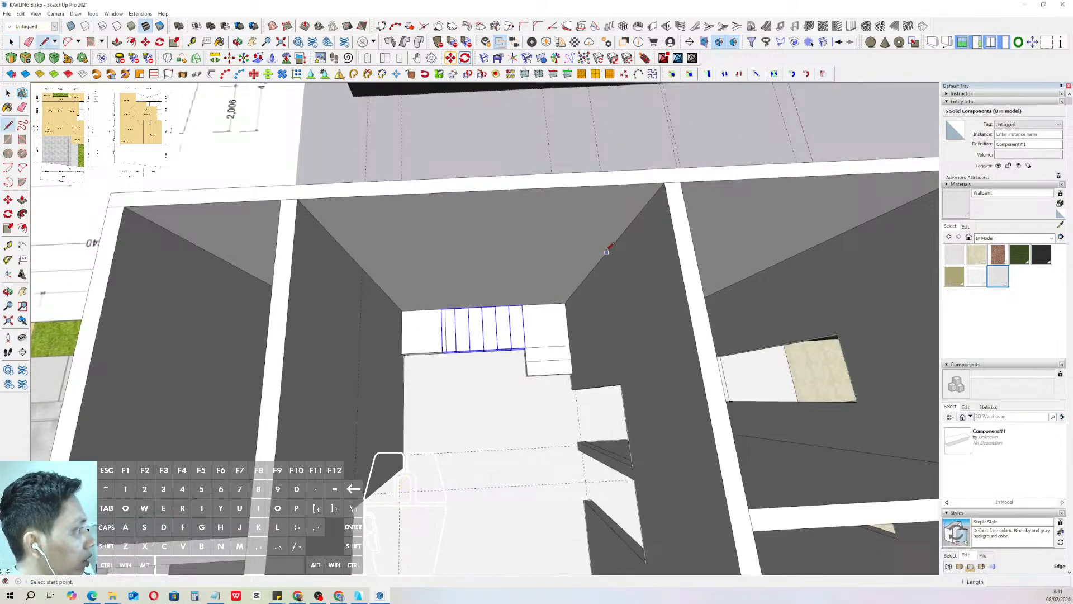
left_click(608, 251)
key("shift")
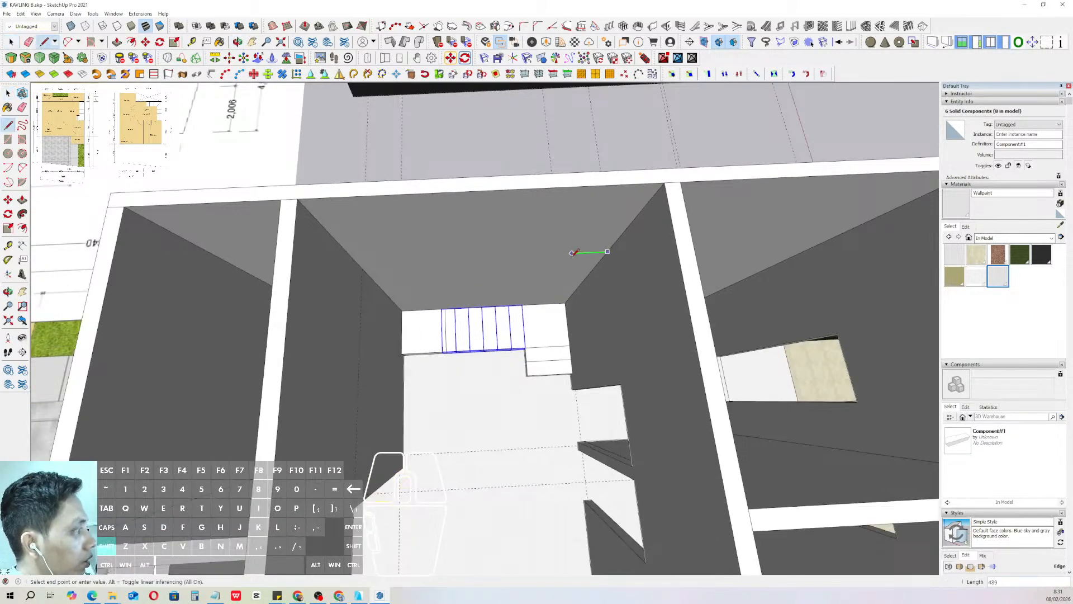
left_click(335, 280)
key("space")
key("d")
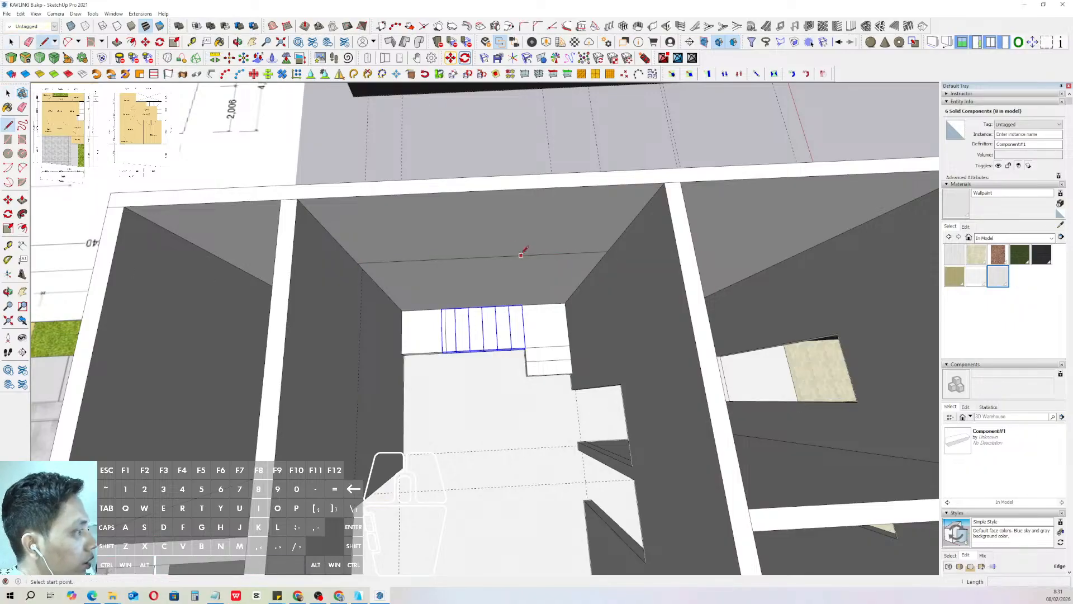
left_click(483, 257)
middle_click_drag(485, 293, 464, 260)
left_click(482, 324)
- Move the six treads 40 mm along the back wall so the run is centred on the vertical midline
scroll(478, 358, "up", 5)
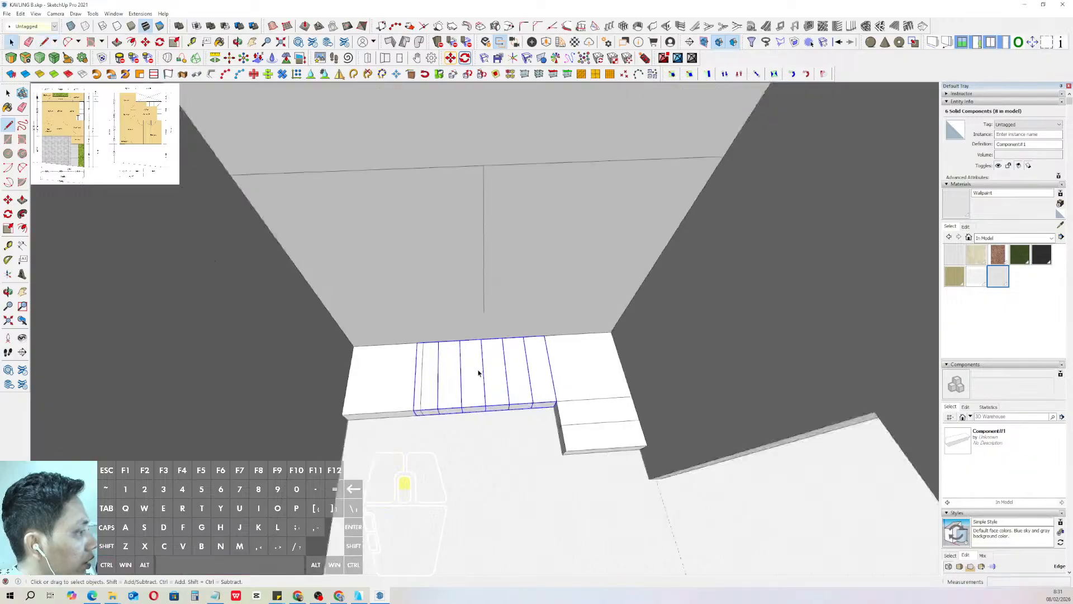
key("space")
key("m")
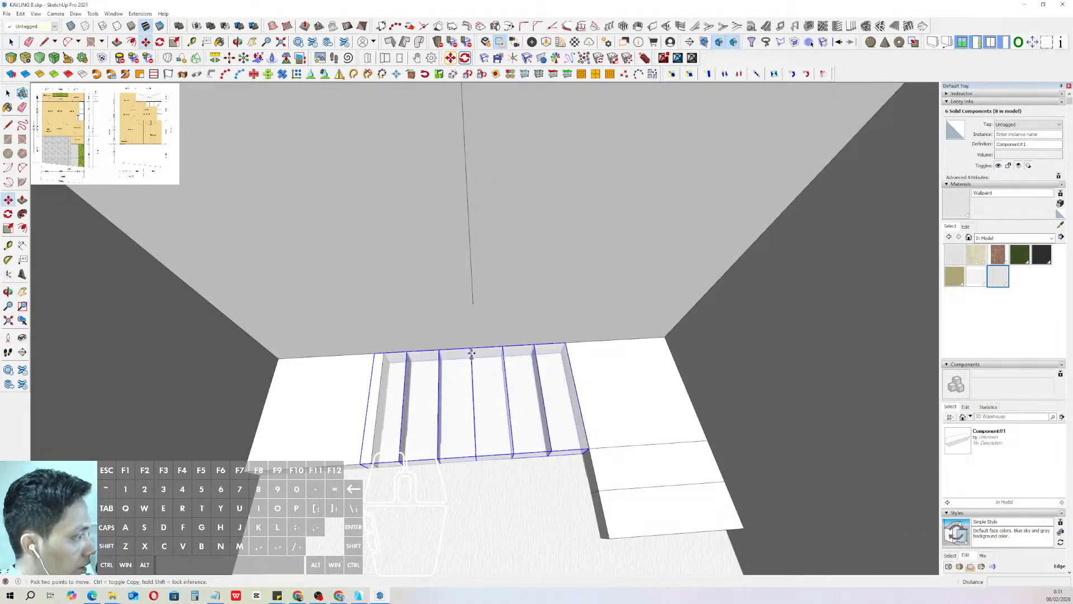
left_click(475, 349)
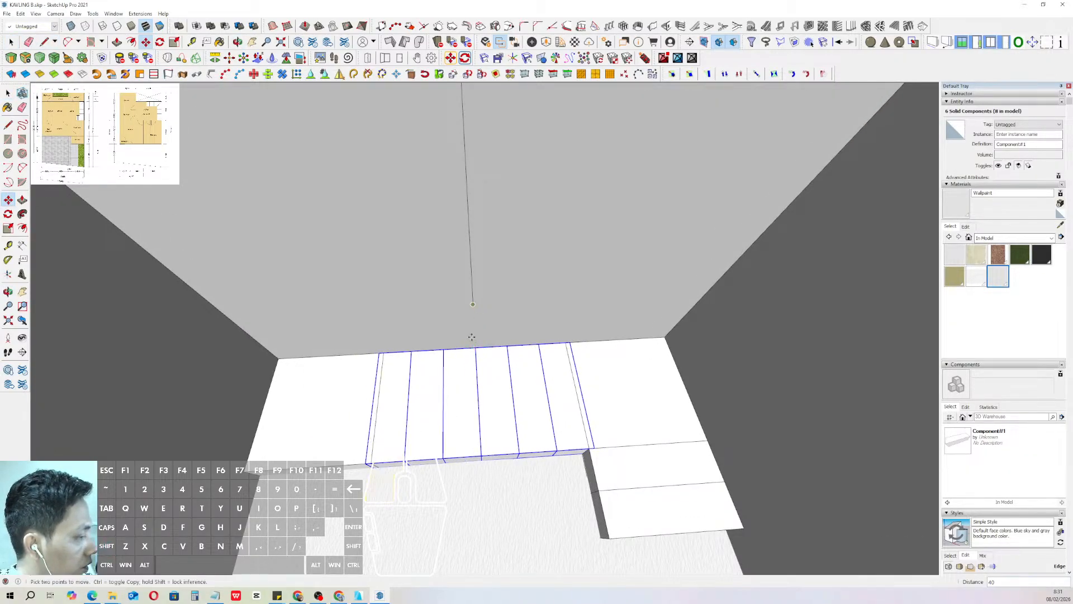
key("space")
- Push back the side face of the landing beside the two lower treads by 40 mm, flush with the run's last tread
scroll(431, 396, "down", 3)
middle_click_drag(425, 393, 439, 362, "shift")
scroll(624, 390, "up", 2)
middle_click_drag(624, 391, 541, 418, "shift")
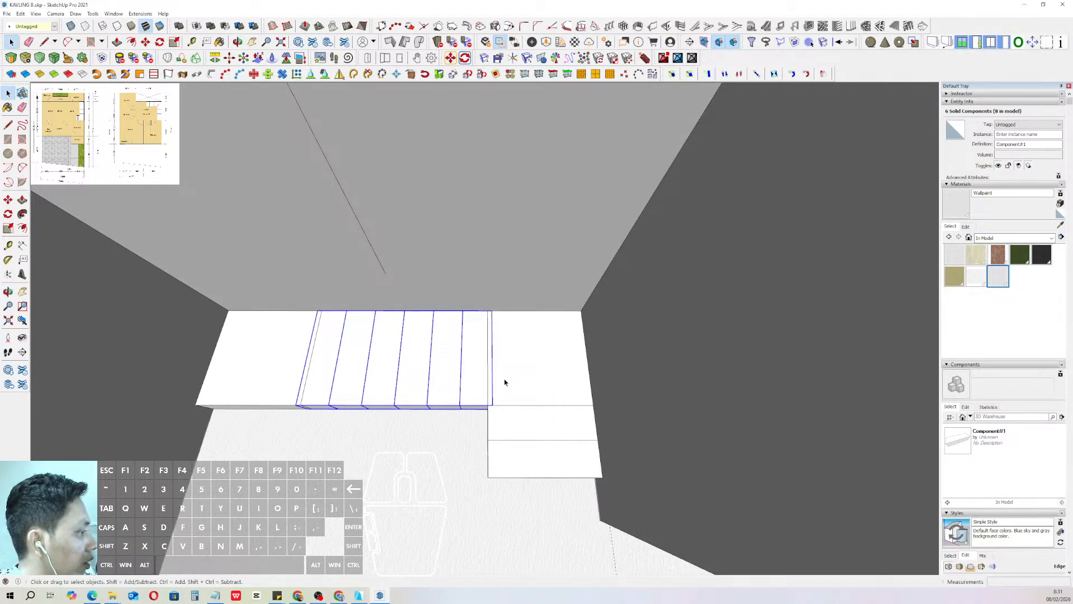
triple_click(506, 367)
left_click_drag(439, 273, 514, 489)
key("v")
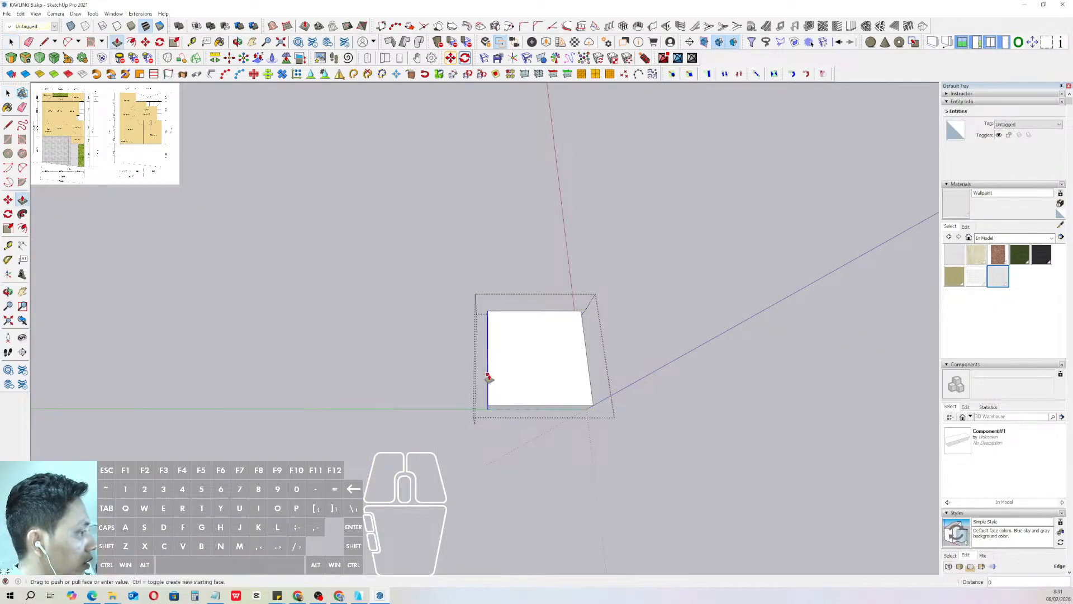
key("v")
scroll(510, 378, "up", 1)
left_click(491, 387)
key("space")
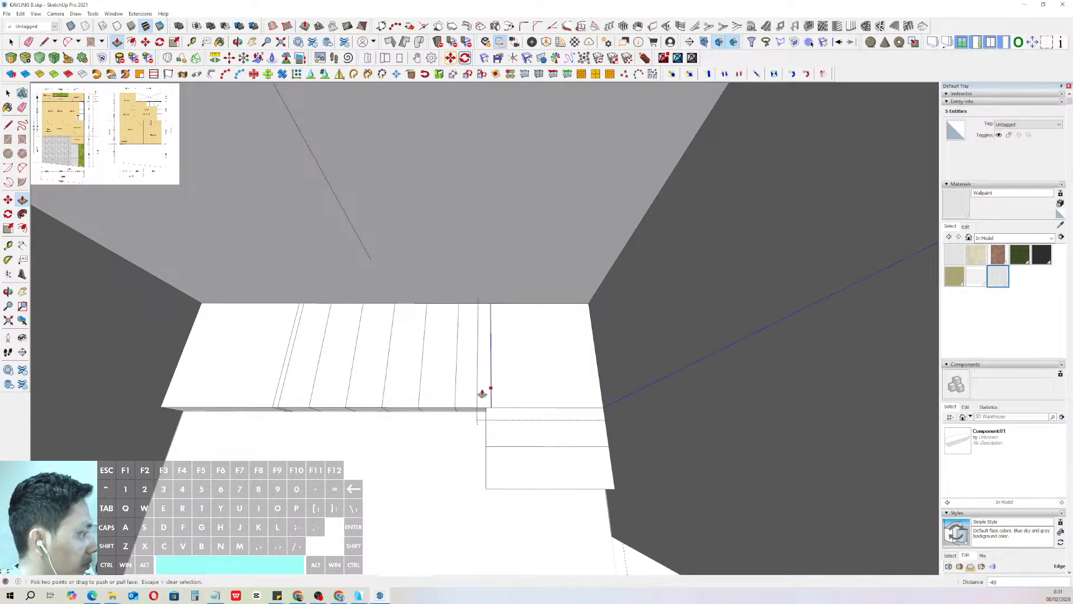
- Push back the side face of the far landing to the edge of the first tread, removing their overlap
middle_click_drag(230, 335, 381, 314, "shift")
triple_click(381, 313)
left_click_drag(421, 259, 481, 398)
scroll(466, 376, "up", 2)
key("v")
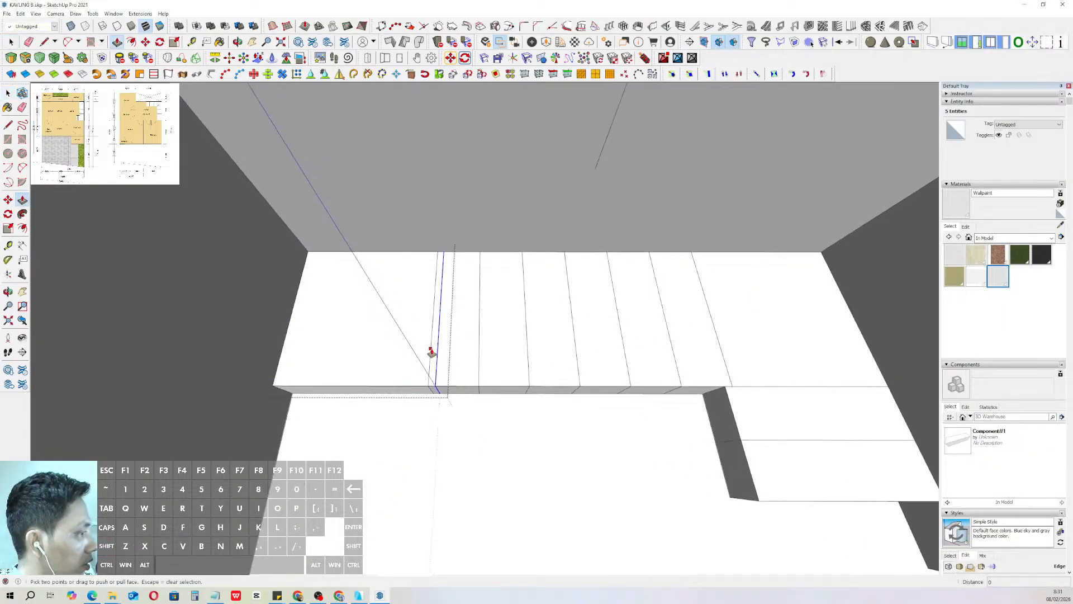
left_click(431, 347)
key("space")
scroll(431, 348, "down", 4)
left_click(505, 397)
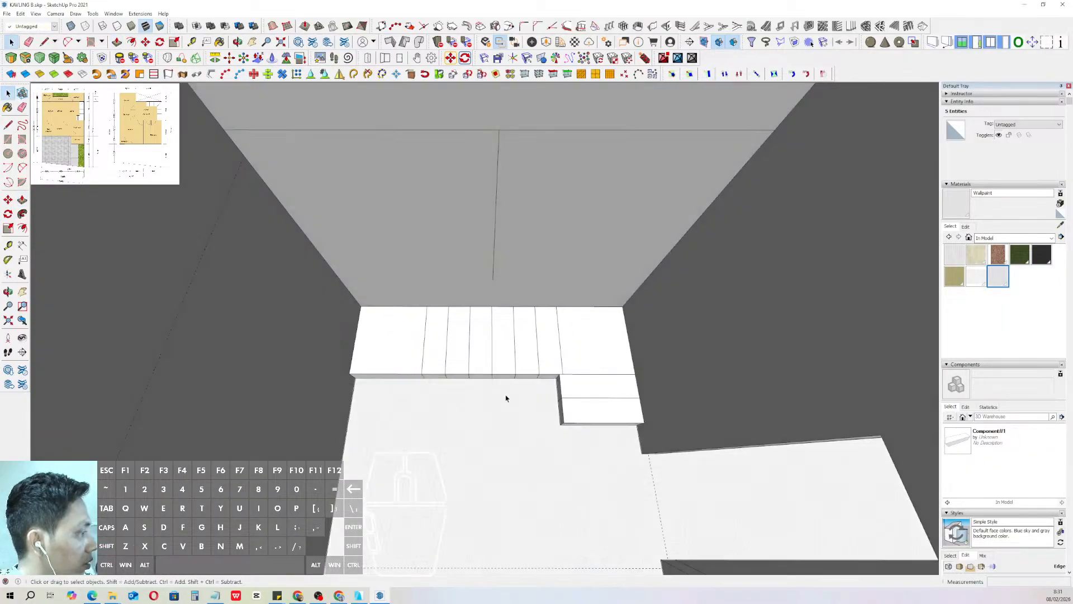
- Examine the stair flight beside the Foyeur on the upper-floor plan, including its treads and landings
scroll(497, 413, "down", 2)
scroll(483, 444, "down", 4)
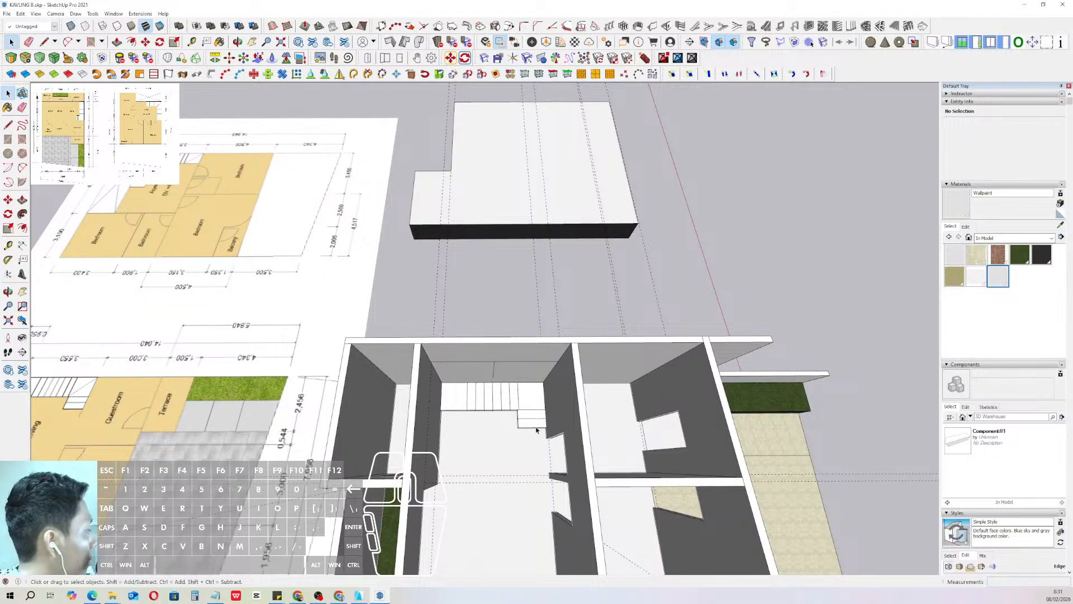
scroll(532, 433, "up", 8)
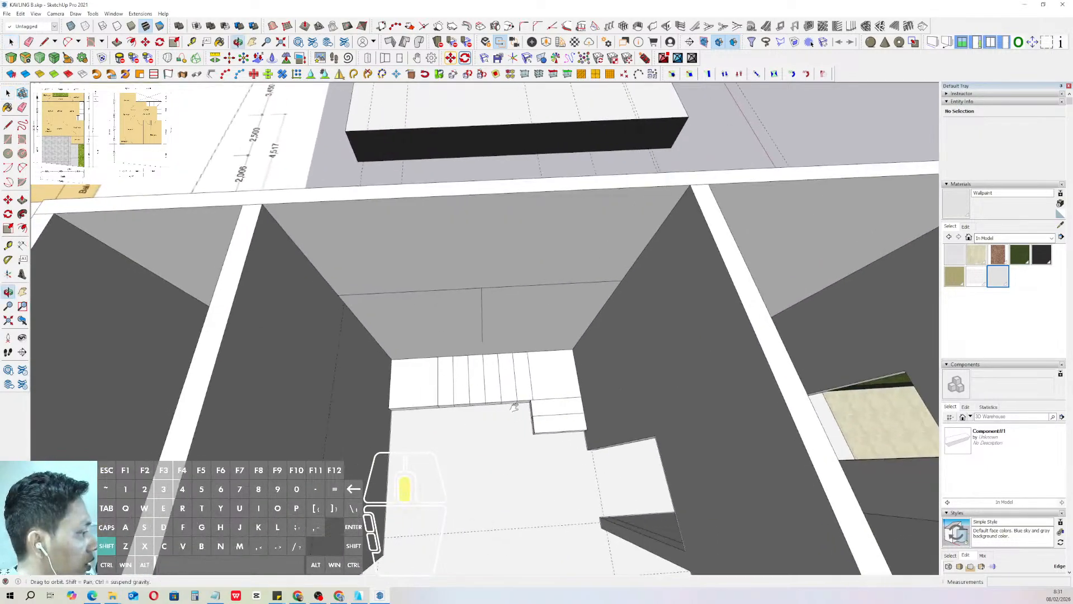
left_click(546, 403)
scroll(546, 403, "down", 8)
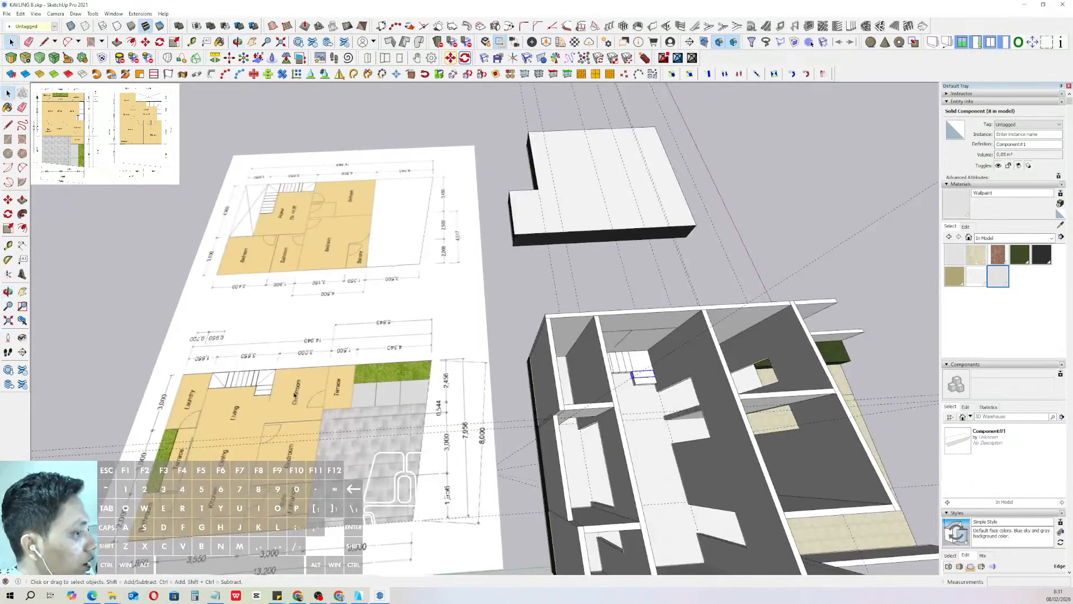
middle_click_drag(280, 274, 336, 336, "shift")
scroll(311, 239, "up", 6)
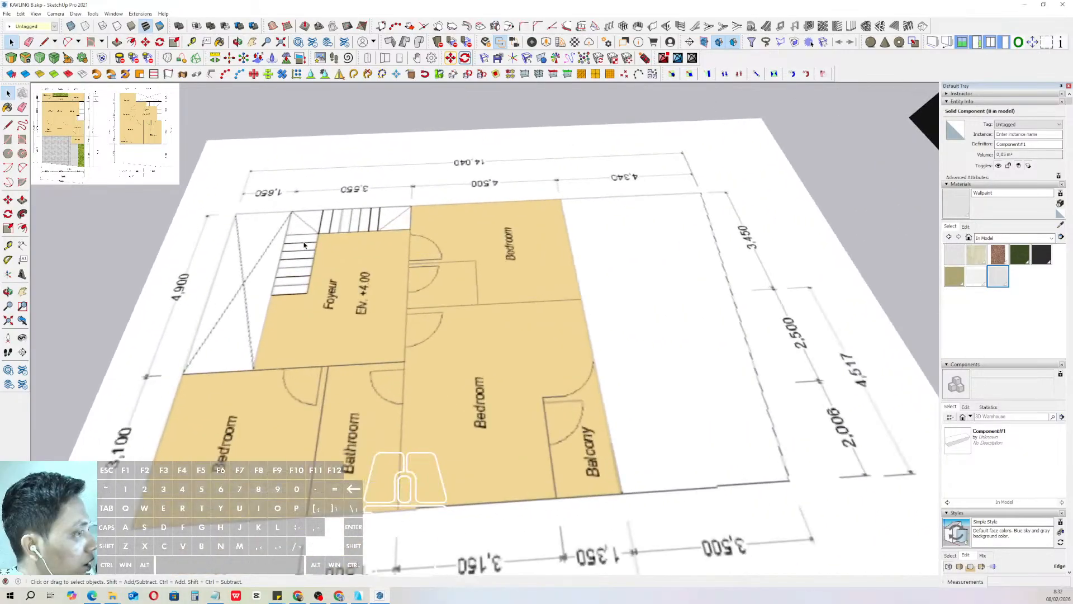
middle_click_drag(311, 241, 385, 265, "shift")
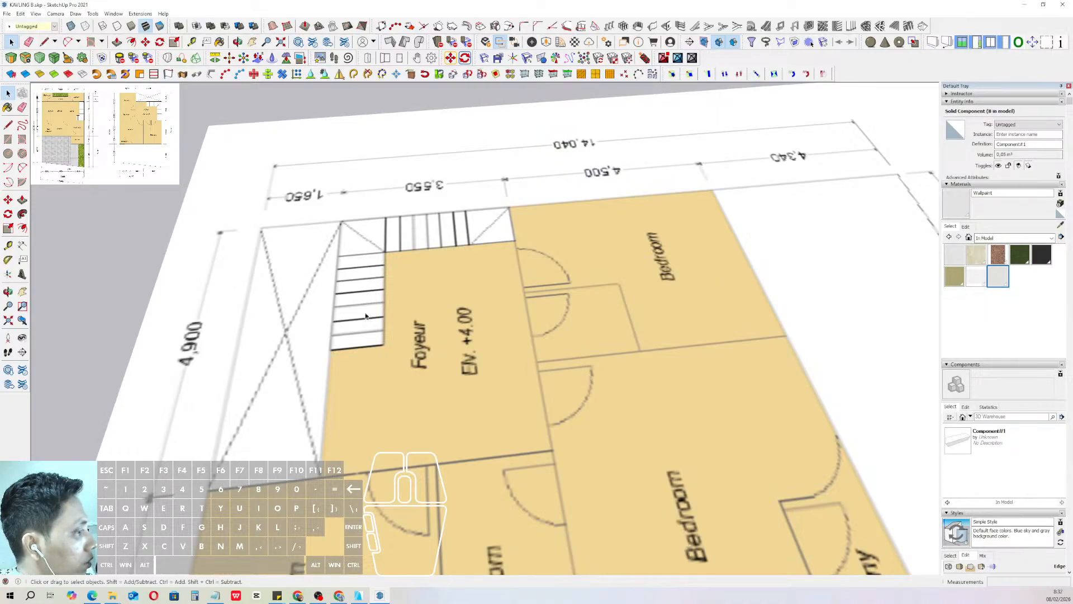
- Copy the pair of treads in front of the near landing to the open floor in front of the far landing
scroll(362, 340, "down", 6)
mouse_move(358, 332)
middle_mouse_down()
mouse_move(310, 338)
mouse_move(460, 311)
middle_mouse_up()
scroll(469, 405, "up", 3)
scroll(469, 405, "up", 5)
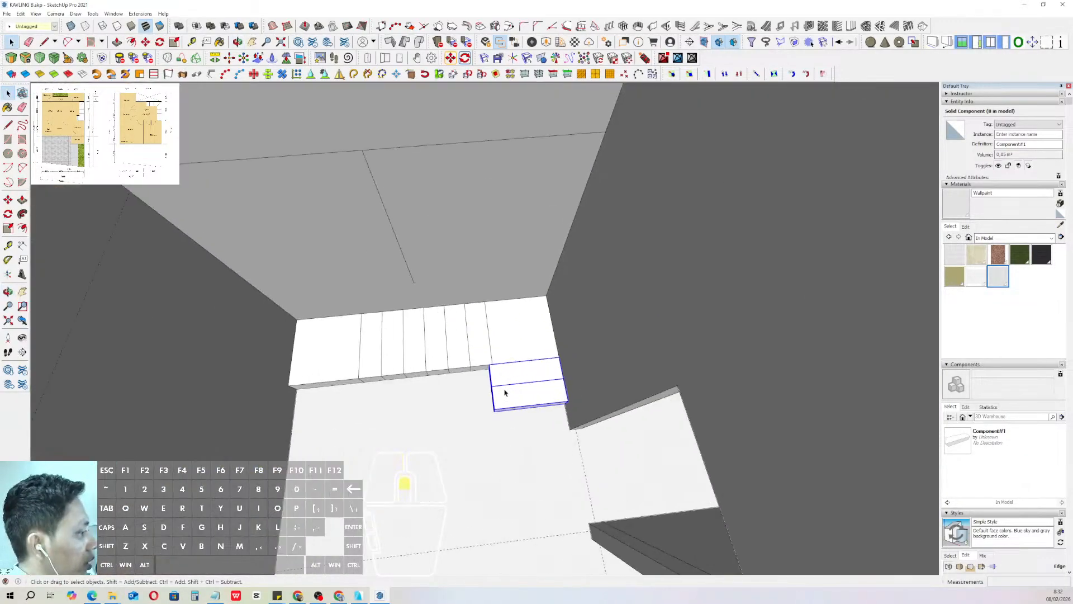
left_click(494, 392, "shift")
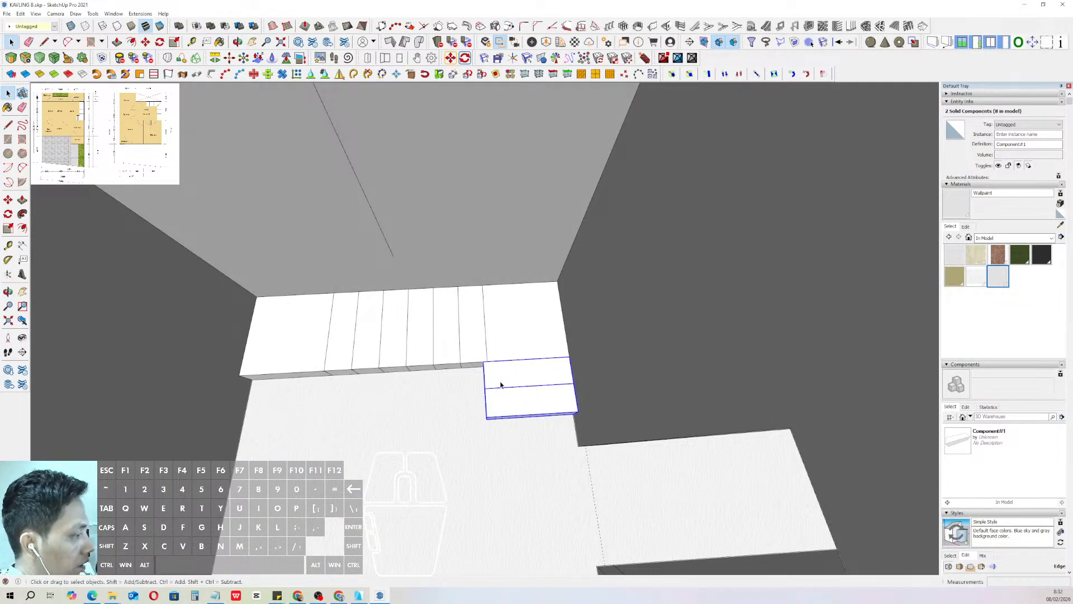
key("m")
key("ctrl")
left_click(526, 434)
left_click(348, 468)
key("space")
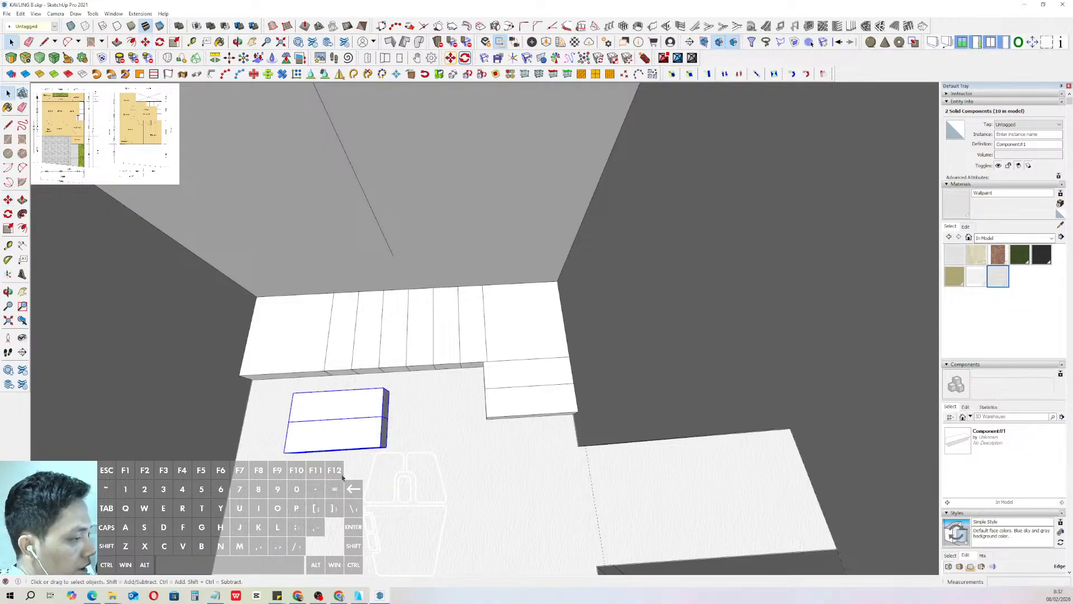
- Rotate the copied pair of treads 180 degrees on the floor plane
key("q")
left_click(336, 471)
left_click(375, 466)
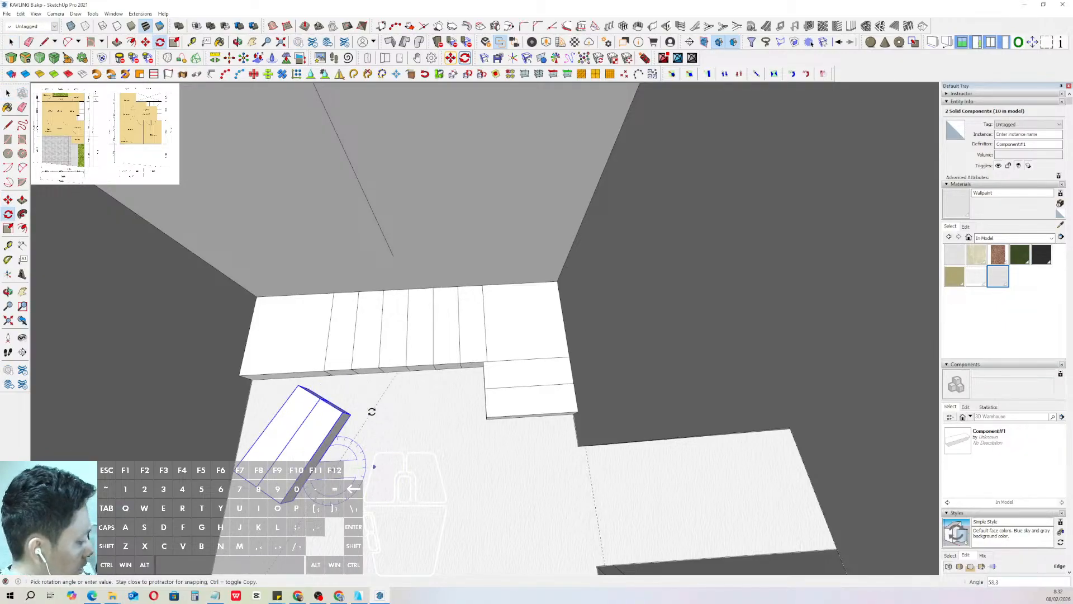
type("180")
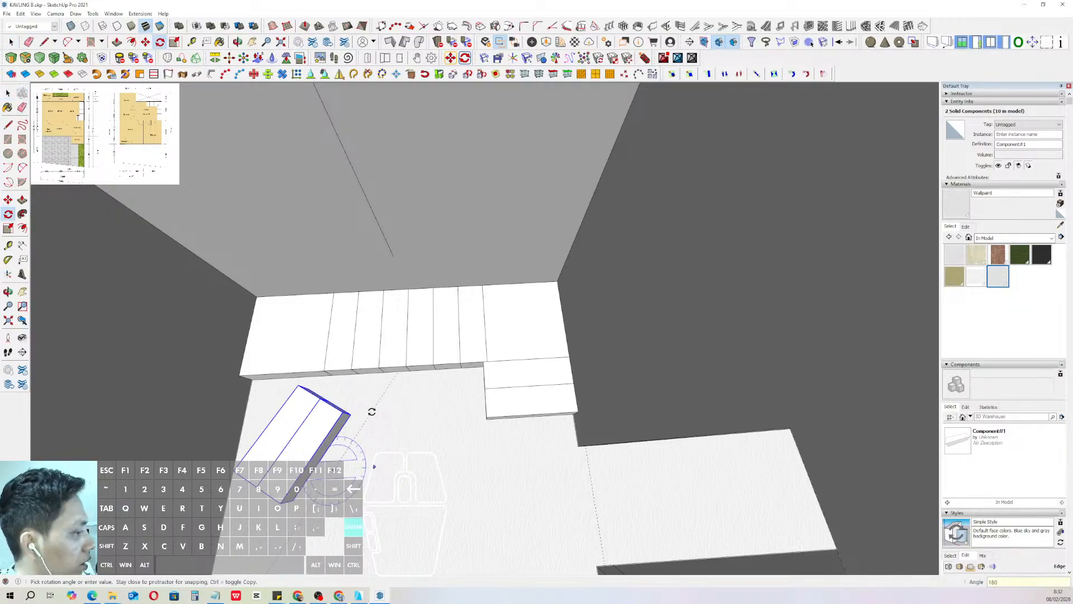
key("Return")
- Move the rotated pair of treads against the front edge of the far landing, corner to corner
key("m")
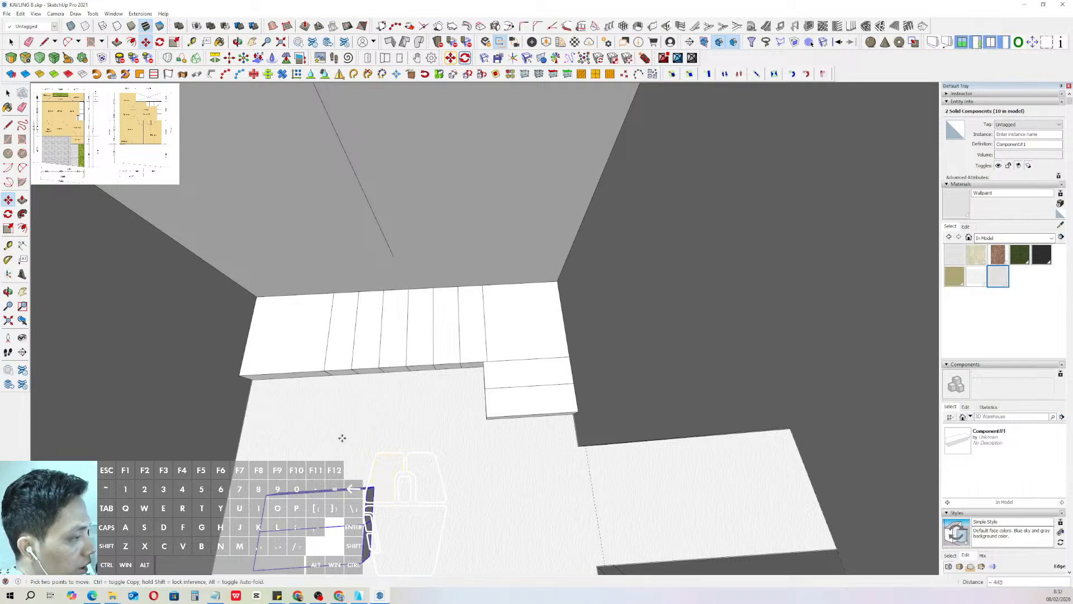
left_click(325, 372)
key("space")
scroll(327, 371, "down", 1)
middle_click_drag(328, 375, 465, 387, "shift")
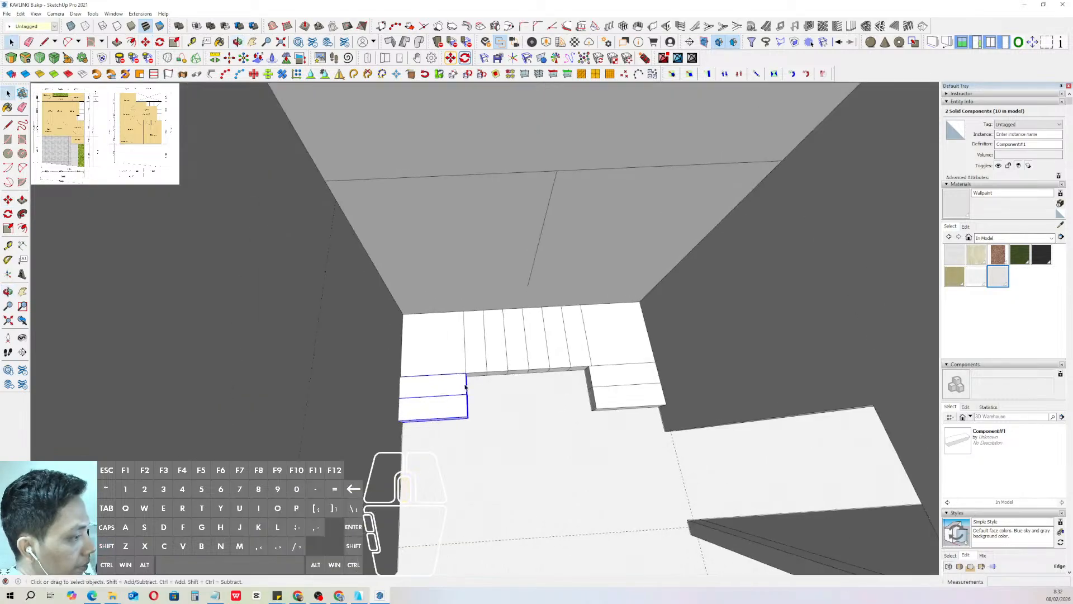
- Align the outer corner of the rotated pair of treads with the front corner of the far landing
scroll(412, 412, "up", 4)
middle_click_drag(439, 443, 392, 405, "shift")
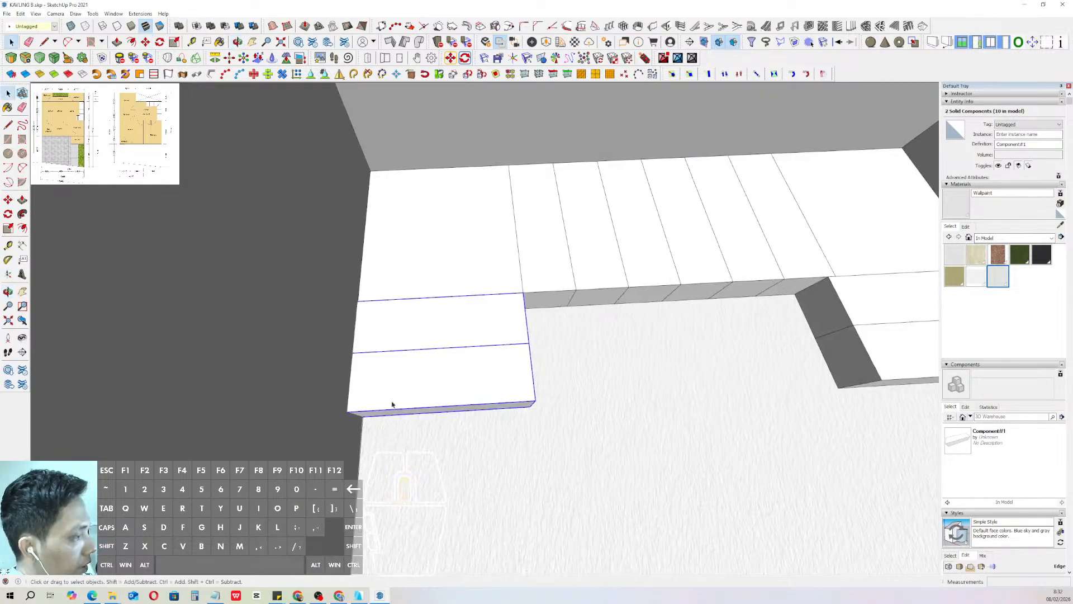
key("m")
left_click(358, 301)
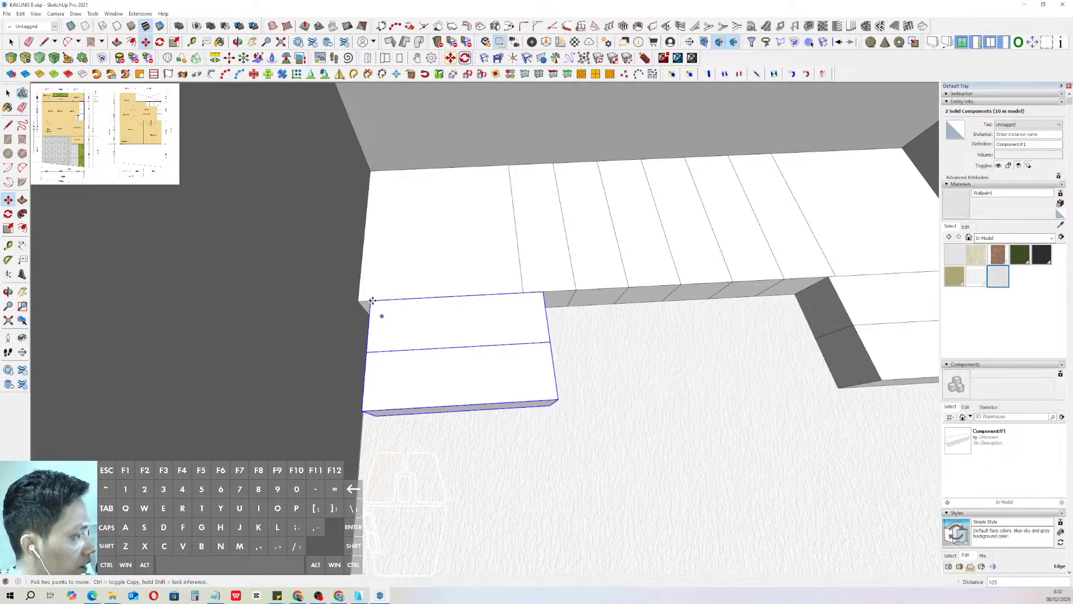
left_click(360, 301)
key("space")
scroll(363, 304, "down", 2)
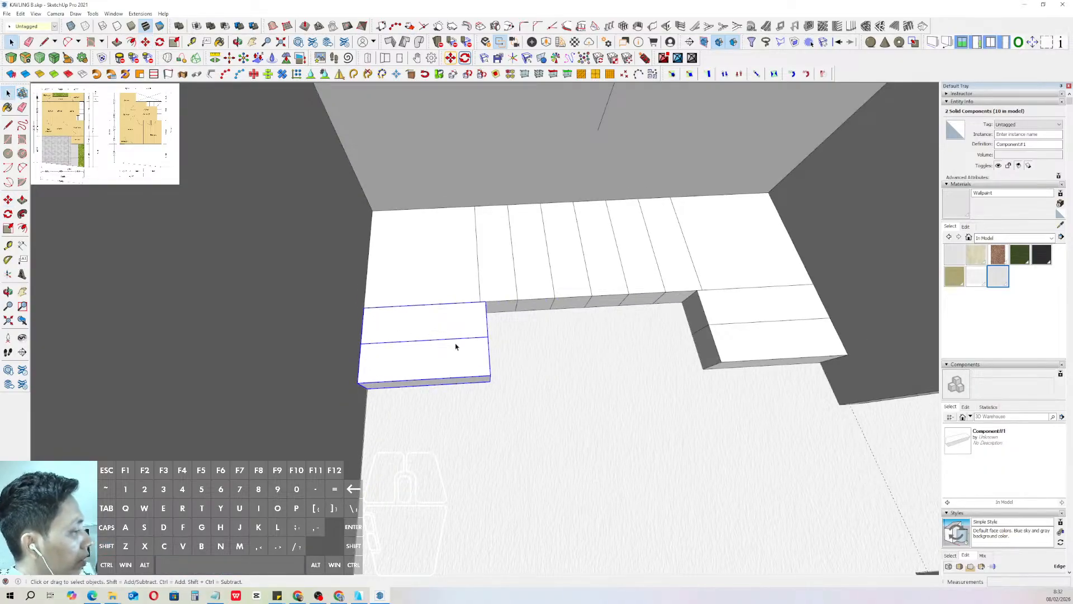
- Copy the pair of treads 560 mm outward so the copy continues the flight from the far landing
middle_click_drag(462, 344, 503, 307)
key("m")
key("ctrl")
left_click(508, 304)
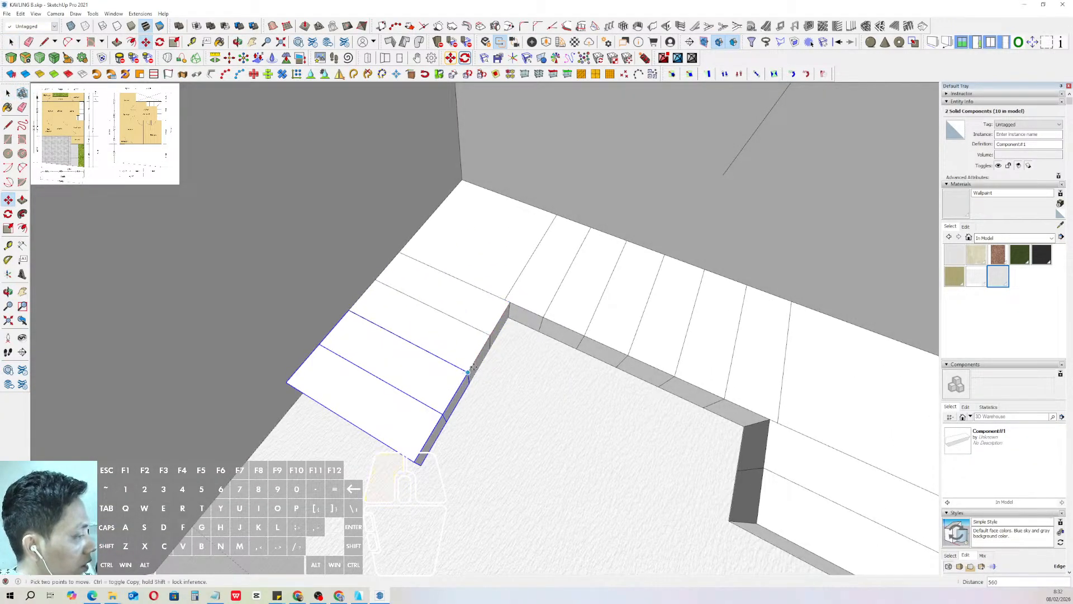
left_click(468, 372)
scroll(474, 341, "down", 2)
key("space")
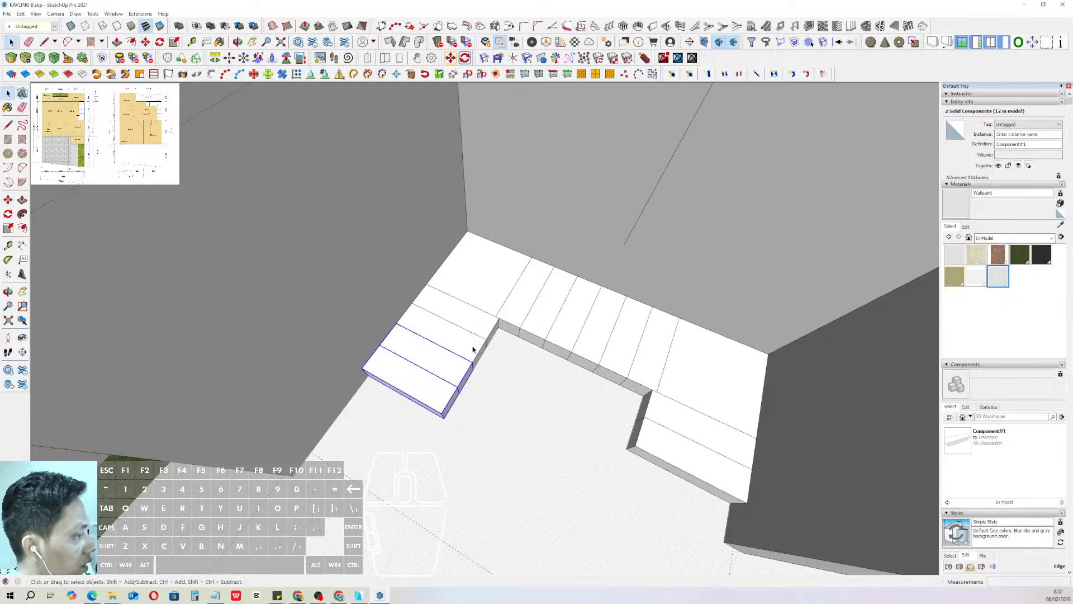
- Copy the three outermost treads of the far flight 840 mm outward, extending the flight to seven treads
key("m")
scroll(479, 345, "up", 2)
left_click(488, 339)
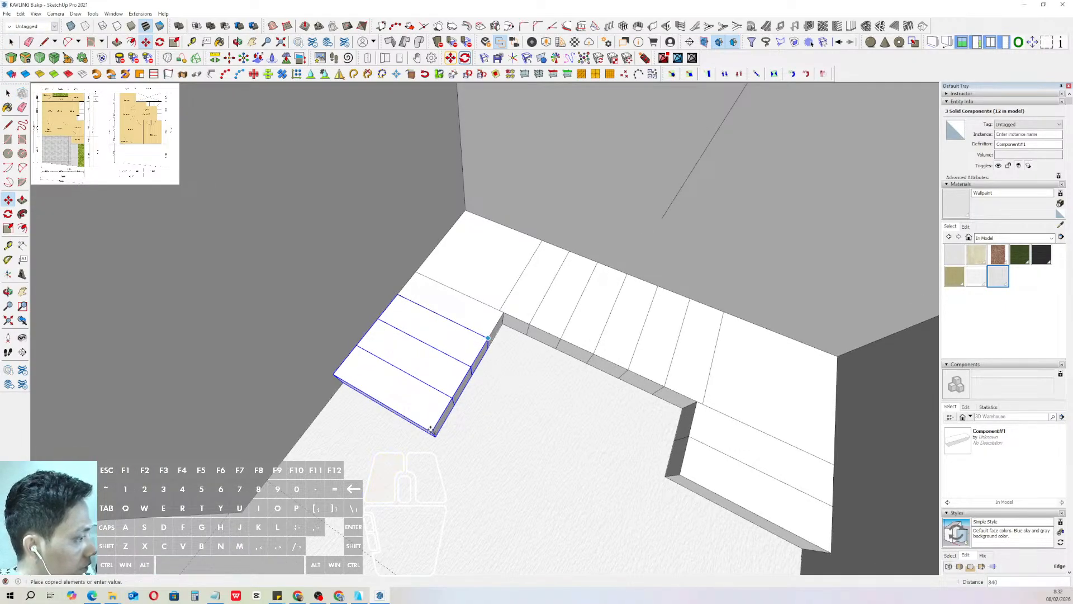
left_click(433, 431)
key("space")
scroll(491, 227, "down", 2)
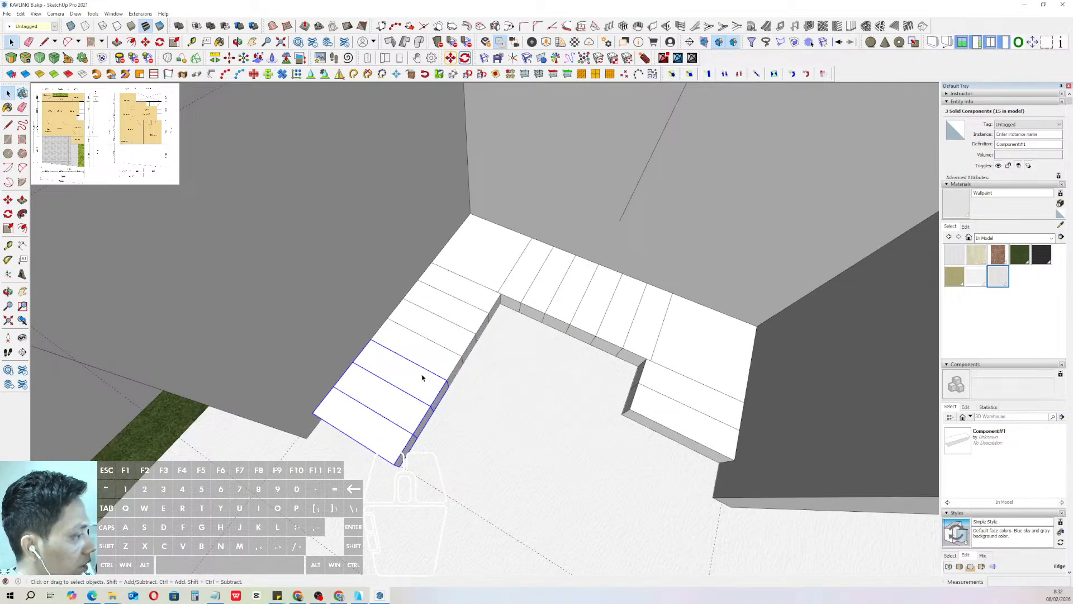
middle_click_drag(485, 294, 570, 360)
scroll(571, 360, "down", 4)
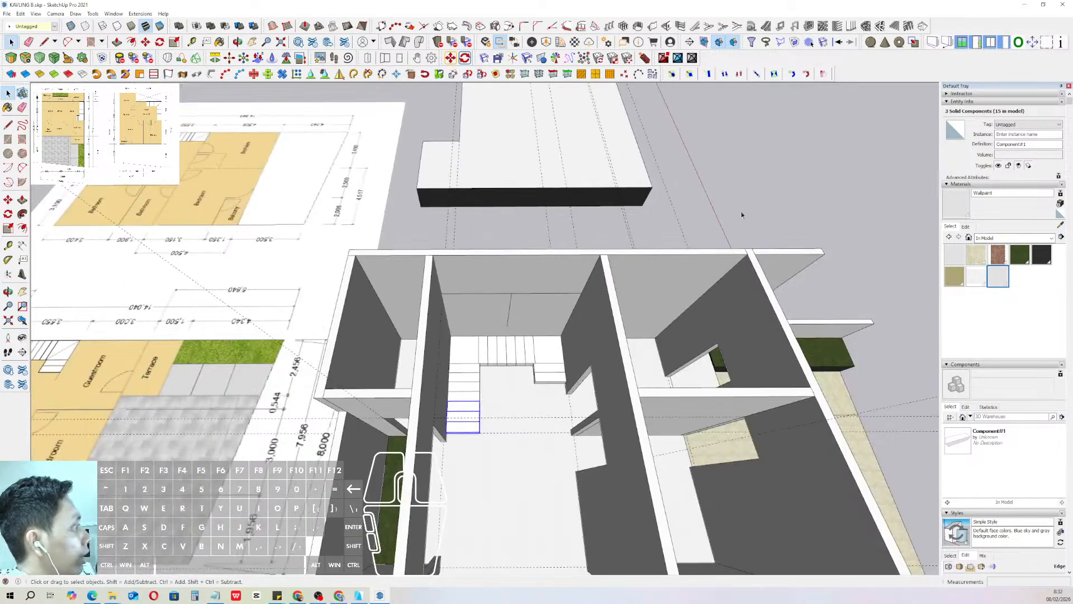
- Select all the treads and both landings of the staircase and make them one group
left_click(532, 394)
scroll(495, 409, "up", 4)
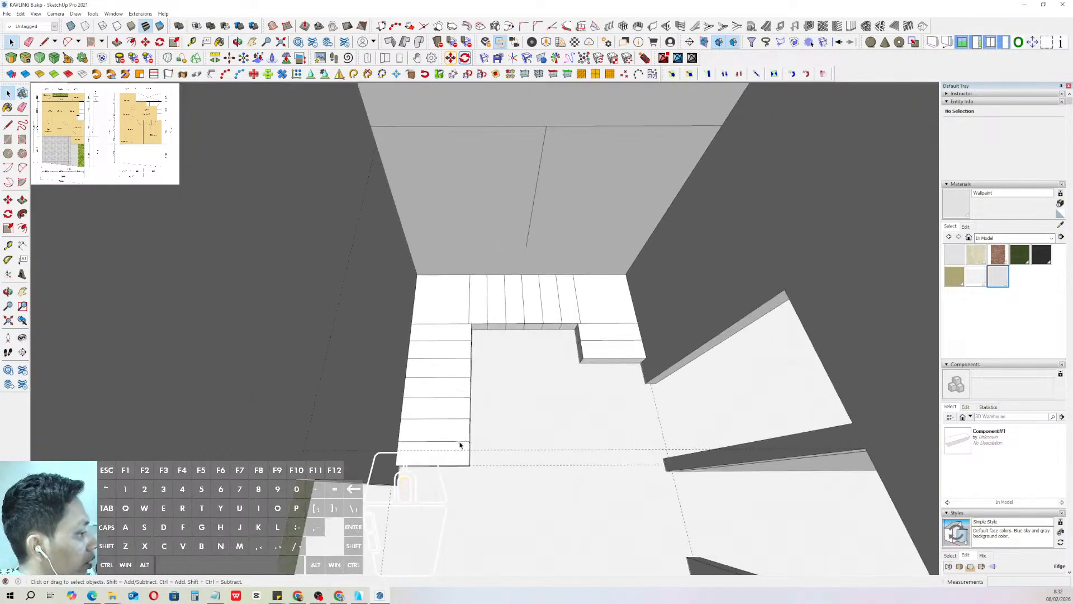
scroll(460, 445, "up", 1)
left_click(455, 463)
left_click(458, 425, "shift")
left_click(464, 381, "shift")
left_click(460, 353, "shift")
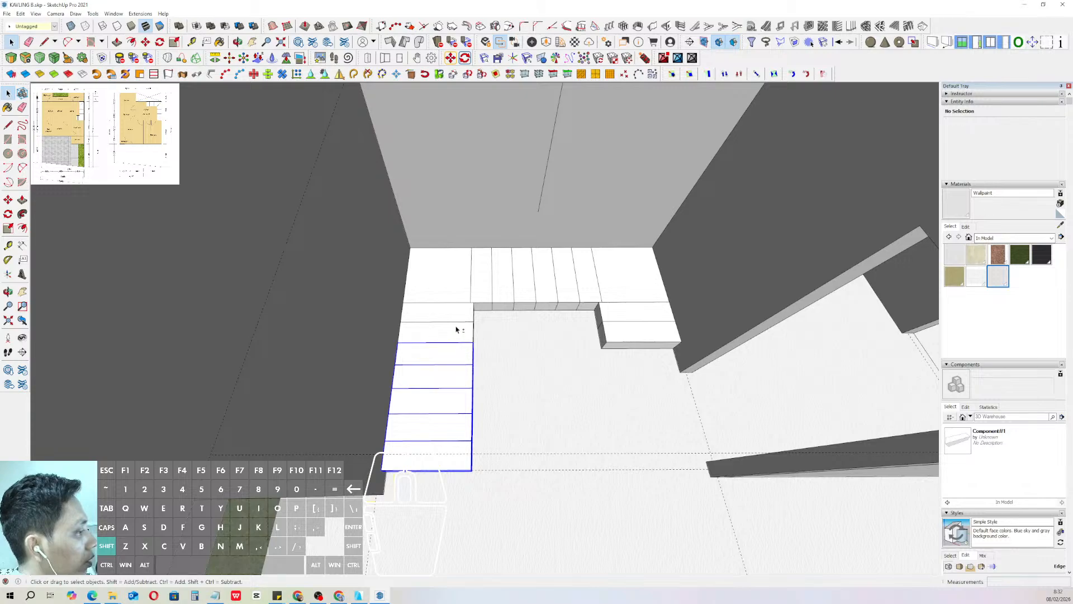
left_click(490, 290, "shift")
left_click(506, 291, "shift")
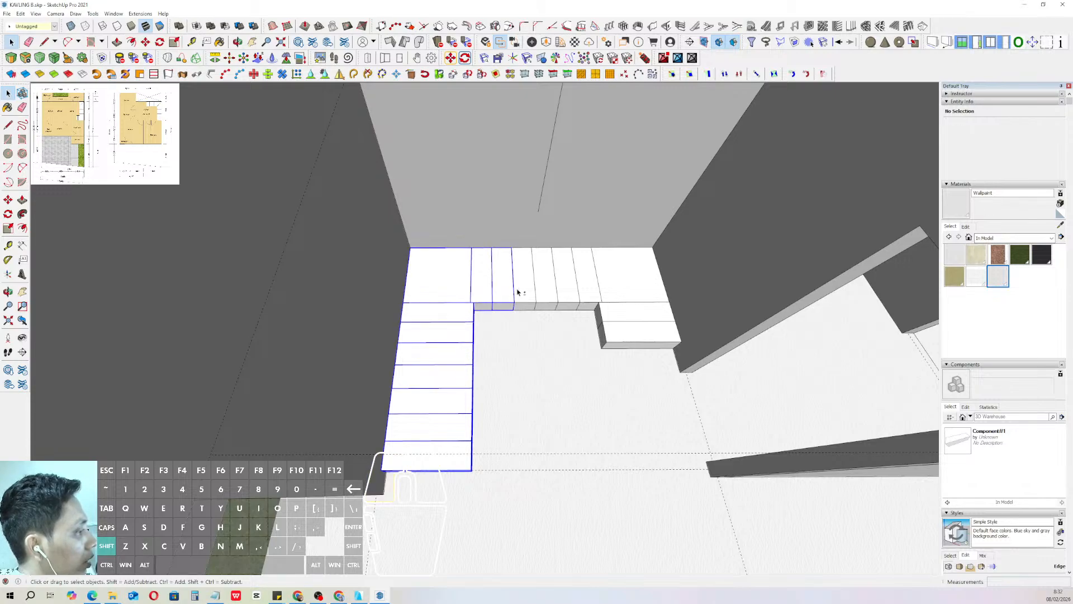
left_click(552, 286, "shift")
left_click(572, 285, "shift")
left_click(588, 282, "shift")
left_click(618, 277, "shift")
left_click(618, 313, "shift")
left_click(618, 335, "shift")
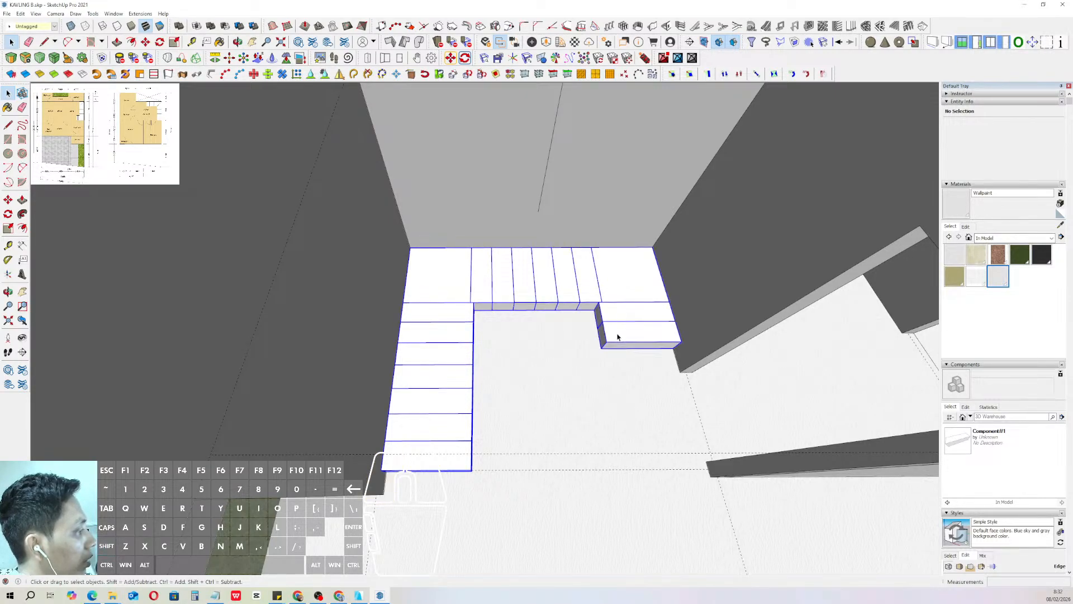
right_click(621, 295)
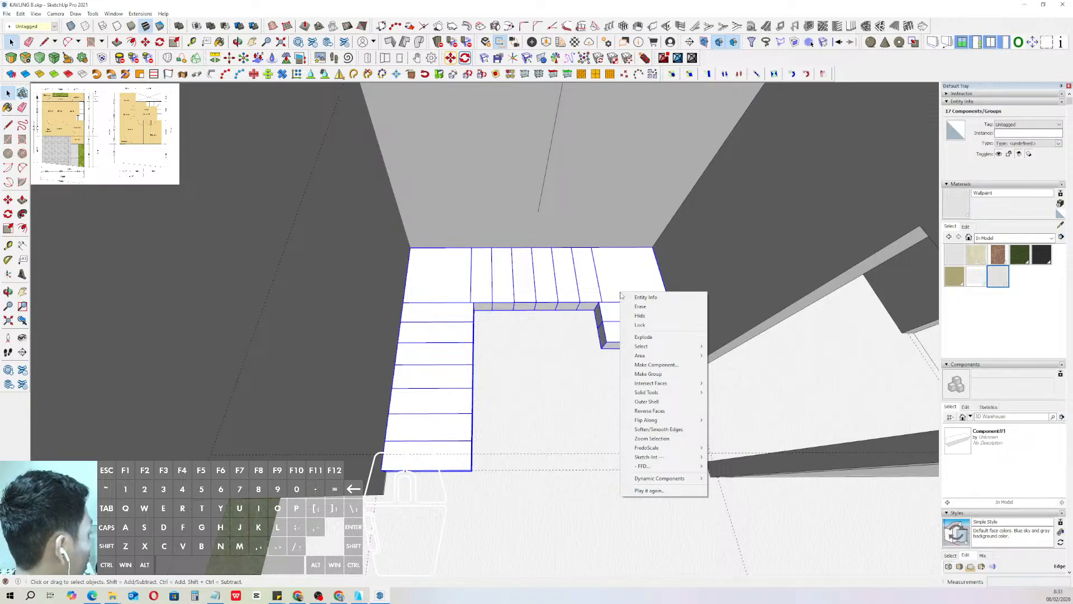
left_click(645, 374)
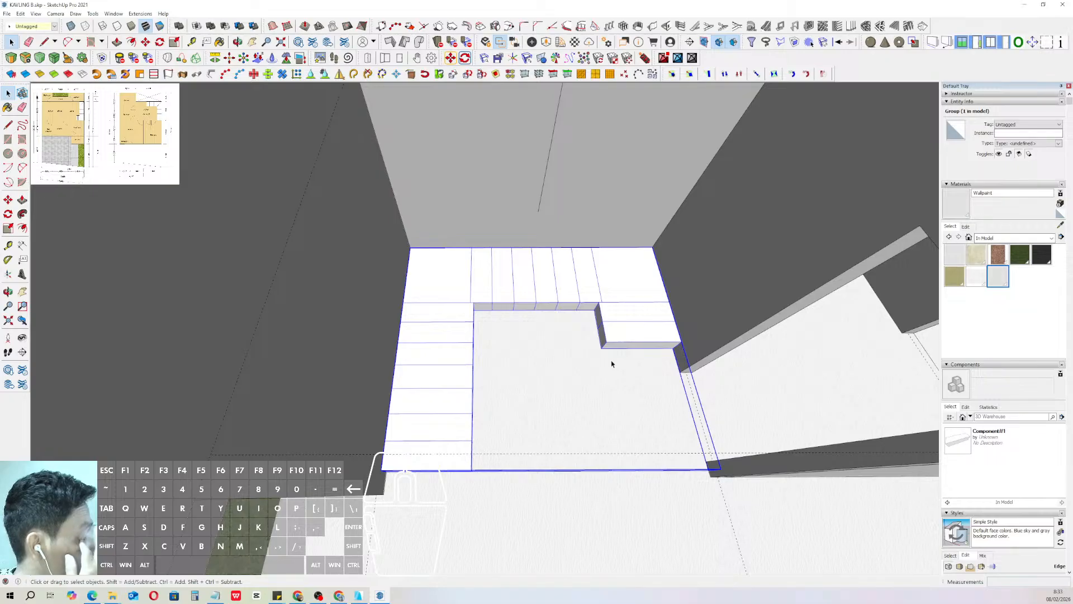
- Inside the staircase group, raise every part except the lowest tread by one riser onto that tread's top edge
scroll(618, 330, "up", 2)
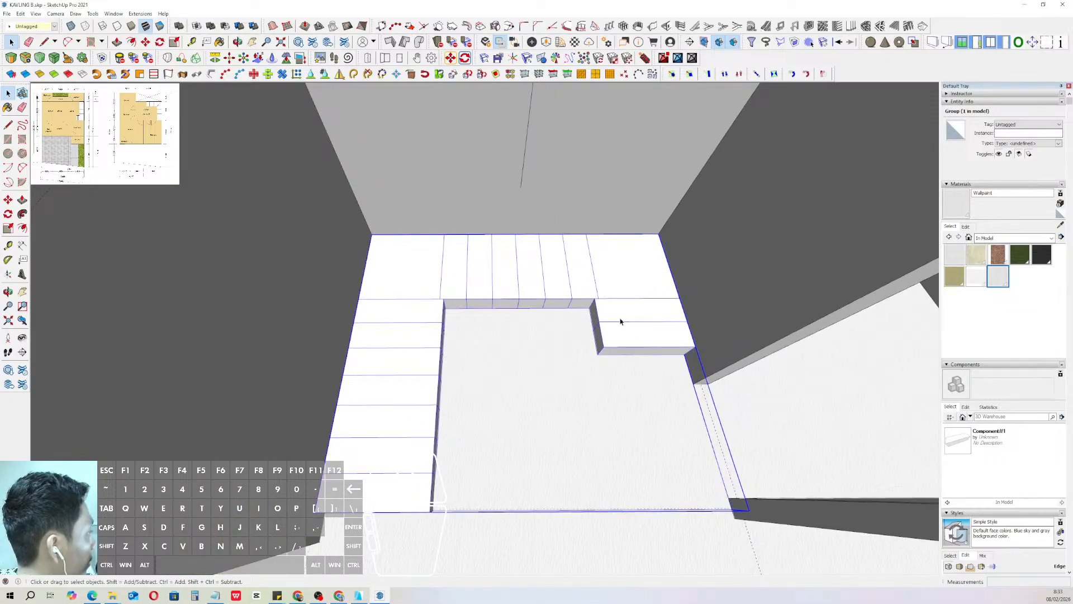
middle_click_drag(621, 321, 646, 336)
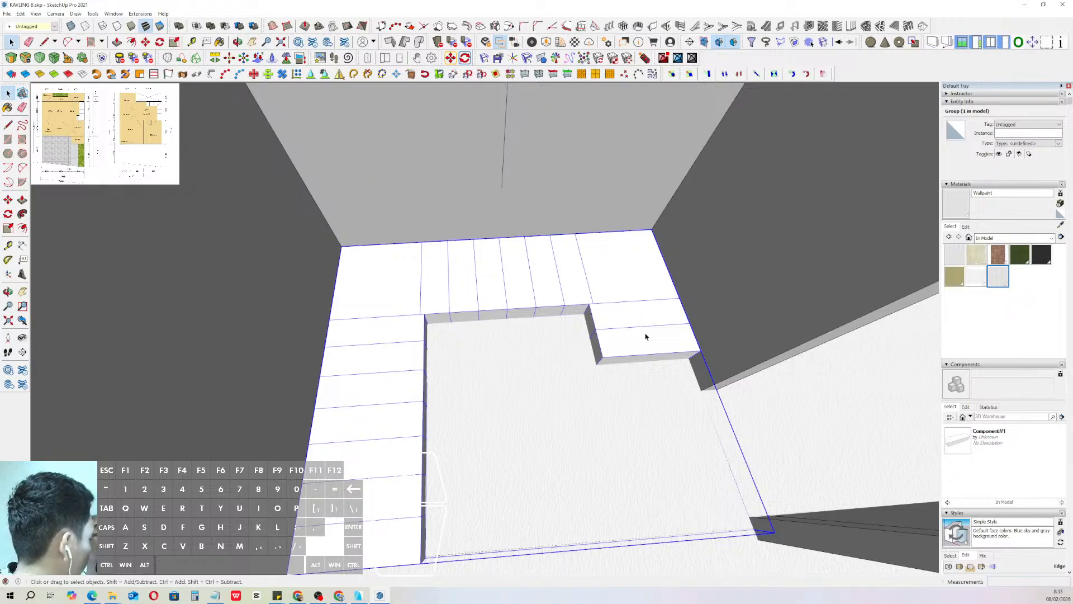
scroll(611, 346, "up", 1)
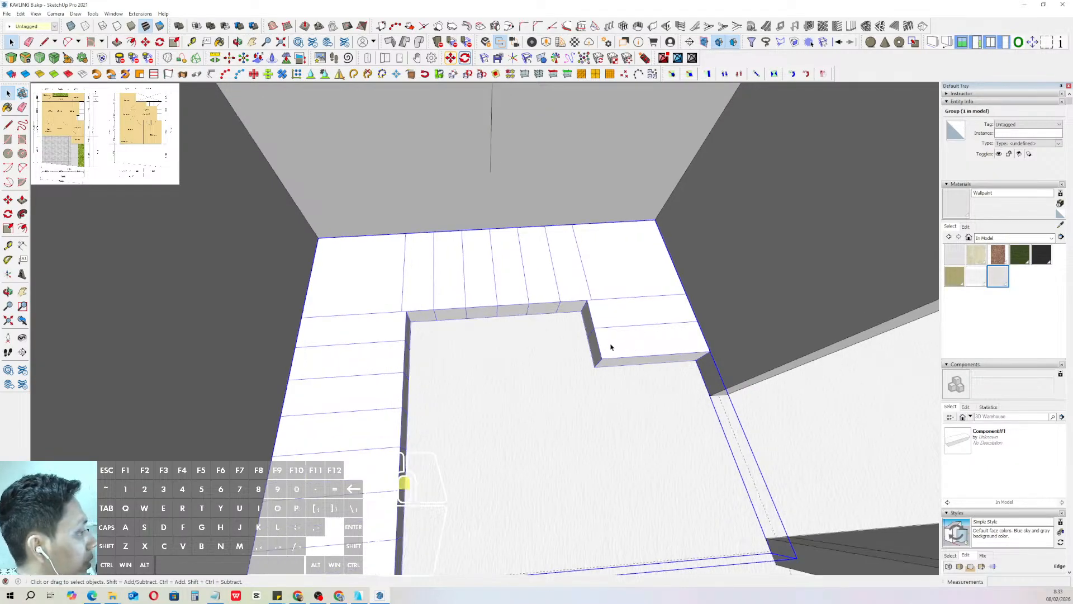
middle_click_drag(611, 346, 585, 311)
double_click(599, 288)
left_click(607, 295)
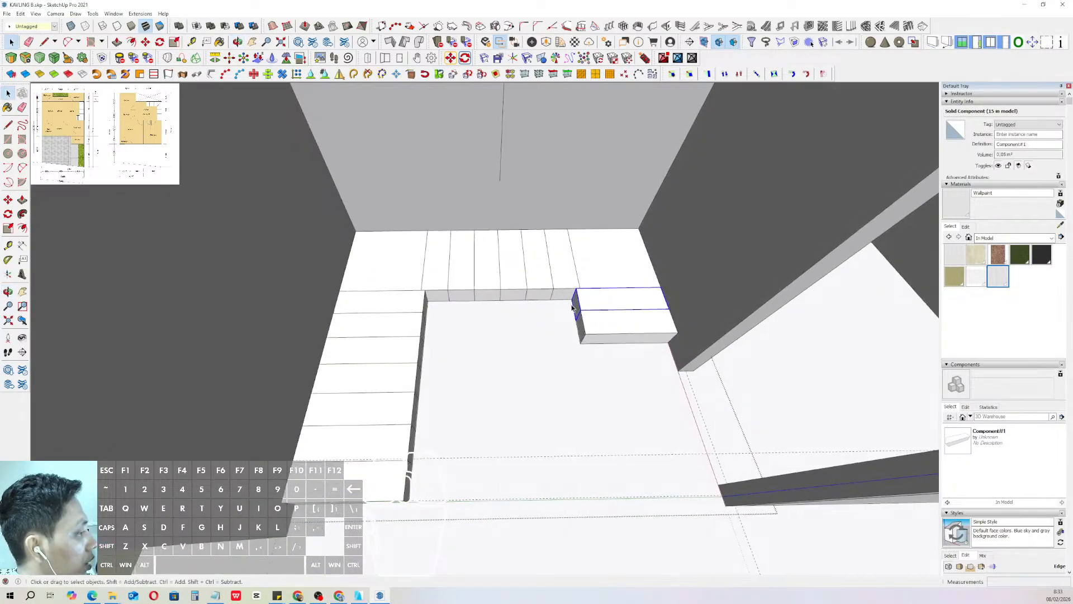
scroll(583, 313, "down", 3)
key("ctrl+a")
scroll(584, 314, "up", 2)
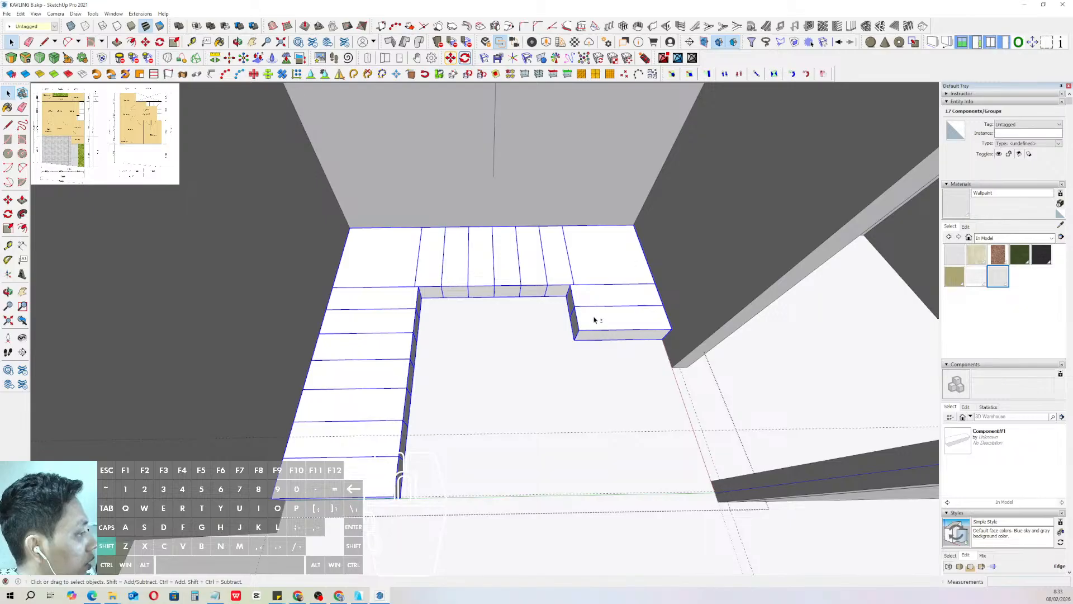
left_click(594, 319, "shift")
scroll(587, 314, "up", 3)
key("m")
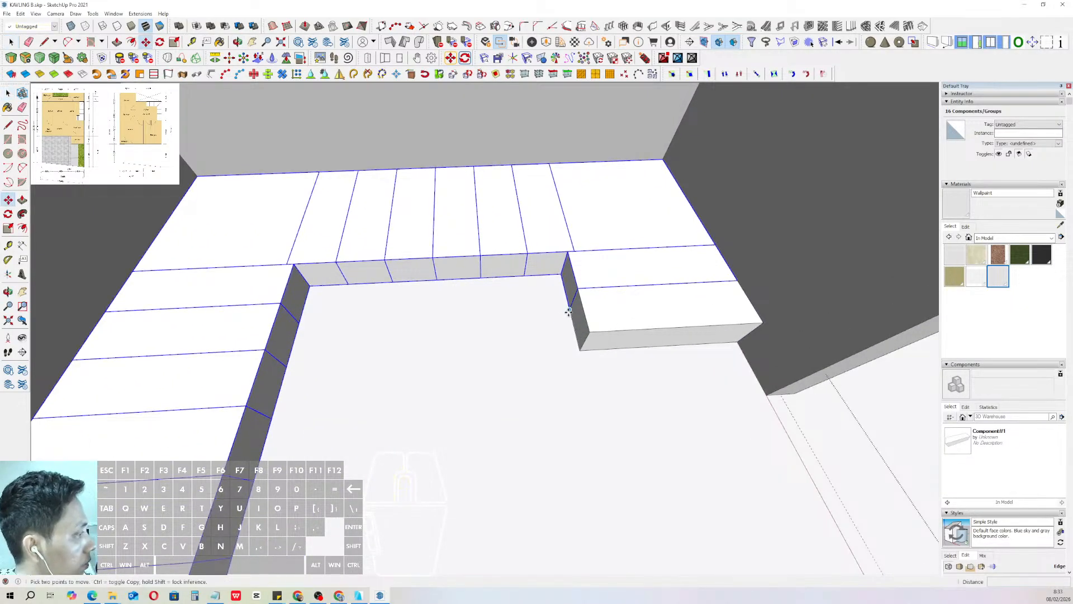
left_click(569, 310)
left_click(578, 288)
key("space")
- Raise the near landing and everything beyond it by one riser above the second tread
left_click(590, 280, "shift")
middle_click_drag(590, 281, 600, 288)
scroll(601, 288, "up", 1)
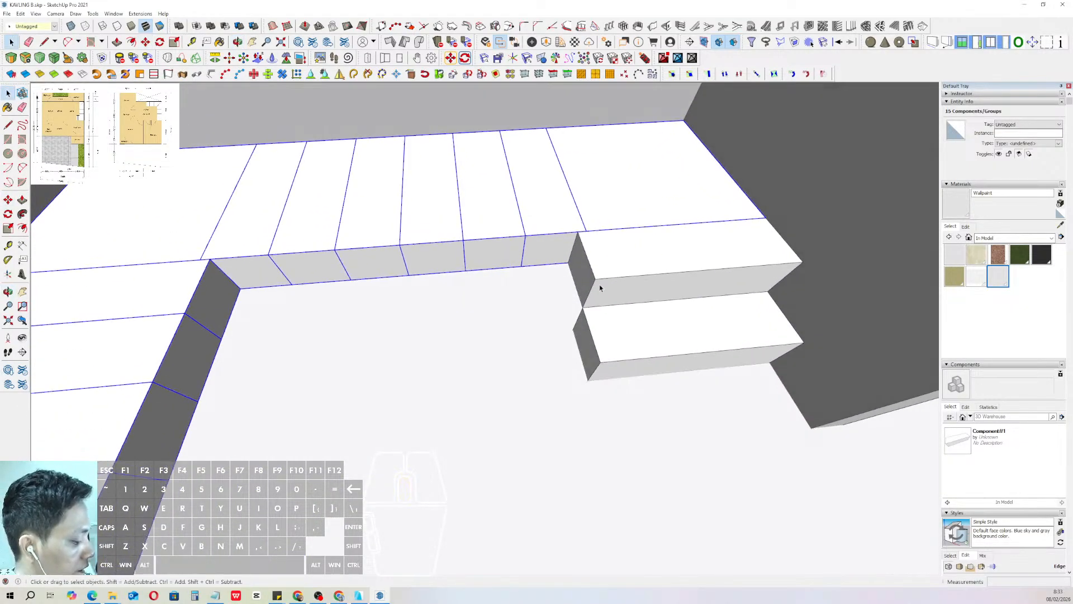
key("m")
left_click(568, 263)
left_click(579, 233)
key("space")
- Leave the near landing in place and raise the middle run, far landing and far flight one riser above it
scroll(584, 238, "down", 2)
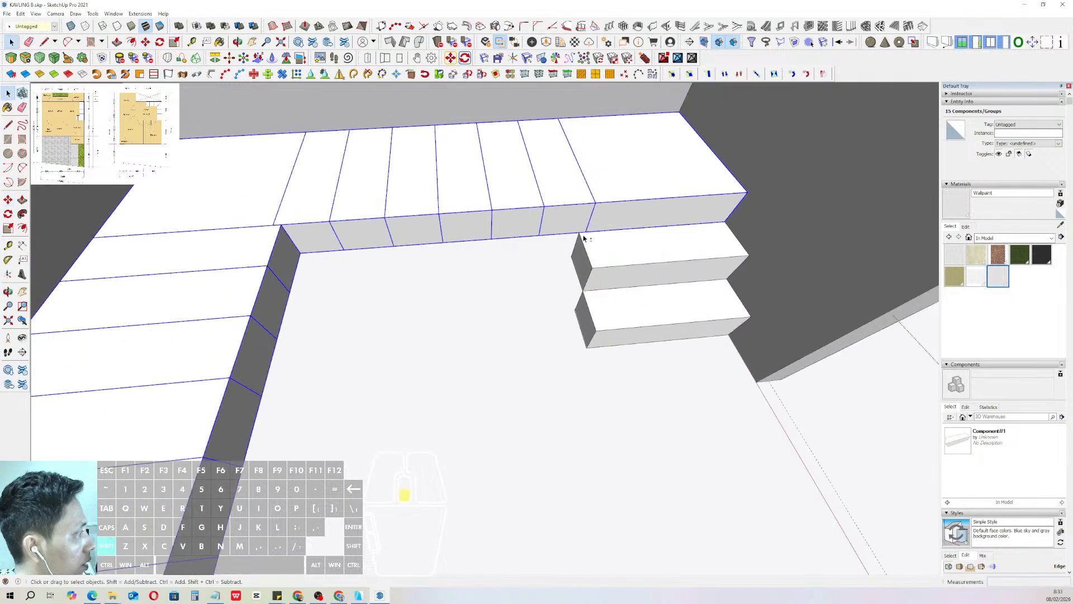
left_click(583, 238, "shift")
scroll(582, 235, "up", 1)
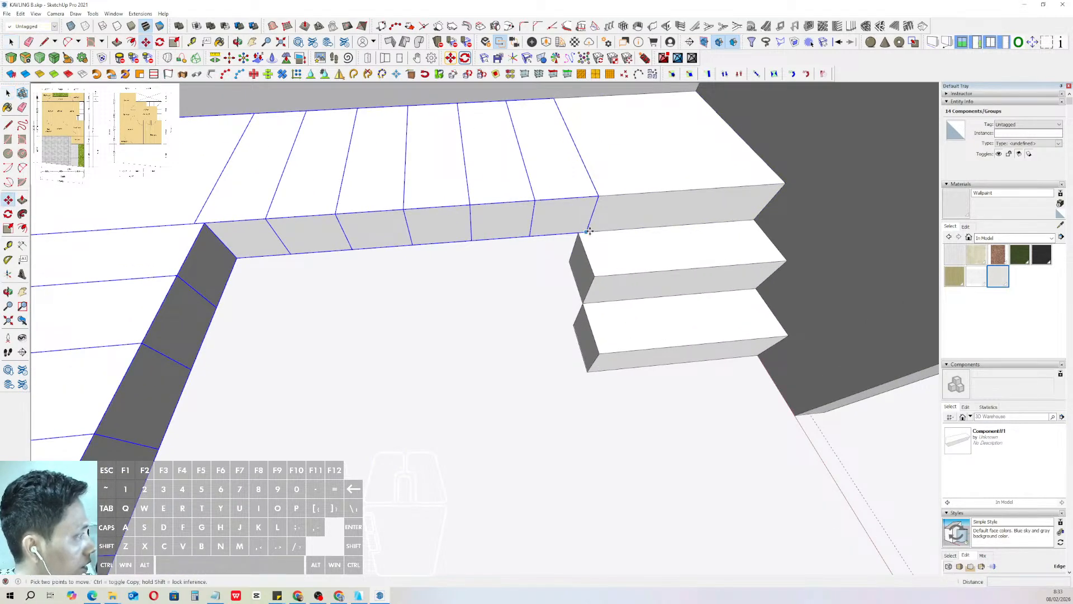
middle_click_drag(582, 241, 563, 271)
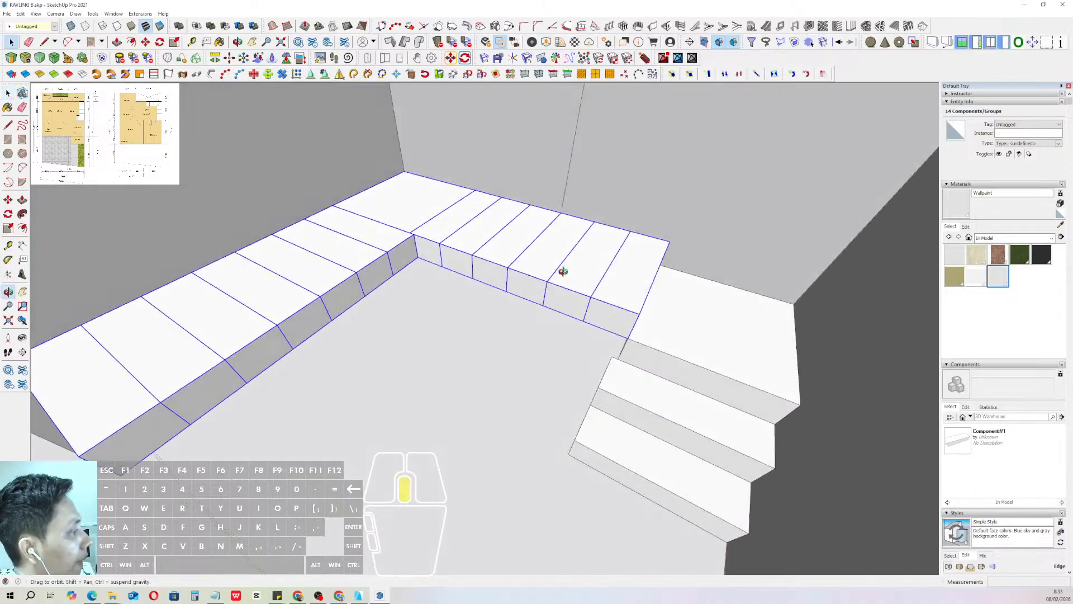
- Raise the parts beyond the first, second and third middle-run treads in turn, one riser each time
middle_click_drag(609, 300, 477, 302)
scroll(584, 319, "up", 2)
key("m")
left_click(541, 320)
left_click(549, 281)
key("space")
left_click(522, 261, "shift")
scroll(522, 261, "up", 1)
key("m")
scroll(484, 286, "down", 2)
key("m")
left_click(454, 300)
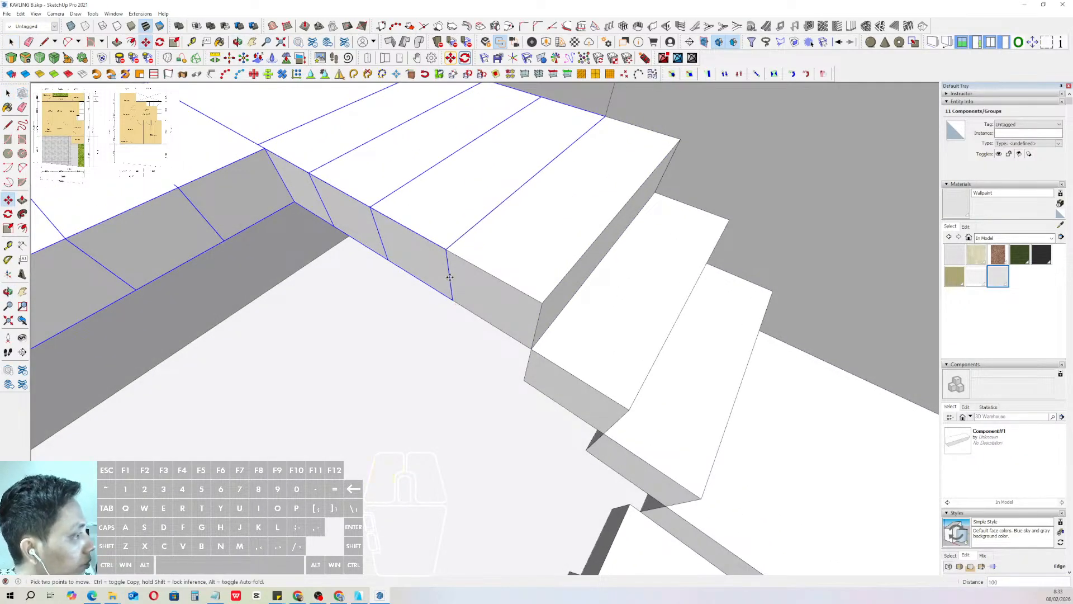
left_click(446, 249)
key("space")
- Raise the parts beyond the fourth and fifth middle-run treads in turn, one riser each time
left_click(459, 256, "shift")
middle_click_drag(491, 244, 434, 250)
left_click(459, 253, "shift")
key("space")
left_click(414, 230, "shift")
key("m")
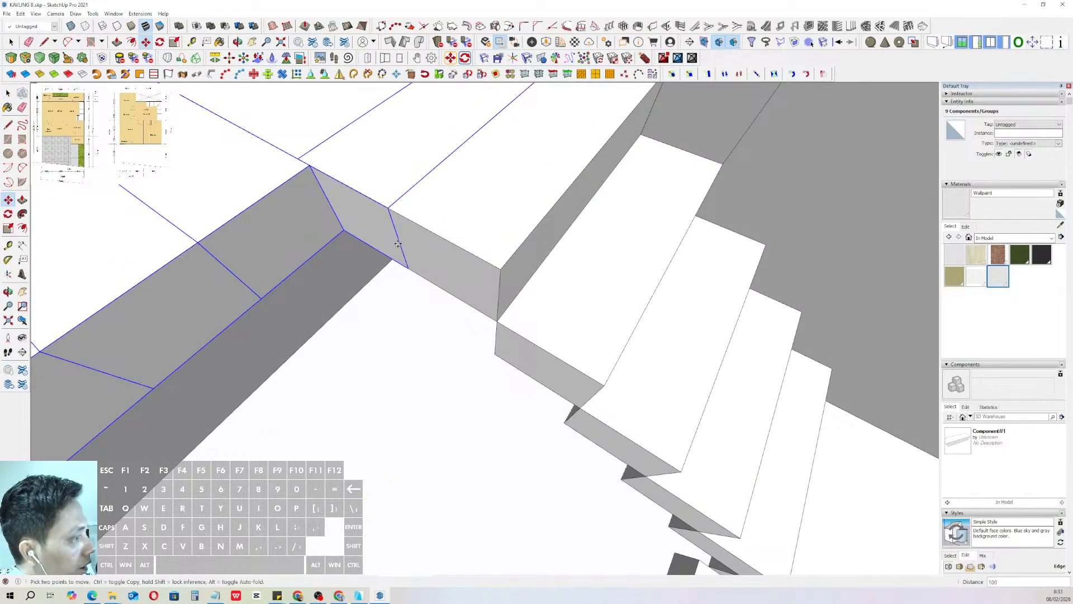
left_click(388, 208)
key("space")
middle_click_drag(431, 210, 472, 265)
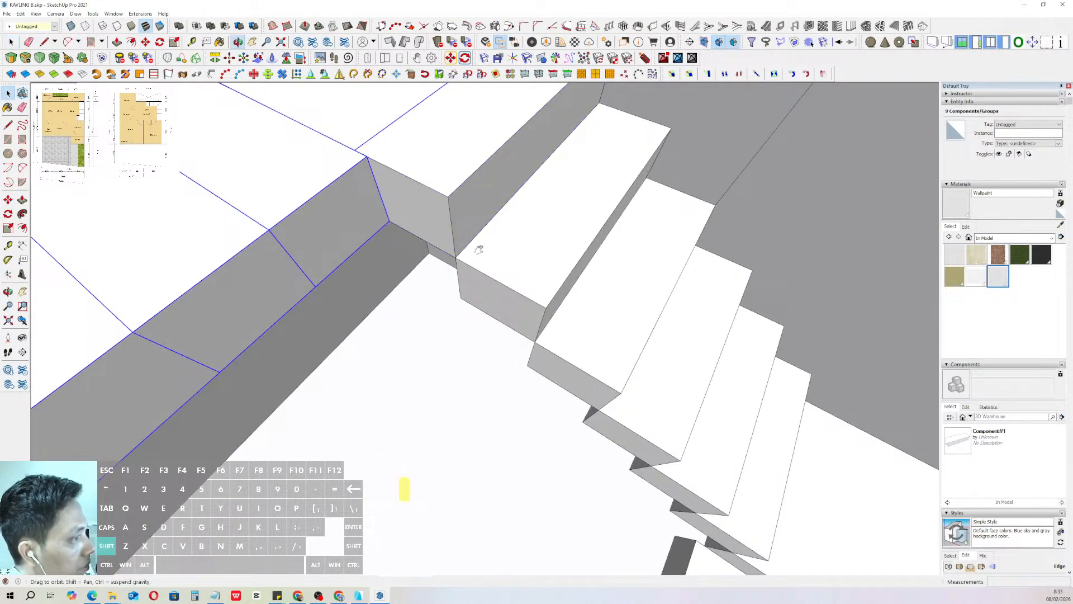
- Set the far landing one riser above the middle run, with the far flight's first two treads rising one riser each above it
left_click(428, 220, "shift")
middle_click_drag(428, 220, 463, 285)
left_click(544, 315, "shift")
left_click(472, 281, "shift")
key("m")
key("space")
key("m")
- Raise the last five treads of the far flight by one riser, and the last four by another riser
left_click(436, 303)
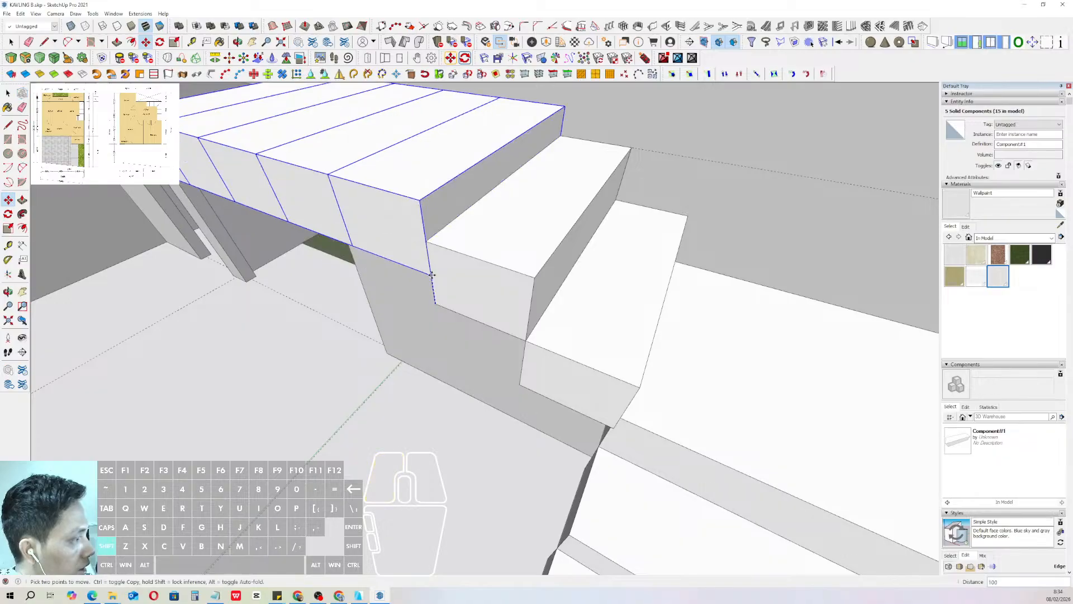
left_click(482, 230, "shift")
key("space")
middle_click_drag(482, 230, 498, 285)
left_click(445, 255, "shift")
middle_click_drag(443, 254, 458, 270)
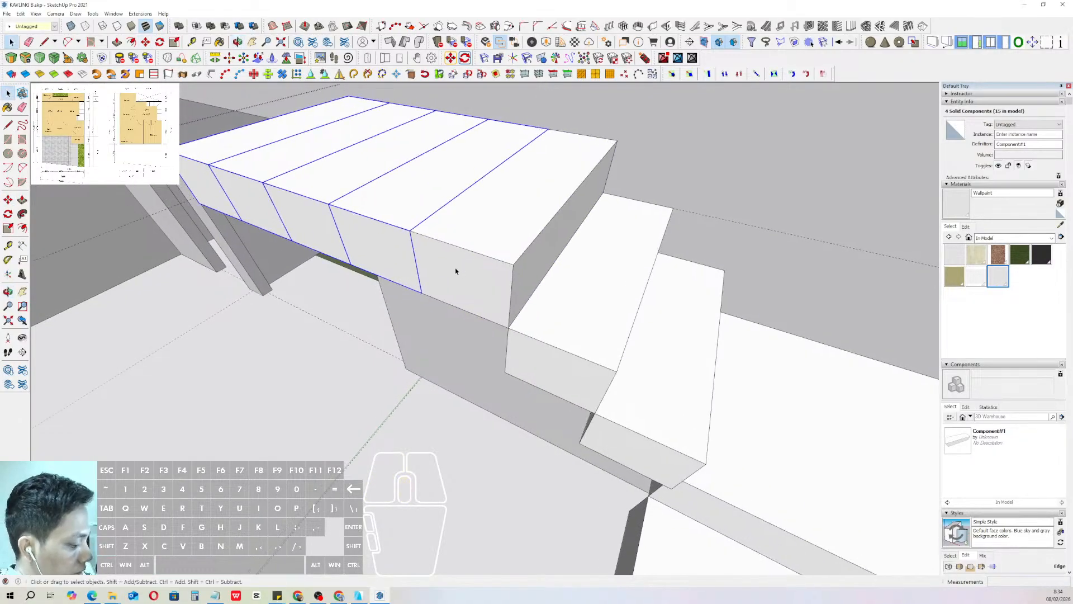
key("m")
left_click(421, 290)
left_click(455, 220)
key("space")
- Raise the last three treads of the far flight by one riser
middle_click_drag(455, 220, 512, 276)
left_click(441, 252, "shift")
middle_click_drag(440, 252, 458, 285)
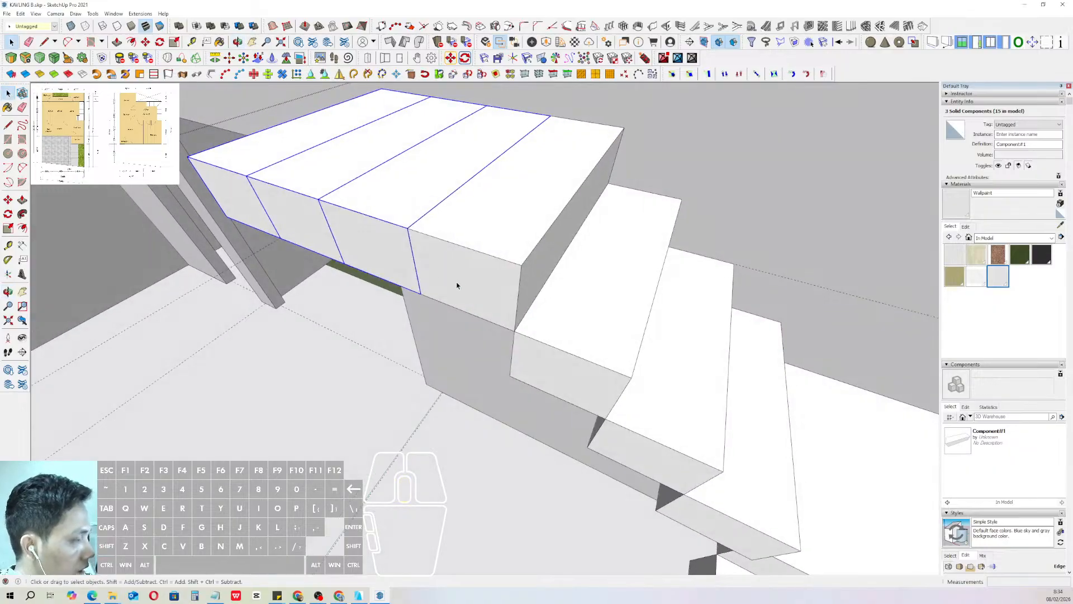
key("m")
left_click(420, 292)
left_click(443, 227, "shift")
key("space")
scroll(482, 273, "down", 2)
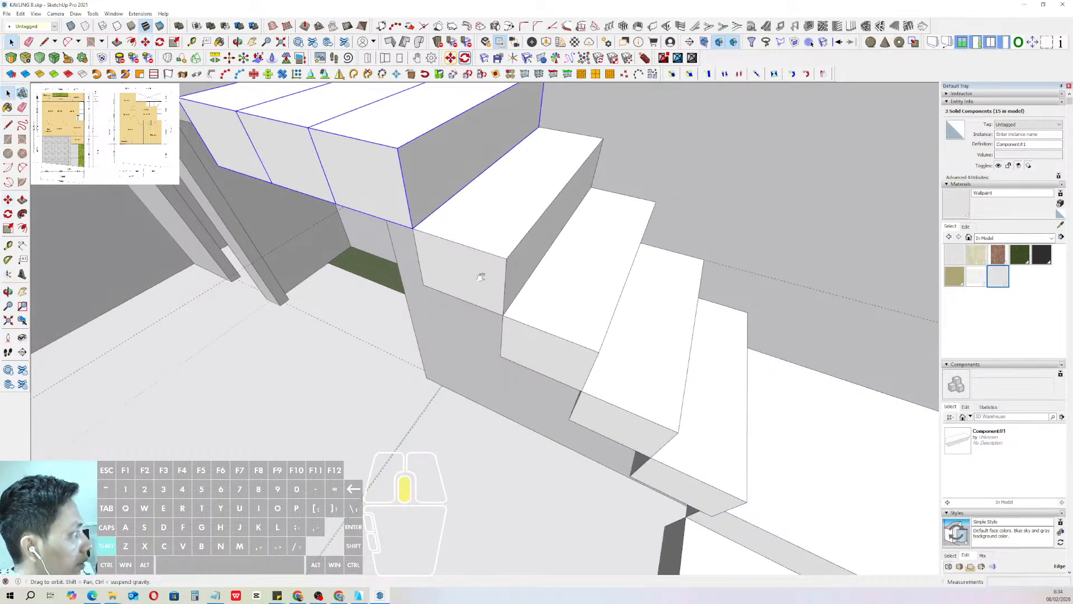
- Raise the last two treads of the far flight by one riser
scroll(428, 243, "up", 2)
left_click(424, 244, "shift")
middle_click_drag(459, 258, 460, 258, "shift")
mouse_move(513, 292)
middle_mouse_down("shift")
mouse_move(546, 310)
mouse_move(536, 314)
middle_mouse_up("shift")
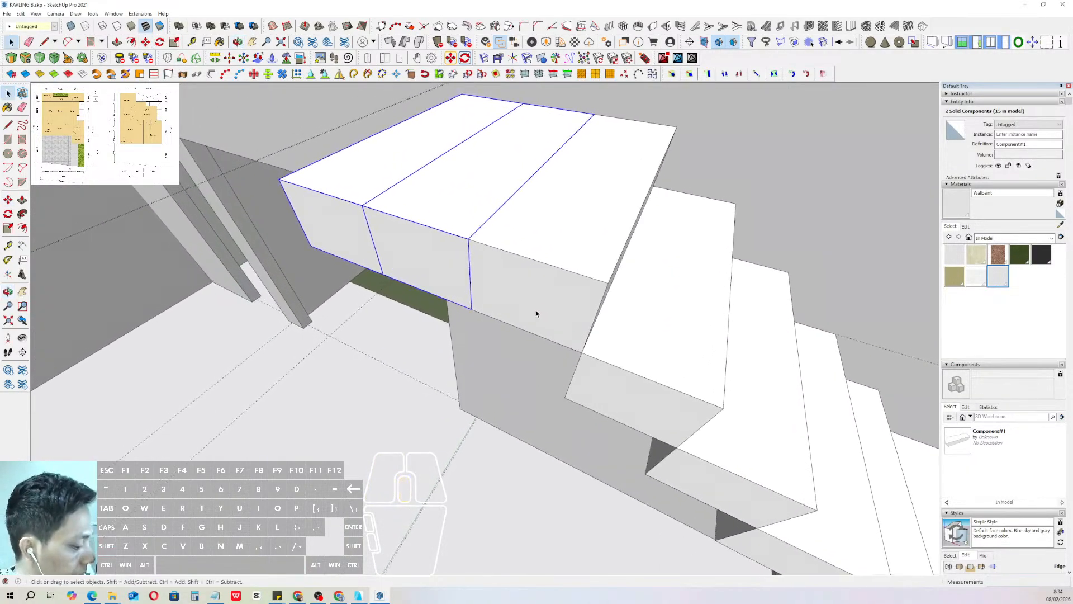
left_click(471, 308)
left_click(469, 239)
key("space")
- Raise the final tread of the far flight one riser above the tread before it
middle_click_drag(521, 227, 535, 290)
left_click(443, 235, "shift")
mouse_move(443, 235)
middle_mouse_down()
mouse_move(457, 254)
mouse_move(440, 256)
mouse_move(527, 277)
mouse_move(520, 324)
mouse_move(467, 312)
mouse_move(578, 244)
middle_mouse_up()
left_click(394, 263)
left_click(431, 180, "shift")
key("space")
- Measure the height from the top tread's upper corner down to the floor with the Line tool
scroll(527, 276, "down", 2)
scroll(520, 323, "down", 2)
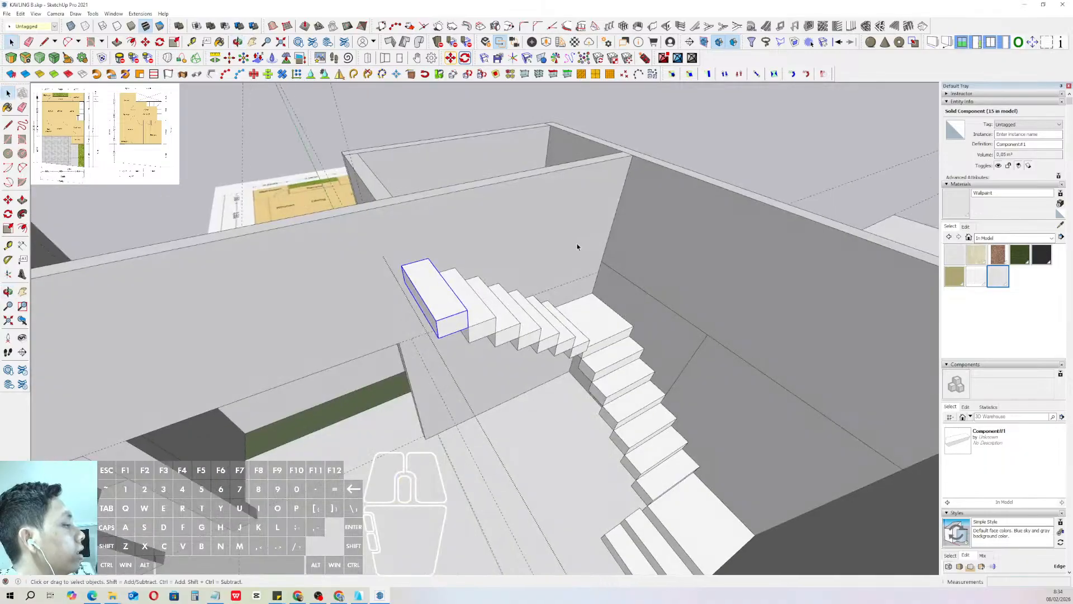
scroll(601, 235, "down", 2)
left_click(713, 123)
scroll(461, 312, "up", 2)
key("l")
left_click(459, 322)
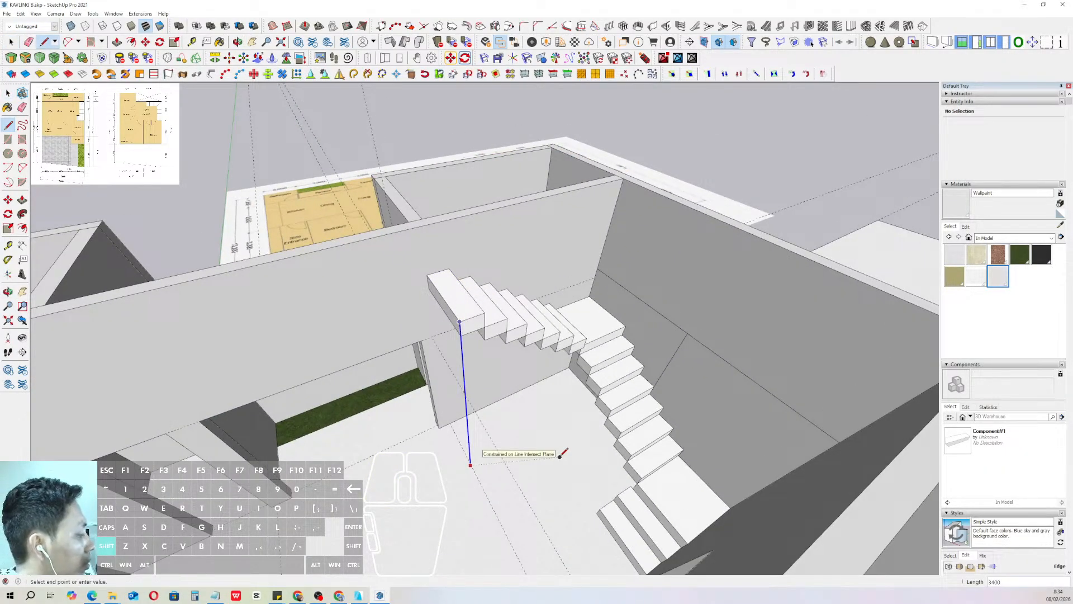
key("space")
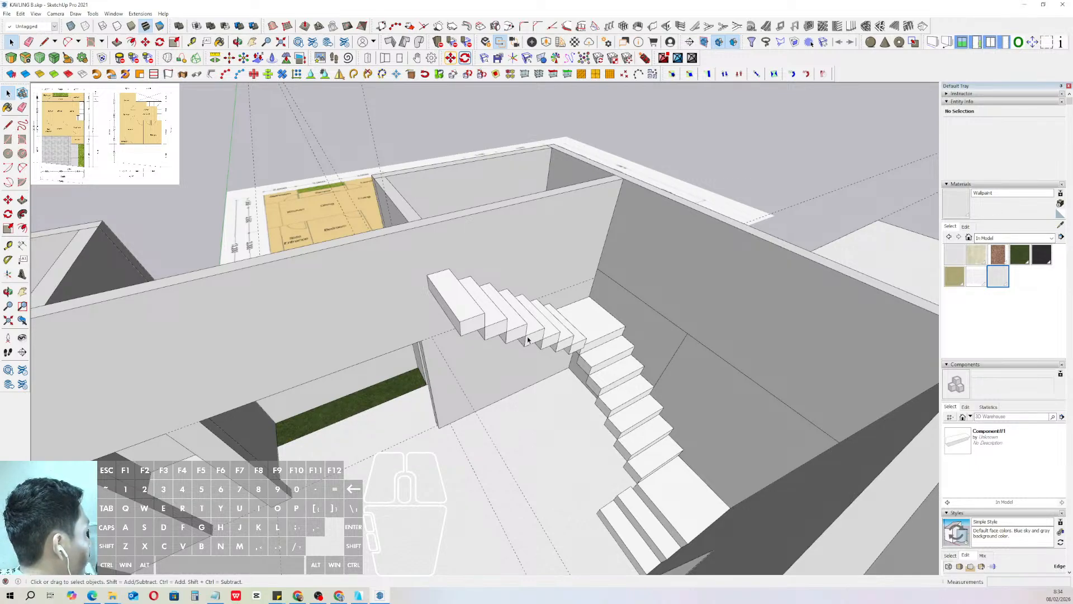
- Open the lower landing's group and split its top face with a diagonal line from the inner stair corner to the opposite wall corner
middle_click_drag(486, 309, 679, 380)
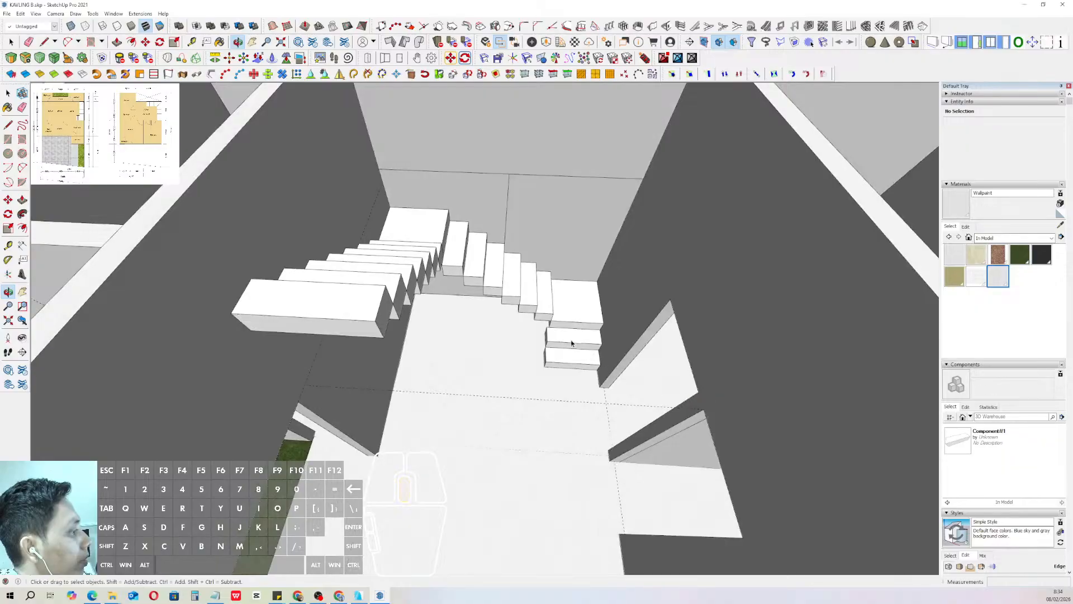
scroll(560, 361, "up", 3)
scroll(549, 327, "up", 5)
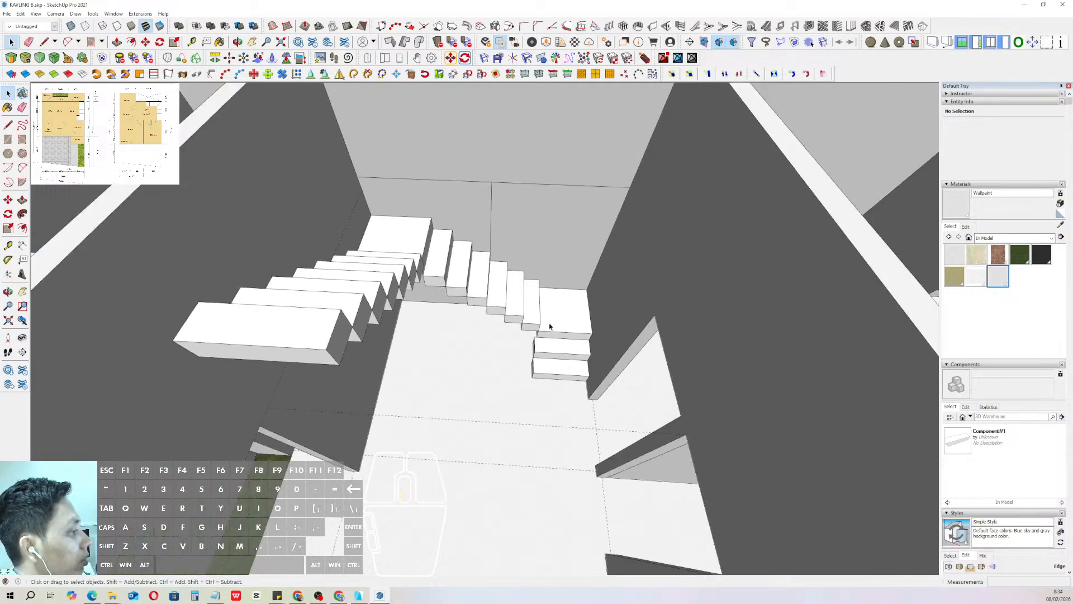
scroll(489, 345, "up", 1)
triple_click(487, 345)
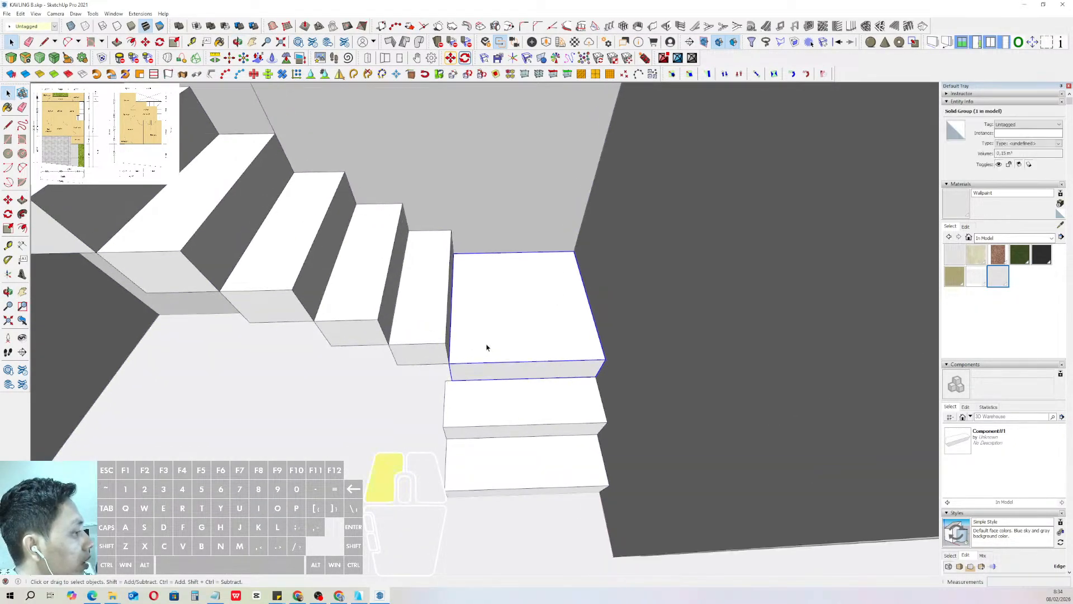
key("d")
left_click(450, 362)
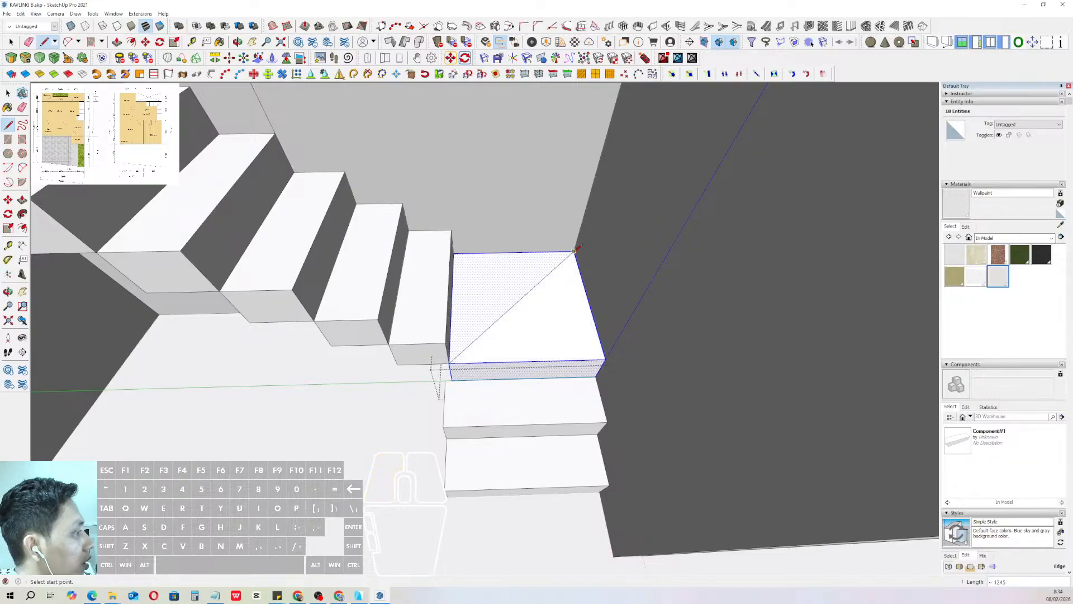
middle_click_drag(577, 248, 509, 274)
- Push/Pull the lower landing's triangle next to the middle flight up by 200
key("p")
left_click(508, 274)
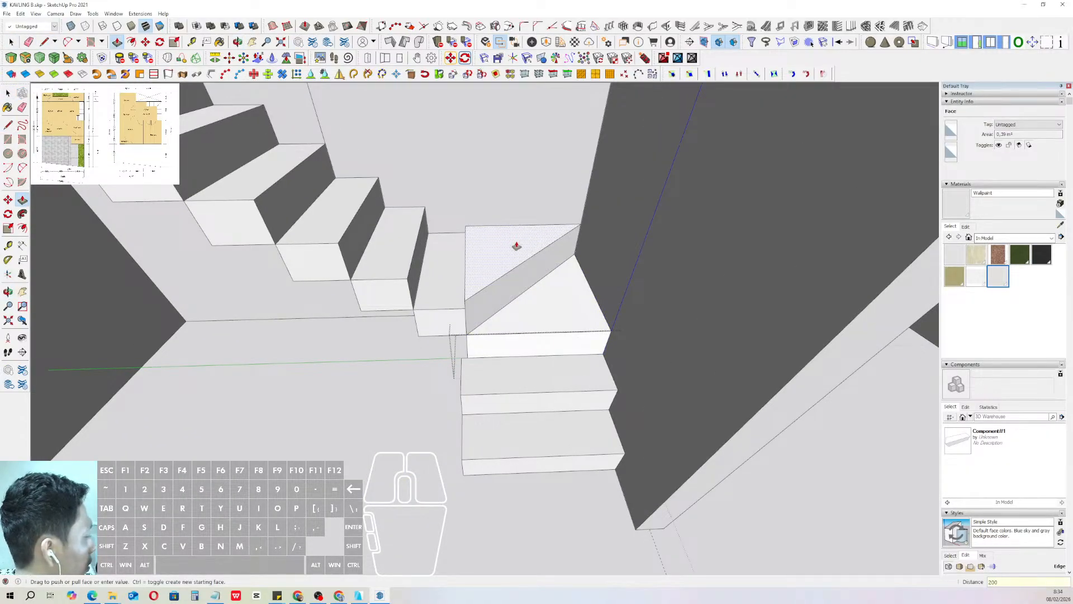
key("Return")
key("space")
- Split the upper landing's top face inside its group with a diagonal line from the inner corner to the opposite wall corner
middle_click_drag(517, 242, 356, 281)
scroll(358, 258, "up", 1)
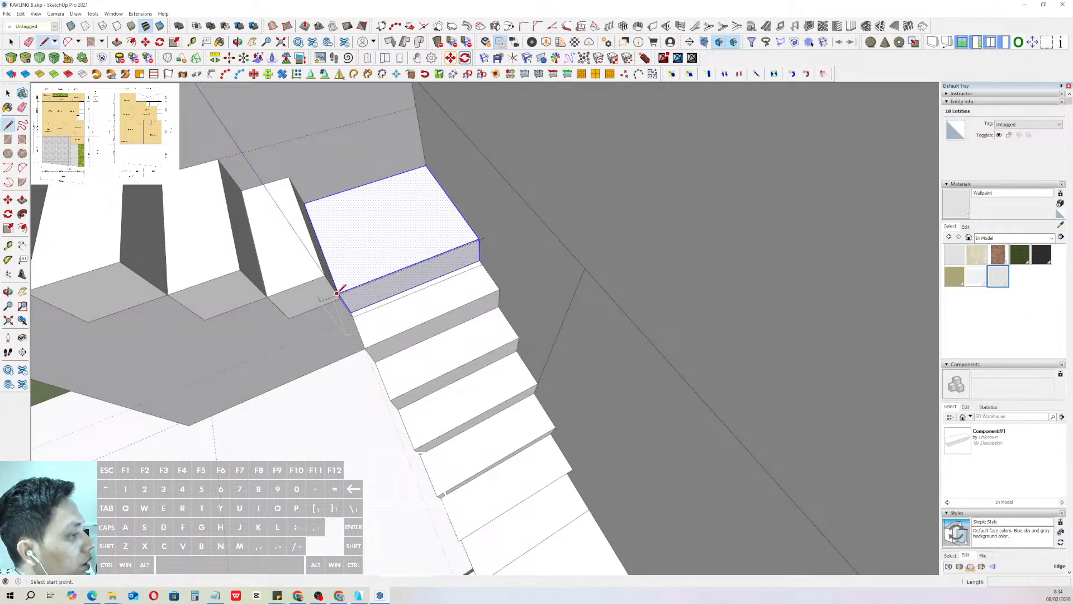
scroll(338, 292, "up", 2)
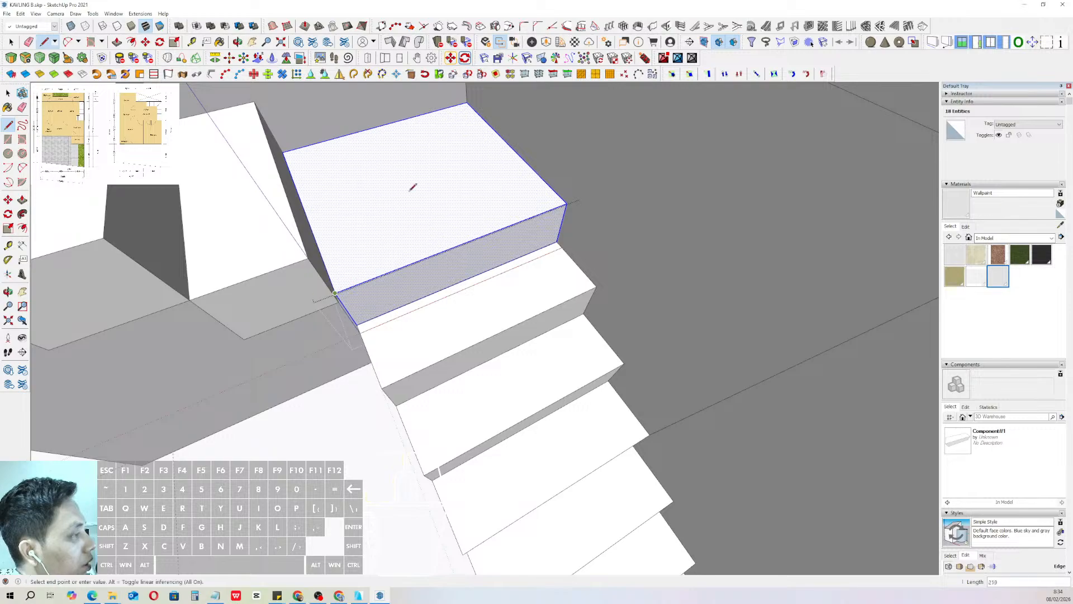
scroll(467, 103, "down", 1)
left_click(468, 103)
- Push/Pull the upper landing's triangle next to the far flight up by 200
key("p")
middle_click_drag(376, 197, 382, 240)
left_click(381, 207)
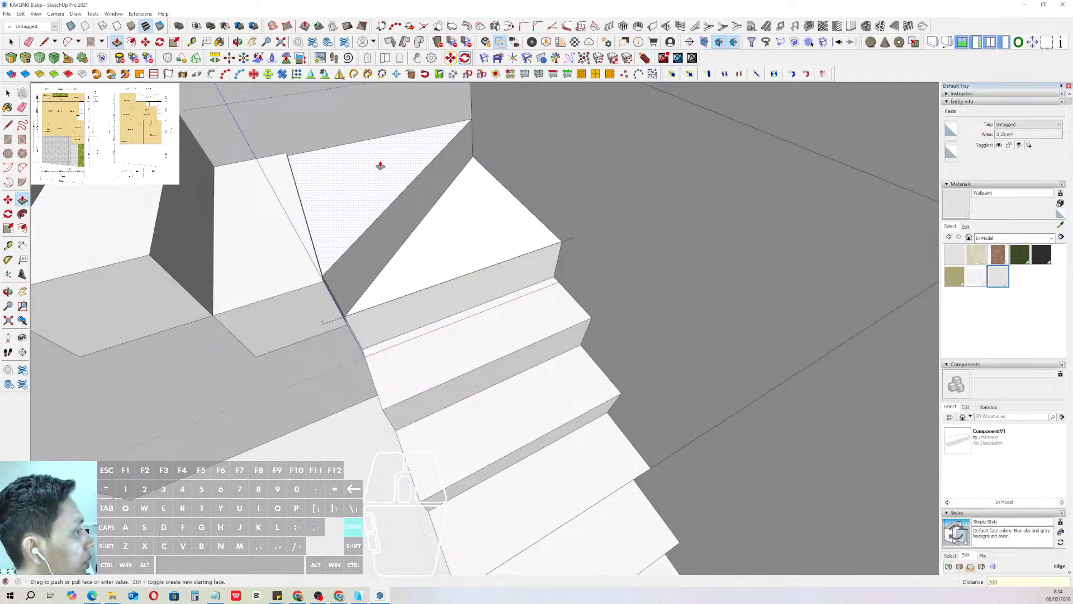
key("space")
- Select the seven treads of the far flight above the split upper landing and raise them by one riser
scroll(440, 389, "down", 6)
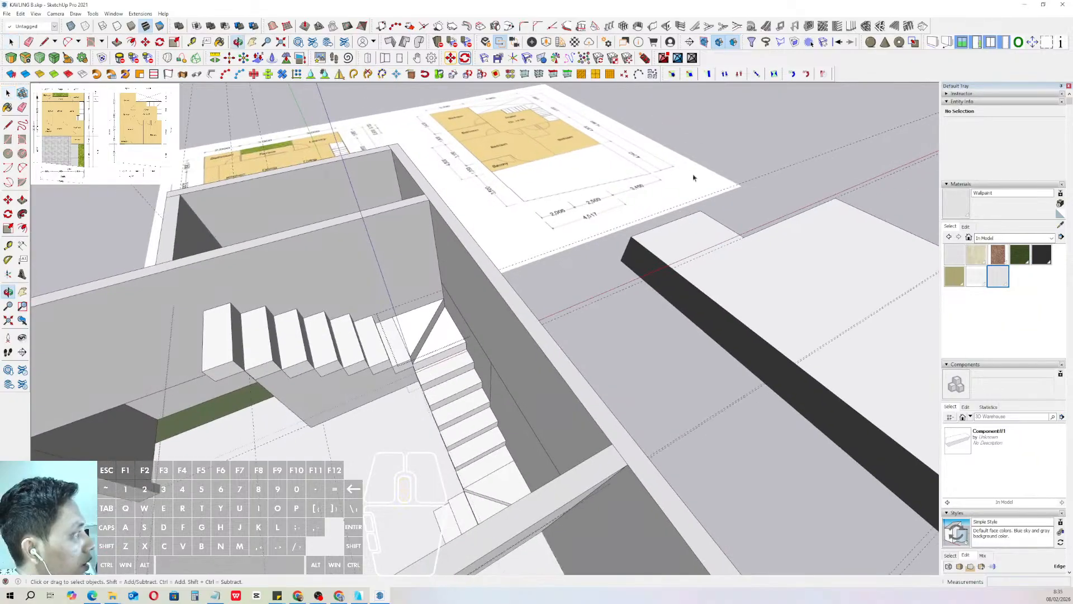
scroll(425, 338, "up", 2)
scroll(430, 336, "up", 5)
left_click(432, 334)
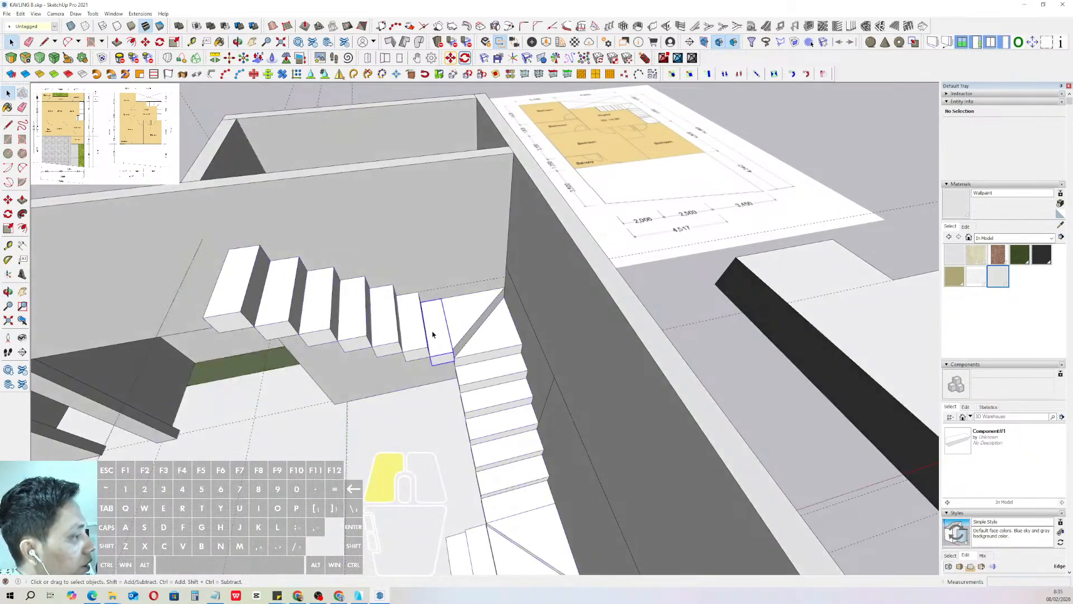
middle_click_drag(403, 320, 374, 313)
left_click_drag(187, 253, 187, 253)
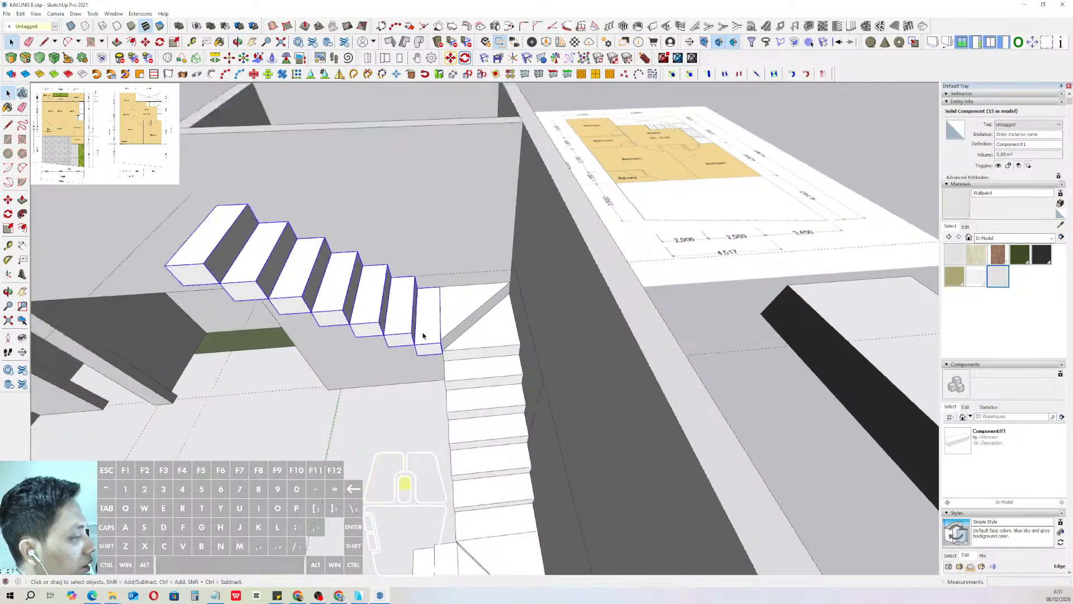
scroll(442, 336, "up", 5)
middle_click_drag(438, 332, 558, 350)
- Select the middle flight, upper landing and far flight together and raise them vertically by one riser above the lower landing's raised triangle
middle_click_drag(575, 400, 526, 363)
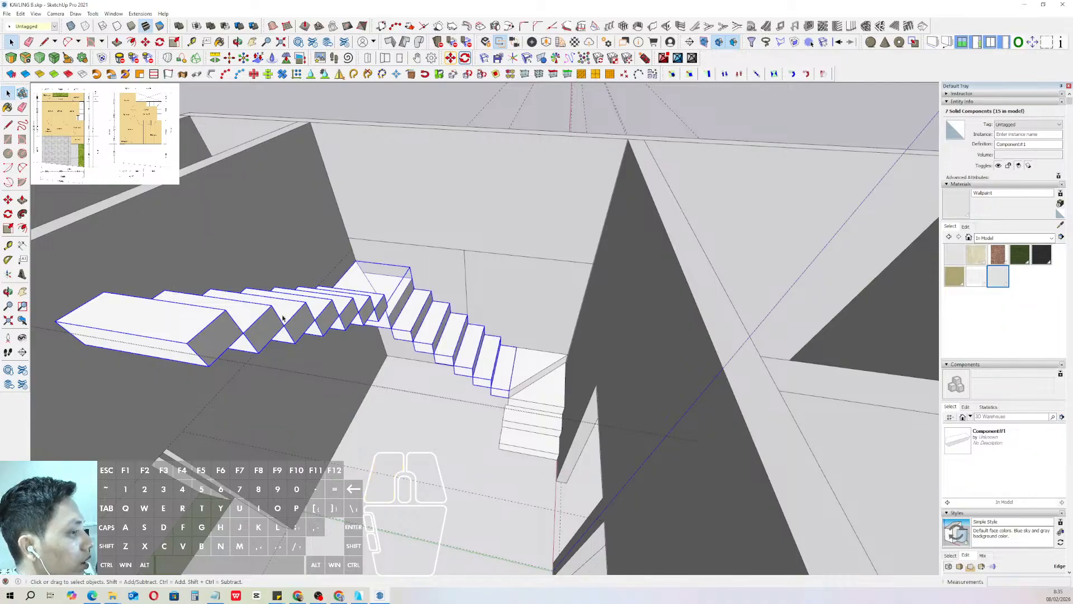
scroll(528, 393, "up", 5)
middle_click_drag(473, 331, 468, 316)
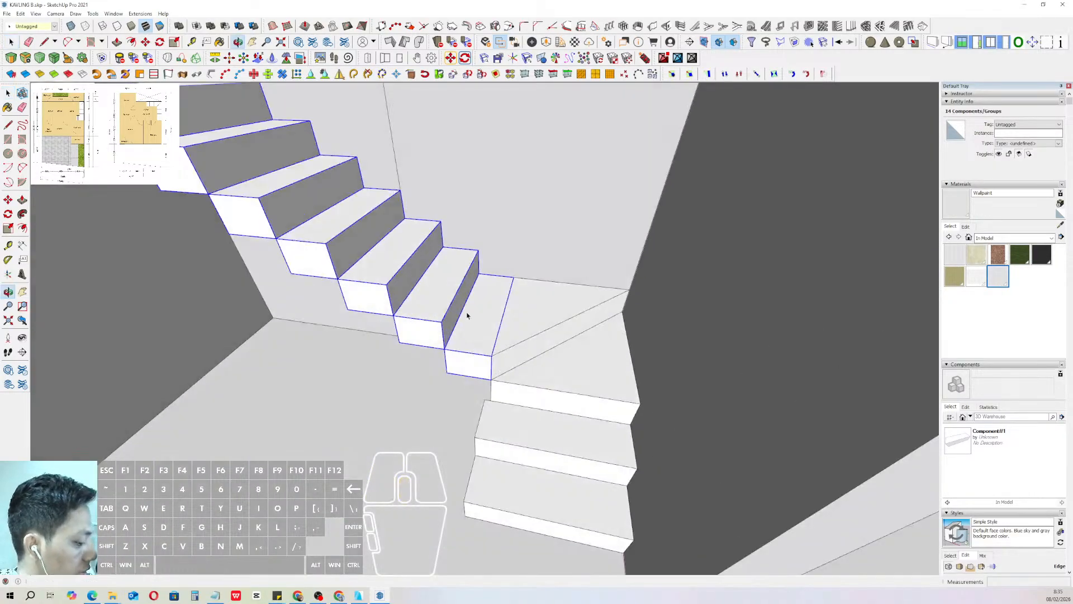
scroll(462, 376, "up", 1)
left_click(461, 376)
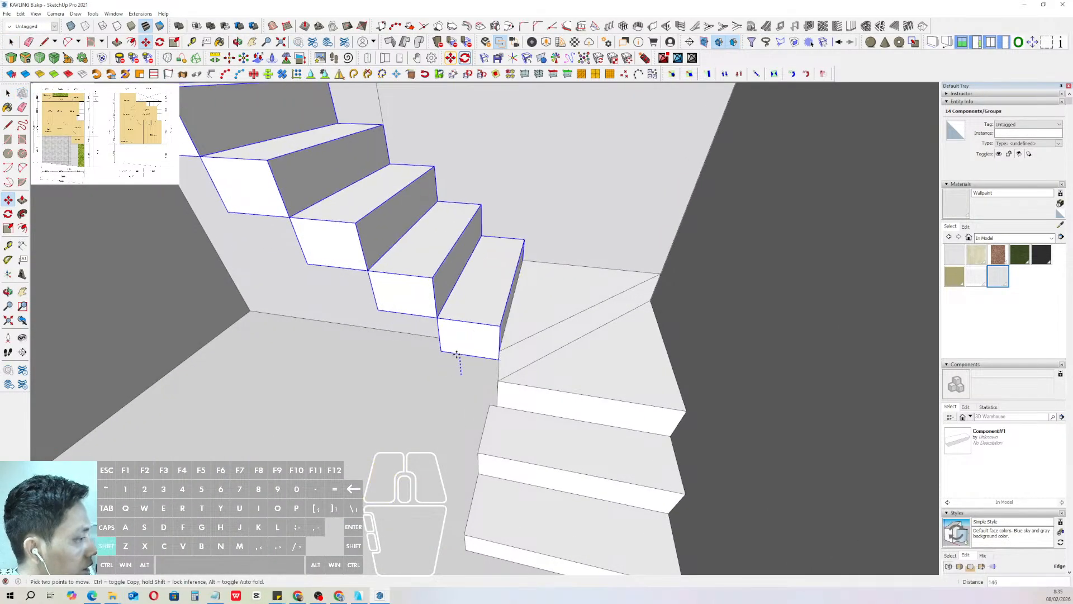
left_click(549, 293, "shift")
key("space")
- Measure the height from the top tread down to the floor with the Line tool
scroll(509, 342, "down", 2)
scroll(505, 363, "down", 7)
middle_click_drag(509, 341, 304, 314)
left_click(721, 206)
scroll(484, 374, "up", 3)
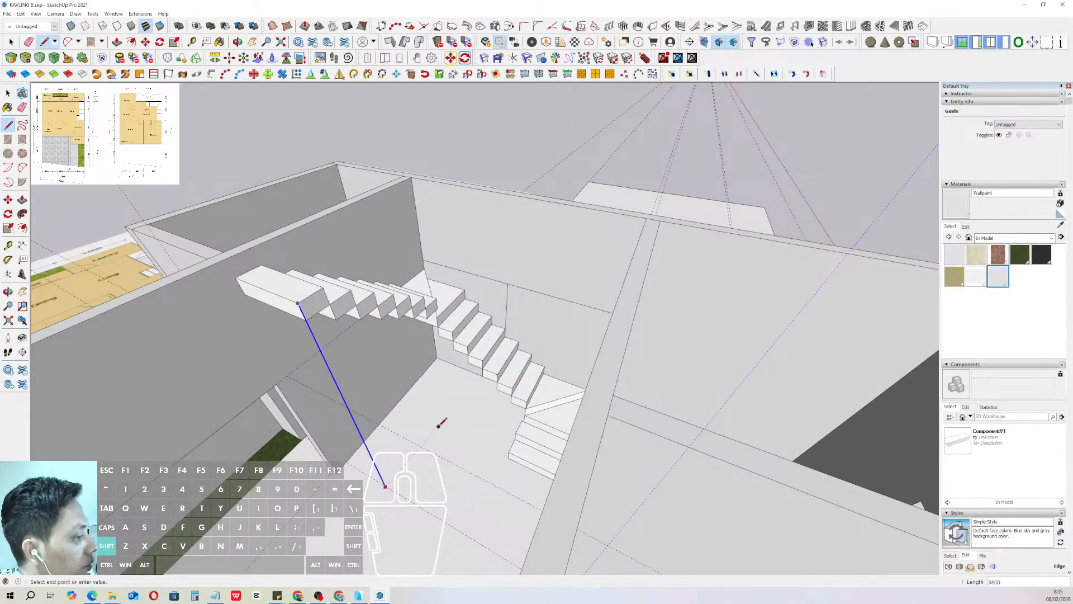
middle_click_drag(438, 427, 383, 287)
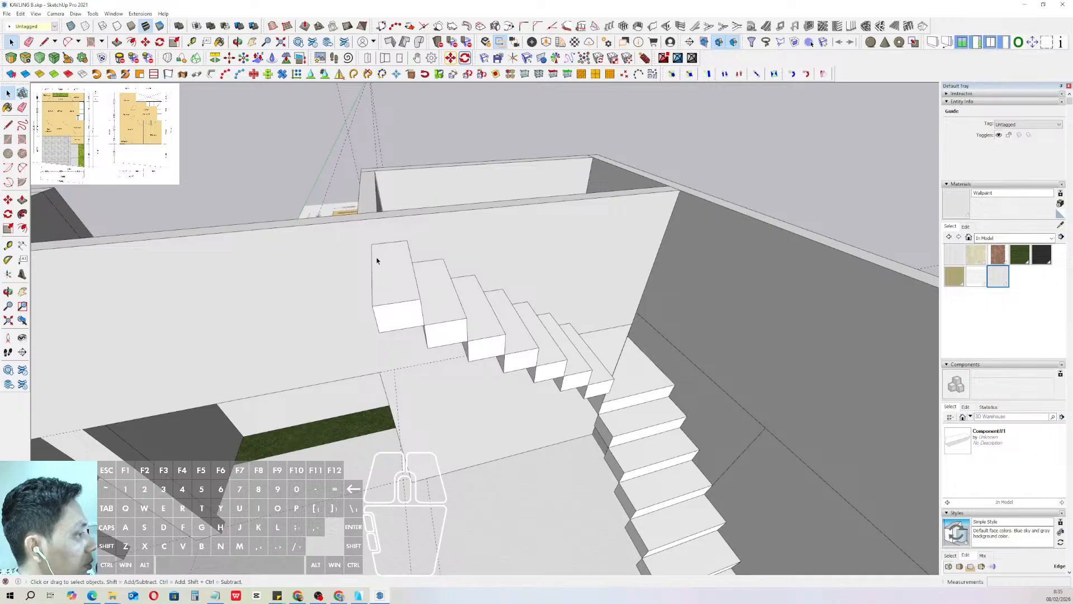
- Measure the height of the wall beside the staircase with the Line tool
scroll(383, 257, "down", 5)
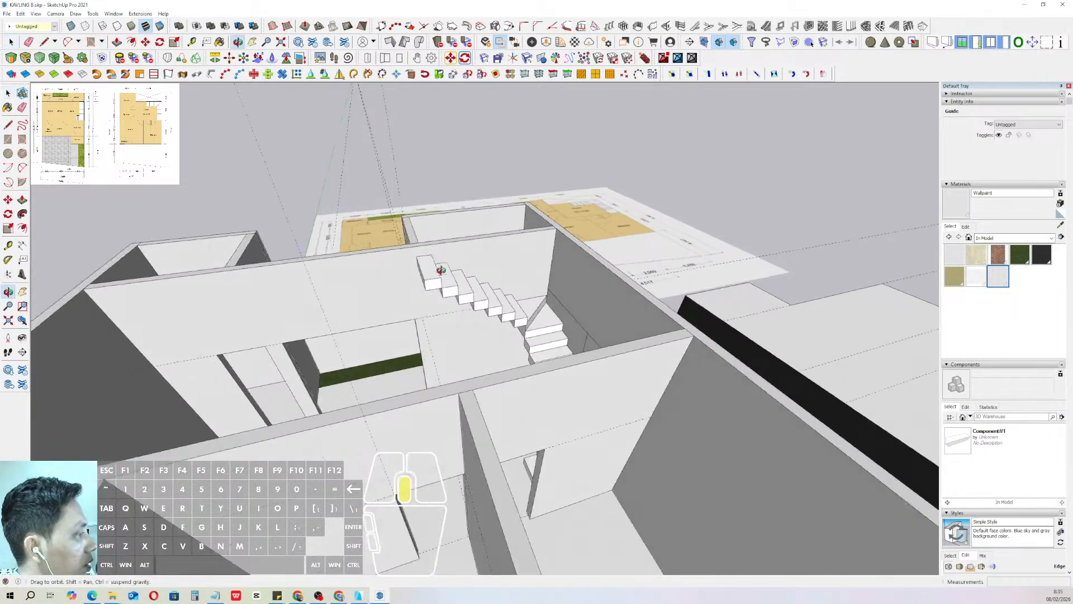
key("d")
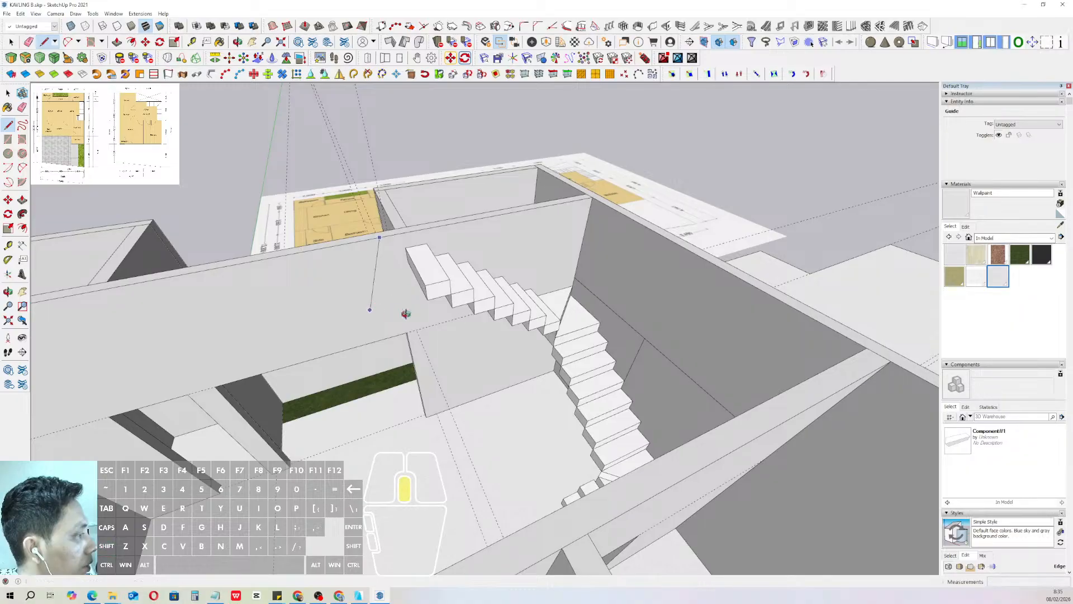
middle_click_drag(405, 314, 564, 247)
middle_click_drag(562, 294, 798, 339)
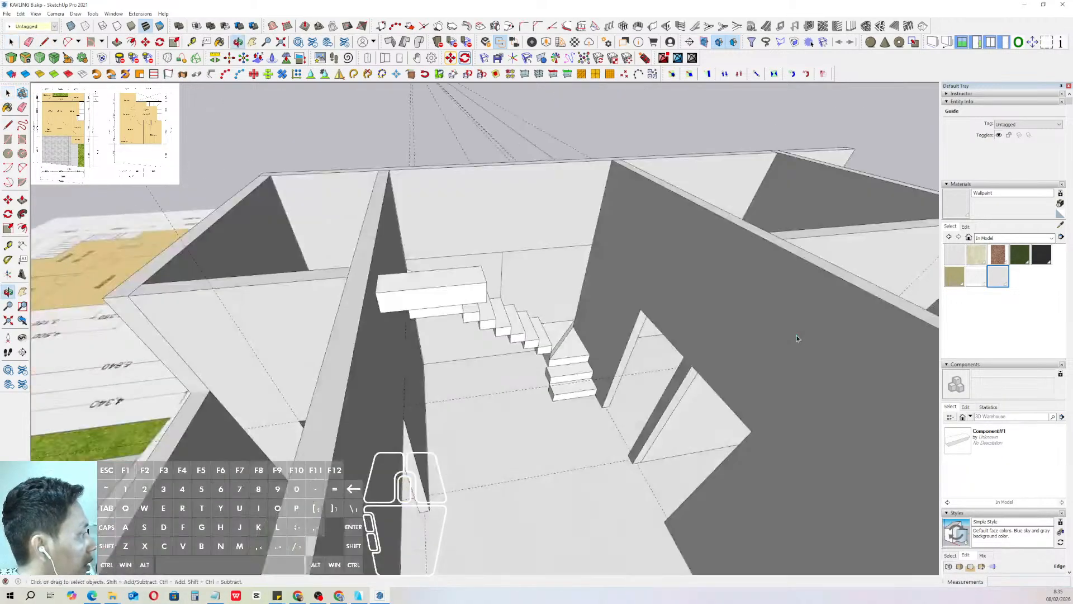
key("d")
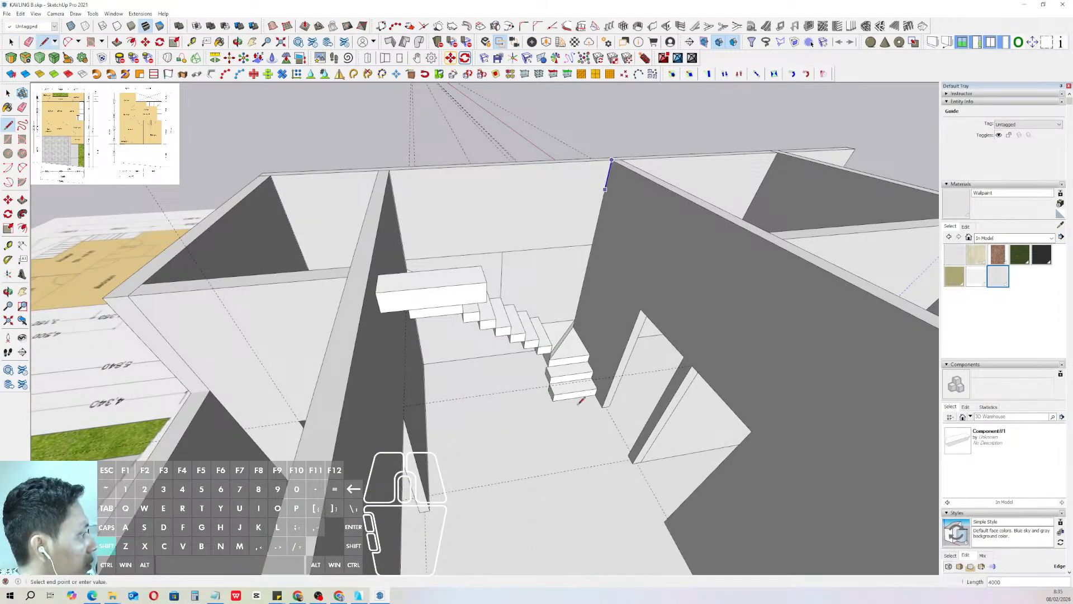
key("space")
- Examine the house with its staircase and the separate upper-floor slab, opening the slab's group to check its top face
scroll(474, 360, "down", 6)
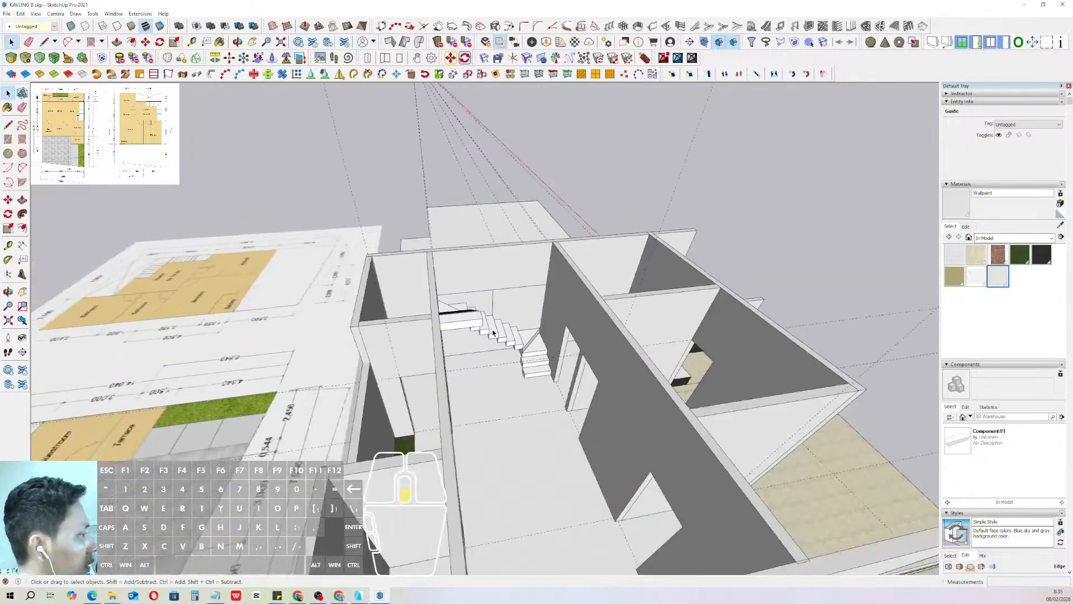
middle_click_drag(414, 364, 375, 422)
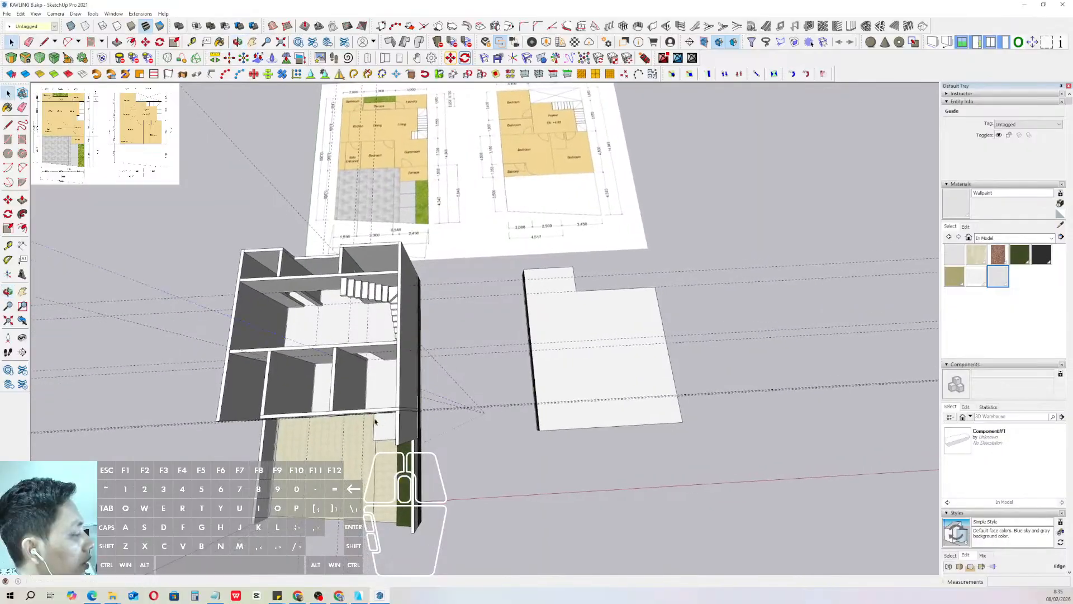
middle_click_drag(334, 360, 368, 376)
left_click(762, 225)
scroll(654, 362, "up", 3)
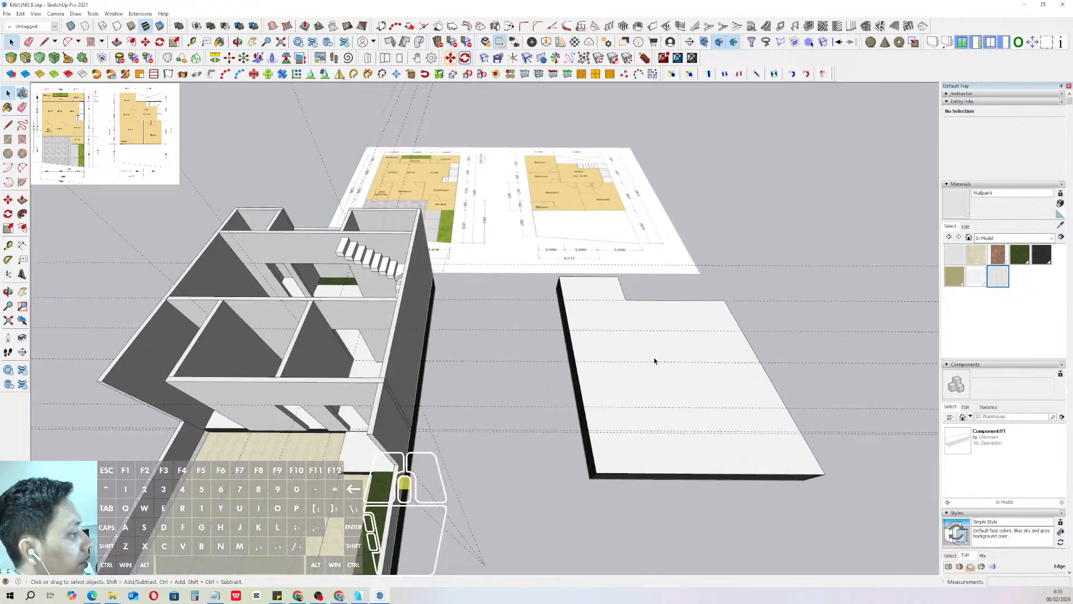
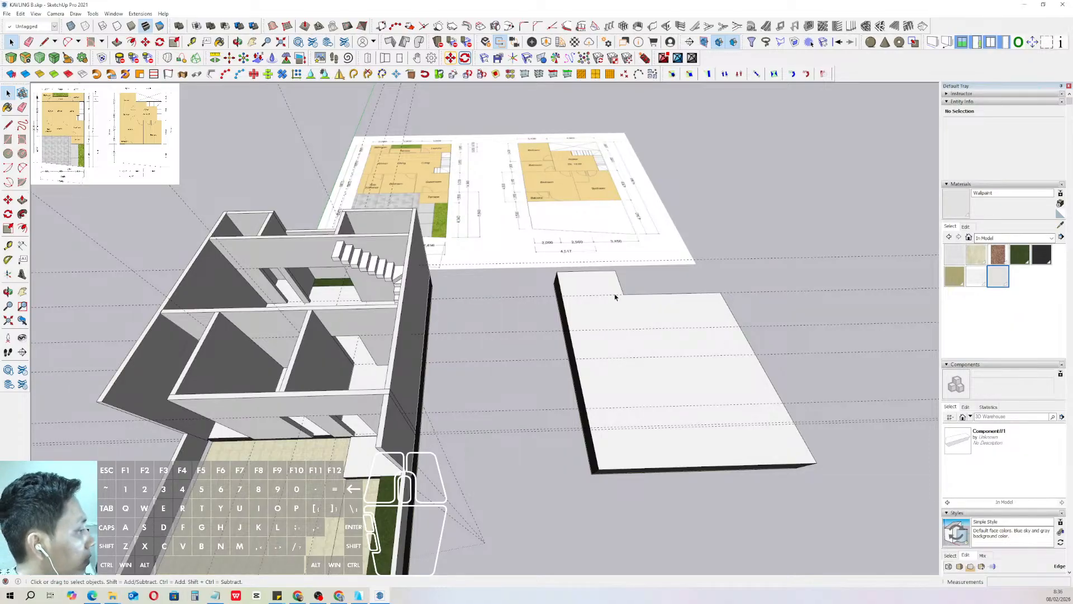
middle_click_drag(615, 297, 501, 321)
left_click(498, 297)
double_click(490, 298)
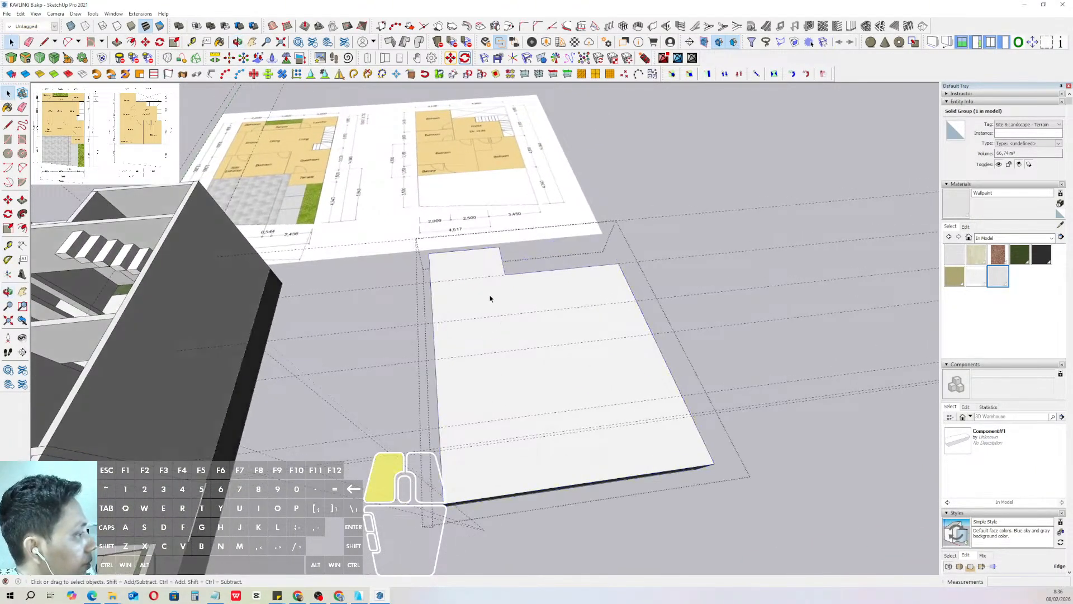
left_click(491, 299)
scroll(538, 304, "down", 5)
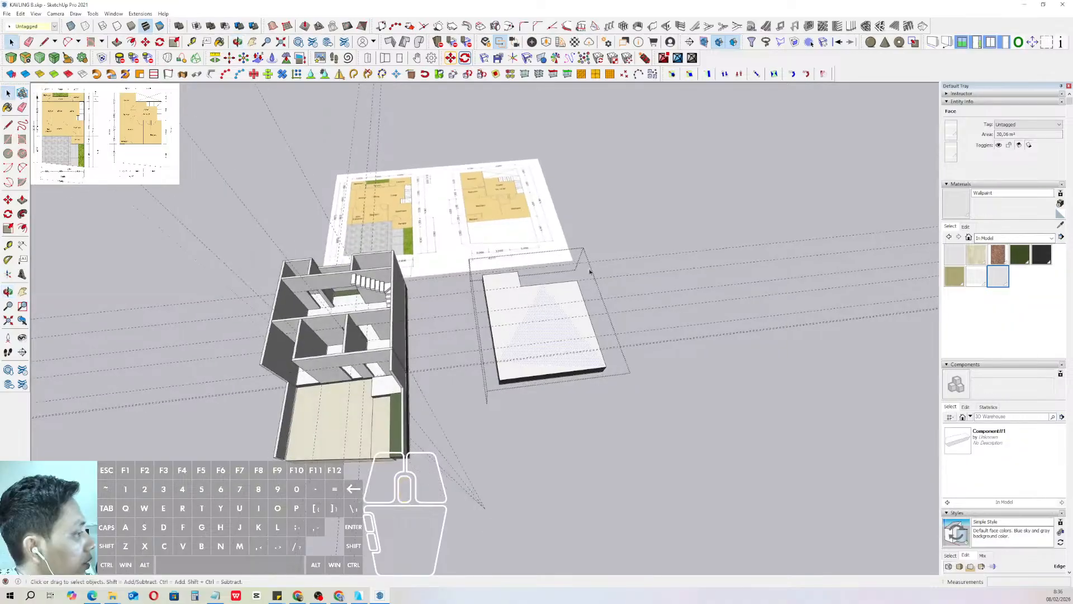
left_click(640, 210)
- Examine the slab's stair notch and sides from other angles, and inspect its top face inside the group again
scroll(526, 323, "up", 2)
mouse_move(525, 323)
middle_mouse_down()
mouse_move(542, 323)
mouse_move(462, 329)
mouse_move(508, 311)
middle_mouse_up()
scroll(503, 328, "up", 3)
left_click(519, 338)
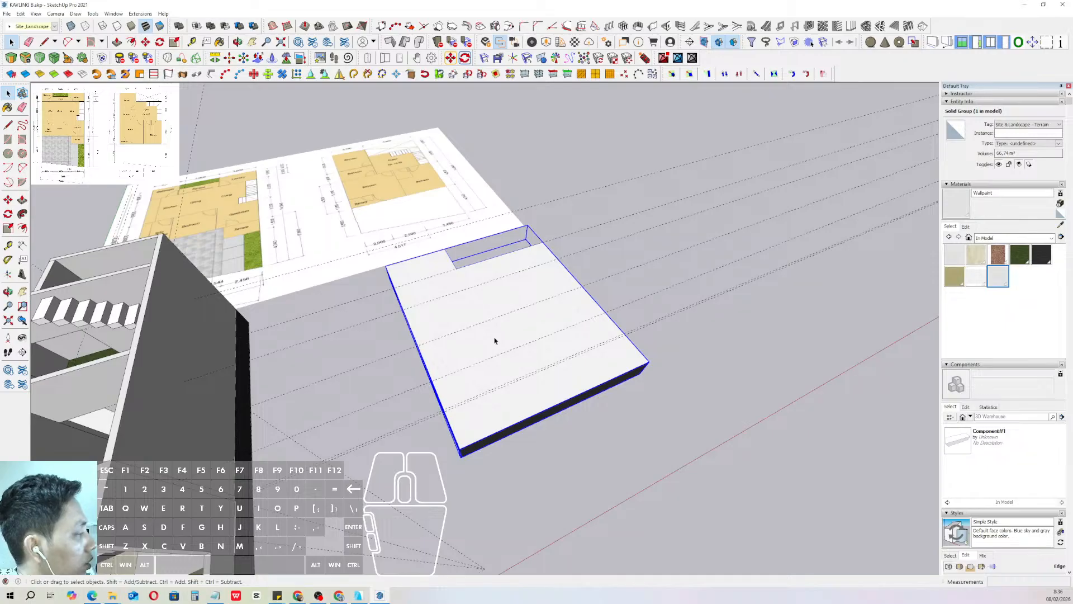
middle_click_drag(501, 344, 547, 322)
double_click(522, 326)
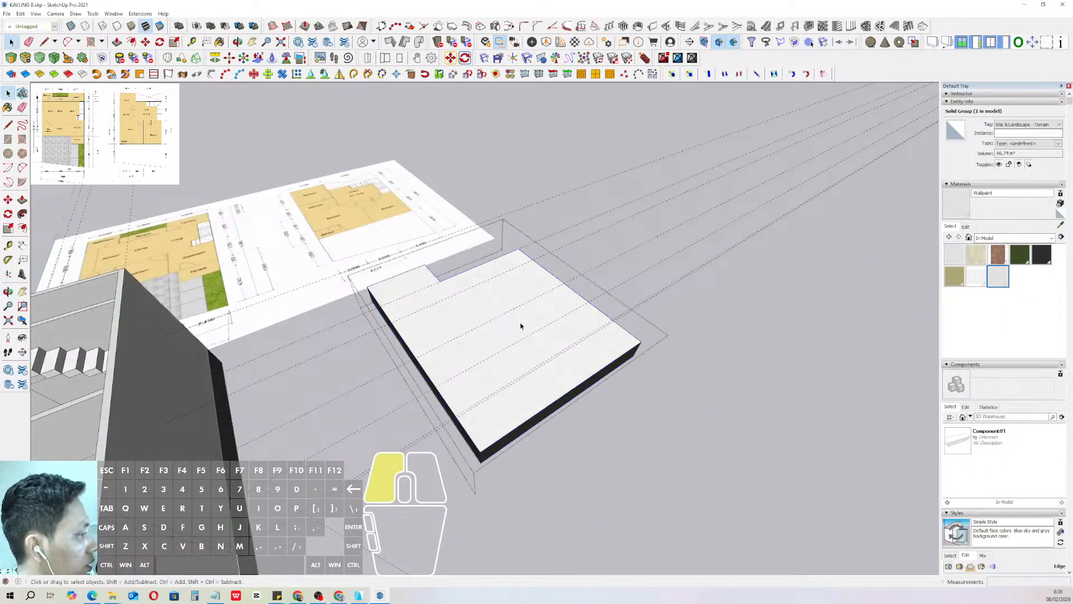
left_click(532, 328)
triple_click(532, 328)
scroll(528, 327, "up", 2)
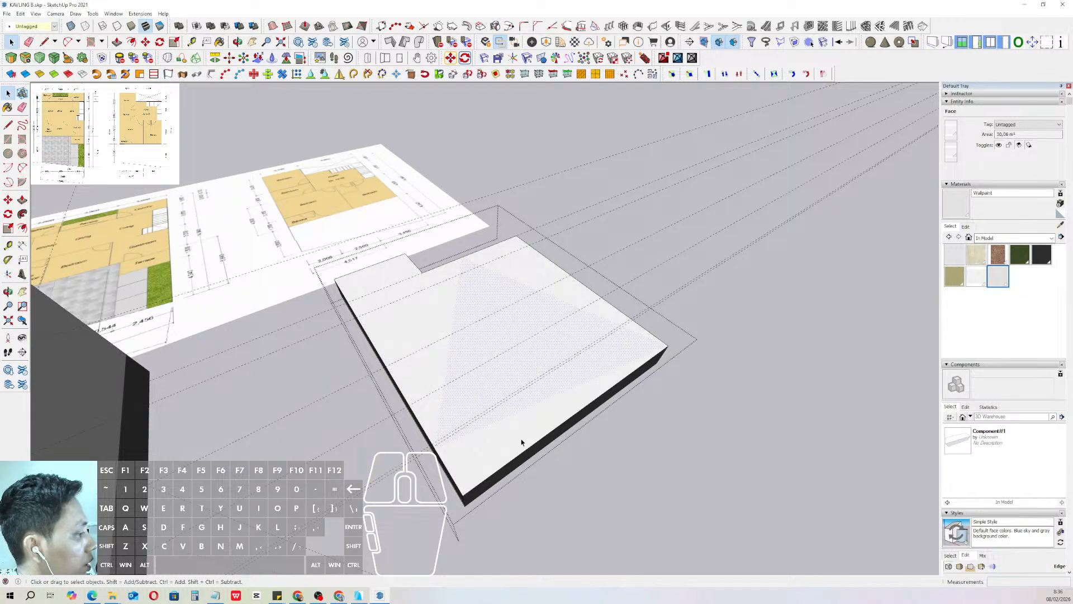
left_click(605, 237)
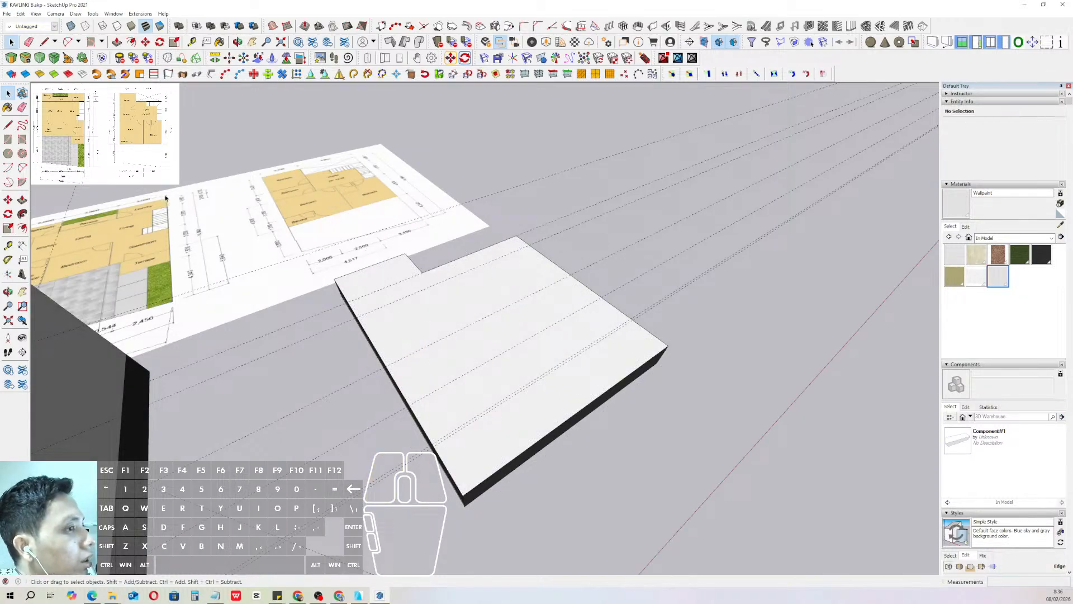
- Trace the existing slab's short edge beside the notch and its adjoining long side on the top face with the Line tool
scroll(371, 299, "up", 5)
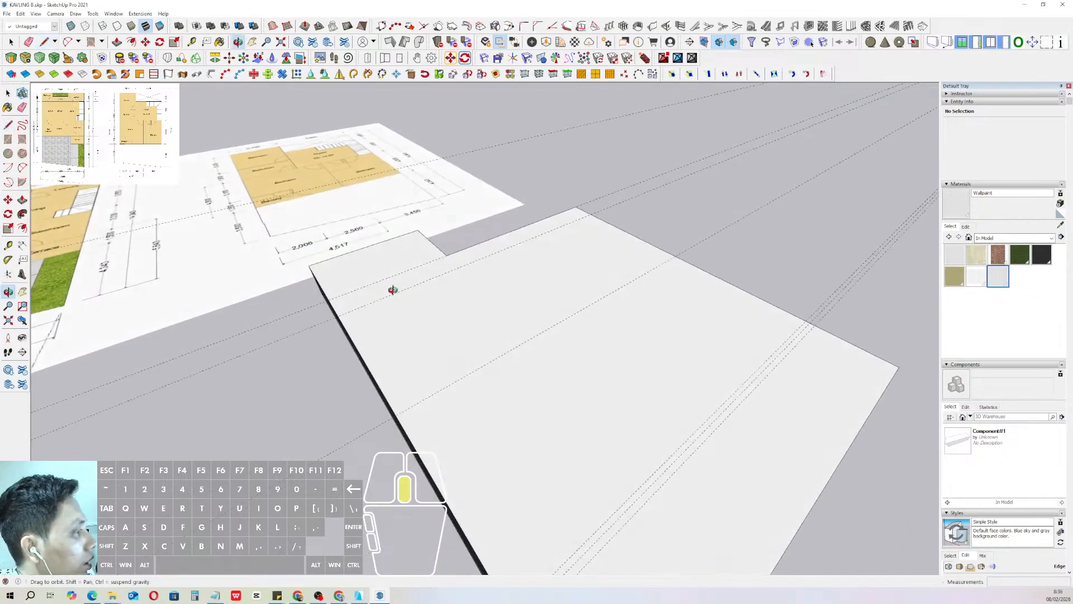
left_click(432, 222)
scroll(321, 287, "up", 3)
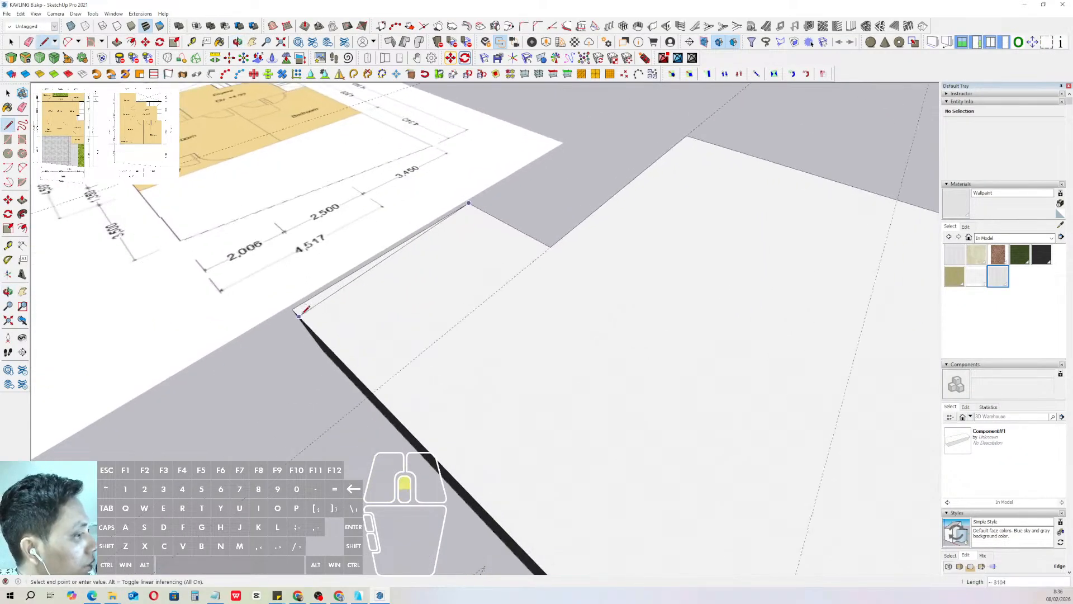
scroll(343, 330, "down", 6)
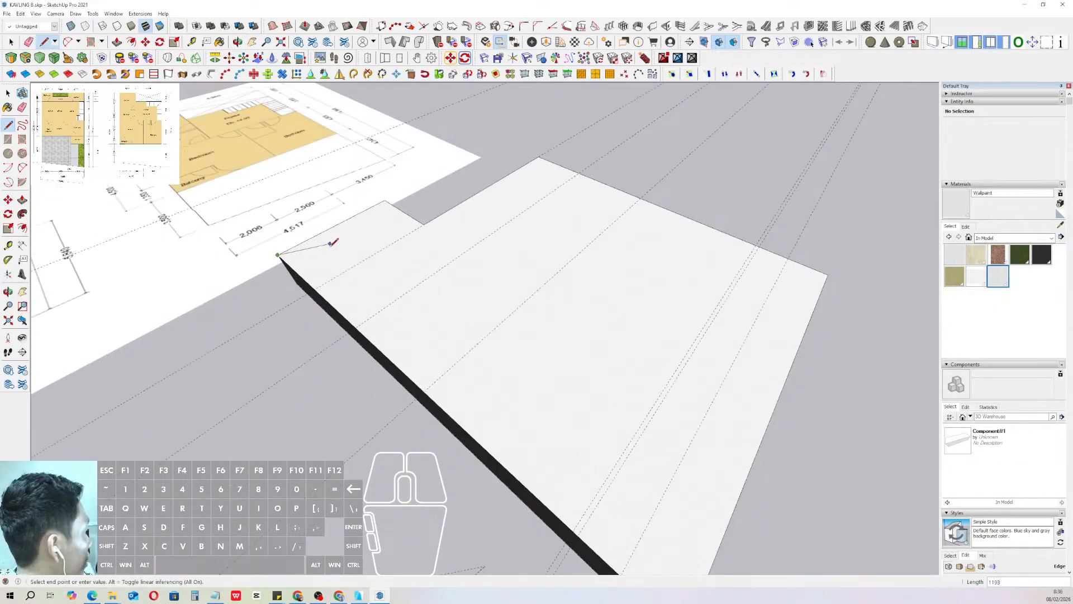
scroll(481, 380, "up", 5)
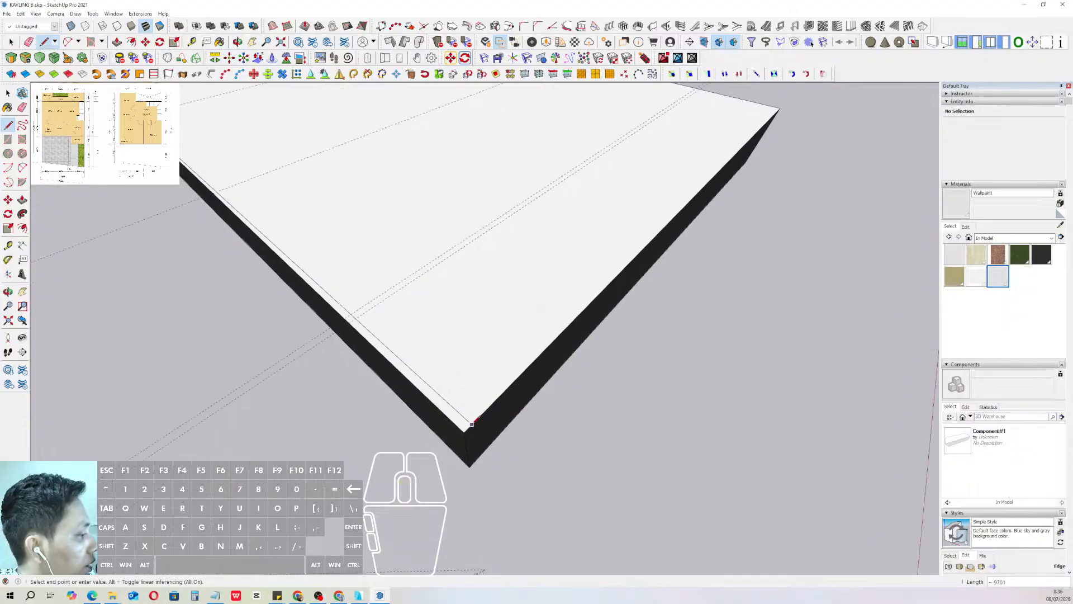
left_click(461, 435)
scroll(537, 300, "down", 2)
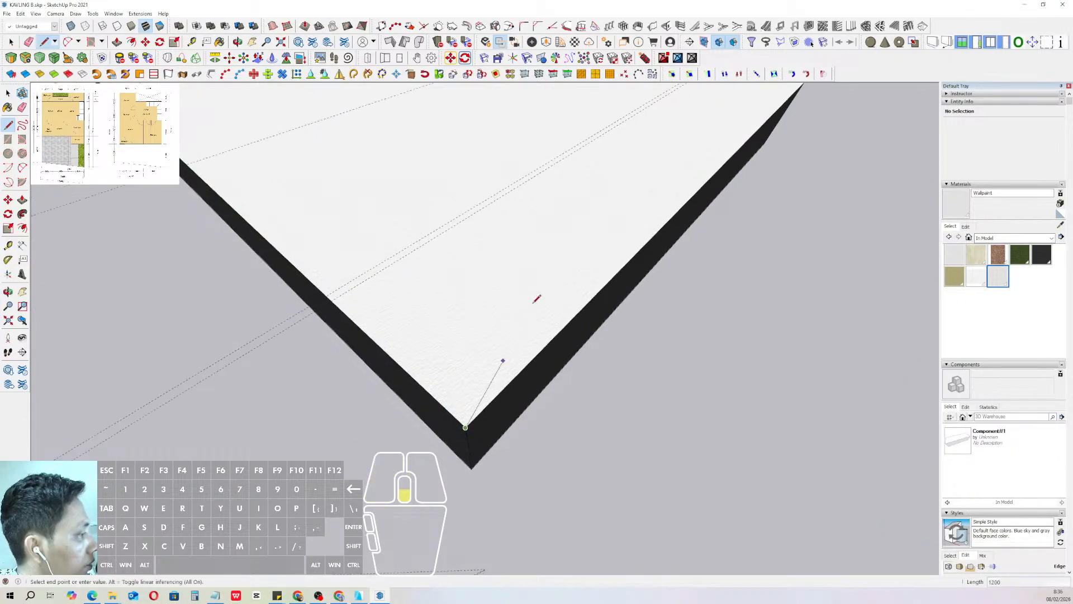
- Trace the slab's front edge, opposite side and notch edges back to the starting corner to close the new outline
middle_click_drag(593, 246, 632, 280)
scroll(635, 287, "up", 3)
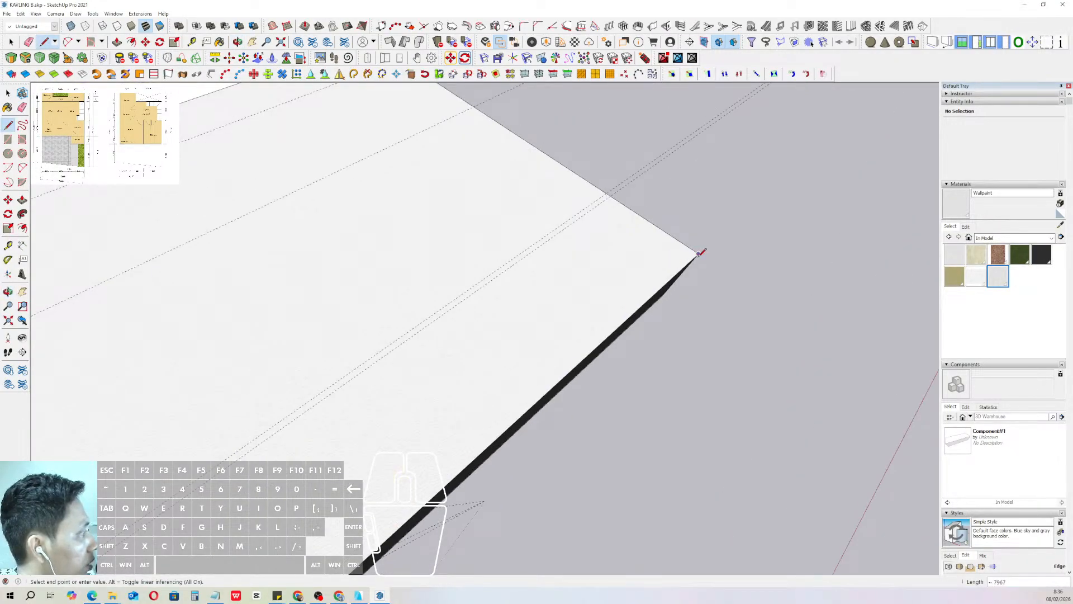
left_click(699, 254)
middle_click_drag(538, 214, 721, 450)
scroll(673, 364, "up", 2)
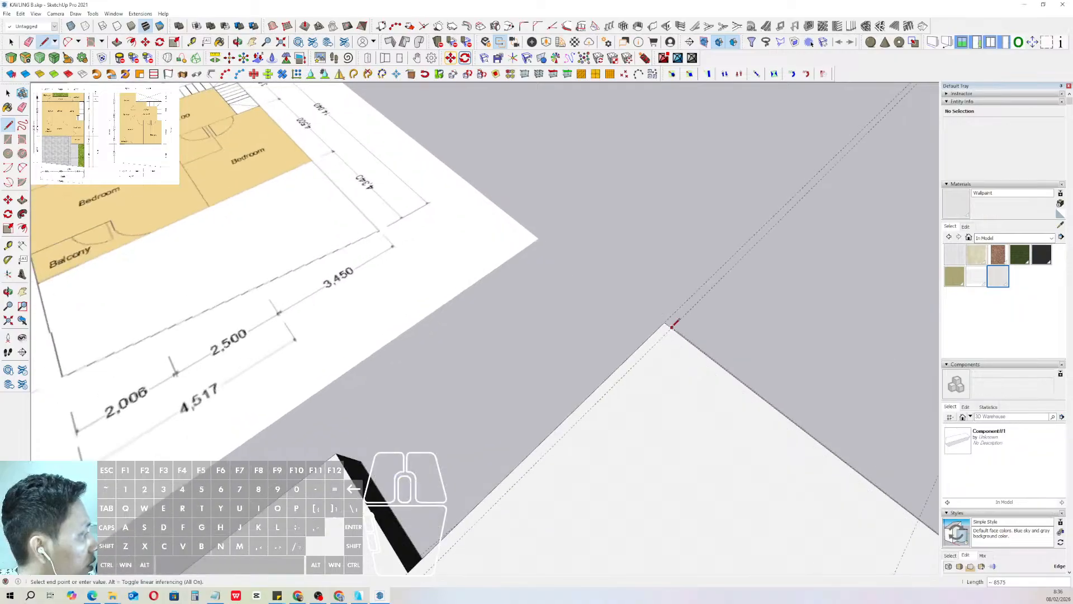
scroll(668, 337, "down", 3)
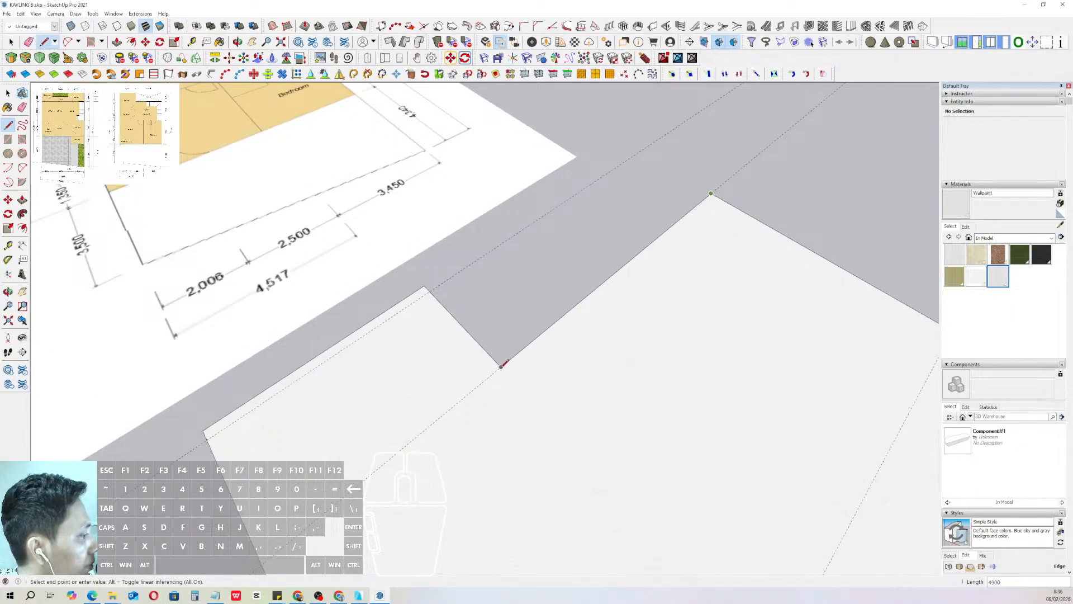
left_click(426, 285)
key("space")
- Select the traced slab face and extrude it upward 150 mm with Push/Pull
scroll(427, 331, "down", 4)
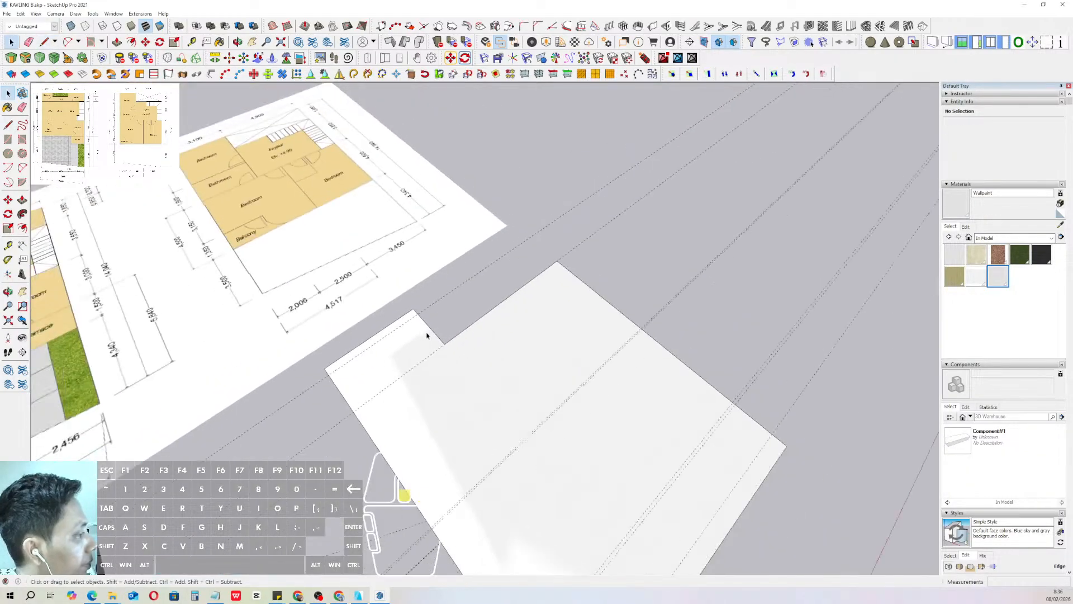
middle_click_drag(603, 397, 445, 293)
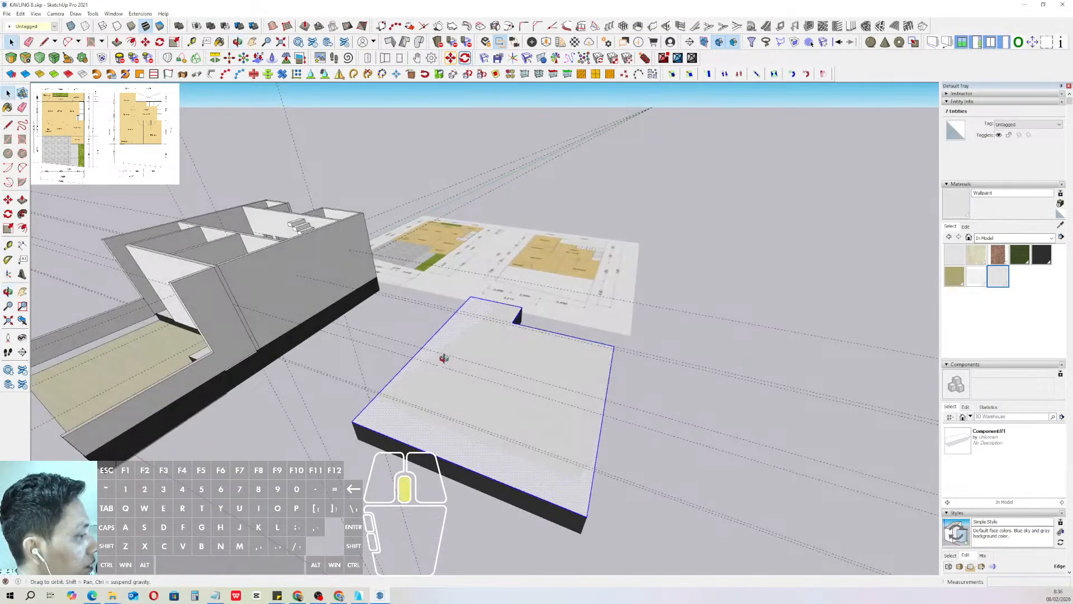
middle_click_drag(444, 357, 452, 323)
key("p")
left_click(453, 323)
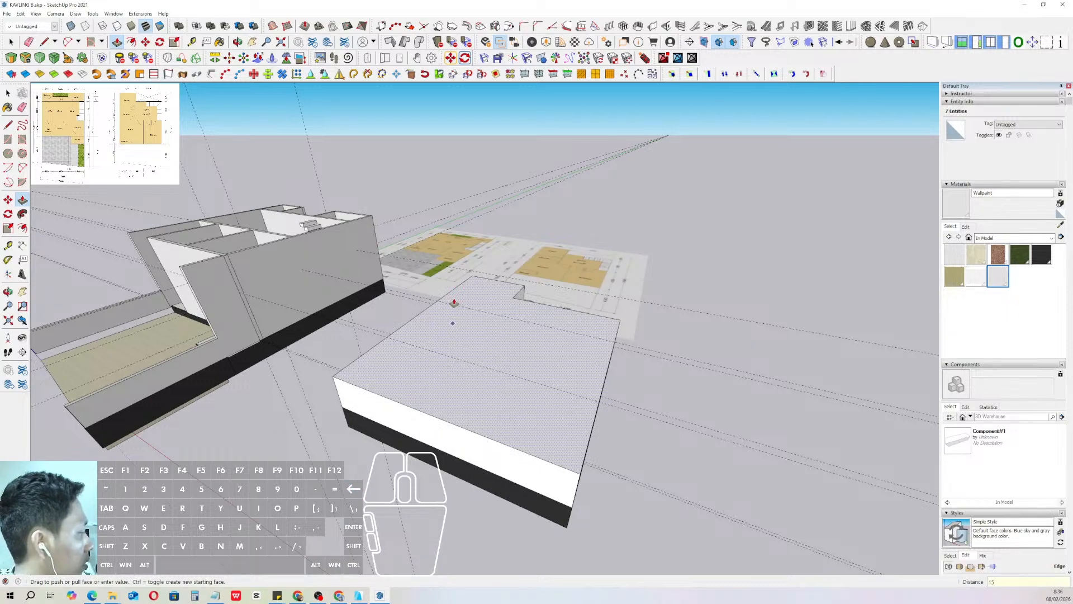
key("Return")
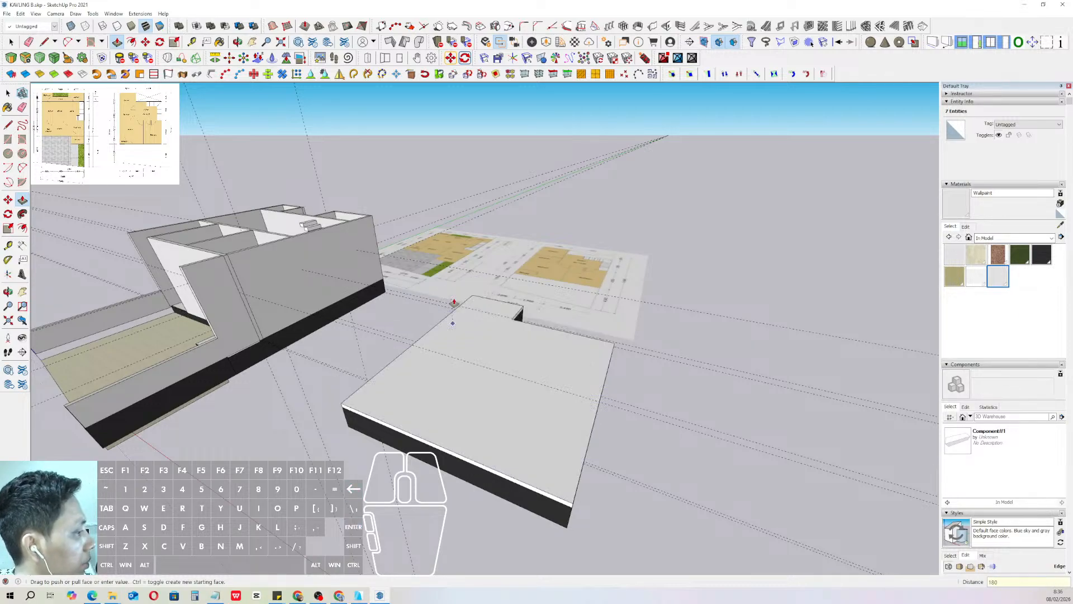
- Group the extruded slab's connected geometry and apply the Wallpaint material to the group
key("space")
triple_click(361, 391)
right_click(361, 390)
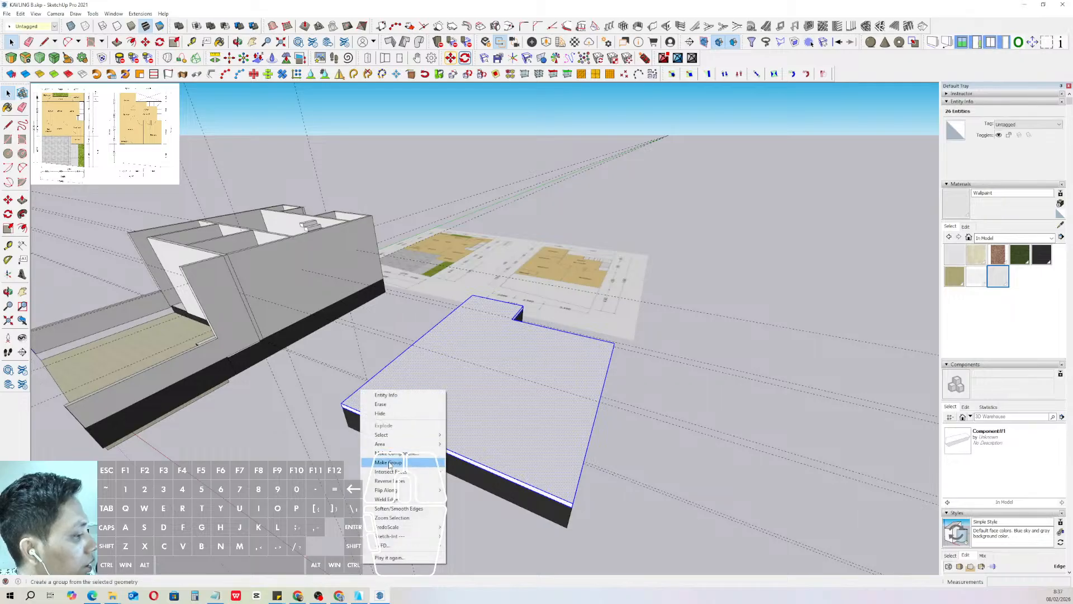
left_click(385, 462)
scroll(461, 323, "down", 2)
middle_click_drag(462, 322, 541, 415)
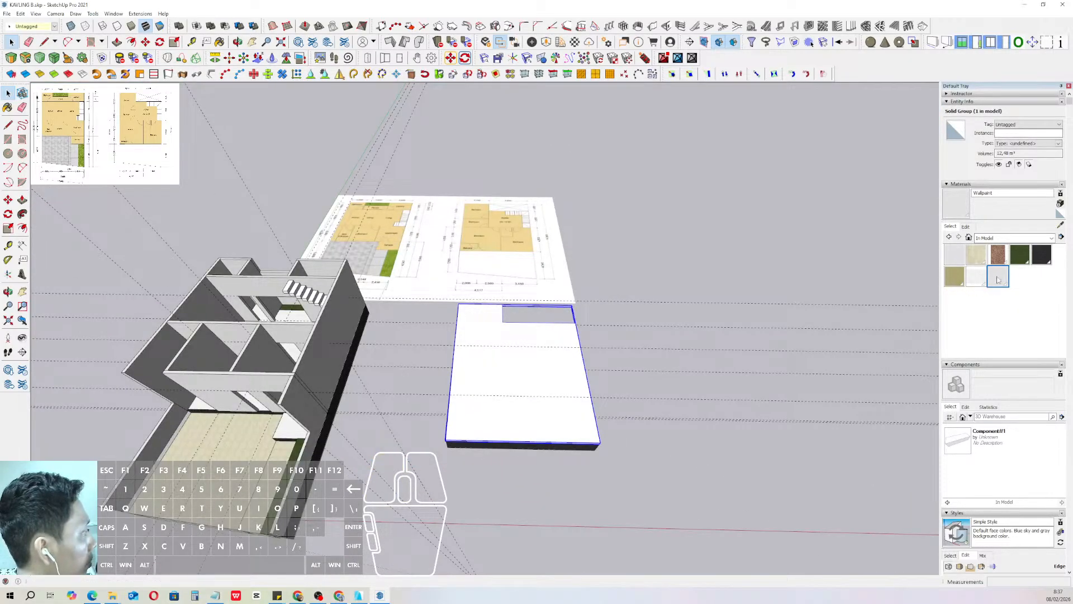
- Move the upper-floor slab group by its corner onto the top of the house walls
middle_click_drag(499, 356, 556, 314)
scroll(558, 312, "up", 4)
key("m")
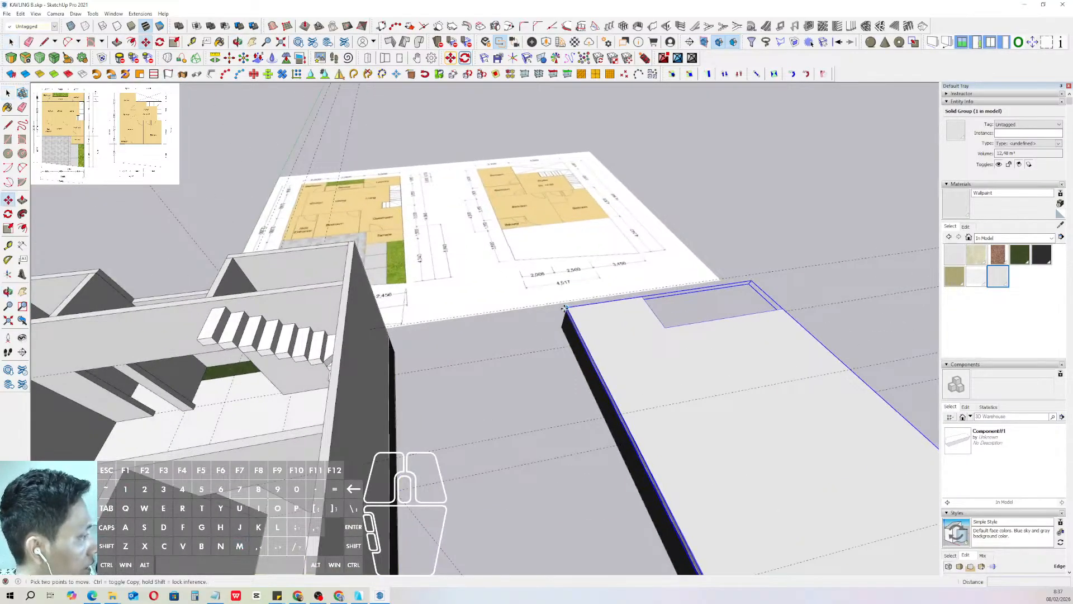
scroll(565, 312, "down", 3)
middle_click_drag(565, 312, 430, 465)
key("space")
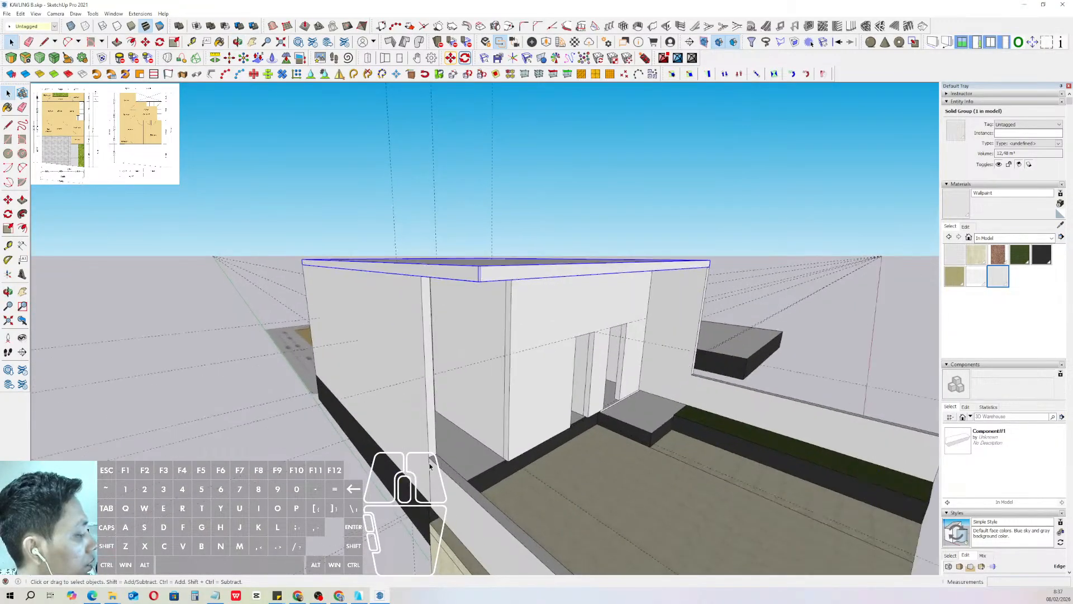
- Inside the house side wall's group, extend its front end face to the slab's front corner with Push/Pull
left_click(427, 426)
scroll(428, 426, "up", 1)
double_click(428, 426)
scroll(429, 426, "up", 1)
left_click(430, 425)
key("v")
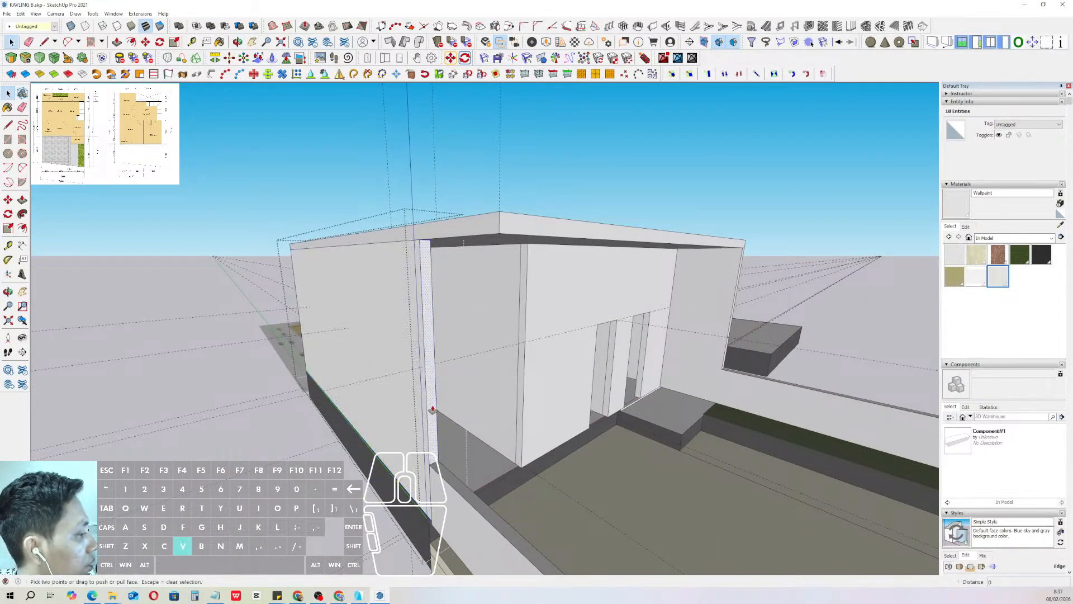
left_click(435, 400)
left_click(500, 226)
key("space")
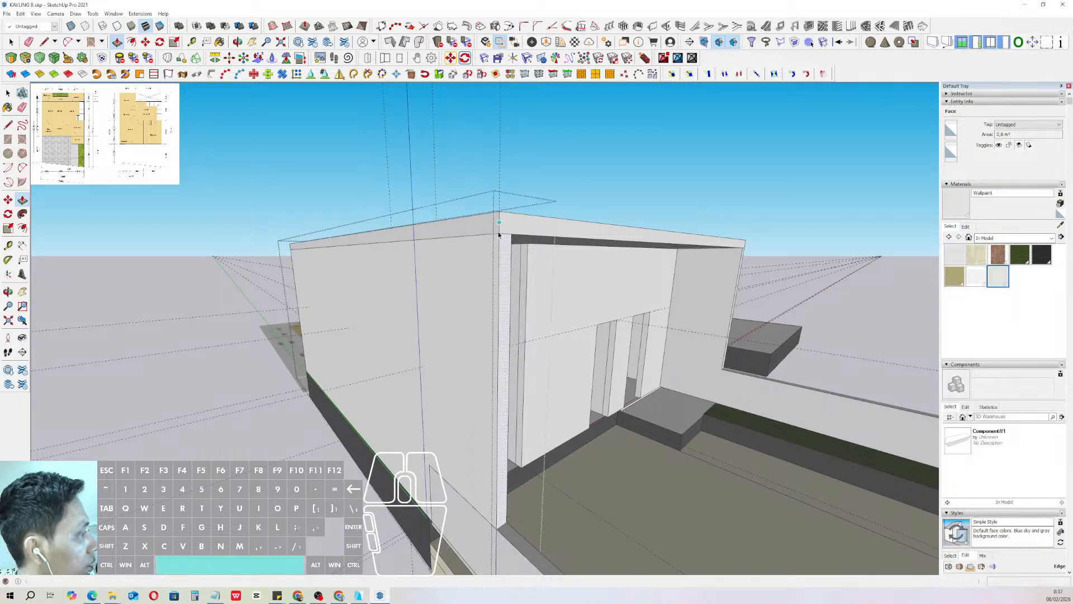
- Shorten the low boundary wall's inner end to the front edge of the extended house side wall with Push/Pull
scroll(495, 328, "down", 2)
middle_click_drag(494, 328, 458, 289, "shift")
left_click(475, 420)
triple_click(479, 424)
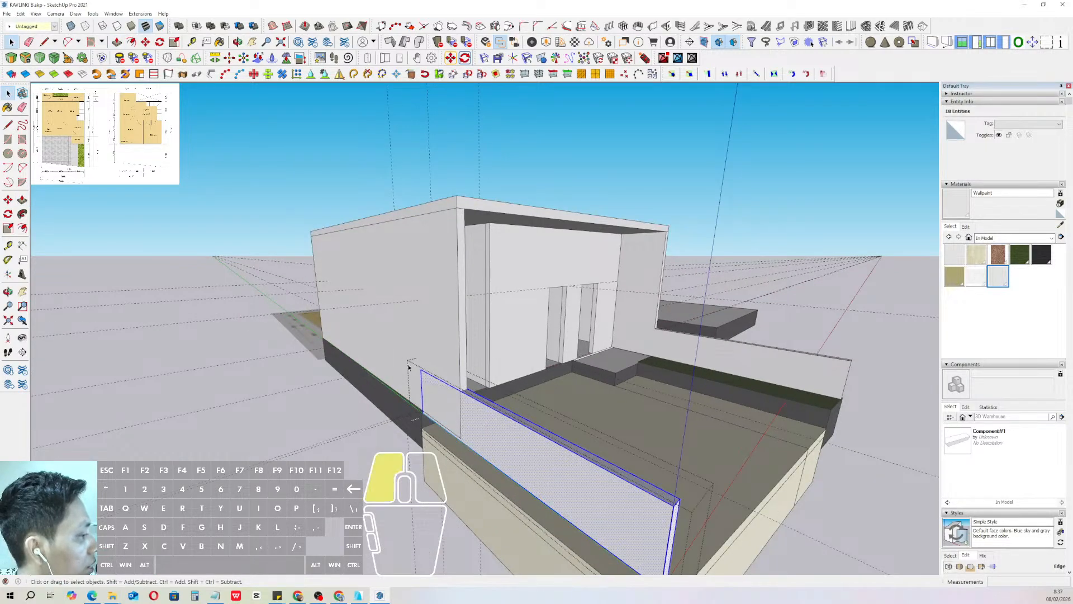
scroll(423, 373, "up", 2)
key("v")
left_click(423, 373)
left_click(469, 366)
key("space")
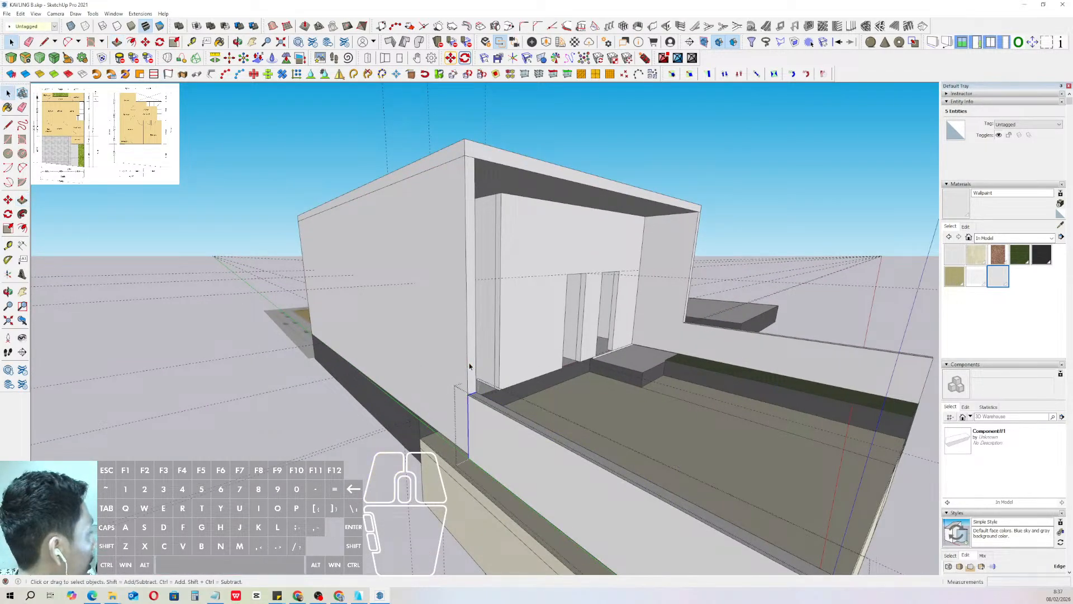
- Extend the low boundary wall's underside down to the front yard paving with Push/Pull
middle_click_drag(469, 366, 467, 393)
left_click(351, 420)
middle_click_drag(351, 421, 348, 365)
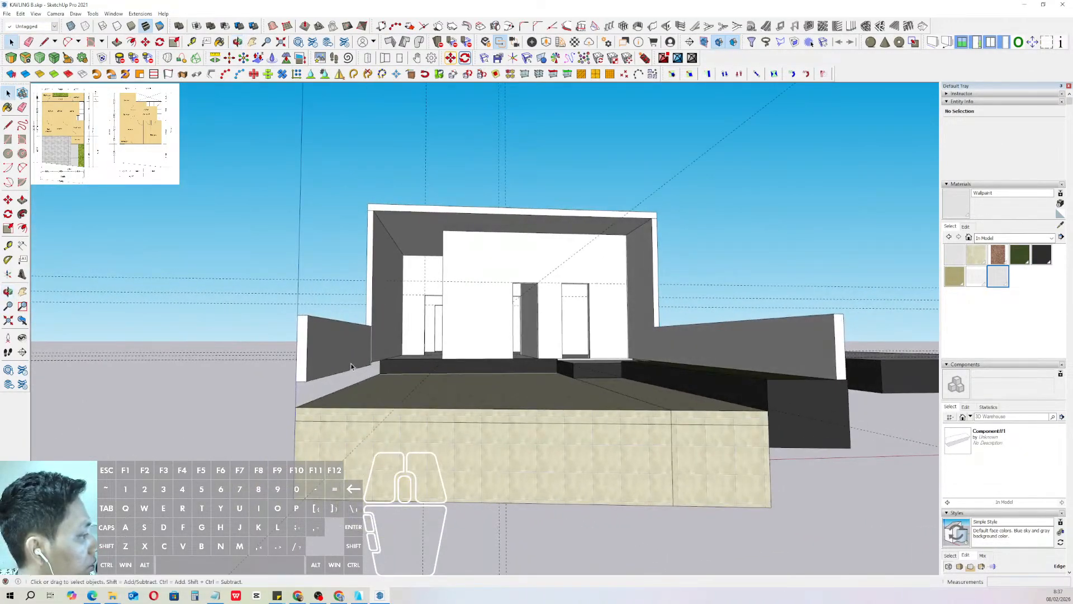
triple_click(346, 364)
left_click_drag(281, 363, 382, 389)
key("m")
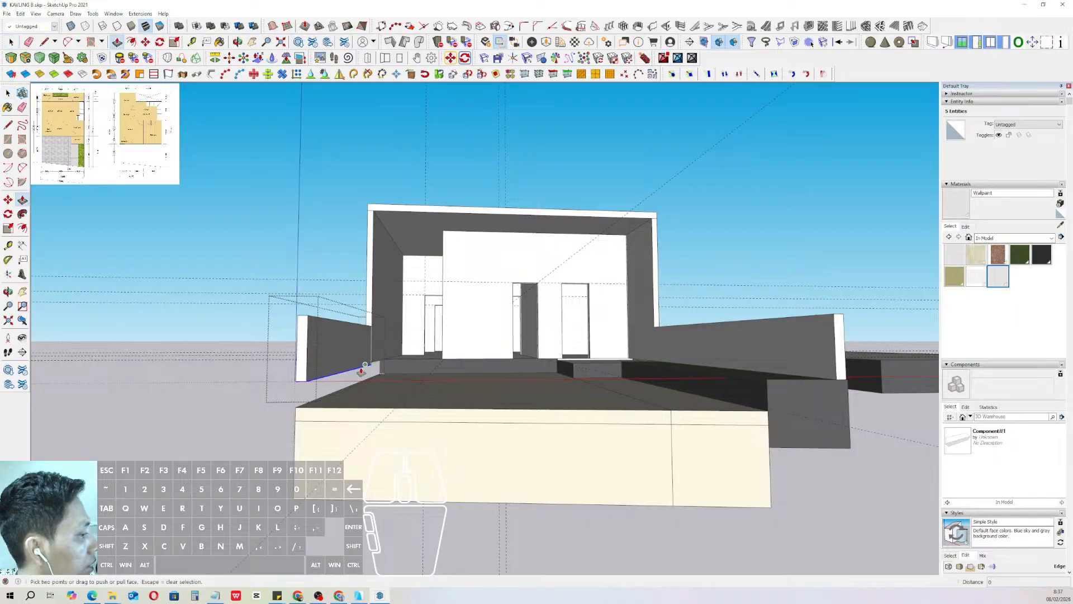
left_click(368, 367)
left_click(391, 393)
key("space")
- Isolate the extended house side wall and push its underside down 450 mm to the paving level
scroll(407, 358, "up", 1)
triple_click(396, 341)
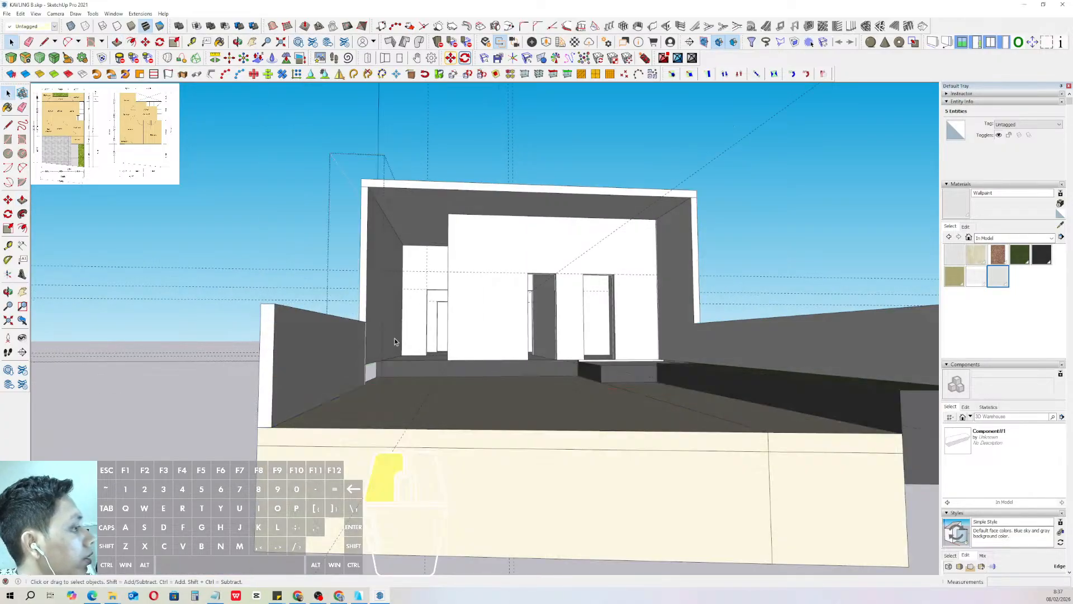
key("h")
left_click_drag(312, 331, 493, 446)
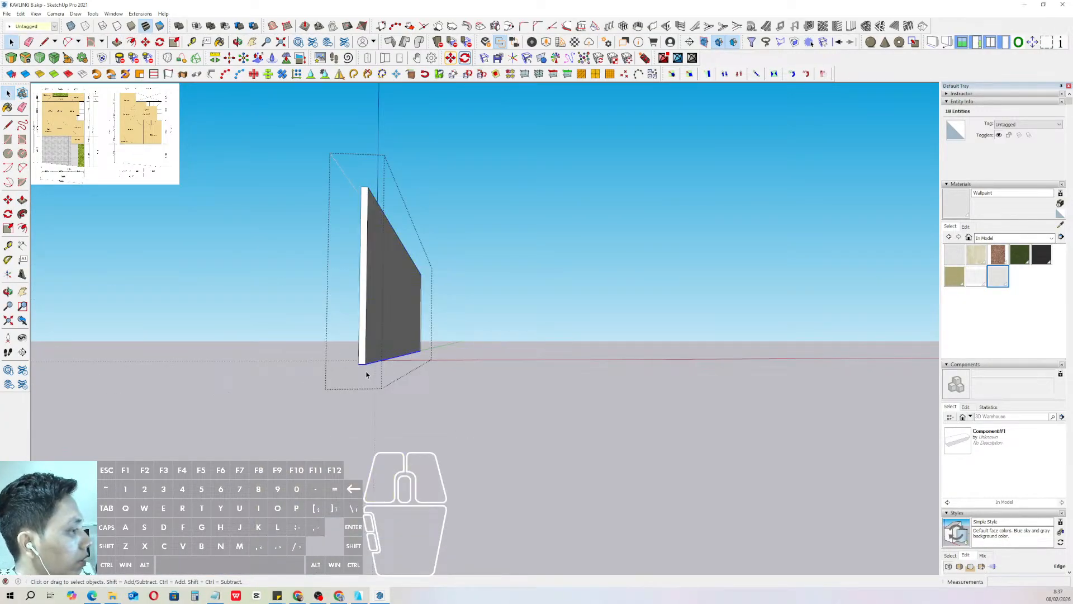
key("p")
left_click(377, 363)
key("h")
left_click(400, 398)
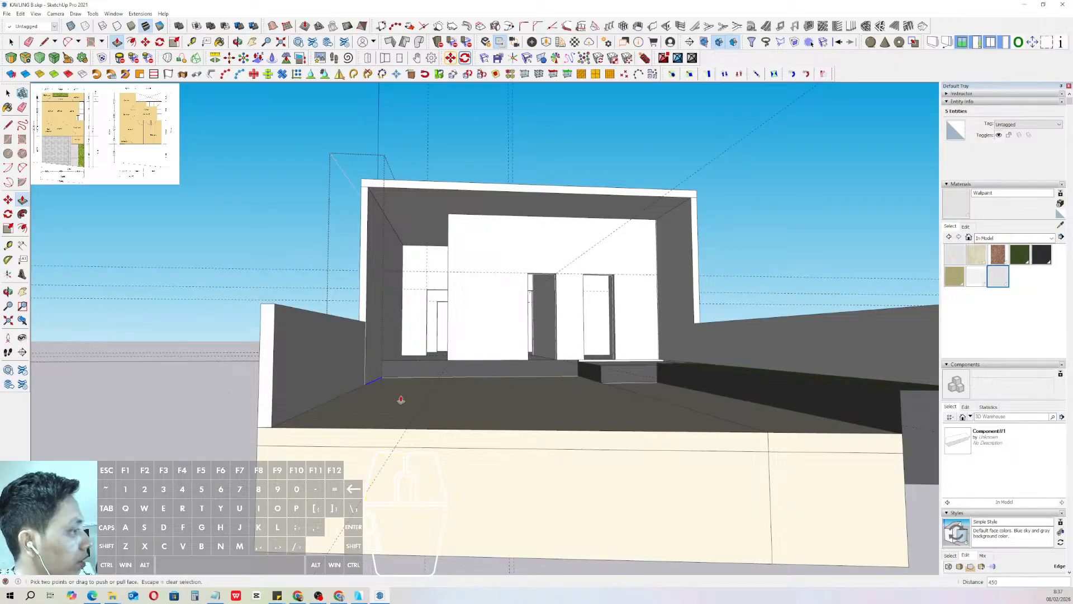
key("space")
- Open the opposite side wall beside the planter, isolate it, and extend its underside downward 450 mm
scroll(401, 401, "down", 2)
left_click(740, 261)
middle_click_drag(643, 341, 523, 355)
triple_click(523, 353)
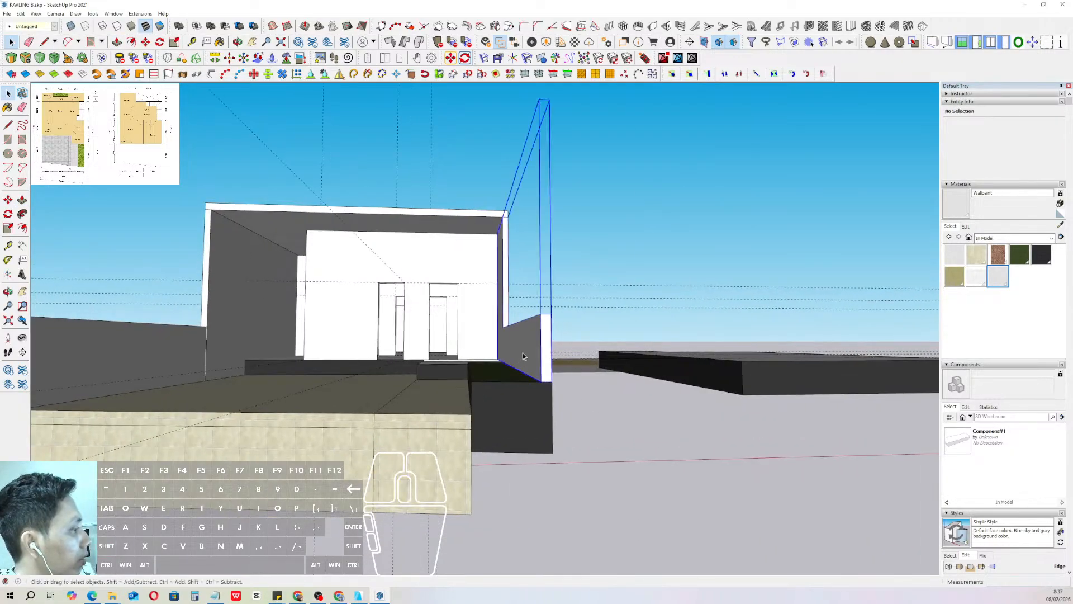
key("h")
left_click_drag(473, 356, 634, 443)
key("p")
key("h")
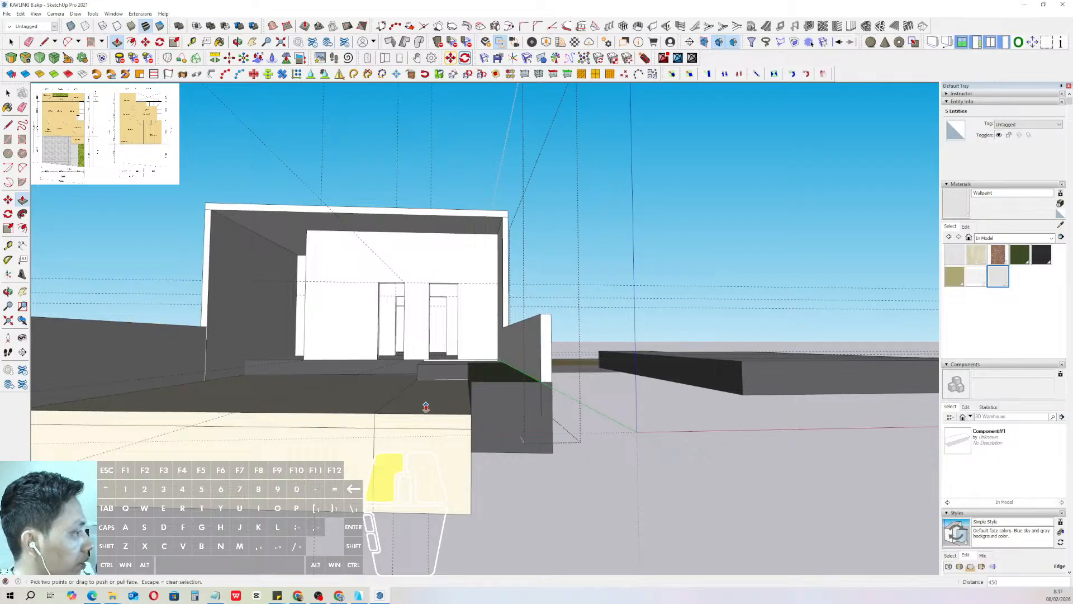
key("space")
- Examine the house from the front and above to check how the slab sits on the adjusted walls
scroll(469, 425, "down", 2)
middle_click_drag(486, 461, 633, 230)
left_click(630, 235)
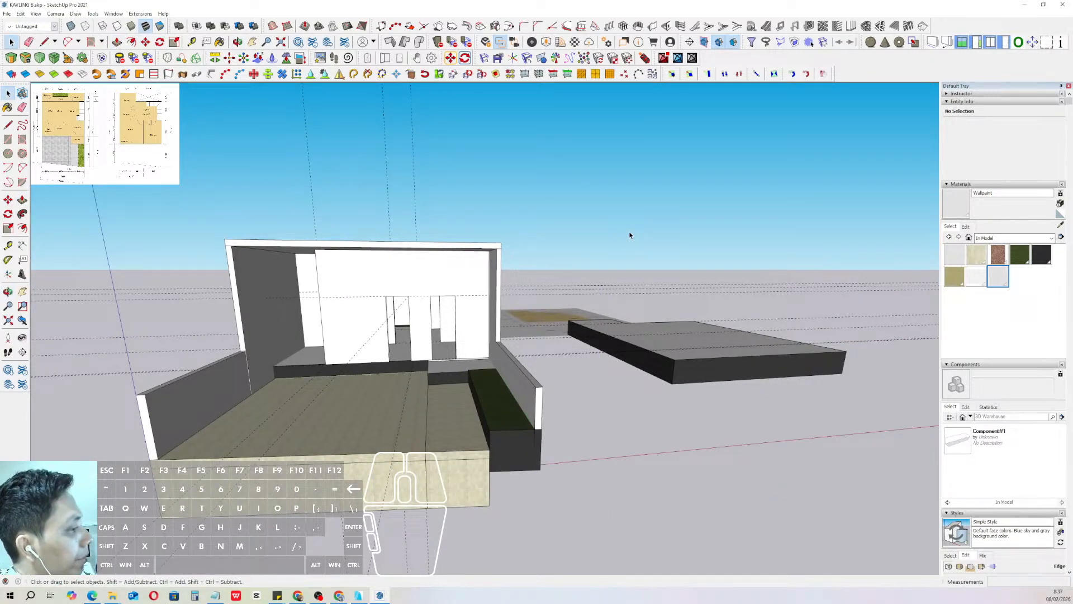
scroll(426, 365, "down", 2)
scroll(426, 365, "up", 1)
middle_click_drag(427, 365, 451, 423)
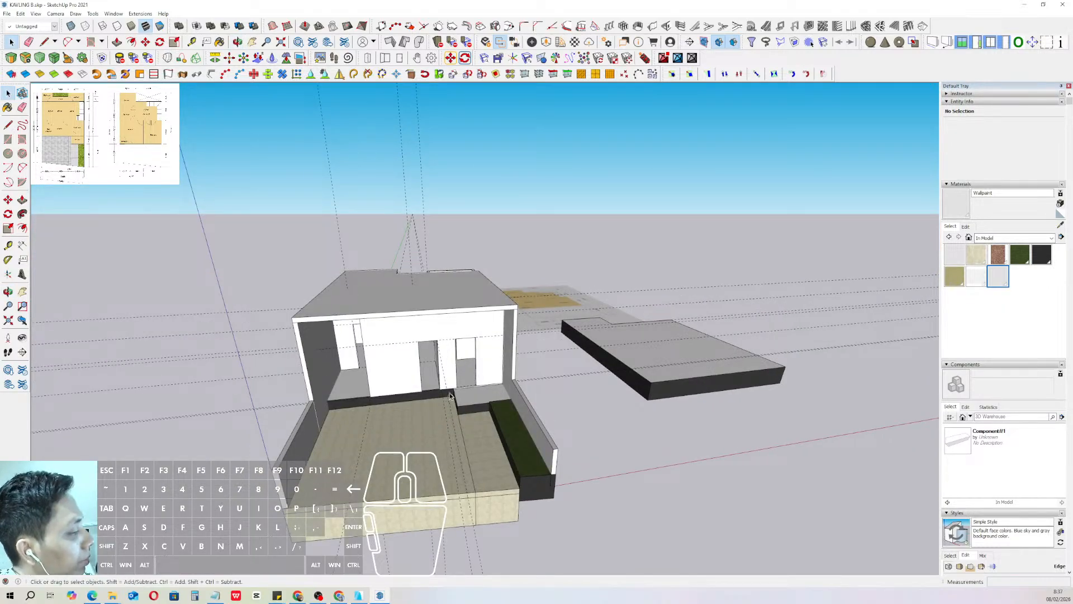
scroll(450, 396, "up", 3)
middle_click_drag(451, 396, 506, 418)
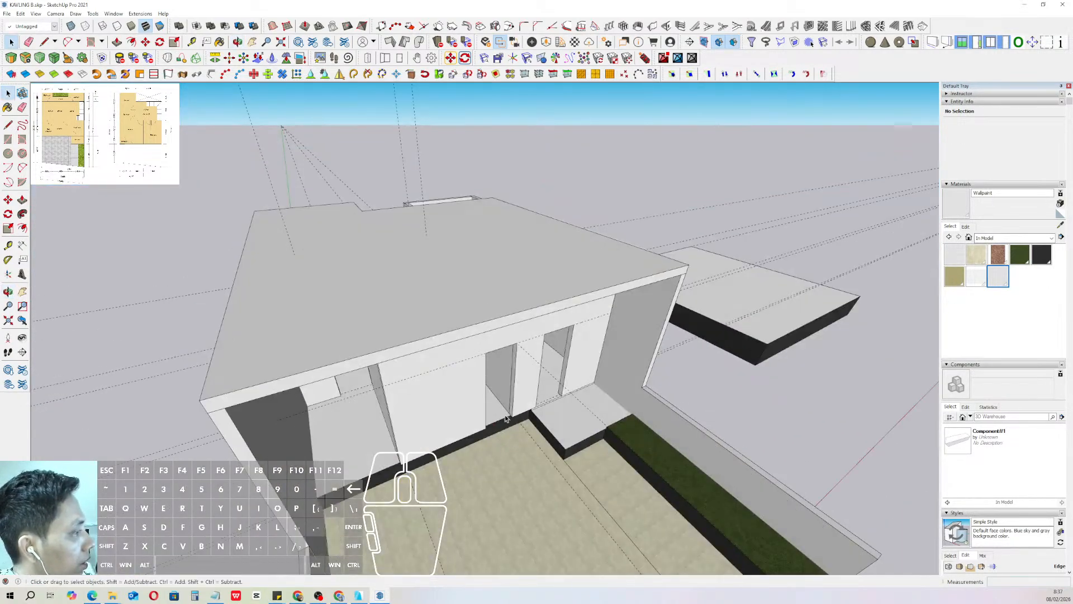
scroll(506, 418, "down", 2)
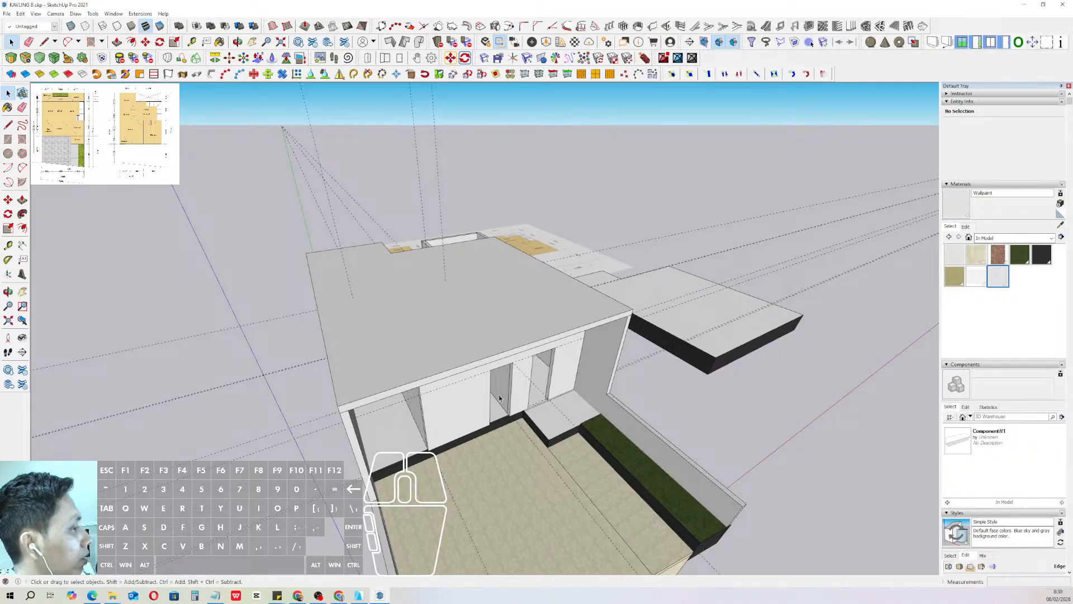
mouse_move(499, 395)
middle_mouse_down()
mouse_move(499, 350)
mouse_move(519, 317)
mouse_move(510, 386)
middle_mouse_up()
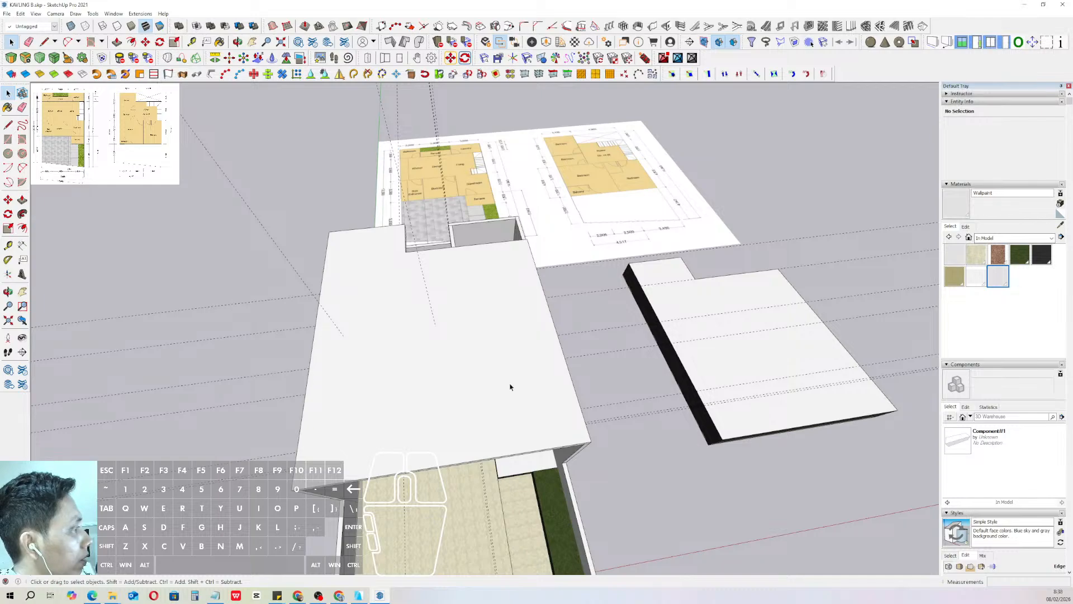
- Shorten the low wall's overlapping end to the taller wall's edge beneath the slab's notch corner with Push/Pull
middle_click_drag(510, 387, 492, 324)
triple_click(625, 311)
key("p")
key("space")
left_click(461, 432)
double_click(509, 309)
left_click(520, 307)
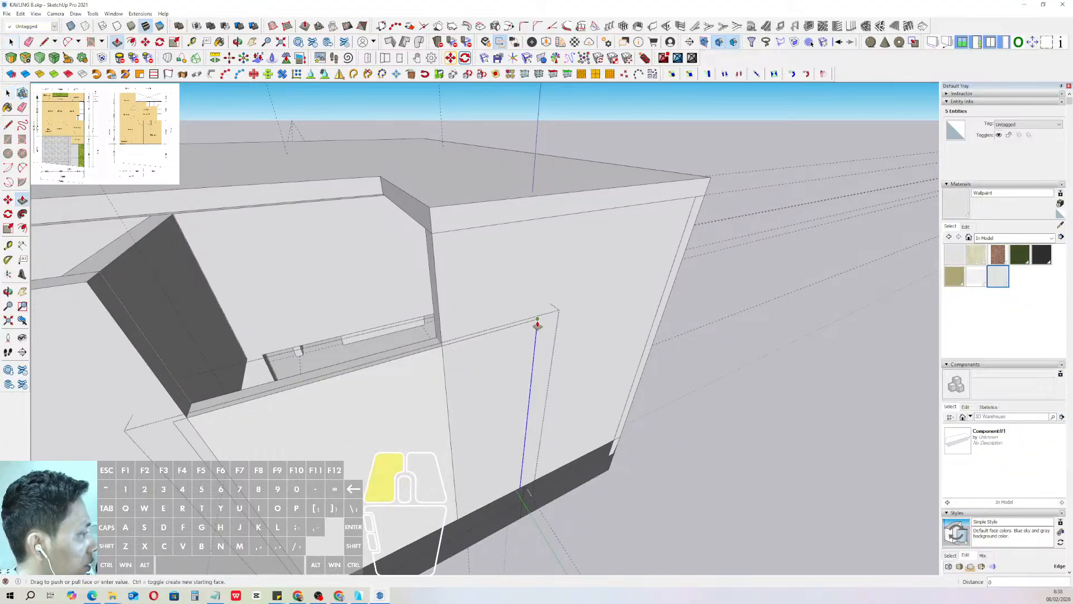
middle_click_drag(438, 280, 541, 436)
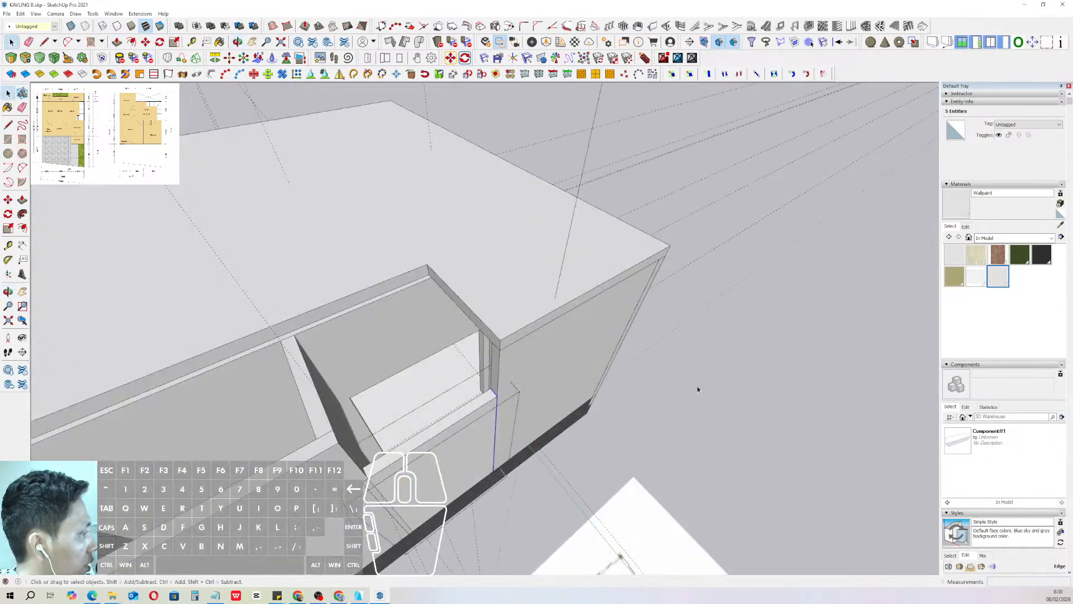
left_click(698, 388)
middle_click_drag(518, 359, 625, 419)
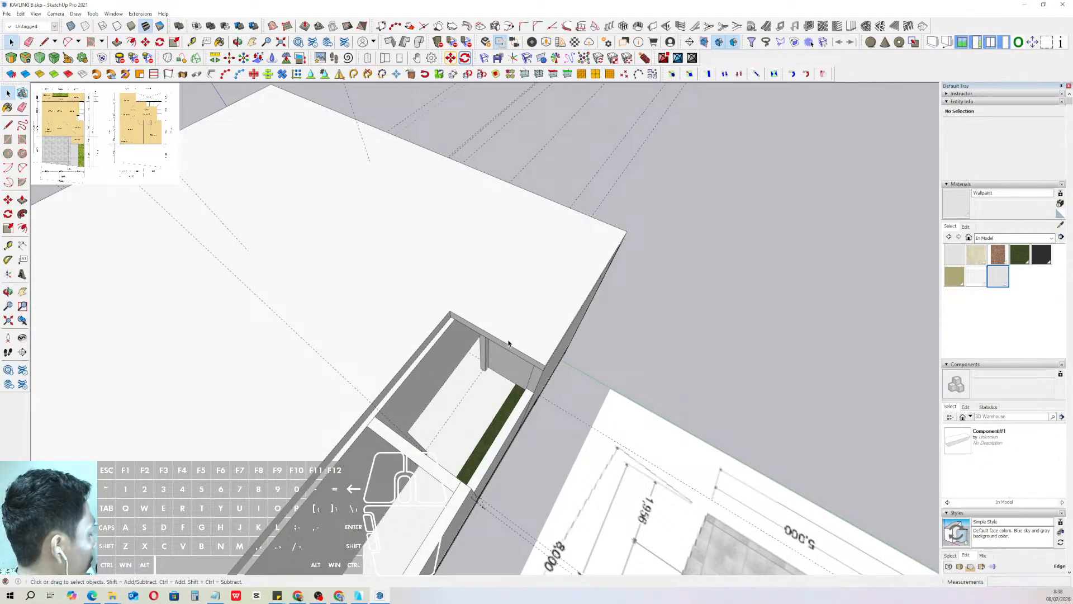
- Open the upper slab and extend its long notch-side face 75 mm over the wall below with Push/Pull
middle_click_drag(506, 343, 541, 337)
scroll(541, 338, "down", 4)
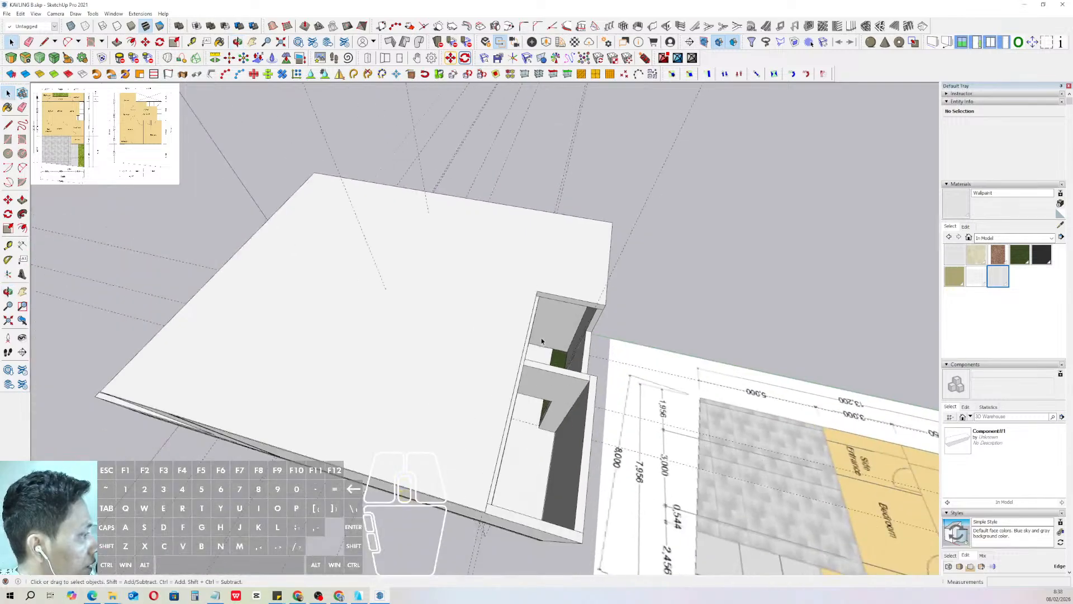
middle_click_drag(336, 302, 341, 252)
scroll(481, 372, "up", 6)
triple_click(402, 334)
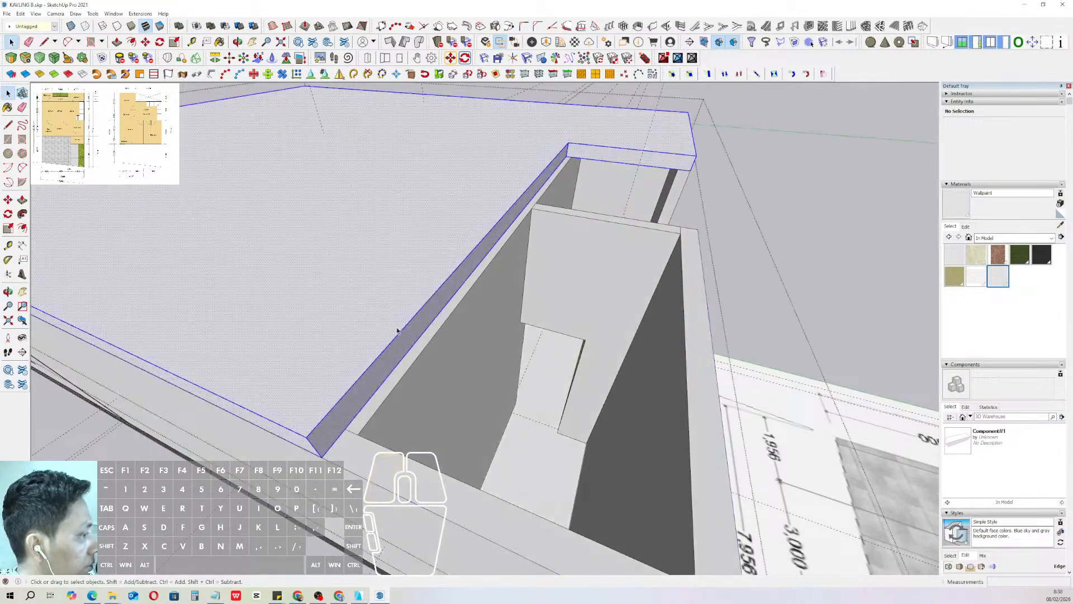
scroll(401, 333, "up", 1)
left_click(403, 336)
key("v")
left_click(420, 339)
left_click(423, 355)
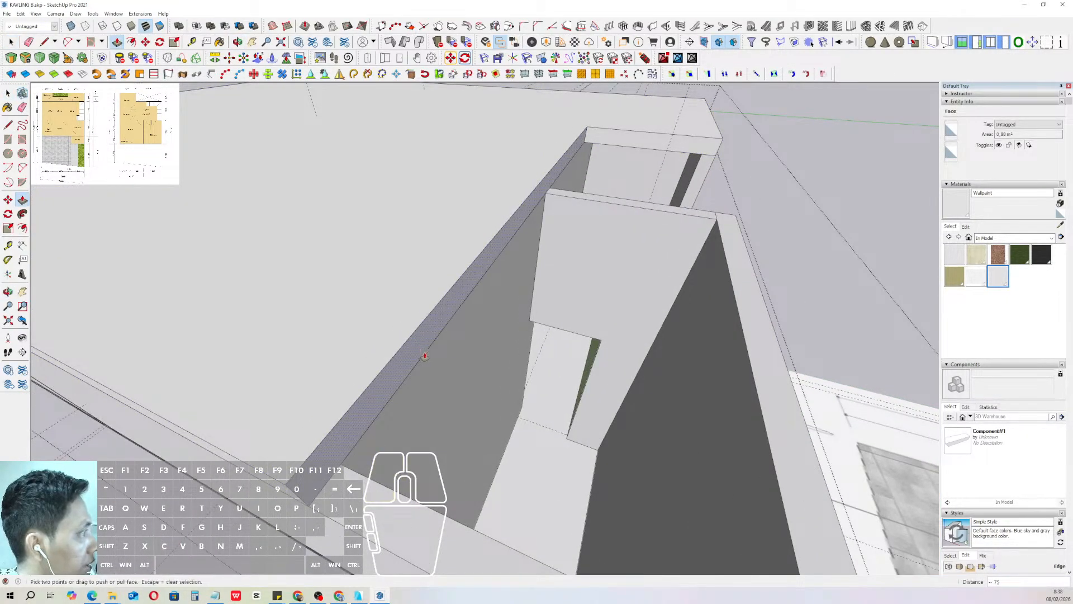
key("space")
- Examine the house from outside and compare the ground-floor and upper-floor plans in the reference image
scroll(498, 290, "down", 3)
scroll(501, 293, "down", 4)
scroll(498, 311, "down", 3)
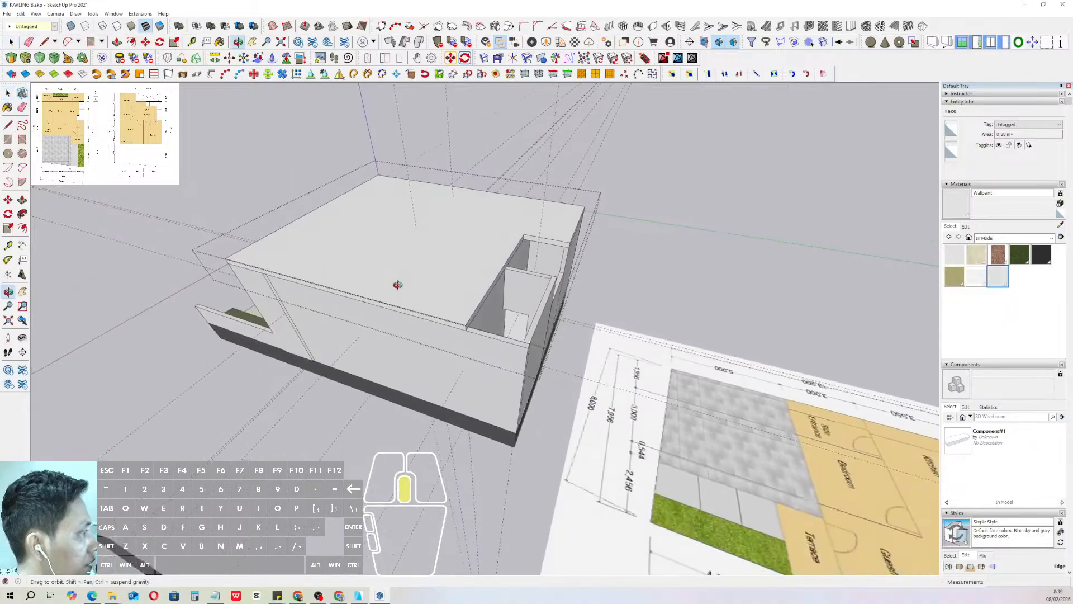
middle_click_drag(463, 282, 514, 202)
scroll(513, 203, "up", 5)
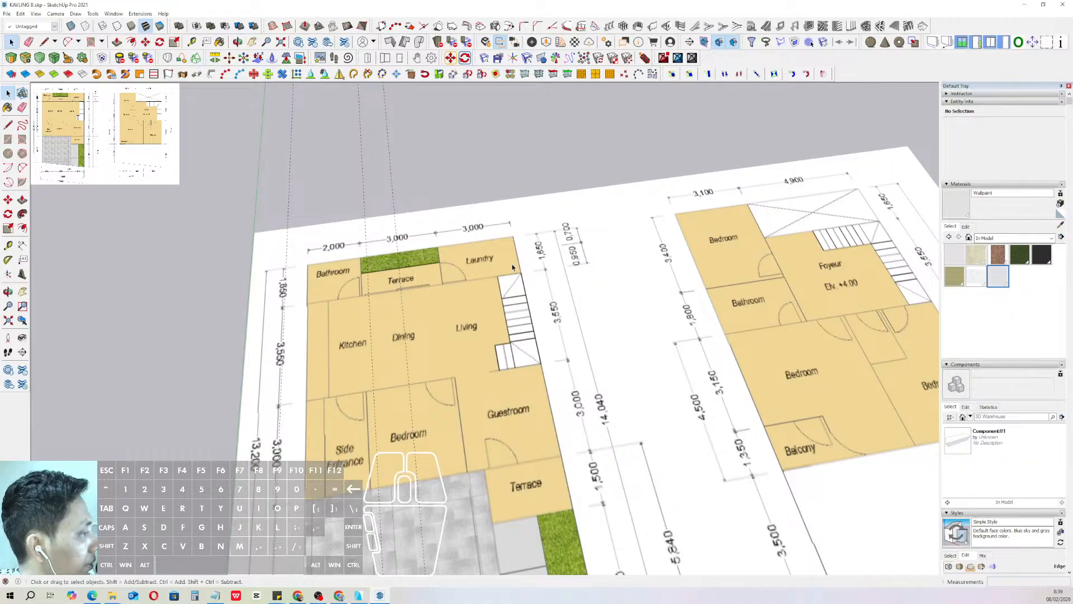
scroll(506, 269, "down", 3)
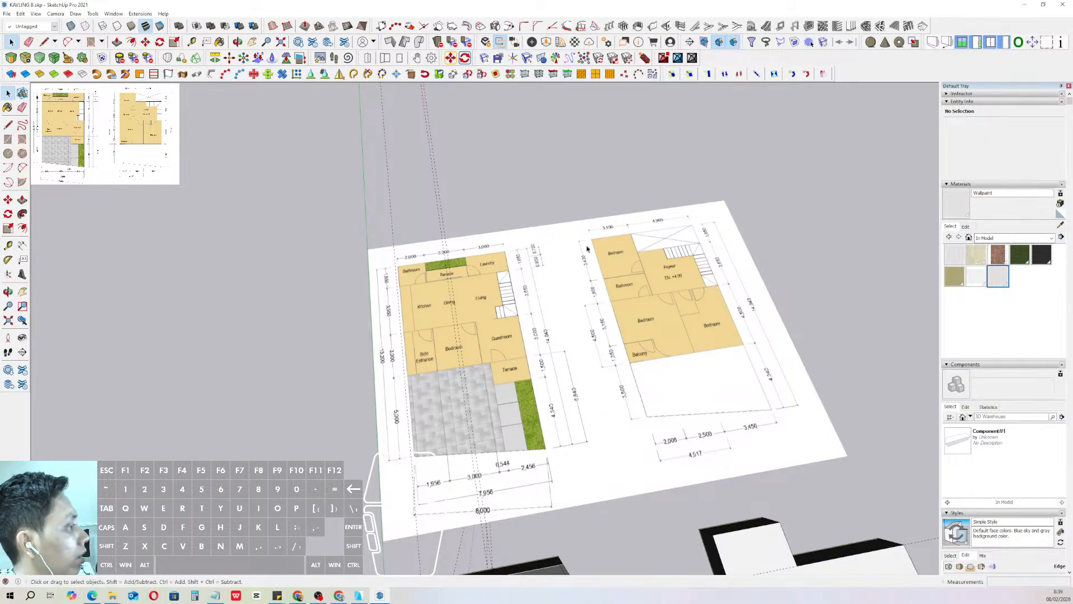
middle_click_drag(535, 189, 464, 209)
scroll(403, 324, "up", 2)
middle_click_drag(402, 324, 386, 269)
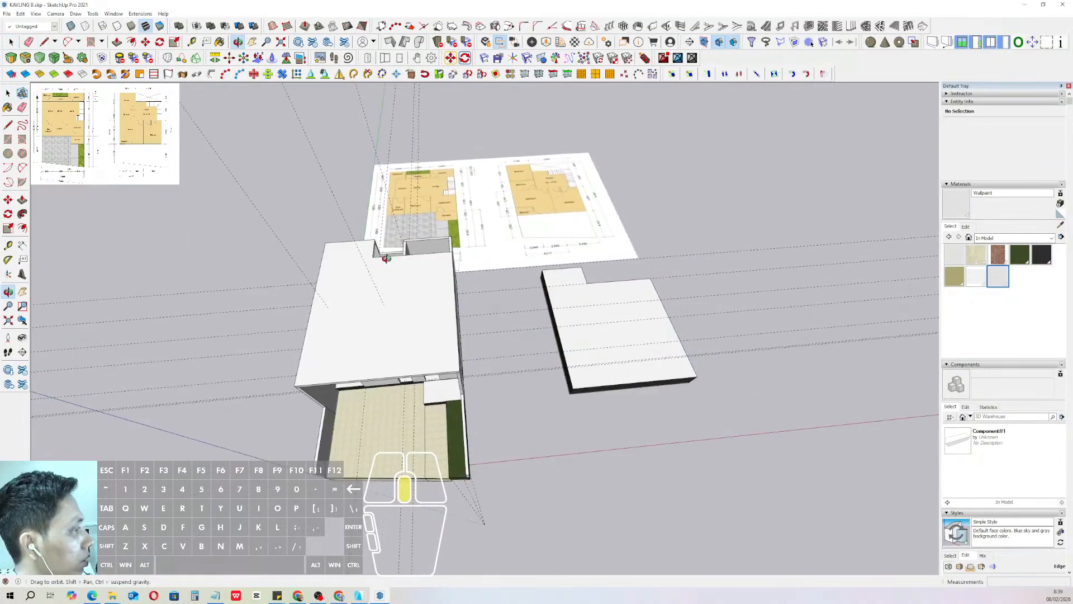
- Move the floor-plan image sideways until the upper-floor plan lines up behind the house
scroll(615, 273, "up", 1)
middle_click_drag(616, 273, 497, 225)
left_click(501, 207)
key("m")
left_click(501, 207)
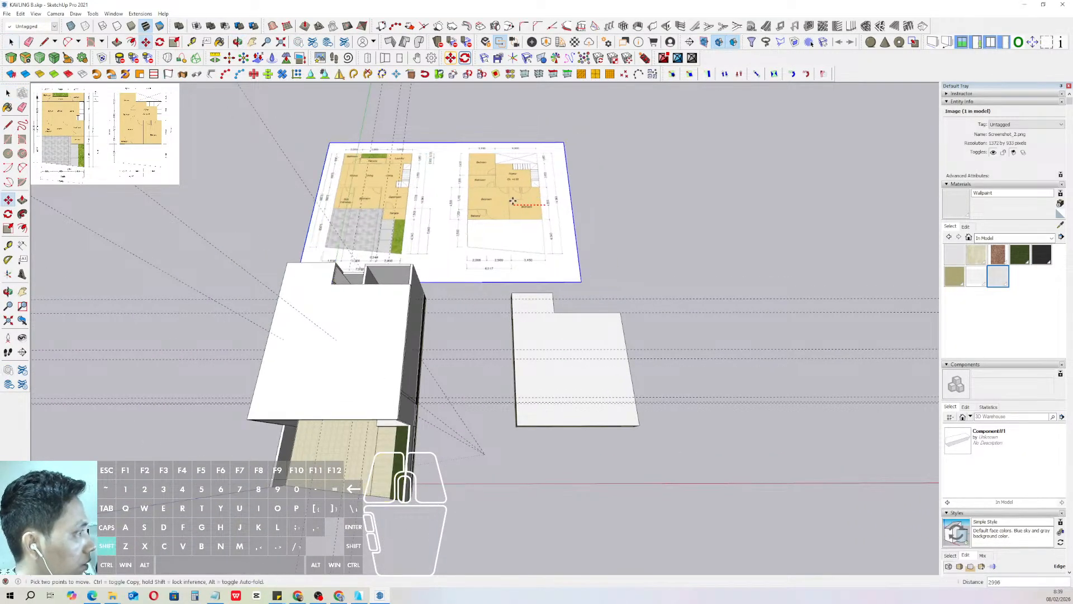
middle_click_drag(381, 203, 459, 252)
scroll(415, 203, "up", 3)
middle_click_drag(415, 203, 429, 231)
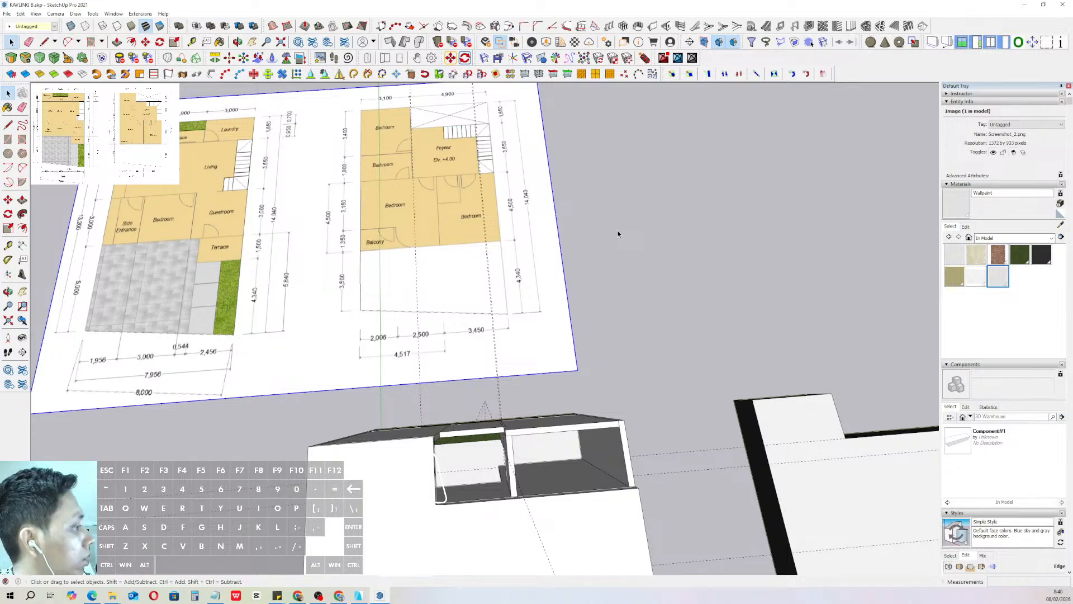
- Measure the slab's rear edge beside the notch with the Line tool to compare it with the upper-floor plan
scroll(612, 263, "down", 5)
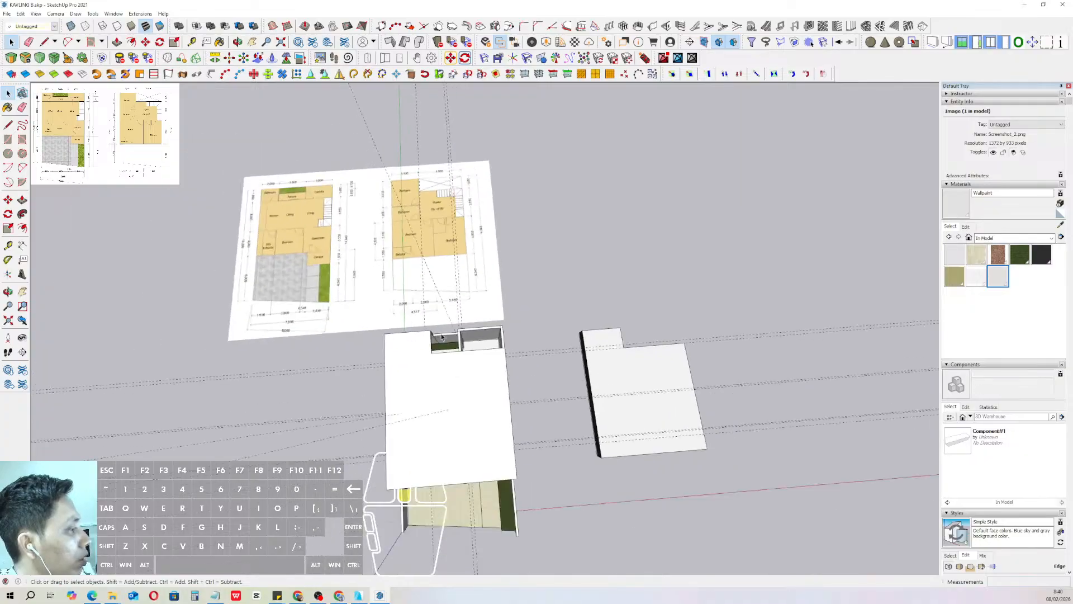
middle_click_drag(611, 263, 458, 366)
scroll(413, 185, "up", 5)
scroll(413, 186, "down", 2)
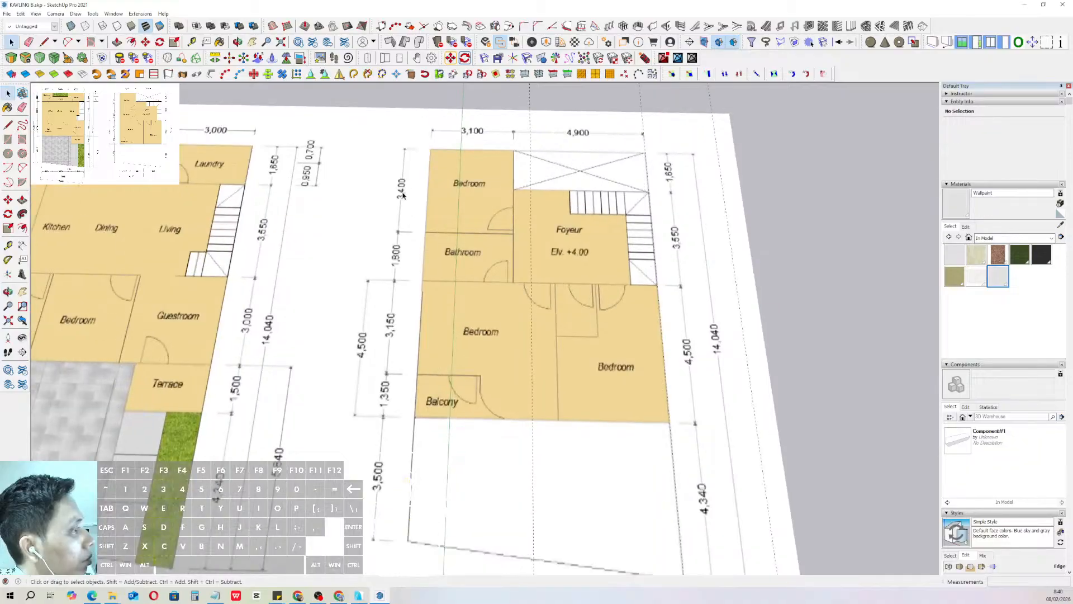
scroll(426, 192, "down", 5)
scroll(442, 327, "up", 5)
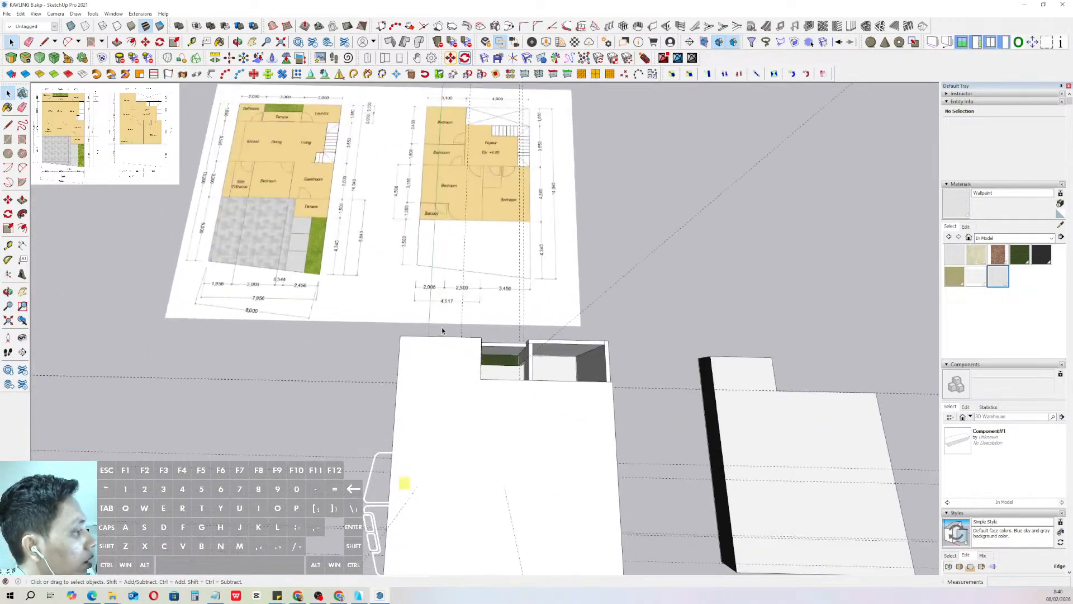
key("l")
left_click(483, 330)
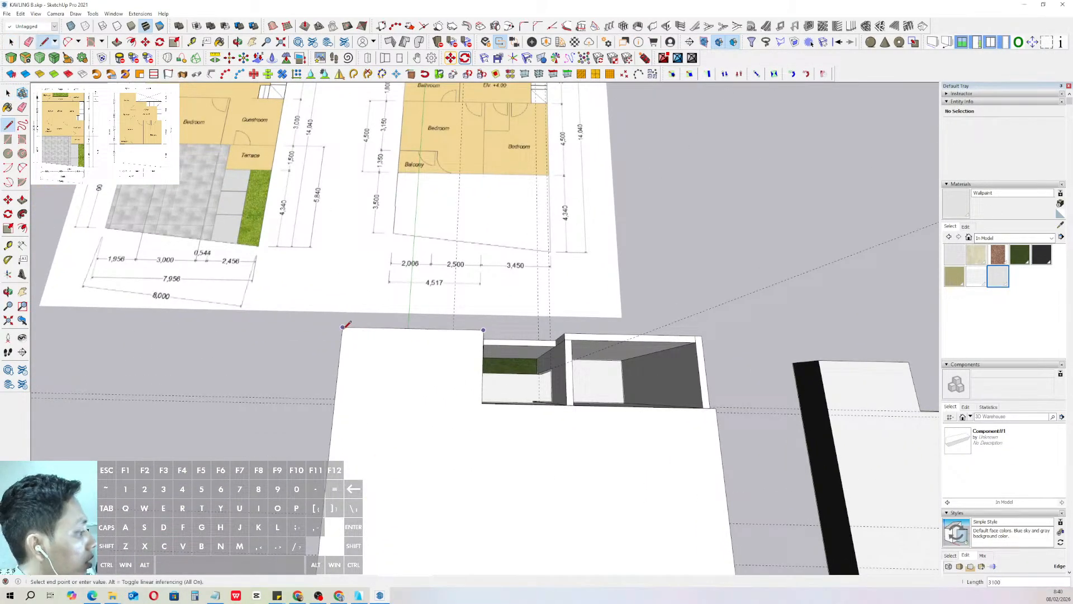
left_click(342, 328)
key("space")
- Examine the upper-floor plan's room layout and dimensions against the slab on the house
scroll(383, 353, "down", 5)
middle_click_drag(383, 353, 389, 354, "shift")
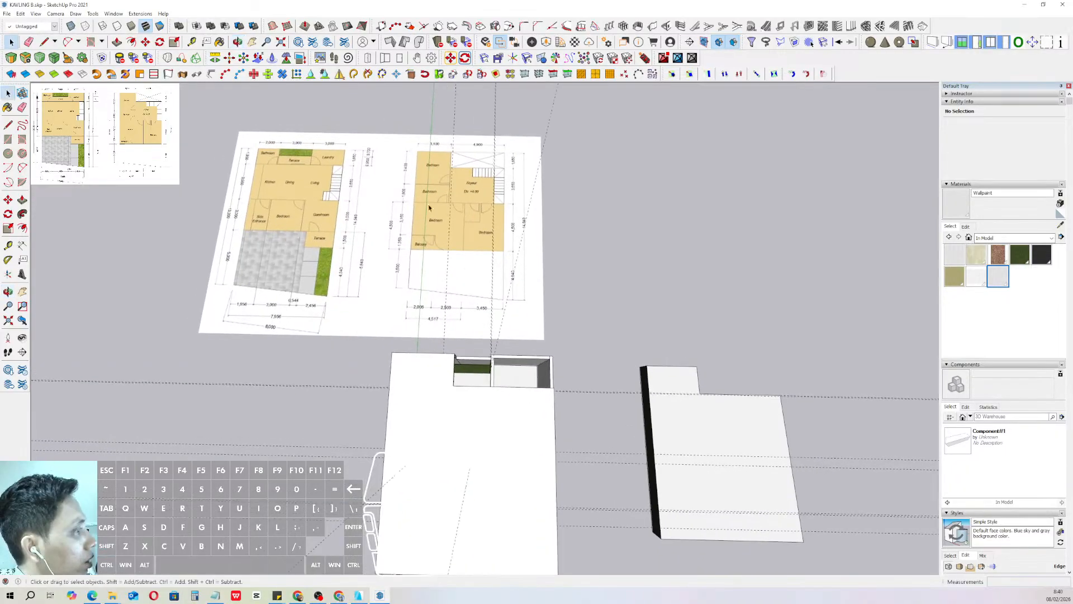
scroll(403, 198, "up", 3)
scroll(418, 242, "down", 3)
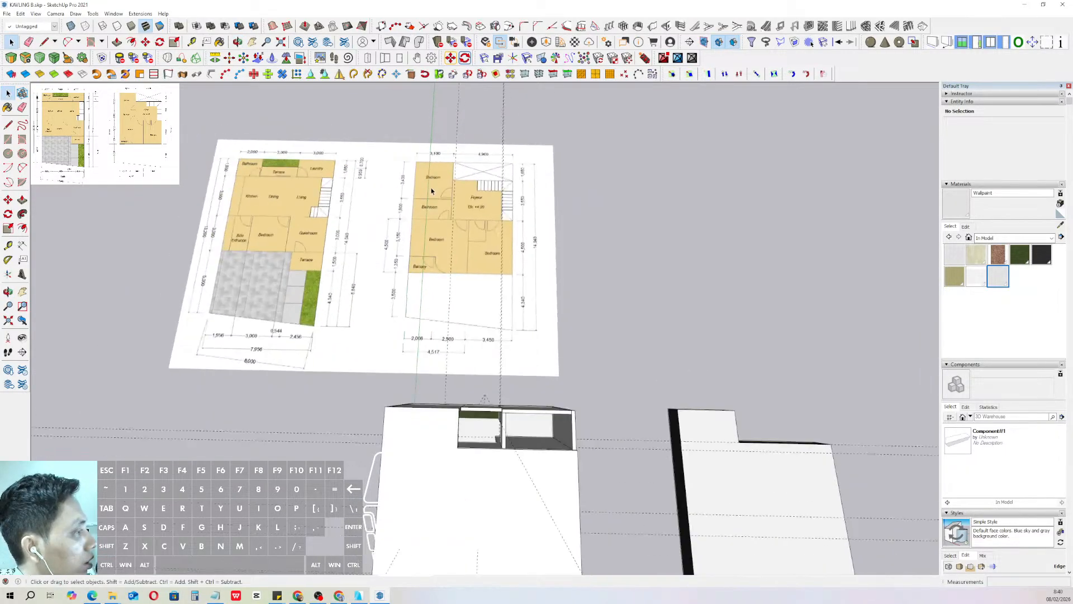
scroll(436, 190, "up", 2)
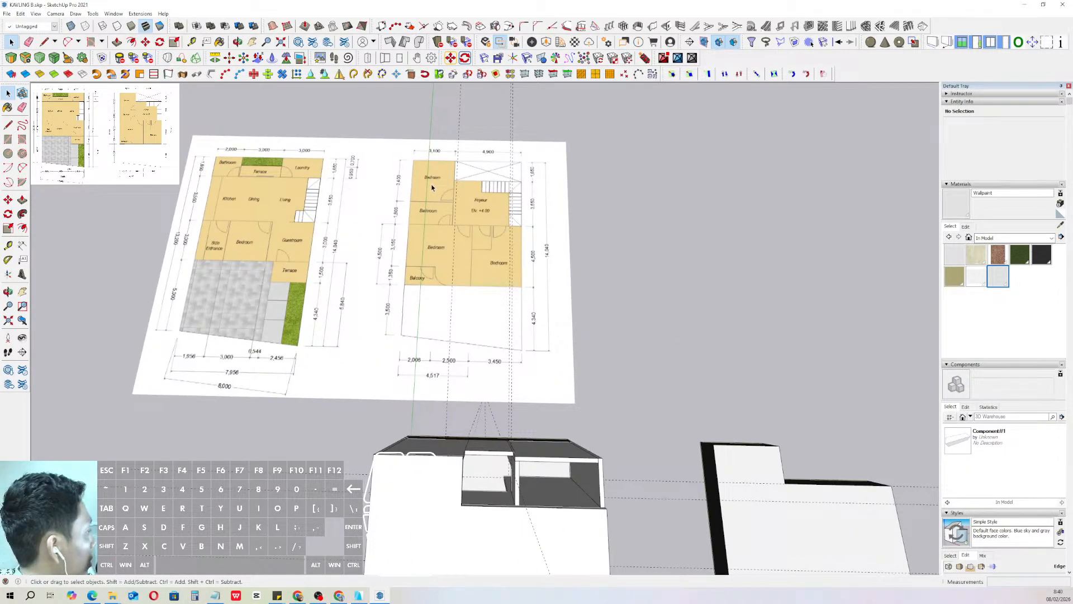
scroll(435, 187, "down", 3)
scroll(438, 317, "up", 1)
scroll(460, 170, "up", 2)
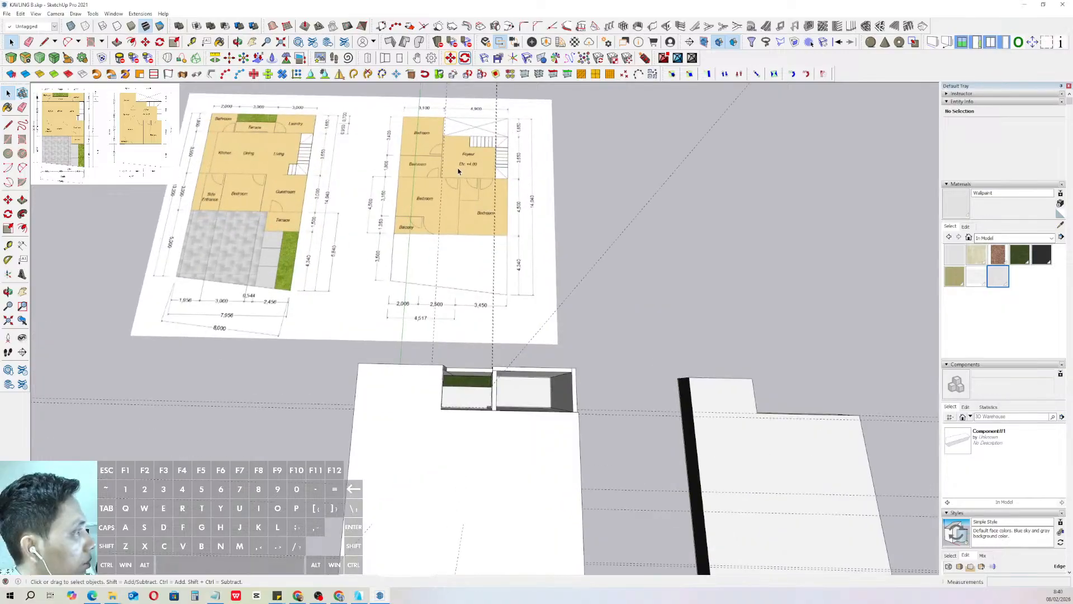
- Select the old construction guides around the house and delete them
scroll(447, 163, "down", 2)
mouse_move(435, 319)
middle_mouse_down()
mouse_move(311, 299)
mouse_move(451, 304)
mouse_move(426, 291)
mouse_move(364, 304)
mouse_move(363, 244)
mouse_move(411, 177)
mouse_move(492, 257)
mouse_move(483, 287)
mouse_move(438, 307)
mouse_move(532, 323)
mouse_move(392, 299)
mouse_move(421, 304)
middle_mouse_up()
scroll(532, 323, "down", 3)
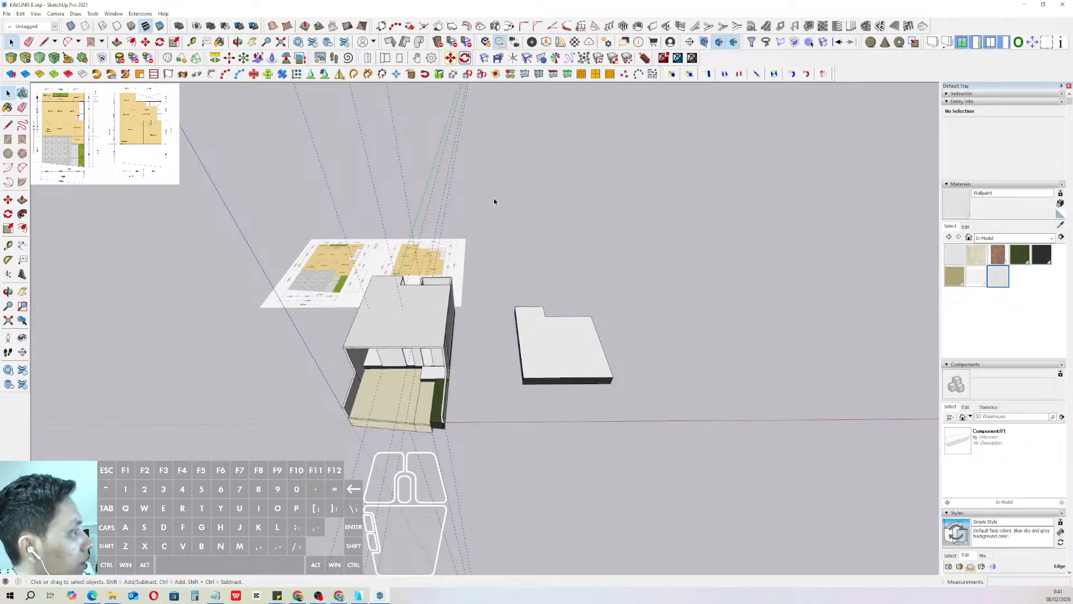
left_click_drag(413, 160, 475, 168)
scroll(430, 348, "up", 8)
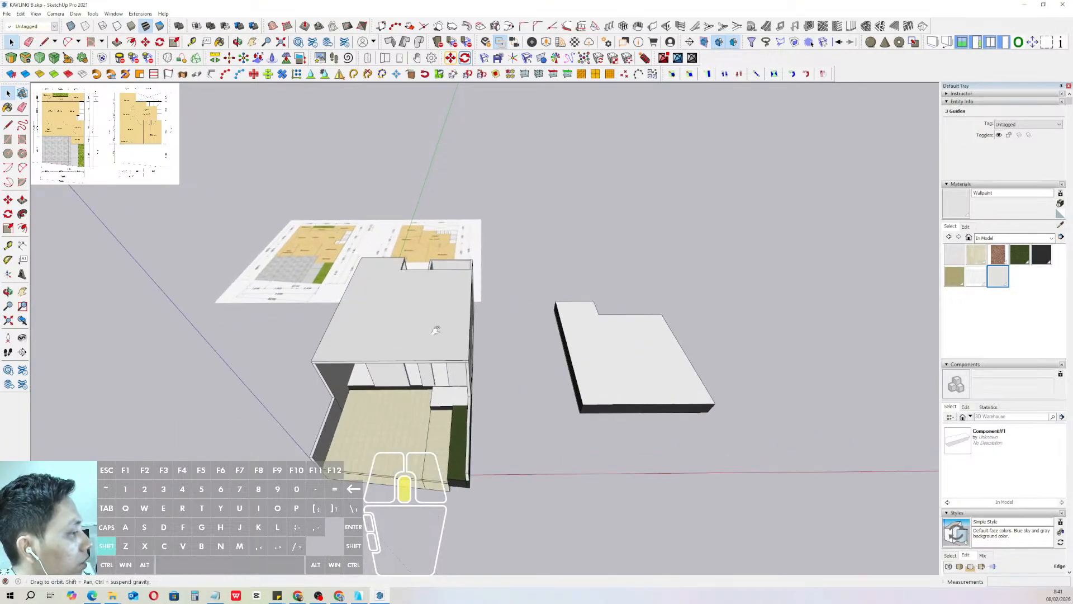
- Lay Tape Measure guides across the slab and lengthwise through its notch corner, 4900 mm from the far side edge
middle_click_drag(421, 362, 283, 239)
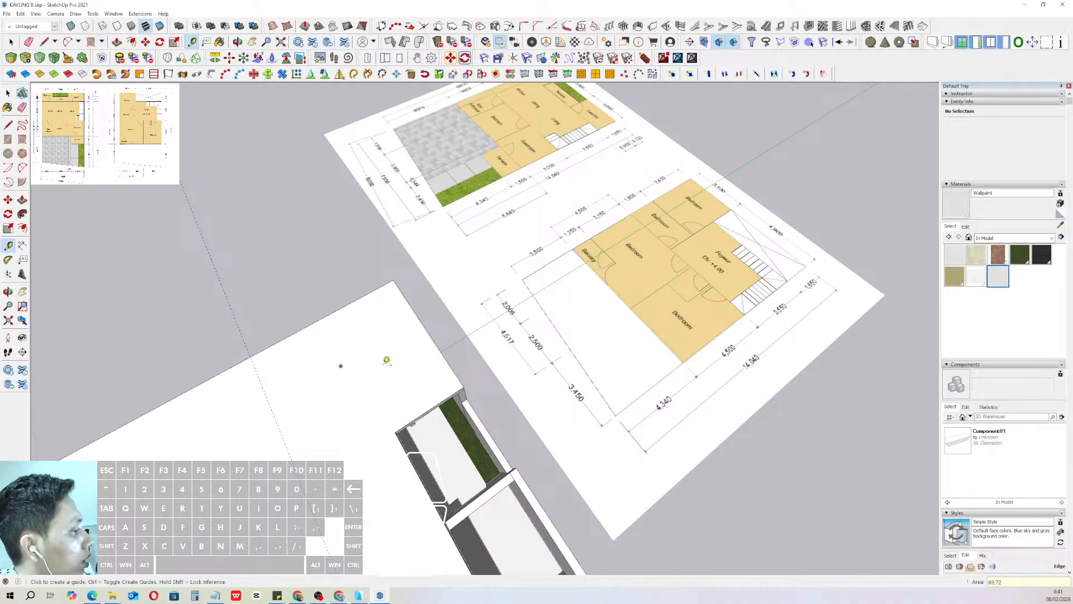
middle_click_drag(387, 361, 529, 400)
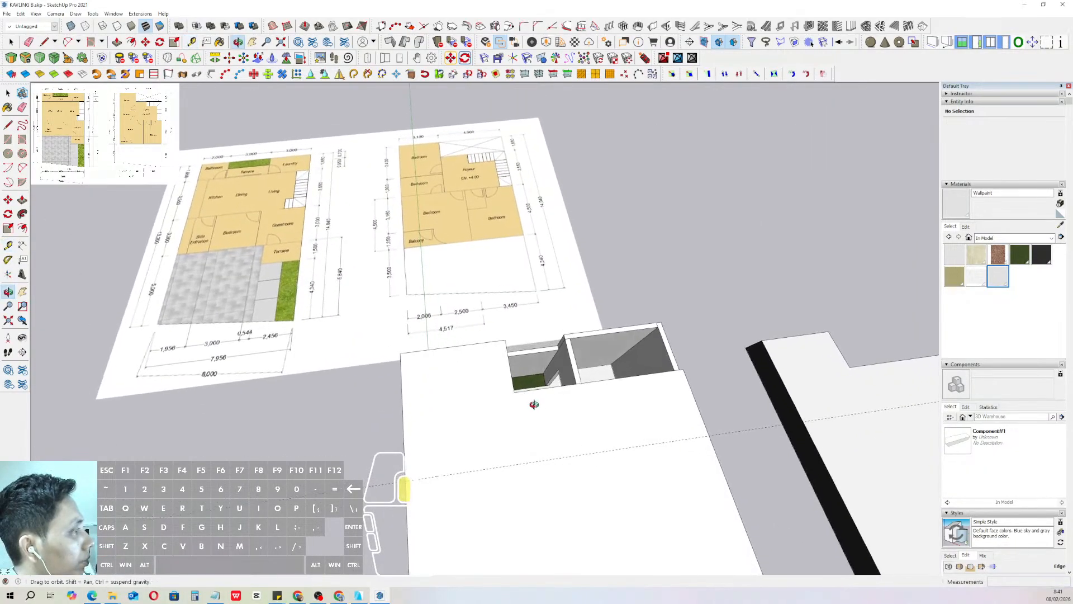
left_click(690, 383)
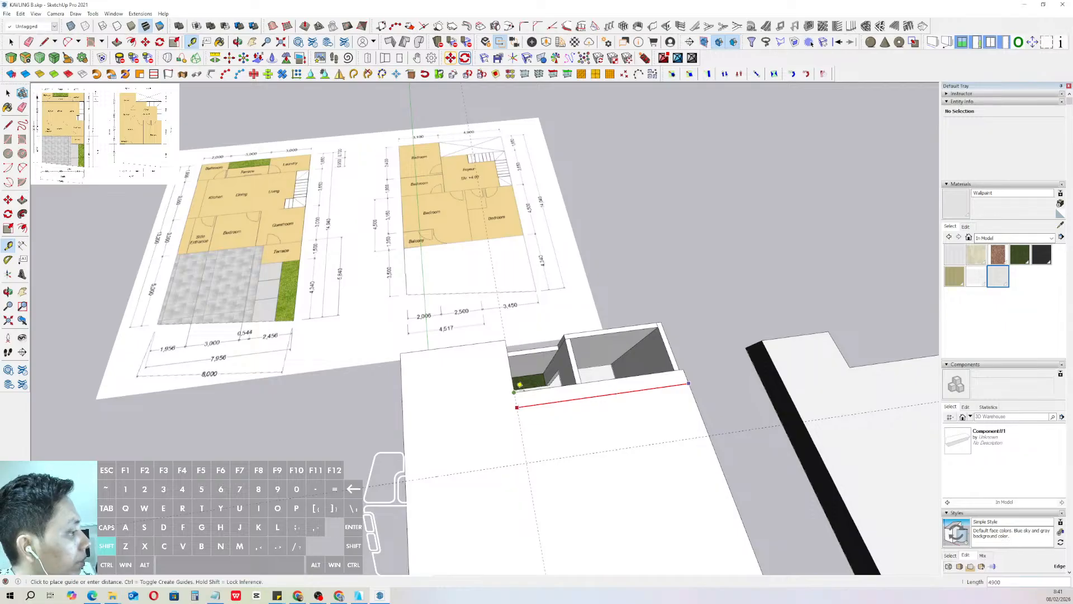
middle_click_drag(518, 387, 463, 375)
key("space")
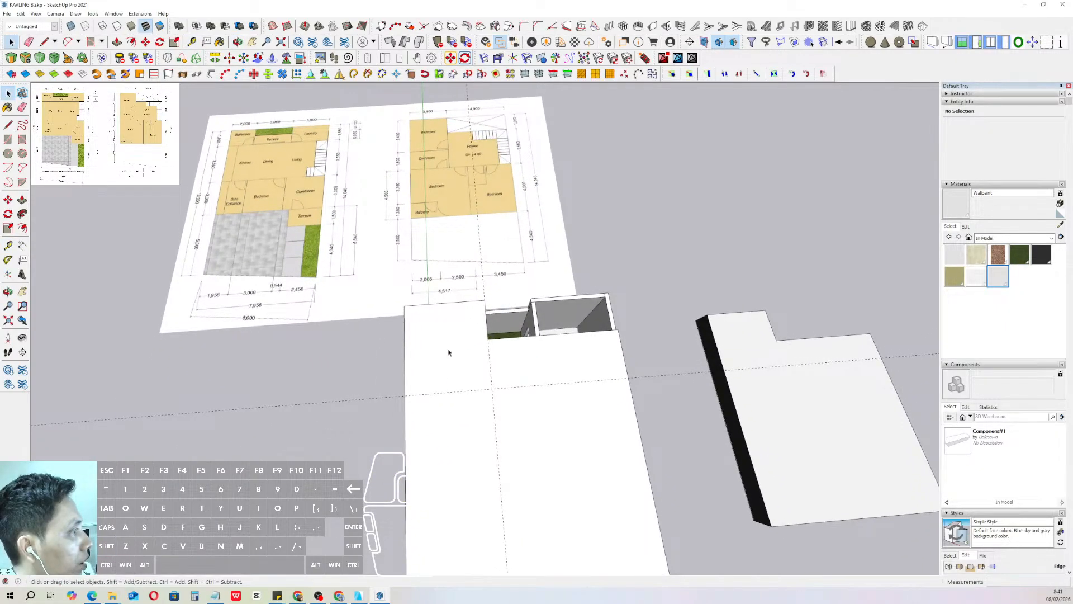
- Add a crosswise guide on the slab 1800 mm in front of the first one for the upper-floor bathroom
scroll(436, 313, "up", 6)
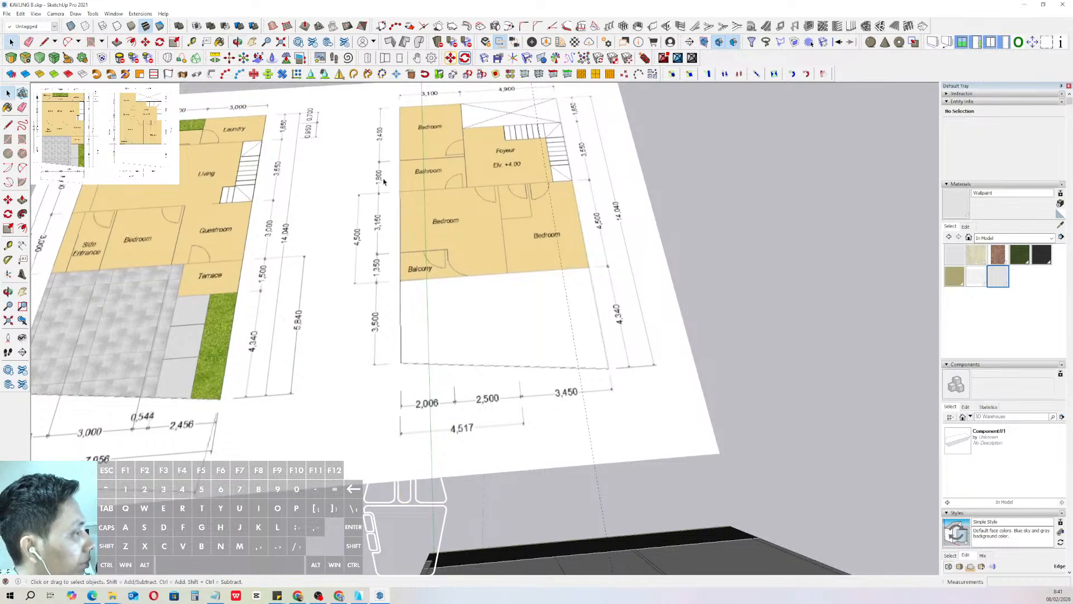
scroll(387, 196, "up", 3)
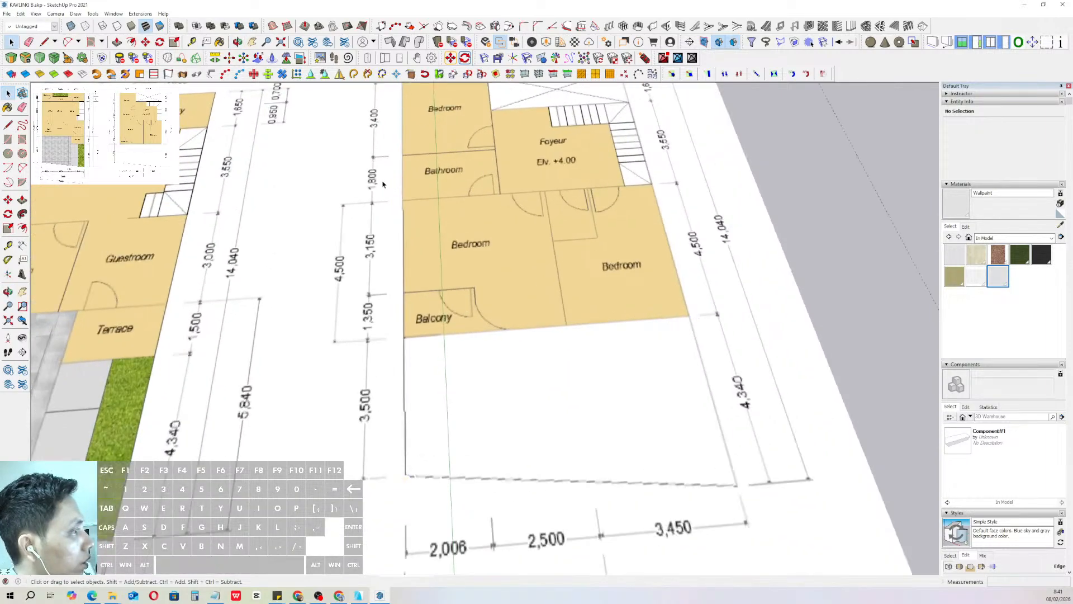
scroll(384, 196, "down", 4)
scroll(387, 170, "up", 2)
scroll(378, 174, "down", 5)
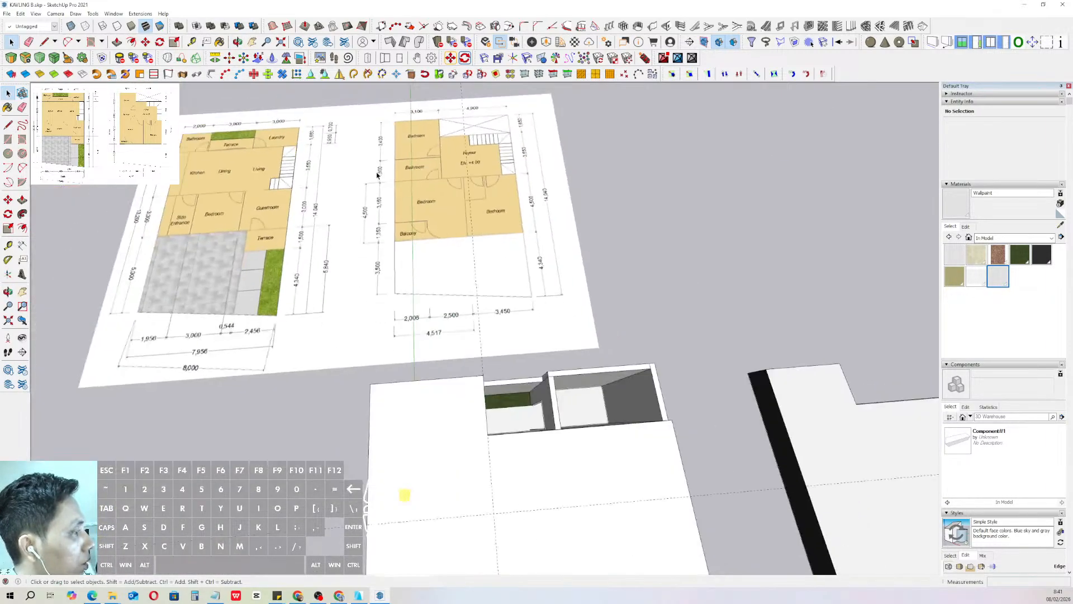
scroll(439, 407, "up", 1)
middle_click_drag(438, 407, 441, 356, "shift")
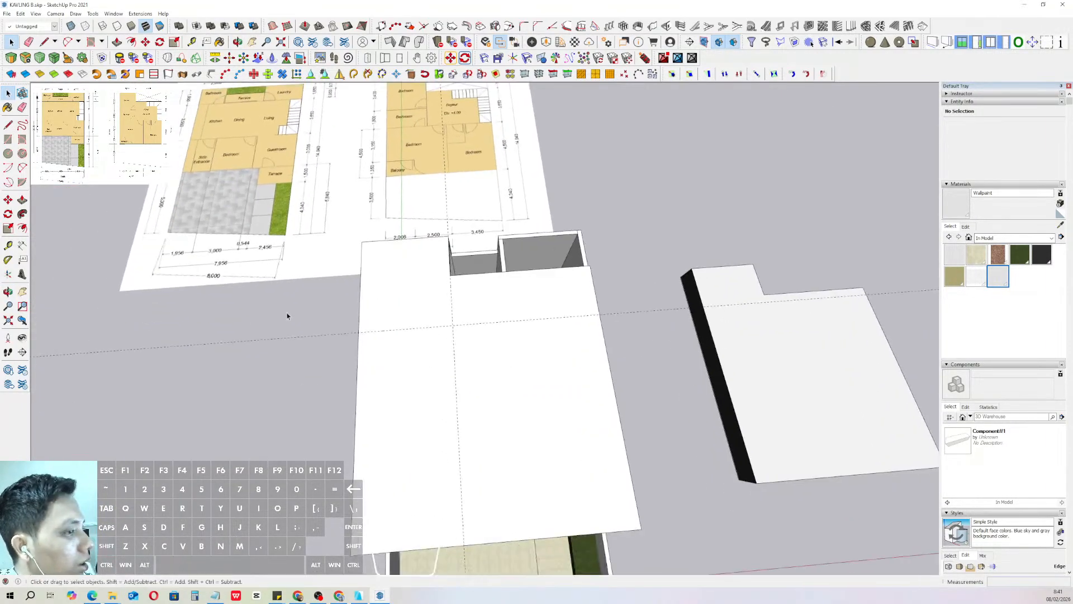
left_click(9, 245)
left_click(434, 326)
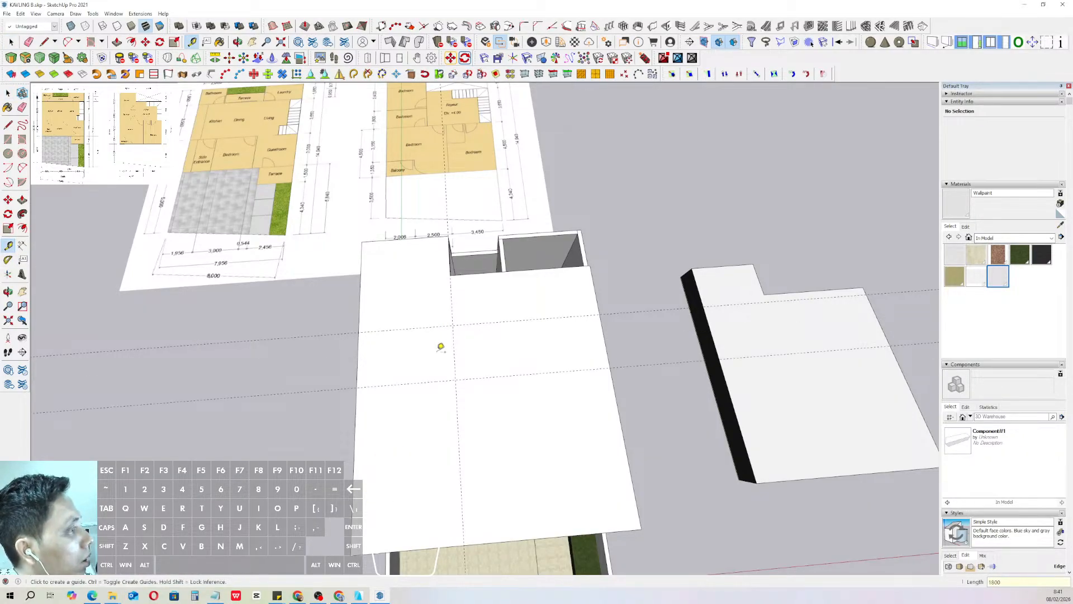
- Add another crosswise guide 4500 mm in front of the bathroom guide, marking the depth of the upper-floor front bedrooms
scroll(436, 345, "down", 1)
scroll(393, 190, "up", 4)
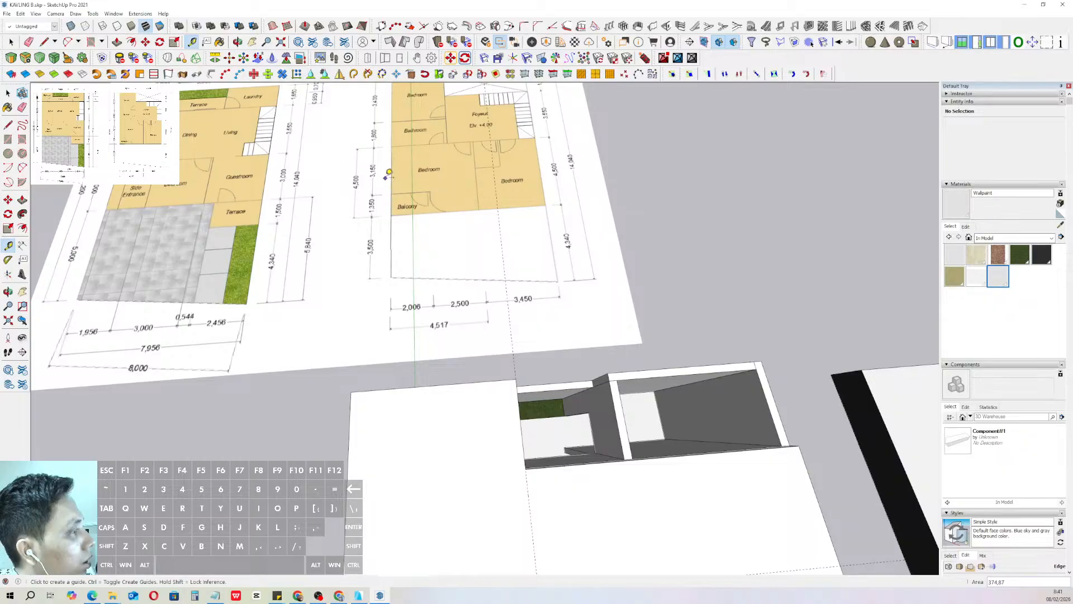
scroll(407, 168, "down", 4)
scroll(439, 368, "up", 1)
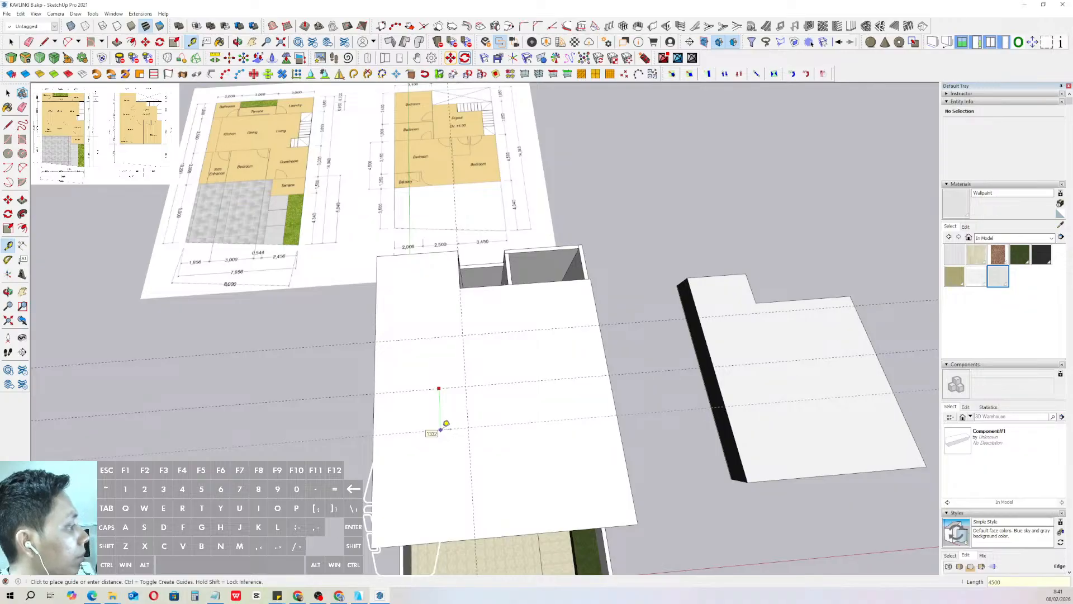
scroll(442, 414, "down", 3)
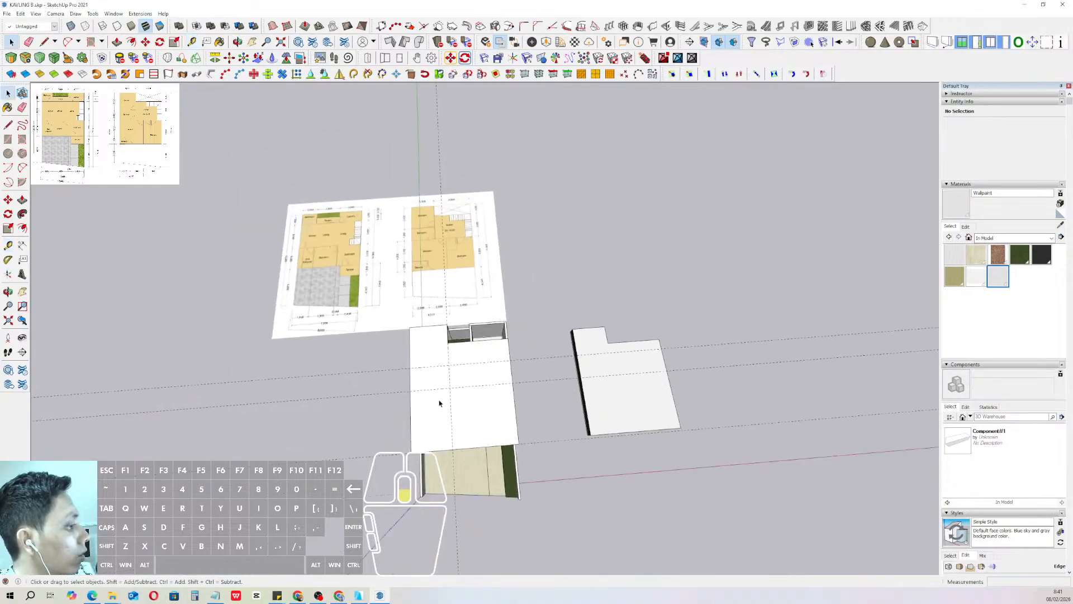
scroll(464, 391, "down", 2)
key("space")
scroll(450, 450, "up", 1)
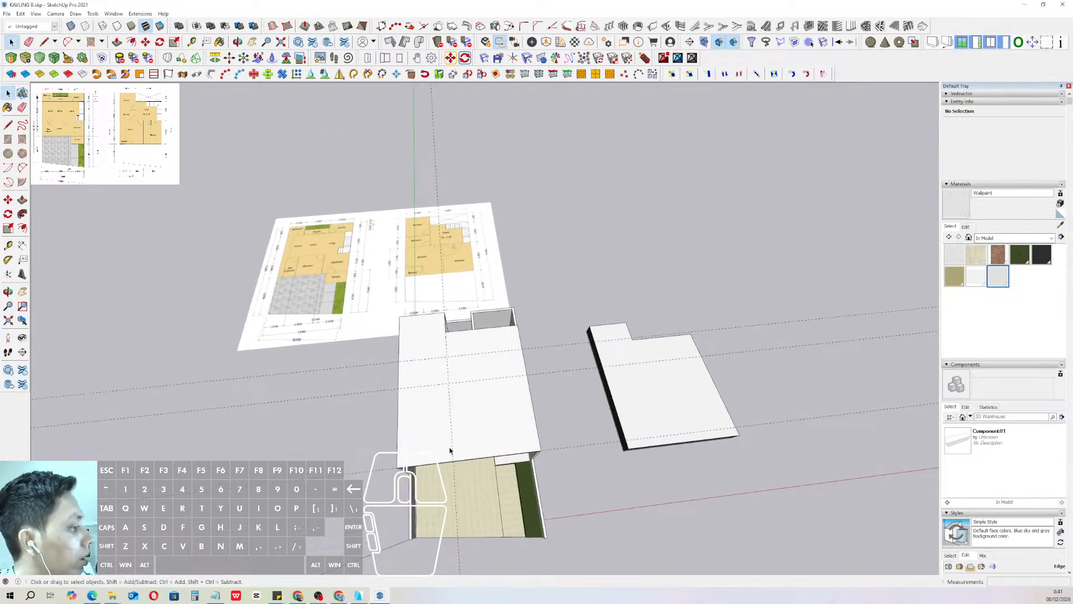
scroll(465, 412, "up", 5)
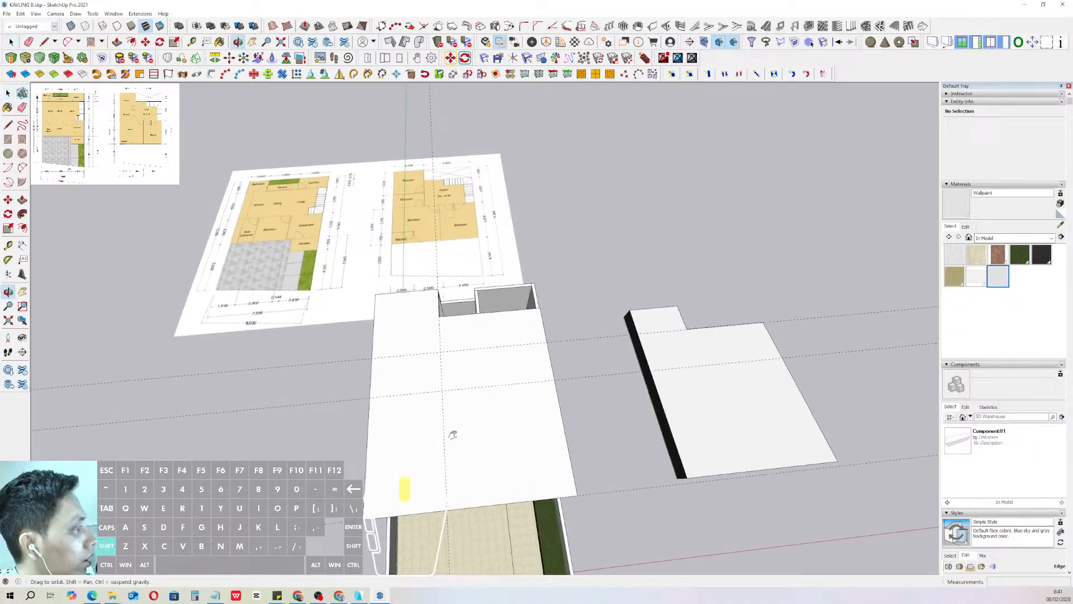
scroll(430, 268, "down", 2)
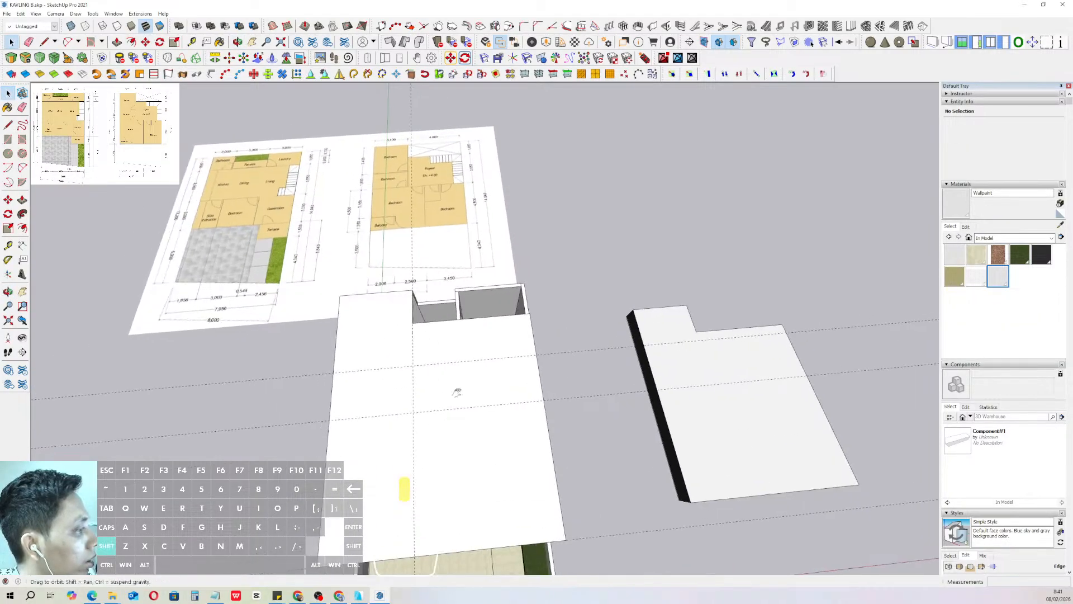
scroll(450, 330, "up", 3)
middle_click_drag(308, 331, 349, 373)
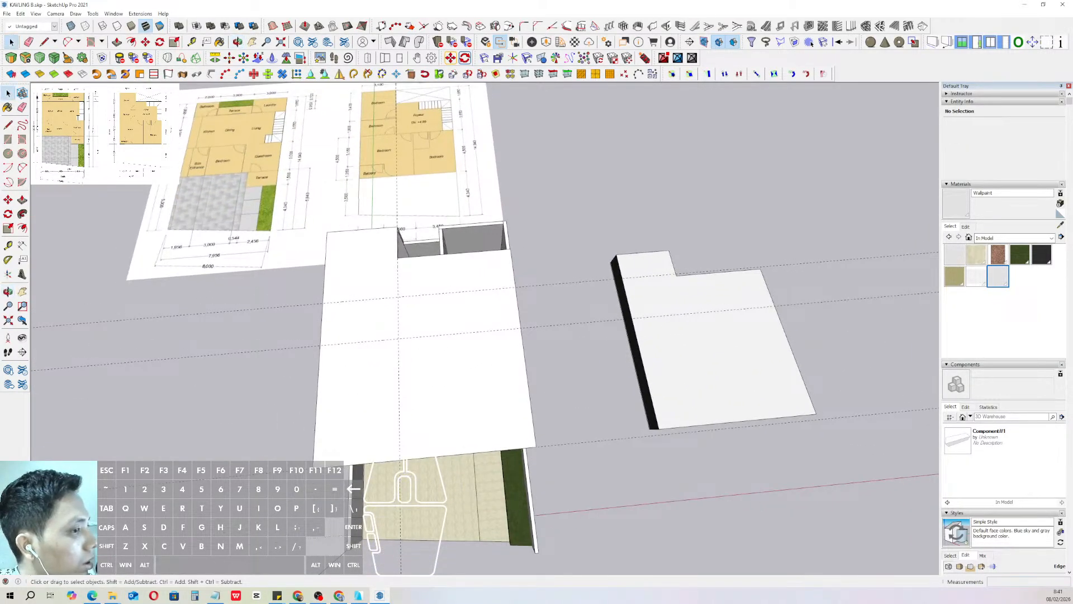
- Lay a lengthwise Tape Measure guide across the upper-floor slab, 3450 mm in from its stair-side edge
left_click(8, 245)
scroll(463, 361, "up", 1)
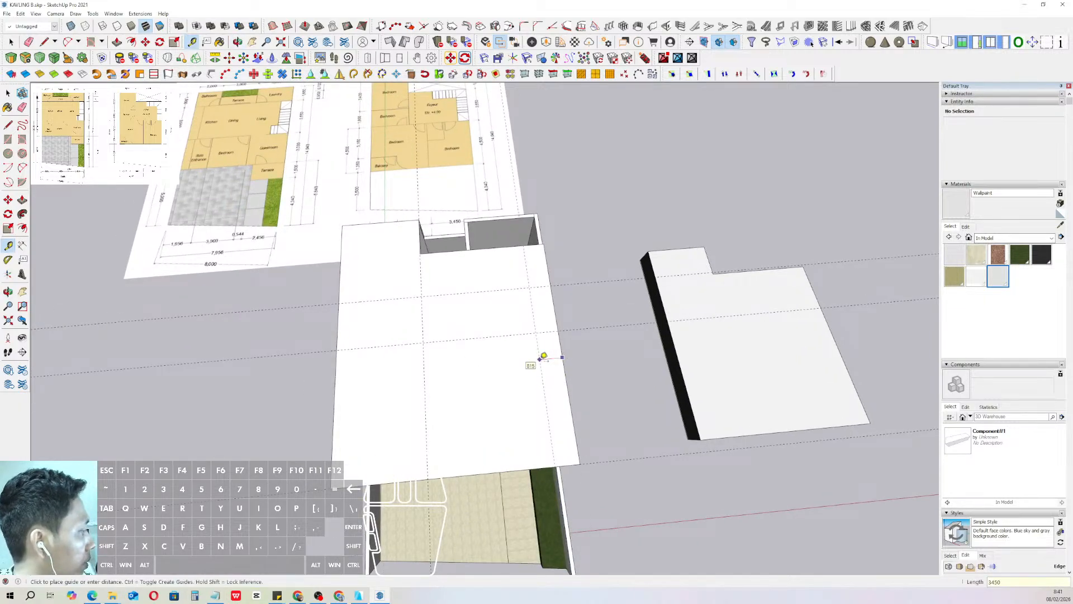
scroll(487, 366, "down", 2)
middle_click_drag(487, 366, 479, 417)
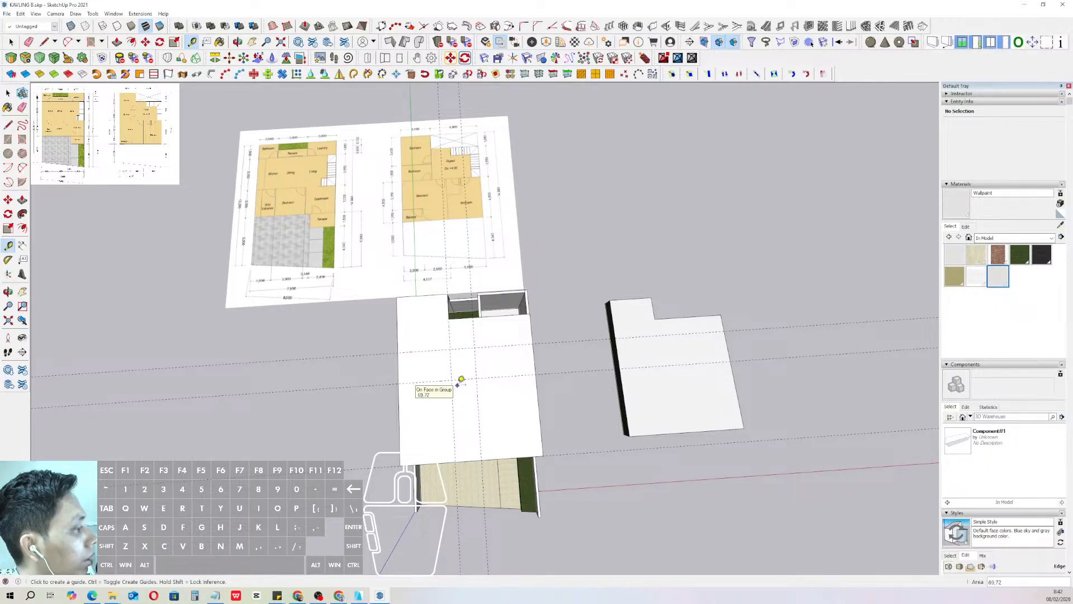
key("space")
- Open the slab group, outline a rectangle over the staircase between the guides and delete its face to form a stairwell opening
scroll(366, 297, "up", 4)
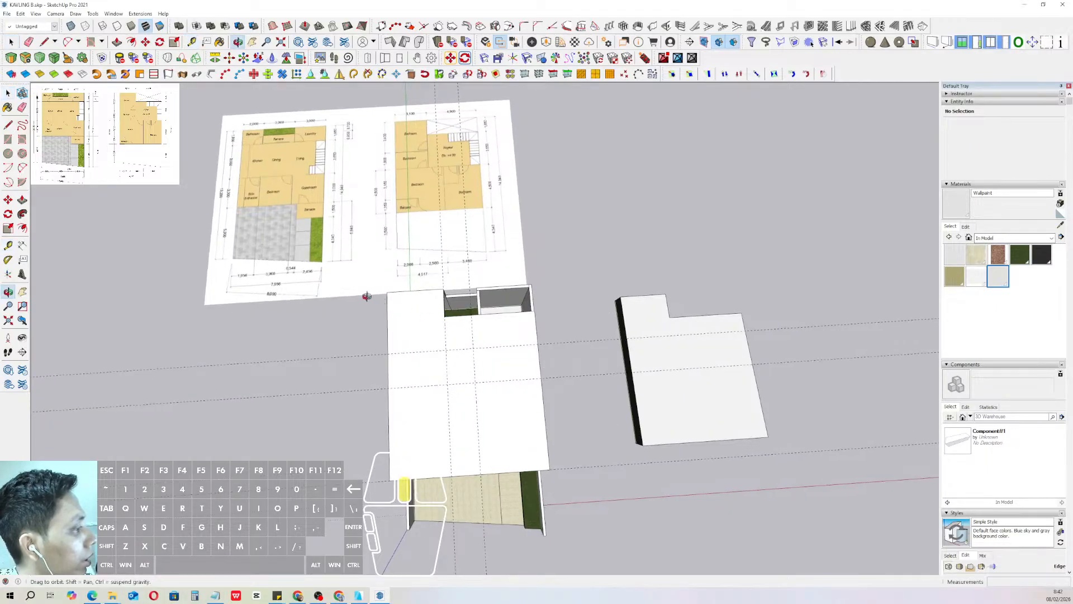
mouse_move(367, 297)
middle_mouse_down()
mouse_move(340, 321)
mouse_move(406, 305)
mouse_move(511, 307)
mouse_move(486, 338)
mouse_move(484, 367)
mouse_move(503, 367)
mouse_move(434, 364)
mouse_move(476, 357)
mouse_move(477, 343)
mouse_move(446, 337)
mouse_move(461, 344)
mouse_move(418, 356)
mouse_move(513, 341)
mouse_move(579, 354)
mouse_move(635, 338)
mouse_move(476, 367)
mouse_move(506, 395)
mouse_move(435, 369)
middle_mouse_up()
triple_click(511, 307)
key("r")
left_click(502, 358)
scroll(428, 336, "down", 1)
left_click(374, 349)
key("space")
left_click(448, 328)
key("Delete")
- Widen the stairwell opening by pushing the slab edge beside the top steps back about 1235 mm, and close the slab group
scroll(434, 368, "up", 2)
key("v")
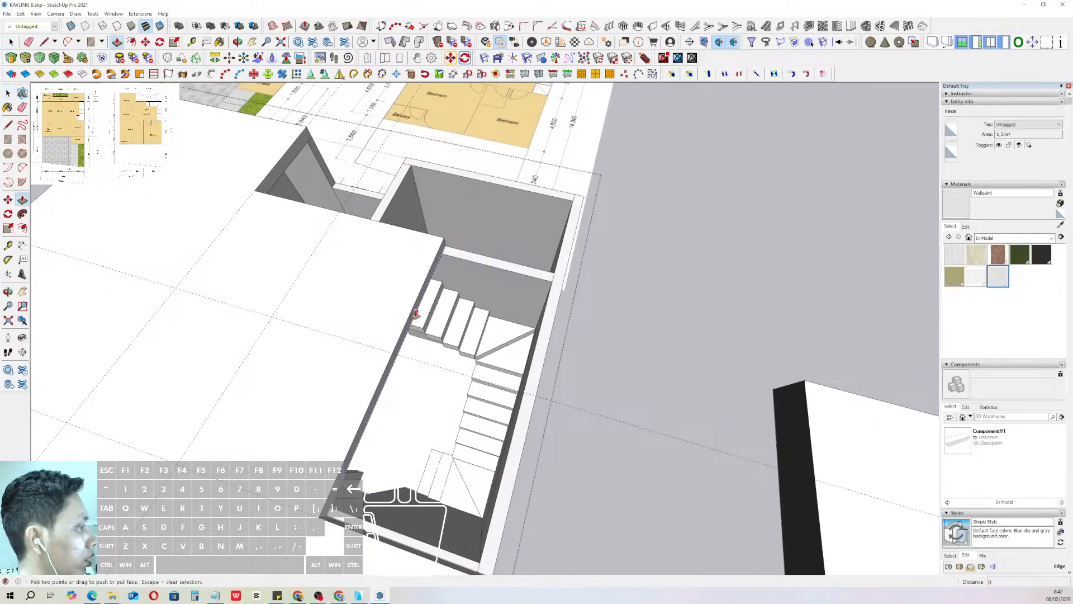
left_click(416, 311)
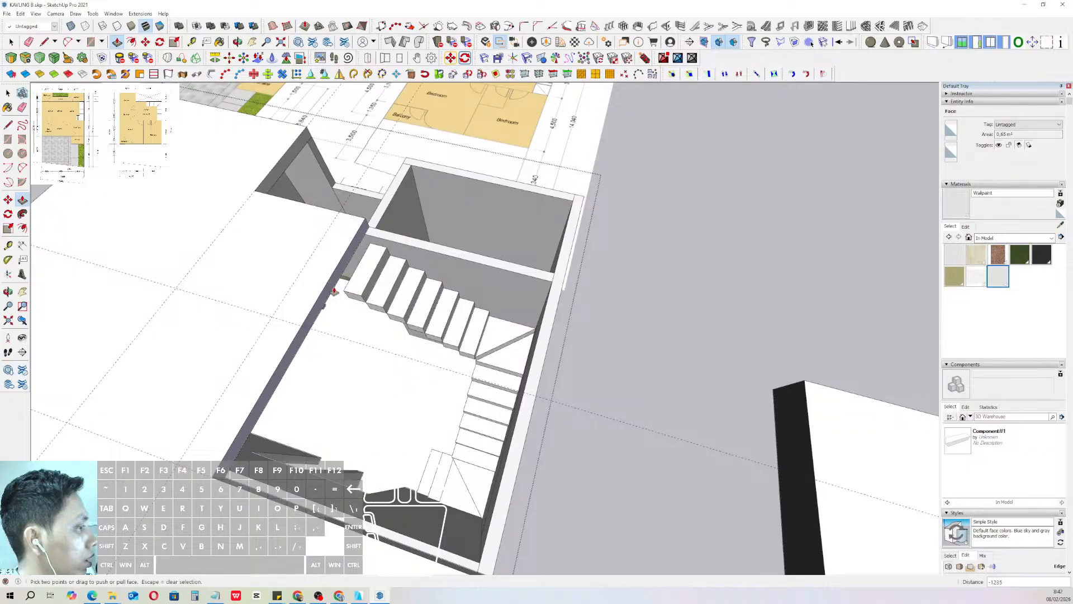
scroll(344, 297, "up", 2)
left_click(347, 305)
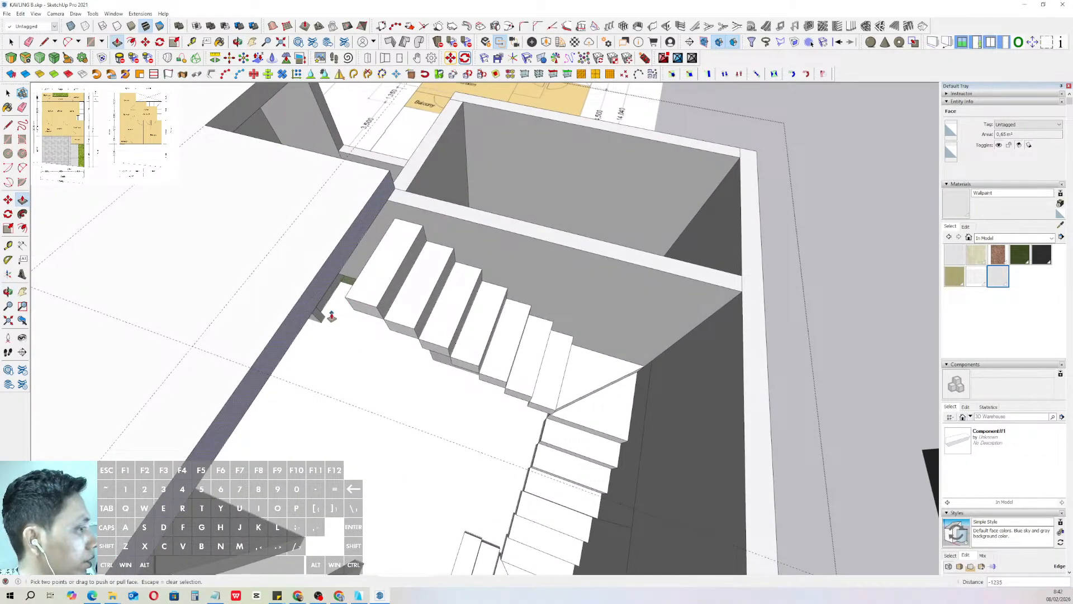
left_click(330, 289)
scroll(427, 287, "down", 5)
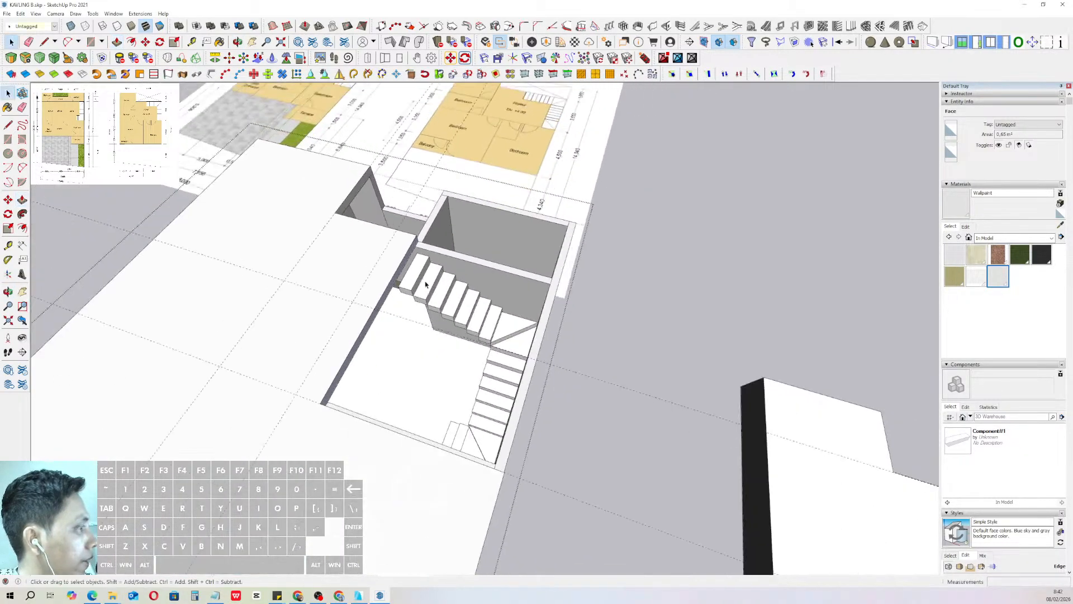
middle_click_drag(426, 288, 568, 378)
key("space")
scroll(492, 384, "down", 1)
mouse_move(491, 384)
middle_mouse_down("shift")
mouse_move(484, 358)
mouse_move(500, 355)
mouse_move(499, 418)
mouse_move(510, 342)
mouse_move(521, 352)
mouse_move(498, 391)
mouse_move(462, 297)
mouse_move(515, 426)
middle_mouse_up("shift")
left_click(556, 247)
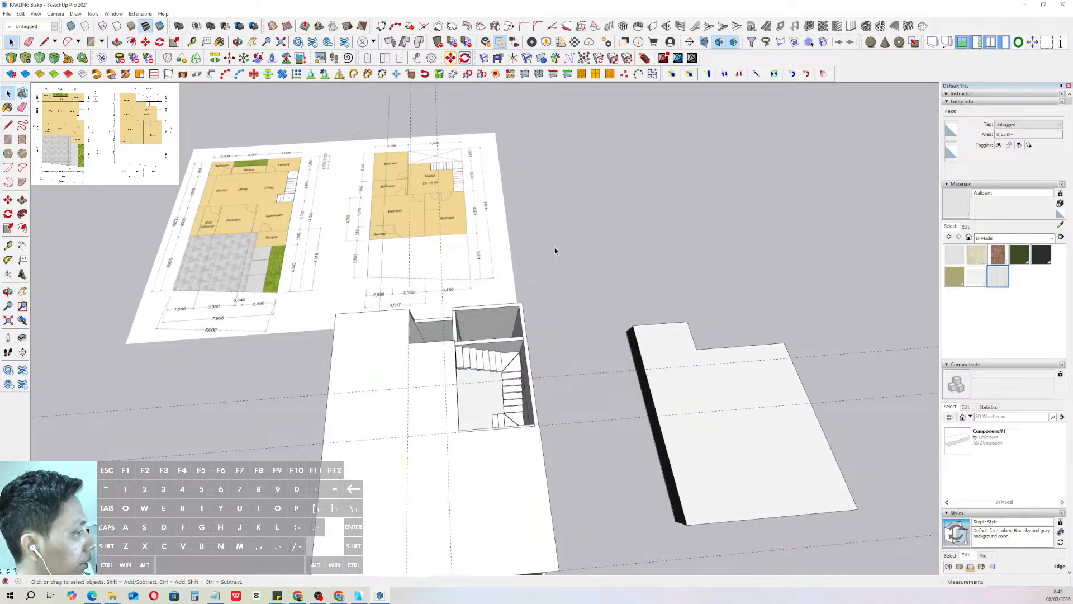
- Examine the slab, stairwell opening and guides from several sides against the upper-floor plan
scroll(446, 349, "up", 2)
scroll(446, 349, "up", 3)
mouse_move(446, 349)
middle_mouse_down()
mouse_move(479, 428)
mouse_move(493, 424)
mouse_move(486, 352)
mouse_move(488, 387)
mouse_move(453, 325)
mouse_move(467, 345)
middle_mouse_up()
scroll(479, 428, "up", 1)
scroll(492, 394, "down", 1)
scroll(467, 345, "down", 8)
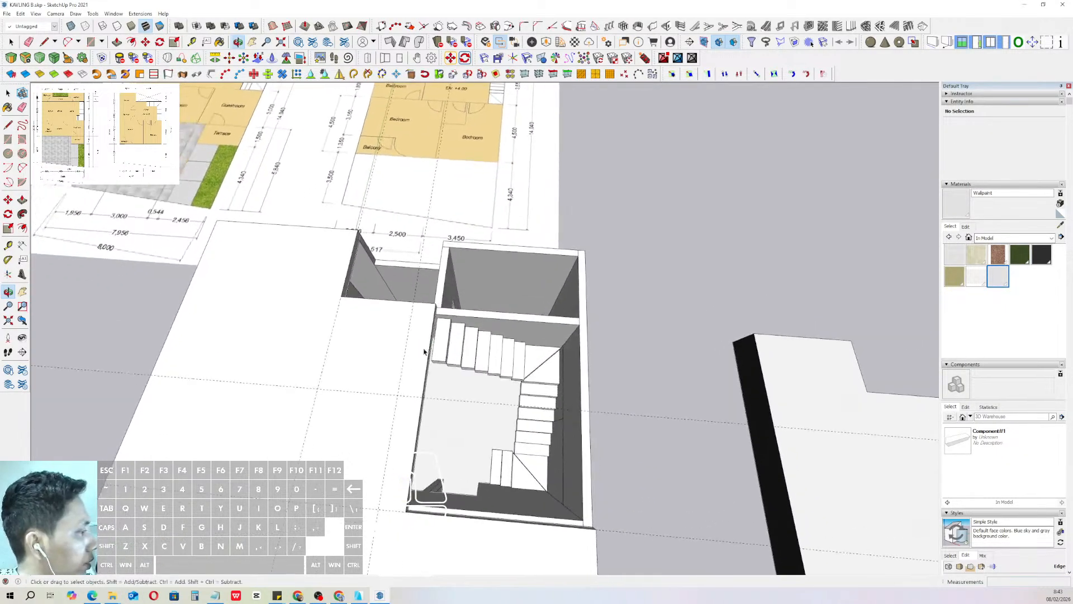
middle_click_drag(482, 278, 552, 342)
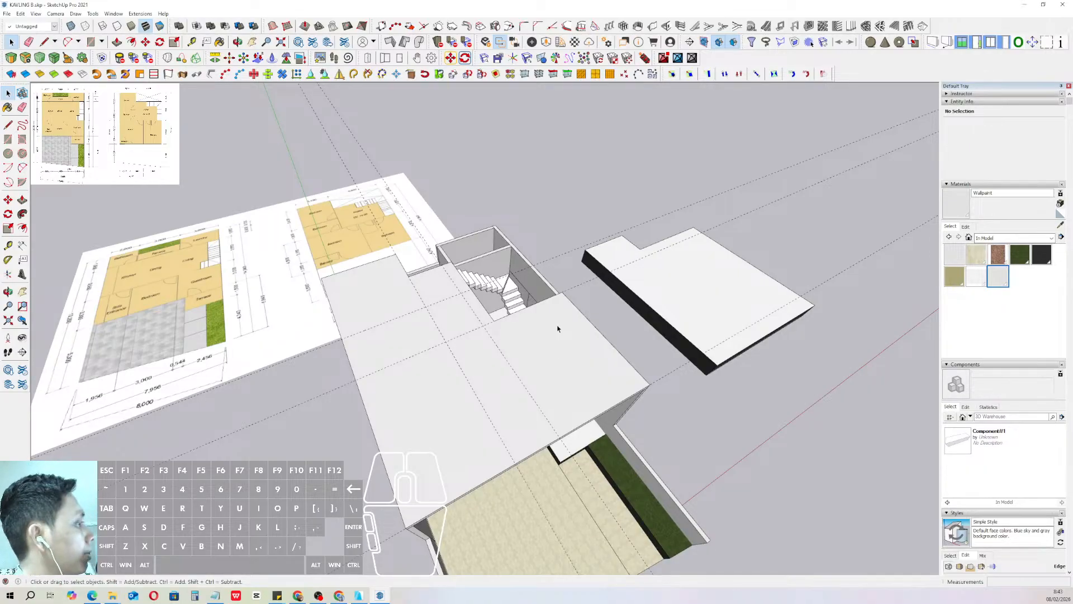
scroll(462, 333, "down", 3)
middle_click_drag(464, 333, 455, 462)
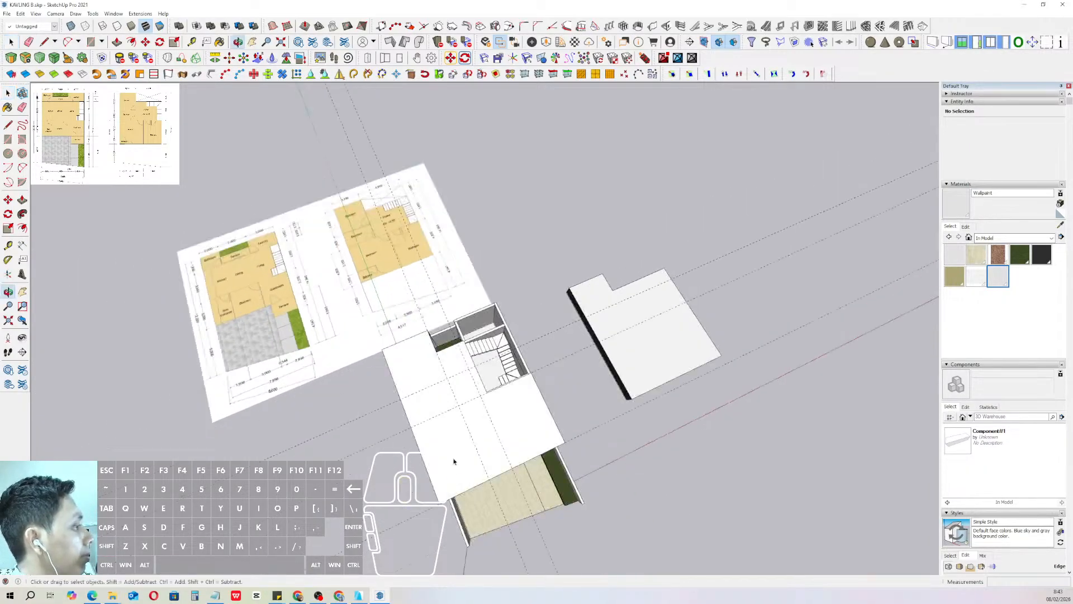
scroll(467, 343, "up", 5)
mouse_move(468, 343)
middle_mouse_down()
mouse_move(439, 467)
mouse_move(477, 333)
middle_mouse_up()
scroll(492, 366, "down", 2)
scroll(495, 372, "down", 2)
middle_click_drag(493, 373, 414, 396)
mouse_move(434, 338)
middle_mouse_down()
mouse_move(441, 419)
mouse_move(460, 367)
mouse_move(434, 354)
mouse_move(472, 336)
middle_mouse_up()
scroll(460, 367, "up", 3)
- Draw a narrow wall footprint about 4500 mm long with Rotated Rectangle along the slab's stair-side edge, starting at the front corner
left_click_drag(518, 139, 510, 190)
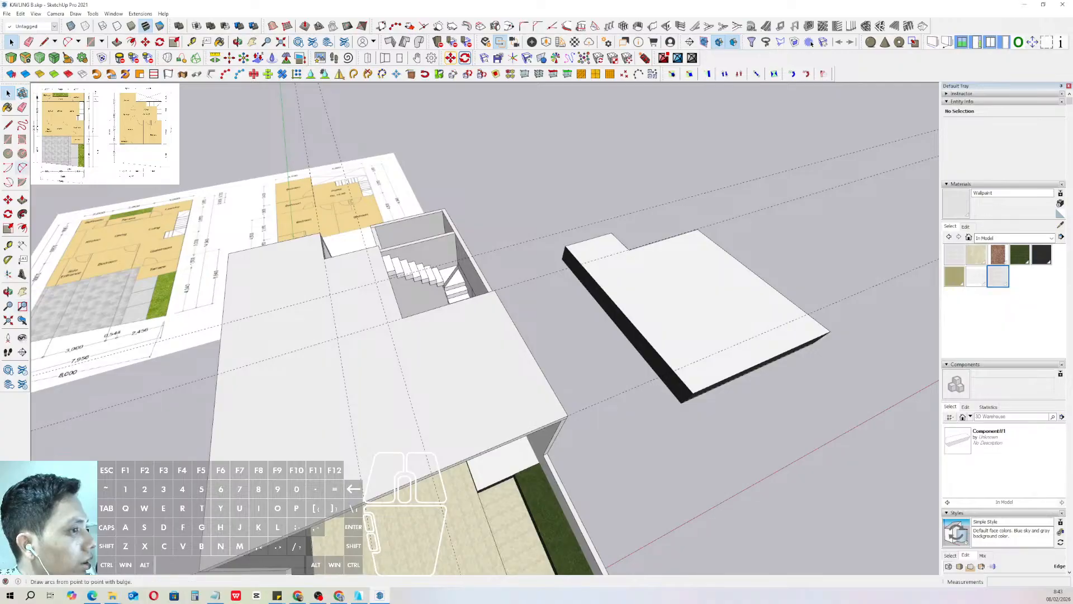
mouse_move(498, 388)
middle_mouse_down()
mouse_move(522, 391)
mouse_move(511, 390)
middle_mouse_up()
key("Down")
left_click(621, 427)
scroll(526, 311, "up", 2)
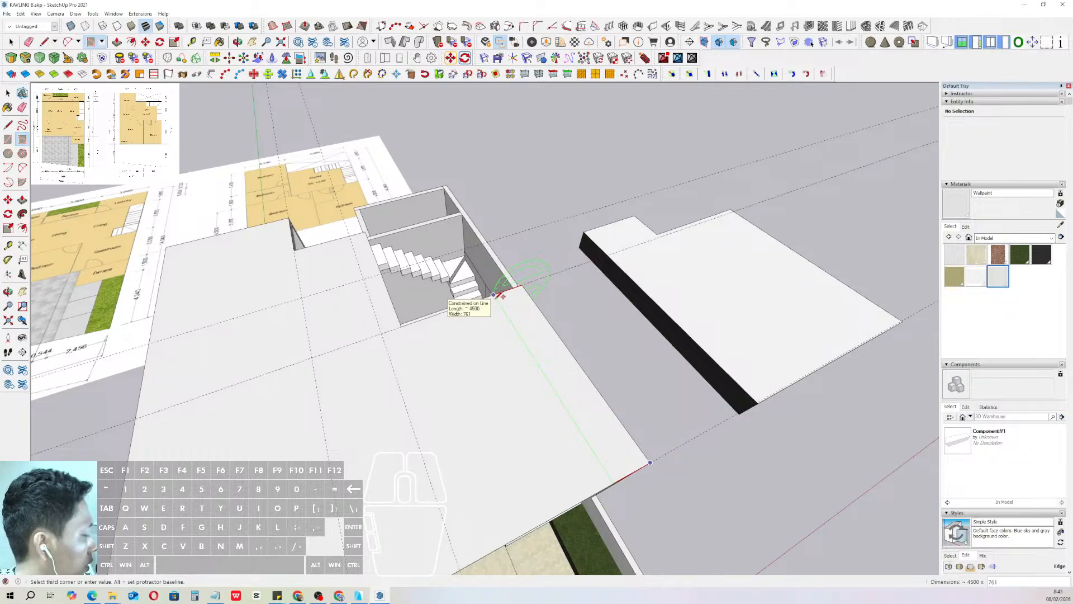
key("Return")
key("space")
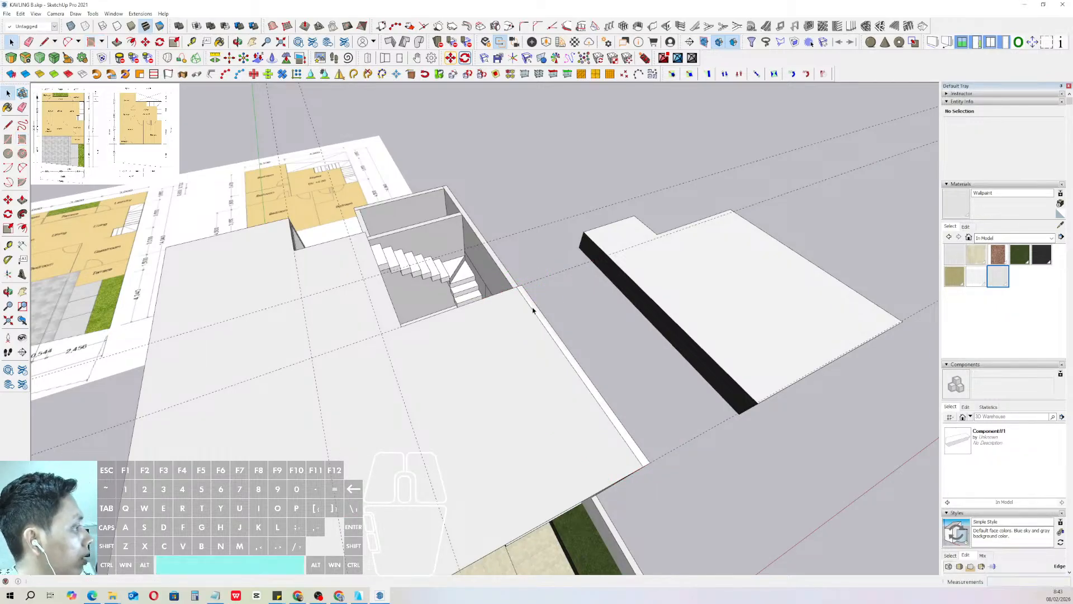
- Extrude the side wall footprint 3500 mm up from the slab
middle_click_drag(520, 310, 539, 320)
key("v")
left_click(530, 307)
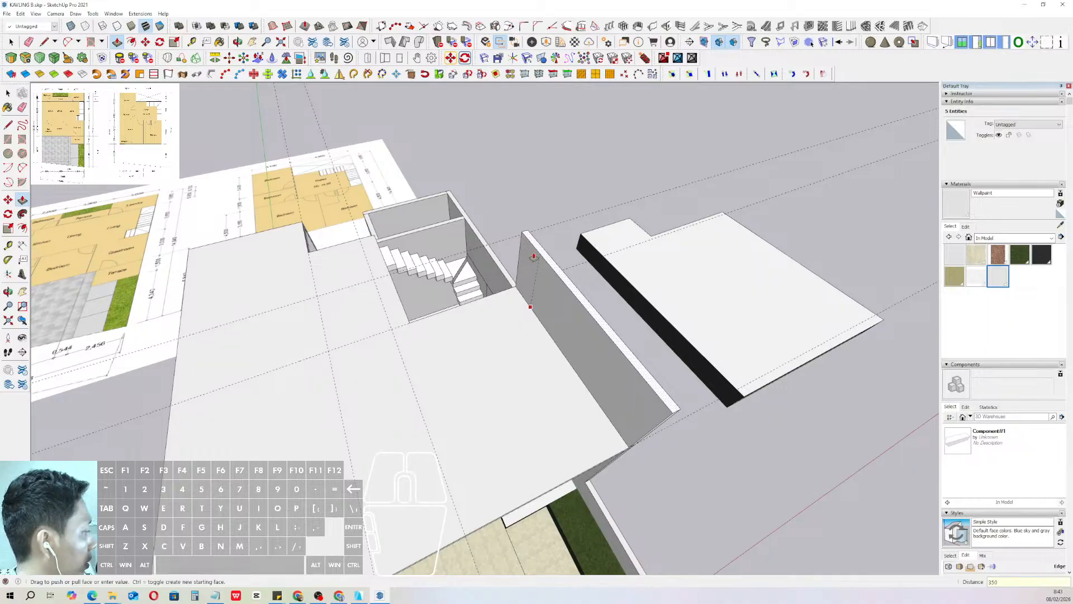
type("3500")
key("Return")
key("space")
- Raise the top face of the new side wall by another 500 mm
middle_click_drag(532, 255, 530, 187)
scroll(523, 194, "down", 3)
key("v")
left_click(511, 183)
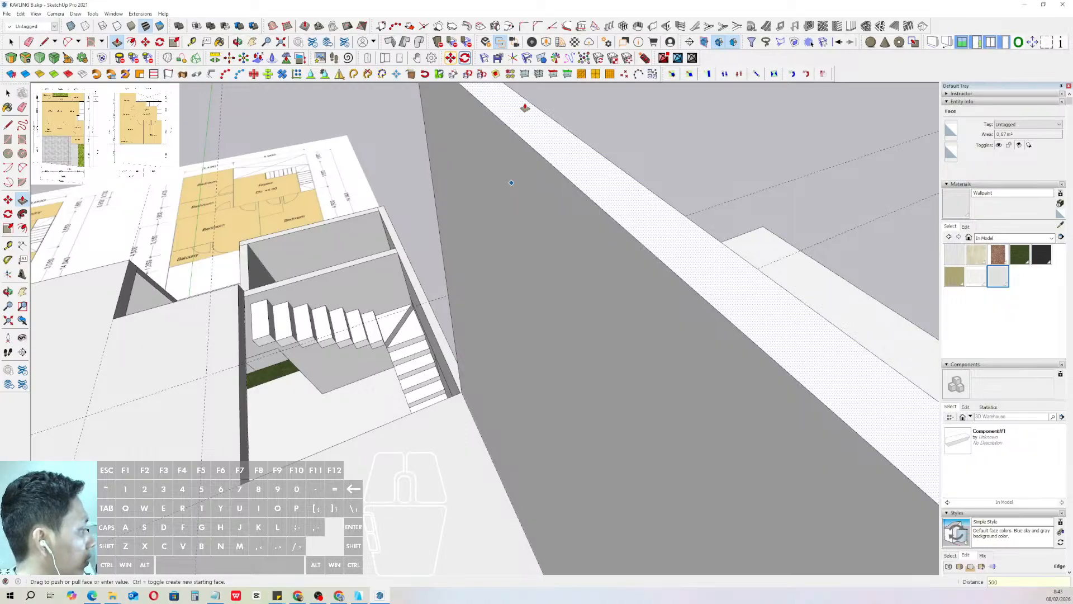
type("500")
key("Return")
key("space")
- Select the whole side wall and make it a group
middle_click_drag(527, 103, 532, 199)
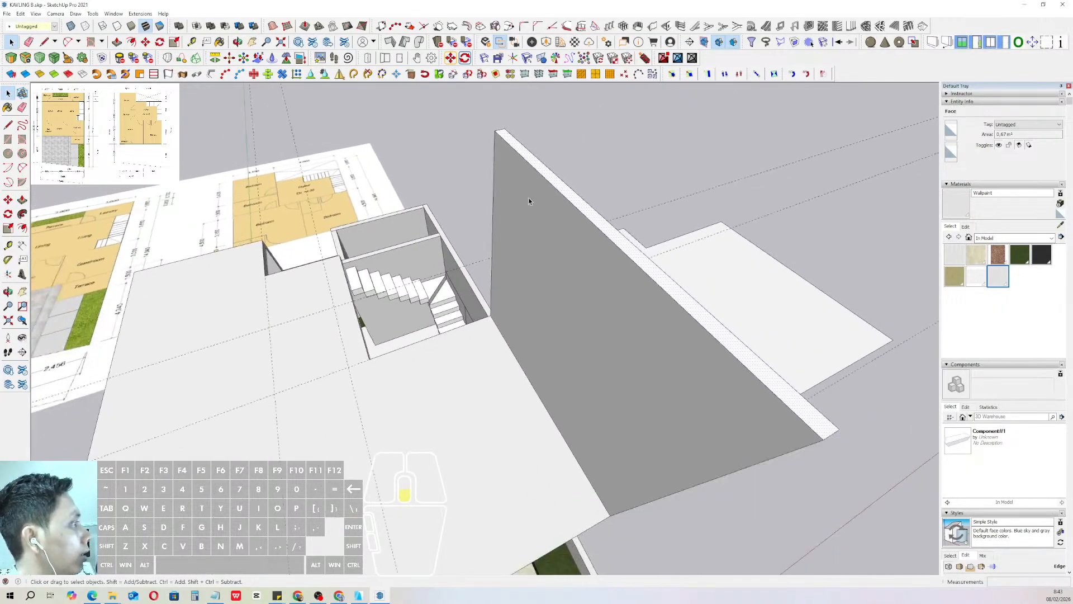
left_click(524, 197)
triple_click(524, 197)
right_click(524, 197)
left_click(551, 267)
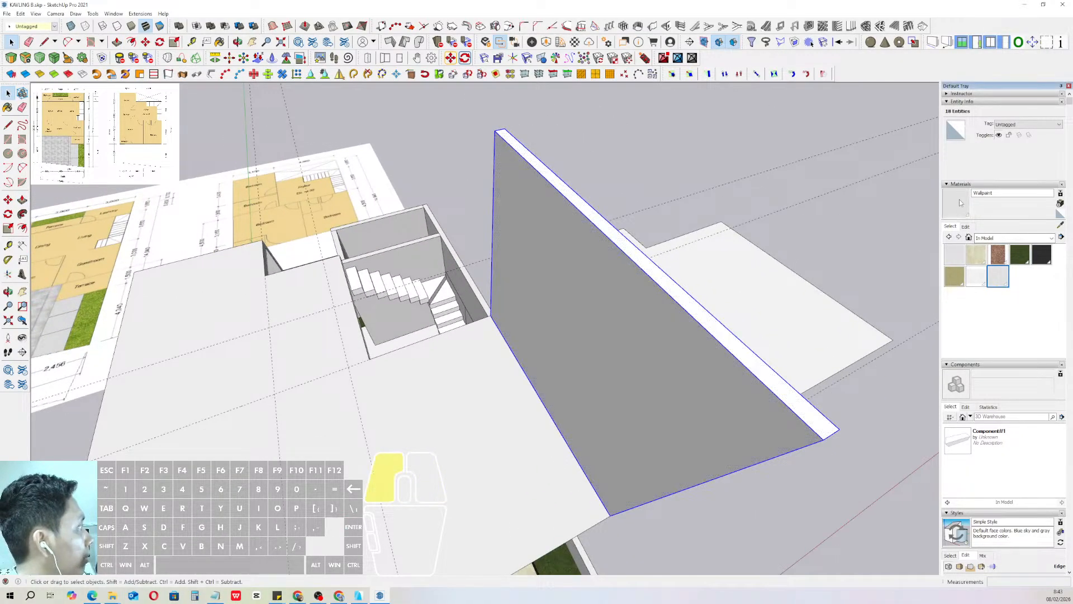
- Copy the side wall group across the slab to the opposite front corner
middle_click_drag(544, 244, 571, 304)
scroll(582, 335, "up", 5)
key("m")
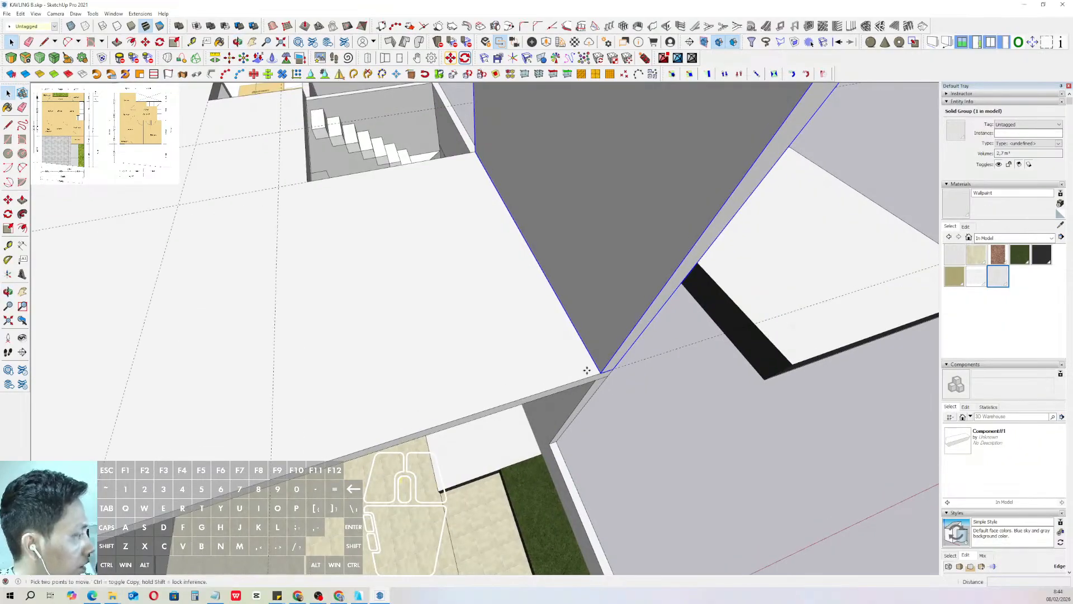
left_click(587, 370)
key("ctrl")
scroll(560, 335, "down", 8)
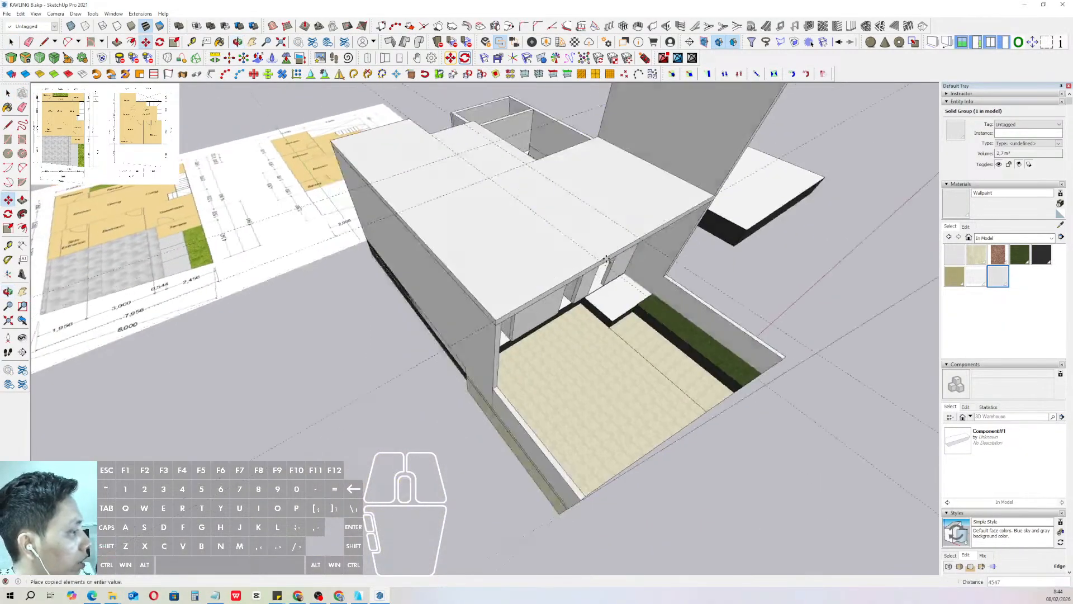
scroll(492, 335, "up", 5)
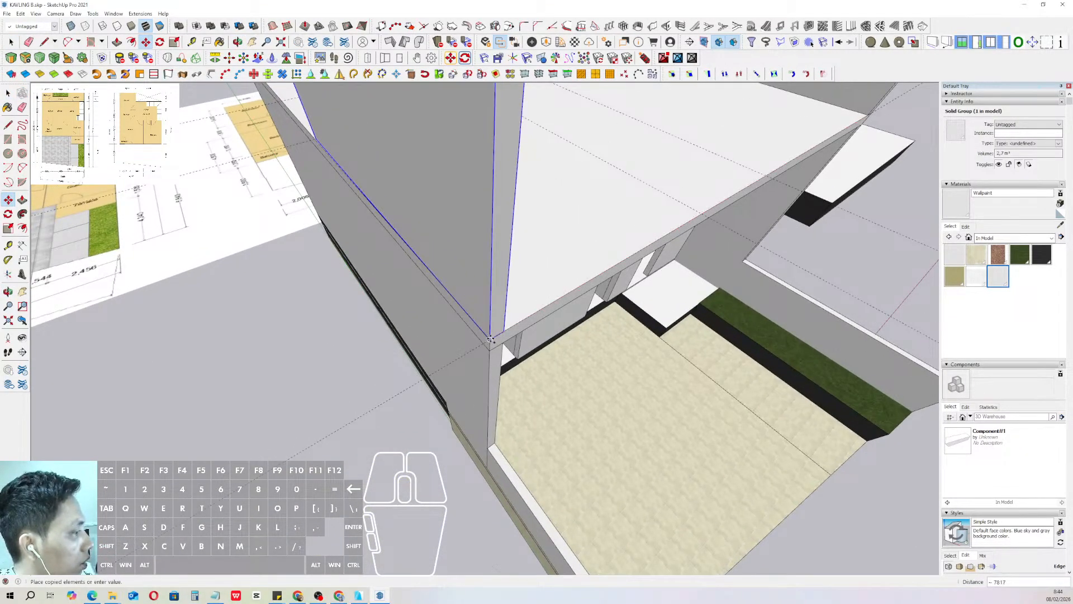
left_click(491, 338)
scroll(491, 339, "up", 2)
- Rotate the copied wall about its front corner to align it with the slab's side edge
key("q")
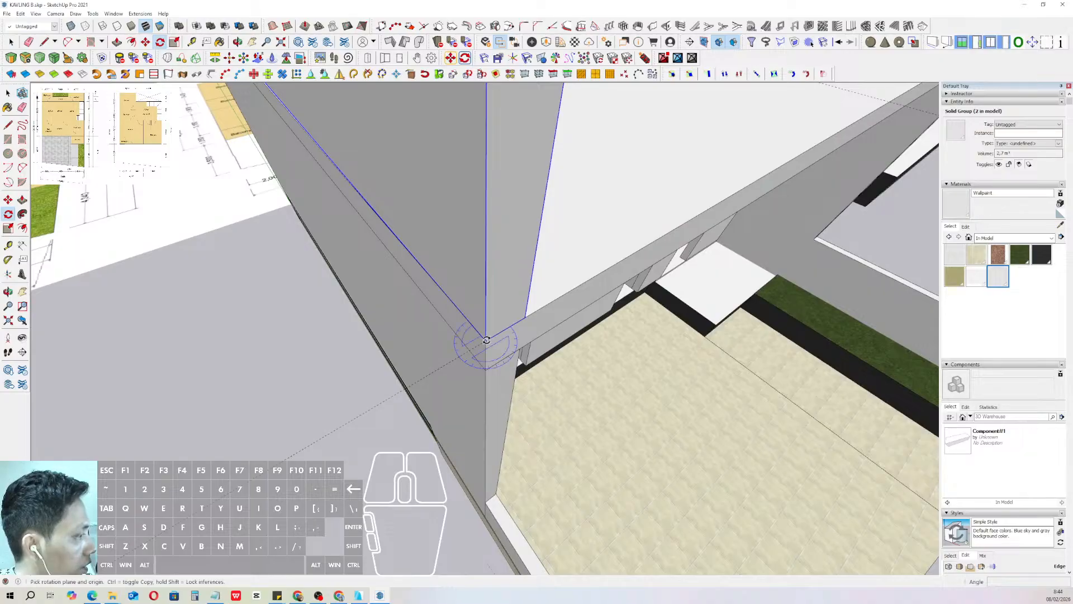
scroll(361, 191, "up", 4)
middle_click_drag(438, 228, 492, 275, "shift")
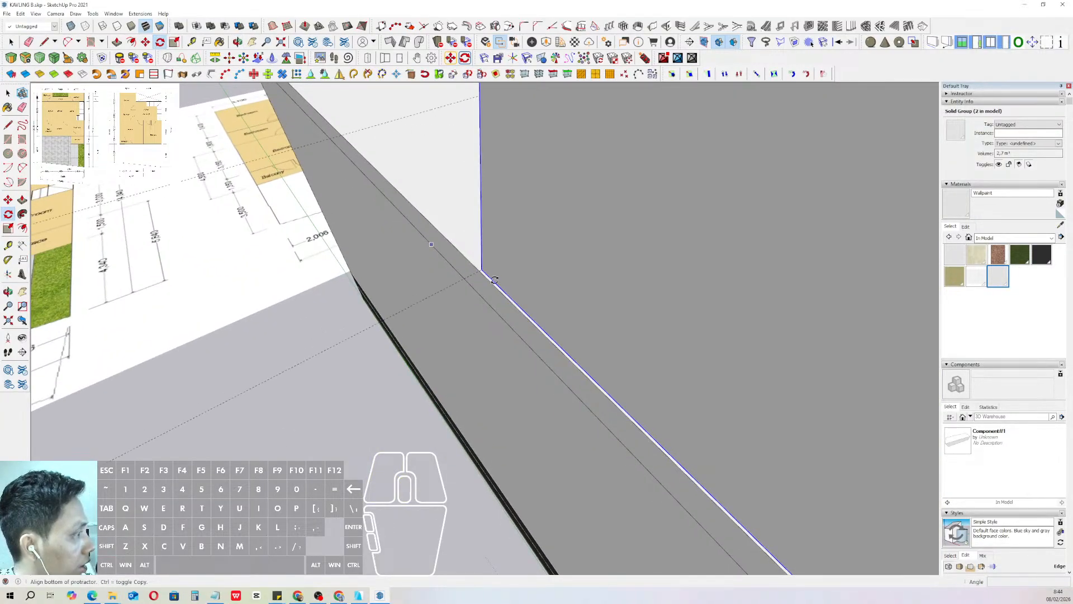
scroll(497, 284, "up", 2)
left_click(497, 284)
scroll(485, 284, "down", 8)
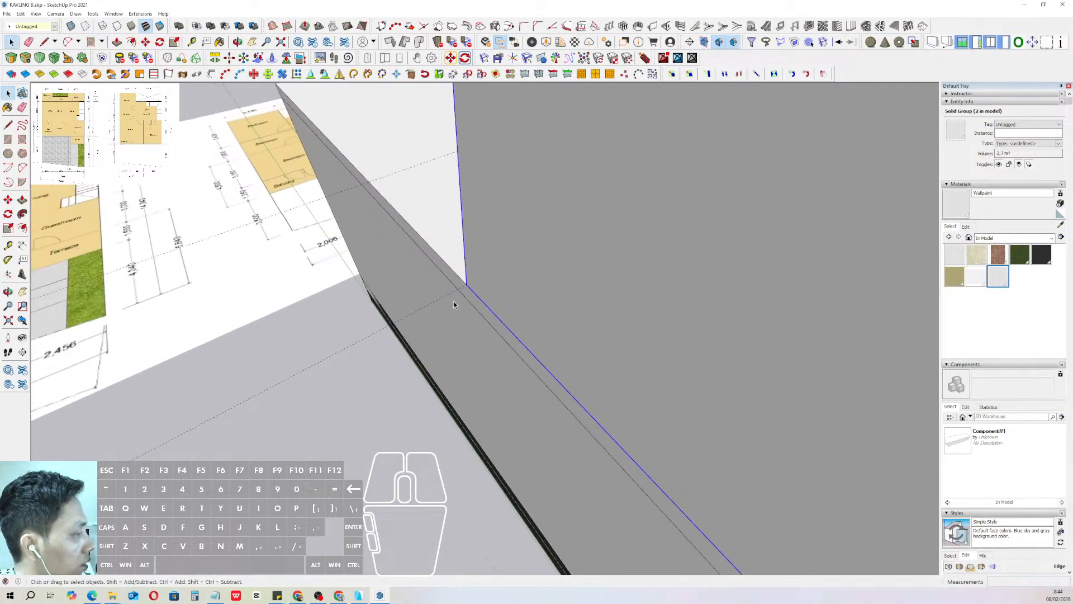
- Open the copied wall group and extend its rear end to the slab's rear corner
triple_click(459, 265)
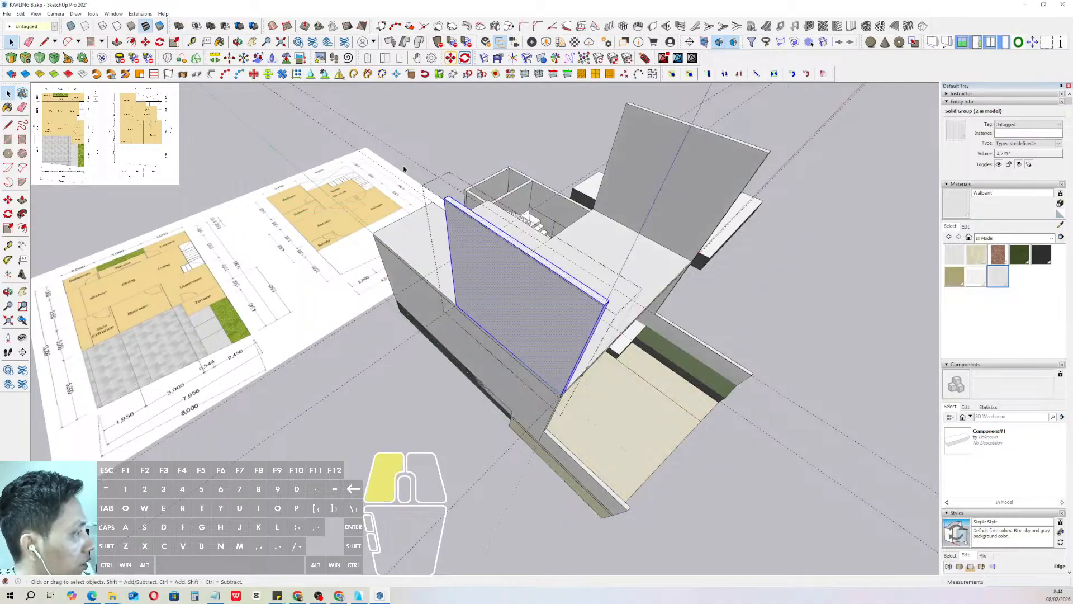
left_click(453, 276)
middle_click_drag(393, 235, 540, 246)
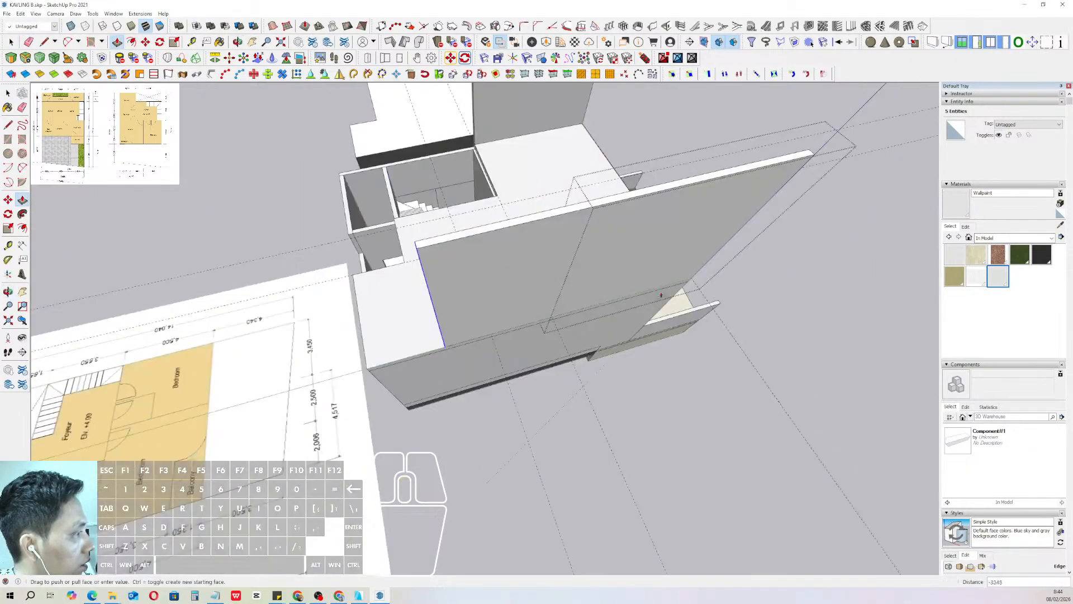
scroll(432, 341, "up", 2)
middle_click_drag(431, 342, 525, 347)
left_click(435, 370)
key("space")
scroll(455, 367, "down", 4)
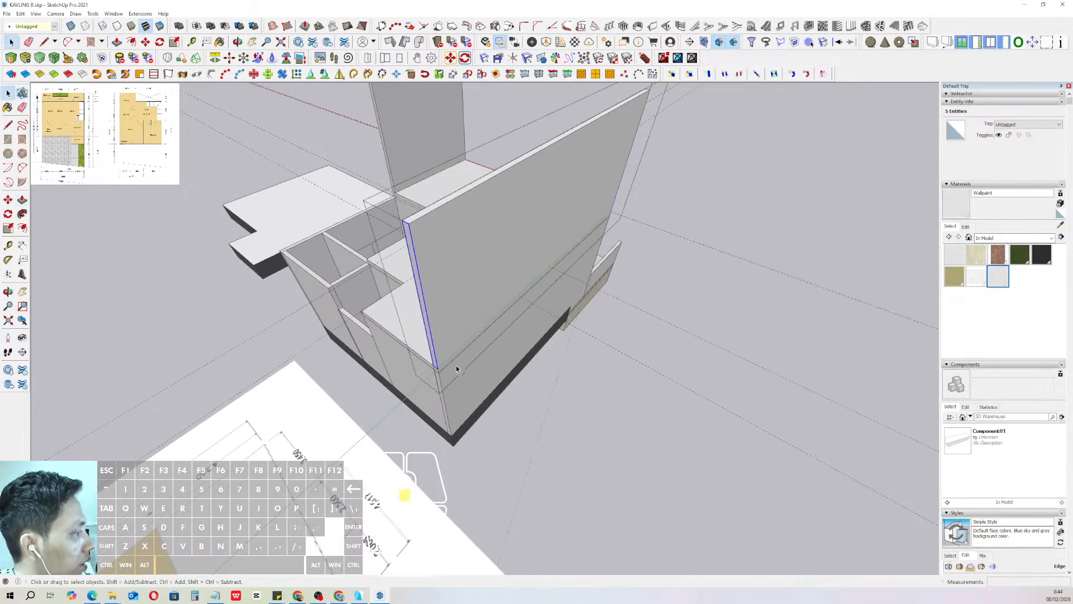
- Copy the stair-side wall onto the front part of the slab and rotate the copy by 90 degrees
left_click(579, 381)
middle_click_drag(699, 347, 492, 362)
left_click(571, 367)
scroll(572, 372, "up", 5)
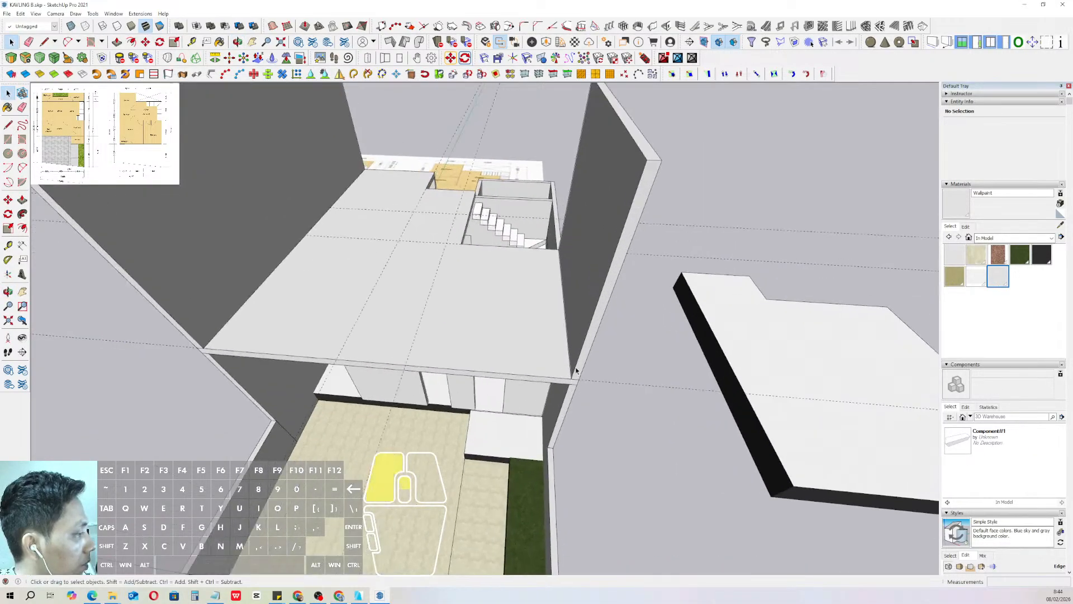
key("m")
key("q")
middle_click_drag(582, 385, 448, 309)
left_click_drag(449, 328, 447, 328)
type("9")
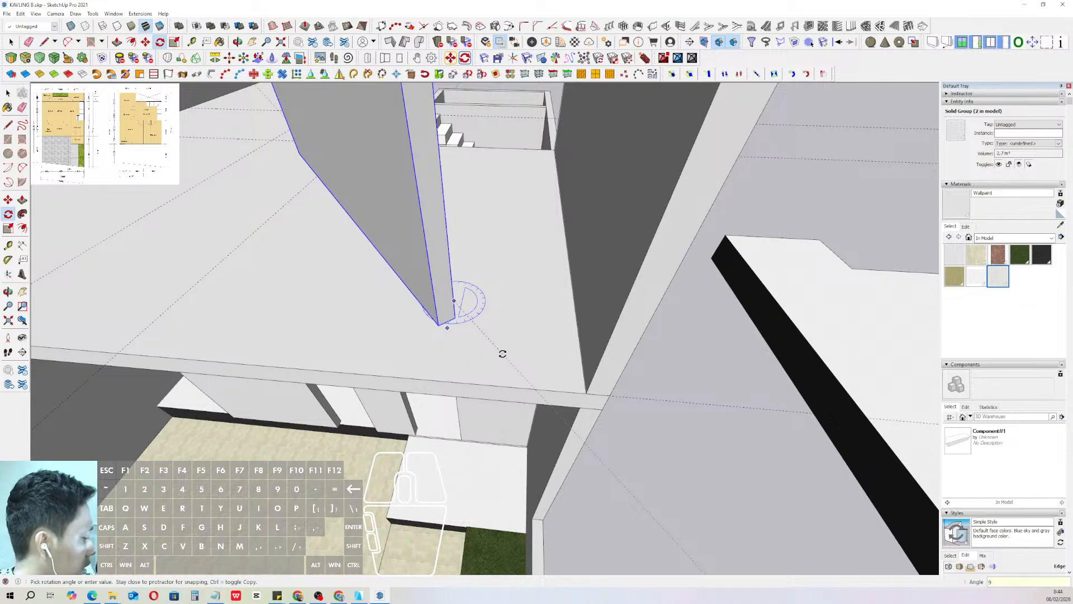
type("0")
key("Return")
- Move the rotated wall so that it stands flush on the slab's front edge
middle_click_drag(450, 343, 438, 324)
left_click(434, 300)
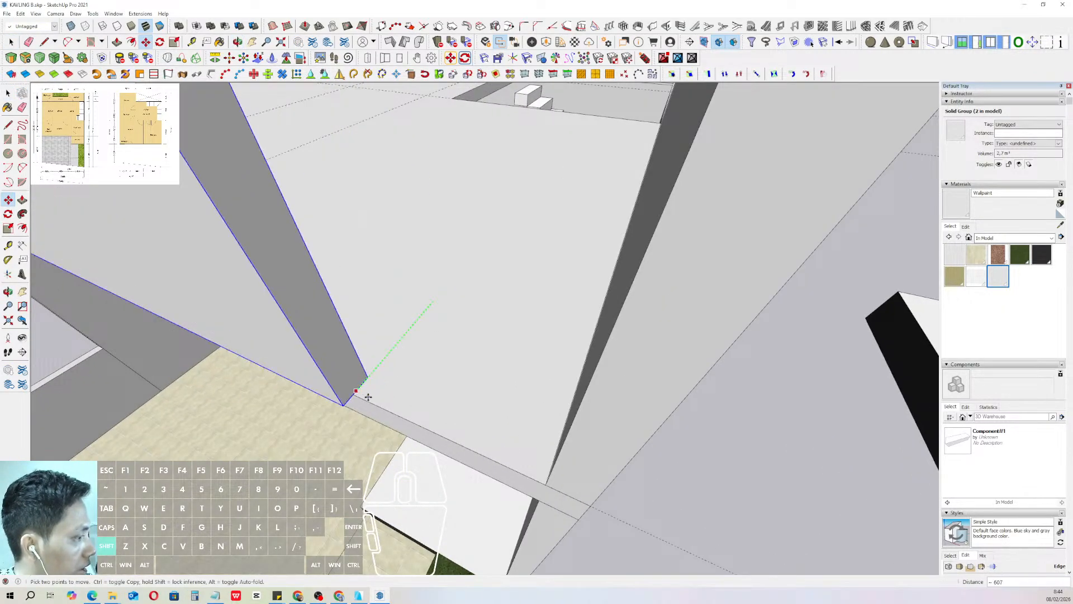
left_click(362, 400, "shift")
key("space")
scroll(459, 381, "down", 3)
scroll(459, 380, "down", 3)
- Extend the front wall's end to the outer corner of the stair-side wall
left_click(415, 336)
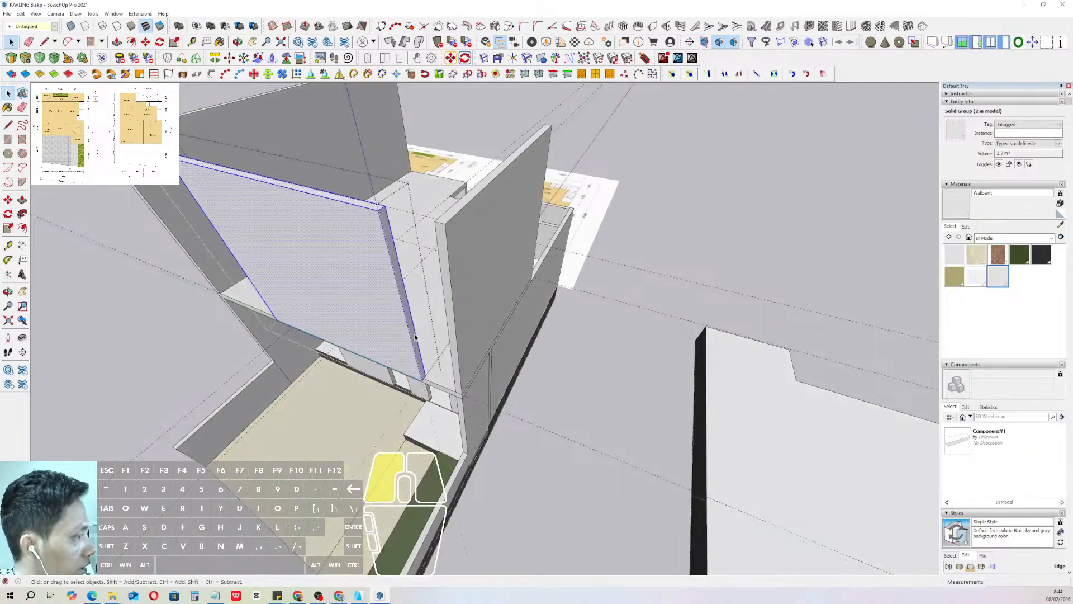
key("p")
left_click(405, 305)
left_click(446, 224)
key("space")
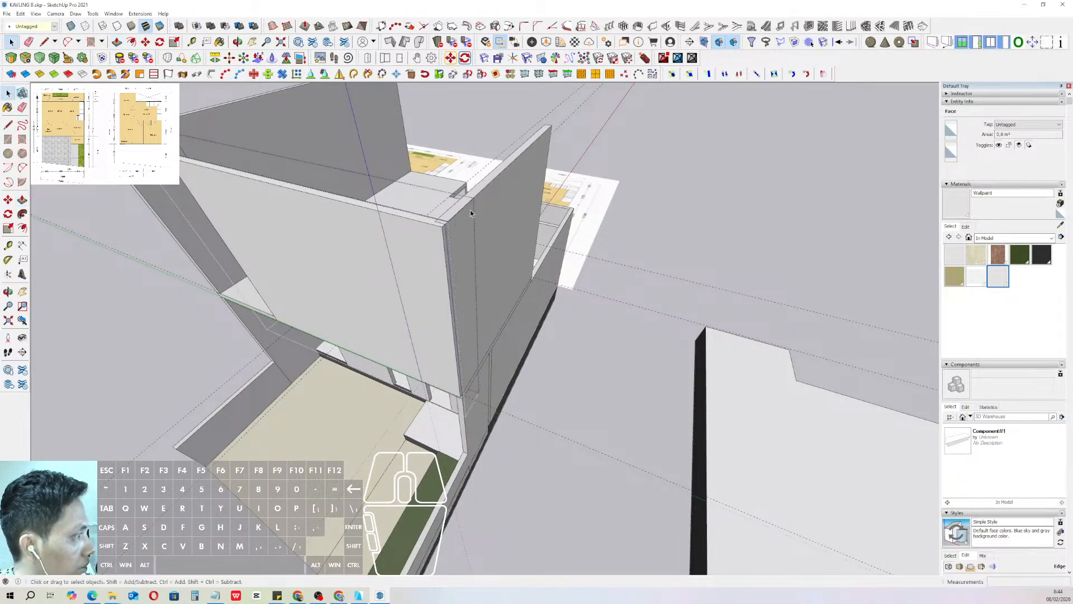
- Open the stair-side wall and fit its front end against the front wall at their shared corner
triple_click(470, 210)
middle_click_drag(480, 235, 372, 199)
middle_click_drag(456, 437, 599, 261)
left_click(404, 225)
key("space")
- Extend the other end of the front wall across to the long side wall at the opposite corner
scroll(429, 247, "down", 2)
middle_click_drag(481, 260, 581, 268)
scroll(532, 300, "up", 1)
double_click(531, 300)
key("p")
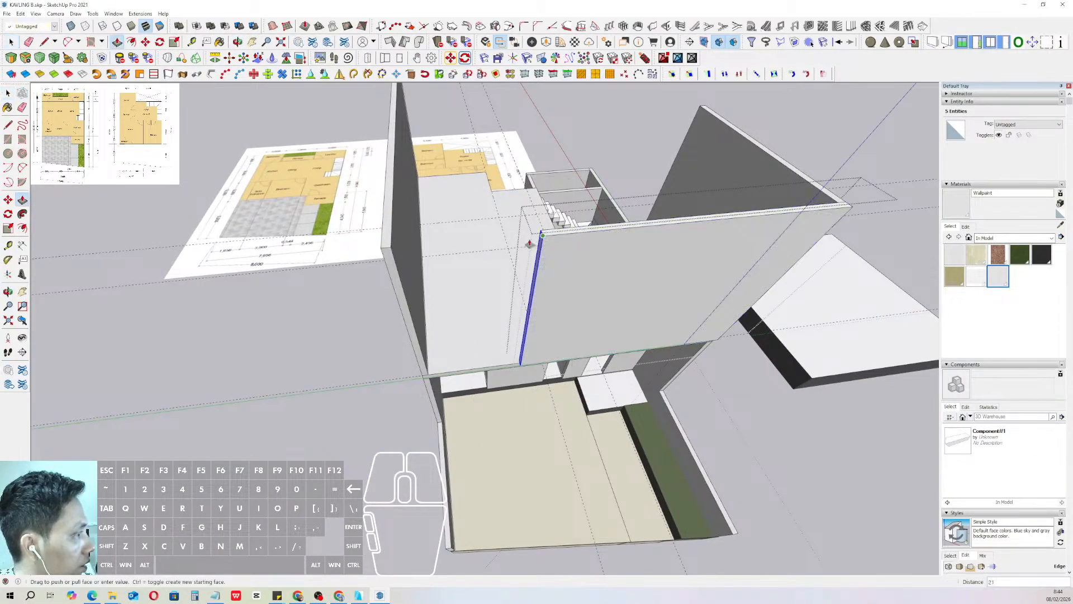
left_click(532, 241)
left_click(385, 245)
scroll(386, 244, "down", 3)
middle_click_drag(386, 244, 492, 264)
key("space")
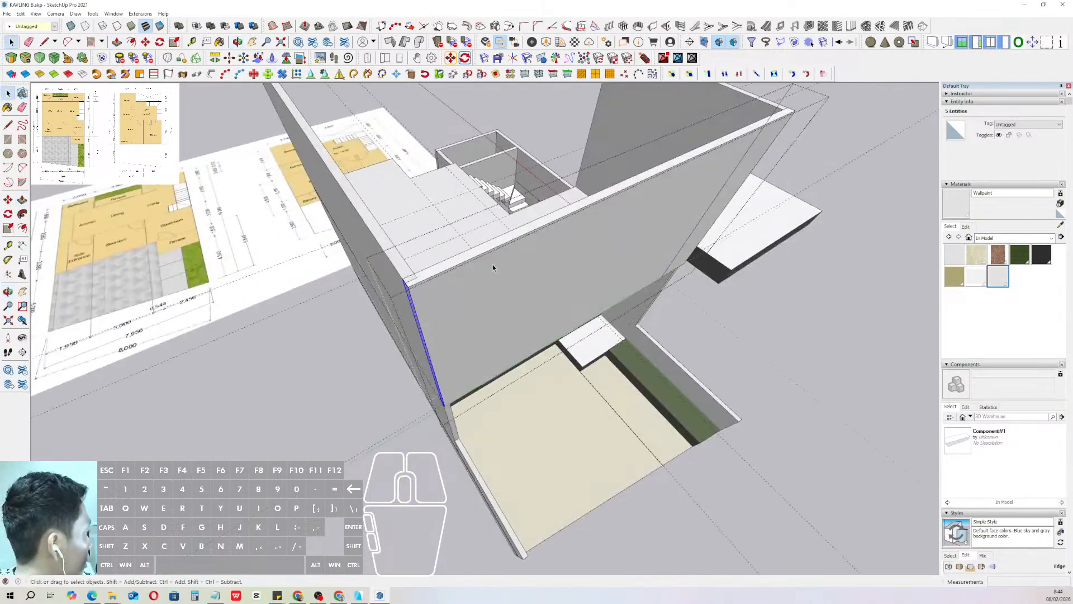
- Open the long side wall and fit its front end to the front wall at the corner
scroll(488, 250, "down", 1)
scroll(378, 246, "up", 1)
left_click(378, 246)
double_click(378, 246)
scroll(383, 240, "down", 1)
left_click_drag(386, 237, 531, 461)
scroll(423, 272, "up", 3)
left_click(419, 267)
key("space")
scroll(422, 278, "down", 3)
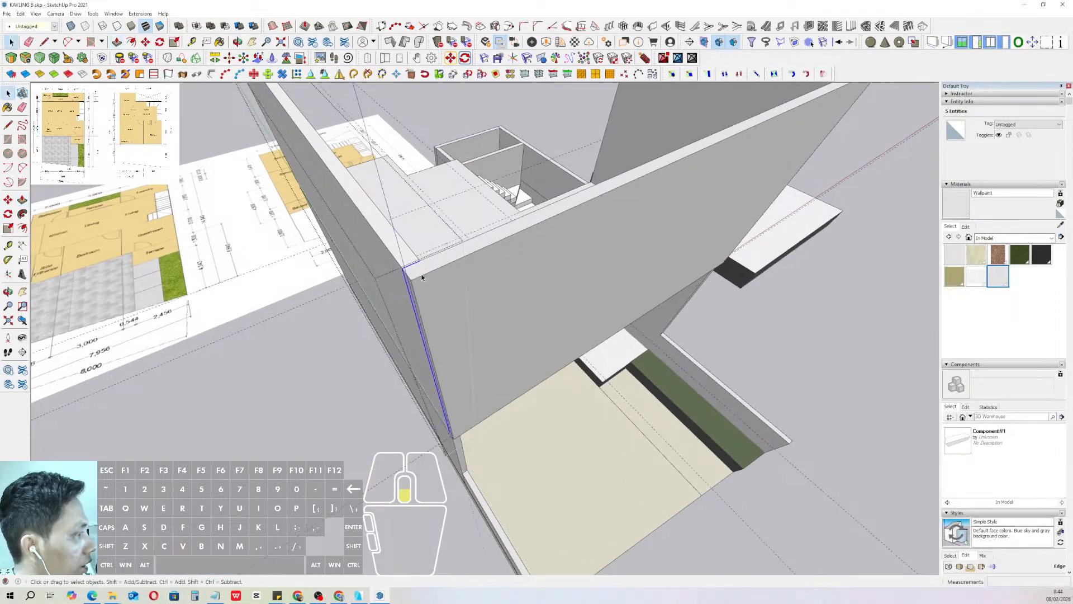
- Close the long side wall and examine the upper floor plan's bedroom and bathroom divisions and dimensions against the slab
left_click(361, 375)
scroll(527, 284, "down", 1)
middle_click_drag(527, 283, 369, 279)
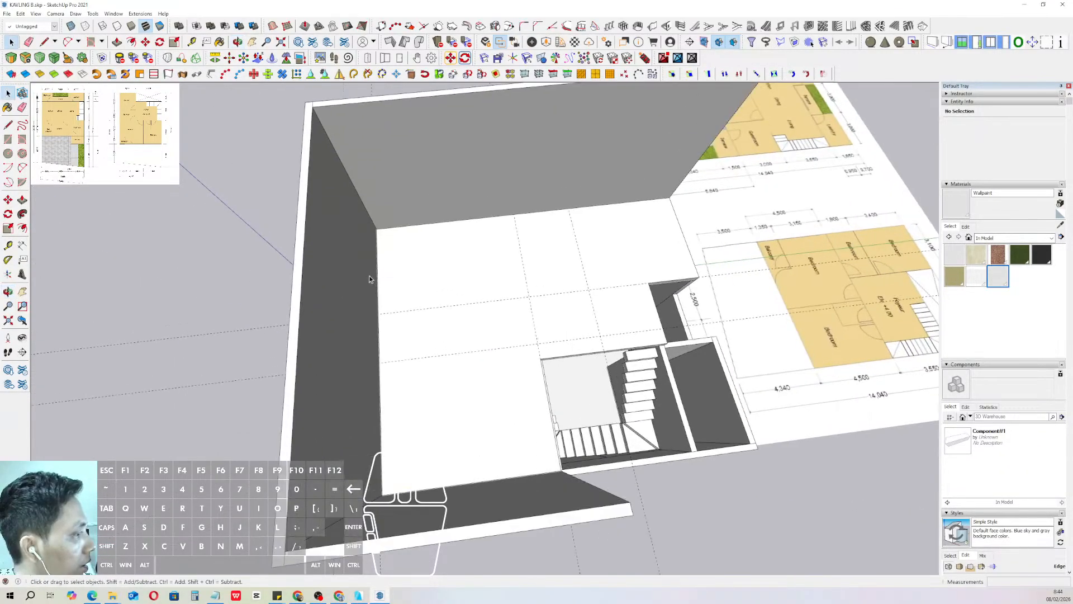
scroll(392, 302, "down", 6)
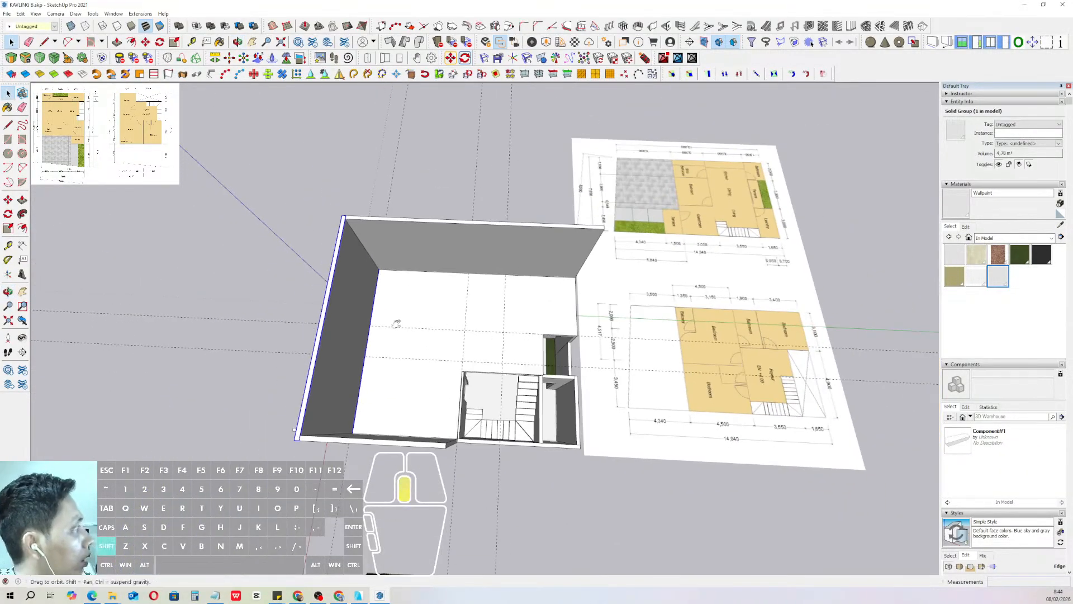
middle_click_drag(397, 323, 366, 329, "shift")
middle_click_drag(366, 330, 401, 331)
scroll(618, 340, "up", 5)
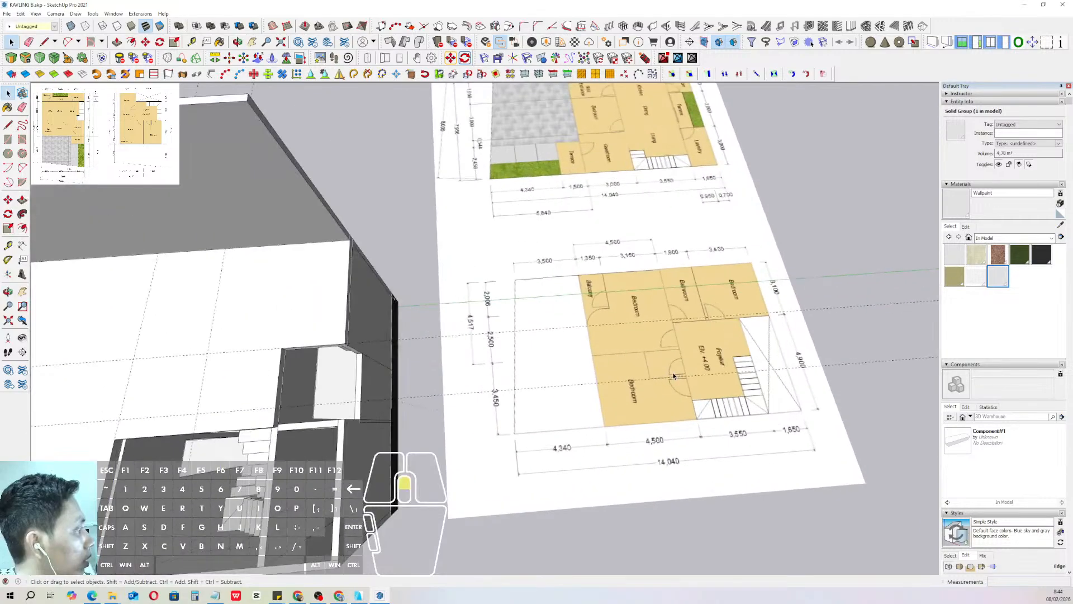
middle_click_drag(628, 367, 567, 355, "shift")
scroll(562, 358, "up", 2)
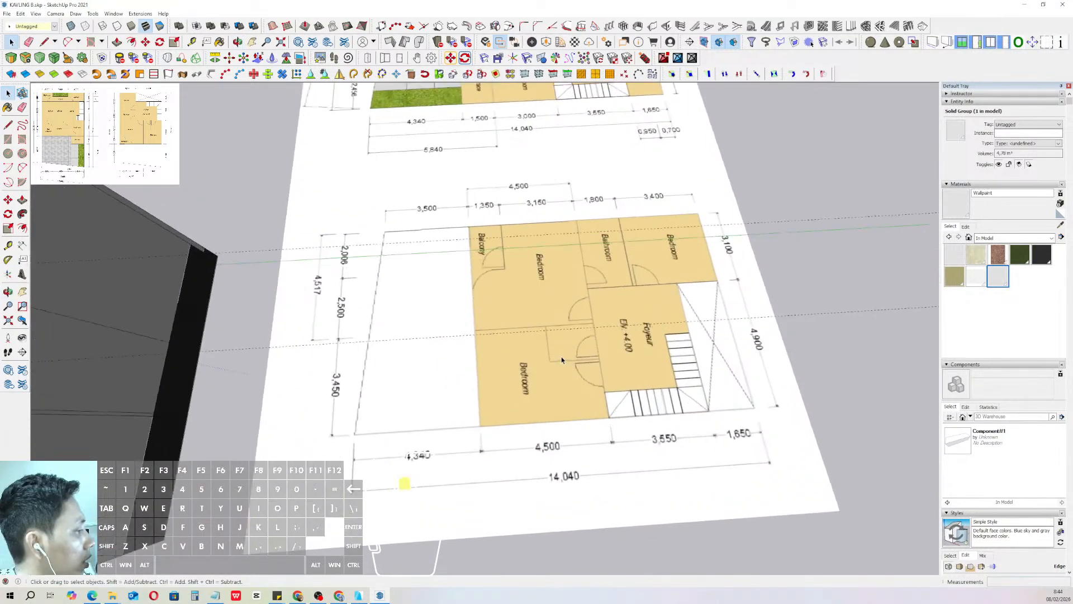
scroll(562, 354, "down", 6)
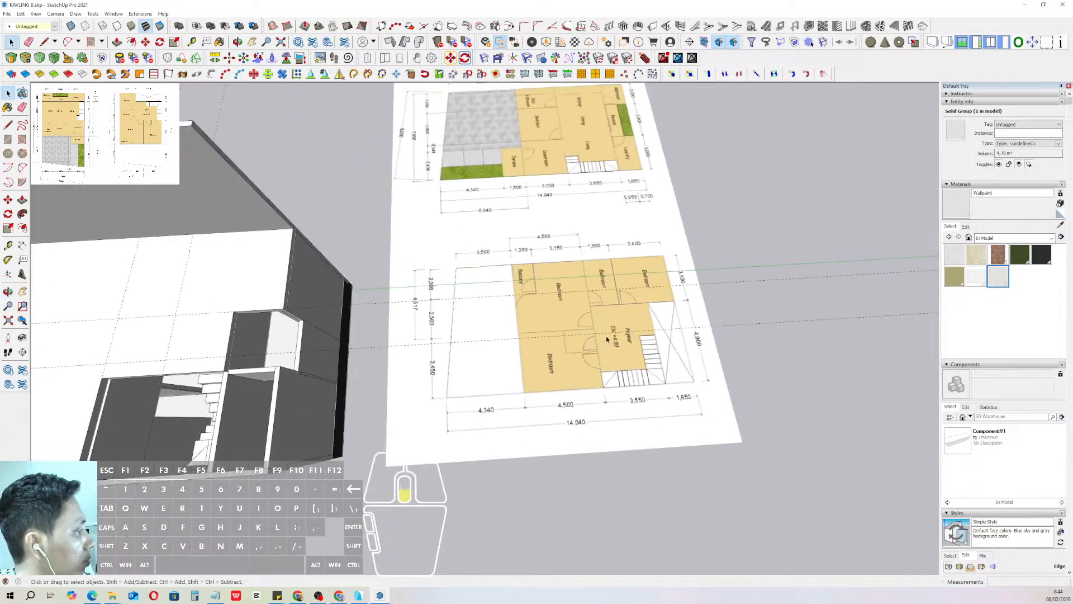
scroll(452, 341, "up", 4)
middle_click_drag(452, 341, 452, 362, "shift")
left_click(216, 305)
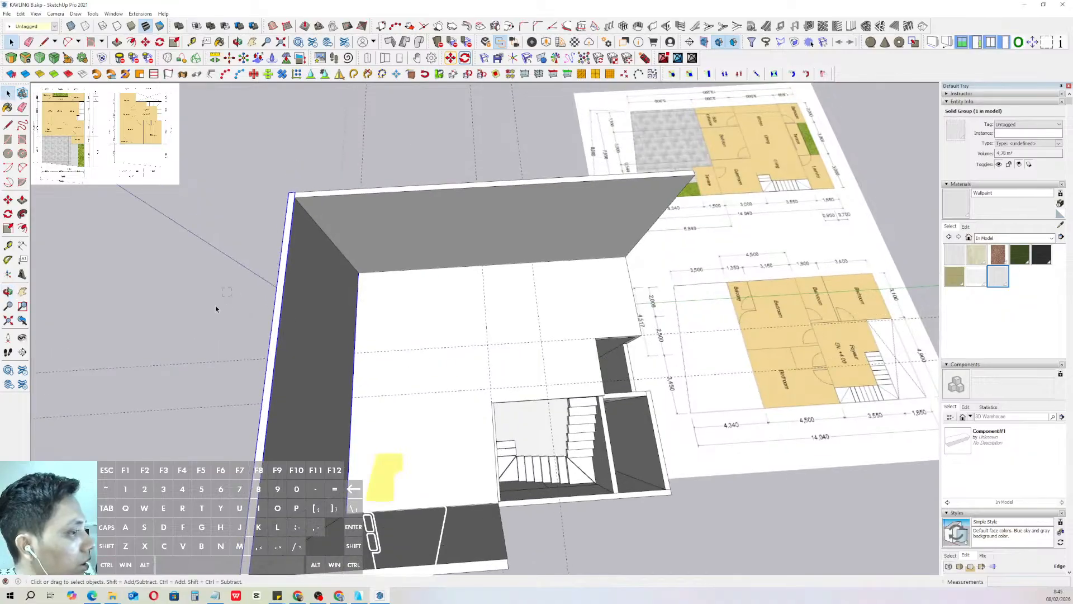
- Place a guide on the slab 1800 from the existing cross guide, towards the front wall
left_click(8, 245)
scroll(416, 331, "up", 1)
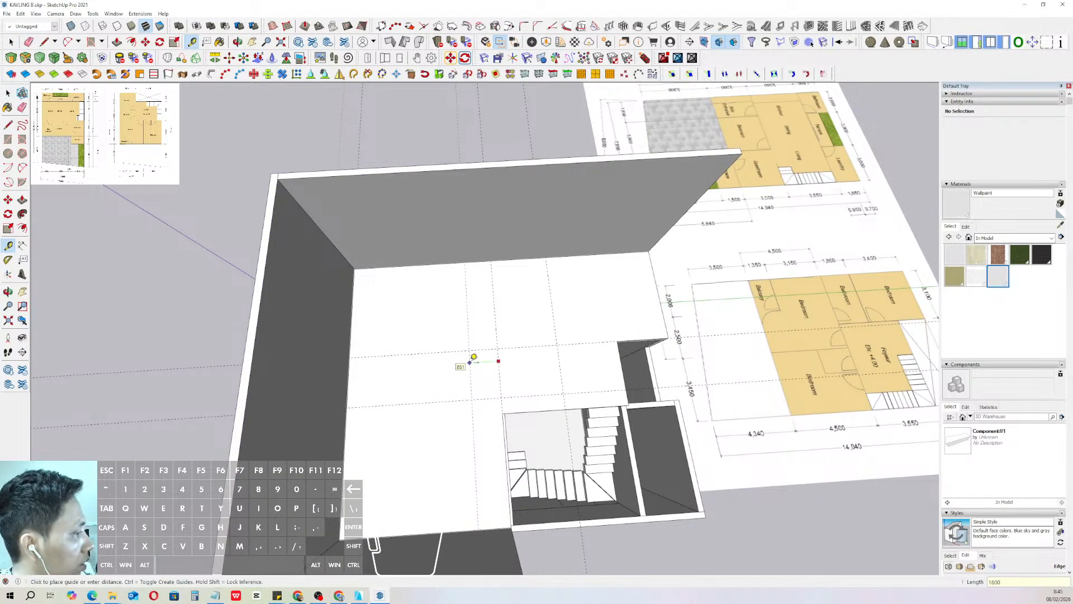
key("l")
scroll(444, 353, "up", 1)
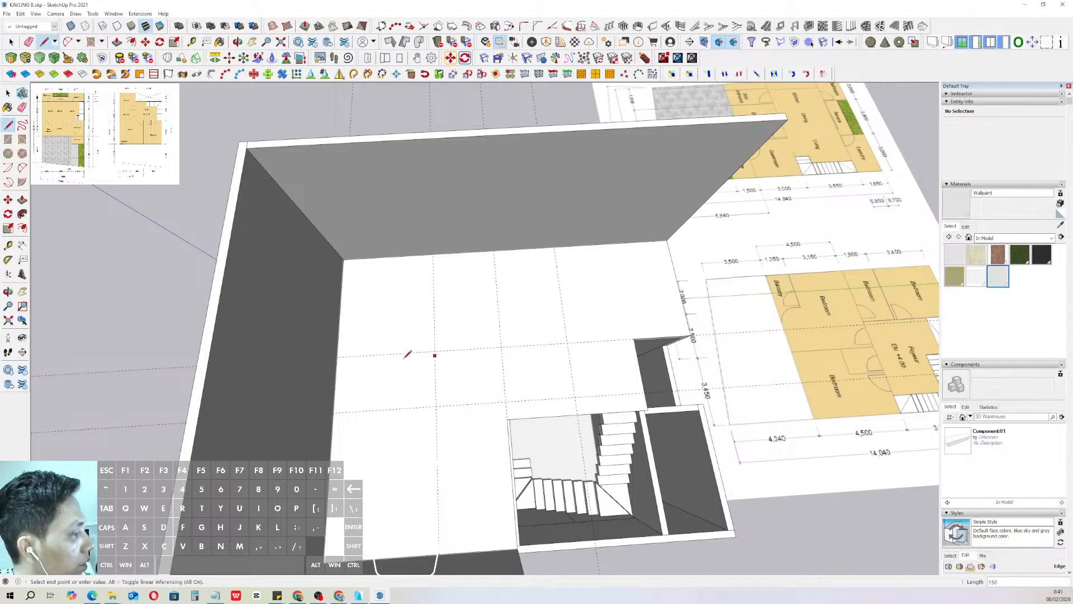
scroll(472, 377, "down", 3)
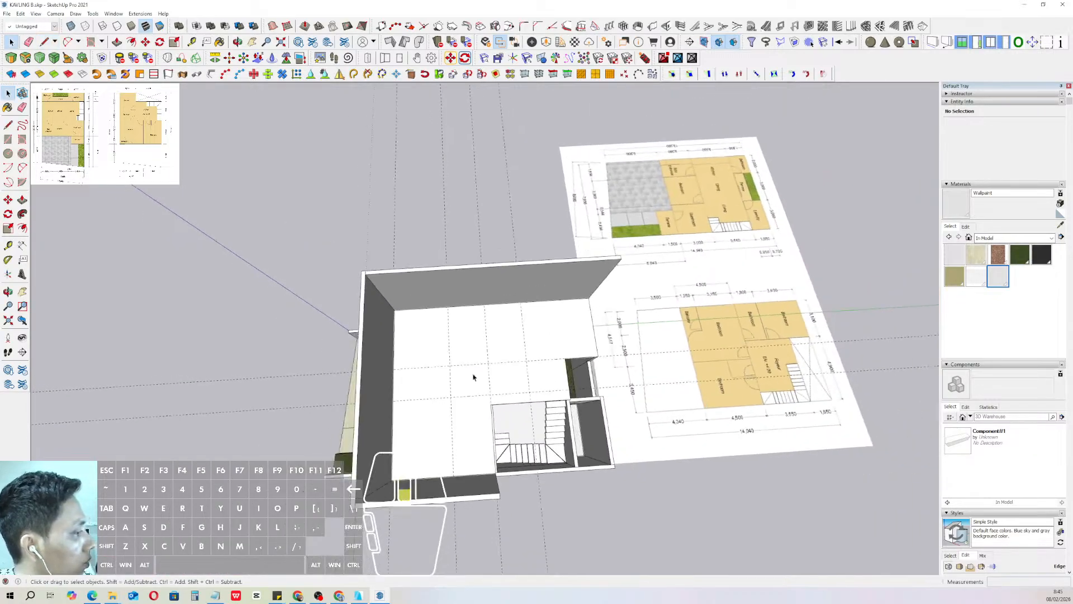
mouse_move(456, 376)
middle_mouse_down()
mouse_move(460, 383)
mouse_move(437, 373)
mouse_move(445, 359)
middle_mouse_up()
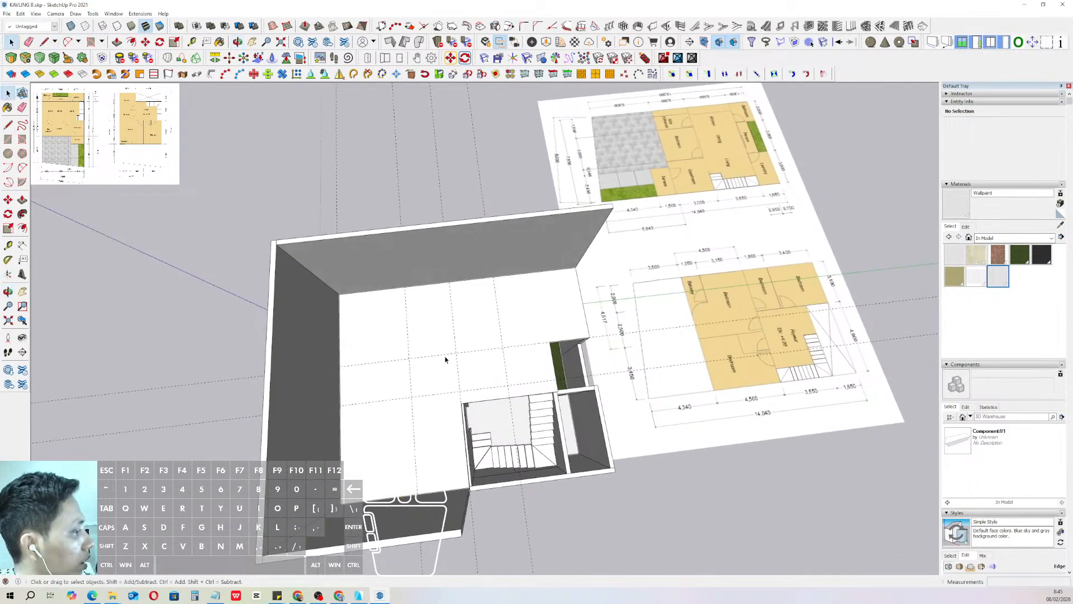
key("space")
- Compare the guide grid on the slab with the room layout on the upper floor plan
scroll(431, 371, "up", 2)
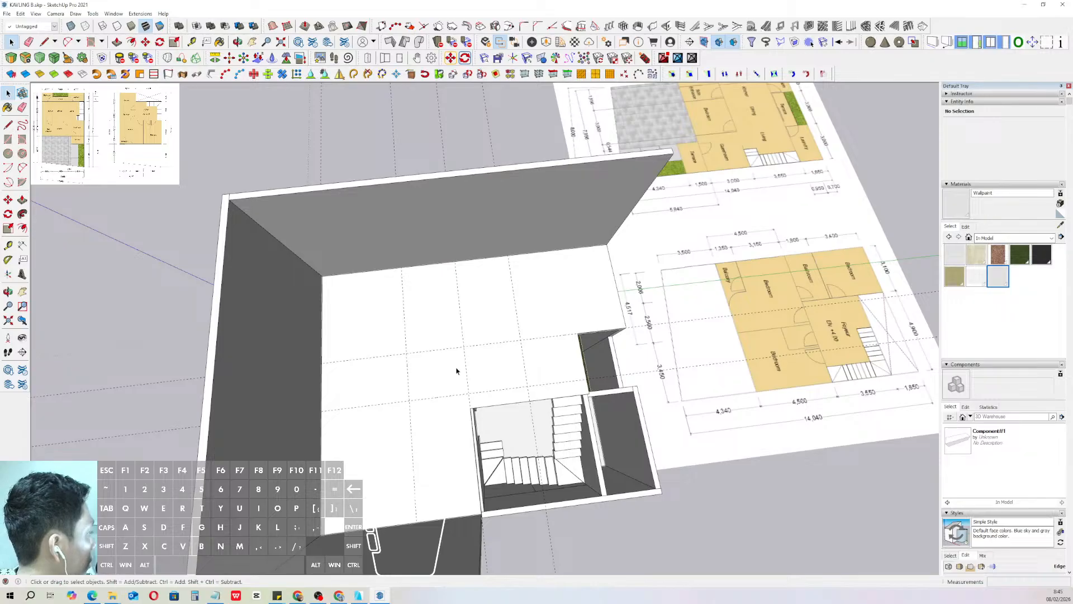
scroll(446, 388, "down", 3)
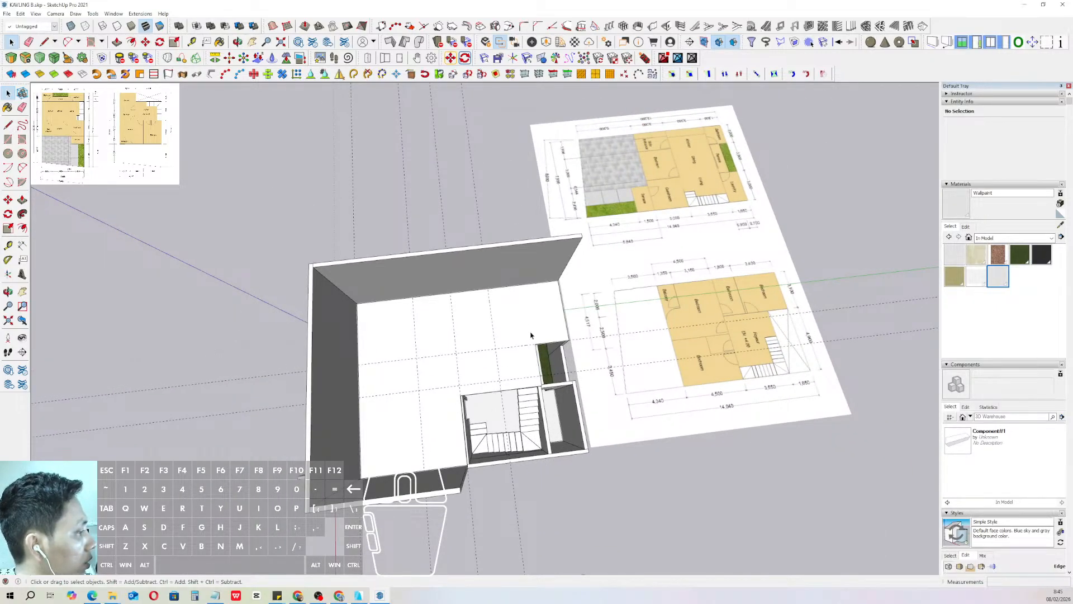
scroll(433, 401, "up", 3)
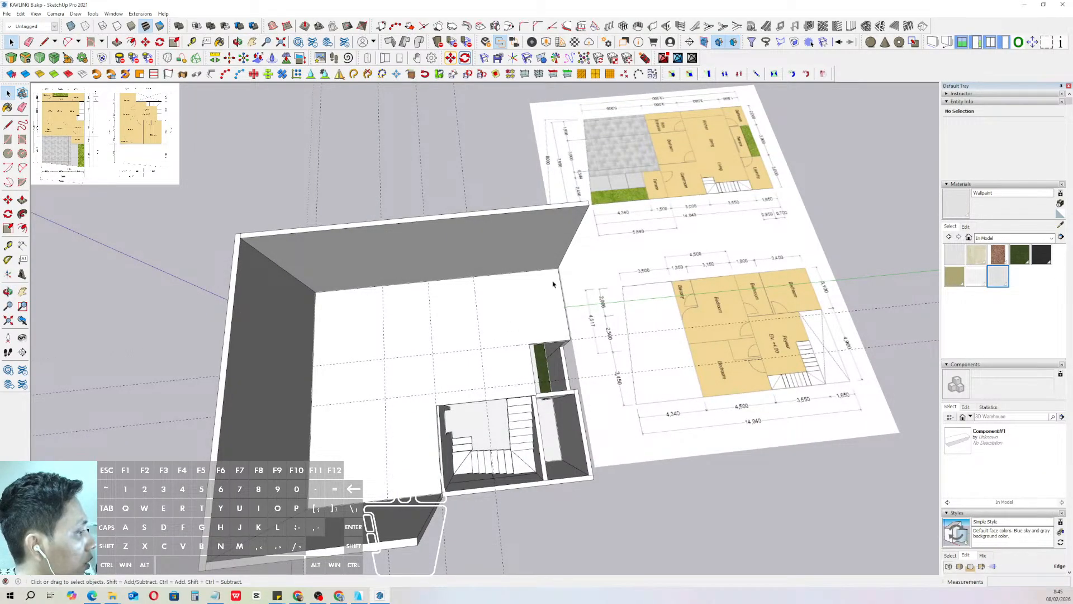
scroll(361, 345, "up", 2)
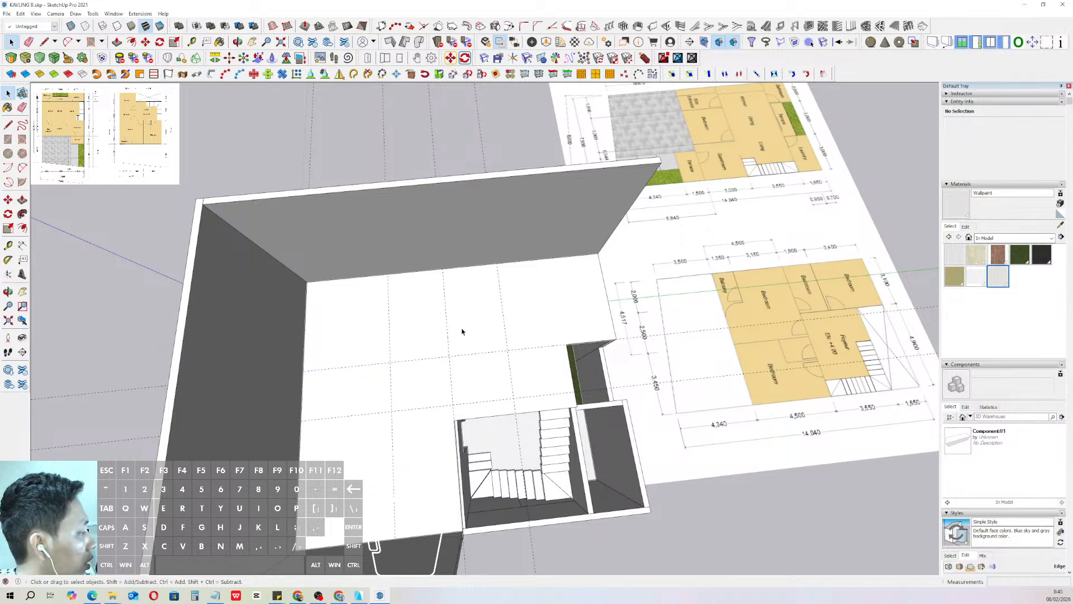
scroll(453, 332, "down", 4)
middle_click_drag(439, 341, 409, 333, "shift")
scroll(403, 359, "up", 2)
scroll(411, 335, "up", 6)
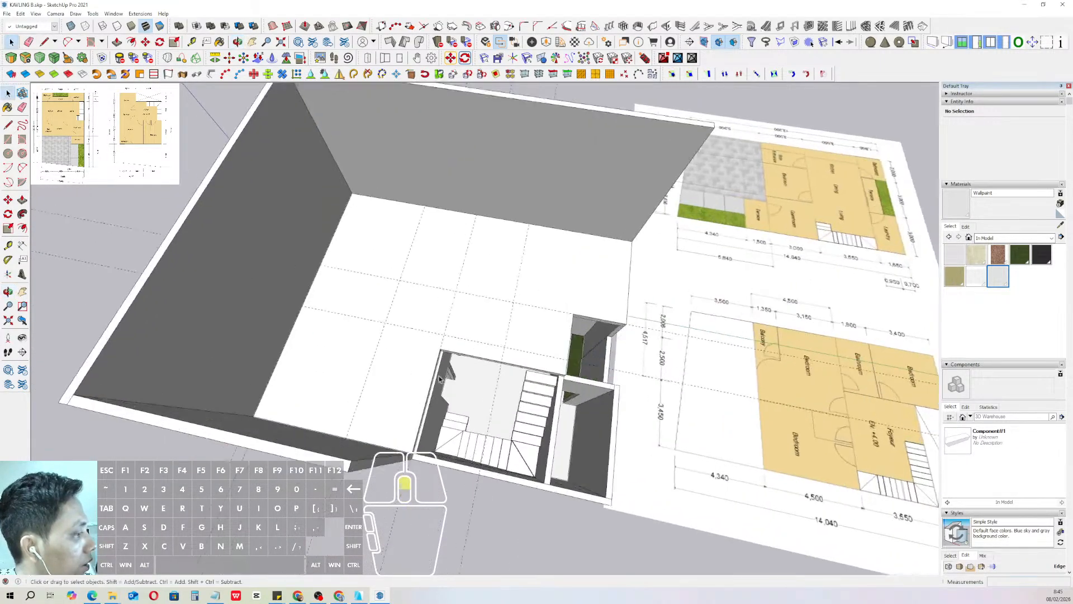
- Open the floor slab and adjust its edge face along the front side of the stairwell opening
triple_click(425, 339)
scroll(439, 327, "up", 4)
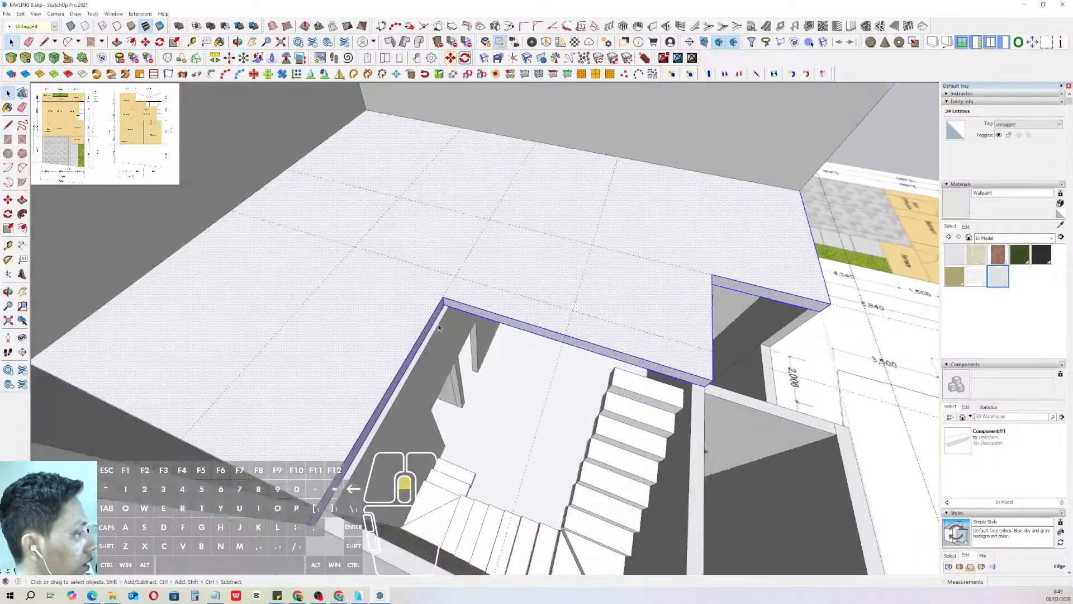
key("v")
key("space")
scroll(448, 317, "down", 7)
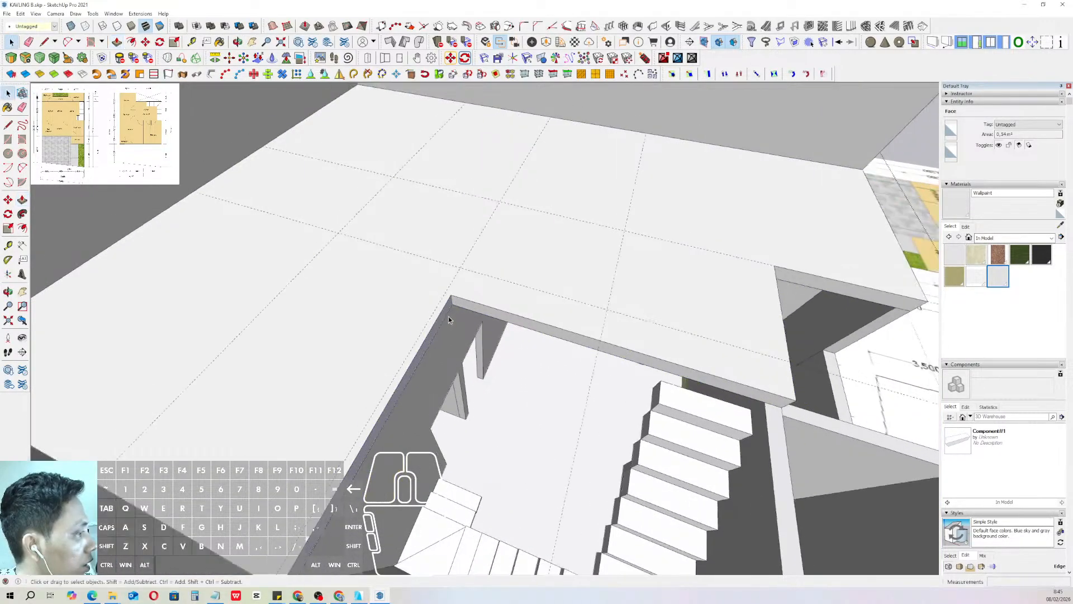
left_click(360, 418)
- Copy the stair-side wall 3375 inward to the guide beside the stairwell corner to form a partition
scroll(435, 314, "up", 3)
middle_click_drag(435, 314, 391, 367)
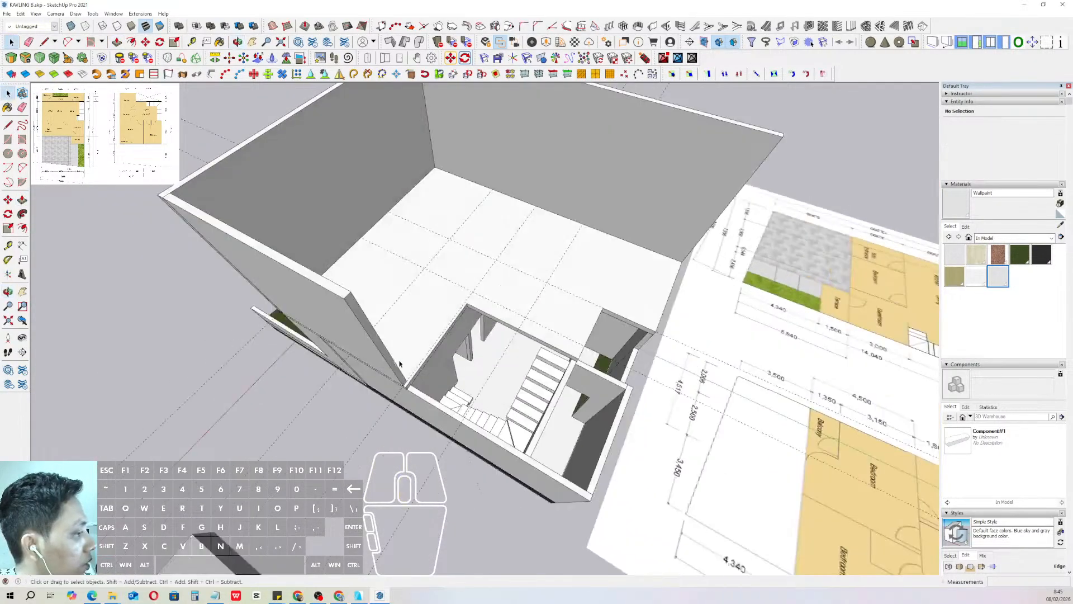
scroll(391, 367, "up", 4)
left_click(391, 367)
scroll(402, 382, "up", 5)
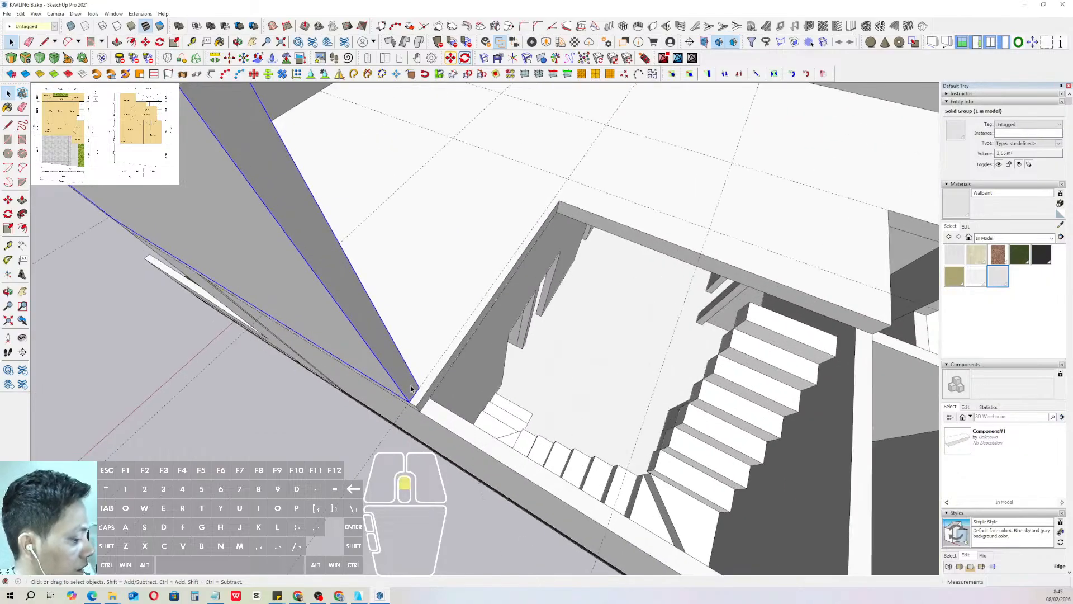
key("m")
key("ctrl")
left_click(414, 395)
scroll(431, 378, "down", 4)
middle_click_drag(462, 296, 415, 309, "shift")
scroll(451, 286, "up", 1)
scroll(451, 286, "up", 1, "shift")
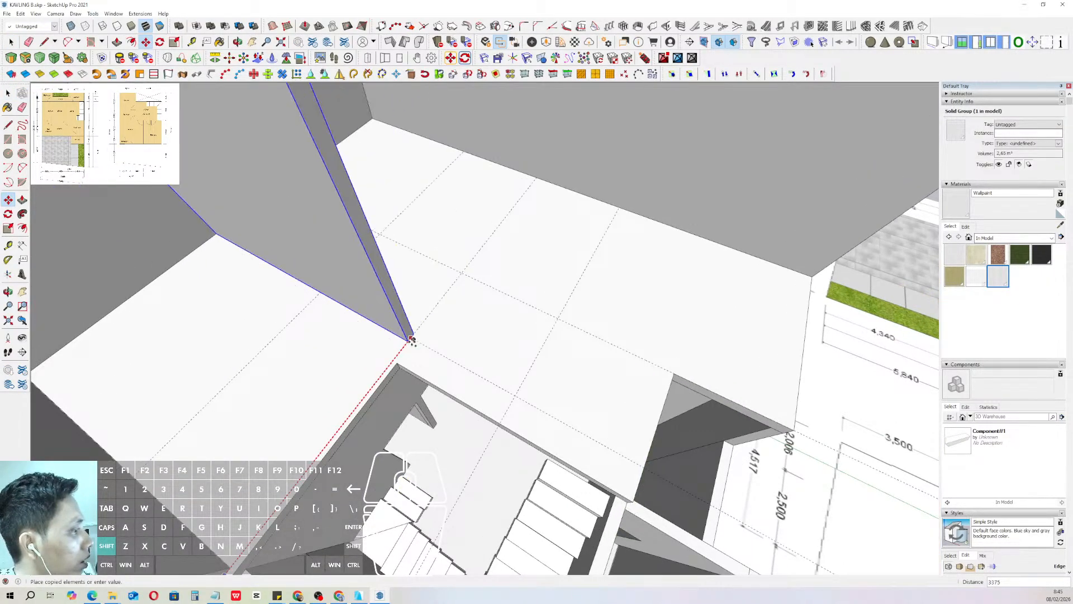
left_click(412, 340, "shift")
key("space")
scroll(413, 340, "down", 7)
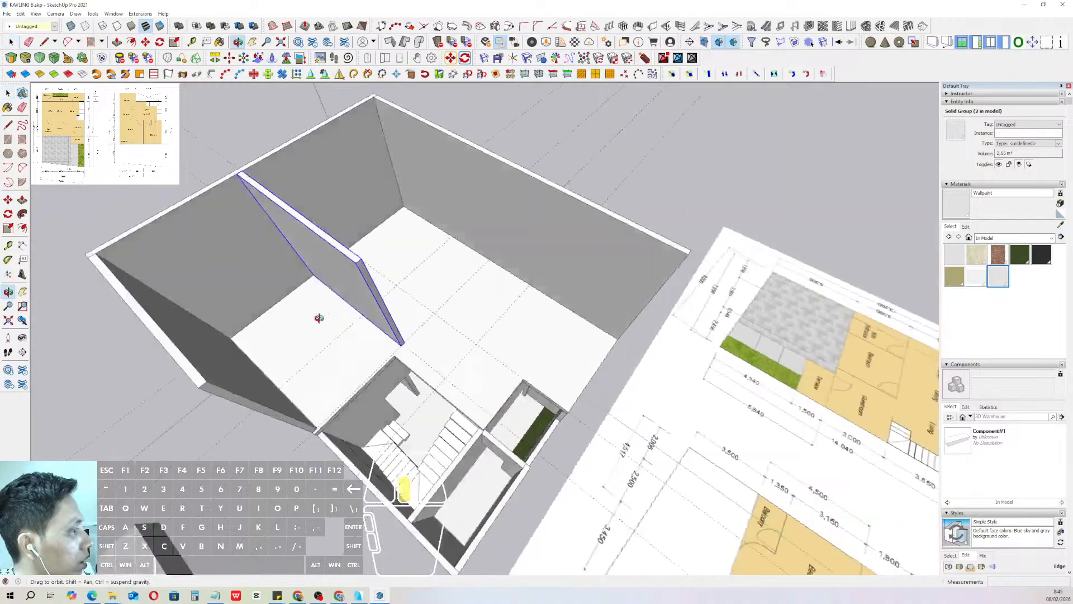
- Move the new partition to the next guide away from the stairs and place a copy 1450 back at the stairwell-side guide
scroll(361, 312, "up", 2)
scroll(414, 341, "up", 6)
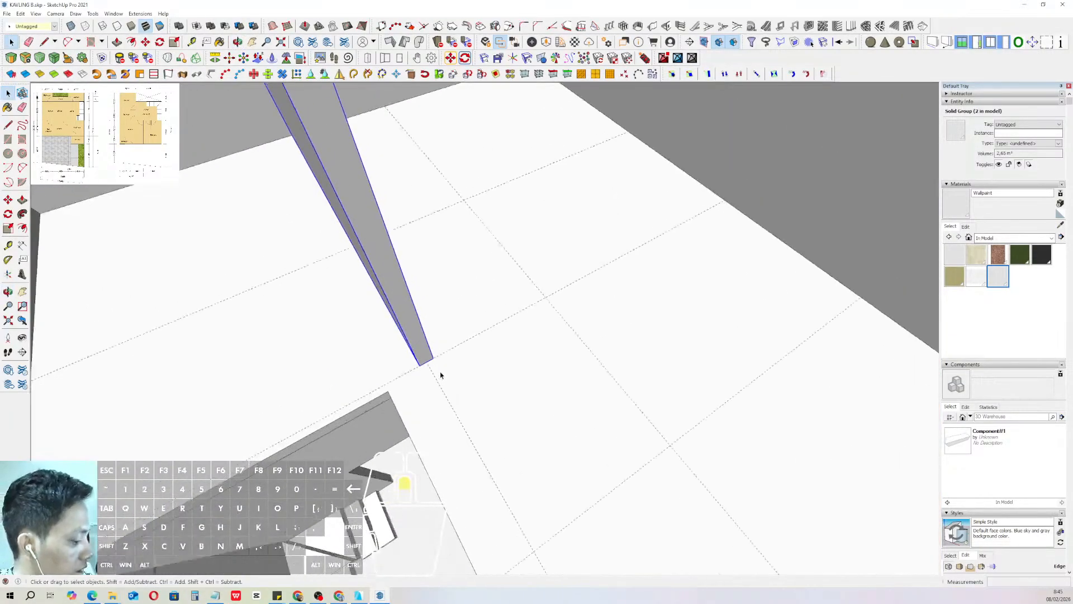
key("m")
left_click(433, 370)
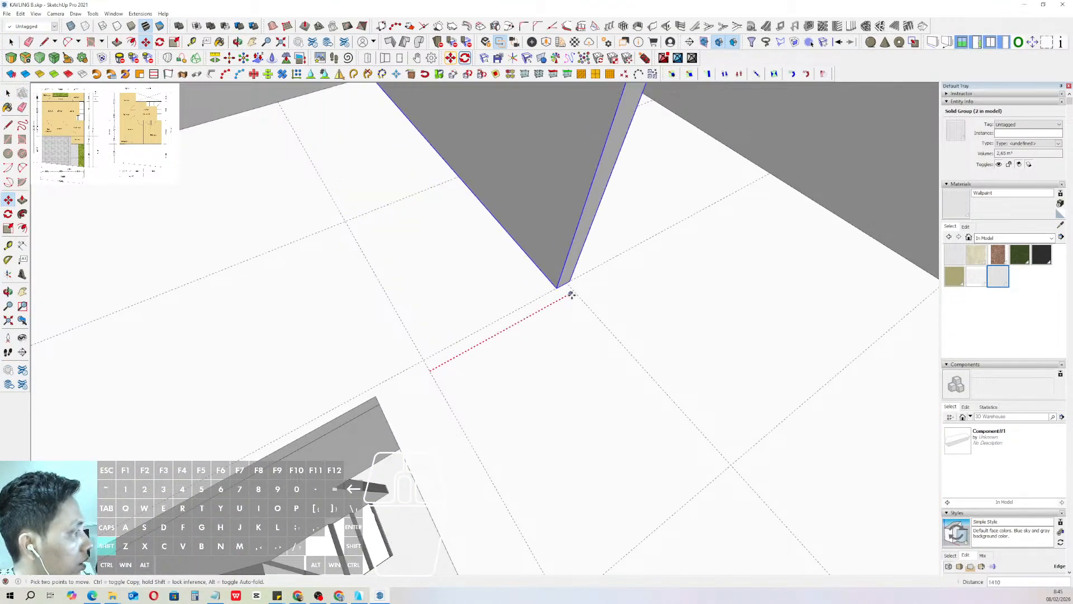
left_click(431, 371)
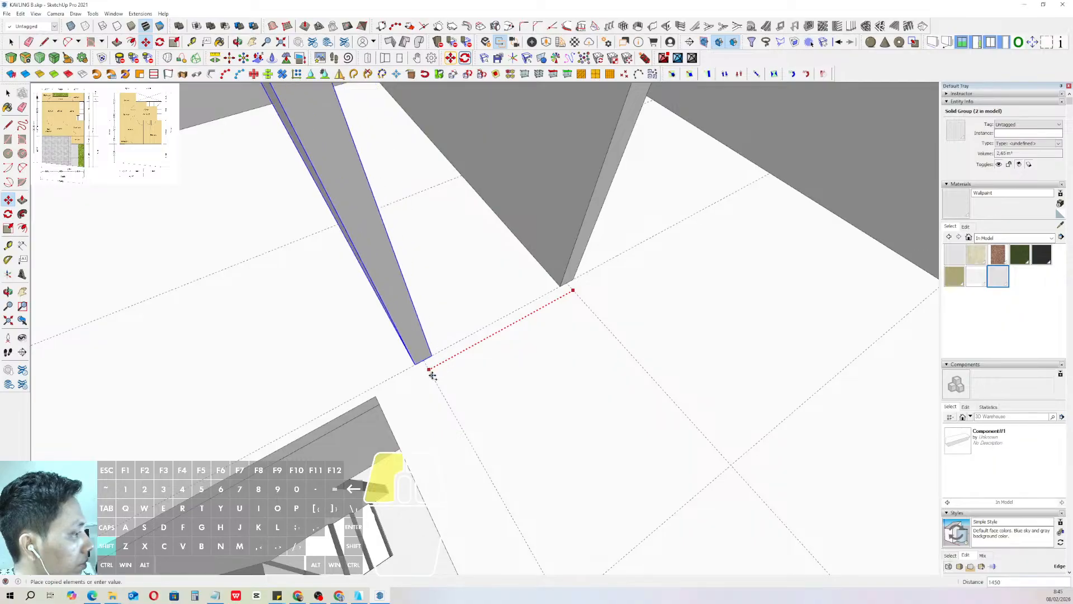
- Open the partition nearer the stairwell and shorten its front end back to the cross guide
middle_click_drag(431, 371, 238, 216)
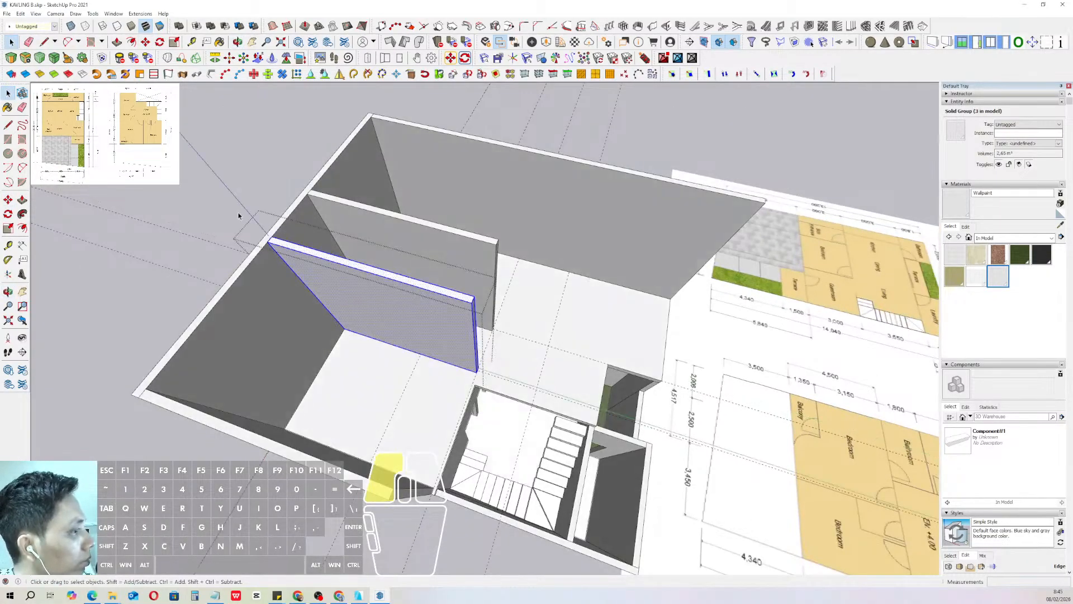
left_click(345, 328)
left_click(412, 377)
key("space")
scroll(412, 377, "down", 3)
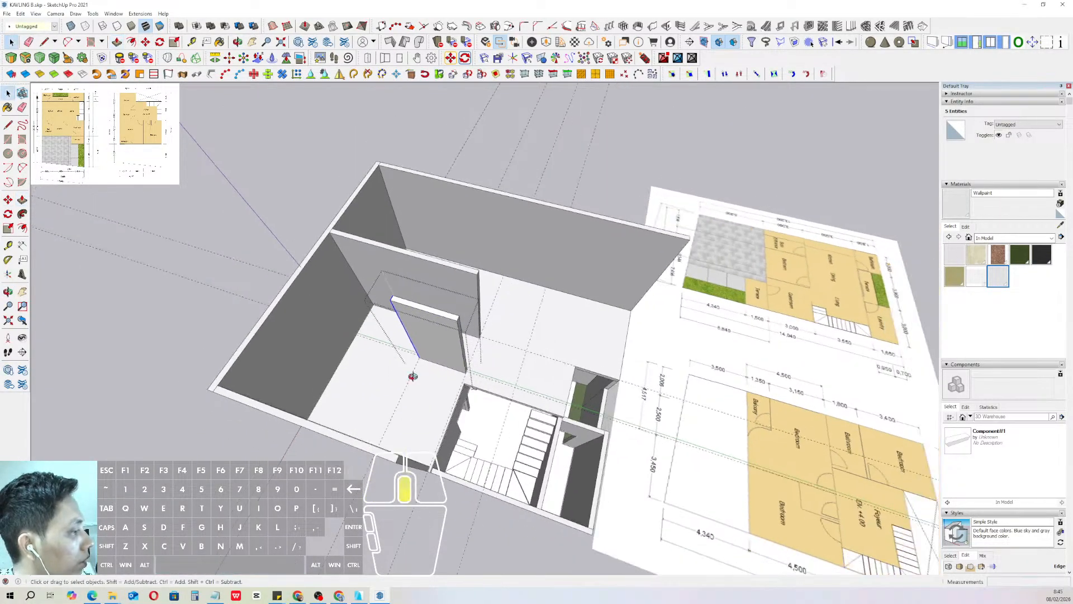
middle_click_drag(412, 377, 695, 331)
left_click(696, 149)
- Rotate a copy of the shortened partition about its front end so that it runs perpendicular towards the long partition
scroll(449, 355, "up", 3)
scroll(491, 372, "up", 4)
scroll(490, 374, "up", 2)
left_click(487, 369)
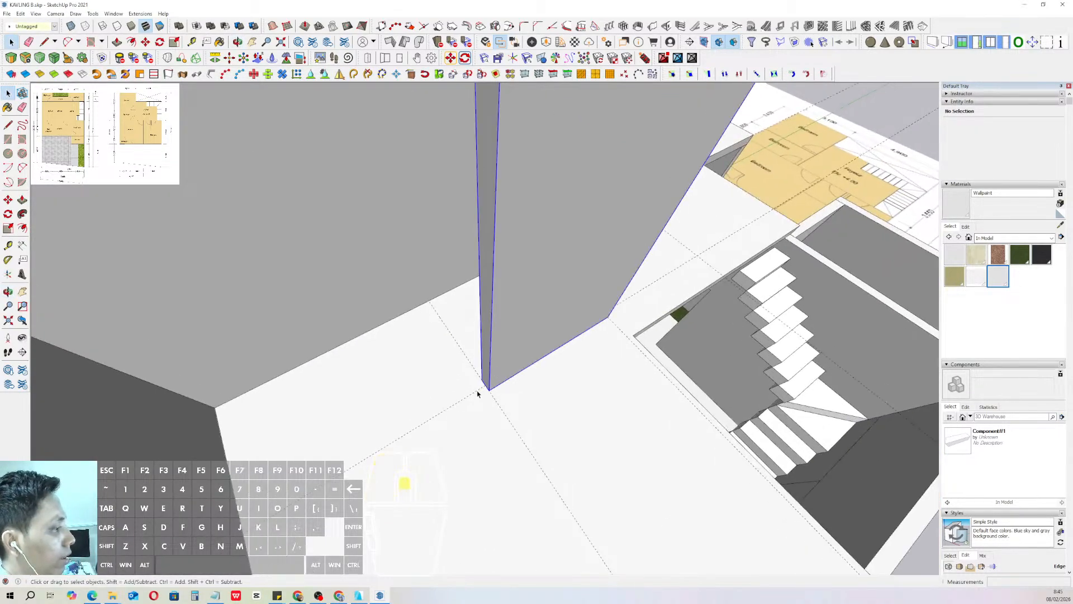
scroll(486, 369, "up", 4)
key("q")
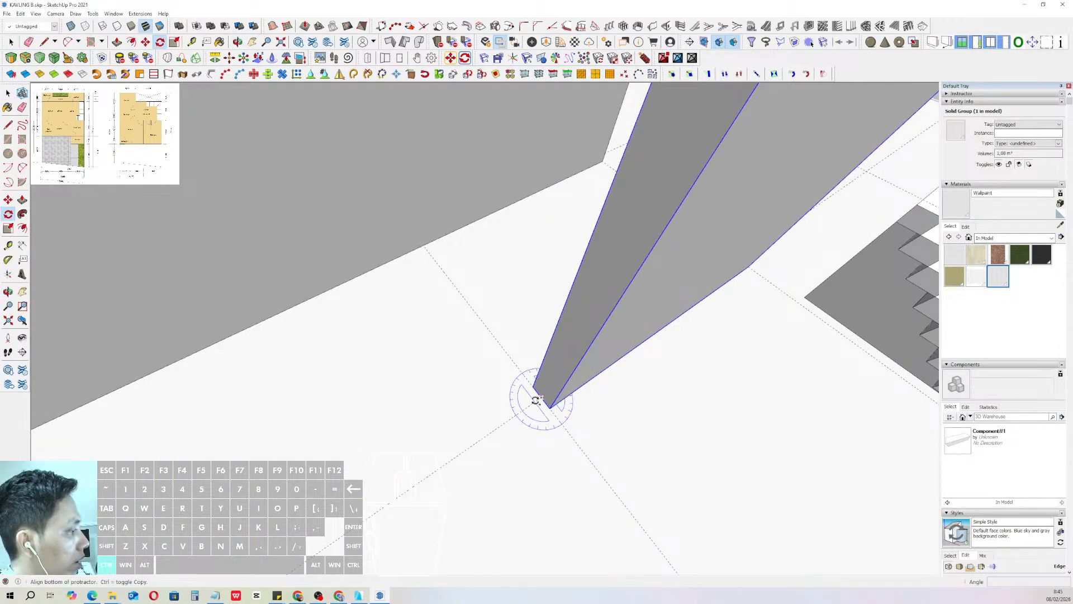
left_click(574, 436)
key("space")
scroll(438, 393, "down", 10)
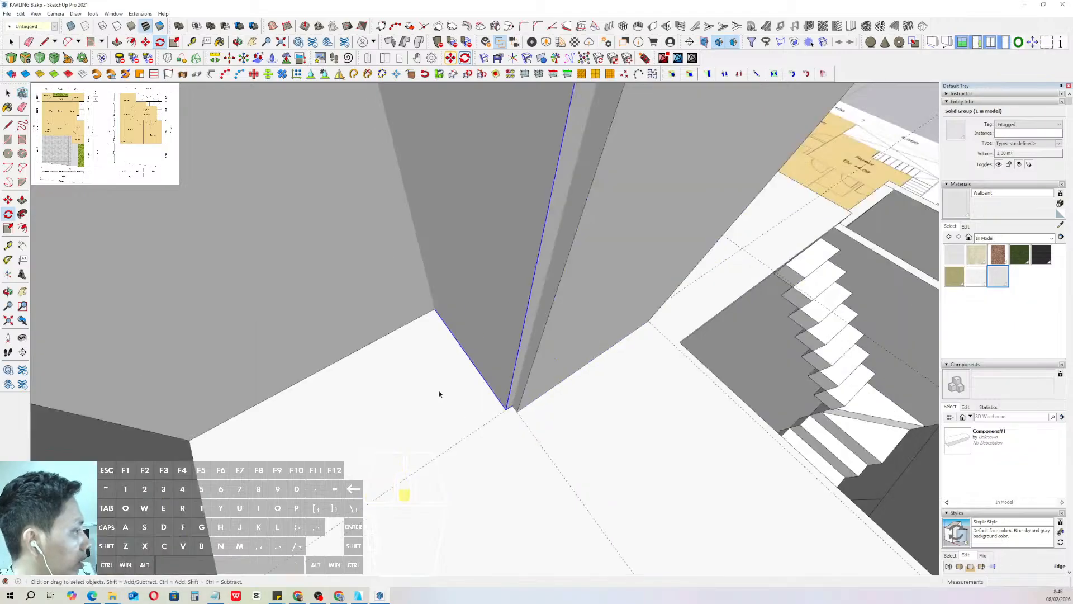
- Open the rotated wall and trim its overlapping far end back to the face of the long partition
middle_click_drag(441, 340, 515, 324)
scroll(514, 324, "up", 2)
double_click(479, 313)
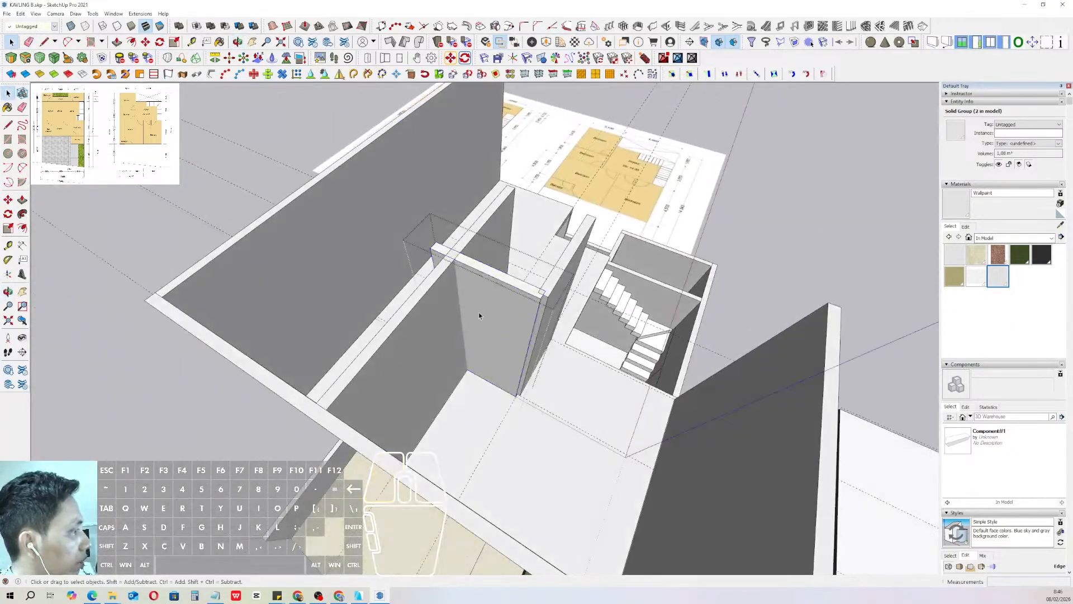
double_click(434, 259)
scroll(435, 264, "up", 2)
key("v")
left_click(435, 264)
left_click(437, 303)
key("space")
scroll(438, 303, "down", 5)
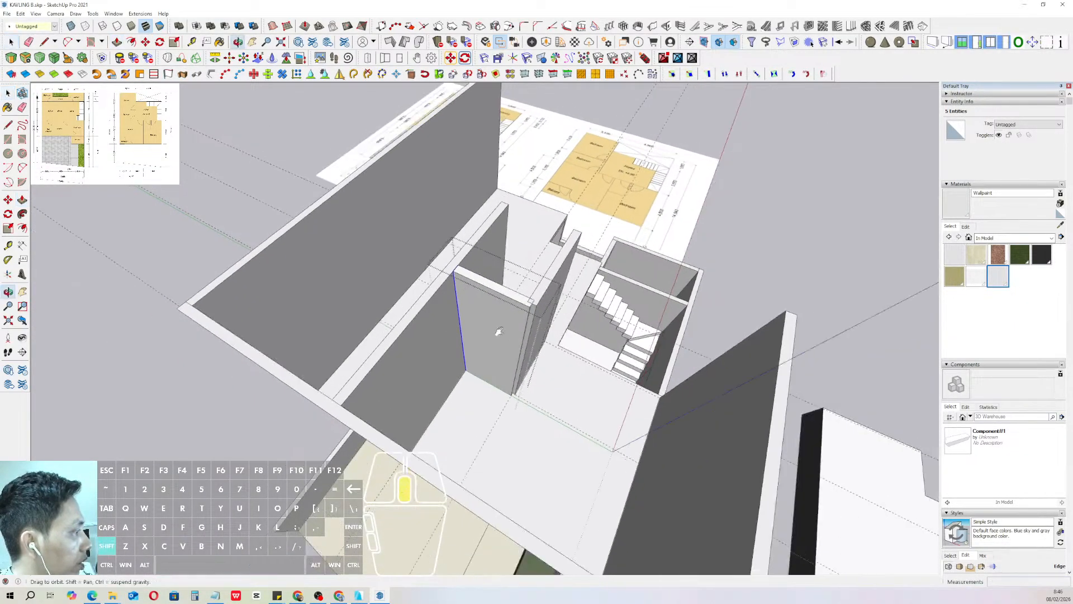
- Open the short stairwell-side partition and fit its front end against the rotated cross wall
scroll(516, 270, "up", 6)
triple_click(516, 271)
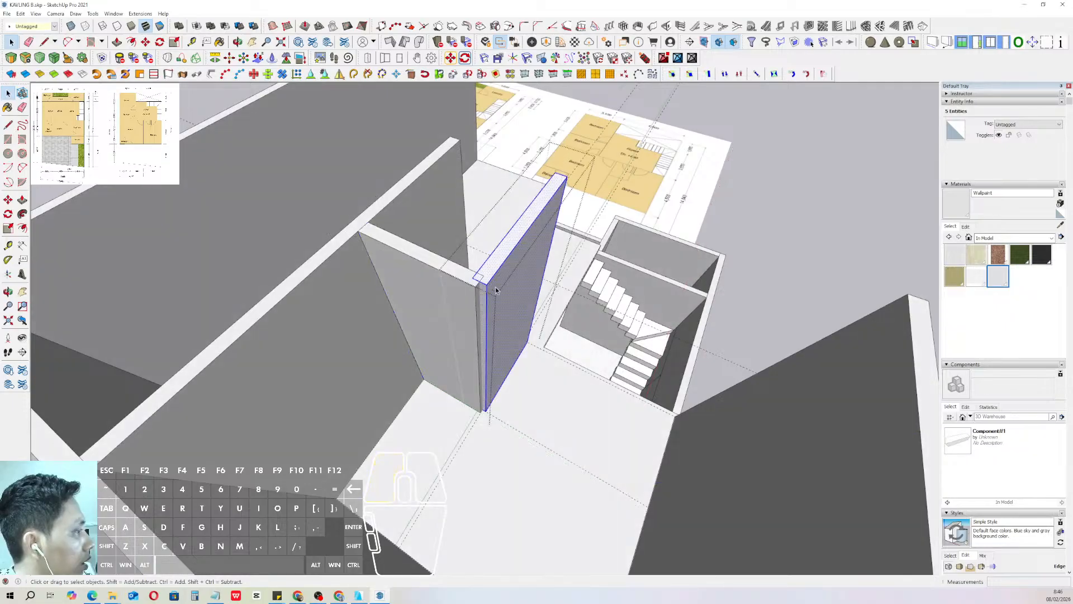
middle_click_drag(516, 271, 477, 298)
left_click(451, 247)
key("space")
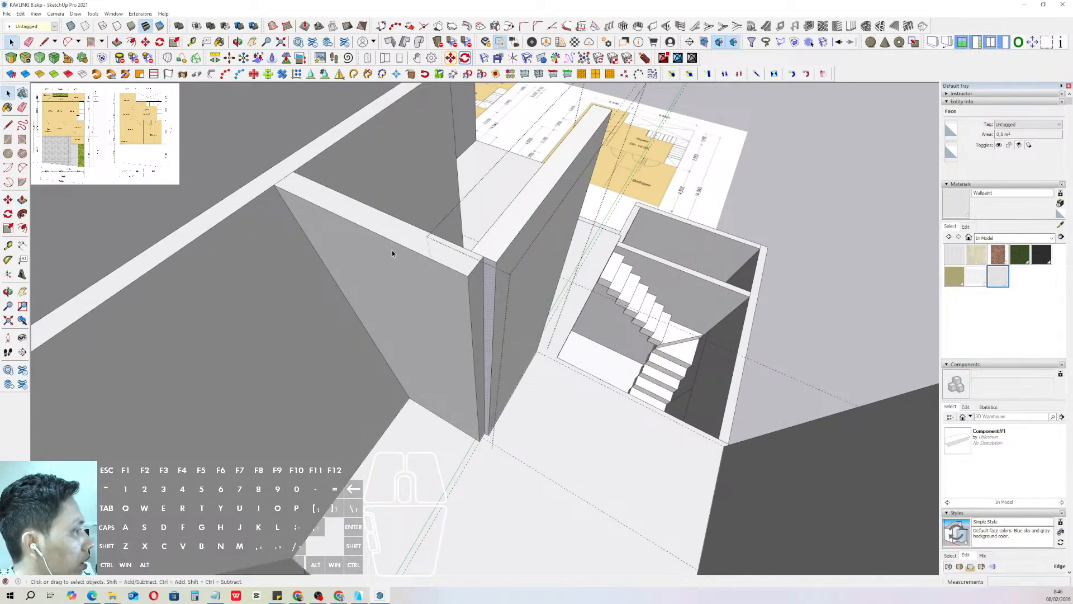
- Open the rotated cross wall and extend its free end to the outer corner of the short partition
triple_click(392, 250)
scroll(475, 267, "up", 3)
key("v")
double_click(478, 268)
key("space")
scroll(486, 271, "down", 5)
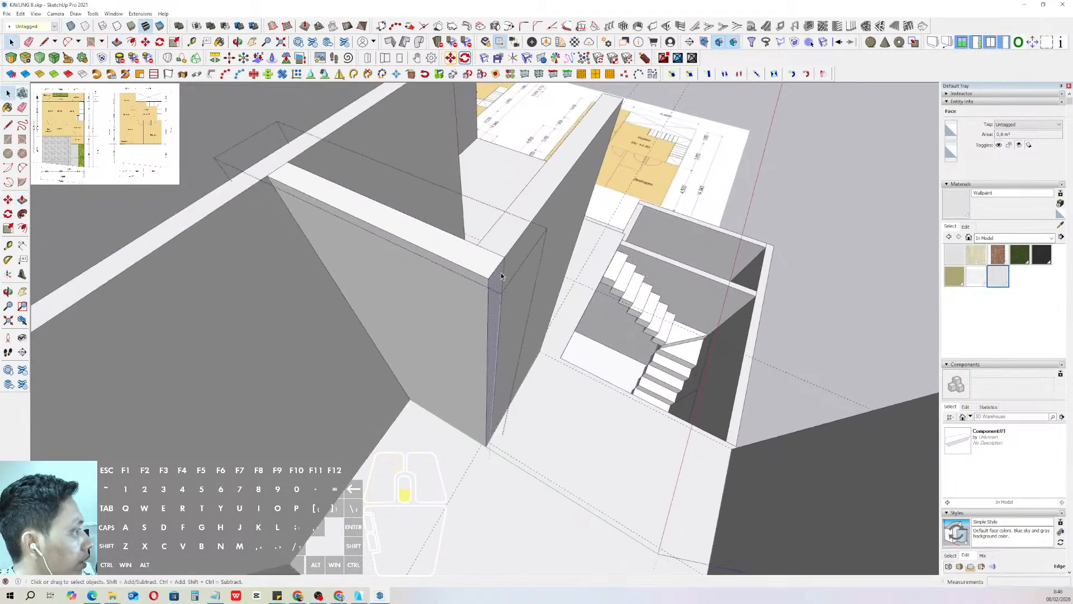
left_click(803, 213)
middle_click_drag(502, 304, 459, 341)
scroll(383, 351, "up", 5)
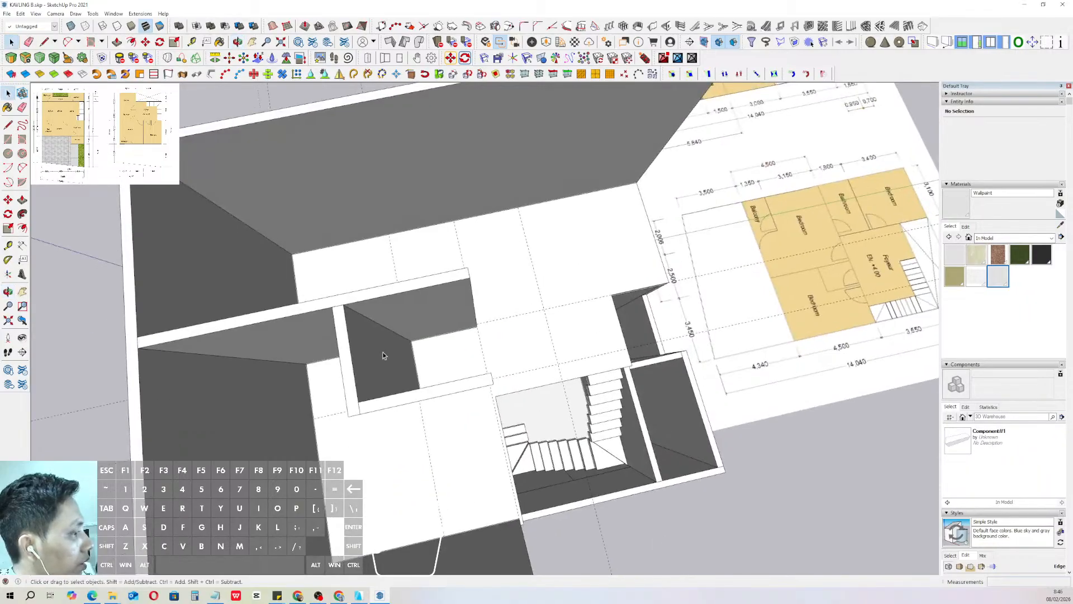
- Copy the cross wall along the long partition to the stairwell end of both partitions, closing off the bathroom
left_click(405, 334)
key("m")
scroll(403, 324, "up", 1)
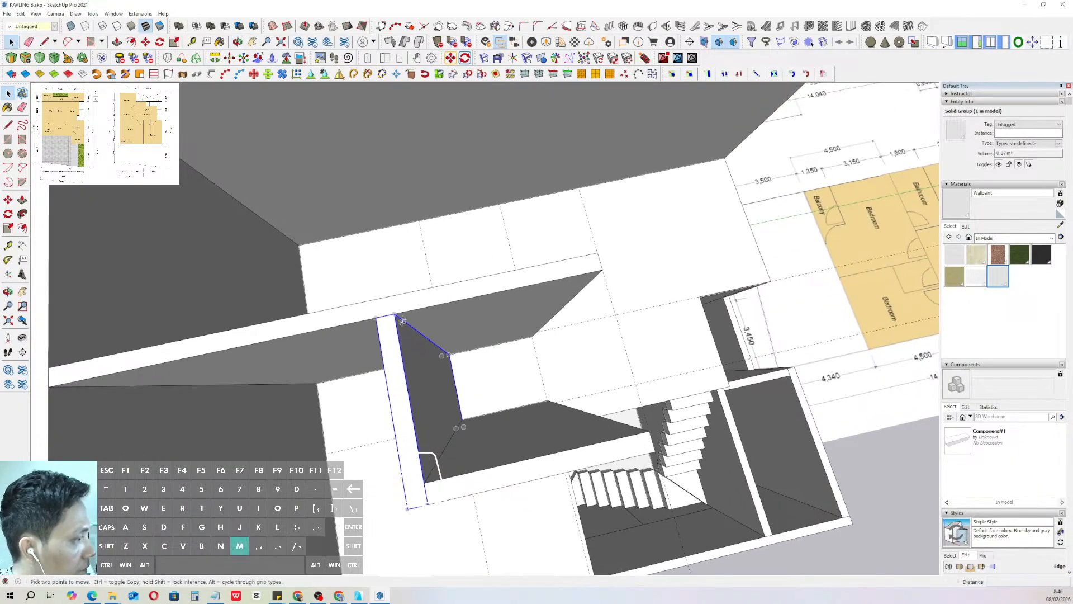
left_click(386, 316)
key("shift")
scroll(463, 232, "down", 1, "shift")
scroll(475, 224, "up", 2, "shift")
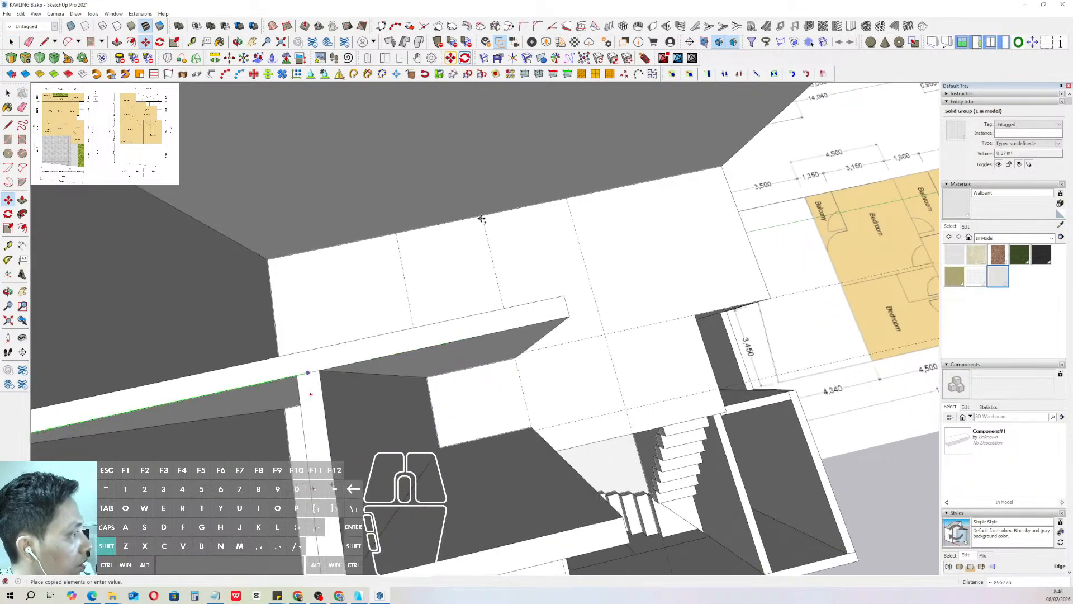
middle_click_drag(487, 312, 455, 362, "shift")
scroll(487, 417, "up", 1, "shift")
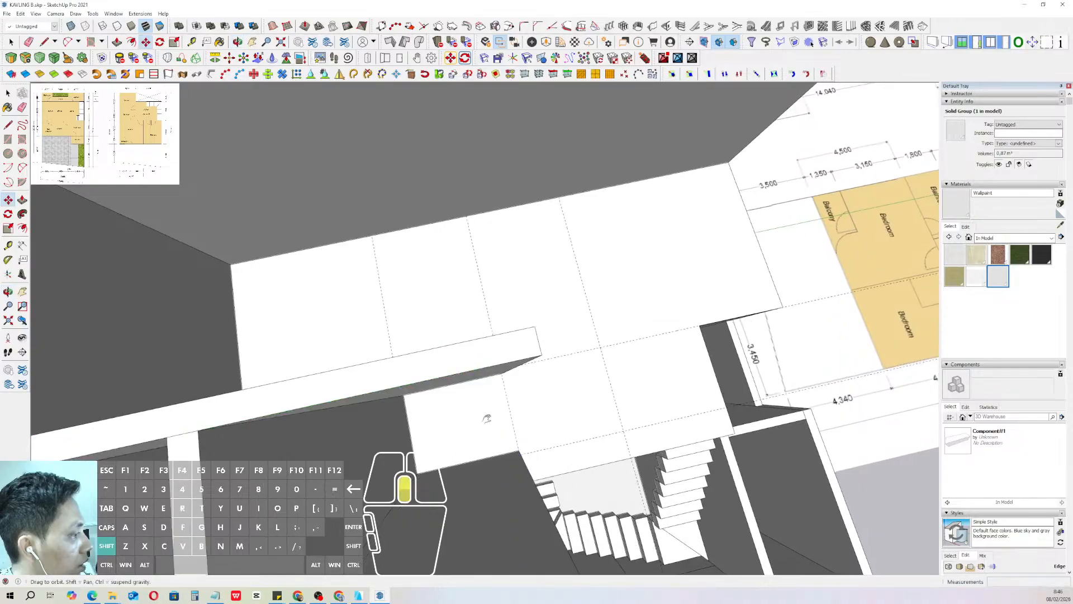
middle_click_drag(486, 417, 405, 373, "shift")
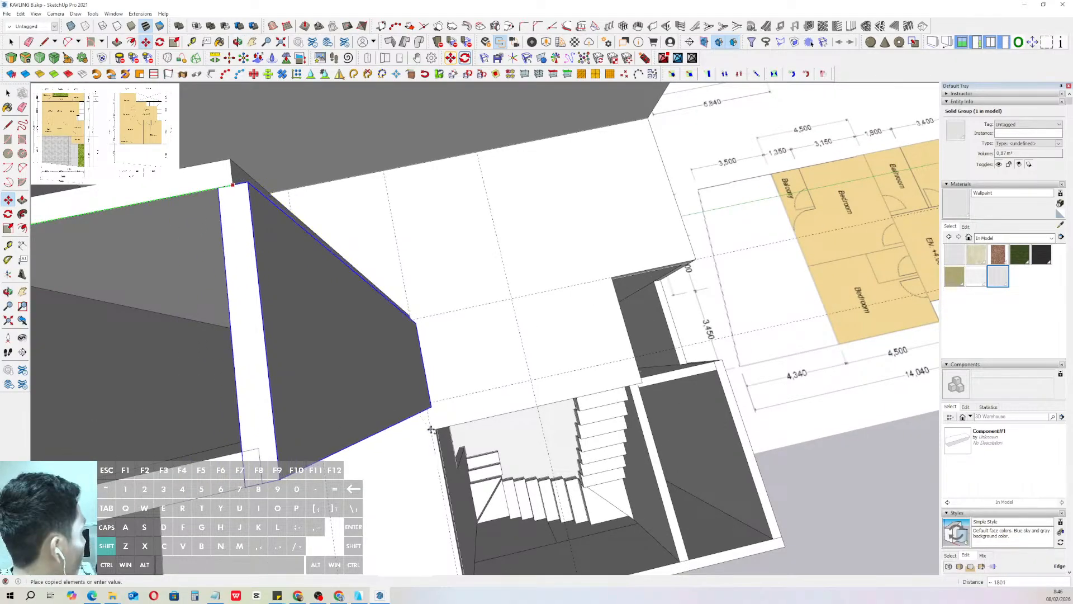
middle_click_drag(412, 421, 448, 379, "shift")
scroll(438, 404, "down", 2, "shift")
scroll(496, 502, "up", 2, "shift")
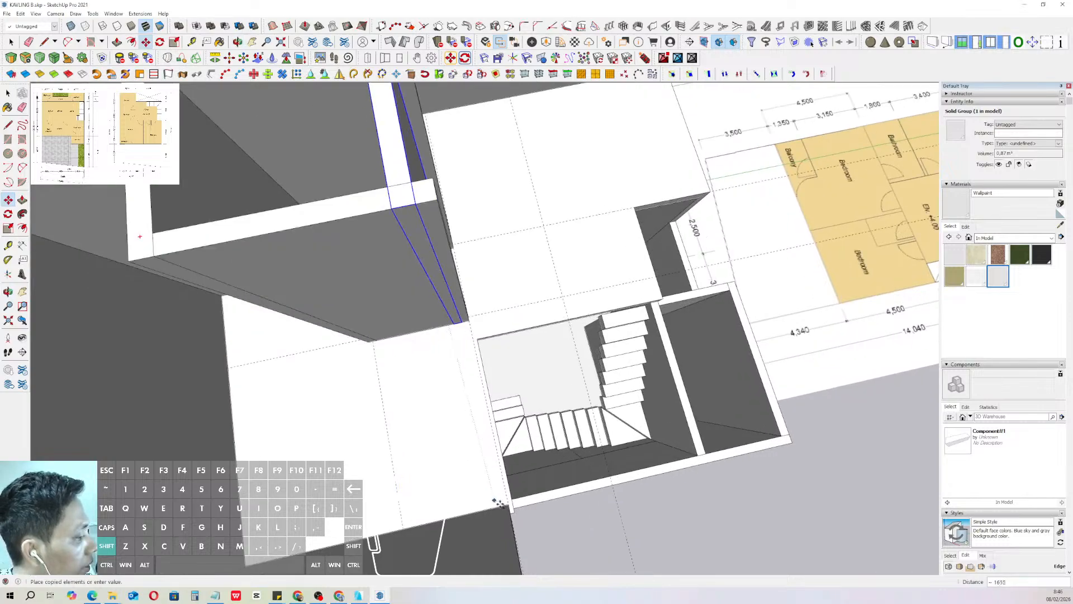
key("space")
scroll(448, 347, "down", 3)
middle_click_drag(432, 270, 488, 328)
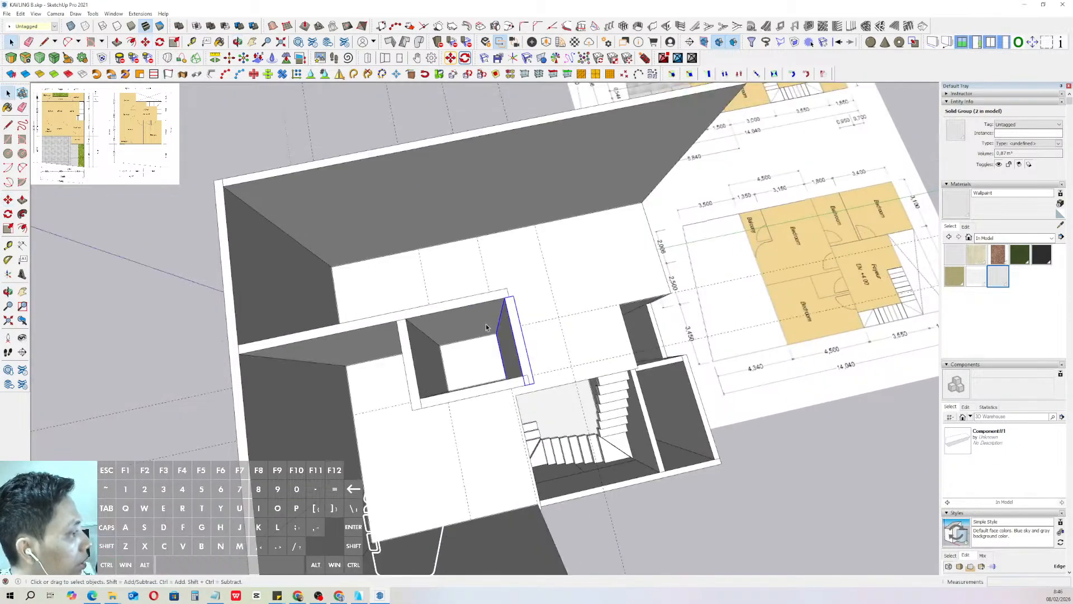
- Open the copied closing wall and trim its overlapping end back to the inner face of the short partition
scroll(487, 328, "up", 2)
middle_click_drag(259, 312, 407, 297)
triple_click(466, 335)
scroll(428, 288, "up", 2)
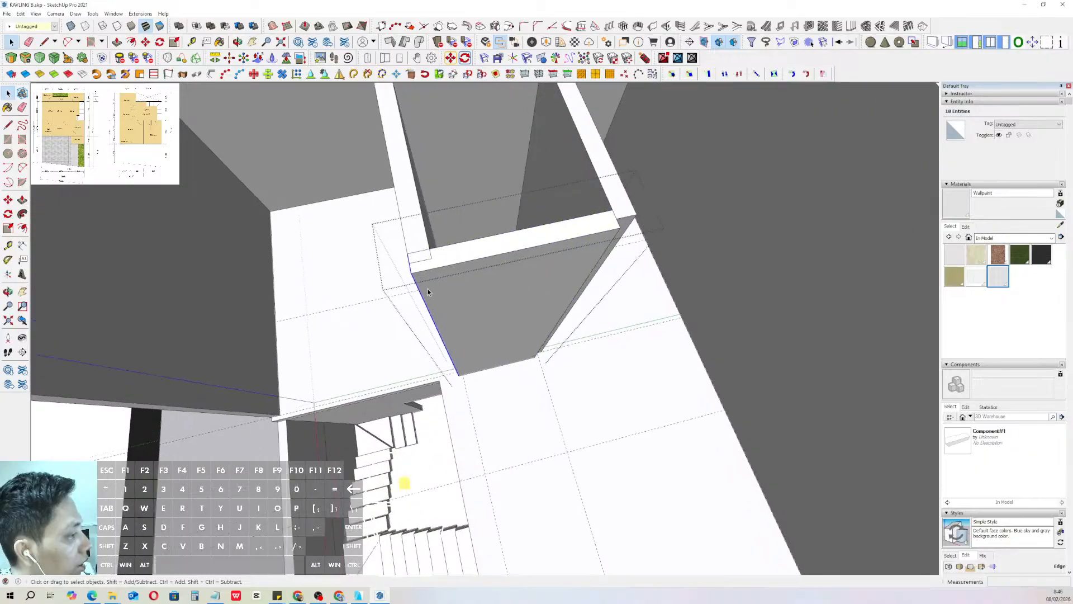
key("p")
left_click(430, 258)
key("space")
- Open the short partition and extend its end to the outer face of the closing wall
scroll(419, 235, "down", 2)
left_click(410, 211)
triple_click(419, 249)
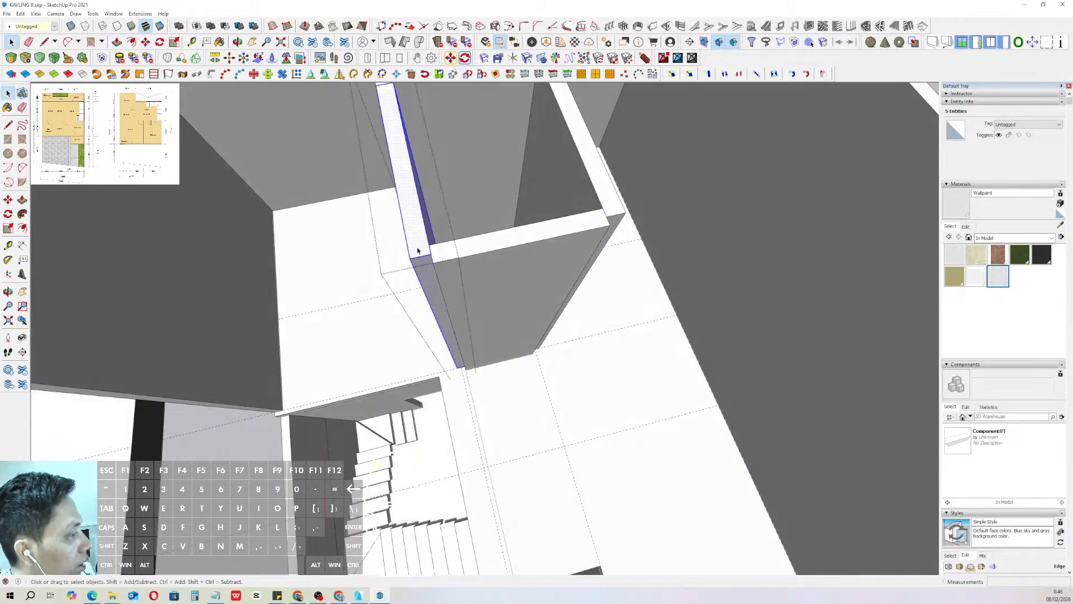
scroll(423, 257, "up", 1)
key("v")
left_click(465, 266)
key("space")
- Open the long partition and trim its overlapping end back to the inner face of the closing wall
scroll(492, 294, "down", 4)
triple_click(497, 294)
scroll(443, 268, "up", 2)
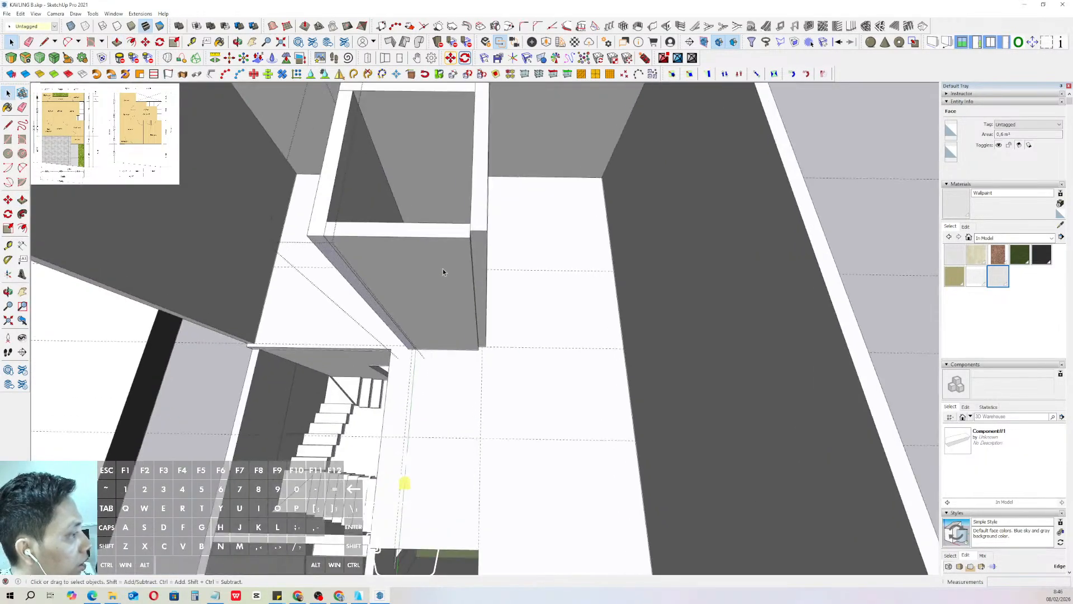
middle_click_drag(443, 269, 408, 283)
scroll(429, 280, "up", 1)
key("v")
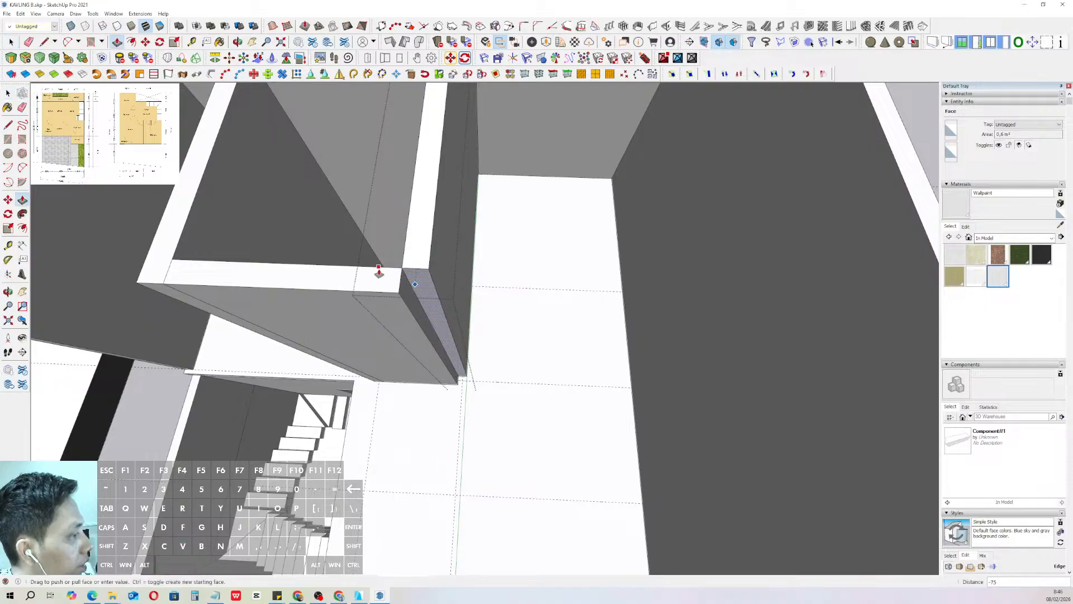
key("space")
- Open the closing wall and extend its end across the long partition to that partition's outer face
scroll(364, 296, "down", 1)
middle_click_drag(363, 302, 423, 257)
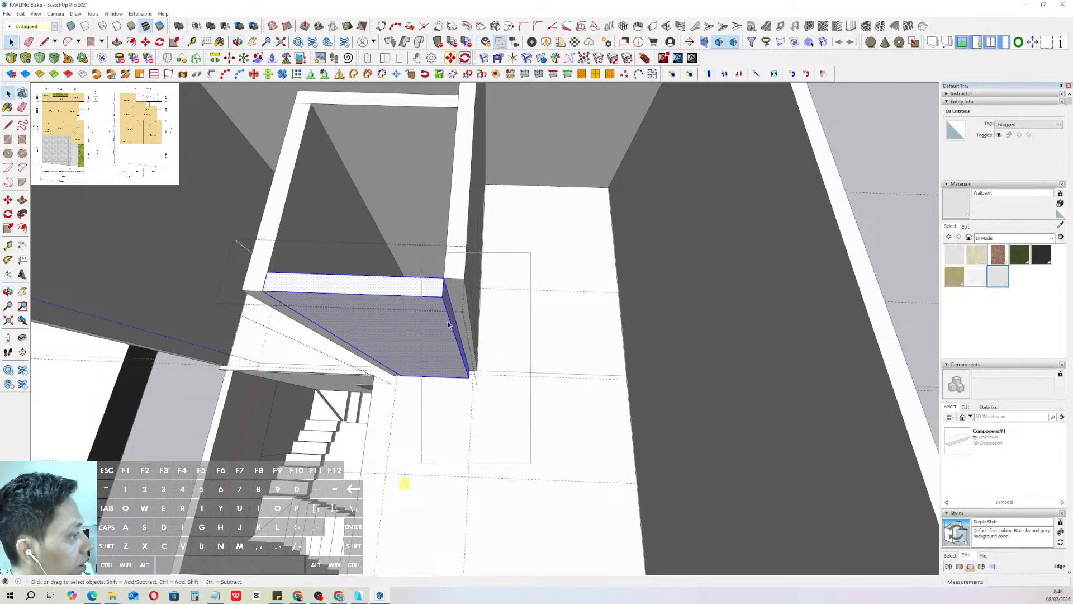
left_click_drag(422, 253, 531, 462)
scroll(449, 325, "up", 1)
key("v")
left_click(439, 284)
left_click(468, 253)
key("space")
scroll(407, 342, "down", 4)
middle_click_drag(626, 322, 652, 236)
left_click(673, 258)
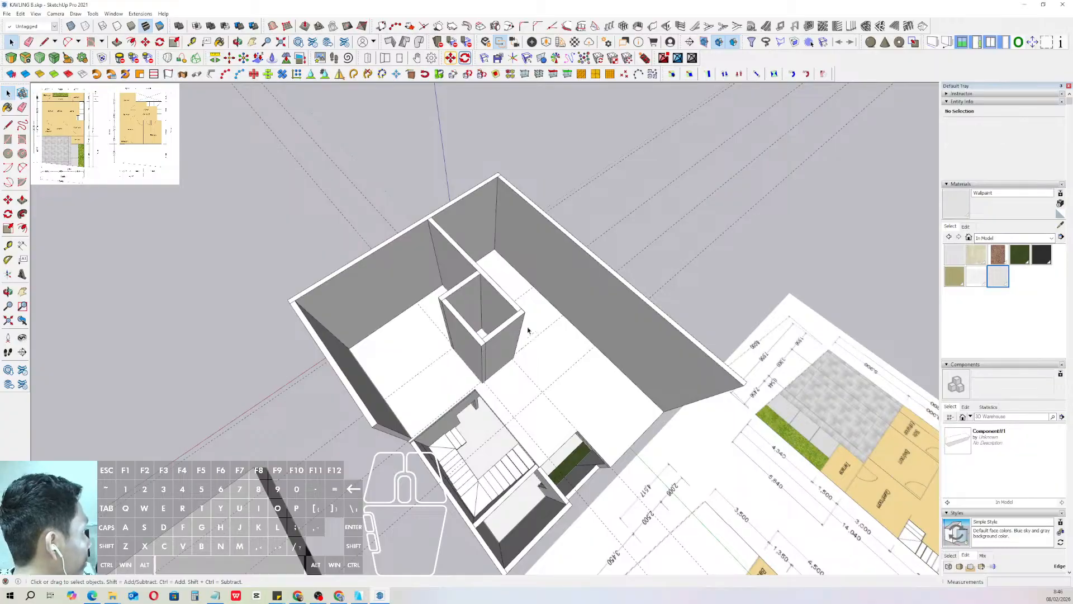
- Open the floor slab and extend the stairwell opening's edge to the stair flights, leaving an L-shaped opening over the steps
middle_click_drag(528, 330, 435, 400)
left_click(463, 354)
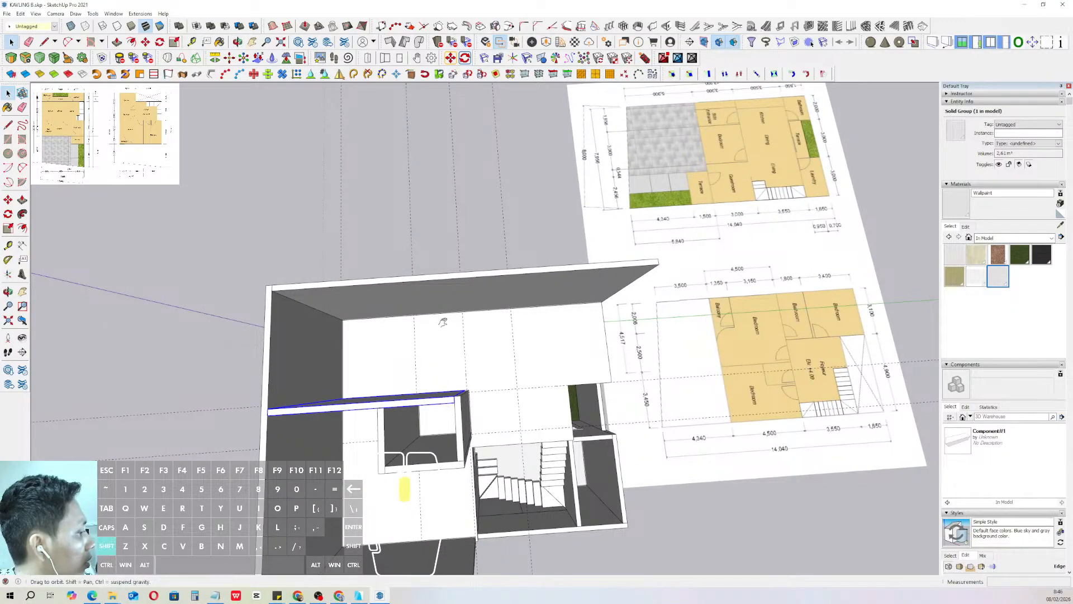
middle_click_drag(443, 322, 437, 316)
scroll(529, 358, "up", 5)
double_click(513, 266)
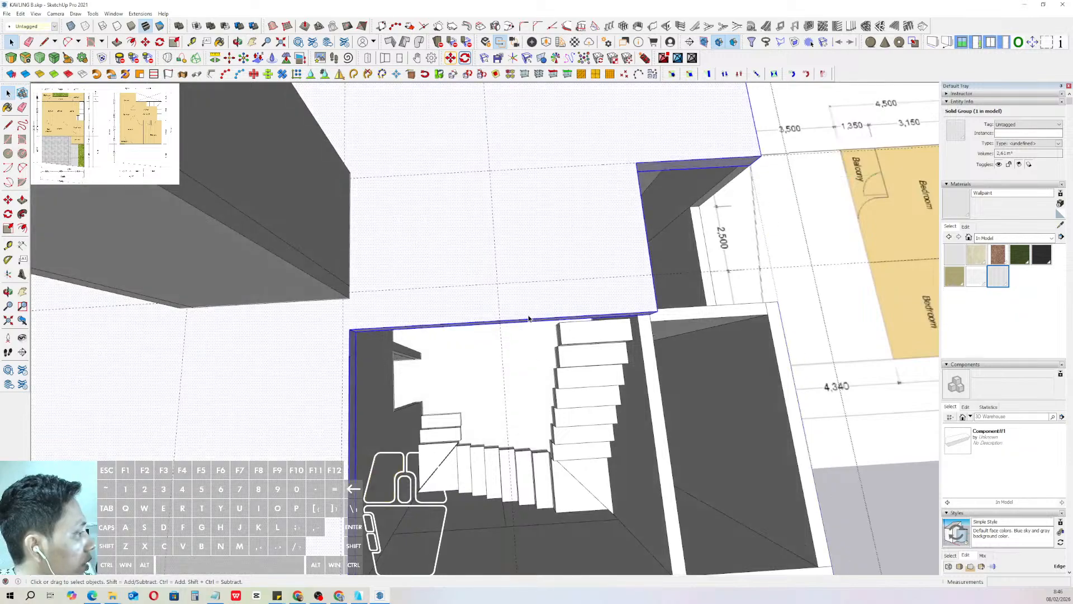
scroll(627, 282, "up", 2)
left_click(629, 284)
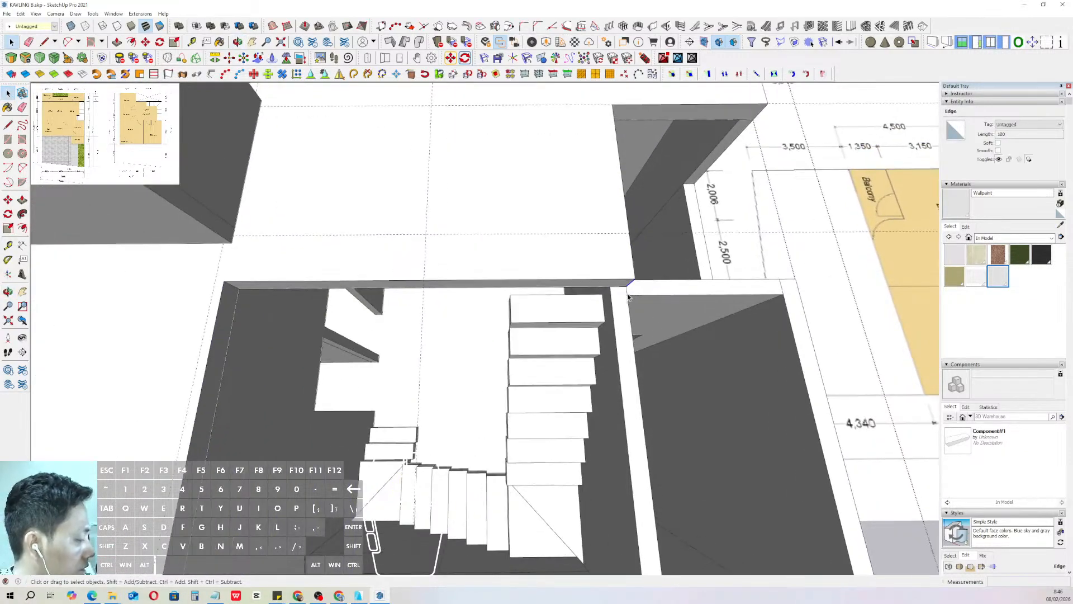
left_click(499, 281)
scroll(498, 341, "down", 1)
middle_click_drag(497, 338, 474, 308, "shift")
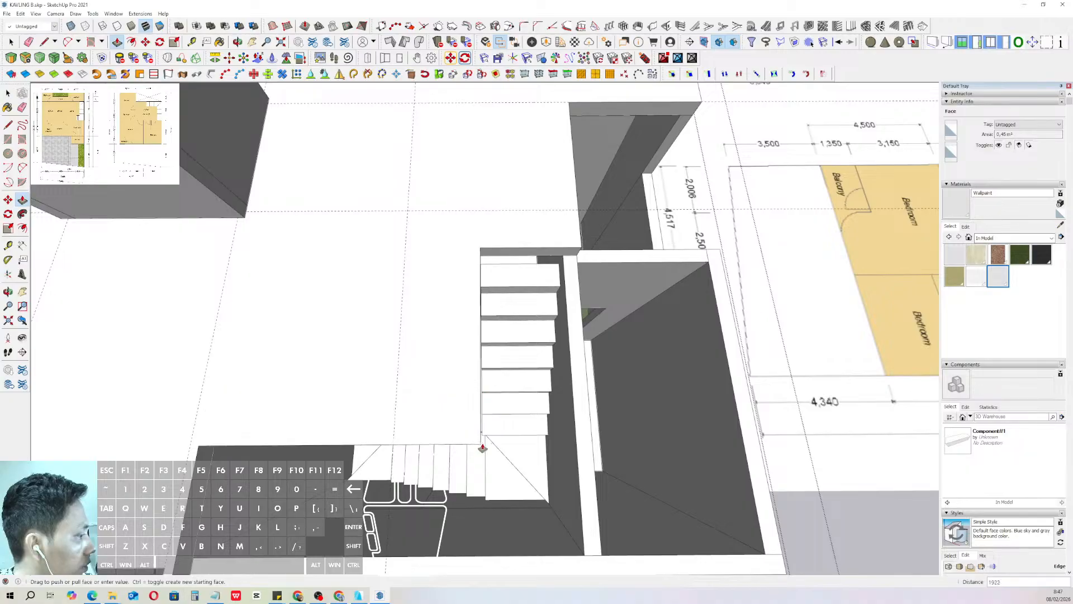
left_click(505, 435)
scroll(534, 420, "down", 2)
key("space")
scroll(472, 331, "down", 6)
left_click(645, 459)
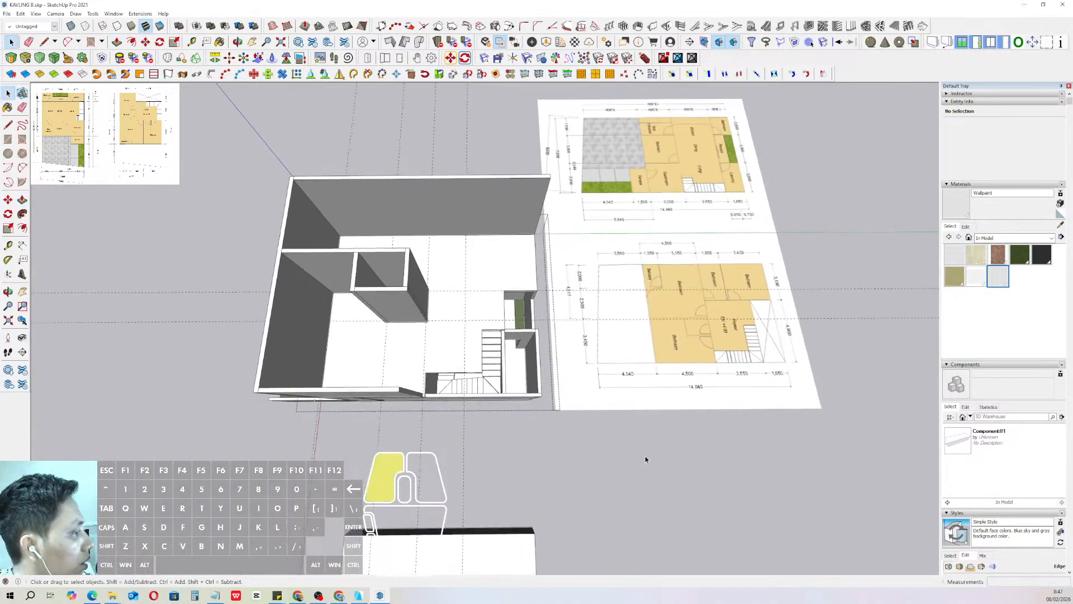
- Compare the upper floor with the plan and measure from the guide intersection beside the bathroom to the stair-side outer wall line
scroll(407, 280, "up", 2)
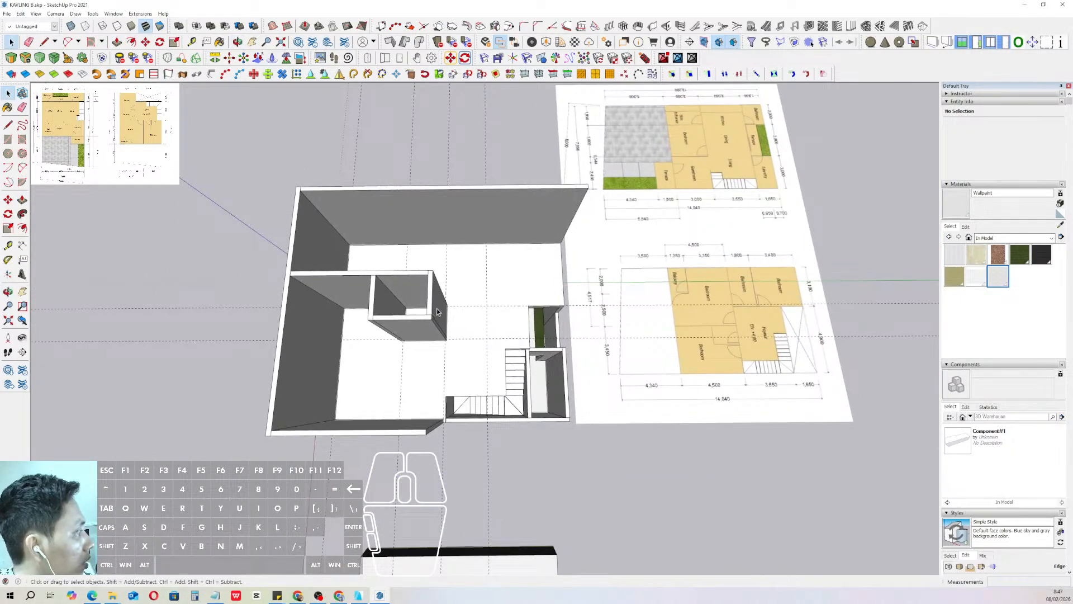
scroll(437, 311, "up", 3)
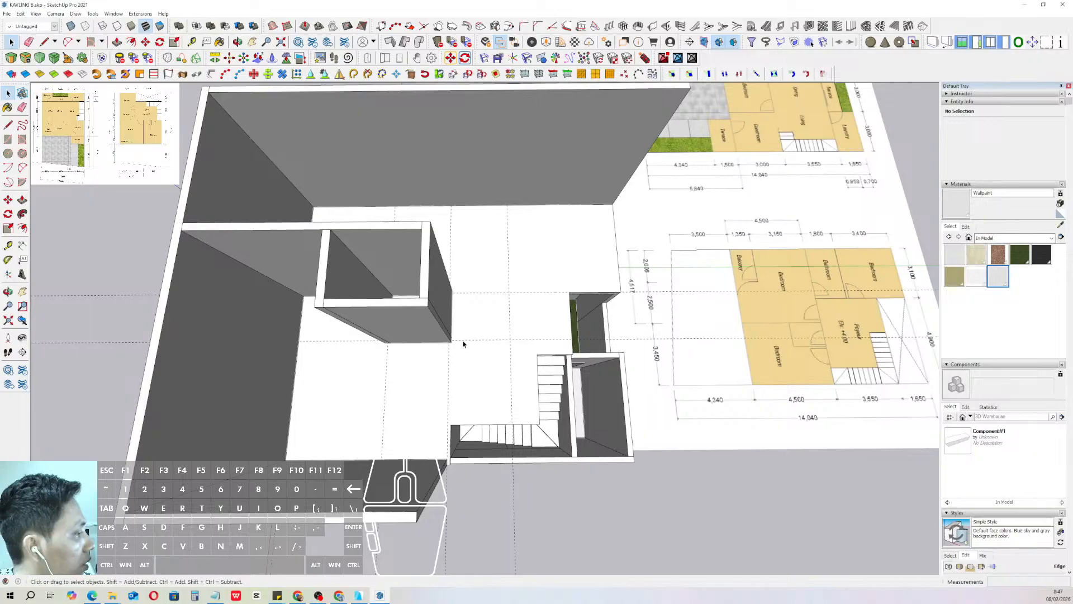
scroll(463, 344, "down", 3)
middle_click_drag(463, 344, 669, 314)
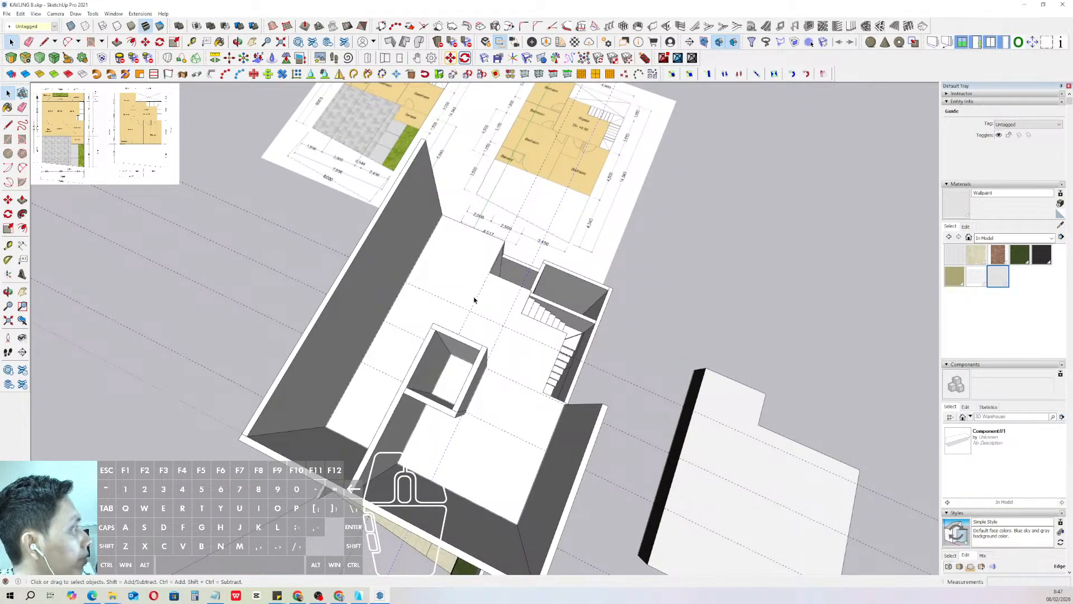
middle_click_drag(478, 379, 493, 217)
scroll(493, 217, "up", 3)
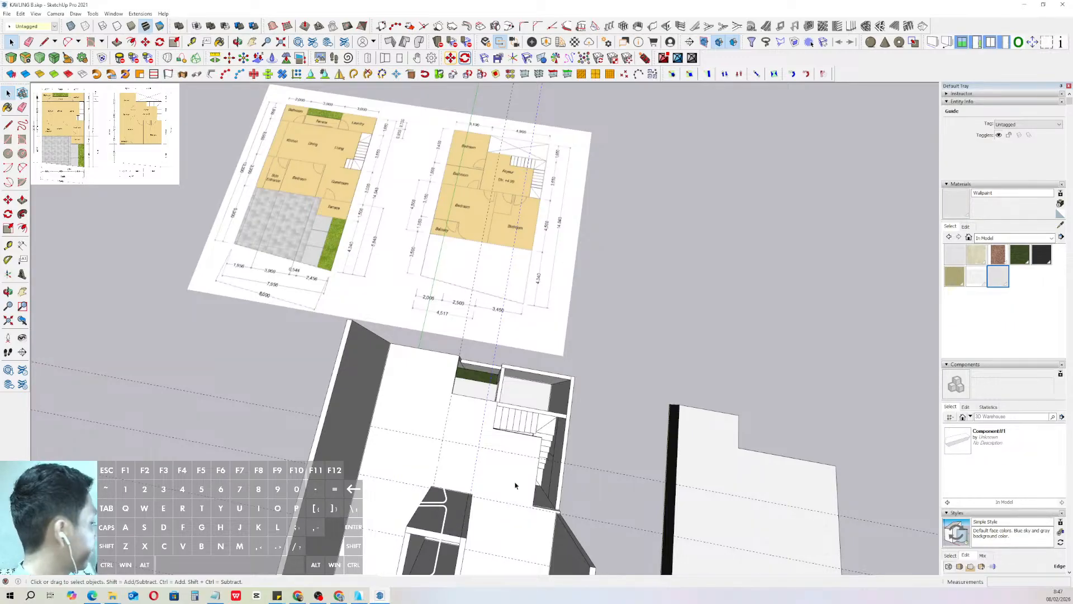
middle_click_drag(475, 398, 528, 383)
scroll(537, 398, "up", 2)
key("l")
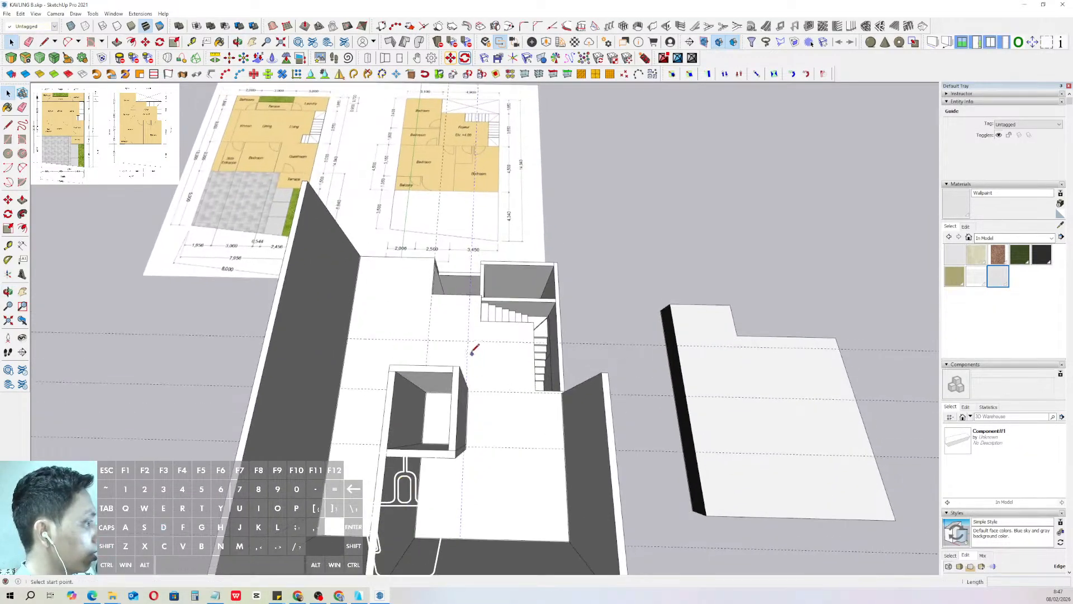
left_click(468, 350)
middle_click_drag(497, 345, 442, 361, "shift")
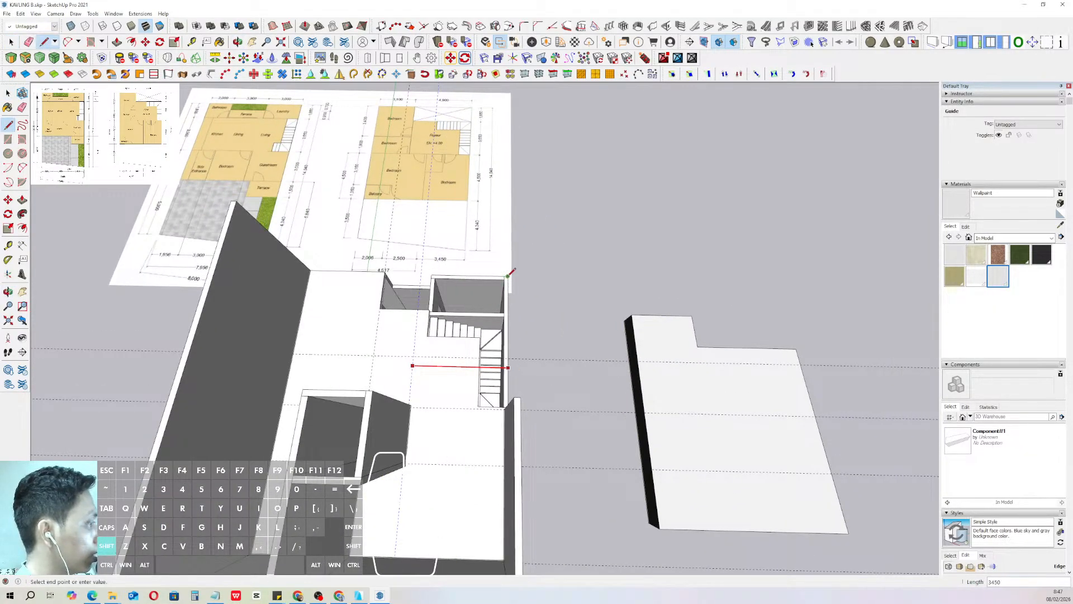
key("space")
middle_click_drag(508, 275, 428, 401)
- Select the four bathroom partition walls and move them sideways towards the stairs so the long partition lines up with the guide
left_click(427, 401)
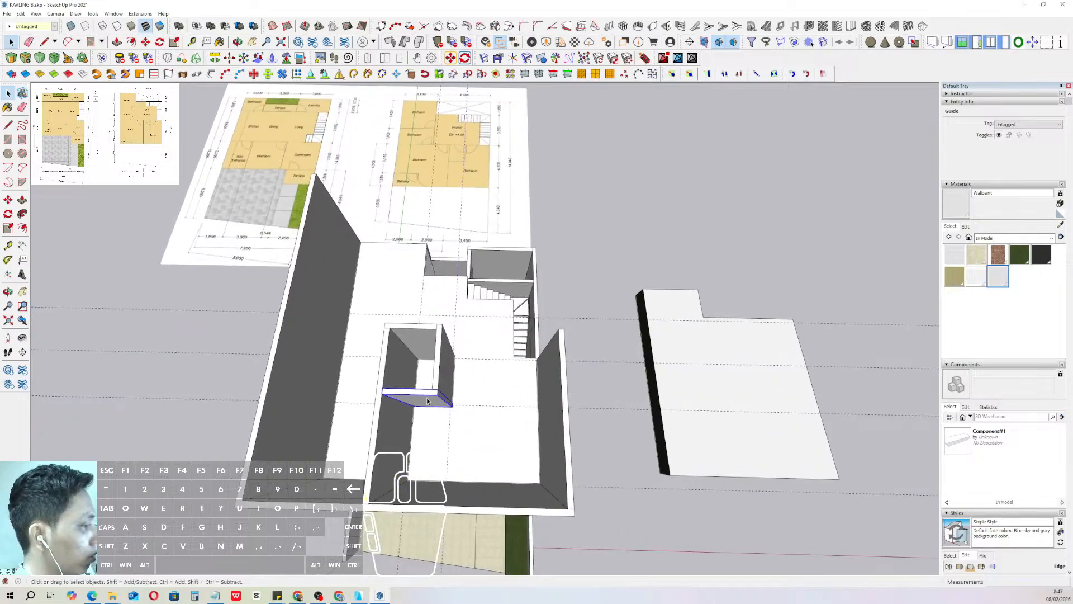
left_click(423, 332, "shift")
scroll(423, 334, "up", 2)
middle_click_drag(420, 333, 438, 369, "shift")
scroll(423, 351, "up", 1)
scroll(438, 369, "up", 4)
key("m")
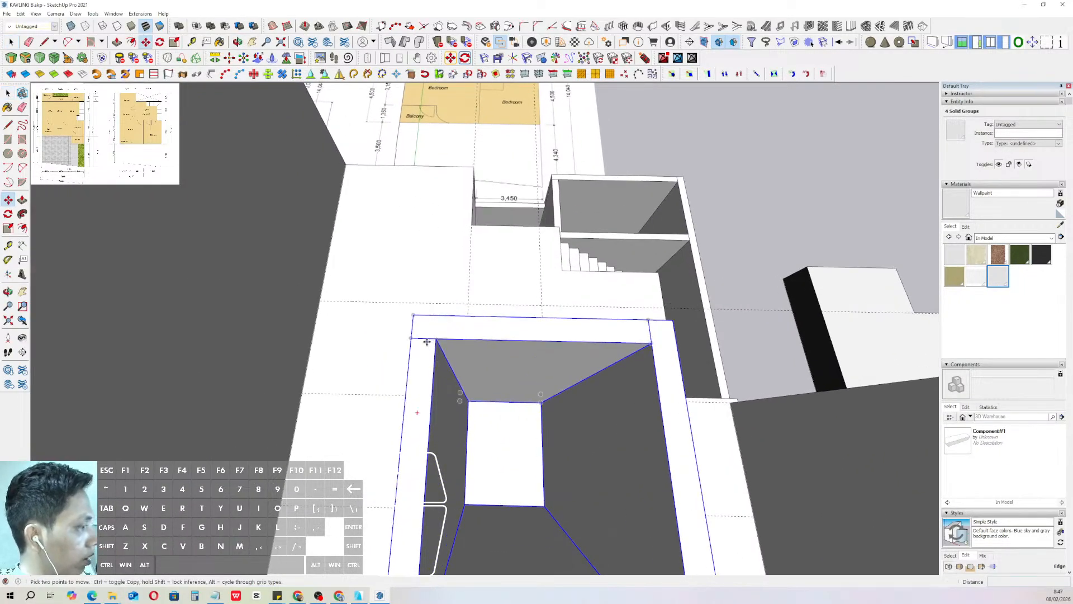
left_click(426, 339)
scroll(478, 355, "down", 3)
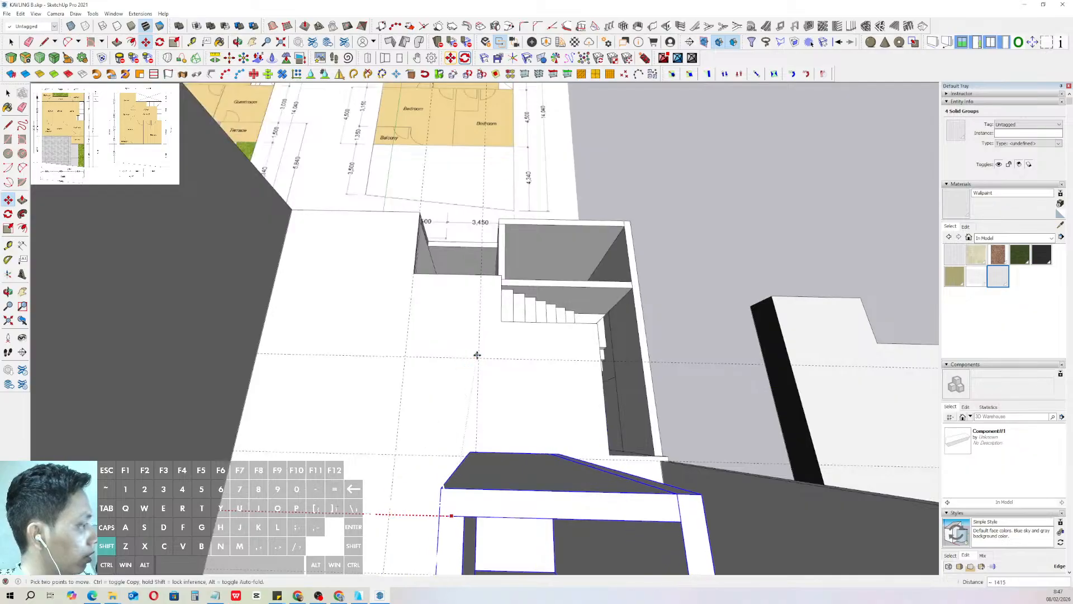
left_click(480, 357)
key("space")
scroll(479, 364, "down", 4)
middle_click_drag(479, 364, 425, 369, "shift")
scroll(432, 407, "up", 6)
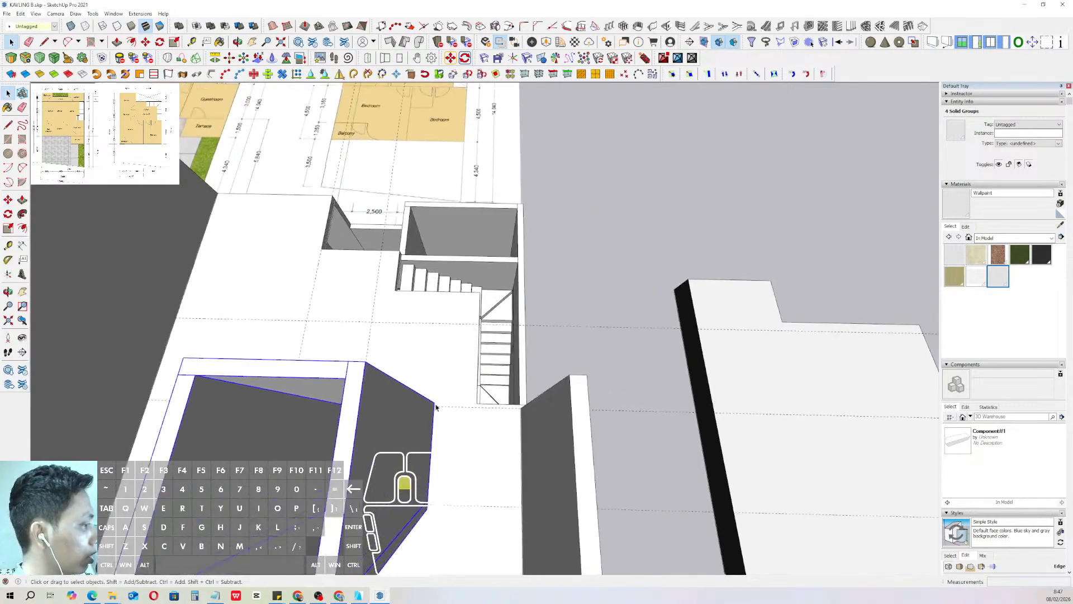
- Measure the gap between the moved bathroom's outer corner and the stair opening's edge
key("l")
left_click(431, 402)
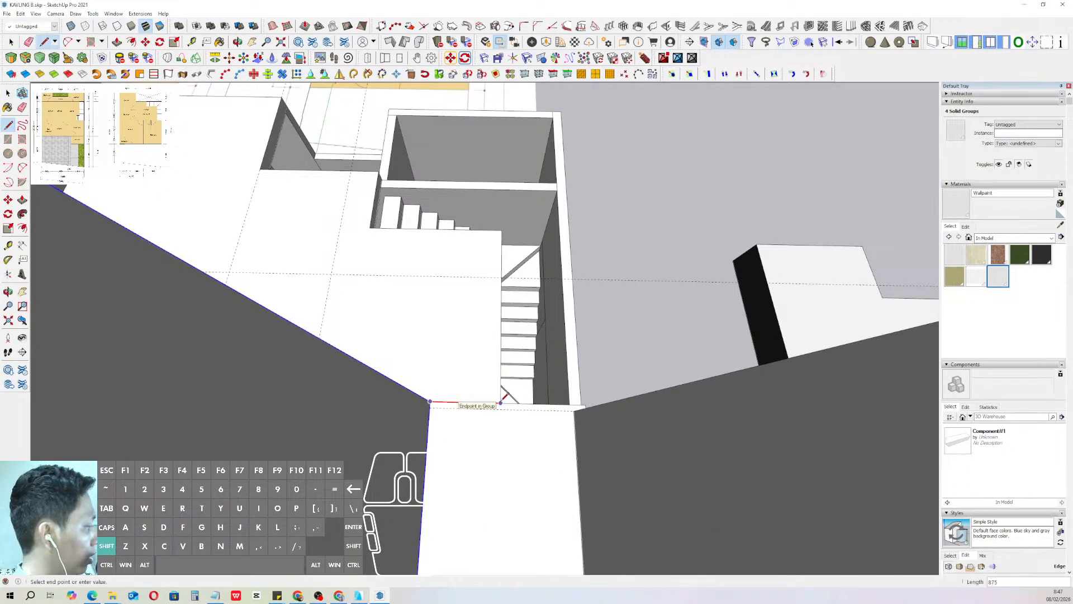
key("space")
scroll(502, 398, "down", 5)
middle_click_drag(486, 403, 513, 407)
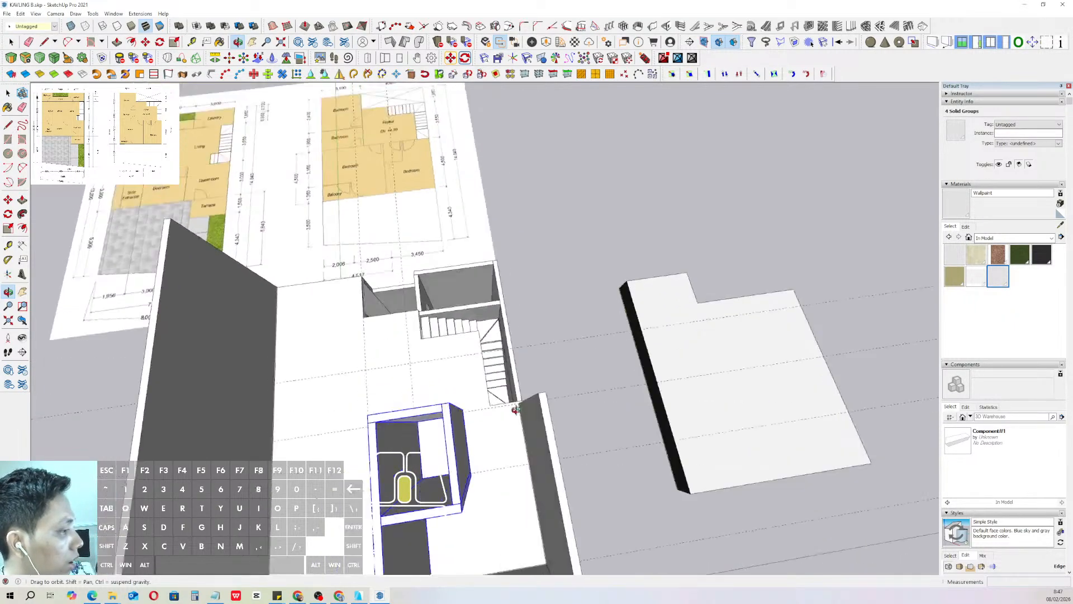
scroll(515, 403, "down", 3)
middle_click_drag(436, 417, 505, 380, "shift")
scroll(505, 379, "up", 2)
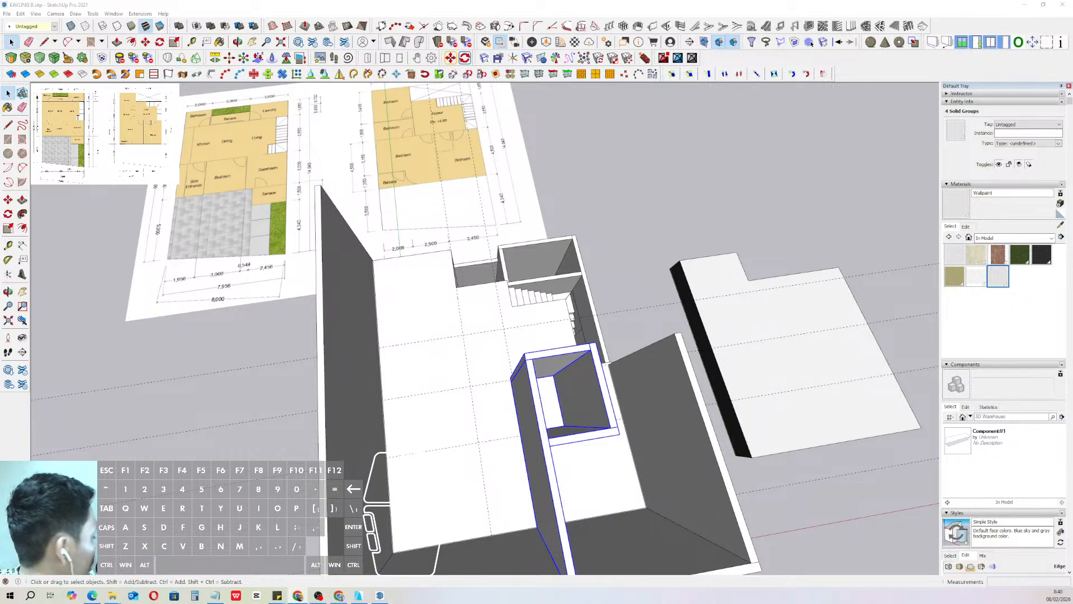
- Measure the bathroom's width between the centres of the short partition and the long partition
middle_click_drag(521, 265, 481, 336)
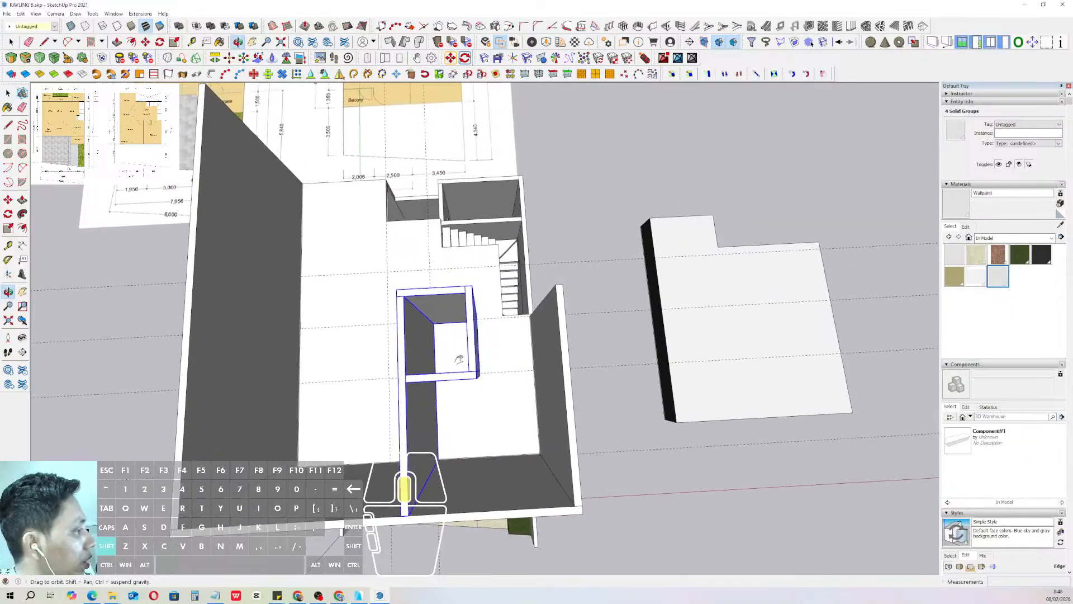
scroll(503, 238, "up", 5)
key("l")
left_click(499, 228)
scroll(500, 228, "down", 2)
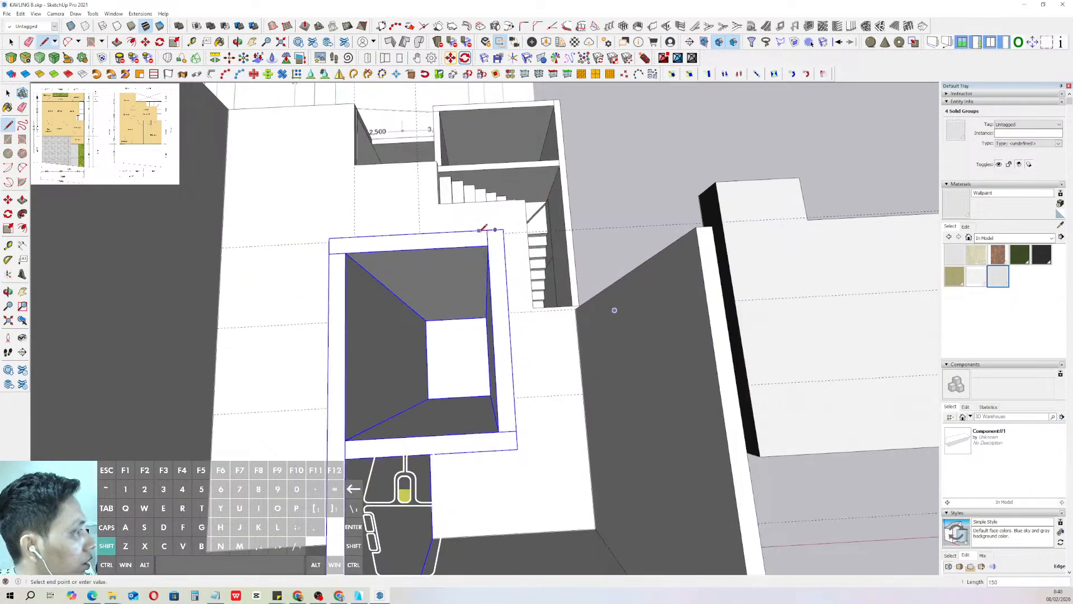
middle_click_drag(500, 228, 532, 226, "shift")
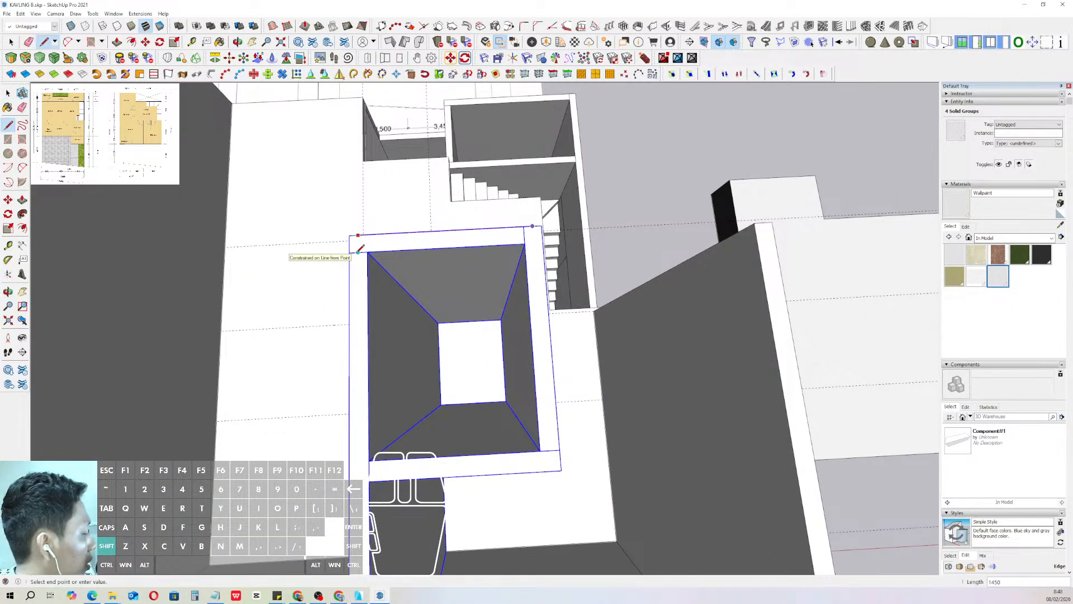
key("space")
- Move the bathroom's long corridor-side partition 150 mm inward to narrow the room
scroll(470, 267, "down", 3)
left_click(503, 283)
scroll(502, 279, "up", 4)
key("m")
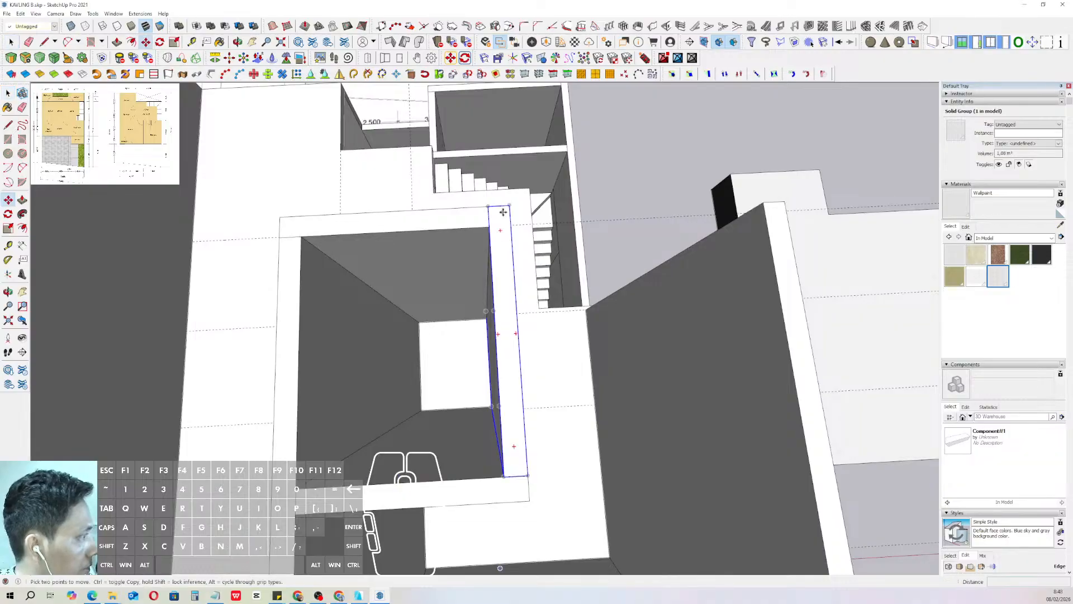
left_click(503, 212)
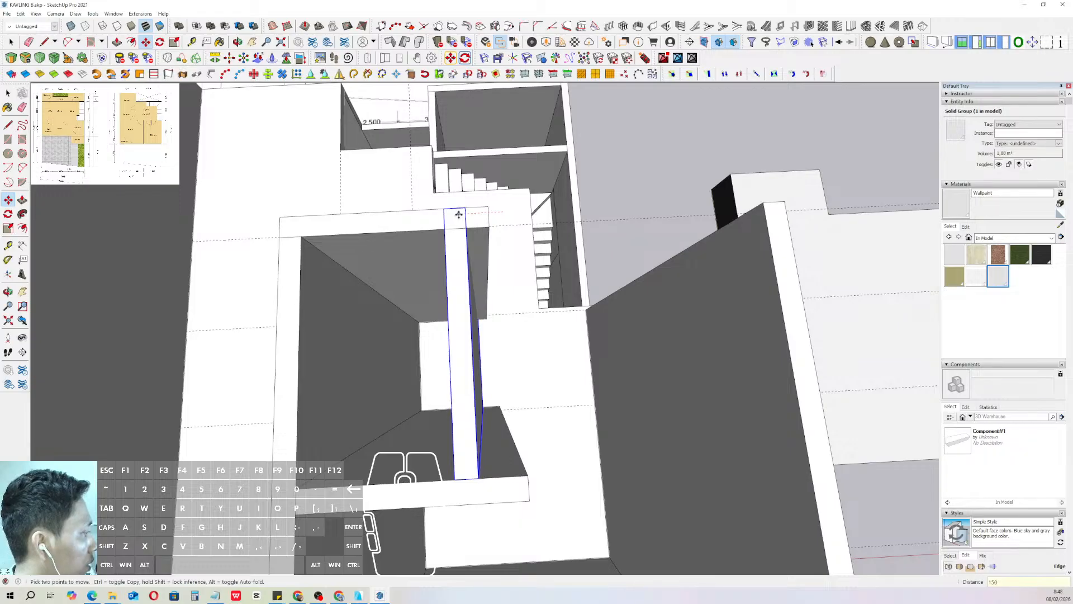
key("Escape")
key("space")
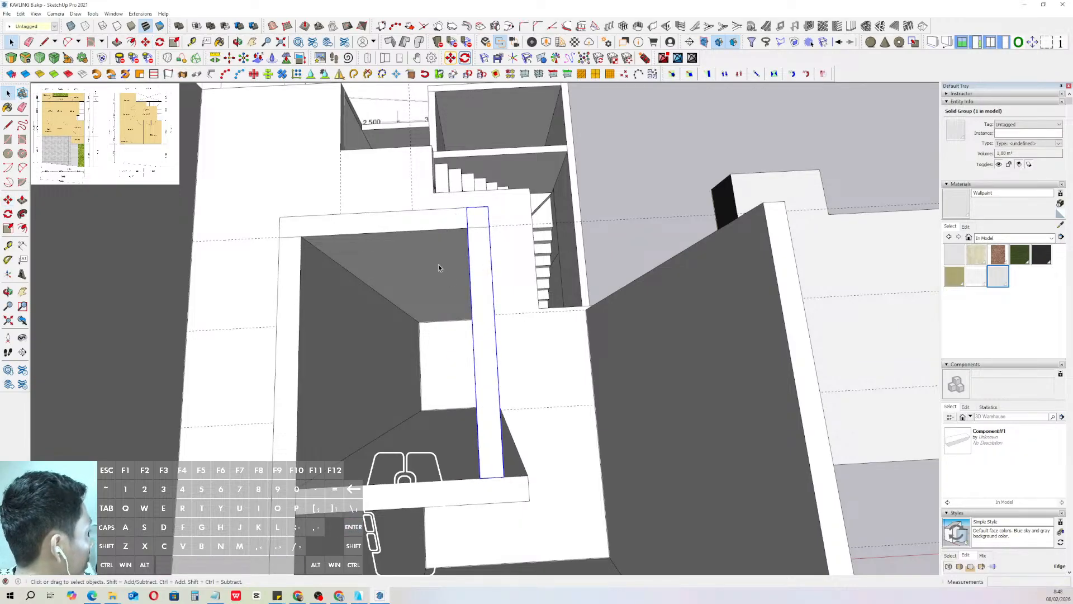
- Shorten the bathroom's short partition farthest from the stairs so its end is flush with the moved long partition
middle_click_drag(434, 277, 461, 359)
triple_click(469, 361)
left_click_drag(463, 310, 521, 462)
scroll(501, 343, "up", 2)
key("v")
left_click(468, 318)
left_click(442, 274)
key("space")
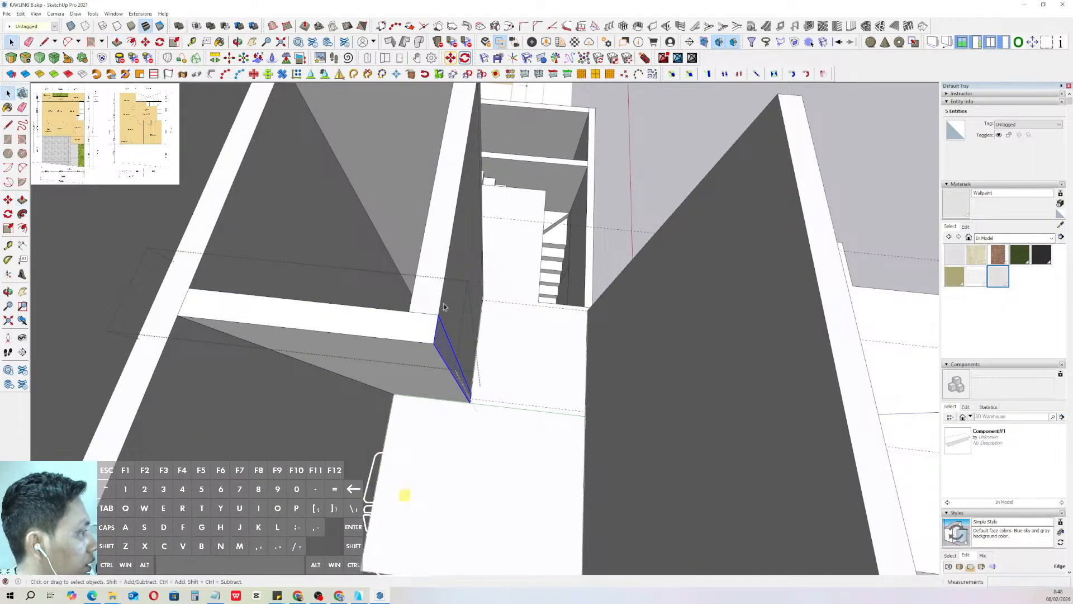
scroll(442, 307, "down", 5)
left_click(661, 168)
- Measure the gap between the bathroom's outer corner and the stair opening's edge
scroll(447, 312, "down", 5)
scroll(497, 323, "up", 9)
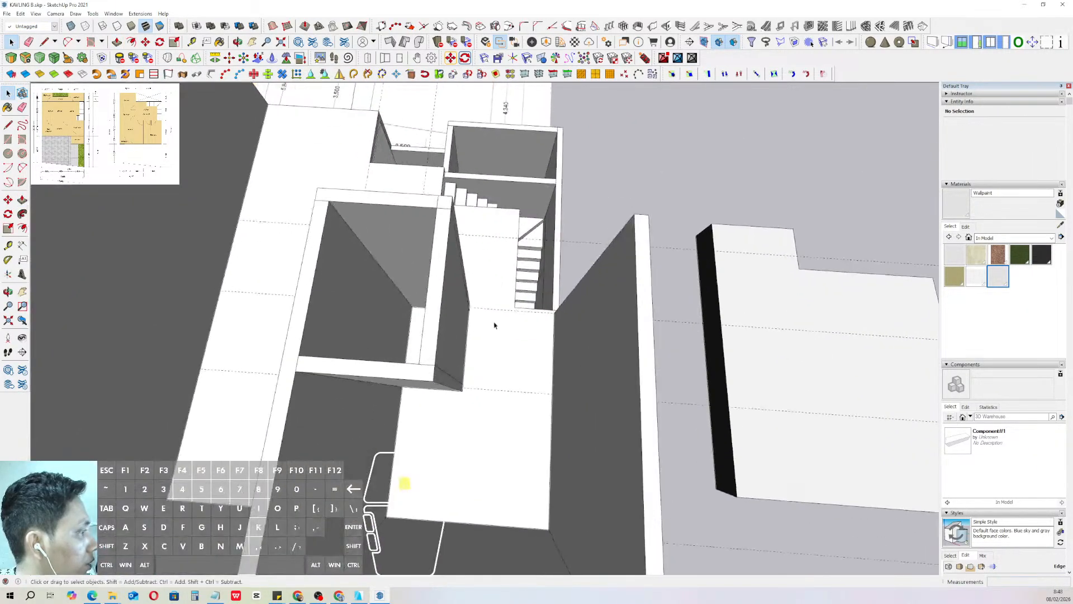
middle_click_drag(501, 318, 479, 371)
scroll(480, 372, "up", 6)
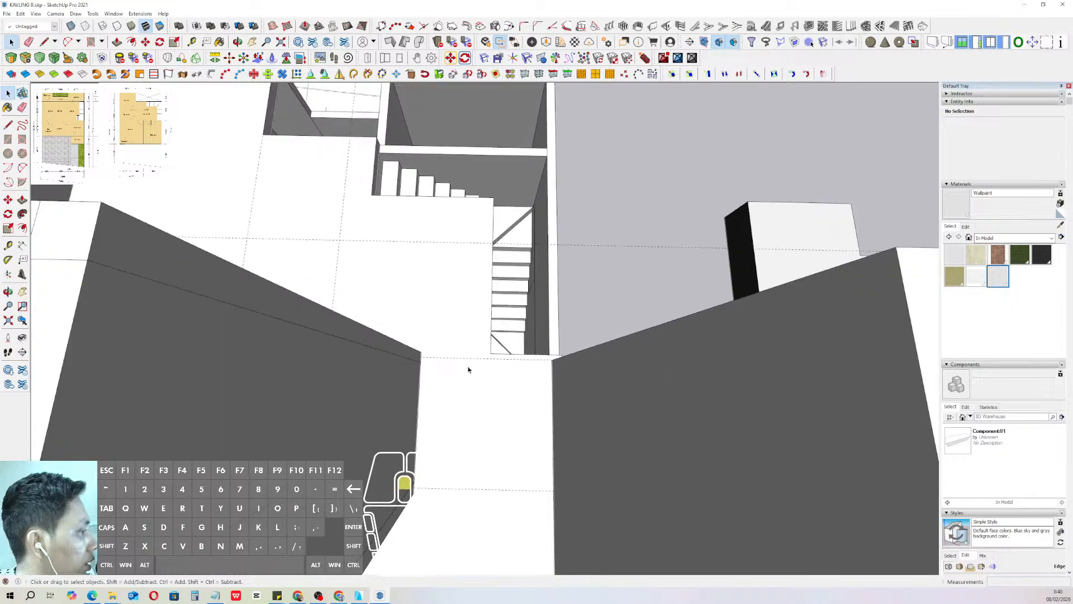
key("l")
left_click(406, 351)
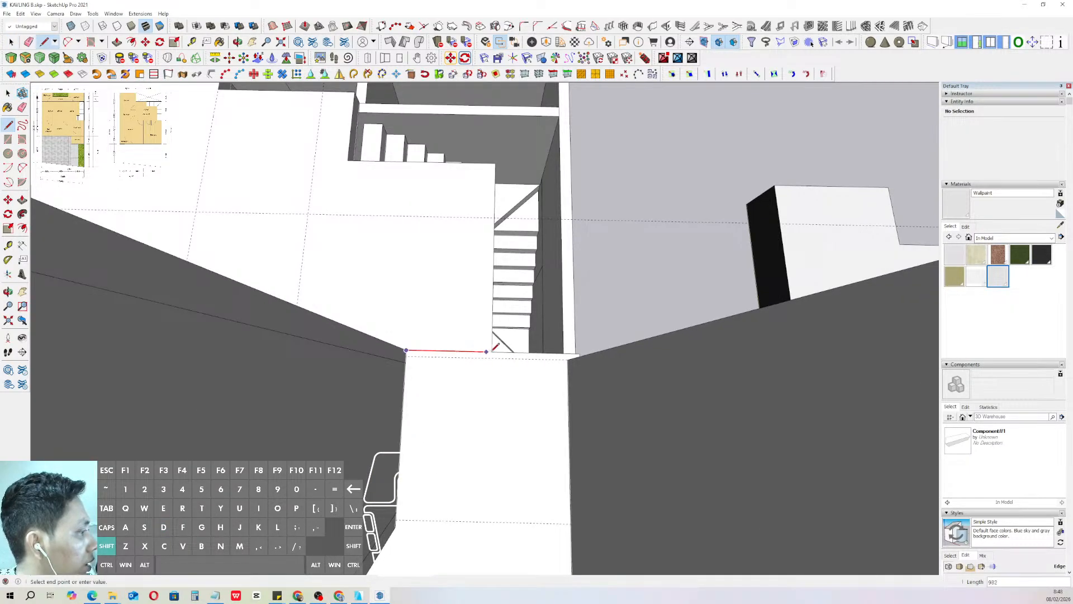
key("space")
- Copy the bathroom's short partition nearest the stairs across the corridor to meet the stair-side outer wall
scroll(492, 352, "down", 7)
middle_click_drag(470, 329, 415, 327, "shift")
scroll(436, 317, "up", 2)
scroll(435, 314, "up", 1)
left_click(414, 301)
scroll(415, 302, "up", 1)
middle_click_drag(415, 326, 408, 325)
scroll(466, 358, "up", 2)
key("m")
left_click(466, 360)
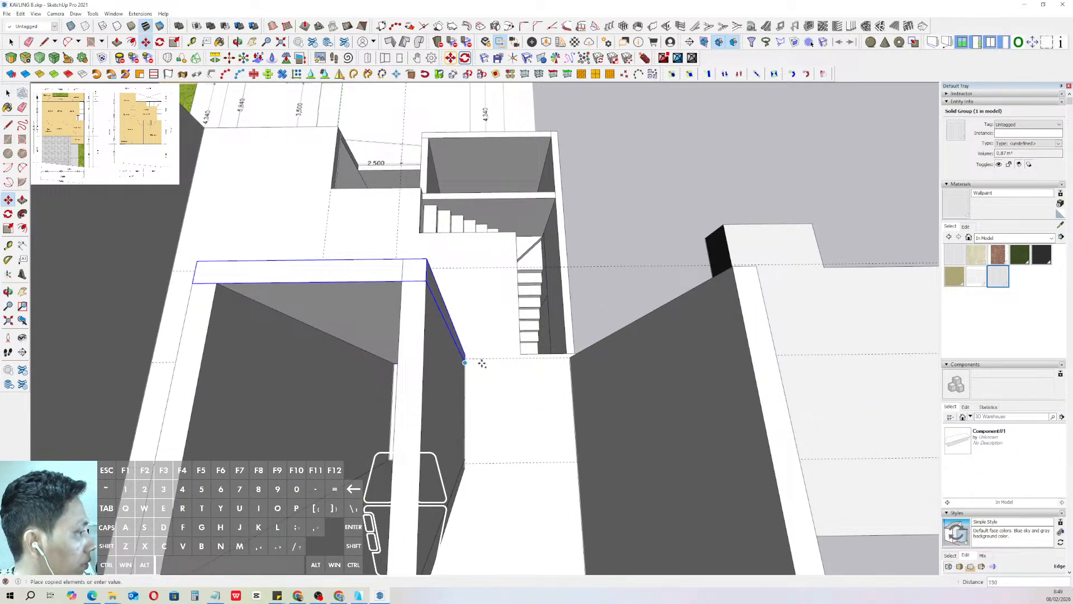
scroll(485, 364, "down", 1)
middle_click_drag(485, 363, 461, 362, "shift")
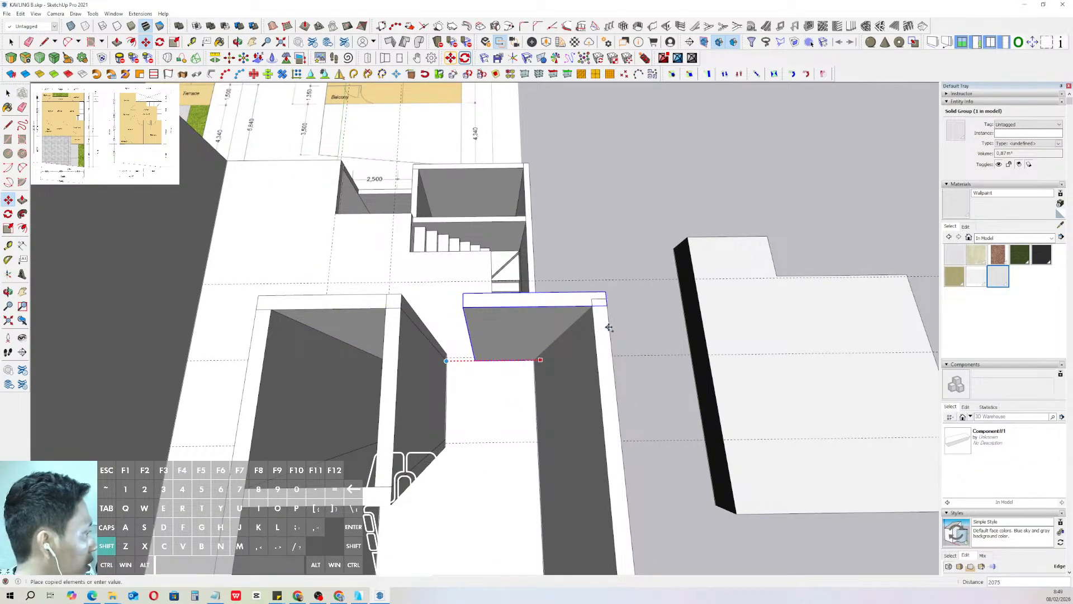
key("space")
scroll(492, 359, "down", 2)
mouse_move(492, 358)
middle_mouse_down()
mouse_move(521, 360)
mouse_move(486, 355)
middle_mouse_up()
scroll(523, 359, "up", 1)
triple_click(555, 365)
left_click_drag(421, 271, 566, 419)
scroll(479, 322, "up", 3)
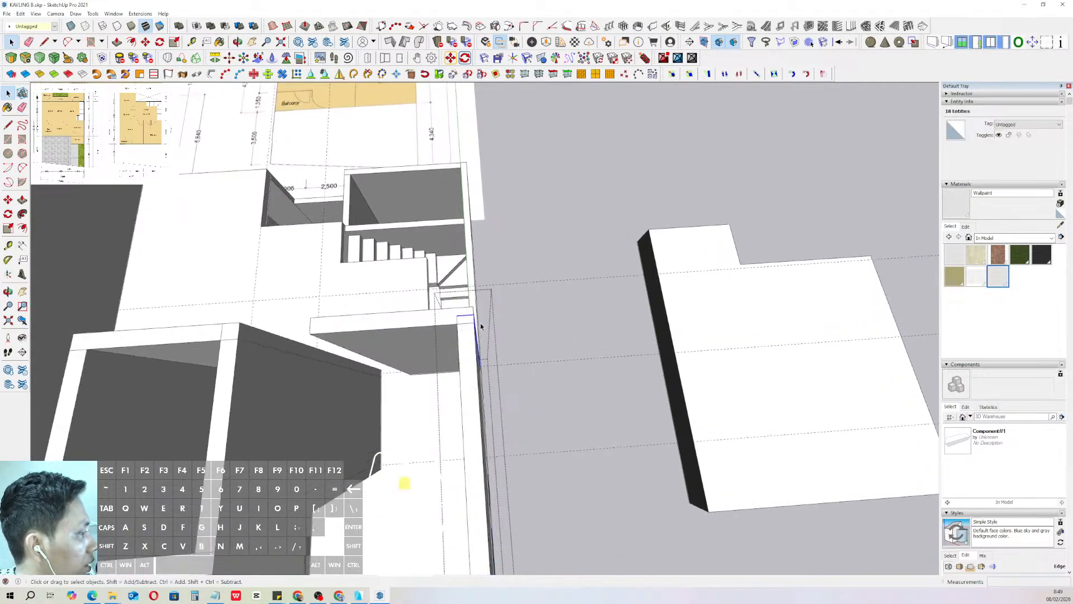
key("p")
middle_click_drag(429, 295, 360, 319)
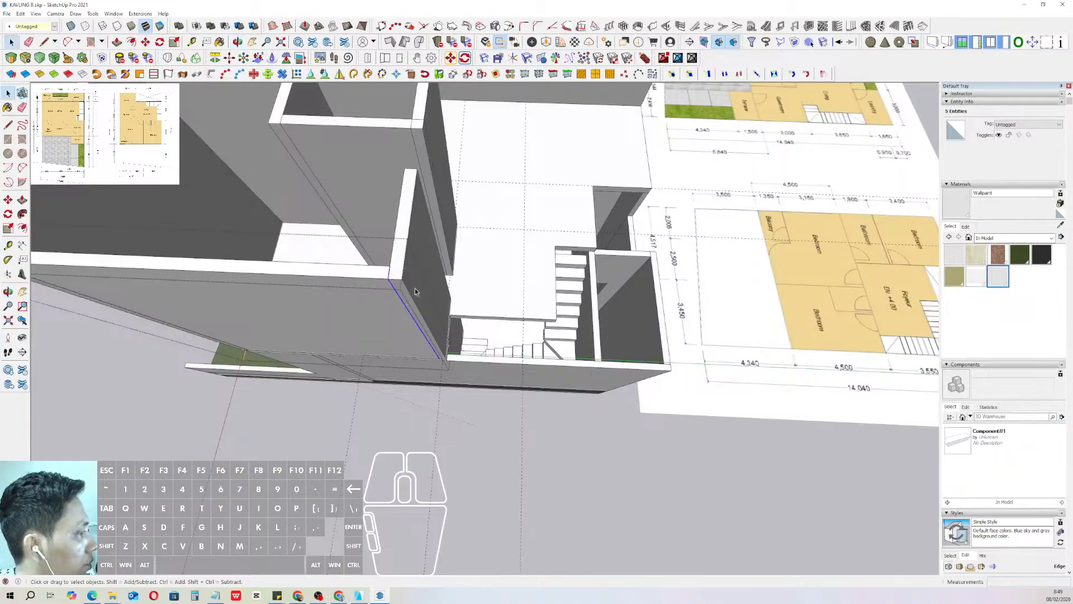
- Push the copied partition's outer end back 150 mm so it stops at the outer wall's inner face
left_click(415, 270)
scroll(415, 270, "up", 2)
key("p")
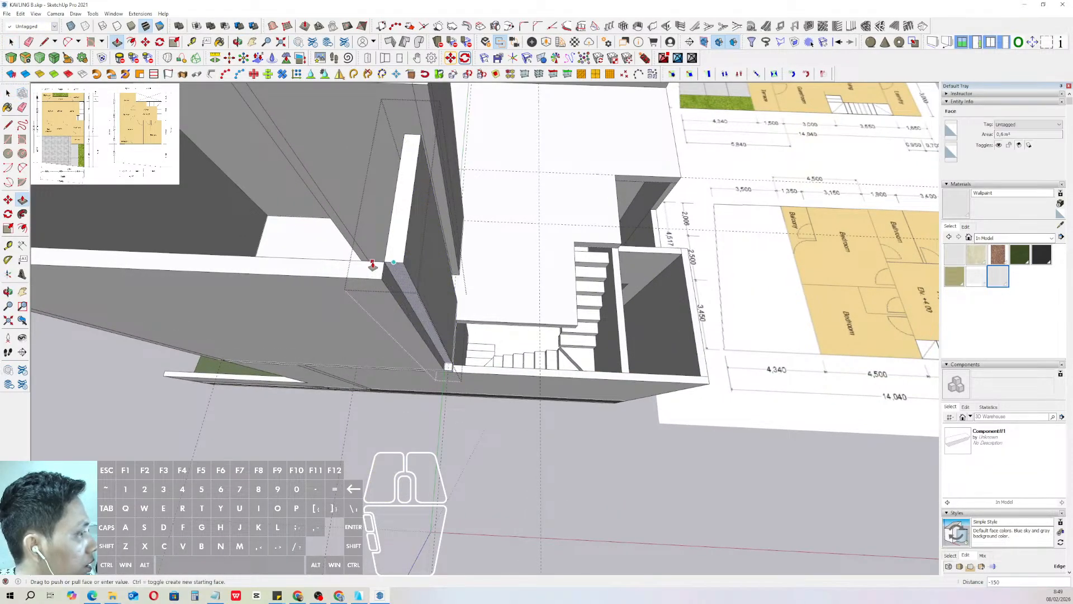
key("space")
- Extend the stair-side outer wall from its end past the stairwell towards the far side of the house
scroll(373, 265, "down", 1)
triple_click(314, 283)
left_click_drag(357, 232, 485, 415)
key("v")
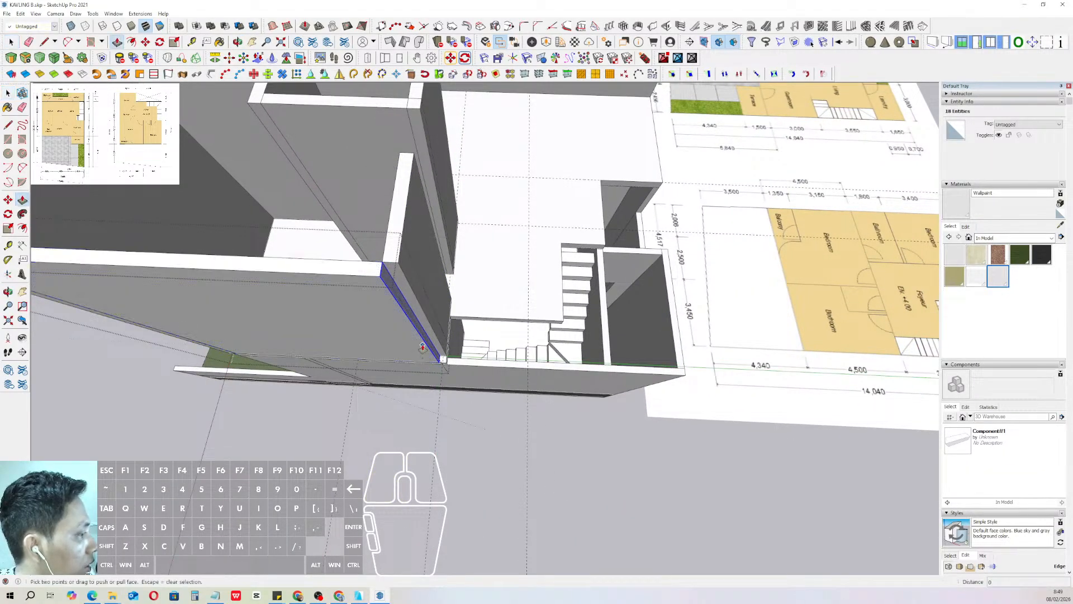
middle_click_drag(423, 346, 542, 329)
key("space")
left_click(541, 328)
- Push the copied partition's free end back about 91 mm to line up with the stair opening's edge
scroll(439, 327, "up", 3)
middle_click_drag(439, 327, 501, 401)
scroll(487, 319, "up", 4)
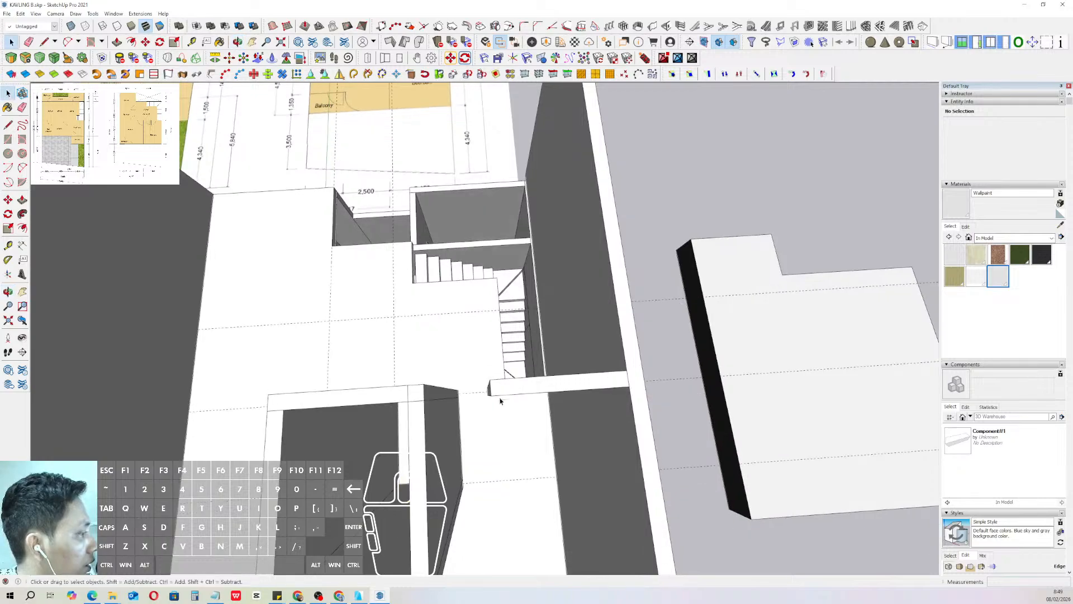
double_click(492, 388)
double_click(491, 389)
key("p")
left_click(490, 389)
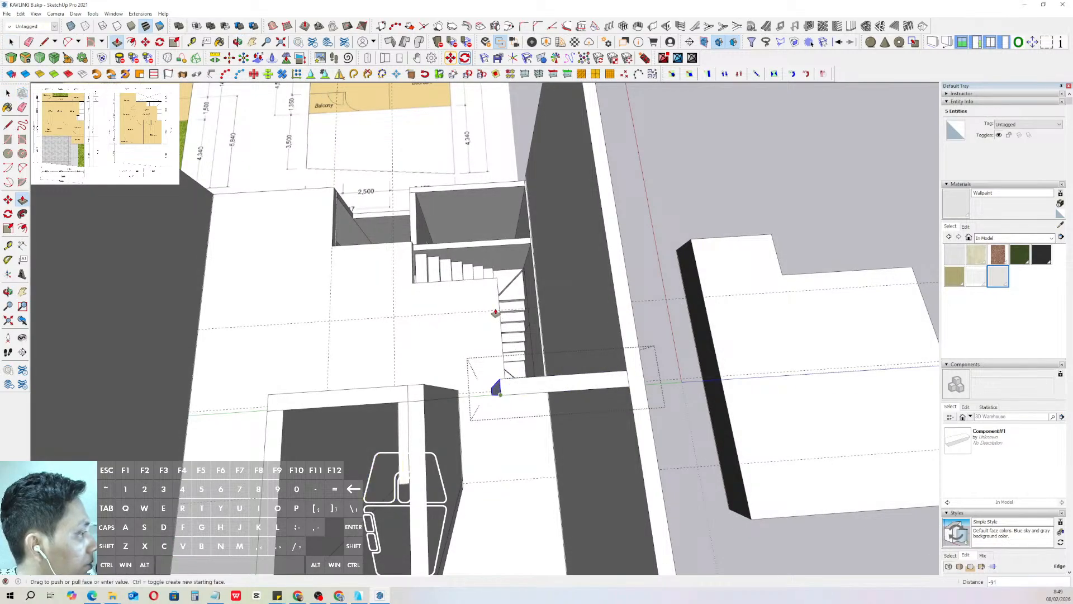
left_click(499, 312)
scroll(486, 398, "down", 3)
key("space")
middle_click_drag(486, 398, 493, 374)
left_click(678, 237)
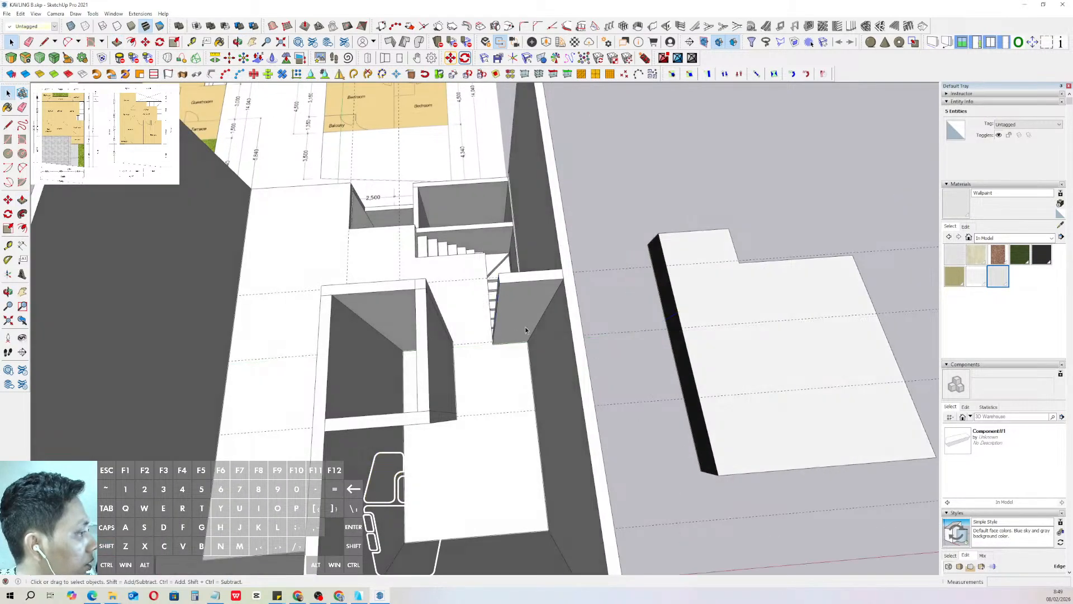
- Measure the doorway gap between the shortened partition's free end and the bathroom's corridor-side wall
scroll(492, 335, "up", 3)
scroll(453, 361, "up", 3)
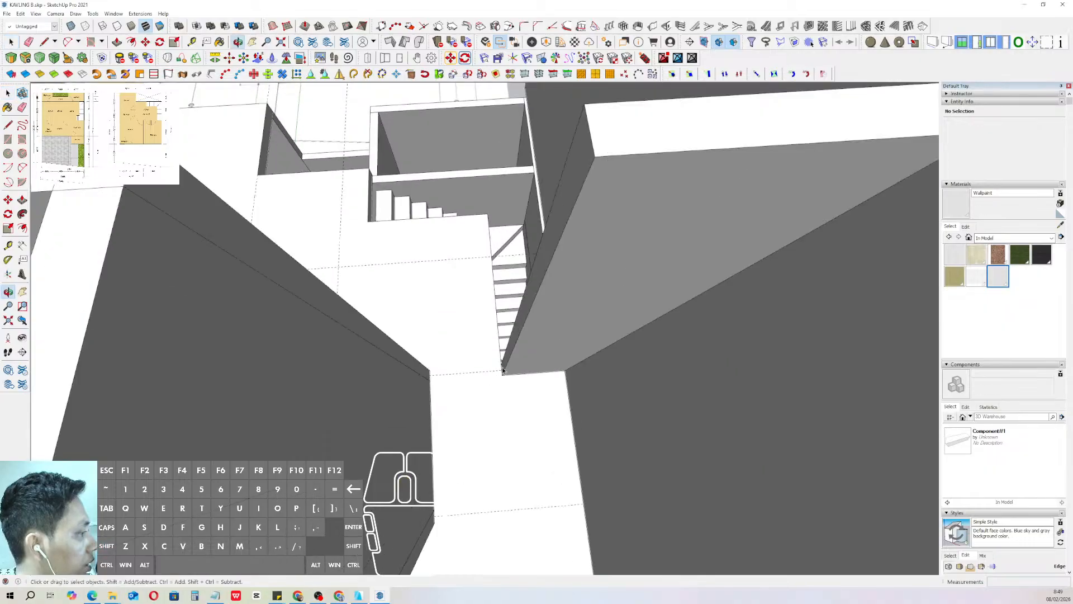
key("d")
left_click(514, 346)
scroll(553, 343, "down", 1)
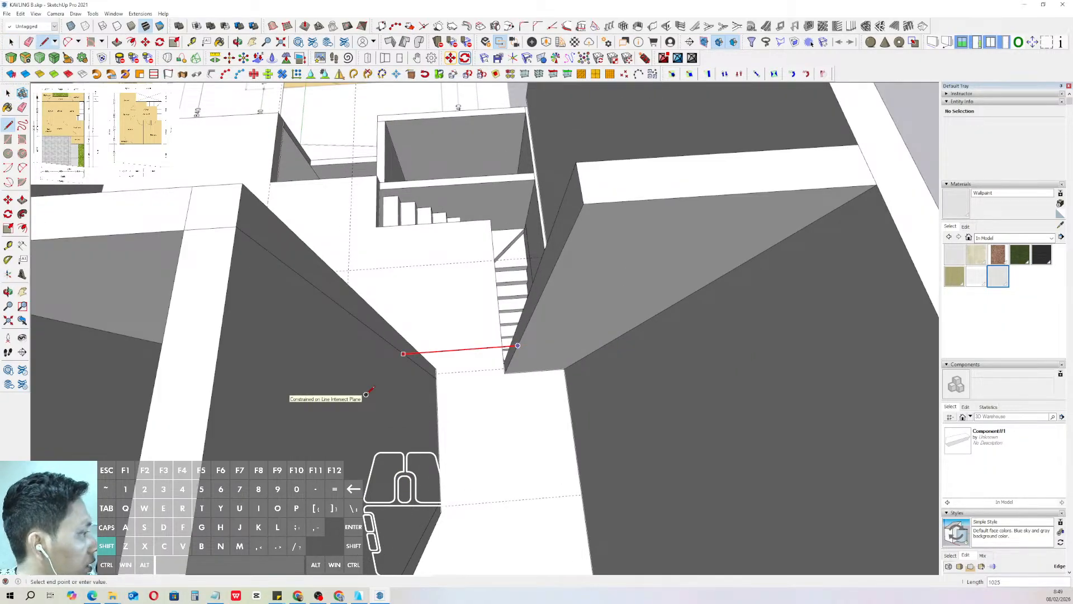
key("space")
- Place a horizontal guide 2400 mm above the floor on the short partition beside the stairs
middle_click_drag(531, 336, 473, 334)
scroll(510, 349, "up", 3)
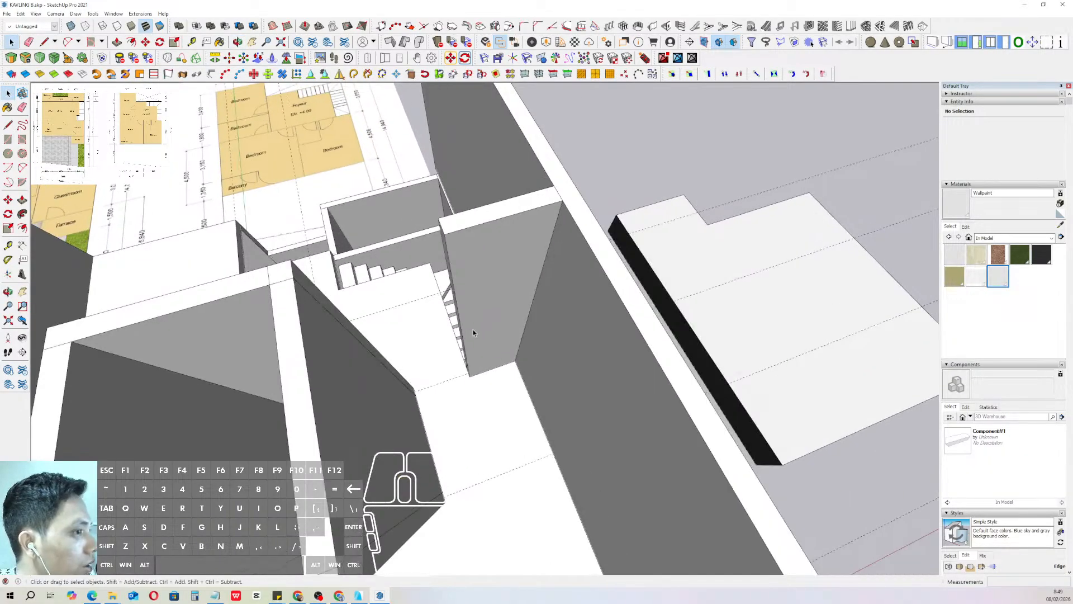
left_click(8, 245)
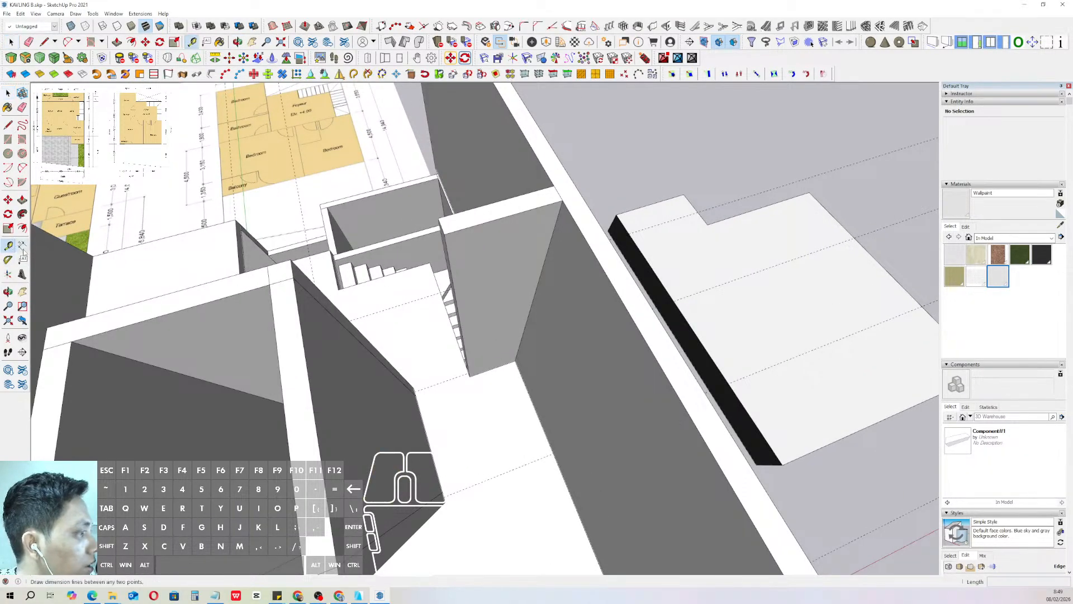
scroll(478, 369, "up", 3)
left_click(490, 370)
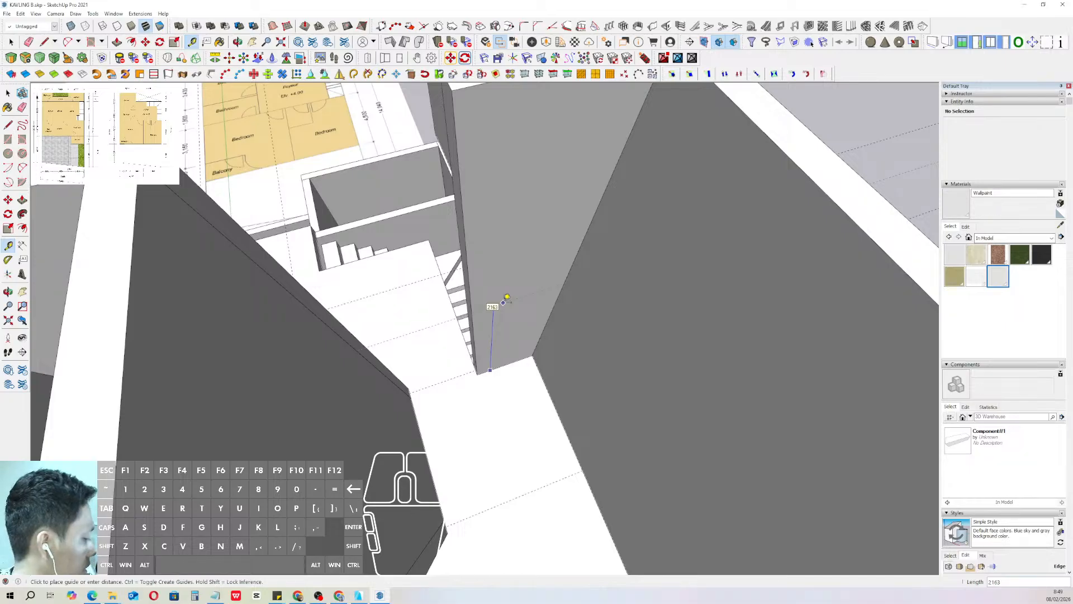
key("Return")
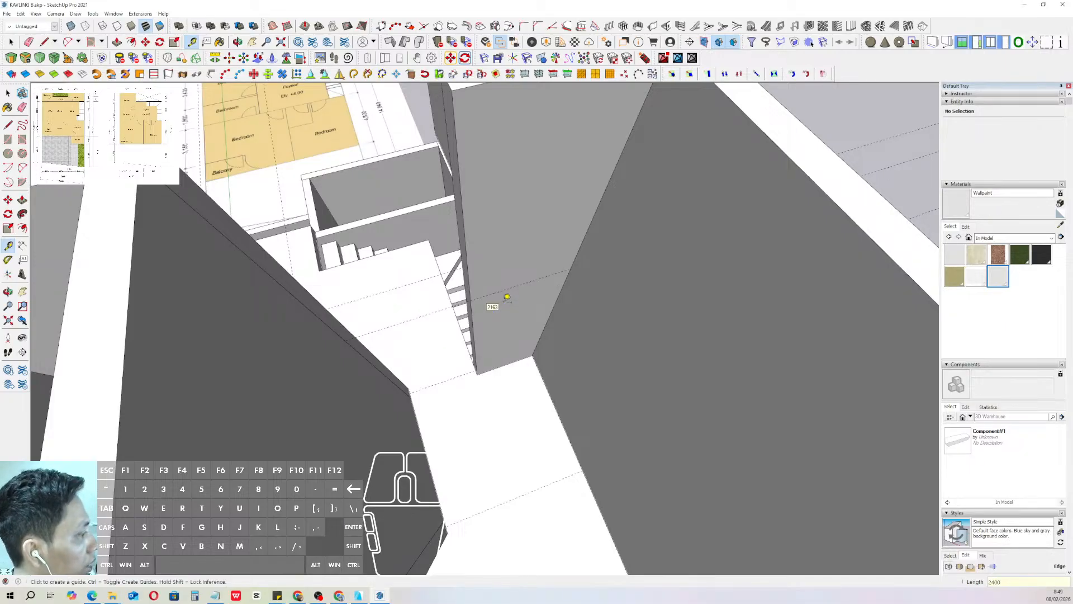
key("space")
- Draw a rectangle on the short partition's end face from its top corner down to the 2400 mm guide
scroll(506, 297, "down", 5)
left_click(511, 325)
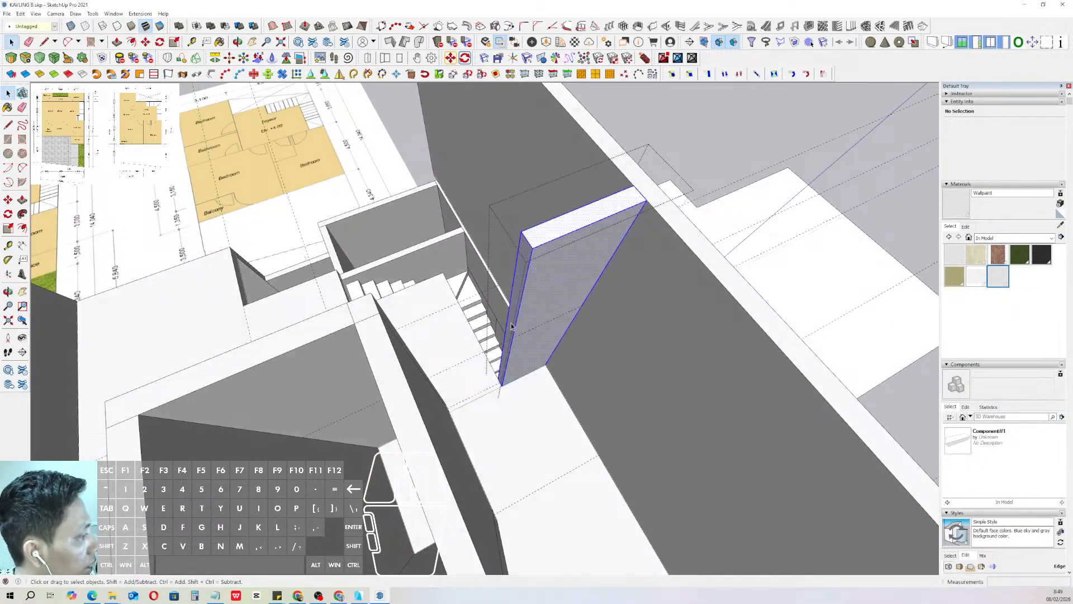
mouse_move(511, 326)
middle_mouse_down()
mouse_move(538, 306)
mouse_move(515, 316)
middle_mouse_up()
key("r")
left_click(514, 204)
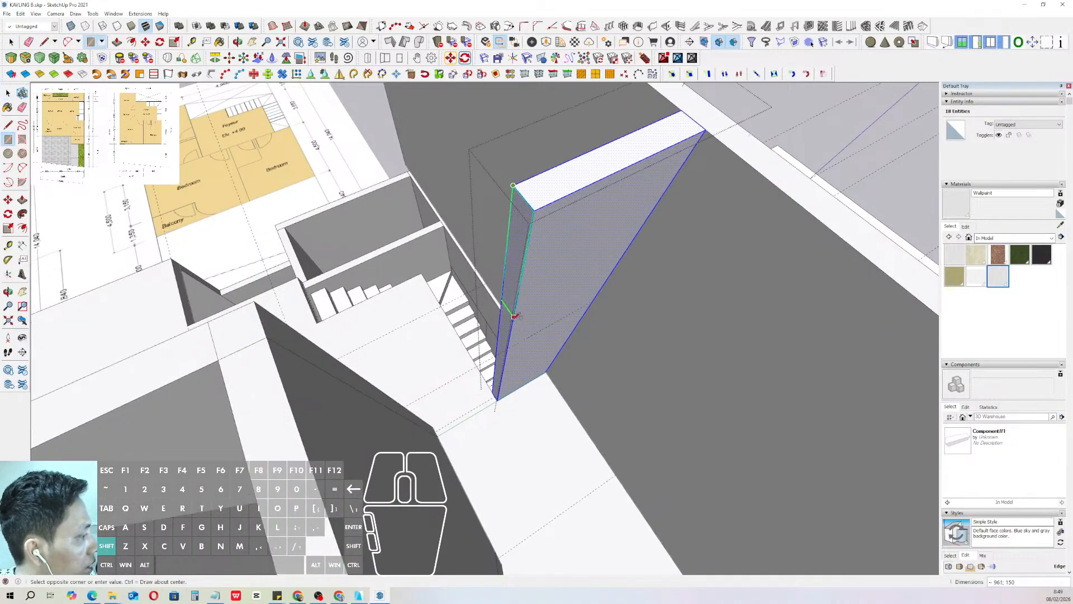
left_click(591, 303, "shift")
key("space")
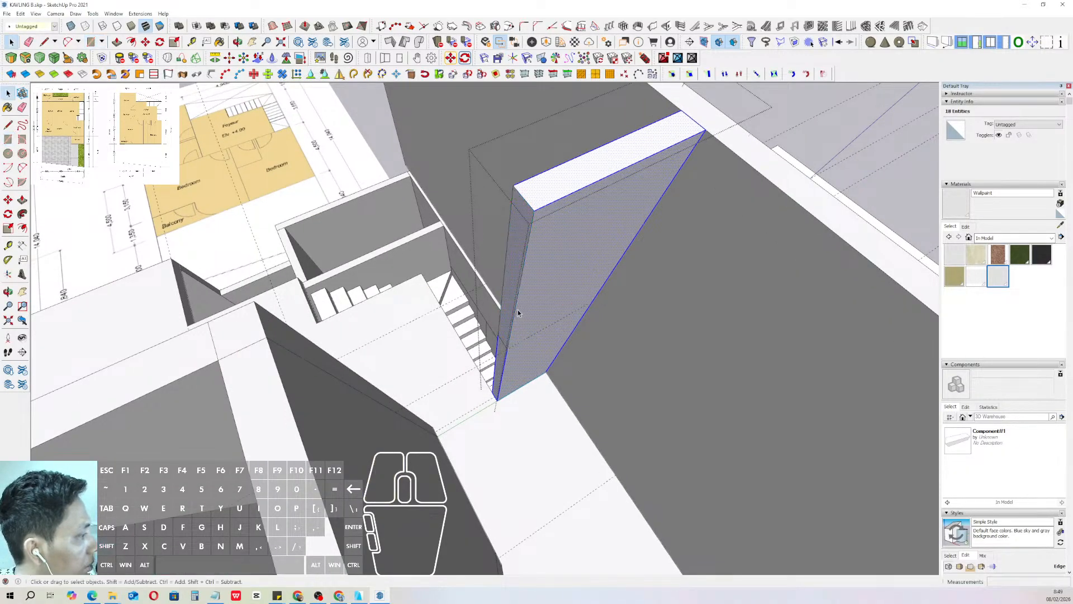
- Extrude the end face's upper rectangle across the gap to the bathroom wall, forming a lintel over the doorway
scroll(518, 308, "up", 1)
key("p")
left_click(513, 293)
left_click(376, 450)
key("space")
scroll(437, 322, "down", 3)
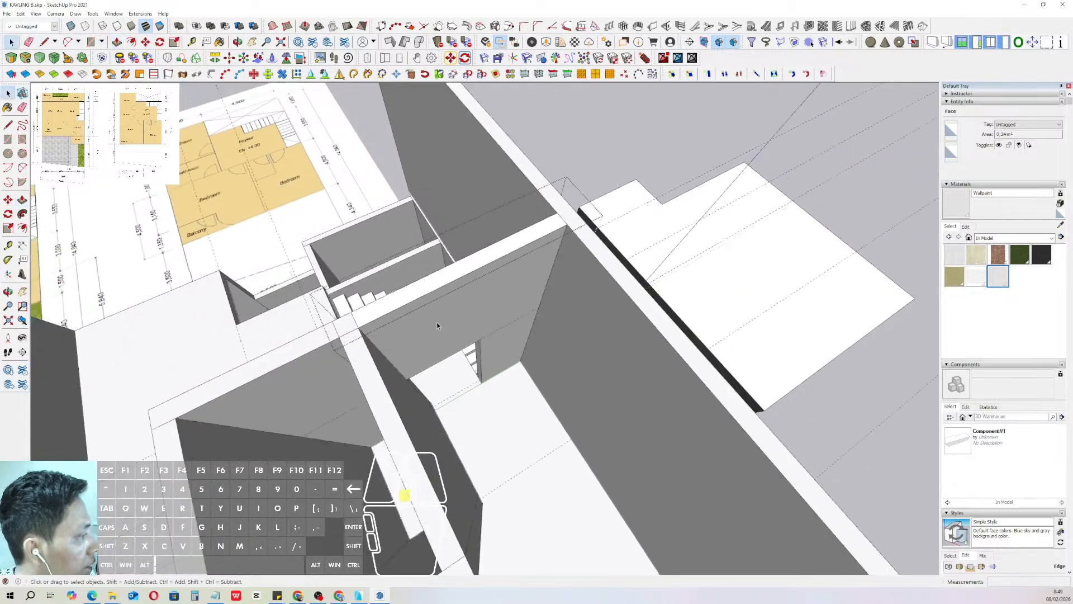
left_click(635, 133)
left_click(635, 133)
- Measure along the top of the bathroom's long corridor-side partition towards the wall beside the stairs
scroll(502, 331, "down", 1)
middle_click_drag(501, 330, 496, 421)
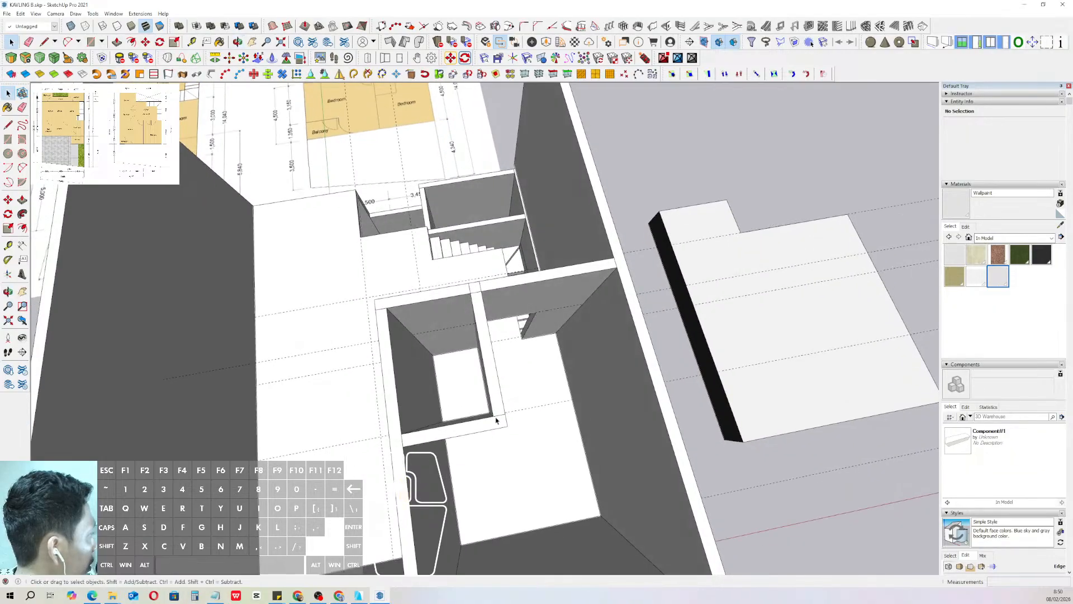
key("l")
left_click(506, 420)
scroll(493, 347, "up", 3, "shift")
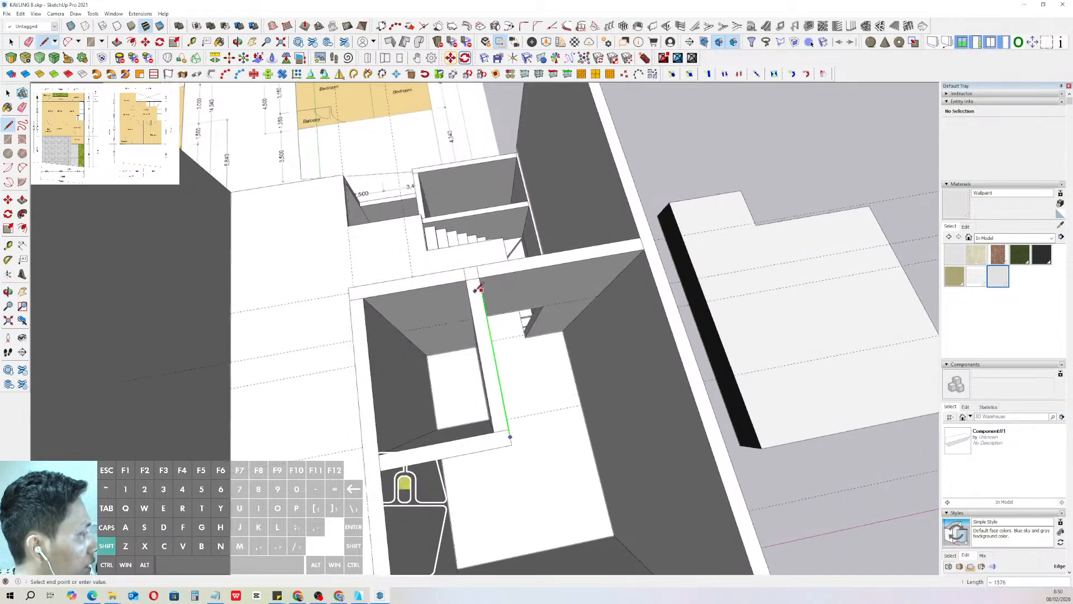
key("space")
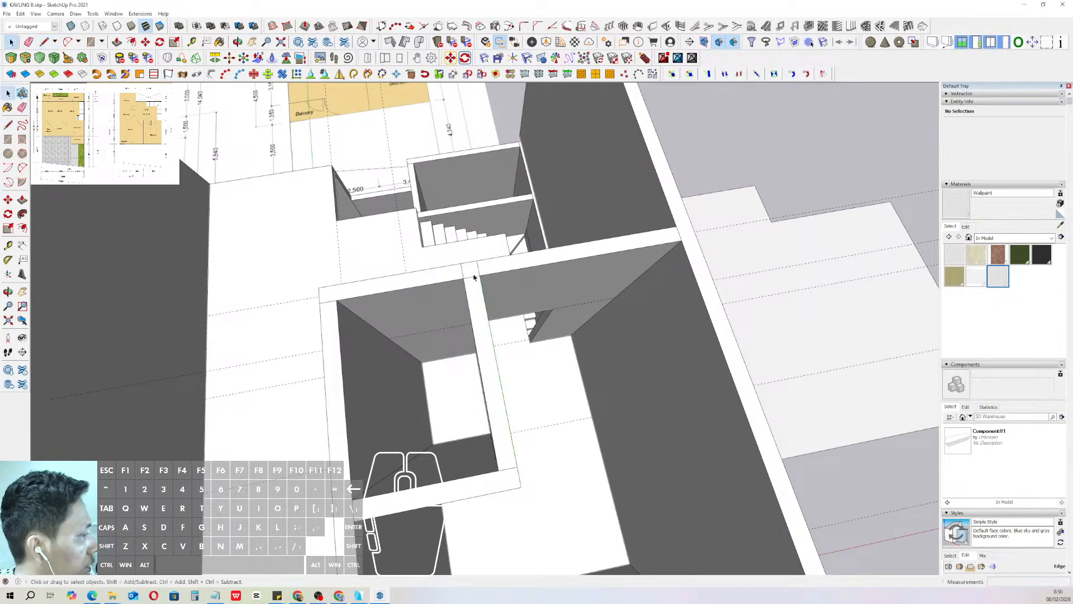
scroll(469, 290, "down", 4, "shift")
middle_click_drag(477, 361, 482, 403)
scroll(482, 405, "up", 3)
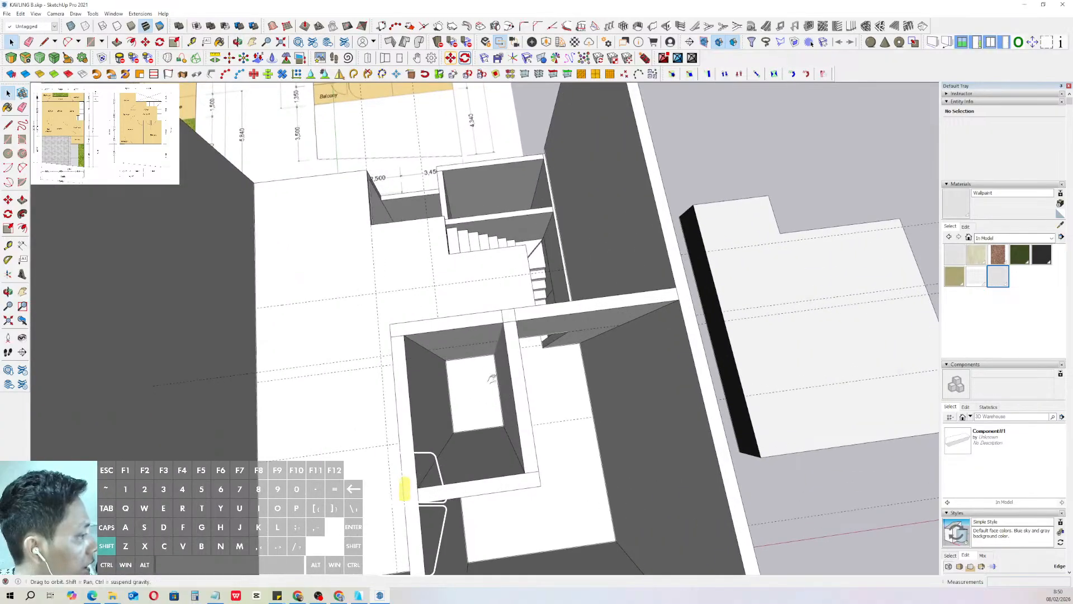
middle_click_drag(477, 345, 495, 316)
scroll(457, 378, "down", 3)
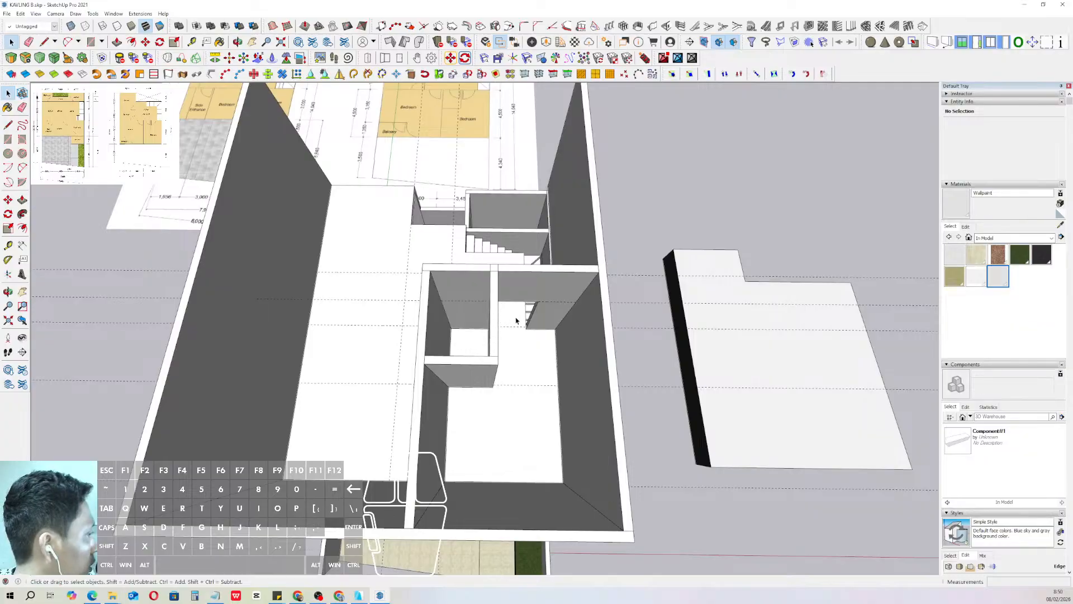
scroll(516, 320, "up", 8)
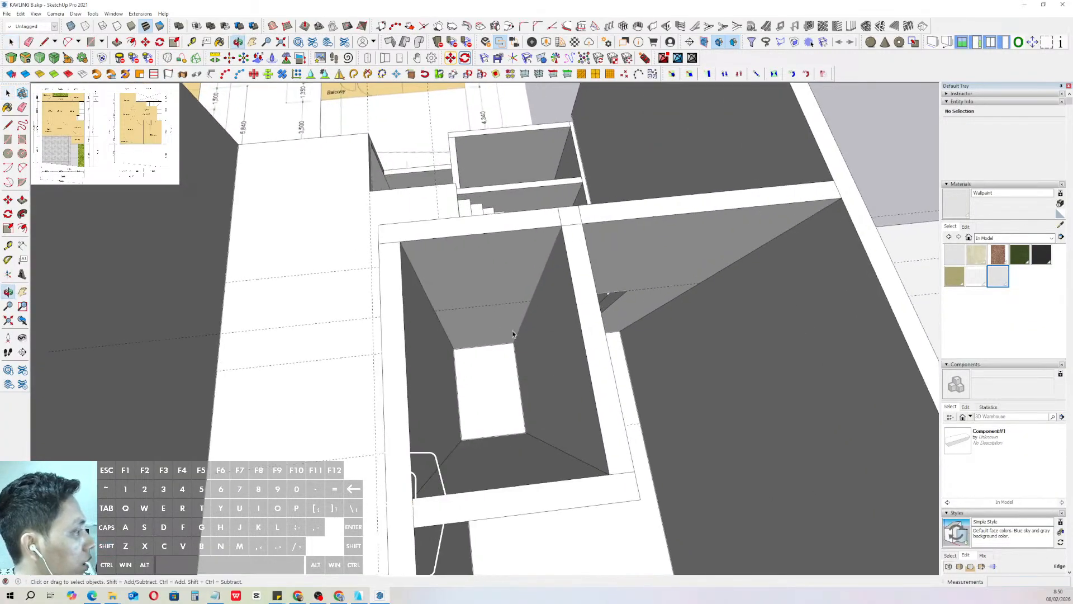
left_click(7, 245)
scroll(444, 343, "up", 3)
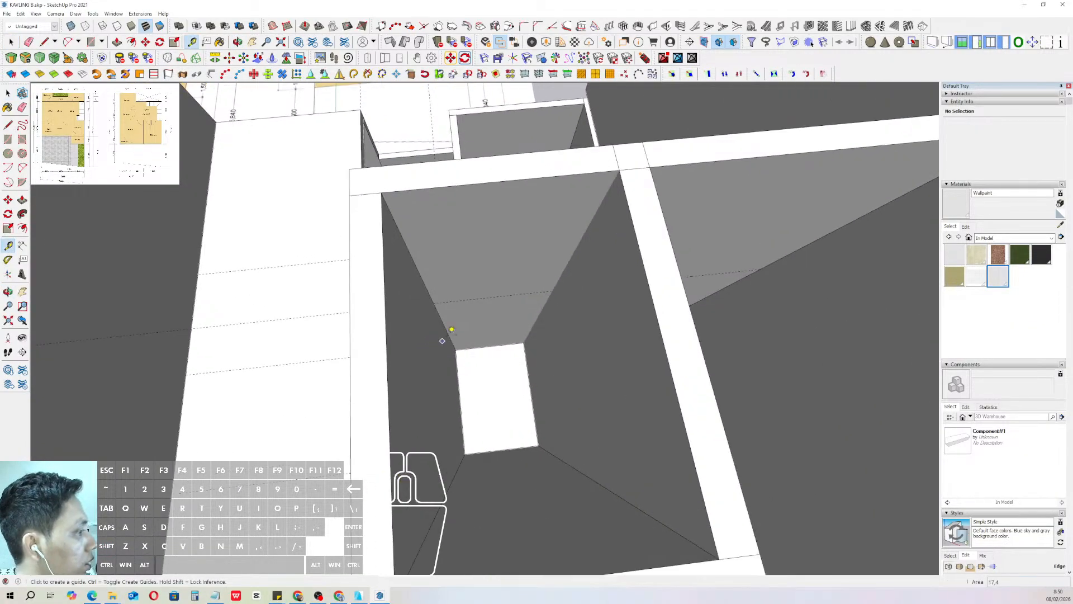
left_click(438, 313)
key("space")
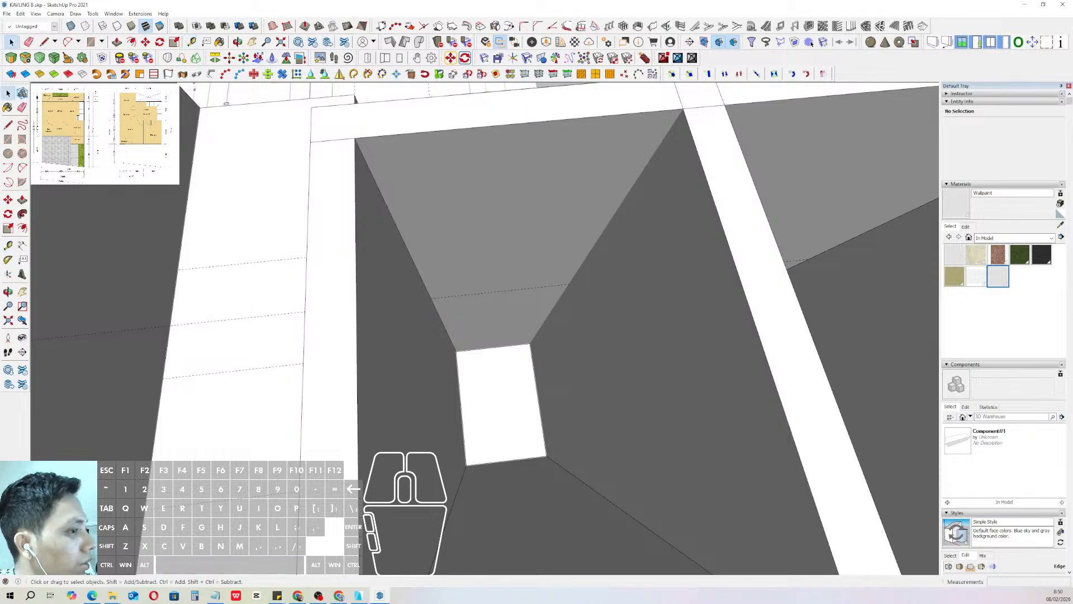
- Place a vertical guide on the bathroom's stair-side wall, 800 mm from its inner corner with the bedroom-side partition
left_click(8, 246)
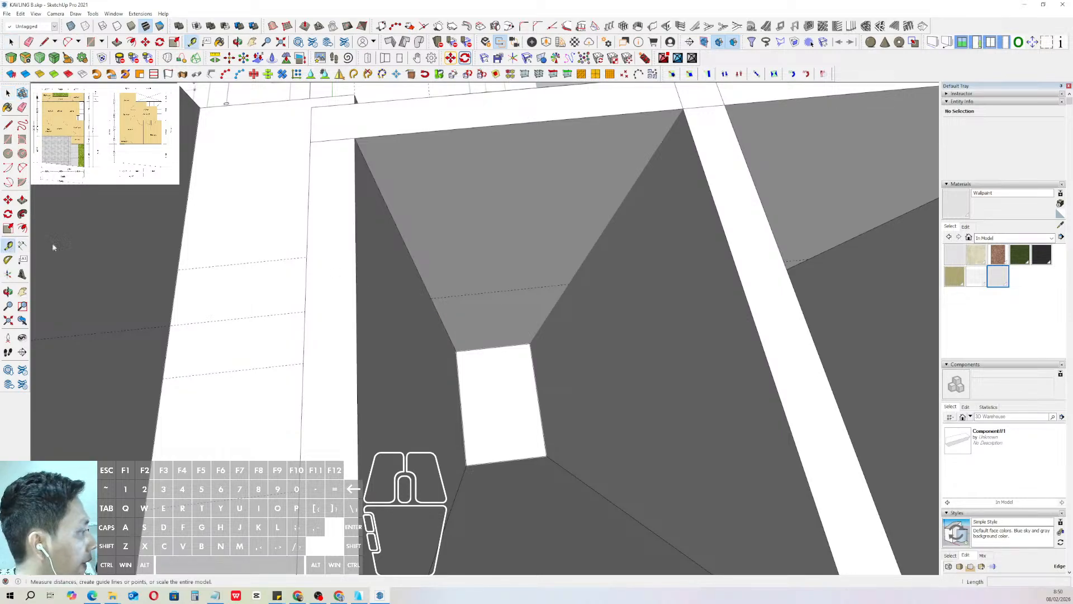
left_click(426, 270)
scroll(530, 258, "down", 1, "shift")
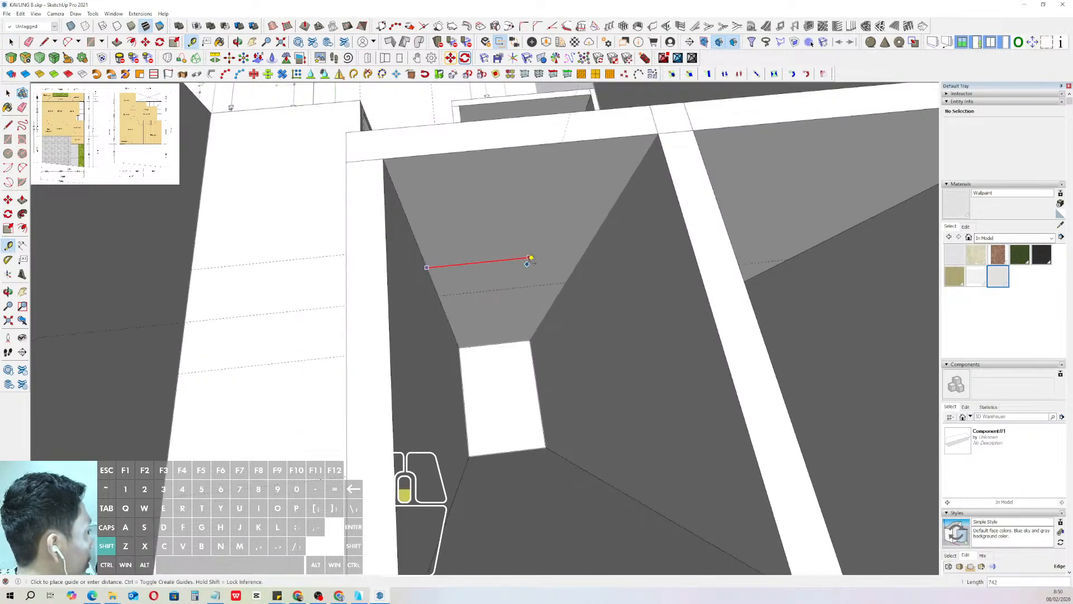
key("Escape")
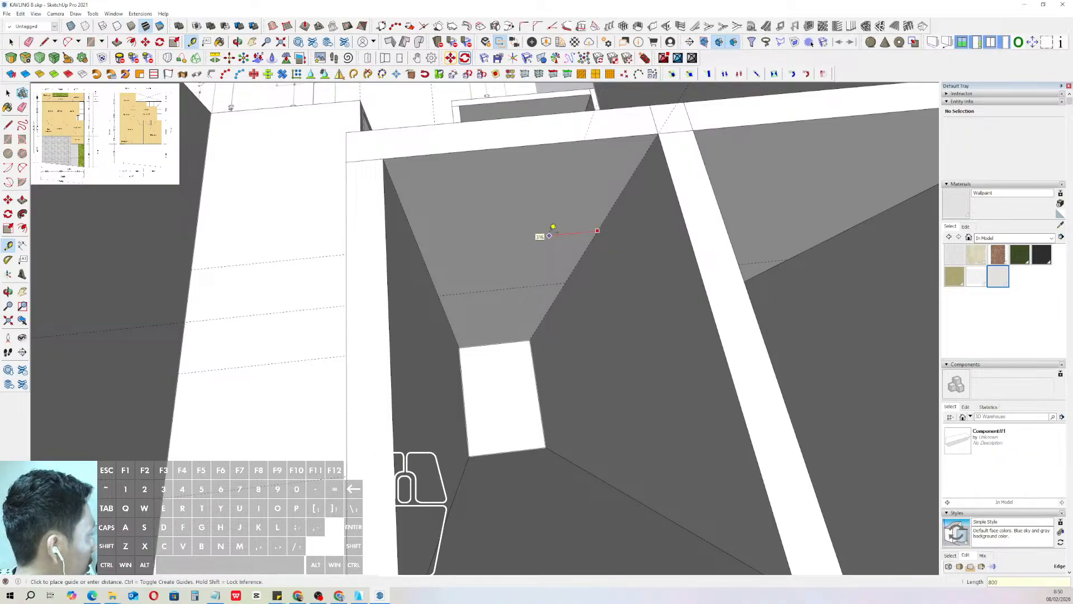
key("space")
middle_click_drag(484, 307, 503, 303)
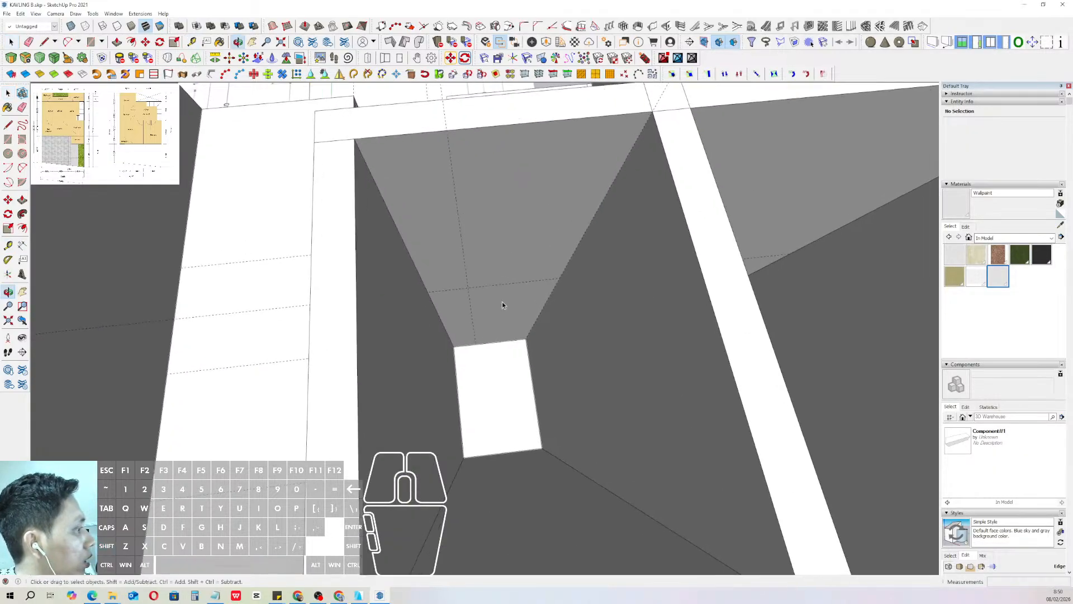
- Draw an 800 × 2400 mm door rectangle on the bathroom's stair-side wall between the bedroom-side corner, the guides and the floor
triple_click(510, 271)
key("r")
left_click(559, 278)
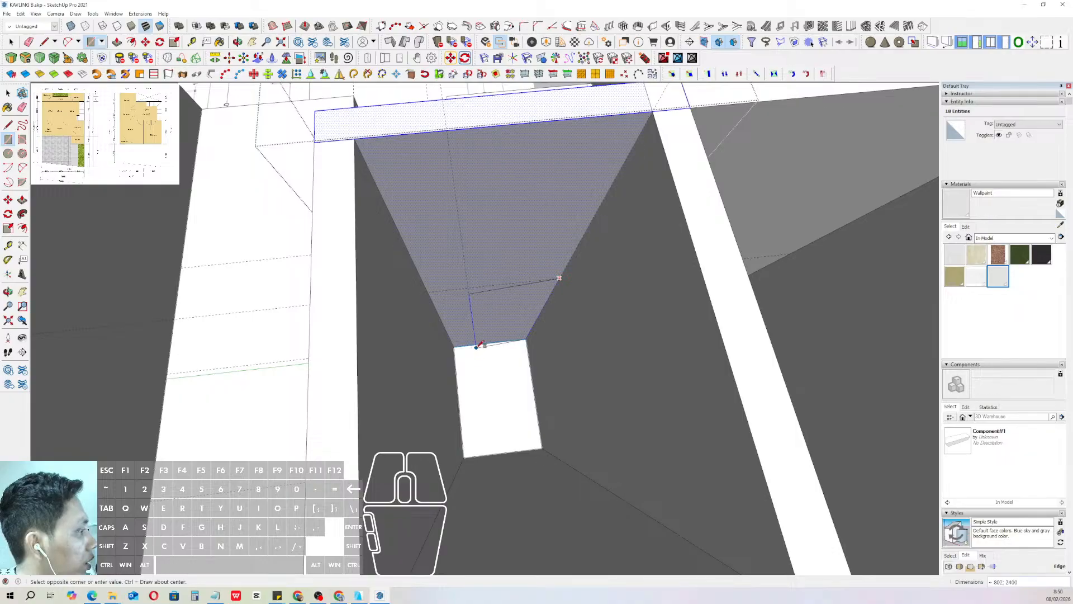
left_click(476, 346)
middle_click_drag(477, 346, 508, 331)
- Push the door rectangle through the full wall thickness to cut the bathroom's door opening
key("p")
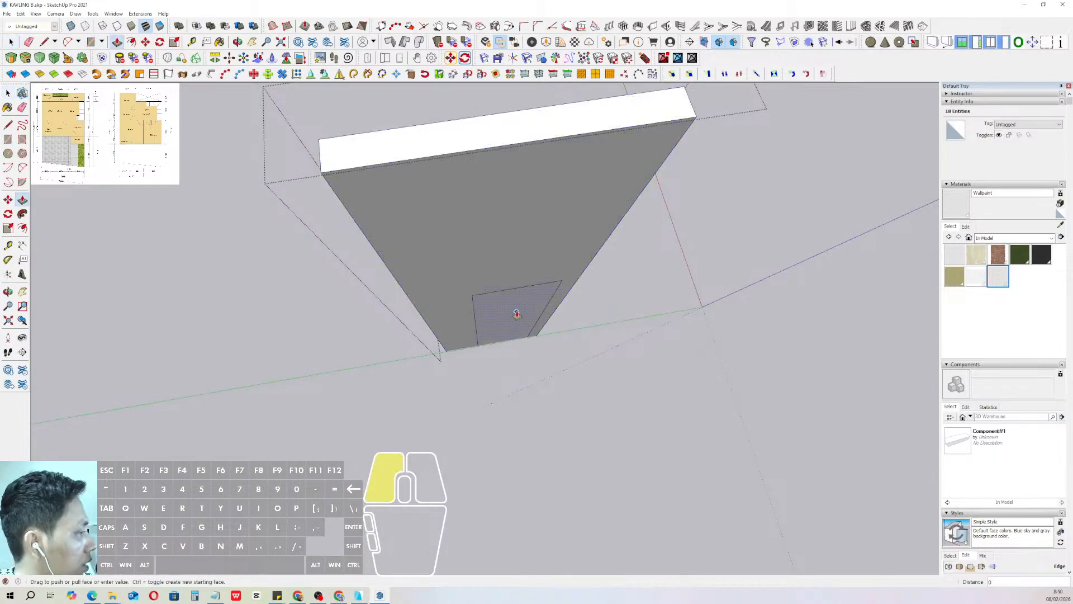
left_click(517, 314)
left_click(488, 116)
key("space")
scroll(456, 324, "down", 5)
middle_click_drag(481, 276, 482, 284, "shift")
scroll(664, 204, "down", 2)
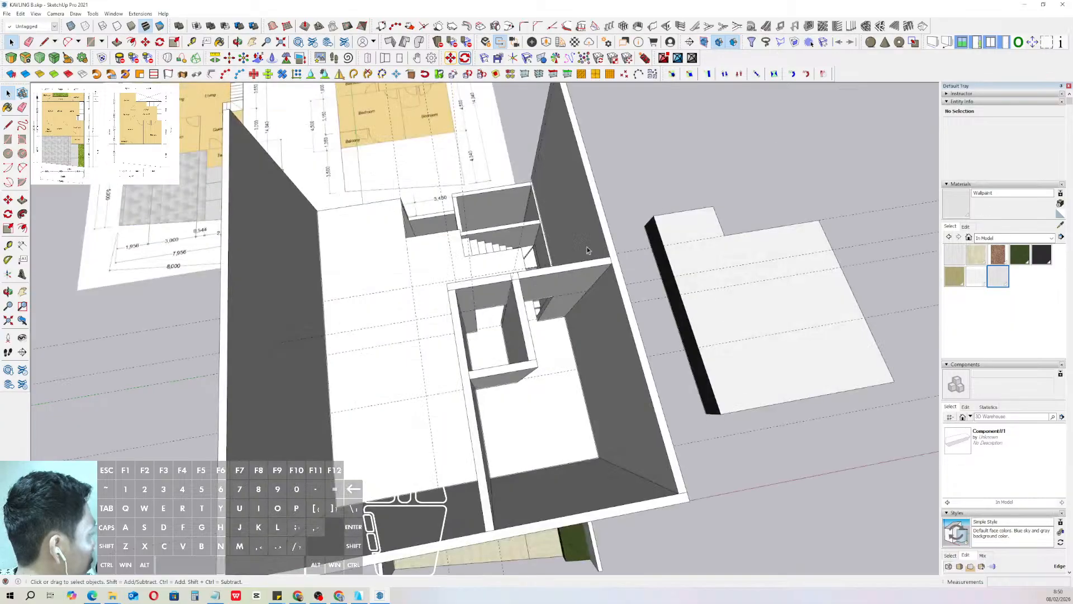
- Examine the bathroom and bedroom door openings from the stair side
middle_click_drag(488, 308, 570, 359)
scroll(570, 359, "up", 8)
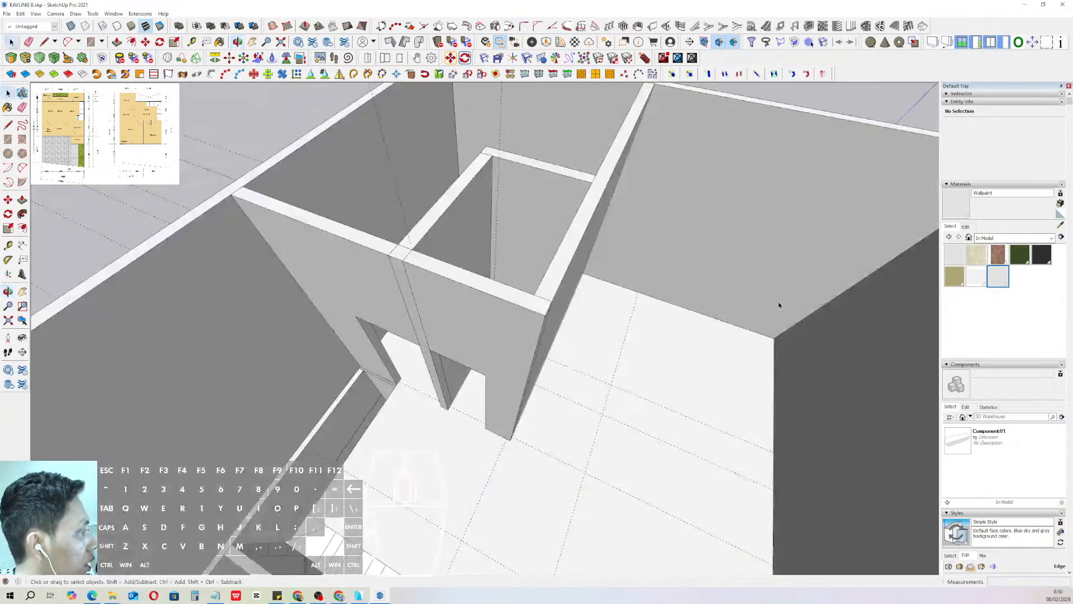
middle_click_drag(779, 306, 489, 353)
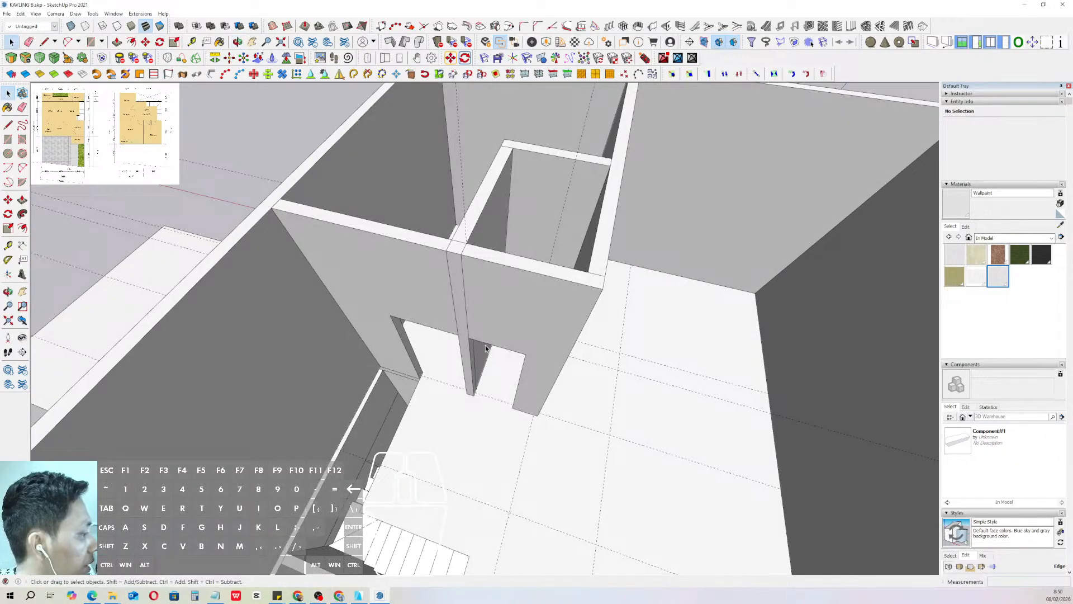
mouse_move(474, 355)
middle_mouse_down()
mouse_move(584, 331)
mouse_move(530, 350)
mouse_move(488, 346)
middle_mouse_up()
scroll(511, 371, "up", 3)
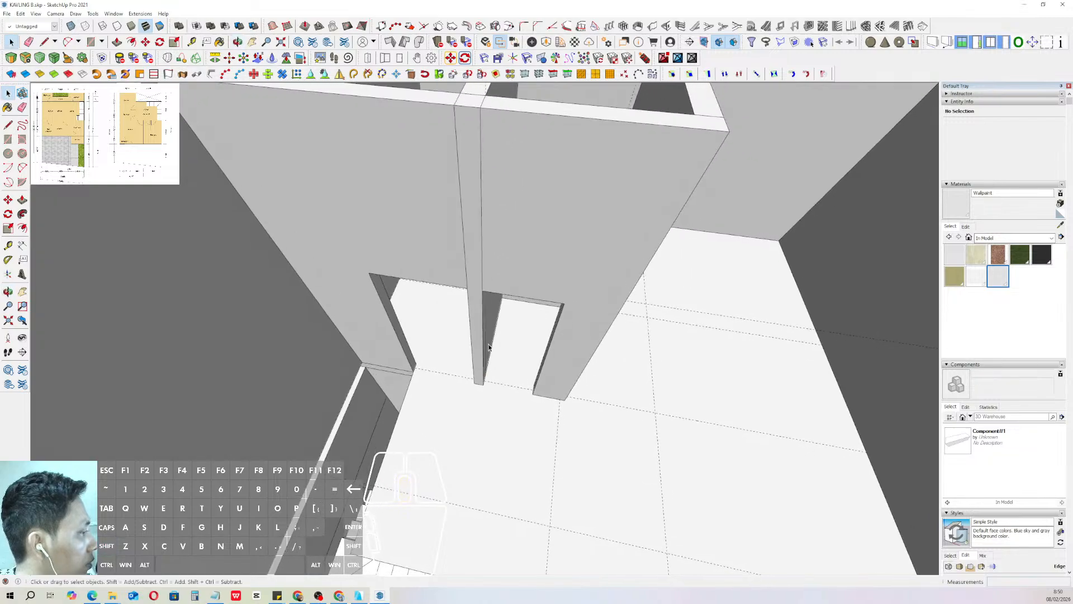
scroll(508, 352, "up", 2)
scroll(501, 350, "down", 4)
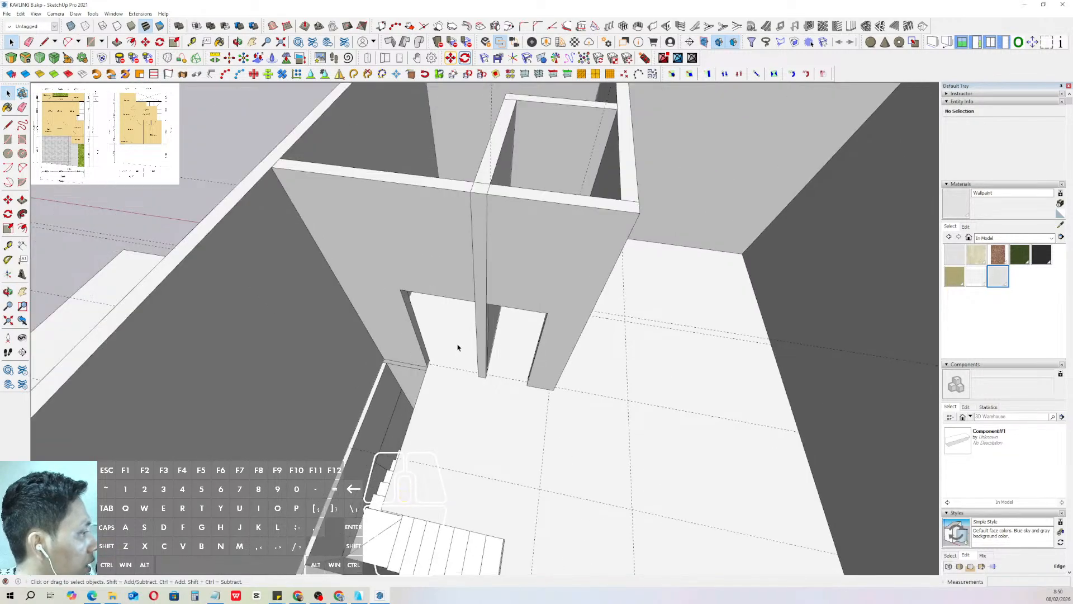
- Draw a rectangle on the upper floor slab covering the bathroom's footprint up to the outer face of its door wall
scroll(426, 343, "up", 5)
left_click(504, 350)
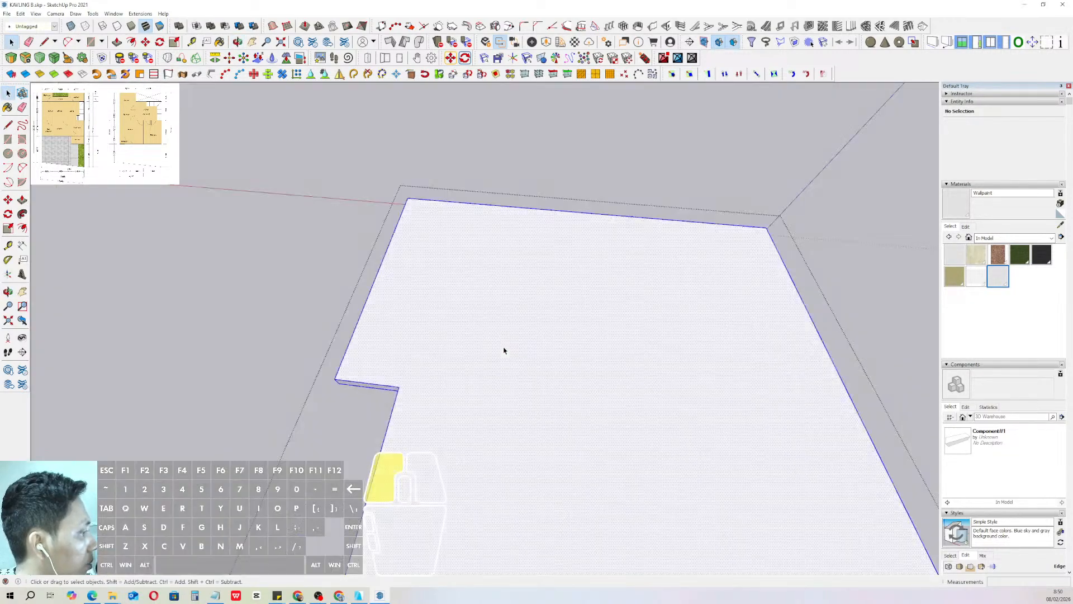
scroll(506, 348, "down", 3)
middle_click_drag(548, 391, 534, 420)
key("r")
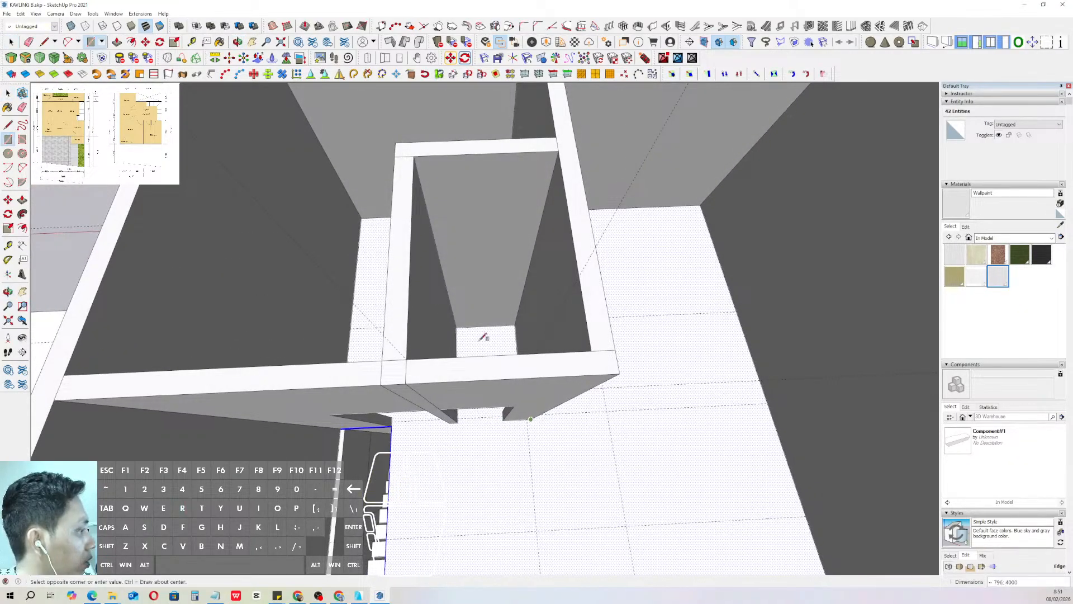
scroll(484, 337, "up", 1)
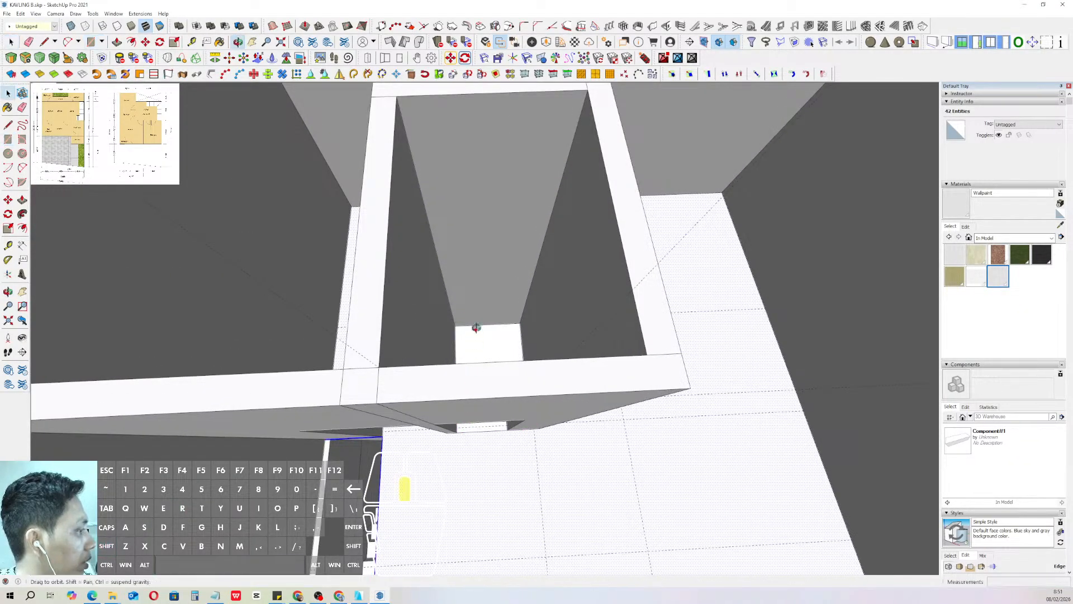
middle_click_drag(476, 327, 562, 393)
key("space")
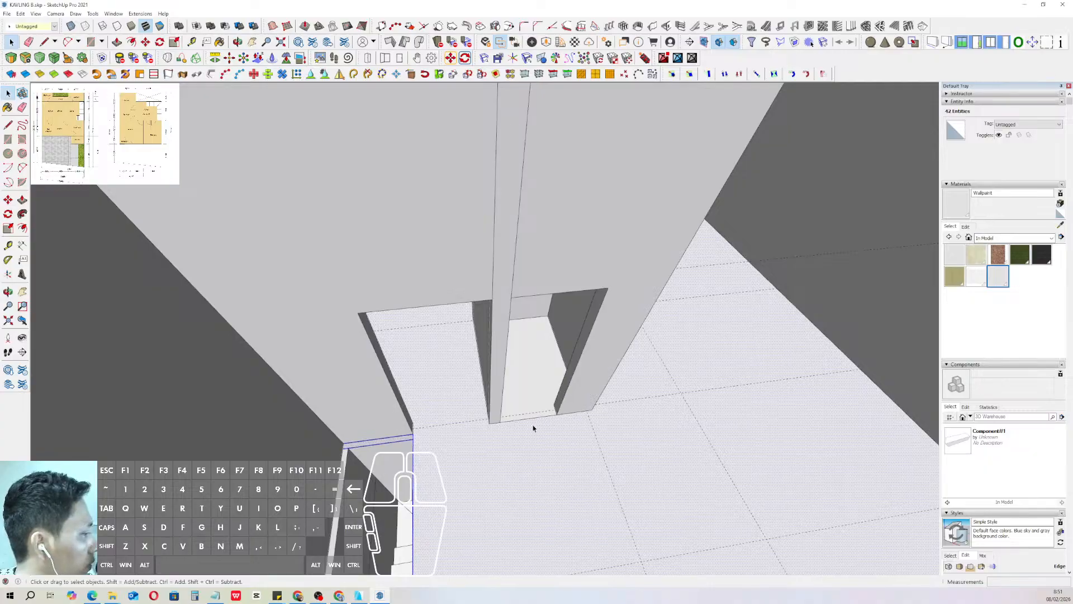
- Lower the bathroom's floor face slightly below the surrounding slab with Push/Pull
scroll(533, 428, "up", 5)
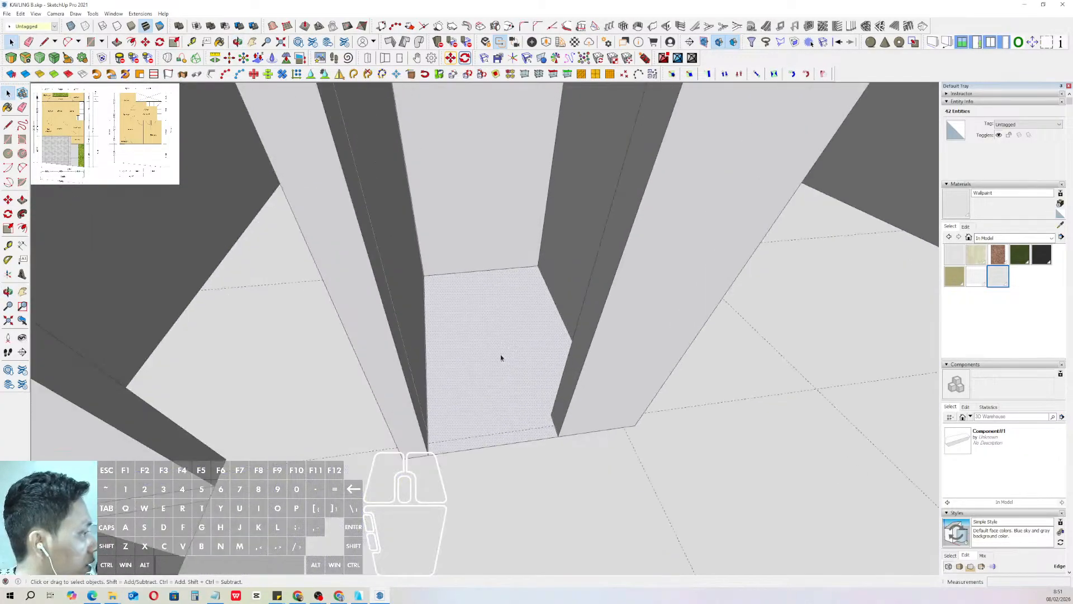
left_click(501, 358)
key("p")
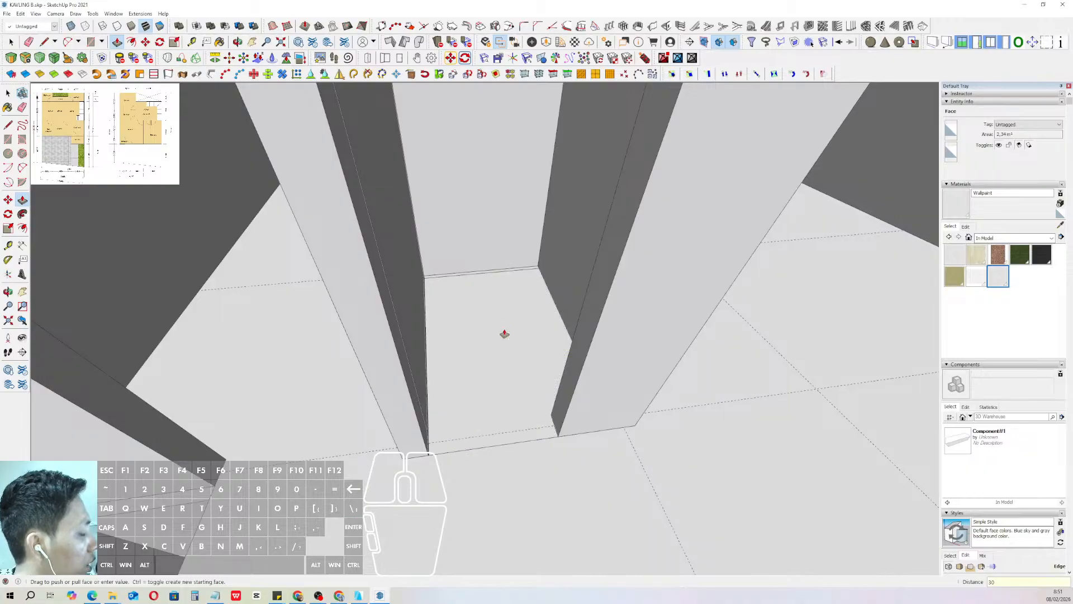
key("space")
middle_click_drag(504, 334, 463, 405)
scroll(463, 404, "down", 8)
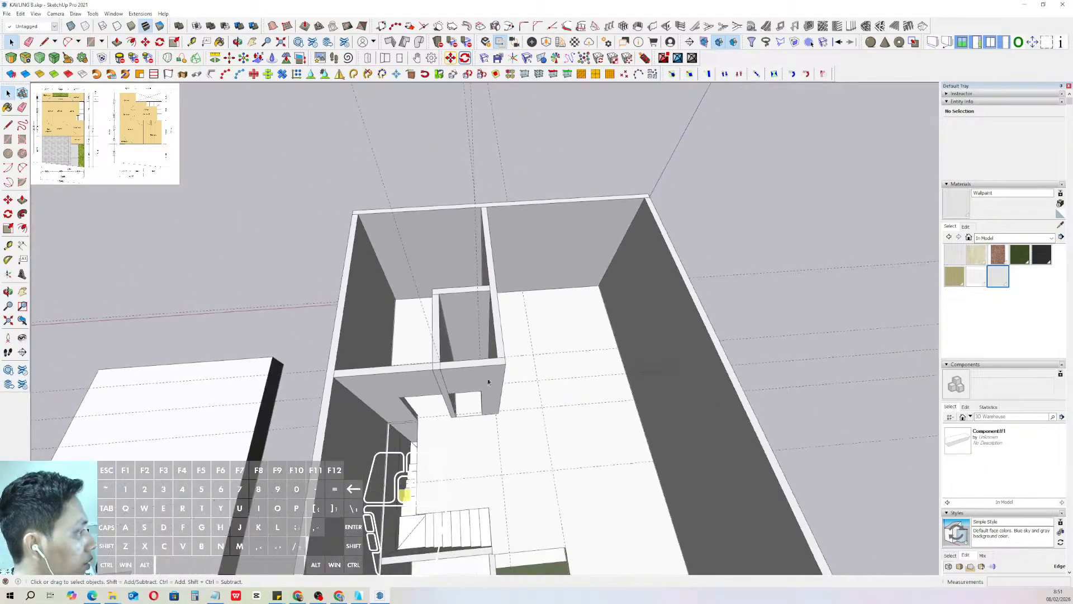
- Choose the Square Glass Tile 01 material from the Tile collection
scroll(431, 427, "up", 6)
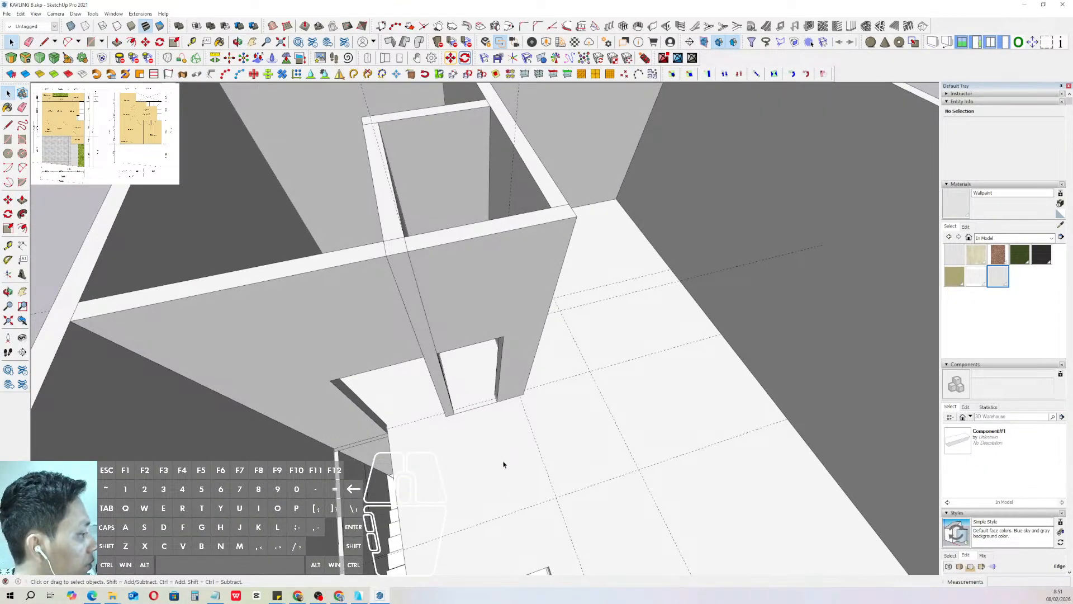
scroll(503, 465, "down", 2)
left_click(1053, 240)
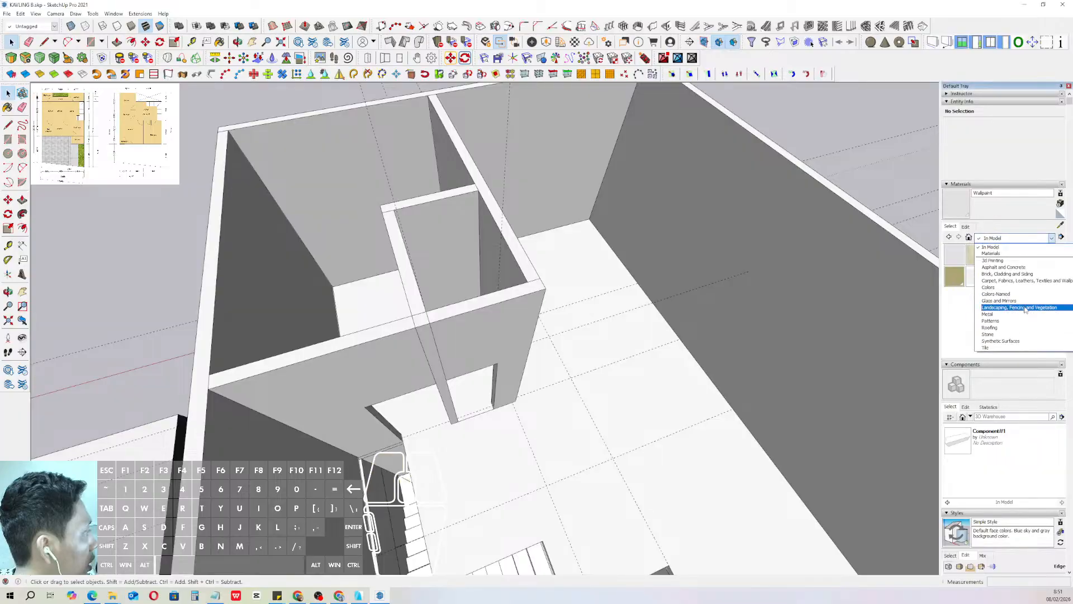
left_click(988, 347)
left_click(1015, 322)
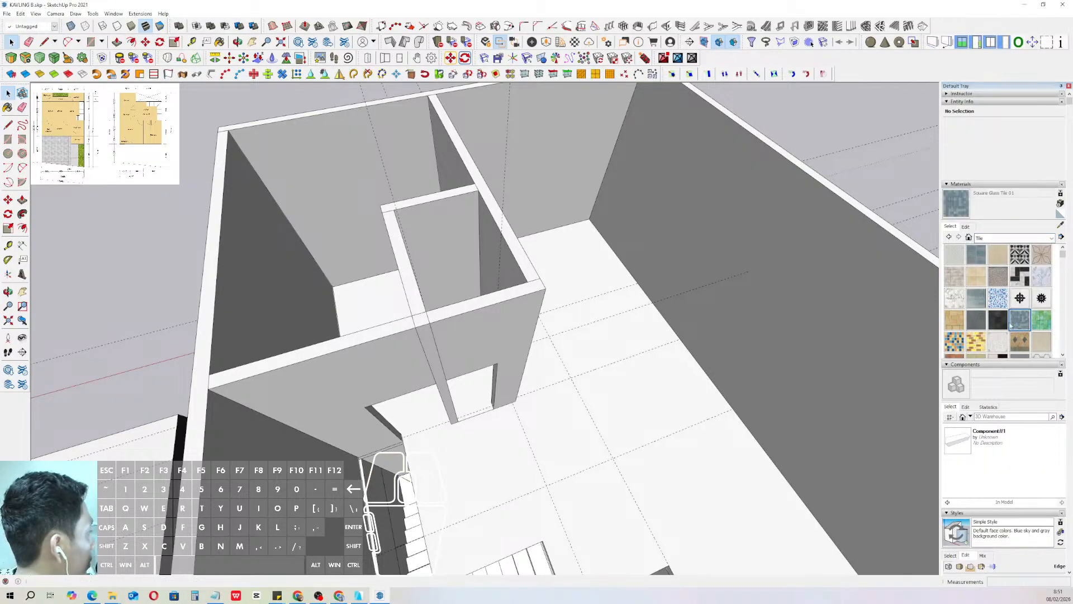
- Paint the lowered bathroom floor face with Square Glass Tile 01
mouse_move(472, 335)
middle_mouse_down()
mouse_move(462, 352)
mouse_move(473, 380)
middle_mouse_up()
key("space")
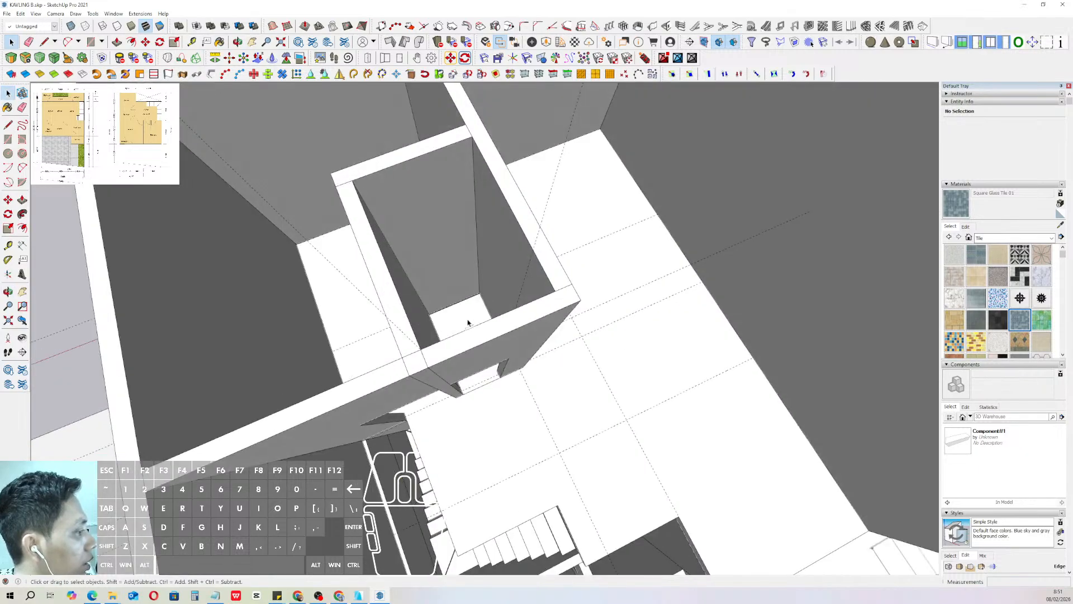
double_click(468, 313)
key("b")
left_click(473, 304)
key("space")
scroll(464, 318, "down", 4)
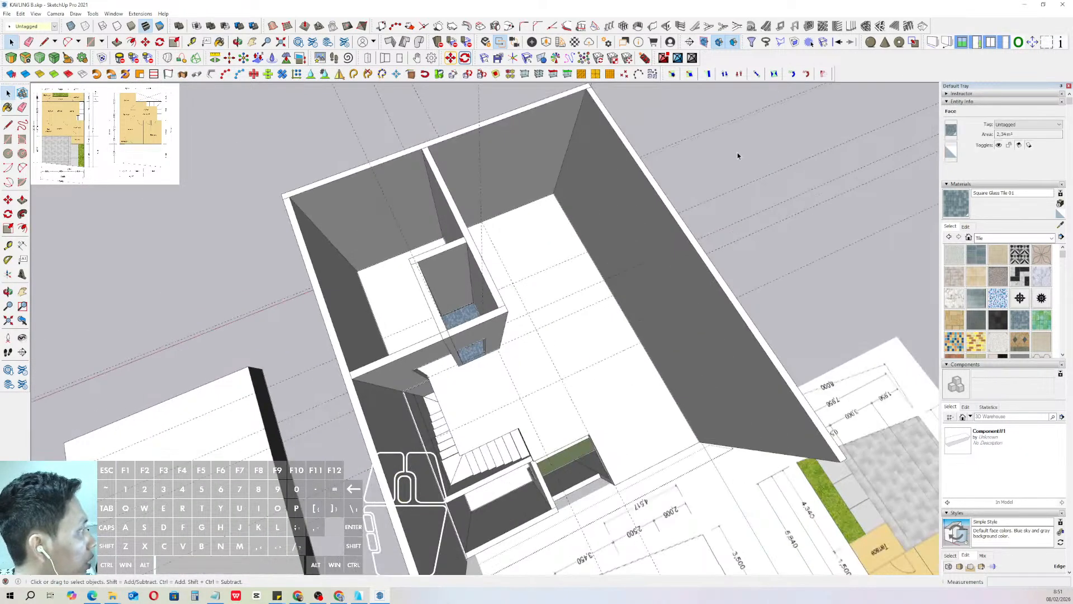
- Edit the Square Glass Tile 01 material to a lighter, brighter blue
left_click(740, 157)
left_click(966, 226)
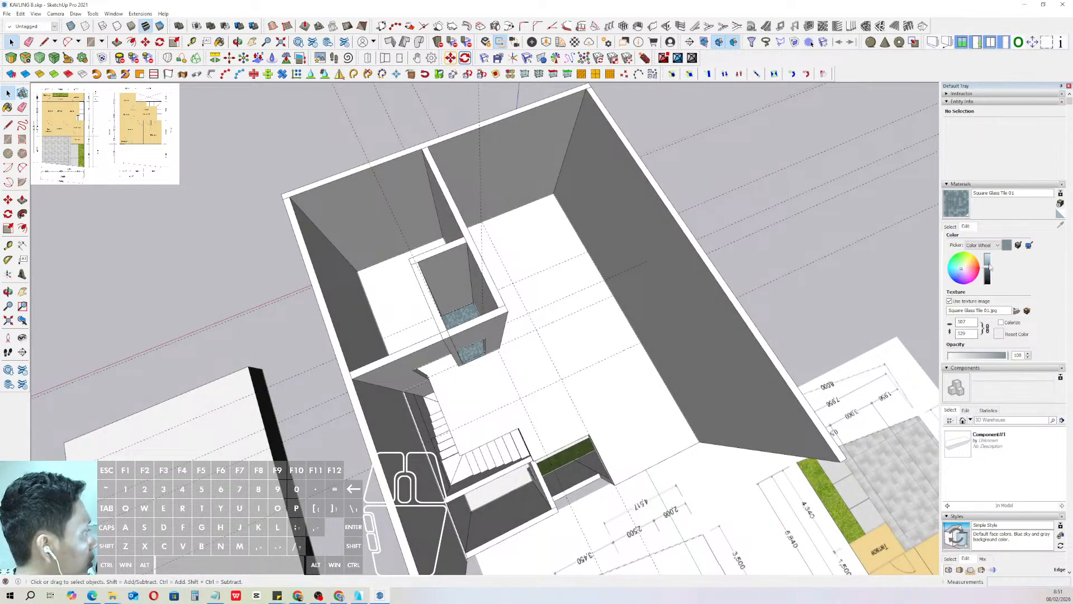
left_click(990, 261)
middle_click_drag(491, 364, 502, 344)
scroll(485, 372, "up", 2)
scroll(485, 371, "down", 2)
scroll(509, 341, "up", 2)
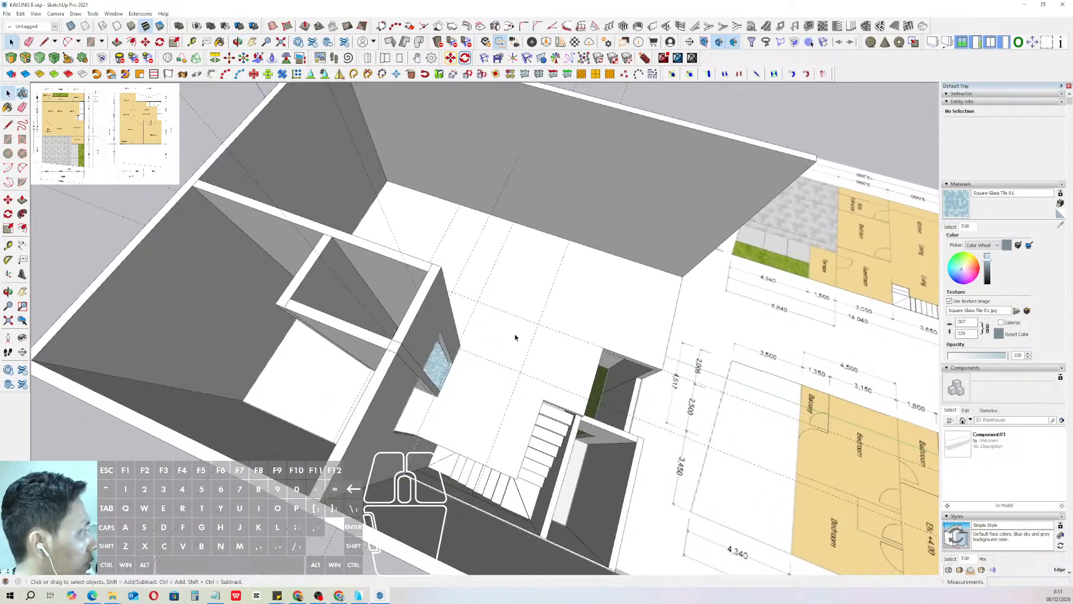
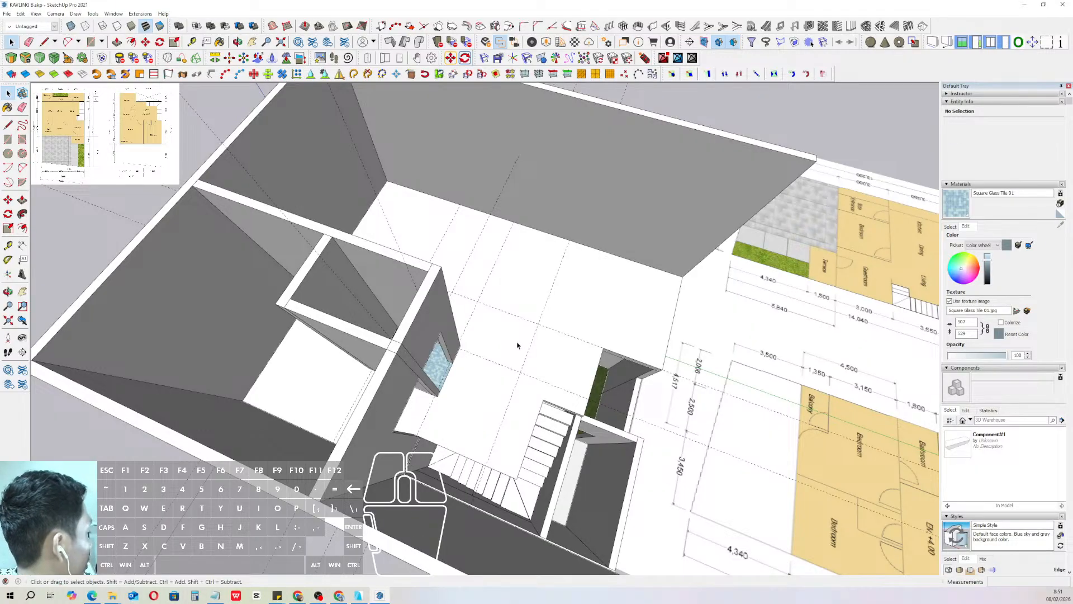
- Extend the free end face of the bathroom's door wall across the open floor until it meets the opposite outer side wall
scroll(507, 348, "down", 3)
middle_click_drag(508, 348, 453, 362)
scroll(512, 358, "up", 3)
scroll(452, 362, "up", 5)
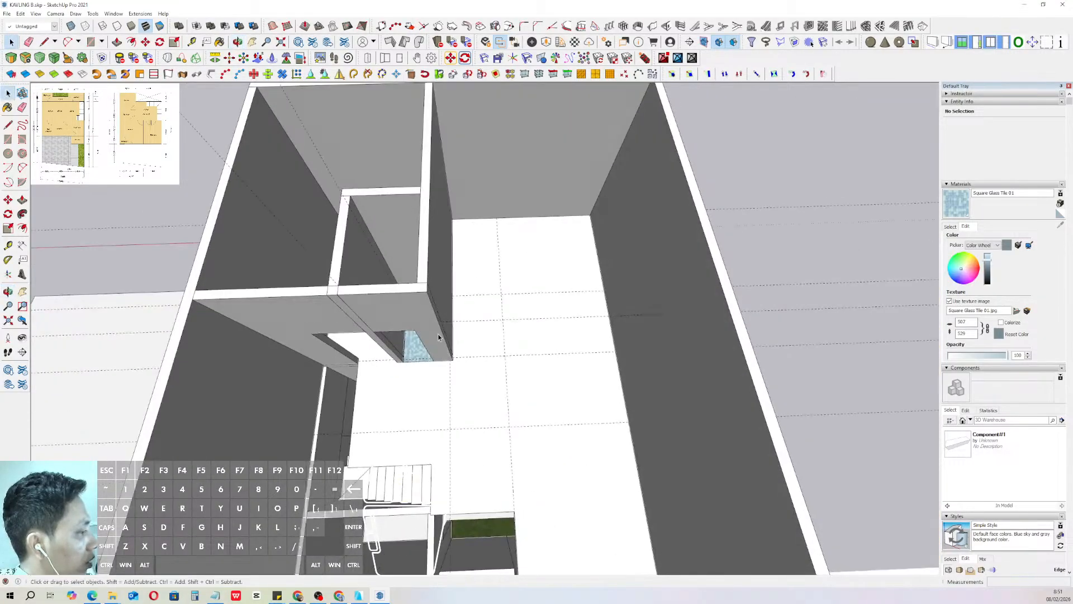
left_click(428, 337)
scroll(438, 335, "up", 3)
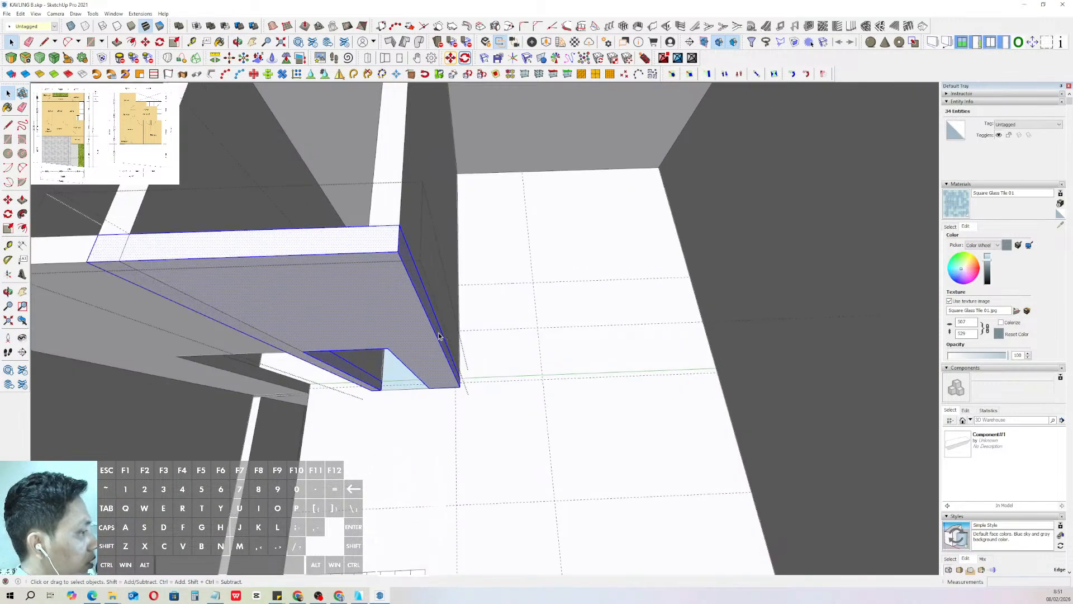
double_click(438, 332)
key("p")
left_click(436, 327)
scroll(506, 350, "down", 2)
middle_click_drag(506, 350, 476, 352, "shift")
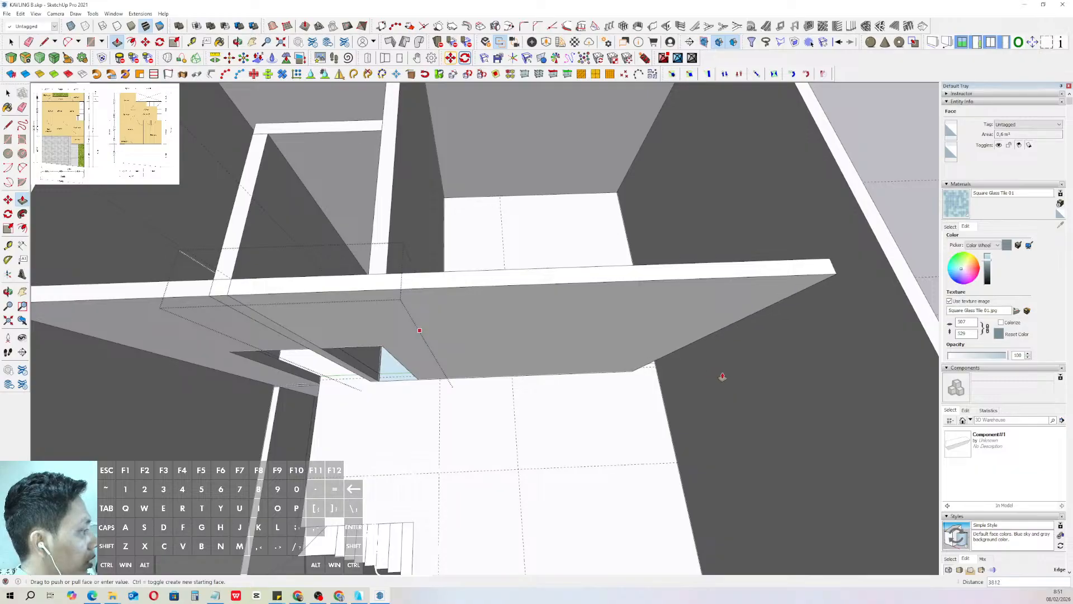
middle_click_drag(668, 389, 573, 388, "shift")
left_click(670, 270)
key("space")
scroll(559, 313, "up", 5)
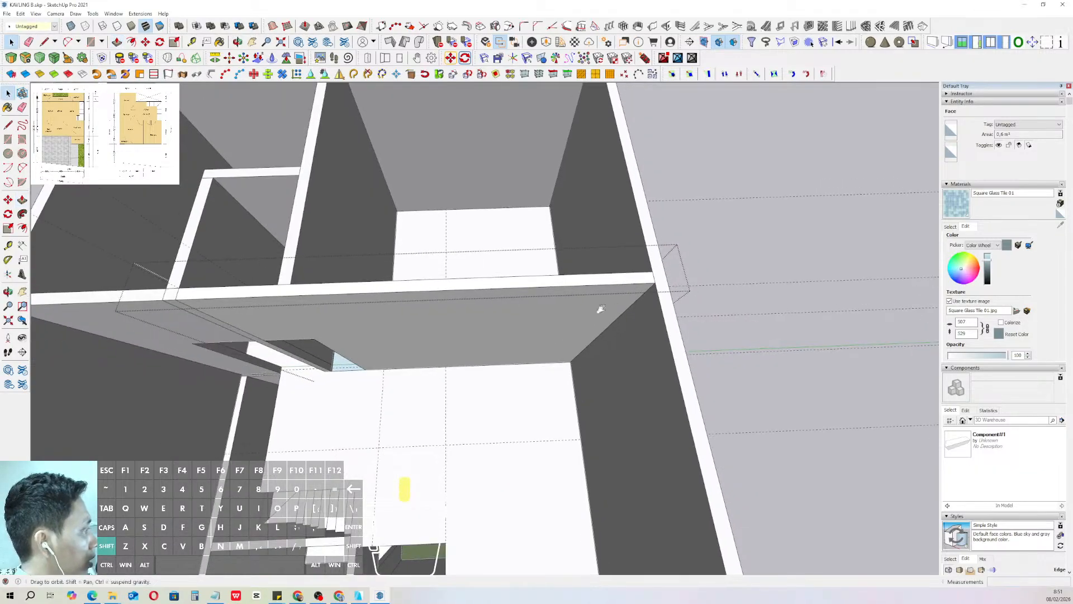
- Check where the extended partition wall meets the outer side wall, and finish editing the wall
scroll(499, 322, "up", 2)
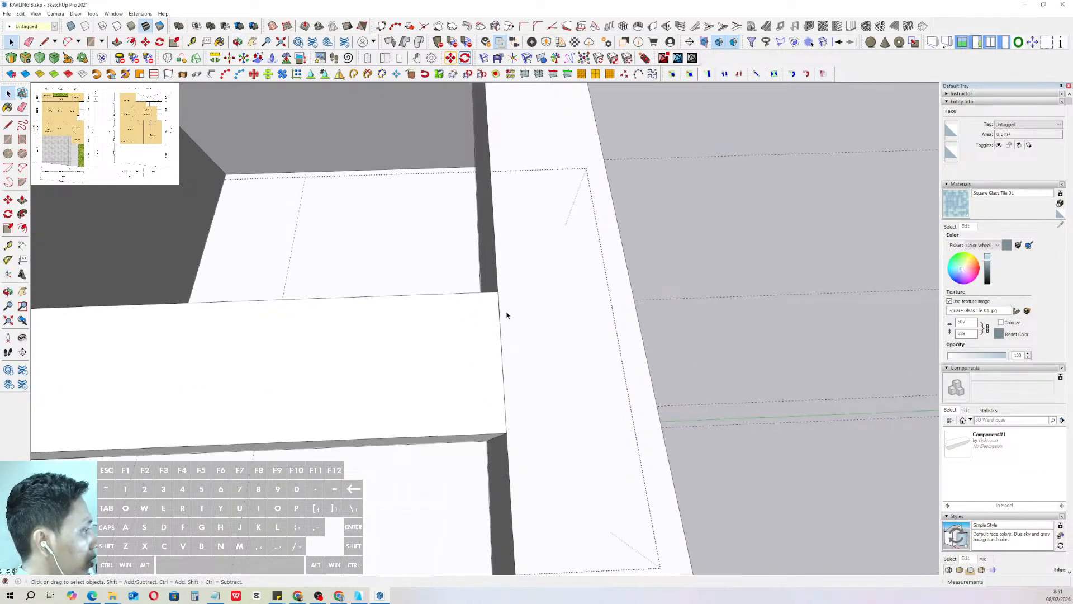
middle_click_drag(496, 330, 611, 331)
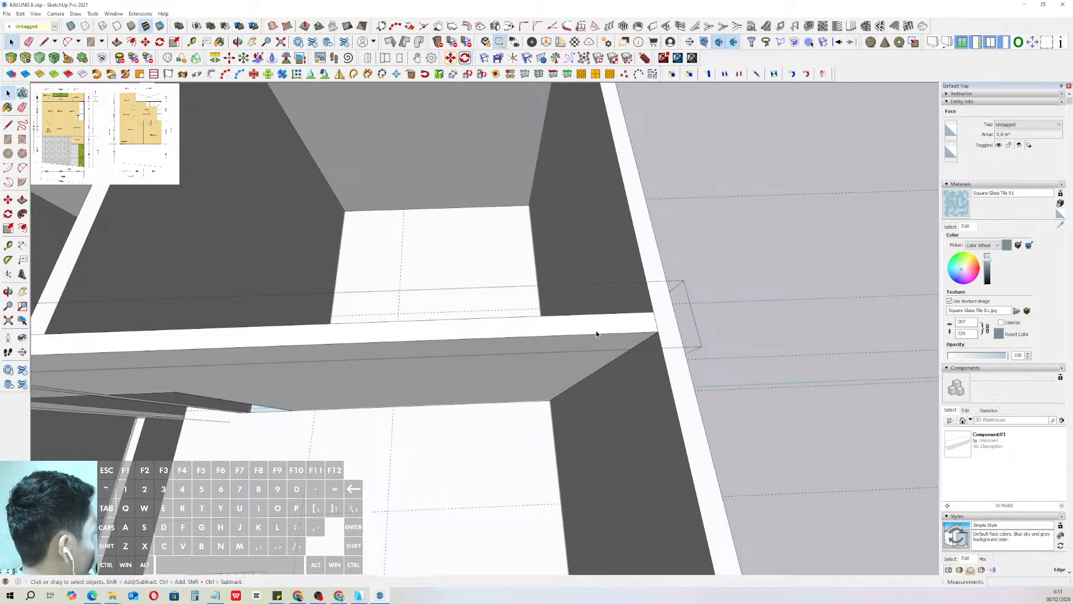
scroll(597, 334, "down", 6)
scroll(525, 371, "down", 1)
left_click(525, 371)
middle_click_drag(525, 371, 557, 326)
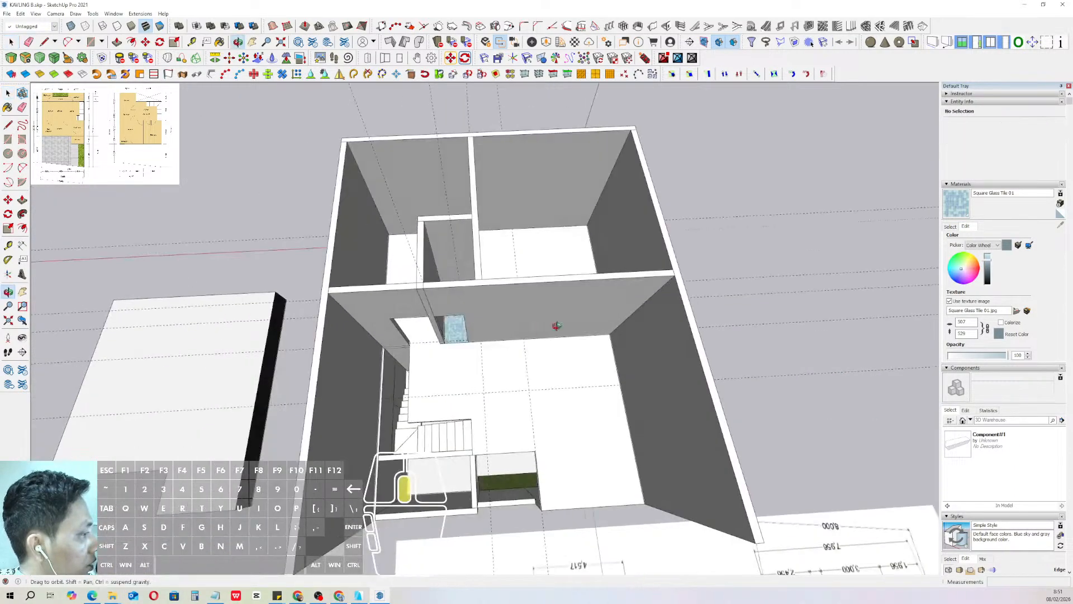
- Place guides on the extended wall for a second door opening, 900 mm wide and level with the existing door head
scroll(498, 326, "up", 5)
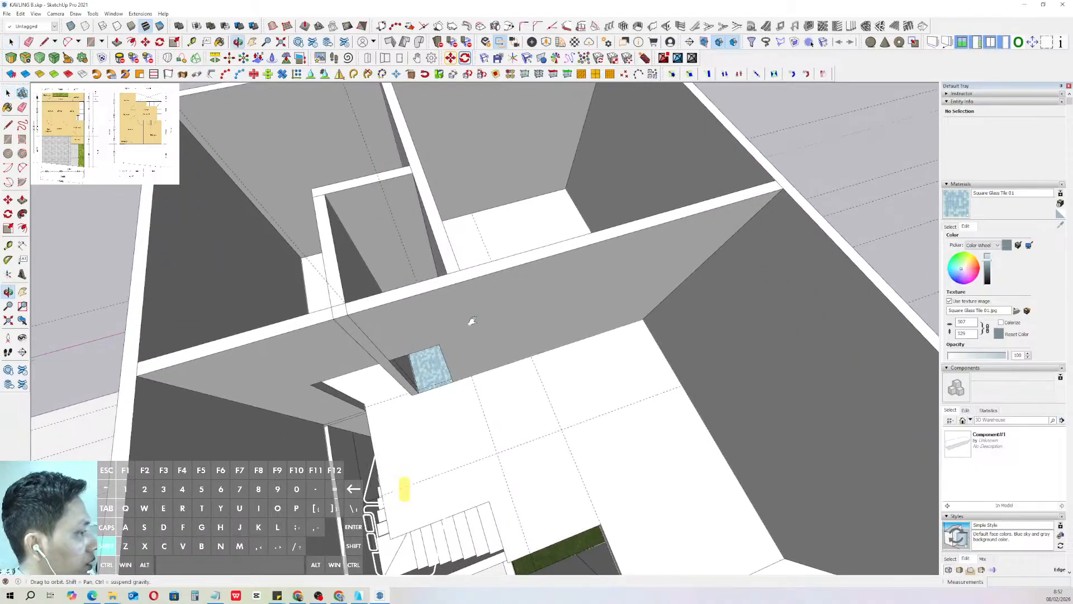
middle_click_drag(472, 320, 476, 319)
left_click(10, 248)
middle_click_drag(316, 366, 372, 319)
middle_click_drag(463, 289, 441, 302)
left_click(439, 264)
scroll(446, 305, "up", 1)
left_click(446, 297)
scroll(491, 283, "down", 1)
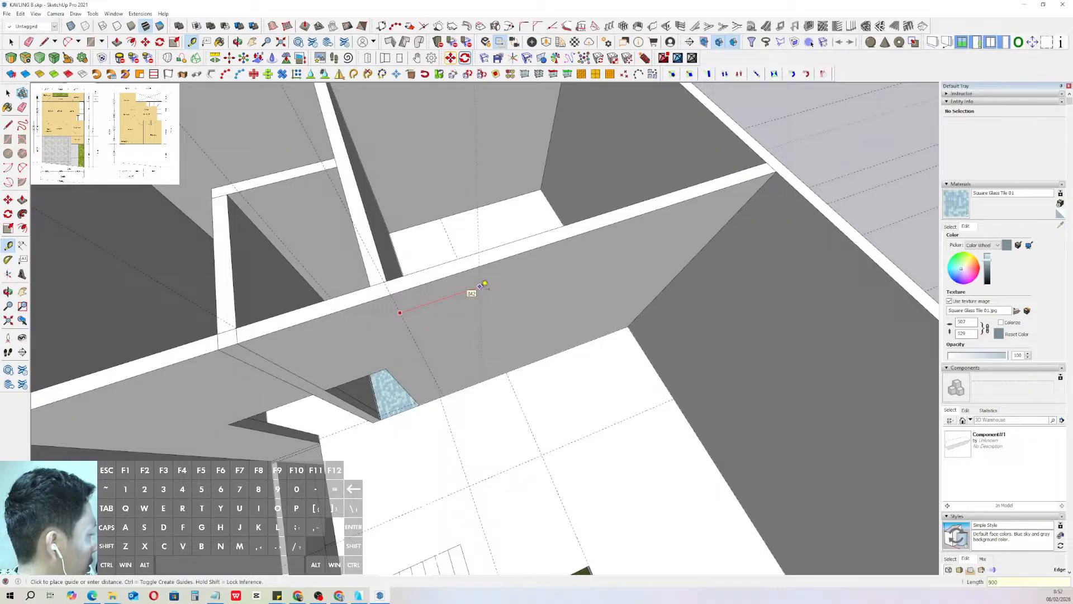
middle_click_drag(461, 331, 457, 220)
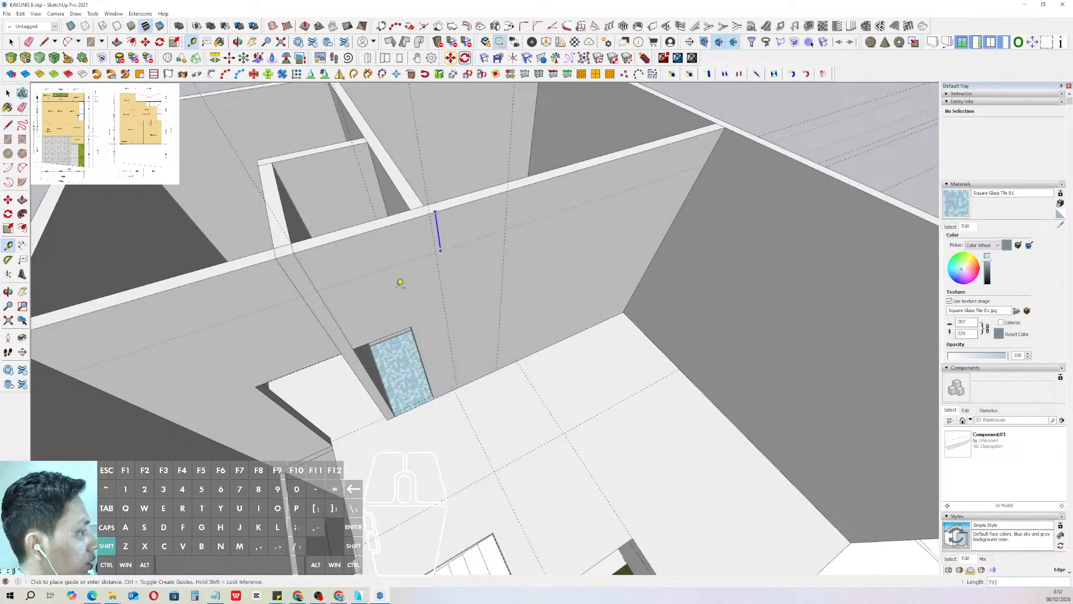
- Draw a 900 by 2400 mm door rectangle between the guides on the extended wall's face, inside the wall group
key("space")
triple_click(485, 269)
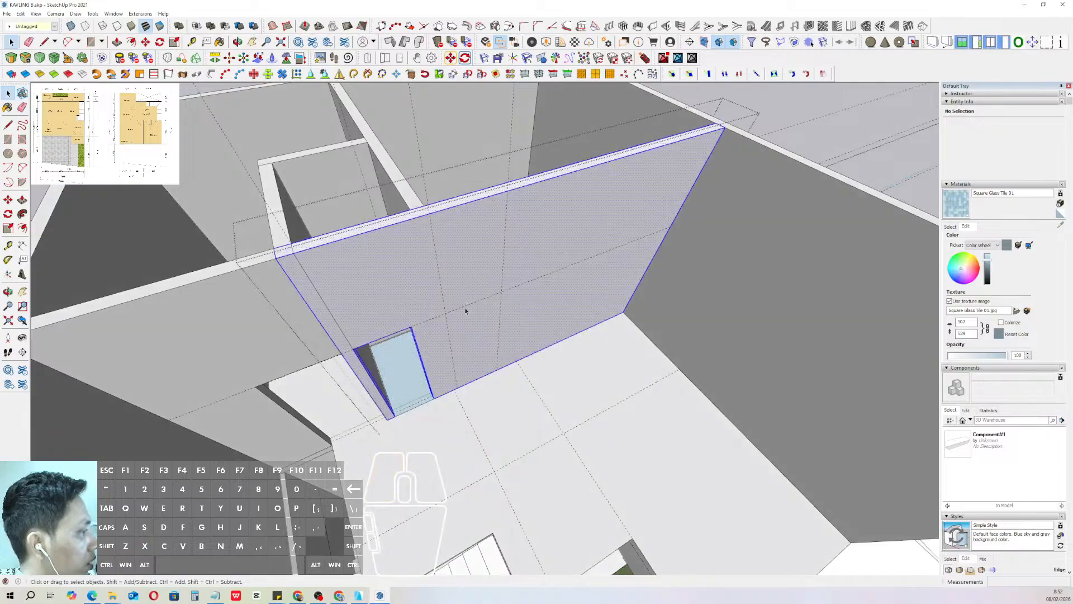
key("r")
left_click(447, 313)
scroll(493, 358, "up", 2)
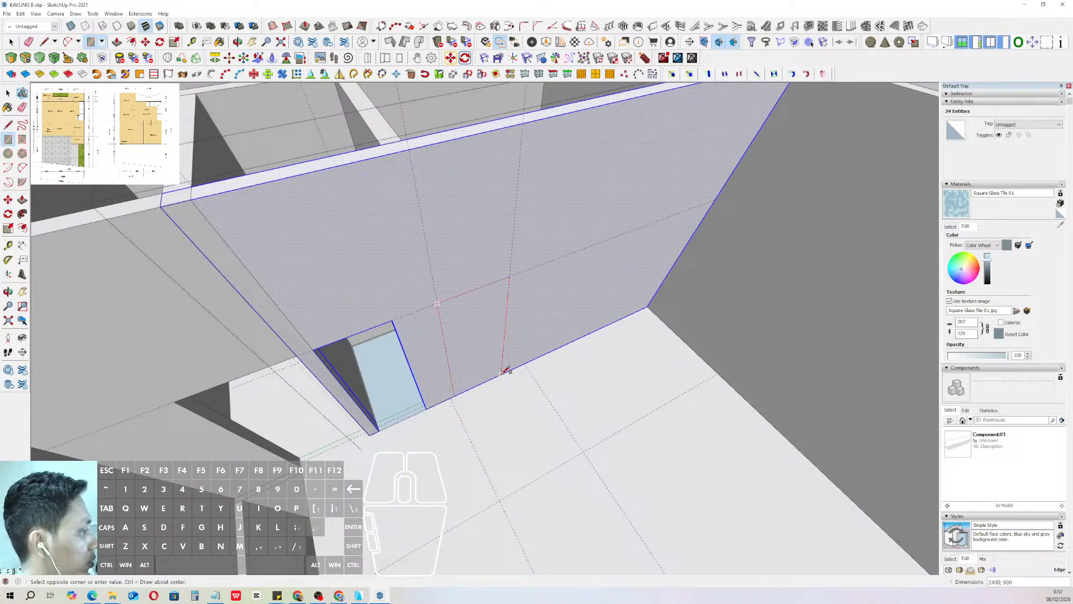
key("space")
- Push the door rectangle through the wall's thickness to cut the opening, and finish editing the wall
middle_click_drag(507, 369, 486, 362)
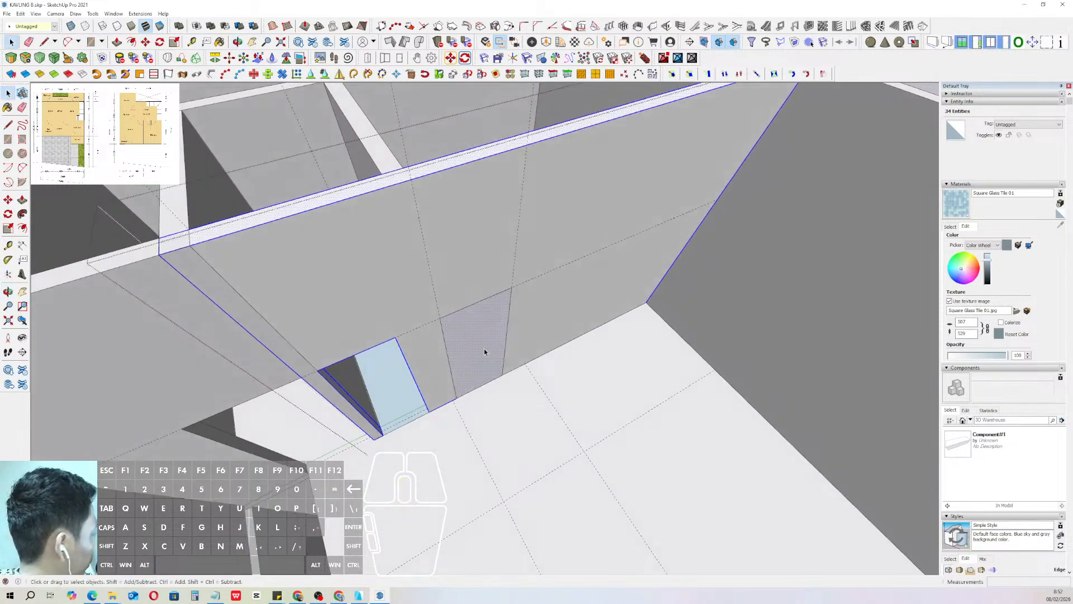
key("comma")
scroll(483, 348, "down", 1)
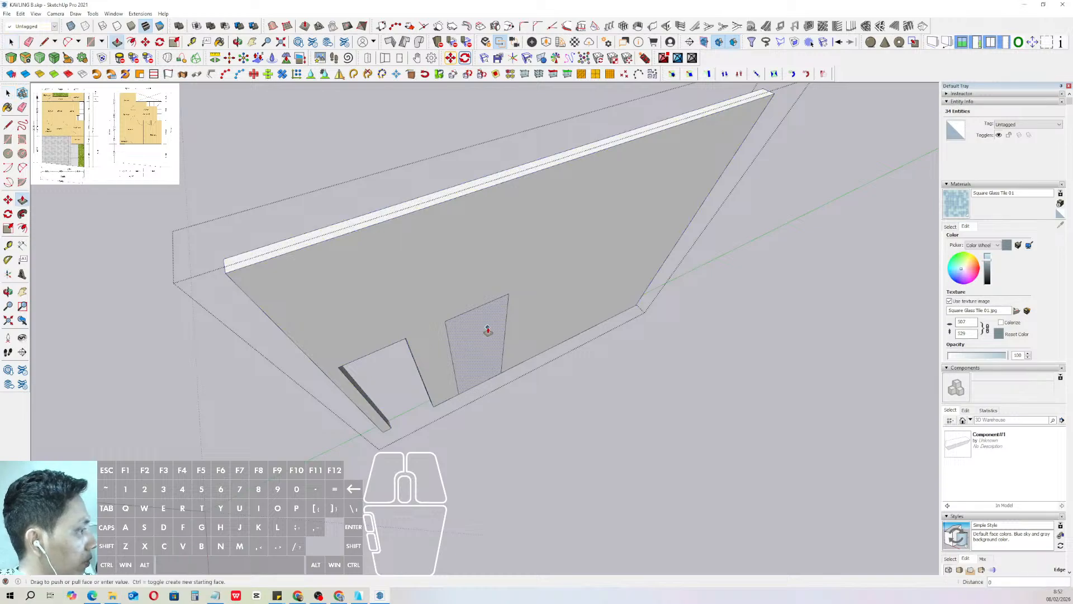
left_click(431, 333)
key("space")
scroll(474, 370, "down", 4)
left_click(671, 169)
scroll(643, 207, "up", 2)
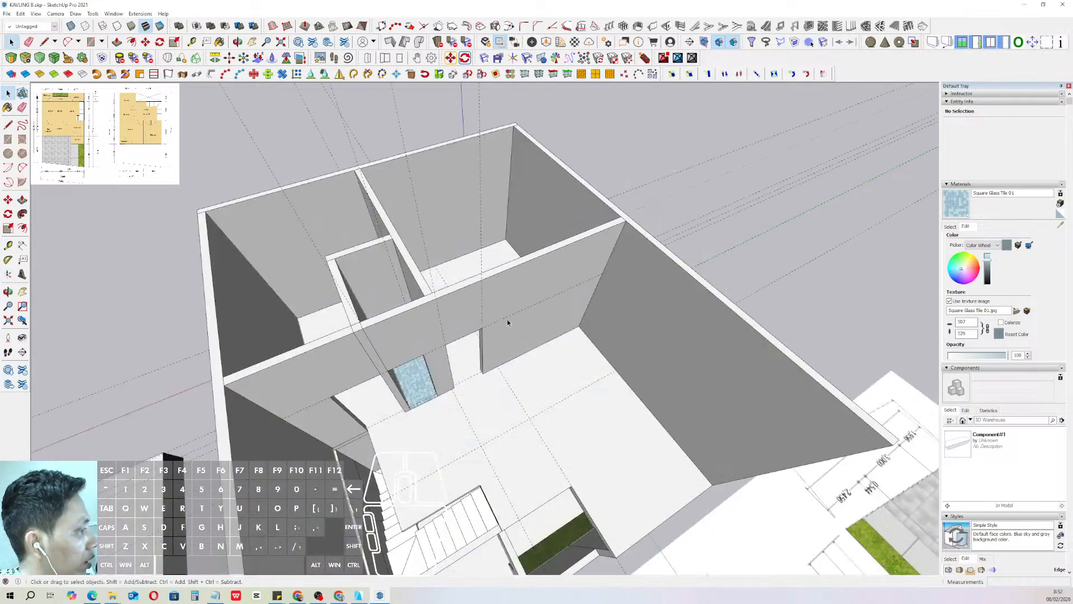
- Draw a 150 mm wide rotated rectangle along the upper floor's open front edge, up to the outer side wall
middle_click_drag(507, 322, 475, 316)
scroll(473, 314, "up", 5)
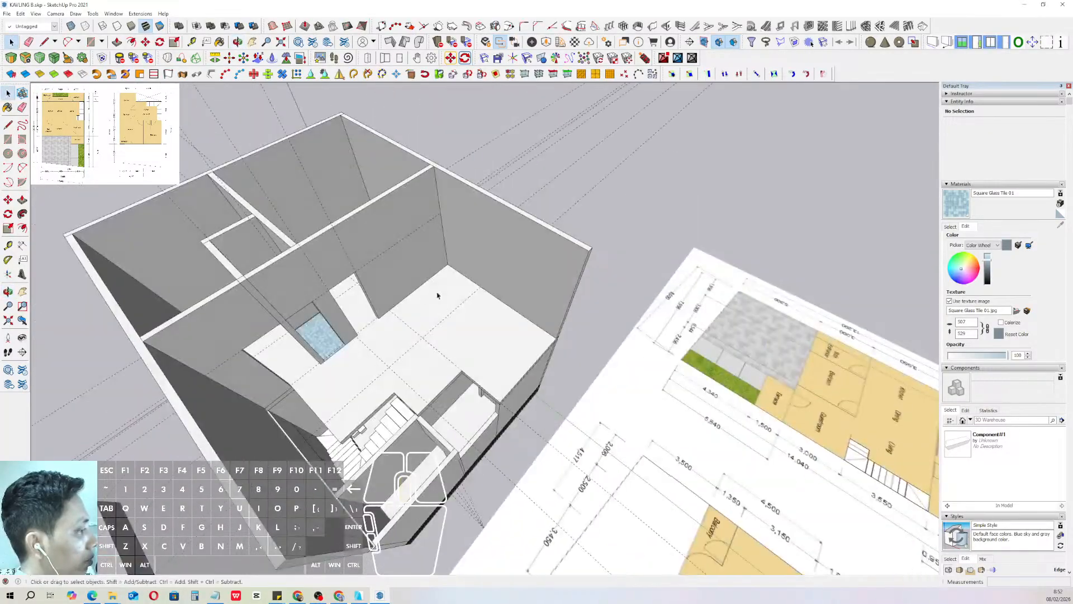
left_click(22, 139)
scroll(515, 372, "up", 5)
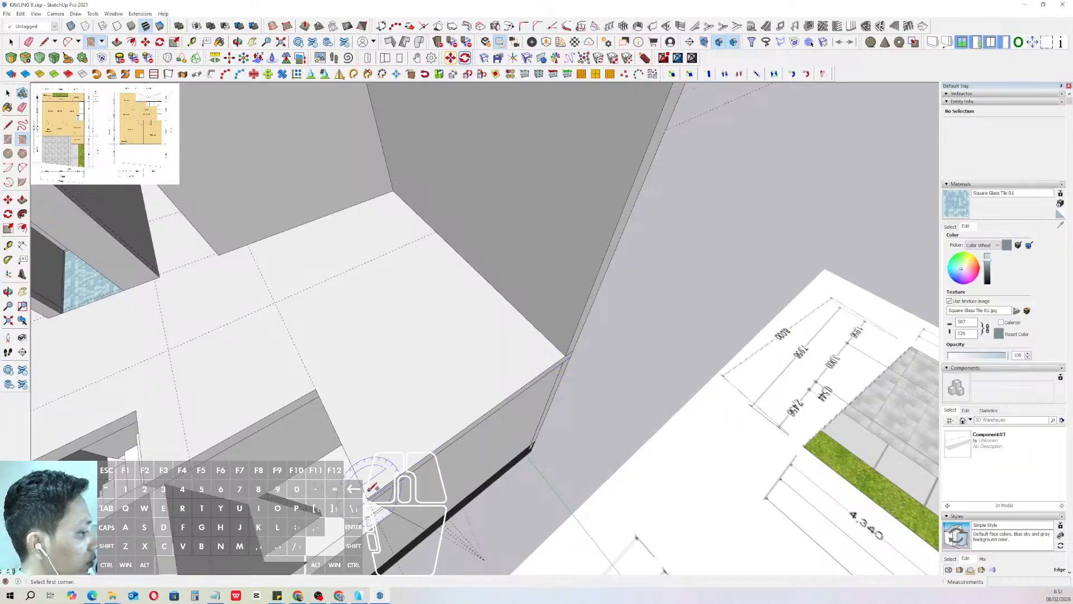
scroll(531, 382, "down", 1)
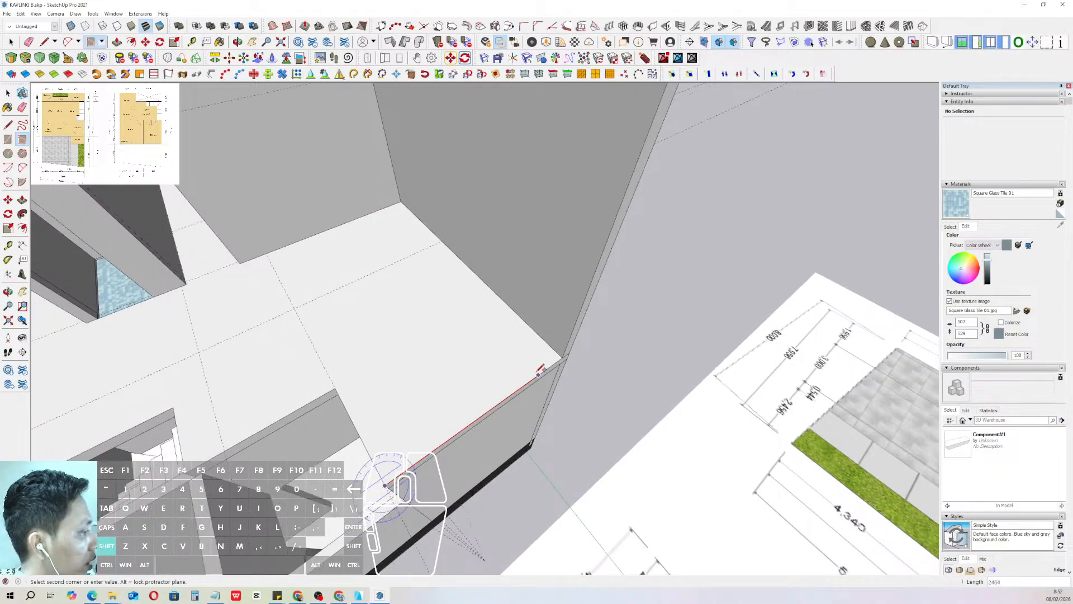
left_click(522, 353)
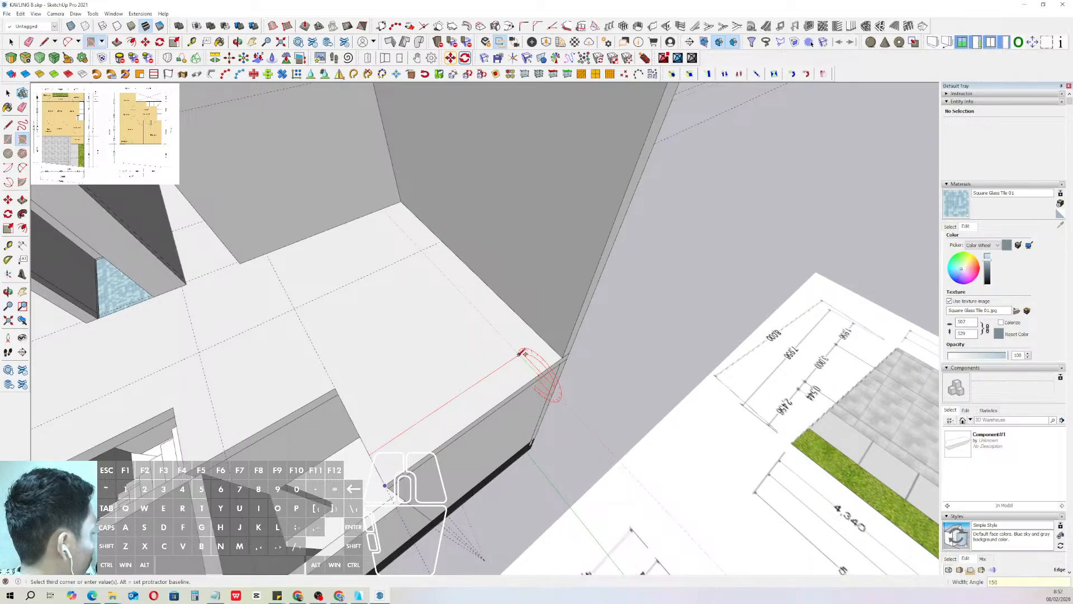
- Extrude the narrow wall strip along the upper floor's front edge up to the height of the surrounding walls
key("Escape")
key("space")
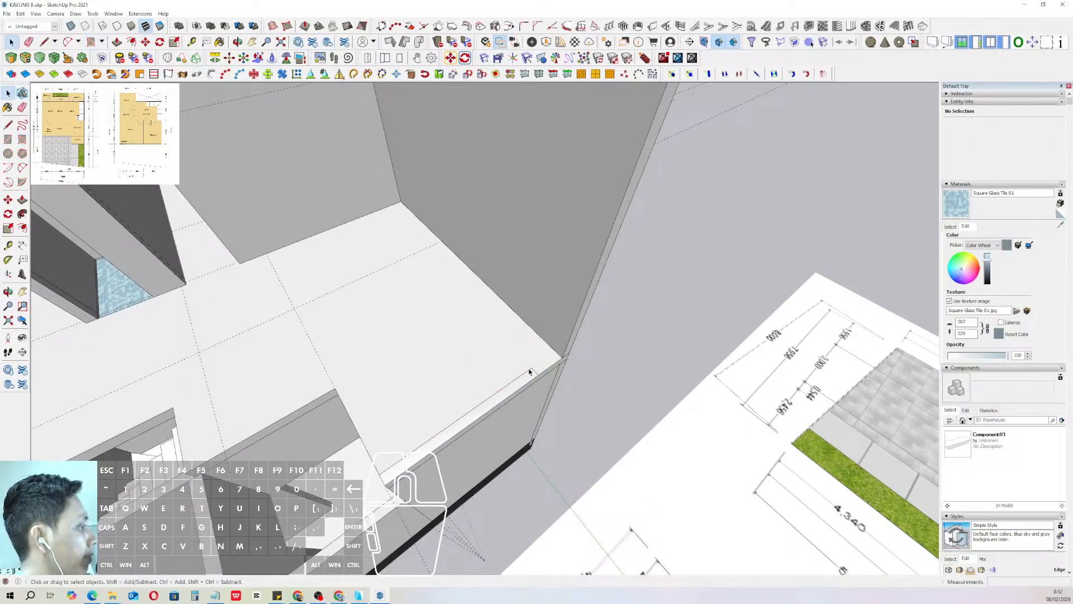
double_click(534, 376)
key("p")
scroll(559, 290, "down", 4)
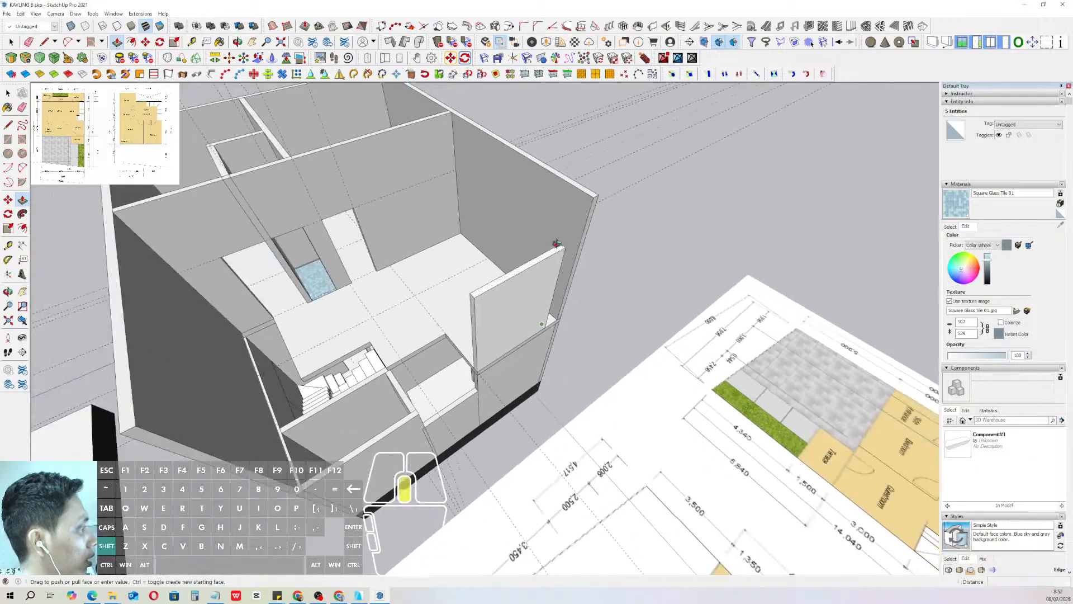
left_click(578, 226)
key("space")
- Group the new wall and paint it with the Wallpaint material sampled from the neighbouring wall
scroll(544, 254, "up", 1)
triple_click(544, 253)
right_click(544, 252)
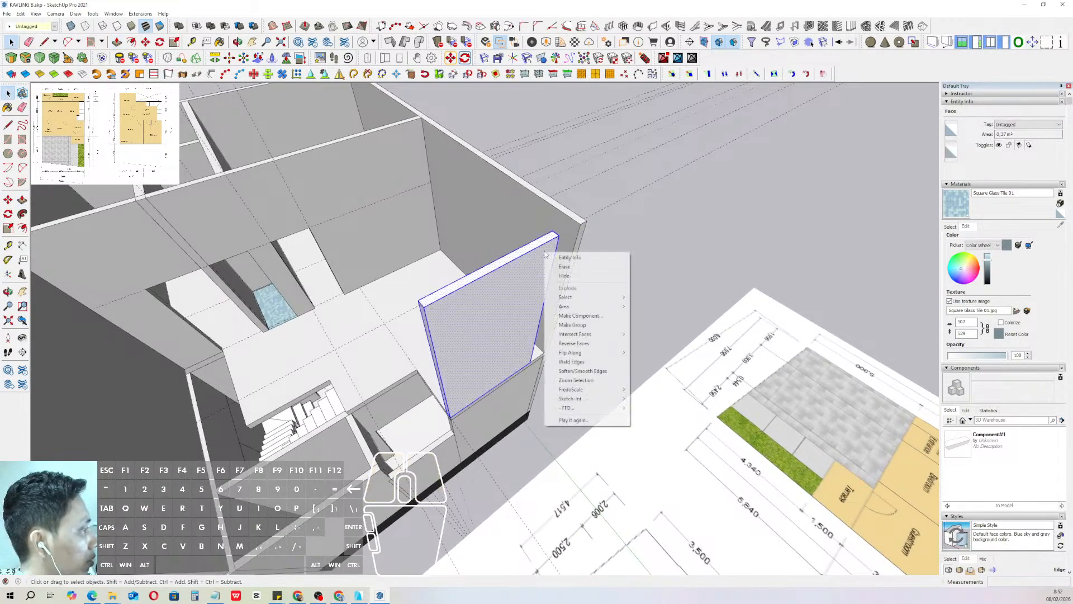
left_click(574, 326)
left_click(1057, 226)
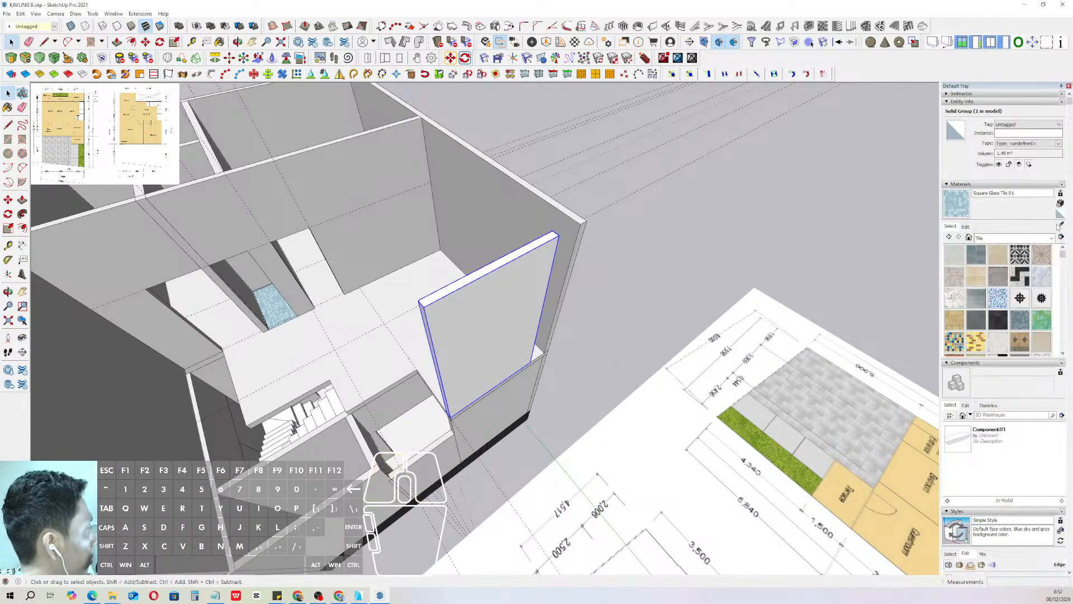
middle_click_drag(476, 259, 506, 267)
scroll(540, 205, "up", 1)
left_click(538, 209)
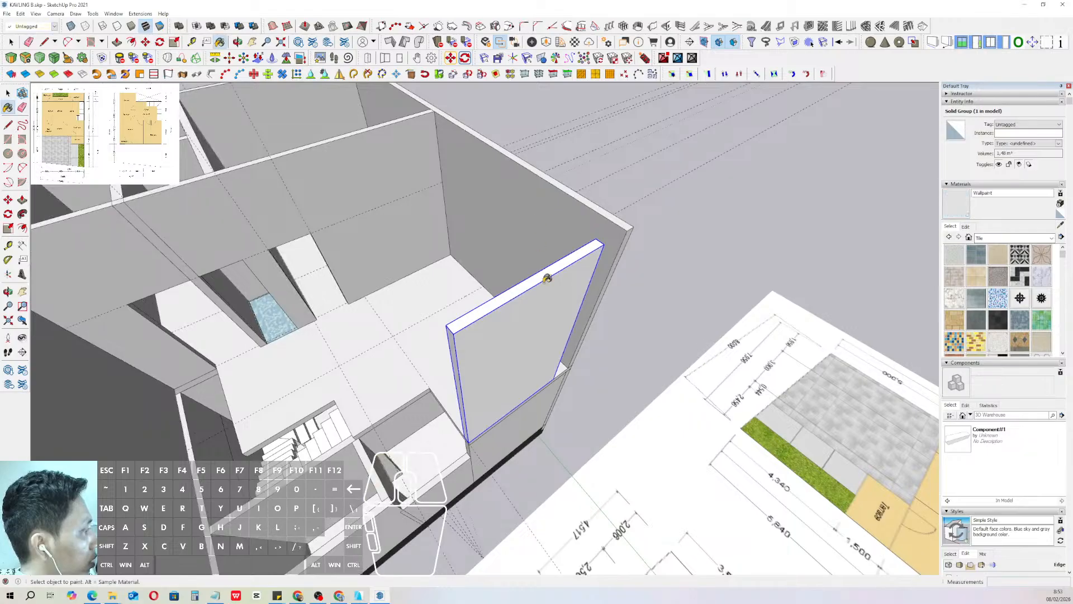
left_click(547, 279)
- Extend the grouped wall's end face inside its group until it closes against the outer side wall
scroll(573, 292, "down", 1)
middle_click_drag(573, 292, 511, 333)
key("space")
double_click(511, 333)
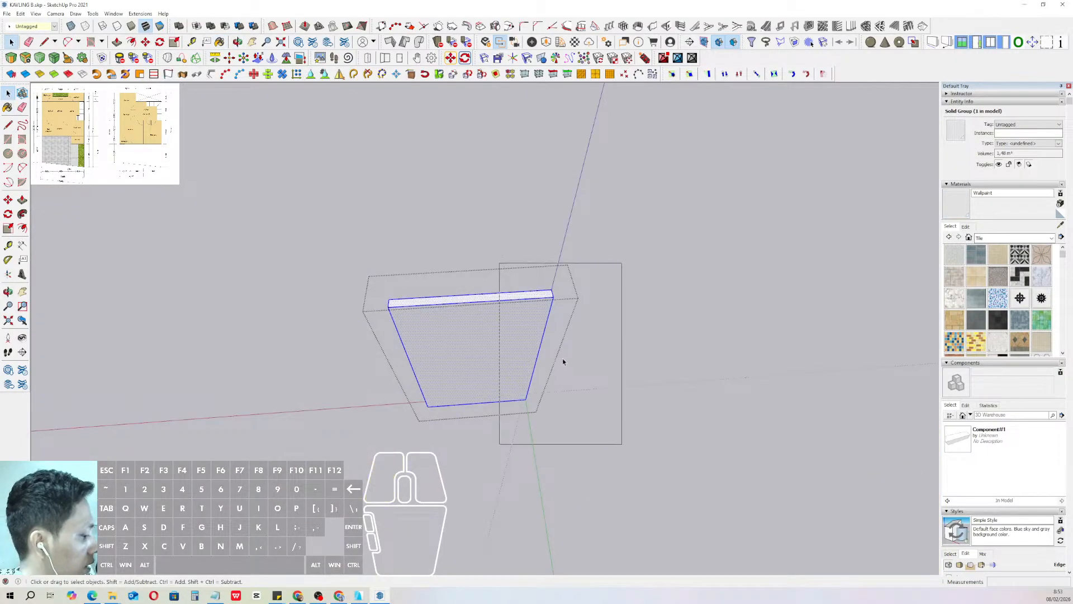
left_click_drag(499, 263, 622, 445)
scroll(558, 348, "up", 1)
key("v")
middle_click_drag(567, 296, 493, 360)
scroll(561, 384, "up", 2)
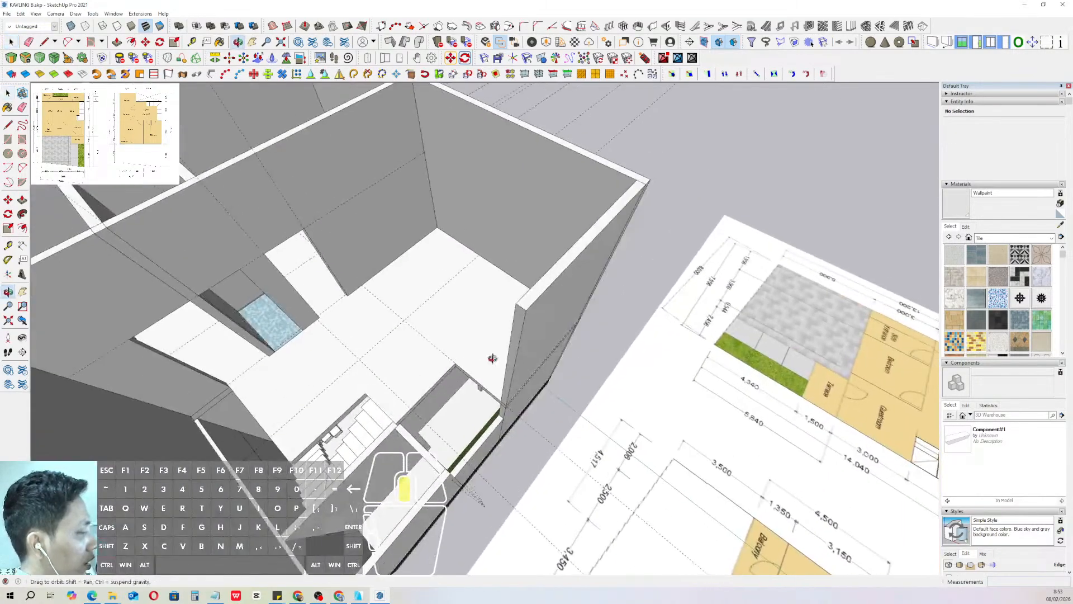
- Rotate a copy of the new wall about the middle of its free end so it stands perpendicular to the original
scroll(547, 330, "up", 2)
scroll(547, 330, "up", 1)
left_click(535, 317)
scroll(535, 318, "up", 2)
middle_click_drag(538, 318, 509, 319)
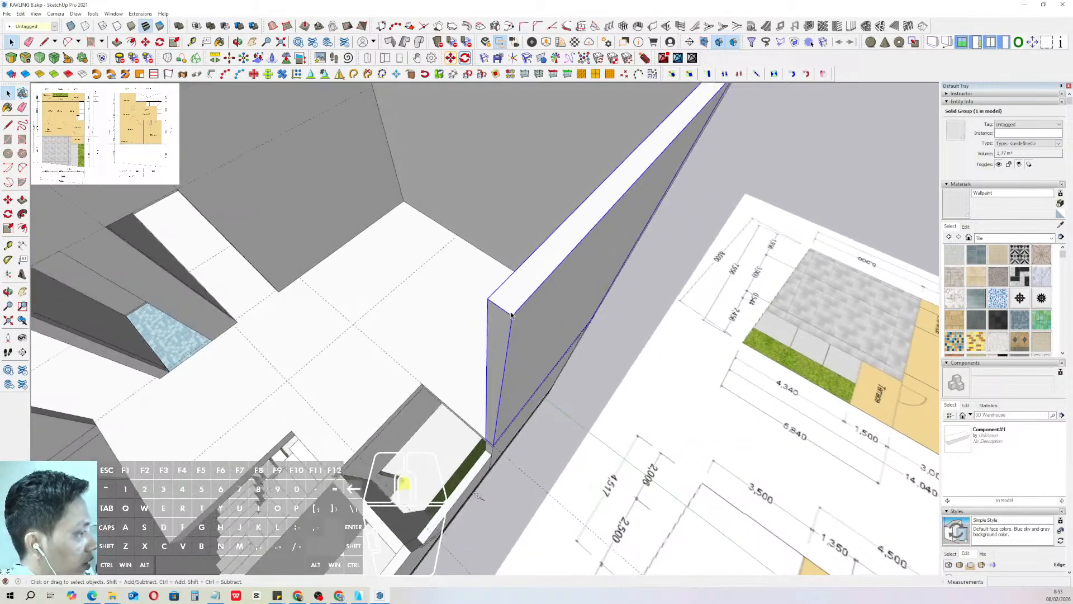
scroll(508, 320, "up", 2)
key("q")
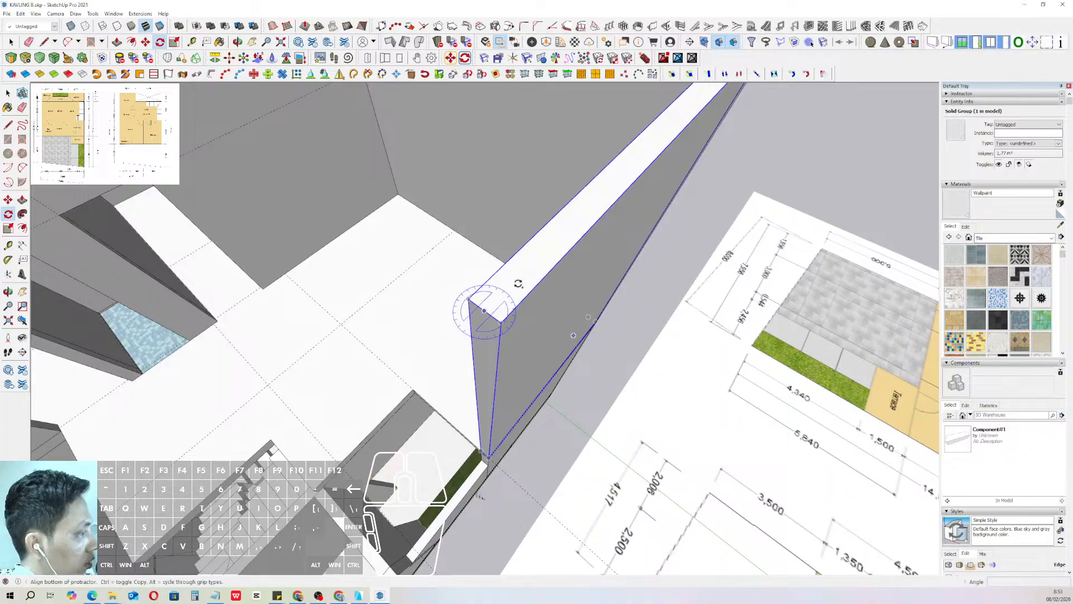
left_click_drag(534, 265, 532, 262)
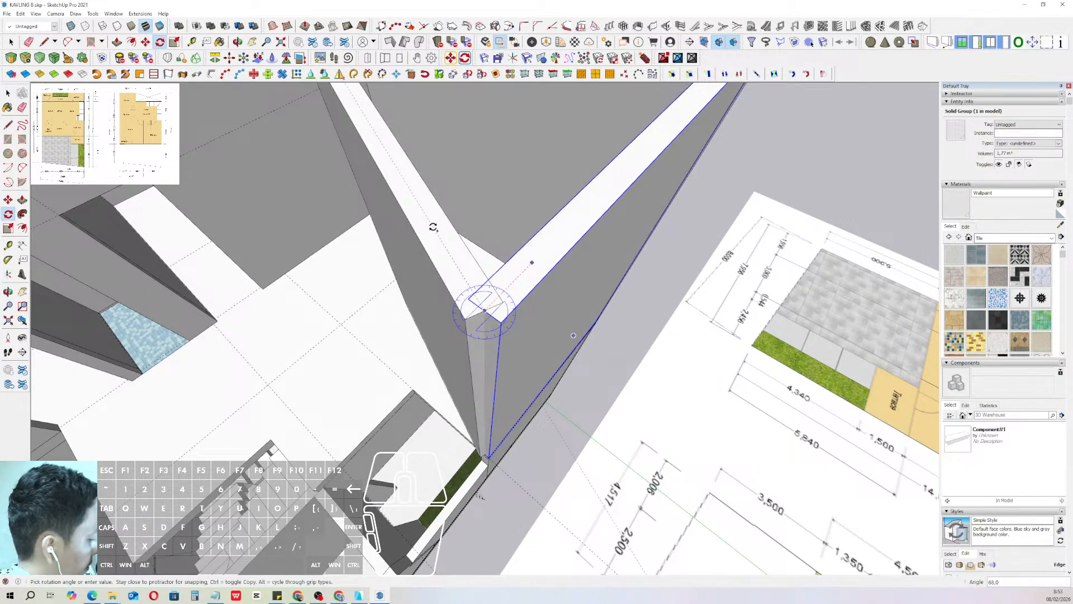
key("Return")
key("space")
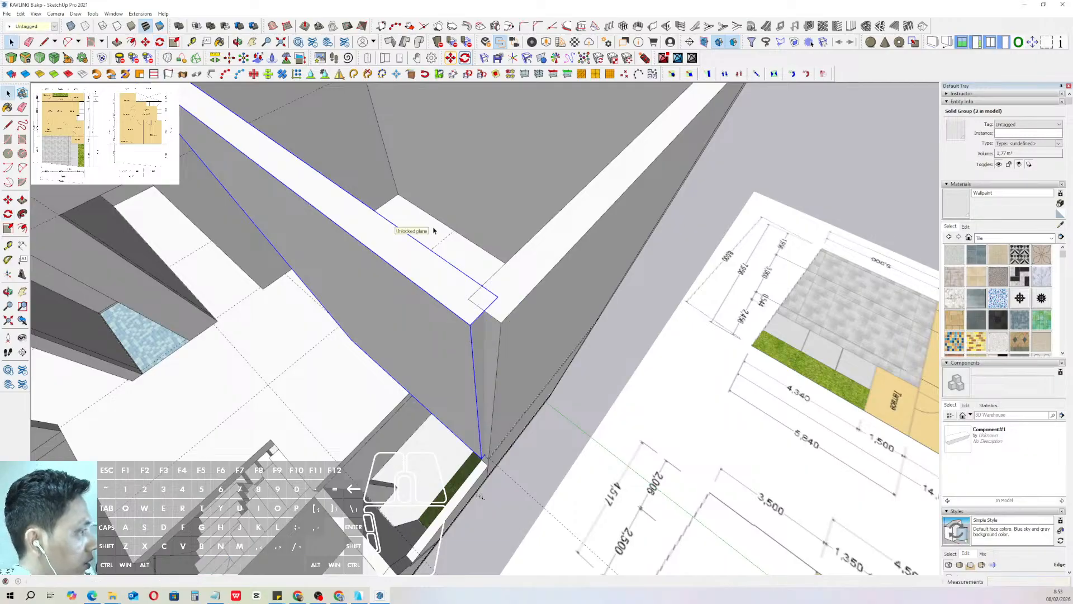
- Shorten the original wall's end face by 75 mm at the shared corner with the rotated copy
scroll(459, 225, "down", 4)
scroll(486, 237, "up", 3)
middle_click_drag(486, 237, 476, 254, "shift")
scroll(461, 250, "up", 1)
double_click(471, 242)
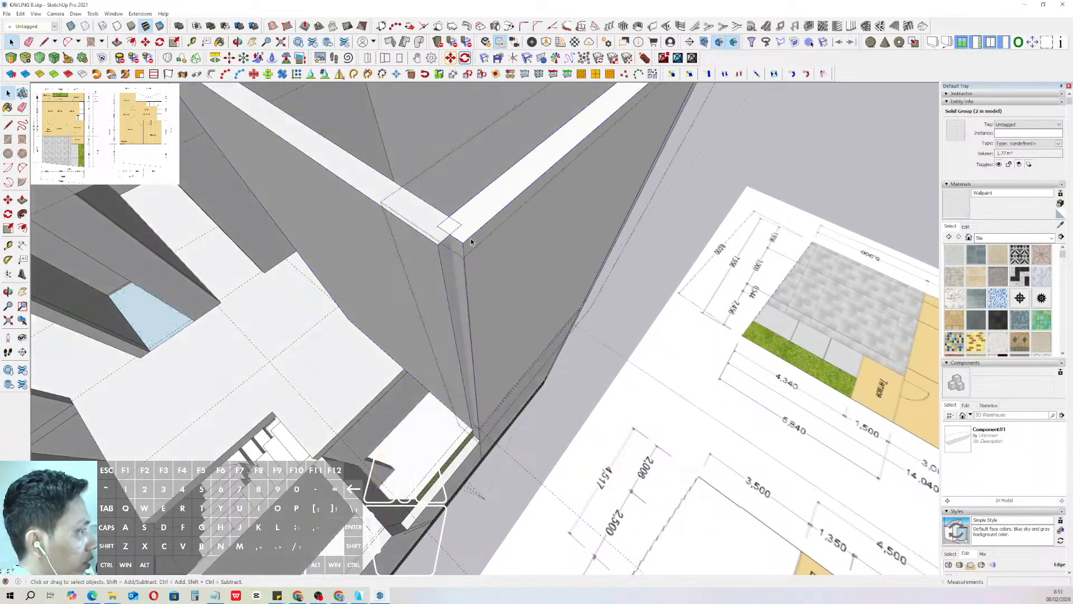
triple_click(472, 242)
scroll(468, 243, "up", 1)
key("v")
left_click(454, 250)
left_click(450, 217)
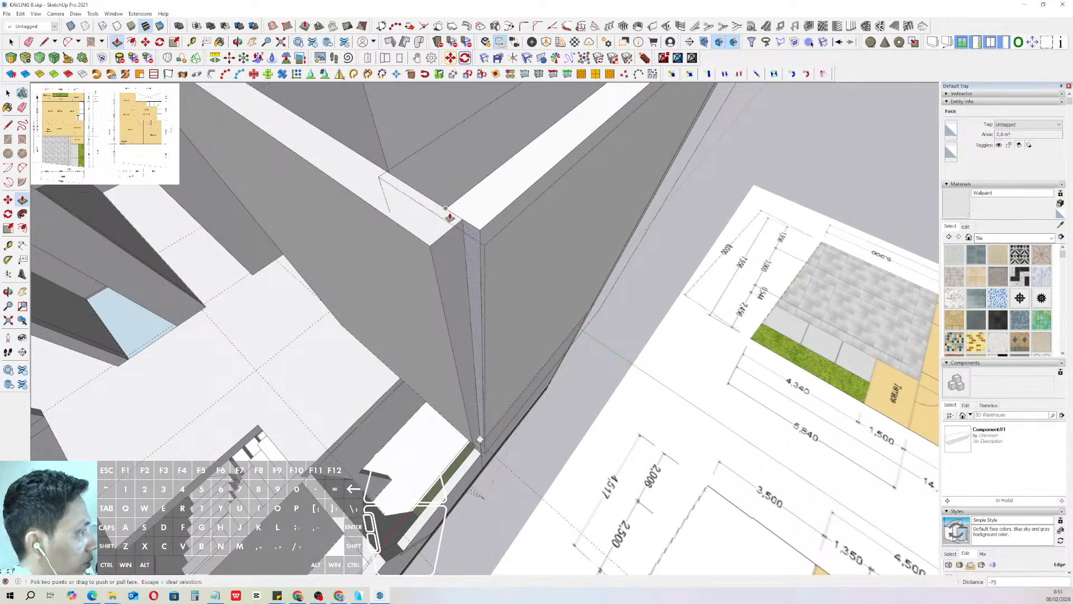
- Extend the rotated wall's end face to the original wall's outer face, squaring off the corner
key("space")
scroll(450, 241, "down", 1)
left_click(450, 250)
double_click(450, 249)
triple_click(450, 250)
key("v")
left_click(451, 250)
left_click(485, 258)
key("space")
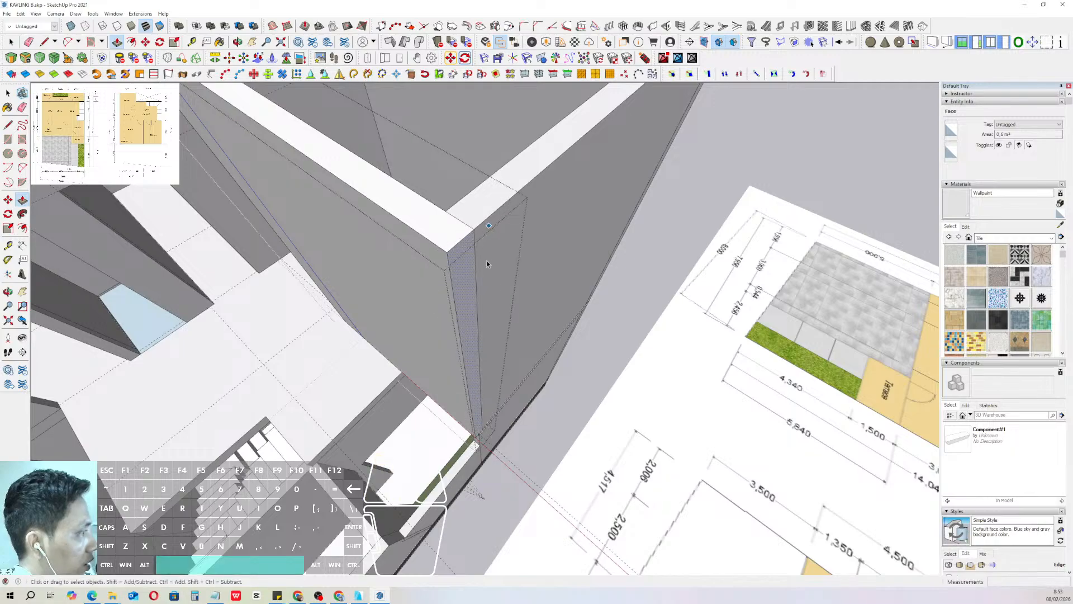
- Extend the rotated wall's far end 2100 mm to meet the long dividing wall, and close the group
scroll(484, 263, "down", 3)
middle_click_drag(479, 270, 531, 304, "shift")
scroll(494, 297, "down", 2)
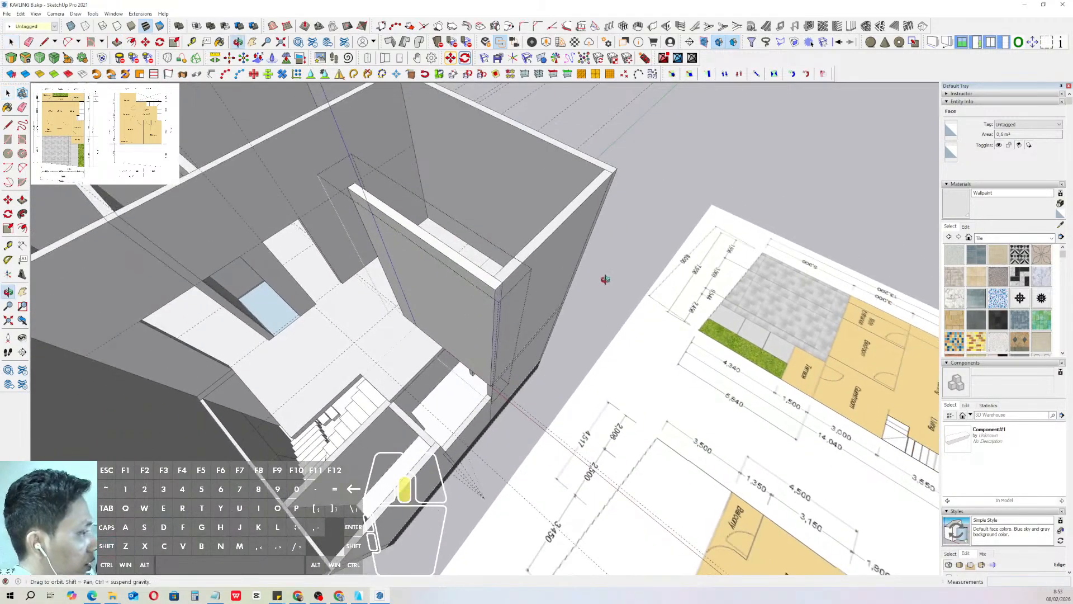
middle_click_drag(603, 280, 486, 301)
double_click(434, 319)
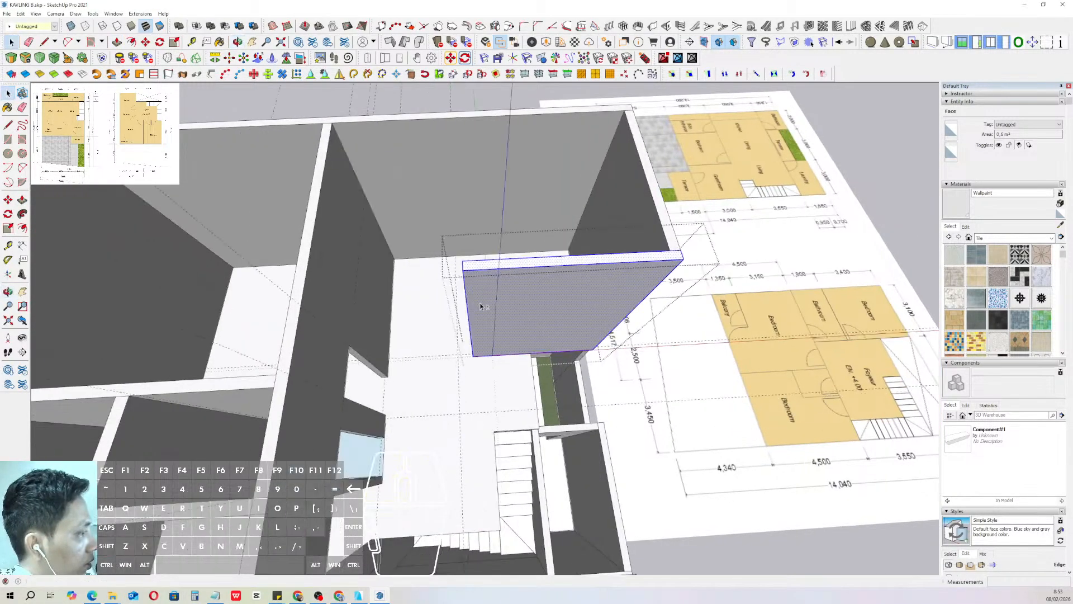
scroll(496, 278, "up", 3)
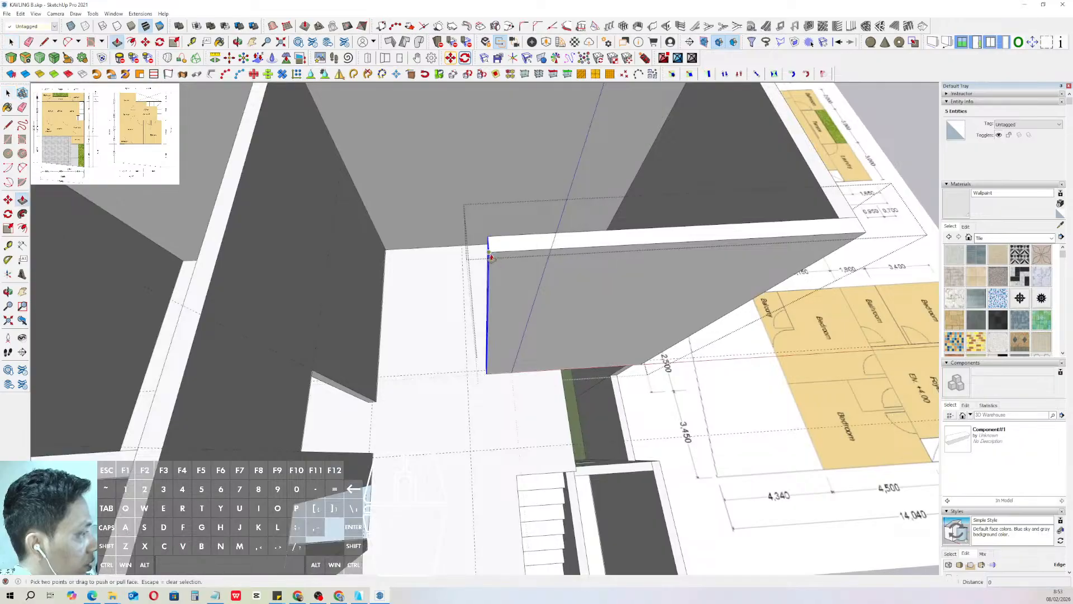
left_click(490, 256)
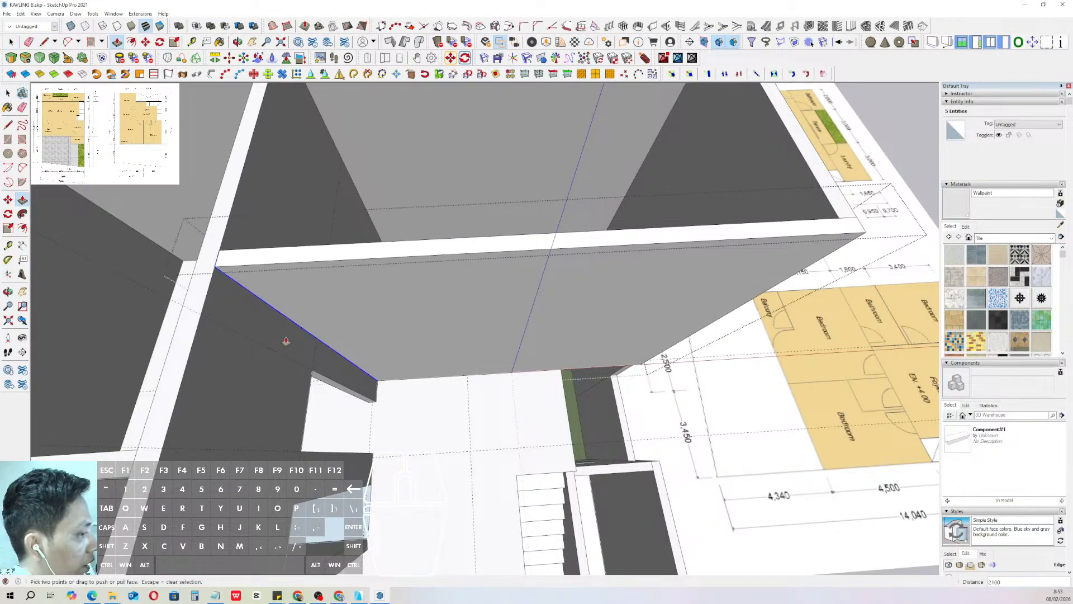
key("space")
scroll(372, 330, "down", 3)
left_click(509, 137)
- Examine the upper-floor plan's bedroom and bathroom layout against the modelled walls
middle_click_drag(455, 316, 473, 430)
scroll(475, 330, "down", 4)
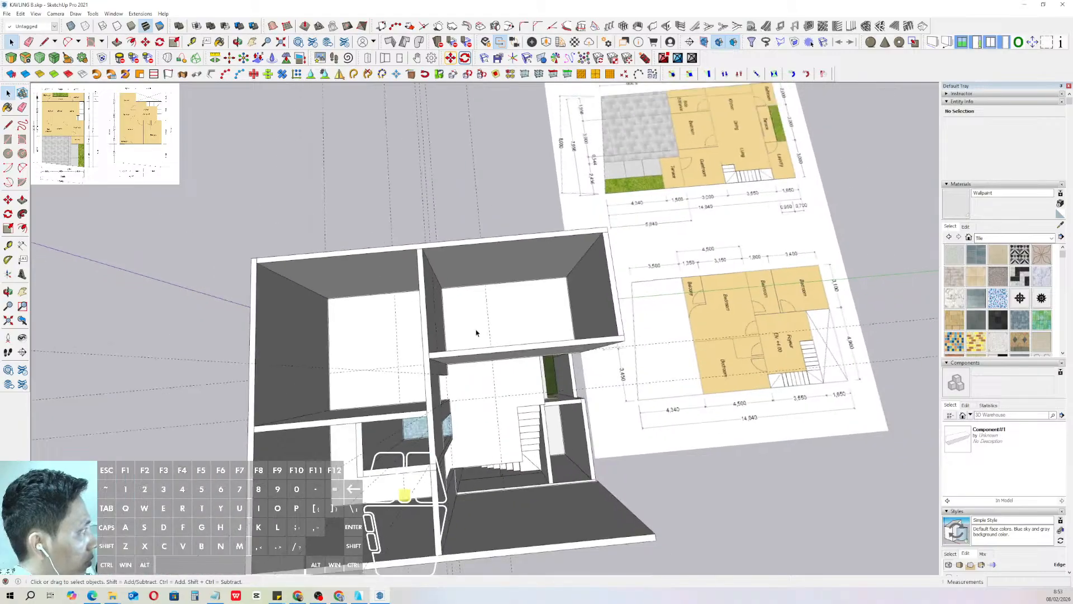
middle_click_drag(473, 329, 416, 331, "shift")
scroll(743, 302, "up", 3)
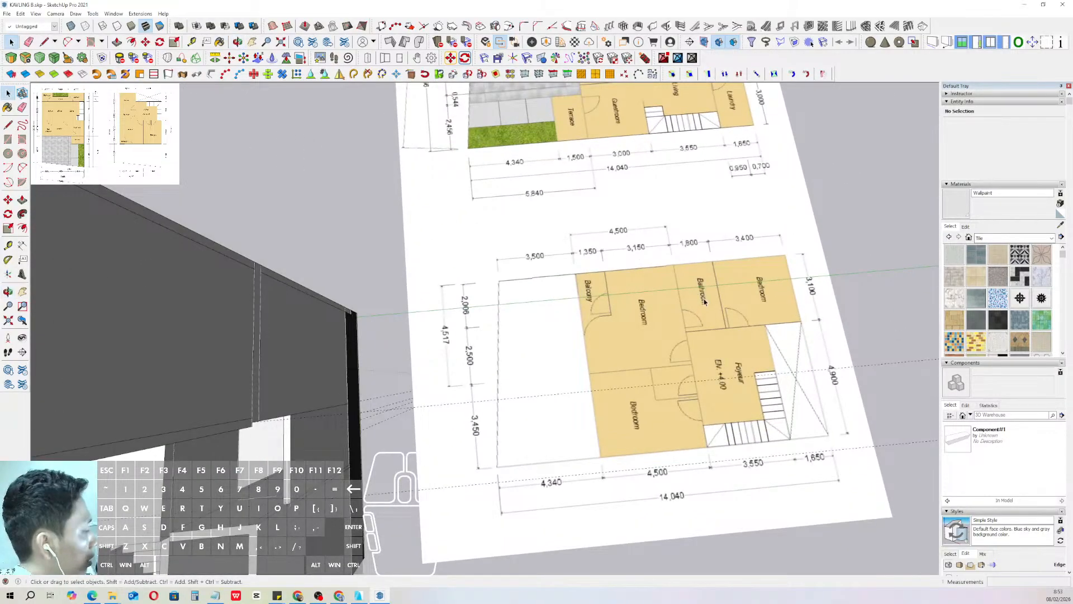
scroll(704, 302, "down", 3)
middle_click_drag(705, 301, 737, 292, "shift")
middle_click_drag(416, 304, 576, 287, "shift")
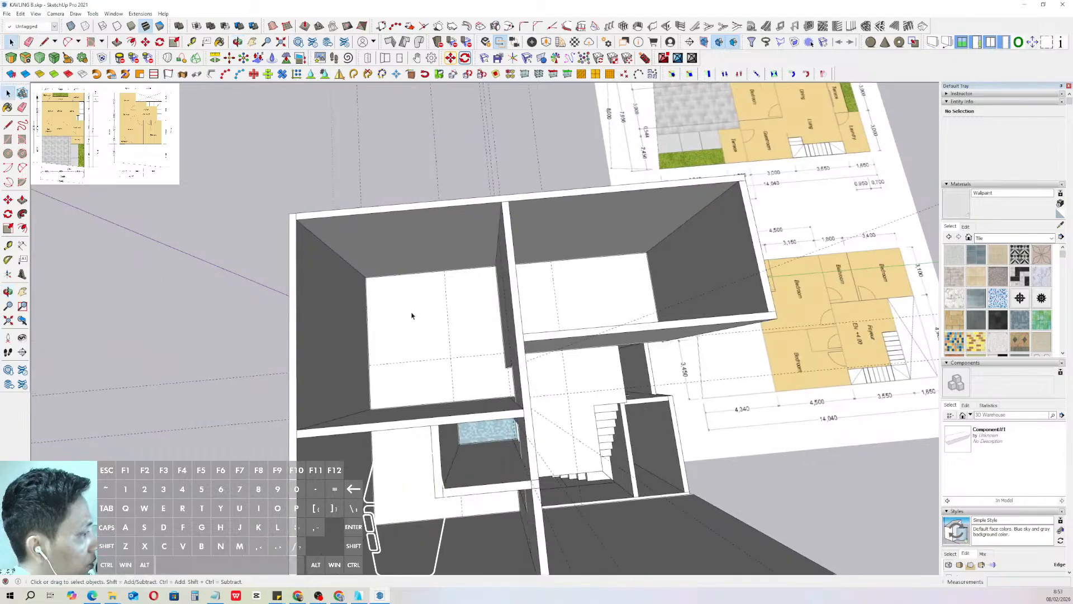
middle_click_drag(452, 299, 385, 302, "shift")
scroll(431, 271, "up", 2)
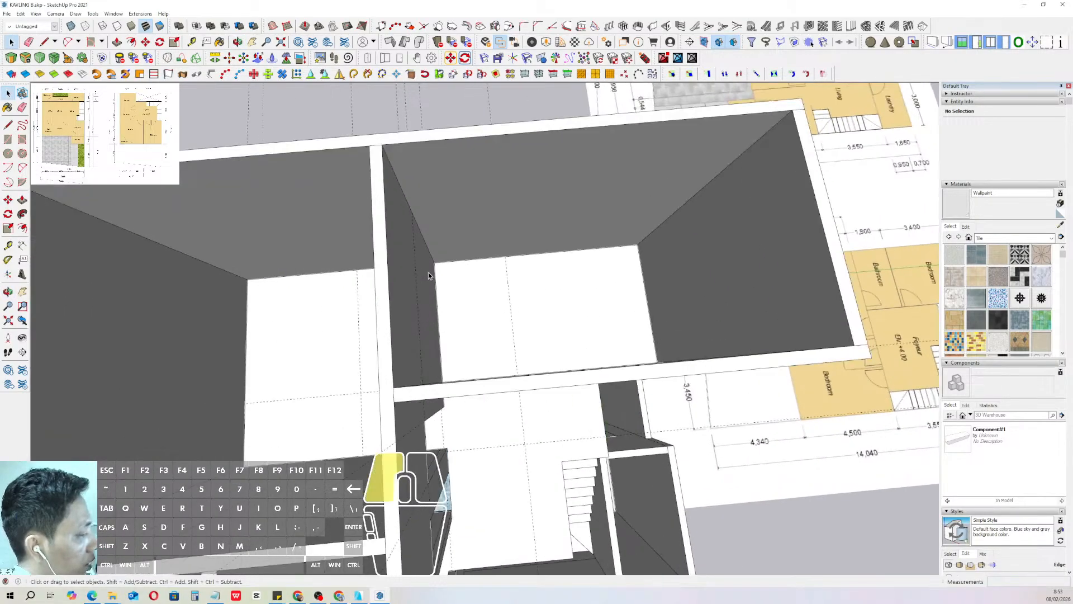
- Copy the long dividing wall about 1777 mm into the adjoining bedroom area as a new partition
left_click(431, 272)
scroll(429, 274, "down", 2)
middle_click_drag(430, 273, 437, 315, "shift")
scroll(437, 315, "up", 5)
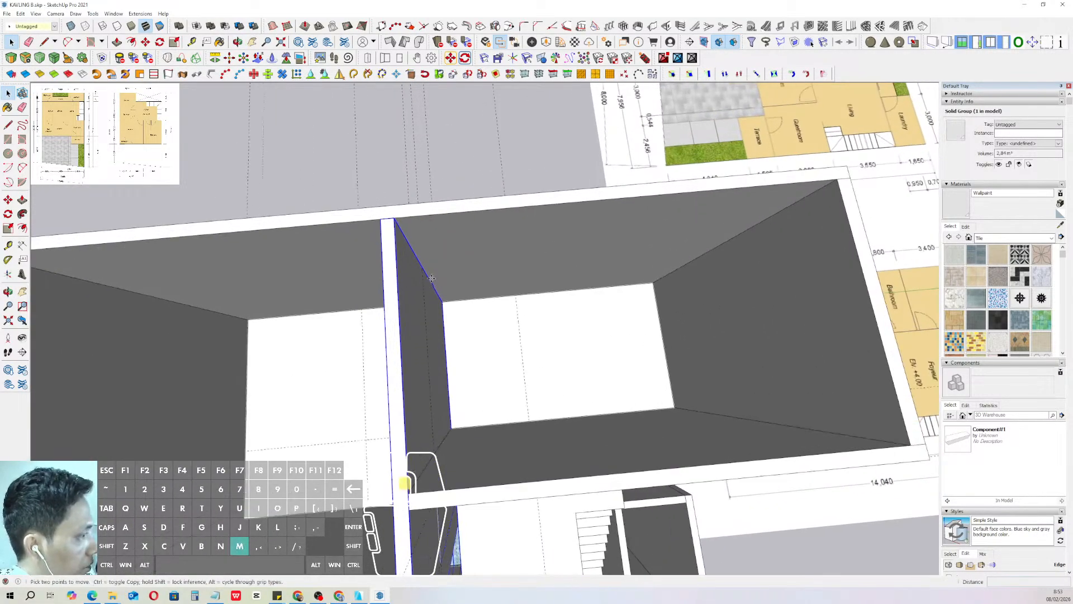
key("m")
scroll(384, 217, "up", 1)
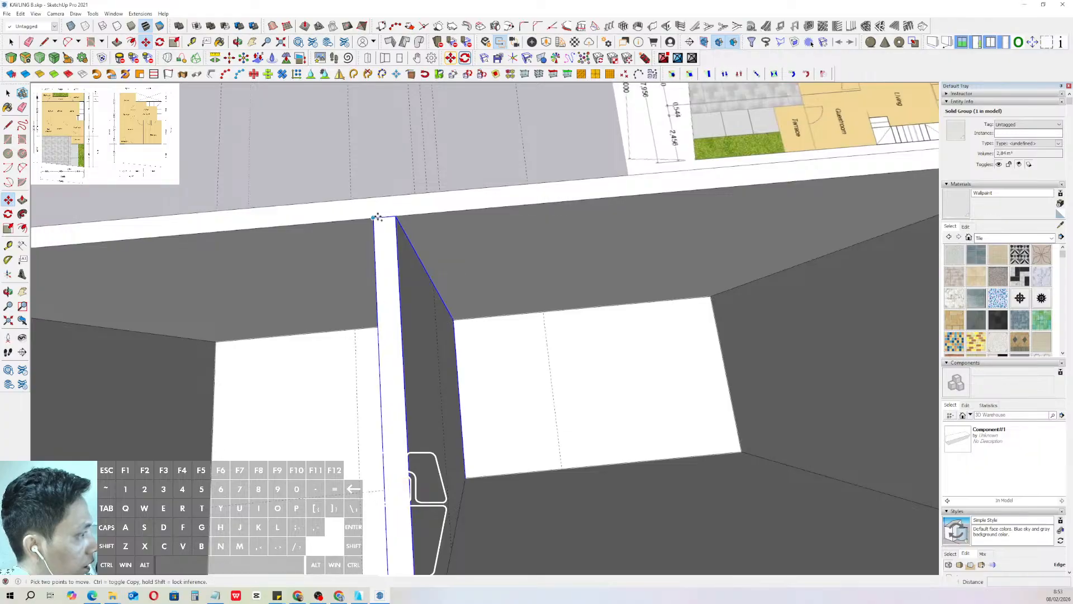
left_click(384, 217)
key("ctrl")
scroll(425, 291, "down", 5)
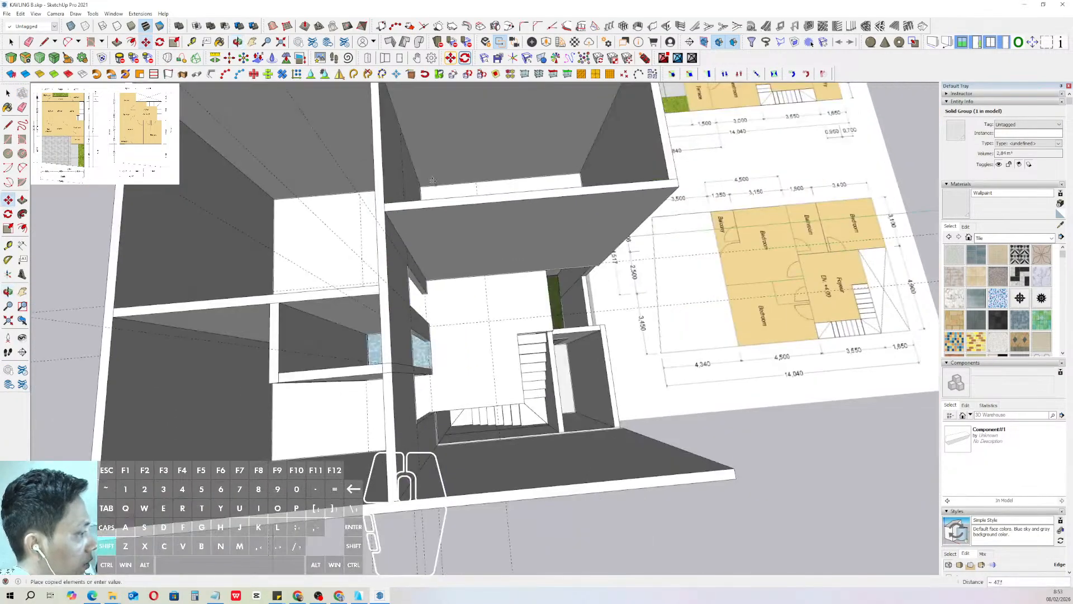
scroll(475, 392, "up", 2)
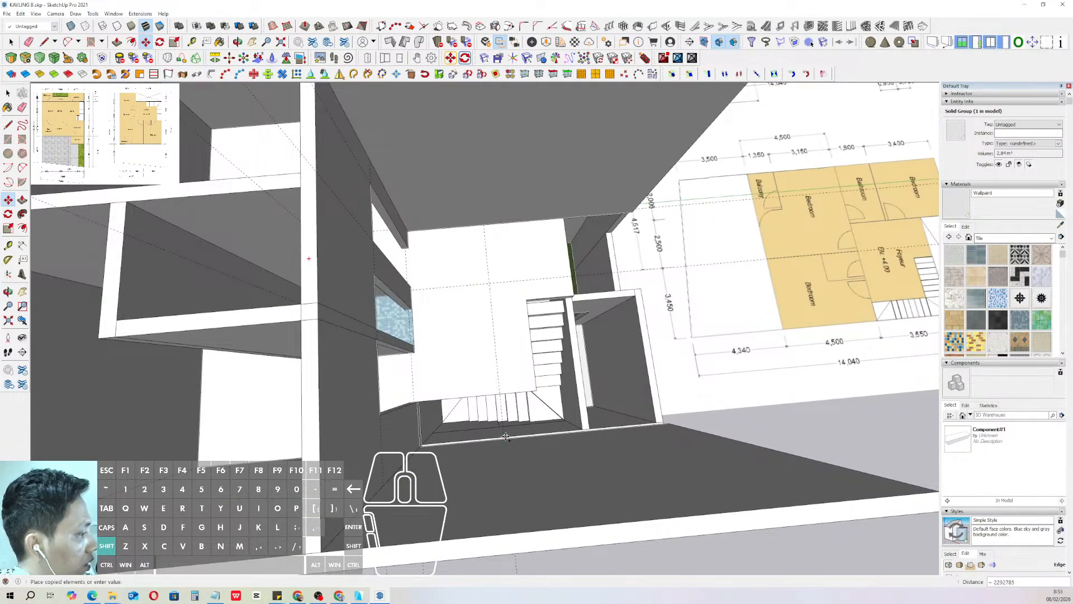
left_click(502, 395)
key("space")
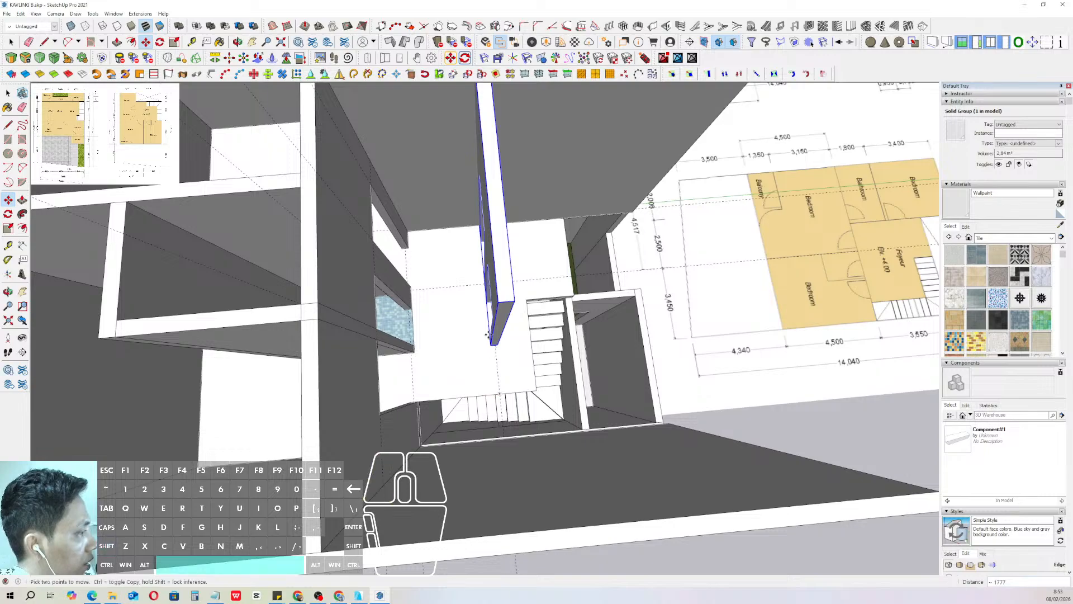
- Draw a 4000 mm vertical line on the copied wall's face where it meets the cross wall
middle_click_drag(501, 395, 582, 297)
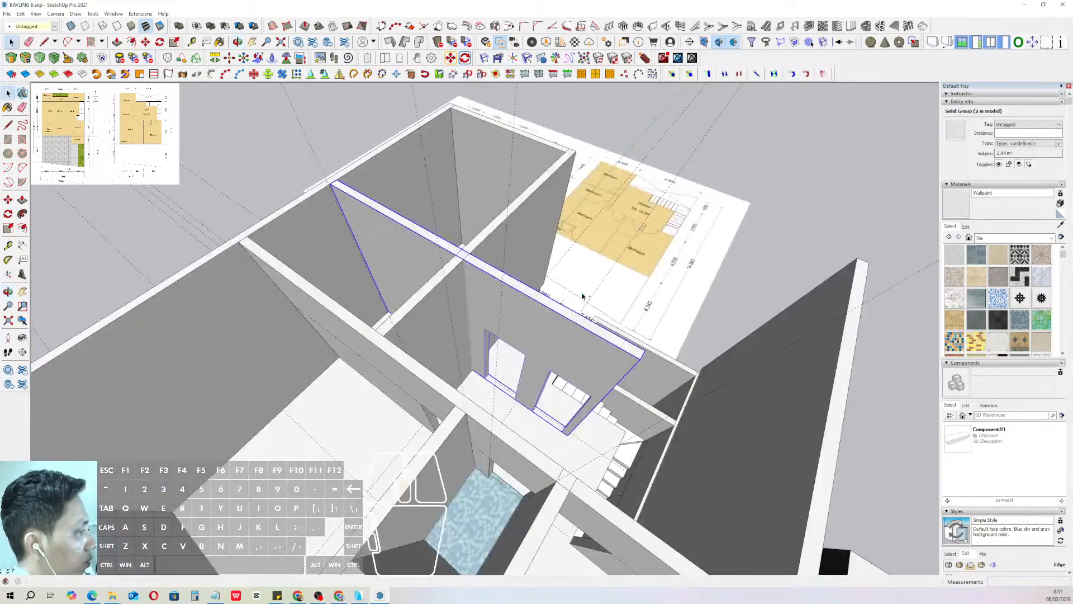
middle_click_drag(509, 295, 522, 310)
left_click_drag(522, 310, 496, 313)
scroll(491, 276, "up", 4)
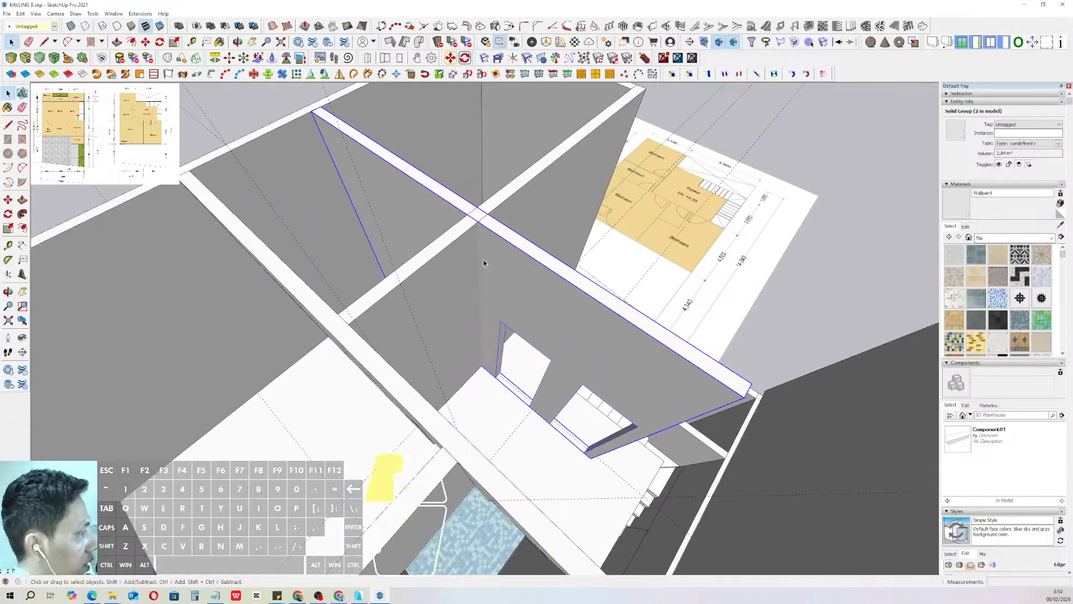
triple_click(484, 258)
key("comma")
key("comma")
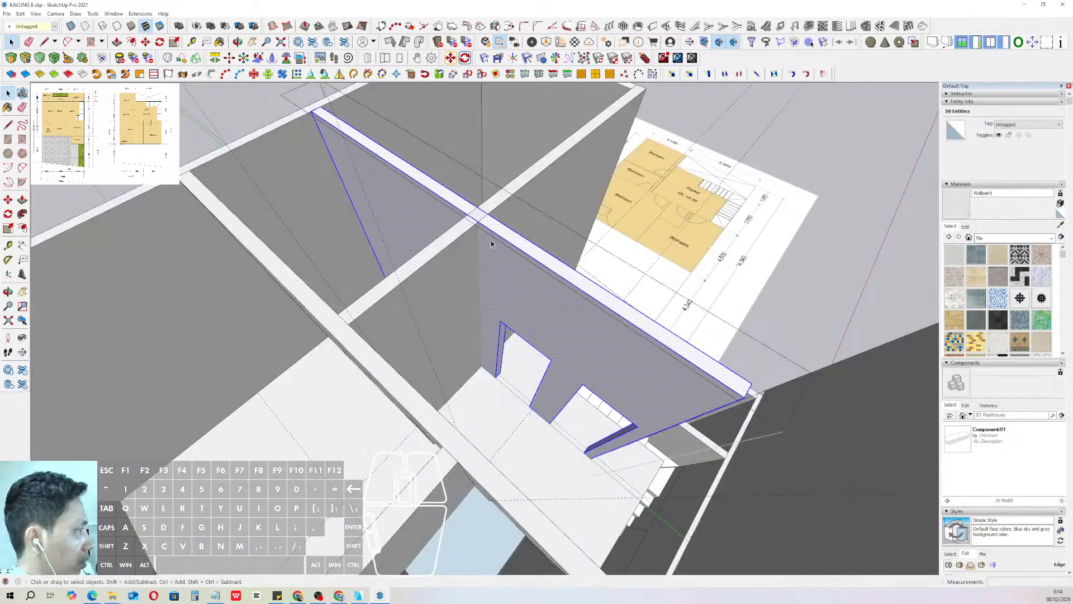
scroll(491, 241, "up", 2)
key("l")
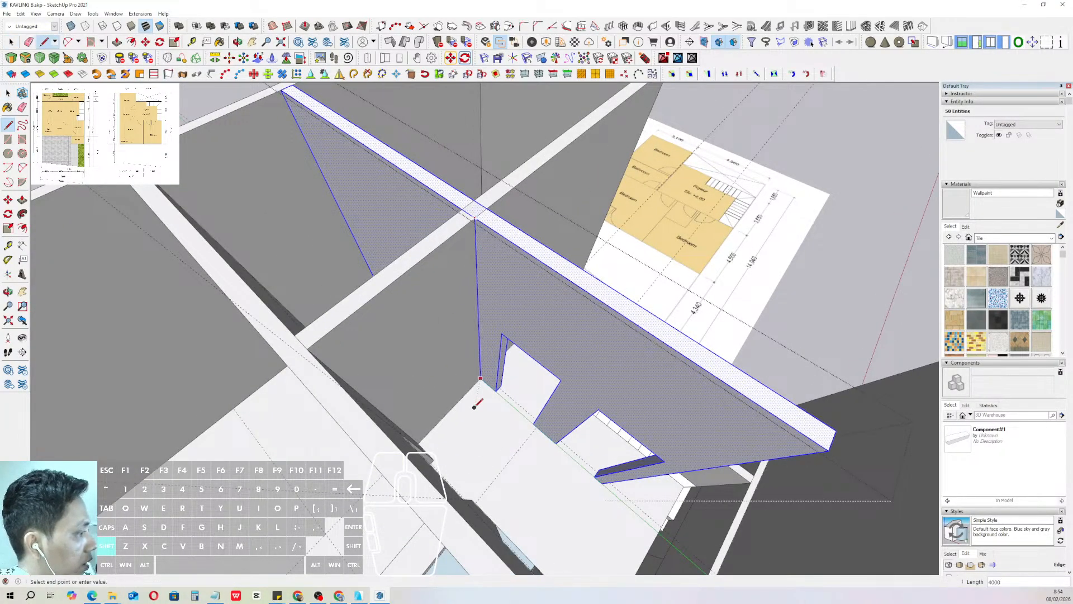
key("space")
- Push the copied wall's section with the door openings through its 150 mm thickness to remove it, and close the group
key("comma")
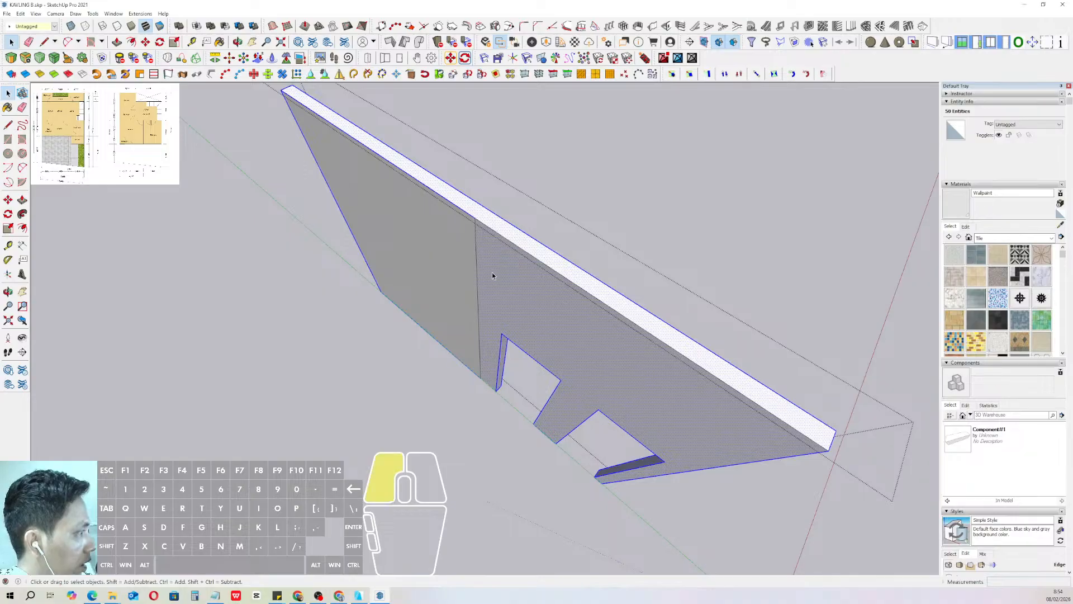
key("v")
left_click(499, 300)
left_click(544, 248)
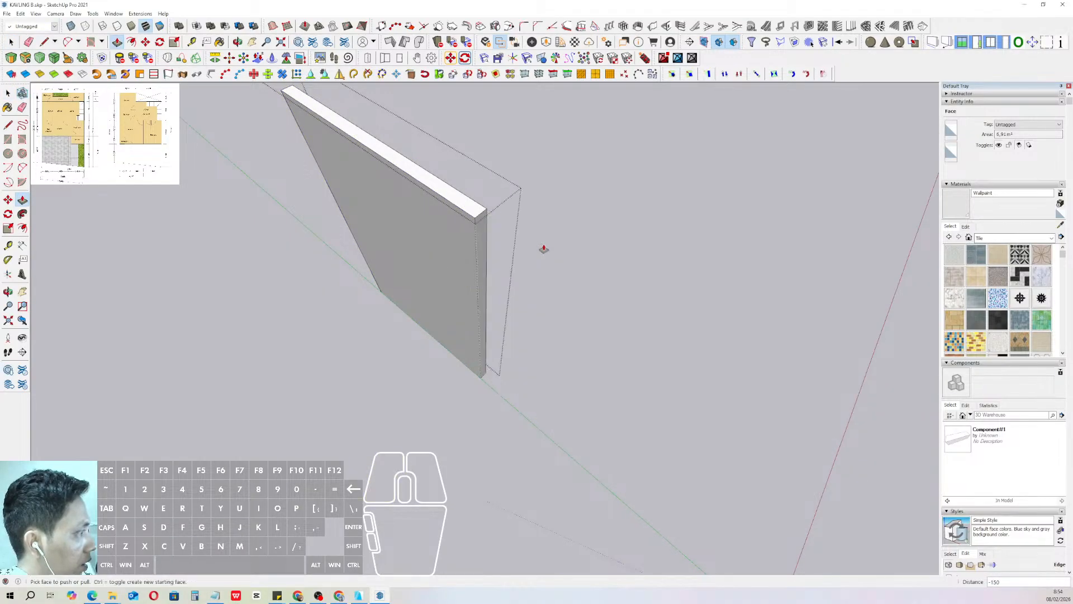
key("space")
scroll(457, 311, "down", 3)
left_click(553, 209)
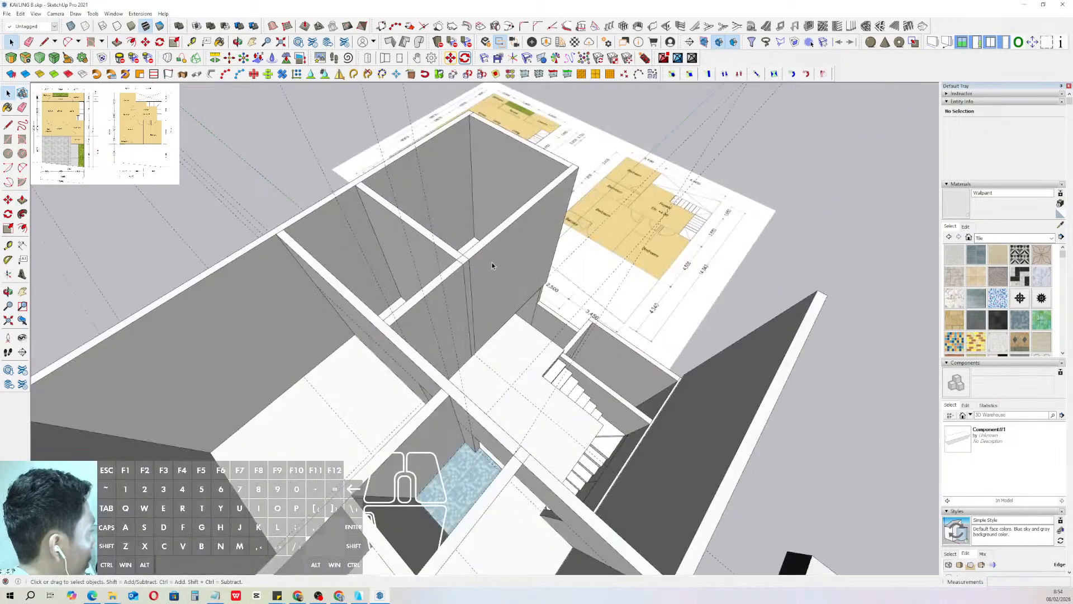
- Push the bathroom-bedroom partition's end face to meet the long wall's inner face, and close the group
middle_click_drag(490, 269, 465, 289)
scroll(465, 289, "up", 2)
triple_click(465, 267)
scroll(493, 276, "up", 1)
left_click(492, 278)
key("v")
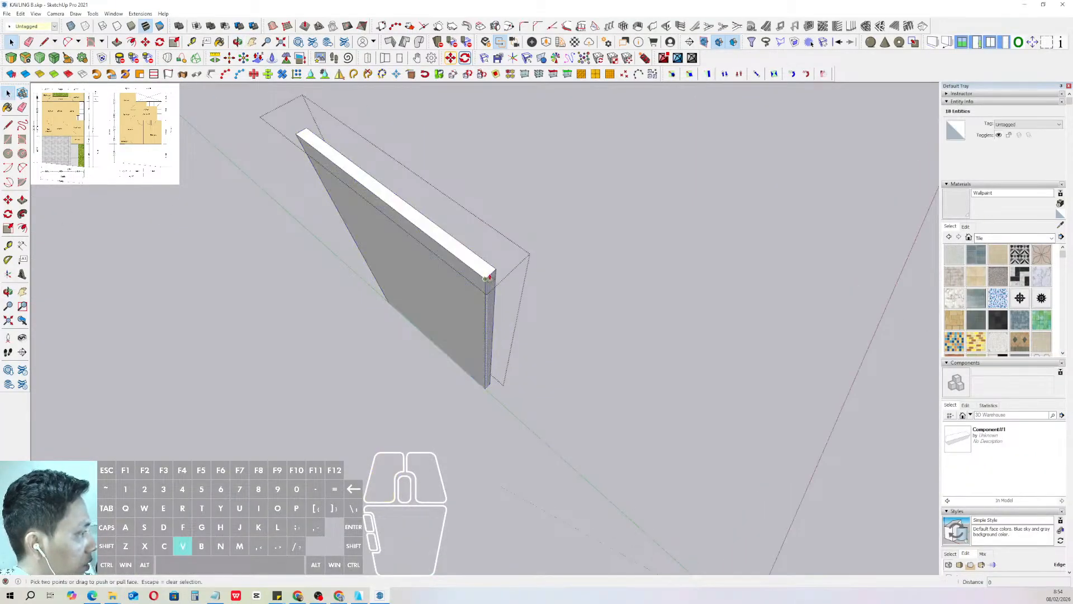
left_click(492, 278)
key("i")
left_click(503, 250)
key("space")
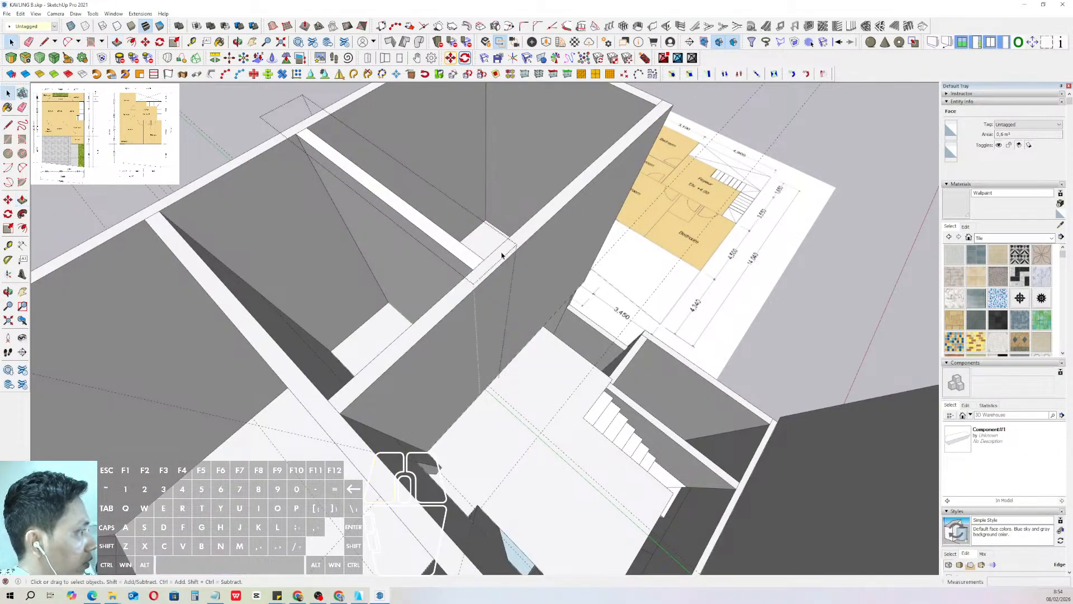
scroll(502, 252, "down", 2)
scroll(814, 239, "down", 1)
left_click(814, 238)
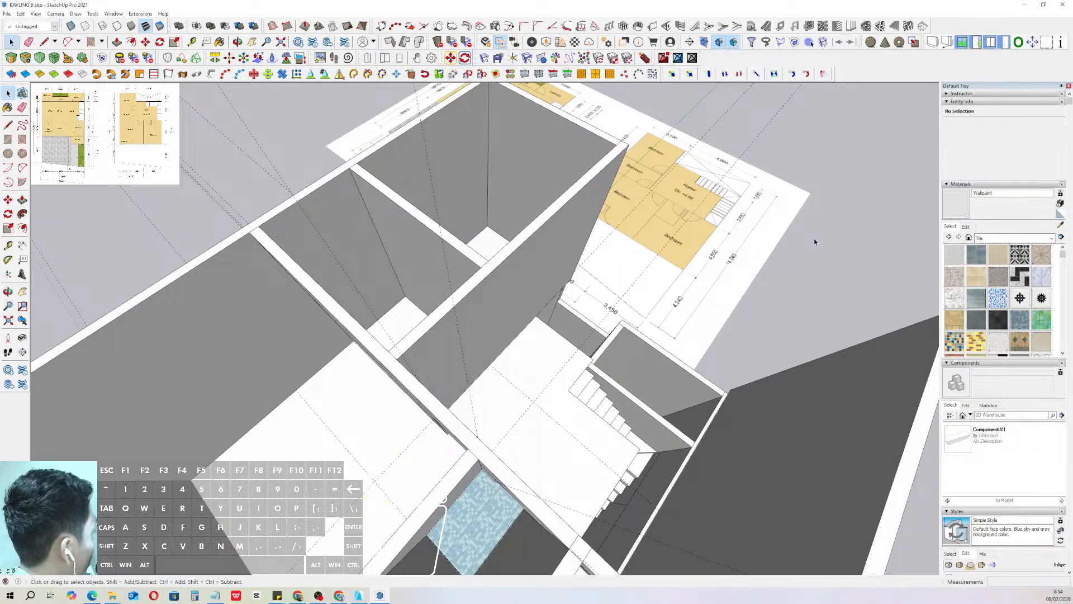
- Examine the modelled upper-floor walls and door openings from several sides against the floor plans
scroll(554, 298, "down", 2)
middle_click_drag(554, 298, 432, 209, "shift")
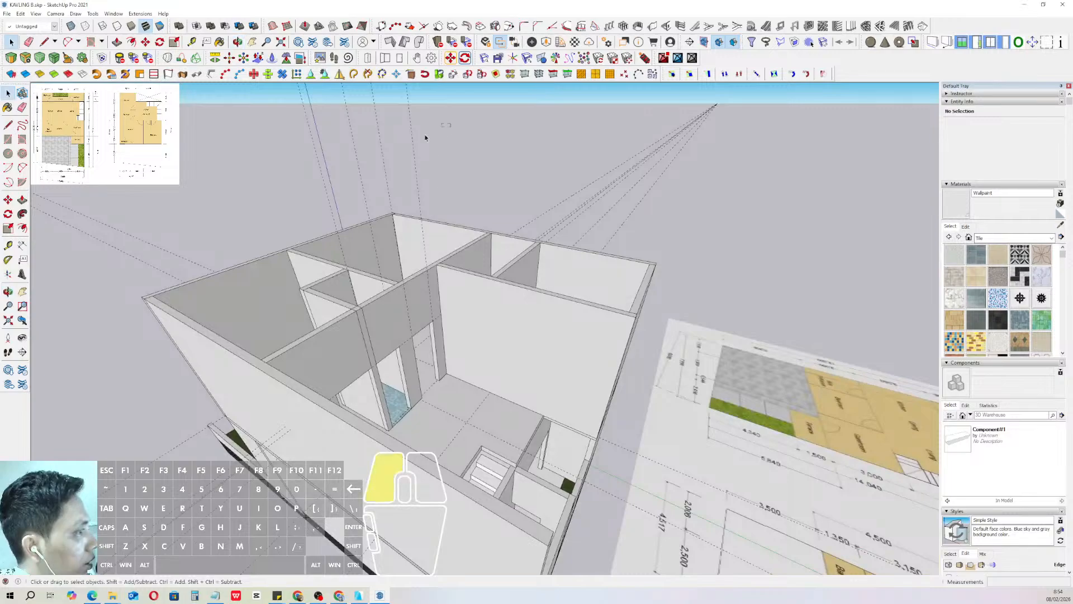
scroll(434, 324, "up", 2)
middle_click_drag(446, 338, 436, 292, "shift")
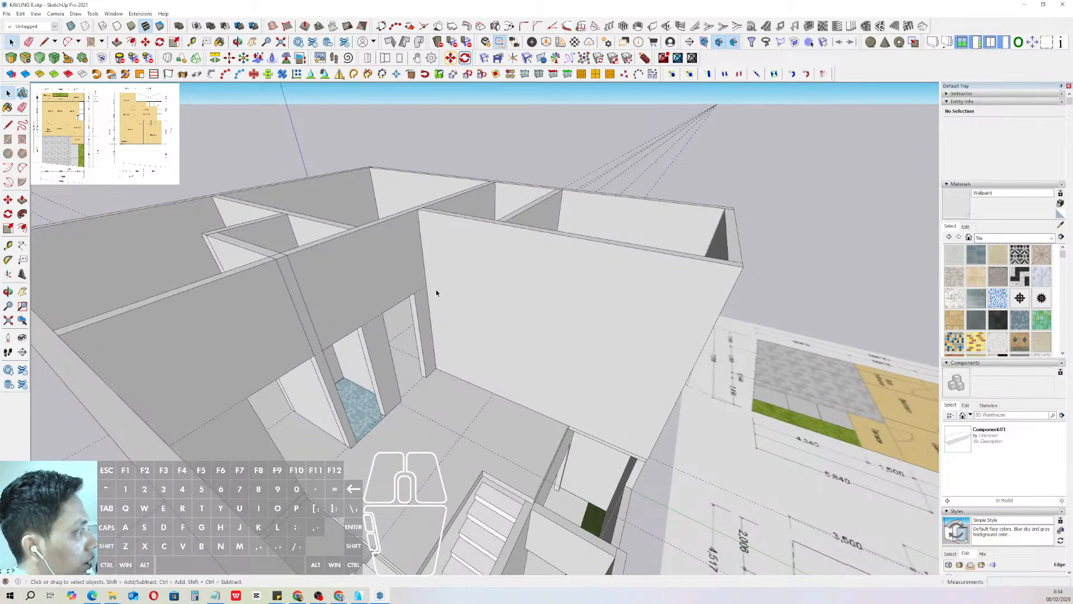
scroll(432, 292, "down", 1)
middle_click_drag(362, 242, 363, 259)
scroll(362, 259, "down", 1)
middle_click_drag(279, 308, 197, 330)
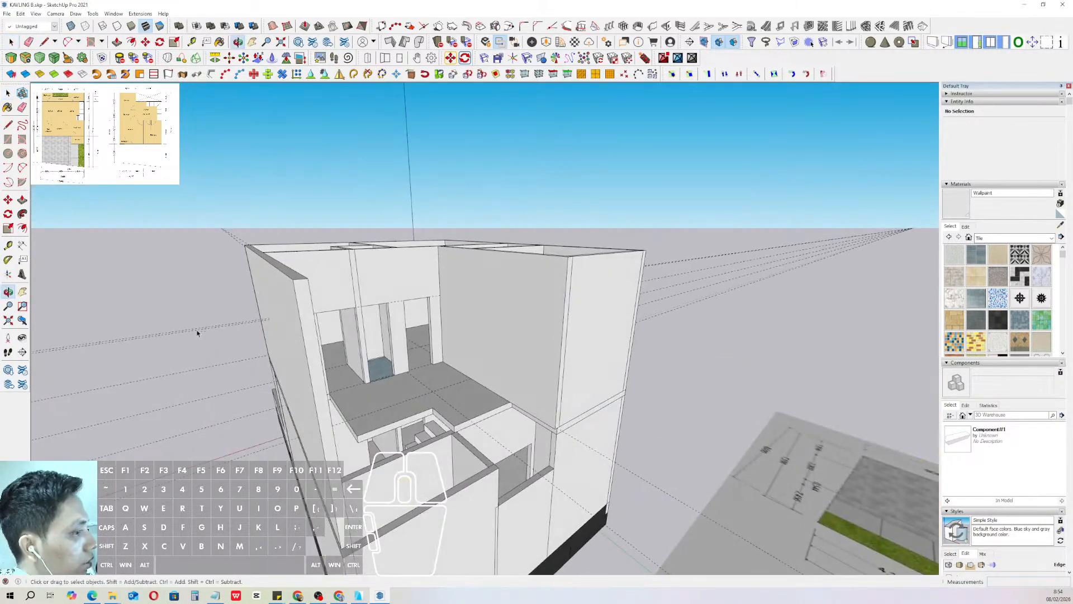
middle_click_drag(415, 327, 458, 395)
middle_click_drag(424, 311, 475, 425)
scroll(446, 339, "up", 2)
scroll(449, 351, "down", 2)
middle_click_drag(639, 335, 527, 330, "shift")
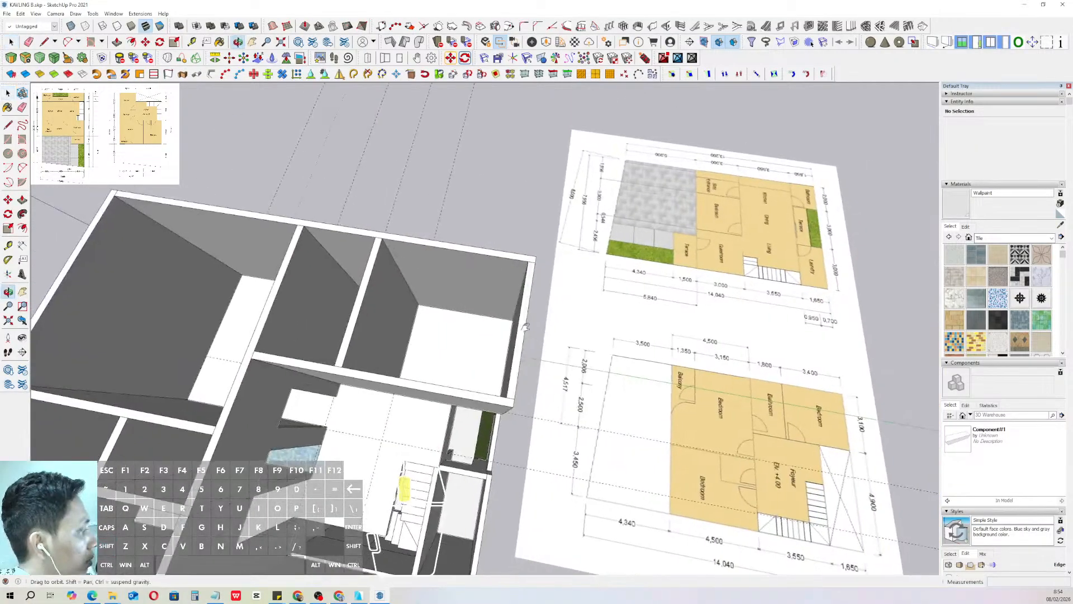
scroll(711, 425, "up", 1)
scroll(784, 424, "down", 2)
middle_click_drag(407, 491, 662, 361)
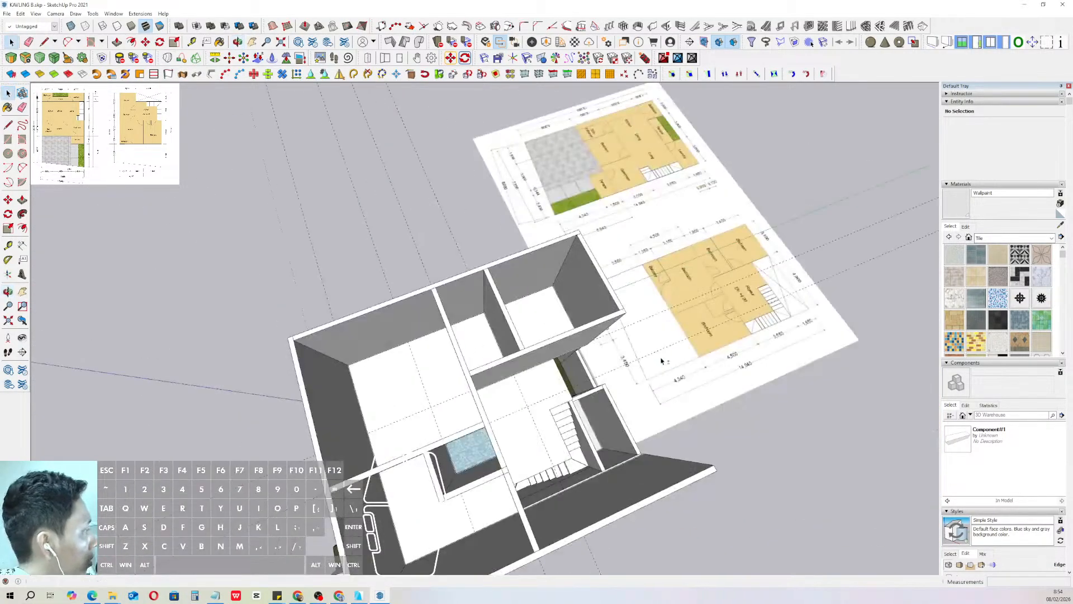
middle_click_drag(444, 381, 626, 359)
scroll(621, 369, "up", 3)
middle_click_drag(400, 386, 531, 361)
scroll(485, 347, "up", 1)
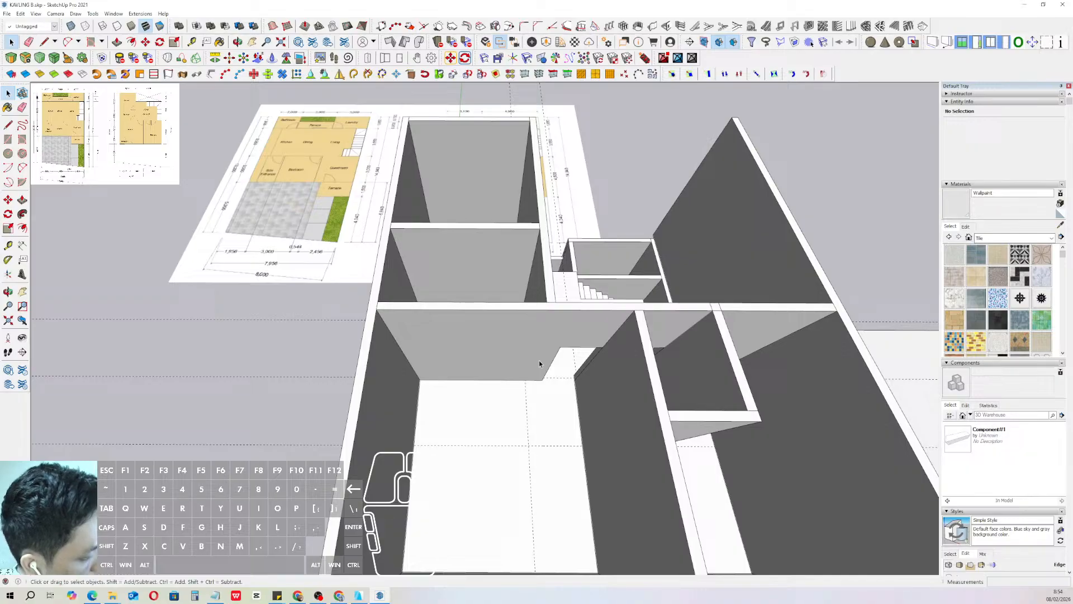
- Examine the bathroom and bedroom door positions on the upper-floor plan against the modelled rooms
scroll(527, 358, "up", 4)
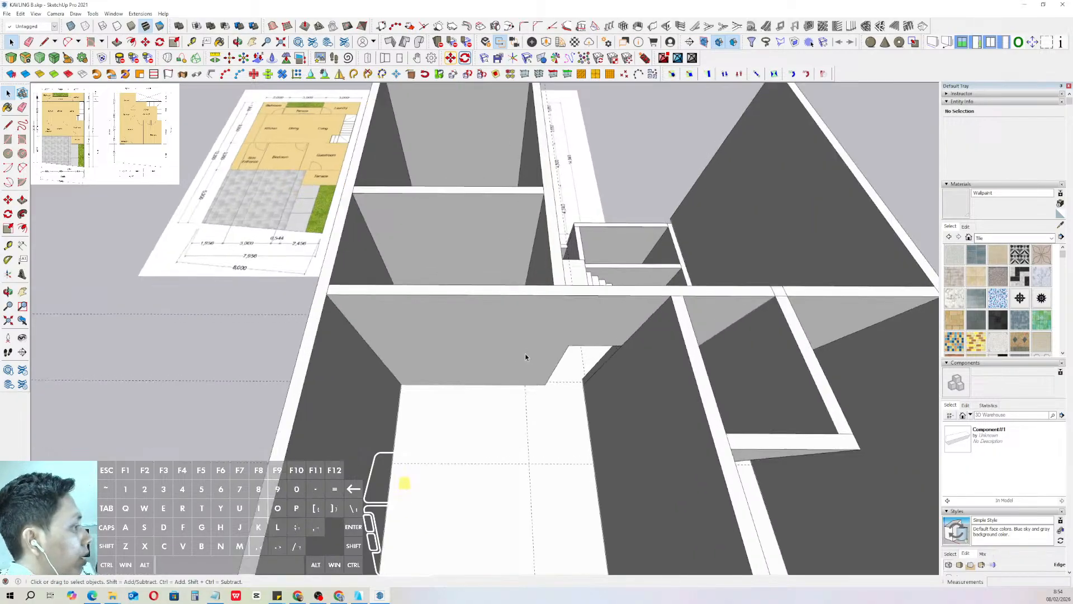
middle_click_drag(500, 331, 463, 335, "shift")
scroll(462, 335, "down", 8)
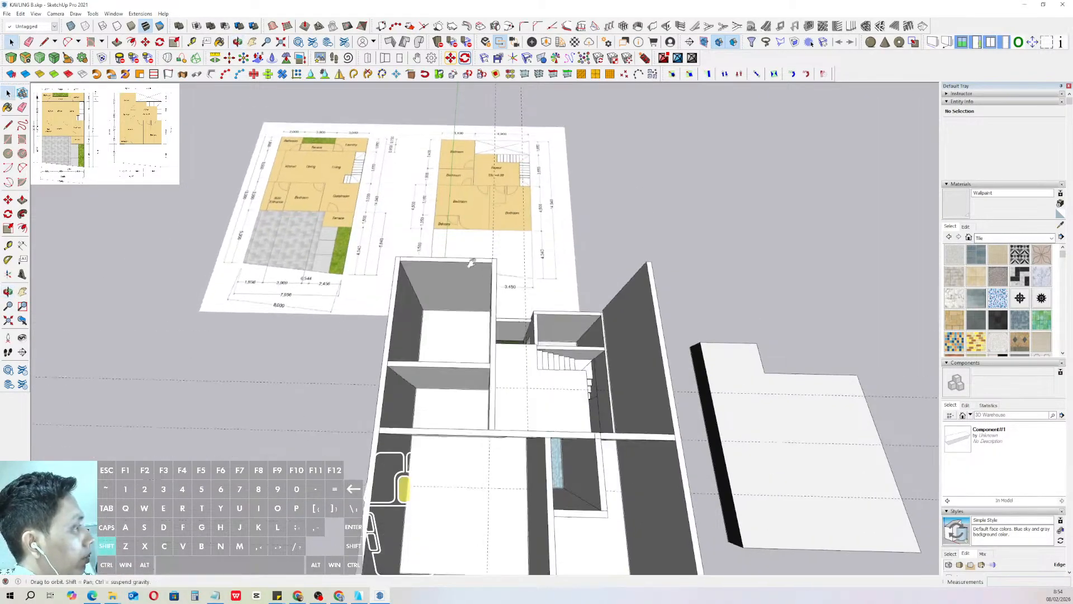
scroll(468, 186, "up", 2)
scroll(469, 186, "up", 5)
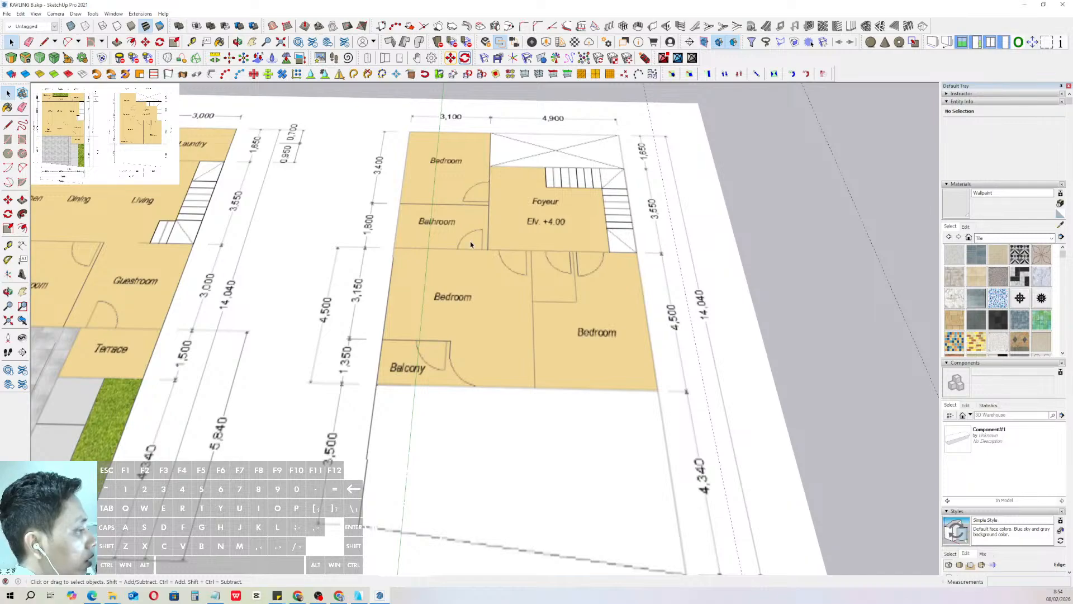
scroll(471, 244, "up", 1)
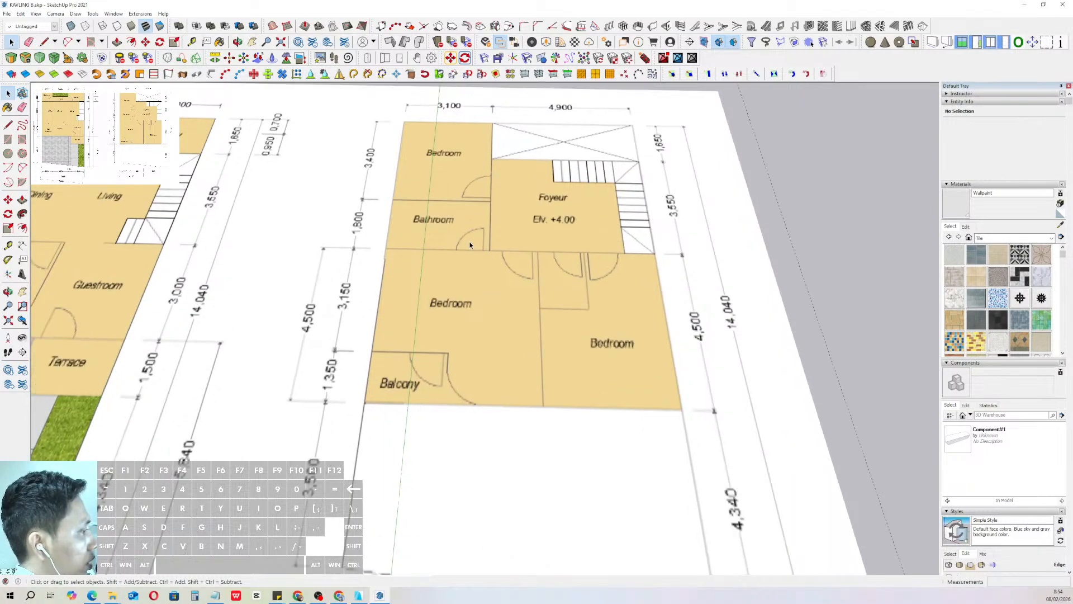
scroll(462, 306, "down", 4)
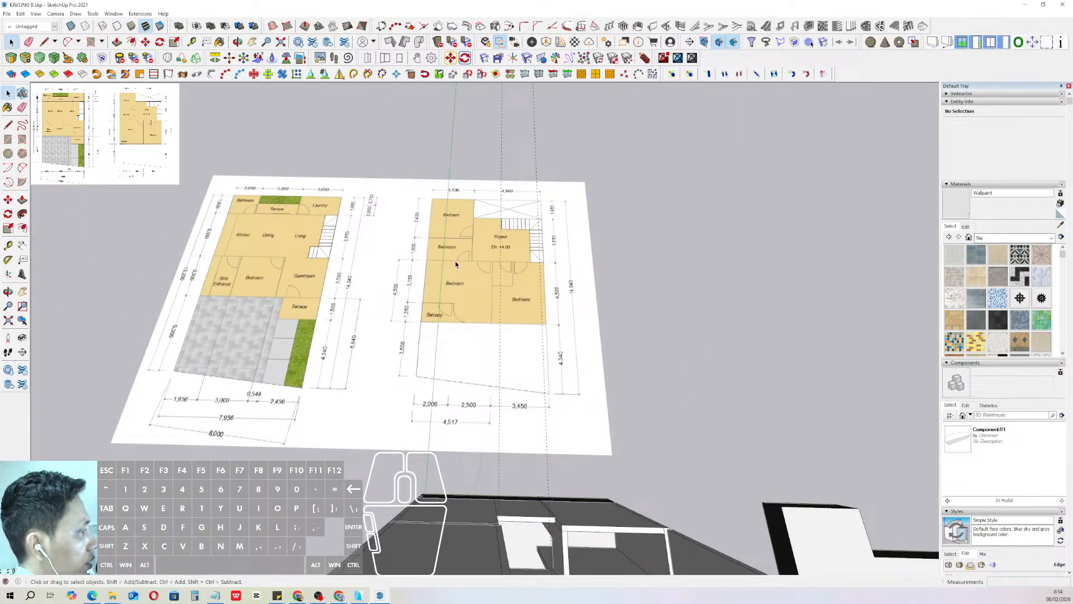
scroll(461, 260, "down", 3)
scroll(487, 339, "up", 6)
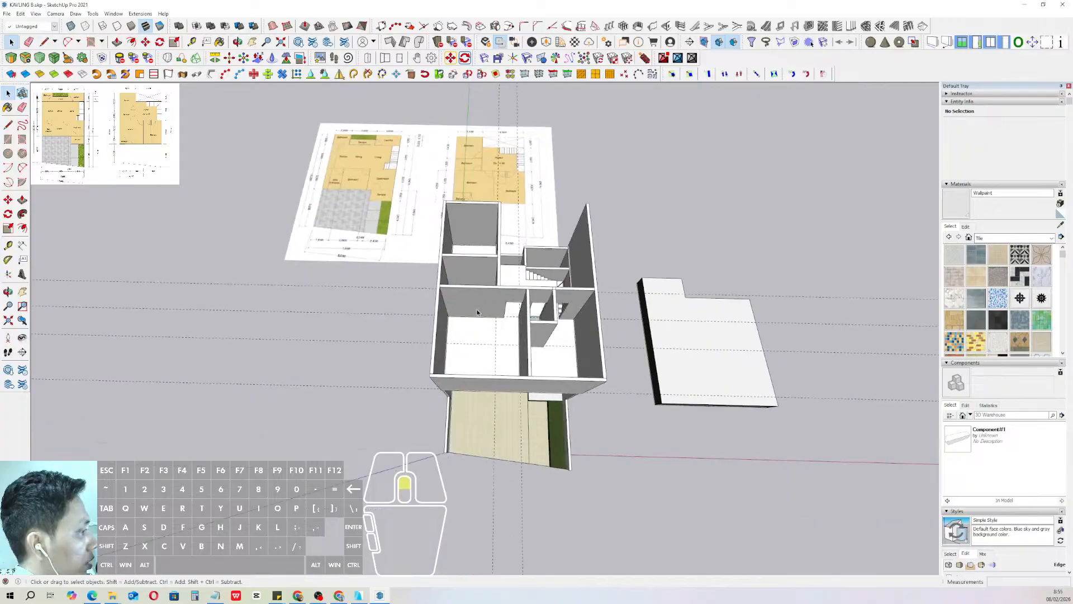
scroll(487, 338, "up", 3)
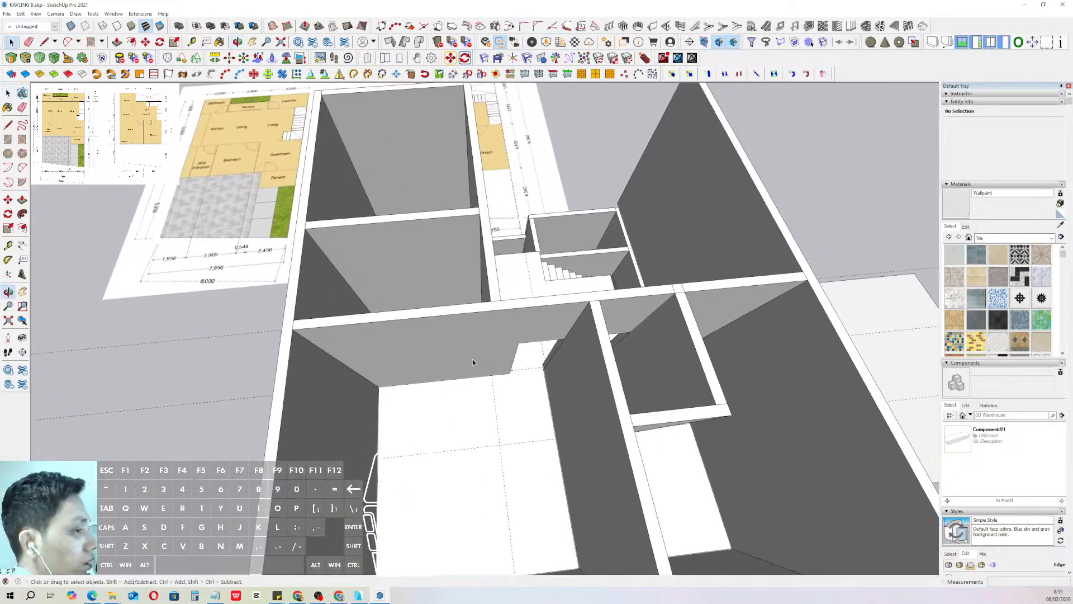
- Place two vertical guides on the large bedroom's cross wall: one in line with the bathroom side wall's face, the other 800 mm from it
left_click(8, 246)
scroll(472, 347, "up", 4)
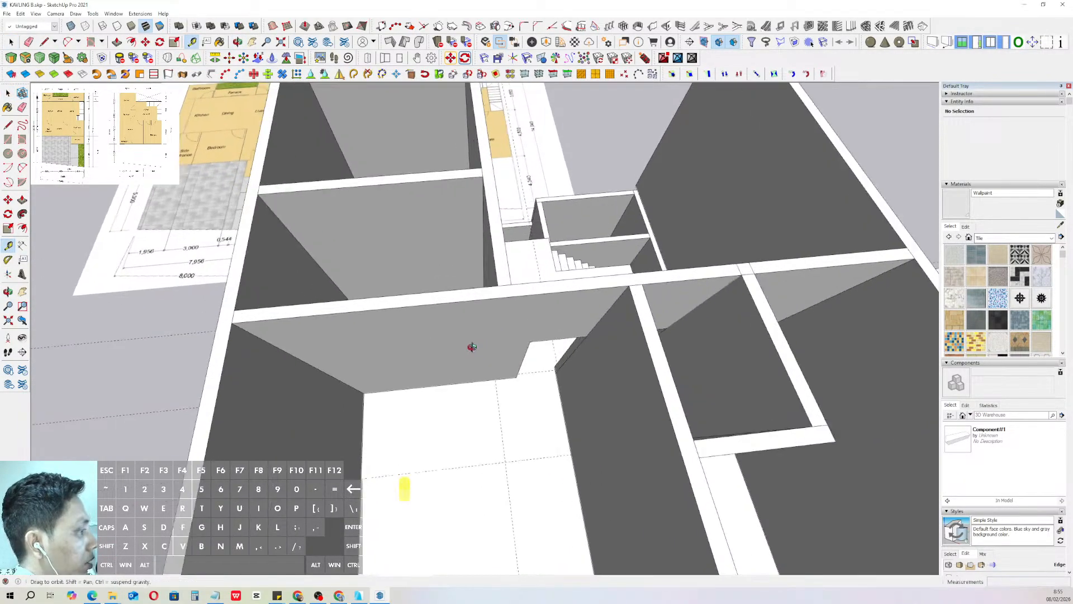
left_click(527, 344)
scroll(481, 325, "down", 1, "shift")
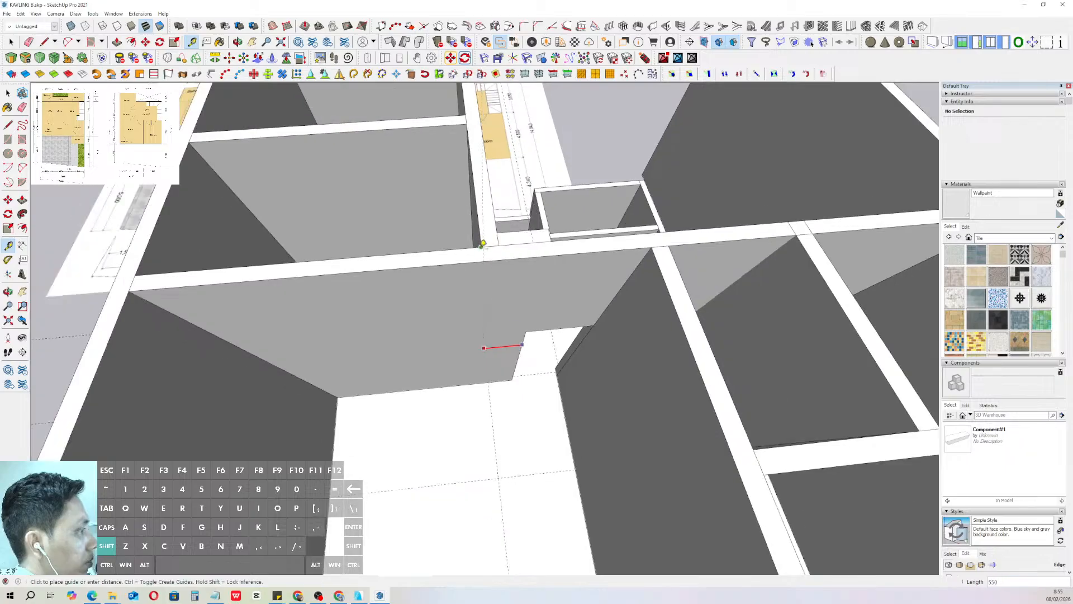
left_click(482, 245, "shift")
scroll(483, 288, "up", 2)
left_click(485, 287)
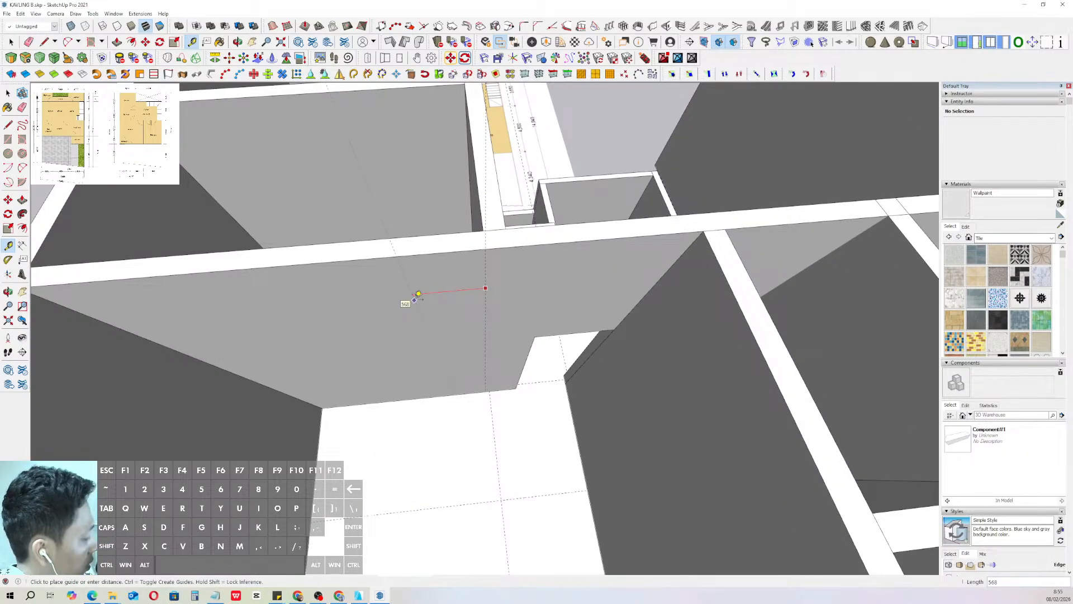
left_click(418, 293)
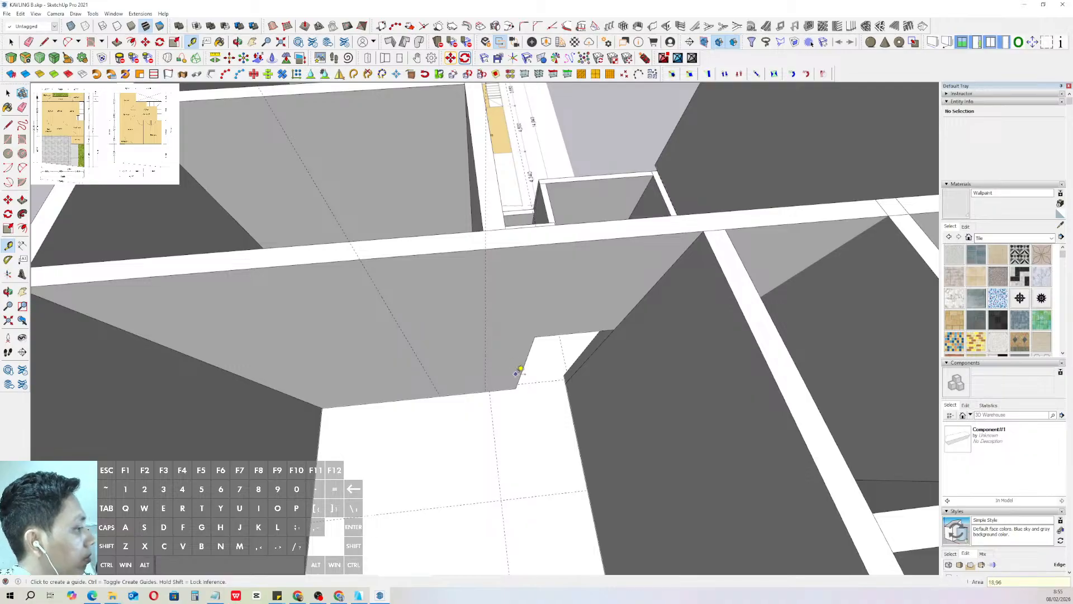
- Place a horizontal guide on the cross wall 2400 mm above its bottom edge
scroll(450, 395, "up", 1)
left_click(448, 395)
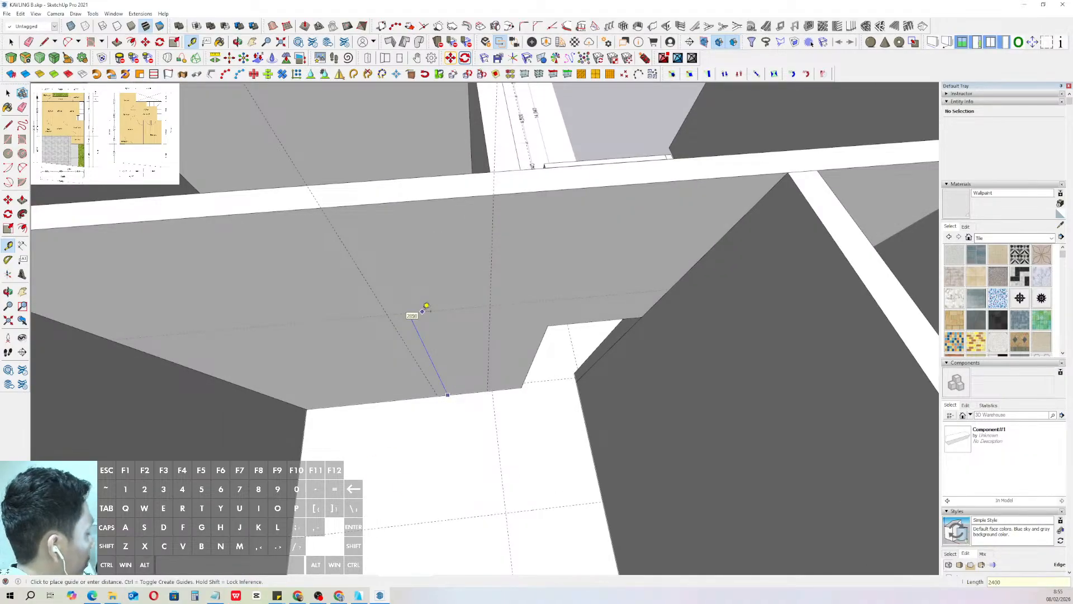
key("Return")
key("space")
scroll(453, 311, "down", 2)
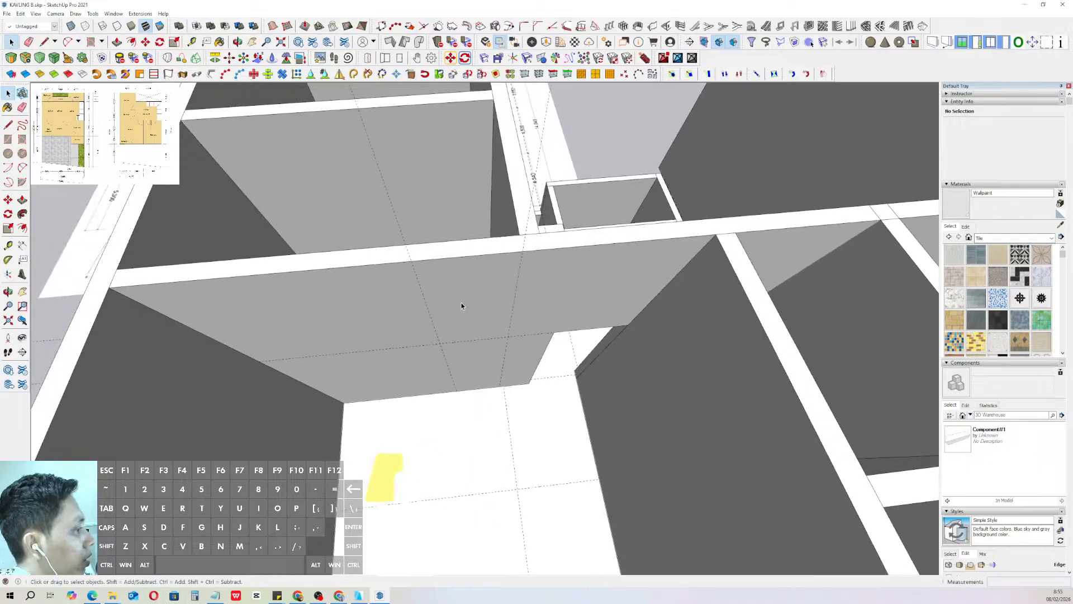
- Open the cross wall's group and draw a 2400 x 800 mm door rectangle between the guides
triple_click(462, 306)
key("r")
left_click(509, 337)
scroll(464, 386, "up", 1)
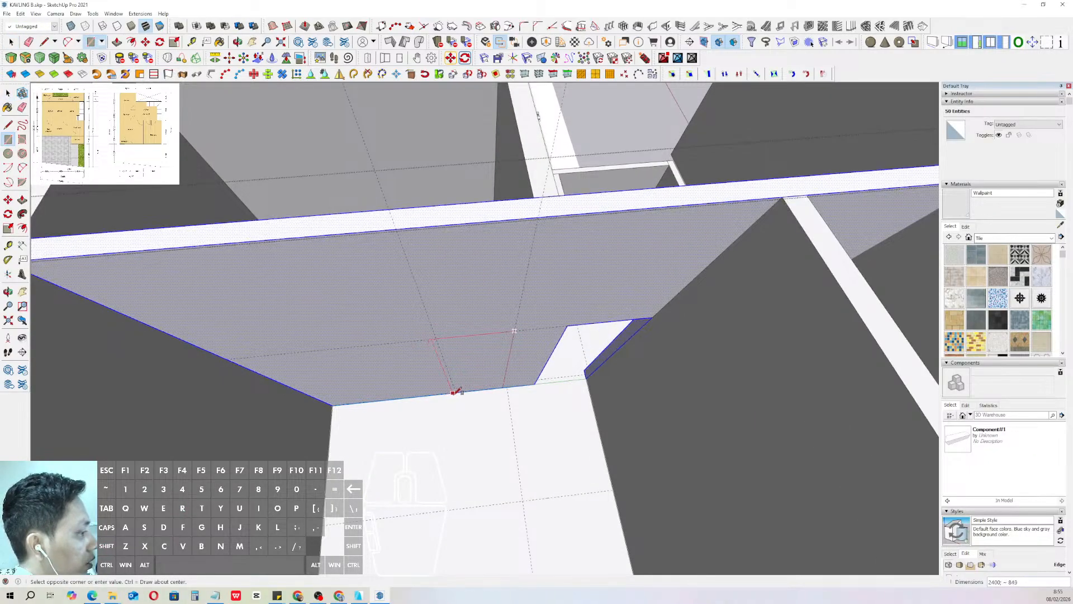
scroll(459, 391, "up", 1)
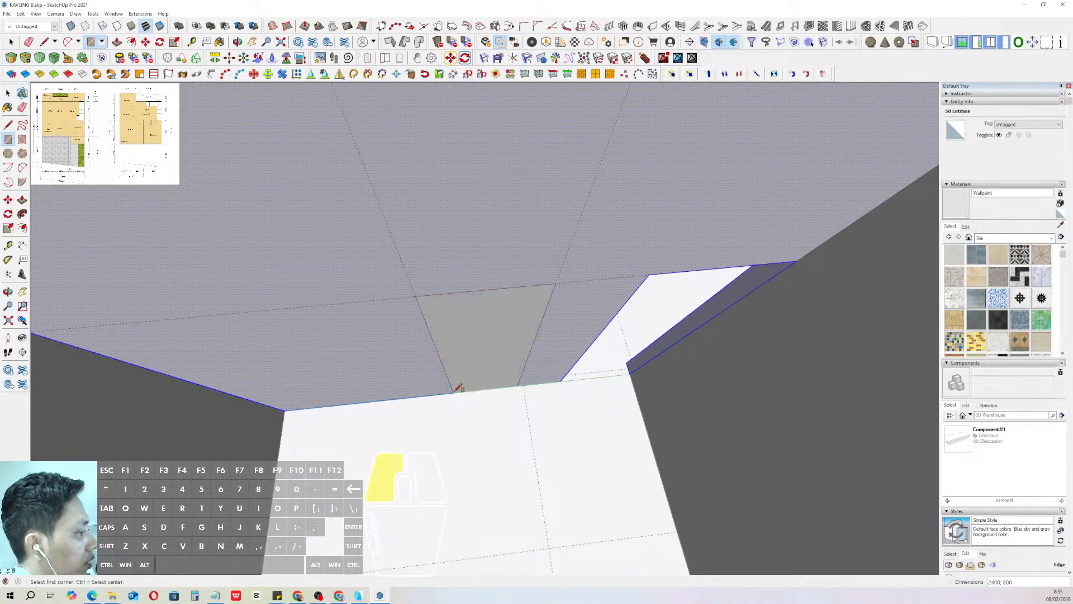
key("space")
- Push the door rectangle 150 mm through the cross wall to cut the opening, and close the group
scroll(459, 390, "down", 1)
middle_click_drag(458, 390, 496, 362)
left_click(496, 362)
key("p")
left_click(511, 353)
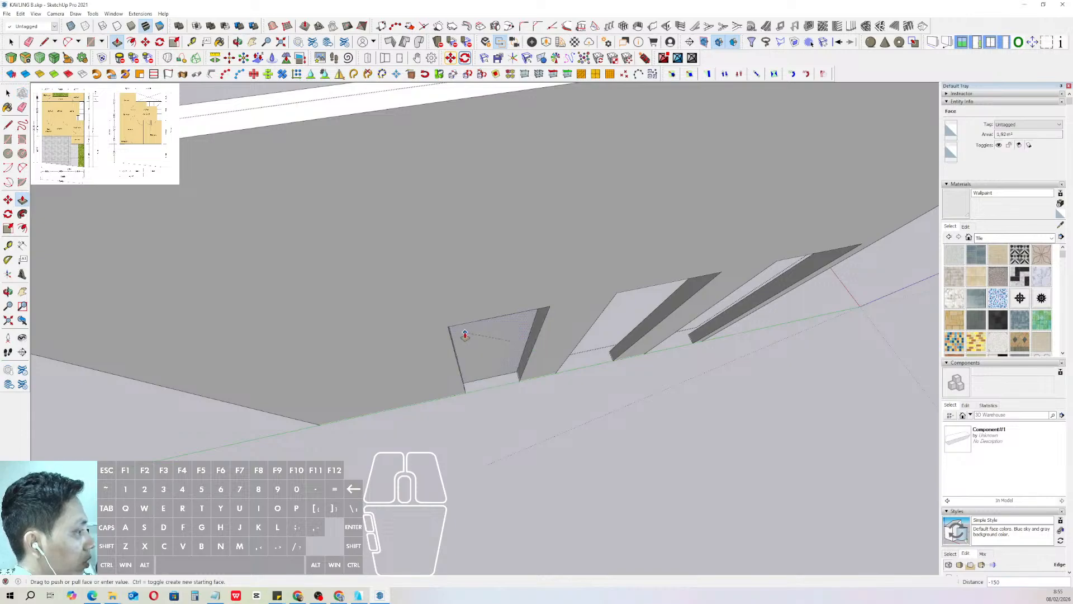
left_click(466, 334)
key("space")
scroll(444, 381, "down", 7)
left_click(304, 274)
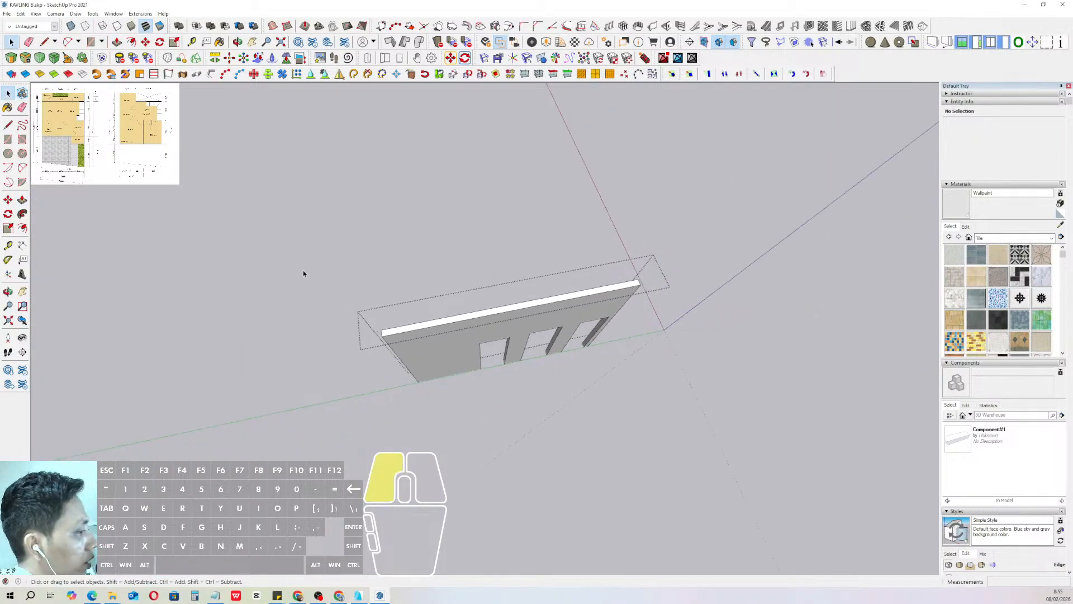
- Examine the new doorway and the foyer side of the small bedroom's wall against the upper-floor plan
scroll(489, 288, "up", 4)
middle_click_drag(506, 343, 530, 371)
scroll(492, 302, "down", 4)
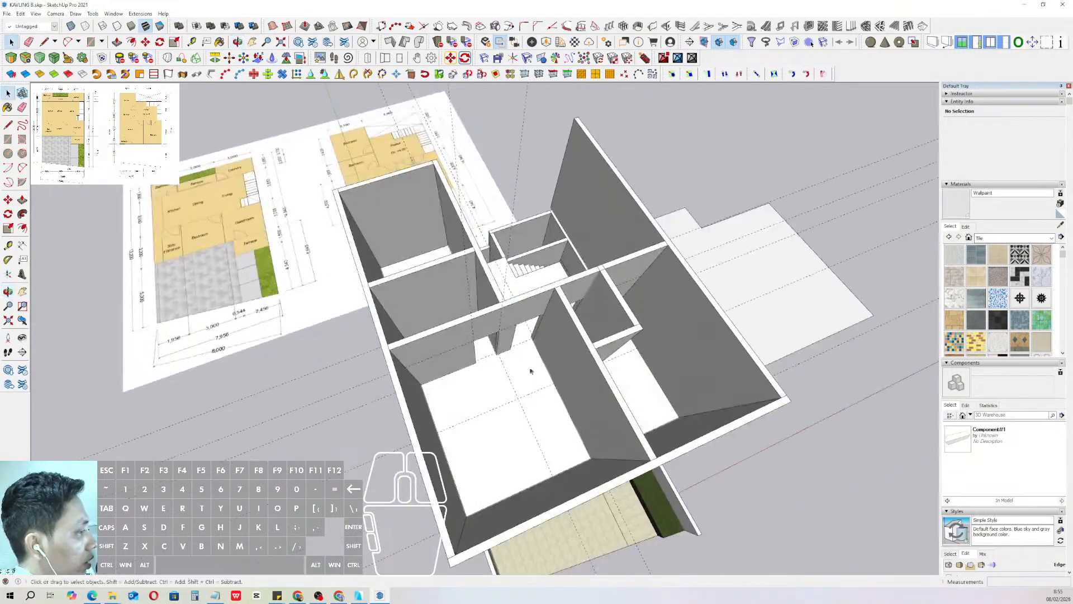
middle_click_drag(489, 310, 447, 279, "shift")
scroll(503, 283, "up", 3)
scroll(504, 283, "down", 3)
scroll(586, 300, "up", 4)
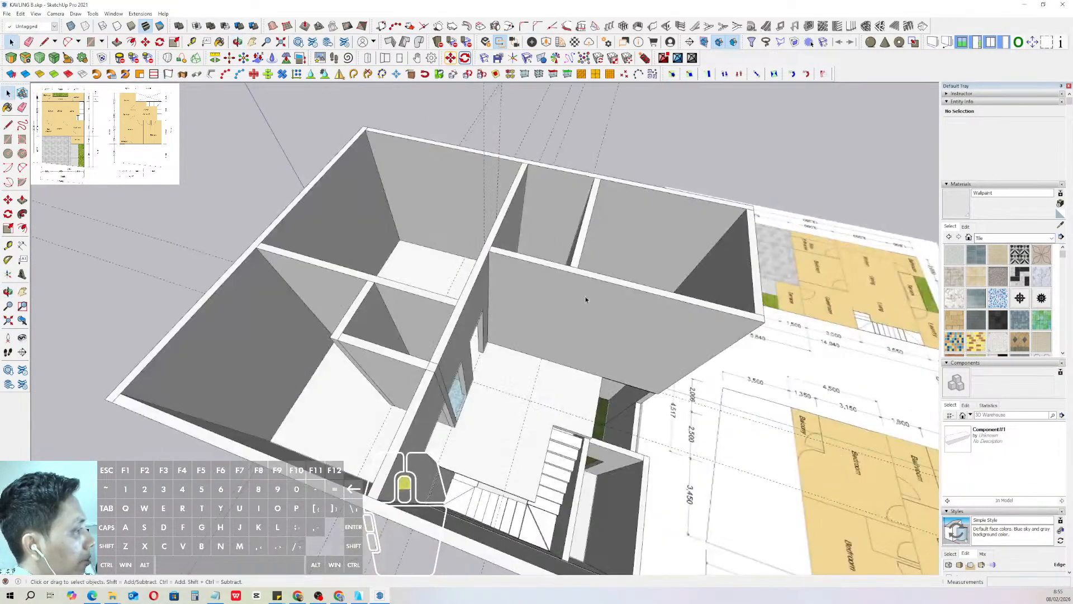
scroll(585, 300, "up", 3)
middle_click_drag(586, 299, 380, 342, "shift")
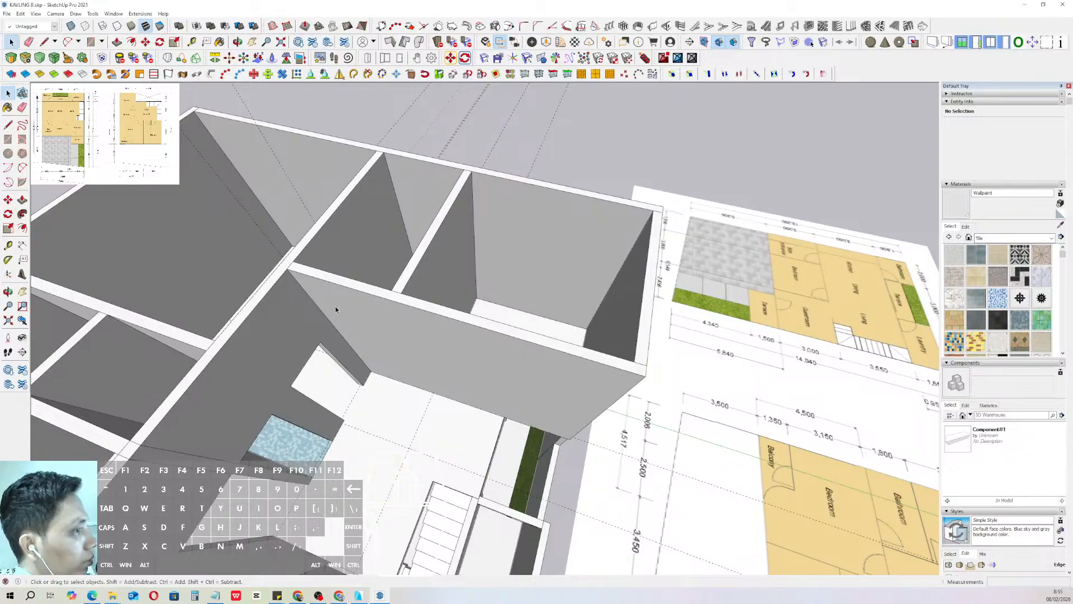
- Place two vertical guides on the foyer-side wall: one in line with the bathroom-bedroom partition's face, the other 900 mm into the small bedroom
left_click(7, 245)
scroll(370, 345, "up", 2)
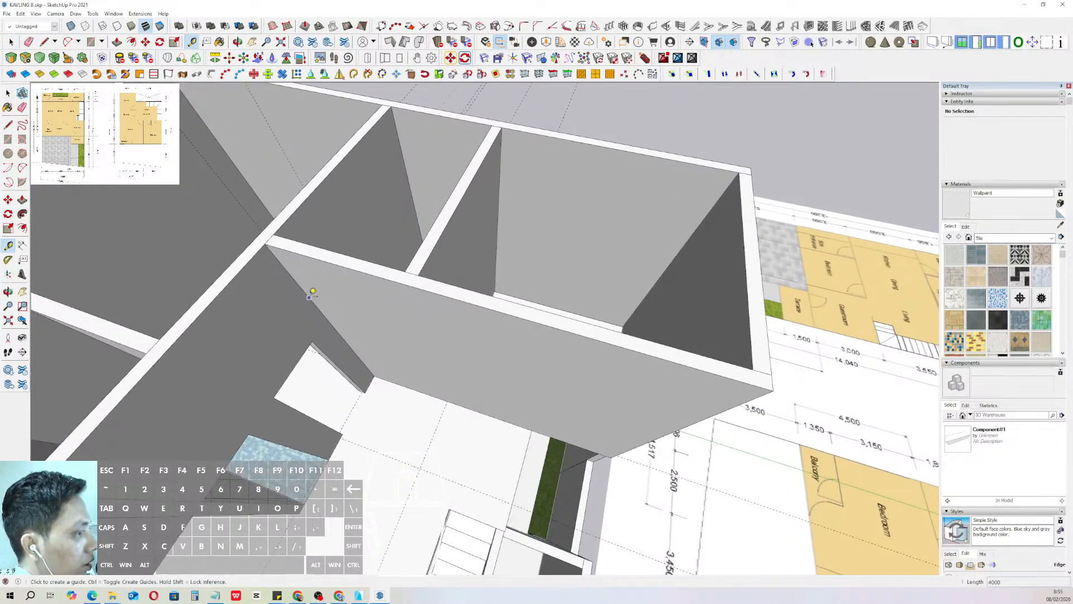
left_click(309, 296)
left_click(425, 324)
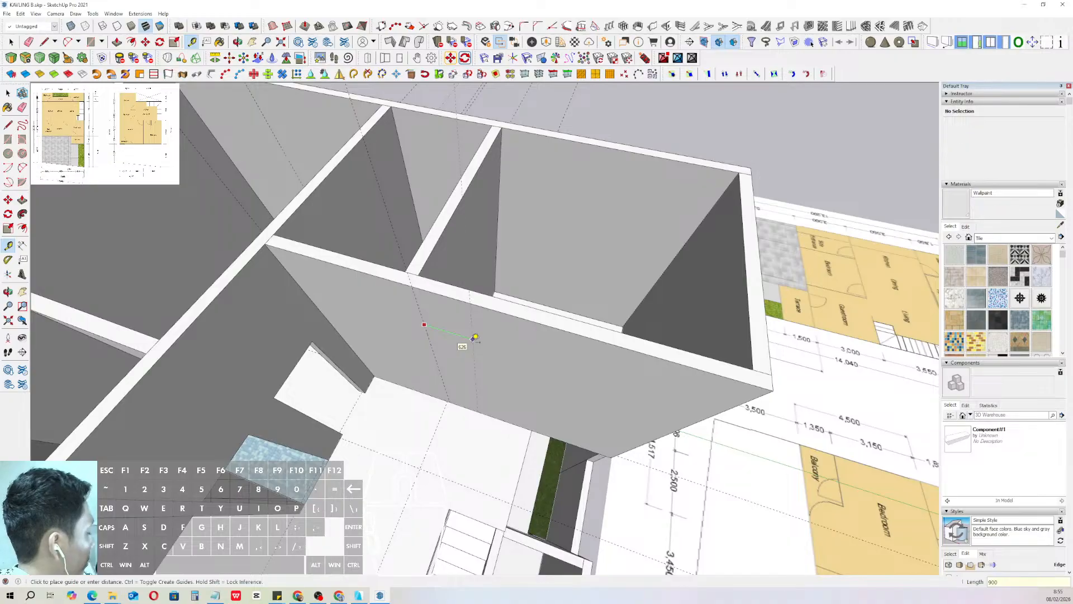
left_click(474, 337)
- Place a horizontal guide on the foyer-side wall 2400 mm above its bottom edge
scroll(476, 398, "up", 2)
left_click(481, 396)
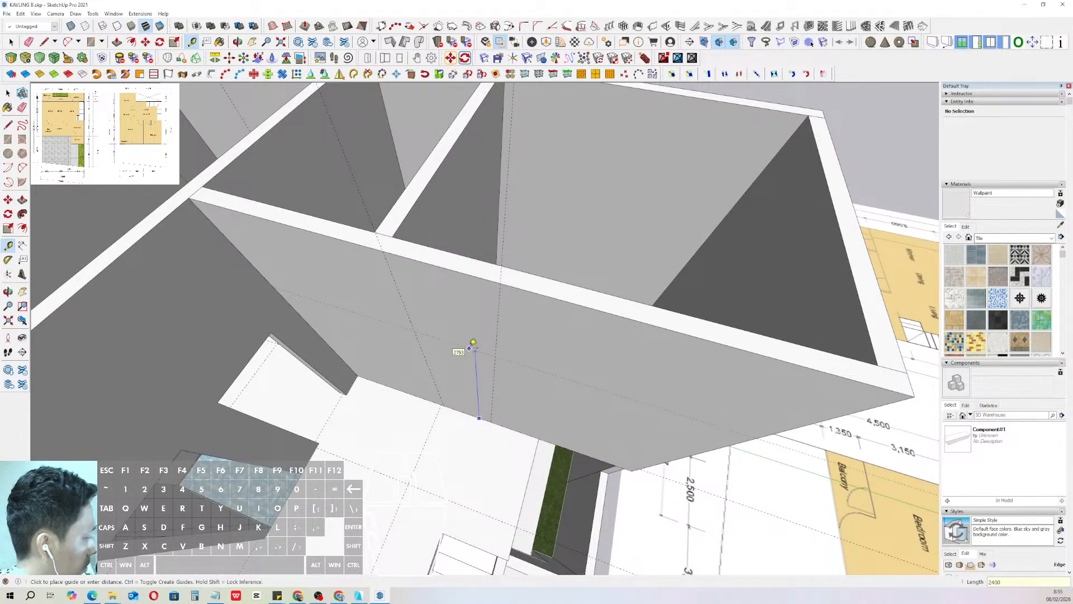
key("Return")
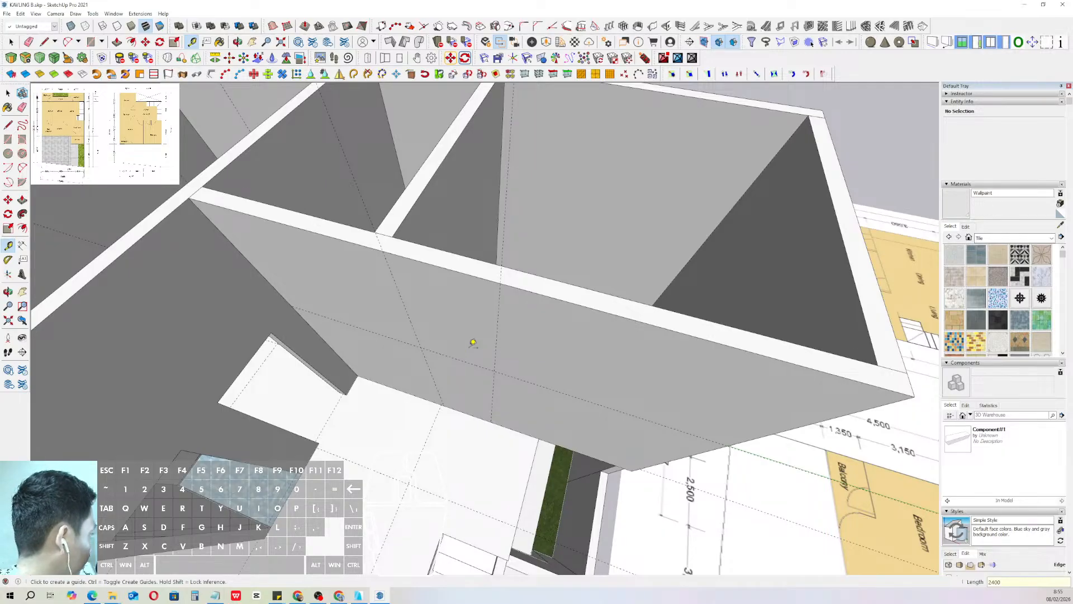
key("space")
- Open the foyer-side wall group and draw the door rectangle between the two vertical guides, from the 2400 mm guide down to the bottom edge
scroll(484, 386, "down", 2)
middle_click_drag(472, 352, 472, 304)
triple_click(472, 304)
key("r")
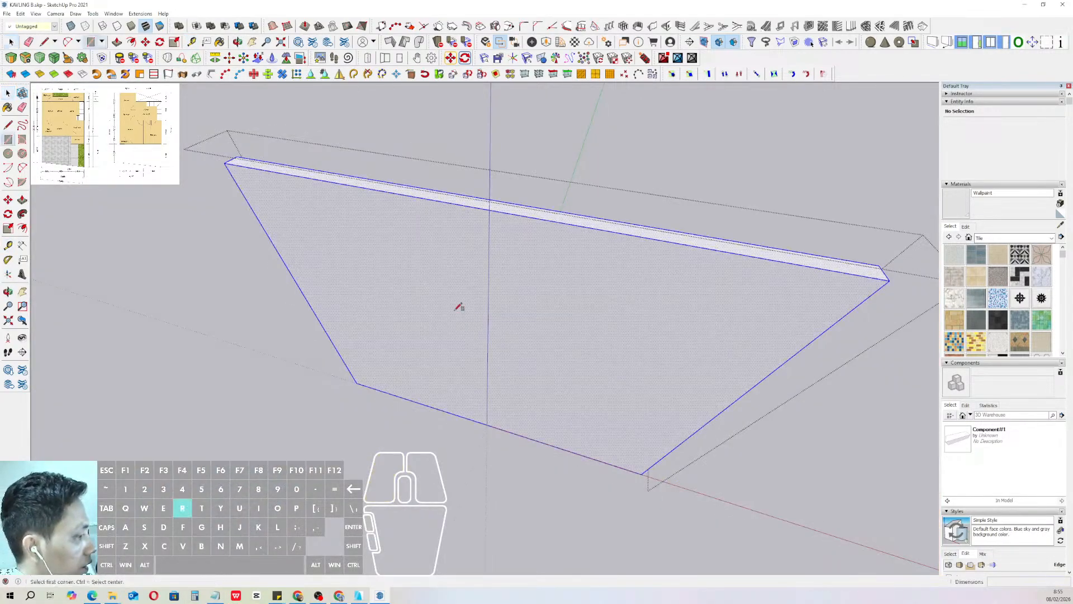
key("space")
scroll(454, 315, "up", 3)
key("r")
left_click(417, 323)
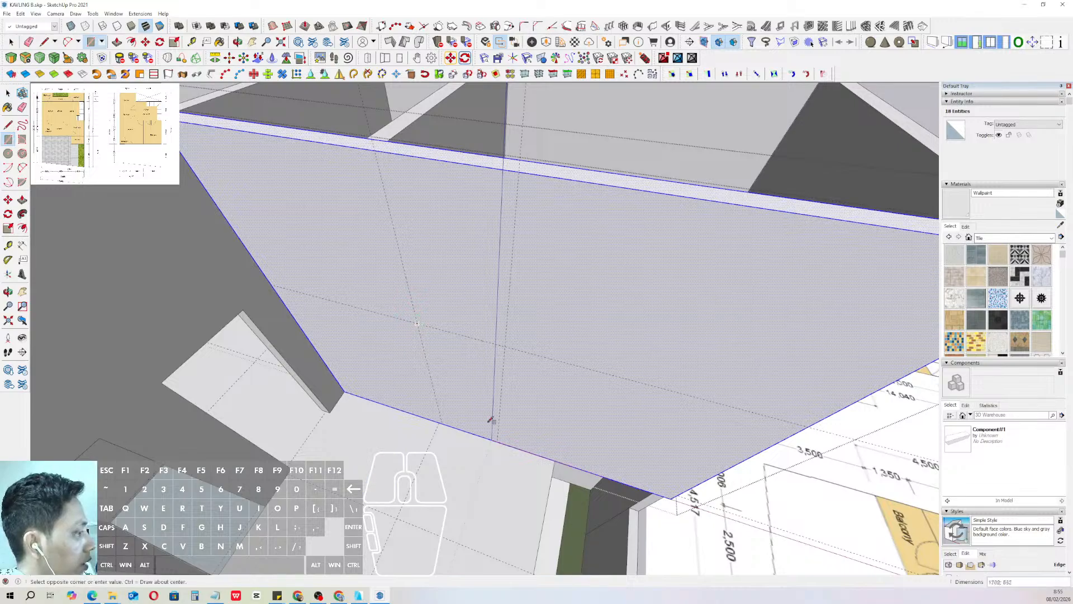
left_click(499, 442)
- Push the door rectangle 150 mm through the foyer-side wall to cut the small bedroom's doorway, and close the group
middle_click_drag(462, 367, 445, 398)
key("v")
left_click(446, 398)
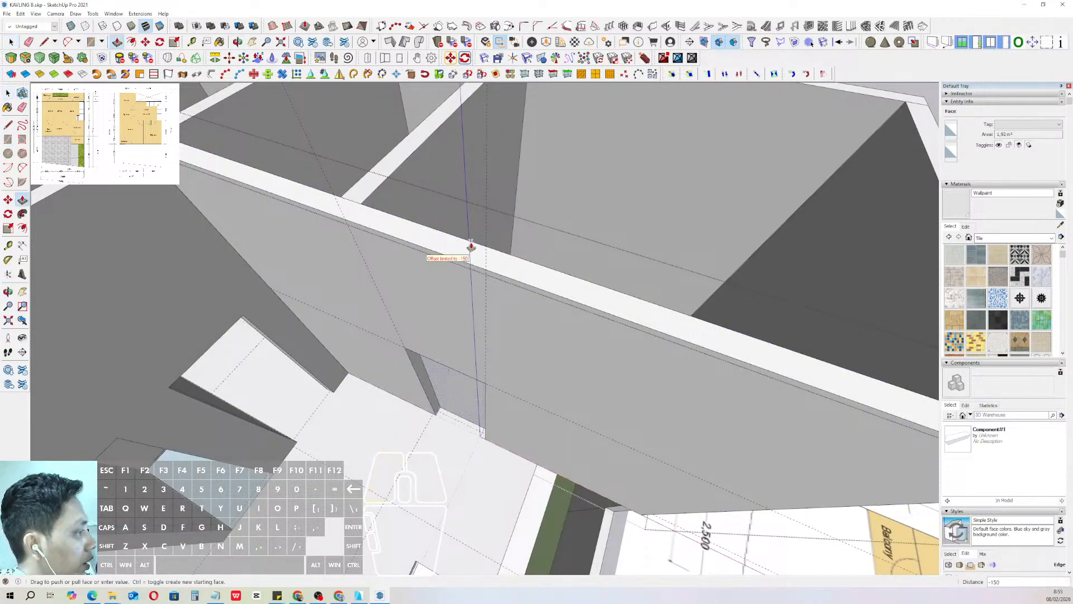
left_click(479, 249)
key("space")
scroll(463, 344, "down", 4)
left_click(732, 190)
- Examine the balcony corner on the upper-floor plan, its depth and width dimensions, and the matching front corner of the model
scroll(462, 297, "down", 3)
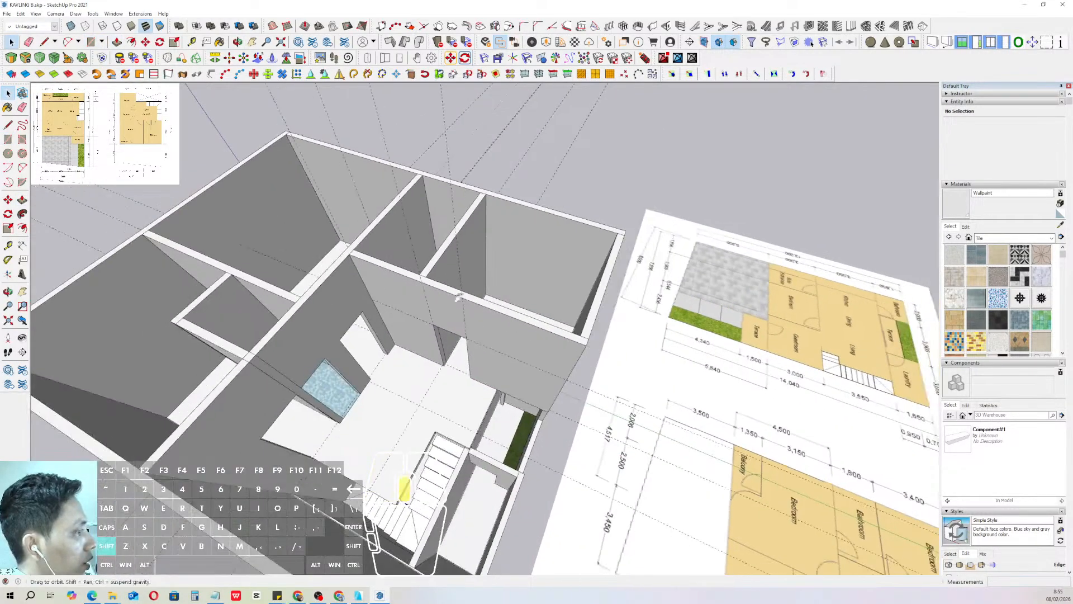
scroll(467, 324, "down", 1)
middle_click_drag(463, 297, 501, 336)
scroll(514, 352, "down", 3)
scroll(615, 284, "up", 5)
middle_click_drag(621, 296, 595, 298)
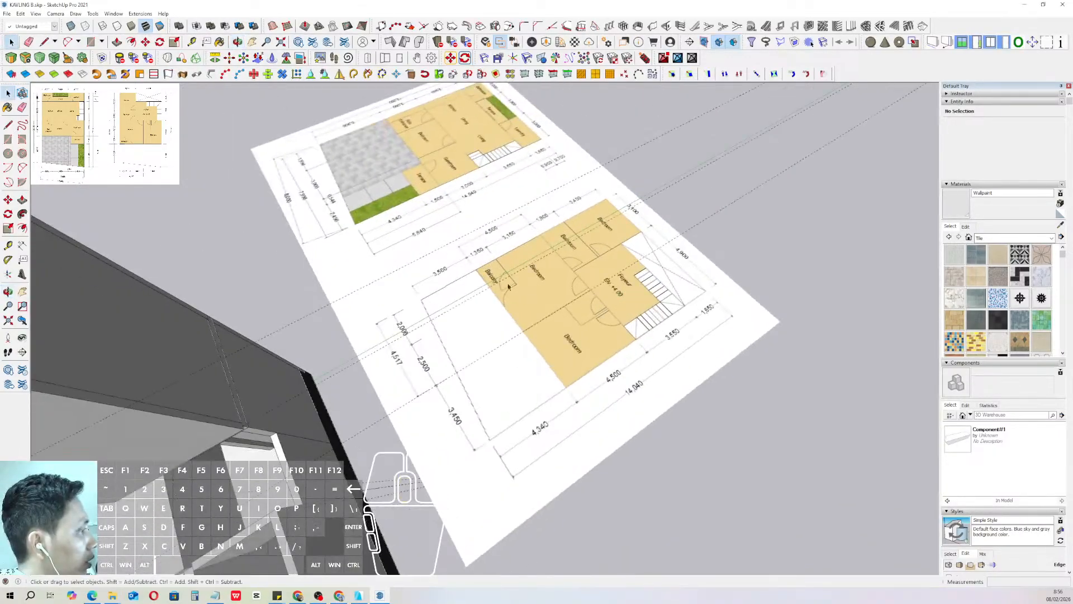
scroll(494, 281, "up", 3)
scroll(494, 280, "up", 2)
mouse_move(510, 279)
middle_mouse_down()
mouse_move(530, 287)
mouse_move(513, 293)
middle_mouse_up()
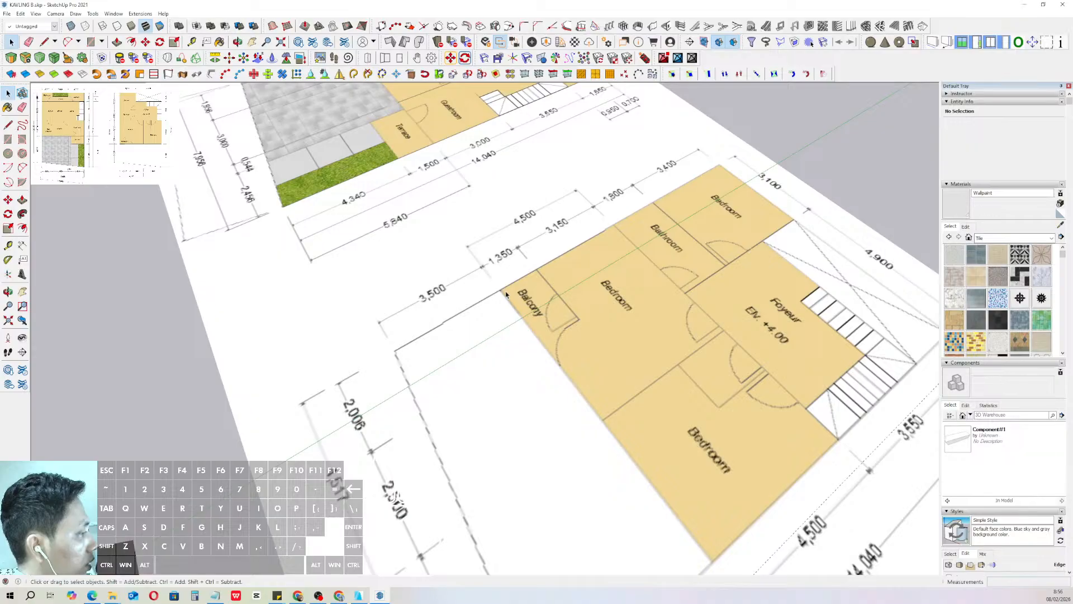
scroll(589, 242, "down", 5)
middle_click_drag(589, 242, 441, 285)
scroll(538, 265, "down", 3)
scroll(441, 286, "up", 4)
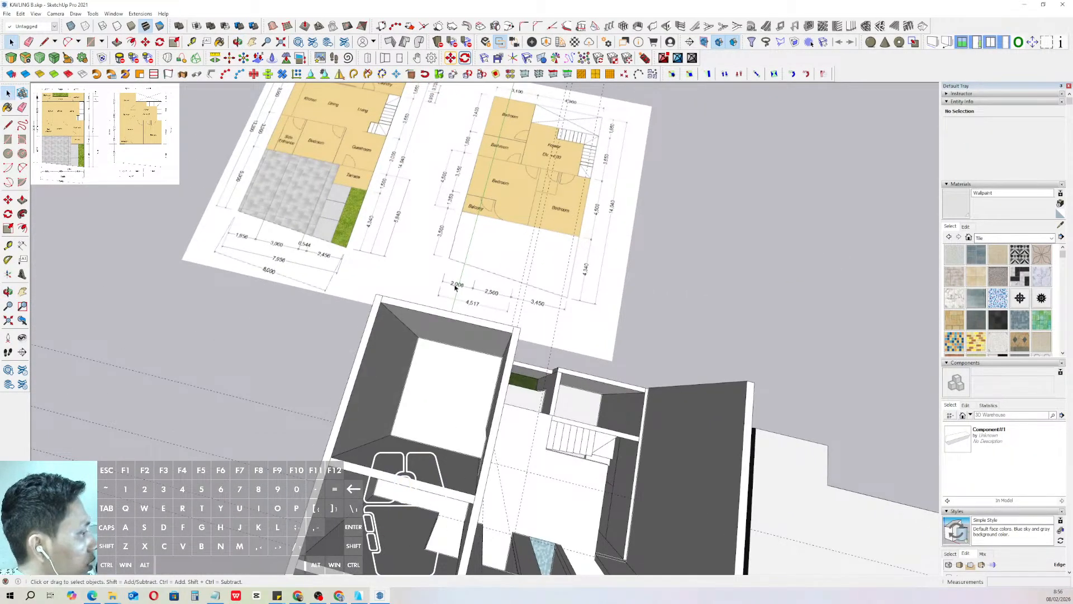
middle_click_drag(455, 288, 513, 258)
scroll(488, 225, "up", 4)
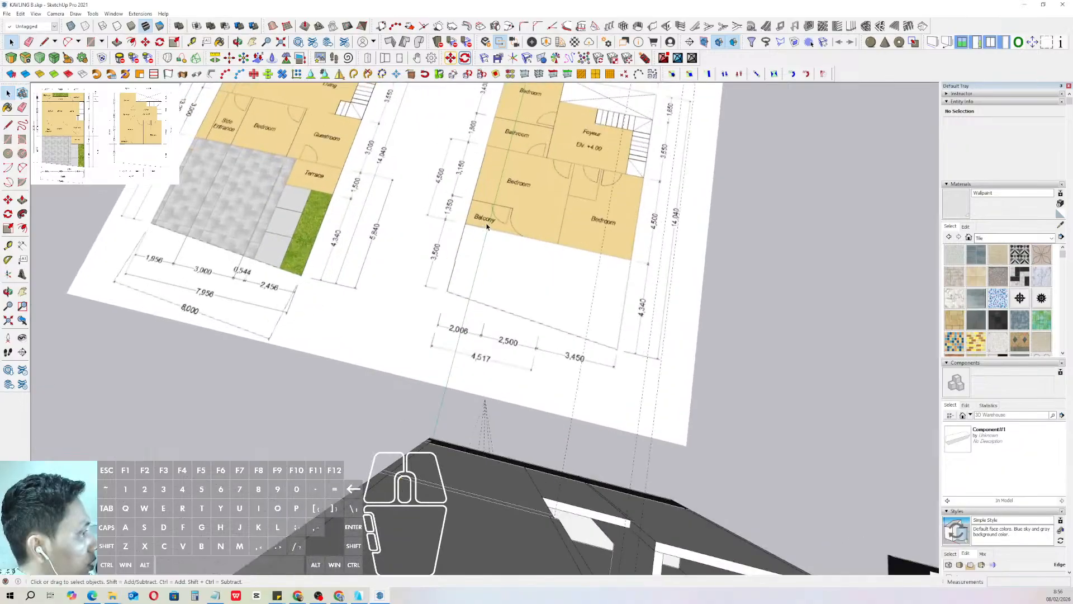
scroll(506, 210, "down", 4)
middle_click_drag(391, 218, 520, 338)
scroll(512, 321, "up", 5)
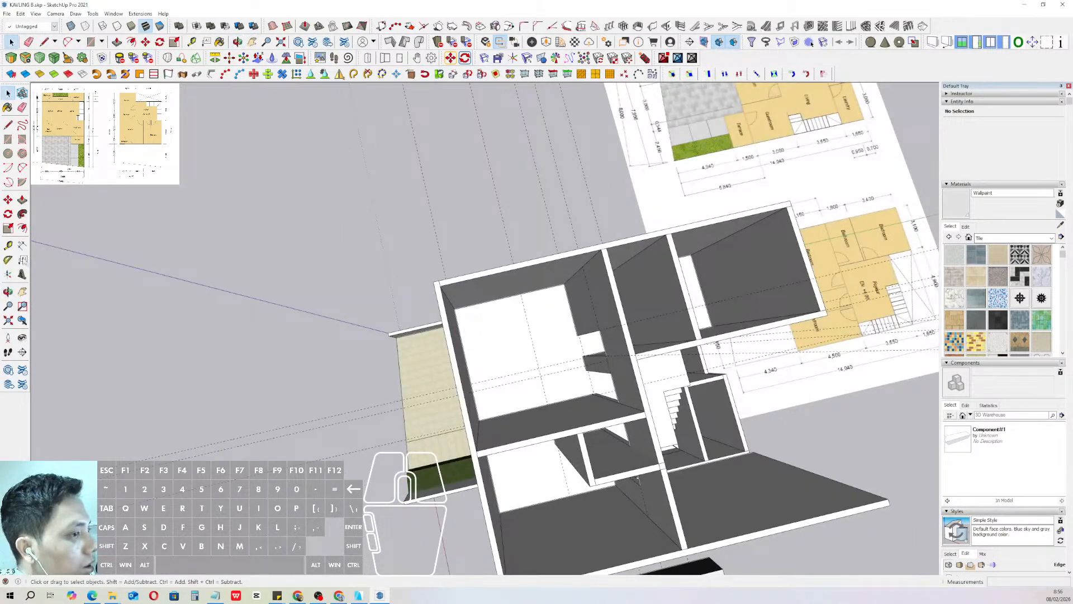
- Place a guide parallel to the front wall, 1350 mm behind its outer face, for the balcony depth
key("t")
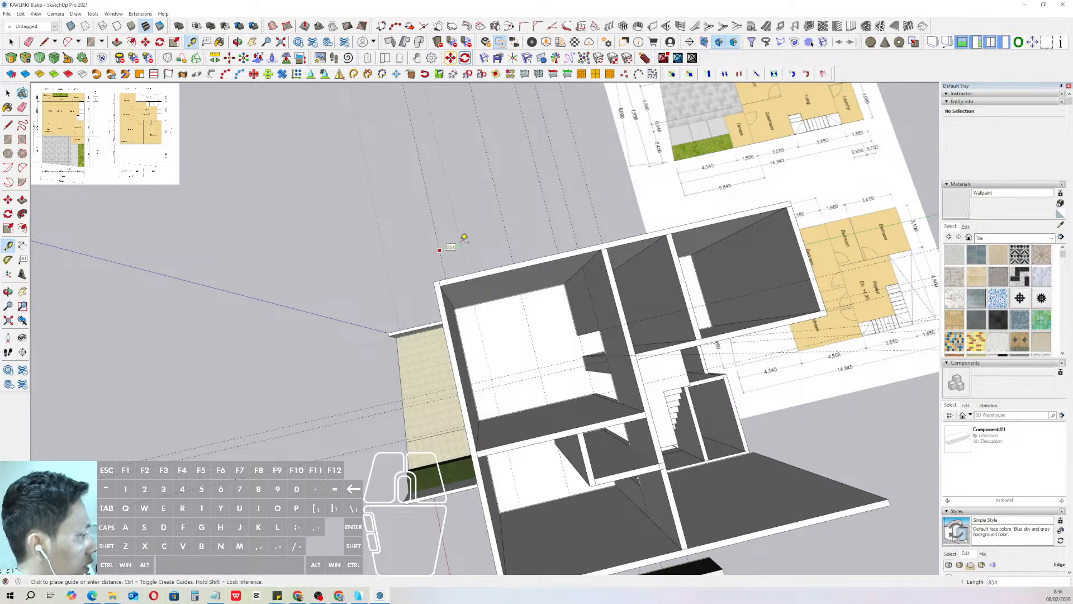
key("Return")
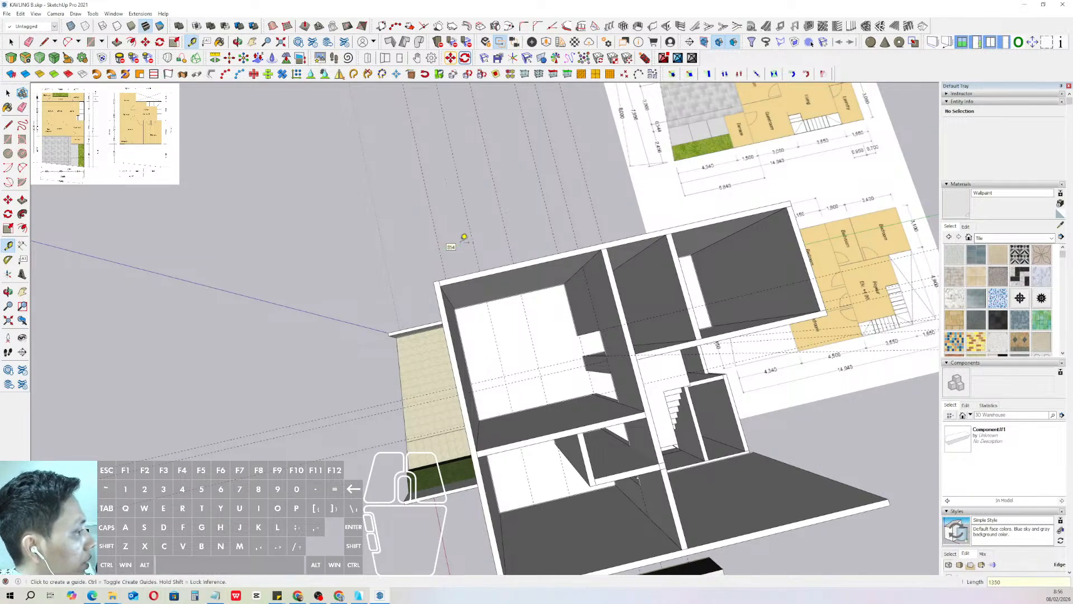
middle_click_drag(464, 237, 527, 284)
key("space")
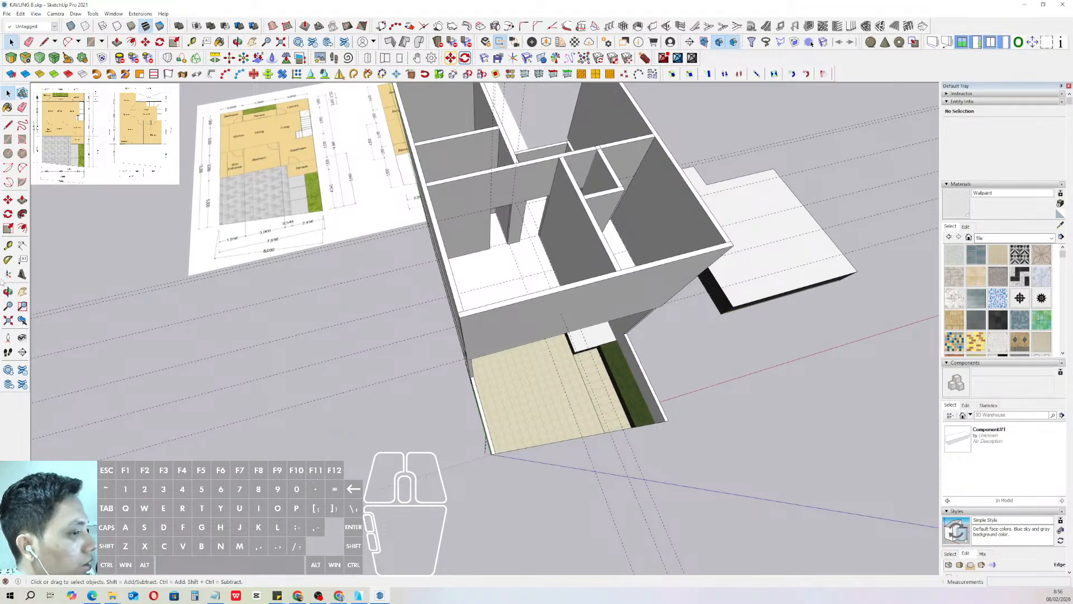
left_click(8, 245)
scroll(551, 344, "up", 4)
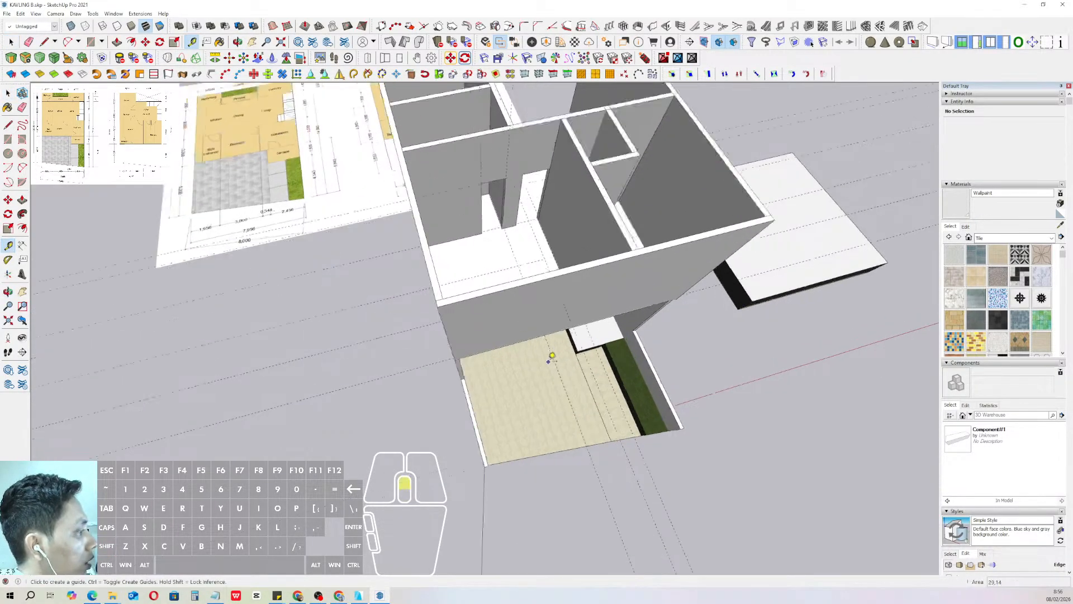
left_click(551, 349)
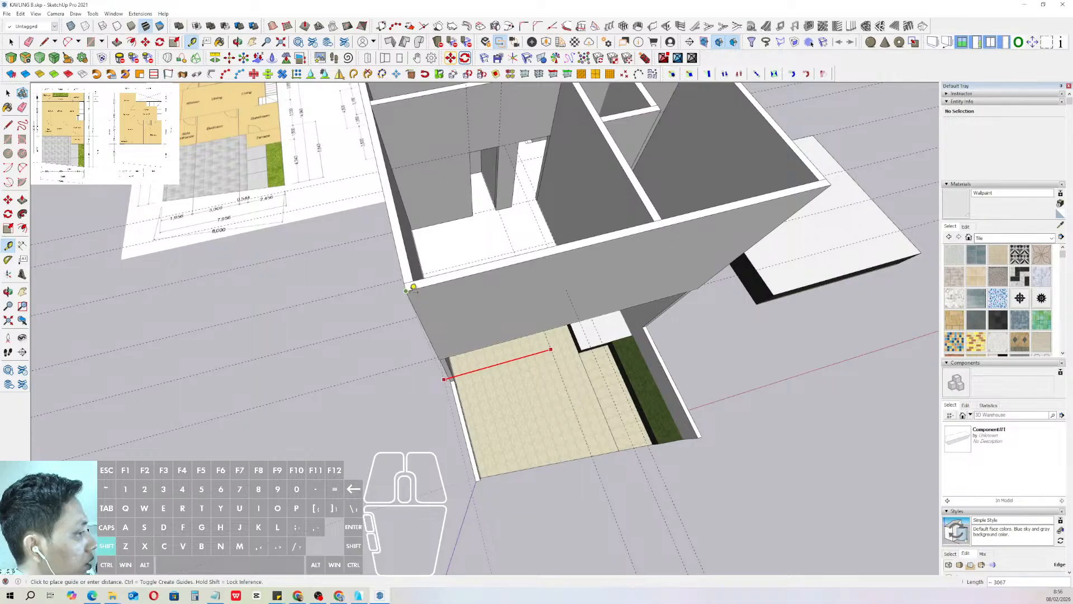
scroll(392, 324, "up", 1)
scroll(380, 322, "up", 1)
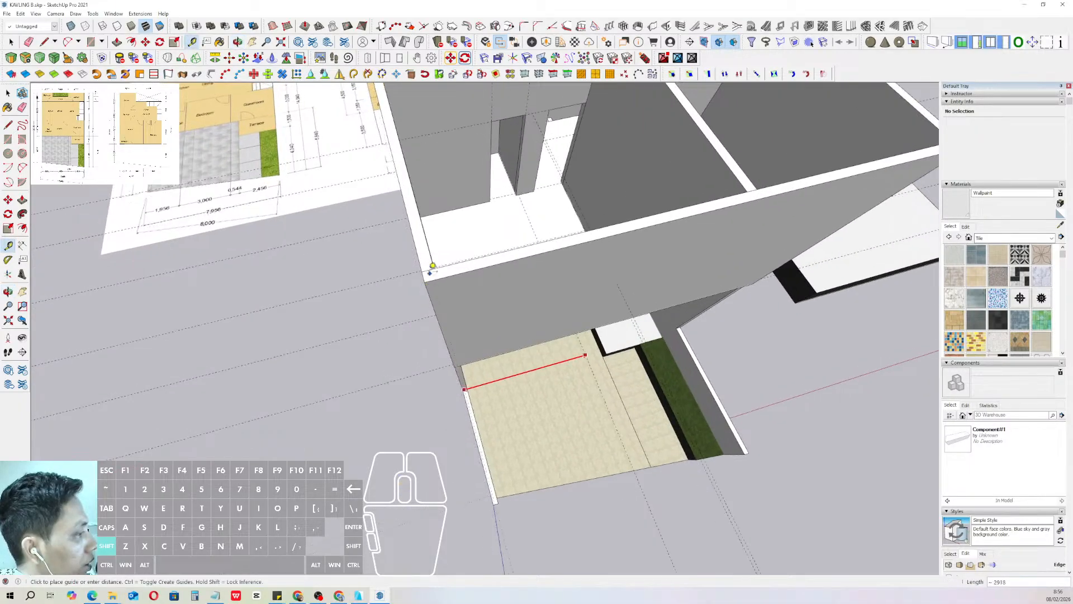
middle_click_drag(419, 249, 519, 300)
left_click(484, 241)
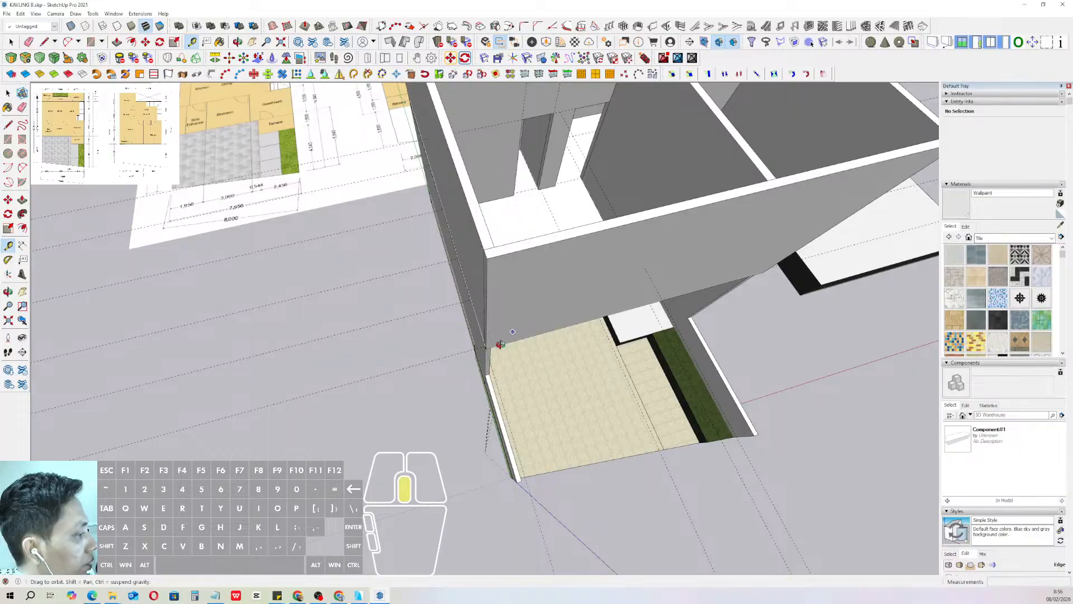
- Examine the width dimensions along the front of the upper-floor plan, around the balcony and the two front bedrooms
scroll(503, 394, "down", 5)
middle_click_drag(505, 397, 458, 432)
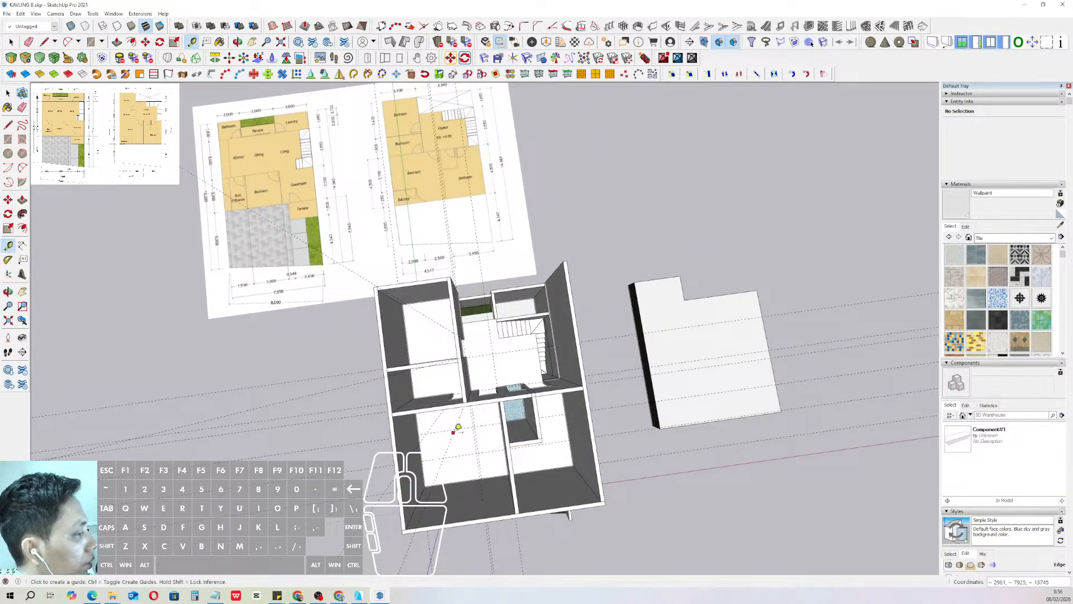
scroll(457, 426, "up", 4)
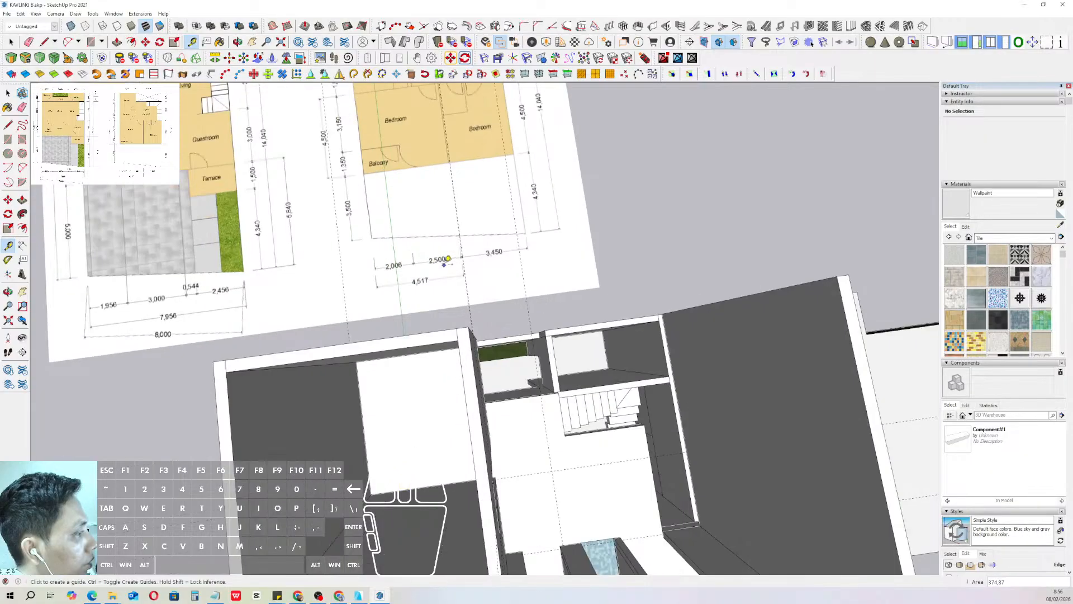
middle_click_drag(454, 260, 443, 122)
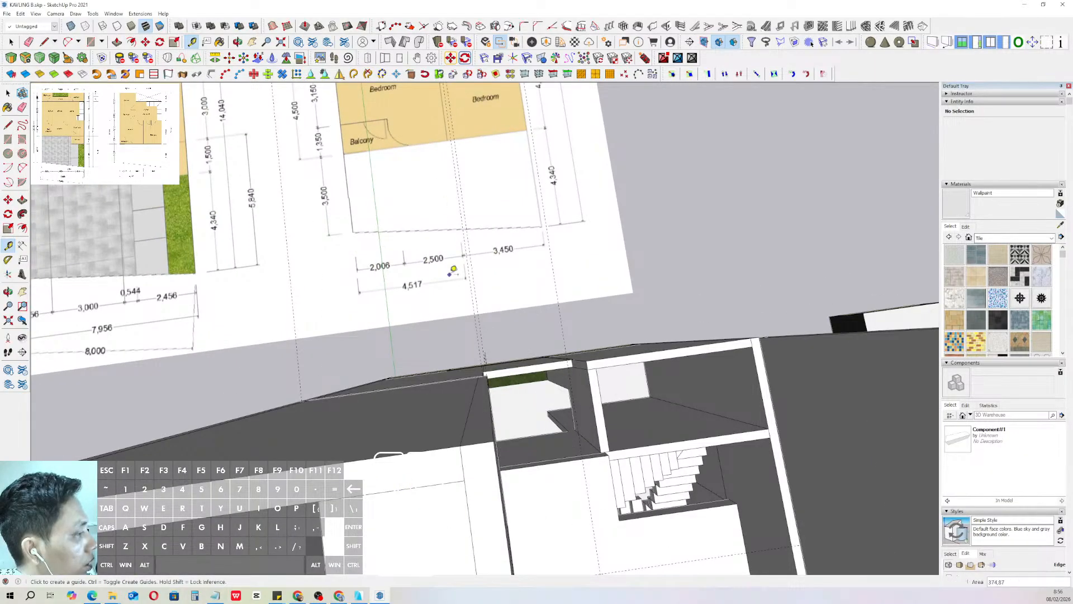
scroll(504, 257, "down", 6)
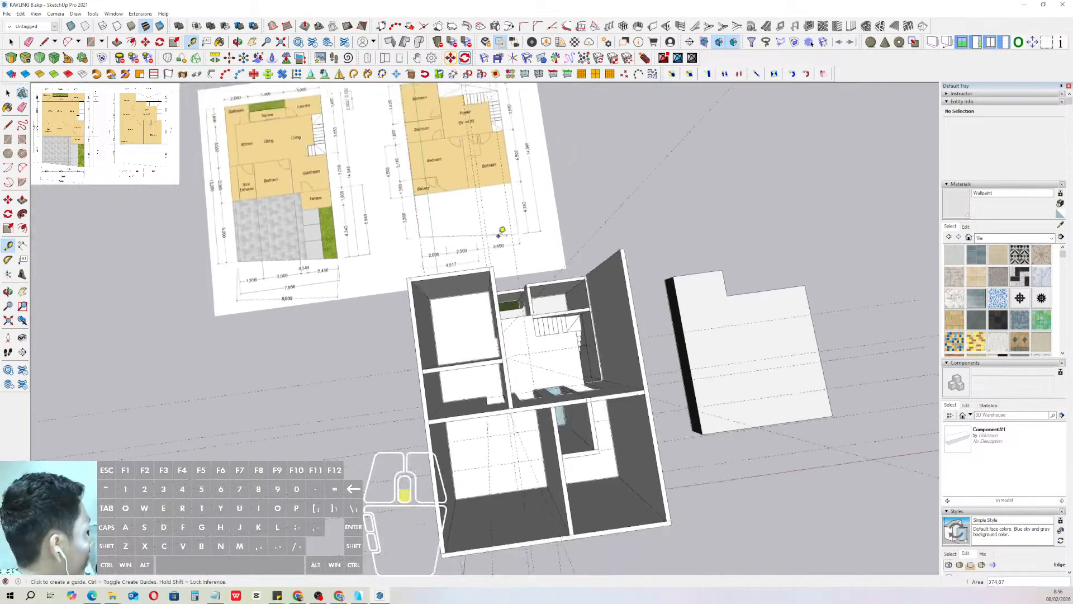
middle_click_drag(511, 265, 451, 378)
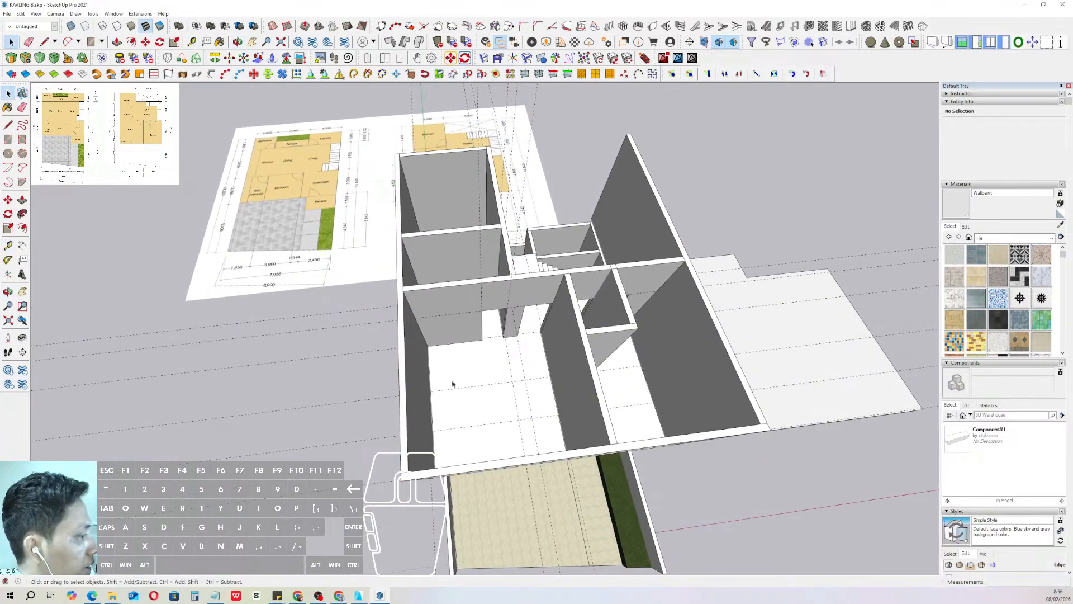
scroll(411, 391, "up", 3)
scroll(452, 312, "up", 2)
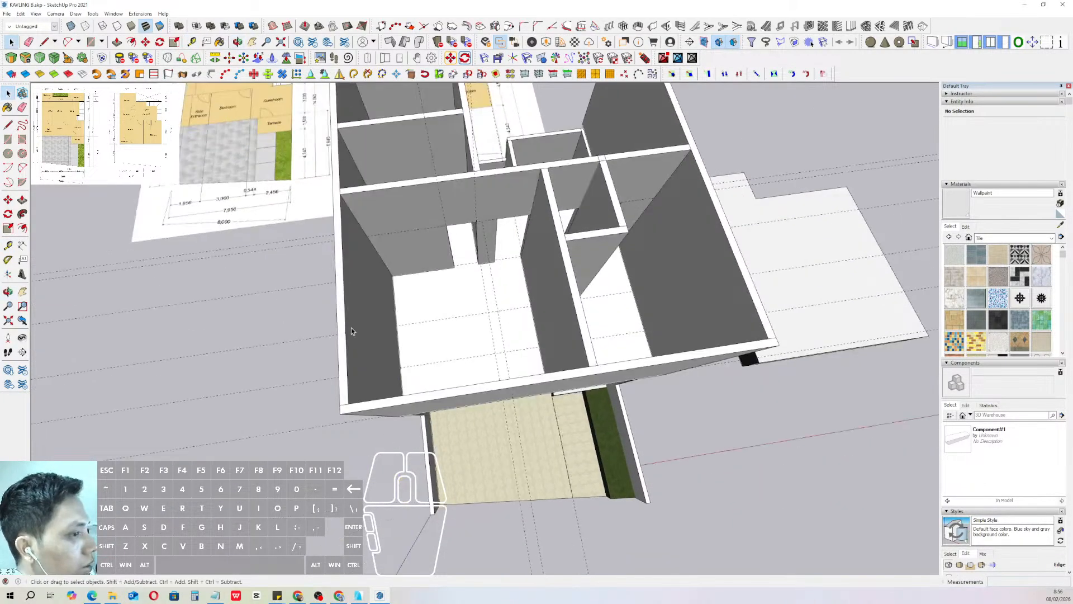
key("t")
left_click(498, 361)
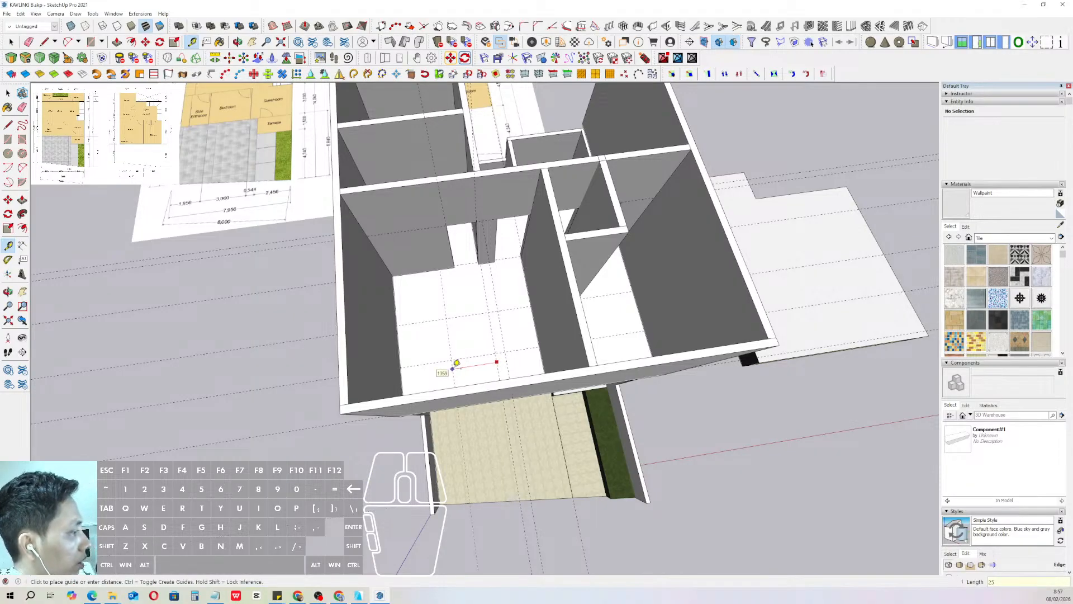
key("Escape")
key("space")
- Place a guide parallel to the bedroom partition, 2500 mm from the partition-line guide towards the balcony side
scroll(497, 362, "down", 2)
mouse_move(497, 362)
middle_mouse_down()
mouse_move(489, 354)
mouse_move(503, 360)
middle_mouse_up()
left_click(8, 245)
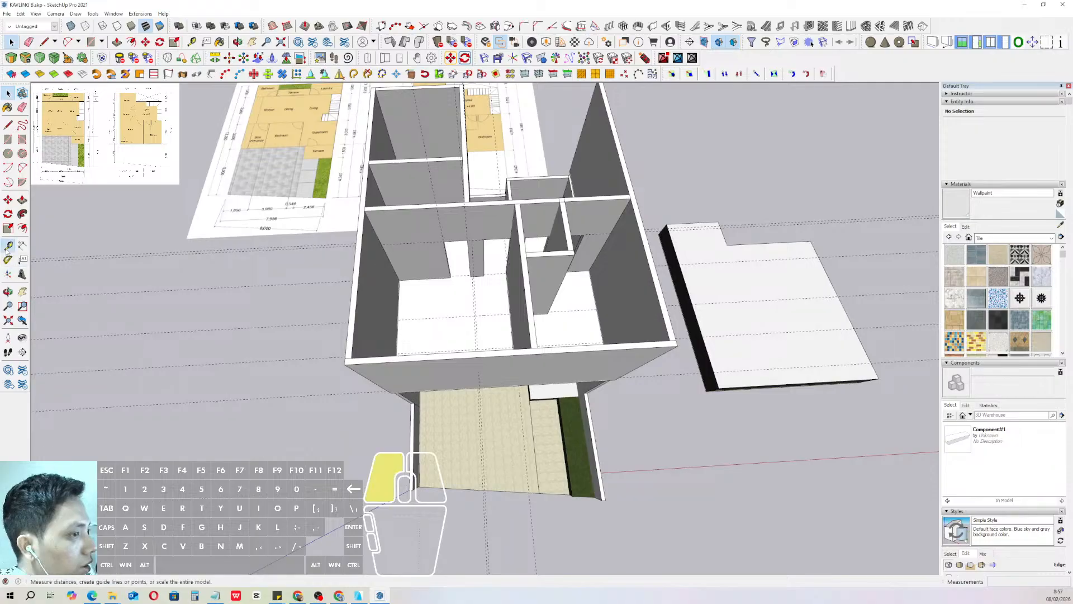
scroll(499, 406, "up", 1)
left_click(524, 397)
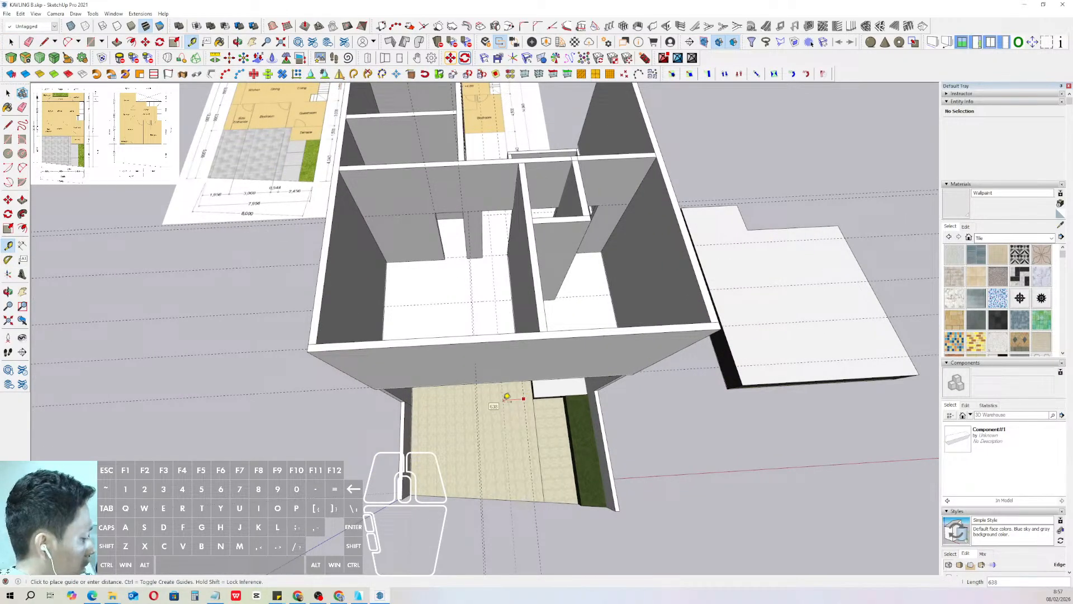
type("2500")
key("Return")
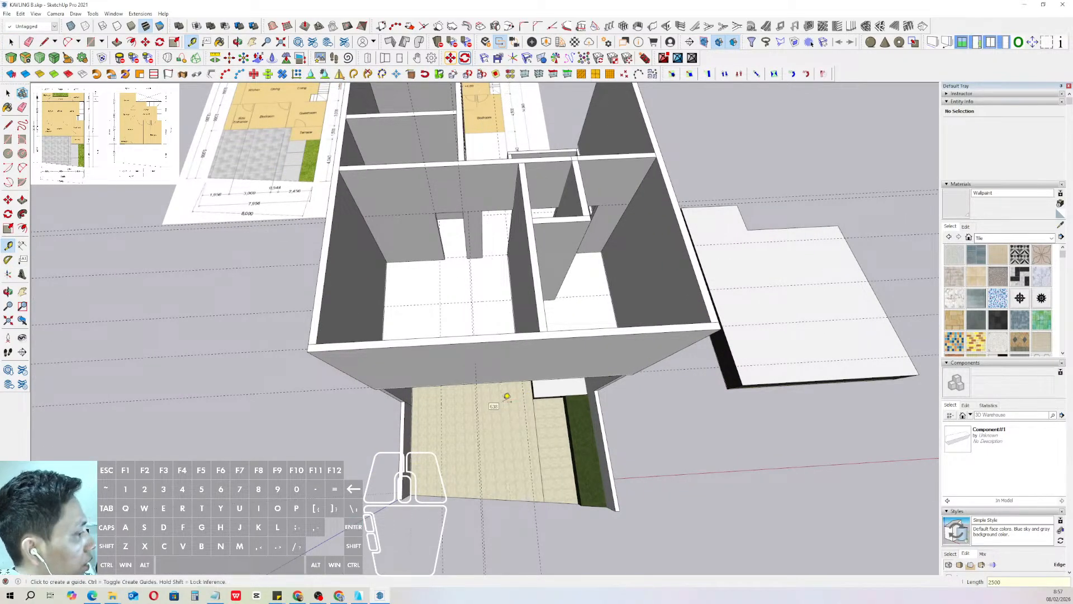
key("space")
- Compare the balcony outline and its door positions on the upper-floor plan with the guides at the model's front corner
scroll(408, 284, "down", 3)
scroll(460, 371, "up", 3)
middle_click_drag(408, 284, 472, 382)
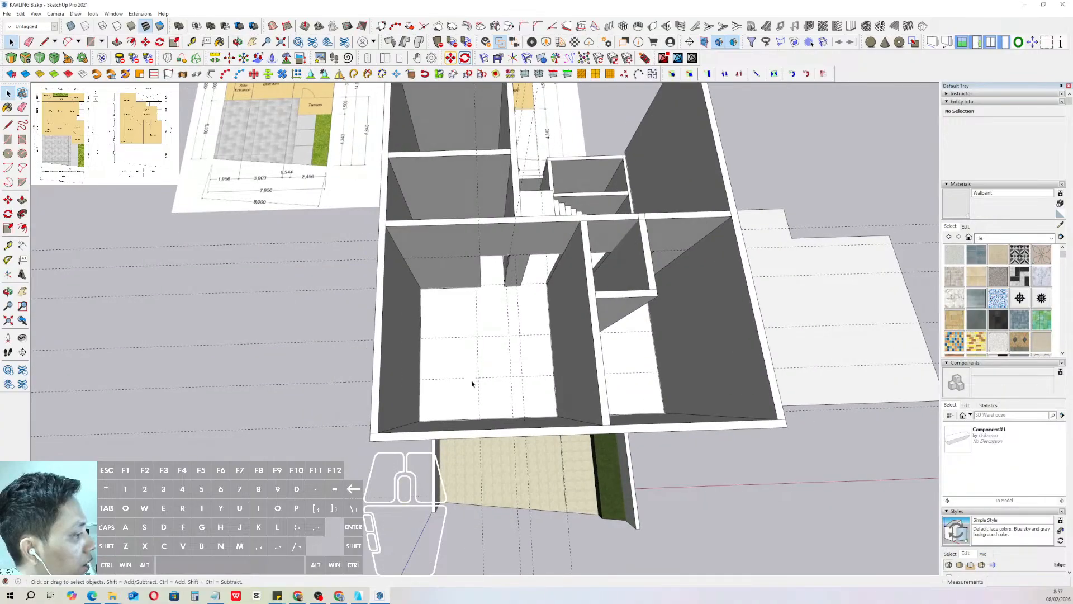
scroll(477, 375, "up", 2)
scroll(477, 377, "down", 1)
scroll(463, 379, "down", 3)
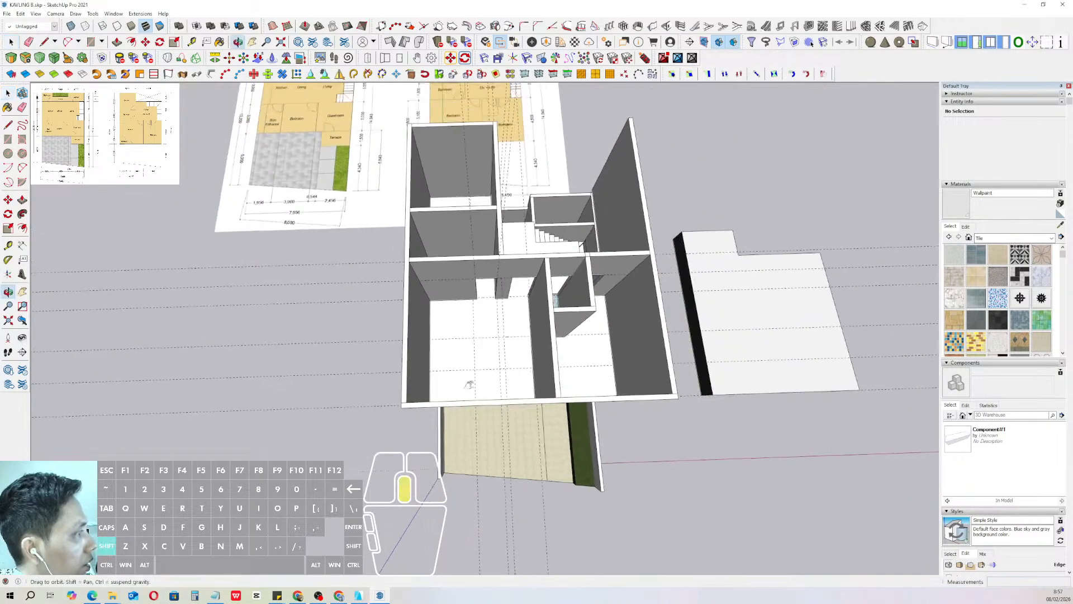
scroll(453, 219, "up", 8)
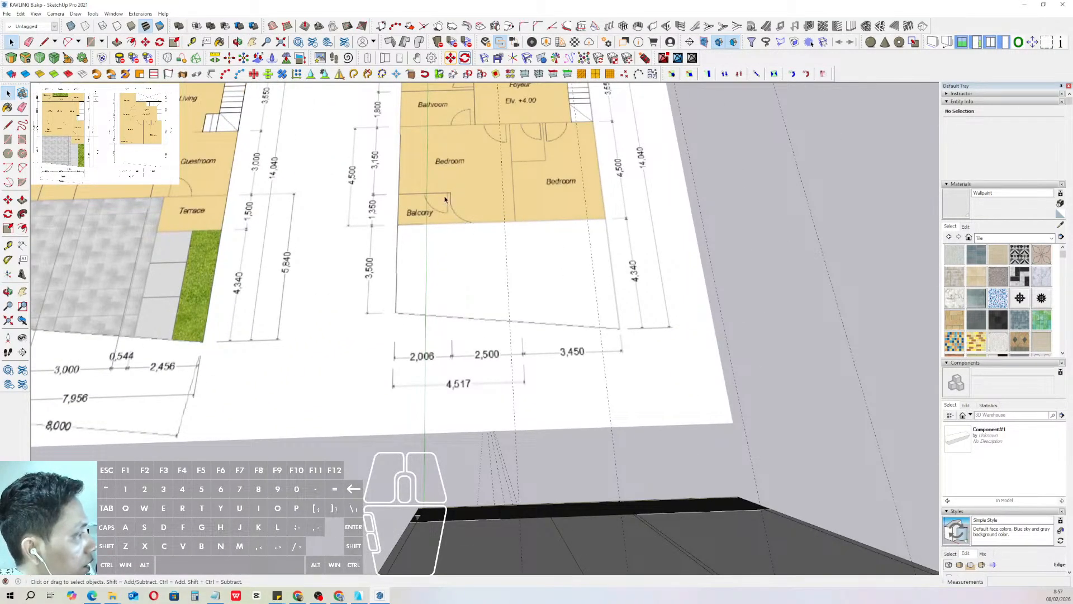
scroll(488, 226, "down", 2)
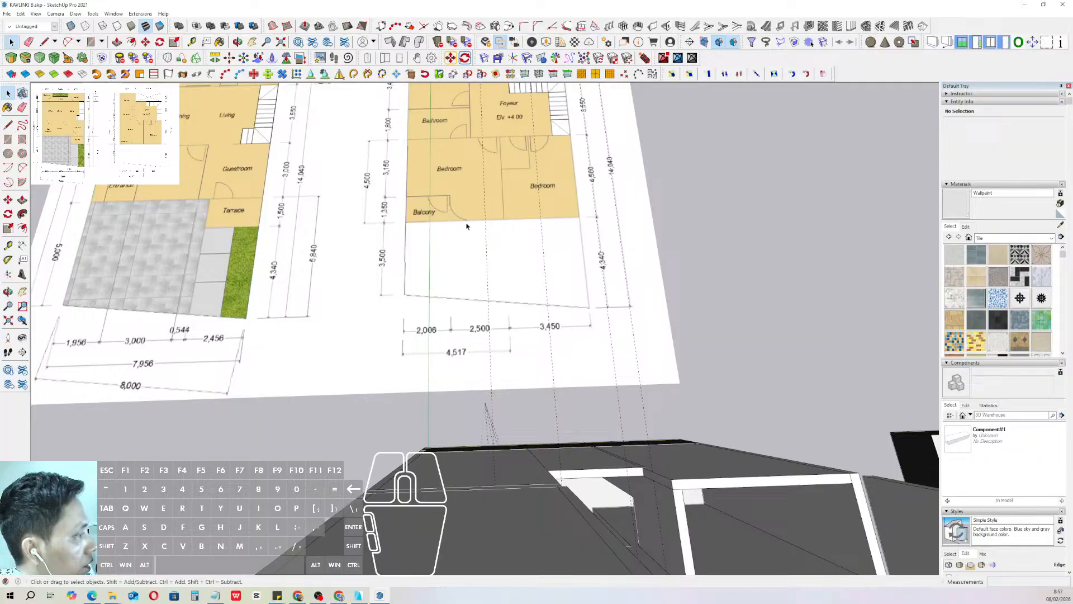
scroll(458, 199, "down", 6)
scroll(472, 371, "up", 1)
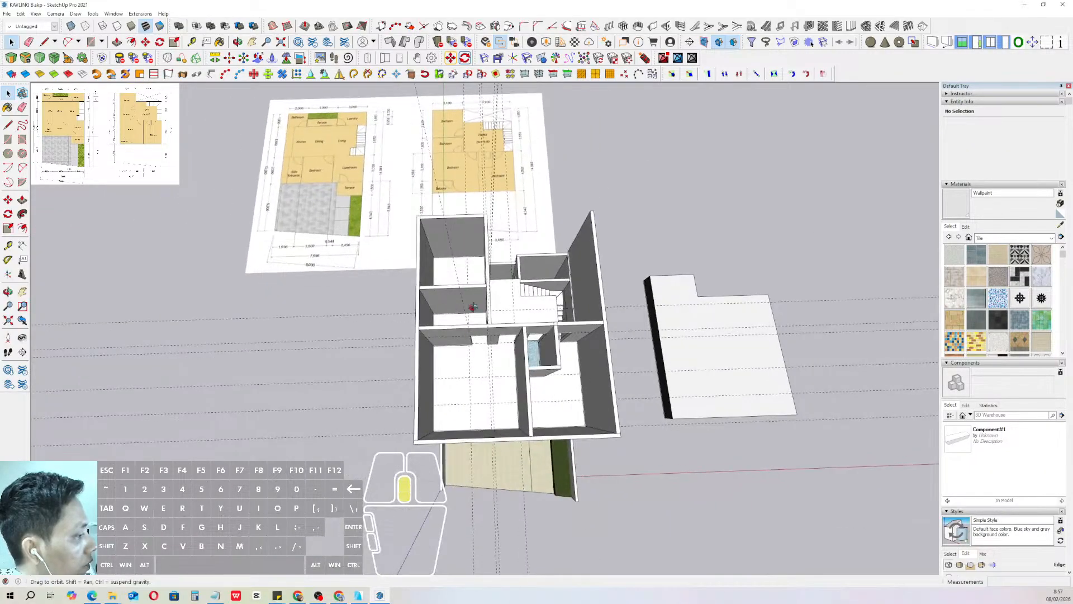
- Open the front wall group and push its balcony-side end back about 2948 mm to leave the balcony front open
middle_click_drag(472, 371, 489, 351)
scroll(490, 351, "up", 2)
scroll(489, 351, "up", 2)
double_click(460, 323)
left_click_drag(381, 290, 446, 414)
key("v")
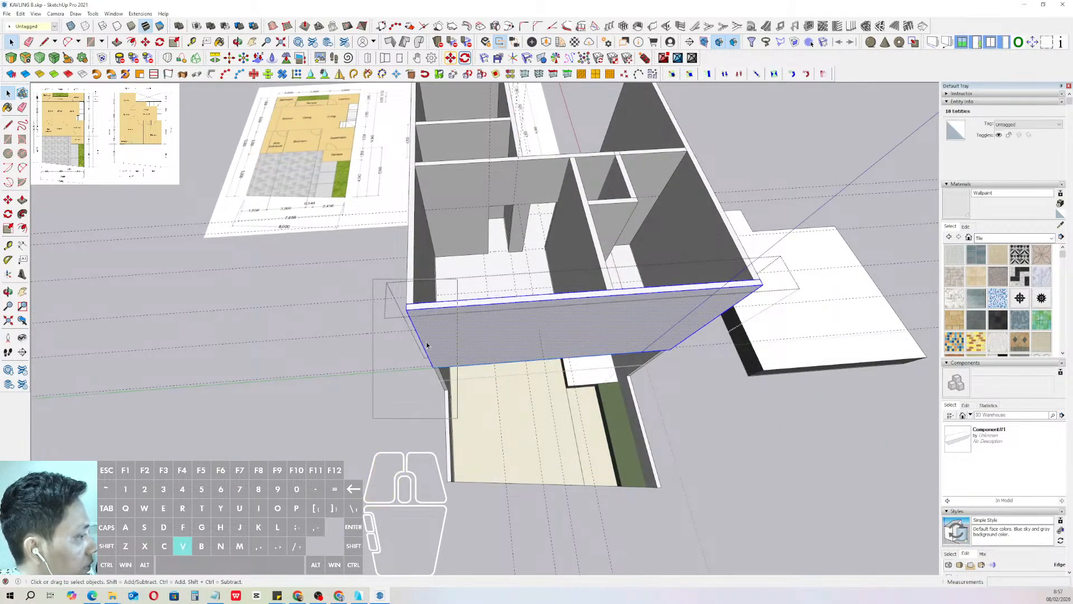
left_click(408, 312)
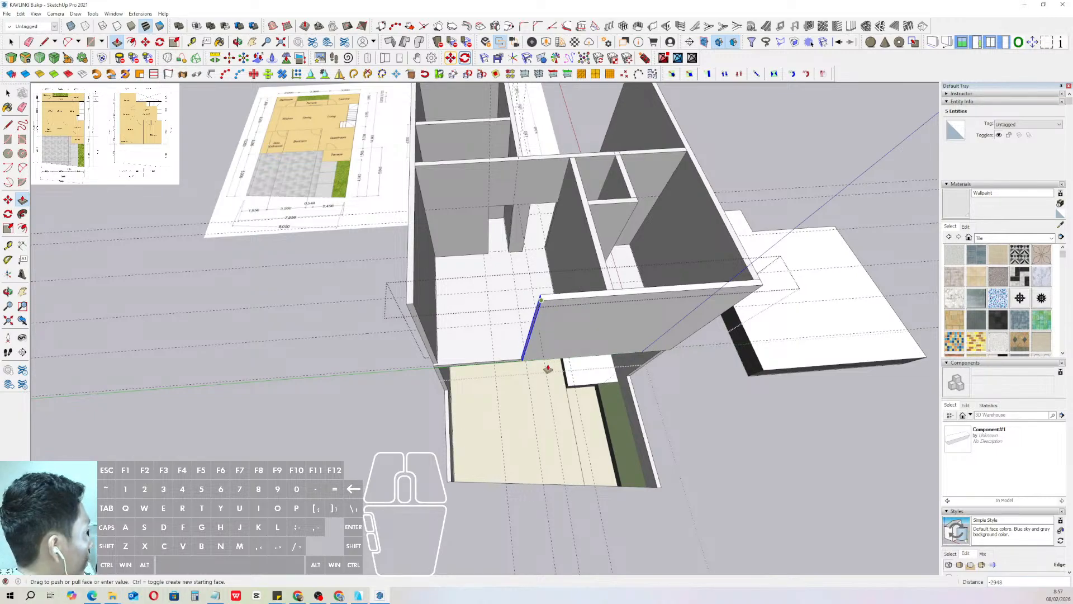
left_click(548, 369)
key("space")
middle_click_drag(546, 371, 510, 362)
key("l")
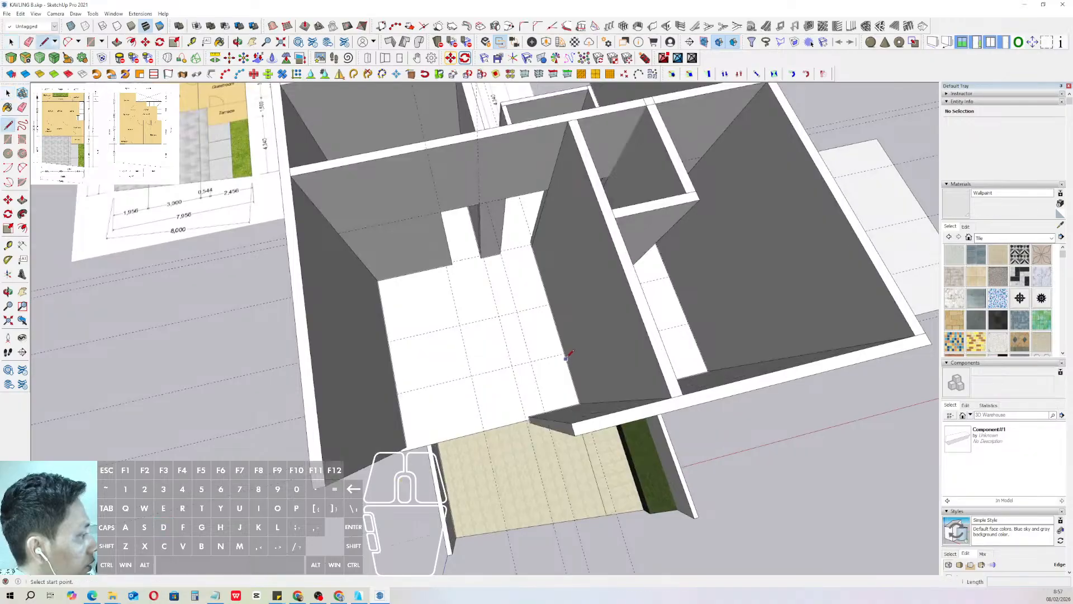
scroll(561, 363, "down", 3)
scroll(561, 380, "up", 2)
left_click(557, 388)
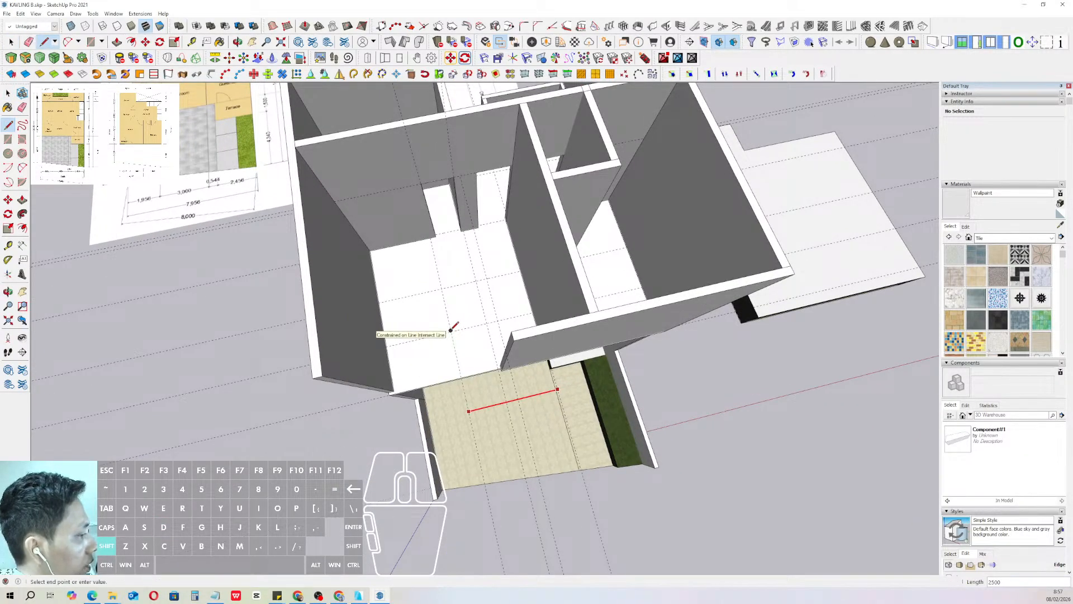
scroll(484, 364, "up", 5)
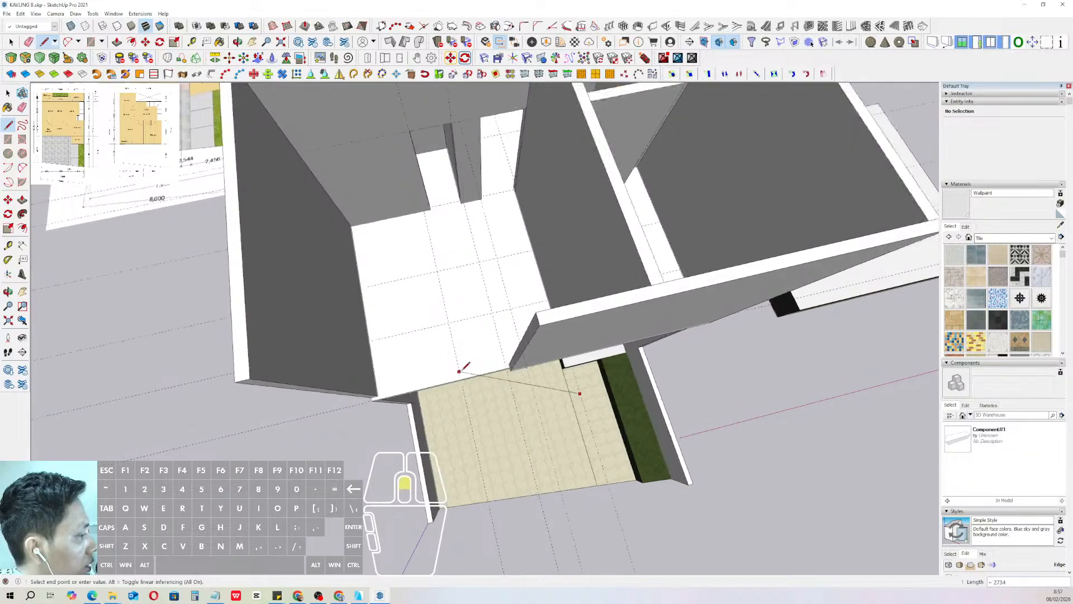
key("a")
key("space")
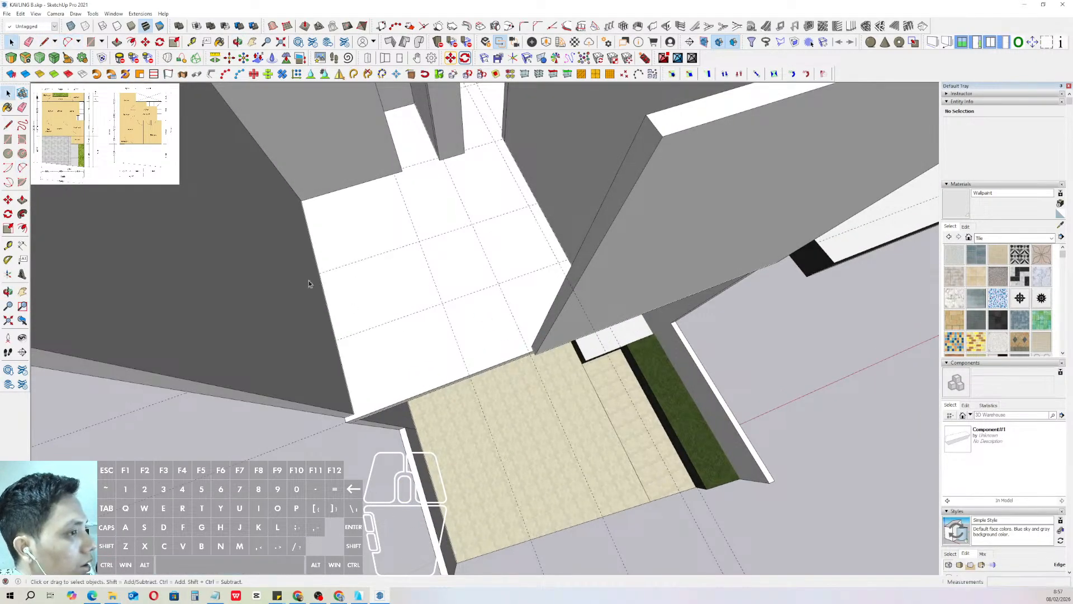
left_click(23, 168)
scroll(487, 326, "up", 2)
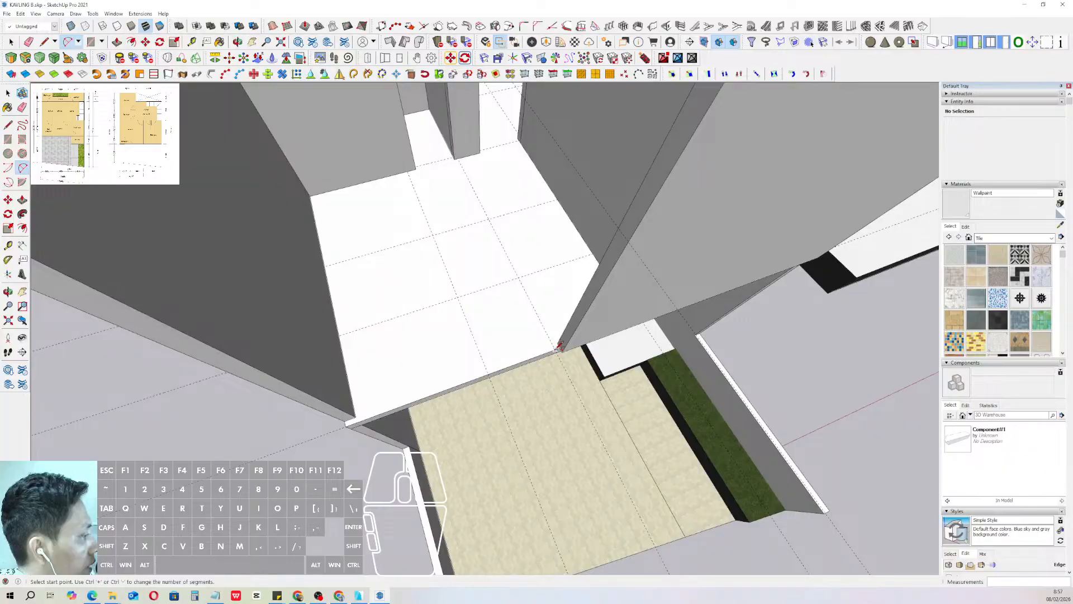
left_click(559, 346)
- Draw a straight line on the upper-floor slab along the balcony guide, running inward from the slab's front edge
key("d")
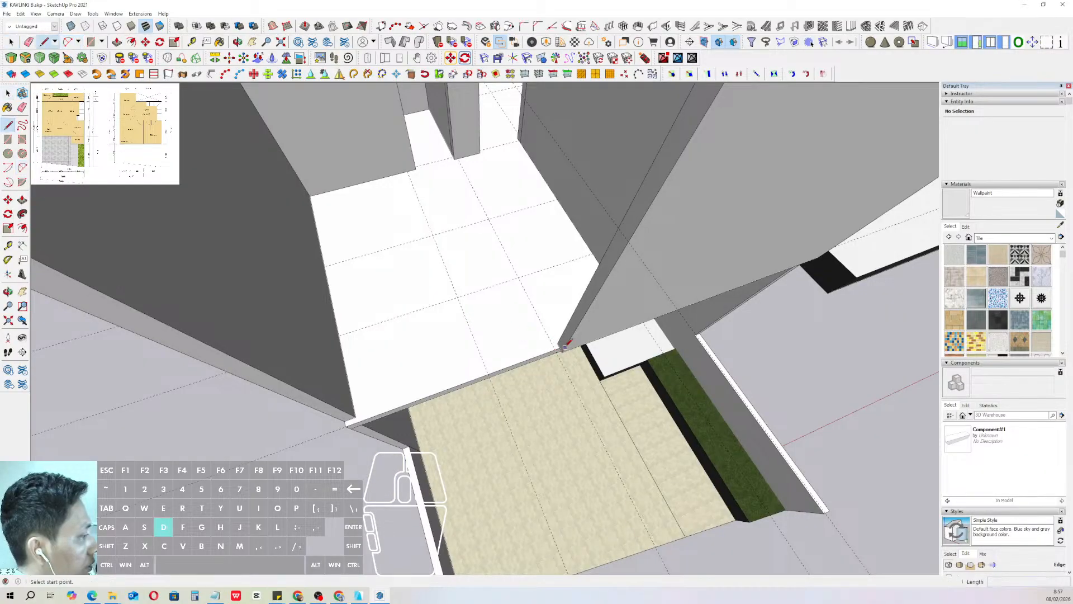
left_click(558, 346)
left_click(499, 369)
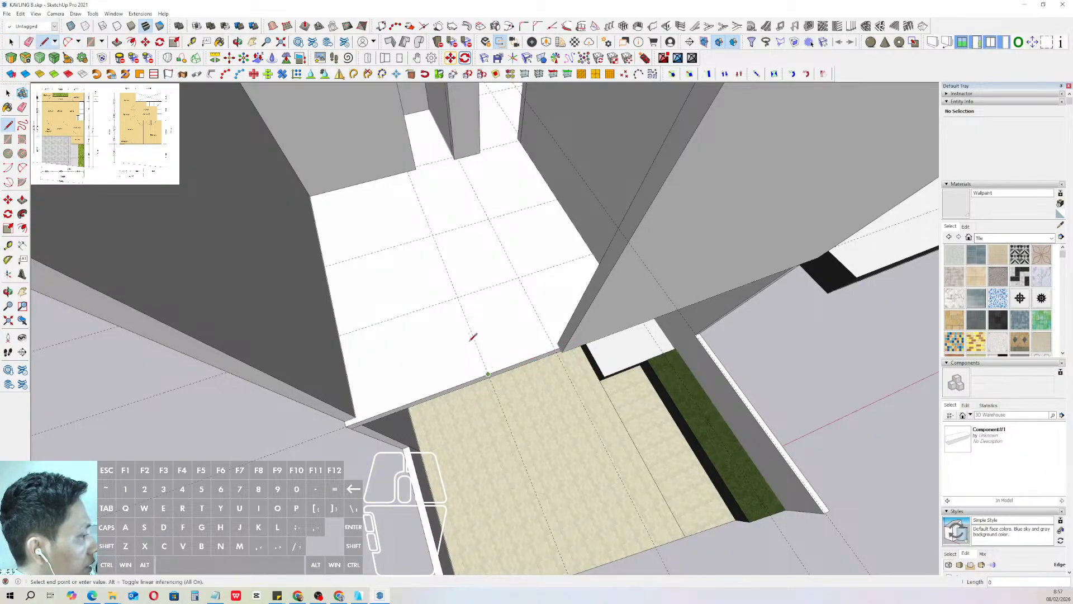
- Draw a tangent arc of 1050 mm radius from the slab's front edge to the guide line and clear the leftover line below it
key("a")
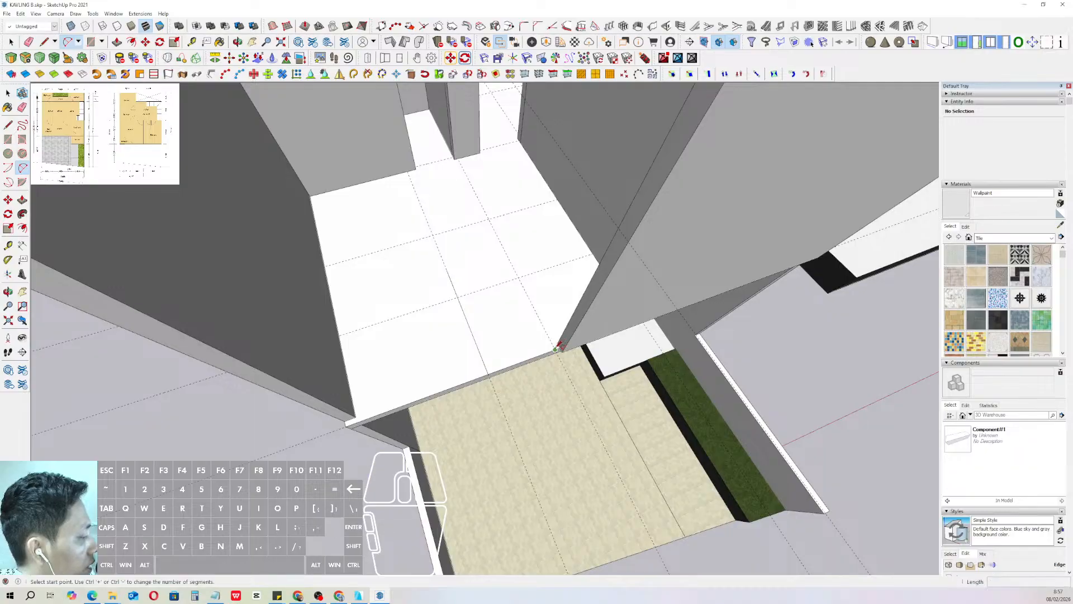
left_click(555, 350)
scroll(467, 316, "up", 2)
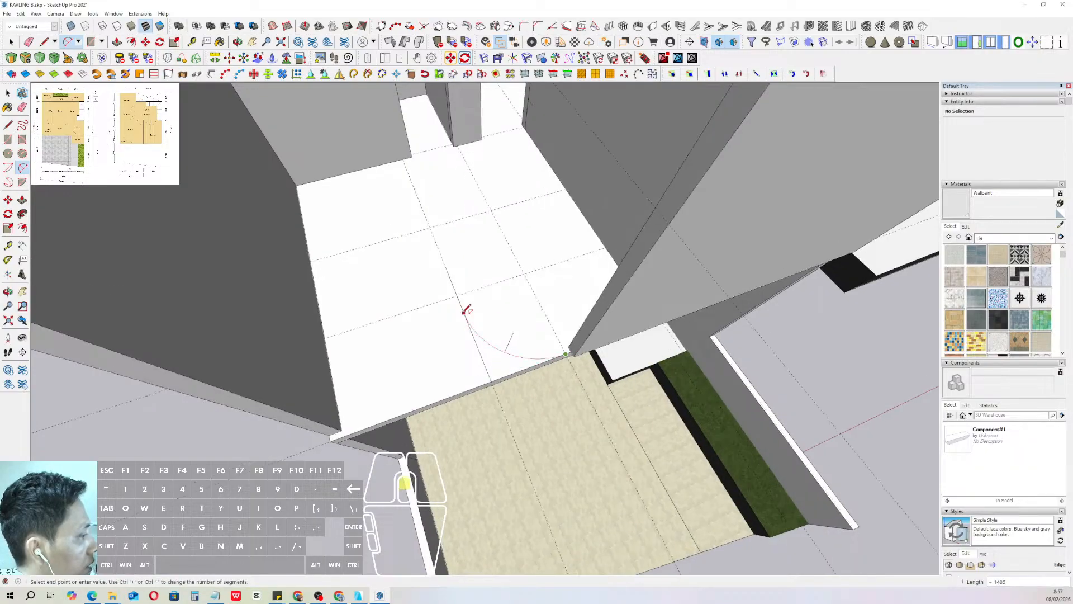
scroll(466, 307, "up", 1)
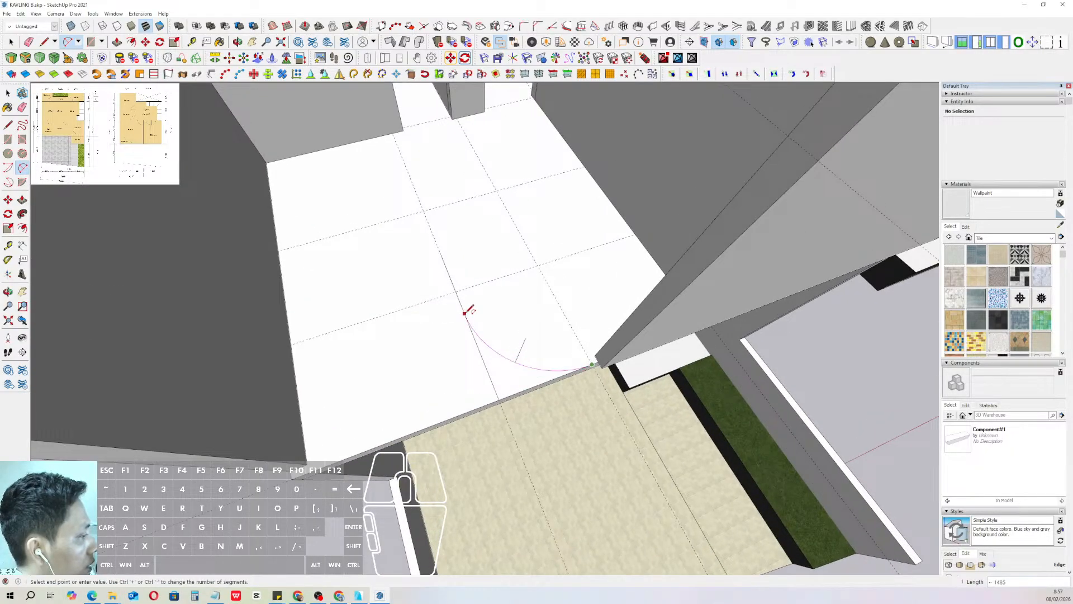
scroll(466, 311, "up", 1)
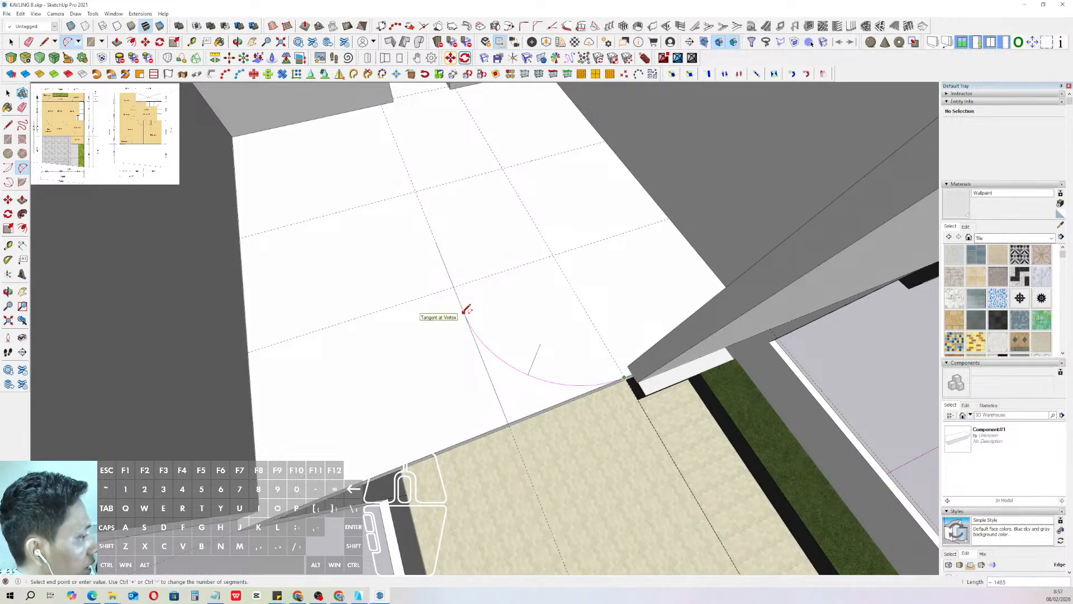
left_click(466, 310)
middle_click_drag(467, 309, 465, 362)
key("space")
left_click(463, 358)
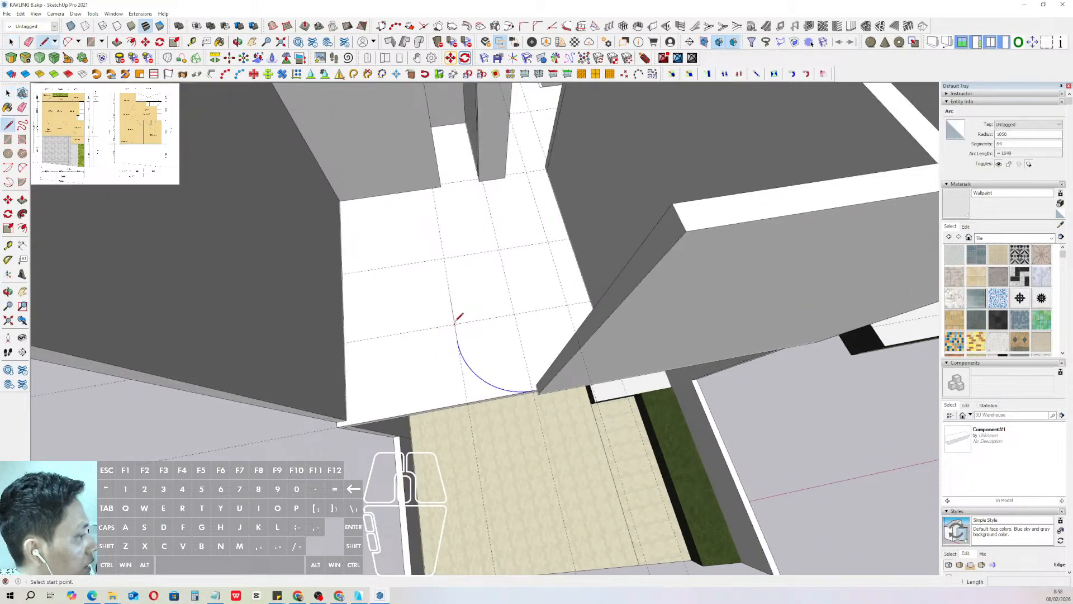
- Draw a line from the inner end of the balcony curve along the cross guide to the side wall
key("l")
left_click(449, 325)
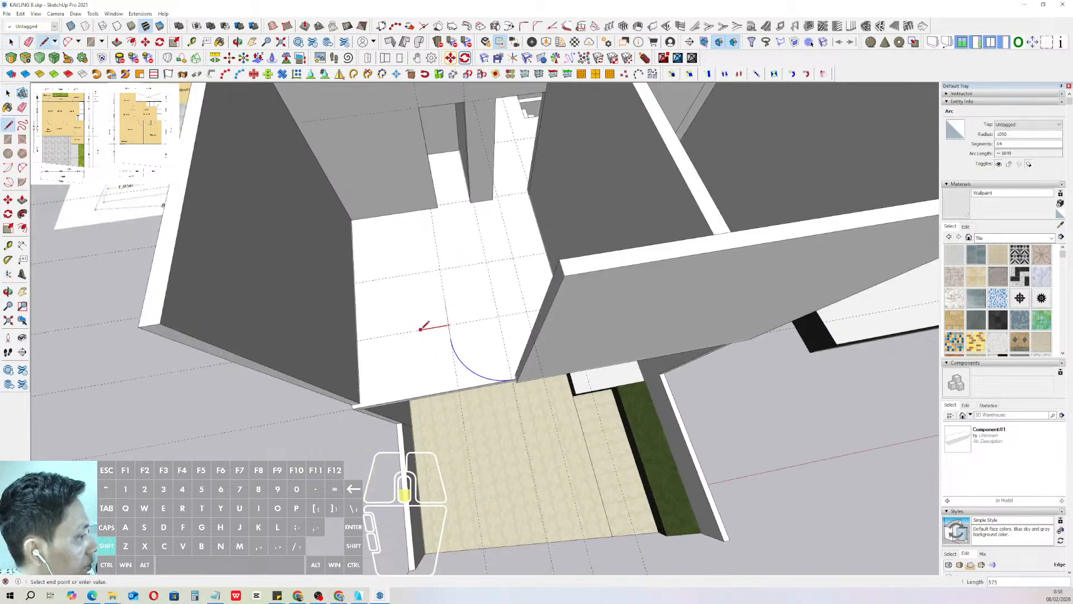
left_click(357, 340)
key("space")
- Open the front wall group, push its balcony-side end farther back from the arc, and close the group
triple_click(559, 311)
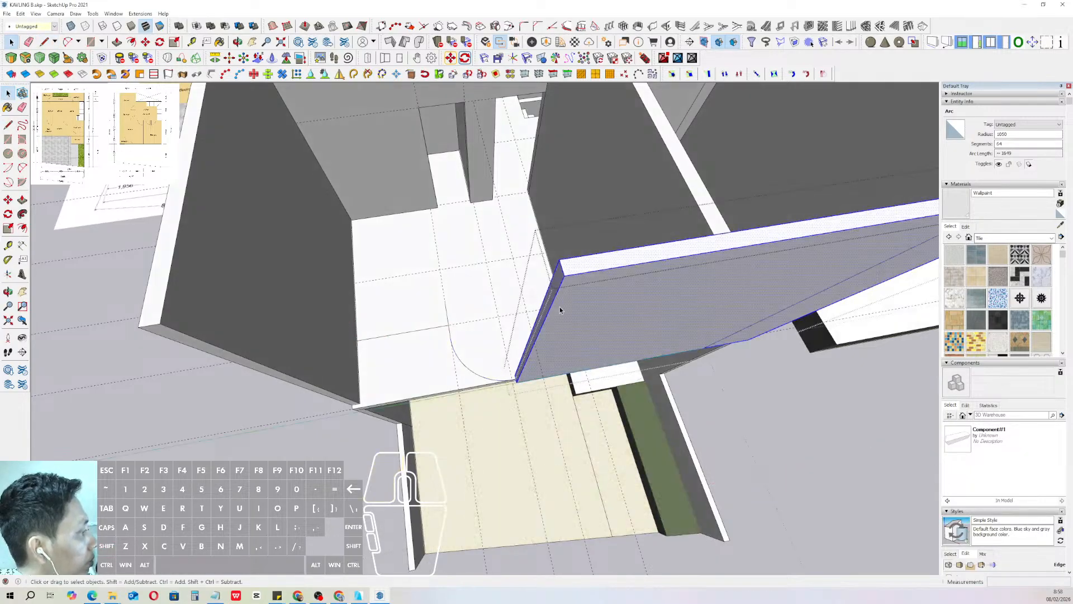
scroll(556, 319, "up", 1)
key("v")
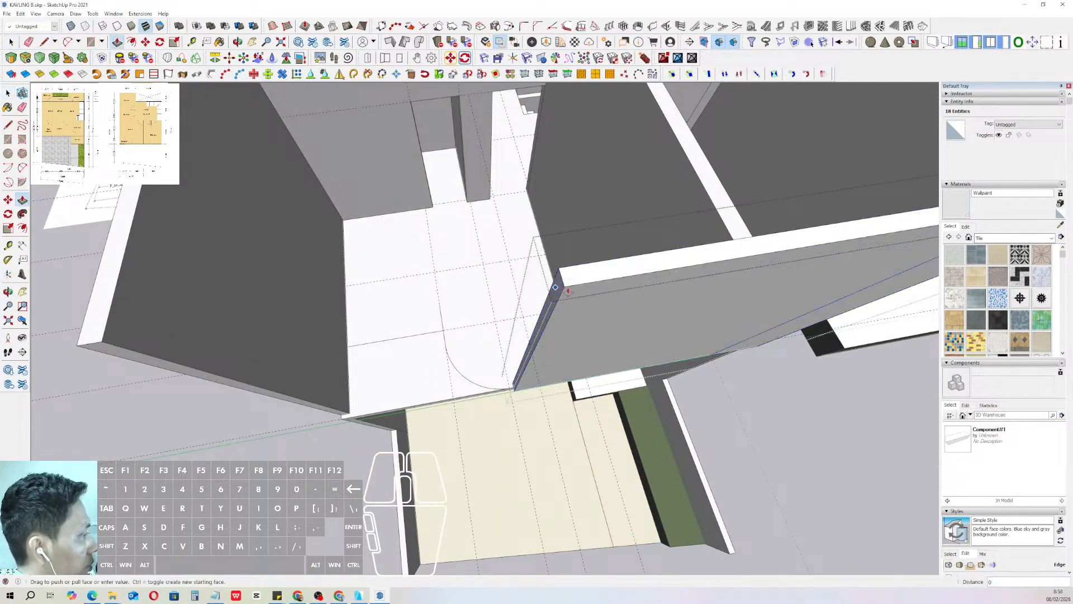
left_click(550, 305)
left_click(611, 290)
key("space")
scroll(566, 309, "down", 3)
left_click(336, 414)
- Draw a line about 590 mm long on the slab's front edge, joining the arc's end to the front wall's end
scroll(447, 301, "up", 3)
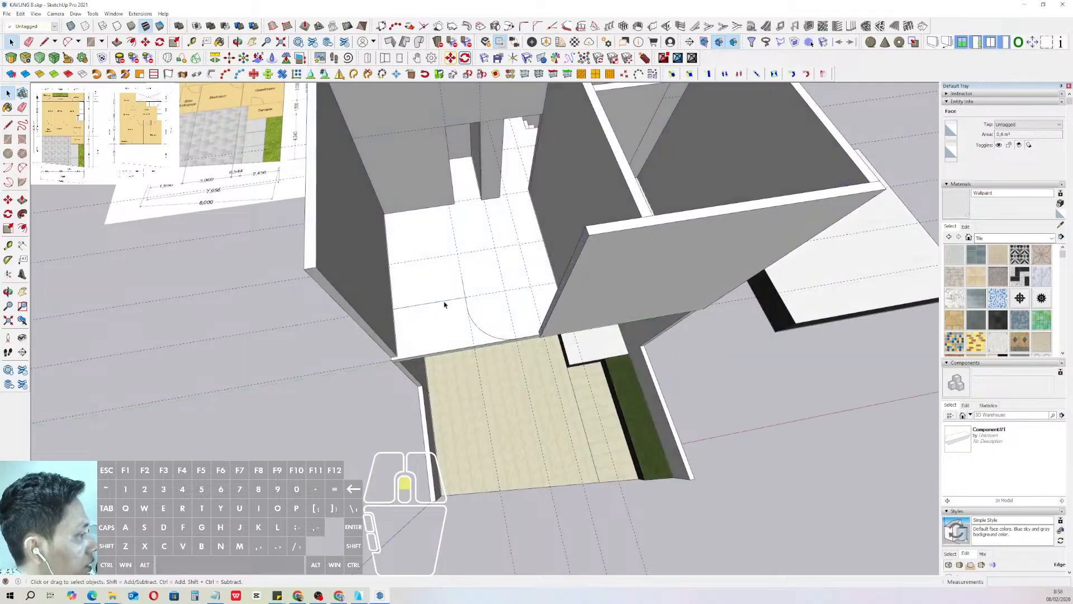
key("e")
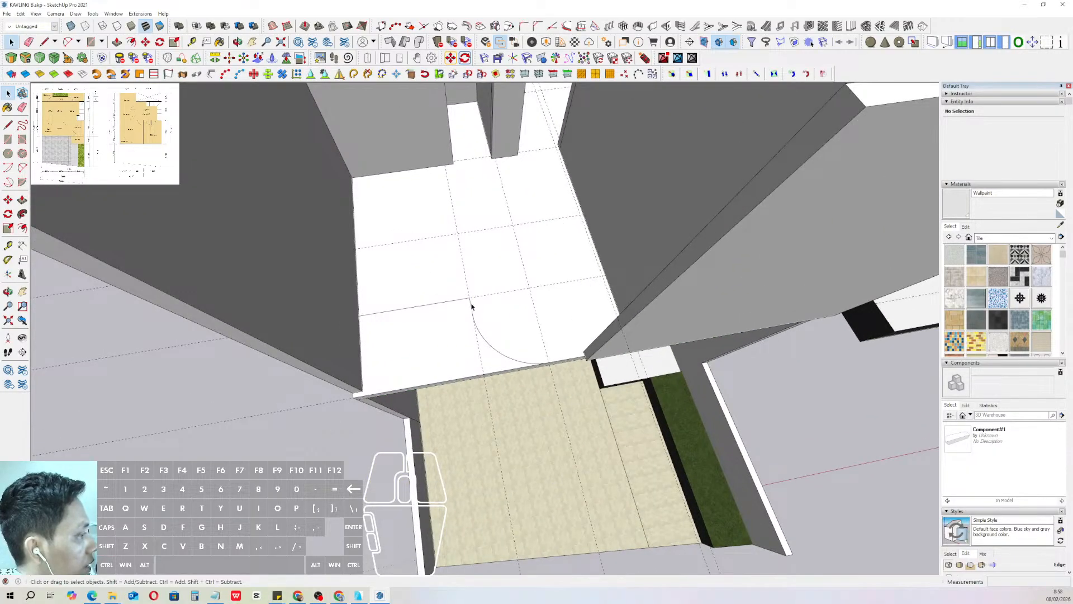
left_click(472, 307)
scroll(471, 307, "up", 4)
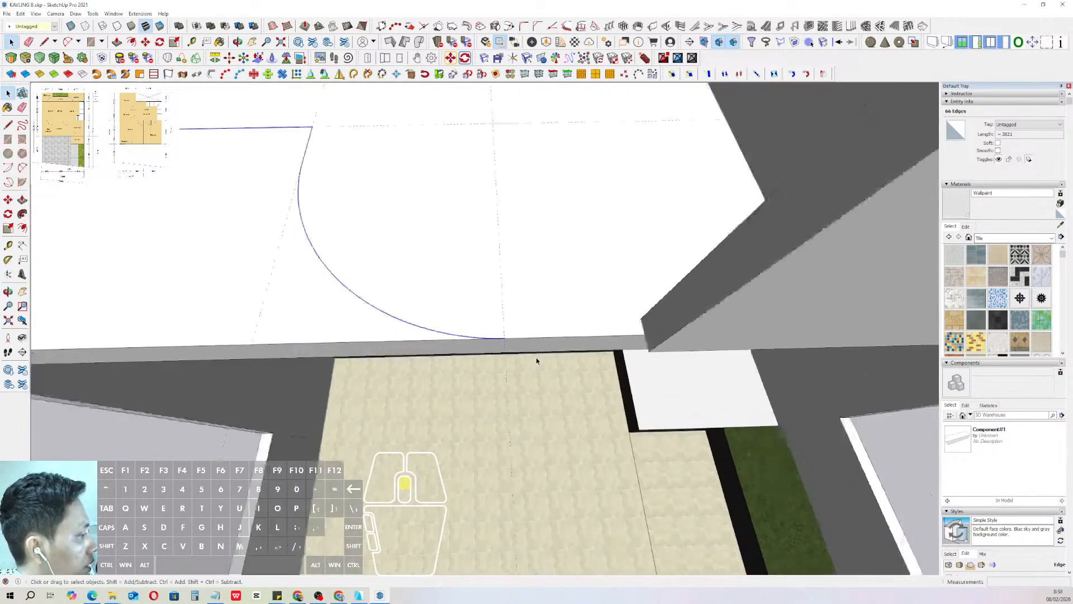
scroll(536, 361, "up", 2)
key("l")
left_click(483, 320)
scroll(603, 305, "up", 2)
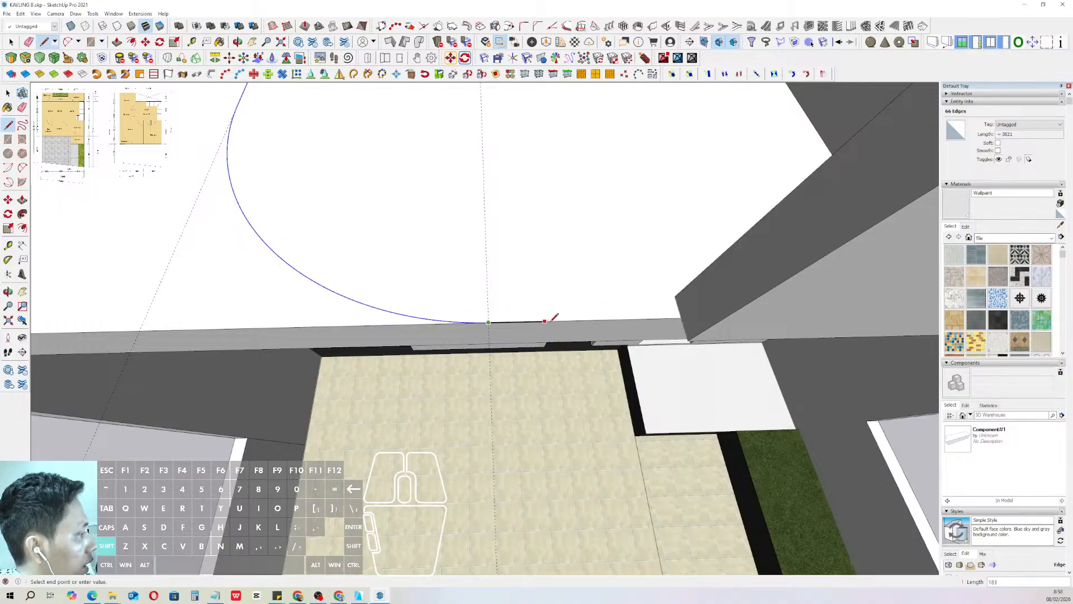
middle_click_drag(554, 318, 606, 307)
left_click(649, 319)
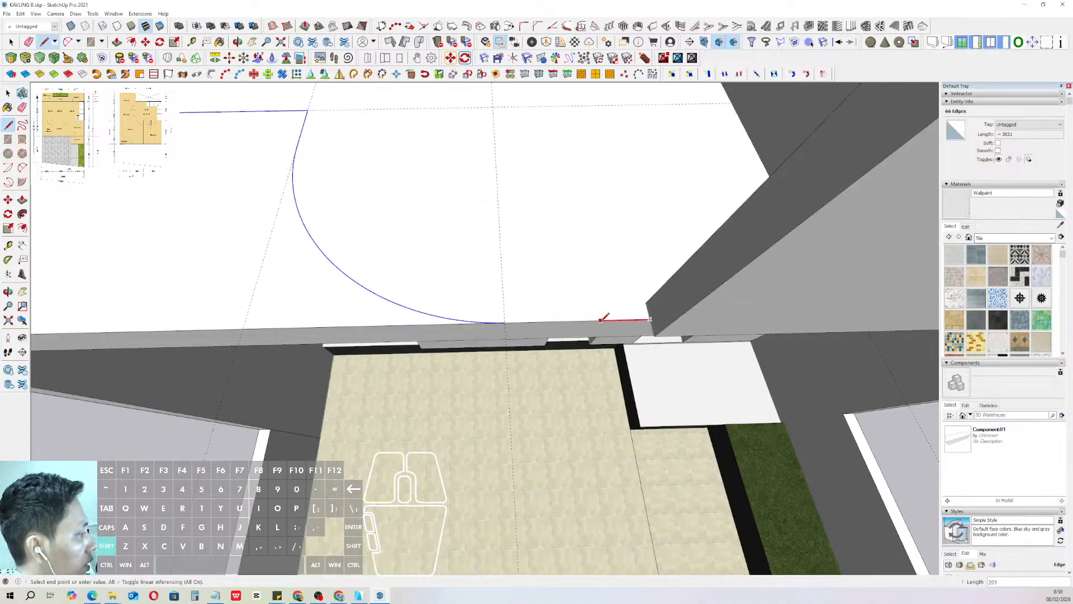
key("space")
left_click(512, 323)
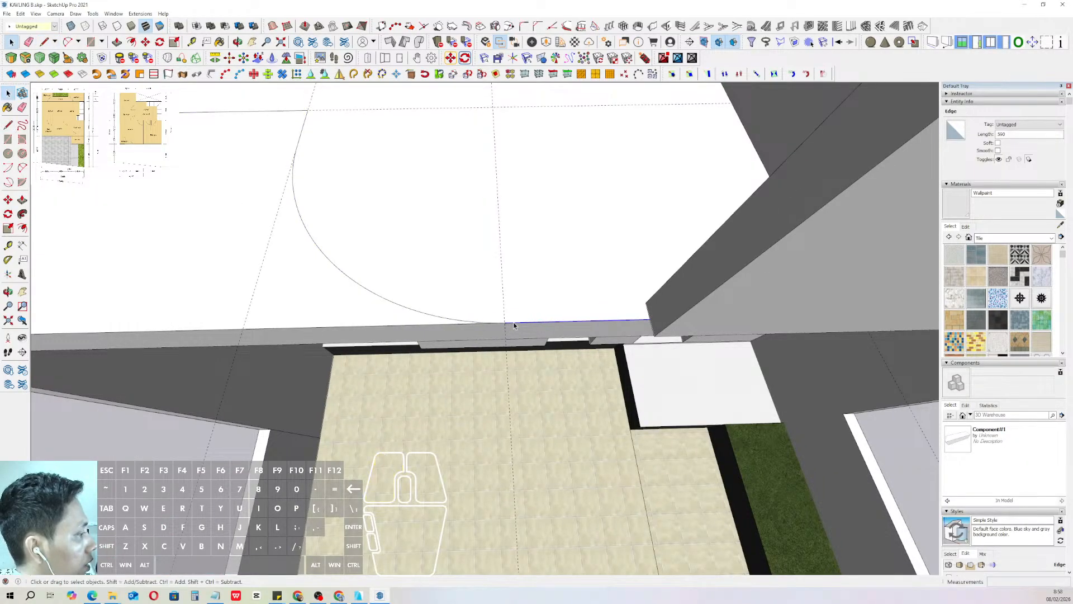
- Examine up close how the arc's end meets the slab's front edge at the guide
middle_click_drag(514, 325, 339, 372)
scroll(497, 317, "up", 3)
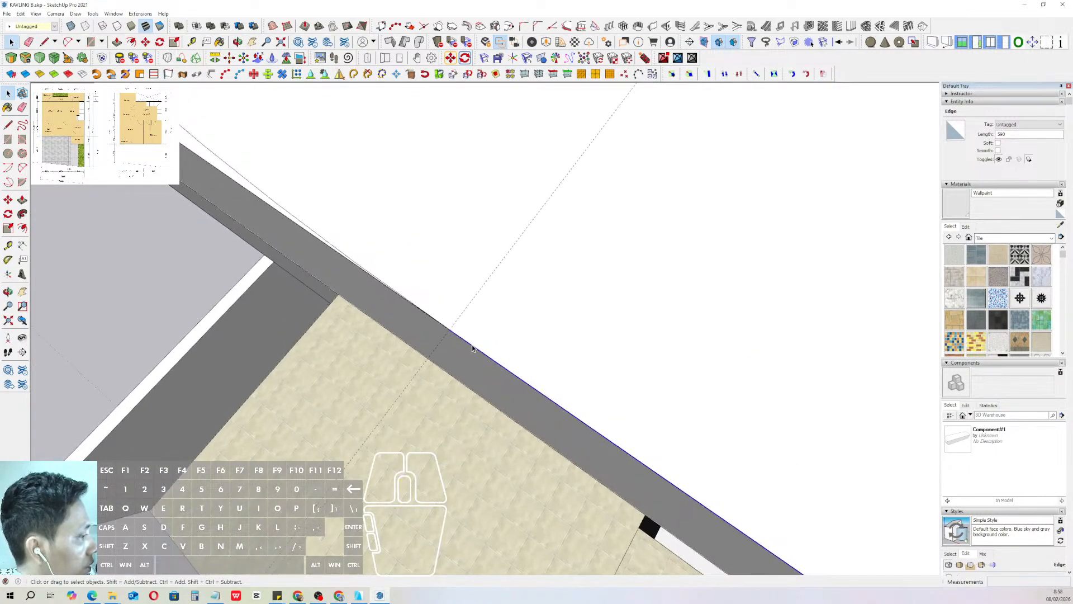
middle_click_drag(472, 345, 455, 372)
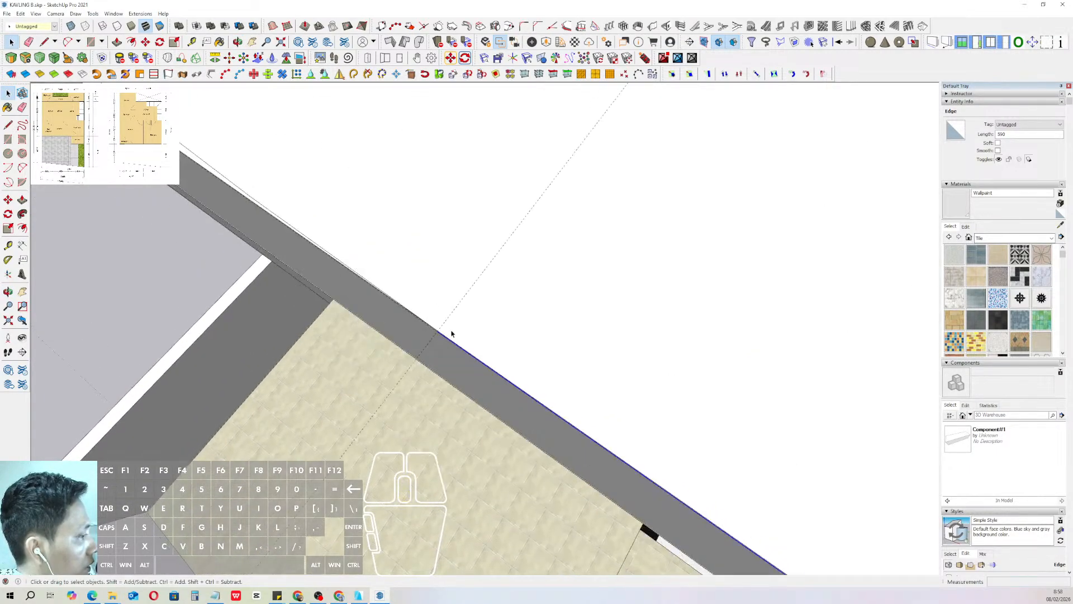
middle_click_drag(492, 324, 691, 284)
scroll(518, 342, "down", 5)
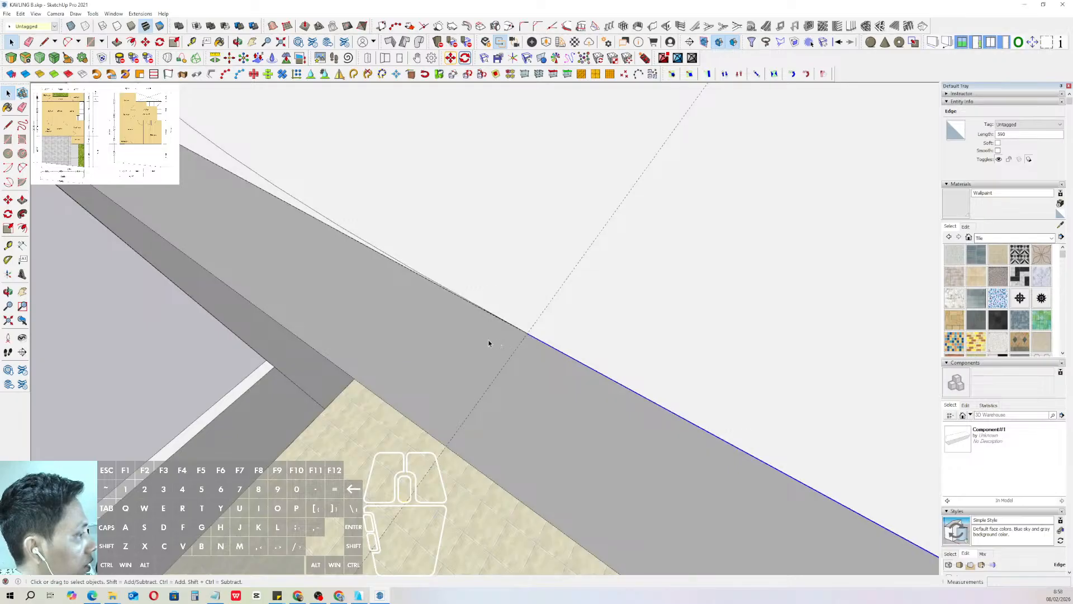
scroll(492, 345, "down", 1)
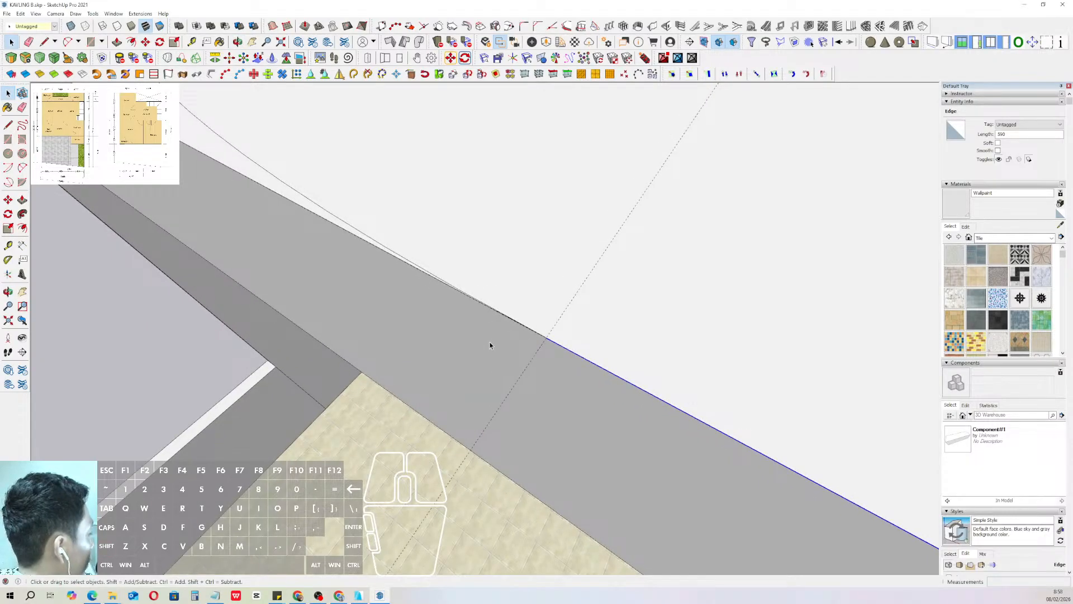
left_click(482, 344)
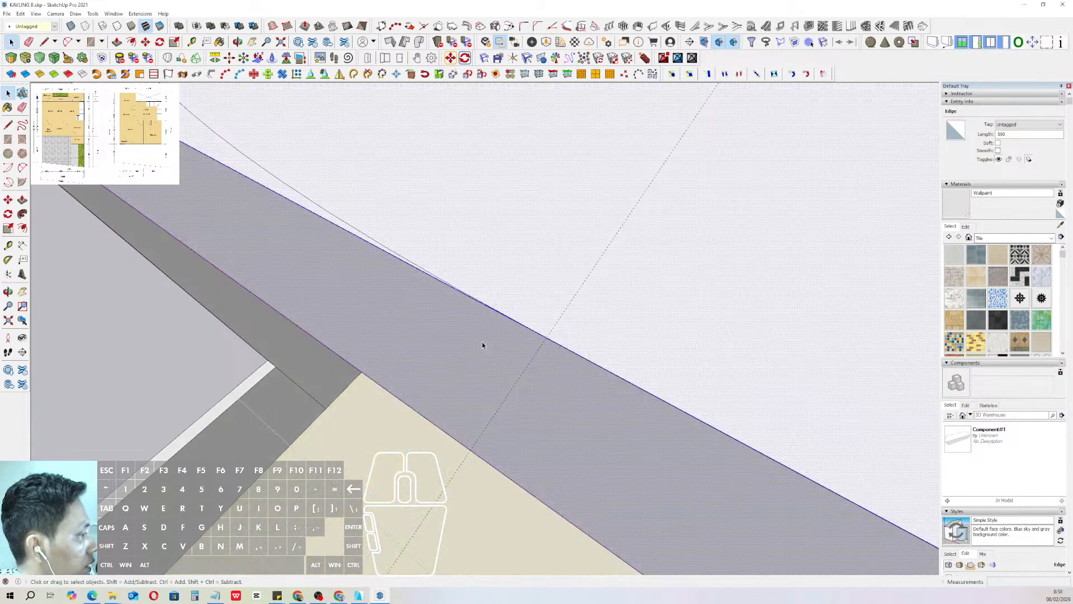
key("v")
left_click(451, 335)
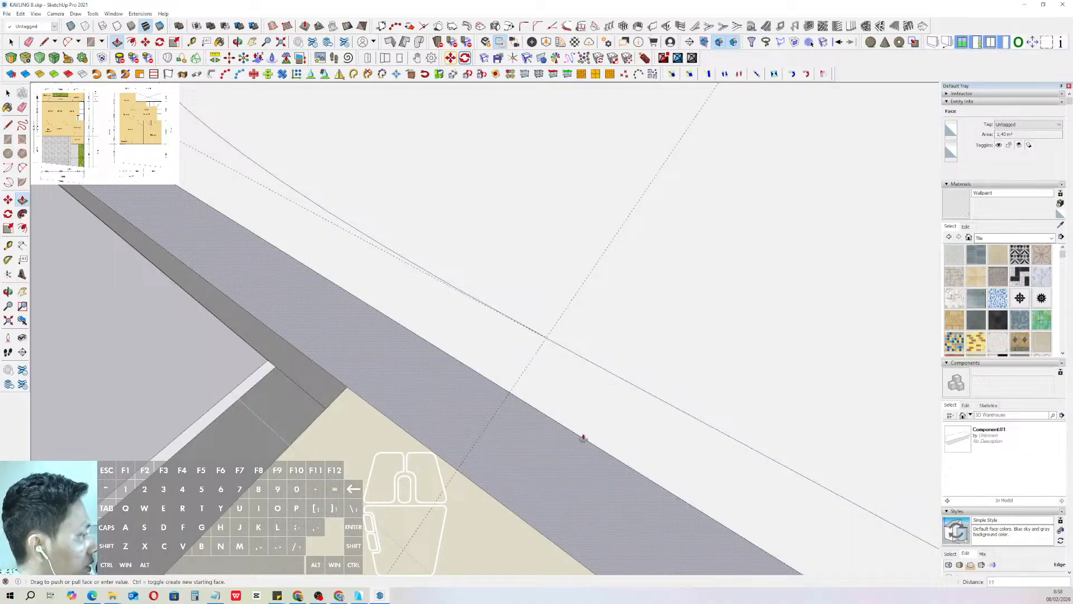
key("space")
scroll(447, 335, "down", 2)
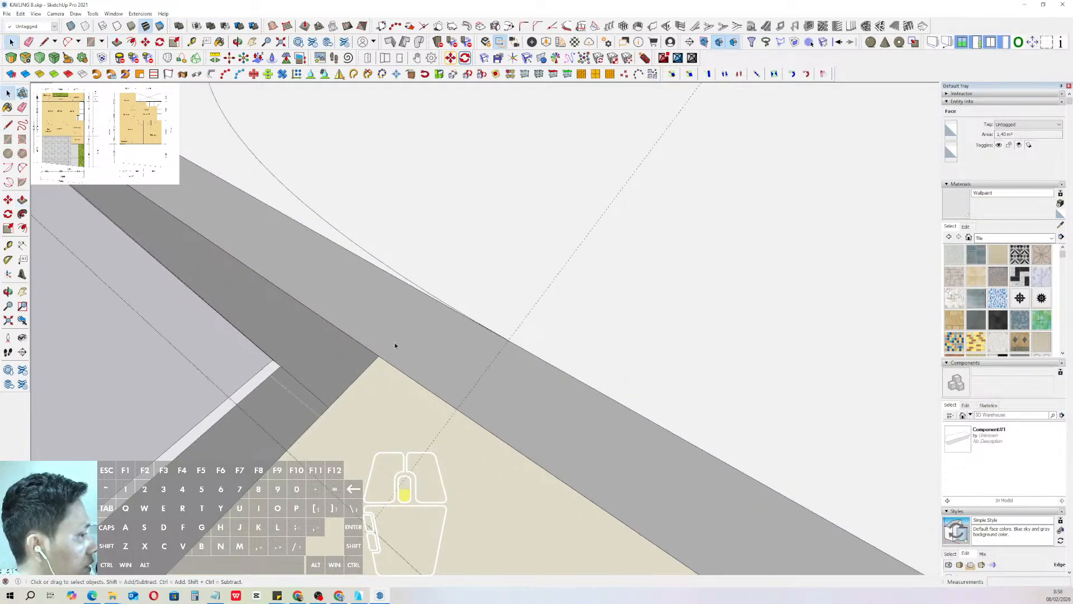
left_click(173, 379)
left_click(173, 379)
scroll(417, 274, "down", 1)
- Try moving the arc by its front end inward along the guide, then return it to the slab edge
left_click(391, 283)
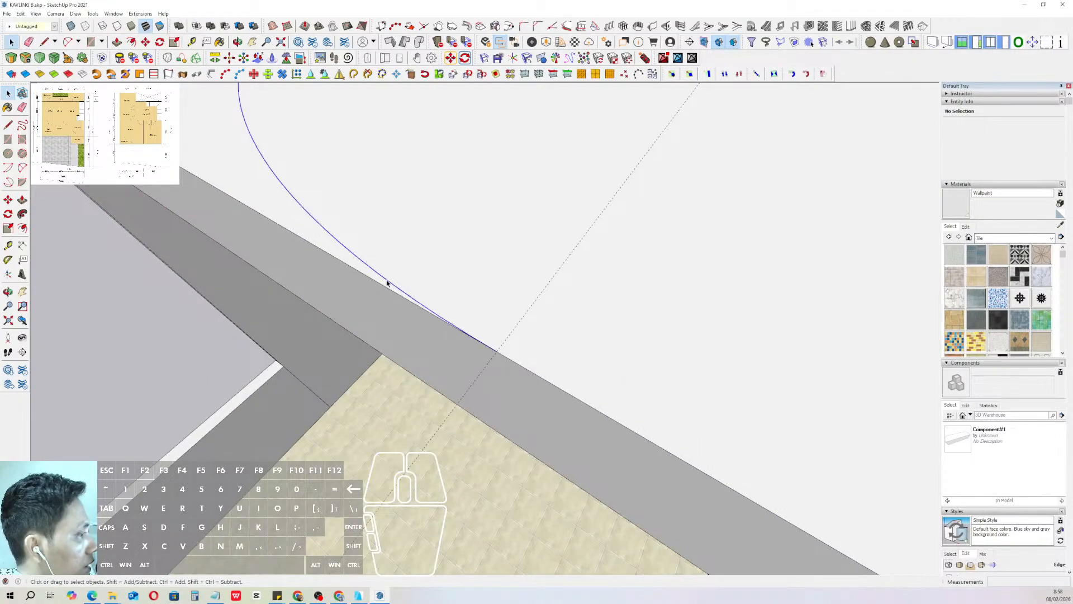
scroll(510, 343, "up", 1)
scroll(462, 332, "up", 5)
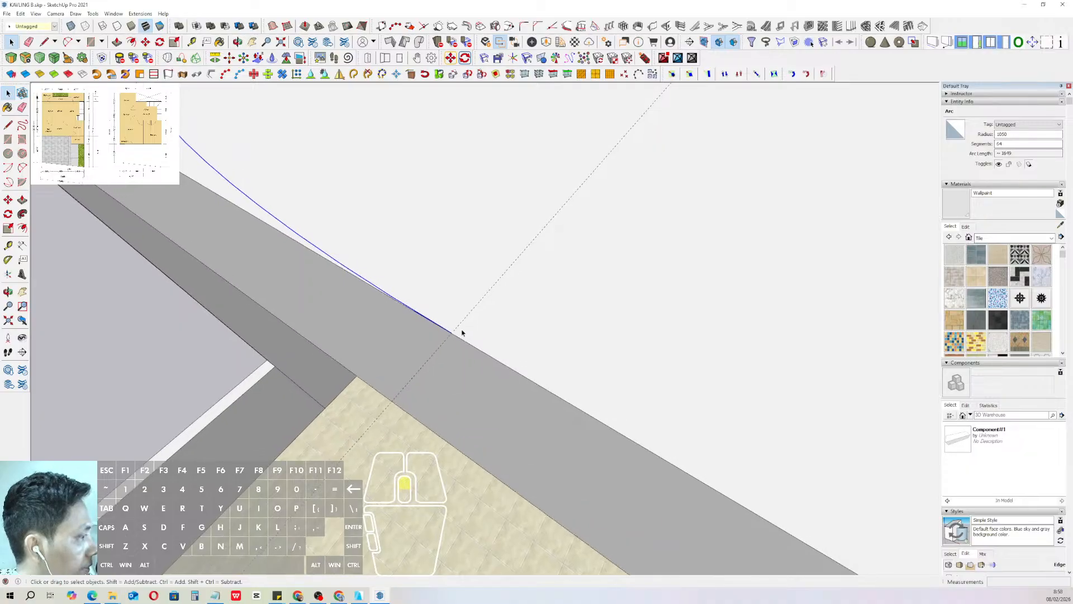
scroll(450, 342, "down", 1)
scroll(450, 343, "down", 1)
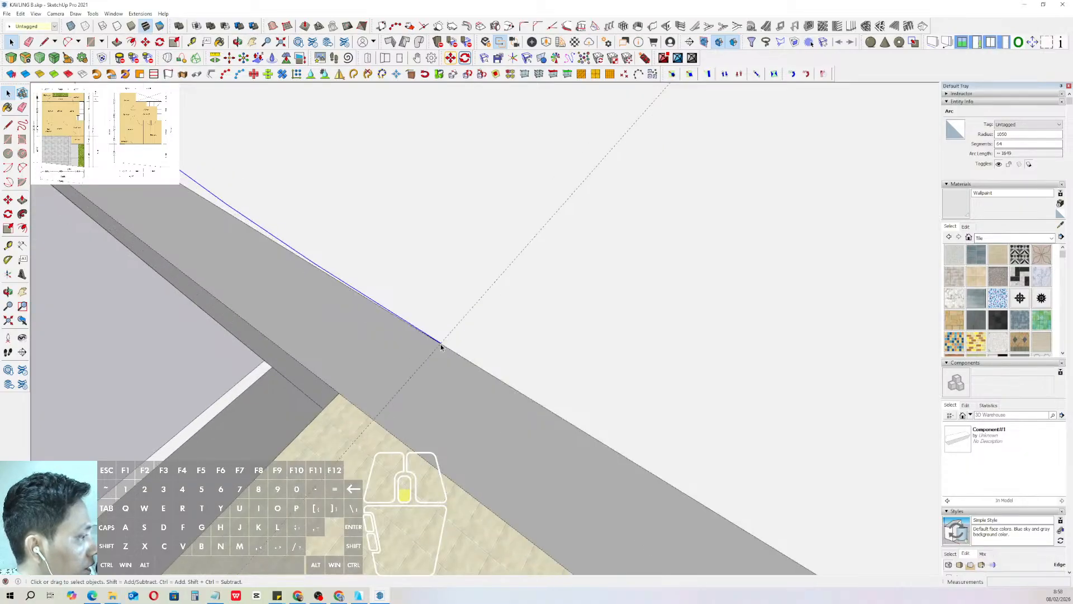
key("m")
left_click(441, 341)
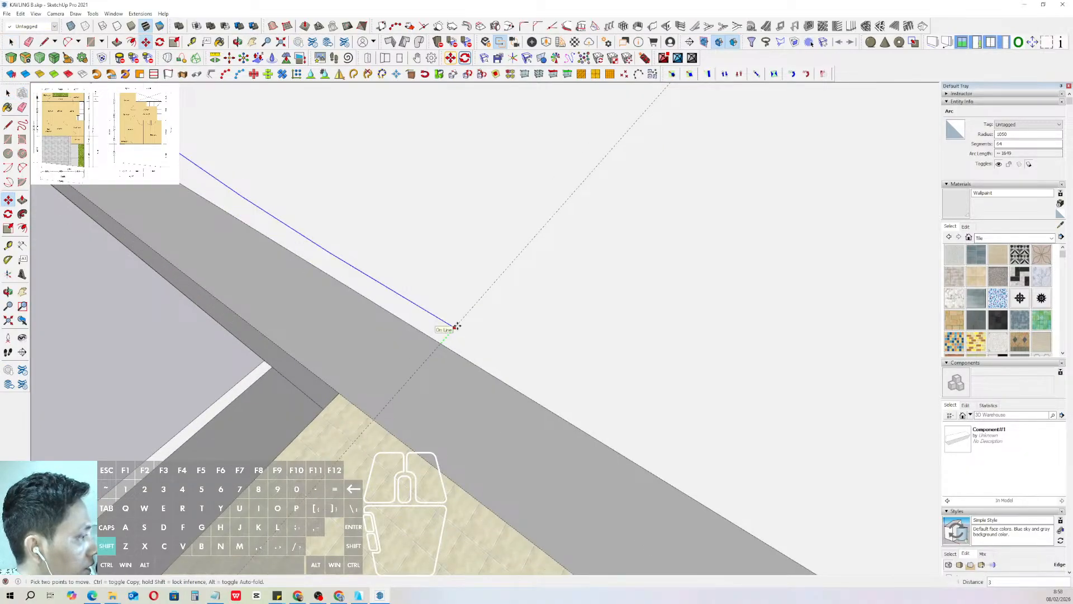
left_click(456, 327, "shift")
left_click(455, 327)
left_click(441, 344, "shift")
key("space")
scroll(475, 364, "down", 1)
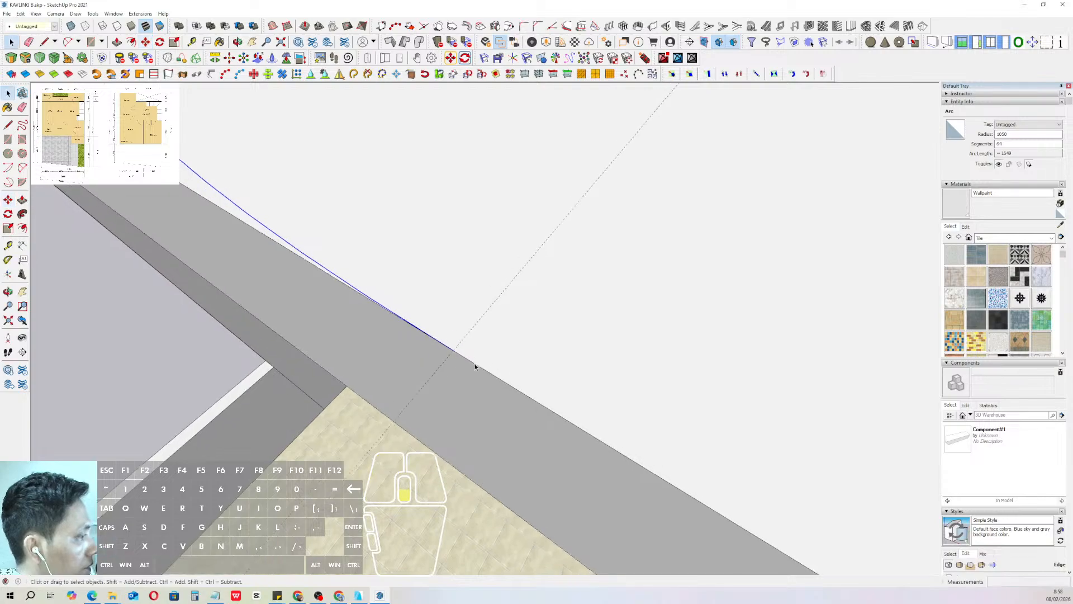
- Offset the selected balcony wall path 75 mm to each side
middle_click_drag(475, 366, 470, 321)
left_click(520, 351)
key("f")
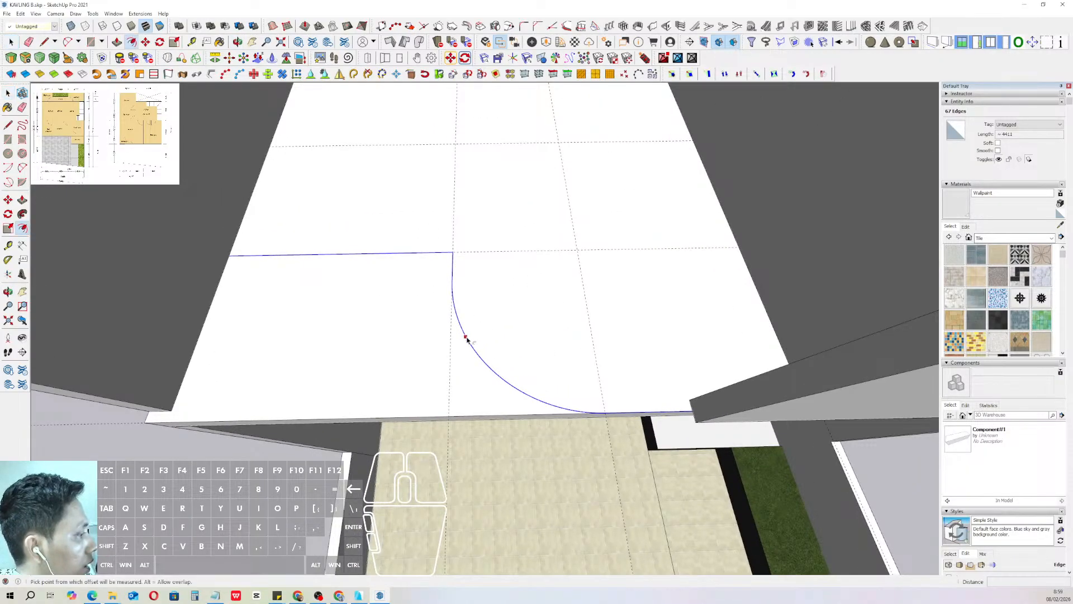
left_click(467, 337)
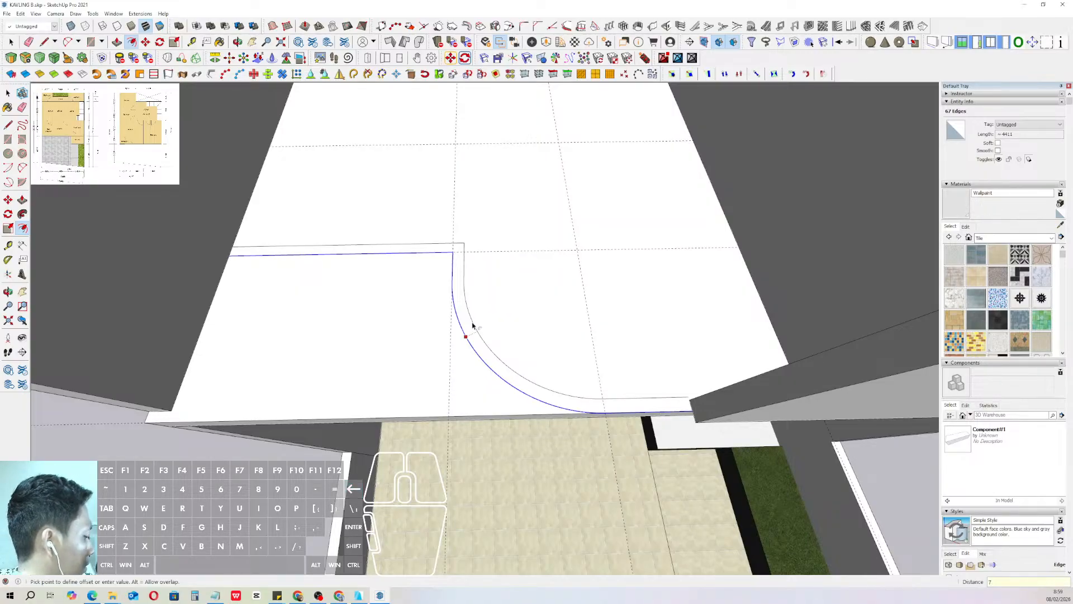
key("Return")
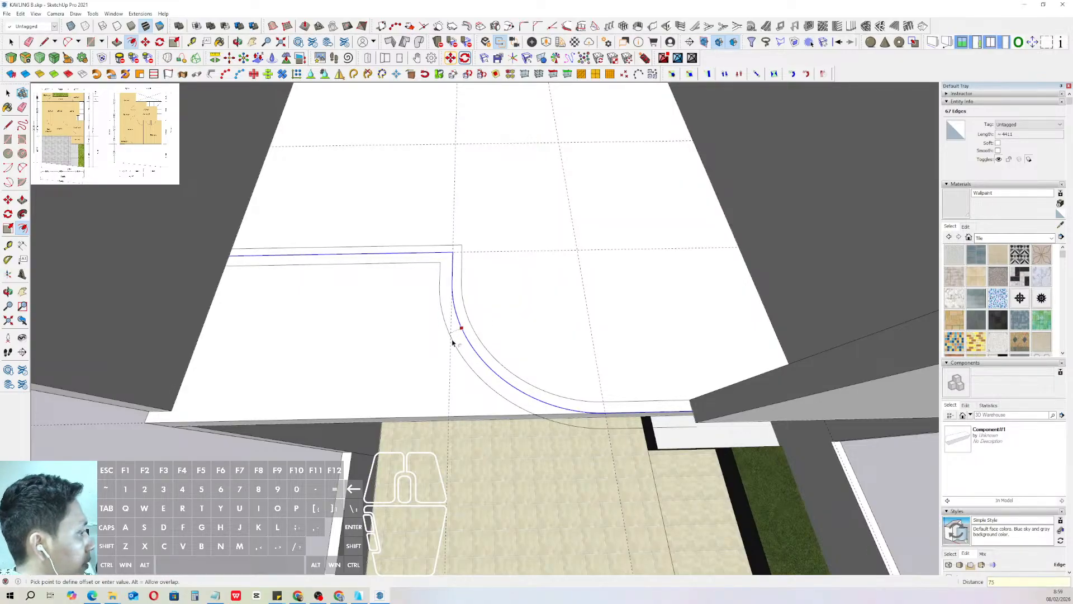
key("Return")
- Draw a line closing the offset outline's end where it meets the front wall
key("space")
scroll(691, 419, "up", 3)
key("d")
left_click(704, 418)
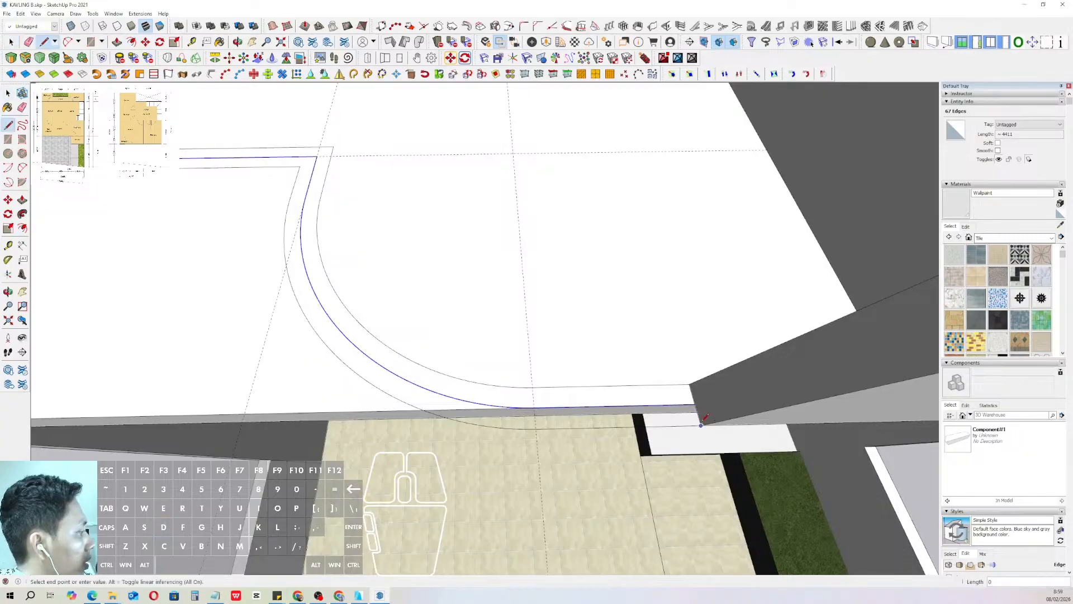
left_click(693, 383)
key("space")
- Draw a line along the side wall to close the offset outline's straight end
scroll(357, 241, "down", 3)
middle_click_drag(357, 241, 406, 274, "shift")
scroll(406, 274, "up", 5)
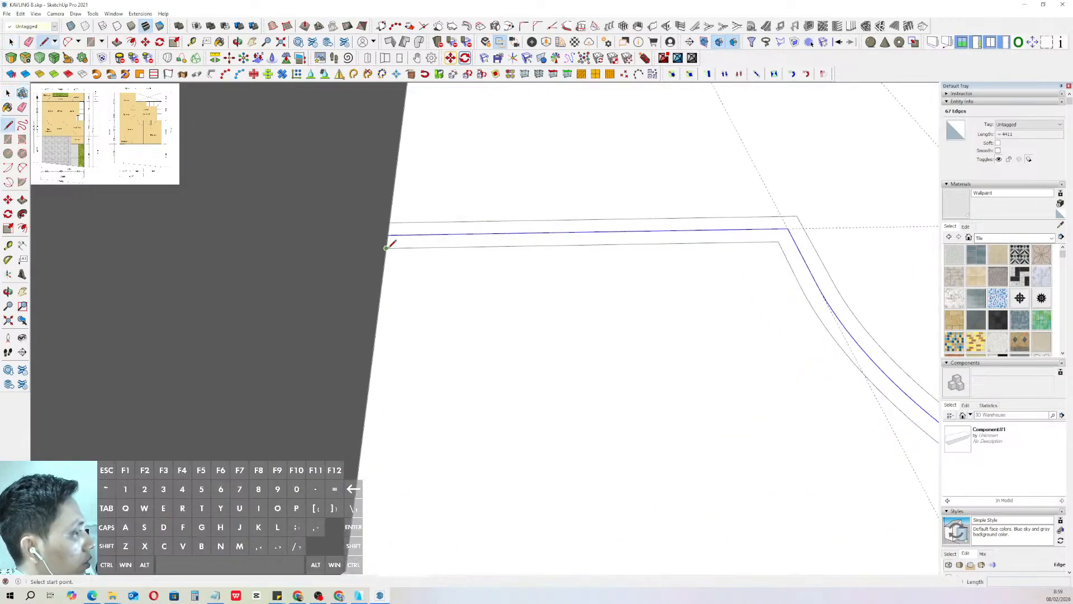
key("l")
key("space")
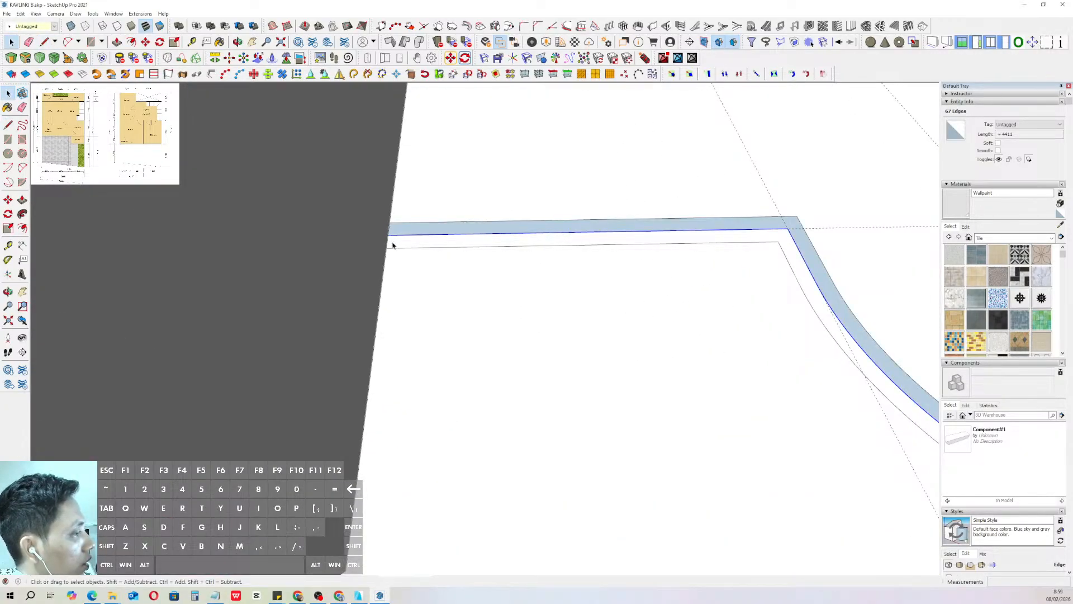
scroll(393, 246, "up", 3)
left_click(394, 223)
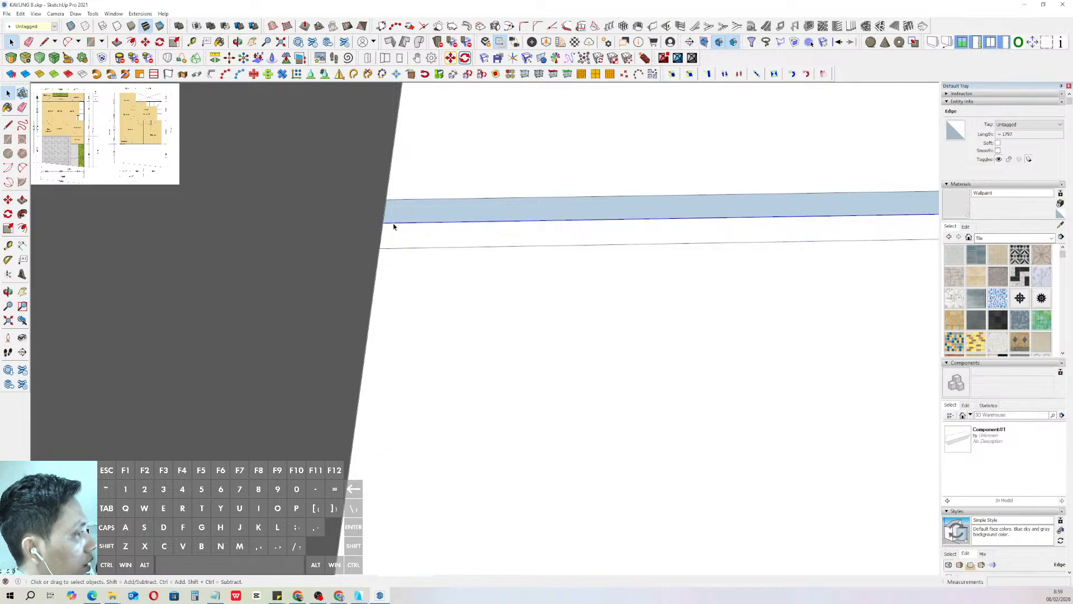
key("d")
left_click(375, 278)
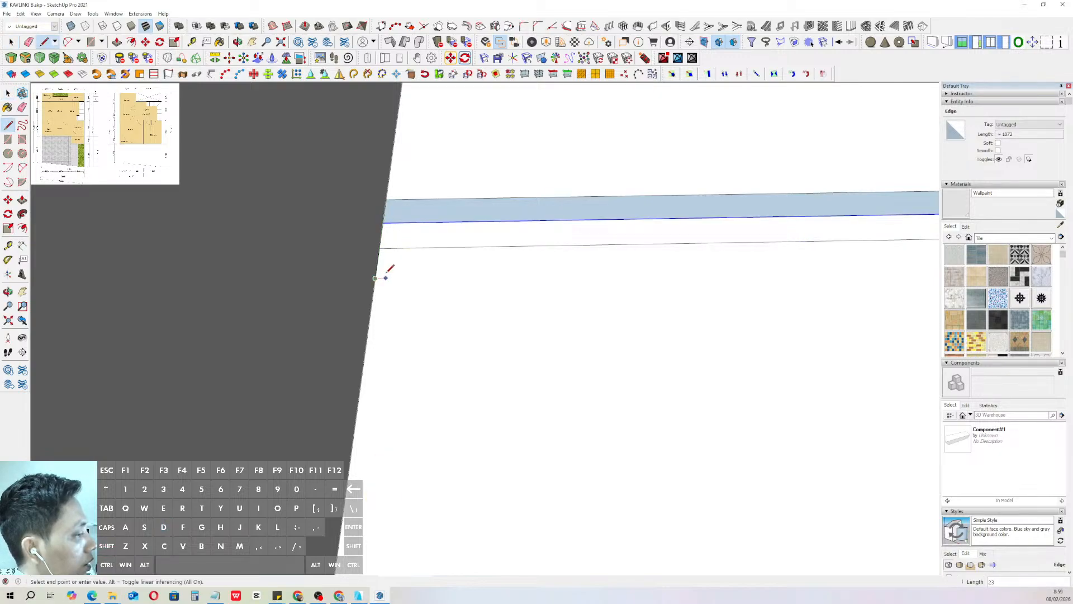
key("space")
- Select the whole connected wall outline and move it straight up, clear above the house
scroll(417, 259, "down", 5)
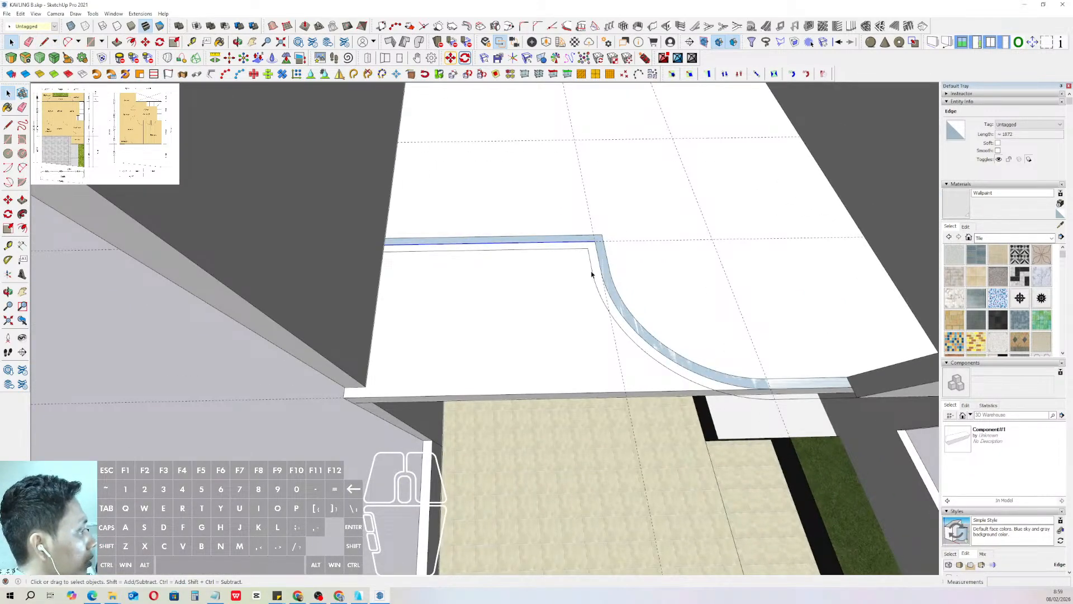
double_click(593, 273)
scroll(565, 323, "down", 4)
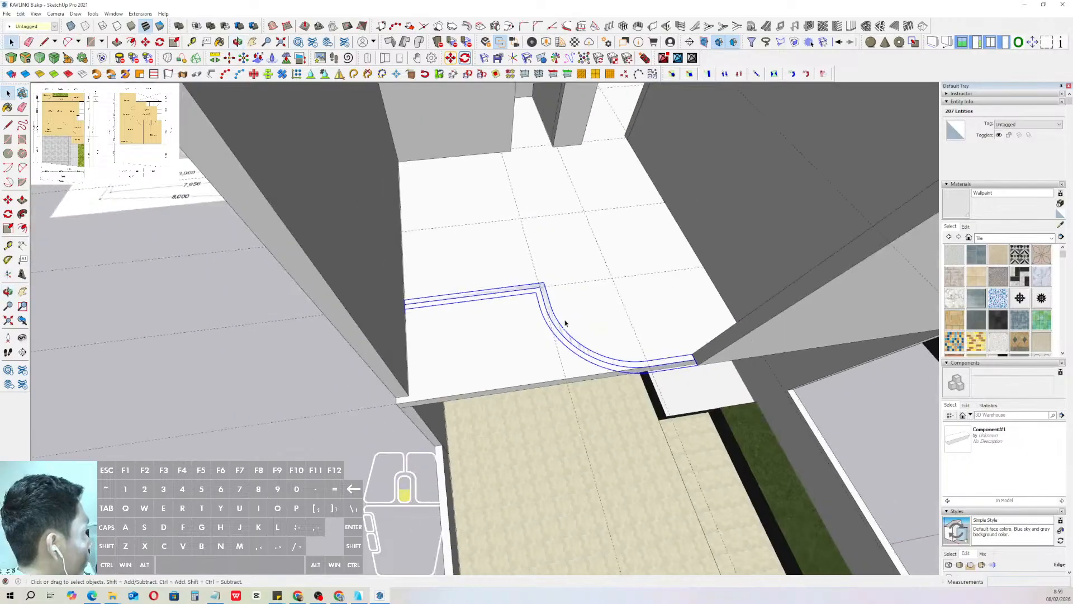
scroll(574, 332, "up", 3)
key("m")
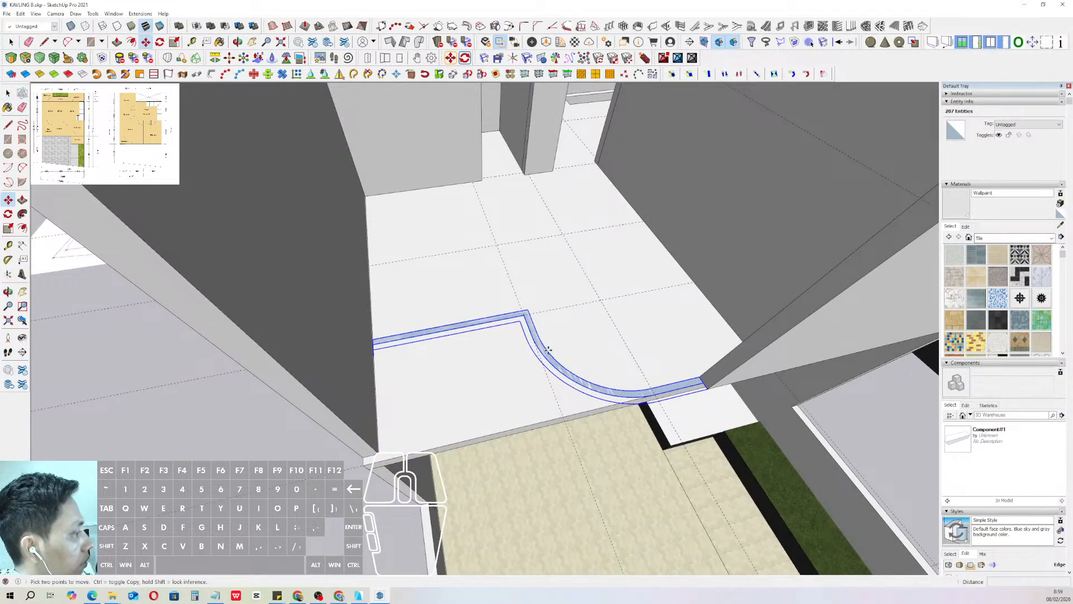
left_click(549, 350)
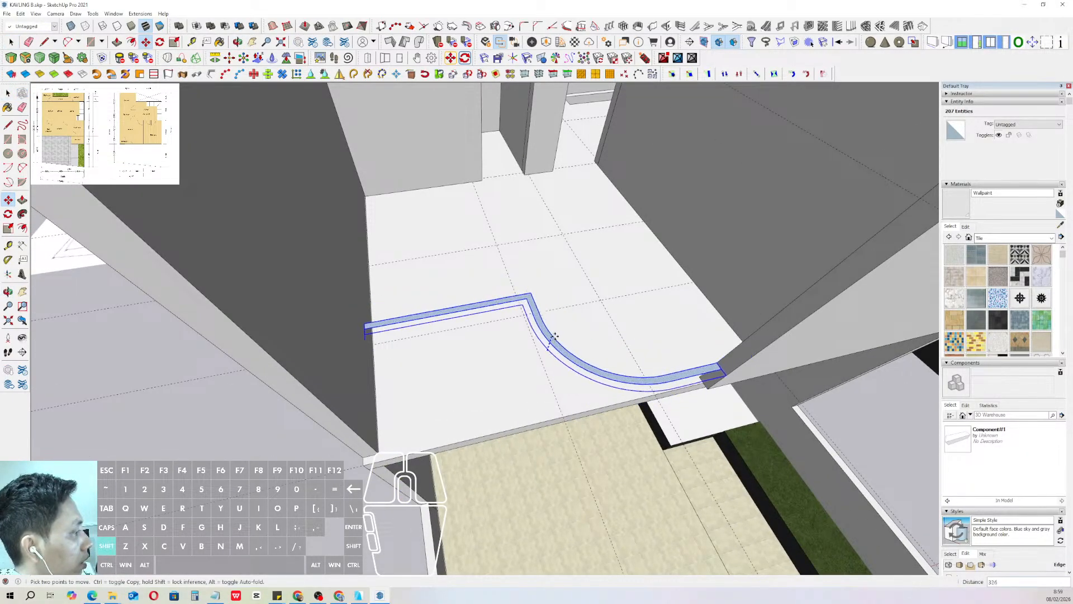
scroll(559, 336, "down", 6)
left_click(621, 171)
key("space")
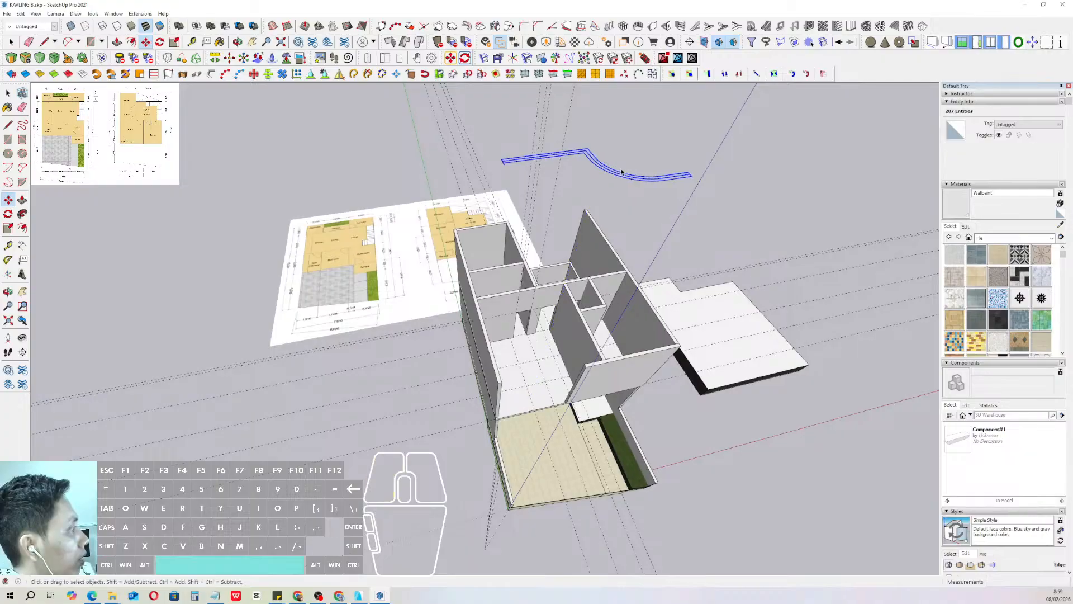
- Retrace the end line across the raised outline's straight end and erase the stub overhanging it
middle_click_drag(622, 172, 576, 256)
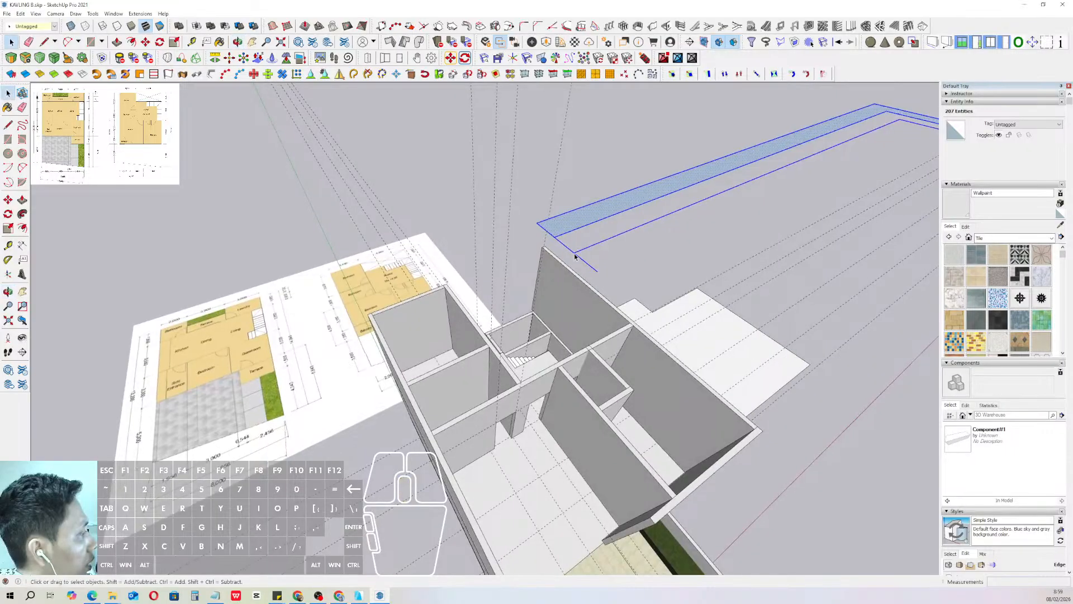
left_click(581, 251)
triple_click(582, 251)
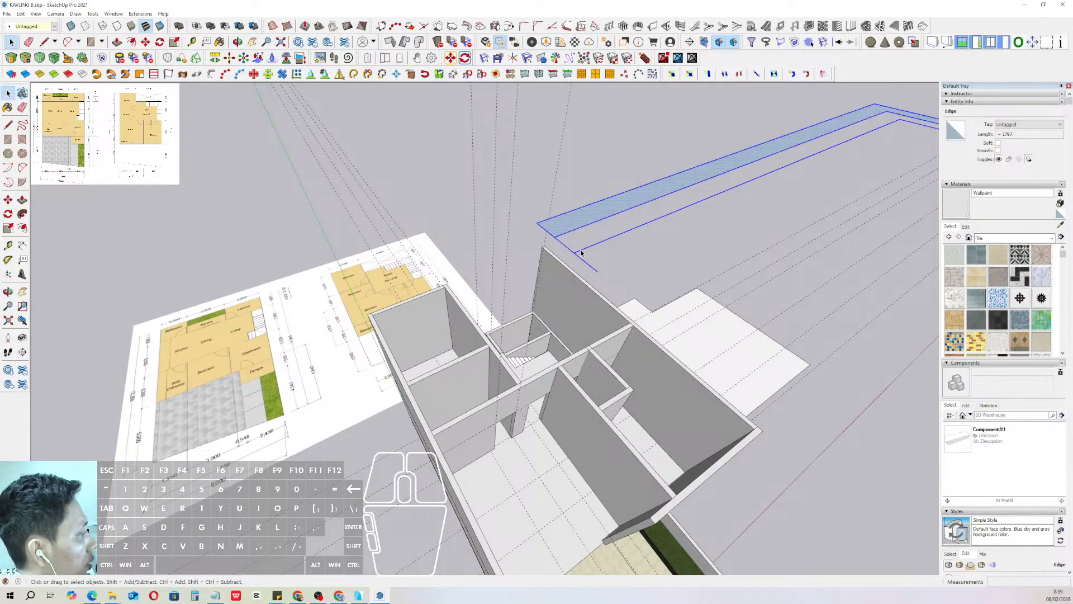
left_click(582, 250)
key("l")
left_click(582, 252)
mouse_move(598, 232)
middle_mouse_down()
mouse_move(568, 249)
mouse_move(626, 212)
mouse_move(608, 236)
middle_mouse_up()
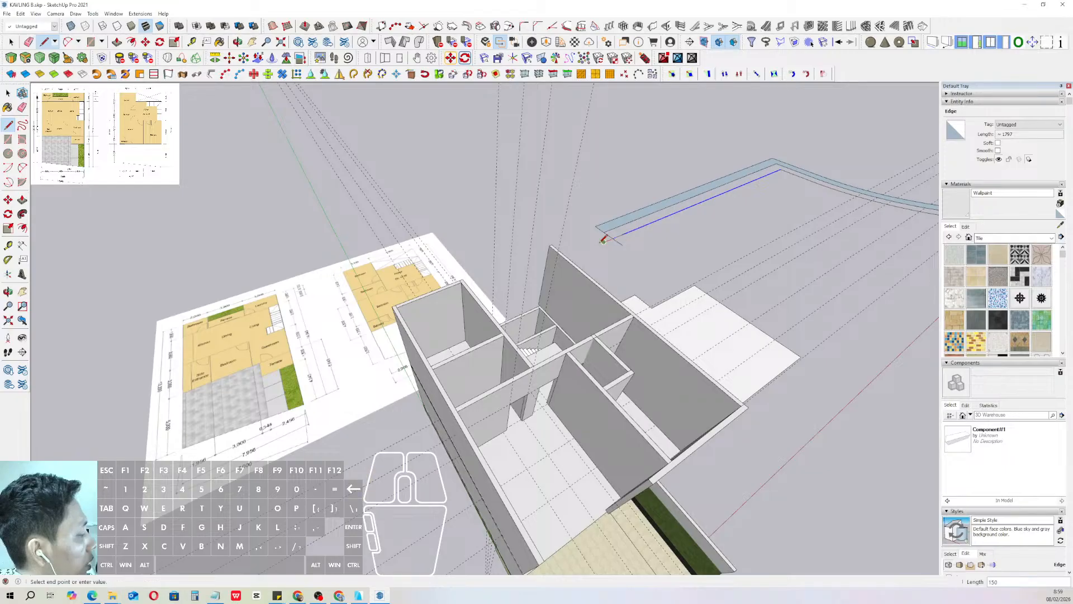
key("e")
left_click(611, 233)
left_click(610, 233)
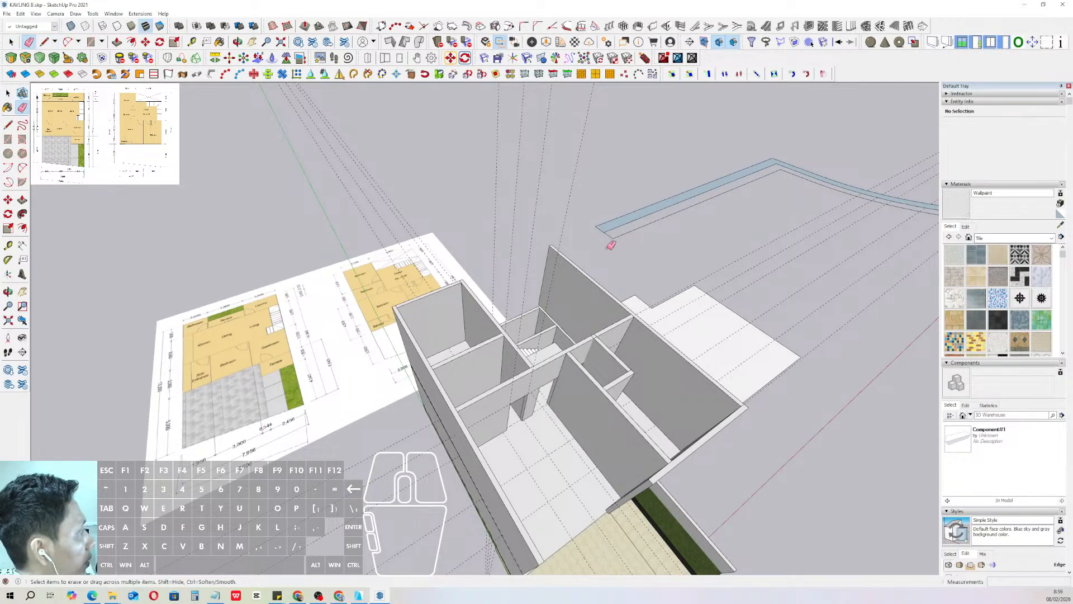
- Draw helper lines across the outer band at both parts of the curve and retrace its far end to fill its faces
middle_click_drag(645, 233, 625, 243)
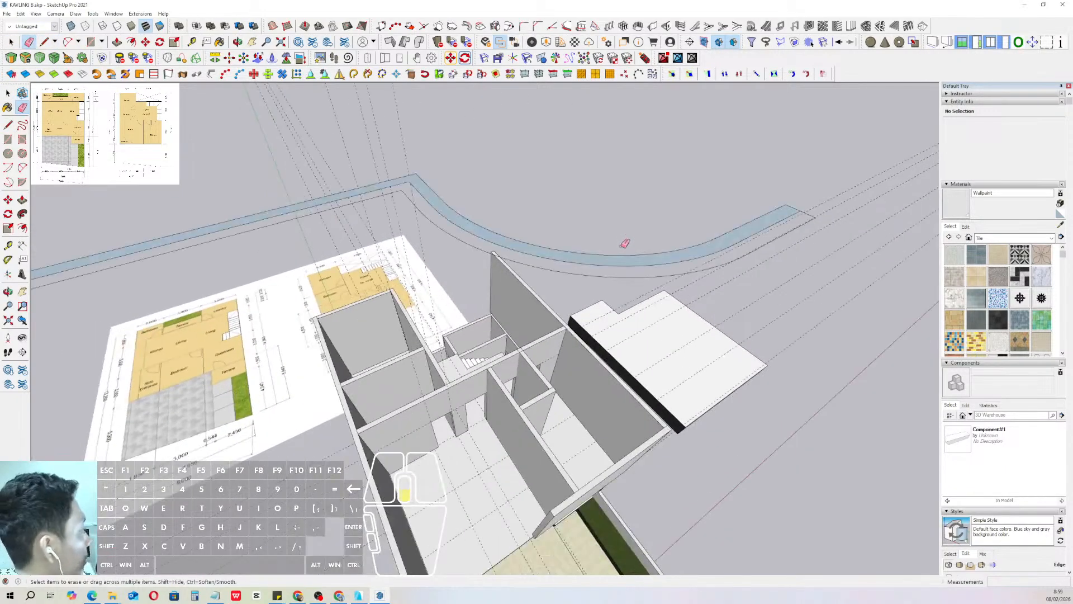
key("space")
key("l")
left_click(538, 256)
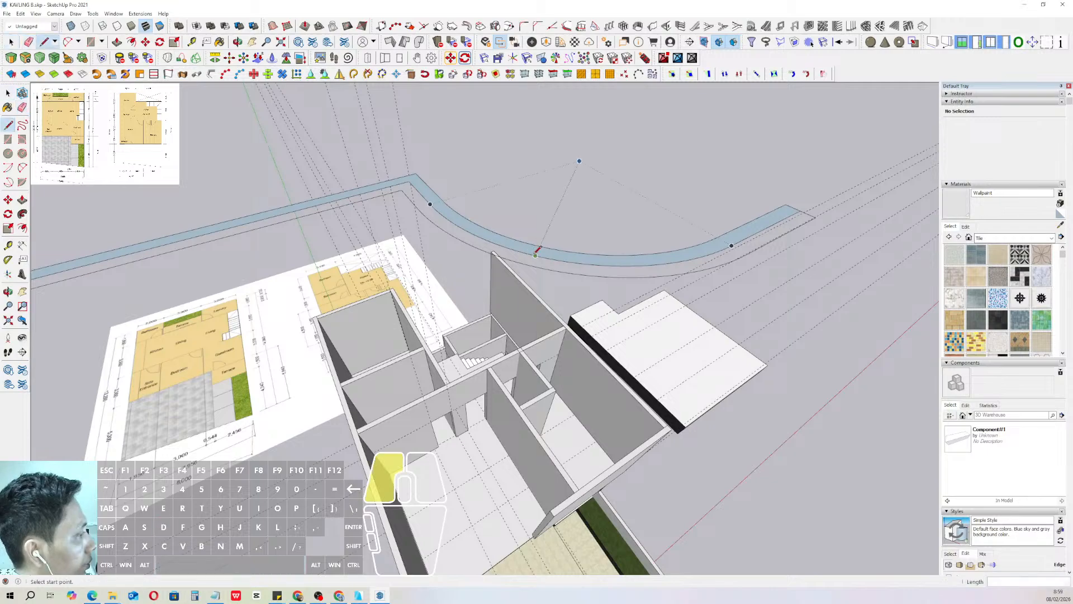
left_click(568, 272)
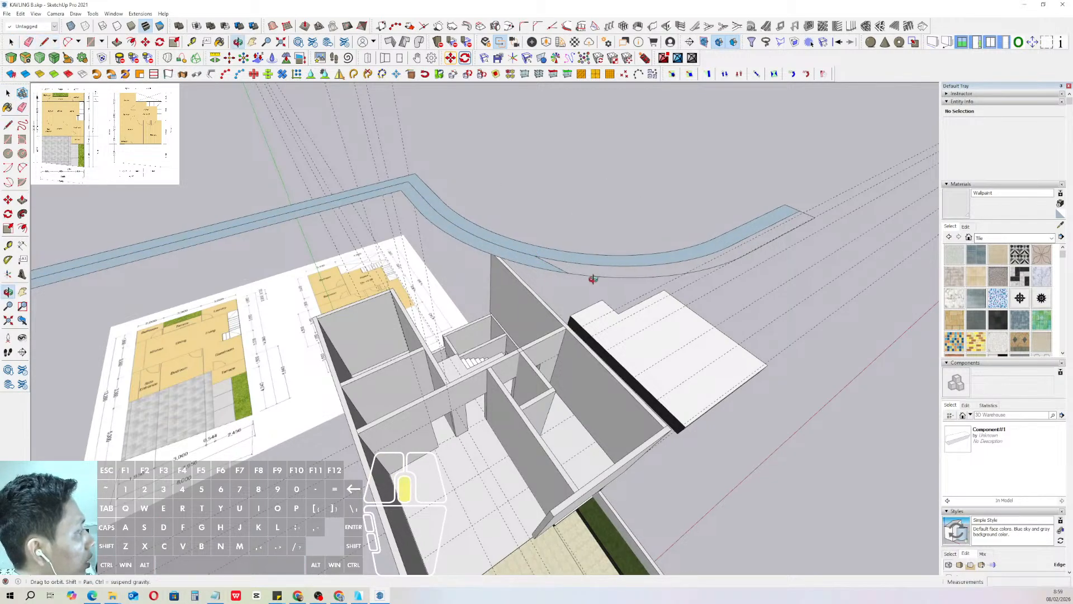
mouse_move(594, 278)
middle_mouse_down()
mouse_move(592, 207)
mouse_move(613, 275)
middle_mouse_up()
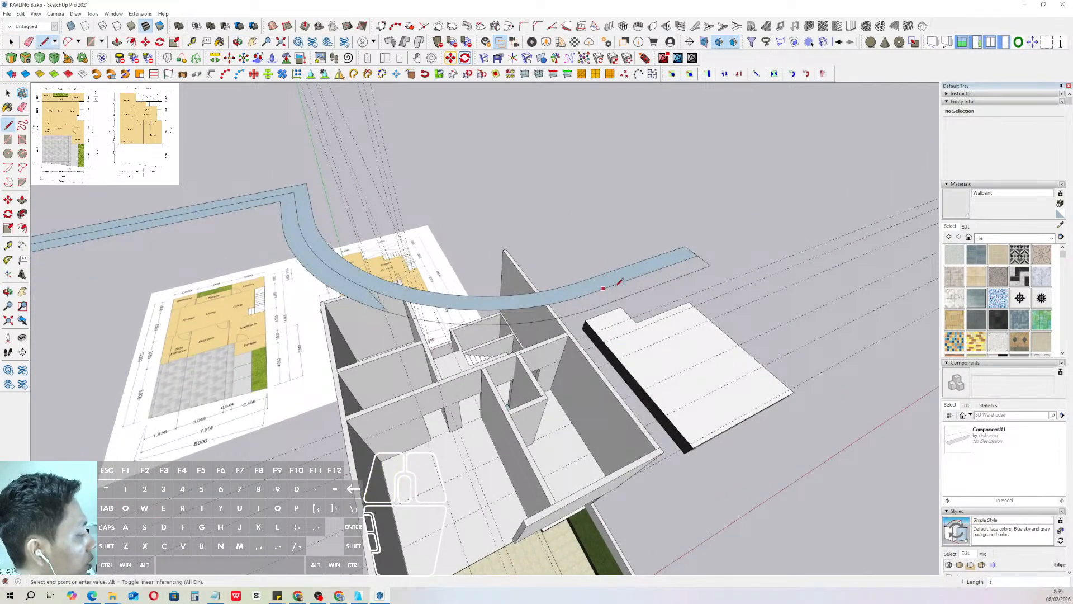
left_click(646, 289)
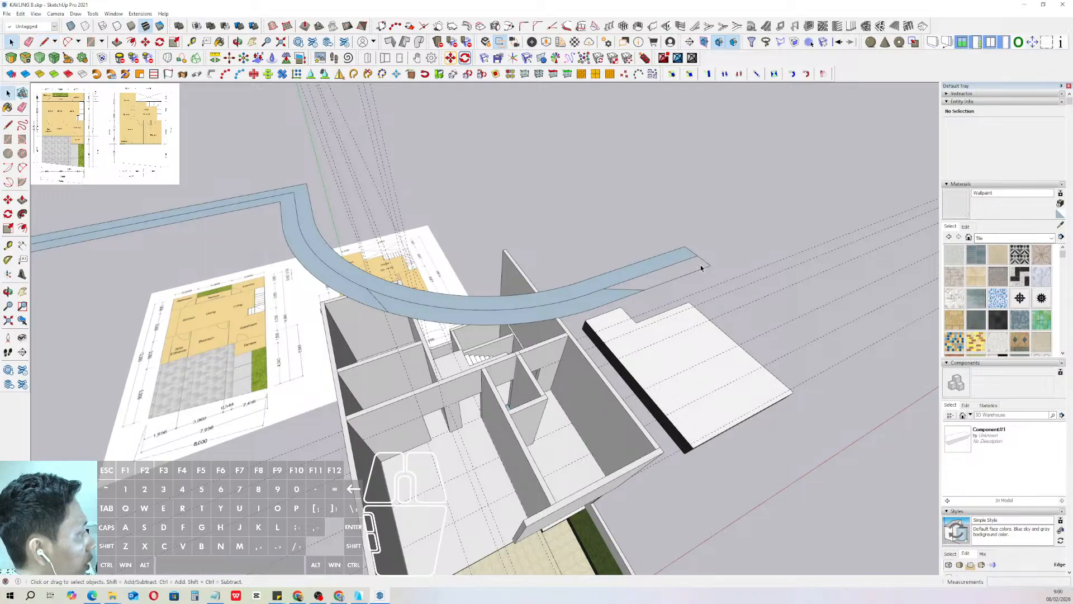
left_click(704, 260)
key("space")
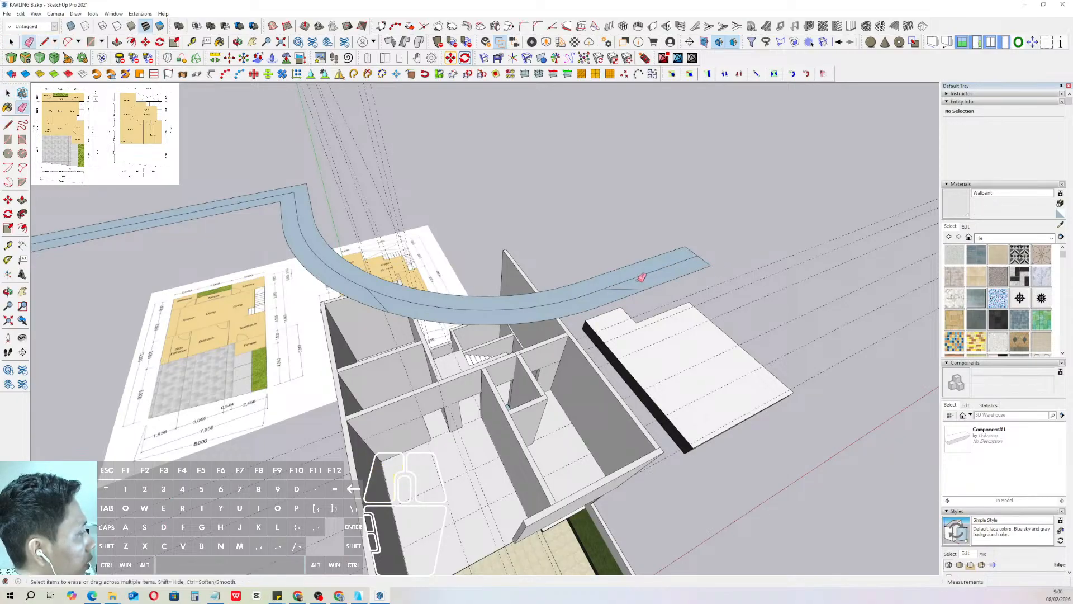
- Erase the helper lines and the centre line inside the band to merge it into one face
middle_click_drag(384, 299, 614, 278, "shift")
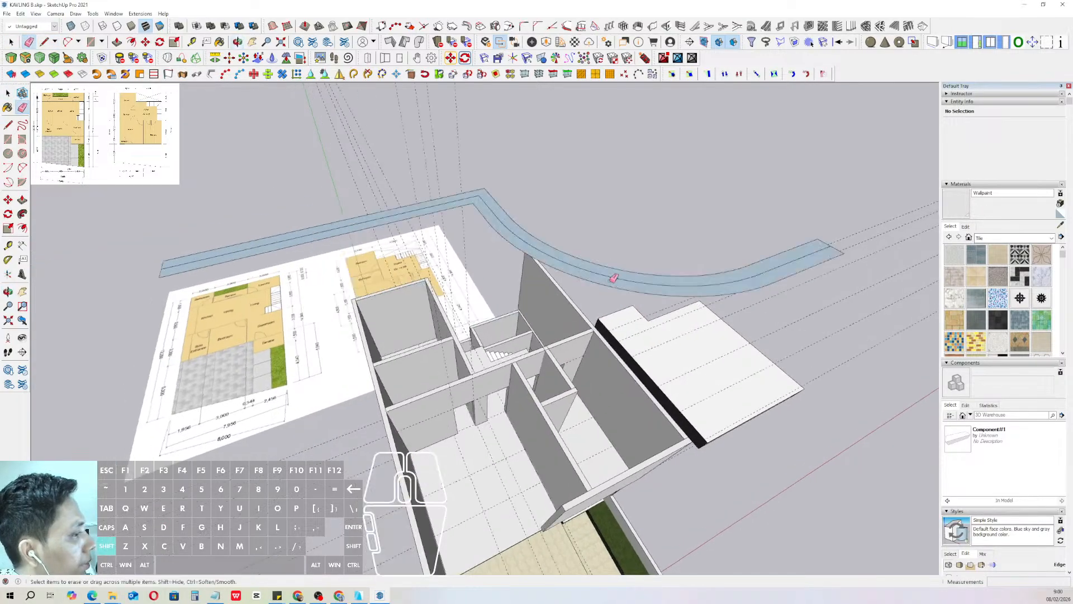
left_click_drag(522, 255, 482, 197)
key("space")
key("p")
double_click(493, 203)
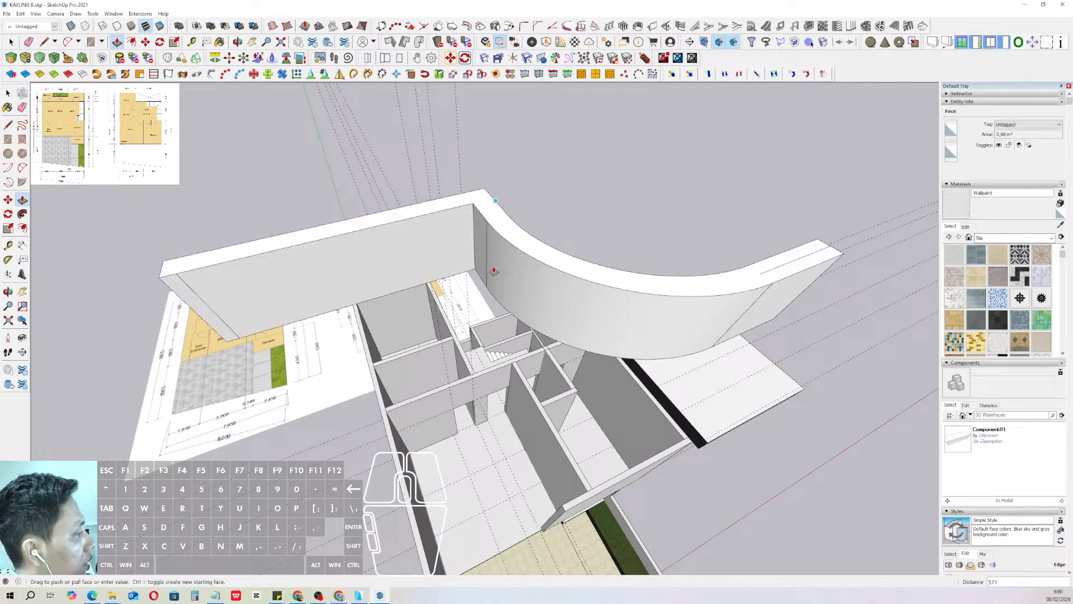
scroll(495, 274, "down", 2)
middle_click_drag(496, 320, 496, 240, "shift")
key("space")
key("ctrl+z")
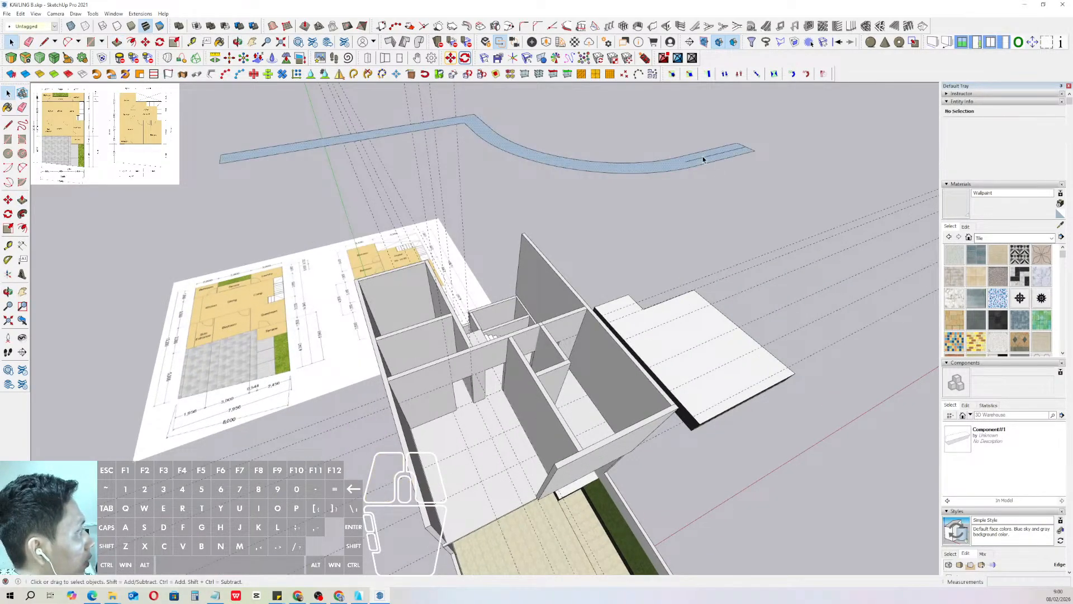
- Delete the leftover centre edge near the profile's front end and extrude the profile down to the balcony slab, level with the neighbouring walls
left_click(707, 161, "shift")
key("p")
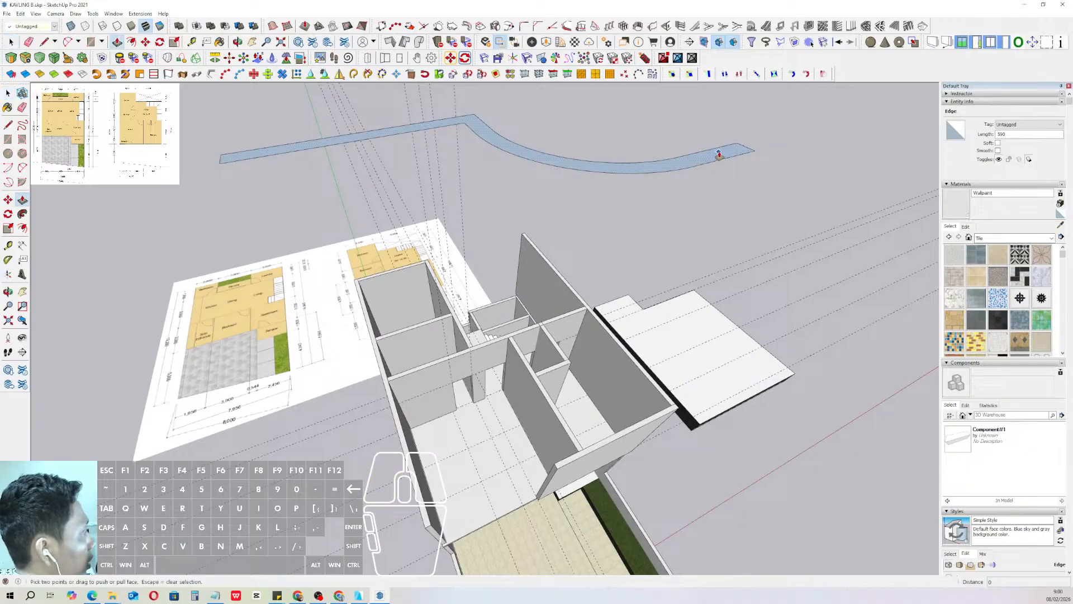
left_click(718, 154)
scroll(538, 423, "down", 2)
middle_click_drag(538, 425, 527, 377, "shift")
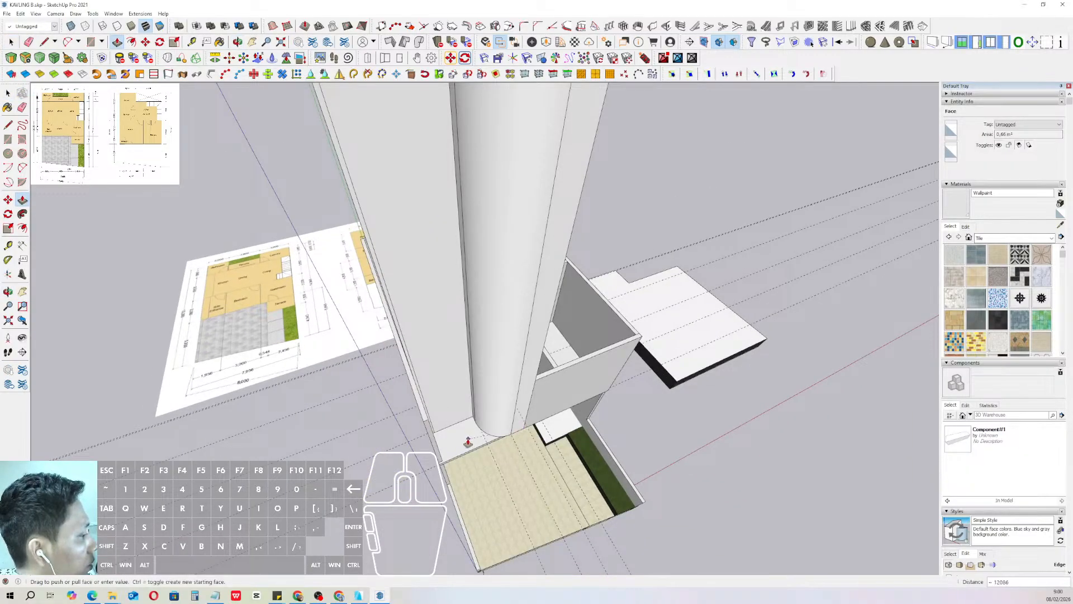
middle_click_drag(469, 442, 556, 398)
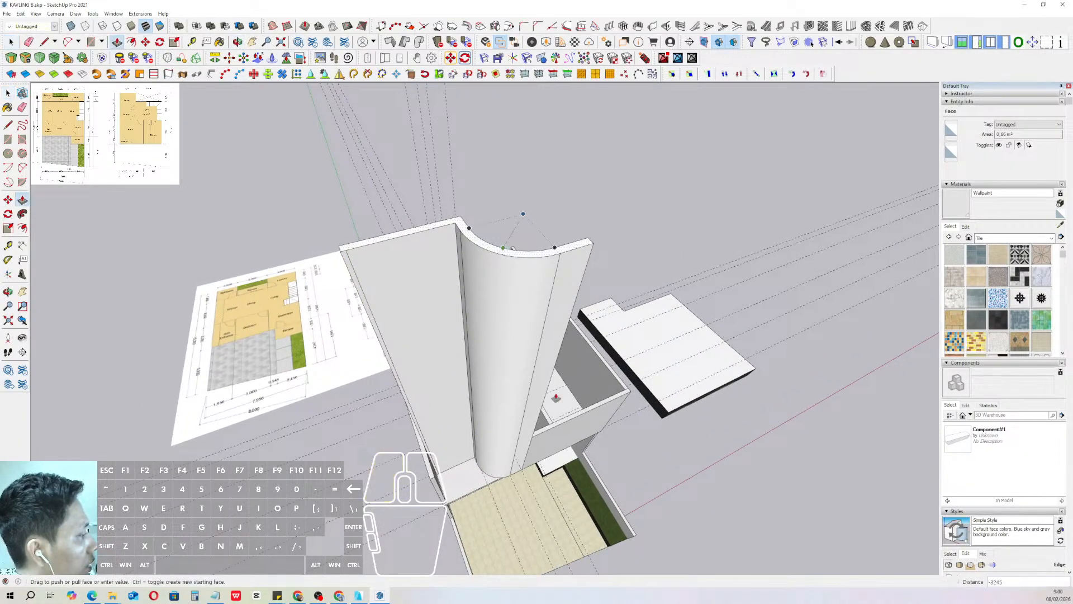
left_click(475, 428)
- Group the curved balcony wall and paint it with the Wallpaint material
middle_click_drag(476, 467, 495, 310)
middle_click_drag(495, 310, 511, 267)
triple_click(455, 307)
key("w")
left_click(956, 207)
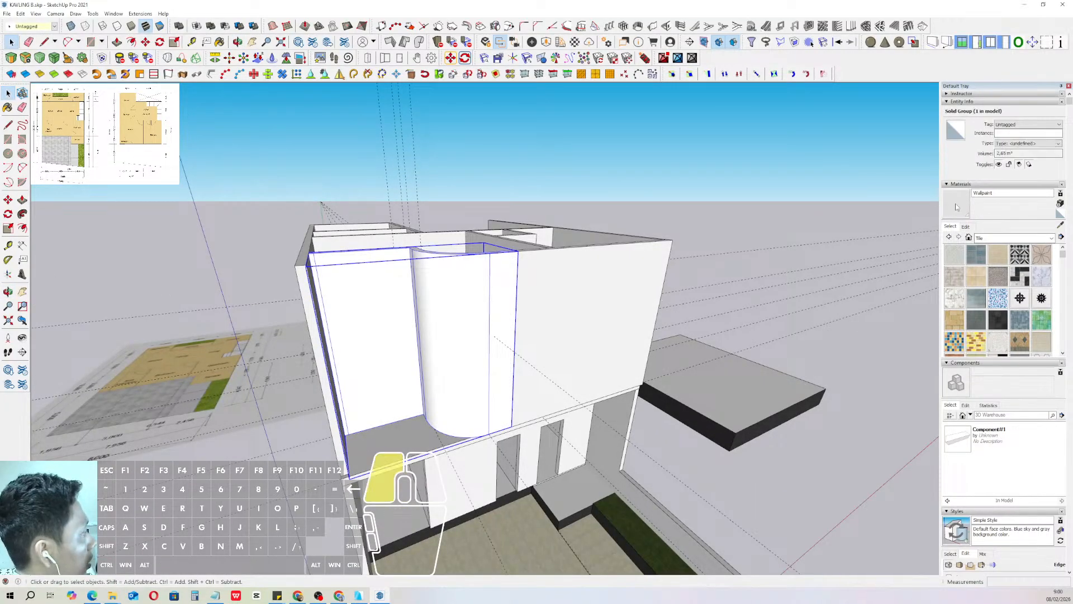
middle_click_drag(510, 285, 596, 263)
left_click(630, 286)
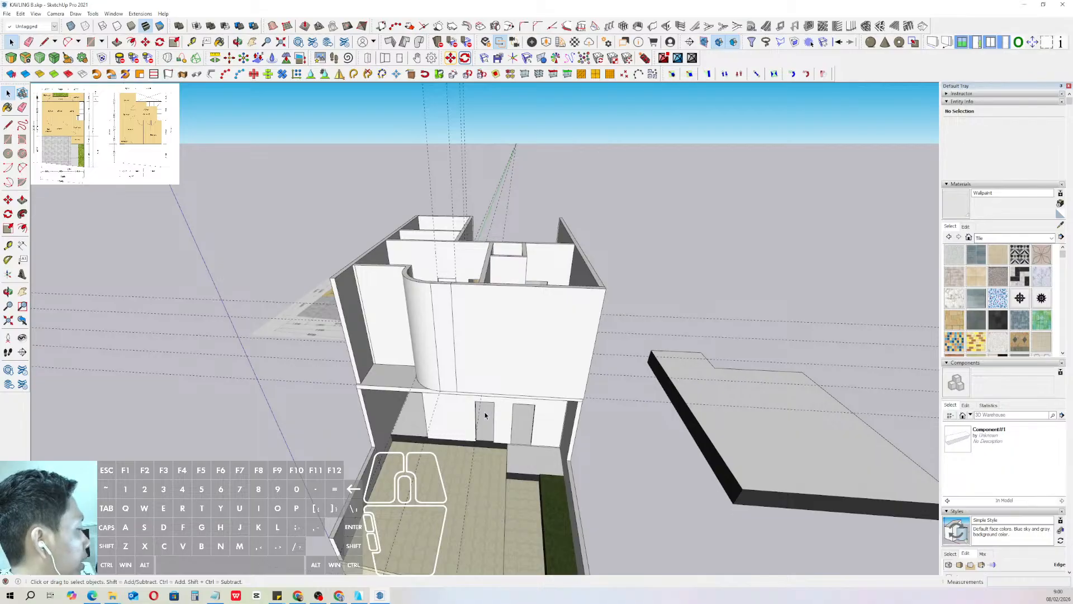
- Open the curved wall group, erase the stray vertical edge near the side wall, and close the group
middle_click_drag(476, 386, 636, 255)
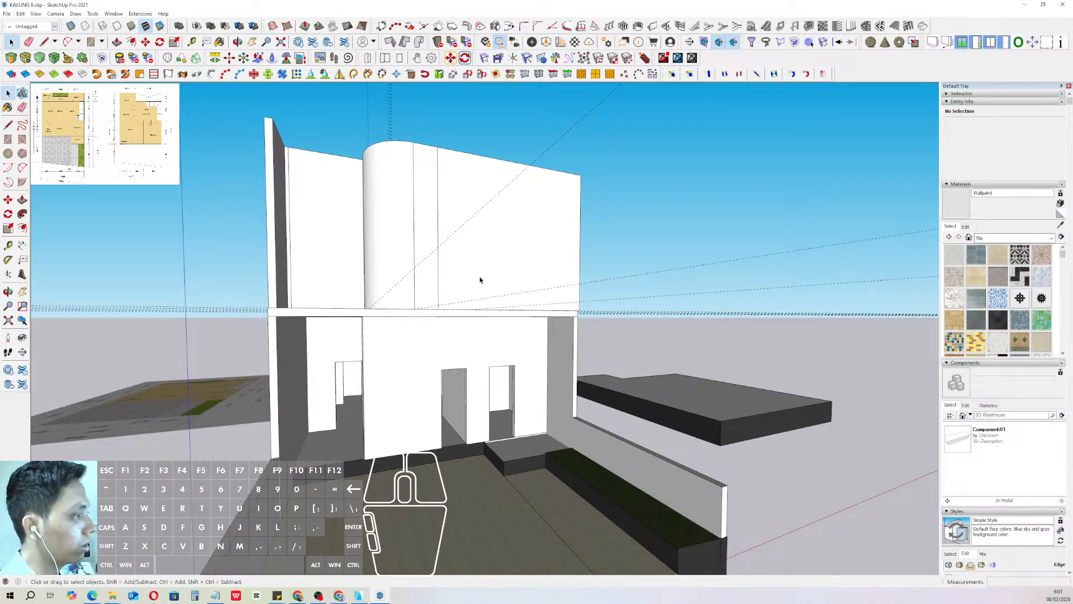
left_click(397, 215)
middle_click_drag(398, 216, 474, 306)
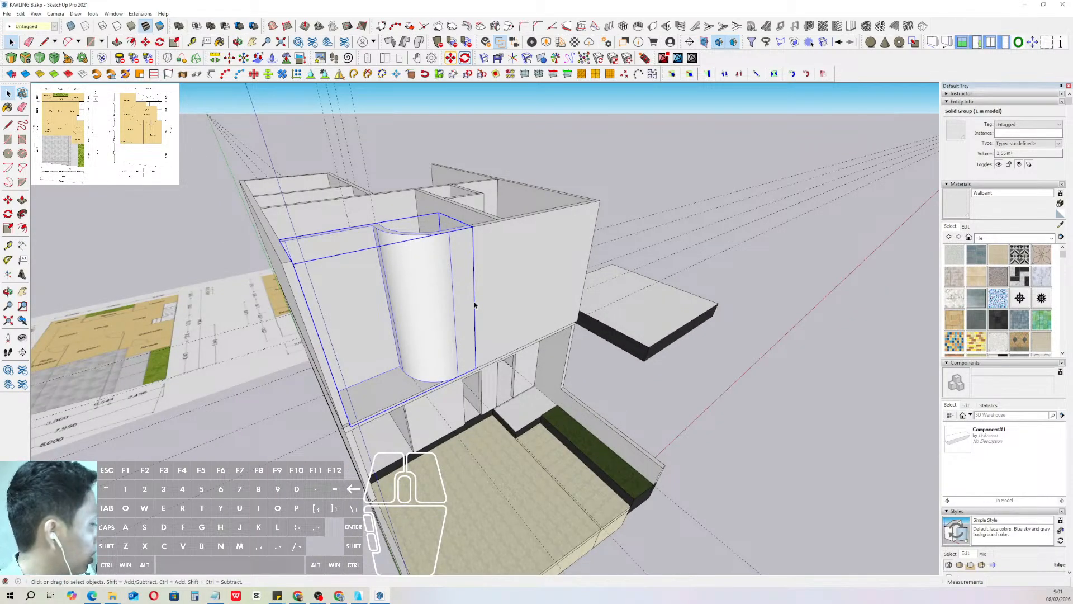
middle_click_drag(407, 338, 314, 289)
double_click(389, 329)
mouse_move(390, 329)
middle_mouse_down()
mouse_move(350, 354)
mouse_move(318, 275)
mouse_move(362, 305)
mouse_move(353, 335)
mouse_move(343, 331)
mouse_move(414, 302)
mouse_move(425, 313)
middle_mouse_up()
triple_click(345, 336)
key("e")
key("space")
key("Escape")
scroll(365, 331, "down", 4)
scroll(427, 336, "up", 3)
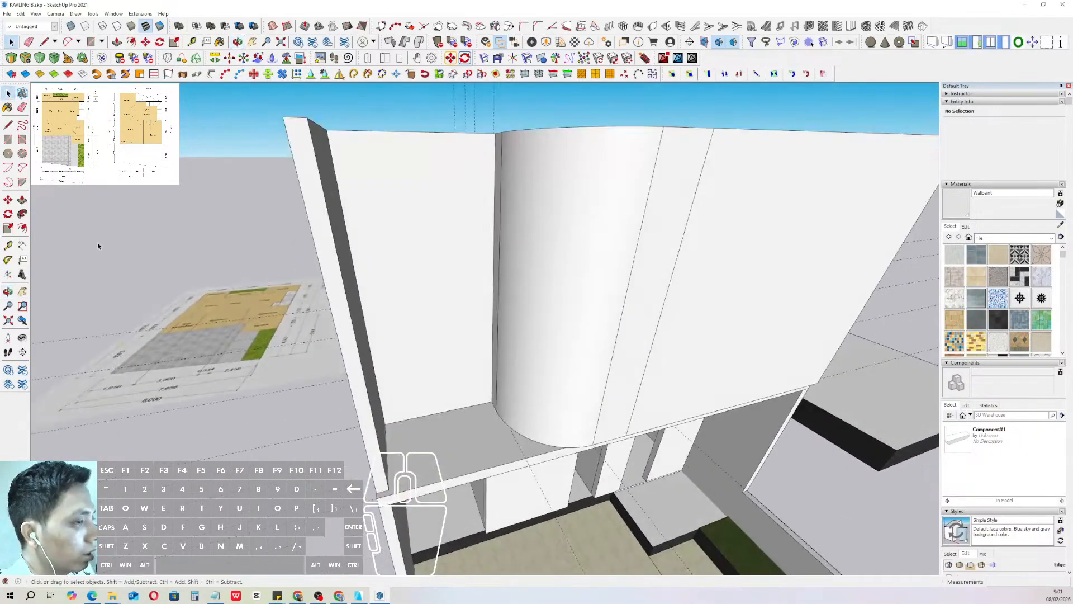
- Place a horizontal guide on the balcony's rear wall, 2400 mm above the balcony floor
left_click(8, 246)
scroll(419, 388, "up", 1)
left_click(408, 420)
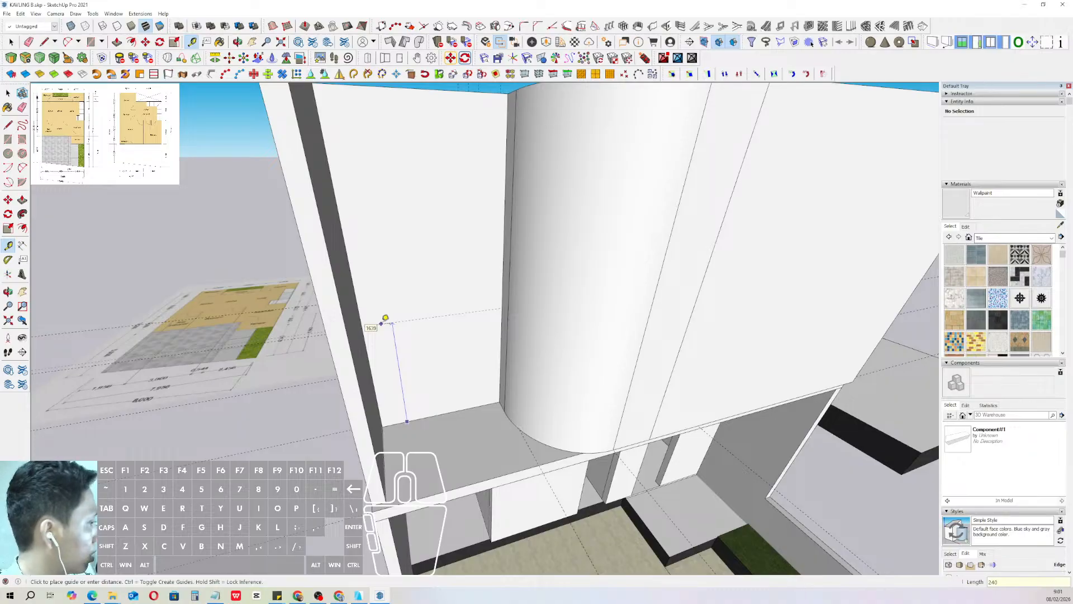
key("Return")
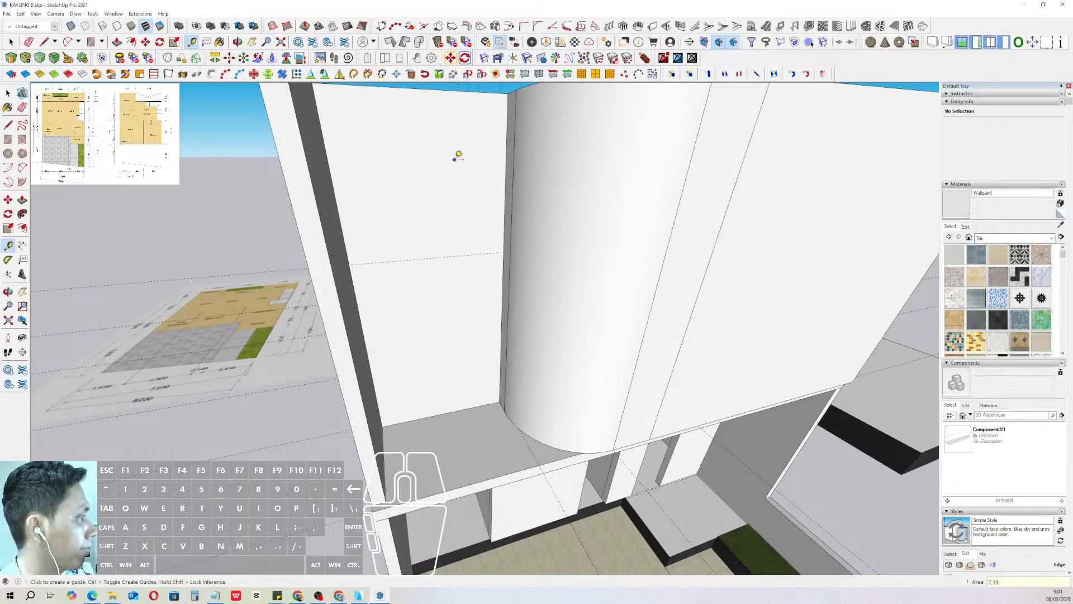
- Open the rear wall group and draw a rectangle from the guide down to the floor across the wall's full width
scroll(412, 337, "down", 1)
key("space")
triple_click(470, 304)
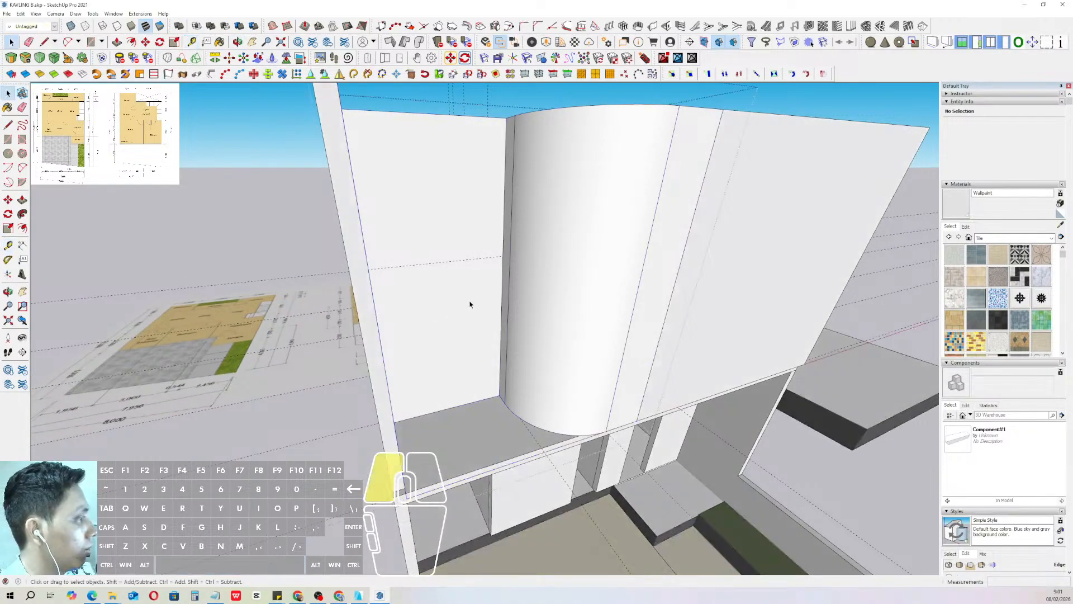
scroll(505, 243, "up", 2)
key("r")
left_click(508, 248)
mouse_move(417, 340)
middle_mouse_down()
mouse_move(377, 385)
mouse_move(432, 404)
middle_mouse_up()
left_click(349, 431)
- Push the rectangle through the wall thickness to cut the balcony door opening, and close the wall group
key("space")
key("i")
key("p")
left_click(448, 351)
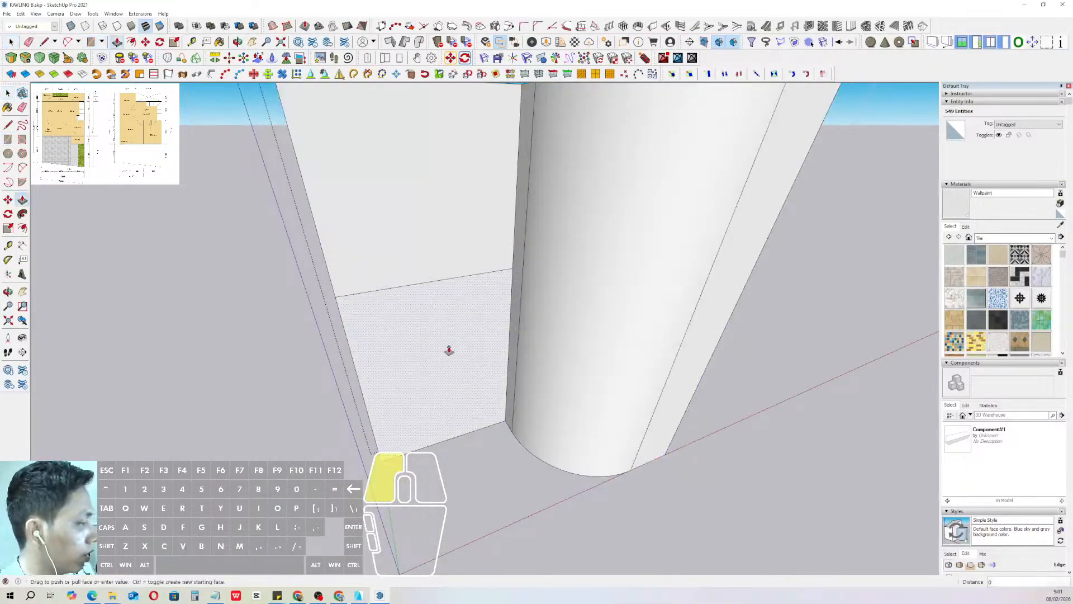
left_click(354, 345)
key("space")
scroll(503, 302, "down", 3)
key("Escape")
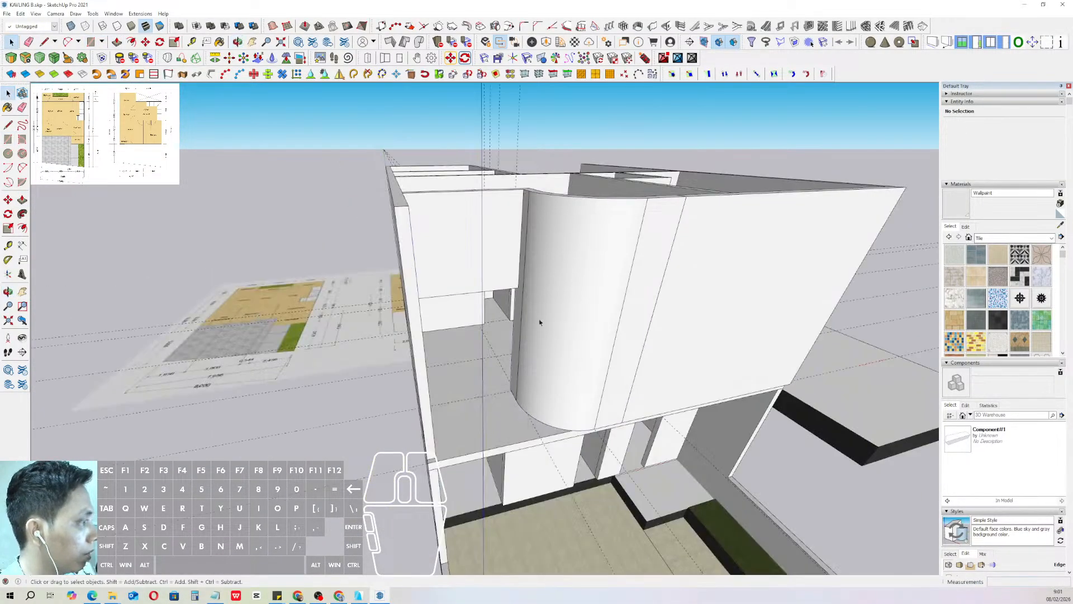
- Trace both sides and the top of the balcony door opening with lines
middle_click_drag(541, 321, 522, 242)
scroll(504, 344, "up", 2)
middle_click_drag(504, 345, 489, 280)
scroll(513, 220, "up", 5)
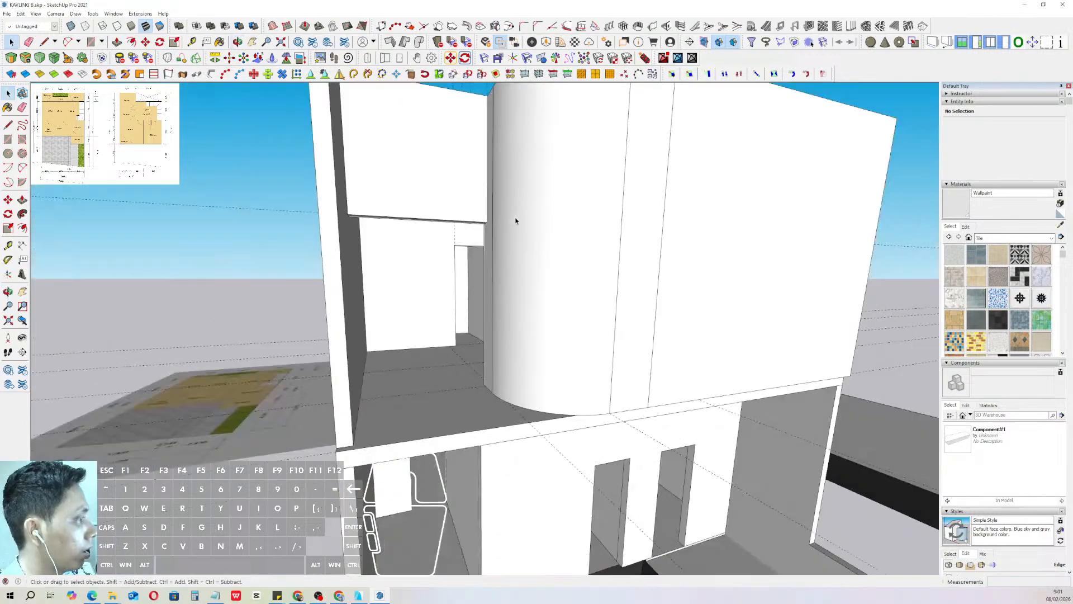
key("l")
left_click(488, 219)
left_click(448, 442, "shift")
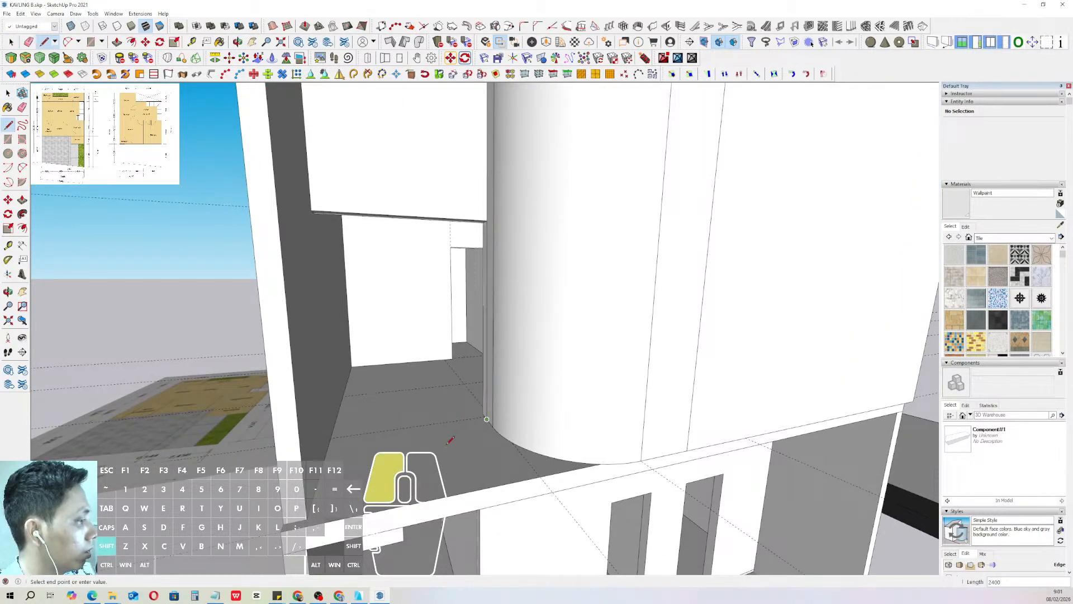
scroll(489, 247, "up", 3)
left_click(491, 213)
scroll(441, 208, "down", 1)
scroll(441, 208, "down", 1)
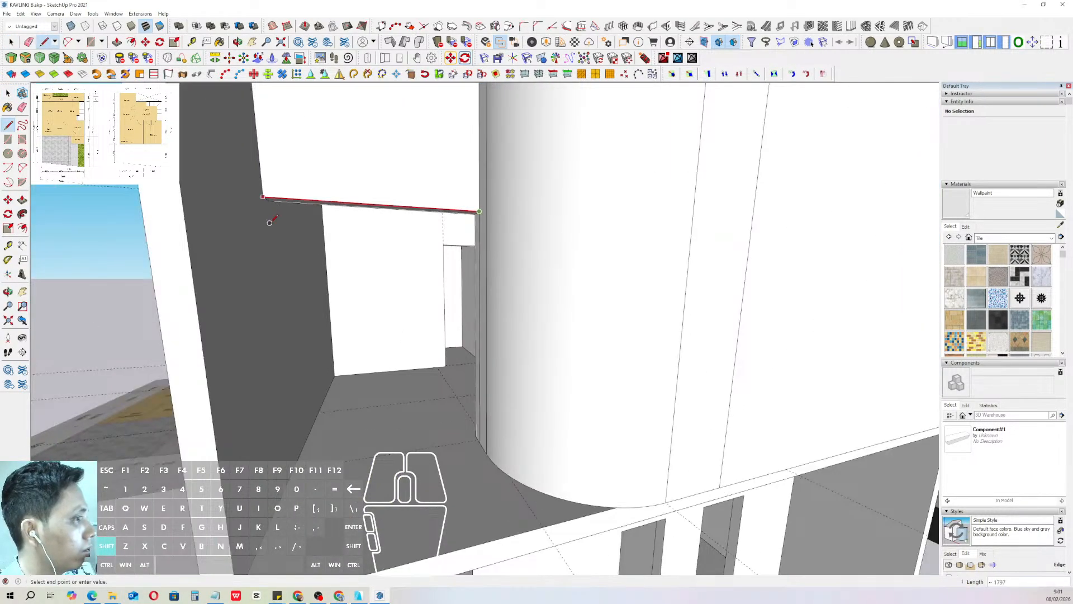
left_click(345, 556, "shift")
key("space")
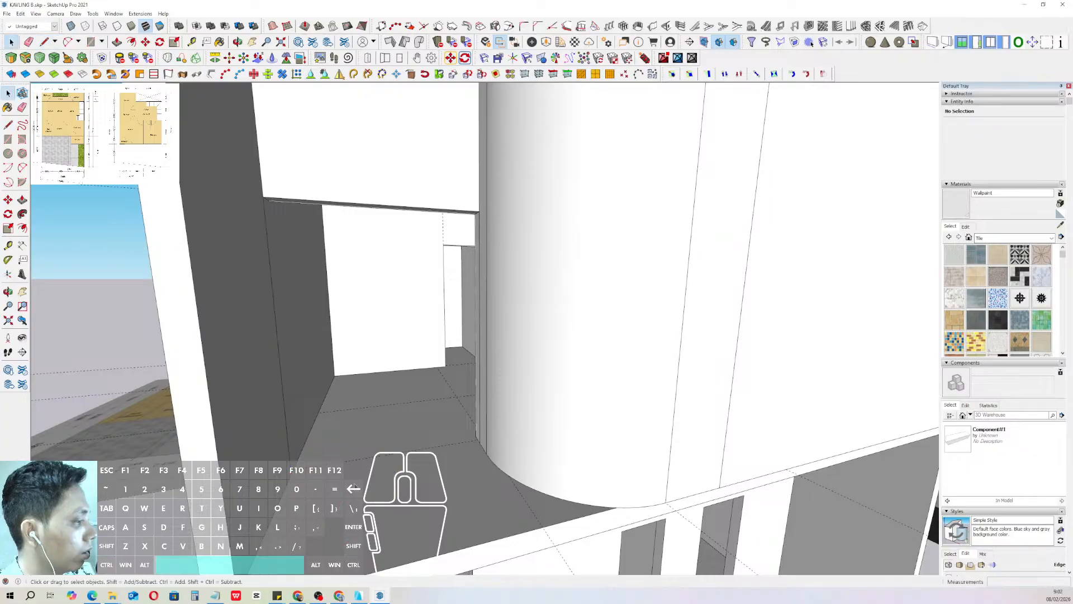
- Select the three traced edges and offset them inward to outline the door frame
middle_click_drag(439, 381, 477, 379)
left_click(512, 279)
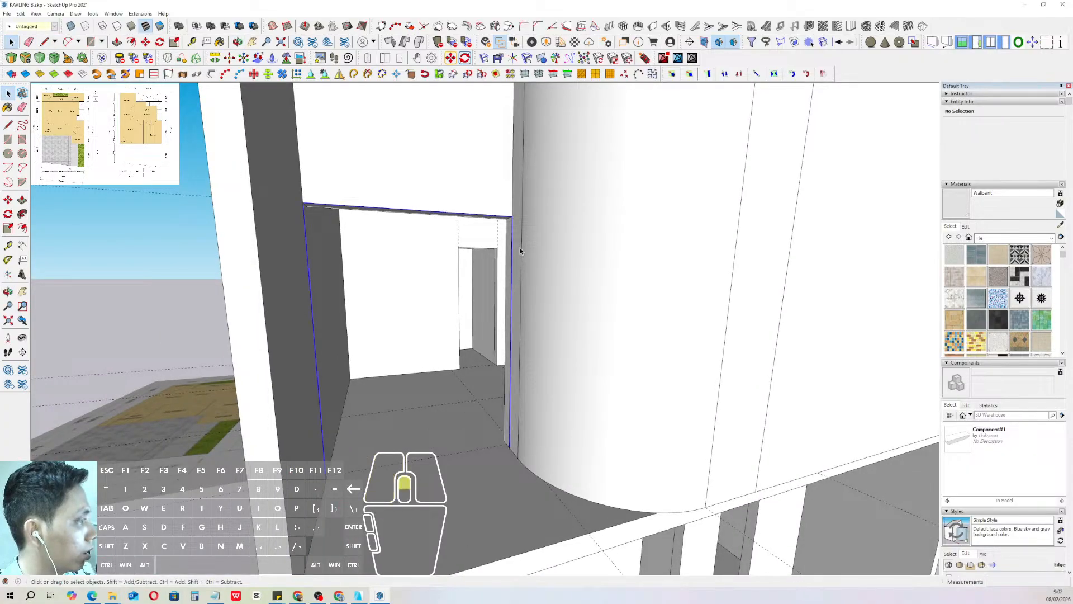
scroll(520, 247, "up", 2)
key("f")
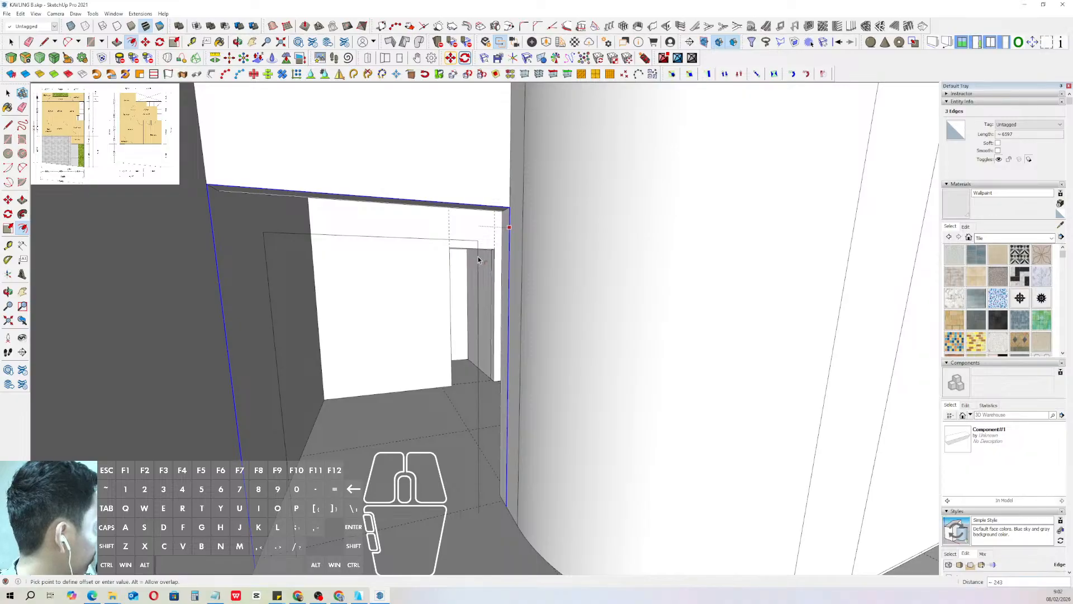
key("Return")
key("space")
scroll(466, 441, "down", 3)
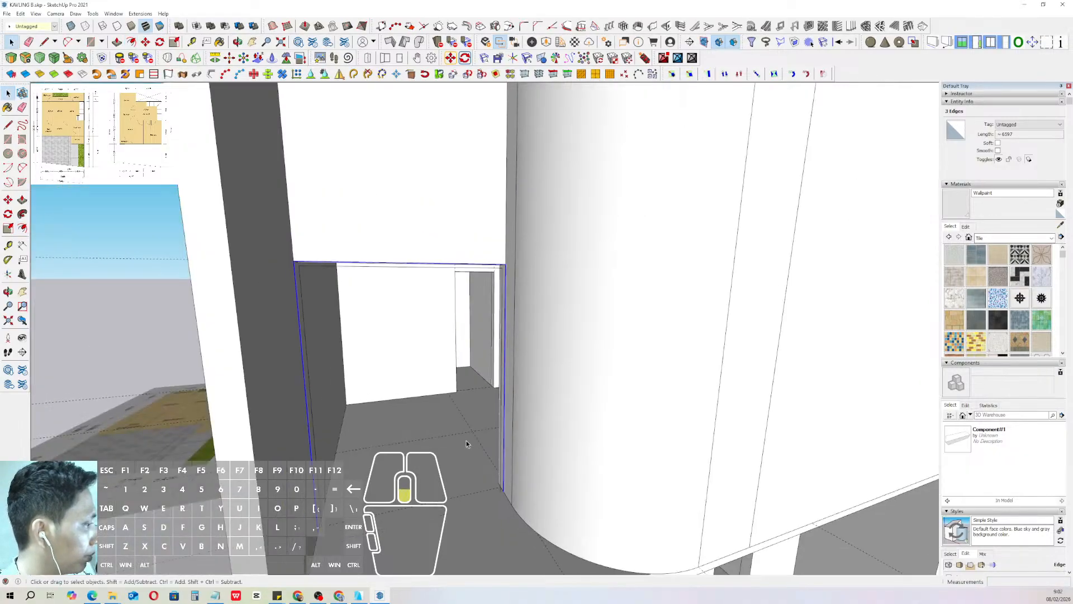
- Draw a line along the floor between the opening's lower corners and delete the large inner face, leaving only the frame profile
middle_click_drag(466, 440, 444, 480)
scroll(491, 476, "up", 3)
key("l")
left_click(492, 482)
scroll(392, 501, "down", 1)
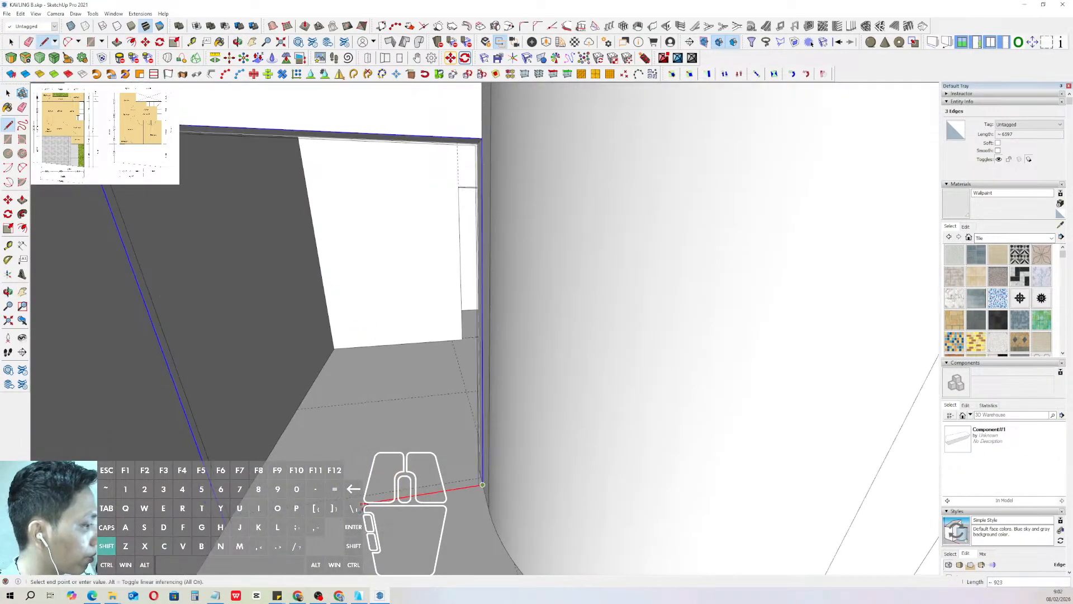
left_click(226, 524)
key("space")
left_click(251, 523)
key("Delete")
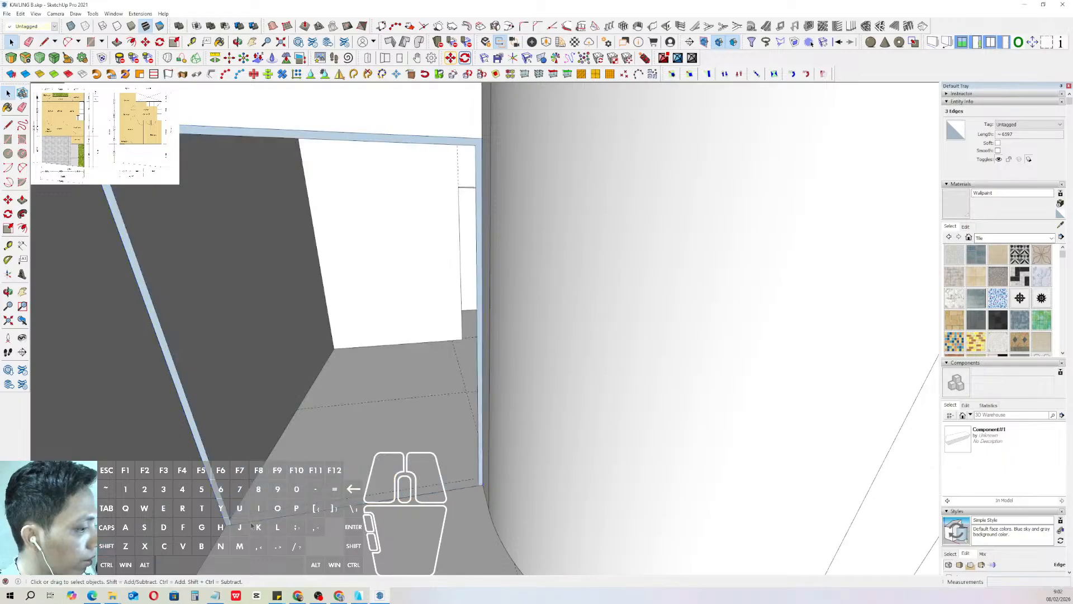
key("Delete")
- Extrude the door frame profile 120 mm and group the frame
middle_click_drag(482, 476, 508, 479)
scroll(529, 478, "up", 1)
double_click(529, 476)
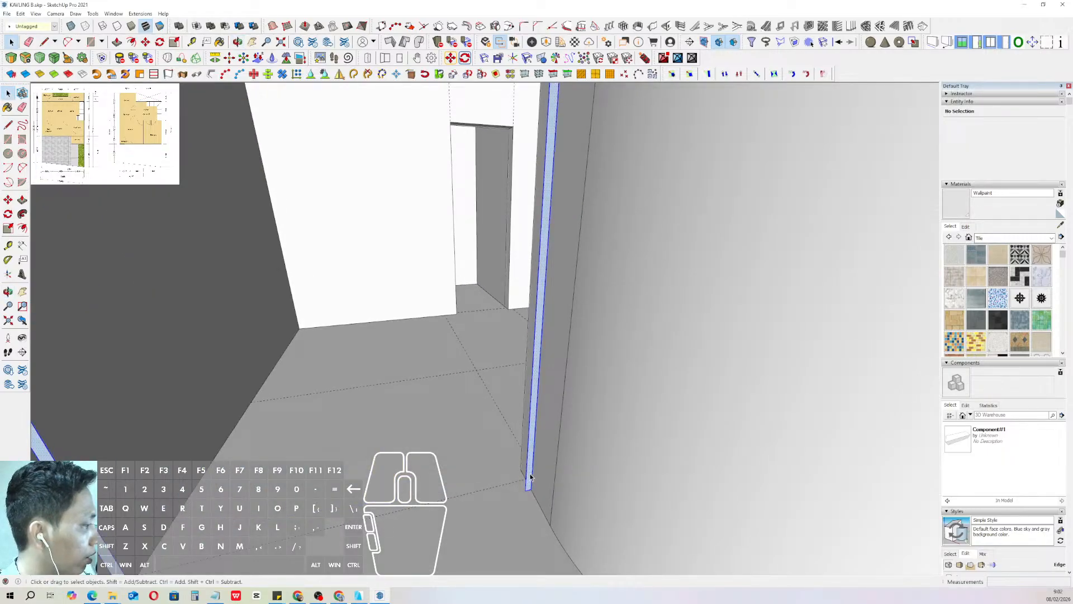
key("p")
left_click(529, 474)
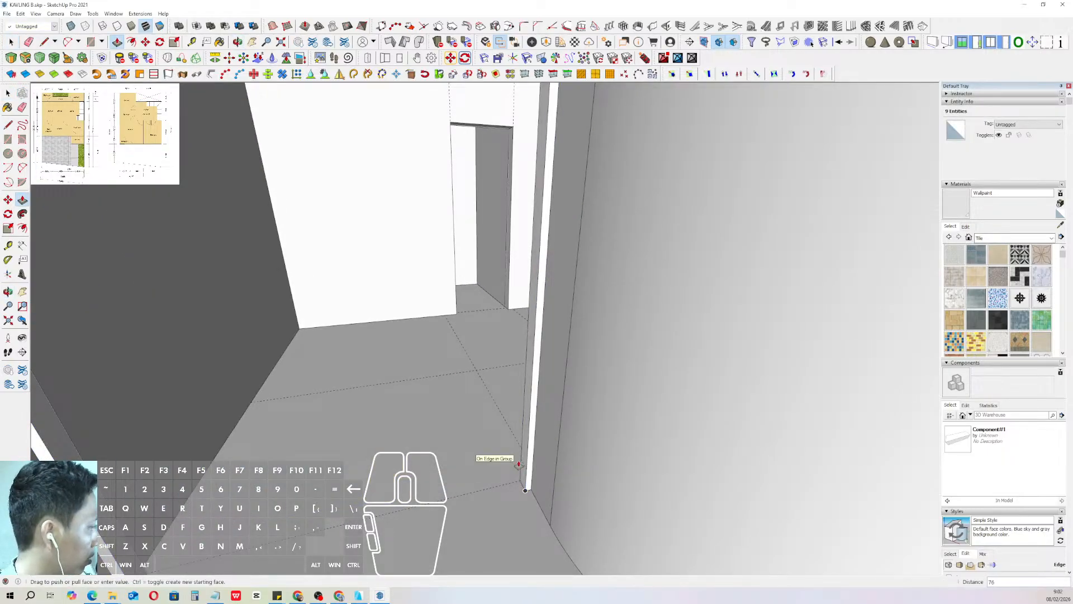
key("Return")
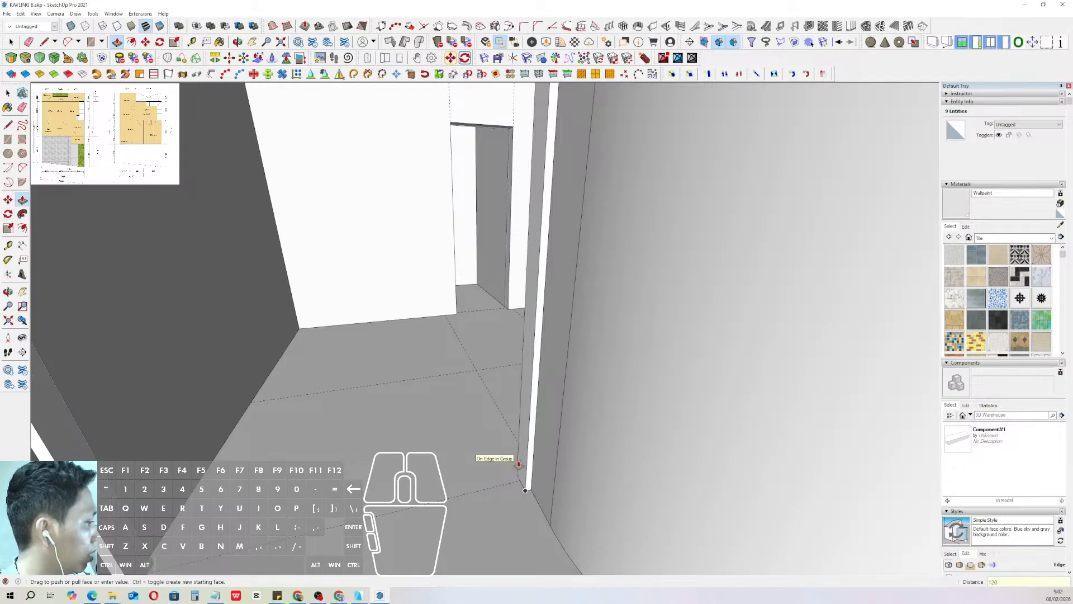
key("space")
left_click(529, 414)
scroll(530, 414, "down", 5)
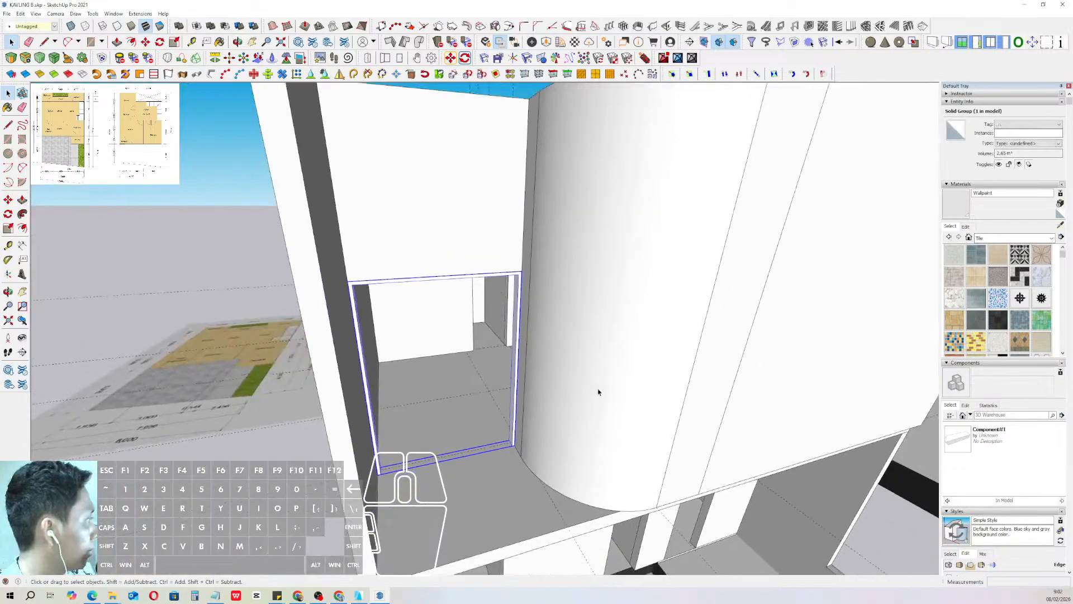
- Paint the door frame group with Color M08 from the Colors collection
left_click(1052, 238)
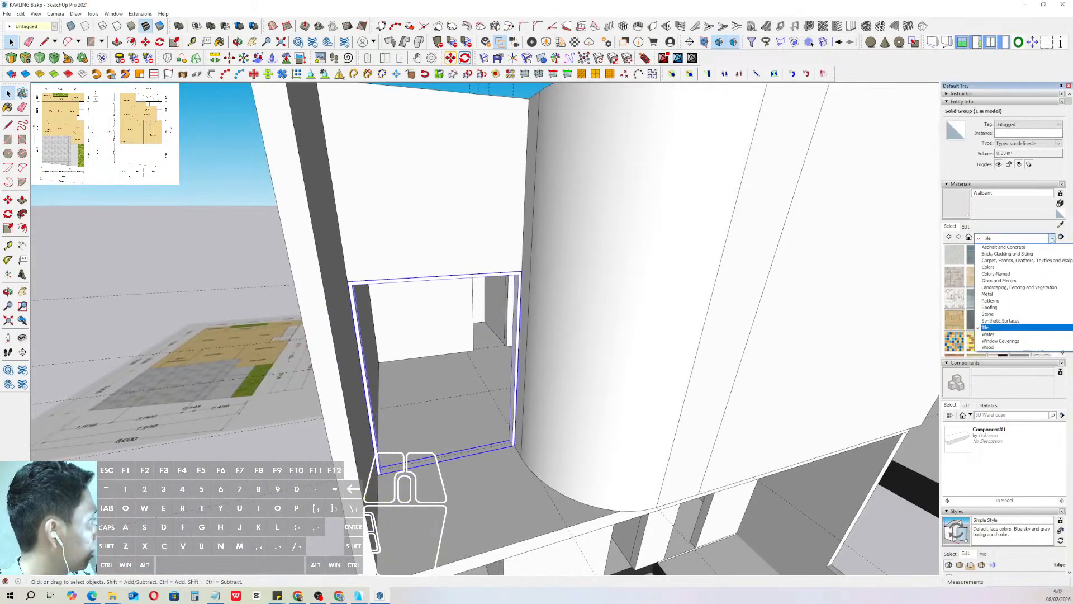
left_click(993, 266)
scroll(1001, 311, "down", 10)
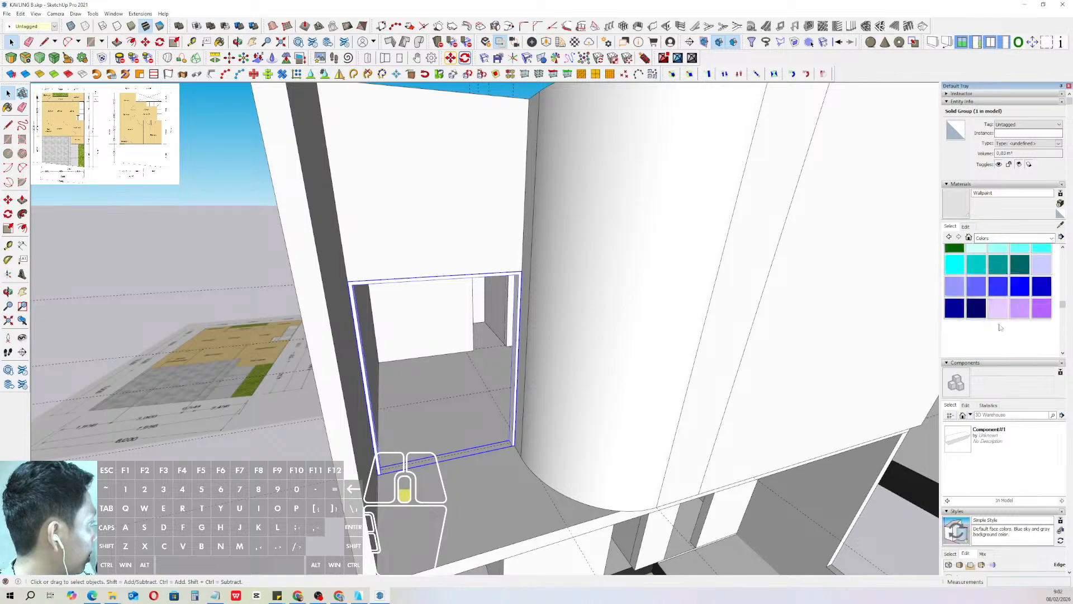
left_click(1028, 291)
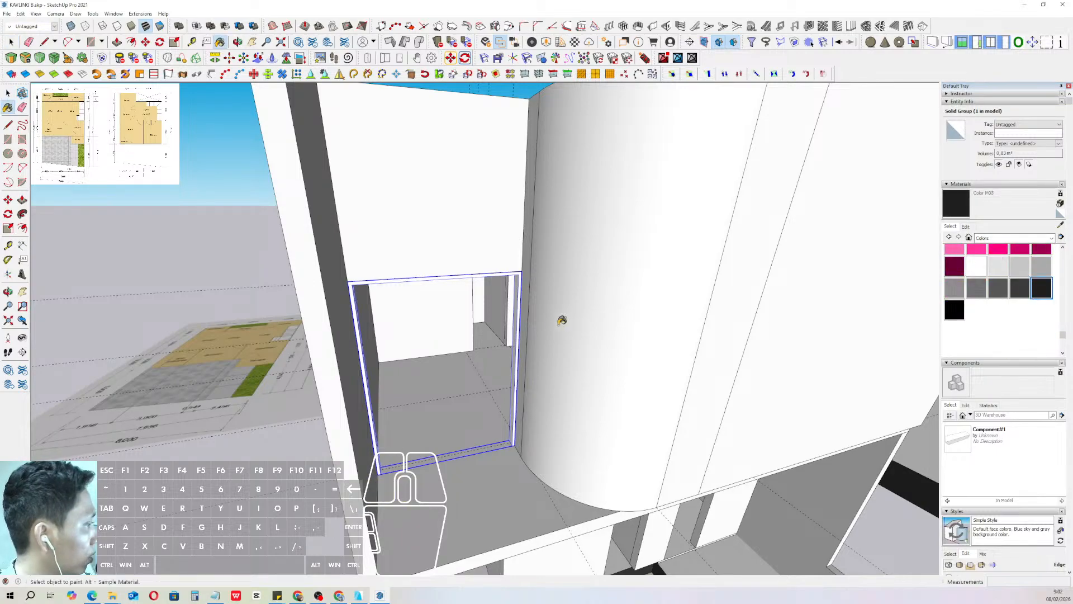
scroll(560, 320, "up", 3)
left_click(514, 310)
key("space")
- Draw a door leaf rectangle of about 863 by 2365 mm from the frame's lower inner corner to the midpoint of its head
scroll(515, 311, "down", 1)
middle_click_drag(515, 311, 508, 288)
scroll(507, 449, "up", 2)
key("r")
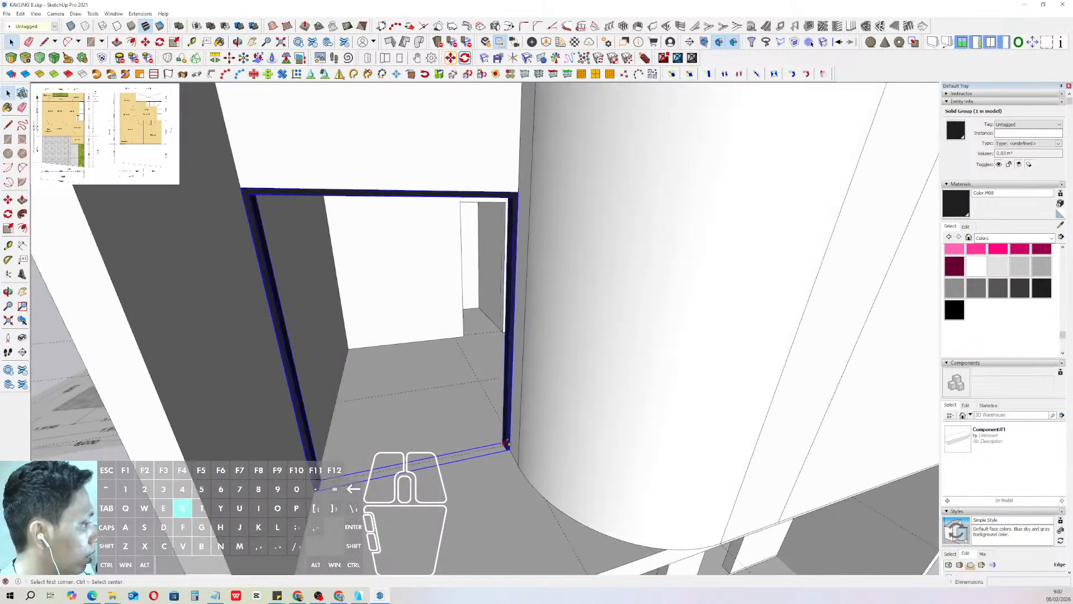
left_click(506, 450)
left_click(398, 190)
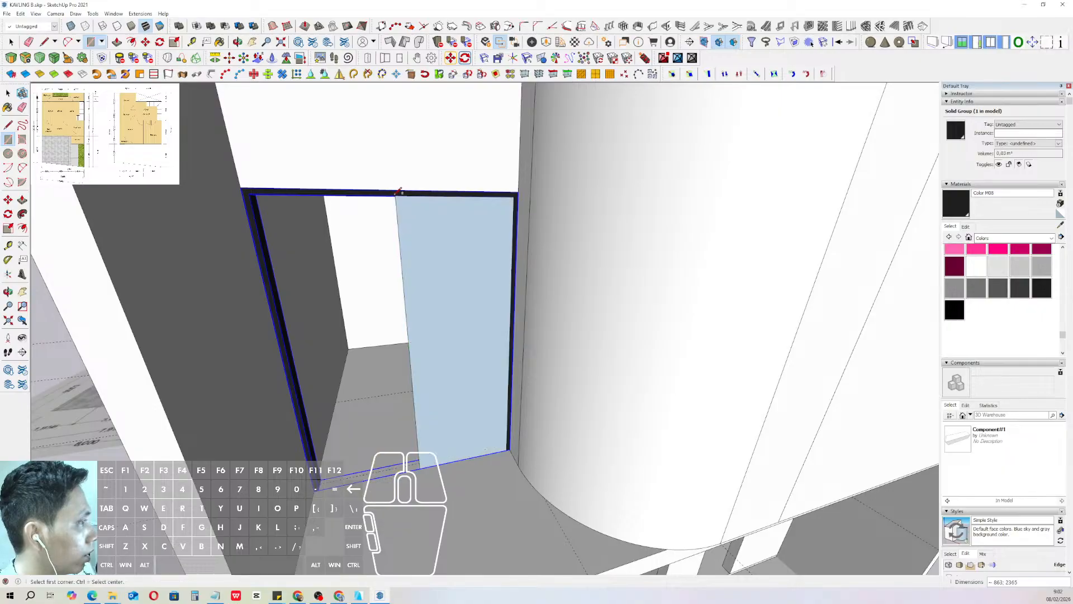
- Offset the door leaf's outline inward and delete the inner face to leave a thin leaf frame
scroll(472, 263, "up", 2)
middle_click_drag(472, 263, 481, 267)
key("f")
left_click(524, 238)
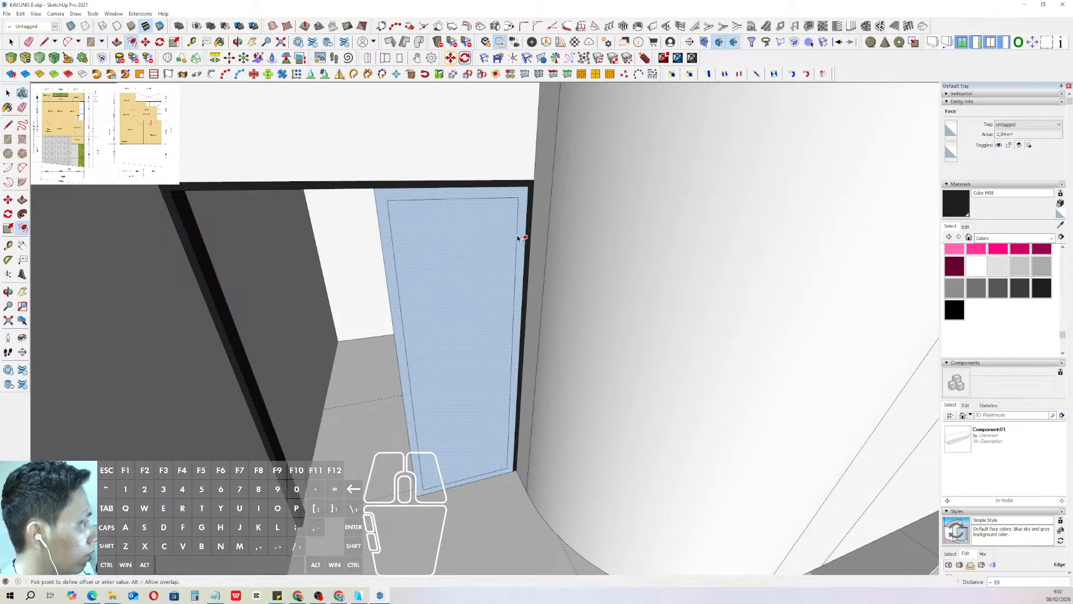
scroll(521, 238, "up", 1)
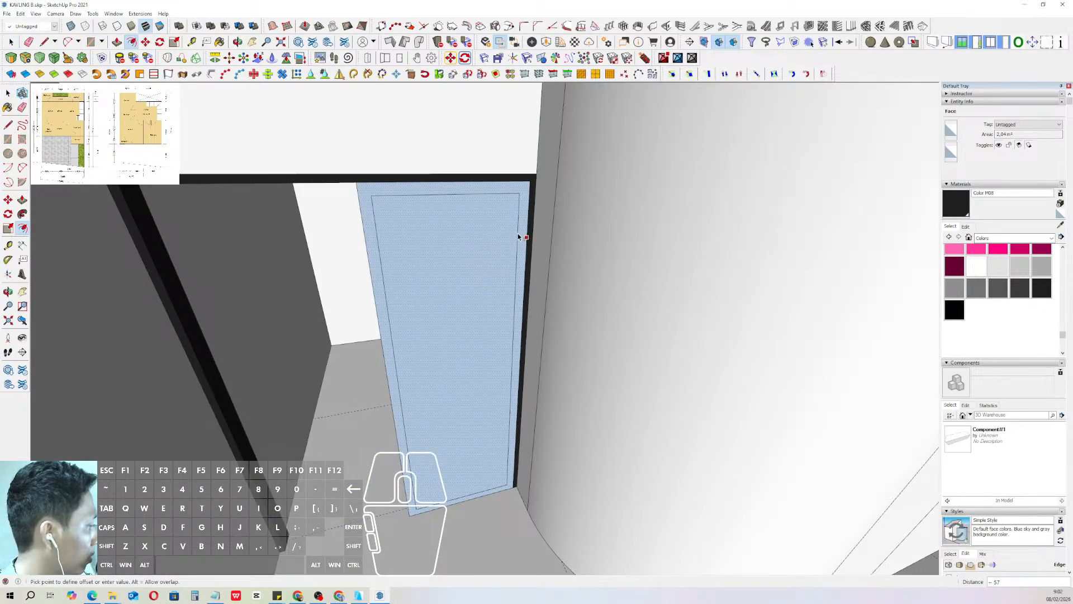
left_click(518, 236)
key("space")
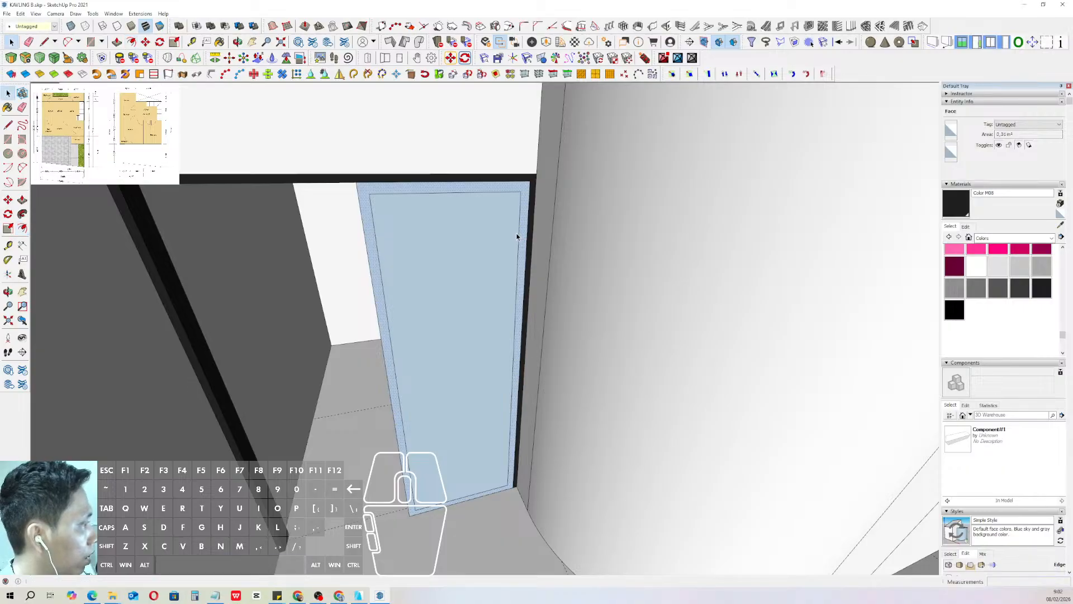
key("Delete")
- Extrude the leaf frame profile to give it thickness
scroll(548, 428, "up", 3)
key("v")
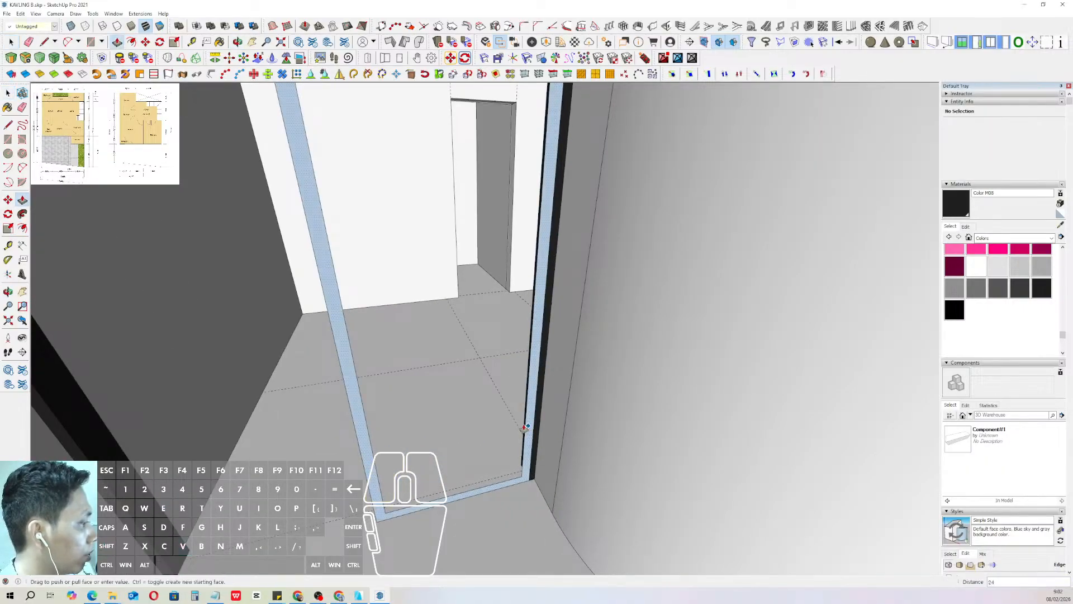
left_click(526, 430)
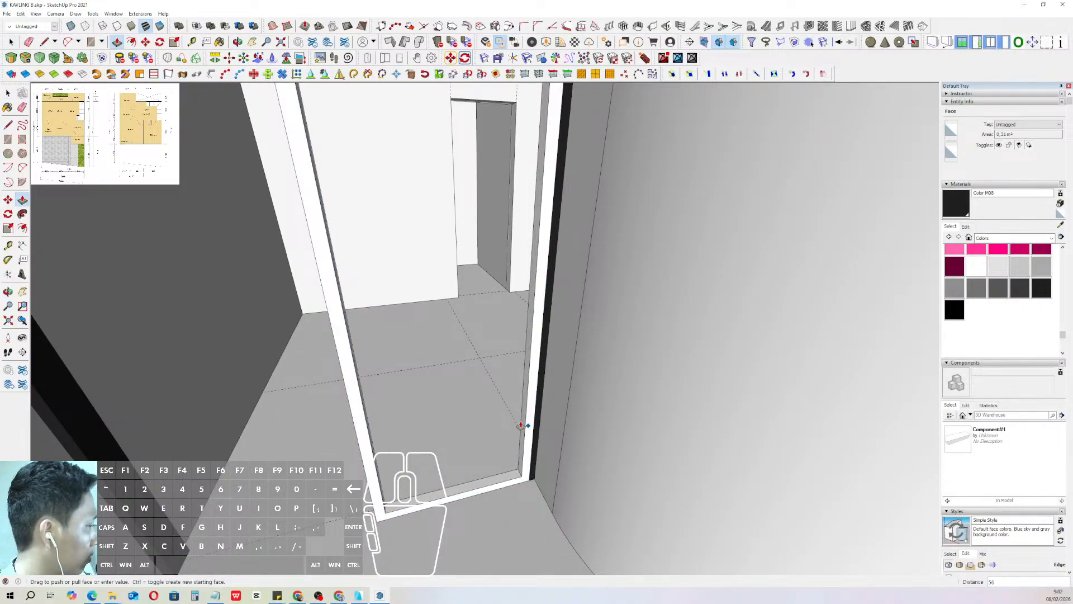
key("Return")
key("space")
- Select the whole leaf frame, group it, and paint it with Color M08
triple_click(531, 385)
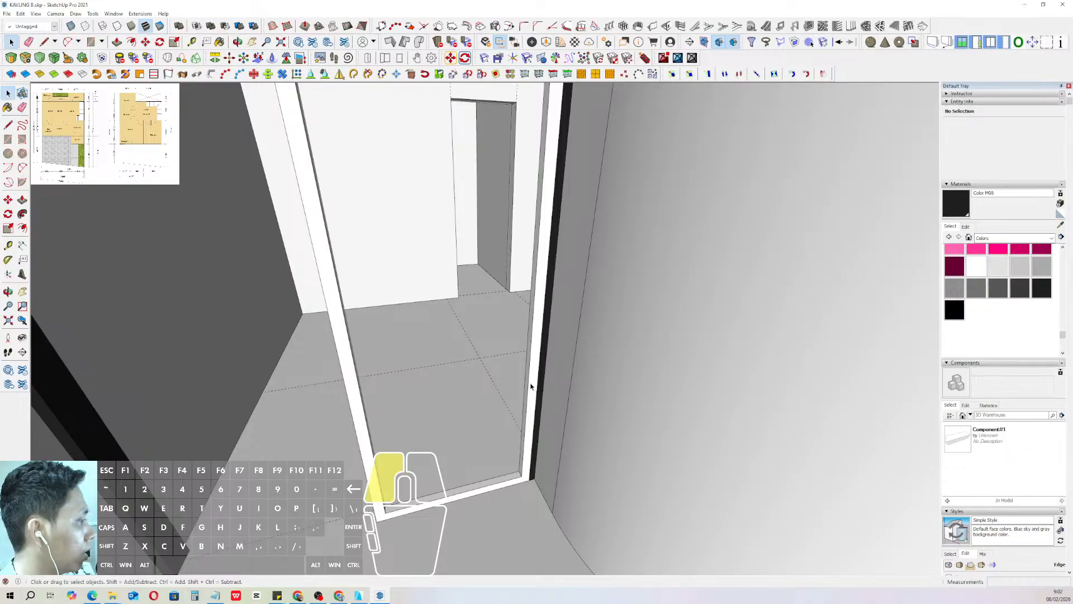
key("shift+w")
key("b")
left_click(536, 357)
key("space")
- Open the leaf frame group and draw a pane rectangle between its inner corners, at the middle of the frame's depth
scroll(529, 476, "up", 3)
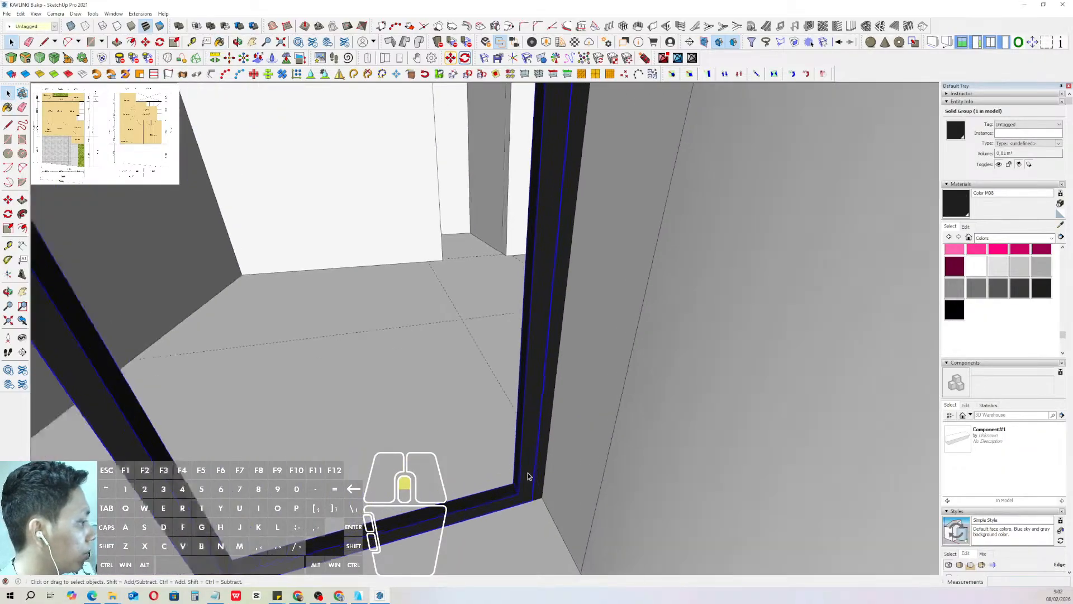
double_click(529, 476)
key("r")
scroll(511, 484, "up", 2)
scroll(515, 492, "down", 6)
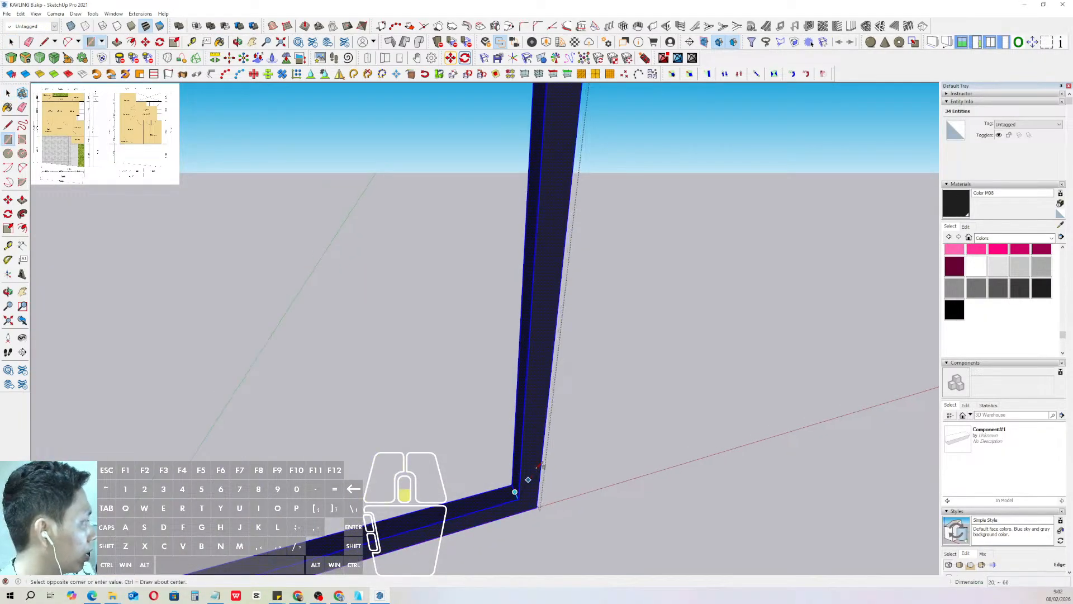
middle_click_drag(530, 474, 529, 528, "shift")
middle_click_drag(421, 367, 417, 240)
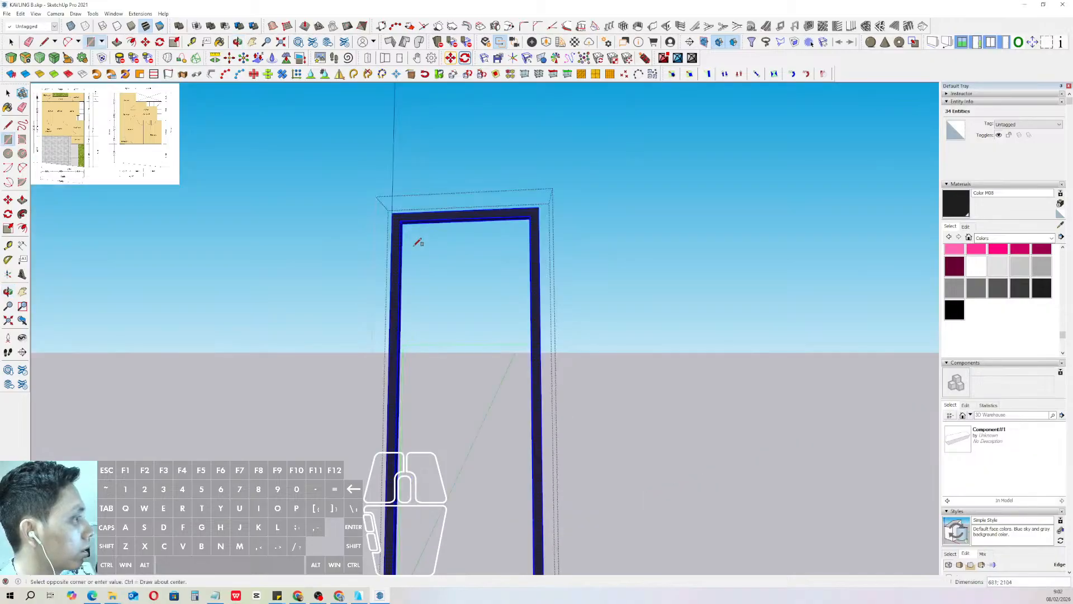
scroll(403, 220, "up", 5)
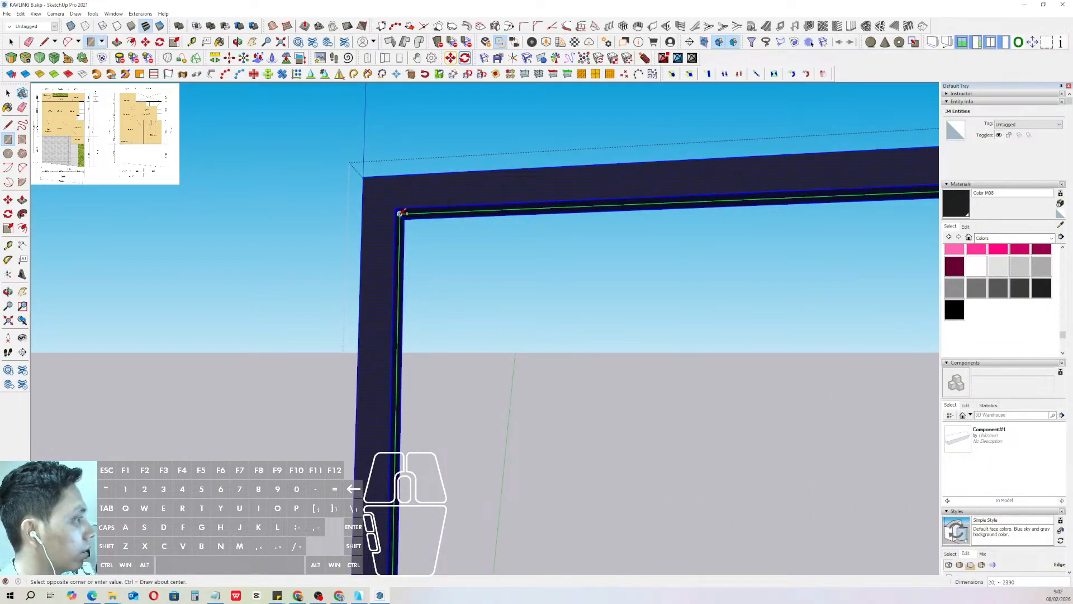
left_click(401, 215)
key("space")
- Complete the pane rectangle inside the leaf frame and paint it with Translucent Glass Gray
left_click(474, 276)
scroll(476, 281, "down", 5)
scroll(505, 293, "down", 4)
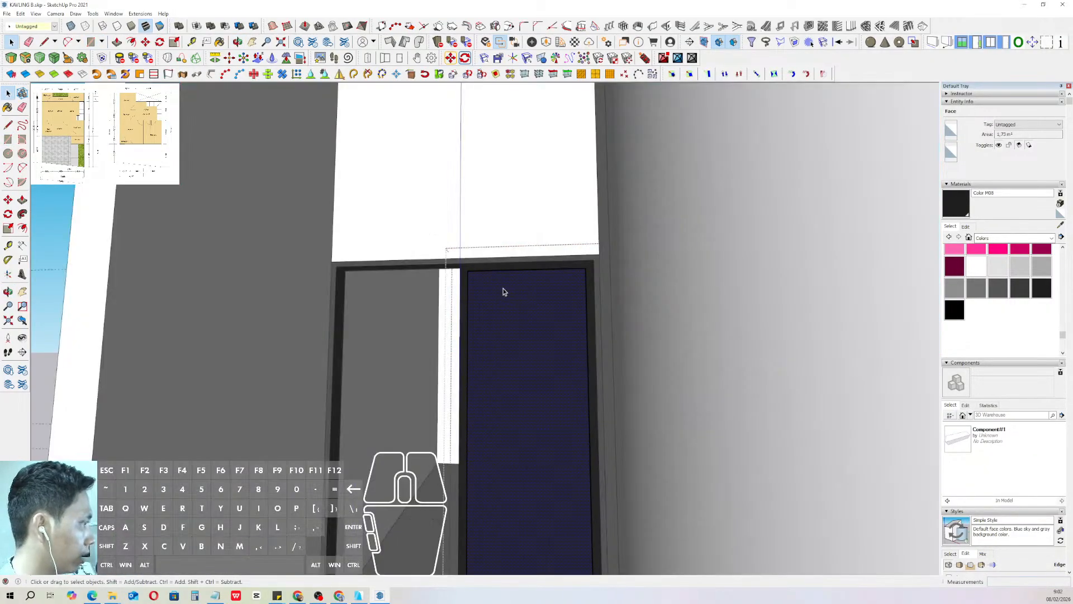
middle_click_drag(504, 290, 582, 386)
left_click(1051, 238)
scroll(1006, 280, "down", 2)
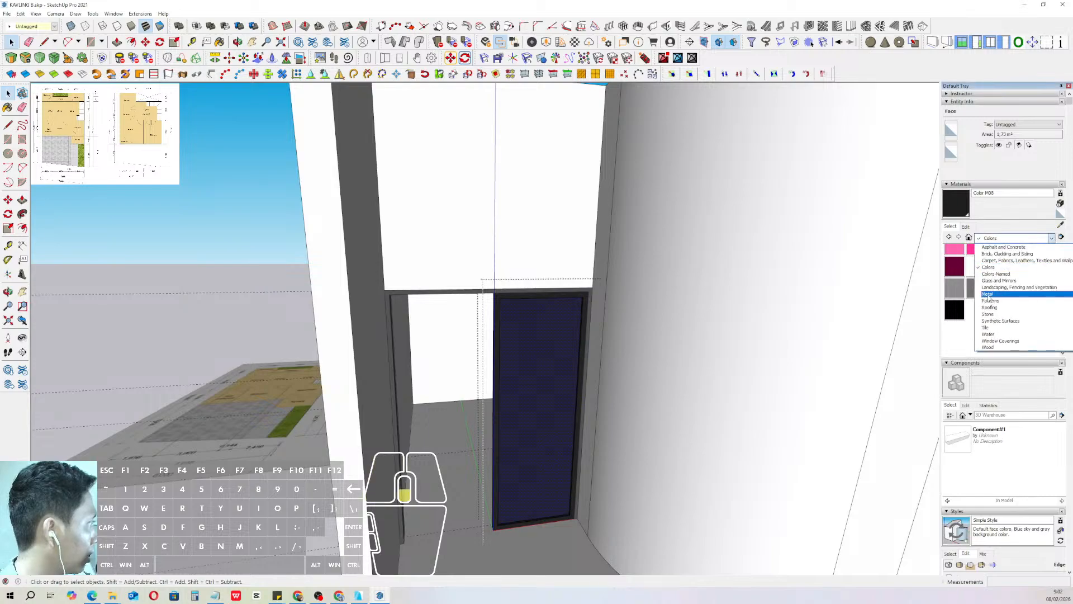
left_click(1001, 284)
left_click(1001, 282)
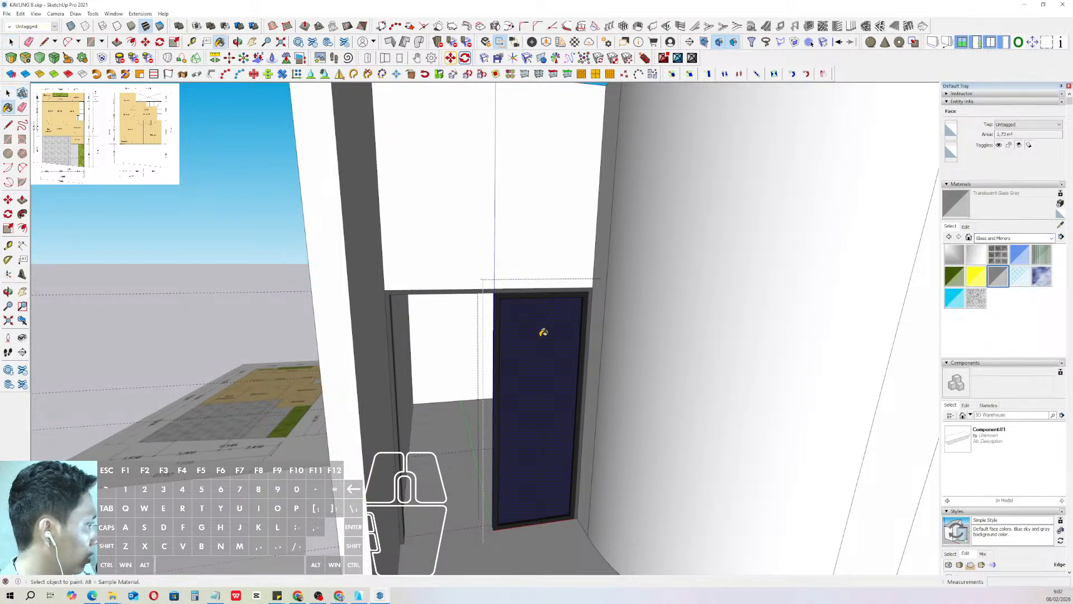
left_click(543, 332)
key("space")
scroll(541, 333, "down", 2)
left_click(271, 264)
- Copy the framed glass leaf corner to corner into the empty half of the balcony door frame
scroll(563, 468, "up", 2)
left_click(540, 458)
scroll(542, 462, "up", 2)
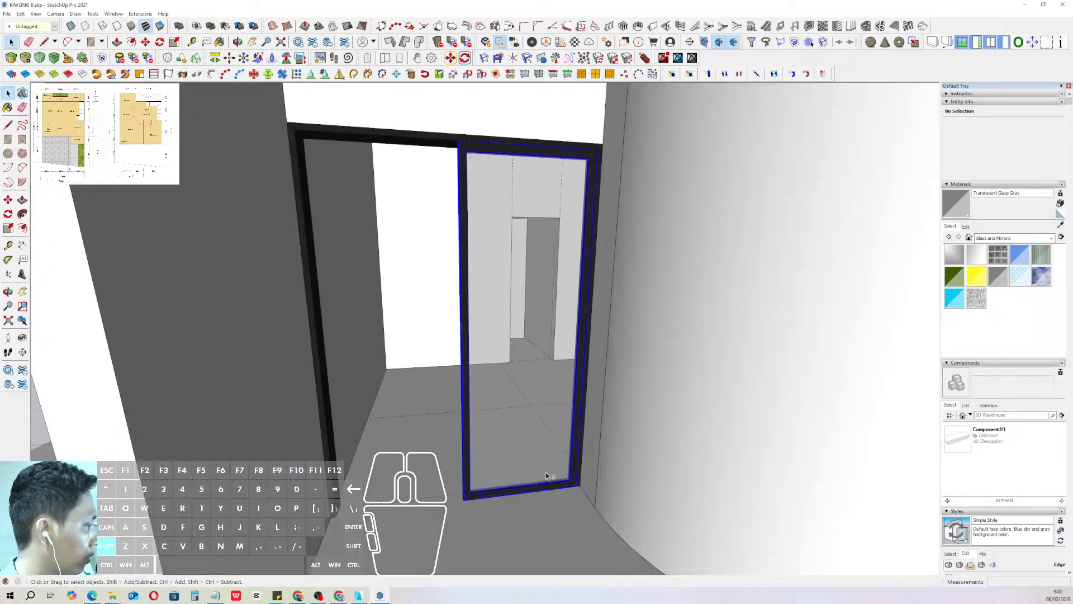
middle_click_drag(545, 472, 565, 465)
scroll(585, 460, "up", 3)
key("m")
key("ctrl")
left_click(590, 457)
middle_click_drag(419, 475, 496, 472)
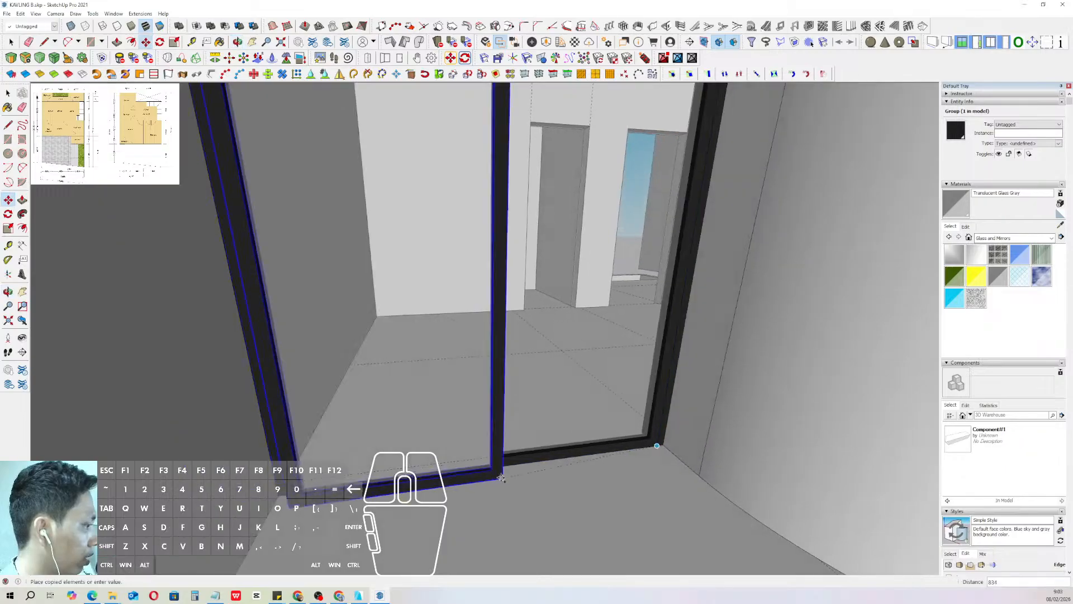
scroll(492, 467, "up", 2)
left_click(491, 463)
key("space")
scroll(449, 472, "down", 6)
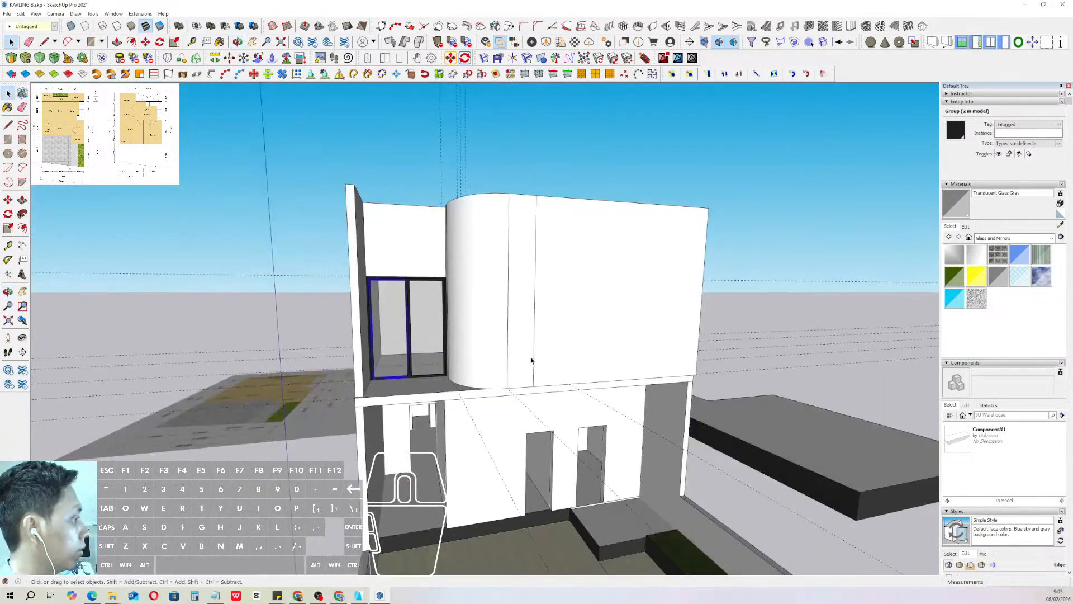
scroll(531, 361, "up", 1)
middle_click_drag(531, 361, 564, 338, "shift")
scroll(566, 506, "up", 5)
scroll(567, 525, "down", 2)
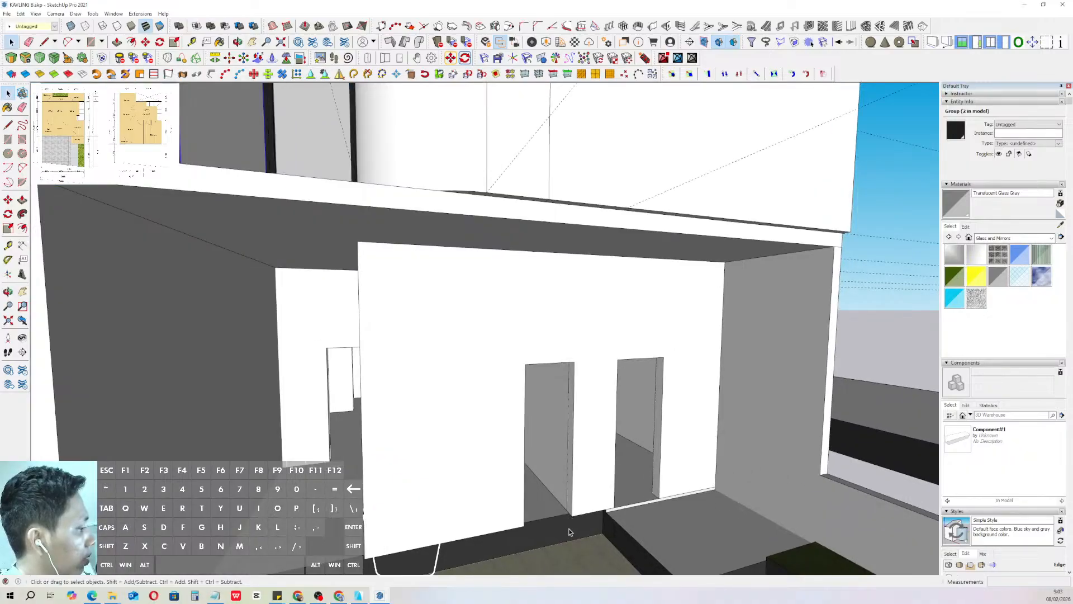
middle_click_drag(567, 526, 545, 398)
left_click(545, 398)
key("b")
left_click(576, 397)
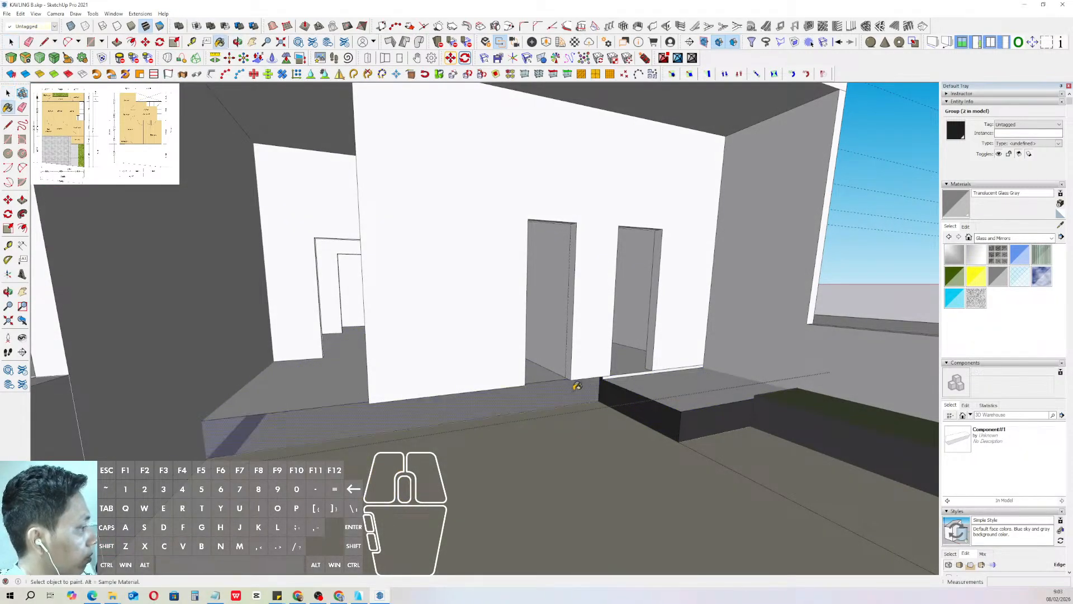
key("space")
key("ctrl+z")
key("p")
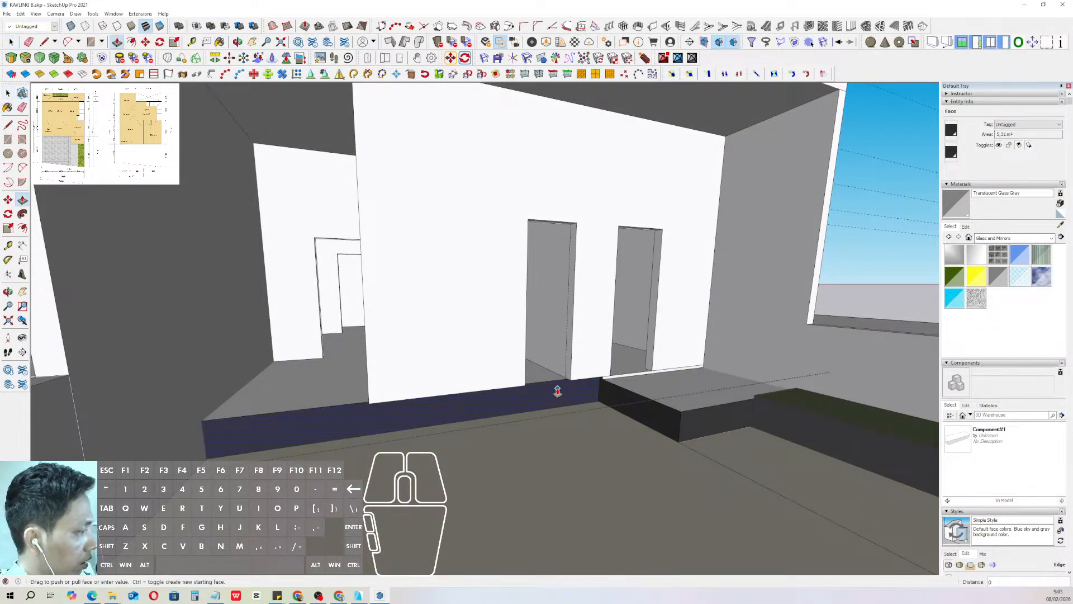
key("space")
scroll(586, 362, "down", 2)
left_click(829, 291)
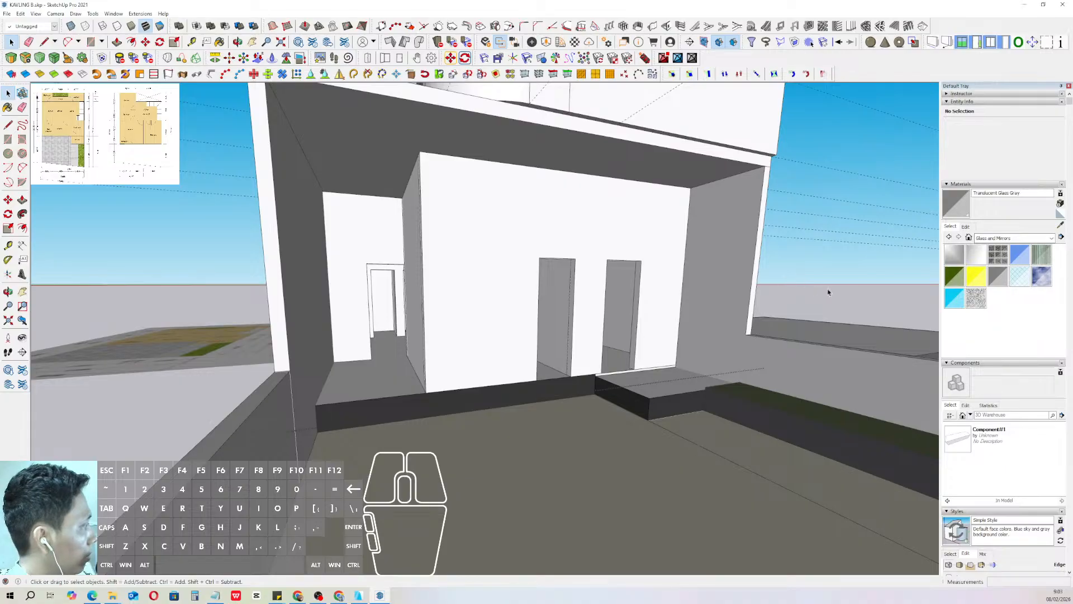
left_click(817, 276)
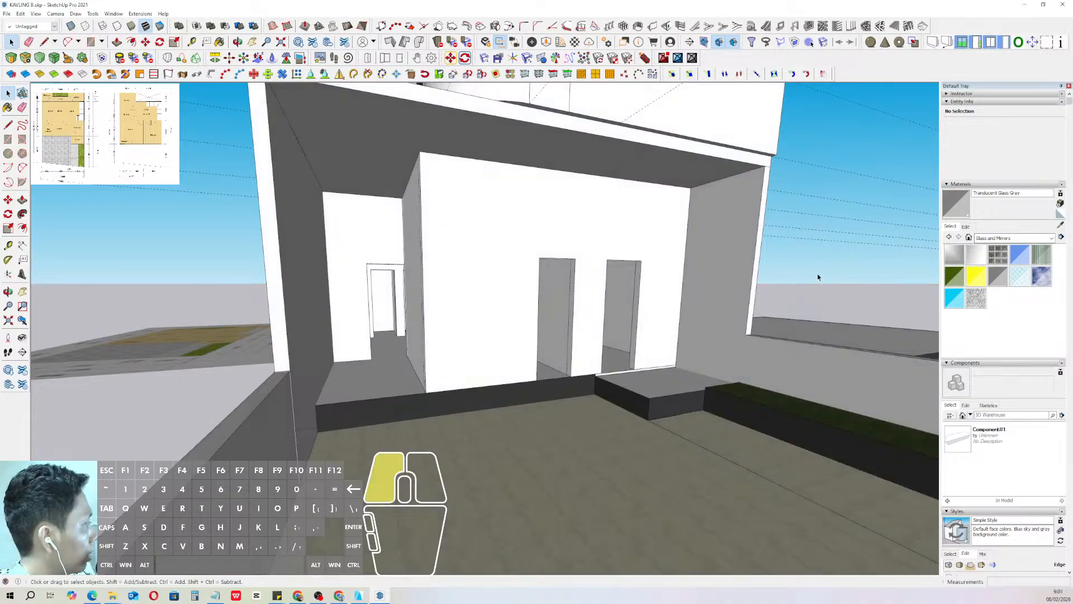
- Sample the Wallpaint material from the facade and paint the front face of the raised ground floor with it
left_click(1060, 227)
scroll(516, 368, "down", 2)
left_click(621, 180)
key("space")
scroll(571, 421, "up", 1)
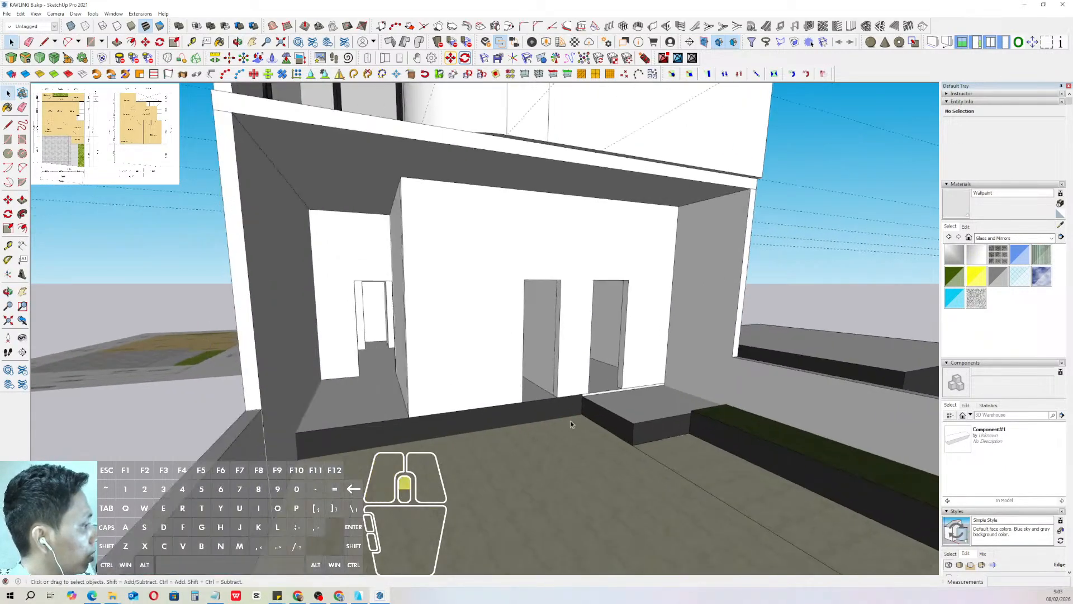
scroll(570, 421, "up", 1)
triple_click(555, 403)
left_click(556, 404)
key("b")
left_click(555, 404)
key("space")
- Paint the two vertical faces of the entrance step with Wallpaint
triple_click(622, 430)
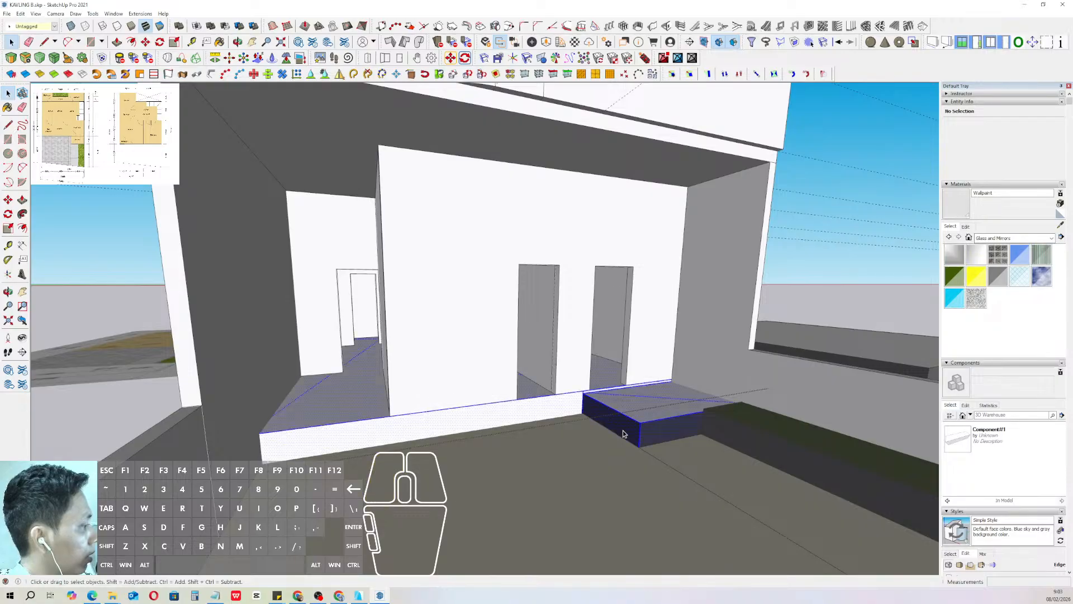
left_click(625, 433)
key("b")
left_click(635, 433)
left_click(648, 434)
key("space")
- Push both grass faces of the planter strip down below the top of the entrance step
scroll(649, 435, "down", 2)
left_click(732, 426)
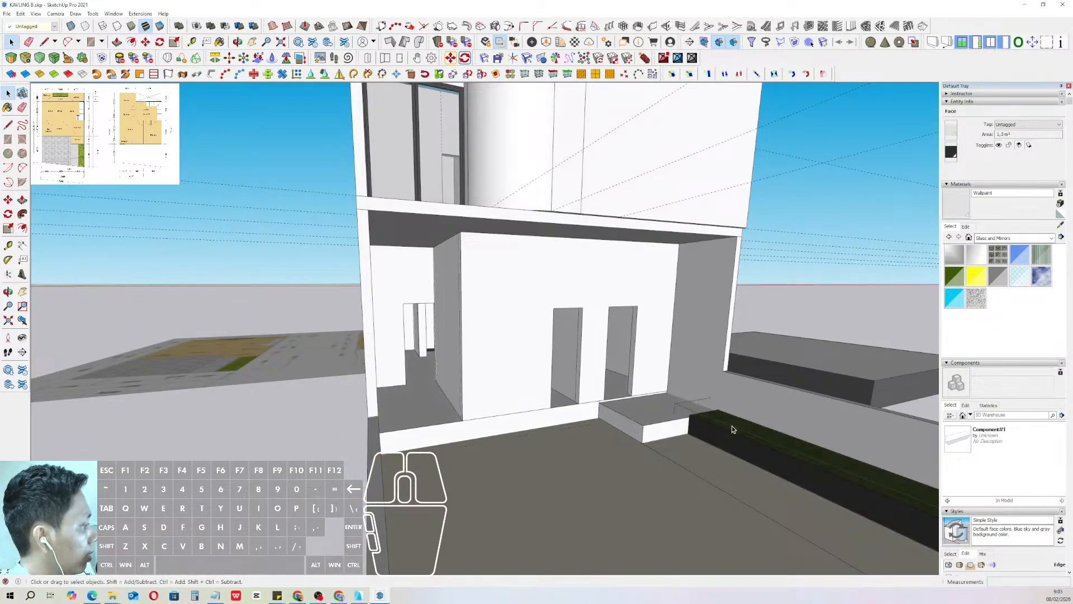
triple_click(732, 427)
middle_click_drag(733, 427, 635, 416, "shift")
scroll(635, 416, "up", 1)
key("v")
left_click(635, 412)
left_click(659, 426)
key("space")
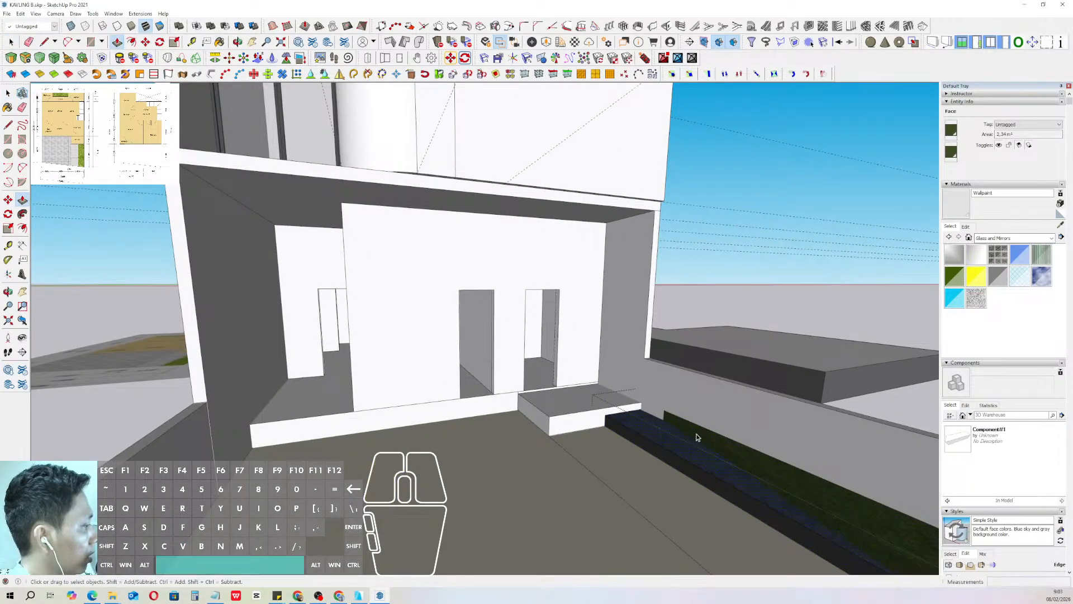
scroll(698, 437, "up", 1)
left_click(747, 455)
key("v")
left_click(736, 450)
left_click(703, 457)
key("space")
scroll(704, 456, "down", 2)
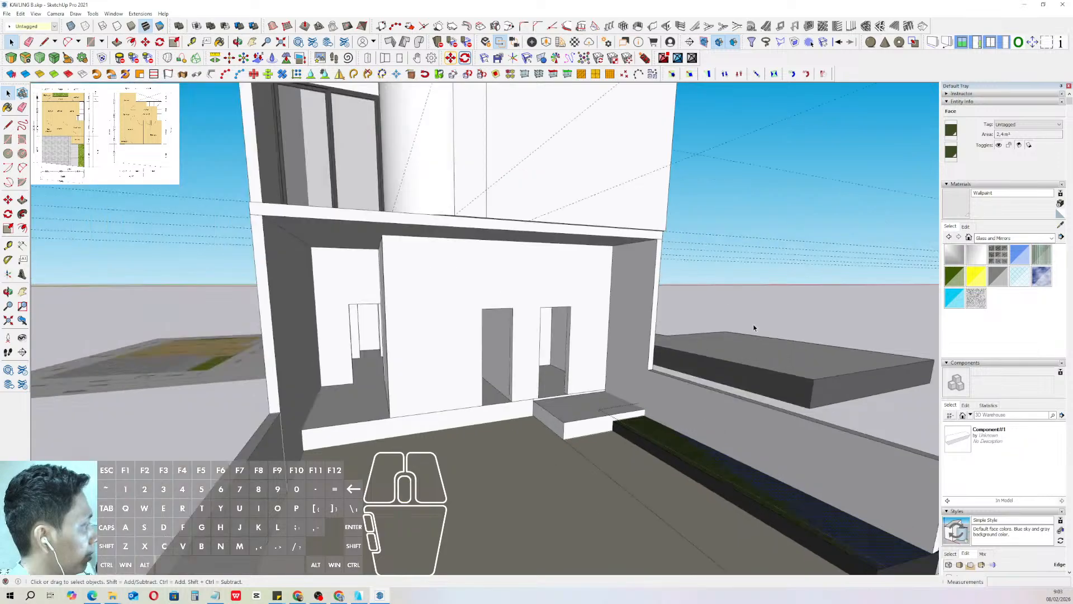
left_click(749, 313)
- Draw a rectangle corner to corner over the left of the two ground-floor front openings
scroll(615, 347, "down", 3)
scroll(517, 372, "up", 4)
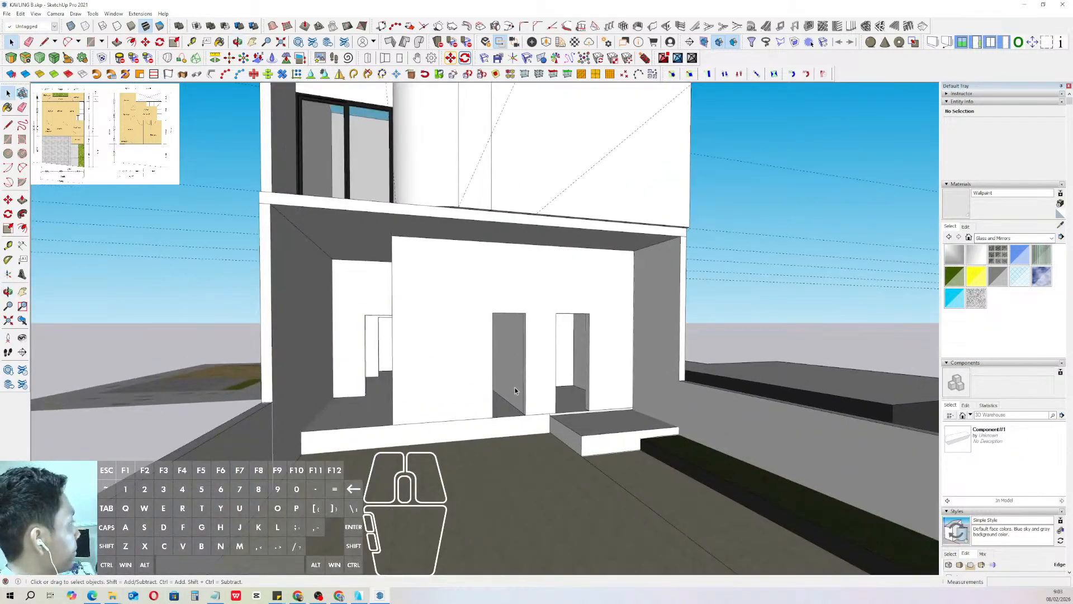
scroll(515, 387, "up", 5)
key("r")
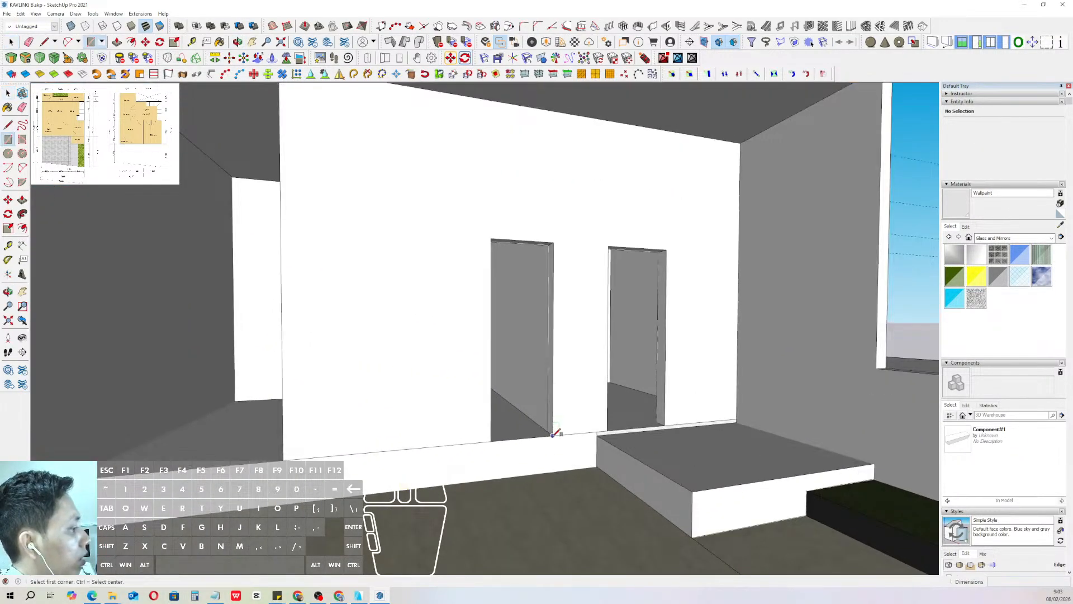
left_click(555, 434)
left_click(492, 240)
scroll(531, 285, "up", 2)
- Offset the rectangle's outline 35 mm inward and delete the inner face to leave a frame profile
key("f")
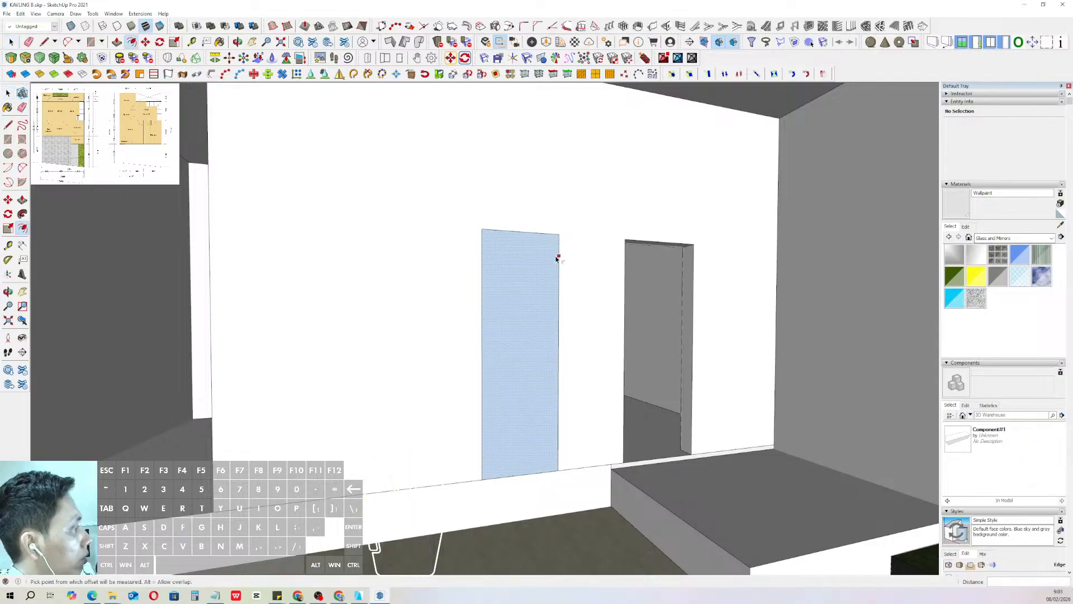
left_click(556, 258)
type("35")
key("Return")
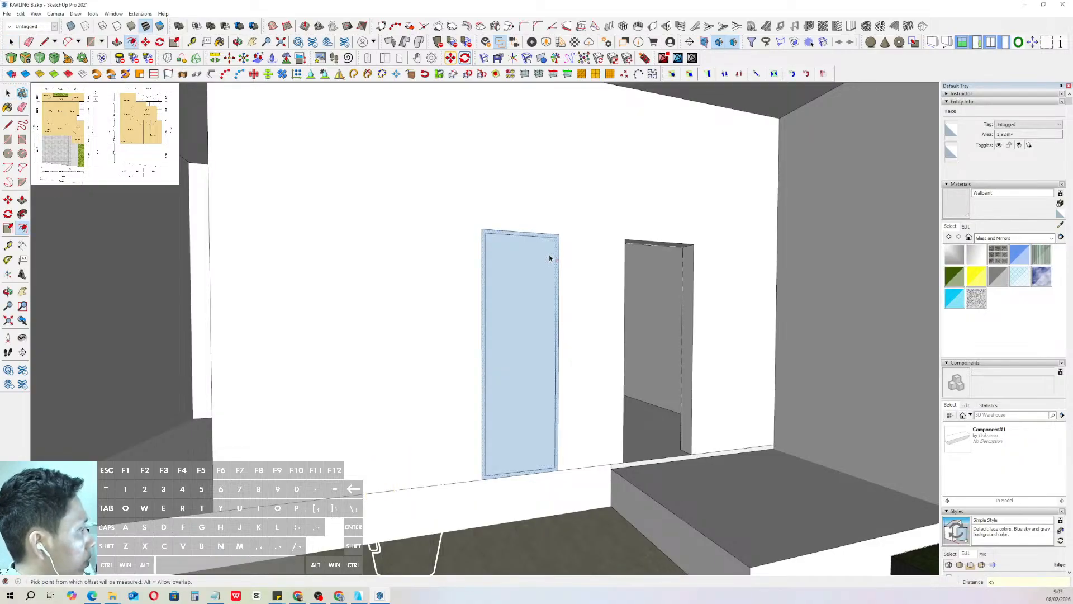
key("space")
key("Delete")
- Extrude the frame profile to give it depth and group the resulting frame
middle_click_drag(559, 430, 576, 504)
scroll(556, 463, "up", 3)
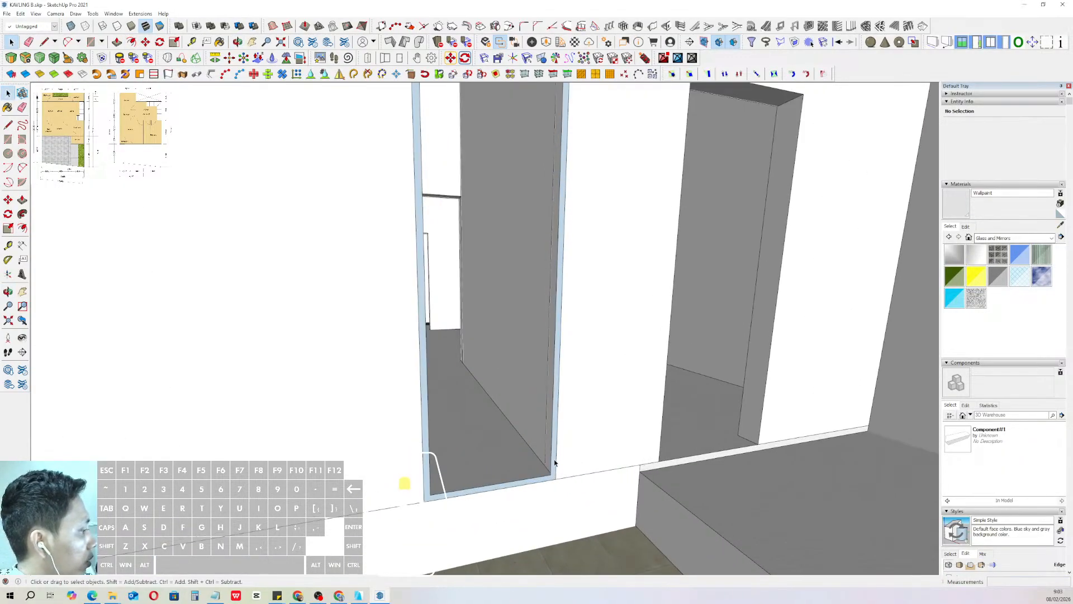
double_click(556, 462)
key("v")
key("p")
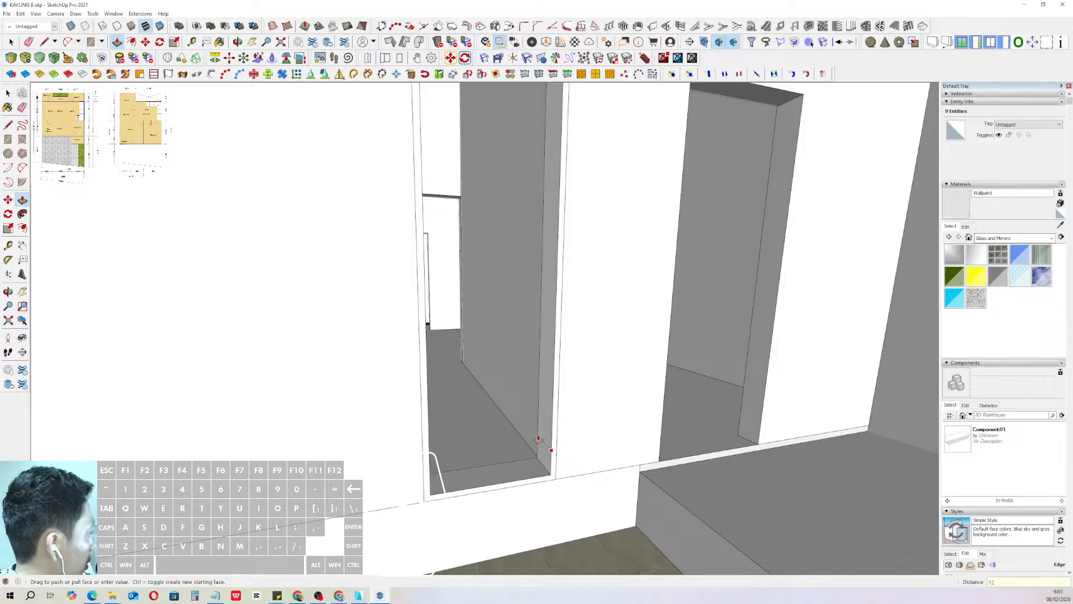
key("space")
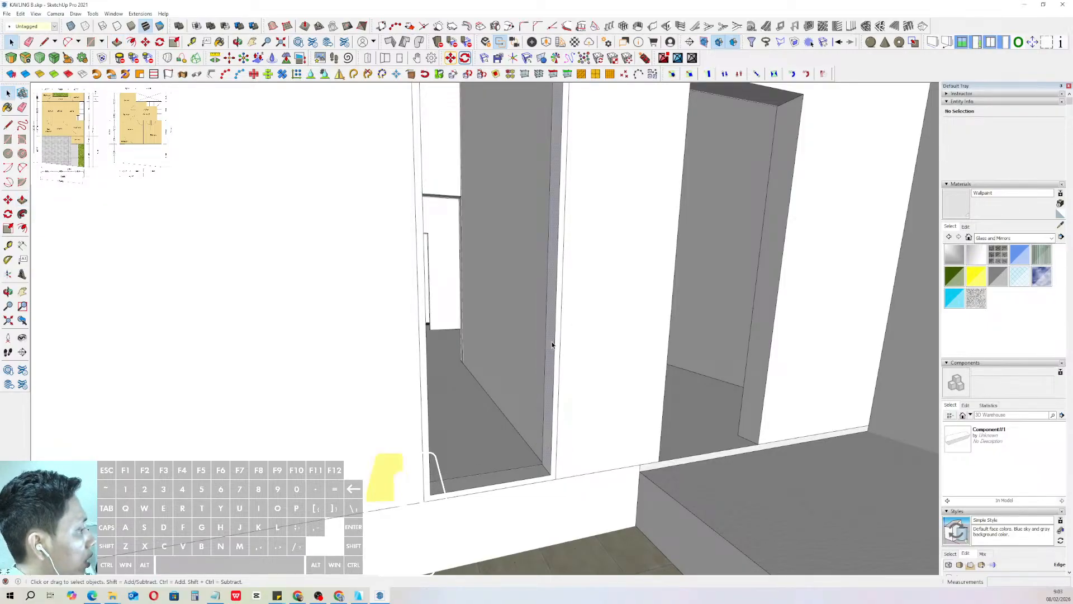
right_click(552, 342)
left_click(573, 415)
scroll(565, 386, "down", 7)
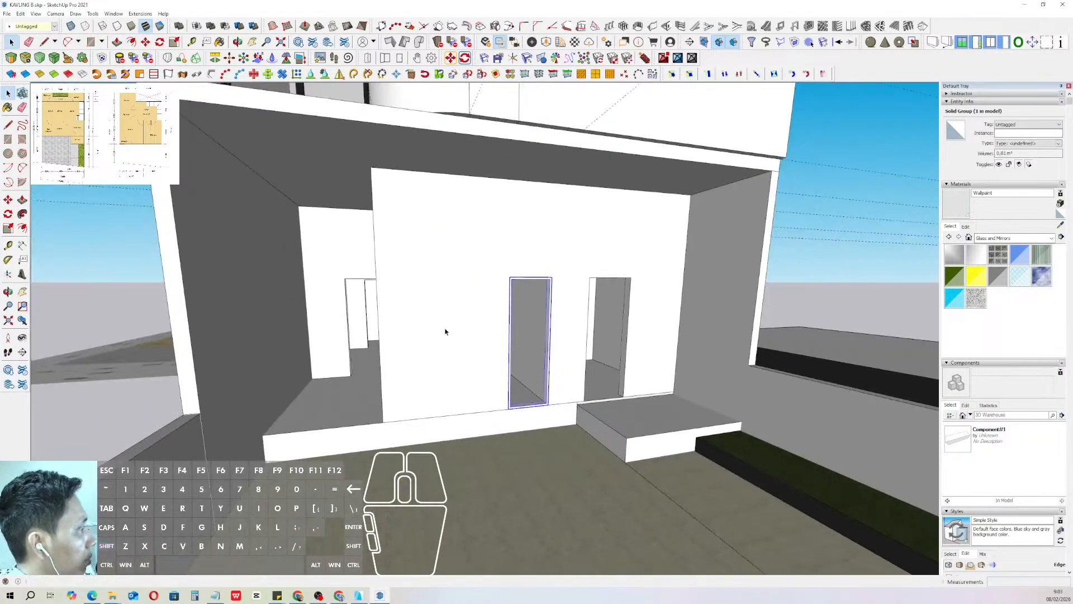
- Sample Color M08 from the balcony door frame and paint the new ground-floor frame with it
middle_click_drag(445, 330, 460, 374, "shift")
left_click(1061, 225)
middle_click_drag(450, 204, 475, 242, "shift")
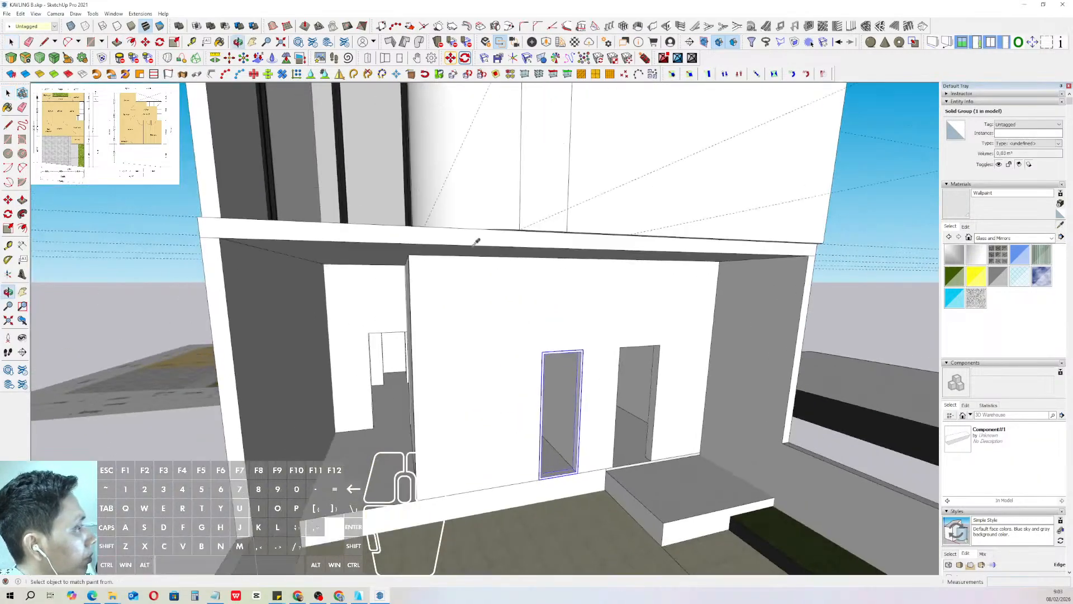
scroll(407, 184, "up", 2)
left_click(408, 190)
scroll(640, 419, "up", 3)
left_click(628, 408)
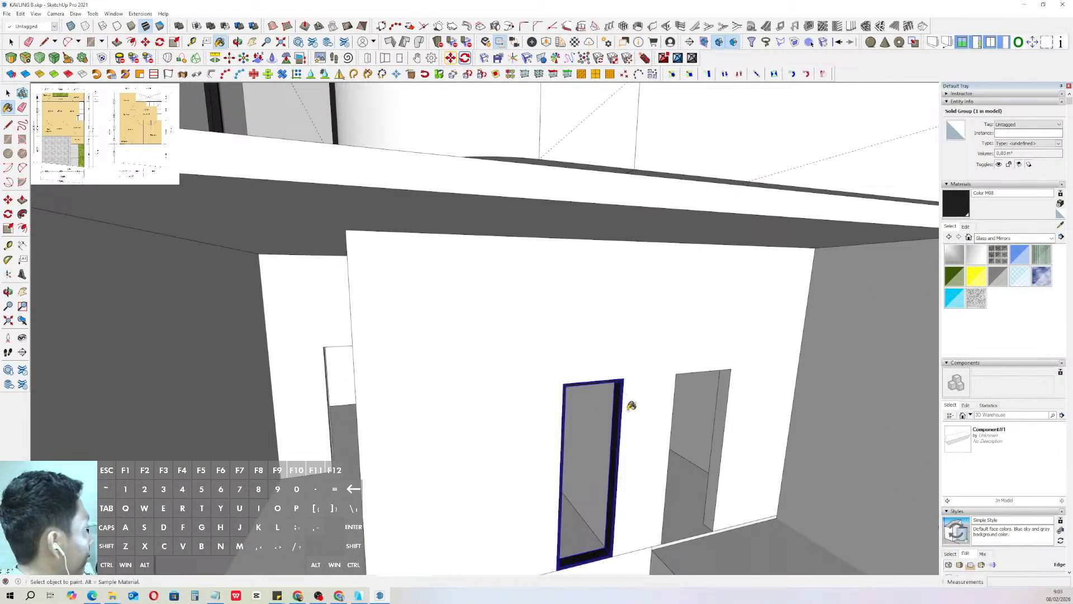
scroll(632, 405, "down", 3)
scroll(654, 356, "up", 1)
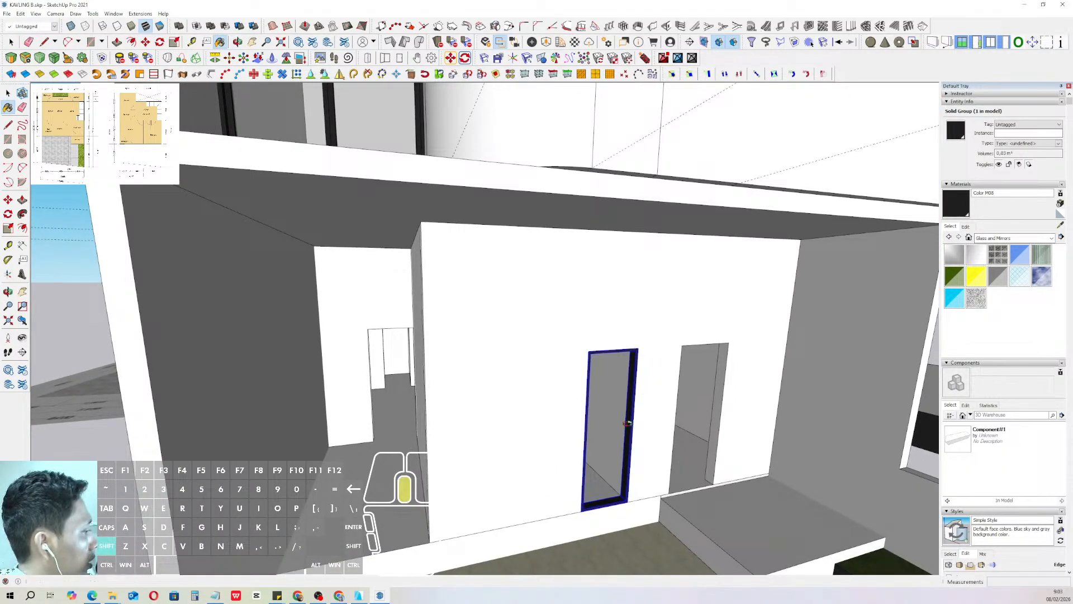
scroll(628, 423, "up", 4)
key("space")
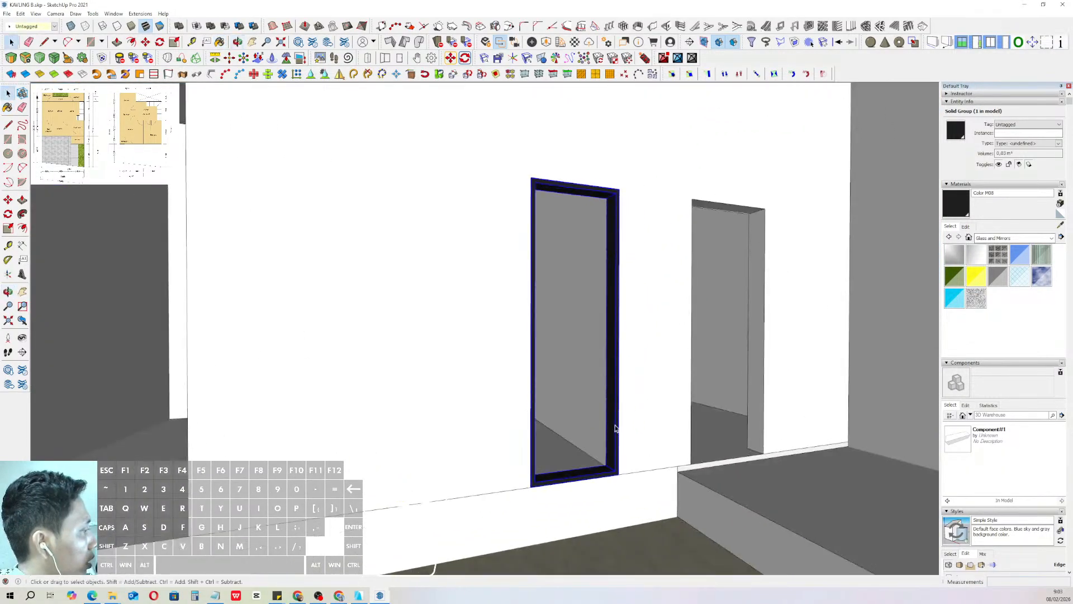
- Draw a rectangle over the upper face of the frame's bottom rail, between its inner corners
scroll(612, 463, "up", 1)
key("r")
left_click(617, 471)
middle_click_drag(501, 520, 474, 473)
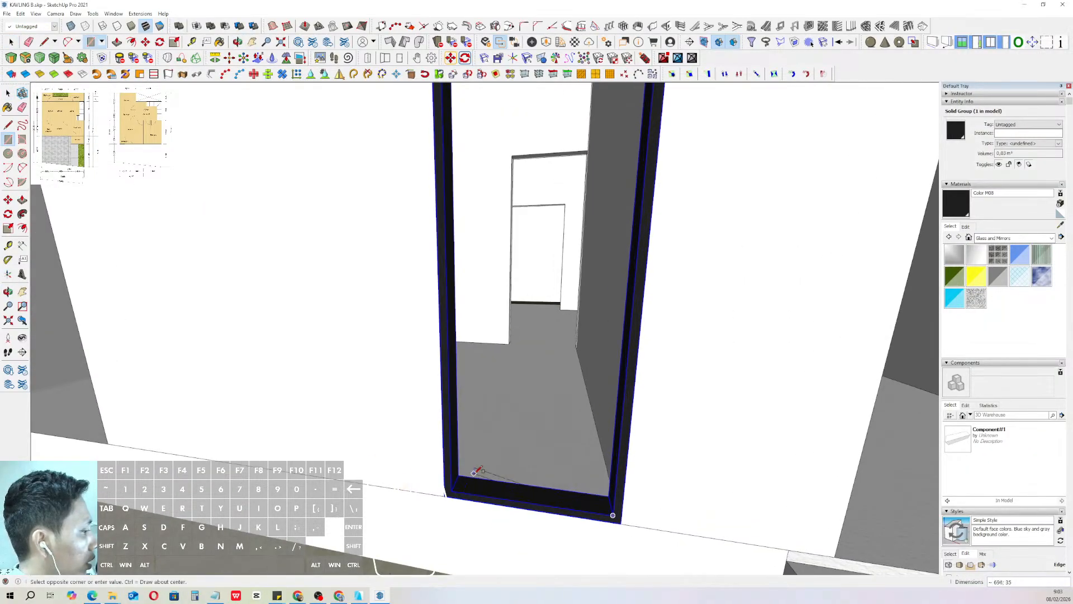
key("shift")
left_click(458, 475)
key("space")
scroll(562, 491, "up", 1)
double_click(564, 492)
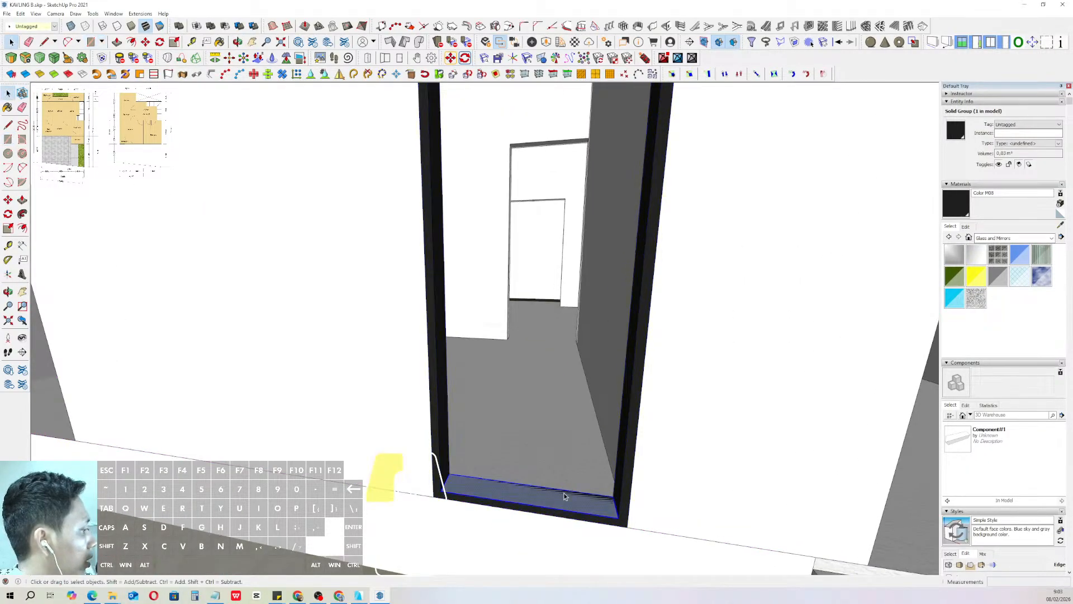
- Extrude the rectangle into a thin horizontal bar above the bottom rail and group it
key("v")
middle_click_drag(564, 492, 649, 488)
scroll(632, 494, "up", 2)
left_click(621, 496)
left_click(611, 508)
key("space")
triple_click(616, 496)
key("w")
- Move the horizontal bar 800 mm straight up inside the frame
key("m")
left_click(620, 494)
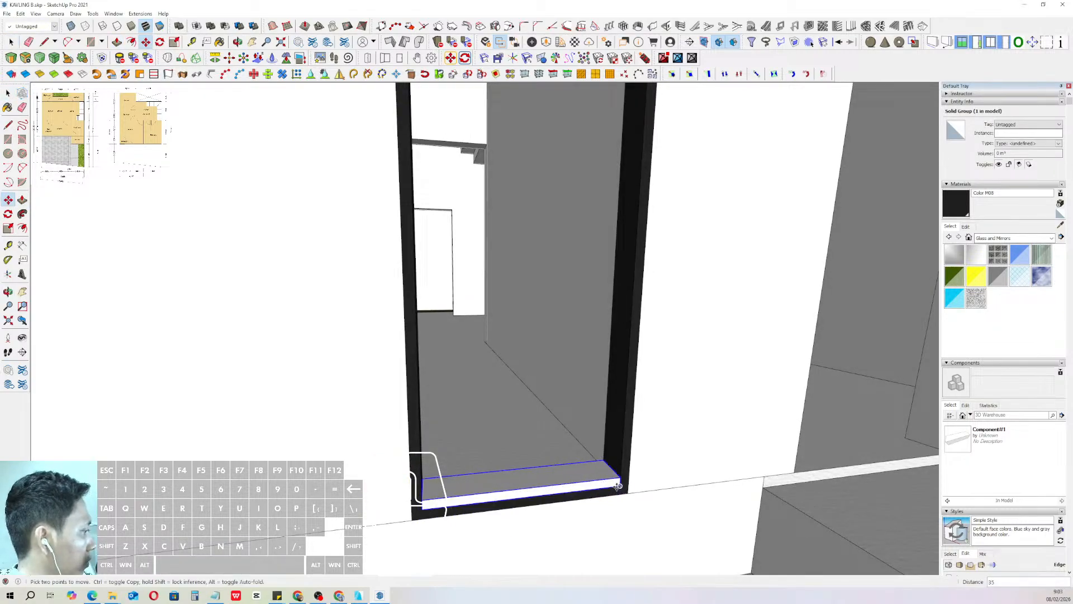
scroll(631, 400, "down", 2)
key("shift")
scroll(627, 371, "down", 4)
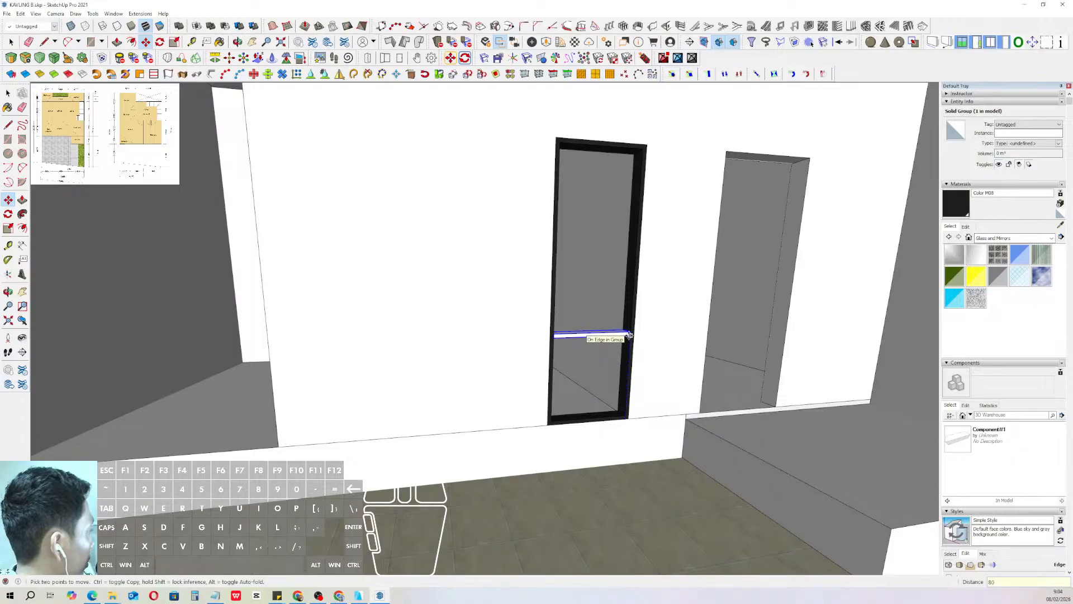
key("Return")
- Copy the horizontal bar 800 mm straight up to add a second crossbar in the frame
middle_click_drag(640, 330, 635, 366, "shift")
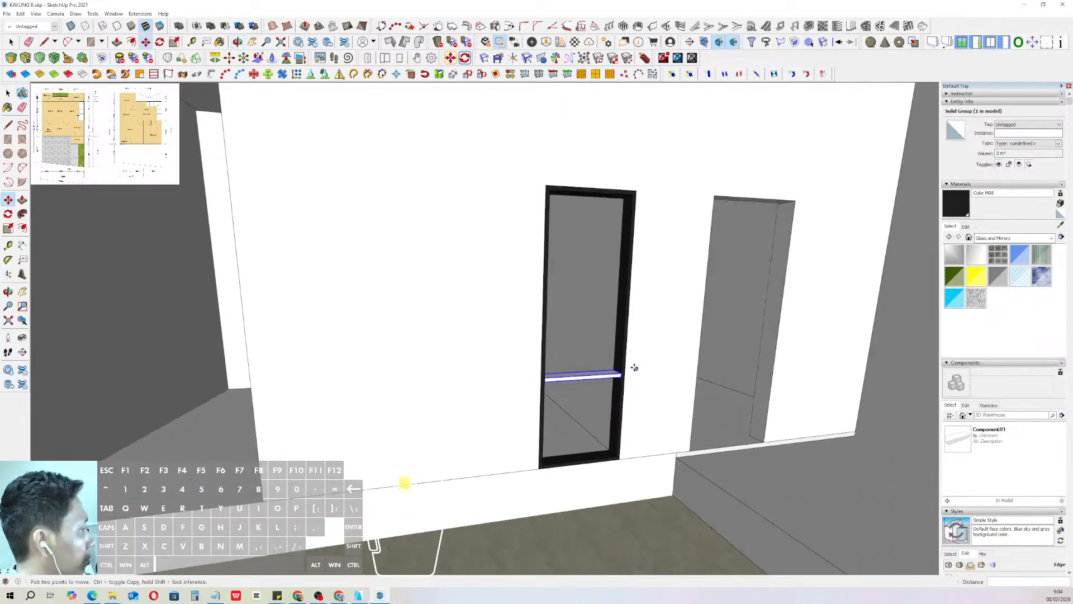
scroll(635, 367, "up", 1)
left_click(620, 375)
key("ctrl")
scroll(631, 309, "down", 1)
key("shift")
type("800")
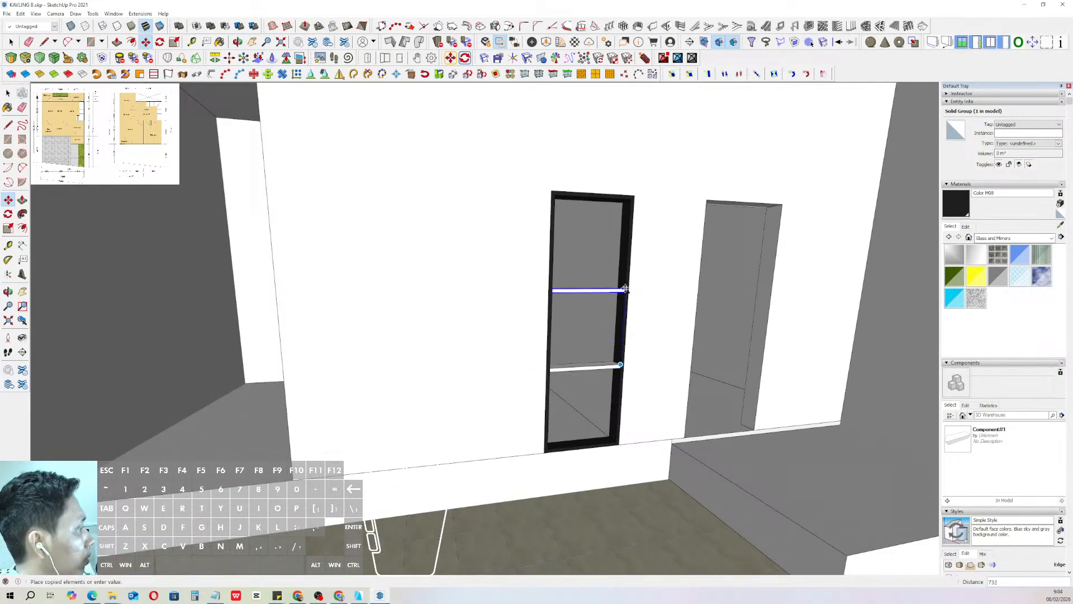
key("Return")
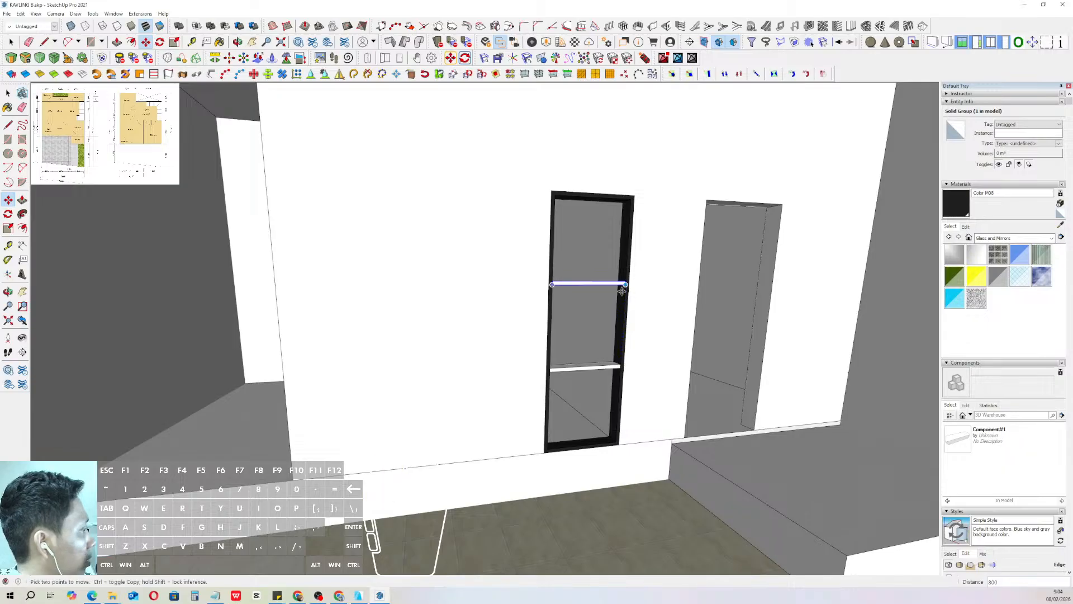
- Paint both crossbars in the window frame with the dark Color M08 material
key("b")
scroll(623, 279, "up", 1)
left_click(624, 278)
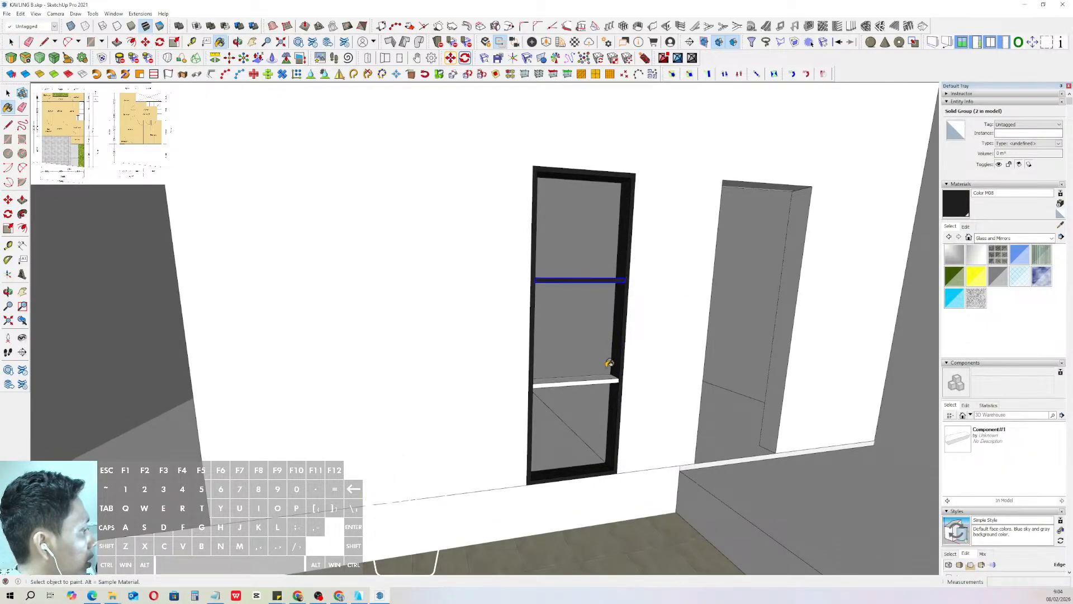
left_click(610, 379)
- Draw a rectangle filling the frame's middle opening between the two crossbars
scroll(620, 378, "up", 1)
key("r")
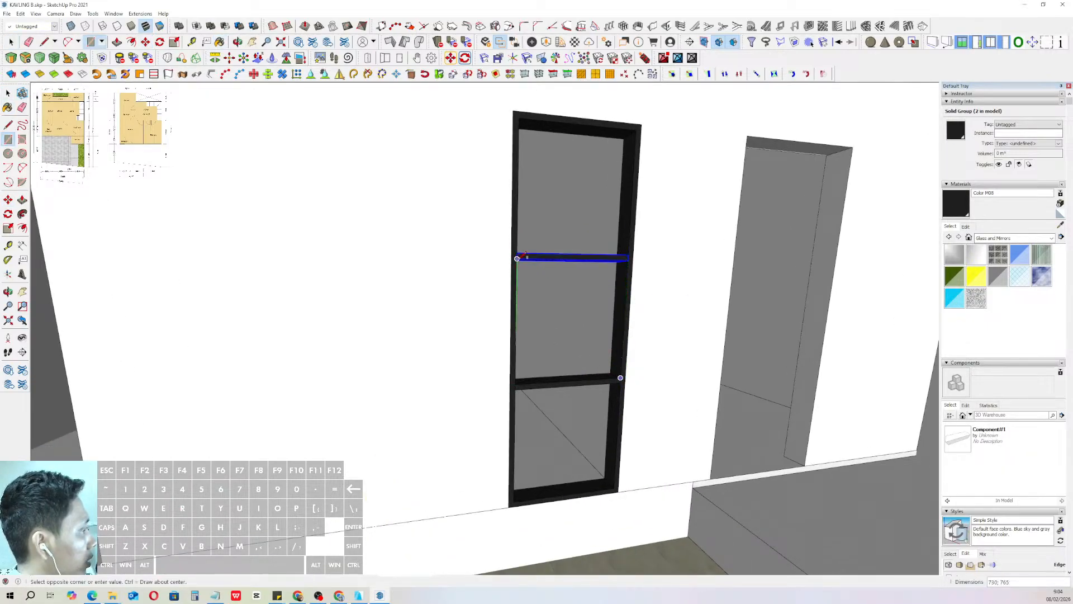
left_click(620, 378)
key("space")
- Offset the rectangle's outline 50 mm inward and delete the inner face to leave a sash profile
scroll(607, 290, "up", 2)
left_click(625, 273)
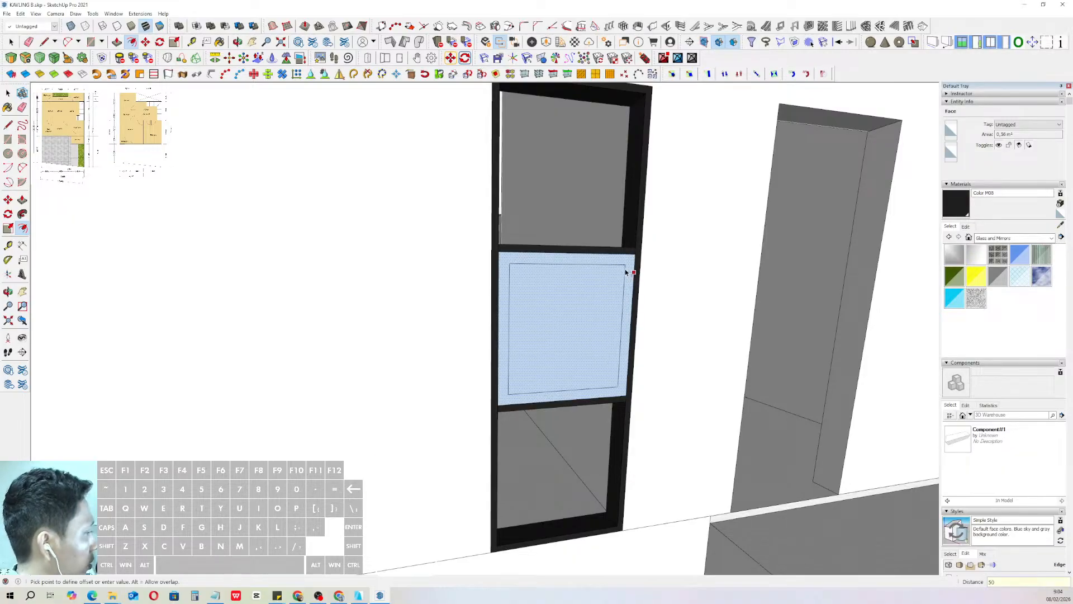
key("space")
key("Delete")
- Extrude the sash profile 40 mm
middle_click_drag(630, 336, 621, 409)
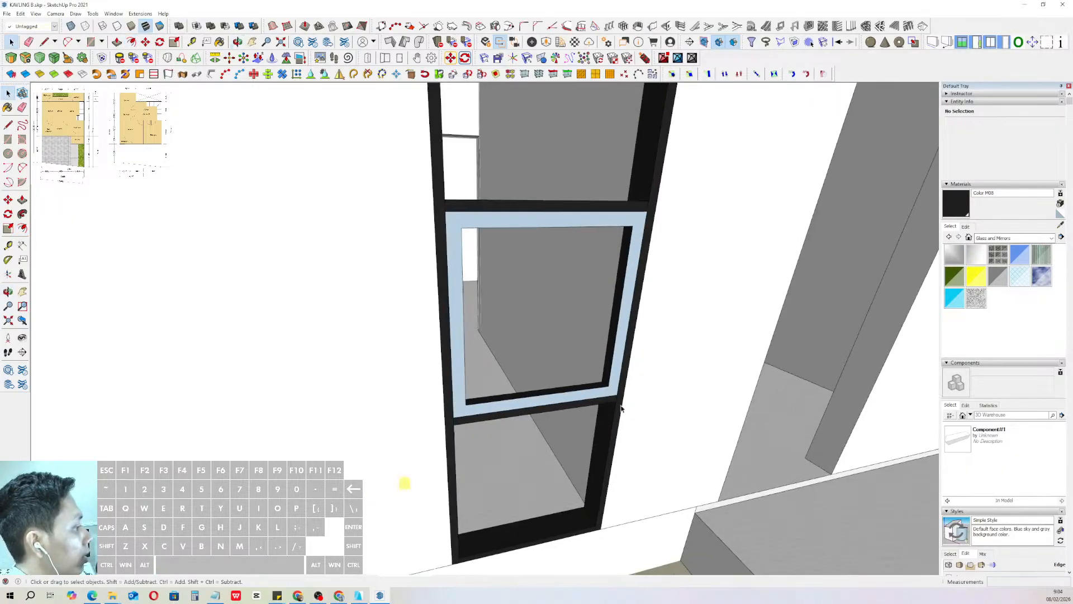
scroll(621, 406, "up", 3)
key("p")
left_click(611, 376)
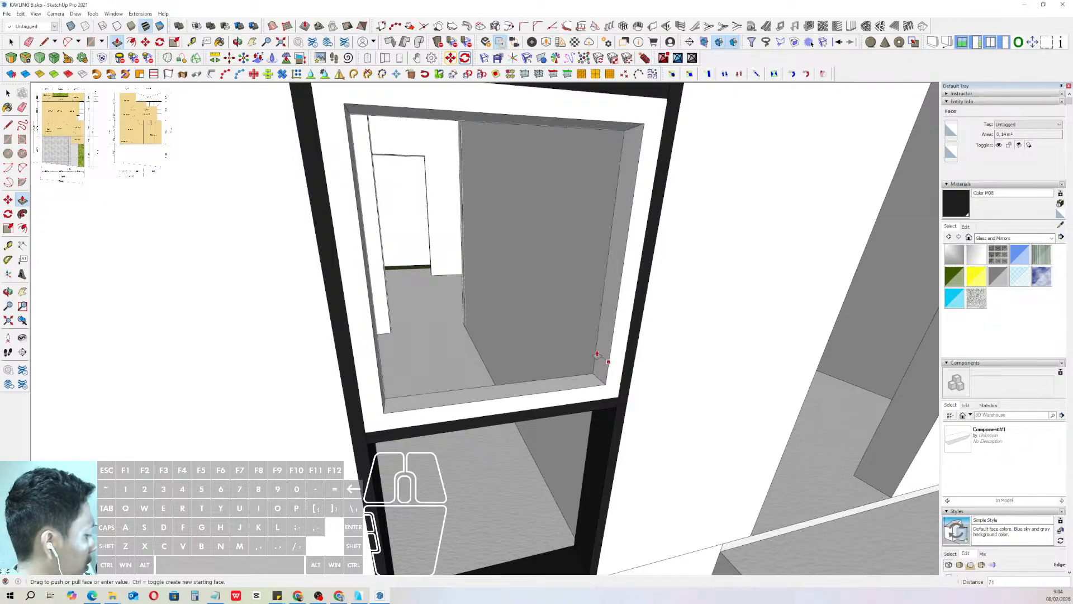
left_click(597, 354)
key("space")
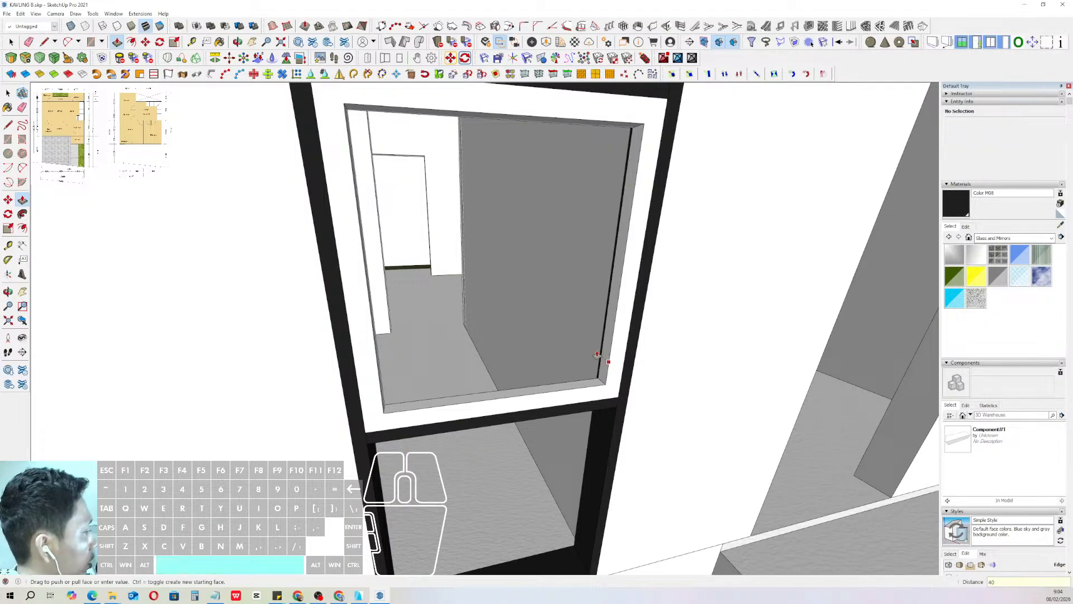
- Paint the whole sash frame with the dark Color M08 material
key("r")
scroll(598, 383, "up", 3)
key("space")
triple_click(620, 346)
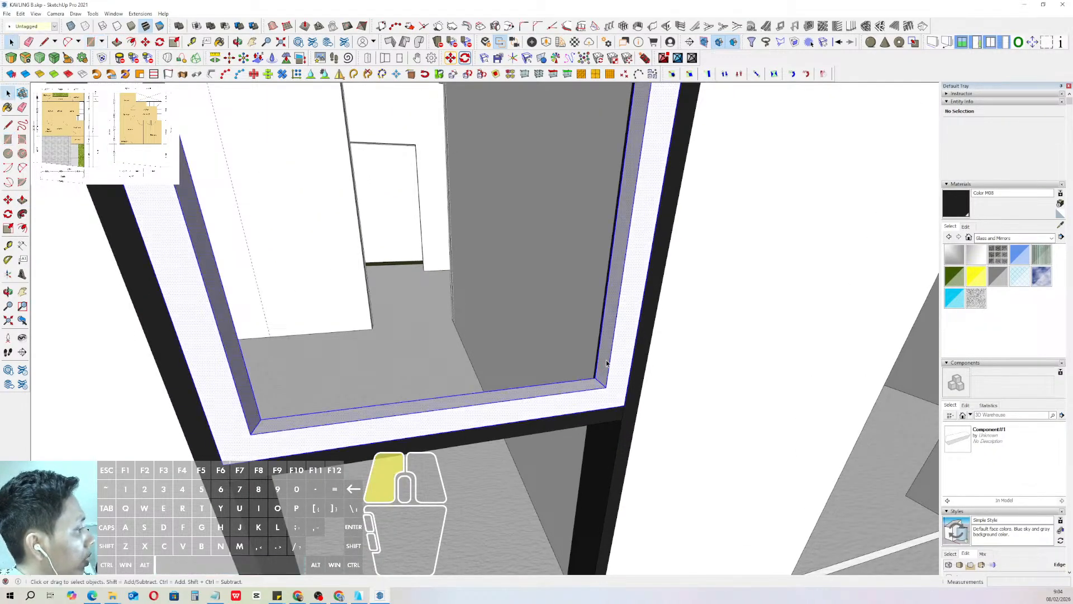
key("b")
left_click(620, 334)
- Draw a rectangle across the sash frame's inner opening, between opposite corners, as the glass pane
key("space")
scroll(598, 381, "up", 3)
triple_click(601, 377)
key("r")
left_click(602, 384)
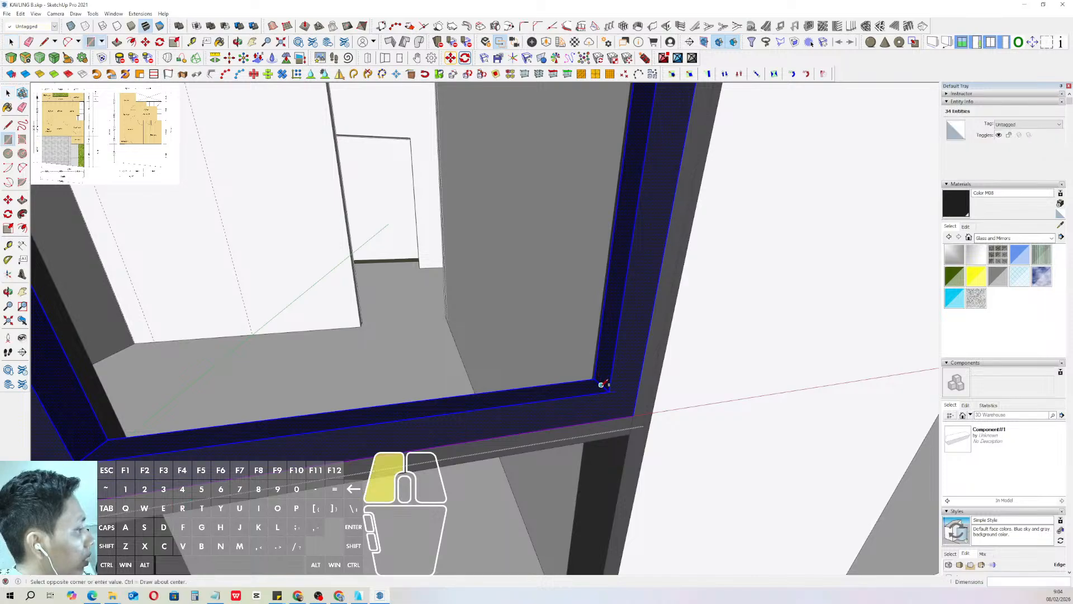
scroll(601, 389, "down", 5)
middle_click_drag(608, 404, 418, 265, "shift")
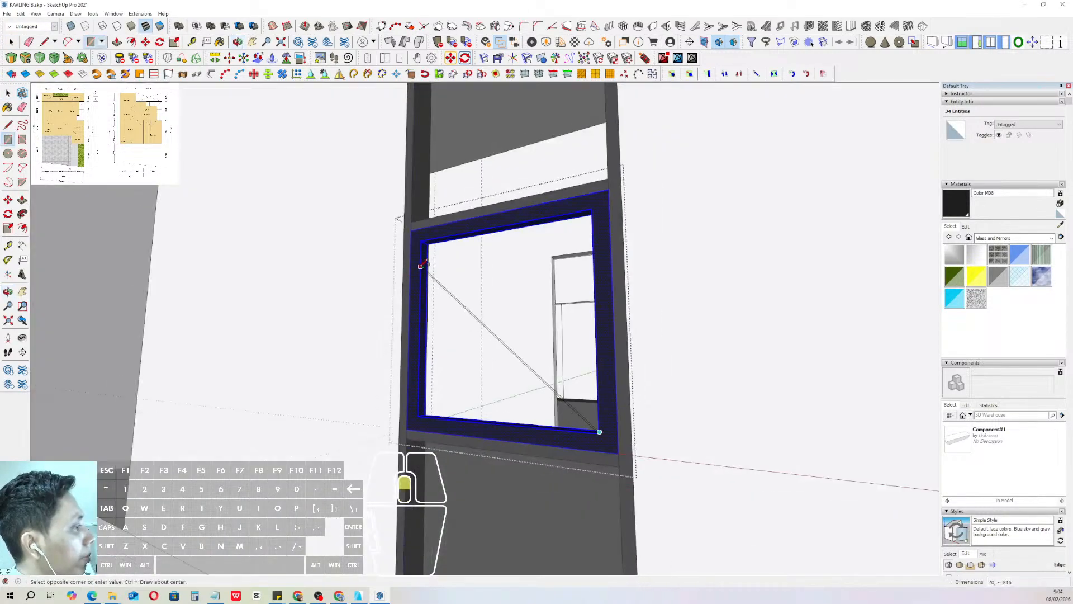
scroll(421, 254, "up", 5)
left_click(429, 225)
key("space")
- Paint the pane with Translucent Glass Gray and leave the sash group
left_click(472, 292)
scroll(452, 293, "down", 6)
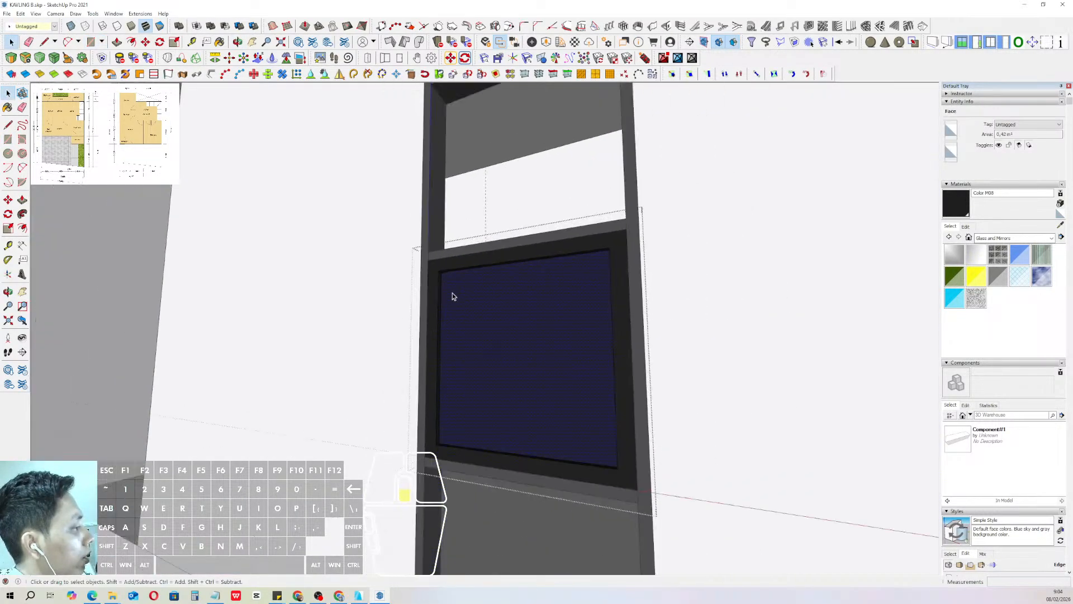
left_click(998, 274)
left_click(529, 330)
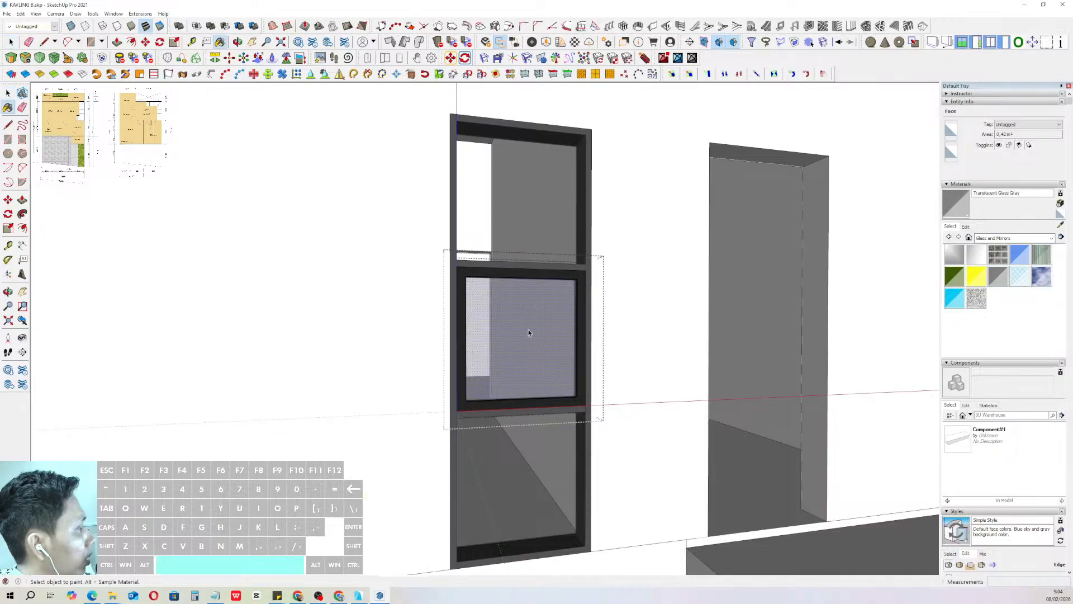
scroll(525, 334, "down", 6)
left_click(830, 182)
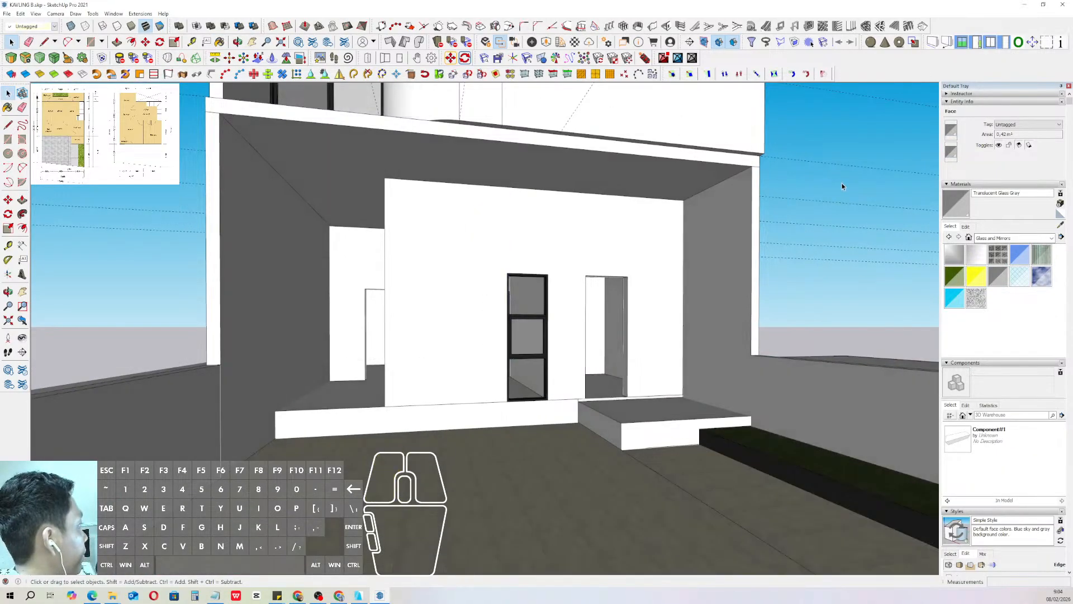
- Trace both sides and the top of the doorway beside the window with lines
scroll(529, 330, "up", 3)
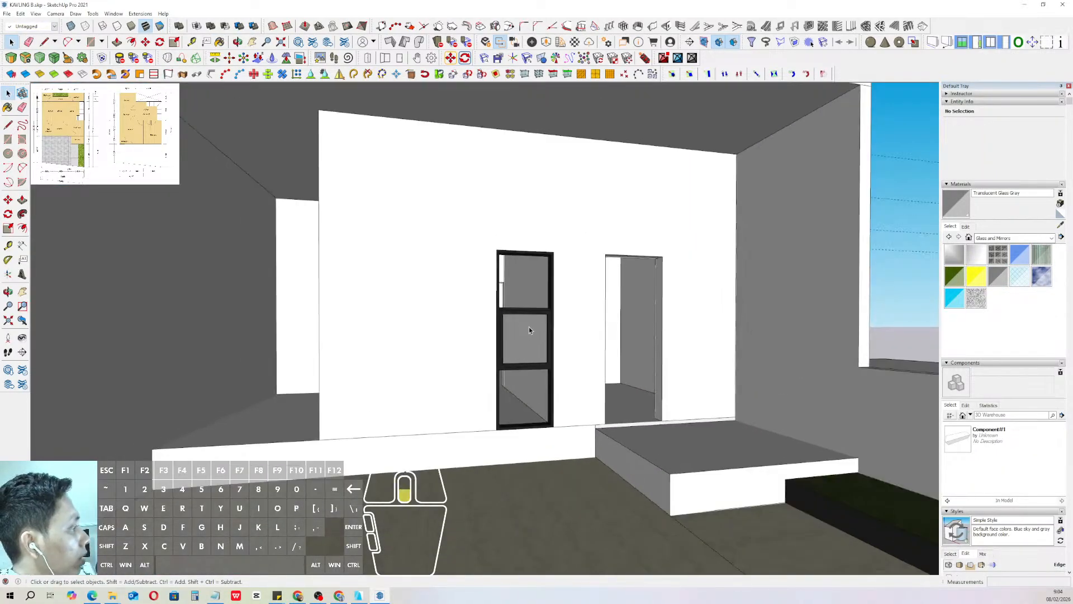
scroll(529, 326, "up", 5)
key("l")
left_click(645, 450)
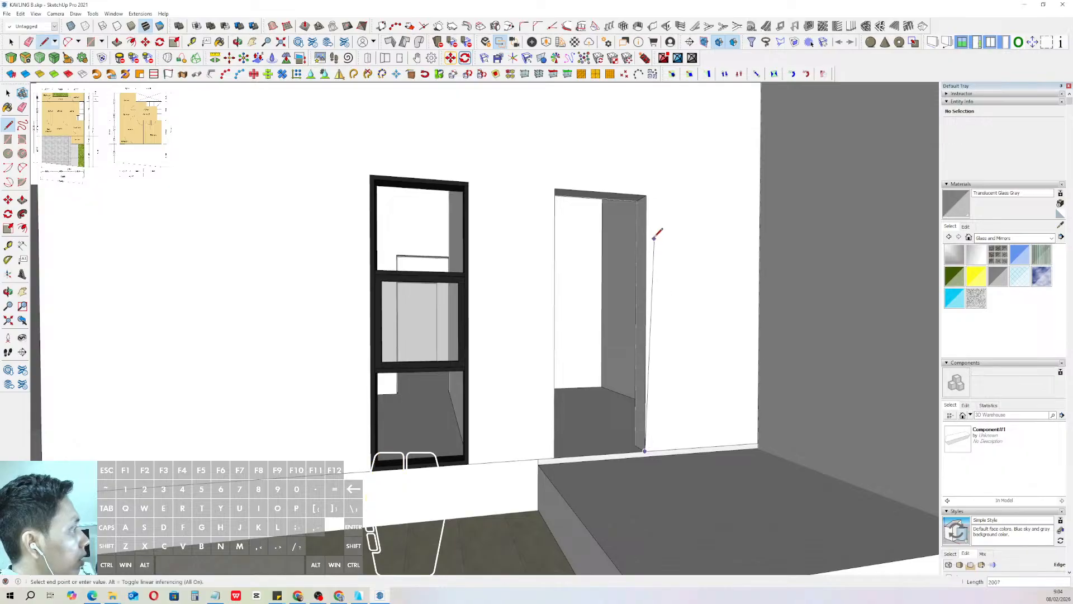
left_click(554, 188)
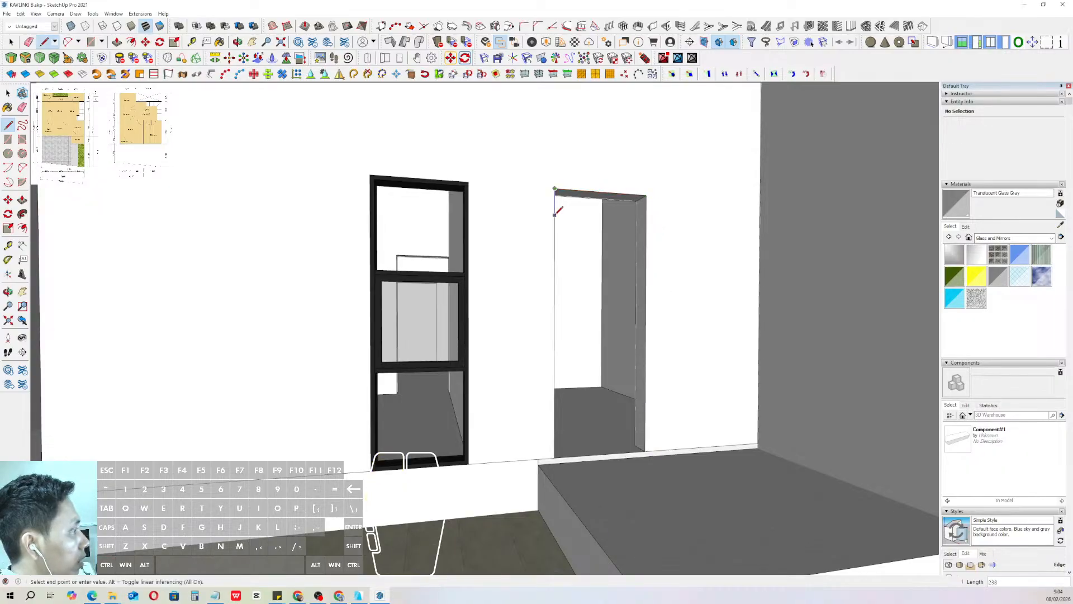
- Offset the three traced doorway edges inward to outline the door frame's thickness
triple_click(645, 344)
scroll(645, 342, "up", 3)
key("f")
left_click(645, 283)
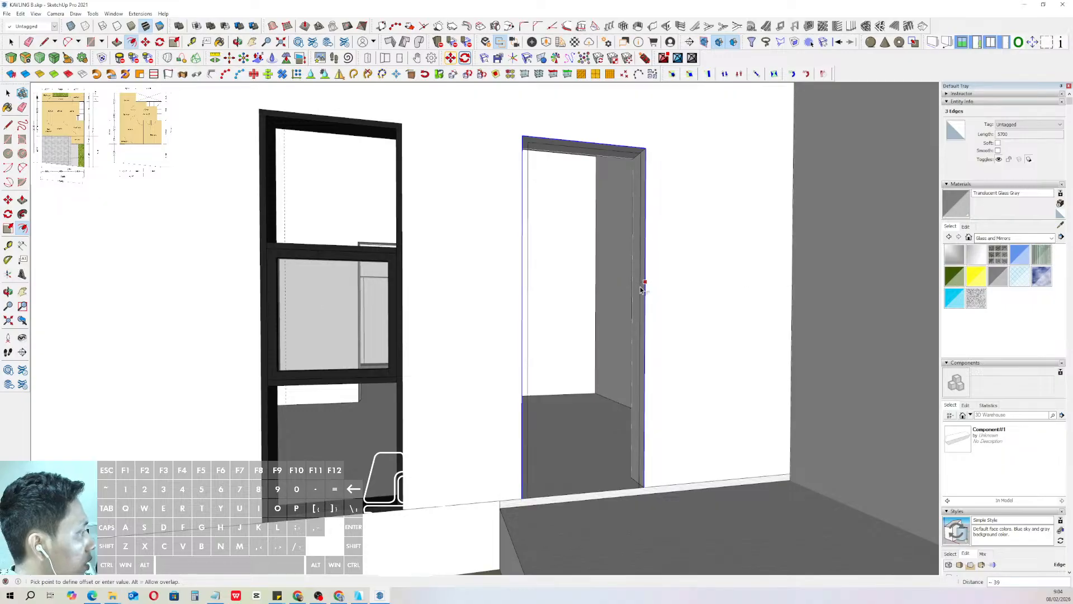
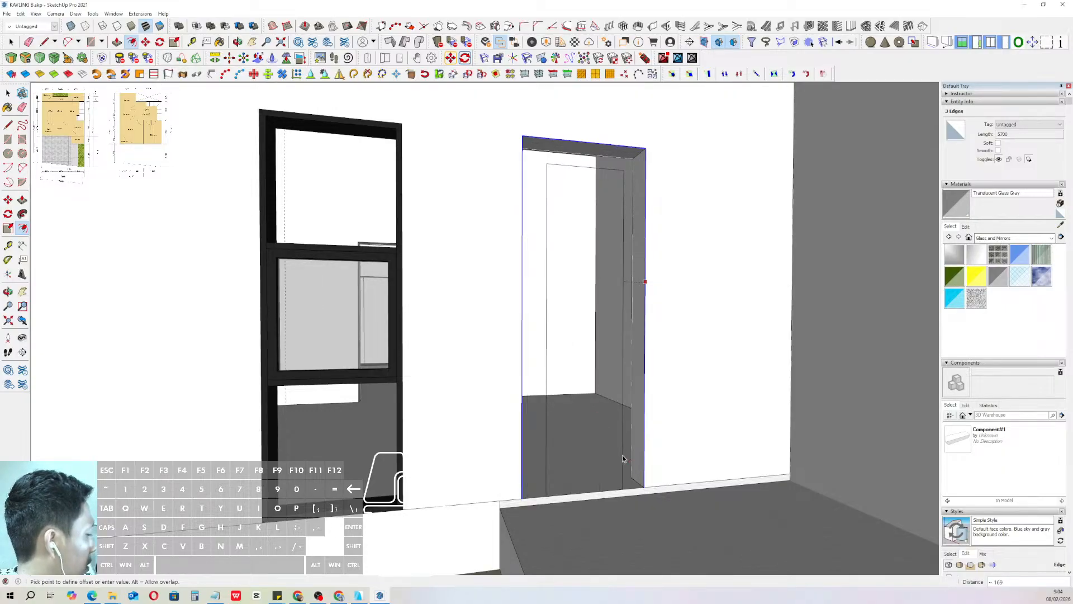
key("Escape")
- Close the outline with a line along the doorway threshold and remove the inner face, keeping only the frame profile
key("l")
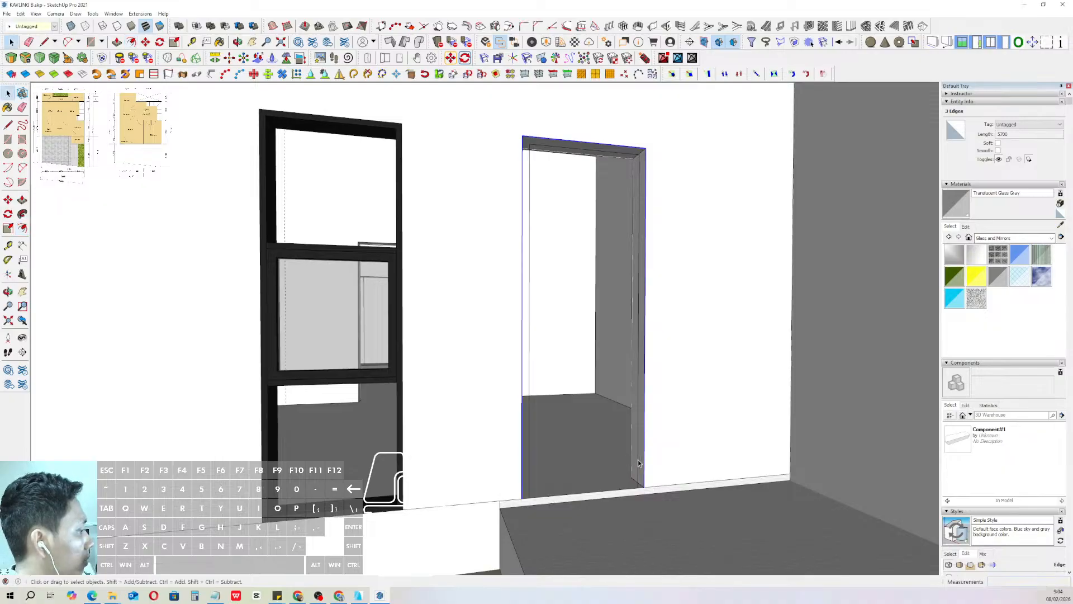
scroll(643, 484, "up", 3)
left_click(497, 503)
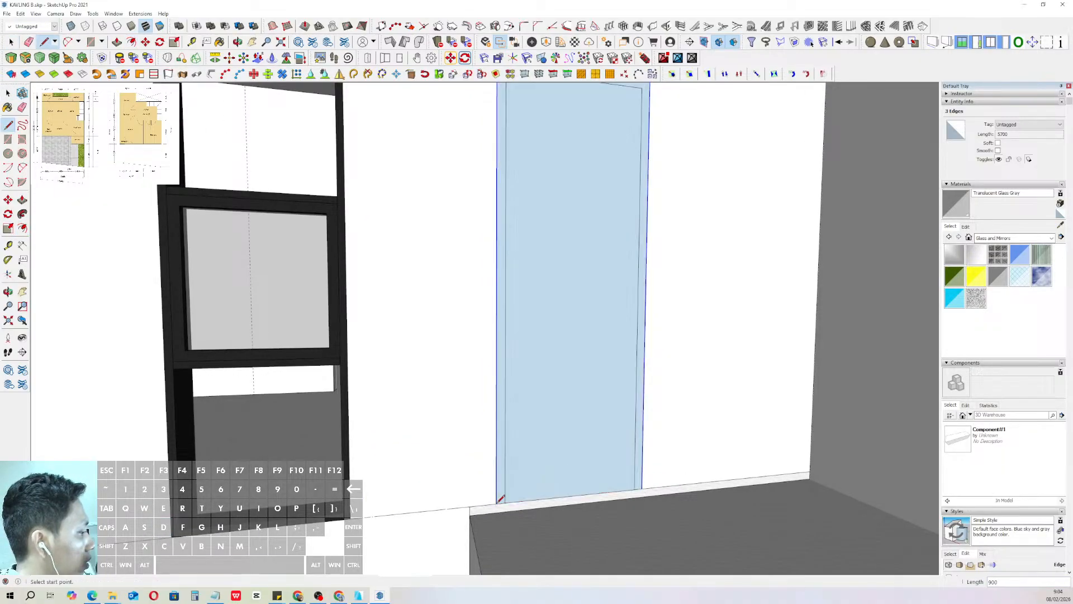
key("space")
left_click(575, 483)
key("e")
left_click(605, 493)
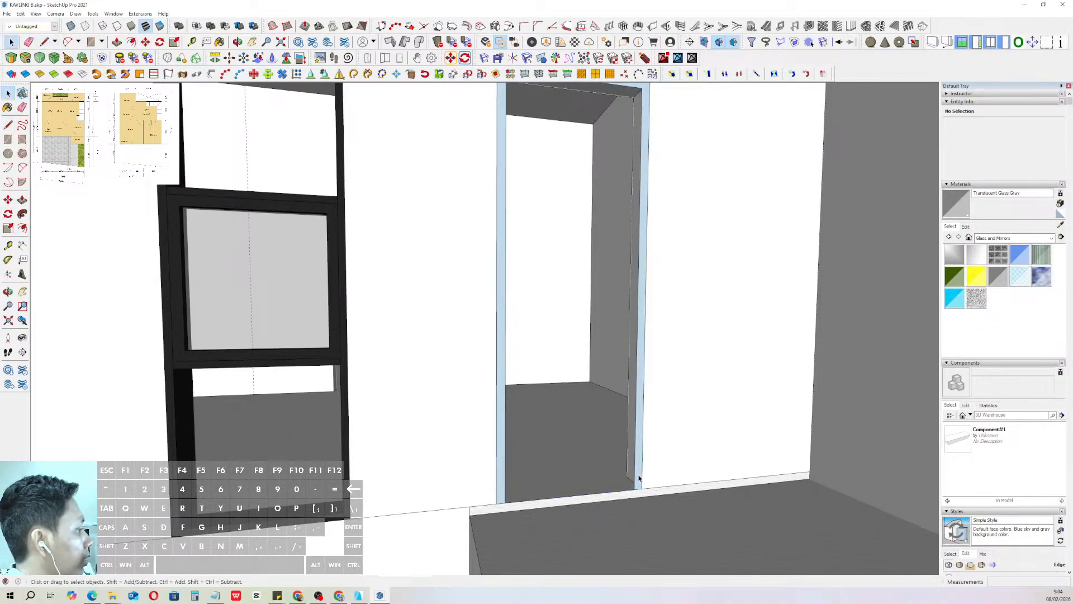
- Extrude the door-frame profile to give it depth and group it
key("v")
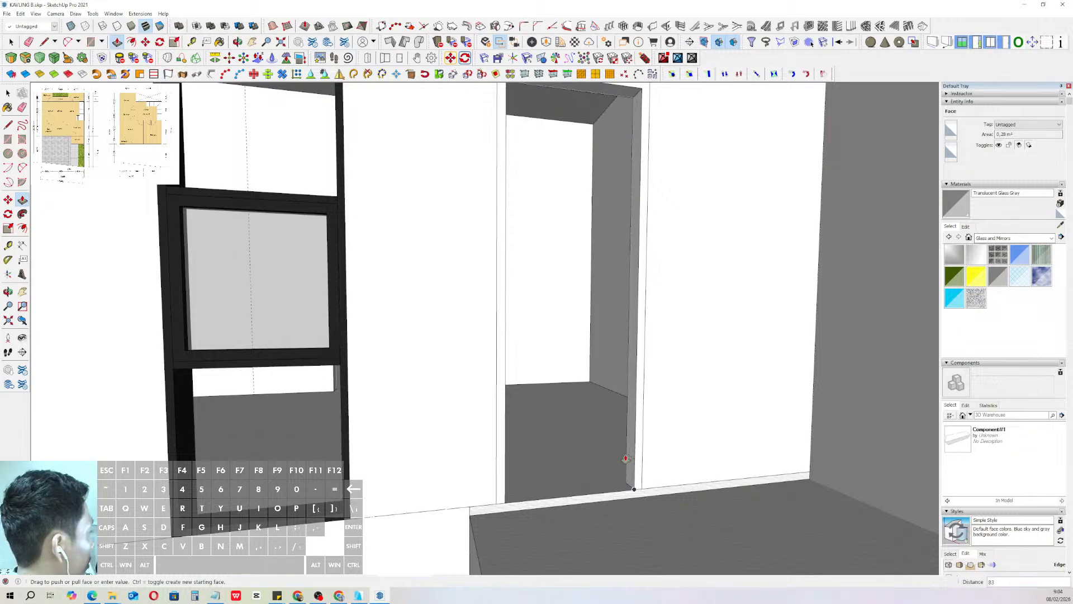
left_click(626, 459)
key("space")
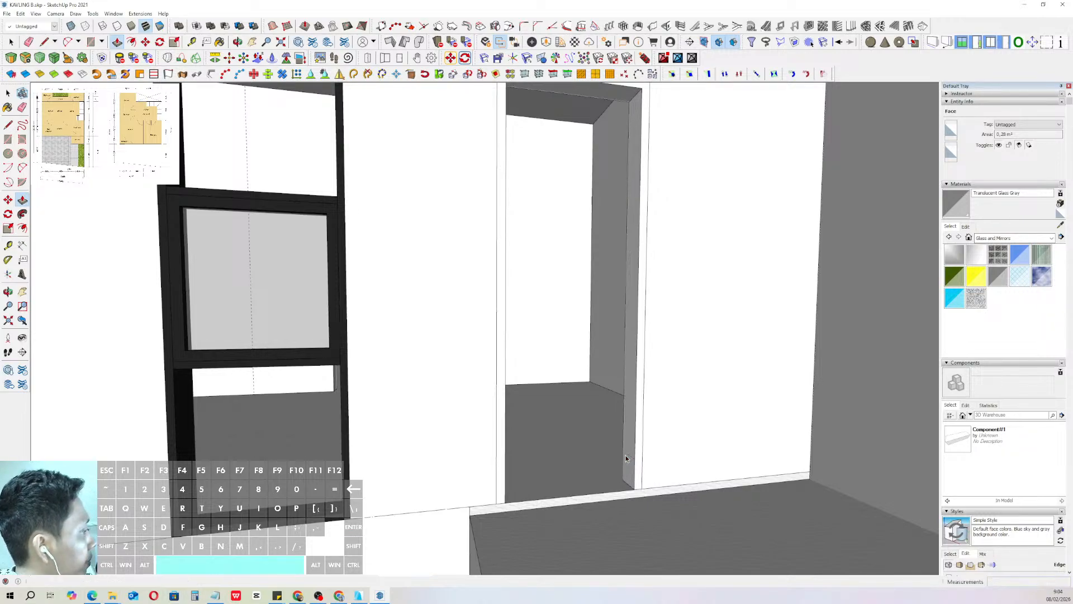
right_click(633, 325)
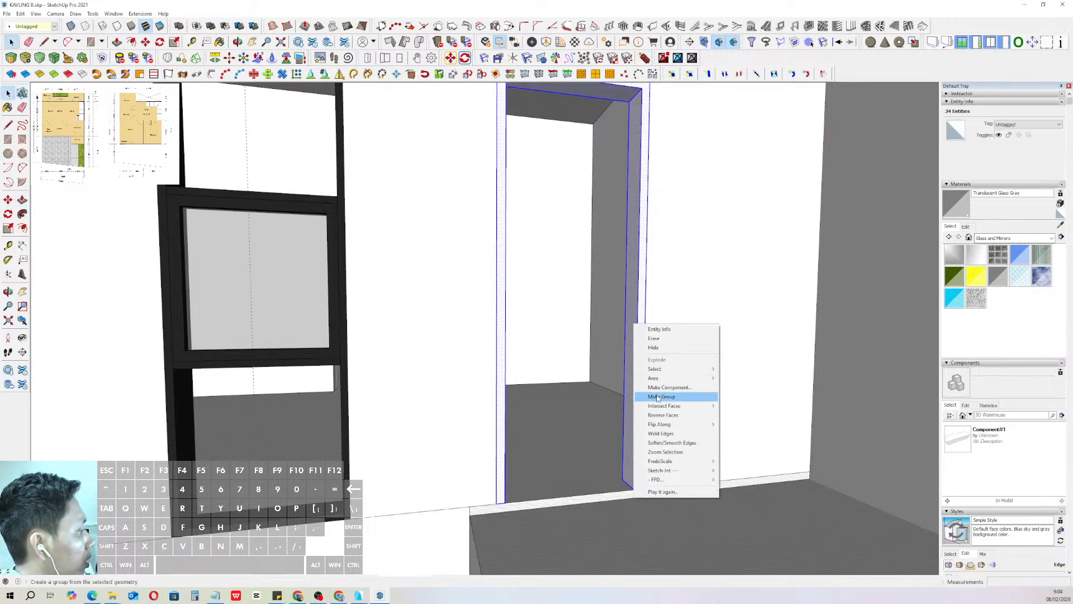
left_click(663, 397)
- Paint the door frame with Wood Veneer 02 from the Wood materials
scroll(663, 396, "down", 2)
left_click(1060, 226)
scroll(703, 254, "down", 5)
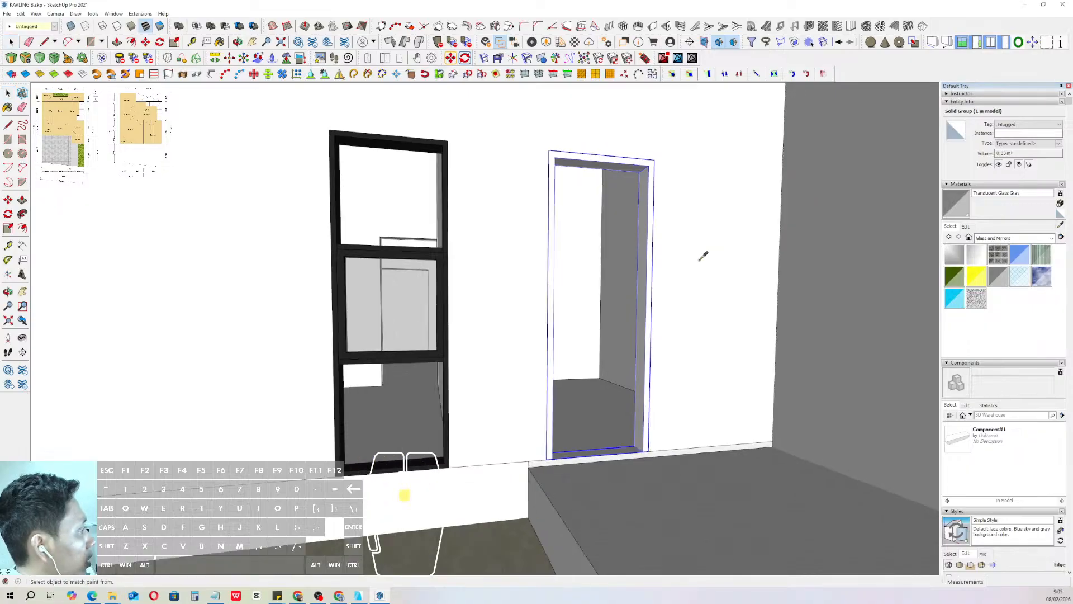
left_click(1053, 240)
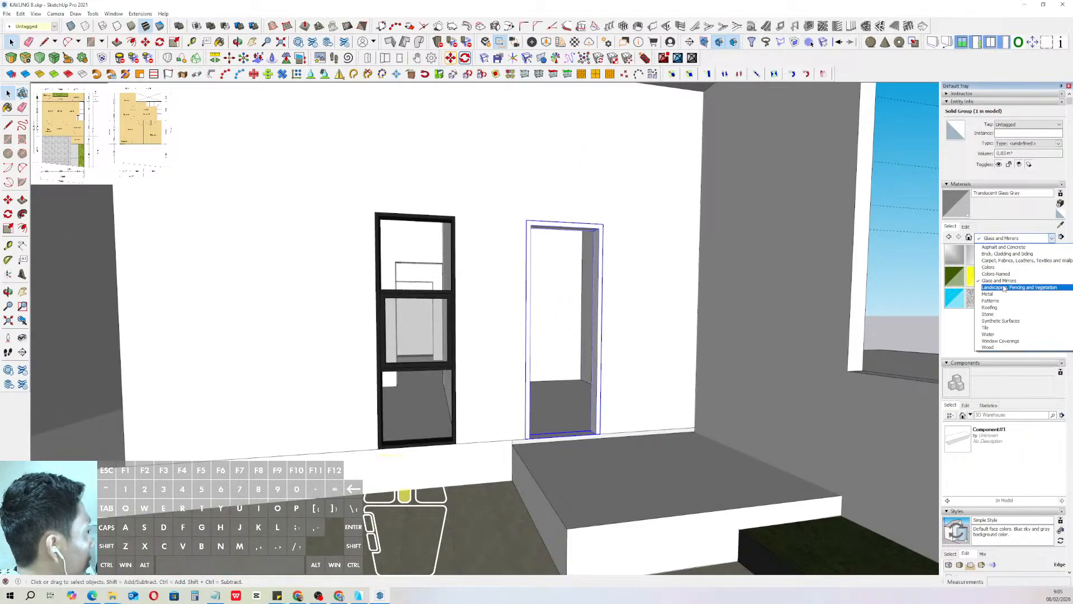
left_click(1007, 344)
left_click(977, 302)
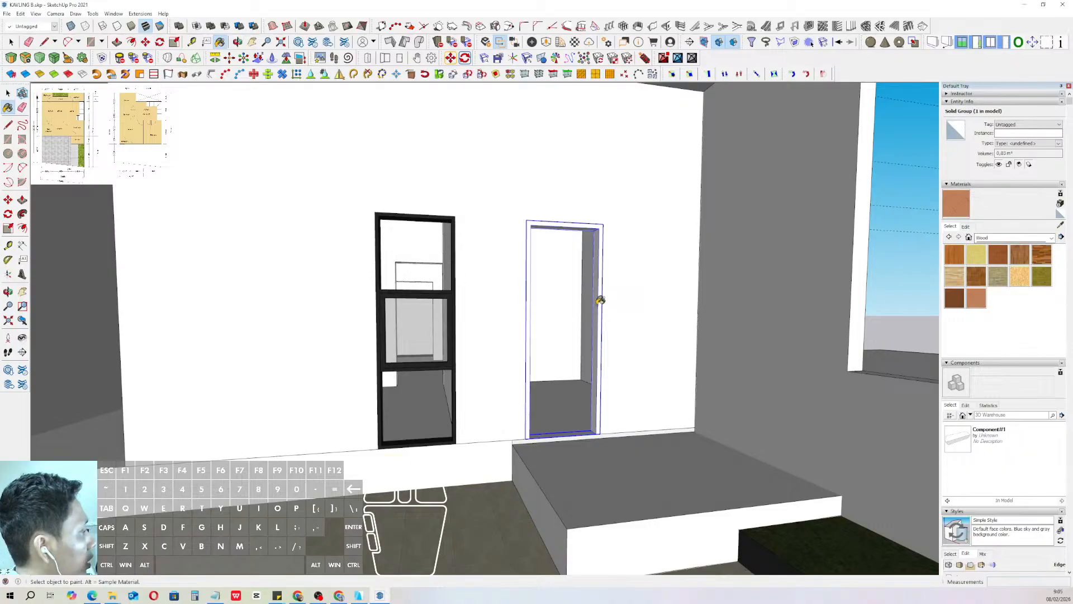
left_click(600, 300)
- Draw a rectangle filling the opening inside the wooden door frame
scroll(600, 301, "up", 2)
key("r")
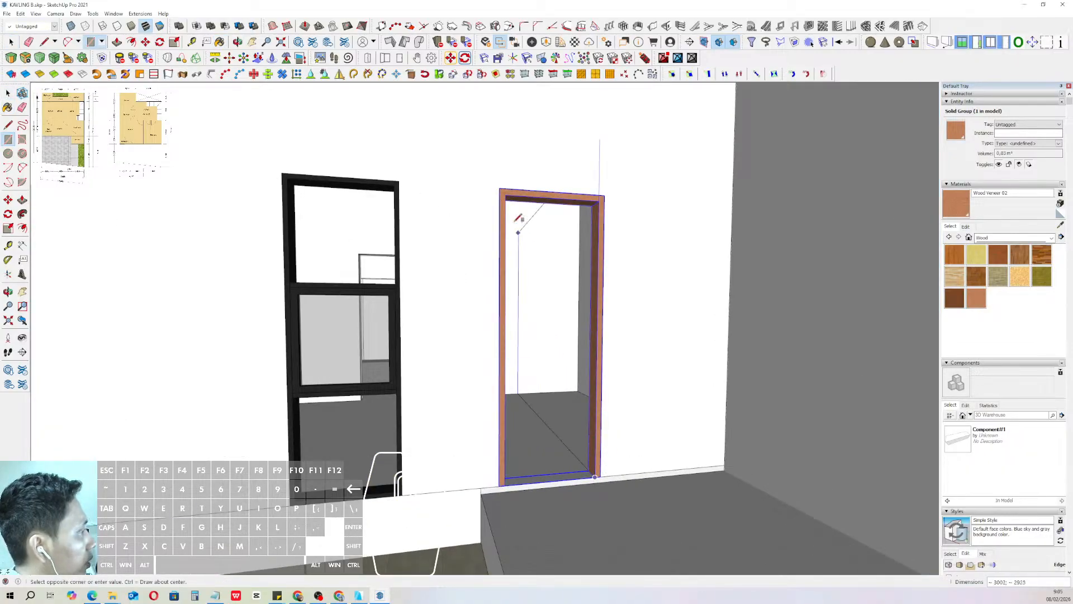
left_click(505, 195)
key("space")
- Extrude the rectangle inside the door frame into a solid door panel
scroll(575, 240, "up", 1)
left_click(575, 239)
middle_click_drag(574, 239, 588, 268)
scroll(588, 267, "up", 2)
key("v")
left_click(586, 239)
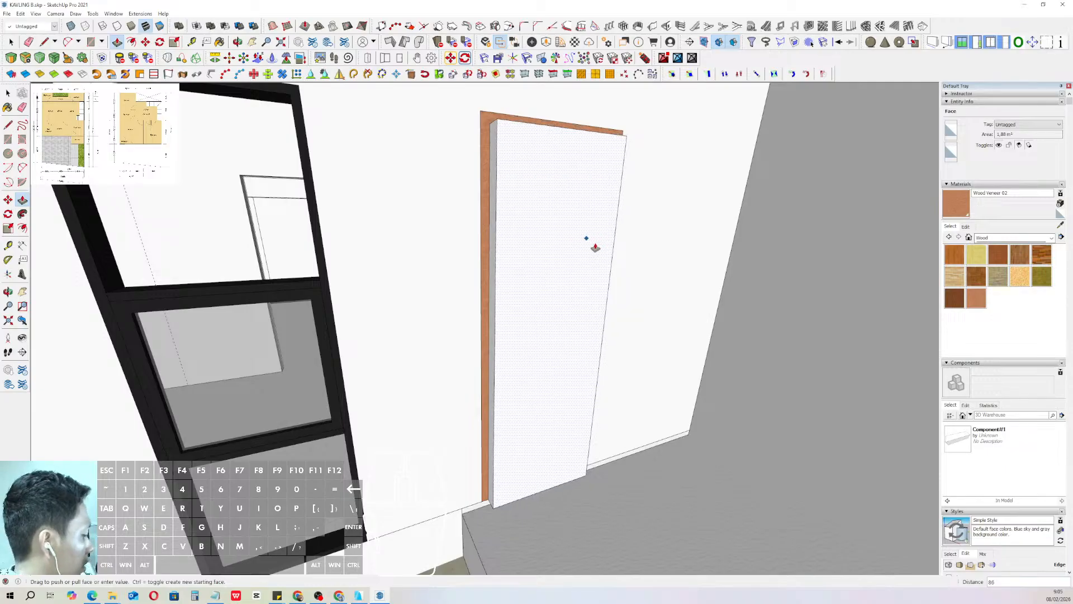
key("Return")
key("space")
- Group the door panel and paint it with Wood Veneer 02
triple_click(555, 216)
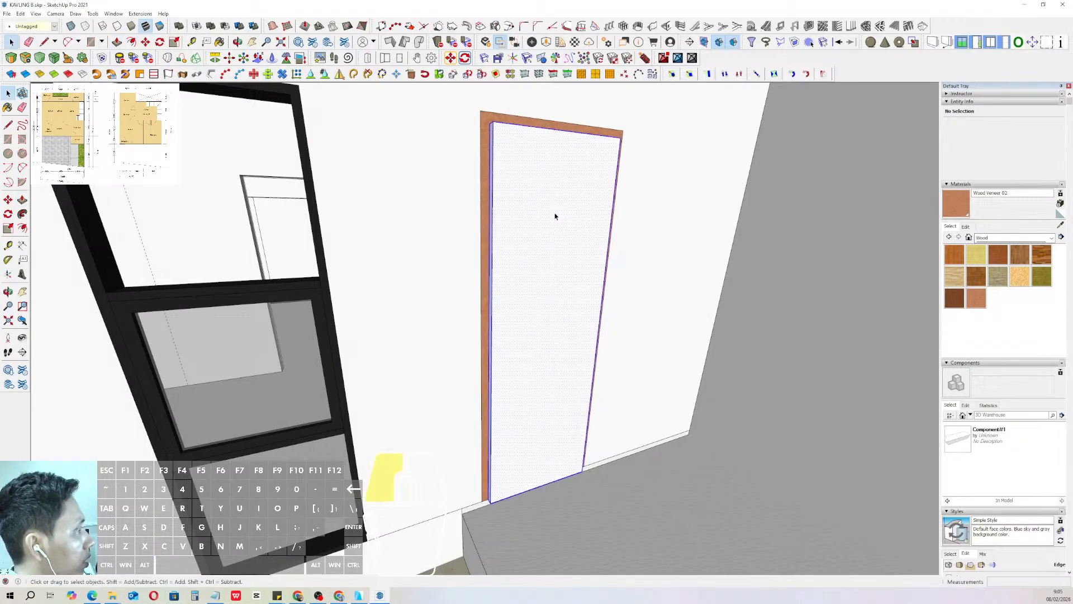
right_click(556, 215)
left_click(584, 286)
key("b")
left_click(570, 295)
key("space")
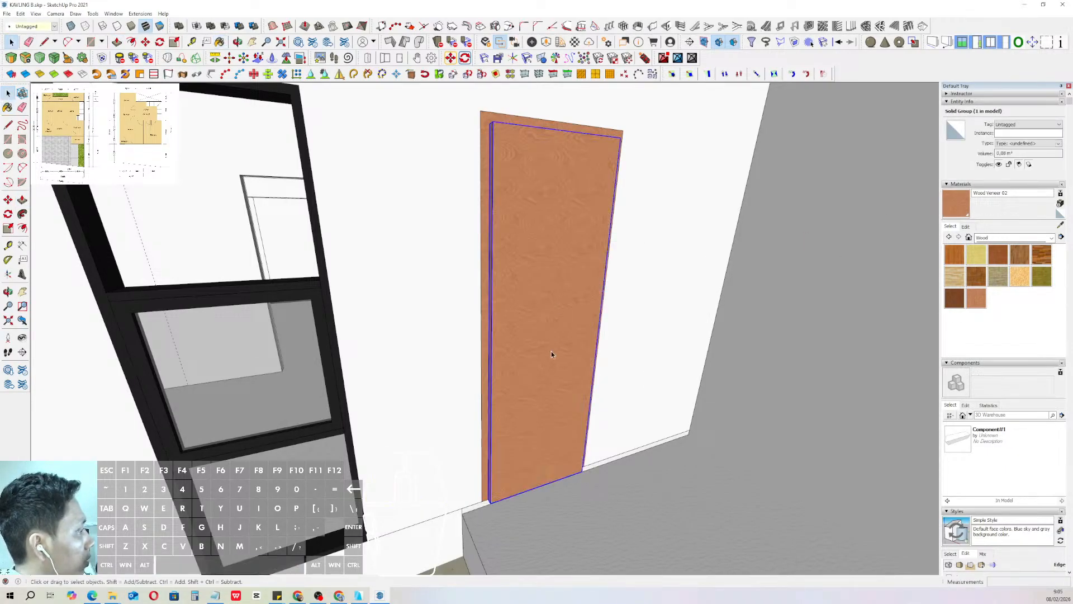
- Set the Wood Veneer 02 texture width to 1000 mm
middle_click_drag(552, 352, 507, 320)
left_click(967, 227)
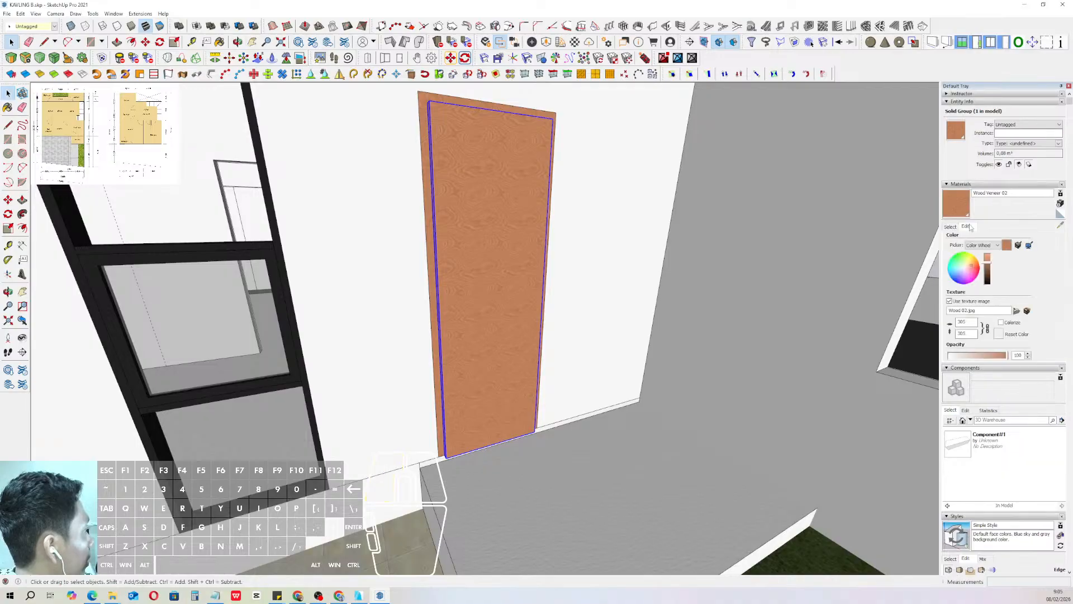
type("0")
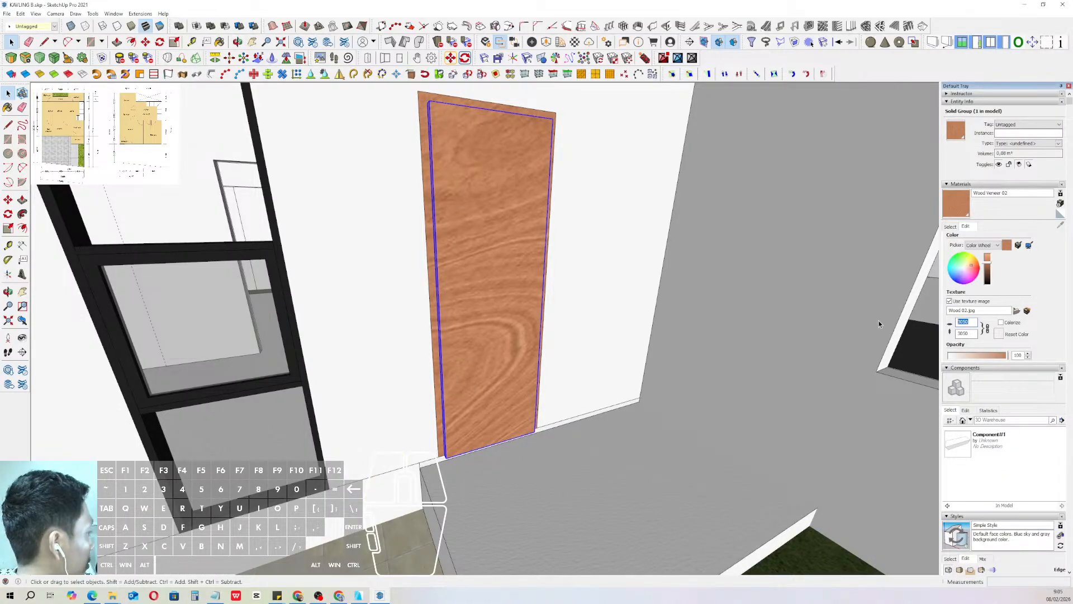
type("15")
key("Return")
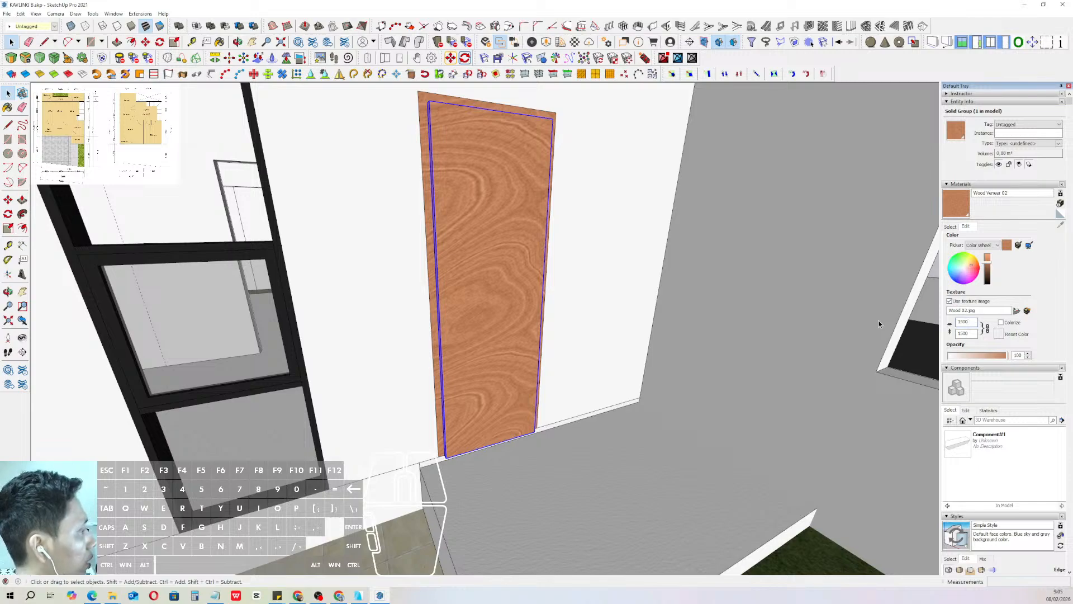
type("0")
key("Return")
type("1000")
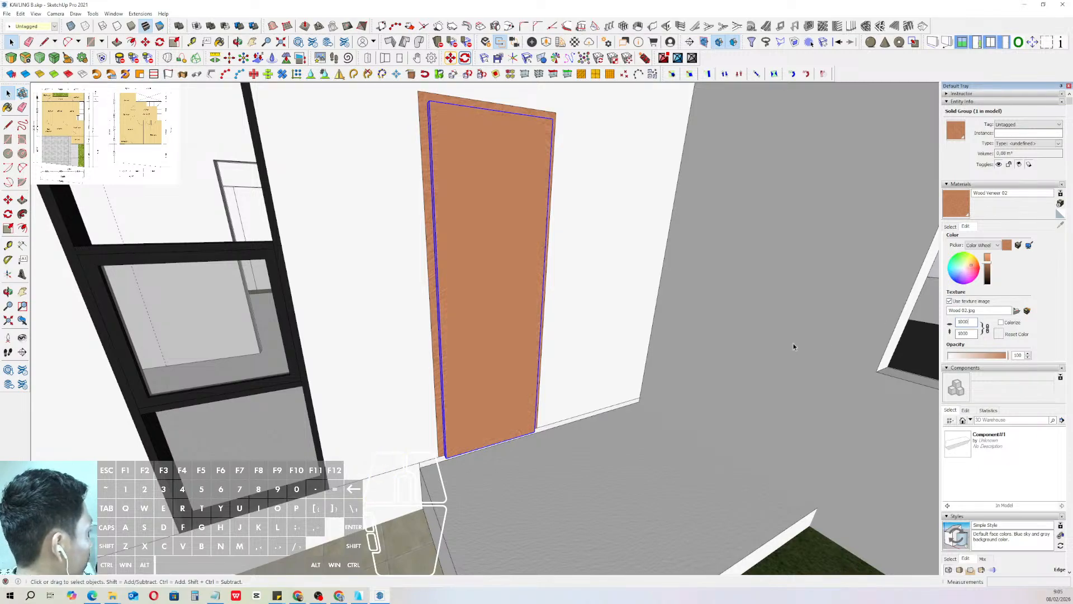
- Switch the Wood Veneer 02 colour picker to HLS and lower its saturation to a greyish brown
left_click(980, 246)
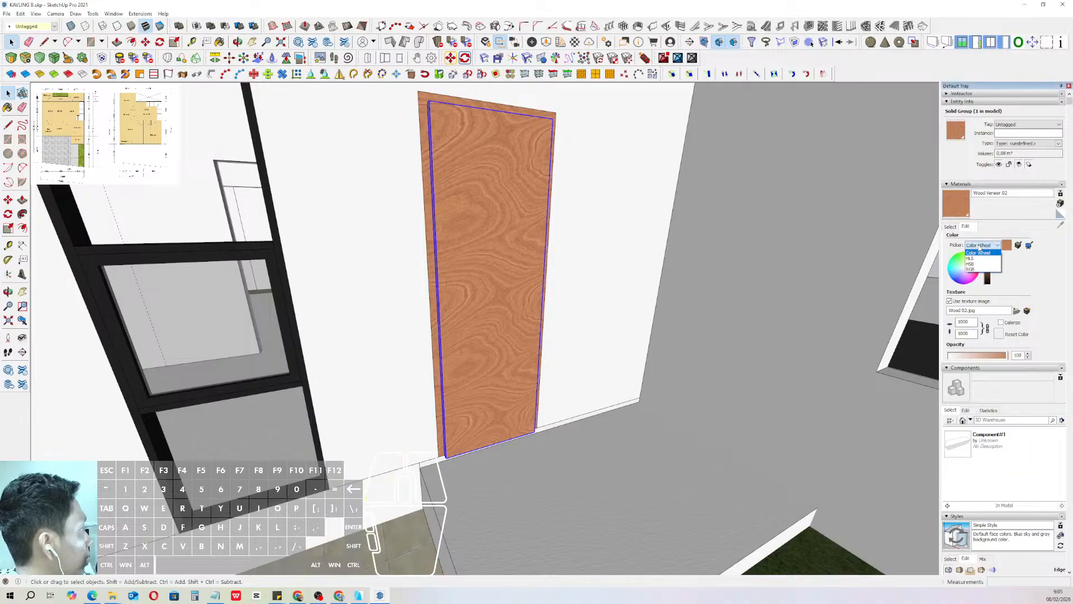
left_click(972, 258)
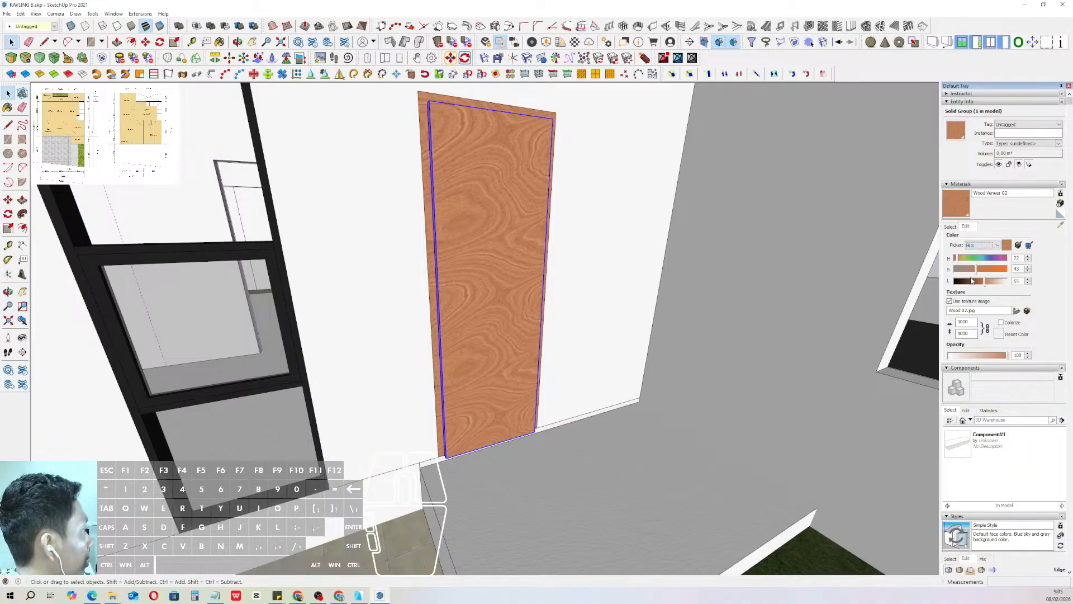
left_click_drag(963, 269, 961, 268)
scroll(511, 347, "down", 3)
scroll(500, 335, "up", 1)
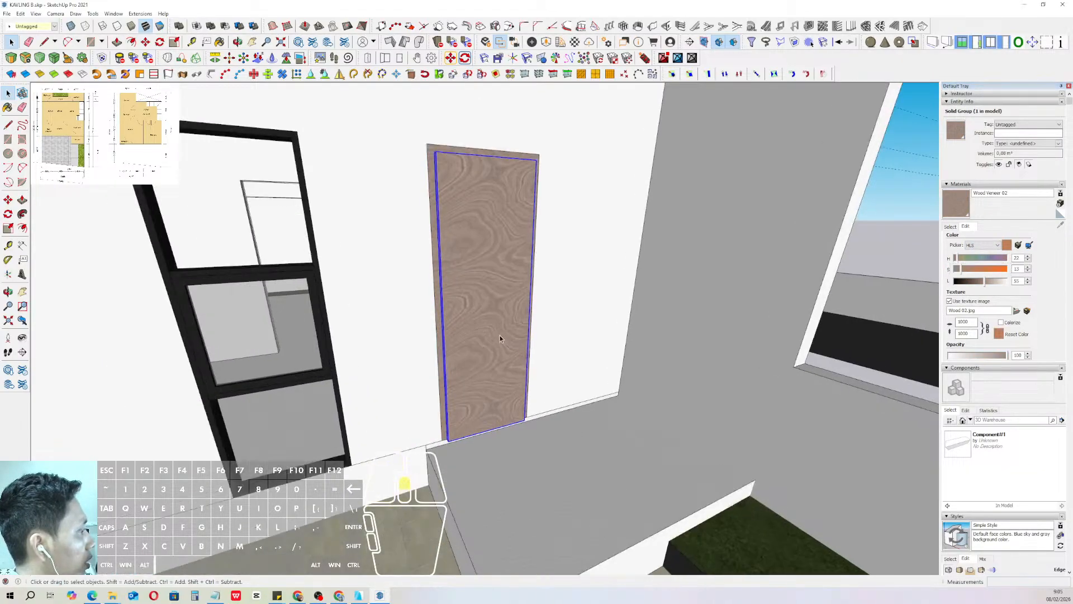
middle_click_drag(500, 335, 527, 372)
scroll(497, 362, "up", 2)
scroll(550, 386, "up", 2)
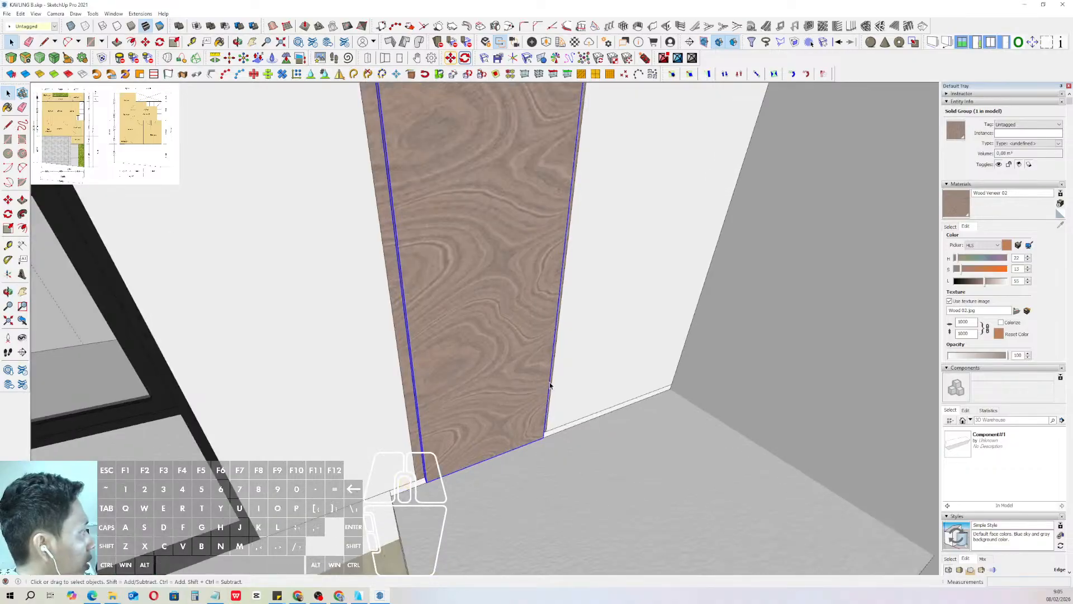
left_click(950, 227)
left_click(1051, 238)
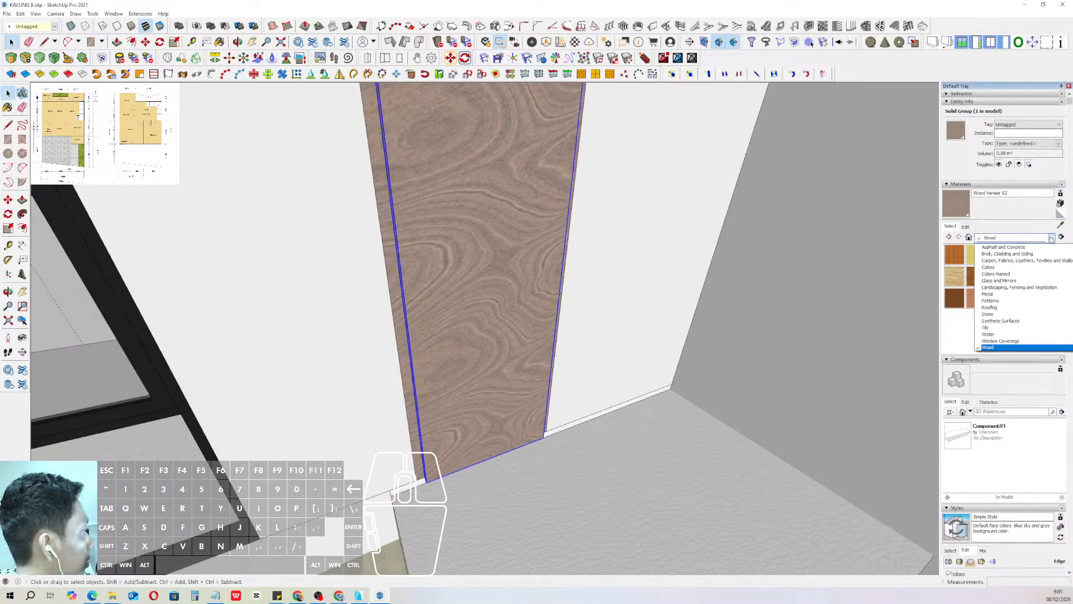
left_click(947, 335)
middle_click_drag(512, 360, 514, 381)
key("space")
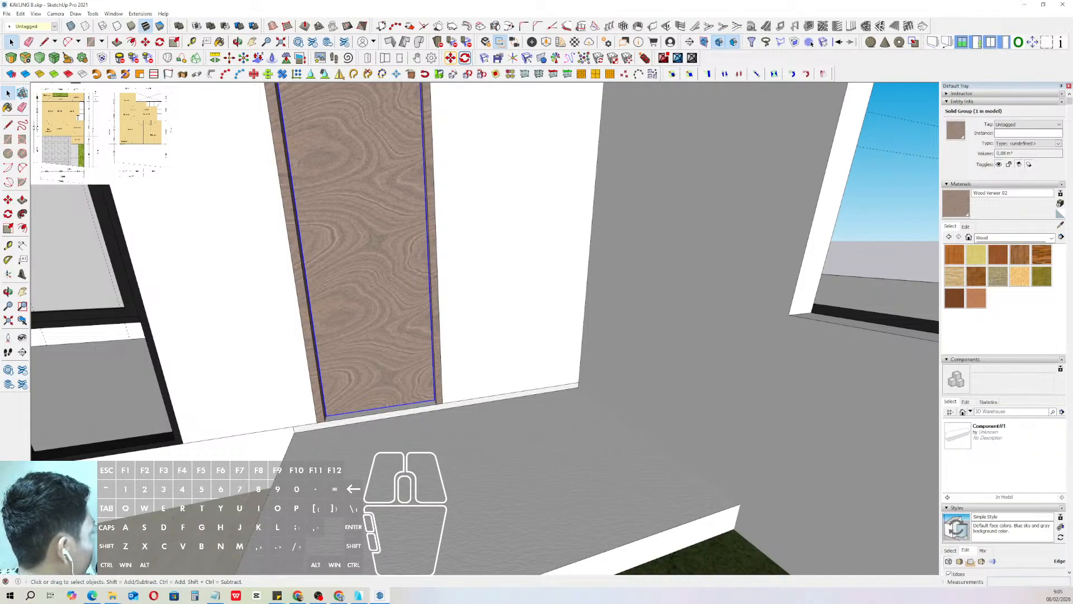
- Inside the door panel group, copy the right vertical edge inward and copy that line again 15 mm further to outline a narrow strip
scroll(388, 298, "down", 3)
middle_click_drag(389, 293, 443, 246, "shift")
triple_click(413, 234)
scroll(420, 229, "up", 3)
left_click(454, 220)
scroll(460, 212, "up", 2)
left_click(474, 200)
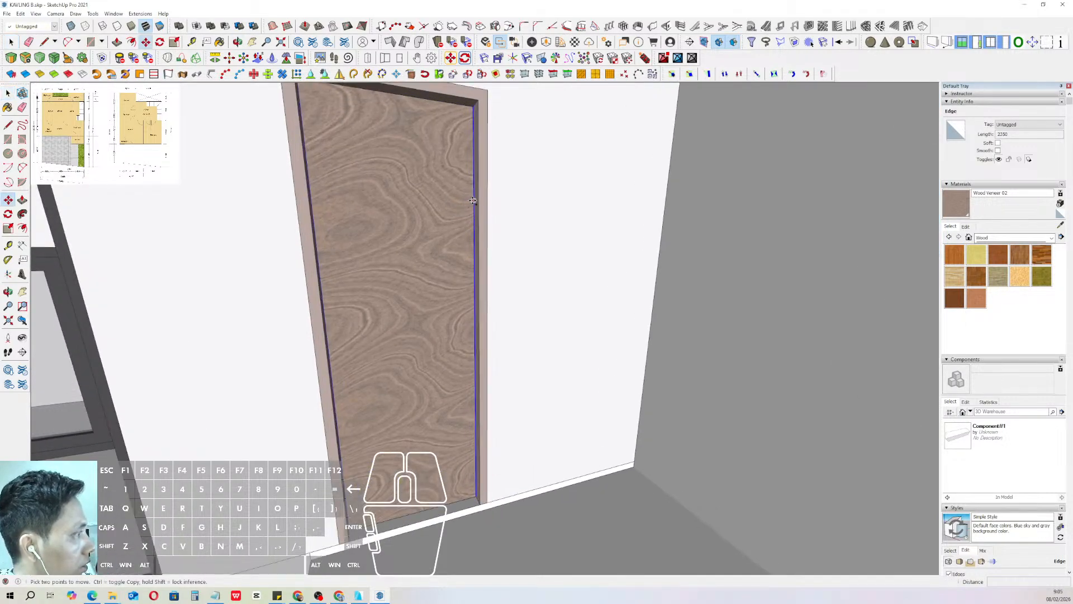
key("ctrl")
left_click(456, 192)
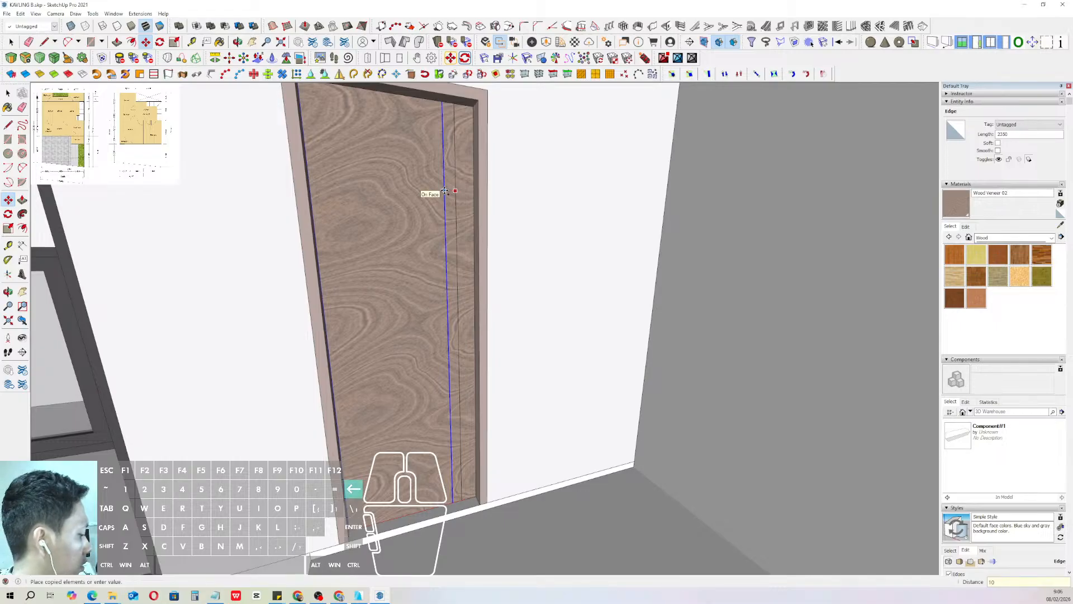
key("Return")
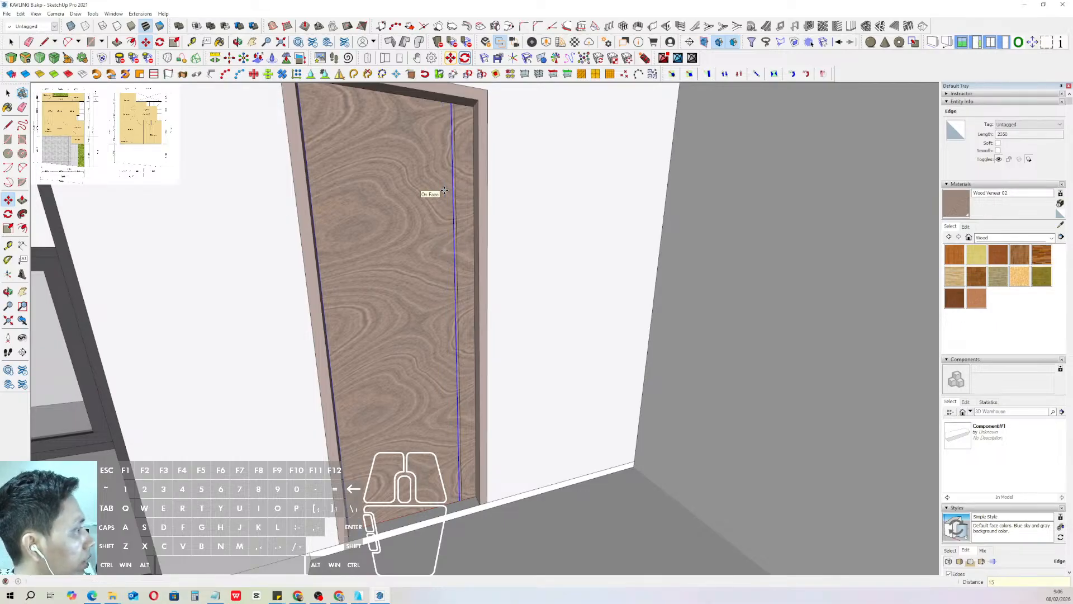
- Select both strip lines and copy them a short distance inward to form a second parallel strip on the door panel
key("space")
scroll(447, 196, "up", 2)
left_click(456, 205, "shift")
scroll(457, 204, "up", 2)
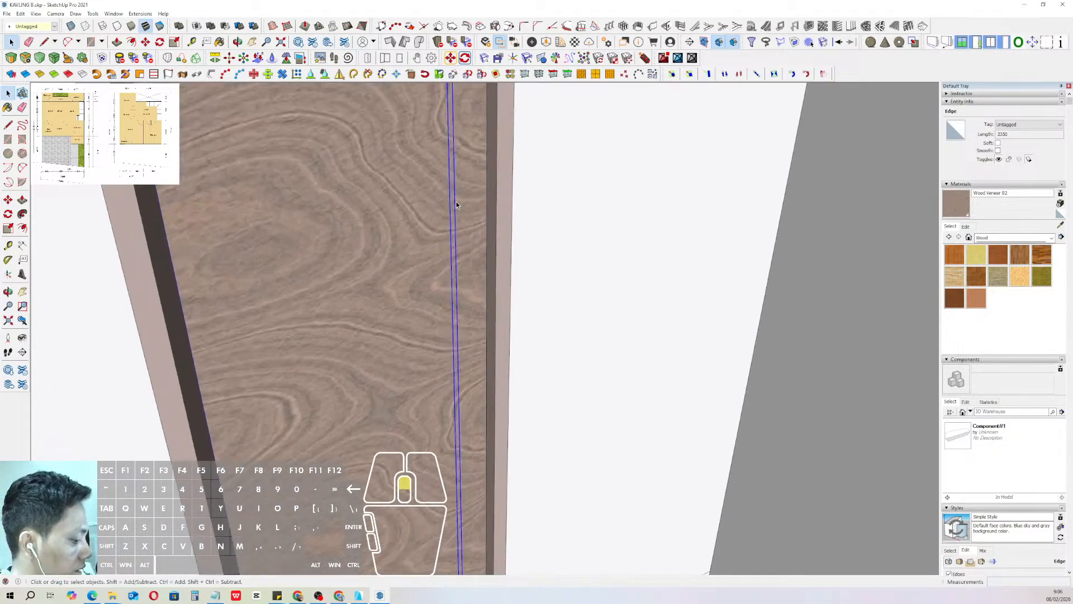
key("m")
key("ctrl")
left_click(455, 179)
scroll(429, 176, "down", 2)
scroll(428, 175, "down", 1)
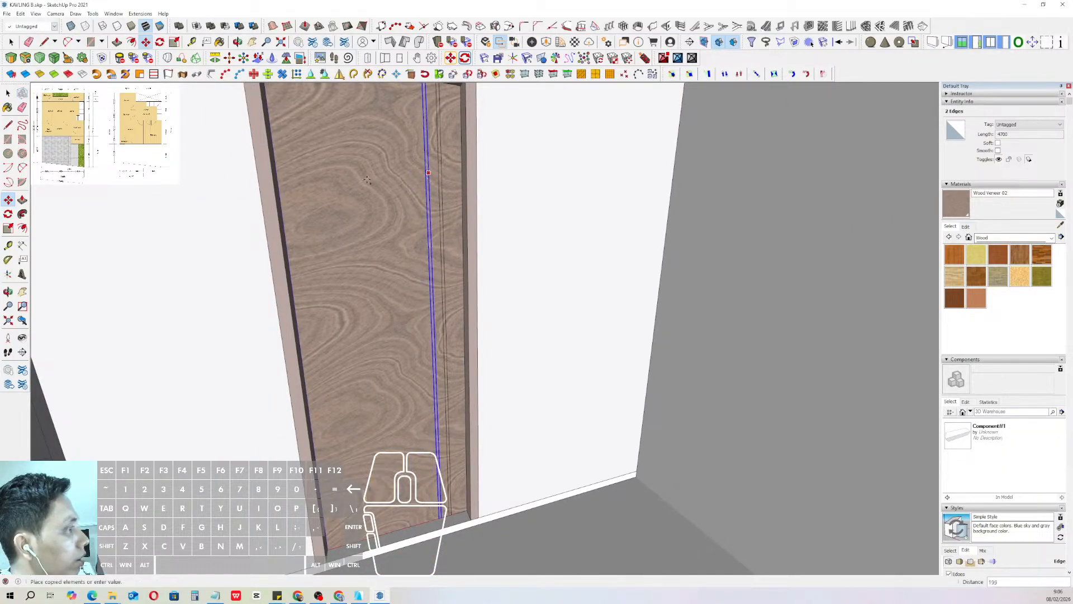
- Copy the pair of strip lines about 400 mm across the door panel toward its opposite side
key("shift")
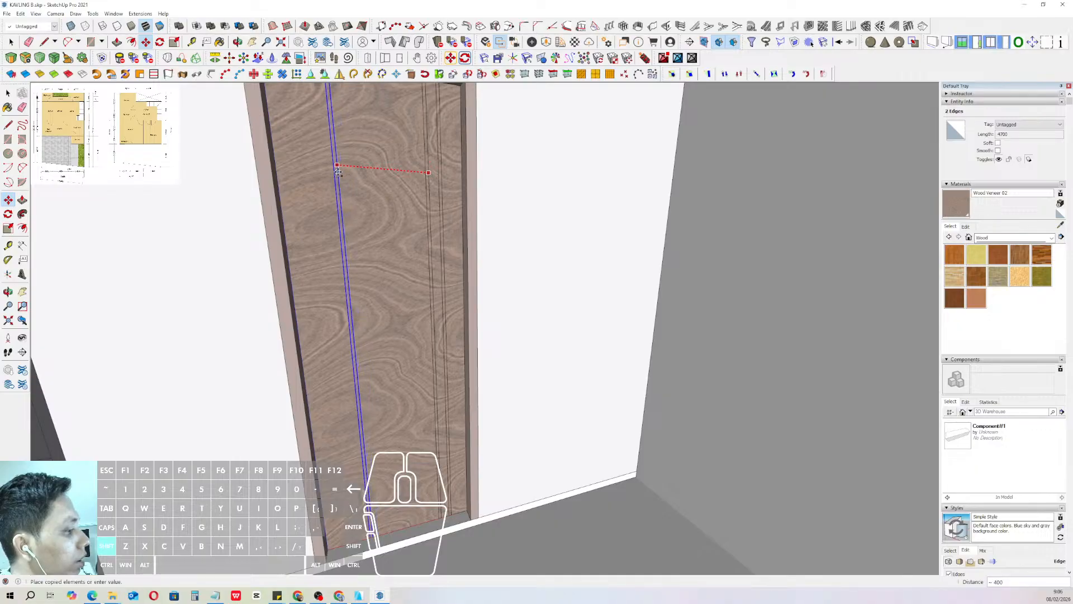
left_click(339, 173)
key("space")
scroll(368, 173, "down", 5)
middle_click_drag(546, 261, 566, 302, "shift")
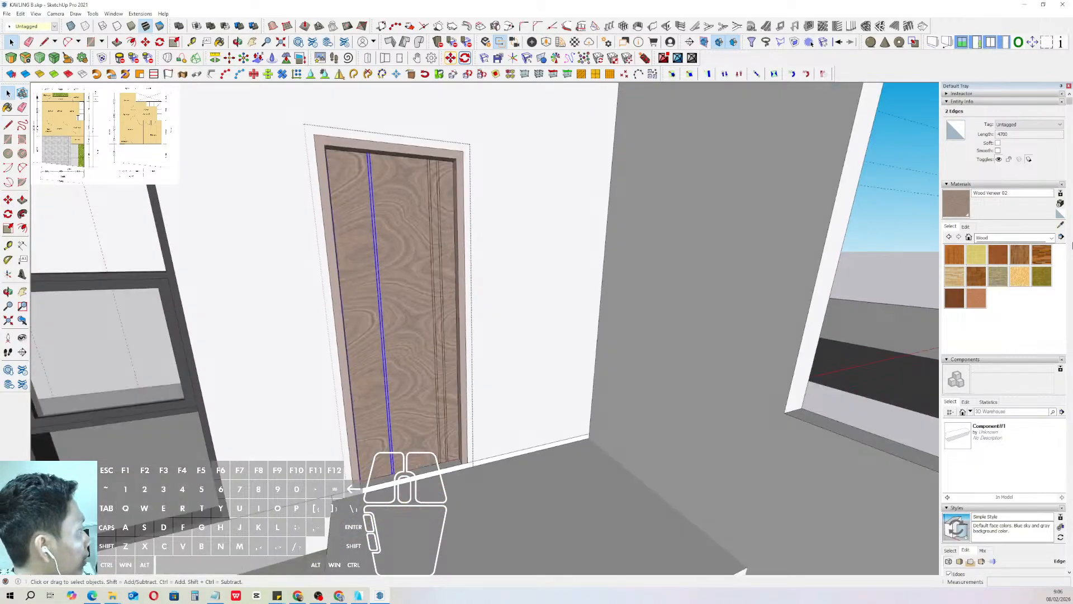
- Paint the three narrow vertical strips of the door panel with Color M07 and leave the group
left_click(1051, 239)
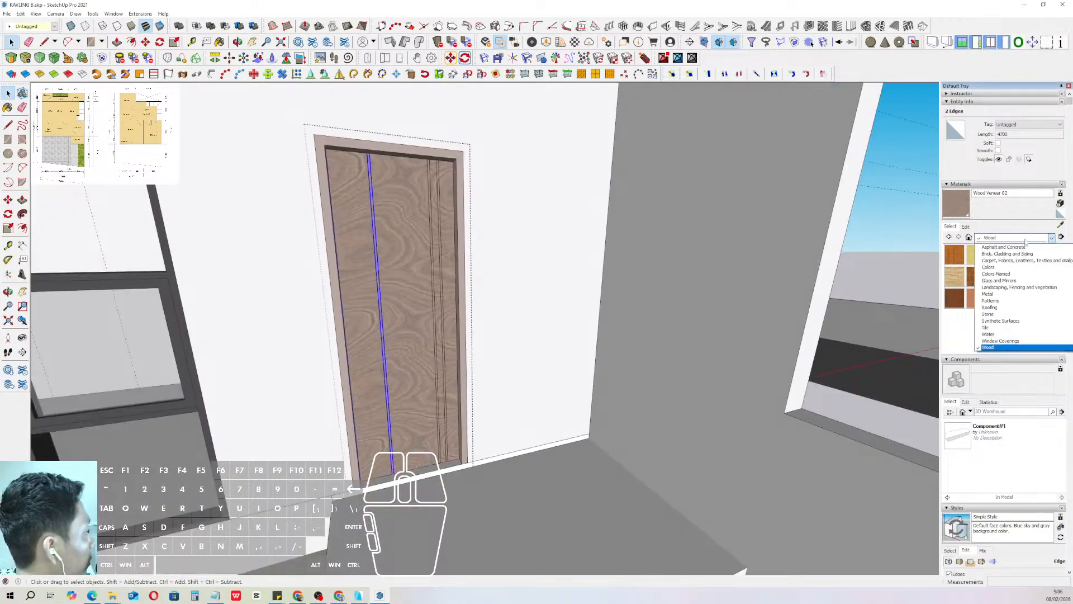
left_click(990, 270)
scroll(987, 291, "down", 10)
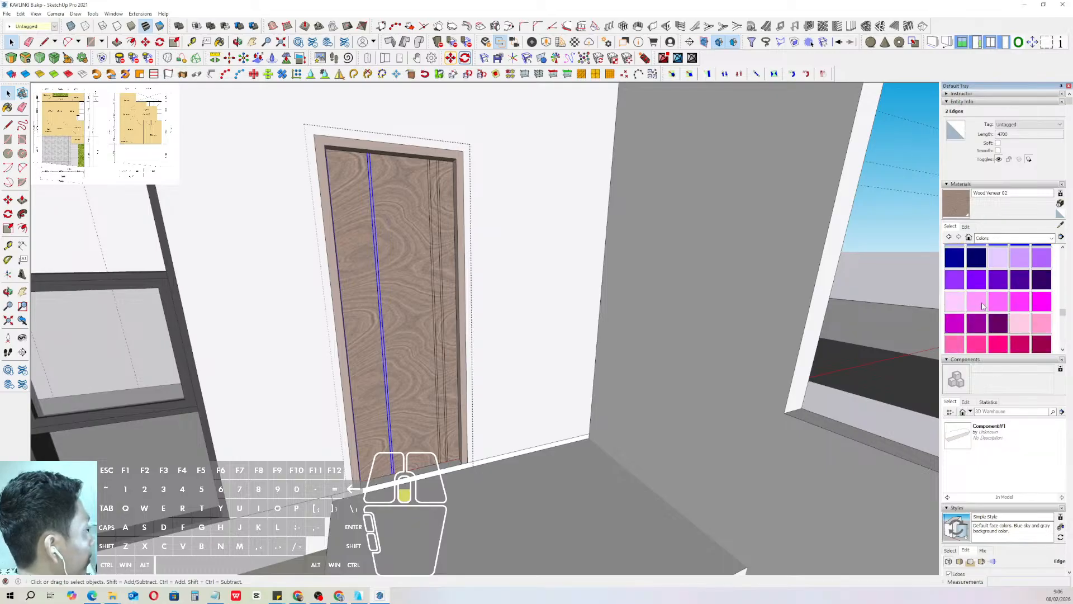
left_click(1020, 287)
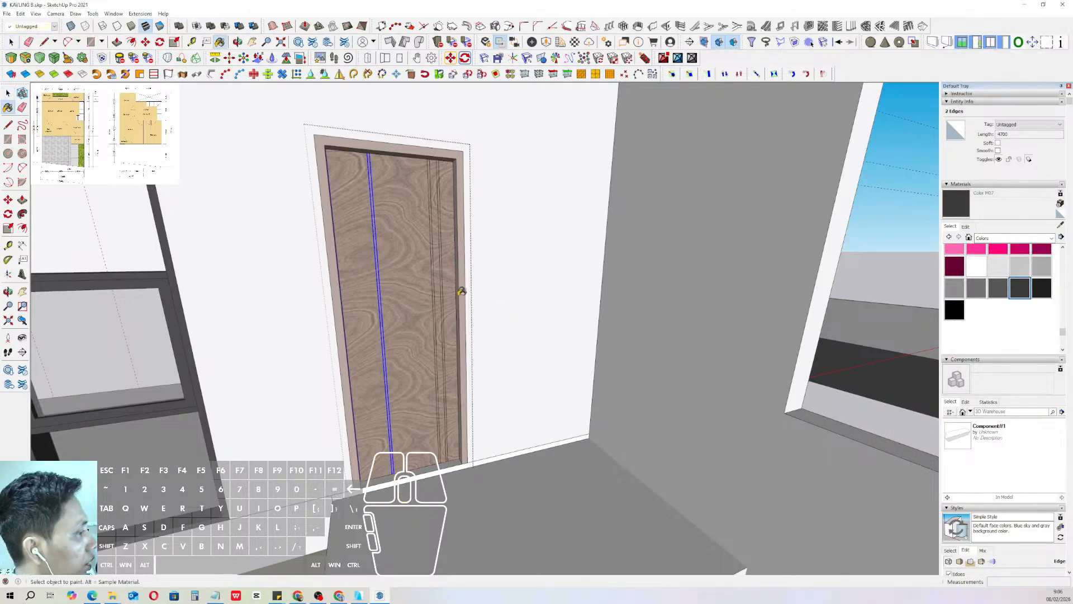
scroll(377, 296, "up", 4)
scroll(378, 296, "up", 3)
left_click(385, 291)
scroll(559, 286, "up", 2)
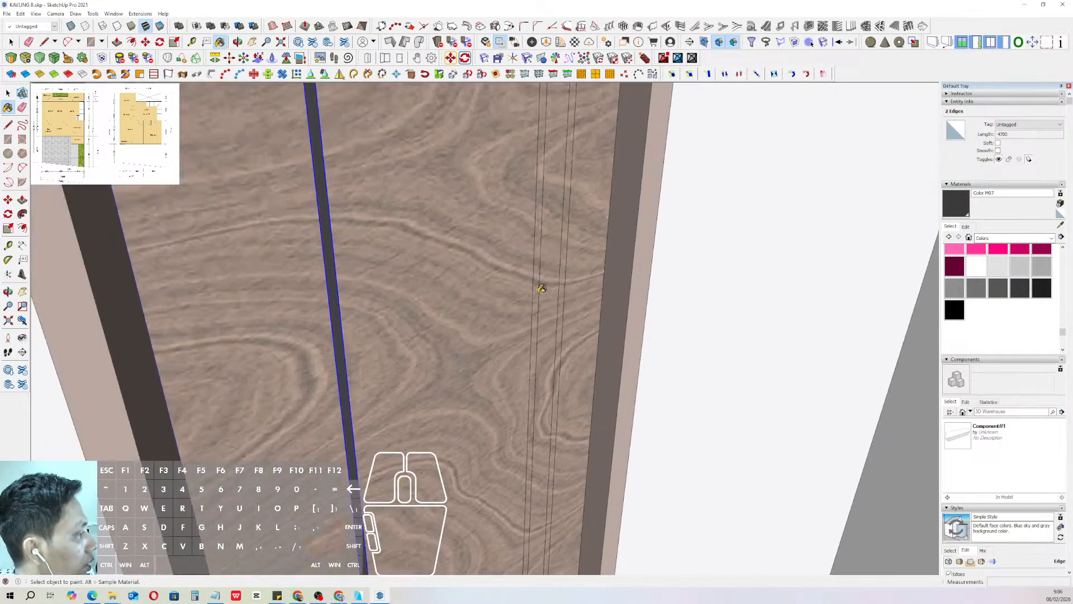
left_click(542, 287)
left_click(567, 285)
scroll(460, 361, "down", 10)
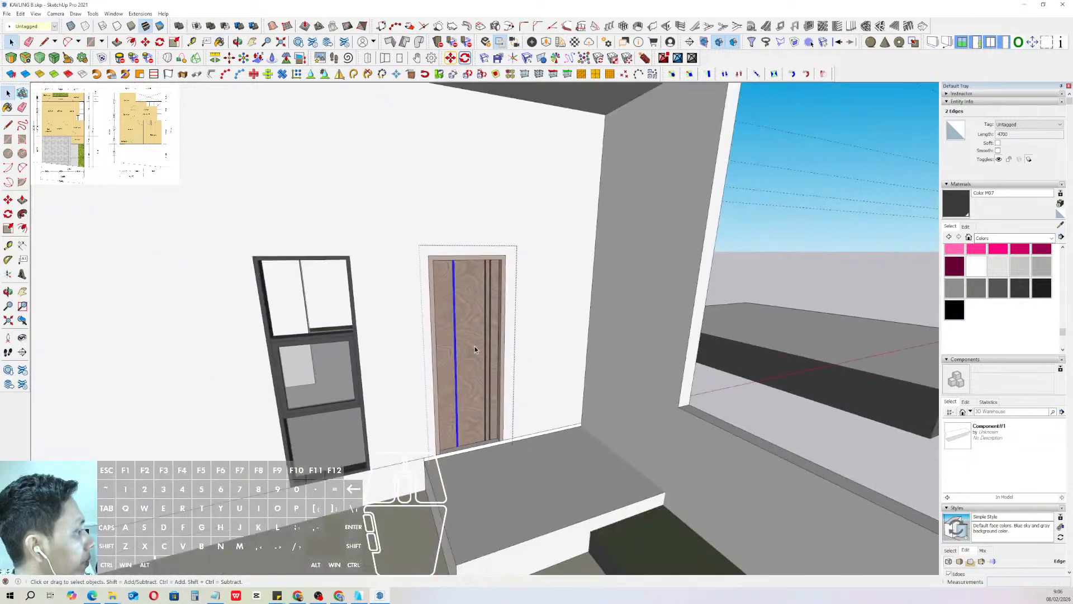
key("space")
scroll(492, 274, "down", 6)
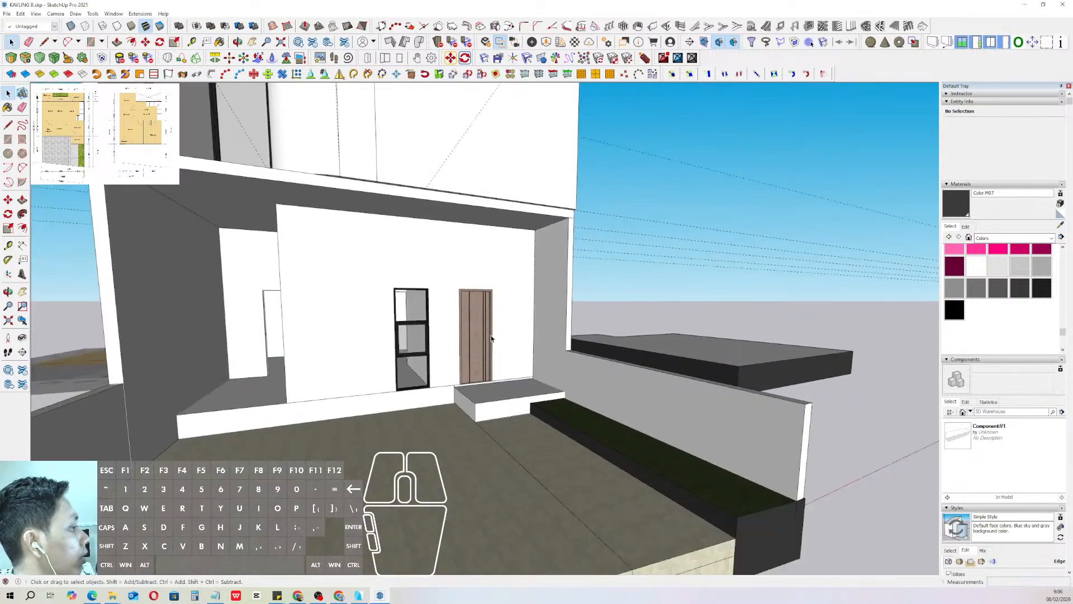
- Look over the whole house from the front and from above
middle_click_drag(472, 357, 496, 392)
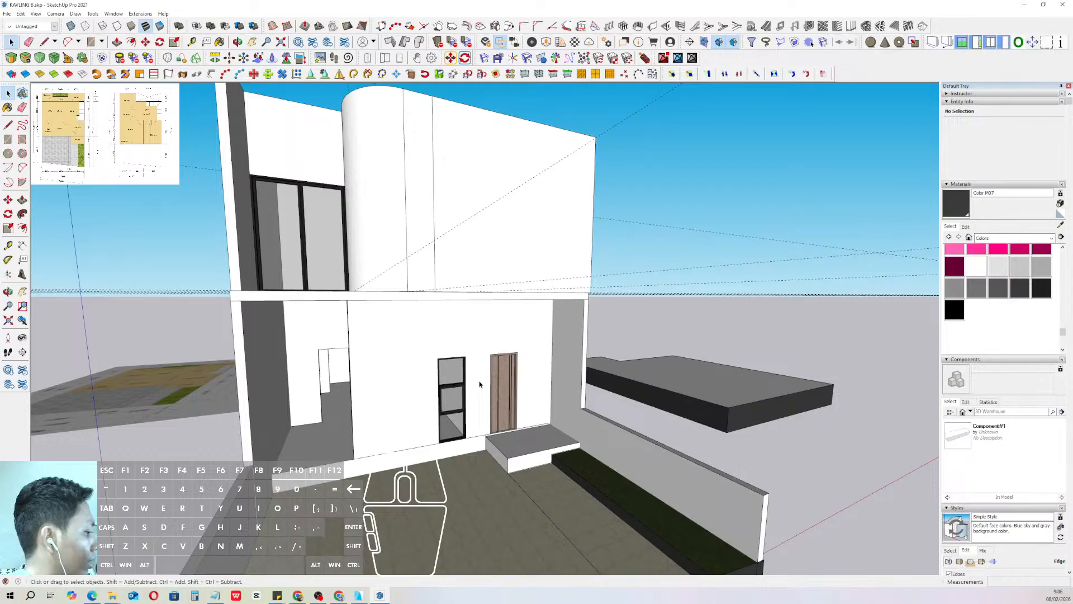
scroll(456, 356, "down", 4)
mouse_move(456, 355)
middle_mouse_down()
mouse_move(461, 446)
mouse_move(430, 358)
mouse_move(475, 352)
middle_mouse_up()
scroll(462, 453, "up", 1)
scroll(429, 346, "up", 4)
scroll(458, 319, "down", 5)
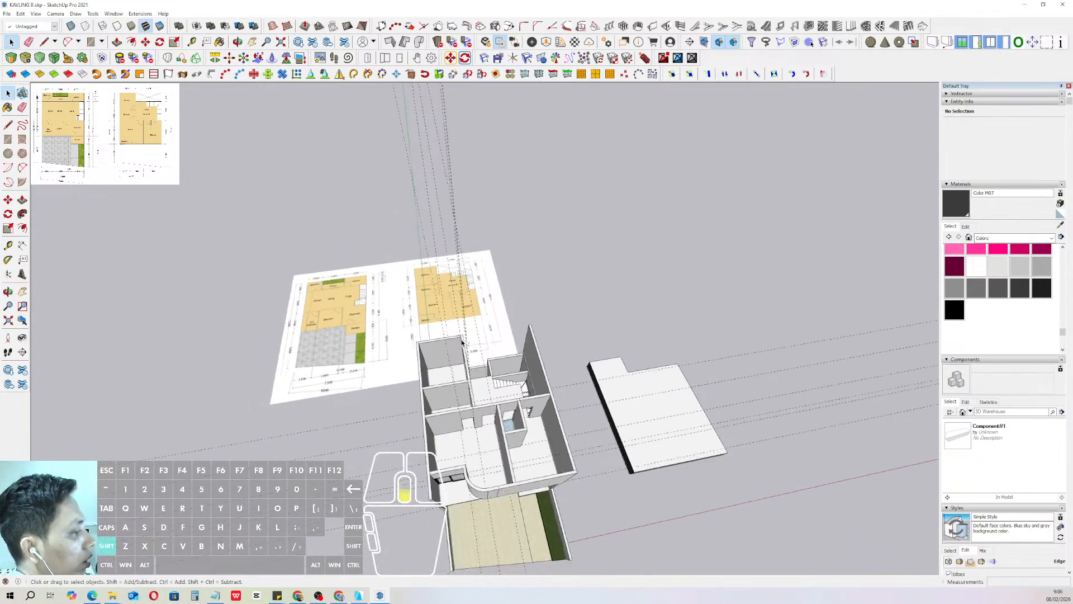
middle_click_drag(461, 436, 499, 302)
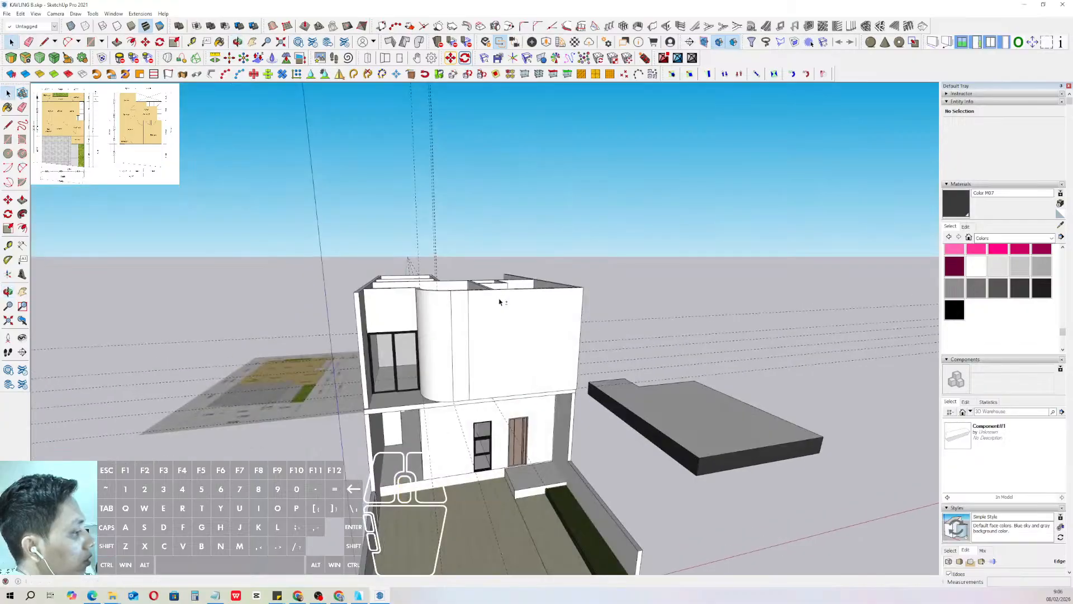
- Draw a rectangle filling the top opening of the ground-floor front window frame
scroll(489, 412, "up", 4)
left_click(482, 469)
scroll(492, 388, "up", 4)
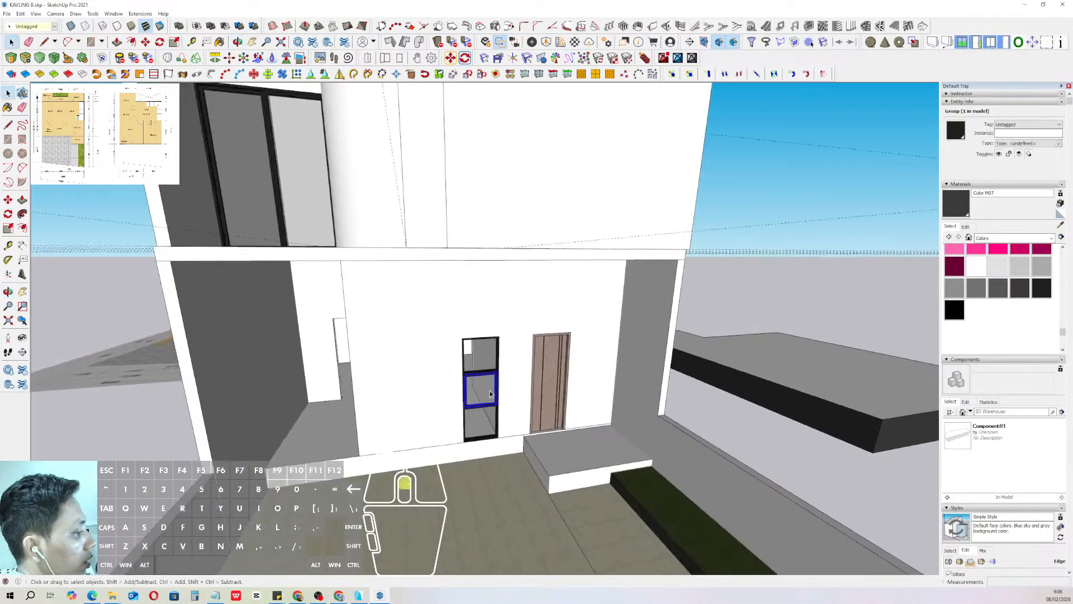
scroll(491, 387, "up", 3)
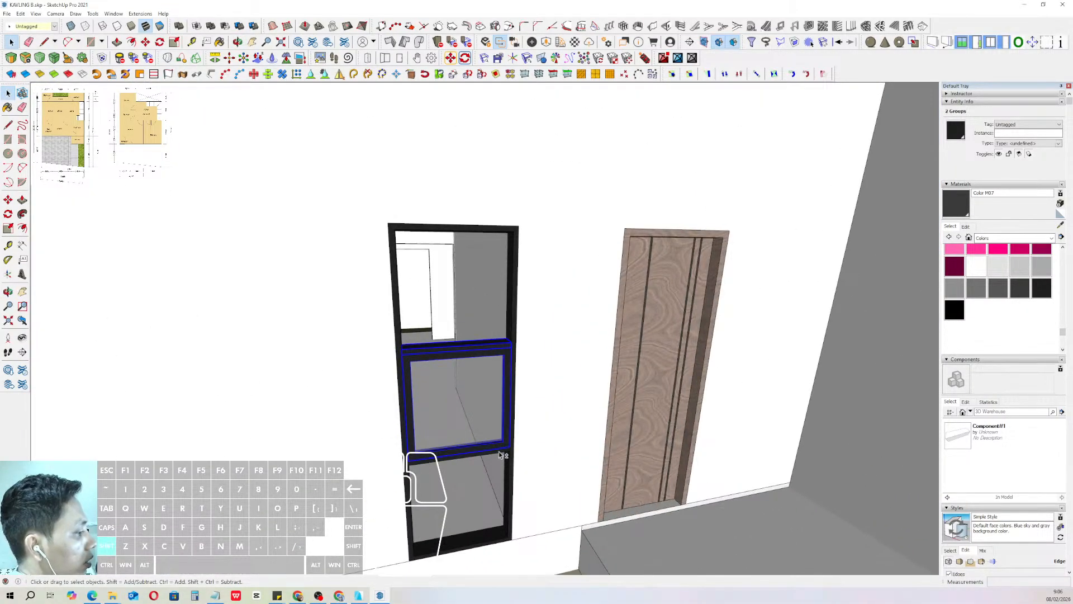
left_click(512, 309, "shift")
scroll(512, 335, "up", 5)
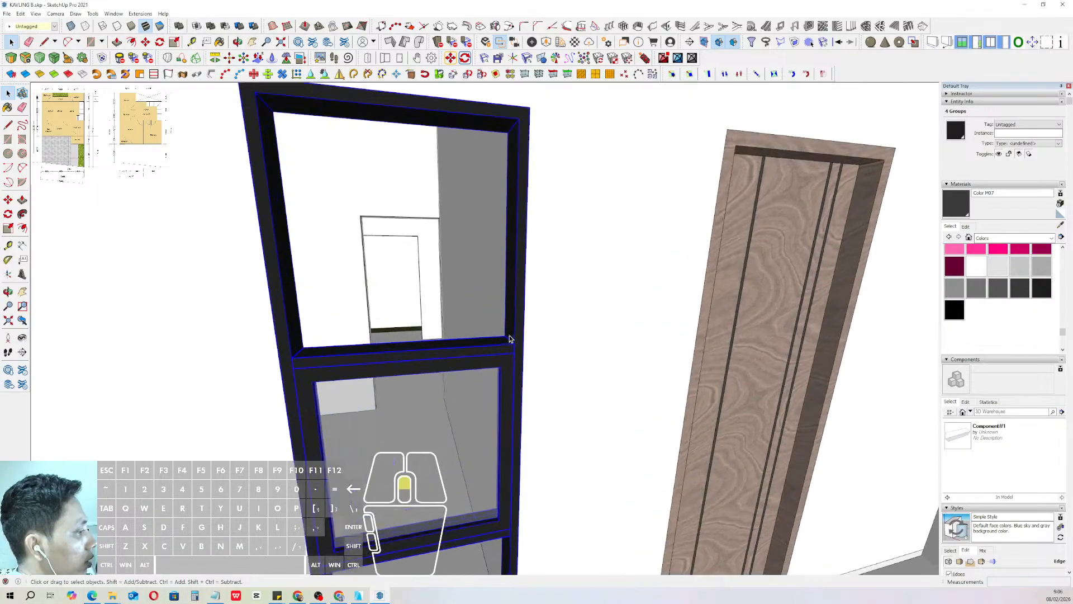
key("r")
scroll(514, 337, "up", 2)
left_click(509, 339)
scroll(509, 339, "down", 4)
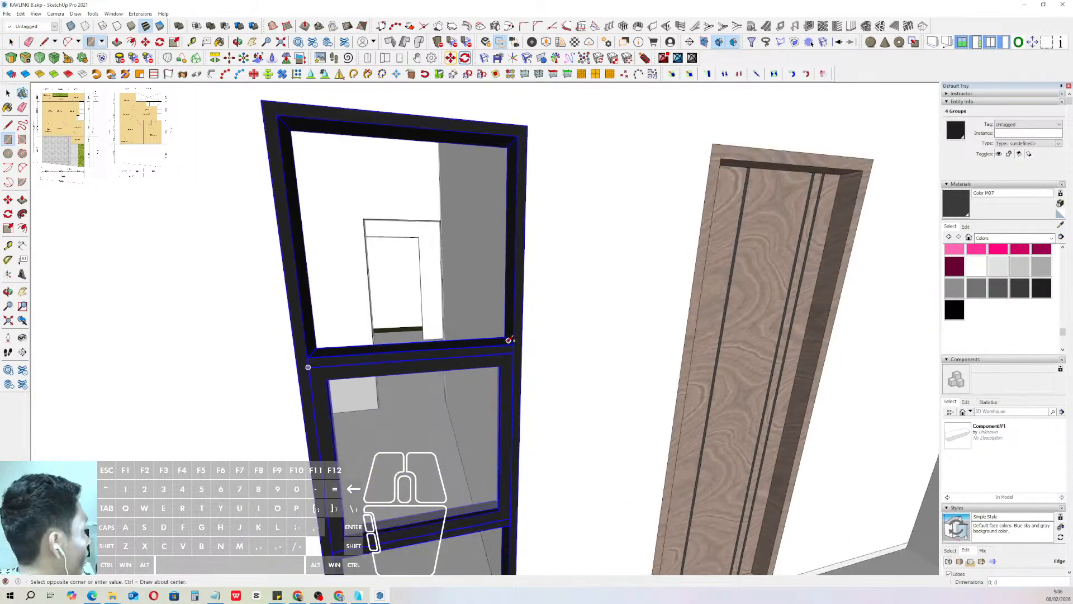
middle_click_drag(509, 339, 434, 271, "shift")
left_click(417, 205)
key("space")
- Extrude the rectangle in the top window opening into a thin pane and group it
scroll(436, 226, "up", 2)
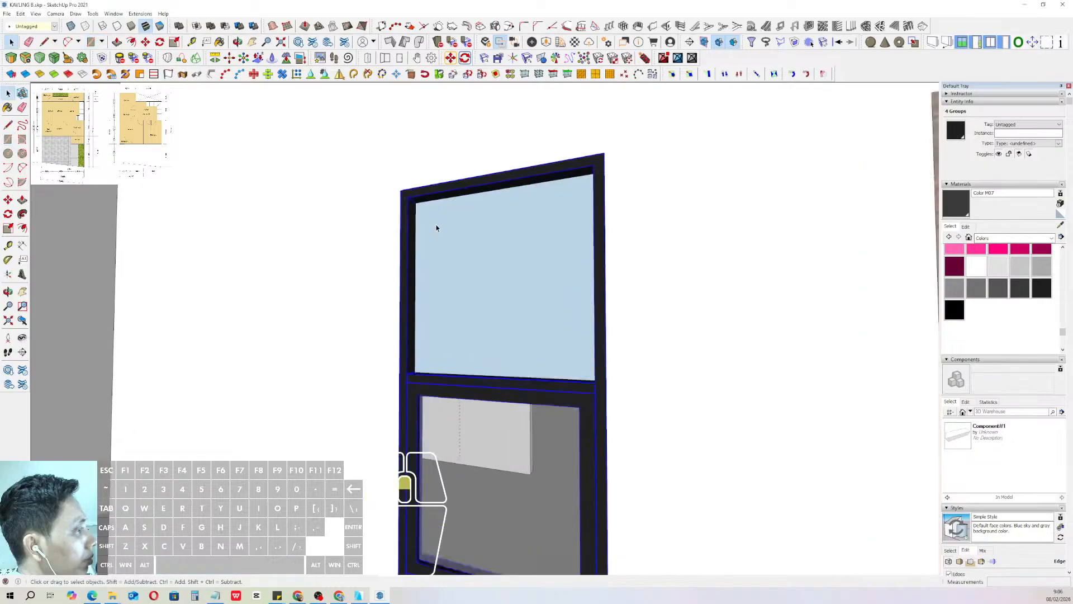
left_click(431, 216)
key("p")
double_click(430, 209)
key("space")
double_click(431, 209)
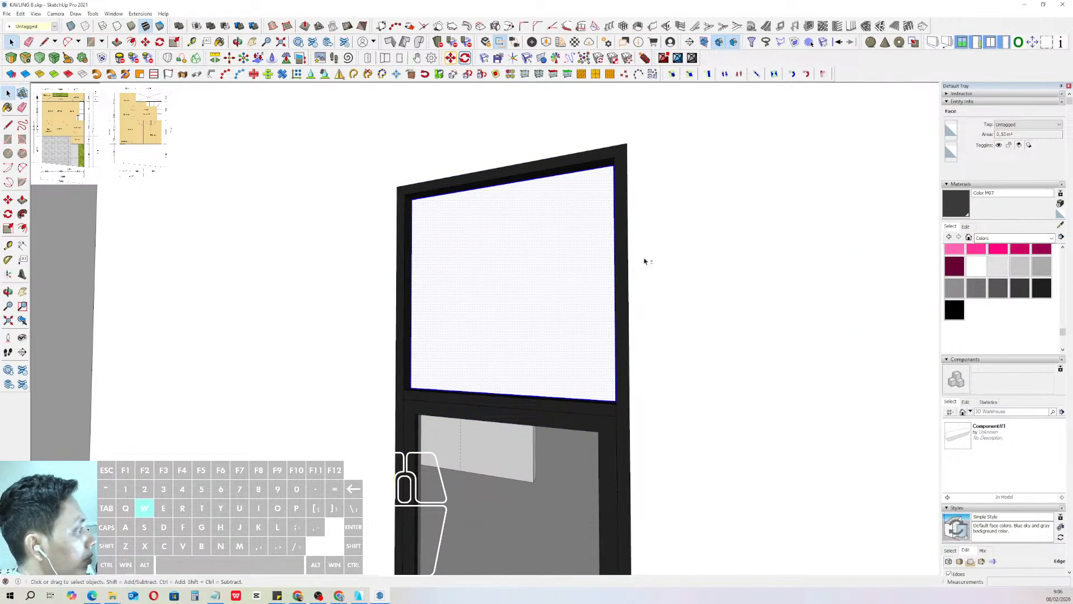
key("w")
- Sample the translucent grey glass from the middle window pane and paint the new top pane with it
key("b")
left_click(574, 434, "alt")
scroll(554, 420, "down", 2)
left_click(531, 359)
scroll(530, 360, "down", 2)
mouse_move(532, 360)
middle_mouse_down("shift")
mouse_move(556, 322)
mouse_move(554, 231)
middle_mouse_up("shift")
middle_click_drag(553, 230, 682, 305)
key("space")
scroll(567, 234, "up", 3)
middle_click_drag(568, 233, 663, 180)
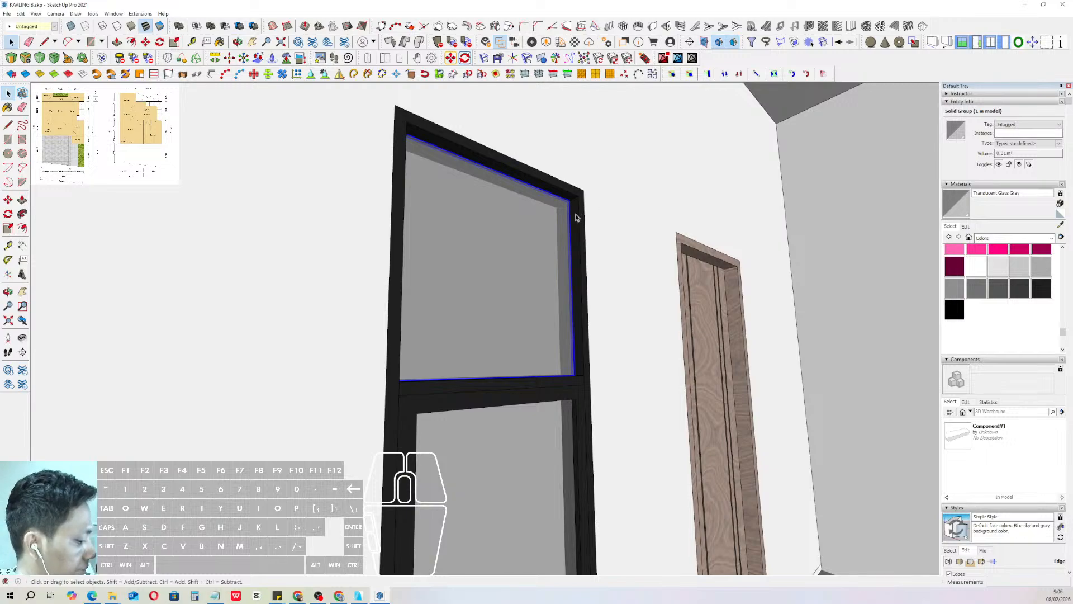
- Move the top glass pane 15 mm within the frame and copy it down to the window's bottom opening
scroll(576, 215, "up", 4)
left_click(574, 193)
key("m")
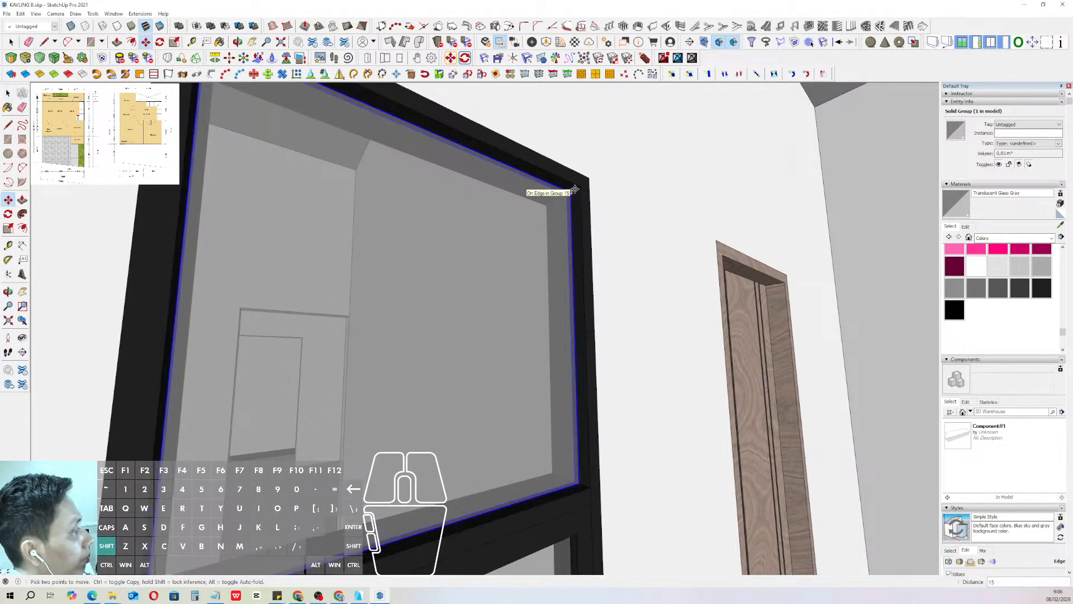
scroll(576, 191, "up", 1, "shift")
left_click(576, 191)
scroll(578, 187, "down", 3)
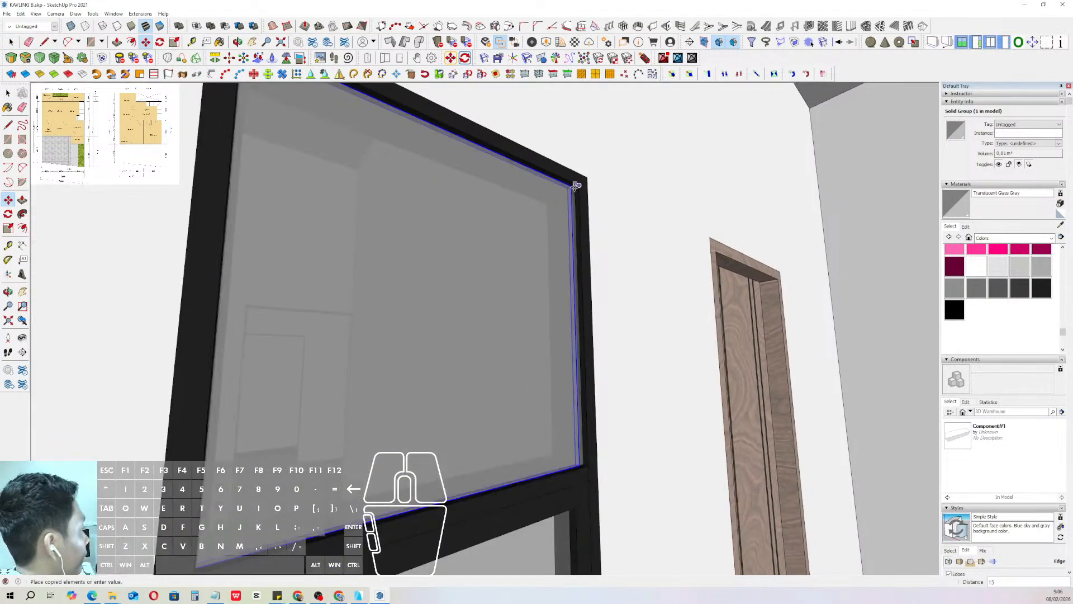
left_click(577, 185)
key("ctrl")
scroll(583, 291, "down", 3, "shift")
middle_click_drag(581, 322, 520, 168, "shift")
middle_click_drag(526, 385, 492, 231, "shift")
left_click(501, 310)
- Edit the copied pane and move its lower end so the glass fits the window's bottom opening
key("space")
scroll(497, 309, "down", 2)
double_click(464, 343)
left_click_drag(242, 351, 584, 476)
scroll(503, 408, "up", 2)
key("v")
left_click(493, 399)
key("space")
scroll(501, 407, "down", 3)
left_click(672, 360)
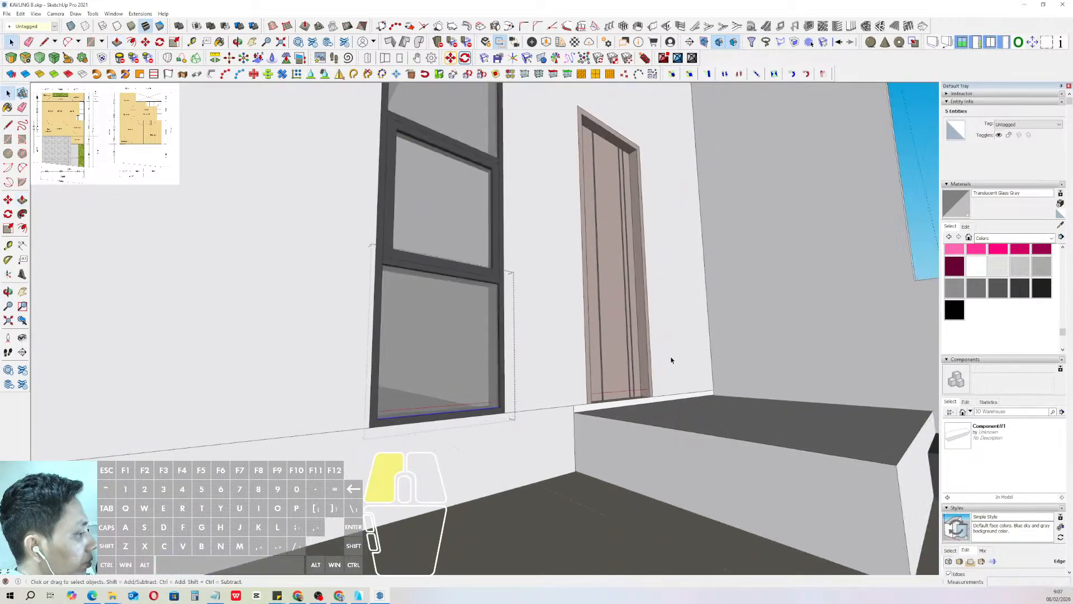
- Select the front window's frame, crossbars, sash and glass panes and combine them into one group
middle_click_drag(643, 347, 627, 386)
left_click(487, 313)
scroll(496, 305, "up", 3)
left_click(503, 297, "shift")
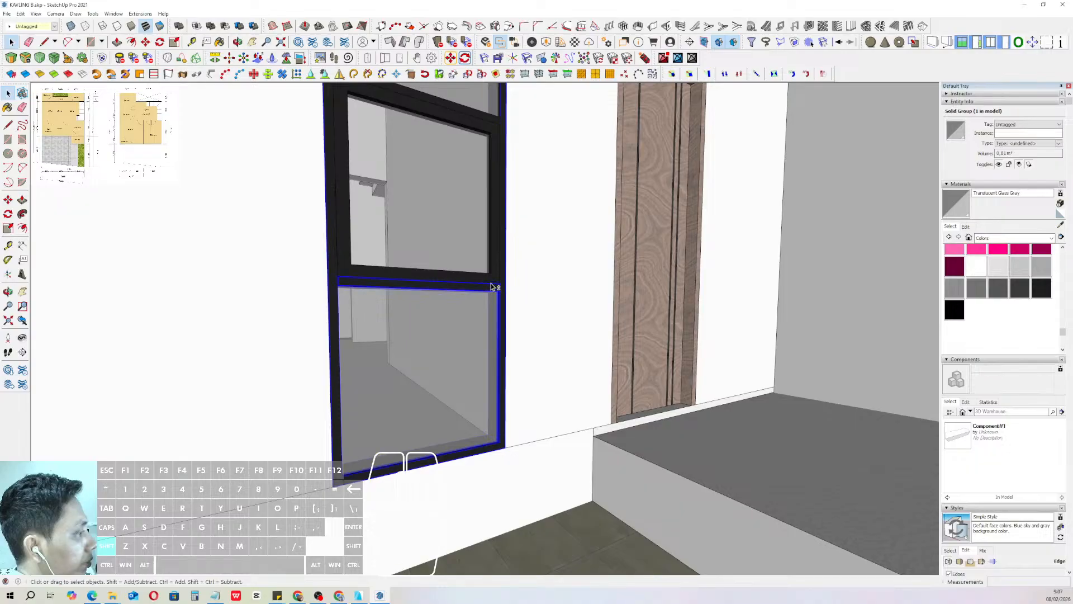
left_click(475, 243, "shift")
scroll(465, 280, "down", 3)
scroll(472, 230, "up", 3)
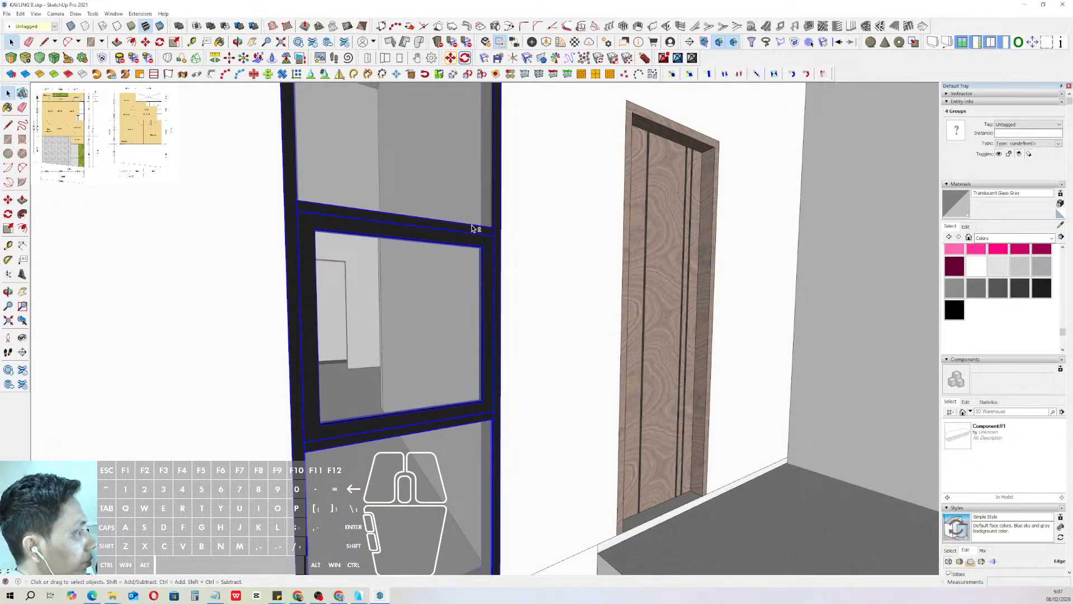
scroll(468, 195, "down", 3)
right_click(464, 212)
left_click(480, 292)
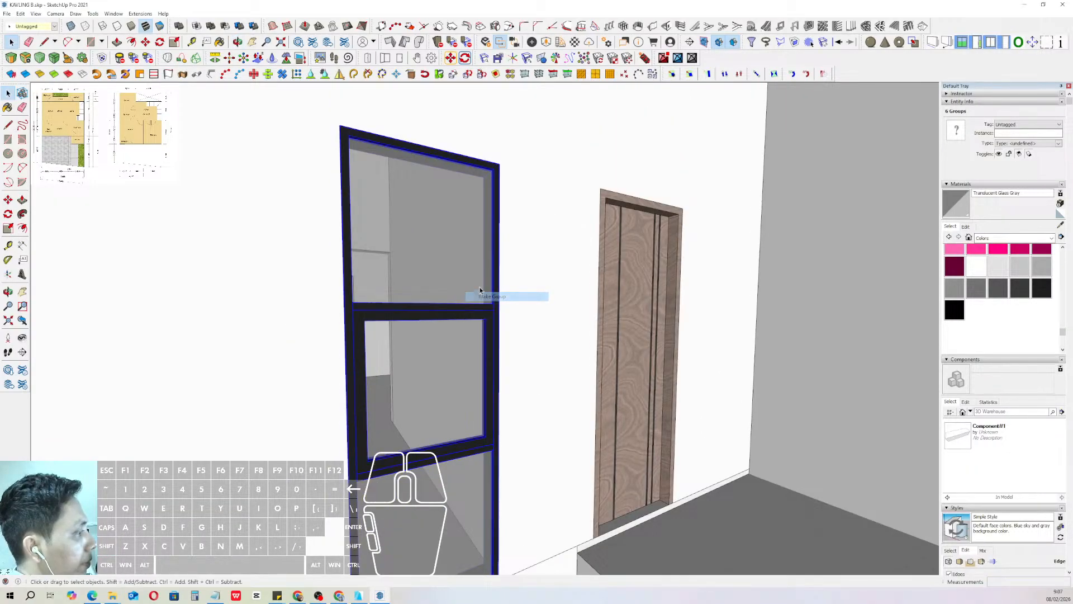
- Turn the grouped ground-floor front window into a component
right_click(476, 249)
left_click(492, 324)
left_click(406, 350)
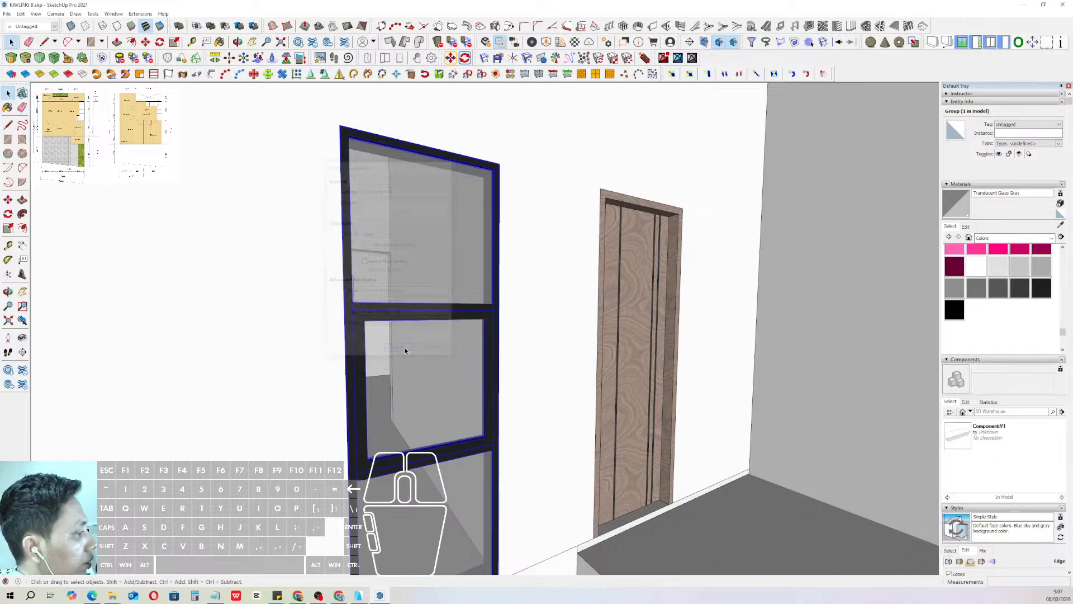
- Copy the front window component from its lower corner up to the upper-floor front wall, resting on the slab level
scroll(460, 352, "down", 3)
middle_click_drag(468, 346, 498, 368)
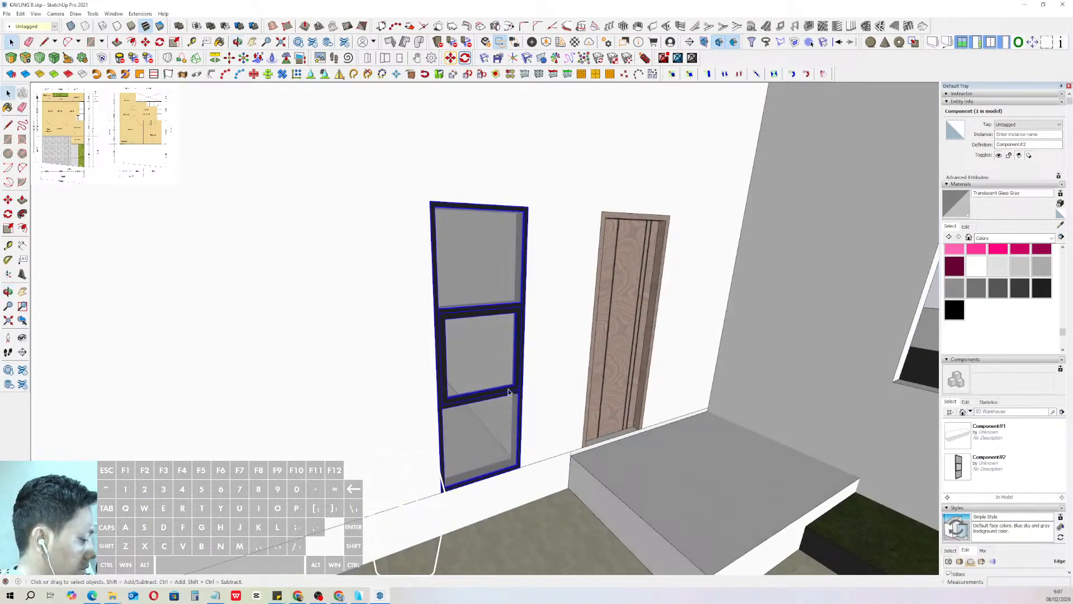
key("m")
scroll(455, 498, "up", 1)
key("ctrl")
left_click(440, 492)
scroll(483, 414, "down", 6)
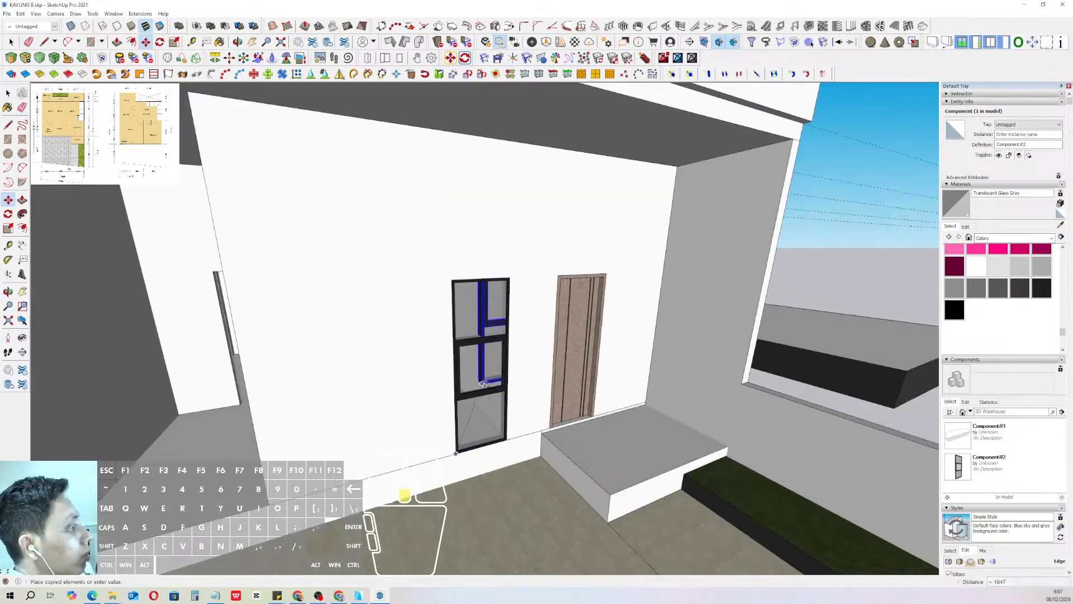
middle_click_drag(493, 336, 501, 383)
scroll(496, 369, "up", 1)
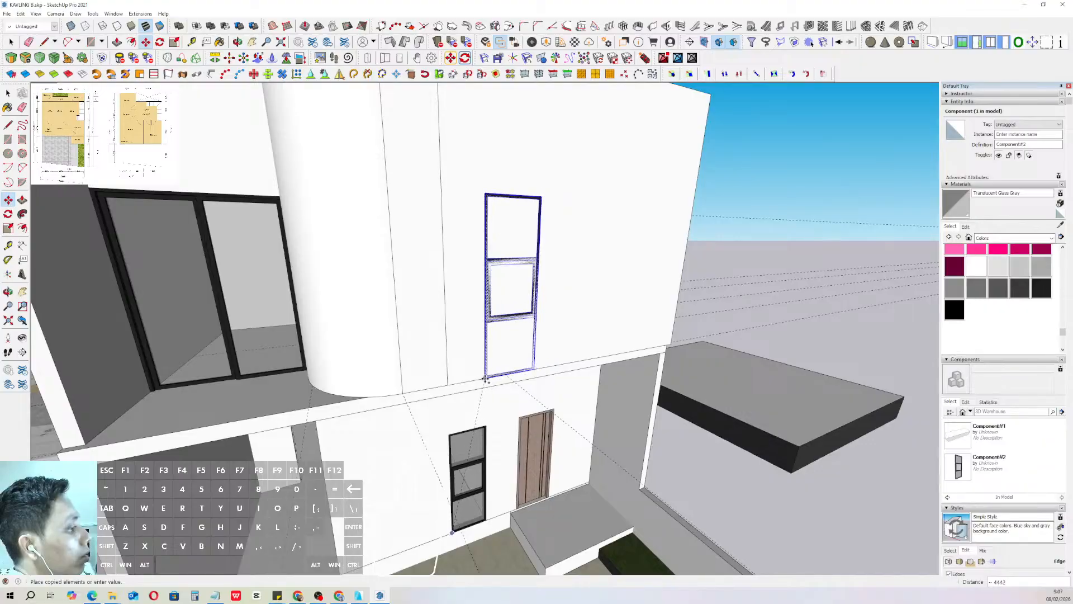
scroll(493, 376, "down", 1)
key("shift")
left_click(540, 367)
- Slide the upper-floor window copy sideways along the red axis to align it with the interior partition wall
middle_click_drag(540, 366, 494, 443)
scroll(489, 441, "up", 2)
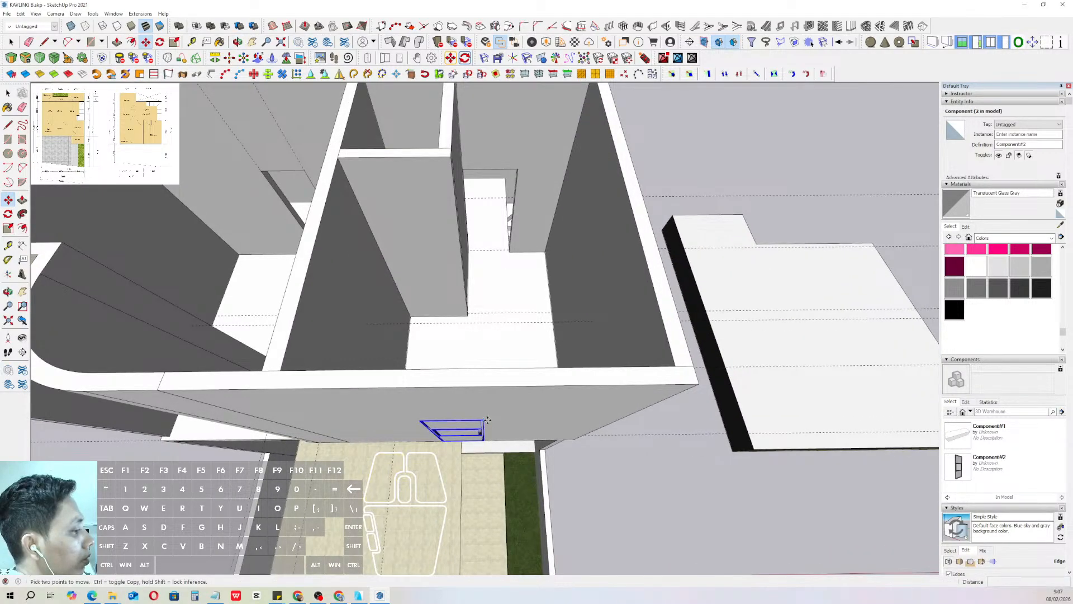
scroll(507, 418, "down", 1)
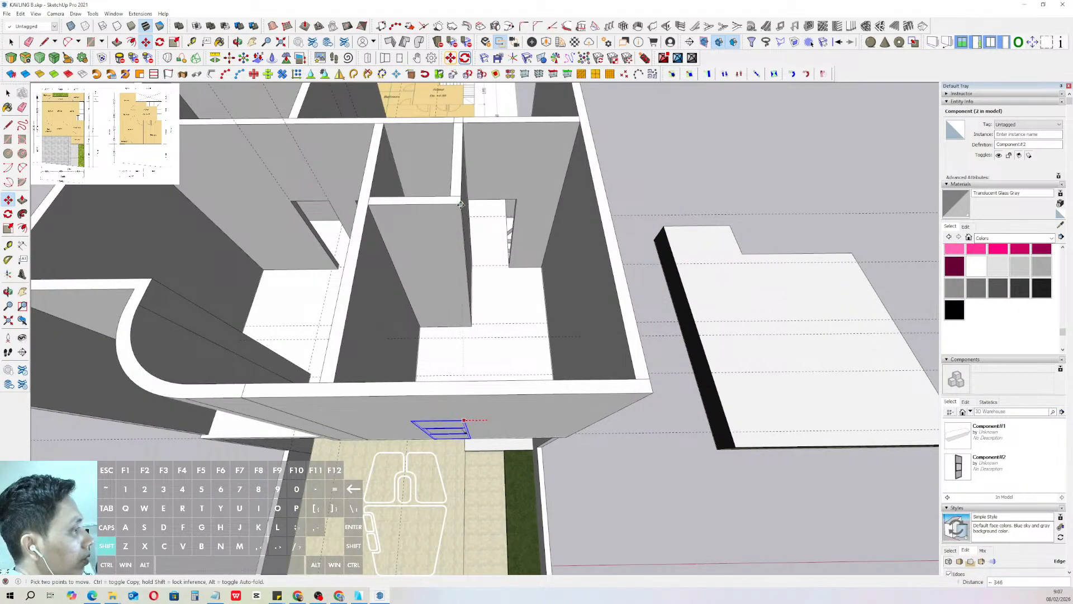
middle_click_drag(465, 325, 524, 197)
middle_click_drag(479, 411, 539, 237)
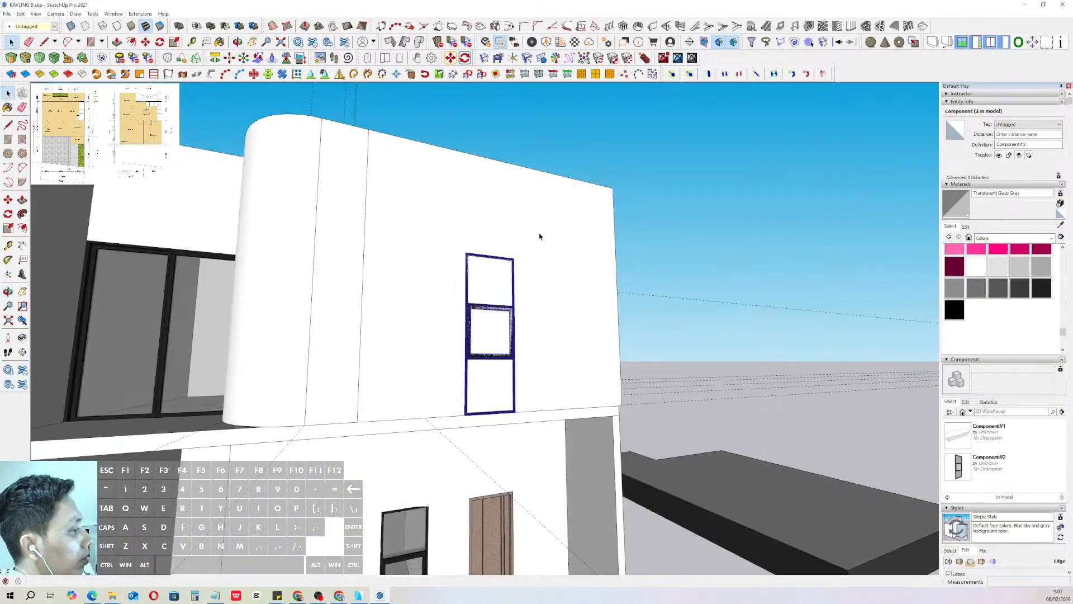
- Draw a rectangle matching the window's outline on the upper-floor front wall and push it through to cut the opening
double_click(532, 277)
key("r")
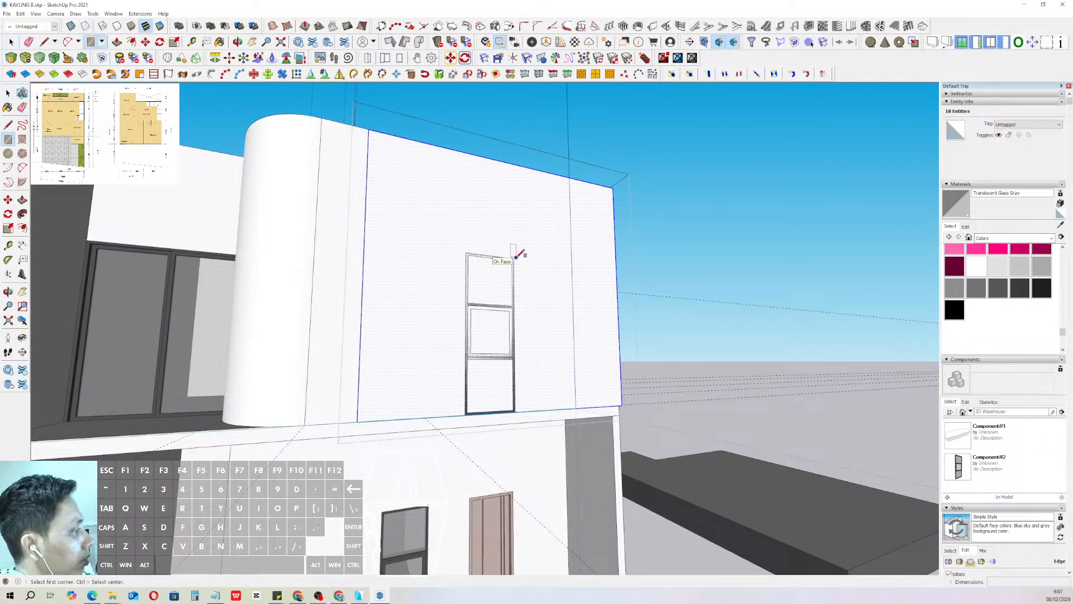
scroll(459, 415, "up", 2)
left_click(465, 415)
key("space")
middle_click_drag(485, 329, 510, 418)
key("i")
left_click(502, 336)
key("p")
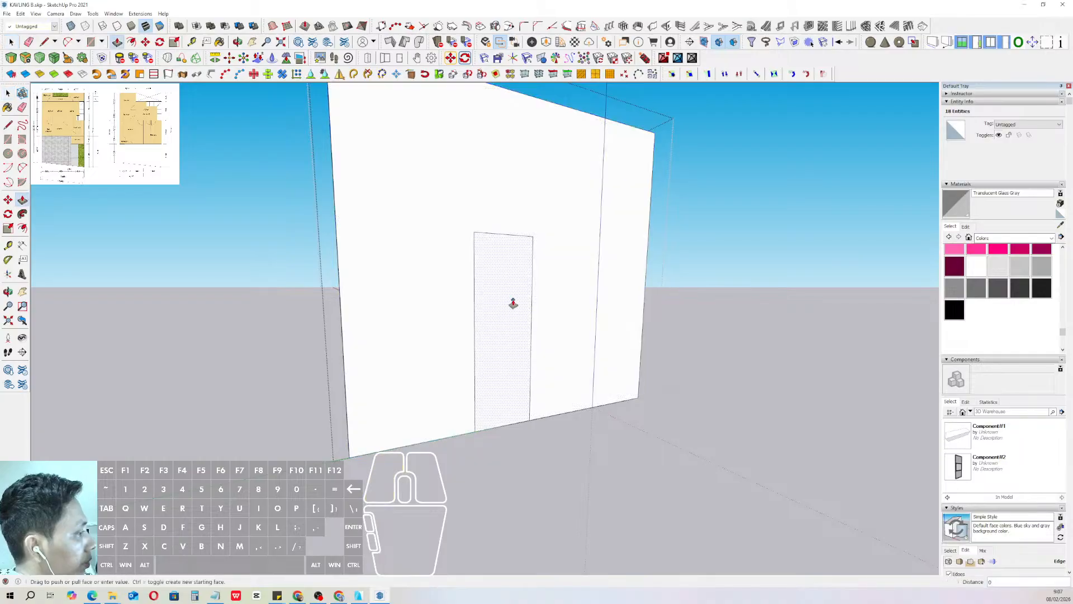
left_click_drag(513, 304, 492, 317)
key("space")
scroll(481, 346, "down", 2)
left_click(642, 259)
- Edit the floor slab and copy the front edge of its underside 150 mm inward
scroll(537, 340, "down", 2)
mouse_move(535, 340)
middle_mouse_down()
mouse_move(456, 347)
mouse_move(531, 252)
middle_mouse_up()
middle_click_drag(531, 252, 573, 222)
middle_click_drag(508, 268, 589, 316)
scroll(589, 316, "up", 3)
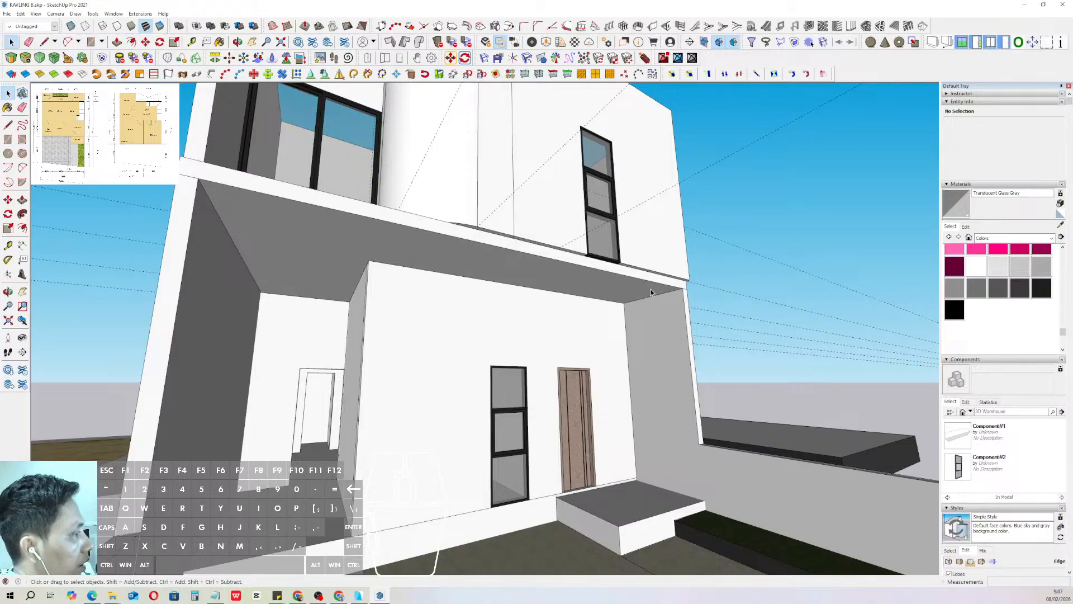
triple_click(652, 280)
left_click(653, 281)
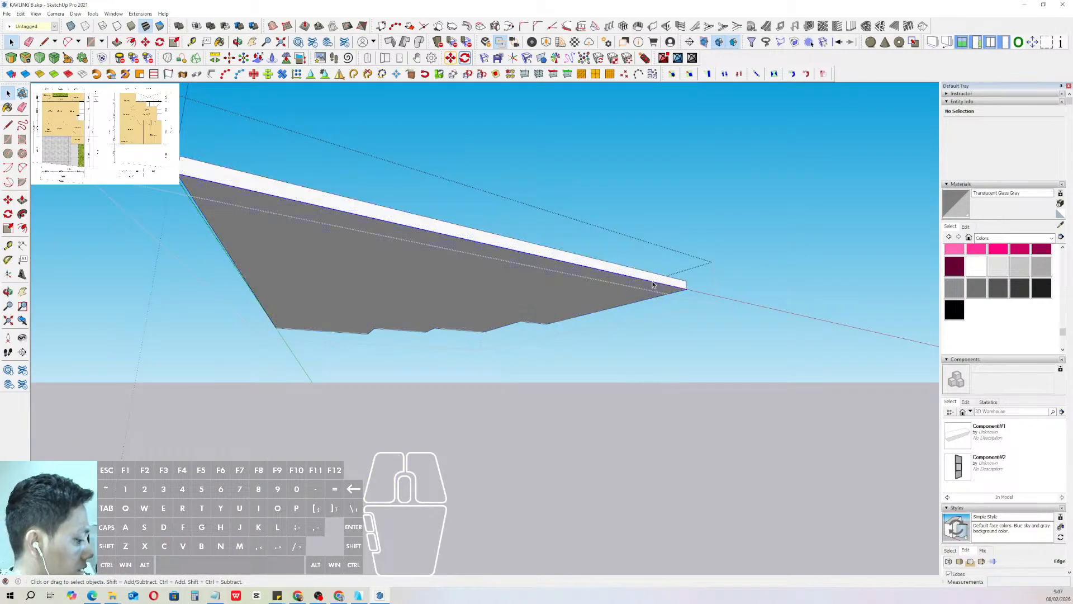
key("i")
middle_click_drag(653, 284, 673, 284)
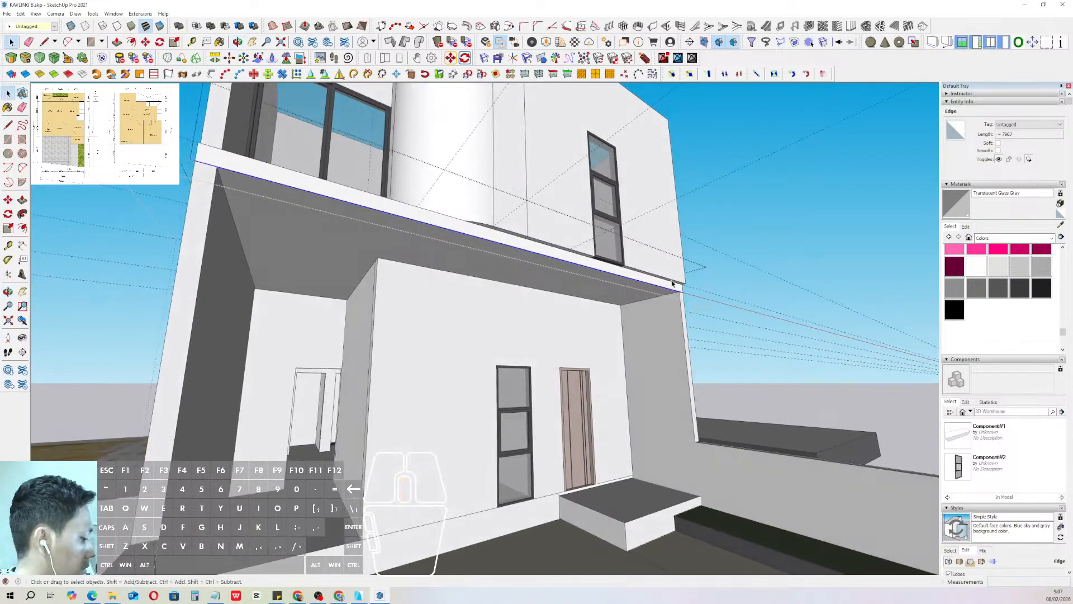
scroll(680, 287, "up", 2)
key("m")
left_click(680, 292)
key("ctrl")
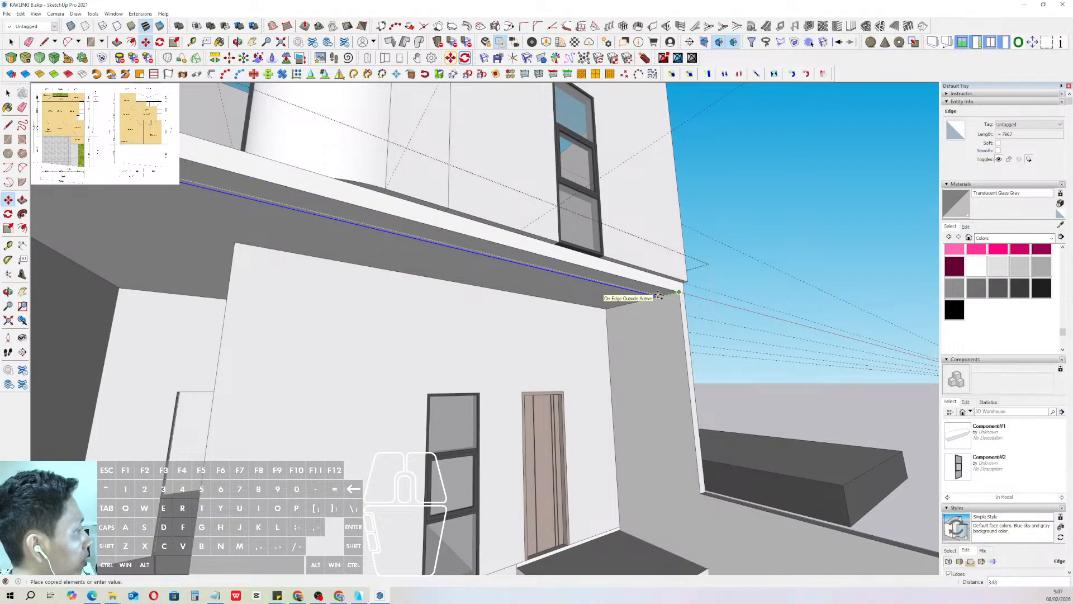
key("Return")
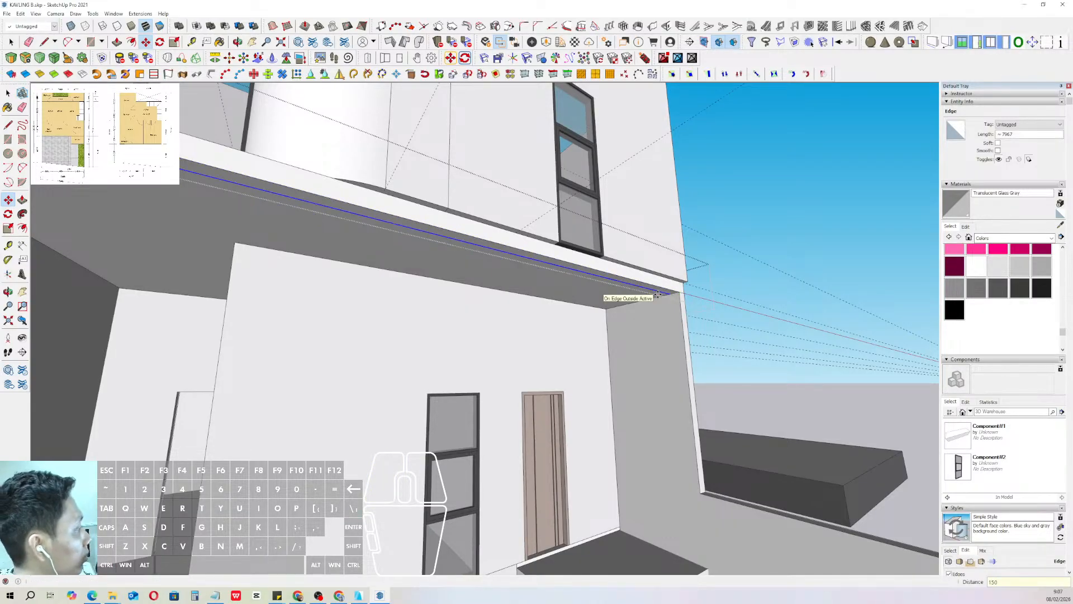
- Trace a line along the copied edge to split off the front strip of the slab's underside, and erase the overhanging piece
scroll(661, 292, "up", 3)
key("p")
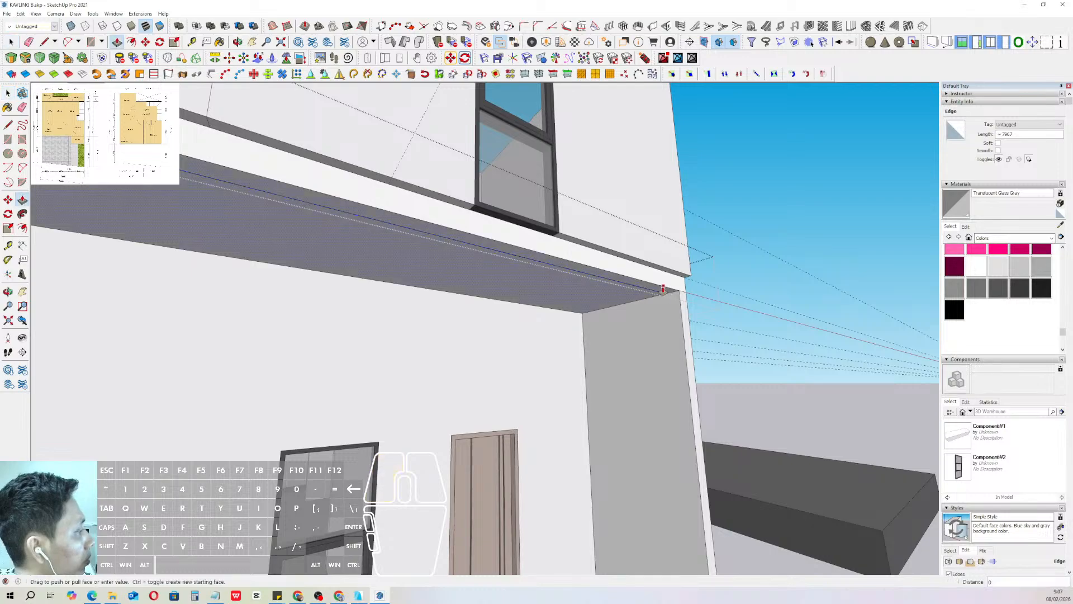
middle_click_drag(663, 290, 304, 190)
key("space")
key("l")
left_click(302, 186)
scroll(331, 194, "down", 1, "shift")
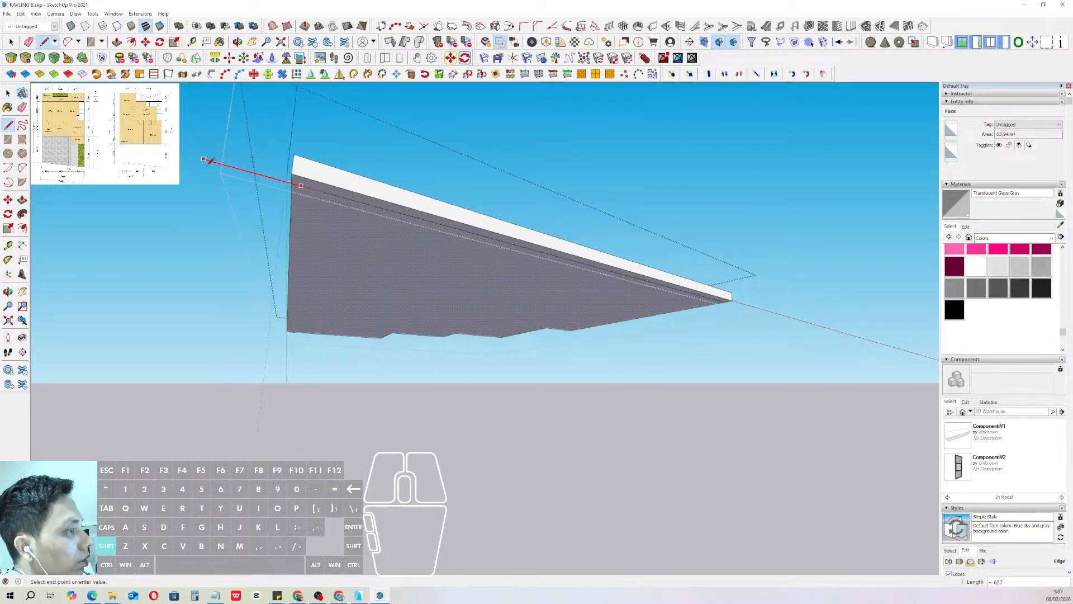
left_click(205, 159, "shift")
key("space")
key("p")
key("space")
key("e")
left_click(262, 173)
- Extrude the slab's front strip 500 mm downward as a fascia and remove the leftover edge on its front face
key("p")
scroll(342, 198, "up", 2)
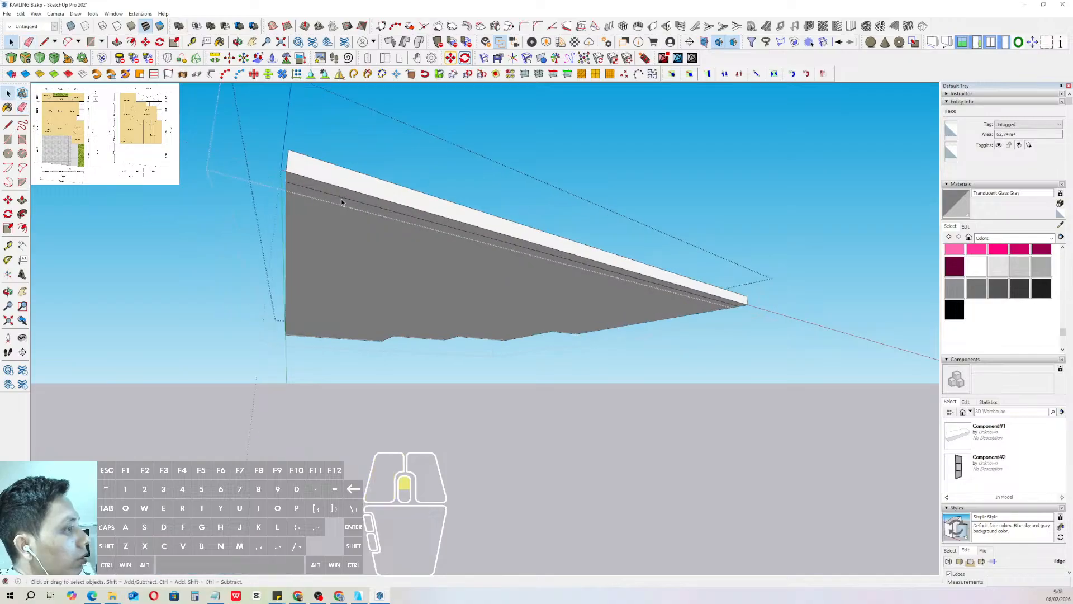
left_click(328, 191)
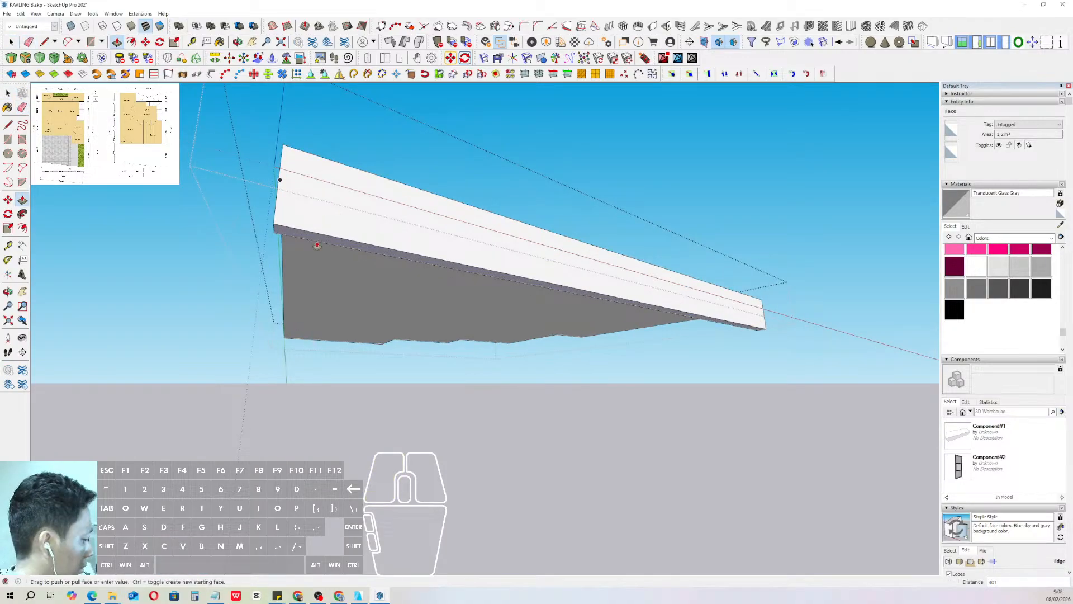
type("500")
key("Return")
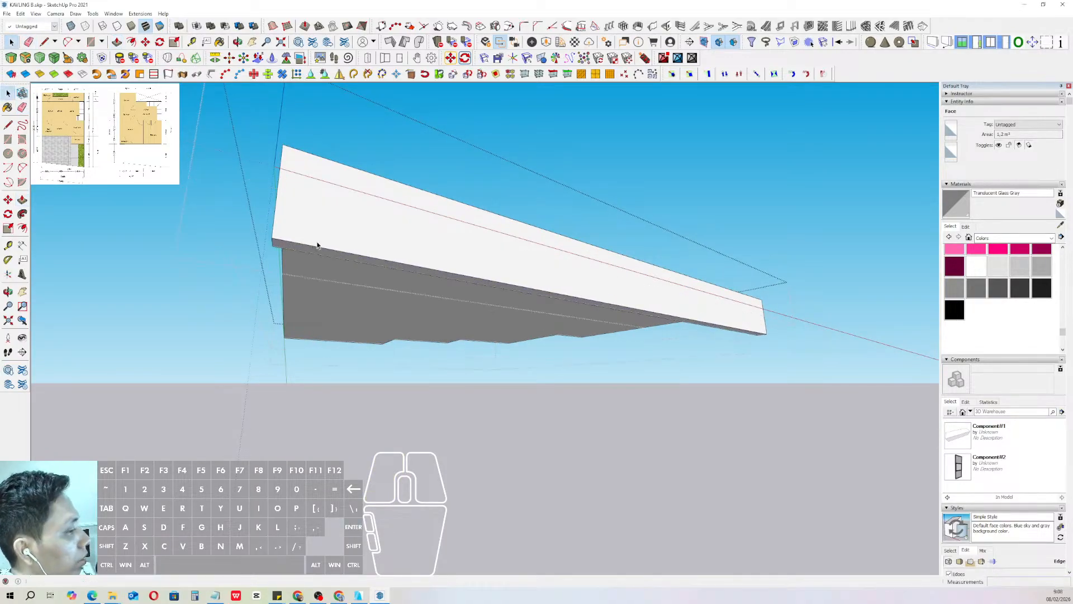
right_click(350, 241)
left_click(319, 223)
key("space")
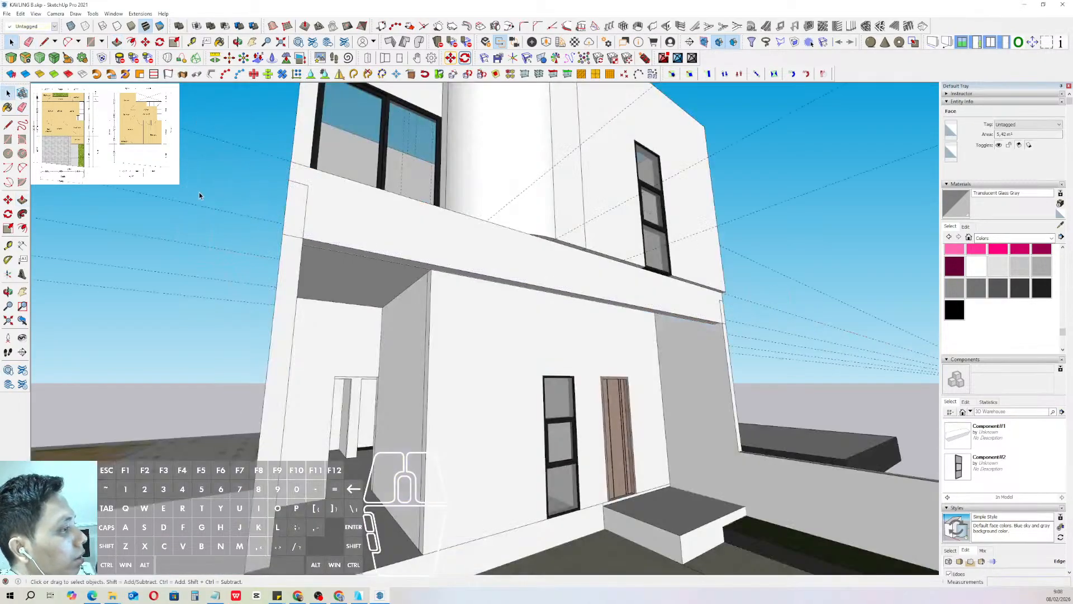
- Move the slab's front fascia 150 mm outward from the facade along the green axis
middle_click_drag(199, 193, 694, 297)
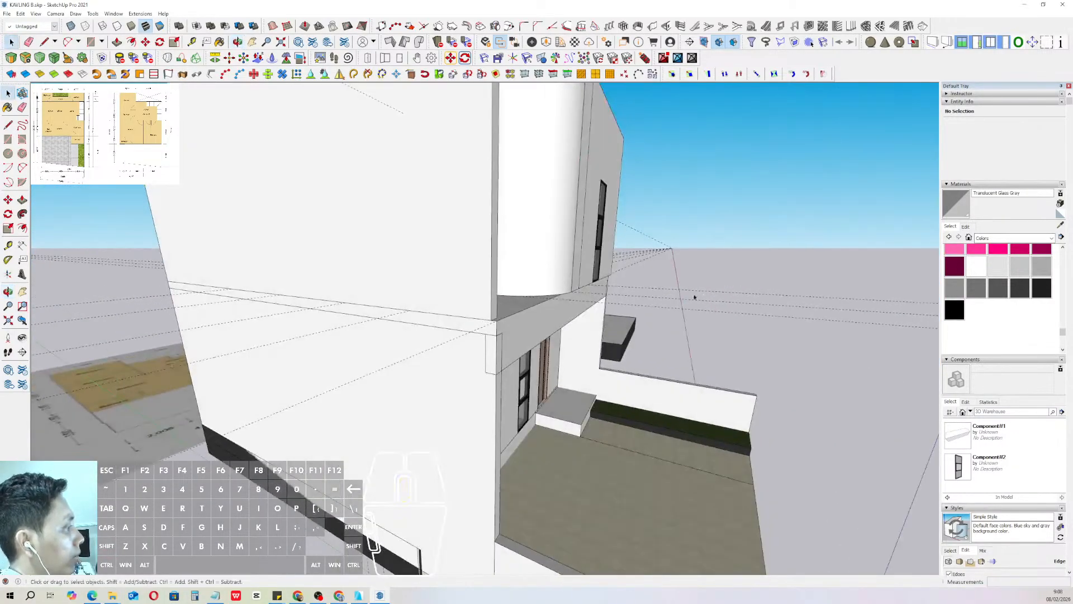
middle_click_drag(575, 303, 535, 187)
scroll(566, 254, "up", 10)
double_click(566, 254)
left_click(566, 254)
middle_click_drag(566, 254, 575, 275)
key("m")
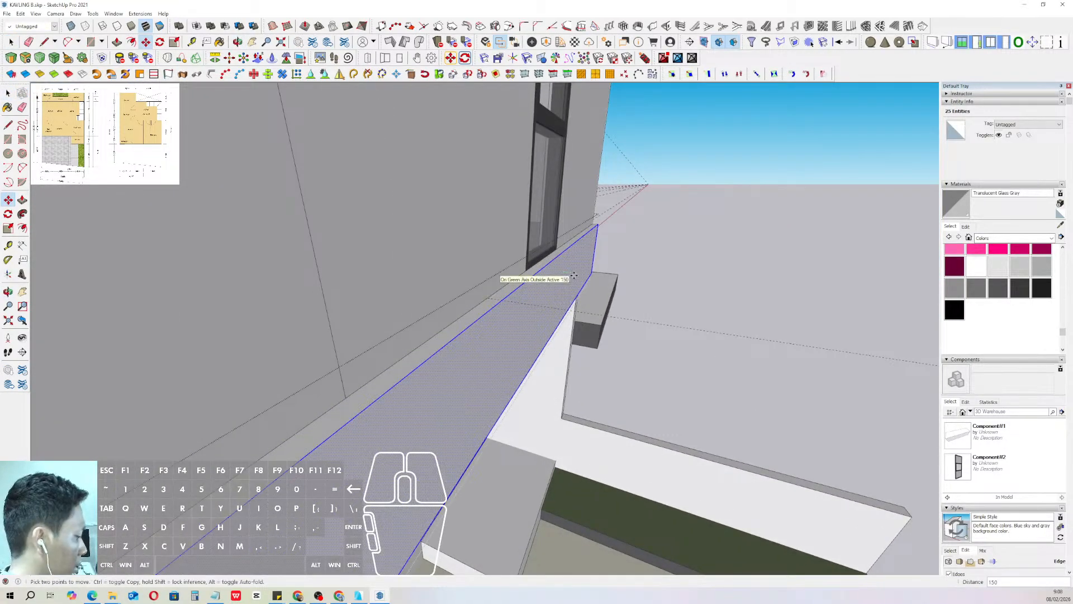
key("Return")
key("space")
middle_click_drag(574, 275, 537, 212)
scroll(537, 212, "down", 2)
left_click(662, 222)
- Examine the front facade with the new fascia and upper window from several angles
scroll(662, 222, "down", 2)
middle_click_drag(662, 222, 389, 301)
scroll(475, 296, "down", 2)
scroll(461, 241, "down", 2)
middle_click_drag(492, 244, 438, 227)
scroll(439, 226, "up", 2)
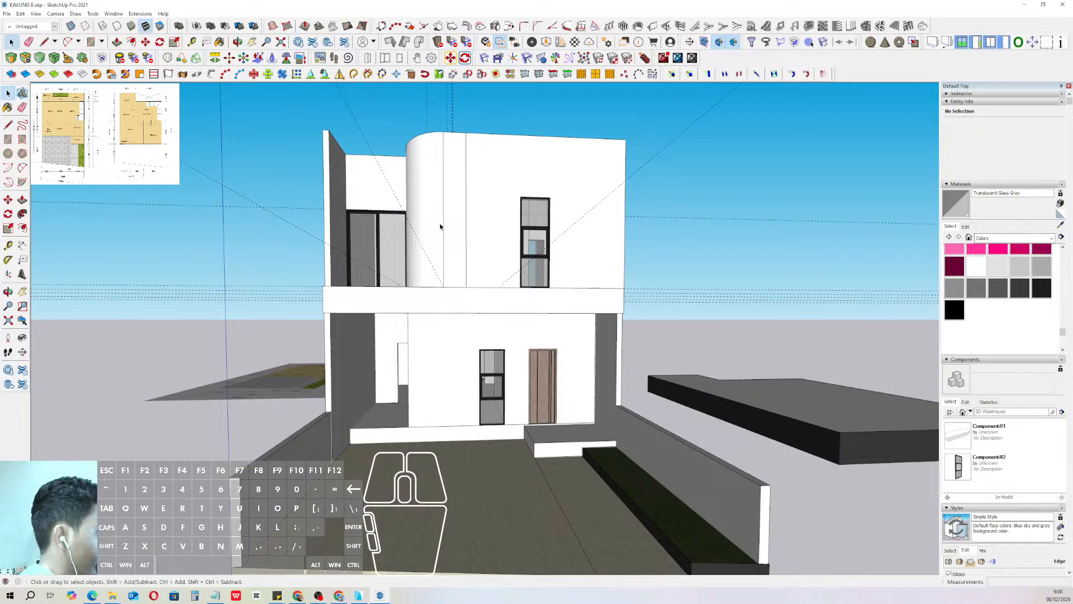
scroll(489, 266, "down", 2)
middle_click_drag(488, 267, 569, 247)
scroll(540, 225, "up", 2)
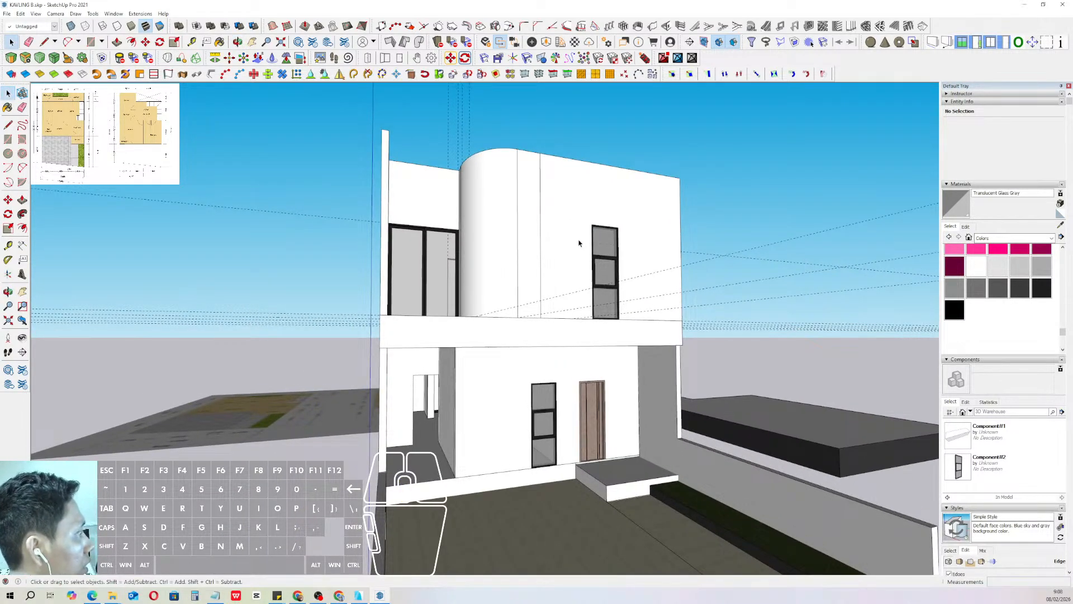
scroll(576, 242, "up", 2)
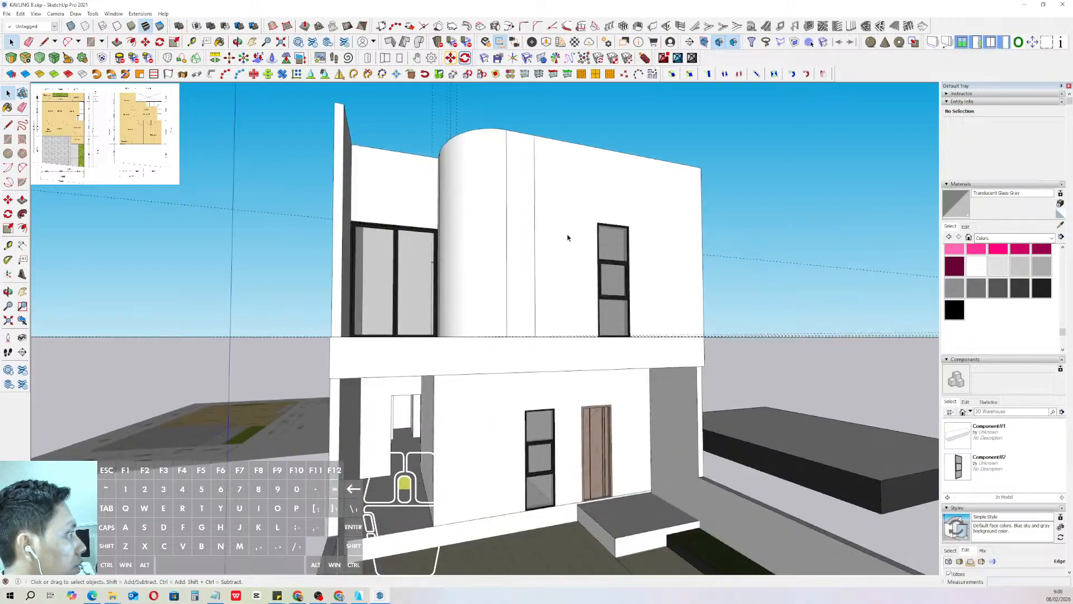
- Create a new material from Color M02 with a seamless concrete image from the Textures > concrete folder as its texture
left_click(1026, 266)
left_click(1060, 204)
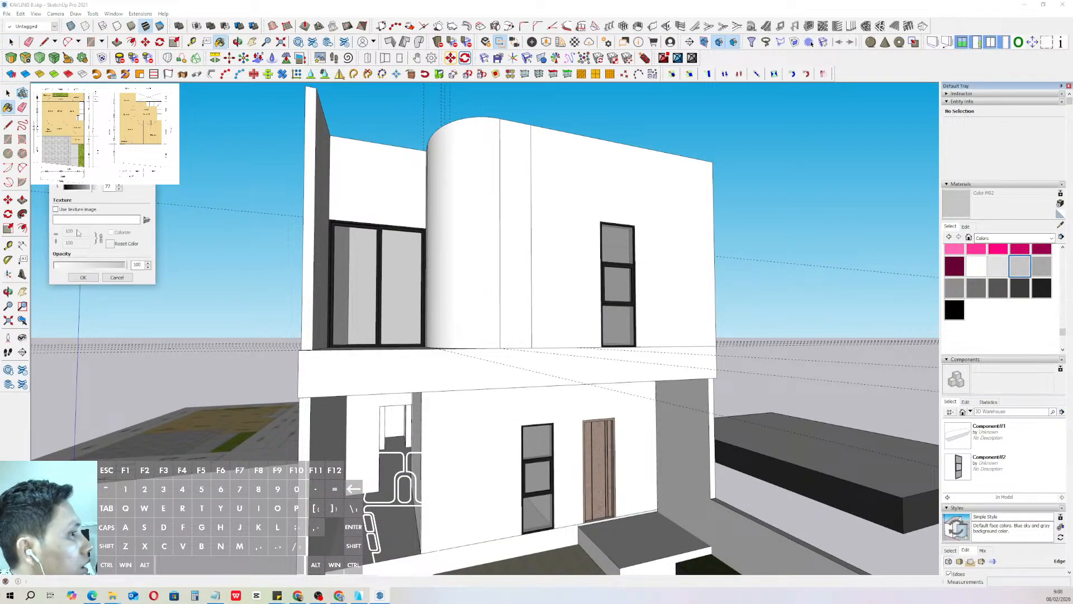
left_click(147, 221)
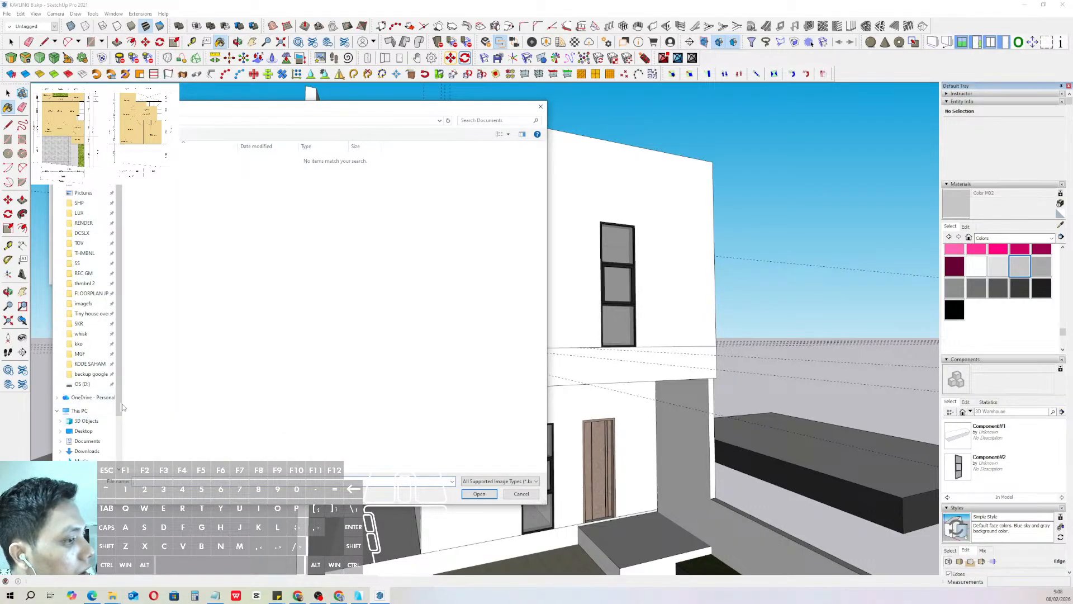
scroll(123, 407, "down", 2)
left_click(82, 434)
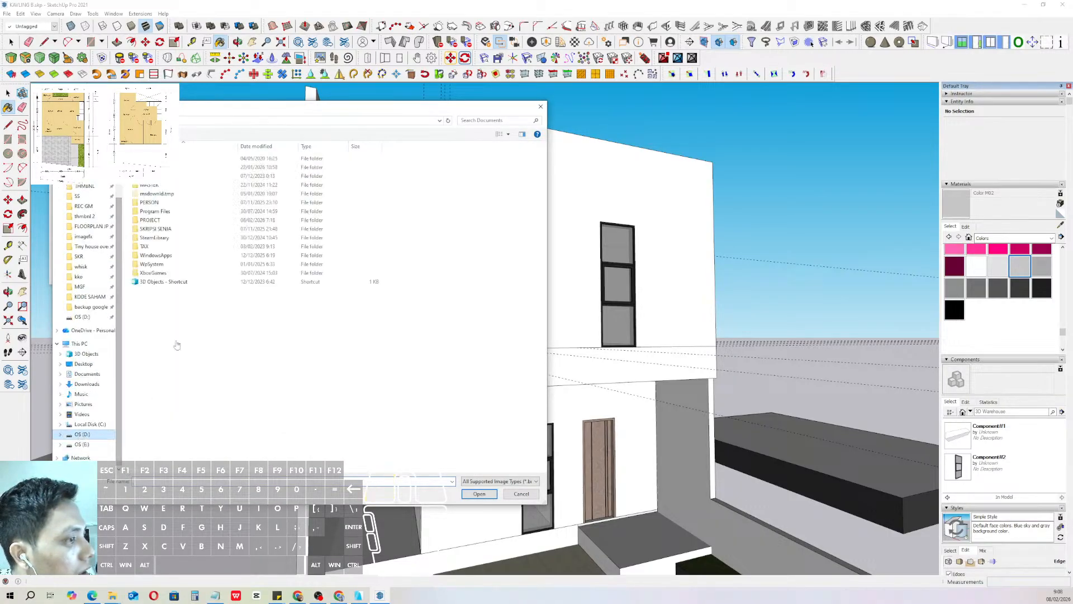
double_click(148, 220)
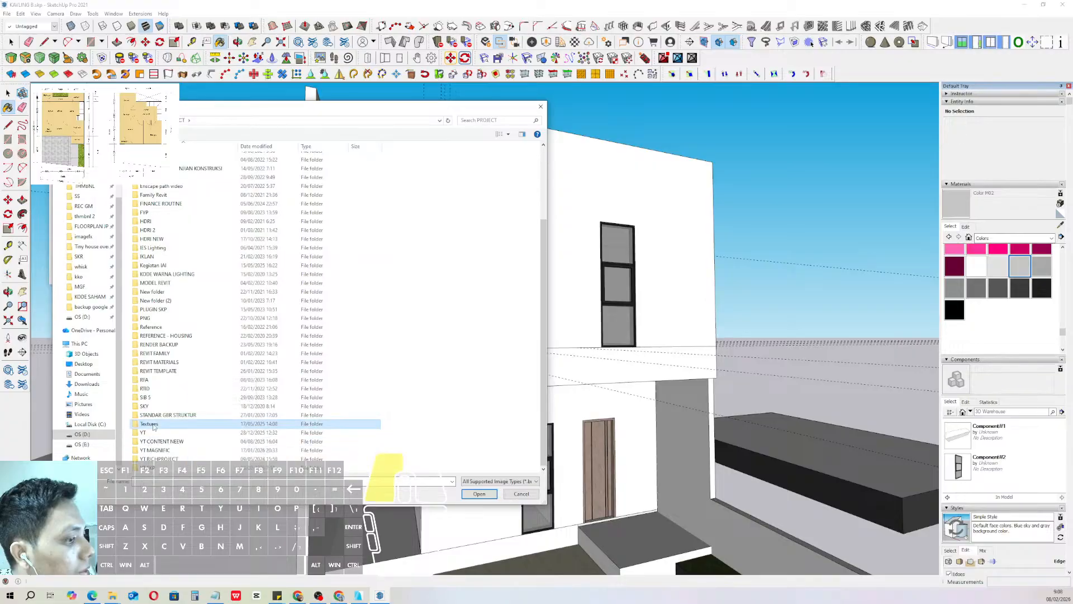
double_click(153, 426)
double_click(414, 176)
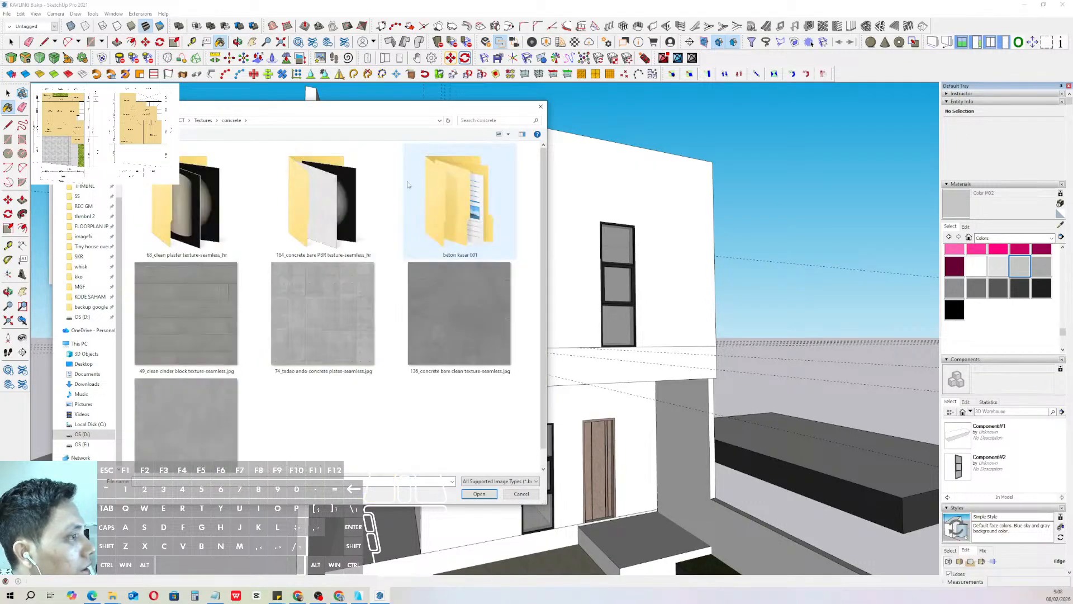
double_click(206, 423)
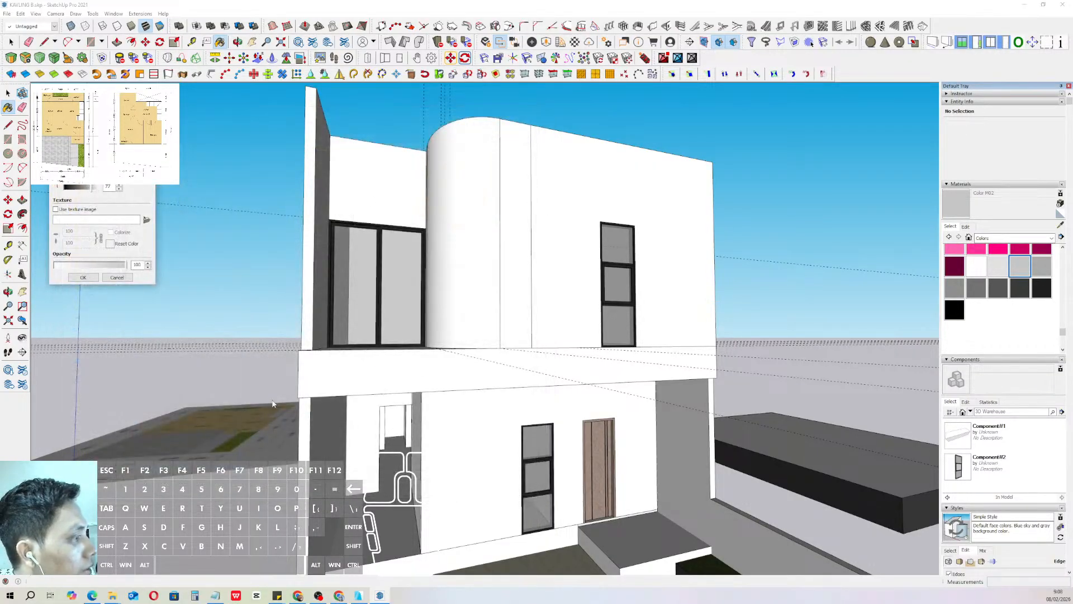
left_click(83, 277)
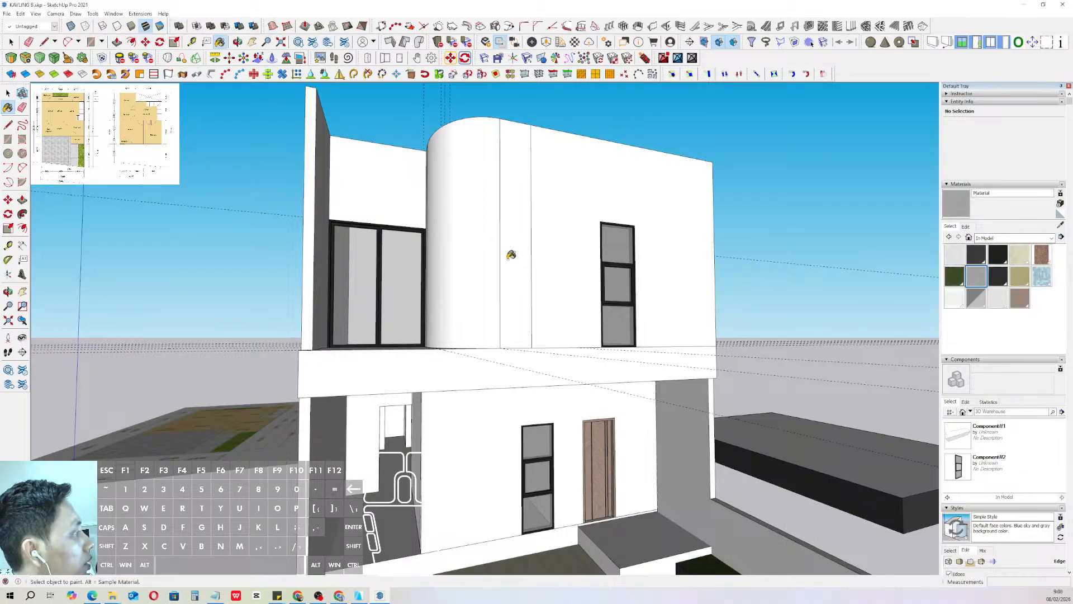
left_click(957, 203)
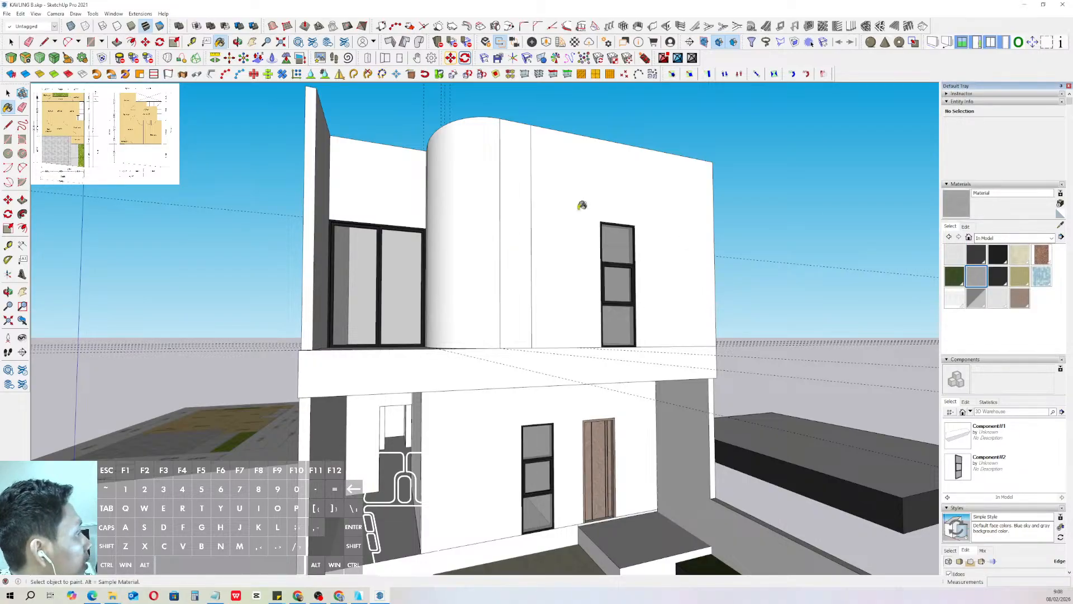
- Paint the upper-floor front wall around the window with the new concrete material
middle_click_drag(580, 207, 576, 200)
key("space")
double_click(575, 200)
double_click(574, 220)
key("b")
left_click(568, 190)
key("space")
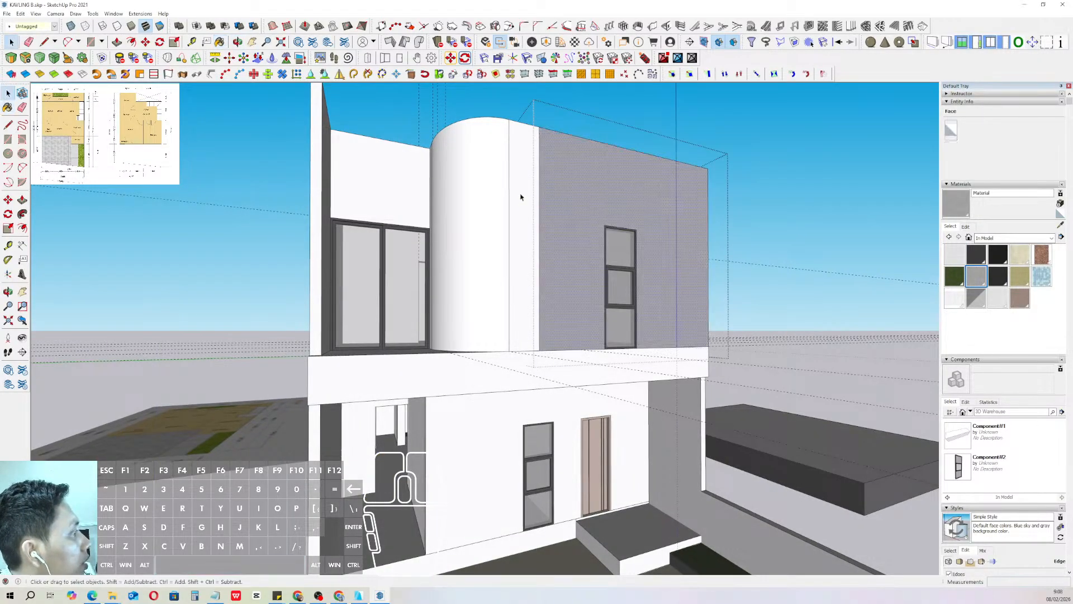
- Paint the narrow wall strip and the curved corner of the upper floor with the same concrete material
triple_click(521, 194)
left_click(525, 197)
key("b")
left_click(529, 179)
left_click(485, 196)
key("space")
scroll(488, 192, "down", 2)
left_click(783, 170)
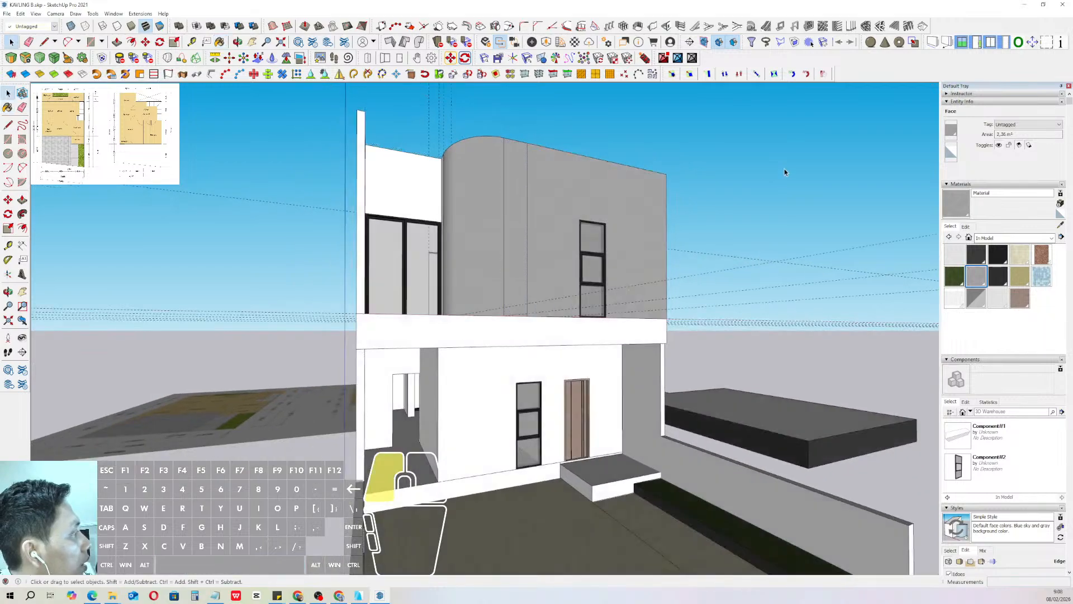
- Set the concrete material's texture size to 10000 by 10000
scroll(525, 248, "up", 3)
left_click(965, 226)
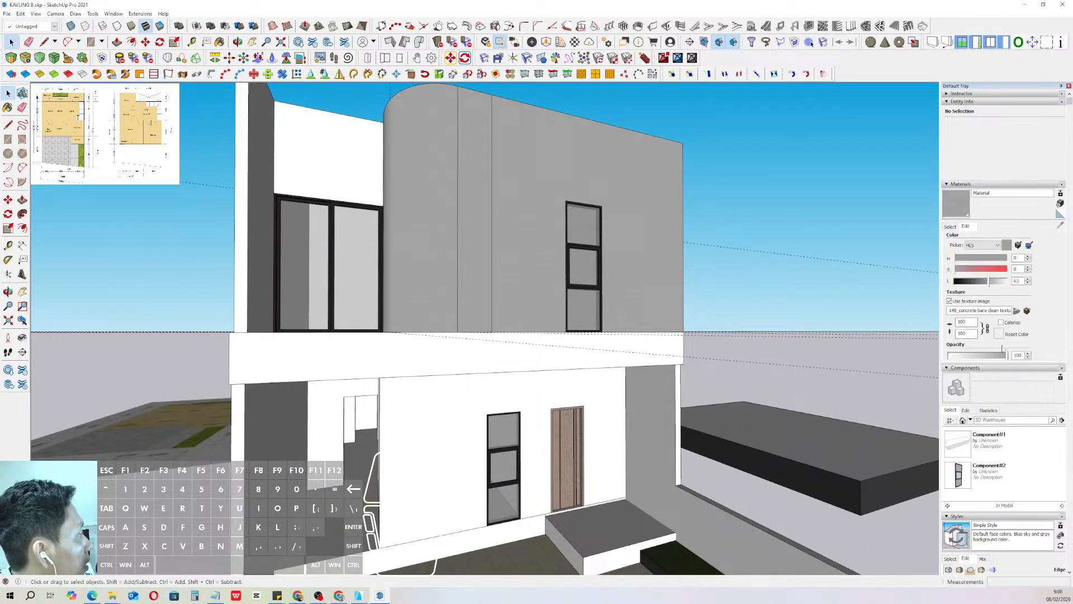
left_click(970, 324)
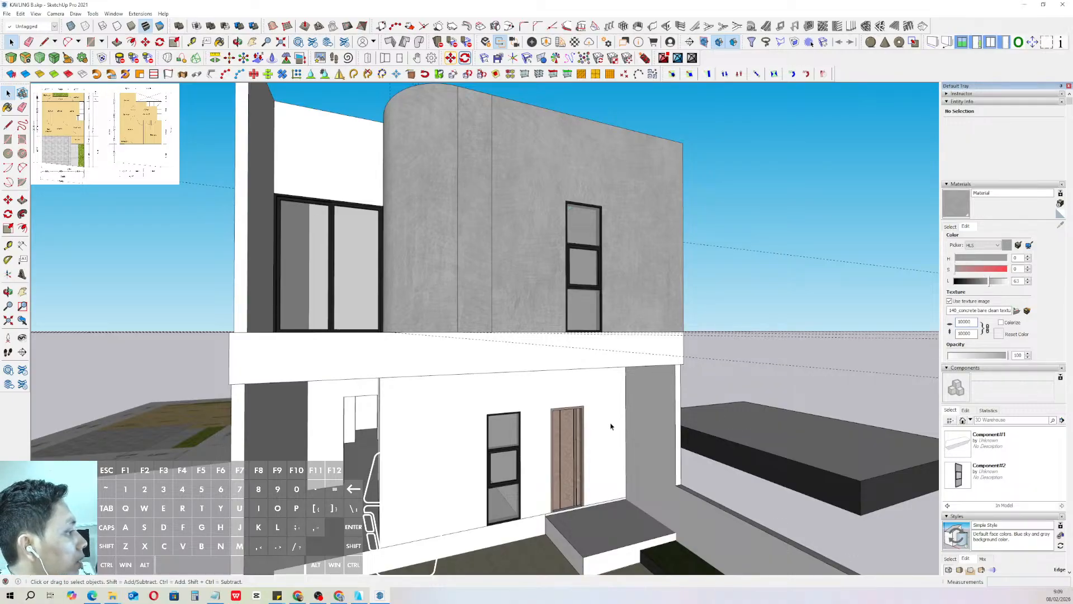
middle_click_drag(611, 426, 582, 398)
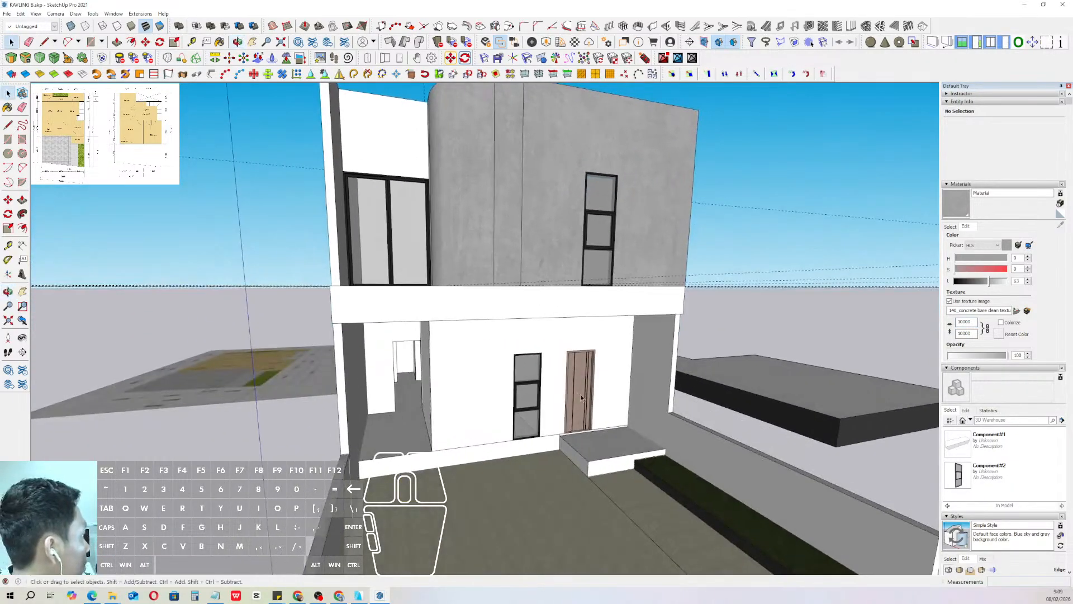
- Combine the entrance door's frame and leaf groups into one component
scroll(581, 398, "up", 5)
right_click(589, 334)
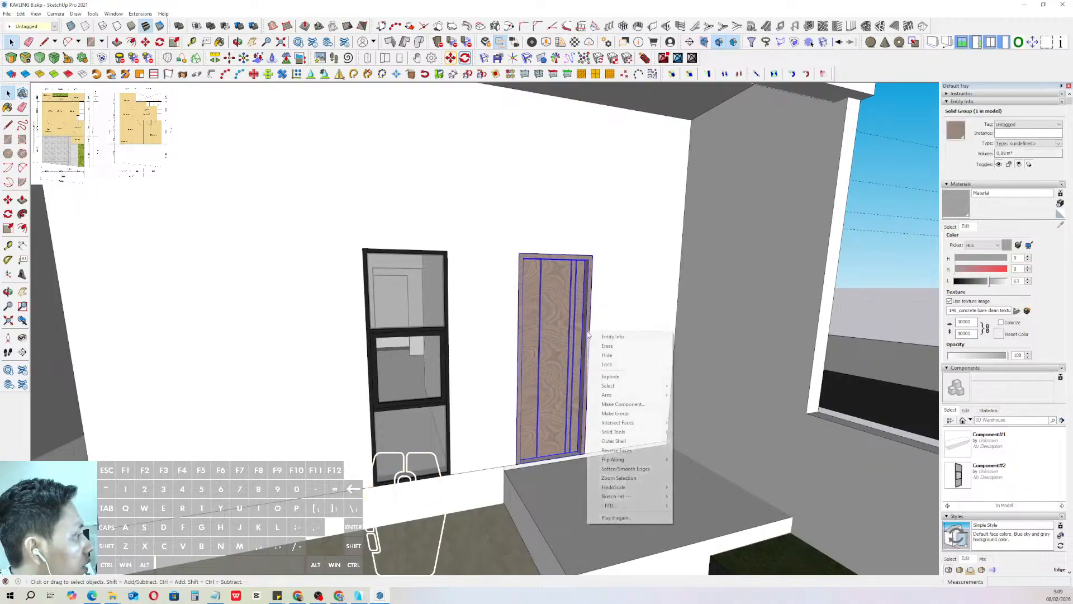
left_click(615, 404)
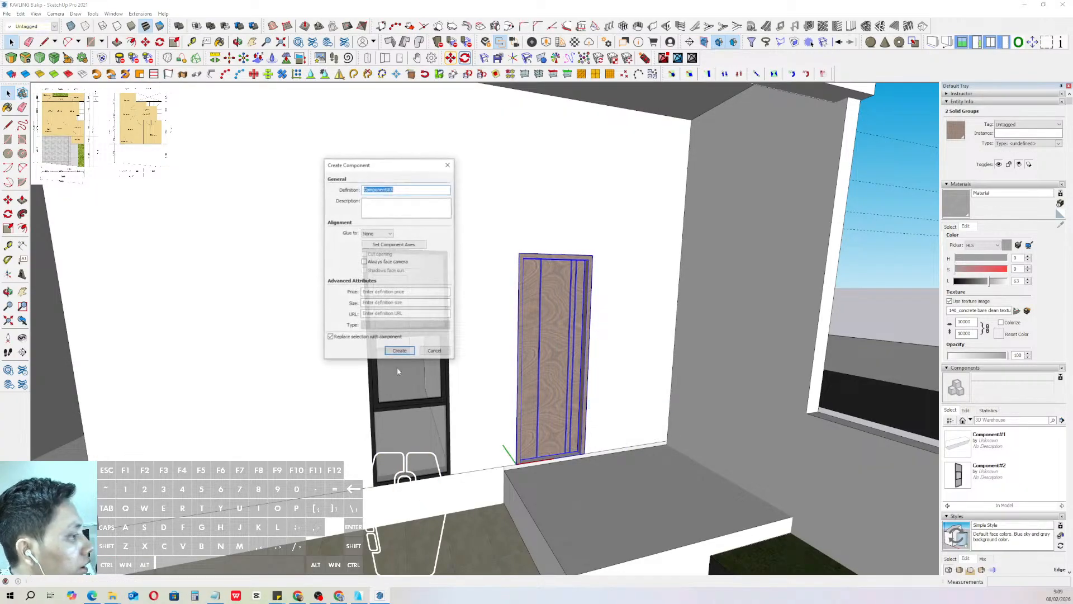
left_click(401, 355)
- Copy the door component to the inner corner of the rear wall in the side recess
scroll(581, 428, "up", 4)
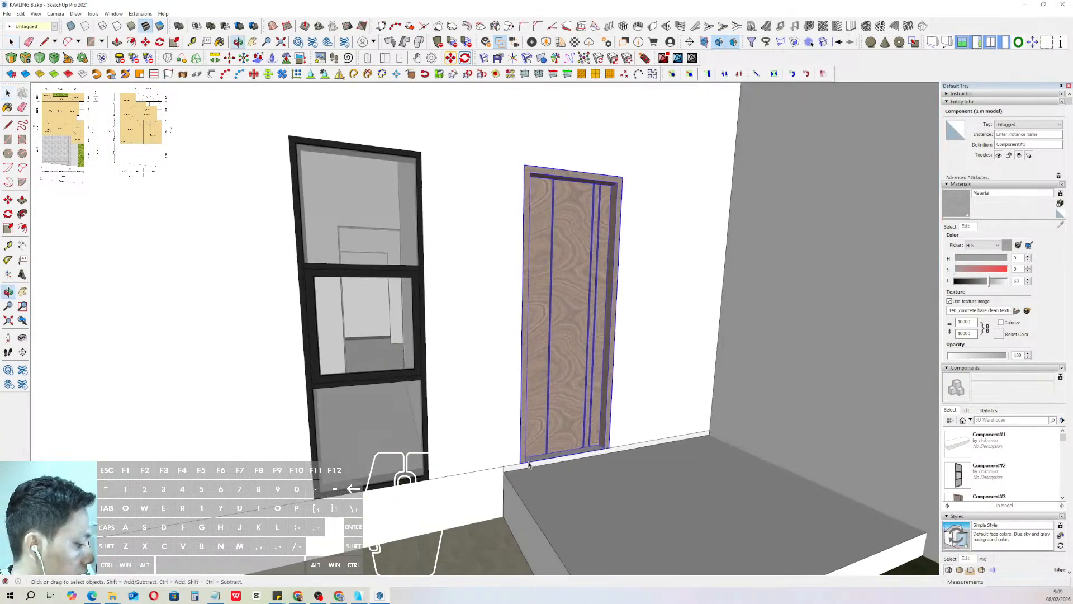
key("m")
middle_click_drag(522, 465, 335, 385)
left_click(334, 385)
key("space")
scroll(331, 382, "down", 8)
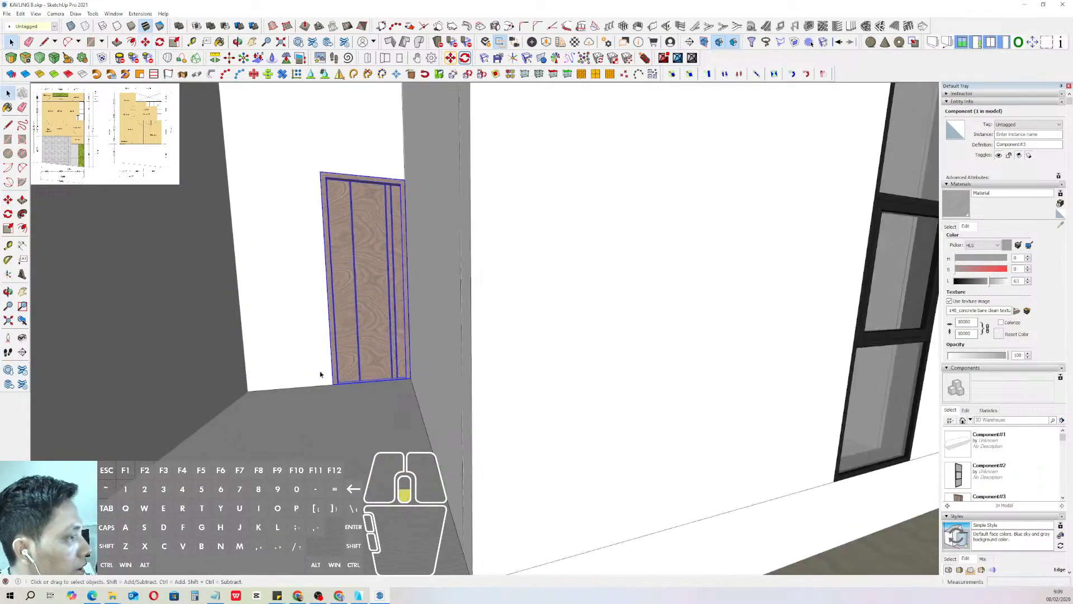
- Draw a rectangle about 713 by 3000 mm on the side recess floor and extrude it up into a low block
scroll(280, 409, "up", 2)
middle_click_drag(281, 410, 324, 406, "shift")
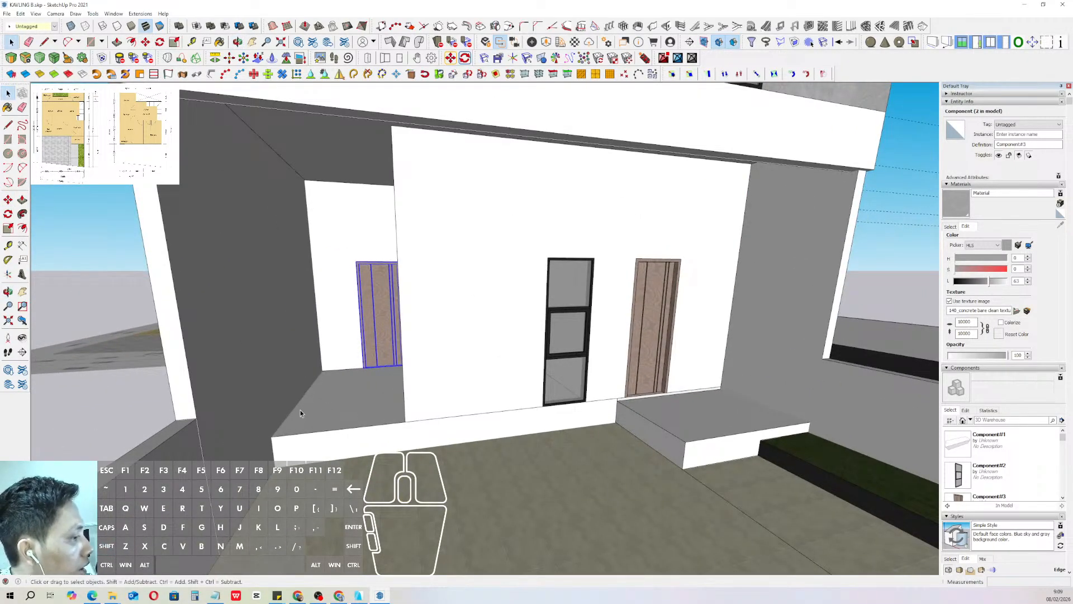
scroll(301, 411, "up", 3)
key("r")
left_click(340, 460)
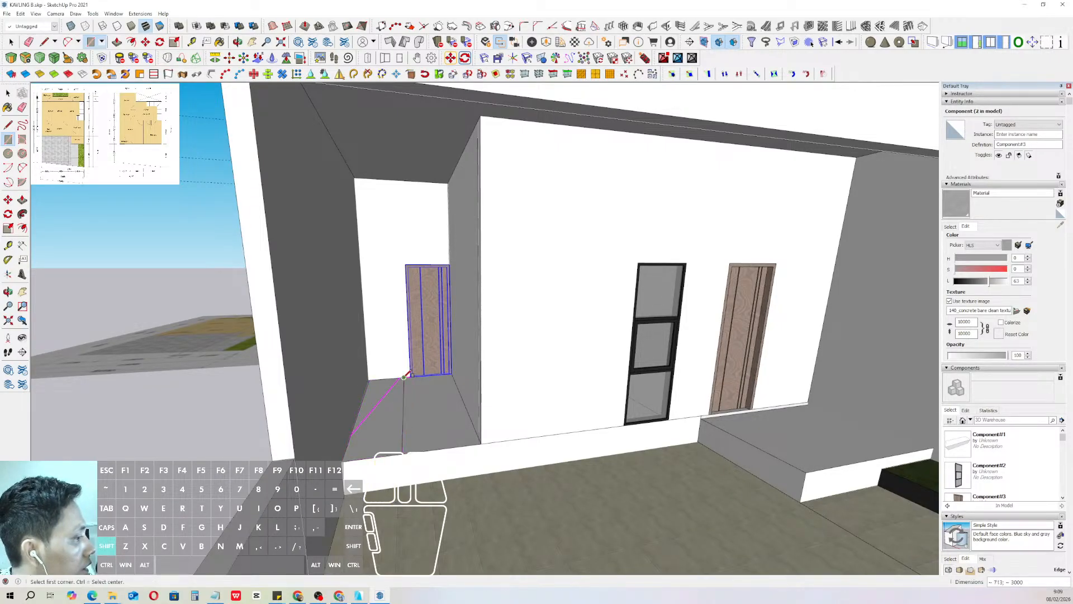
left_click(403, 377, "shift")
key("v")
left_click(390, 386)
left_click(390, 375)
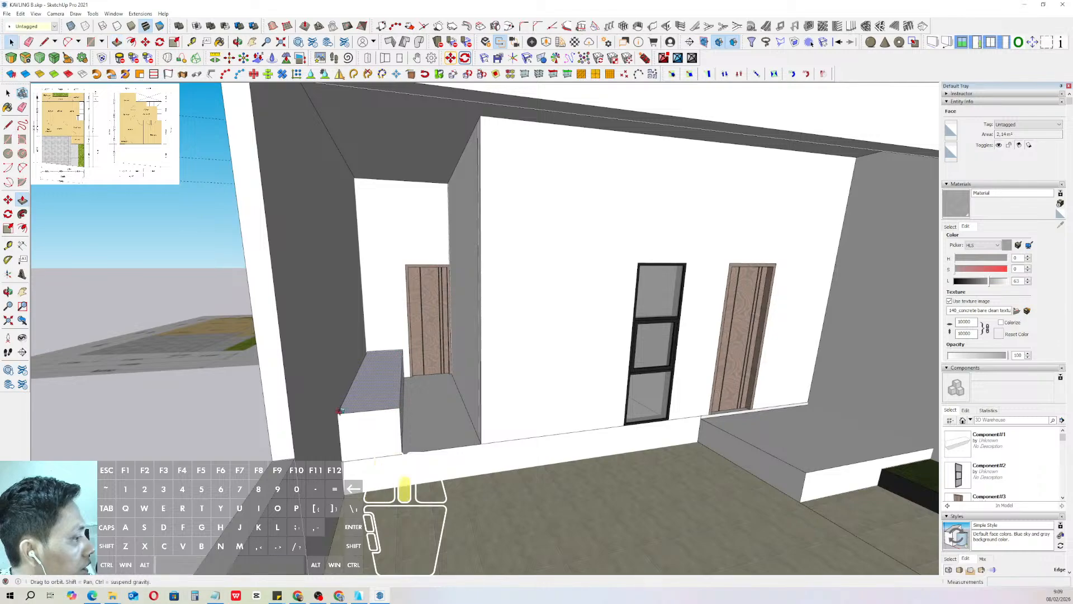
- Group the low block in the side recess and give it the concrete material
scroll(394, 374, "up", 2)
key("space")
left_click(364, 402)
triple_click(400, 376)
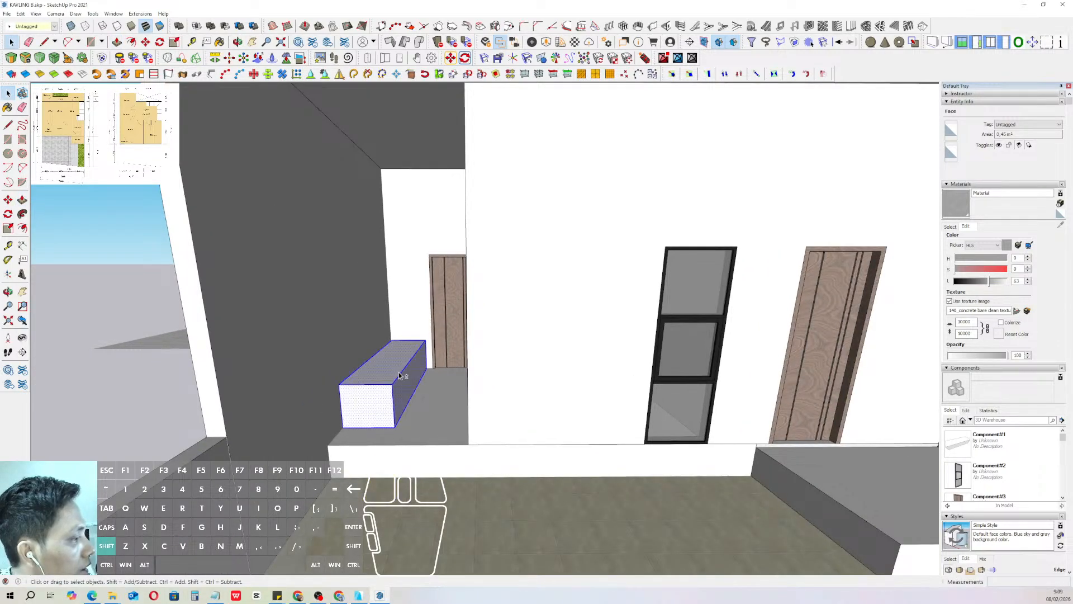
scroll(391, 381, "down", 4)
key("shift+g")
middle_click_drag(390, 382, 411, 358)
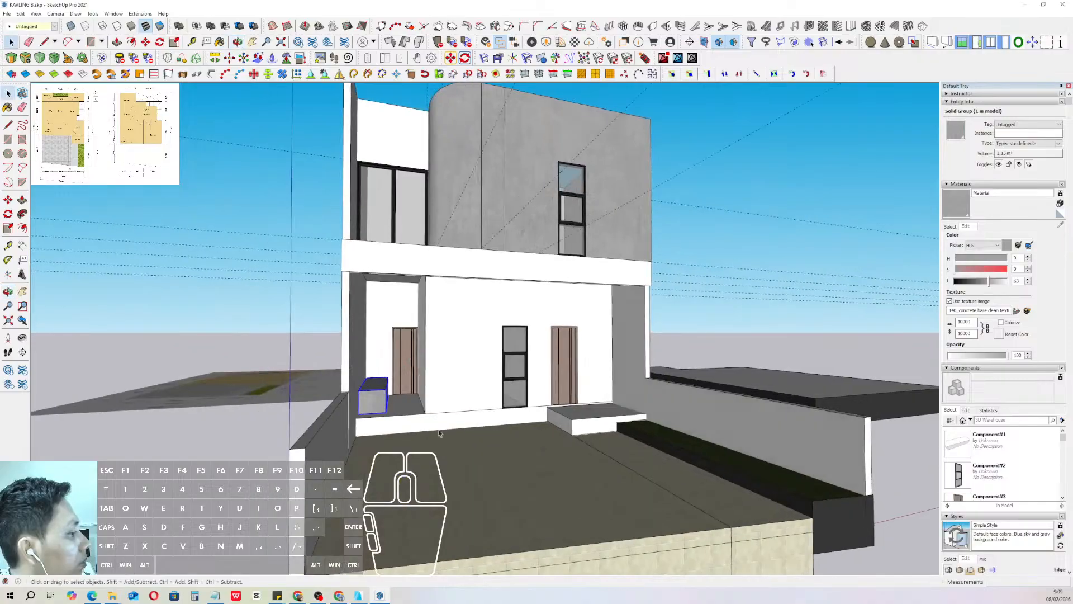
- Draw a 1350 by 150 mm rectangle along the upper edge of the entrance step's front face
scroll(541, 394, "up", 5)
scroll(542, 398, "up", 2)
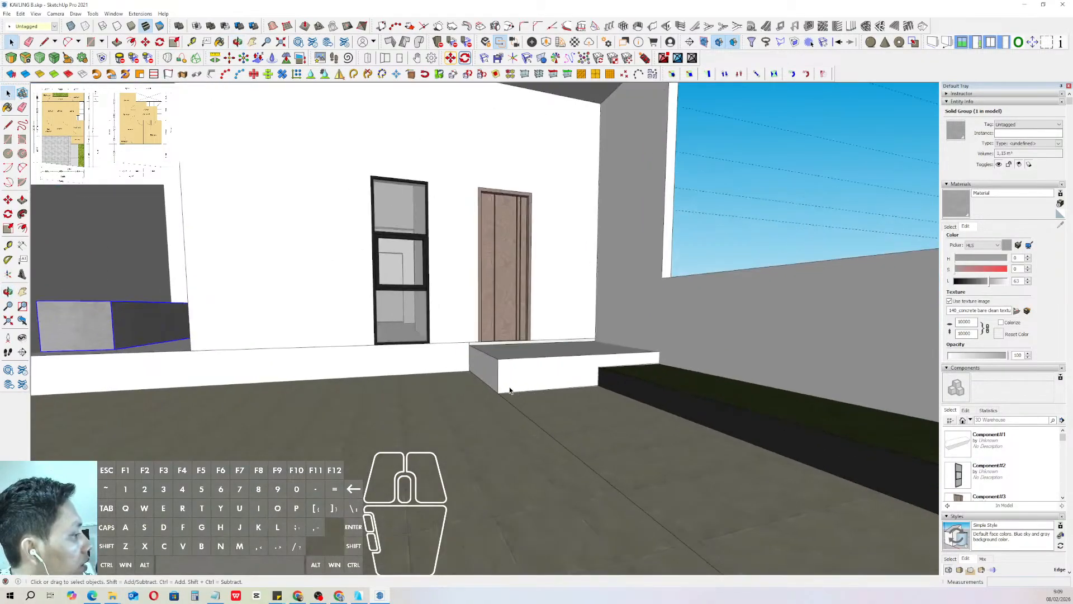
key("l")
scroll(504, 377, "up", 2)
key("space")
middle_click_drag(501, 377, 472, 364, "shift")
left_click(22, 139)
left_click(464, 357)
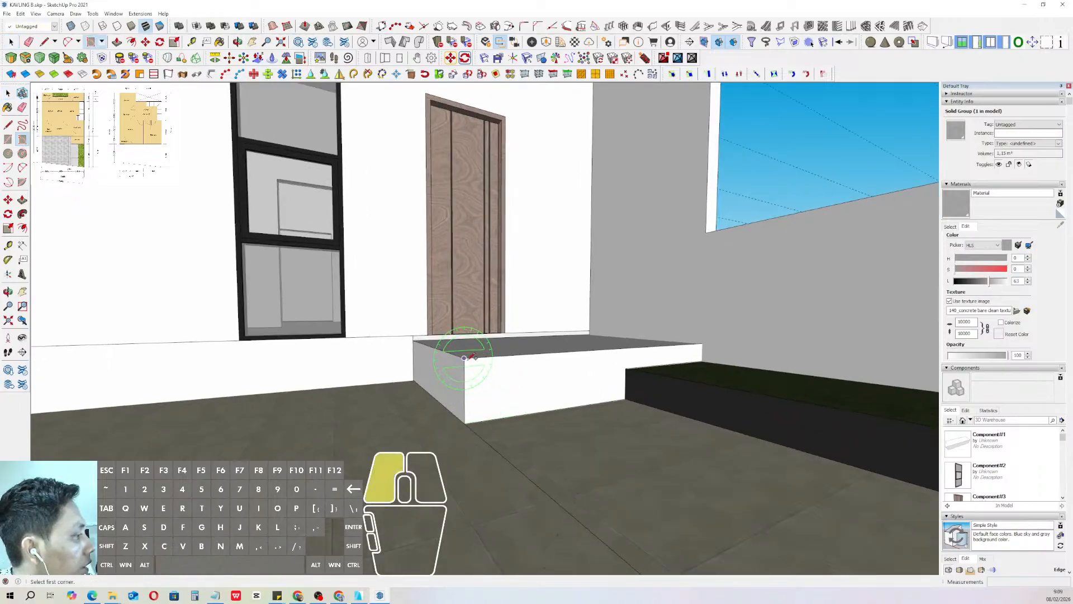
left_click(626, 391)
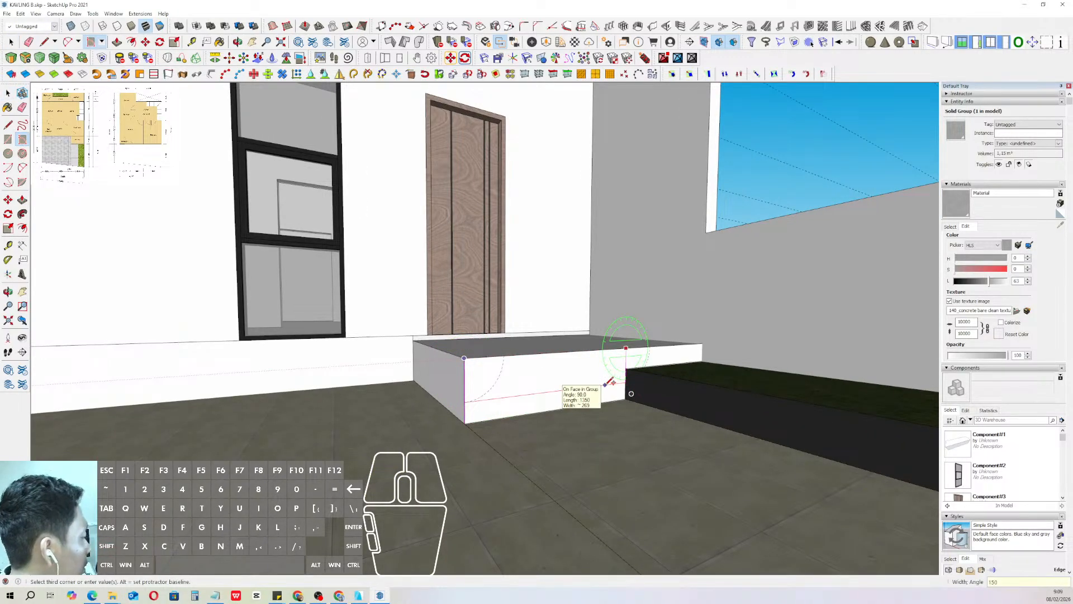
key("Return")
- Move the rectangle down to the bottom edge of the entrance step's front face
key("space")
middle_click_drag(559, 386, 532, 379)
left_click(532, 378)
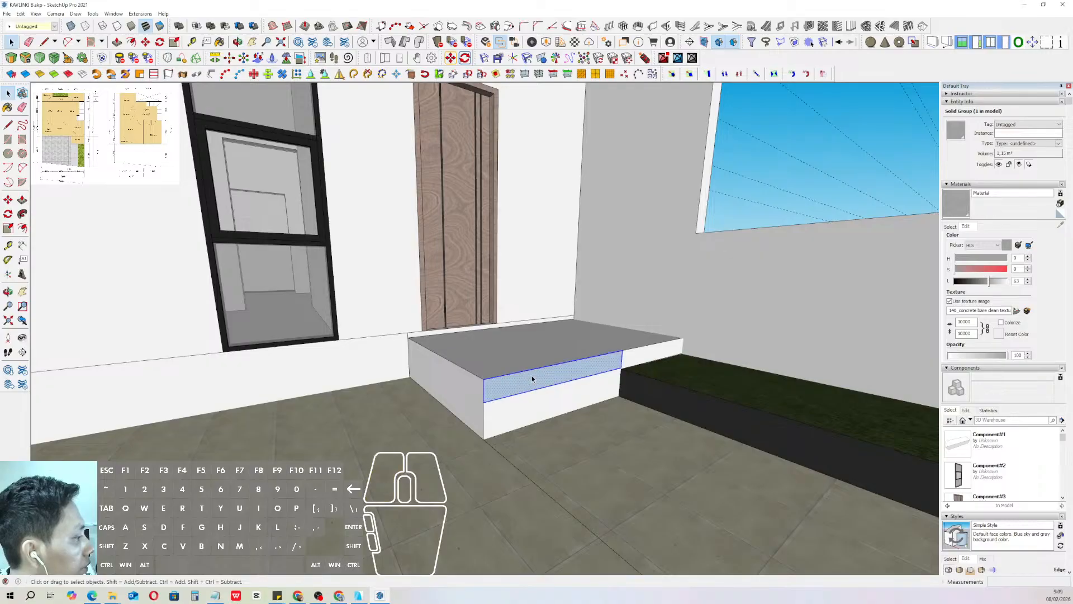
left_click(483, 401)
left_click(467, 464, "shift")
key("space")
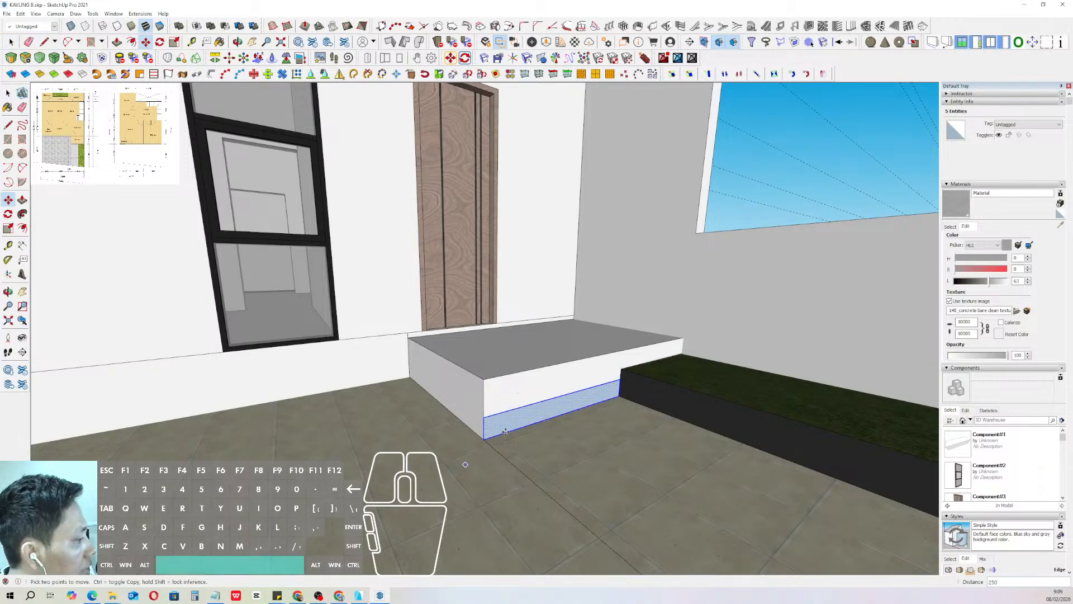
- Extrude the rectangle beside the planter out to the front edge of the carport floor
key("p")
left_click(530, 413)
scroll(579, 438, "down", 2)
middle_click_drag(579, 438, 518, 403, "shift")
scroll(520, 405, "down", 4)
middle_click_drag(621, 448, 593, 421, "shift")
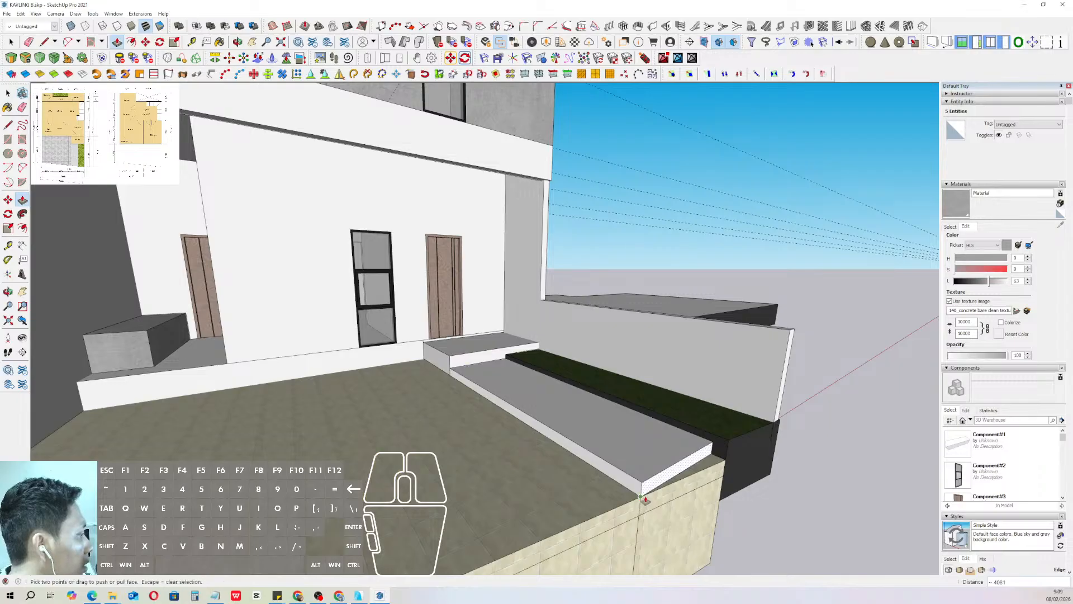
left_click(641, 497)
- Move the path slab's front vertical edge onto the planter's corner and group the slab
middle_click_drag(641, 496, 690, 483)
key("space")
left_click(690, 446)
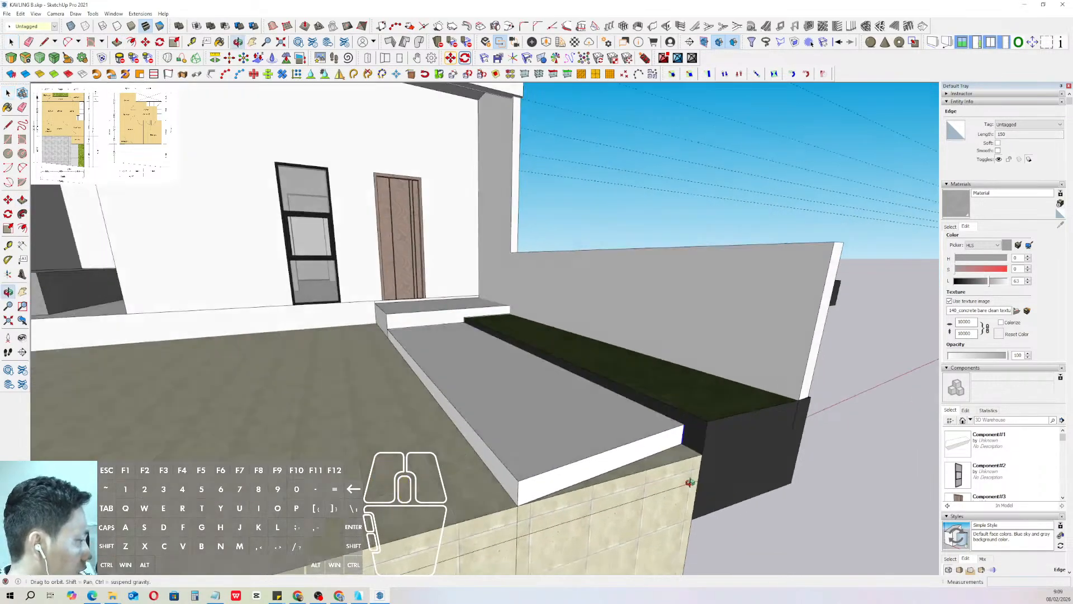
key("space")
left_click(645, 433)
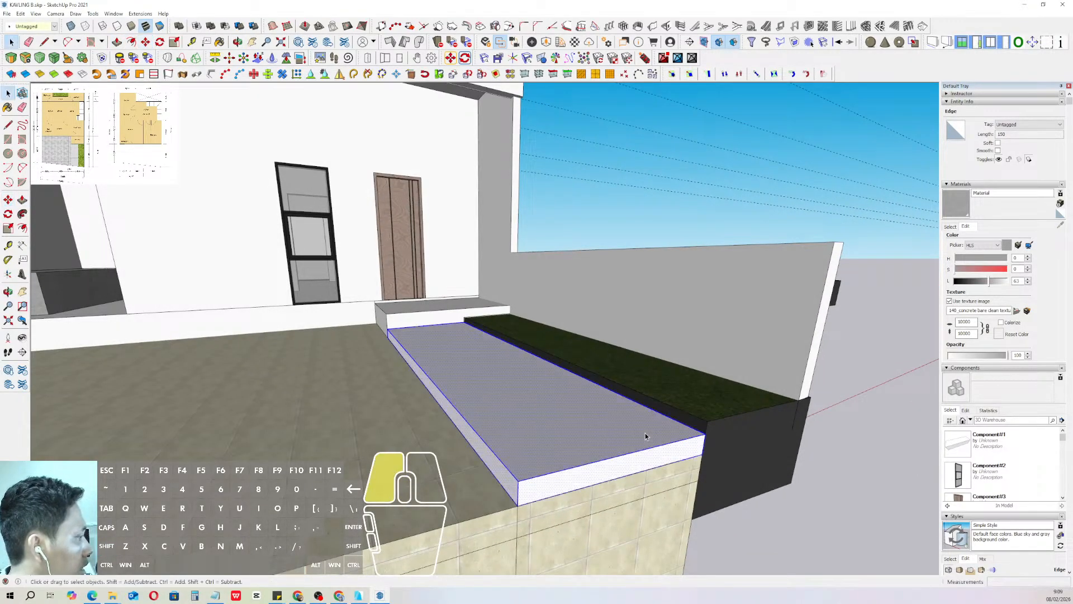
middle_click_drag(645, 433, 673, 395)
scroll(593, 383, "down", 7)
middle_click_drag(581, 385, 485, 392)
scroll(485, 391, "up", 2)
scroll(484, 390, "up", 4)
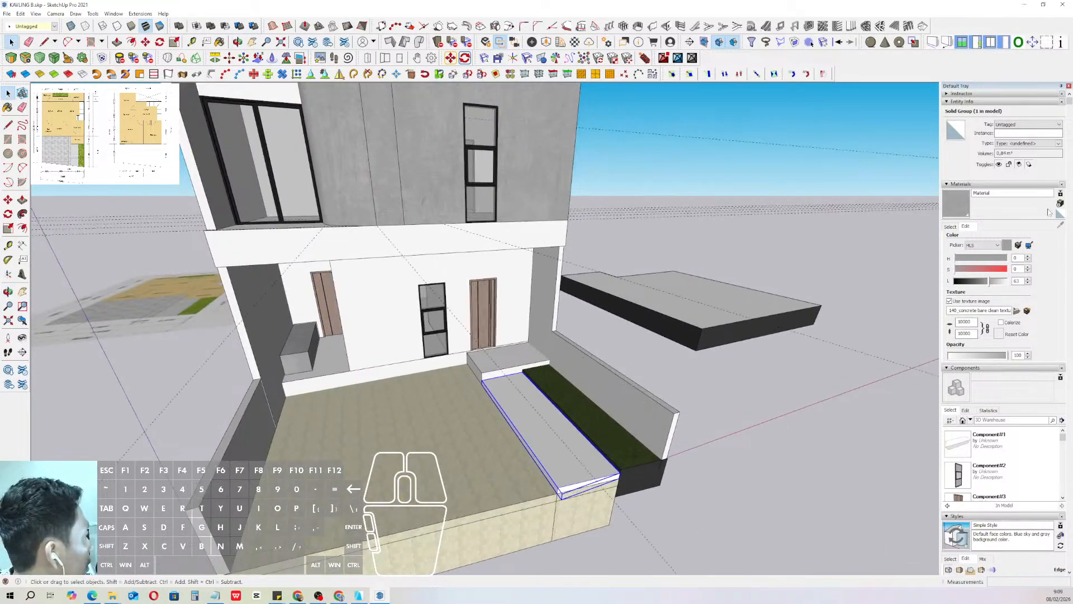
- Paint the path slab with Blacktop Old 02 from the Asphalt and Concrete collection
left_click(950, 227)
left_click(1051, 238)
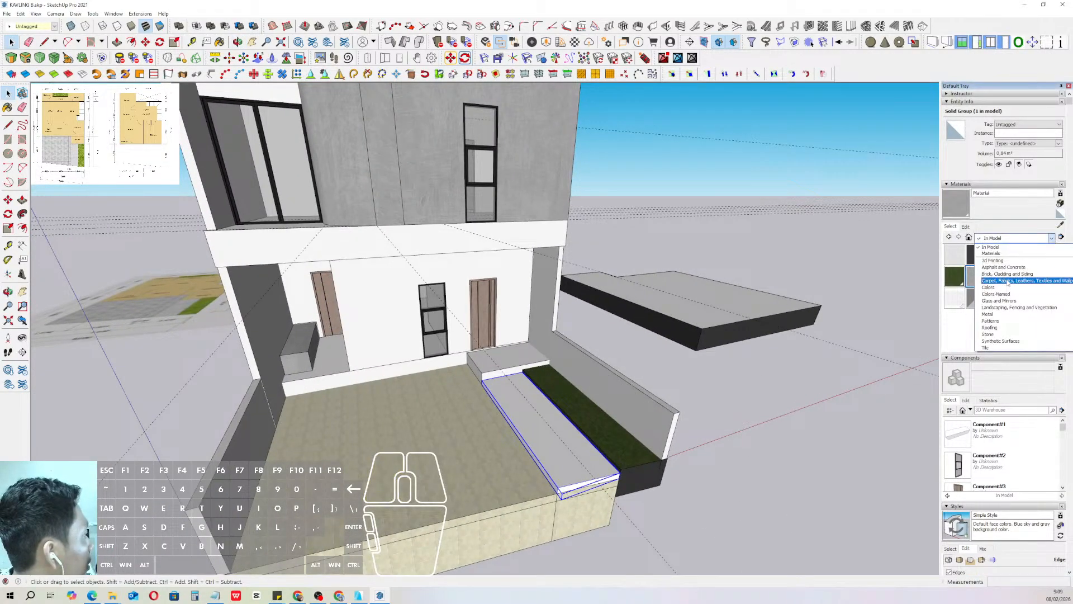
left_click(1005, 265)
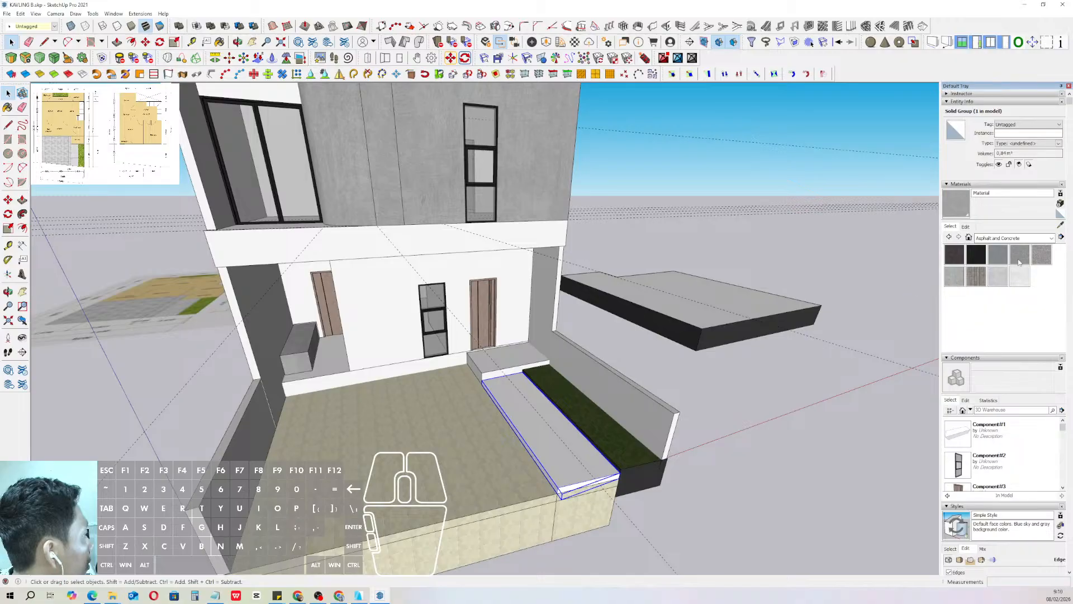
left_click(1020, 258)
left_click(520, 405)
key("space")
scroll(475, 364, "up", 5)
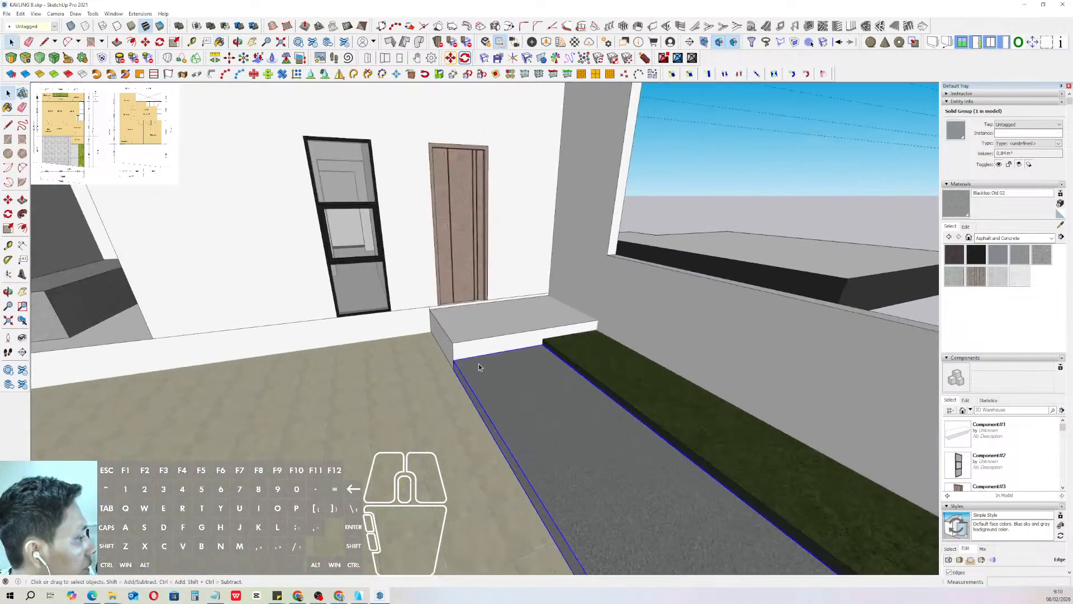
- Copy the path slab's top edge at the entrance step 1500 mm along the path
scroll(468, 361, "up", 2)
middle_click_drag(468, 361, 478, 367)
left_click(477, 364)
key("m")
key("ctrl")
left_click(461, 367)
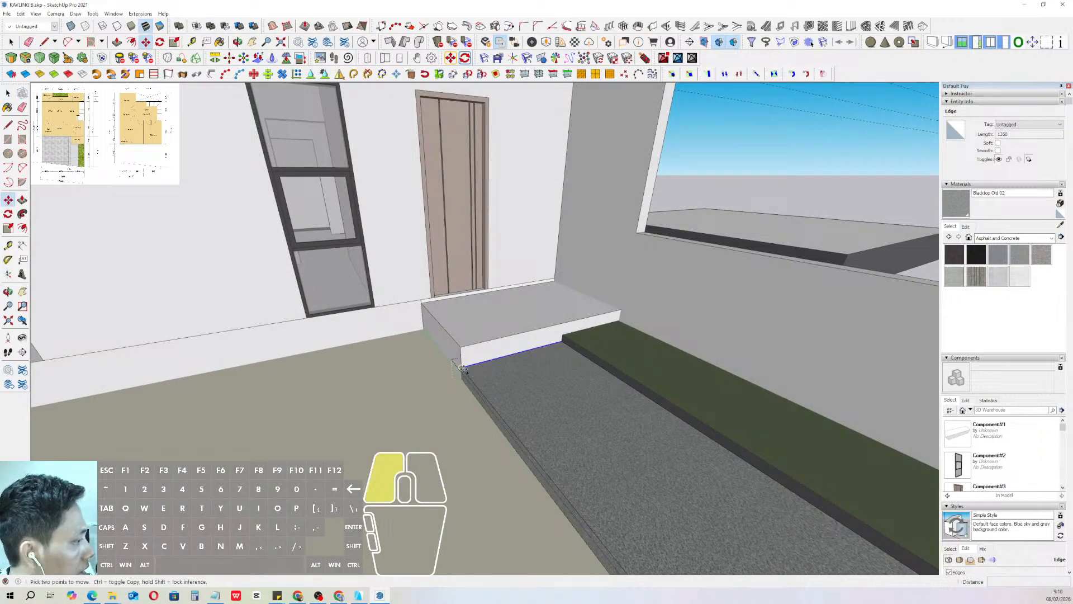
key("shift")
scroll(488, 397, "down", 3)
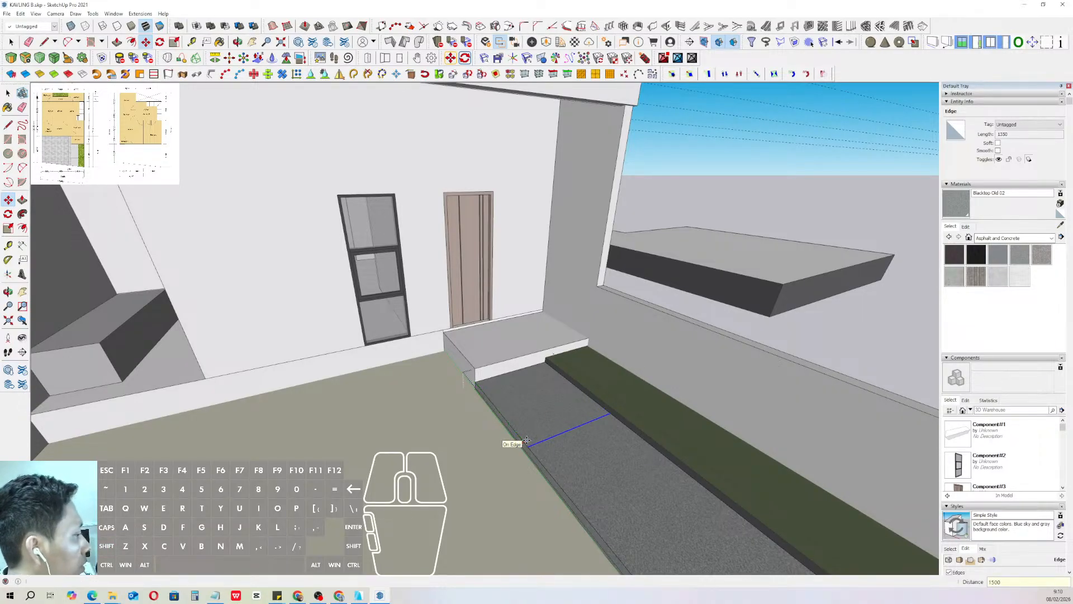
key("Return")
- Raise the path section nearest the entrance step by 150 mm
middle_click_drag(527, 440, 523, 380)
key("p")
left_click(521, 376)
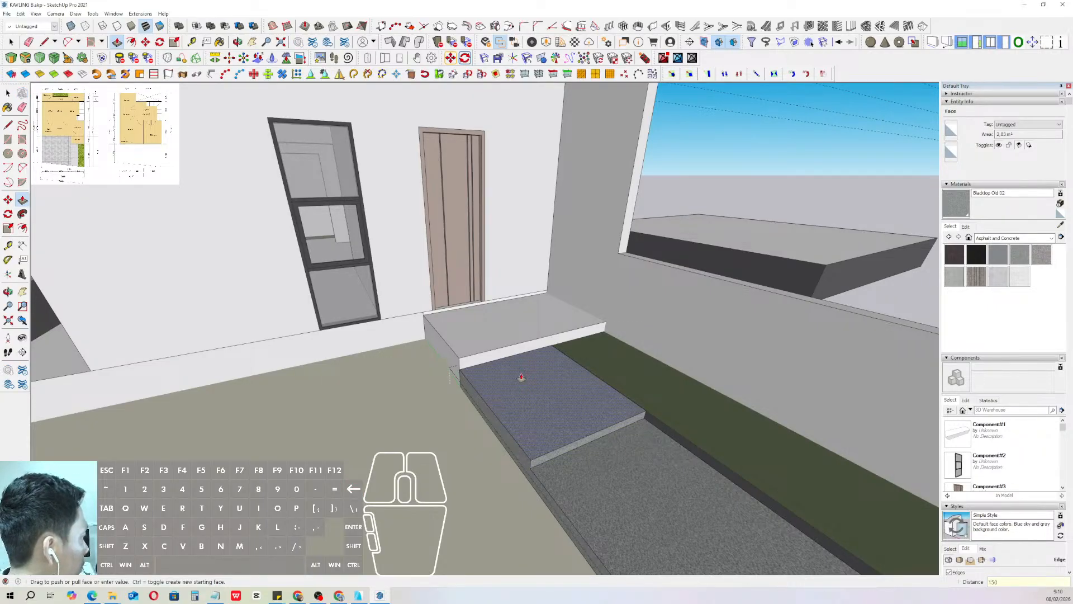
key("Return")
key("space")
scroll(480, 383, "down", 6)
middle_click_drag(479, 380, 514, 308)
scroll(498, 358, "up", 10)
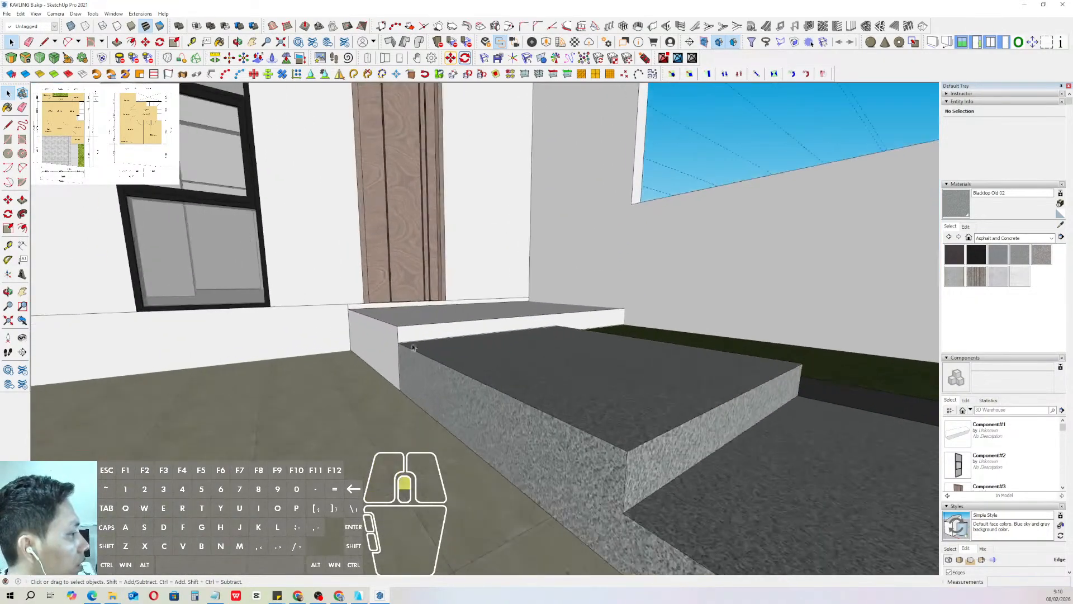
key("l")
left_click(397, 325)
key("space")
- Raise the remaining lower section of the path by 100 mm
scroll(550, 405, "down", 5)
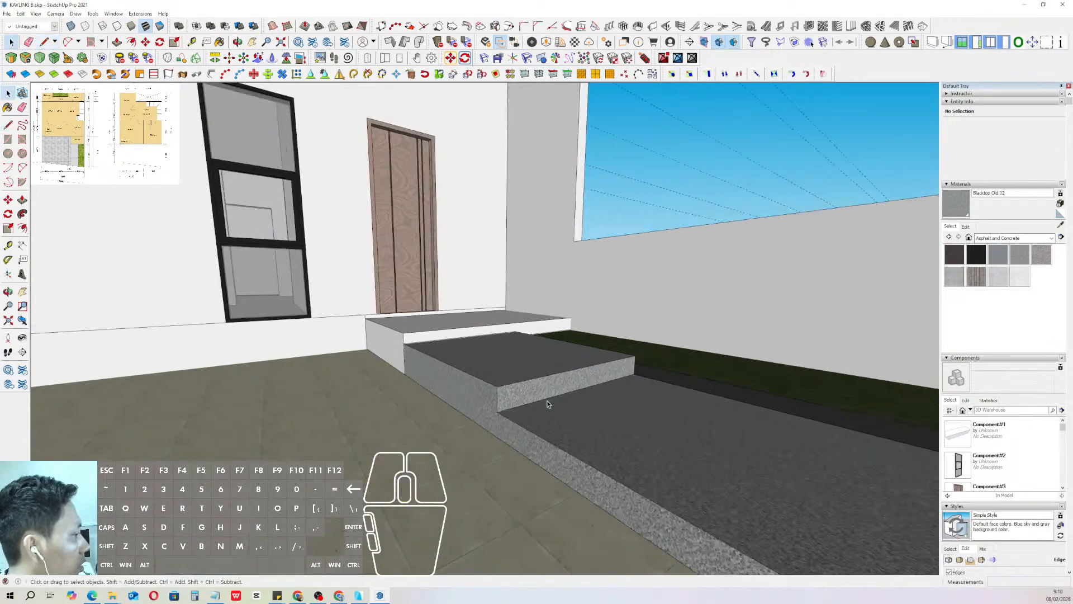
double_click(548, 417)
key("v")
left_click(547, 417)
left_click(491, 384)
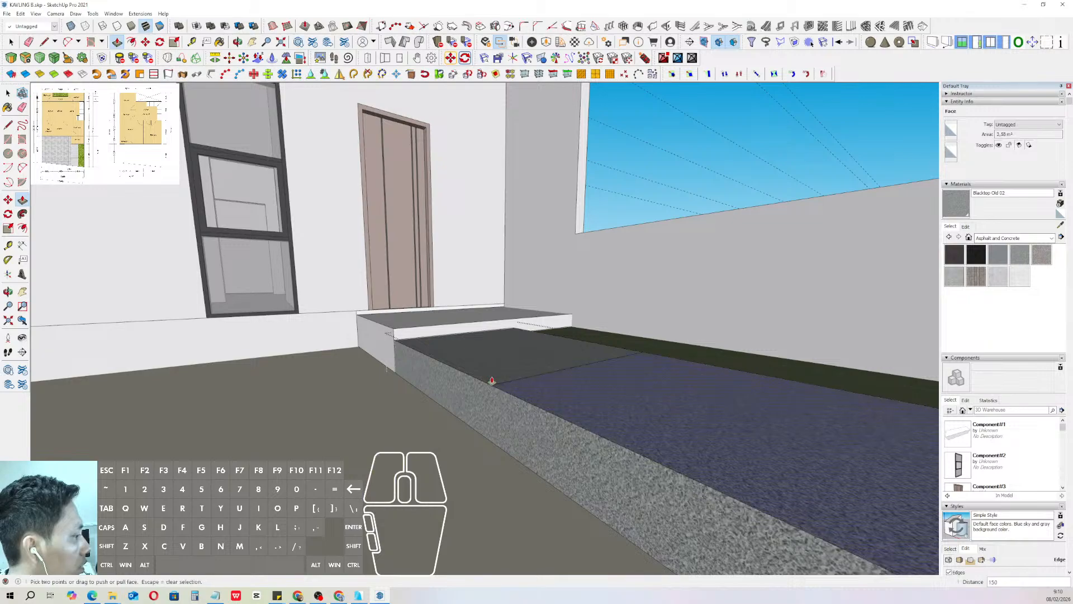
left_click(566, 392)
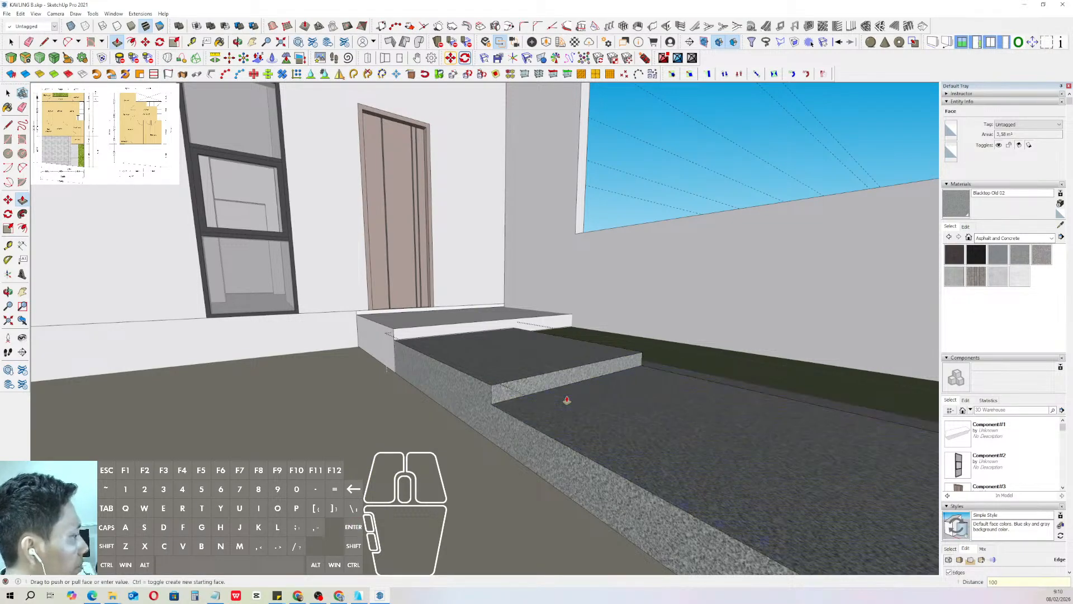
key("space")
scroll(567, 398, "down", 3)
- Copy the riser's bottom edge farther along the path to divide off the front section
left_click(515, 397)
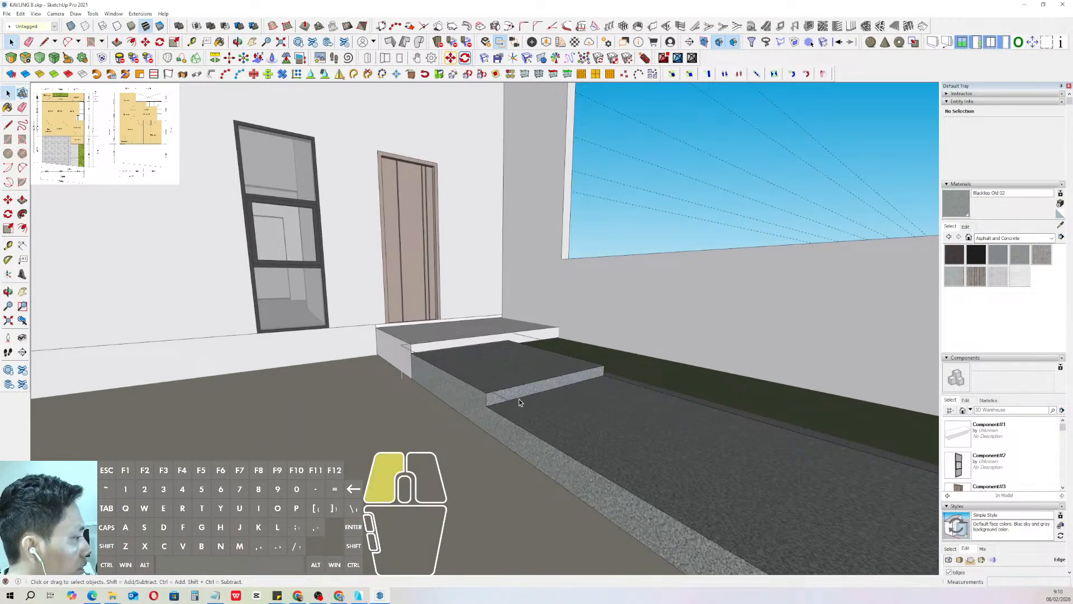
key("m")
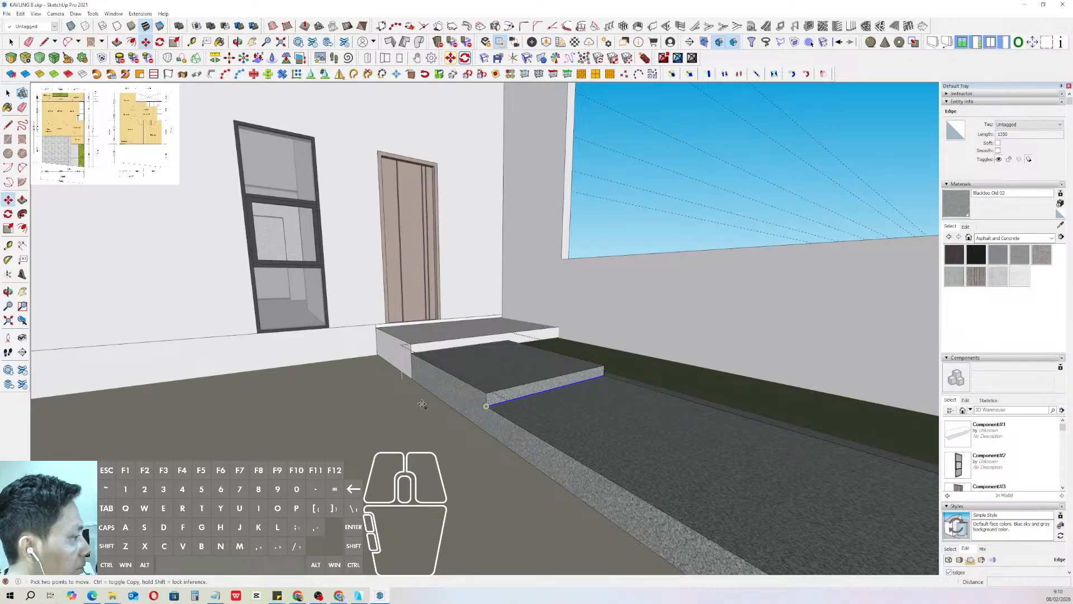
left_click(488, 393, "shift")
key("space")
scroll(502, 391, "down", 3)
- Lower the front section of the path by 200 mm to form another step
middle_click_drag(502, 390, 435, 350, "shift")
key("v")
double_click(572, 414)
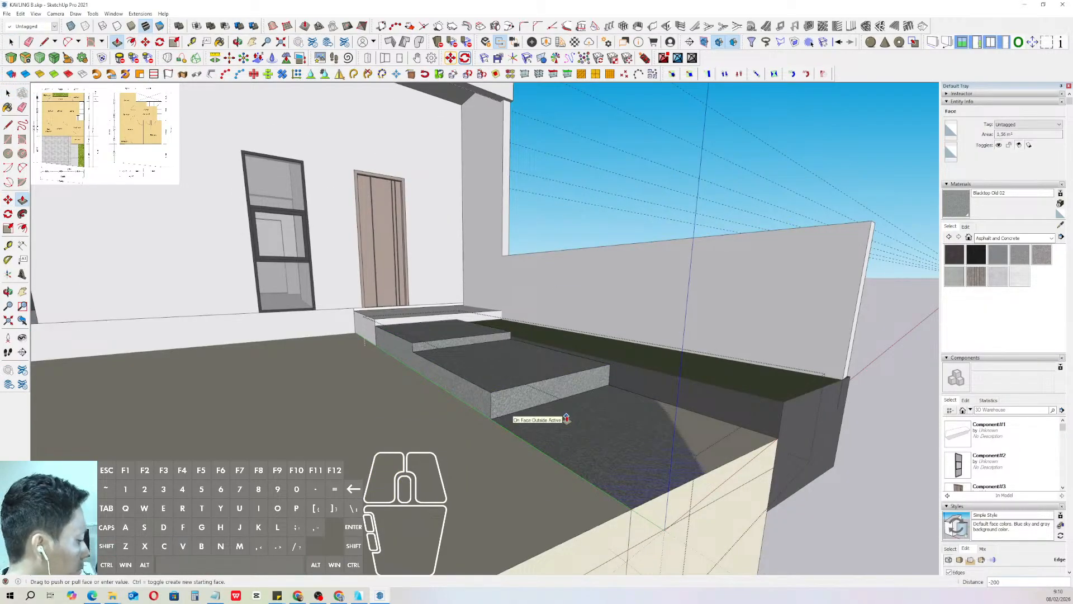
key("space")
- Review the house exterior with the stepped path, and examine the open upper-floor rooms from above
middle_click_drag(567, 418, 559, 233)
scroll(627, 289, "down", 3)
left_click_drag(677, 141, 600, 105)
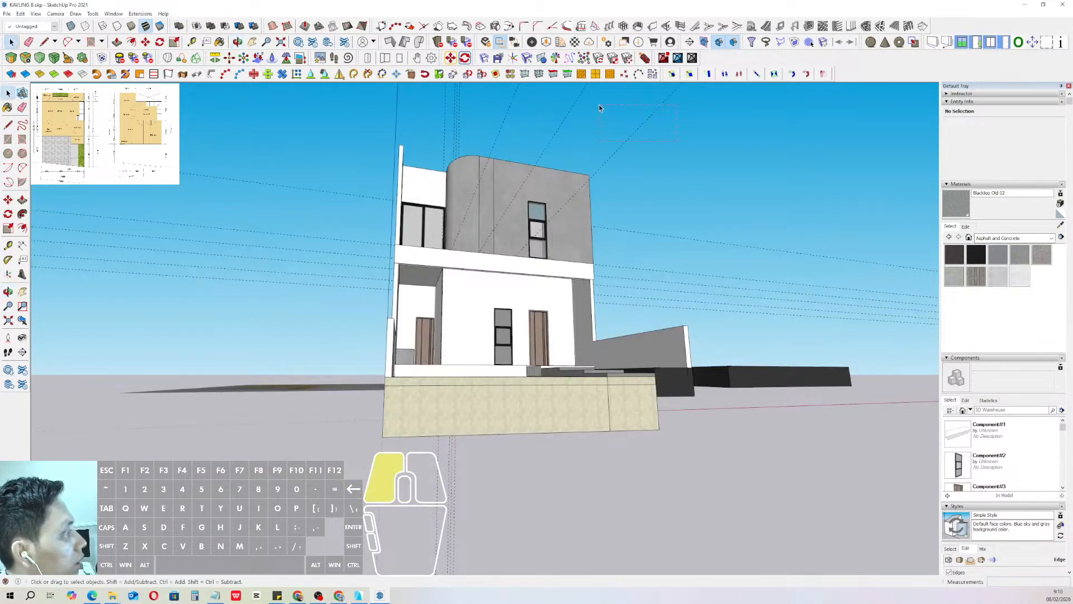
left_click_drag(494, 109, 494, 110)
middle_click_drag(494, 109, 400, 168)
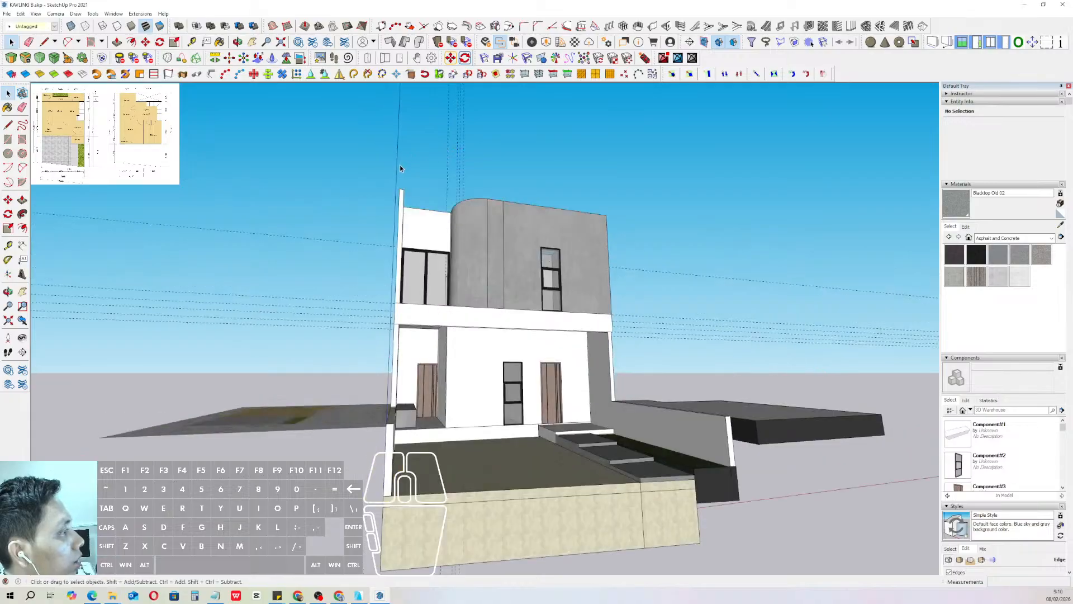
middle_click_drag(508, 334, 473, 388)
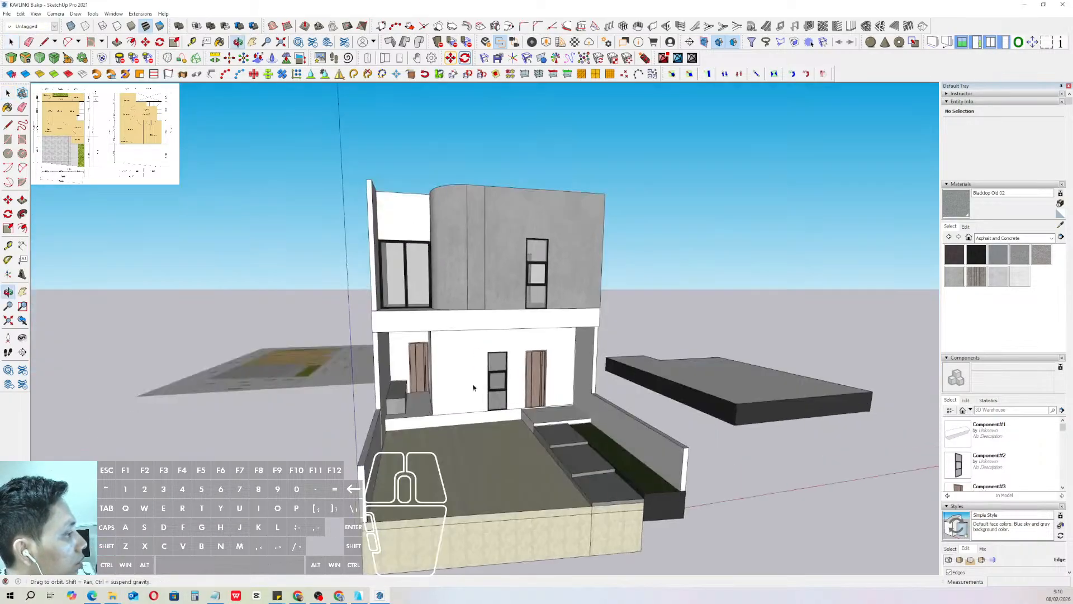
middle_click_drag(457, 338, 380, 389)
scroll(365, 398, "up", 4)
triple_click(363, 396)
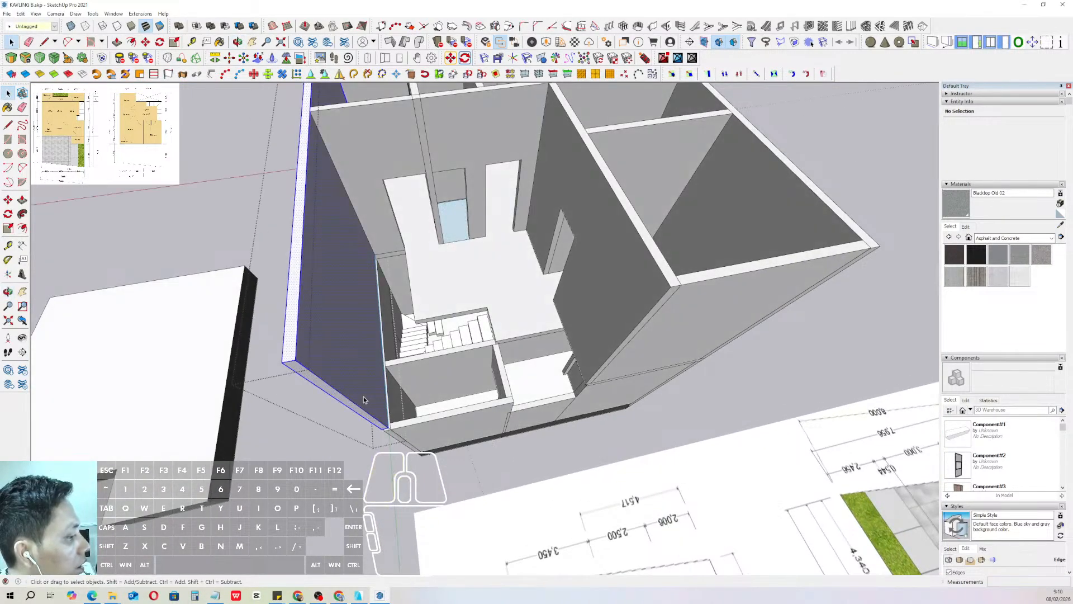
scroll(363, 416, "up", 3)
scroll(363, 416, "down", 4)
left_click(425, 361)
middle_click_drag(425, 361, 464, 359)
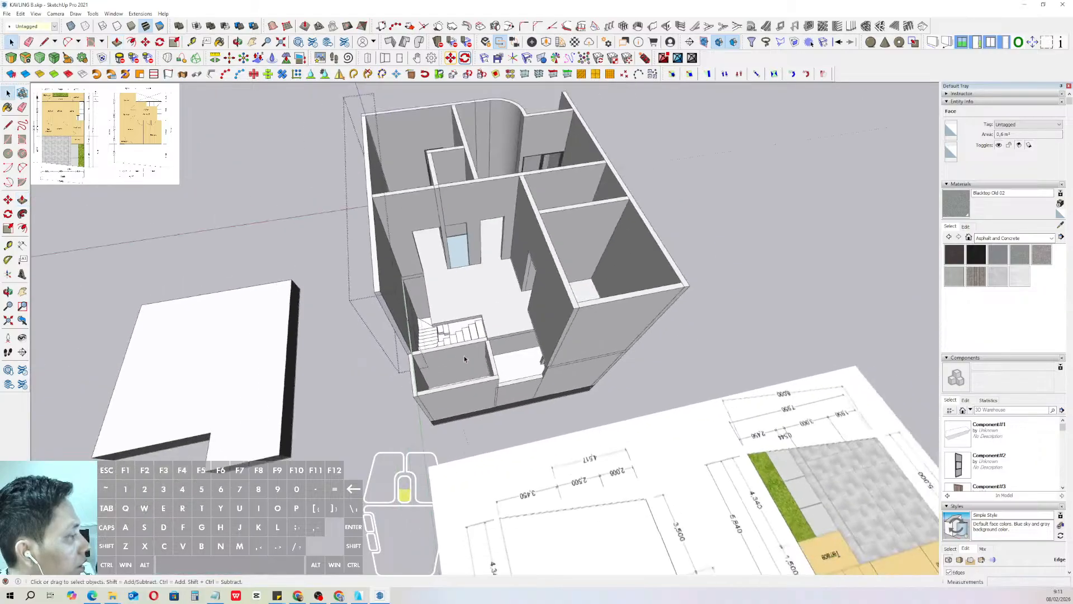
left_click(768, 254)
- Draw a corner-to-corner rectangle on the slab covering the upper-floor bathroom between the two bedrooms
scroll(433, 296, "up", 3)
middle_click_drag(426, 296, 497, 285)
scroll(497, 284, "up", 6)
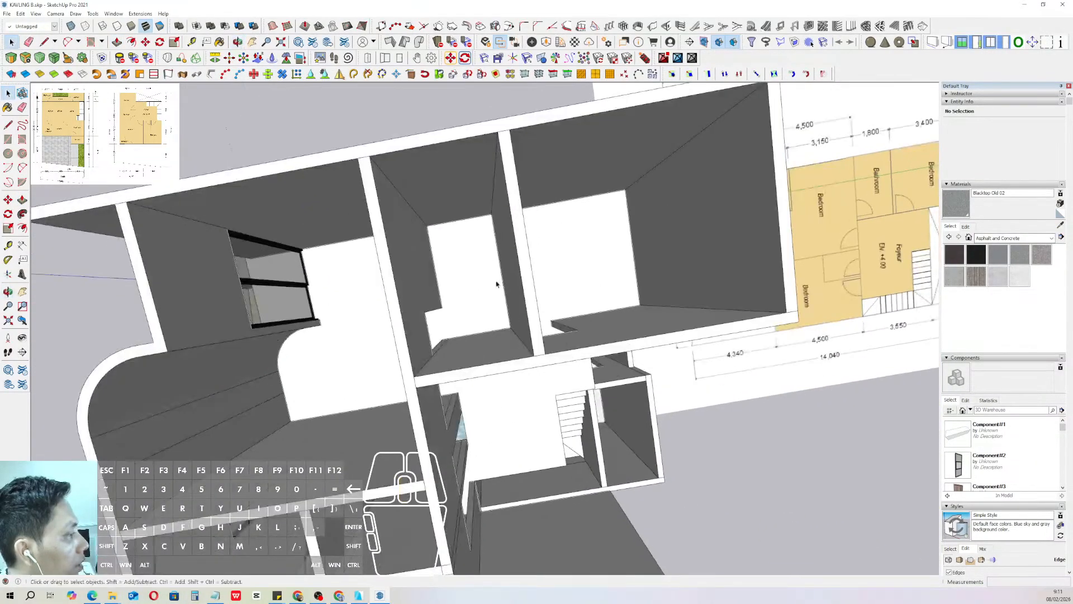
triple_click(497, 284)
key("r")
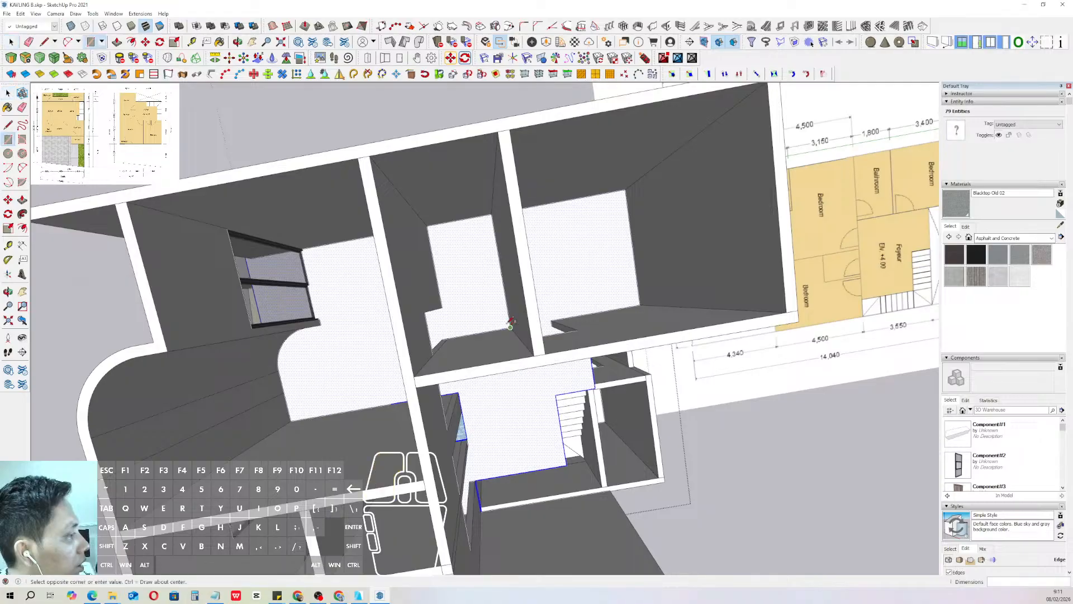
scroll(503, 302, "up", 2)
left_click(523, 346)
scroll(437, 225, "up", 2)
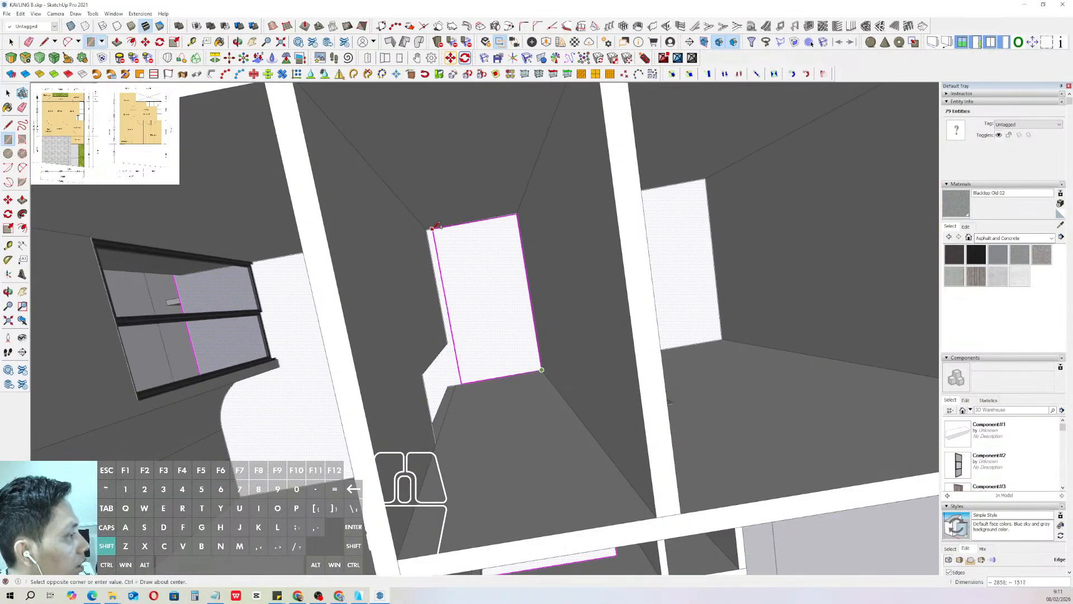
left_click(429, 229)
key("space")
scroll(495, 262, "down", 3)
- Sample the Square Glass Tile 01 material from the tiled surface on the floor below and apply it to the upper bathroom floor
left_click(493, 264)
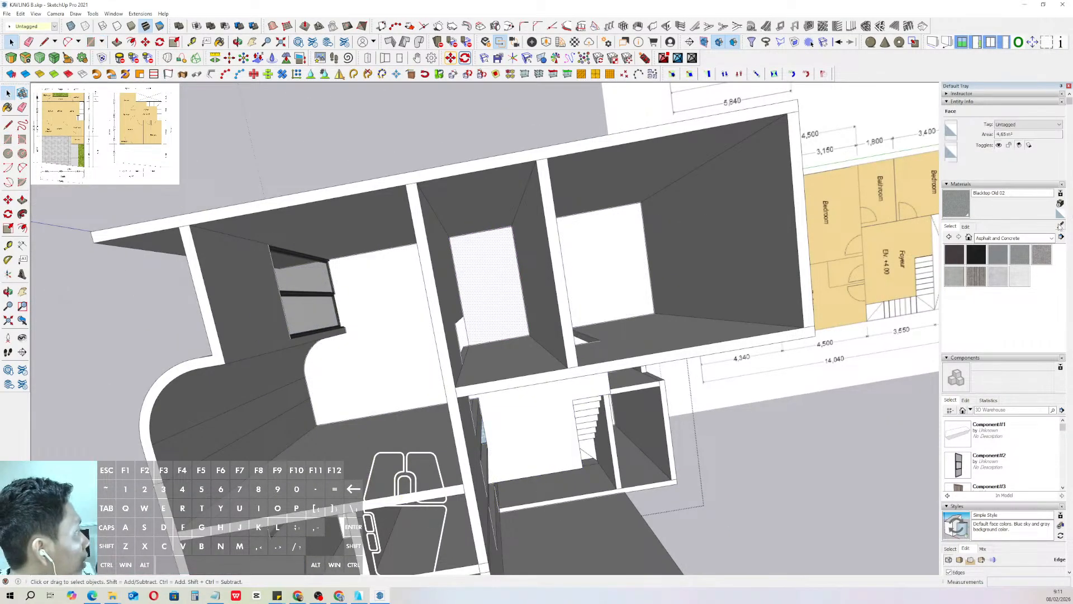
middle_click_drag(580, 348, 545, 283)
mouse_move(492, 433)
middle_mouse_down()
mouse_move(502, 366)
mouse_move(459, 372)
mouse_move(467, 401)
middle_mouse_up()
left_click(461, 373)
scroll(460, 373, "down", 2)
left_click(492, 224)
key("space")
scroll(497, 245, "down", 3)
scroll(509, 241, "up", 4)
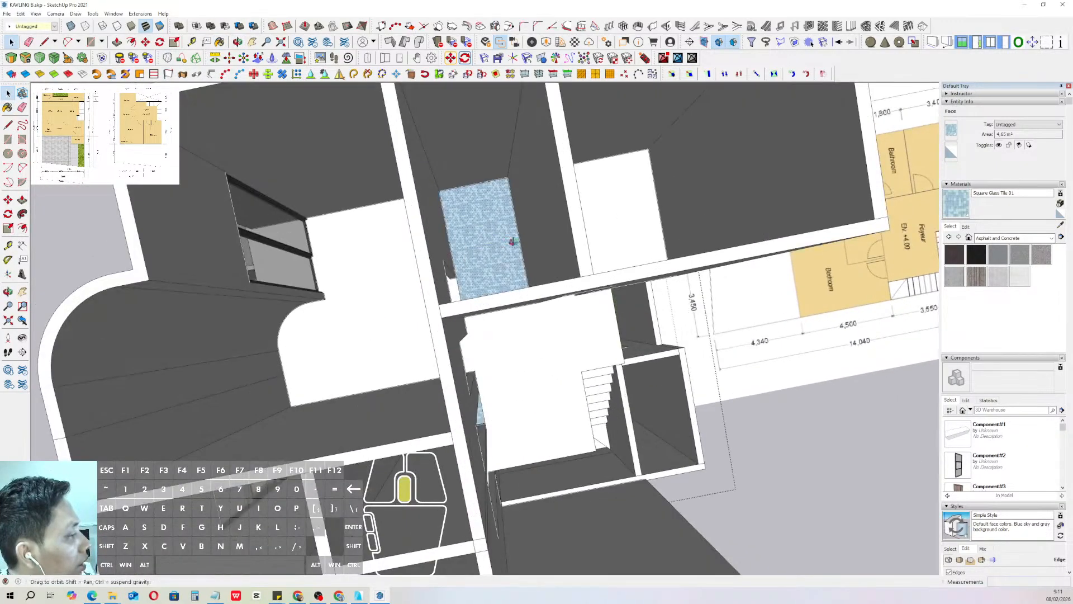
- Push the tiled upper bathroom floor down below the surrounding floor level
middle_click_drag(330, 380, 439, 330)
scroll(435, 329, "up", 1)
scroll(434, 328, "up", 5)
key("p")
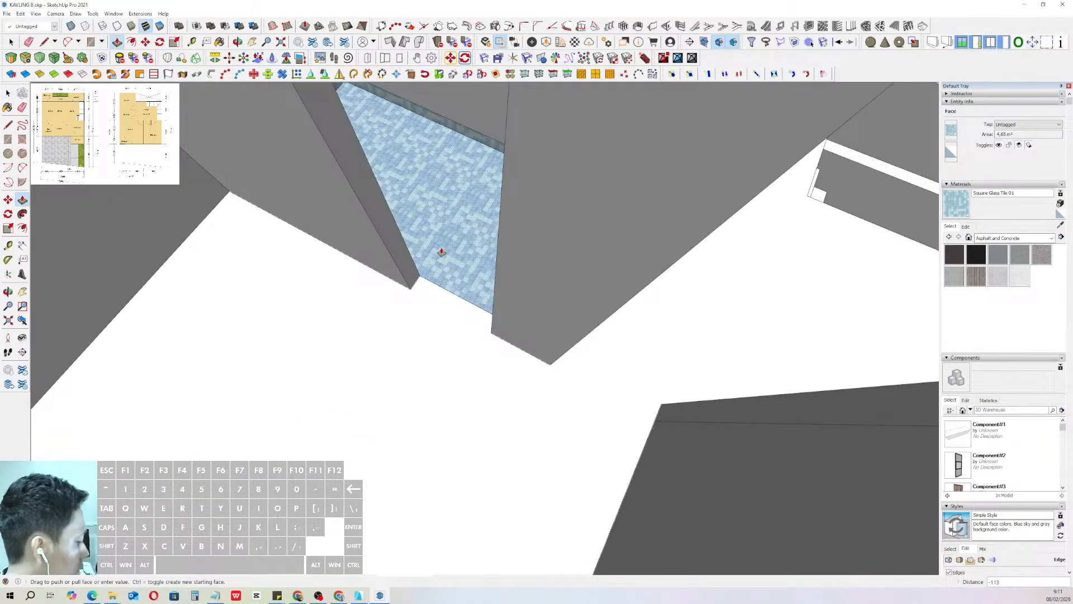
- Copy the ground-floor three-pane window beside the entrance door across to the outer corner near the recessed side wall
key("space")
scroll(441, 249, "down", 8)
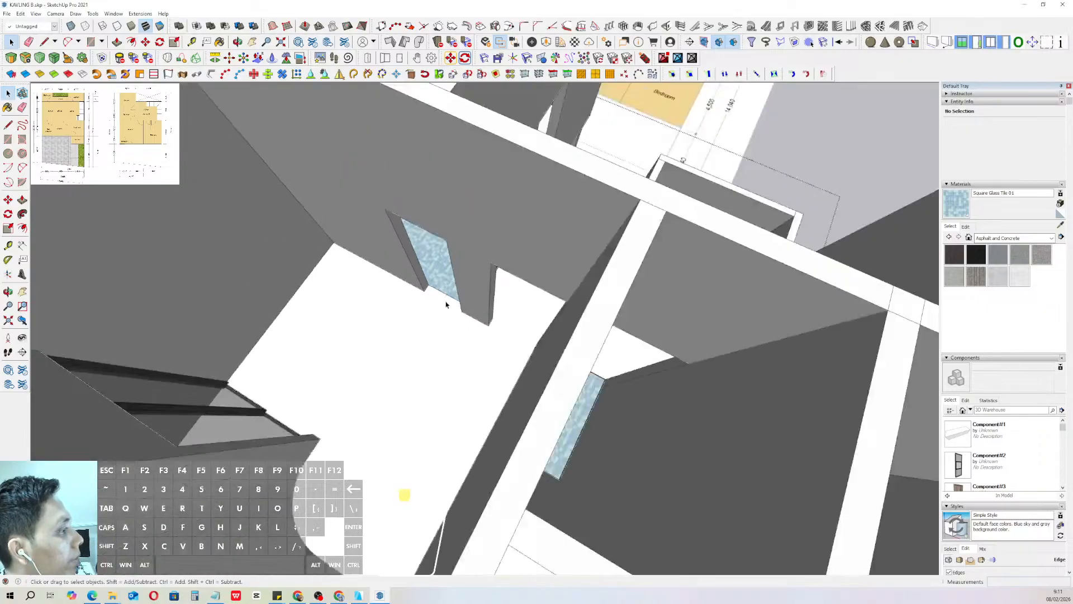
middle_click_drag(427, 305, 492, 248)
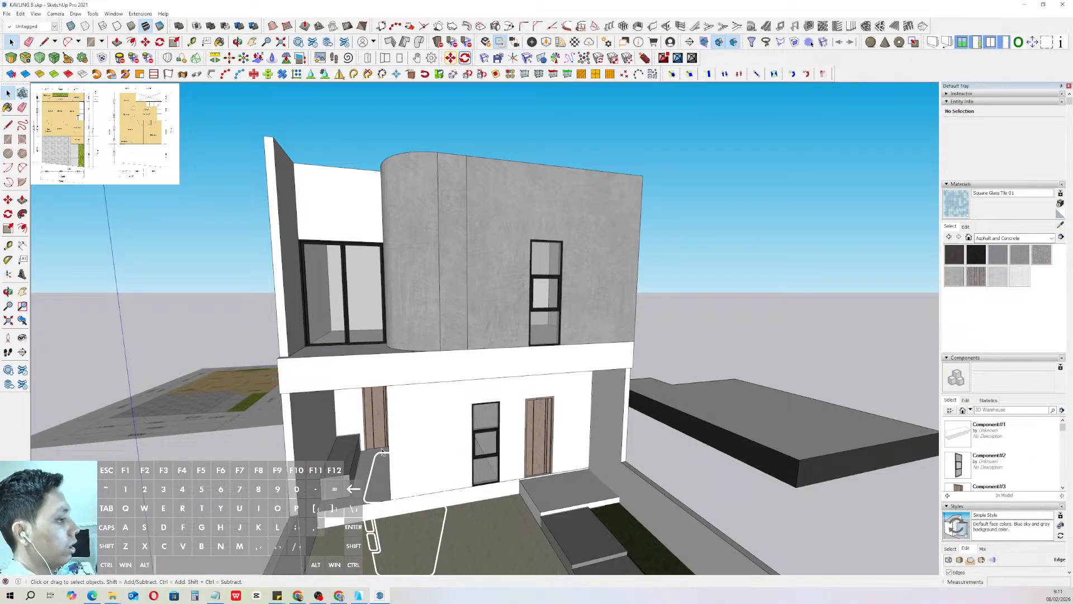
middle_click_drag(383, 452, 449, 455)
scroll(449, 455, "up", 3)
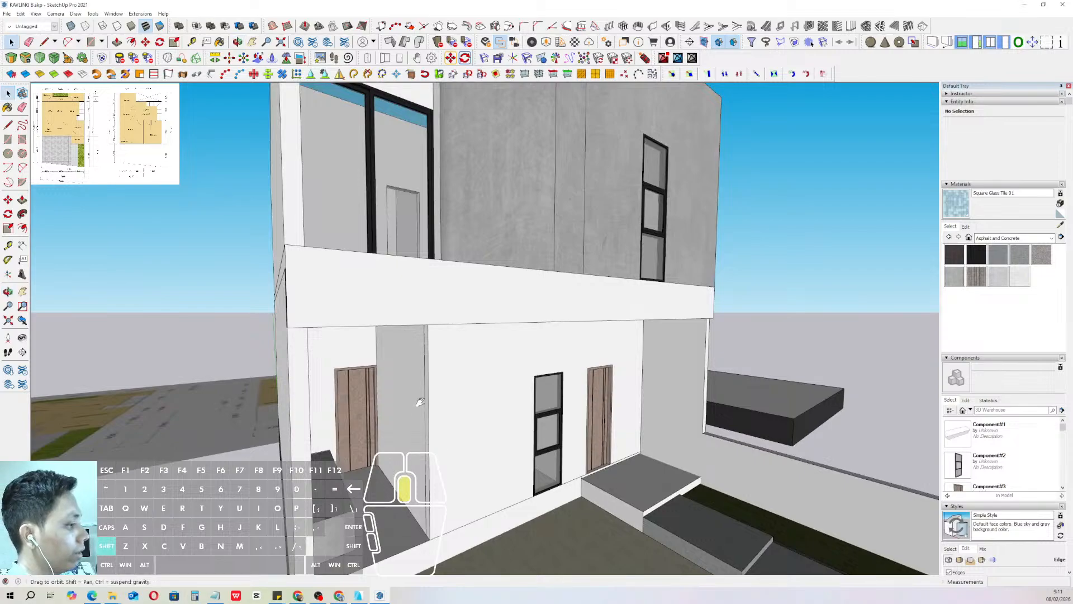
mouse_move(421, 402)
middle_mouse_down()
mouse_move(553, 428)
mouse_move(566, 449)
middle_mouse_up()
scroll(563, 430, "up", 3)
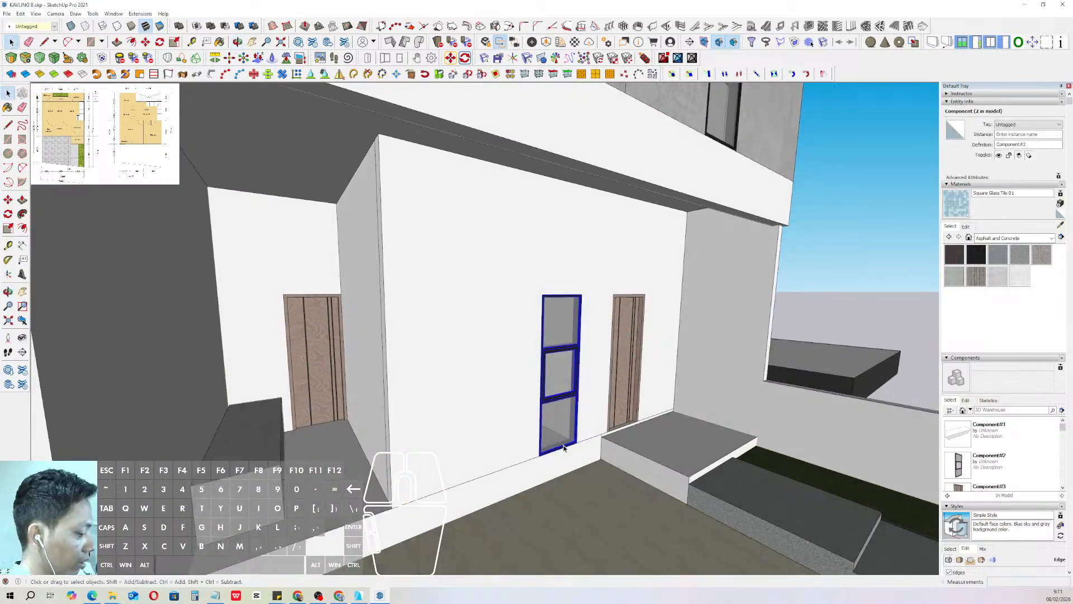
key("m")
scroll(569, 454, "up", 1)
left_click(578, 443)
scroll(376, 445, "down", 1)
middle_click_drag(376, 446, 394, 447, "shift")
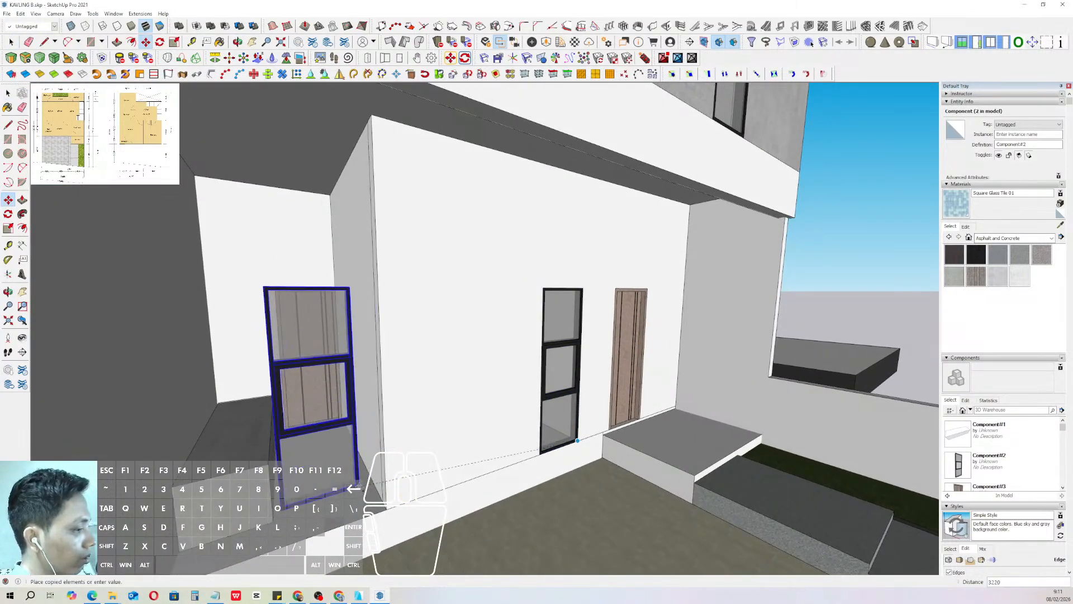
scroll(357, 488, "up", 2)
left_click(357, 485)
- Rotate the copied window about its lower corner so it runs parallel to the recessed side wall
key("q")
left_click(352, 495)
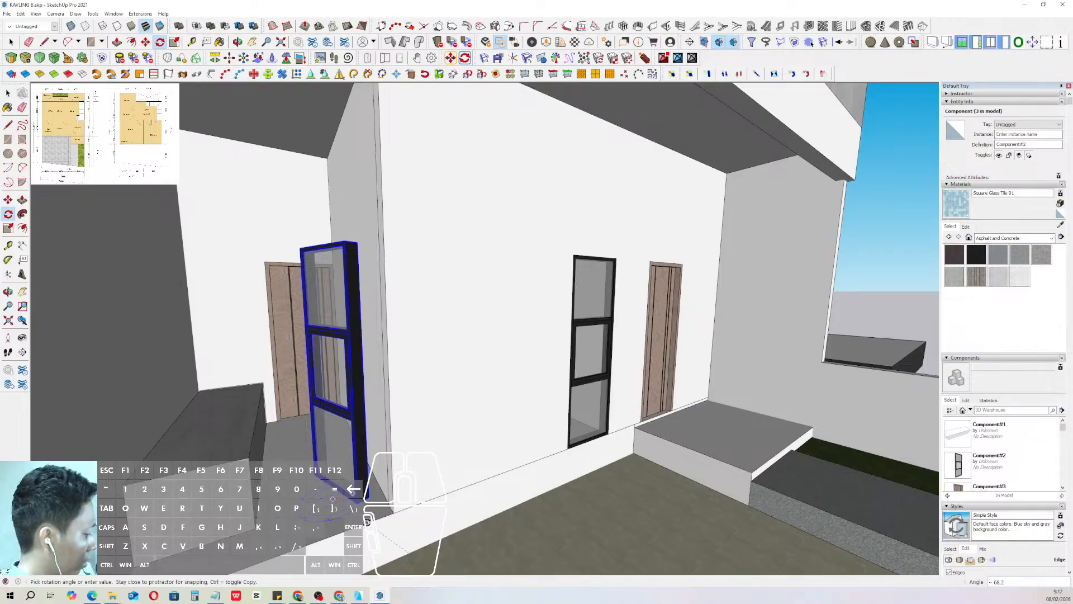
key("Return")
key("space")
- Move the rotated window into the side wall, aligning its lower corner with the wall's vertical edge line
middle_click_drag(367, 521, 398, 517)
scroll(398, 504, "up", 2)
scroll(399, 503, "up", 4)
key("m")
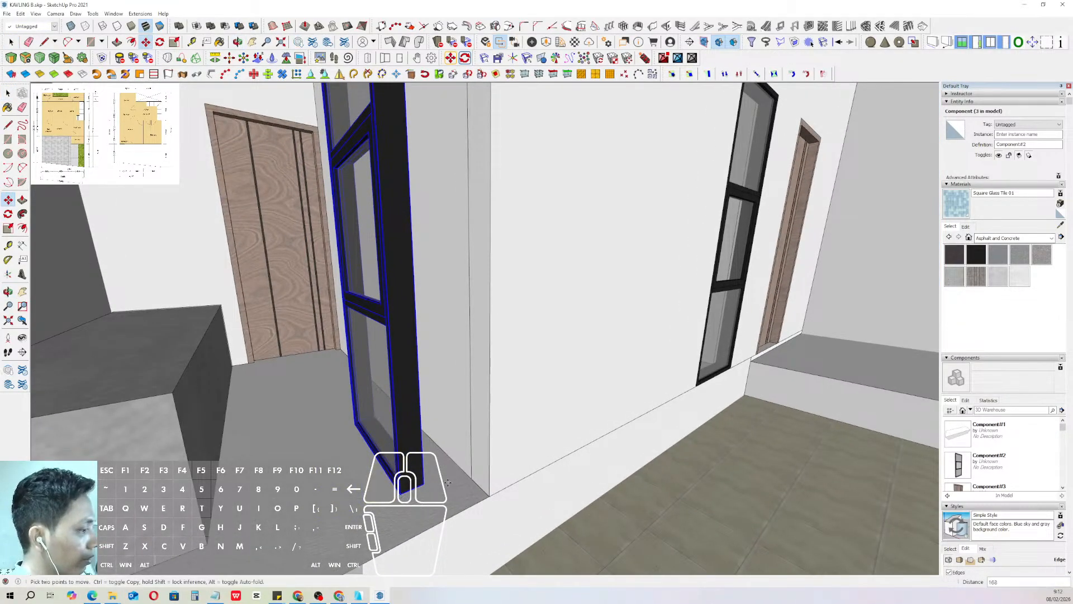
left_click(471, 477)
key("space")
- Open the side wall group for editing and draw a rectangle on its face around the window outline
scroll(410, 409, "down", 4)
double_click(384, 245)
double_click(383, 245)
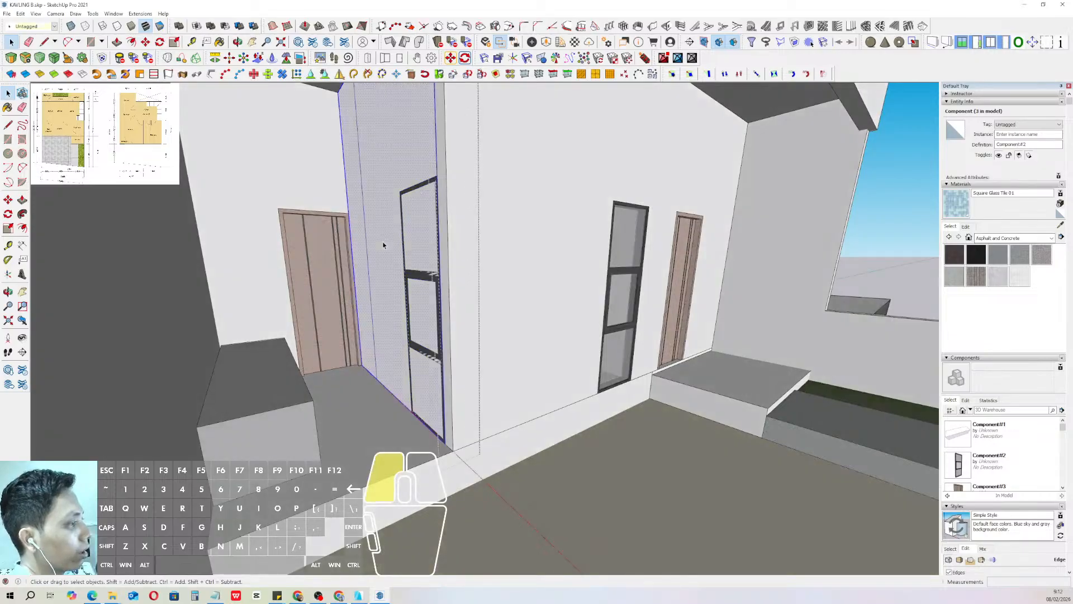
key("r")
left_click(442, 177)
scroll(390, 363, "up", 2)
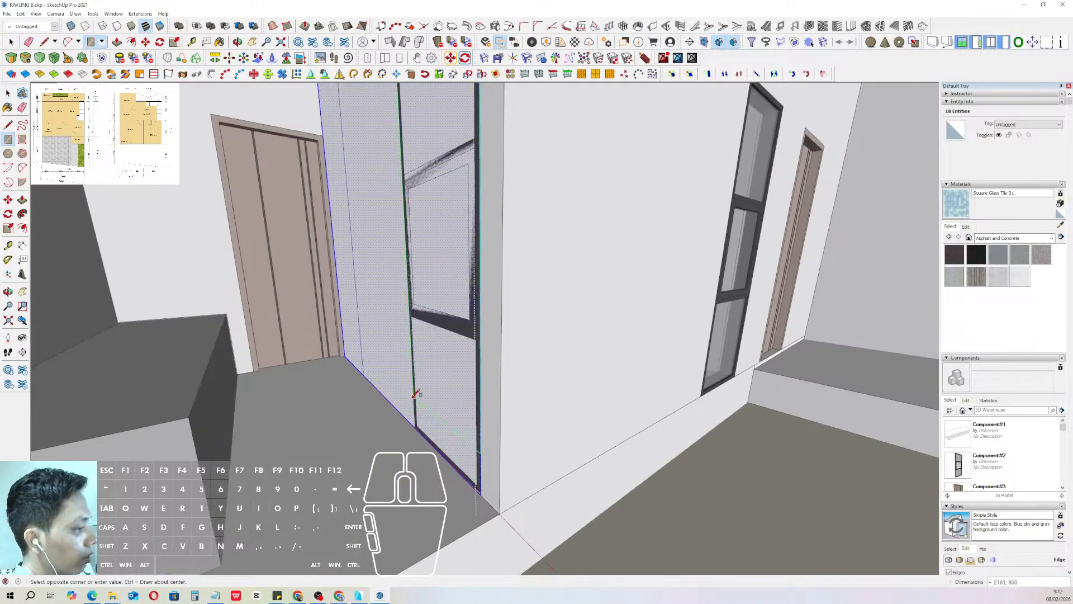
left_click(415, 395)
key("space")
- Isolate the side wall and push the rectangle through it to cut the window opening, leaving the group when finished
scroll(398, 411, "down", 3)
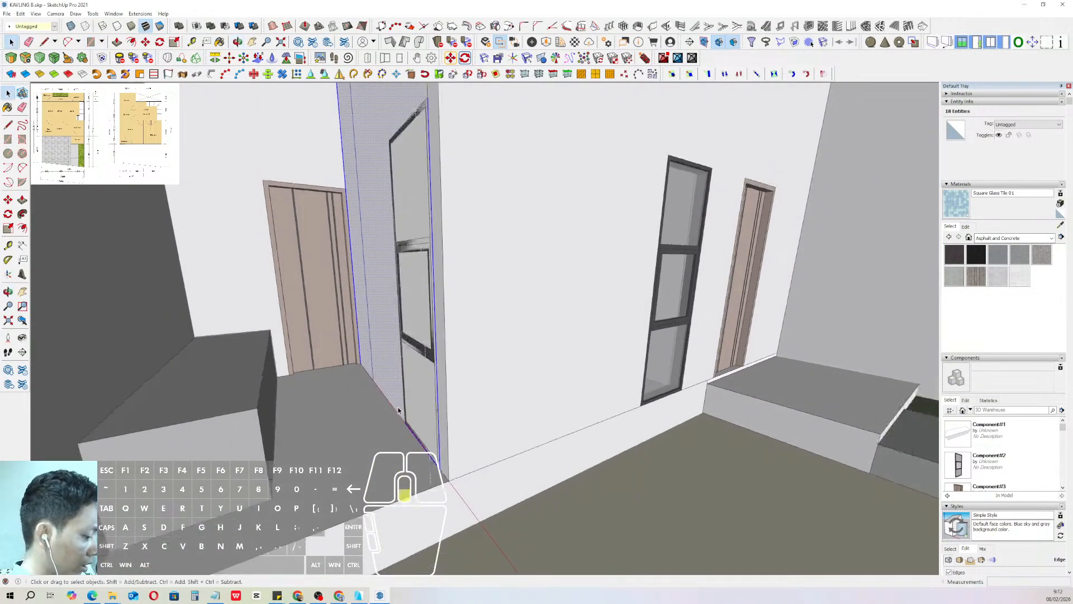
key("comma")
key("p")
left_click(425, 351)
left_click(448, 303)
key("space")
scroll(408, 373, "down", 2)
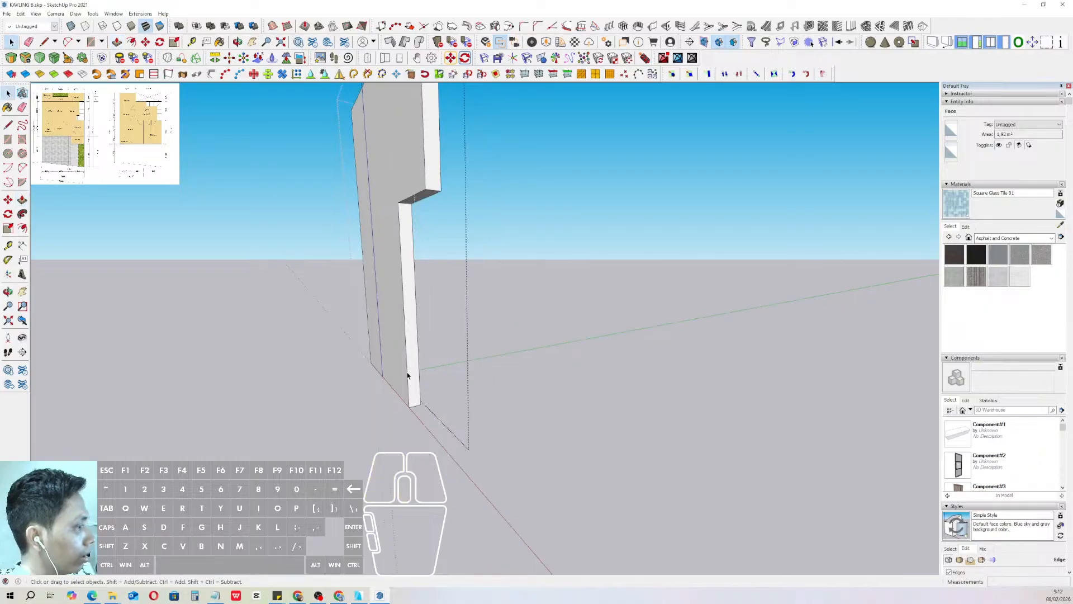
scroll(407, 375, "down", 3)
left_click(595, 427)
scroll(468, 343, "down", 3)
middle_click_drag(468, 343, 407, 323)
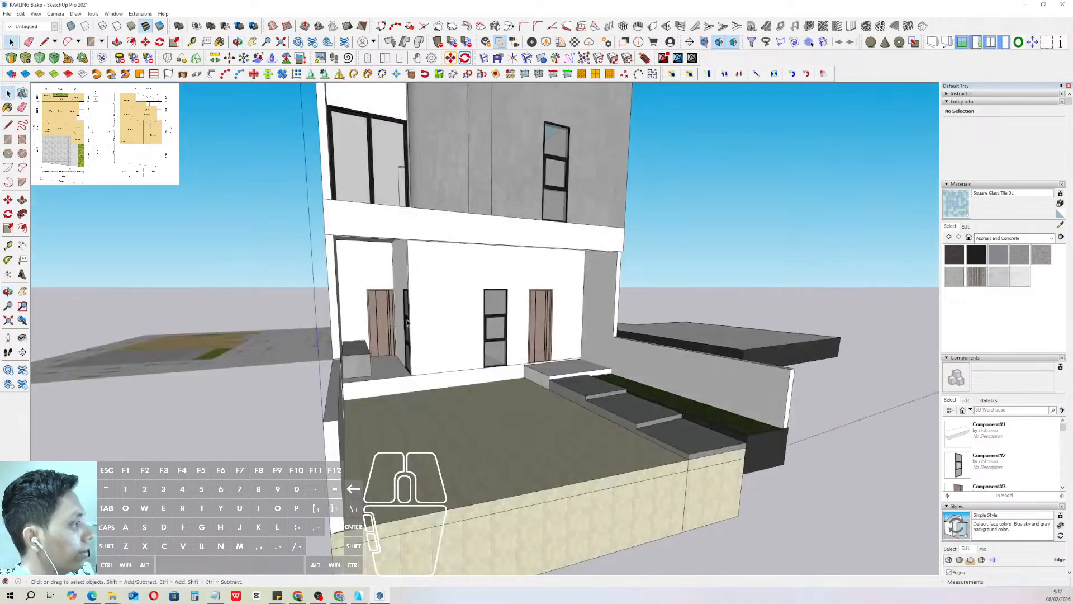
- Draw a rectangle about 800 by 200 mm on the concrete wall directly above the upper-floor window
scroll(408, 322, "down", 3)
scroll(508, 169, "up", 6)
scroll(510, 284, "down", 3)
middle_click_drag(510, 284, 499, 265)
scroll(540, 369, "up", 3)
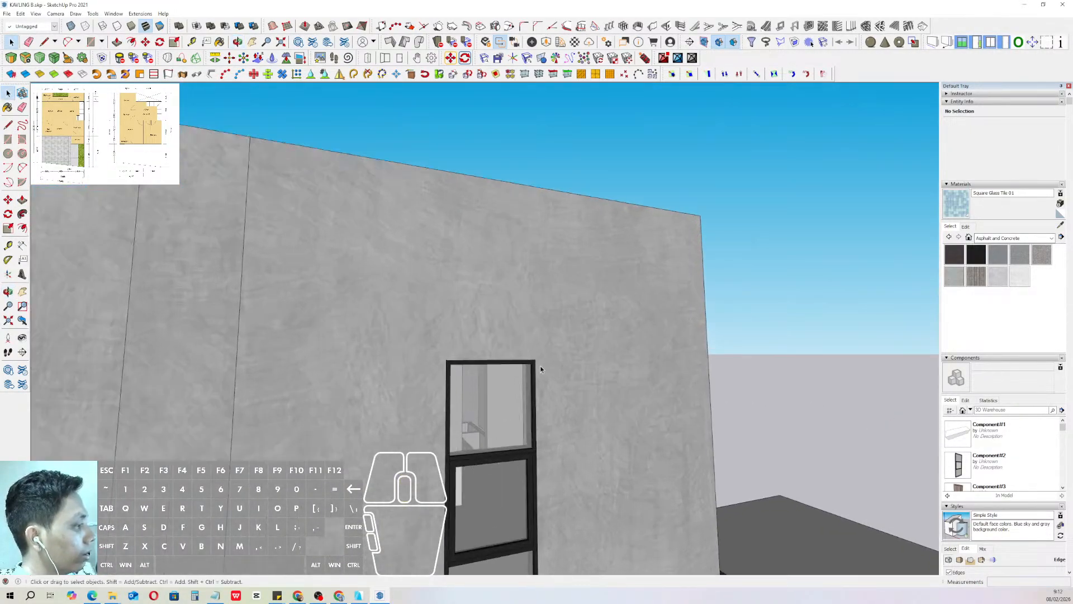
scroll(540, 369, "up", 1)
key("r")
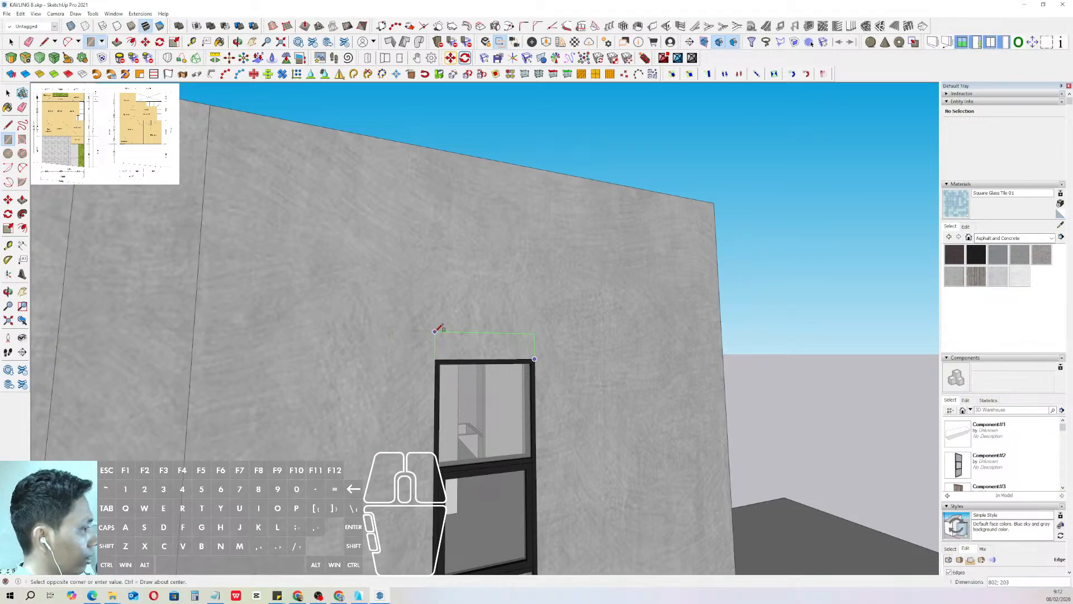
left_click(436, 331)
- Extrude the rectangle above the upper window outward 600 mm as a canopy and group it
key("v")
middle_click_drag(439, 335, 517, 342)
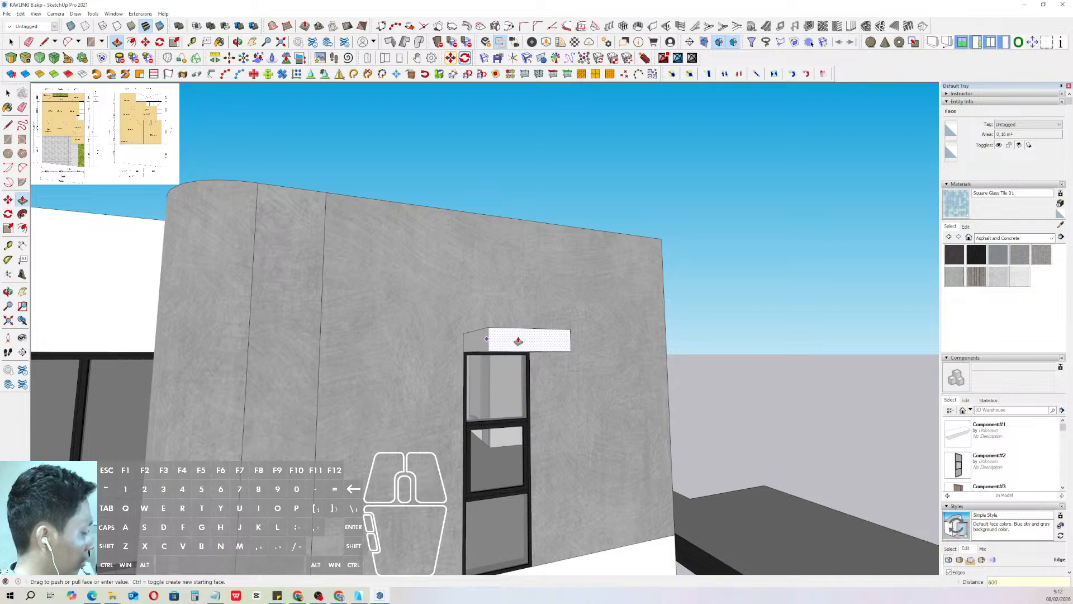
key("Return")
key("space")
triple_click(519, 340)
key("w")
scroll(522, 334, "down", 4)
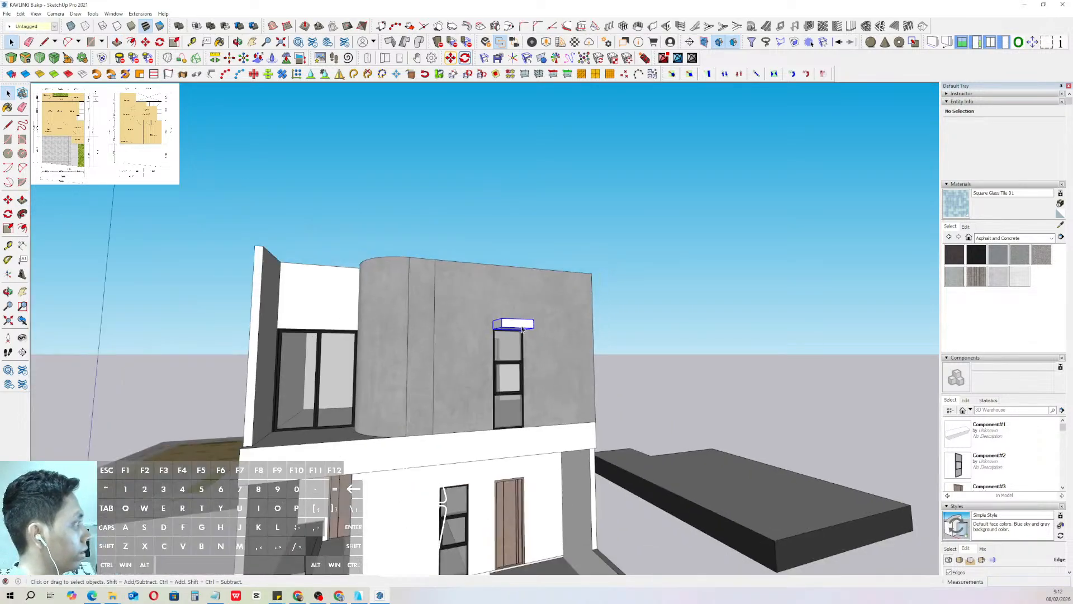
- Sample the wall paint material from the white facade and apply it to the new window canopy
middle_click_drag(522, 329, 581, 272)
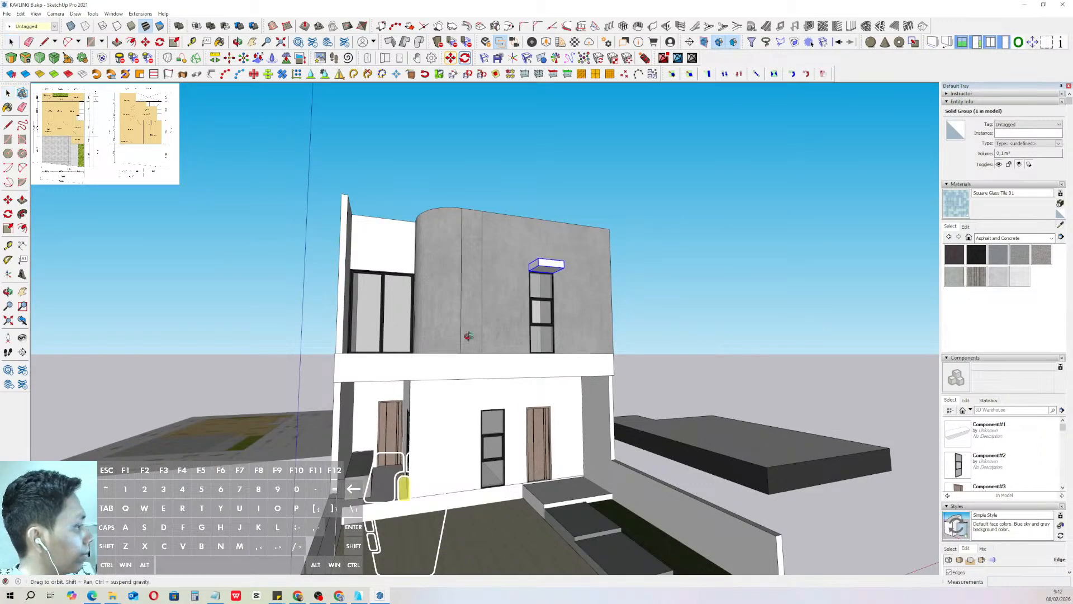
mouse_move(469, 336)
middle_mouse_down()
mouse_move(513, 259)
mouse_move(501, 324)
middle_mouse_up()
scroll(527, 346, "up", 2)
key("b")
left_click(527, 352, "alt")
left_click(559, 225)
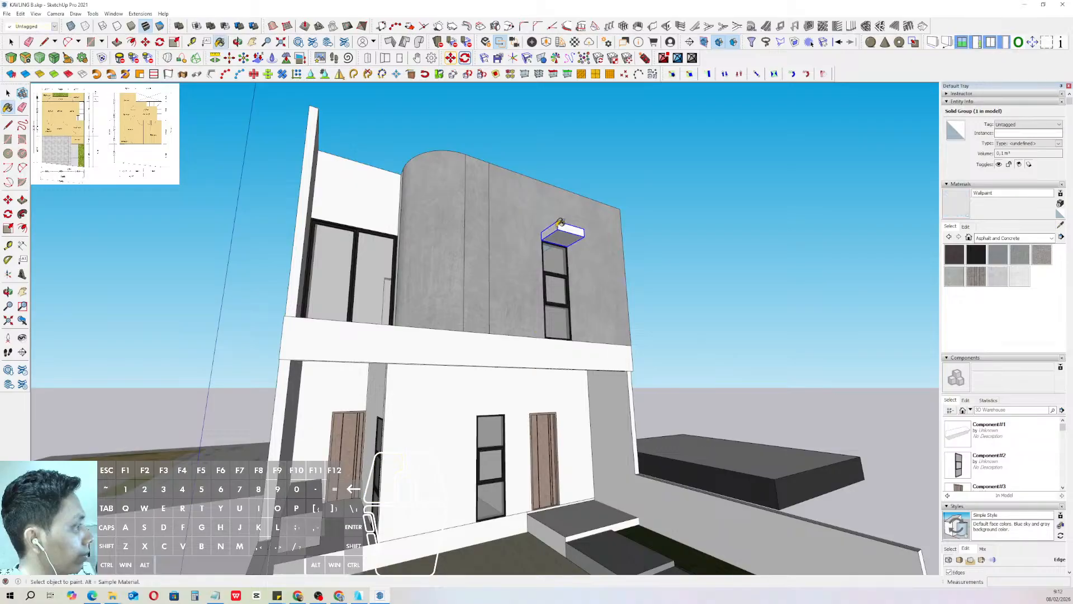
middle_click_drag(495, 241, 479, 278)
scroll(447, 262, "up", 3)
key("space")
mouse_move(399, 283)
middle_mouse_down()
mouse_move(412, 341)
mouse_move(433, 358)
middle_mouse_up()
scroll(444, 302, "up", 3)
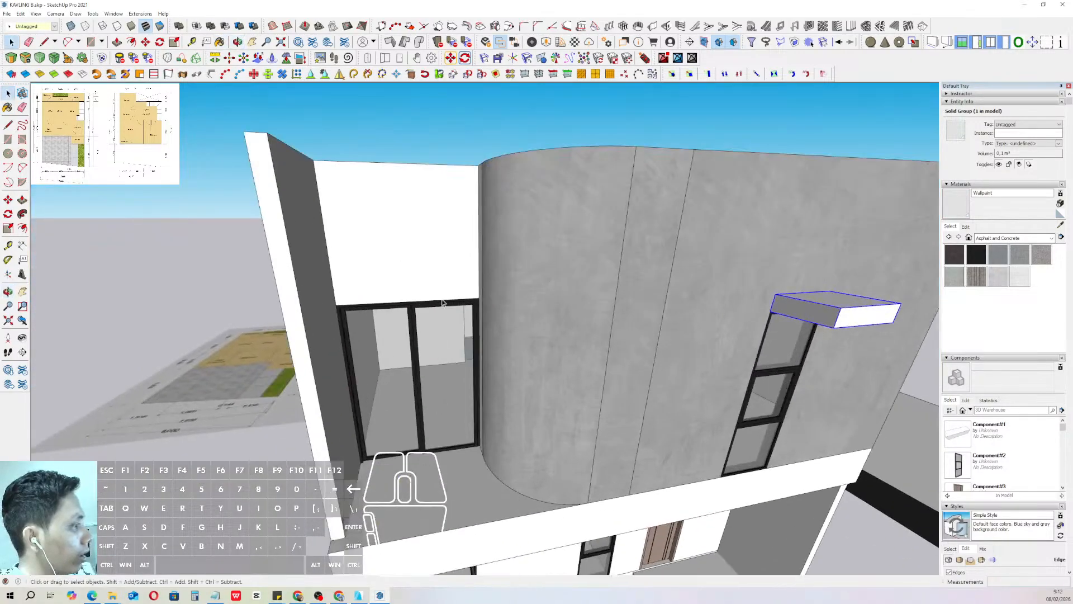
middle_click_drag(443, 302, 494, 304)
scroll(501, 484, "down", 2)
triple_click(501, 485)
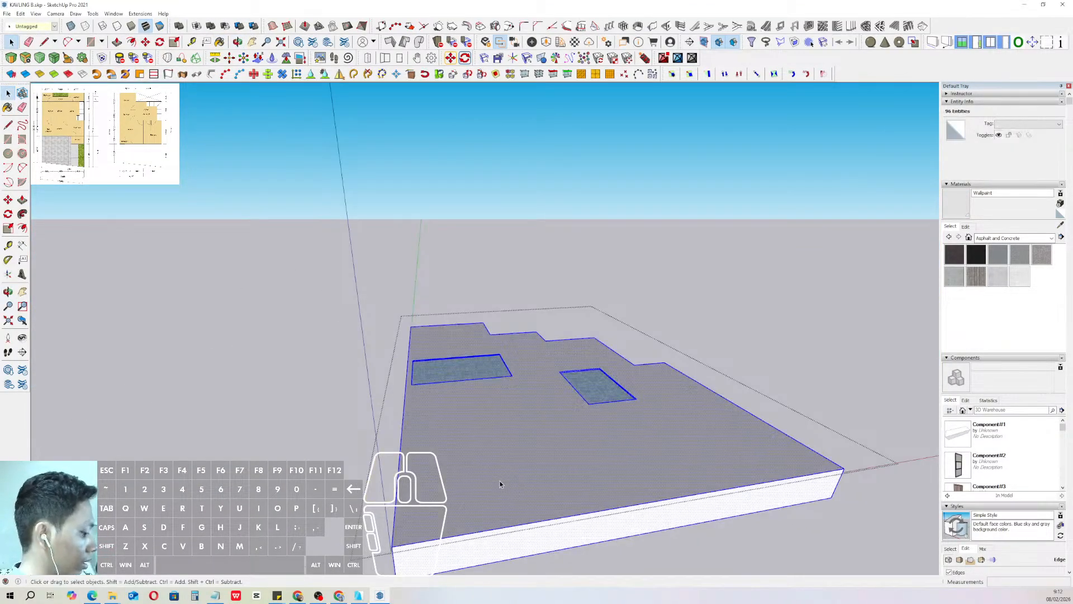
scroll(256, 434, "down", 2)
left_click(256, 434)
- Inside the curved wall group, select the bottom arc and its adjoining short edge, and copy them
scroll(490, 462, "up", 3)
triple_click(484, 458)
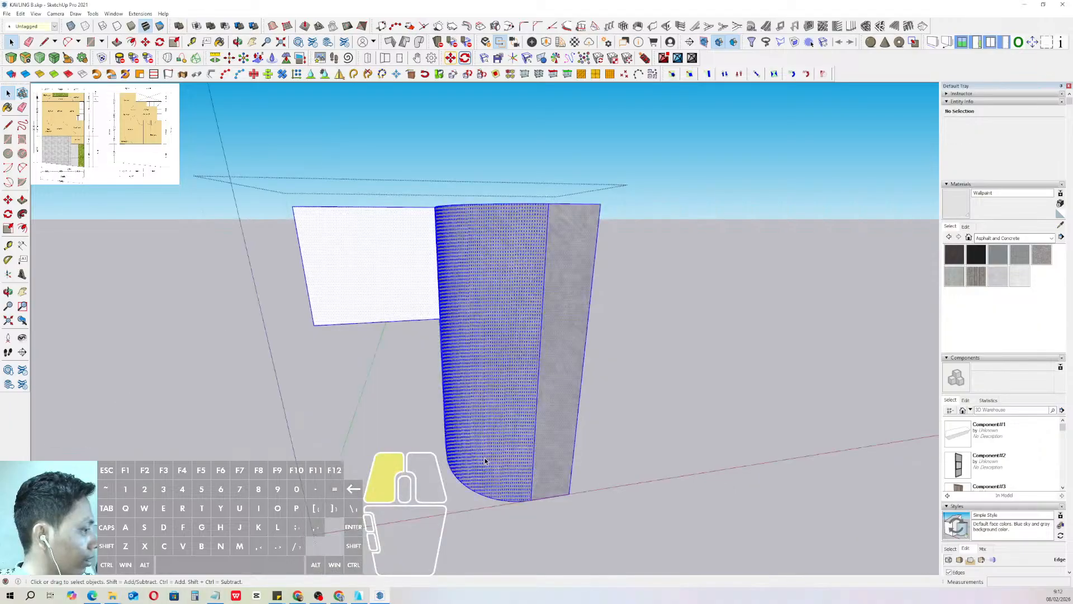
scroll(465, 477, "up", 1)
middle_click_drag(465, 476, 502, 429, "shift")
left_click(496, 442)
scroll(497, 443, "up", 1)
left_click(516, 446)
left_click(502, 429)
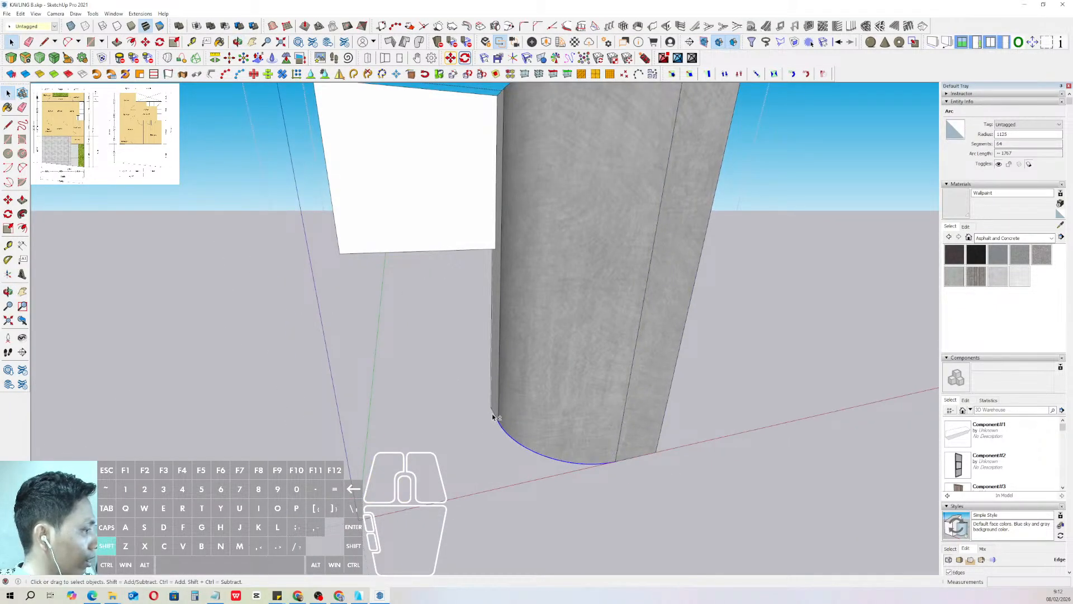
left_click(494, 413, "shift")
key("ctrl+c")
- Leave the curved wall group, open the upper floor slab for editing, and paste the copied edges in place
scroll(501, 410, "down", 2)
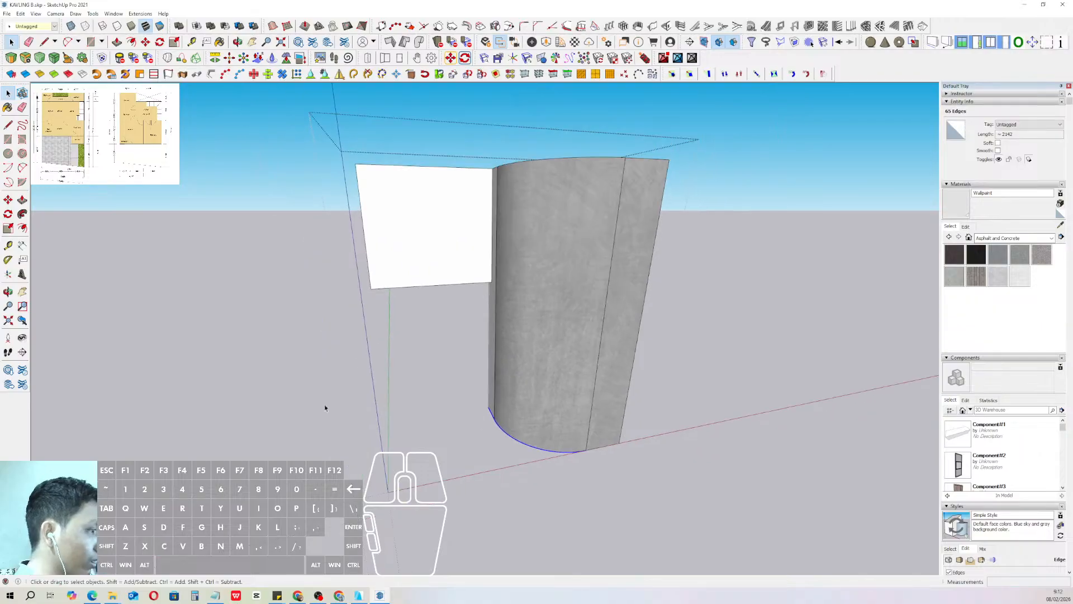
double_click(326, 408)
double_click(466, 435)
triple_click(466, 439)
key("r")
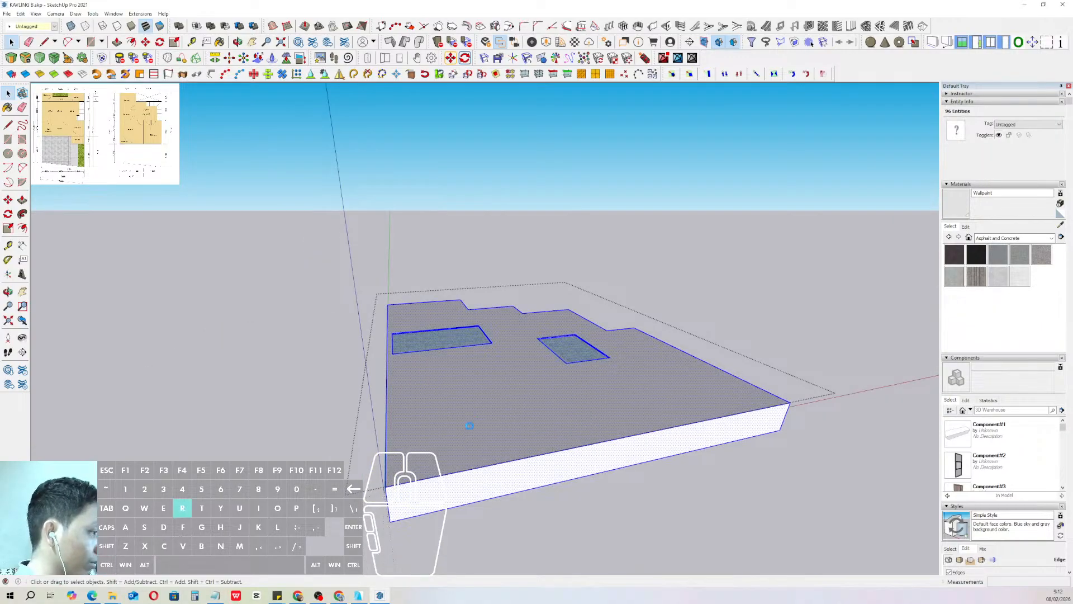
- Draw a line from the pasted arc's end to the slab's side edge and erase the overhanging piece
key("d")
left_click(488, 407)
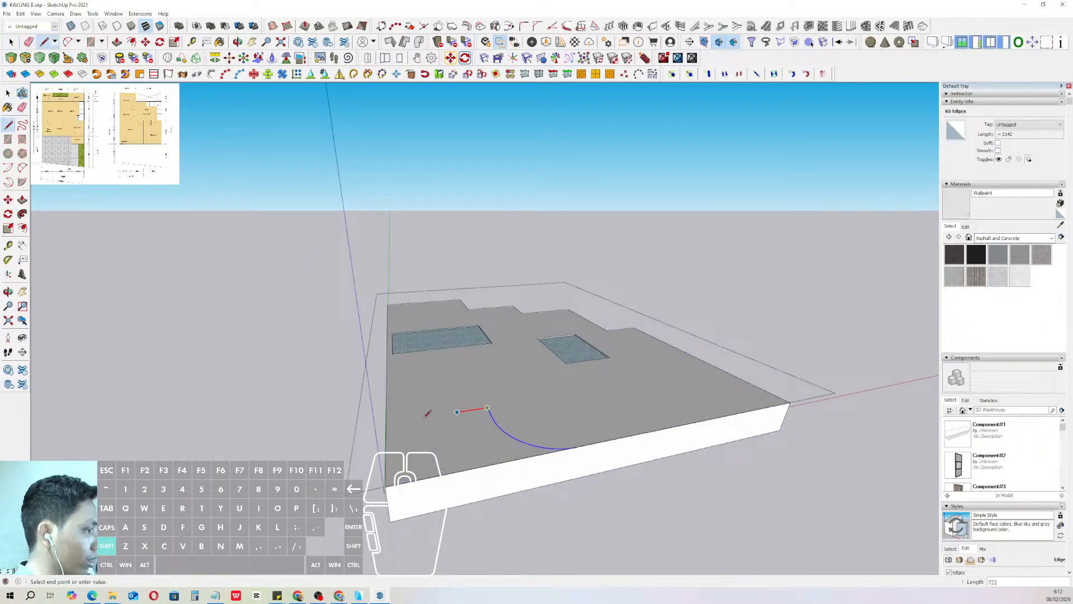
left_click(351, 430)
key("e")
key("space")
key("e")
left_click(359, 428)
key("space")
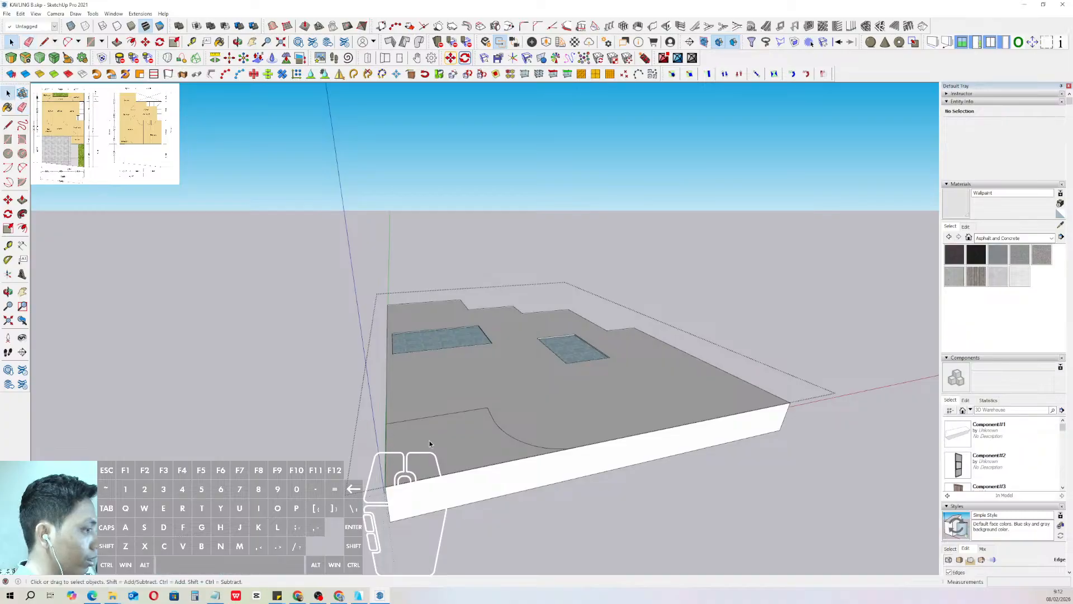
- Push the enclosed balcony floor face down 30 mm
scroll(459, 446, "up", 2)
key("v")
double_click(472, 420)
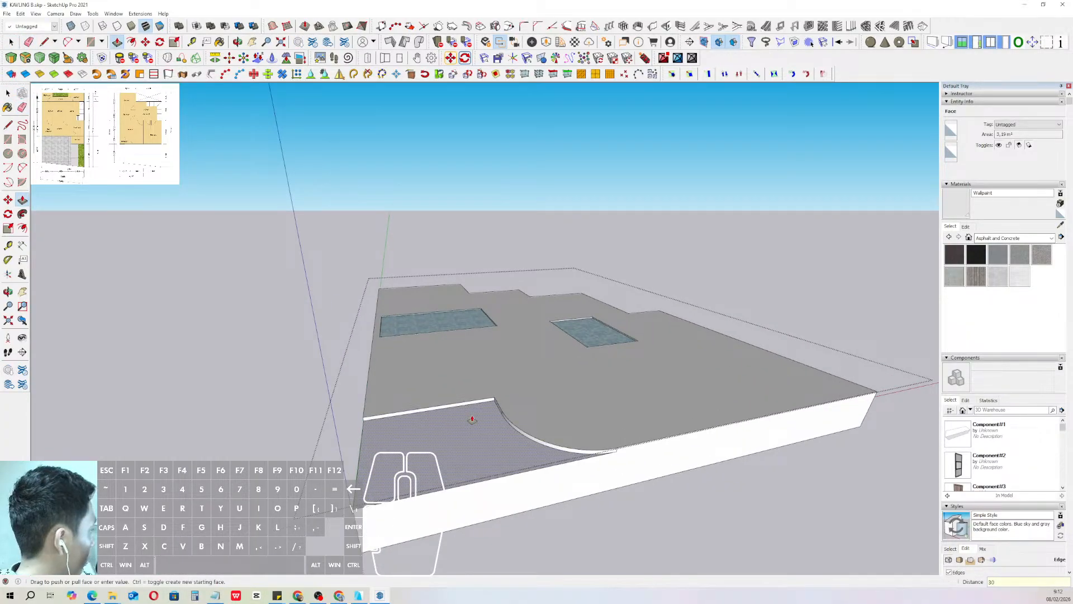
key("space")
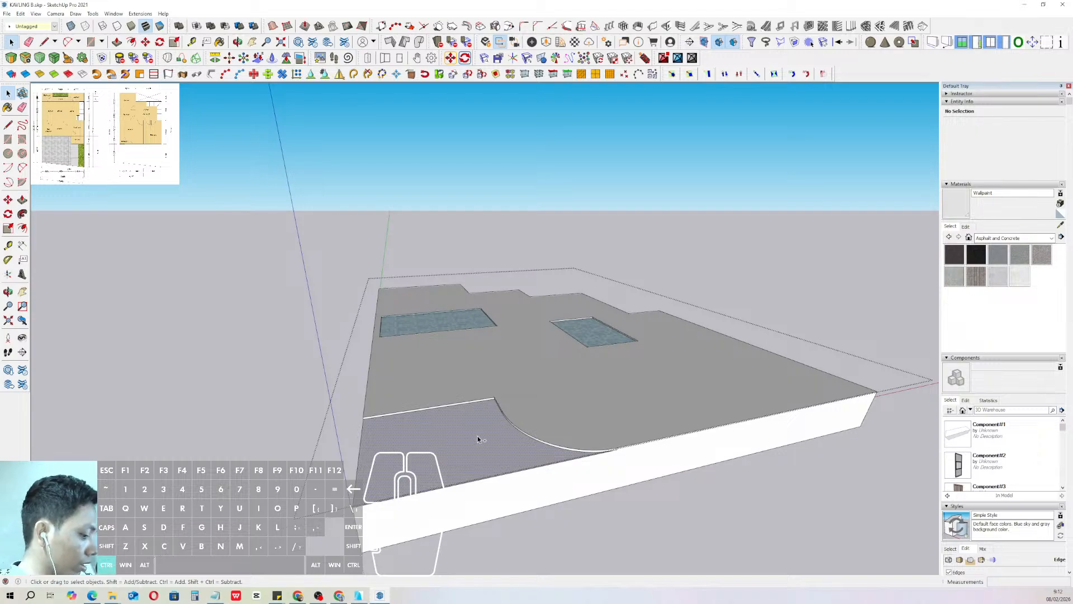
- Copy the balcony floor face, leave the slab group, and paste the face in place outside it
scroll(477, 436, "down", 4)
key("Escape")
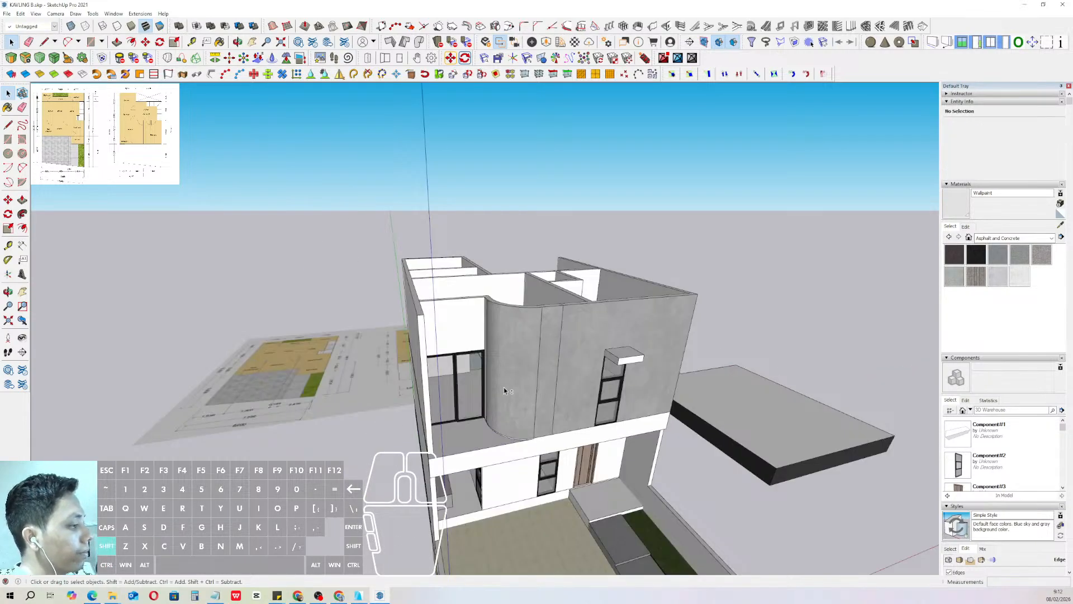
double_click(486, 428)
scroll(482, 402, "up", 5)
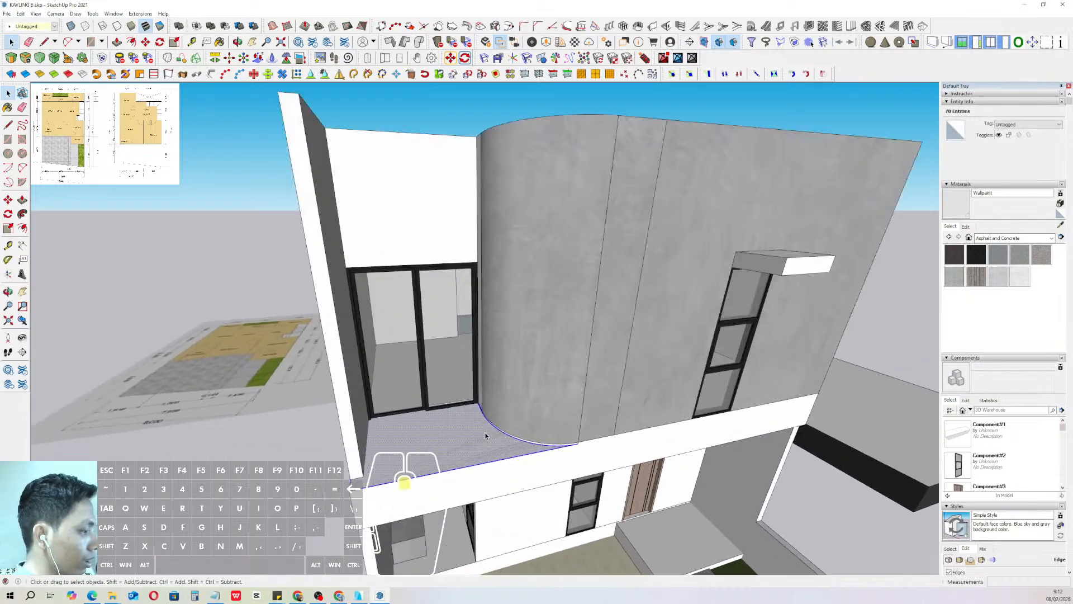
- Move the pasted balcony face straight up from the floor to above the sliding door
key("m")
scroll(483, 402, "up", 2)
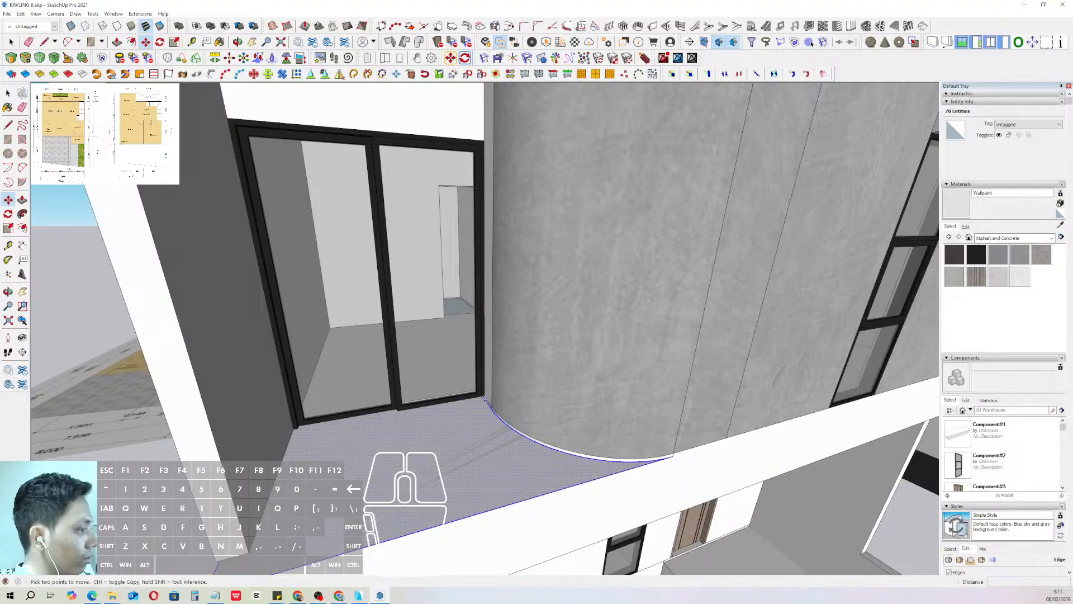
left_click(485, 398)
scroll(486, 381, "down", 3)
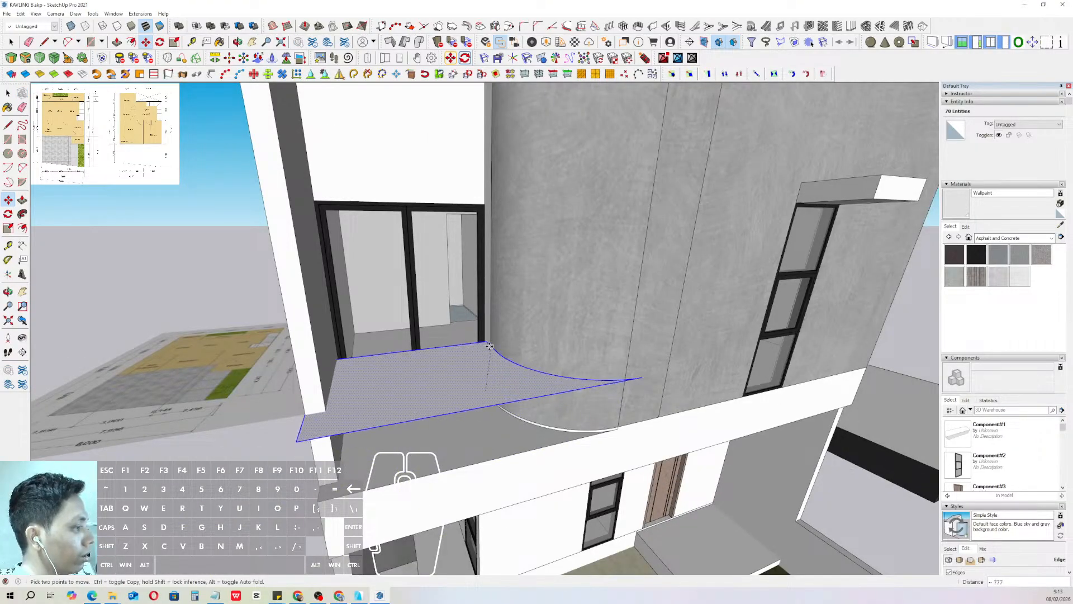
scroll(489, 346, "up", 2)
scroll(485, 347, "down", 4)
left_click(463, 177)
- Raise the pasted balcony face above the sliding door's top, setting the move distance to 350 mm
scroll(474, 212, "up", 1)
mouse_move(474, 211)
middle_mouse_down("shift")
mouse_move(471, 254)
mouse_move(474, 203)
middle_mouse_up("shift")
scroll(474, 208, "up", 1)
middle_click_drag(451, 253, 450, 210, "shift")
scroll(450, 210, "up", 1)
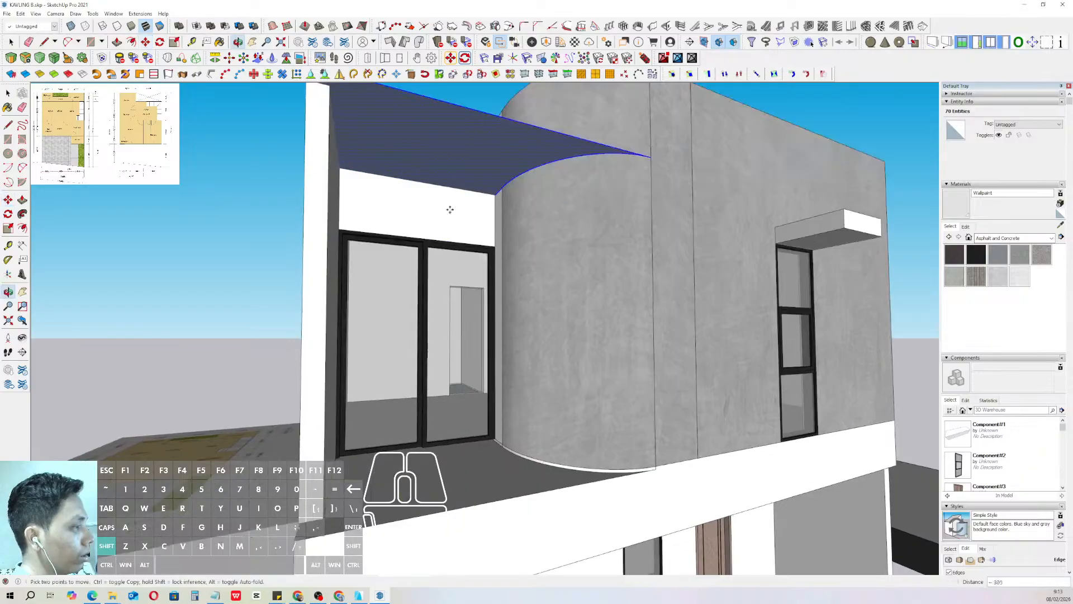
scroll(450, 210, "up", 1)
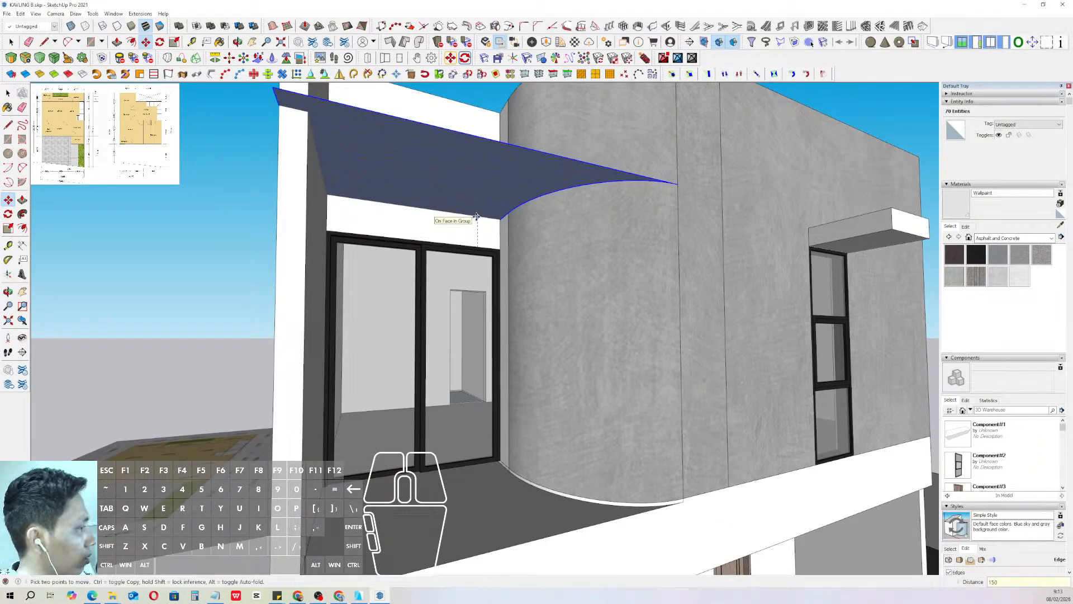
key("Return")
left_click(486, 244)
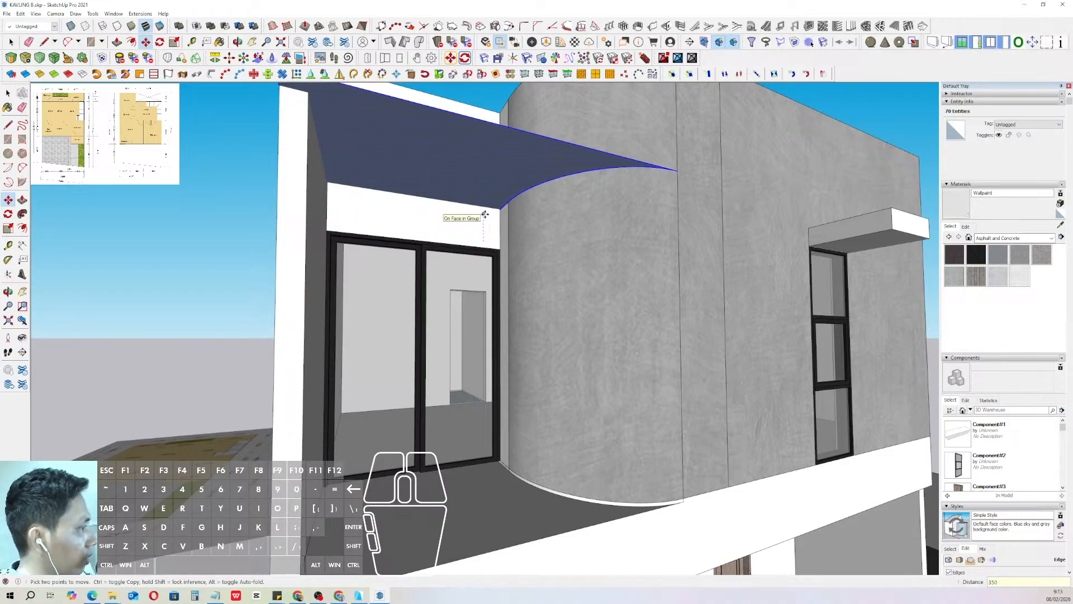
- Extrude the balcony ceiling face 200 mm into a slab and turn the whole slab into a group
middle_click_drag(484, 214, 500, 247)
key("p")
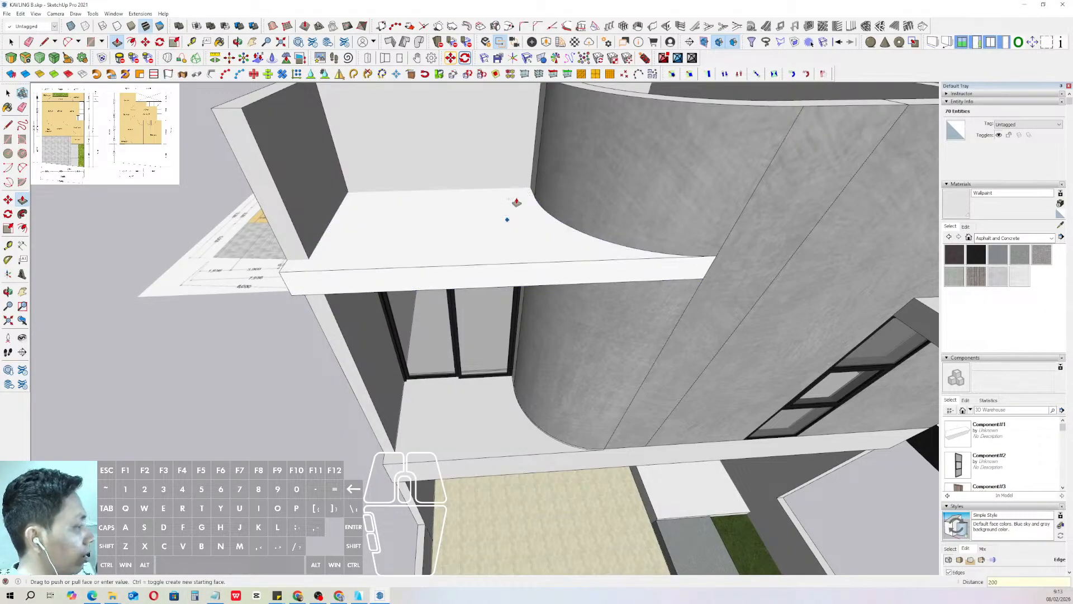
key("space")
right_click(453, 227)
triple_click(364, 250)
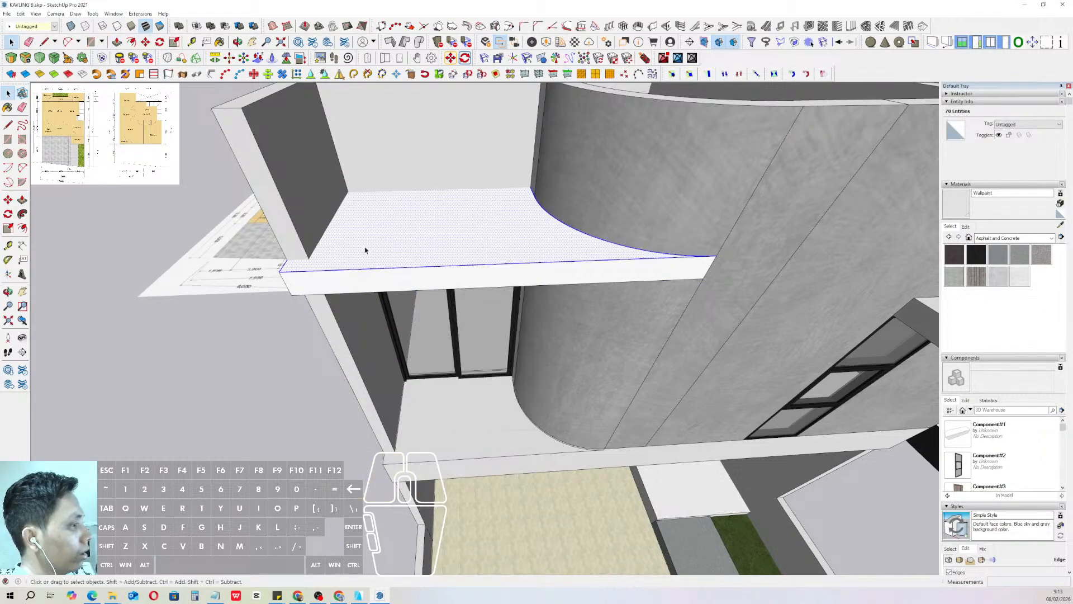
right_click(365, 249)
left_click(395, 321)
- Open the ceiling slab group and draw a line across its top face to separate the strip beside the side wall
scroll(415, 297, "down", 5)
middle_click_drag(415, 297, 431, 240)
triple_click(447, 249)
scroll(423, 257, "up", 1)
left_click(414, 252)
key("space")
scroll(432, 240, "up", 1)
key("d")
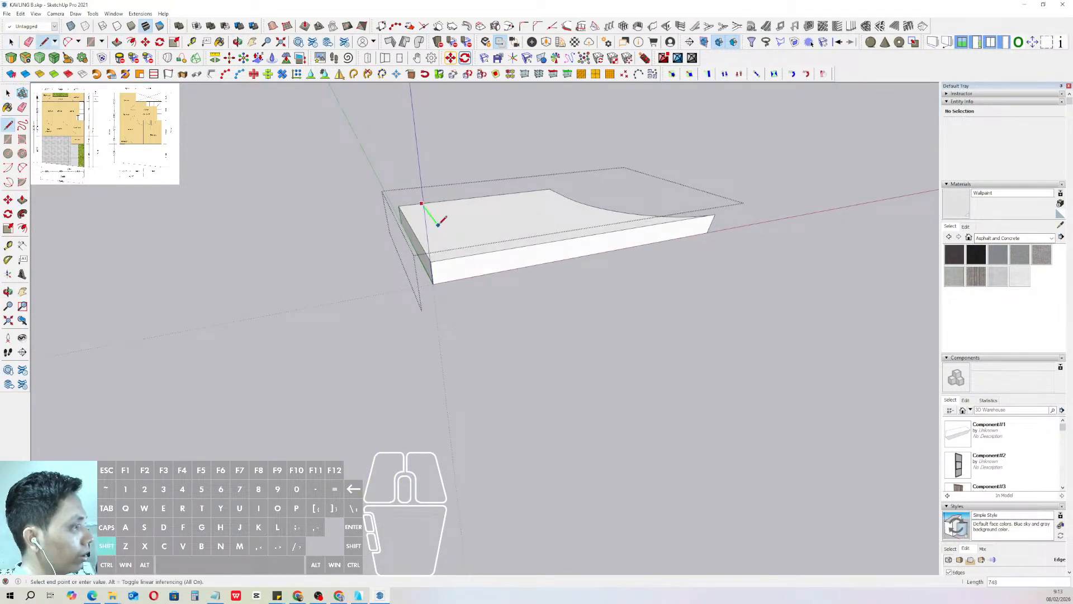
left_click(504, 314)
key("e")
left_click(500, 308)
- Push the separated strip down 200 mm through the ceiling slab to cut it away
key("space")
left_click(438, 254)
key("p")
left_click(440, 254)
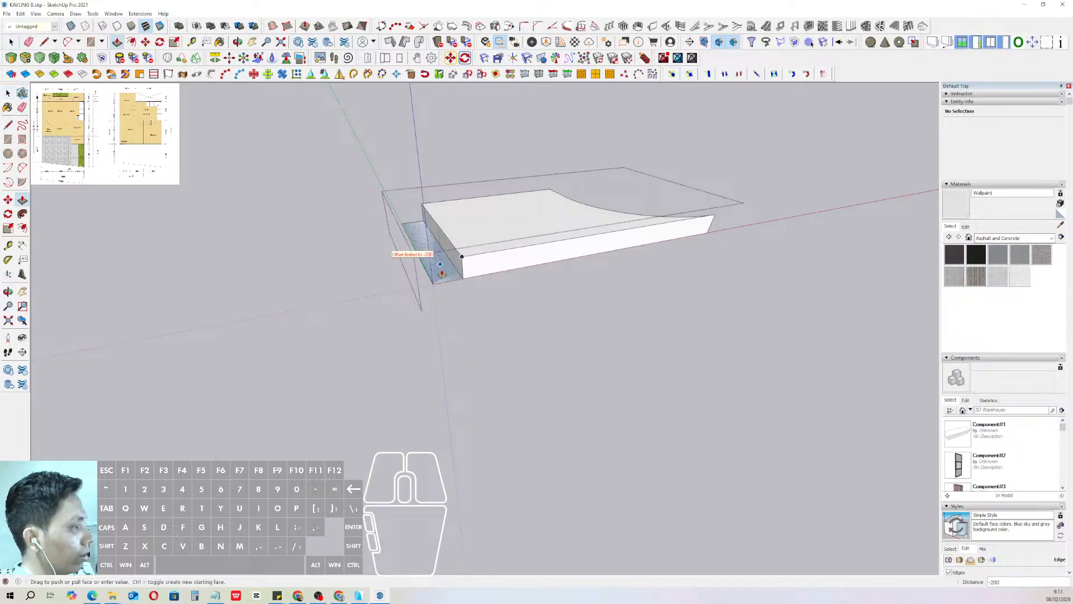
left_click(449, 267)
- Pull the ceiling slab's cut side face to meet the side wall's inner face and leave the group
key("p")
left_click(453, 245)
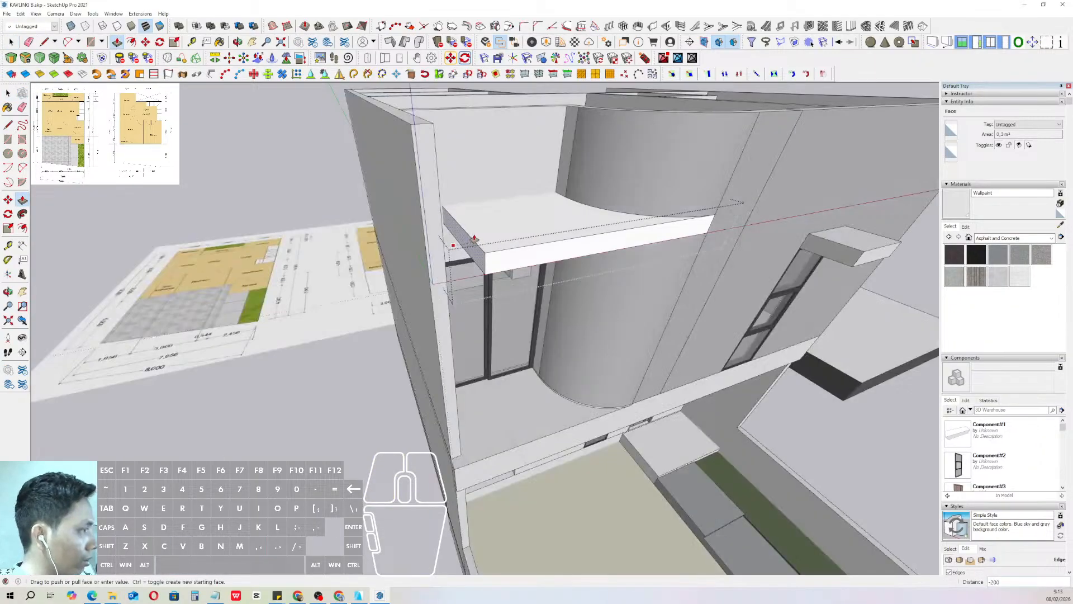
middle_click_drag(475, 239, 378, 256)
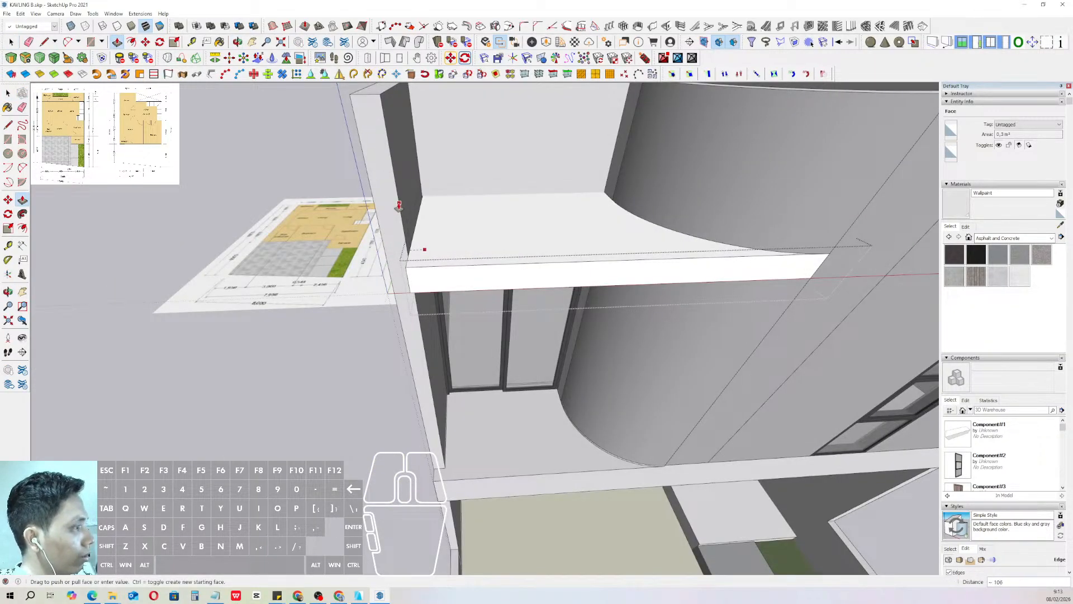
middle_click_drag(399, 206, 538, 183)
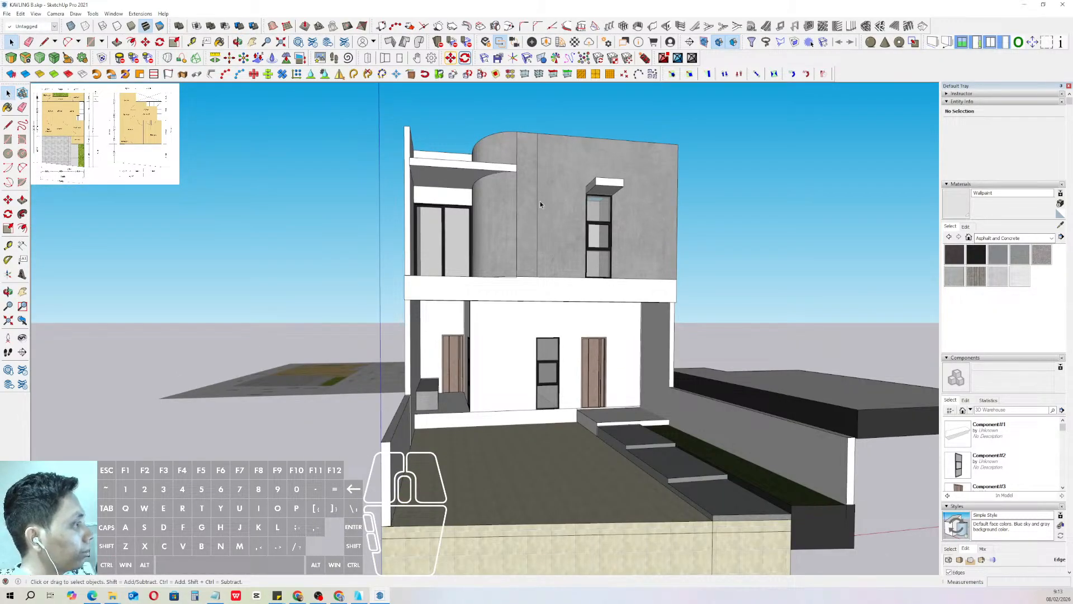
- Move the canopy above the upper-floor window straight up about 407 mm
scroll(559, 201, "up", 2)
left_click(620, 188)
scroll(632, 189, "up", 3)
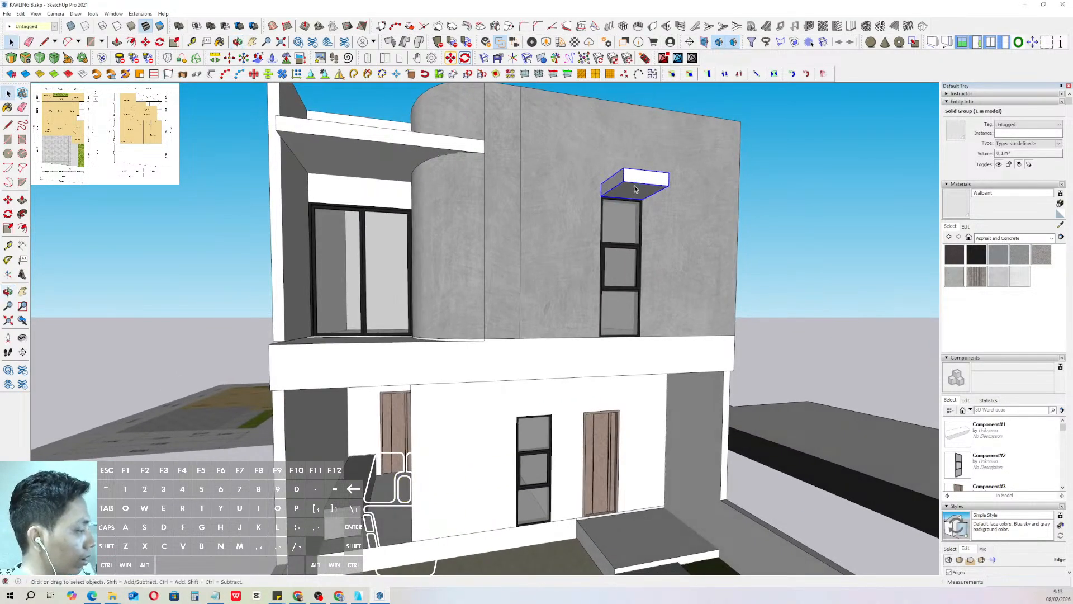
left_click(624, 168)
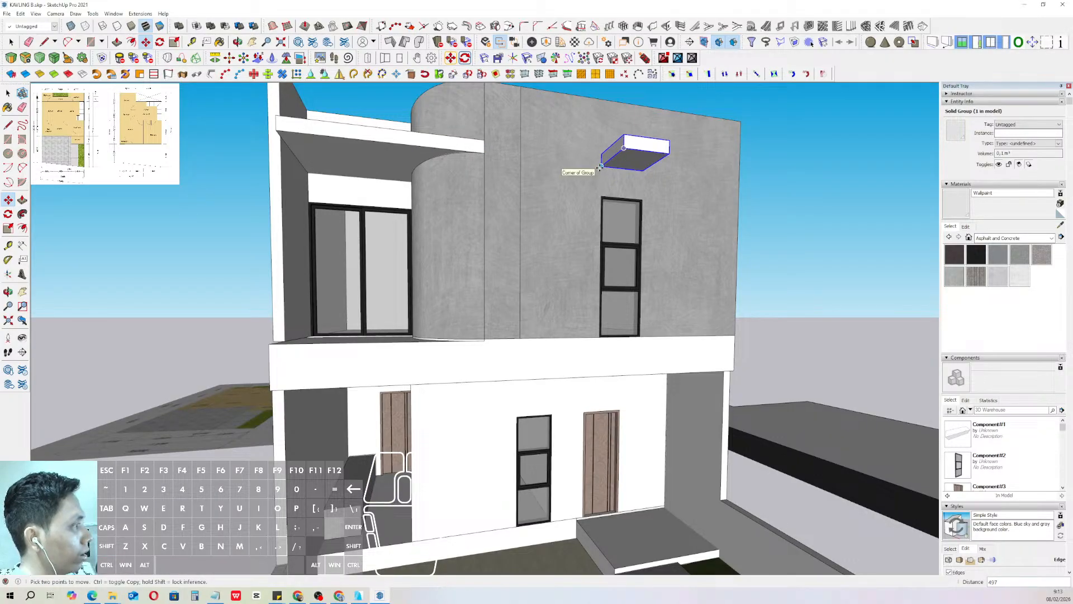
middle_click_drag(600, 166, 534, 188)
scroll(661, 285, "down", 5)
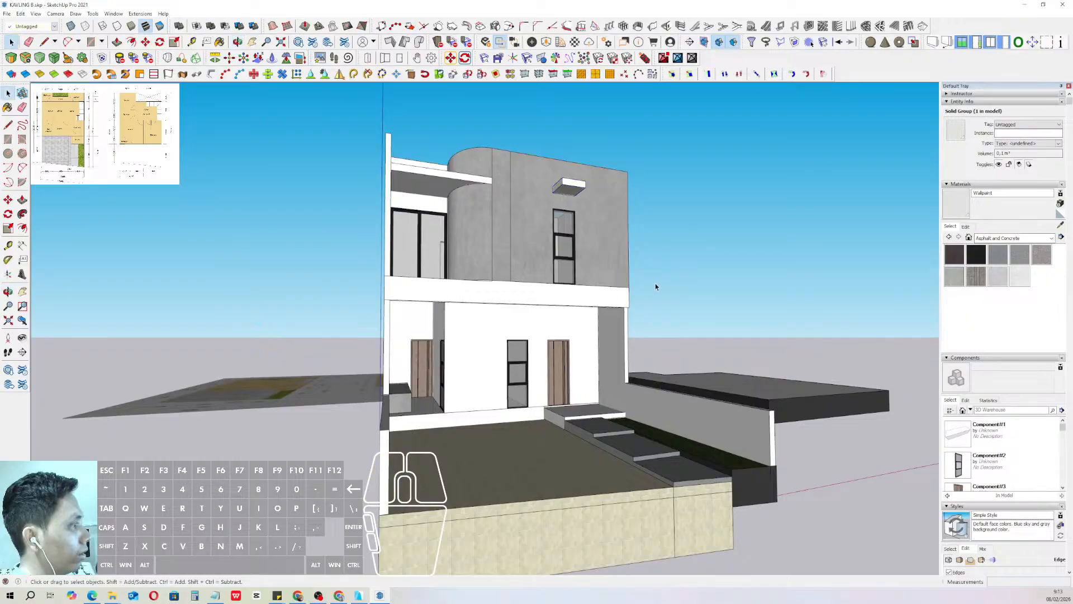
left_click(657, 287)
- Examine the front facade, the porch area and the balcony from several sides
scroll(492, 302, "down", 2)
middle_click_drag(383, 312, 338, 361)
scroll(486, 290, "up", 3)
middle_click_drag(565, 232, 607, 187)
scroll(503, 323, "up", 5)
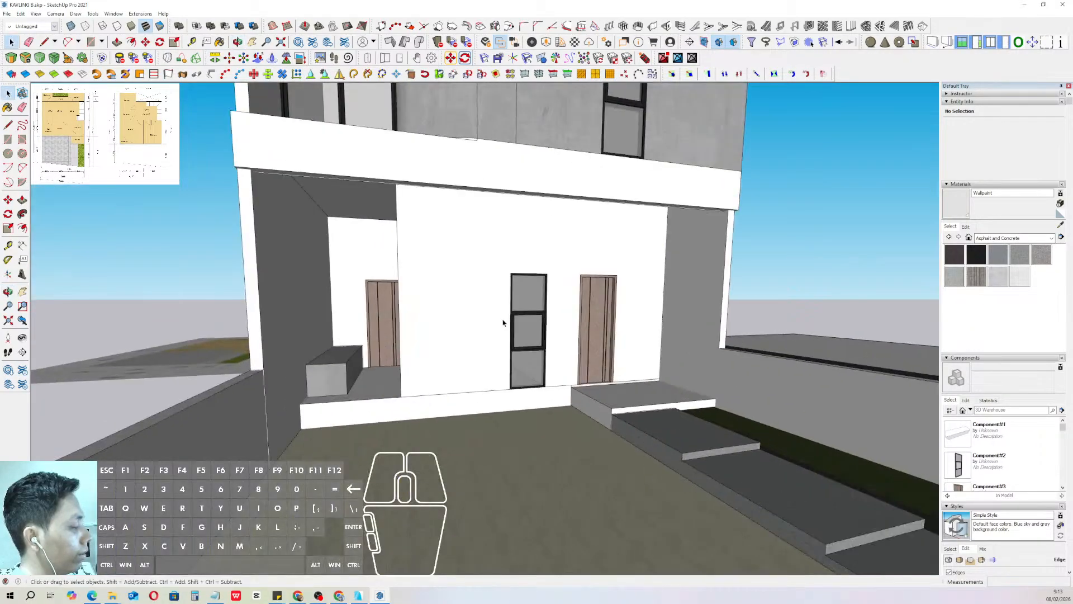
scroll(643, 376, "down", 4)
middle_click_drag(643, 377, 688, 391)
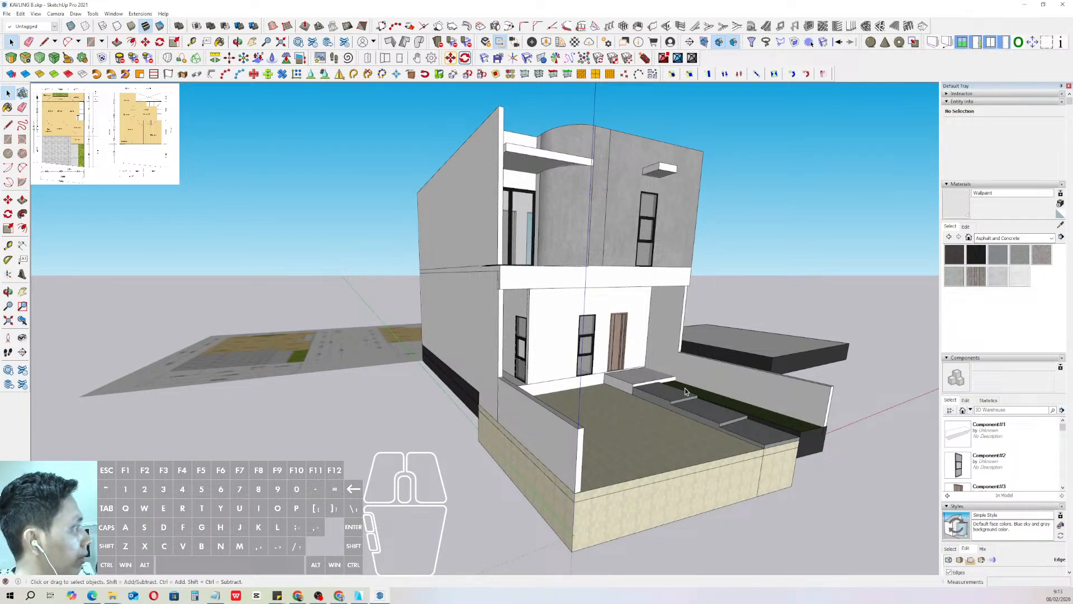
middle_click_drag(698, 382, 542, 312)
middle_click_drag(541, 311, 407, 312)
scroll(472, 319, "down", 1)
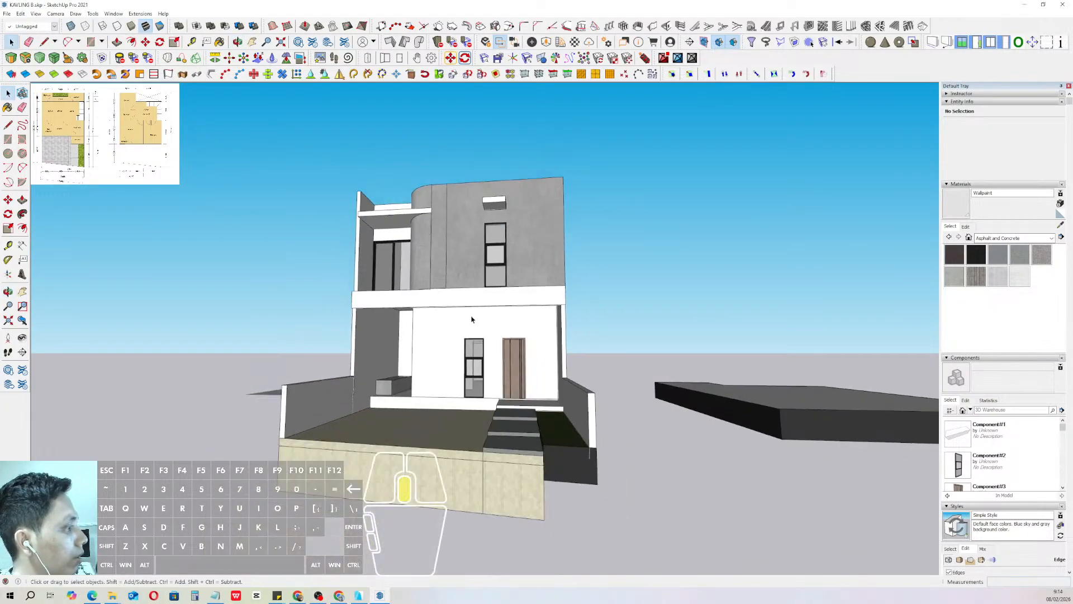
middle_click_drag(471, 318, 324, 382)
middle_click_drag(345, 380, 613, 233)
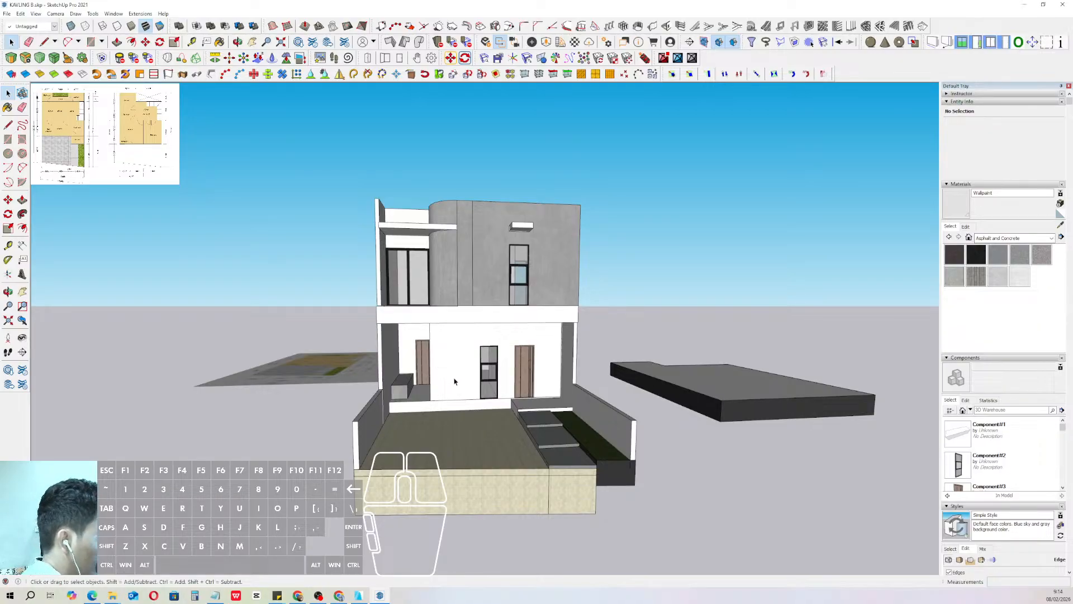
- Pull the porch slab's front face forward about 188 mm to line up with the side wall's end
middle_click_drag(504, 407, 590, 425)
triple_click(590, 415)
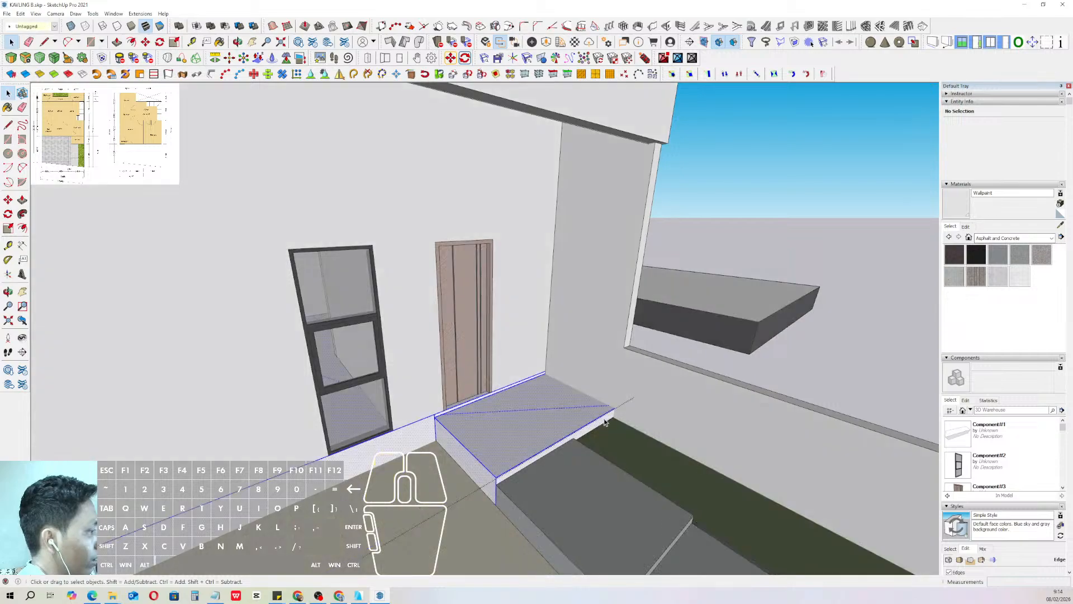
scroll(599, 424, "up", 1)
key("v")
left_click(606, 418)
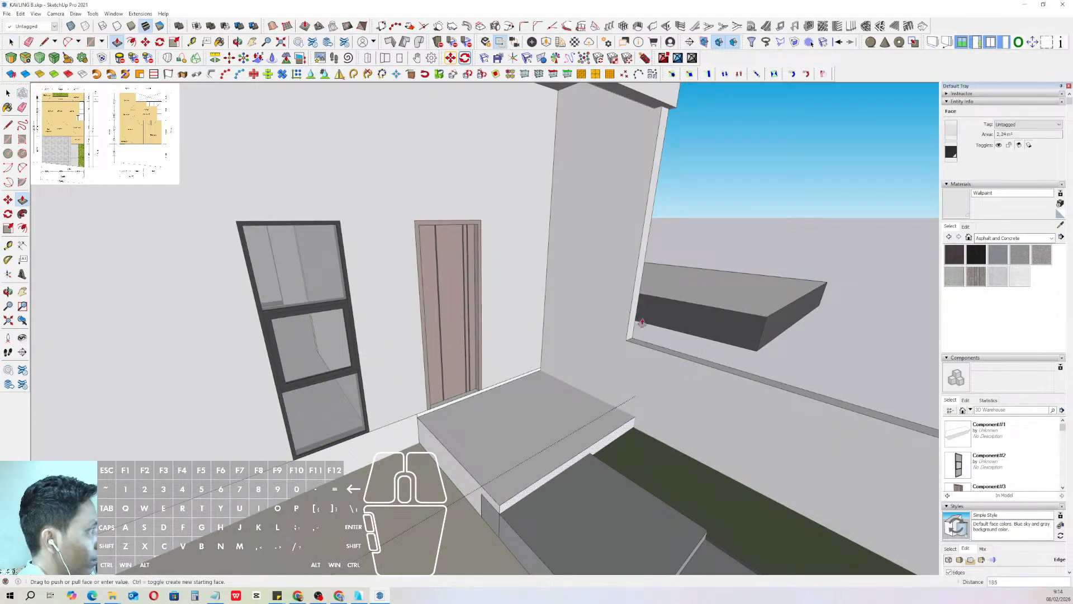
left_click(631, 323)
key("space")
- Pull the ground-floor side wall's end face forward about 75 mm to line up with the beam above
scroll(615, 304, "down", 2)
left_click(622, 290)
triple_click(627, 290)
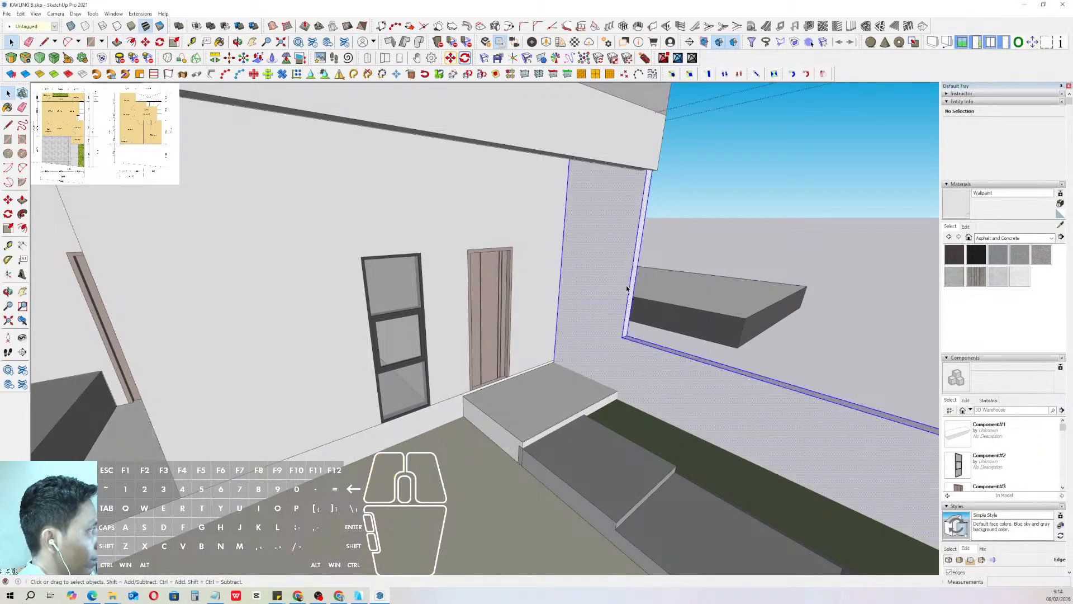
scroll(631, 289, "up", 2)
key("v")
left_click(635, 287)
scroll(649, 274, "down", 1)
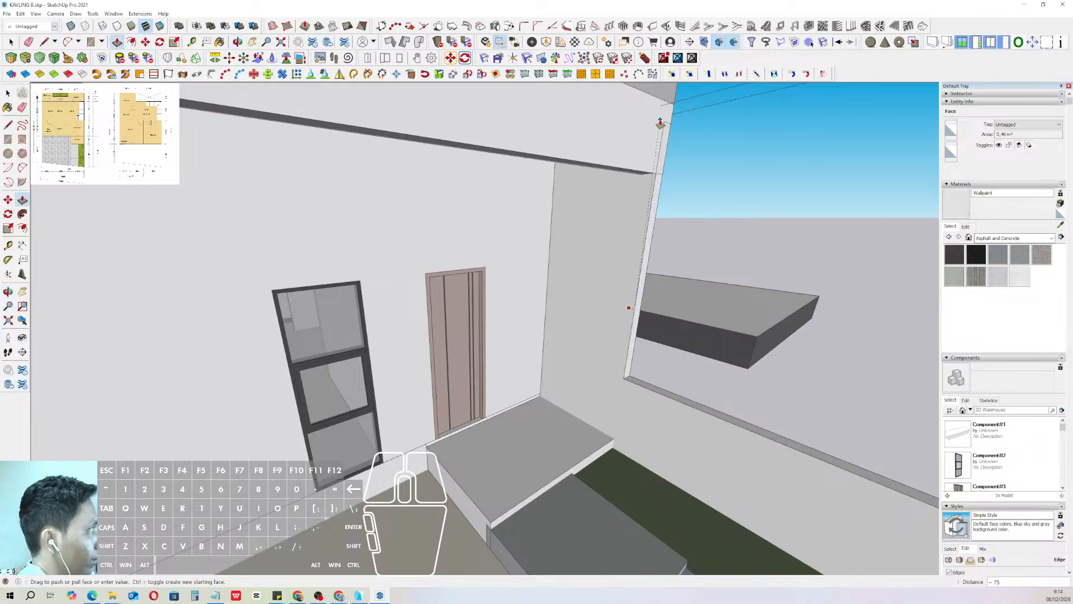
left_click(663, 122)
key("space")
scroll(693, 179, "down", 2)
left_click(723, 210)
- Draw a 200 x 50 mm rotated rectangle on the porch floor at the front corner beside the side wall
middle_click_drag(723, 210, 598, 430)
left_click(21, 138)
scroll(565, 433, "up", 2)
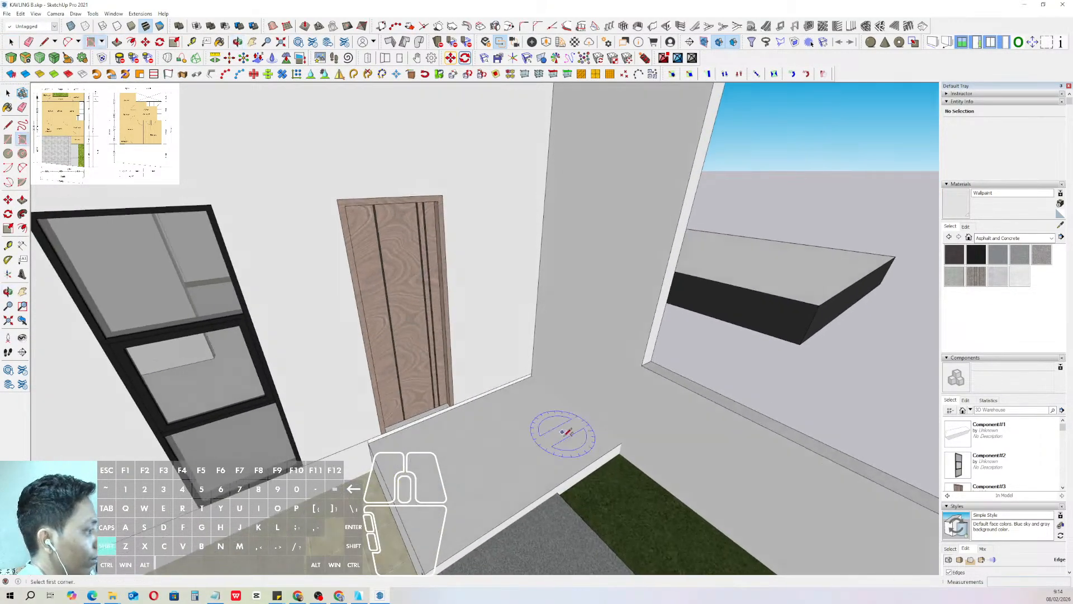
left_click(625, 440)
scroll(608, 425, "up", 1)
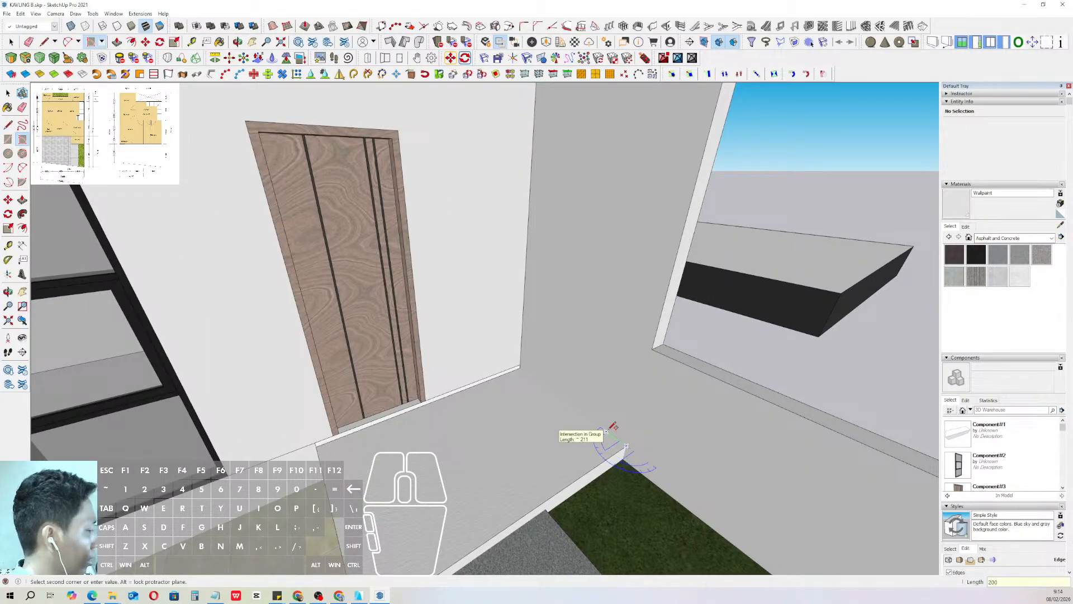
left_click(609, 430)
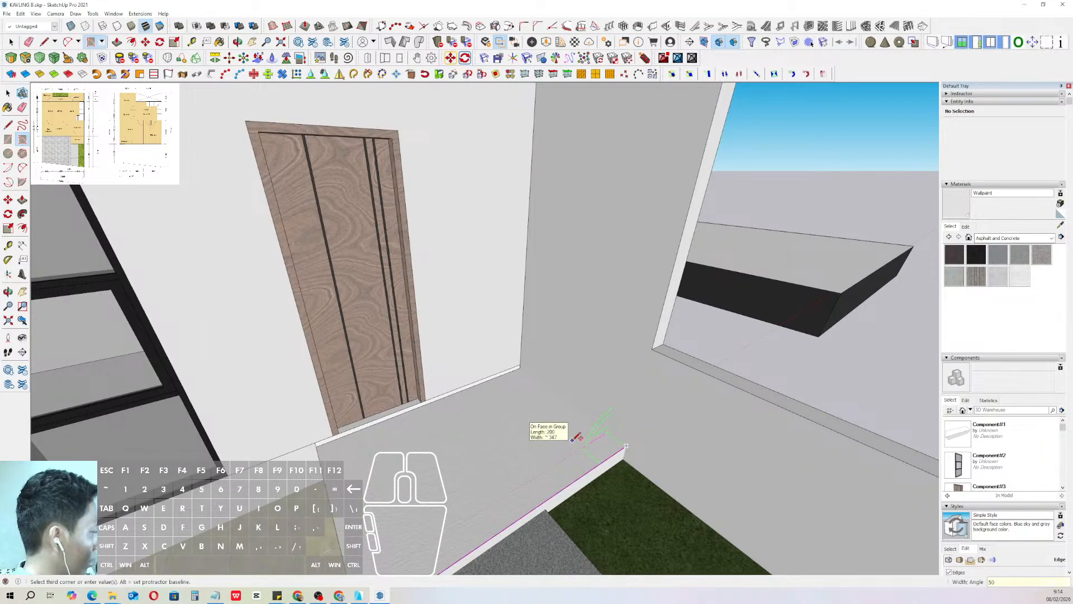
key("Return")
- Extrude the rectangle up 3550 mm to the beam's underside and make the resulting slat a group
scroll(615, 443, "up", 1)
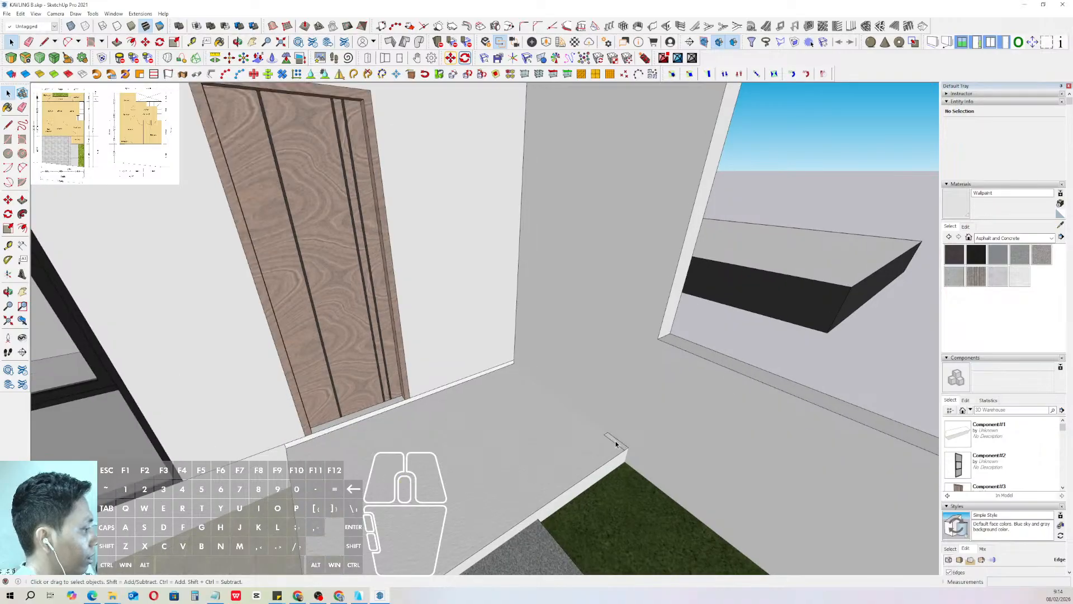
left_click(611, 443)
scroll(601, 369, "down", 3)
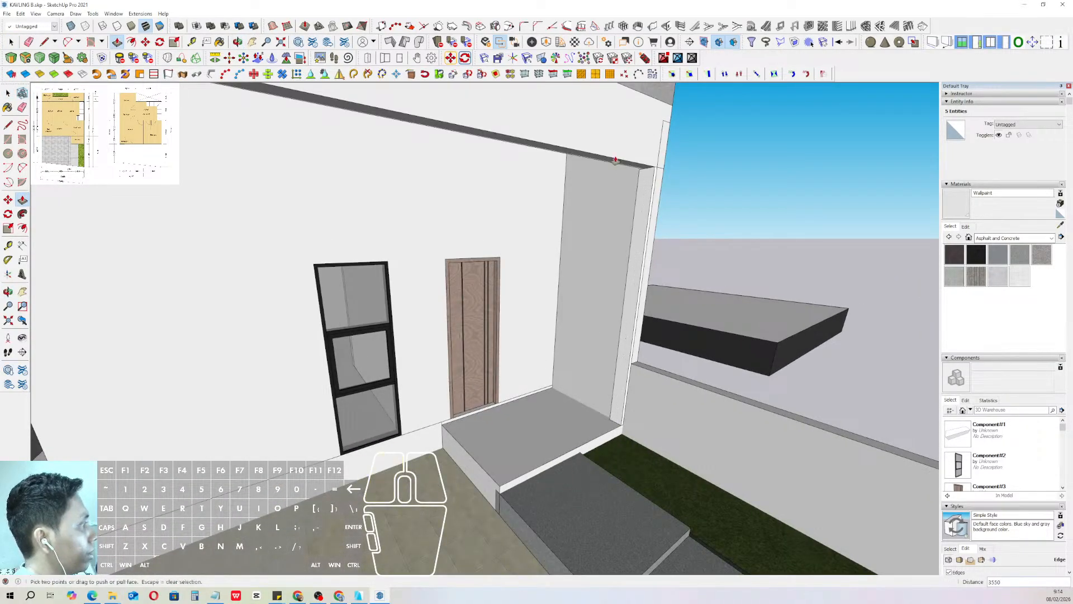
key("space")
triple_click(643, 174)
right_click(643, 173)
left_click(667, 247)
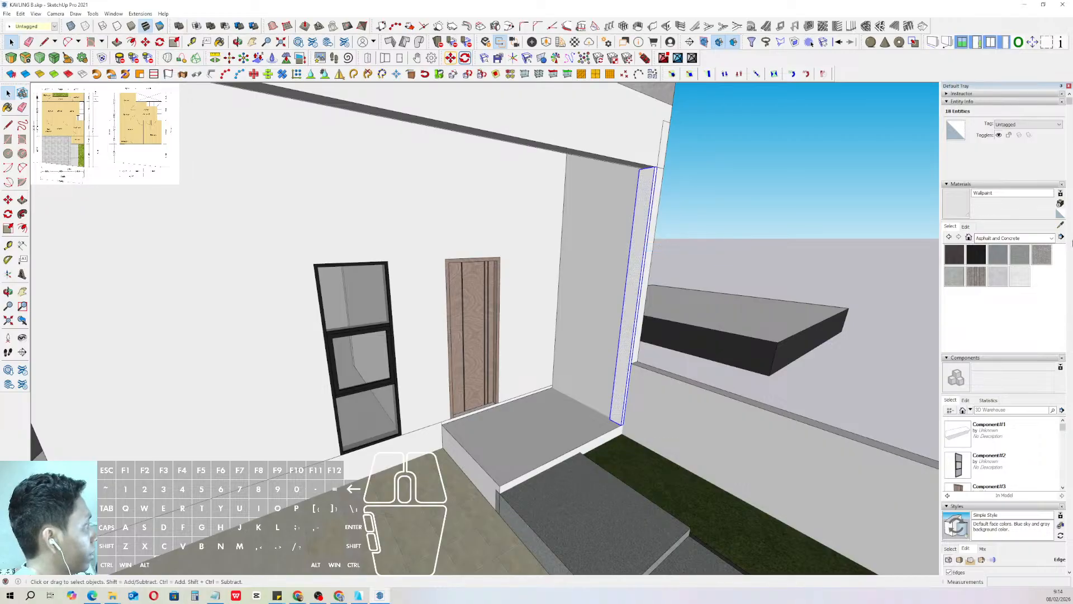
- Sample the front door's Wood Veneer 02 material and apply it to the slat
scroll(488, 294, "up", 2)
left_click(476, 277)
left_click(663, 267)
key("space")
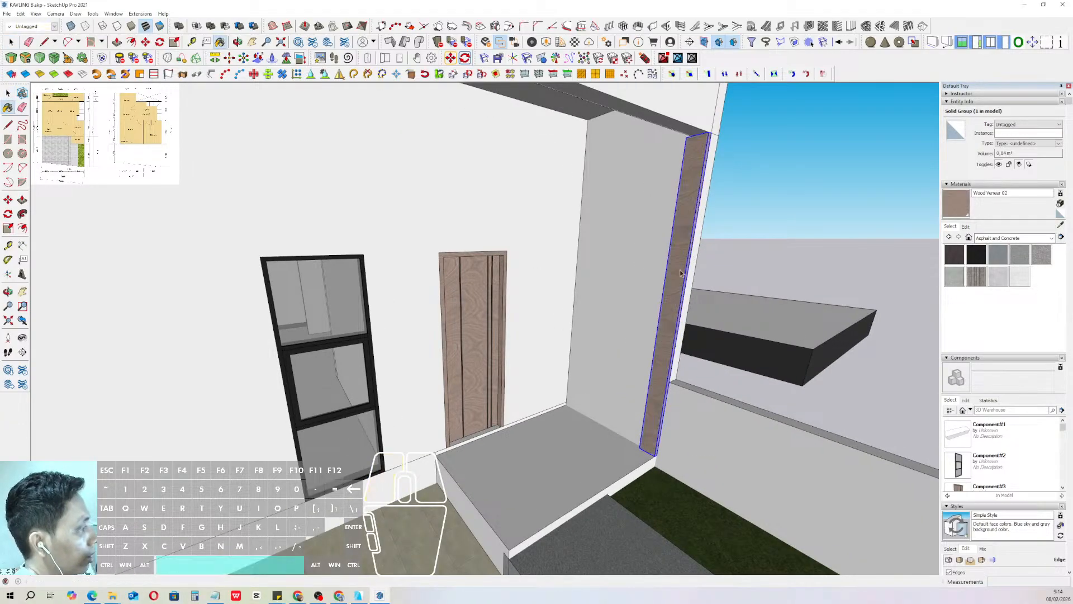
- Convert the wooden slat group into a component with the default settings
scroll(643, 291, "down", 2)
scroll(587, 402, "up", 2)
middle_click_drag(587, 403, 620, 390)
scroll(620, 390, "up", 2)
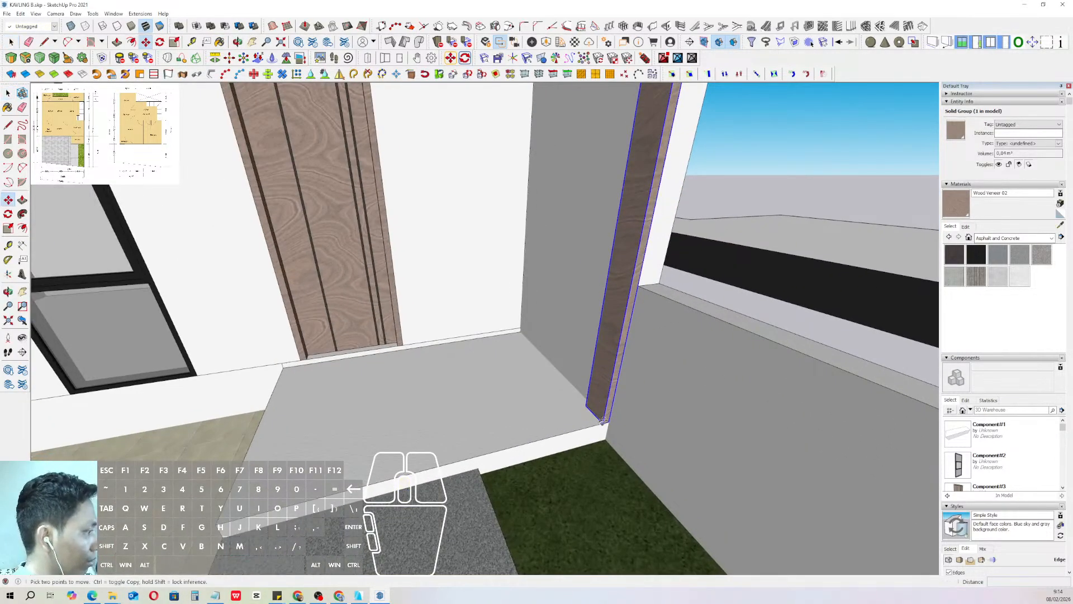
right_click(606, 384)
left_click(635, 459)
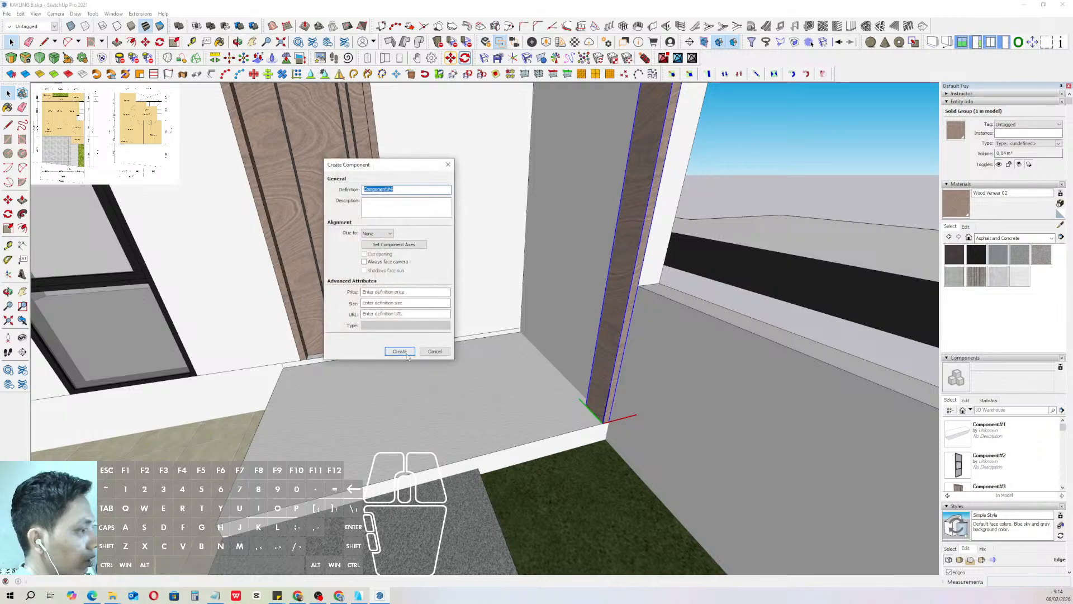
key("Return")
- Copy the wooden slat along the porch's front edge to where the stepping path meets the grass
key("m")
key("ctrl")
left_click(603, 423)
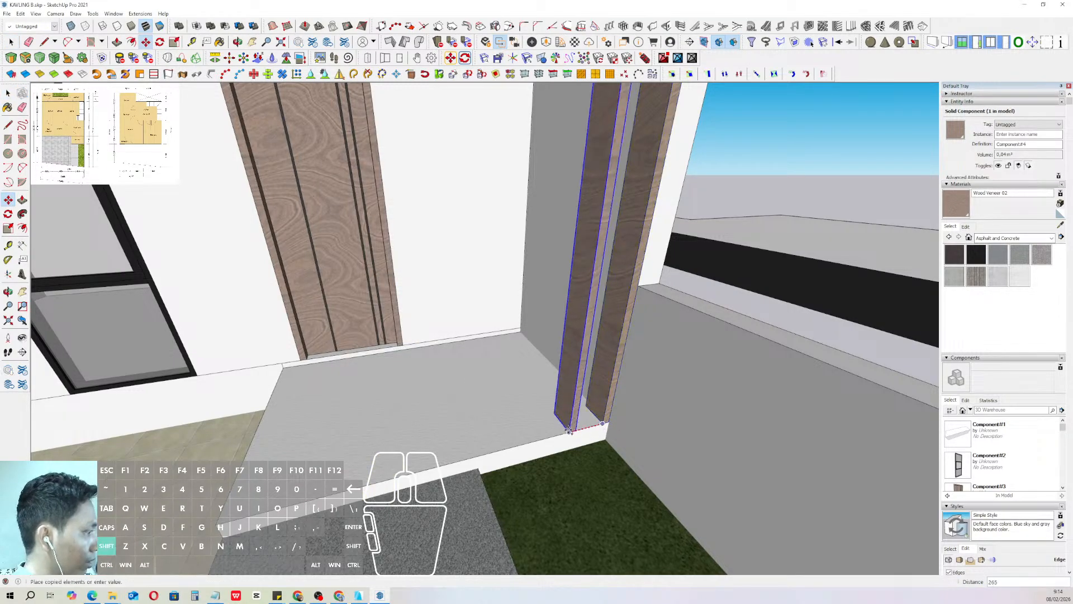
scroll(568, 431, "down", 2)
key("shift")
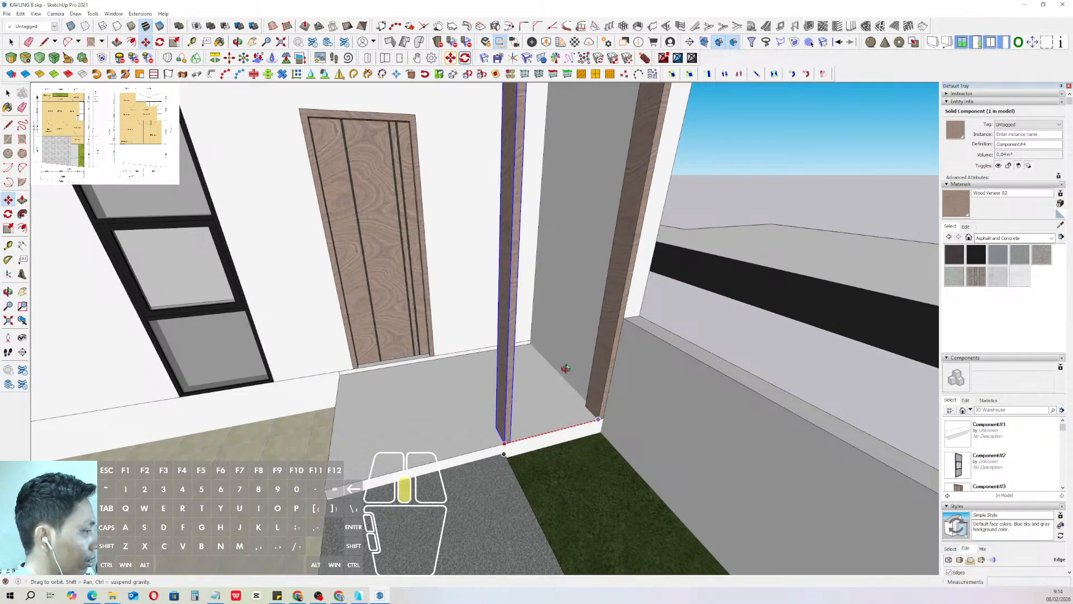
middle_click_drag(567, 369, 462, 347)
scroll(459, 424, "up", 1)
key("shift")
scroll(433, 447, "up", 3, "shift")
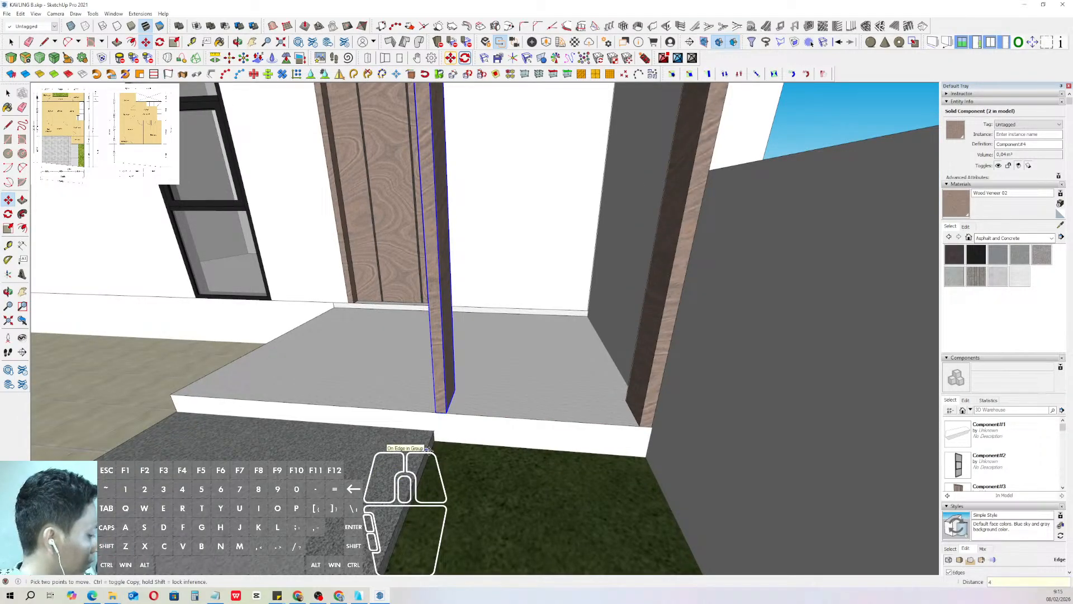
- Fill the gap between the two slats with evenly spaced copies, using 4 divisions
key("Return")
key("space")
left_click(589, 391)
scroll(590, 390, "down", 6)
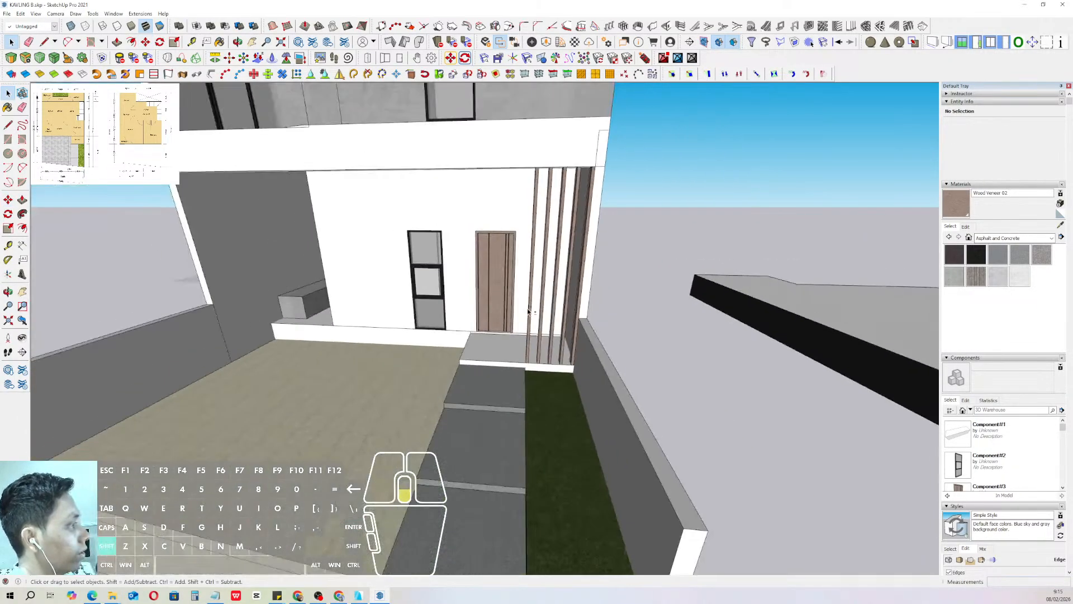
middle_click_drag(590, 358, 576, 270)
scroll(576, 269, "down", 4)
scroll(428, 288, "up", 3)
middle_click_drag(419, 292, 471, 281)
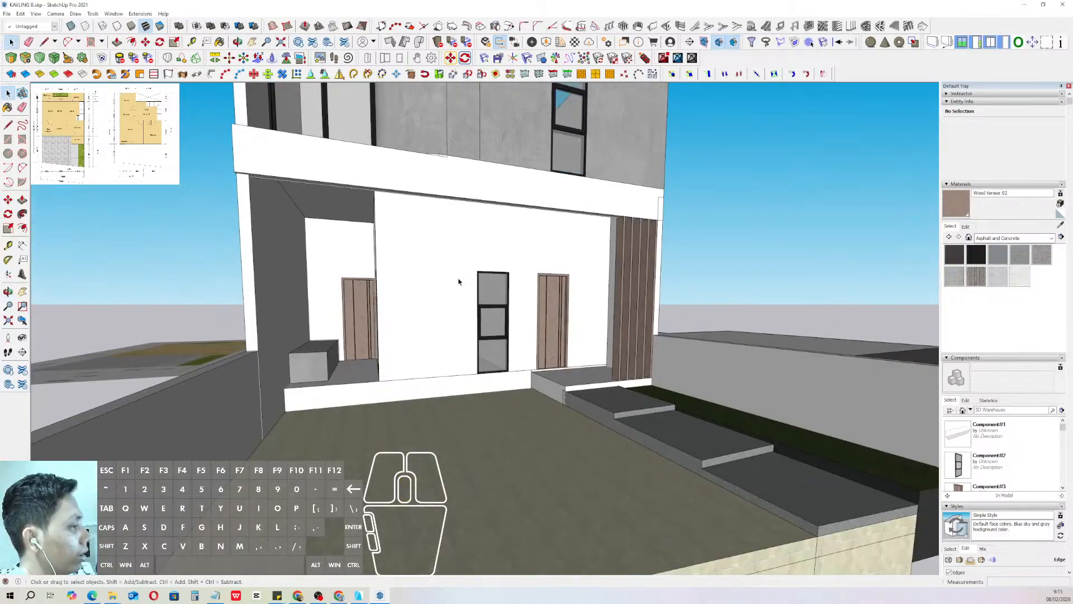
- Draw a 2200 mm wide rectangle over the full height of the front wall, from its outer corner to the ground-floor window's edge
scroll(465, 285, "up", 2)
middle_click_drag(550, 316, 542, 312)
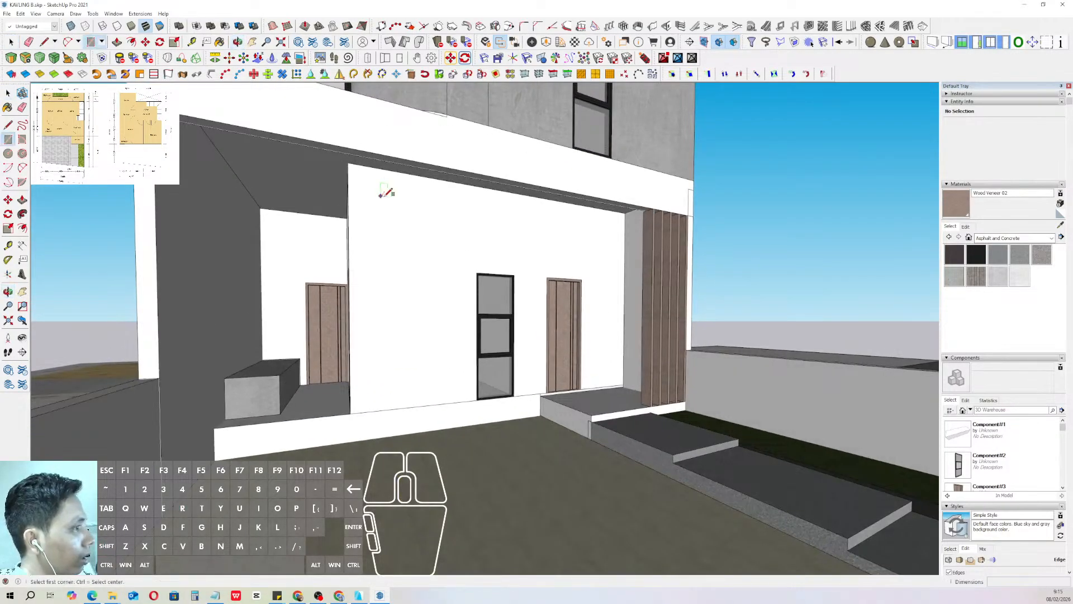
scroll(471, 362, "up", 1)
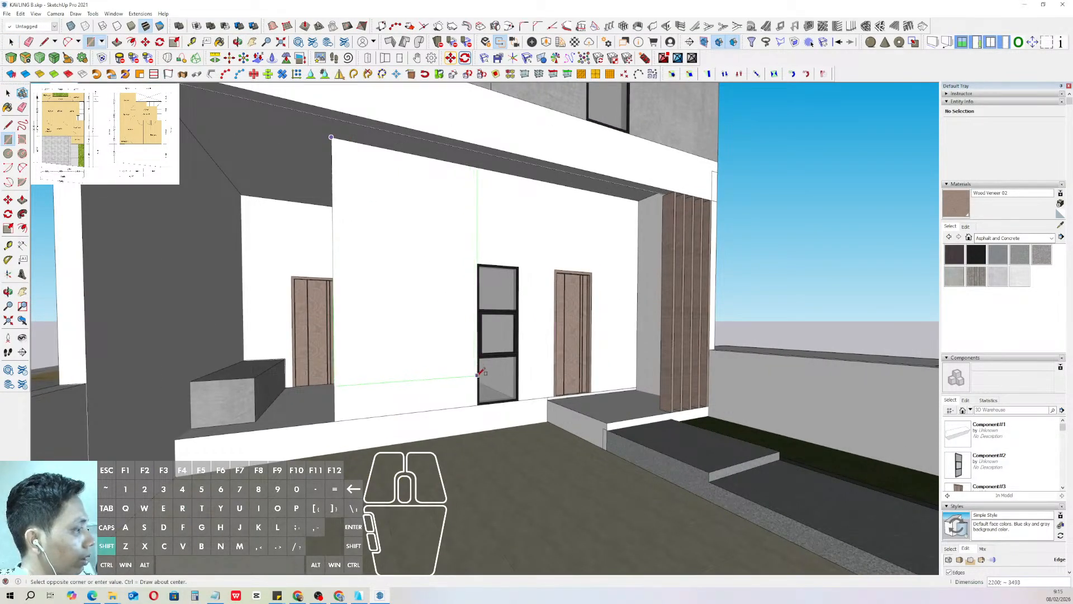
left_click(474, 435)
- Push/Pull the wall rectangle outward 30 mm and make the resulting panel a group
key("p")
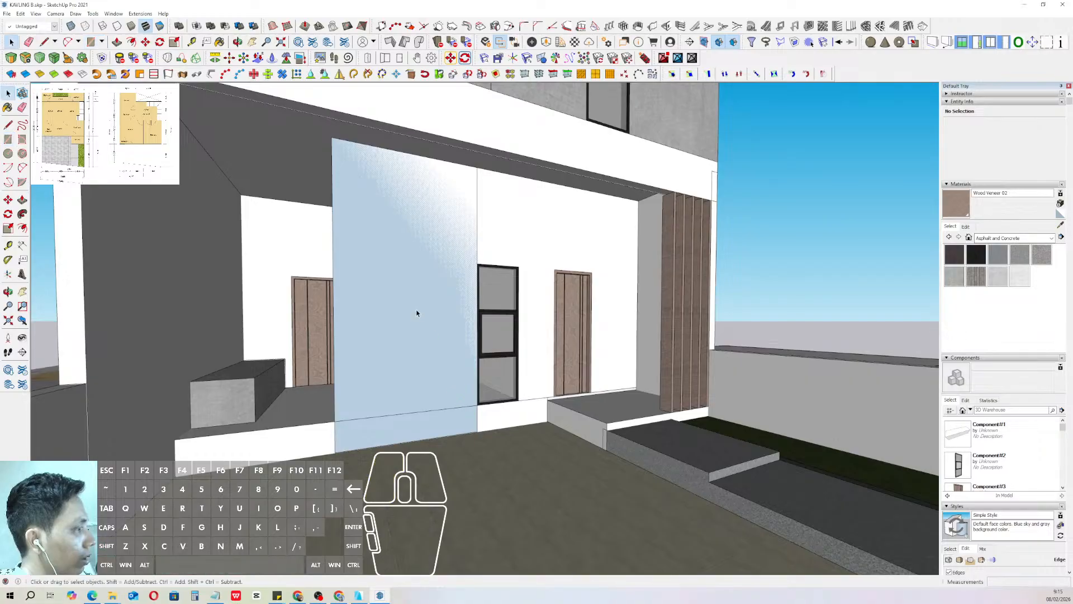
middle_click_drag(415, 311, 448, 326)
left_click_drag(449, 286, 457, 293)
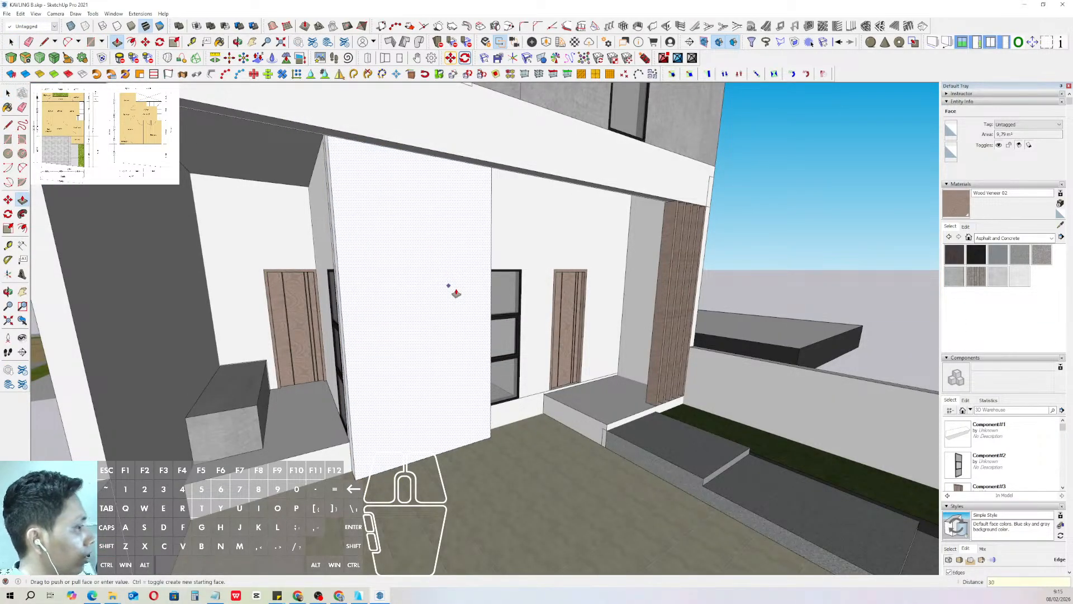
key("Return")
key("space")
triple_click(460, 269)
key("shift+w")
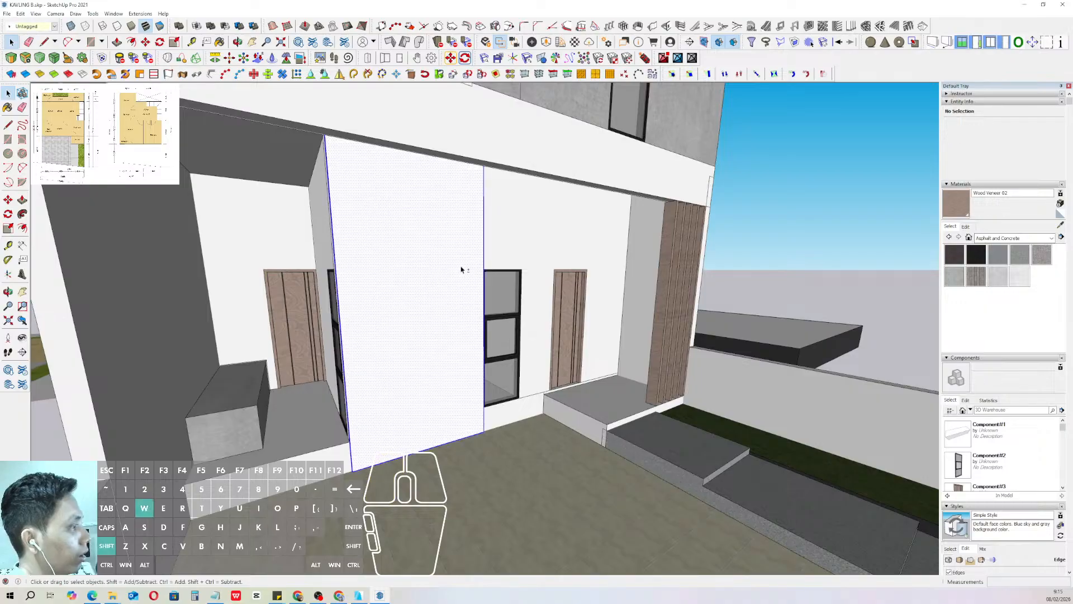
- Apply the Beadboard material from the Brick, Cladding and Siding collection to the wall panel
left_click(1052, 238)
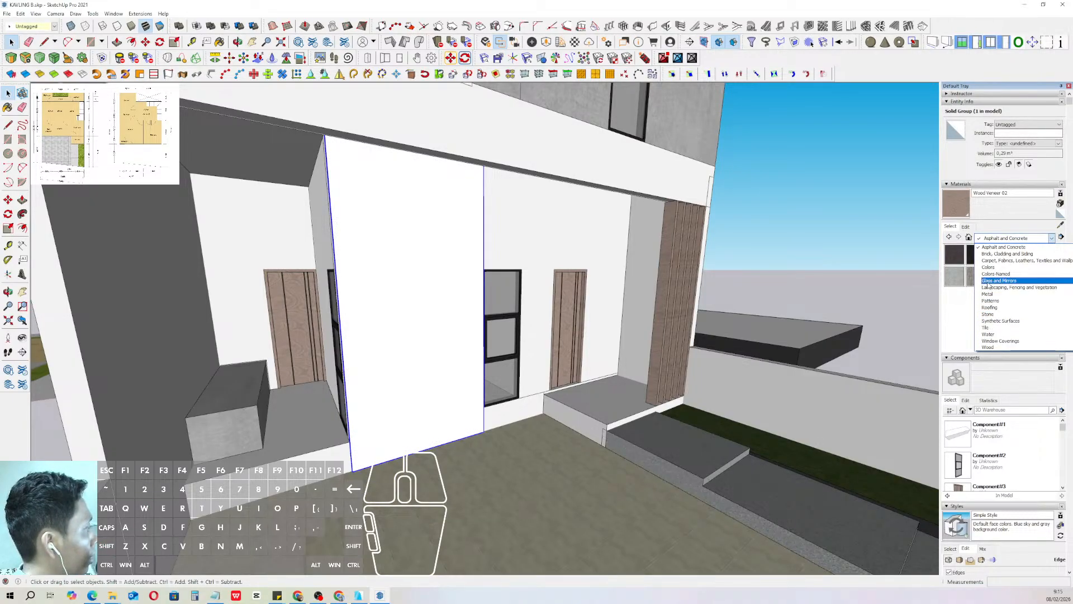
left_click(994, 254)
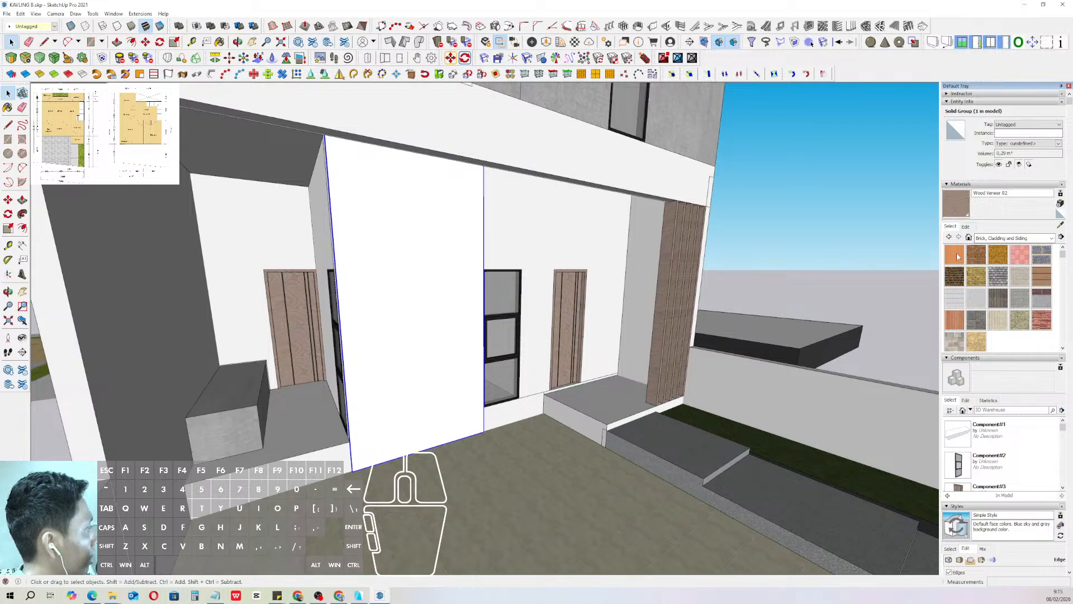
left_click(955, 255)
left_click(426, 290)
middle_click_drag(426, 290, 327, 326)
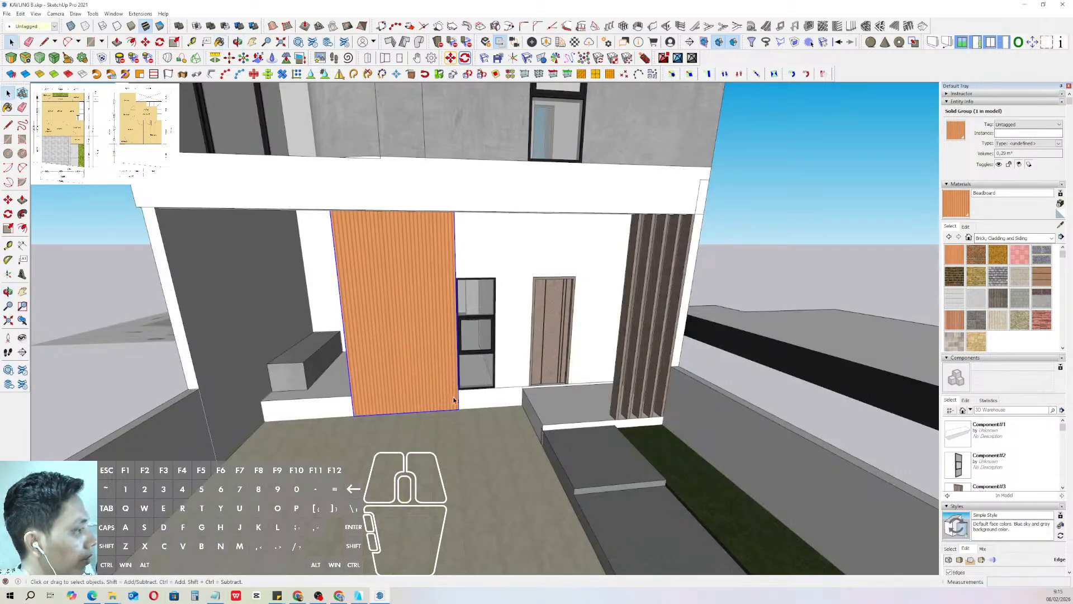
- Copy the beadboard panel horizontally along the wall so it starts at the window's opposite edge
scroll(462, 398, "up", 2)
middle_click_drag(462, 398, 418, 405)
scroll(315, 399, "up", 2)
key("m")
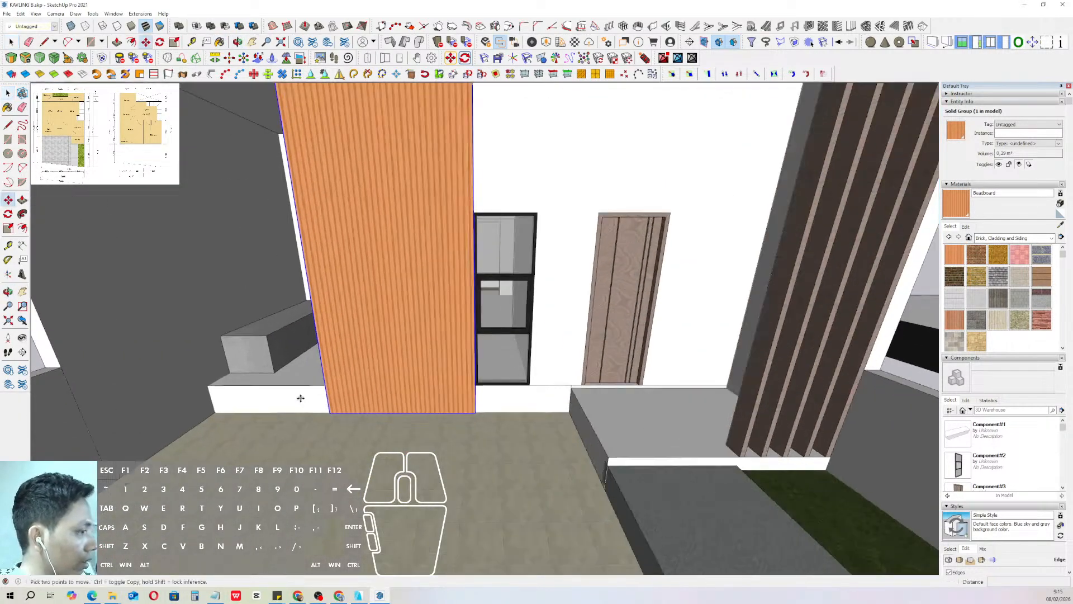
left_click(329, 415)
key("ctrl")
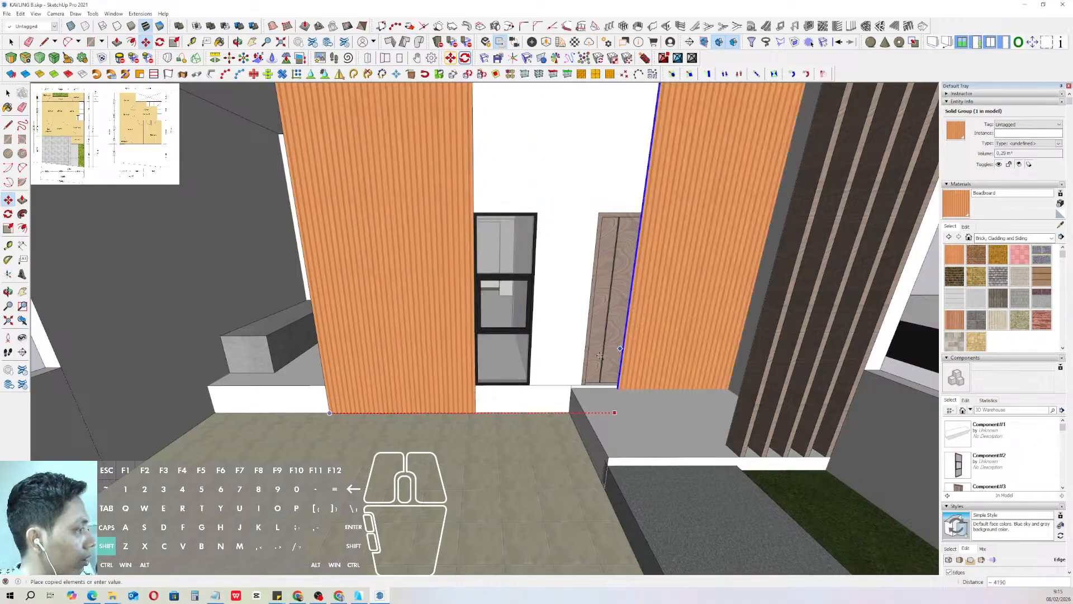
left_click(543, 374, "shift")
scroll(543, 374, "up", 5)
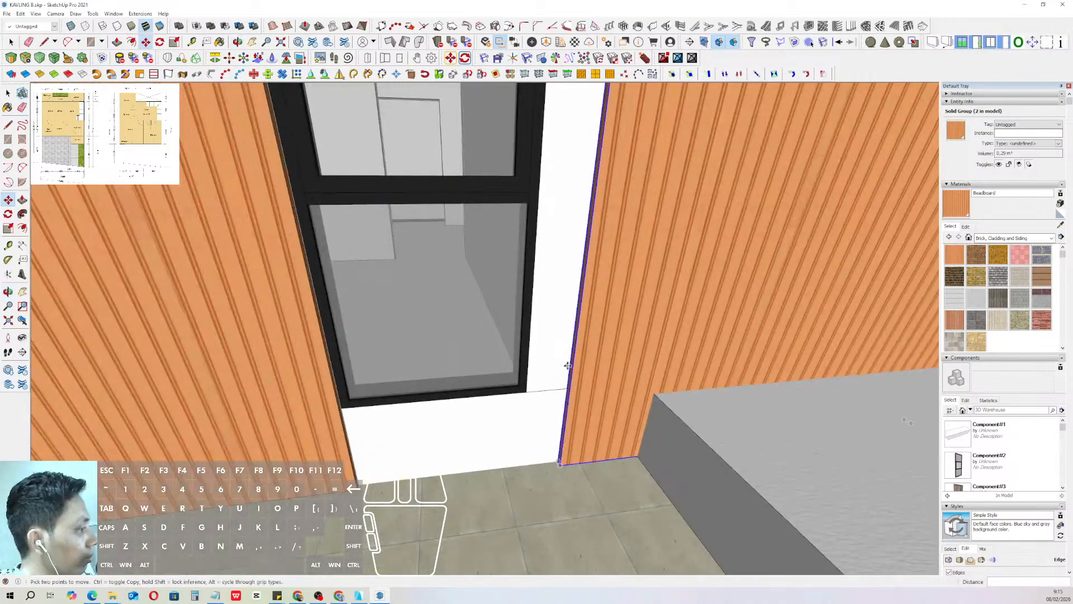
scroll(547, 367, "down", 2)
key("space")
scroll(551, 370, "down", 6)
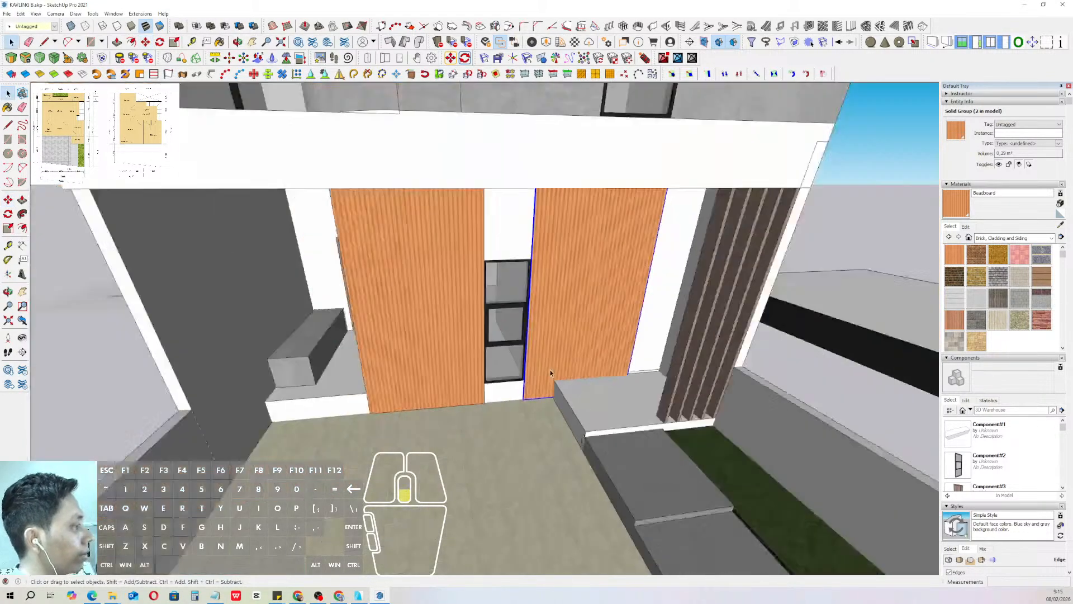
- Shorten the copied panel with Push/Pull so that its side ends at the front door's frame
left_click(589, 287)
double_click(589, 286)
middle_click_drag(588, 285, 591, 230)
scroll(619, 324, "up", 2)
key("p")
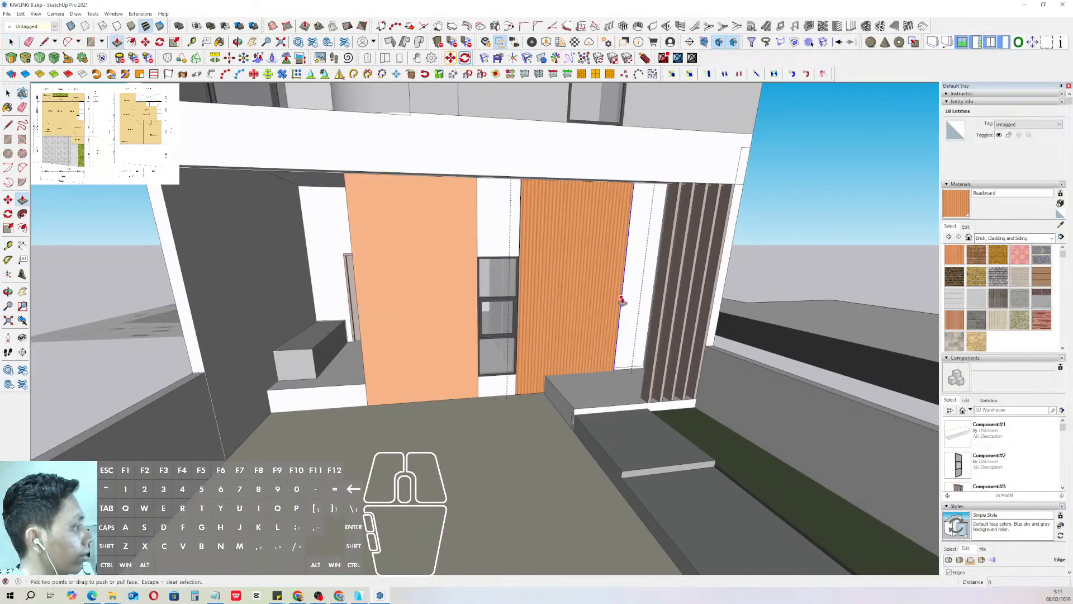
left_click(621, 298)
scroll(546, 338, "up", 5)
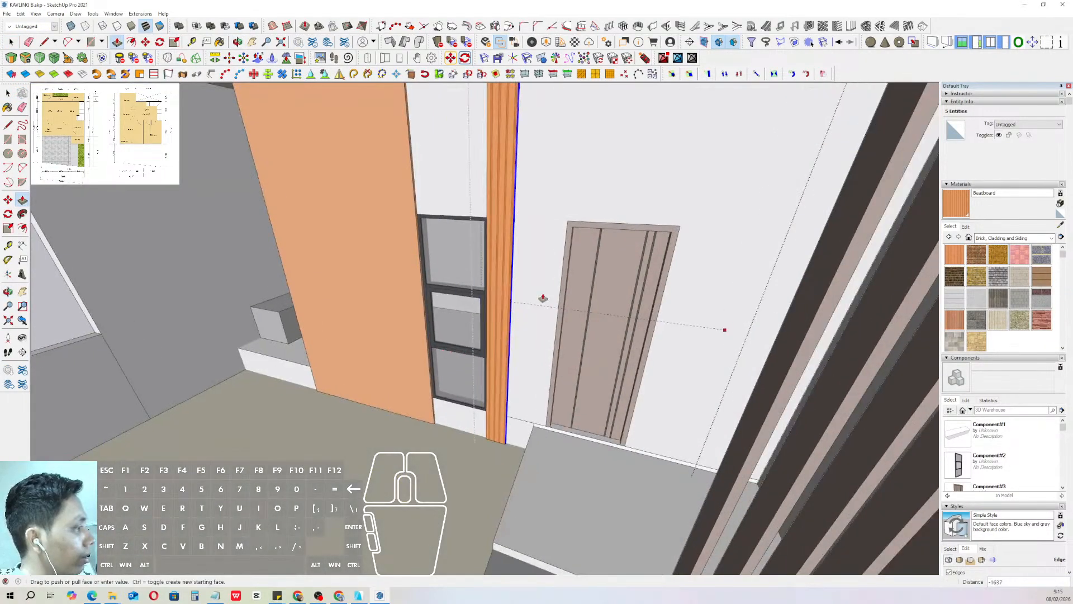
scroll(559, 285, "up", 6)
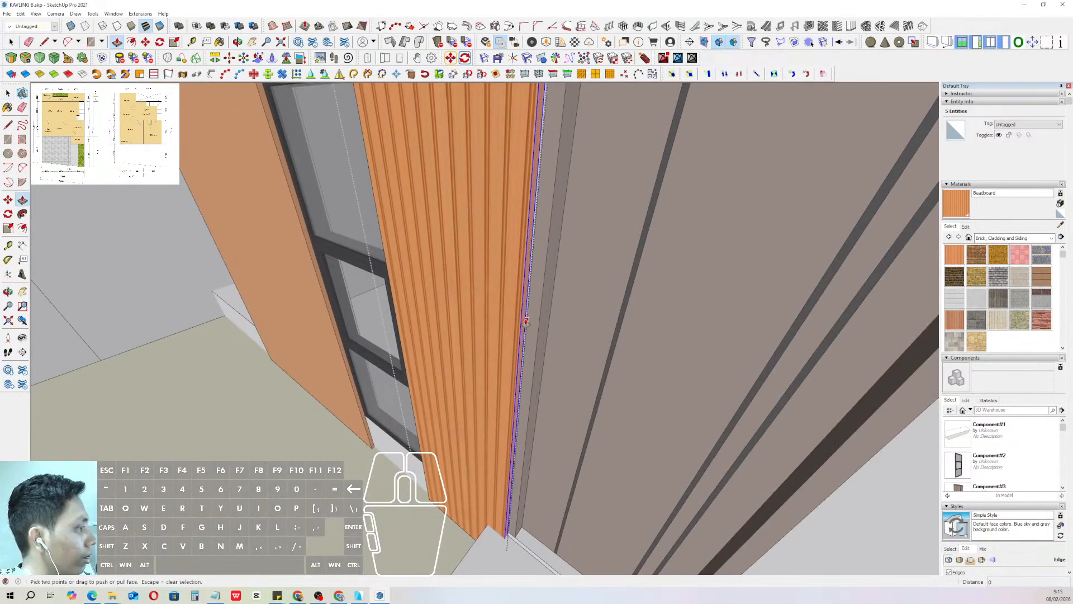
left_click(504, 309)
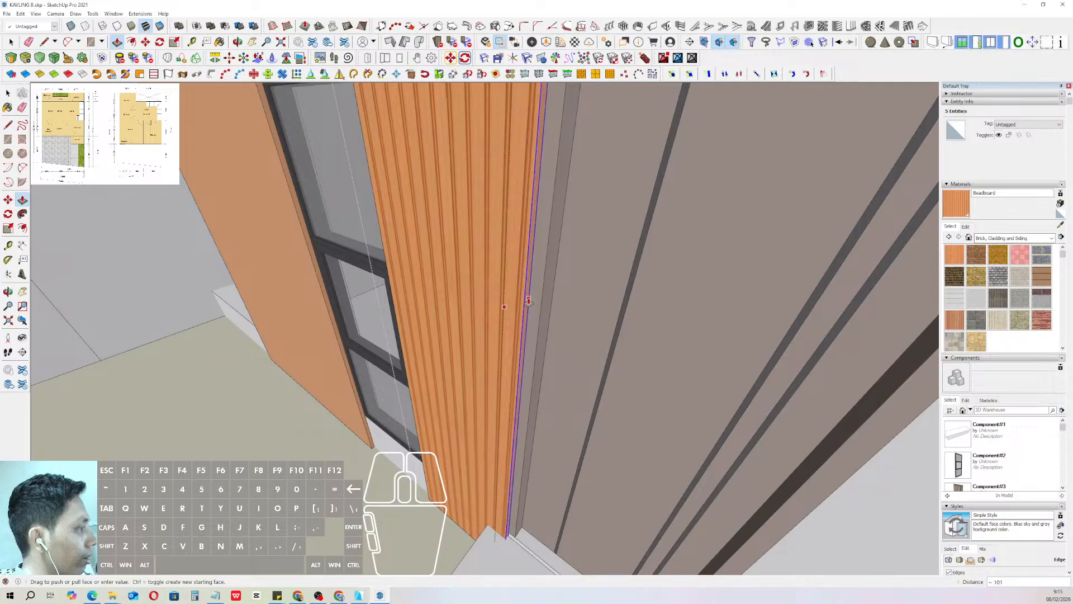
left_click(529, 309)
key("space")
middle_click_drag(448, 354, 615, 337)
scroll(615, 338, "down", 12)
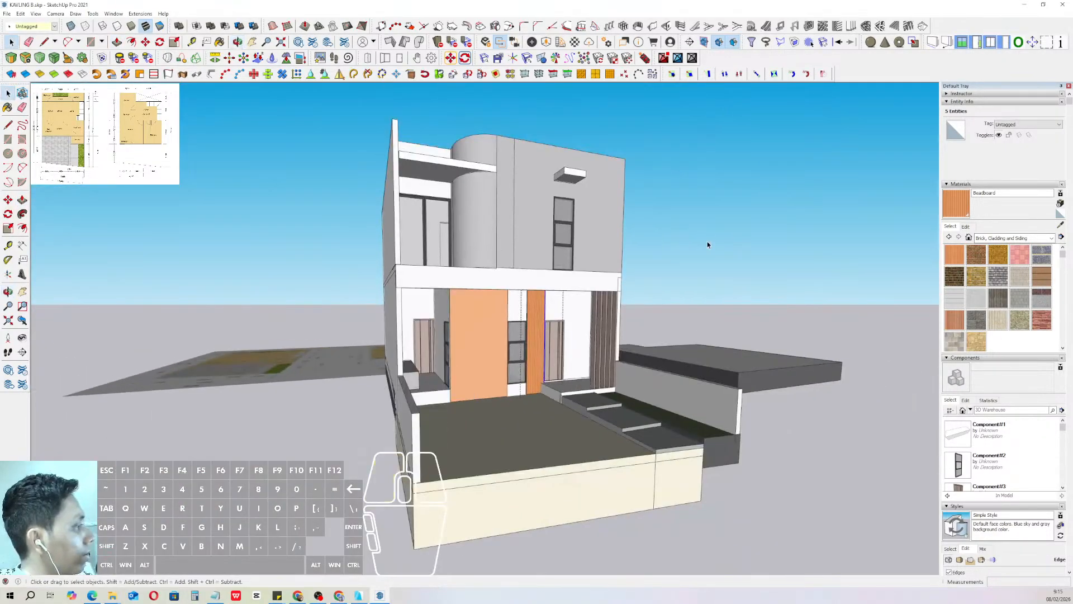
left_click(708, 243)
- Draw a rectangle filling the wall above the window between the two beadboard panels, up to the ceiling
scroll(492, 343, "up", 4)
middle_click_drag(492, 343, 566, 325)
scroll(568, 337, "down", 5)
scroll(568, 337, "up", 7)
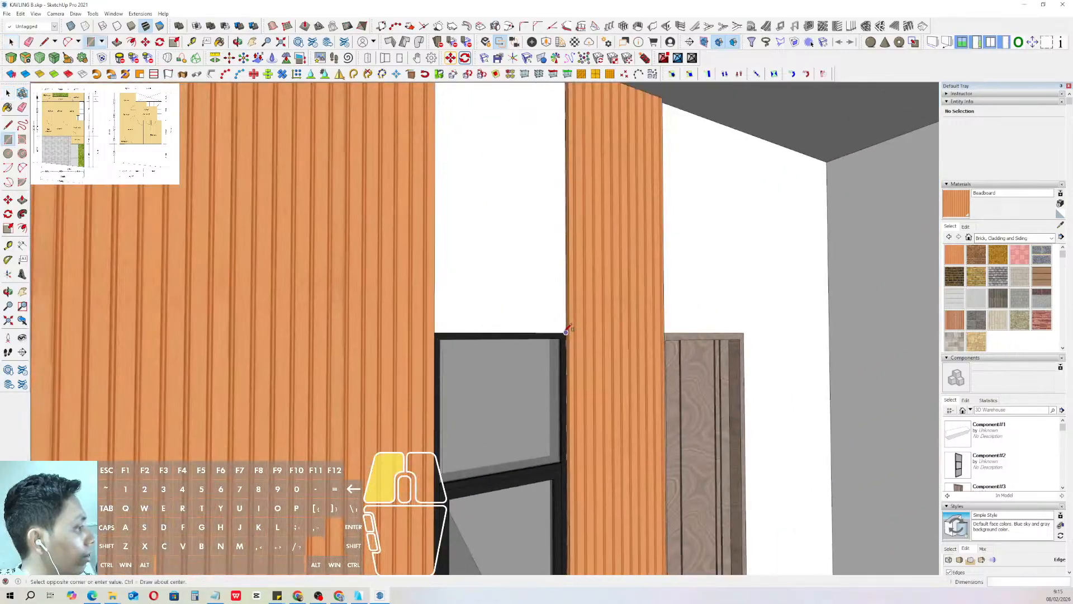
middle_click_drag(566, 332, 423, 248)
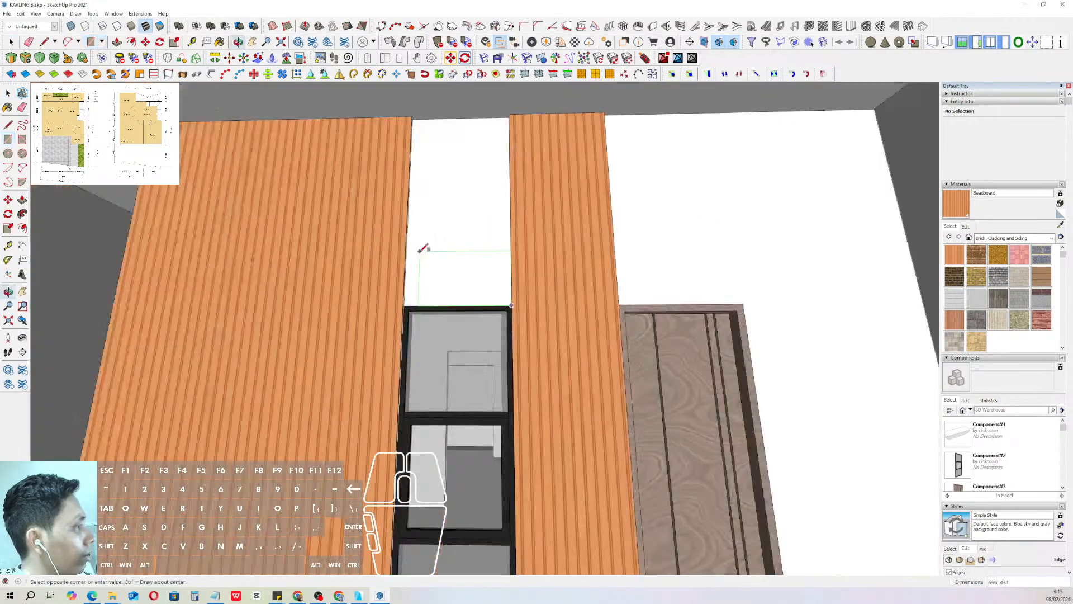
scroll(439, 210, "up", 2)
middle_click_drag(441, 207, 416, 184)
key("shift")
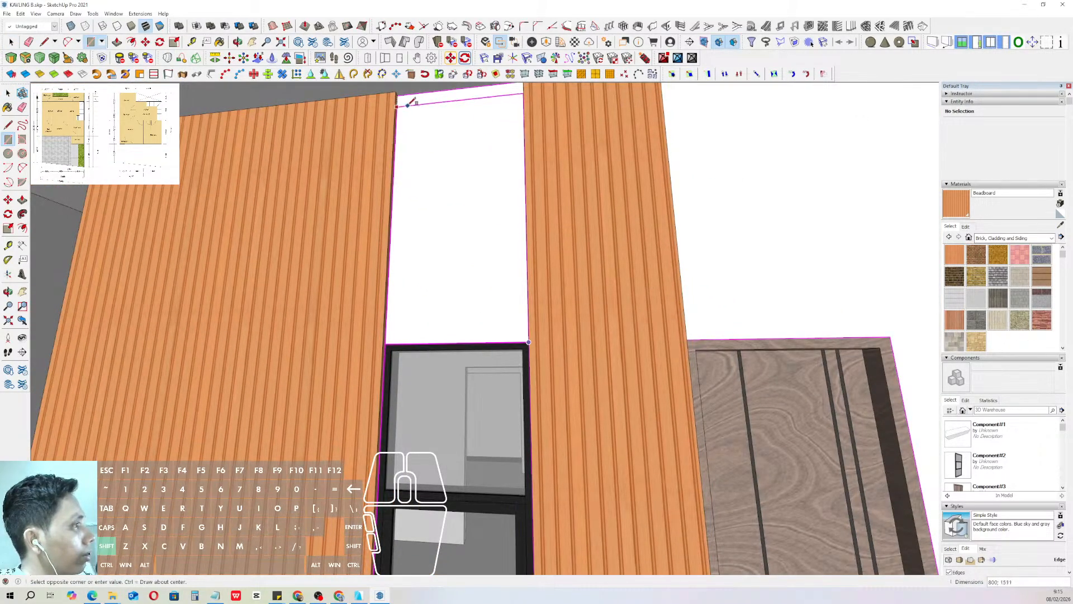
left_click(408, 105)
- Turn the face above the window into a grouped panel and apply the Beadboard material to it
key("space")
left_click(490, 112)
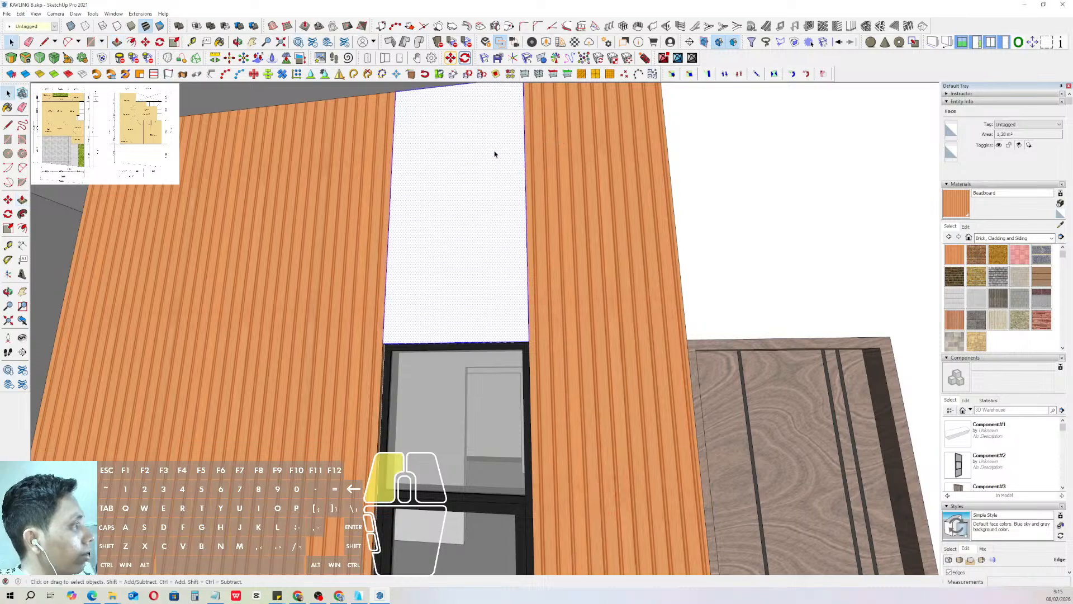
left_click(464, 147)
scroll(527, 204, "down", 5)
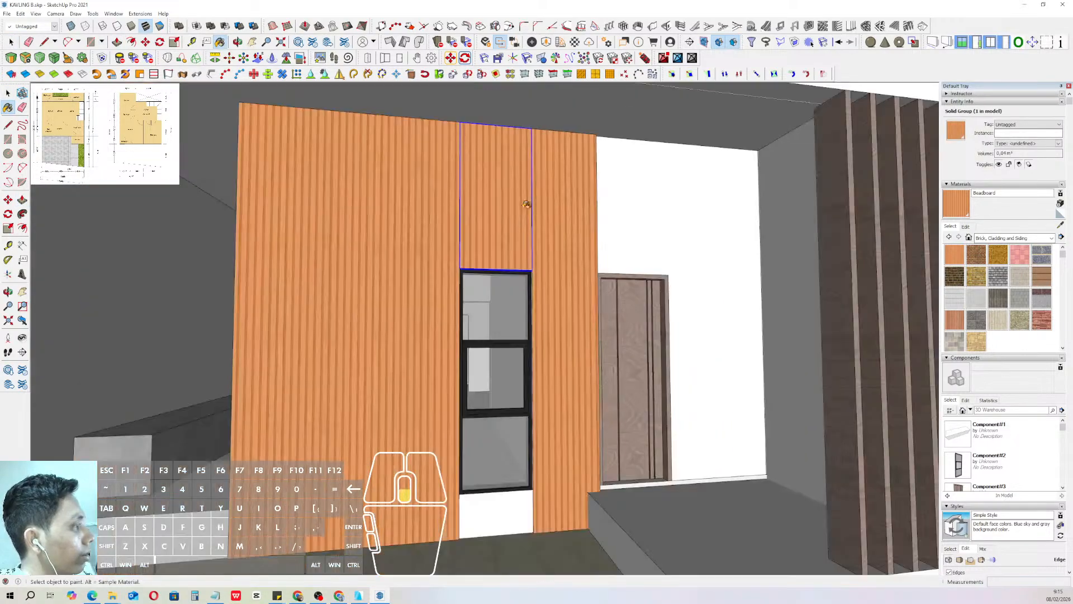
- Copy the panel above the window straight down so its lower edge meets the base of the wall
scroll(541, 272, "up", 3)
key("space")
scroll(541, 273, "up", 1)
key("m")
scroll(540, 262, "up", 2)
key("ctrl")
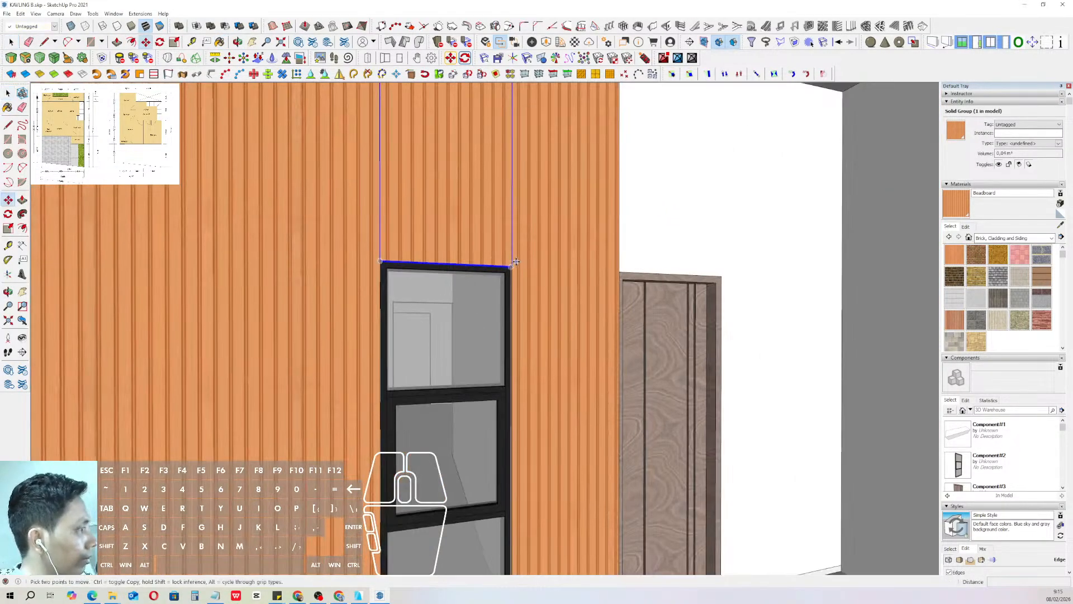
left_click(513, 262)
scroll(511, 239, "down", 2, "shift")
scroll(511, 239, "down", 2, "shift")
left_click(512, 483)
key("space")
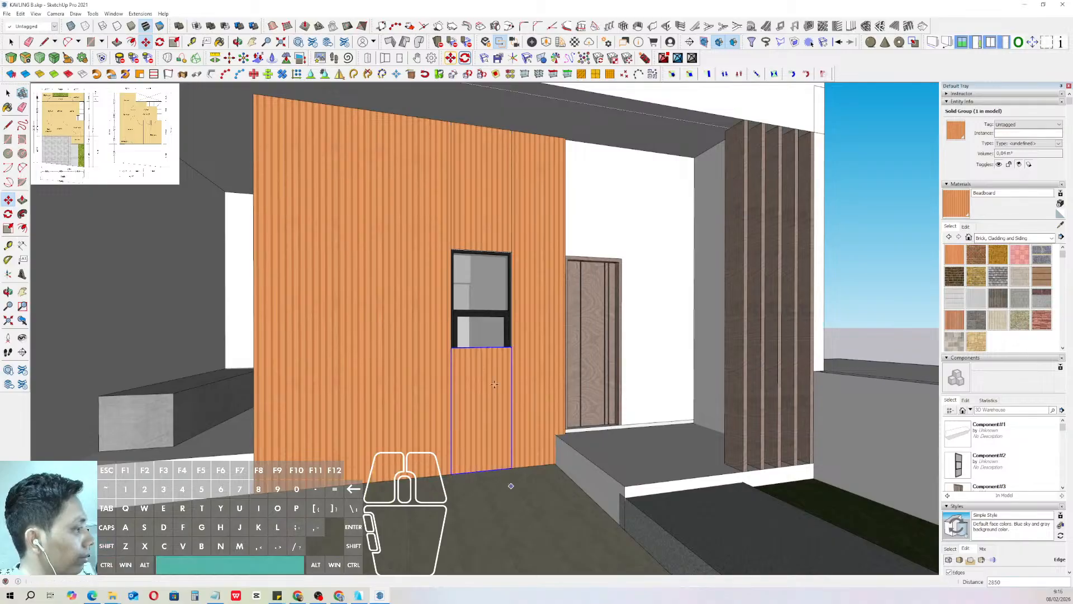
- Adjust the copied lower panel's height with Push/Pull so that its top meets the window's bottom edge
double_click(489, 373)
left_click_drag(416, 314, 530, 370)
key("m")
left_click(511, 348)
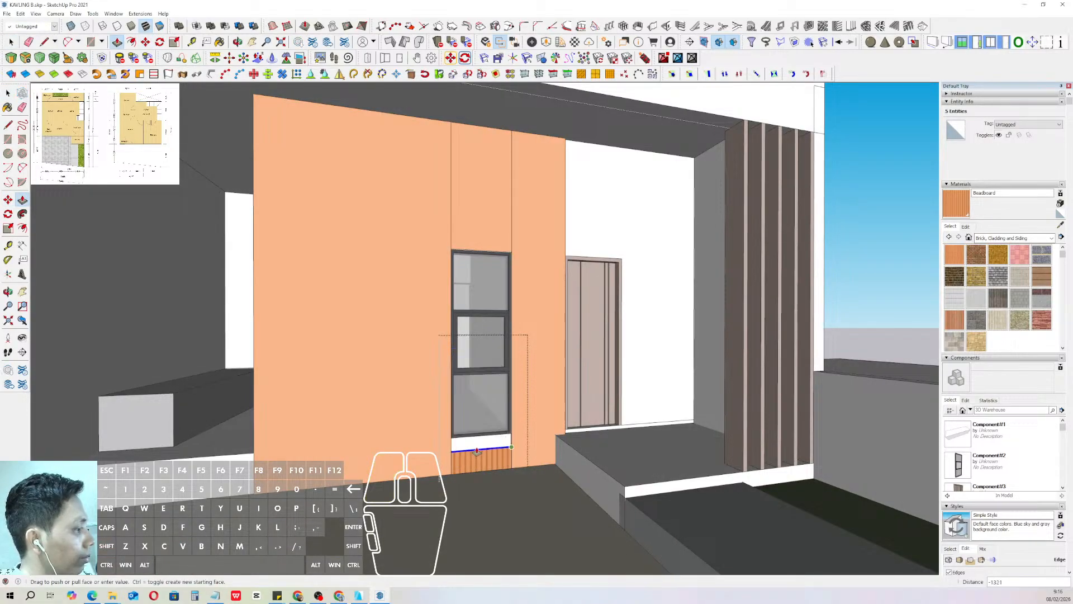
left_click(511, 451)
scroll(497, 447, "up", 3)
key("p")
middle_click_drag(495, 446, 575, 436)
scroll(578, 428, "up", 4)
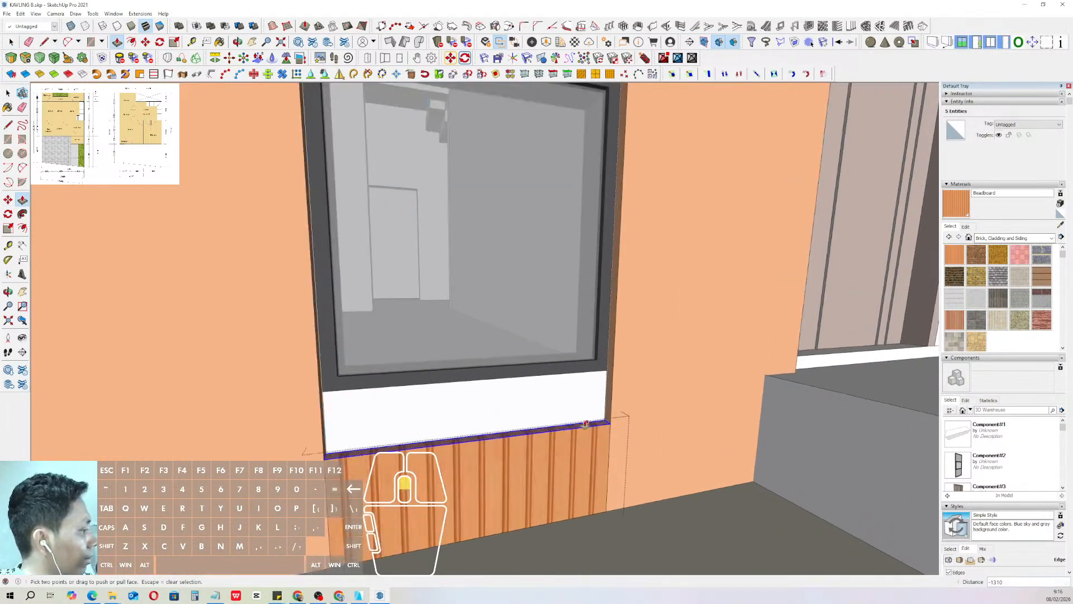
left_click(572, 364)
key("space")
scroll(545, 378, "down", 10)
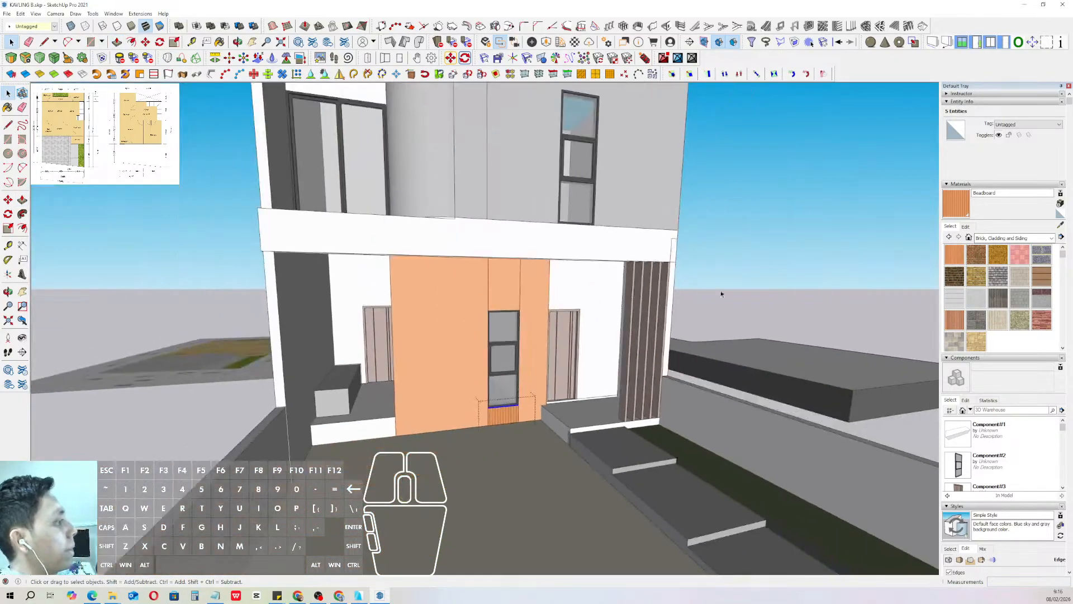
left_click(721, 294)
- Draw a rotated rectangle about 150 mm wide and 350 mm high on the wall, from the front door's upper outer corner
scroll(568, 303, "down", 6)
middle_click_drag(564, 288, 533, 293)
scroll(562, 321, "up", 5)
scroll(564, 321, "up", 3)
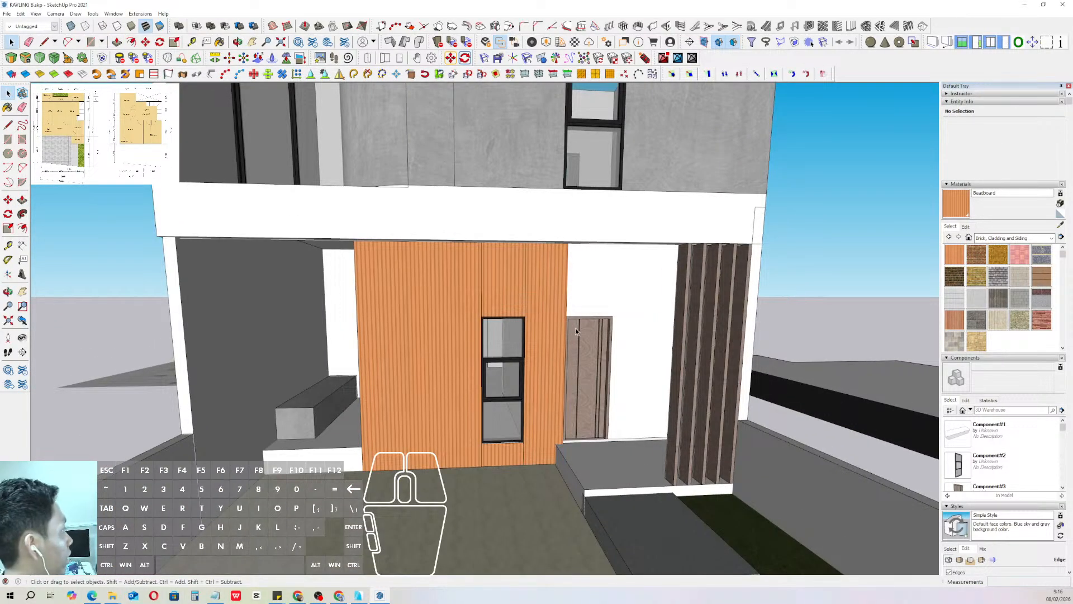
scroll(587, 325, "up", 3)
middle_click_drag(587, 325, 595, 290)
scroll(591, 299, "up", 5)
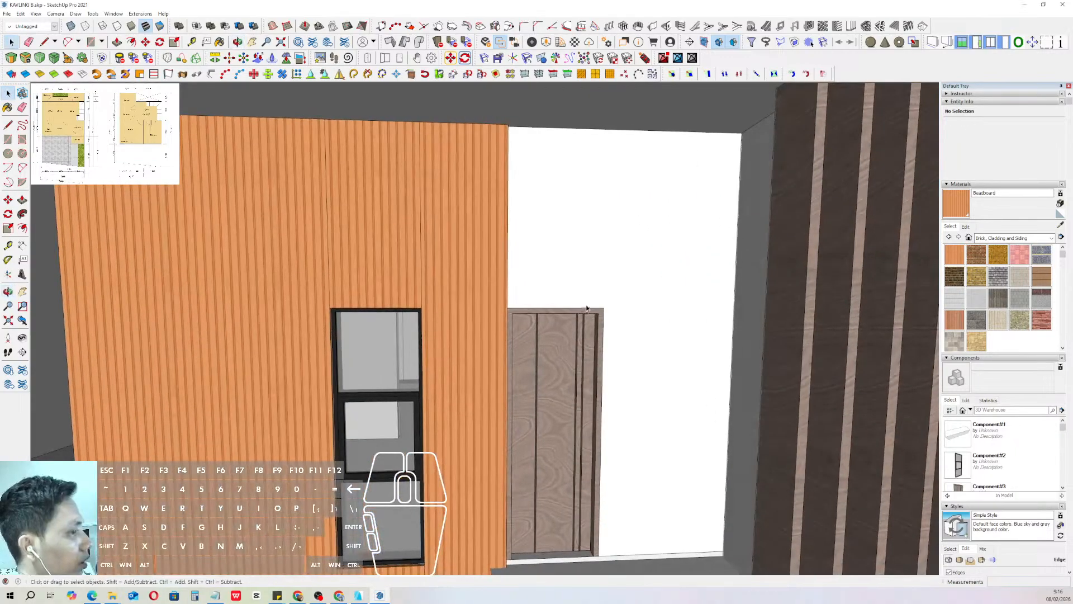
left_click(23, 139)
scroll(604, 288, "up", 2)
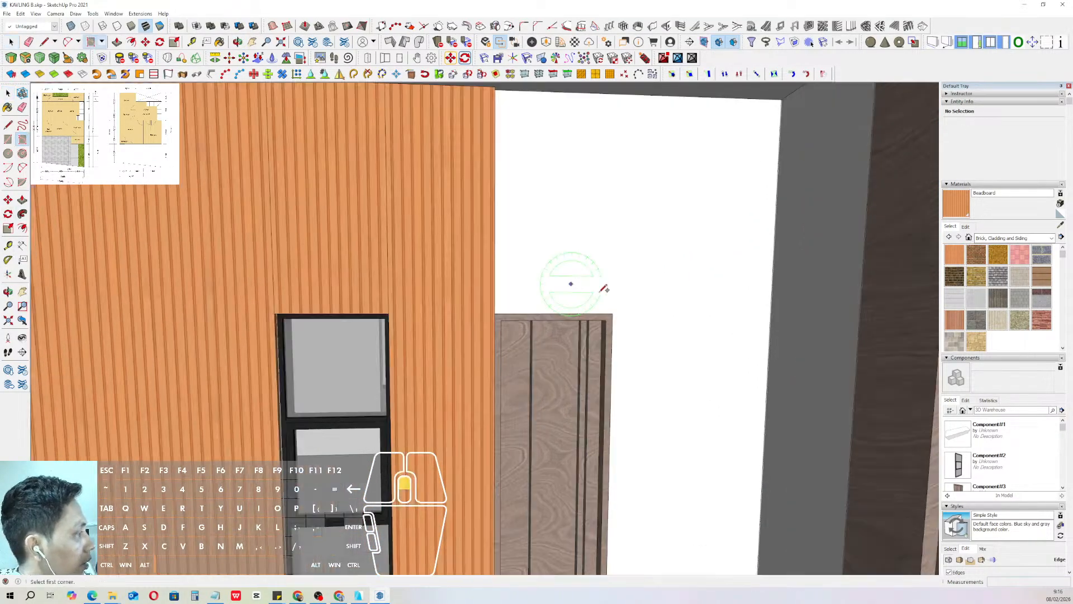
left_click(620, 246)
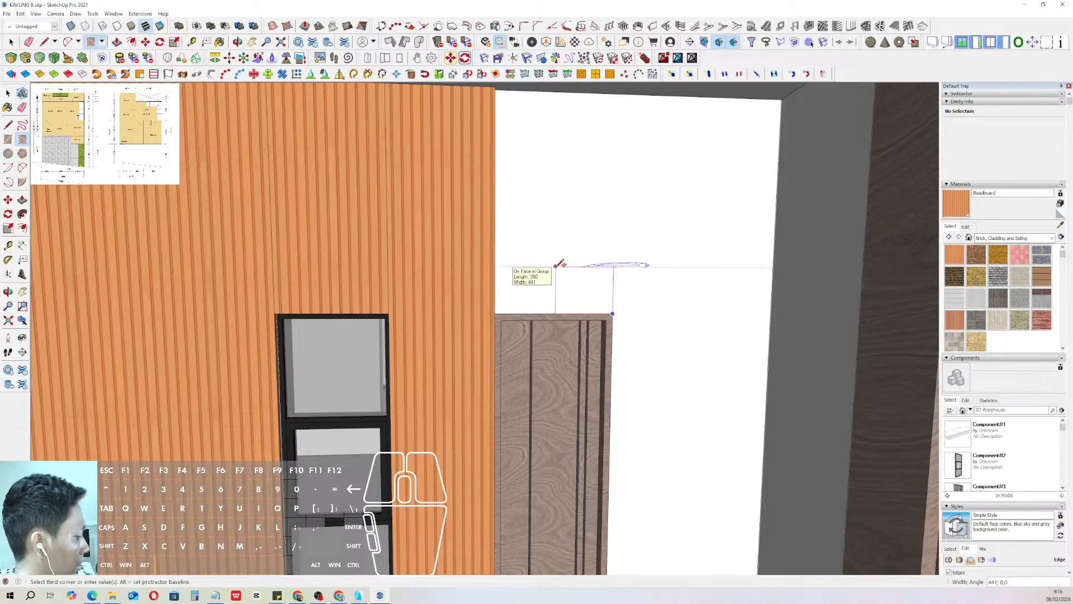
type("15")
key("Return")
key("space")
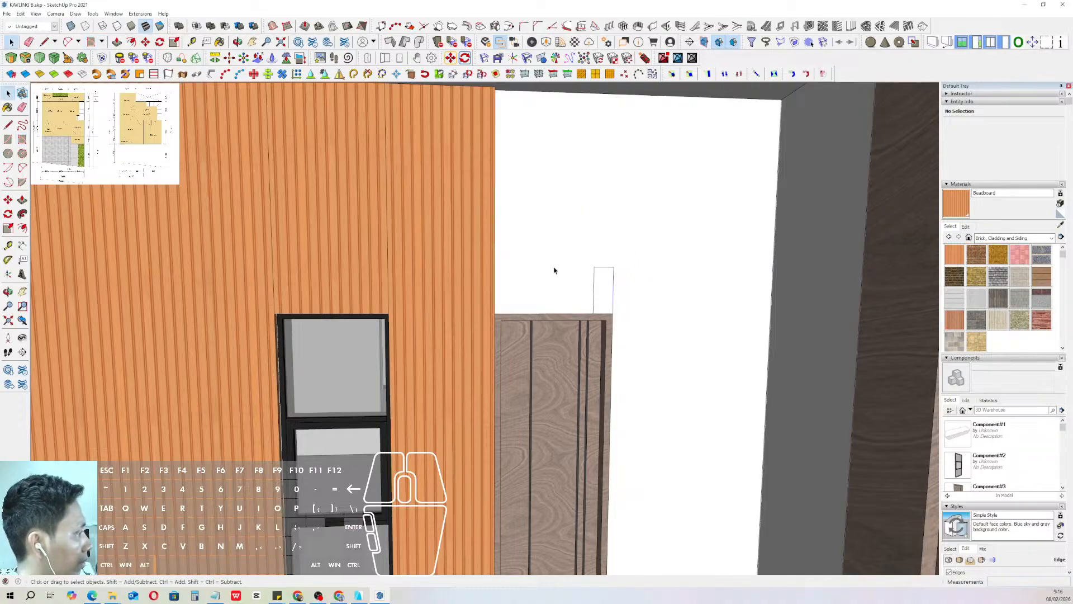
- Move the small rectangle up clear of the door frame and 50 mm inward from the door's outer edge
double_click(607, 298)
scroll(607, 298, "up", 1)
key("m")
left_click(613, 314)
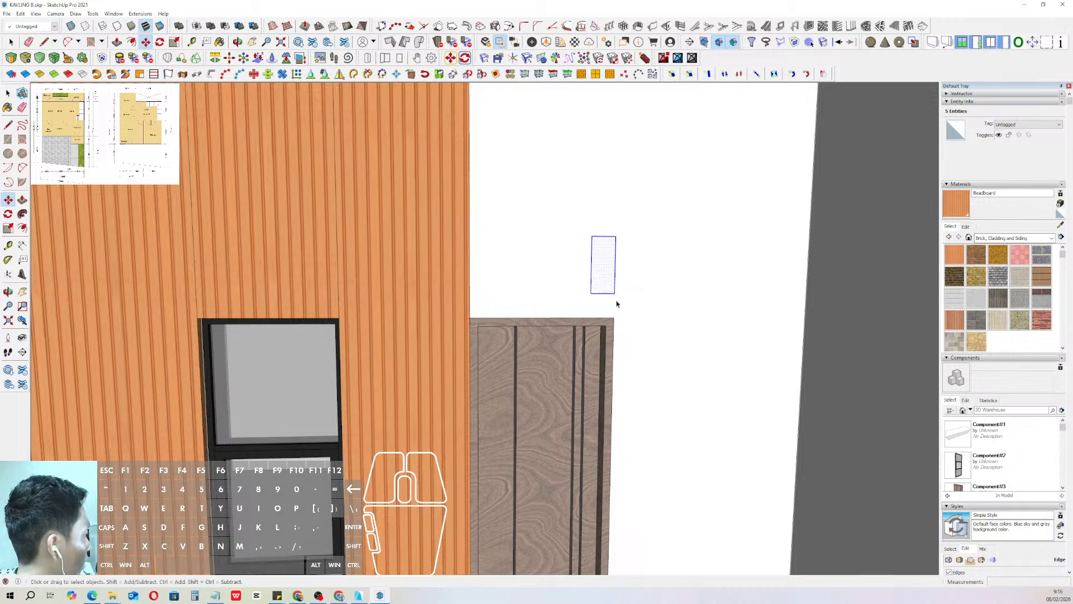
scroll(616, 304, "up", 1)
key("d")
left_click(614, 291)
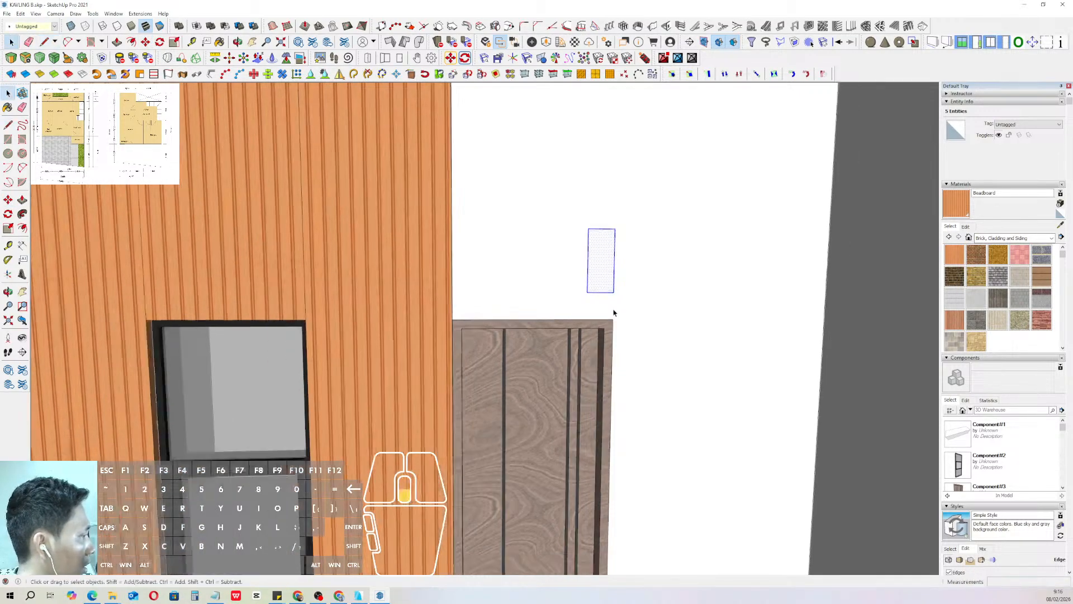
key("m")
left_click(614, 291)
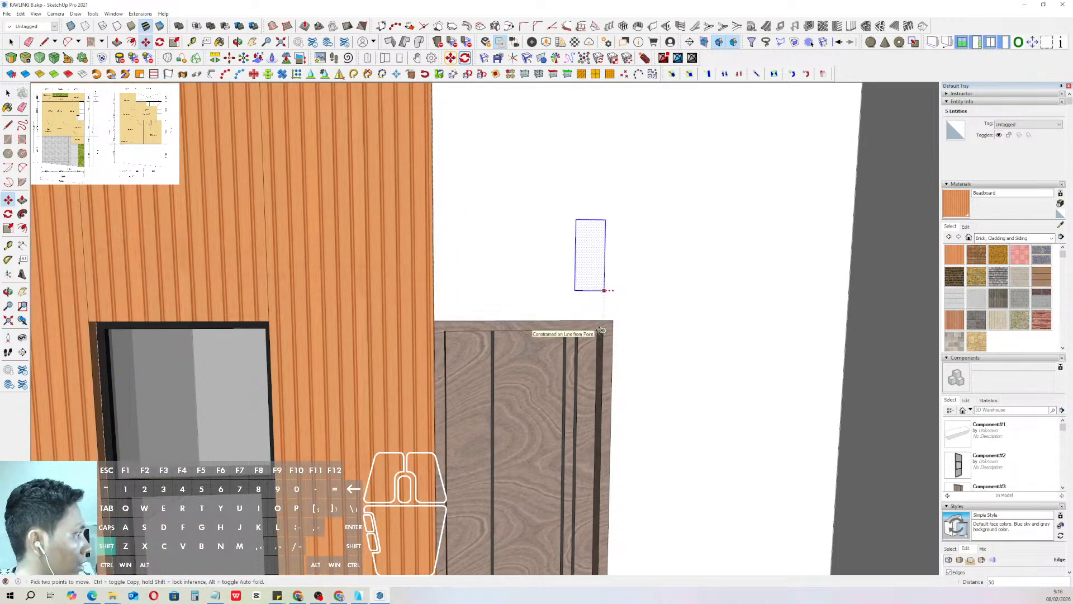
- Place the small rectangle in line with the door's inner frame edge and extrude it outward into a grouped box
left_click(601, 330, "shift")
middle_click_drag(561, 302, 600, 303)
key("v")
left_click(589, 281)
left_click(645, 290)
key("space")
left_click(635, 270)
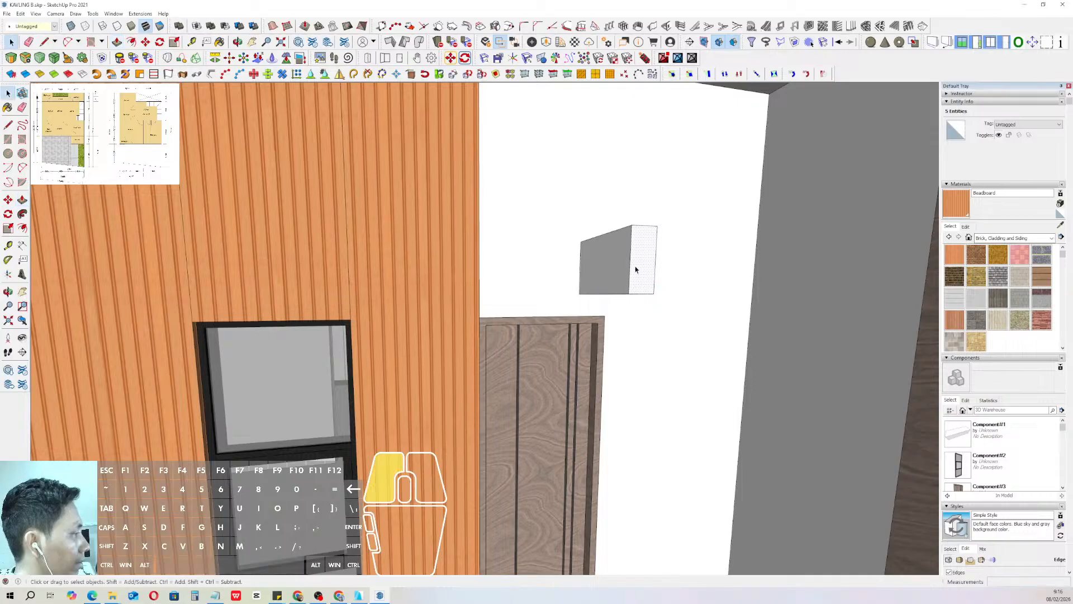
triple_click(636, 269)
key("ctrl+g")
- Move the grouped box back toward the wall so that it passes through the wall above the door
middle_click_drag(635, 270, 639, 252)
scroll(632, 271, "up", 2)
key("m")
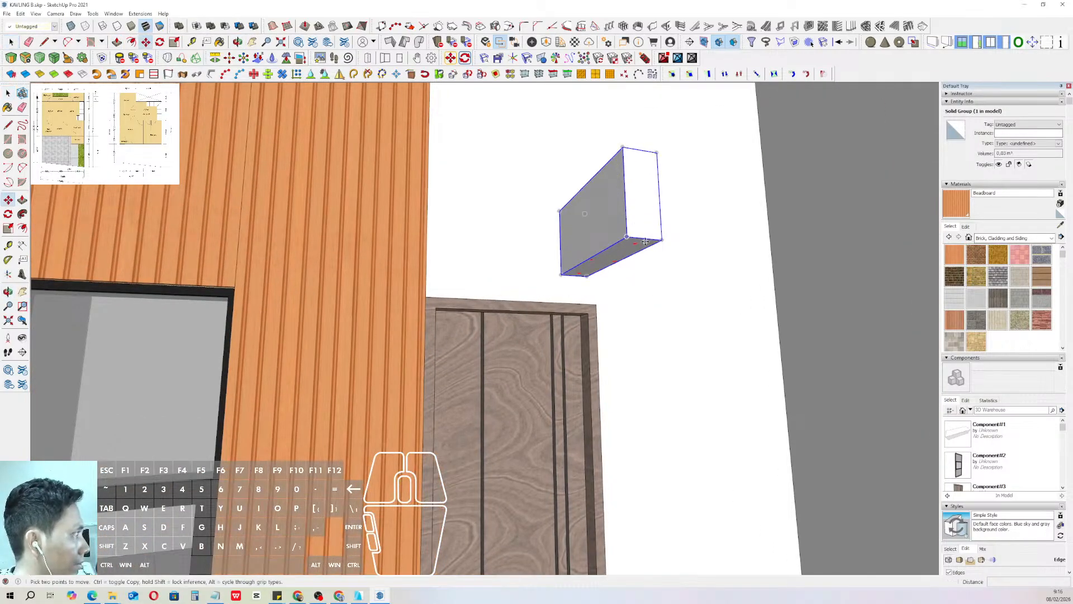
left_click(646, 240)
left_click(601, 263)
key("space")
- Copy the box horizontally across the door so it lines up with the opposite inner edge of the door frame
middle_click_drag(599, 265, 535, 300)
scroll(536, 301, "up", 2)
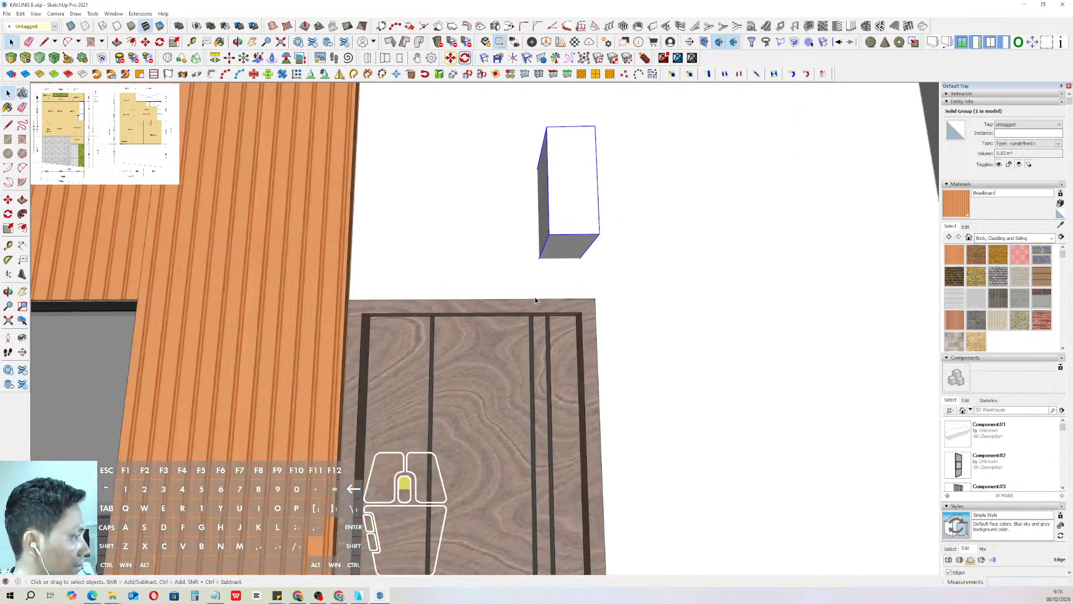
left_click(542, 263)
key("ctrl")
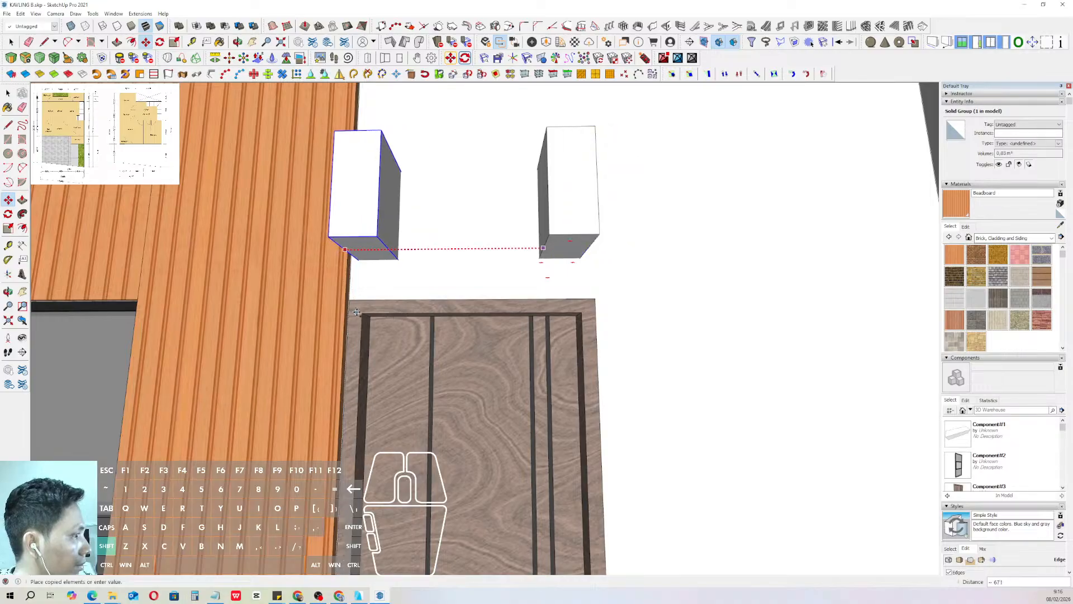
left_click(363, 313, "shift")
key("space")
- Copy the box above the ground-floor window twice, aligning one copy with each side edge of the window
scroll(508, 286, "down", 3)
middle_click_drag(508, 286, 602, 282)
scroll(580, 296, "down", 2)
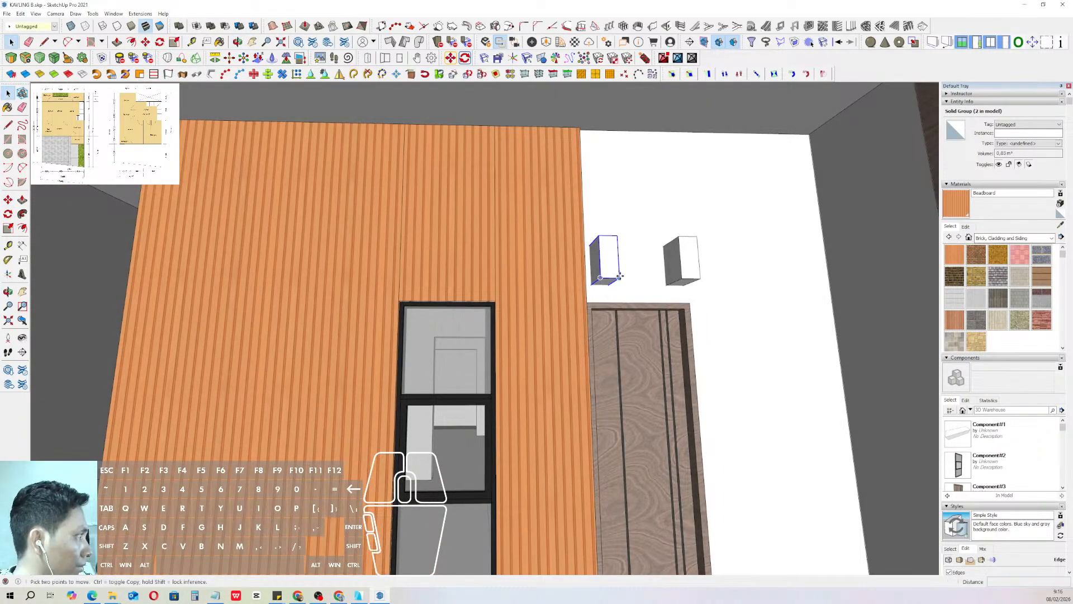
scroll(655, 280, "up", 1)
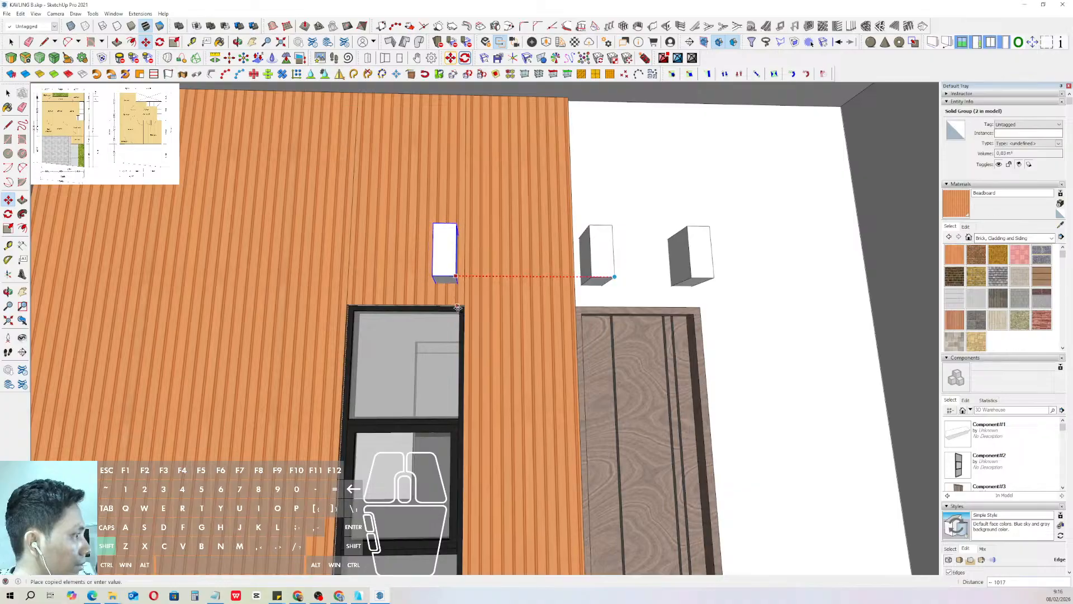
left_click(437, 282)
key("ctrl")
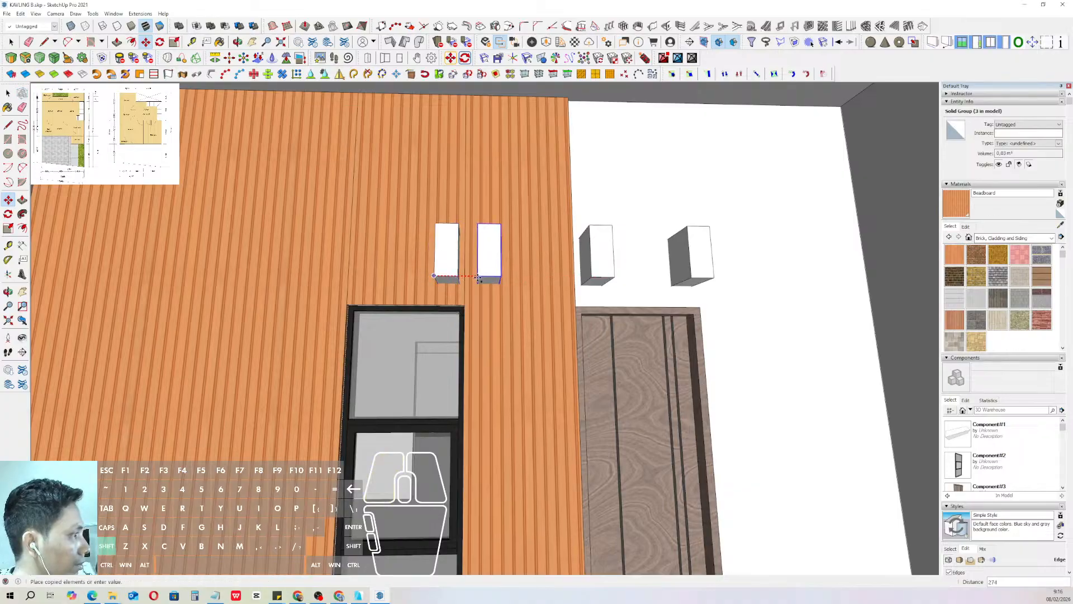
left_click(358, 311, "shift")
key("space")
- Draw a rectangle about 800 by 350 mm across the fronts of the two door boxes, and extrude it into a grouped block
scroll(477, 271, "down", 4)
middle_click_drag(478, 270, 630, 302)
scroll(545, 298, "down", 2)
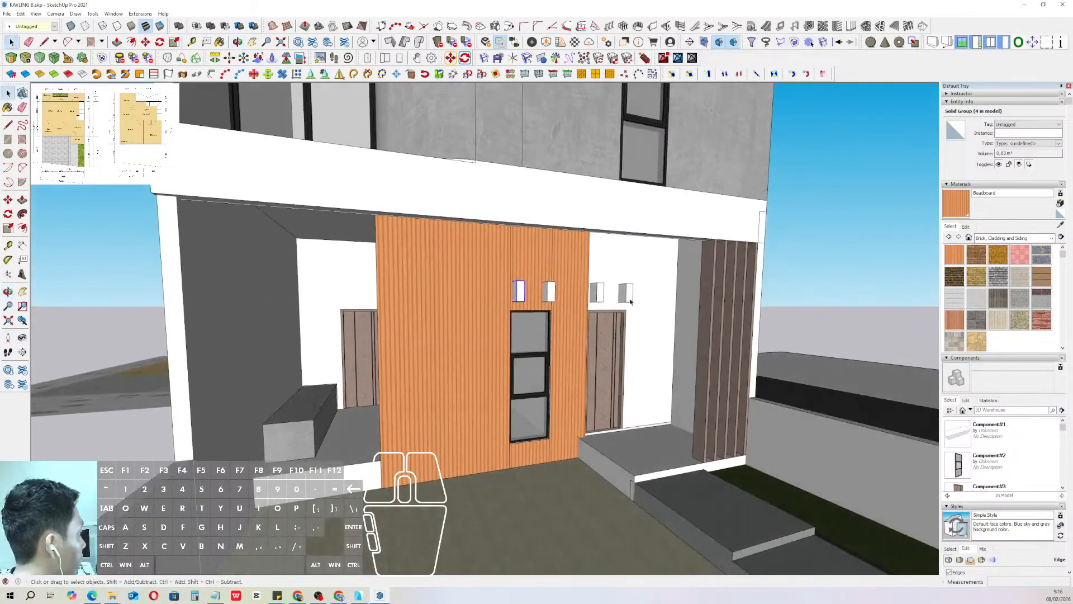
scroll(637, 293, "up", 2)
key("r")
left_click(631, 287)
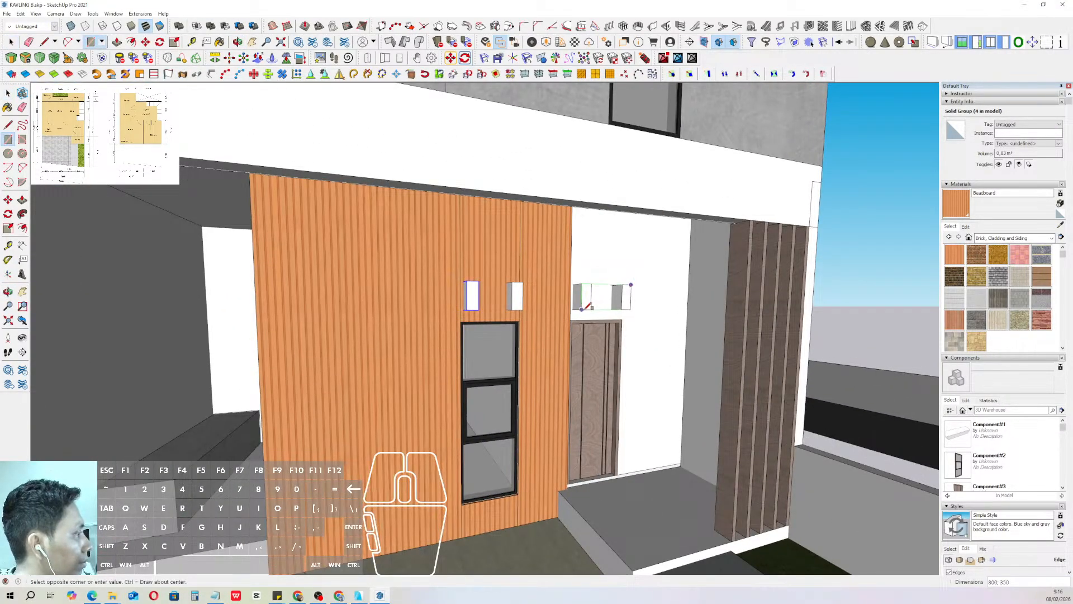
left_click(582, 309)
scroll(610, 291, "up", 3)
key("space")
left_click(613, 286)
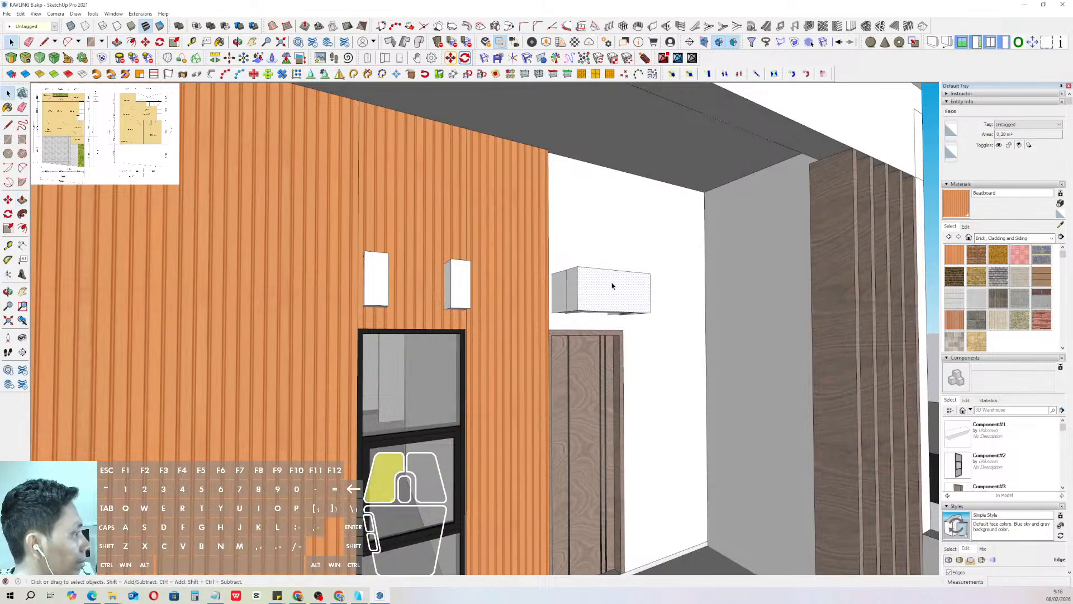
double_click(612, 286)
- Merge the block and both boxes above the door with Outer Shell and subtract the result from the wall
scroll(598, 292, "down", 1)
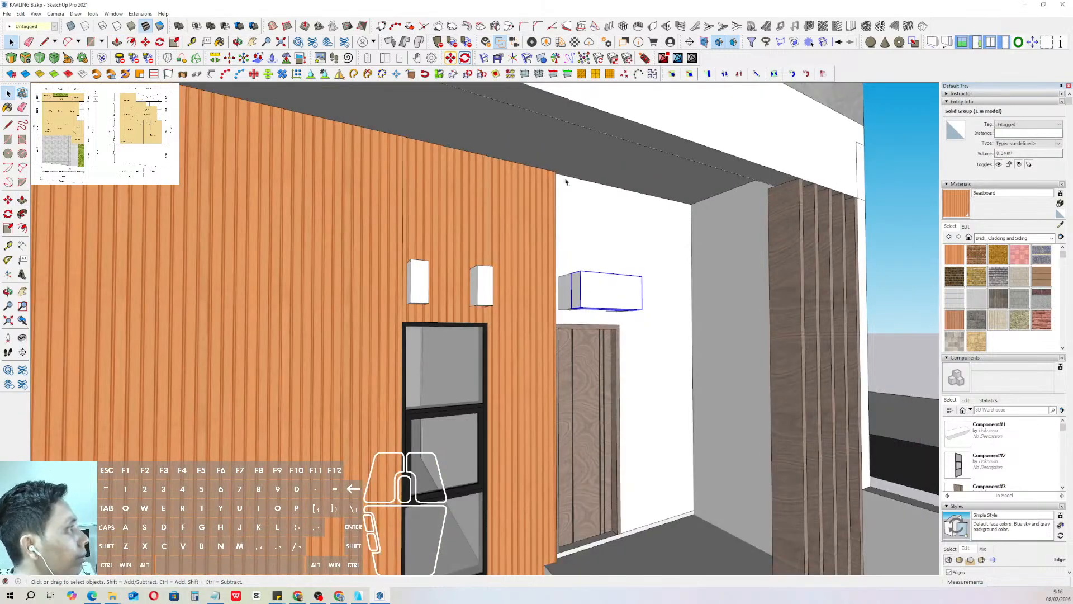
left_click(569, 294, "shift")
middle_click_drag(569, 294, 619, 311)
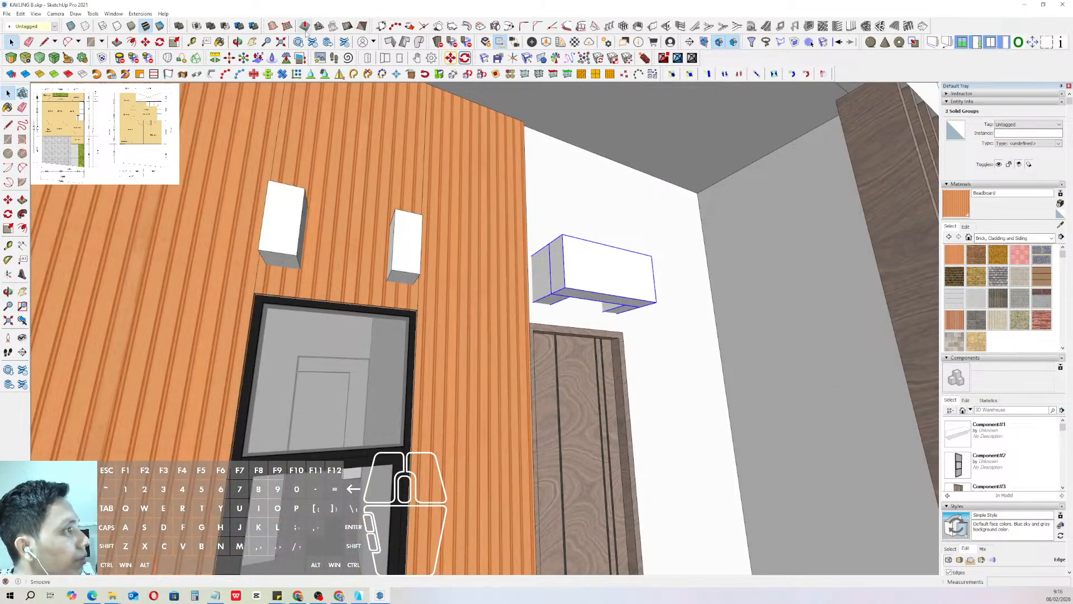
left_click(235, 28)
middle_click_drag(606, 211, 504, 256)
- Copy the two boxes above the window sideways into the empty space beside the house
left_click(504, 257)
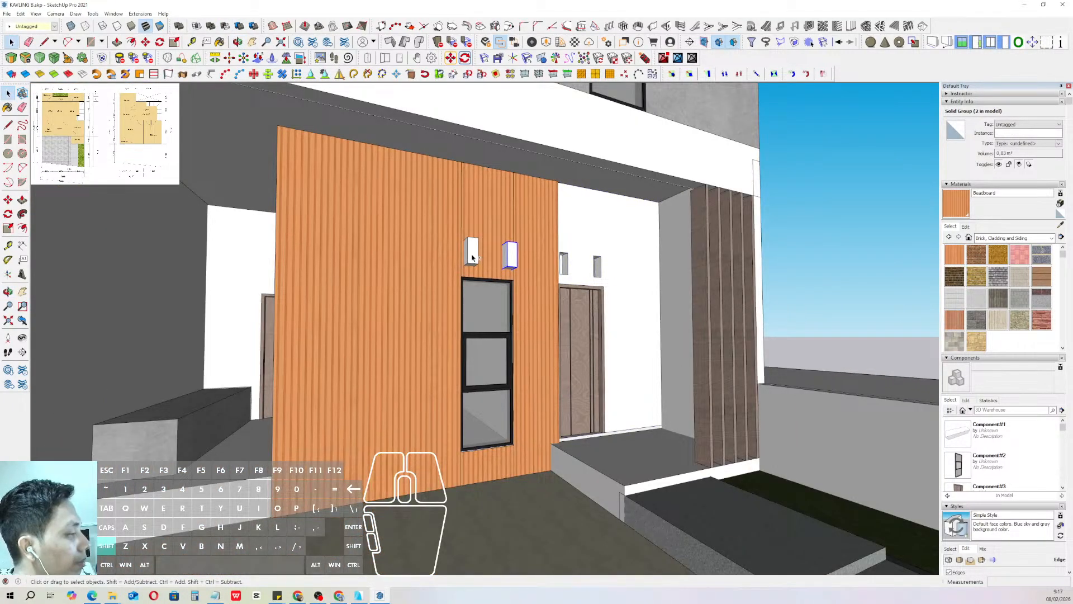
left_click(472, 258, "shift")
scroll(472, 258, "down", 5)
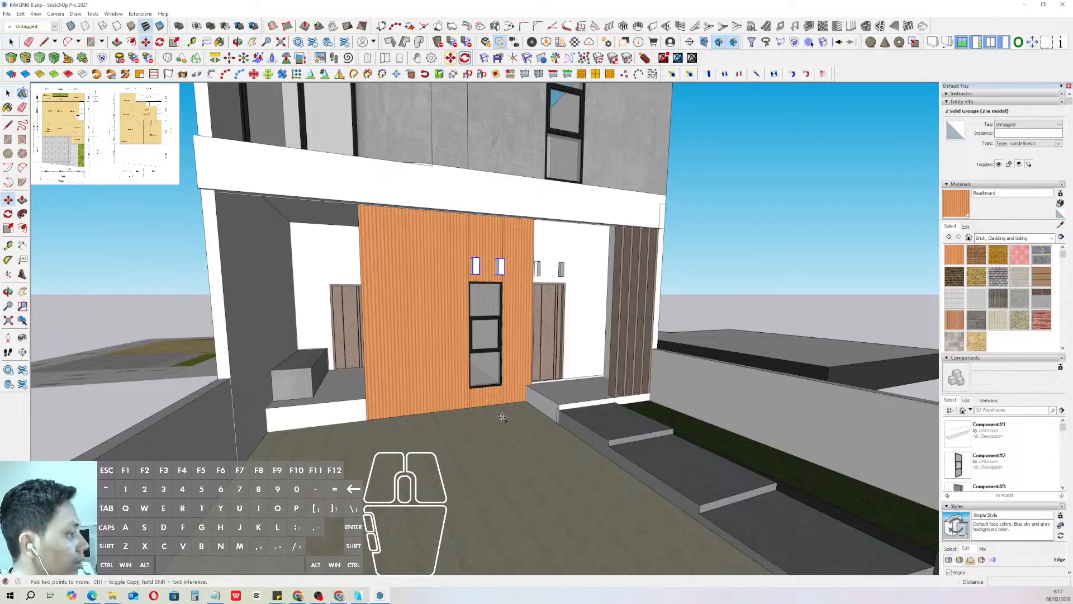
scroll(484, 425, "down", 2)
middle_click_drag(485, 425, 435, 431, "shift")
left_click(607, 379)
key("space")
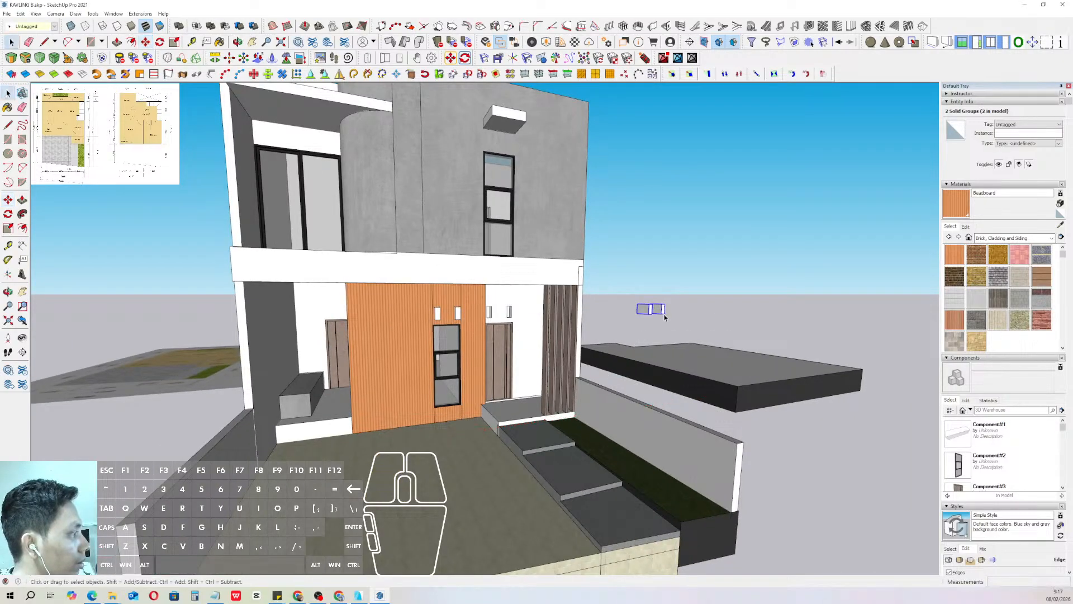
- Draw a rectangle across the fronts of the two copied boxes beside the house and extrude it with Push/Pull
scroll(664, 308, "up", 5)
key("r")
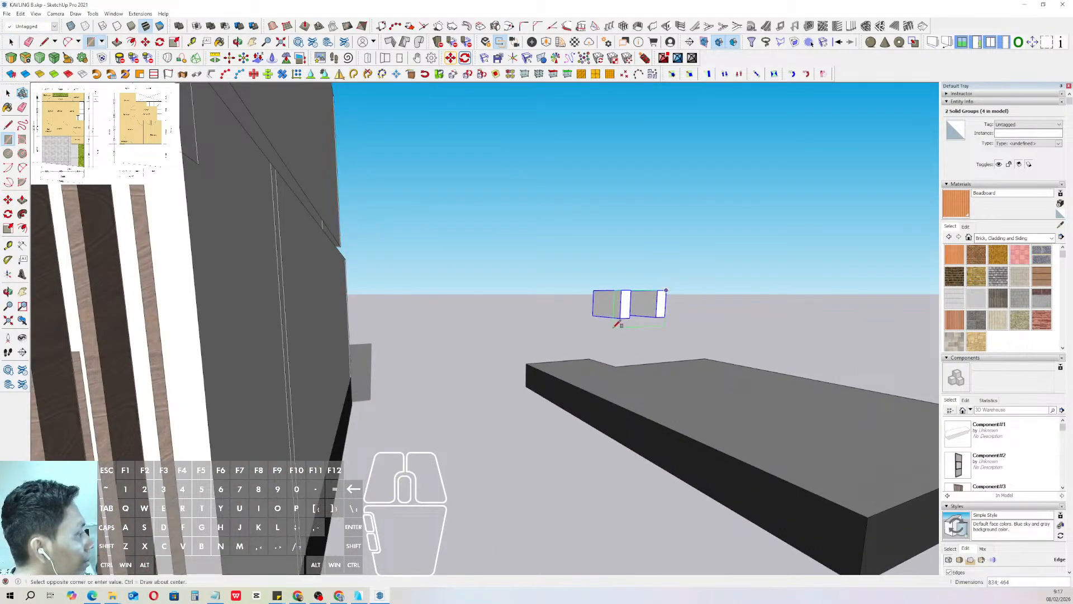
left_click(621, 318)
key("space")
left_click(642, 307)
middle_click_drag(642, 307, 661, 327)
key("p")
left_click(653, 315)
left_click(658, 317)
key("space")
- Group the bridging block beside the house and merge it with its two boxes using Outer Shell
triple_click(652, 309)
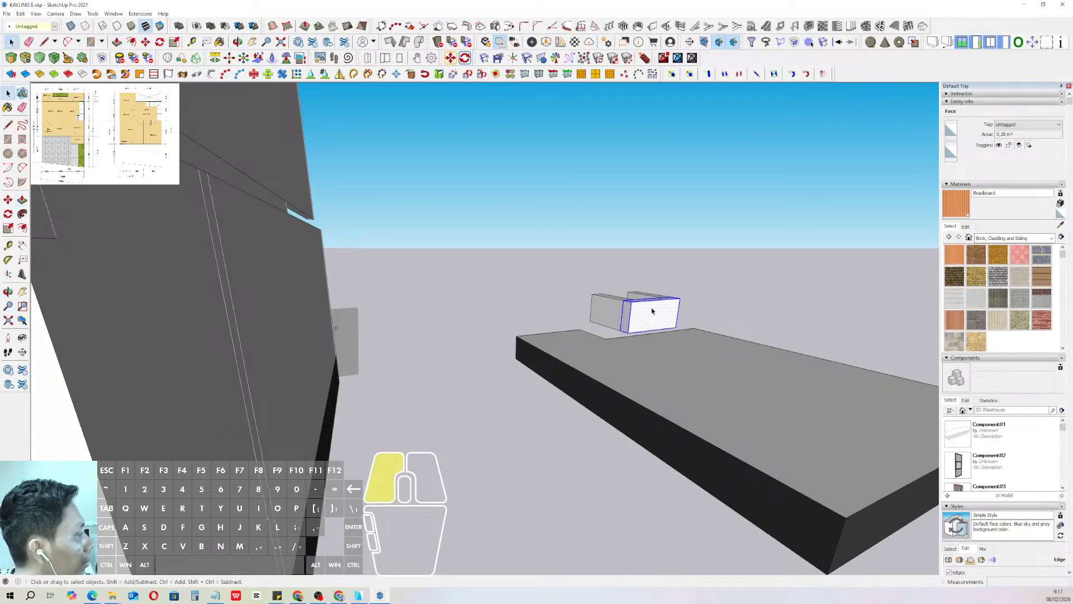
key("w")
left_click(616, 307, "shift")
left_click(643, 294, "shift")
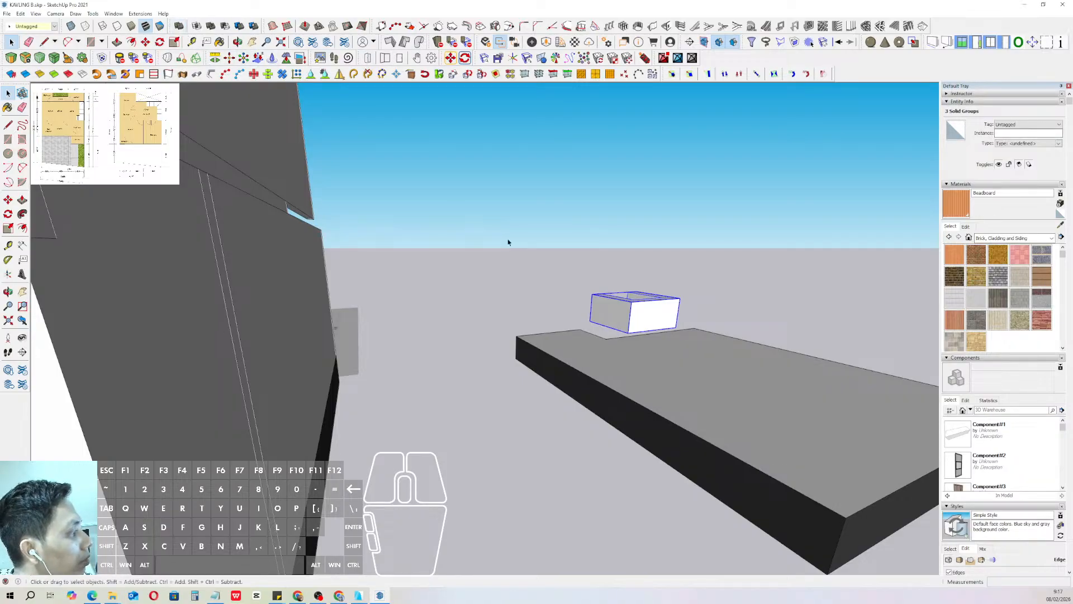
- Draw a rectangle across the fronts of the two boxes above the window, and extrude it into a grouped block
scroll(509, 242, "down", 6)
scroll(508, 323, "up", 8)
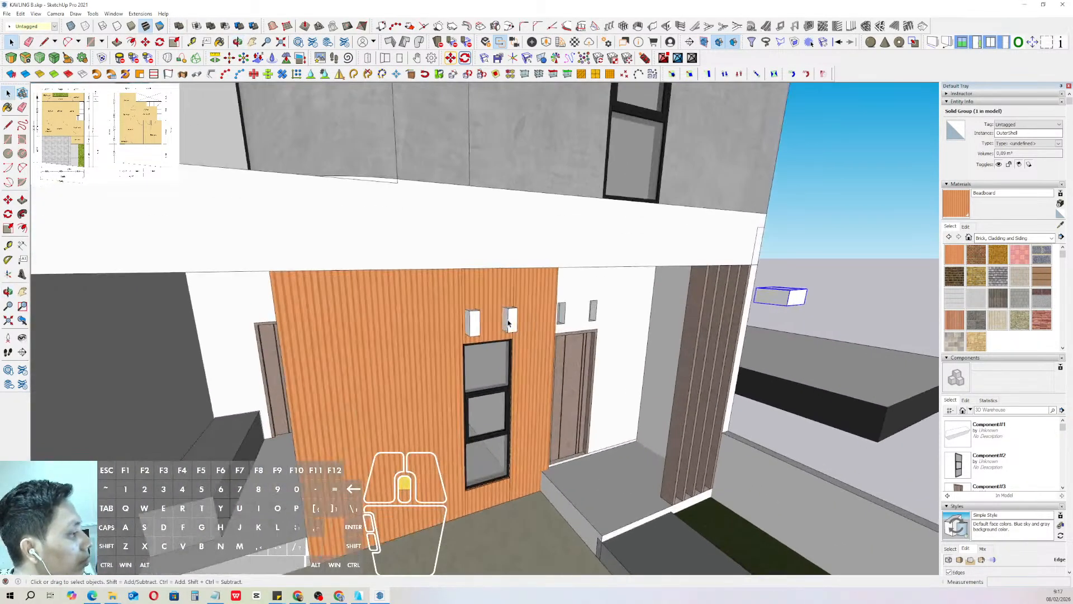
left_click(471, 335)
middle_click_drag(471, 335, 495, 321)
key("p")
left_click_drag(495, 321, 510, 322)
key("space")
double_click(503, 318)
triple_click(502, 317)
key("ctrl+g")
- Merge the block and the two boxes above the window into one solid with Outer Shell
middle_click_drag(454, 304, 469, 314)
scroll(468, 315, "up", 3)
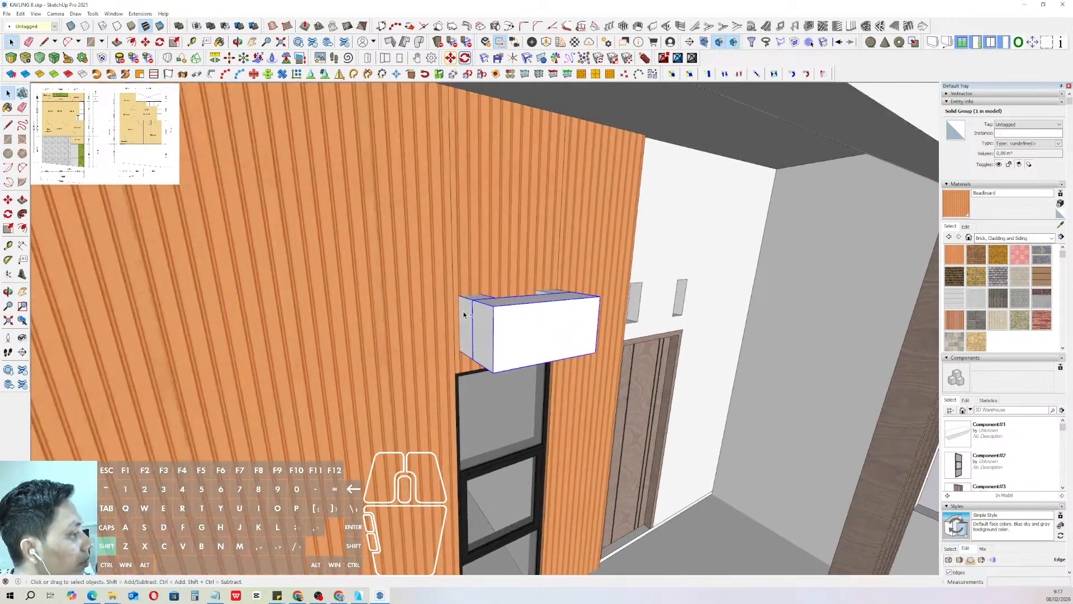
left_click(469, 315, "shift")
scroll(547, 314, "up", 3)
left_click(547, 292, "shift")
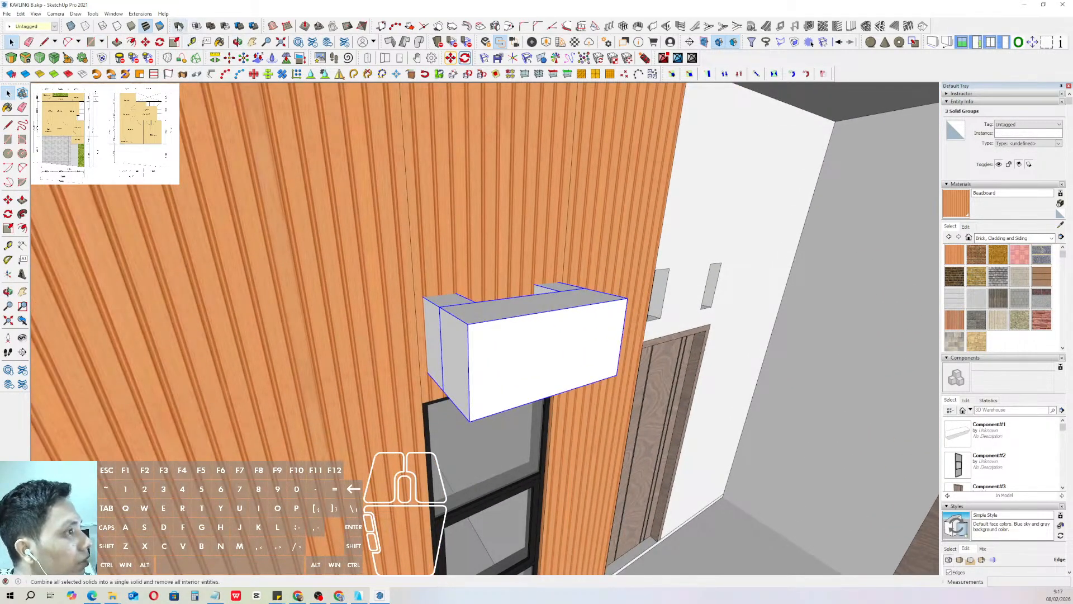
scroll(394, 324, "down", 2)
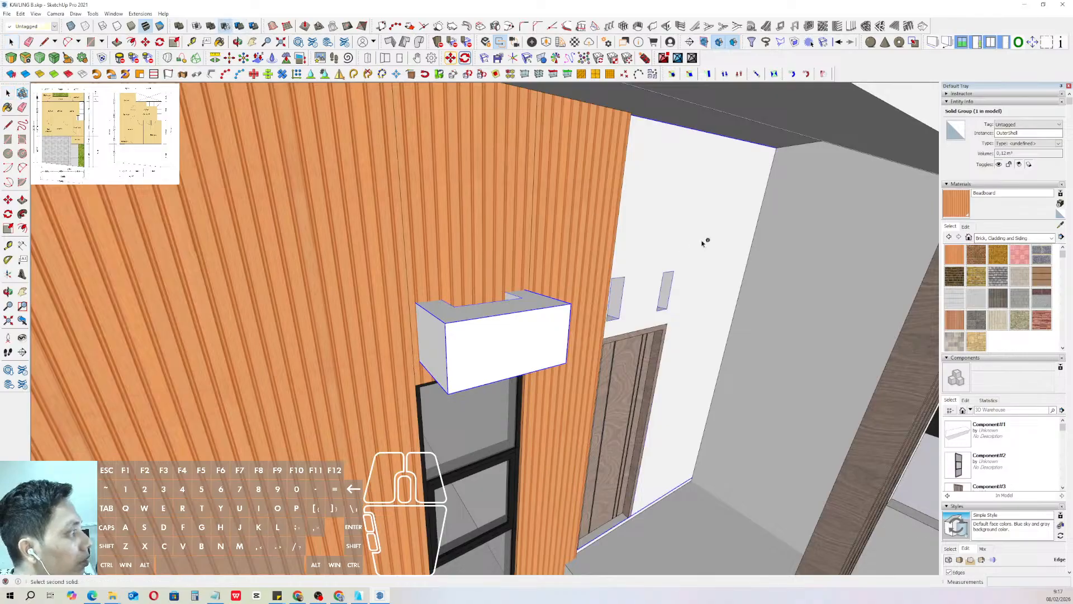
- Subtract the merged solid above the window from the white wall and isolate the wall to check the openings
scroll(645, 199, "down", 3)
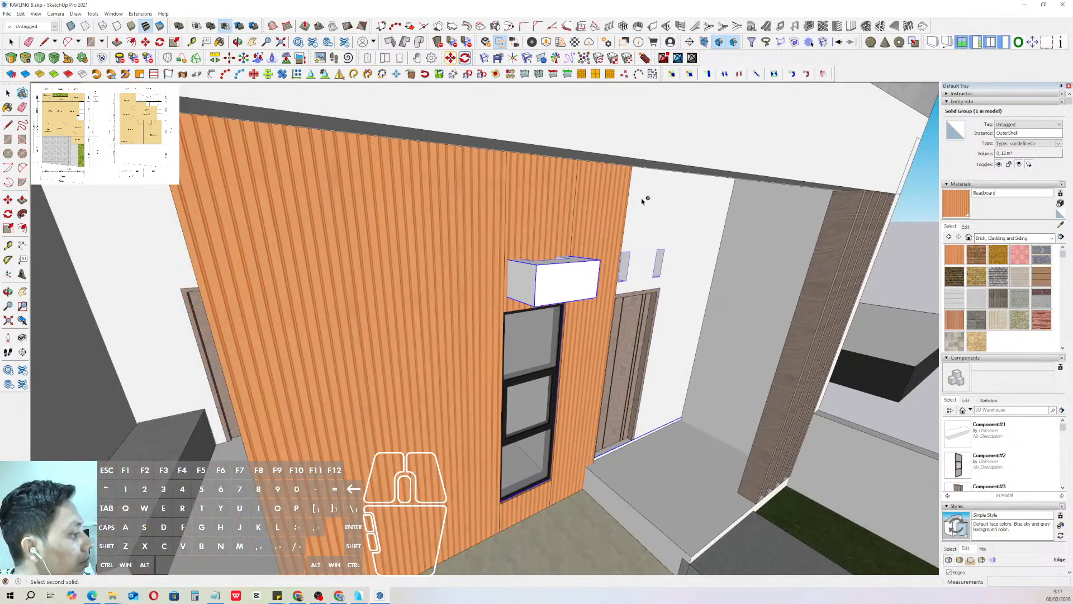
left_click(643, 199)
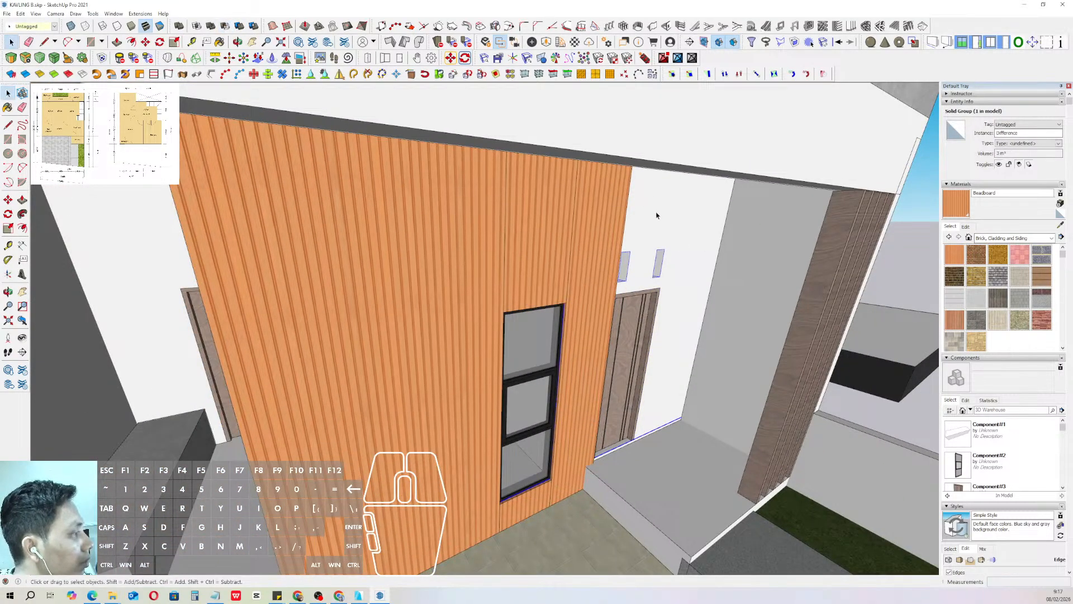
left_click(654, 214)
scroll(536, 283, "down", 2)
key("i")
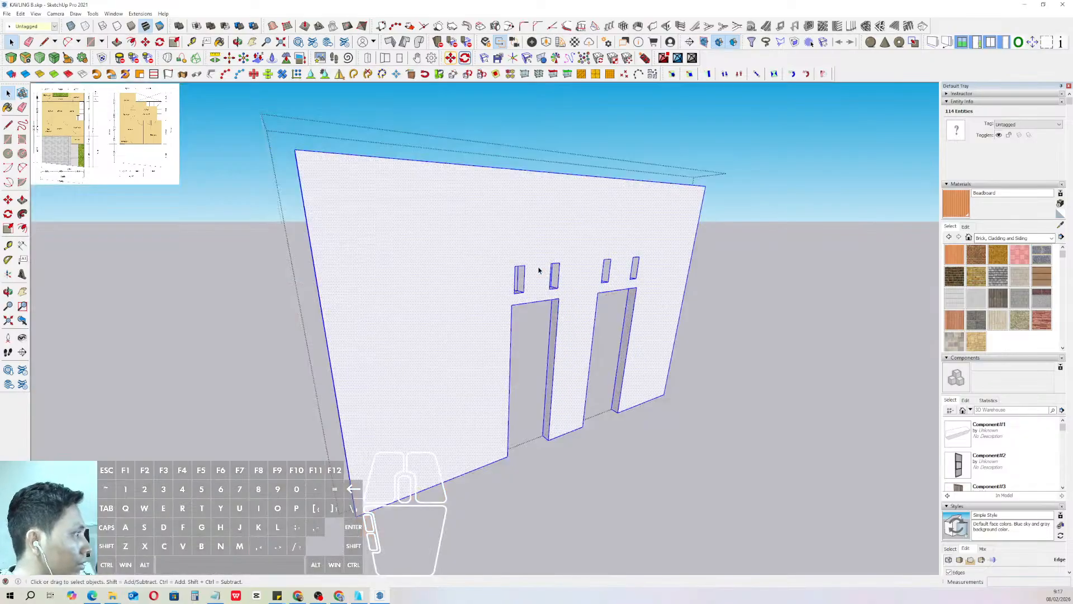
key("i")
left_click(803, 249)
- Copy the spare merged solid from beside the house to above the ground-floor window, aligned with the window's outer edge
middle_click_drag(750, 298, 571, 259)
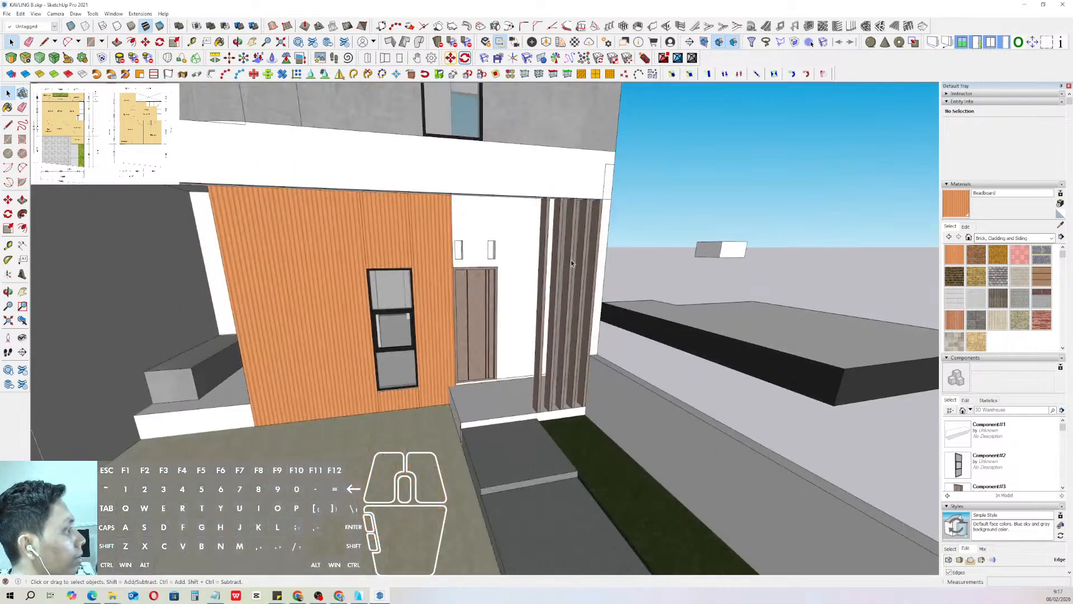
left_click(736, 255)
middle_click_drag(736, 254, 703, 278)
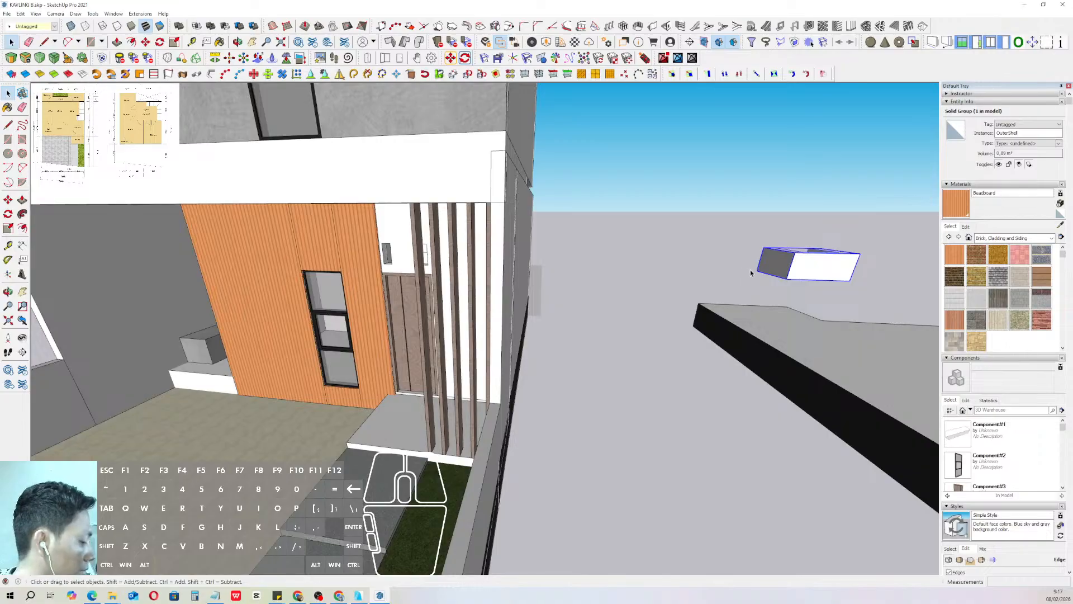
key("ctrl")
left_click(787, 279)
middle_click_drag(809, 280, 1007, 235)
scroll(536, 241, "up", 5)
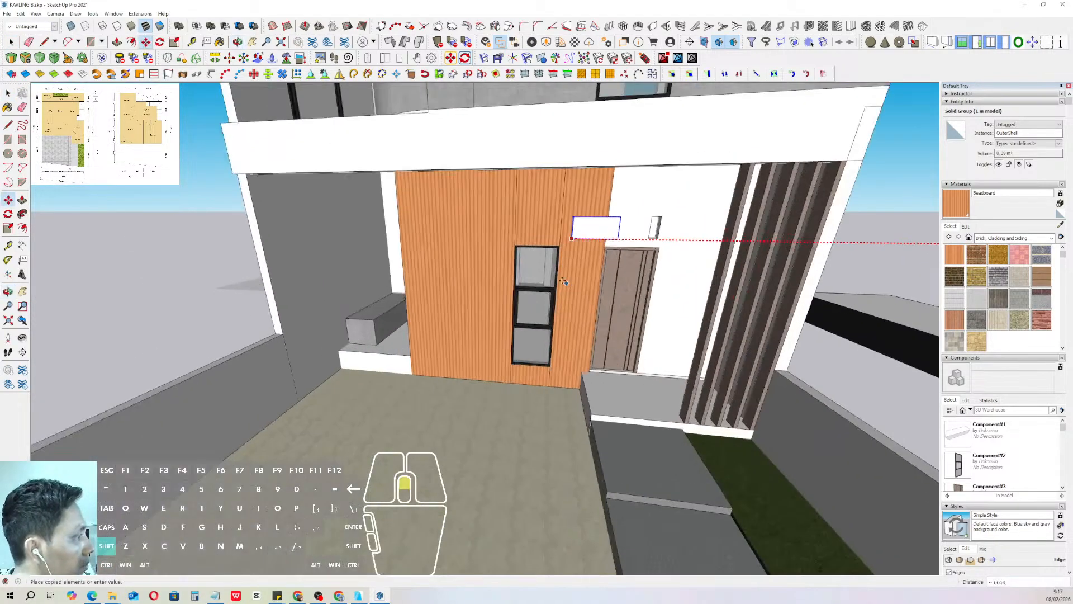
left_click(516, 244)
key("space")
- Subtract the copied solid from the beadboard panel above the ground-floor window
middle_click_drag(516, 245, 536, 212)
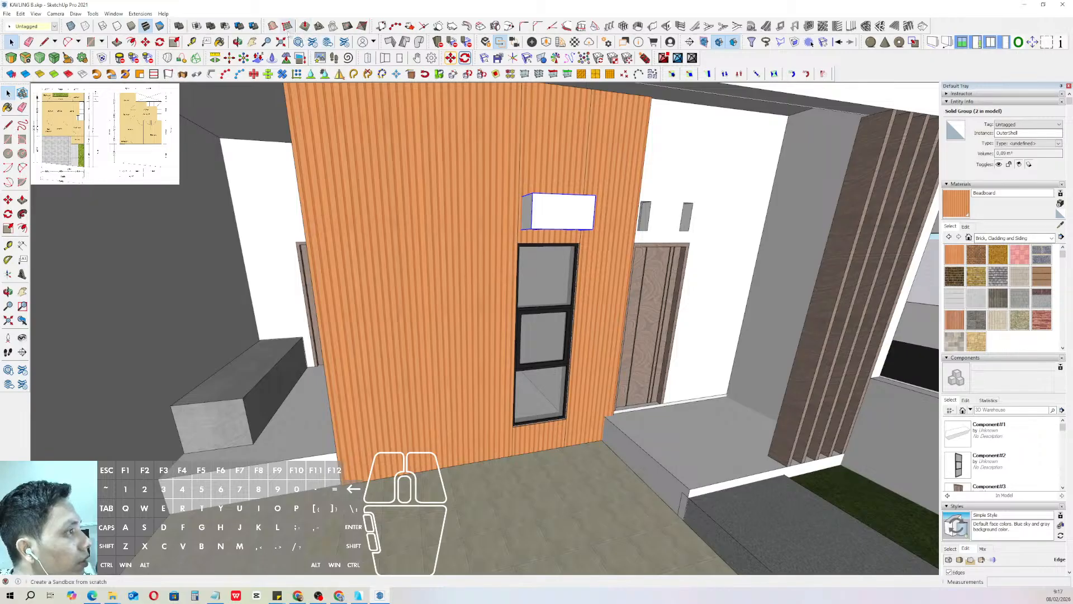
left_click(225, 26)
scroll(547, 198, "up", 1)
left_click(565, 140)
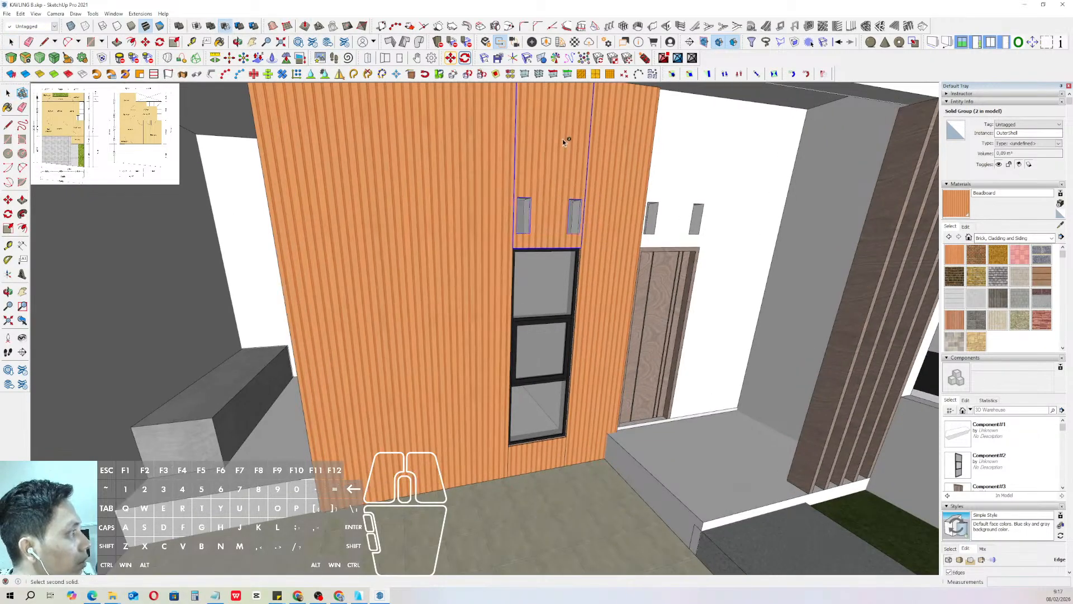
scroll(557, 230, "down", 2)
middle_click_drag(557, 228, 577, 194)
scroll(550, 216, "down", 3)
middle_click_drag(527, 223, 545, 263, "shift")
left_click(783, 206)
- Copy the spare merged solid to the upper-floor window, with its lower corner on the window frame's upper corner
scroll(570, 251, "down", 3)
middle_click_drag(545, 263, 515, 324, "shift")
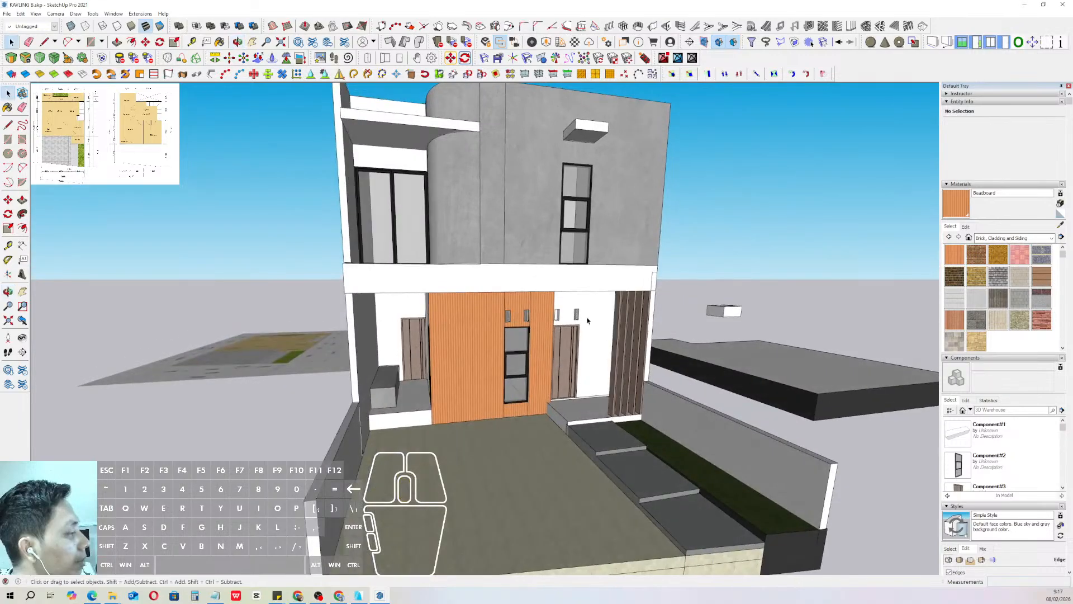
scroll(515, 331, "up", 3)
scroll(770, 305, "up", 3)
left_click(727, 312)
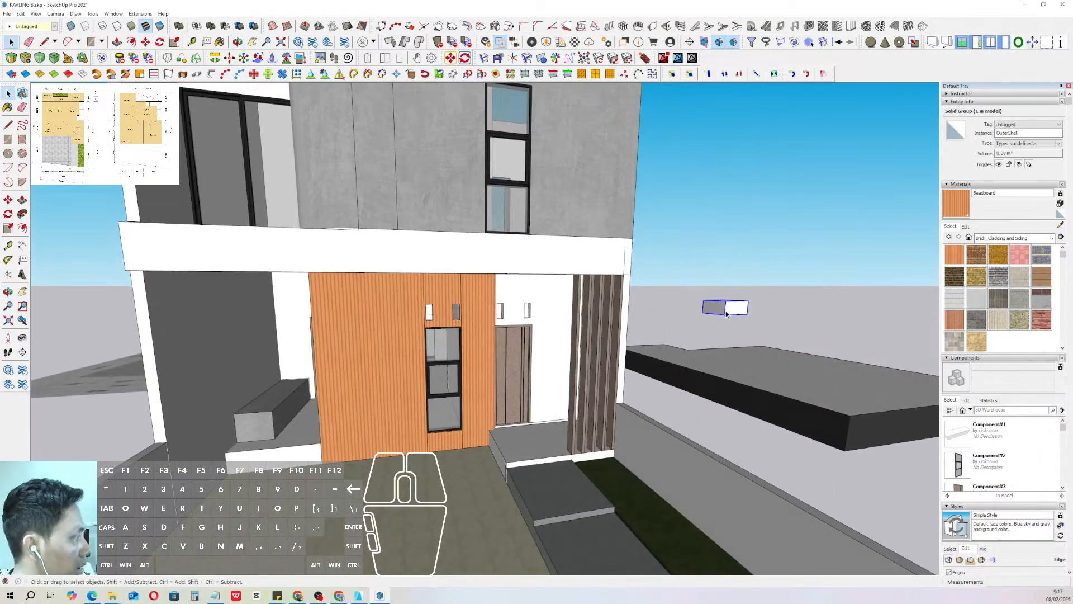
scroll(613, 205, "down", 3)
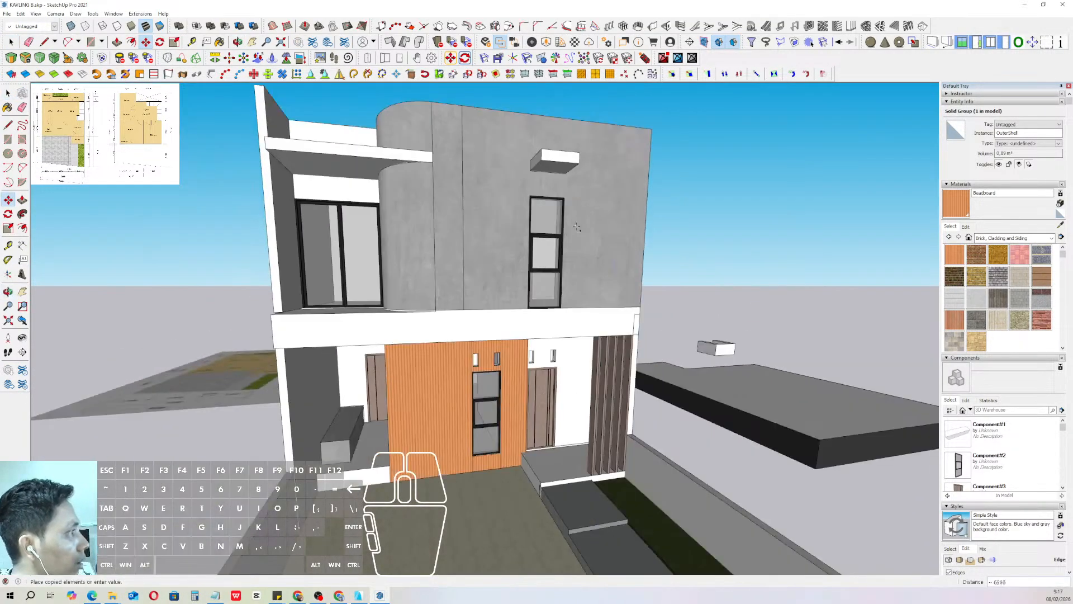
scroll(562, 204, "up", 3)
scroll(562, 205, "up", 1)
scroll(562, 205, "up", 2)
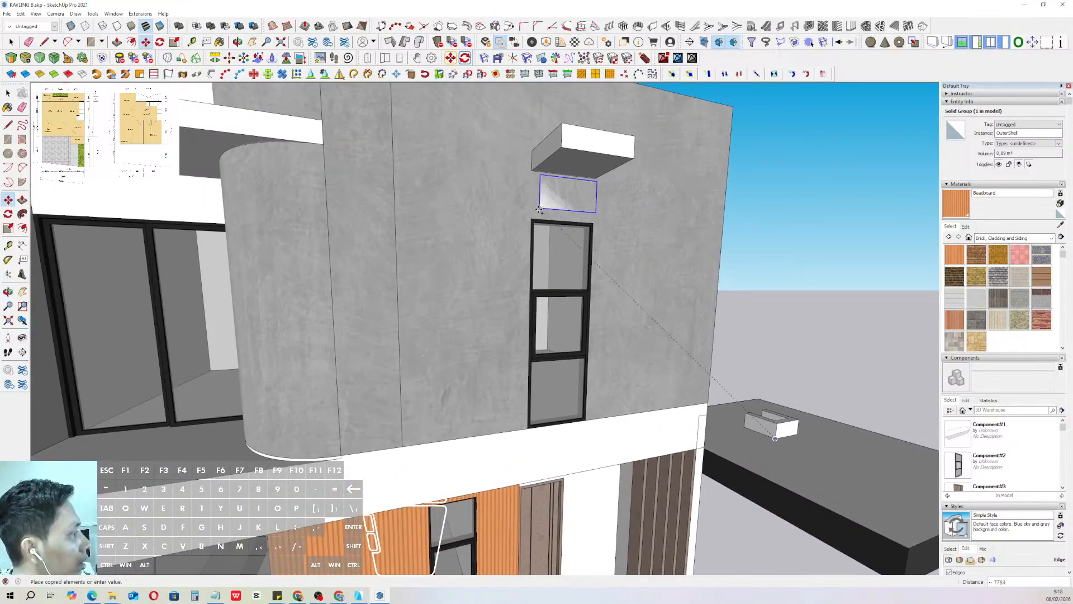
left_click(533, 219)
scroll(532, 218, "up", 3)
left_click(532, 219)
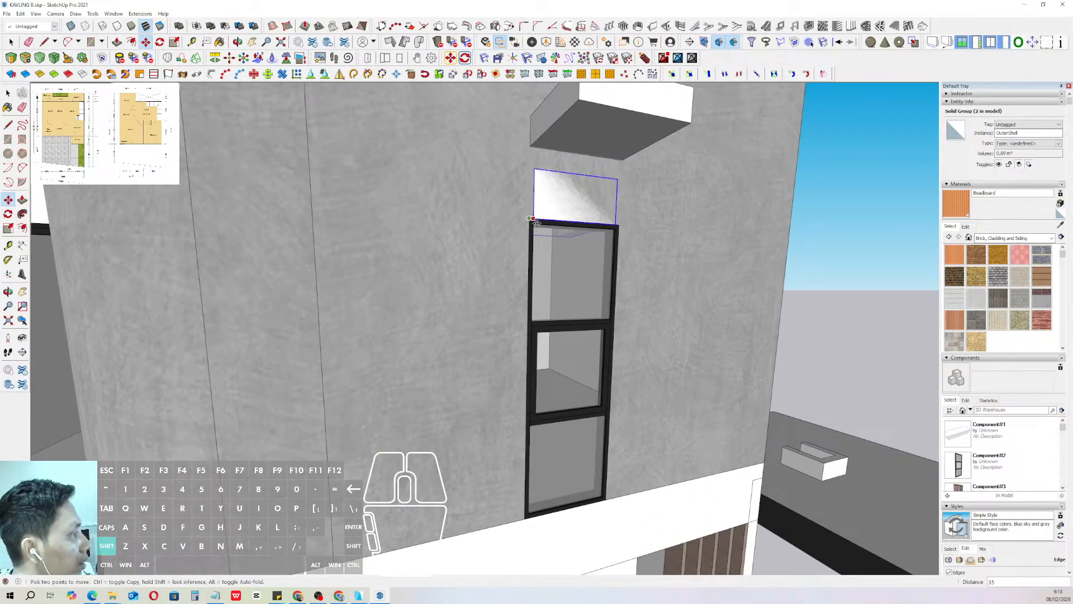
- Raise the copied solid to the canopy's underside above the upper-floor window and pull it partly out of the wall face
left_click(618, 181)
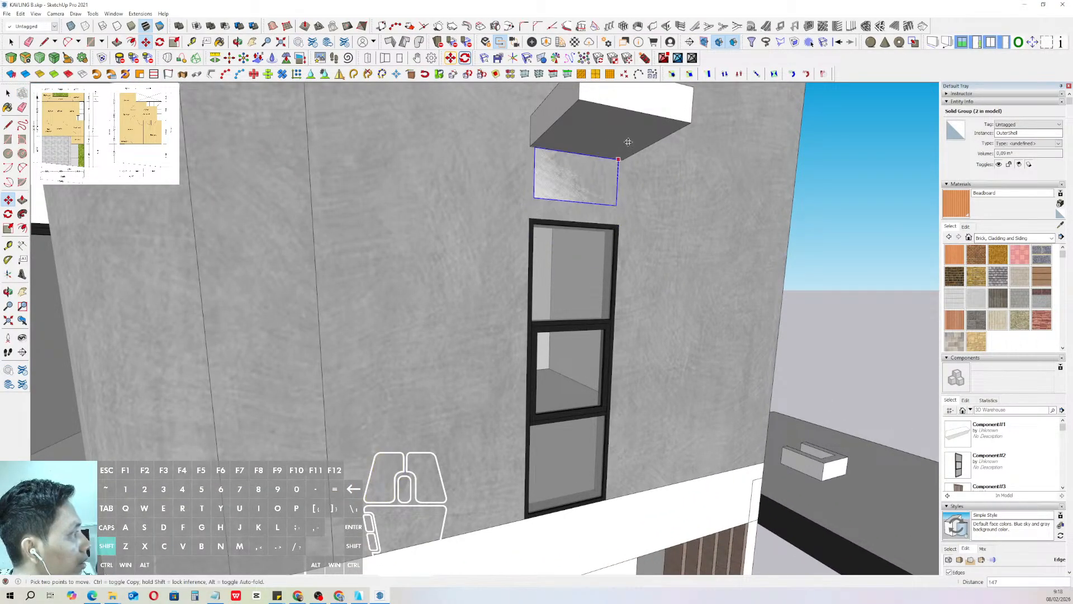
key("space")
middle_click_drag(618, 180, 591, 177)
scroll(591, 176, "up", 1)
key("m")
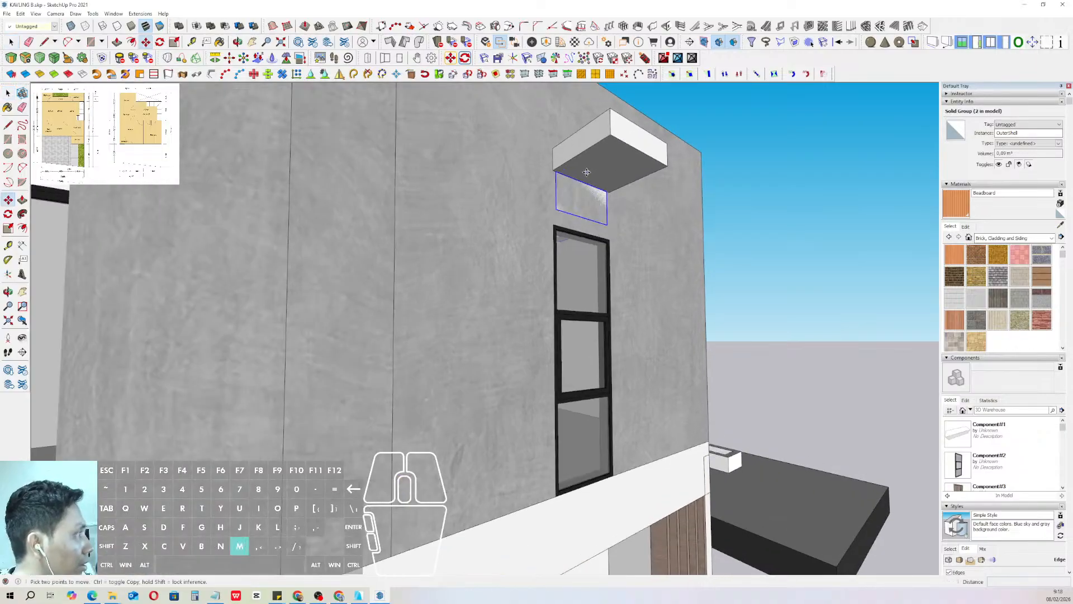
left_click(587, 175)
left_click(610, 166)
key("space")
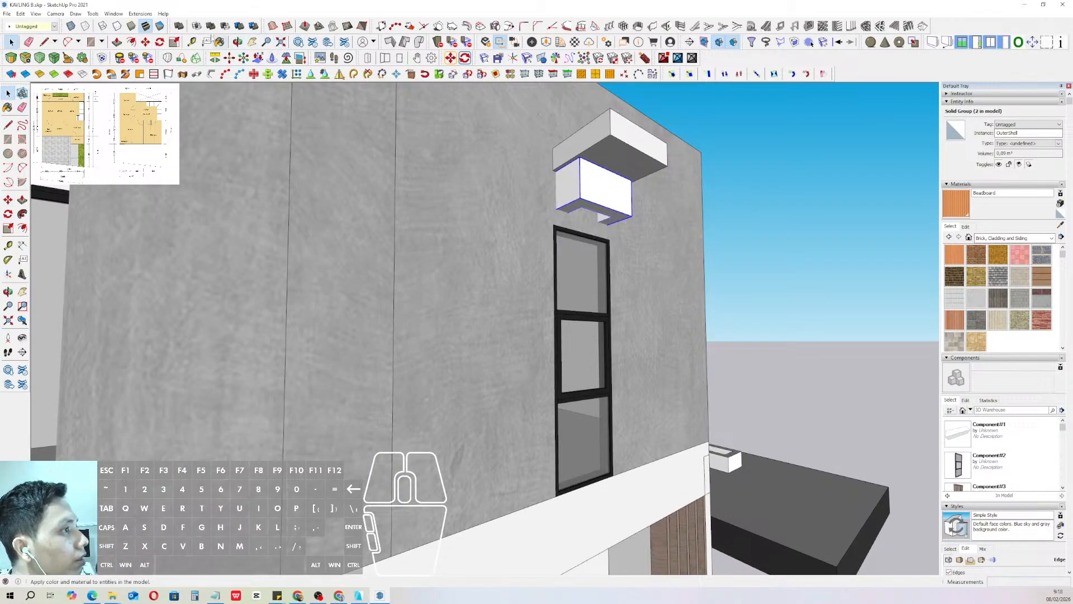
- Subtract the copied solid from the grey upper-floor wall above the window
left_click(224, 26)
left_click(538, 192)
middle_click_drag(538, 193, 518, 289)
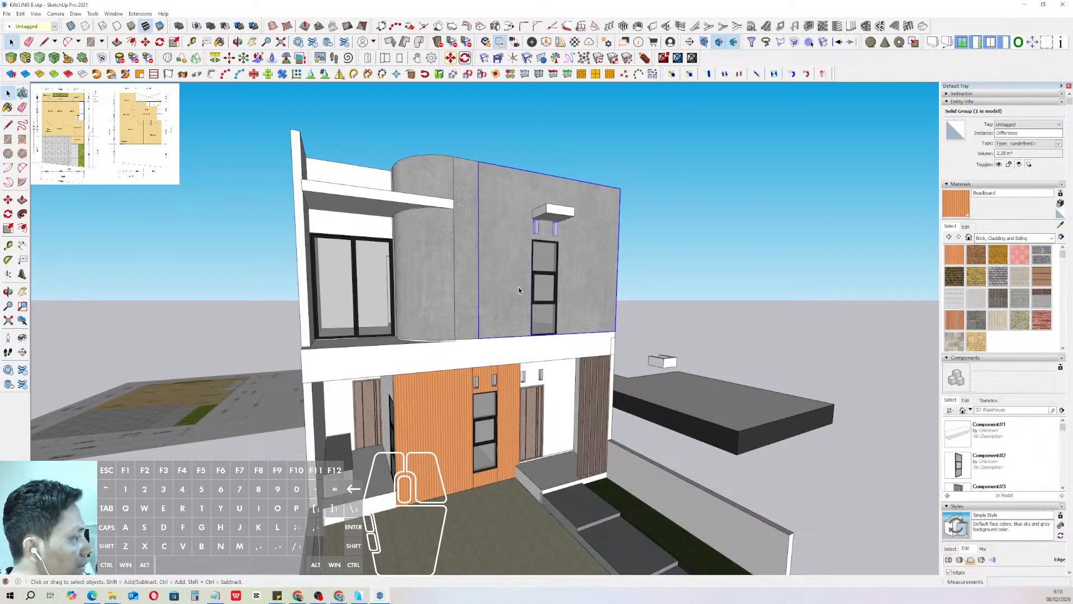
scroll(518, 290, "down", 3)
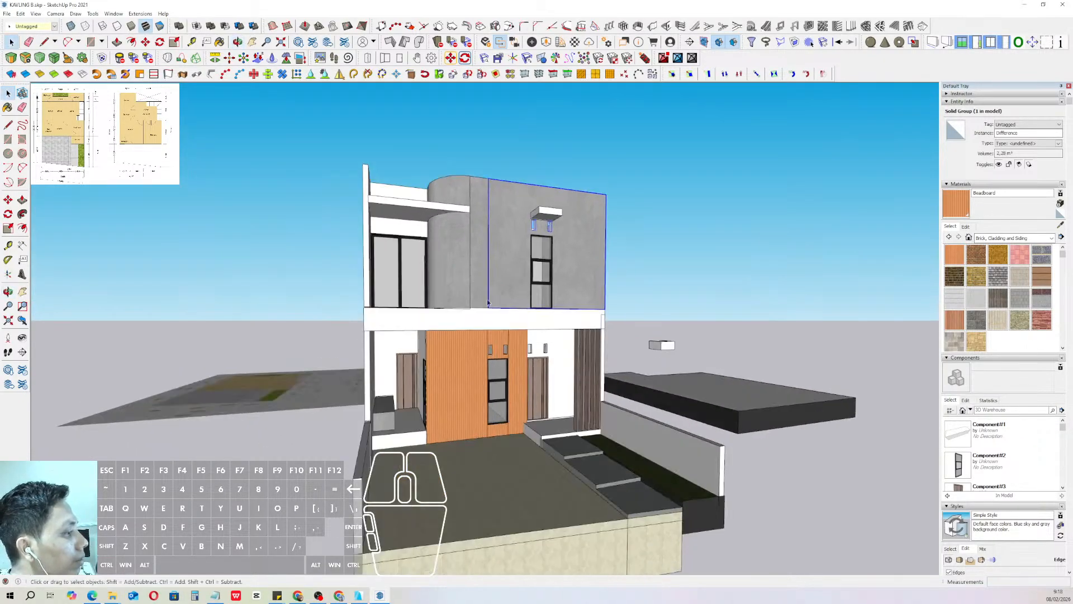
- Copy the spare merged solid from beside the house onto the white wall above the porch side door
scroll(498, 368, "up", 5)
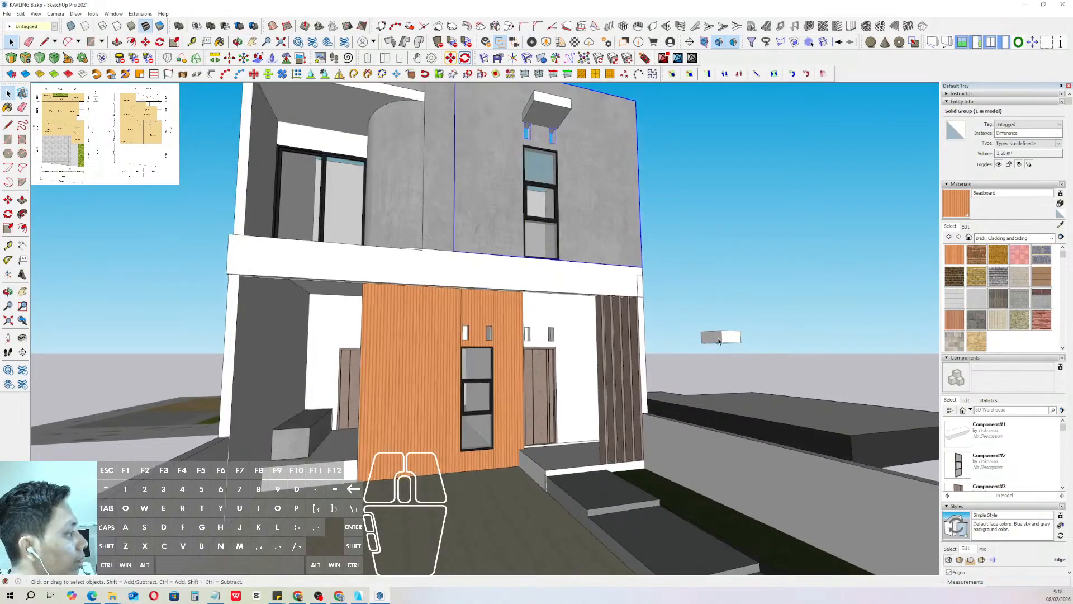
scroll(720, 340, "up", 2)
key("m")
left_click(736, 338)
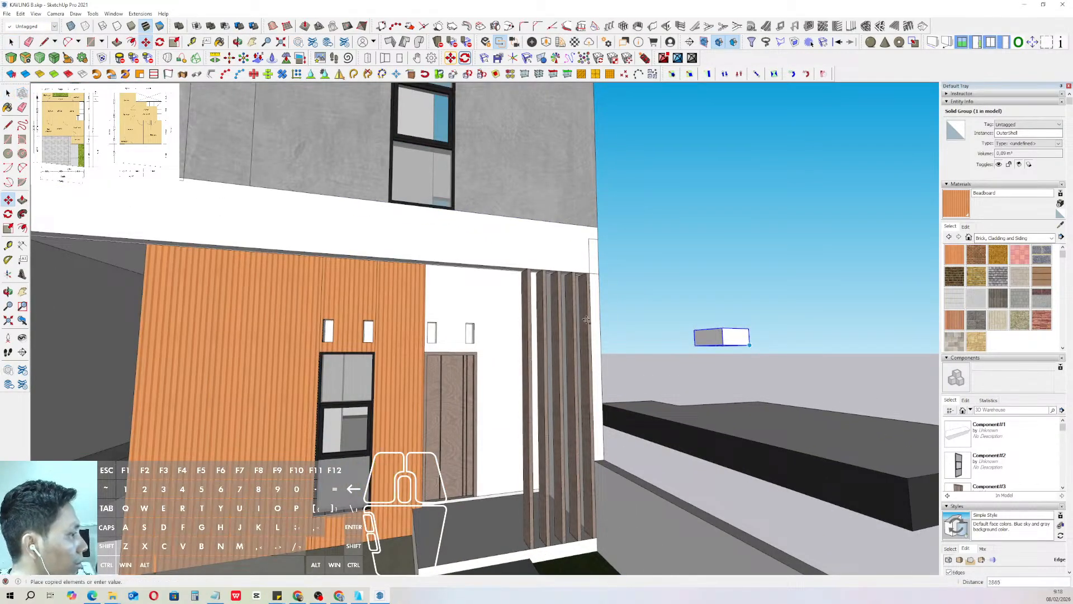
key("ctrl")
scroll(671, 333, "down", 2)
middle_click_drag(593, 331, 666, 328)
scroll(381, 338, "up", 3)
left_click(431, 336)
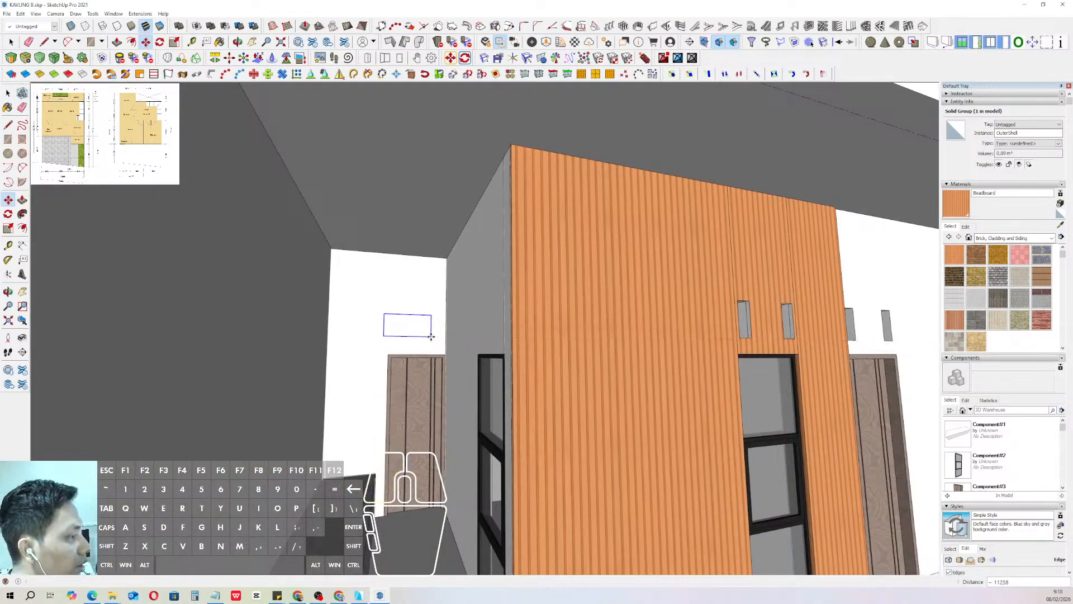
key("space")
- Pull the copied solid partly out of the wall and align its outer end with the side door's inner frame edge
scroll(397, 349, "up", 3)
middle_click_drag(396, 350, 454, 316)
key("m")
left_click(459, 275)
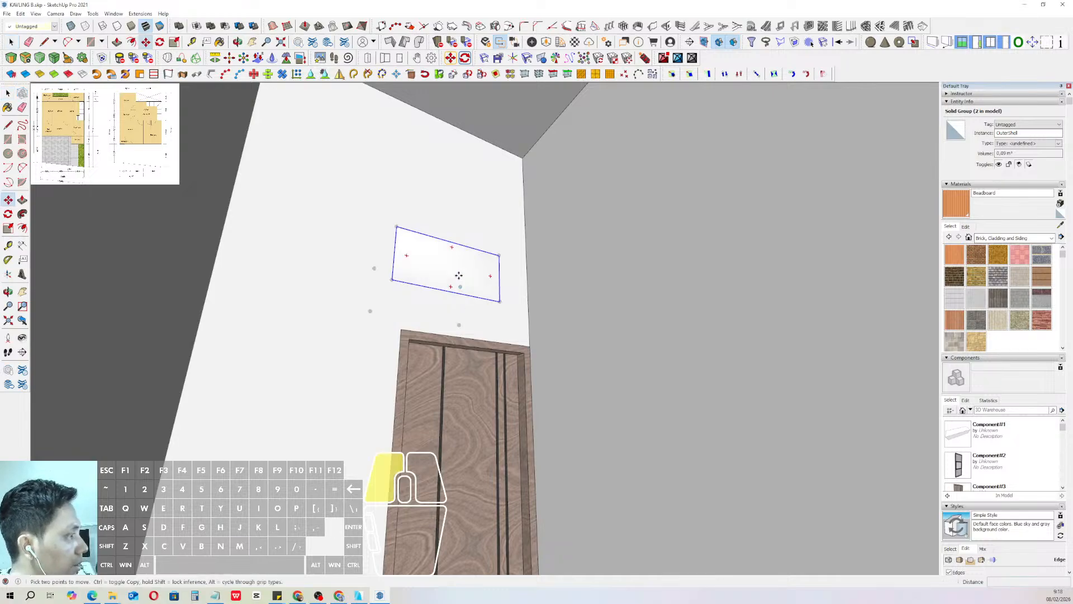
key("shift")
left_click(484, 244)
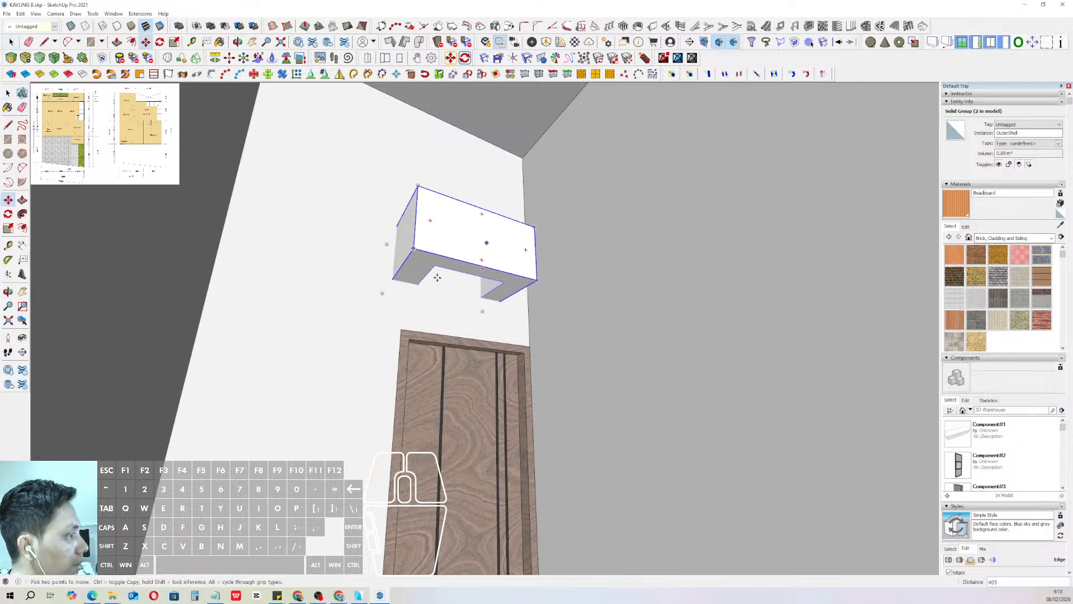
left_click(397, 281)
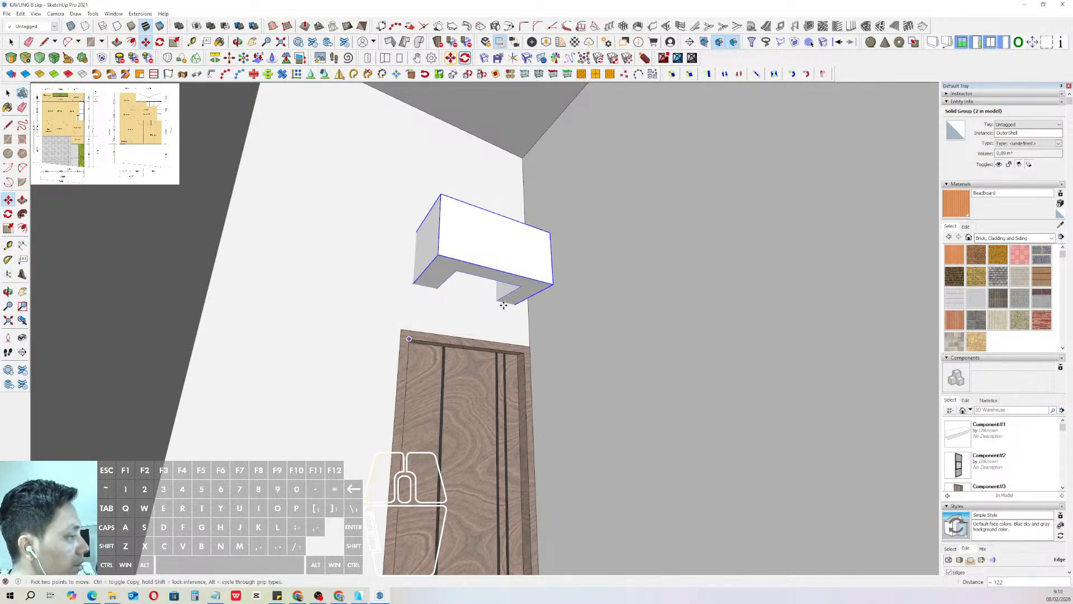
- Stretch the other end of the solid above the side door to the opposite inner edge of the door frame
middle_click_drag(504, 305, 453, 297)
key("space")
double_click(458, 265)
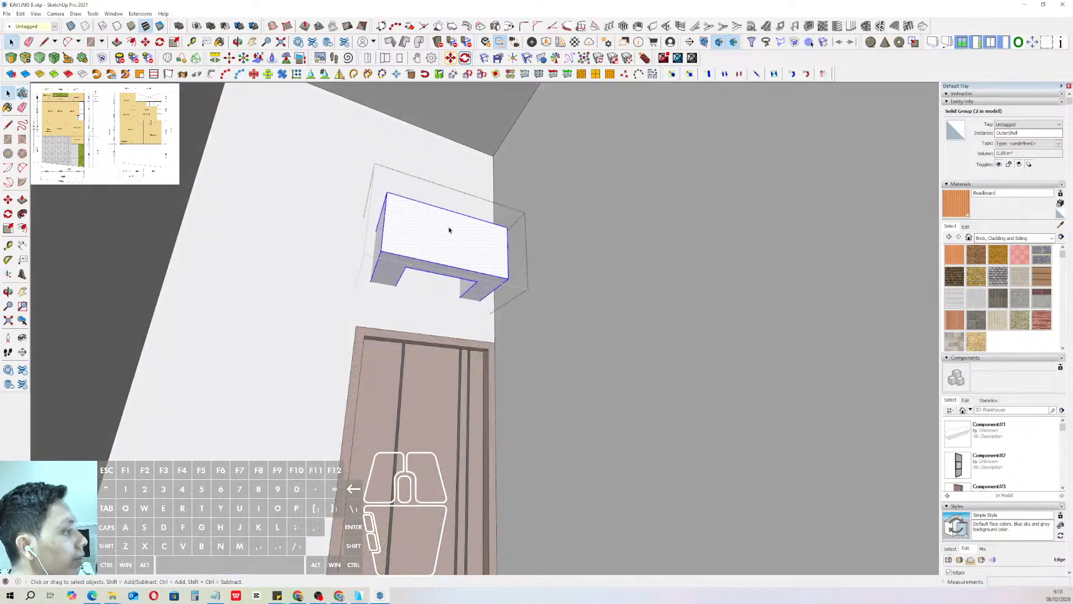
triple_click(417, 199)
left_click_drag(555, 416, 555, 417)
scroll(468, 306, "up", 2)
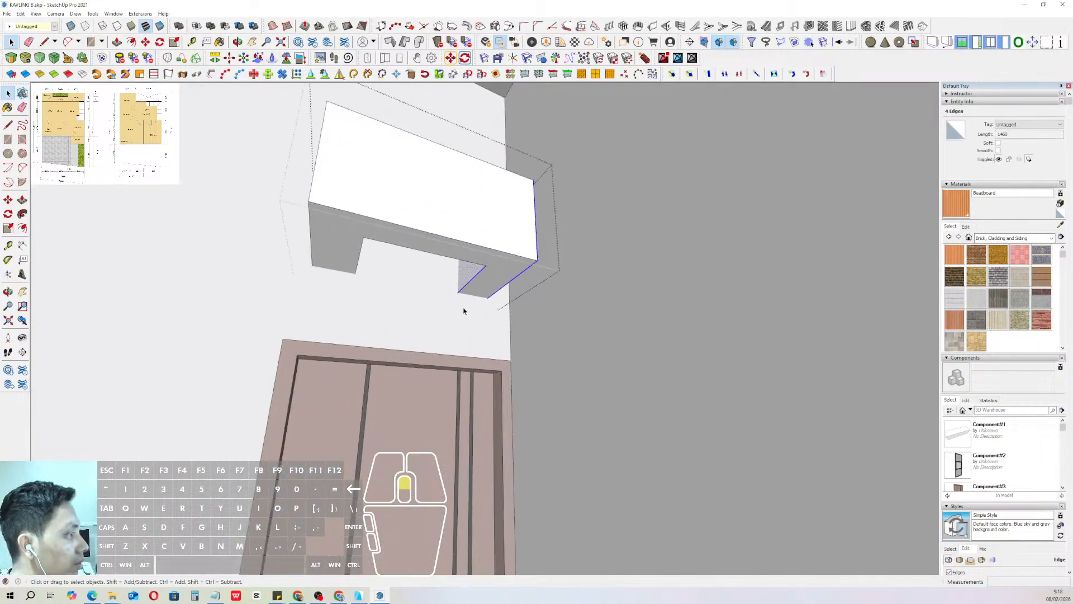
key("m")
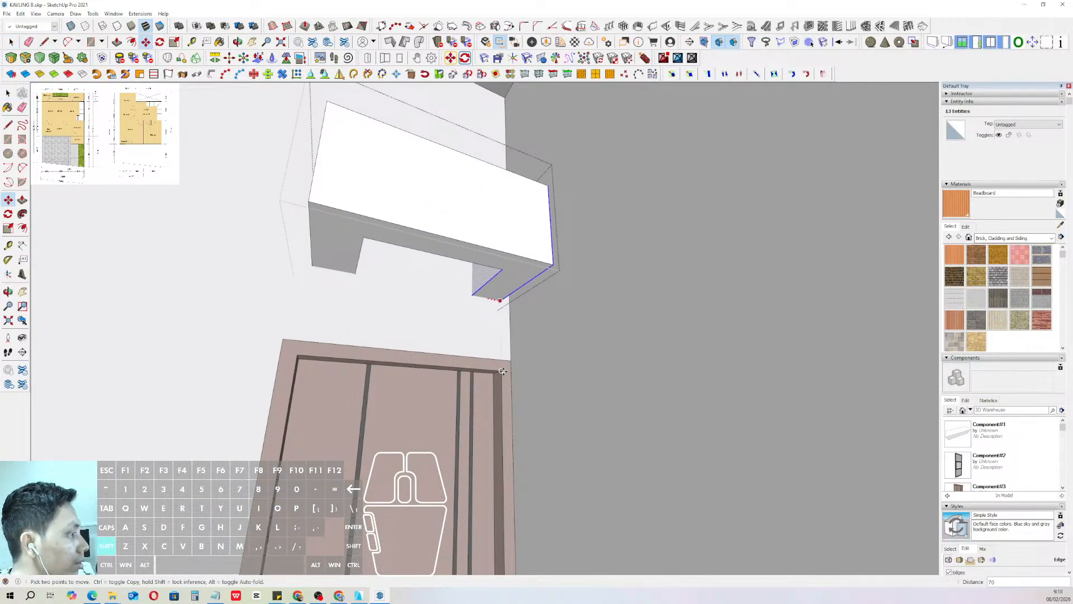
left_click(501, 369, "shift")
key("space")
scroll(468, 372, "down", 3)
- Subtract the stretched solid from the white wall above the side door, and undo the subtraction
left_click(505, 194)
left_click(443, 243)
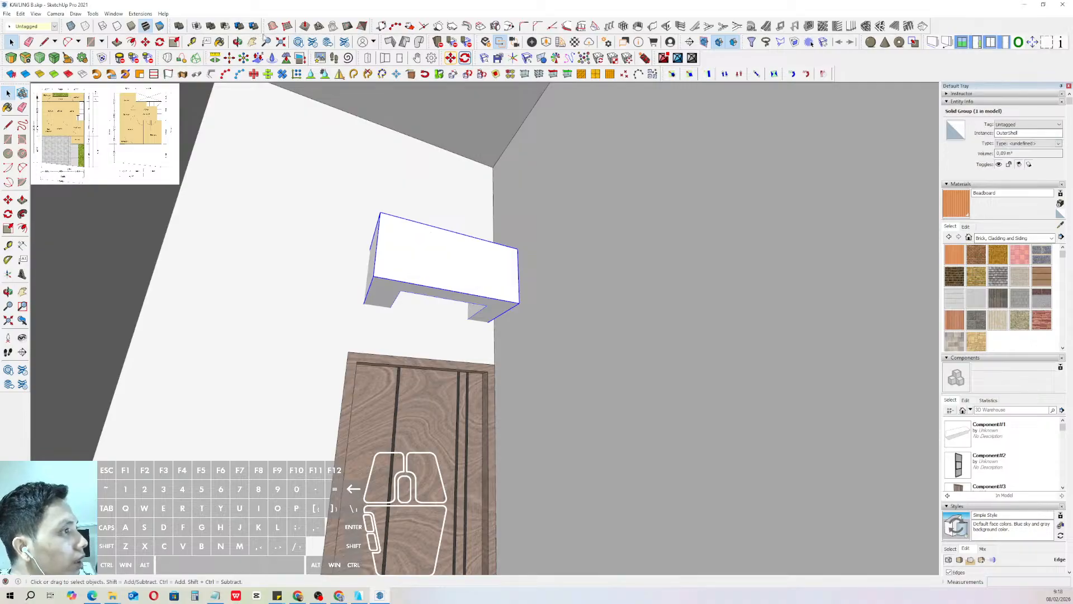
left_click(224, 28)
left_click(331, 187)
scroll(354, 309, "up", 1)
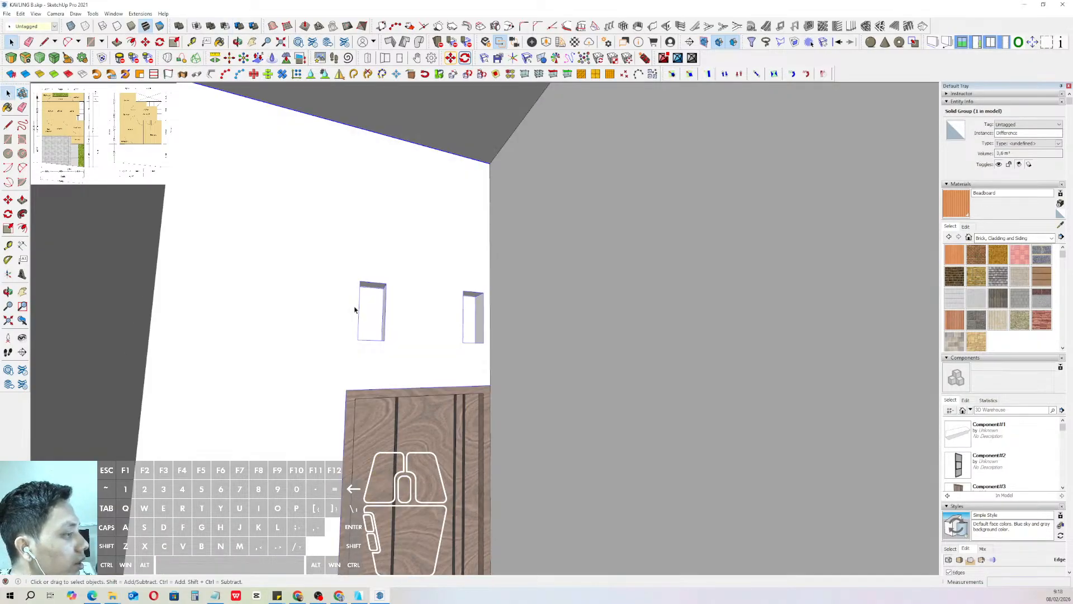
key("ctrl+z")
- Copy the stretched solid out to the free space beside the house's porch side as a spare
middle_click_drag(354, 309, 511, 311)
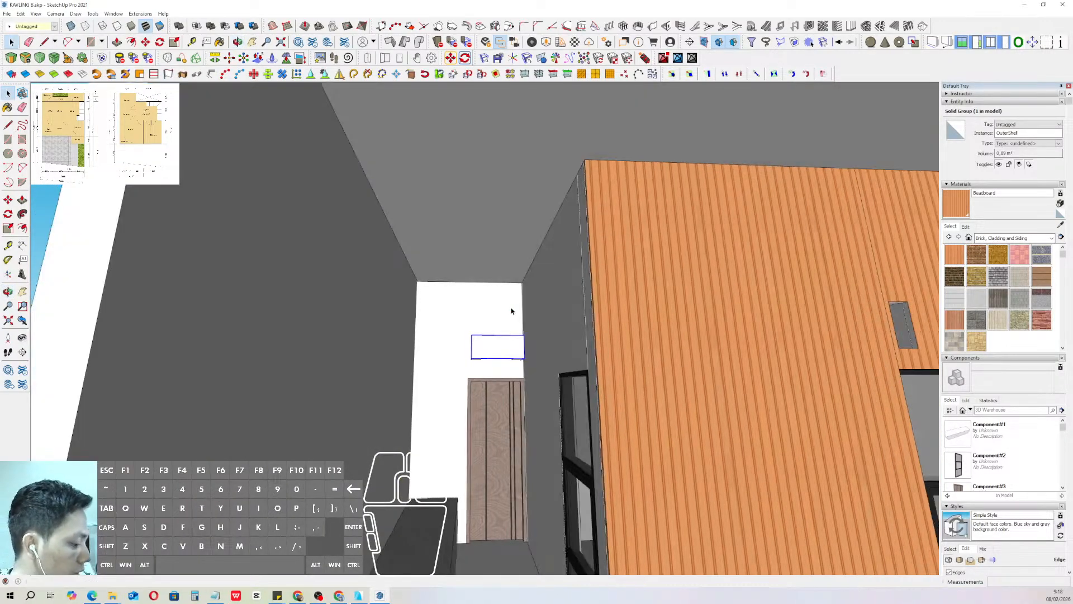
key("ctrl")
left_click(496, 313)
scroll(475, 307, "down", 3)
left_click(317, 306, "shift")
key("space")
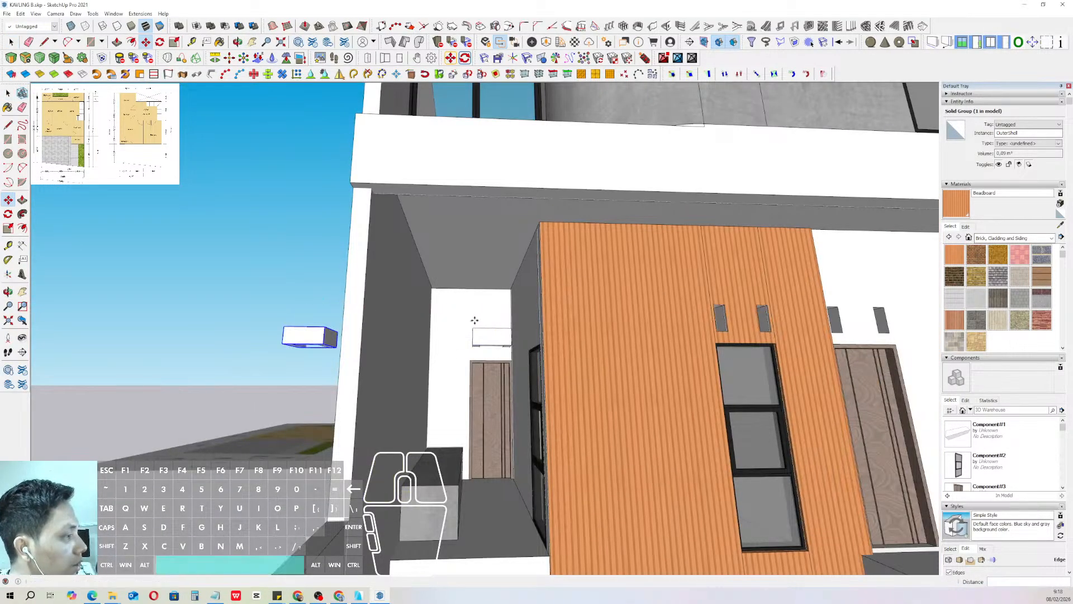
- Subtract the original stretched solid from the white wall above the porch side door
scroll(485, 334, "up", 5)
left_click(493, 346)
scroll(493, 346, "up", 3)
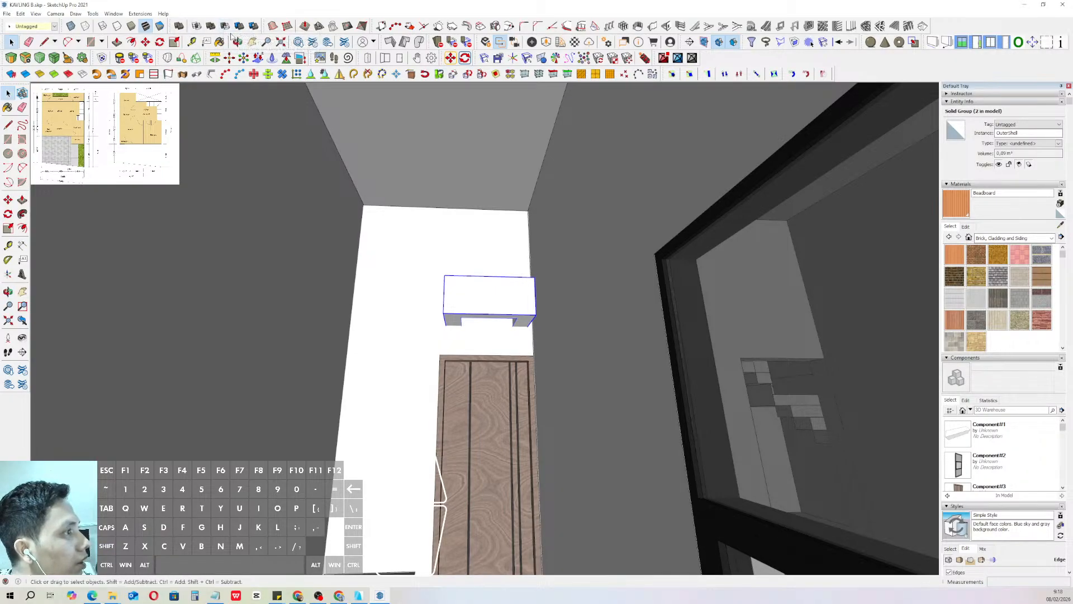
left_click(446, 248)
scroll(446, 249, "down", 8)
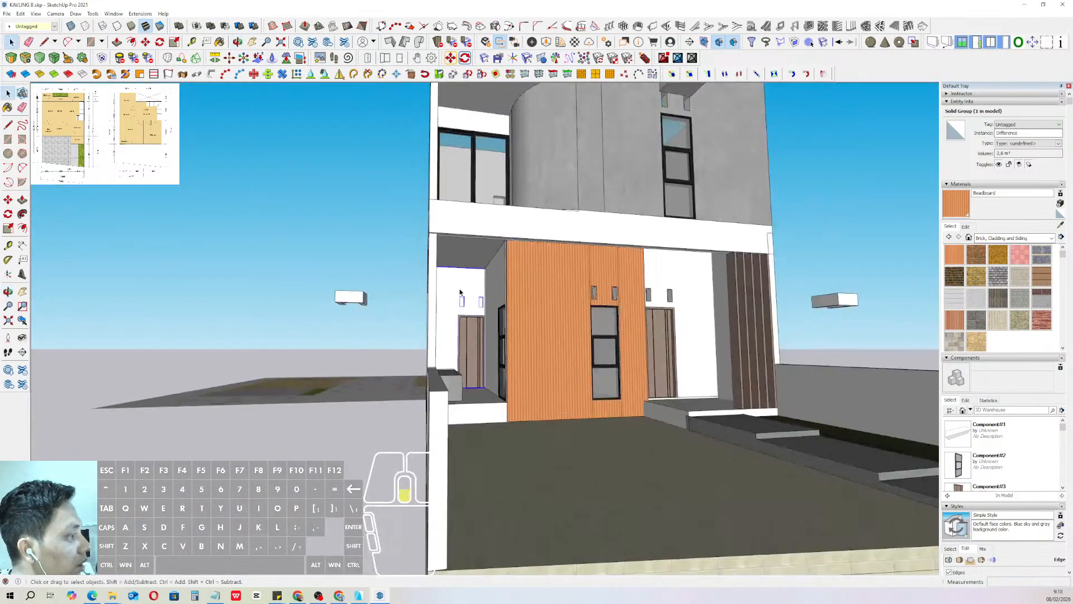
middle_click_drag(481, 313, 504, 313)
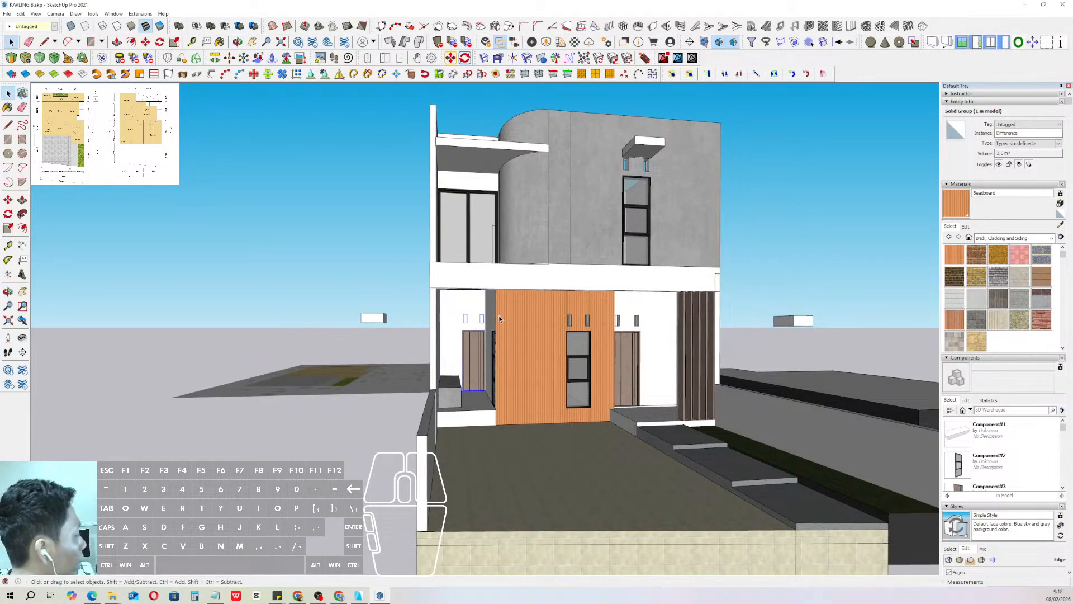
- Copy the spare stretched solid up to the upper-floor balcony door, placing its lower corner on top of the door frame
scroll(391, 293, "up", 5)
left_click(391, 293)
scroll(392, 293, "up", 4)
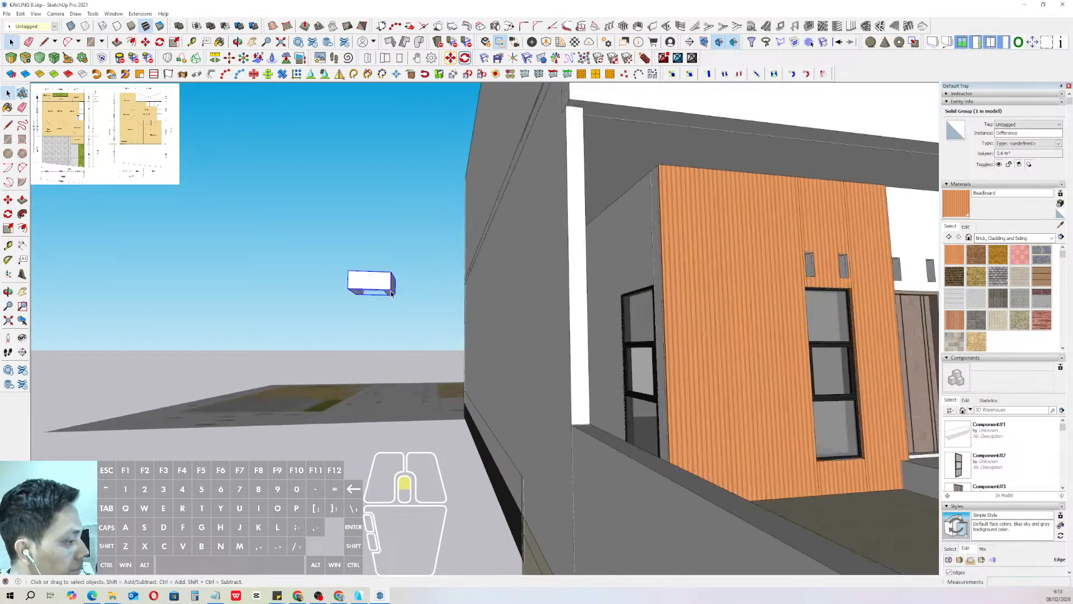
key("m")
key("ctrl")
left_click(393, 293)
scroll(471, 267, "down", 8)
scroll(458, 235, "up", 8)
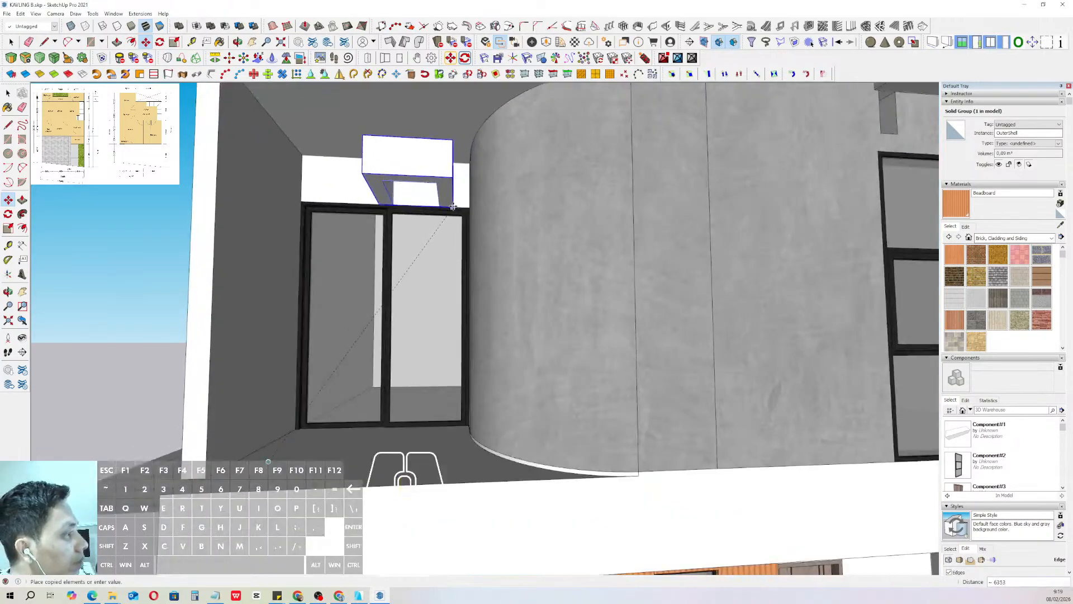
left_click(451, 207)
- Raise the copied solid above the balcony door, pull it out of the wall and align its end with the inner frame edge
scroll(451, 206, "up", 2)
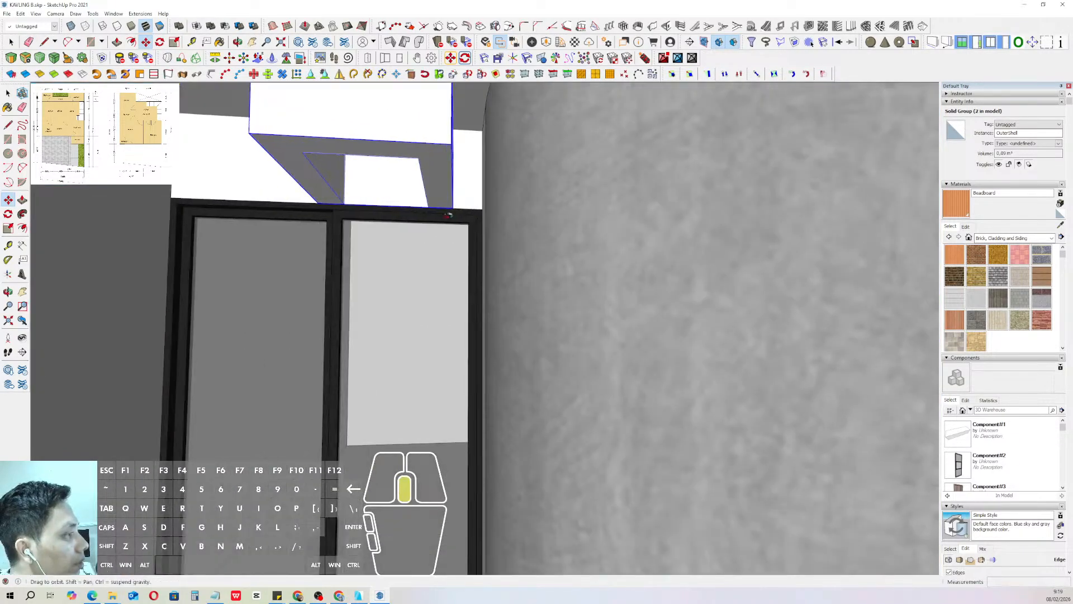
middle_click_drag(451, 209, 444, 225)
left_click(446, 158)
left_click(458, 109, "shift")
middle_click_drag(458, 109, 522, 195)
left_click(496, 265)
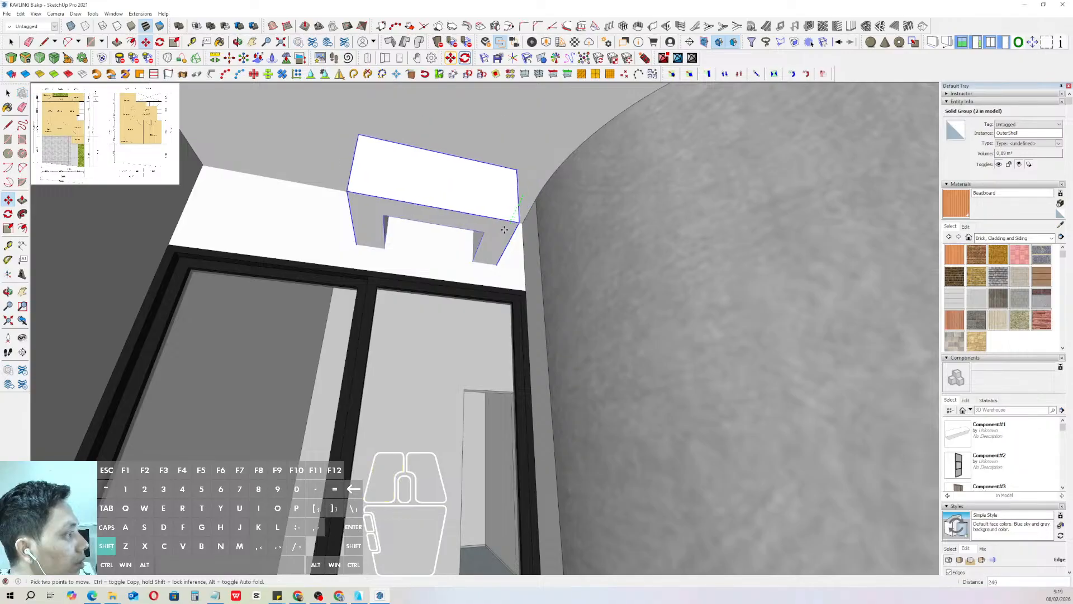
left_click(491, 273, "shift")
scroll(493, 271, "up", 1)
left_click(497, 264)
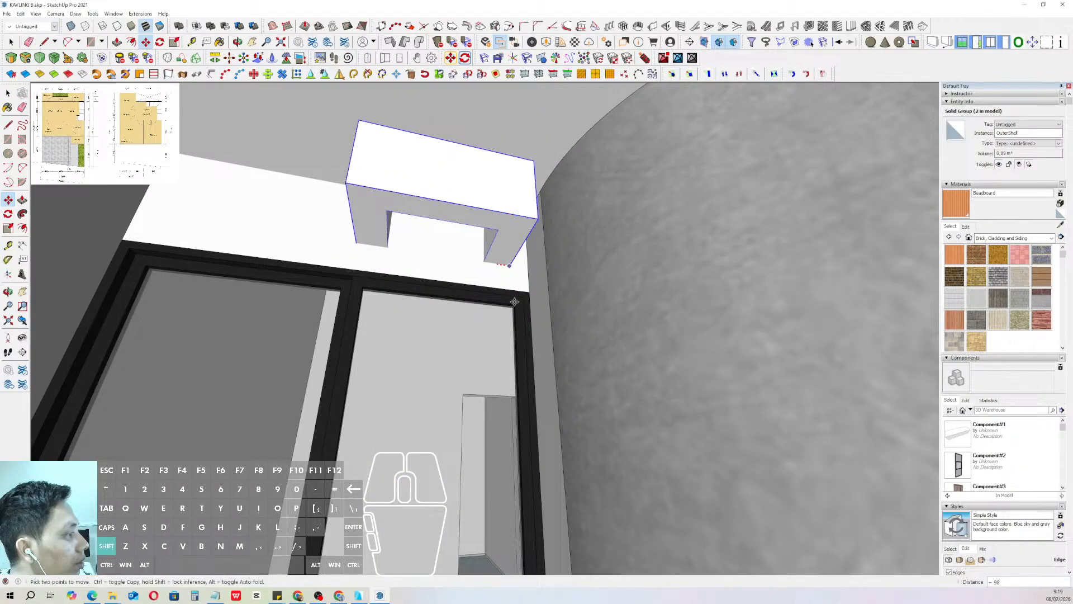
middle_click_drag(390, 255, 410, 264)
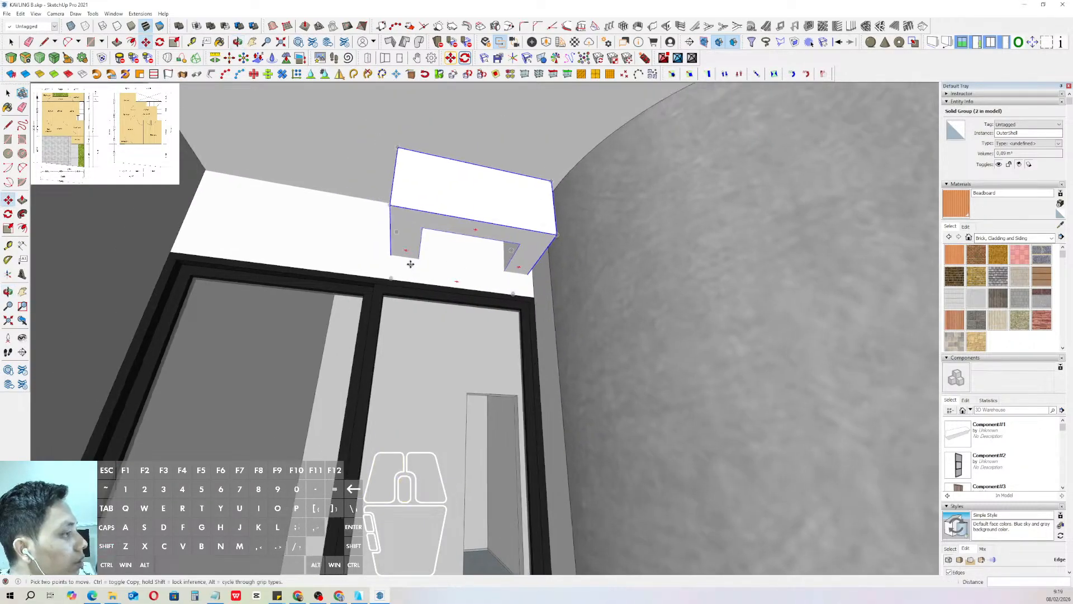
- Stretch the free end of the solid above the balcony door across to the far side of the door frame
key("space")
scroll(407, 230, "down", 2)
triple_click(407, 230)
left_click_drag(350, 163, 447, 327)
scroll(406, 245, "up", 2)
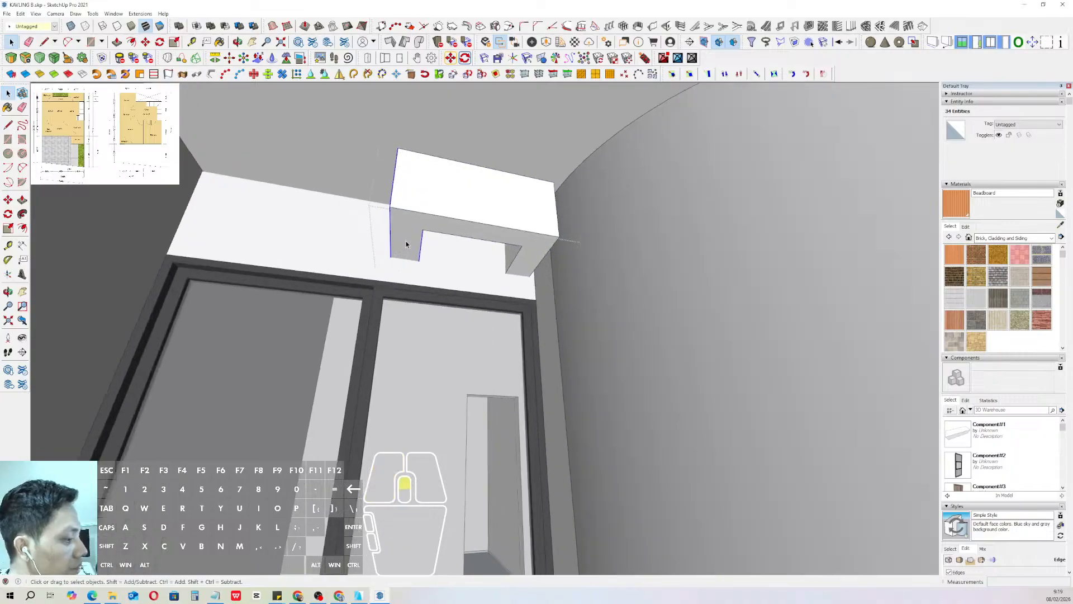
left_click(391, 236)
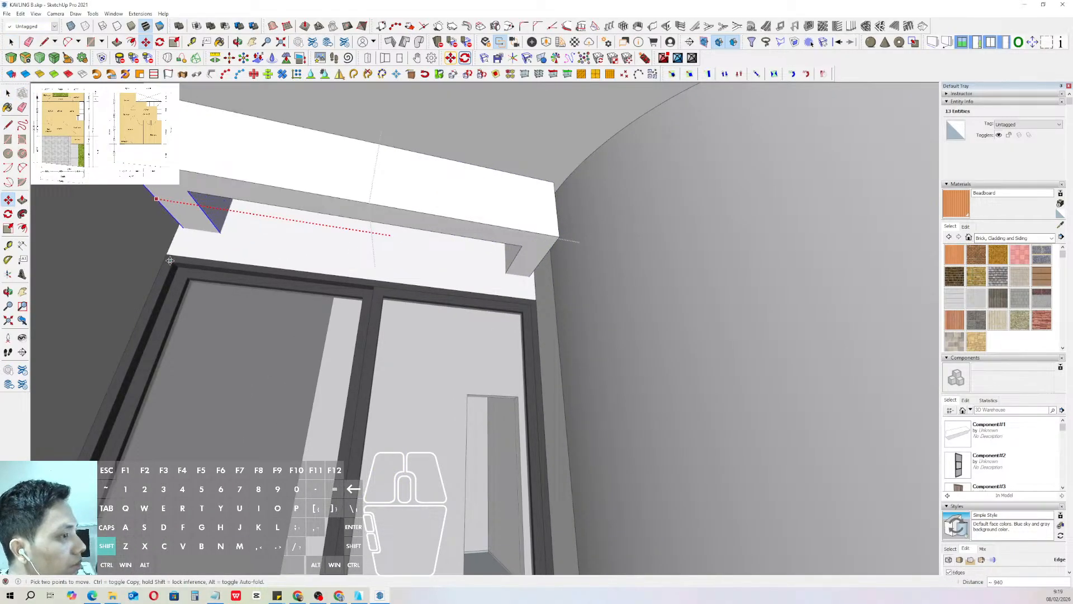
key("space")
scroll(352, 263, "down", 2)
middle_click_drag(353, 263, 388, 271)
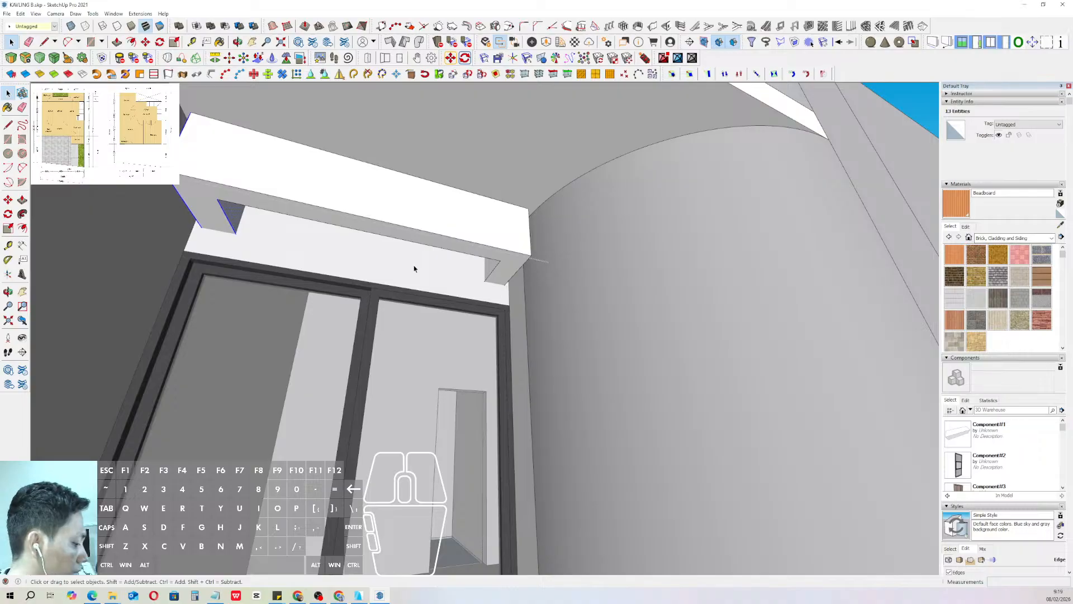
- Isolate the stretched solid and push/pull a centre strip 530 mm out as a middle leg, flush with the outer legs
scroll(415, 269, "down", 5)
middle_click_drag(412, 263, 623, 185)
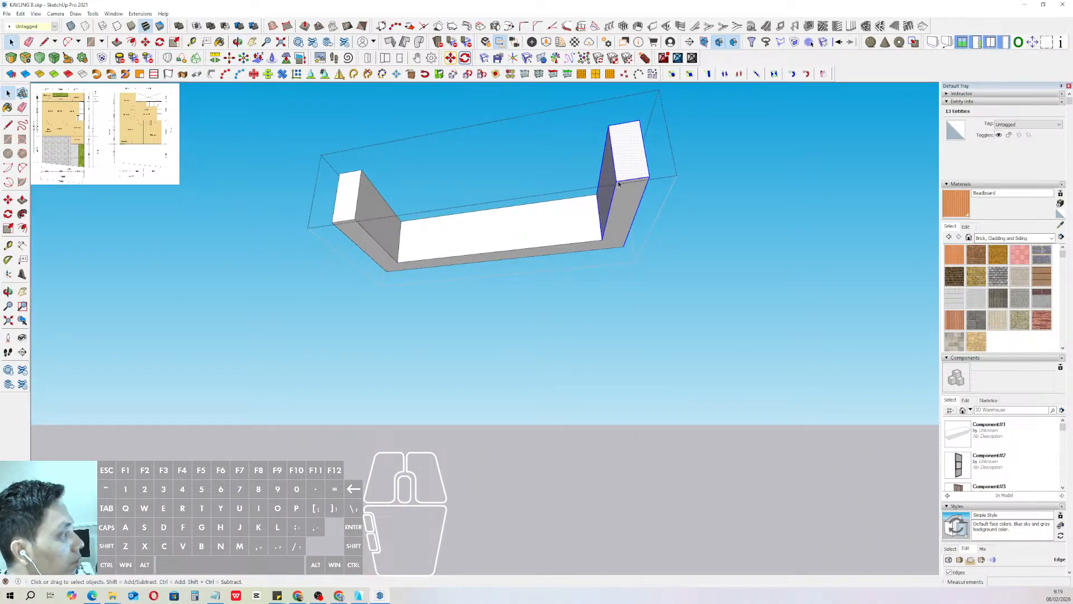
key("l")
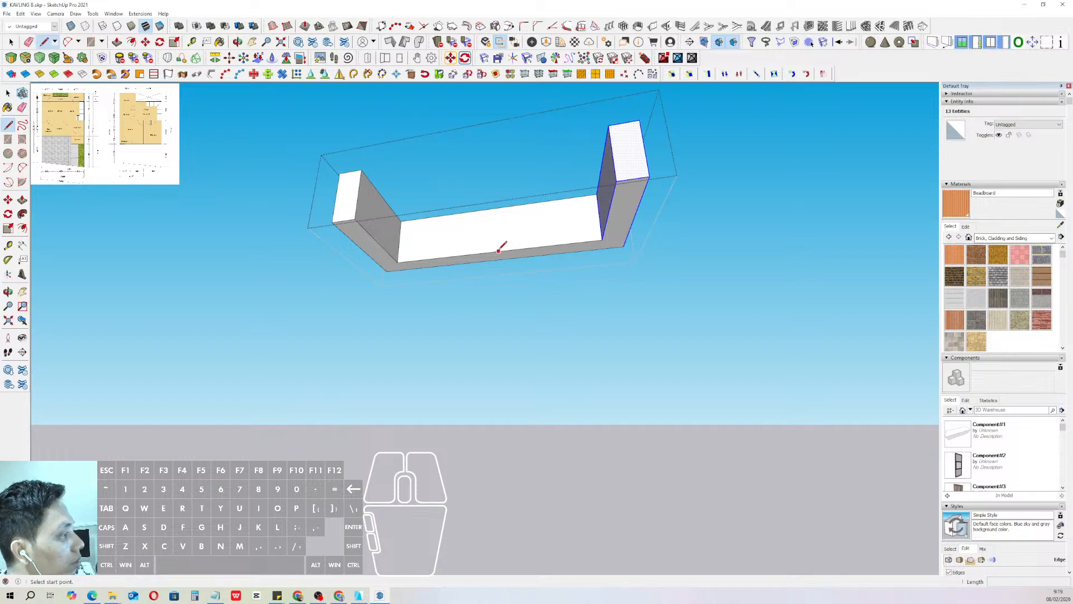
key("space")
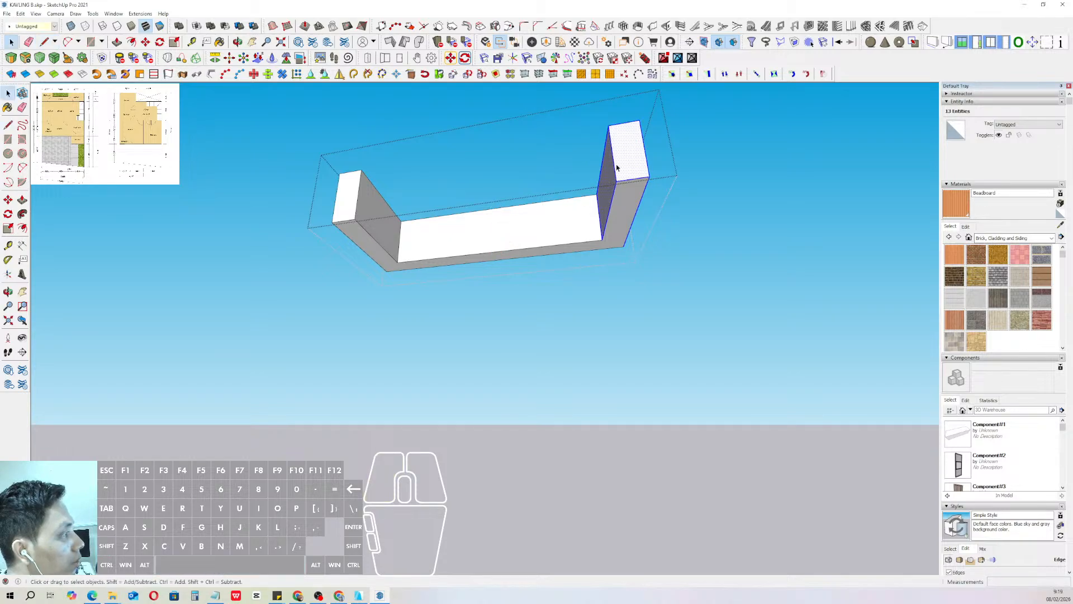
left_click(496, 253)
key("space")
key("p")
left_click(498, 223)
left_click(625, 161)
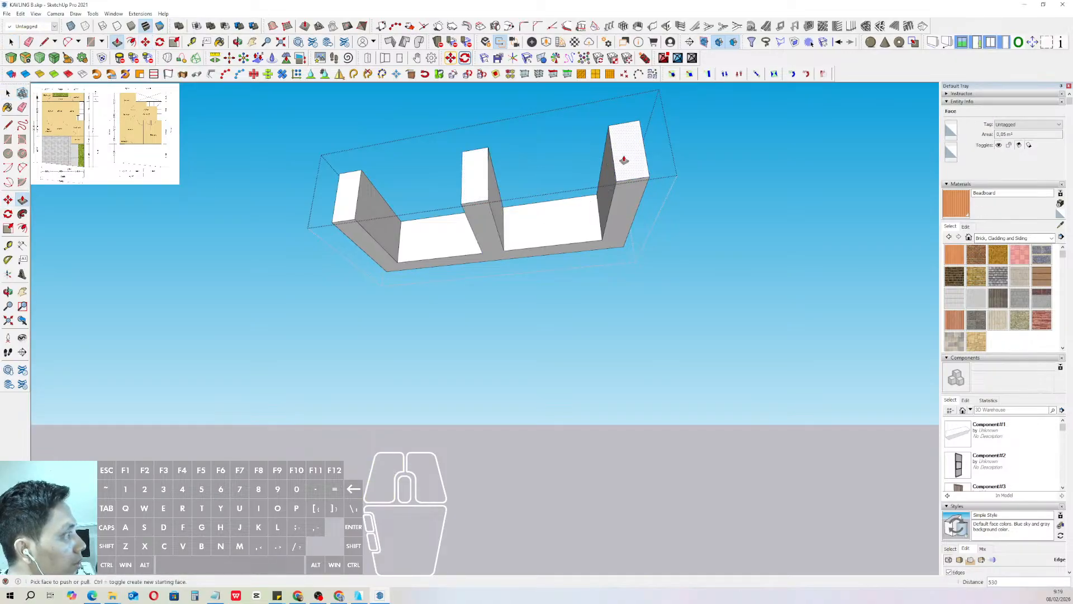
key("space")
middle_click_drag(625, 163, 543, 235)
left_click(301, 257)
middle_click_drag(698, 185, 319, 237)
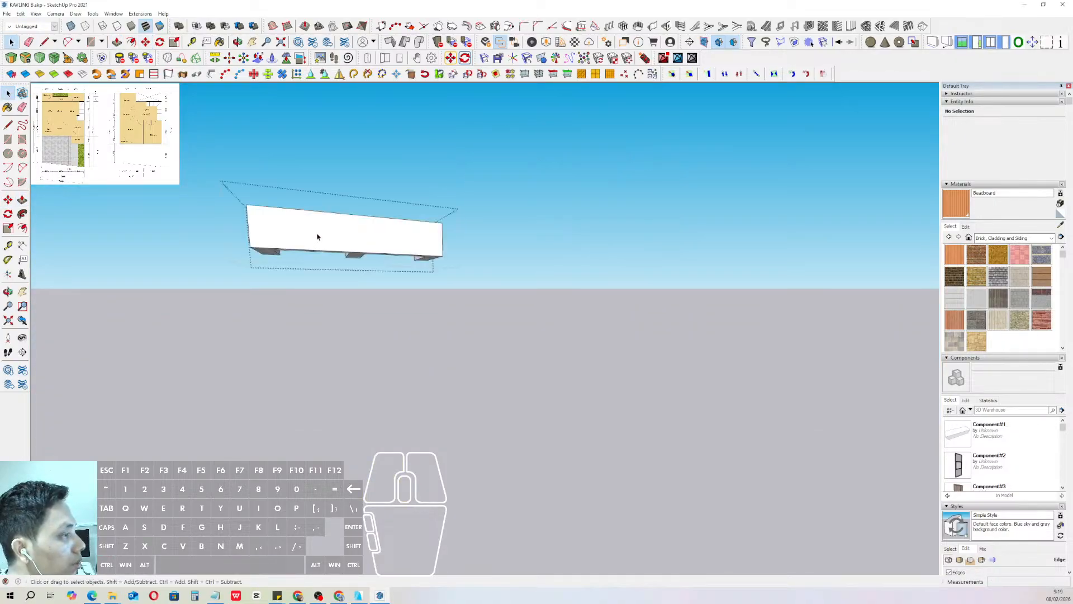
- Subtract the three-legged solid from the upper-floor wall to cut three ventilation openings above the balcony door
scroll(330, 235, "down", 3)
left_click(541, 165)
scroll(380, 171, "up", 5)
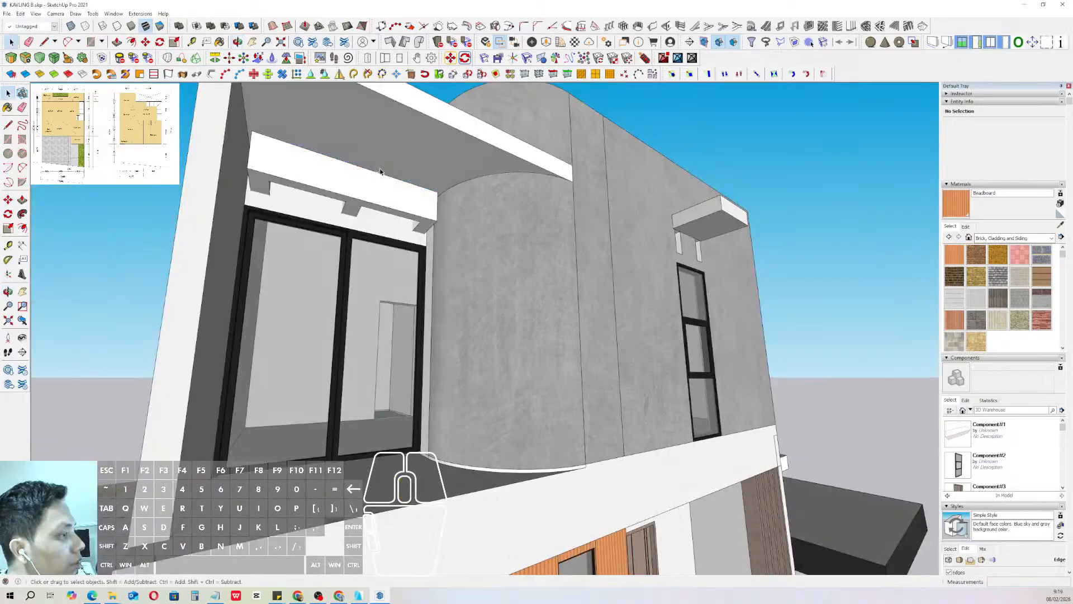
left_click(316, 219)
scroll(319, 179, "up", 5)
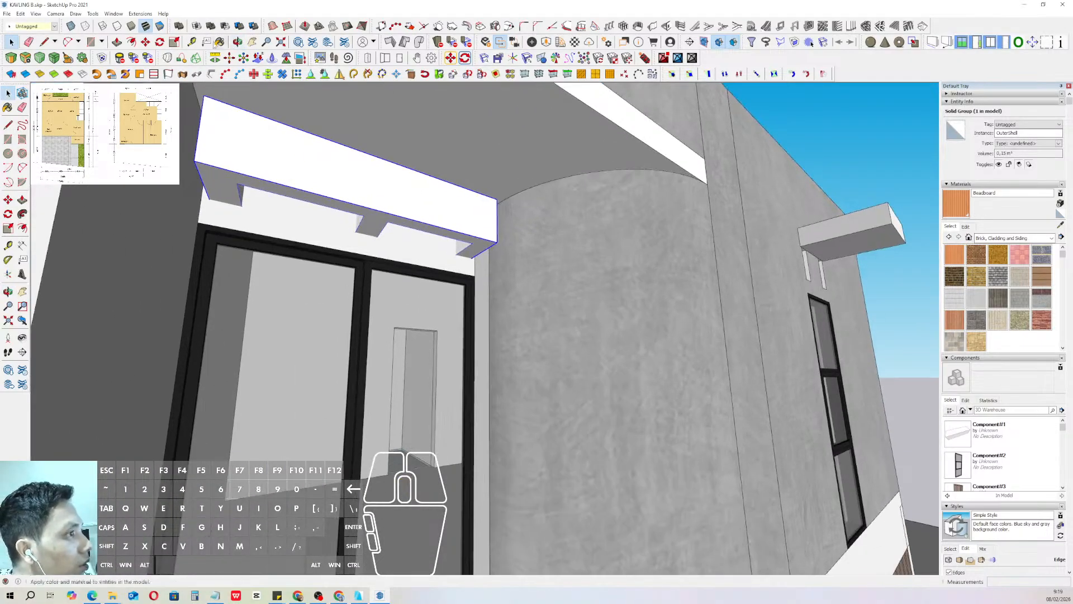
left_click(284, 217)
scroll(620, 198, "down", 10)
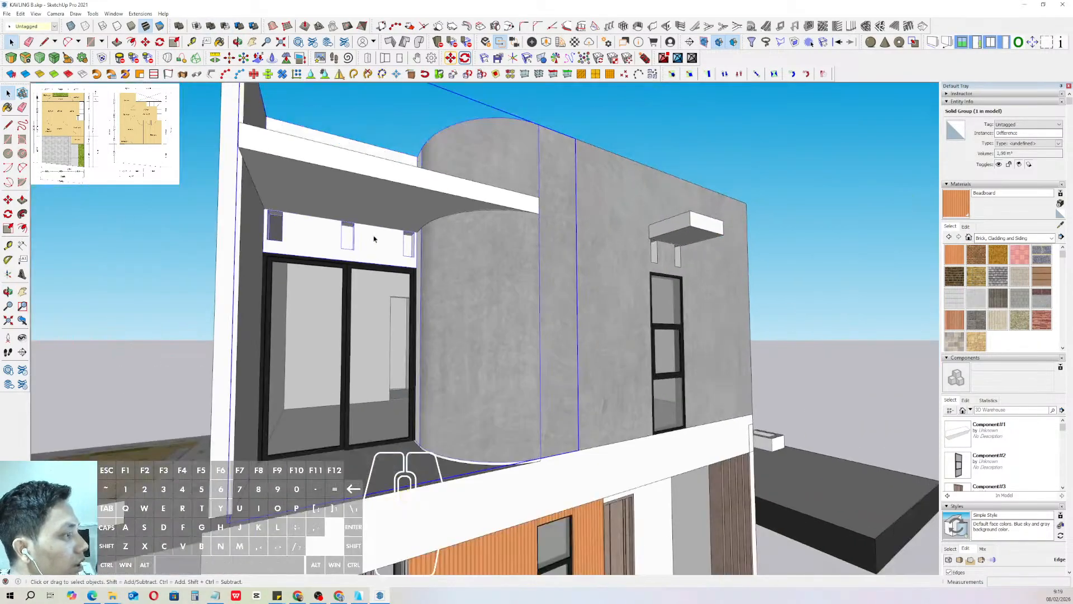
left_click(660, 269)
- Isolate the upper-floor side wall beside the balcony and push/pull its bottom end 15 mm downward
middle_click_drag(660, 270, 525, 216)
scroll(442, 358, "down", 2)
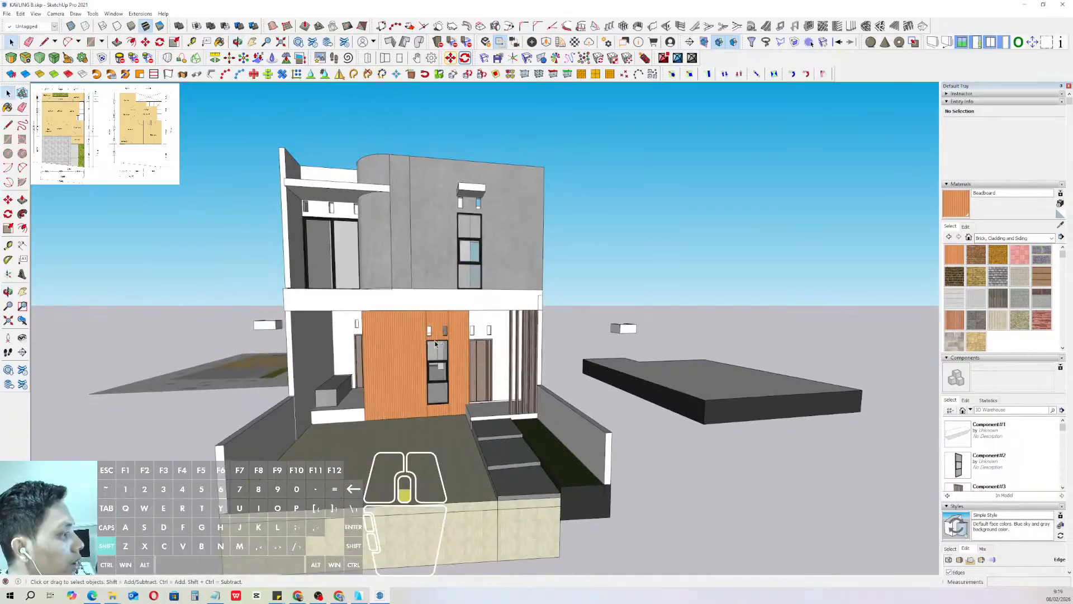
middle_click_drag(442, 358, 593, 316)
scroll(463, 271, "up", 2)
scroll(516, 302, "up", 2)
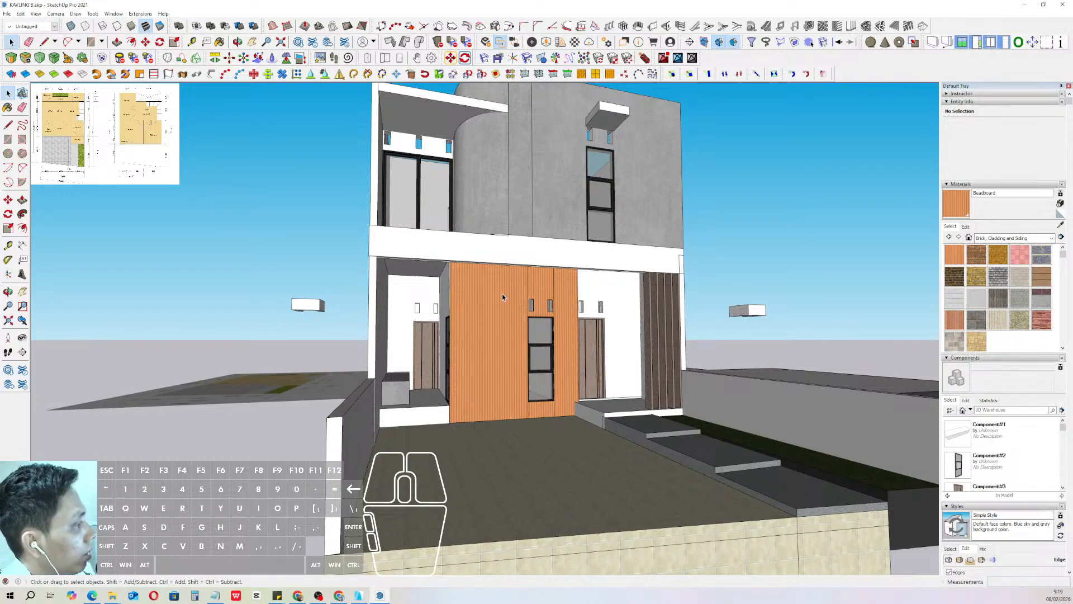
middle_click_drag(469, 213, 477, 229)
double_click(422, 241)
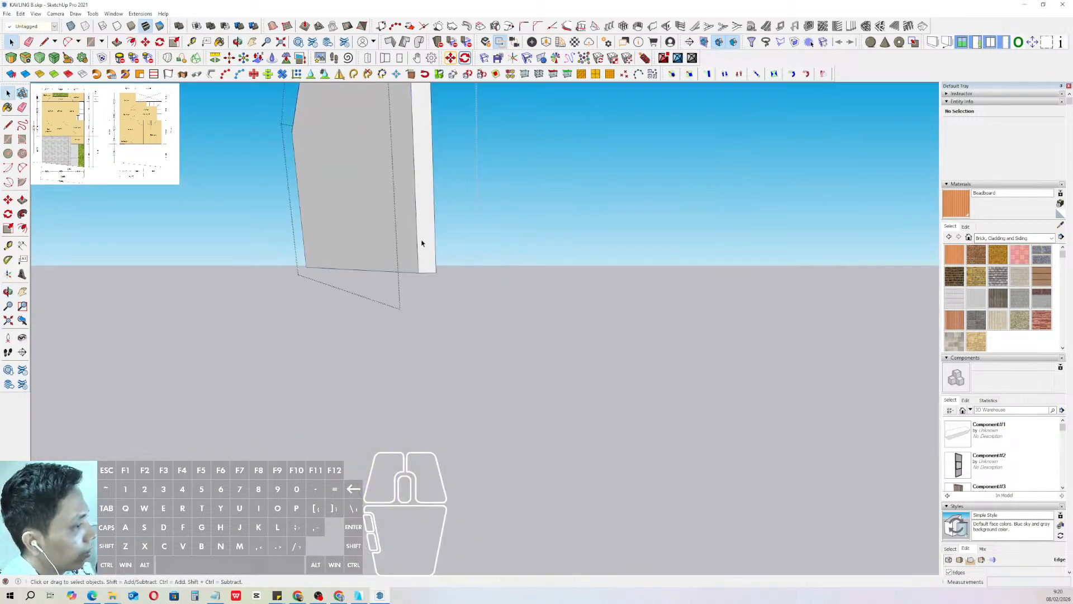
left_click(422, 240)
left_click_drag(261, 232, 565, 335)
key("v")
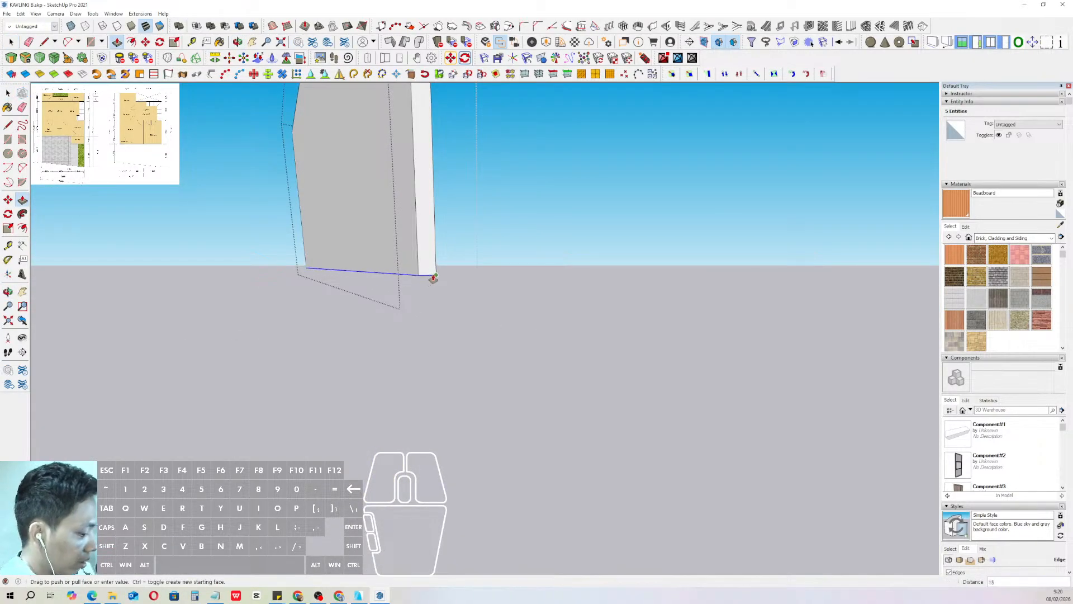
key("h")
left_click(463, 280)
key("space")
- Examine where the side wall's lower end meets the balcony slab
scroll(461, 280, "down", 2)
mouse_move(485, 277)
middle_mouse_down("shift")
mouse_move(495, 276)
mouse_move(486, 276)
middle_mouse_up("shift")
left_click(847, 220)
middle_click_drag(586, 279, 304, 383)
triple_click(358, 320)
scroll(358, 321, "up", 1)
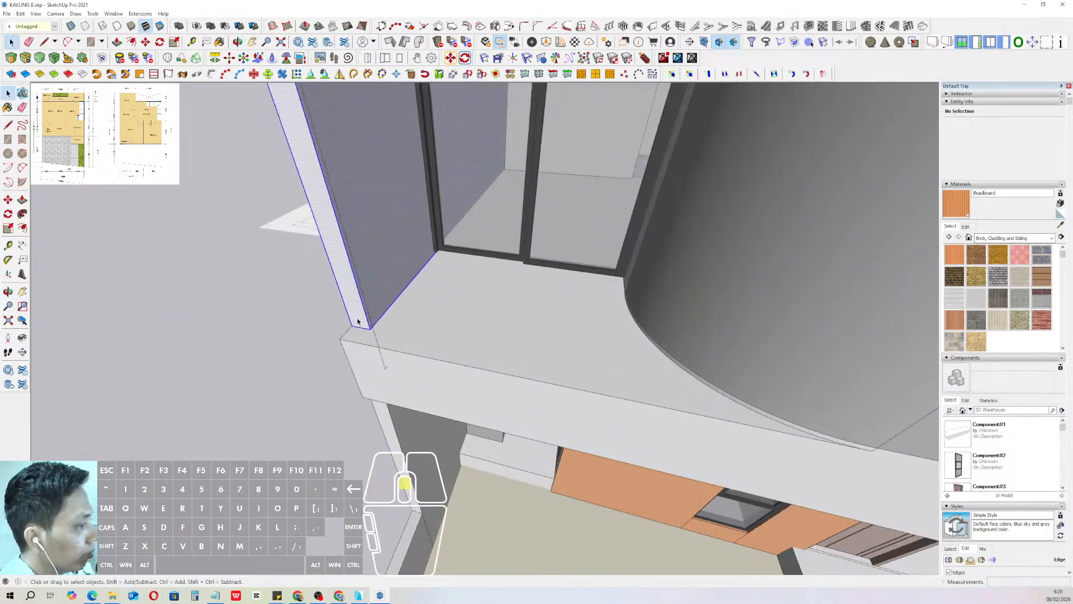
left_click(358, 321)
scroll(366, 344, "down", 2)
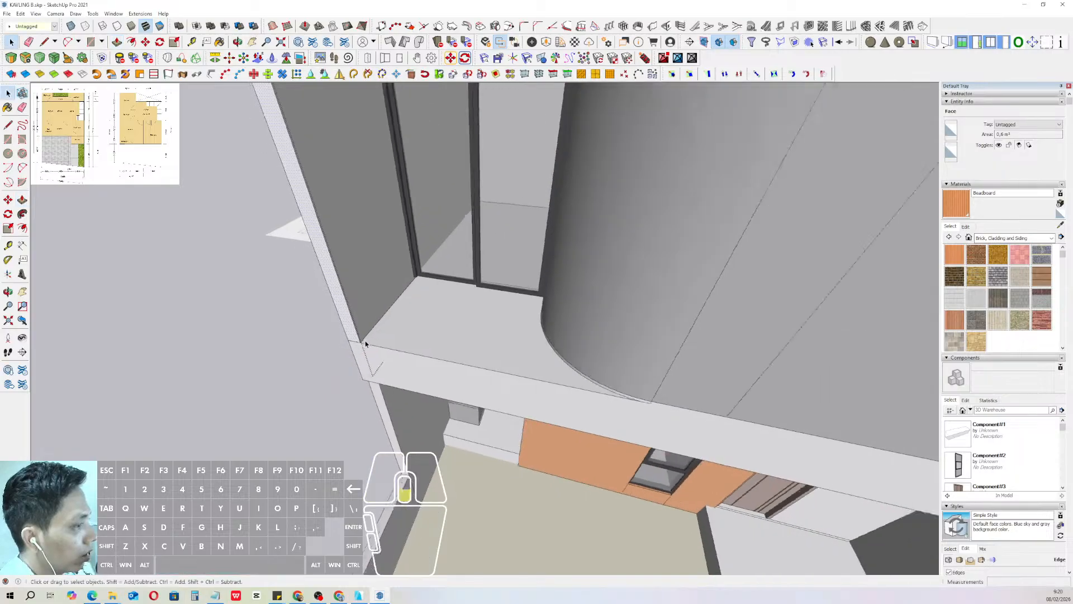
scroll(367, 343, "down", 6)
middle_click_drag(546, 287, 638, 324)
left_click(317, 442)
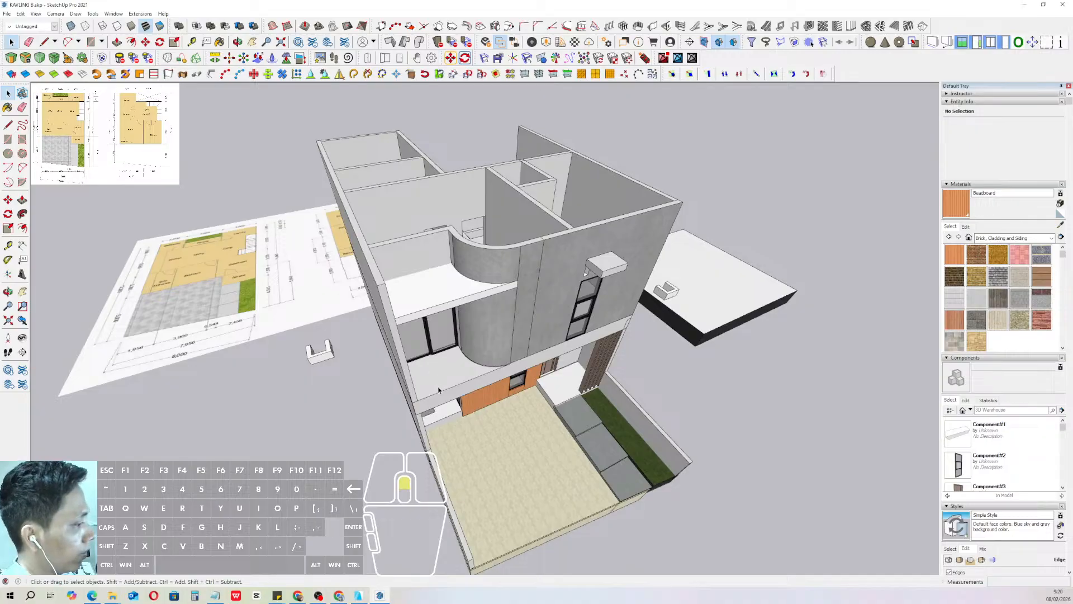
- Draw a 15 mm wide rectangle, about 2670 mm long, along the balcony's front edge from the side wall to the curved wall
scroll(439, 389, "up", 8)
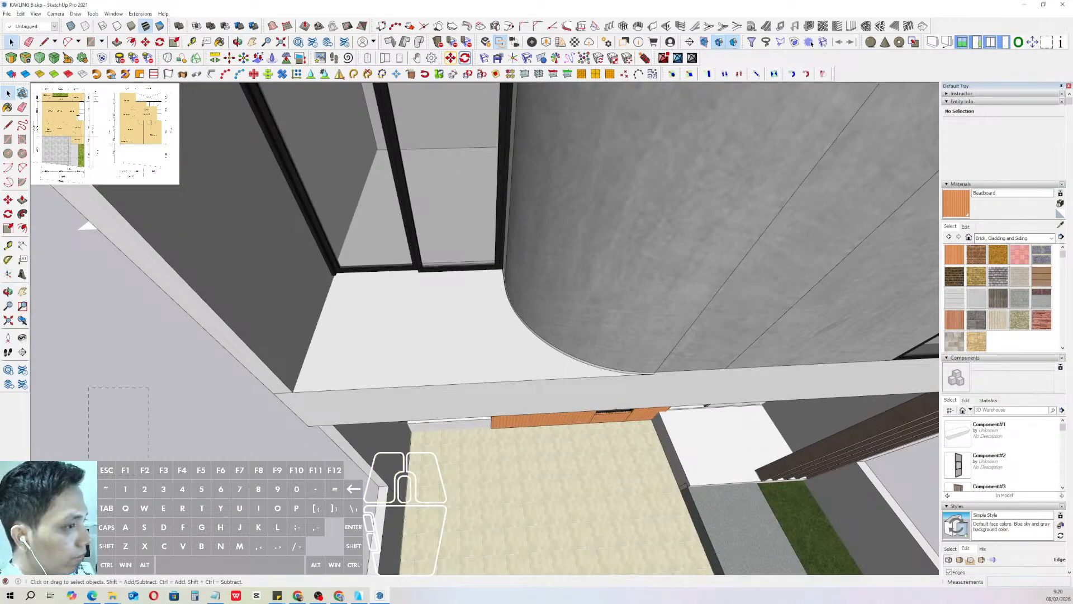
scroll(290, 364, "up", 2)
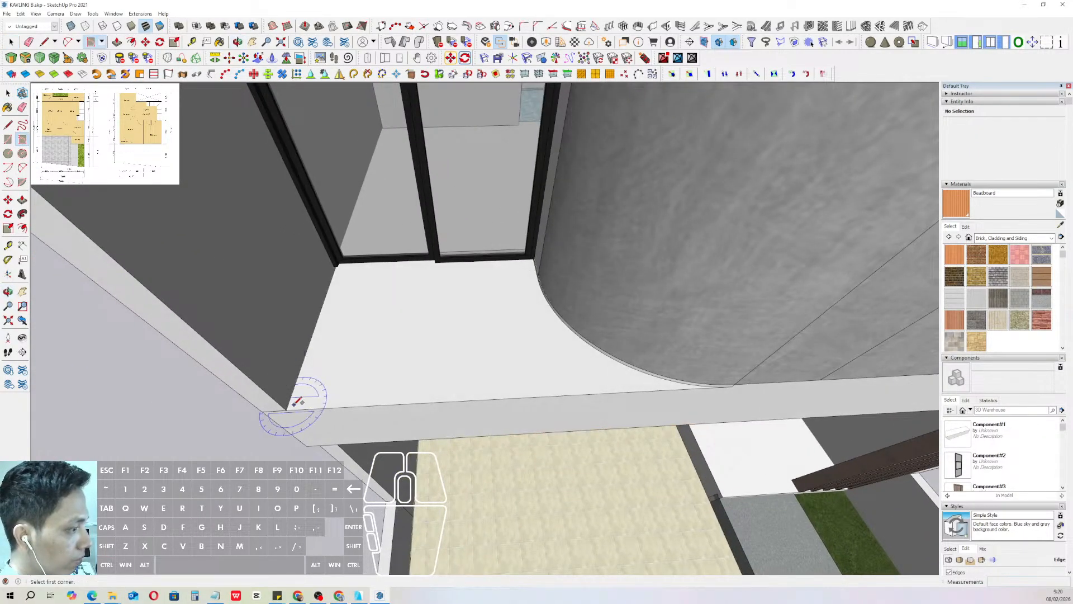
middle_click_drag(555, 396, 461, 404, "shift")
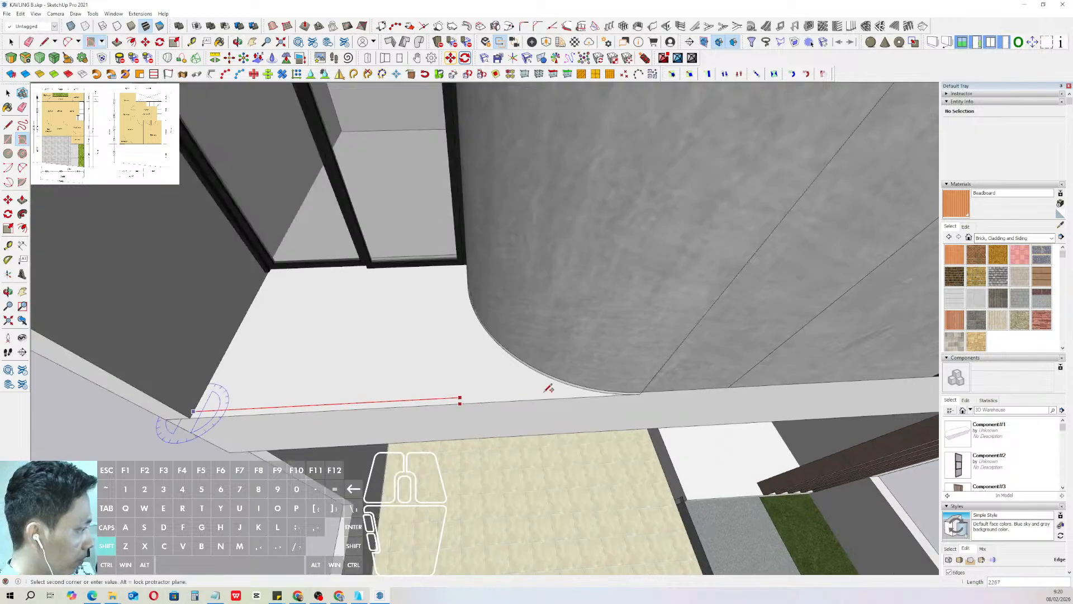
left_click(605, 390)
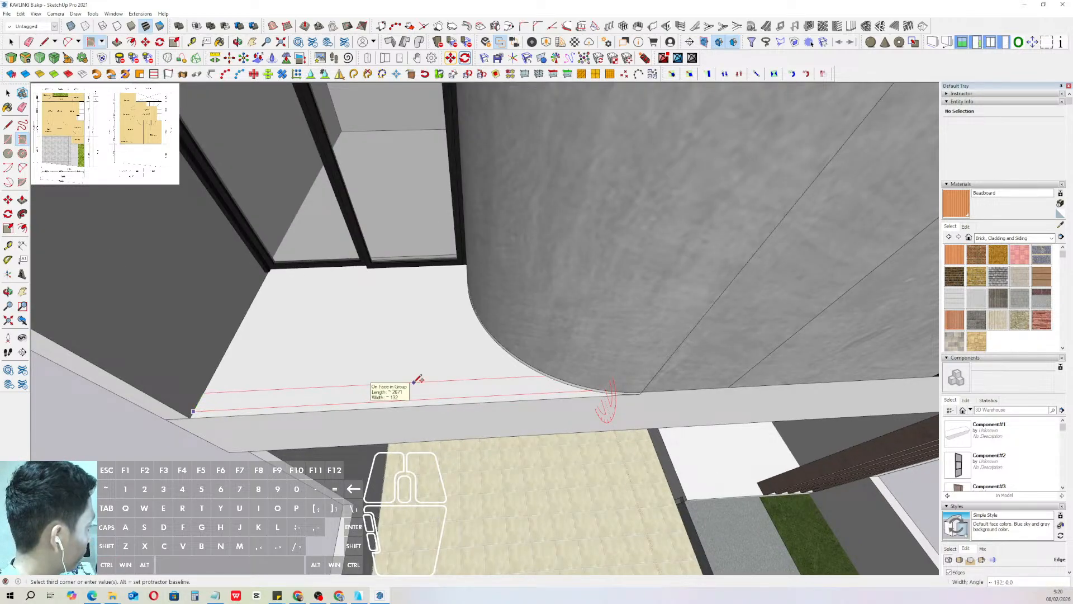
type("15")
key("Return")
key("space")
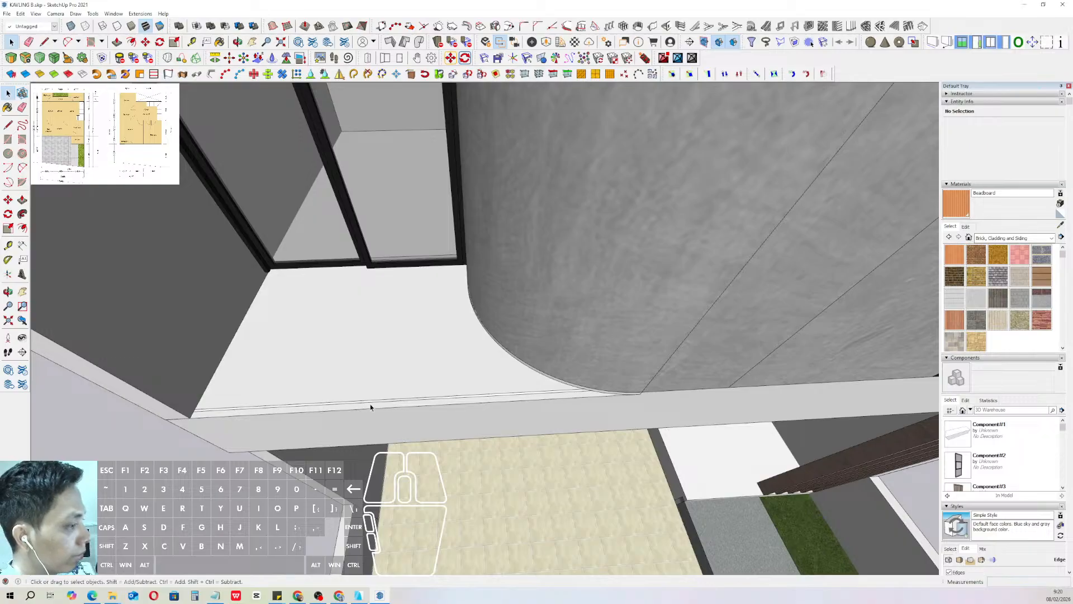
- Push/pull the thin strip on the balcony edge 1000 mm up into a railing panel
left_click(371, 404)
key("v")
left_click(371, 403)
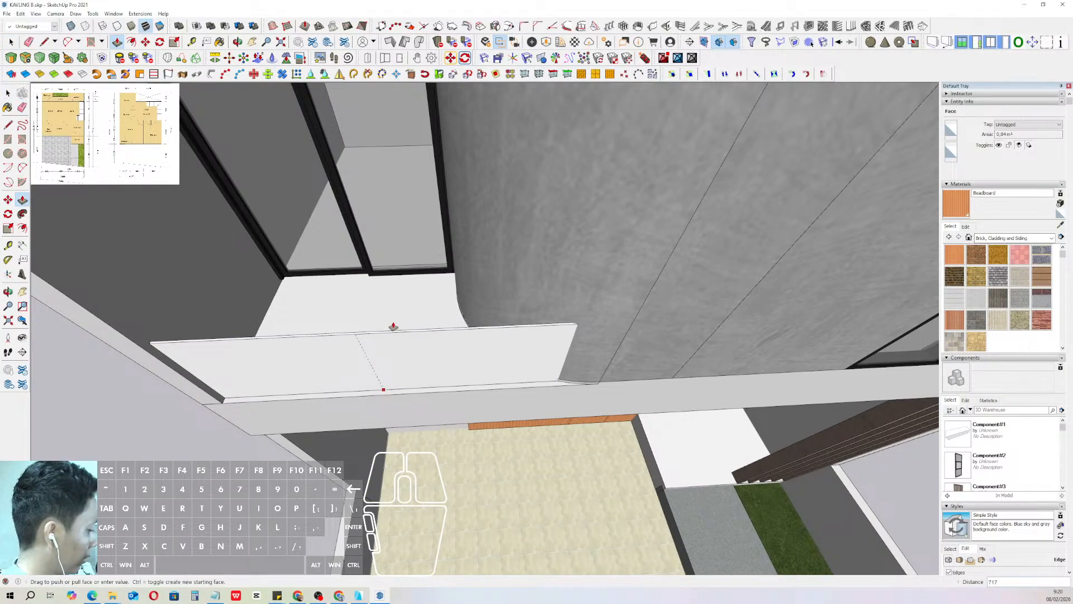
key("Return")
key("space")
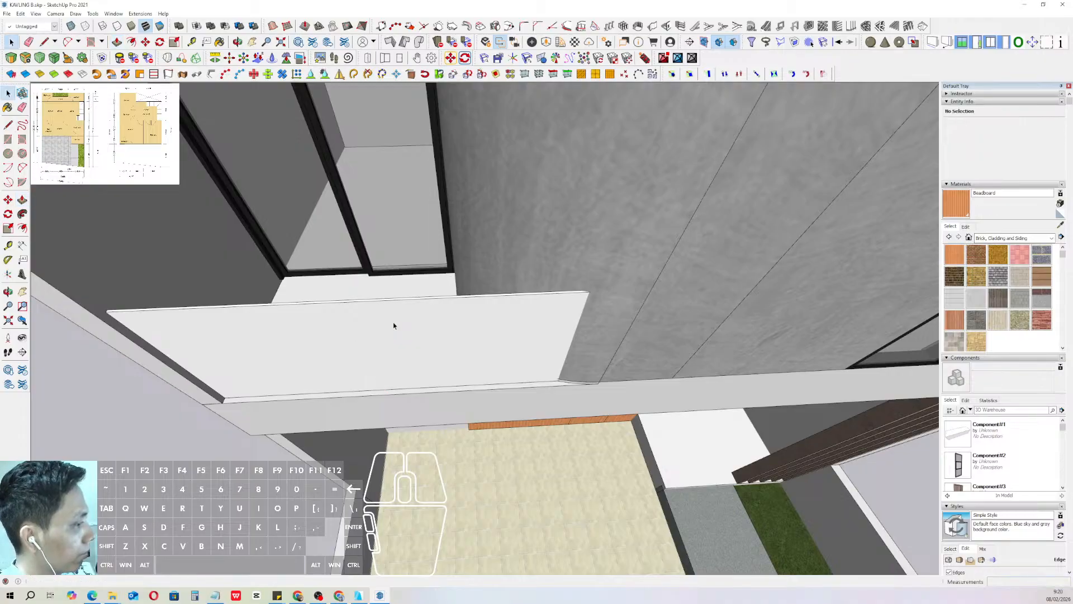
- Paint the balcony railing panel with the Translucent Glass Gray material sampled from the balcony door
left_click(393, 325)
mouse_move(403, 329)
middle_mouse_down()
mouse_move(446, 235)
mouse_move(465, 302)
mouse_move(358, 260)
mouse_move(292, 298)
mouse_move(270, 284)
middle_mouse_up()
scroll(403, 208, "up", 2)
left_click(402, 209)
left_click(428, 314)
key("space")
- Copy the railing panel's end edge to the opposite end with a 2/ division, splitting the glass into two equal parts
triple_click(284, 288)
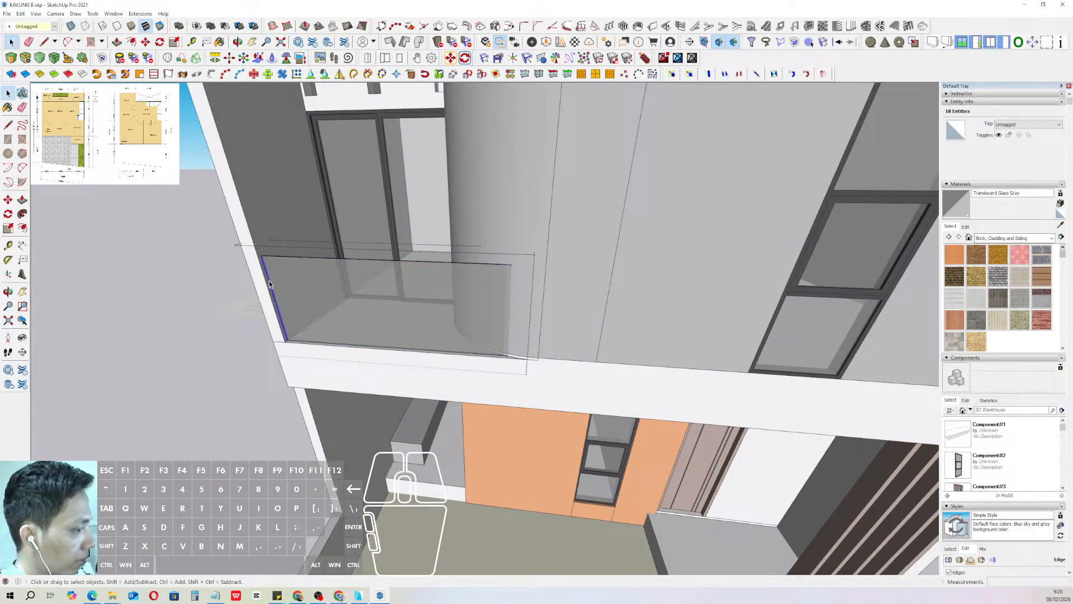
left_click(270, 283)
scroll(270, 282, "up", 2)
key("m")
key("ctrl")
left_click(259, 250)
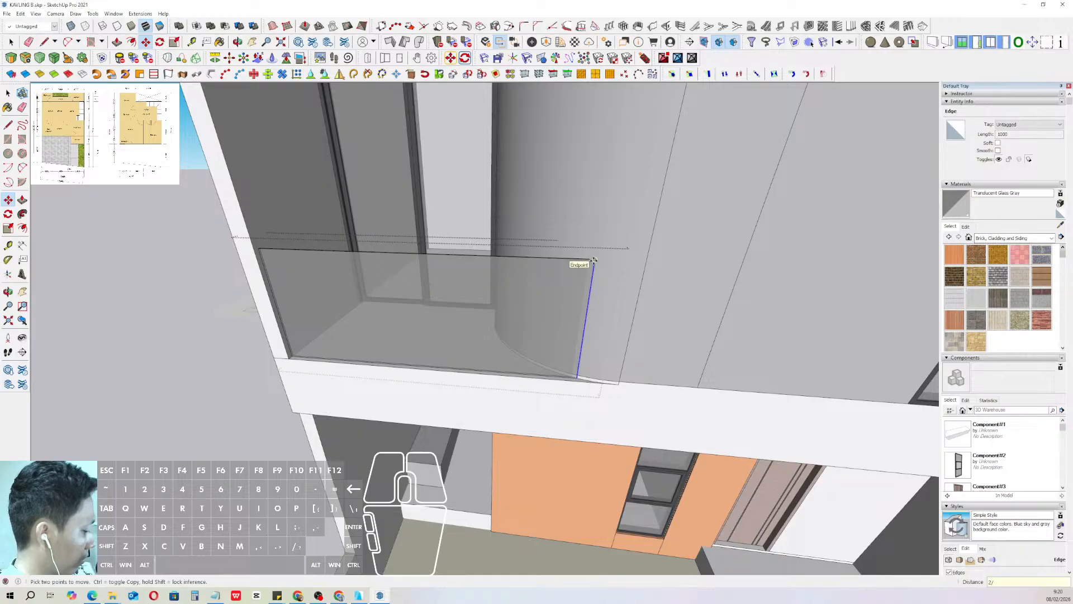
key("Return")
key("space")
scroll(515, 321, "down", 3)
double_click(289, 312)
- Set the Translucent Glass Gray material's lightness to 75 and lower its opacity to almost zero
scroll(481, 313, "down", 4)
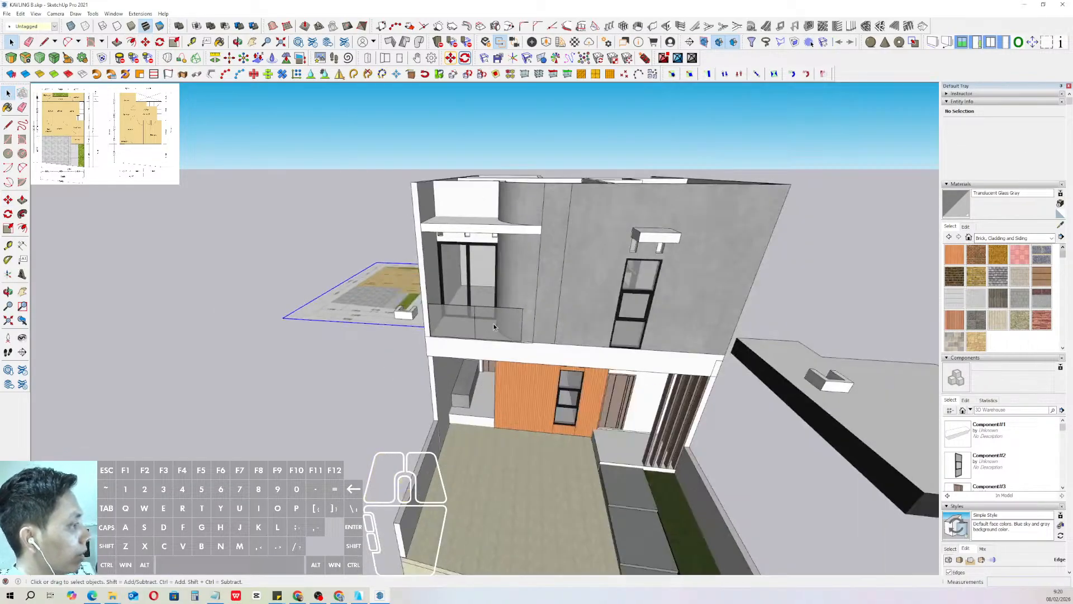
middle_click_drag(486, 321, 597, 212)
scroll(537, 263, "up", 3)
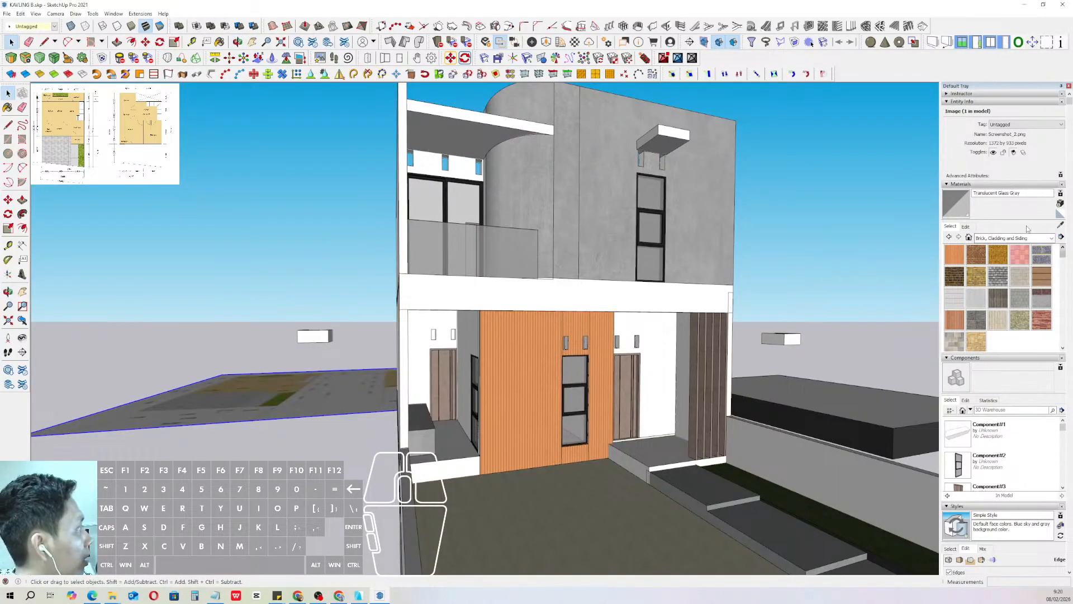
left_click(961, 197)
left_click(969, 227)
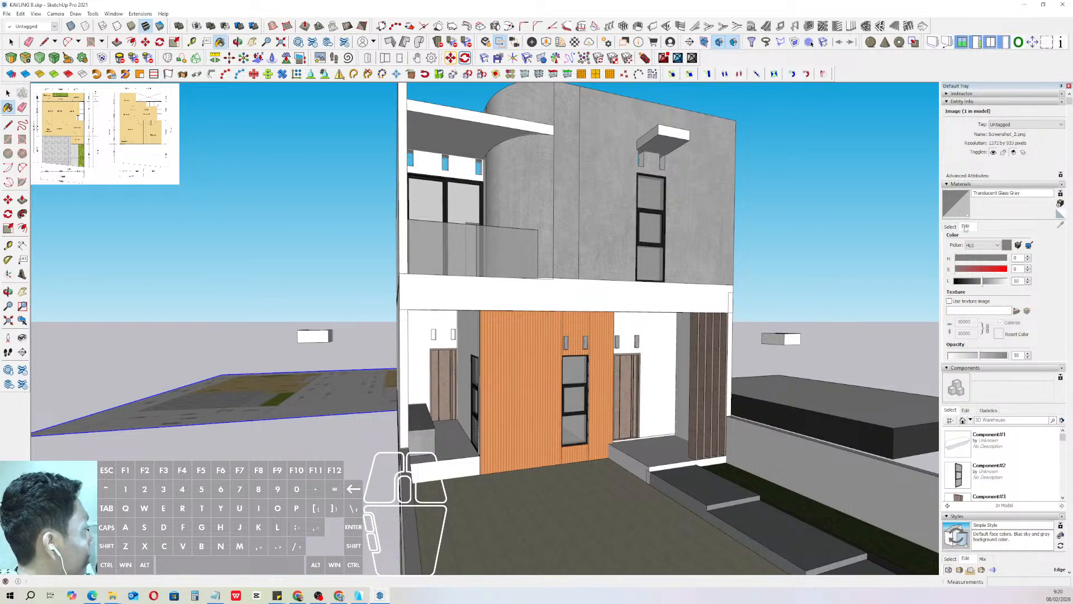
left_click(1000, 283)
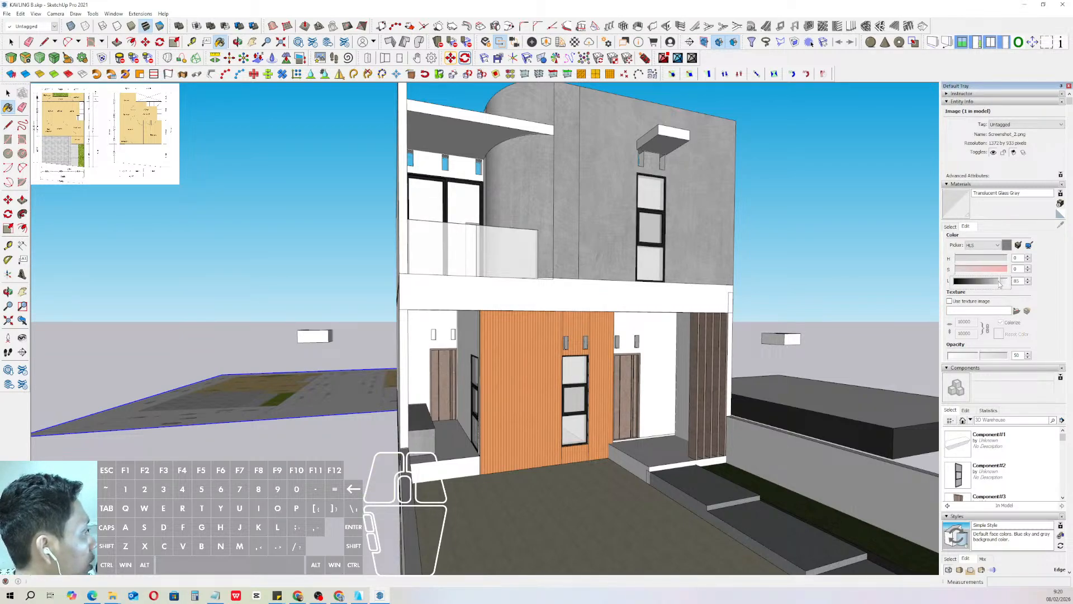
left_click_drag(1001, 283, 995, 282)
left_click_drag(971, 357, 954, 362)
mouse_move(568, 273)
middle_mouse_down()
mouse_move(544, 271)
mouse_move(582, 265)
middle_mouse_up()
key("space")
scroll(541, 272, "down", 2)
left_click(781, 228)
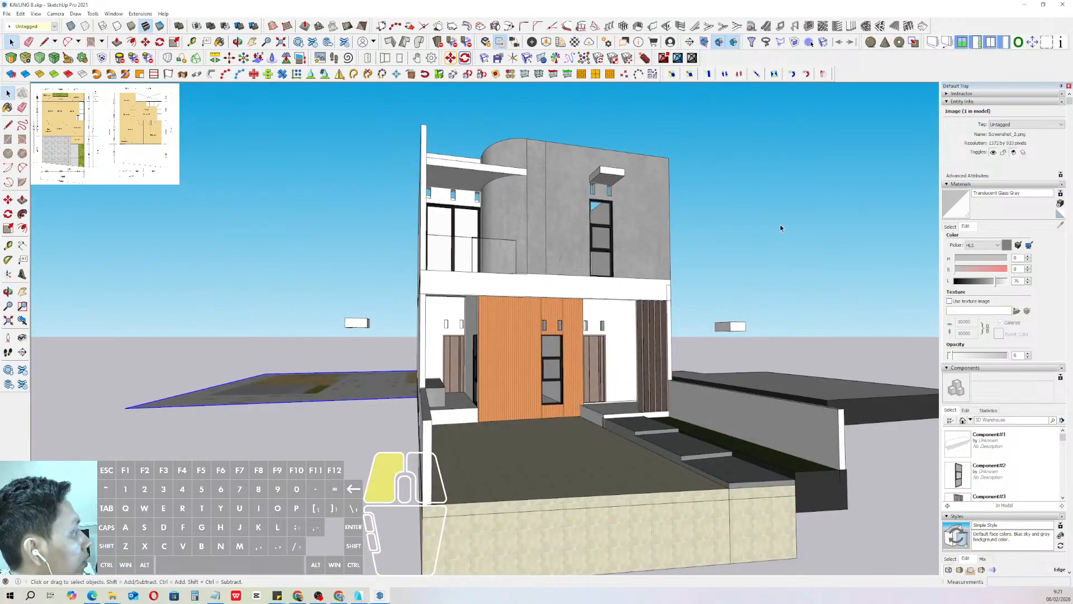
- Sample the Beadboard cladding and set its saturation to 22 and its lightness to about 55 for a muted brown
left_click(959, 227)
left_click(1062, 226)
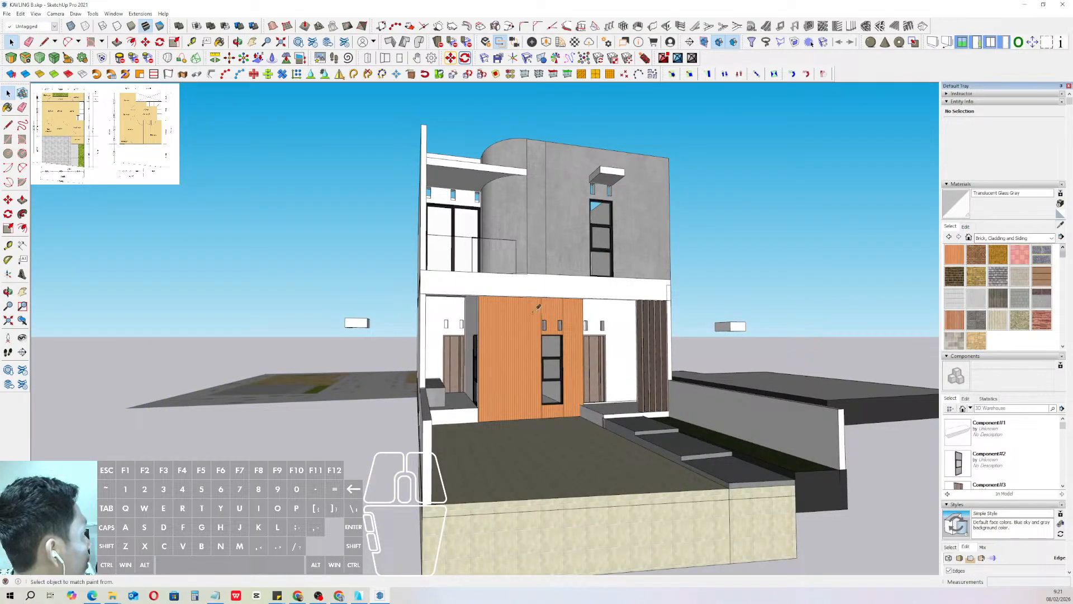
scroll(542, 311, "up", 4)
left_click(545, 313)
left_click(967, 228)
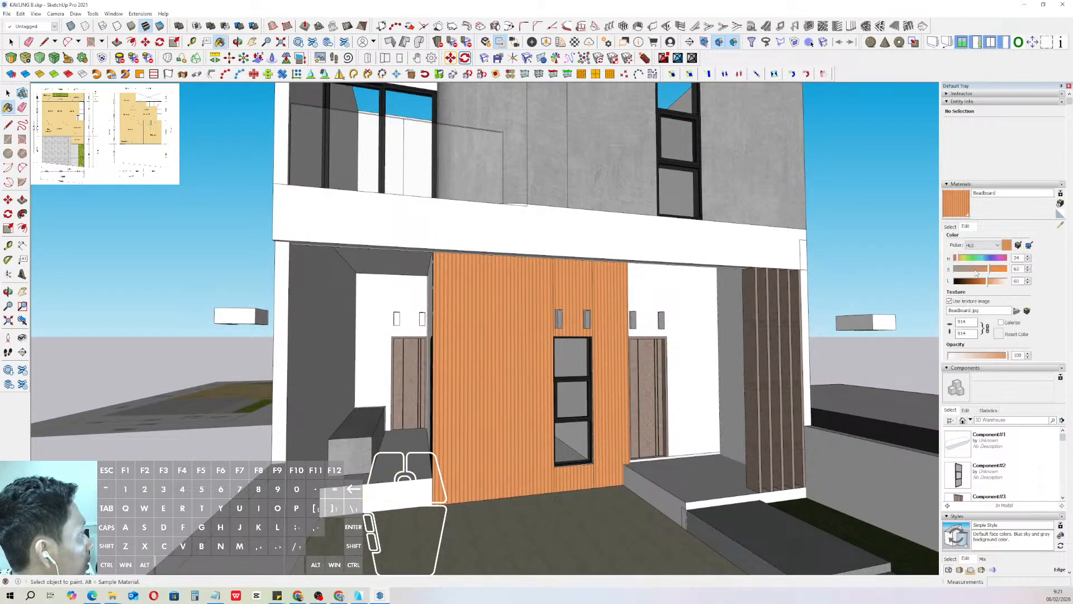
left_click(968, 269)
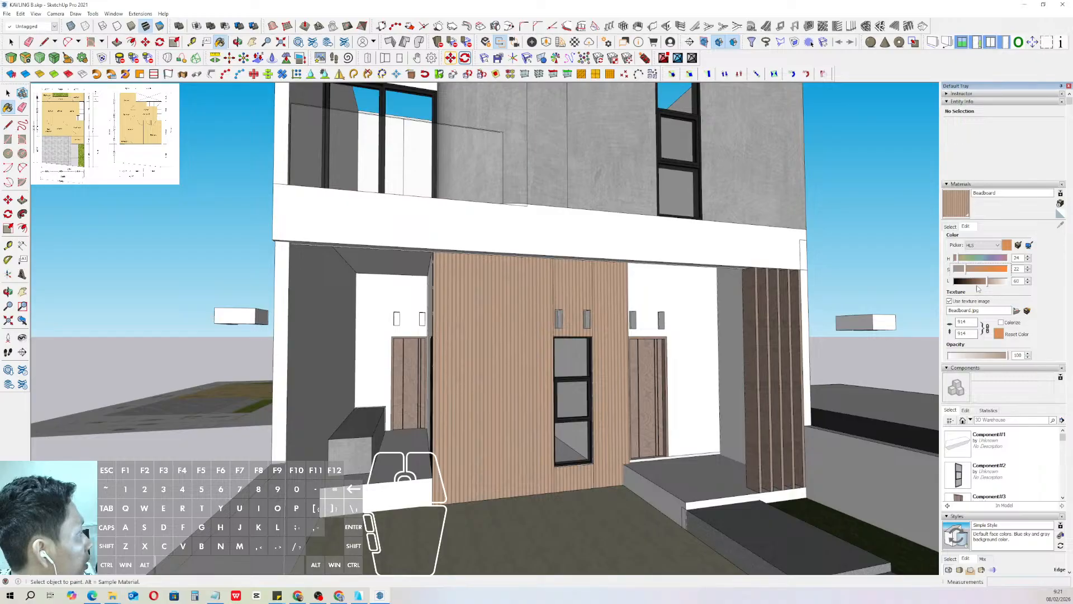
left_click_drag(988, 281, 985, 282)
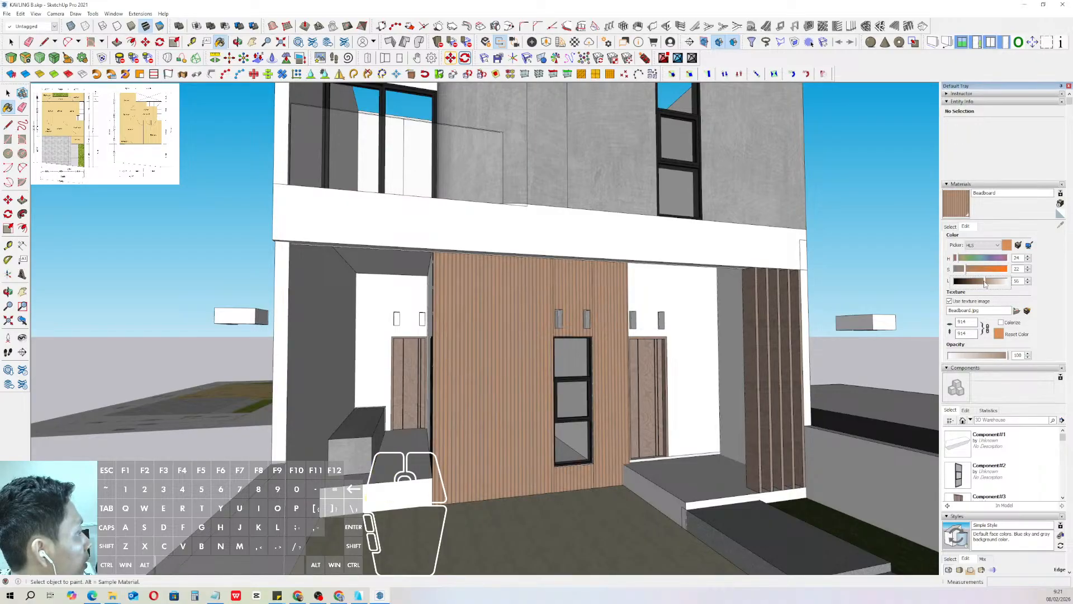
scroll(645, 240, "down", 5)
key("space")
- Examine the front facade's openings, railing and cladding from several angles
middle_click_drag(645, 240, 566, 309)
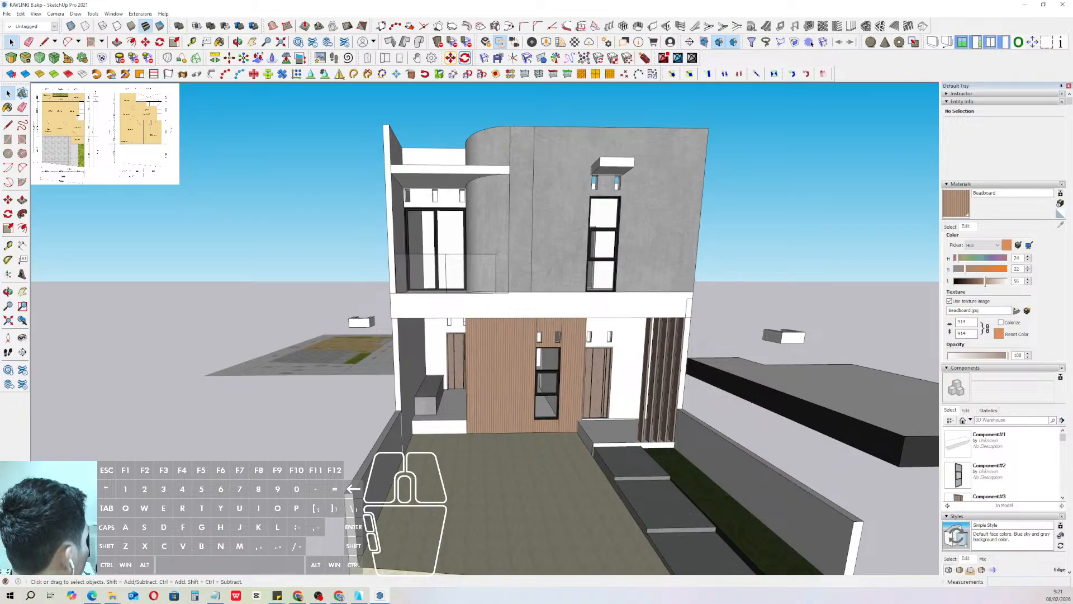
left_click(298, 596)
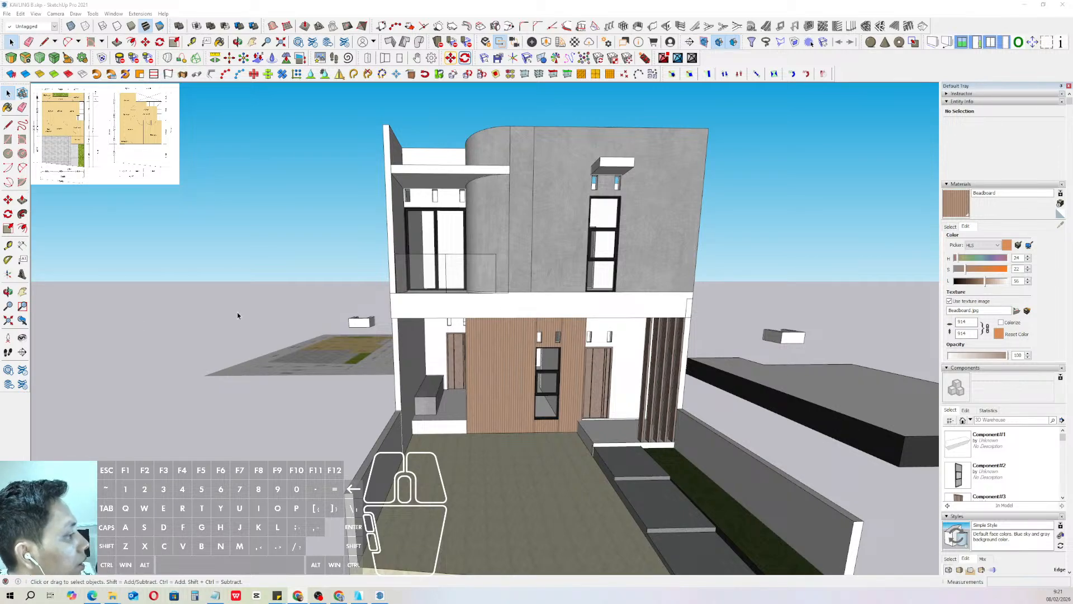
middle_click_drag(237, 315, 534, 337)
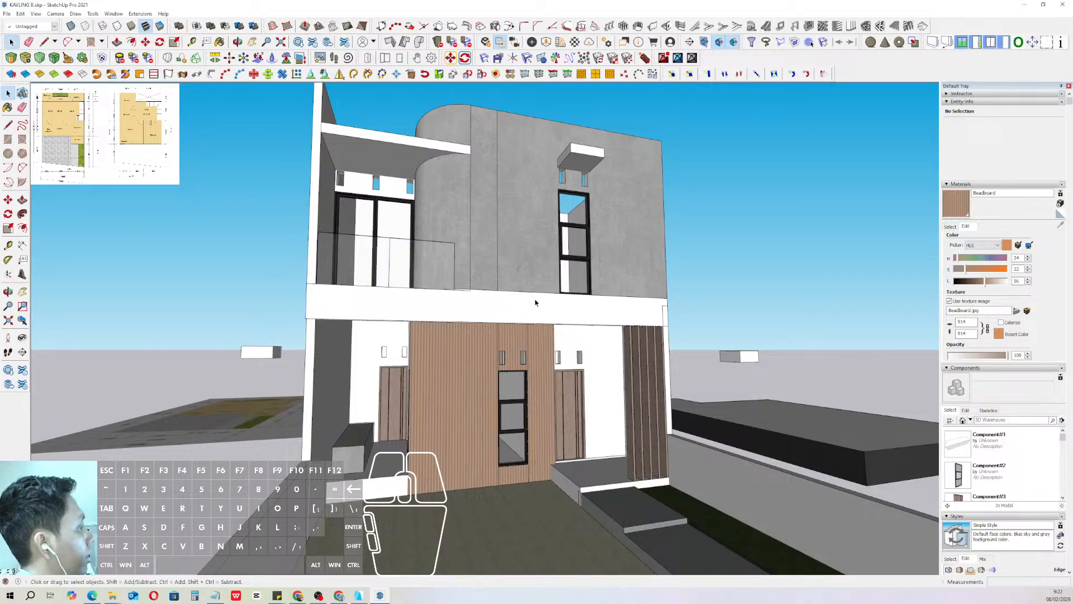
middle_click_drag(532, 304, 513, 270)
left_click(700, 244)
middle_click_drag(510, 330, 562, 349)
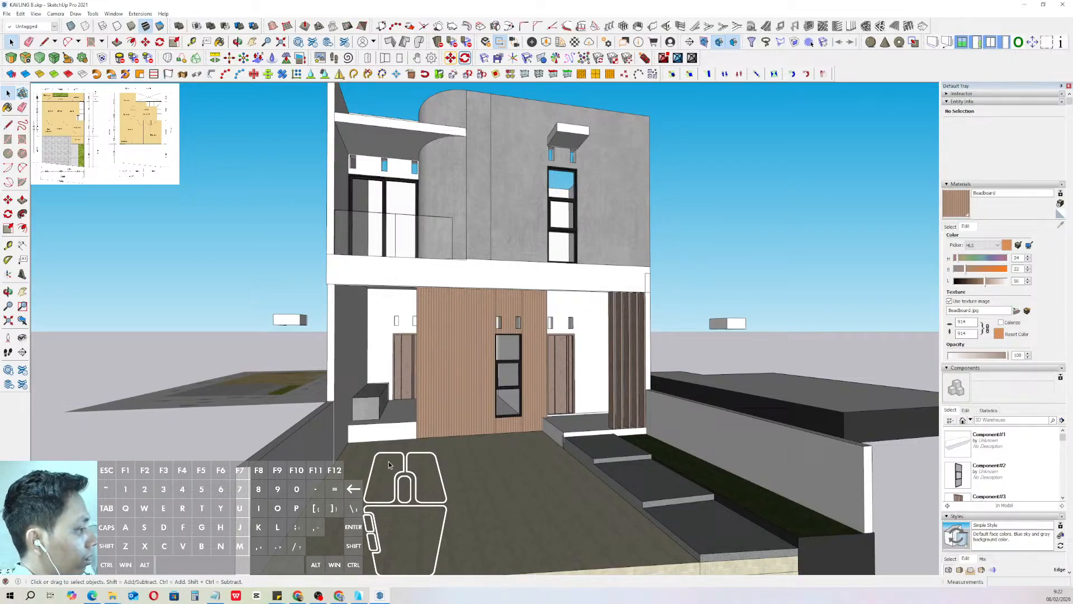
middle_click_drag(397, 440, 449, 422)
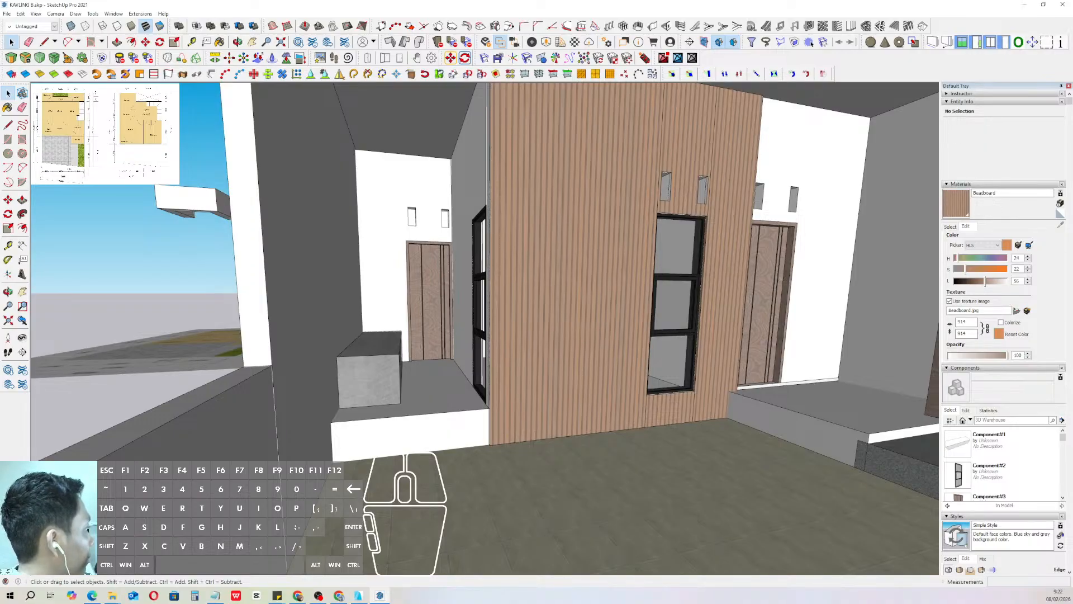
- Draw a 1747 × 150 mm rotated rectangle along the top edge of the raised porch slab's white front face
mouse_move(425, 417)
middle_mouse_down()
mouse_move(454, 408)
mouse_move(416, 393)
mouse_move(482, 480)
mouse_move(533, 424)
middle_mouse_up()
left_click(486, 407)
key("space")
scroll(421, 408, "up", 3)
key("r")
scroll(649, 406, "up", 2)
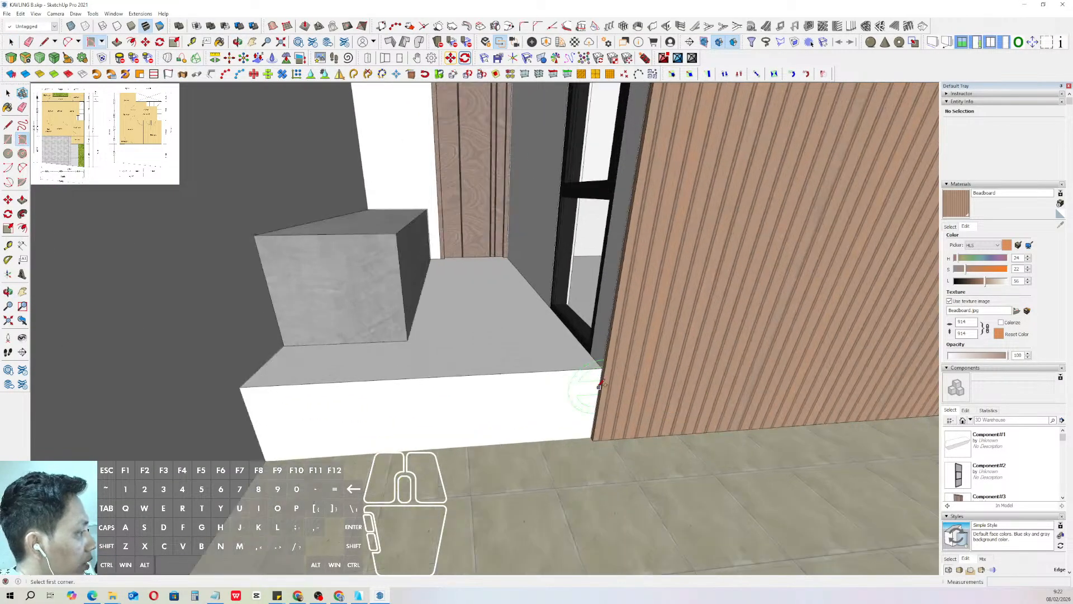
left_click(603, 367)
left_click(199, 387)
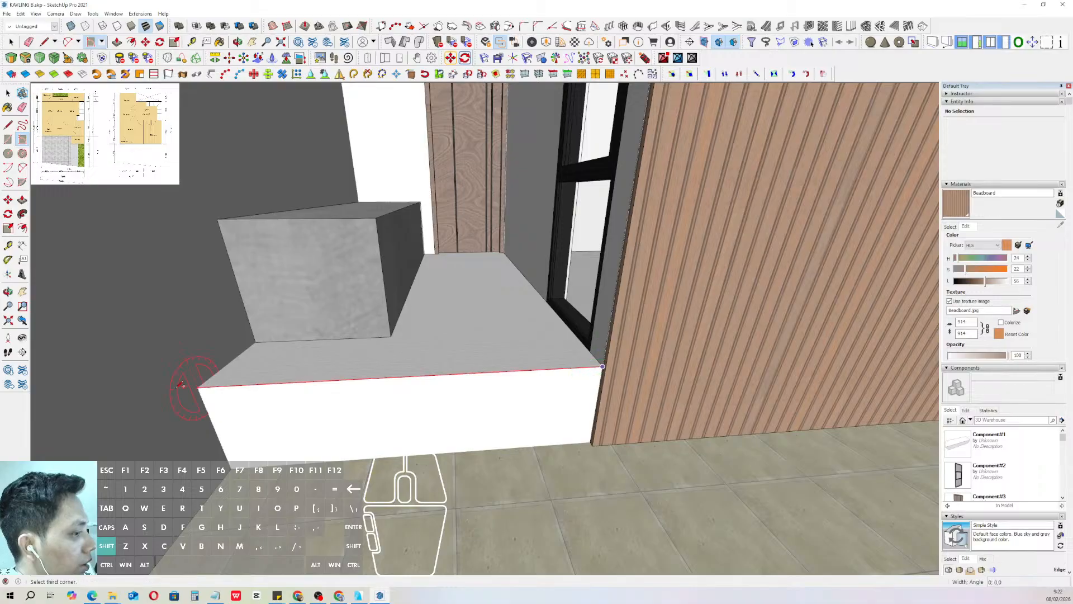
left_click(225, 414)
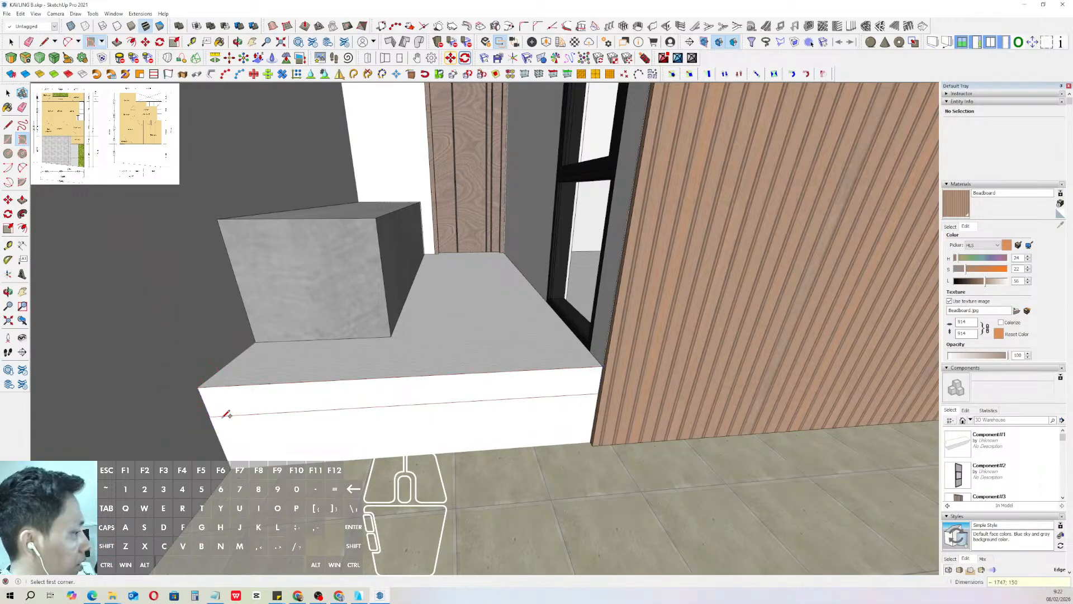
- Move the rectangle 300 mm down to the base of the slab's front face and extrude that strip 300 mm outward as a step
key("space")
double_click(496, 398)
middle_click_drag(500, 391, 582, 374)
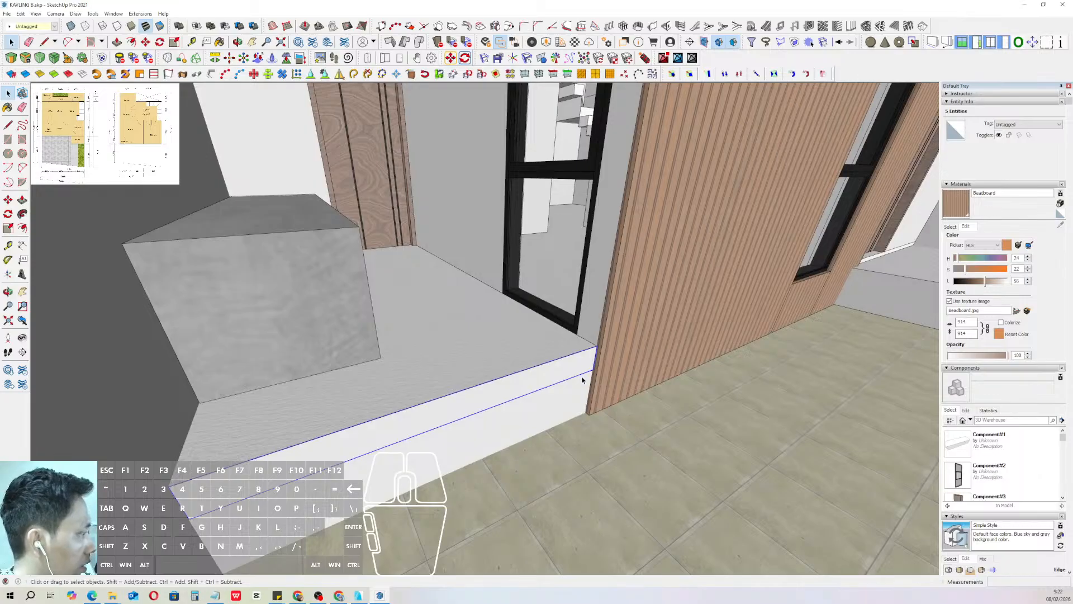
key("m")
left_click(582, 379)
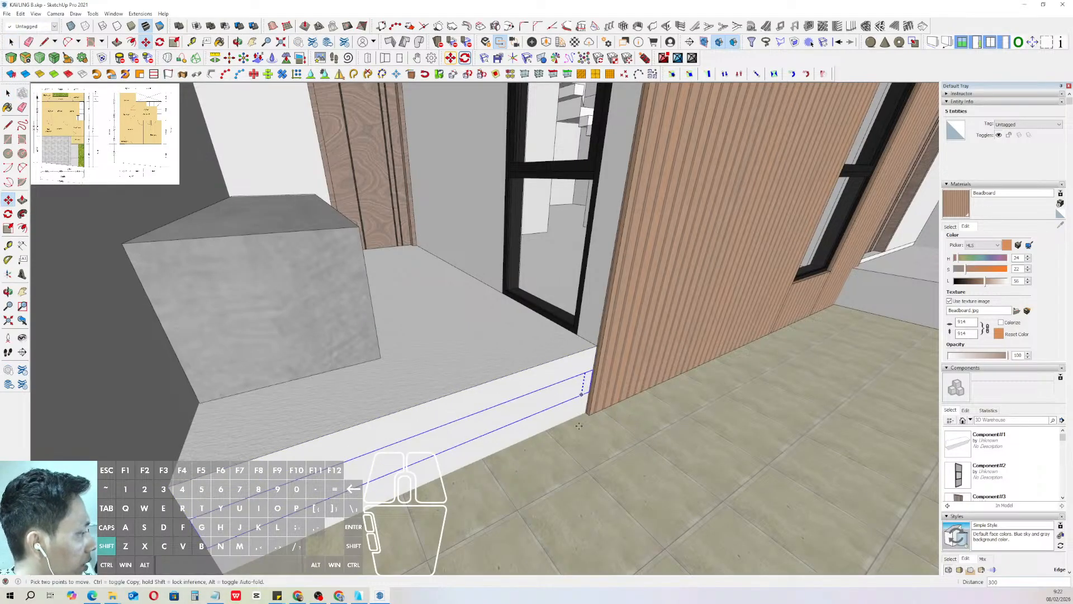
key("p")
left_click(578, 413)
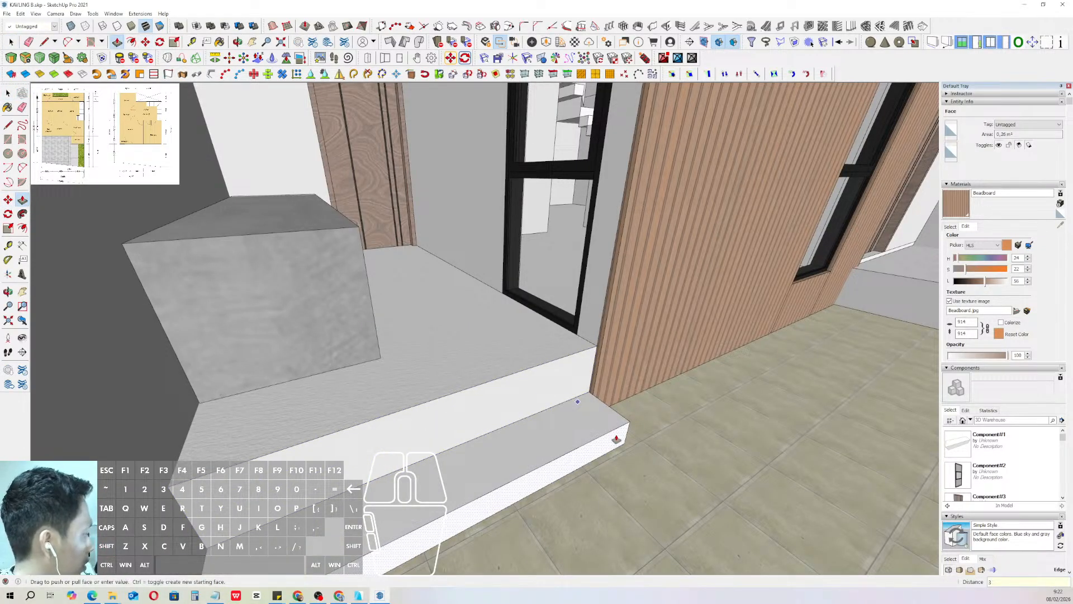
key("Return")
key("space")
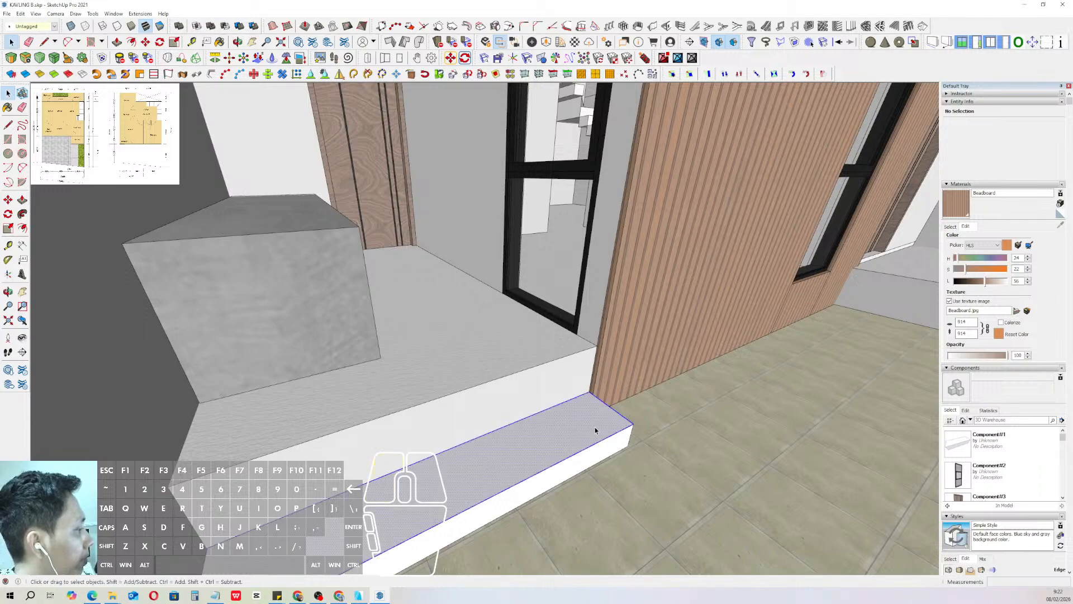
- Extend the front of the new porch step outward by another 300 mm
key("p")
left_click(597, 433)
type("300")
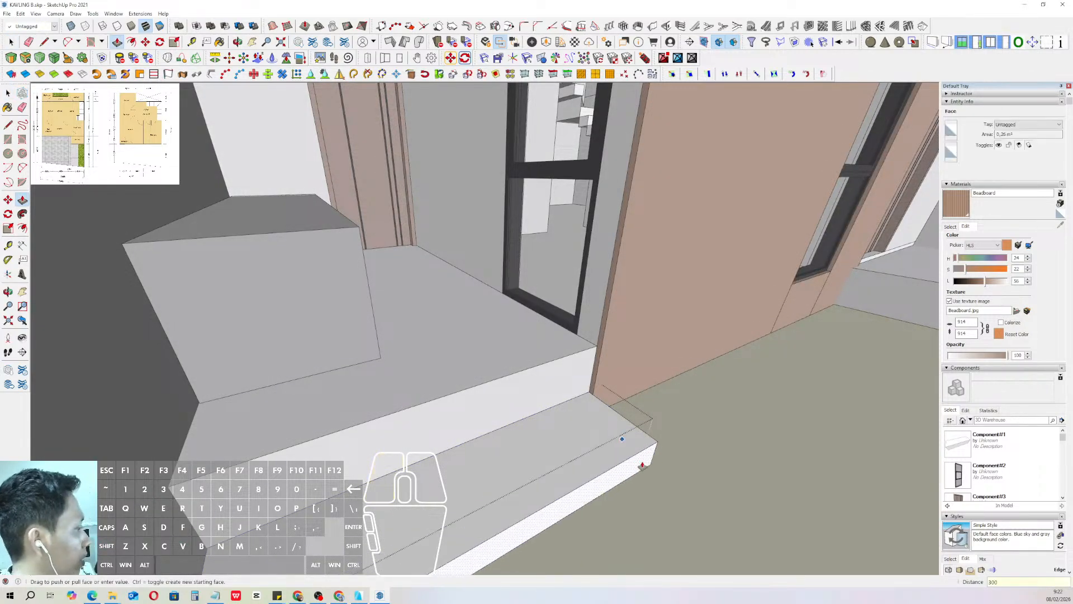
key("Return")
key("space")
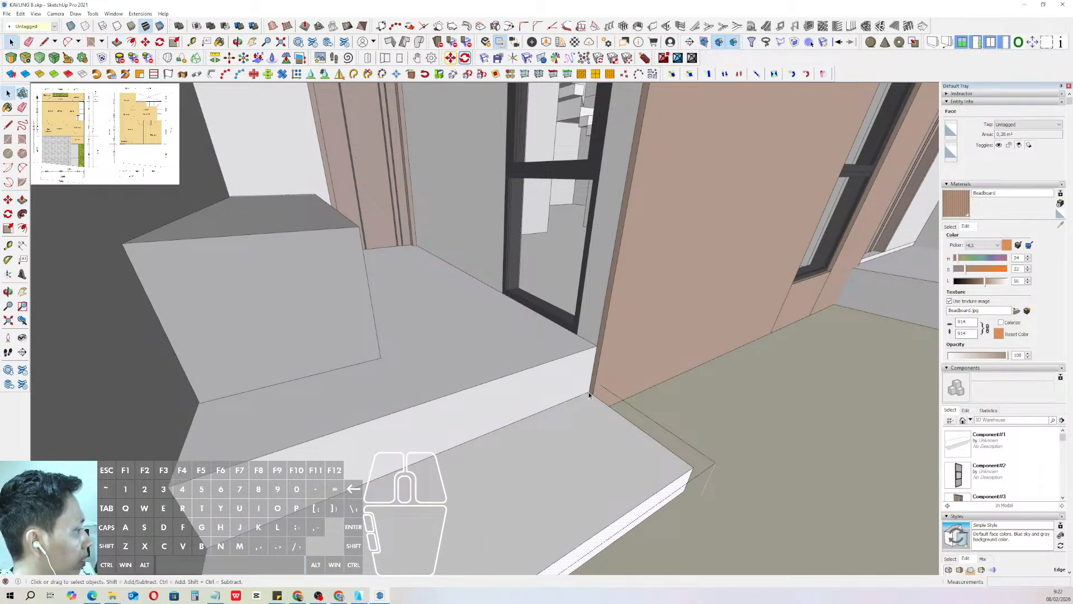
- Copy the inner edge of the step's tread 300 mm outward, dividing the tread into two strips
left_click(579, 399)
key("m")
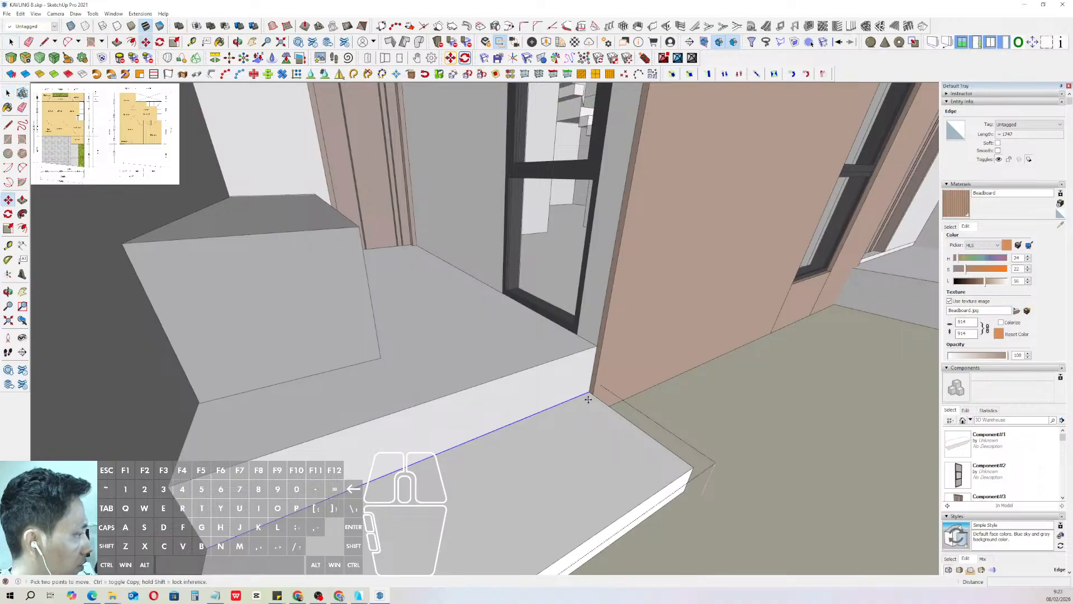
left_click(580, 395)
key("ctrl")
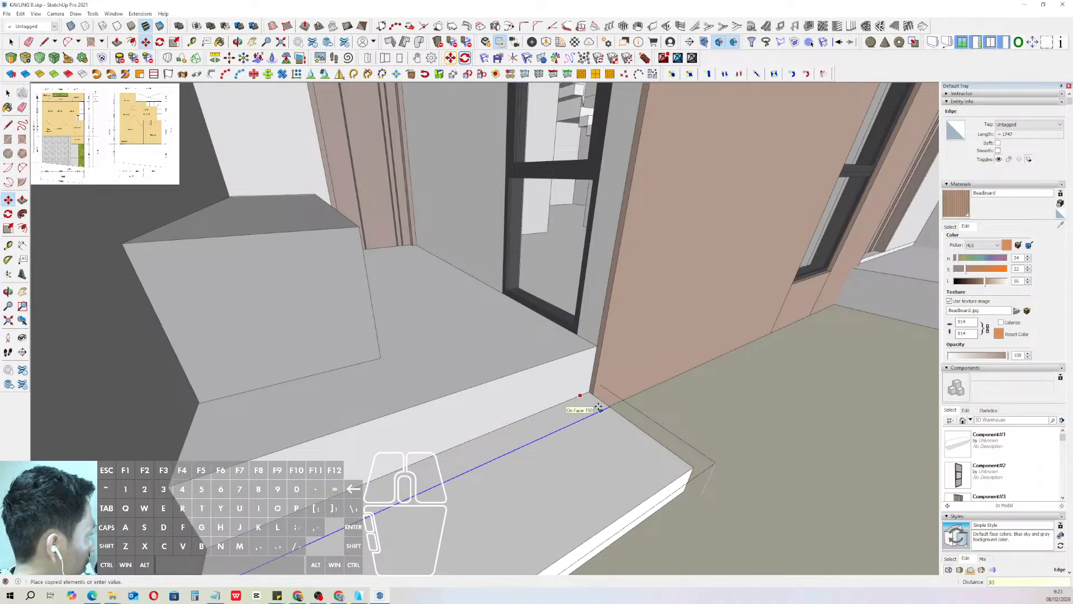
key("Return")
key("space")
- Raise the inner tread strip to form a second step below the porch slab
key("v")
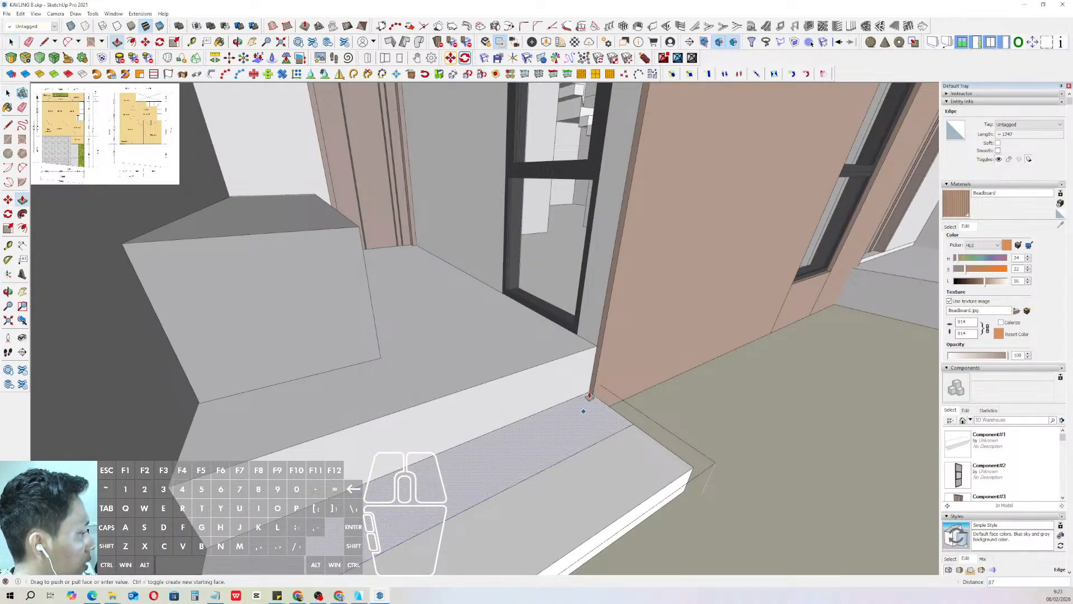
left_click(583, 406)
key("Return")
key("space")
- Sample the Blacktop Old 02 material from the garden walkway steps and apply it to the two new porch steps
middle_click_drag(591, 395, 395, 367)
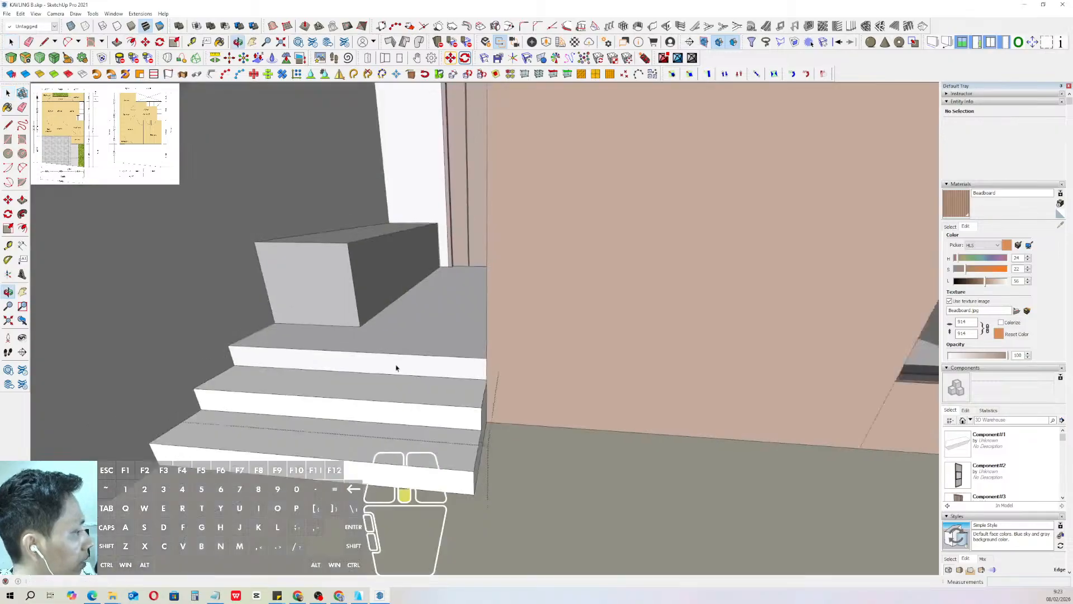
scroll(455, 377, "down", 7)
scroll(520, 370, "down", 3)
middle_click_drag(539, 374, 564, 313)
scroll(556, 330, "down", 3)
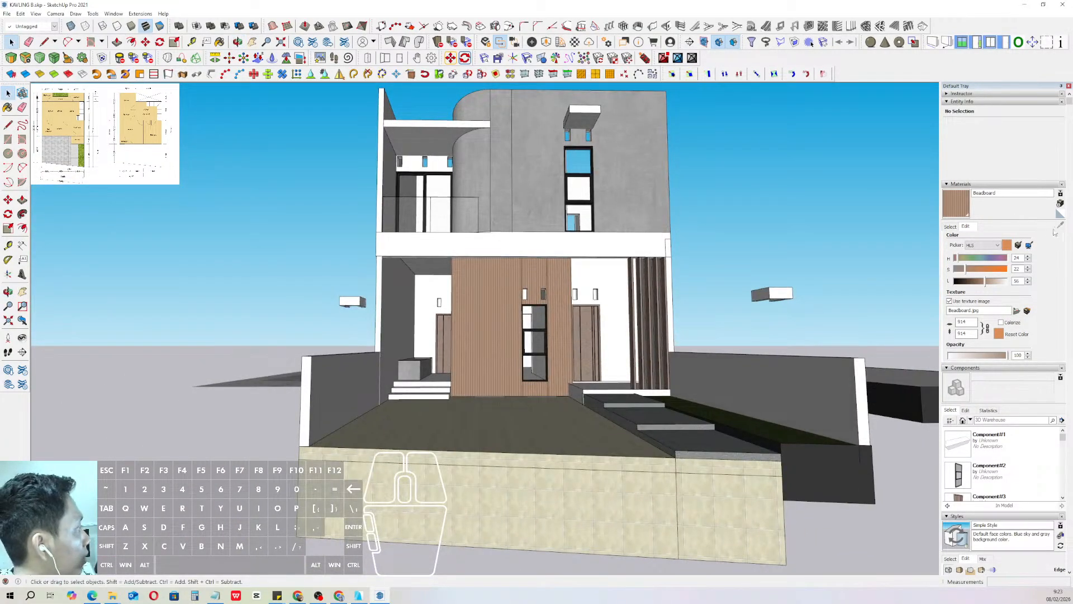
left_click(950, 226)
left_click(1061, 224)
scroll(559, 399, "up", 3)
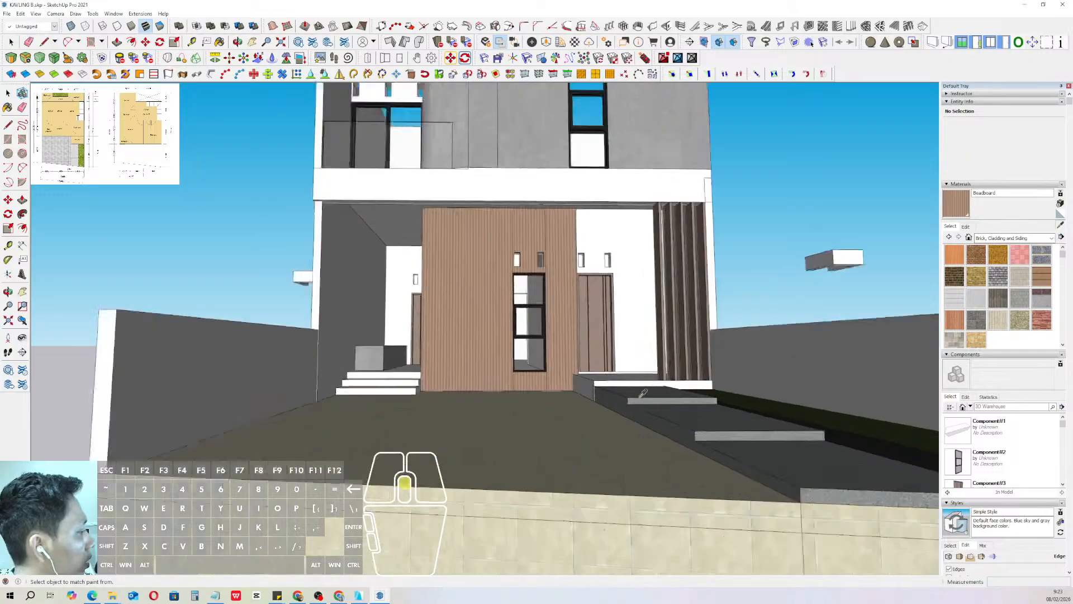
left_click(638, 395)
left_click(375, 386)
- Finish the porch stair by covering the slab's front riser with Blacktop Old 02, and close the group
scroll(379, 385, "down", 3)
middle_click_drag(384, 387, 392, 388, "shift")
scroll(393, 387, "up", 5)
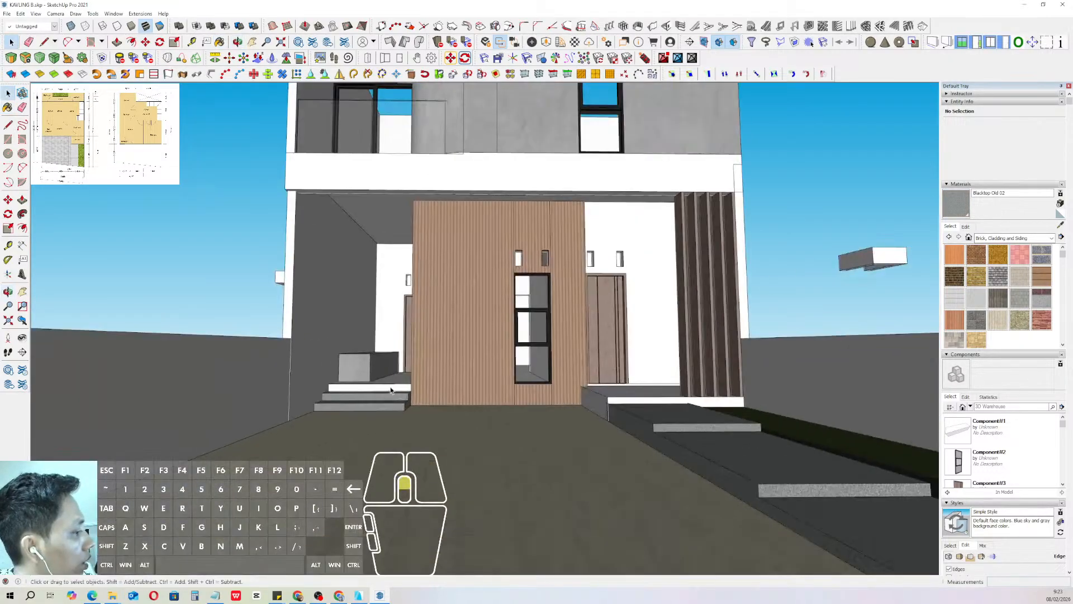
scroll(411, 383, "down", 2)
key("space")
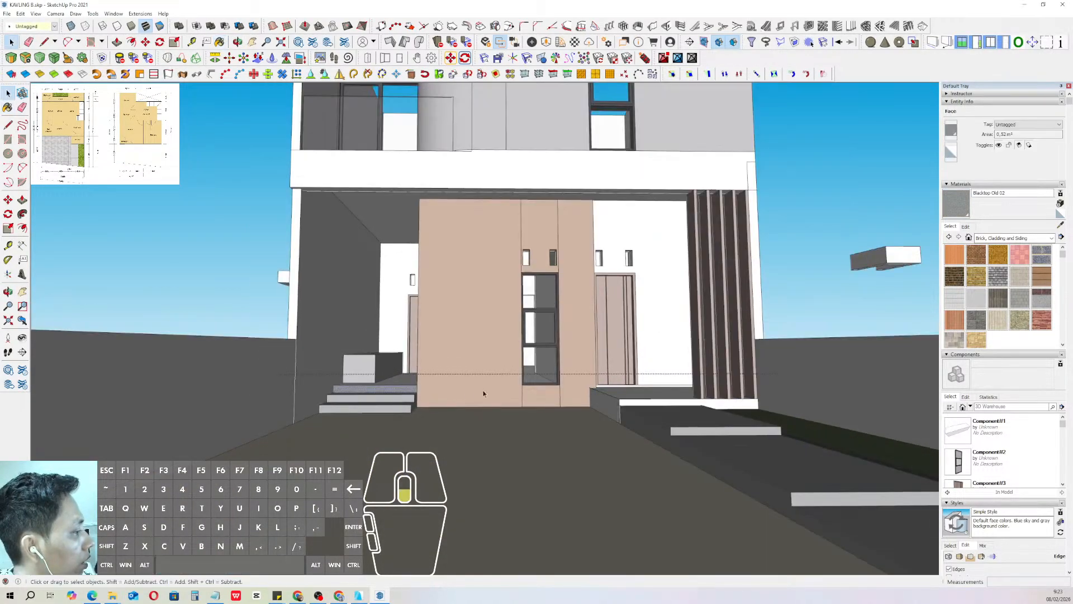
scroll(484, 393, "down", 1)
left_click(773, 268)
- Draw a rectangle on the side wall's outer face at its upper front corner, where it overlaps the end of the white beam
scroll(626, 329, "down", 3)
middle_click_drag(596, 337, 610, 409, "shift")
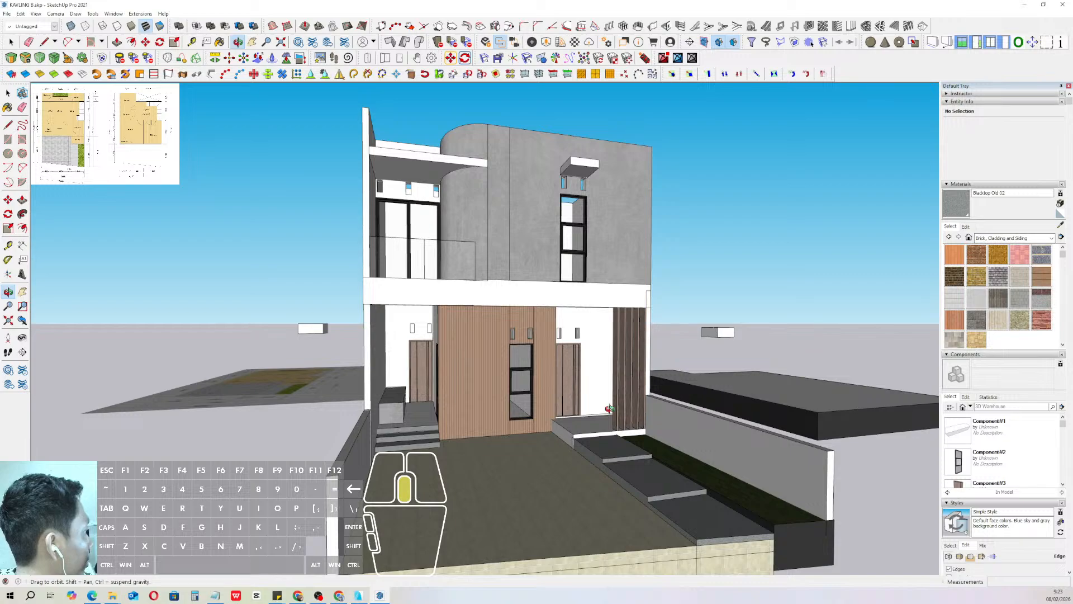
middle_click_drag(610, 409, 581, 384)
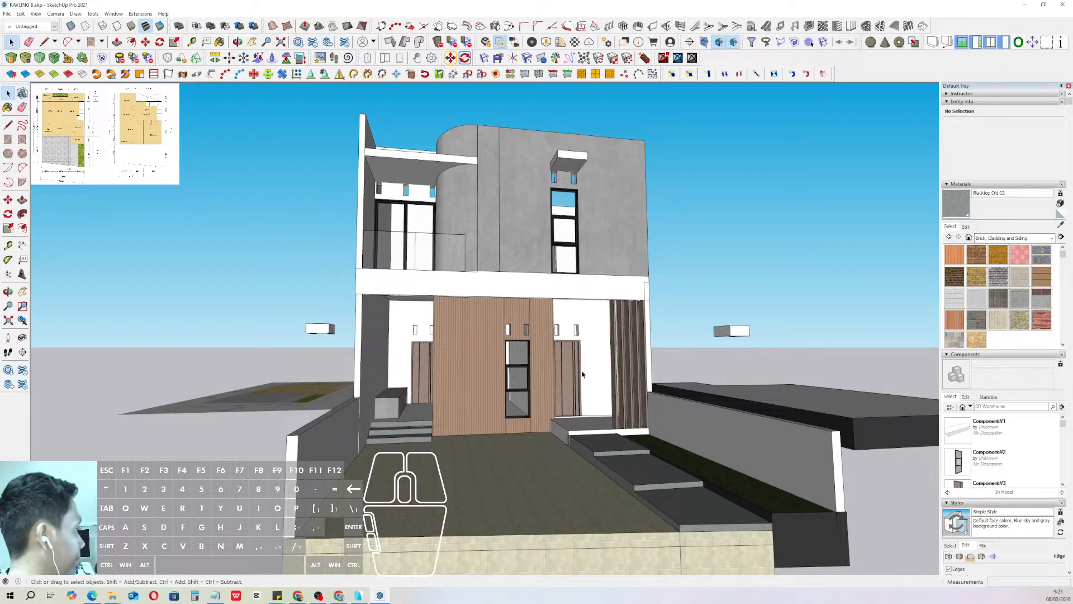
middle_click_drag(583, 374, 559, 347)
scroll(580, 341, "up", 5)
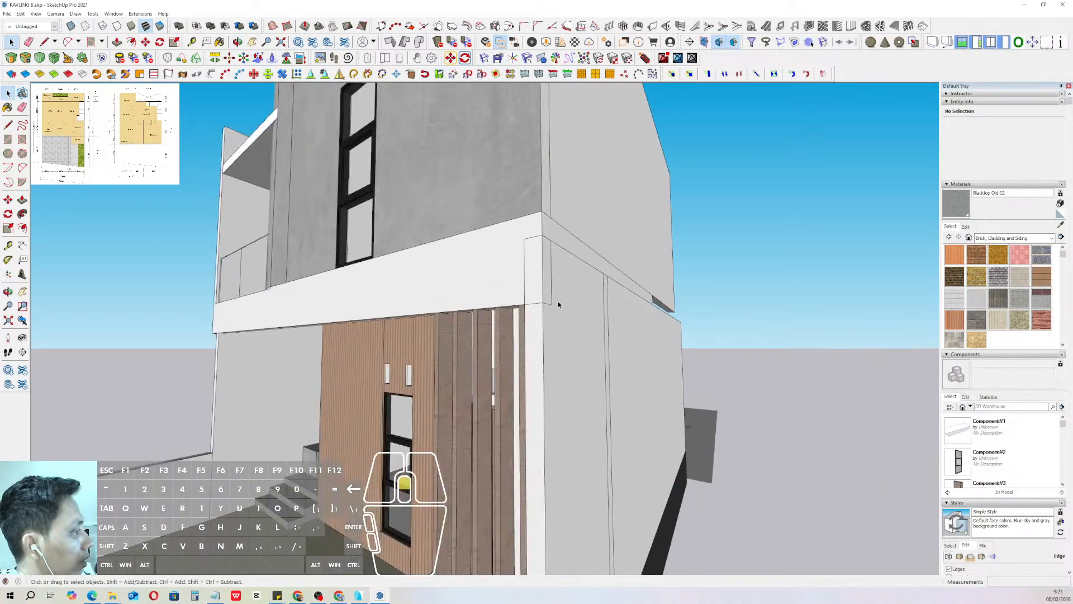
triple_click(545, 299)
key("r")
left_click(511, 221)
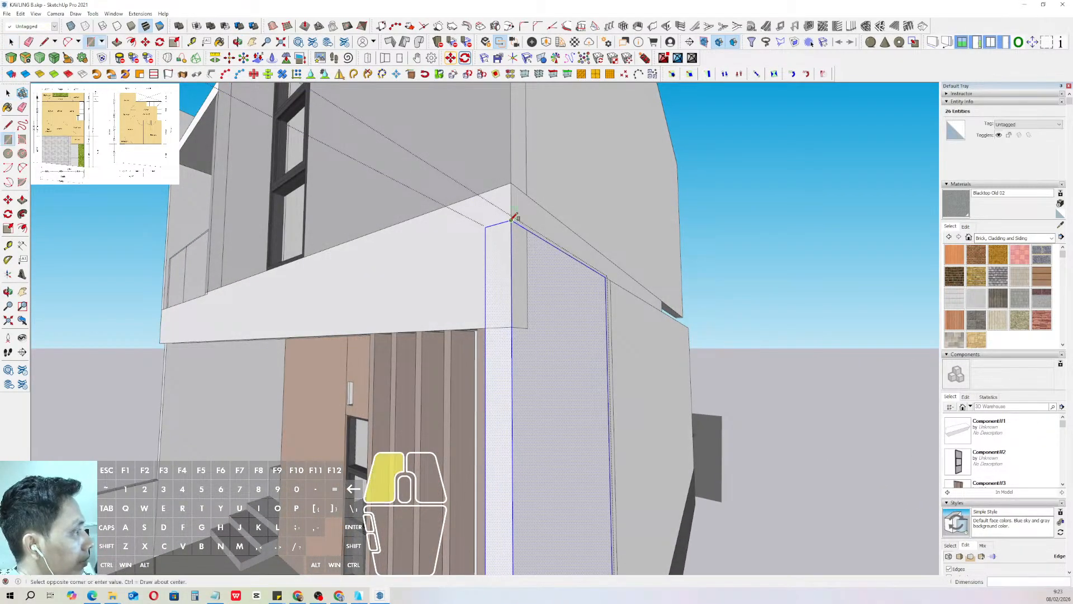
scroll(530, 327, "up", 2)
left_click(531, 327)
- Push the rectangle through the wall's full thickness to cut a notch for the beam end
key("space")
scroll(523, 323, "up", 2)
middle_click_drag(522, 322, 525, 319)
key("i")
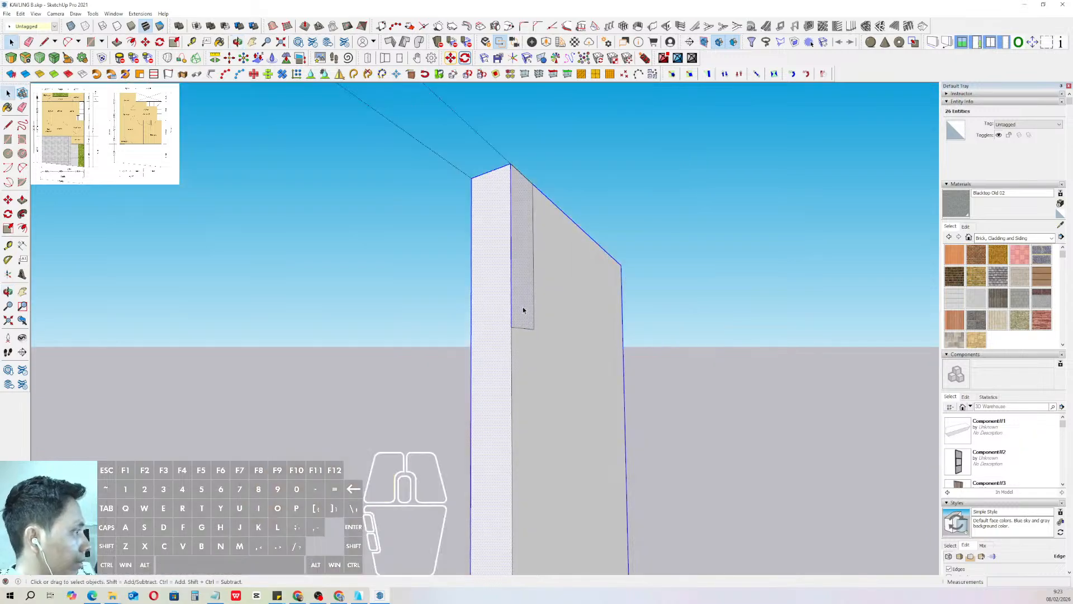
left_click(524, 296)
key("v")
left_click(524, 267)
left_click(486, 294)
key("space")
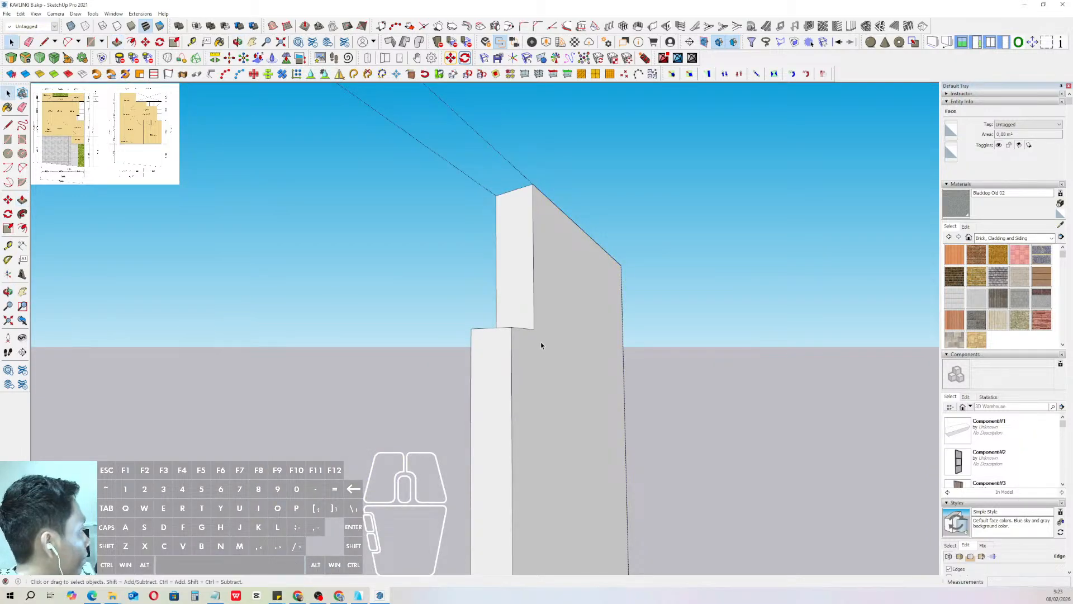
- Sample the gray concrete from the curved upper wall, apply it to the wall's plain narrow side face, and close the group
scroll(551, 341, "down", 2)
scroll(717, 235, "down", 6)
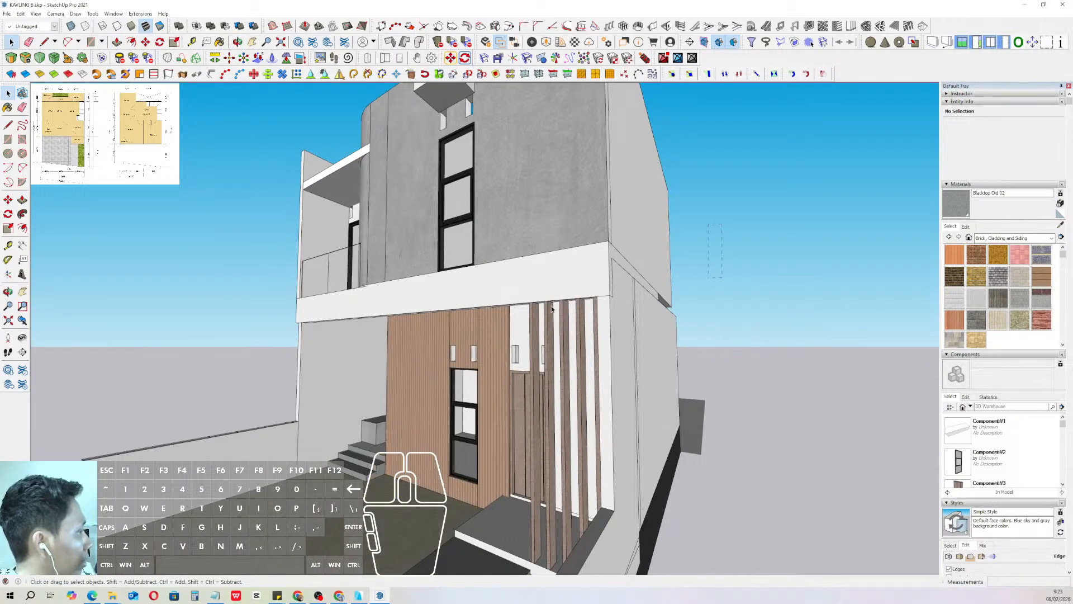
middle_click_drag(710, 239, 482, 345)
middle_click_drag(499, 361, 615, 243)
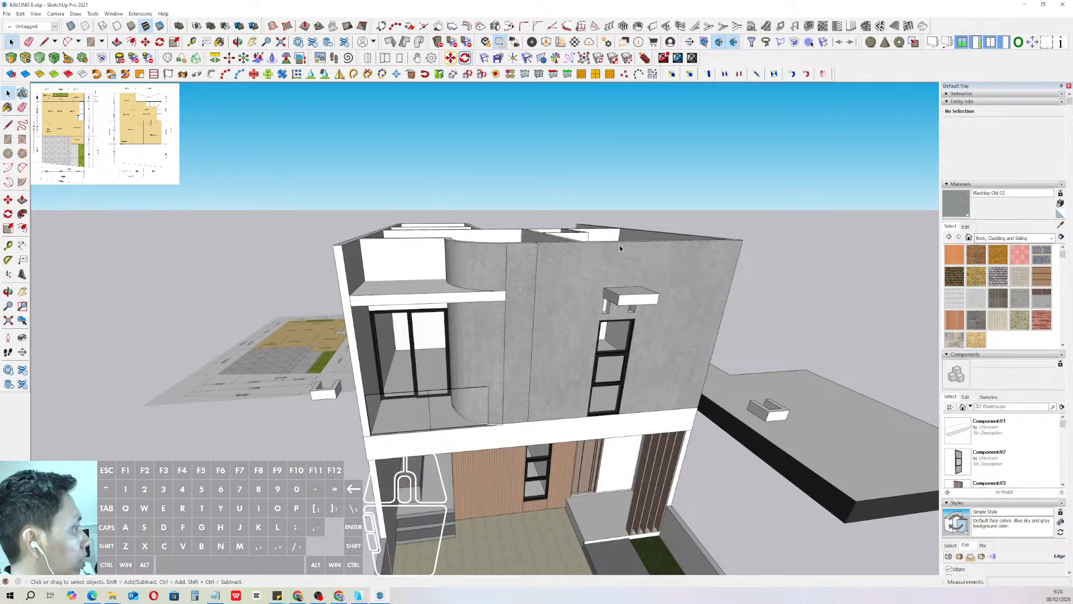
middle_click_drag(619, 245, 453, 300)
scroll(454, 299, "up", 8)
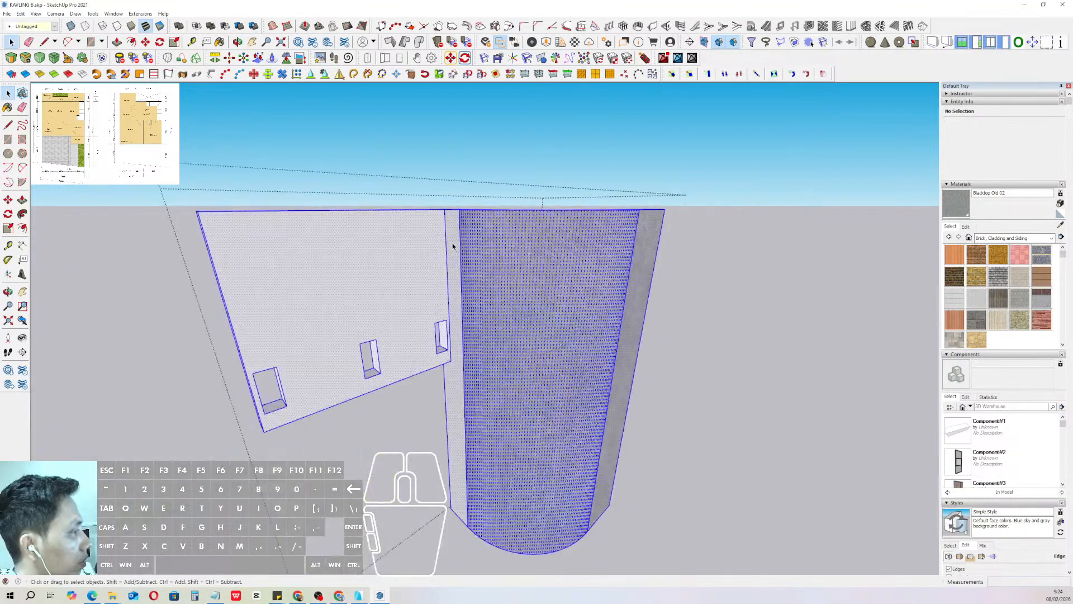
left_click(933, 227)
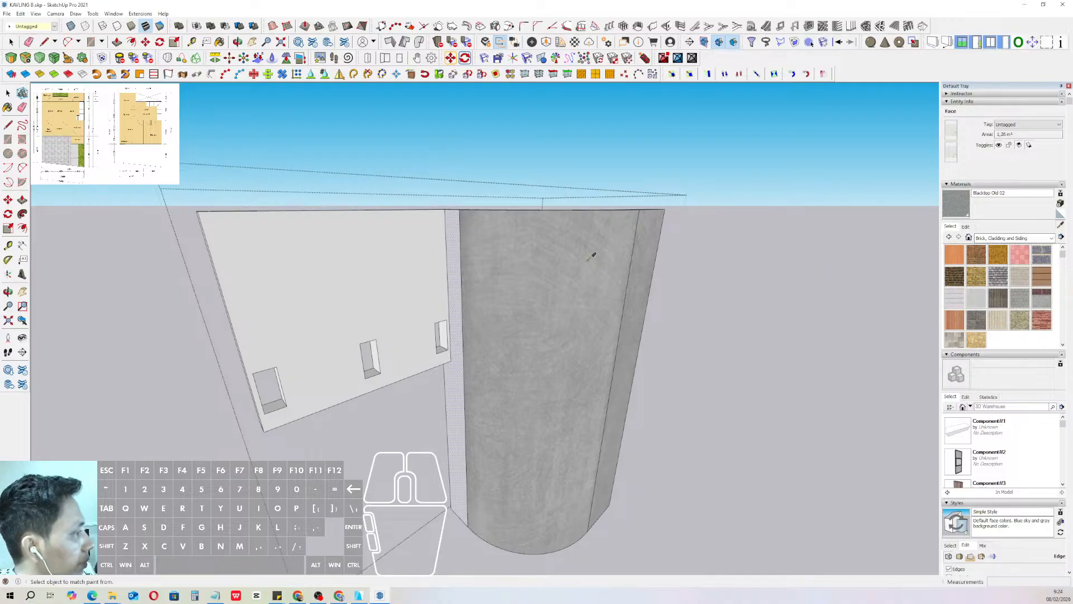
left_click(591, 256)
key("space")
scroll(496, 287, "down", 6)
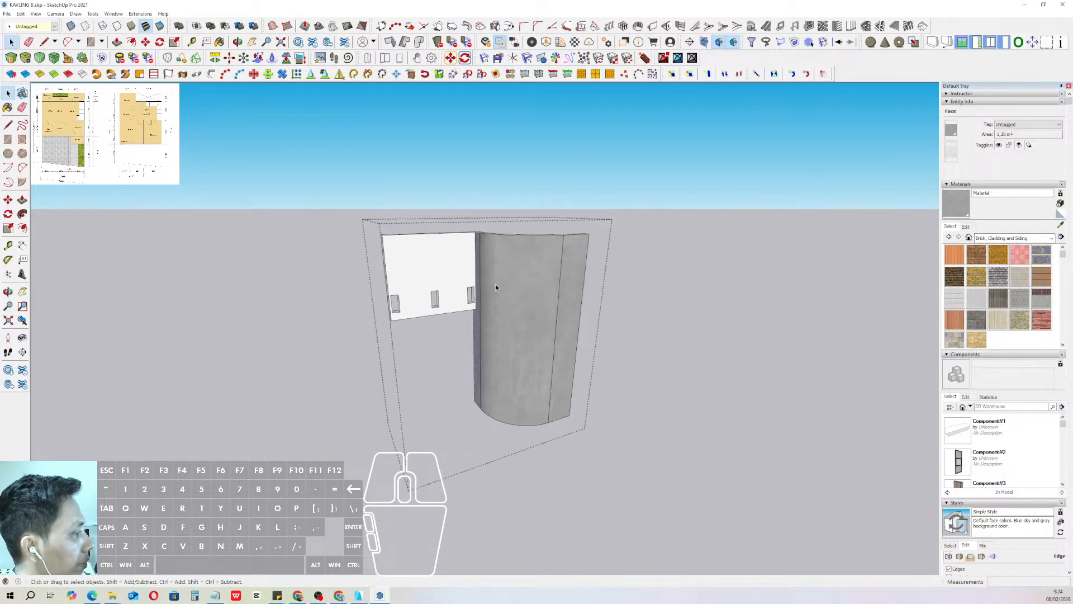
scroll(474, 317, "up", 4)
scroll(491, 335, "down", 4)
left_click(702, 194)
- Select the two loose canopy blocks floating beside the house and move them down, away from the facade
middle_click_drag(454, 257, 638, 280)
scroll(548, 287, "down", 1)
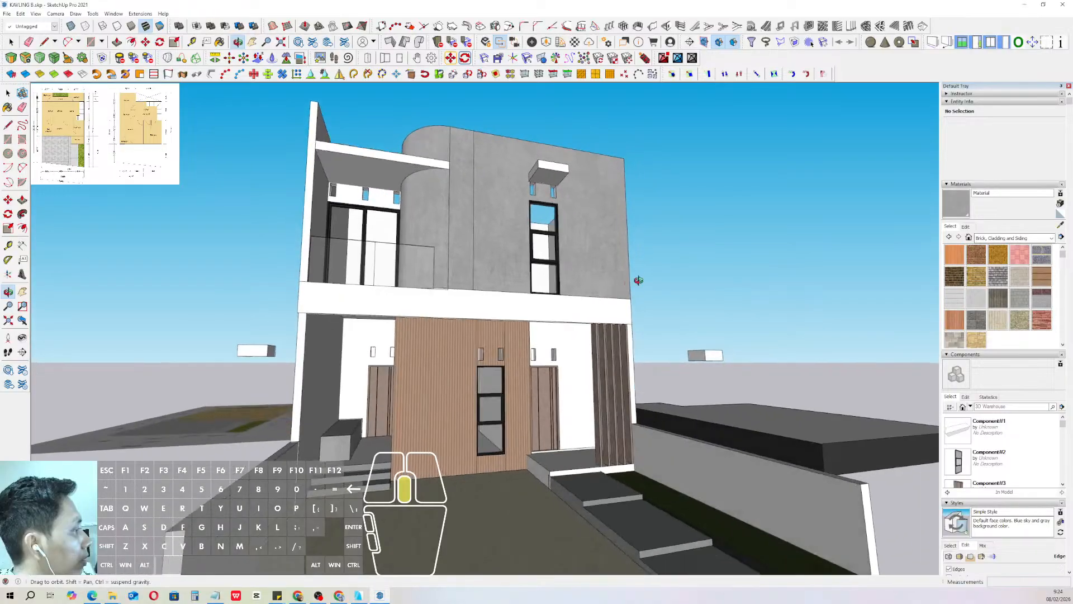
middle_click_drag(541, 288, 683, 345)
left_click(298, 344, "shift")
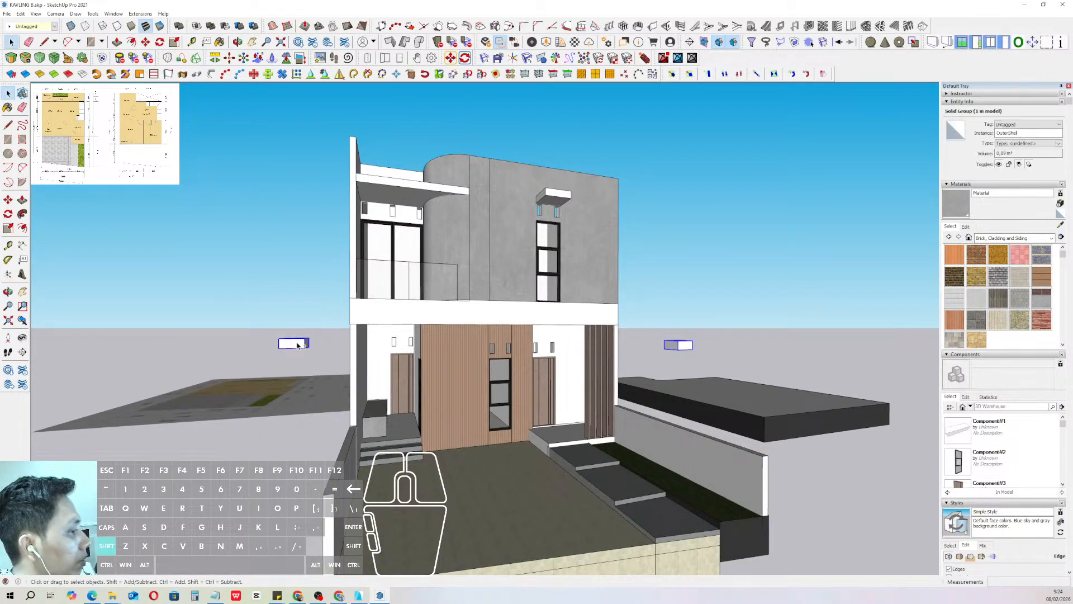
key("m")
left_click(674, 345)
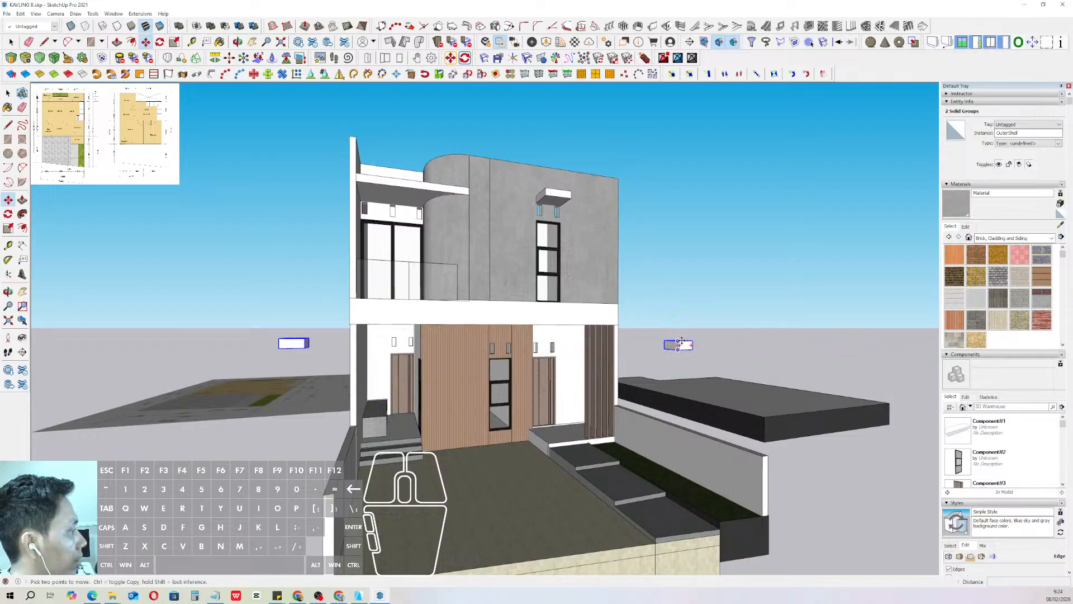
middle_click_drag(680, 343, 790, 473)
key("space")
left_click(699, 283)
- Create a new material using the regular stone paver image from the Pavement textures folder as its texture
scroll(617, 312, "up", 4)
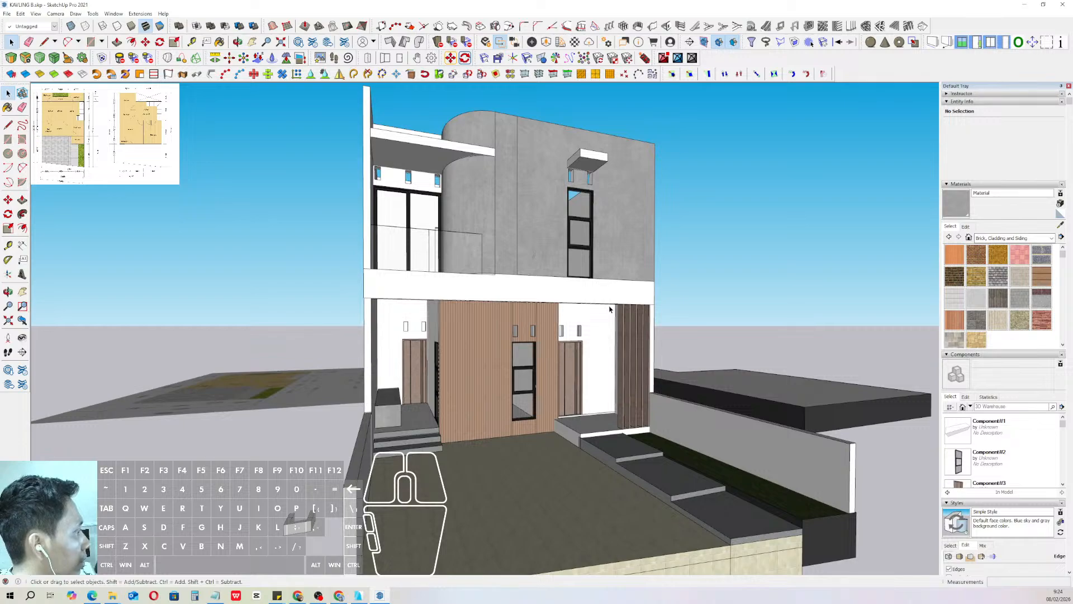
left_click(1060, 205)
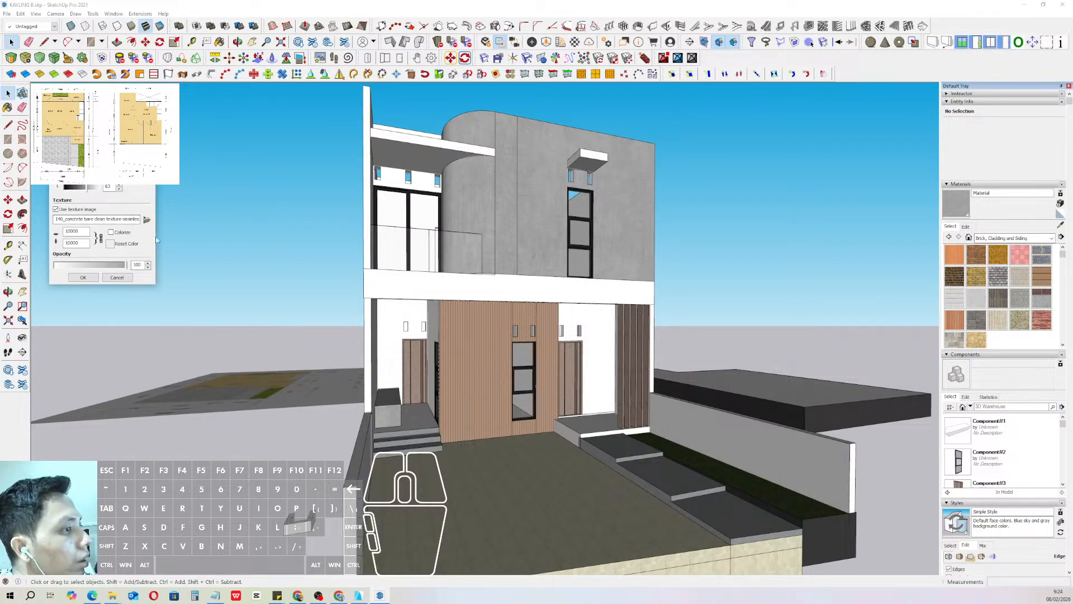
left_click(147, 221)
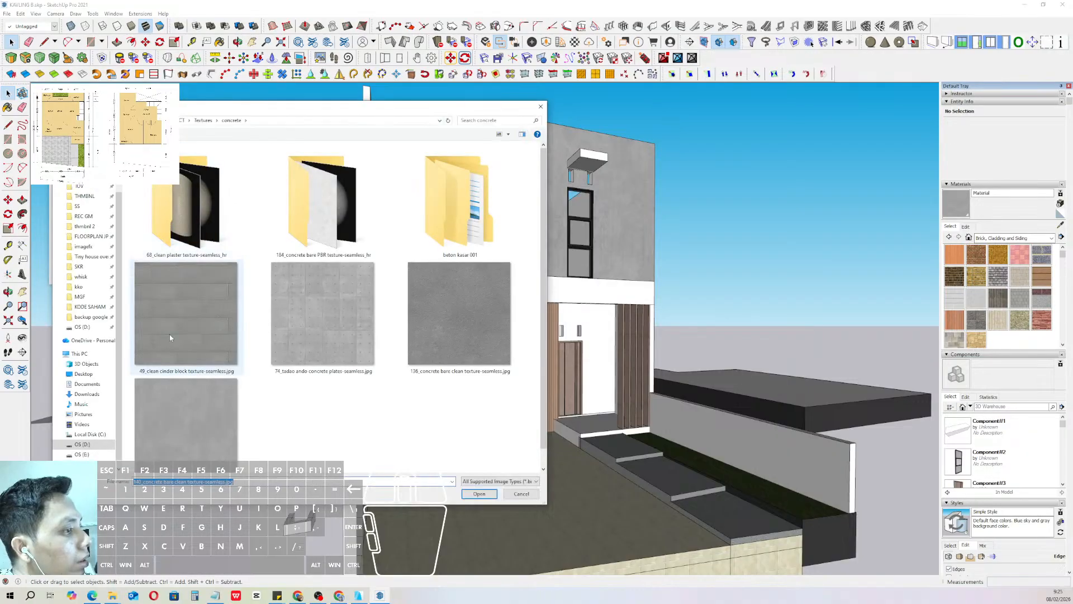
left_click(206, 120)
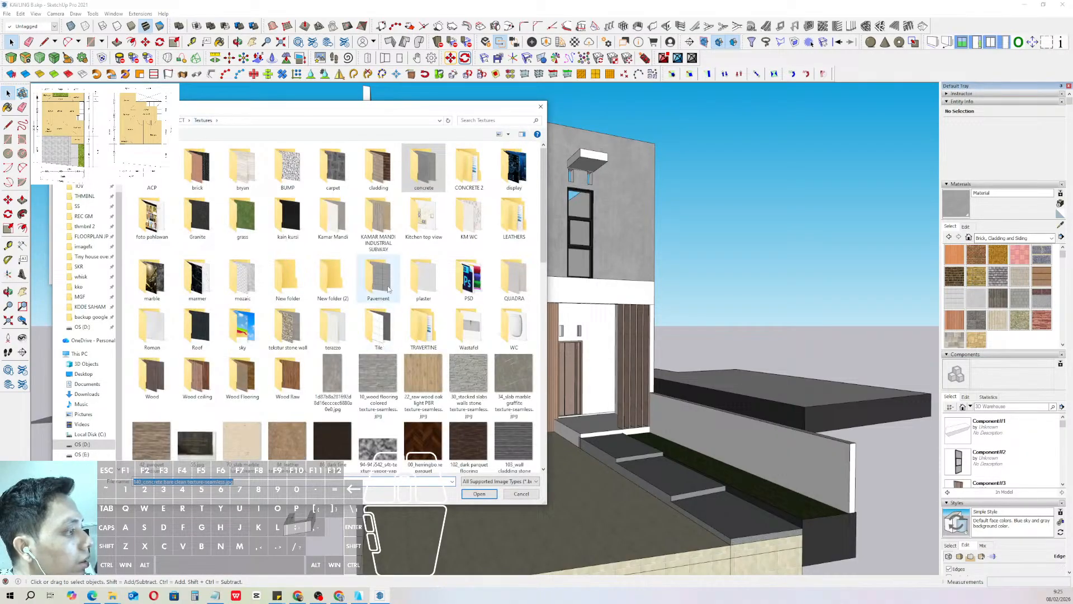
double_click(378, 279)
left_click(198, 155)
double_click(198, 155)
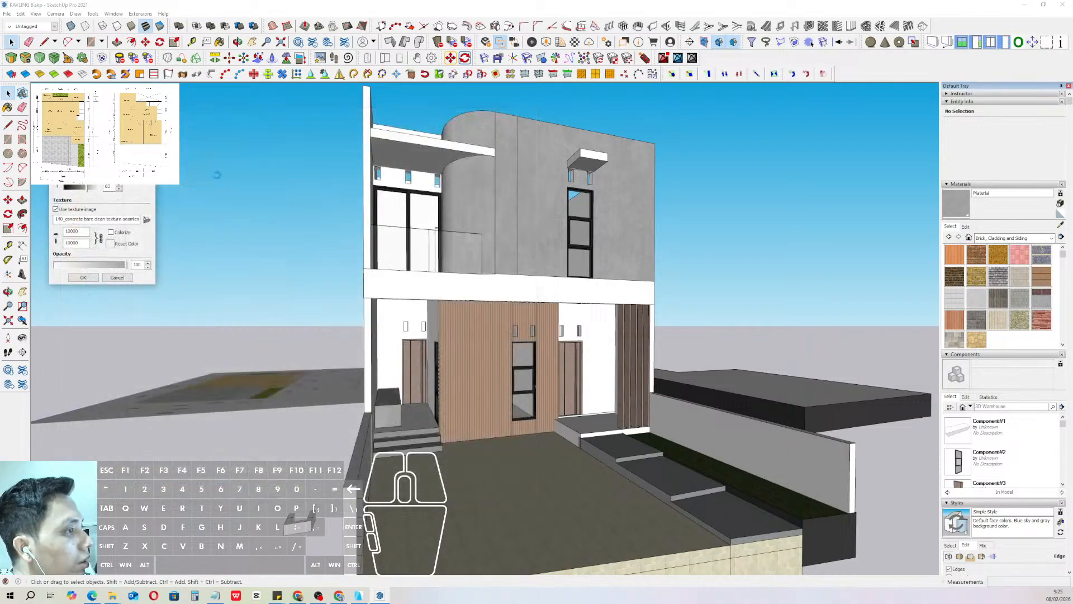
left_click(83, 278)
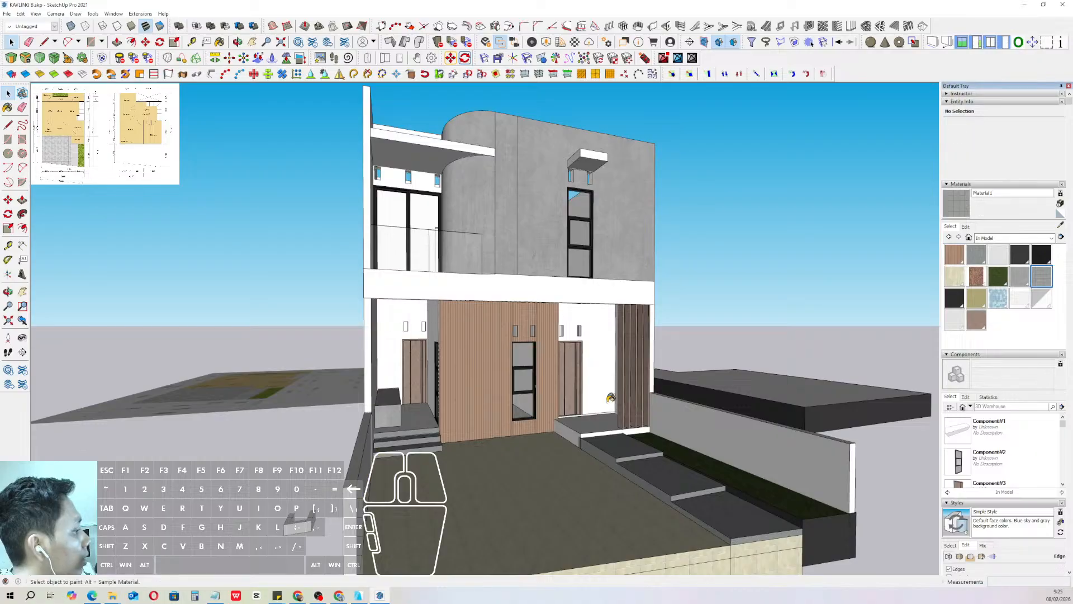
- Open the driveway slab group, paint its top face with the new paver material, and close the group
middle_click_drag(520, 453, 529, 479)
double_click(529, 479)
left_click(549, 447)
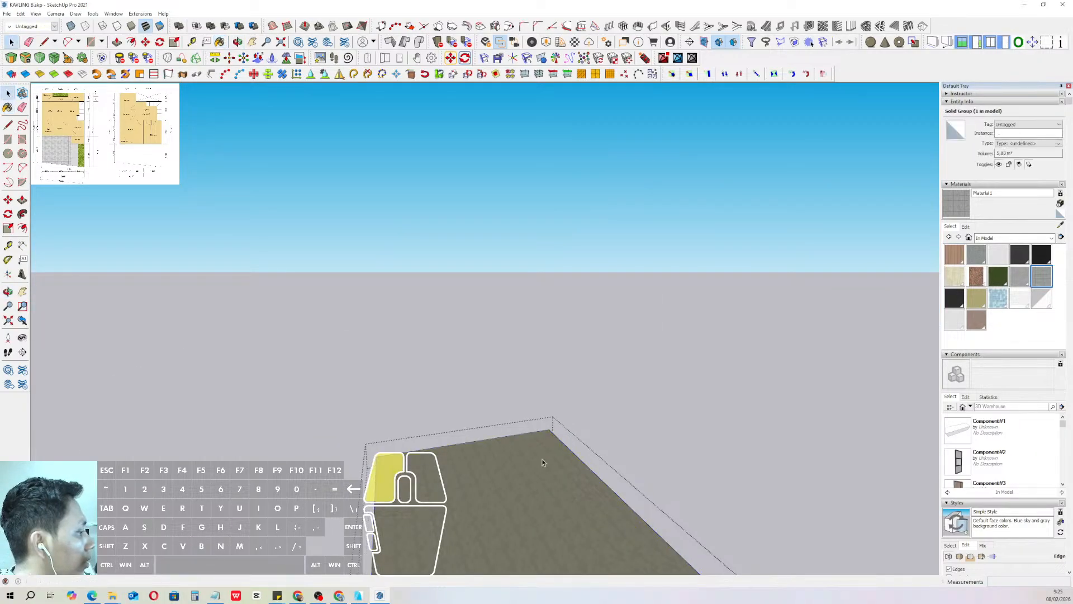
key("b")
left_click(548, 456)
key("space")
scroll(546, 455, "down", 4)
left_click(683, 271)
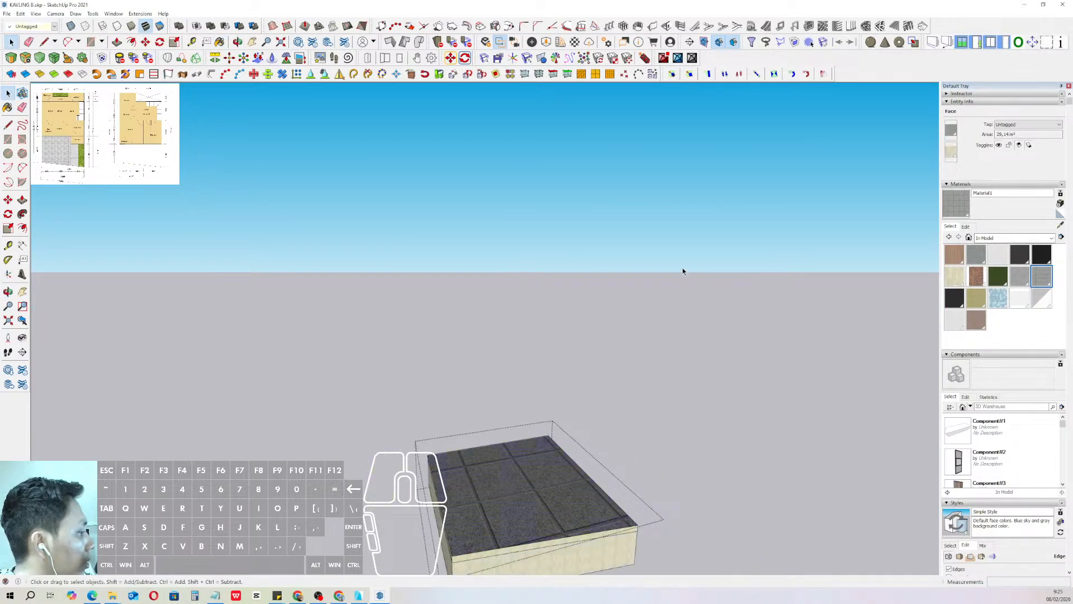
- Resize the paver material's texture, trying 5000 and settling on 1000
scroll(552, 492, "up", 5)
left_click(965, 226)
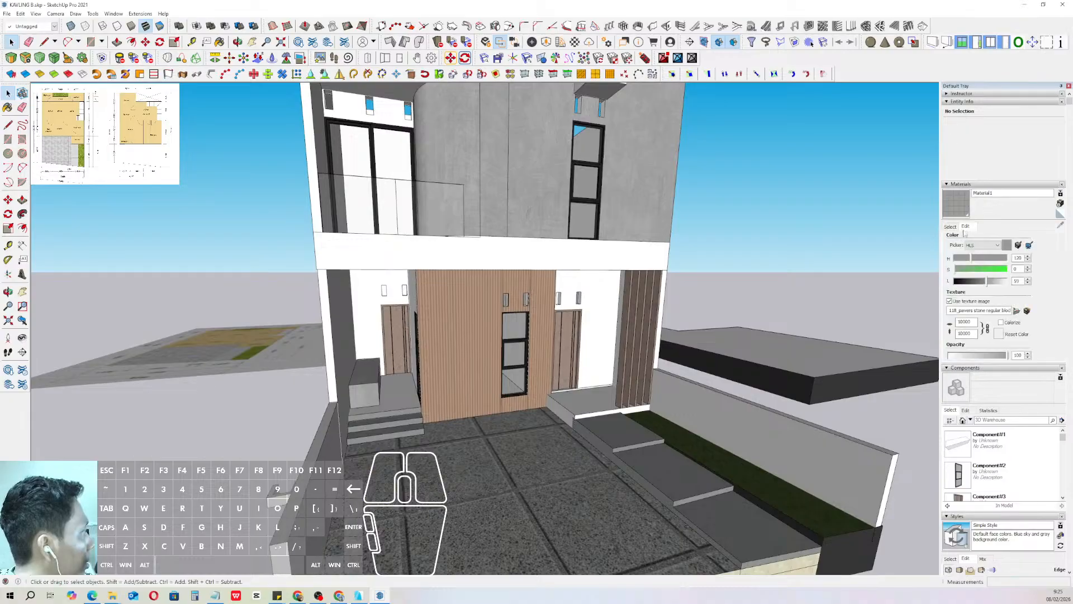
double_click(973, 322)
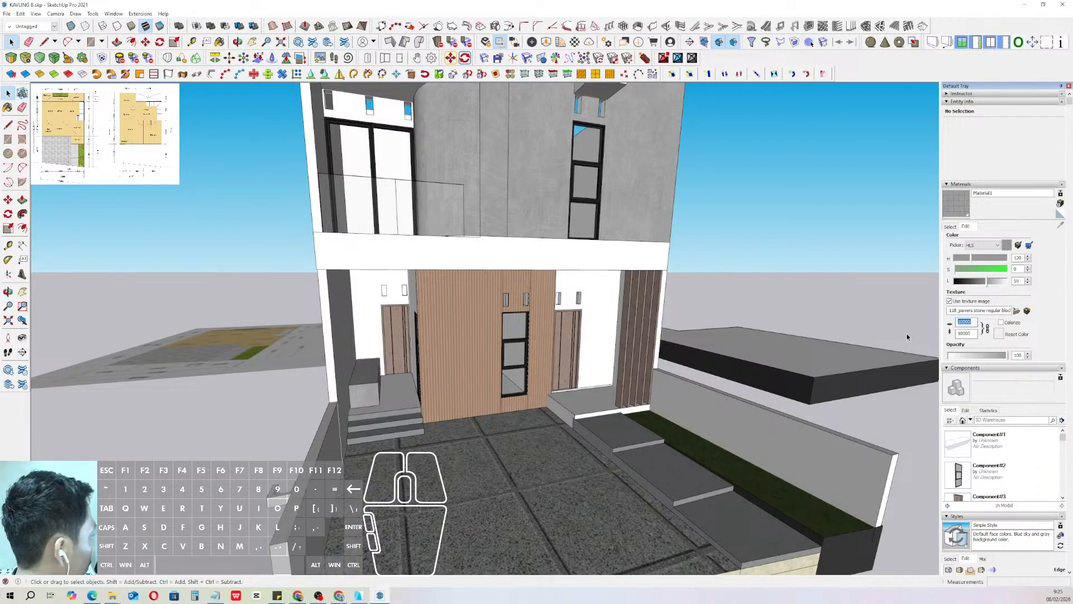
type("5000")
key("Return")
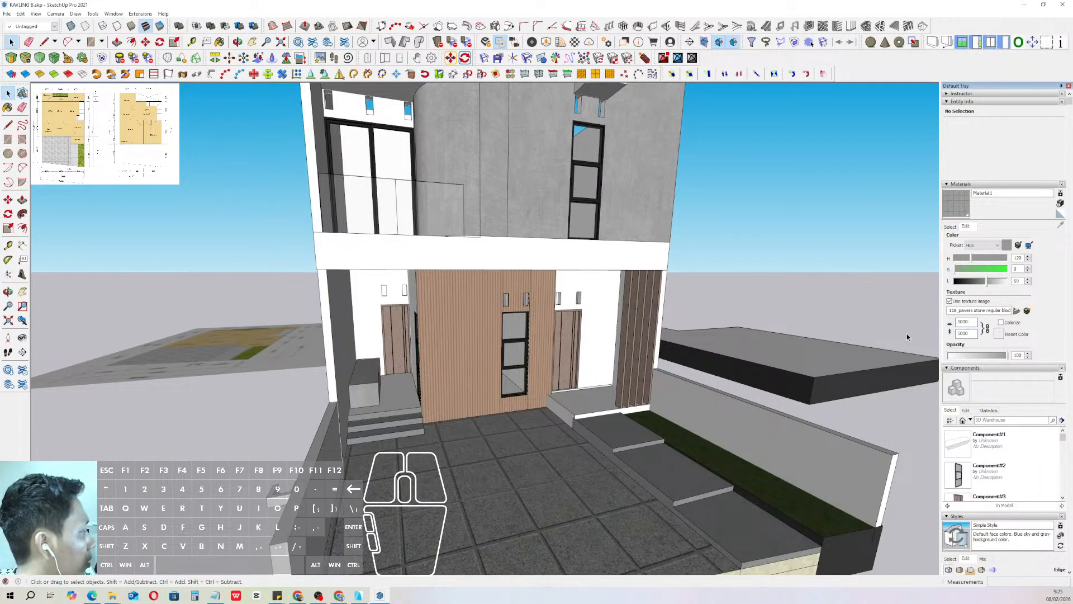
double_click(963, 322)
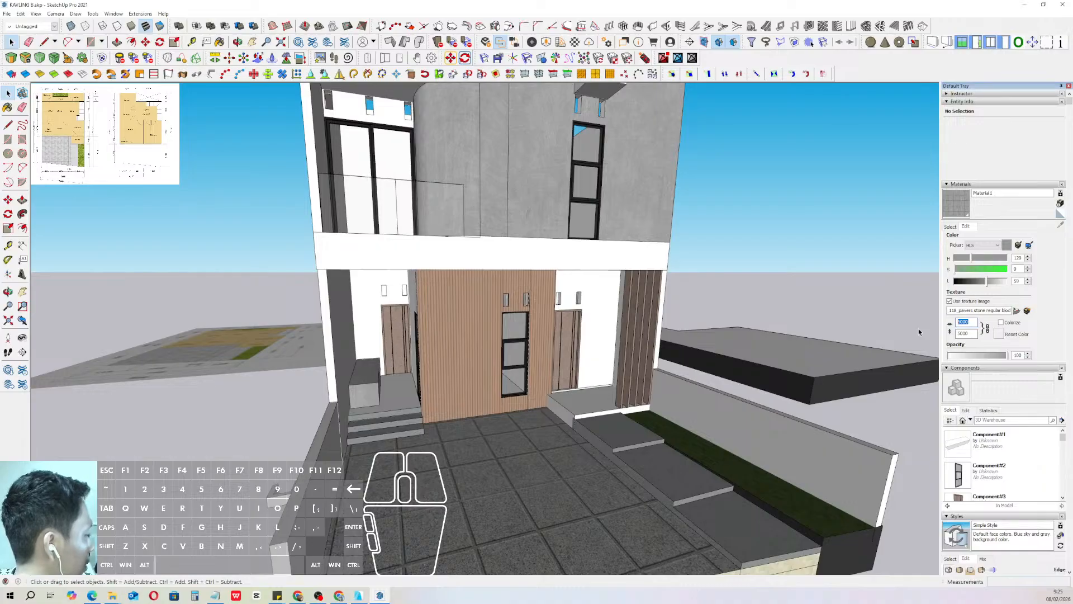
type("10")
key("Return")
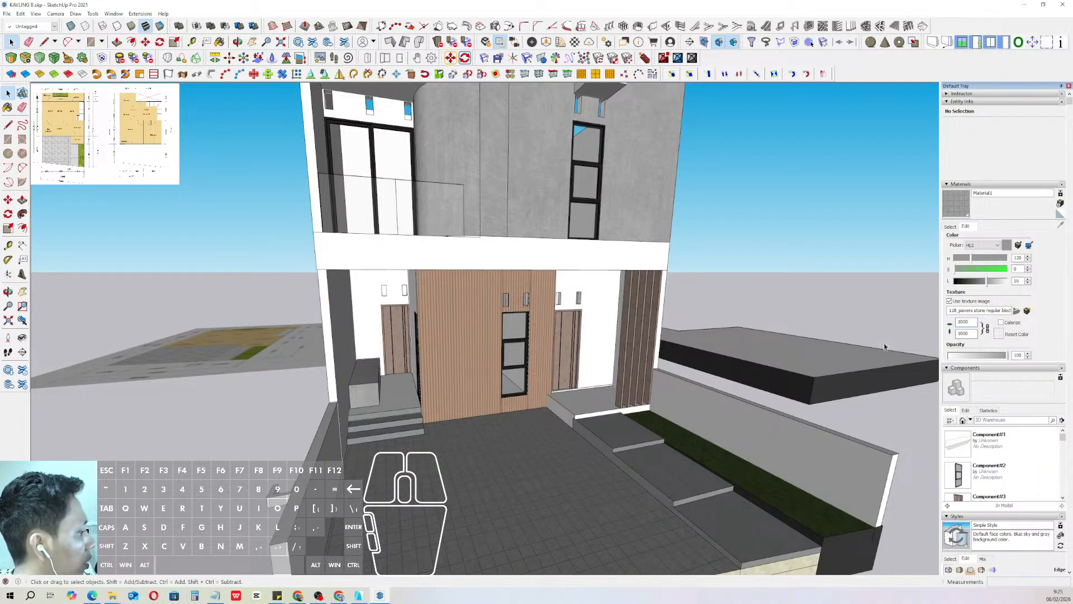
left_click(618, 508)
middle_click_drag(619, 508, 599, 486)
scroll(565, 478, "up", 3)
key("l")
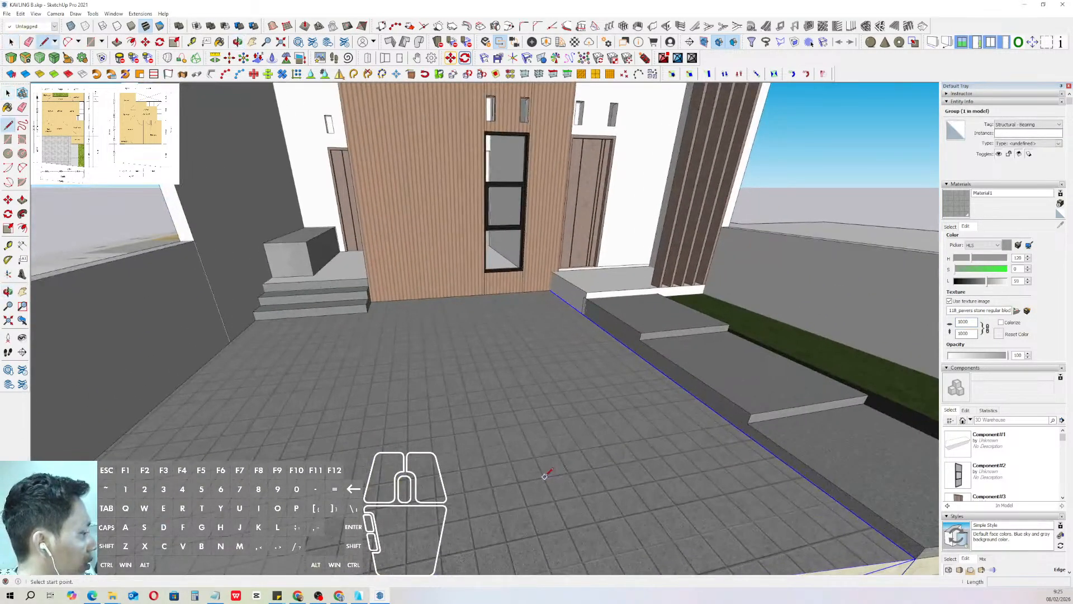
left_click(544, 476)
key("space")
- Open the driveway slab group and copy its front top edge a short distance inward across the paved face
scroll(572, 458, "down", 6)
middle_click_drag(572, 458, 496, 528, "shift")
scroll(587, 445, "down", 2)
scroll(584, 436, "up", 2)
middle_click_drag(542, 498, 546, 448, "shift")
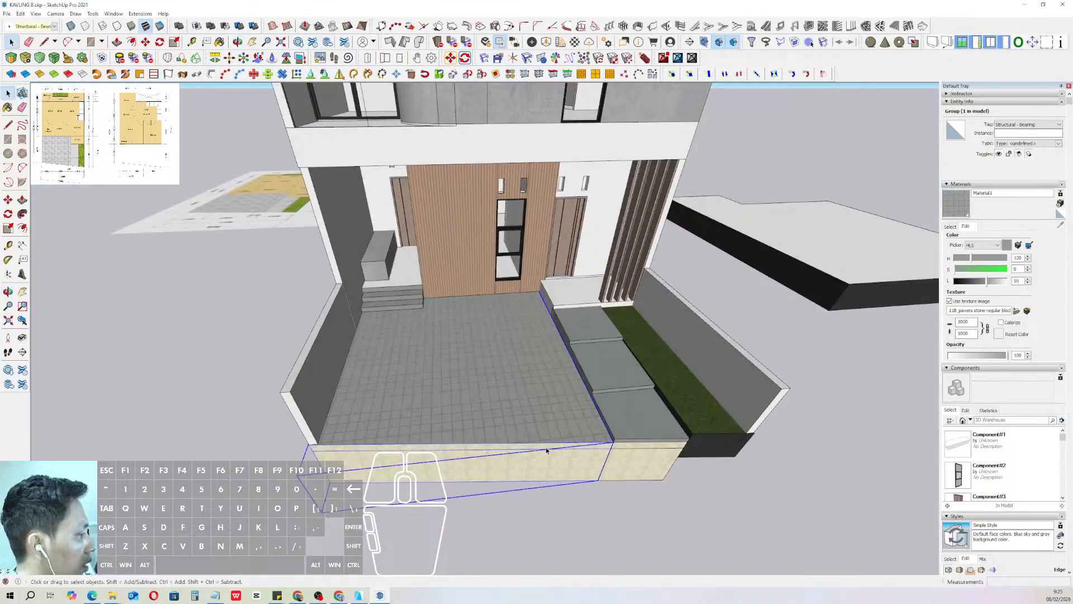
double_click(538, 402)
double_click(539, 401)
left_click(621, 441)
left_click(624, 442)
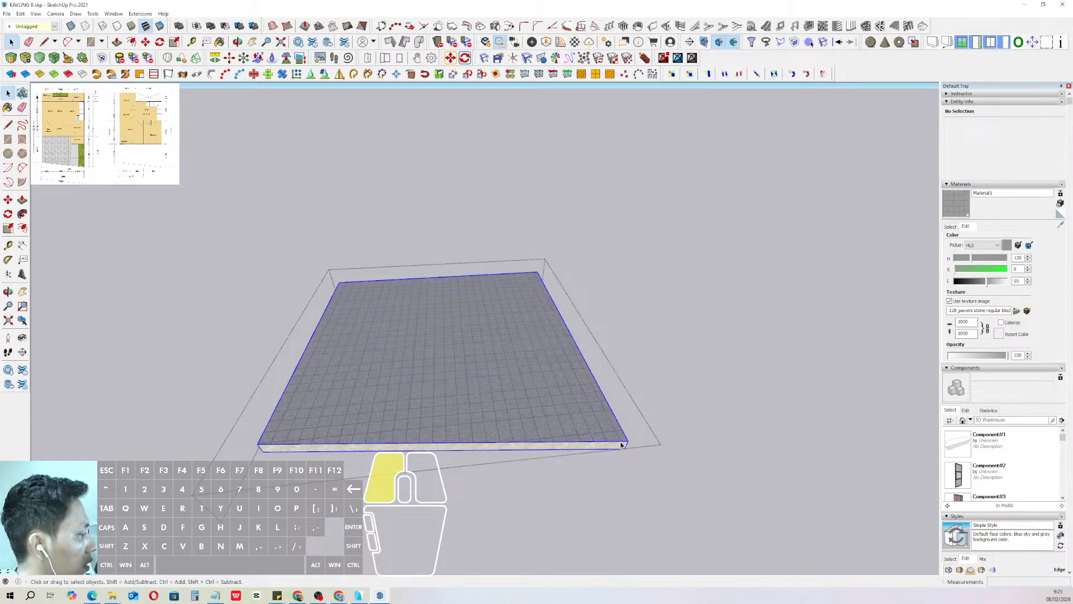
middle_click_drag(623, 441, 594, 475)
scroll(546, 453, "up", 1)
key("m")
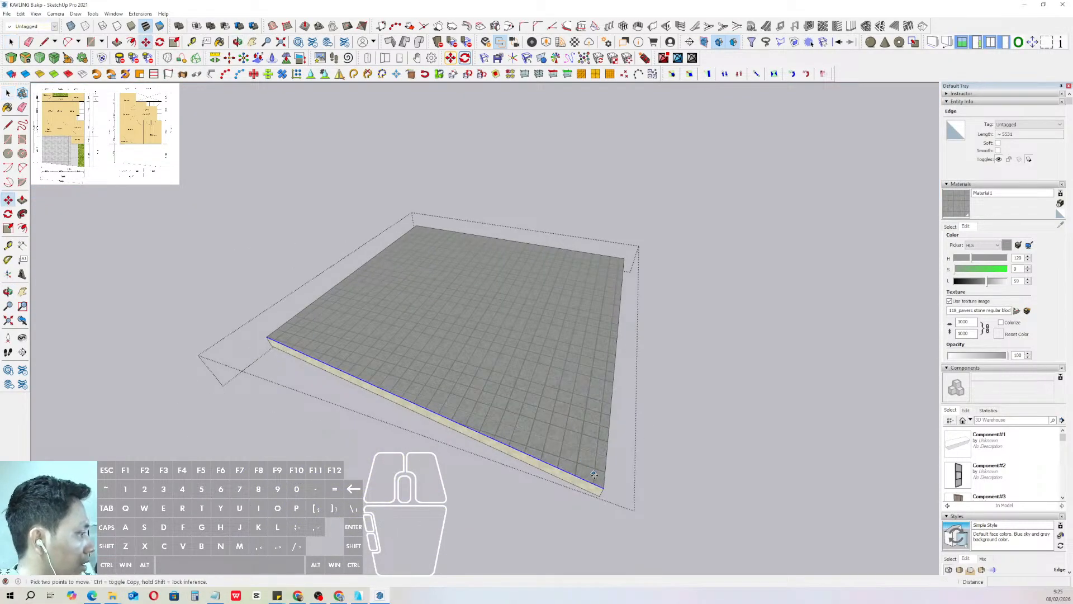
left_click(603, 488)
key("ctrl")
left_click(606, 462)
key("space")
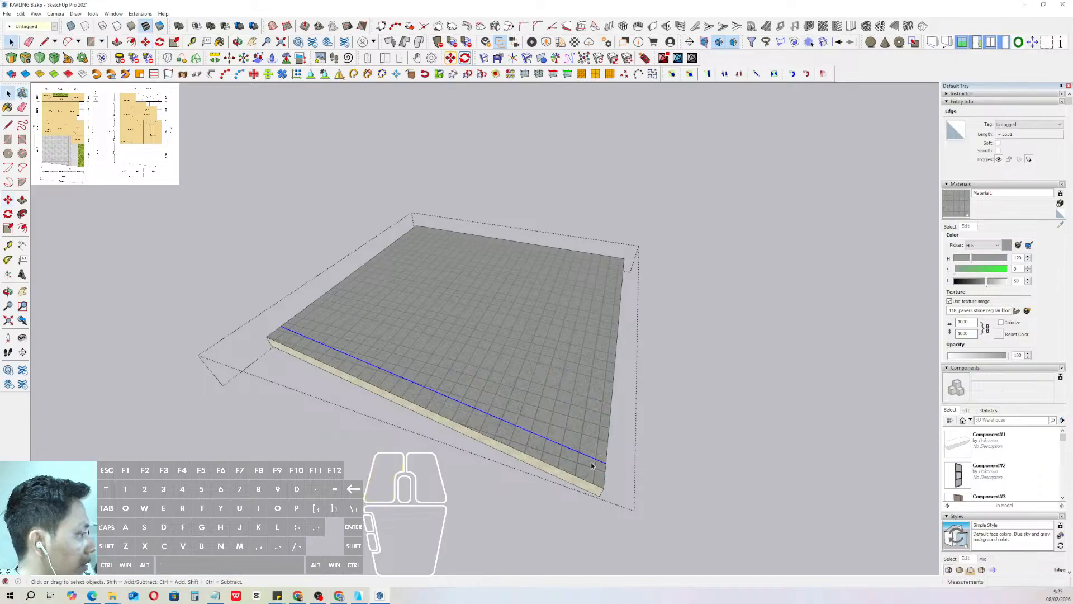
- Draw lines along the copied edge extending past both sides of the slab to split off a front strip
key("l")
left_click(306, 336)
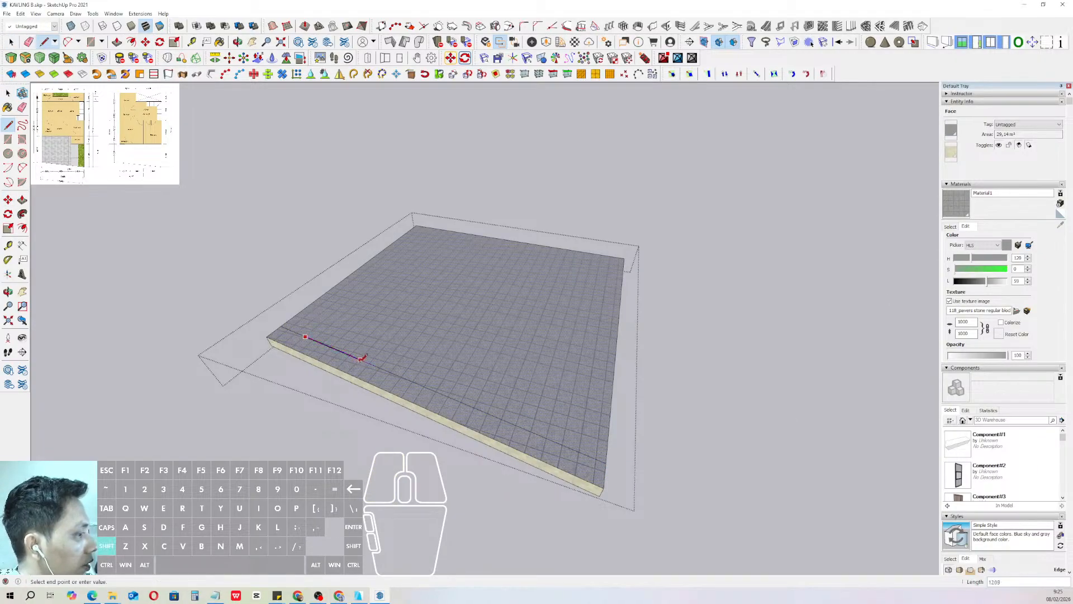
scroll(369, 349, "down", 1)
key("shift")
left_click(647, 452)
scroll(364, 363, "up", 1)
left_click(390, 373)
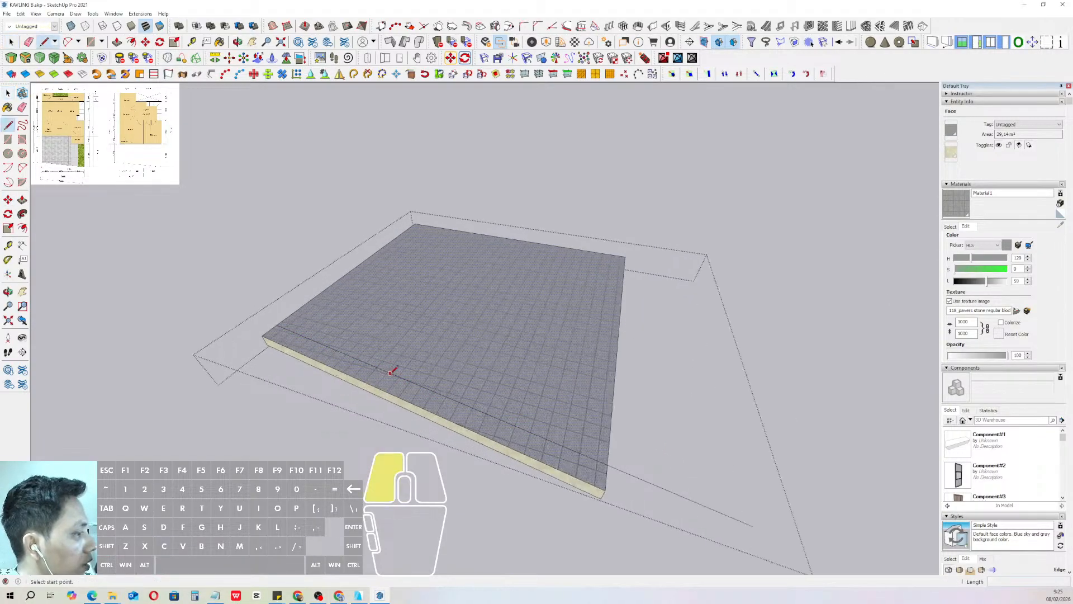
left_click(236, 306, "shift")
- Erase the line ends that overhang both sides of the driveway slab
key("space")
key("e")
left_click(259, 320)
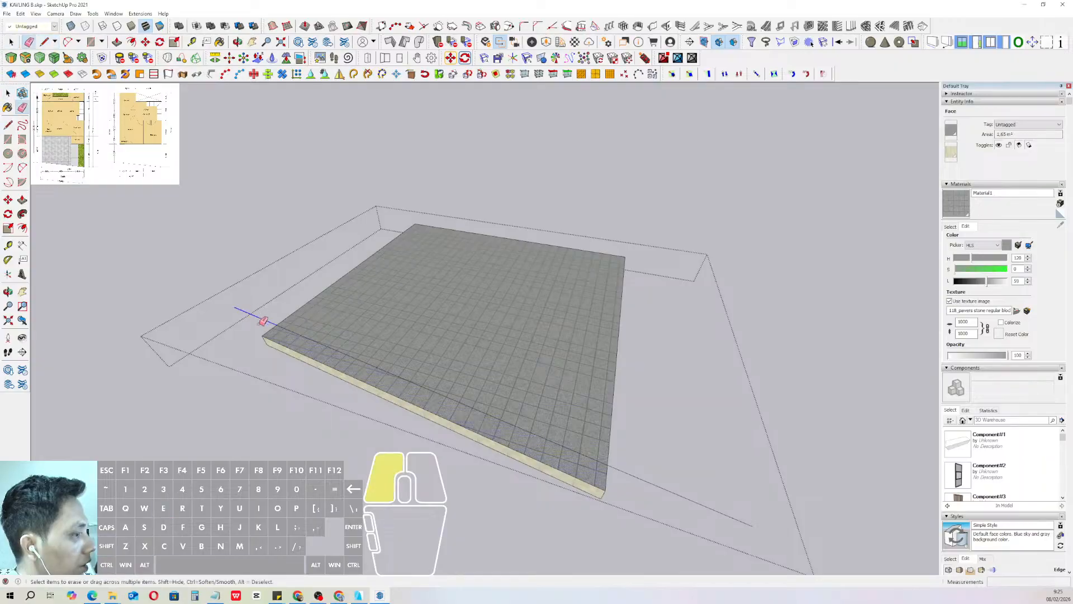
left_click(655, 477)
key("space")
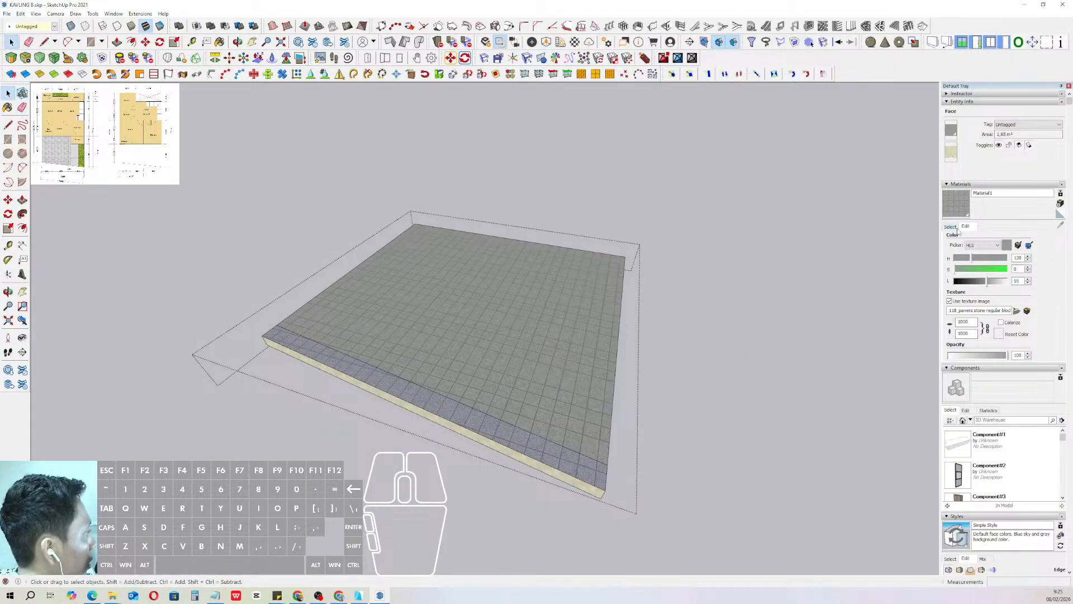
- Paint the driveway's front strip from the Asphalt and Concrete materials, trying Polished Concrete New and settling on Blacktop Old 02
left_click(950, 226)
left_click(1023, 238)
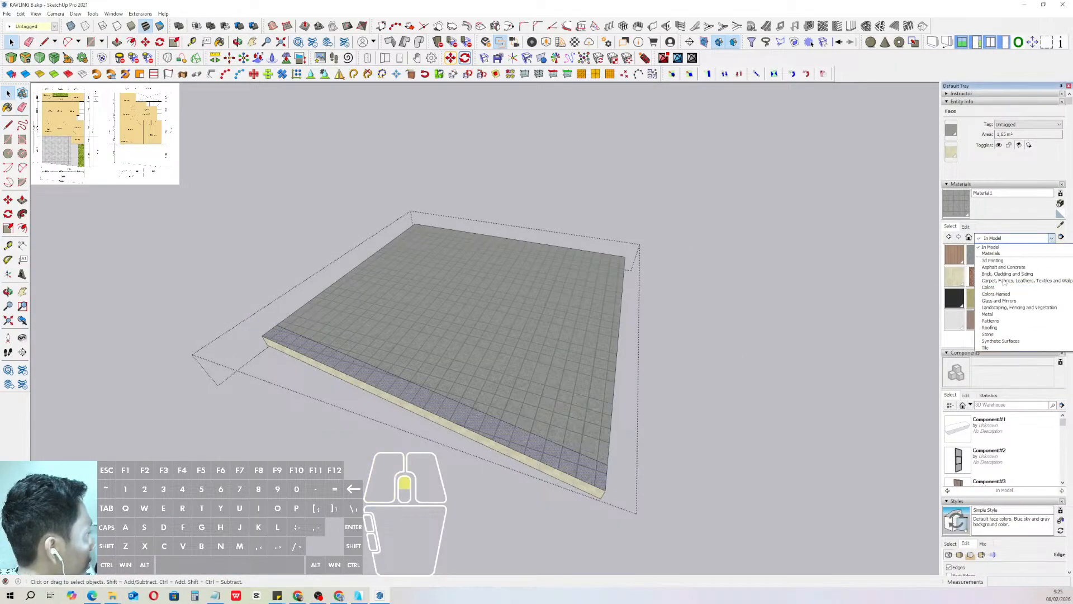
left_click(1023, 263)
left_click(999, 276)
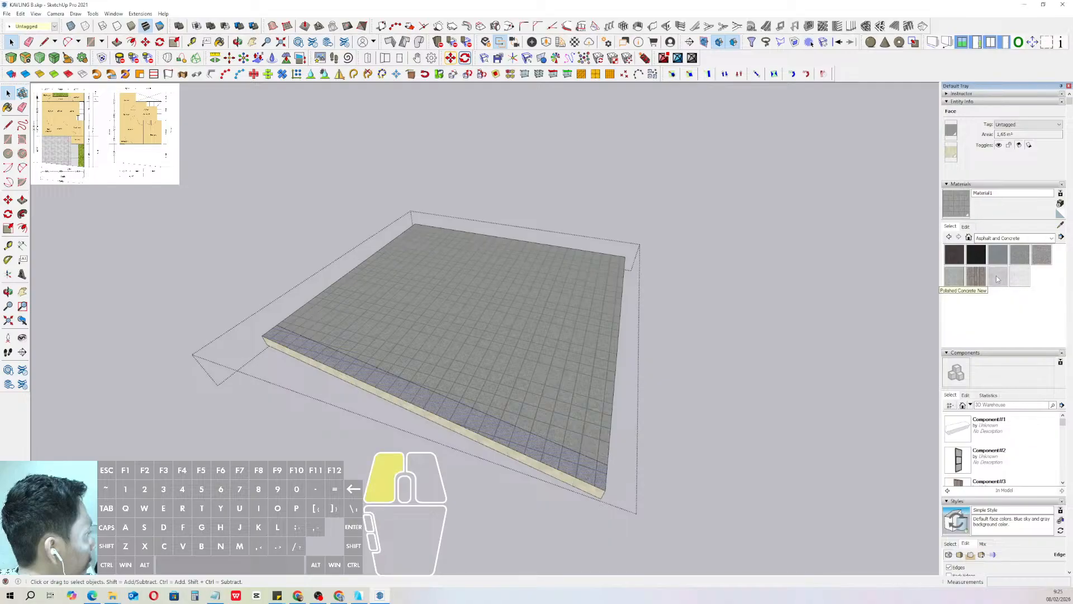
left_click(561, 437)
key("space")
middle_click_drag(561, 437, 678, 319)
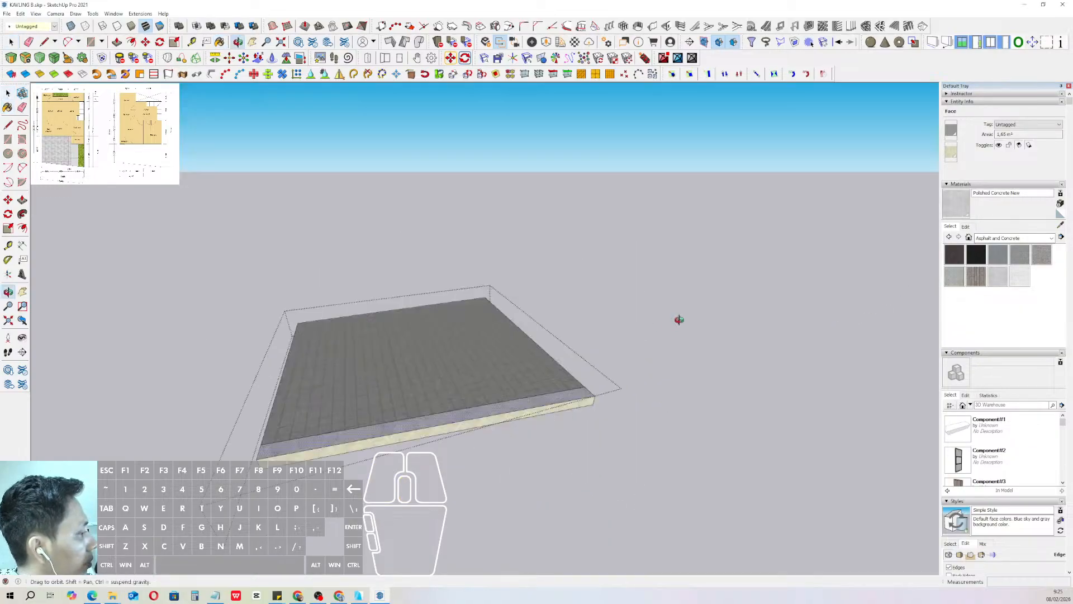
left_click(1020, 256)
scroll(575, 387, "up", 1)
left_click(576, 387)
key("space")
scroll(575, 387, "down", 2)
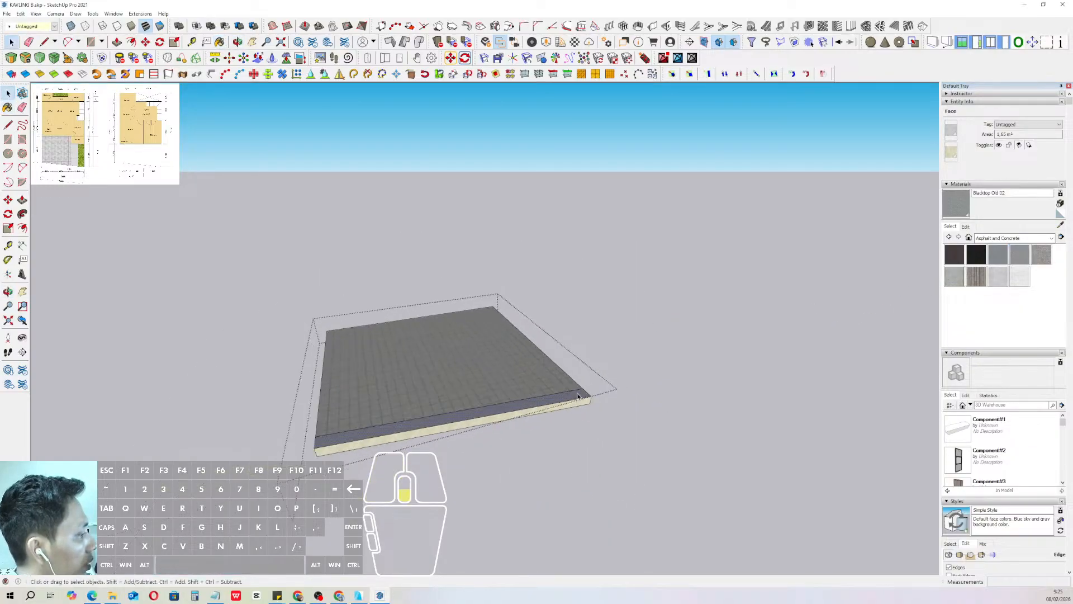
- Reopen the driveway slab group and paint its thin front side with Blacktop Old 02
key("Escape")
key("Escape")
middle_click_drag(702, 270, 567, 369)
left_click(956, 204)
key("space")
double_click(567, 367)
left_click(567, 368)
double_click(566, 368)
triple_click(576, 364)
key("b")
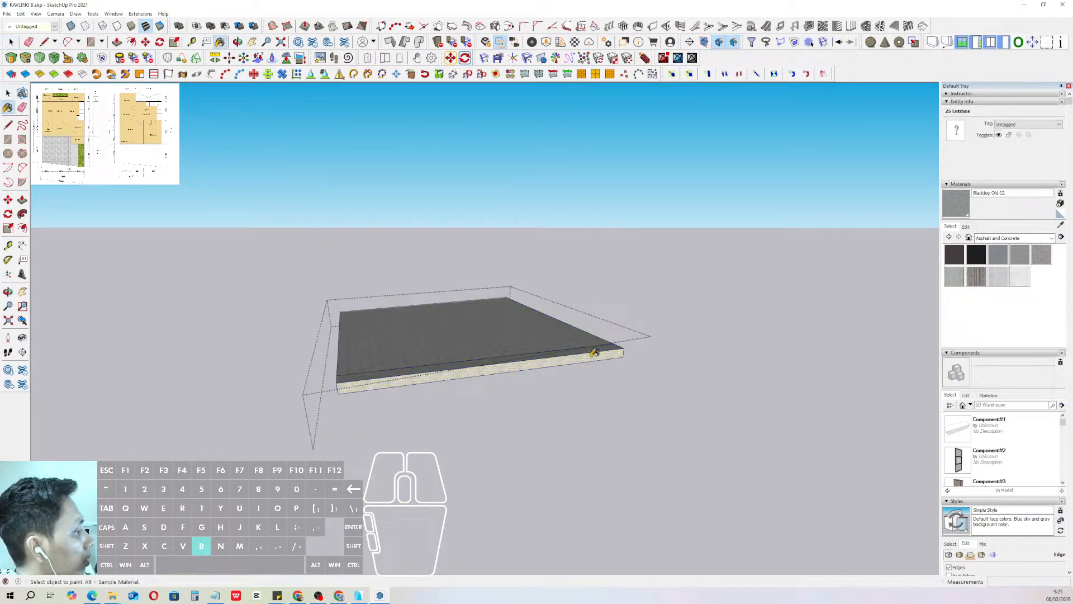
left_click(597, 356)
key("space")
- Open the base block beneath the driveway slab, paint its front side with Blacktop Old 02, and close the group
left_click(672, 288)
double_click(592, 395)
triple_click(591, 395)
key("b")
left_click(614, 395)
key("space")
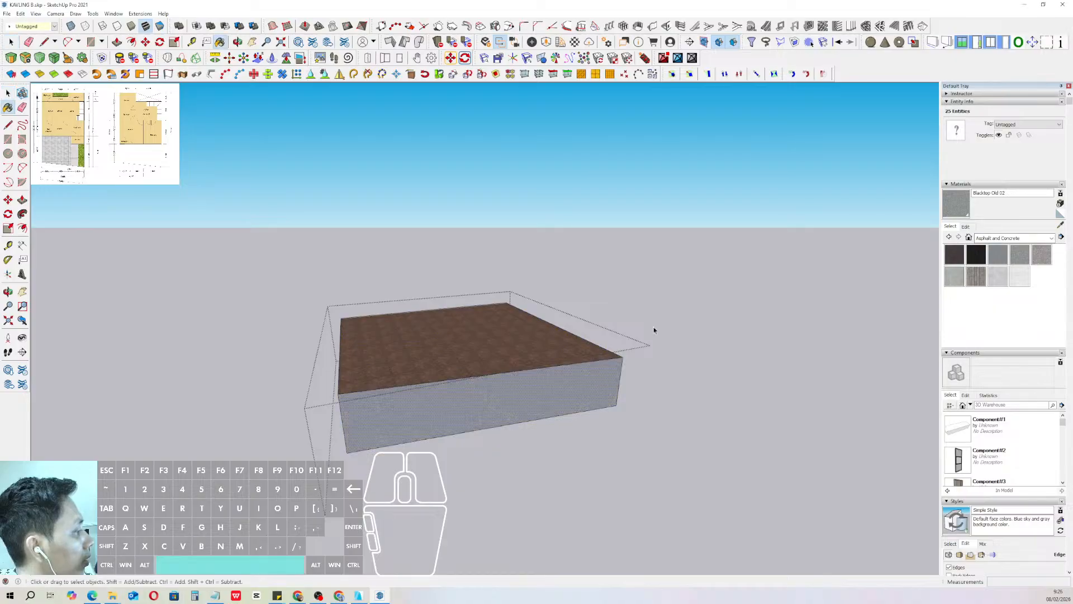
left_click(654, 330)
- Open the block group beside the driveway base and paint its lower front face with Blacktop Old 02
left_click(664, 358)
double_click(658, 371)
left_click(658, 372)
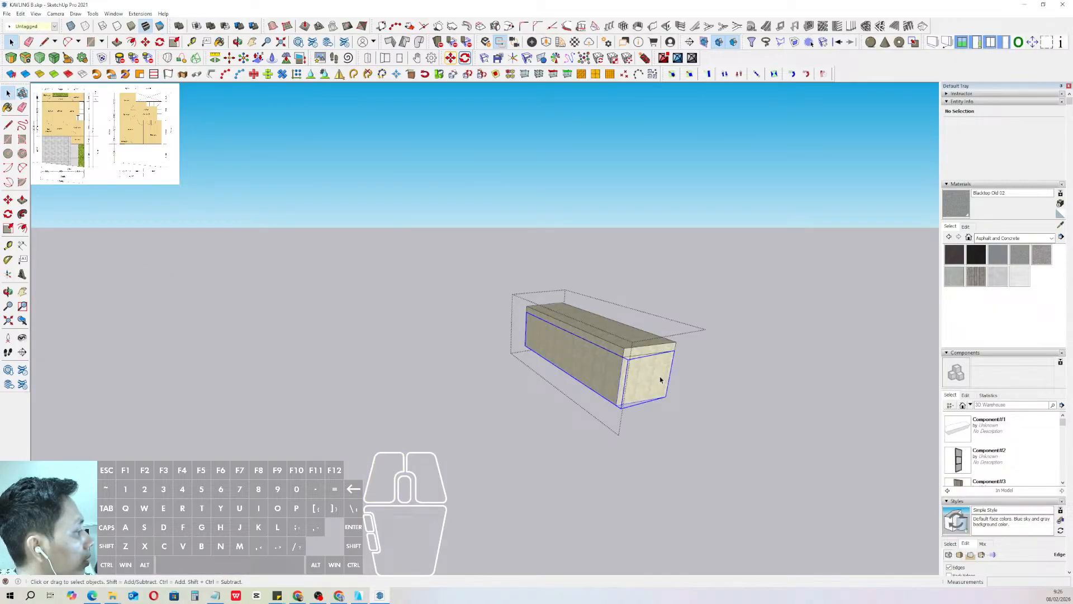
double_click(661, 377)
left_click(641, 381)
key("b")
key("space")
left_click(690, 335)
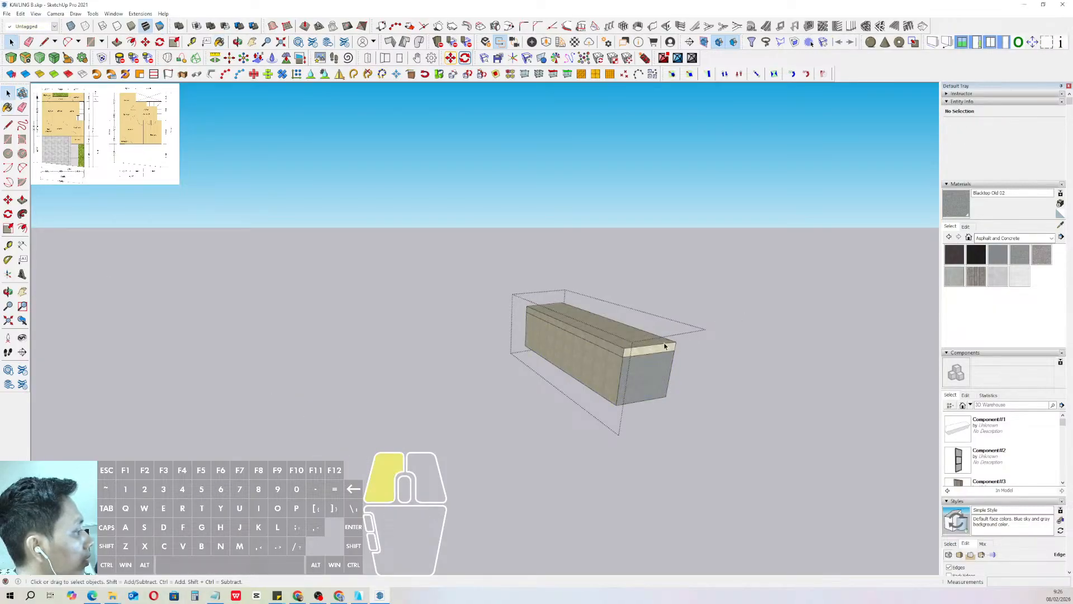
- Paint the same block's thin upper front face with Blacktop Old 02 and close the group
triple_click(665, 346)
left_click(664, 348)
key("b")
left_click(664, 349)
key("space")
left_click(753, 255)
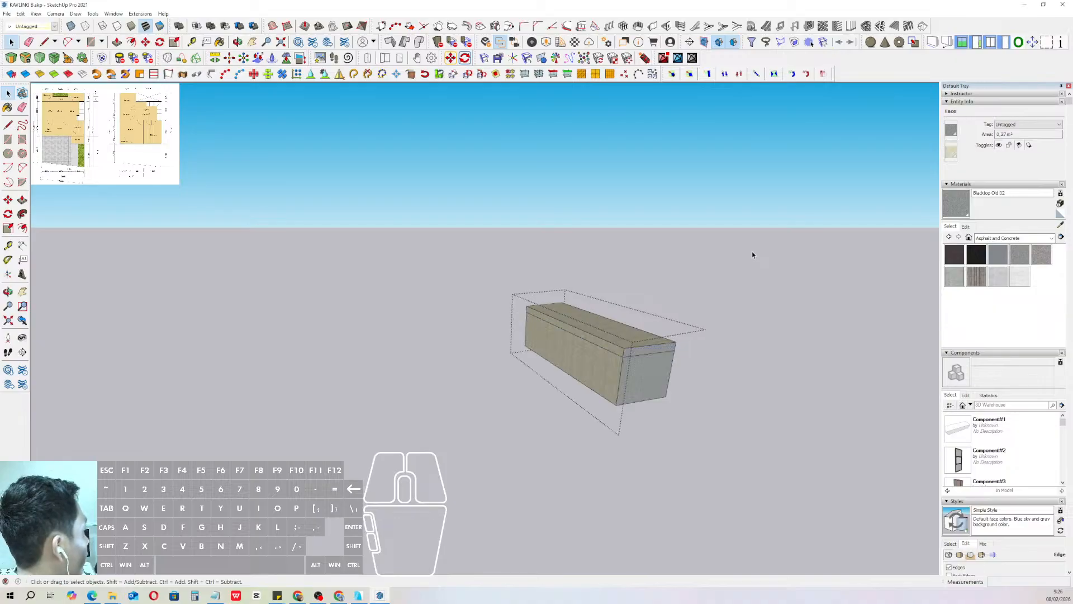
left_click(752, 255)
scroll(582, 347, "down", 3)
middle_click_drag(552, 361, 550, 383)
scroll(516, 345, "up", 4)
scroll(520, 290, "down", 3)
scroll(491, 271, "up", 4)
middle_click_drag(514, 266, 495, 404)
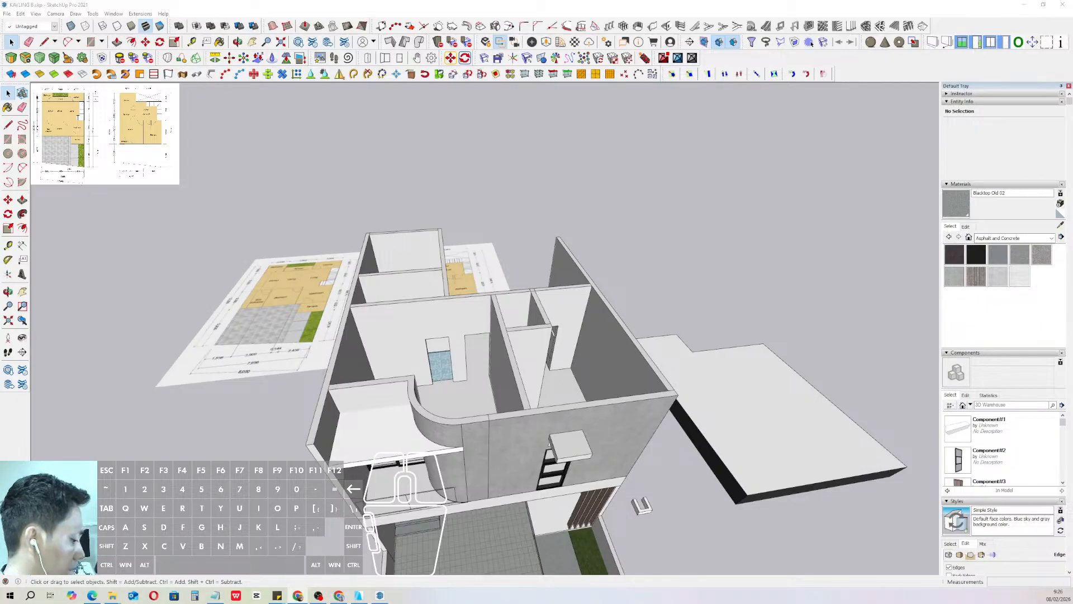
key("y")
key("a")
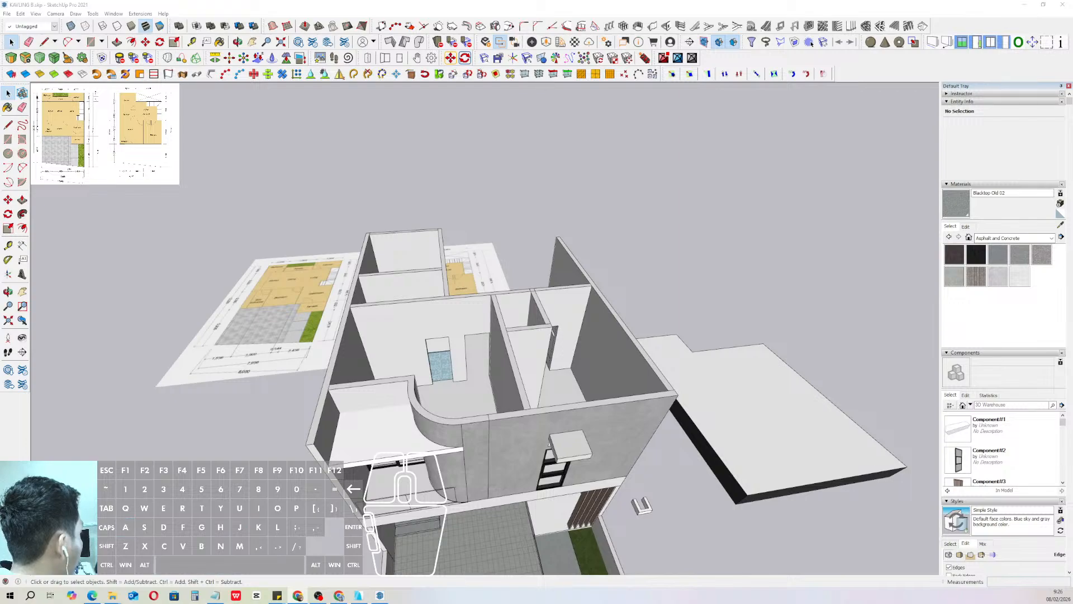
key("t")
key("h")
key("a")
key("space")
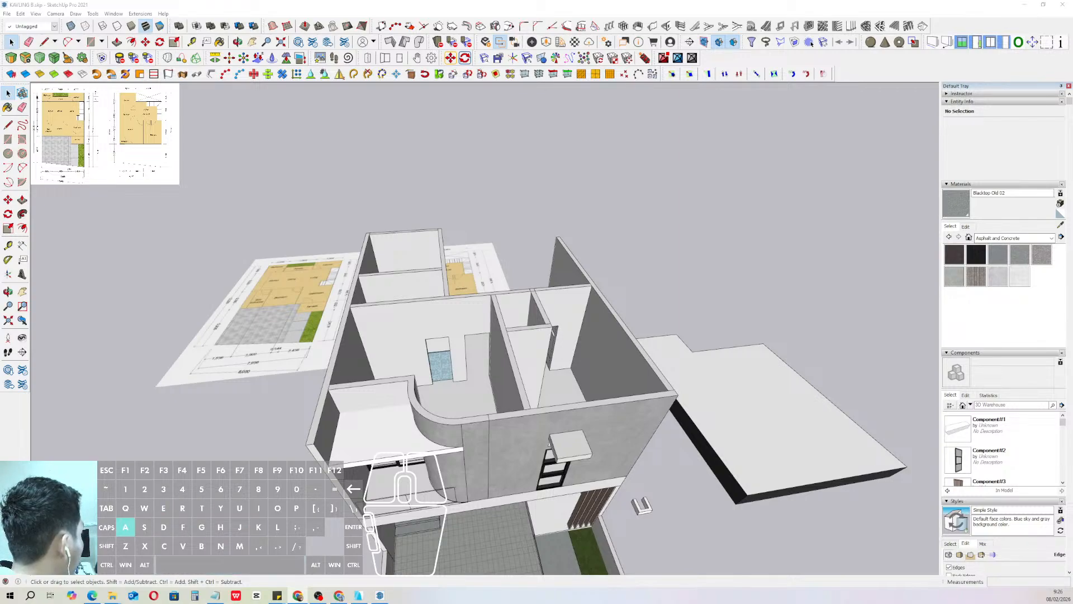
key("y")
key("b")
key("s")
key("p")
key("t")
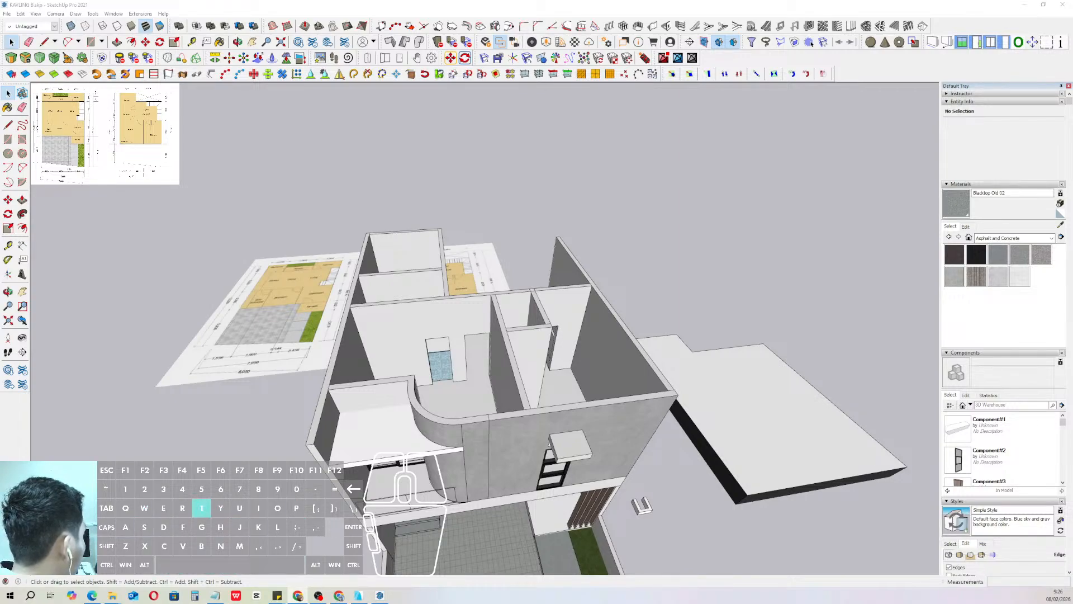
key("r")
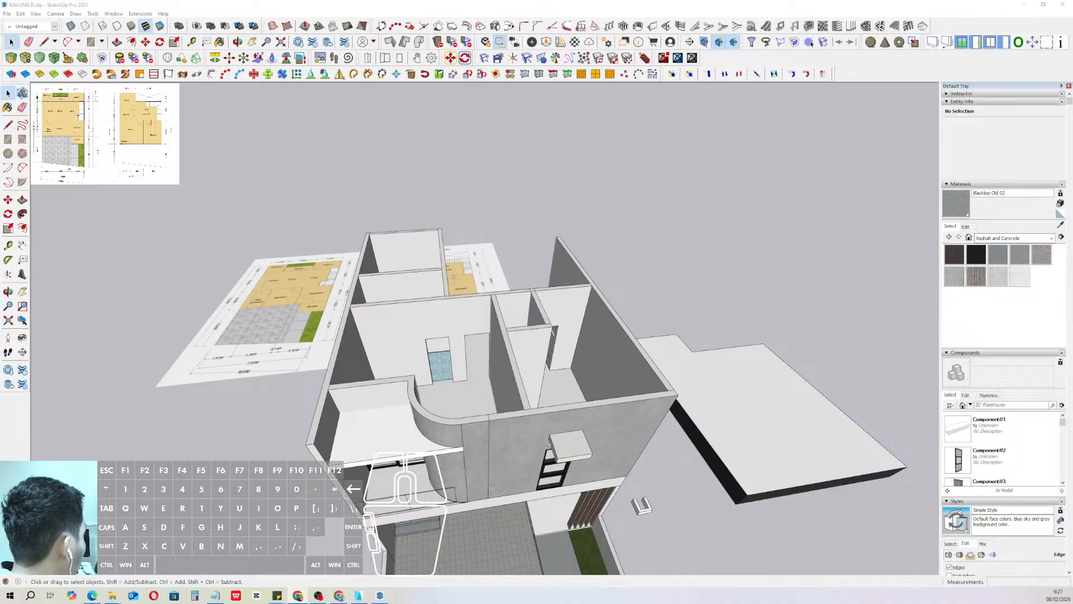
key("e")
key("s")
key("g")
key("space")
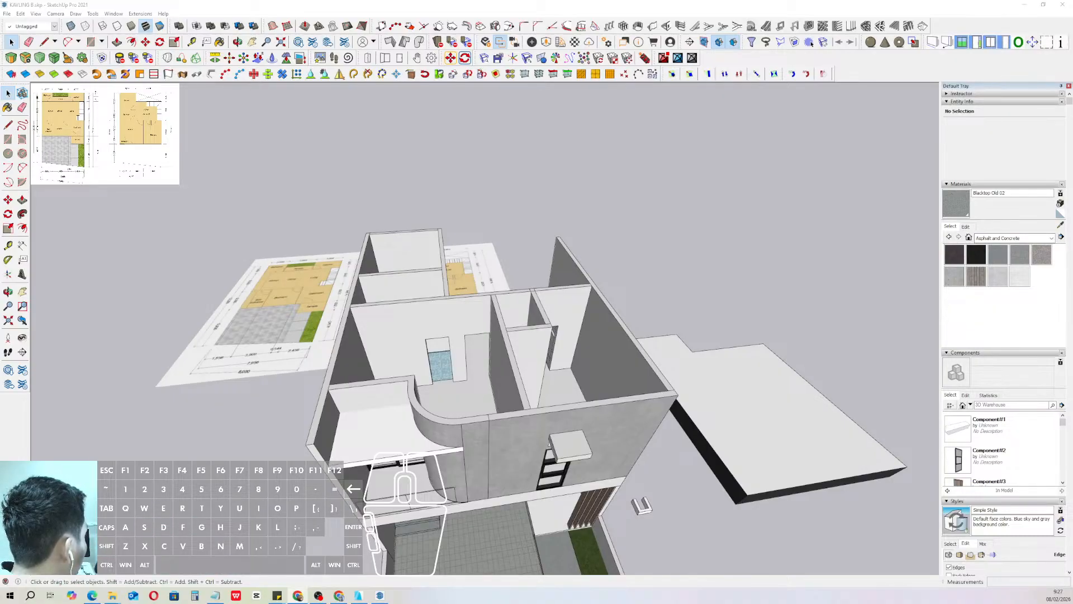
key("space")
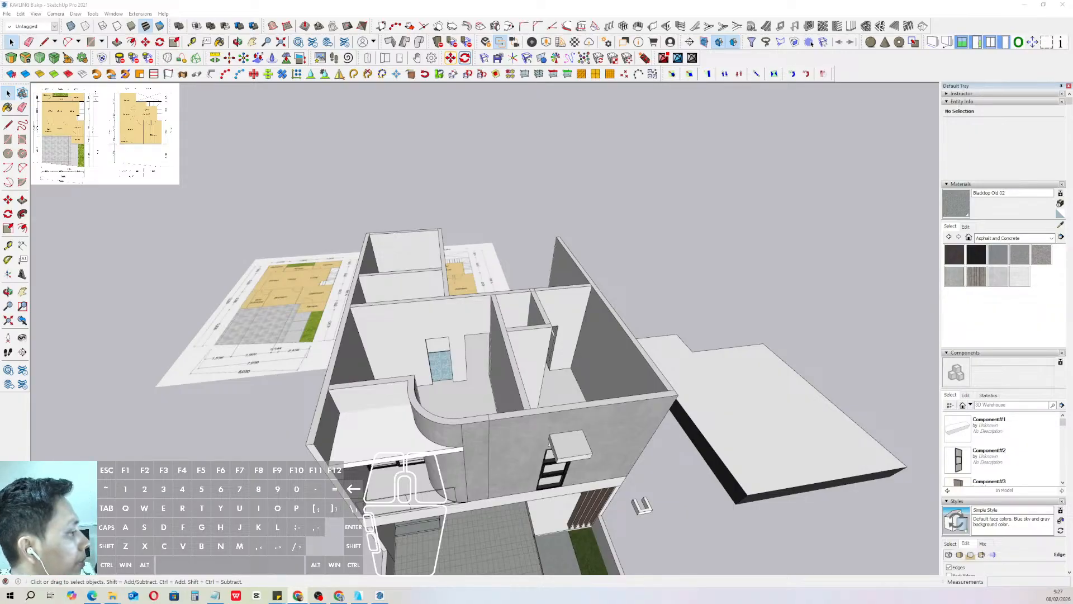
- Examine the front facade, balcony, cladding, and yard from several angles and distances
middle_click_drag(400, 235, 489, 317)
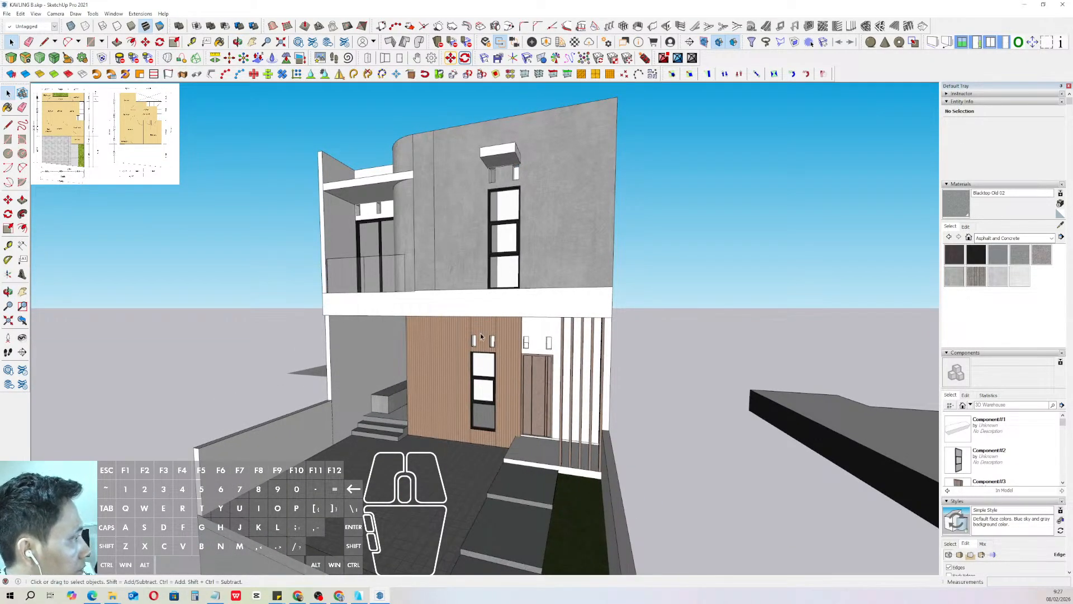
scroll(480, 336, "down", 2)
scroll(477, 317, "up", 2)
middle_click_drag(476, 317, 635, 292)
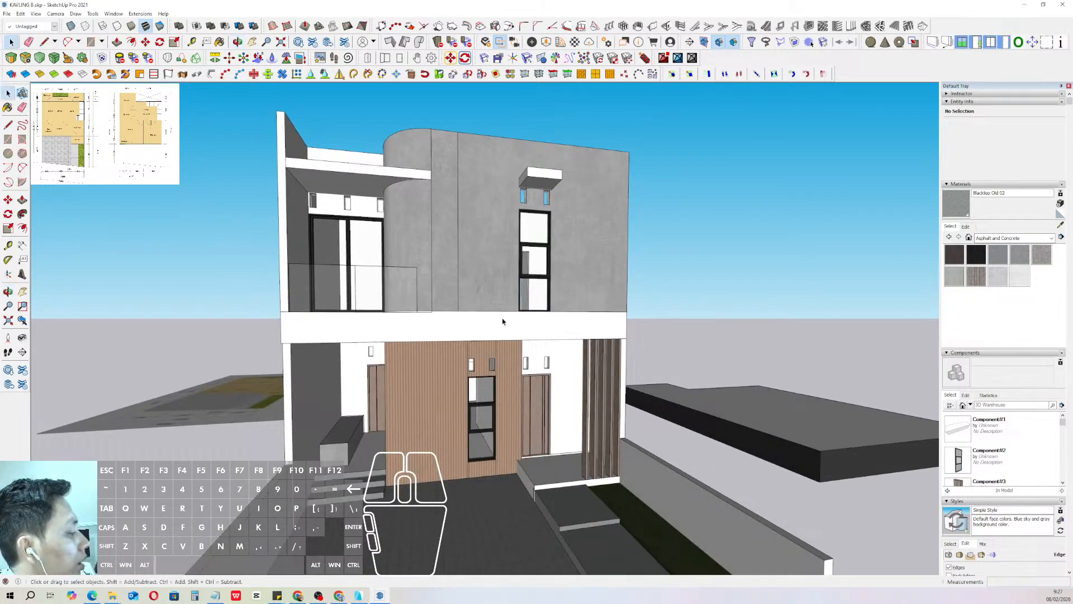
scroll(458, 338, "down", 2)
middle_click_drag(457, 337, 566, 305)
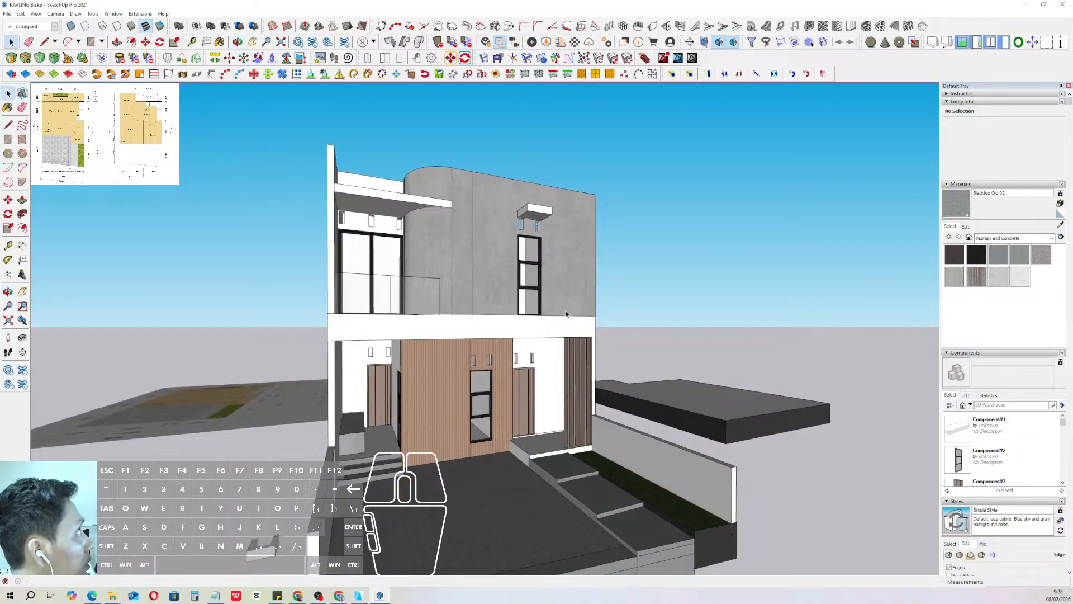
scroll(553, 307, "down", 2)
scroll(553, 306, "up", 5)
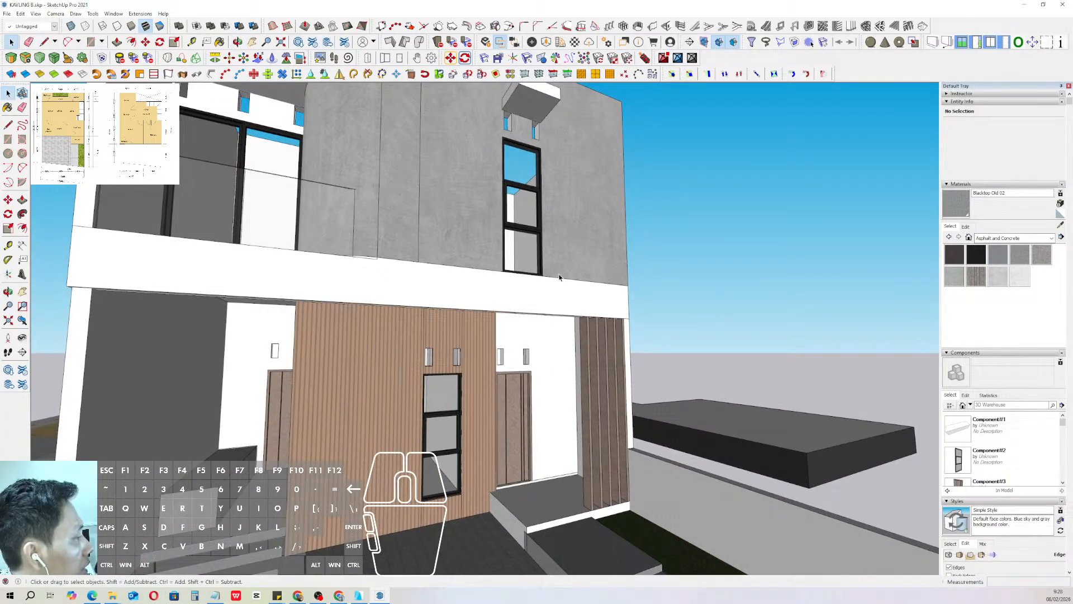
middle_click_drag(559, 277, 516, 343)
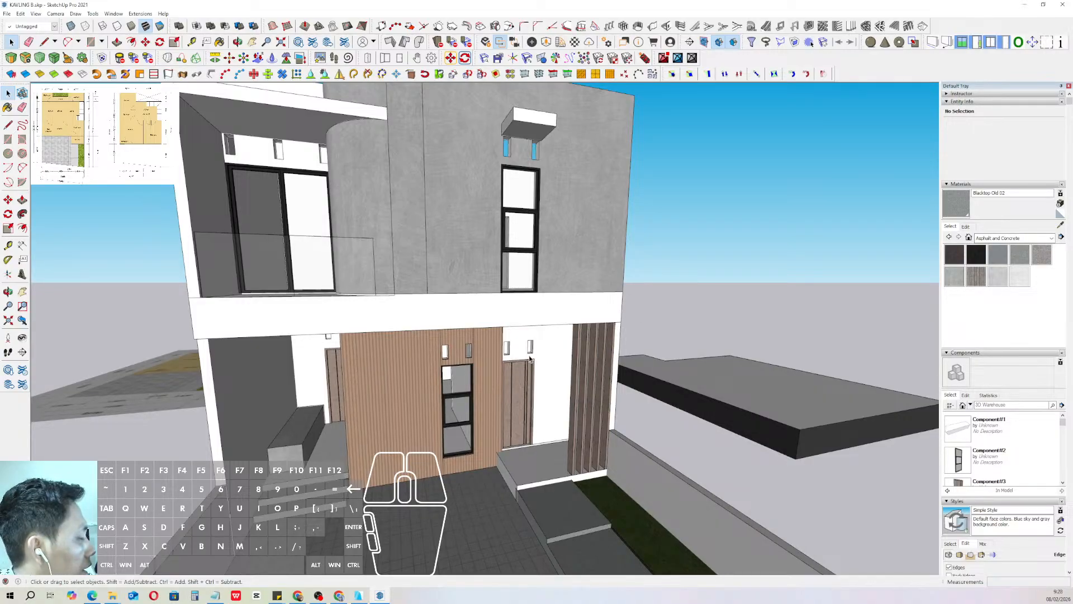
scroll(529, 354, "down", 3)
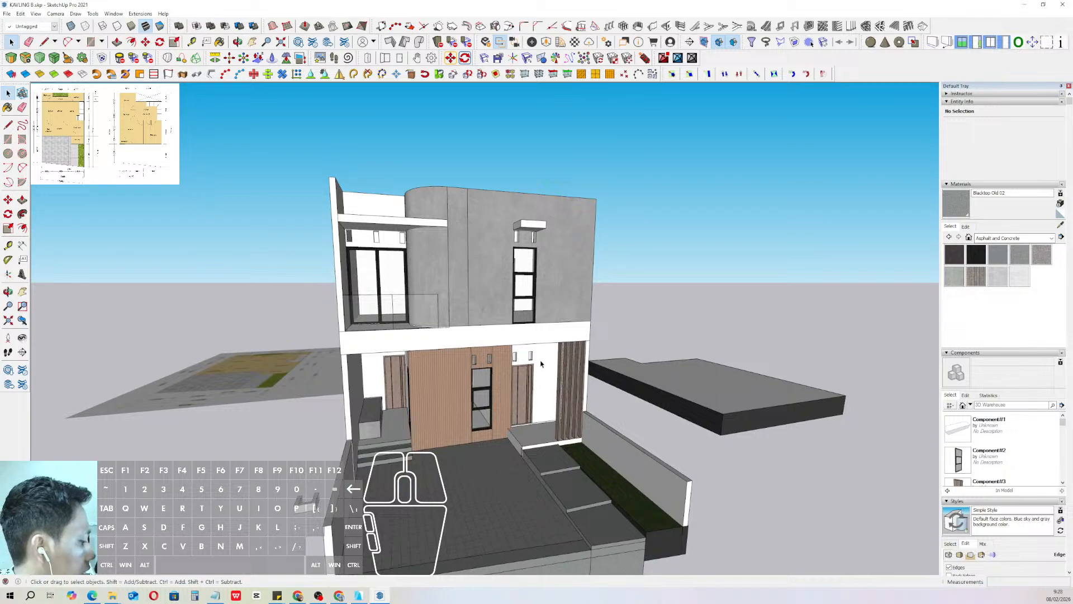
scroll(540, 364, "up", 3)
mouse_move(541, 364)
middle_mouse_down()
mouse_move(585, 288)
mouse_move(482, 314)
mouse_move(483, 354)
mouse_move(479, 302)
mouse_move(511, 299)
mouse_move(495, 268)
mouse_move(562, 312)
middle_mouse_up()
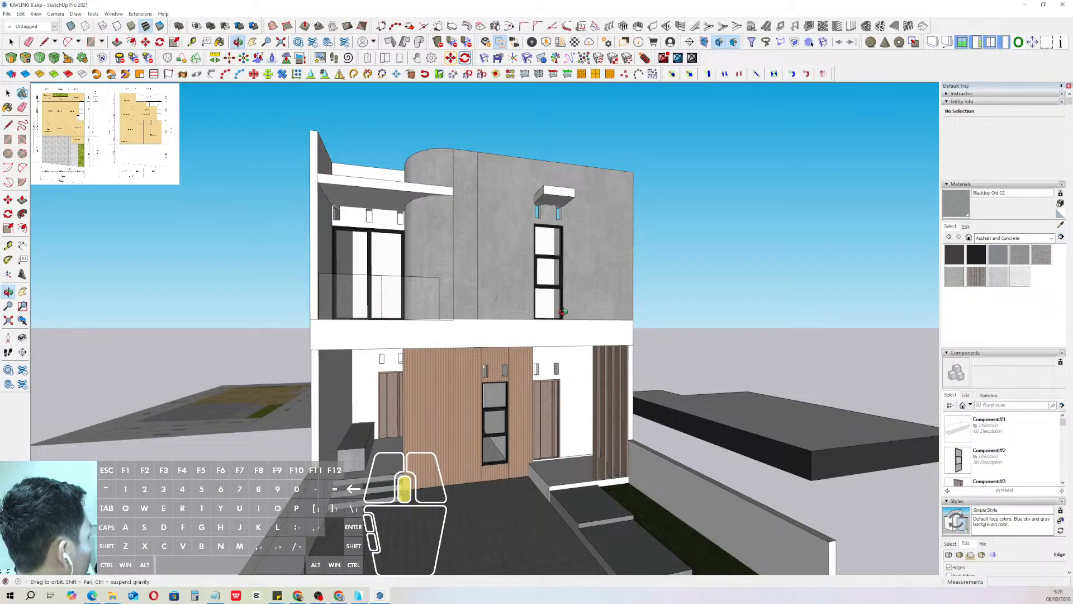
middle_click_drag(563, 312, 566, 316)
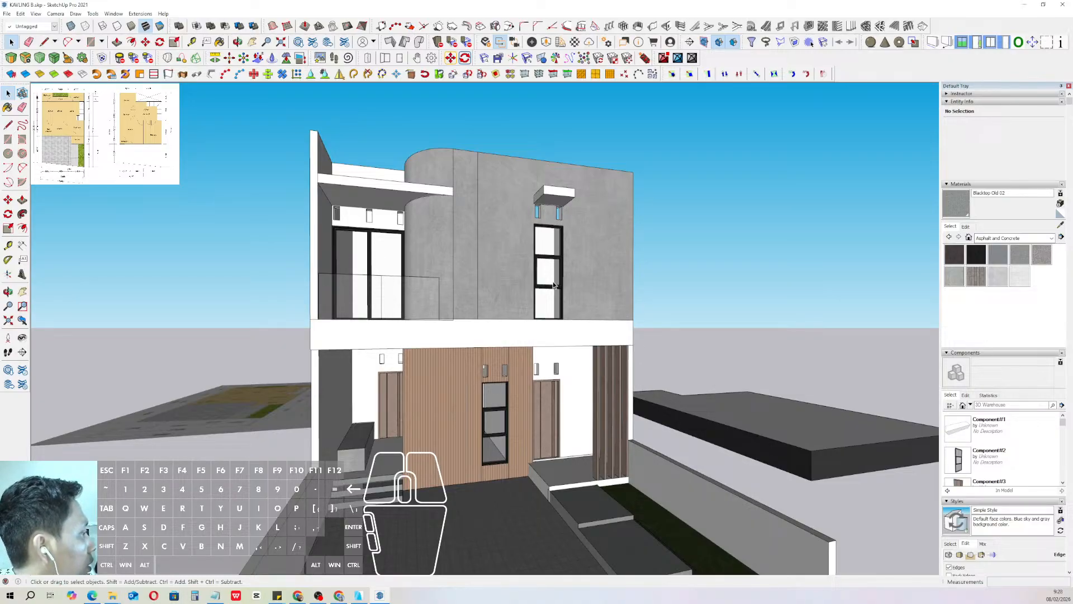
scroll(491, 323, "up", 2)
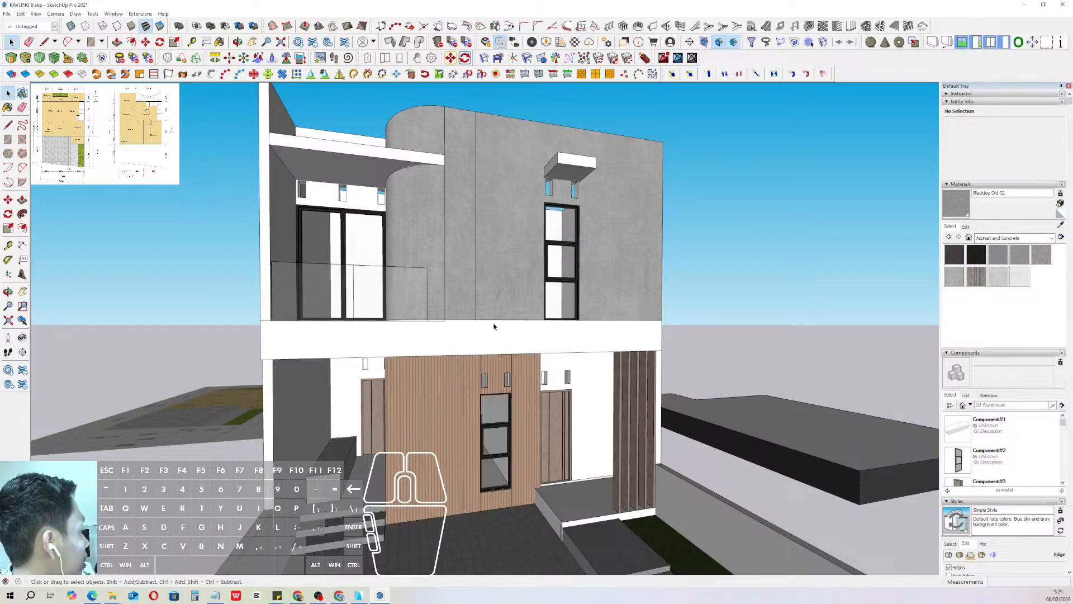
- Draw a 300 by 300 square on the paved driveway surface with the Rotated Rectangle tool
middle_click_drag(506, 418, 543, 400)
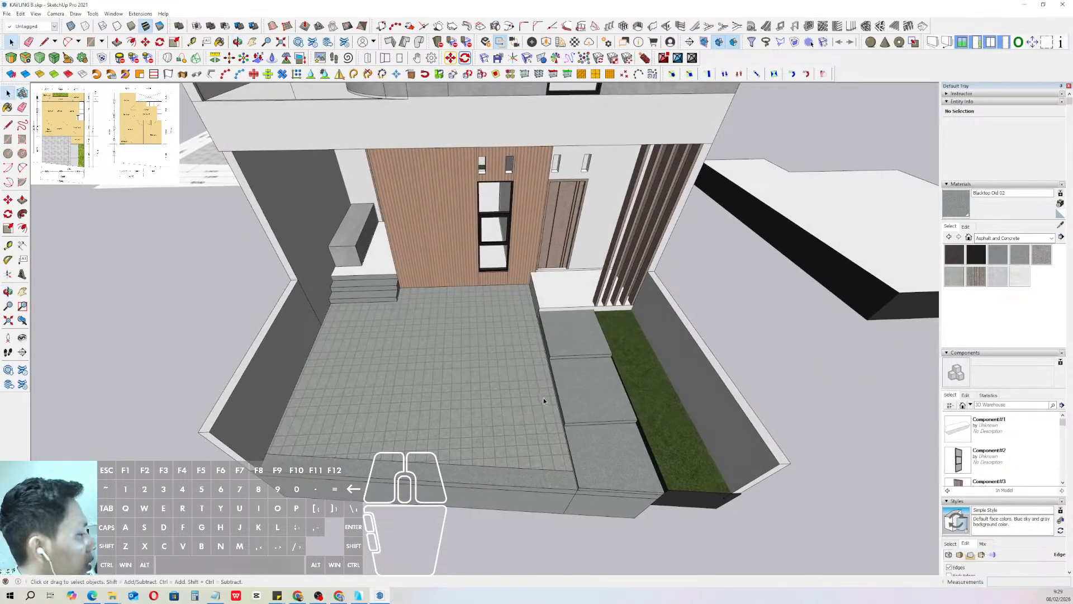
left_click(17, 141)
scroll(463, 424, "up", 2)
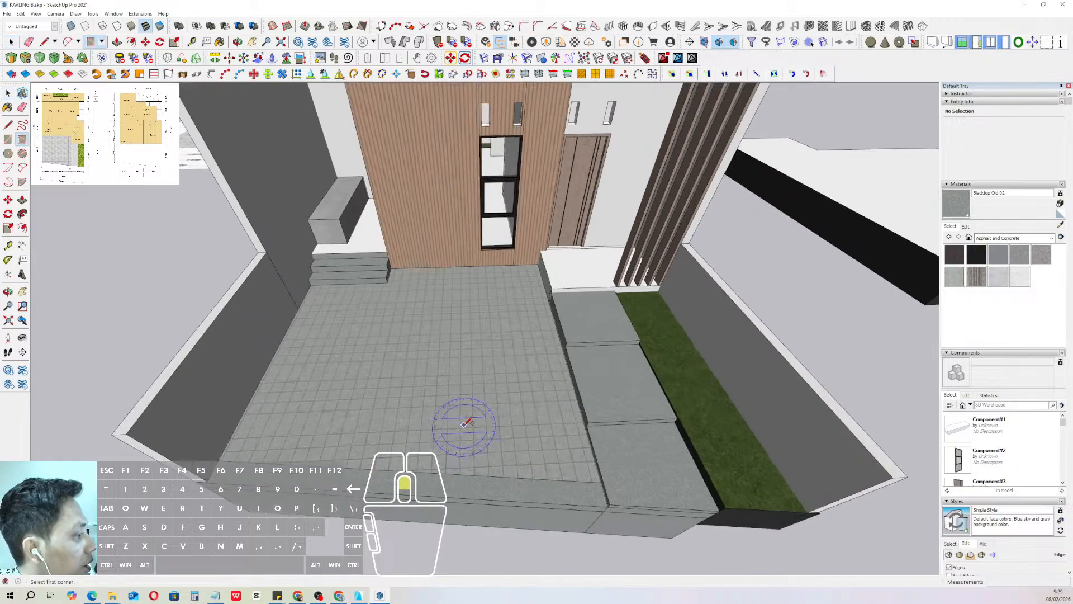
left_click(495, 410)
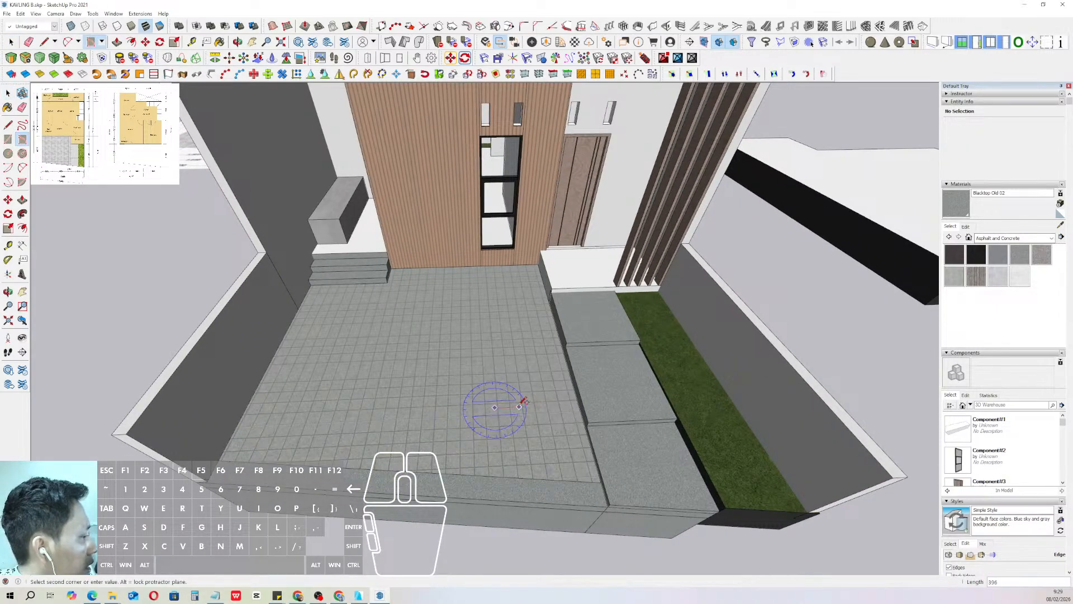
scroll(523, 401, "up", 1)
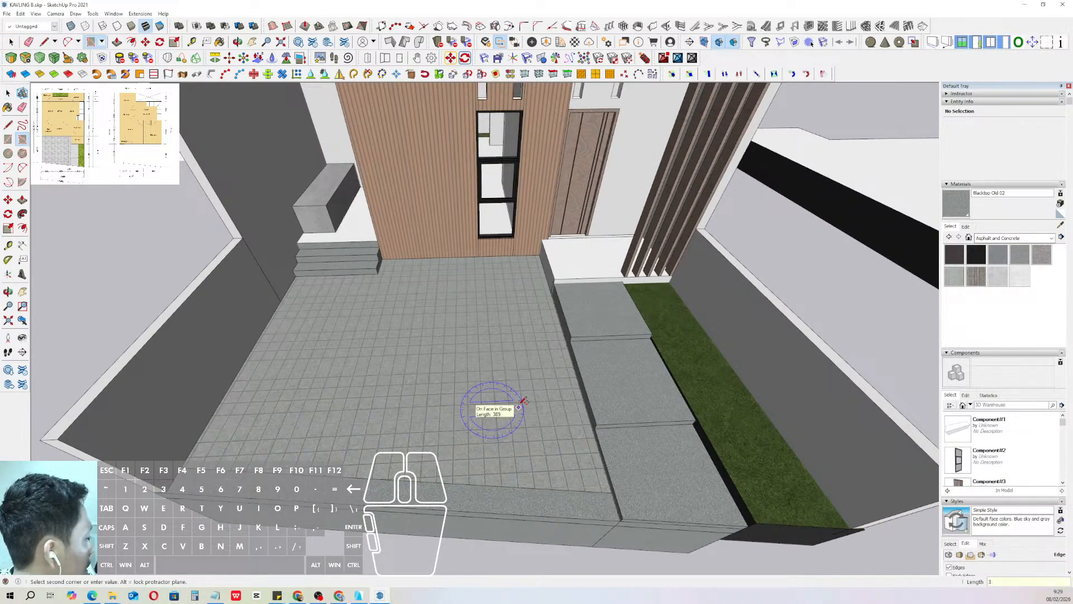
type("300")
key("Return")
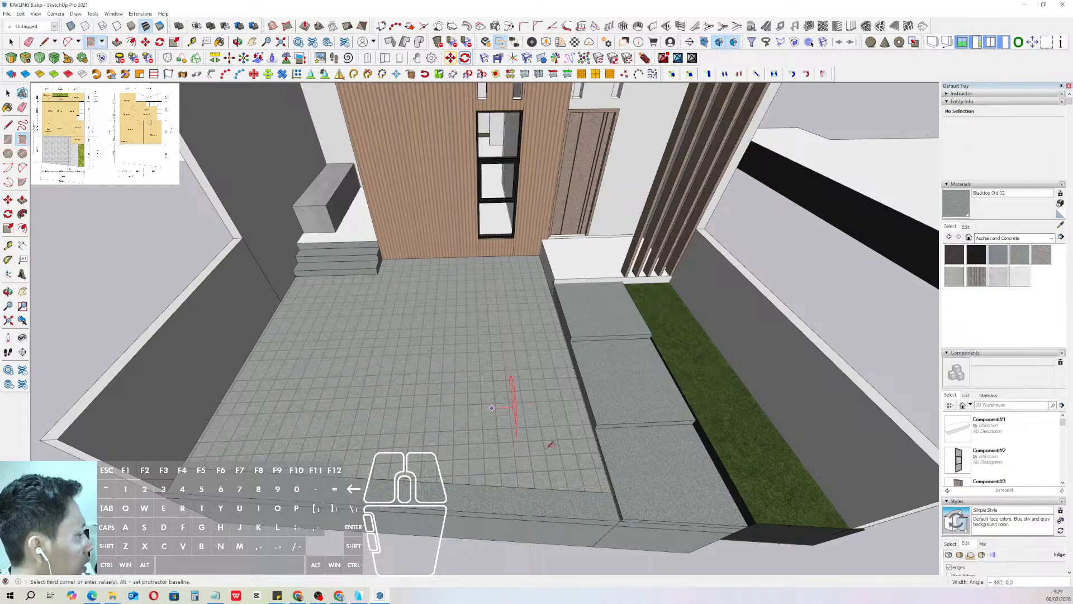
key("Return")
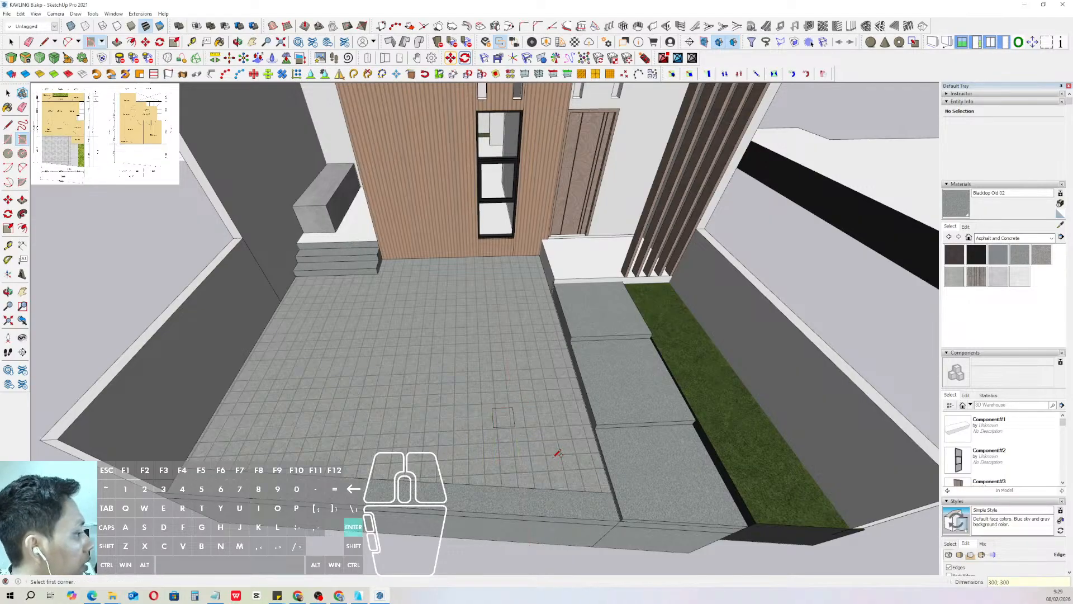
- Extrude the square upward into a short upright pillar and make all its geometry a group
key("p")
left_click(503, 418)
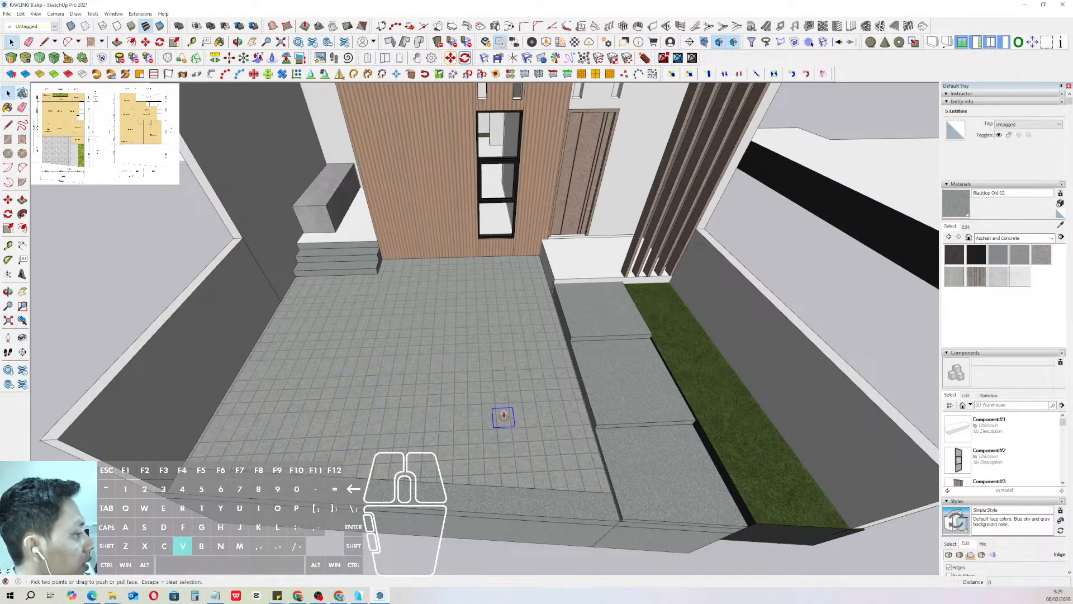
key("space")
triple_click(500, 373)
right_click(500, 373)
left_click(528, 448)
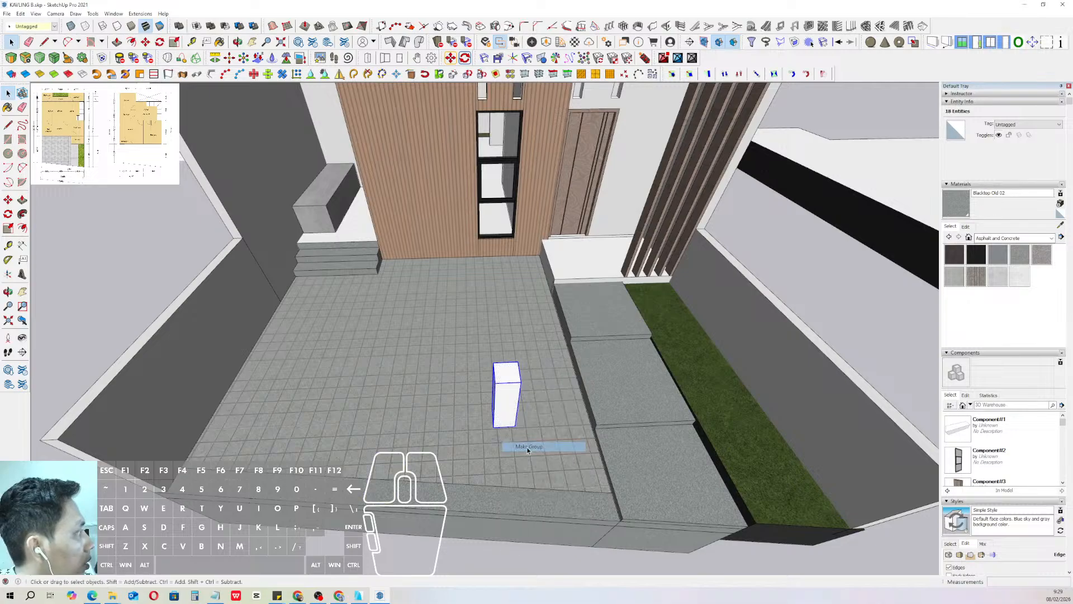
- Sample the model's existing Wallpaint material and apply it to the pillar group
middle_click_drag(470, 291, 534, 209)
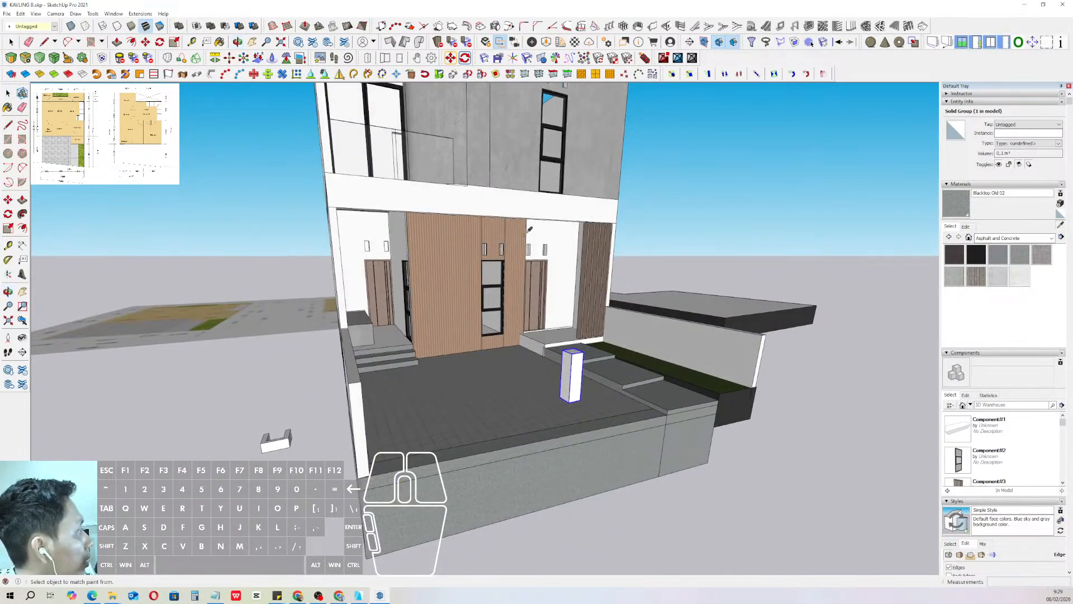
scroll(485, 278, "down", 1)
scroll(489, 274, "down", 2)
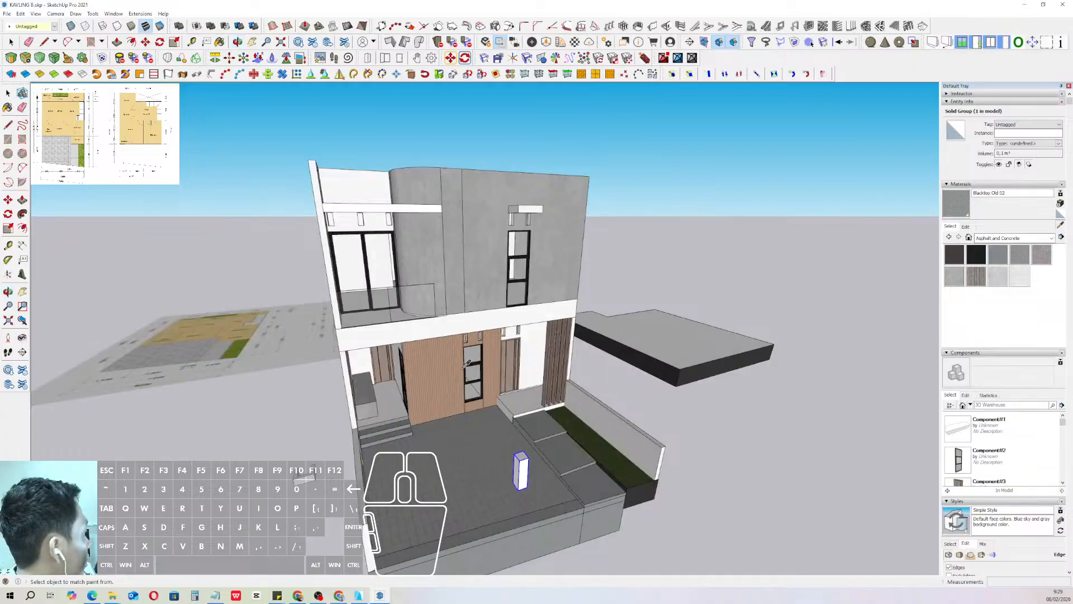
mouse_move(463, 363)
middle_mouse_down()
mouse_move(528, 334)
mouse_move(596, 418)
middle_mouse_up()
left_click(599, 417, "alt")
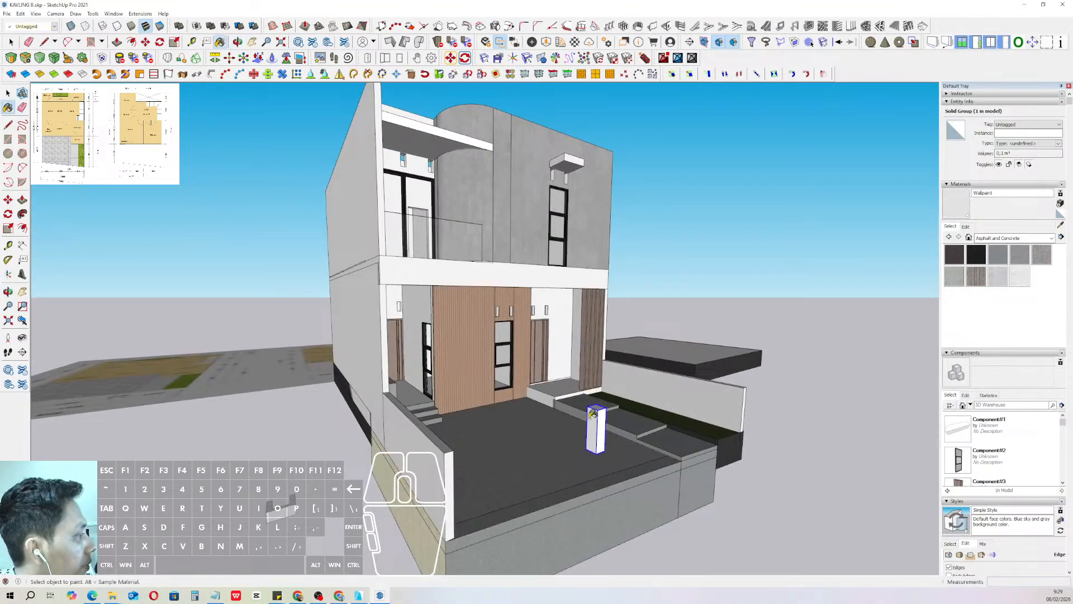
scroll(595, 418, "up", 5)
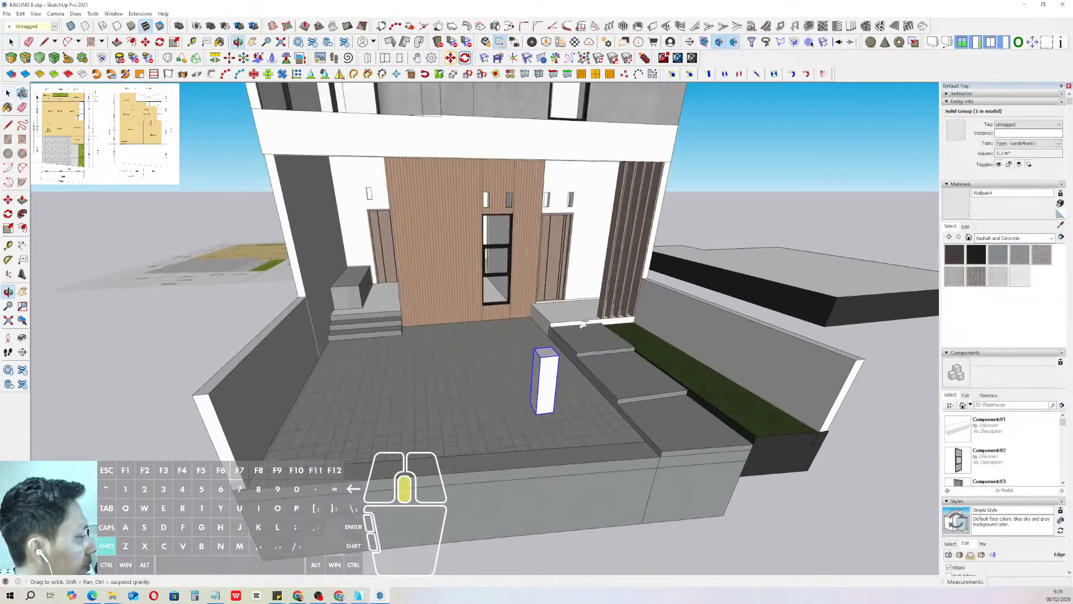
- Move the pillar to the driveway's front corner, against the end of the side boundary wall
key("space")
middle_click_drag(548, 379, 416, 394)
key("m")
left_click(639, 332)
left_click(417, 394)
- Try placing a plain group copy of the pillar at the driveway's opposite front corner, and remove the copy
scroll(447, 386, "up", 1)
key("ctrl")
left_click(451, 385)
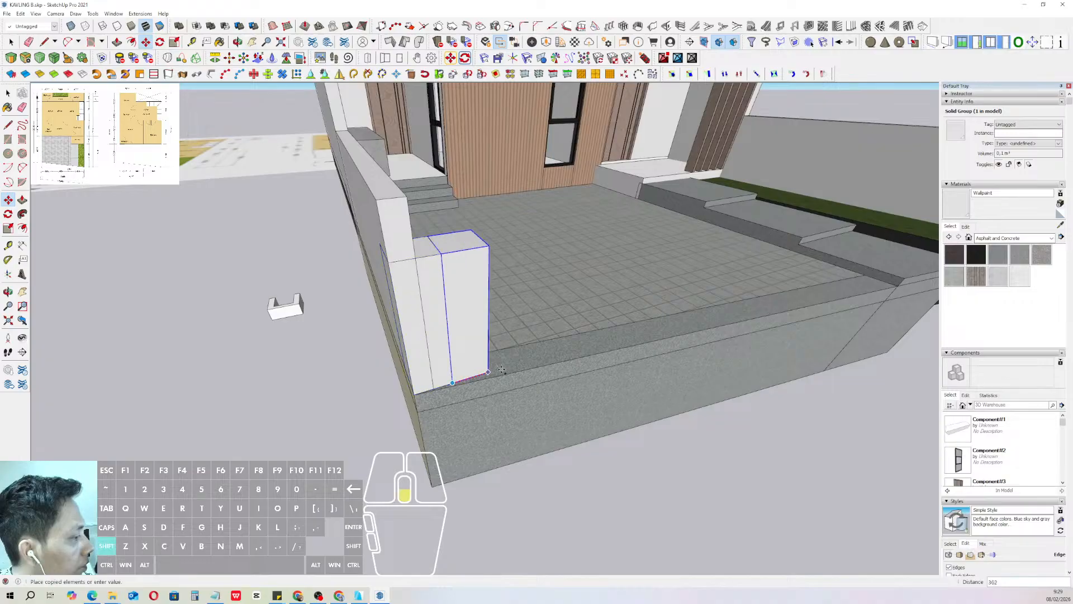
middle_click_drag(492, 373, 288, 400, "shift")
middle_click_drag(524, 343, 471, 378)
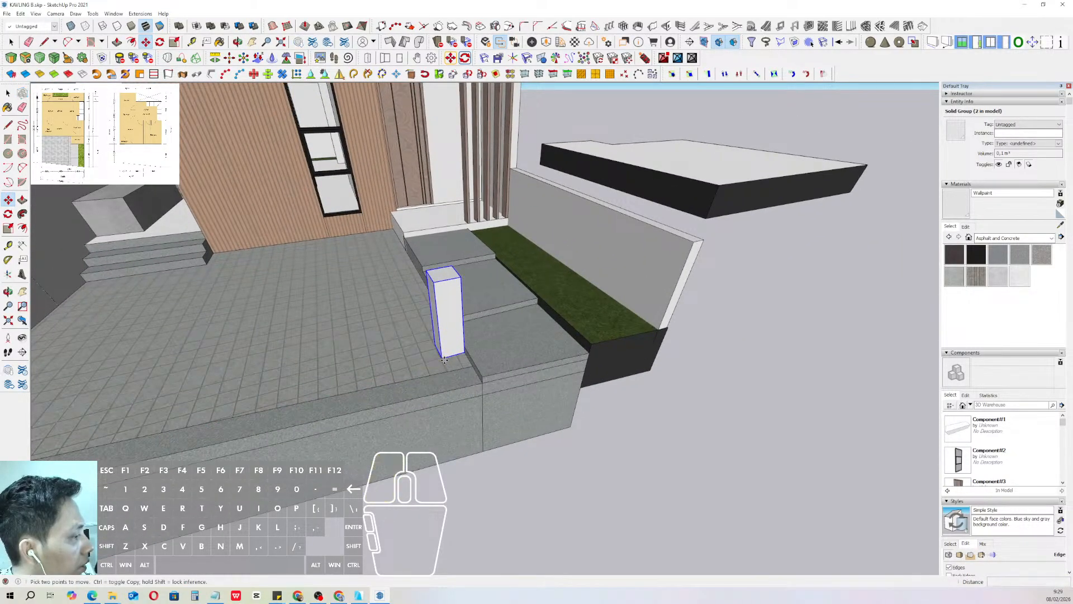
left_click(471, 377)
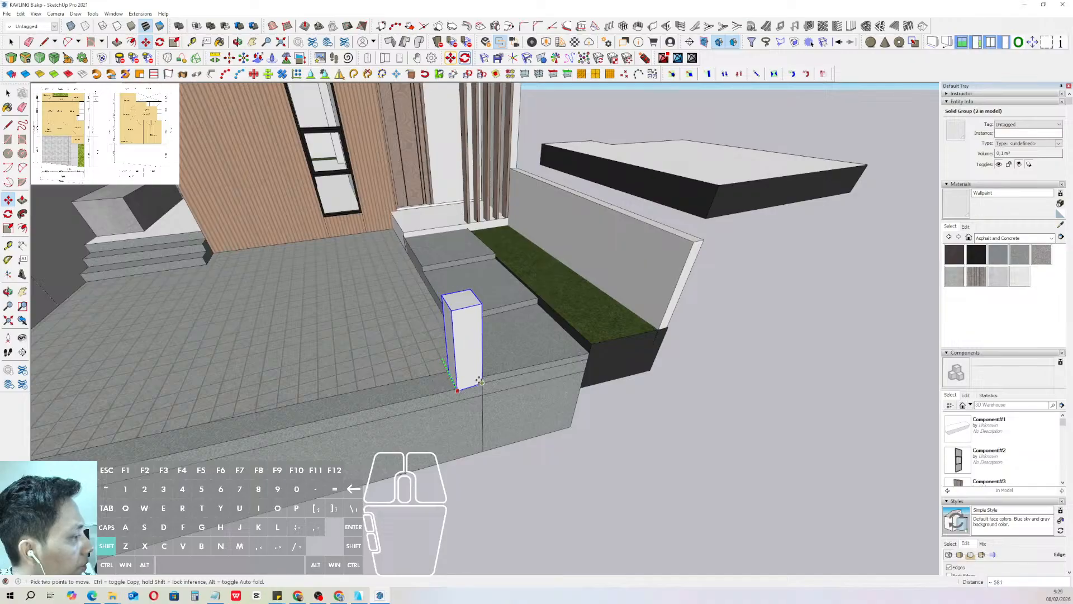
left_click(468, 387)
middle_click_drag(467, 387, 356, 391)
key("space")
key("e")
- Convert the pillar group at the boundary wall's front corner into a component
right_click(340, 391)
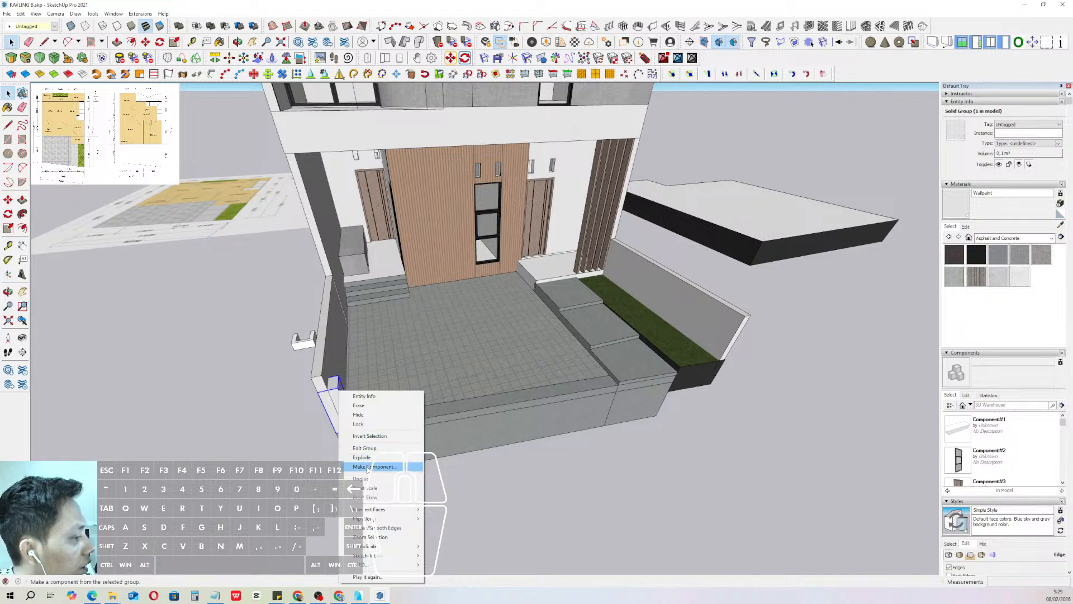
left_click(375, 466)
left_click(409, 350)
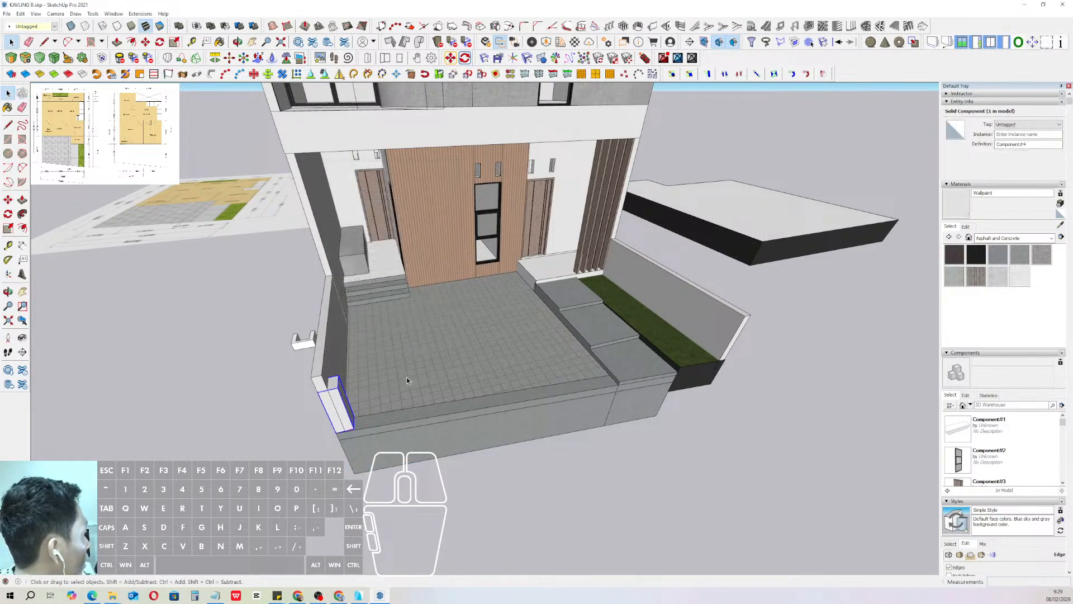
- Copy the pillar component along the driveway's front edge to the opposite corner beside the stepped slabs
middle_click_drag(407, 377, 338, 408)
key("m")
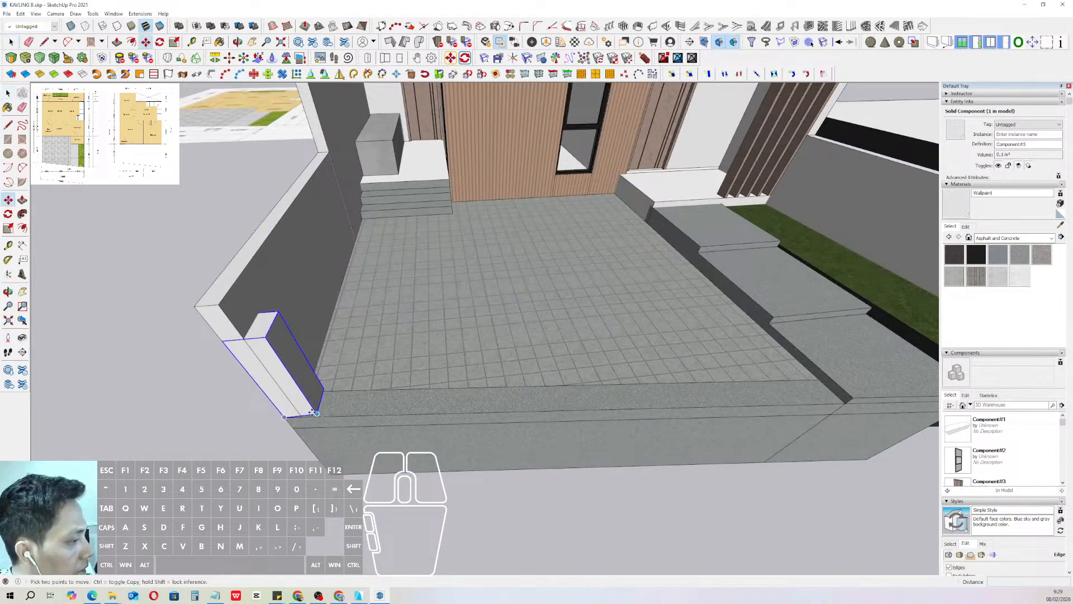
left_click(317, 415)
key("ctrl")
scroll(417, 399, "down", 1)
middle_click_drag(419, 398, 305, 395, "shift")
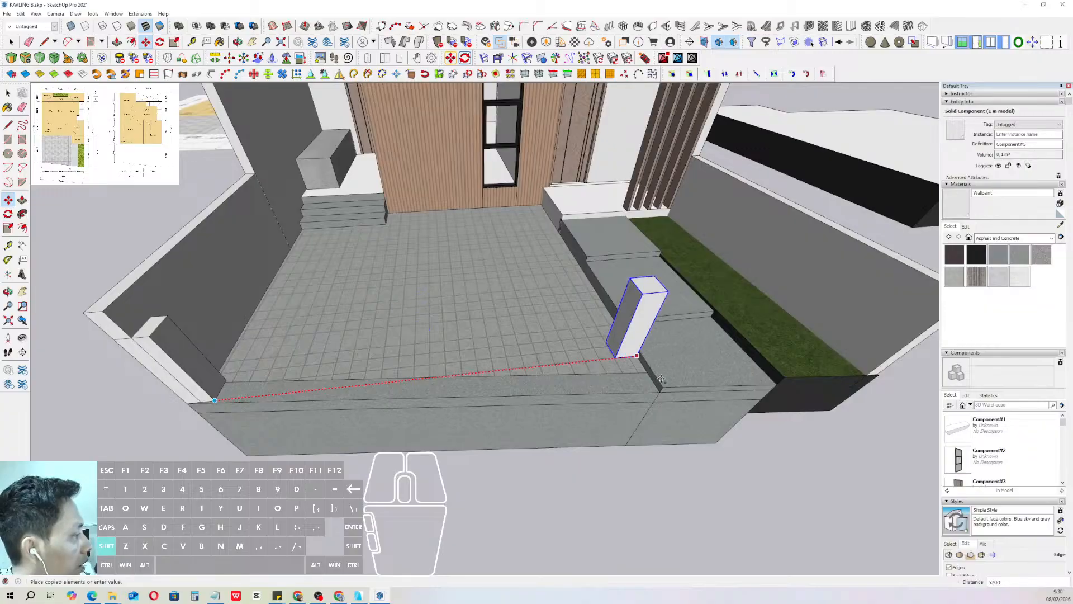
left_click(615, 357)
- Open the copied pillar component, extrude its top face well above the boundary walls, and close the component
key("space")
middle_click_drag(615, 356, 619, 333)
triple_click(620, 332)
scroll(619, 333, "up", 1)
key("p")
left_click(627, 323)
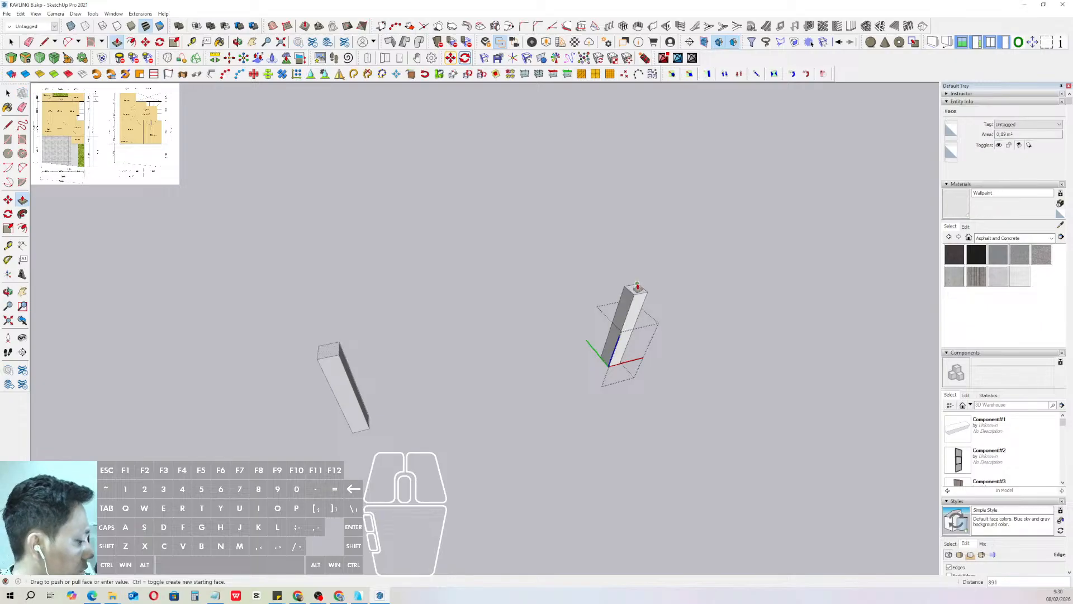
key("h")
middle_click_drag(640, 278, 493, 192)
left_click(657, 146)
key("space")
left_click(685, 190)
- Draw a 300 × 150 rectangle at the top of the inner face of the pillar beside the stepped slabs
scroll(597, 256, "up", 3)
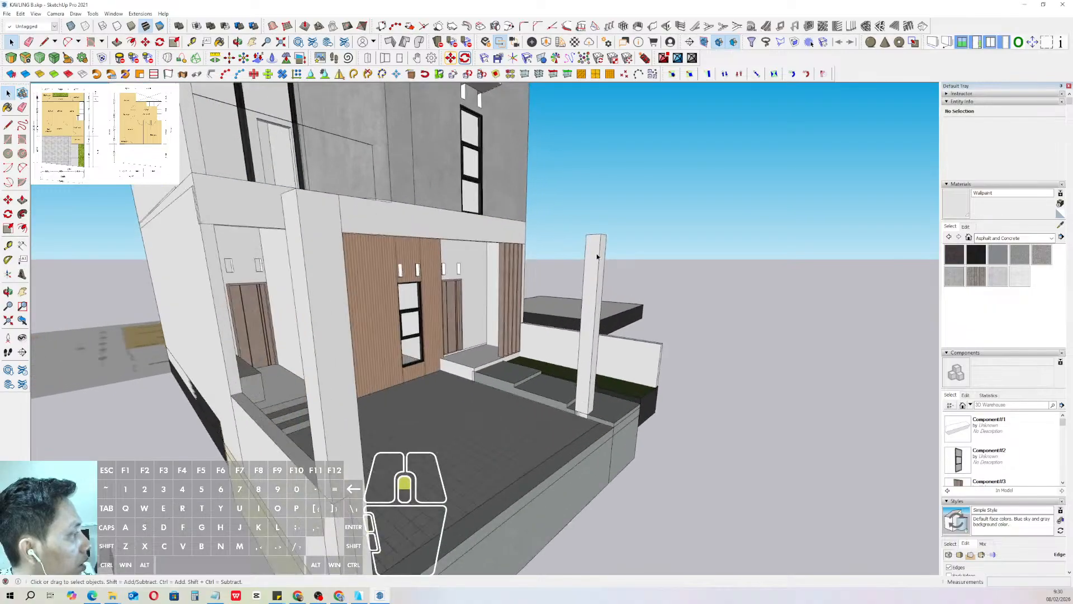
scroll(599, 240, "up", 2)
key("r")
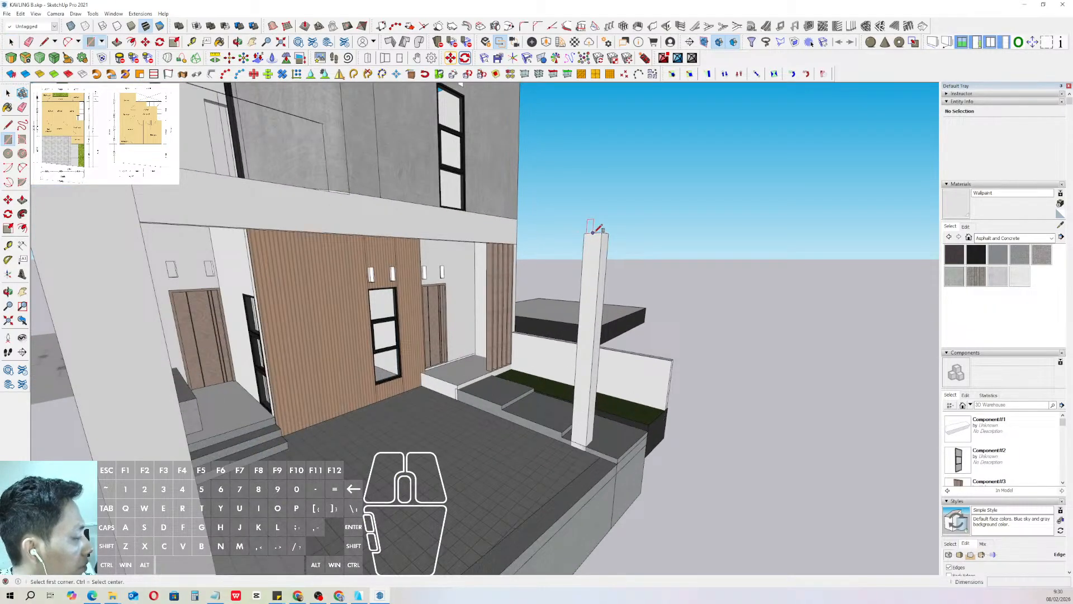
left_click(592, 232)
middle_click_drag(592, 232, 606, 255)
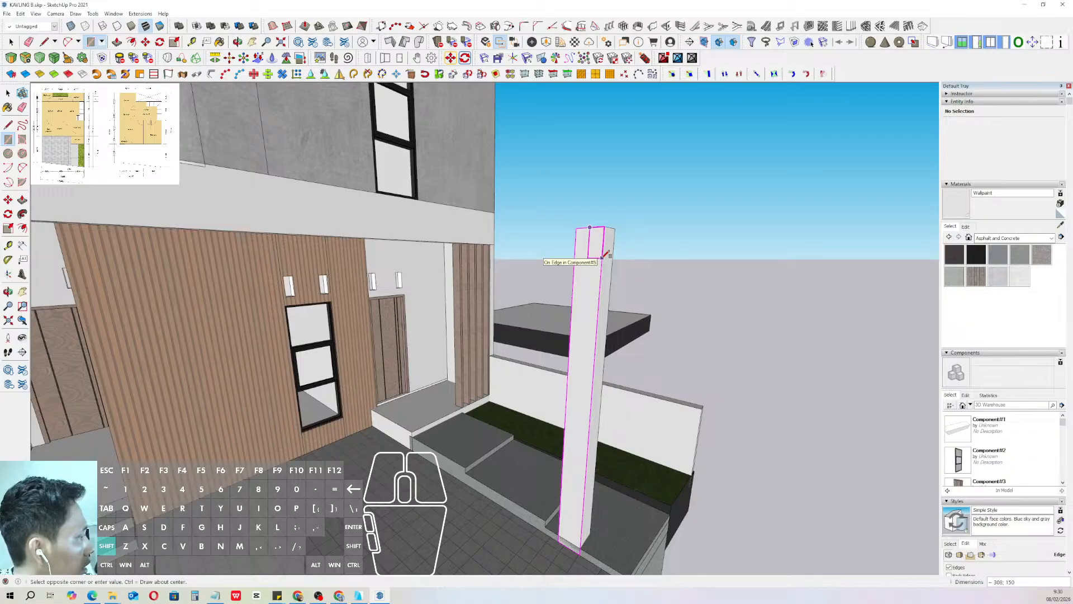
left_click(605, 254)
- Extrude the rectangle 5200 to the opposite front pillar as a beam and make it a group
key("p")
scroll(404, 267, "down", 5)
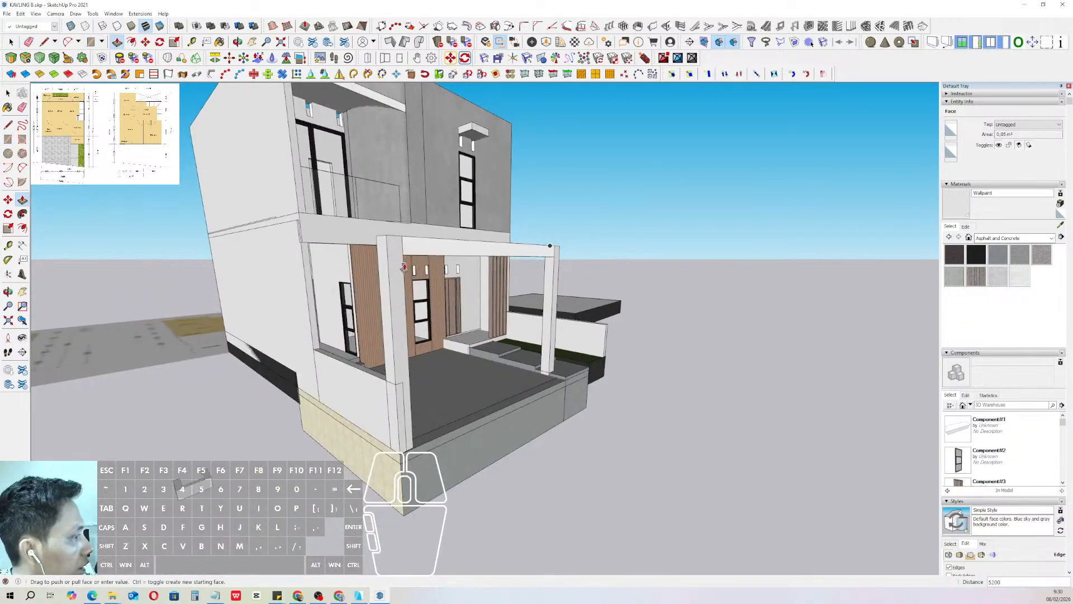
key("space")
left_click(413, 249)
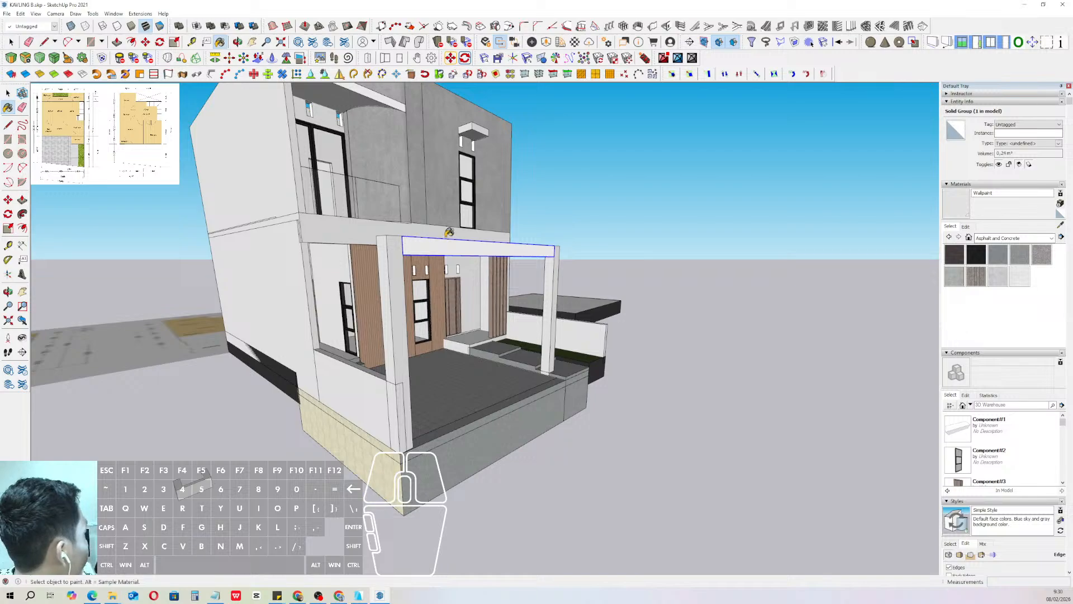
middle_click_drag(434, 246, 368, 336)
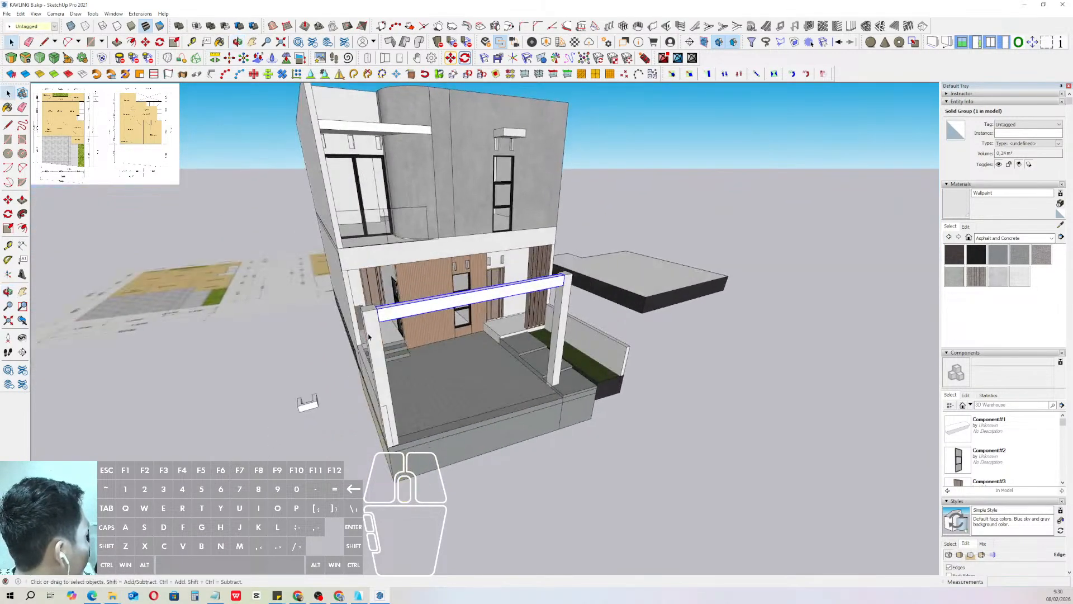
- Rotate a copy of the front beam 90° about the top corner of the pillar beside the slabs, towards the house
scroll(380, 319, "up", 5)
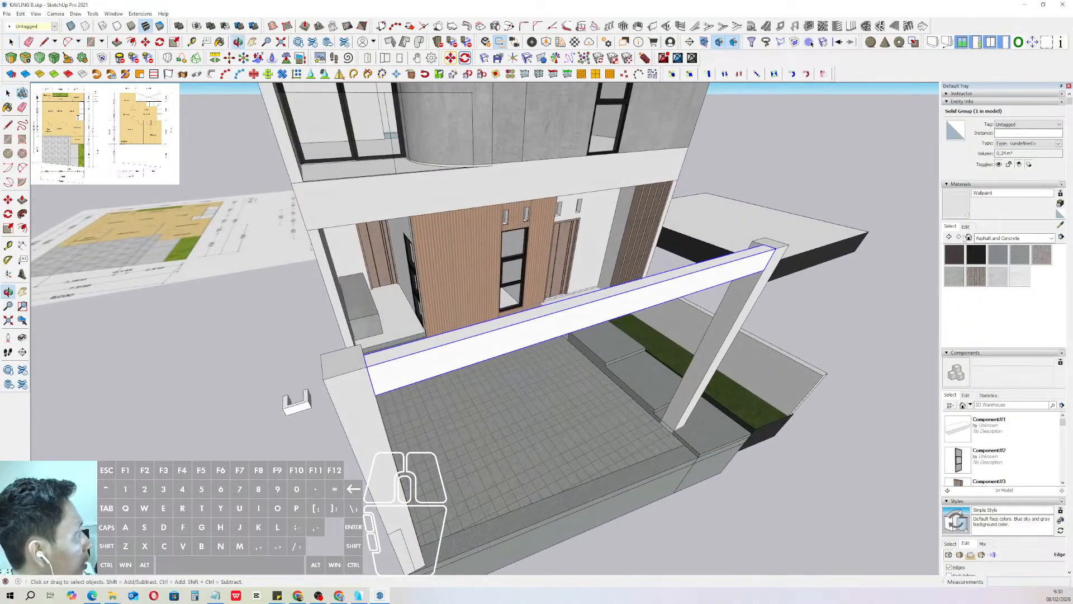
middle_click_drag(589, 312, 484, 366)
key("q")
left_click(456, 370)
key("ctrl")
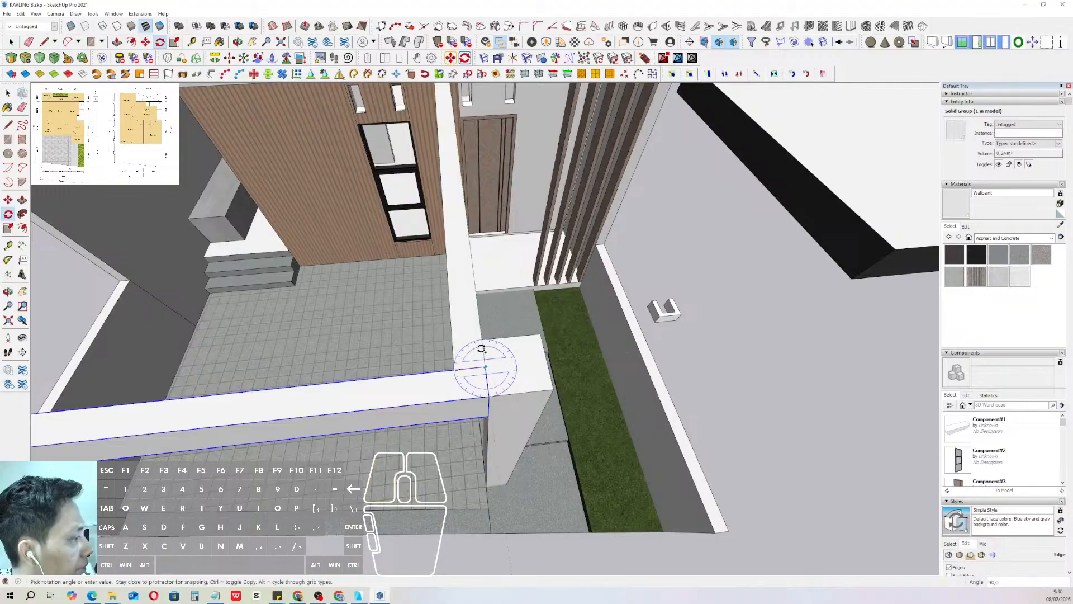
left_click(481, 348)
key("space")
- Move the rotated beam to the pillar's outer rear top corner so it sits flush with the pillar's outer side
key("m")
left_click(484, 367)
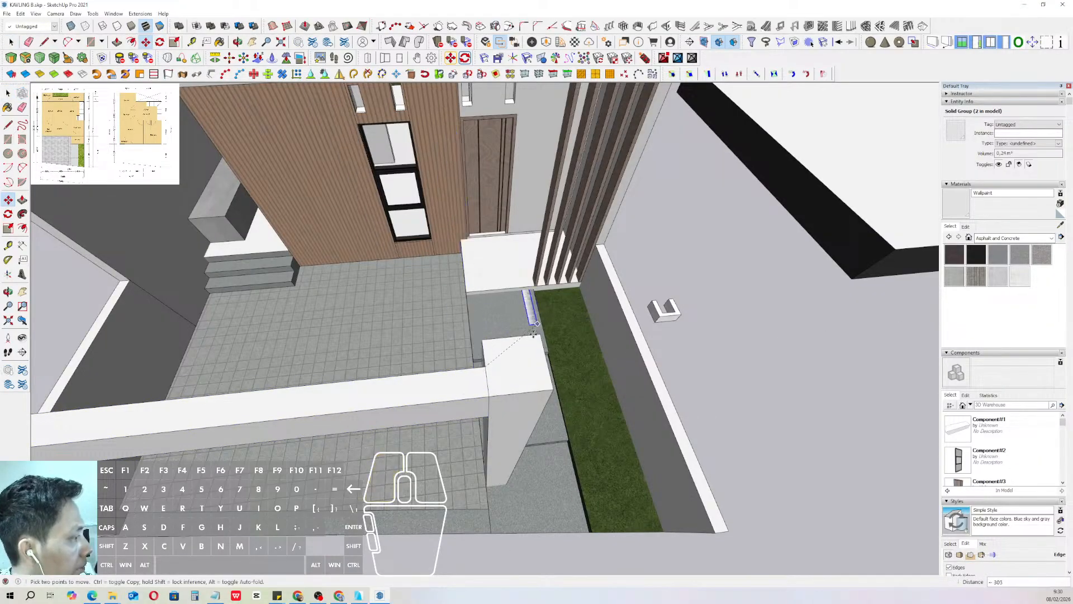
left_click(540, 335)
key("space")
scroll(501, 346, "down", 5)
- Open the fascia group above the ground floor and extrude its underside down to the level of the beam's underside
middle_click_drag(500, 347, 565, 190)
middle_click_drag(450, 209, 451, 166)
scroll(441, 173, "up", 3)
triple_click(432, 167)
scroll(434, 195, "up", 5)
scroll(433, 194, "up", 2)
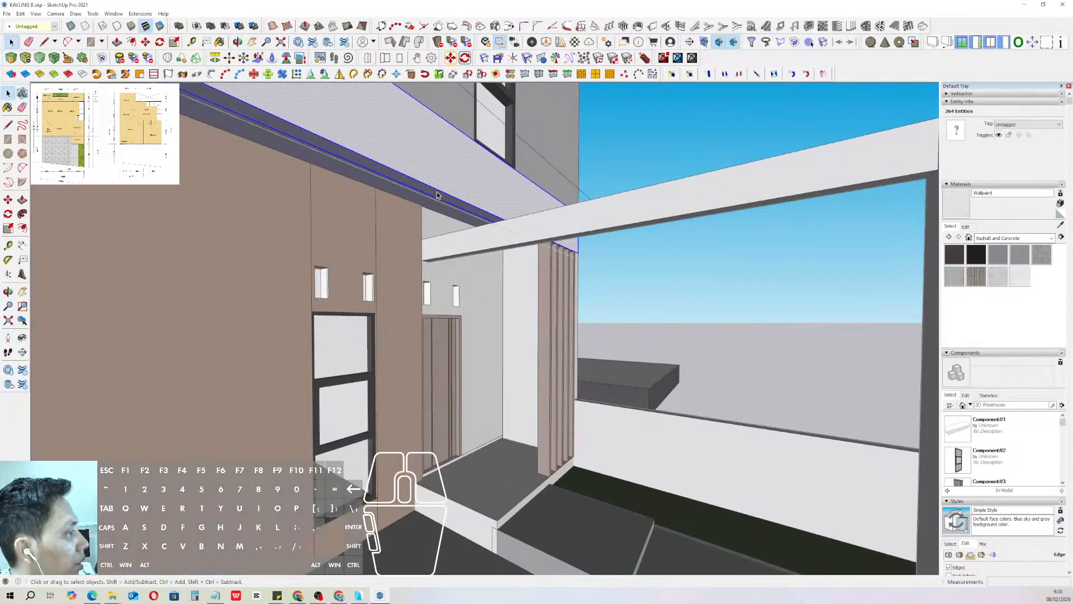
key("p")
left_click(434, 193)
left_click(511, 248)
key("space")
left_click(642, 260)
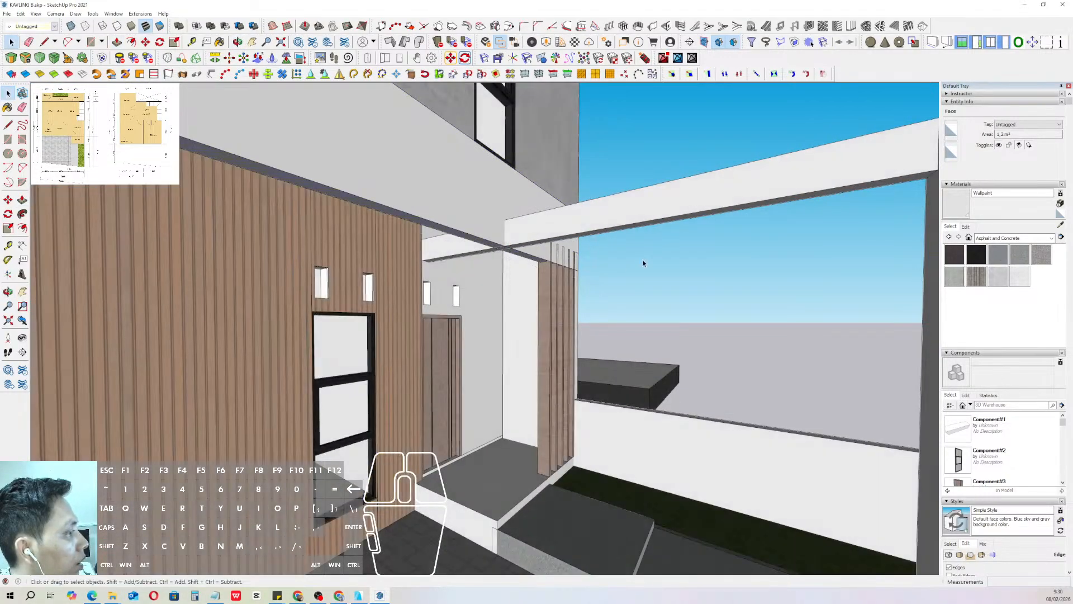
- Open the vertical wood slat component and shorten its top to the fascia's lowered underside
scroll(548, 272, "up", 2)
double_click(548, 271)
triple_click(548, 270)
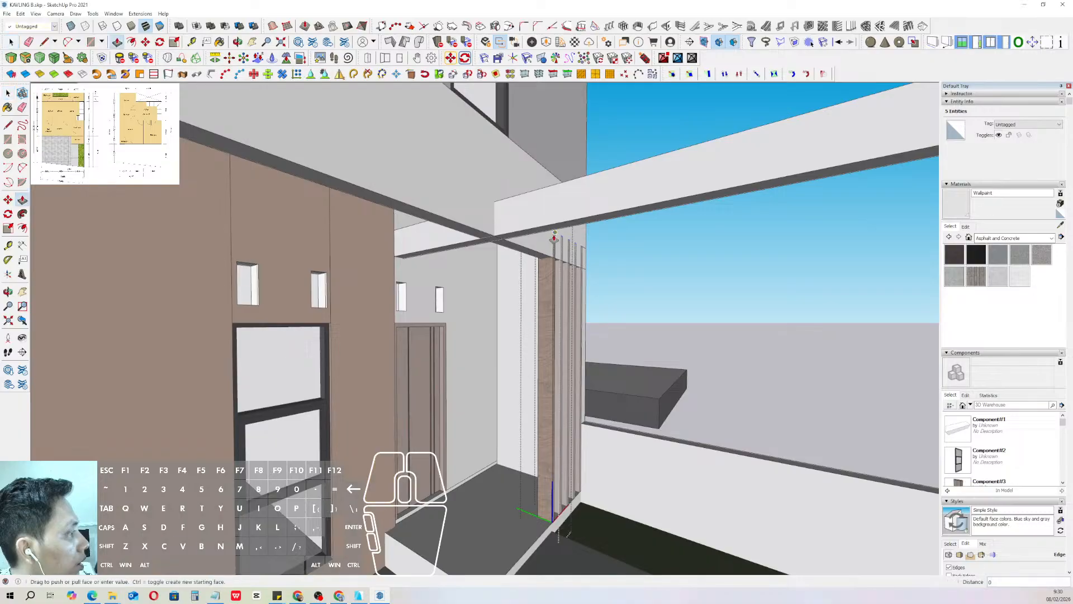
double_click(578, 294)
left_click(631, 266)
- Open the wall piece at the house's front corner beside the slats and lower its top to the fascia's underside
middle_click_drag(631, 266, 468, 288)
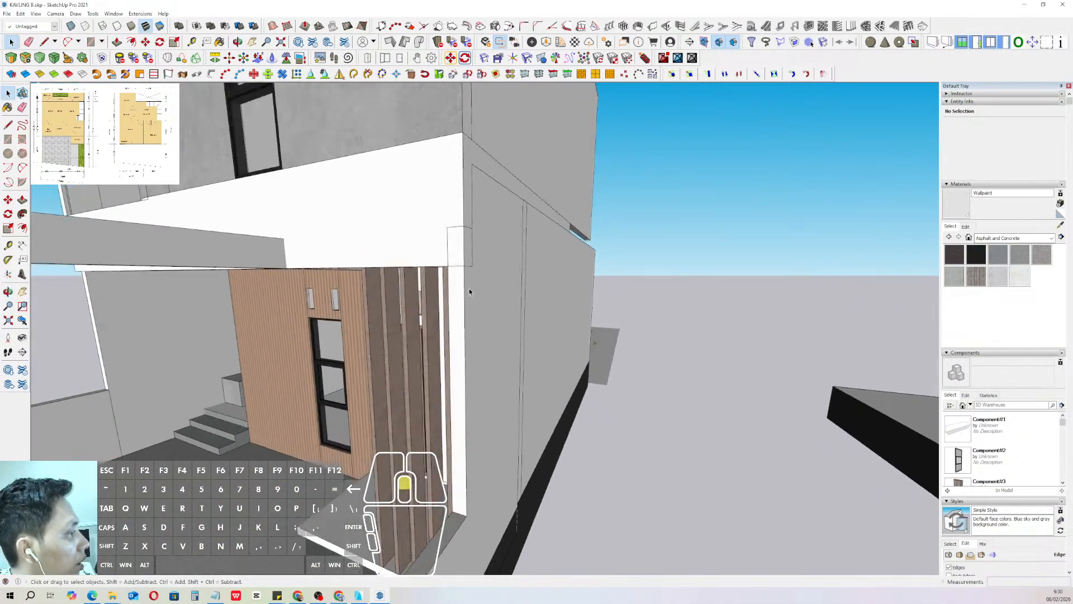
triple_click(468, 287)
key("v")
left_click(471, 237)
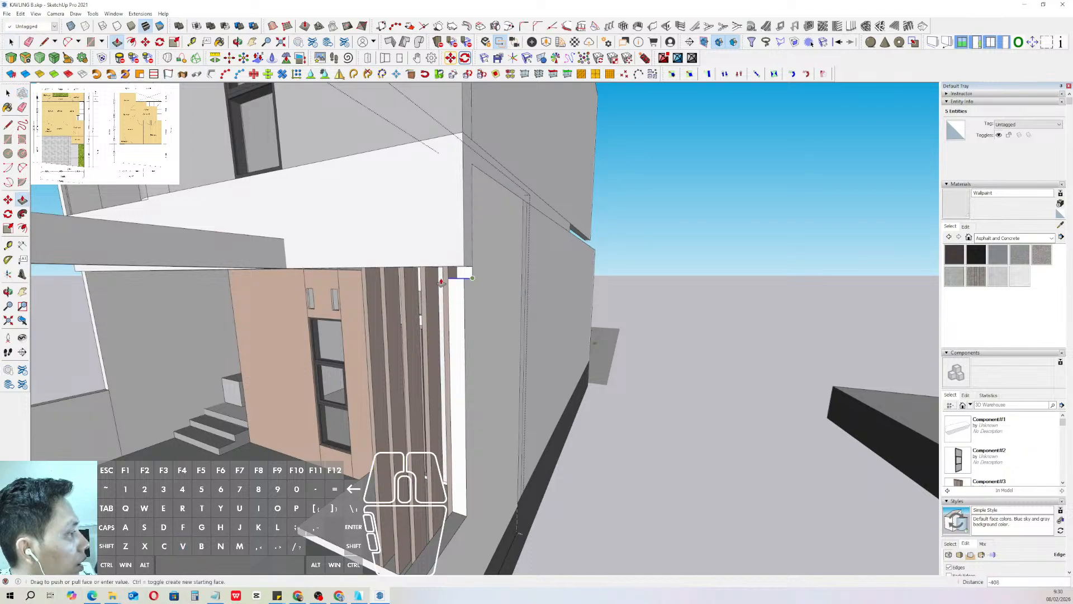
scroll(448, 273, "down", 2)
key("space")
left_click(647, 232)
scroll(511, 273, "down", 3)
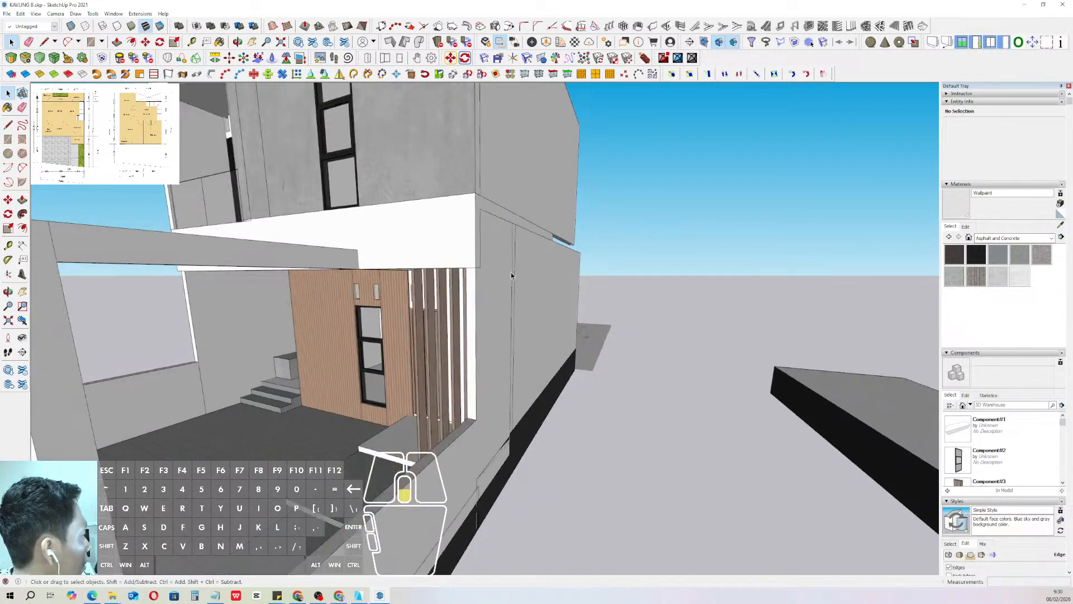
- Open the side beam above the slabs and push its rear end back to the fascia's front face
middle_click_drag(511, 272, 459, 334, "shift")
triple_click(425, 281)
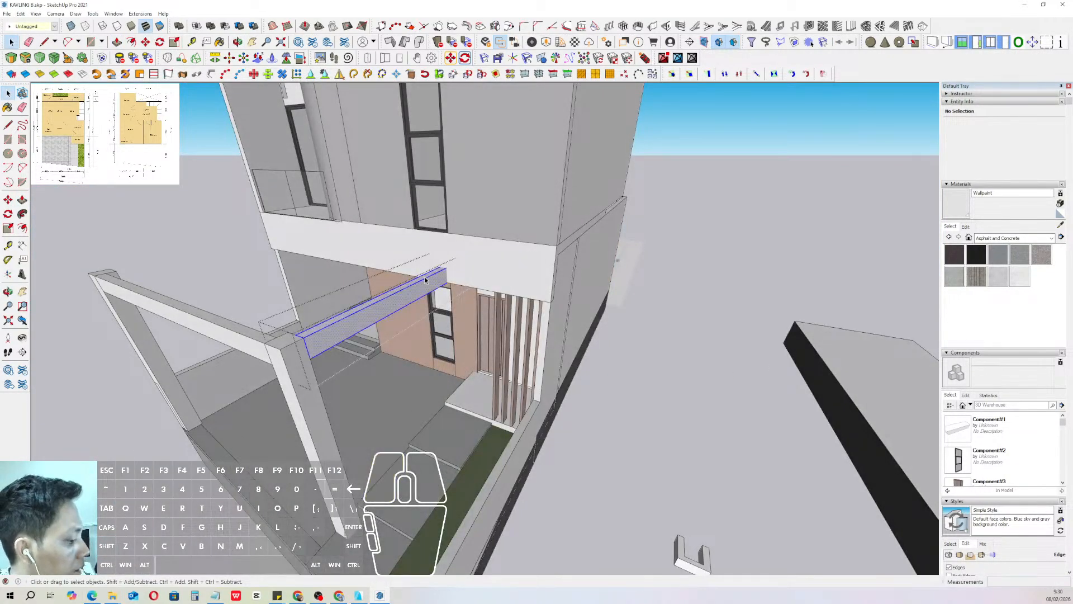
middle_click_drag(425, 280, 423, 296)
key("comma")
left_click_drag(549, 326, 549, 326)
key("p")
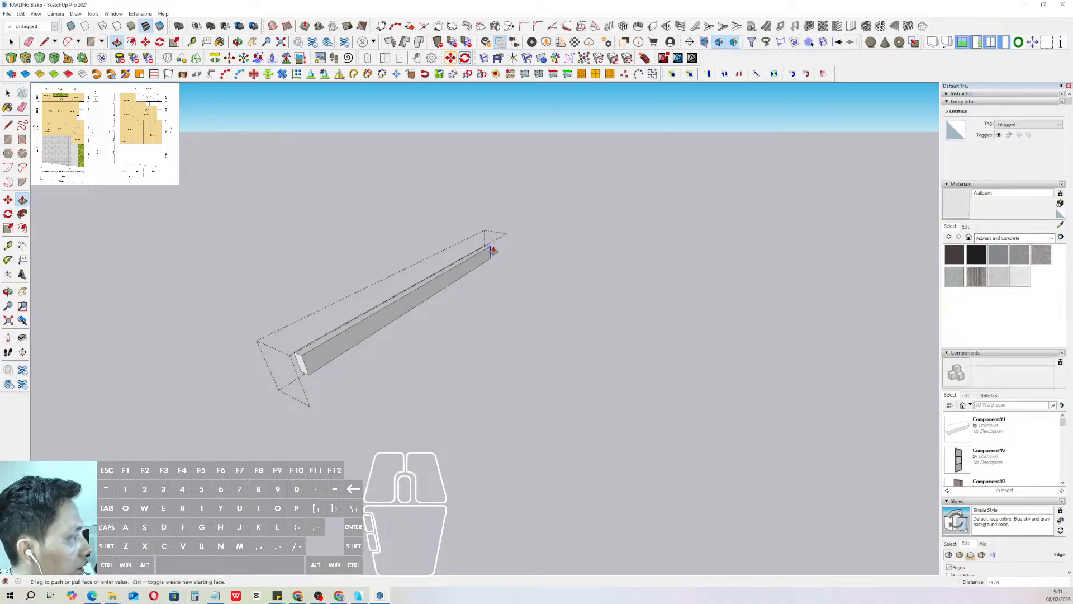
key("comma")
left_click(437, 274)
key("space")
middle_click_drag(436, 274, 342, 386)
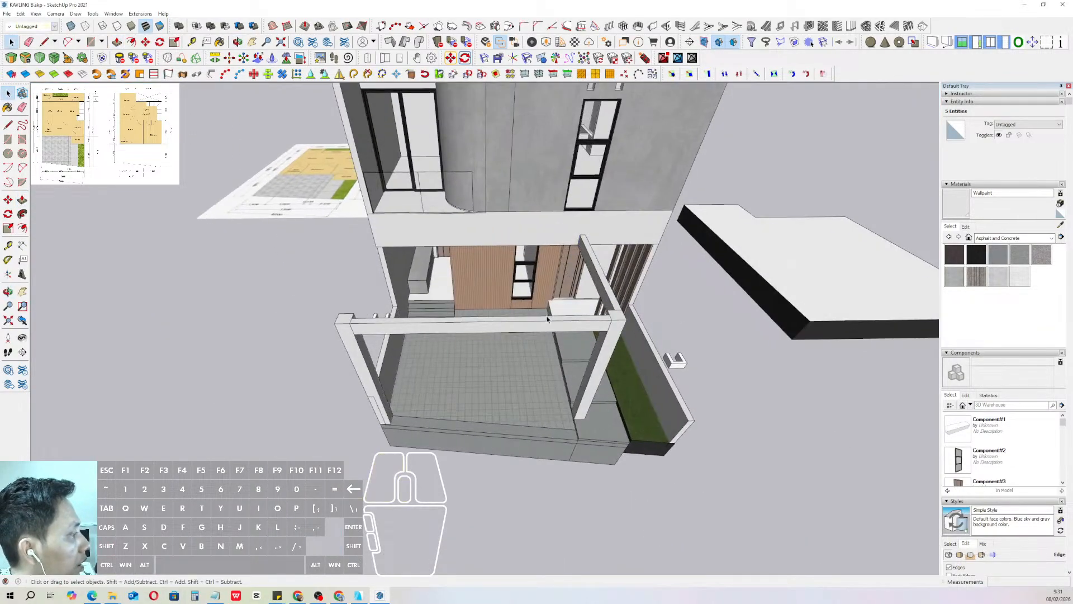
left_click(336, 386)
- Copy the side beam across the driveway to the top of the low boundary wall on the opposite side
middle_click_drag(481, 330, 645, 333)
scroll(528, 336, "up", 2)
scroll(528, 336, "down", 3)
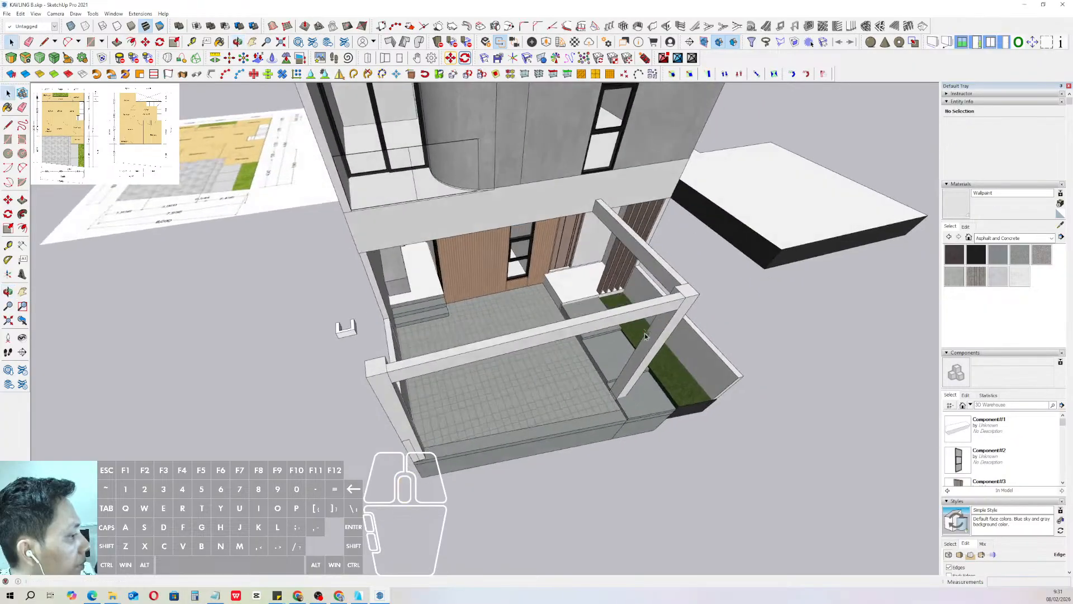
scroll(682, 288, "up", 5)
left_click(686, 273)
scroll(689, 276, "up", 1)
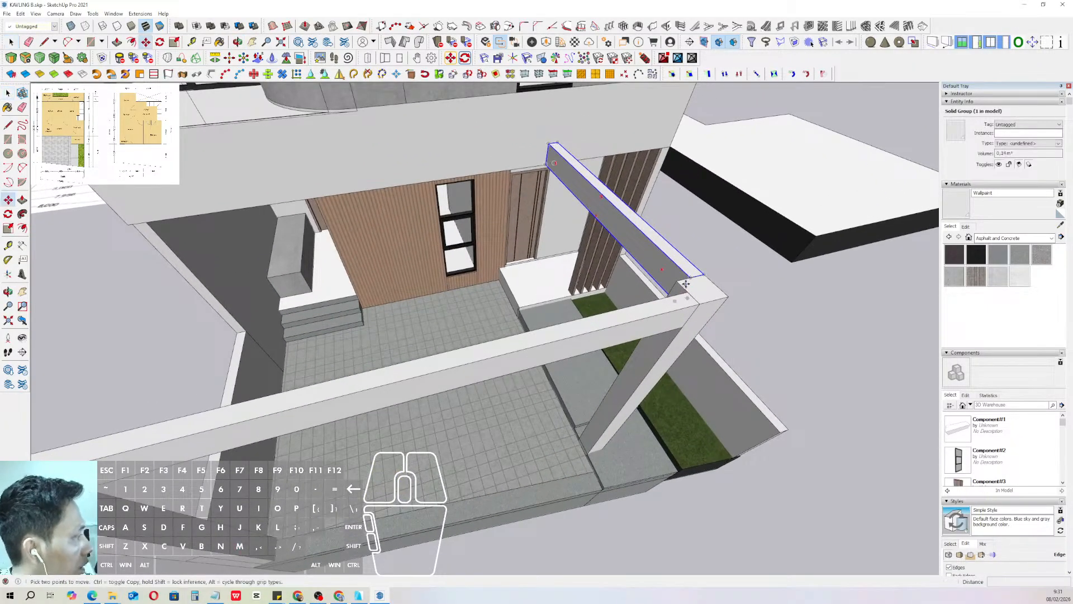
left_click(689, 277)
key("ctrl")
scroll(720, 284, "down", 4)
middle_click_drag(559, 321, 647, 292, "shift")
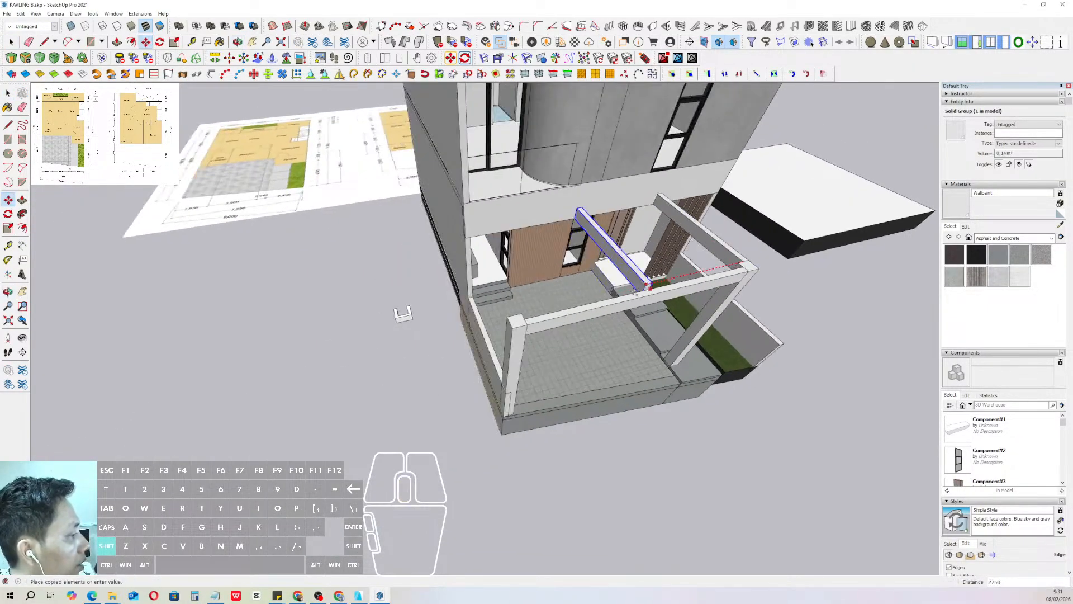
scroll(503, 353, "up", 4)
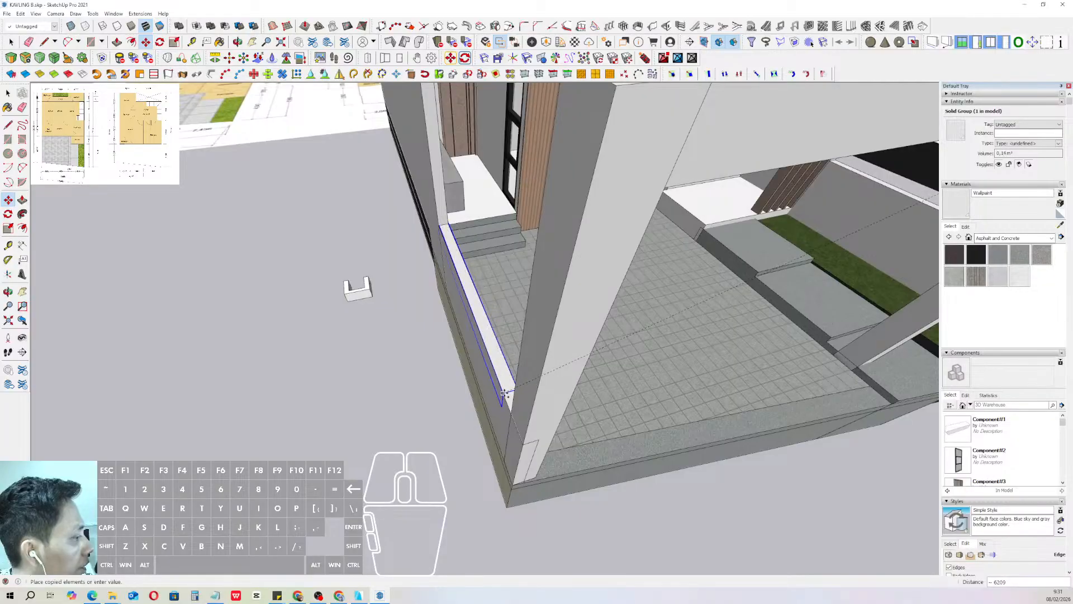
left_click(503, 393)
key("space")
scroll(517, 408, "up", 5)
key("q")
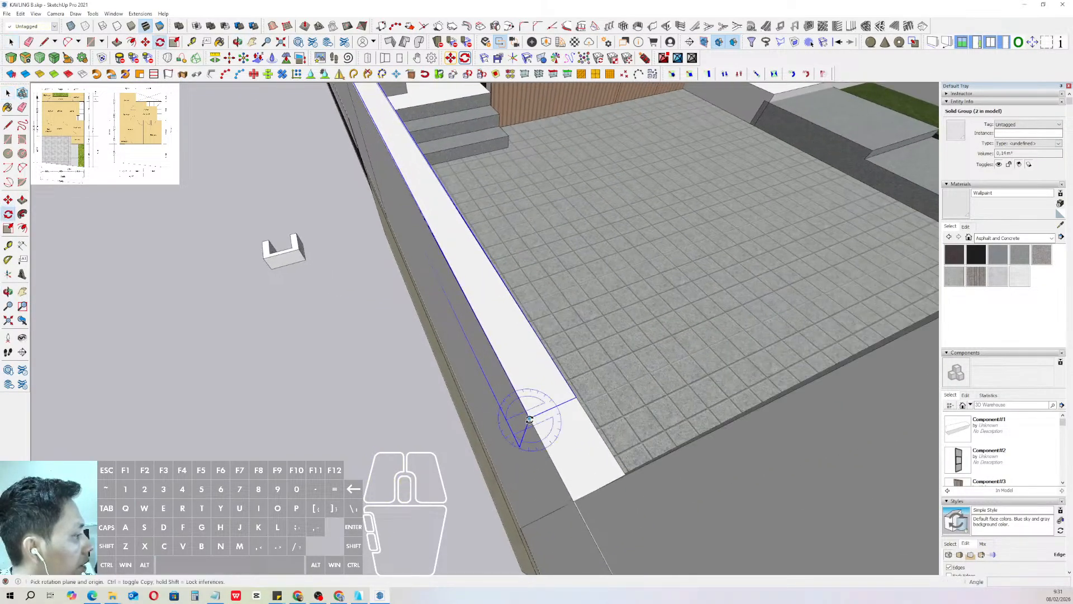
middle_click_drag(529, 419, 526, 224)
key("space")
- Move the copied beam up from the boundary wall to the top of the front pillar
scroll(467, 300, "down", 5)
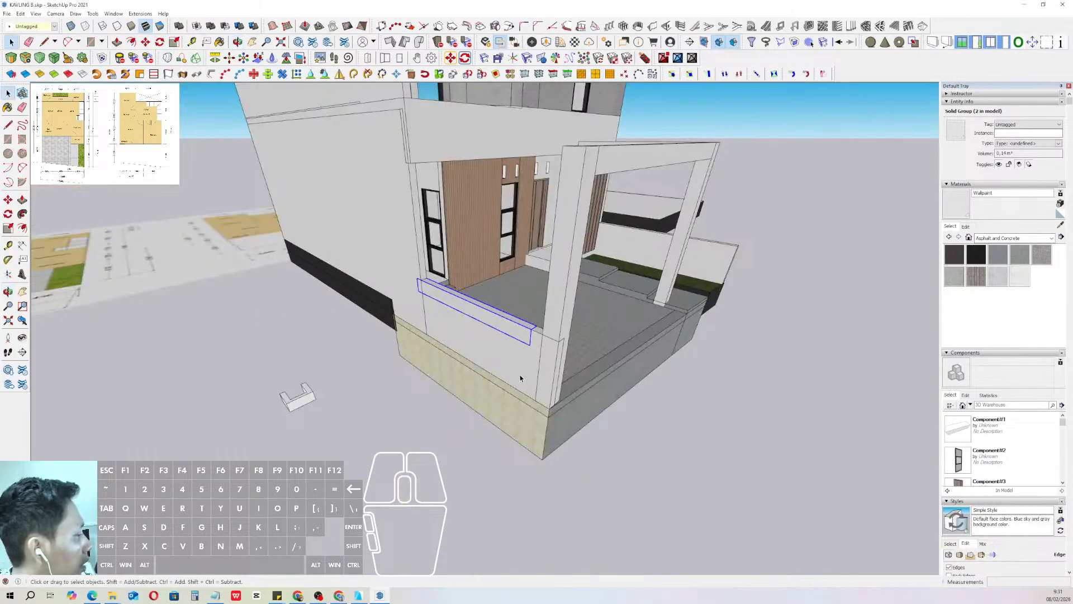
scroll(526, 349, "up", 2)
scroll(527, 348, "up", 1)
left_click(538, 313)
scroll(534, 321, "down", 2)
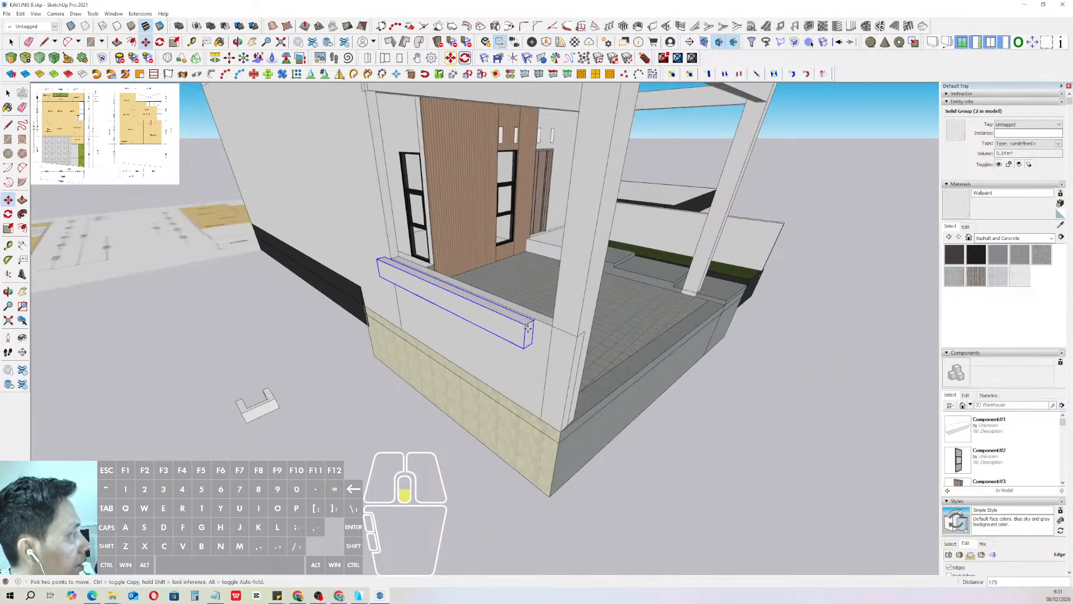
middle_click_drag(533, 322, 499, 428, "shift")
middle_click_drag(569, 237, 543, 296)
key("space")
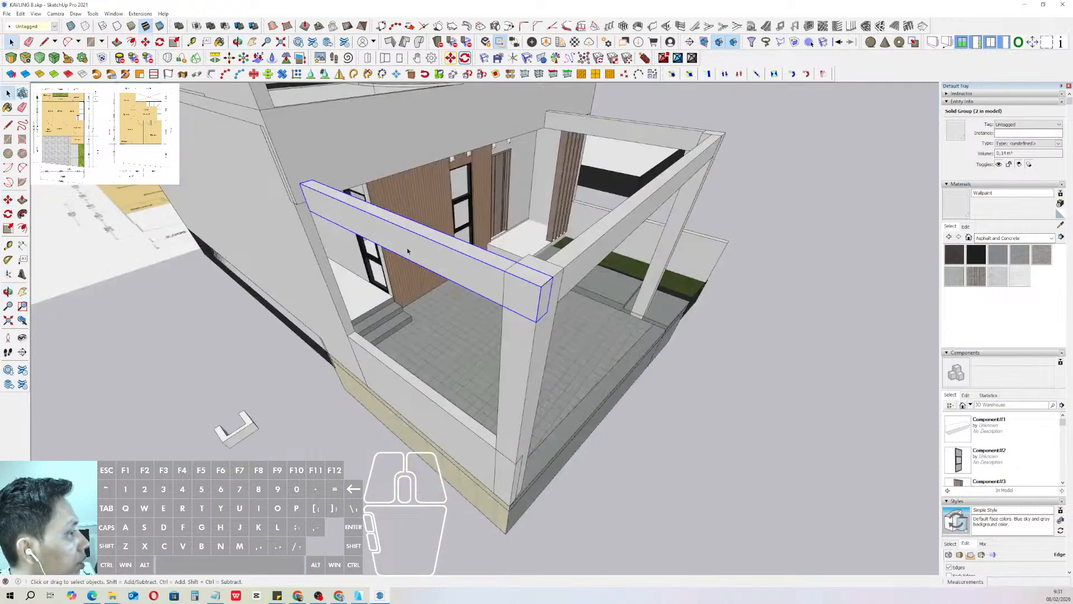
- Open the raised side beam and push its rear end back to the front of the house's fascia
triple_click(408, 249)
key("p")
left_click(303, 189)
scroll(305, 191, "up", 1)
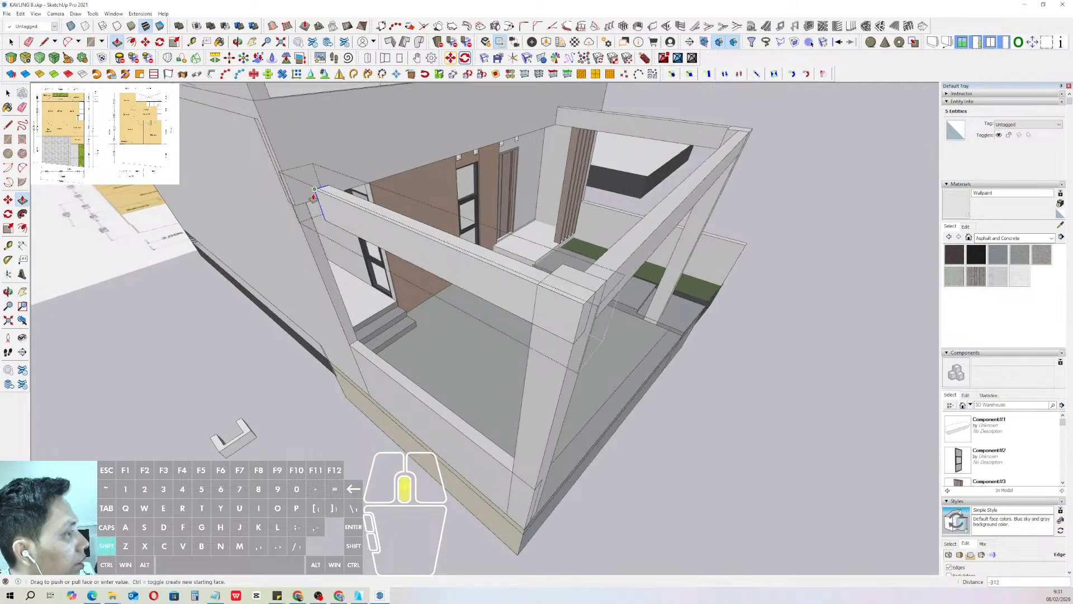
middle_click_drag(307, 194, 336, 221, "shift")
middle_click_drag(335, 220, 541, 177)
left_click(311, 253)
key("space")
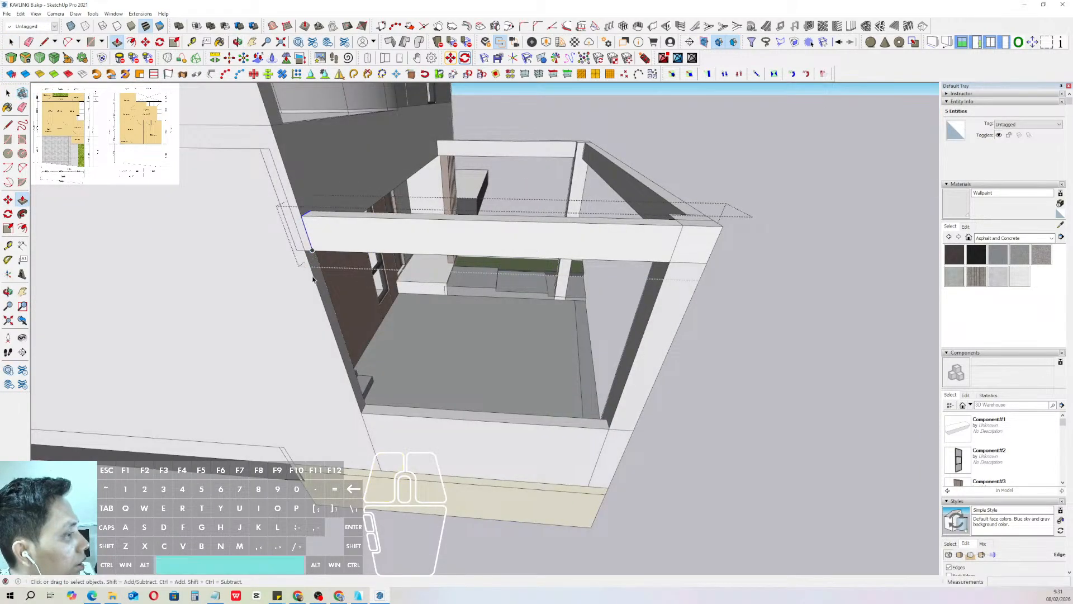
- Open the house's side wall group and push its front end face back in line with the beam's rear end
left_click(305, 306)
triple_click(305, 307)
scroll(311, 305, "up", 1)
key("p")
left_click(330, 295)
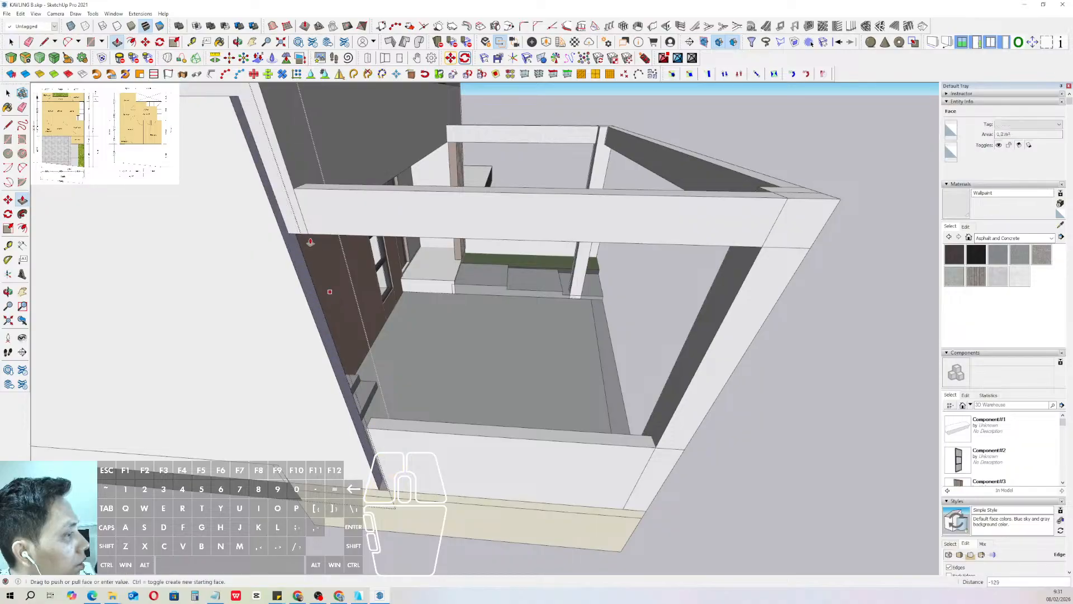
left_click(308, 239)
key("space")
- Outline the fascia's overlap with a rectangle at the side wall's upper front corner
scroll(307, 237, "down", 1)
middle_click_drag(307, 238, 334, 252)
triple_click(322, 240)
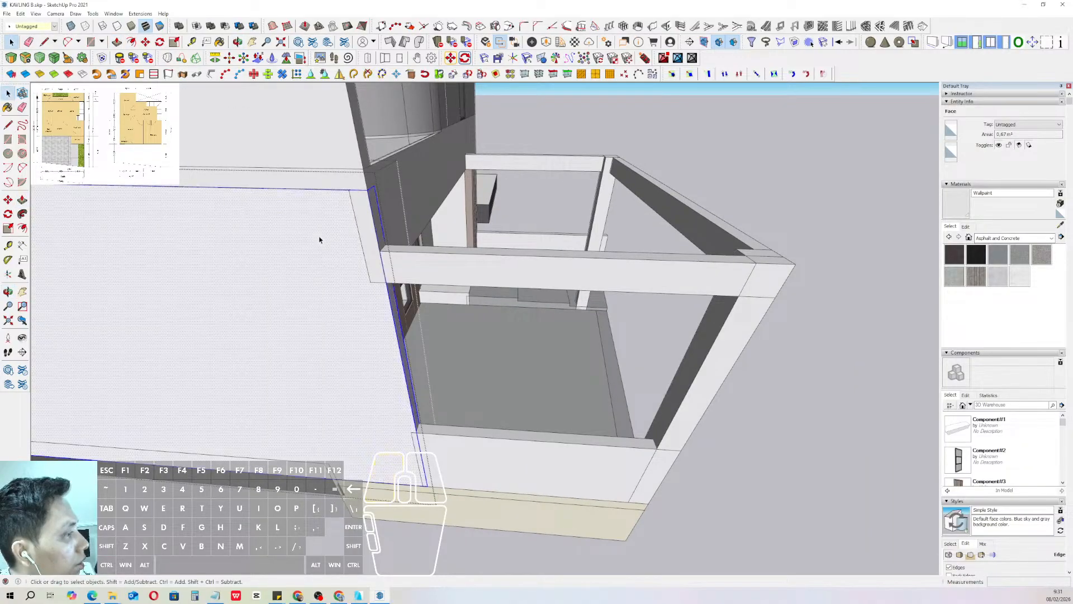
scroll(347, 198, "up", 1)
key("r")
scroll(391, 287, "up", 1)
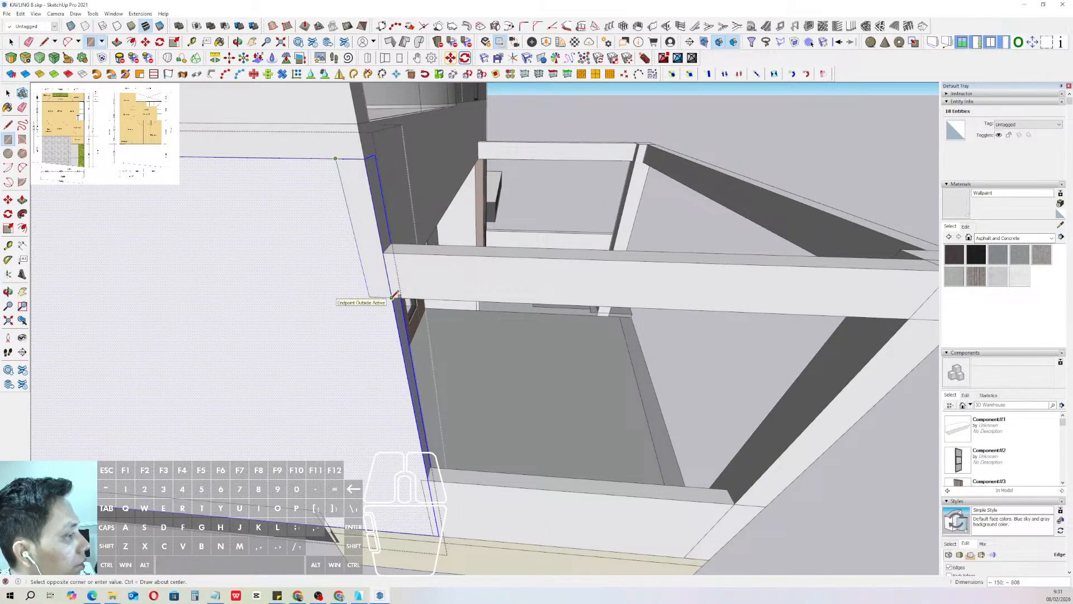
key("space")
key("q")
left_click(372, 268)
key("v")
left_click(365, 236)
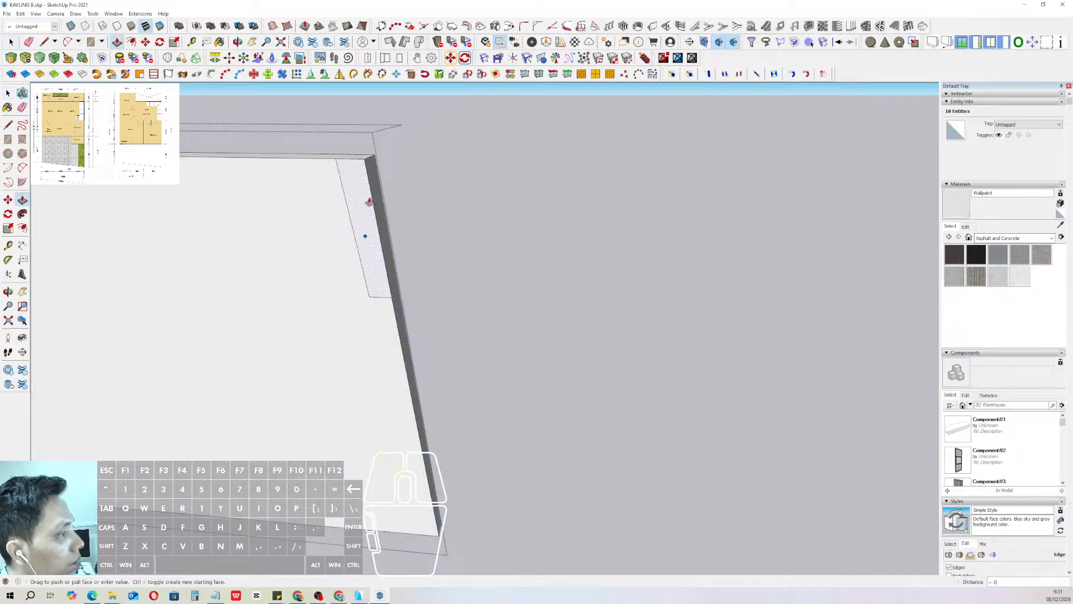
key("space")
- Split the side wall's top face with a line at the outline, push the corner down to form a notch, and erase leftover edges
scroll(367, 186, "up", 1)
middle_click_drag(366, 187, 365, 233)
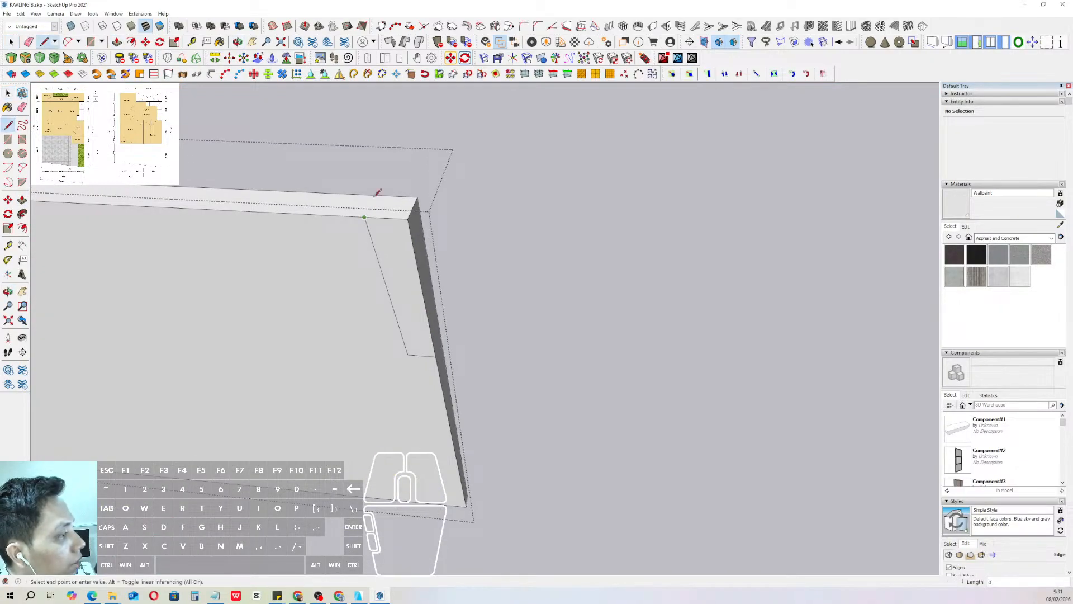
key("space")
key("v")
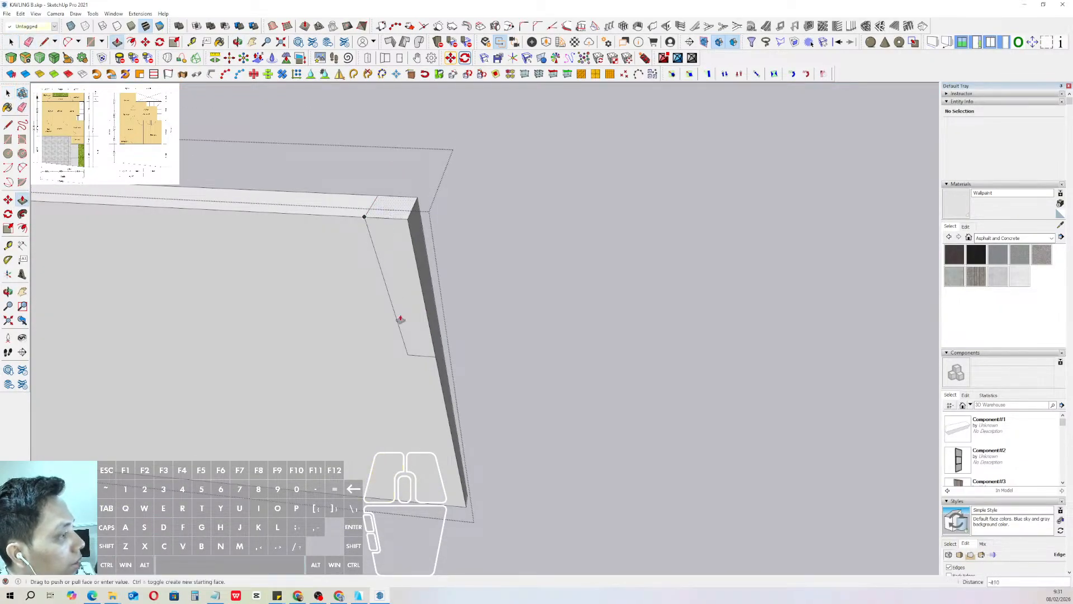
left_click(398, 319)
left_click(408, 355)
key("e")
left_click_drag(412, 226, 406, 220)
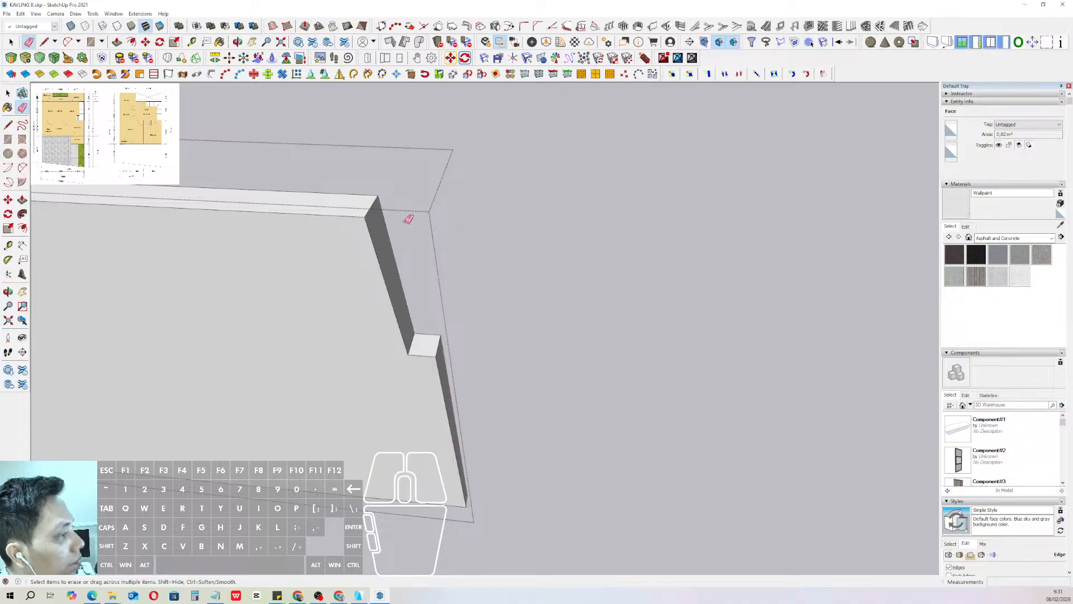
- Open the raised side beam on the driveway frame and push its front end back to the pillar's face
scroll(404, 337, "down", 3)
key("space")
left_click(580, 212)
scroll(484, 317, "down", 3)
middle_click_drag(484, 316, 430, 293)
middle_click_drag(582, 254, 501, 205)
scroll(407, 180, "up", 3)
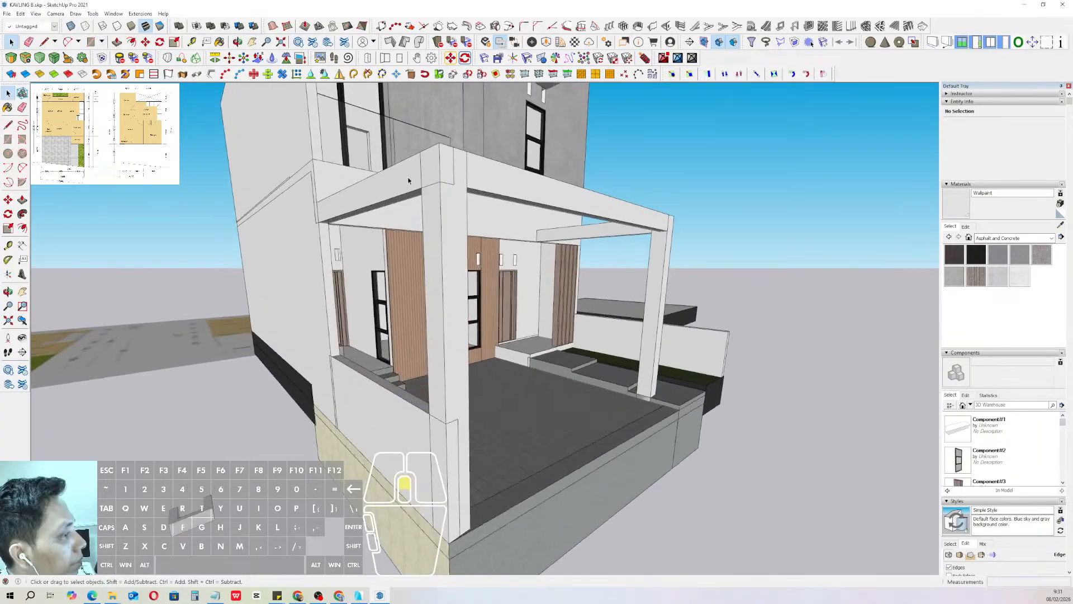
triple_click(408, 181)
left_click_drag(456, 197, 456, 197)
key("p")
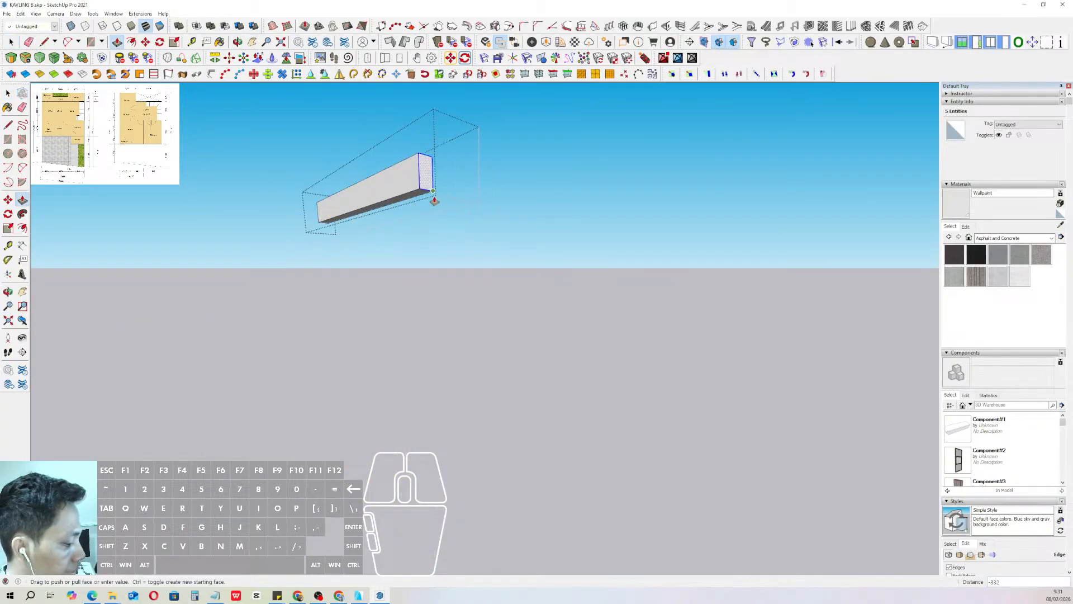
key("space")
middle_click_drag(544, 227, 375, 225)
left_click(315, 168)
- Open the low side boundary wall and push its front end back to the rear face of the front pillar
scroll(486, 279, "down", 4)
middle_click_drag(486, 291, 570, 302)
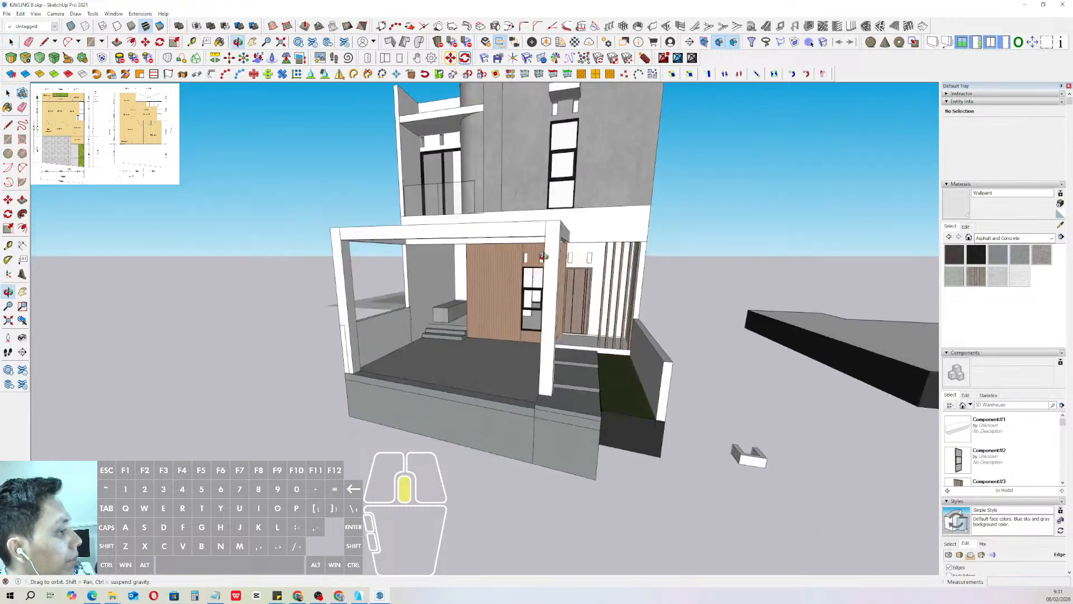
scroll(357, 340, "up", 6)
triple_click(346, 343)
left_click_drag(363, 465, 364, 465)
scroll(321, 347, "up", 2)
key("v")
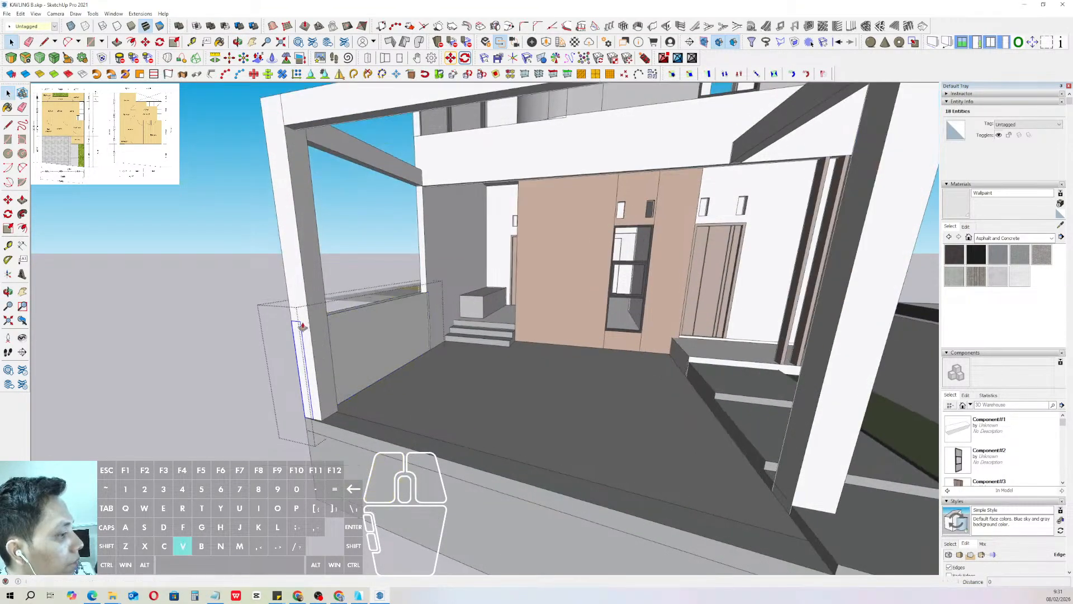
left_click(302, 327)
left_click(324, 292)
key("space")
scroll(347, 268, "down", 3)
left_click(355, 227)
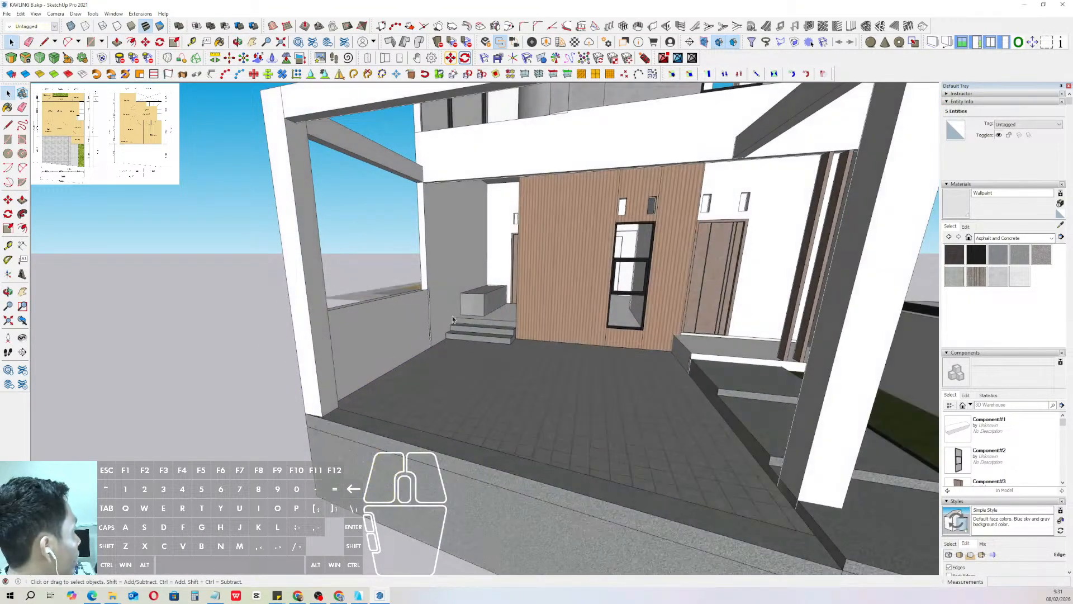
left_click(355, 227)
- Move the garden-side pillar by its base corner to the outer front corner of the driveway kerb
scroll(358, 240, "down", 4)
middle_click_drag(436, 336, 590, 332)
scroll(590, 336, "down", 1)
scroll(636, 400, "up", 2)
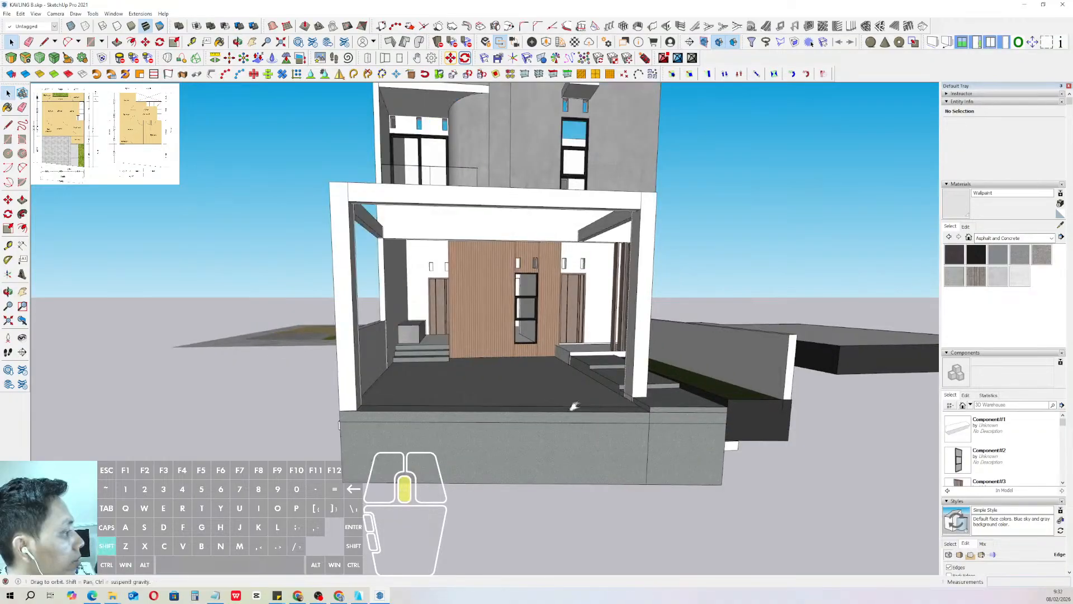
middle_click_drag(575, 408, 665, 477, "shift")
scroll(598, 392, "up", 8)
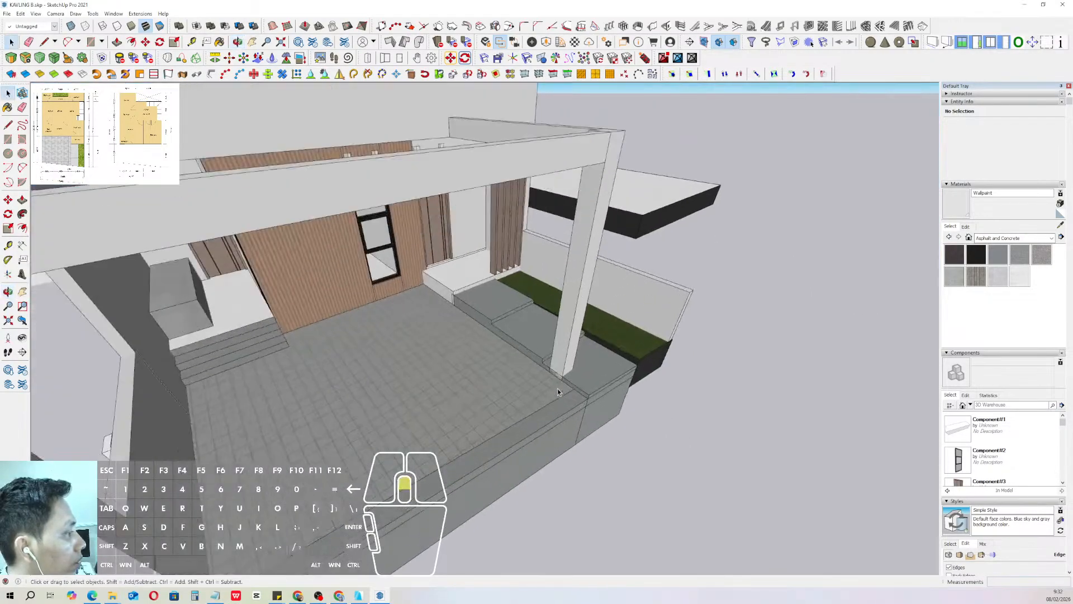
left_click(567, 365)
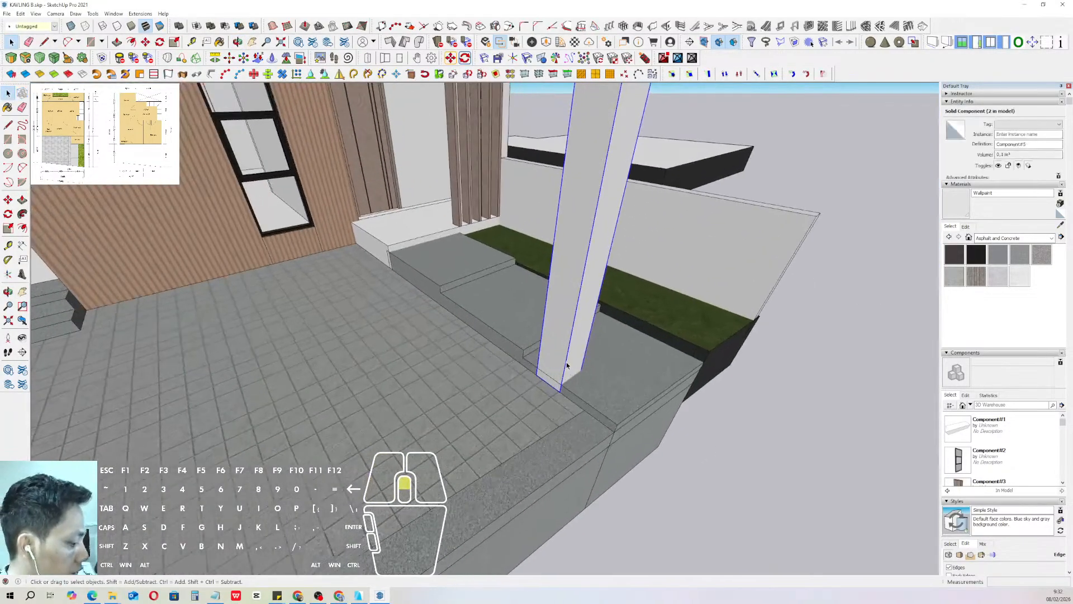
left_click(561, 392)
left_click(614, 426, "shift")
key("space")
- Move the front beam so its wall-side end corner sits on the outer corner of the opposite pillar
scroll(580, 341, "down", 4)
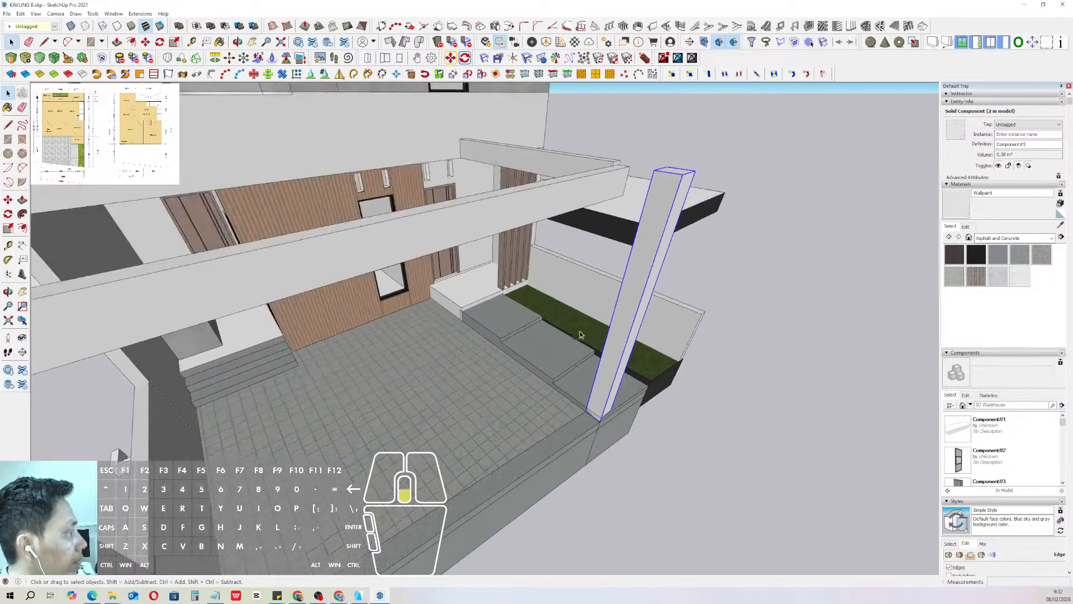
middle_click_drag(580, 334, 599, 309)
left_click(274, 428)
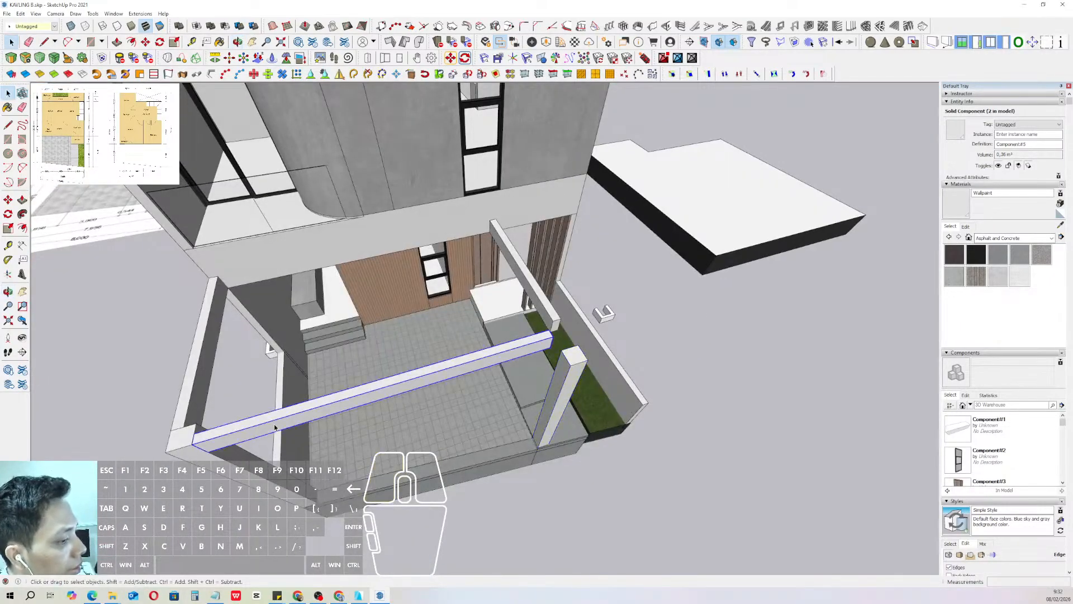
middle_click_drag(274, 427, 429, 355)
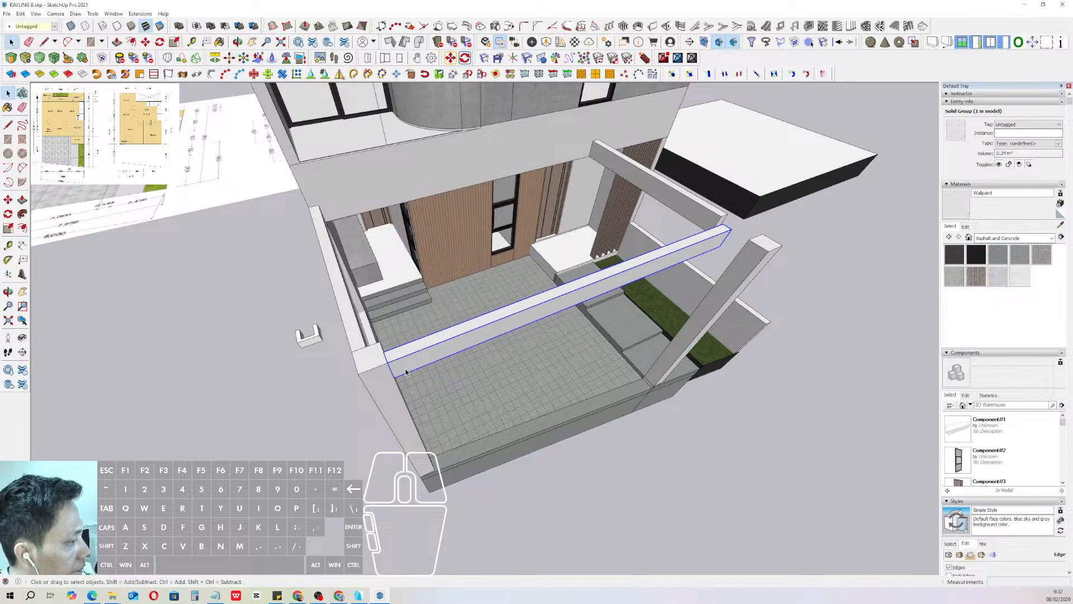
scroll(405, 373, "up", 1)
key("m")
left_click(385, 363)
left_click(347, 375)
key("space")
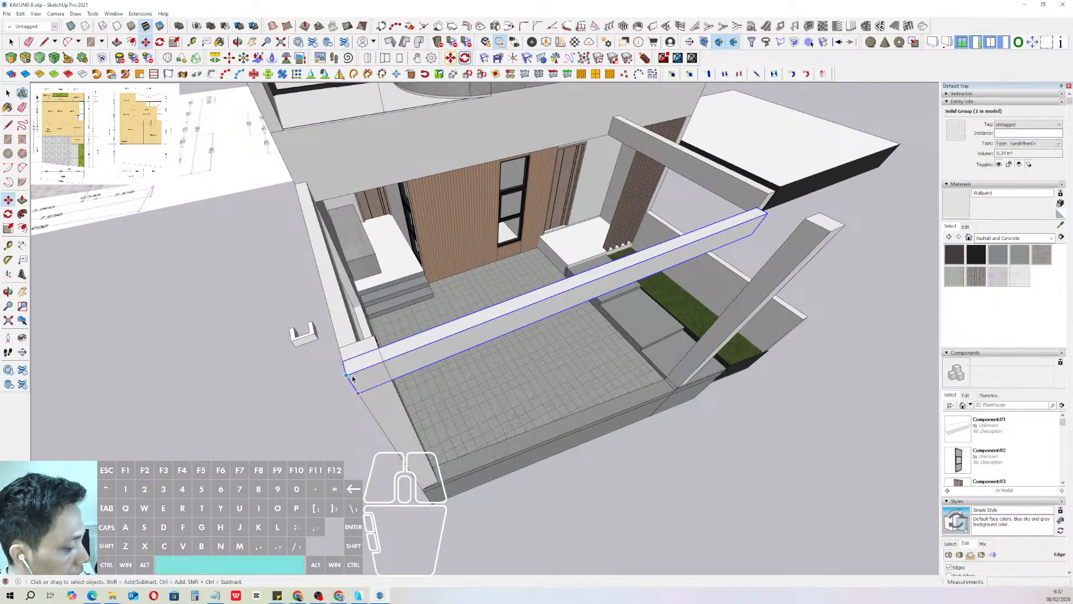
- Rotate the front beam about its wall-side end corner so it points towards the relocated garden-side pillar
key("q")
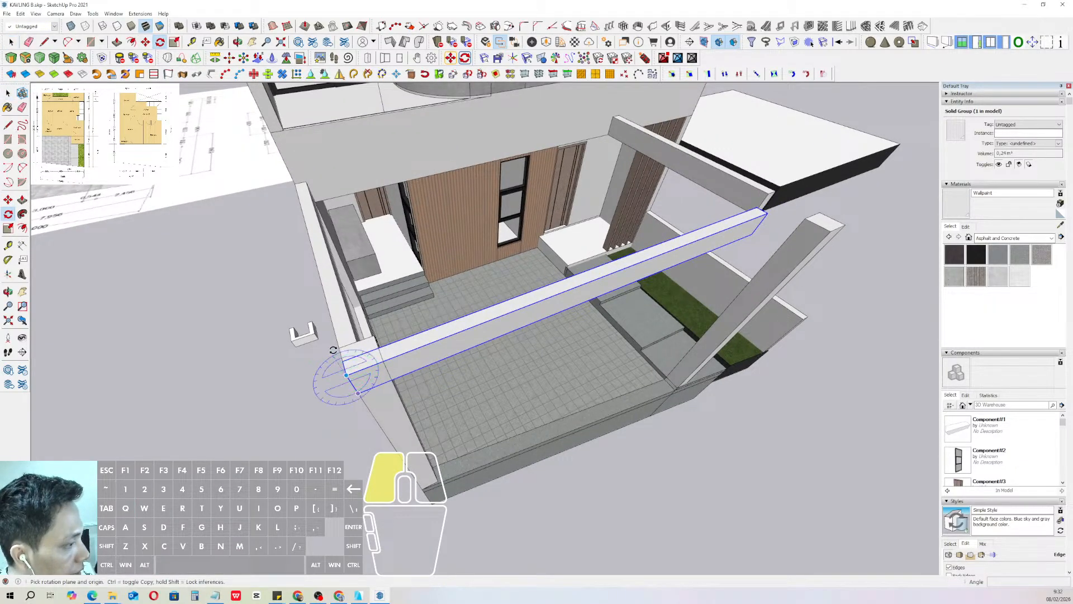
left_click_drag(346, 376, 333, 350)
scroll(527, 316, "down", 2)
middle_click_drag(599, 269, 587, 279)
left_click(655, 254)
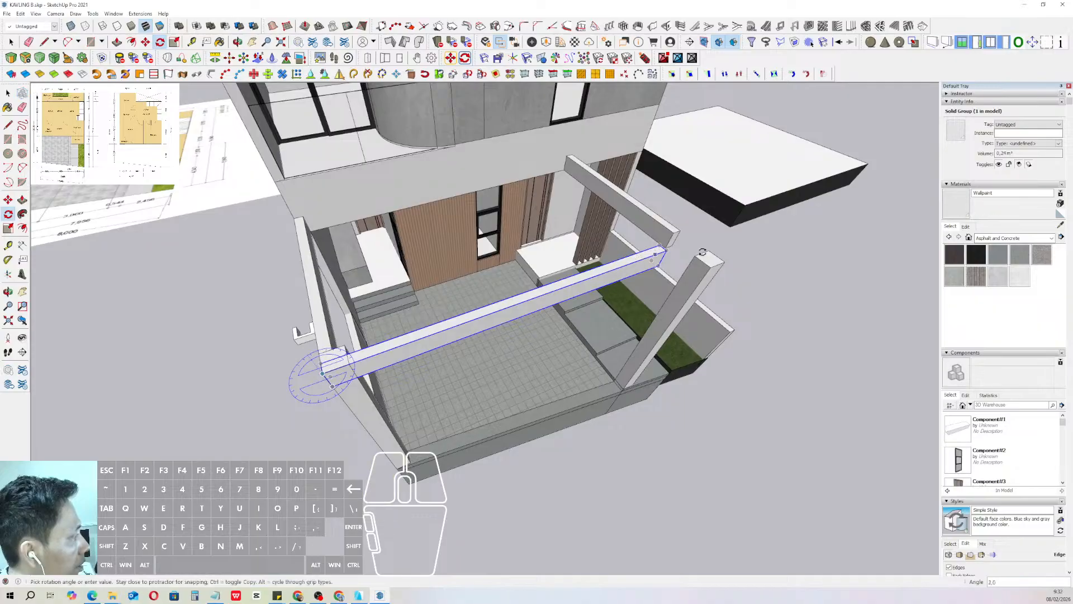
left_click(695, 335)
key("space")
- Open the front beam and pull its garden-side end face out to the relocated pillar
scroll(693, 280, "up", 2)
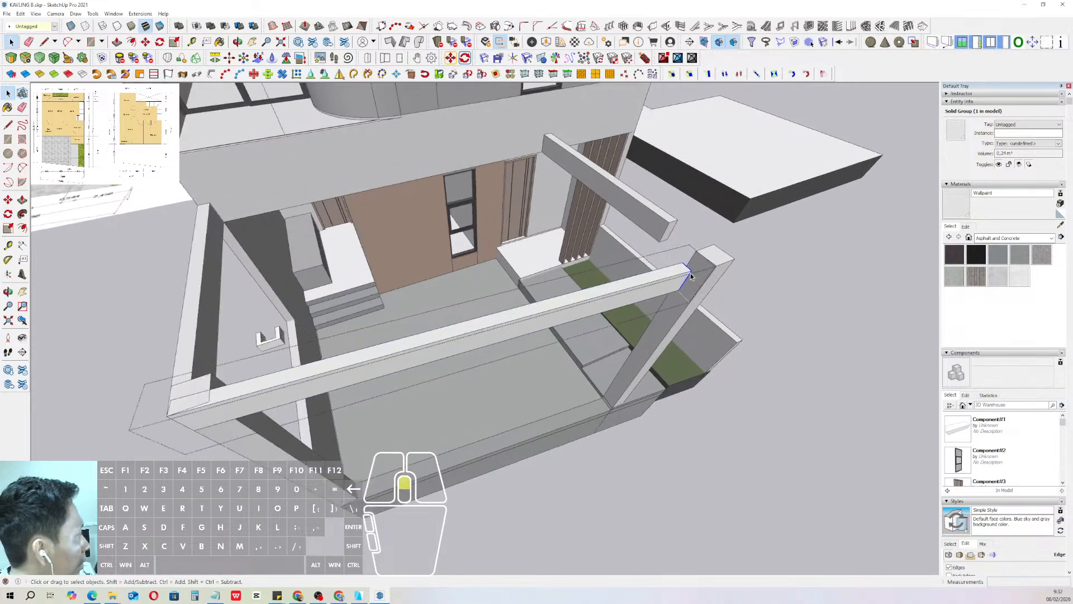
scroll(691, 277, "up", 2)
key("p")
left_click(676, 293)
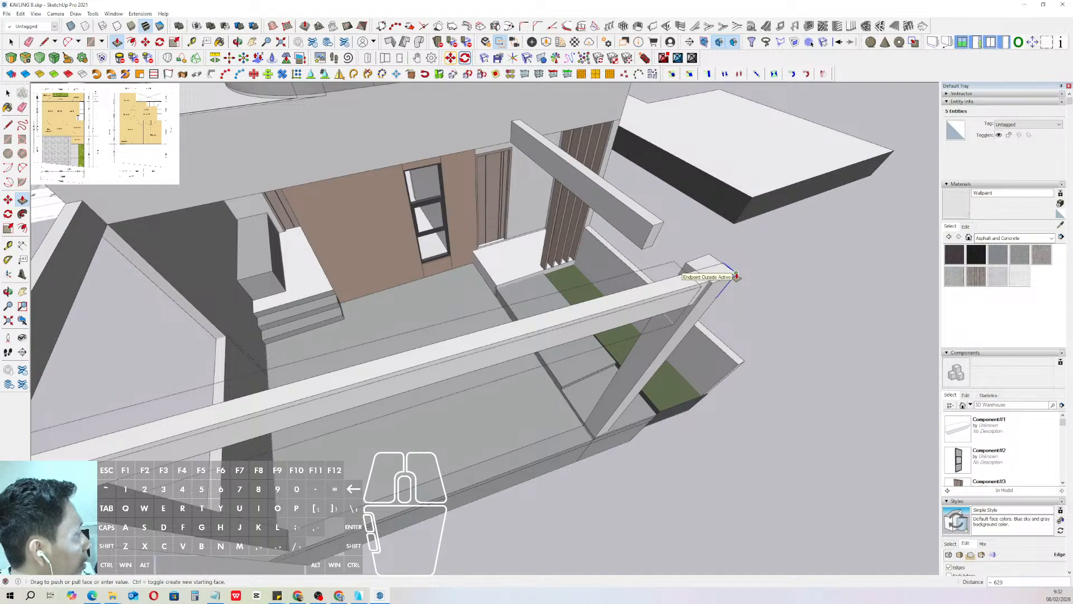
left_click(711, 283)
key("space")
scroll(686, 291, "down", 3)
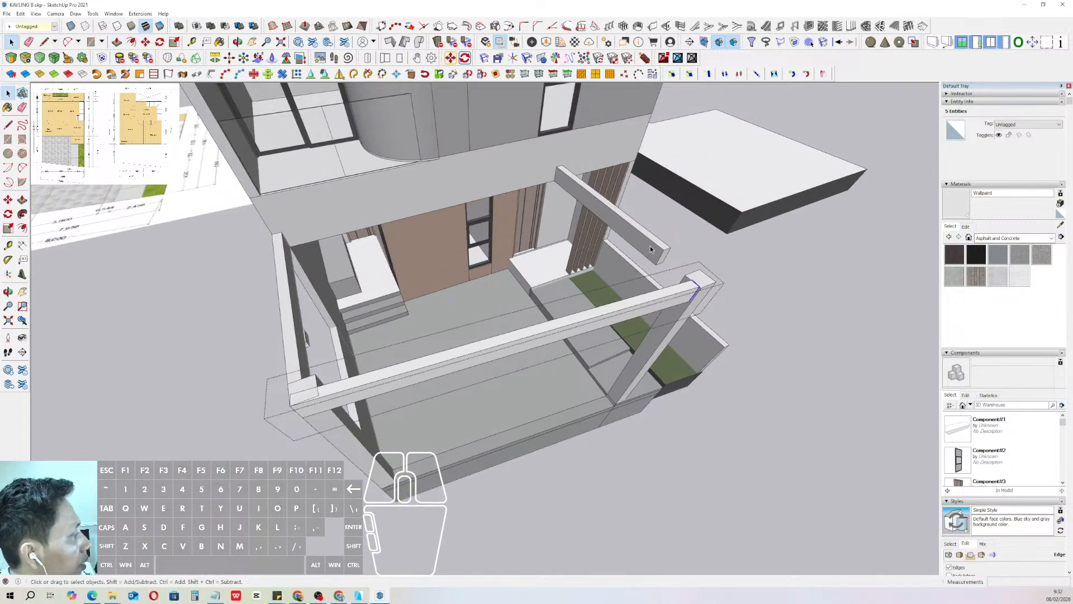
- Open the garden-side beam and extend its front end to meet the relocated pillar
double_click(649, 246)
key("p")
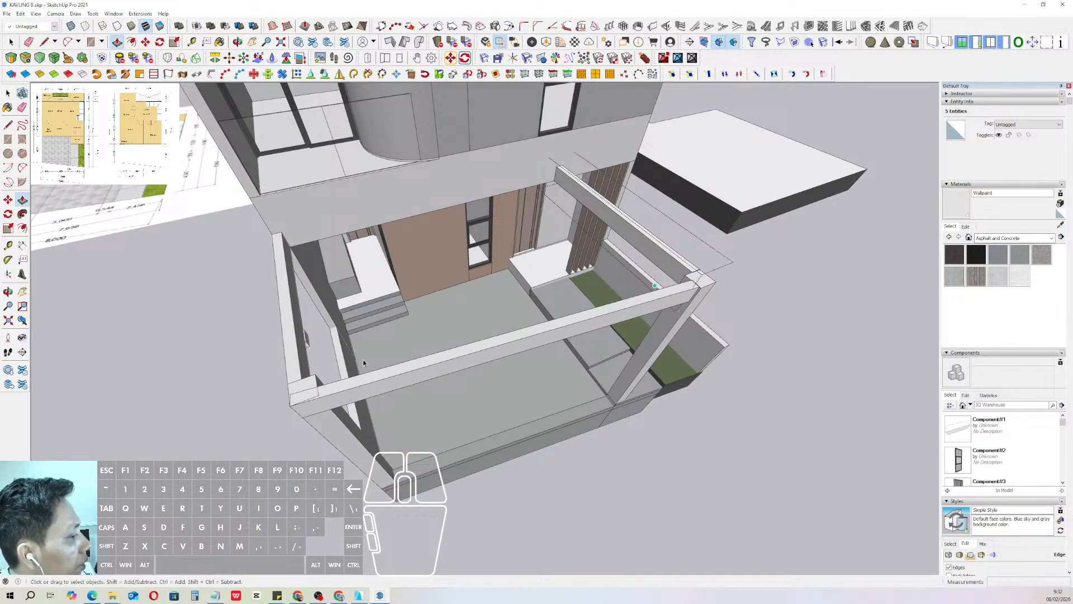
key("space")
- Rotate the front beam slightly about its wall-side end corner to line it up with the garden-side pillar's corner
middle_click_drag(364, 360, 683, 362)
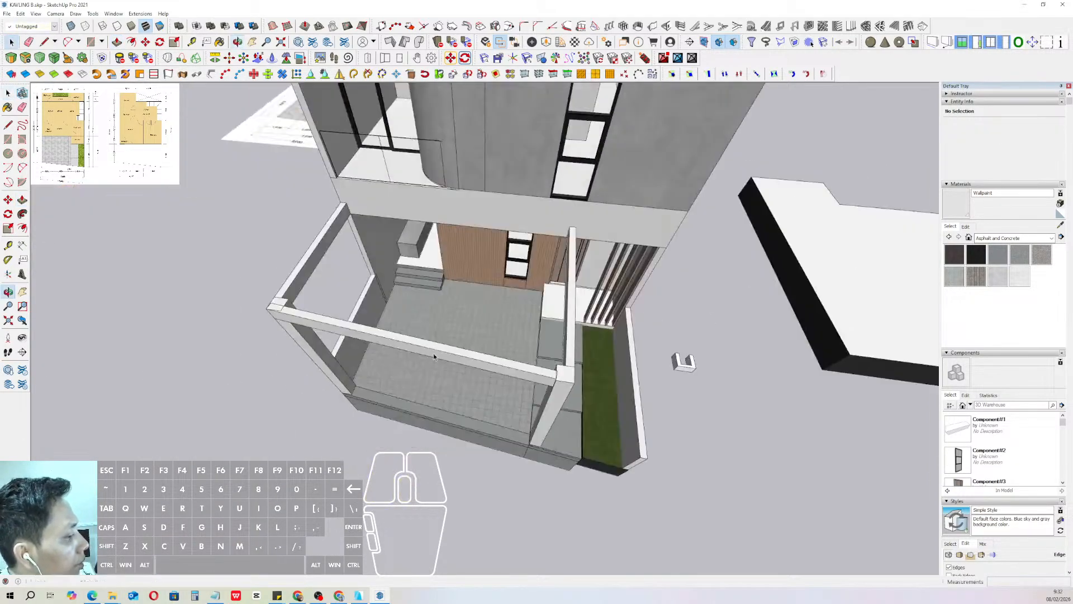
left_click(366, 342)
scroll(241, 287, "up", 5)
key("q")
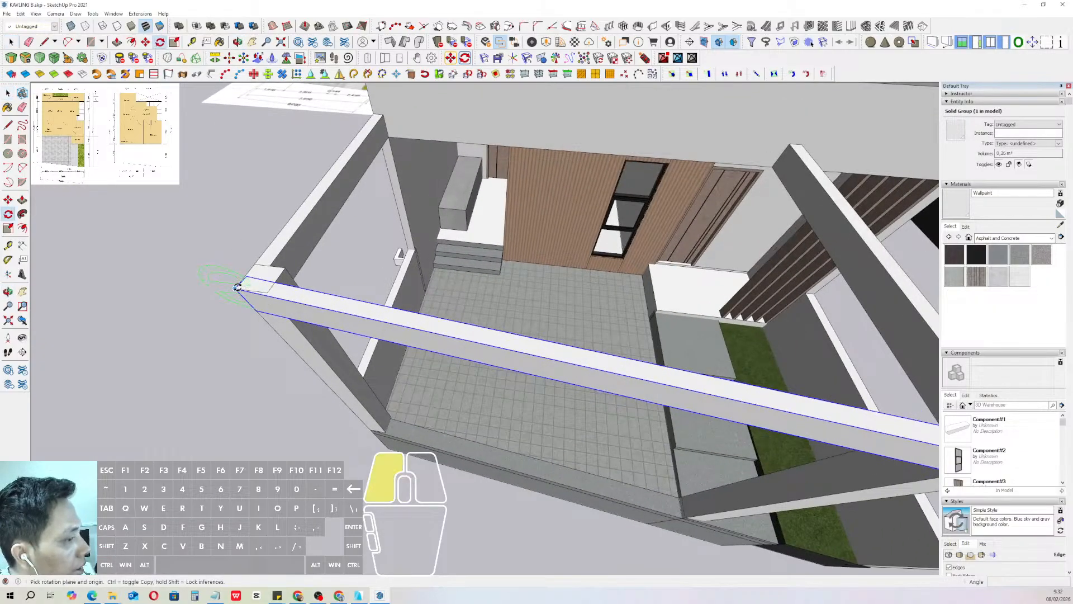
left_click(235, 288)
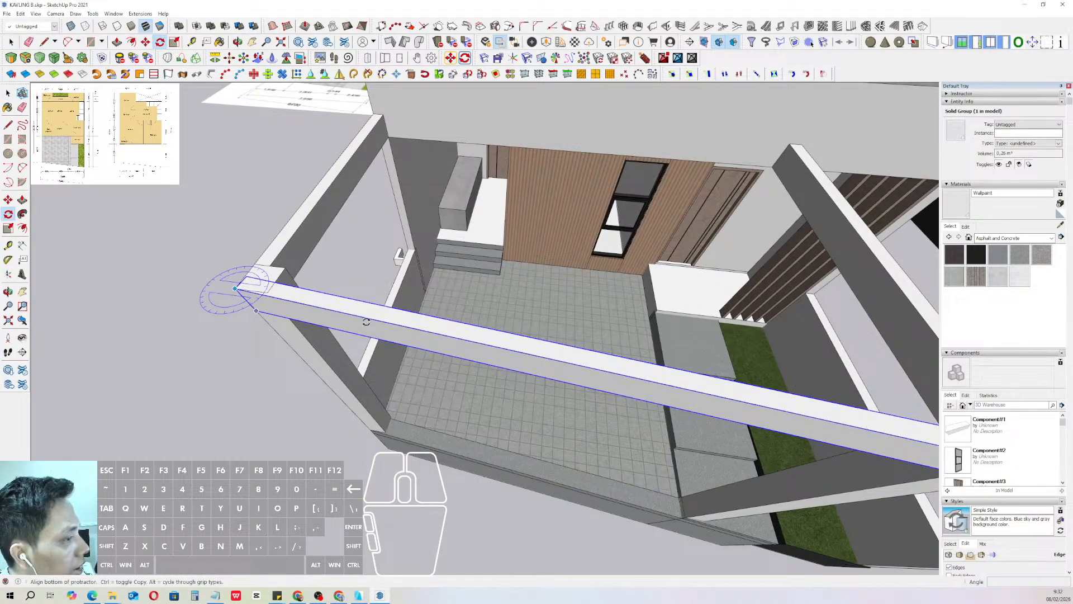
scroll(366, 322, "down", 4)
scroll(602, 370, "up", 2)
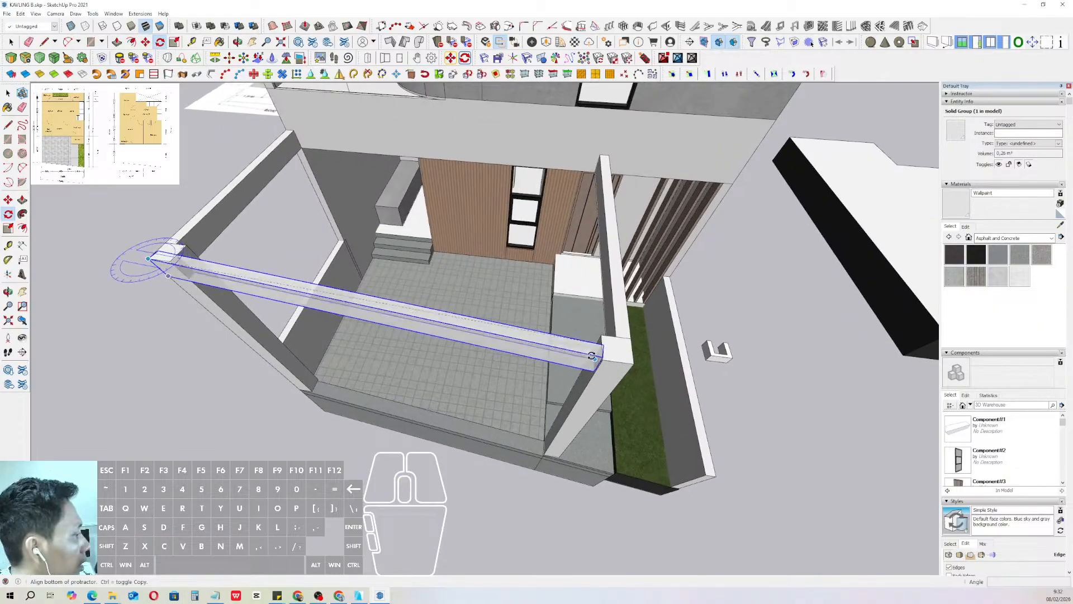
left_click(603, 367)
key("space")
scroll(576, 359, "down", 3)
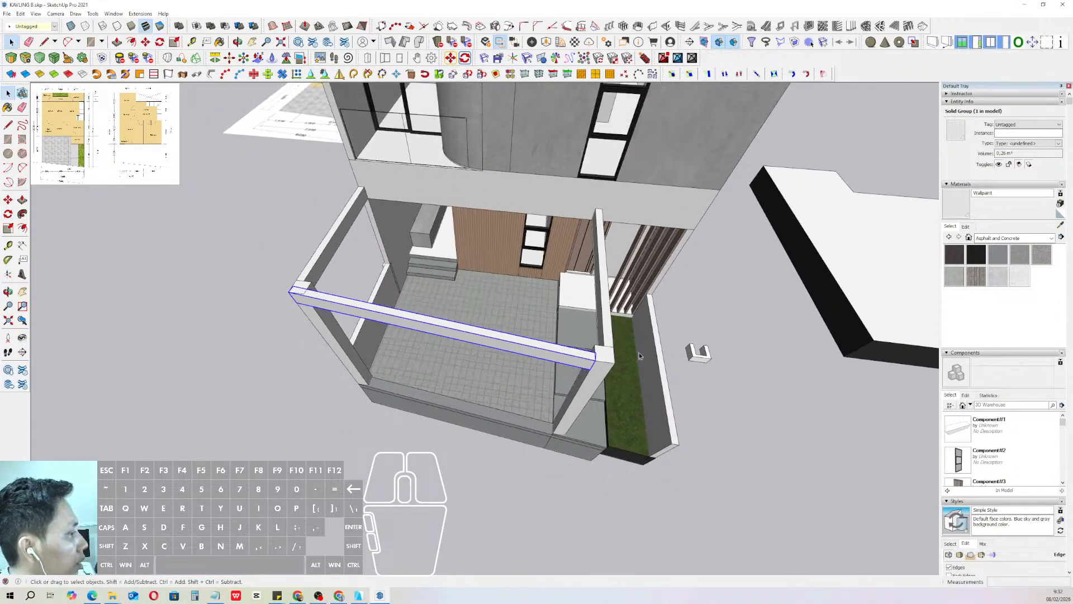
- Examine the driveway frame and the house's front facade from several angles
left_click(576, 354, "shift")
middle_click_drag(576, 352, 515, 170)
middle_click_drag(481, 354, 726, 331)
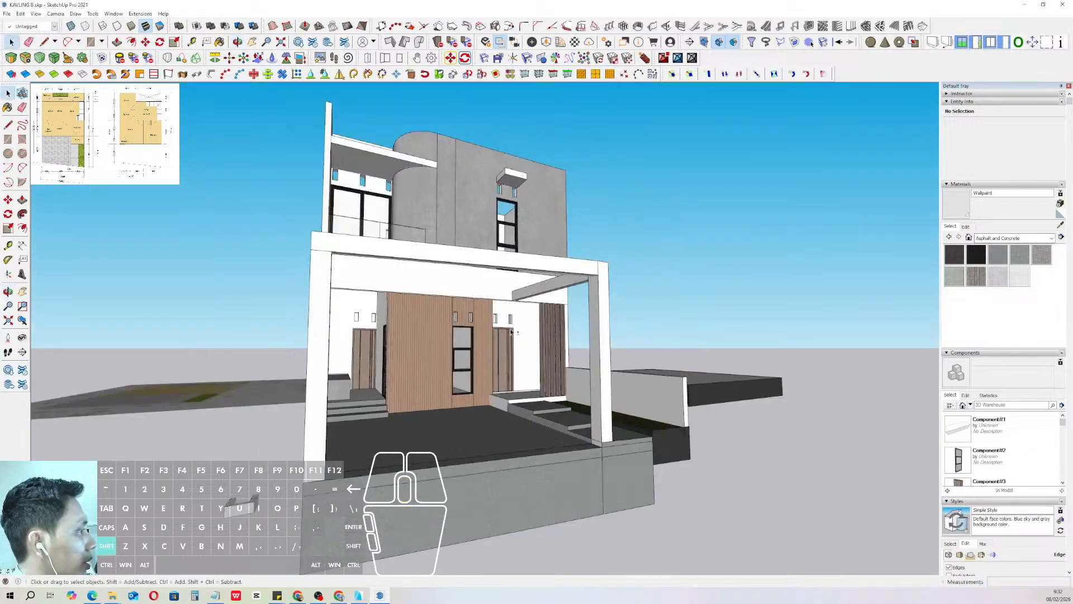
middle_click_drag(511, 331, 614, 277)
middle_click_drag(493, 293, 341, 329)
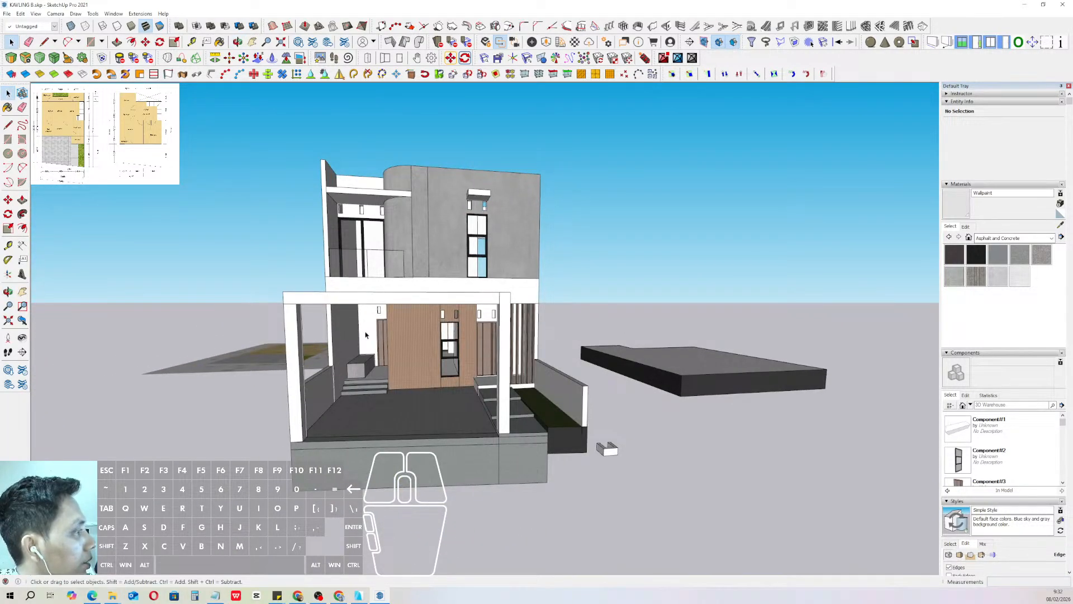
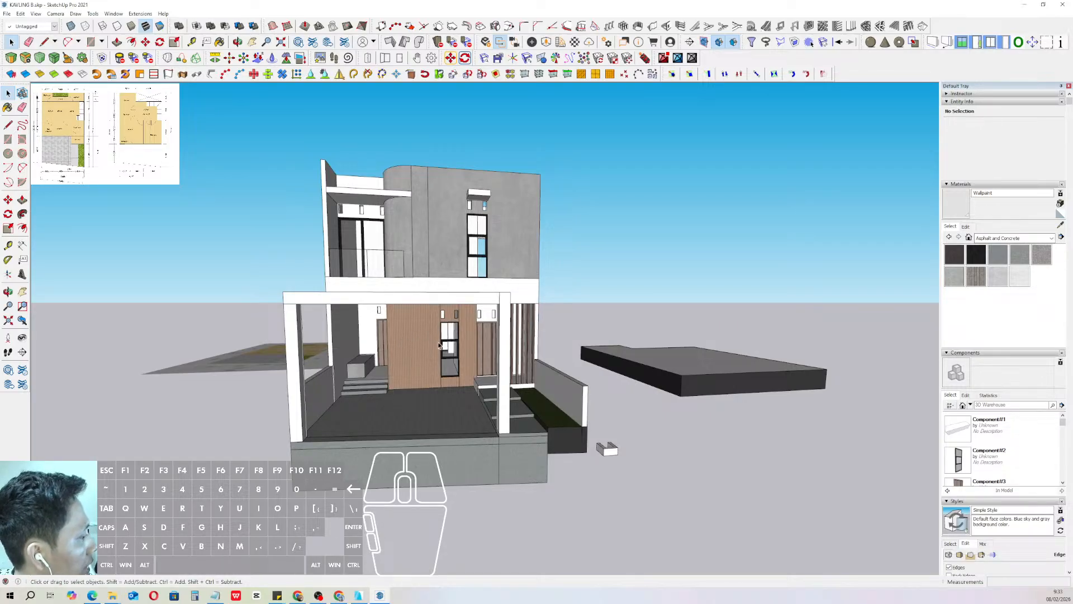
middle_click_drag(424, 369, 651, 356)
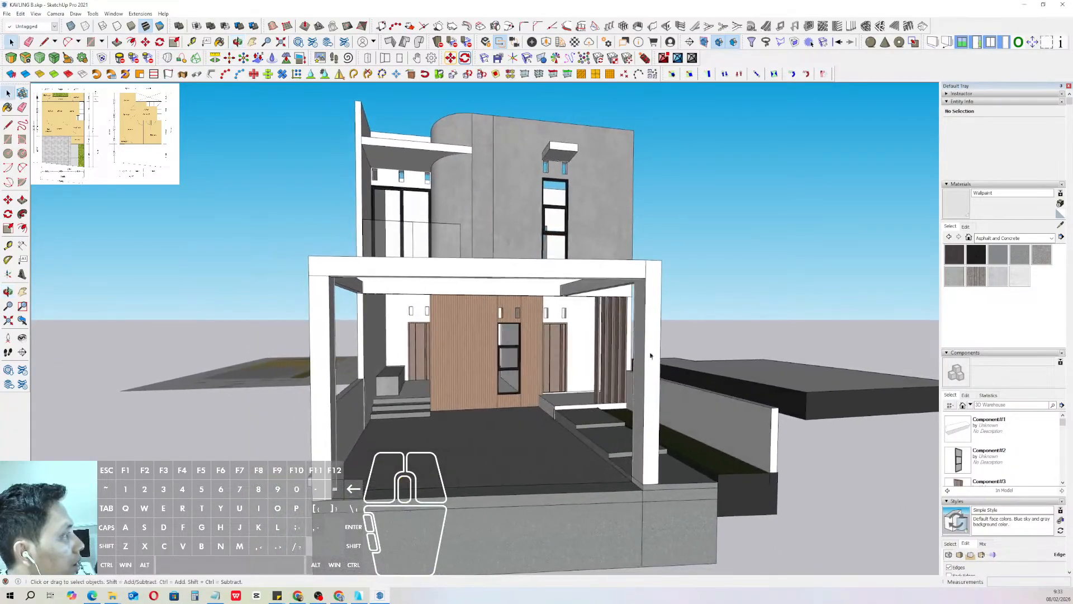
middle_click_drag(554, 270, 547, 311)
scroll(596, 226, "up", 3)
middle_click_drag(595, 228, 630, 250)
middle_click_drag(710, 244, 747, 239)
middle_click_drag(630, 207, 614, 228)
- Draw an upright rectangular face with lines, projecting from the top outer corner of the upper facade wall
scroll(622, 190, "up", 5)
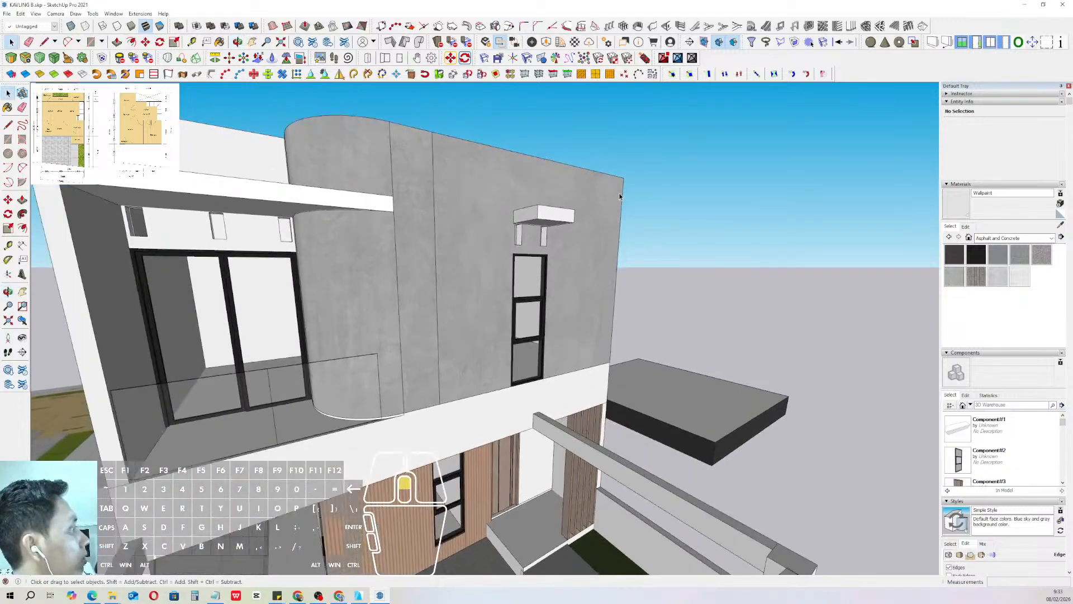
key("d")
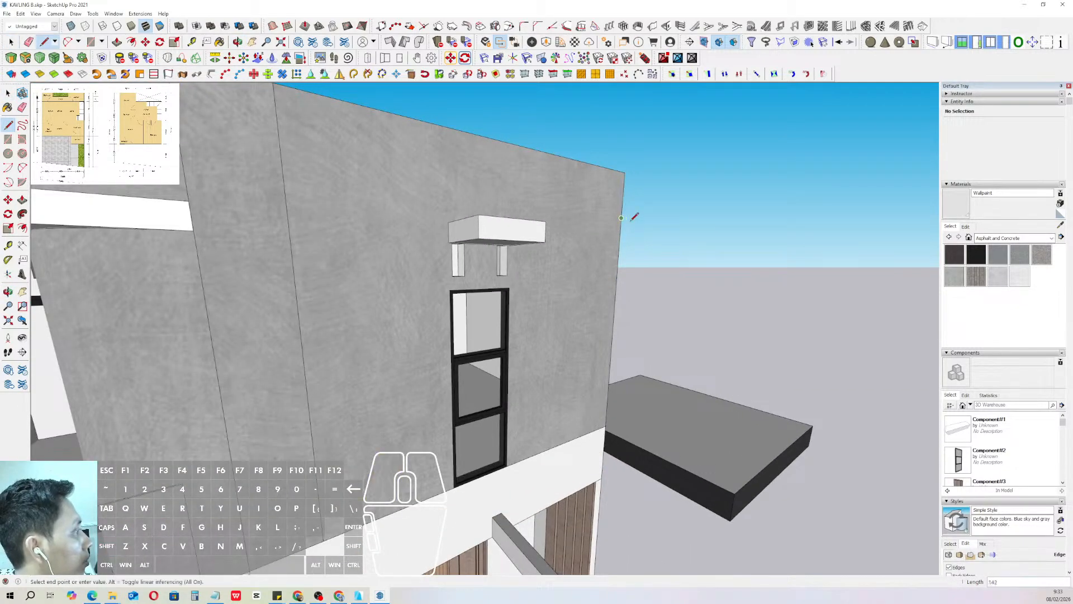
middle_click_drag(636, 299, 647, 224)
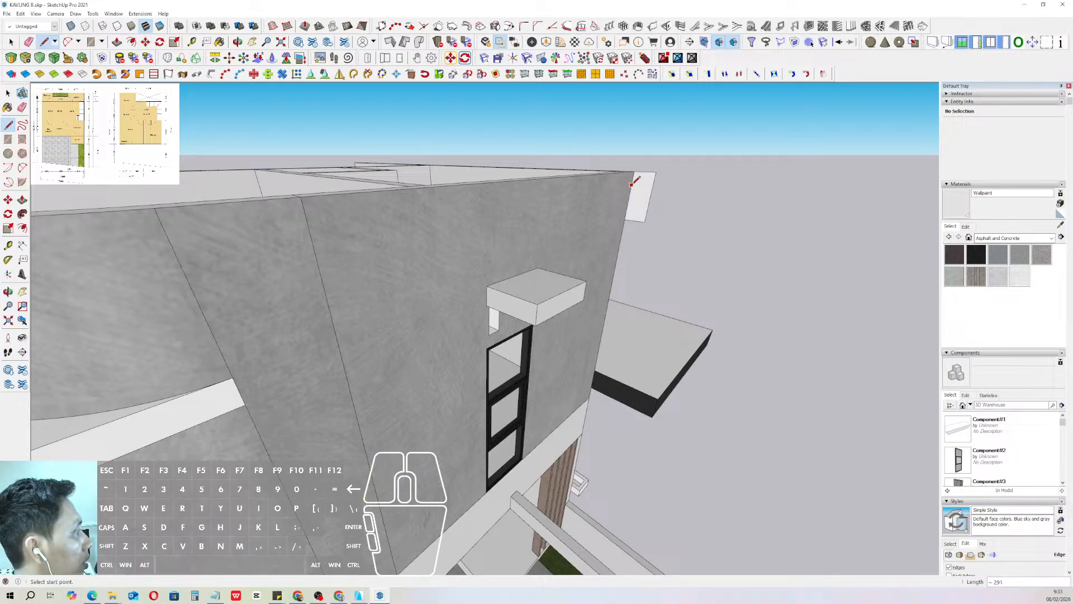
key("space")
- Draw a stepped moulding profile line across the upright face, from its outer edge down to its bottom edge near the wall
scroll(630, 200, "up", 5)
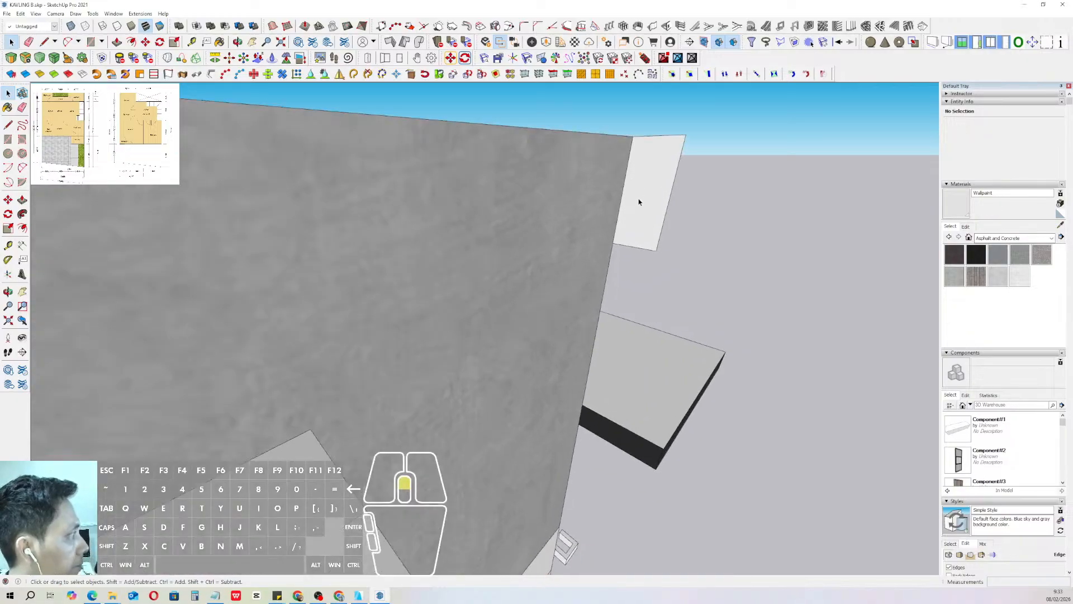
key("d")
left_click(704, 132)
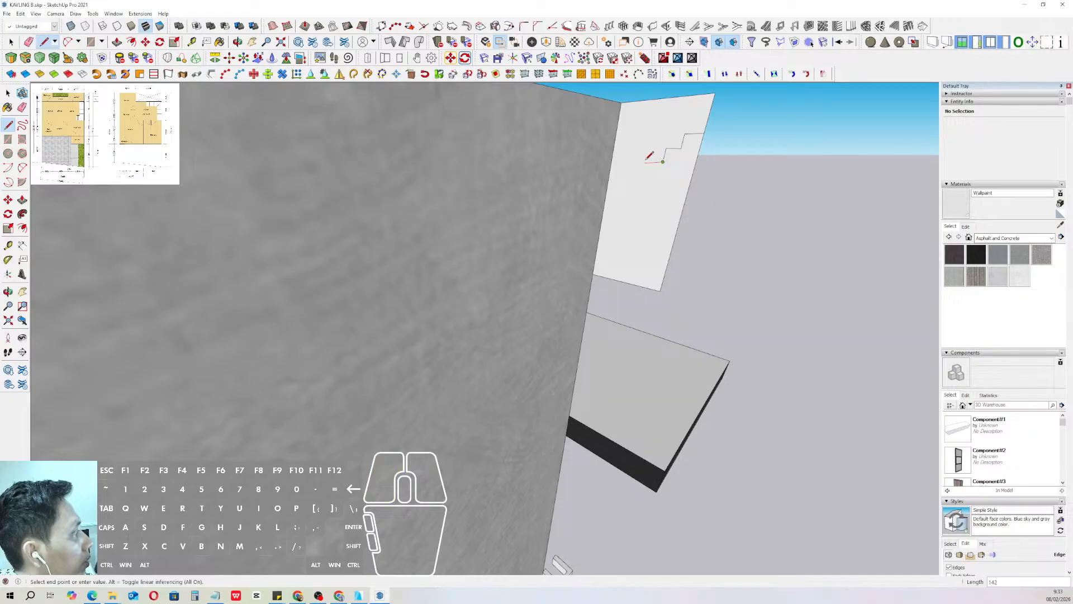
middle_click_drag(648, 155, 556, 199)
key("space")
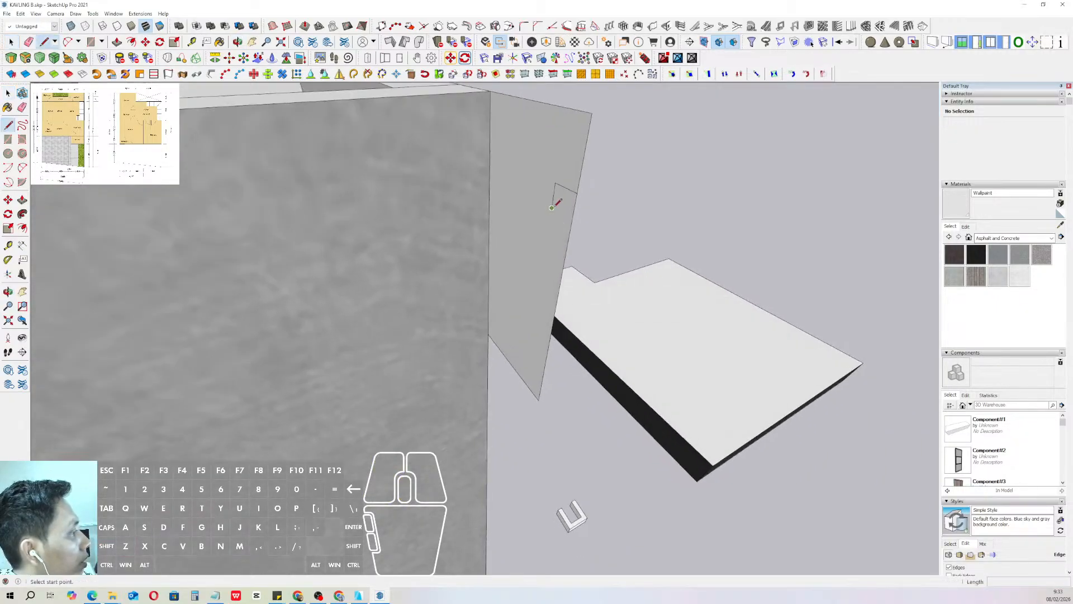
key("d")
left_click(552, 208)
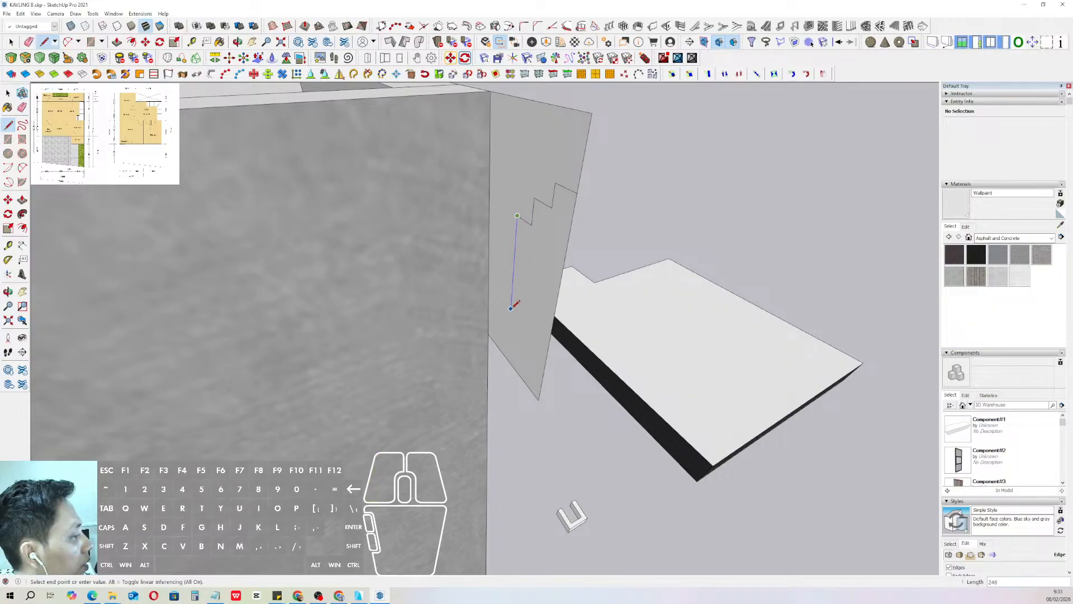
middle_click_drag(503, 301, 495, 334)
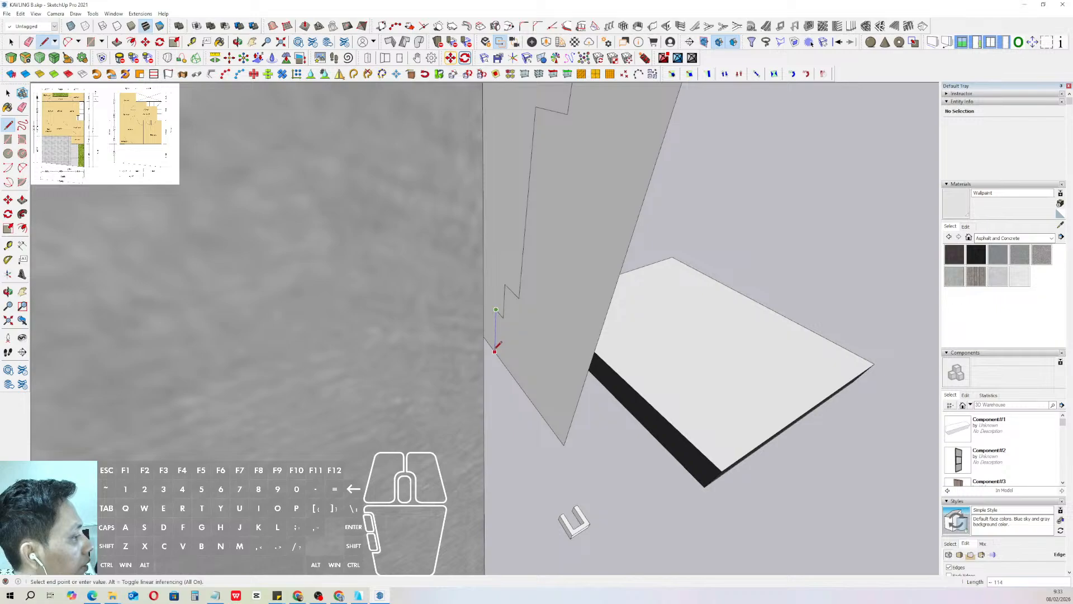
- Erase the face's leftover outer and bottom edges so that only the stepped moulding profile remains beside the wall
key("space")
scroll(497, 350, "down", 2)
key("e")
left_click(517, 380)
left_click(558, 403)
scroll(543, 399, "down", 8)
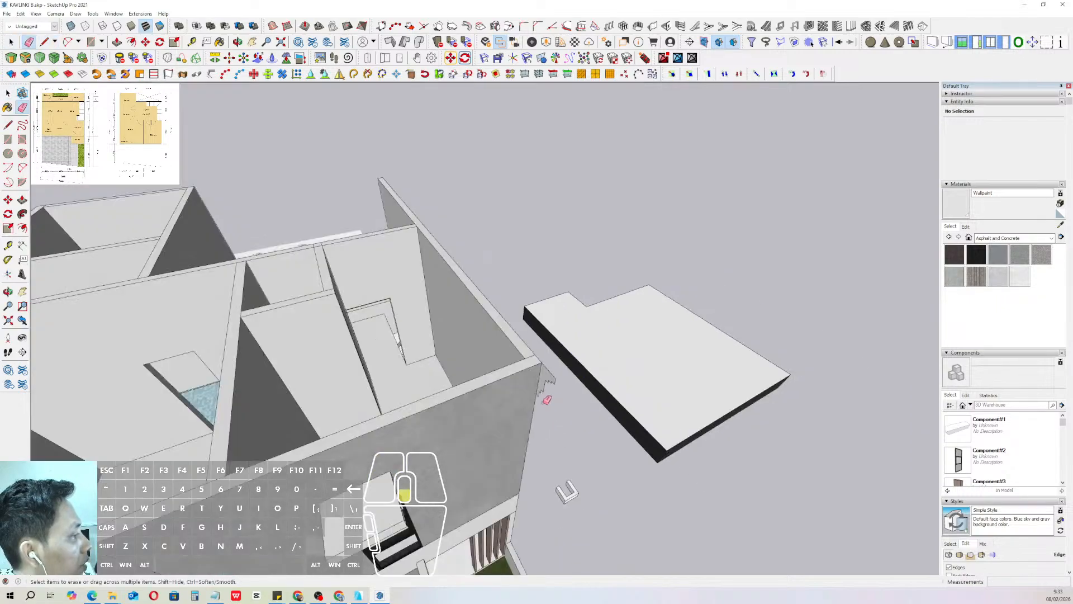
mouse_move(538, 390)
middle_mouse_down()
mouse_move(649, 278)
mouse_move(592, 311)
middle_mouse_up()
key("space")
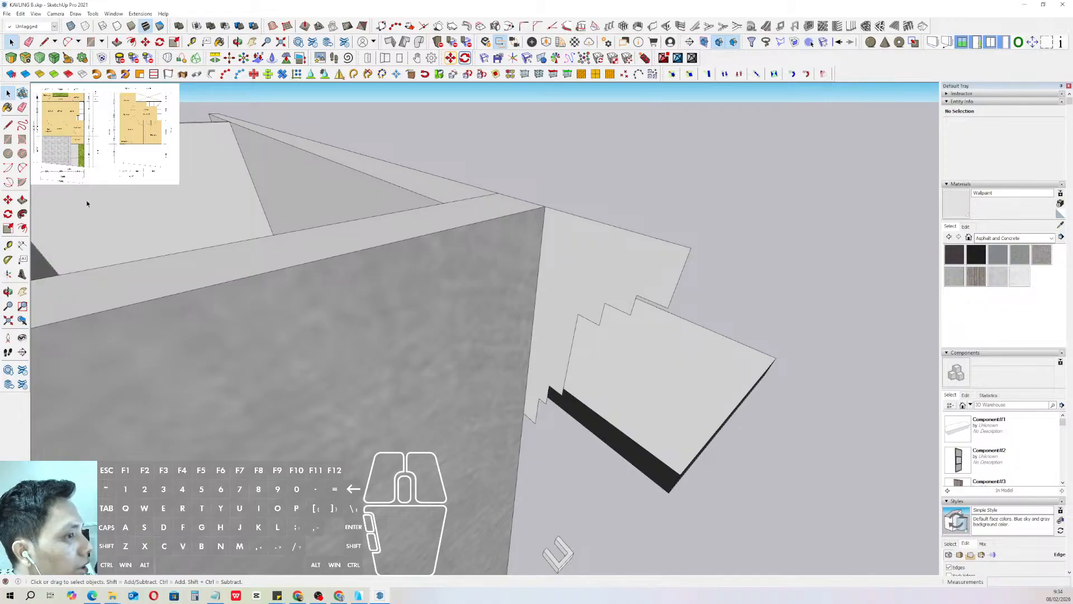
- Round the upper step corners of the moulding profile with small tangent arcs
left_click(588, 318)
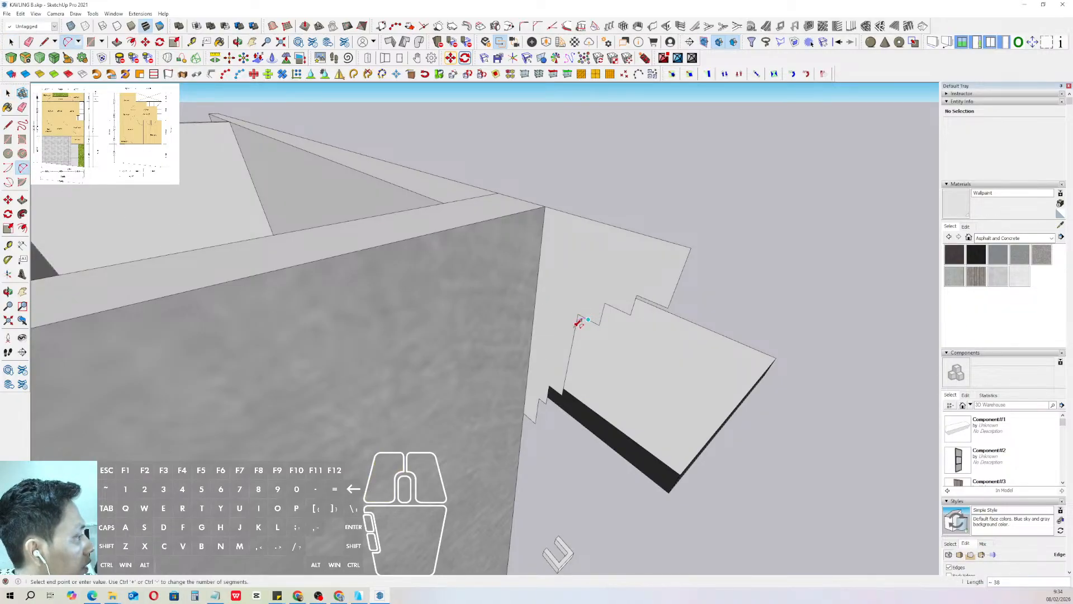
left_click(579, 323)
left_click(597, 312)
middle_click_drag(598, 310, 601, 248)
left_click(606, 263)
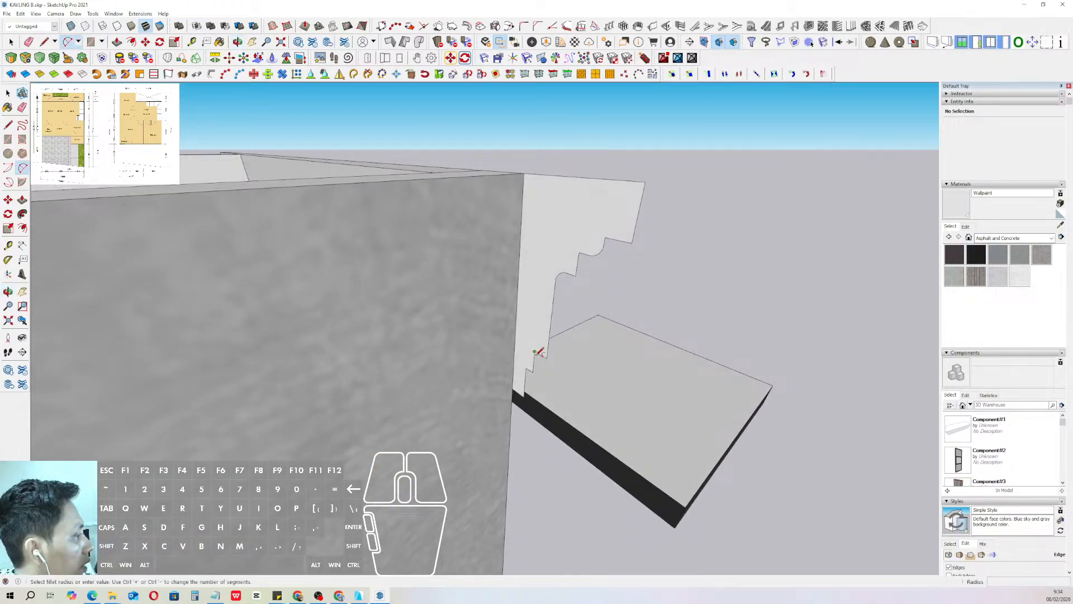
- Round the lower step corner of the moulding profile with a small tangent arc
scroll(532, 356, "up", 2)
scroll(532, 345, "down", 3)
scroll(533, 327, "up", 4)
scroll(533, 326, "up", 1)
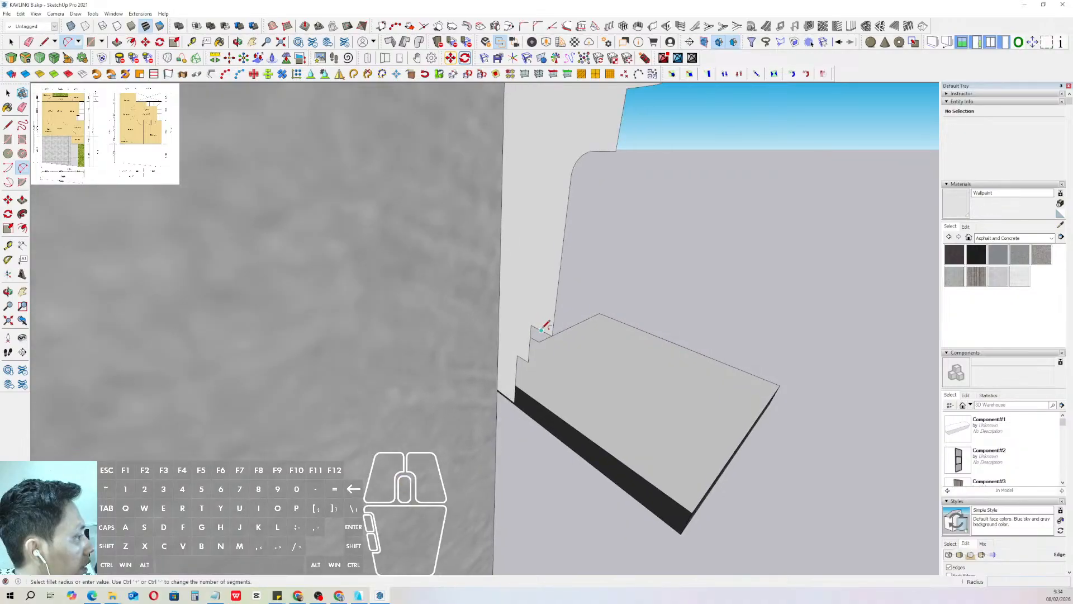
left_click(541, 329)
scroll(540, 330, "up", 2)
scroll(540, 330, "down", 2)
scroll(548, 322, "up", 1)
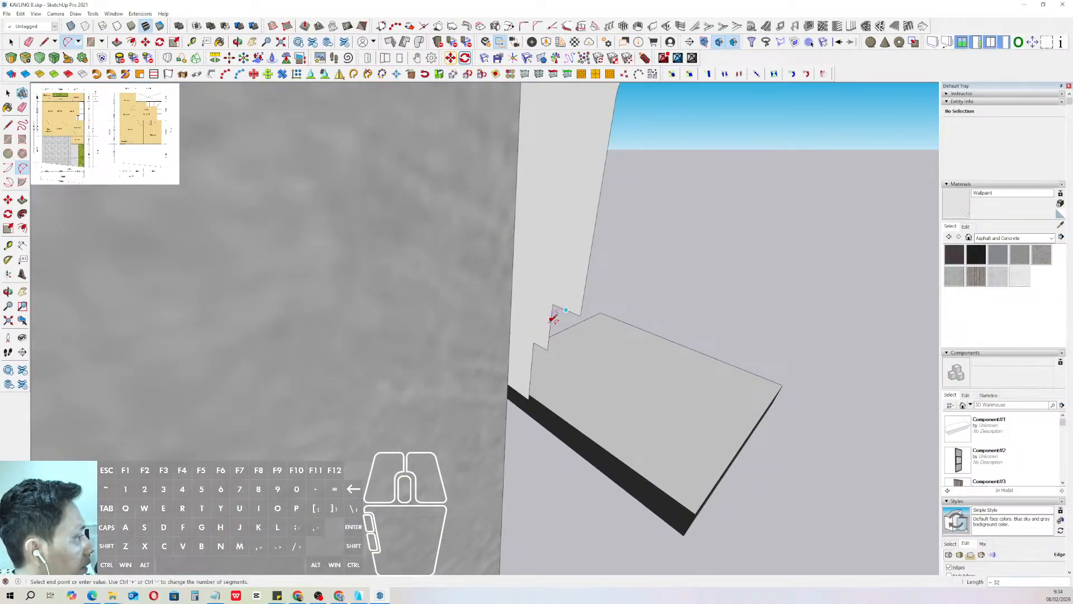
double_click(551, 320)
scroll(551, 319, "down", 2)
key("space")
scroll(553, 270, "down", 4)
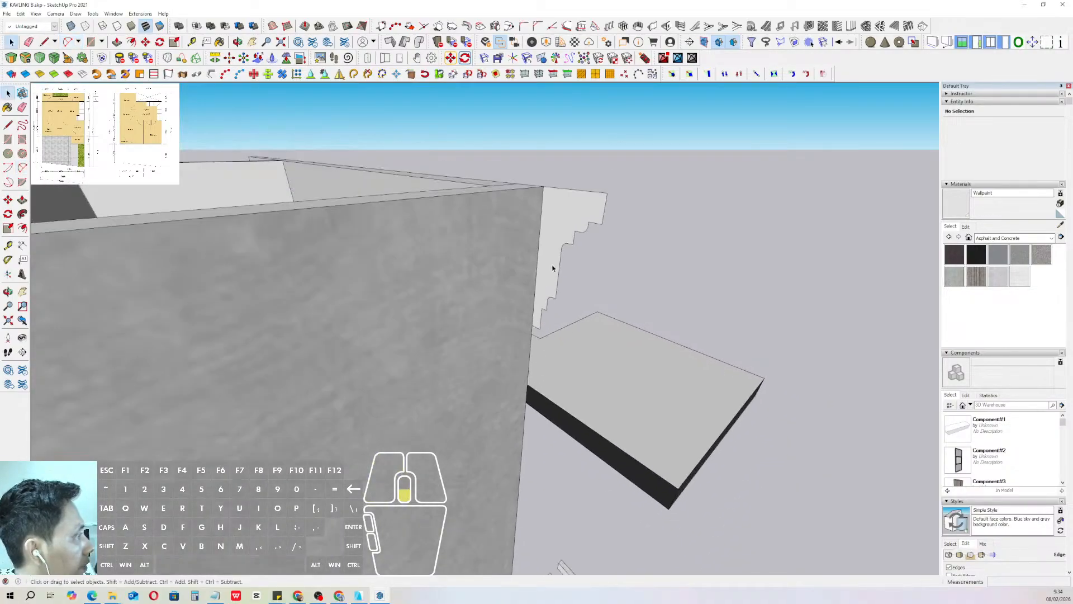
- Open the flat upper facade wall for editing and select its outer top edge
double_click(553, 268)
middle_click_drag(559, 260, 649, 263)
triple_click(478, 317)
left_click(469, 312)
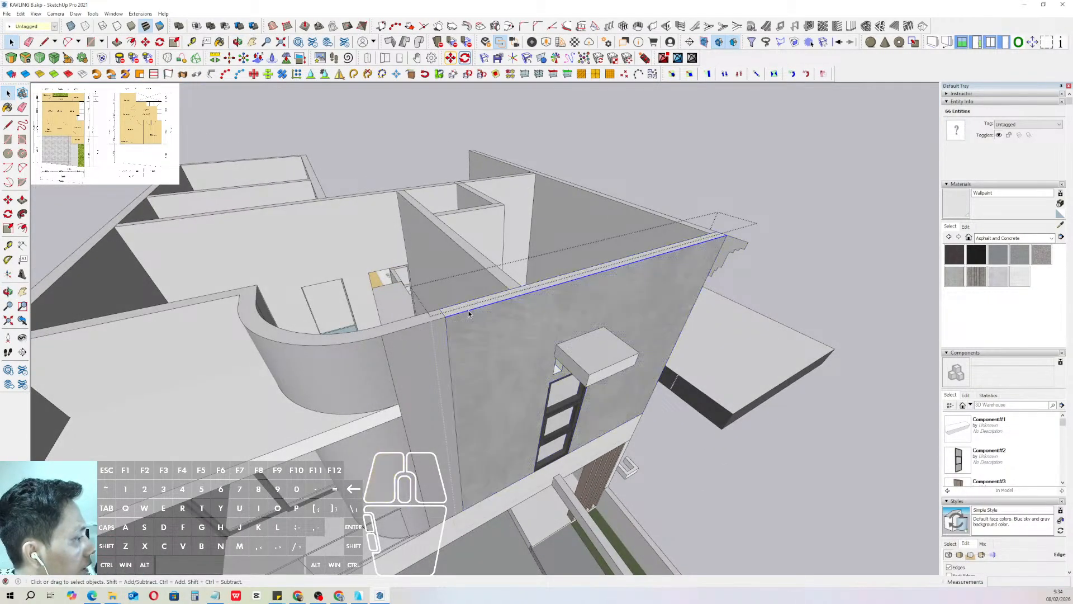
middle_click_drag(469, 313, 502, 298)
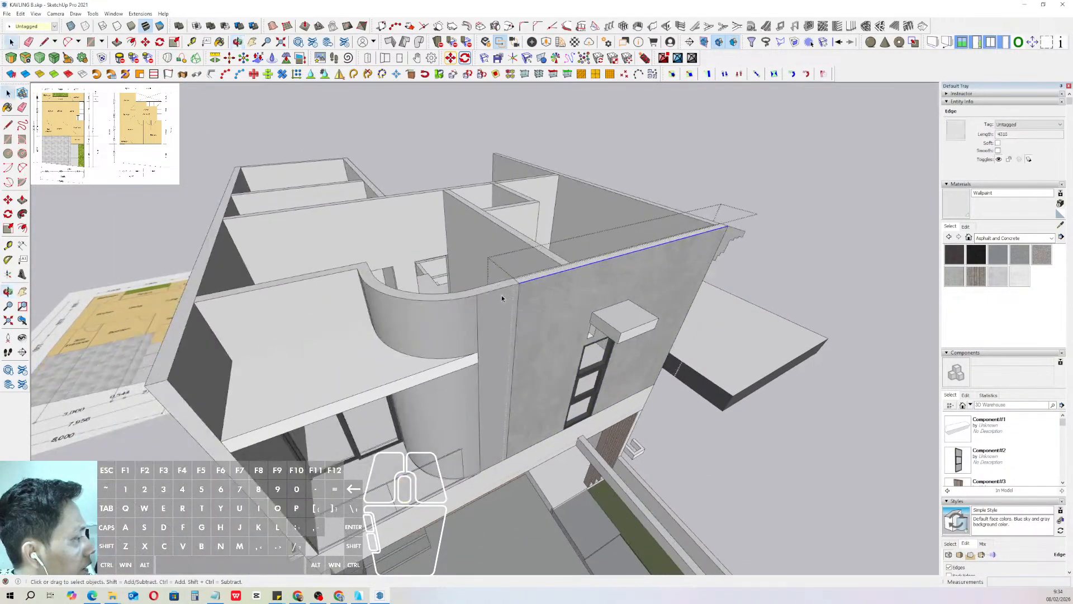
left_click(677, 159)
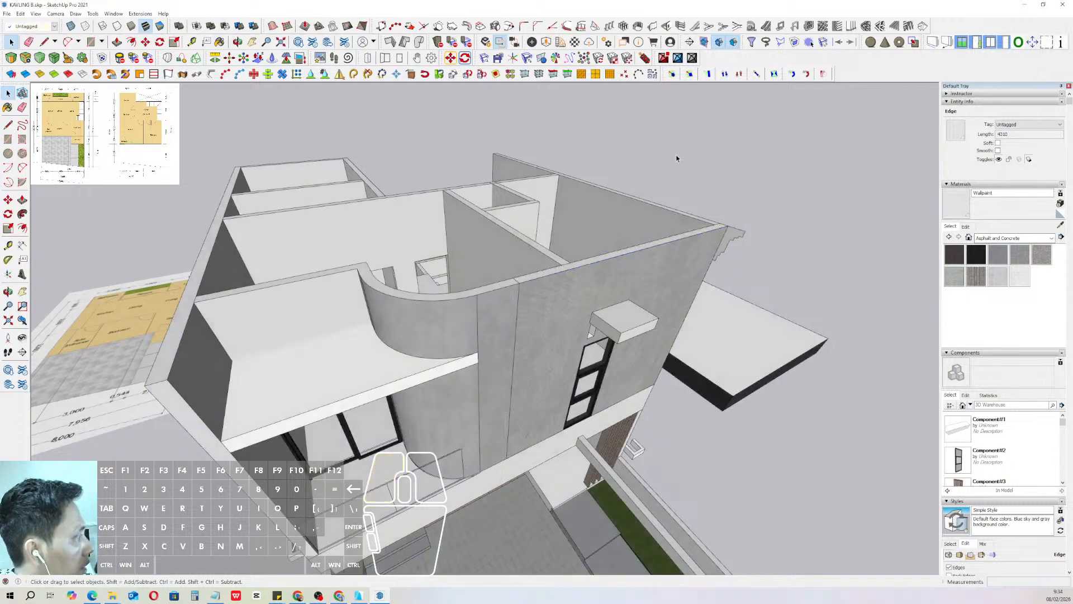
- Open the adjoining curved upper wall for editing and select its outer top edges along the curve and the straight balcony side
triple_click(492, 294)
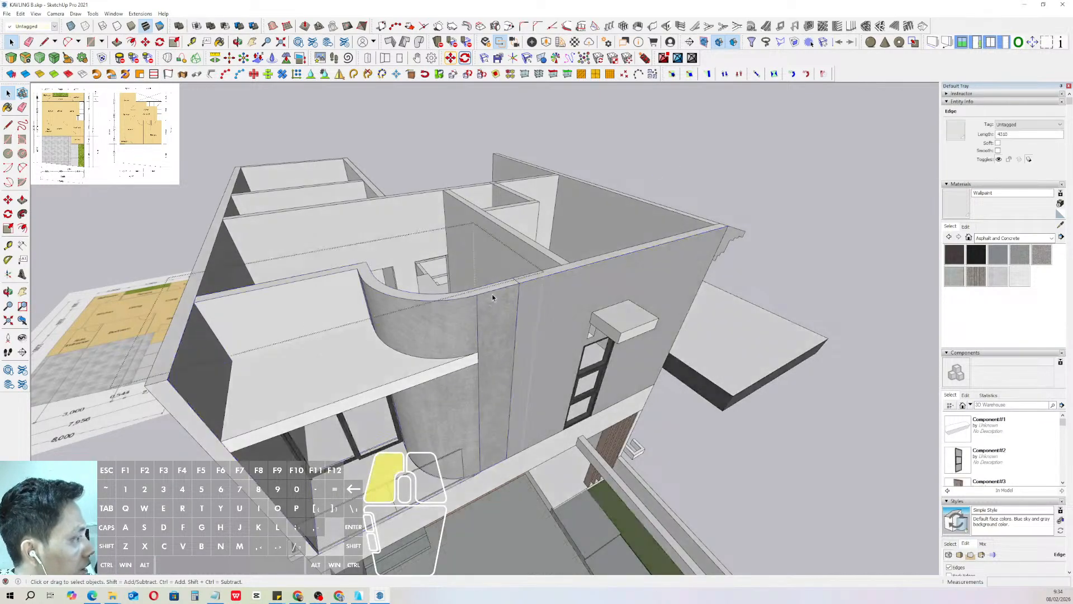
left_click(460, 298)
scroll(349, 271, "up", 2)
scroll(351, 275, "up", 3)
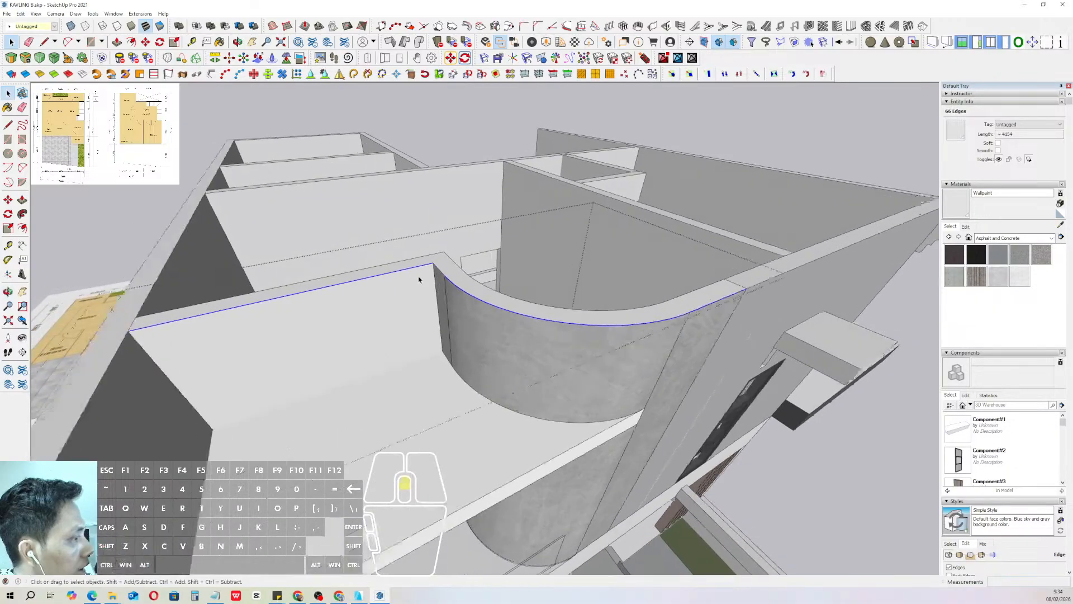
- Copy the outer top edges of the straight and curved front wall and paste them in place outside the wall's group
left_click(441, 273, "shift")
scroll(441, 272, "down", 3)
scroll(525, 316, "up", 3)
left_click(525, 316, "shift")
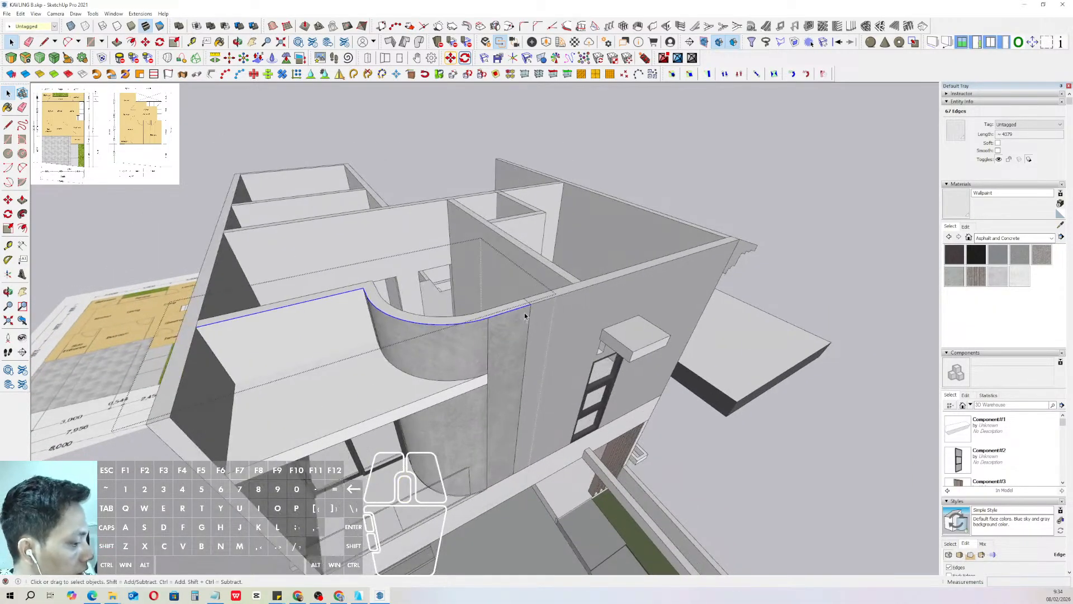
left_click(704, 183)
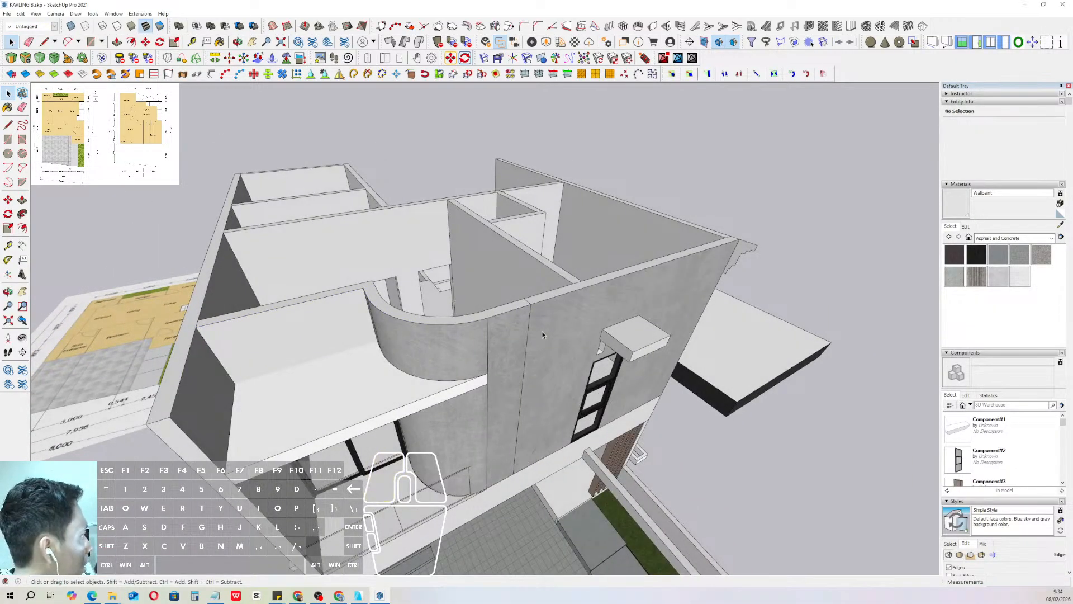
scroll(560, 331, "up", 1)
left_click(21, 14)
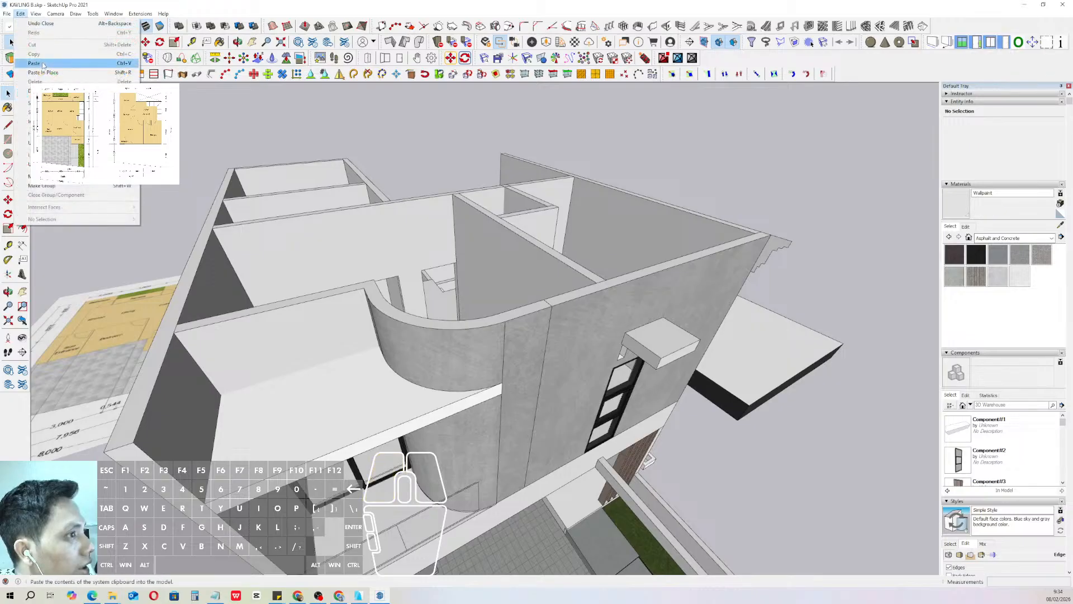
left_click(43, 73)
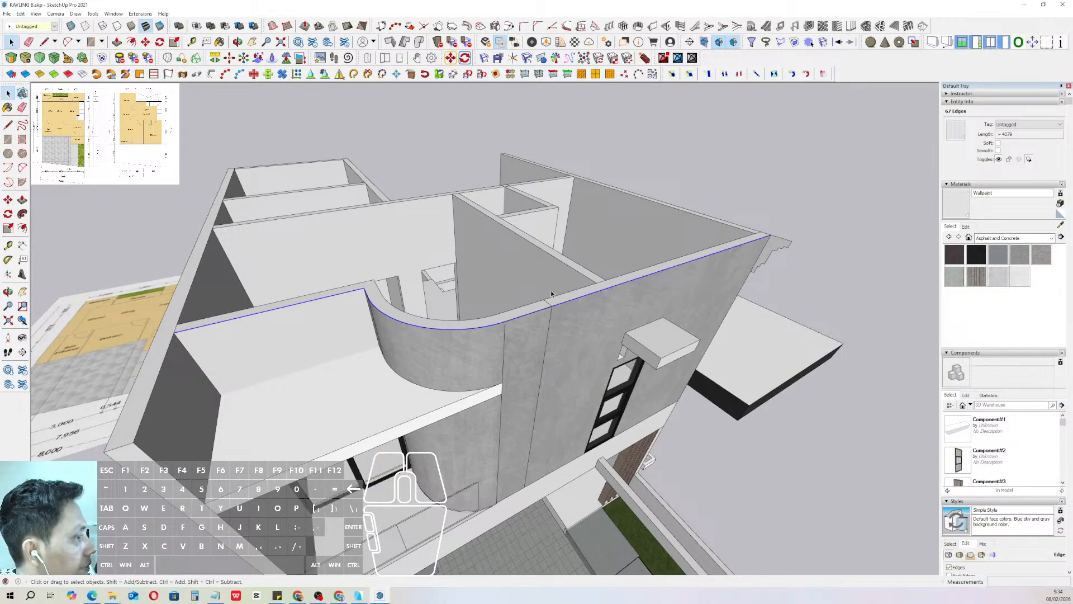
- Try to sweep the stepped cornice profile at the wall corner along the pasted top edges with Follow Me
left_click(22, 214)
middle_click_drag(723, 290, 771, 239)
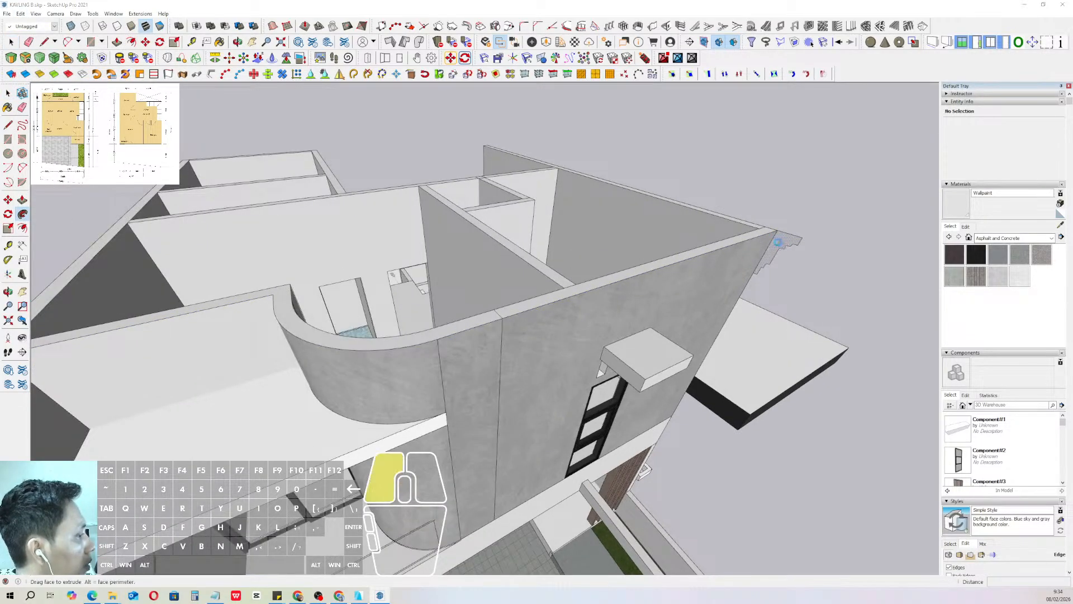
left_click(779, 246)
left_click(575, 315)
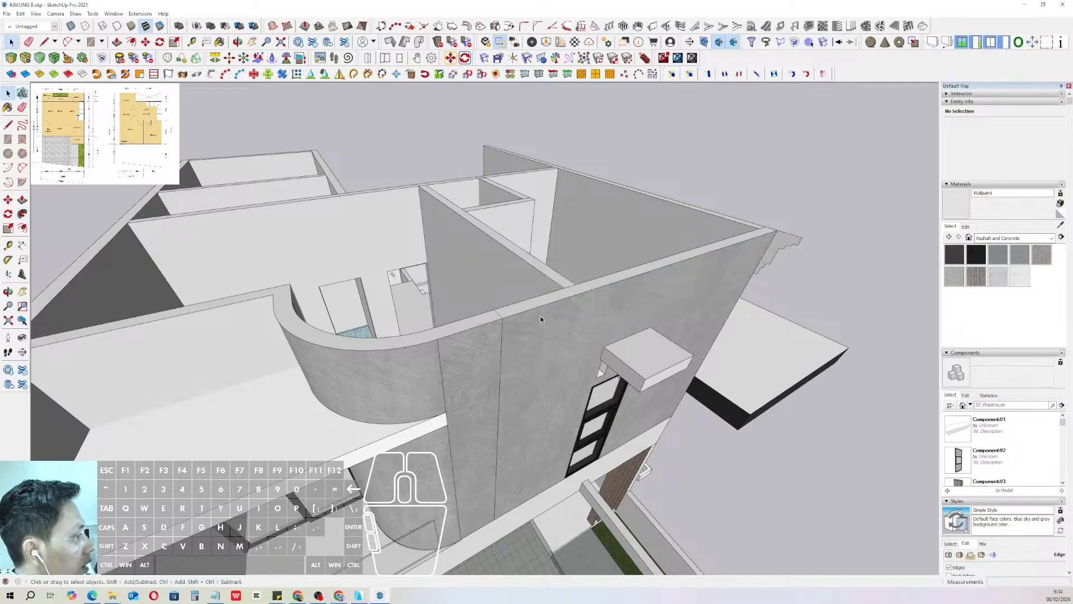
- Select the whole chain of straight and curved wall-top edges and retry Follow Me on the cornice profile
key("space")
left_click(535, 309)
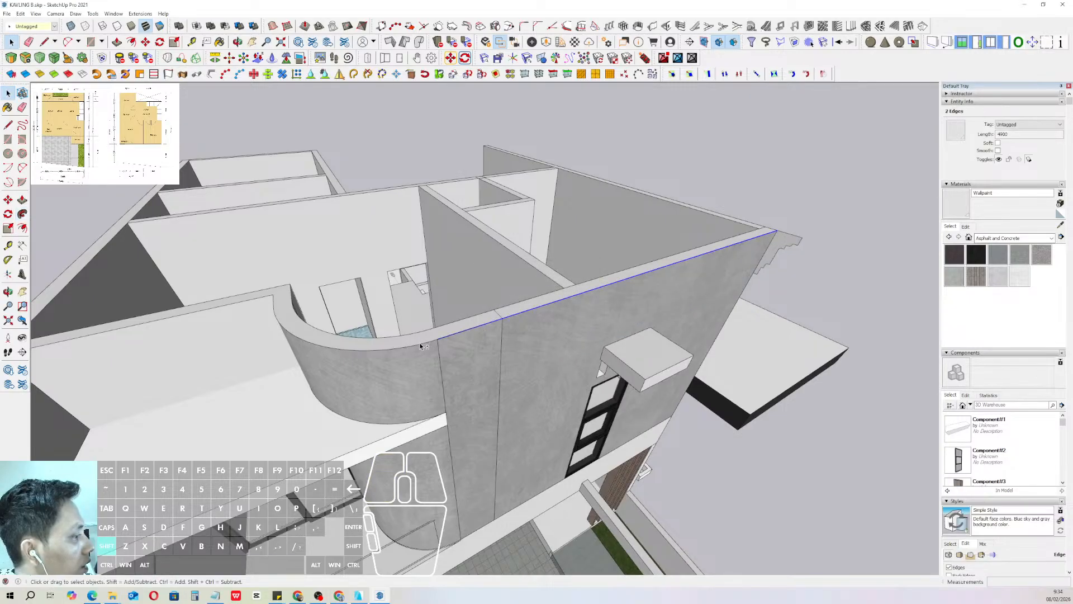
left_click(416, 347, "shift")
left_click(418, 345, "shift")
left_click(411, 340, "shift")
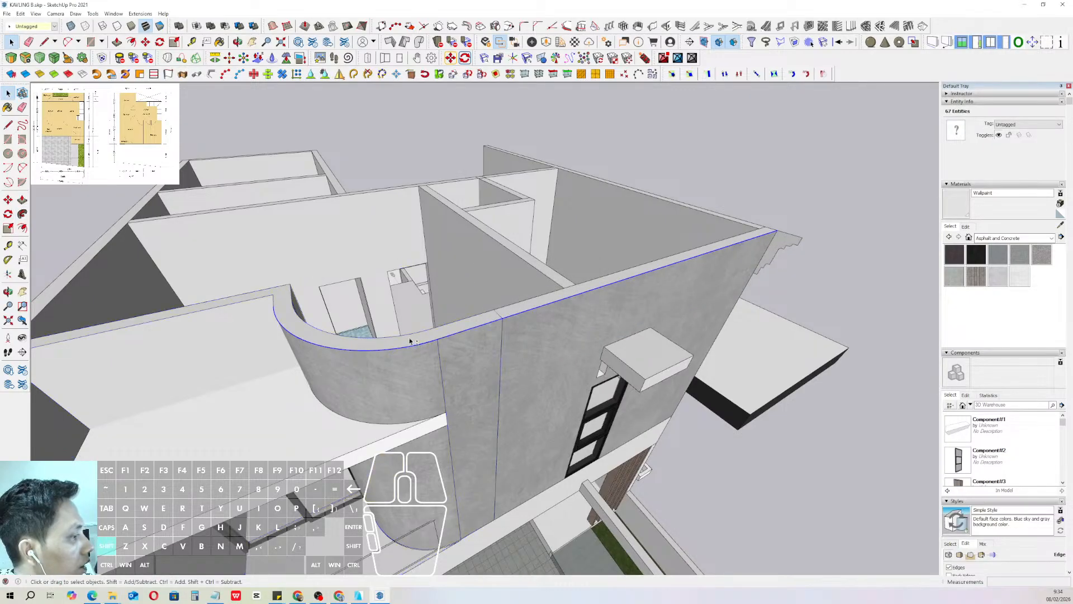
left_click(271, 302, "shift")
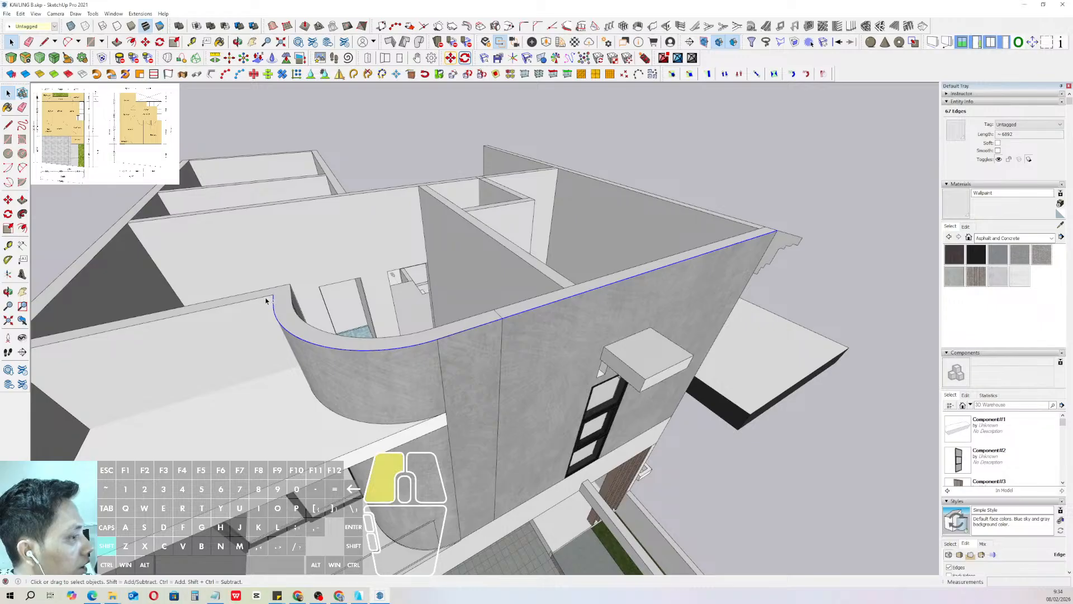
right_click(266, 298)
left_click(288, 407)
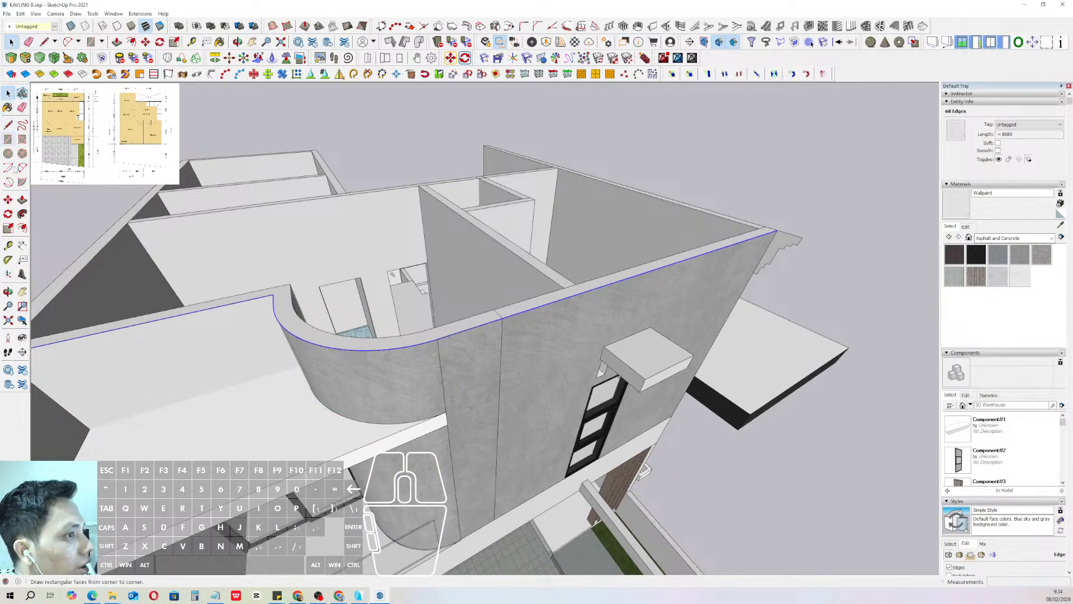
left_click(22, 214)
left_click(785, 245)
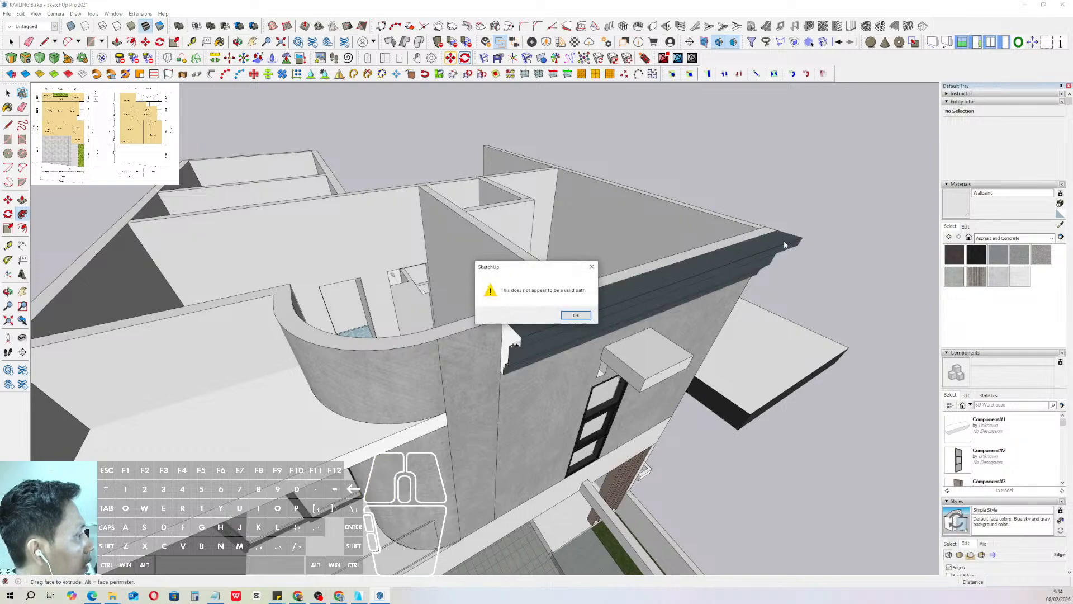
left_click(562, 316)
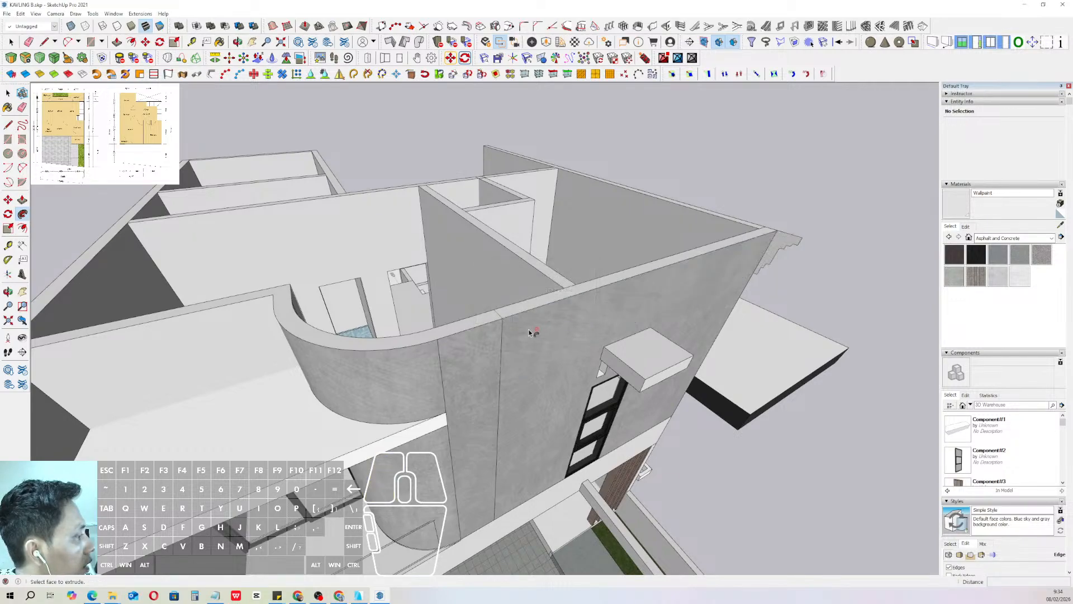
- Select the straight and curved wall-top edges as one path and copy it upward, clear of the building
key("space")
scroll(531, 328, "down", 2)
middle_click_drag(532, 328, 618, 323)
left_click(606, 311)
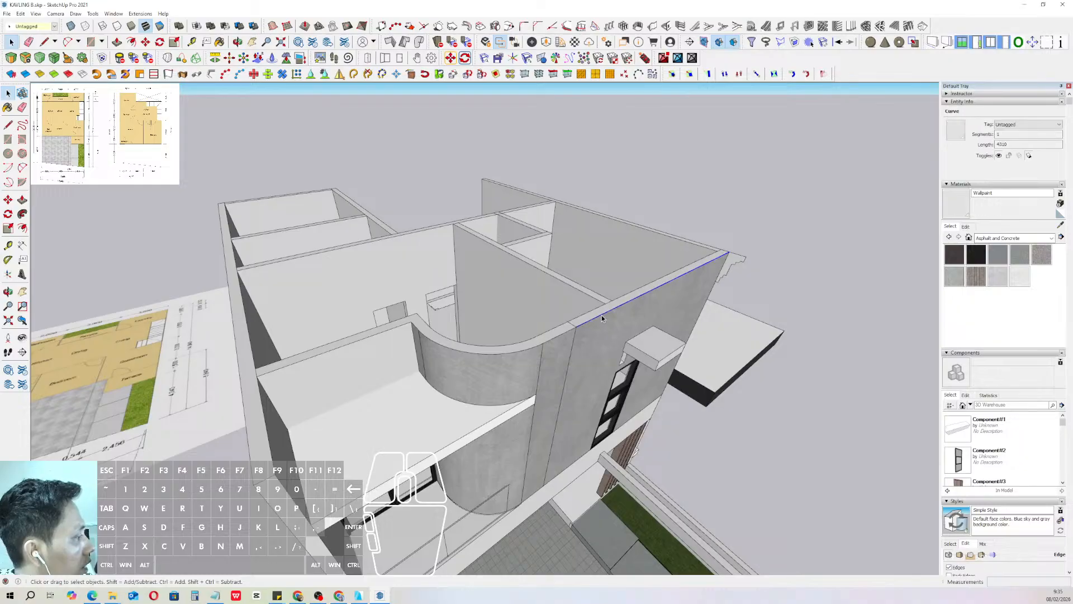
left_click(558, 337, "shift")
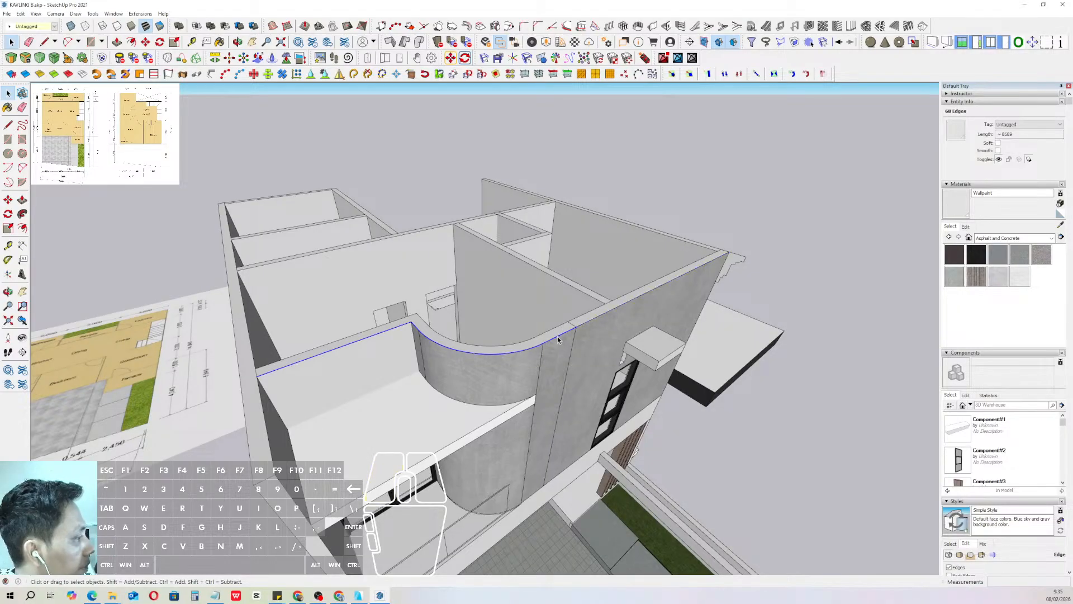
left_click(589, 328, "shift")
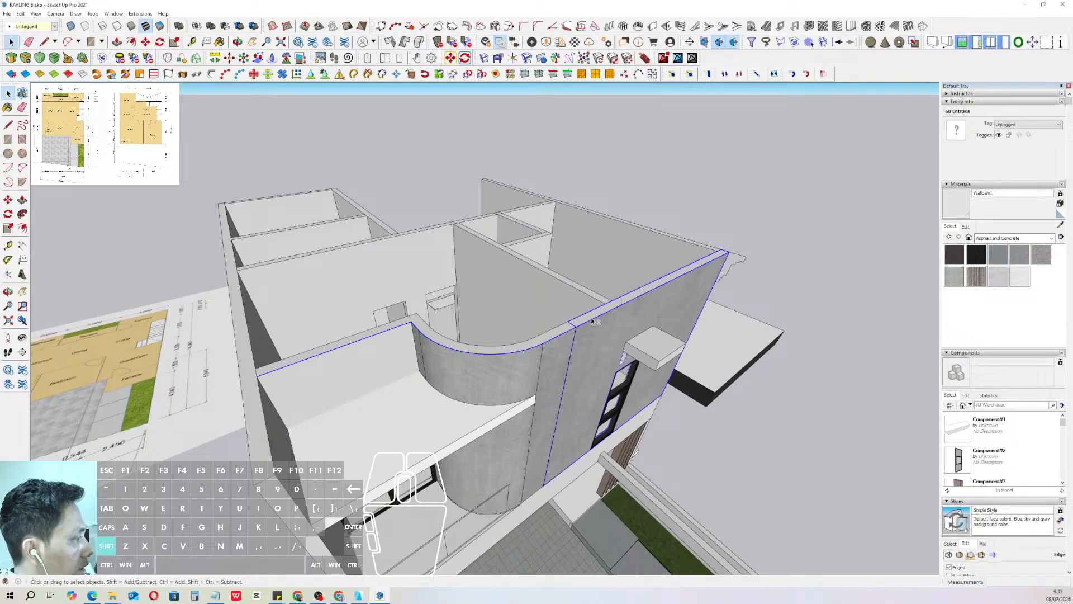
left_click(591, 324, "shift")
key("m")
left_click(666, 284)
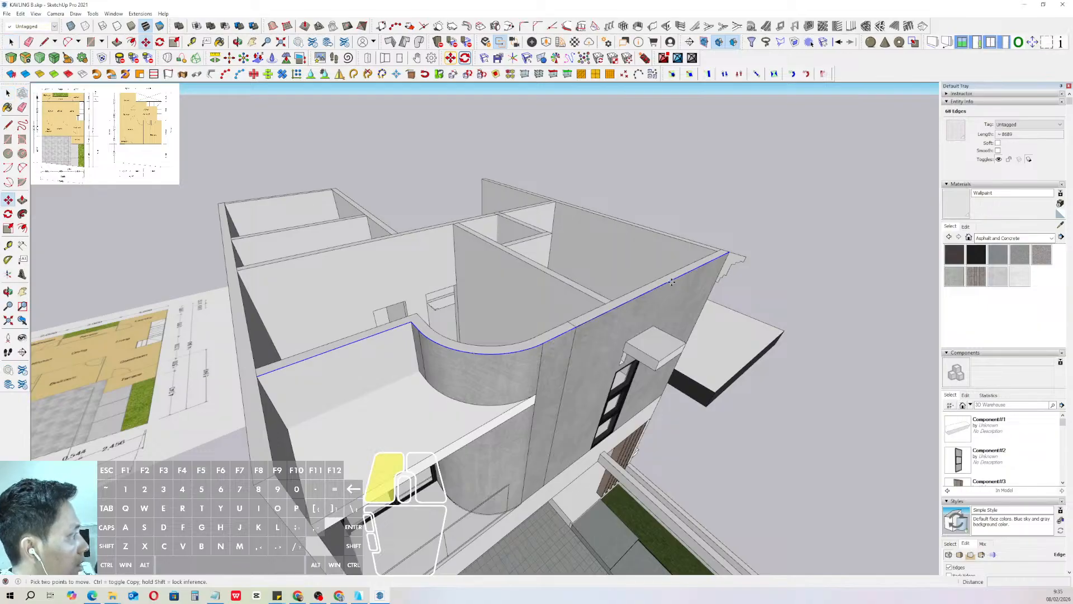
key("ctrl")
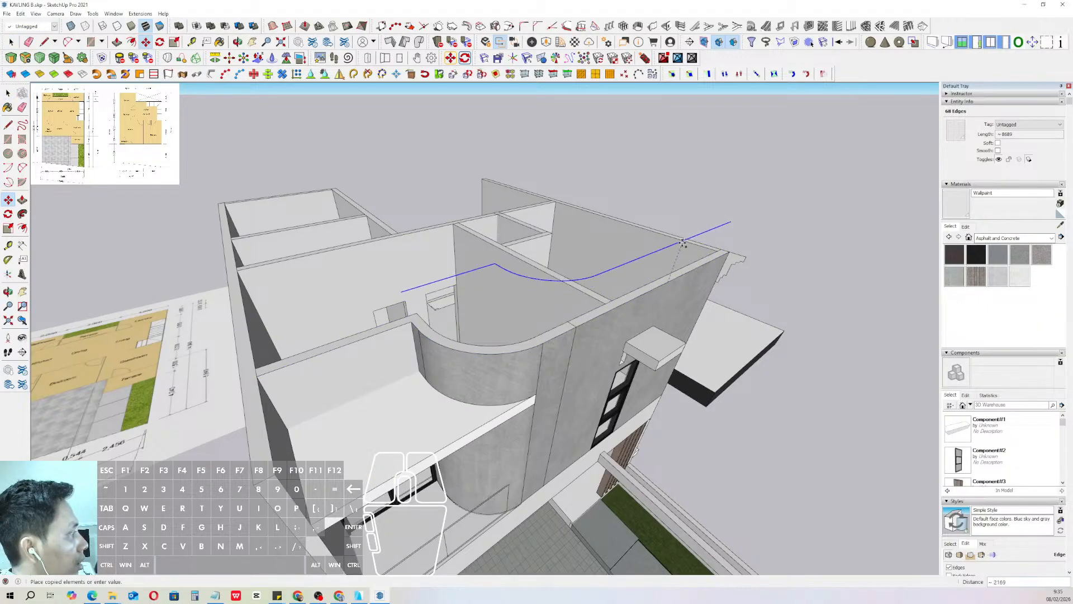
middle_click_drag(671, 250, 640, 367)
left_click(719, 133)
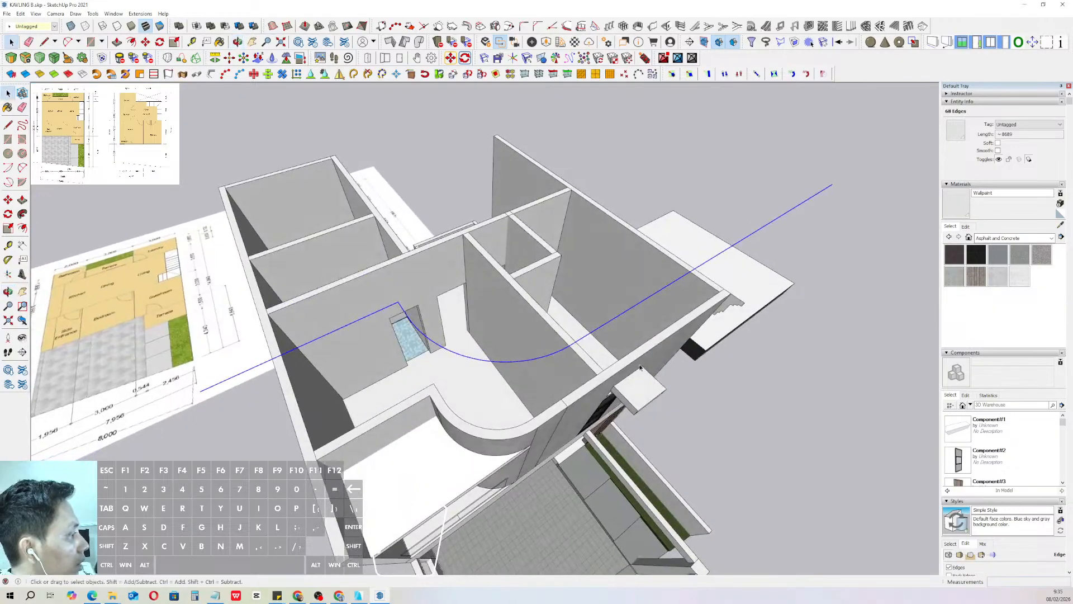
- Draw a line about 300 mm long over the raised path where its curved part meets the straight edge
left_click(592, 335)
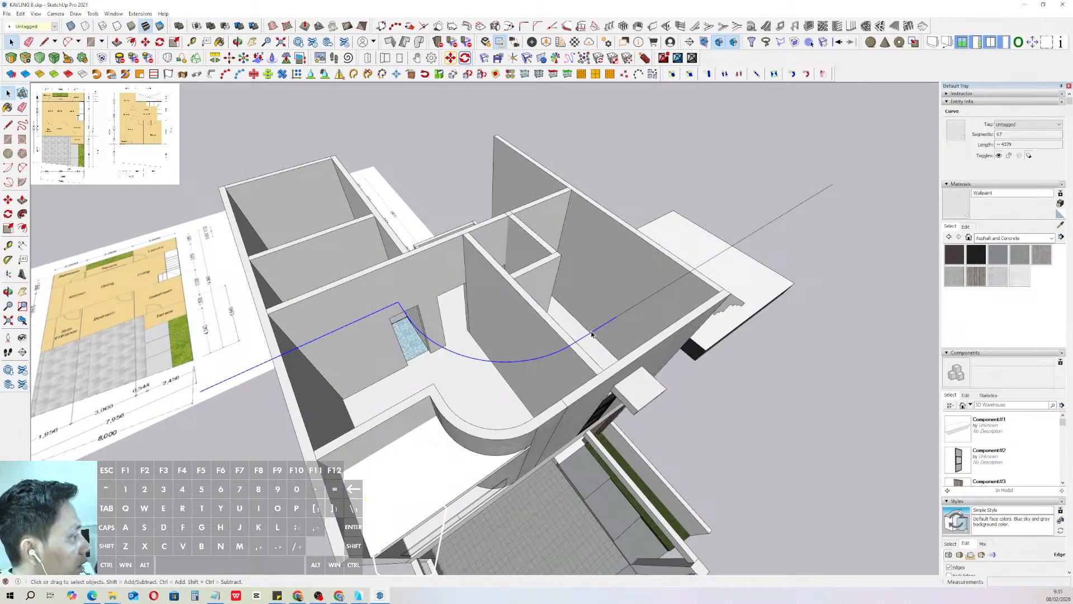
left_click(601, 330)
scroll(601, 330, "up", 2)
mouse_move(601, 329)
middle_mouse_down("shift")
mouse_move(619, 321)
mouse_move(592, 327)
mouse_move(623, 330)
mouse_move(659, 307)
mouse_move(643, 300)
mouse_move(594, 351)
mouse_move(564, 354)
mouse_move(626, 280)
middle_mouse_up("shift")
scroll(596, 327, "up", 1)
scroll(642, 300, "down", 2)
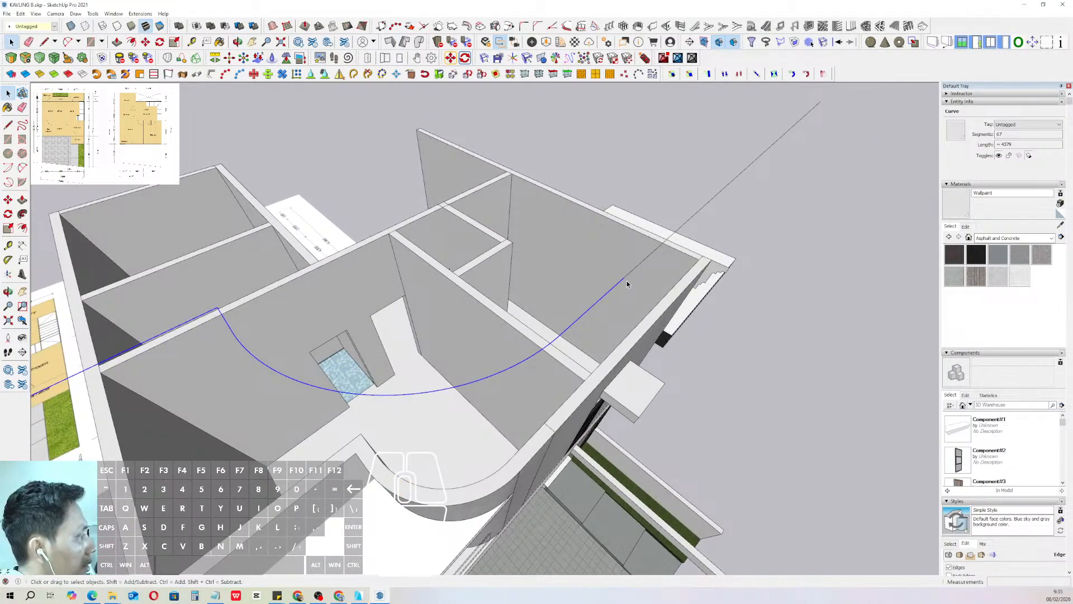
key("l")
left_click(619, 281)
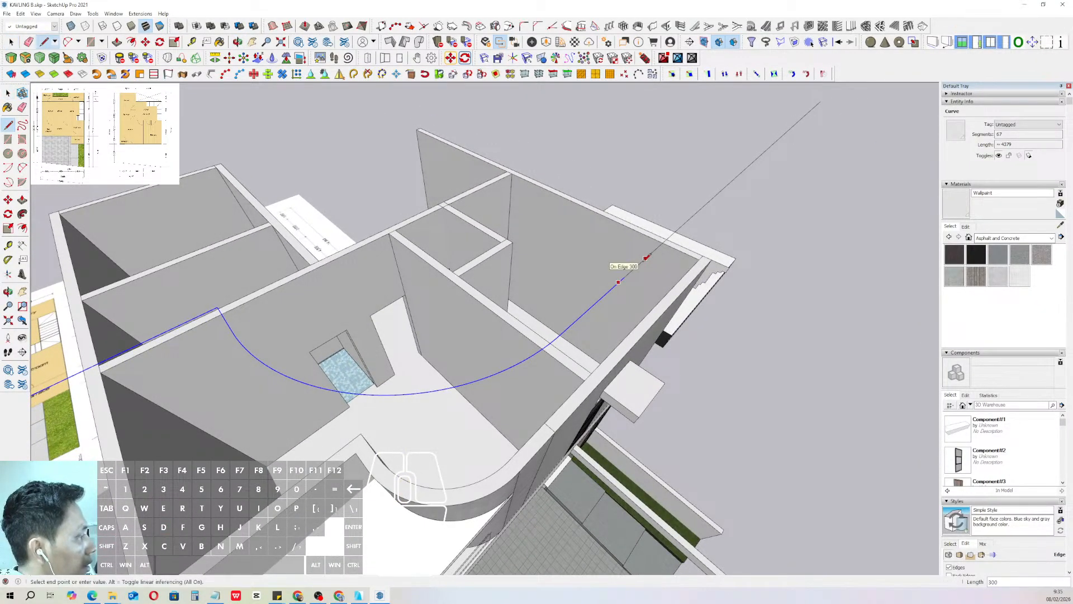
key("space")
- Select the complete raised path and try Follow Me on the cornice profile at the wall corner
triple_click(632, 272)
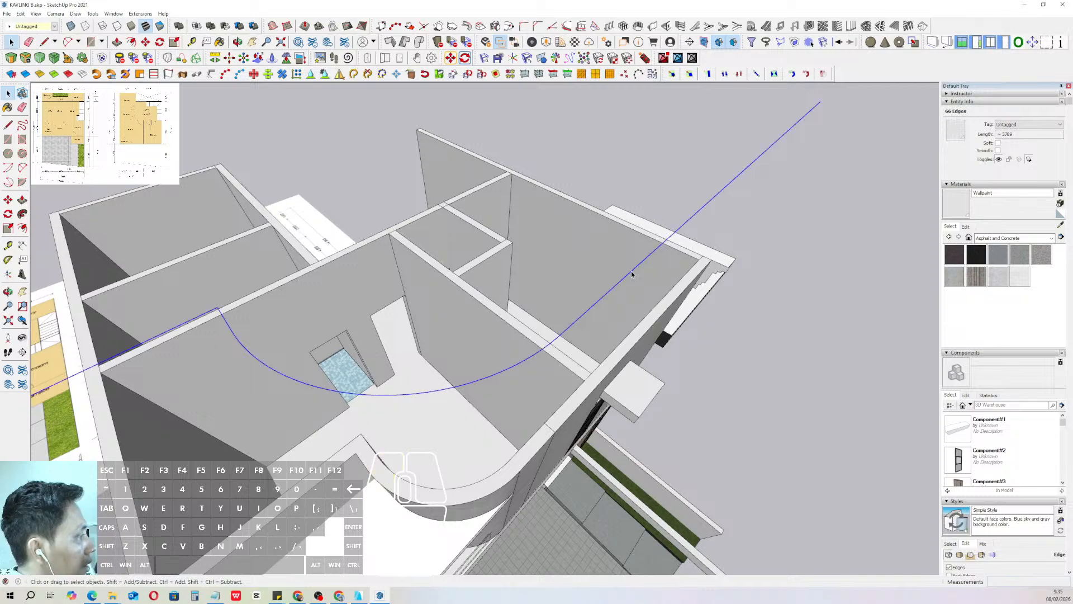
scroll(632, 274, "down", 2)
middle_click_drag(633, 274, 550, 293)
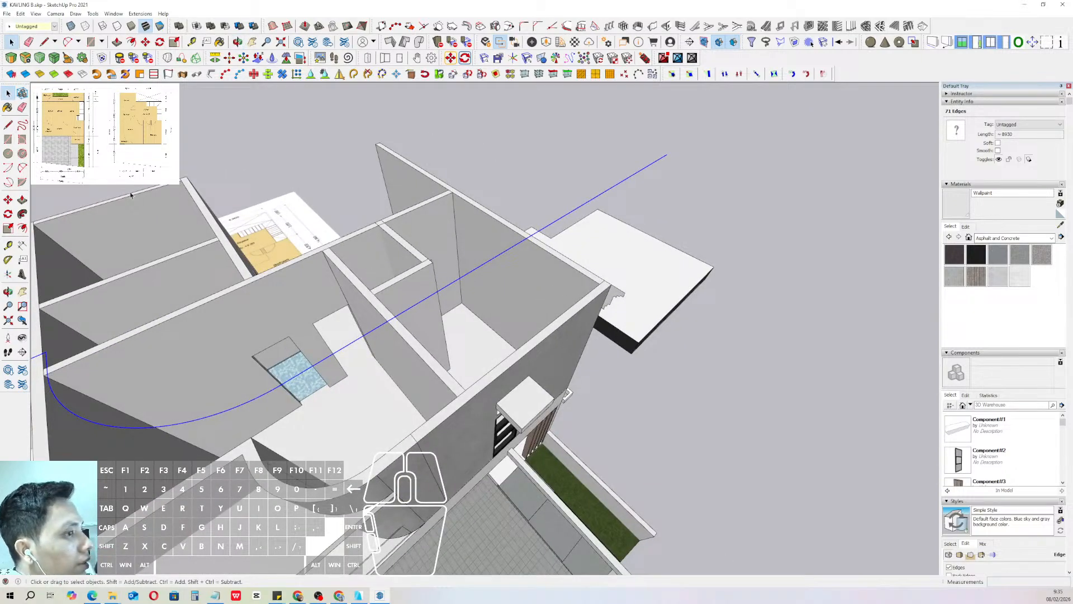
left_click(22, 215)
left_click(615, 299)
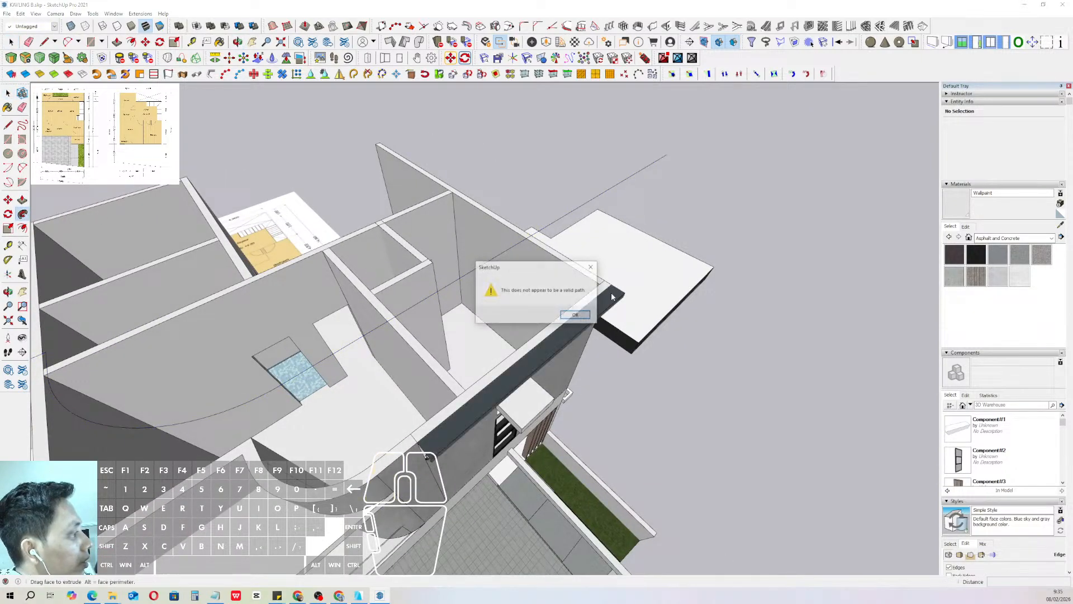
left_click(576, 315)
- Move the cornice profile about 2292 mm from the wall corner up to the end of the raised path
key("space")
triple_click(607, 295)
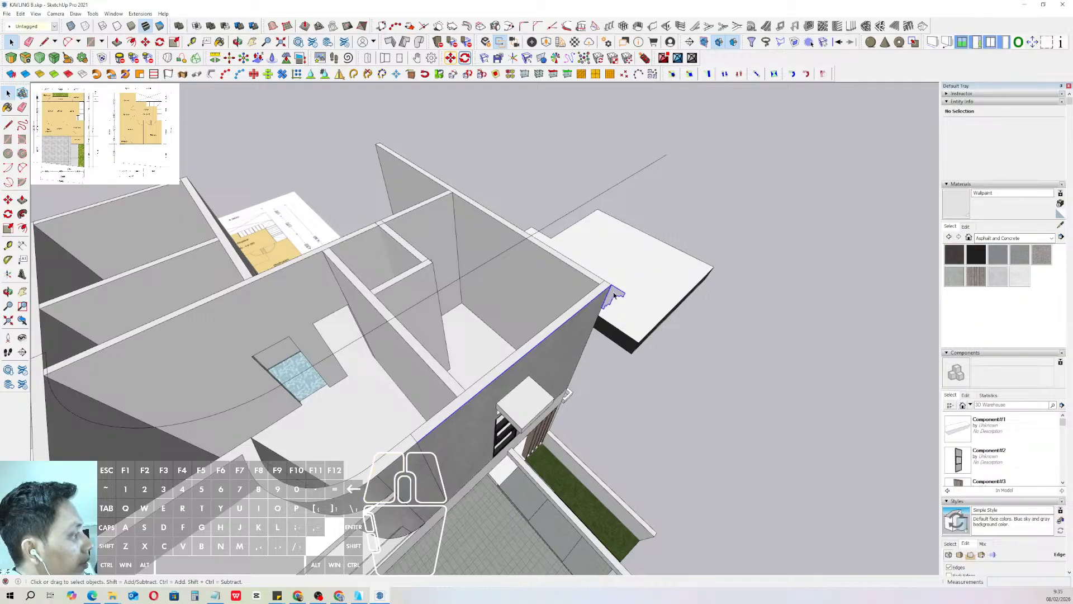
left_click(611, 294)
key("m")
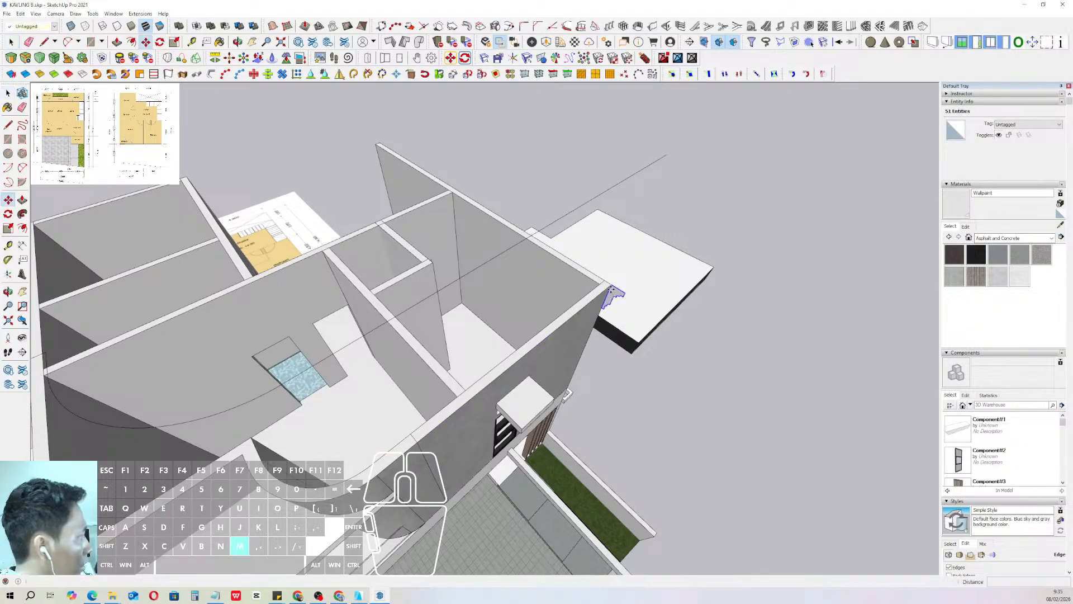
left_click(609, 286)
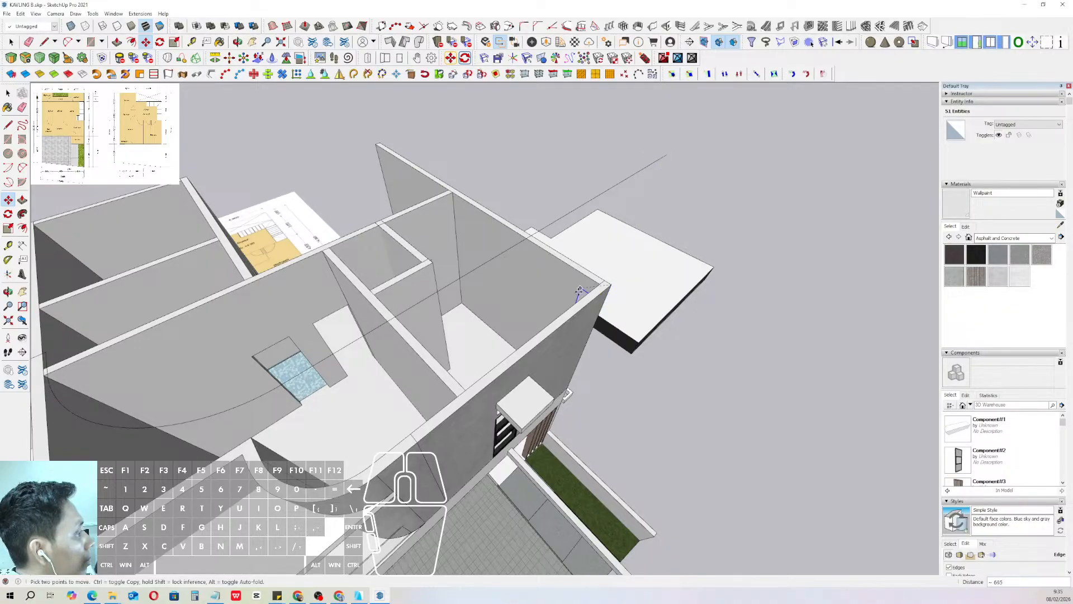
middle_click_drag(580, 290, 531, 399)
middle_click_drag(529, 344, 513, 377)
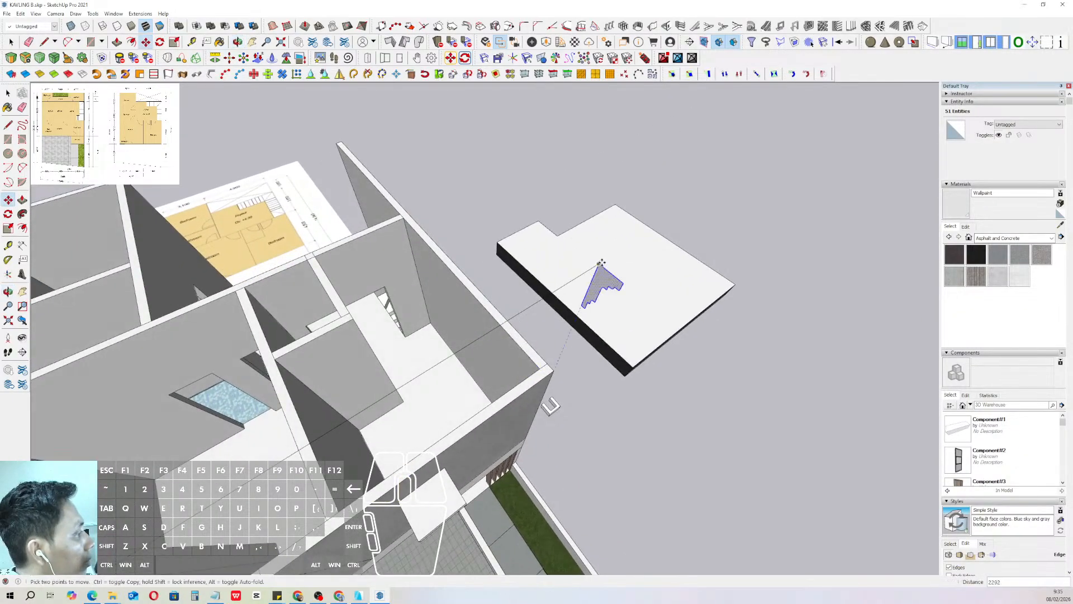
left_click(598, 263)
key("space")
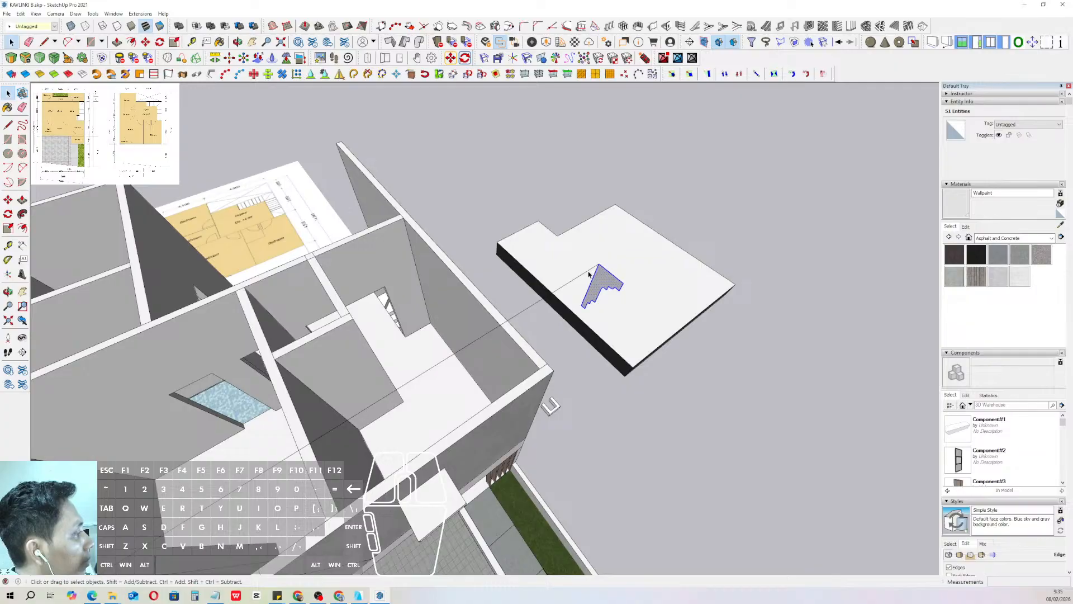
- Select only the raised path edges, without the attached profile, and try Follow Me on the relocated cornice profile
triple_click(589, 273)
left_click_drag(637, 331, 636, 331, "shift")
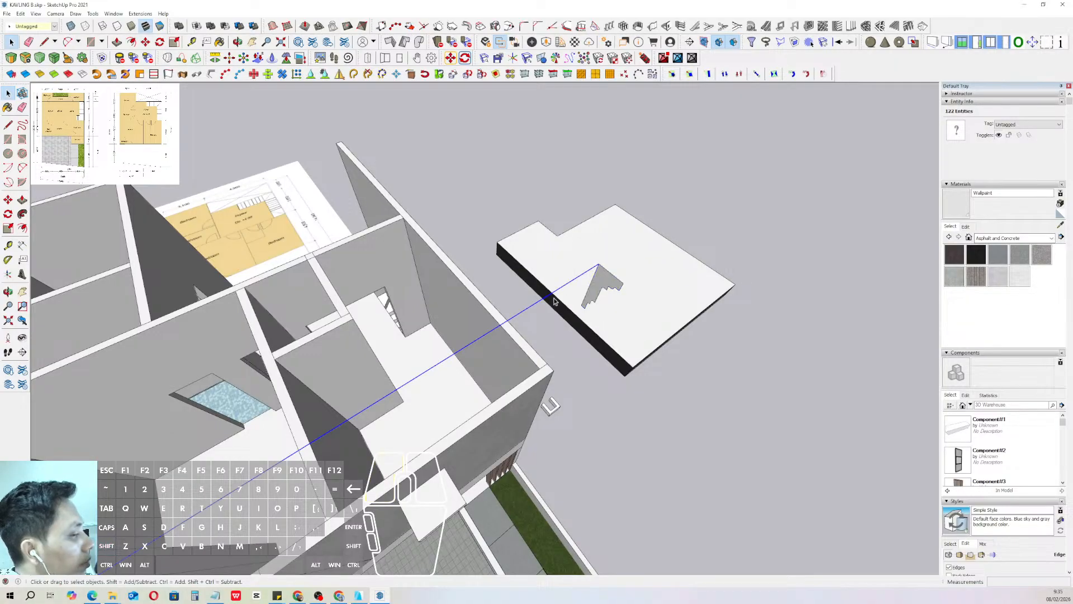
left_click(25, 215)
left_click(596, 283)
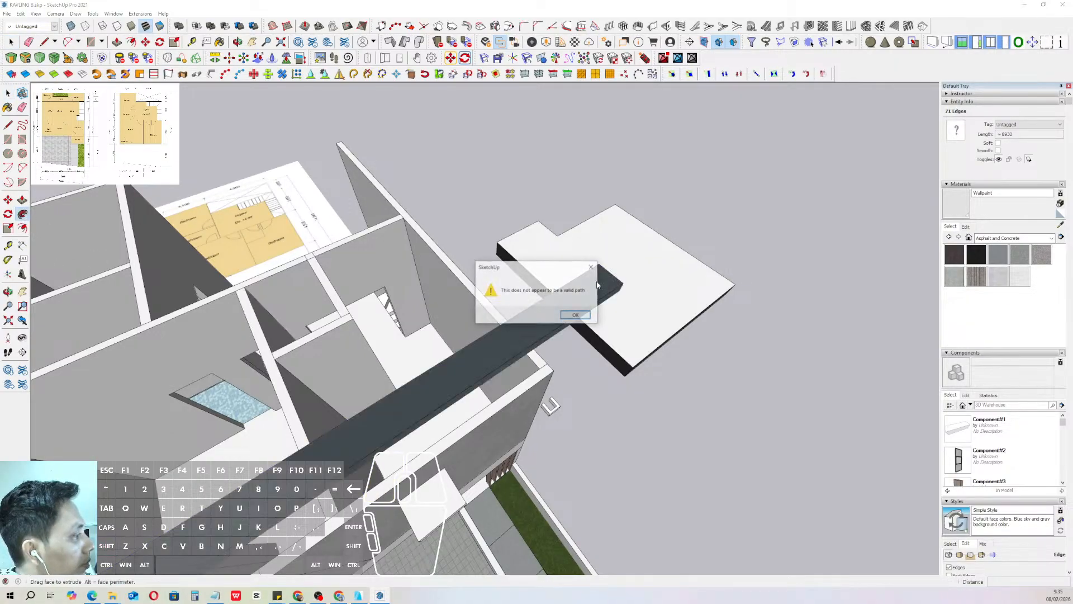
left_click(576, 315)
- Copy the cornice profile from the end of the raised path to a free spot below it
scroll(591, 280, "down", 4)
scroll(594, 280, "down", 2)
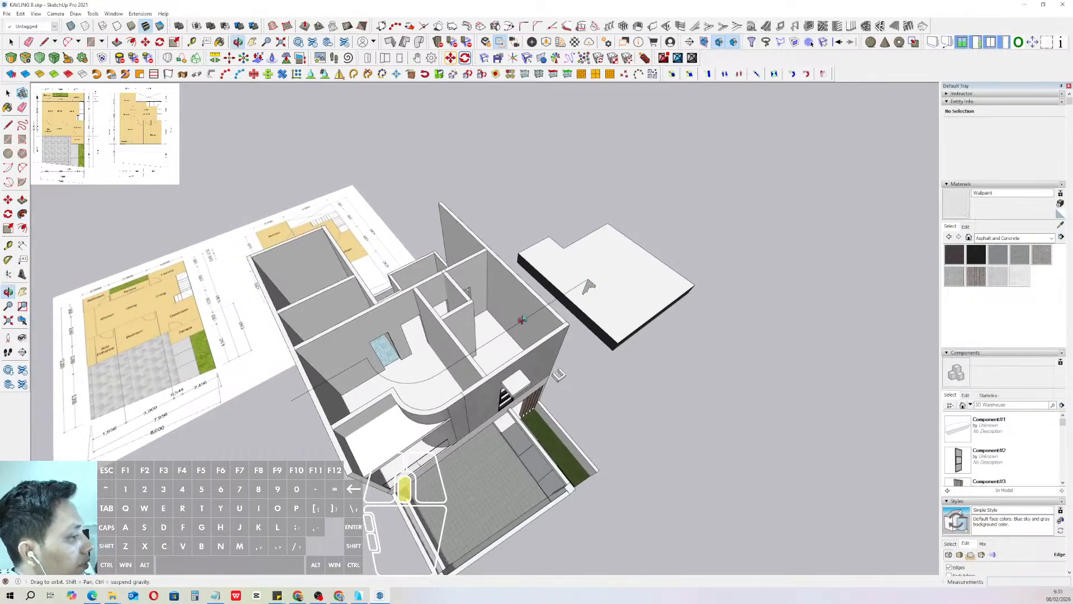
middle_click_drag(594, 280, 441, 247)
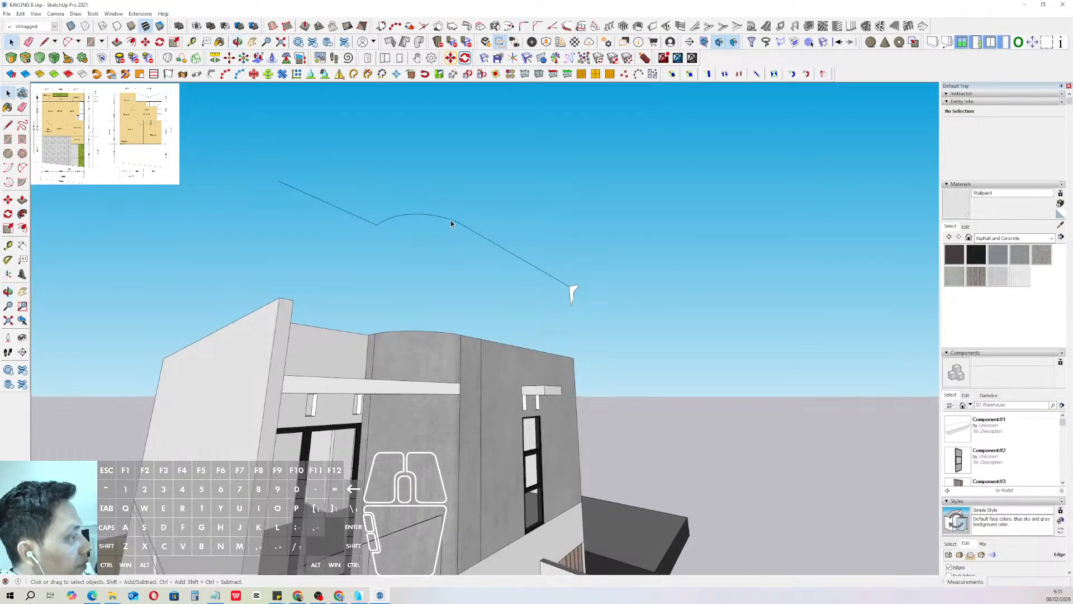
triple_click(451, 220)
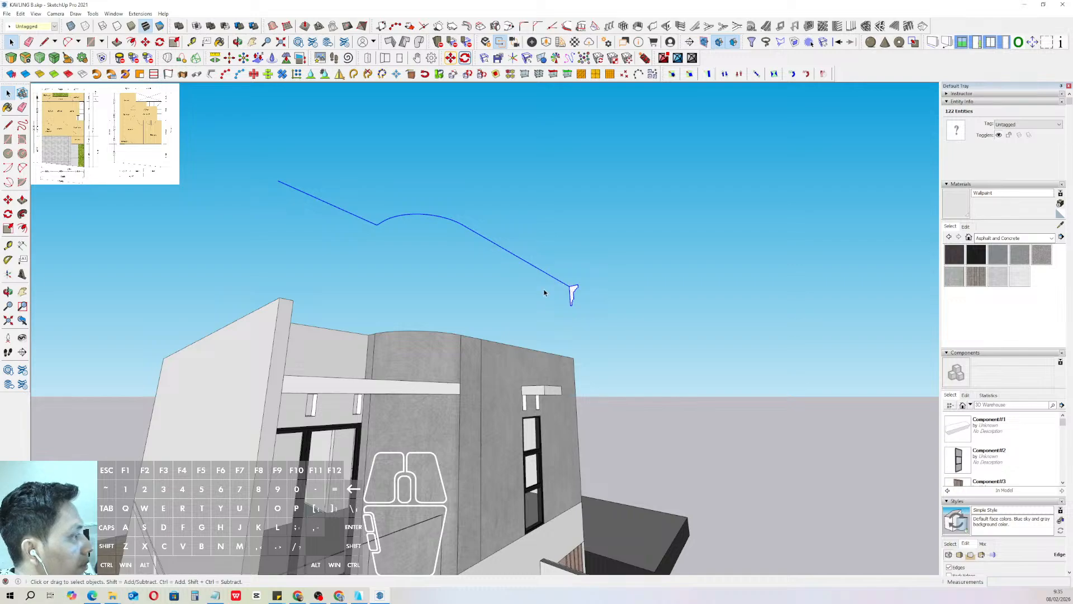
left_click(386, 219)
left_click(573, 285)
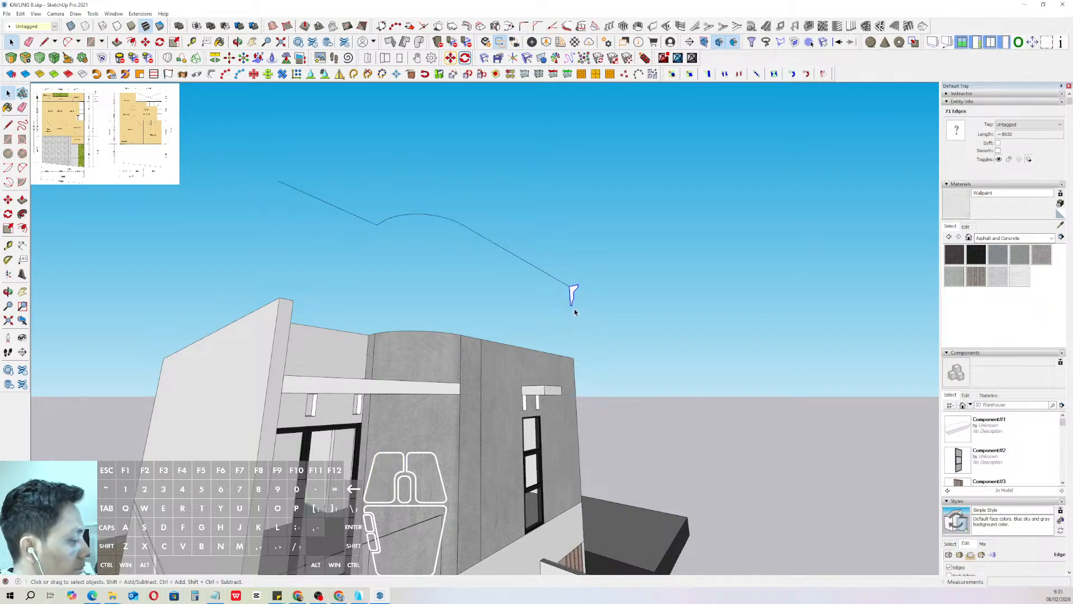
left_click(575, 296)
key("m")
key("ctrl")
left_click(591, 301)
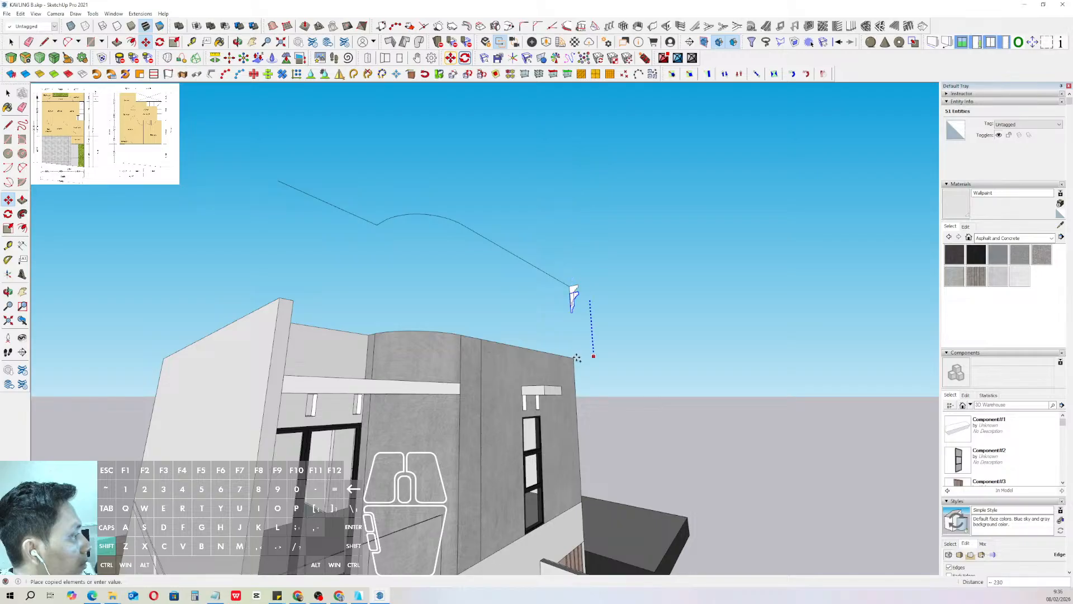
left_click(592, 343)
key("space")
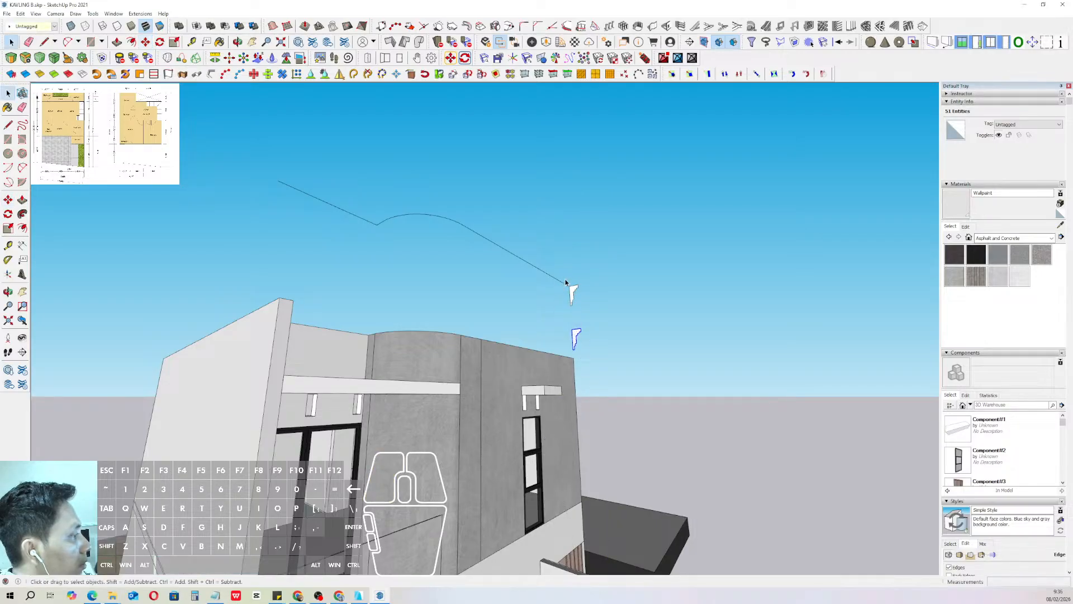
- Remove the original profile from the path's end and weld the edges of the raised path
left_click(531, 264)
right_click(531, 264)
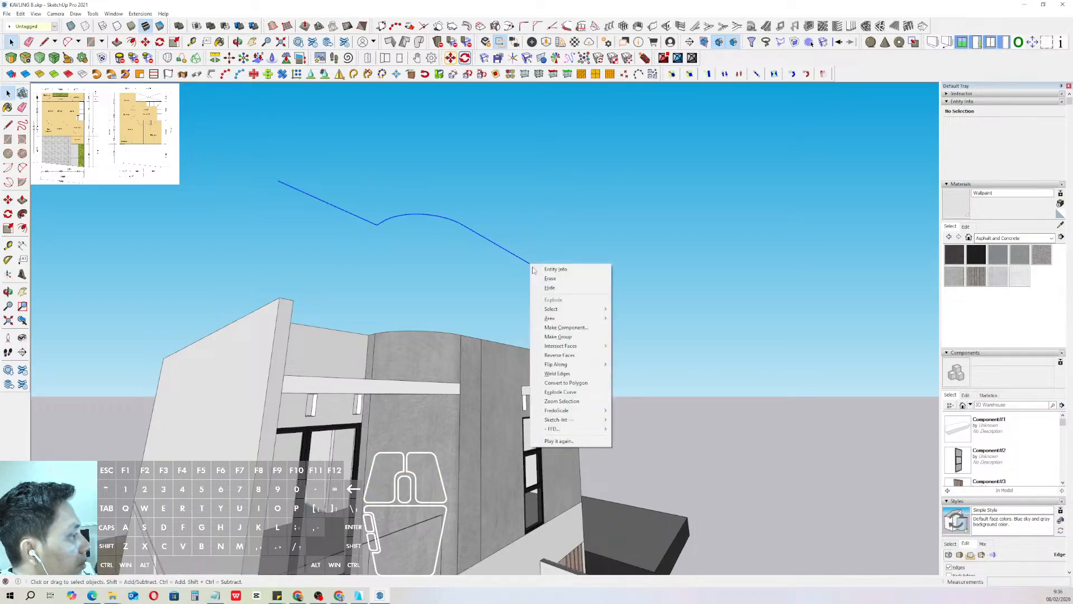
left_click(559, 373)
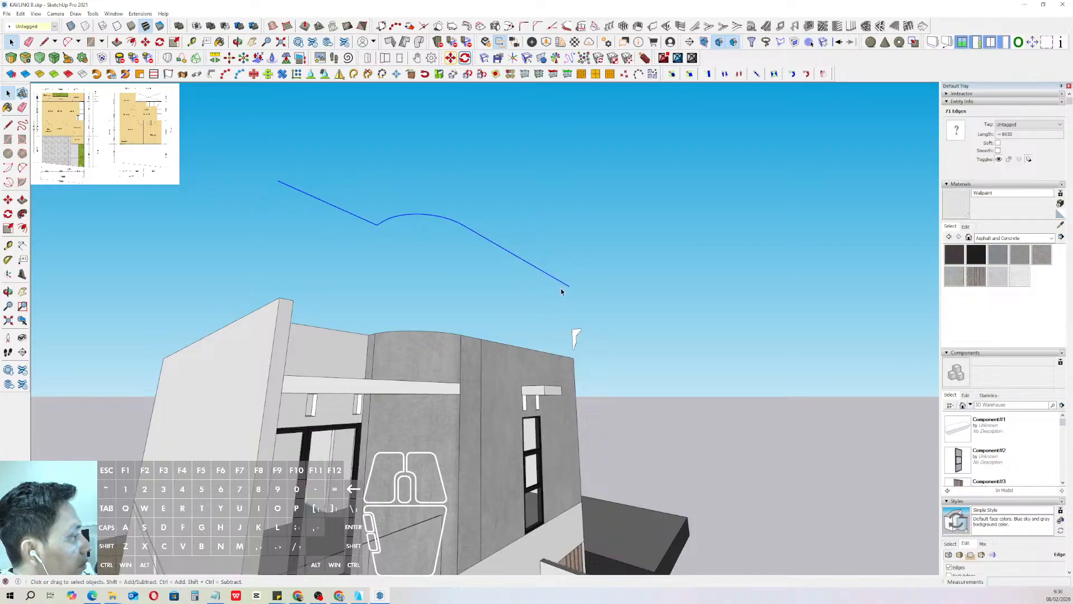
- Delete the path's straight end segment nearest the profile and redraw it with a line to the same end point
left_click(497, 257)
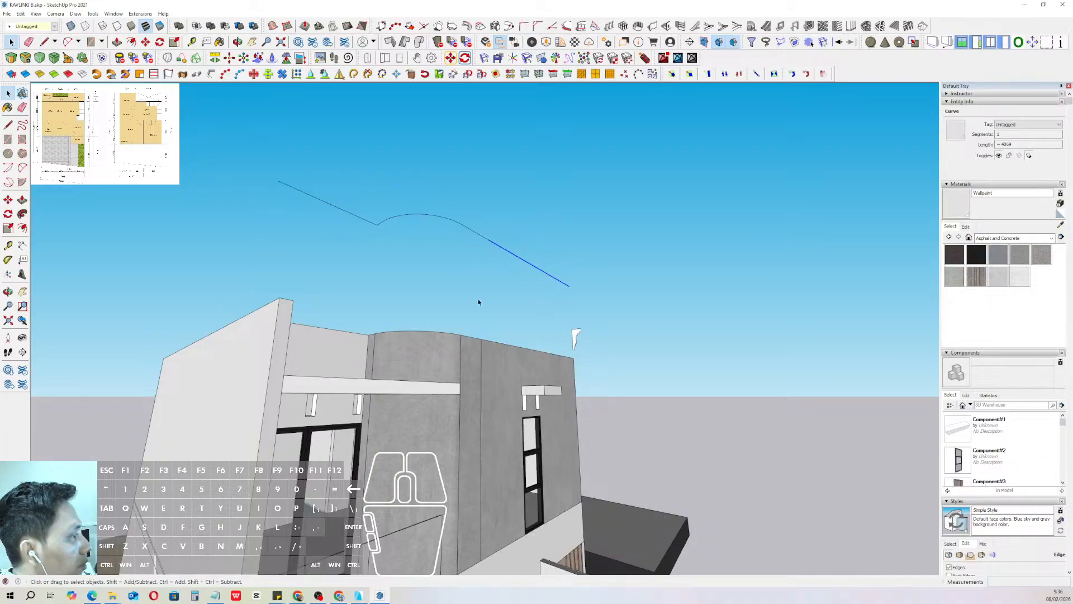
left_click(509, 254)
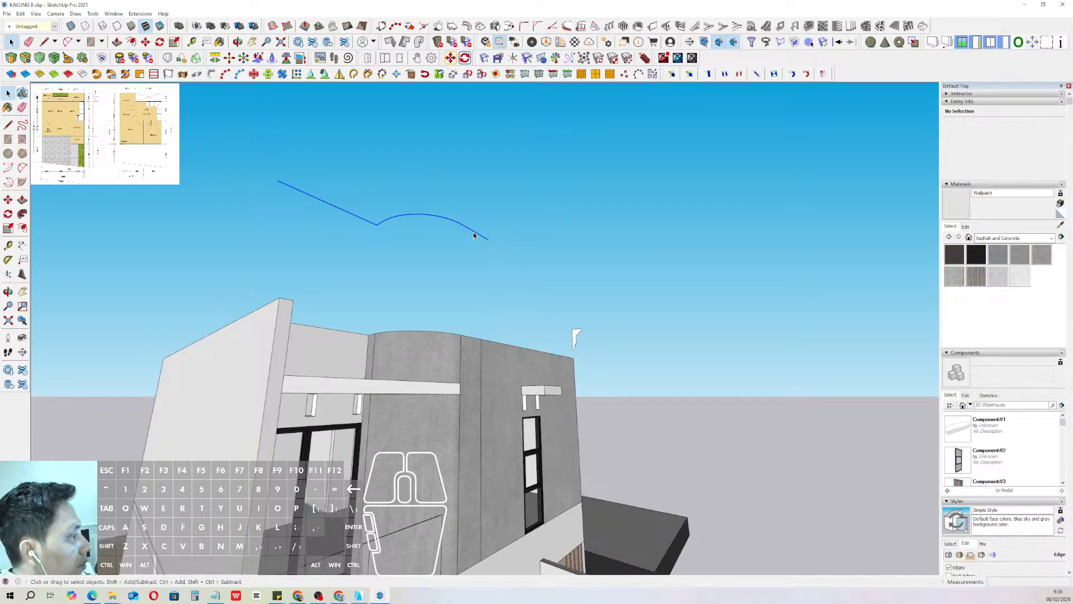
left_click(475, 233)
key("l")
left_click(488, 239)
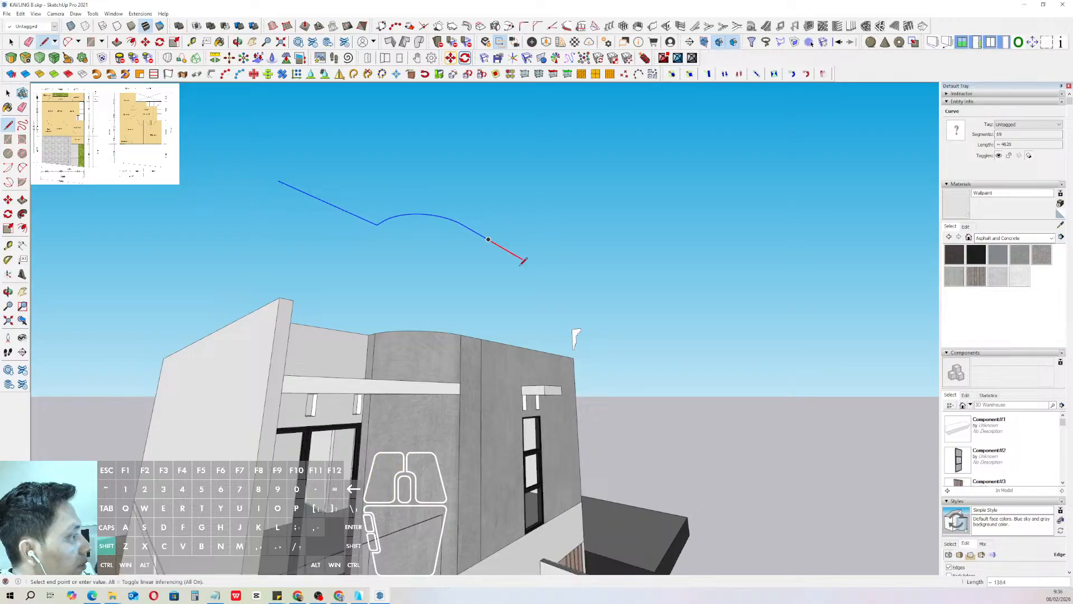
key("space")
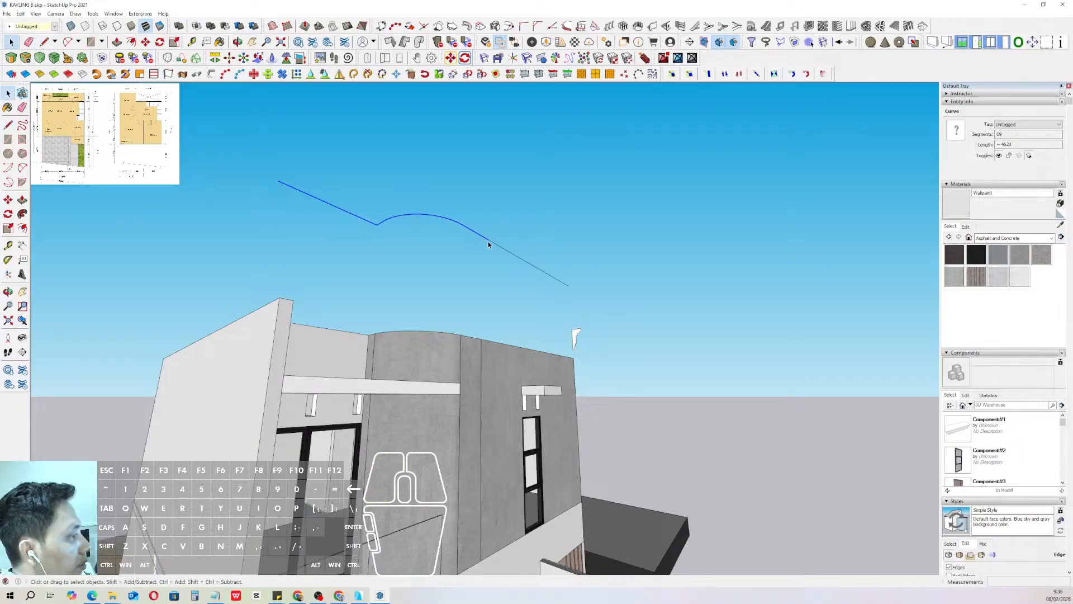
- Sweep the copied cornice profile along the raised path's curved and straight edges with Follow Me
key("p")
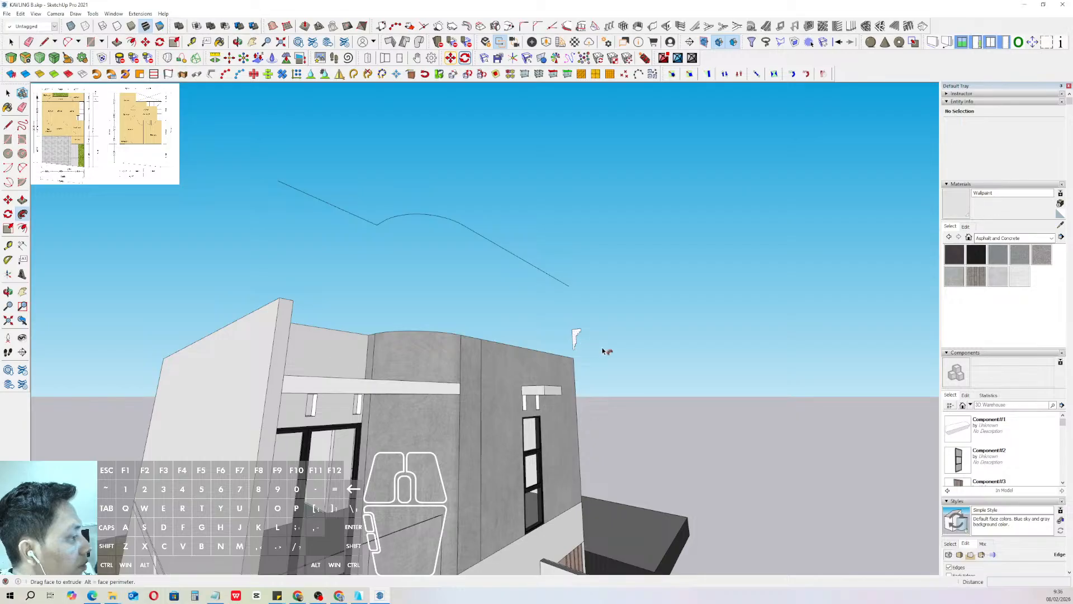
key("space")
scroll(528, 336, "down", 4)
middle_click_drag(508, 340, 526, 346)
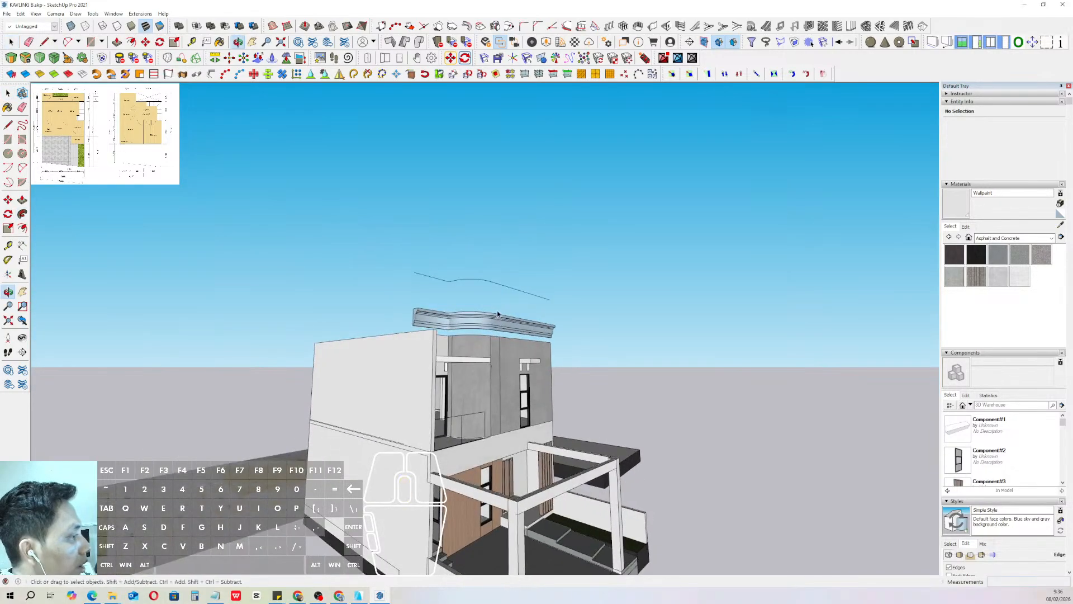
- Delete the leftover raised path and group the complete swept cornice
scroll(514, 307, "up", 3)
left_click(527, 296)
key("Delete")
scroll(510, 392, "up", 2)
middle_click_drag(509, 392, 504, 407)
left_click(501, 317)
scroll(523, 321, "up", 1)
triple_click(519, 317)
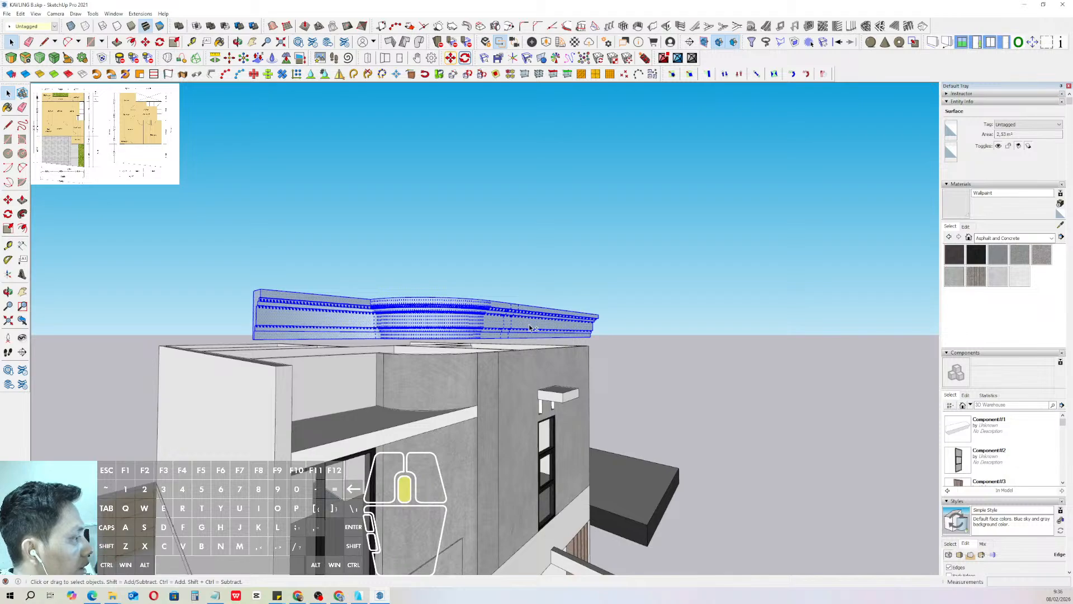
key("ctrl+g")
- Move the cornice group down so its top end corner meets the top corner of the upper-floor front wall
middle_click_drag(530, 328, 423, 393)
scroll(491, 378, "up", 1)
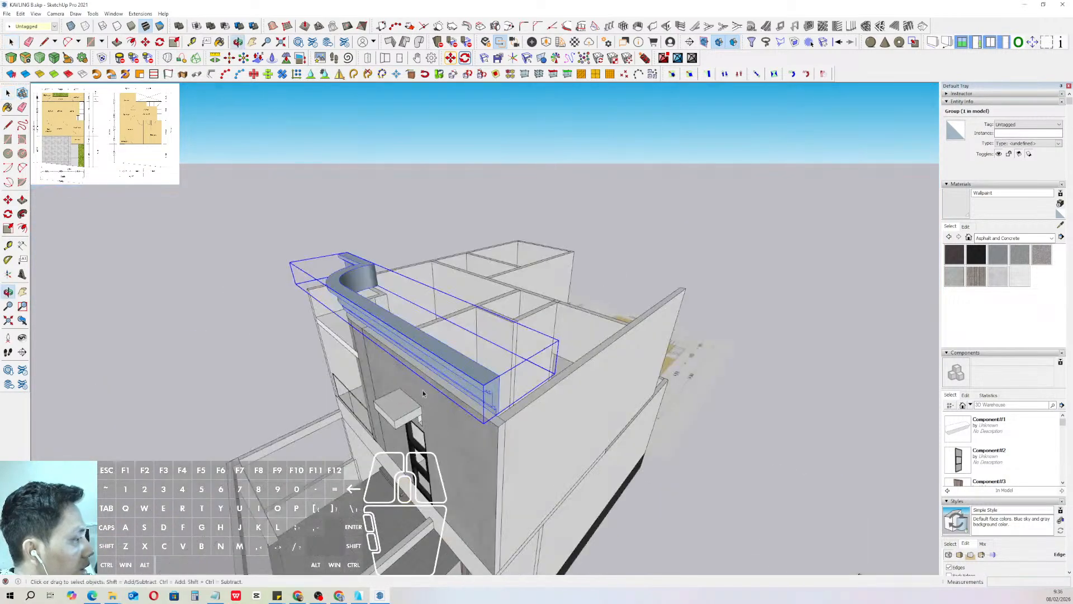
scroll(491, 398, "up", 1)
middle_click_drag(490, 398, 470, 393)
scroll(467, 382, "up", 1)
left_click(479, 339)
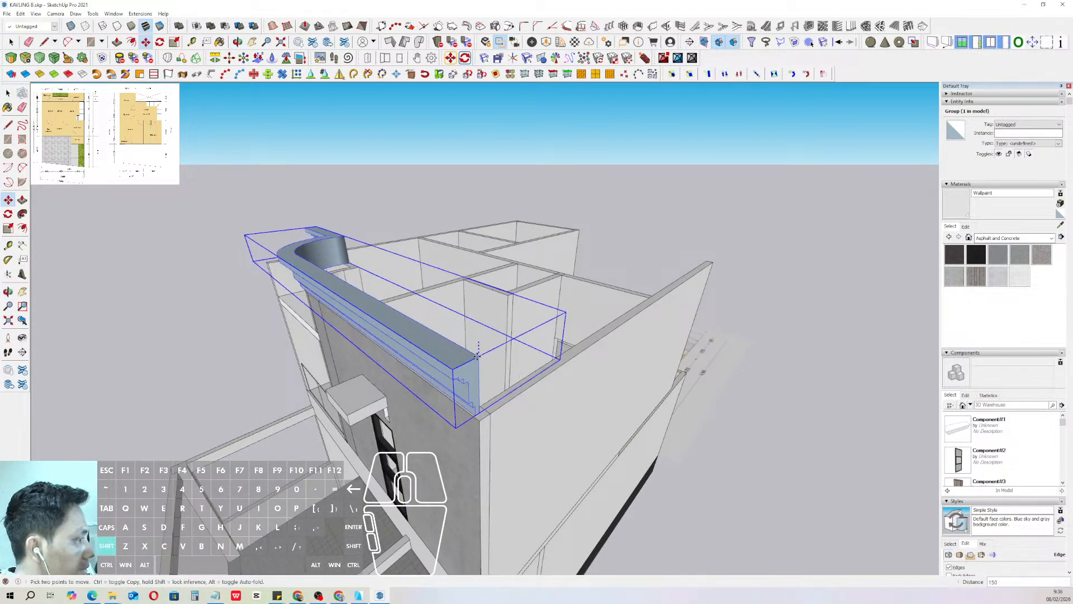
left_click(479, 418)
key("space")
- Paint the cornice group white with Color M00 from the Colors material collection
left_click(1052, 239)
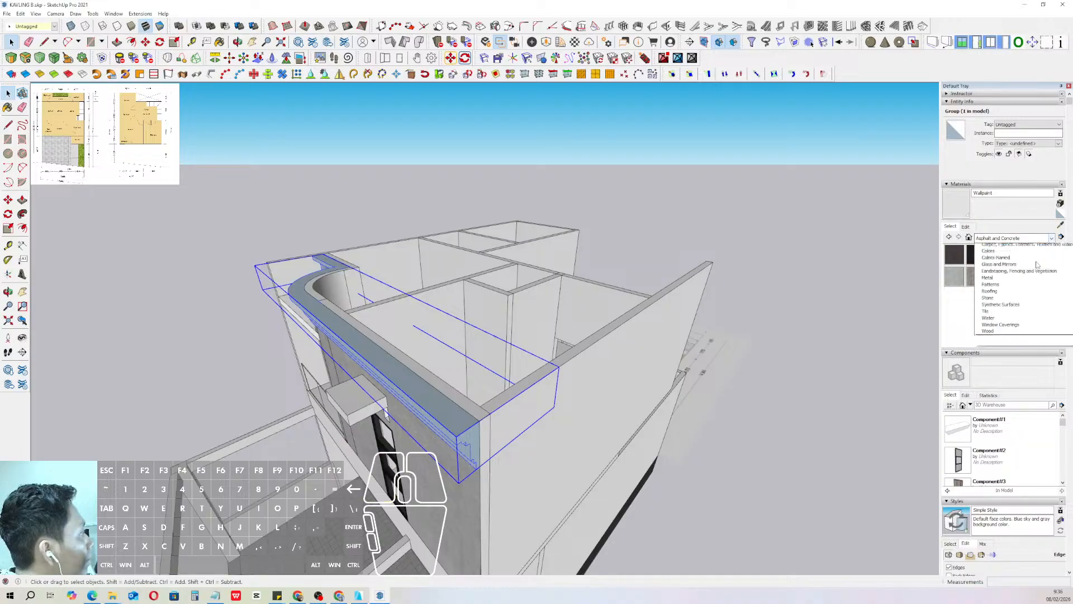
left_click(987, 290)
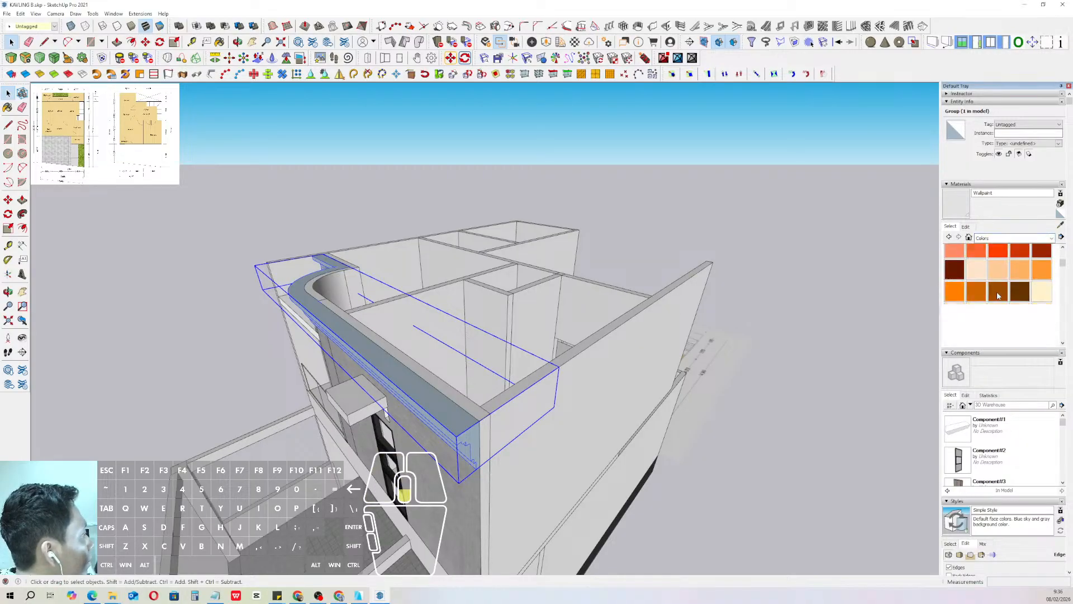
scroll(1002, 294, "down", 6)
left_click(976, 318)
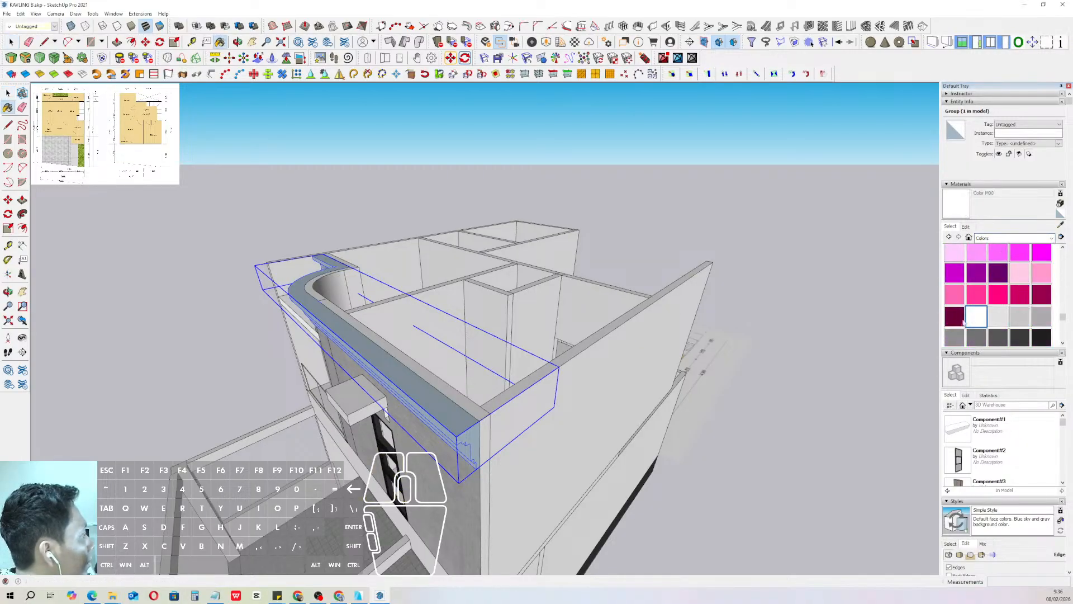
left_click(465, 414)
middle_click_drag(465, 414, 548, 213)
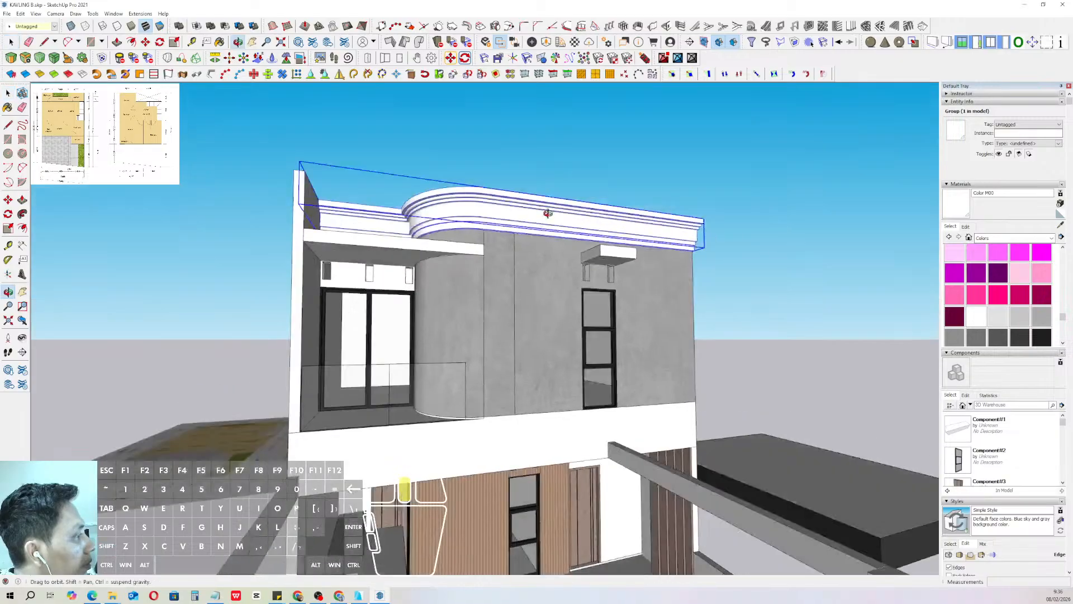
- Copy the profile face at the cornice's outer end and paste it in place outside the group
scroll(573, 241, "down", 2)
left_click_drag(759, 225, 730, 290)
middle_click_drag(629, 327, 564, 330)
middle_click_drag(564, 329, 606, 215, "shift")
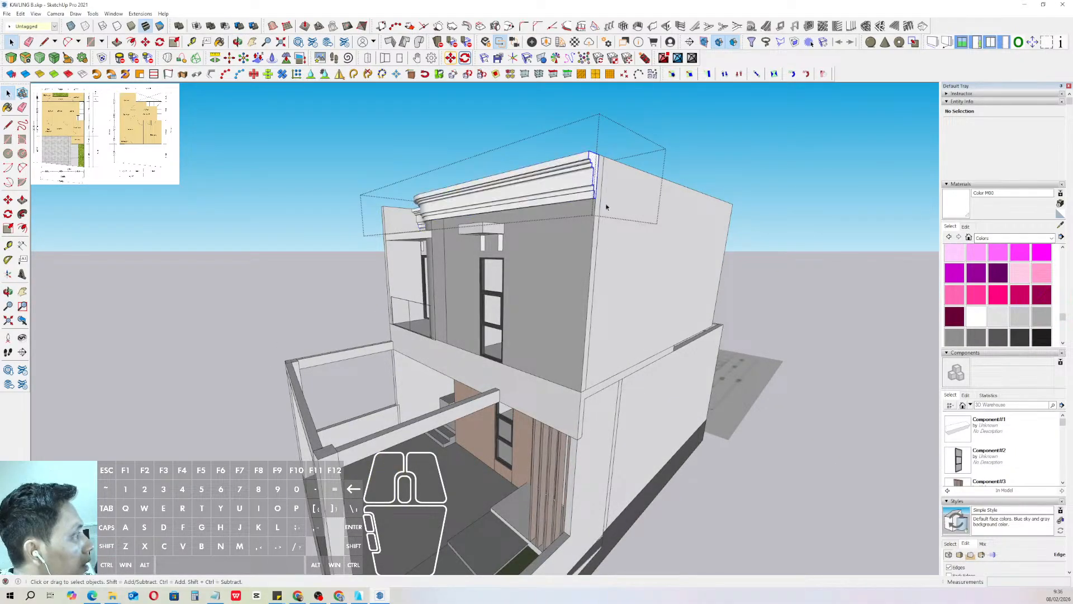
key("ctrl+a")
left_click(746, 147)
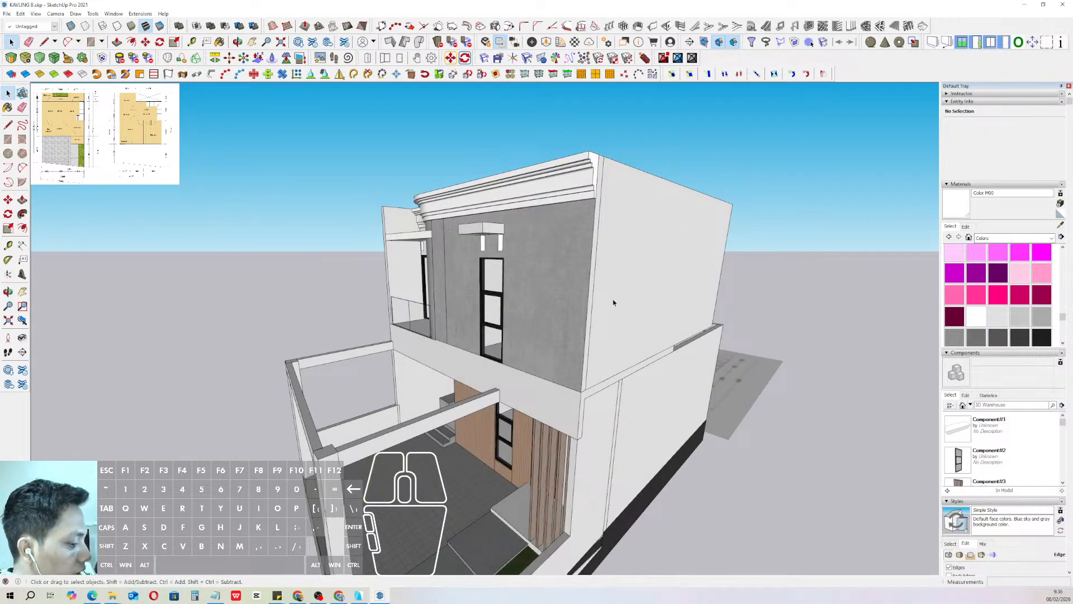
key("ctrl+a")
scroll(600, 272, "up", 2)
- Move the pasted profile about 4000 mm down to the top corner of the white band below the upper-floor wall
key("m")
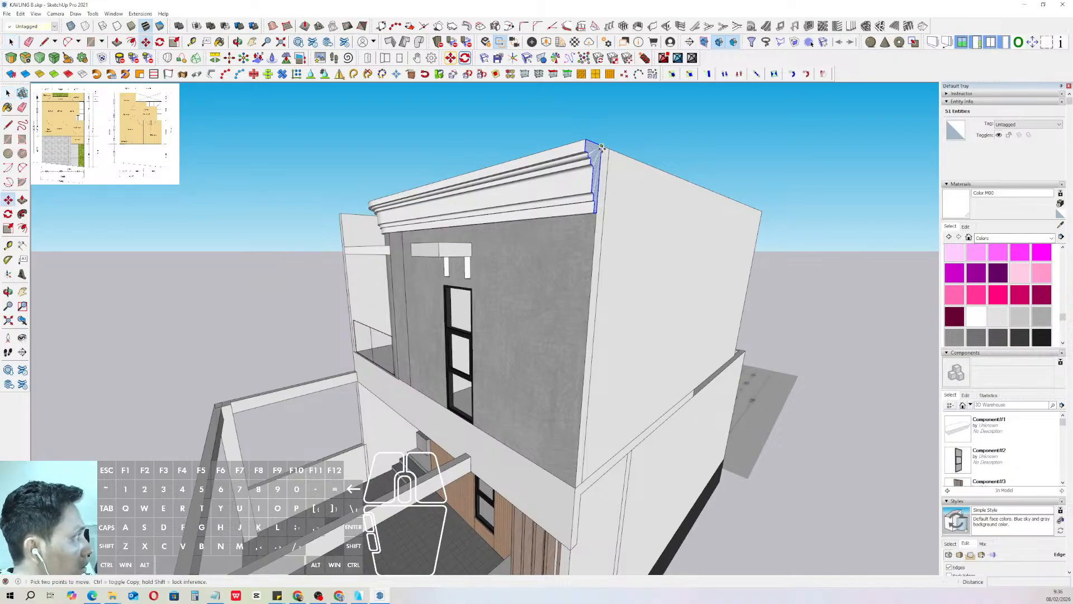
left_click(575, 489)
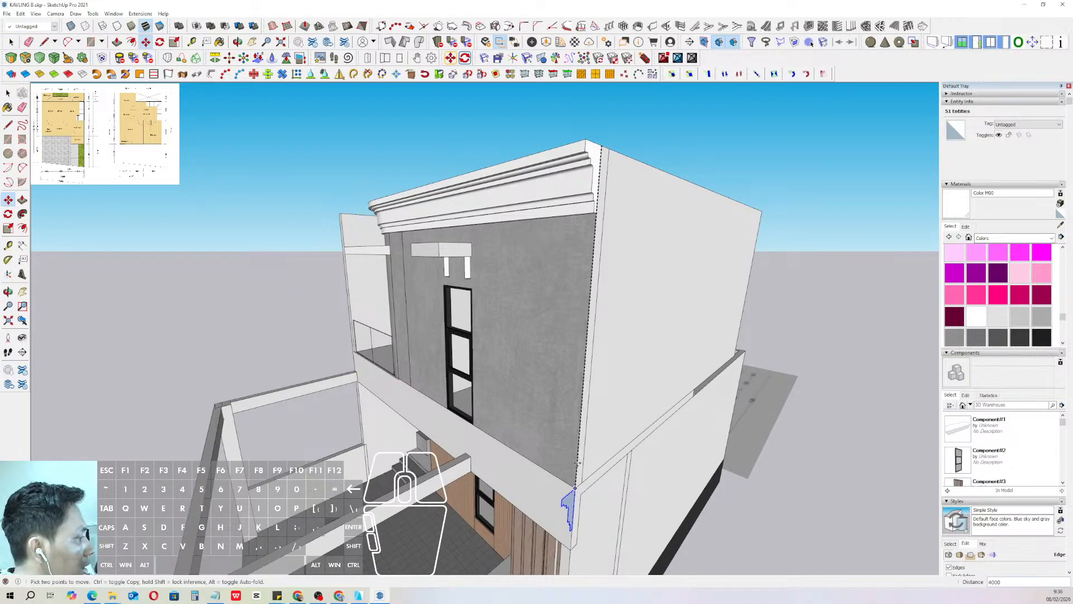
middle_click_drag(575, 489, 583, 417)
middle_click_drag(587, 138, 603, 117)
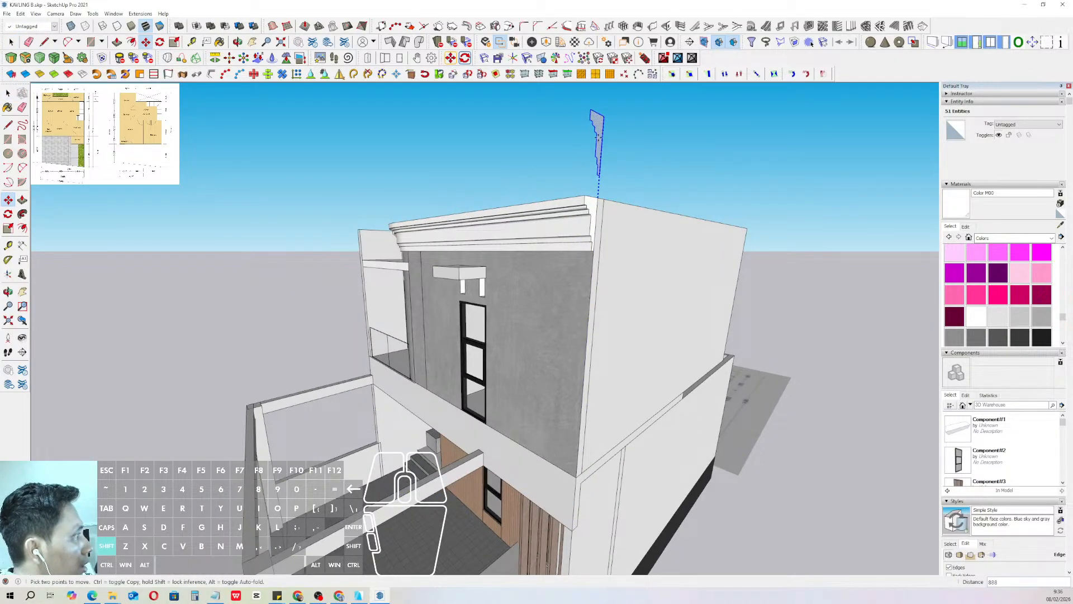
scroll(589, 423, "up", 2)
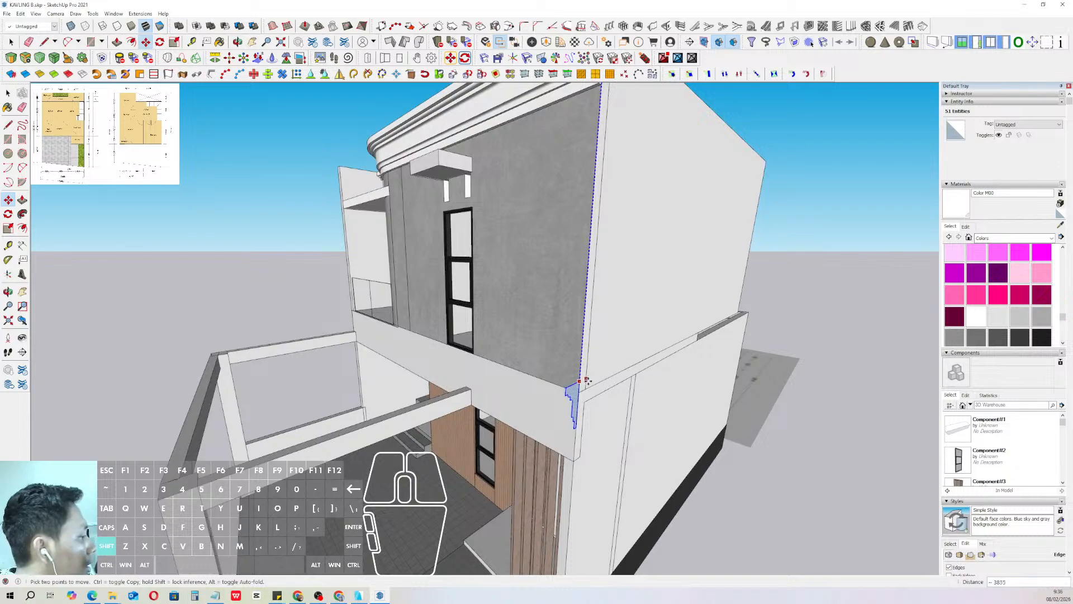
scroll(583, 382, "up", 1)
left_click(579, 393)
key("space")
- Extrude the lower profile about 7967 mm along the white band to the opposite side wall
left_click(570, 399)
key("v")
left_click(570, 397)
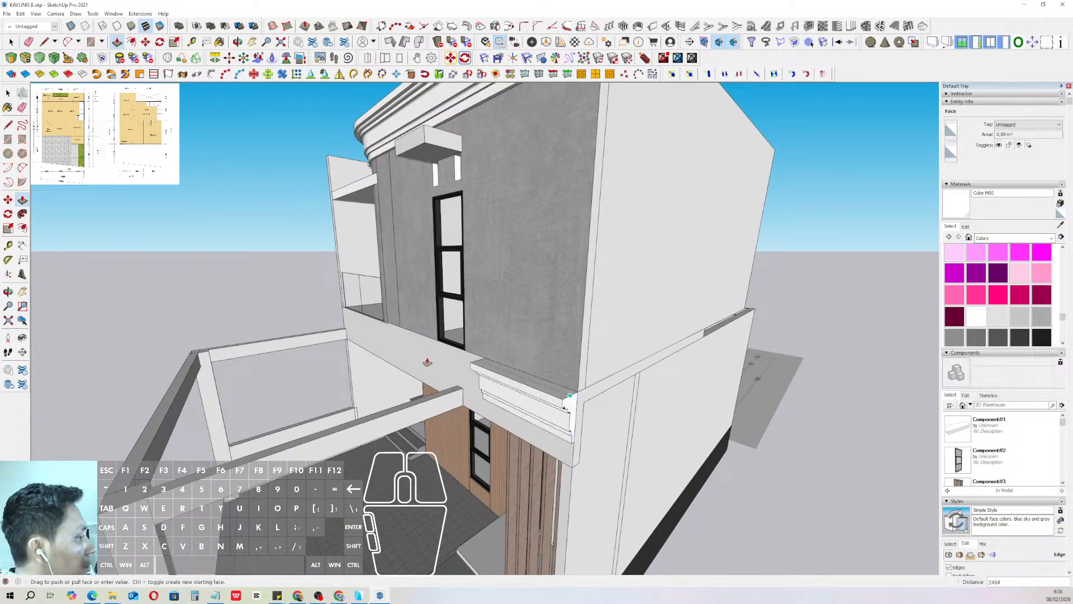
middle_click_drag(567, 406, 700, 320)
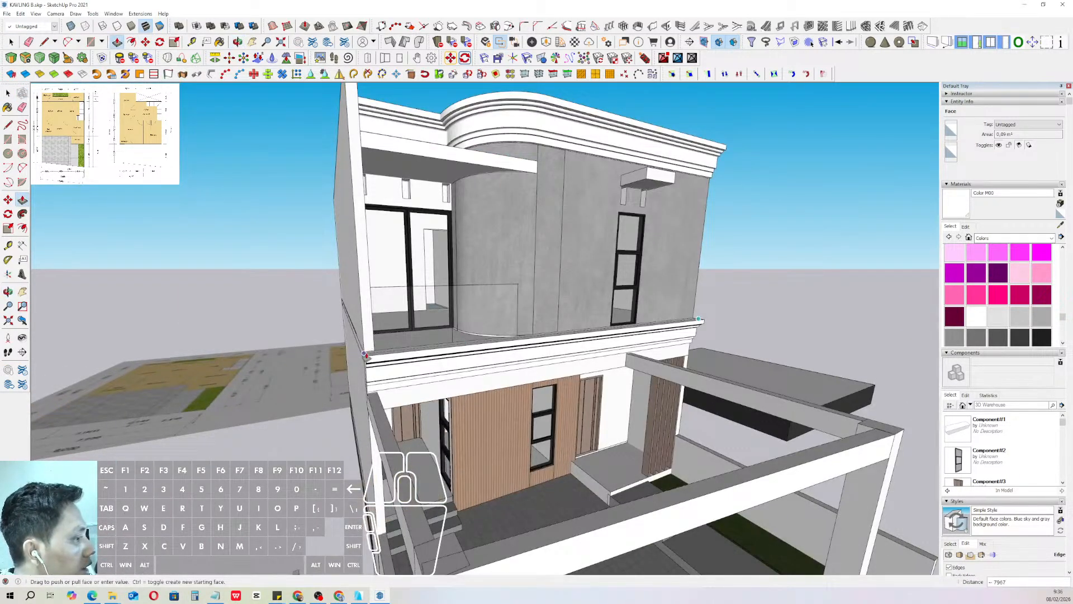
left_click(365, 354)
key("space")
- Select all of the extruded lower cornice and make it a group
middle_click_drag(654, 363, 587, 262)
triple_click(576, 343)
key("w")
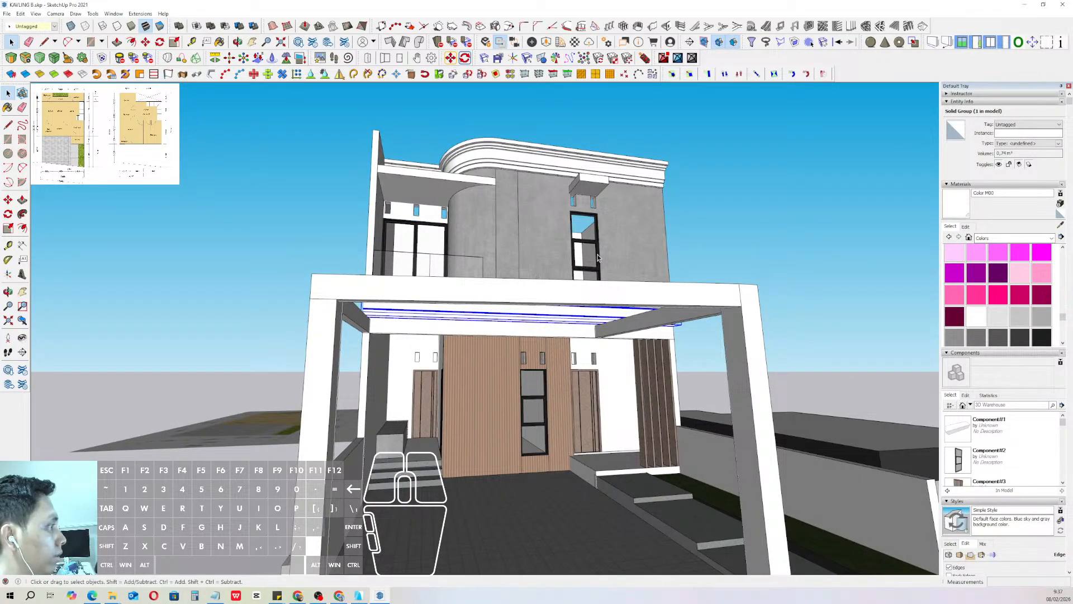
- Copy the curved front wall's inner top edges, including the adjoining straight pieces, and paste them in place outside the group
middle_click_drag(528, 196, 531, 486)
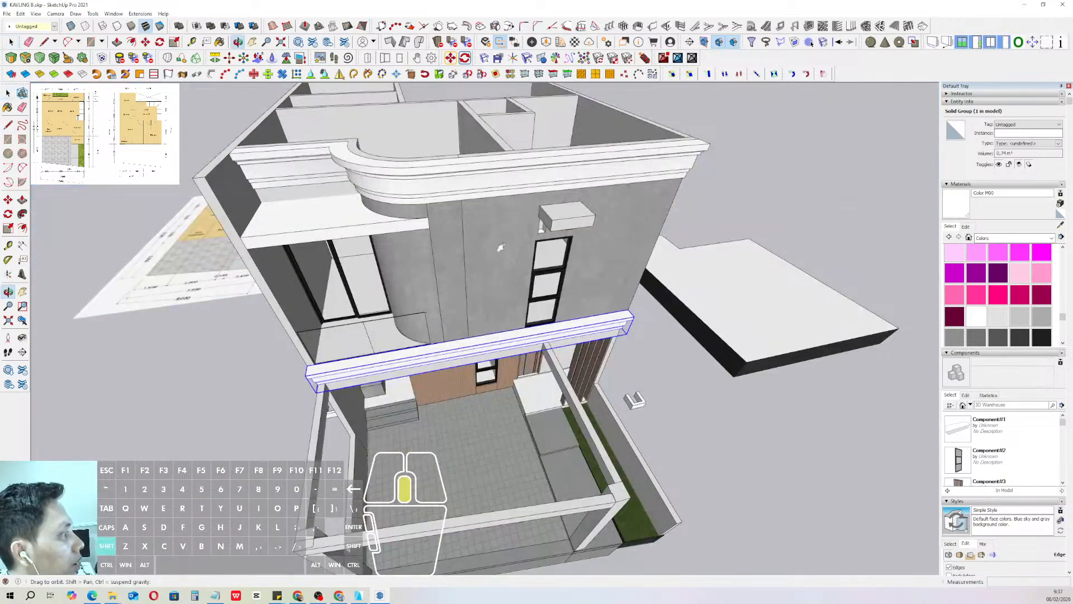
middle_click_drag(501, 246, 495, 293)
middle_click_drag(421, 295, 410, 333)
scroll(407, 309, "up", 1)
triple_click(406, 310)
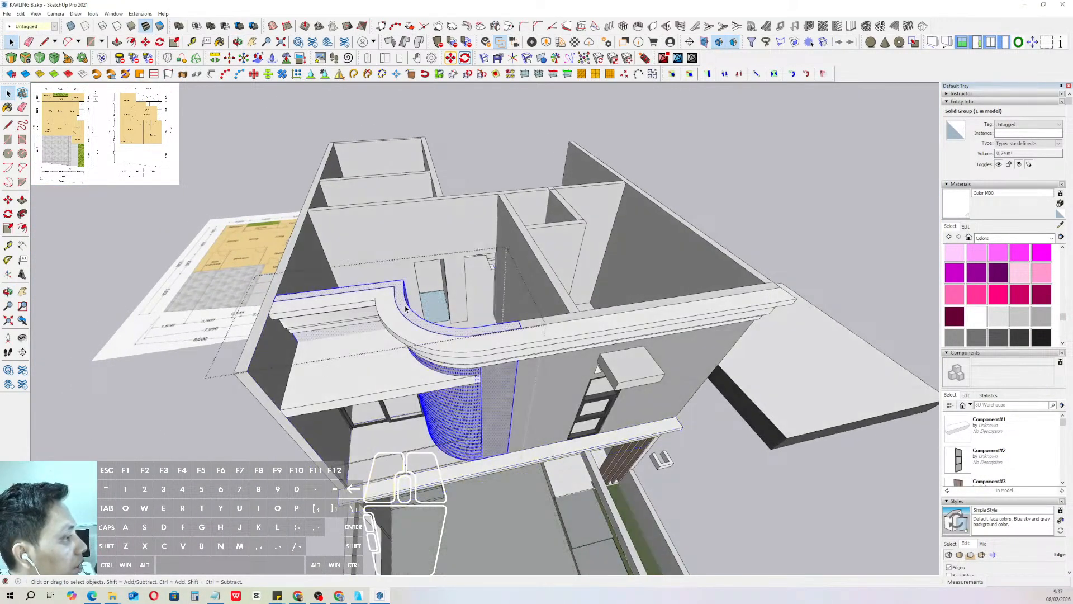
left_click(408, 304)
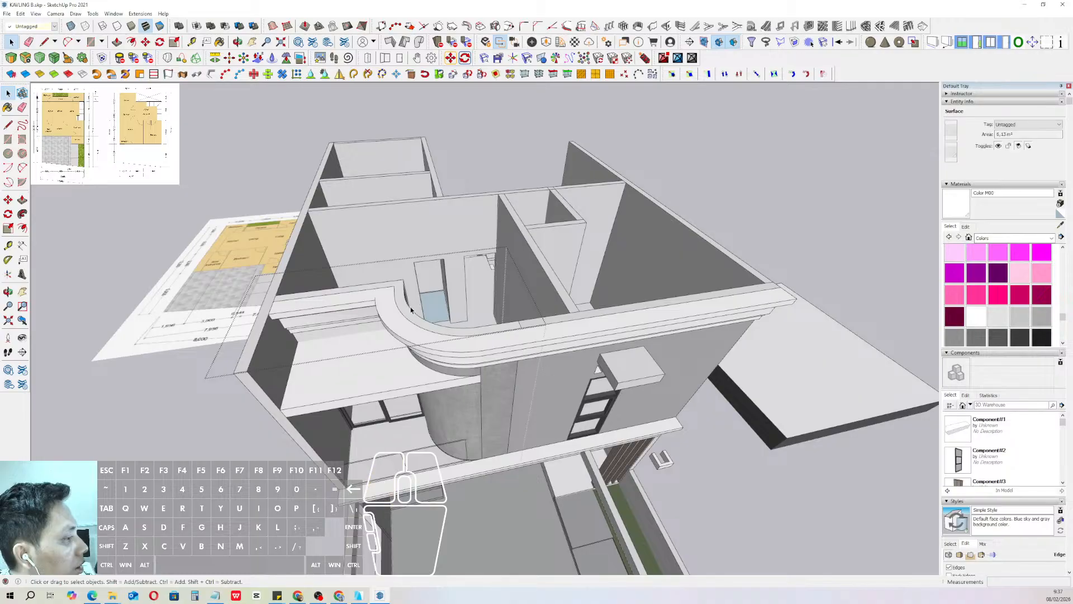
middle_click_drag(410, 309, 423, 378)
left_click(428, 415)
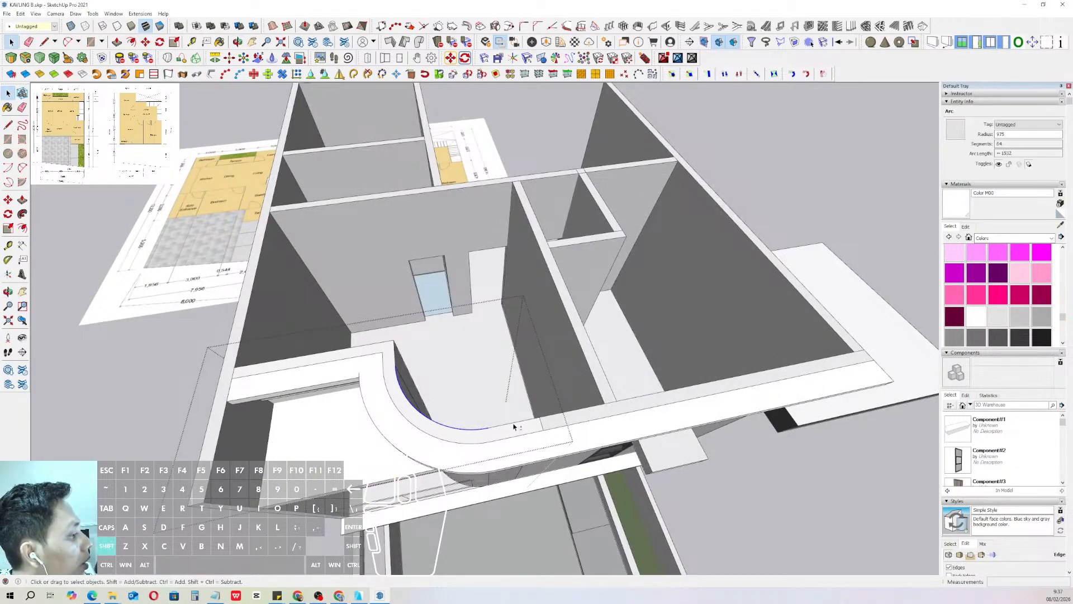
scroll(408, 363, "up", 3)
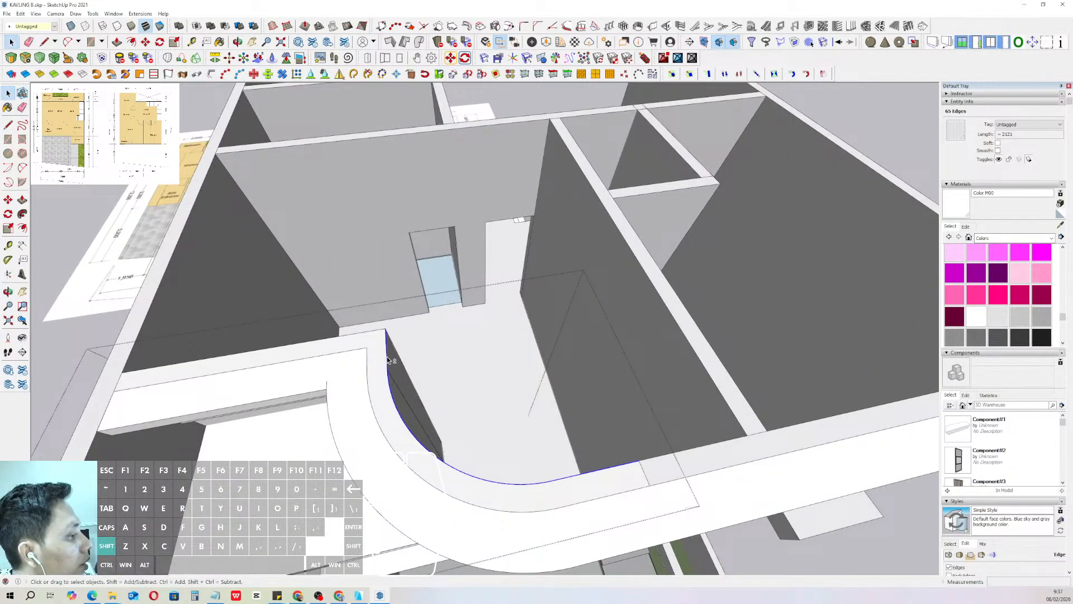
scroll(375, 338, "down", 5)
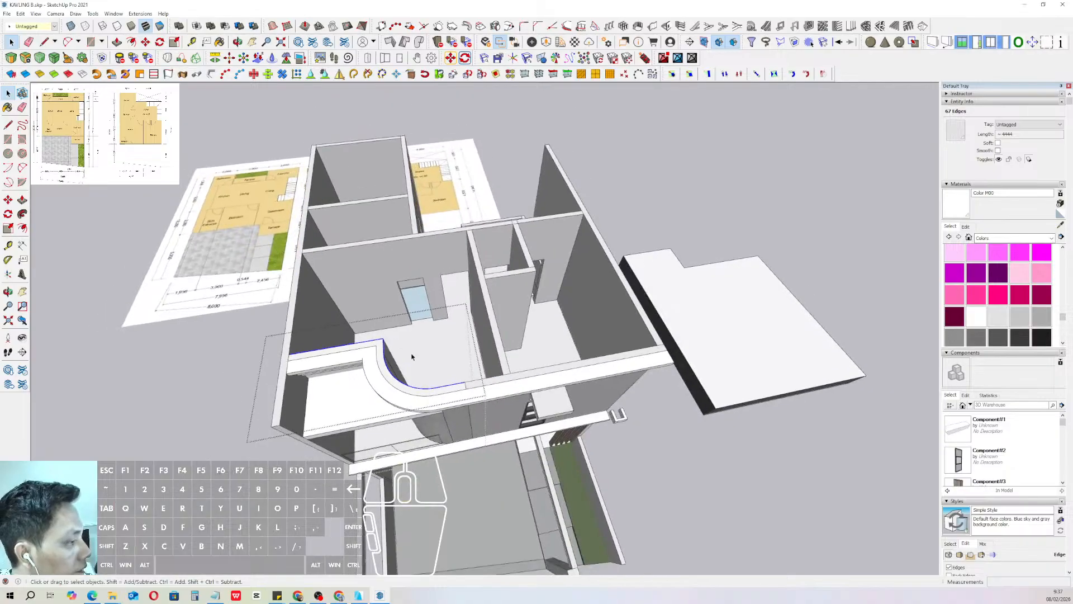
left_click(799, 216)
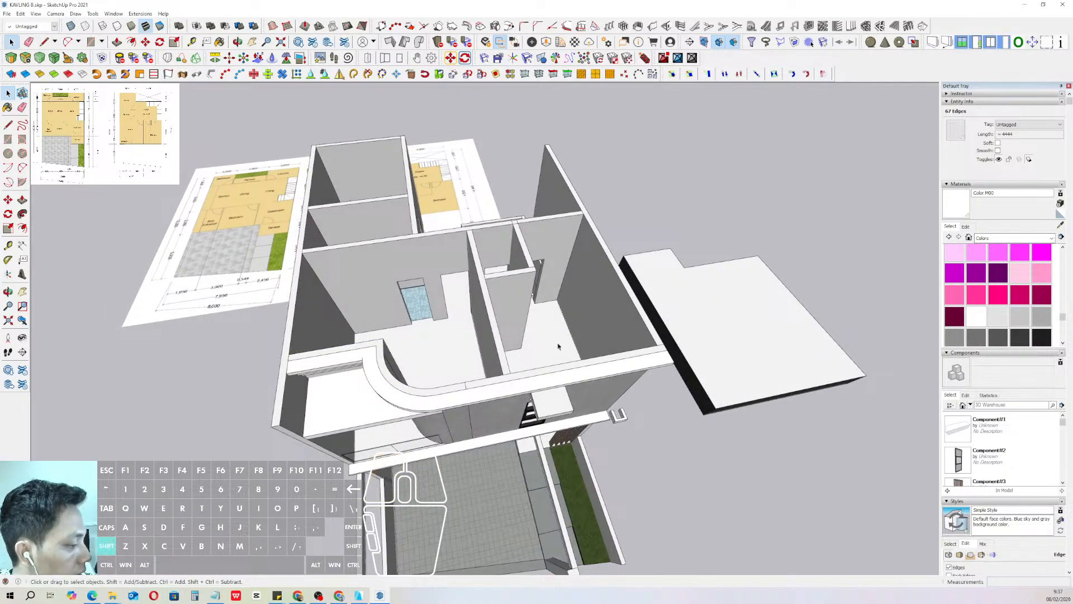
key("ctrl+shift+v")
- Copy the inner top edge of the straight front wall section and paste it in place outside the group
scroll(536, 376, "up", 3)
double_click(535, 377)
left_click(536, 376)
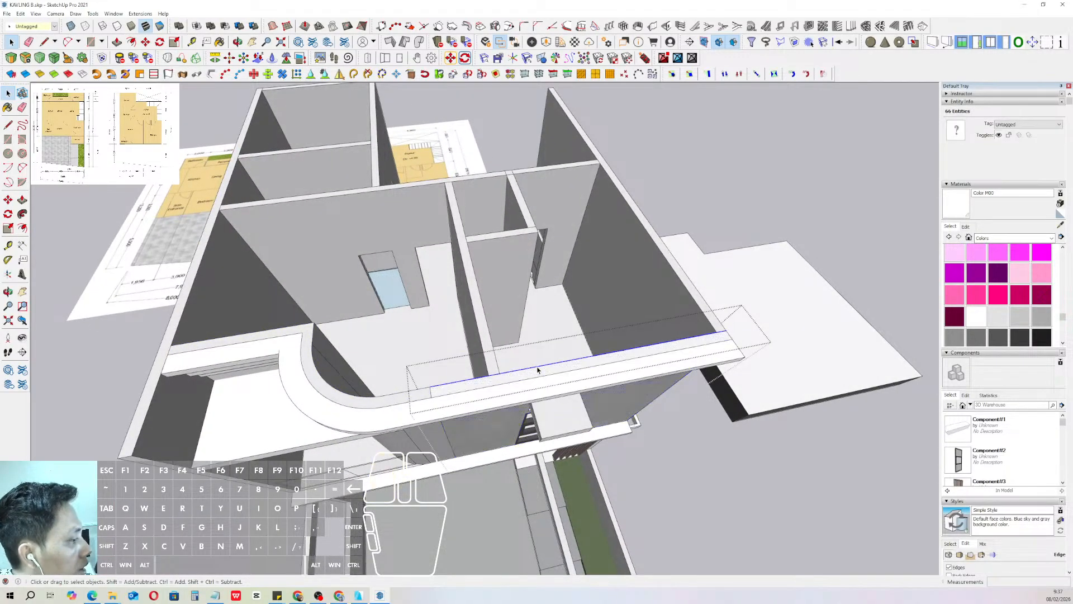
left_click(810, 206)
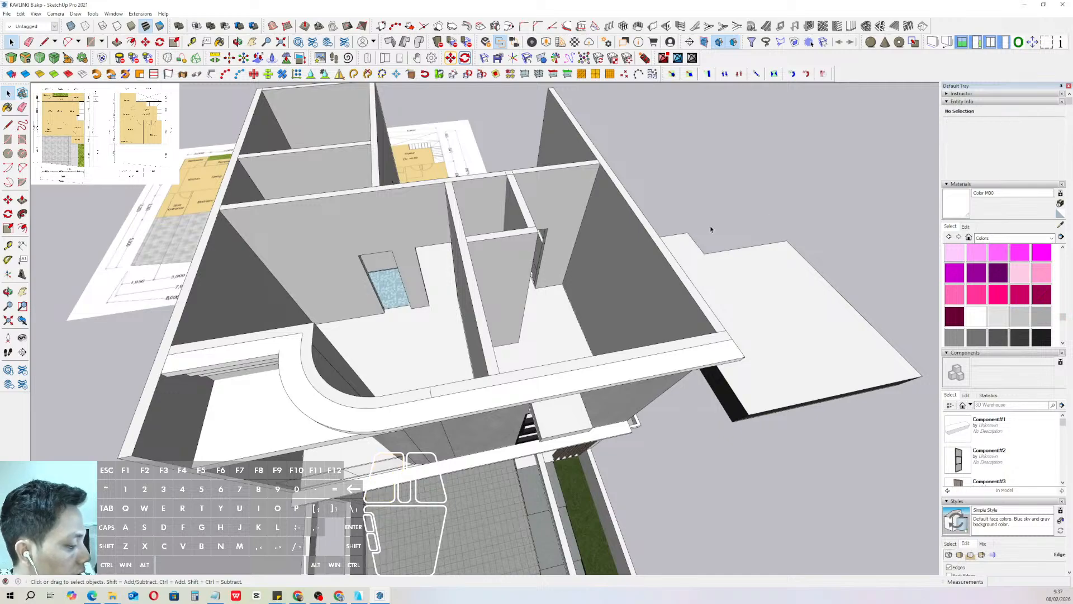
key("r")
- Trace lines along the inner side wall and rear wall corners, returning along the opposite side wall to close the roof outline
key("d")
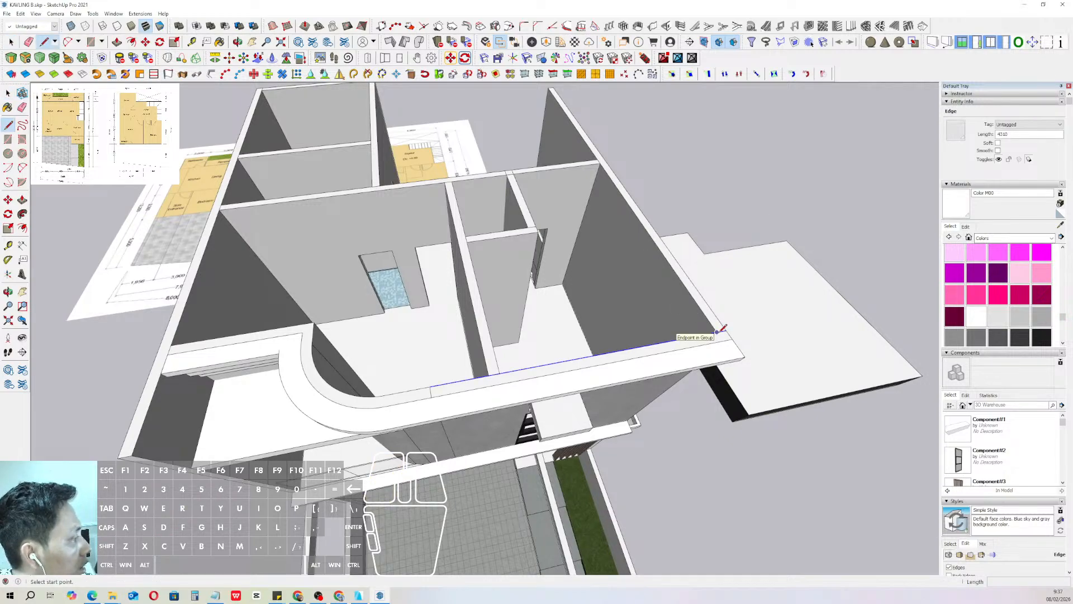
left_click(718, 332)
middle_click_drag(720, 331, 596, 221)
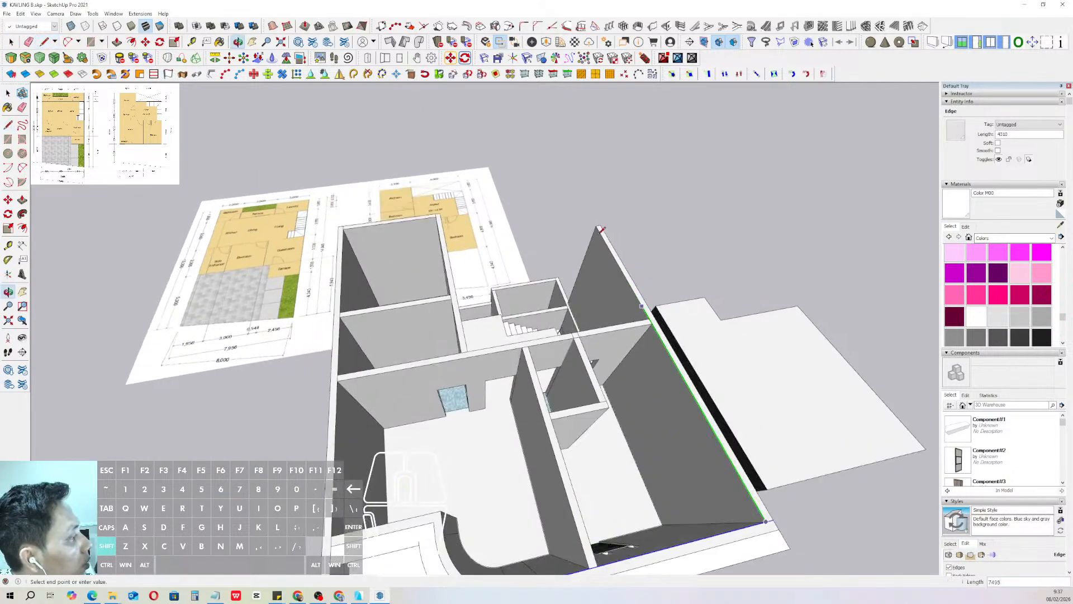
scroll(596, 221, "up", 3)
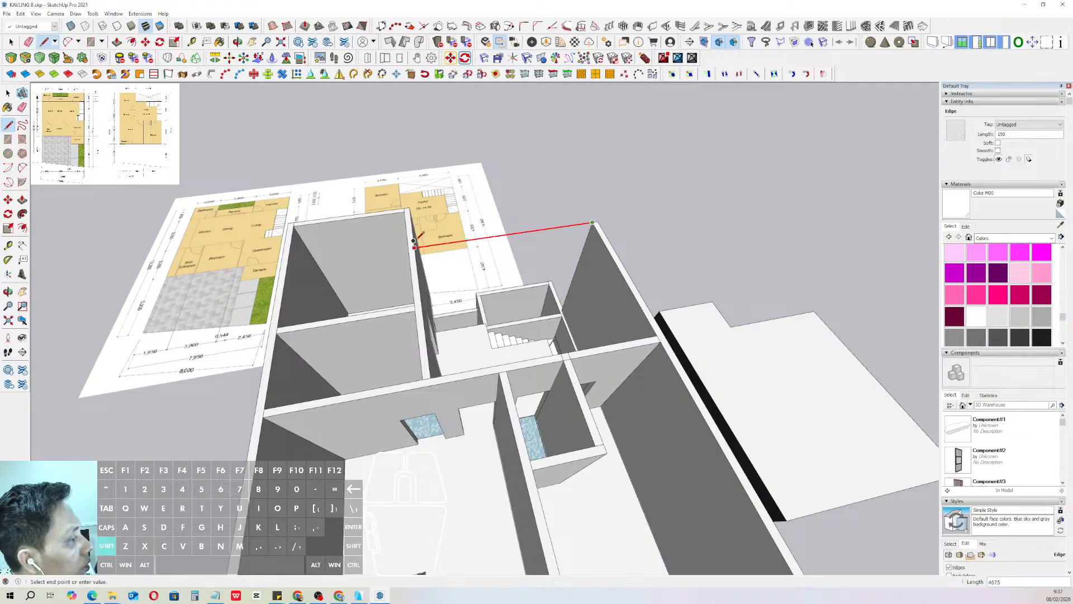
scroll(320, 216, "up", 1)
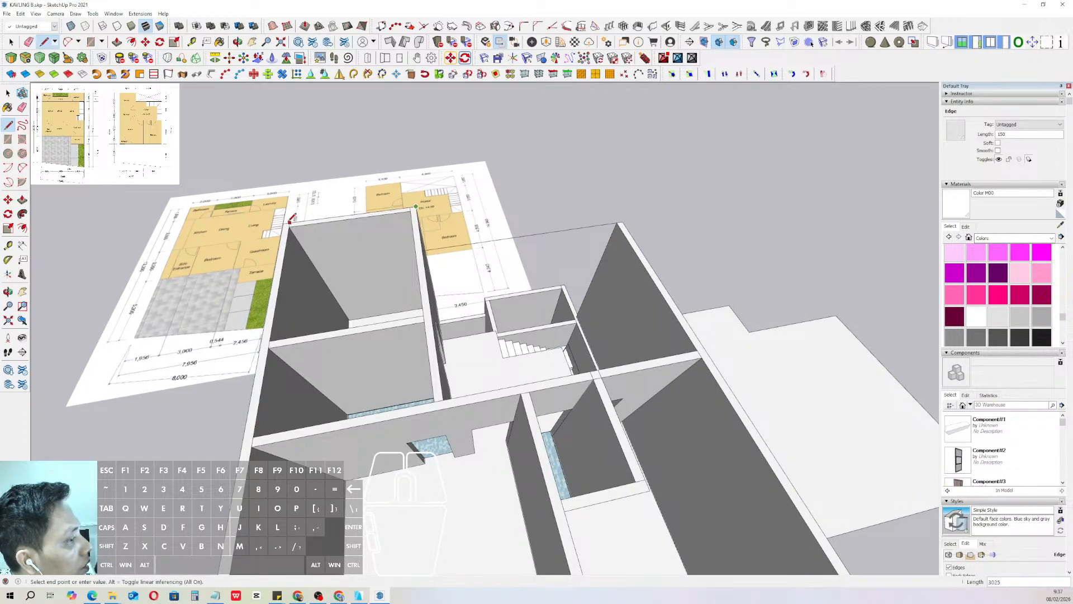
middle_click_drag(290, 221, 311, 372)
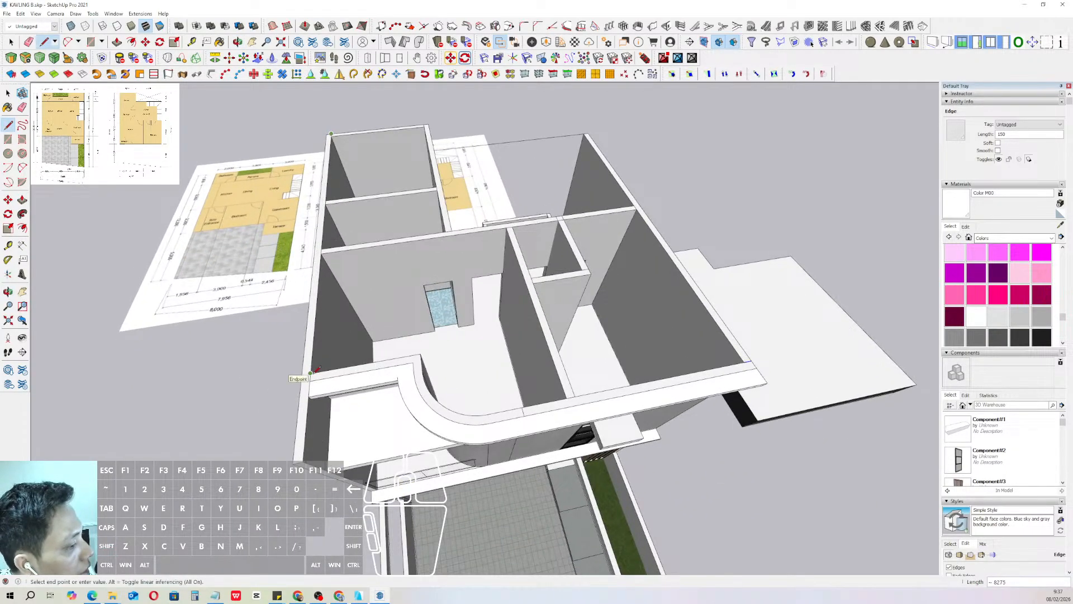
scroll(315, 370, "up", 2)
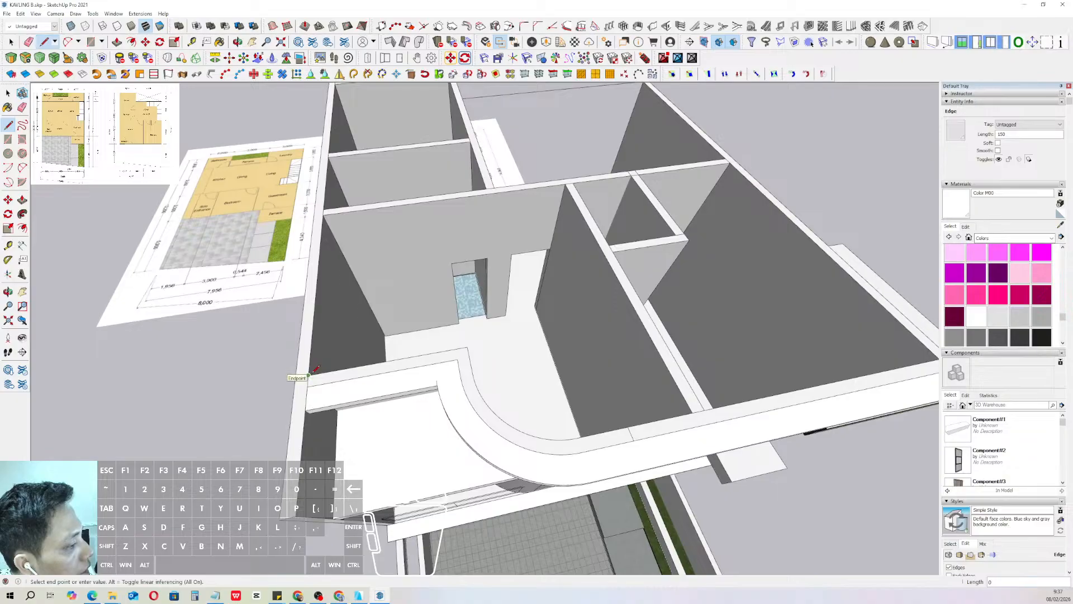
- Select the whole connected roof outline and move it straight up, clear of the upper-floor walls
key("space")
double_click(310, 361)
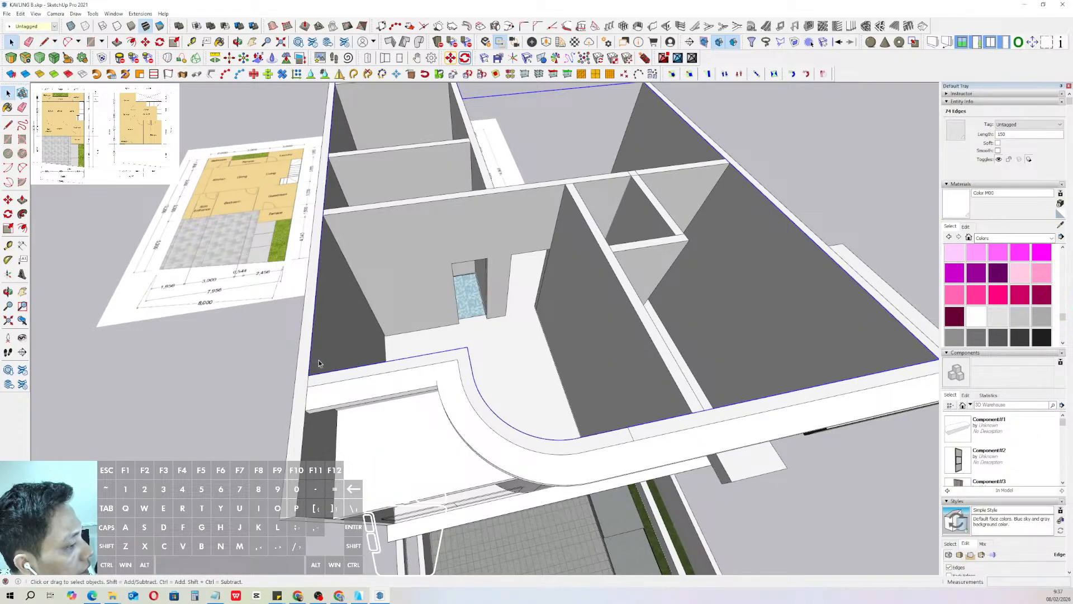
scroll(318, 362, "down", 3)
middle_click_drag(318, 362, 498, 280)
scroll(507, 277, "up", 1)
left_click(520, 299)
scroll(523, 288, "down", 3)
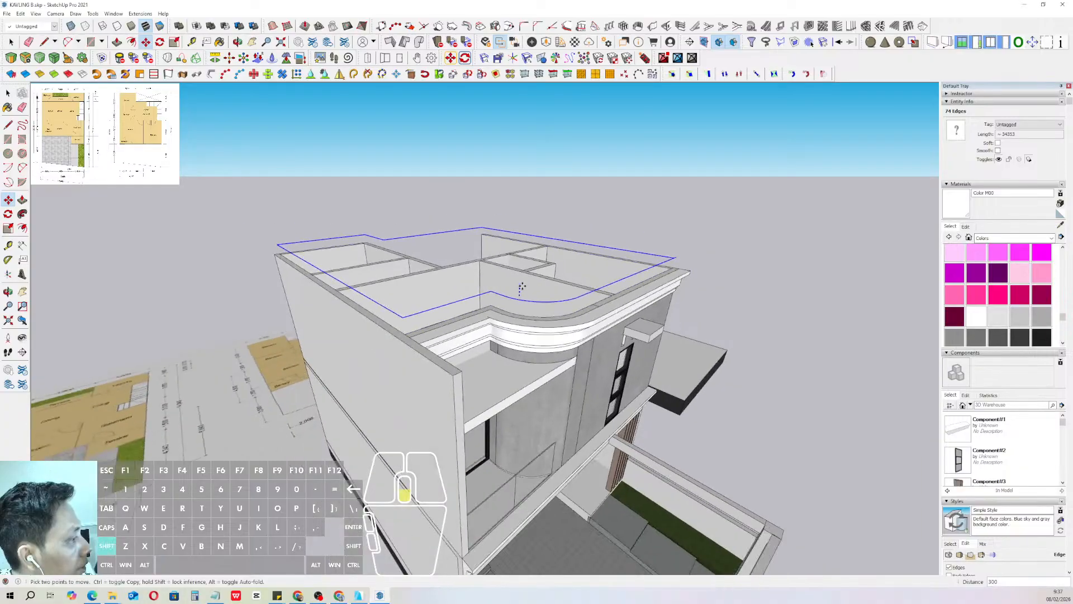
left_click(529, 178)
- Erase the short stray edge overhanging the front corner of the raised outline
mouse_move(549, 323)
middle_mouse_down()
mouse_move(391, 326)
mouse_move(393, 312)
mouse_move(393, 332)
middle_mouse_up()
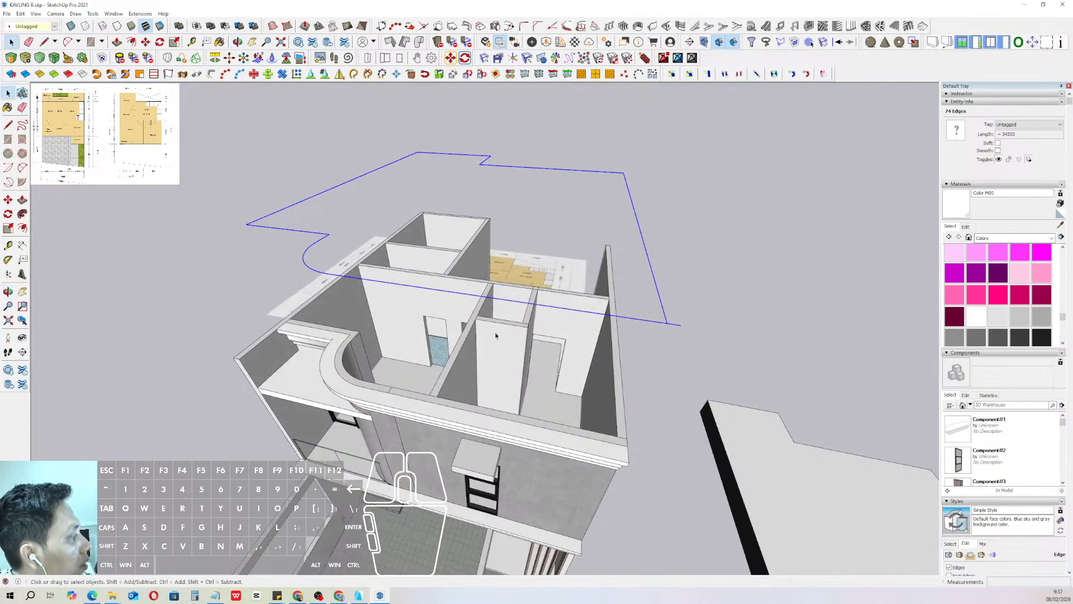
key("e")
left_click(677, 325)
key("space")
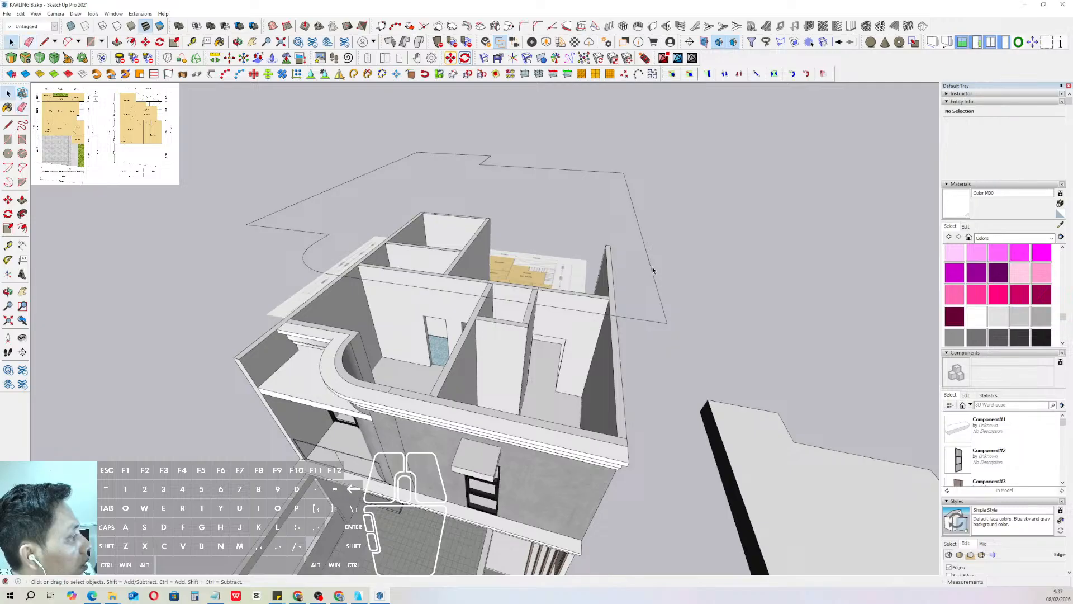
- Erase the raised outline's long side edge next to the balcony and redraw it between its two endpoints
triple_click(652, 273)
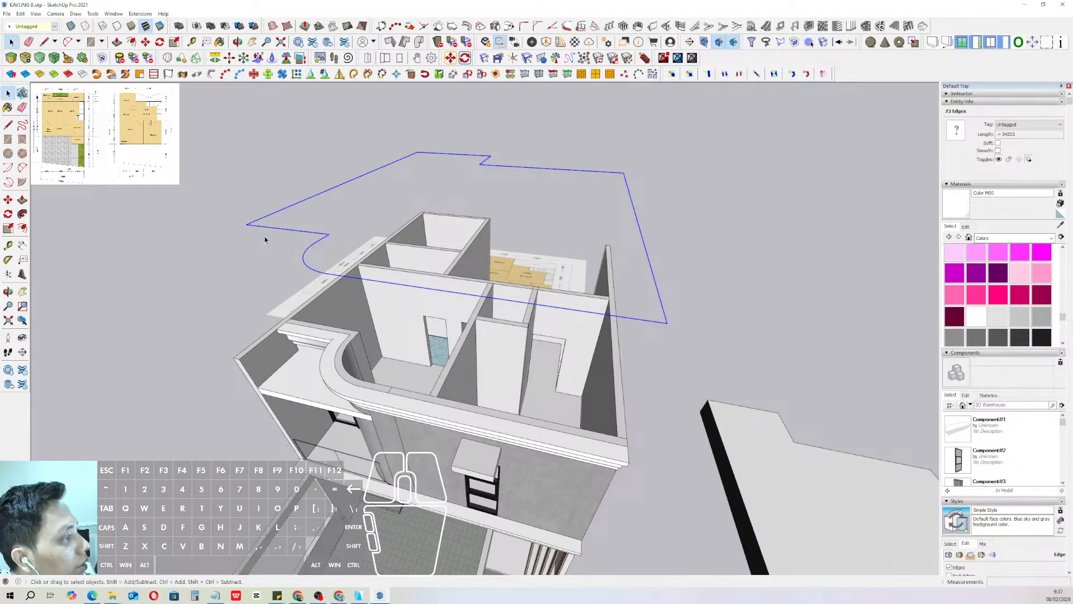
middle_click_drag(266, 239, 320, 270, "shift")
key("e")
left_click(319, 244)
key("d")
left_click(293, 259)
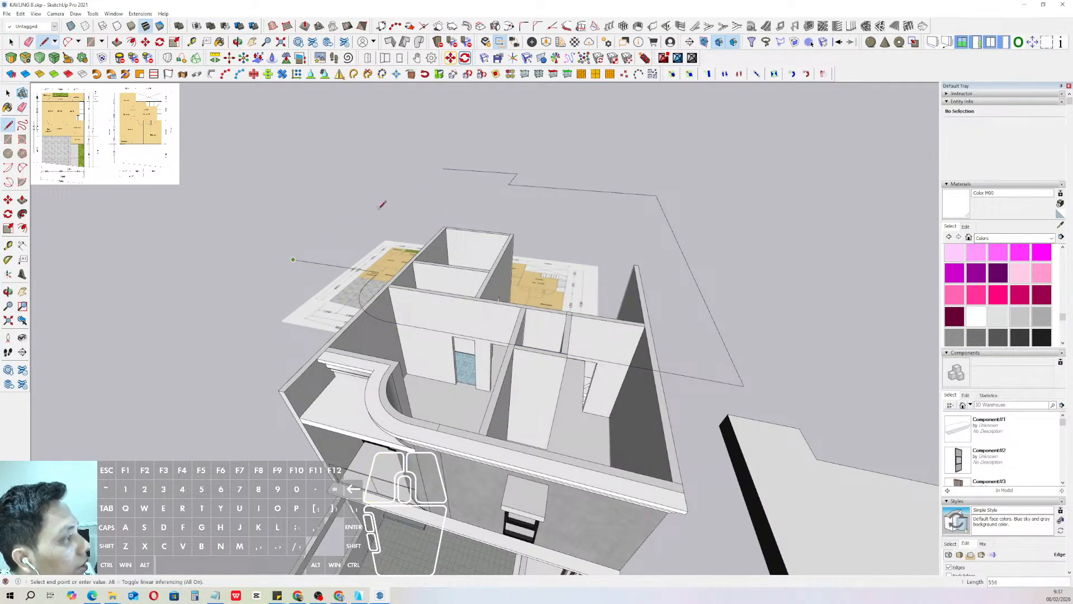
left_click(443, 169)
- Try to form a face by drawing a temporary diagonal line across the raised outline
key("space")
key("d")
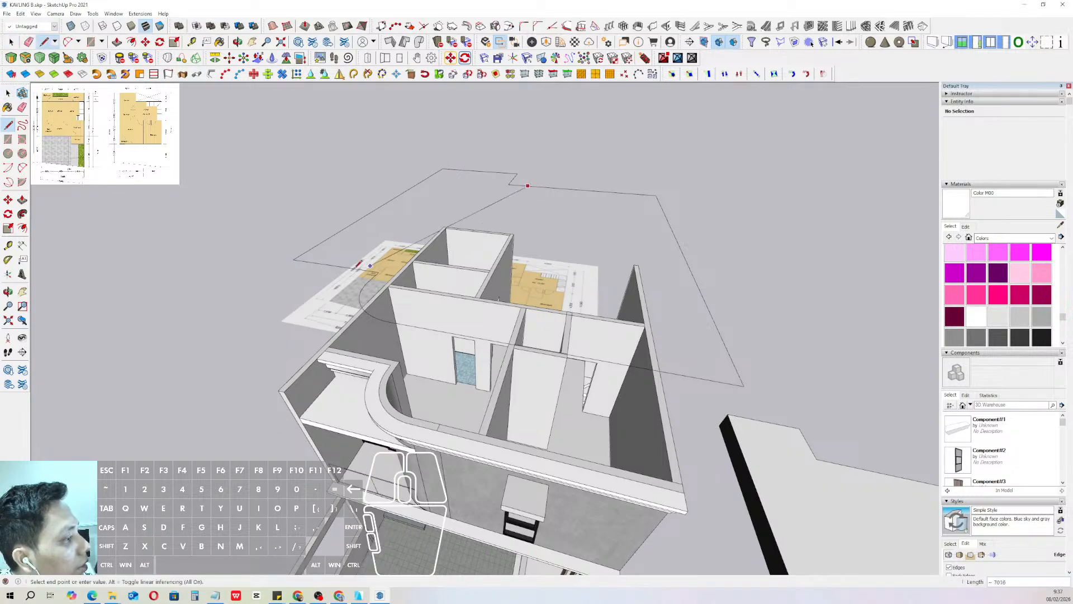
middle_click_drag(342, 261, 584, 313)
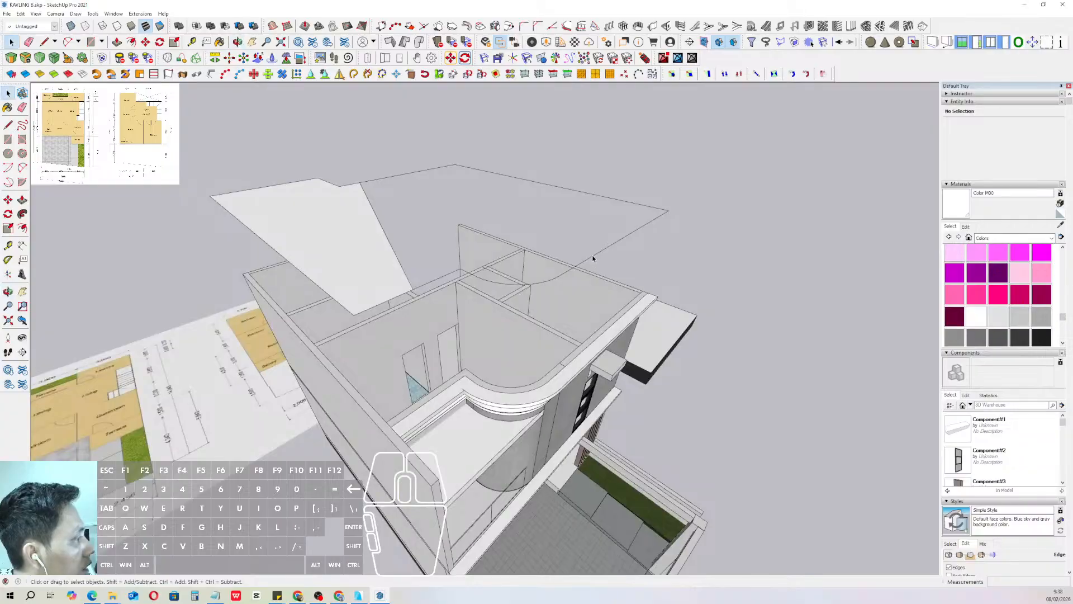
key("ctrl+z")
- Replace the outline's straight front edge with a new line from the curve's end to the corner, filling the outline with a face
left_click(607, 248)
key("e")
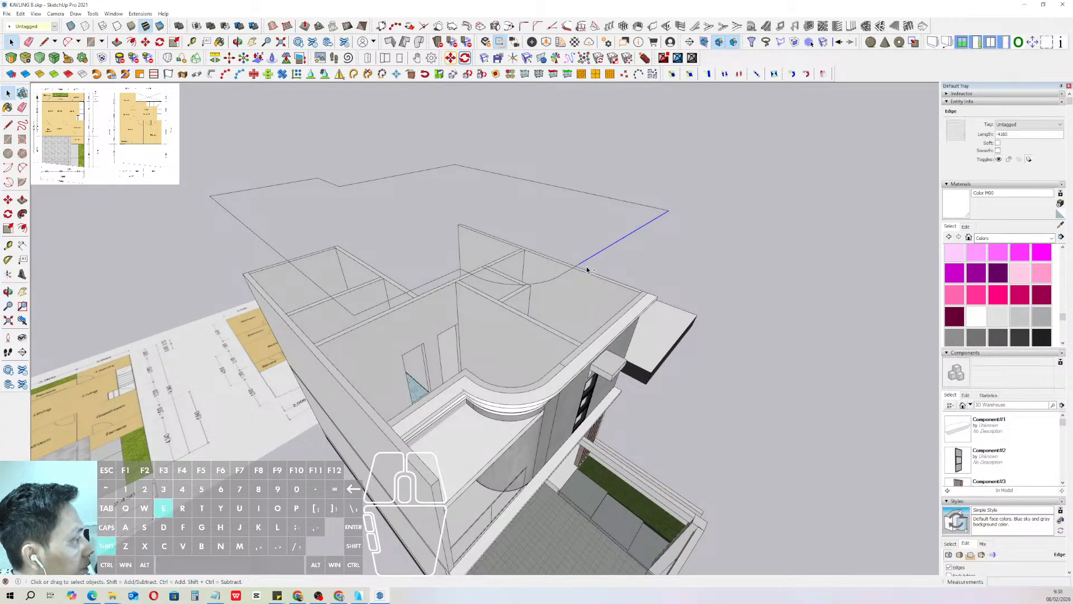
key("d")
left_click(579, 264)
left_click(669, 210)
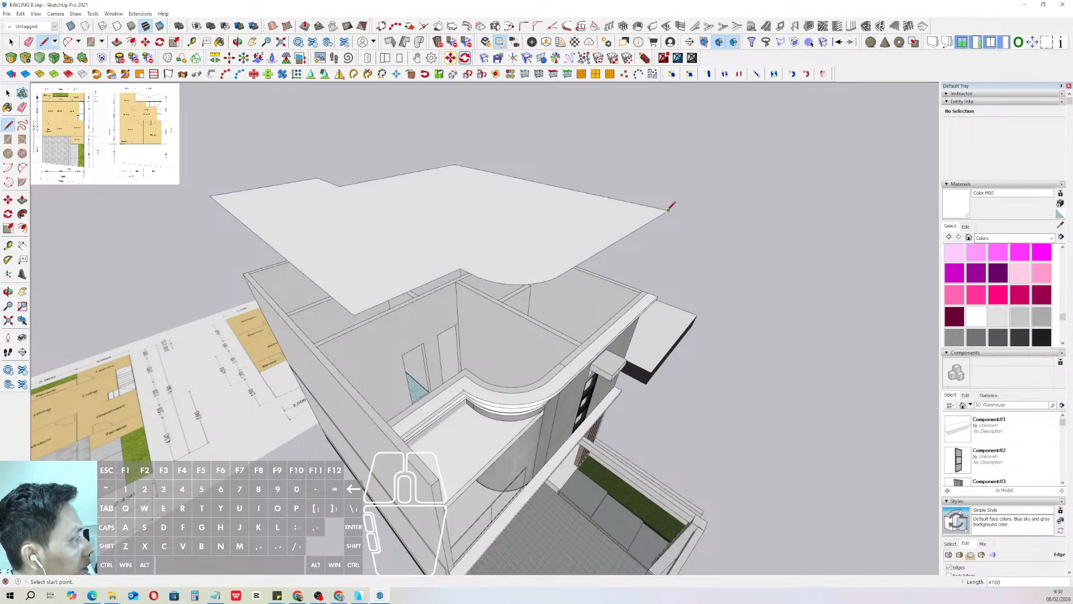
- Push/Pull the raised roof face 120 mm to form a slab
key("space")
double_click(587, 240)
key("p")
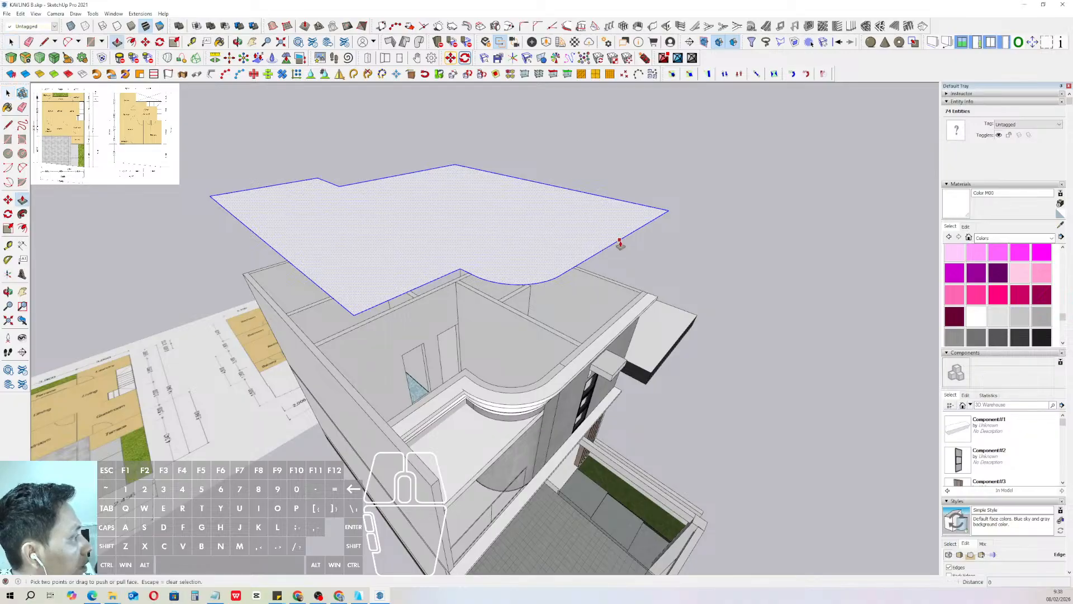
left_click(619, 239)
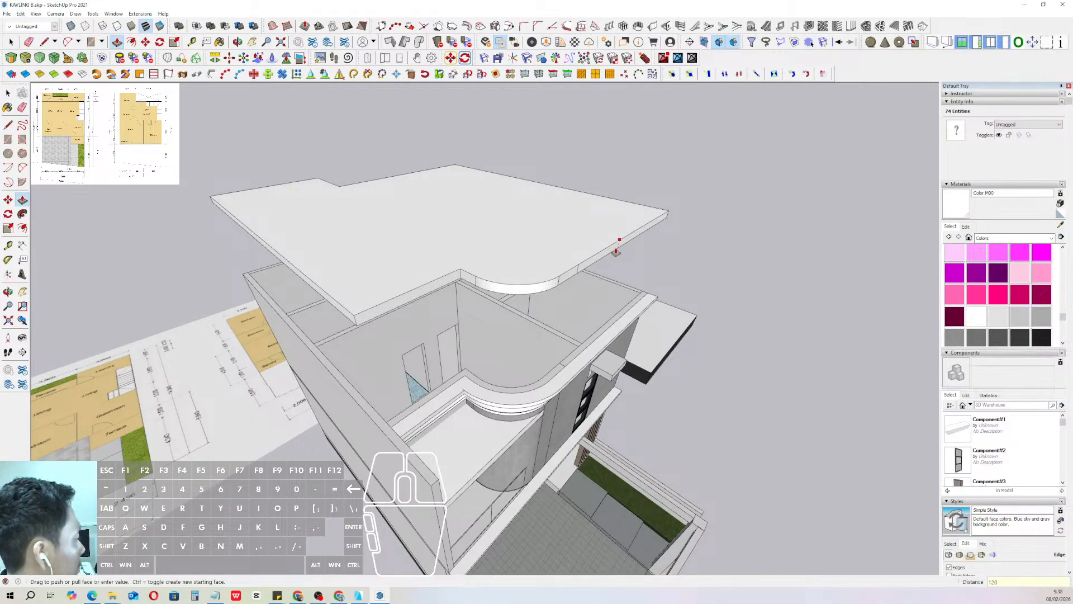
key("space")
- Select all of the roof slab's connected geometry and make it a group
triple_click(626, 218)
right_click(623, 217)
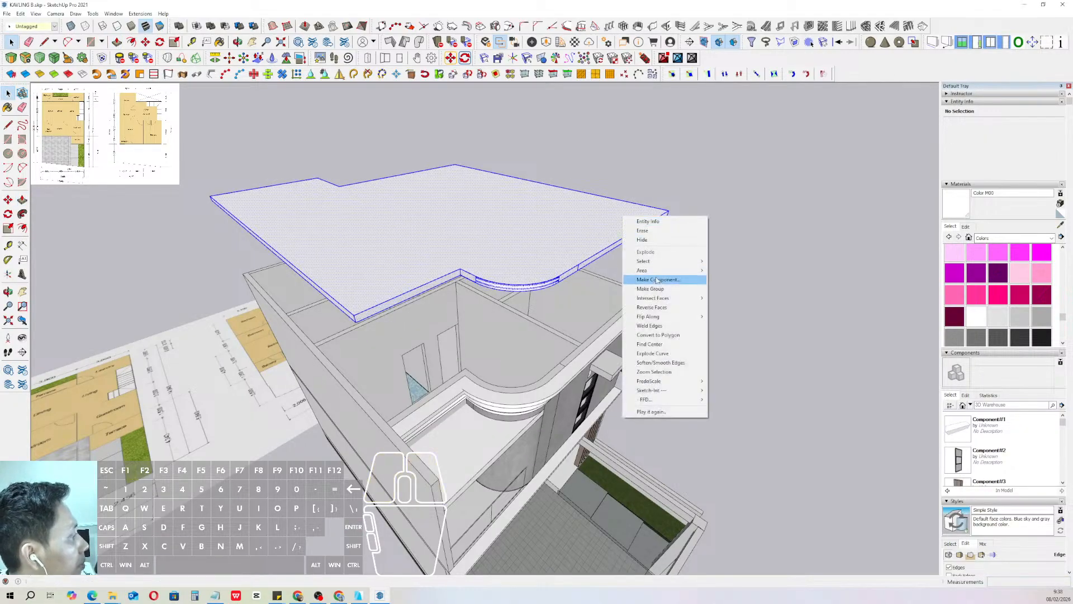
left_click(651, 288)
key("b")
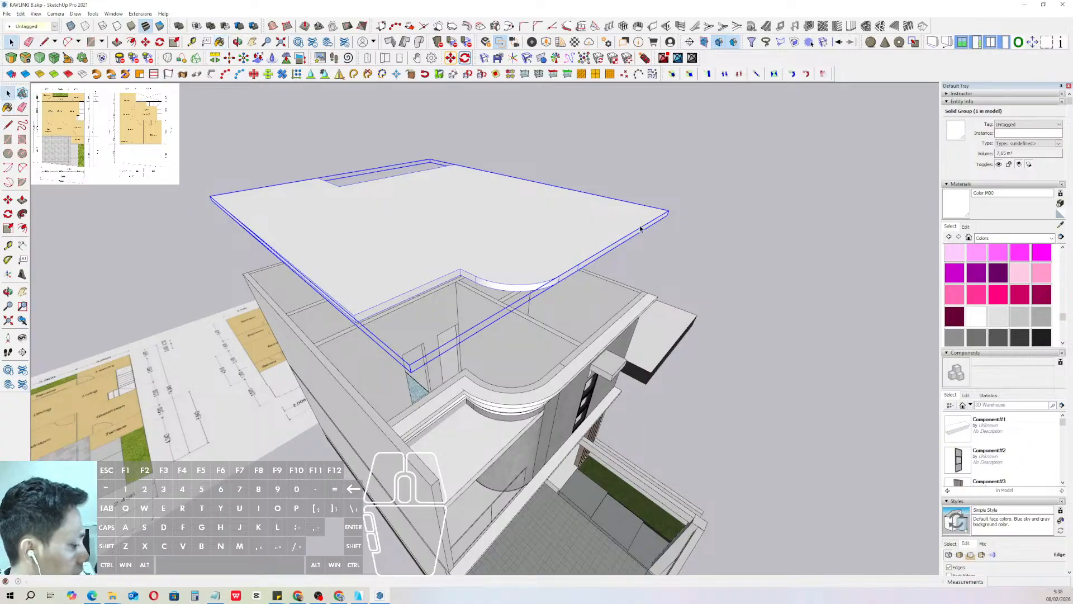
- Move the roof slab group straight down by its front corner to sit between the walls at their top edge
key("m")
left_click(669, 212)
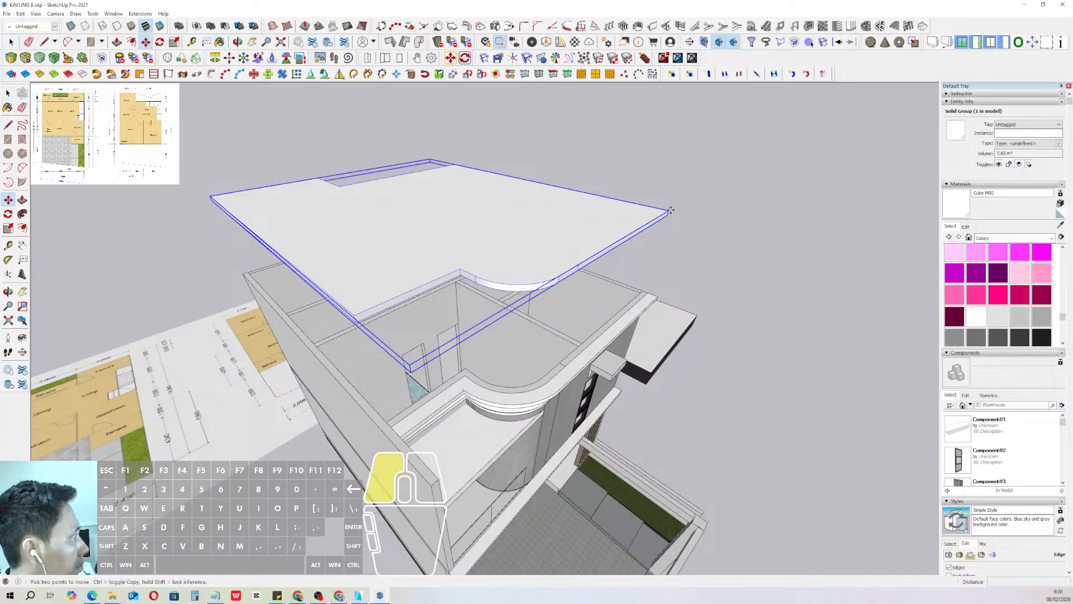
left_click(639, 296, "shift")
key("space")
- Inspect the roof slab and cornices from the front, rear and side, including the lower cornice's end at the side wall
middle_click_drag(640, 296, 486, 198)
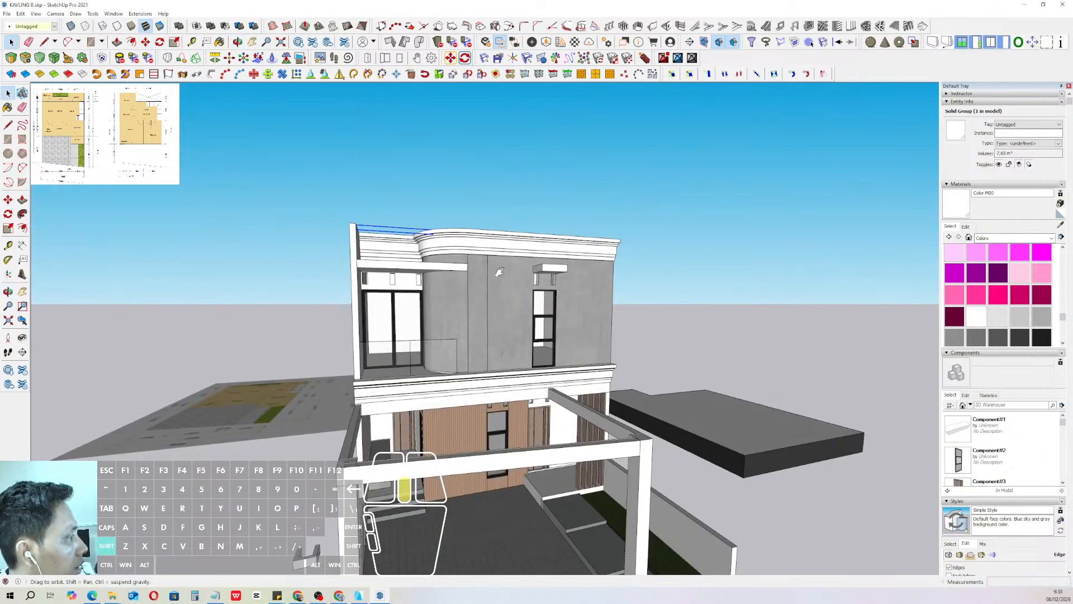
middle_click_drag(500, 271, 383, 280)
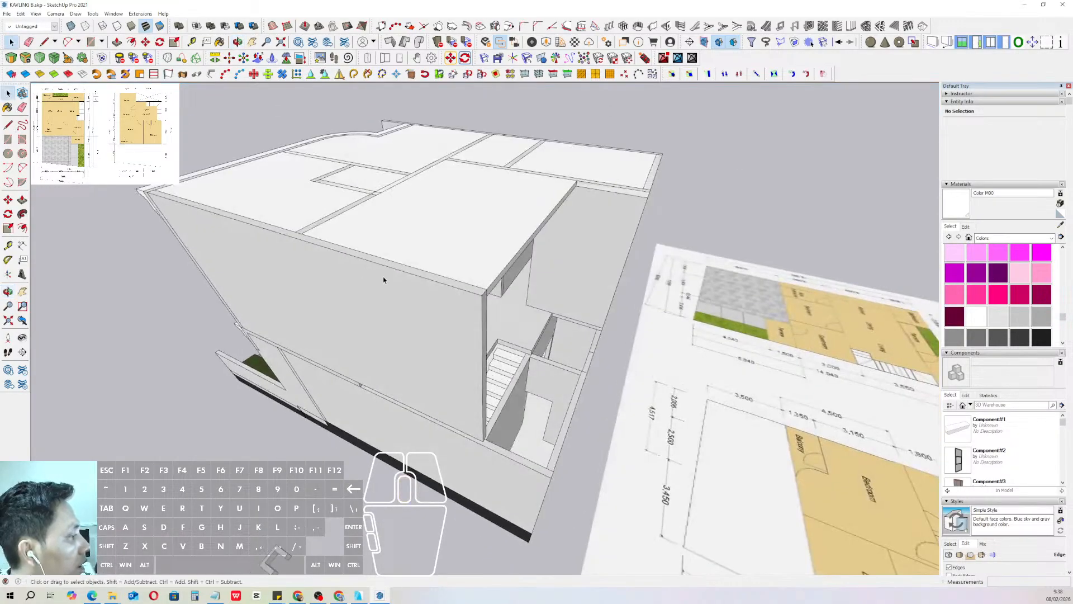
middle_click_drag(419, 336, 433, 295)
scroll(433, 295, "down", 3)
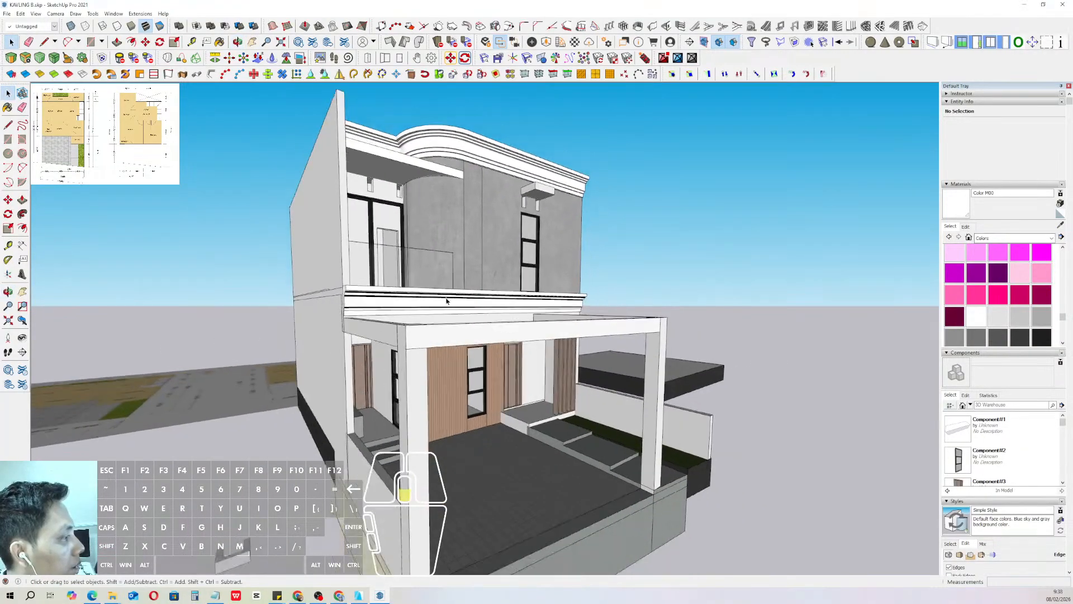
middle_click_drag(452, 320, 421, 332)
triple_click(416, 316)
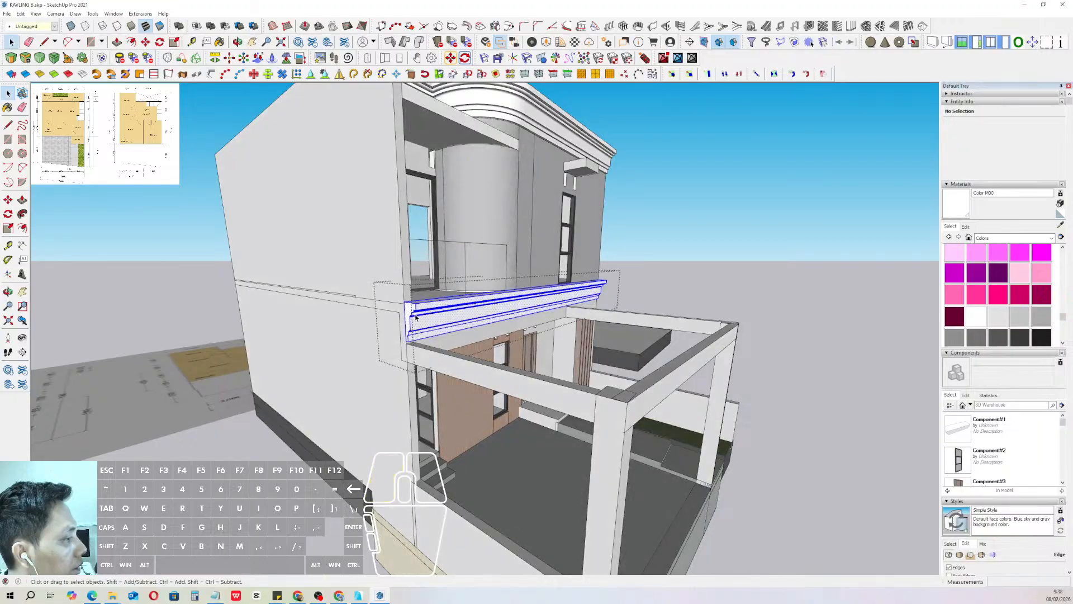
scroll(414, 313, "up", 2)
left_click(409, 307)
middle_click_drag(493, 310, 680, 255)
left_click(681, 255)
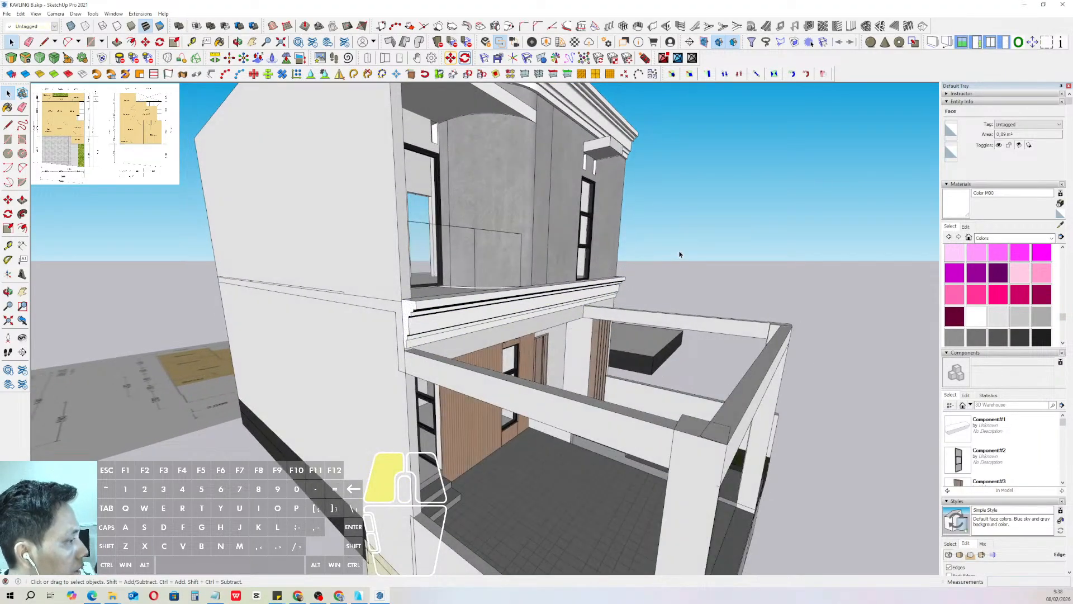
- Copy the stepped cornice profile from the lower cornice's end to the top corner of the carport's front column
scroll(410, 312, "up", 4)
key("m")
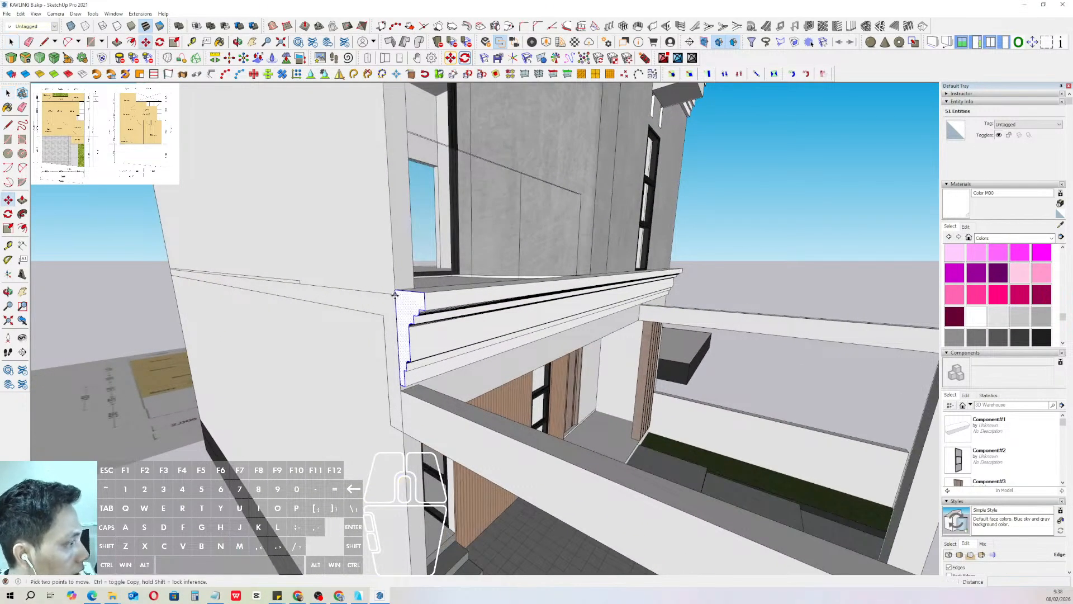
left_click(394, 290)
scroll(439, 288, "down", 4)
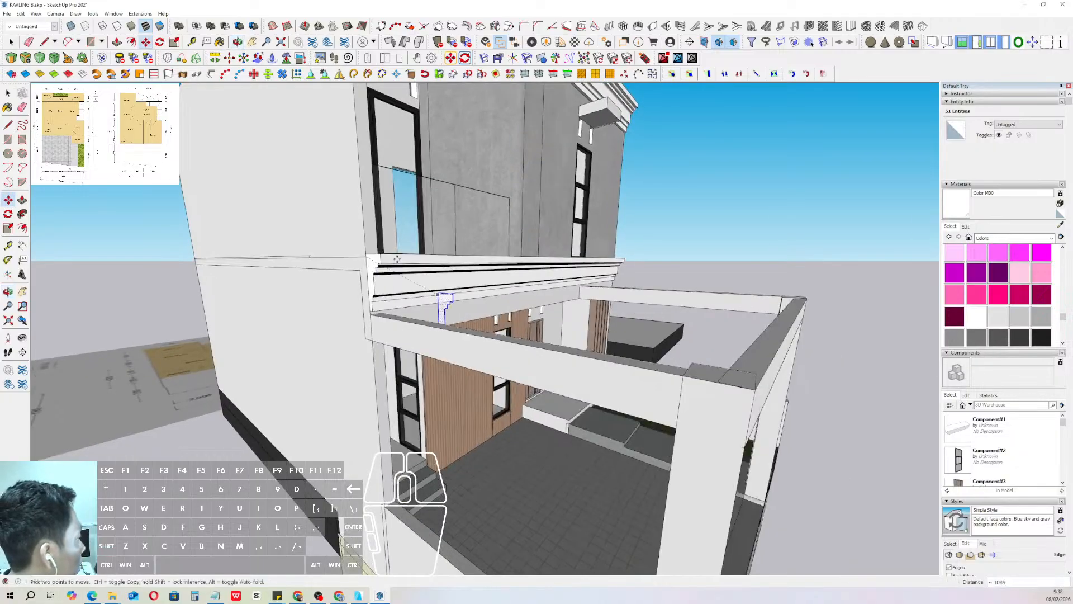
middle_click_drag(440, 288, 378, 250, "shift")
scroll(578, 313, "up", 1)
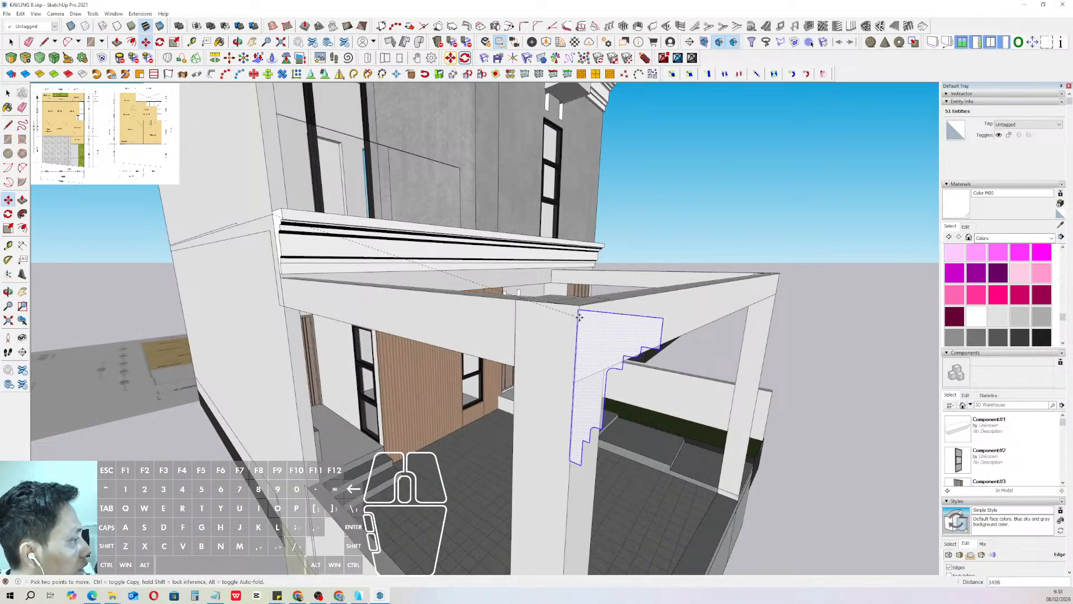
left_click(598, 326)
- Scale the copied cornice profile down from its upper corner at the top of the carport column
scroll(598, 319, "up", 1)
middle_click_drag(598, 317, 626, 416)
left_click(618, 245)
key("s")
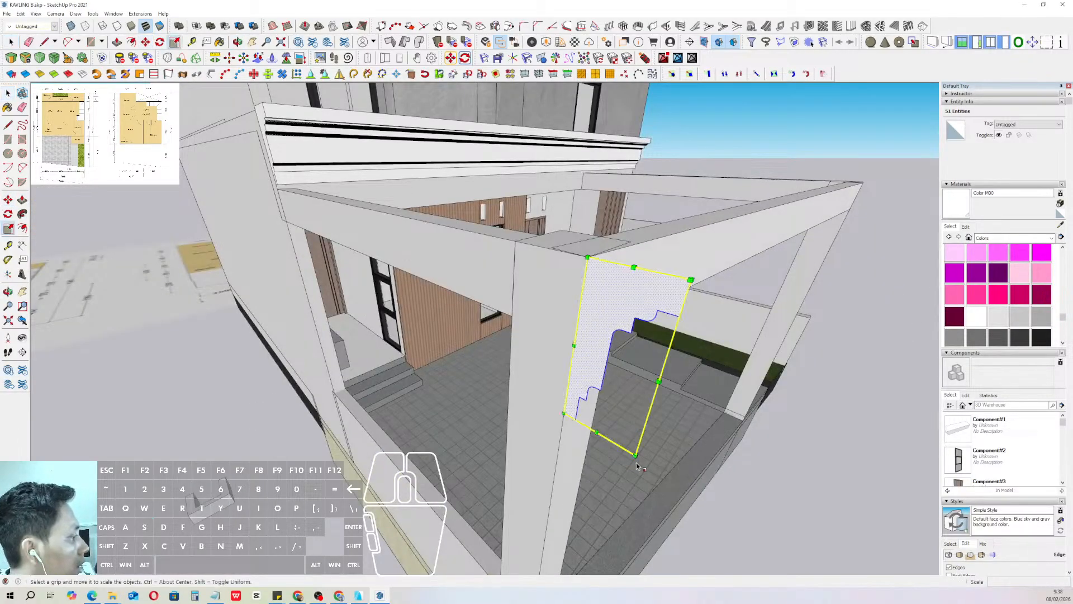
left_click_drag(637, 453, 610, 350)
- Rotate the profile about its corner on the carport column so it lines up with the column's side face
middle_click_drag(611, 350, 431, 327)
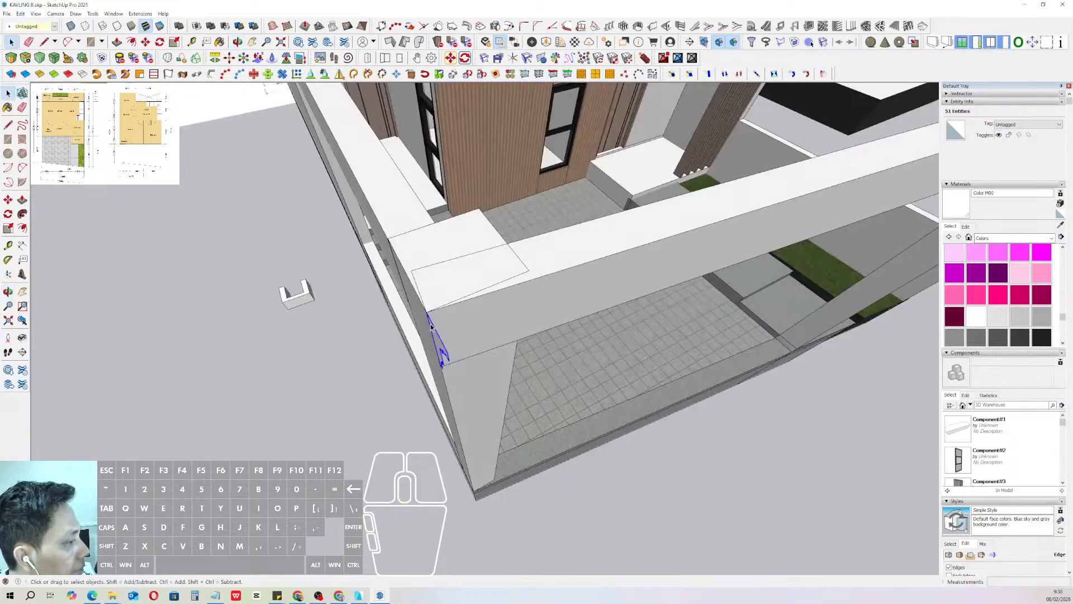
key("q")
left_click_drag(427, 312, 522, 293)
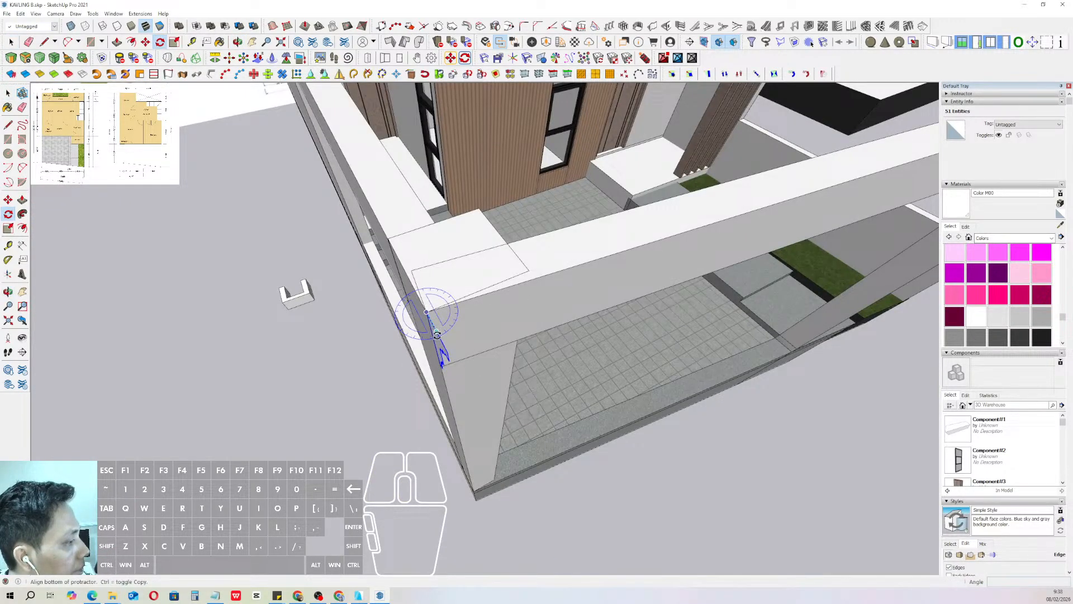
left_click(437, 334)
scroll(456, 409, "down", 2)
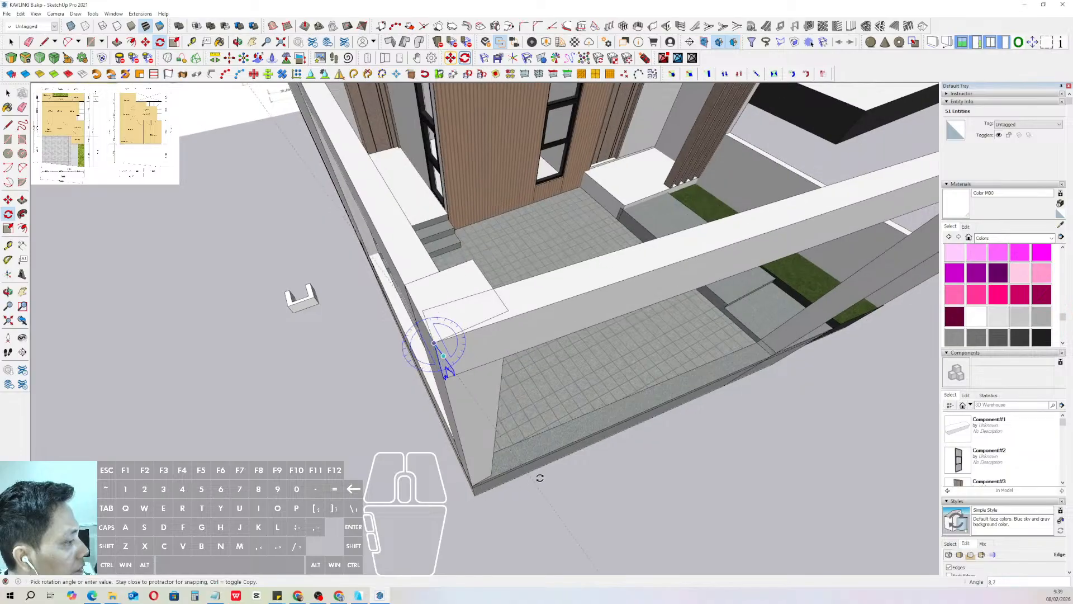
left_click(481, 527)
key("space")
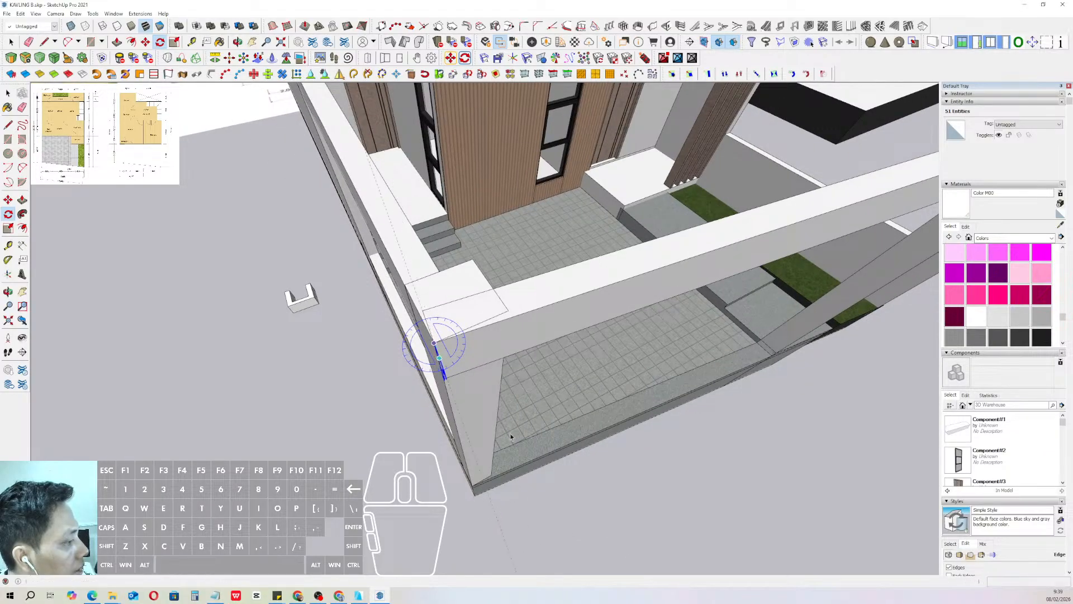
- Push/Pull the carport cornice profile about 500 mm along the front beam and turn it into a group
key("p")
left_click(441, 359)
scroll(561, 317, "down", 1)
key("space")
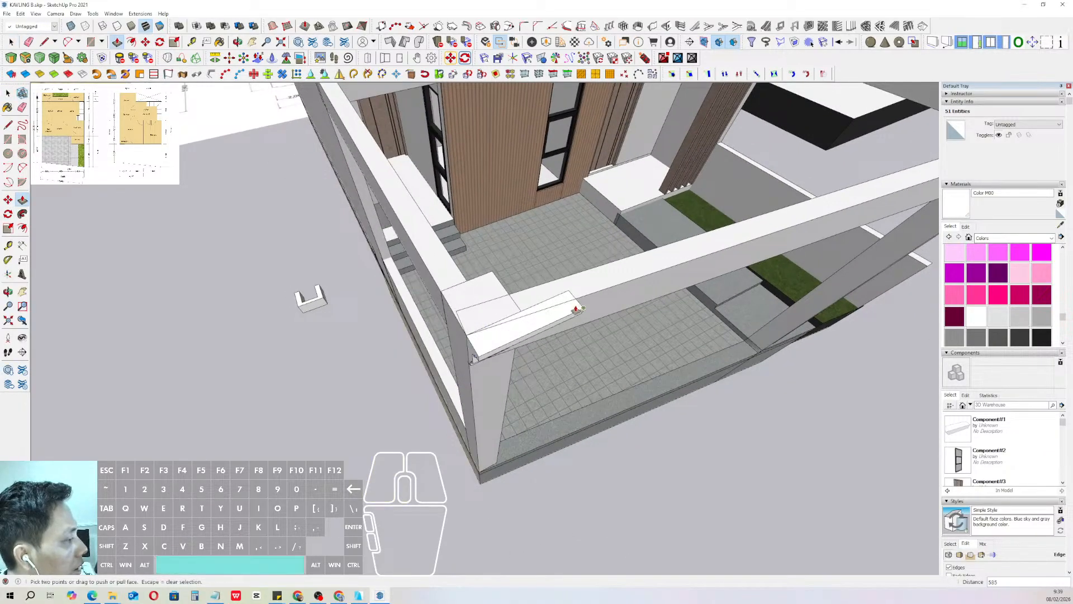
left_click(494, 339)
- Rotate the short cornice group about its column corner so it runs parallel to the front beam
scroll(495, 339, "up", 1)
key("q")
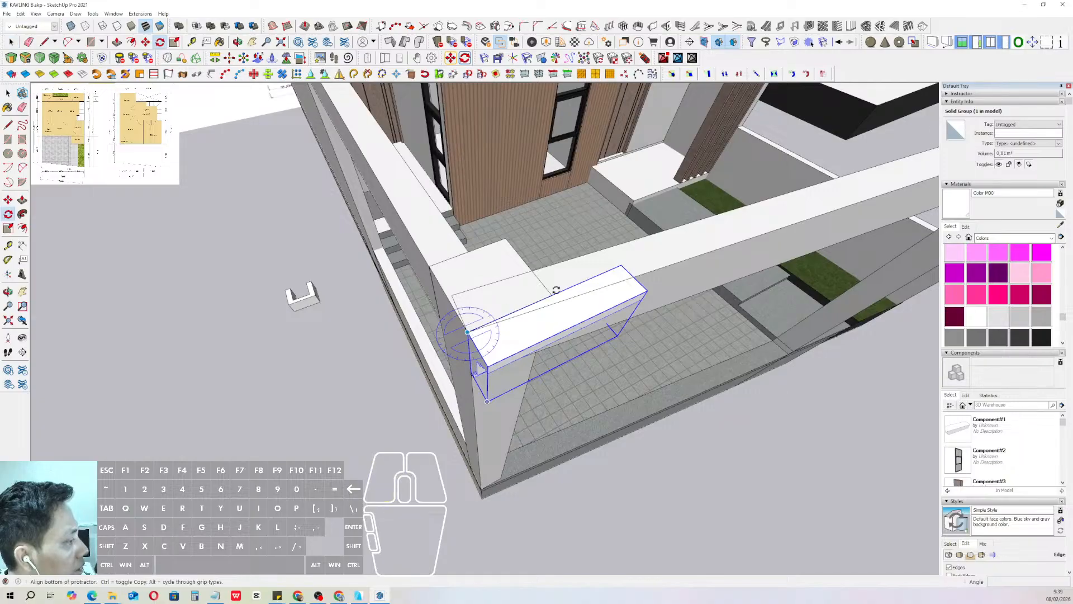
left_click(591, 280)
left_click(599, 289)
key("space")
- Extend the carport cornice's end face inside its group along the front beam to the opposite corner column
triple_click(608, 305)
left_click_drag(591, 254, 723, 414)
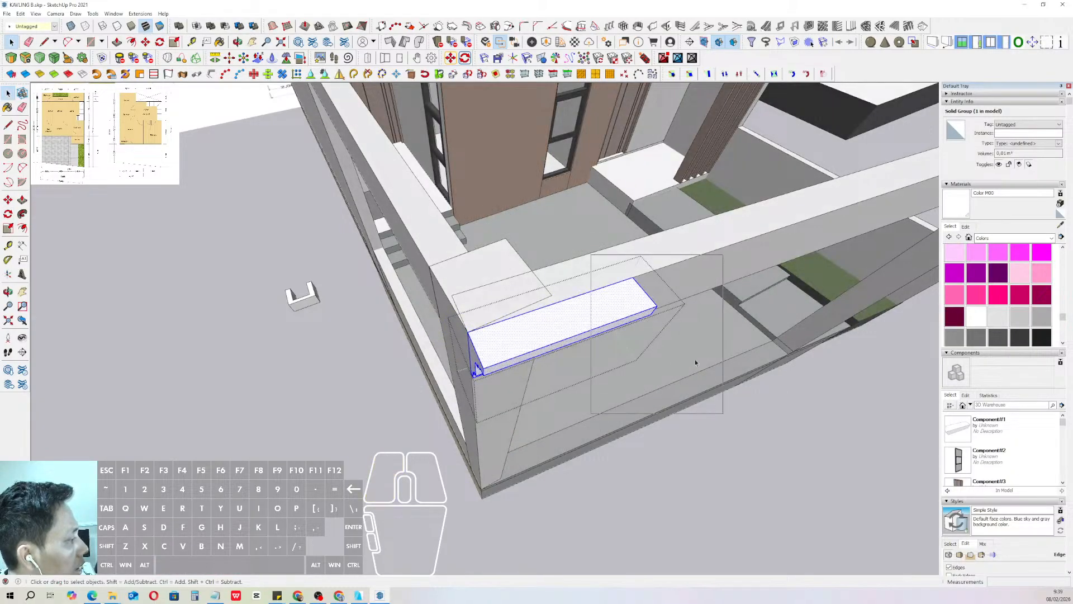
key("p")
left_click(656, 307)
middle_click_drag(741, 280, 693, 298)
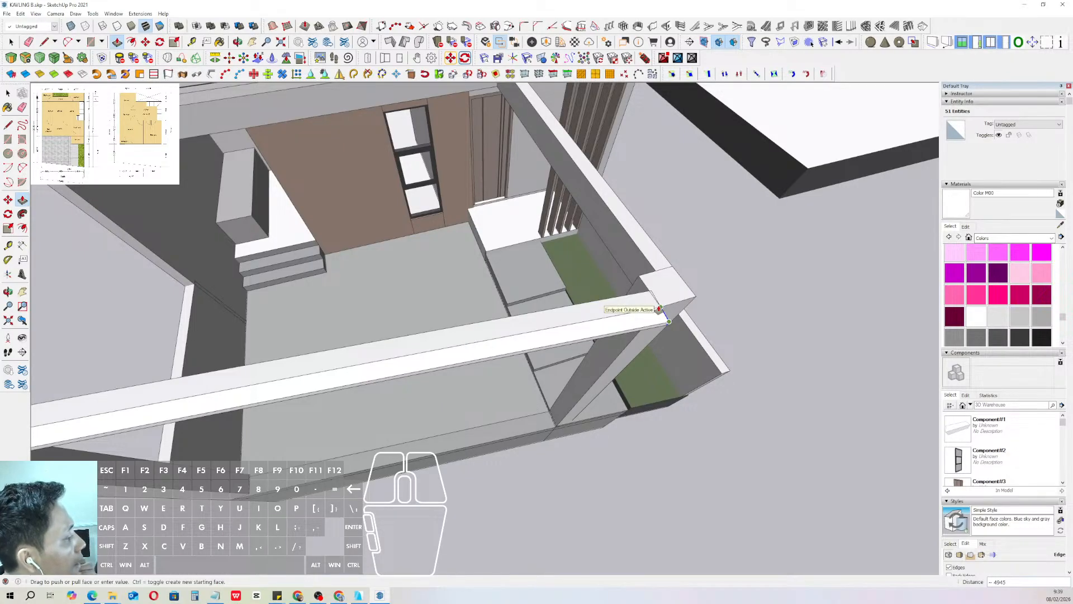
left_click(660, 309)
key("space")
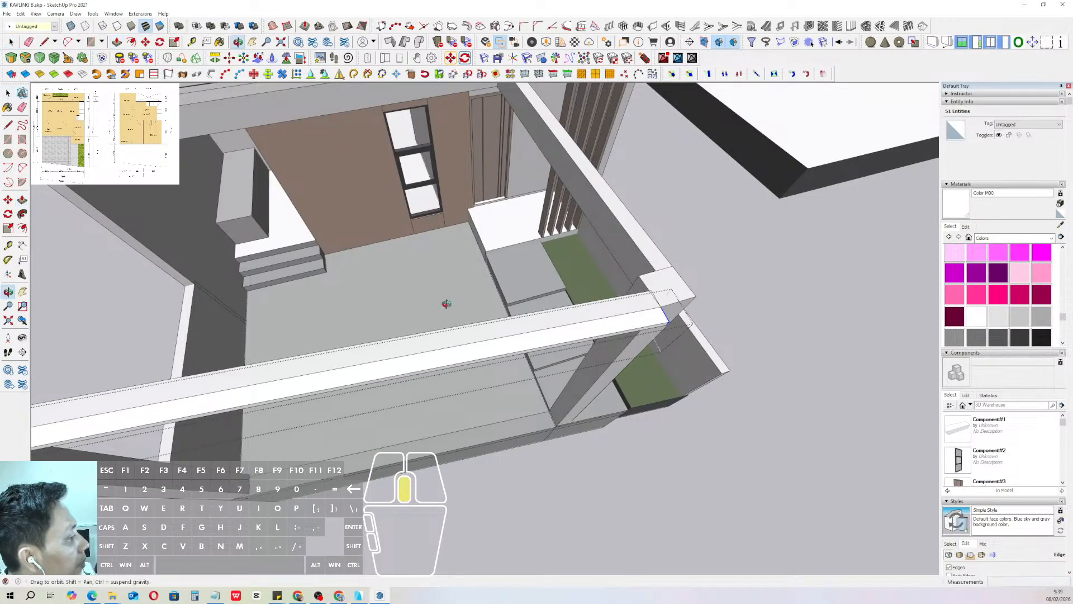
- Make the opposite corner column unique and draw an edge from its front corner in line with the front beam
middle_click_drag(446, 305, 511, 366)
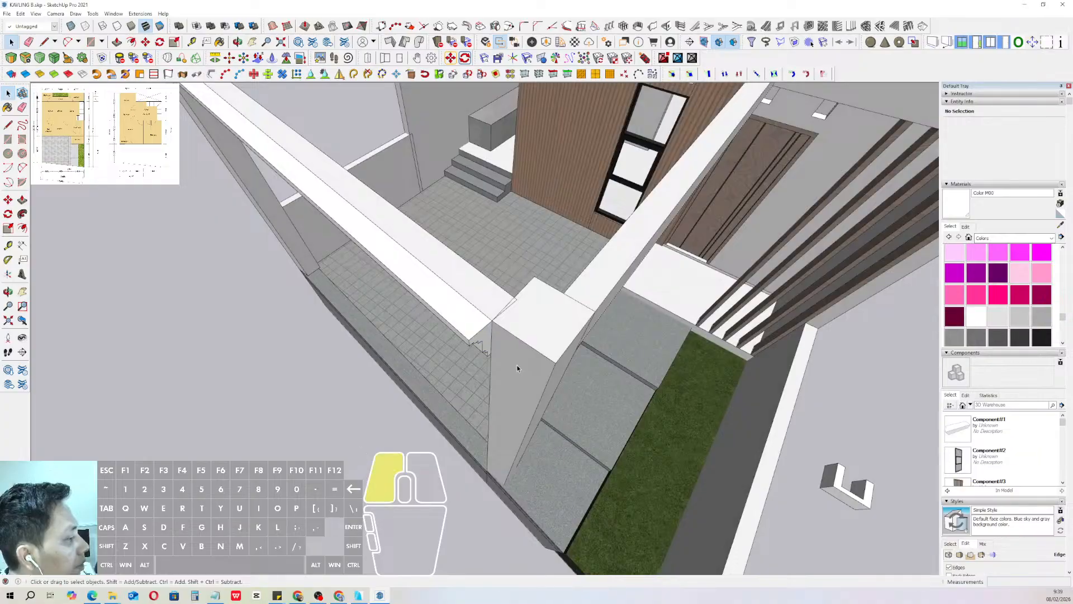
right_click(525, 345)
left_click(582, 155)
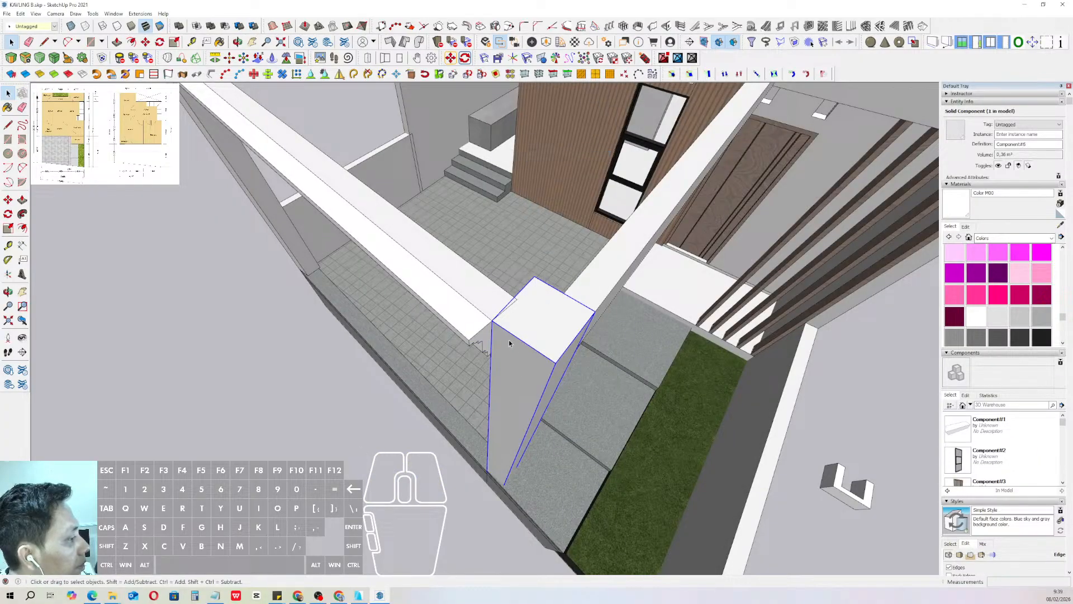
triple_click(509, 343)
key("l")
left_click(492, 320)
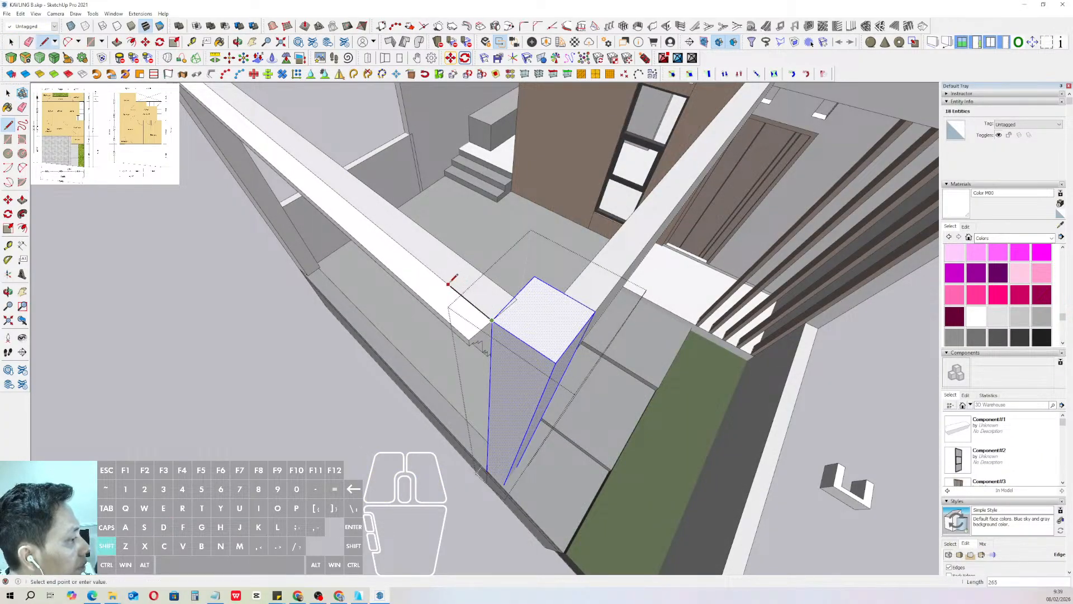
scroll(449, 284, "down", 1)
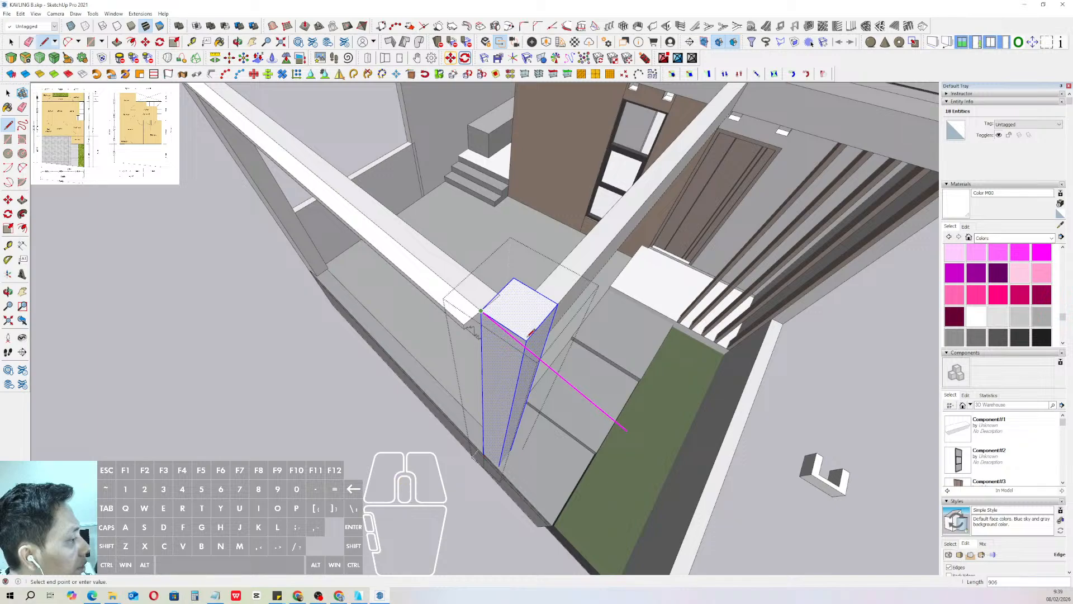
key("Escape")
scroll(527, 339, "up", 2)
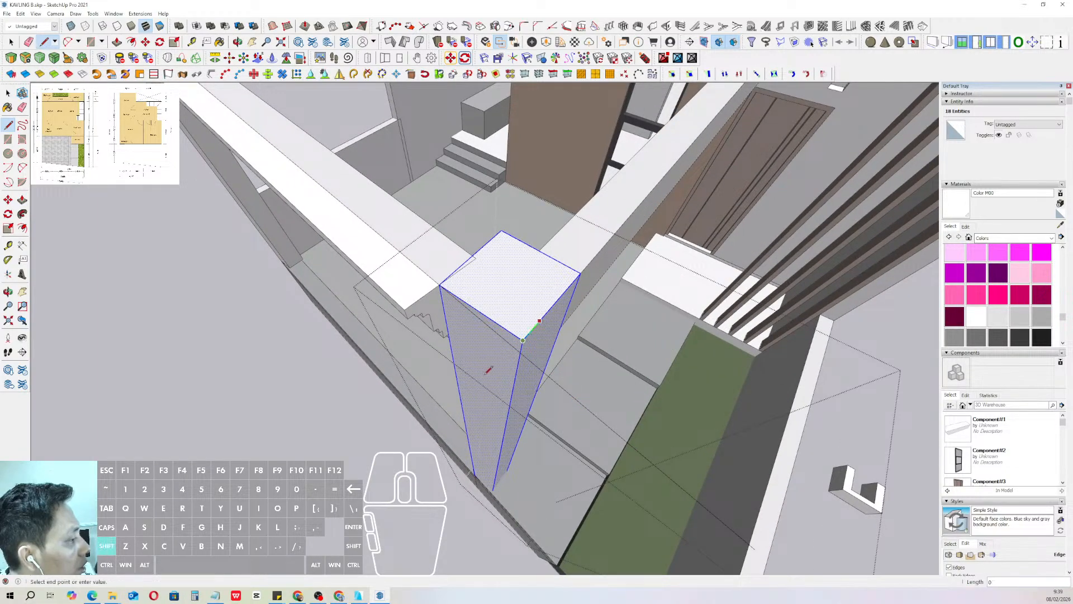
key("space")
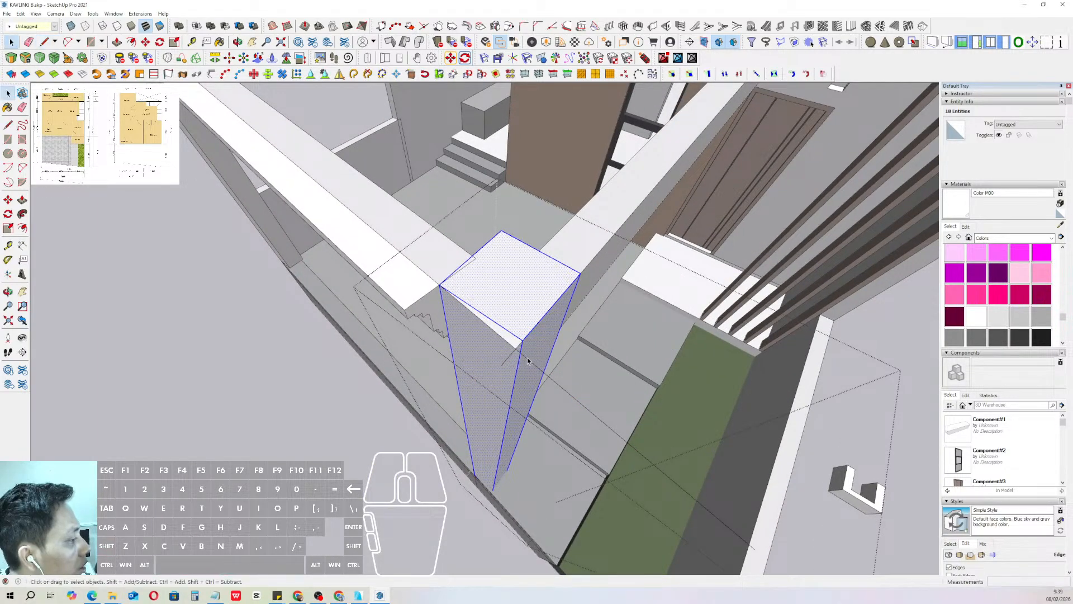
- Push/Pull the sliver face down the corner column's full height and erase the leftover edges to align it with the beam
left_click(527, 356)
key("e")
left_click(509, 356)
key("e")
left_click(513, 339)
key("p")
left_click(512, 339)
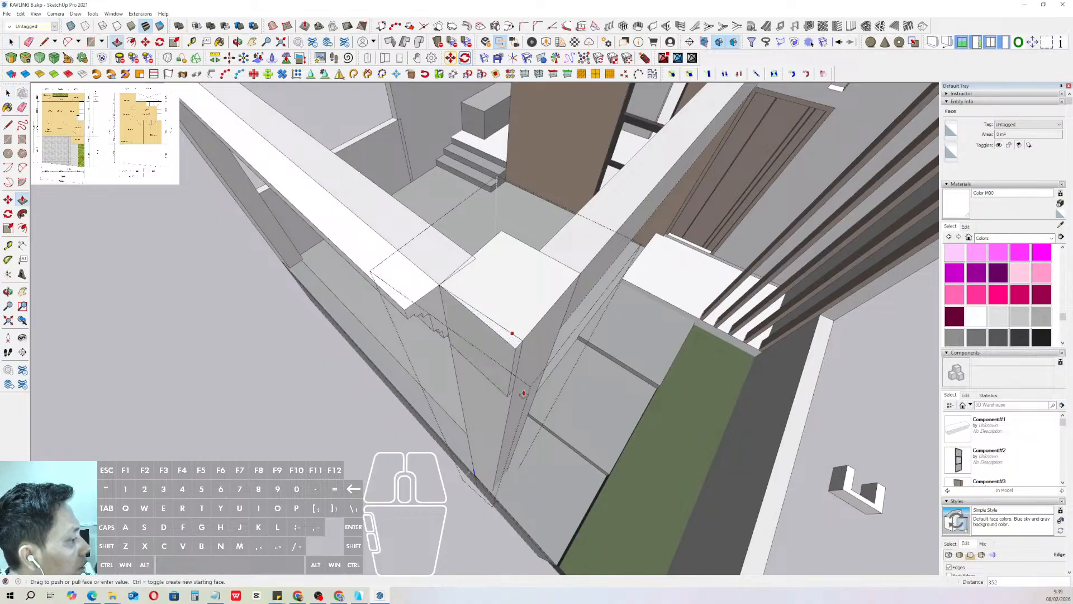
key("comma")
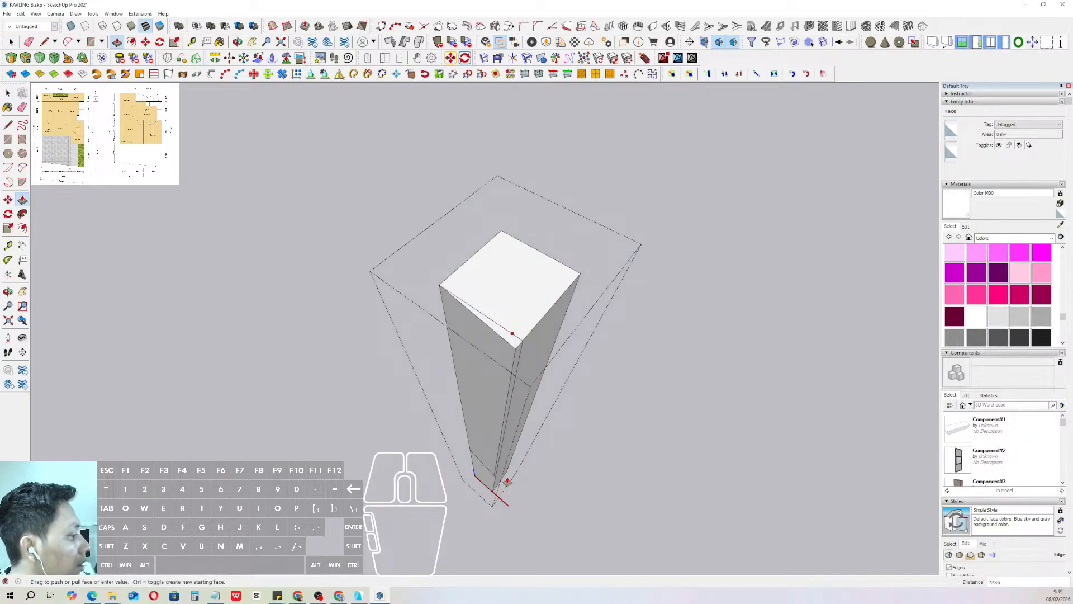
key("e")
left_click(511, 333)
left_click(520, 359)
key("space")
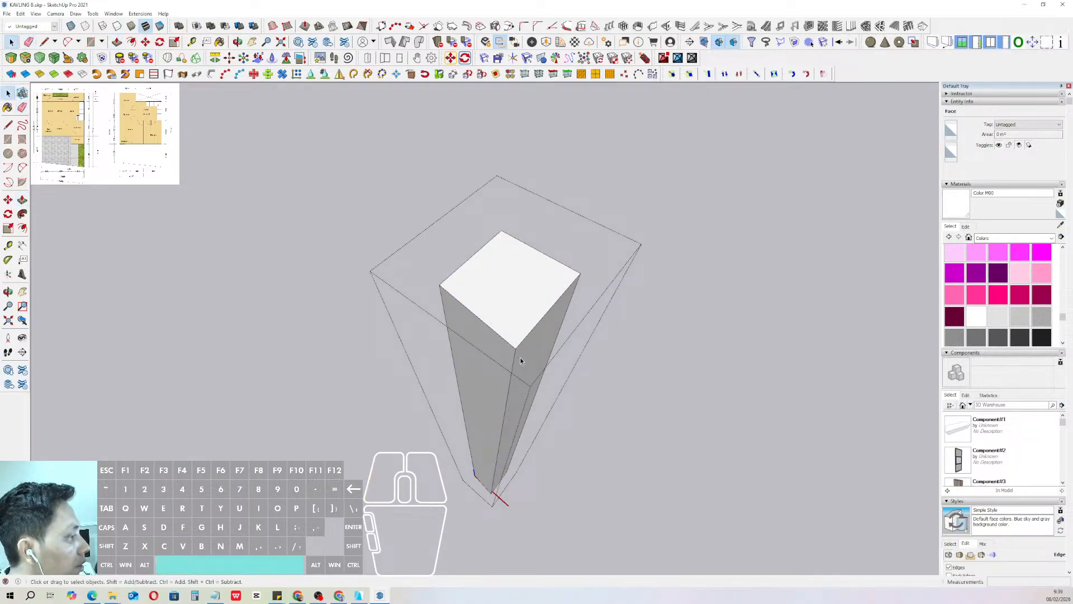
- Extend the carport cornice's end face to the outer corner of the reshaped column
scroll(519, 358, "down", 3)
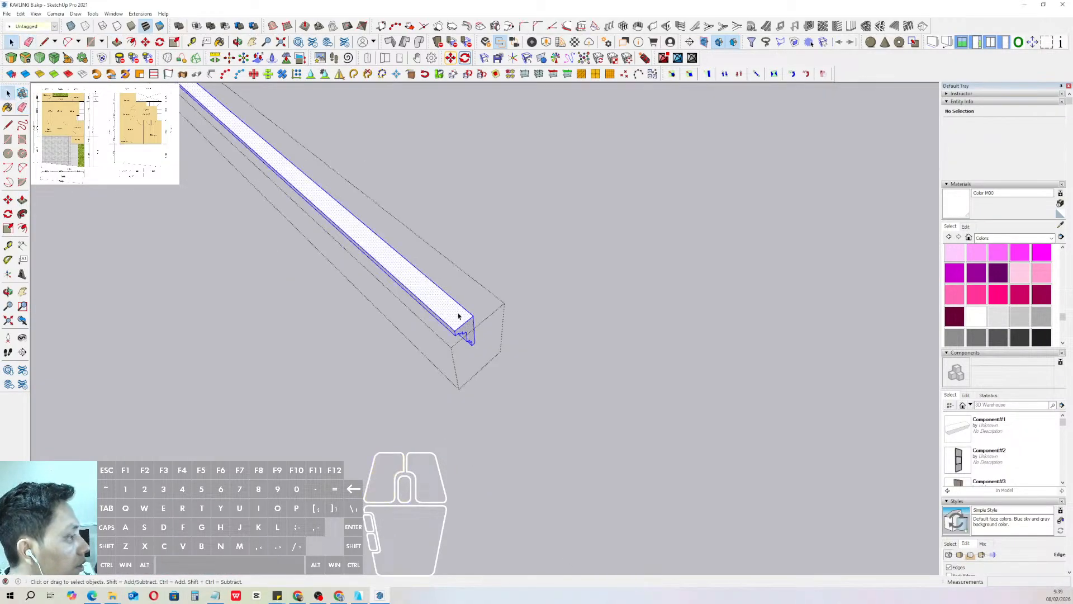
key("v")
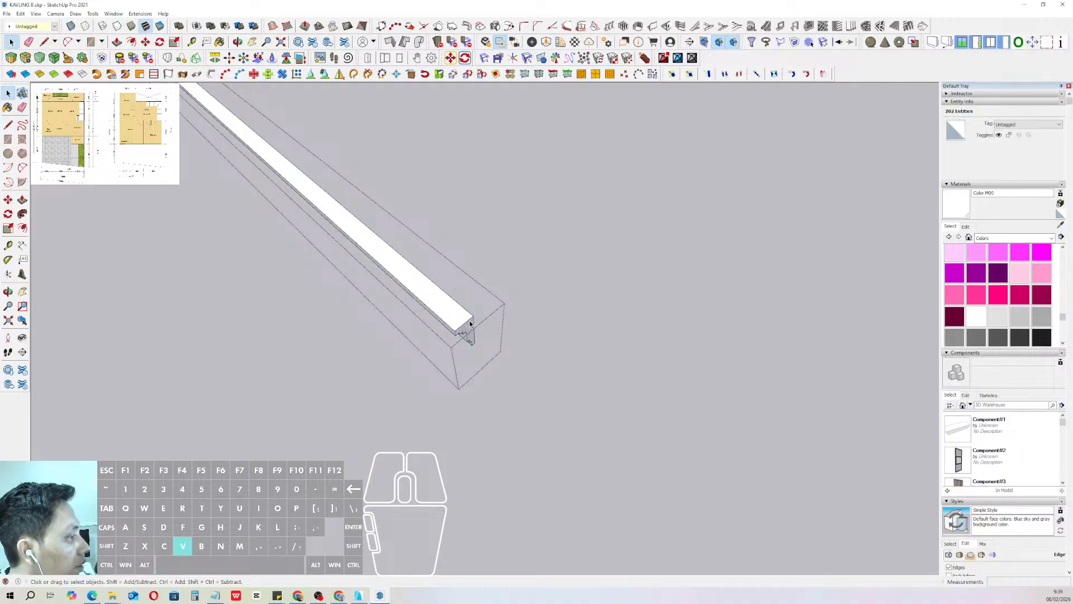
left_click(485, 345)
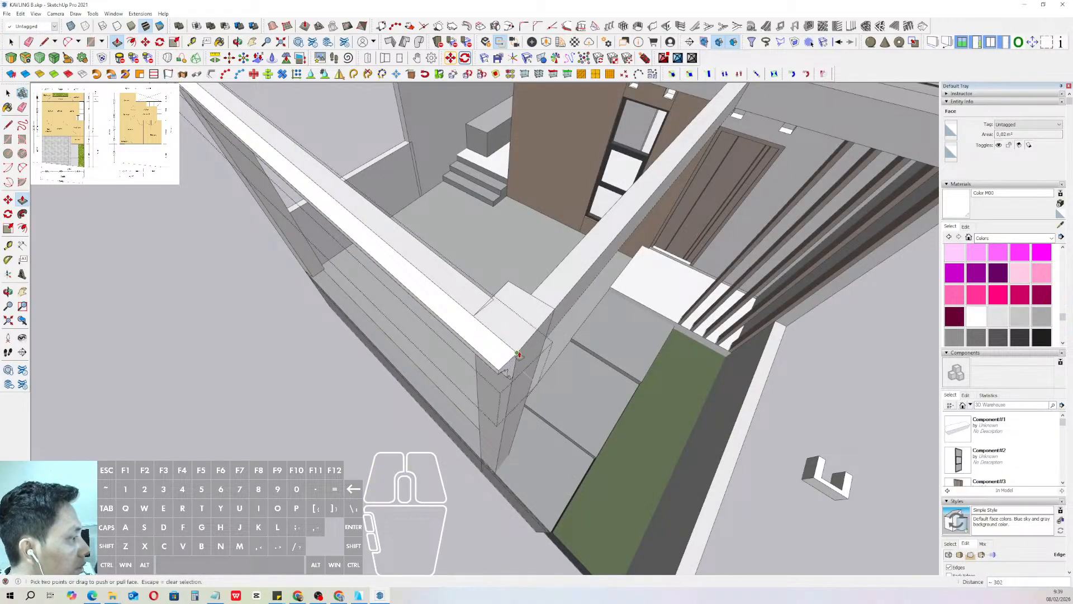
- Inspect the carport cornice and the whole facade from the front and both sides
scroll(498, 362, "down", 2)
scroll(497, 363, "up", 3)
middle_click_drag(497, 362, 595, 226)
scroll(565, 229, "down", 2)
scroll(616, 172, "down", 2)
middle_click_drag(595, 226, 585, 220)
scroll(513, 273, "up", 3)
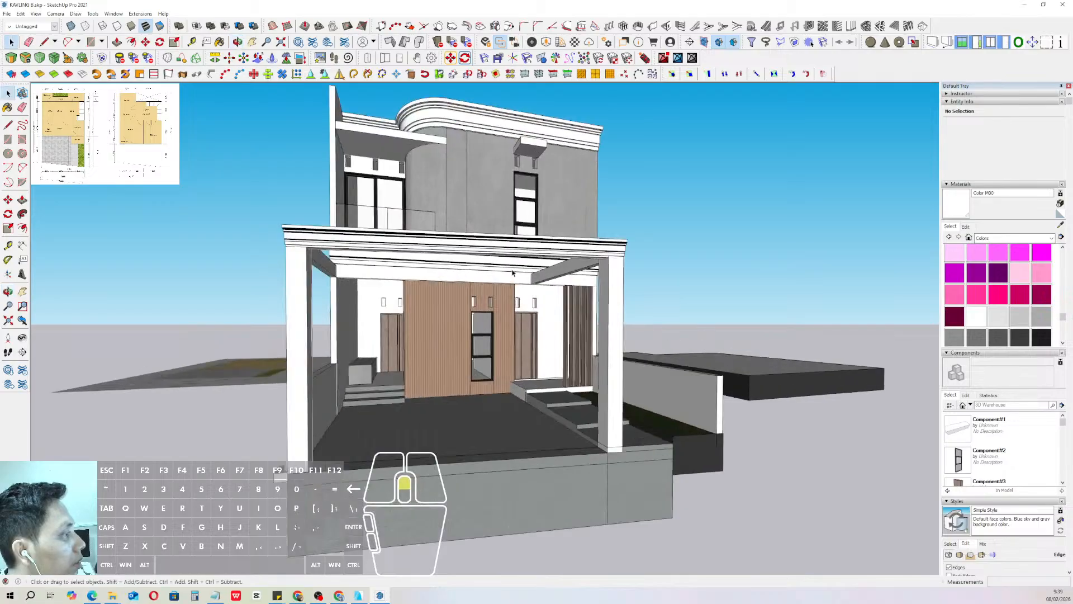
middle_click_drag(516, 273, 489, 274)
scroll(483, 283, "down", 3)
scroll(489, 274, "up", 3)
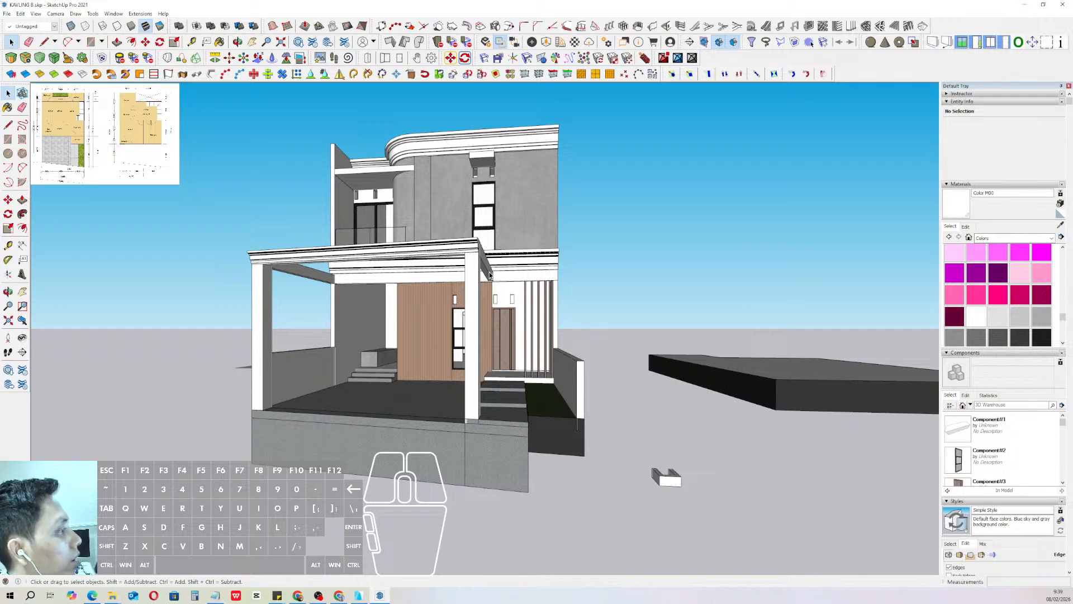
scroll(426, 236, "up", 5)
middle_click_drag(426, 236, 558, 235)
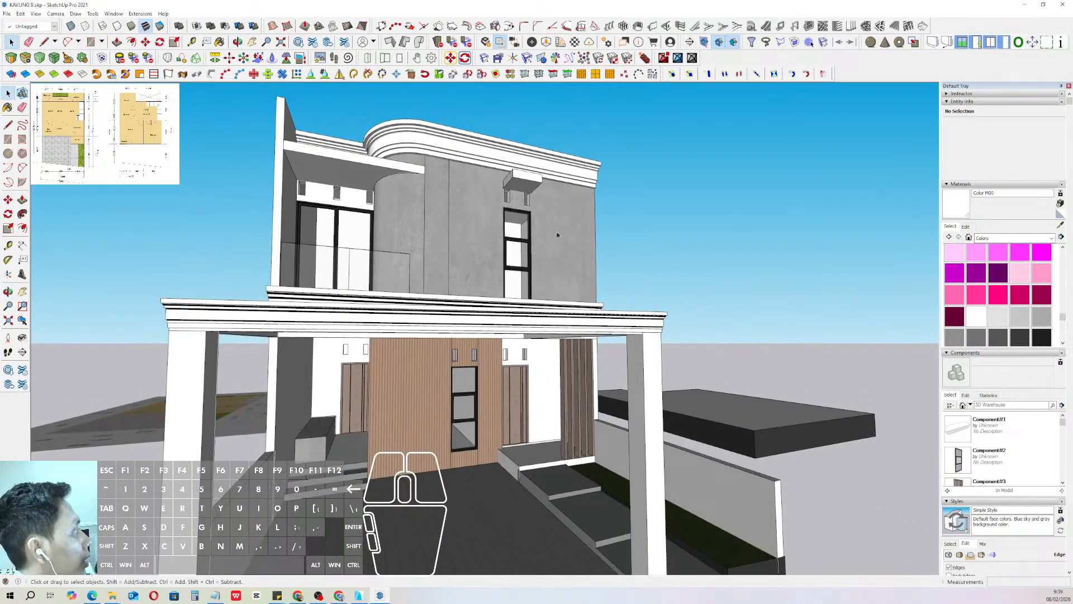
- Create a new pale cream material with the Color Wheel picker
left_click(948, 209)
scroll(492, 217, "up", 4)
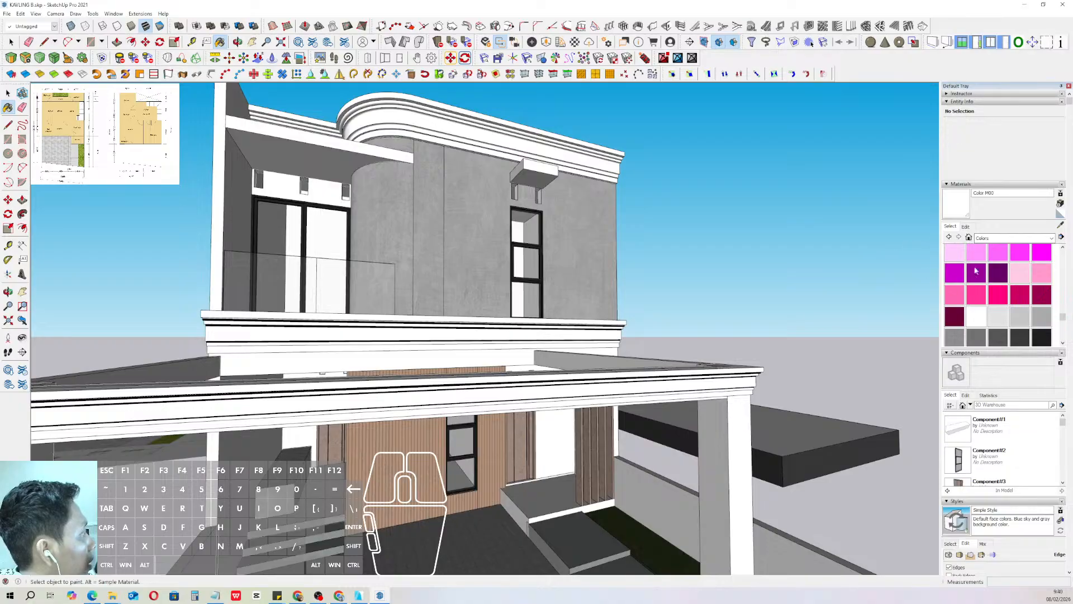
left_click(1062, 204)
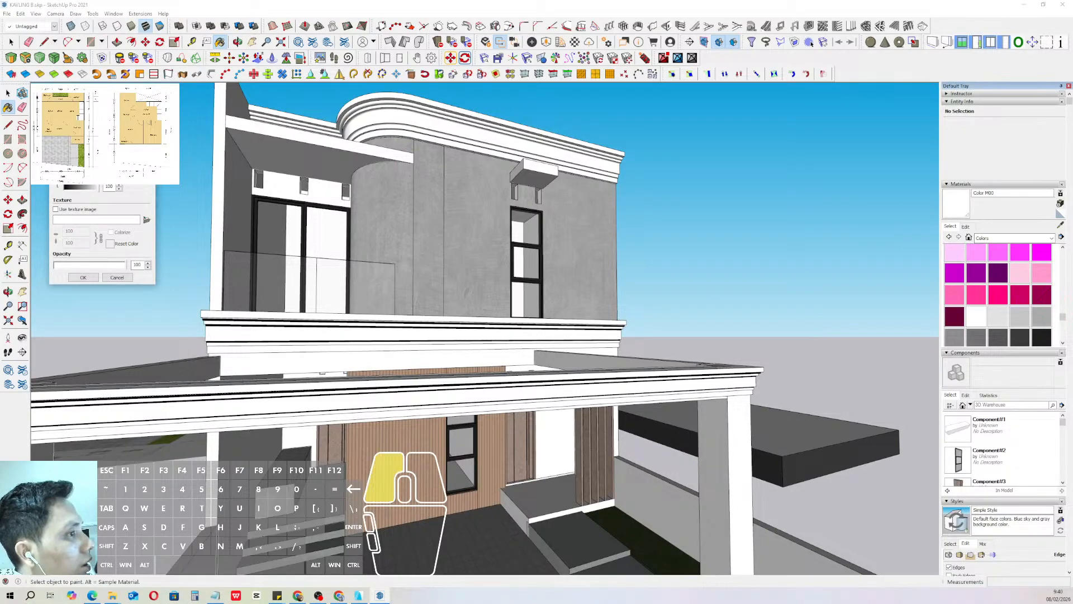
left_click_drag(104, 190, 756, 108)
left_click(748, 166)
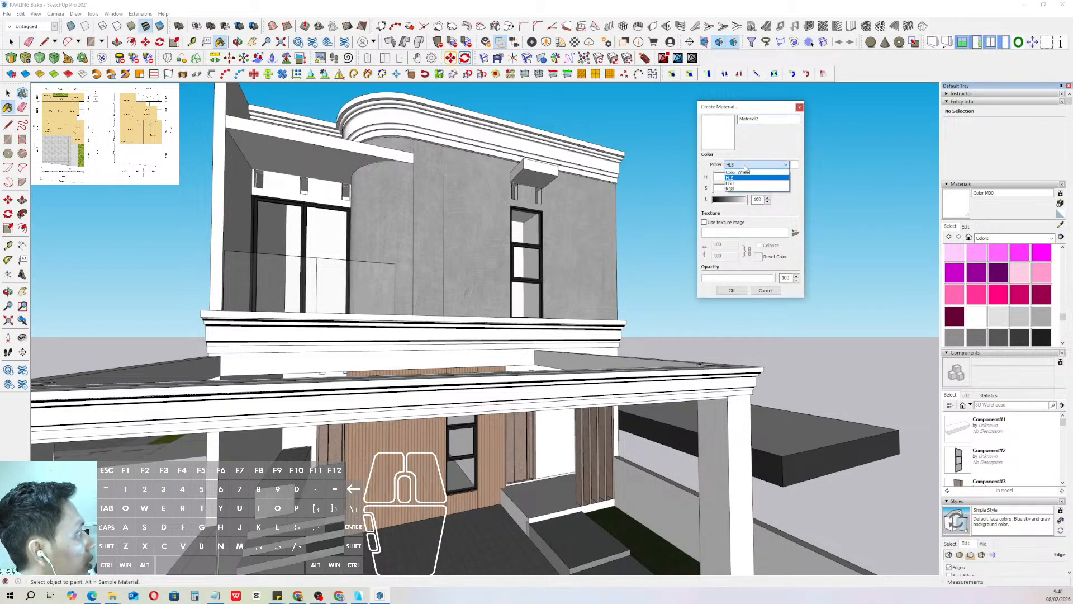
left_click(739, 174)
left_click(721, 187)
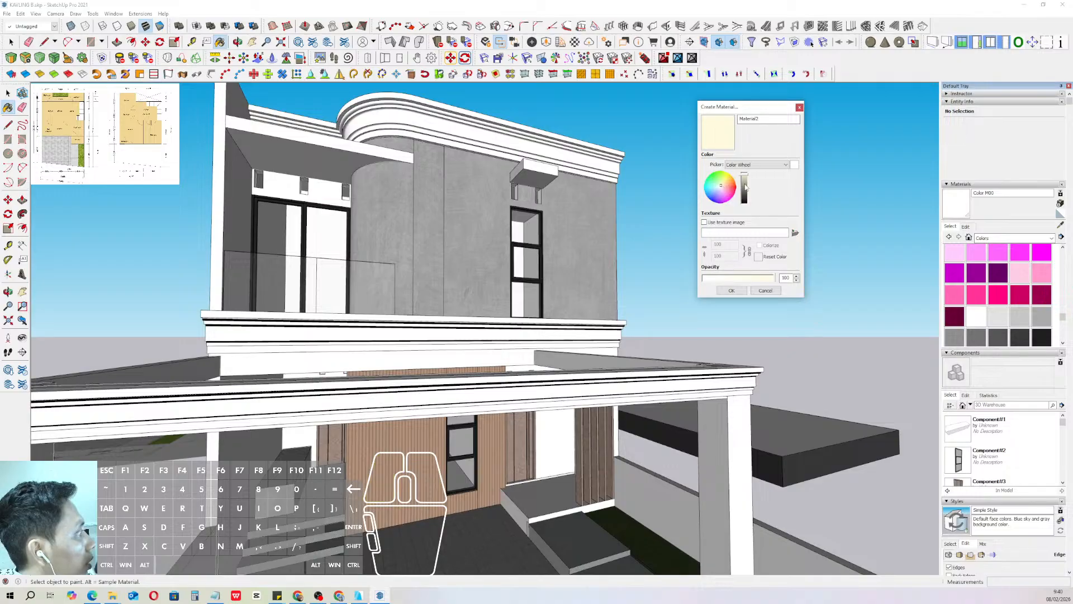
left_click(733, 291)
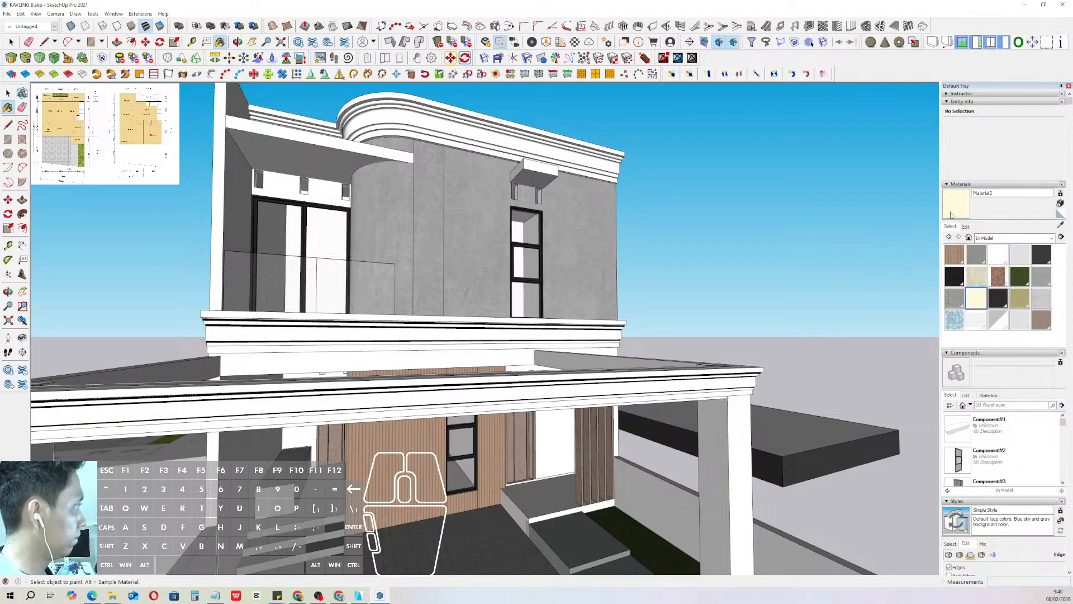
- Paint the upper floor's front wall face around the tall window with the cream material
scroll(464, 224, "up", 1)
middle_click_drag(459, 221, 470, 219)
key("space")
triple_click(481, 210)
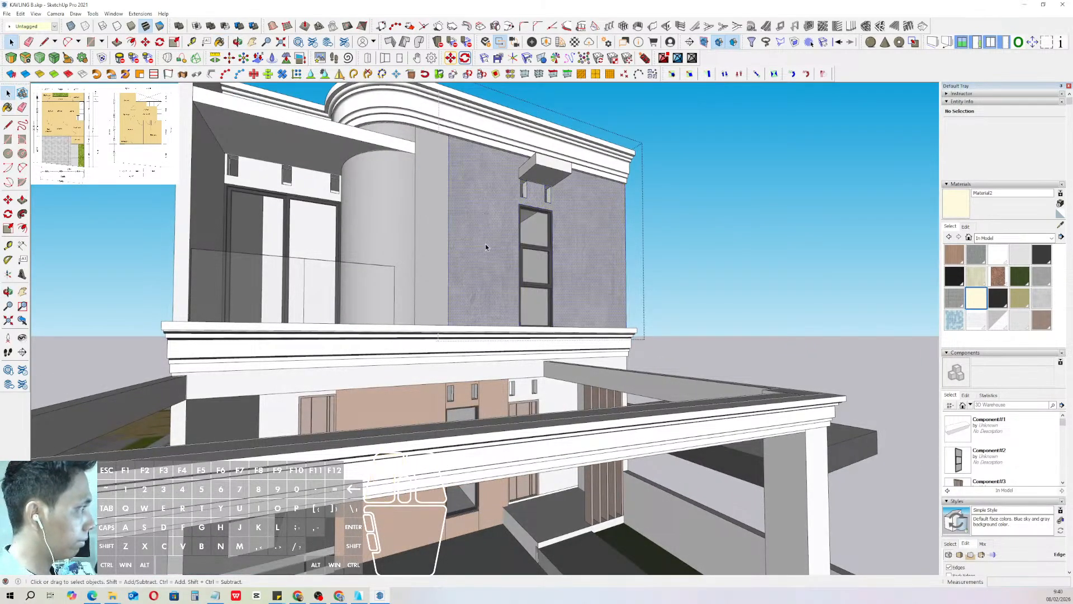
key("b")
left_click(488, 217)
- Paint the narrow wall strip and the curved balcony wall on the upper floor with the cream material
key("space")
triple_click(432, 197)
left_click(437, 213)
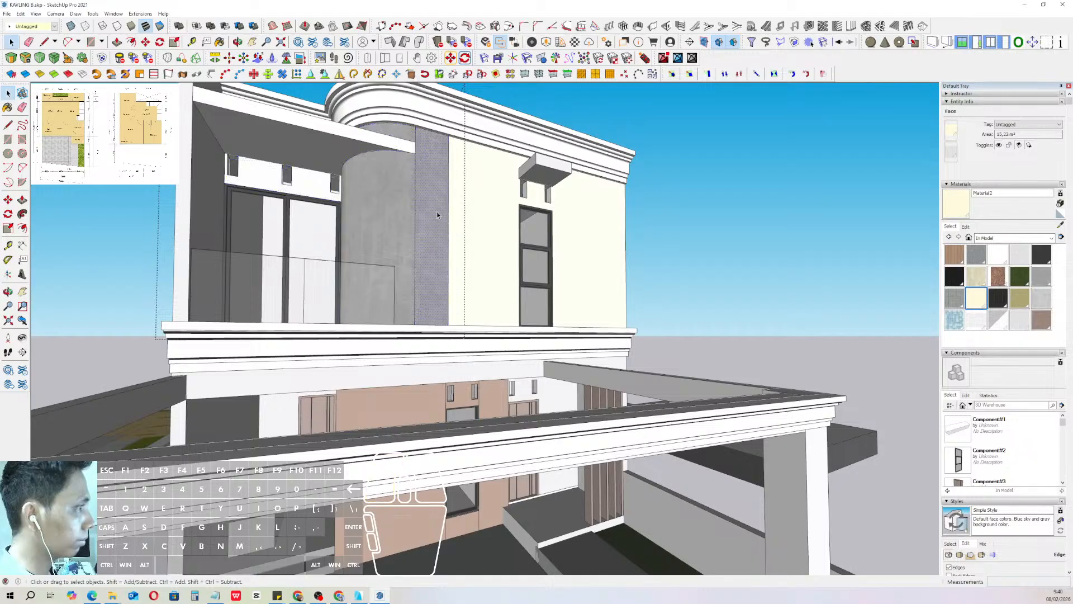
key("b")
left_click(435, 189)
left_click(373, 207)
- Paint the slim wall face between the curved wall and the balcony door frame with the cream material
middle_click_drag(373, 207, 355, 203)
scroll(351, 203, "up", 3)
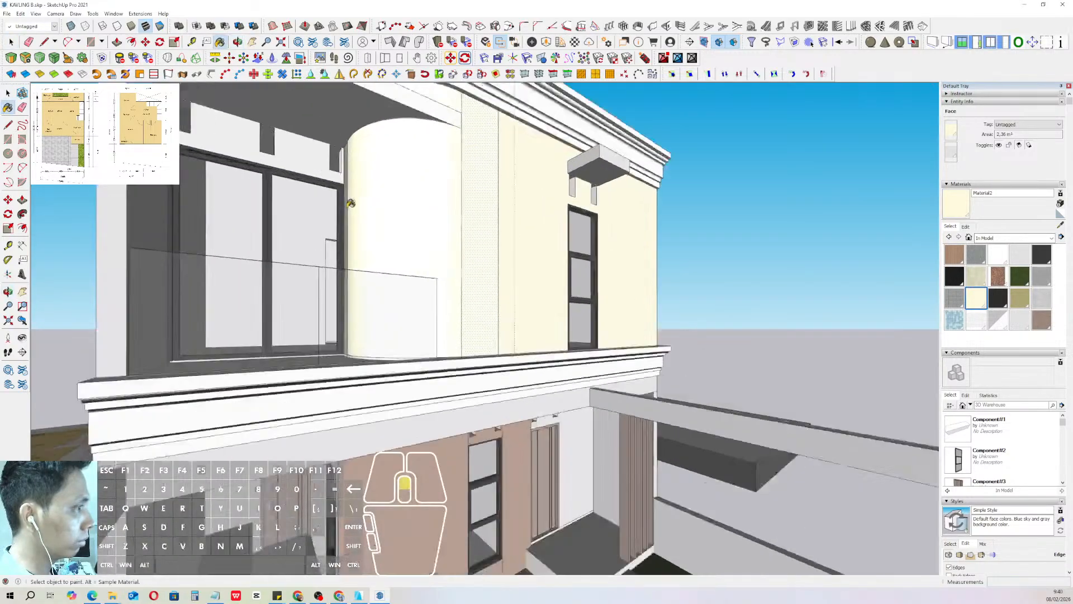
scroll(350, 203, "up", 1)
left_click(347, 205)
key("space")
scroll(347, 211, "down", 4)
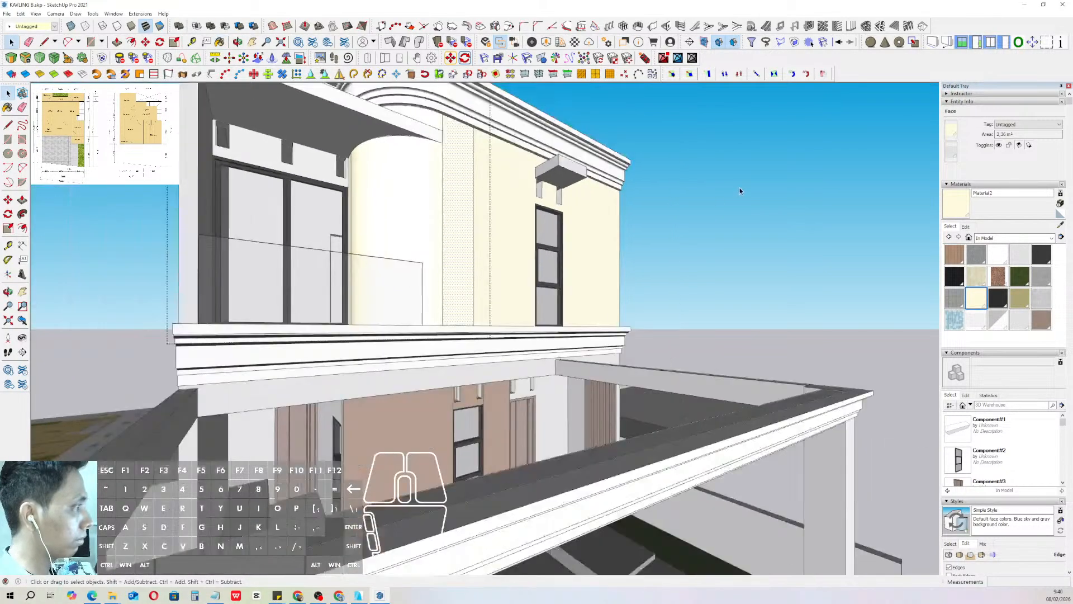
left_click(740, 189)
scroll(539, 236, "down", 2)
mouse_move(539, 236)
middle_mouse_down()
mouse_move(551, 217)
mouse_move(509, 230)
mouse_move(539, 250)
middle_mouse_up()
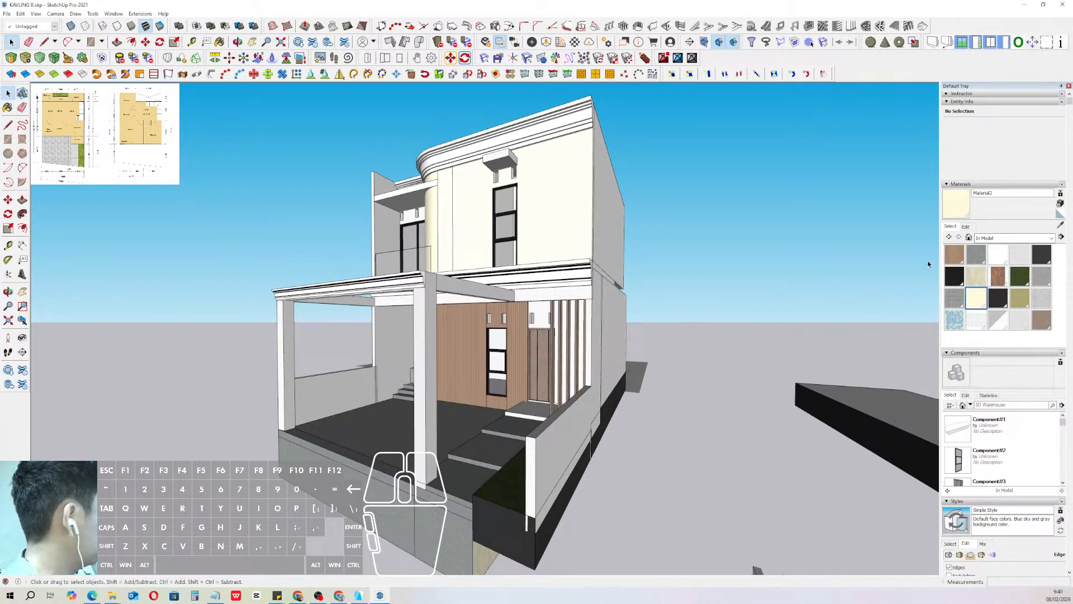
- Recolor the cream wall material to a darker beige with the Color Wheel picker
left_click(966, 227)
left_click(984, 245)
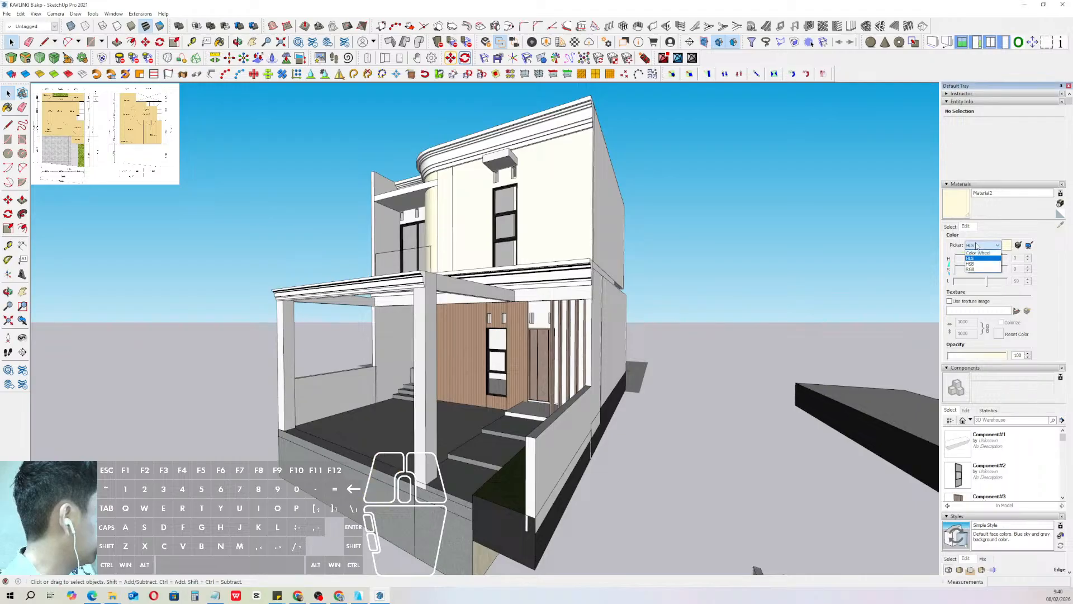
left_click(977, 253)
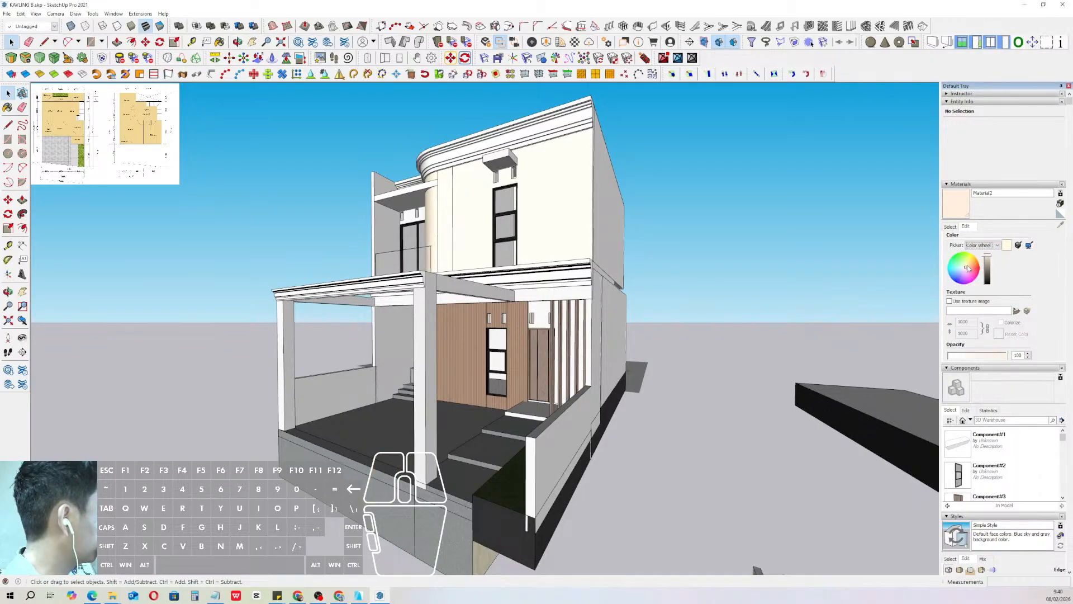
middle_click_drag(499, 223, 606, 380)
middle_click_drag(513, 287, 346, 278)
left_click(989, 264)
scroll(576, 297, "down", 2)
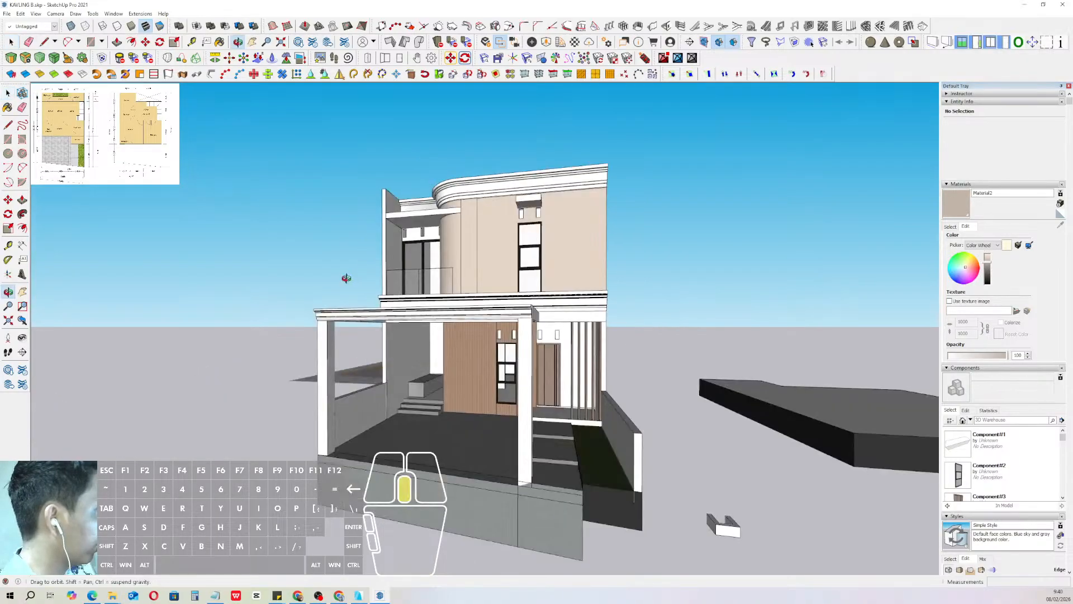
mouse_move(576, 250)
middle_mouse_down()
mouse_move(662, 199)
mouse_move(566, 266)
mouse_move(579, 252)
mouse_move(568, 245)
middle_mouse_up()
scroll(579, 251, "up", 3)
scroll(579, 252, "down", 3)
middle_click_drag(557, 209, 541, 213)
- Paint the front carport columns and the beam band beneath the upper-floor cornice with the beige material
left_click(955, 202)
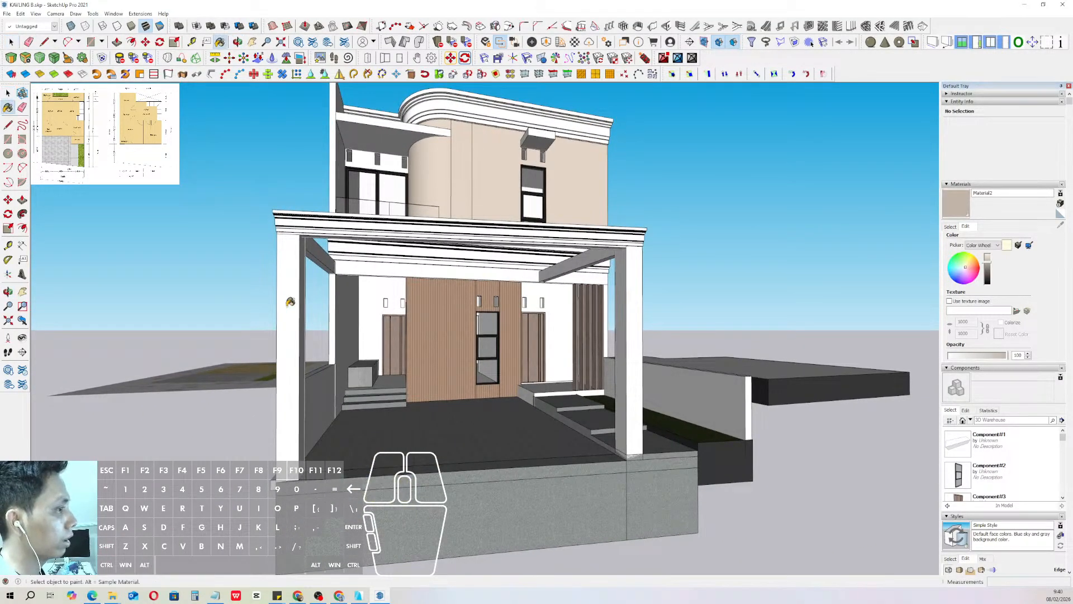
scroll(288, 297, "up", 5)
scroll(284, 263, "down", 5)
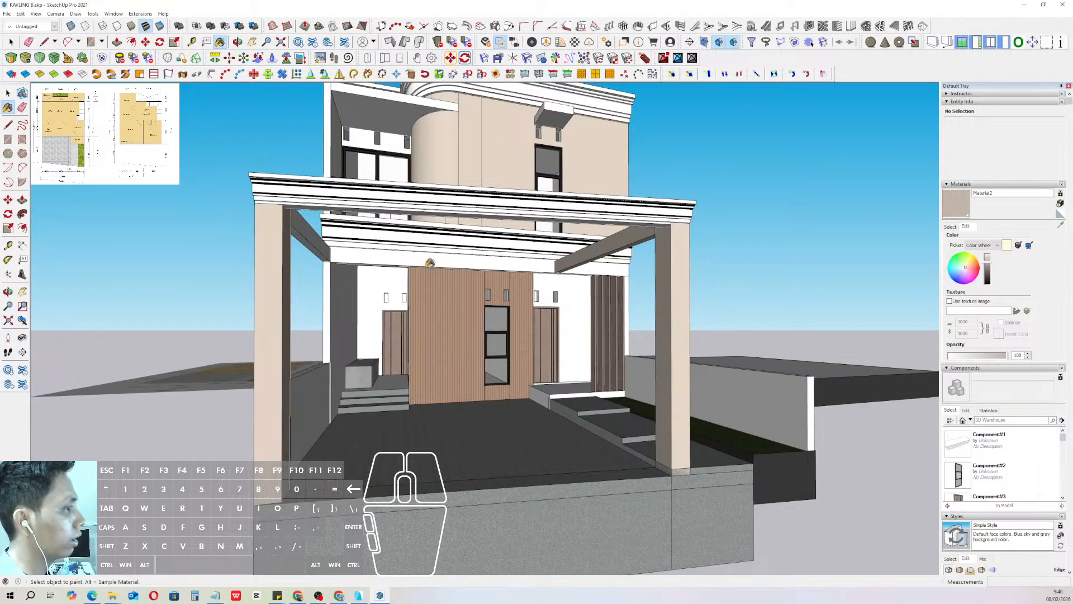
mouse_move(317, 244)
middle_mouse_down()
mouse_move(545, 278)
mouse_move(501, 278)
mouse_move(598, 311)
middle_mouse_up()
scroll(614, 364, "up", 2)
- Paint the low boundary walls and the inner side walls of the carport and balcony with the beige material
left_click(614, 364)
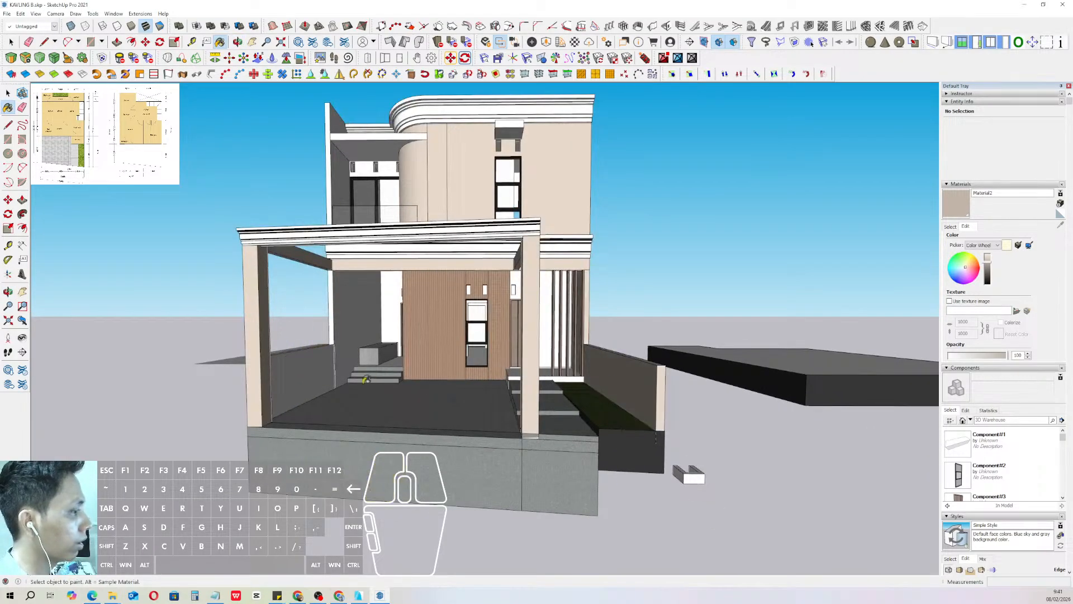
left_click(314, 369)
scroll(336, 348, "down", 2)
left_click(352, 328)
middle_click_drag(347, 319, 357, 353, "shift")
scroll(356, 218, "up", 2)
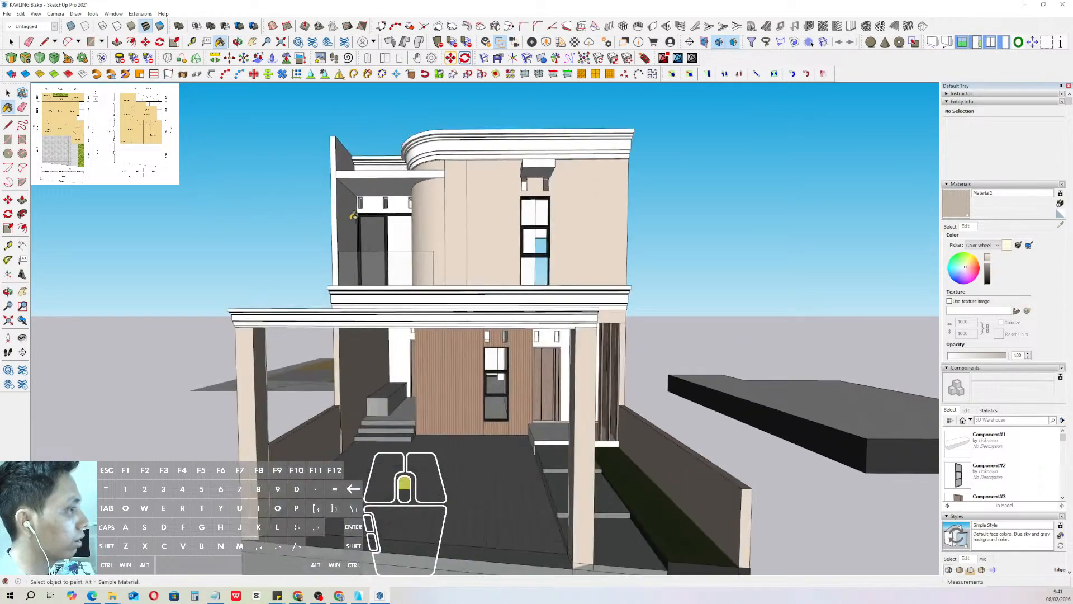
left_click(350, 215)
- Examine the repainted facade and the canopy above the upper window from the front and from above
scroll(351, 215, "down", 1)
middle_click_drag(352, 218, 408, 211)
middle_click_drag(567, 337, 573, 271, "shift")
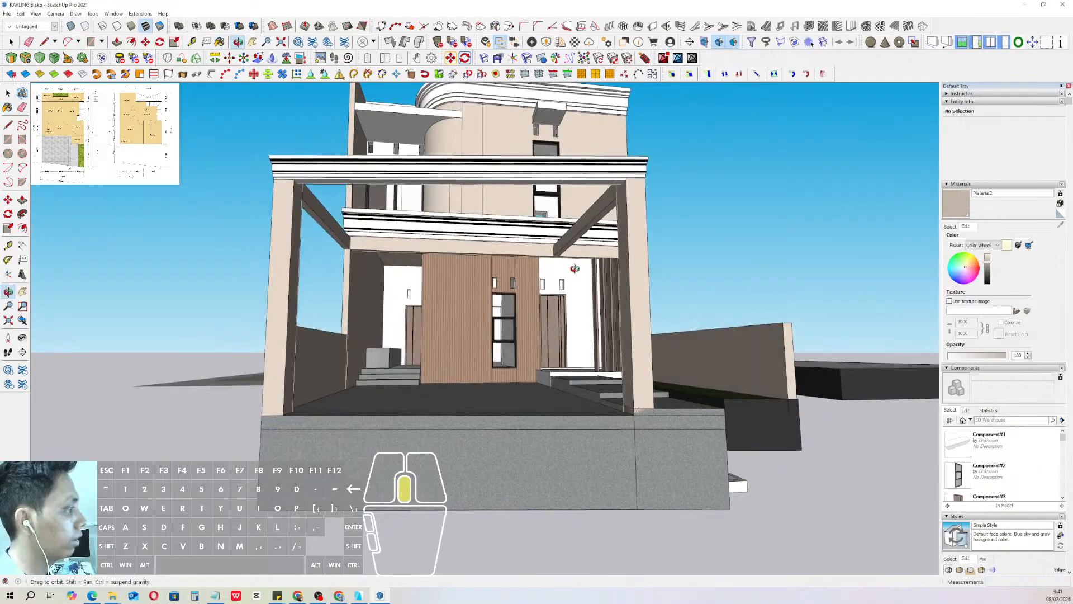
scroll(531, 330, "down", 2)
mouse_move(531, 331)
middle_mouse_down("shift")
mouse_move(540, 327)
mouse_move(555, 356)
mouse_move(580, 365)
mouse_move(576, 356)
middle_mouse_up("shift")
key("space")
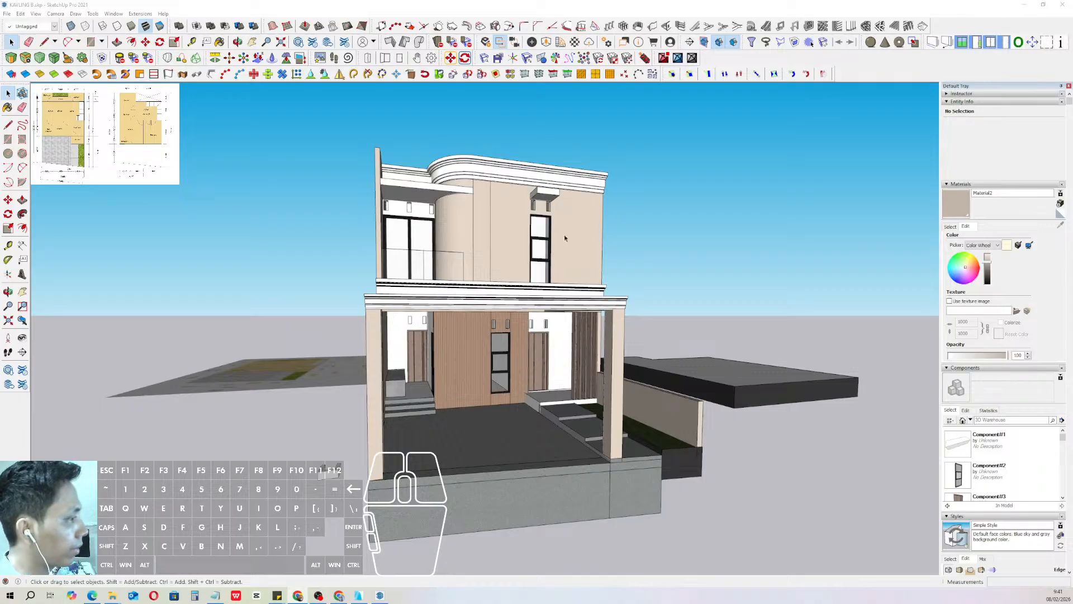
scroll(565, 237, "up", 3)
scroll(561, 198, "up", 3)
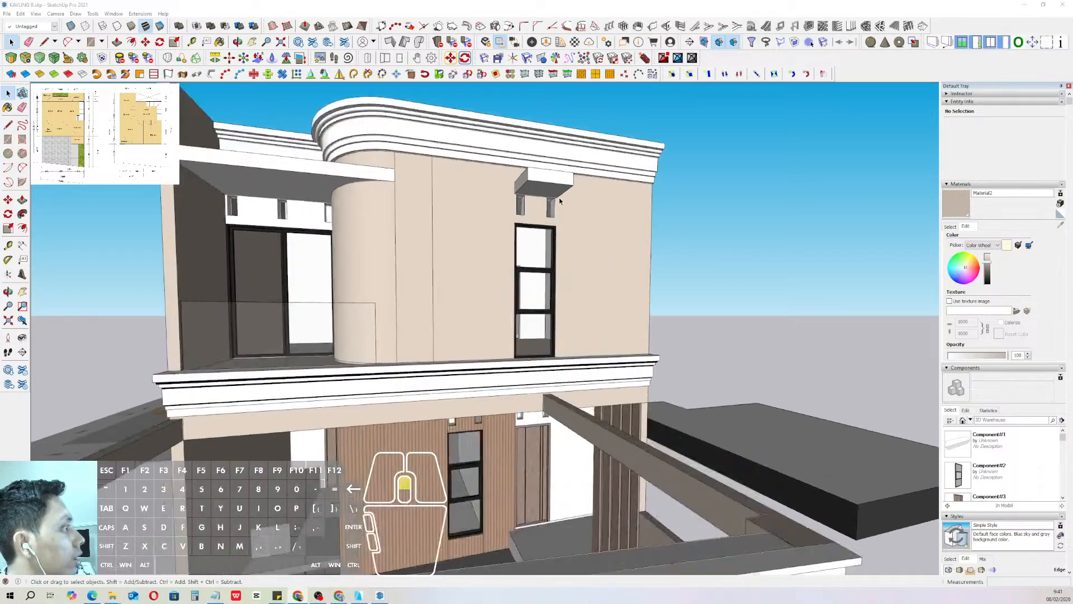
scroll(545, 189, "down", 1)
middle_click_drag(533, 190, 285, 272)
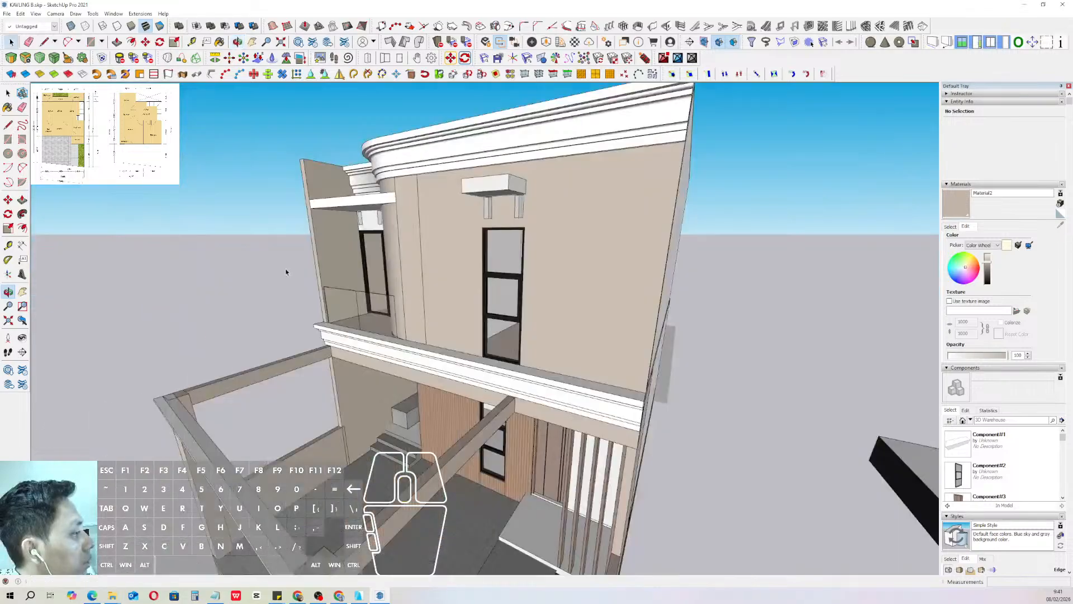
scroll(457, 253, "down", 3)
middle_click_drag(458, 253, 544, 193)
scroll(525, 207, "up", 1)
middle_click_drag(500, 220, 541, 199)
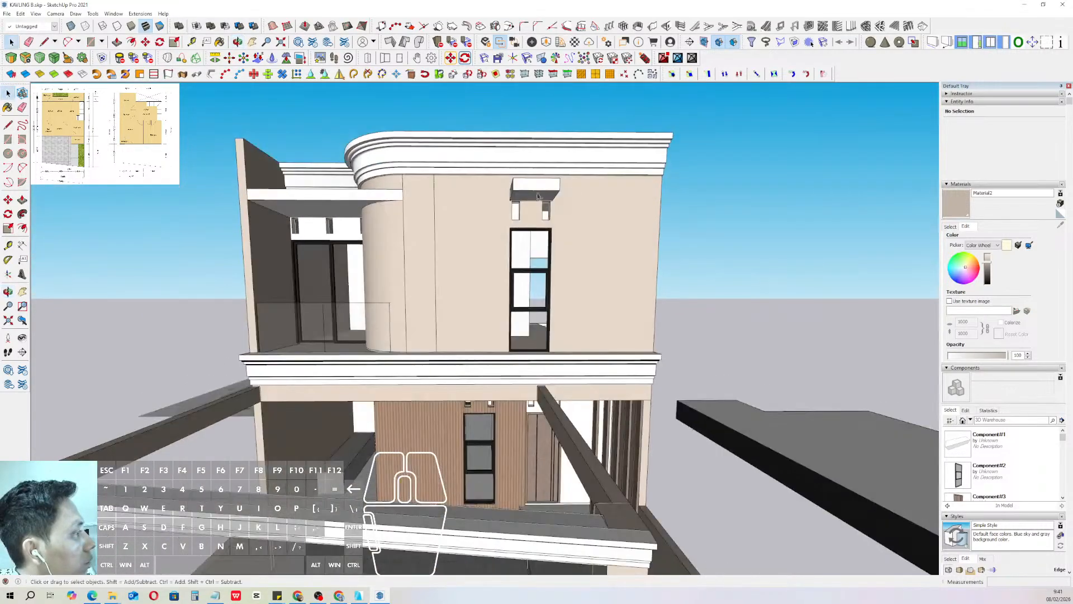
scroll(541, 199, "up", 2)
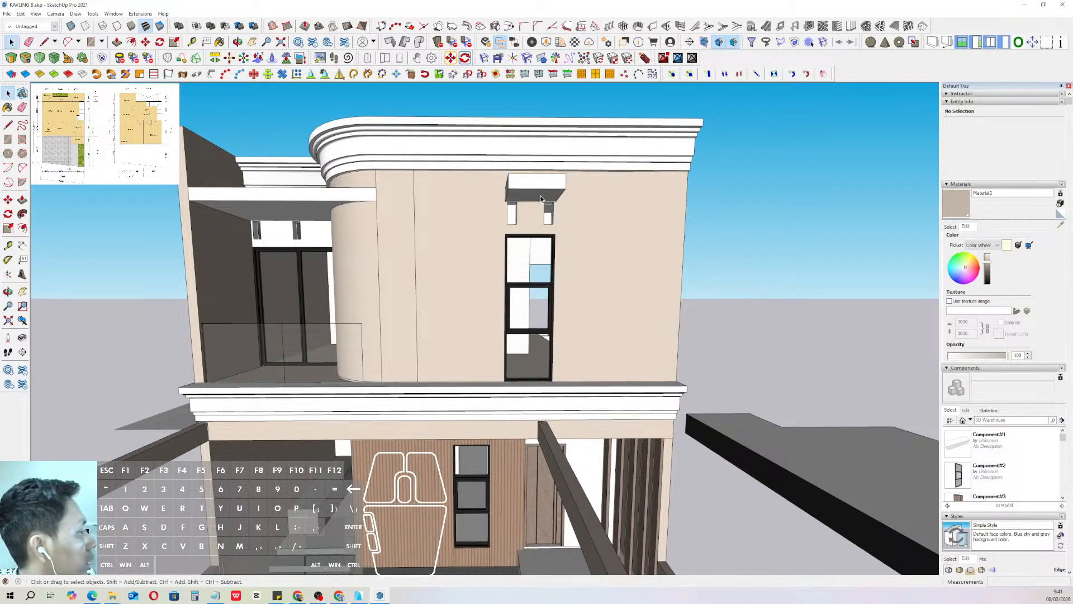
scroll(534, 224, "down", 5)
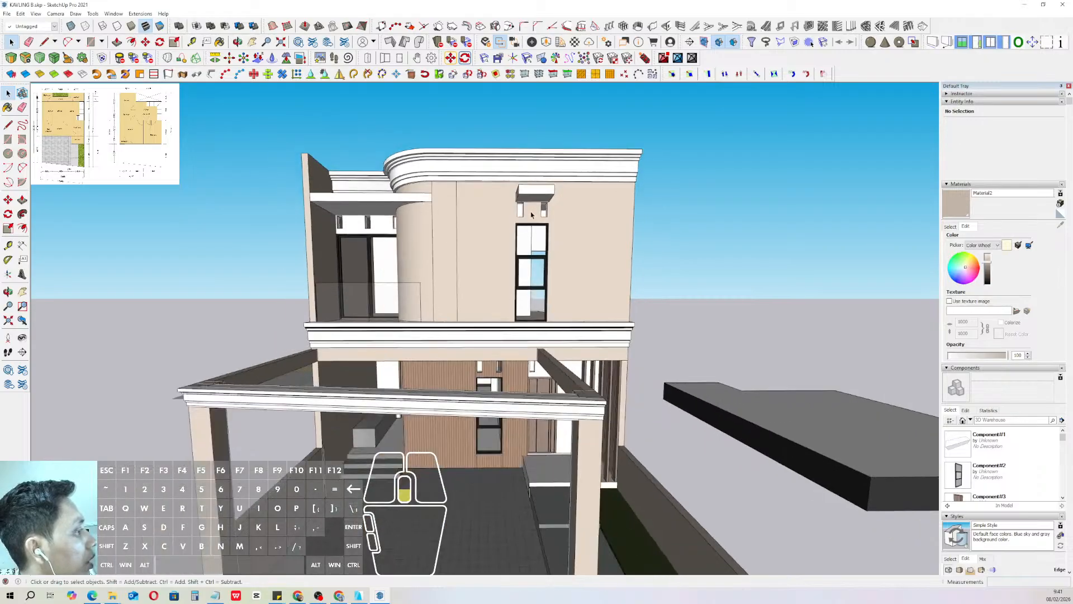
middle_click_drag(525, 265, 436, 288)
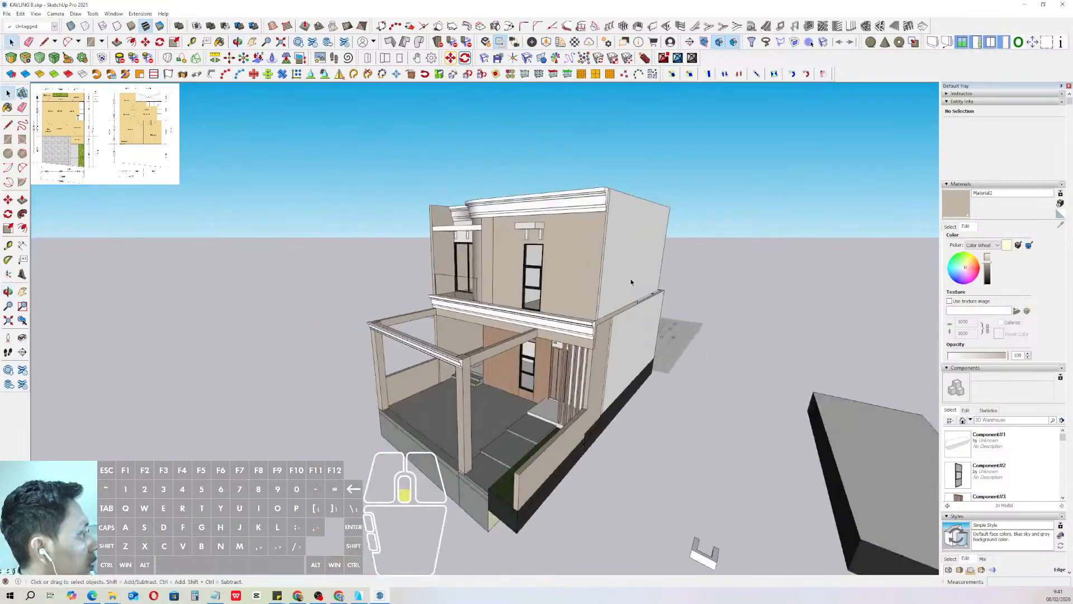
- Draw a rectangle on the wall top beside the rear stairwell and extrude it up to the roof slab
middle_click_drag(744, 280, 290, 304)
middle_click_drag(431, 330, 358, 347)
scroll(527, 412, "up", 3)
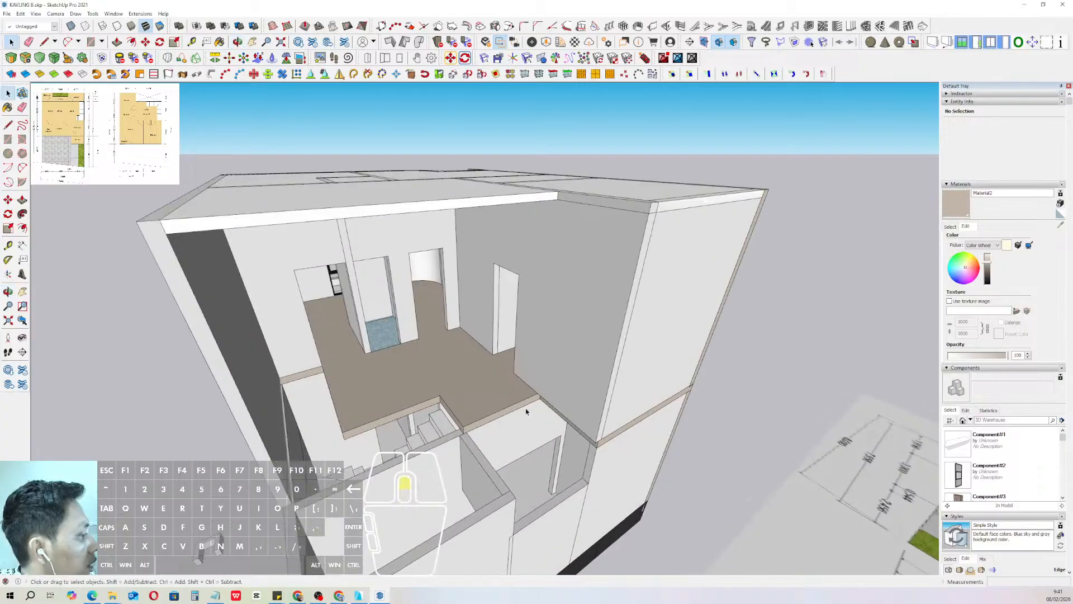
middle_click_drag(527, 413, 673, 357)
scroll(606, 360, "up", 3)
middle_click_drag(440, 420, 387, 421)
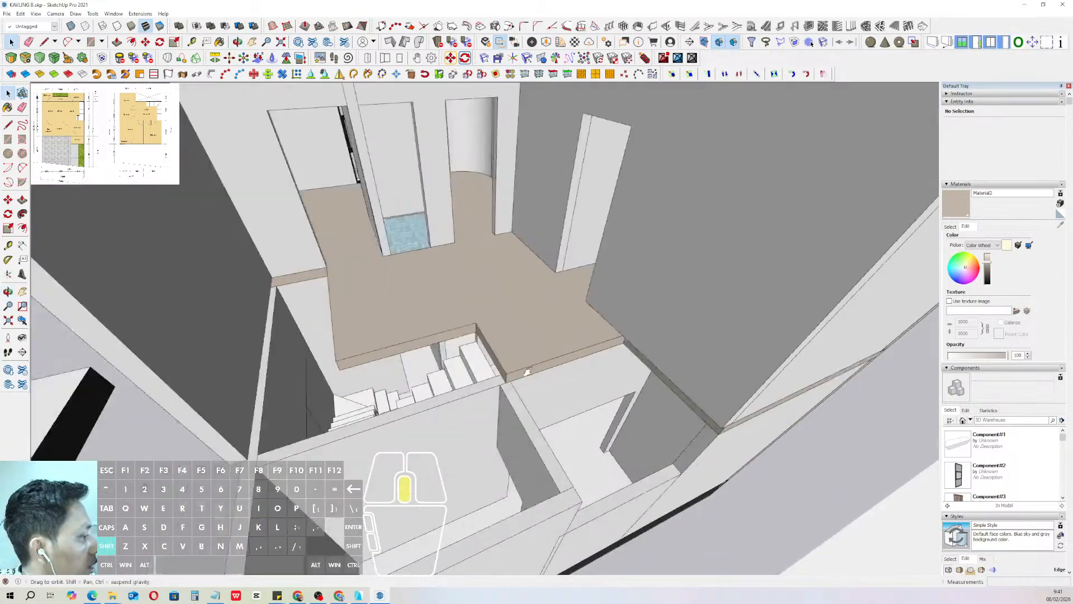
key("r")
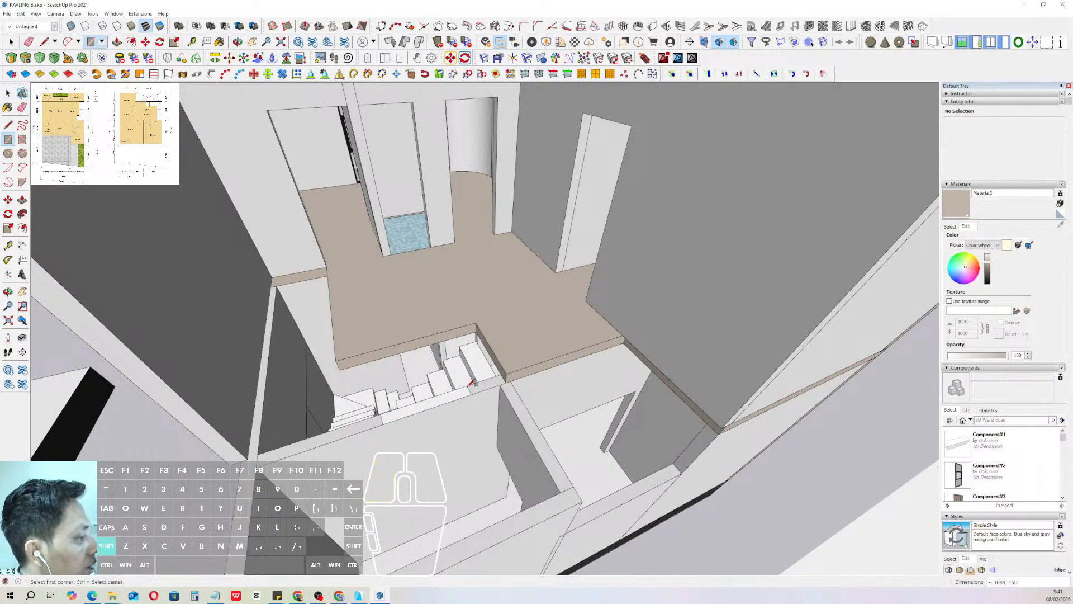
key("p")
scroll(596, 164, "down", 10)
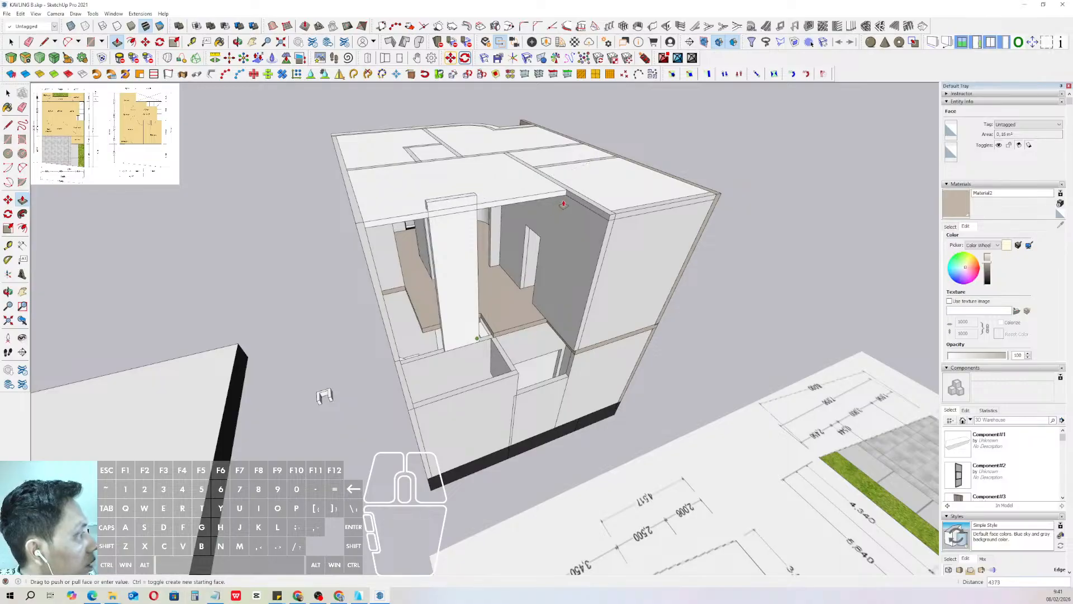
key("space")
- Pull one end face of the new rear wall out to the house's outer side wall
triple_click(463, 249)
middle_click_drag(463, 249, 353, 268)
scroll(451, 249, "up", 4)
key("p")
left_click(450, 247)
left_click(350, 269)
key("space")
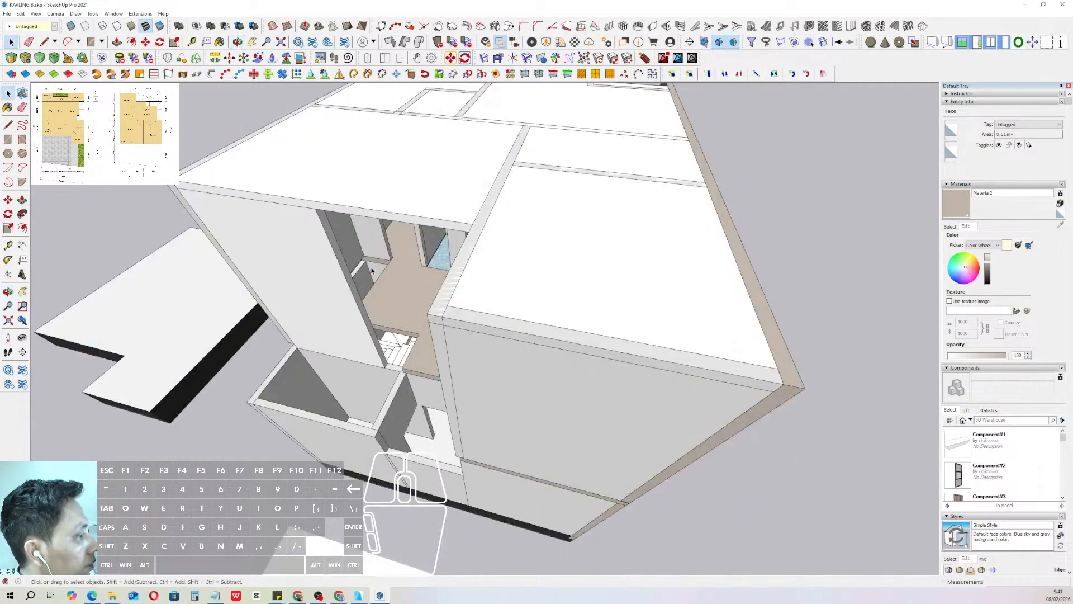
- Pull the rear wall's opposite end face to the adjoining room wall so it closes the opening
scroll(339, 268, "up", 5)
left_click(340, 269)
key("p")
left_click(338, 260)
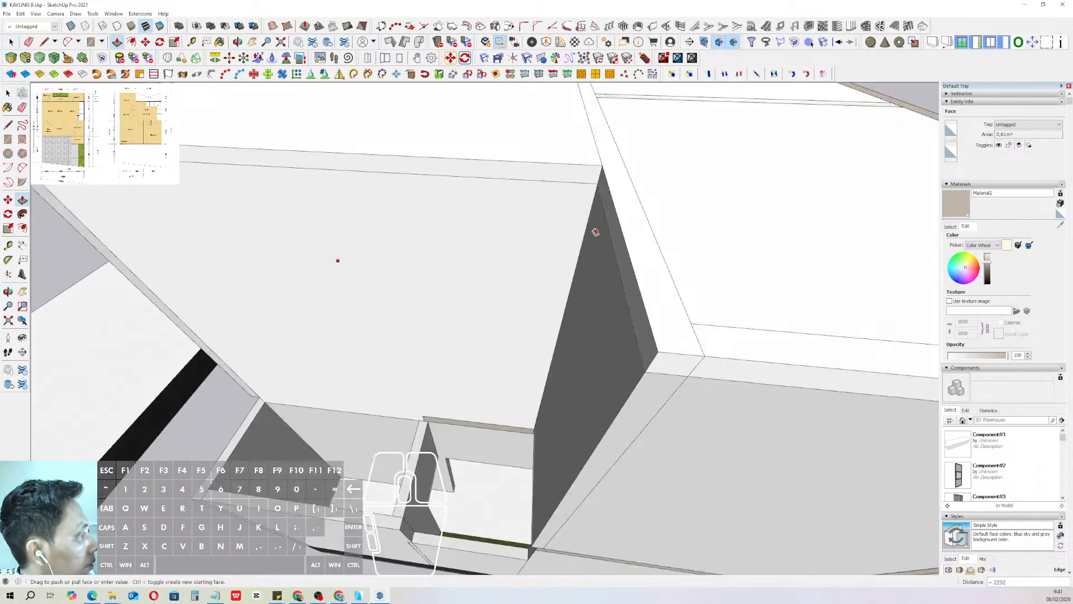
left_click(612, 200)
key("space")
- Group the new rear wall and paint it with the Wallpaint material
scroll(520, 246, "down", 3)
triple_click(508, 242)
key("w")
middle_click_drag(503, 245, 654, 244)
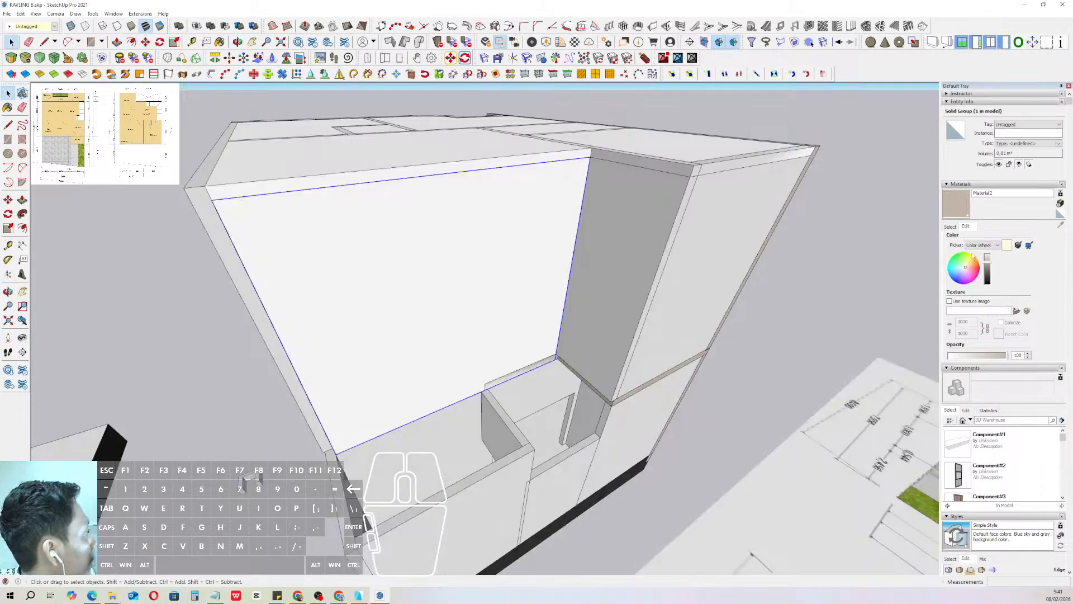
left_click(951, 226)
left_click(555, 241)
key("space")
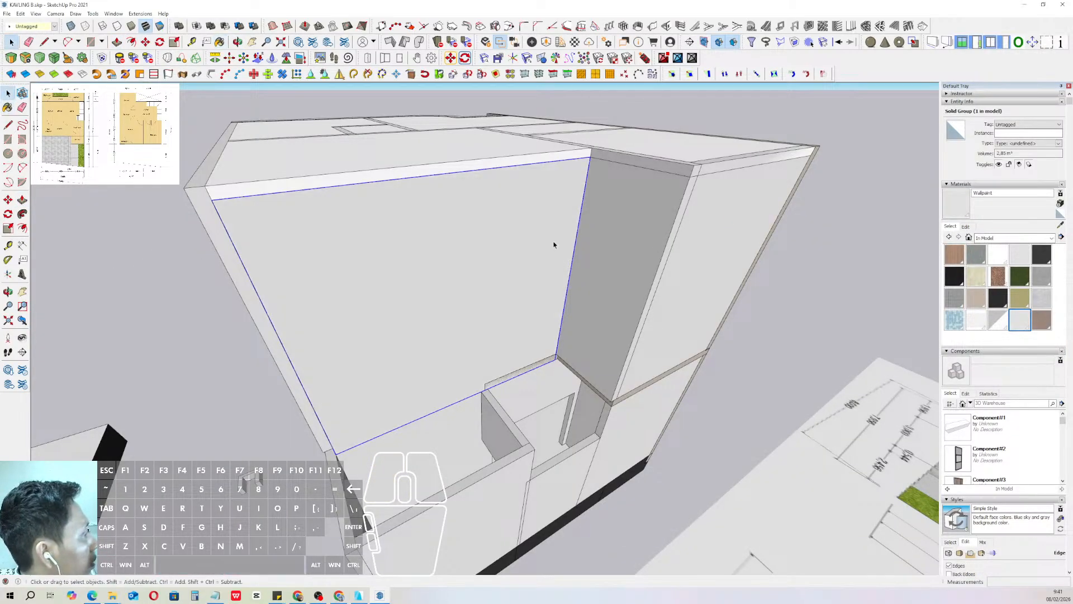
- Extend the canopy above the upper front window by about 1142 mm towards the house's outer corner
scroll(553, 242, "down", 3)
middle_click_drag(470, 257, 626, 223)
mouse_move(280, 288)
middle_mouse_down()
mouse_move(363, 270)
mouse_move(441, 184)
middle_mouse_up()
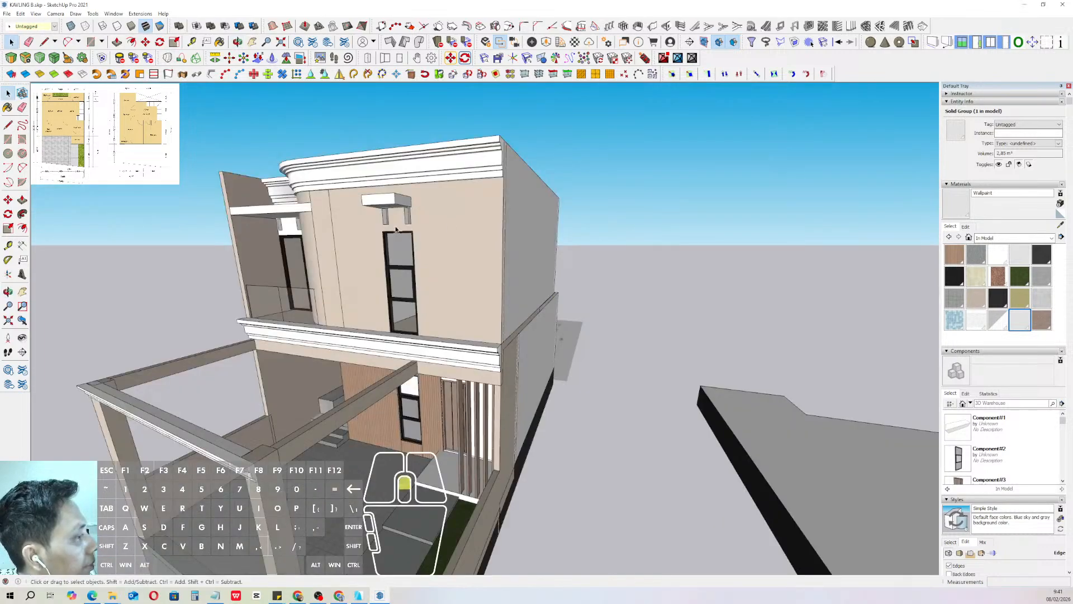
scroll(442, 179, "up", 6)
left_click(454, 163)
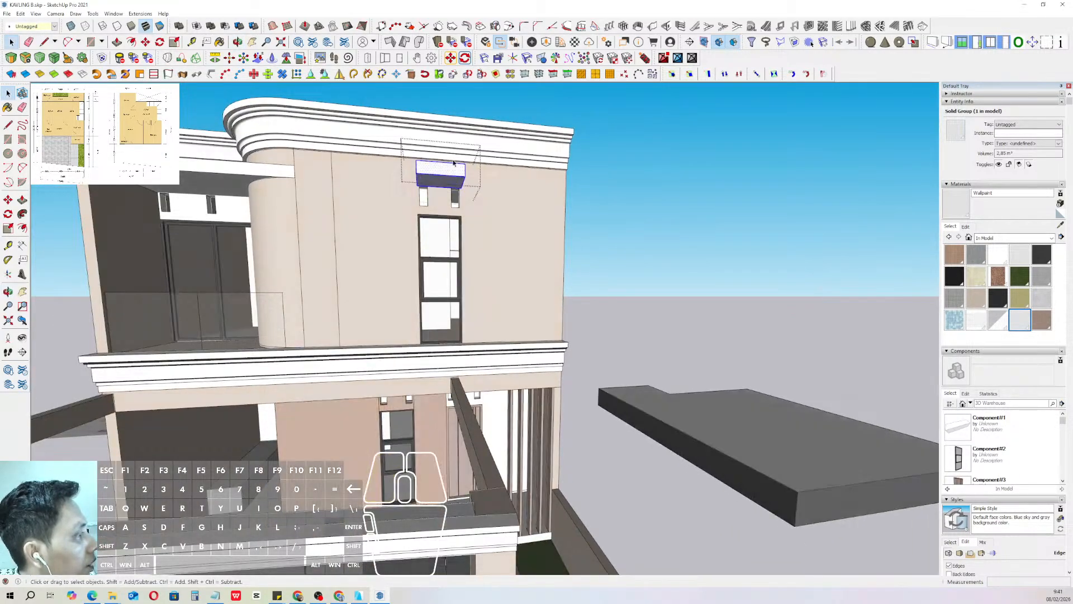
left_click(469, 182)
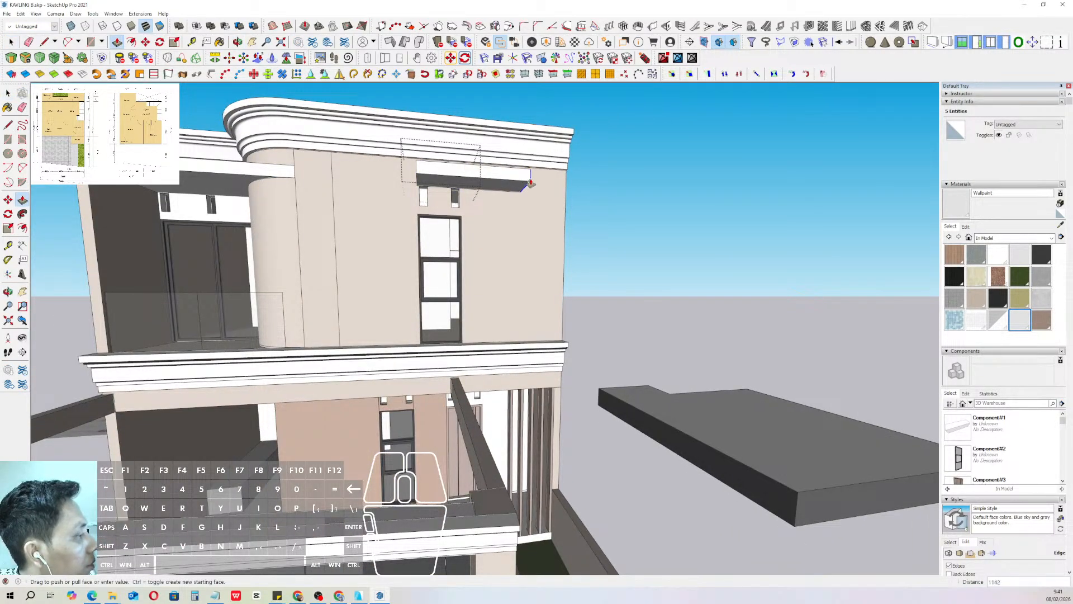
left_click(531, 182)
scroll(447, 207, "down", 2)
key("space")
- Extend the canopy's opposite end by about 377 mm towards the balcony
middle_click_drag(374, 204, 437, 177)
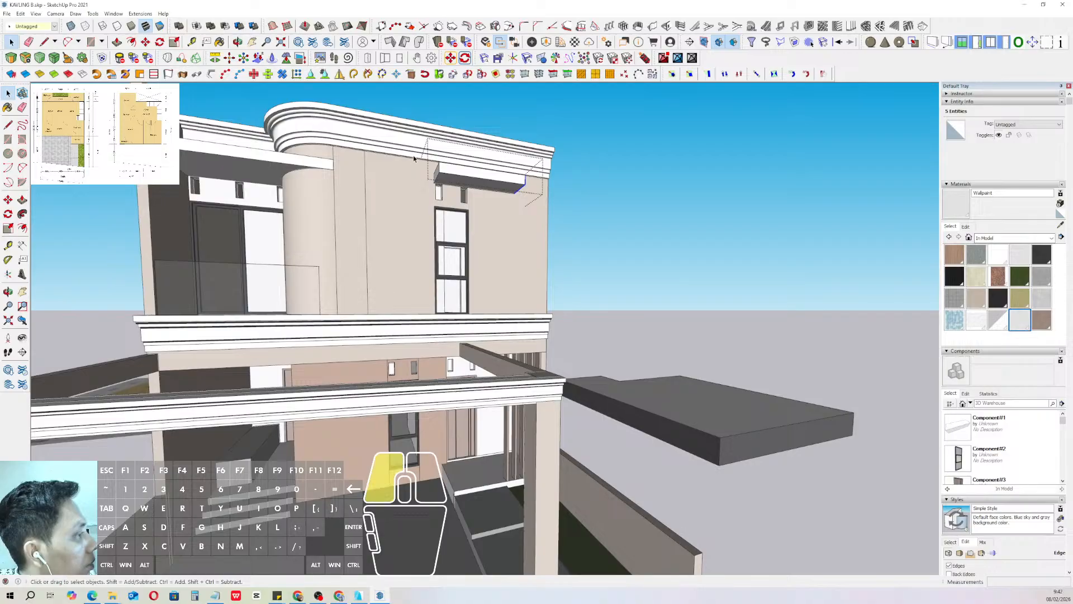
left_click_drag(413, 157, 446, 191)
key("p")
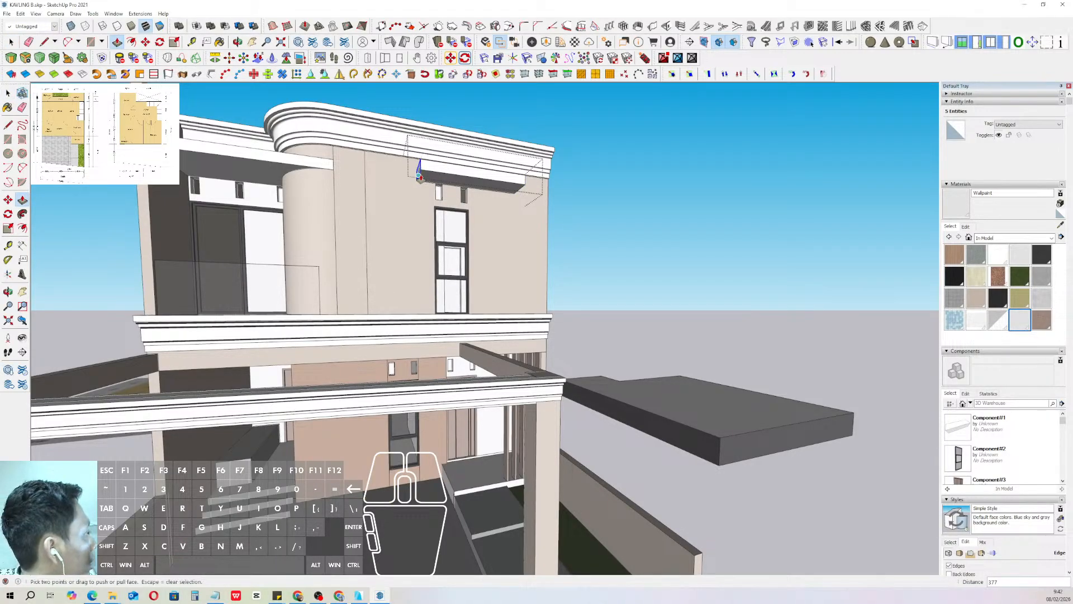
key("space")
- Copy the stepped profile face at the outer end of the balcony-level front cornice
middle_click_drag(419, 177, 296, 311)
scroll(524, 190, "down", 3)
scroll(405, 297, "up", 3)
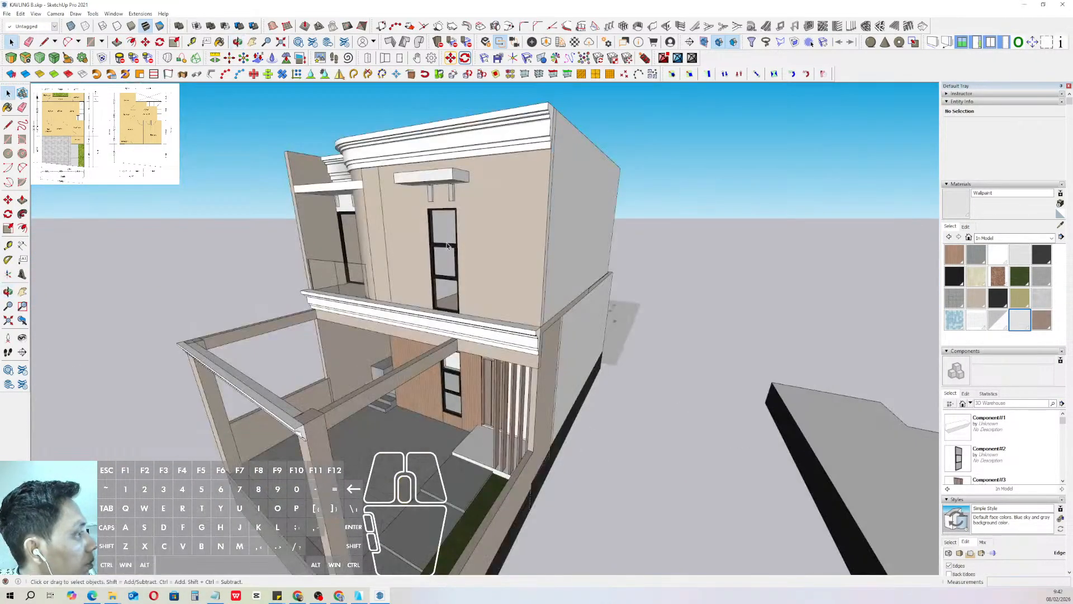
scroll(503, 313, "up", 2)
middle_click_drag(503, 313, 460, 307)
scroll(528, 389, "up", 2)
double_click(527, 362)
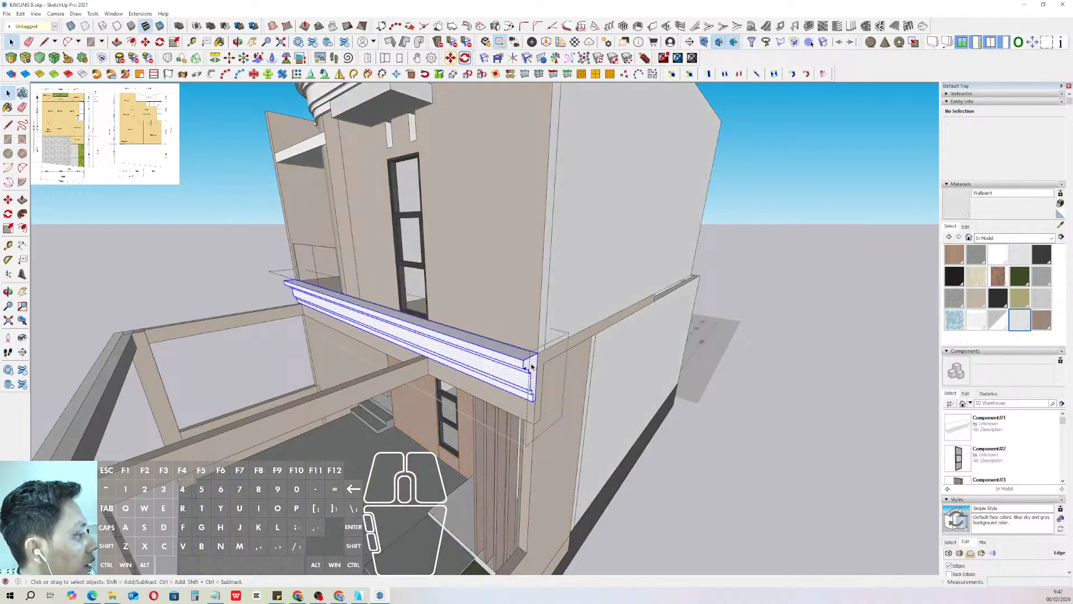
double_click(527, 362)
left_click(527, 362)
key("ctrl+c")
scroll(559, 373, "down", 2)
left_click(750, 443)
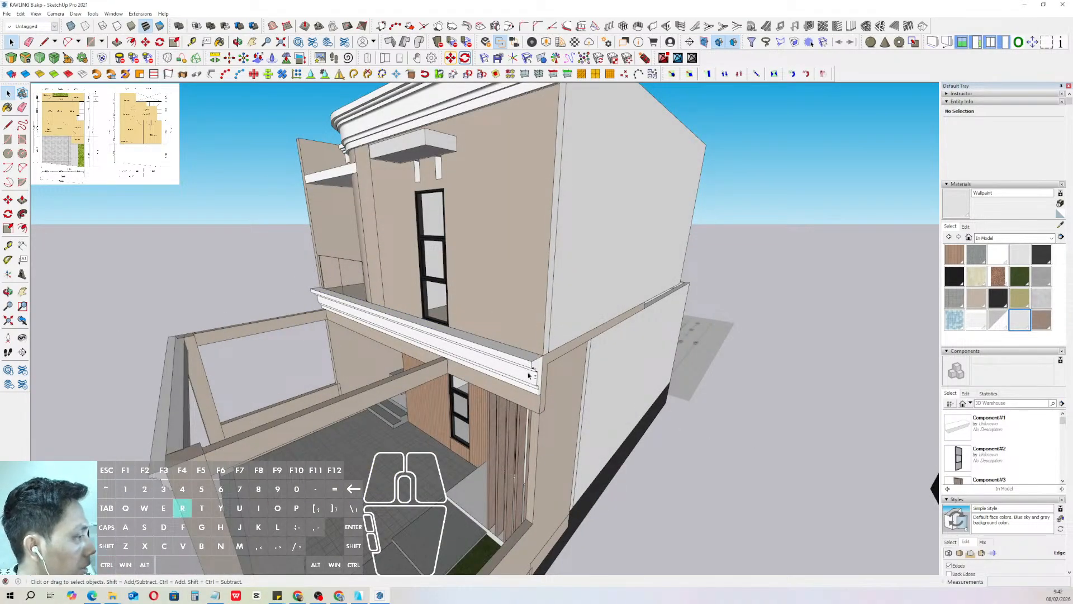
- Paste the cornice profile in place and move it onto the upper corner of the canopy above the upper front window
key("r")
scroll(529, 376, "up", 3)
middle_click_drag(542, 368, 545, 378)
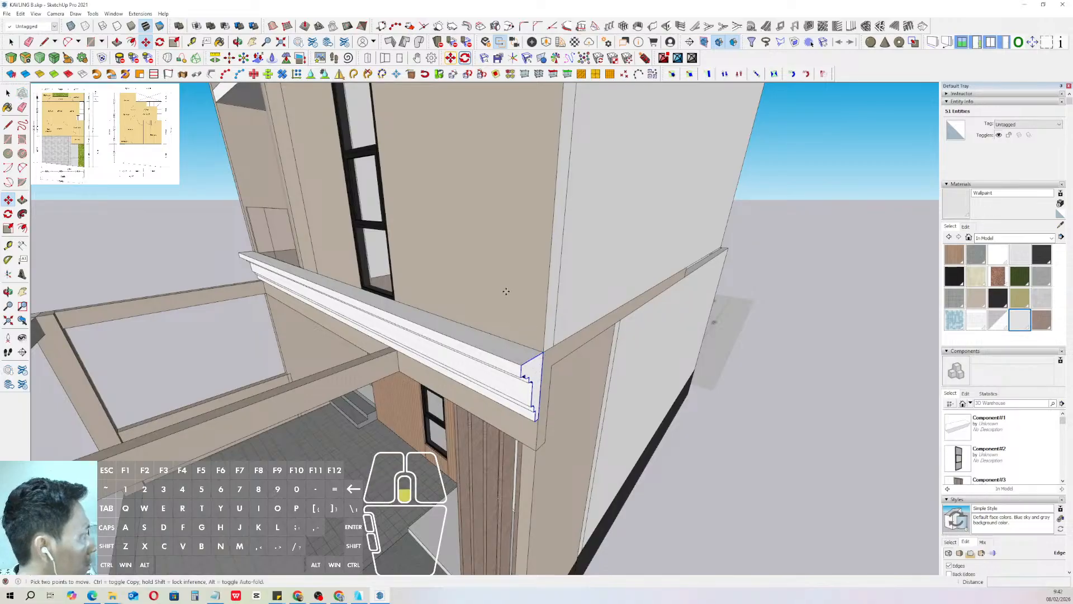
scroll(506, 292, "down", 2)
middle_click_drag(481, 247, 487, 342, "shift")
middle_click_drag(474, 217, 454, 279, "shift")
scroll(427, 215, "up", 2)
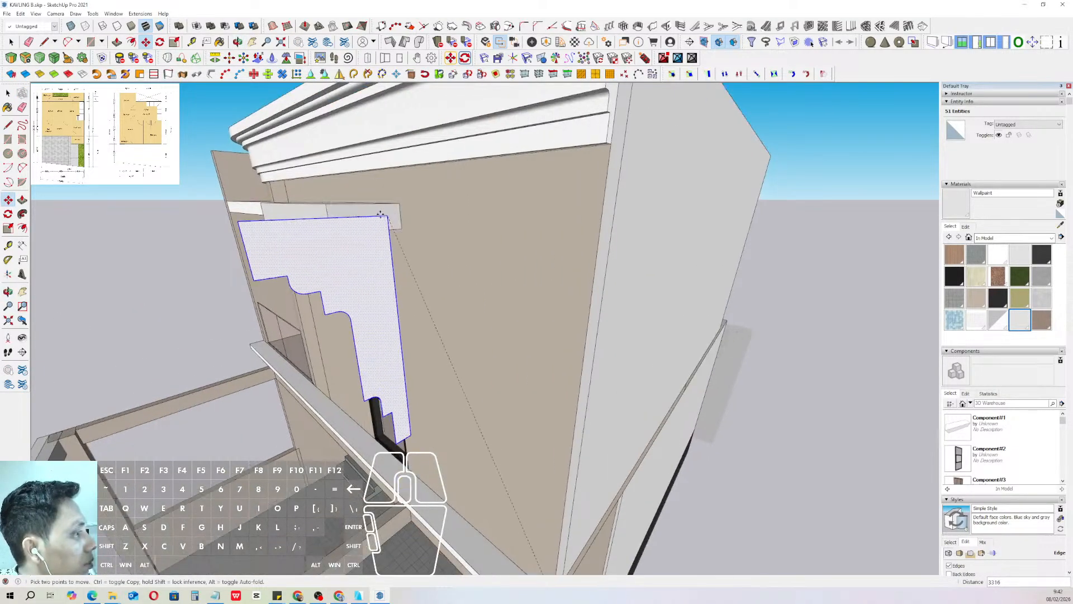
scroll(380, 214, "down", 2)
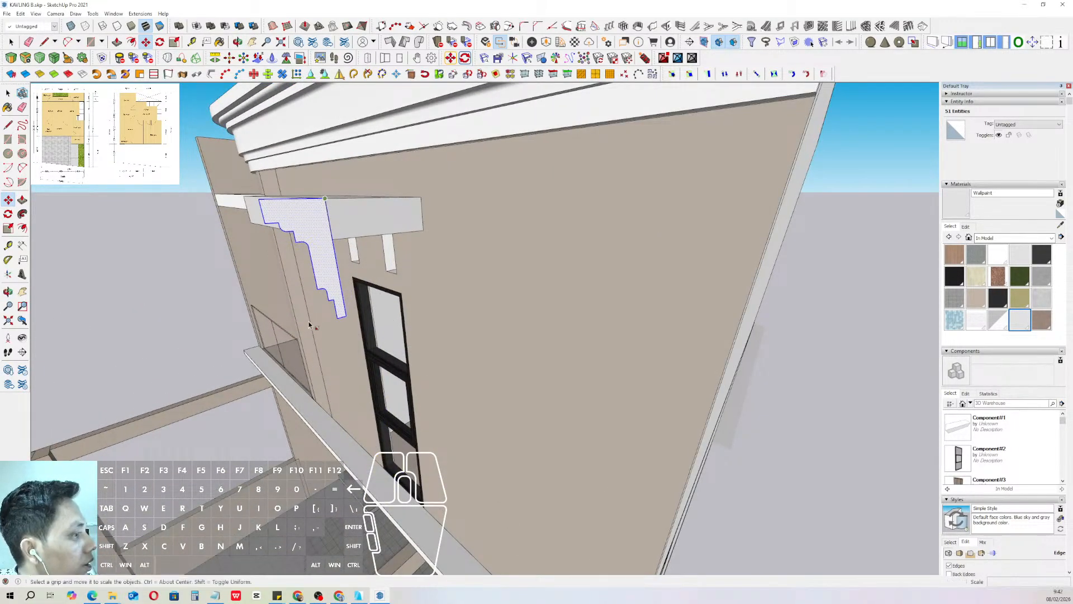
- Scale the pasted profile down uniformly by about 0.28 to match the window canopy's thickness
key("s")
left_click_drag(294, 332, 320, 269)
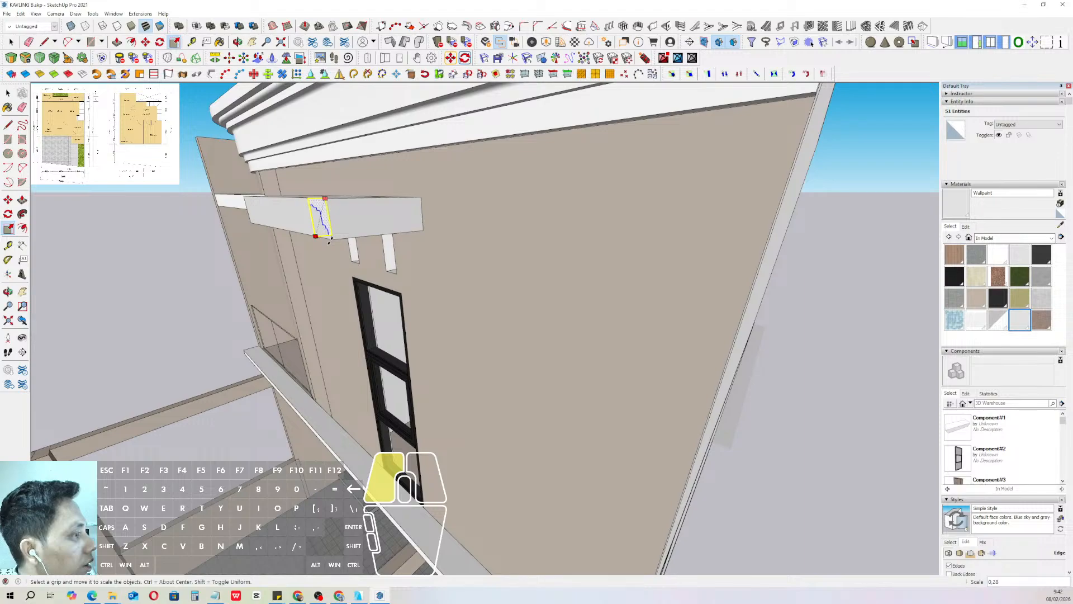
key("space")
scroll(326, 229, "up", 5)
scroll(337, 196, "down", 2)
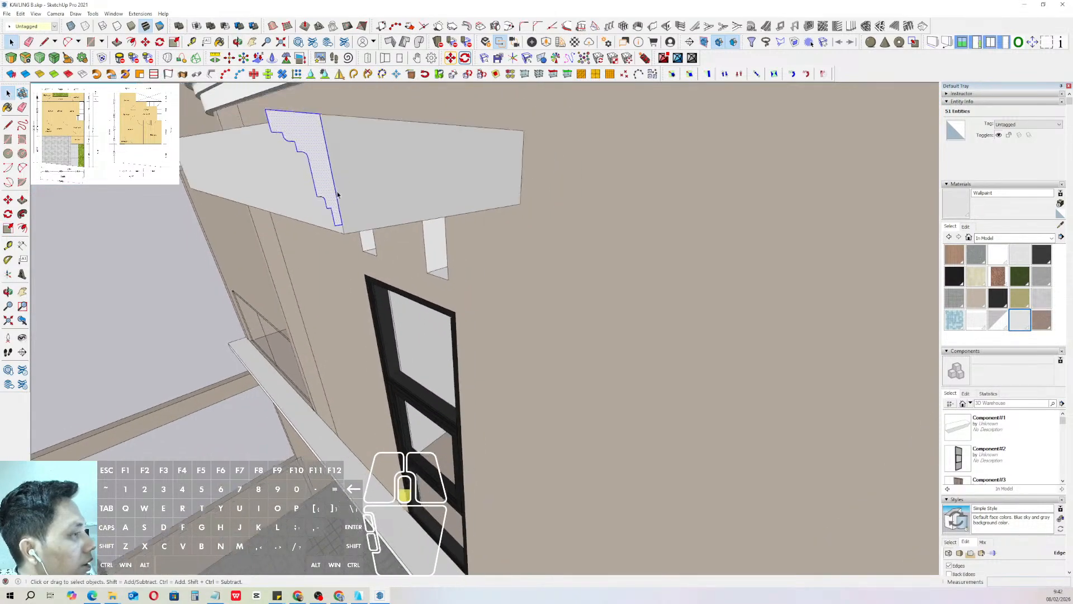
- Rotate the profile 90 degrees about the canopy's front corner and move it to the canopy's upper corner at the wall
middle_click_drag(346, 294, 377, 283)
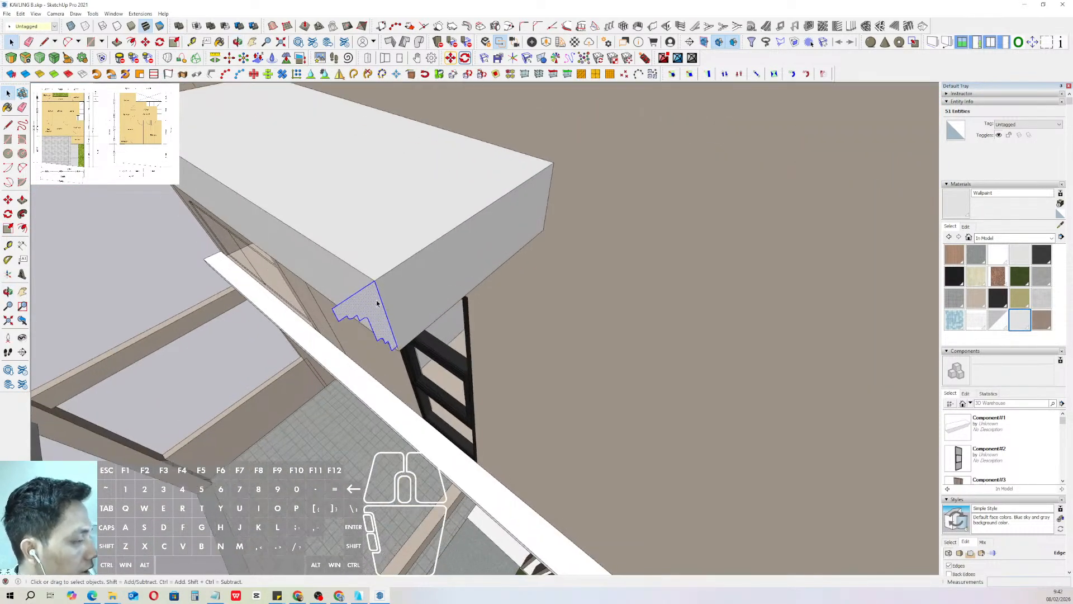
key("q")
left_click_drag(363, 252, 364, 250)
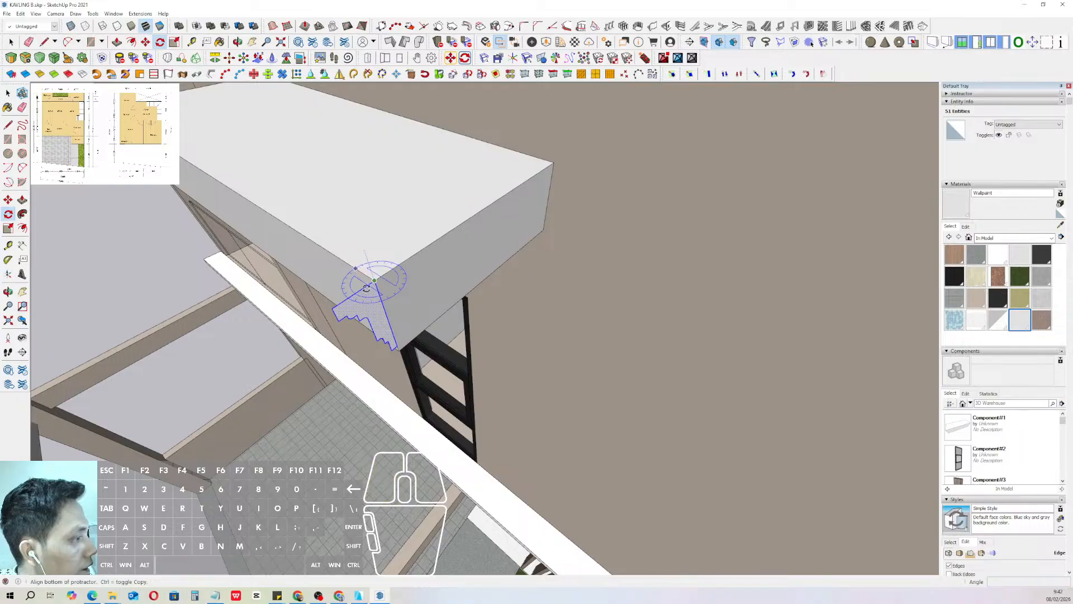
left_click(359, 290)
left_click(374, 308)
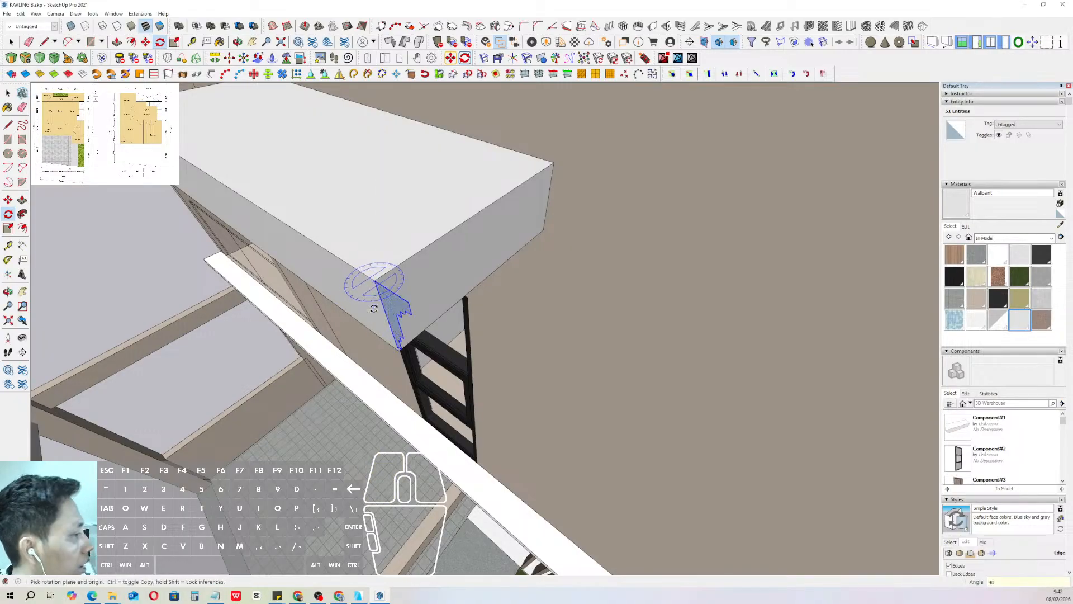
key("space")
left_click(375, 281)
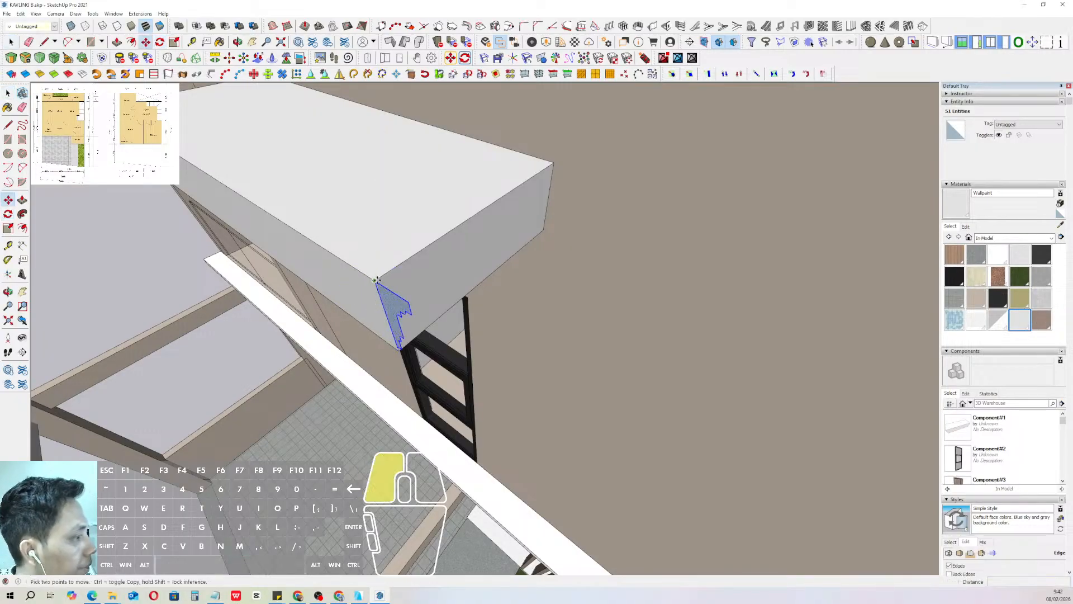
left_click(553, 162)
- Trace a path with the Line tool along the window canopy's top side and front edges
key("space")
key("d")
left_click(553, 162)
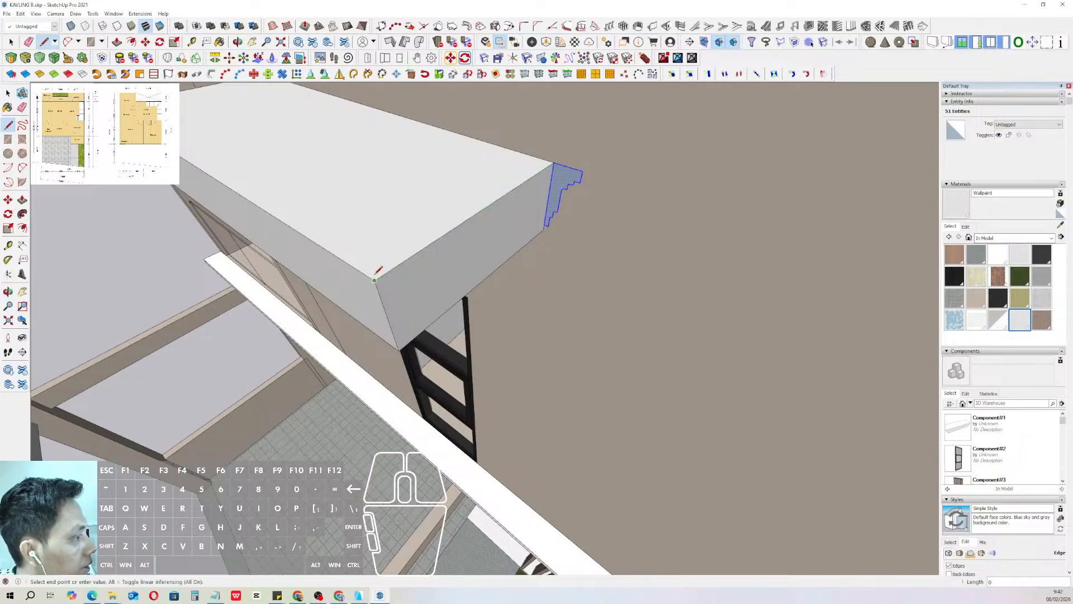
scroll(374, 280, "down", 1)
middle_click_drag(765, 328, 414, 268)
middle_click_drag(413, 268, 544, 280, "shift")
middle_click_drag(749, 288, 382, 284)
scroll(428, 276, "up", 1)
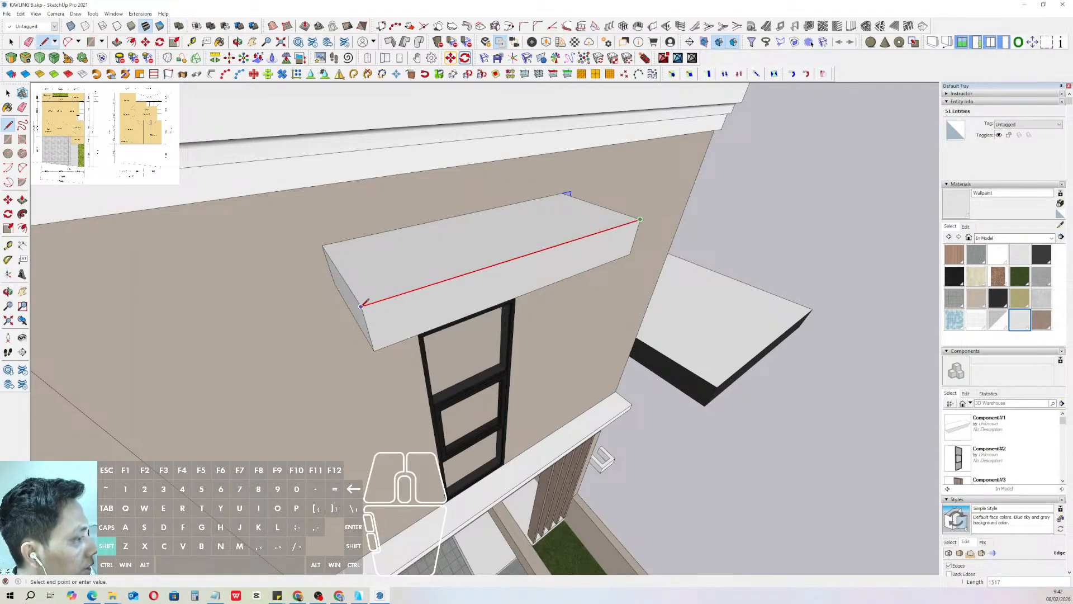
key("space")
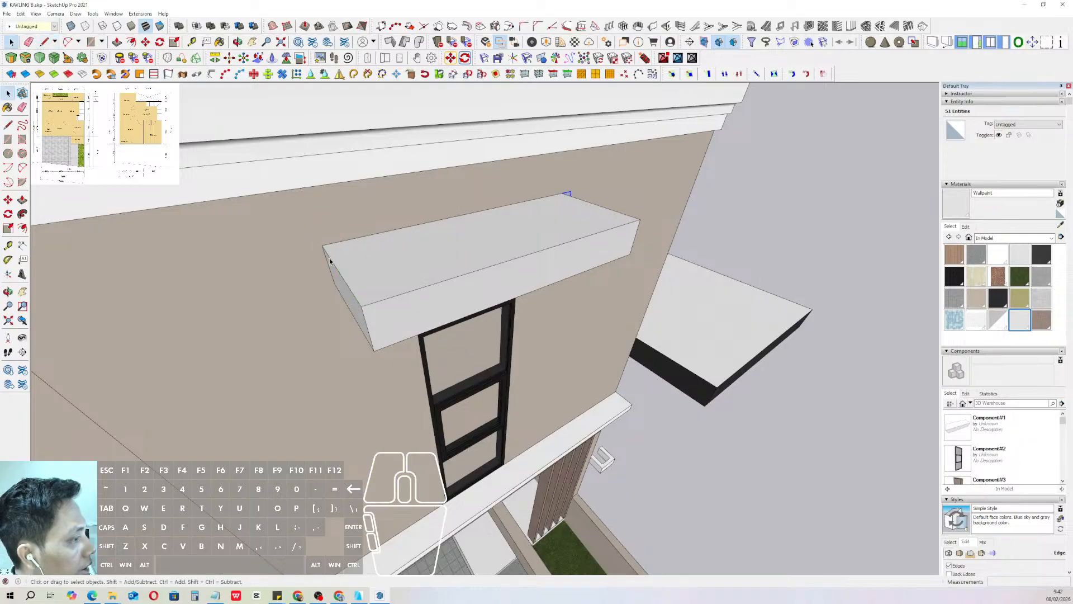
- Select the canopy's three exposed top edges and sweep the profile along them with Follow Me
left_click(394, 299)
middle_click_drag(350, 301, 269, 281)
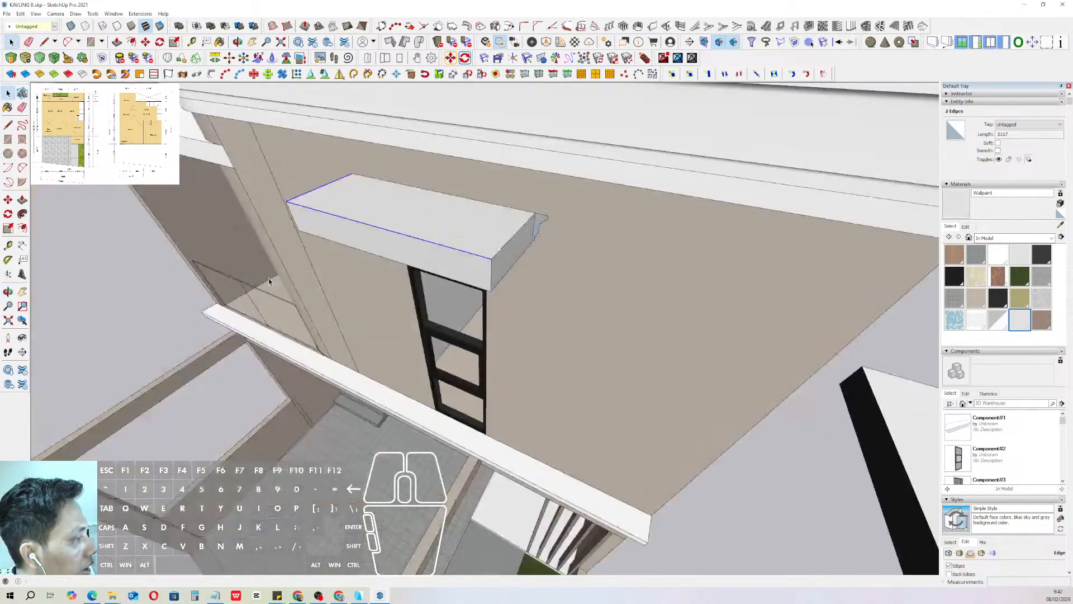
left_click(506, 245, "shift")
left_click(508, 243, "shift")
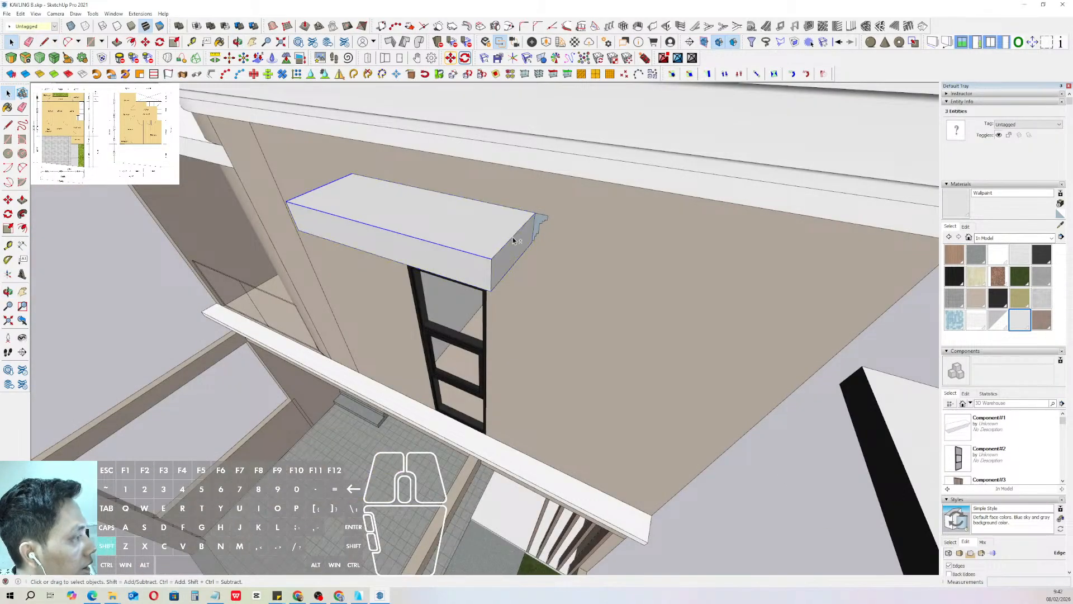
left_click(512, 237, "shift")
scroll(520, 240, "up", 2)
left_click(517, 233, "shift")
middle_click_drag(453, 235, 363, 242)
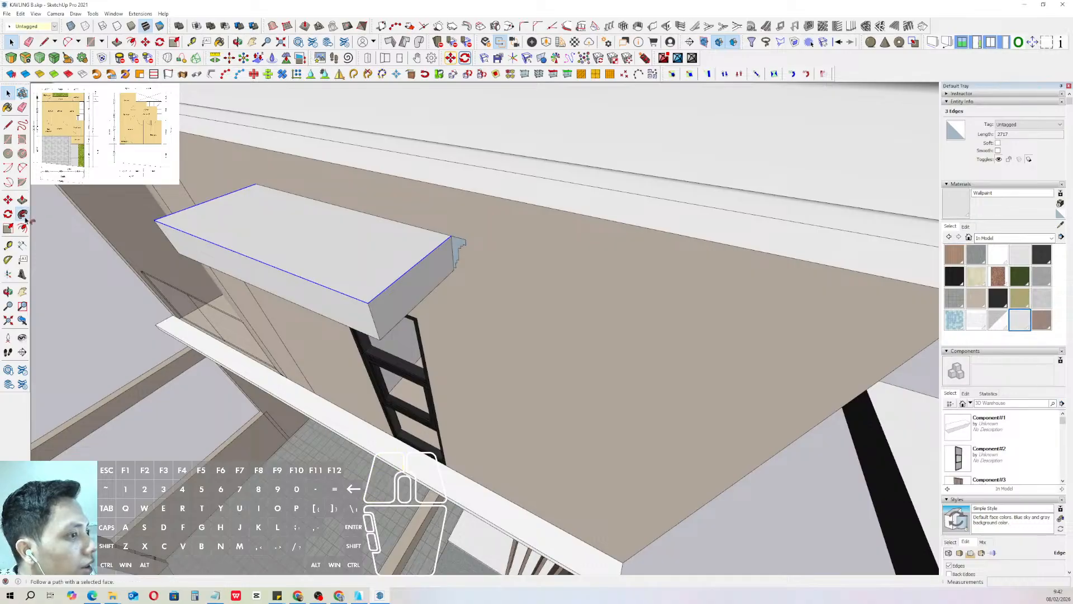
left_click(458, 246)
middle_click_drag(459, 246, 419, 215)
triple_click(442, 225)
- Move the moulding at the window canopy's balcony-side end inward to narrow the canopy
left_click_drag(318, 166, 382, 282)
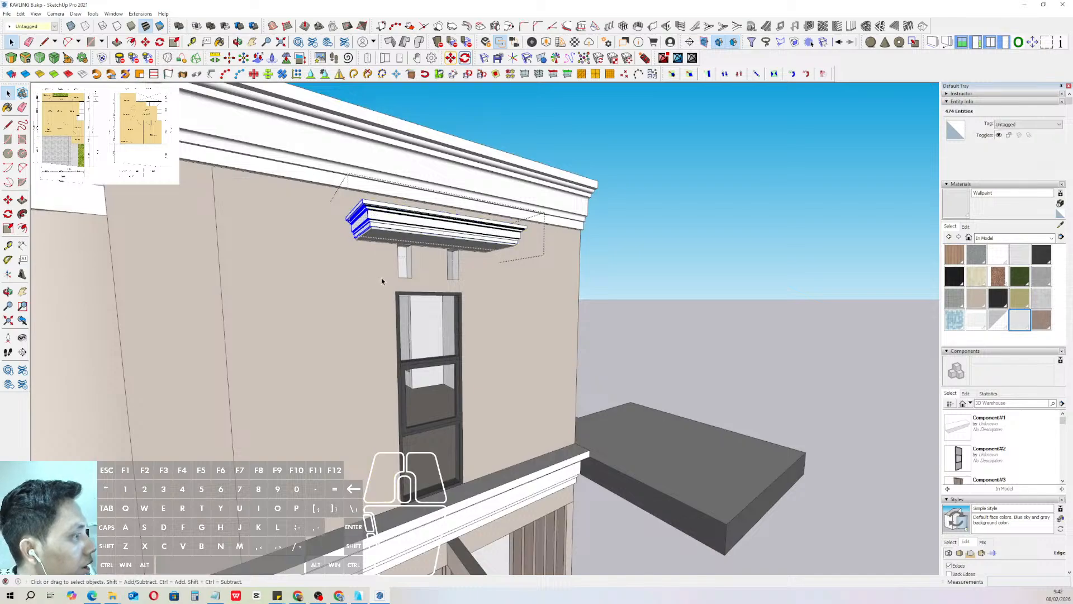
key("m")
left_click(375, 260)
key("space")
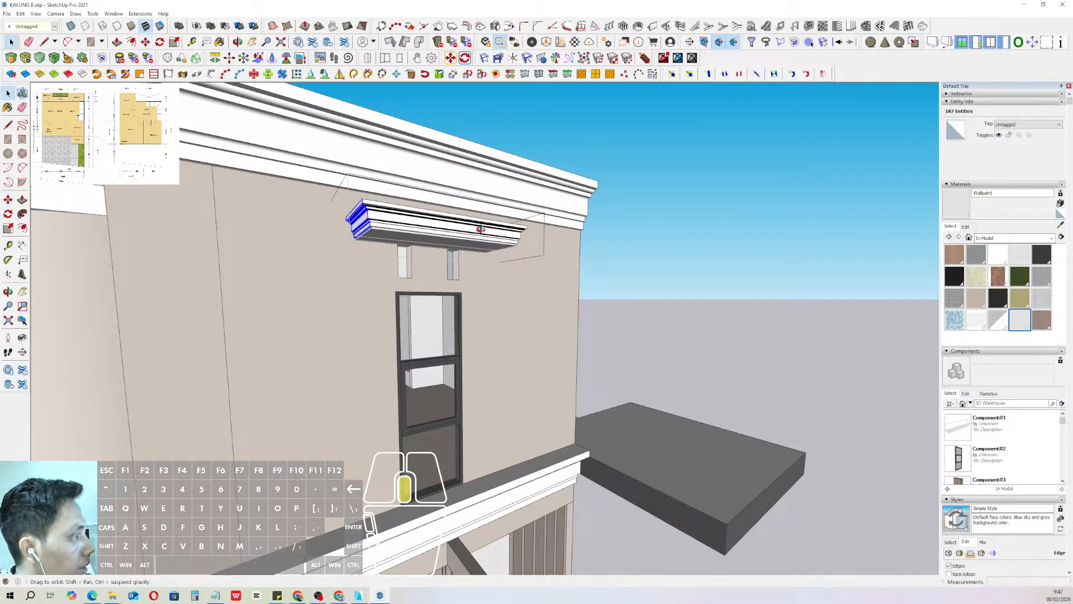
middle_click_drag(336, 252, 444, 205)
middle_click_drag(348, 300, 230, 234)
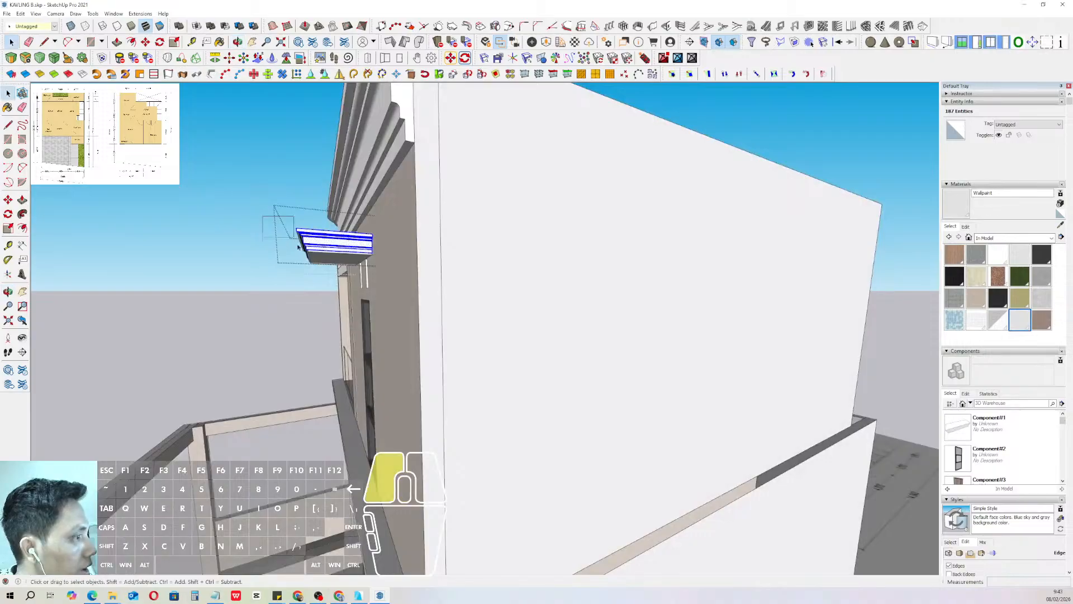
- Move the window canopy's front moulding back towards the wall to reduce its depth
left_click_drag(297, 245, 333, 305)
scroll(306, 257, "up", 2)
middle_click_drag(317, 246, 313, 343)
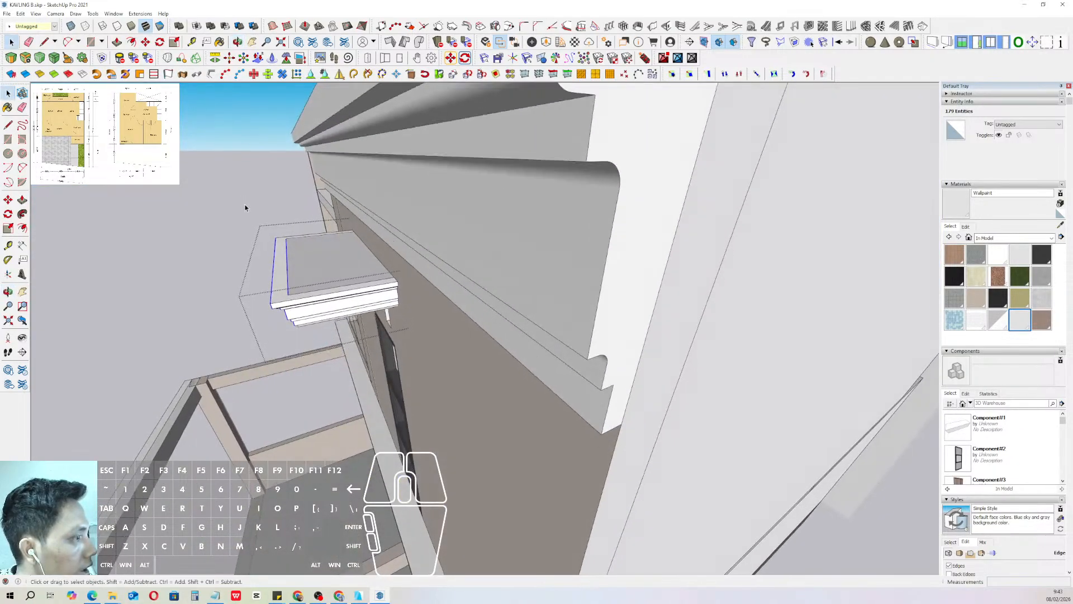
scroll(306, 309, "up", 3)
key("m")
left_click(344, 266)
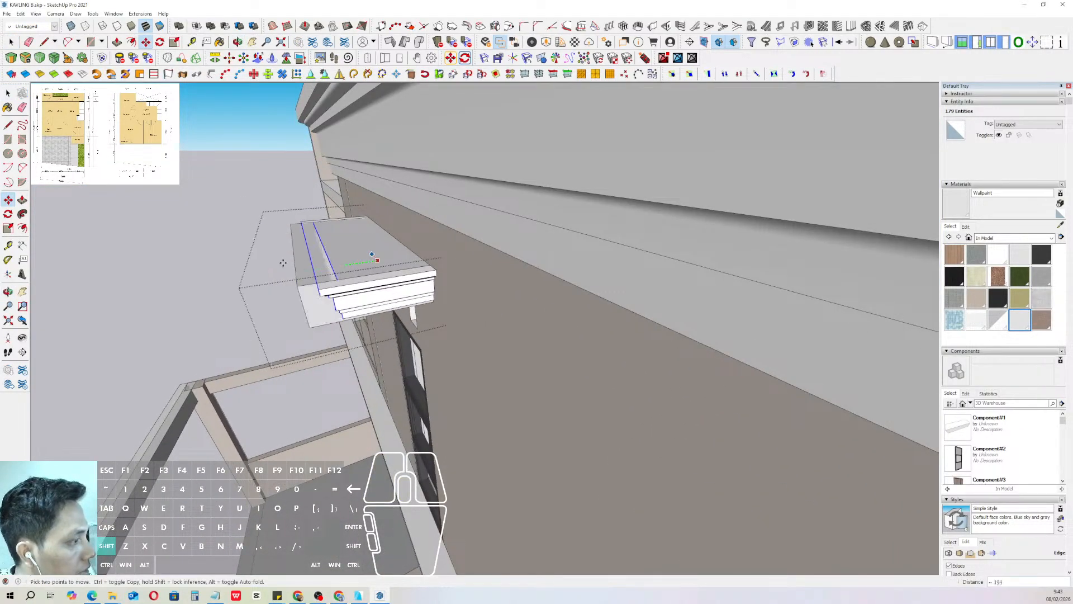
middle_click_drag(283, 263, 543, 154)
key("space")
scroll(521, 210, "down", 1)
scroll(521, 210, "down", 2)
middle_click_drag(521, 210, 585, 173)
scroll(587, 174, "down", 2)
left_click(695, 190)
- Copy the small moulding's profile face at the balcony-side end of the window canopy
middle_click_drag(408, 290, 521, 320)
scroll(509, 251, "down", 3)
scroll(511, 228, "up", 4)
middle_click_drag(512, 227, 568, 336)
scroll(568, 255, "up", 3)
triple_click(571, 214)
left_click(537, 217)
scroll(555, 255, "down", 2)
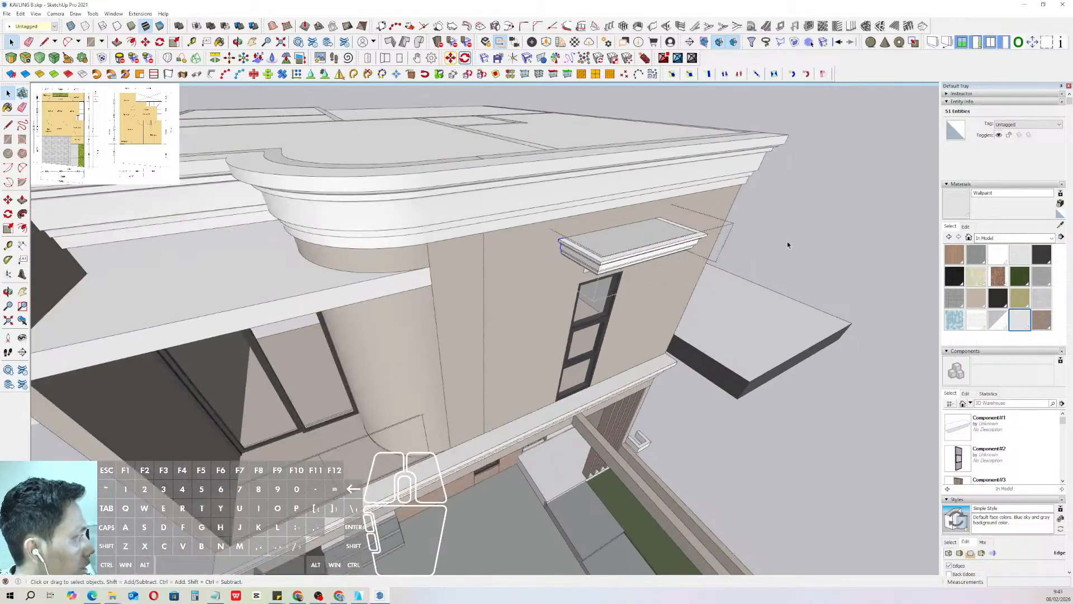
left_click(787, 241)
- Paste the small profile, move it clear of the window canopy and rotate it to face along the balcony canopy's front
scroll(558, 267, "up", 3)
key("shift+v")
middle_click_drag(567, 246, 514, 257)
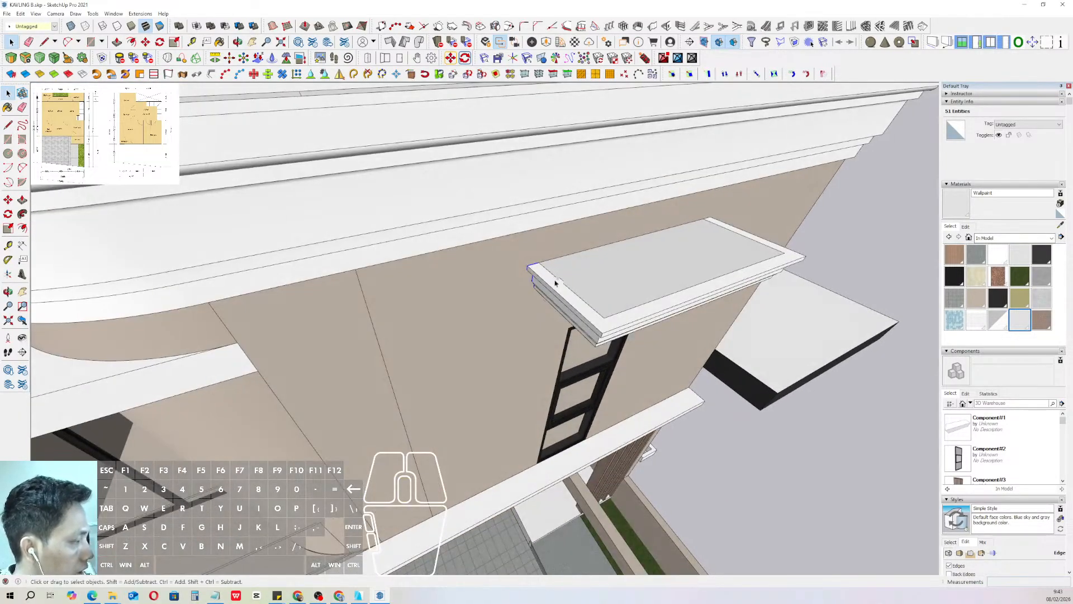
key("m")
scroll(424, 273, "up", 2)
key("q")
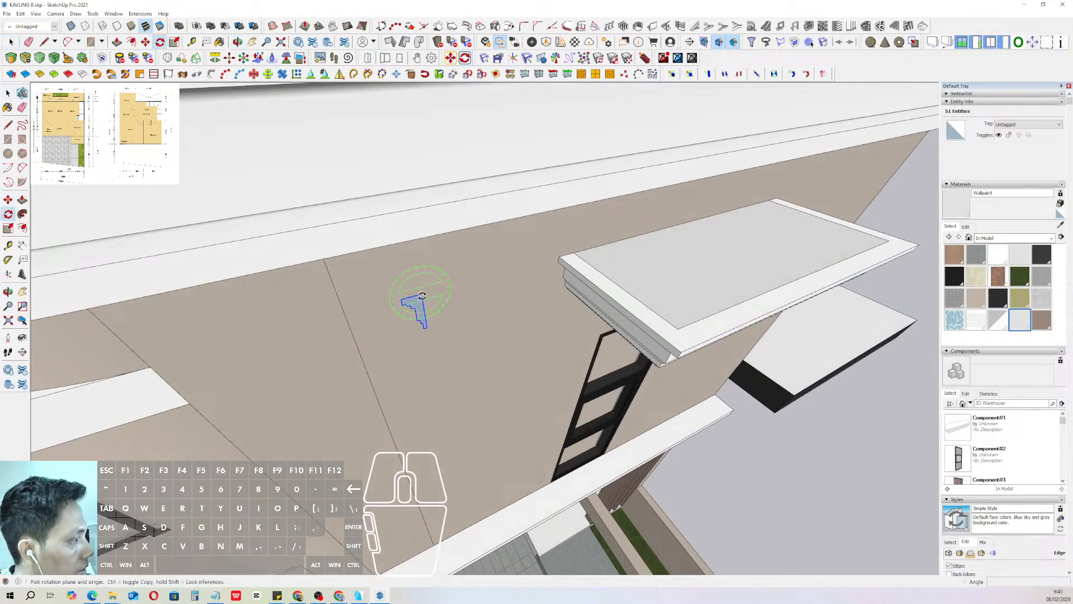
left_click(412, 323)
key("space")
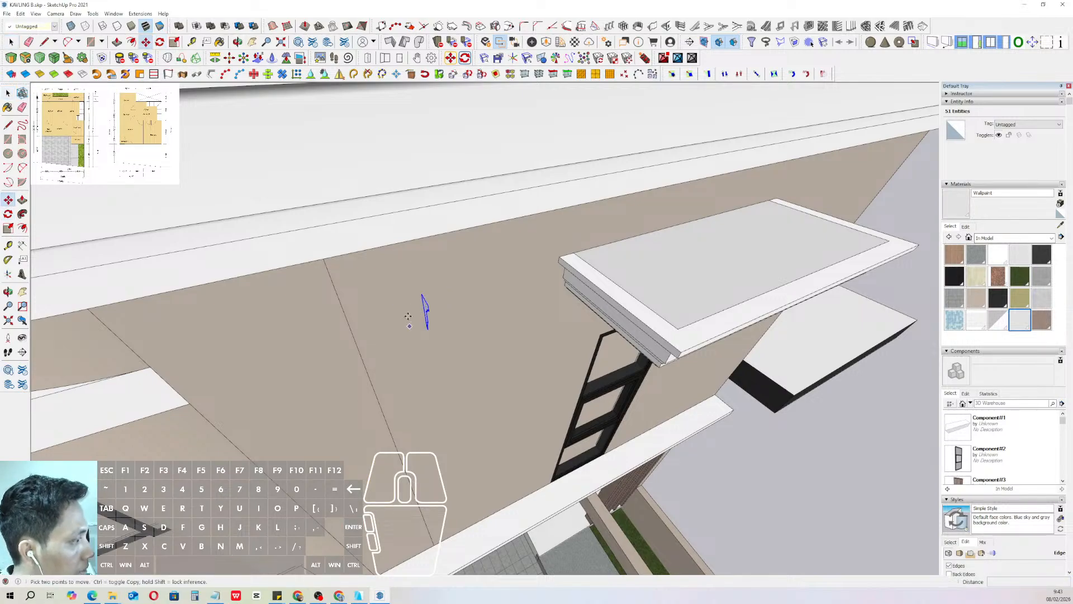
- Move the profile to the balcony canopy's outer front corner and extrude it along the full front edge
scroll(423, 290, "up", 1)
middle_click_drag(443, 289, 345, 296)
key("p")
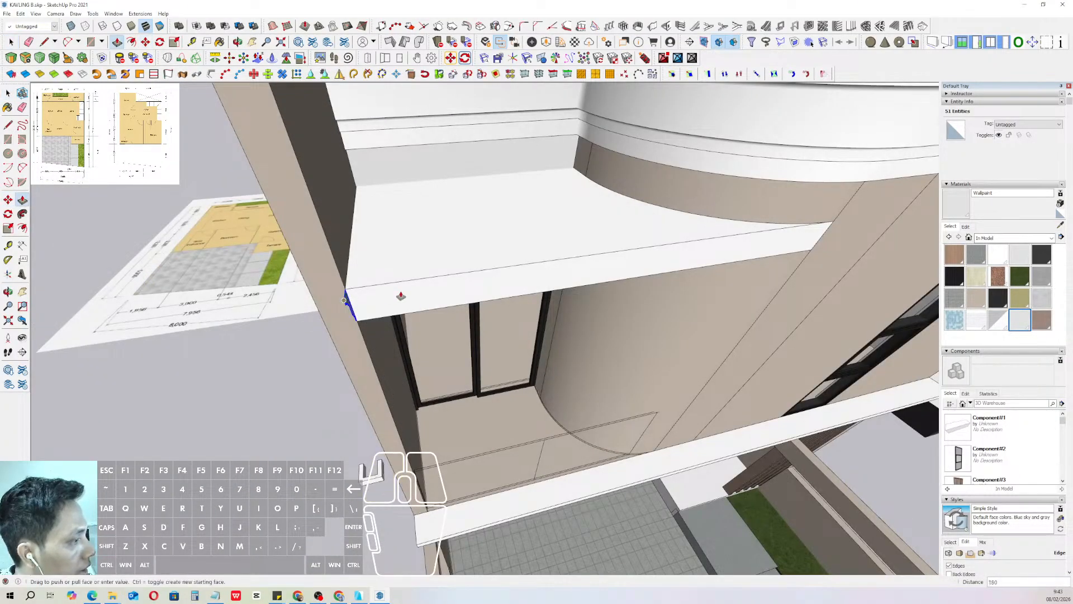
middle_click_drag(562, 261, 319, 296, "shift")
left_click(583, 256)
key("space")
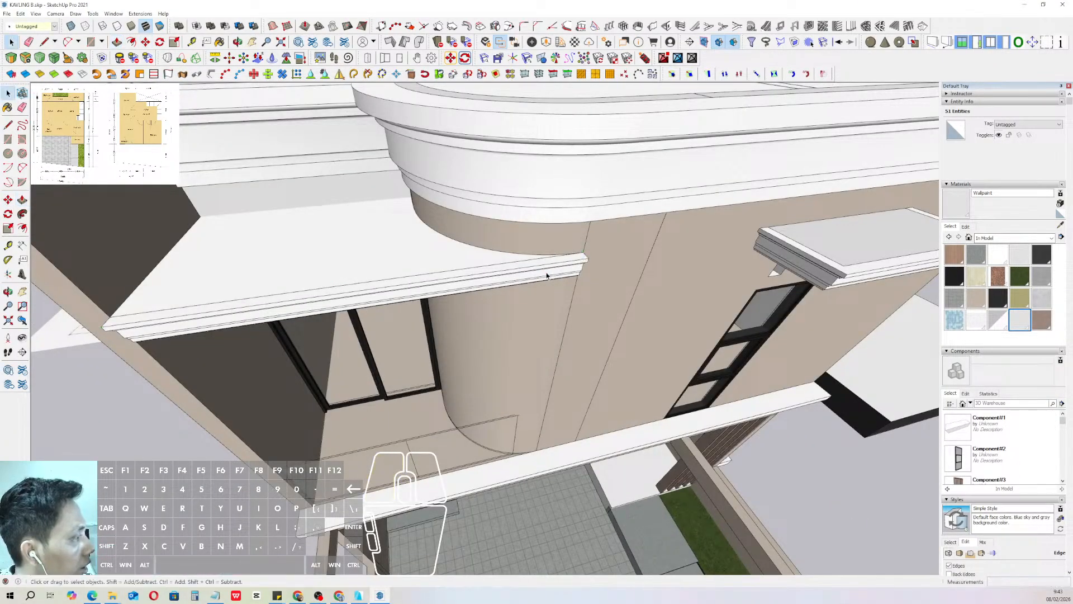
- Group the new moulding along the balcony canopy's front edge
left_click(546, 274)
scroll(399, 291, "down", 4)
middle_click_drag(399, 291, 438, 211)
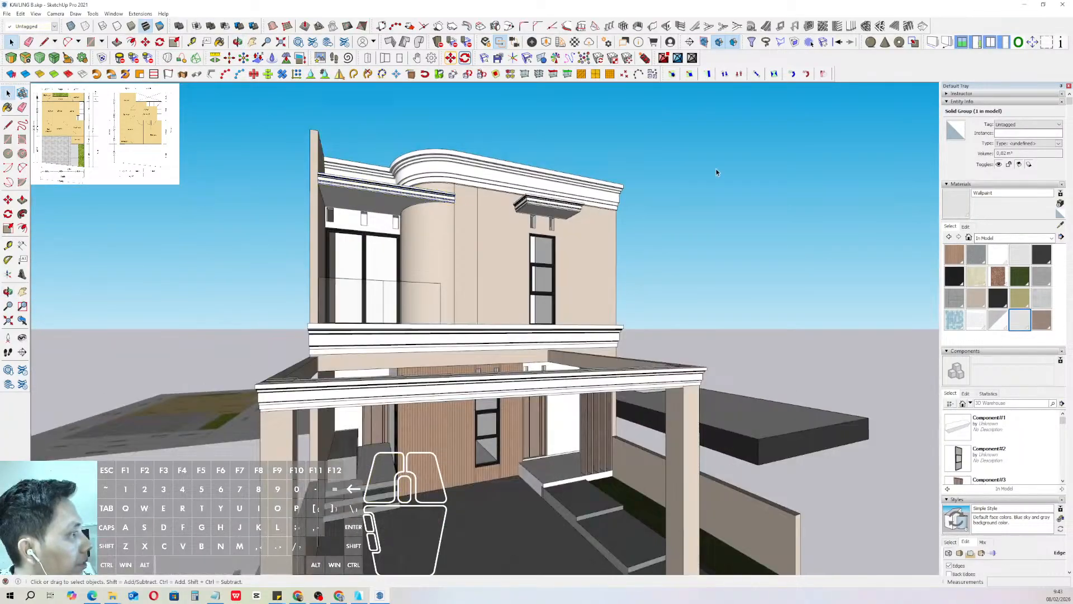
left_click(716, 172)
- Inside the upper front wall group, draw horizontal lines from both top corners of the window opening past the wall's side edges
scroll(503, 251, "down", 2)
middle_click_drag(503, 258, 467, 238, "shift")
scroll(476, 206, "up", 3)
scroll(467, 237, "up", 2)
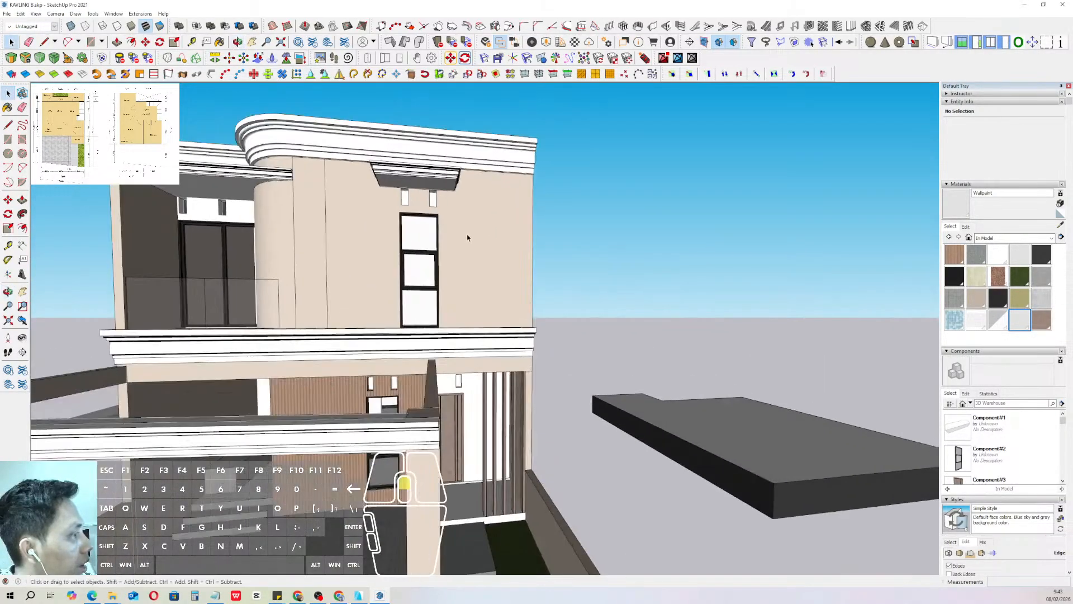
double_click(453, 246)
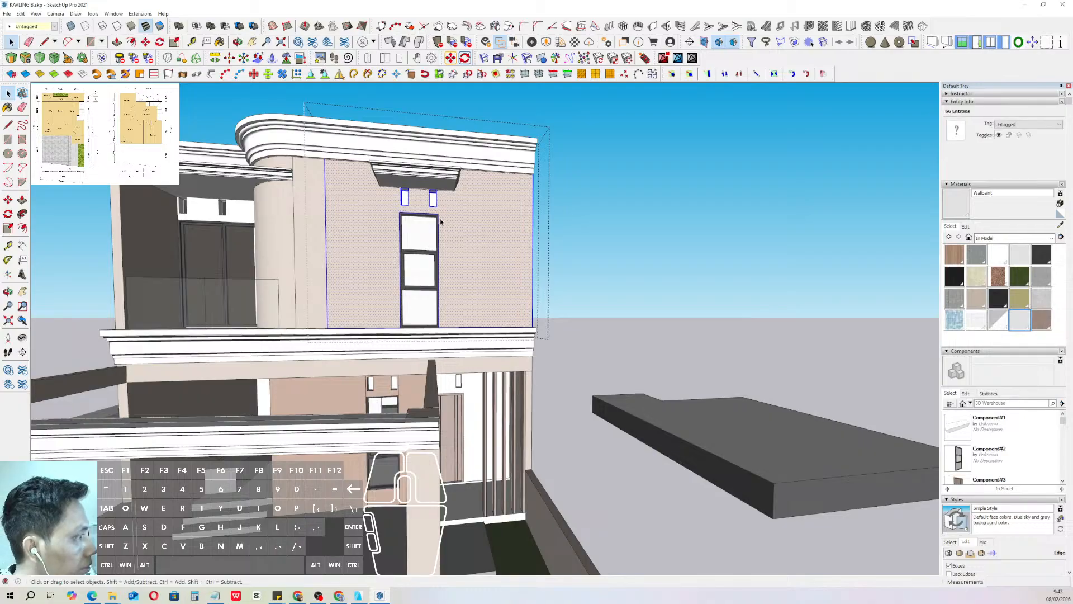
key("i")
key("l")
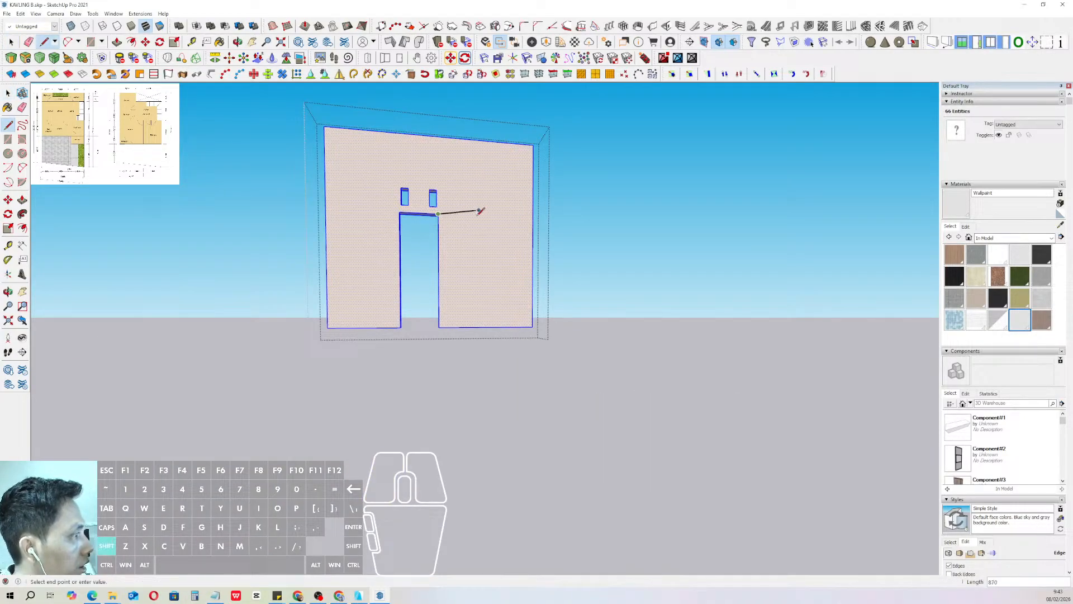
left_click(581, 220)
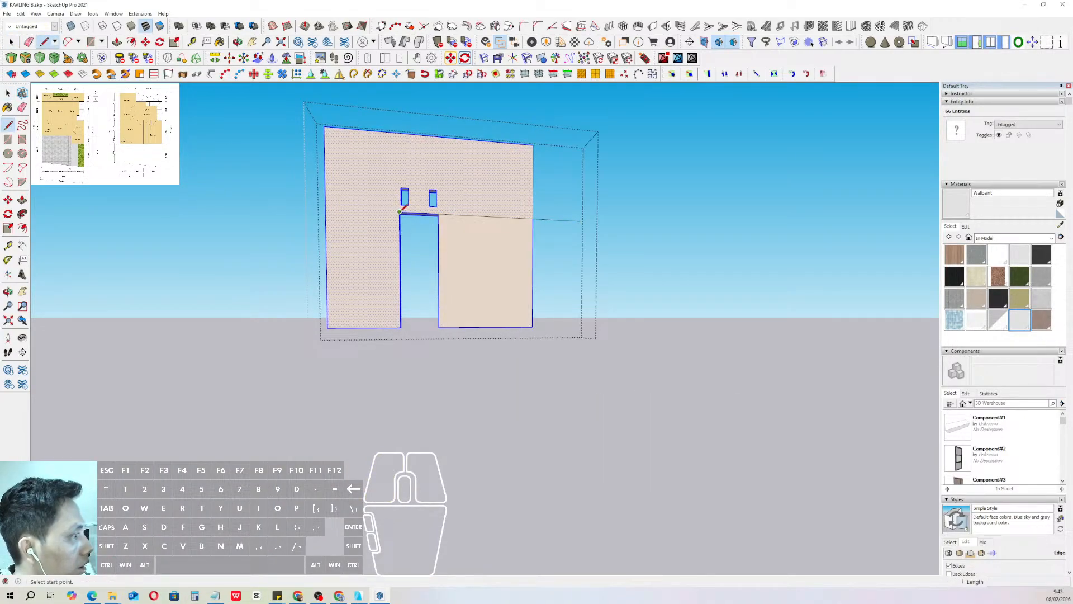
left_click(225, 201, "shift")
- Erase the line ends that overhang both sides of the upper front wall
key("space")
key("e")
left_click_drag(271, 196, 282, 216)
left_click_drag(574, 215, 563, 234)
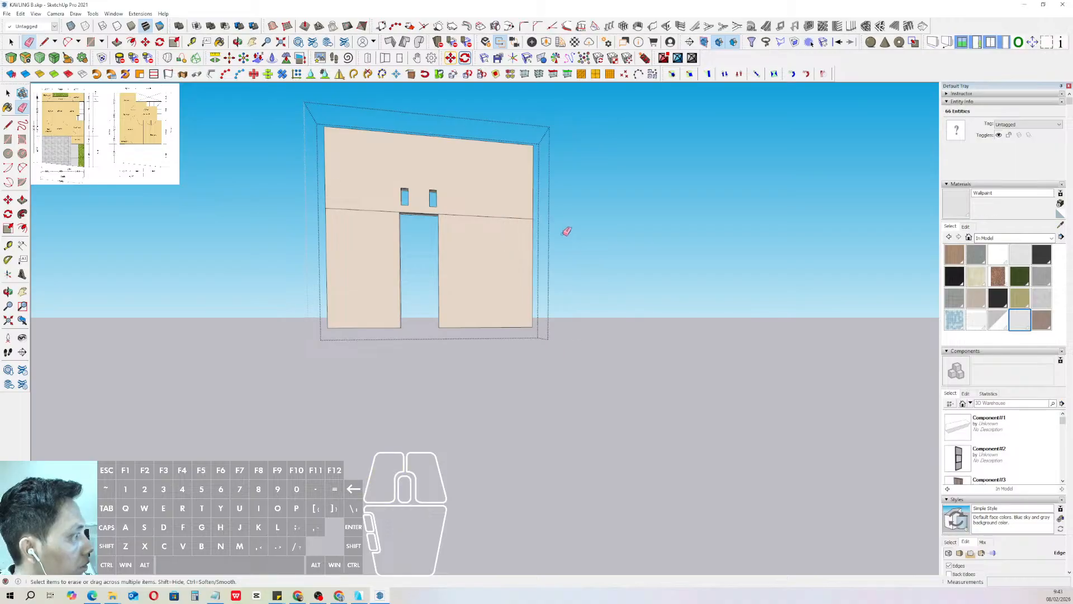
- Copy the horizontal line at the window head 770 mm down the upper front wall and repeat the copy at equal spacing to the base
key("space")
left_click(370, 211, "shift")
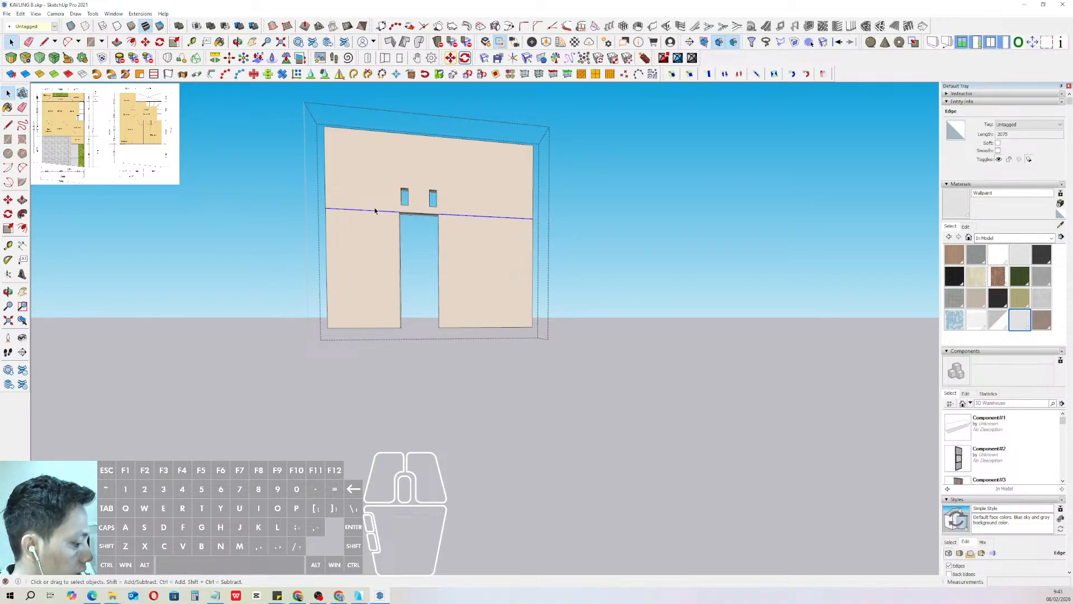
middle_click_drag(372, 213, 495, 231)
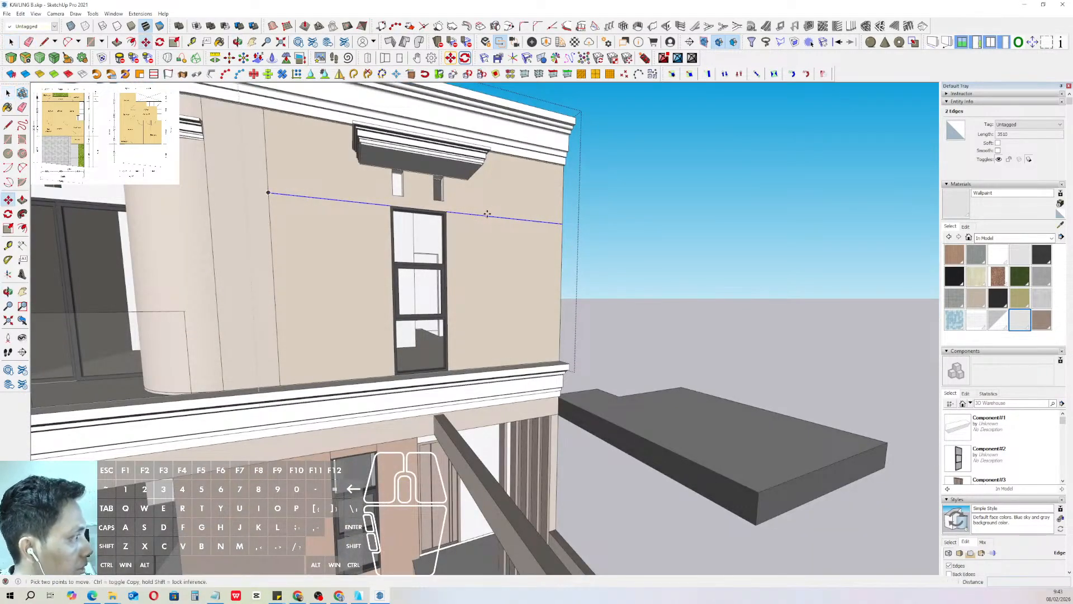
left_click(487, 214)
key("ctrl")
scroll(444, 263, "up", 1)
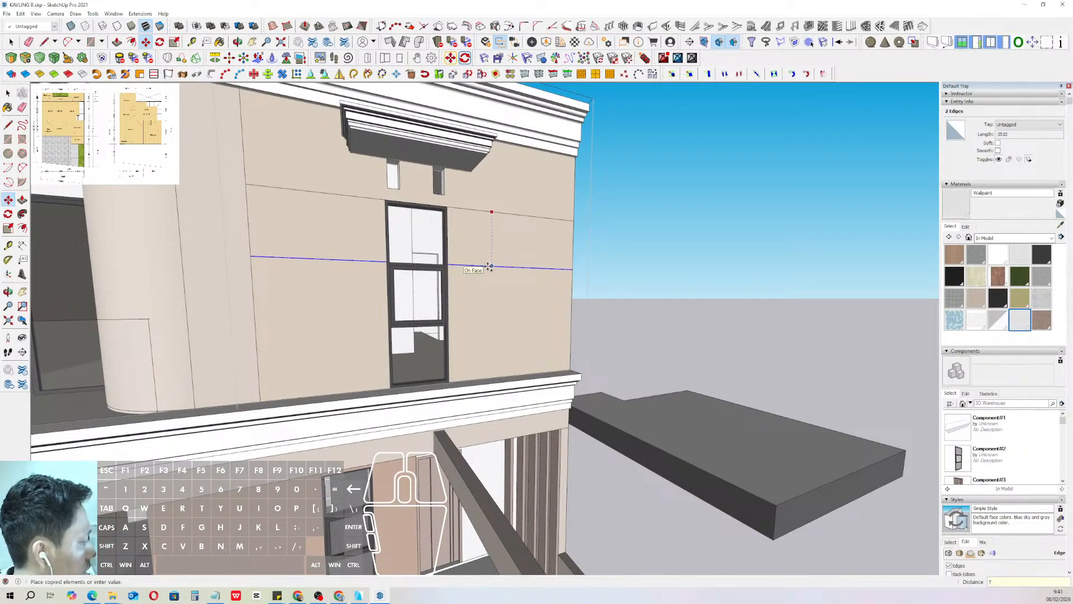
key("Return")
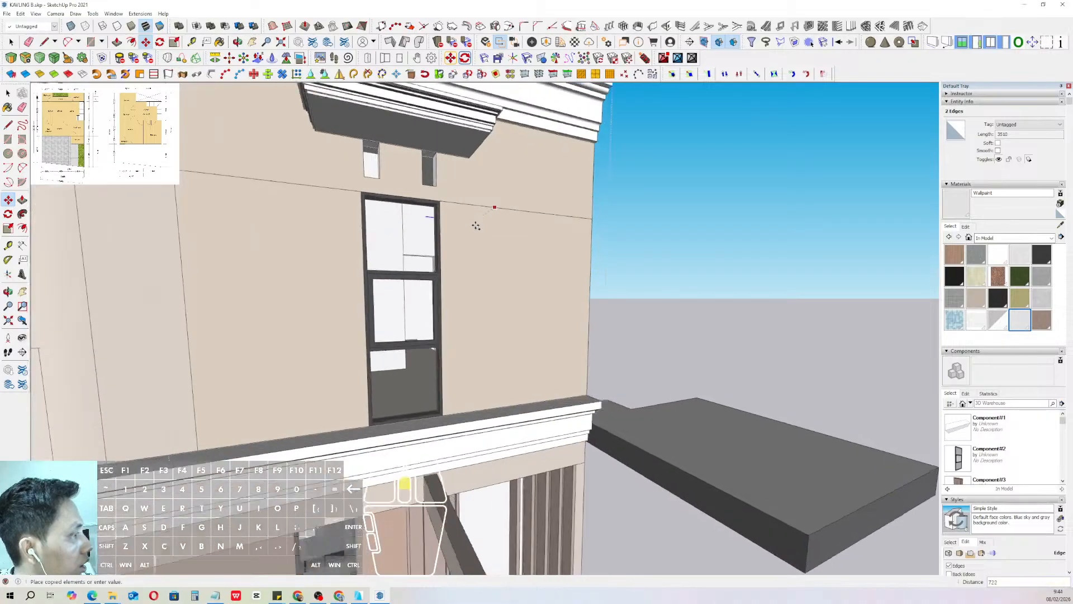
scroll(474, 224, "up", 1)
key("space")
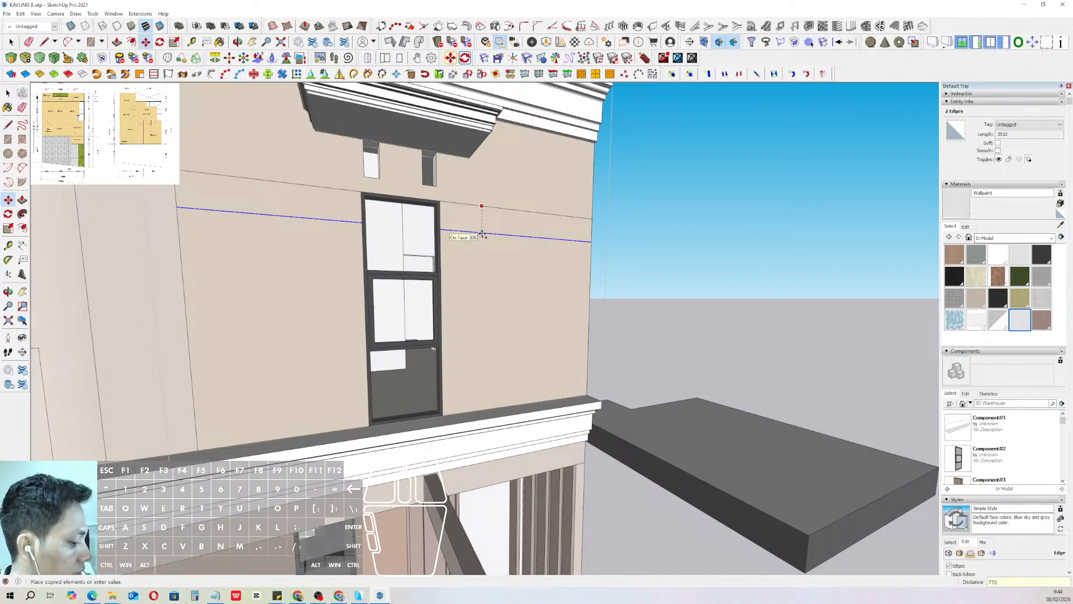
key("Return")
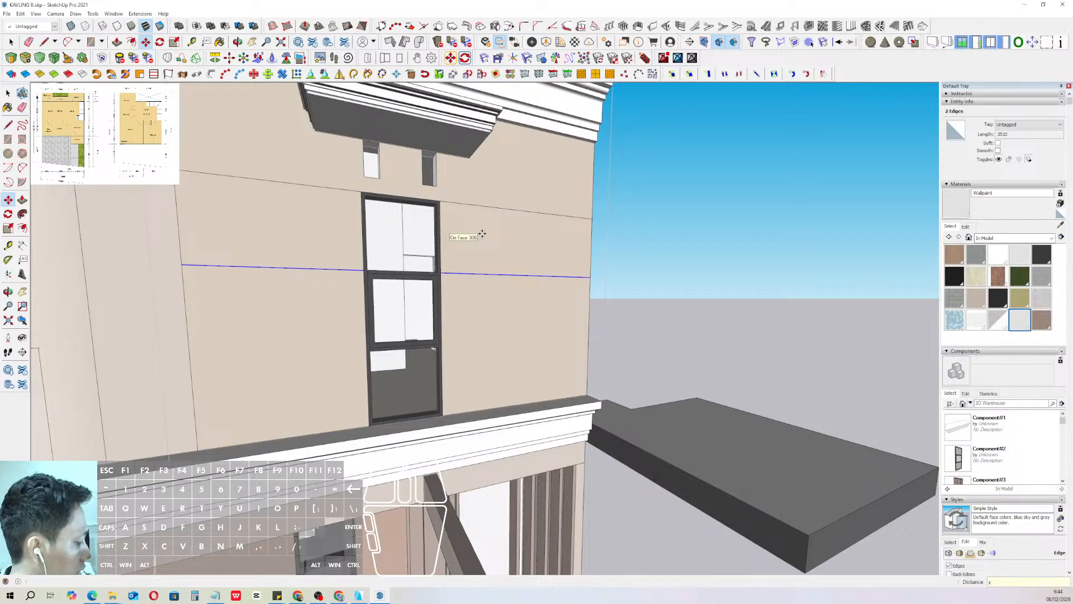
key("Return")
key("space")
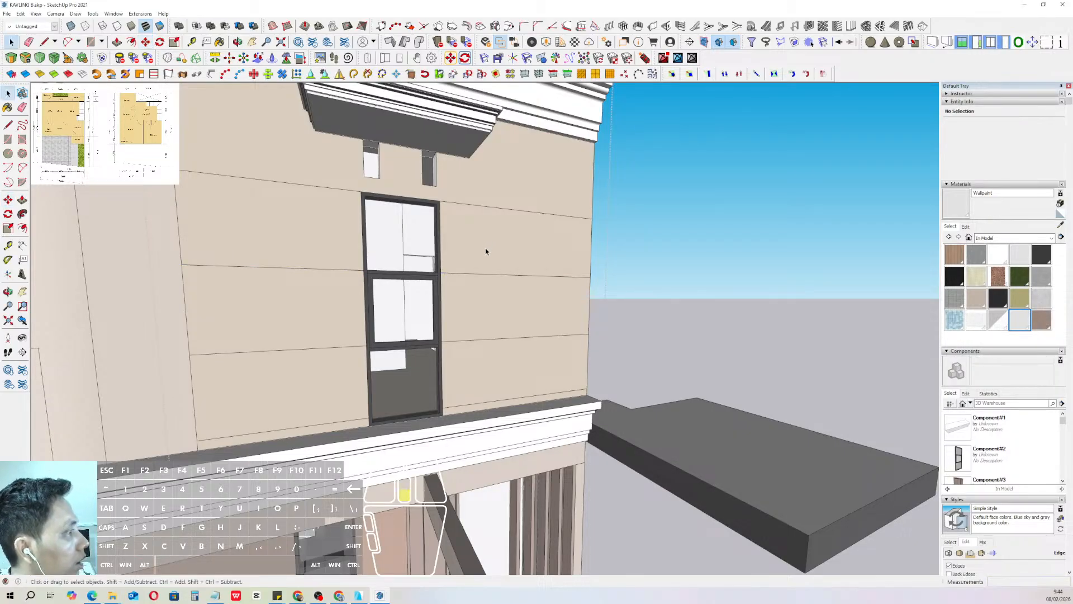
- Copy the two window-head line segments 770 mm up the upper front wall
scroll(486, 251, "down", 3)
middle_click_drag(486, 251, 481, 249, "shift")
scroll(474, 233, "up", 1)
left_click(432, 225)
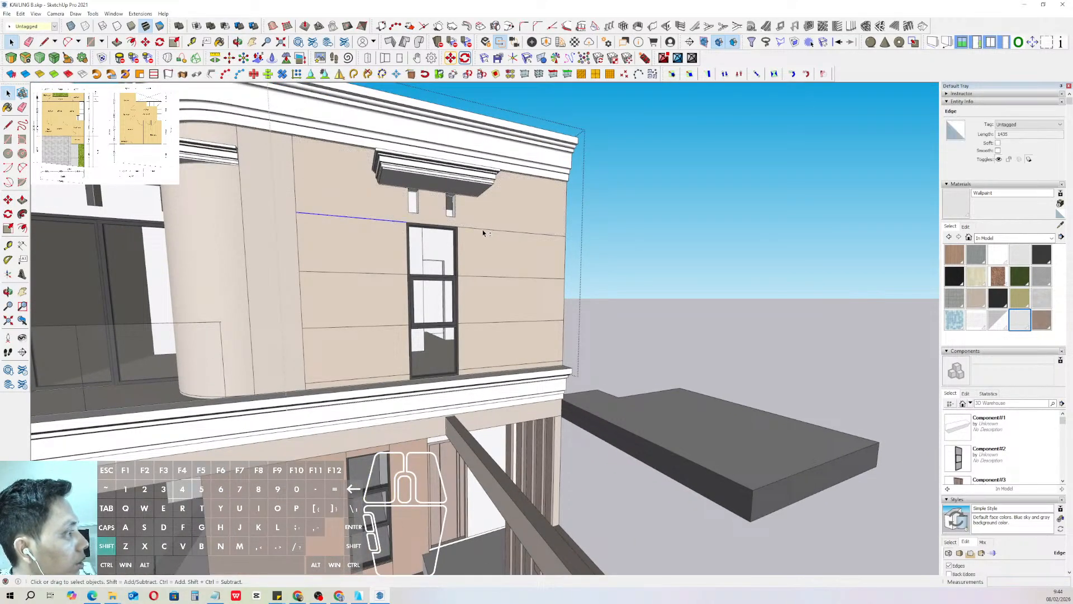
left_click(482, 229, "shift")
scroll(441, 227, "up", 2)
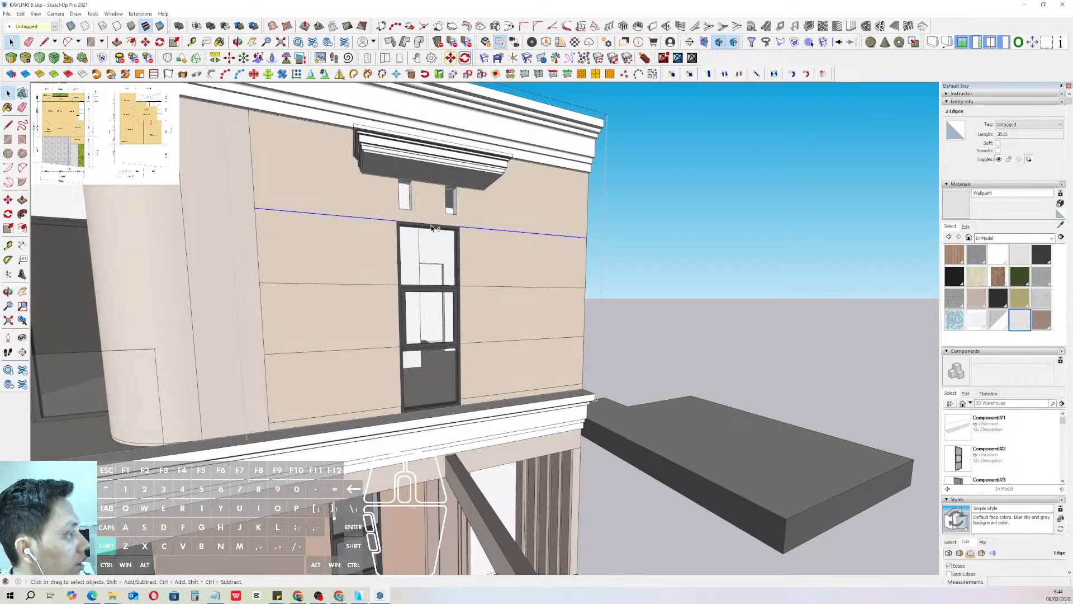
key("m")
left_click(538, 234)
key("ctrl")
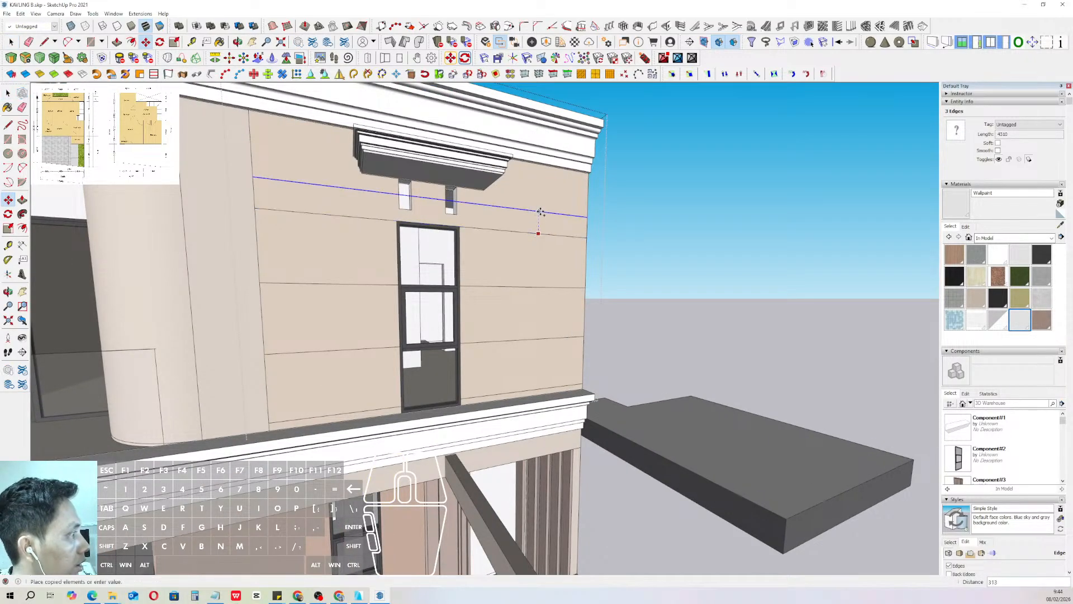
left_click(540, 213)
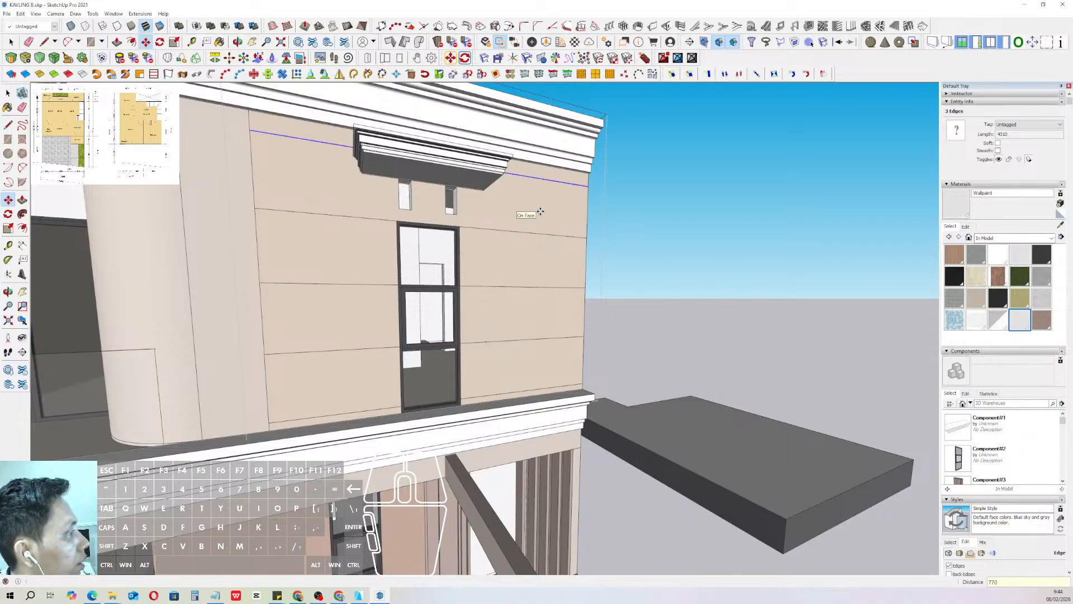
key("space")
- Inside the curved wall group, copy the outer top edges down to the level of the front wall's uppermost division line
scroll(487, 240, "down", 5)
scroll(469, 240, "down", 2)
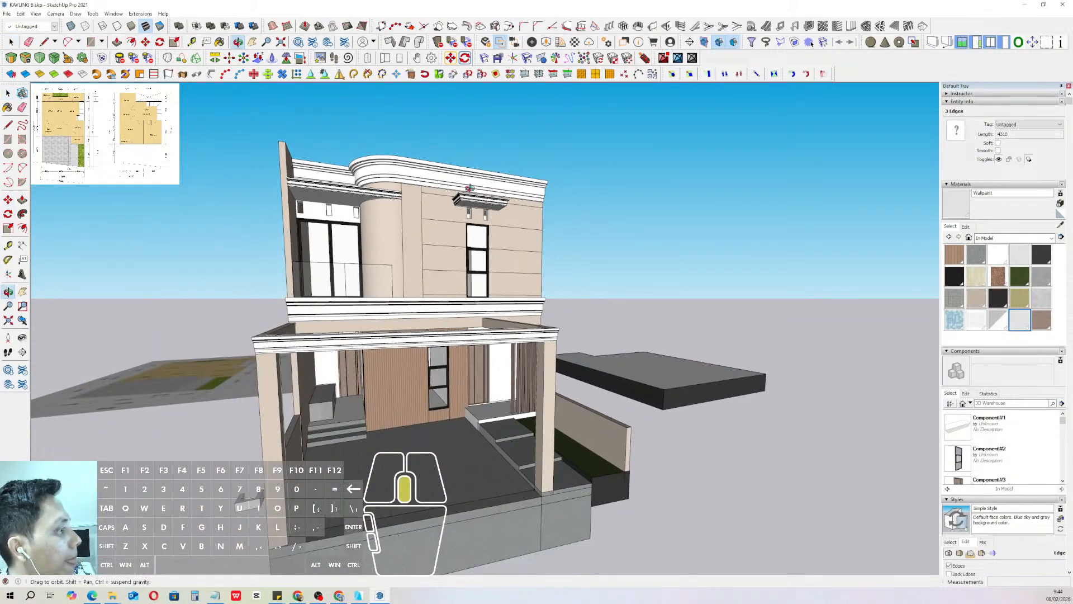
left_click(480, 154)
middle_click_drag(480, 154, 455, 228)
scroll(452, 198, "up", 5)
triple_click(462, 203)
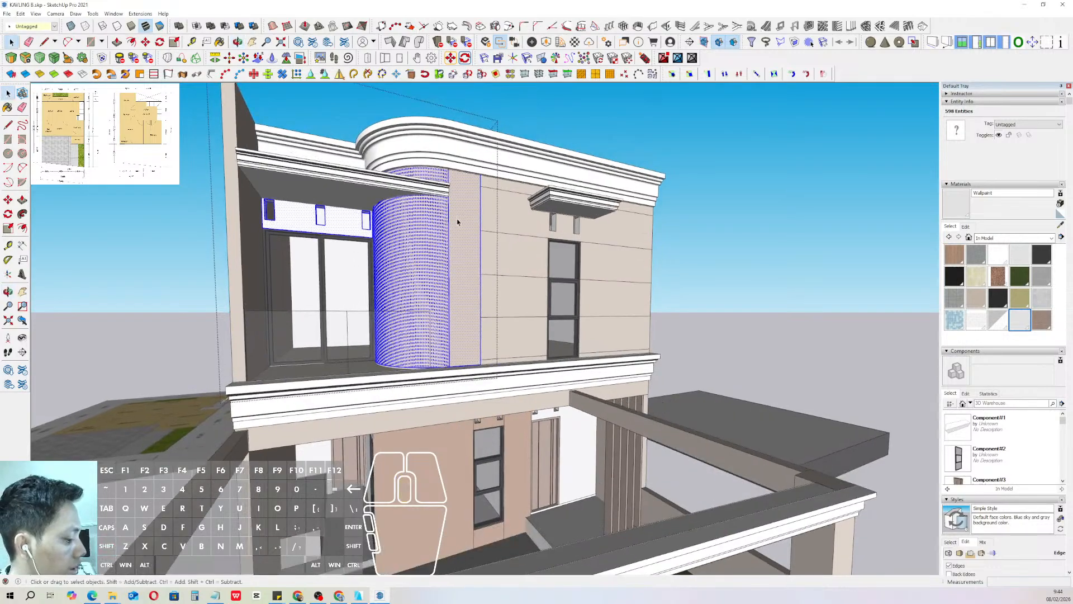
key("comma")
left_click(457, 135)
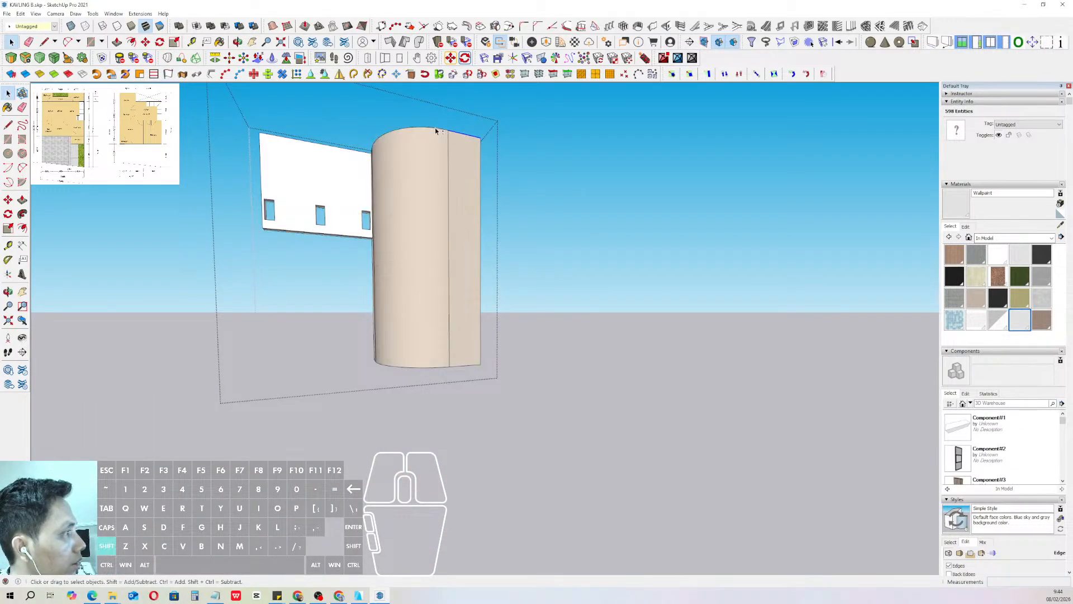
left_click(436, 130, "shift")
middle_click_drag(403, 161, 353, 147)
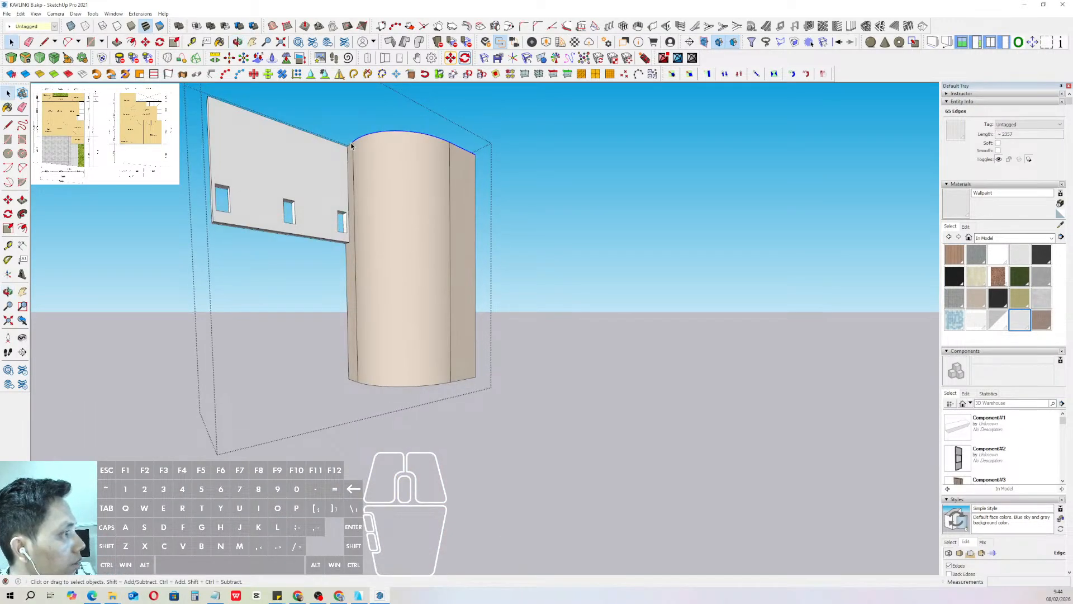
middle_click_drag(426, 177, 431, 186)
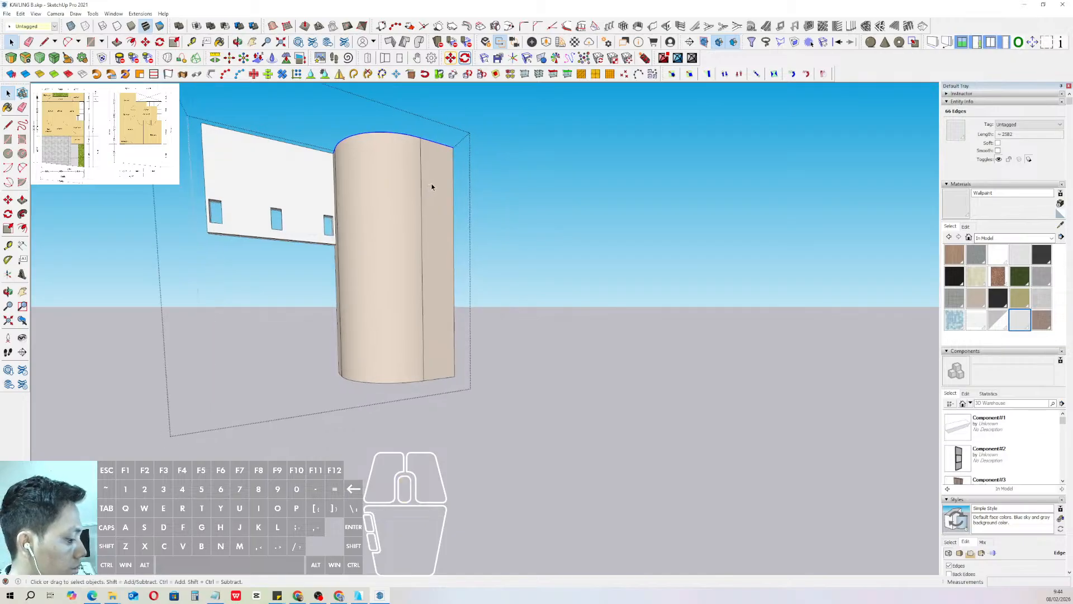
key("ctrl")
left_click(437, 143)
key("comma")
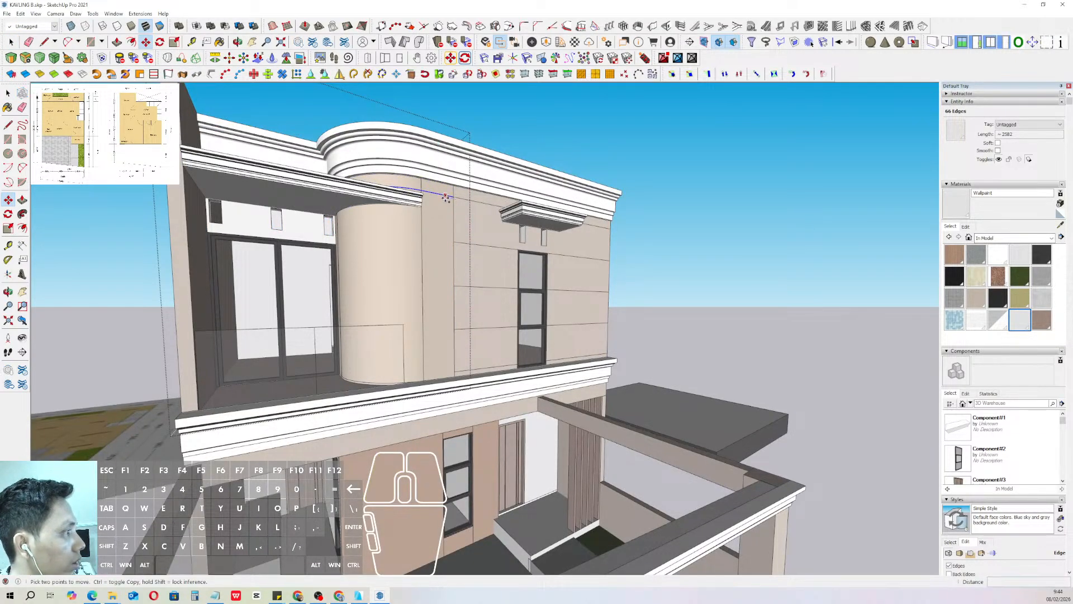
- Copy the curved wall's division line down to the front wall's window-head line and repeat it at equal spacing to the base
left_click(445, 197)
key("shift")
left_click(454, 242)
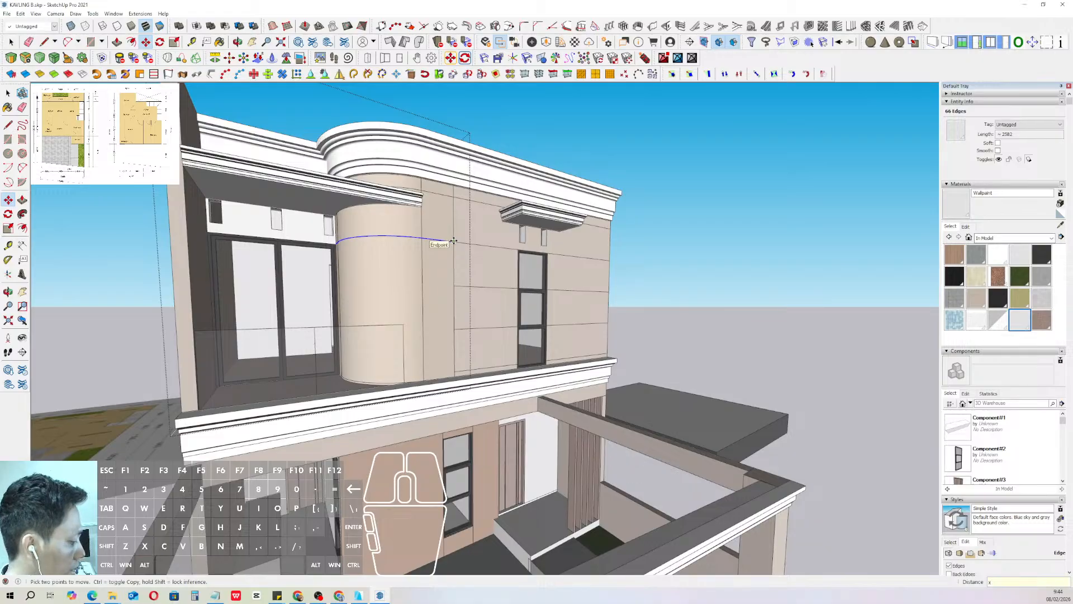
key("Return")
key("space")
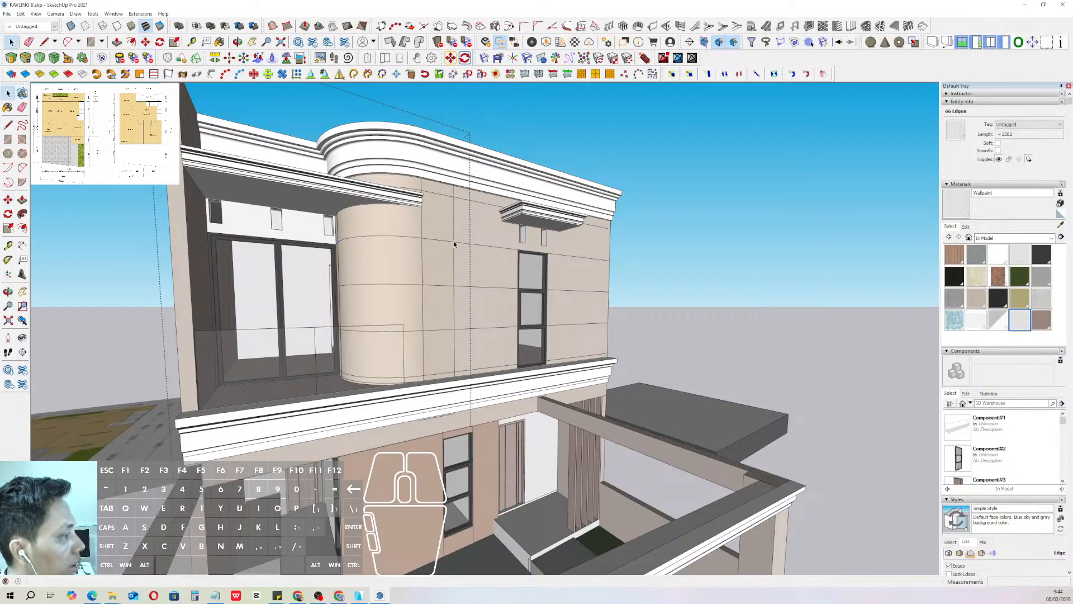
scroll(455, 242, "down", 5)
left_click(628, 223)
middle_click_drag(526, 329, 384, 256)
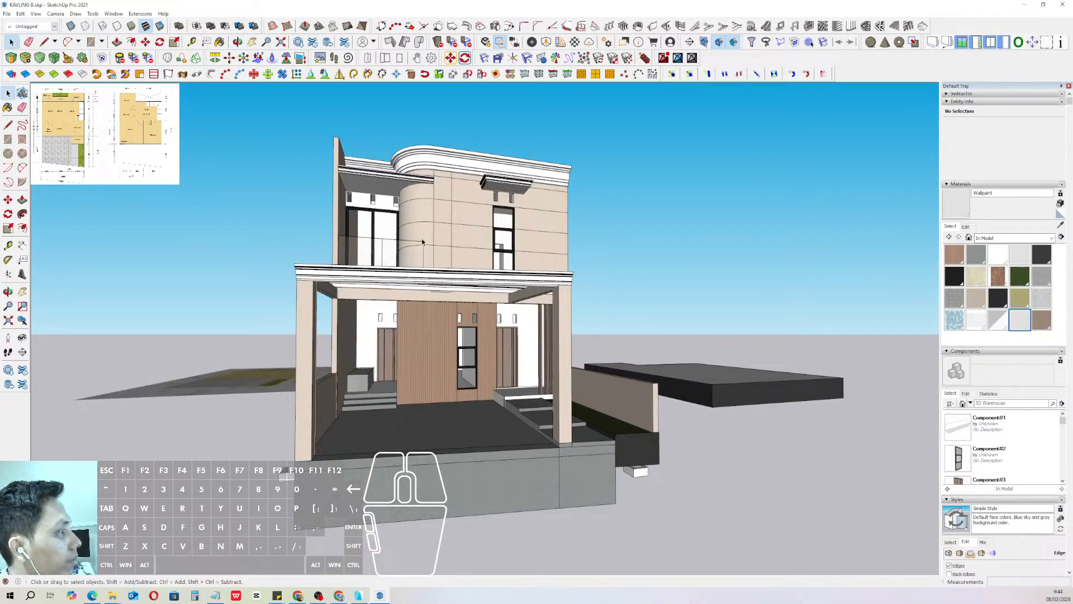
scroll(441, 222, "up", 2)
left_click(469, 214, "shift")
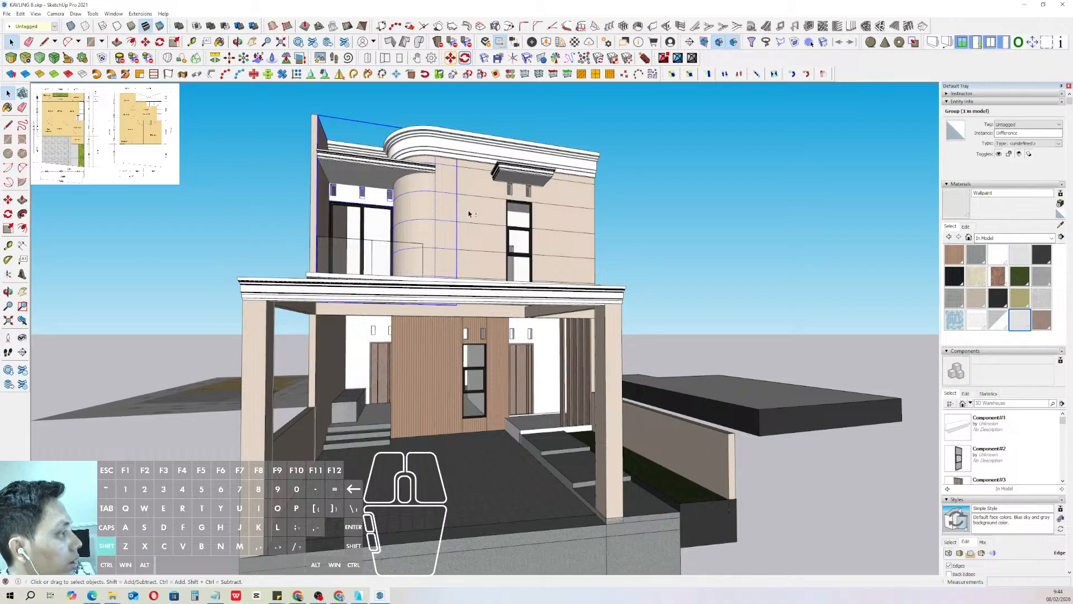
left_click(680, 213)
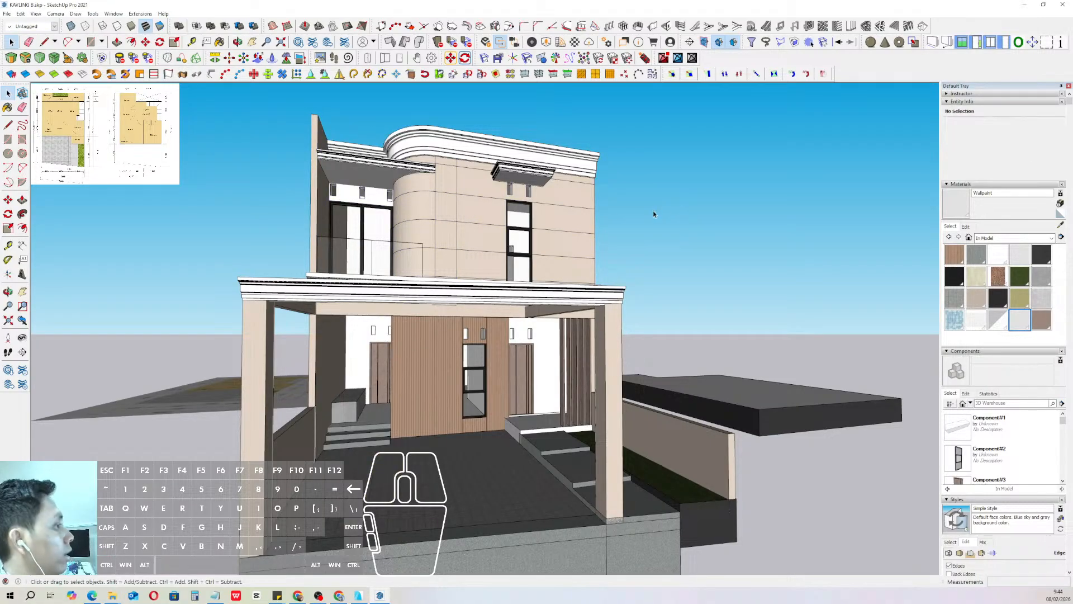
left_click(468, 213)
middle_click_drag(469, 212, 487, 262)
middle_click_drag(469, 318, 541, 314)
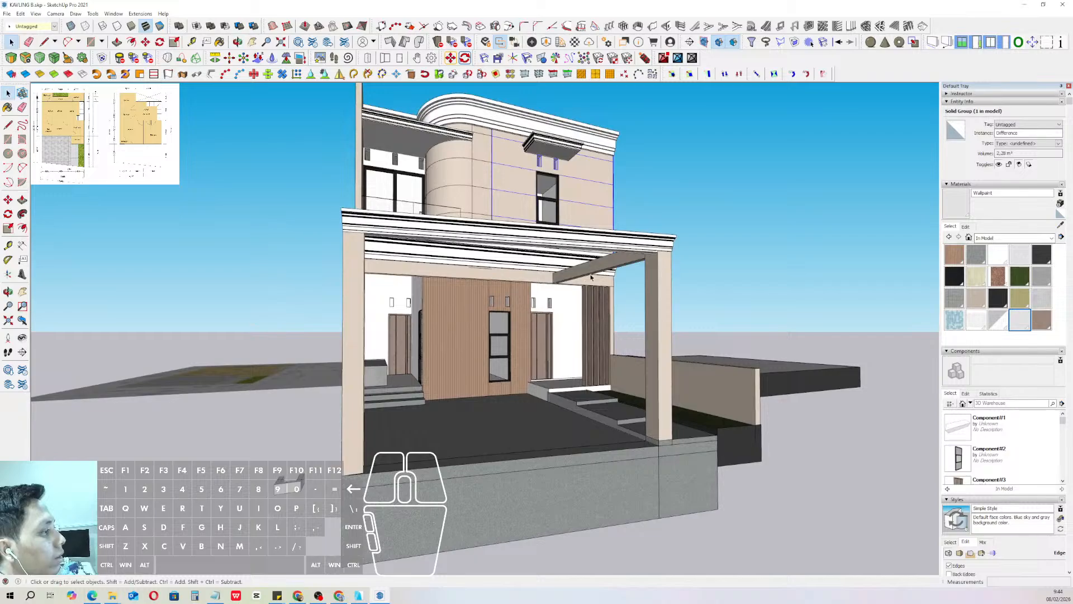
- Extend the underside of the carport's front beam downward with Push/Pull to make the beam deeper
middle_click_drag(592, 277, 648, 215)
scroll(563, 226, "up", 4)
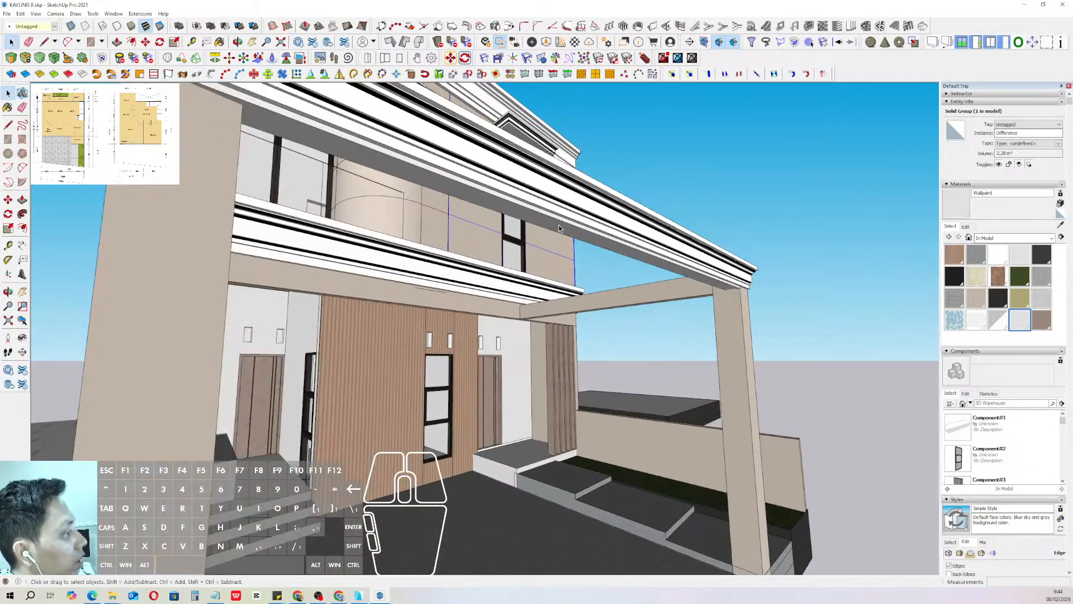
key("p")
left_click(559, 225)
middle_click_drag(559, 225, 329, 292)
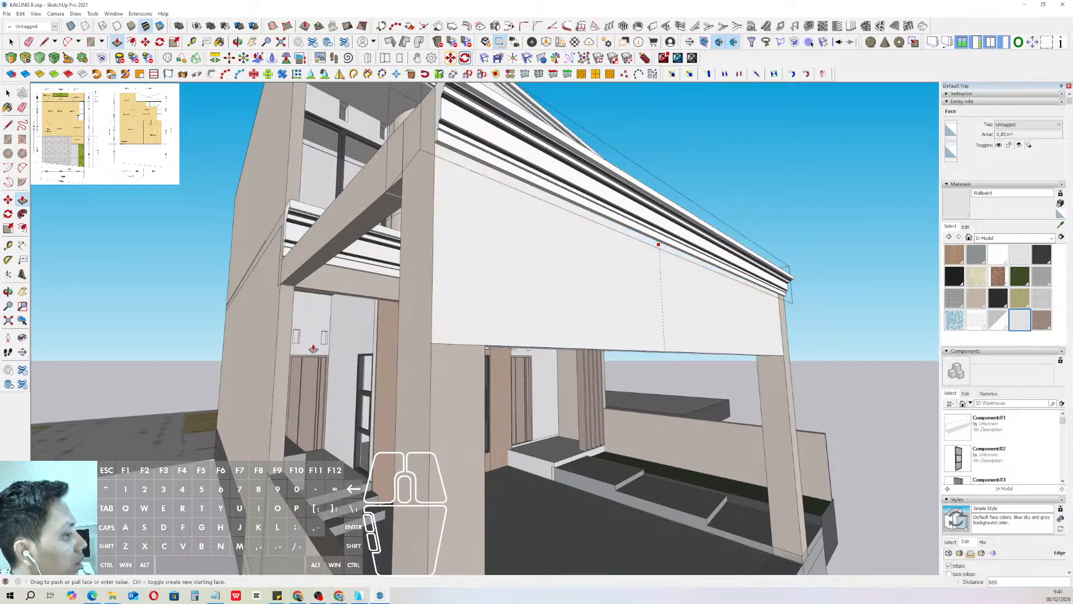
left_click(316, 320)
key("space")
scroll(494, 289, "down", 3)
scroll(495, 290, "down", 2)
left_click(729, 253)
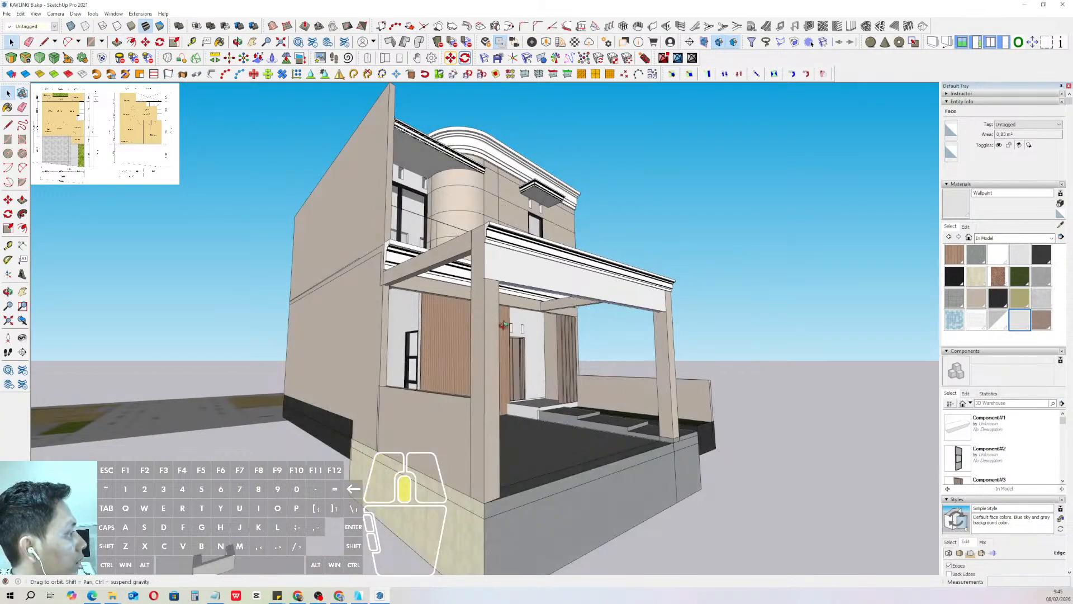
middle_click_drag(665, 274, 610, 285)
middle_click_drag(609, 285, 571, 276)
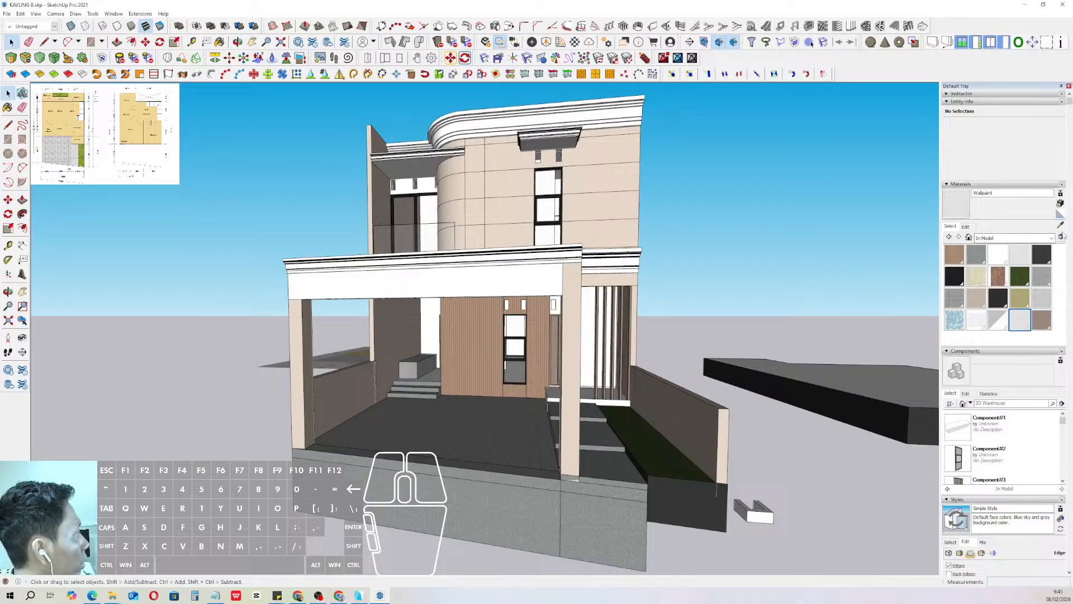
- Sample the beige material of the carport column and paint the deepened front beam face with it
left_click(1061, 224)
scroll(554, 303, "up", 2)
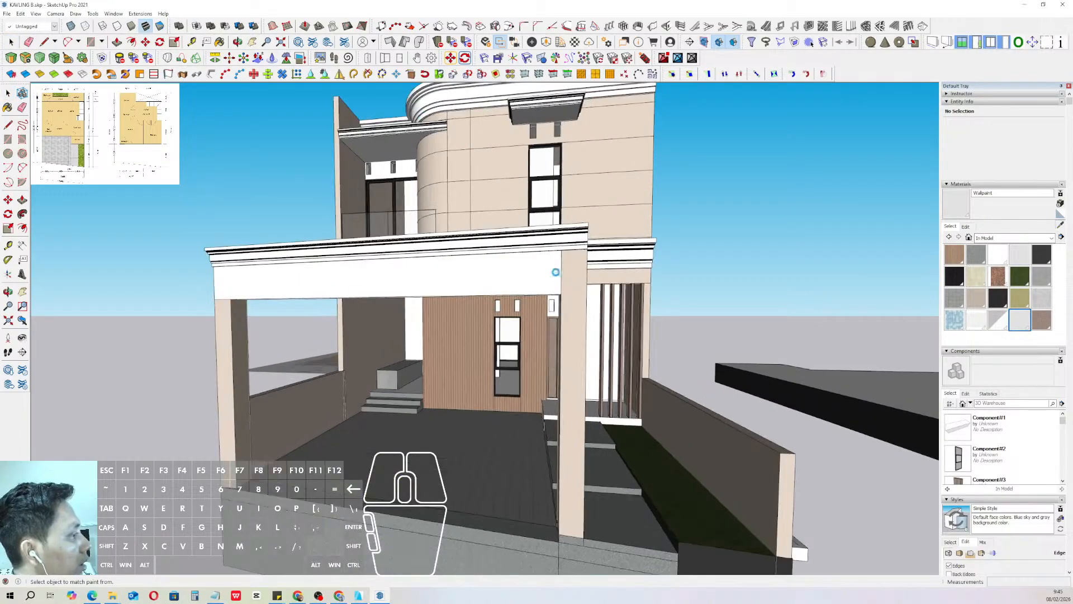
left_click(561, 273)
left_click(537, 267)
key("space")
scroll(538, 268, "down", 1)
- Scale the carport's front cornice group along its length down to a short piece at the far end of the beam
left_click(529, 244)
mouse_move(541, 273)
middle_mouse_down()
mouse_move(529, 244)
mouse_move(464, 247)
mouse_move(420, 270)
mouse_move(381, 312)
middle_mouse_up()
scroll(542, 249, "up", 1)
scroll(479, 251, "up", 1)
key("s")
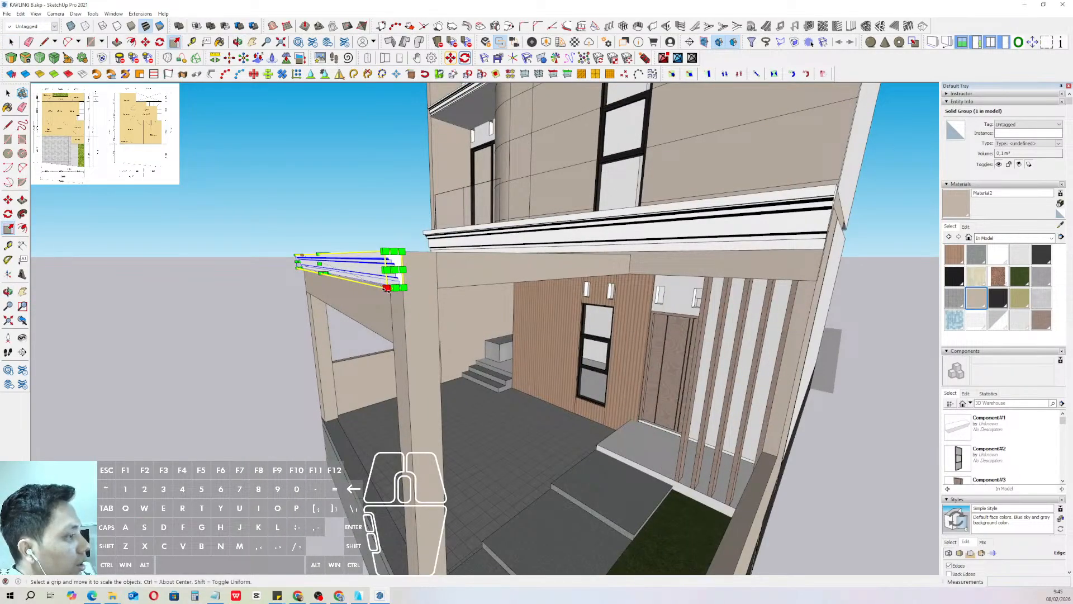
key("space")
key("s")
left_click_drag(395, 270, 307, 271)
key("space")
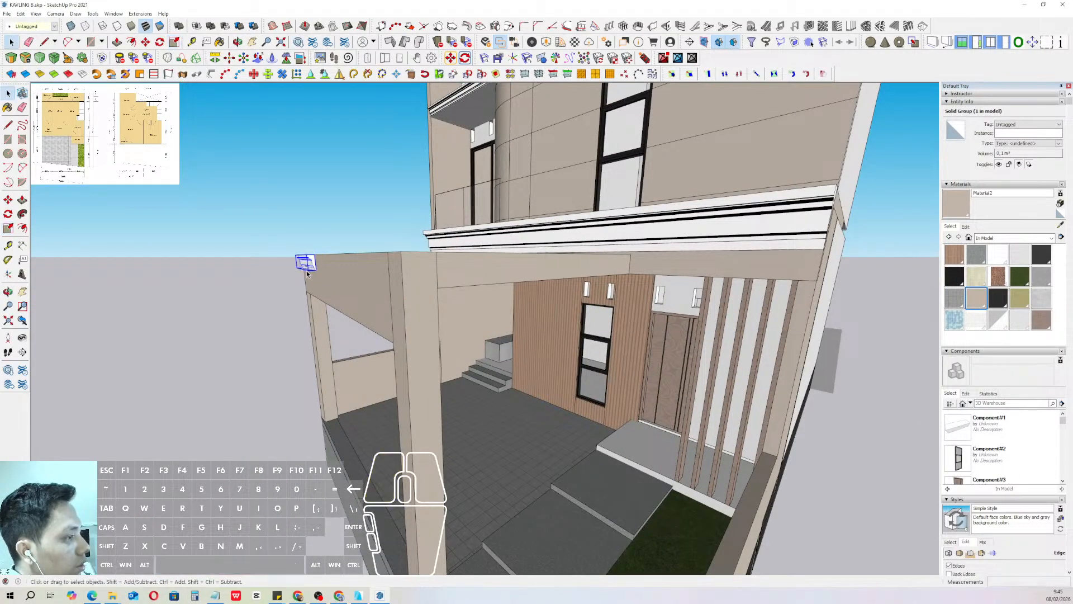
- Scale up the short cornice piece's cross-section to cover the full depth of the deepened front beam
scroll(306, 274, "up", 2)
middle_click_drag(307, 263, 306, 320)
key("s")
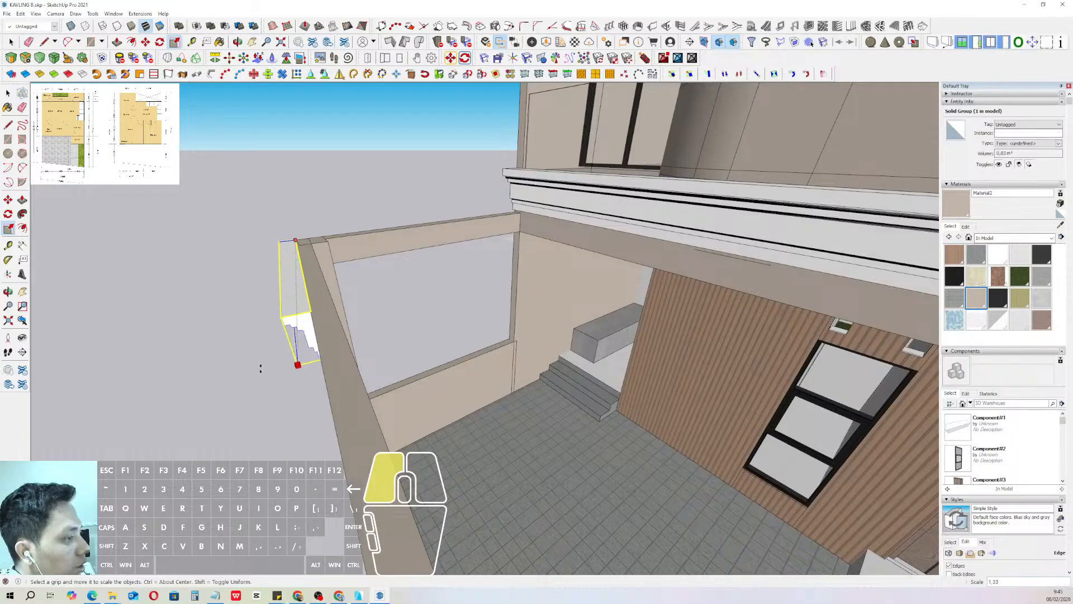
left_click_drag(242, 414, 242, 414)
middle_click_drag(347, 313, 377, 235)
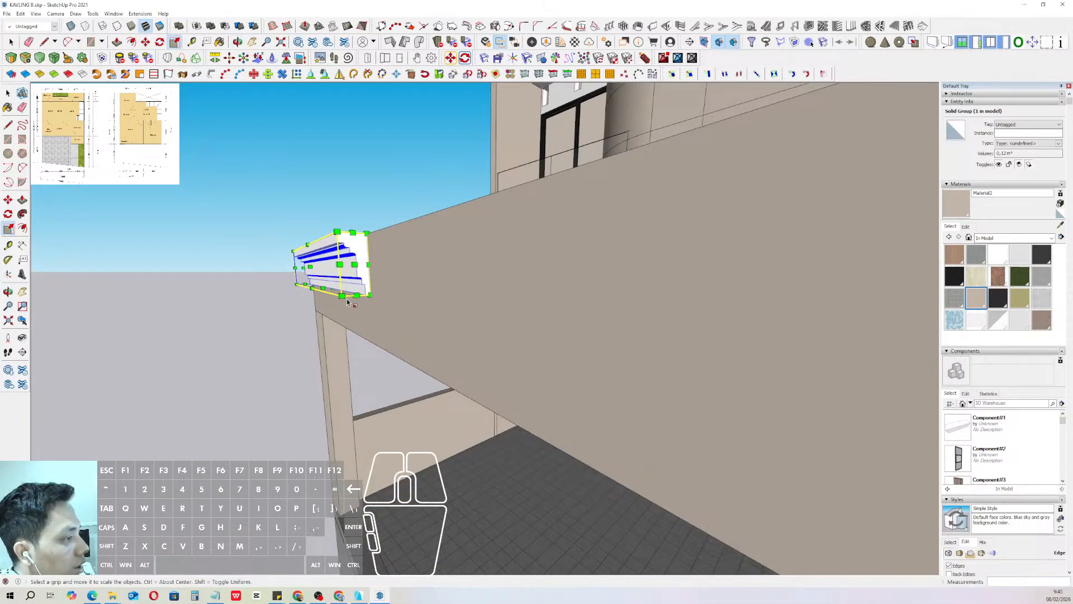
left_click_drag(358, 318, 445, 439)
key("space")
- Inside the cornice group, extend the end face with Push/Pull along the front beam to the carport's corner column
scroll(441, 317, "down", 4)
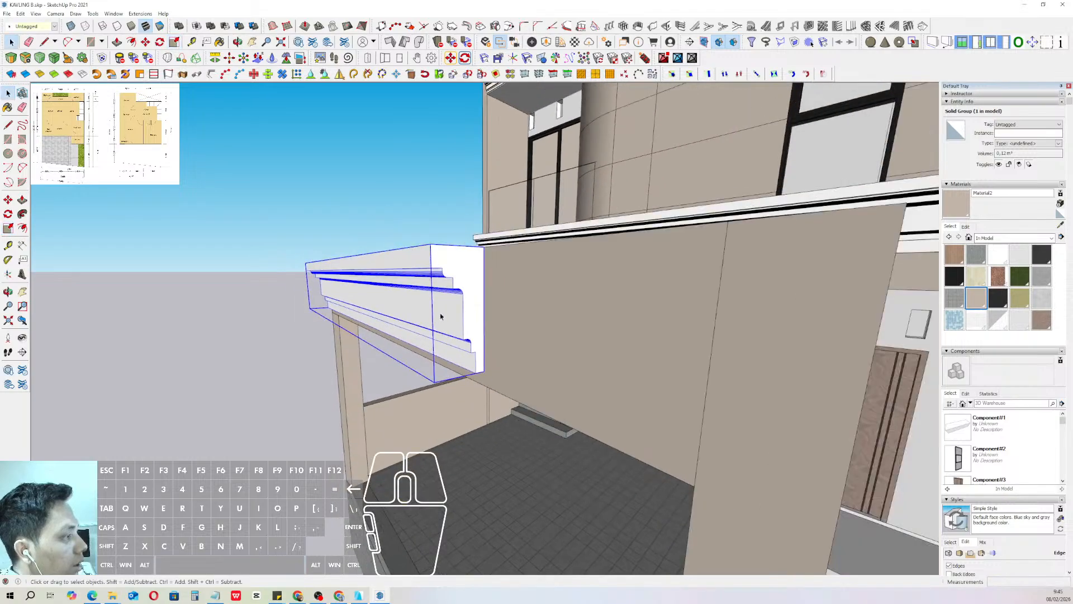
middle_click_drag(441, 316, 458, 321)
scroll(460, 317, "up", 1)
double_click(463, 307)
triple_click(469, 304)
key("p")
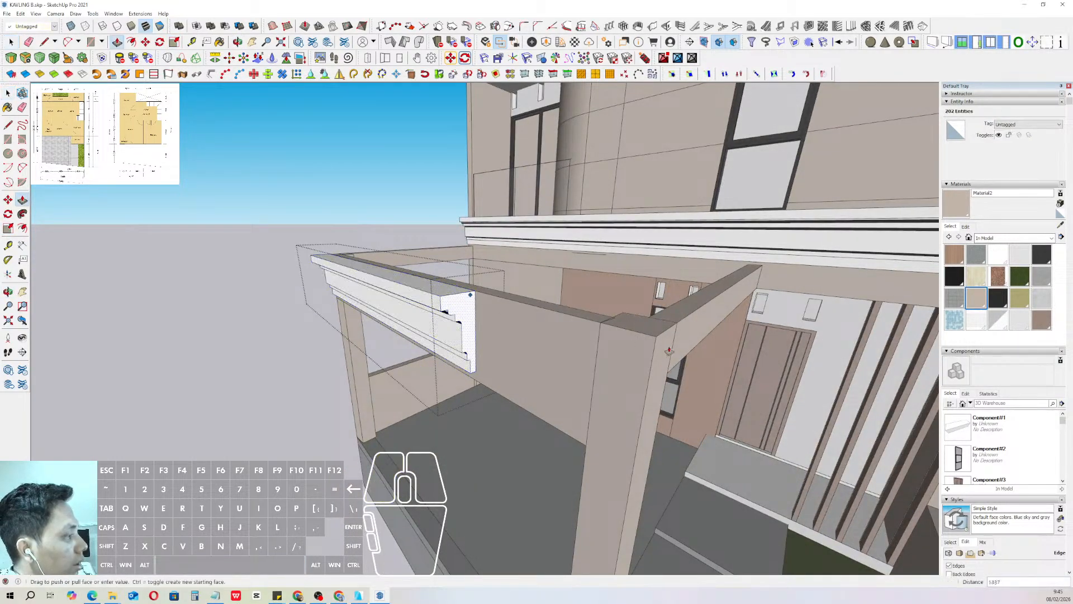
left_click(469, 305)
left_click(650, 342)
key("space")
middle_click_drag(573, 363, 602, 344)
scroll(602, 342, "up", 5)
scroll(602, 342, "down", 2)
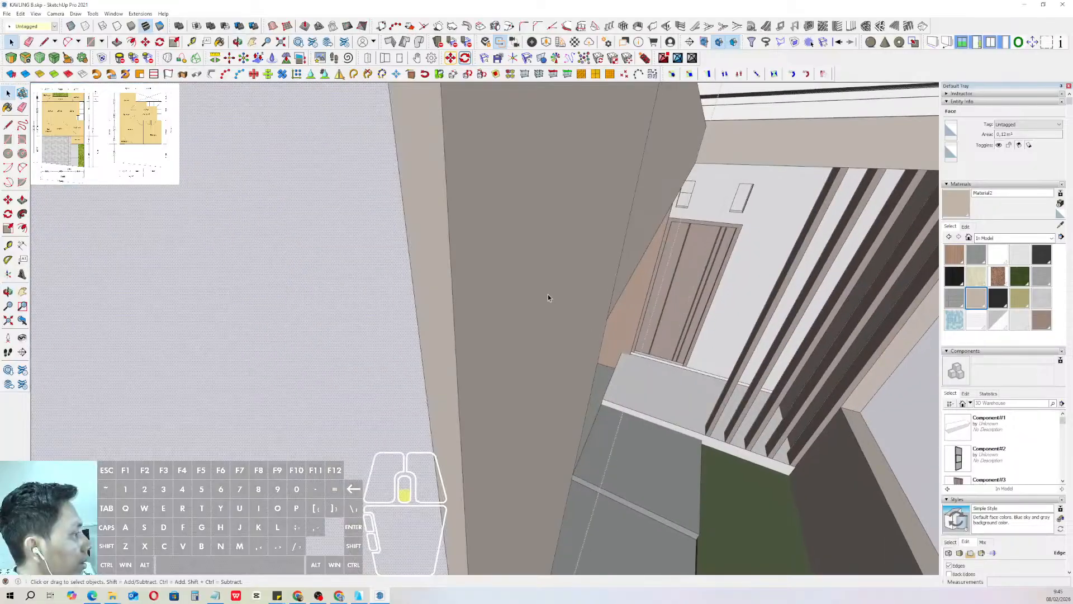
- Push/Pull the front cornice's end face to align with the outer corner of the carport's corner column
scroll(547, 296, "down", 3)
scroll(535, 328, "up", 1)
left_click(503, 257)
key("p")
left_click(518, 217)
key("space")
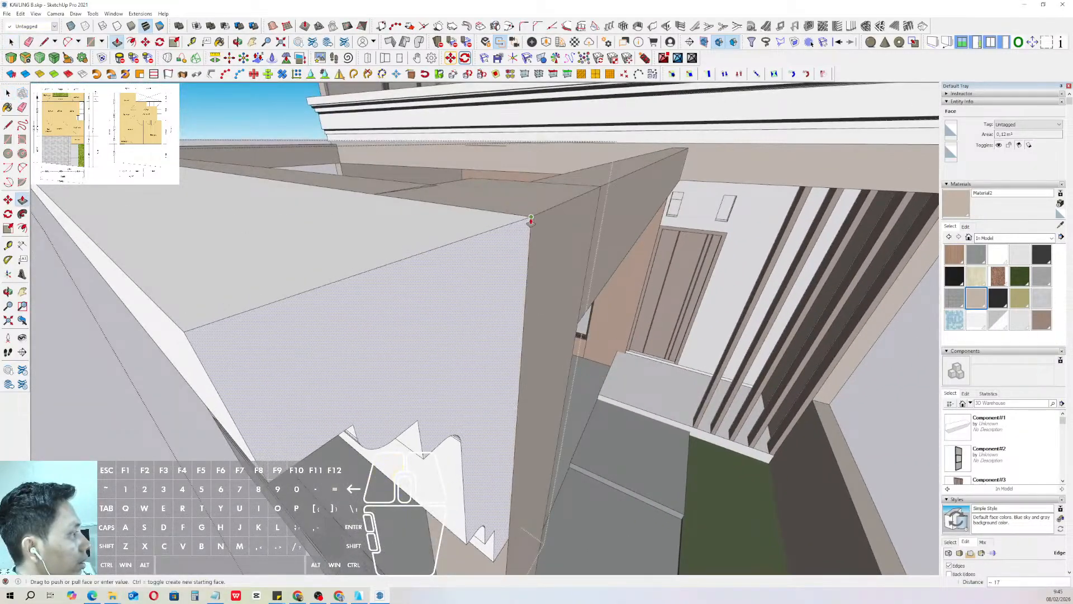
scroll(520, 224, "down", 8)
scroll(527, 240, "down", 1)
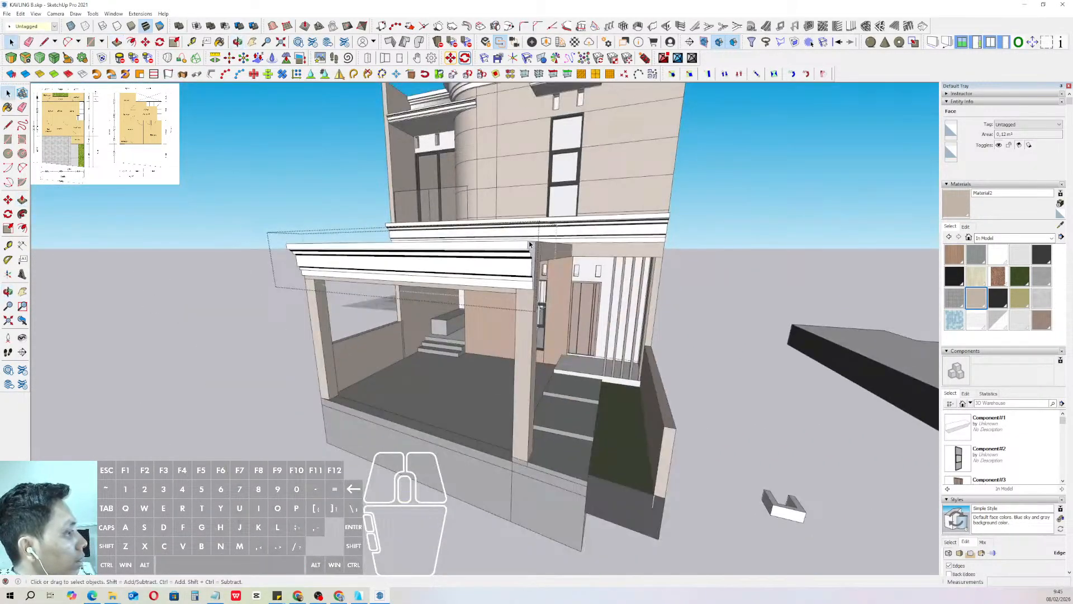
- Push the front cornice's end face back along the beam, leaving only a short profile piece at the far end
scroll(532, 246, "up", 1)
middle_click_drag(535, 248, 499, 341)
scroll(501, 340, "up", 1)
key("p")
left_click(502, 339)
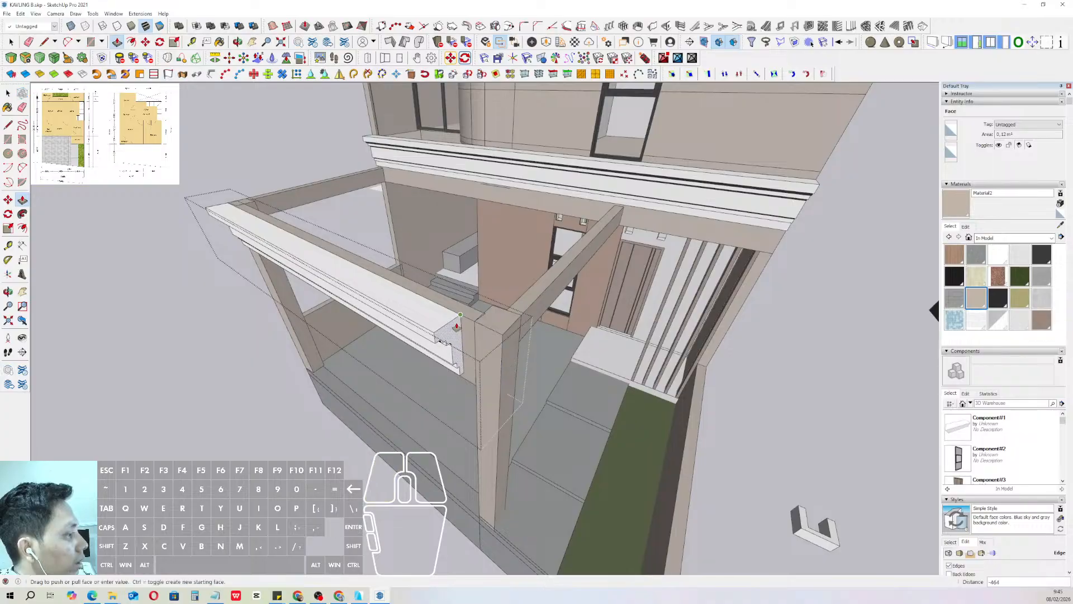
middle_click_drag(467, 323, 279, 244)
left_click(278, 242)
key("space")
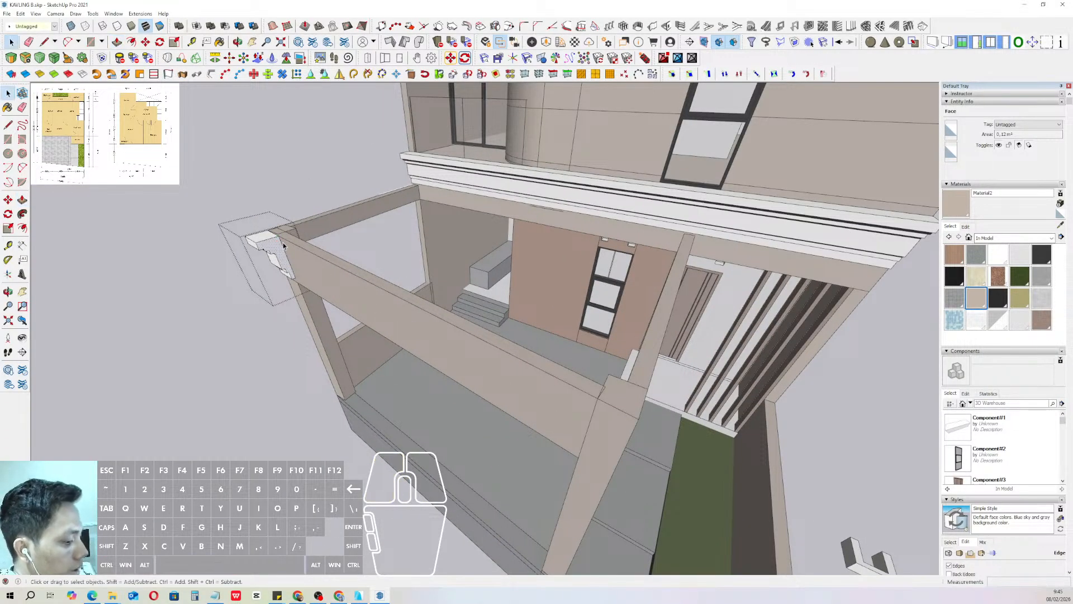
- Draw path lines from the profile's top corner along the front beam's edge to the corner column and along the side beam to the house
left_click(248, 163)
scroll(274, 236, "up", 5)
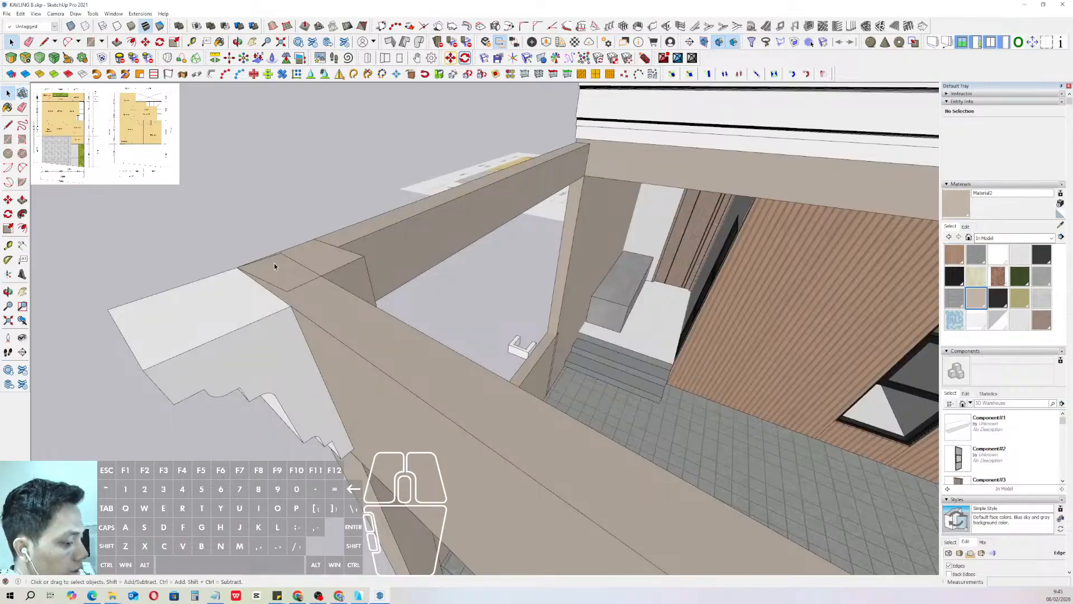
key("r")
key("l")
left_click(291, 306)
scroll(282, 267, "down", 4)
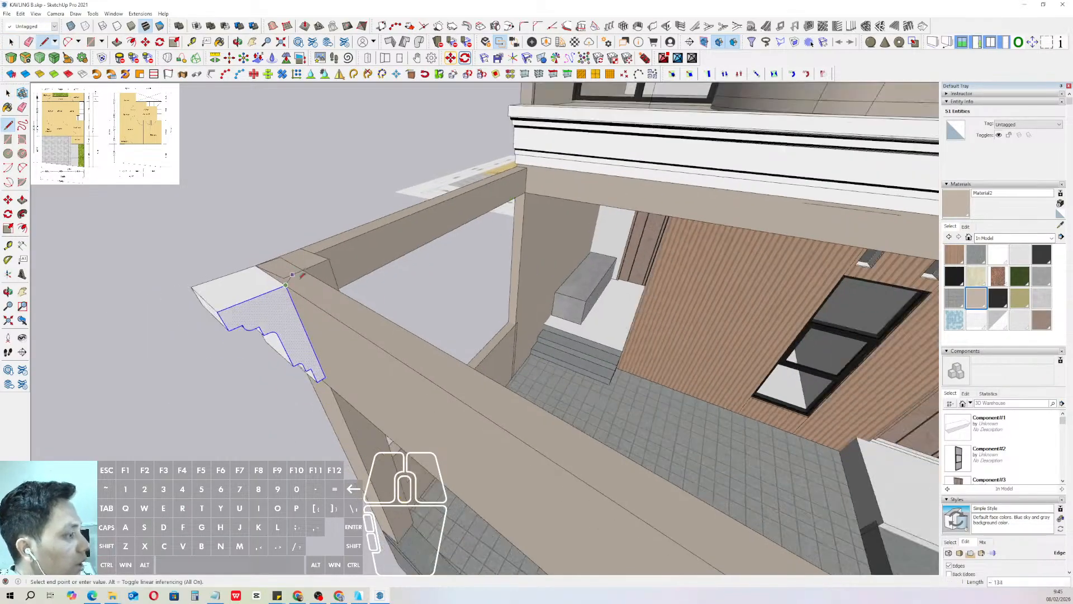
scroll(300, 276, "down", 5)
middle_click_drag(374, 322, 446, 365)
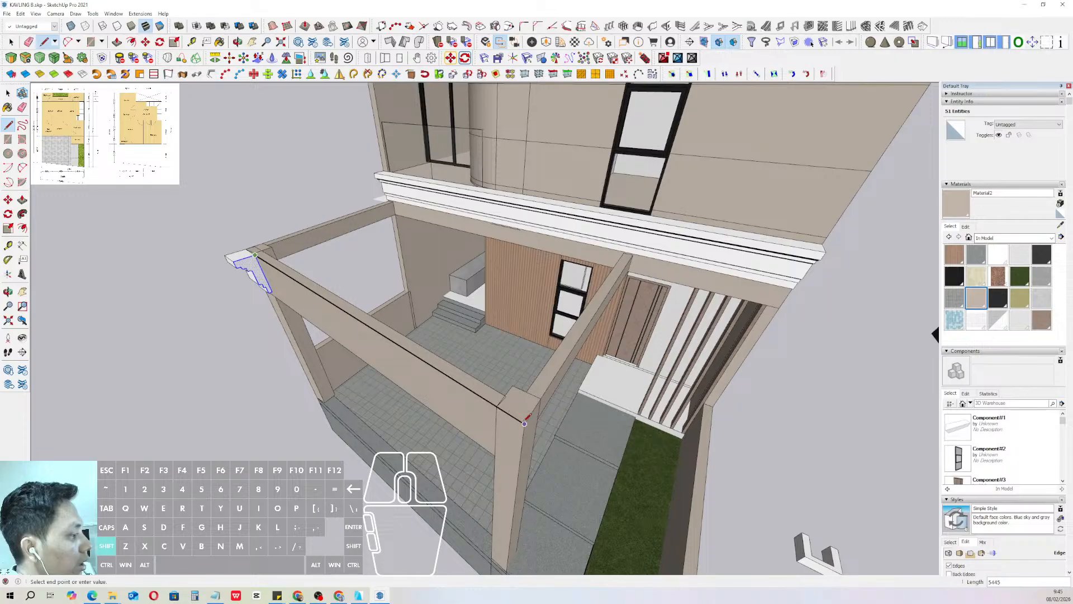
scroll(643, 268, "up", 1)
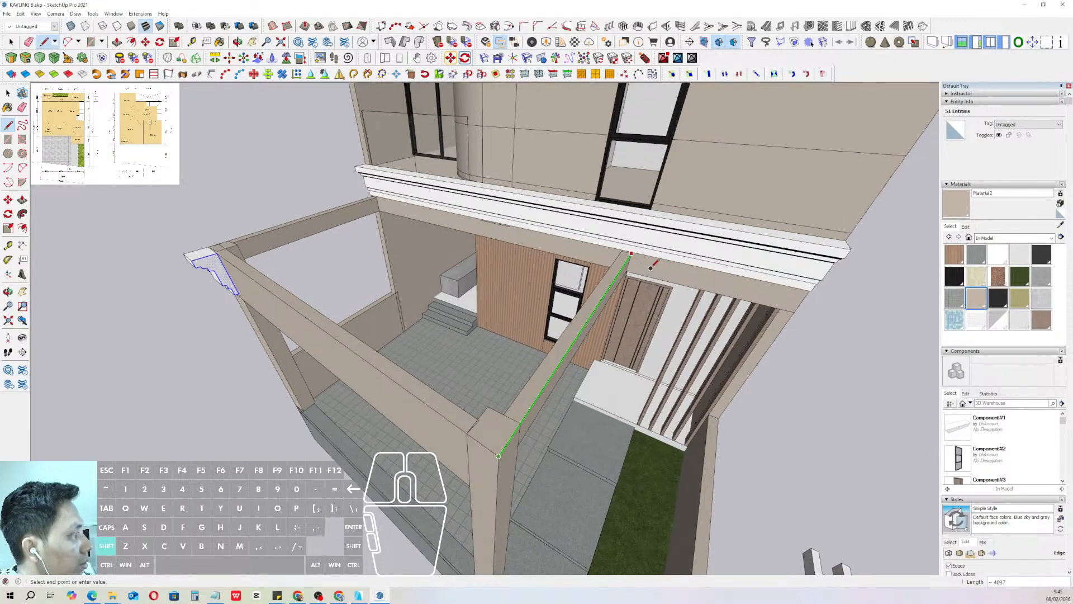
left_click(632, 256)
key("space")
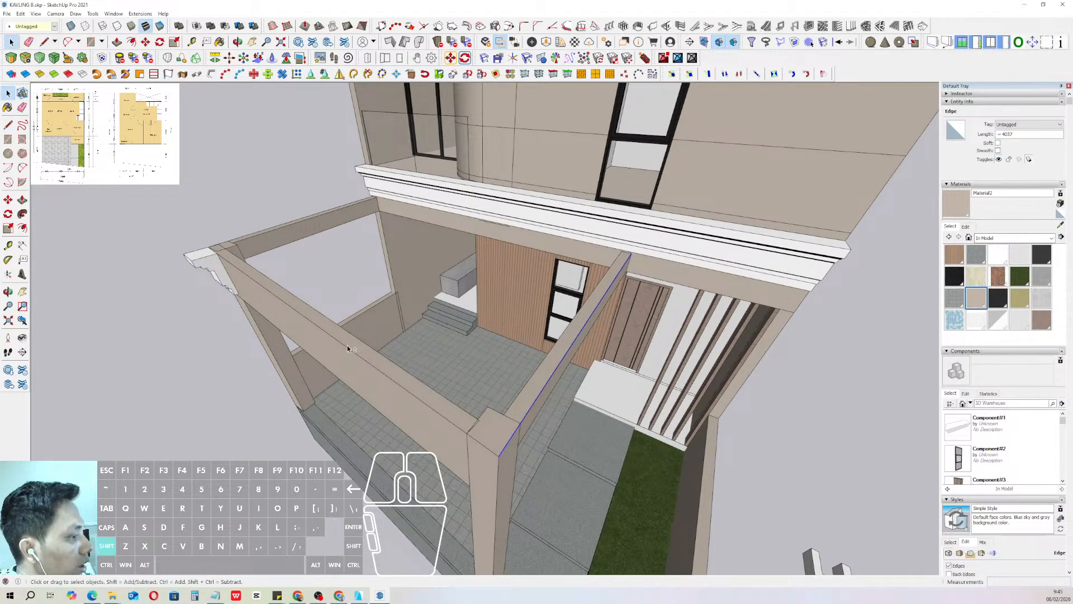
- Select both path edges and sweep the cornice profile along them with Follow Me
left_click(343, 348, "shift")
middle_click_drag(343, 348, 119, 231)
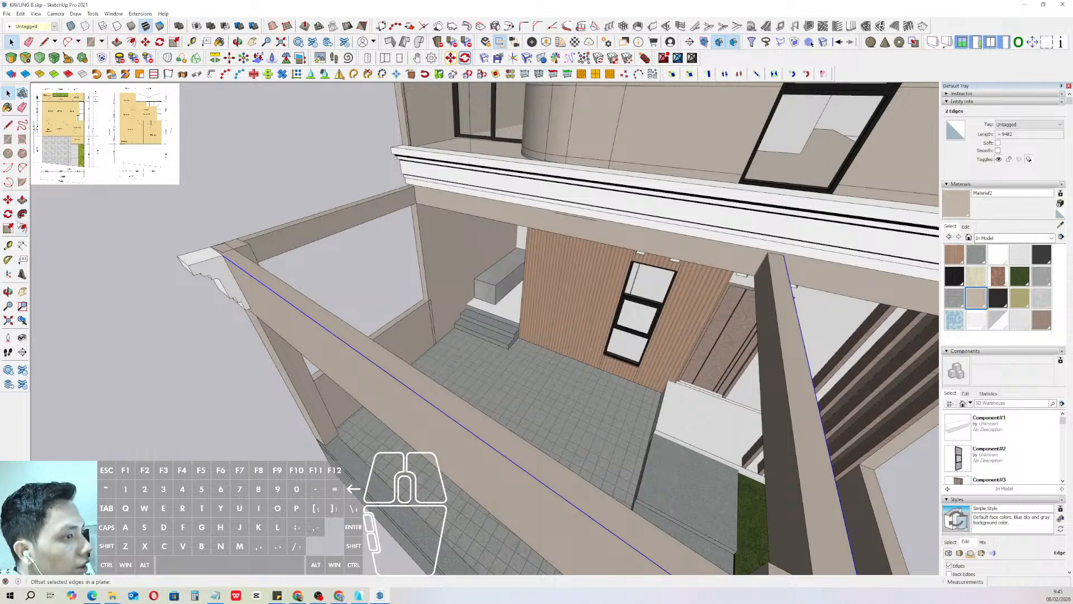
left_click(23, 215)
left_click(224, 271)
key("space")
scroll(227, 273, "down", 3)
- Select the swept carport cornice group and paint it with the white Color M00 material
left_click(249, 304)
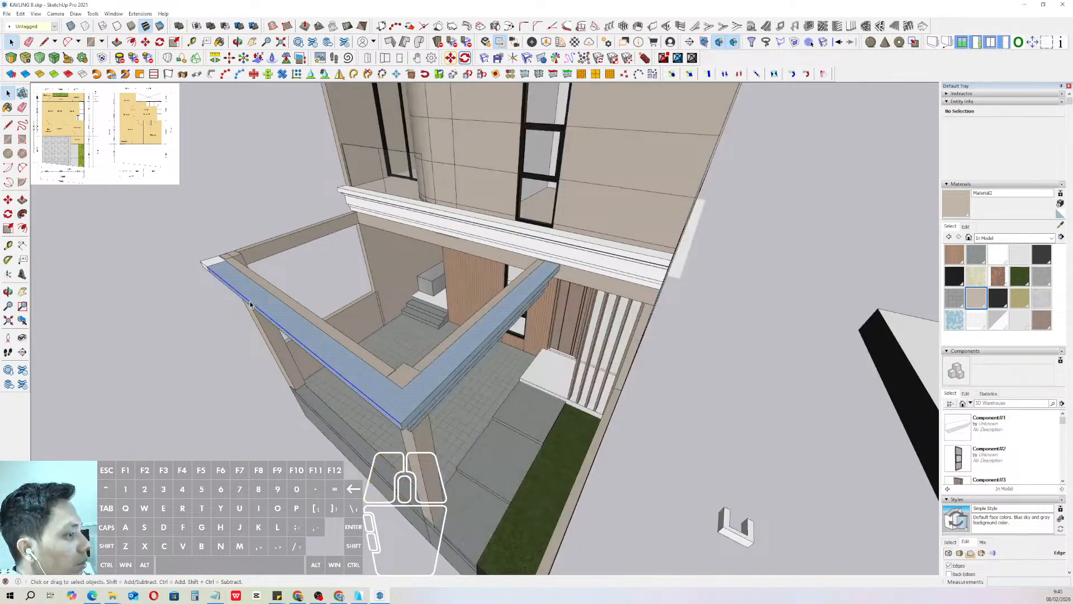
left_click(250, 304)
left_click(1061, 225)
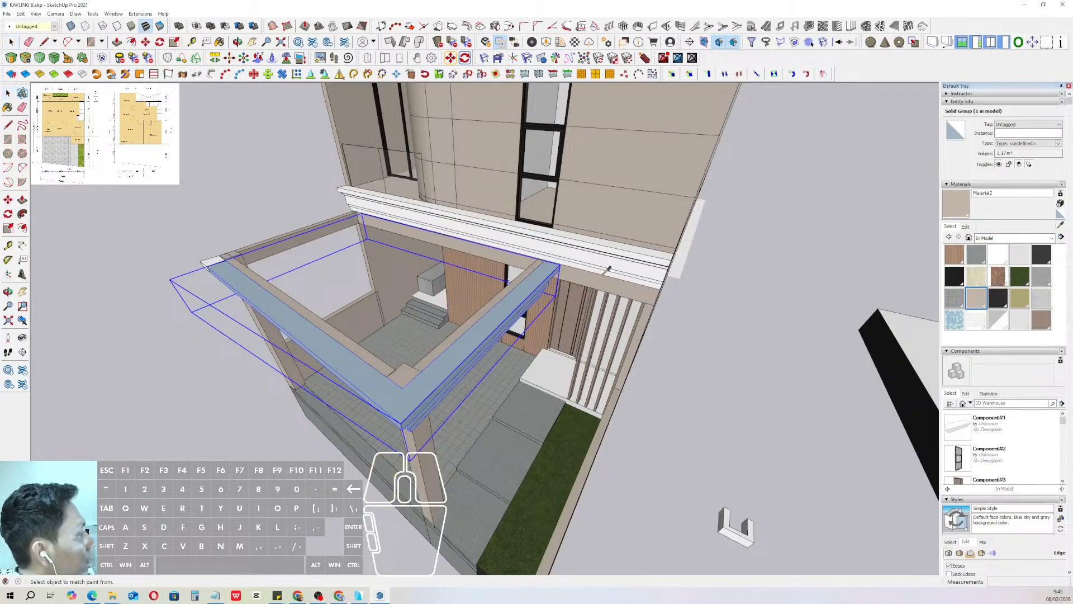
scroll(559, 263, "up", 2)
left_click(550, 250)
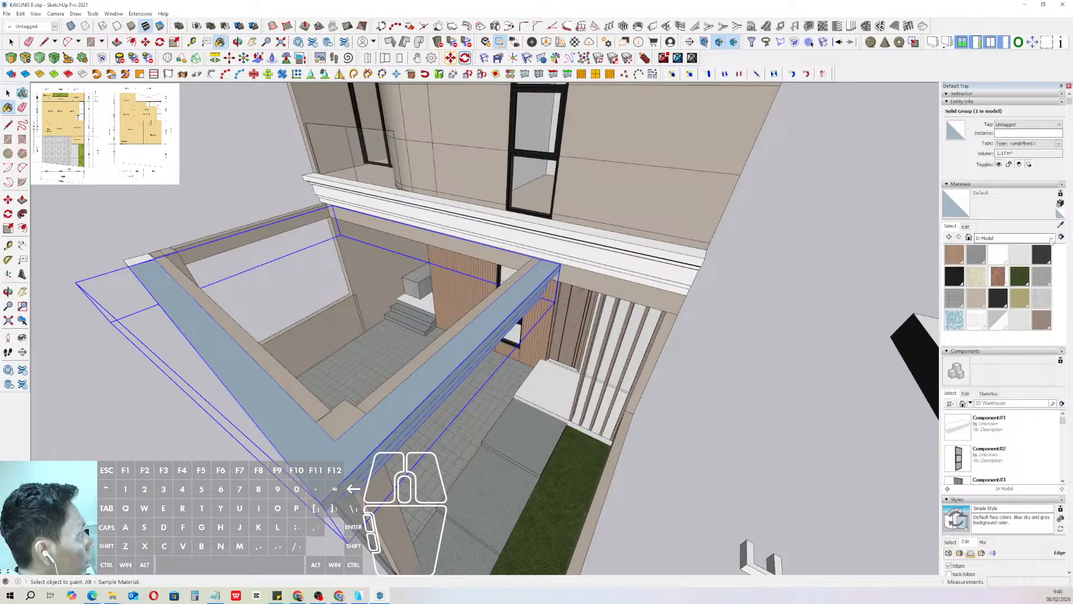
left_click(999, 254)
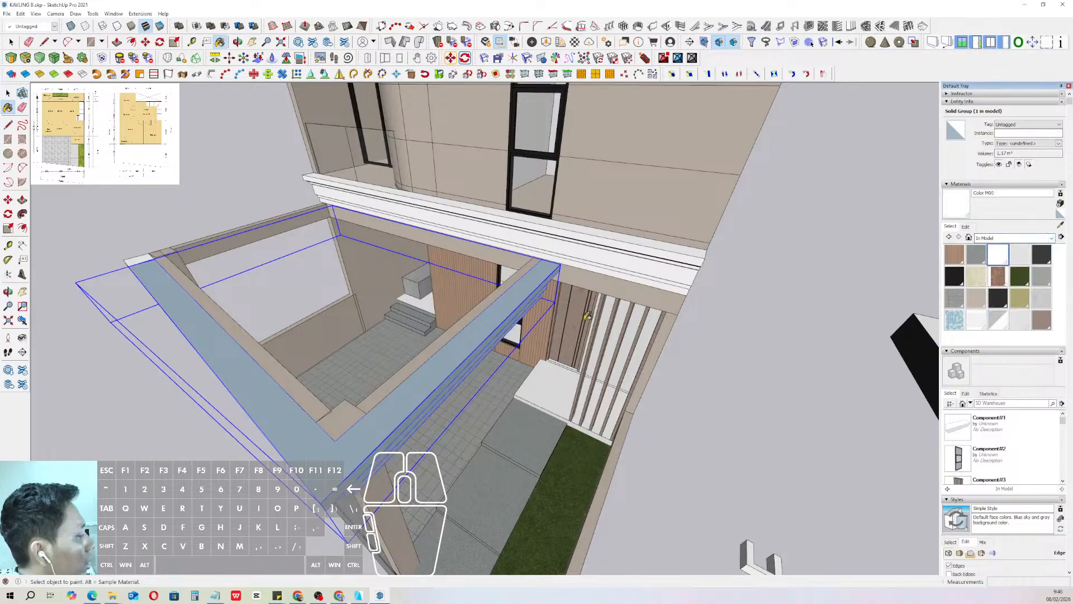
left_click(492, 309)
- Paint the geometry of the house wall cornice, the window canopy and the balcony canopy with white Color M00
triple_click(559, 228)
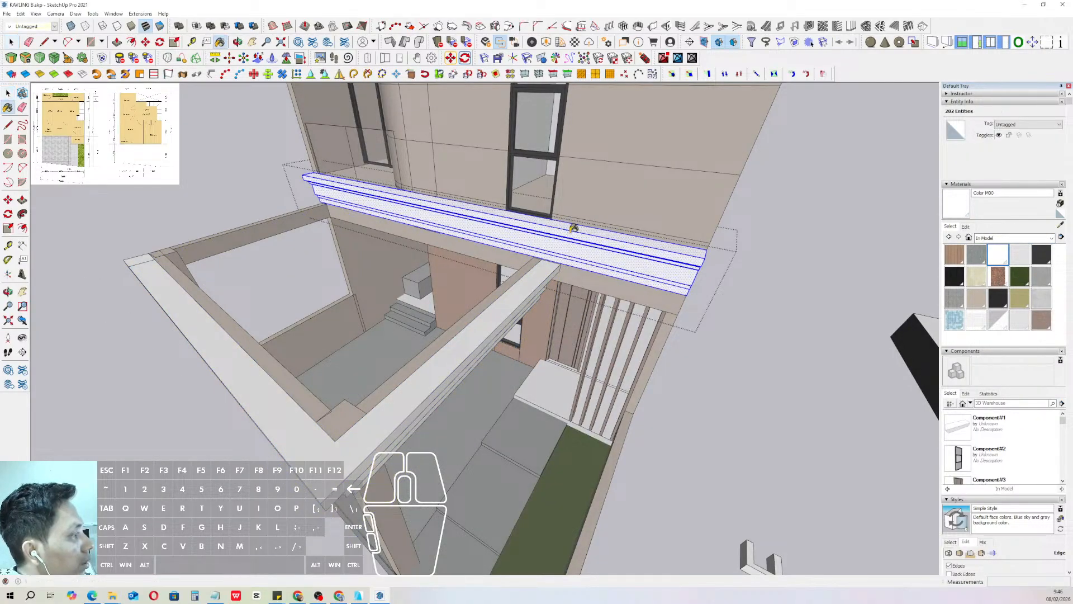
middle_click_drag(559, 228, 520, 235)
triple_click(520, 235)
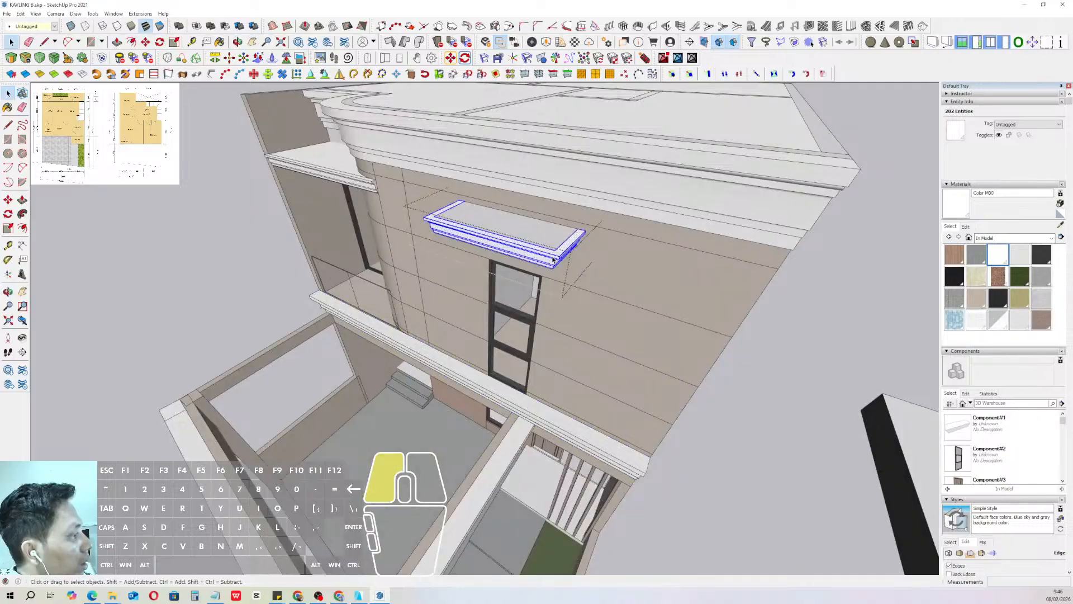
scroll(334, 172, "up", 2)
triple_click(334, 172)
key("b")
left_click(330, 163)
key("space")
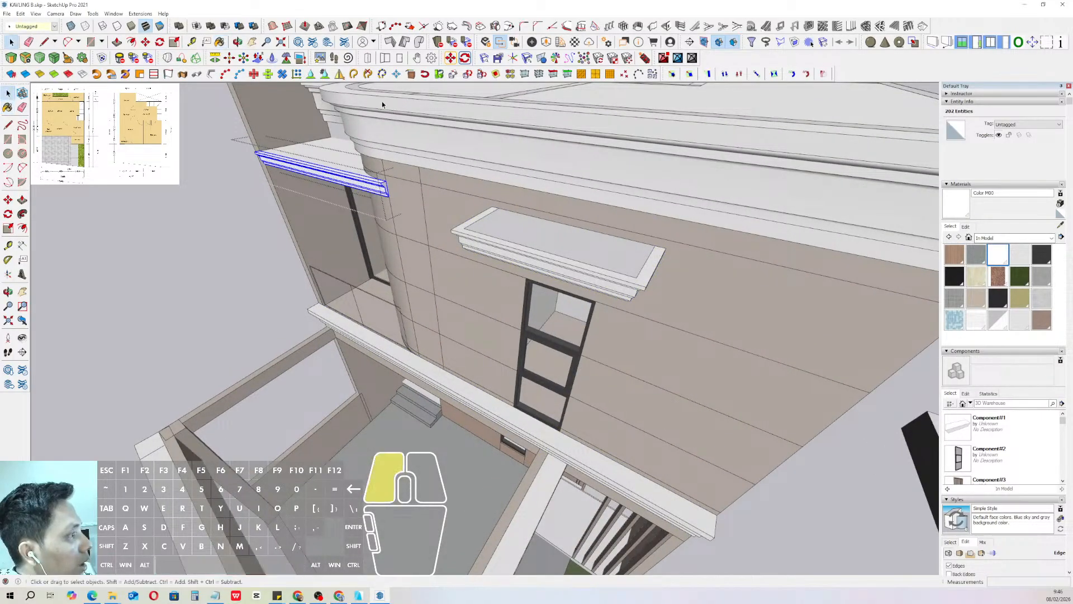
- Paint all faces of the curved roof cornice with white Color M00 and sample its material
triple_click(383, 103)
key("b")
left_click(369, 95)
key("space")
scroll(312, 175, "down", 1)
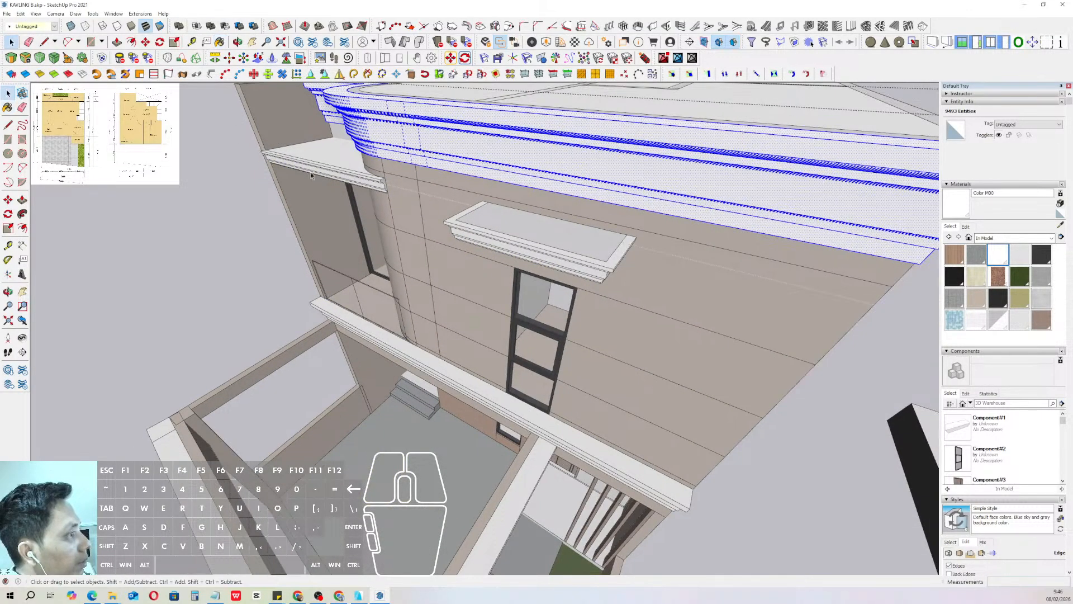
left_click(966, 197)
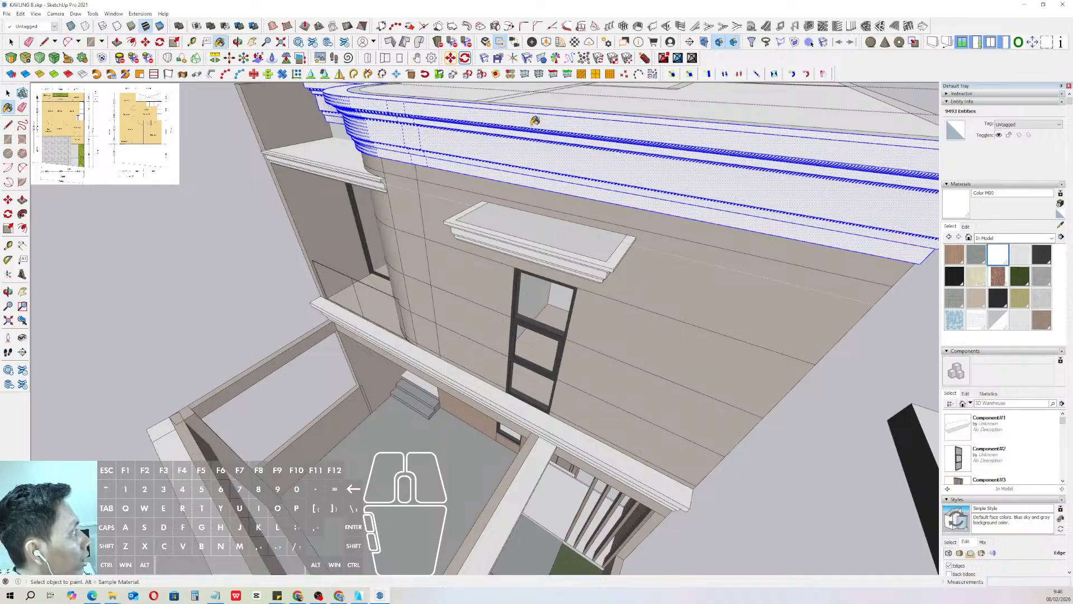
middle_click_drag(535, 121, 624, 159)
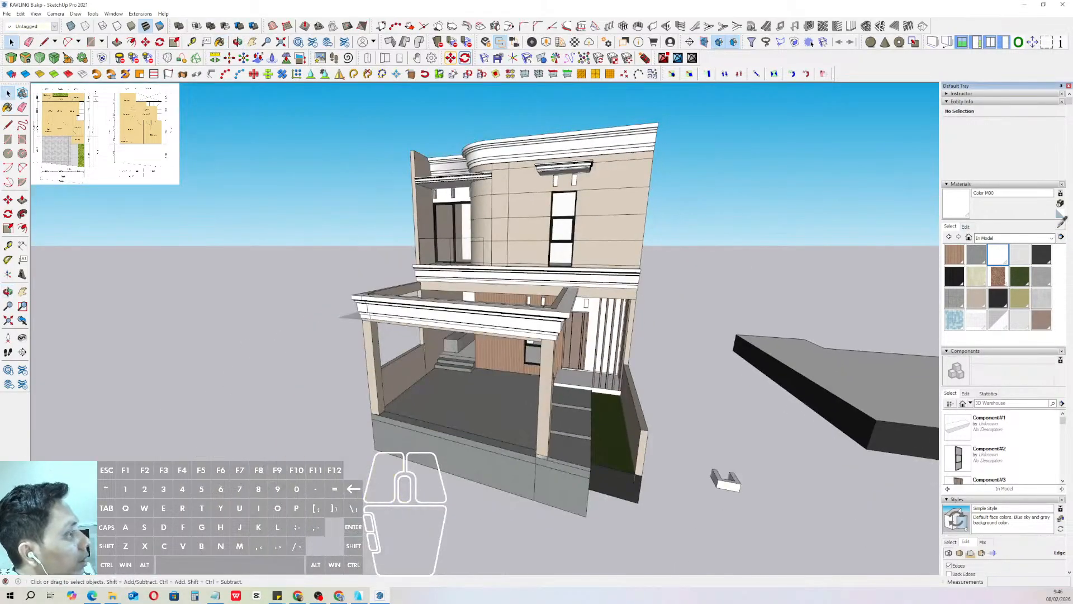
left_click(1061, 223)
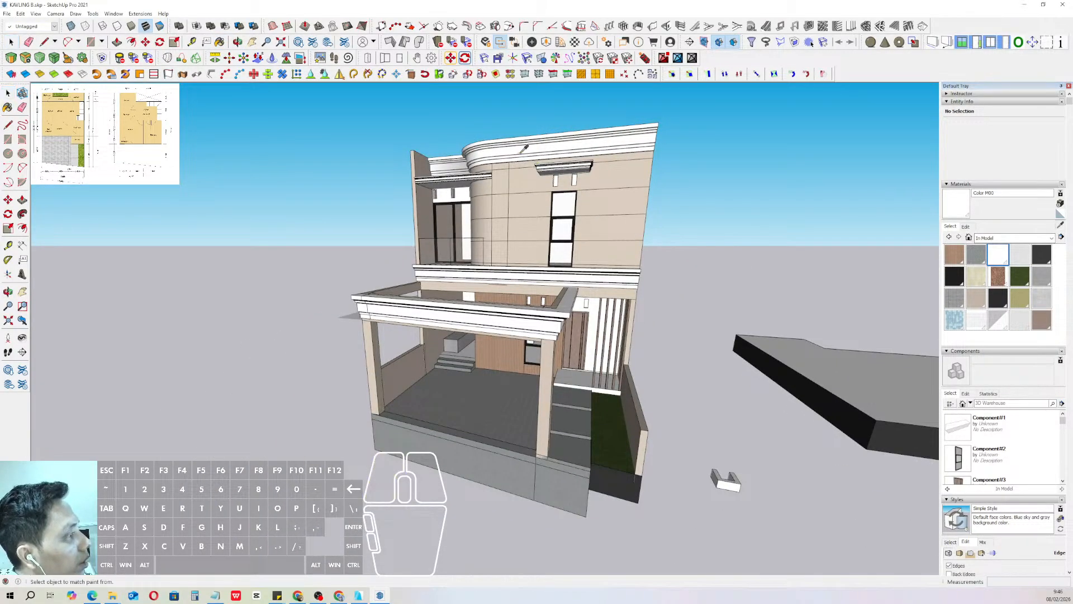
middle_click_drag(485, 149, 453, 278)
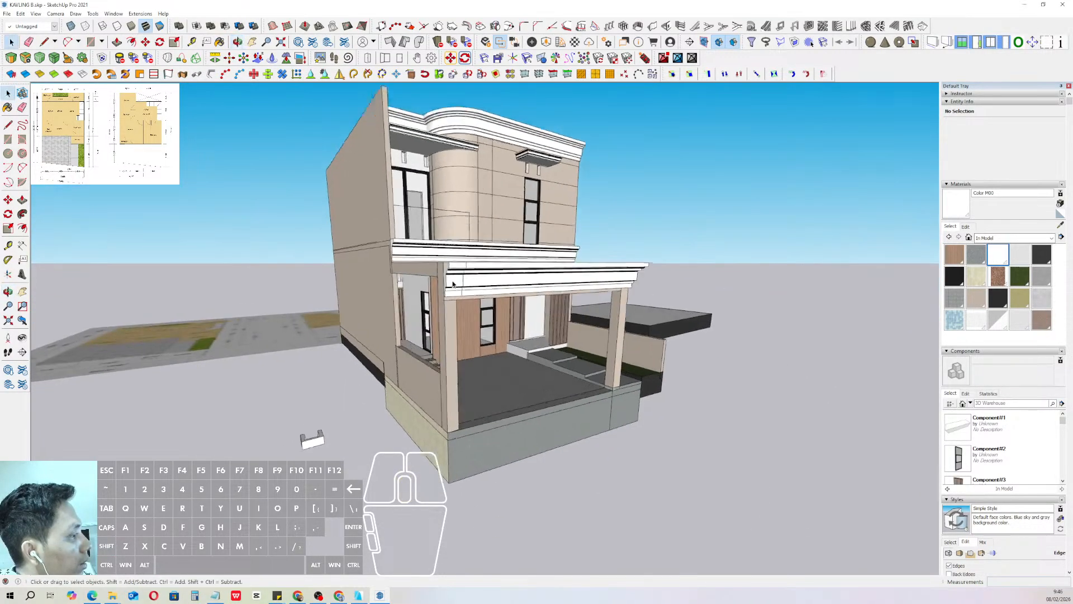
- Push/Pull the carport cornice's far end face past the corner column to the outer edge of the front beam
key("space")
key("Delete")
triple_click(477, 281)
scroll(462, 276, "up", 3)
key("v")
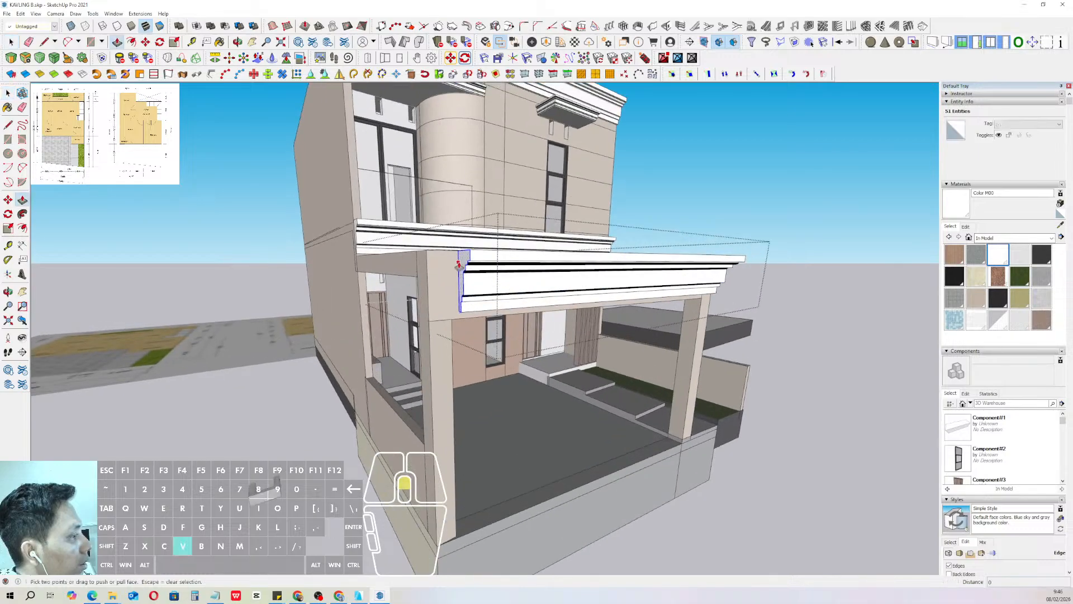
left_click(459, 263)
left_click(428, 275)
key("space")
scroll(441, 282, "down", 2)
middle_click_drag(442, 281, 358, 226)
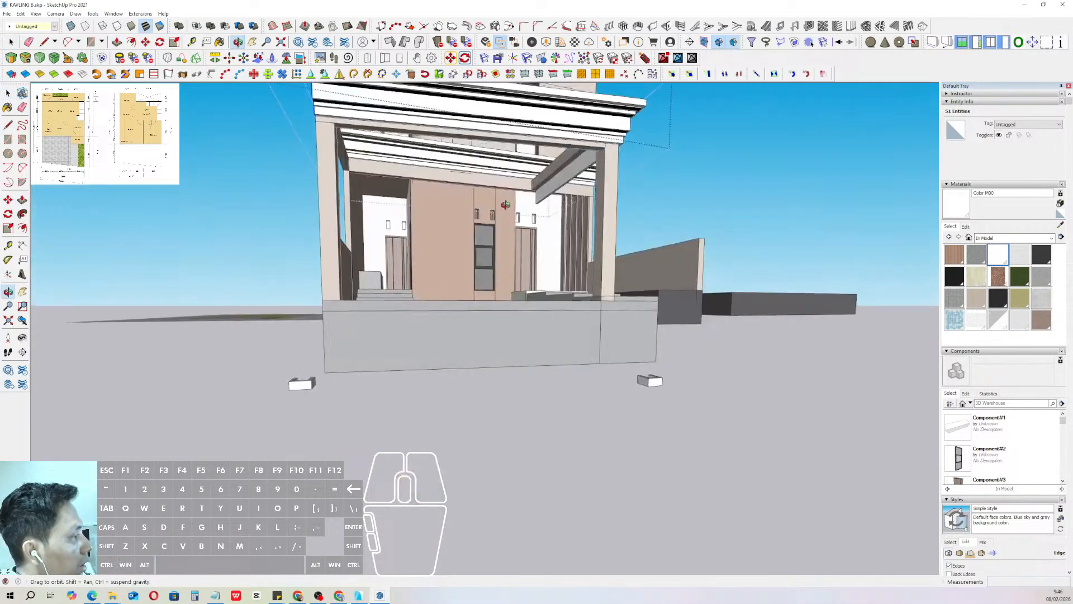
- Pull the underside of the carport's side beam down to the bottom edge of the cornice
scroll(558, 187, "up", 3)
scroll(558, 186, "up", 1)
triple_click(559, 157)
scroll(568, 162, "up", 4)
key("v")
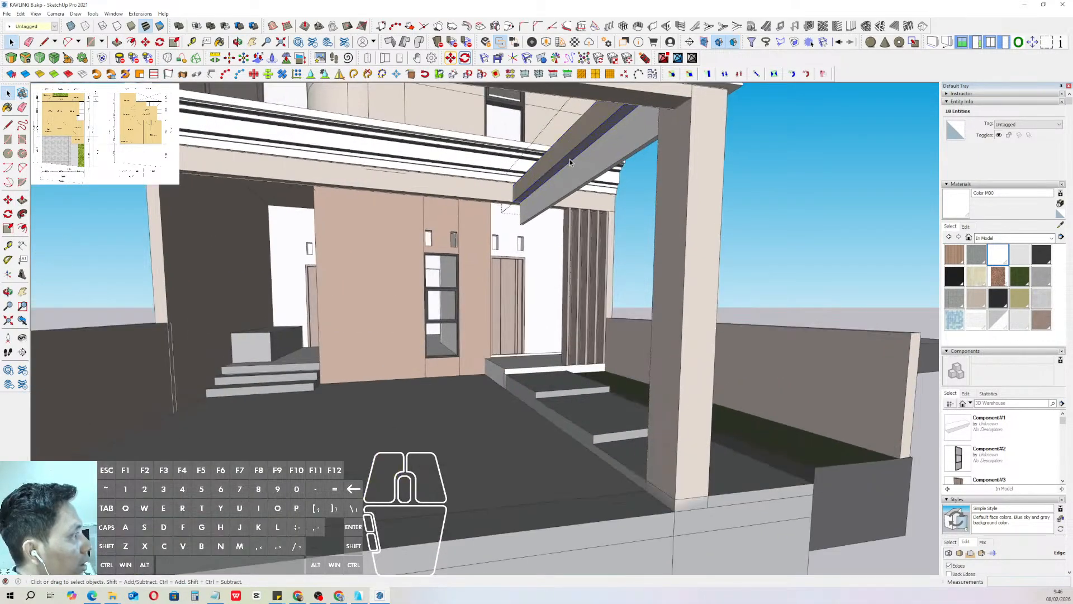
left_click(569, 160)
left_click(602, 172)
key("space")
scroll(603, 172, "down", 5)
scroll(531, 188, "up", 3)
- Pull the underside of the beam below the house wall cornice down to the bottom level of the carport cornice
middle_click_drag(601, 173, 508, 196)
scroll(484, 206, "up", 2)
triple_click(470, 197)
scroll(506, 192, "up", 1)
triple_click(511, 189)
key("v")
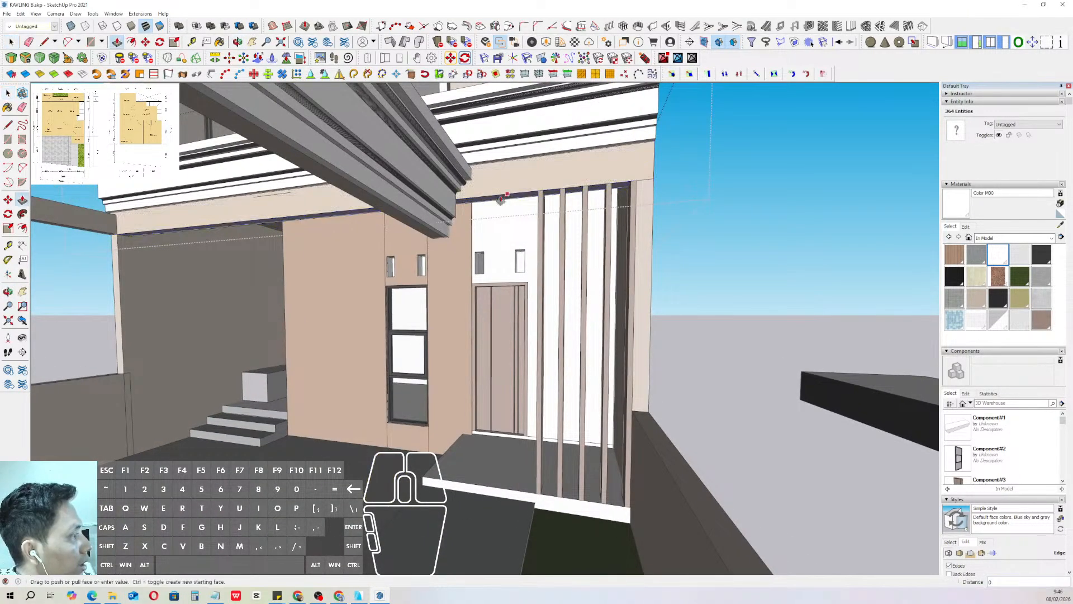
left_click(514, 198)
left_click(418, 229)
key("space")
scroll(470, 224, "down", 3)
left_click(658, 208)
- Examine the house facade and the carport's cornice and beams from several angles
scroll(499, 255, "down", 4)
middle_click_drag(499, 255, 423, 267)
scroll(515, 262, "down", 2)
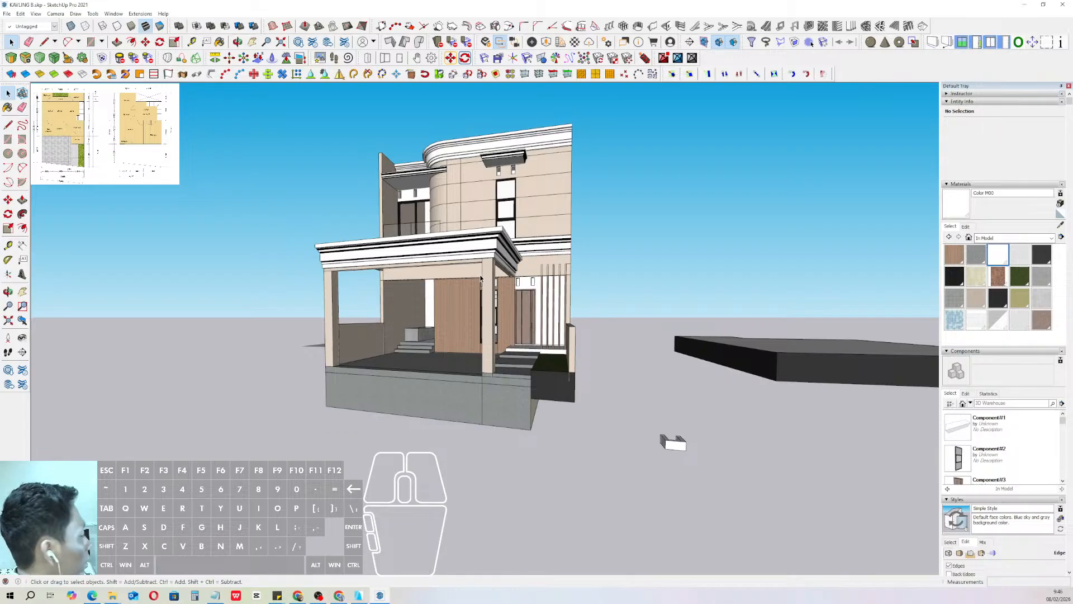
scroll(505, 277, "down", 2)
middle_click_drag(528, 276, 488, 290)
scroll(506, 276, "up", 3)
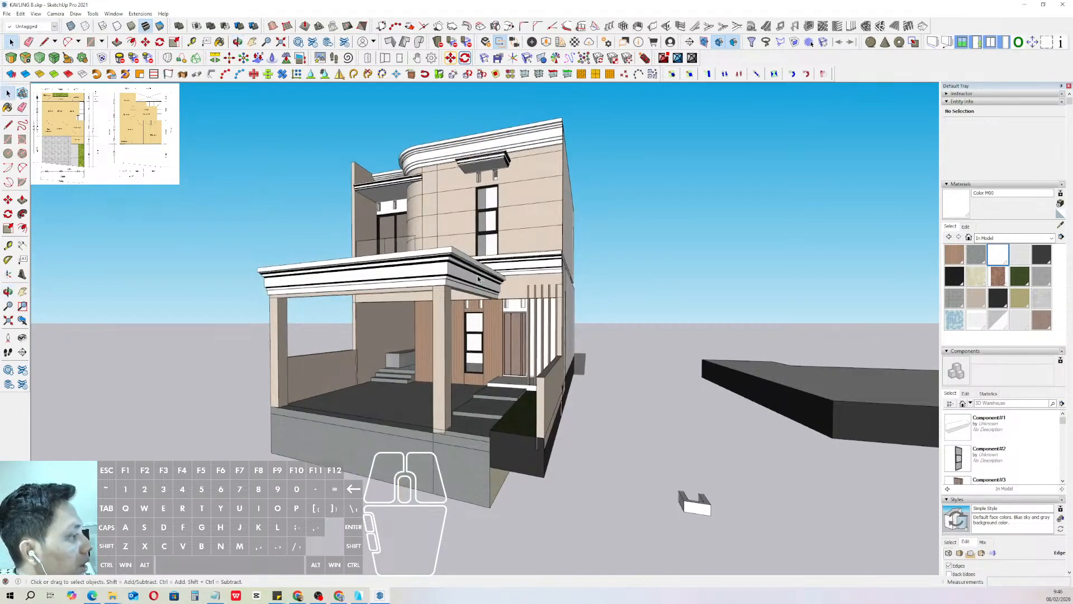
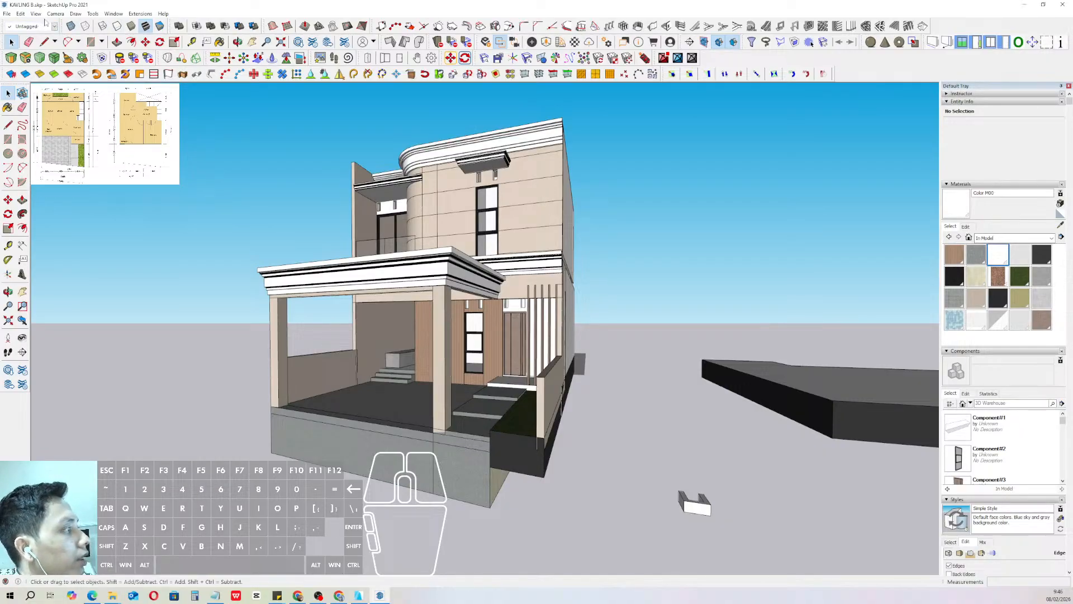
middle_click_drag(502, 309, 533, 330)
scroll(471, 336, "down", 2)
mouse_move(469, 336)
middle_mouse_down()
mouse_move(515, 337)
mouse_move(480, 342)
middle_mouse_up()
scroll(456, 345, "up", 3)
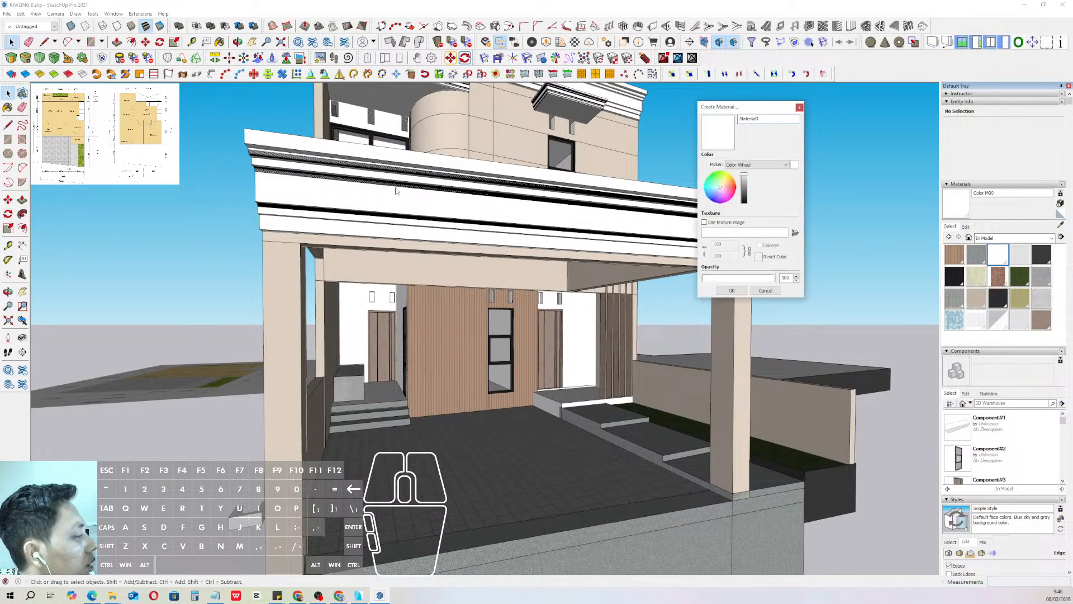
- Create a new material textured with the image 43_slab marble carnico grey texture.jpg from the marmer folder
left_click(795, 233)
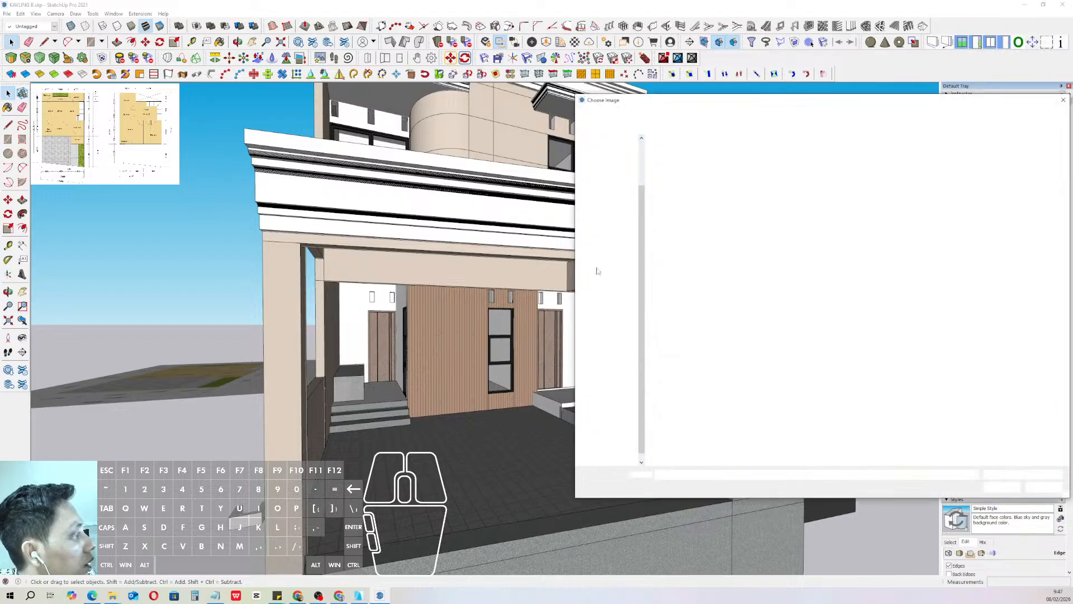
left_click_drag(707, 101, 442, 85)
left_click(463, 99)
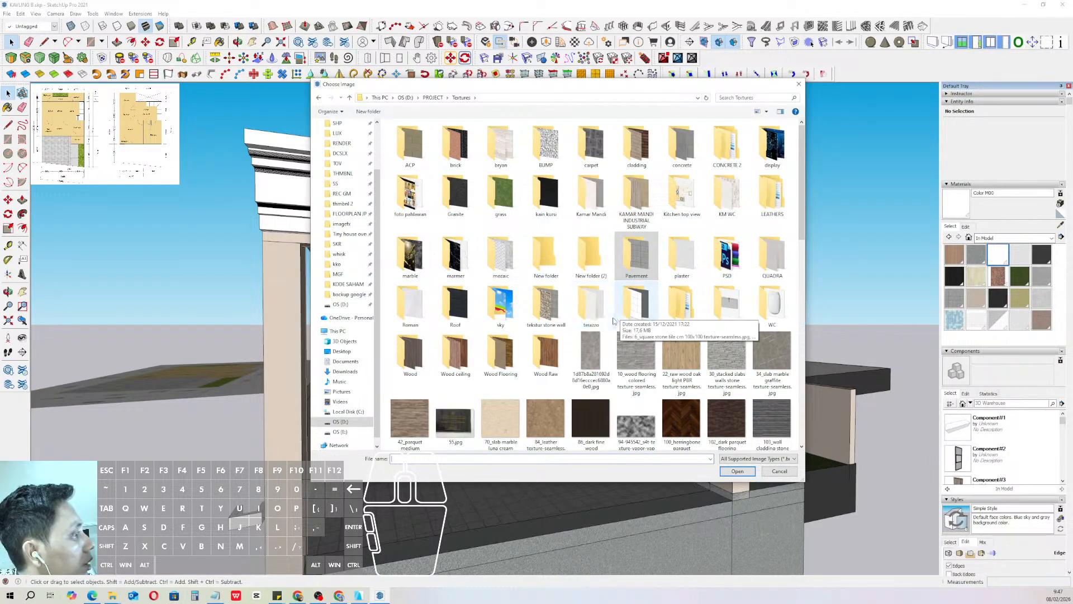
double_click(455, 256)
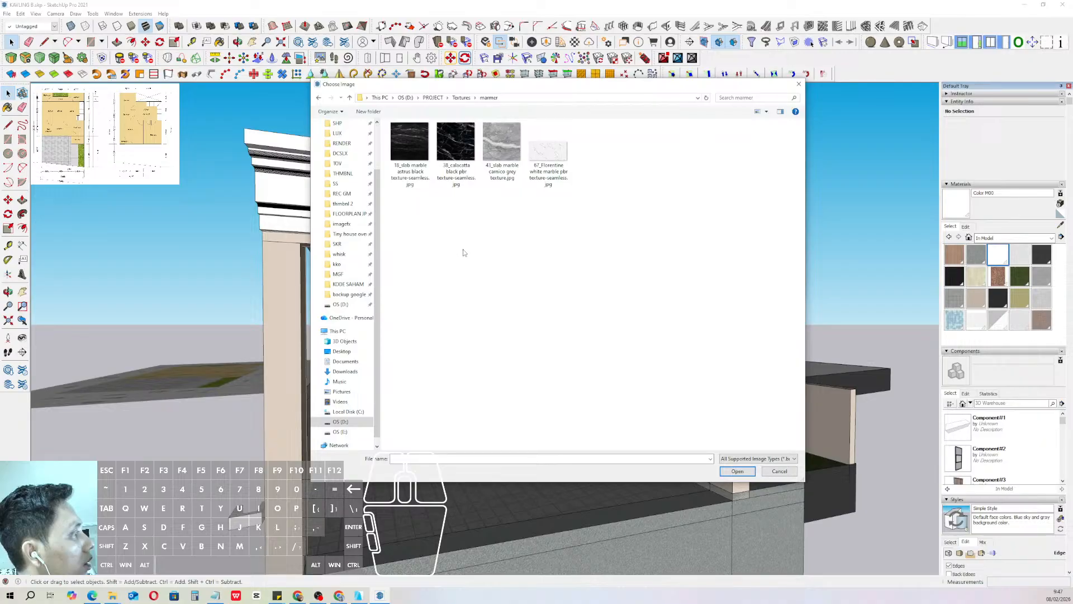
double_click(496, 141)
left_click(732, 291)
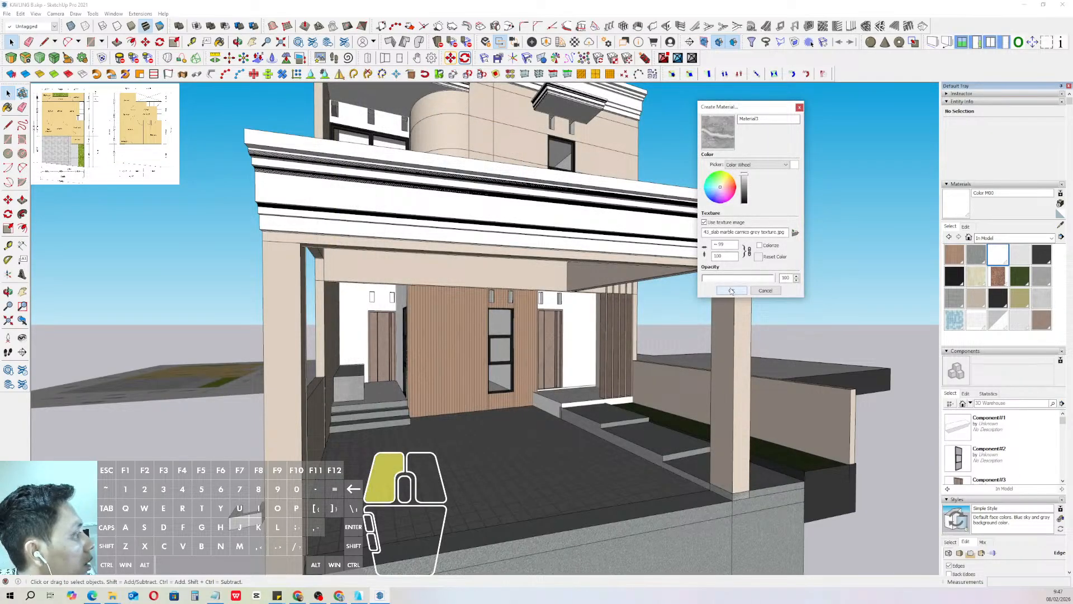
- Paint the large wood-slatted panel on the front wall with the new grey marble material
left_click(955, 201)
middle_click_drag(476, 297, 484, 305)
key("space")
double_click(484, 304)
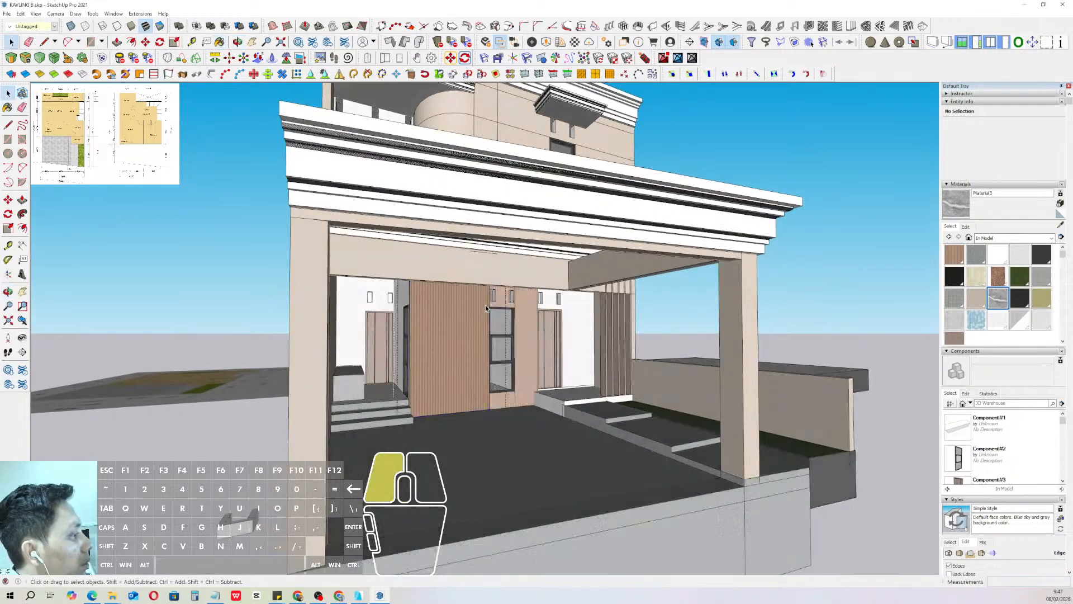
triple_click(475, 302)
key("b")
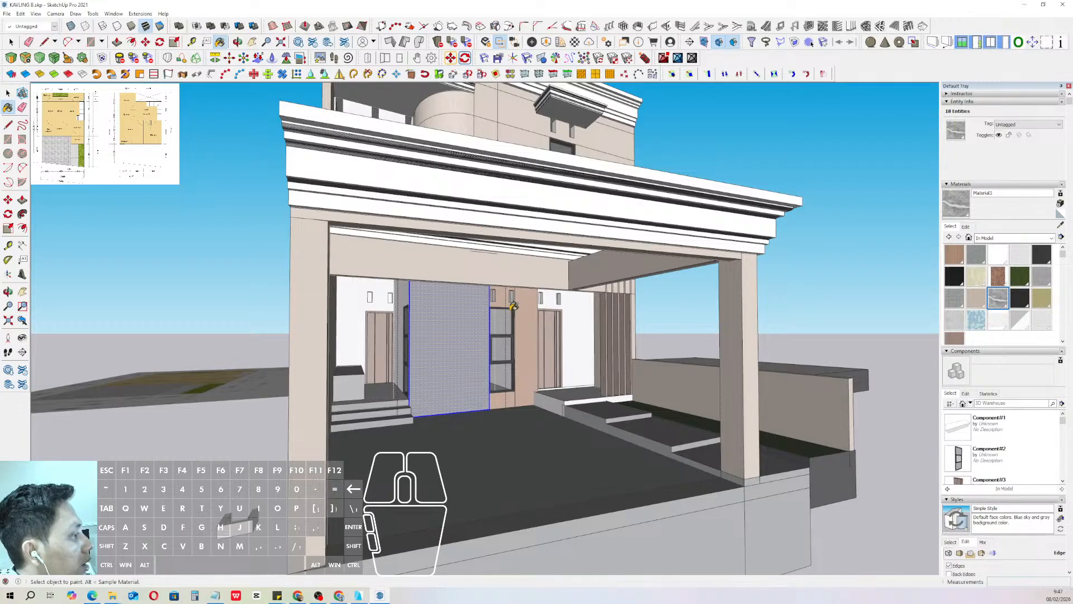
- Paint the slatted panel above the window and the narrow panel beside the window with the same grey marble
scroll(513, 306, "up", 5)
key("space")
left_click(503, 281)
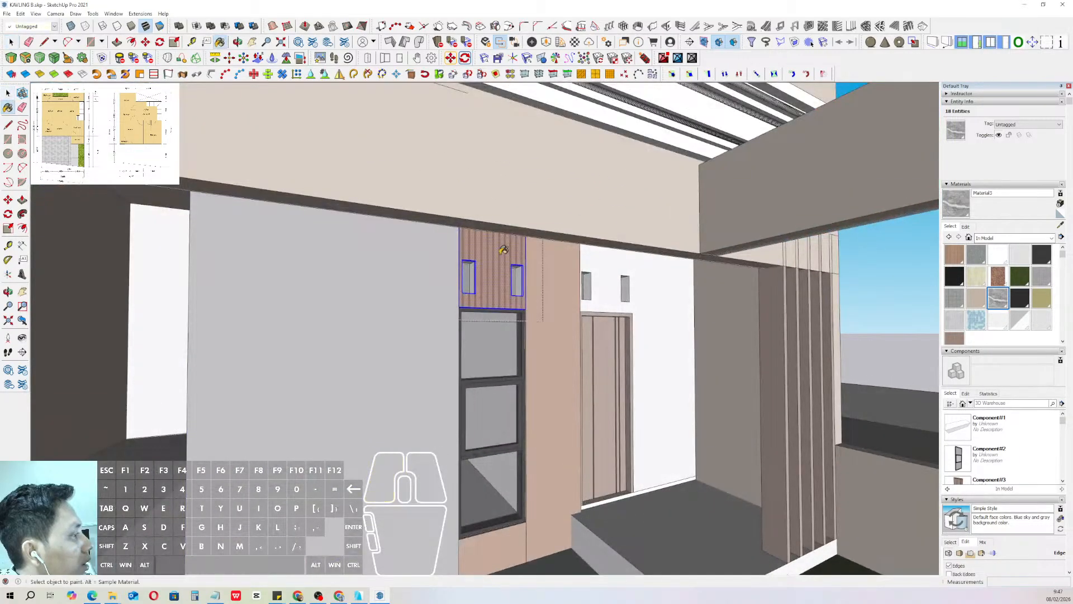
left_click(504, 250)
key("space")
double_click(548, 263)
key("b")
left_click(547, 263)
key("space")
scroll(520, 256, "down", 5)
left_click(764, 269)
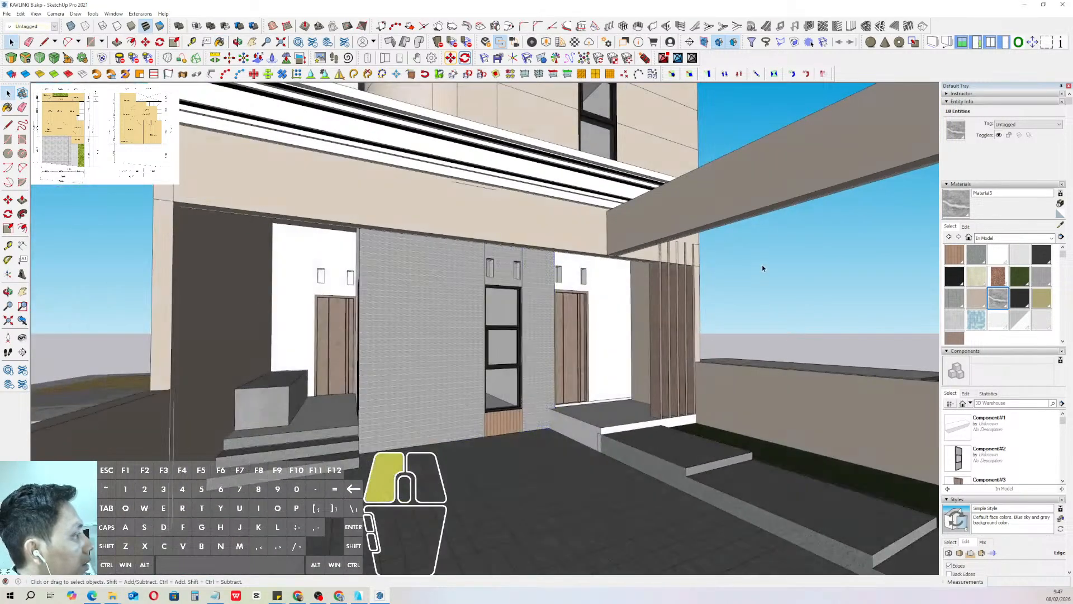
- Select the three marble wall panels and merge them into one solid with Outer Shell
scroll(553, 257, "up", 3)
left_click(463, 240, "shift")
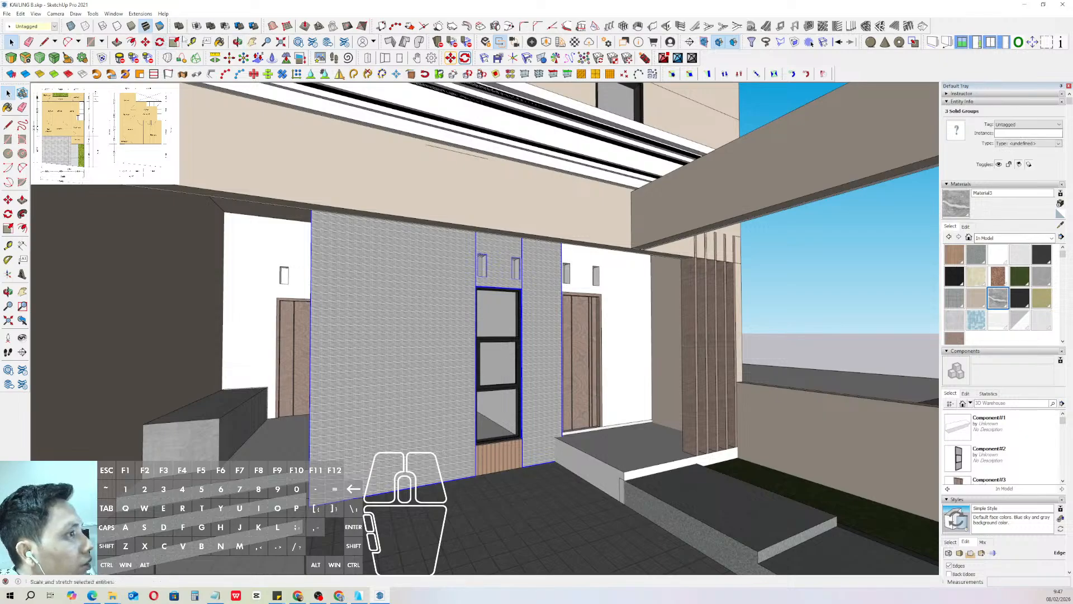
left_click(179, 26)
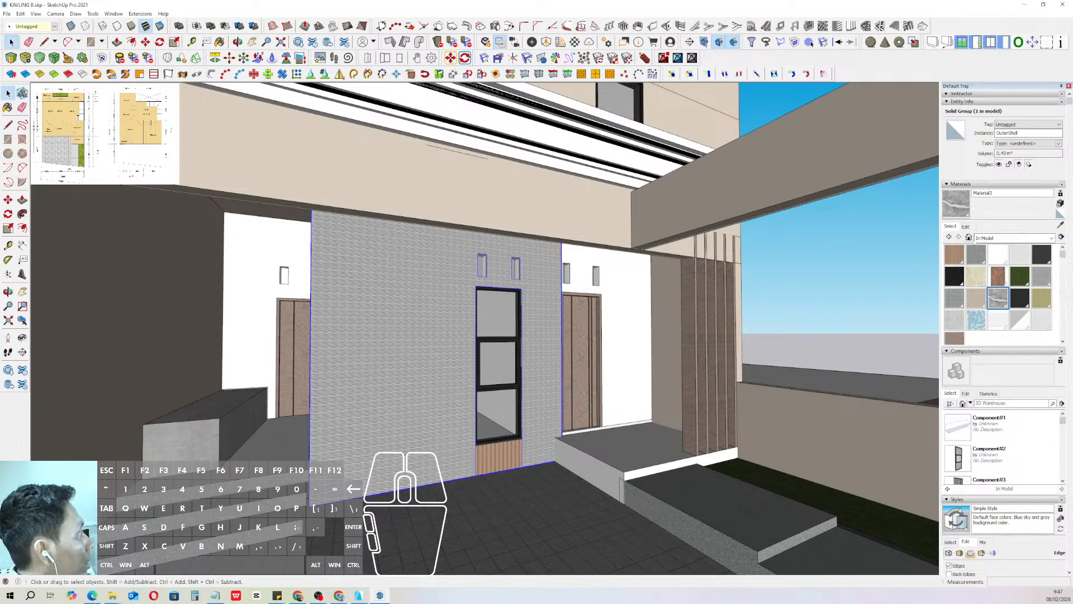
- Enlarge the marble material's texture, trying a width of 10000 and settling on 5000
left_click(966, 228)
double_click(974, 322)
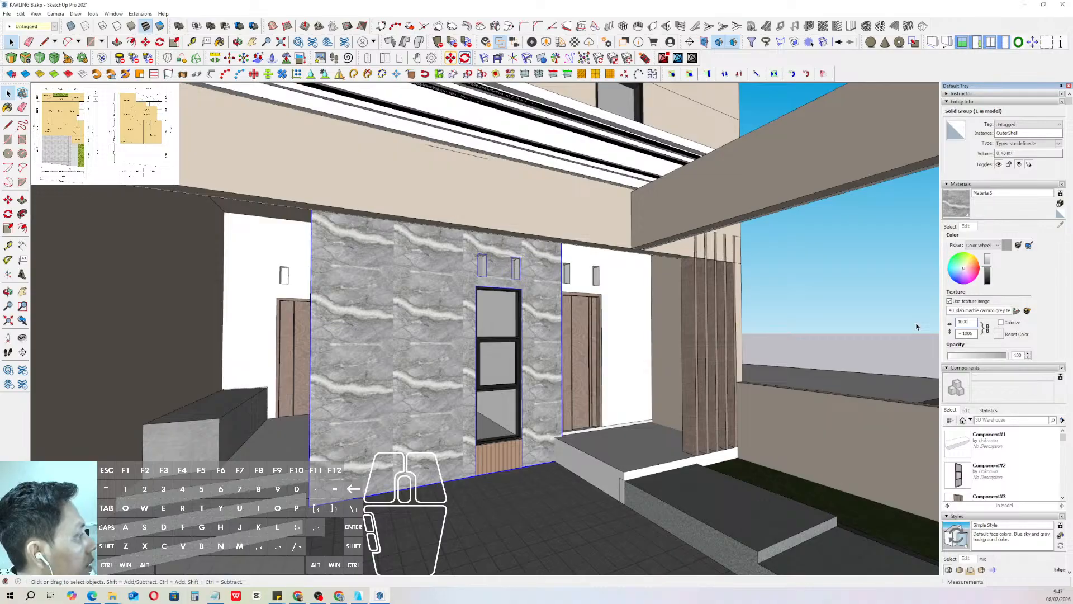
type("0")
key("Return")
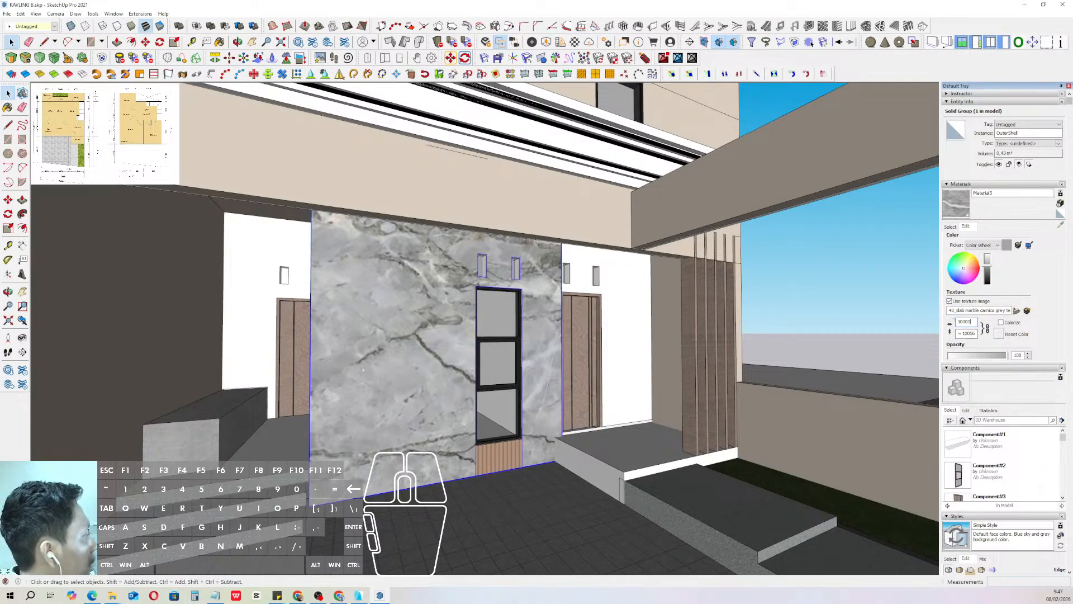
left_click_drag(974, 321, 845, 332)
type("5000")
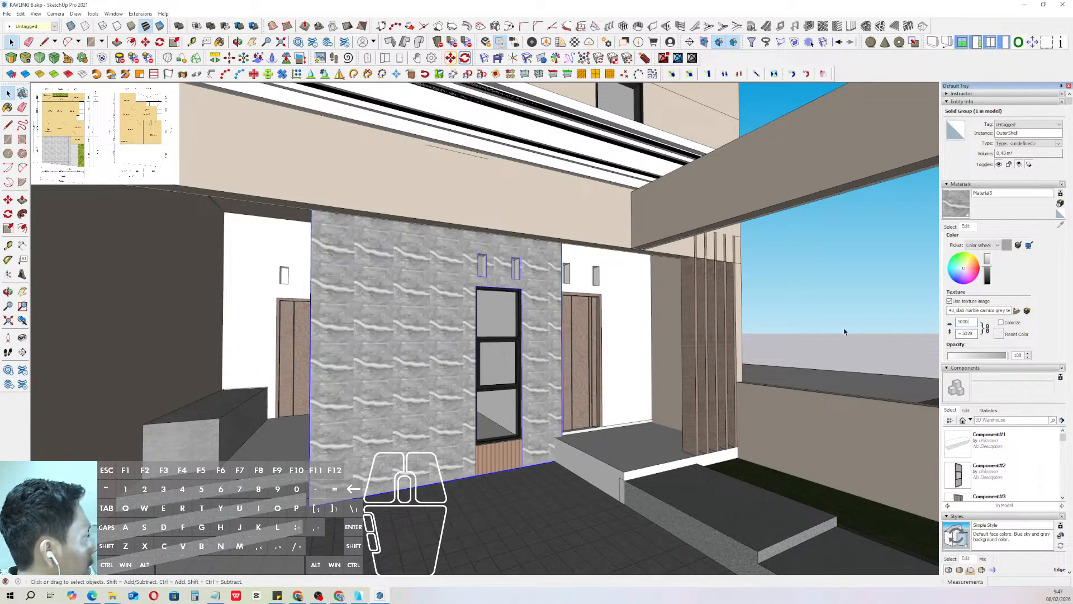
key("Return")
- Examine the marble wall up close and as part of the whole house facade
middle_click_drag(530, 336, 480, 343)
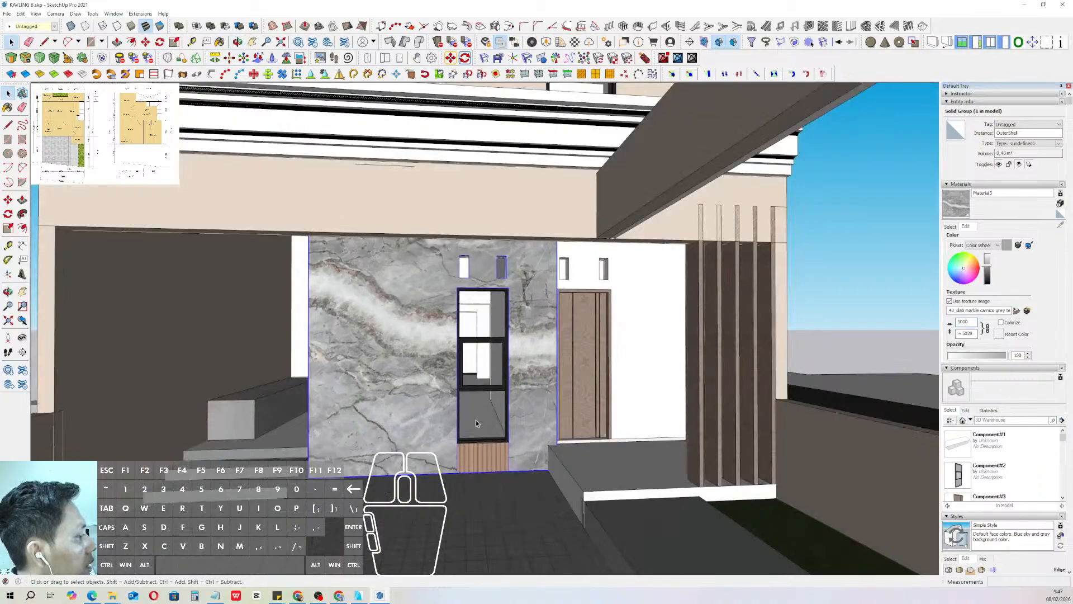
scroll(475, 420, "down", 5)
left_click(746, 286)
scroll(503, 304, "down", 3)
middle_click_drag(507, 303, 512, 147, "shift")
middle_click_drag(512, 146, 551, 159)
scroll(537, 291, "down", 4)
middle_click_drag(536, 291, 509, 302, "shift")
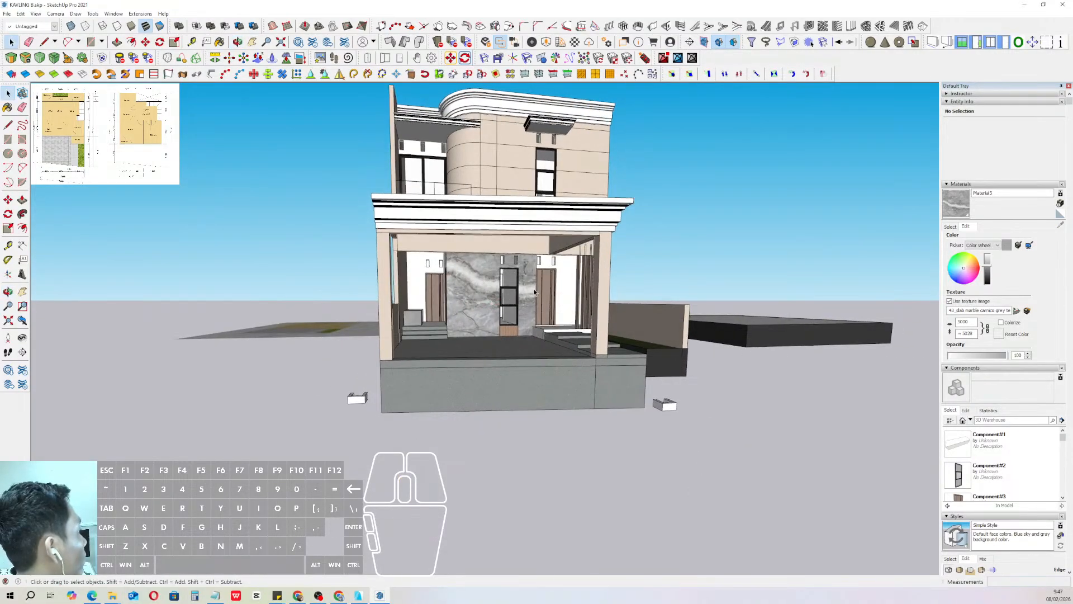
- Open the marble panel for editing and draw a line across its side face at the top level of the adjacent door frame
scroll(550, 295, "up", 8)
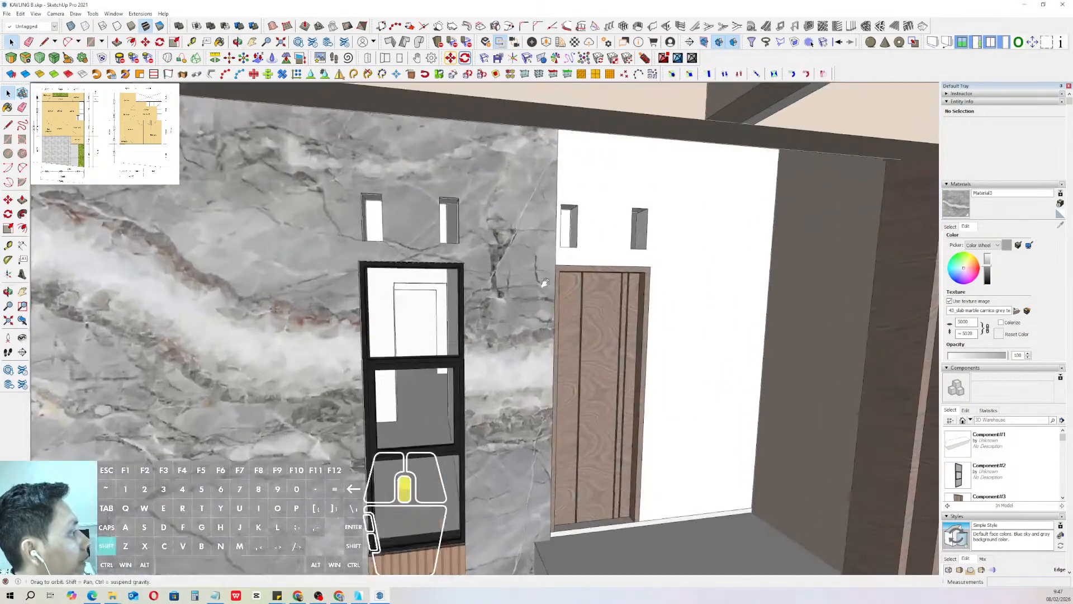
middle_click_drag(504, 207, 470, 298)
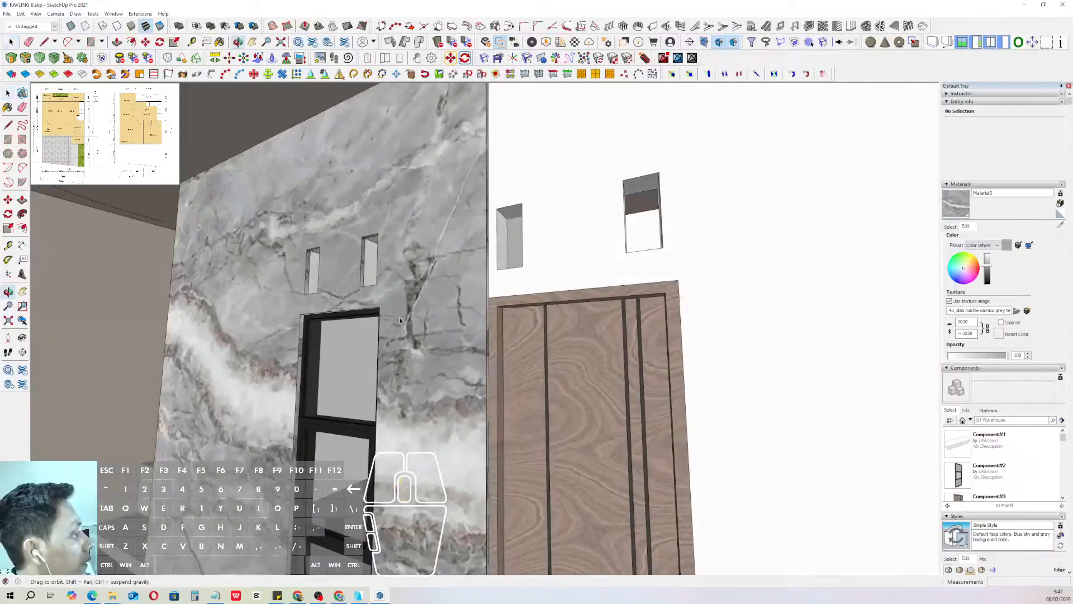
triple_click(471, 298)
scroll(487, 298, "up", 5)
key("l")
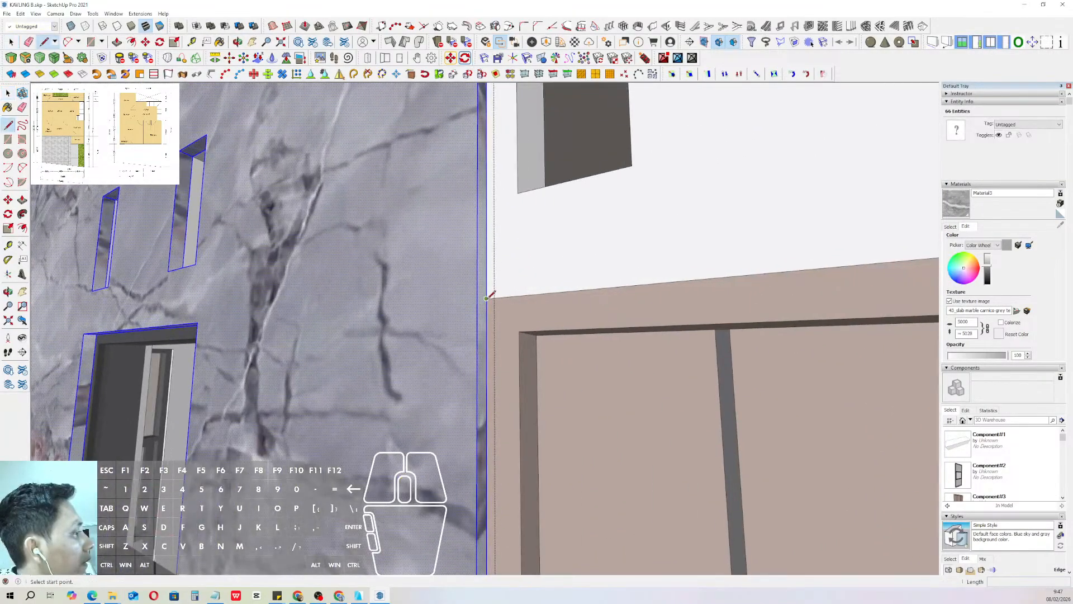
left_click(486, 298)
left_click(477, 295)
key("p")
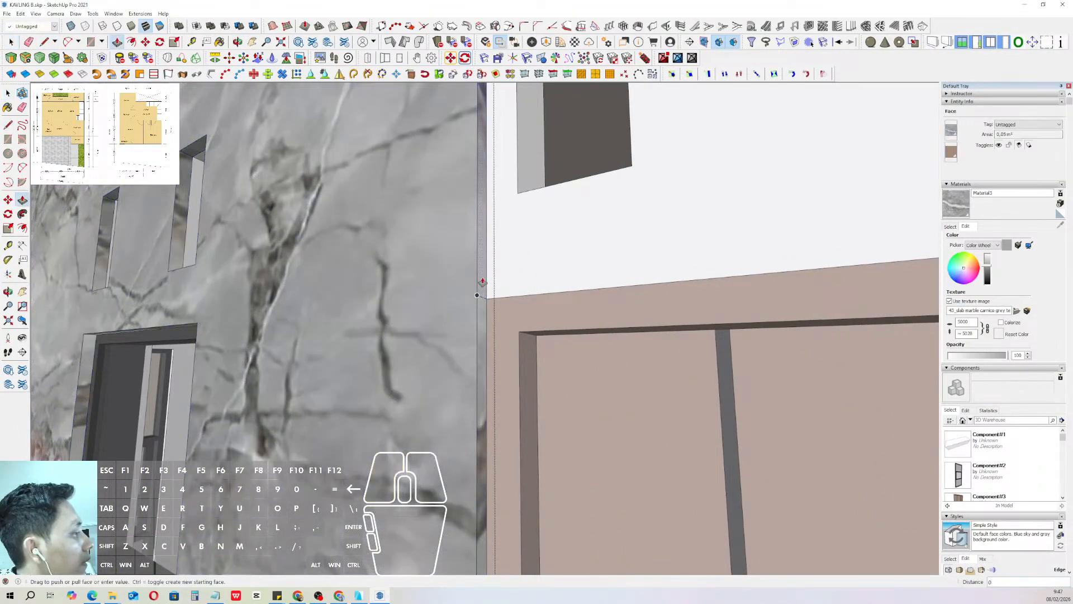
middle_click_drag(478, 295, 611, 276)
key("space")
- Select and copy the outline edges of the two small vent openings above the door in the white wall
scroll(505, 253, "down", 3)
middle_click_drag(505, 254, 665, 235)
scroll(534, 237, "down", 2)
scroll(535, 238, "down", 2)
middle_click_drag(535, 237, 448, 272)
scroll(545, 268, "up", 4)
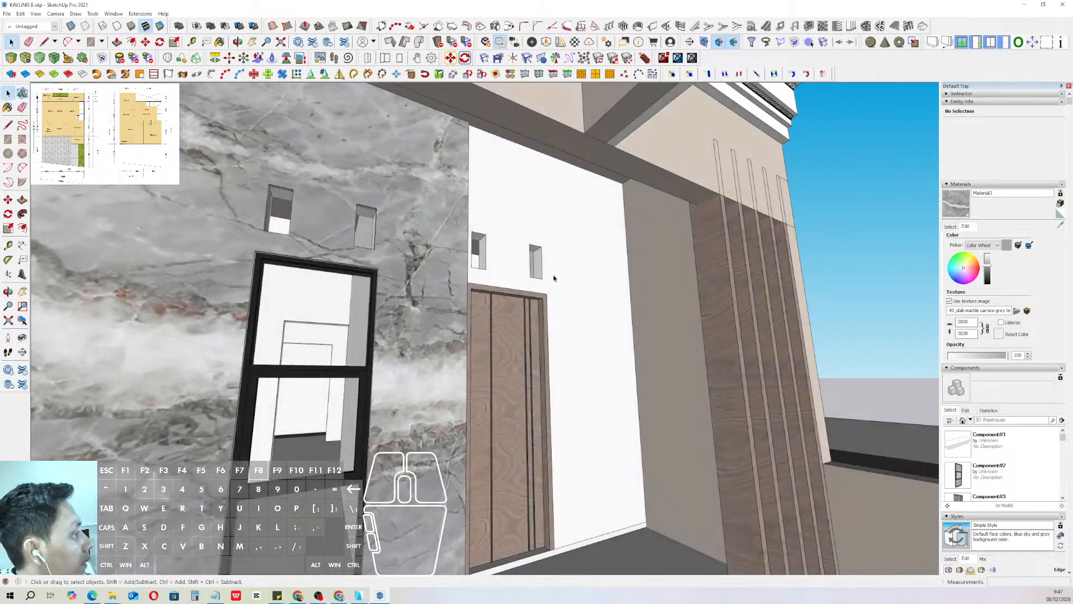
left_click(541, 264)
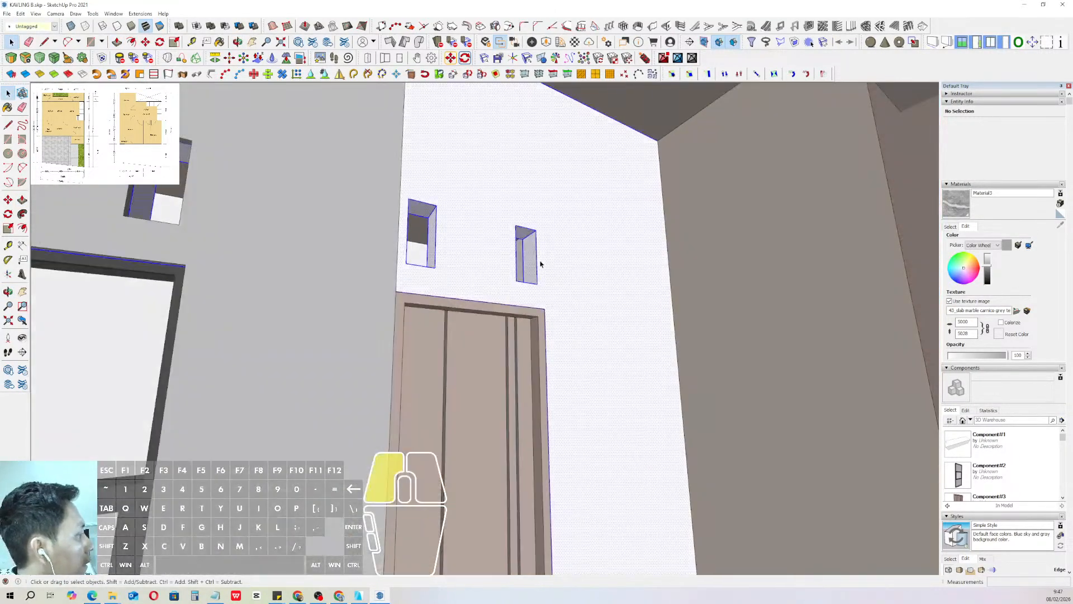
left_click(519, 229)
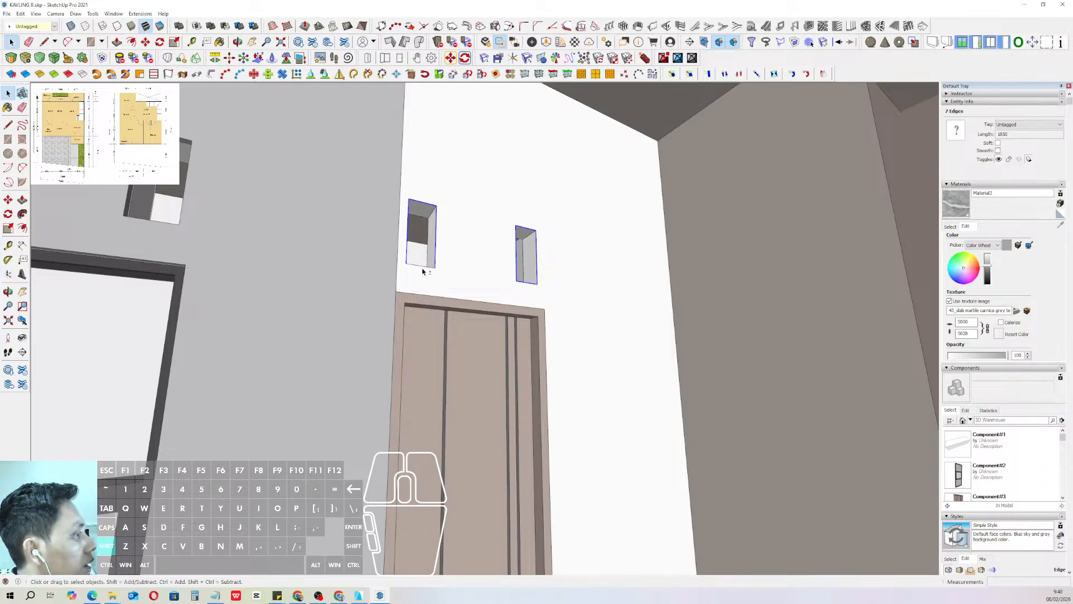
scroll(424, 314, "down", 5)
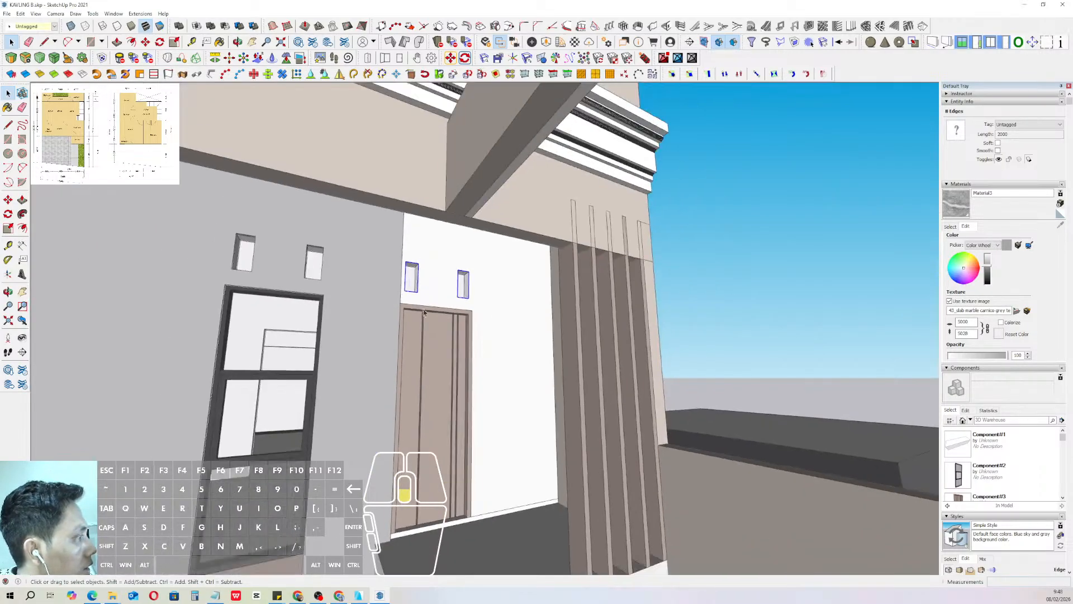
left_click(698, 278)
- Paste the two vent outlines in place outside the wall group and move them 30 mm outward from the wall
scroll(473, 307, "up", 6)
key("shift+r")
middle_click_drag(475, 307, 575, 295)
key("m")
left_click(559, 301)
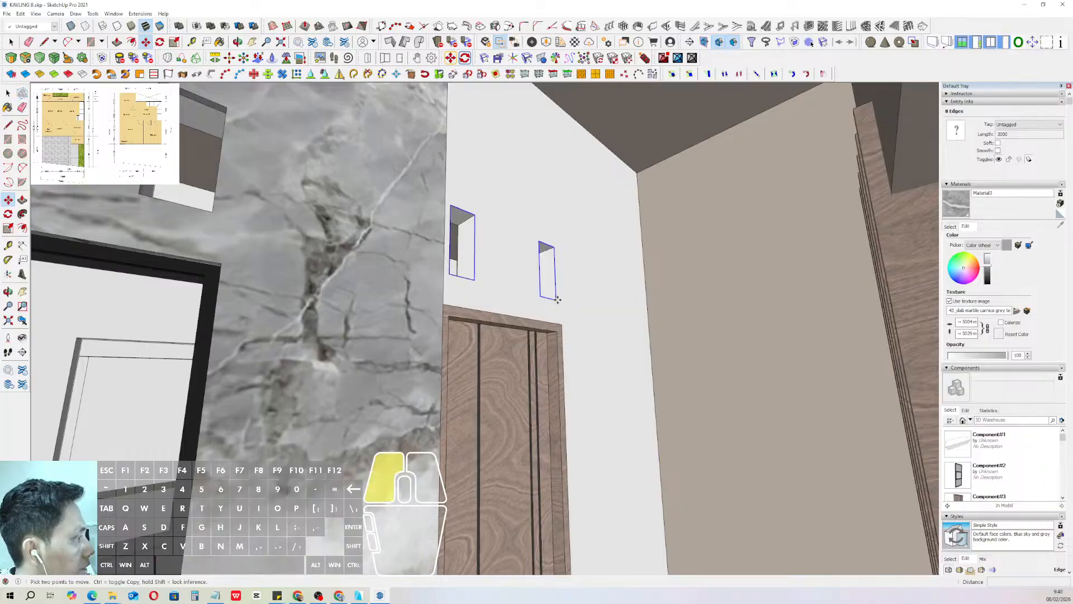
type("30")
key("Return")
key("space")
middle_click_drag(389, 289, 448, 278)
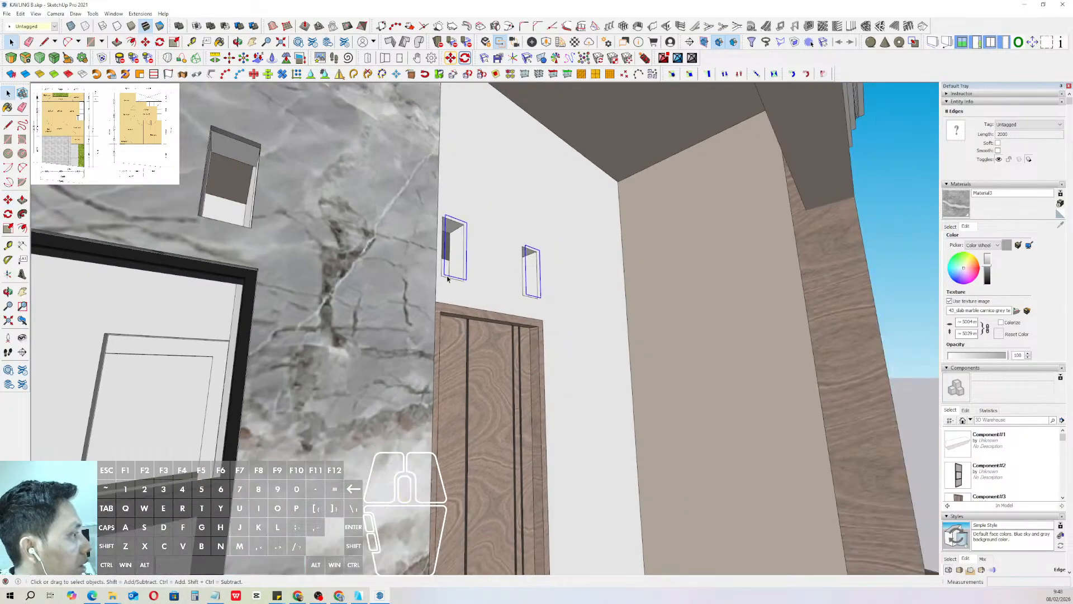
- Extend the upper part of the marble panel's side face over the door to the far corner of the white wall
scroll(402, 273, "down", 6)
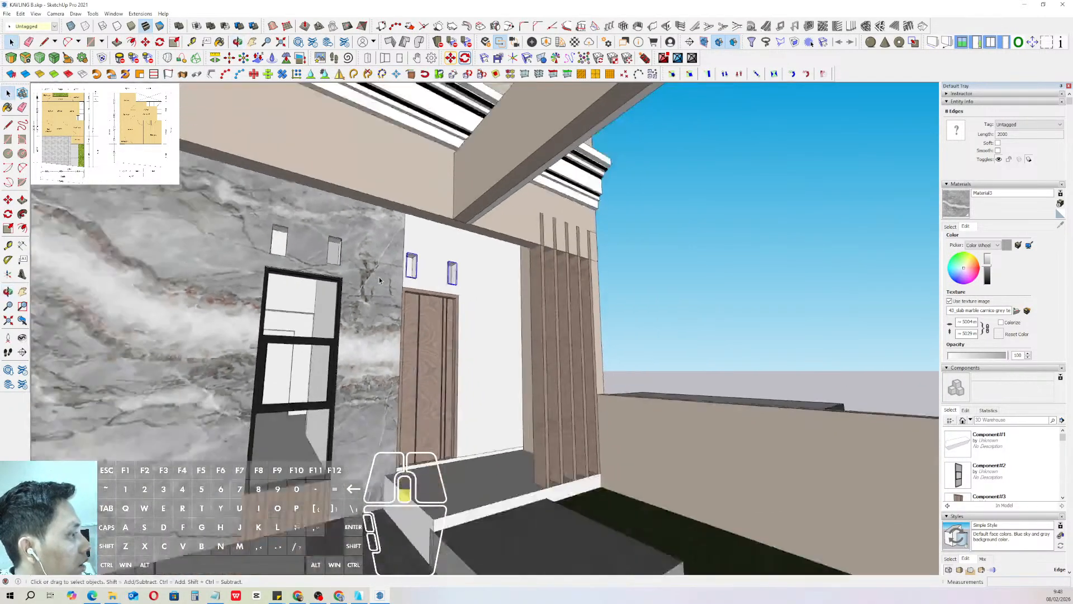
triple_click(391, 286)
middle_click_drag(392, 287, 362, 284)
scroll(364, 285, "up", 6)
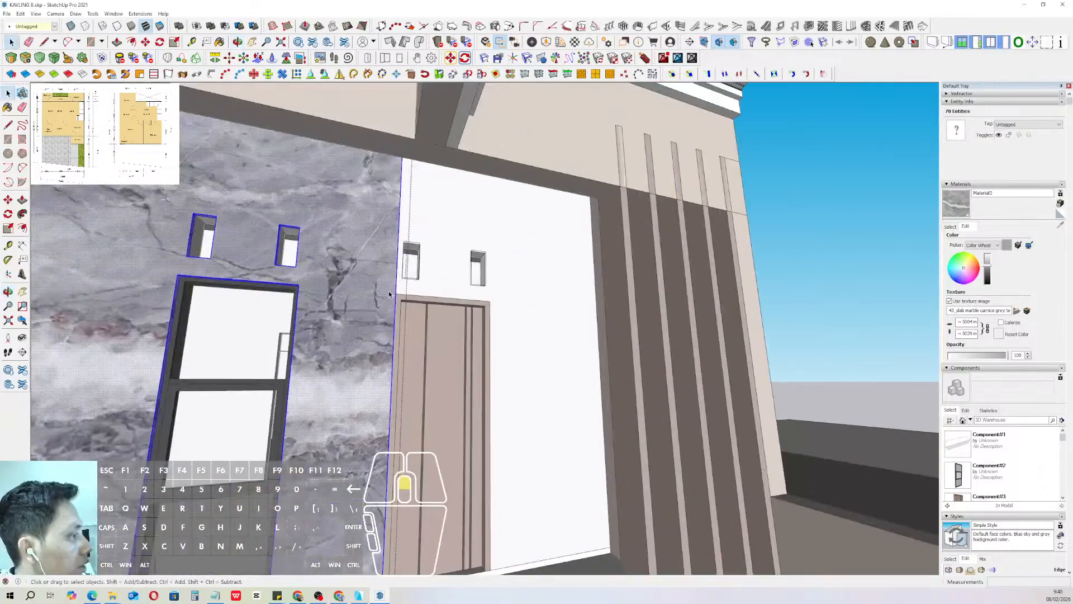
scroll(396, 304, "up", 5)
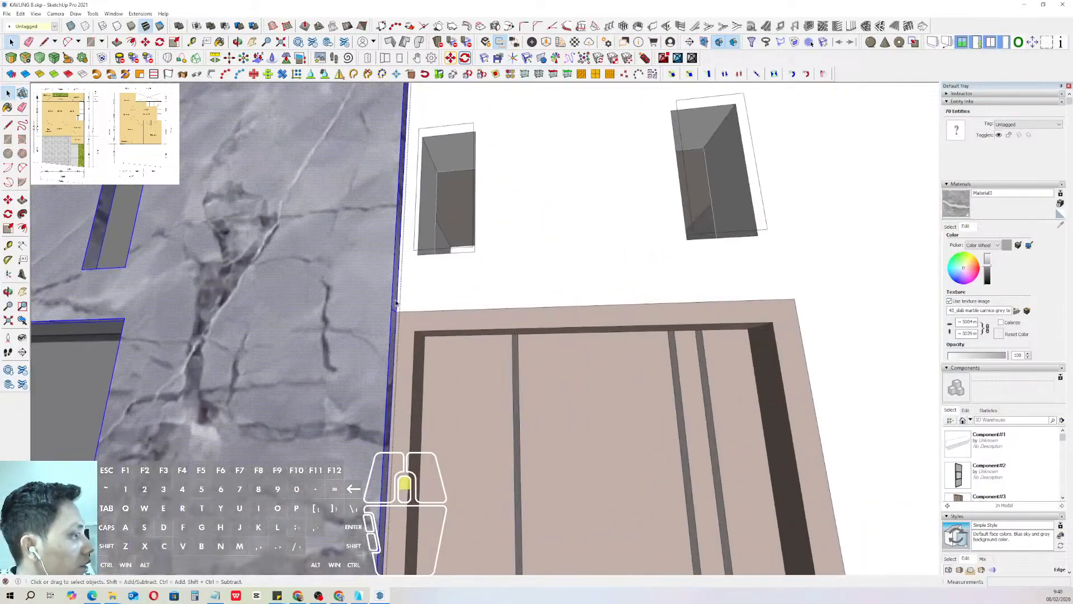
key("p")
middle_click_drag(450, 299, 707, 311)
left_click(759, 313)
key("space")
- Copy the short end edge of the marble extension's underside to the far side of the door frame
scroll(763, 342, "up", 3)
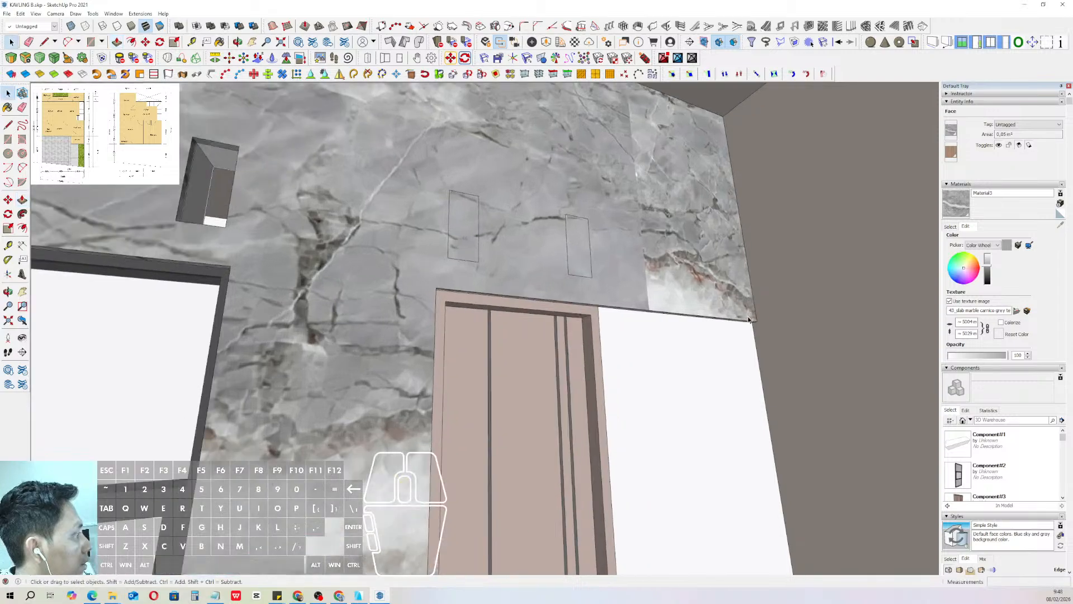
left_click(754, 334)
left_click(758, 322)
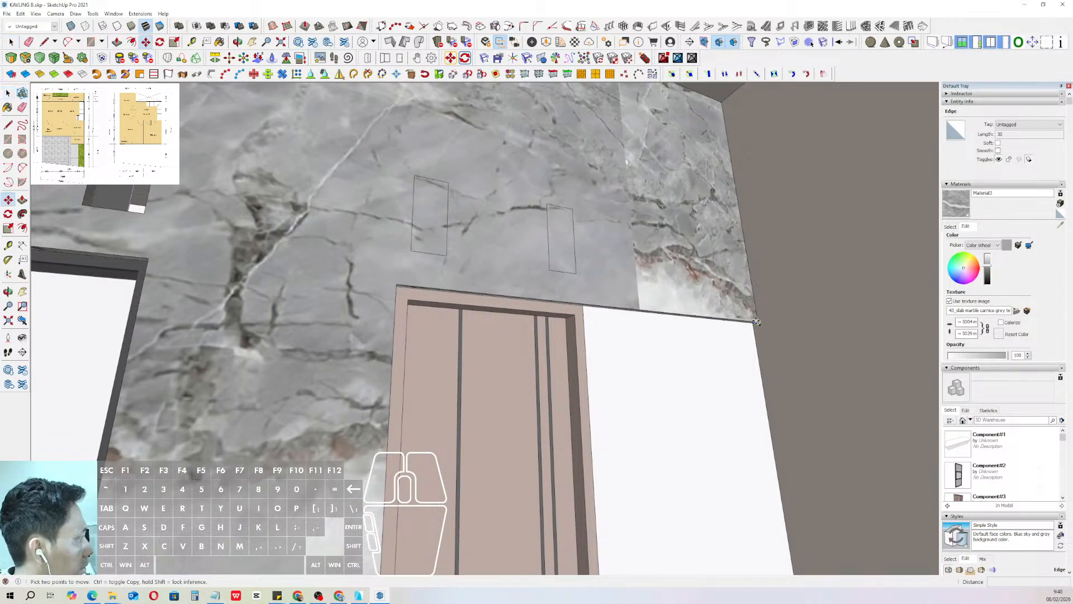
key("ctrl")
left_click(583, 307, "shift")
scroll(583, 307, "up", 5)
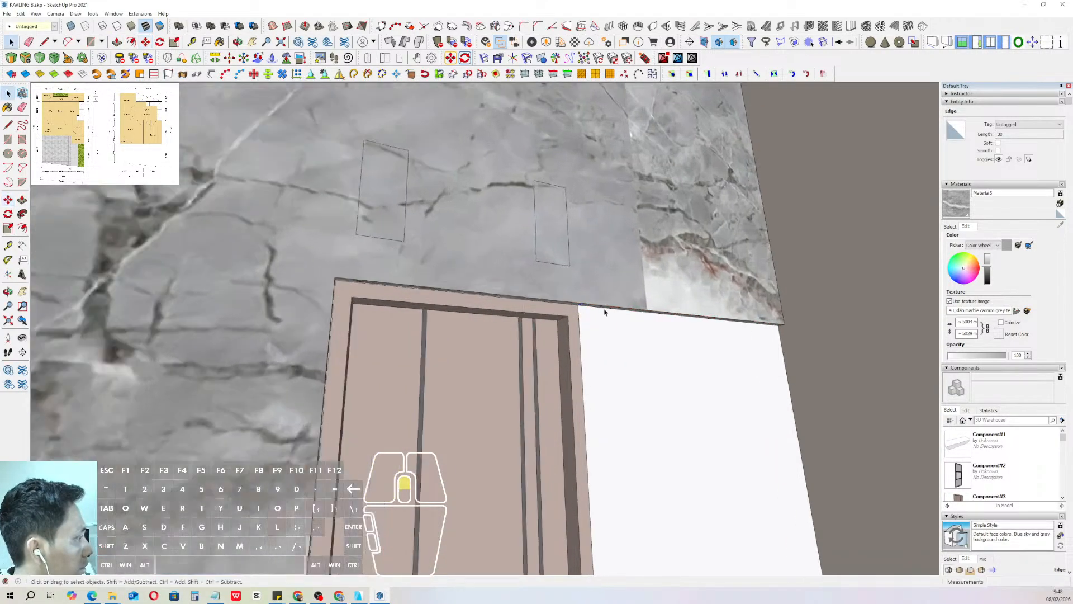
- Pull the marble underside beyond the door down to the porch floor and leave the panel's group
key("p")
scroll(593, 404, "down", 4)
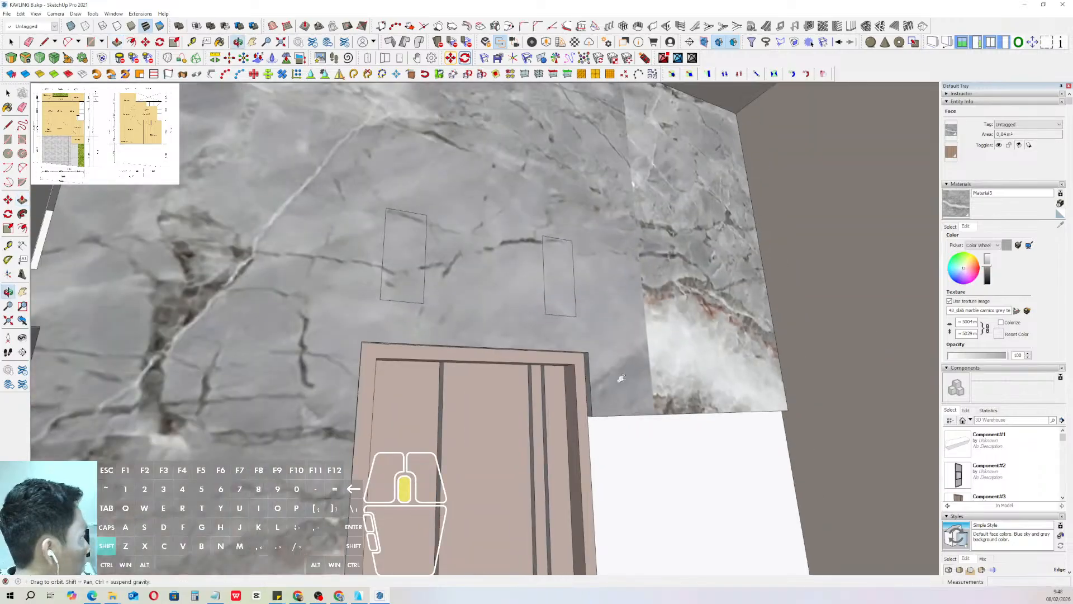
middle_click_drag(620, 376, 636, 345)
scroll(635, 345, "down", 3)
scroll(638, 402, "down", 4)
middle_click_drag(637, 402, 636, 347)
left_click(650, 470)
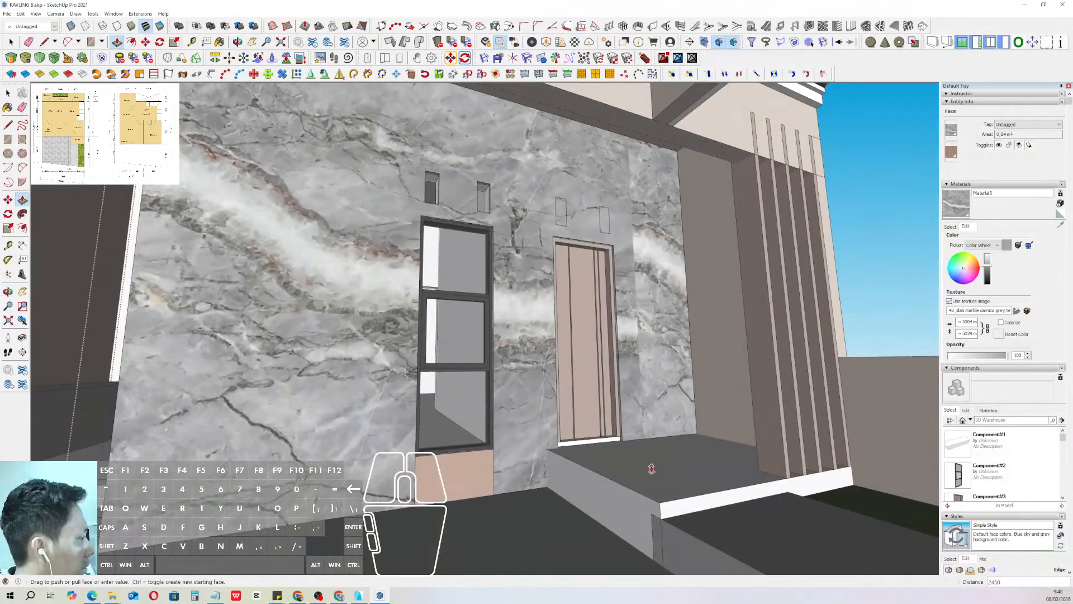
scroll(598, 428, "down", 2)
key("space")
left_click(829, 229)
- Cut the two loose vent outlines above the door and paste them in place inside the marble panel
scroll(606, 247, "up", 2)
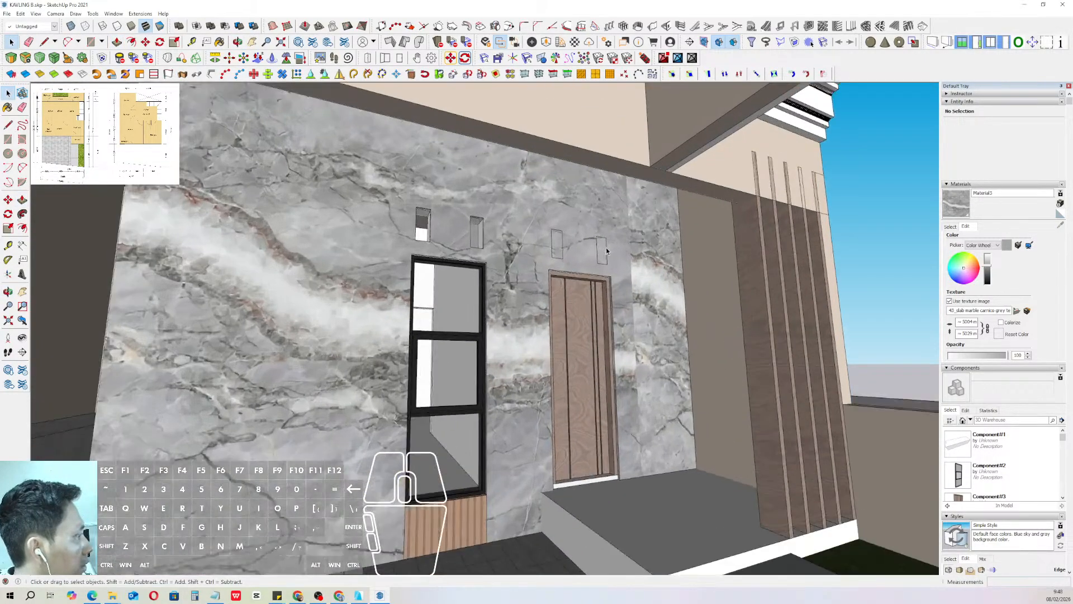
triple_click(606, 247)
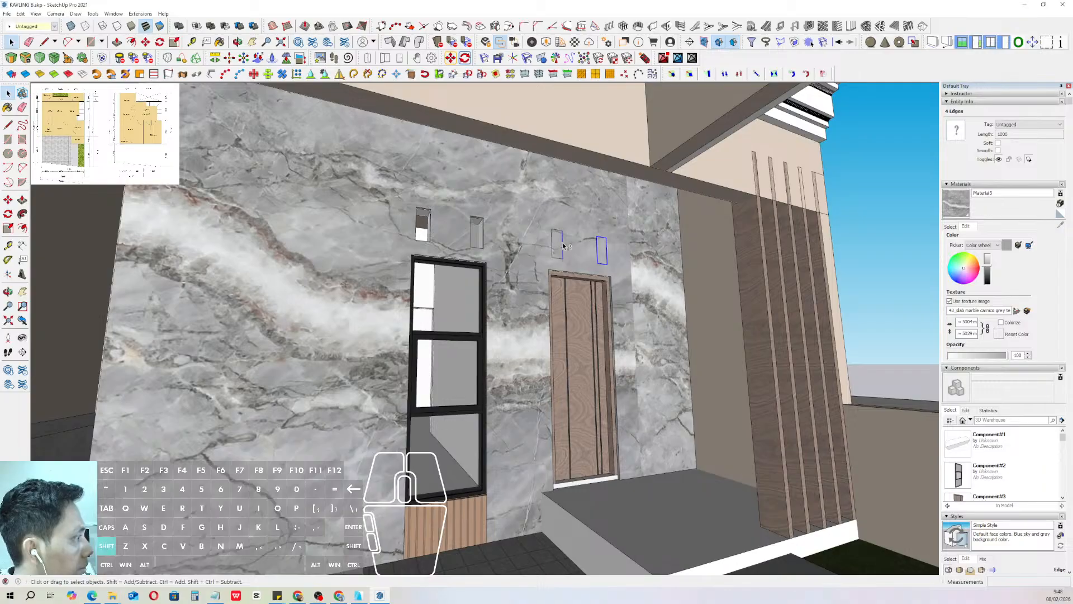
triple_click(563, 246, "shift")
triple_click(626, 252)
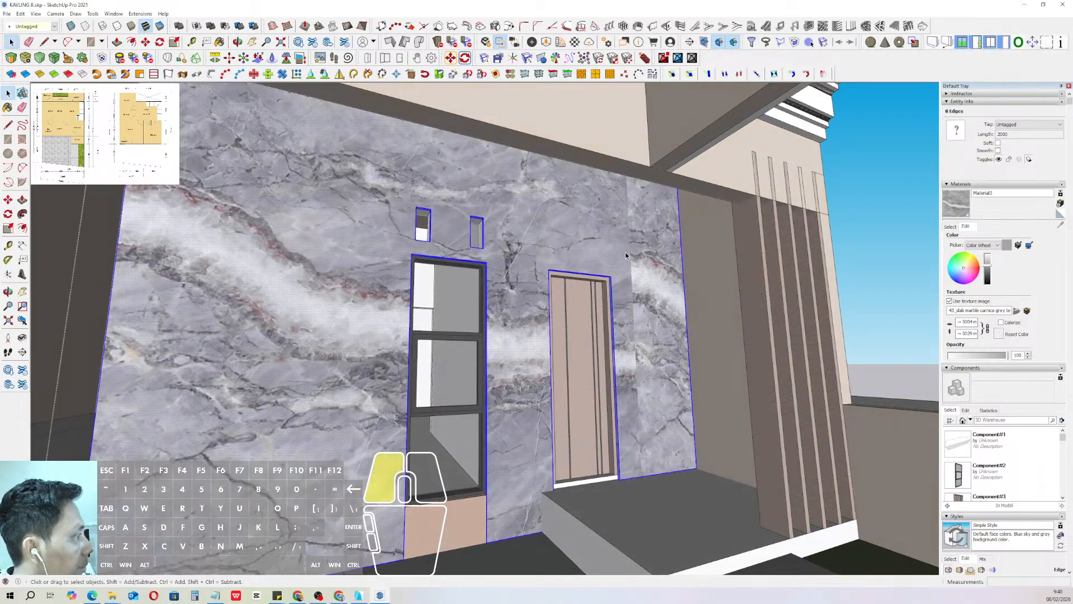
key("shift+v")
- Isolate the marble panel and push both vent outlines 30 mm through it to form openings above the door
scroll(581, 249, "up", 3)
key("h")
scroll(565, 251, "up", 4)
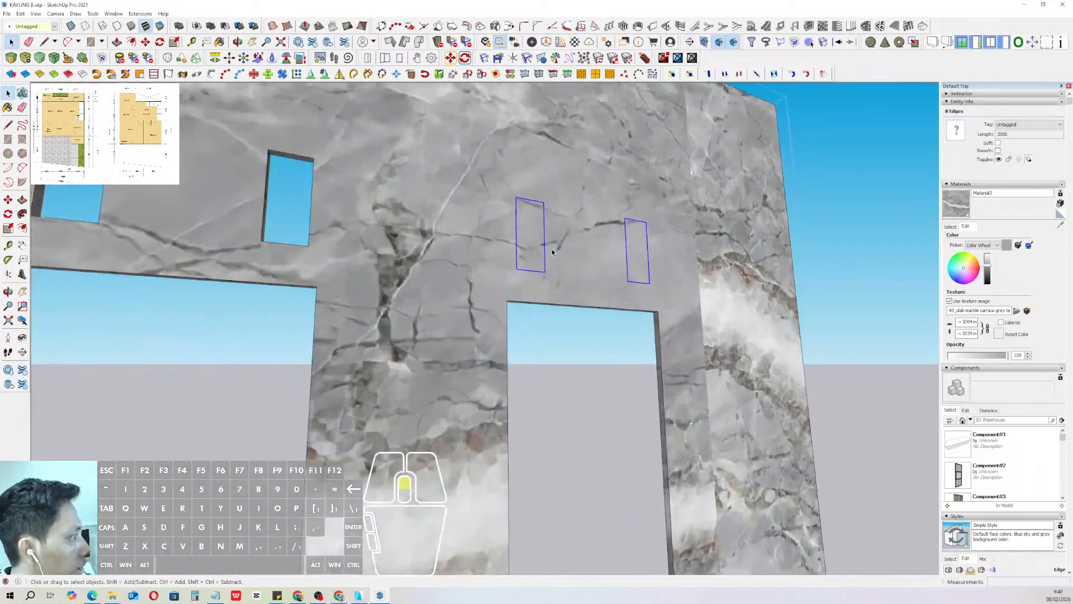
key("v")
double_click(519, 251)
left_click(517, 261)
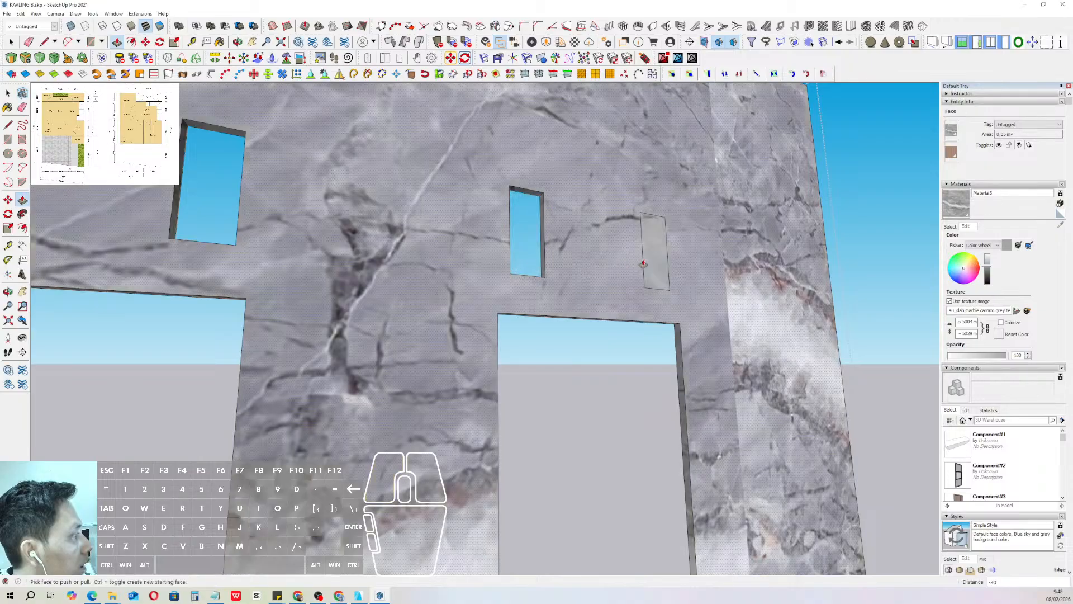
double_click(648, 264)
key("space")
scroll(461, 293, "down", 5)
scroll(460, 299, "down", 4)
left_click(621, 226)
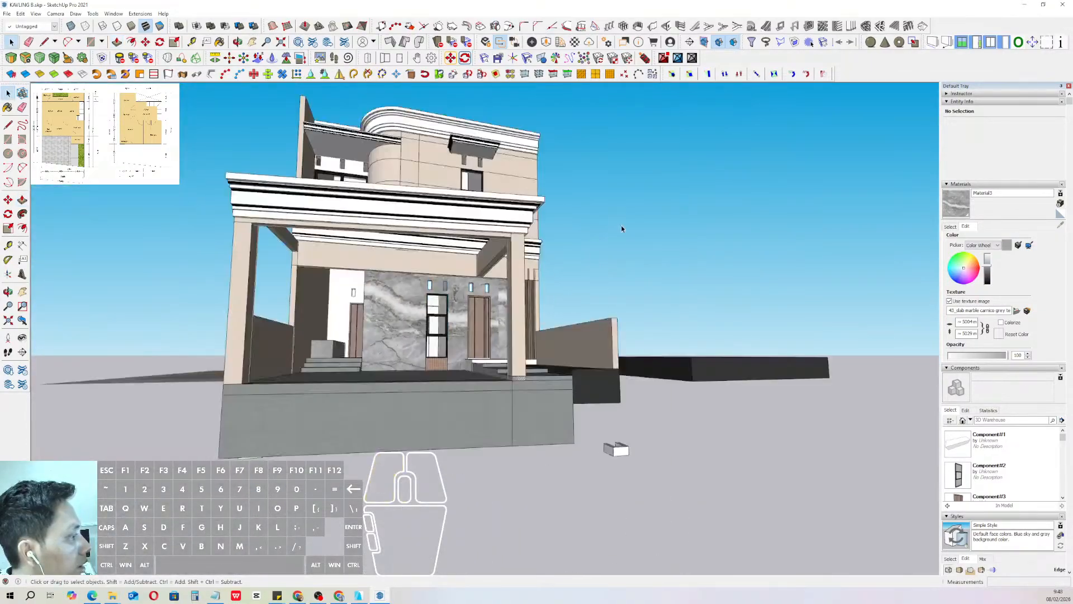
- Shorten the vertical slats beside the front door so their tops end at the underside of the beam
middle_click_drag(622, 226, 573, 257)
scroll(468, 288, "down", 2)
middle_click_drag(469, 288, 448, 305, "shift")
scroll(538, 293, "up", 4)
scroll(513, 302, "down", 3)
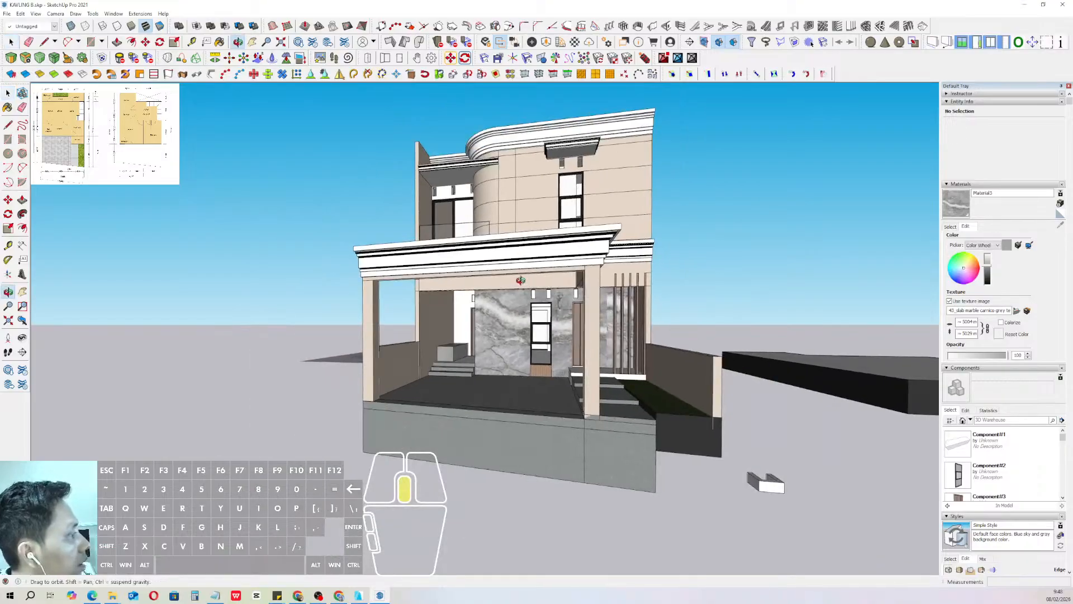
middle_click_drag(513, 302, 612, 300)
scroll(602, 291, "up", 4)
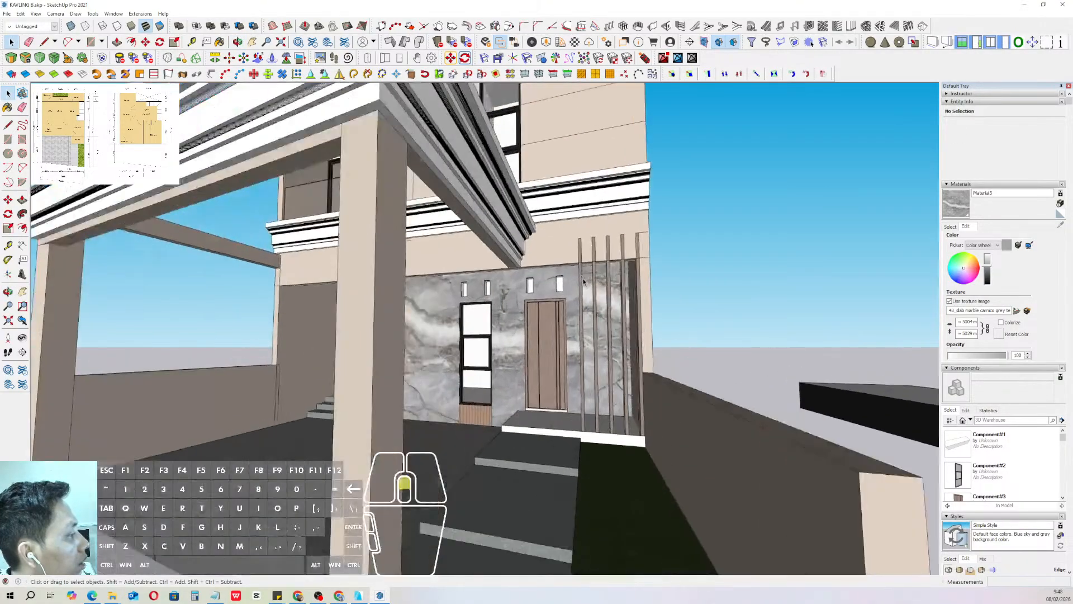
triple_click(580, 275)
left_click_drag(551, 220, 615, 290)
key("v")
left_click(581, 241)
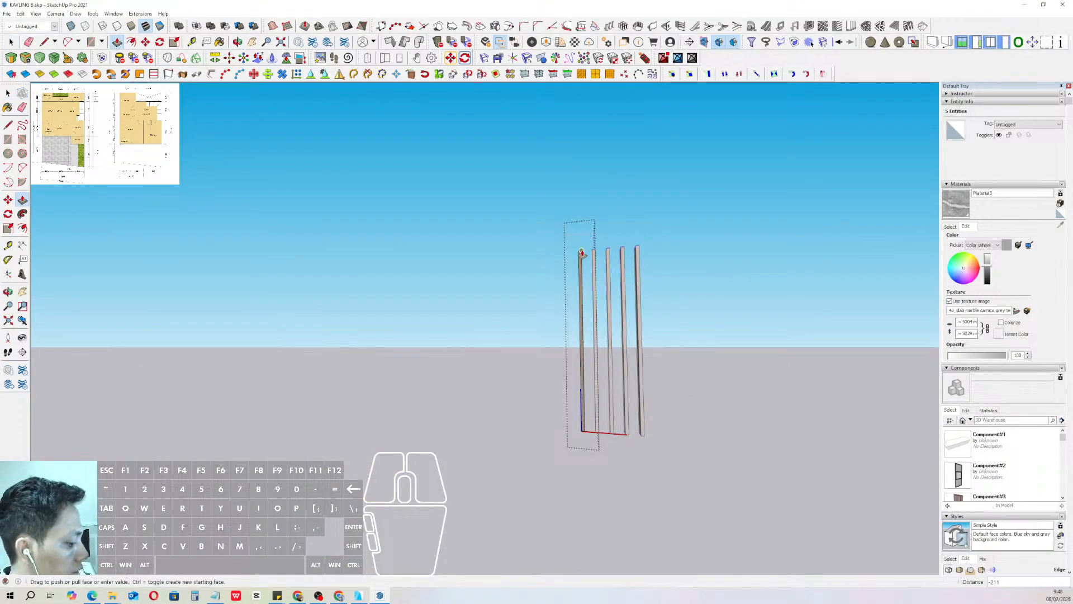
left_click(574, 264)
key("space")
scroll(627, 271, "down", 3)
left_click(662, 234)
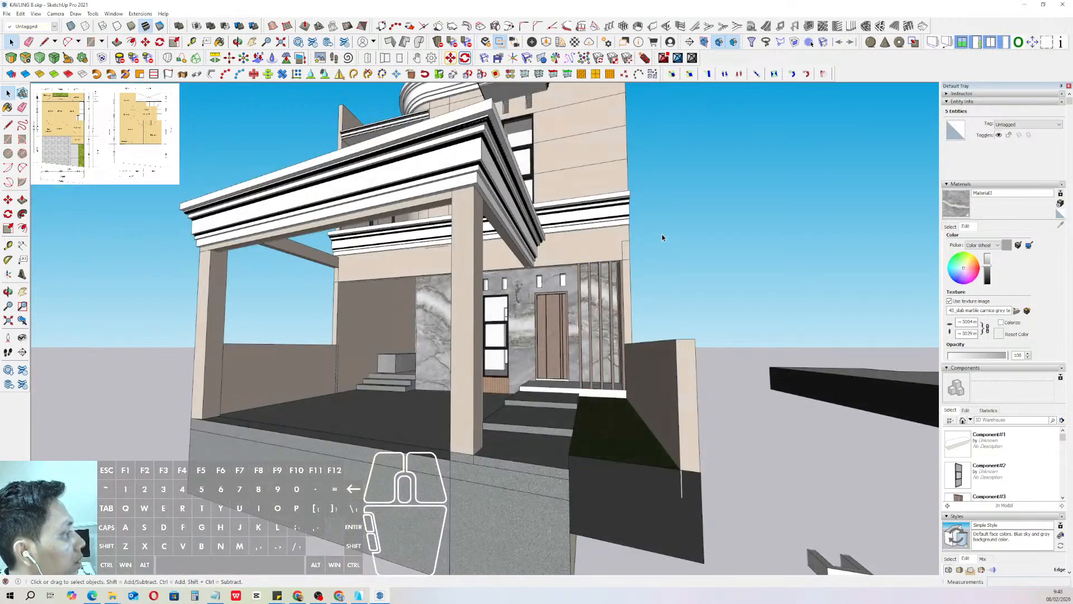
- Examine the marble-clad front wall, slats and carport from several angles
scroll(593, 316, "down", 3)
middle_click_drag(592, 316, 590, 341)
scroll(614, 368, "up", 5)
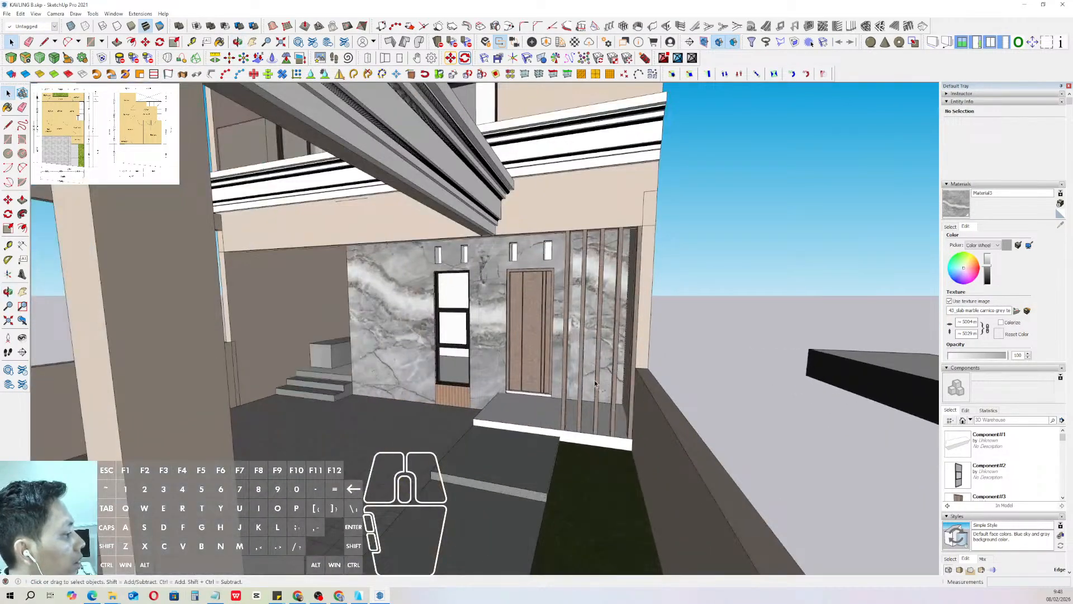
scroll(595, 385, "down", 5)
middle_click_drag(595, 384, 559, 384)
scroll(559, 384, "up", 5)
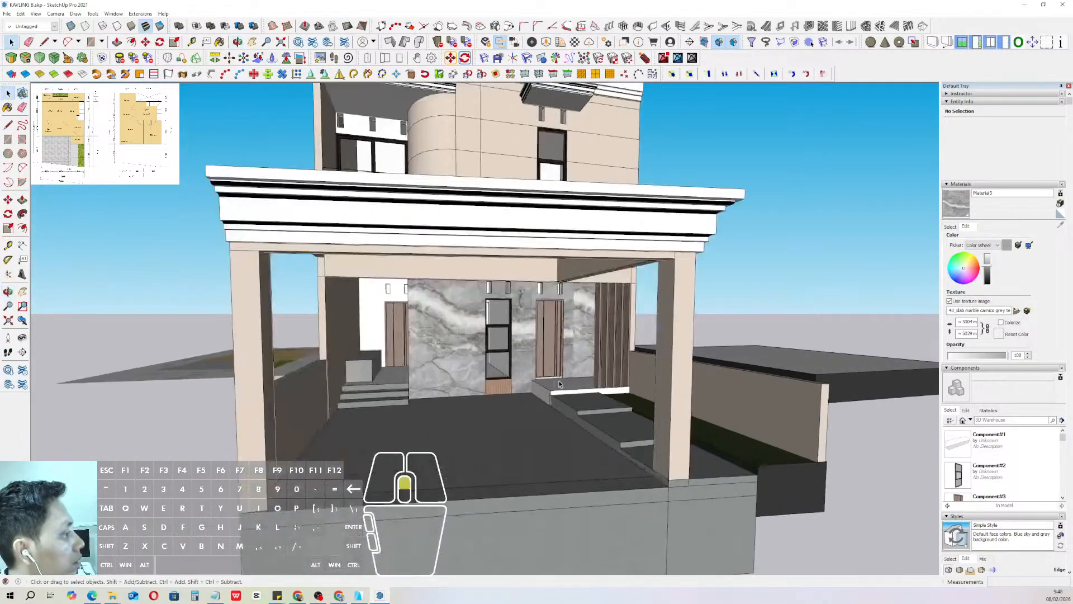
scroll(559, 383, "down", 3)
scroll(536, 391, "down", 3)
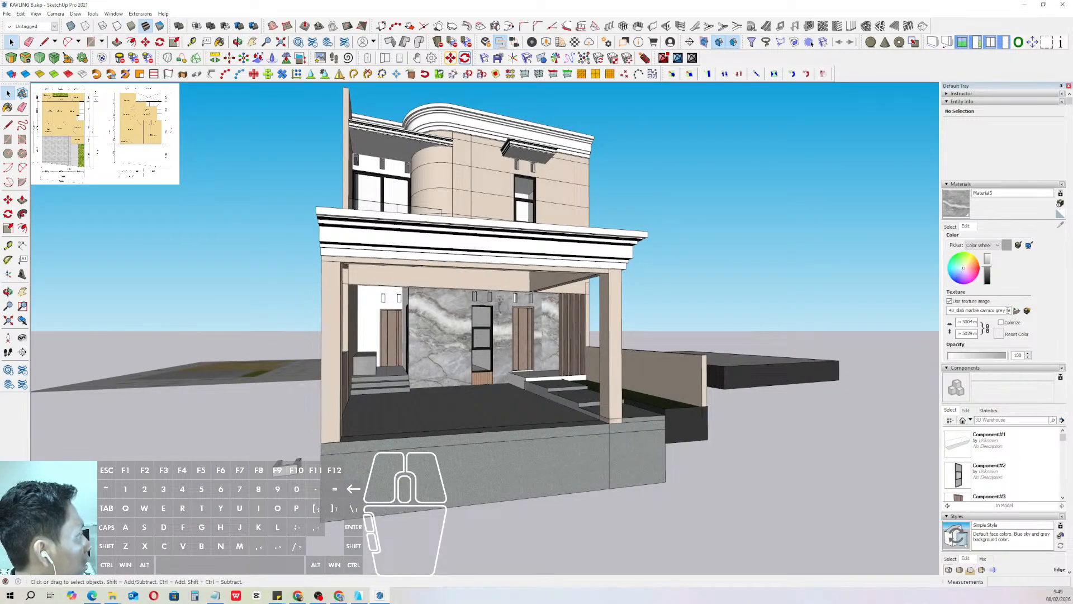
- Replace the marble wall material's image with the classic travertine slab texture from the TRAVERTINE LEMBUT texture folder
left_click(1016, 311)
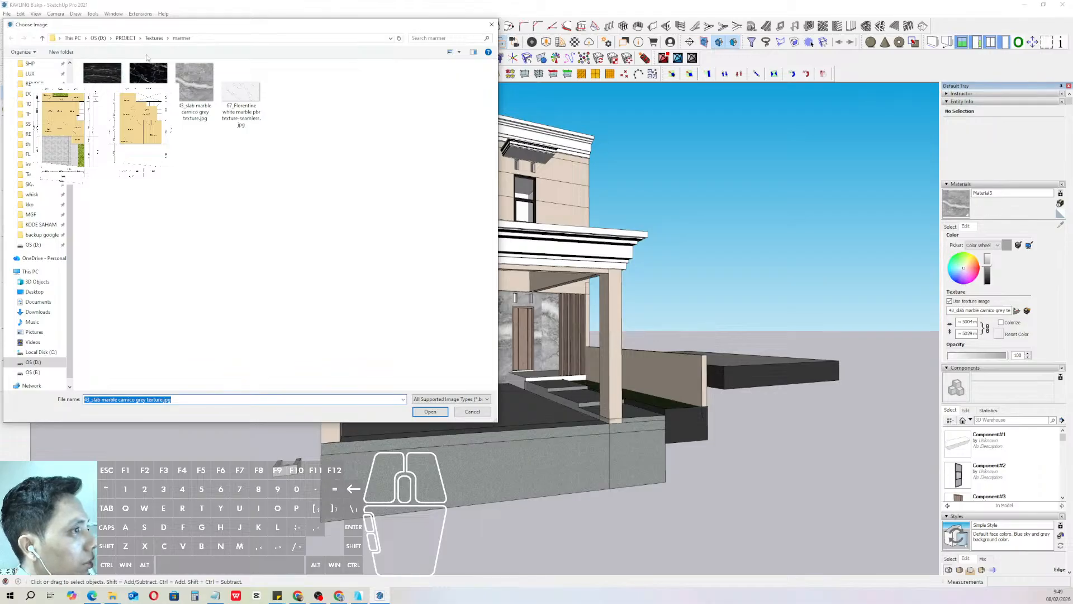
left_click(155, 38)
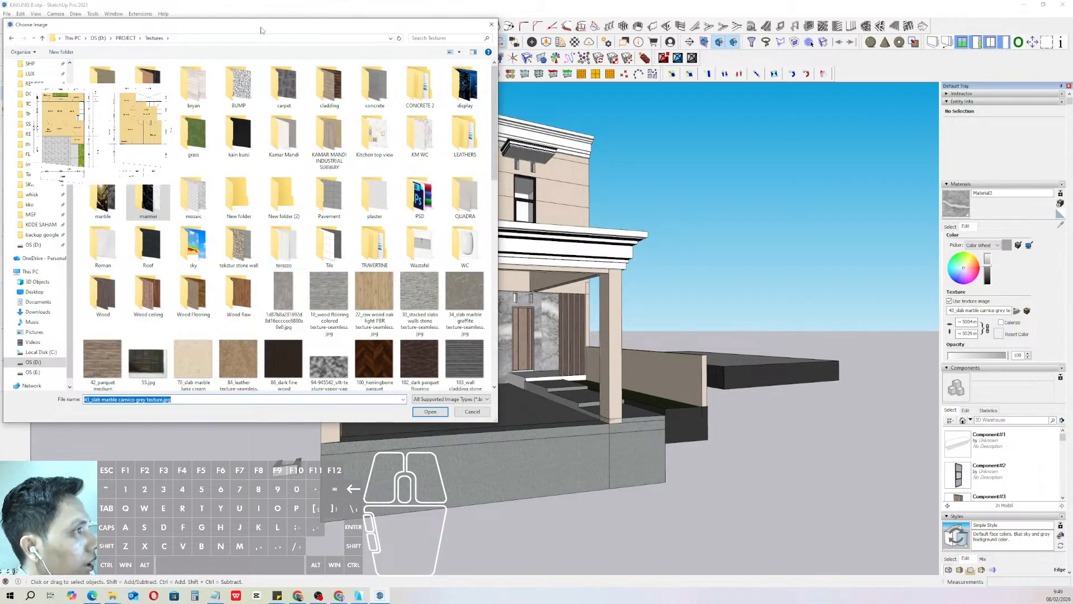
left_click_drag(261, 28, 234, 42)
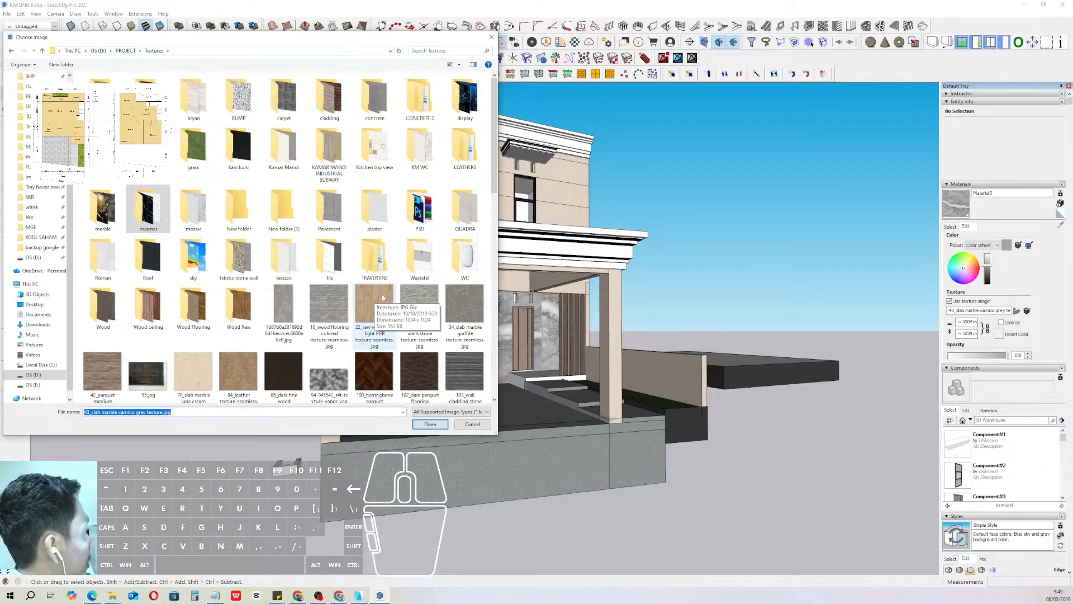
scroll(406, 313, "down", 10)
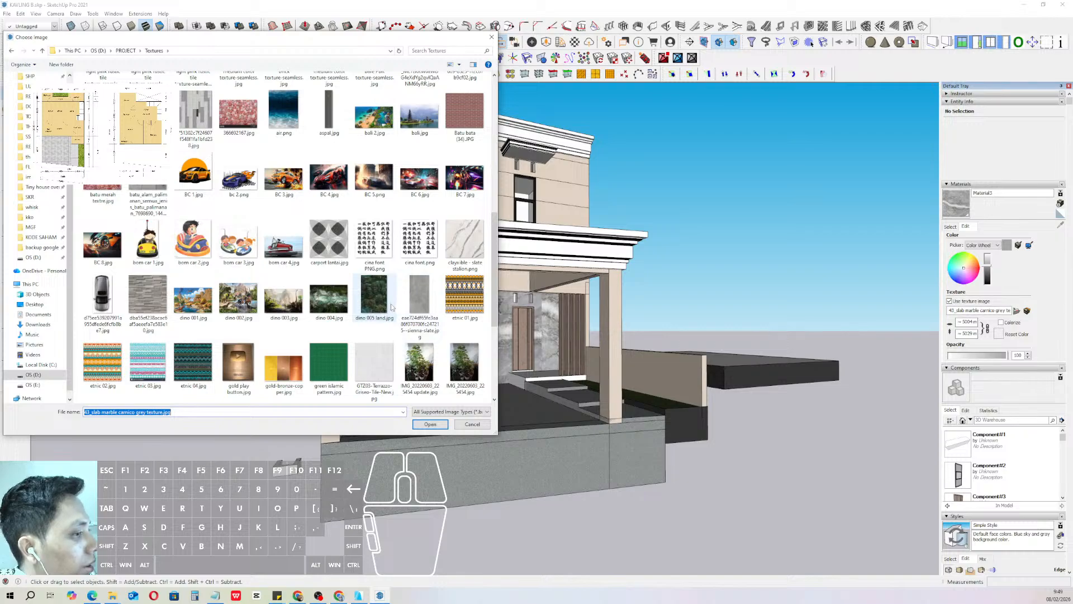
scroll(373, 308, "down", 3)
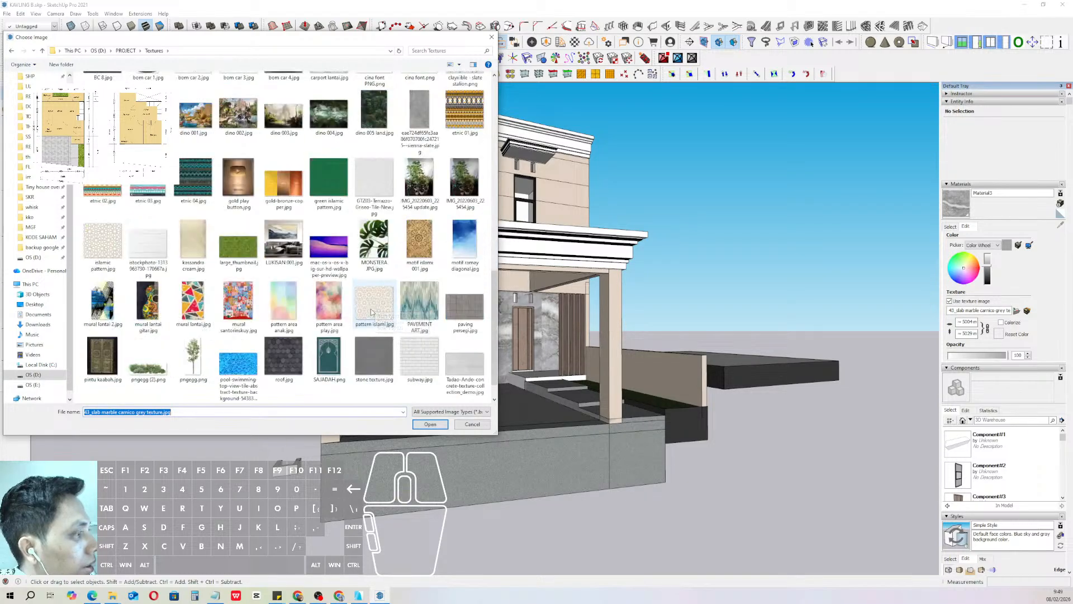
scroll(372, 311, "down", 1)
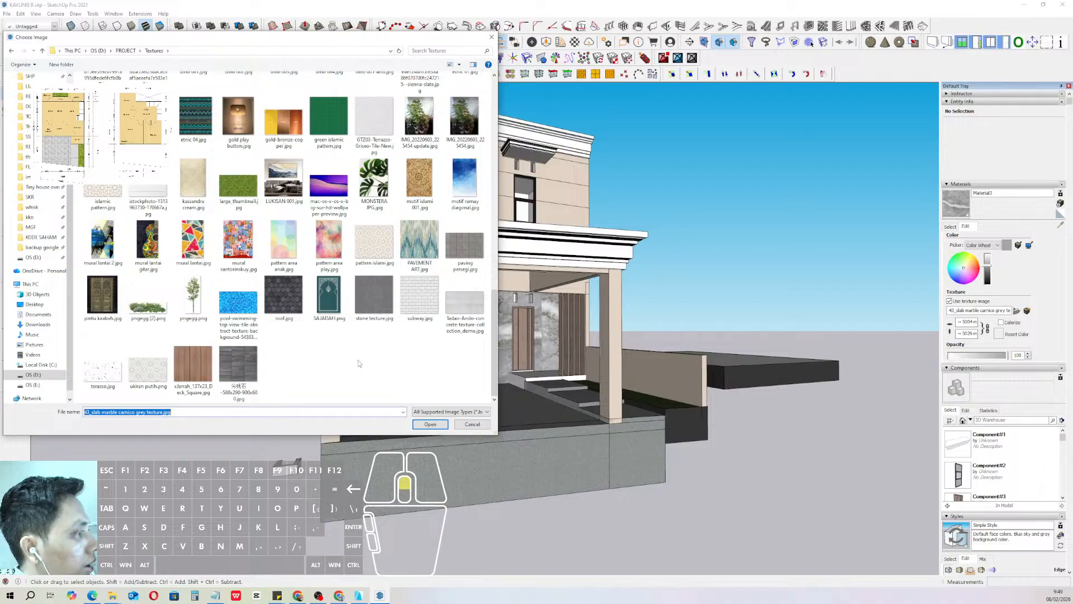
scroll(359, 363, "up", 10)
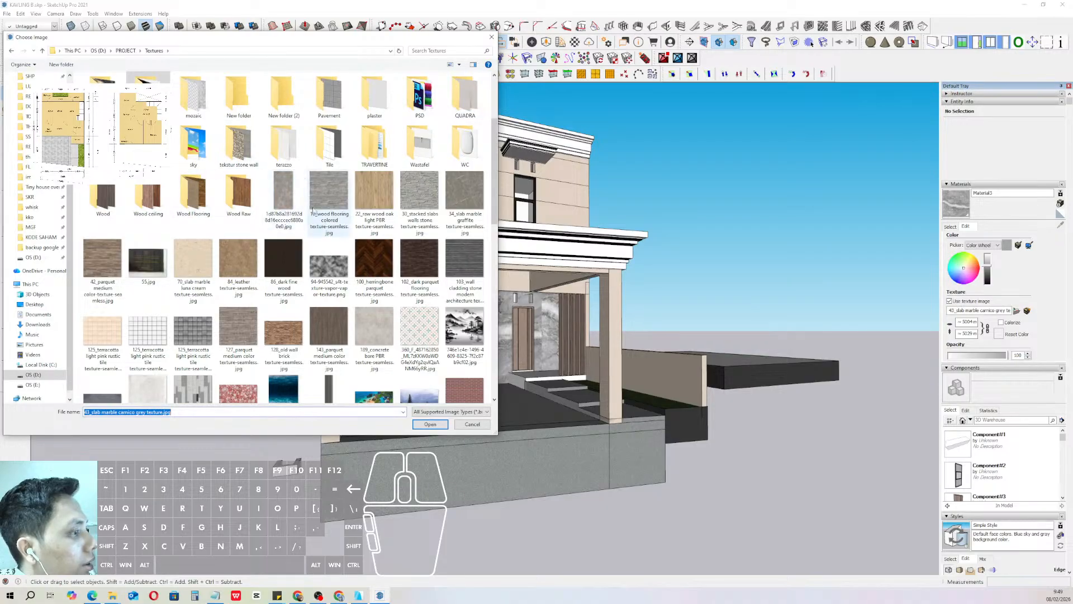
double_click(364, 143)
double_click(223, 88)
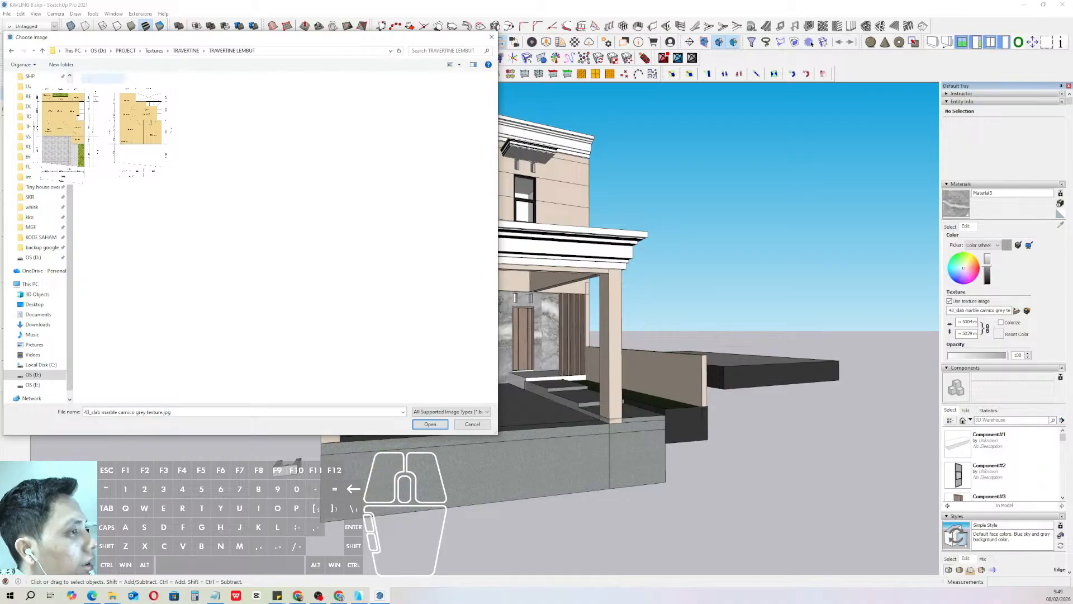
double_click(104, 79)
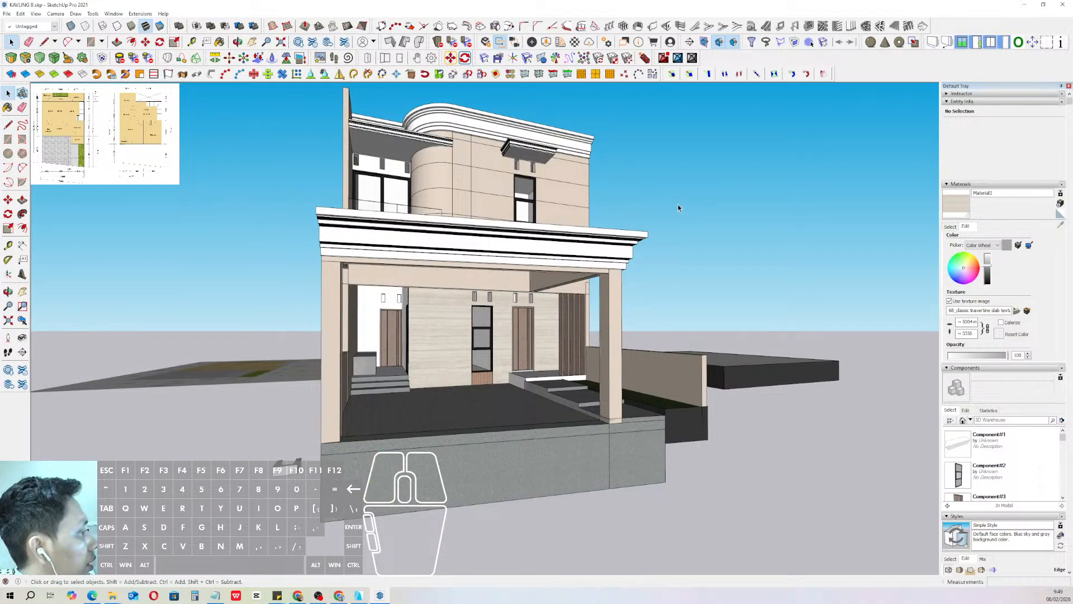
- Widen the carport's front corner column by pulling its garden-side face outward
middle_click_drag(678, 208, 565, 337)
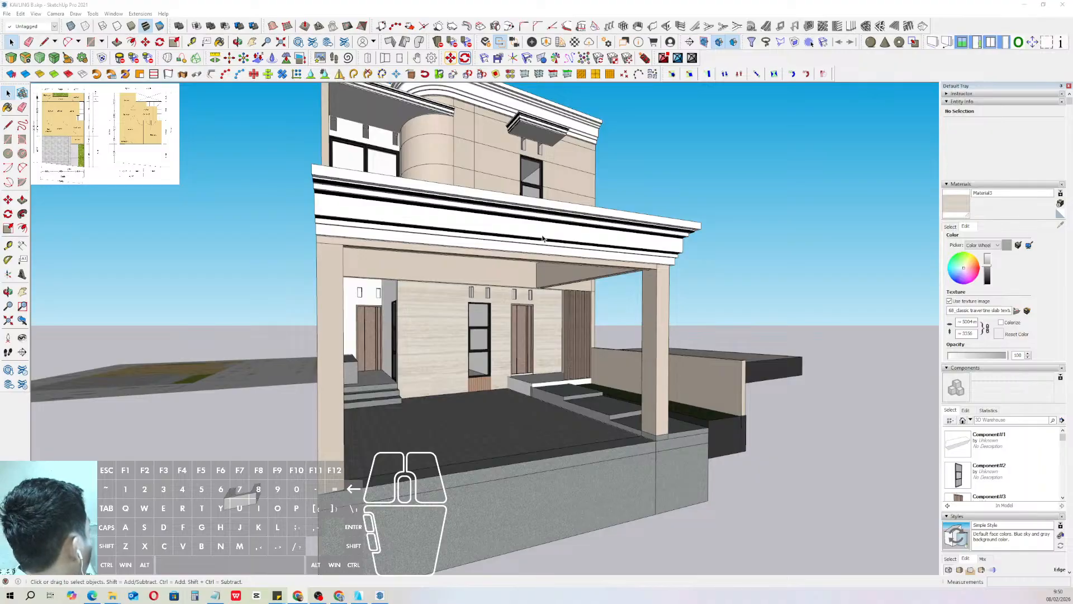
middle_click_drag(559, 238, 439, 405)
scroll(438, 273, "up", 3)
left_click(439, 273)
scroll(438, 404, "up", 3)
key("p")
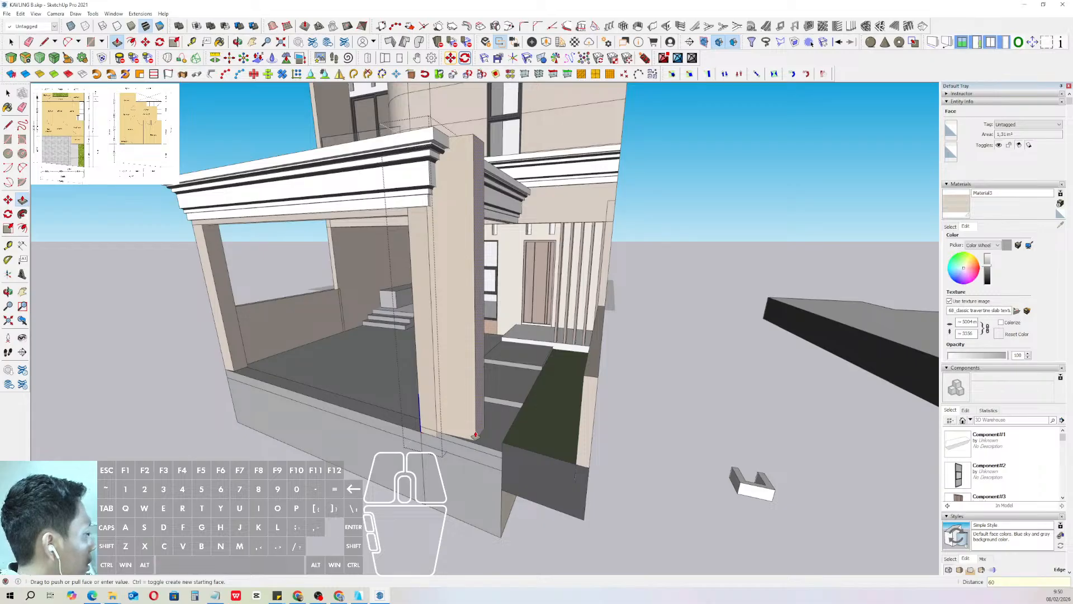
key("Return")
key("space")
scroll(439, 374, "down", 4)
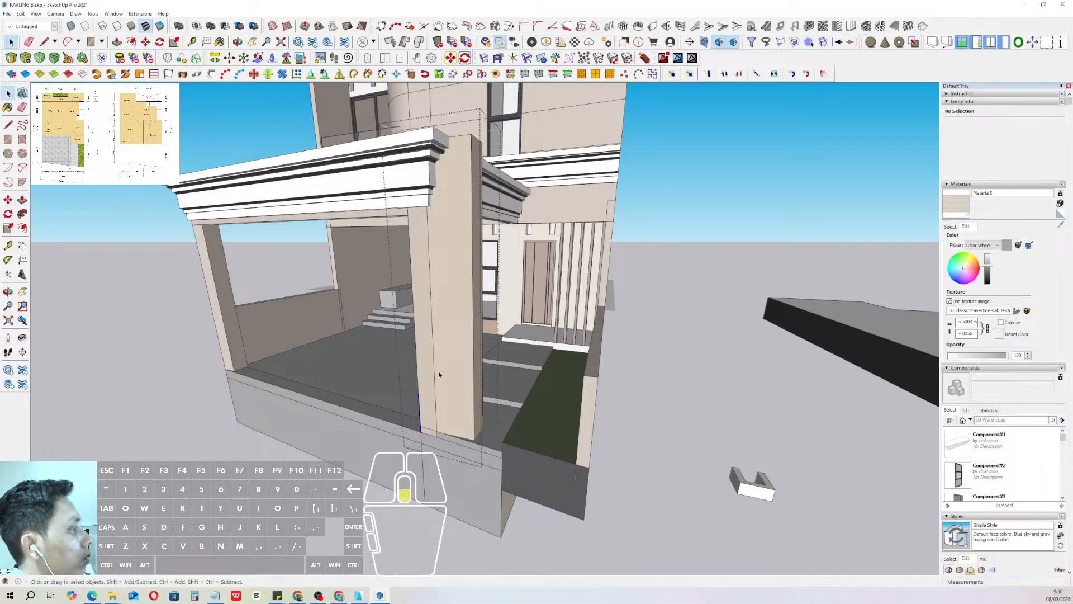
- Delete the carport cornice's return along the side beam at the widened corner column
middle_click_drag(427, 321, 423, 334)
scroll(422, 280, "up", 2)
triple_click(416, 279)
scroll(417, 280, "down", 1)
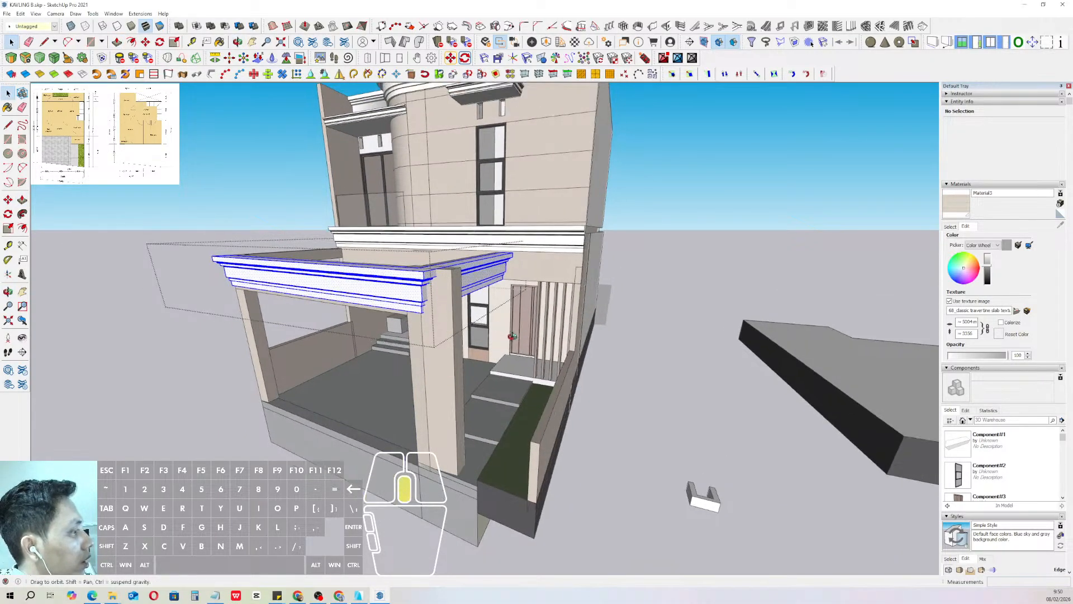
middle_click_drag(417, 279, 450, 313)
left_click_drag(412, 194, 584, 425)
scroll(541, 398, "down", 3)
left_click(659, 289)
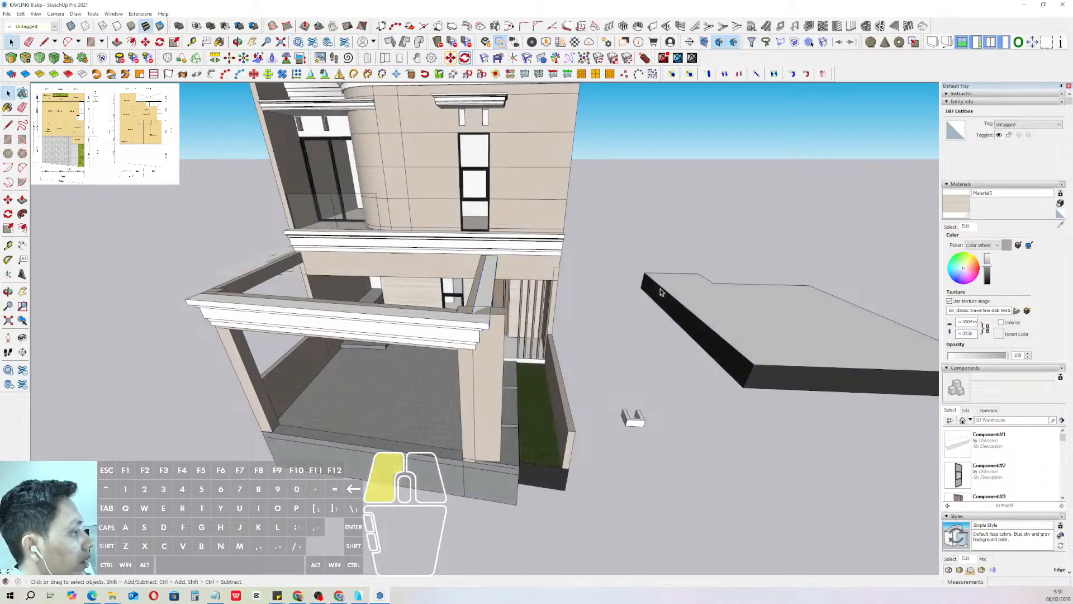
- Copy the stepped end profile of the front carport cornice and paste it in place outside the cornice group
middle_click_drag(660, 288, 667, 243)
scroll(456, 275, "up", 3)
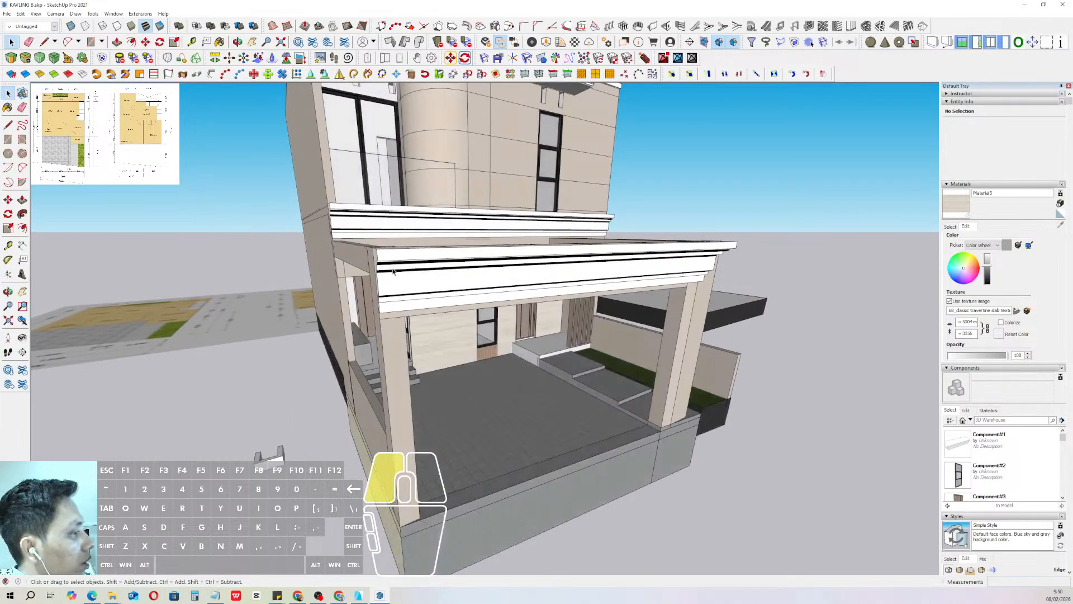
triple_click(395, 271)
middle_click_drag(395, 271, 439, 287)
scroll(438, 287, "up", 1)
left_click(439, 287)
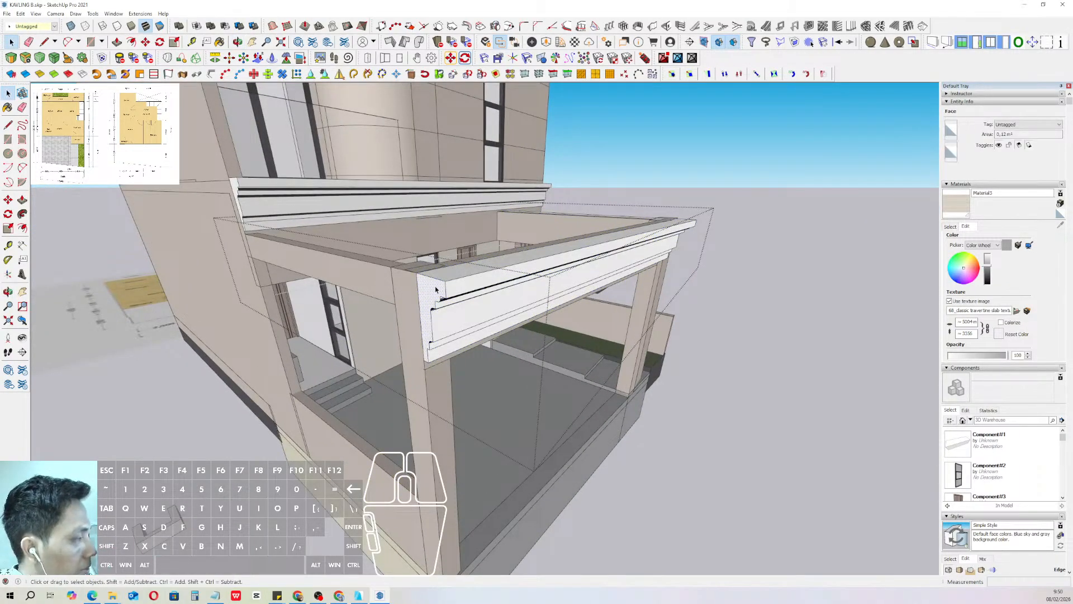
scroll(492, 268, "down", 1)
left_click(664, 158)
- Delete the old carport cornice, keeping only the stepped profile at the end of the front beam
left_click(489, 273)
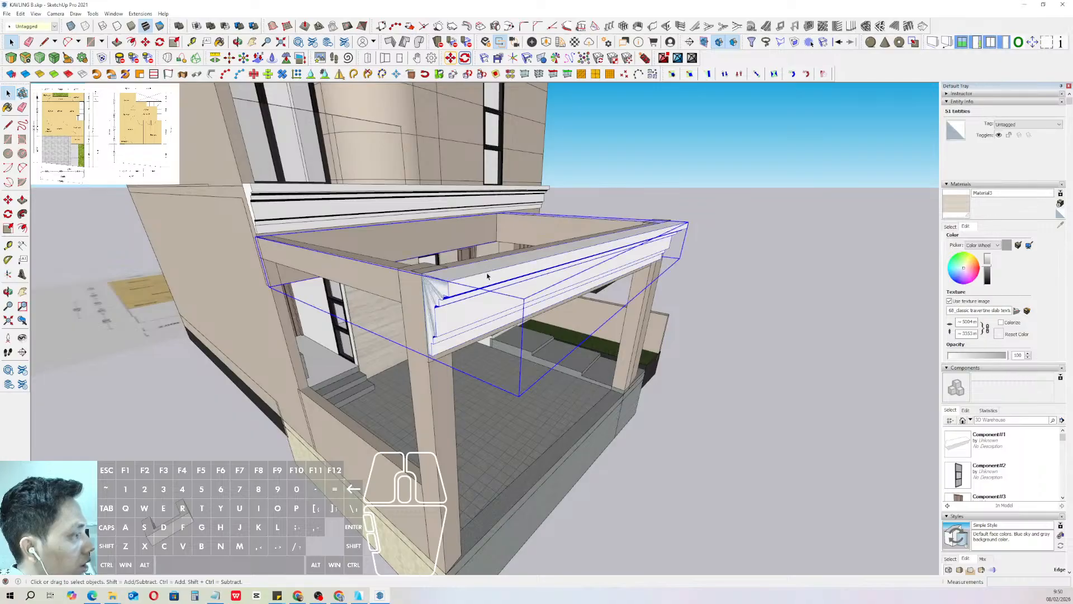
key("e")
scroll(476, 274, "down", 1)
left_click(451, 290)
key("e")
mouse_move(783, 251)
middle_mouse_down()
mouse_move(433, 294)
mouse_move(439, 324)
mouse_move(507, 333)
mouse_move(446, 312)
middle_mouse_up()
scroll(446, 289, "up", 2)
left_click(447, 295)
- Scale the stepped cornice profile down uniformly from its upper inner corner to 0.57
scroll(447, 295, "up", 1)
scroll(439, 324, "up", 1)
middle_click_drag(581, 310, 550, 308)
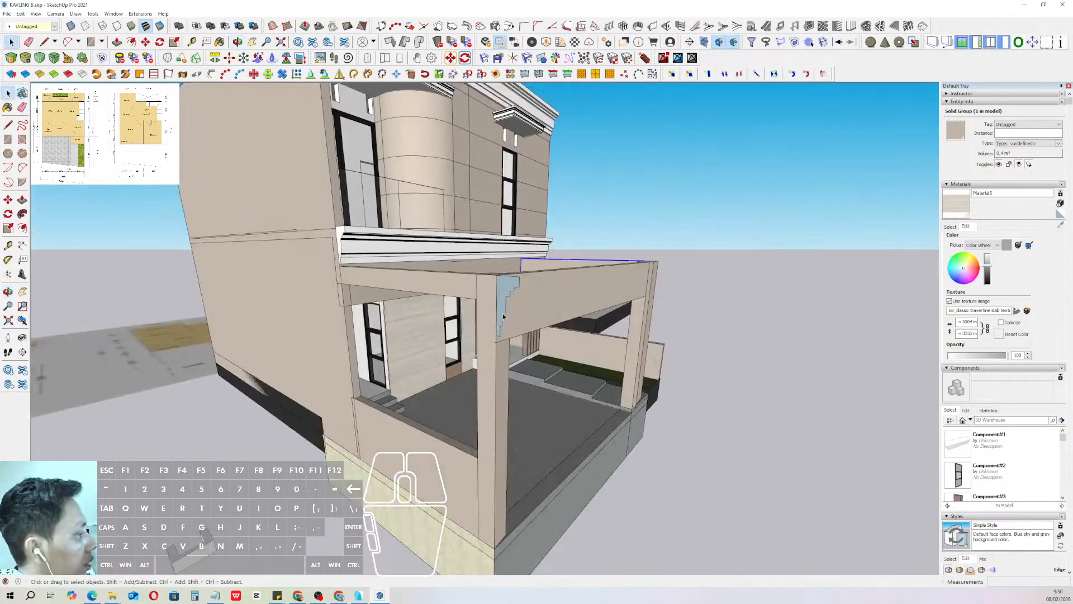
scroll(506, 316, "up", 1)
double_click(501, 310)
scroll(495, 339, "up", 2)
key("s")
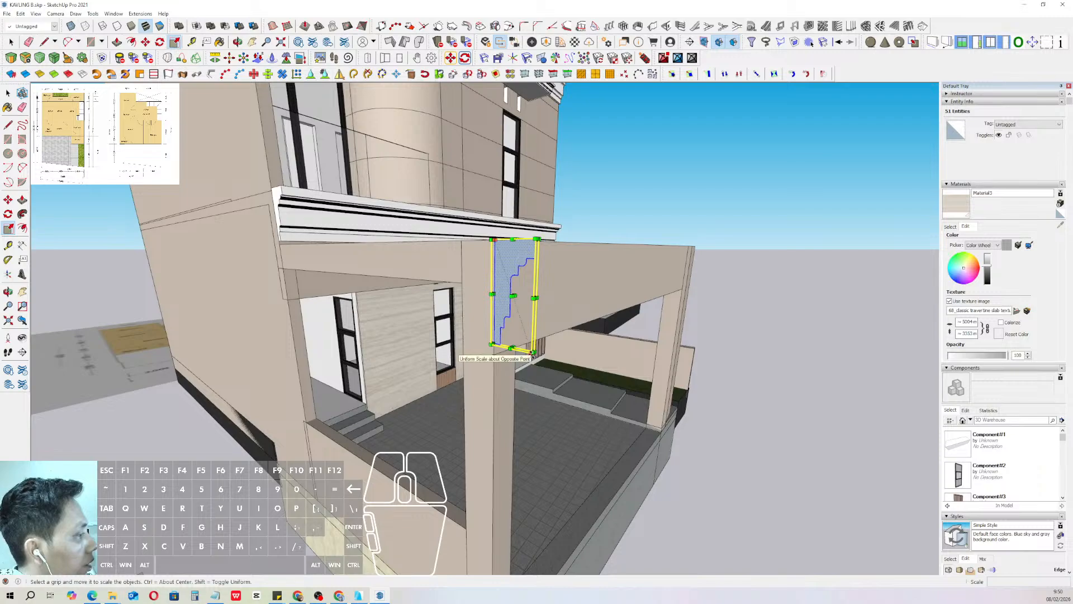
scroll(512, 344, "up", 3)
scroll(518, 372, "down", 3)
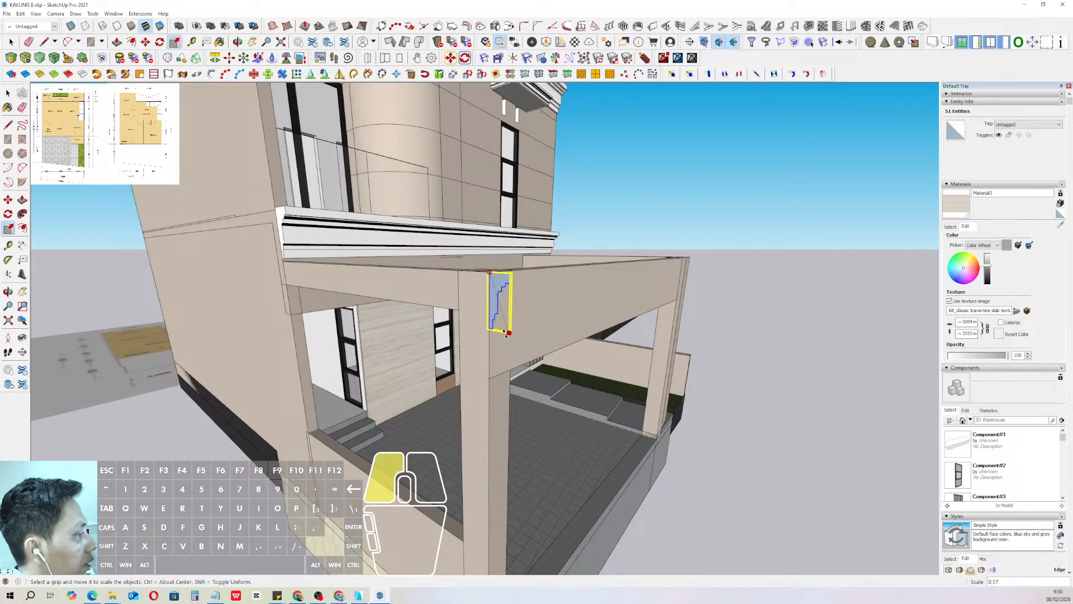
- Draw a path from the profile along the outer top edges of the front and side carport beams to the house
mouse_move(506, 334)
middle_mouse_down()
mouse_move(494, 271)
mouse_move(514, 285)
mouse_move(447, 318)
mouse_move(482, 371)
middle_mouse_up()
key("l")
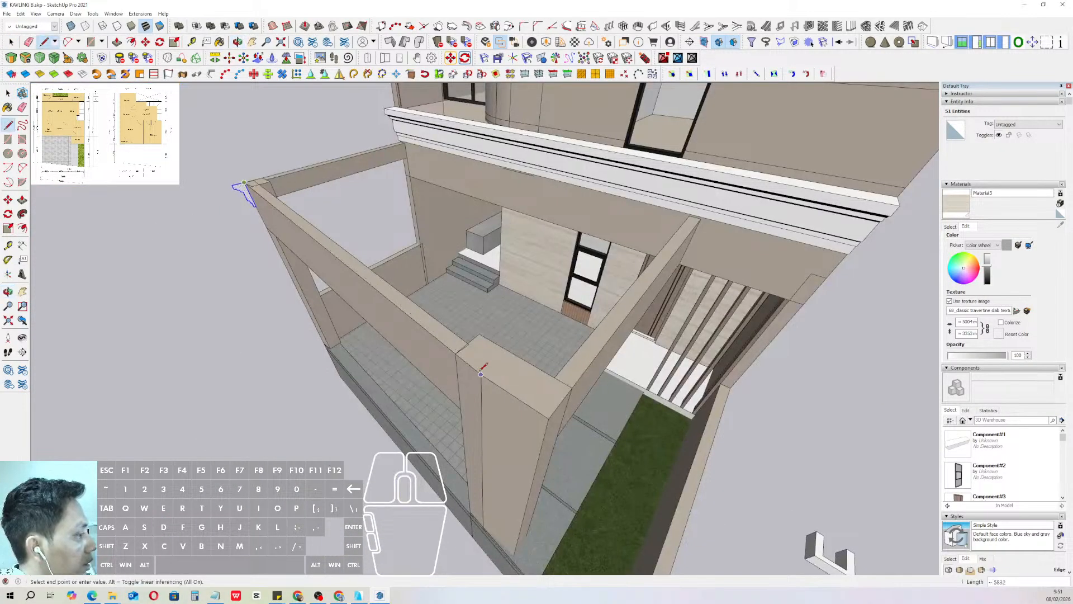
middle_click_drag(609, 344, 556, 373, "shift")
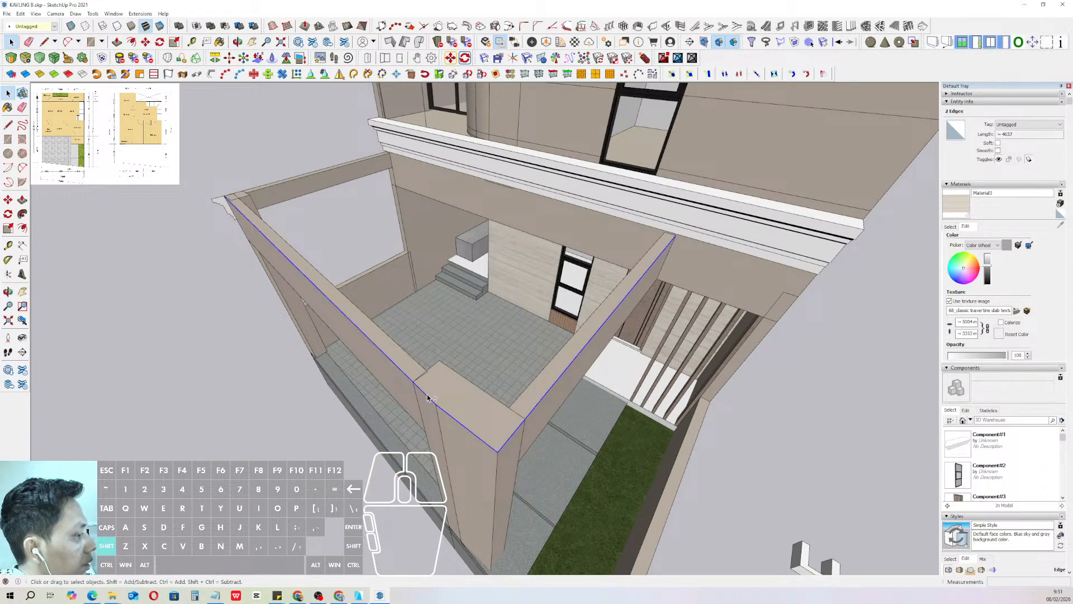
- Sweep the scaled stepped profile along the beam path with Follow Me to form the new carport cornice
scroll(297, 252, "up", 5)
scroll(347, 253, "down", 3)
scroll(336, 240, "up", 3)
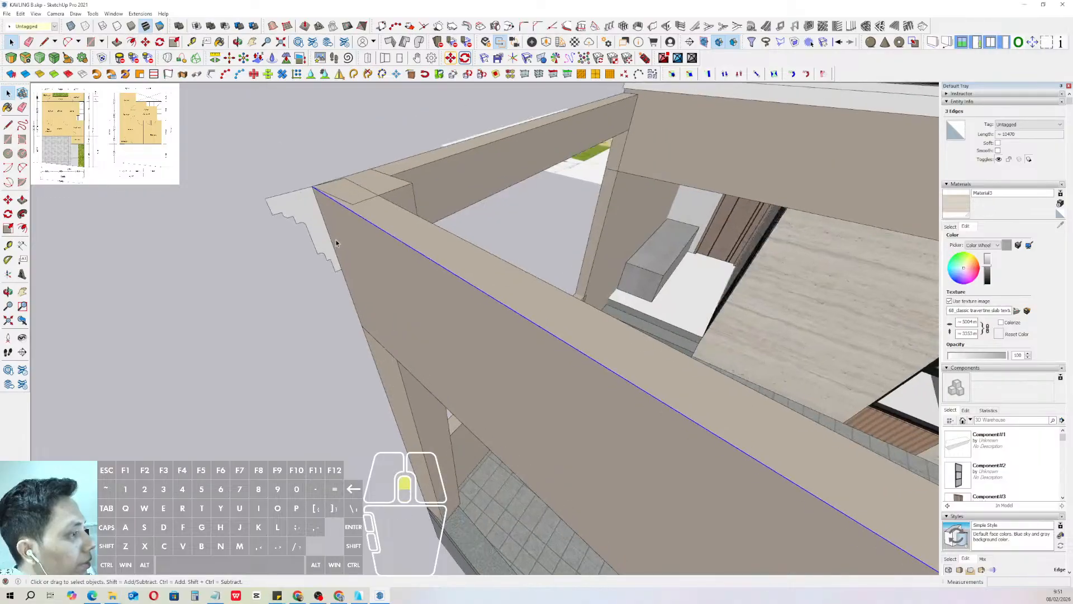
left_click(287, 204)
key("space")
scroll(310, 216, "down", 5)
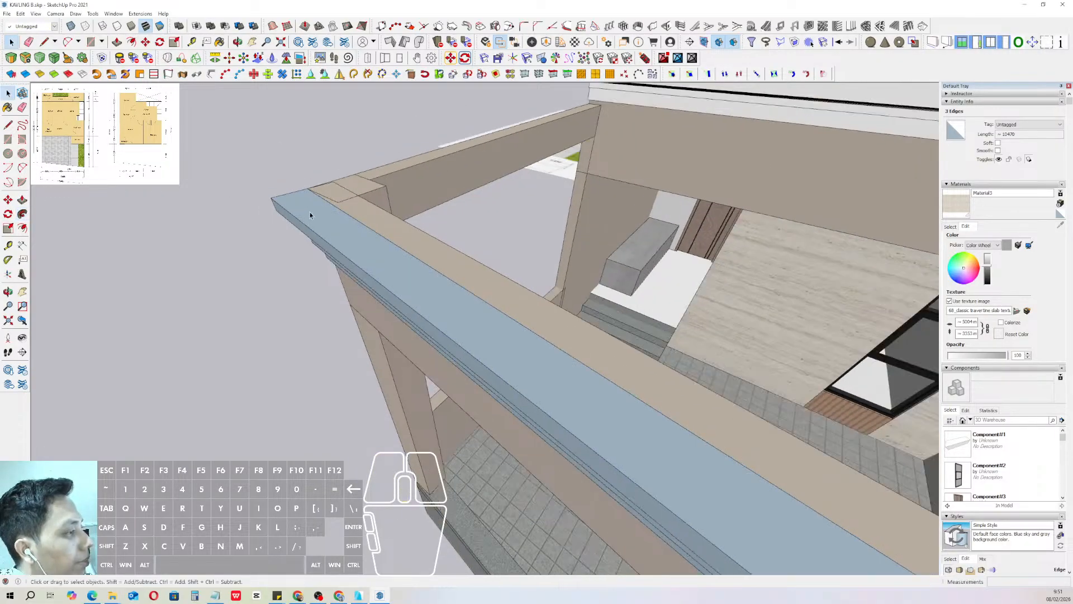
left_click(268, 235)
- Group the new carport cornice and paint it white with the Color M00 material
middle_click_drag(313, 224, 540, 180)
triple_click(540, 220)
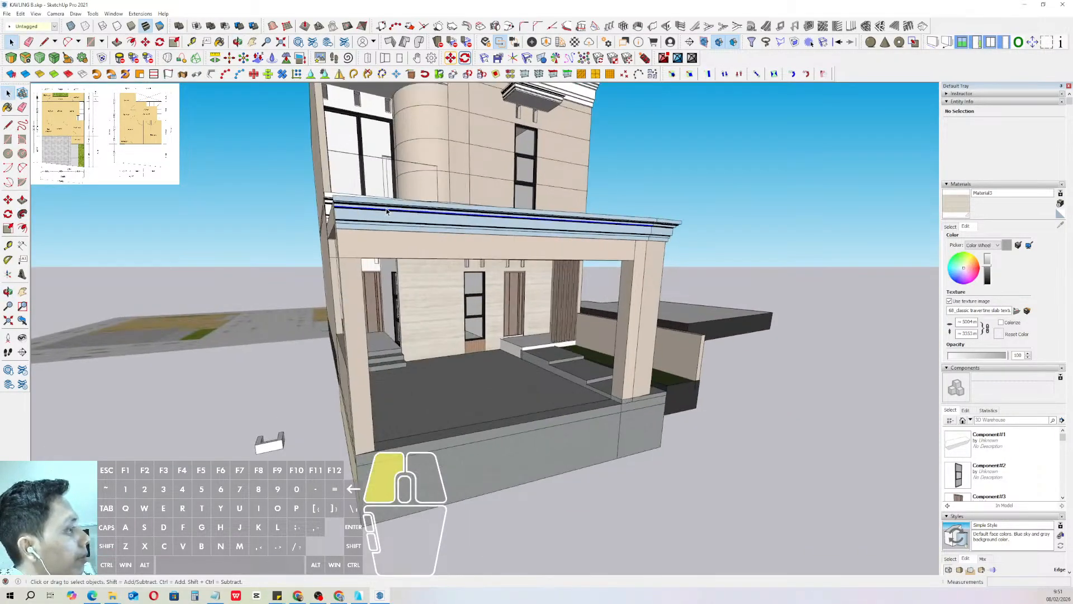
key("w")
left_click(951, 226)
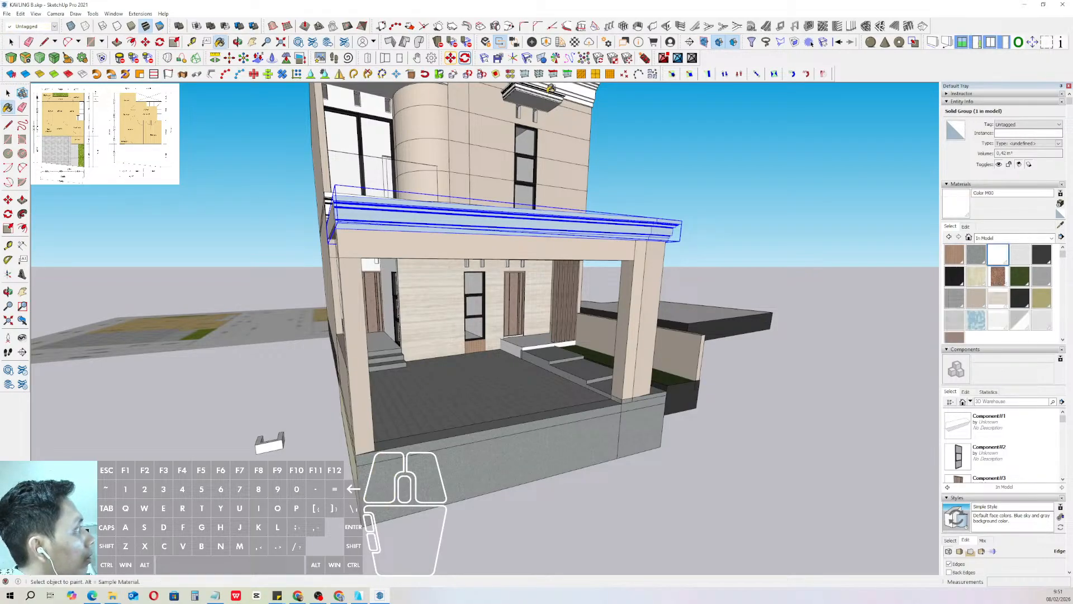
key("space")
- Push the underside of the front carport beam up to the bottom edge of the cornice
middle_click_drag(547, 225, 644, 224)
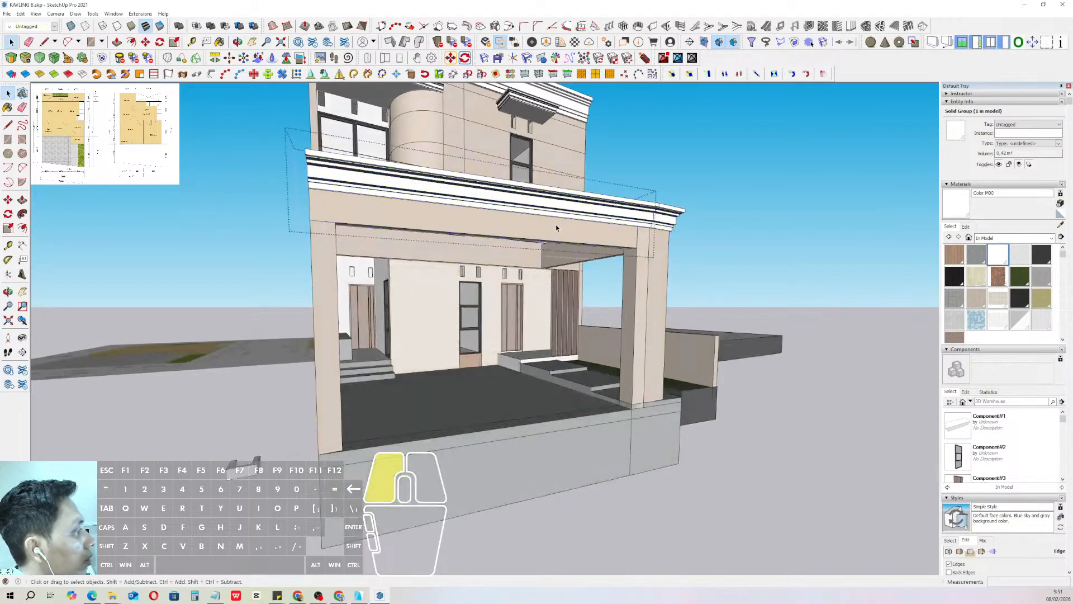
scroll(644, 225, "up", 3)
scroll(634, 251, "up", 5)
left_click(634, 251)
key("v")
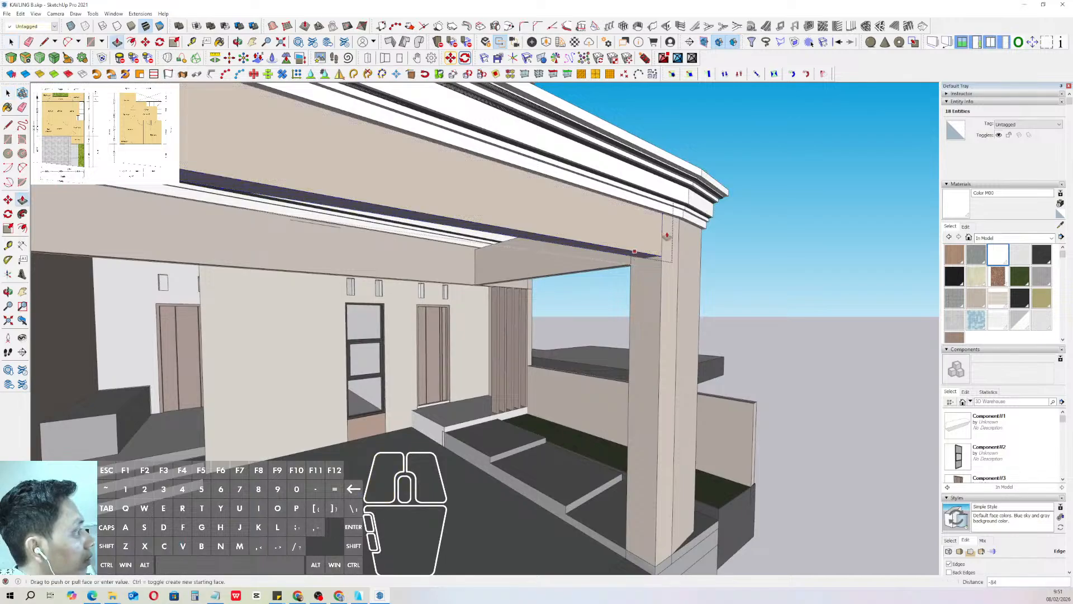
left_click(635, 251)
left_click(673, 216)
key("space")
- Push the underside of the side carport beam up to the bottom edge of its cornice
middle_click_drag(469, 246, 291, 240)
middle_click_drag(546, 233, 455, 216)
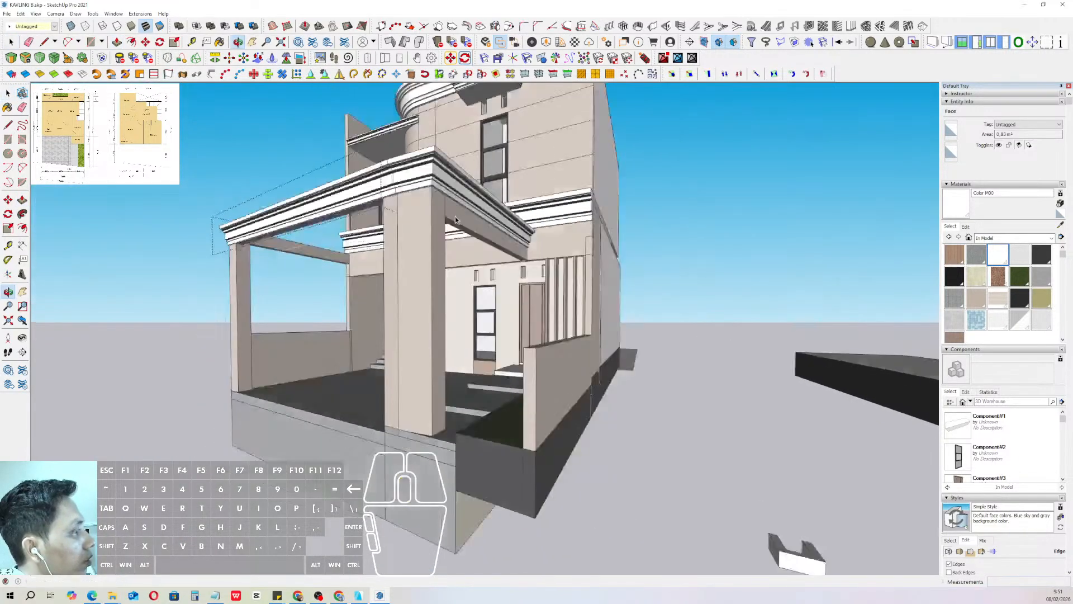
scroll(459, 218, "up", 3)
left_click(461, 220)
scroll(462, 219, "up", 3)
left_click(432, 178)
key("v")
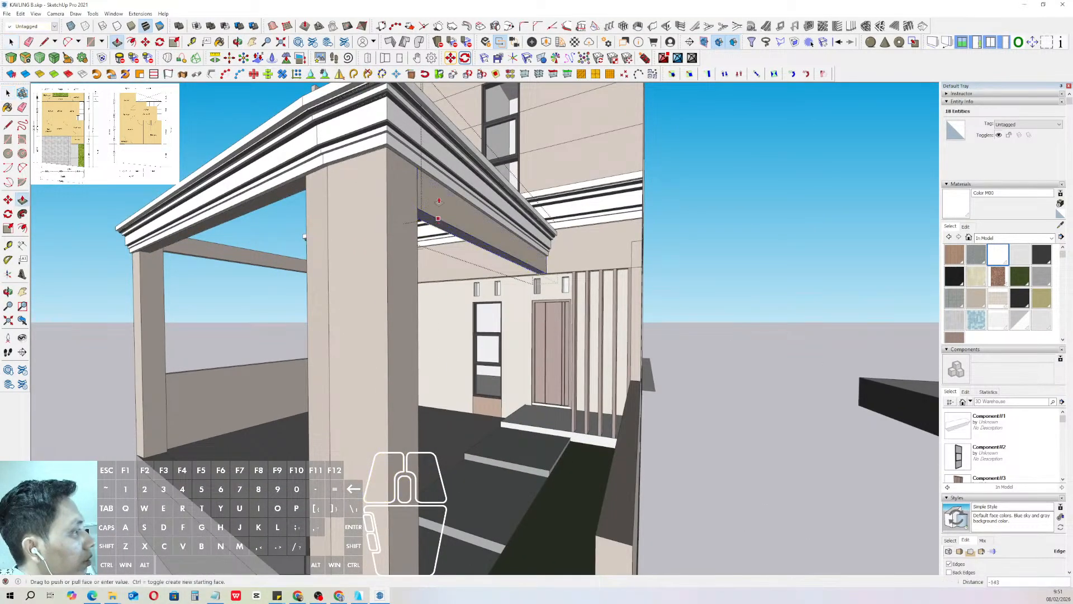
key("space")
- Slim the house-front beam above the ground-floor wall by pushing its underside up to the end of the side carport beam
double_click(486, 262)
double_click(485, 263)
middle_click_drag(485, 263, 452, 294)
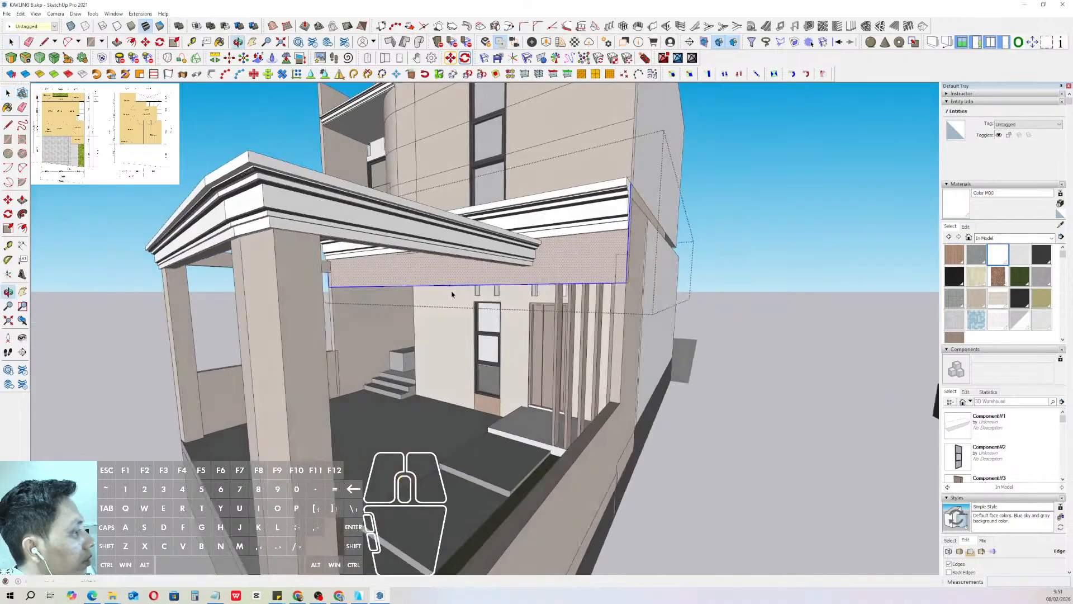
key("v")
left_click(577, 285)
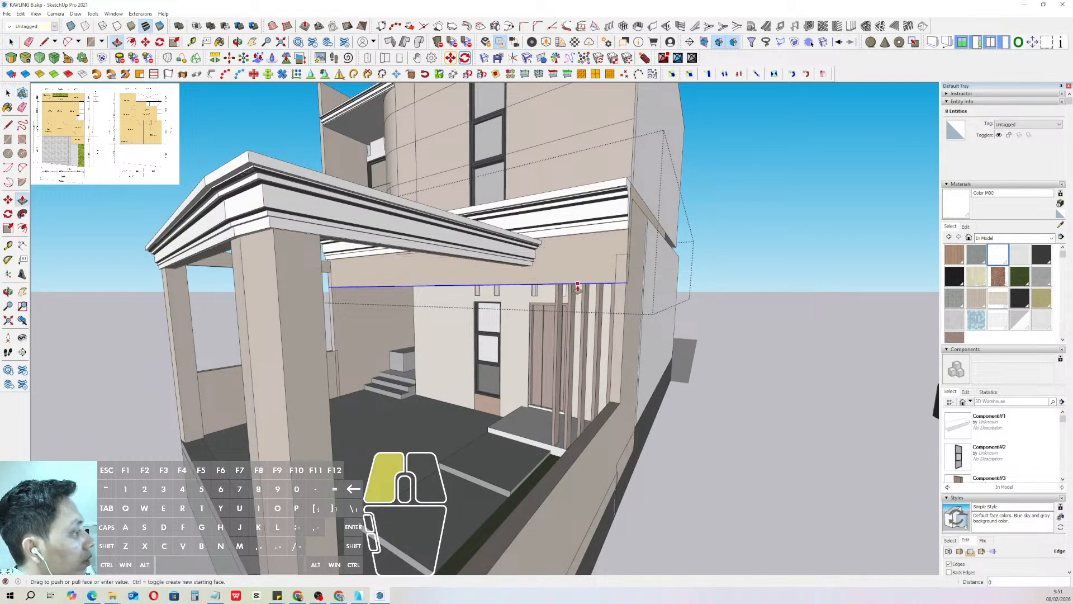
left_click(523, 268)
key("space")
scroll(524, 269, "down", 4)
left_click(742, 213)
- Examine the slimmed carport beams and cornices from the front and the side of the house
middle_click_drag(740, 213, 468, 245)
scroll(464, 319, "up", 2)
scroll(482, 203, "up", 1)
scroll(484, 208, "up", 2)
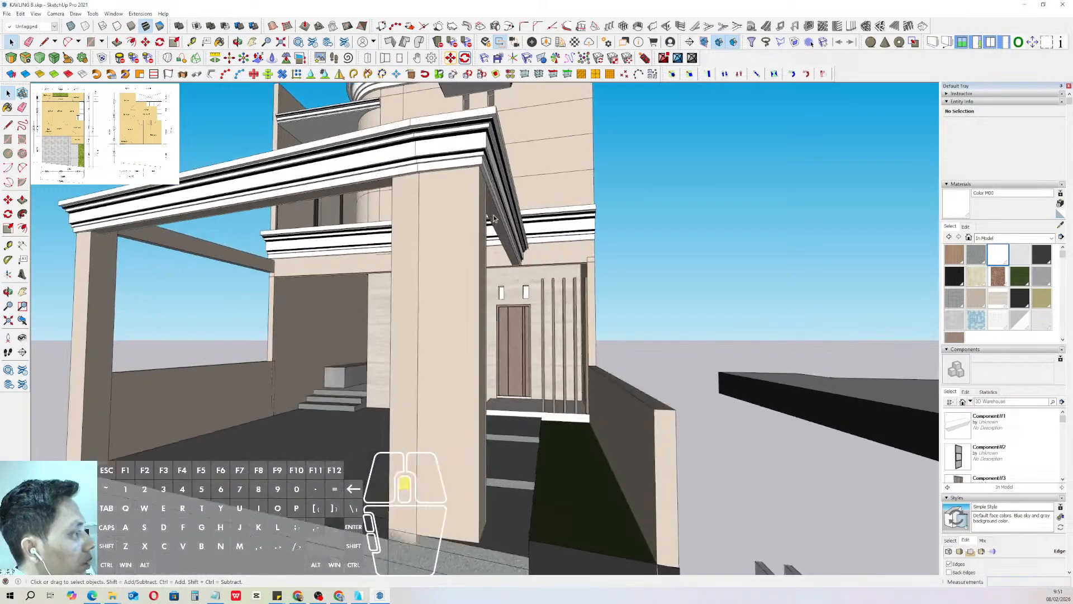
left_click(494, 218)
scroll(499, 231, "down", 6)
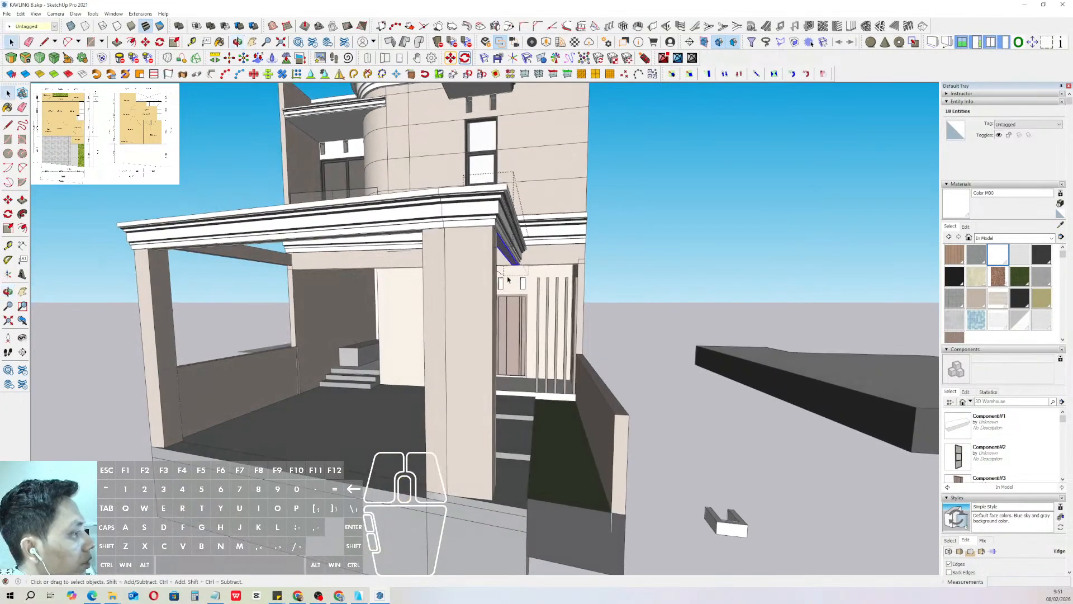
middle_click_drag(394, 326, 571, 351)
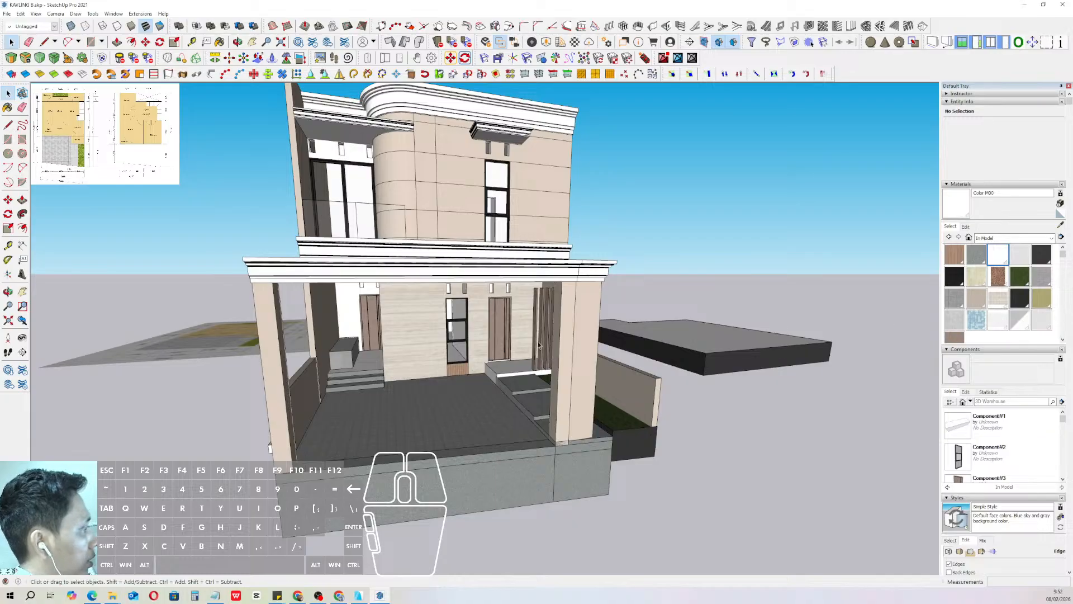
scroll(539, 346, "down", 3)
middle_click_drag(553, 369, 475, 324)
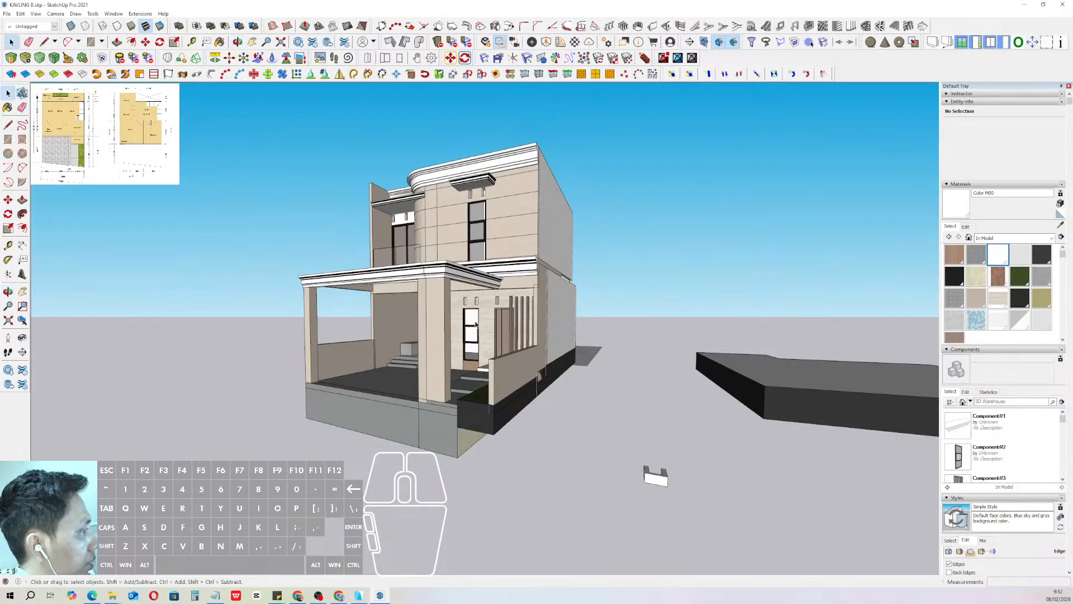
scroll(475, 324, "up", 3)
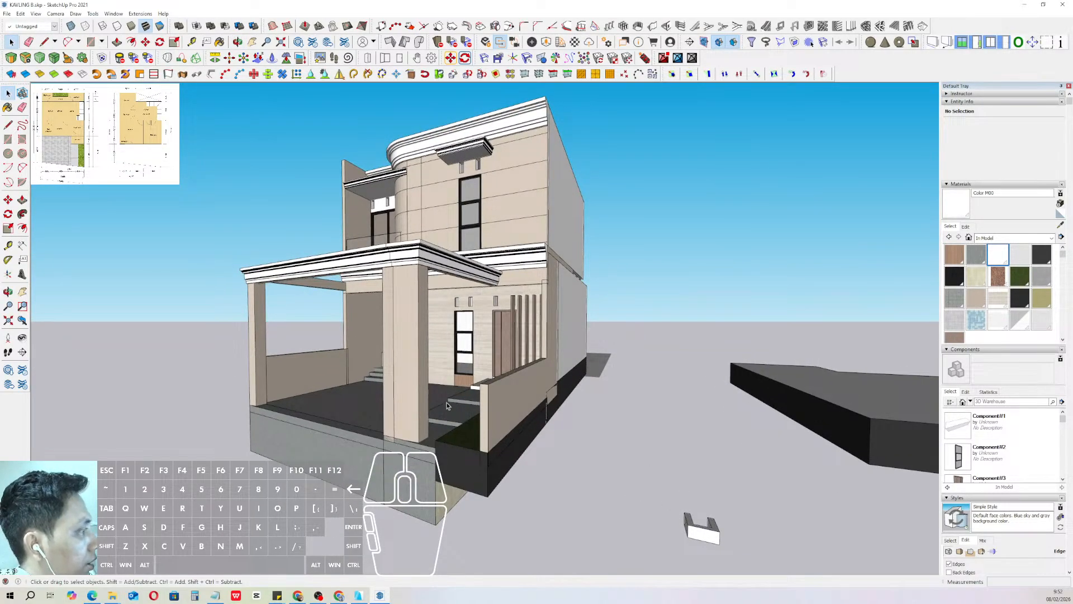
- Turn on shadows and set the sun to 14:26 on a late-May date with the dark value at 48
left_click(35, 14)
left_click(56, 112)
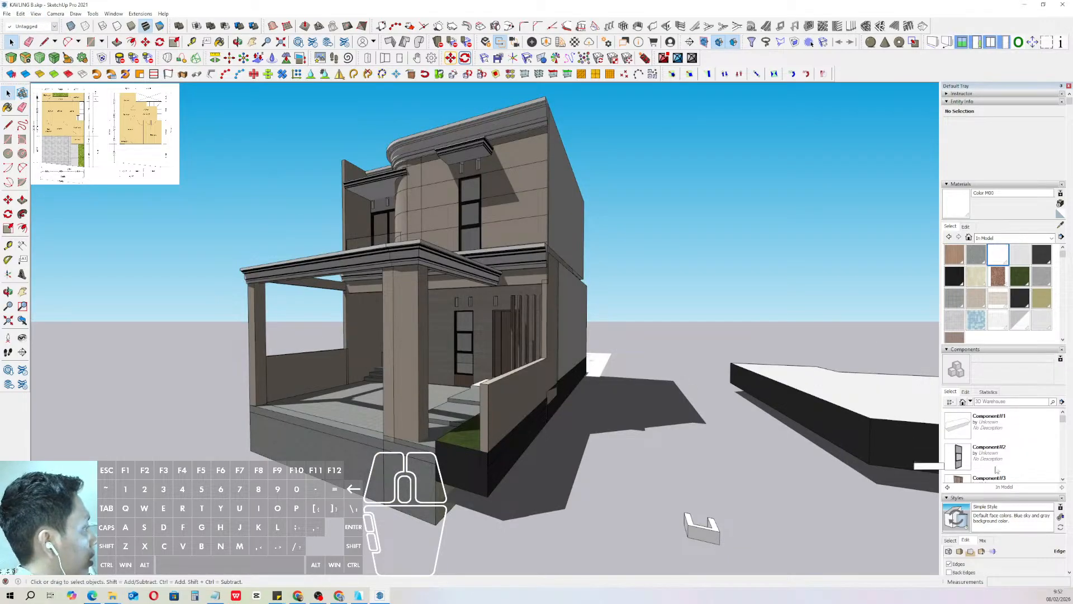
scroll(1001, 472, "down", 10)
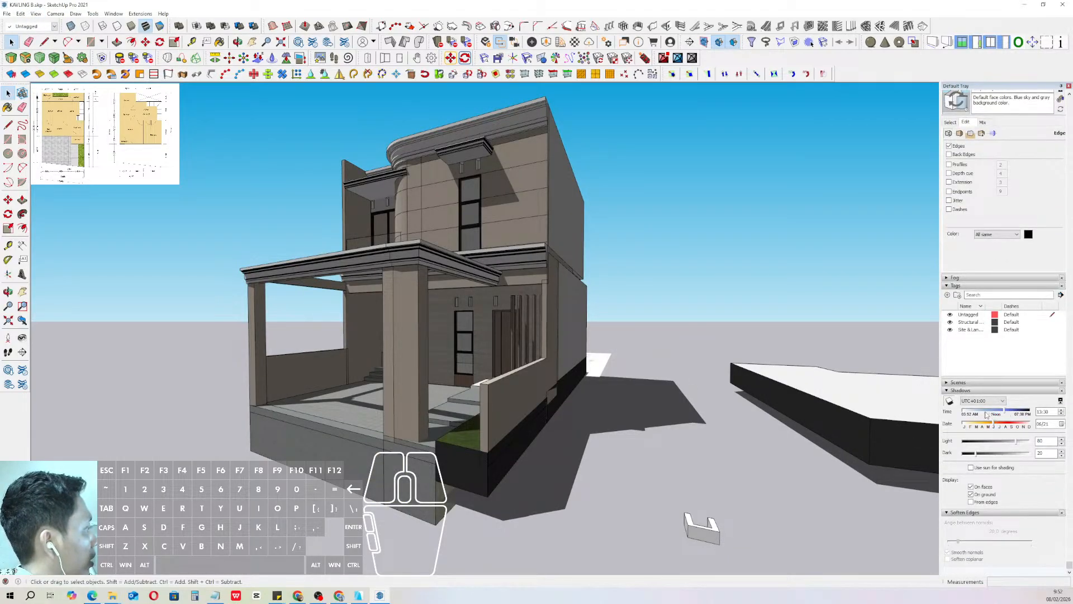
mouse_move(973, 413)
left_mouse_down()
mouse_move(1020, 410)
mouse_move(973, 426)
mouse_move(999, 456)
left_mouse_up()
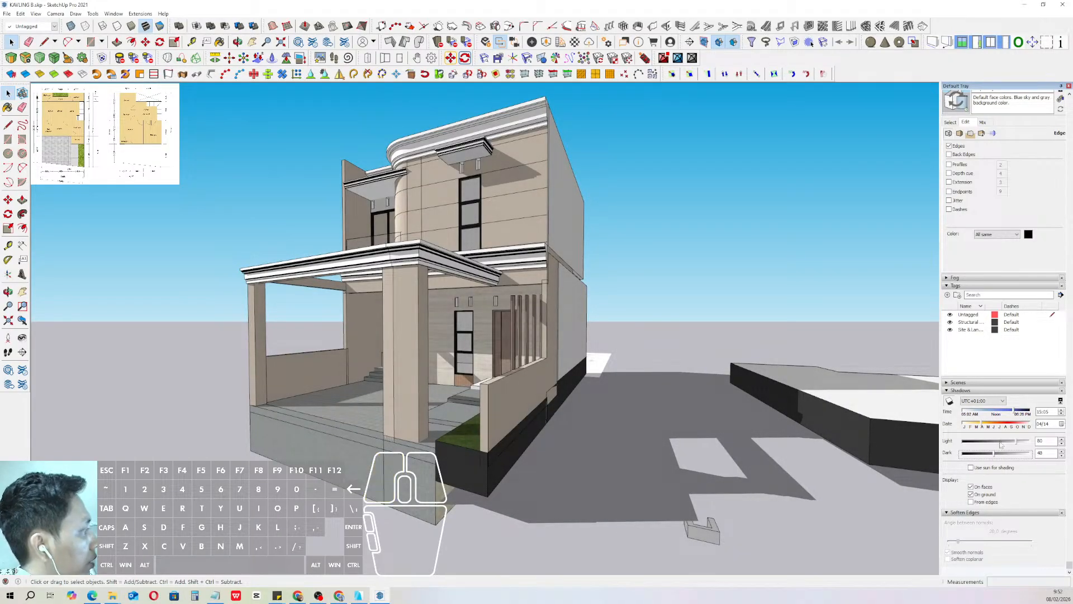
mouse_move(1004, 412)
left_mouse_down()
mouse_move(1003, 427)
mouse_move(985, 427)
mouse_move(1032, 425)
mouse_move(992, 428)
mouse_move(1002, 412)
mouse_move(979, 413)
mouse_move(1011, 412)
mouse_move(992, 427)
mouse_move(1011, 414)
left_mouse_up()
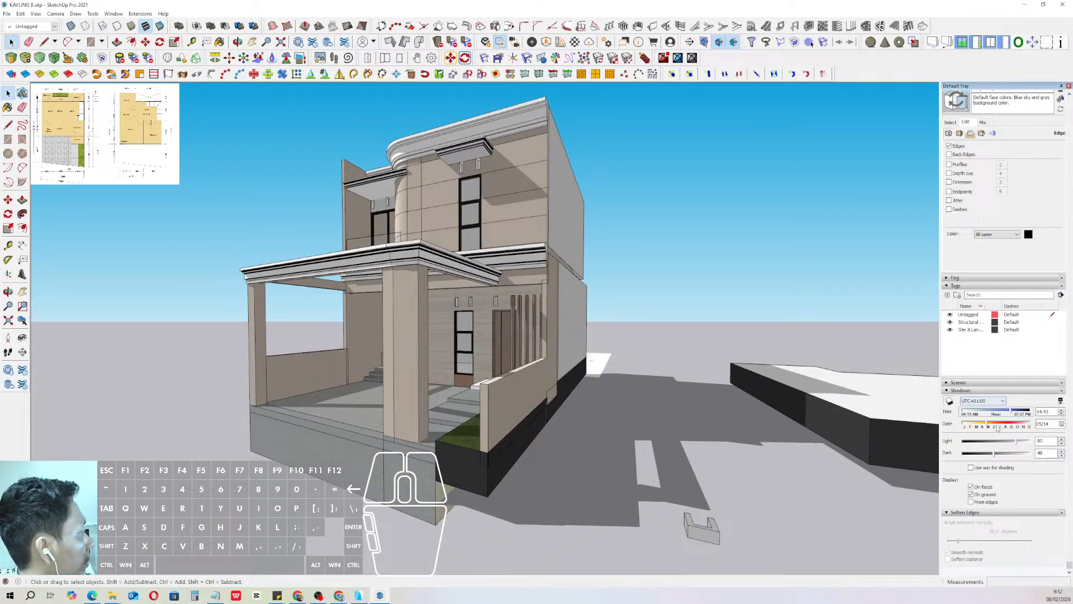
left_click_drag(987, 426, 1010, 414)
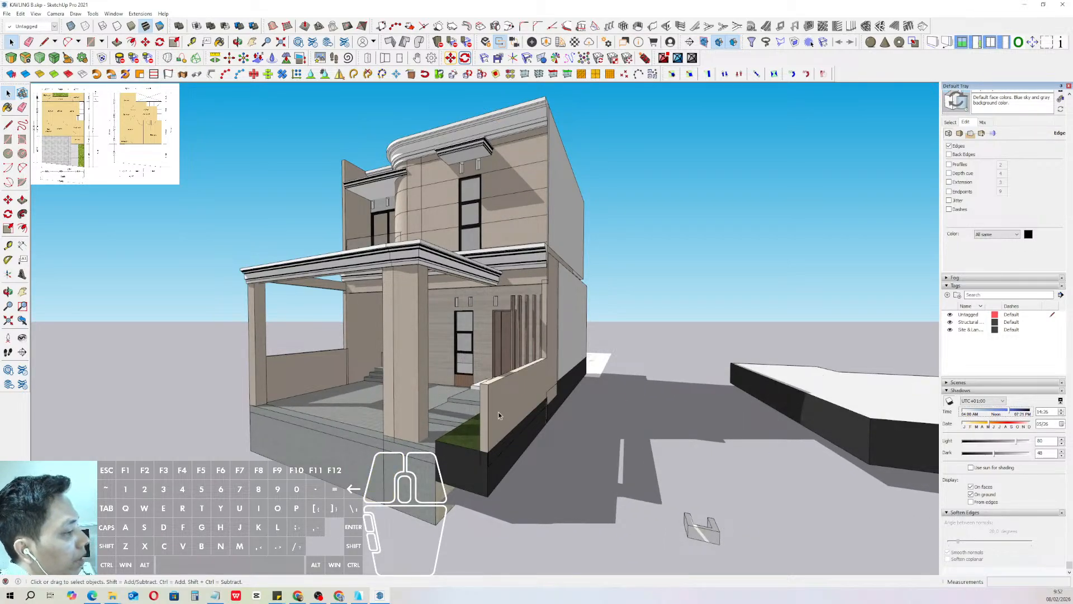
- Paint the dark side face of the house foundation and its narrow corner strip with the sampled Material2 wall colour
middle_click_drag(500, 415, 603, 362)
scroll(948, 292, "up", 5)
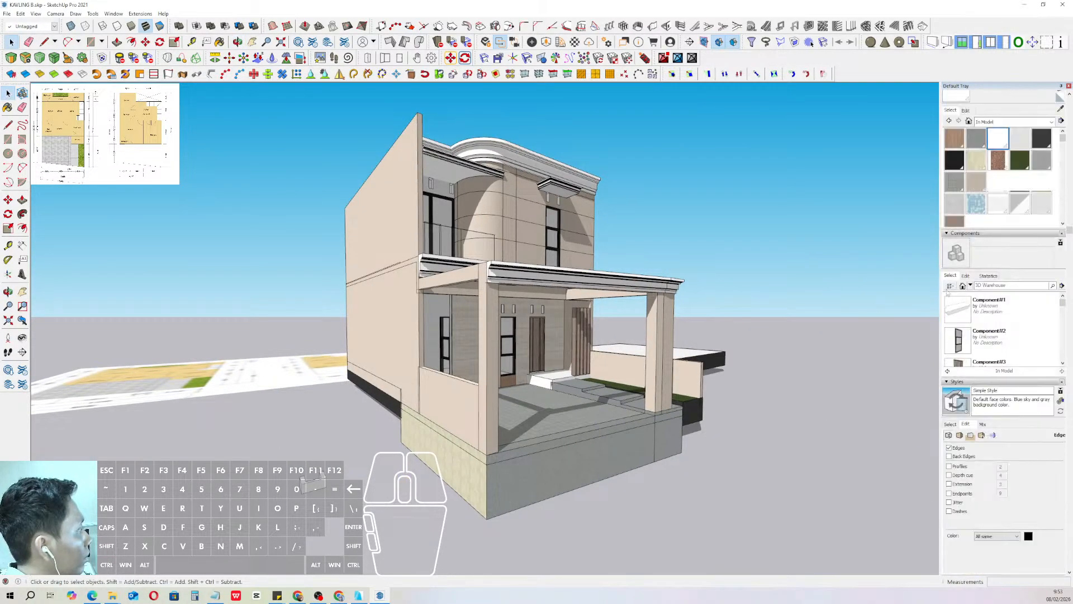
scroll(953, 244, "up", 3)
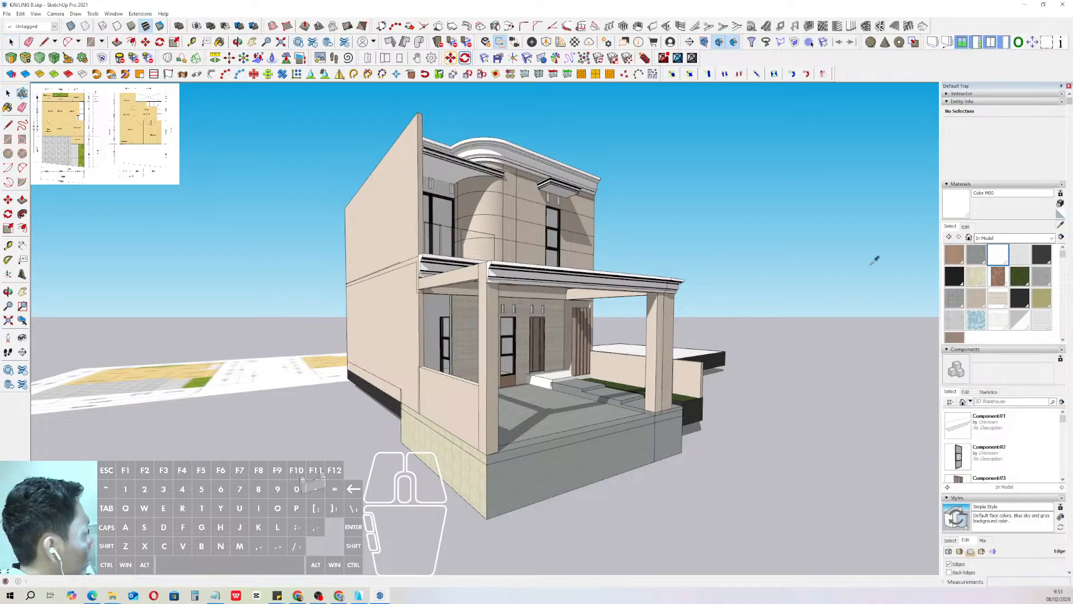
key("space")
scroll(384, 398, "up", 2)
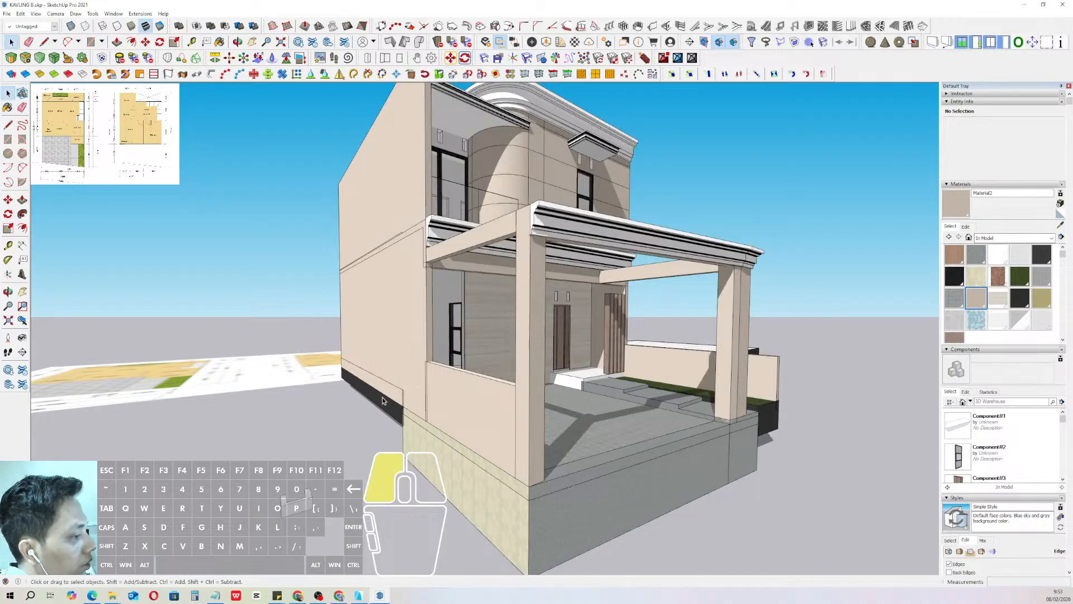
left_click(382, 400)
double_click(382, 401)
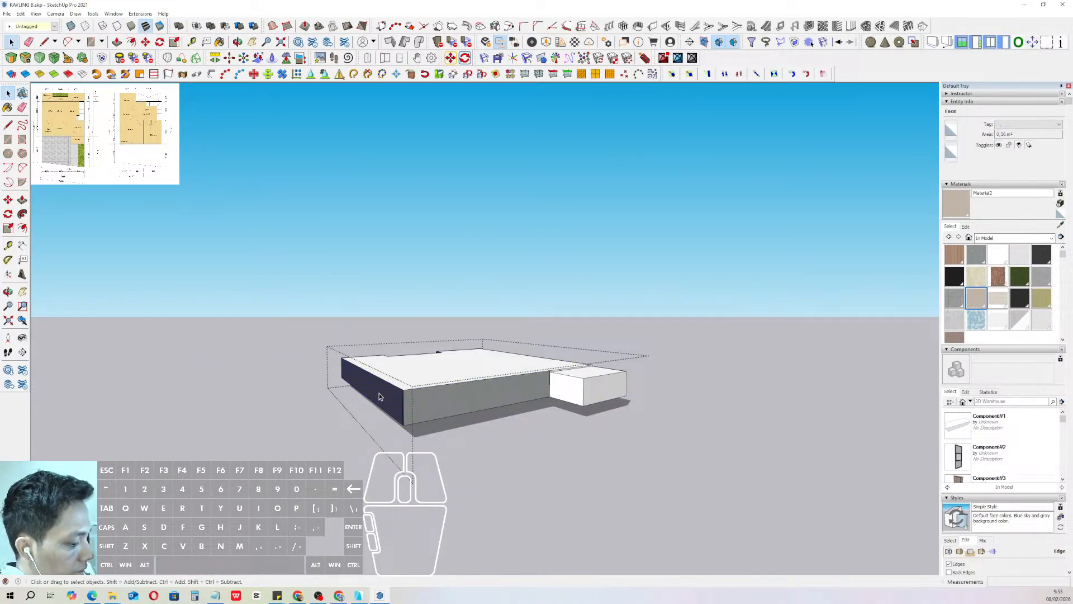
key("b")
left_click(379, 396)
scroll(402, 392, "up", 5)
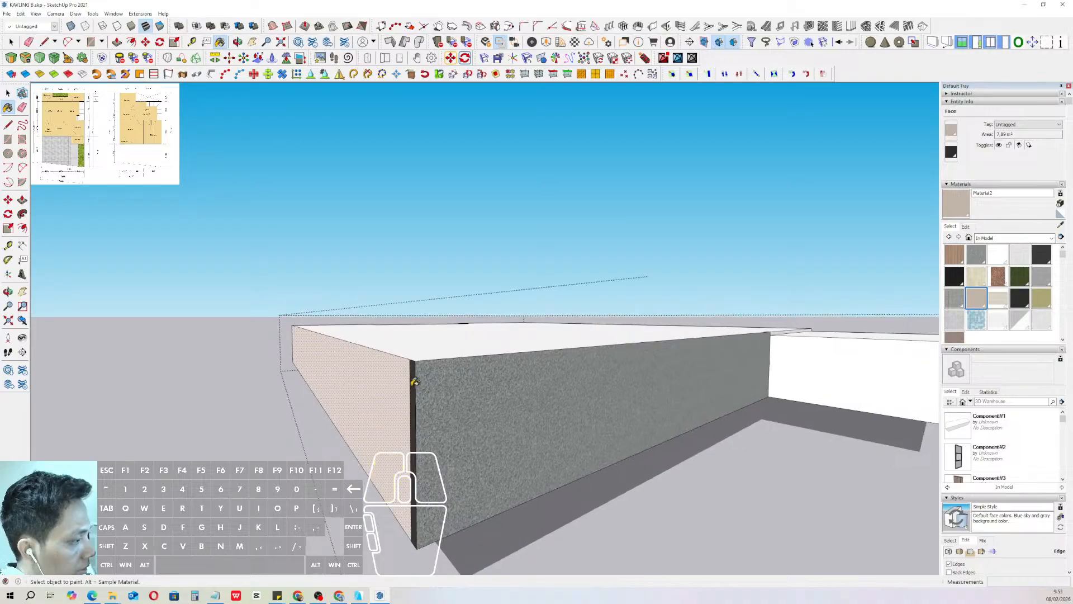
left_click(412, 384)
key("space")
key("e")
left_click(411, 376)
key("ctrl+z")
key("space")
- Paint the stone-textured side face of the carport base with Material2
scroll(397, 376, "down", 4)
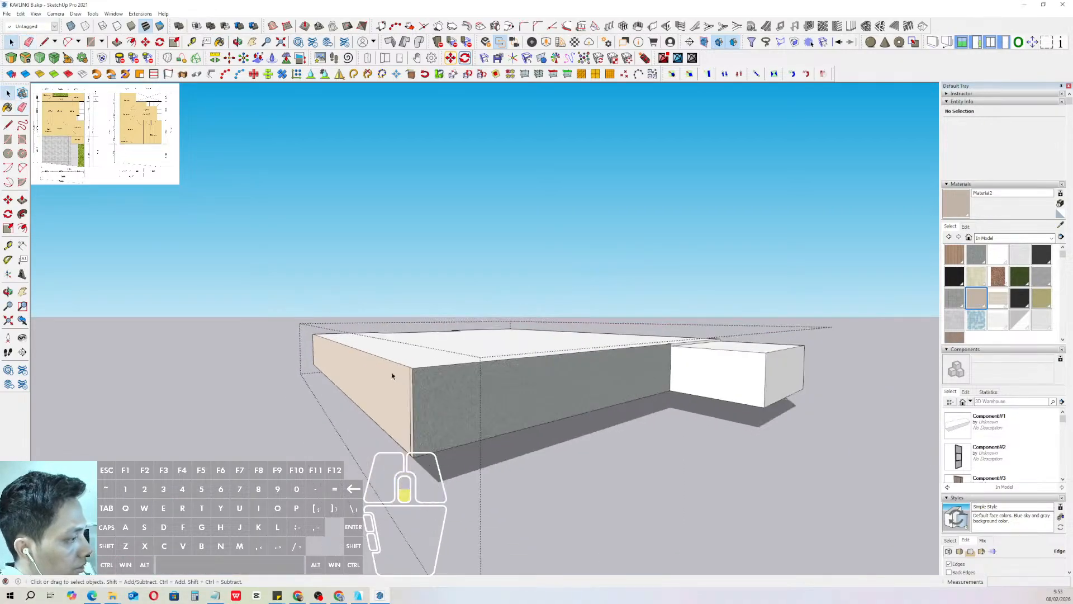
left_click(305, 286)
scroll(301, 316, "down", 8)
middle_click_drag(298, 338, 413, 347)
scroll(357, 343, "up", 5)
scroll(372, 407, "up", 1)
double_click(373, 409)
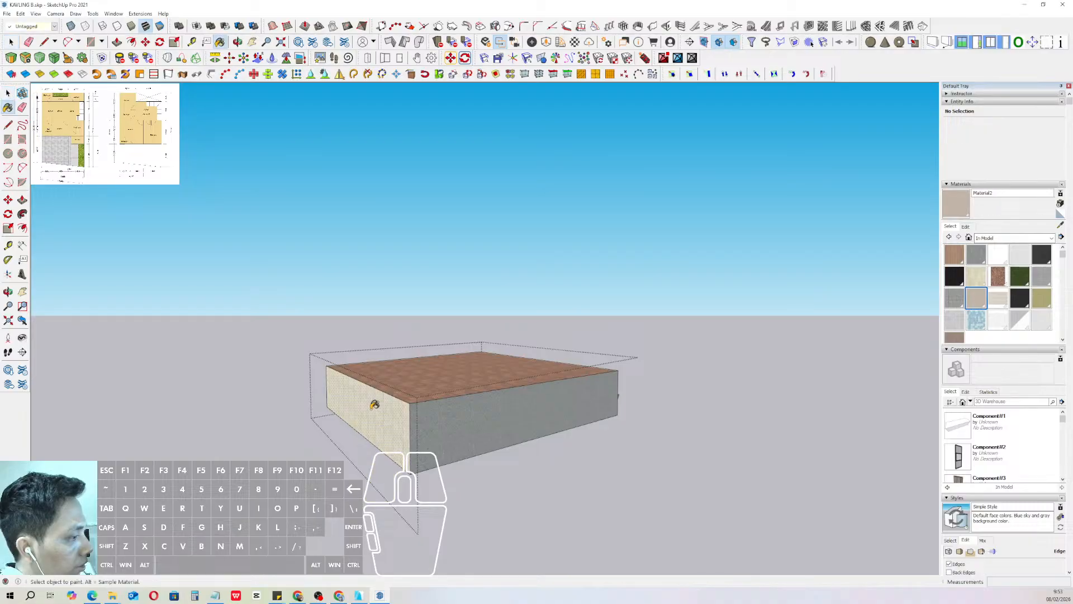
left_click(372, 409)
key("space")
left_click(329, 344)
- Paint the thin slab on top of the carport base with Material2
triple_click(356, 370)
key("b")
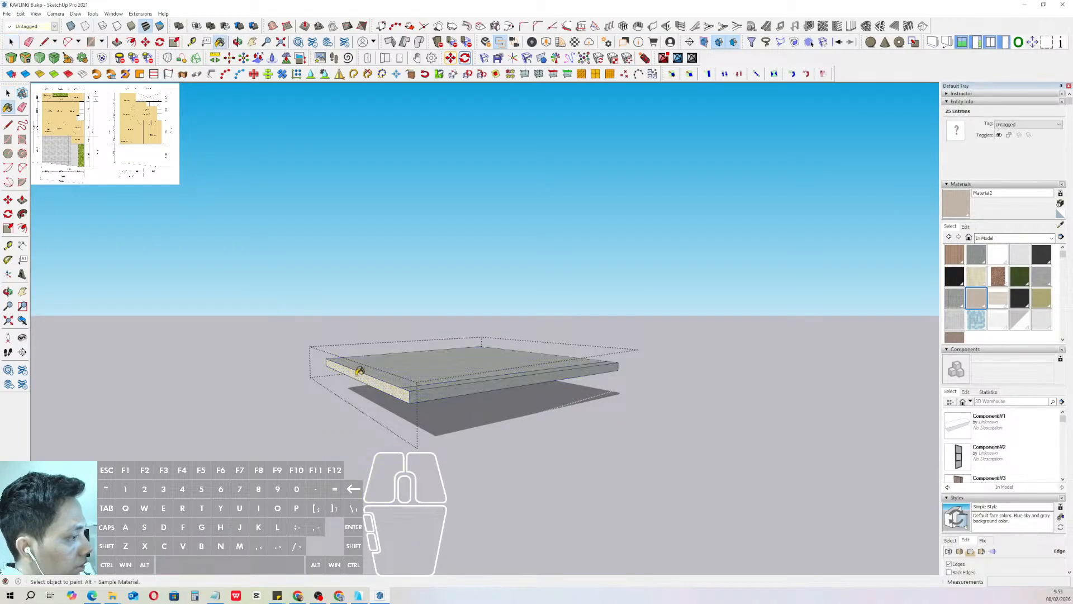
left_click(361, 370)
key("space")
left_click(304, 434)
- Remove the stray curved edge showing through the upper corner of the travertine front wall
scroll(393, 349, "down", 3)
mouse_move(393, 349)
middle_mouse_down()
mouse_move(469, 353)
mouse_move(425, 358)
mouse_move(515, 371)
mouse_move(501, 376)
middle_mouse_up()
scroll(477, 369, "up", 4)
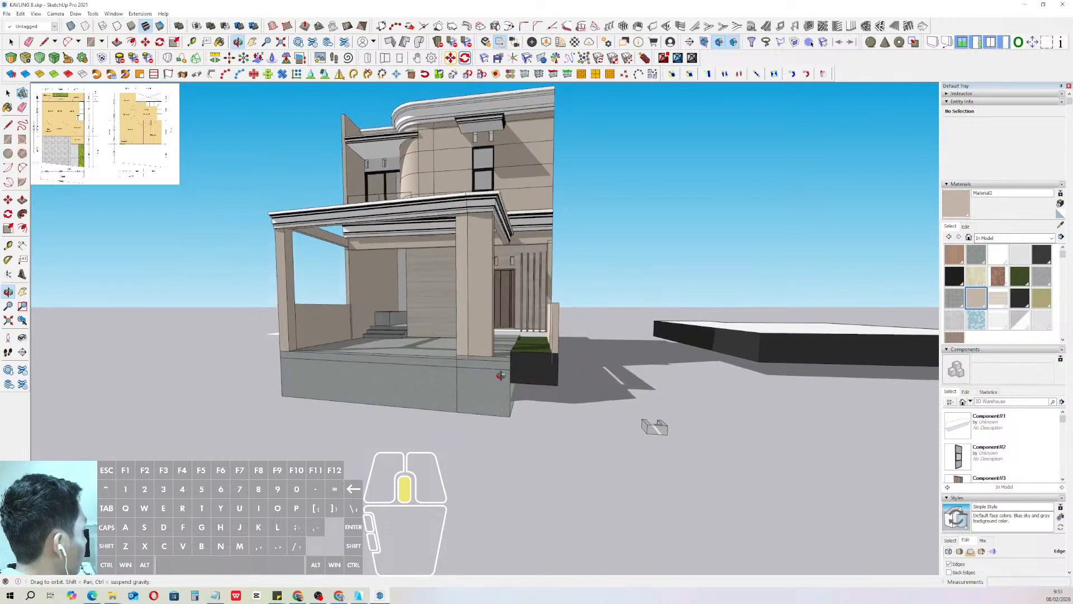
mouse_move(655, 427)
middle_mouse_down()
mouse_move(661, 444)
mouse_move(642, 443)
middle_mouse_up()
scroll(415, 327, "up", 5)
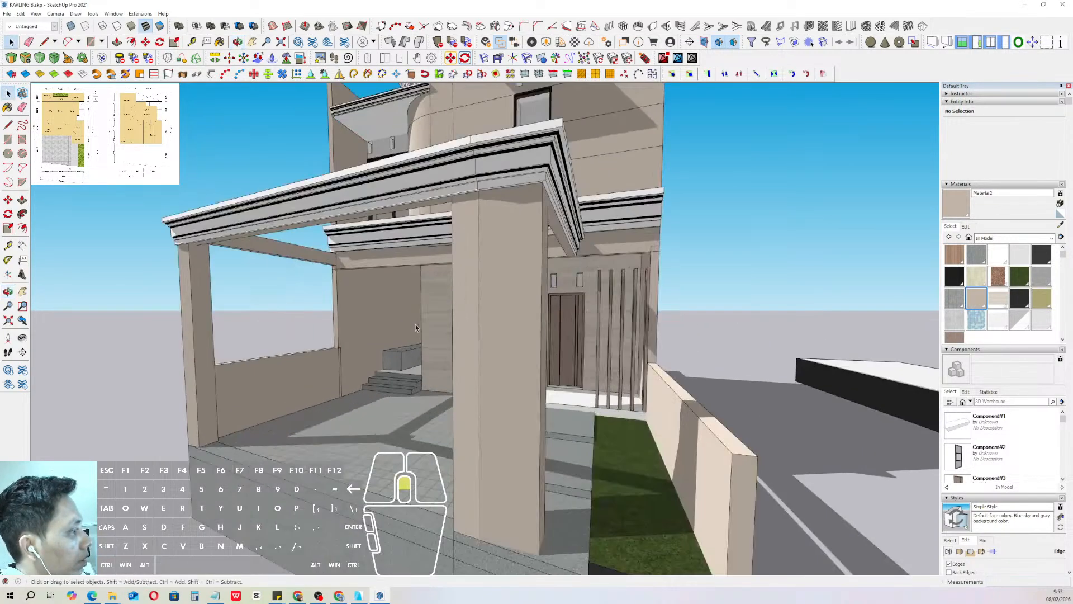
scroll(415, 326, "down", 4)
middle_click_drag(415, 326, 472, 293)
scroll(451, 310, "up", 5)
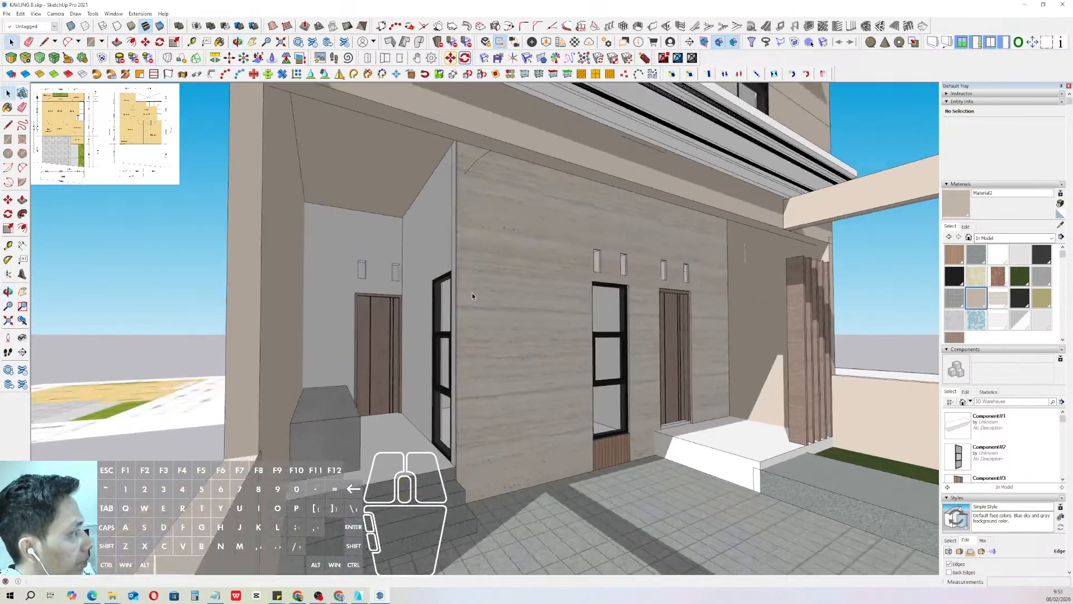
double_click(481, 161)
left_click(482, 161)
key("e")
left_click(717, 188)
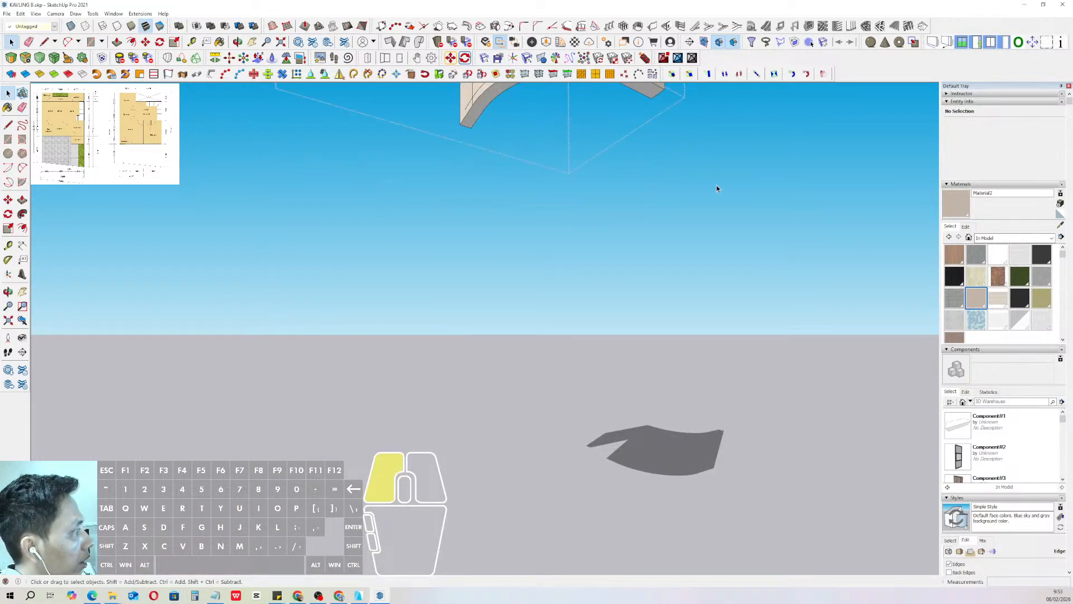
- Draw a rectangle covering the whole porch side wall next to the travertine wall, from the ceiling to the floor
middle_click_drag(452, 241, 489, 242)
middle_click_drag(476, 161, 486, 174)
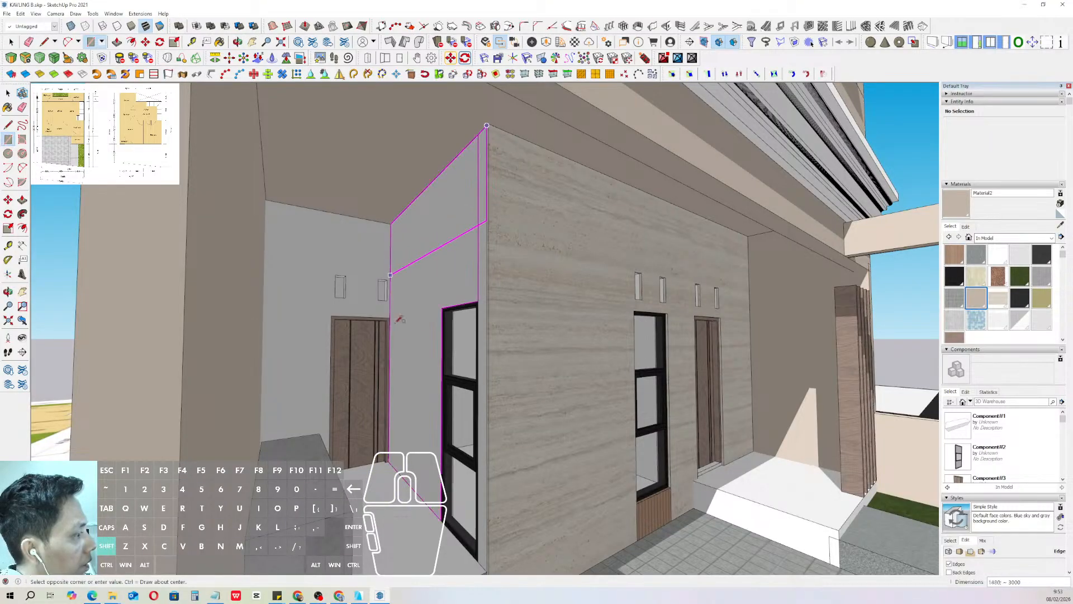
middle_click_drag(399, 320, 401, 433)
key("space")
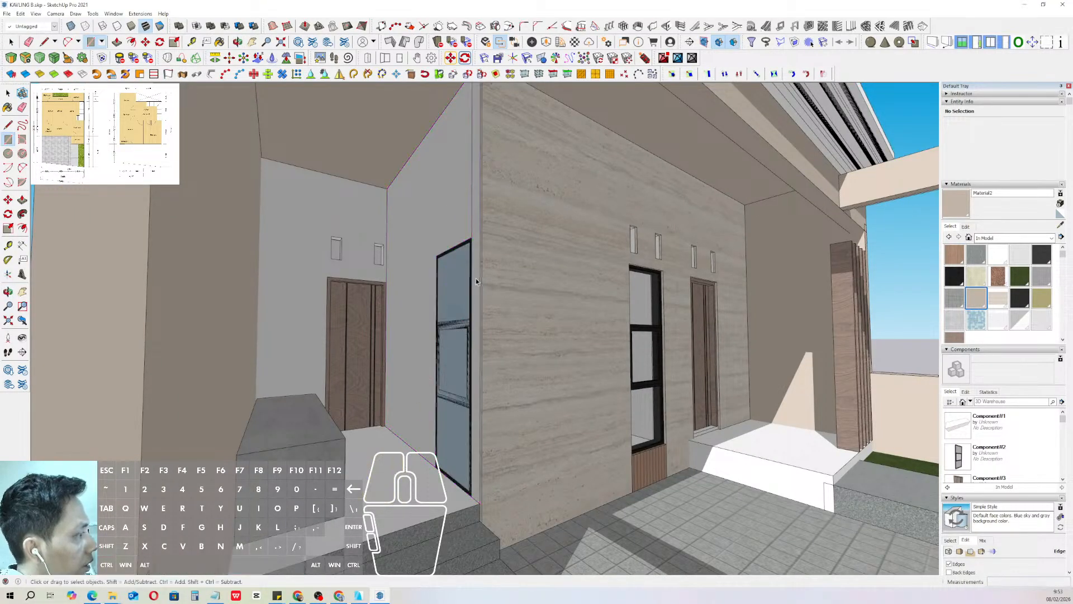
double_click(454, 274)
left_click(548, 178)
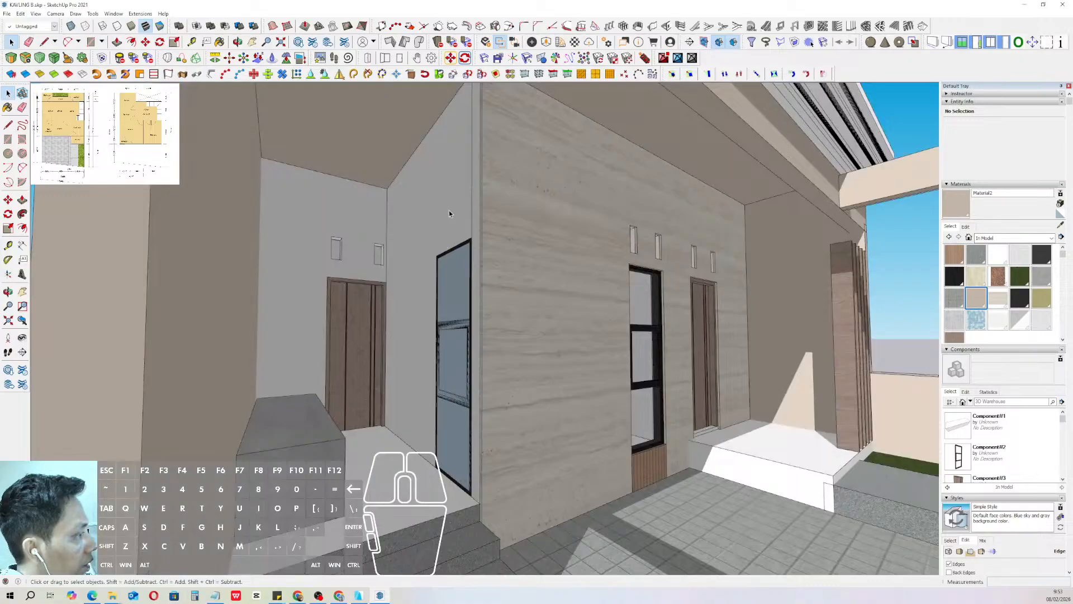
- Outline the tall window on the new side-wall face with a 2400 by 800 mm rectangle and remove the face inside it
left_click(414, 152)
double_click(416, 152)
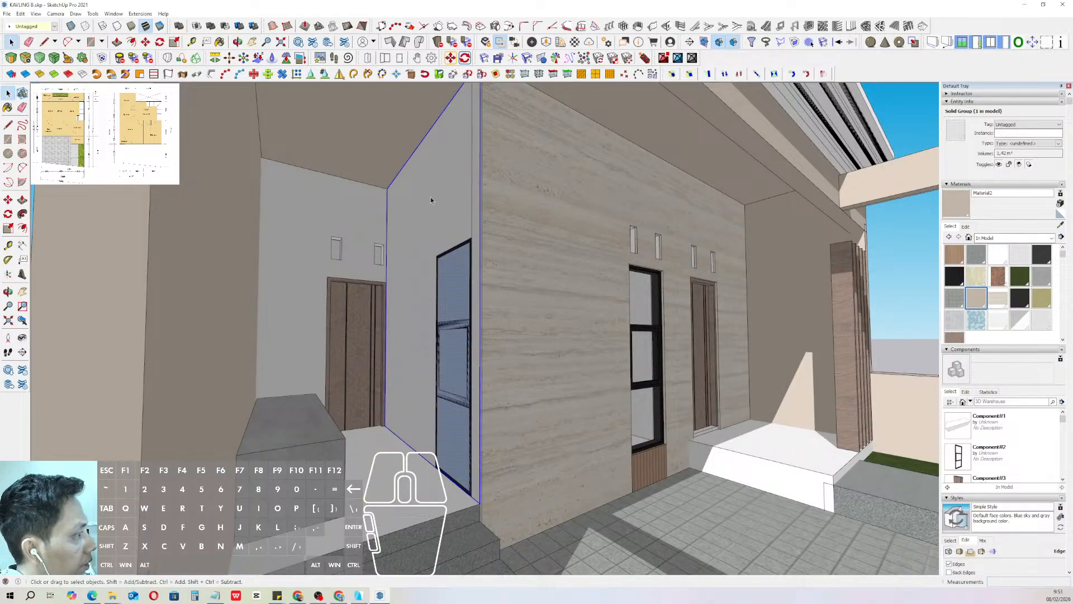
key("r")
middle_click_drag(443, 460, 464, 495)
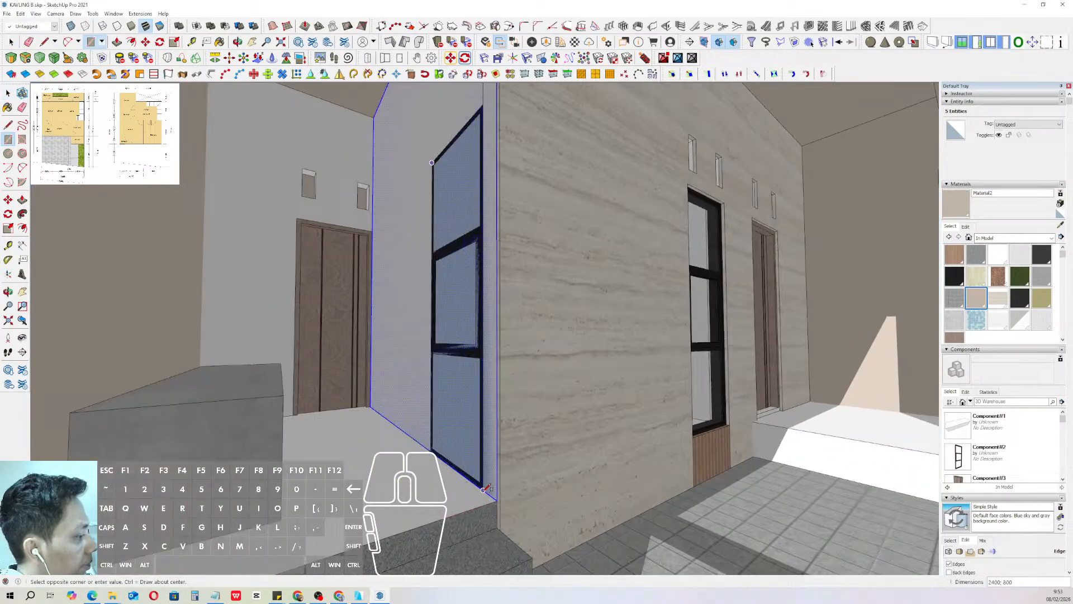
left_click(484, 490)
left_click(459, 394)
key("e")
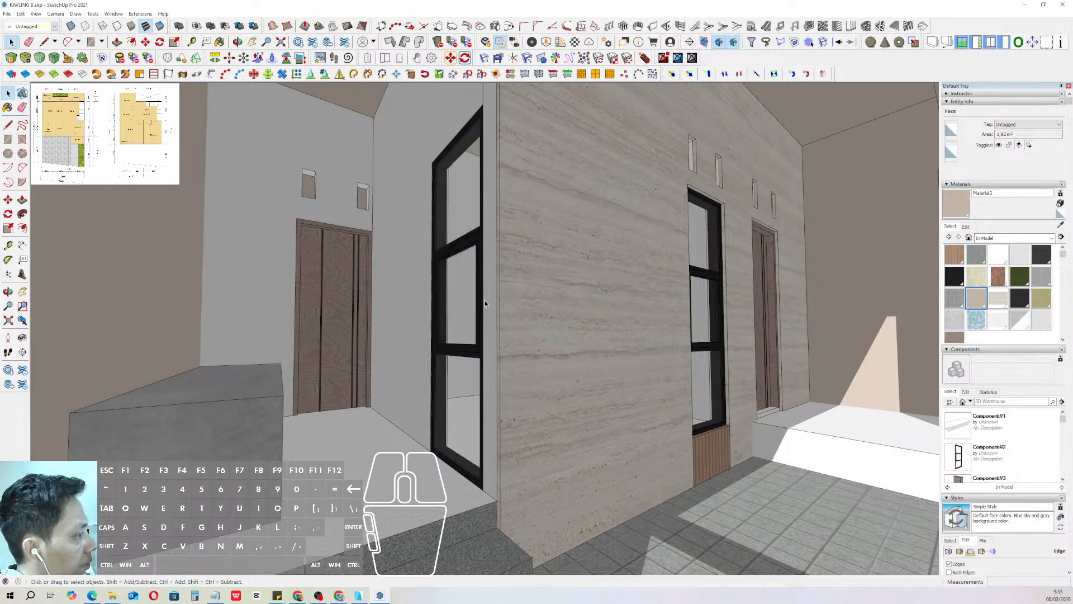
- Give the new side-wall face around the tall window some thickness with Push/Pull and paint it with the front wall's travertine, Material3
left_click(483, 301)
key("p")
left_click(491, 281)
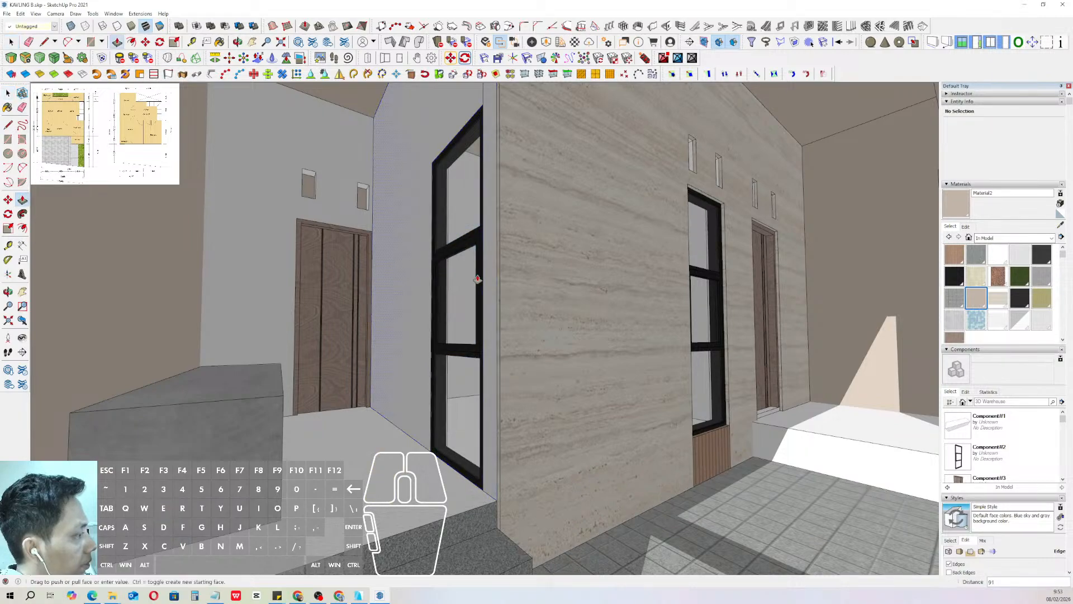
key("space")
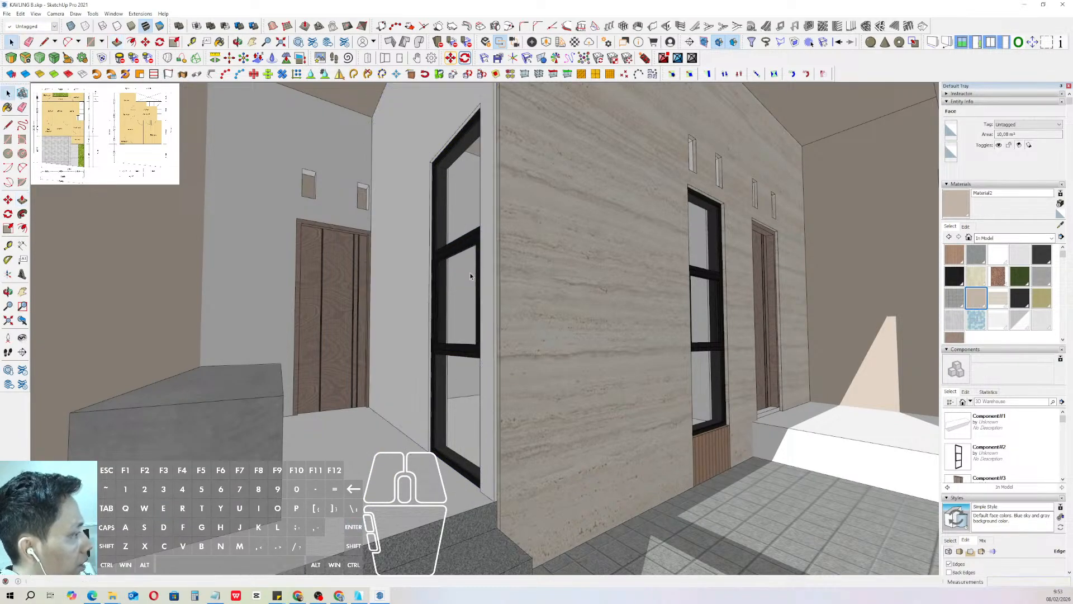
left_click(487, 283)
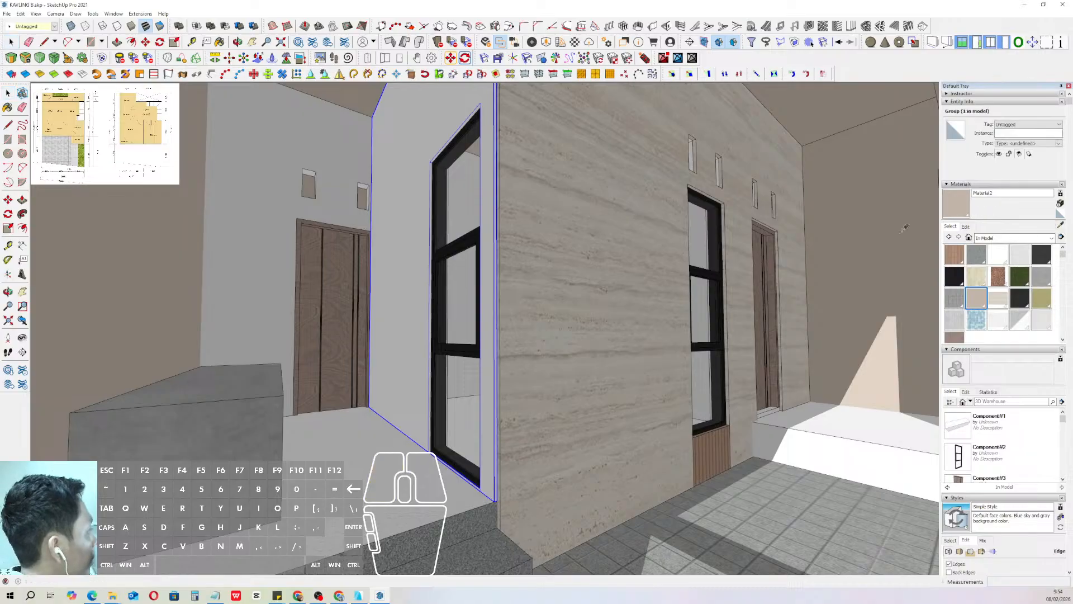
left_click(612, 223, "alt")
left_click(495, 192)
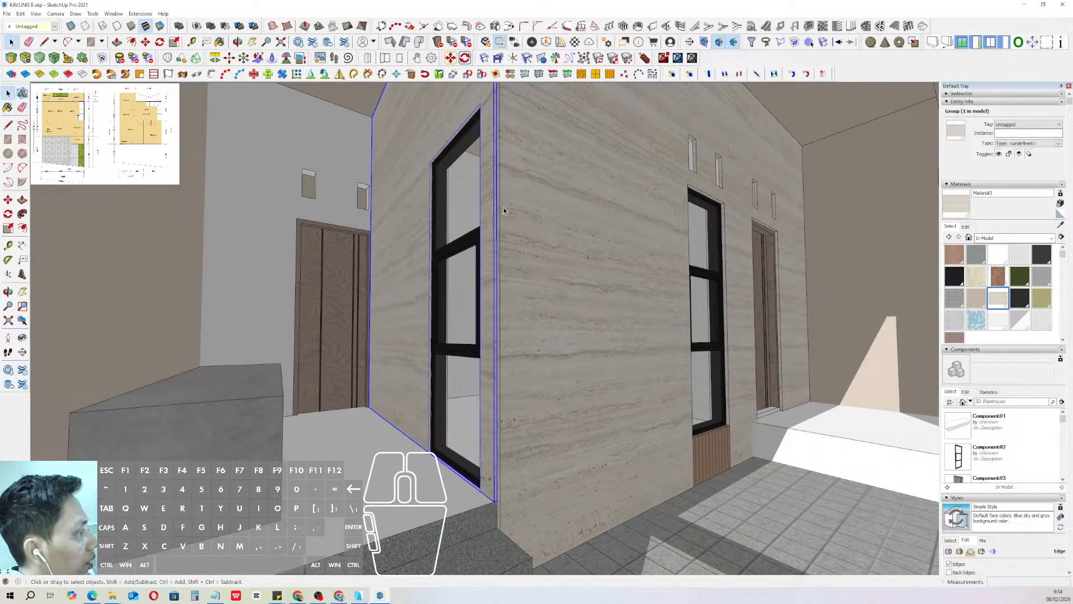
- Push/Pull the narrow end face of the travertine front wall at the corner to meet the new side-wall cladding
double_click(504, 210)
left_click(504, 211)
scroll(503, 210, "up", 2)
double_click(503, 210)
left_click(498, 206)
key("i")
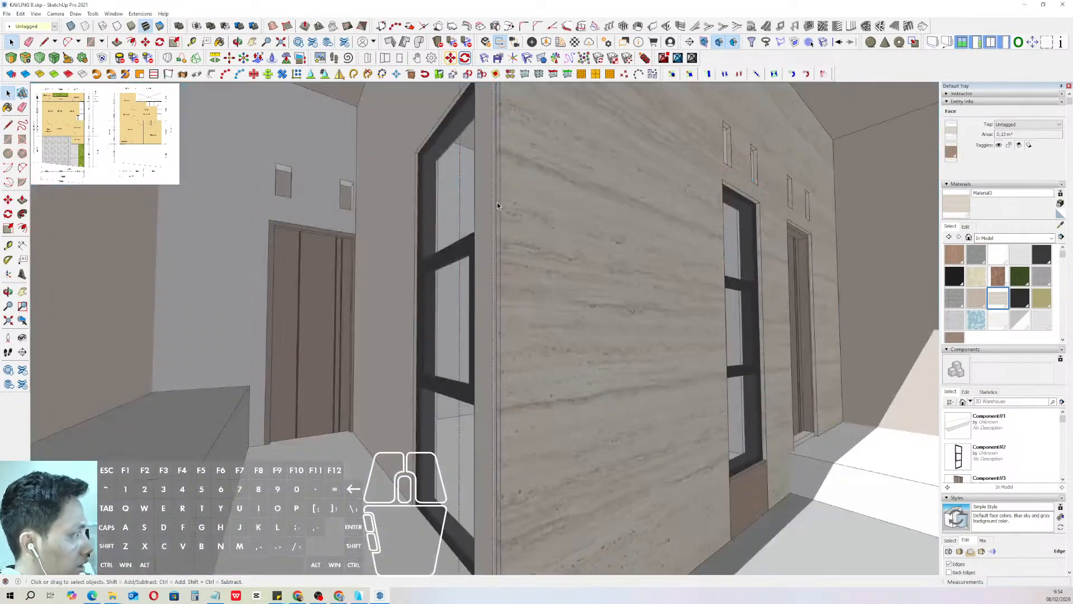
scroll(497, 205, "up", 1)
key("v")
key("space")
scroll(753, 185, "down", 10)
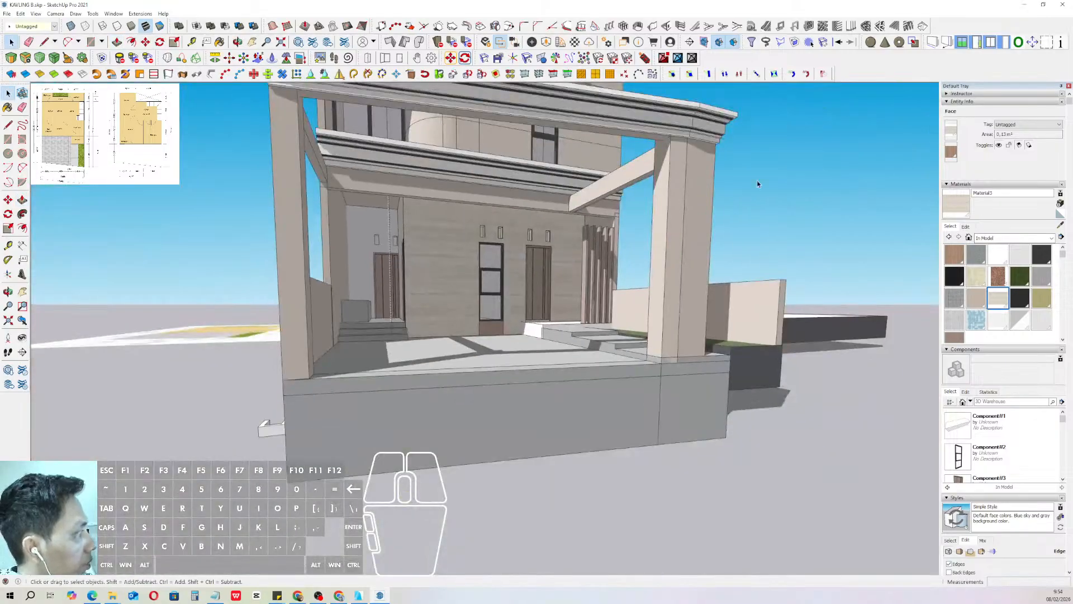
left_click(753, 185)
scroll(444, 308, "down", 5)
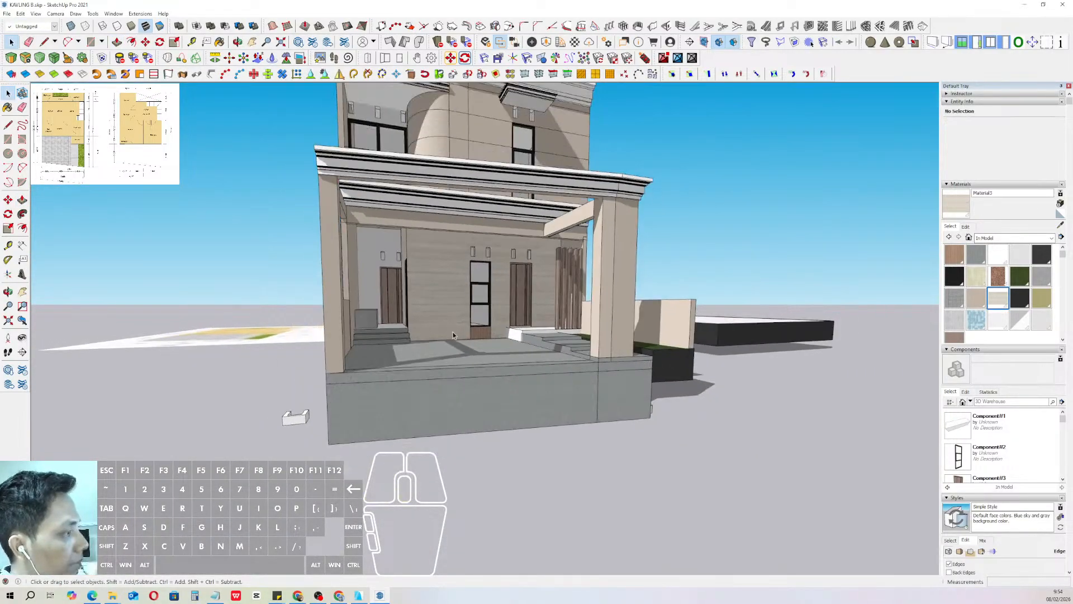
- Extend the tops of the vertical slats beside the entrance door up to the underside of the beam
scroll(444, 302, "up", 5)
middle_click_drag(422, 343, 548, 319)
scroll(549, 311, "up", 6)
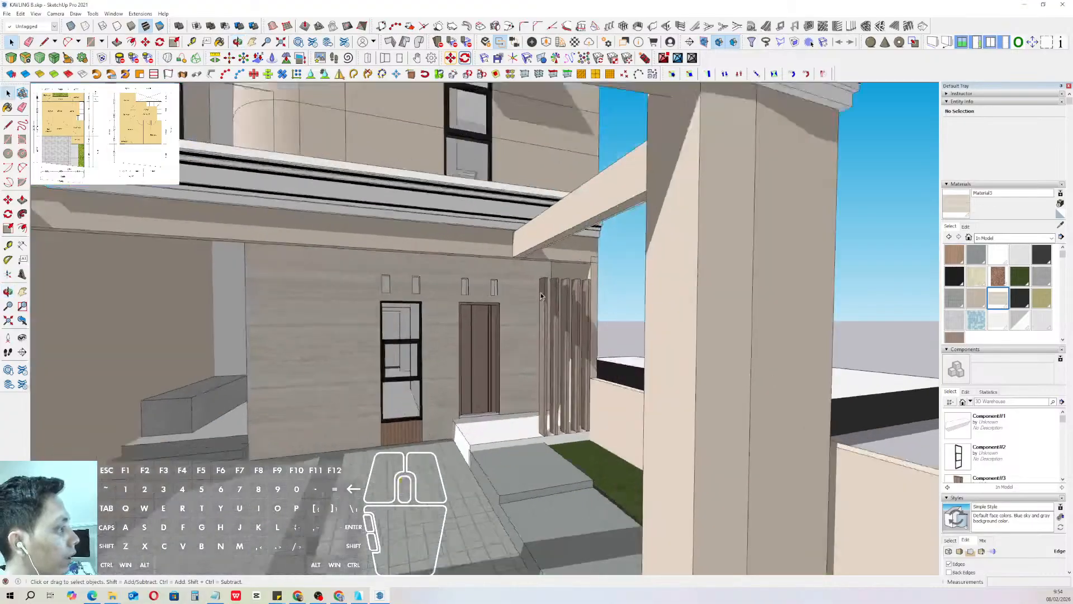
double_click(542, 284)
left_click(541, 284)
key("v")
left_click(548, 277)
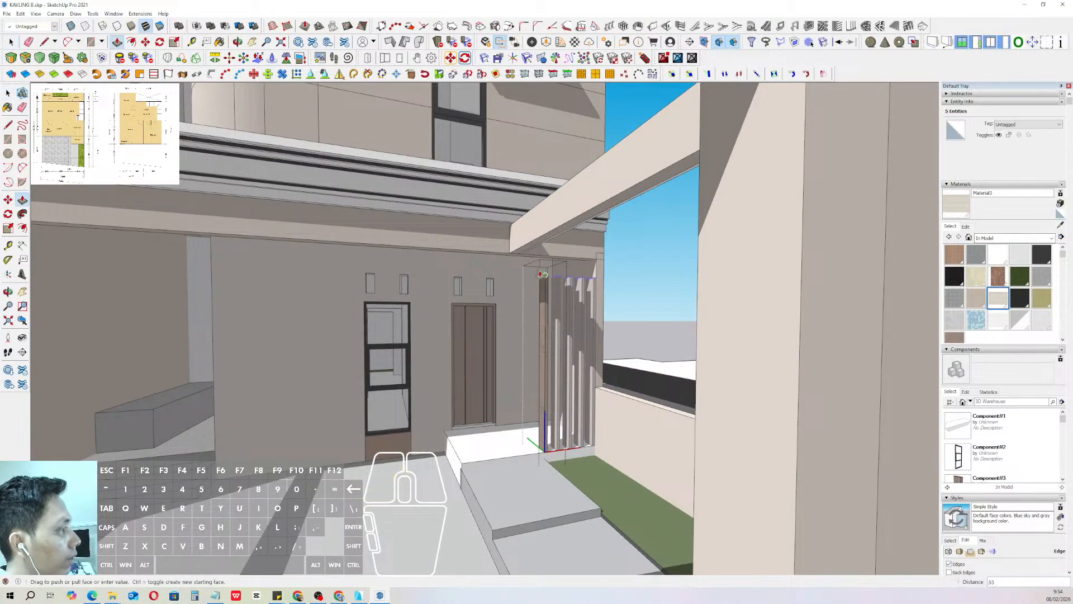
left_click(544, 257)
key("space")
left_click(612, 258)
scroll(559, 302, "down", 10)
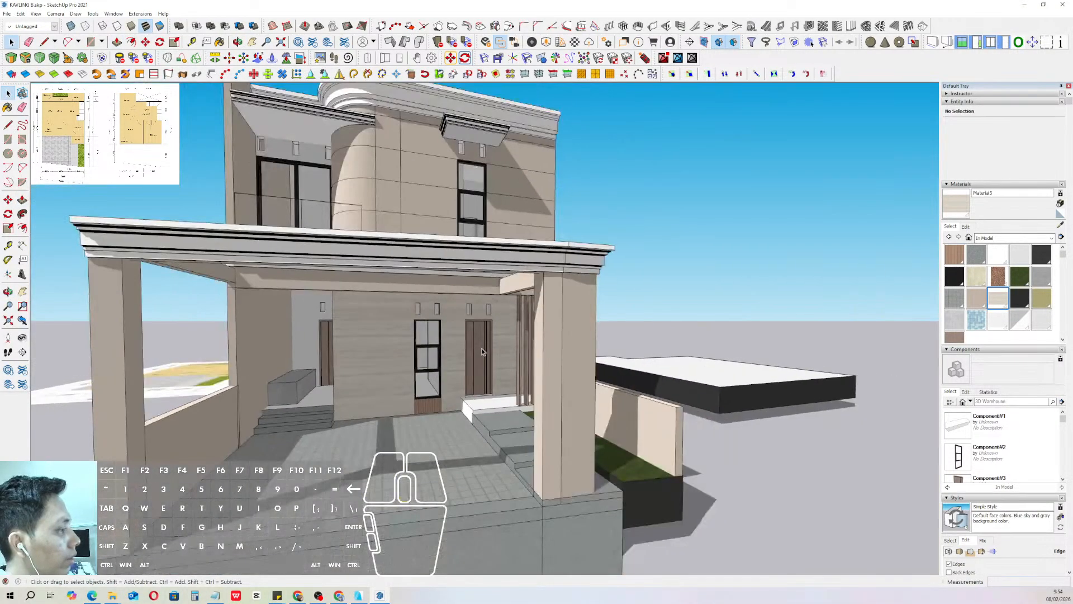
- Examine the whole house front and carport from the front and the garden side, and switch to Chrome
scroll(523, 338, "up", 2)
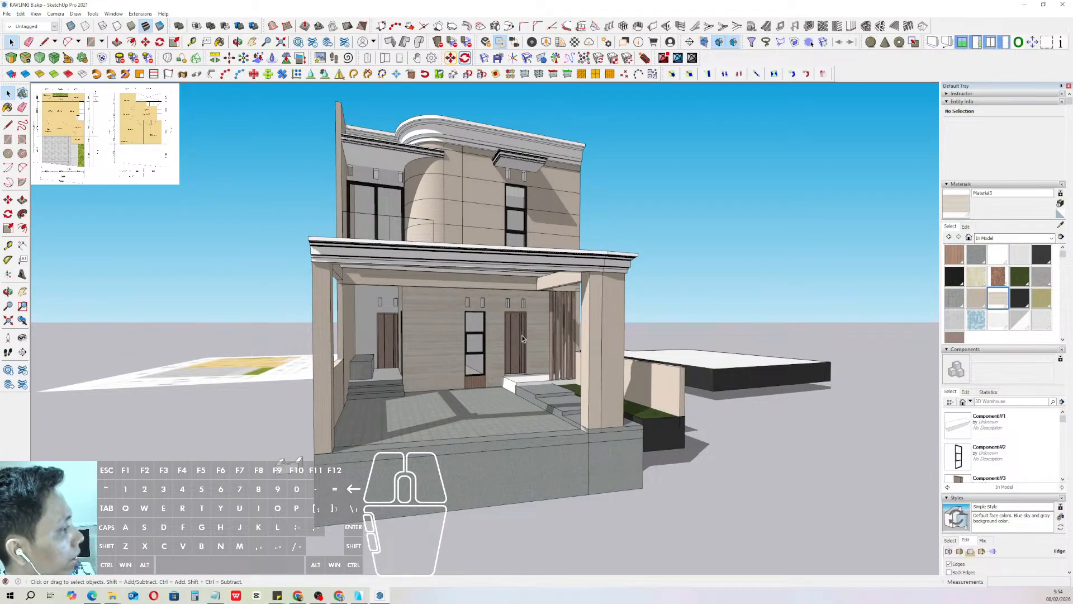
middle_click_drag(523, 338, 455, 357)
key("space")
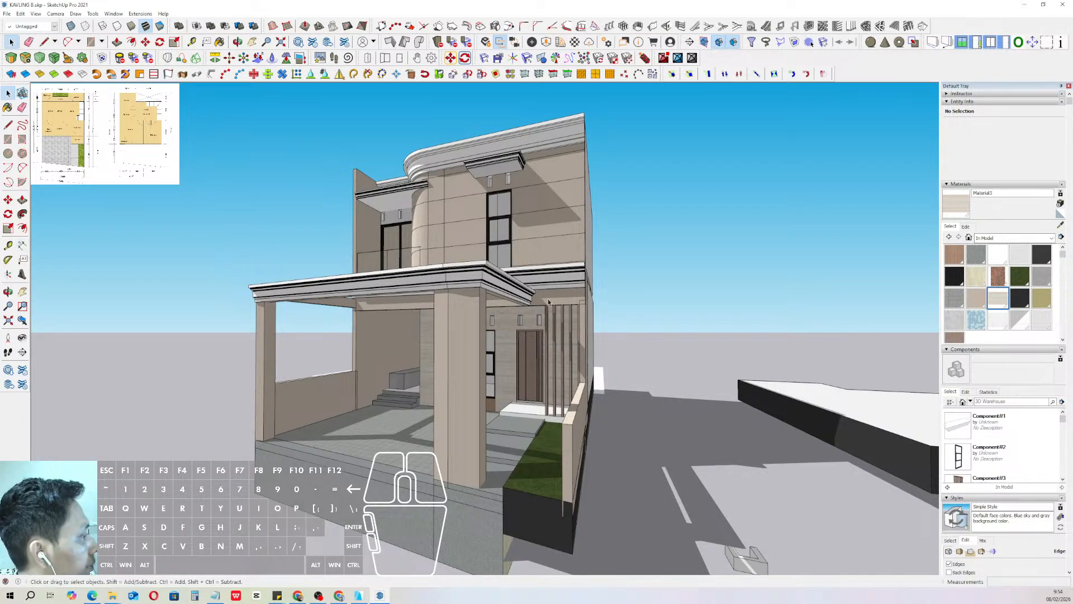
middle_click_drag(548, 298, 537, 313)
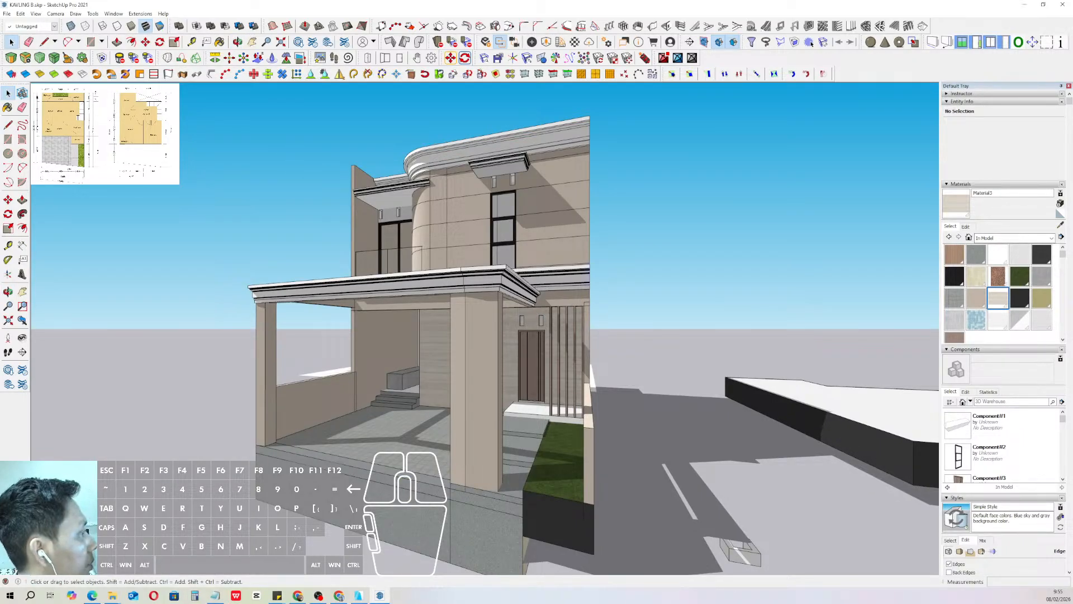
middle_click_drag(465, 303, 699, 300)
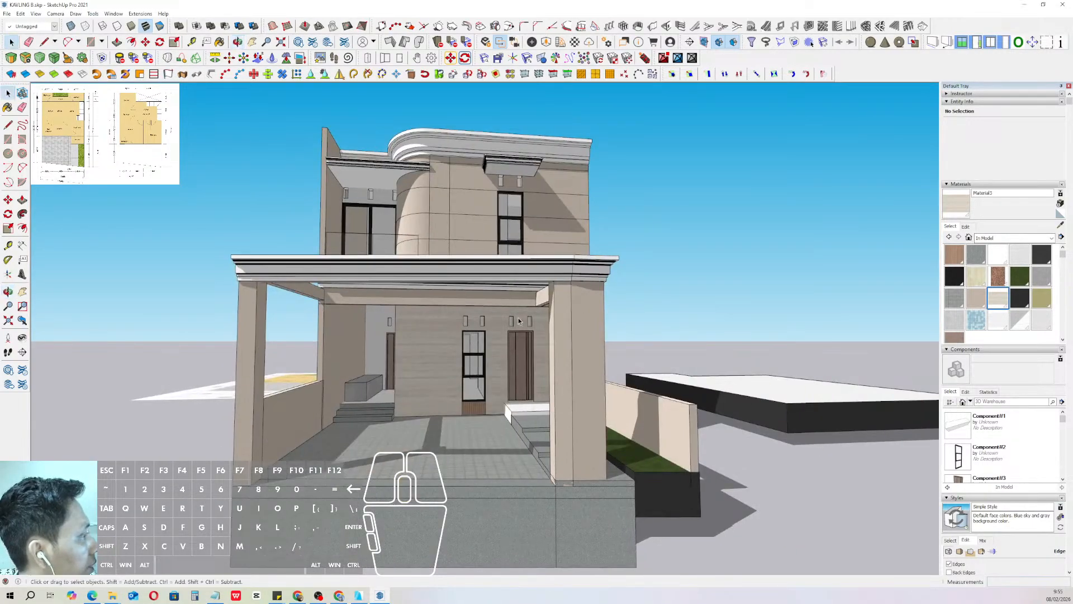
scroll(537, 322, "up", 2)
middle_click_drag(537, 321, 548, 303, "shift")
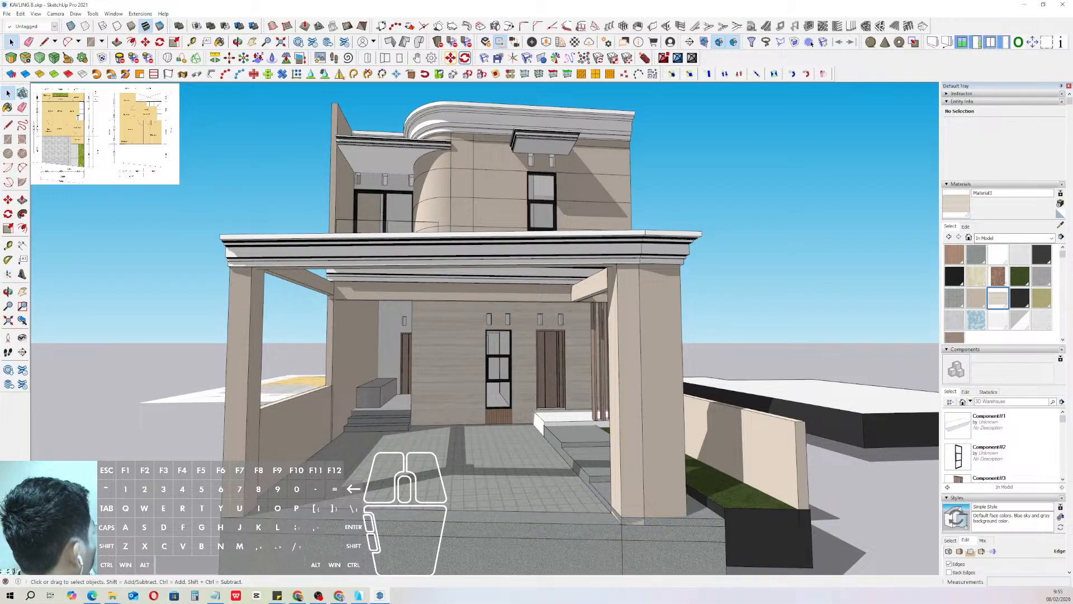
left_click(298, 595)
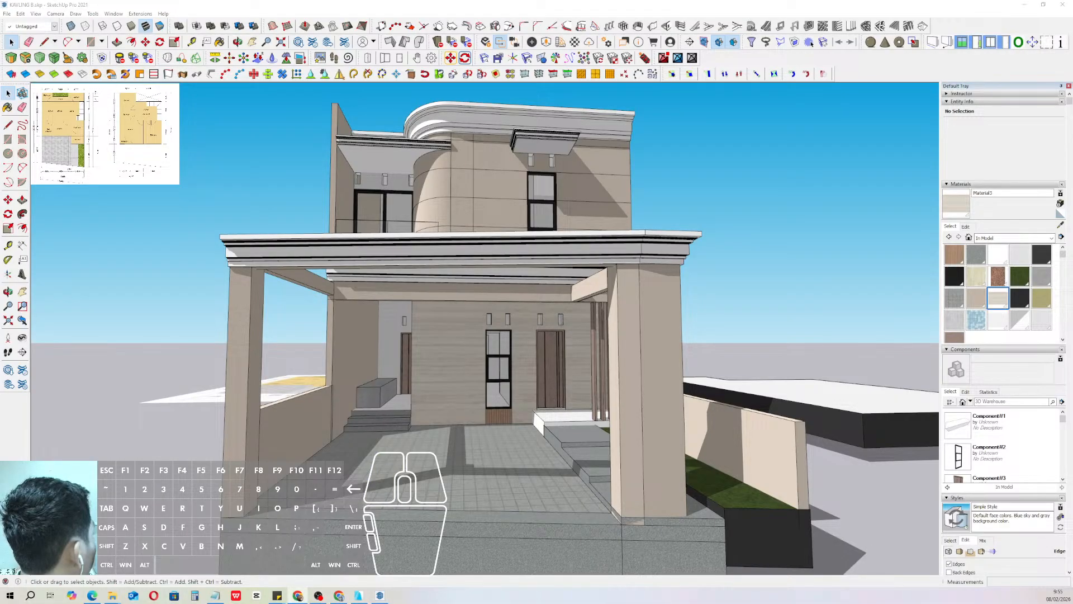